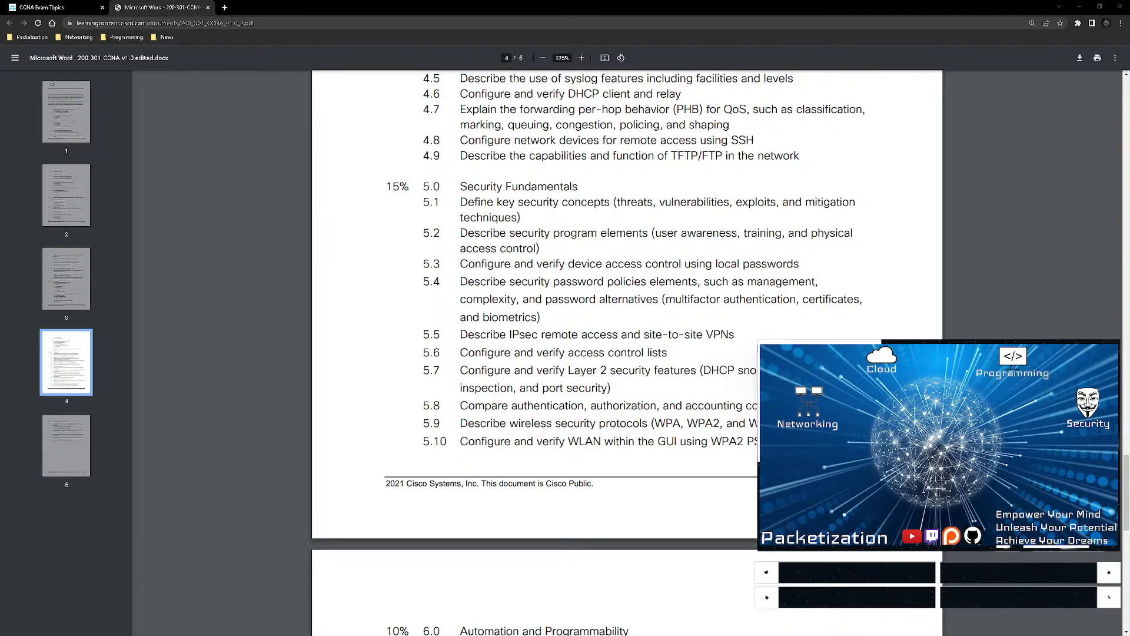
- Search the CCNA exam topics PDF for "configure" and highlight topic 1.6 on IPv4 addressing and subnetting
scroll(504, 376, up, 20)
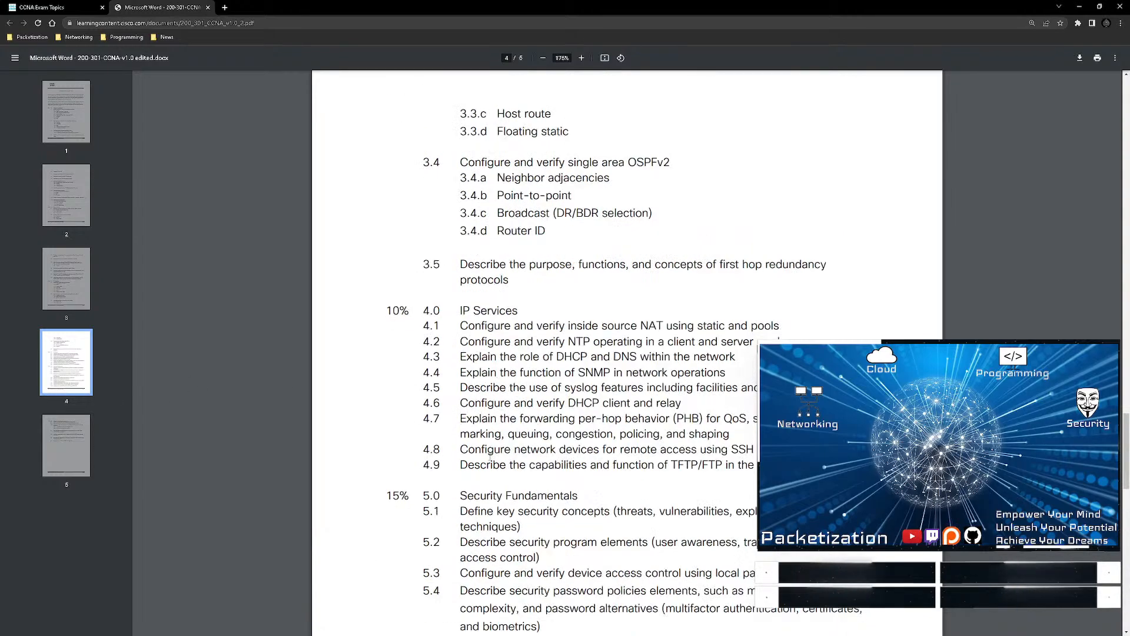
scroll(486, 456, up, 5)
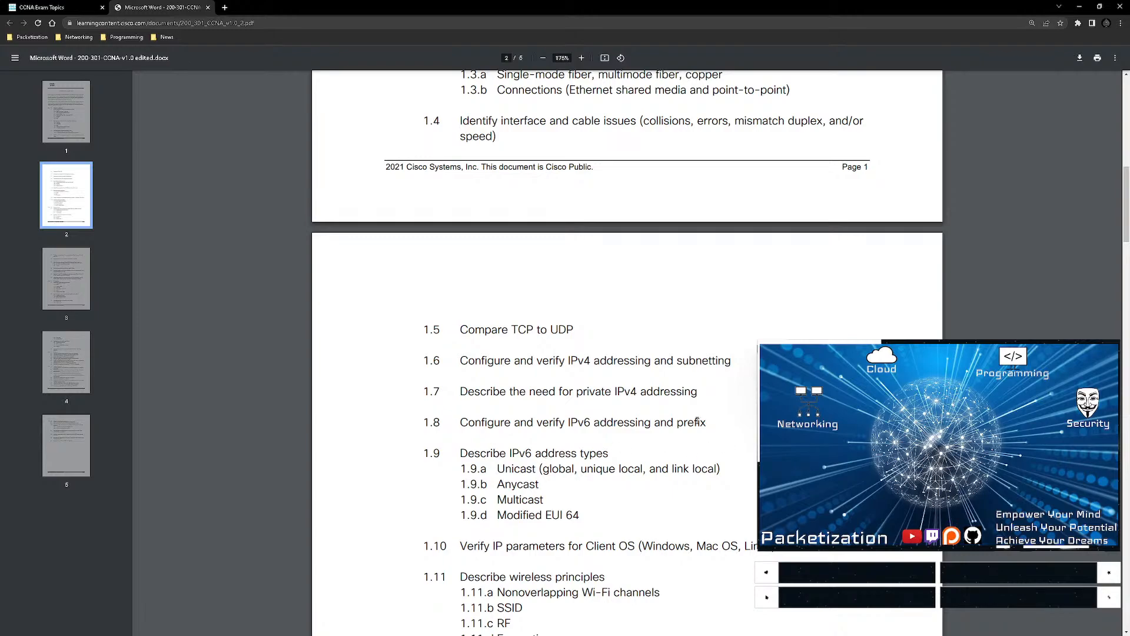
scroll(698, 421, up, 10)
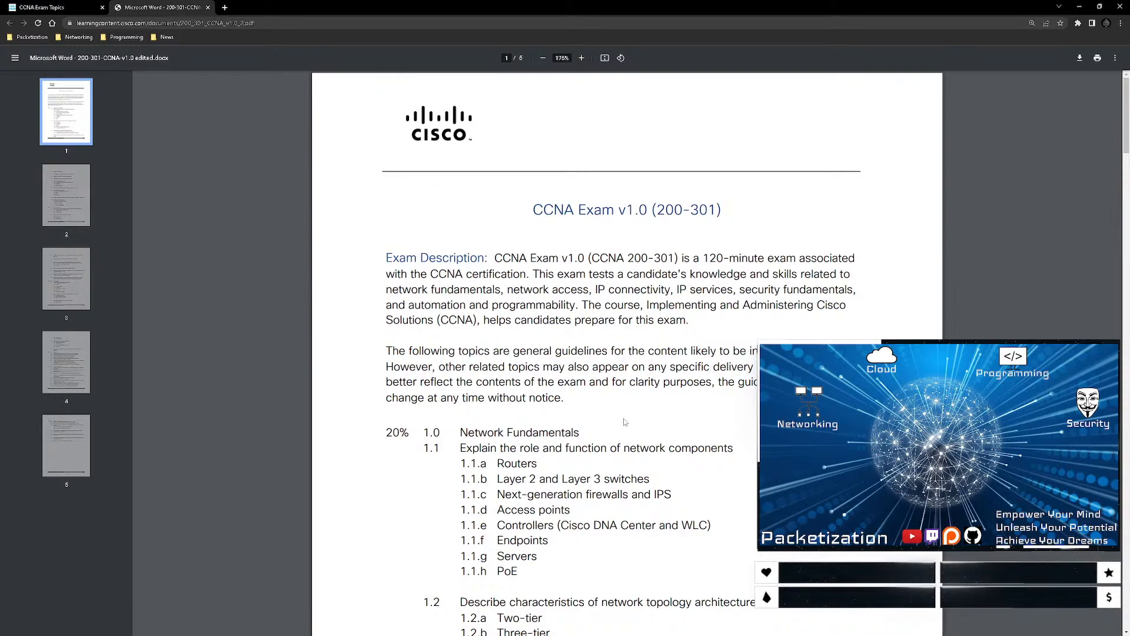
key(ctrl+f)
text(configure)
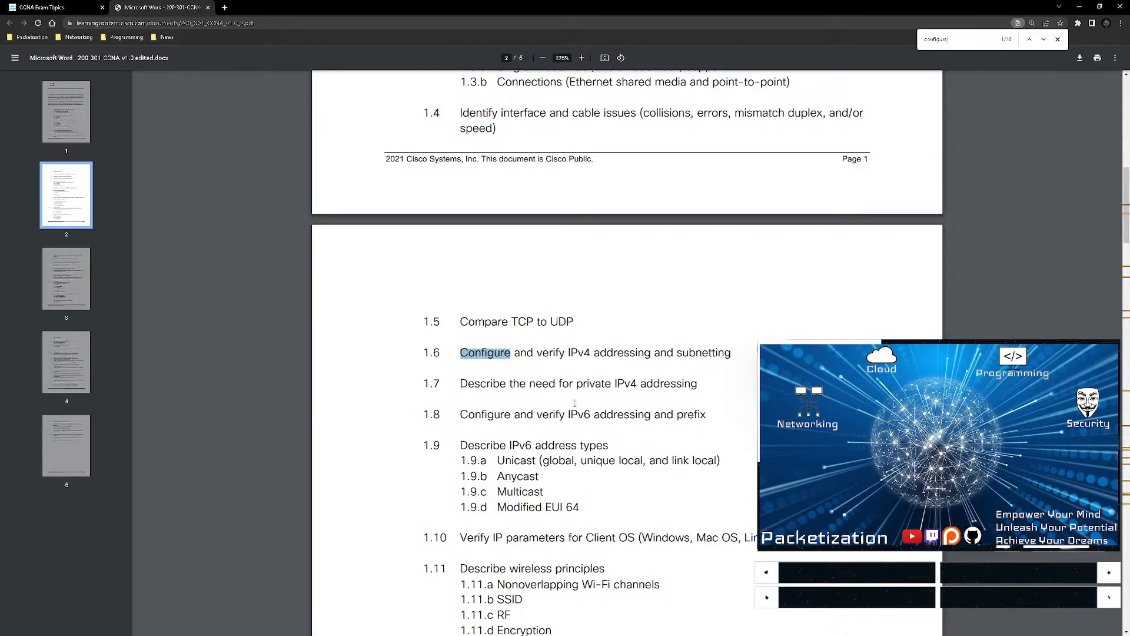
triple_click(563, 345)
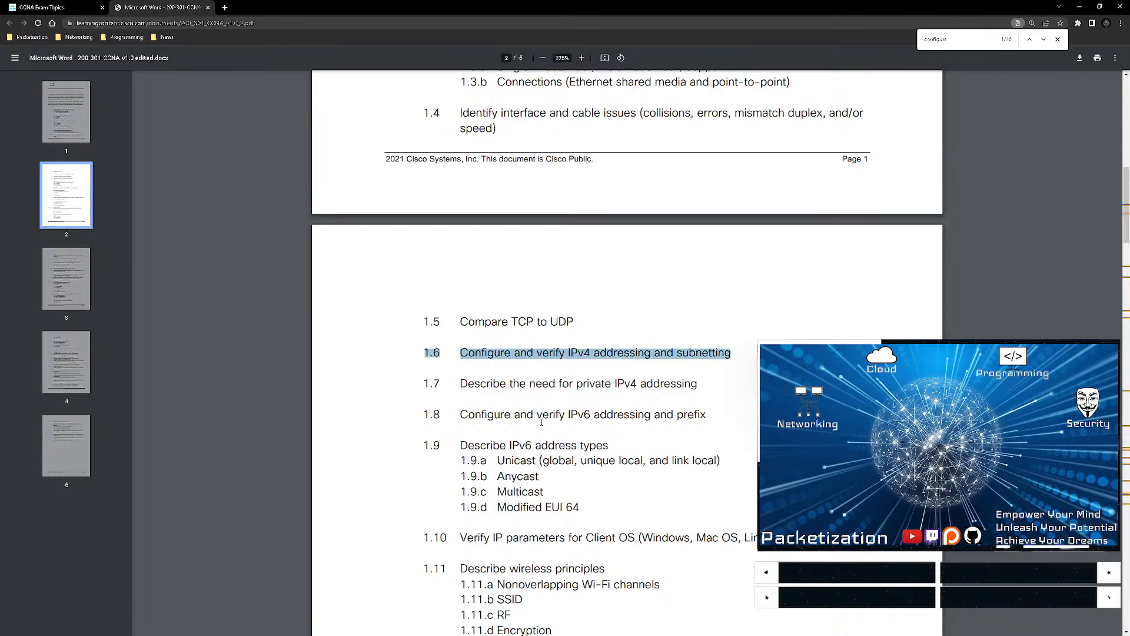
scroll(547, 383, up, 10)
scroll(541, 422, down, 15)
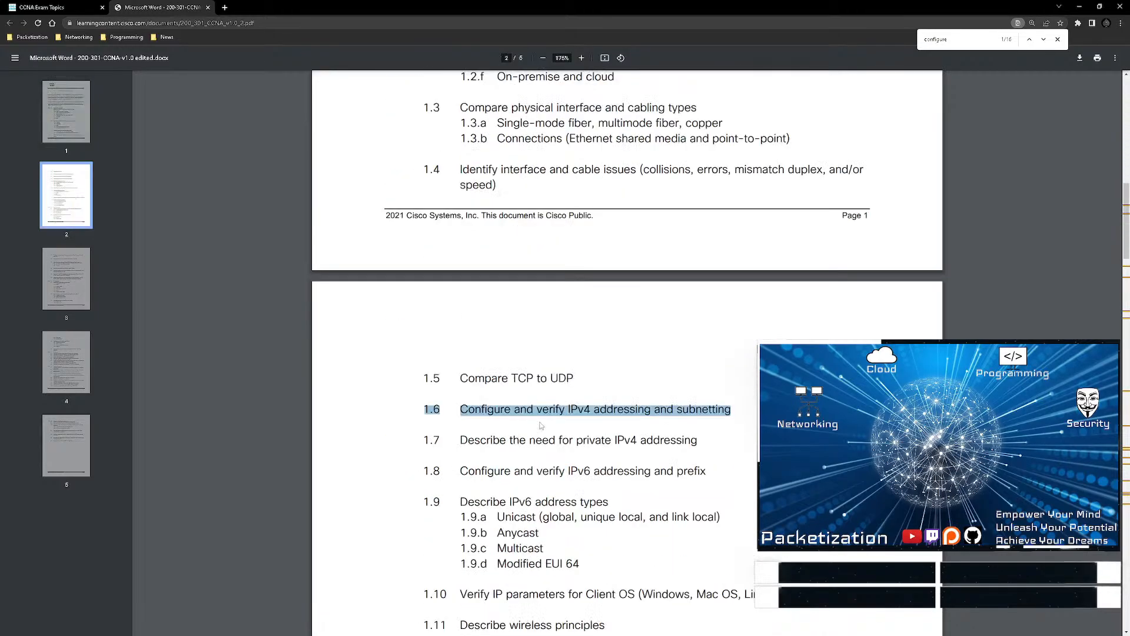
scroll(542, 425, down, 8)
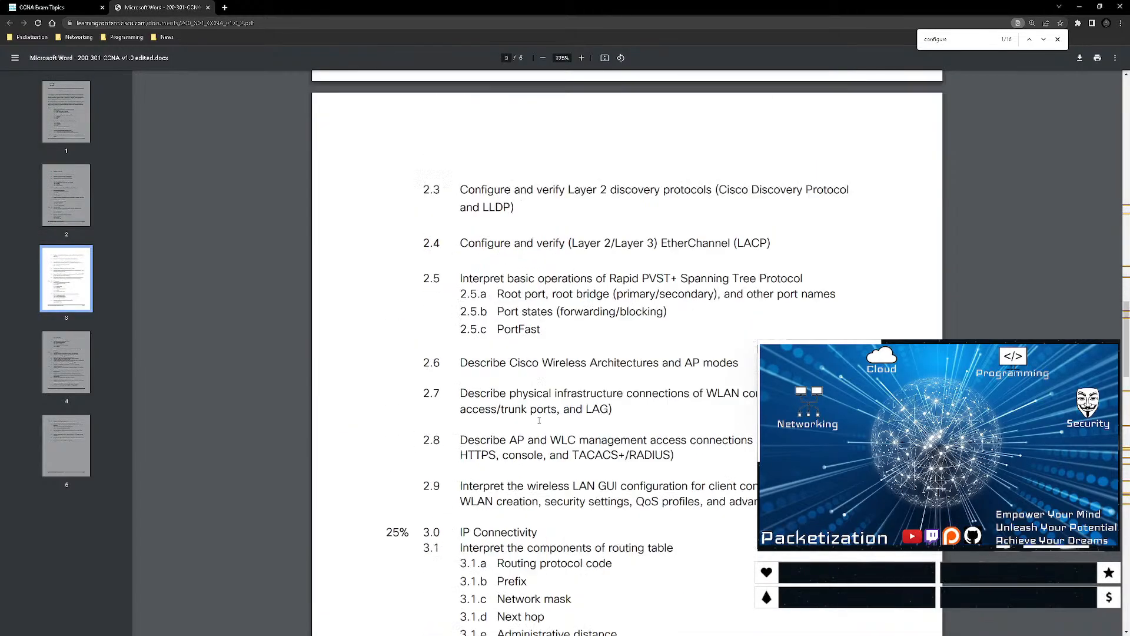
- Step through the "configure" matches across the exam topics, then close the search
text(conf)
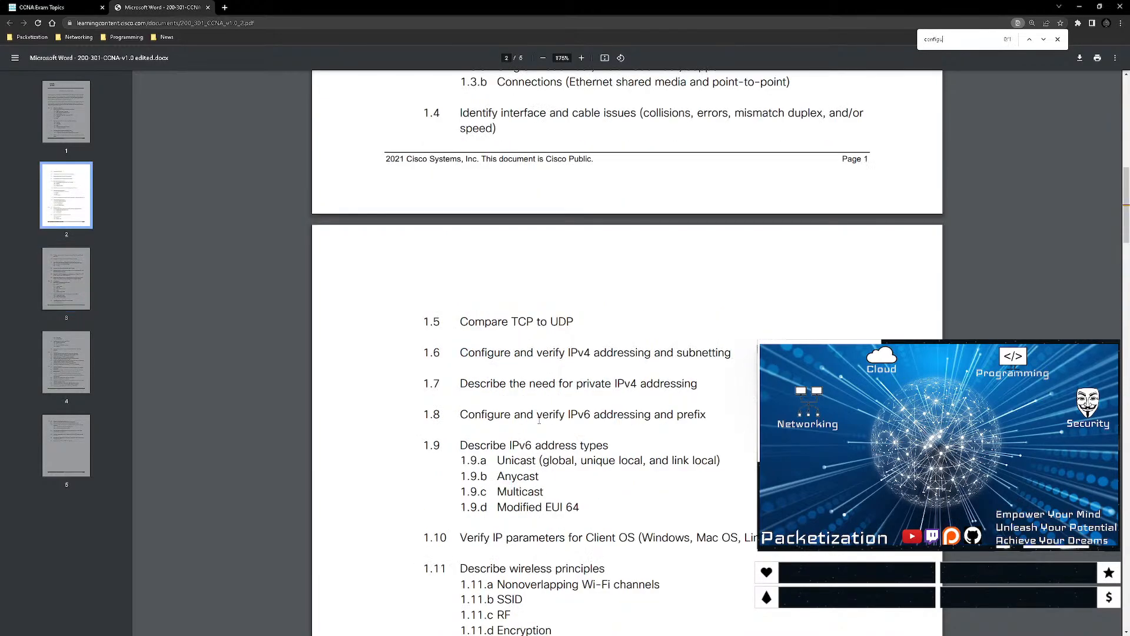
key(Return)
key(Return)
key(Return)
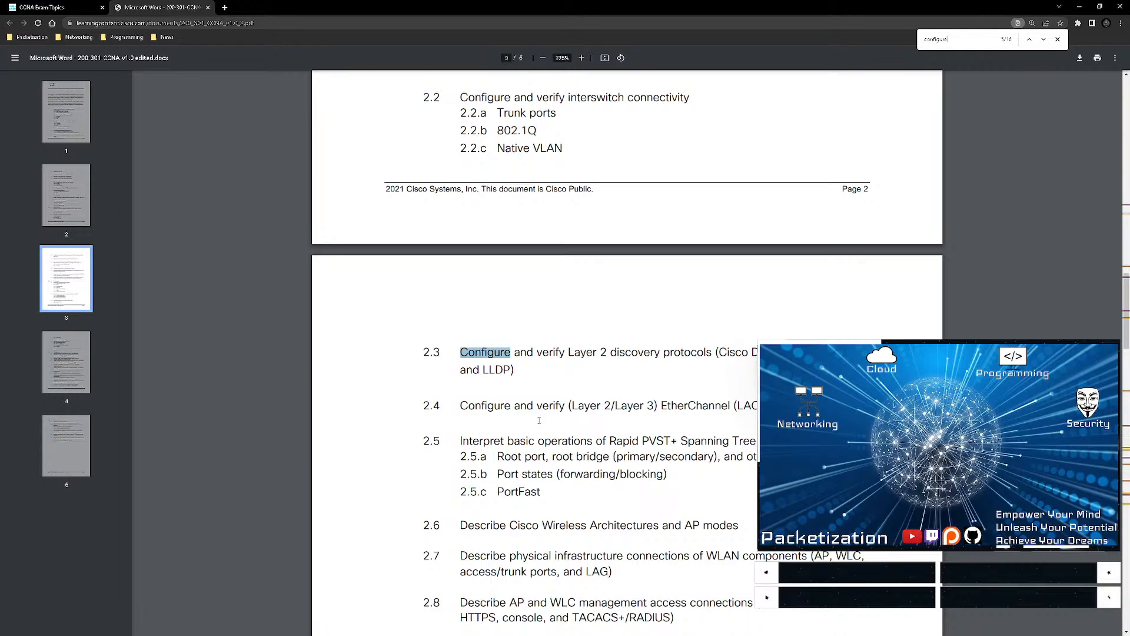
key(Return)
key(Return)
key(Return)
key(Return)
key(Return)
key(Return)
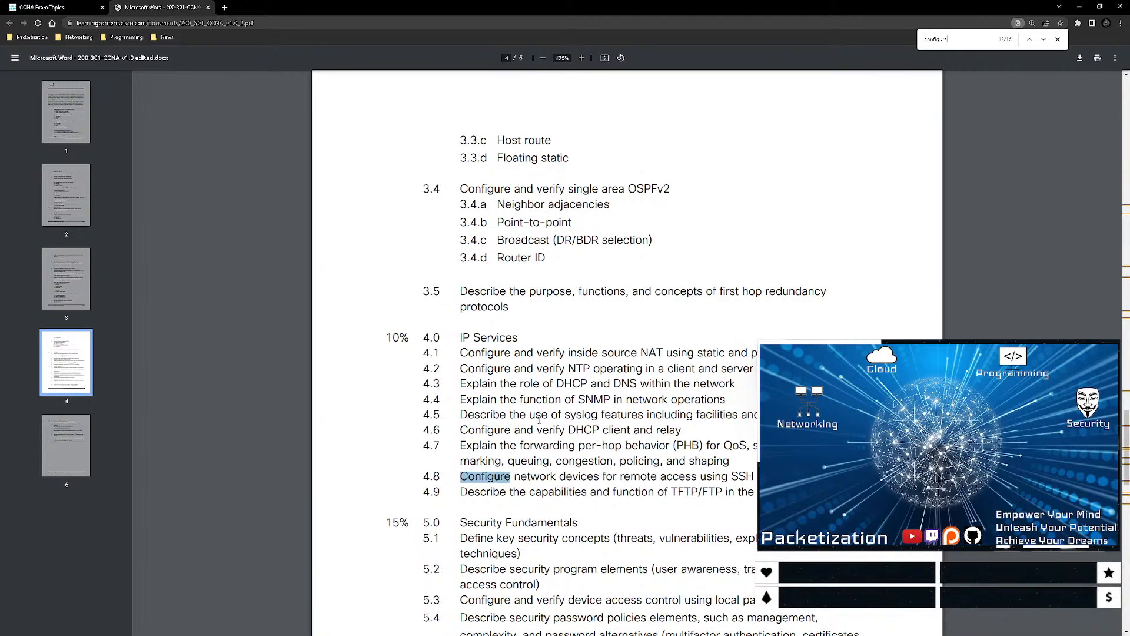
key(Return)
key(Return)
key(Return)
key(Return)
key(Return)
key(Return)
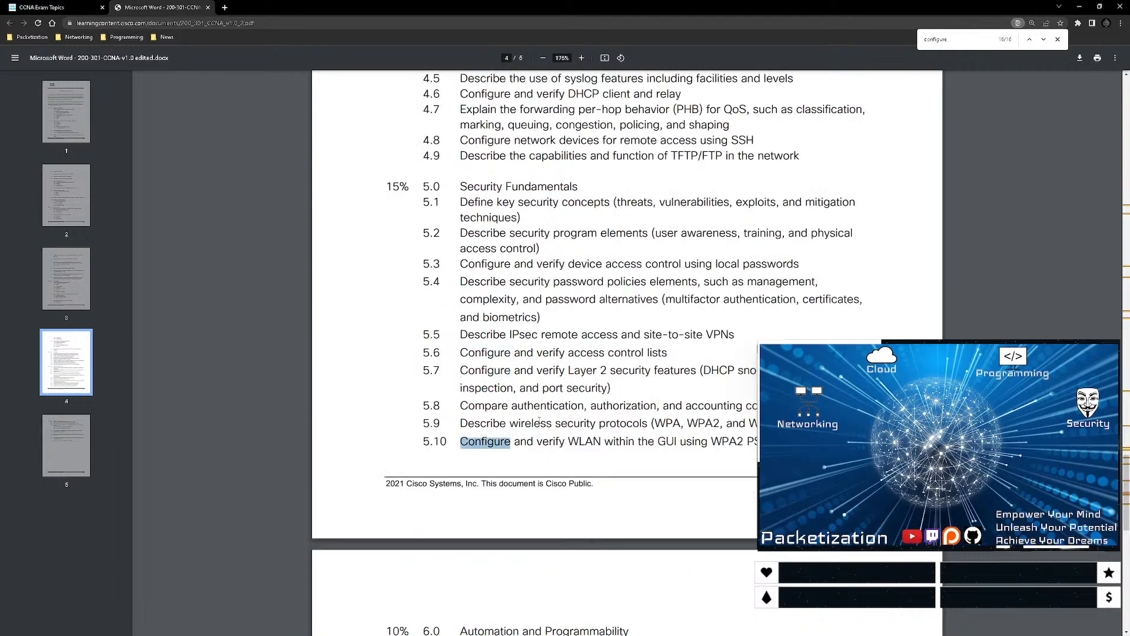
key(Return)
key(Return)
key(Return)
key(Return)
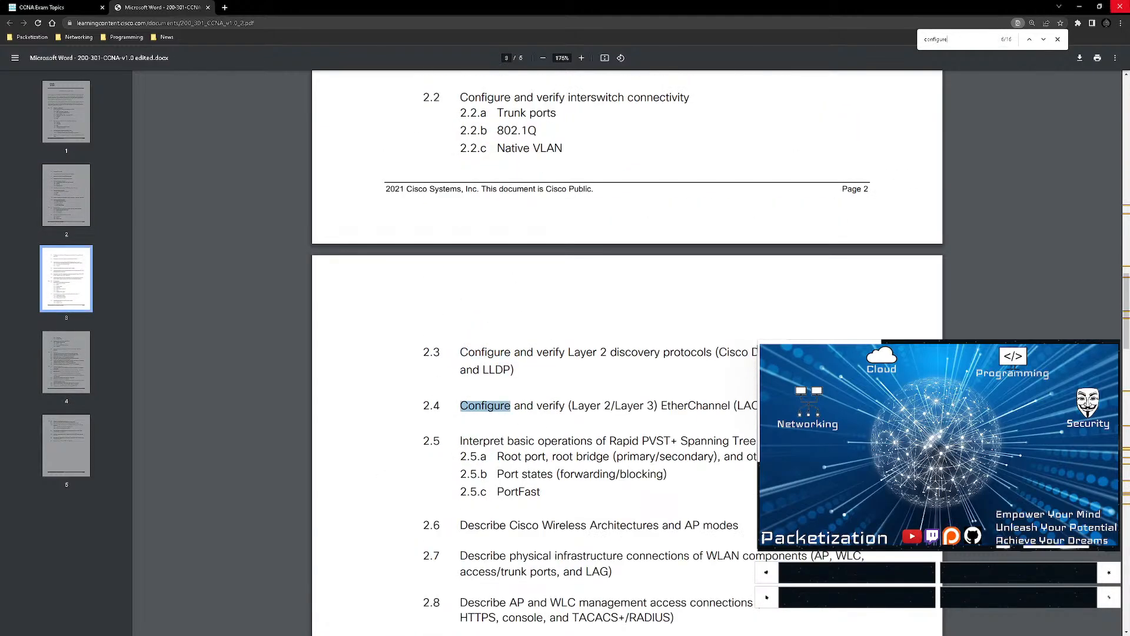
click(1058, 40)
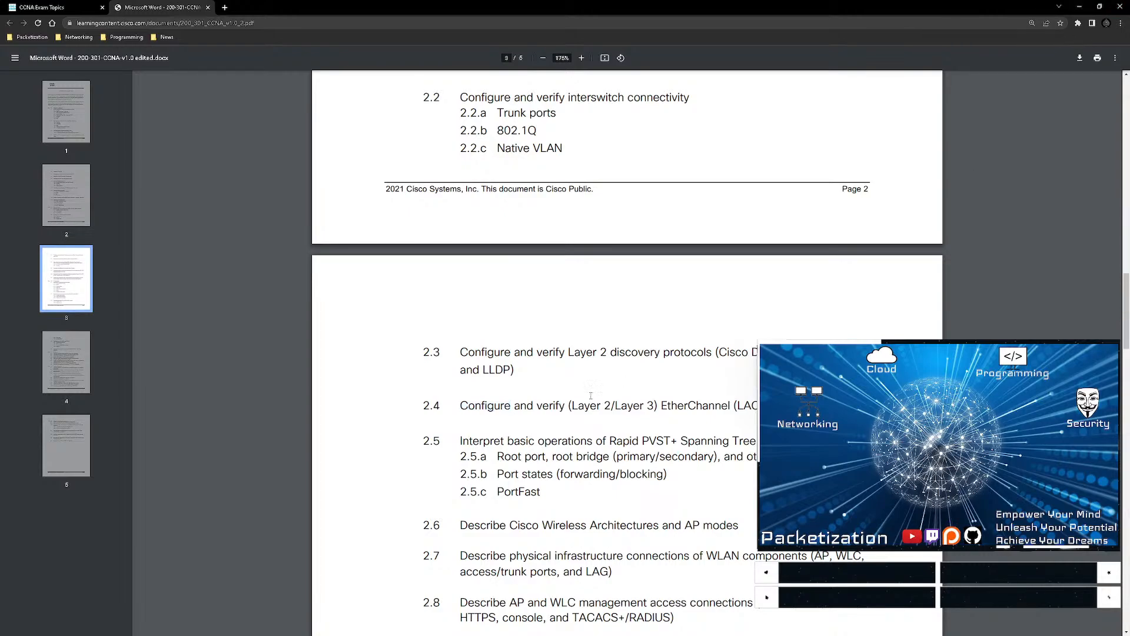
- Switch to Cisco Packet Tracer and place two 1941 routers in the logical workspace, the second one above the first
key(ctrl+f)
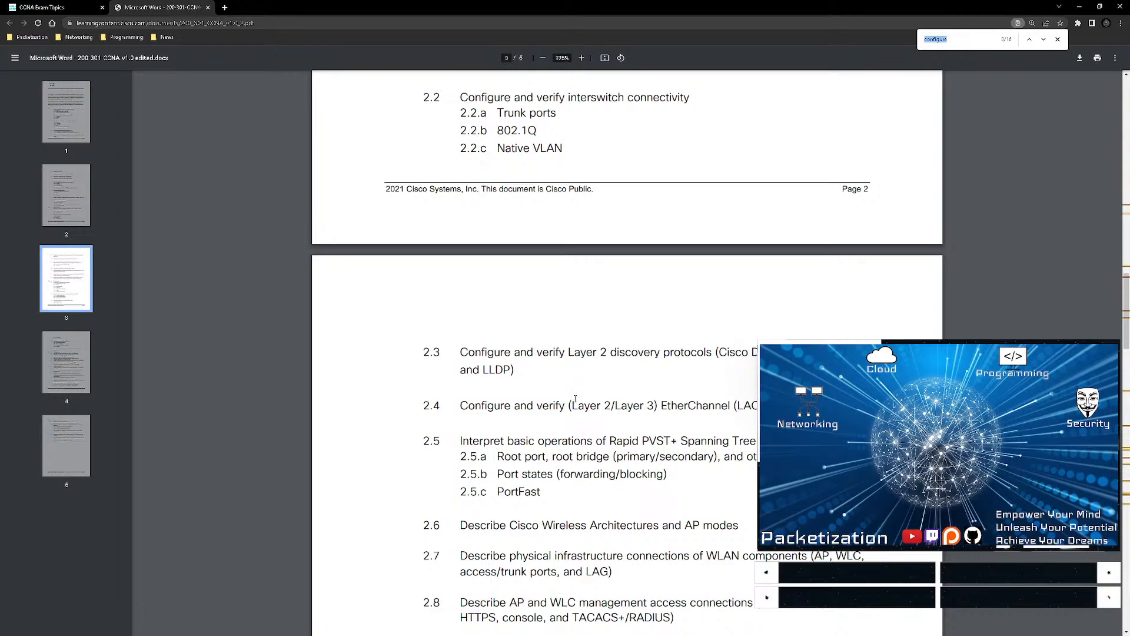
click(575, 398)
click(1080, 7)
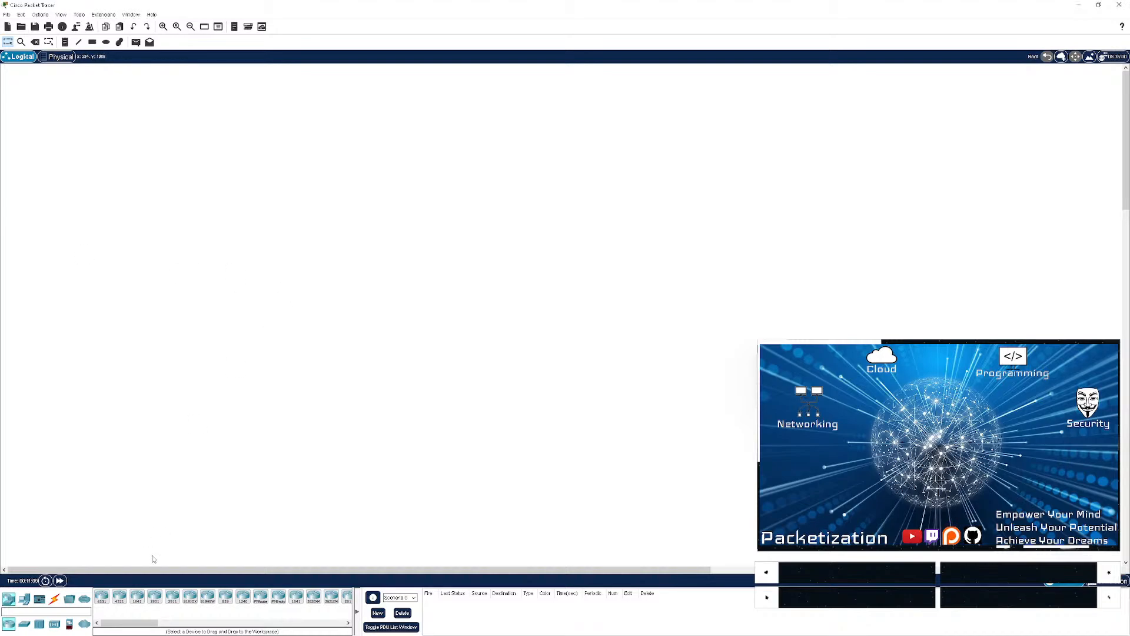
click(136, 597)
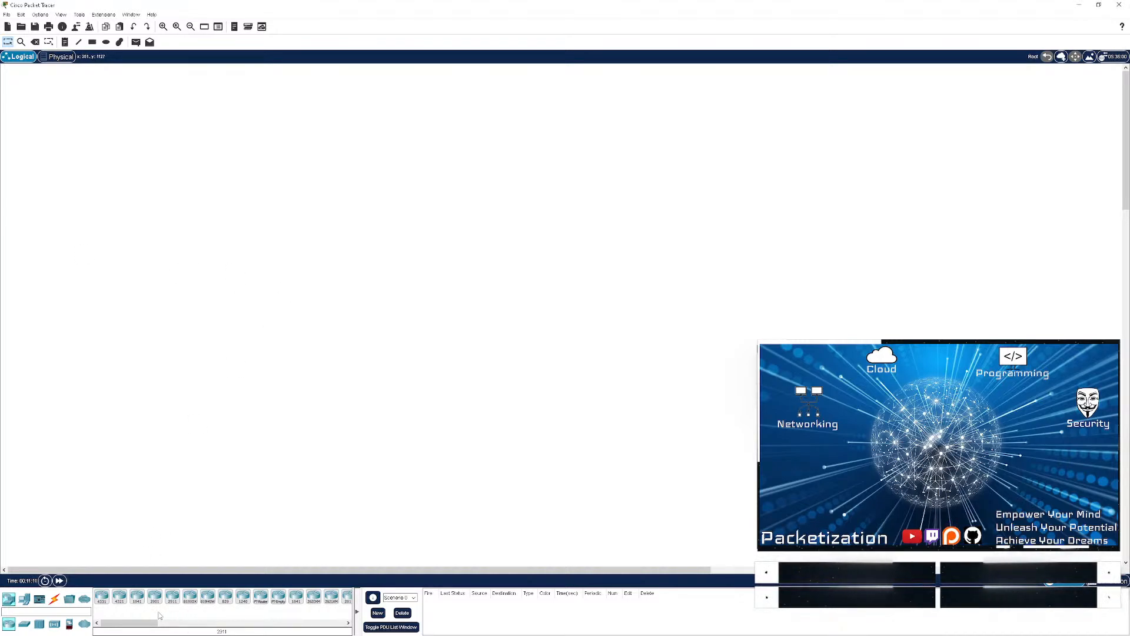
click(283, 371)
click(370, 342)
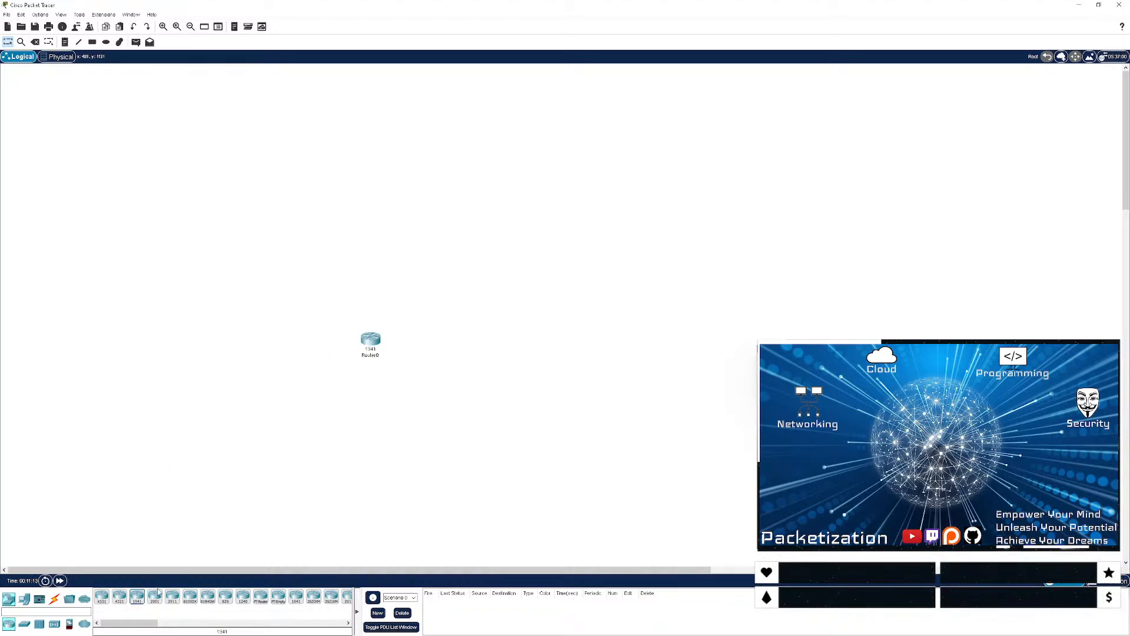
click(137, 597)
click(362, 289)
- Open the application preferences, review the font size and color settings, and close them without changes
click(62, 14)
mouse_move(100, 17)
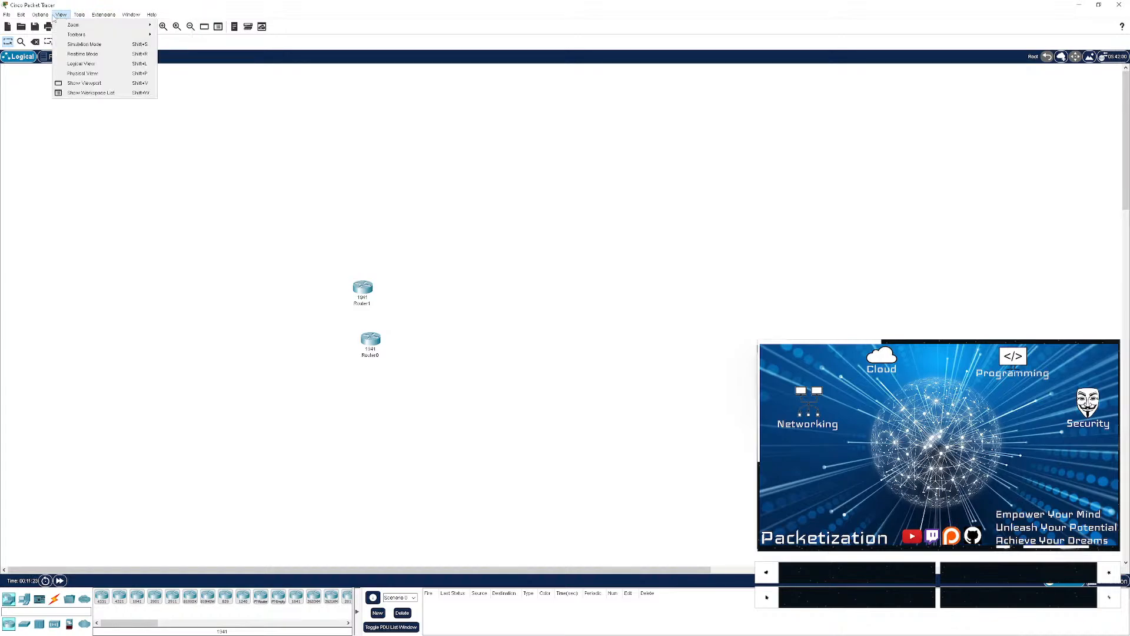
mouse_move(50, 18)
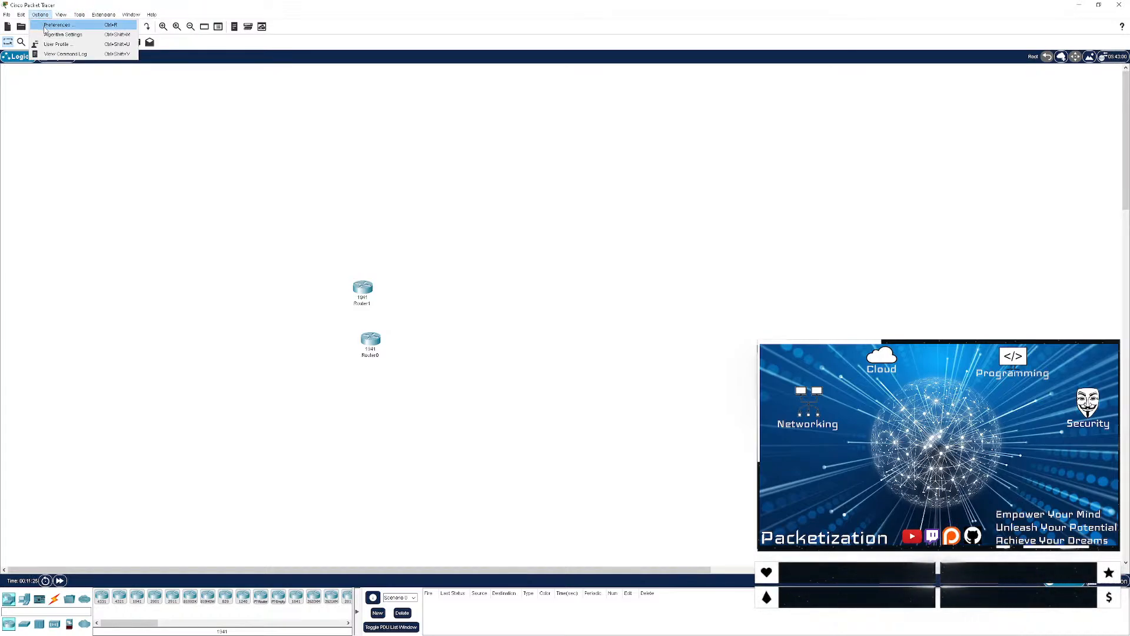
key(Escape)
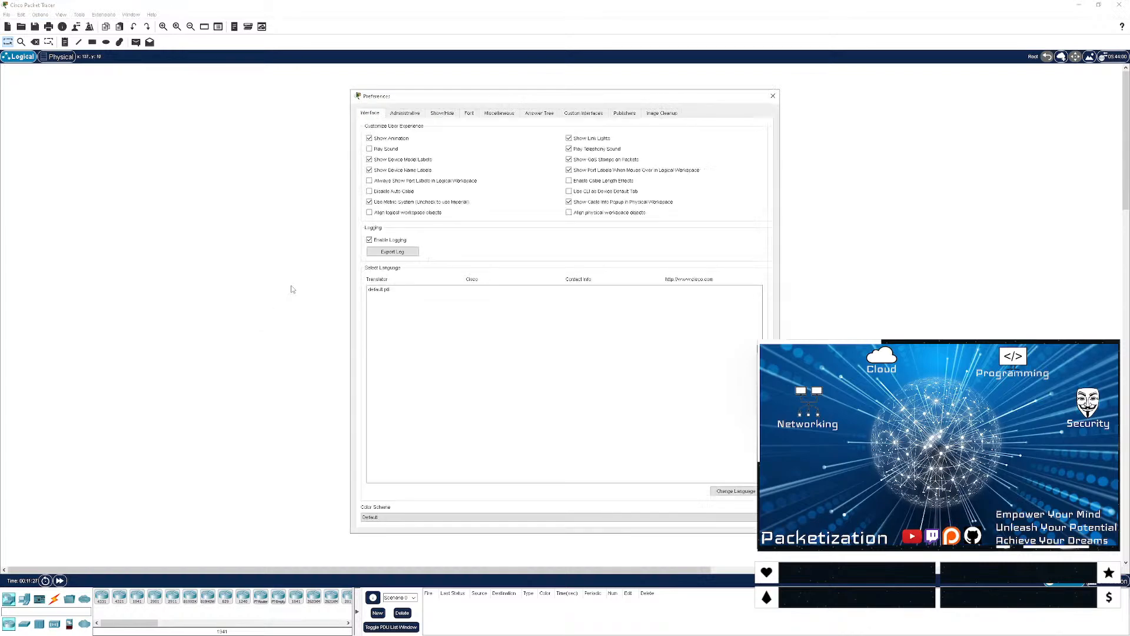
click(441, 113)
click(469, 113)
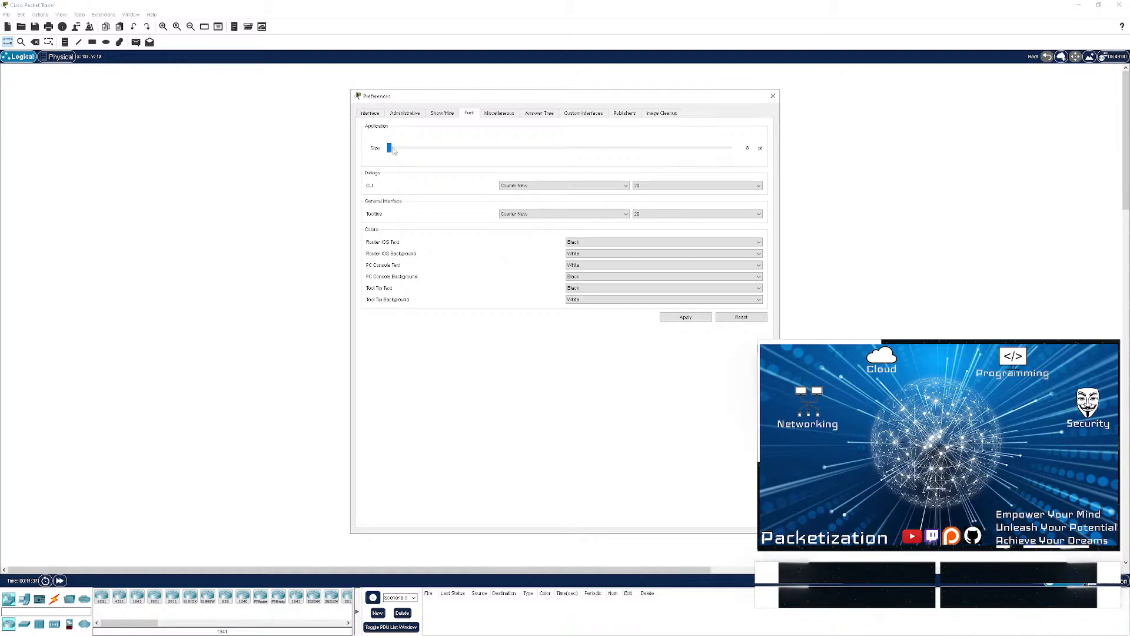
click(773, 95)
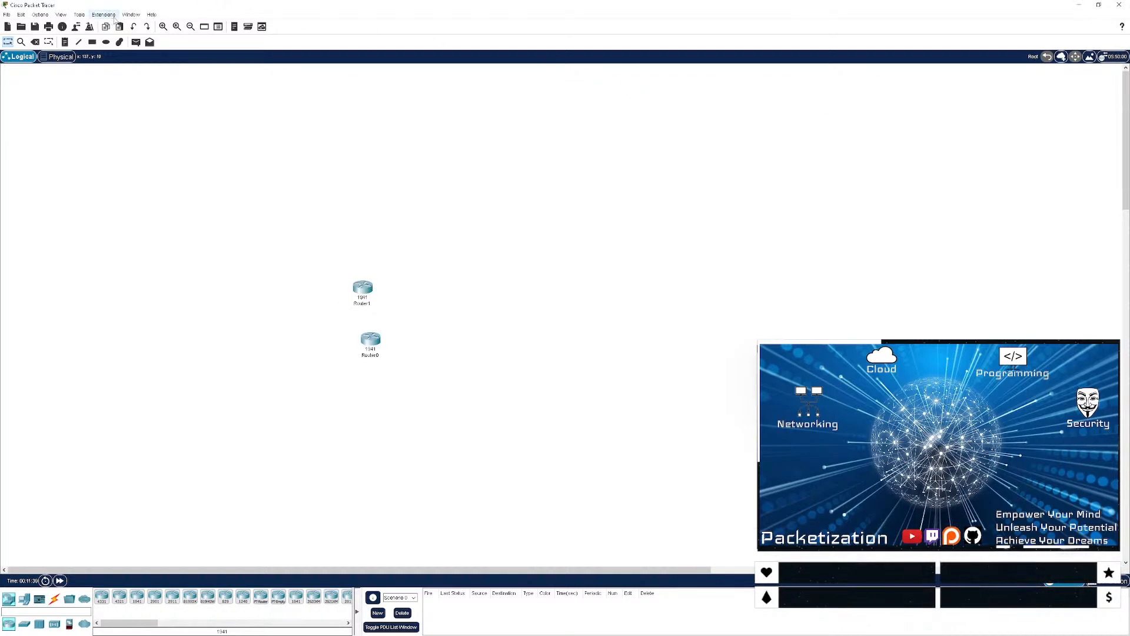
- Enlarge the workspace view, move both routers into the open area, and place Router0 to the right of Router1
click(163, 27)
scroll(383, 286, down, 5)
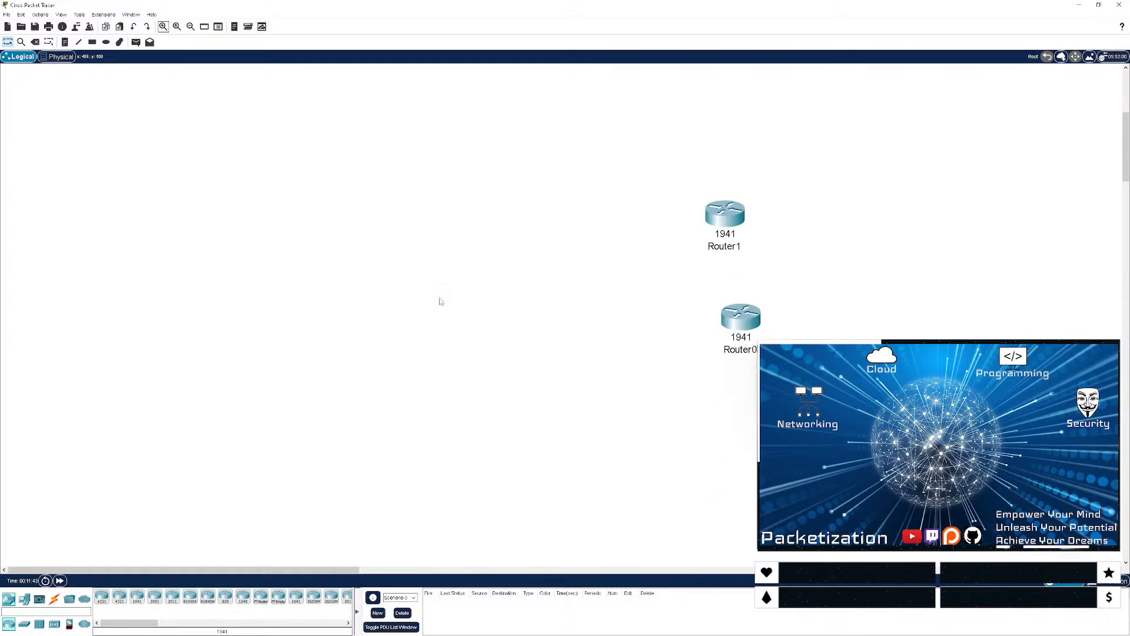
drag(916, 391, 684, 195)
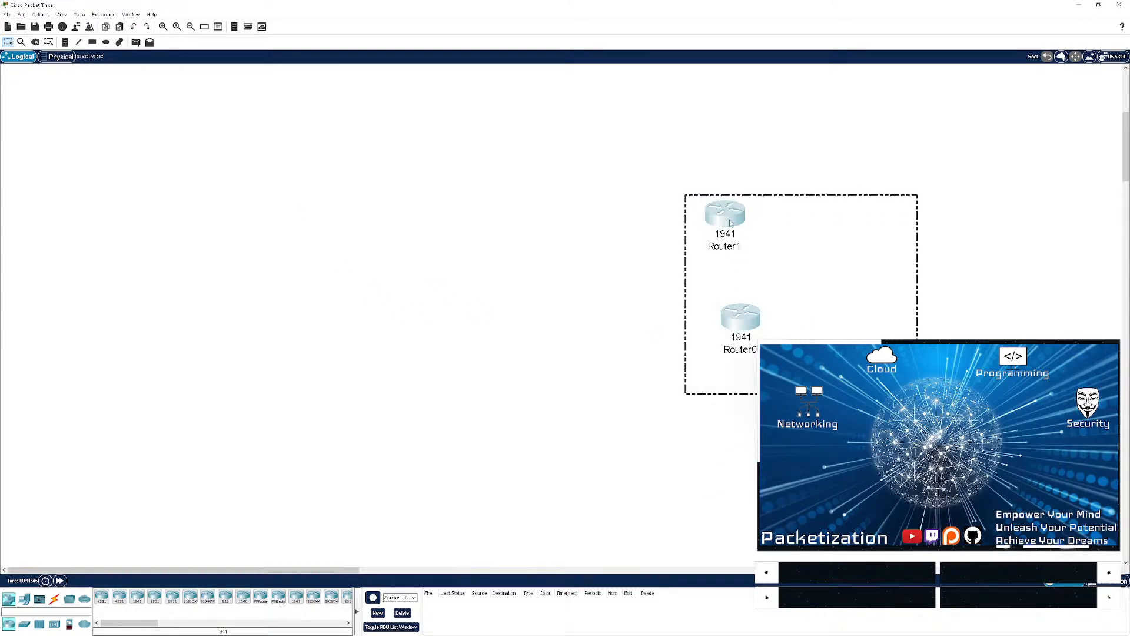
mouse_move(732, 222)
mouse_down()
mouse_move(21, 221)
mouse_move(139, 225)
mouse_up()
drag(159, 325, 468, 245)
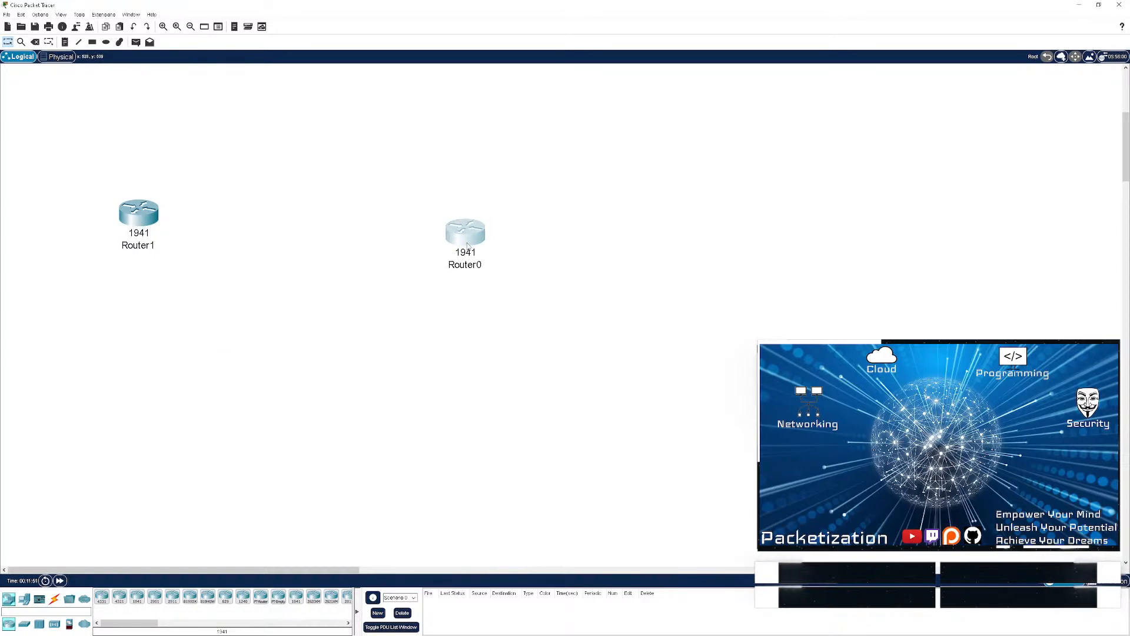
drag(468, 245, 392, 268)
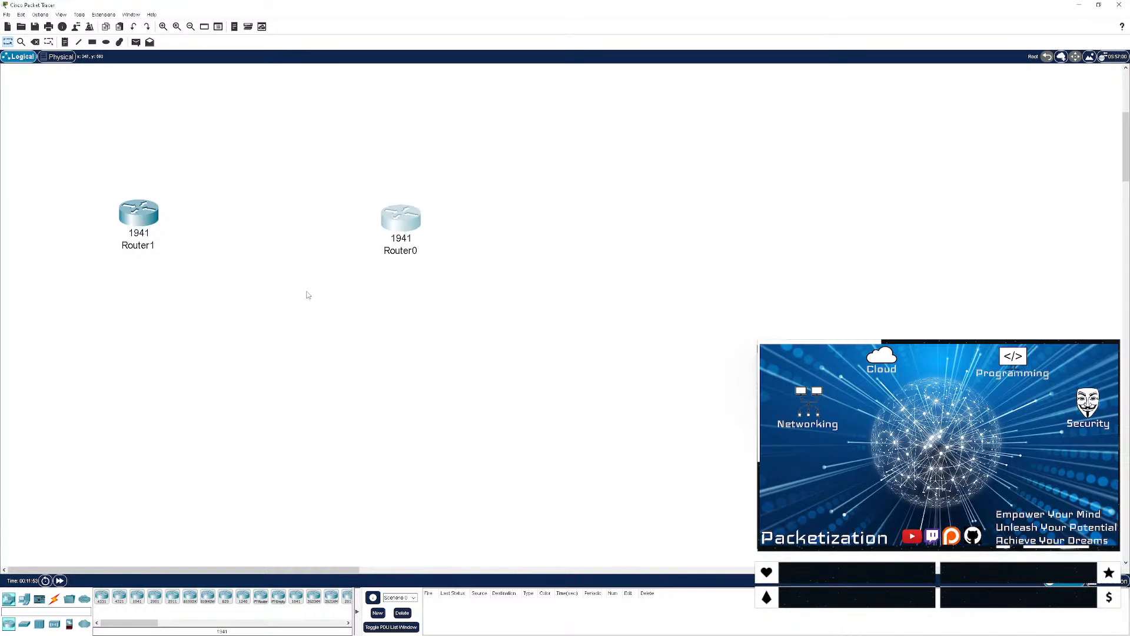
- Shift both routers together up and to the right, then reposition Router0 just below Router1
drag(510, 271, 123, 170)
drag(135, 218, 220, 167)
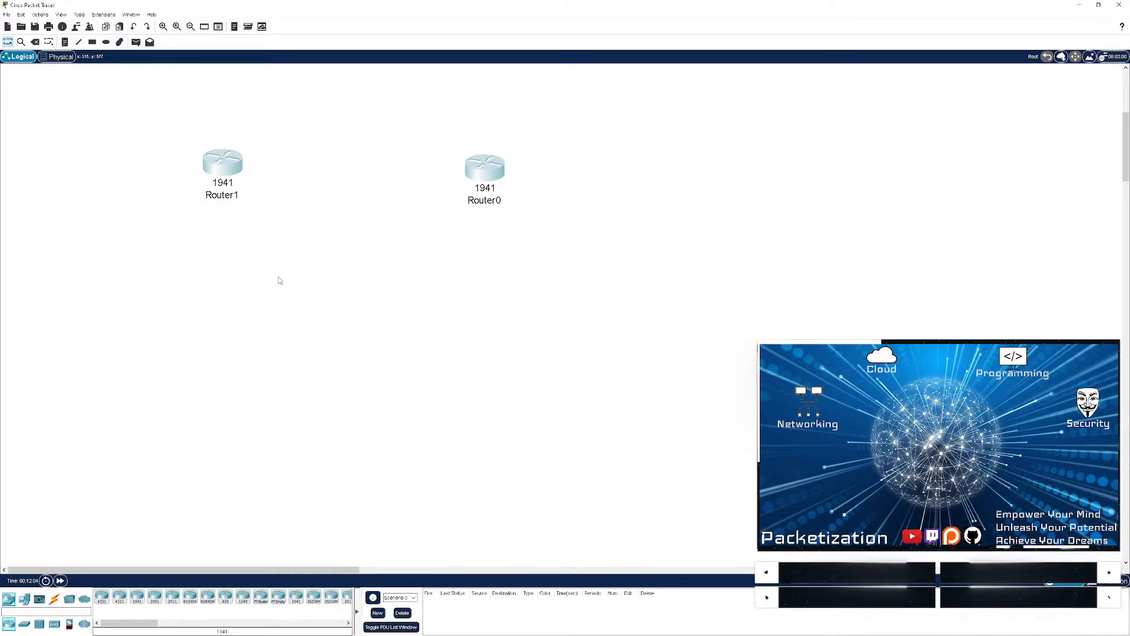
drag(485, 169, 240, 277)
drag(352, 348, 344, 307)
click(353, 346)
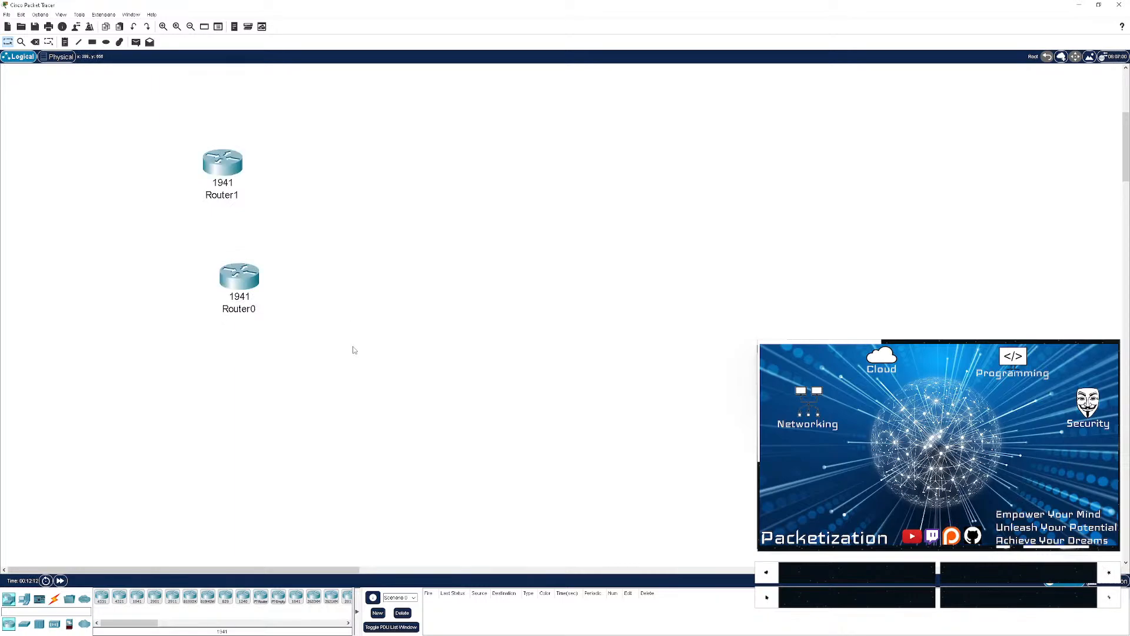
- Spread the routers apart, with Router0 far to the right of Router1 and Router1 slightly lower
drag(353, 349, 140, 116)
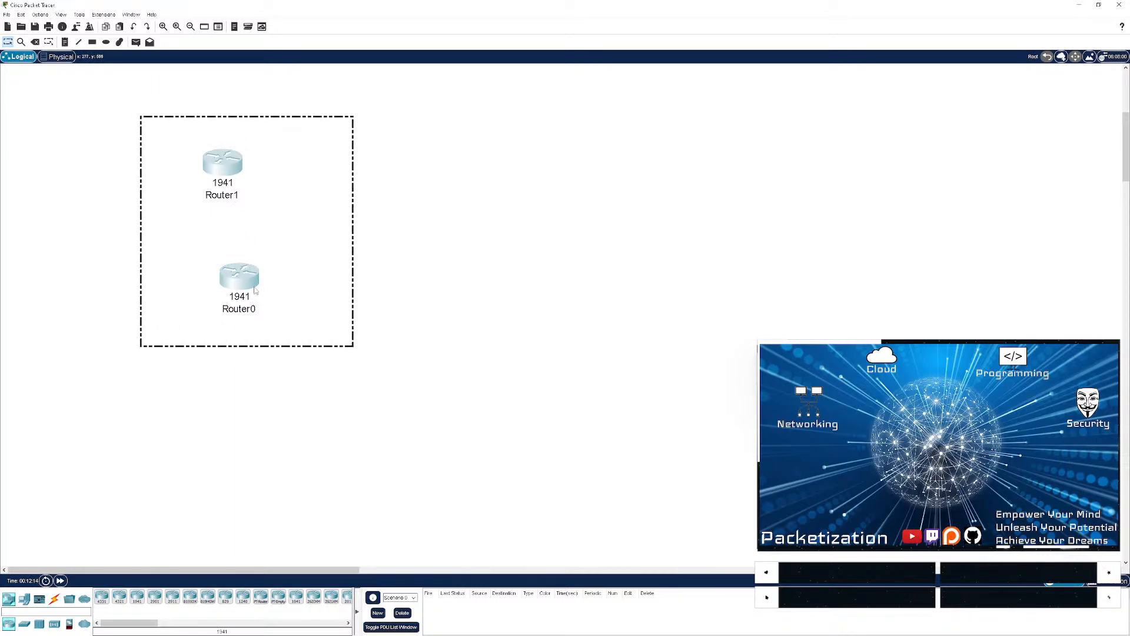
drag(259, 287, 492, 212)
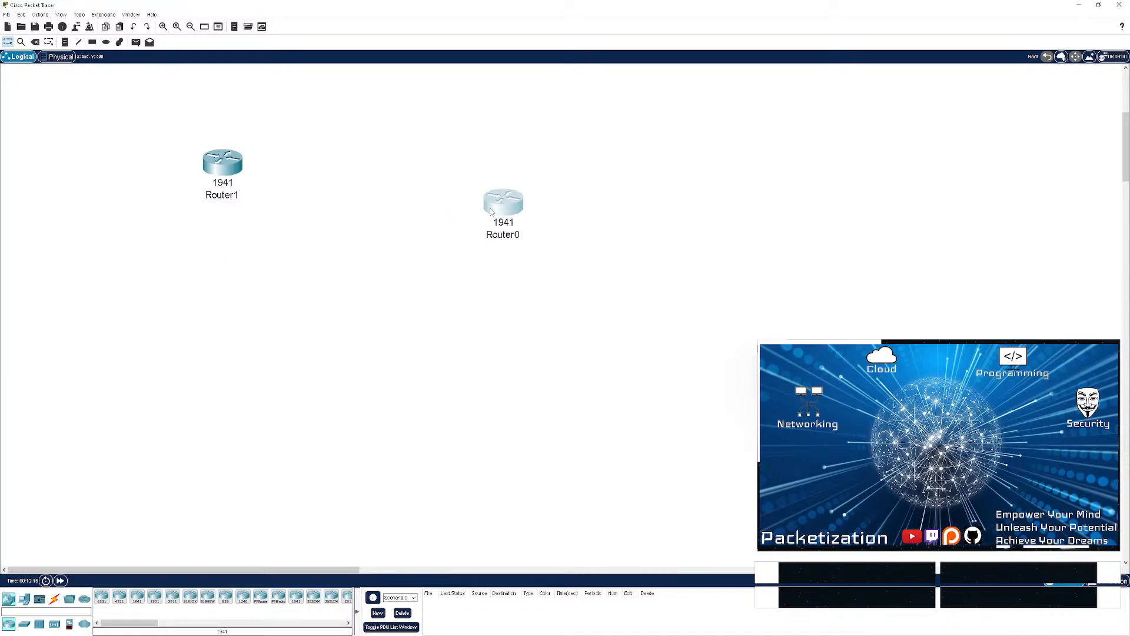
drag(576, 275, 195, 282)
click(434, 396)
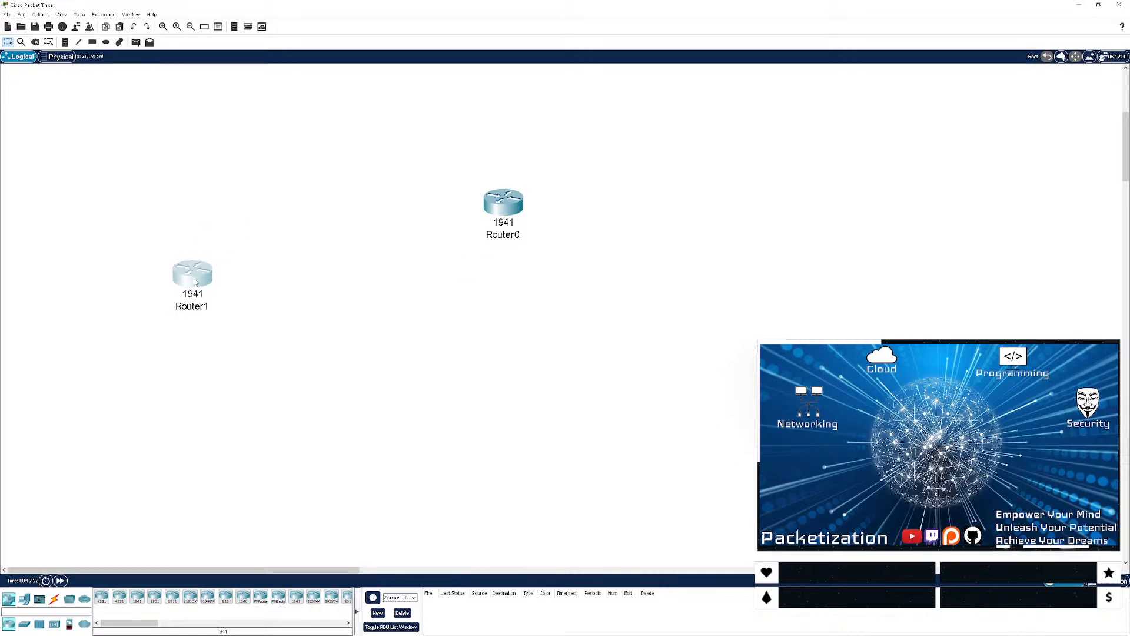
drag(504, 211, 543, 217)
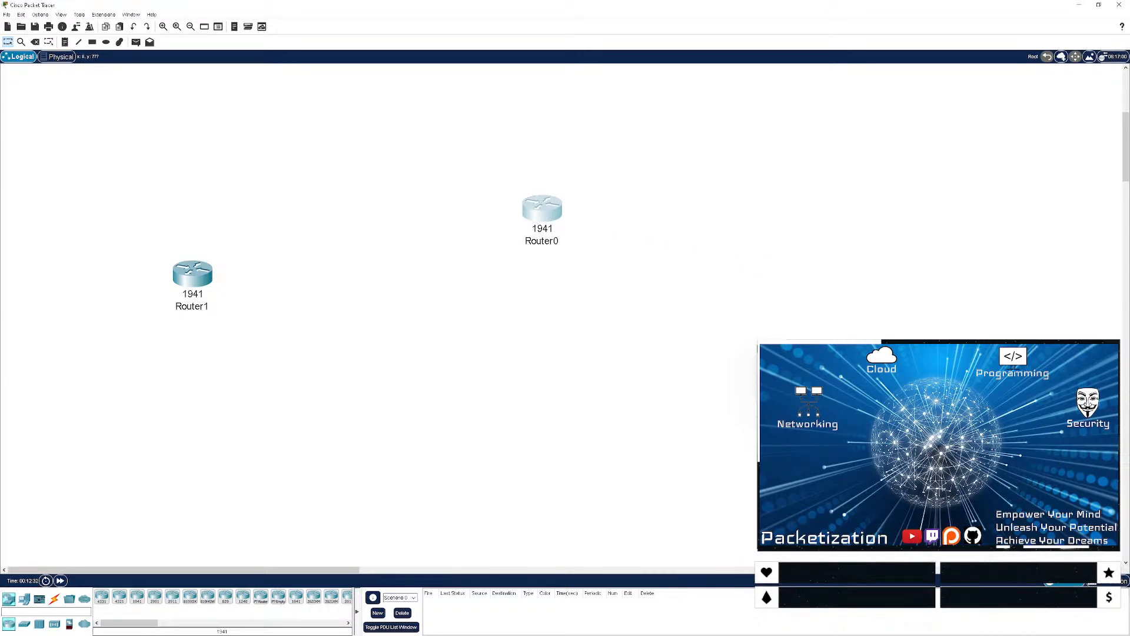
- Switch to the browser and search the CCNA exam topics PDF for "vrrp" and "hsrp"
key(alt+Tab)
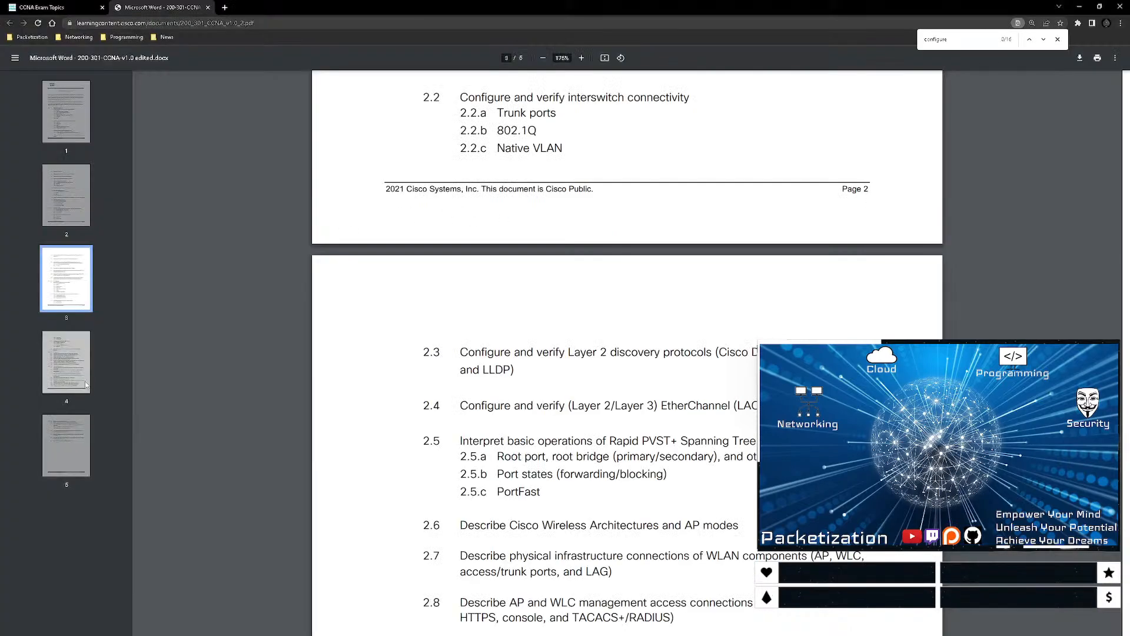
text(vrrp)
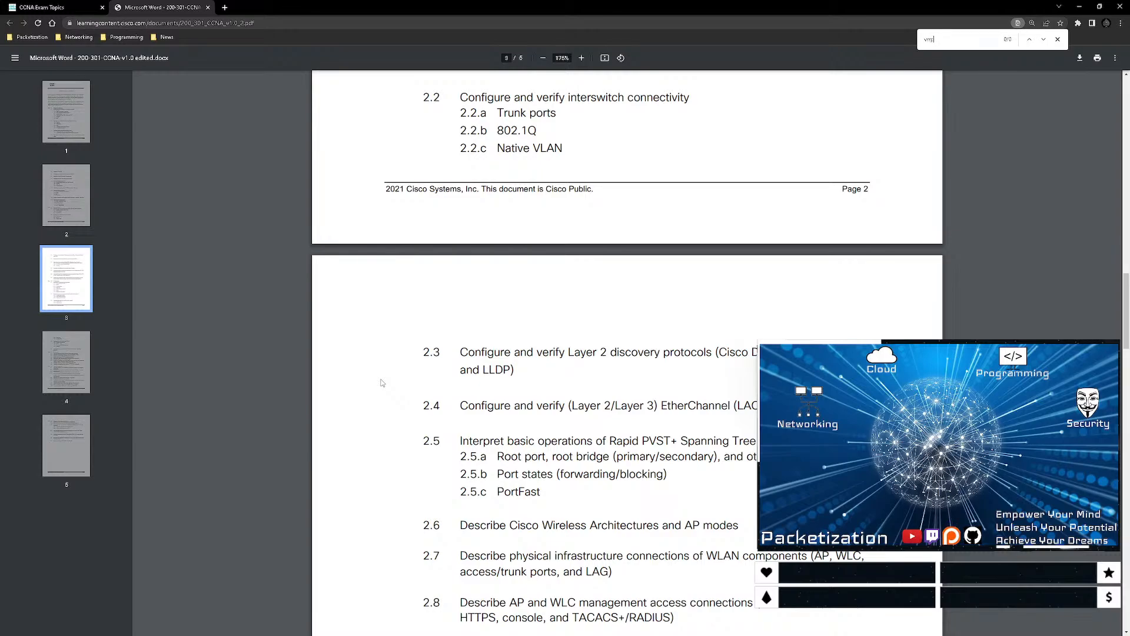
key(ctrl+f)
text(hsrp)
key(ctrl+s)
key(Escape)
key(ctrl+f)
text(vrrp)
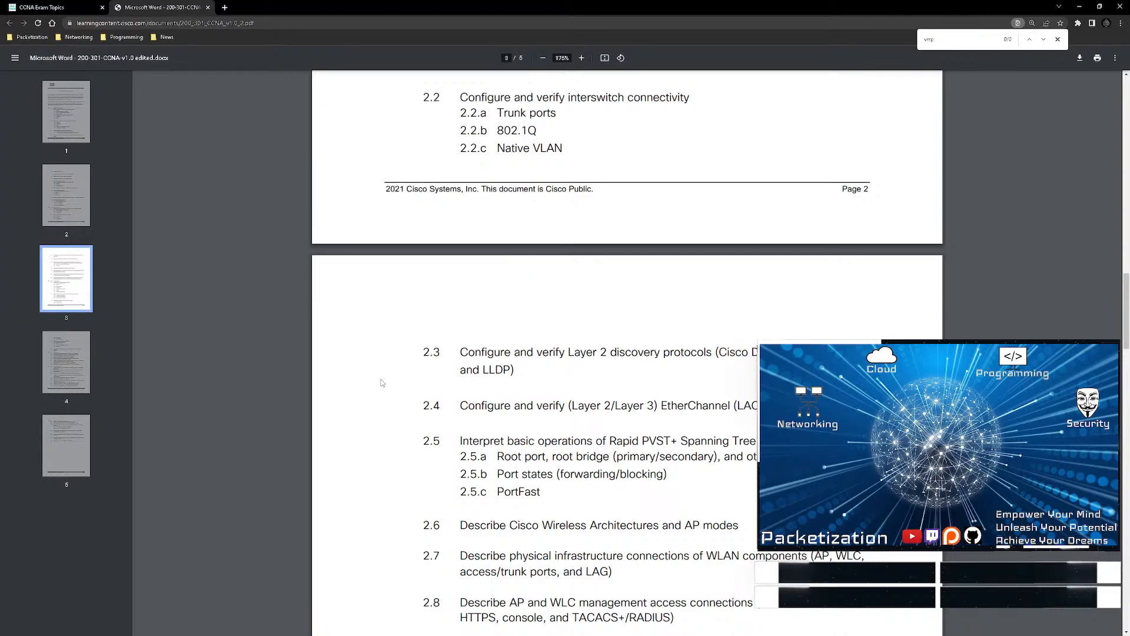
- Search the exam topics PDF for "glbp", then clear the search term
scroll(381, 383, up, 2)
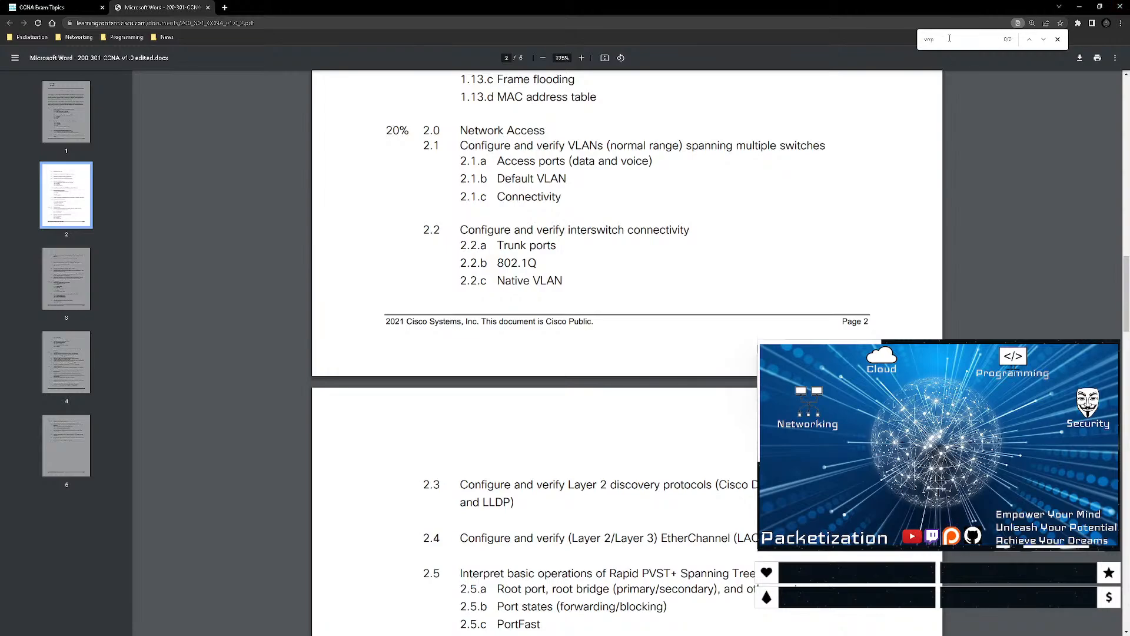
double_click(945, 40)
text(glbp)
key(BackSpace)
key(BackSpace)
- Skim the exam topics through to 6.0 Automation and Programmability, then return to 1.0 Network Fundamentals on the first page
scroll(486, 419, down, 10)
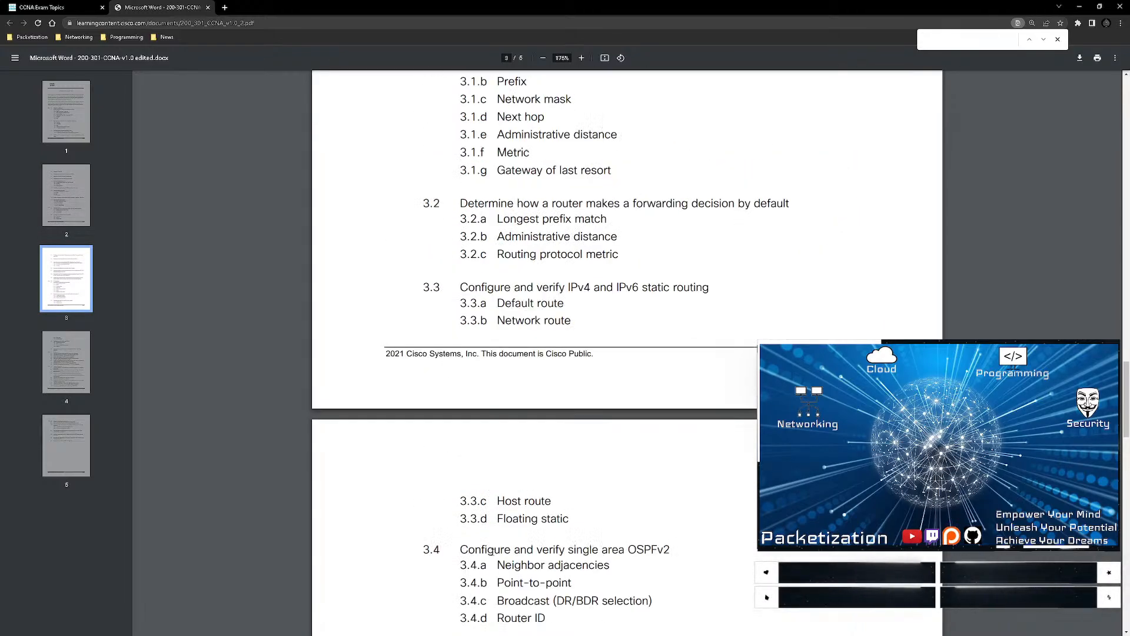
scroll(492, 553, down, 12)
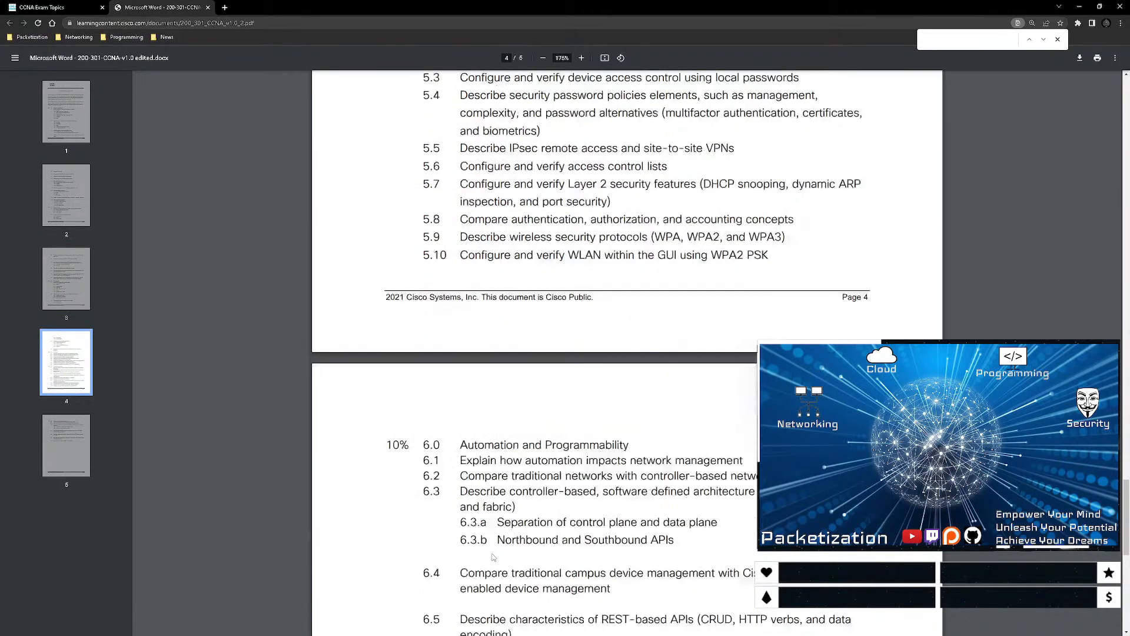
scroll(493, 557, down, 4)
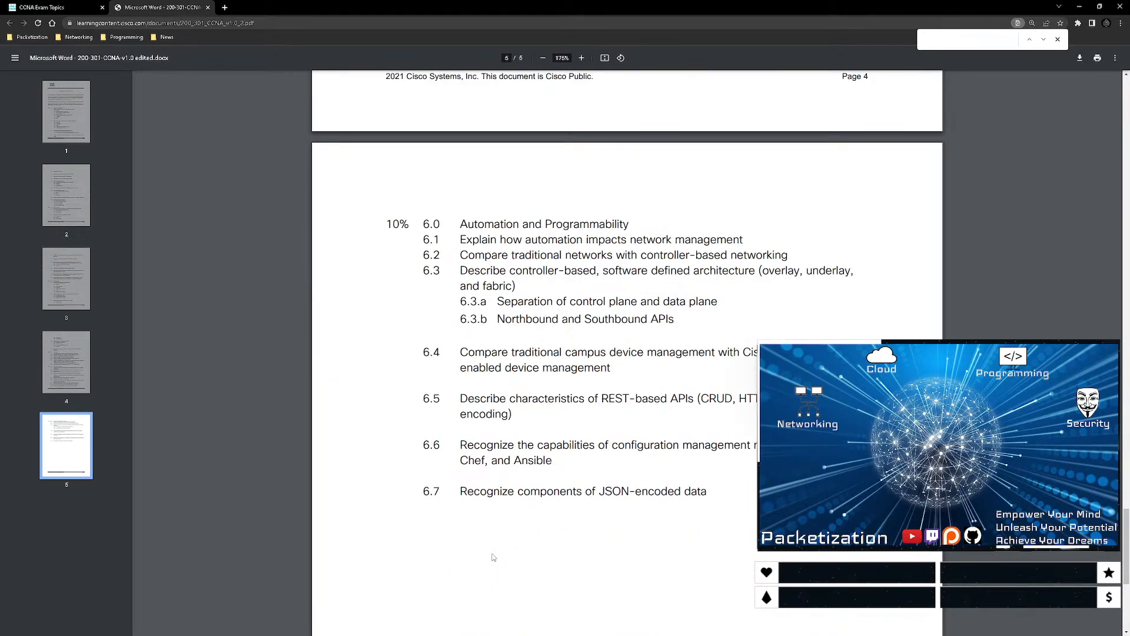
scroll(494, 557, up, 20)
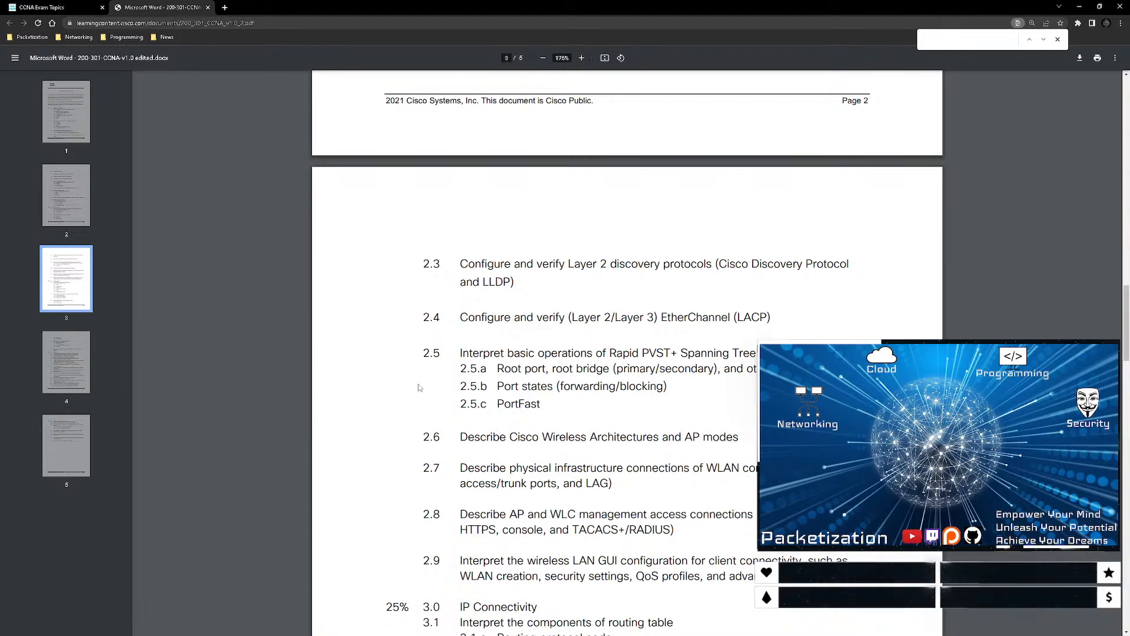
scroll(455, 384, up, 5)
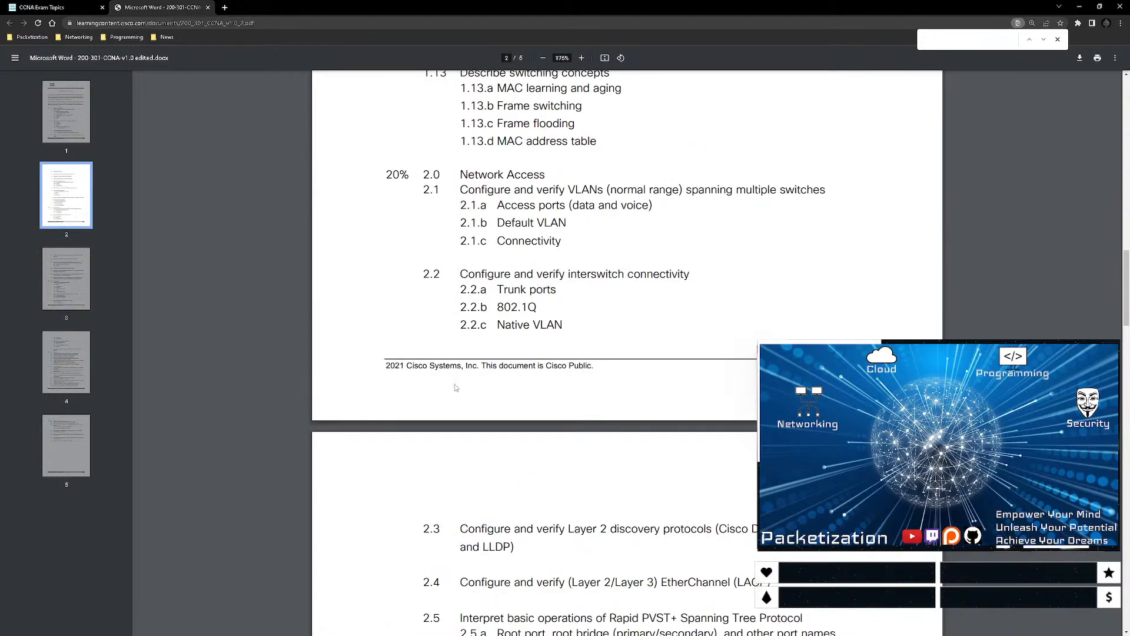
scroll(455, 384, up, 4)
scroll(454, 387, up, 7)
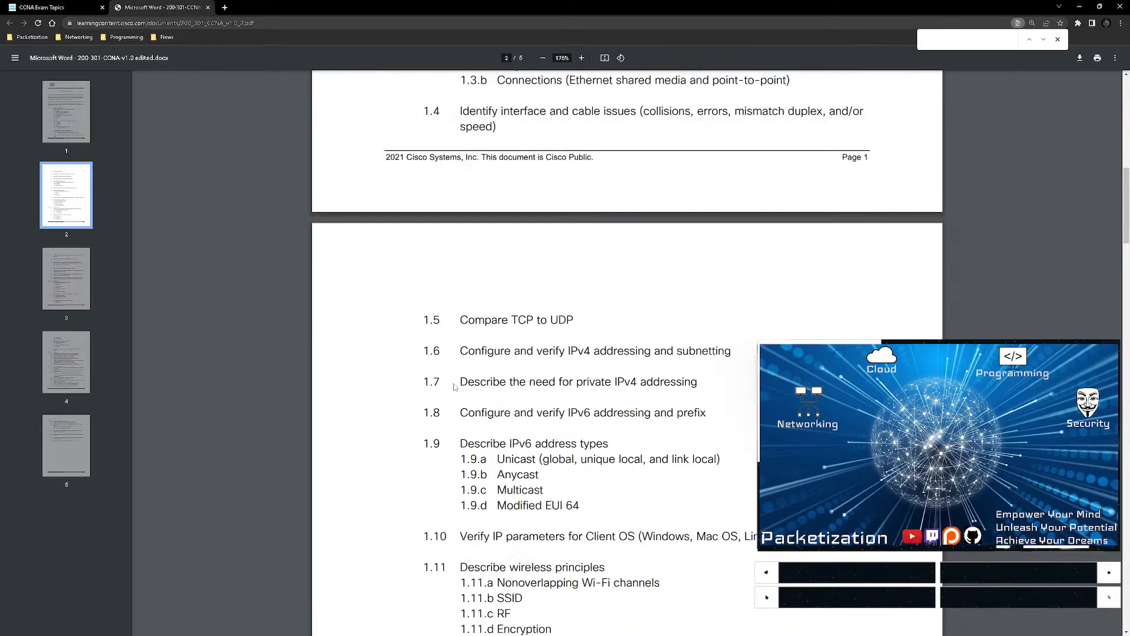
scroll(454, 387, up, 3)
scroll(454, 386, down, 3)
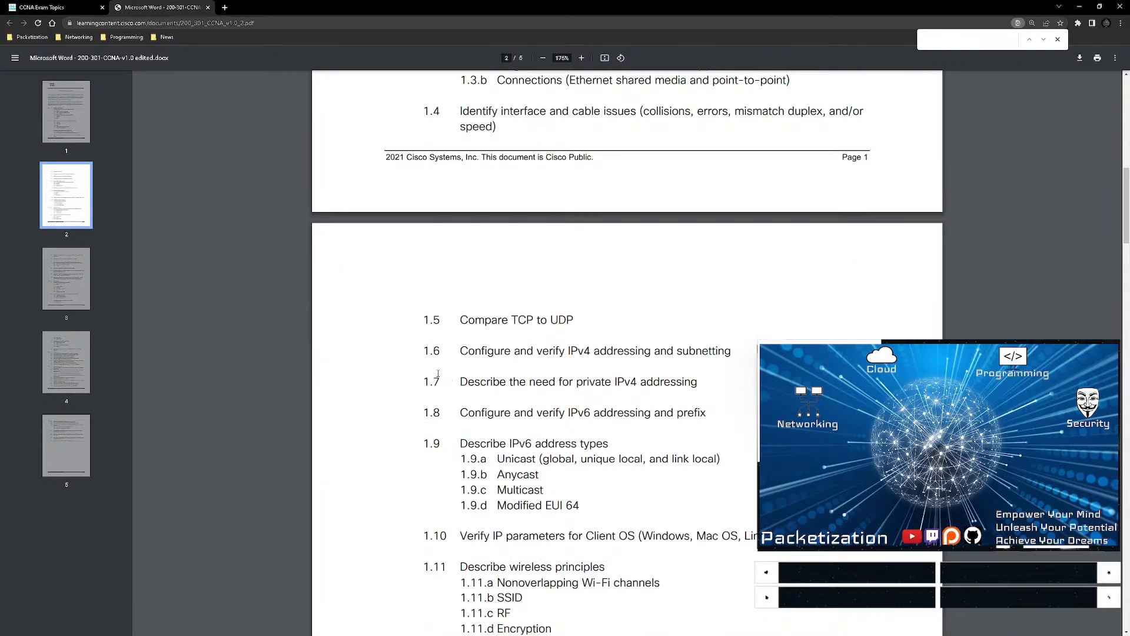
scroll(438, 374, up, 7)
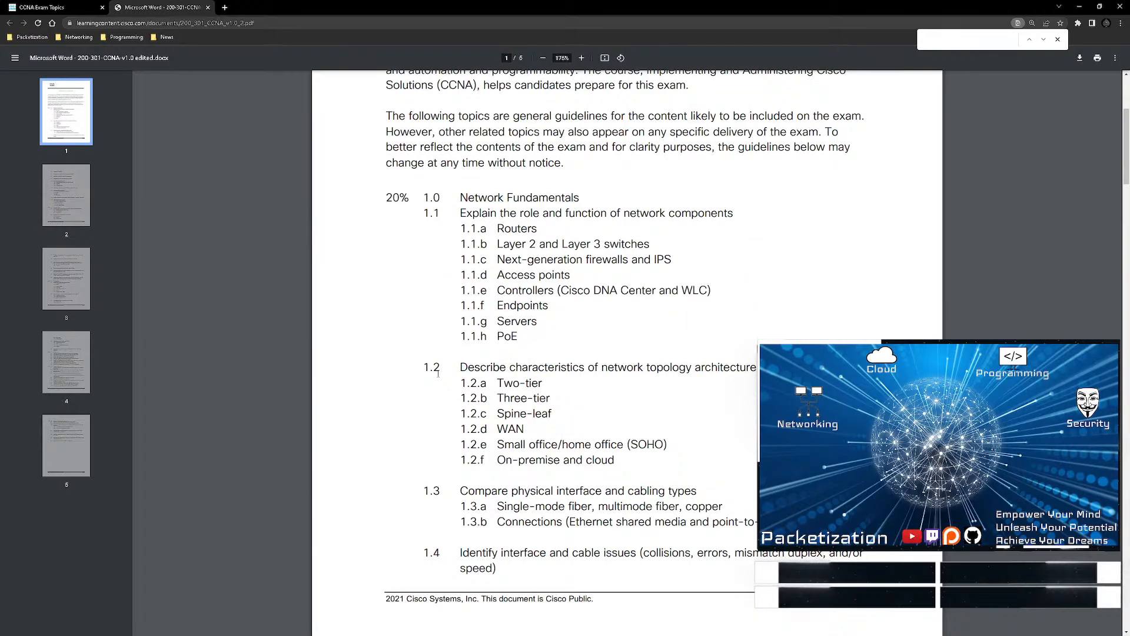
- Read through the 1.0 Network Fundamentals and 2.0 Network Access topics, checking which ones call for configuration
scroll(438, 373, down, 3)
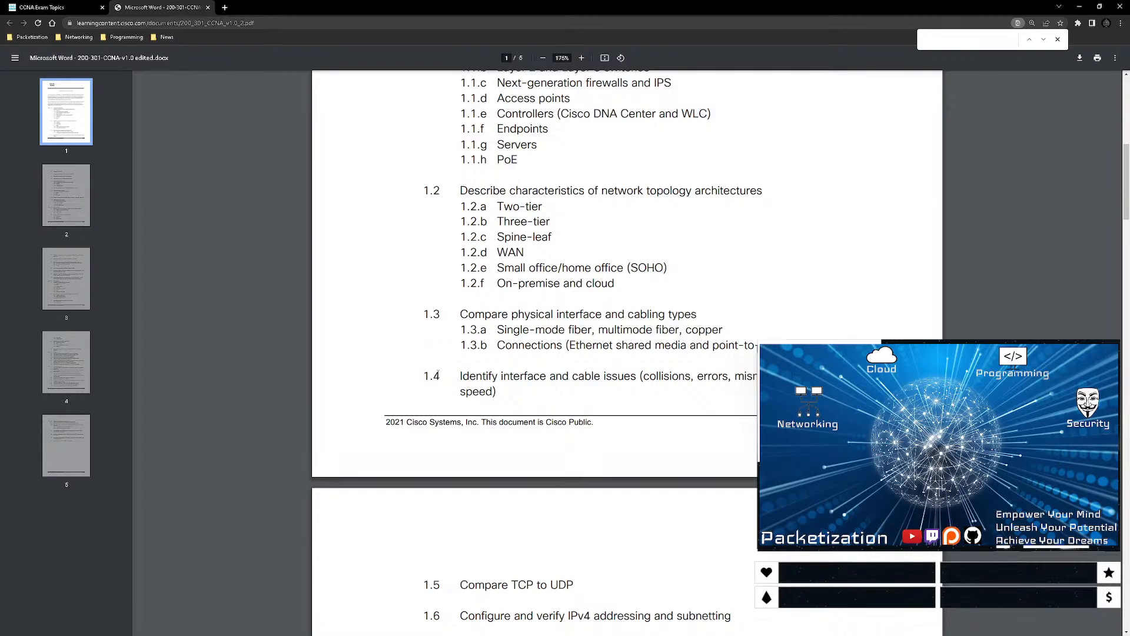
scroll(438, 373, down, 2)
scroll(438, 373, up, 2)
scroll(438, 375, down, 9)
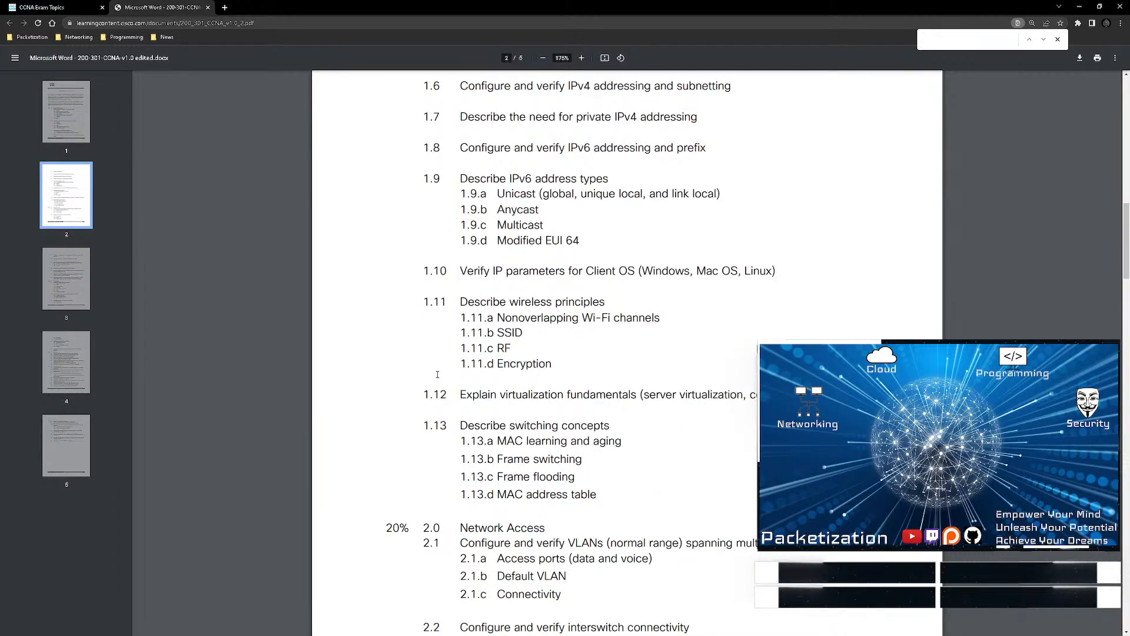
scroll(437, 375, down, 6)
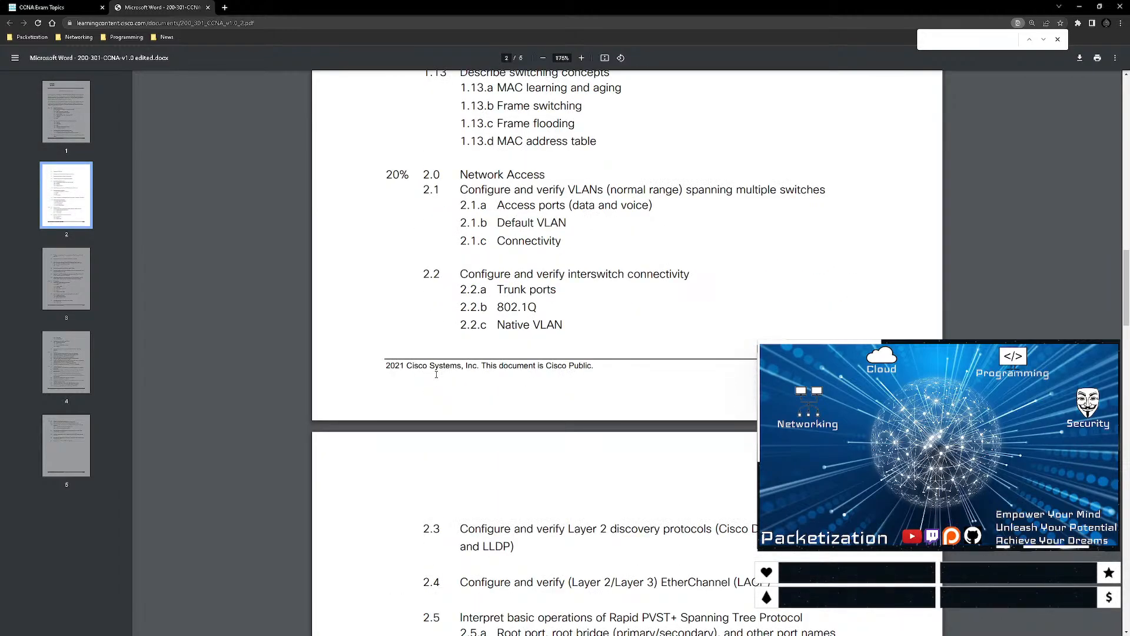
scroll(437, 374, down, 1)
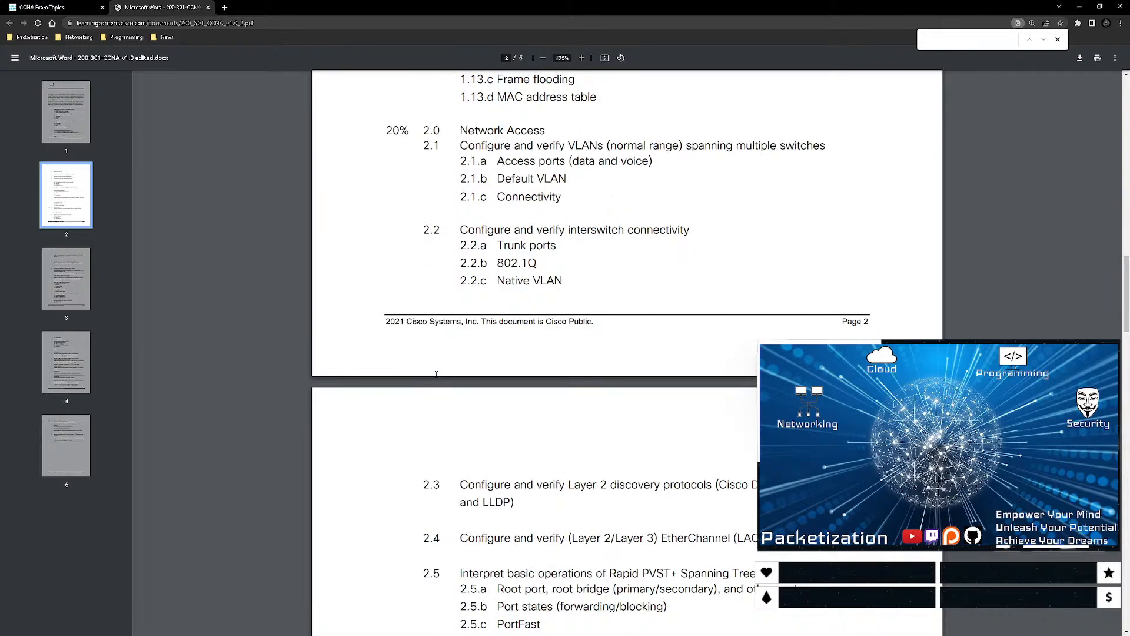
scroll(436, 374, down, 5)
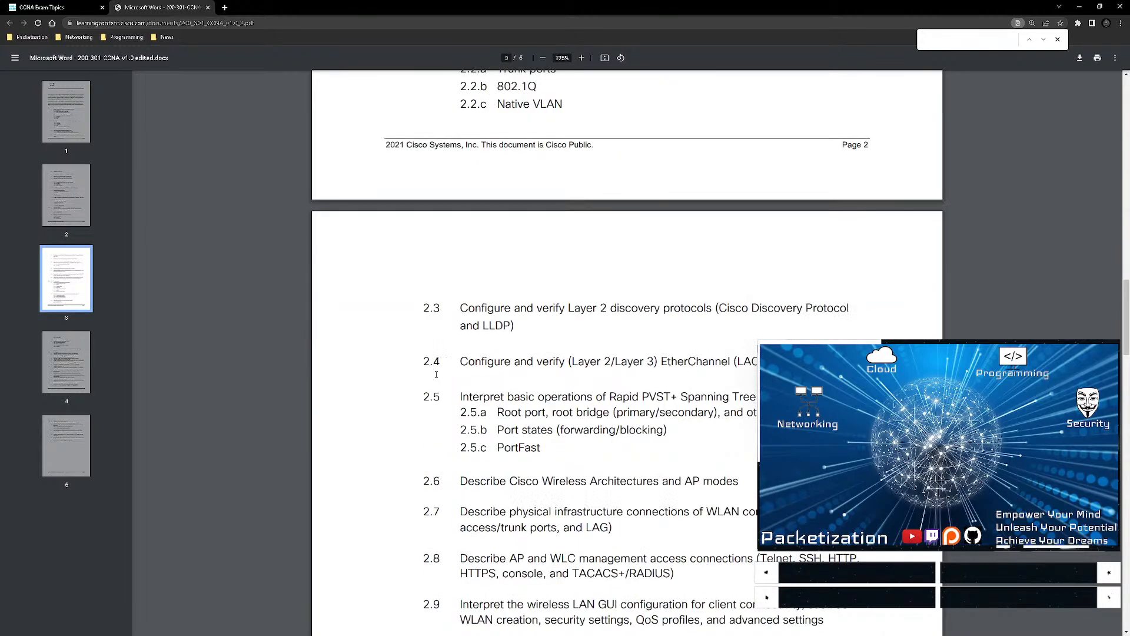
scroll(436, 375, down, 2)
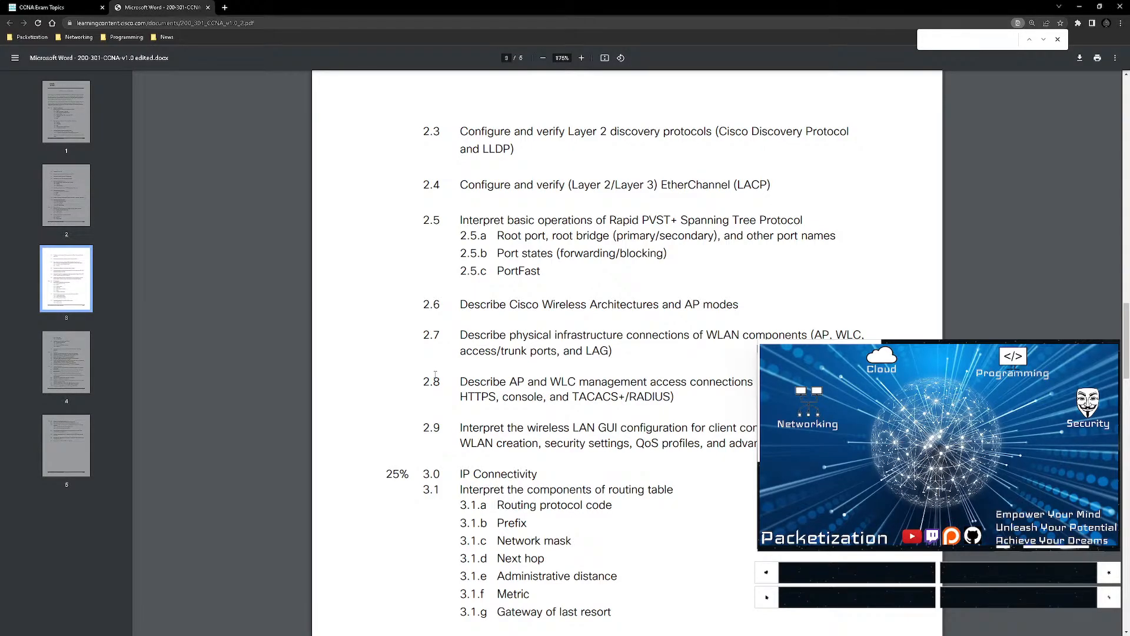
- Read through the topics from 3.0 IP Connectivity to 6.0 Automation and Programmability, checking which ones call for configuration
scroll(435, 375, down, 2)
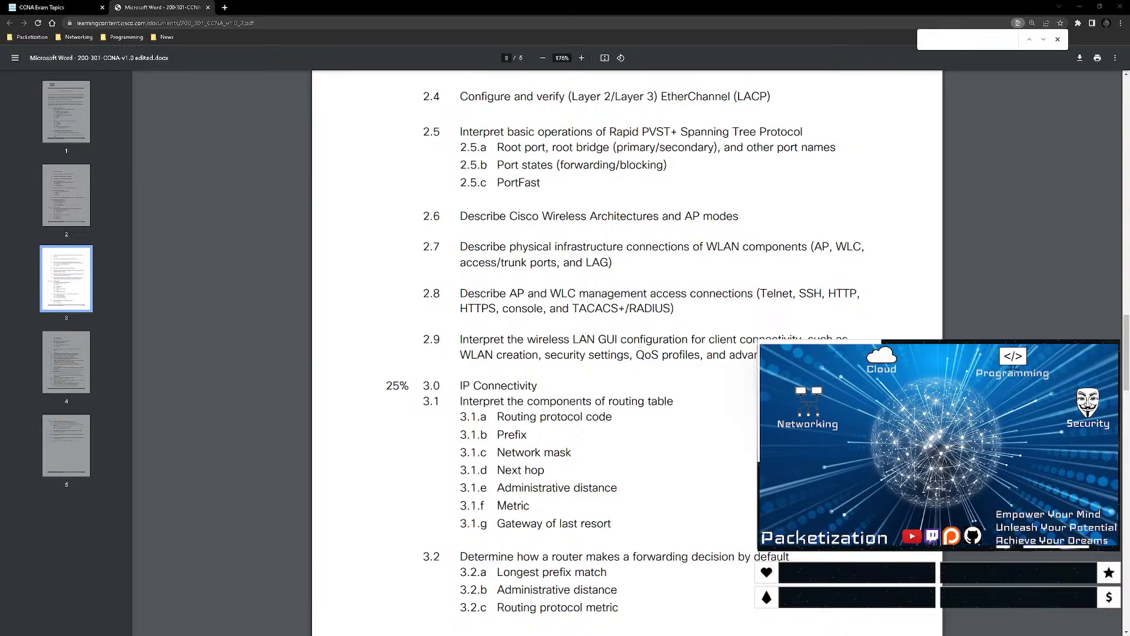
scroll(412, 452, down, 5)
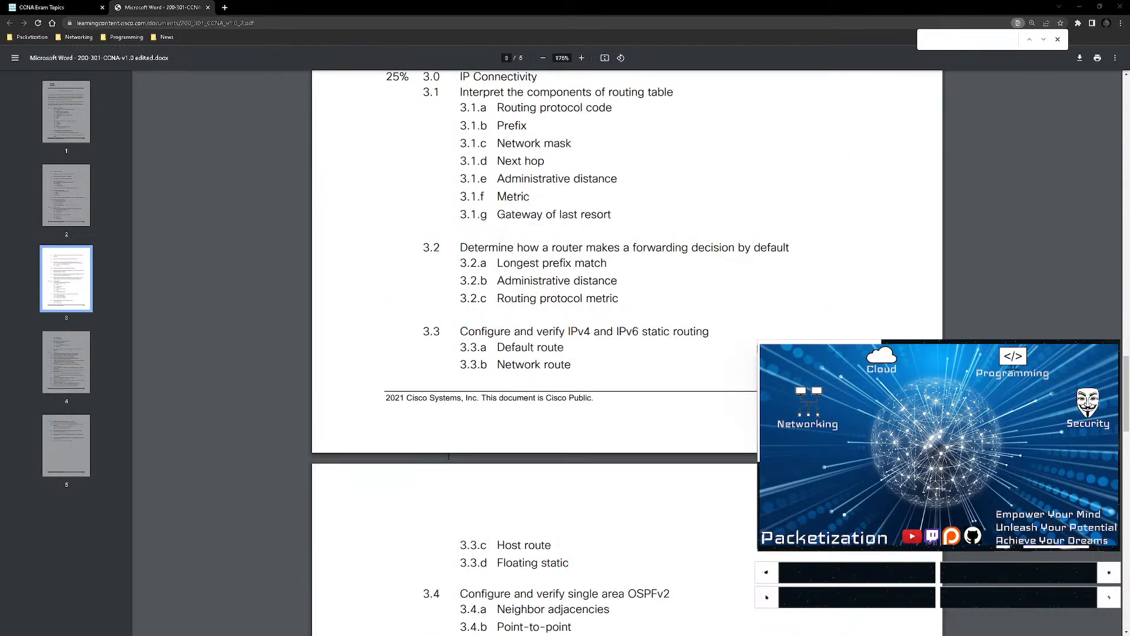
scroll(449, 457, down, 4)
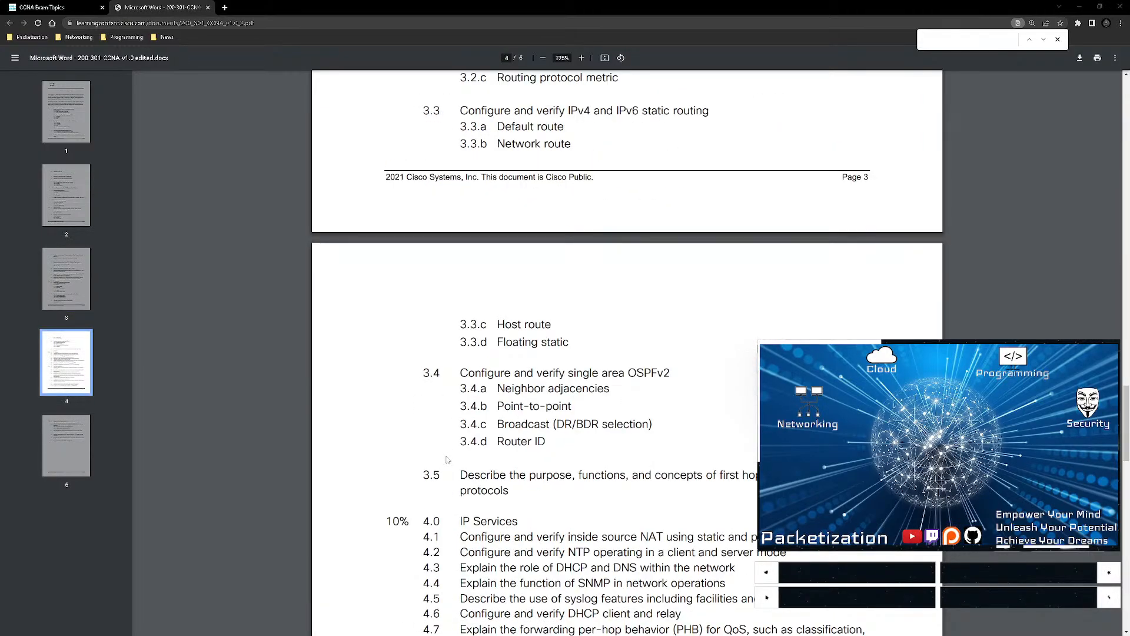
scroll(446, 458, up, 1)
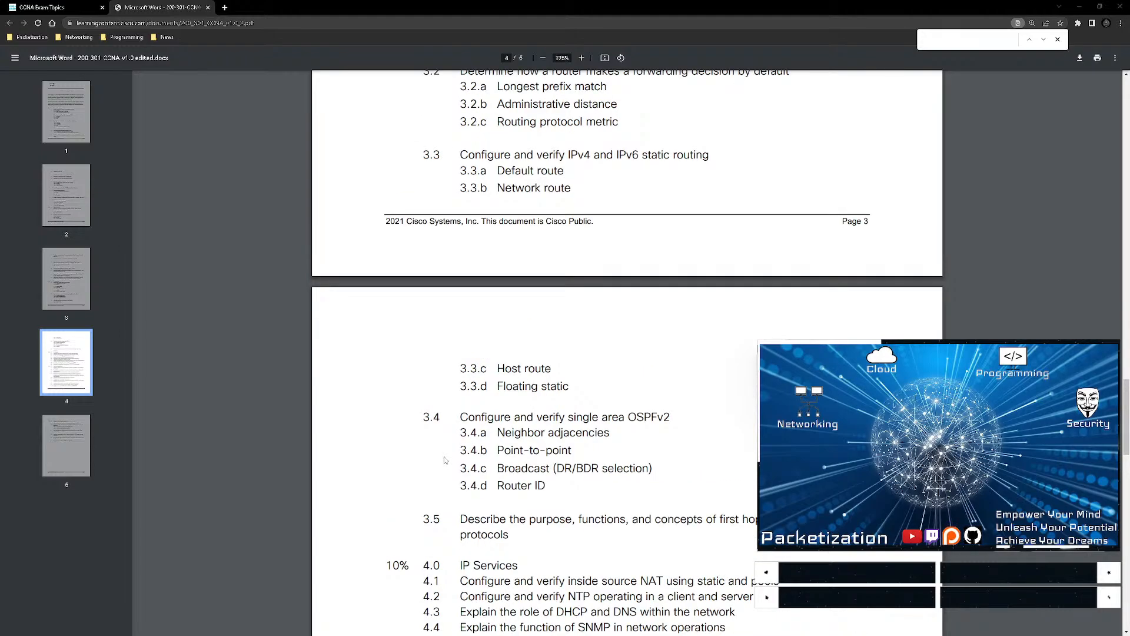
scroll(494, 466, down, 2)
scroll(494, 466, down, 3)
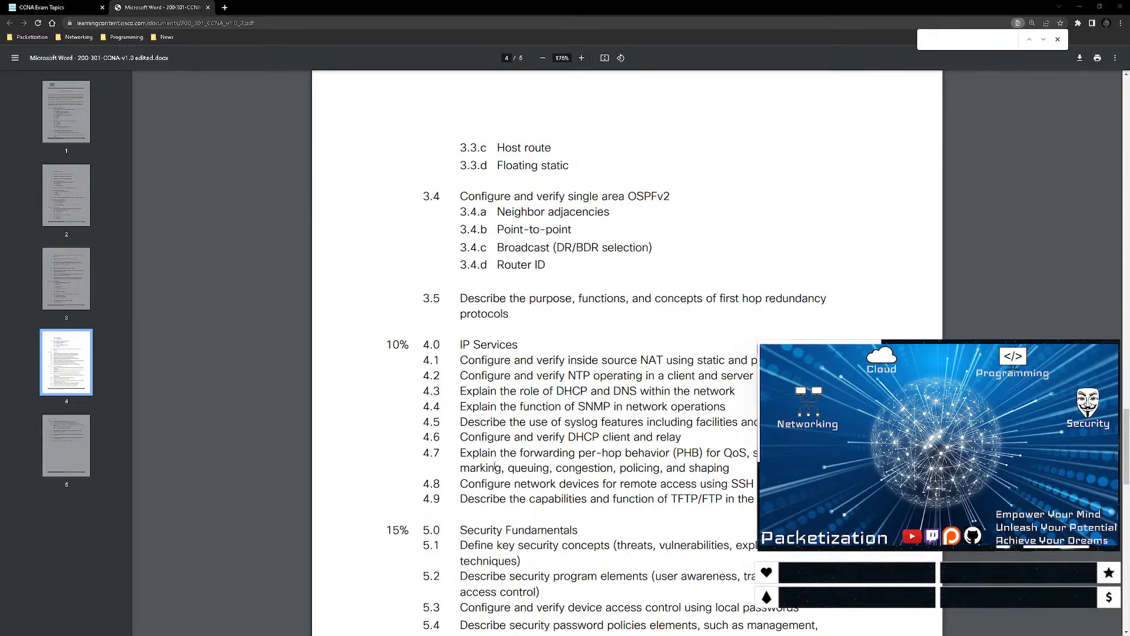
scroll(494, 466, down, 4)
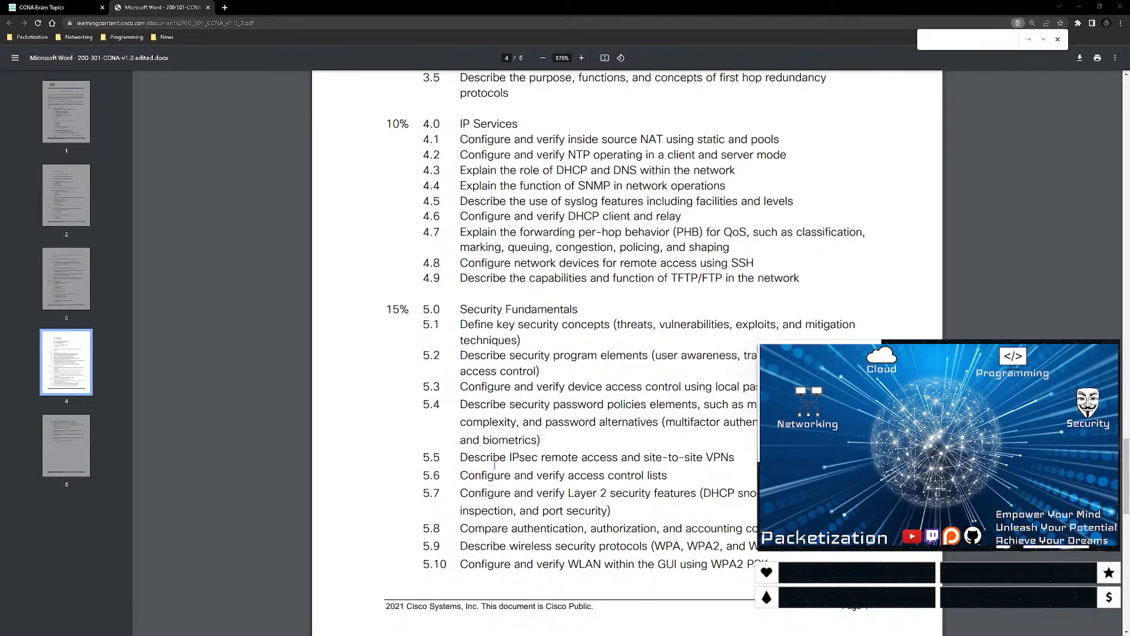
scroll(495, 466, down, 8)
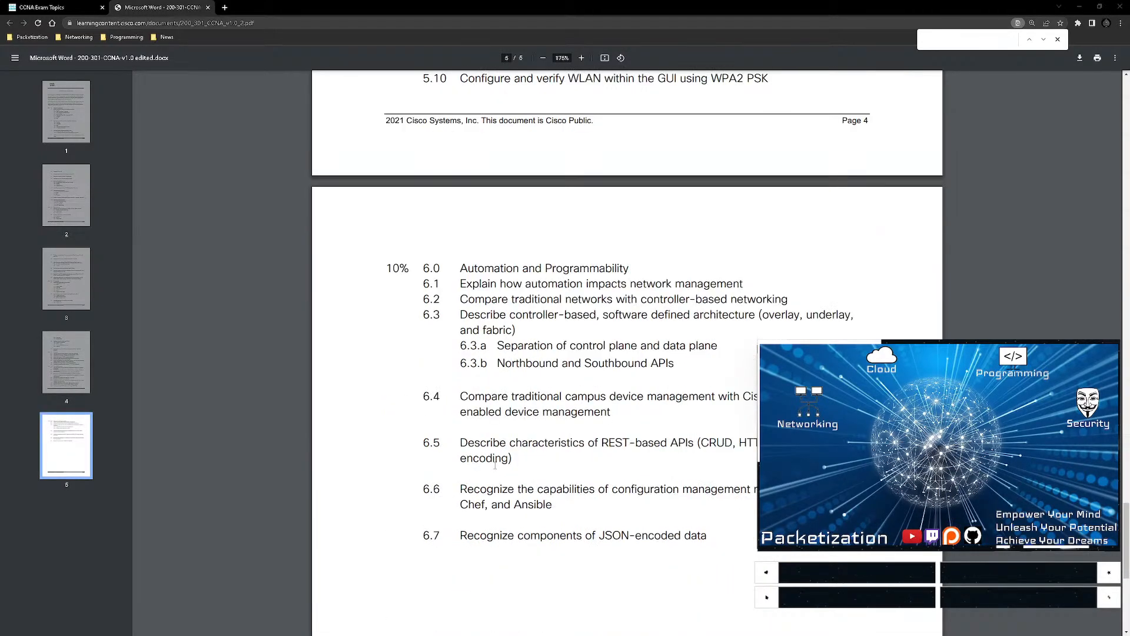
- Return to the 4.0 IP Services section and briefly highlight the "and verify" wording in topic 4.6 on DHCP client and relay
scroll(495, 465, up, 5)
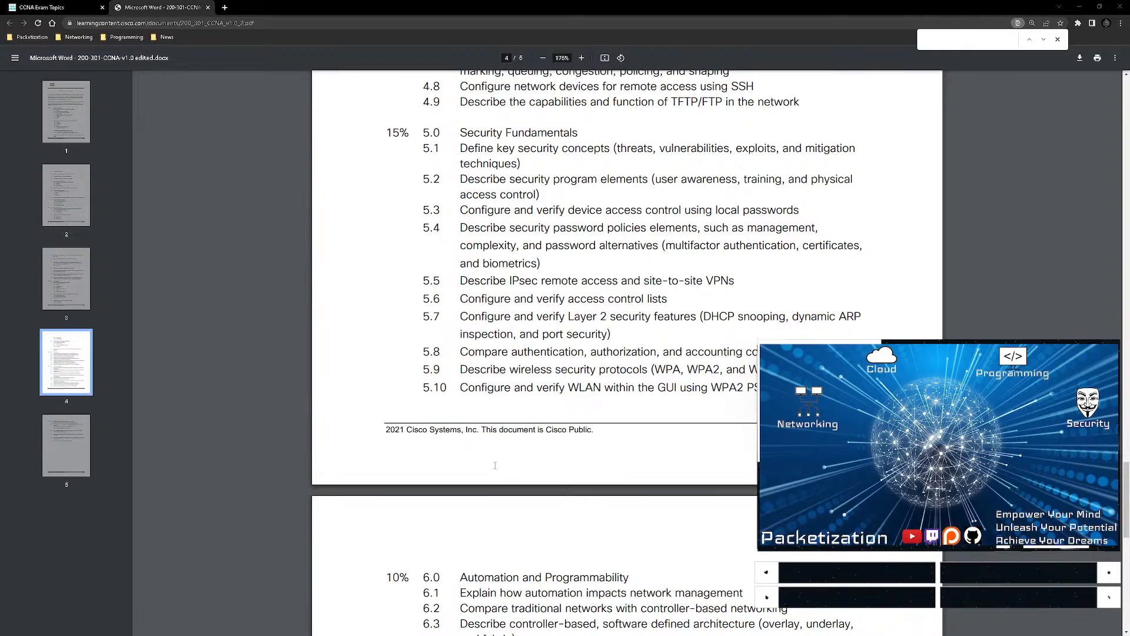
scroll(495, 465, up, 4)
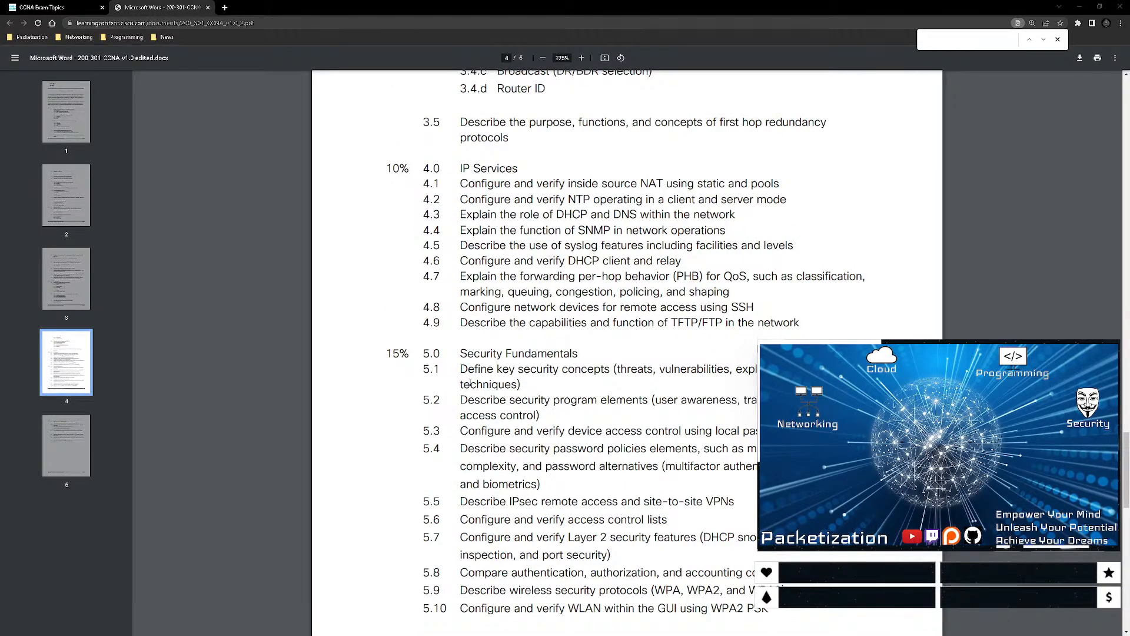
drag(502, 260, 575, 261)
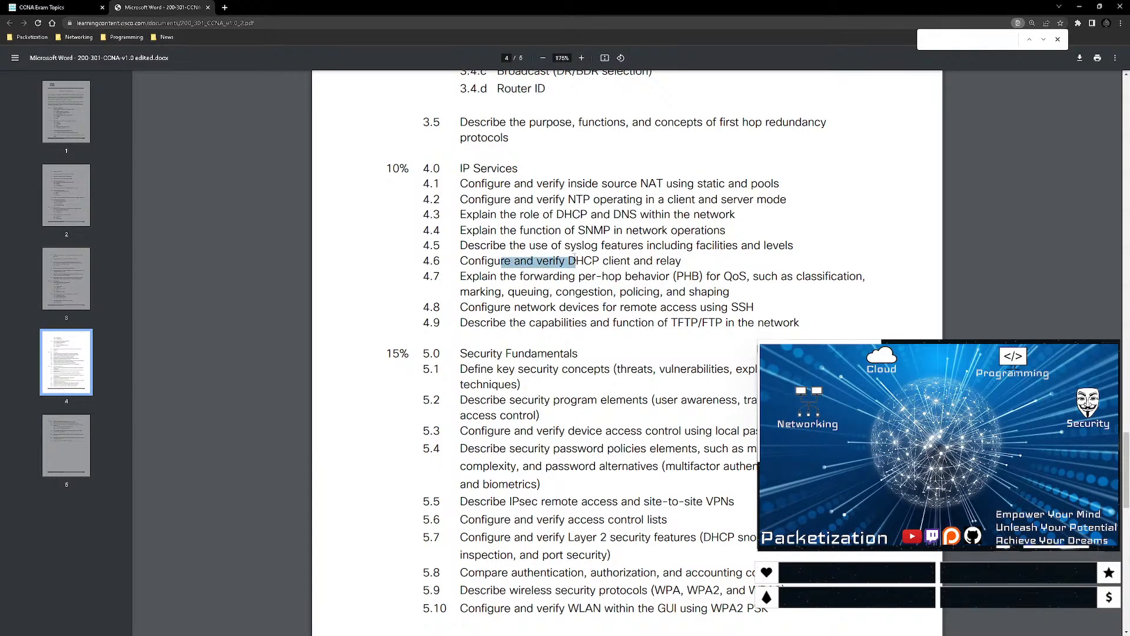
click(575, 261)
- Highlight the wording of topic 3.5 on first hop redundancy protocols, starting with "Describe", then clear the selection
scroll(549, 350, up, 1)
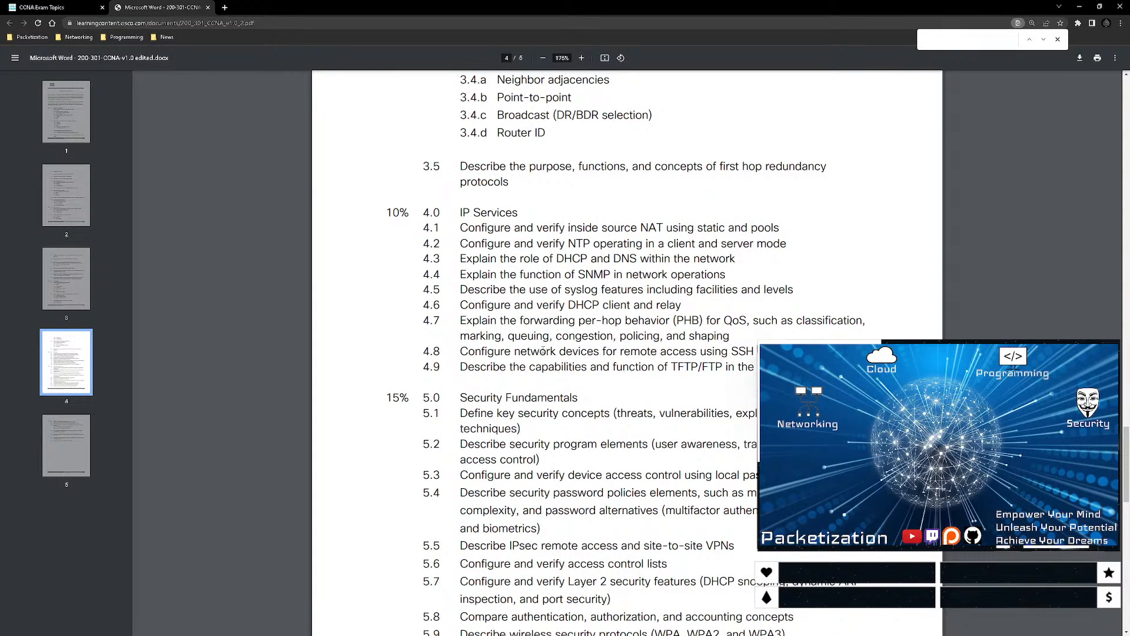
scroll(543, 351, up, 1)
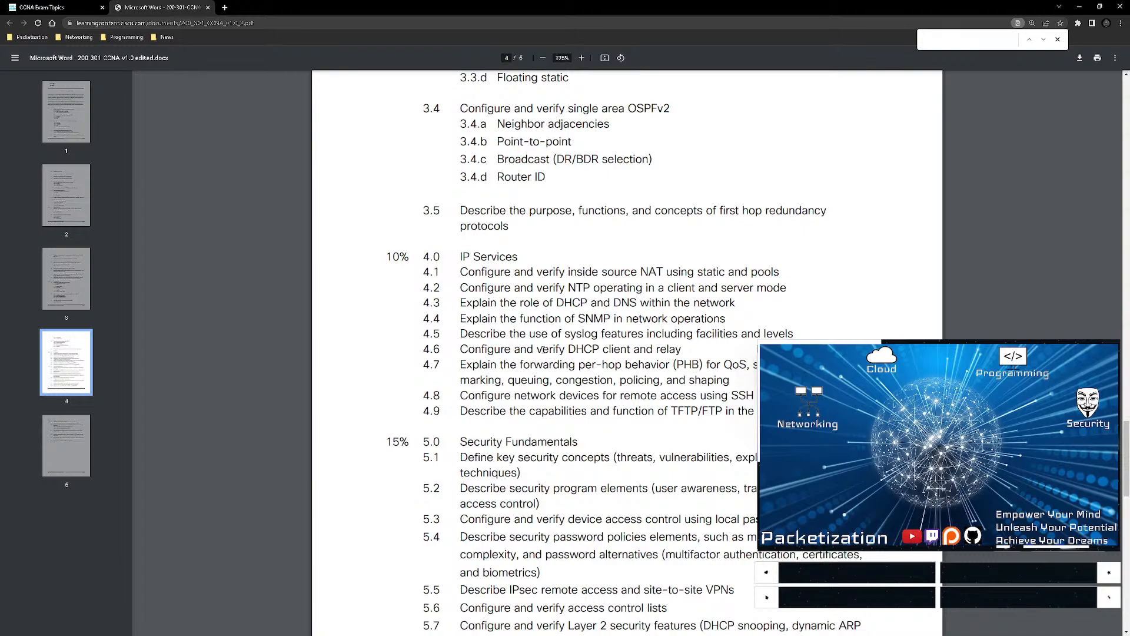
scroll(542, 351, up, 3)
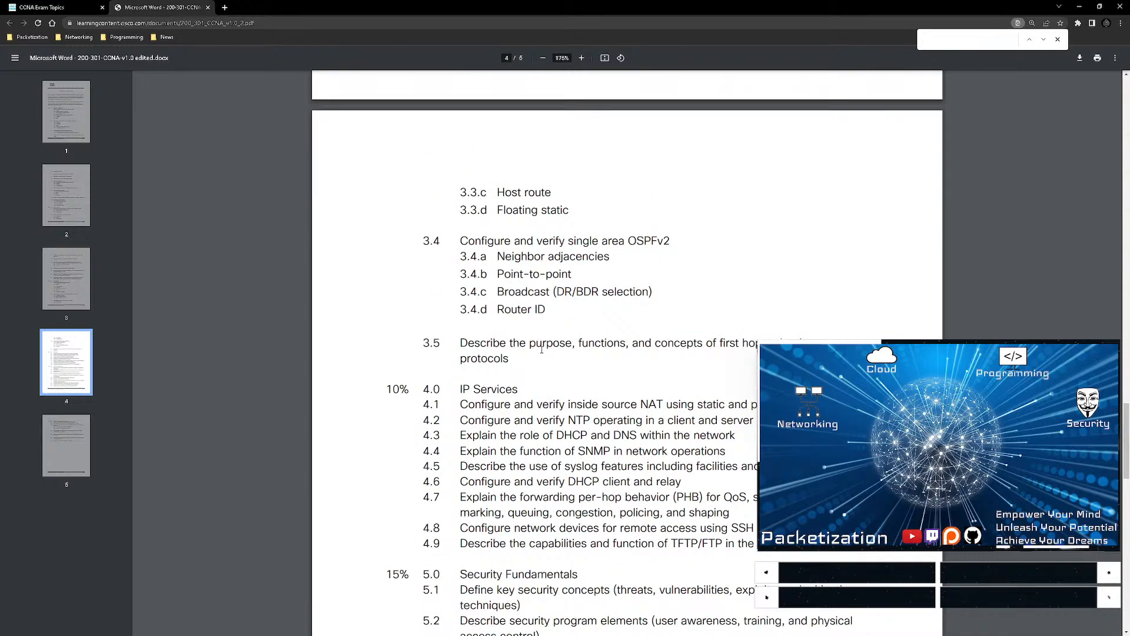
drag(461, 343, 503, 342)
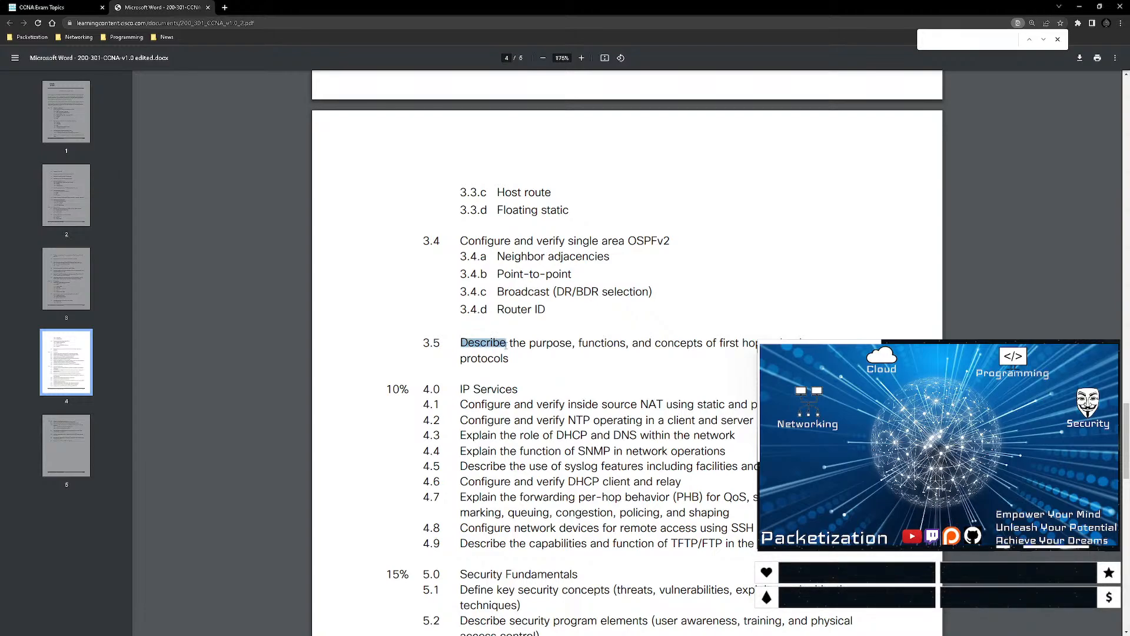
shift+click(508, 358)
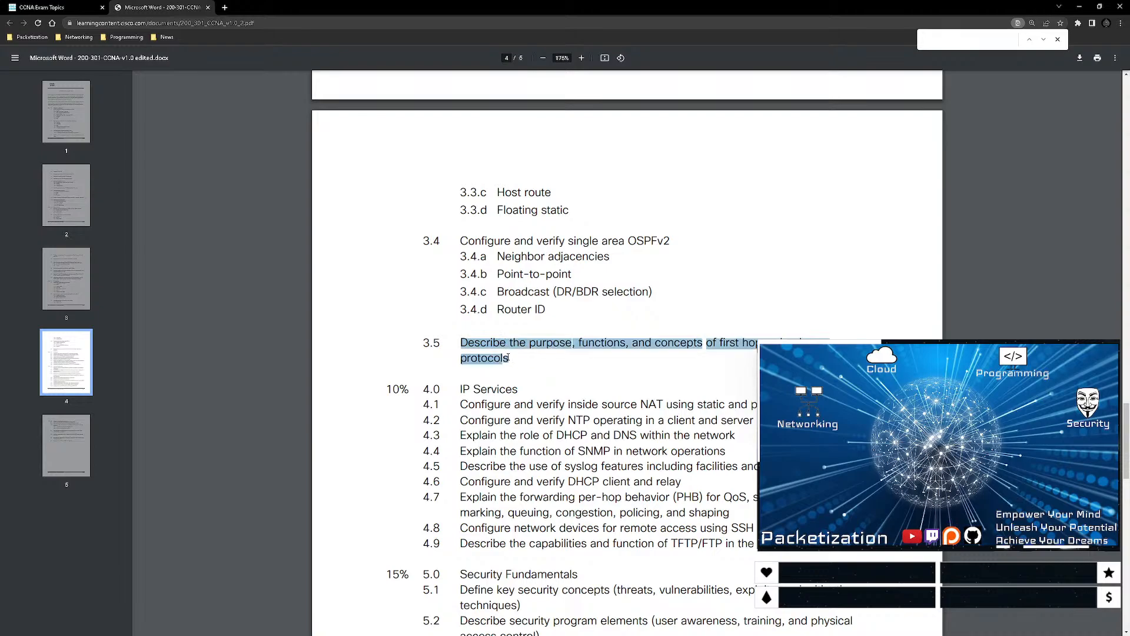
click(508, 358)
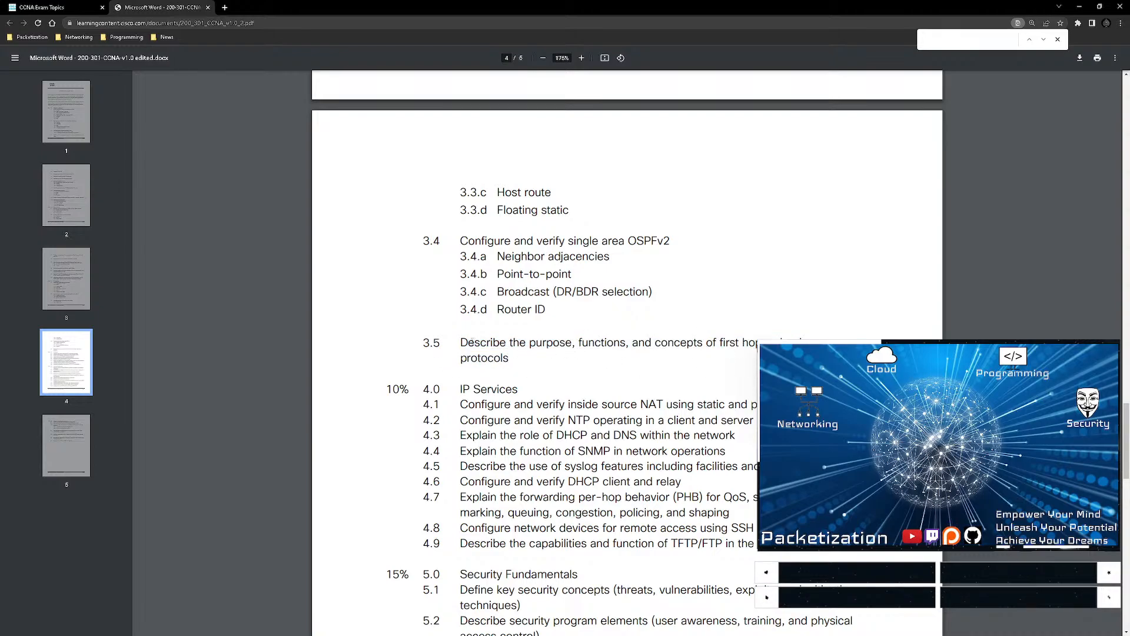
drag(454, 340, 715, 344)
click(580, 397)
drag(509, 359, 475, 340)
click(477, 341)
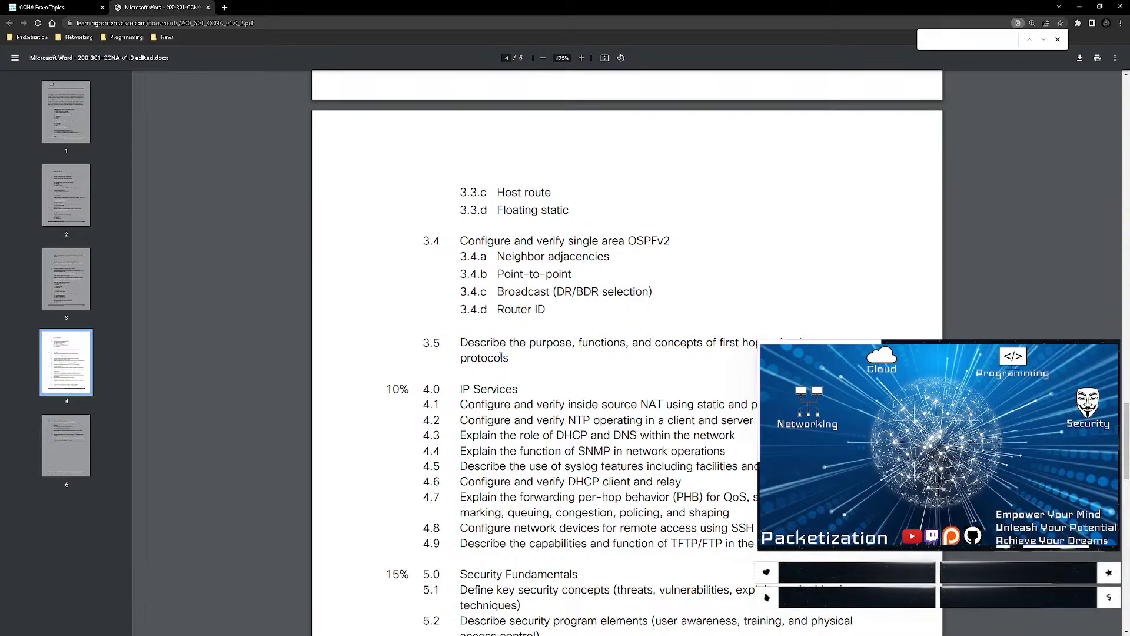
- Search the exam topics PDF for "routing" and advance to the second match
scroll(510, 392, up, 9)
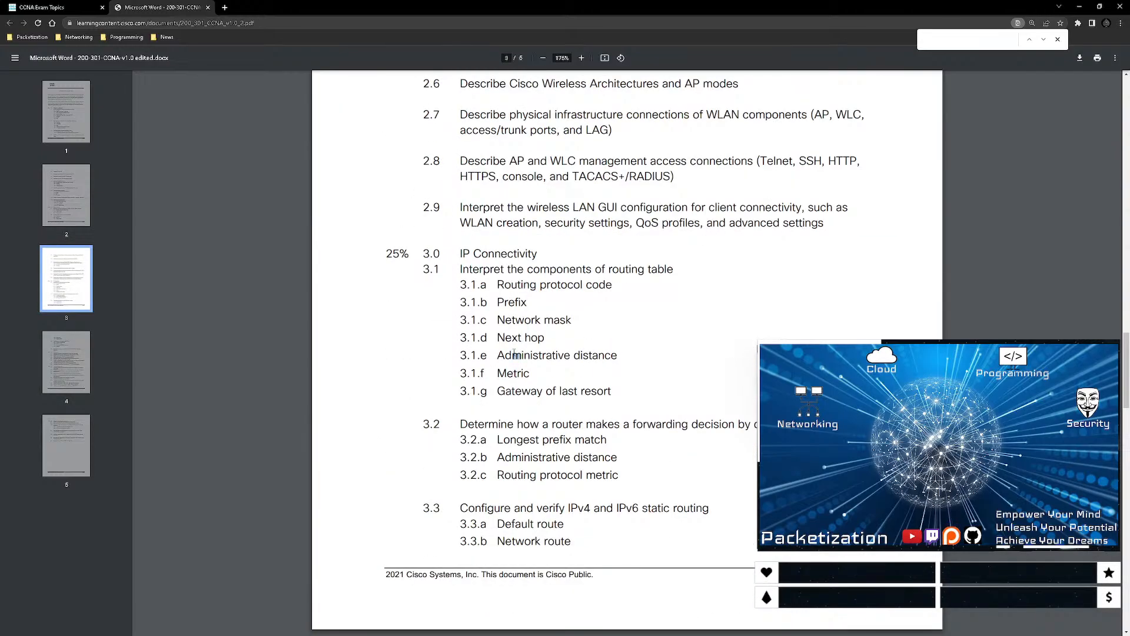
text(routing)
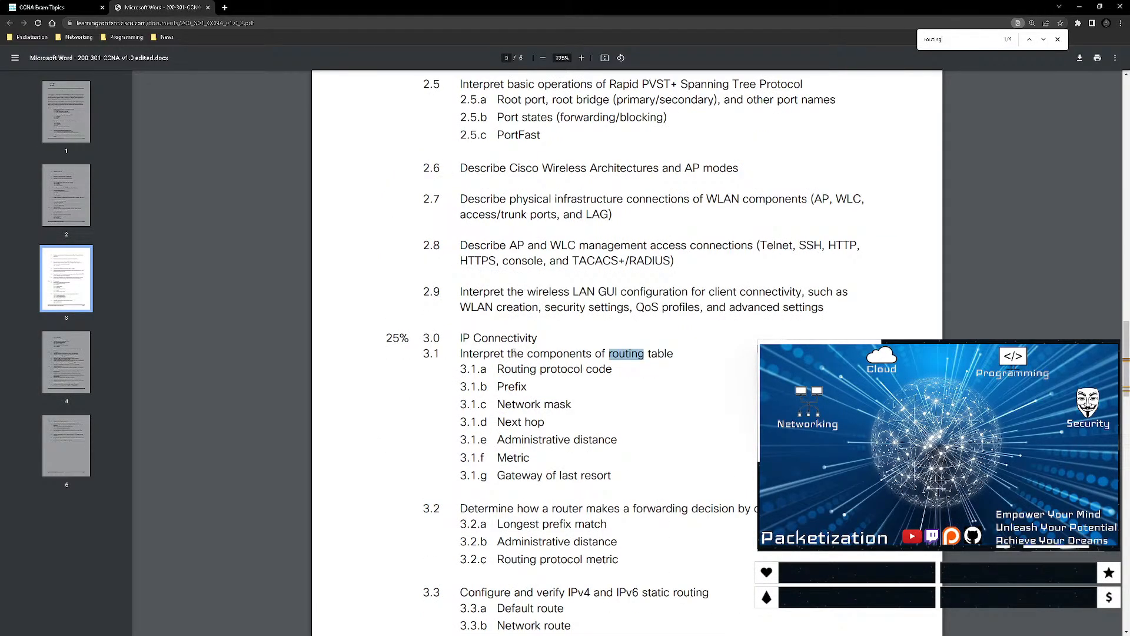
key(Return)
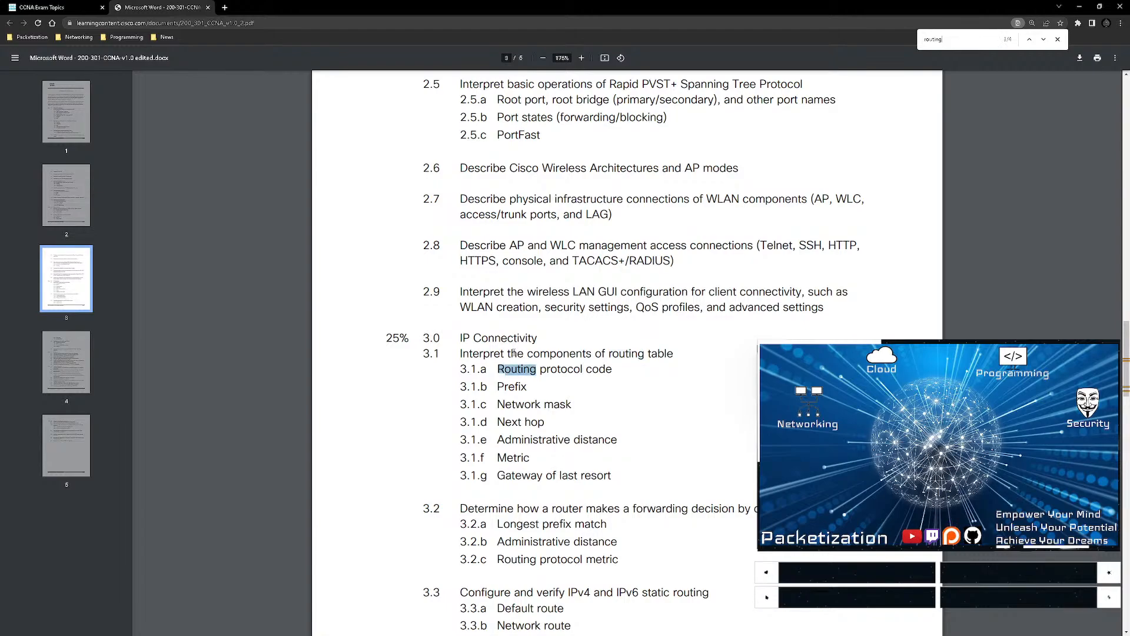
- Step through the remaining matches for "routing" in the exam topics PDF and return to topic 3.1.a
key(Return)
key(Return)
scroll(511, 346, down, 7)
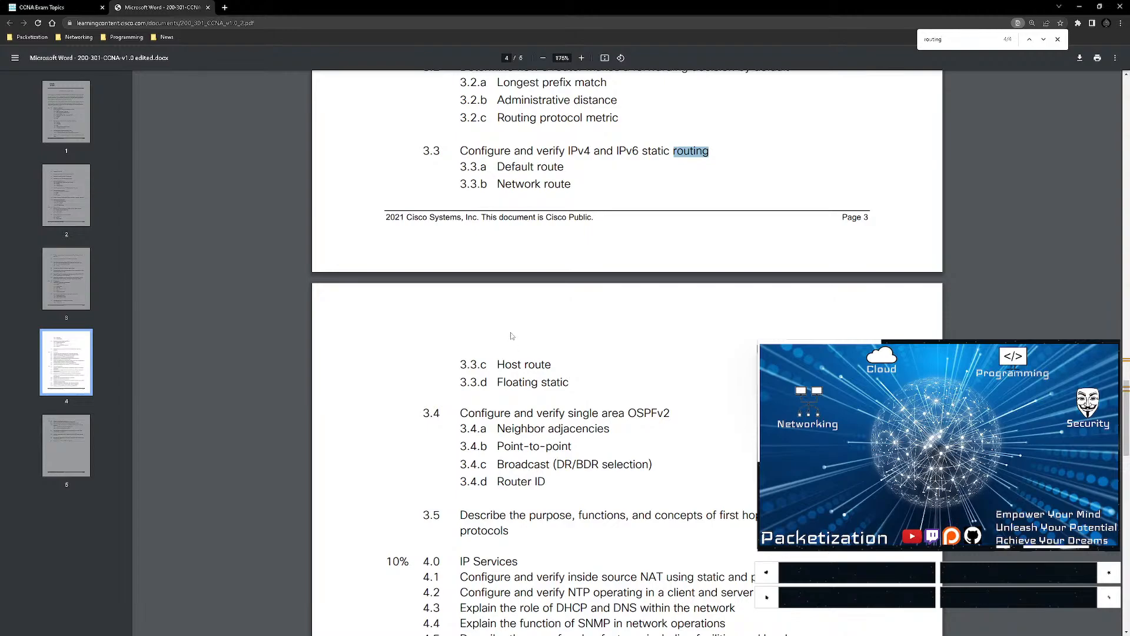
key(Return)
key(Return)
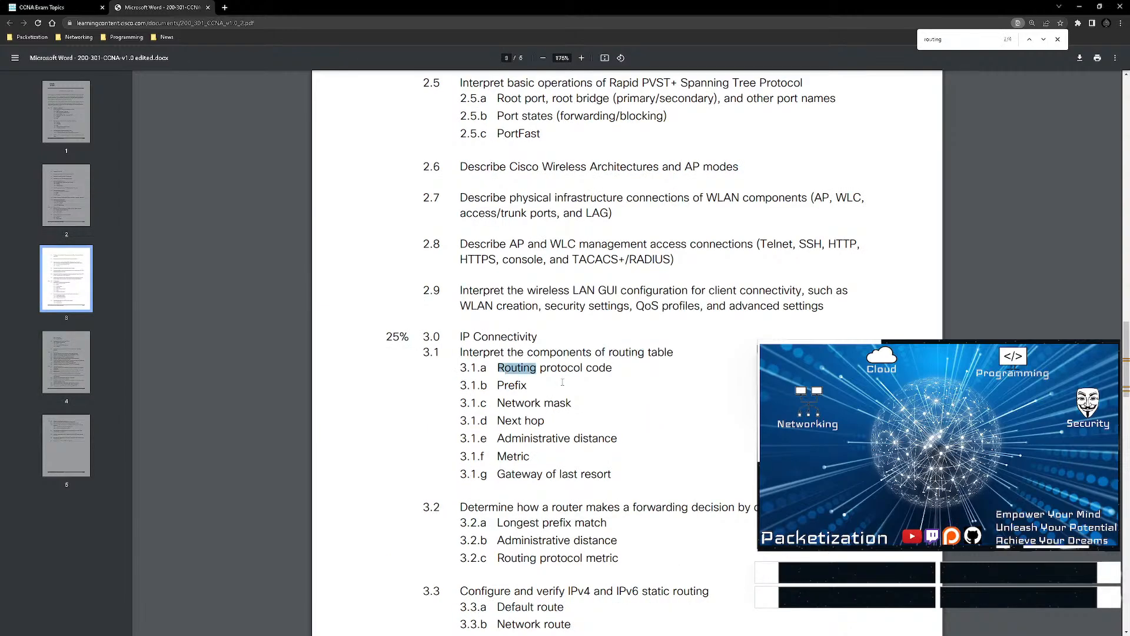
- Search the exam topics PDF for "troubleshoot" and close the search
scroll(562, 384, down, 4)
text(troubleshoo)
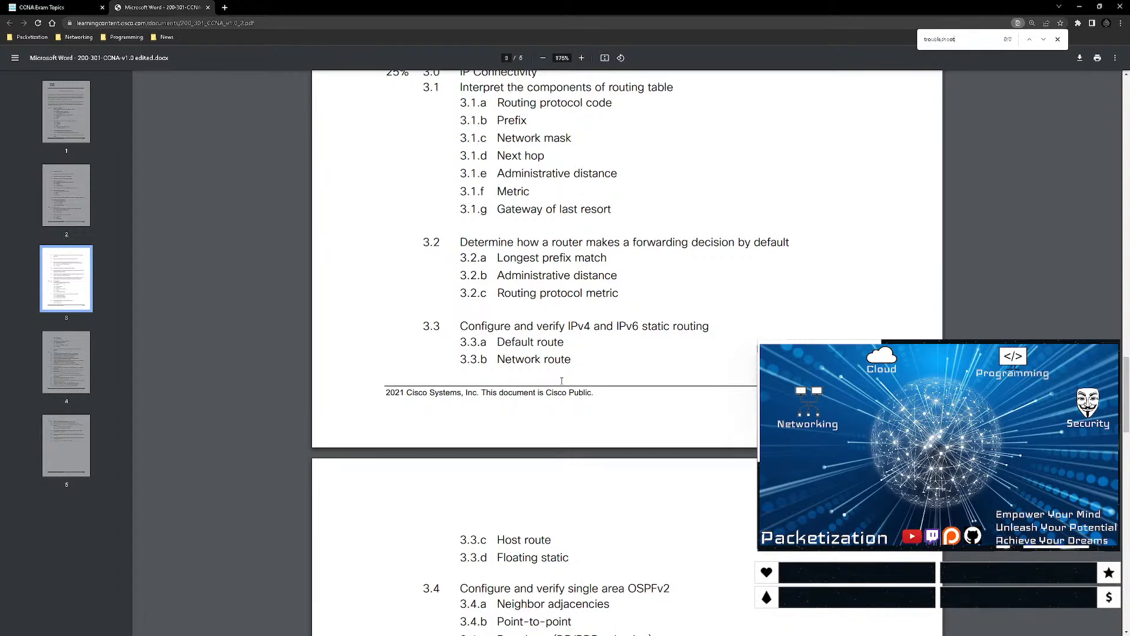
key(Escape)
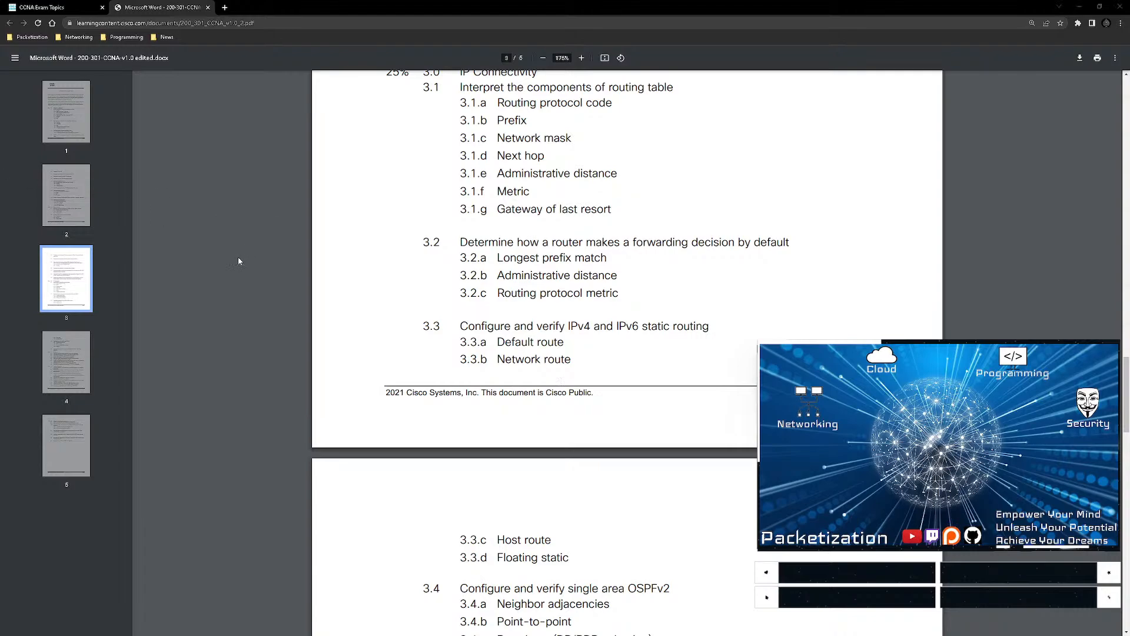
- Switch to Cisco Packet Tracer and move Router0 next to Router1 so both sit at about the same height
click(1078, 7)
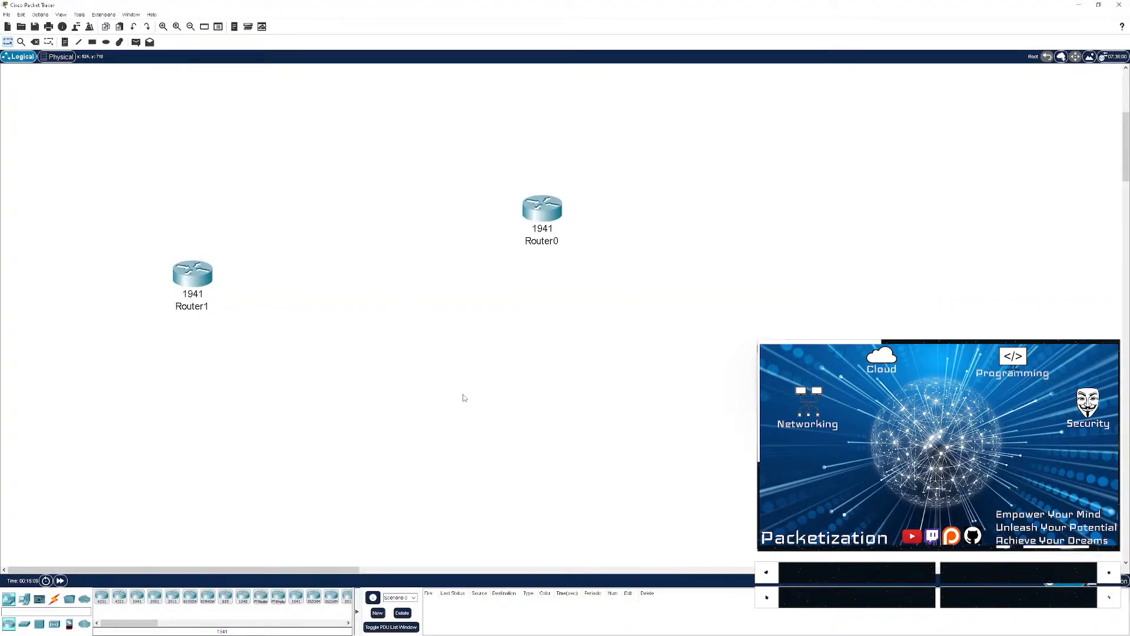
drag(595, 278, 483, 175)
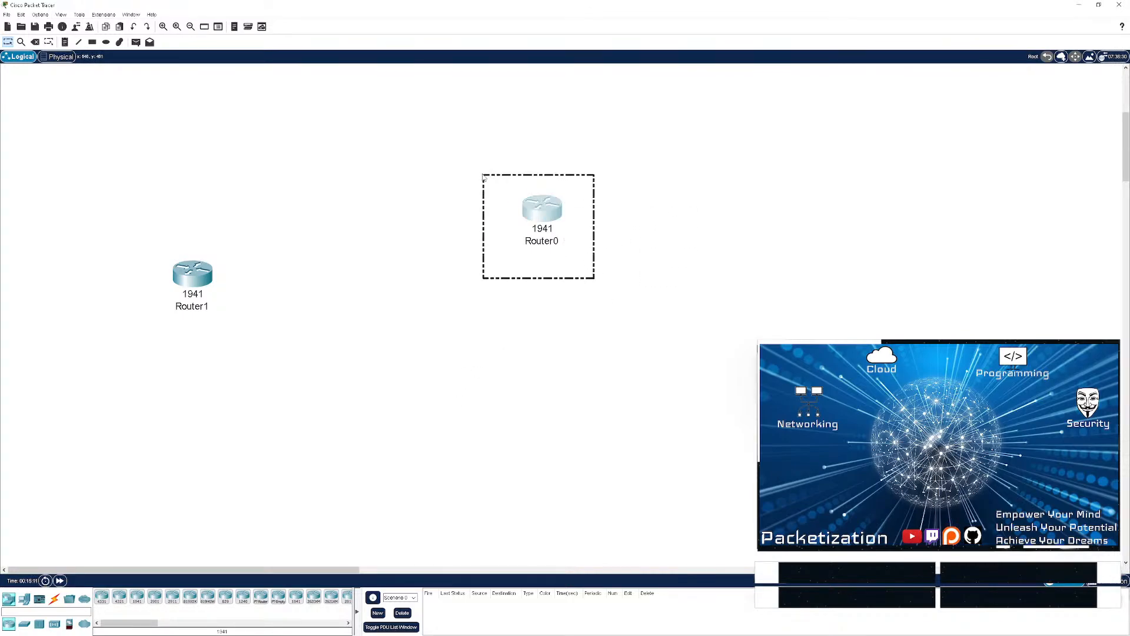
click(465, 255)
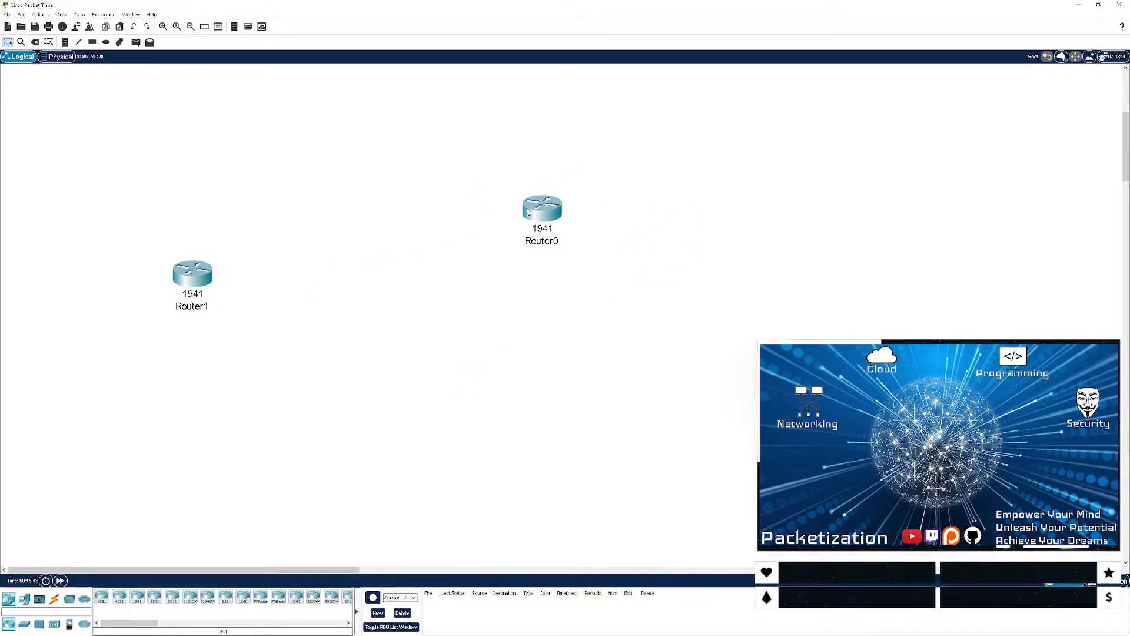
drag(528, 213, 346, 271)
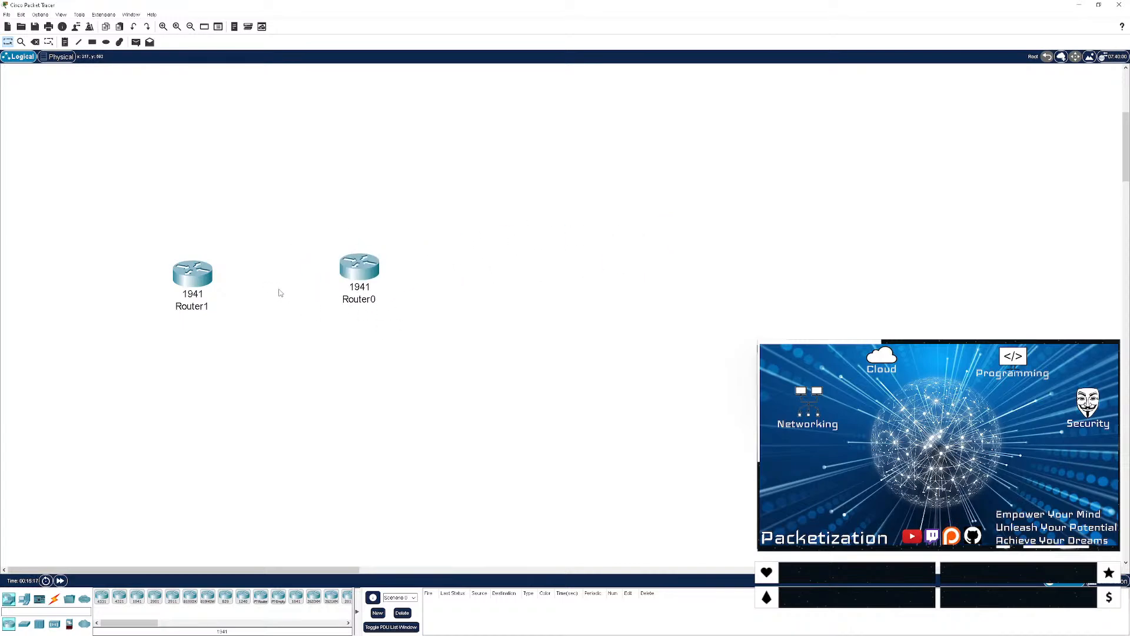
drag(193, 272, 189, 259)
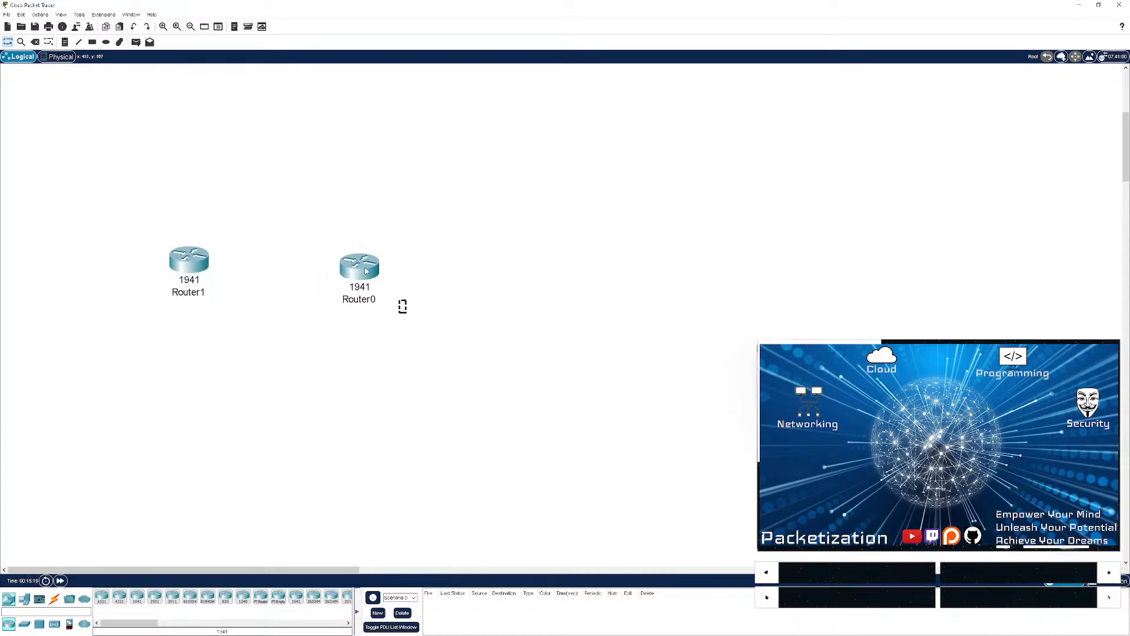
drag(360, 264, 366, 254)
- Move Router1 and Router0 together a little higher in the logical workspace and clear the selection
drag(438, 360, 139, 224)
drag(195, 268, 223, 217)
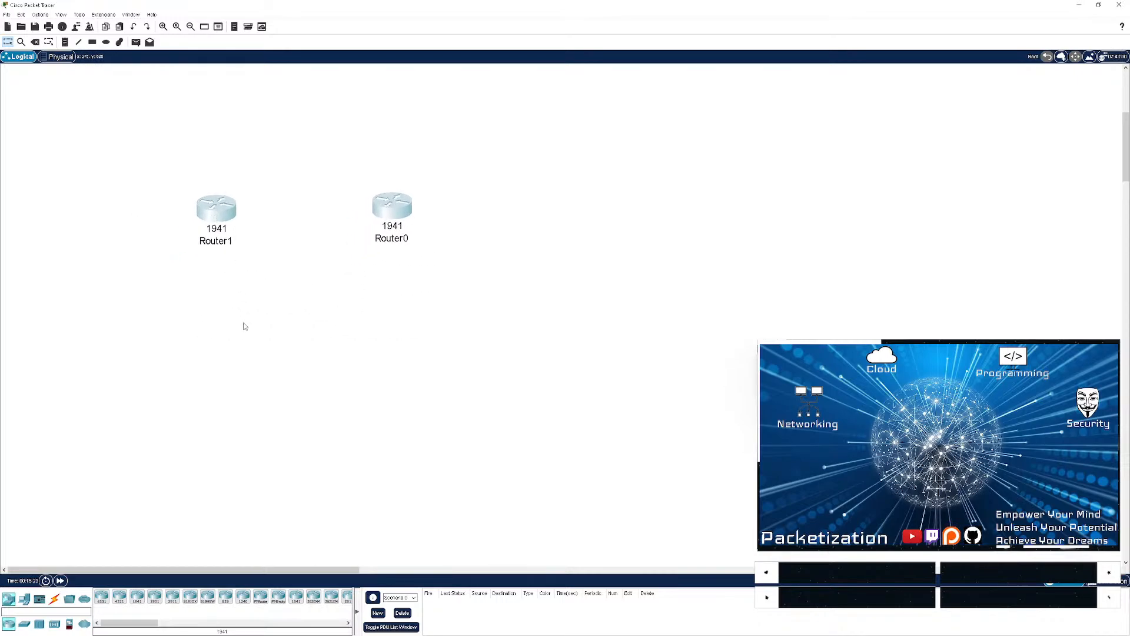
click(244, 323)
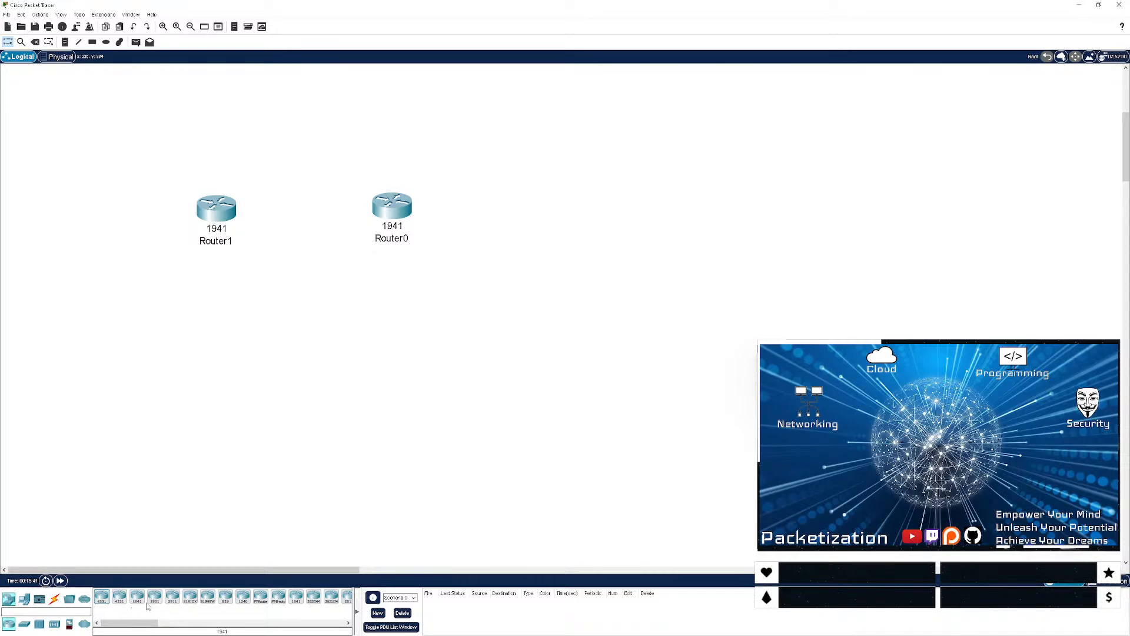
- Add two more 1941 routers to the workspace, one below Router0 and one below Router1
mouse_move(118, 624)
mouse_down()
mouse_move(151, 625)
mouse_move(118, 626)
mouse_up()
right_click(118, 626)
click(152, 615)
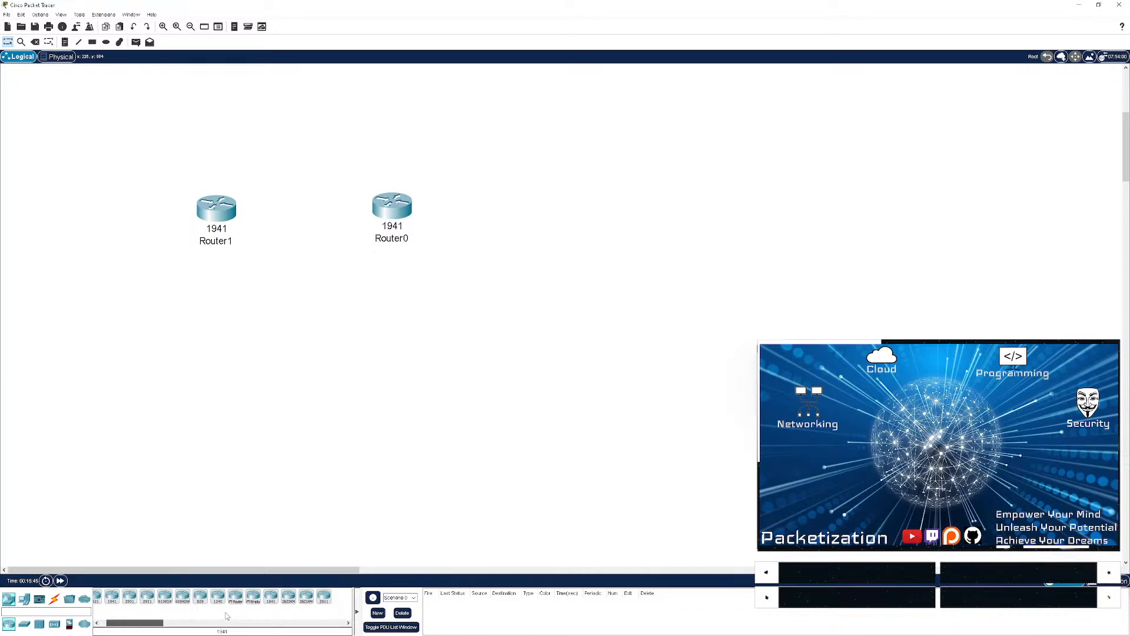
click(24, 624)
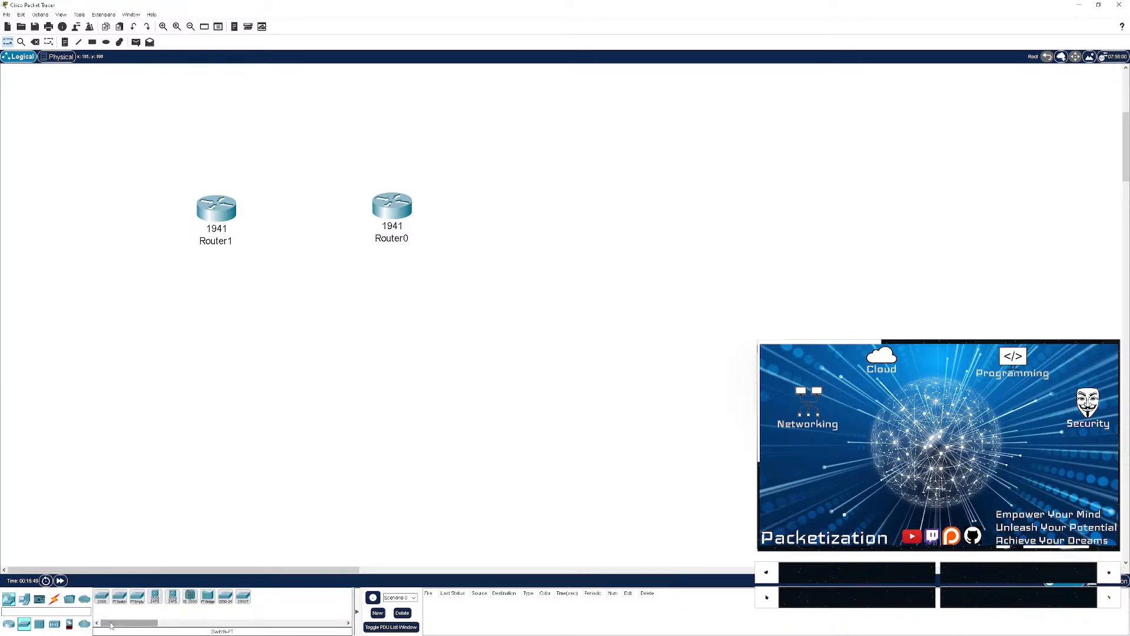
drag(120, 624, 386, 362)
click(9, 624)
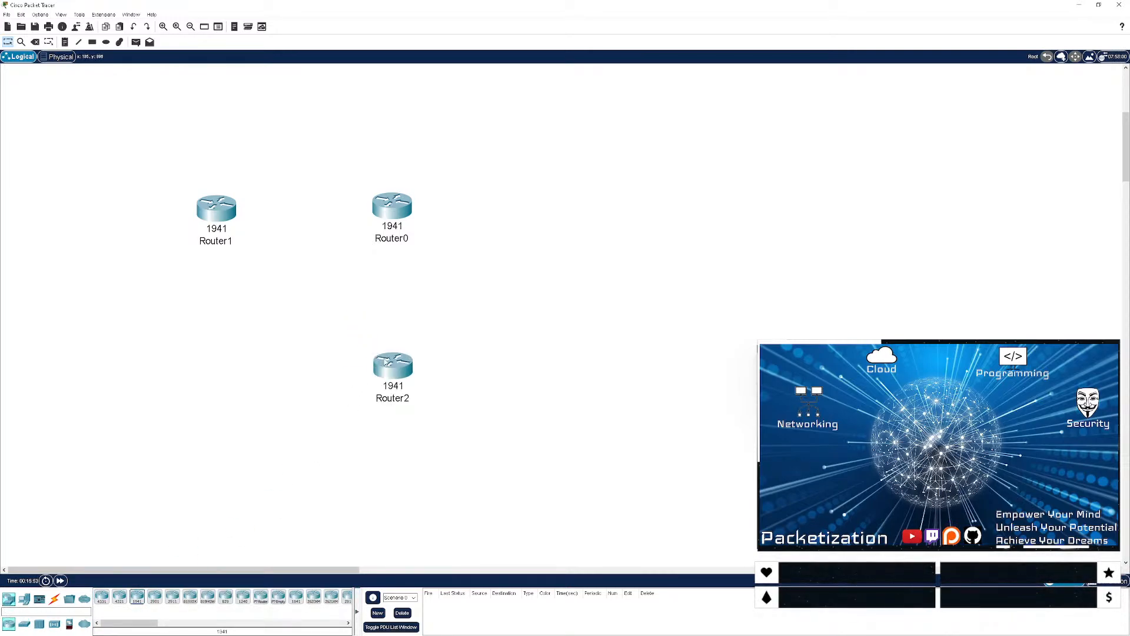
drag(136, 600, 223, 371)
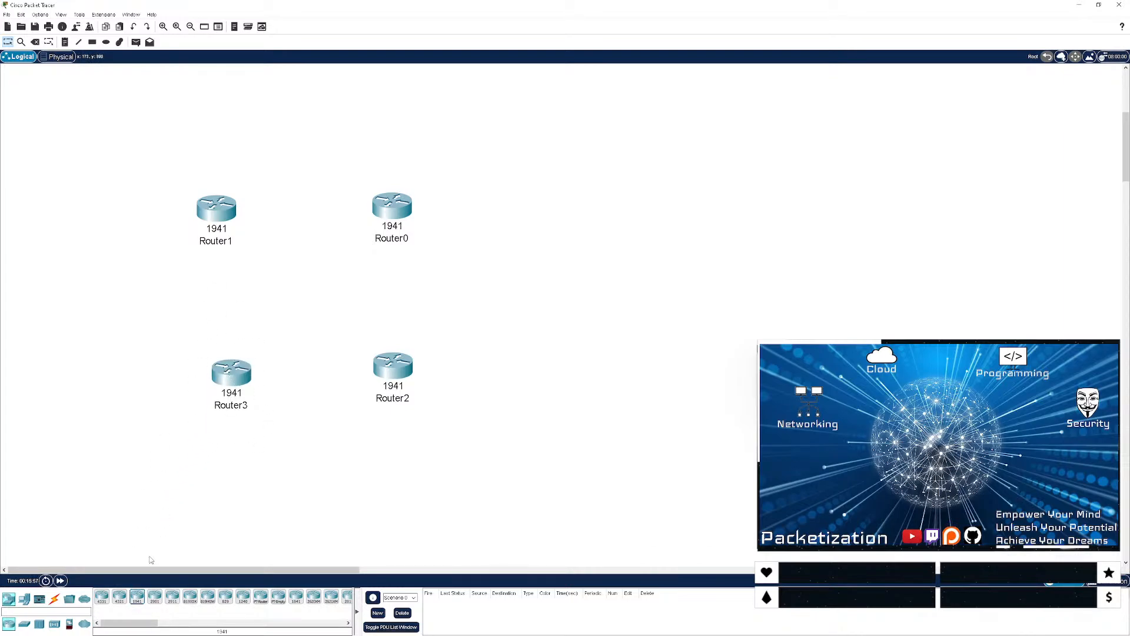
- Add four 2960 switches in the free area around and below Router3
click(24, 624)
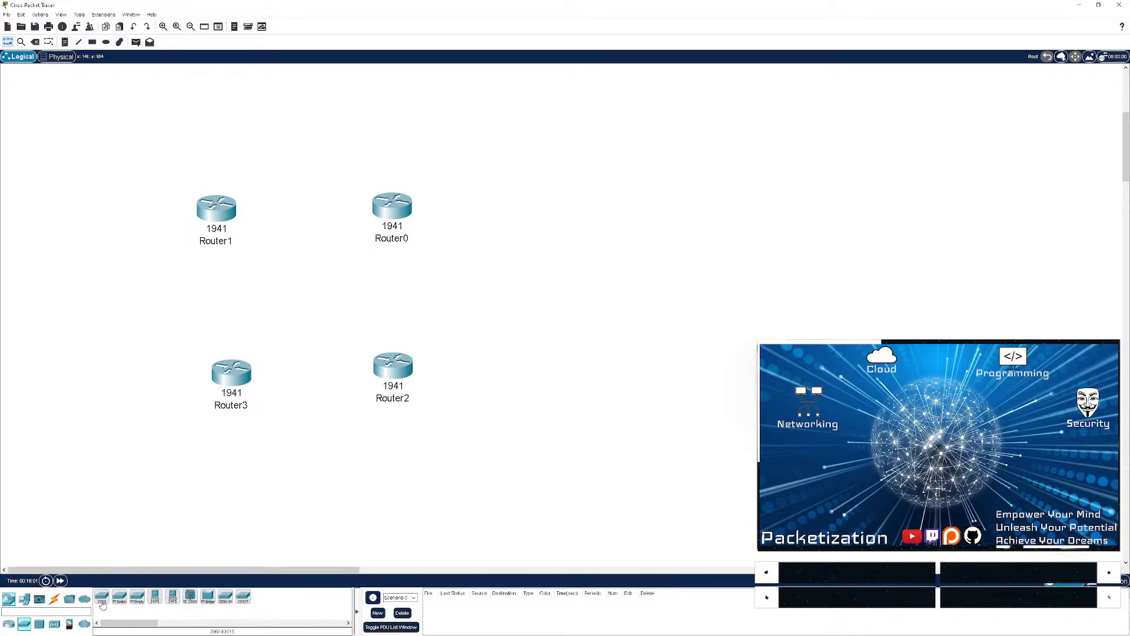
drag(102, 597, 285, 498)
drag(100, 599, 150, 480)
drag(102, 599, 137, 423)
drag(101, 597, 276, 444)
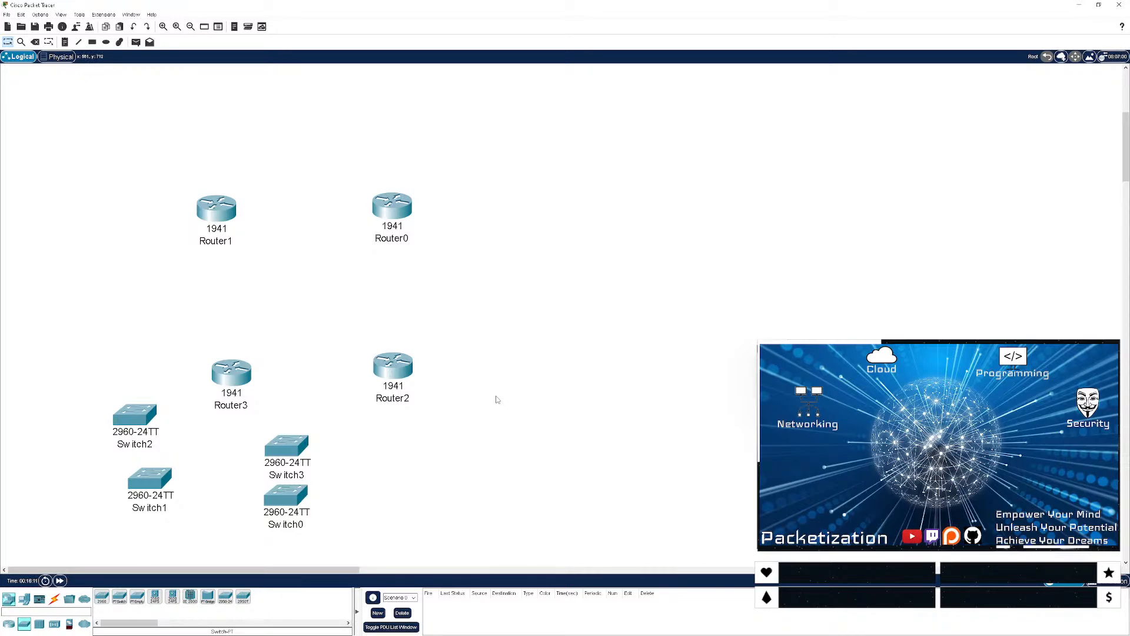
- Move Router3 and Router2 together to the upper-right area of the workspace and place Switch0 below Router1
drag(487, 396, 214, 340)
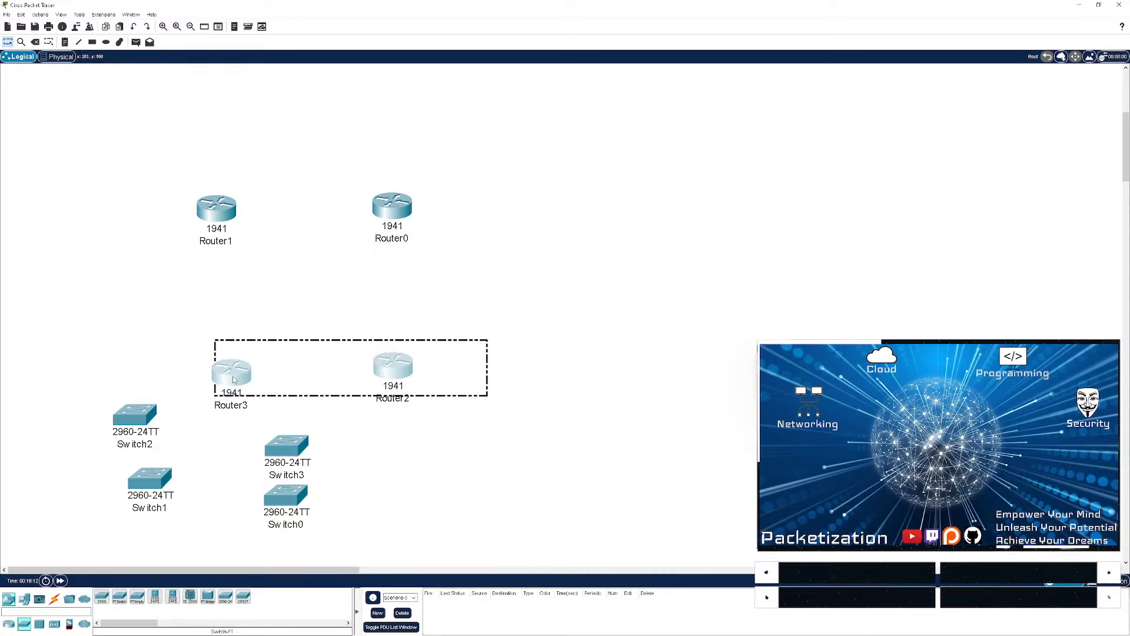
drag(223, 380, 728, 178)
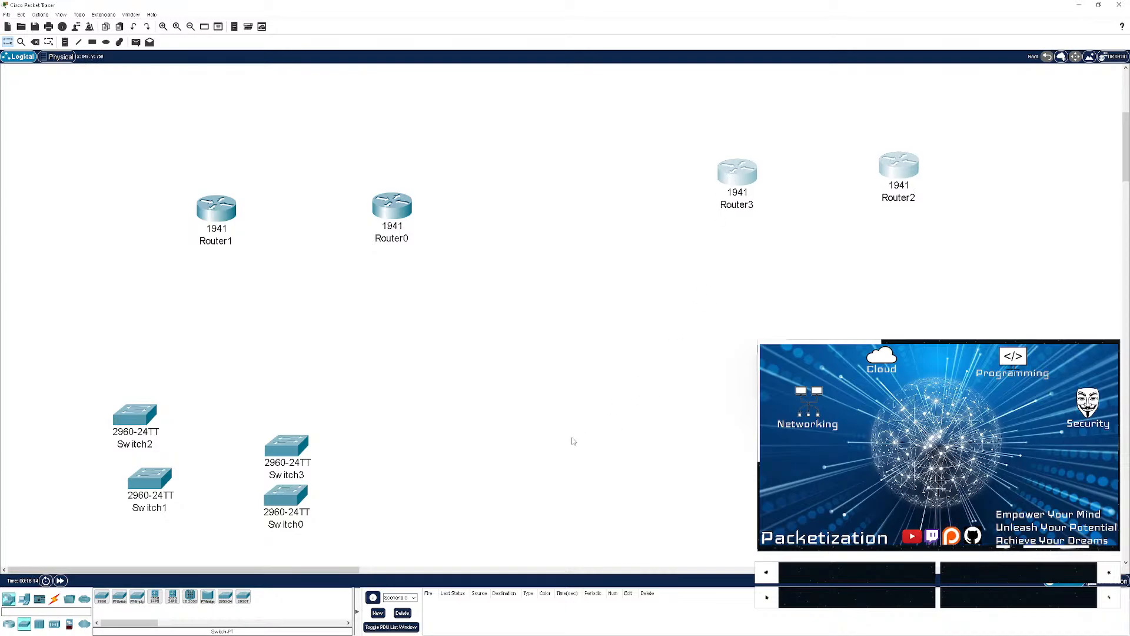
click(314, 530)
drag(352, 524, 346, 344)
click(496, 436)
drag(341, 397, 226, 363)
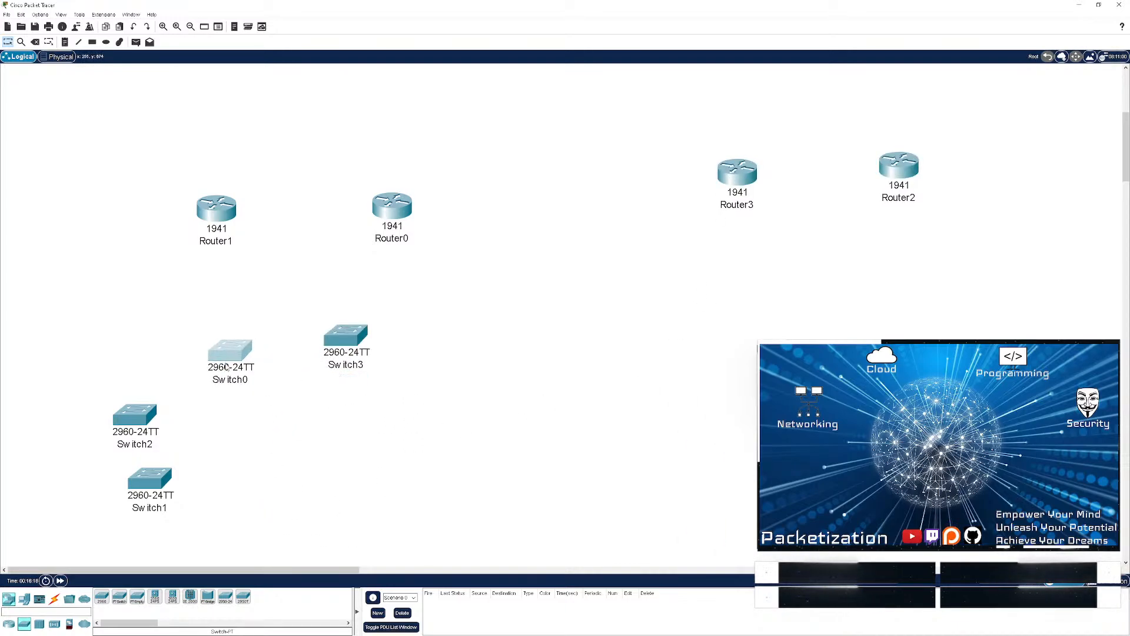
- Bring Router3 and Router2 into line with the other two routers and place Switch3 directly below Router3
drag(345, 336, 758, 331)
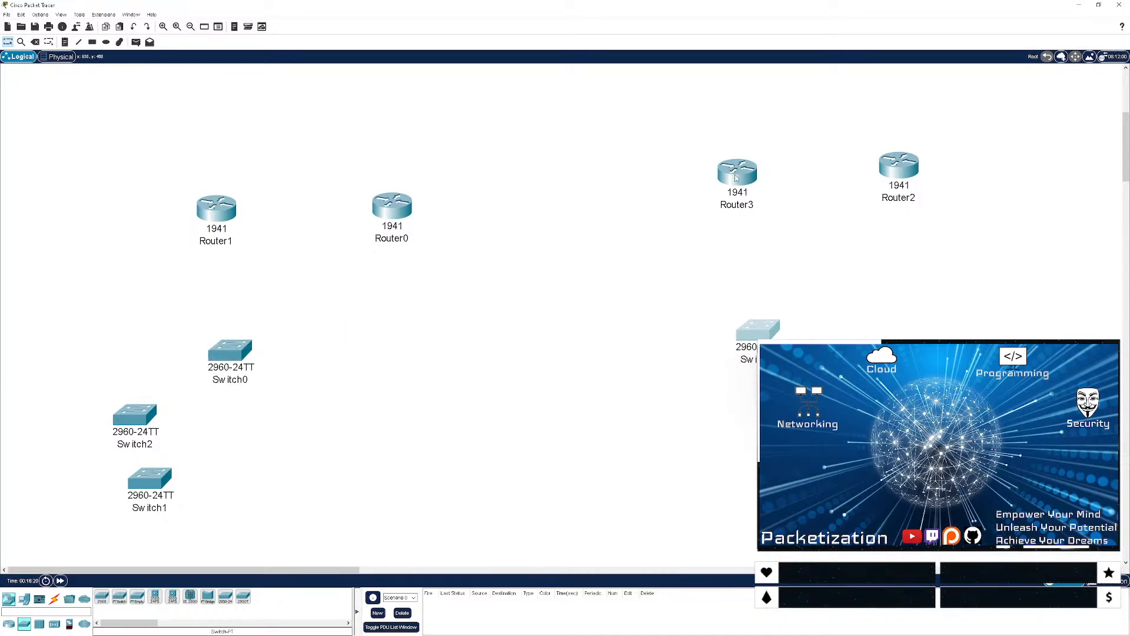
drag(736, 177, 672, 207)
drag(777, 355, 685, 377)
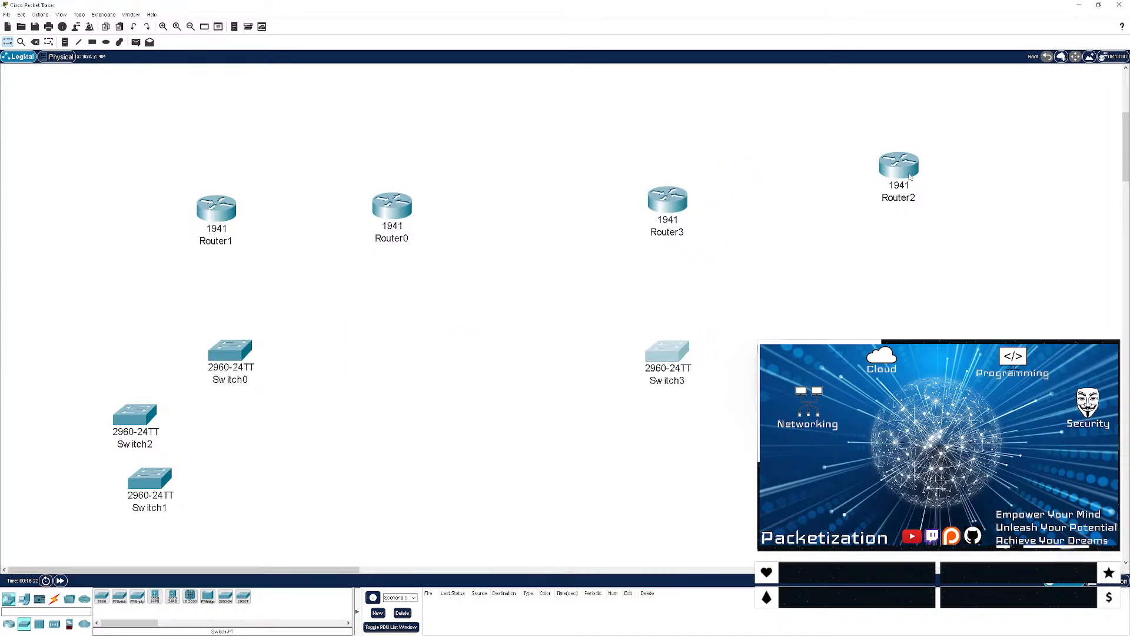
drag(909, 176, 907, 206)
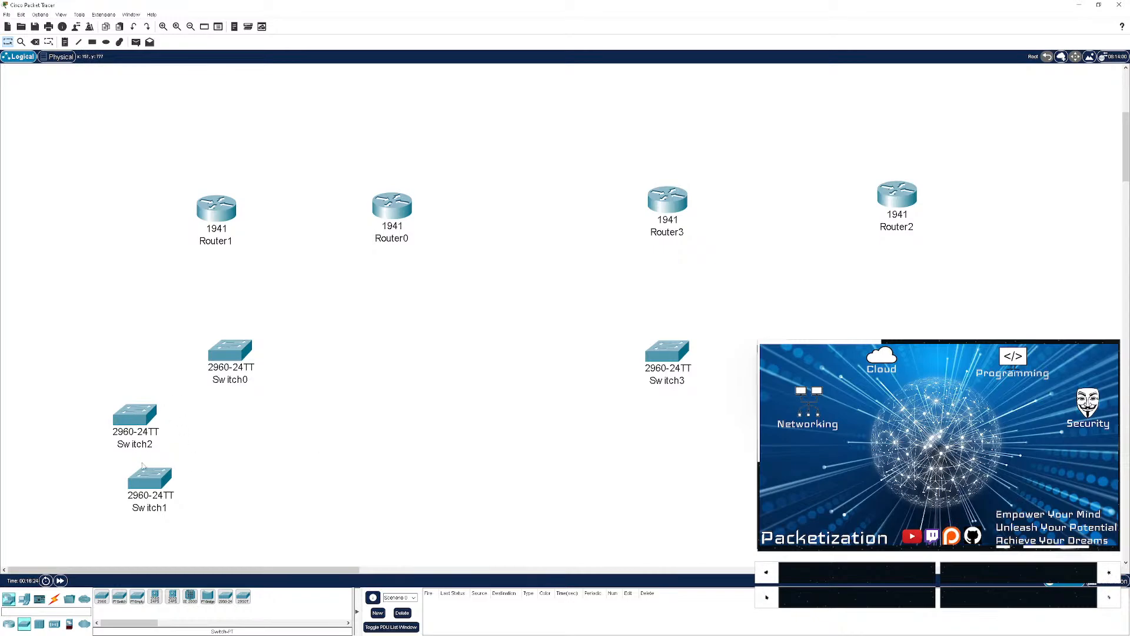
- Place Switch1 below Router0, level with Switch0, and Switch2 below Router2
drag(142, 466, 341, 340)
drag(137, 426, 886, 402)
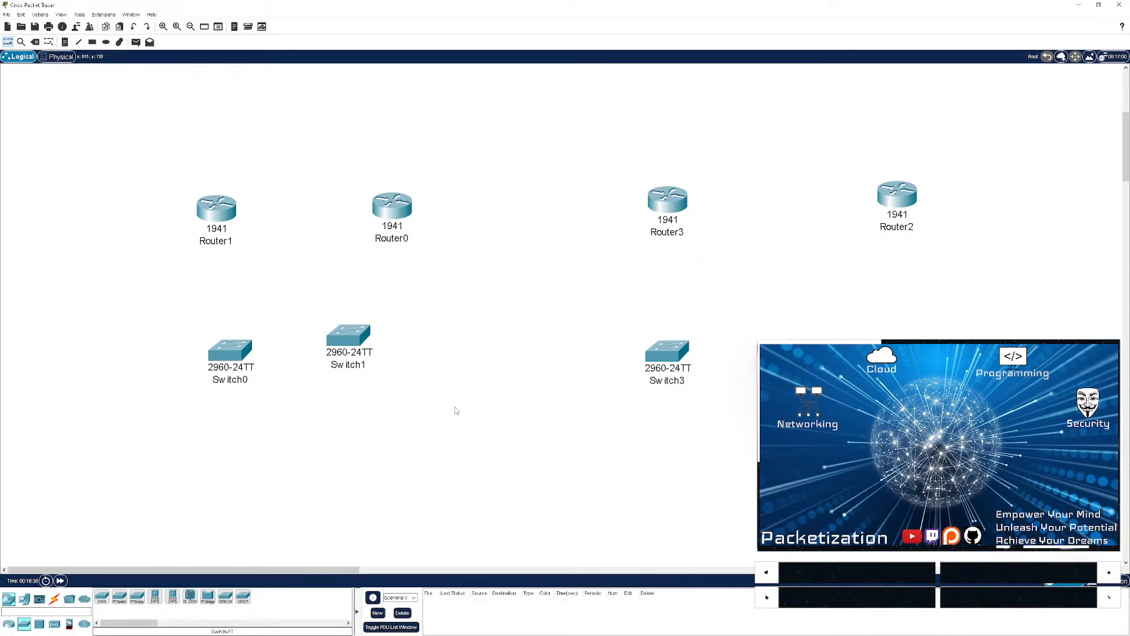
drag(356, 358, 378, 376)
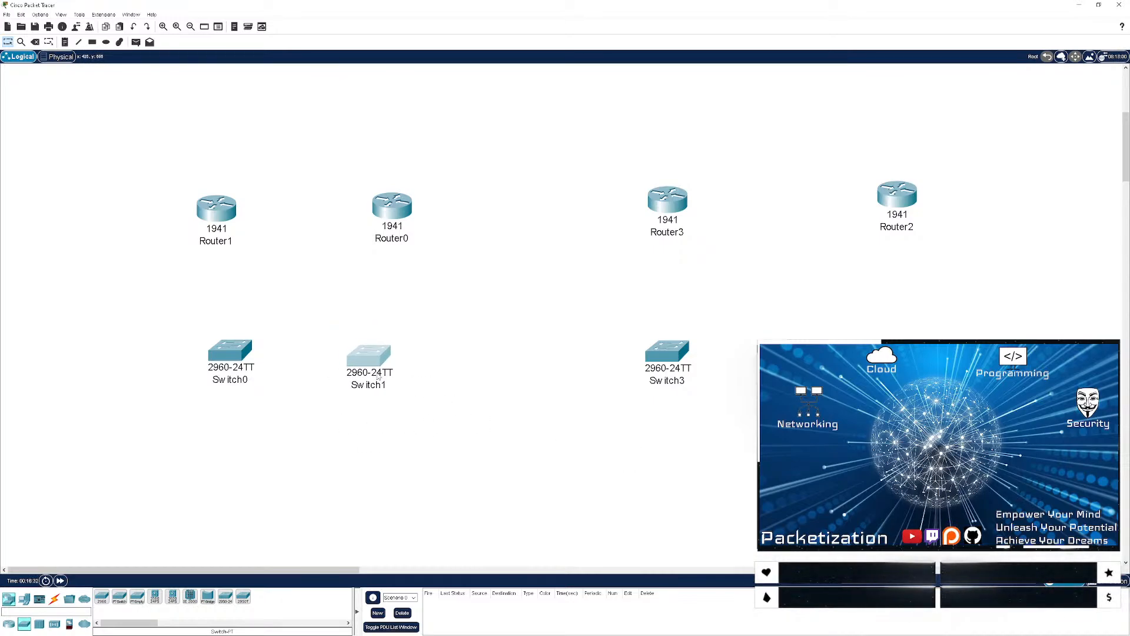
- Move Router1, Router0, Switch0 and Switch1 as a group to the lower-left area and bring Router0 and Switch1 closer to their neighbours
drag(434, 400, 140, 145)
drag(219, 221, 70, 350)
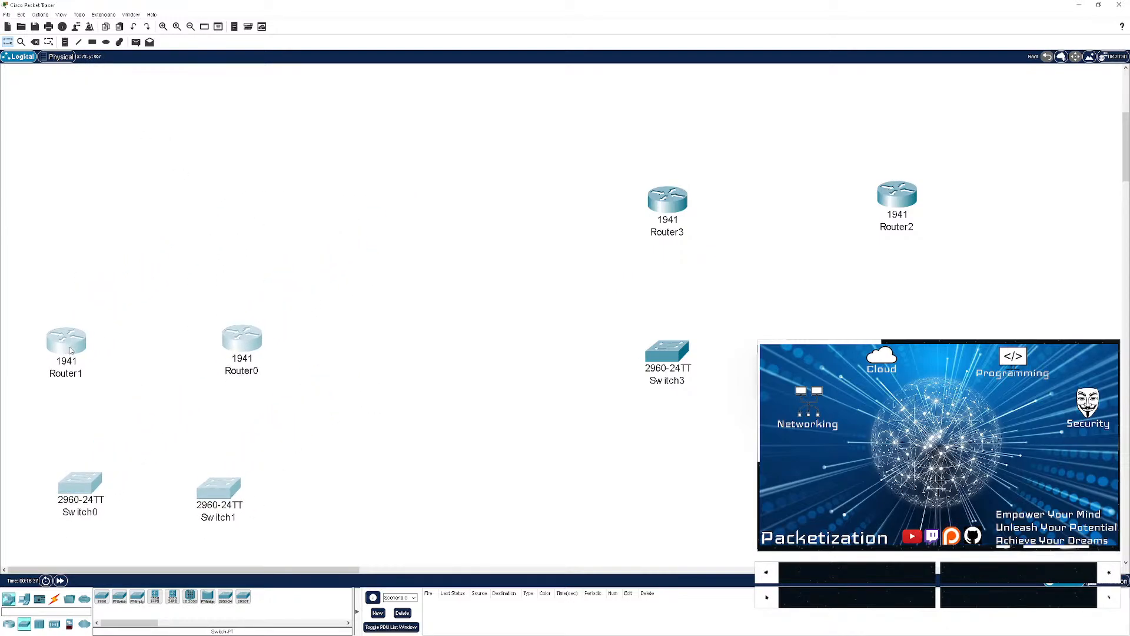
click(480, 410)
drag(243, 348, 209, 352)
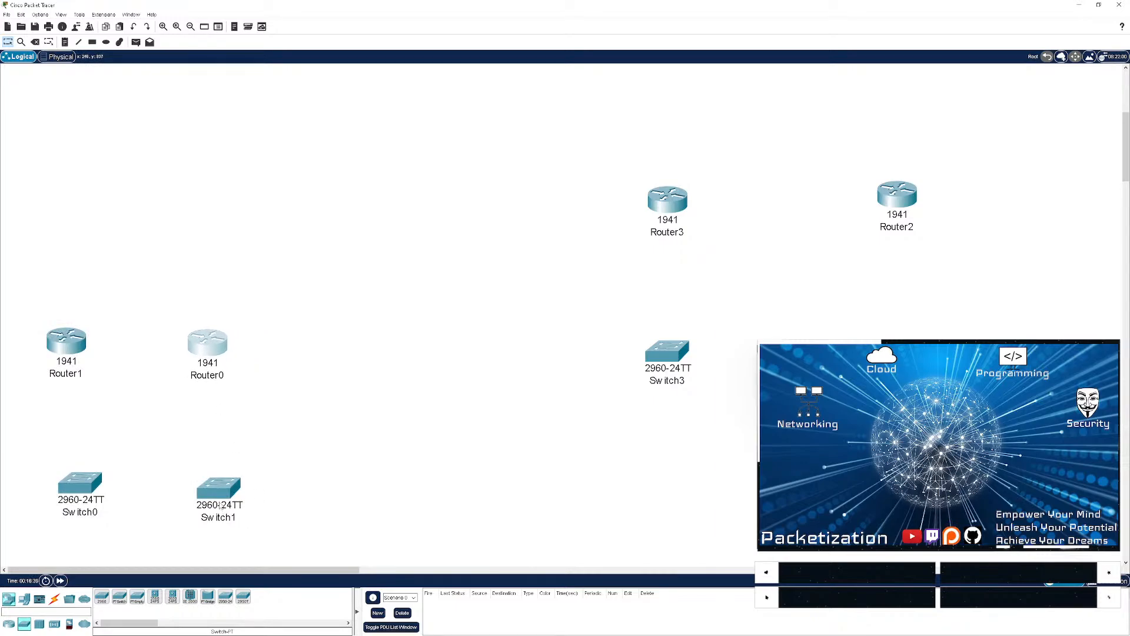
drag(219, 505, 198, 490)
click(307, 493)
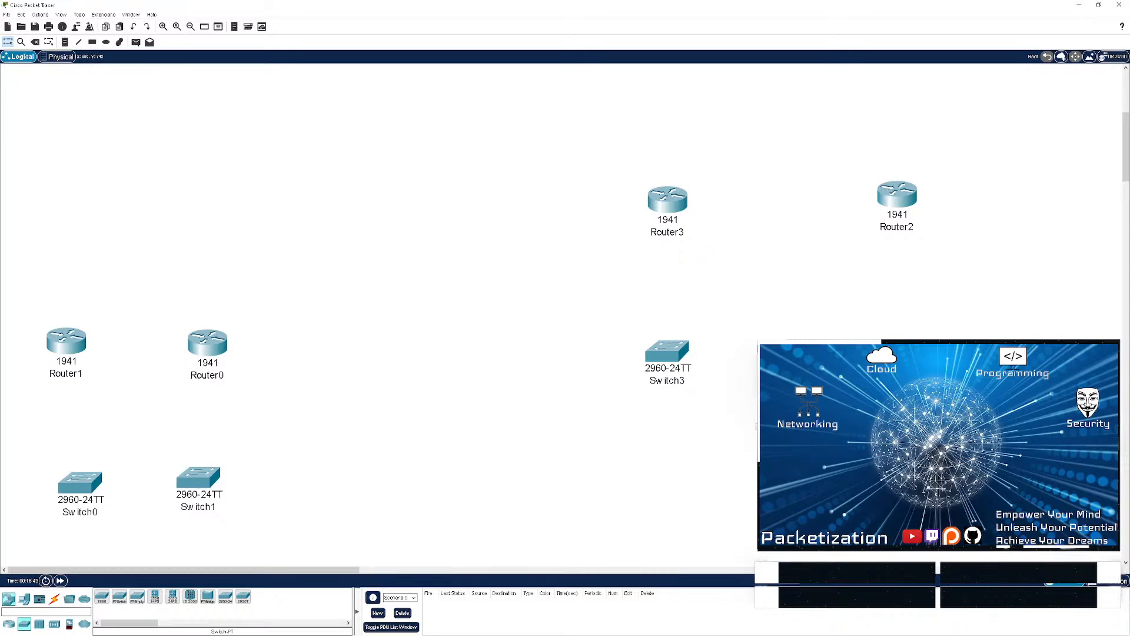
- Move Router3 with Switch3 level with the two-router group, and bring Router2 with Switch2 closer to them
mouse_move(757, 421)
mouse_down()
mouse_move(651, 189)
mouse_move(631, 238)
mouse_move(433, 336)
mouse_move(489, 351)
mouse_up()
click(909, 302)
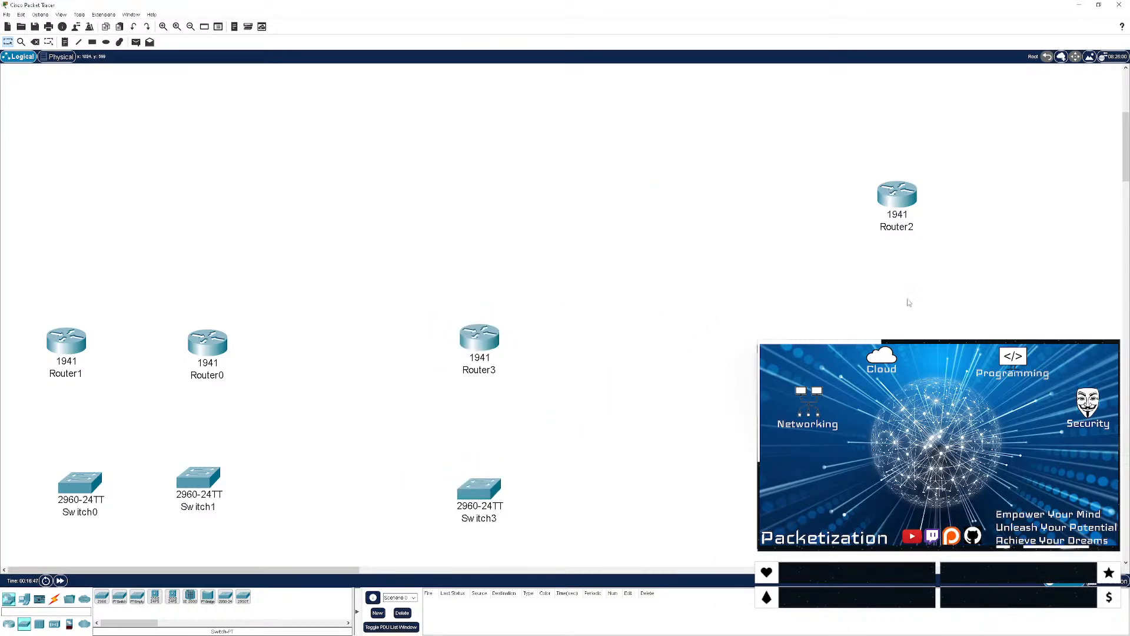
drag(1001, 530, 881, 165)
drag(906, 211, 737, 262)
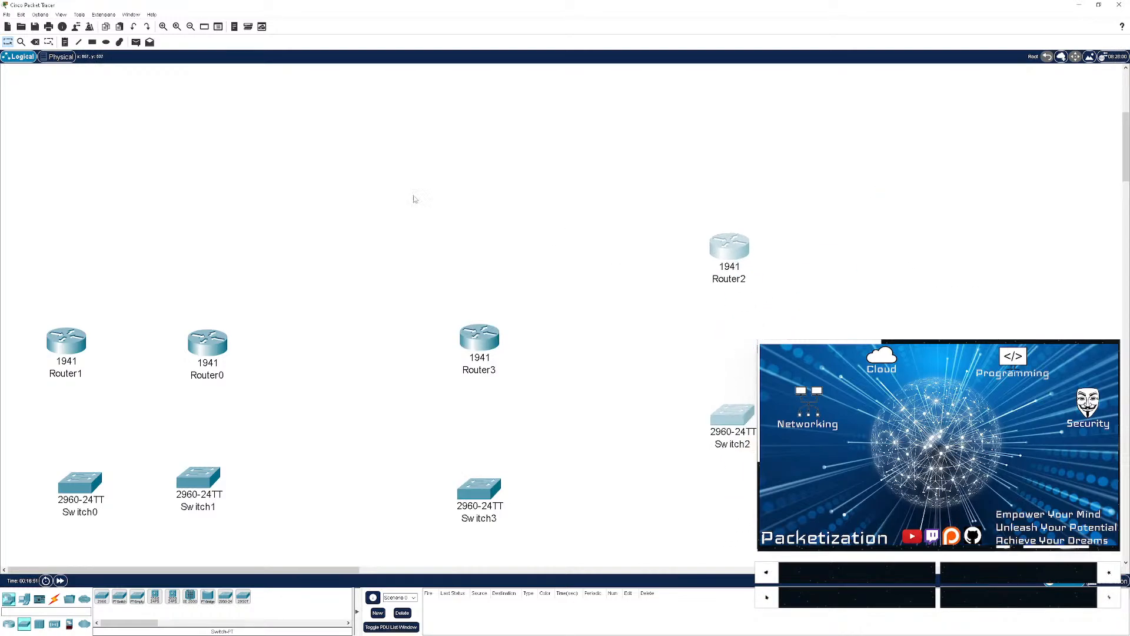
- Spread the devices into three separate sites: Router1 and Router0 with their switches, Router3 with Switch3, and Router2 with Switch2
click(191, 27)
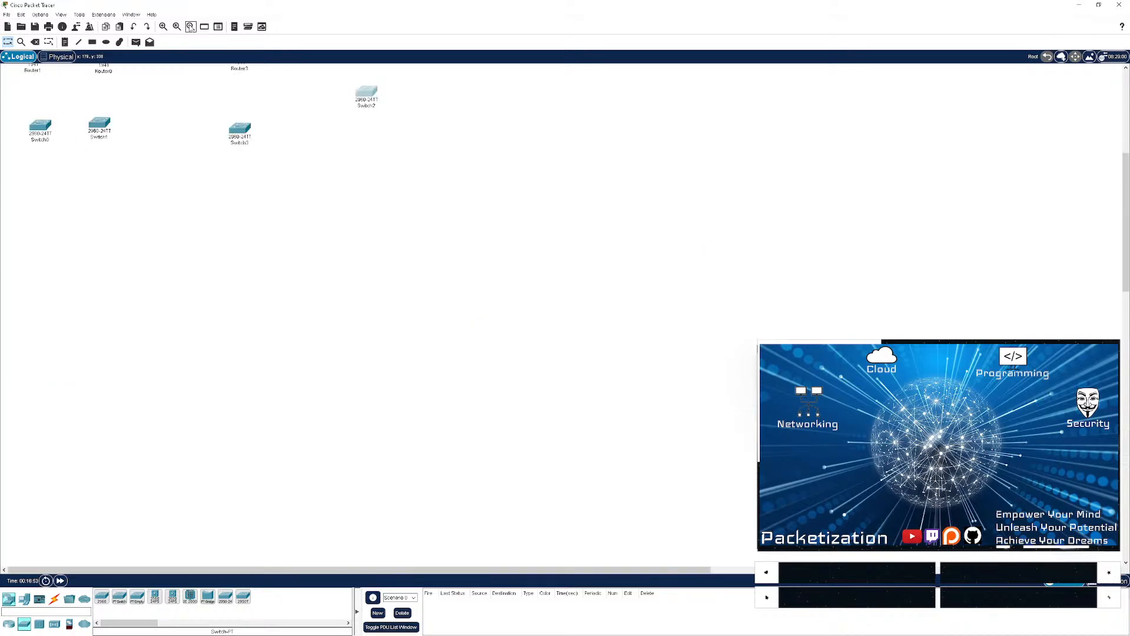
scroll(255, 239, up, 3)
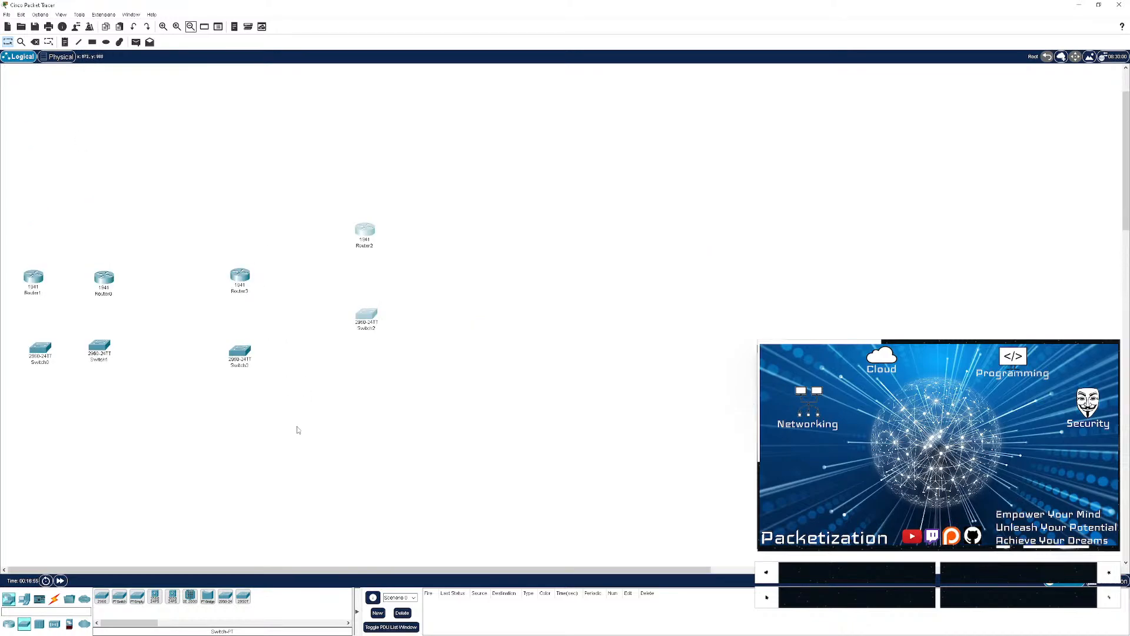
drag(207, 414, 115, 316)
drag(285, 369, 470, 297)
drag(406, 342, 680, 311)
click(180, 442)
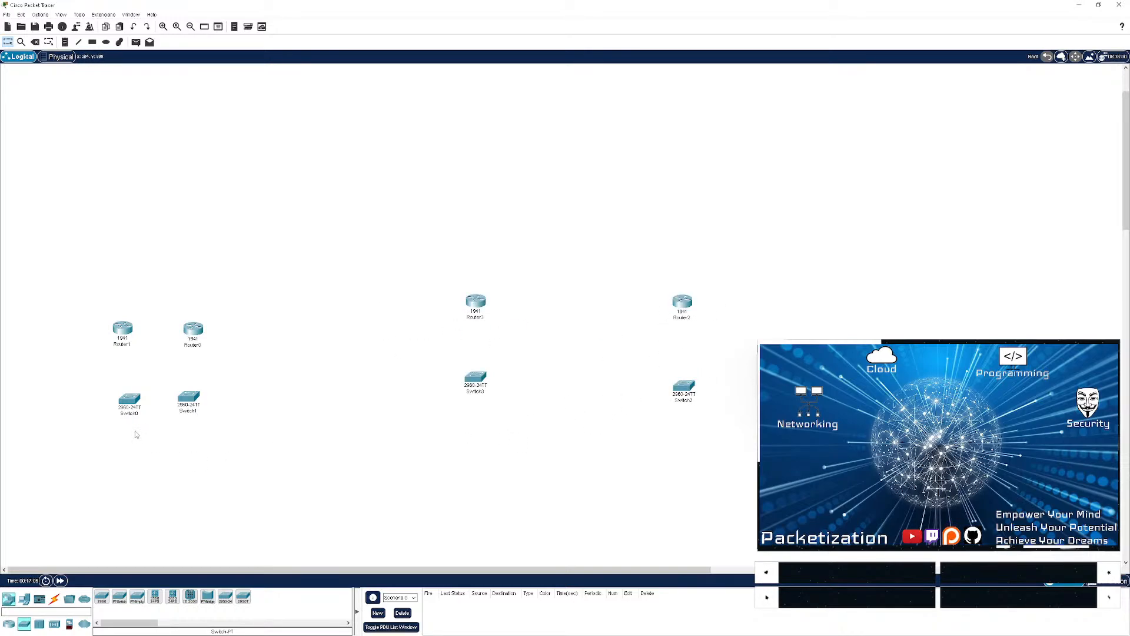
drag(194, 409, 197, 415)
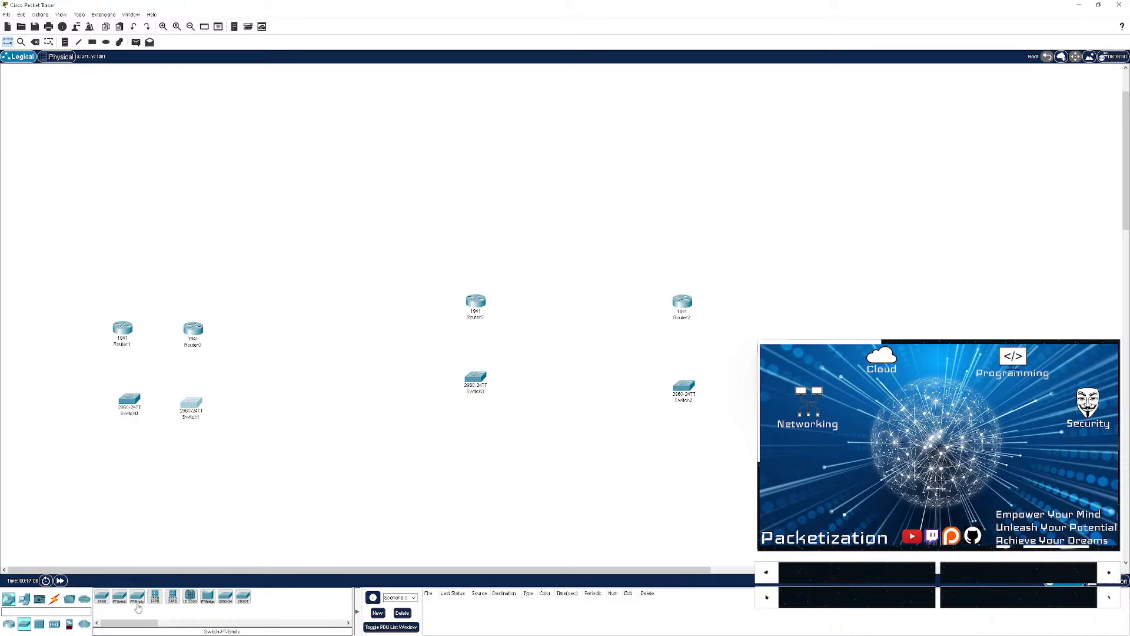
click(54, 599)
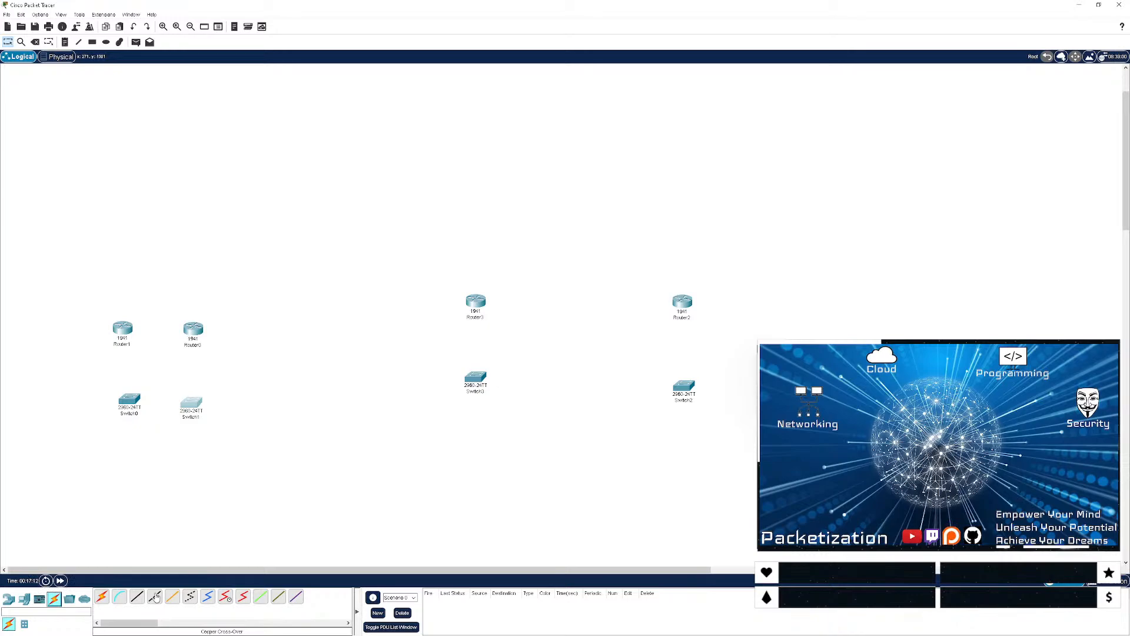
click(155, 596)
click(125, 331)
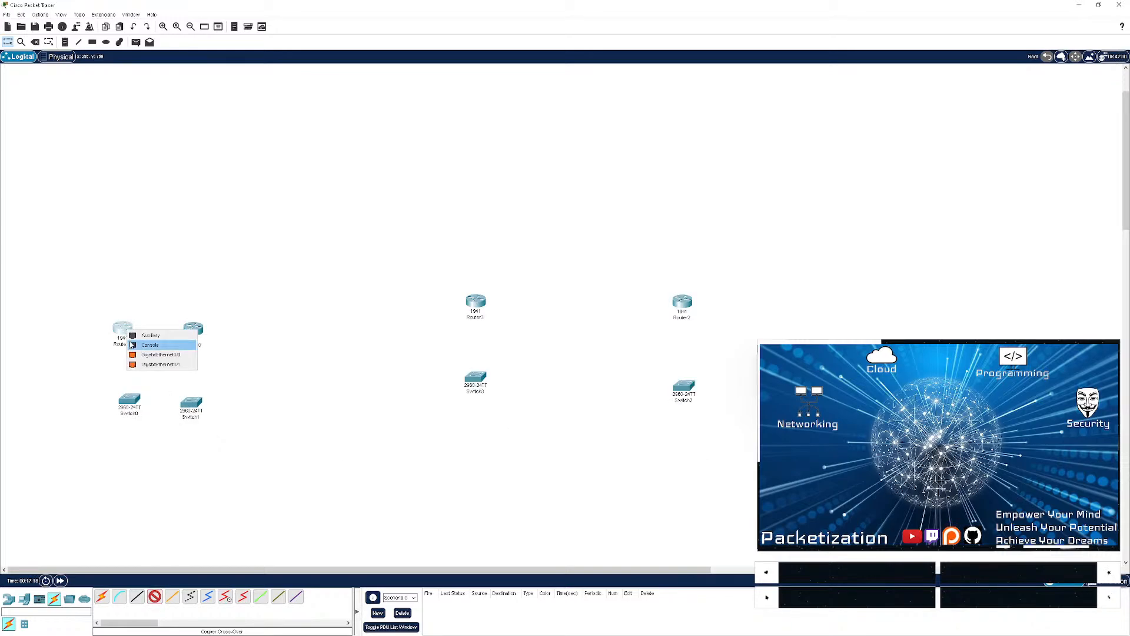
key(Escape)
click(137, 596)
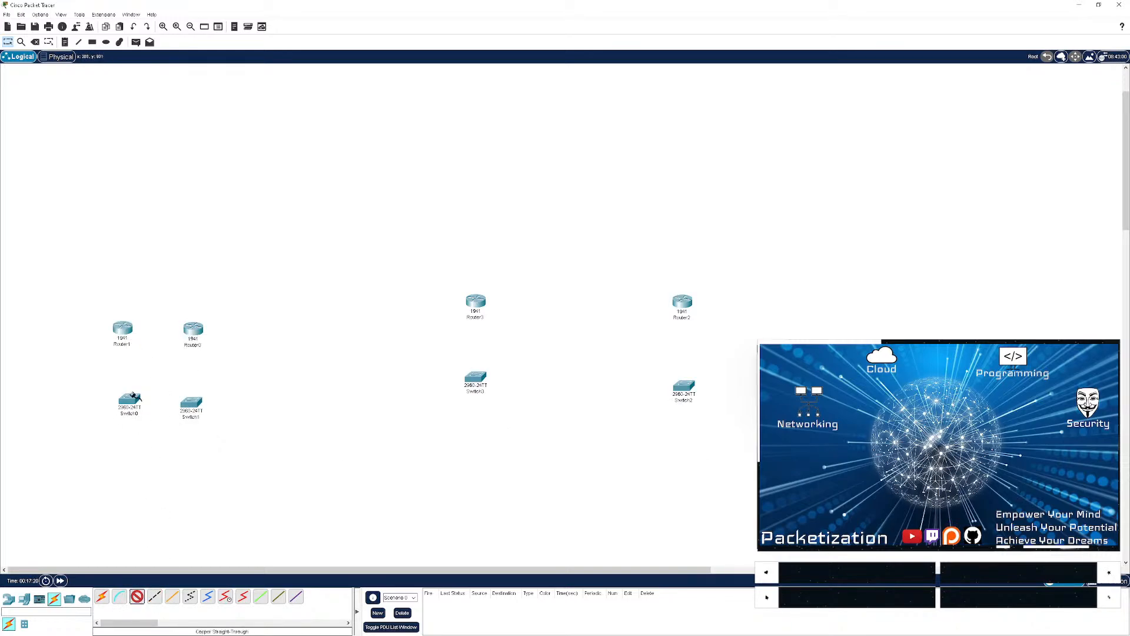
click(125, 334)
click(137, 363)
click(130, 399)
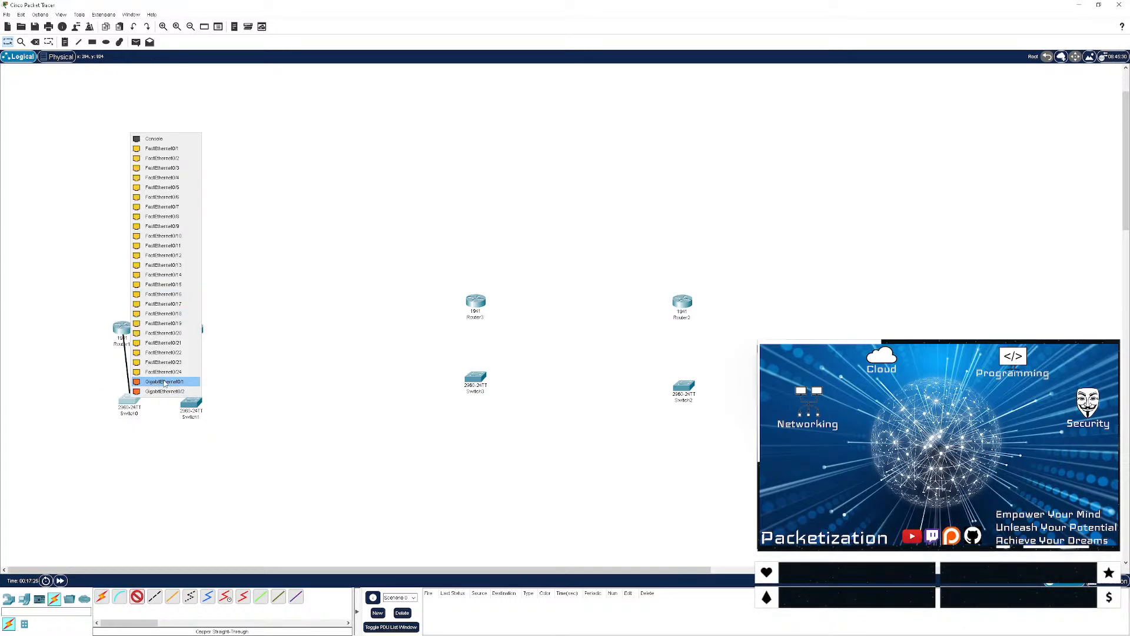
click(139, 403)
key(Escape)
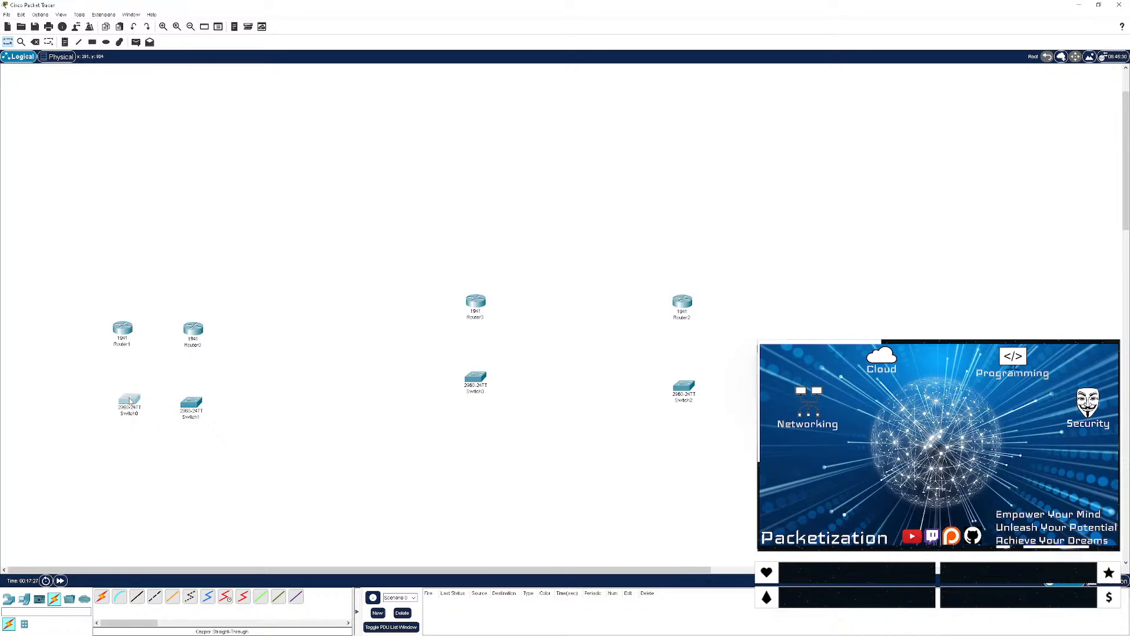
- Inspect Switch0's global settings and its physical device view, then close its window
click(130, 402)
click(457, 185)
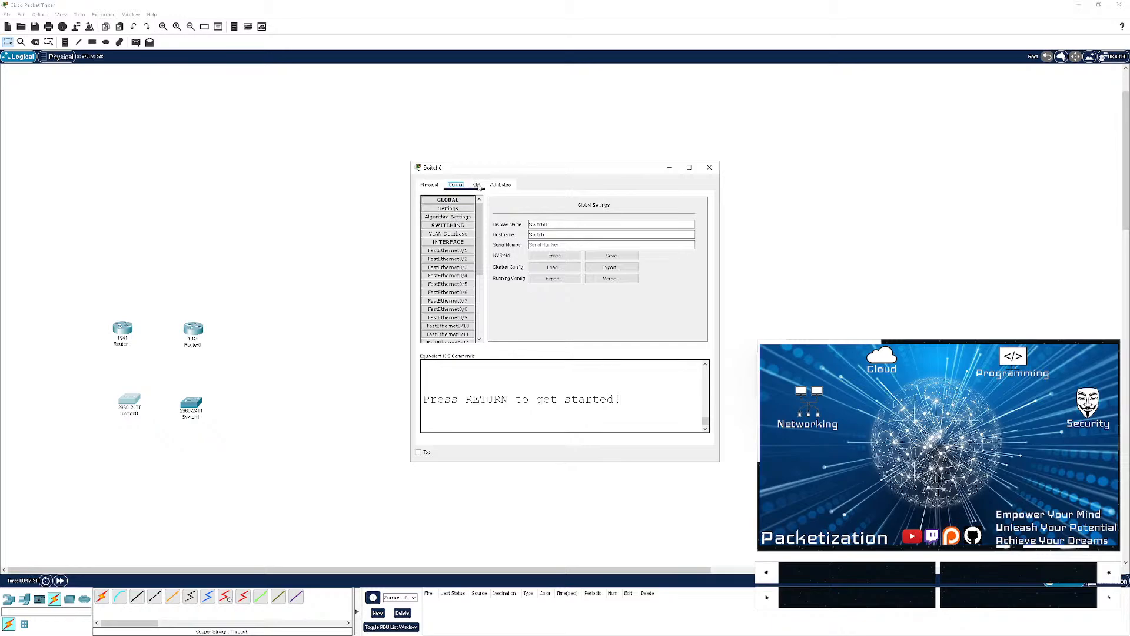
click(429, 186)
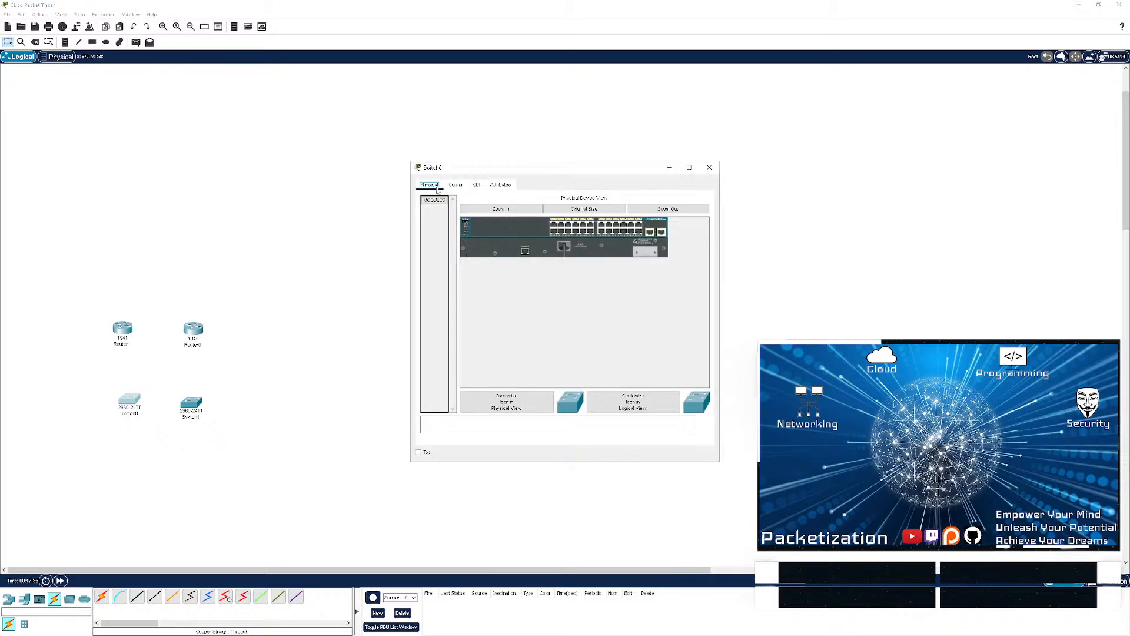
click(710, 169)
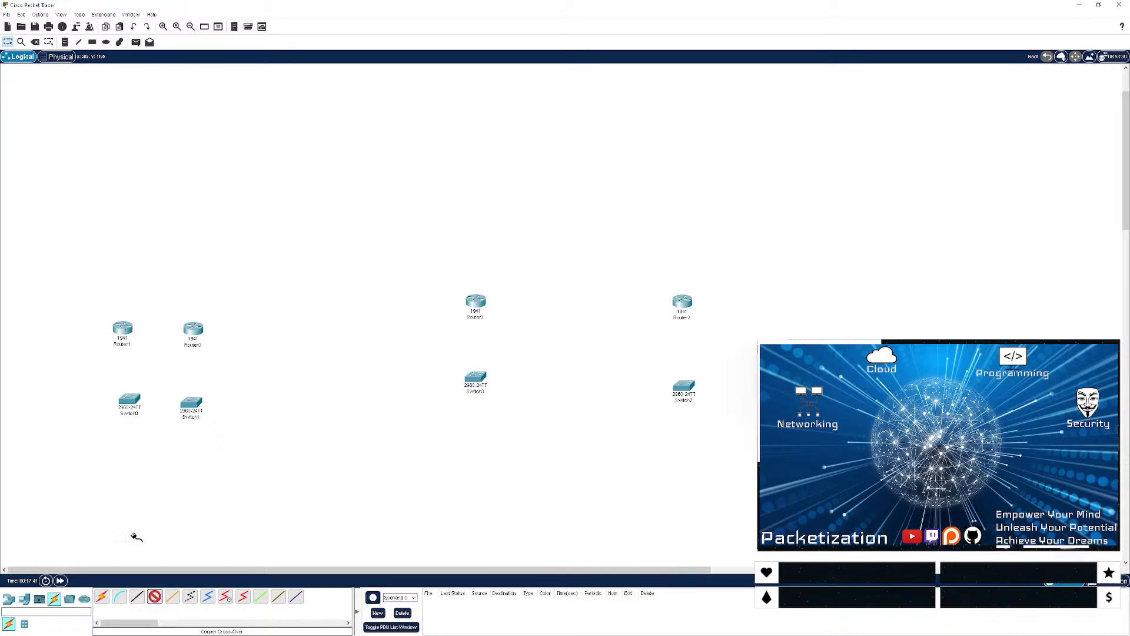
- Connect Router1's GigabitEthernet0/0 to Switch0's GigabitEthernet0/1 with a copper straight-through cable
click(137, 596)
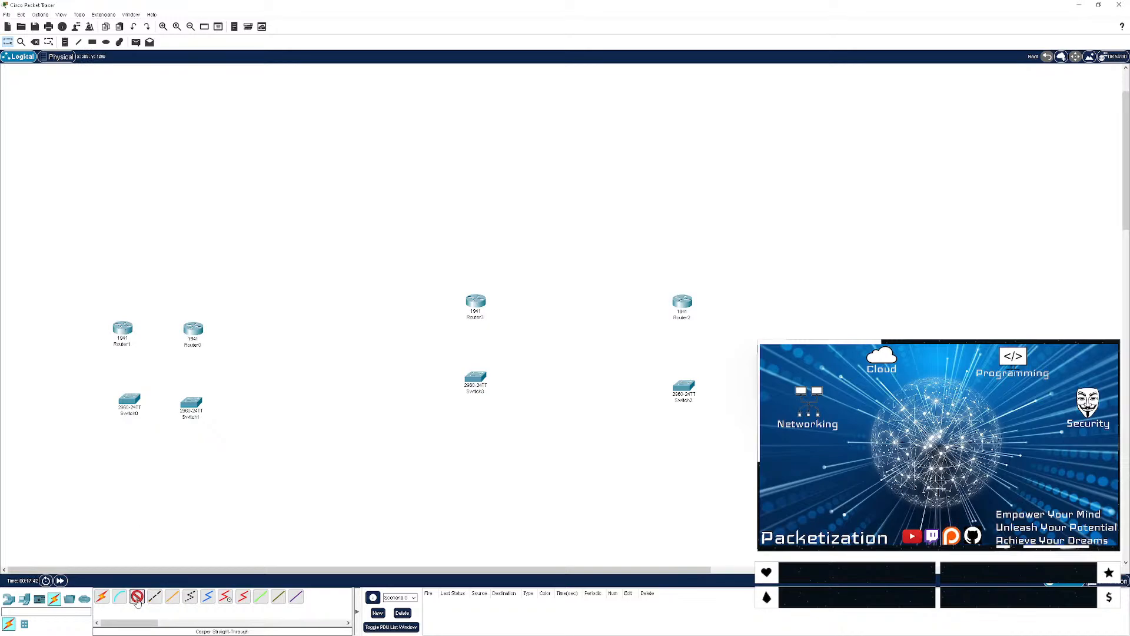
click(127, 331)
click(141, 357)
click(129, 400)
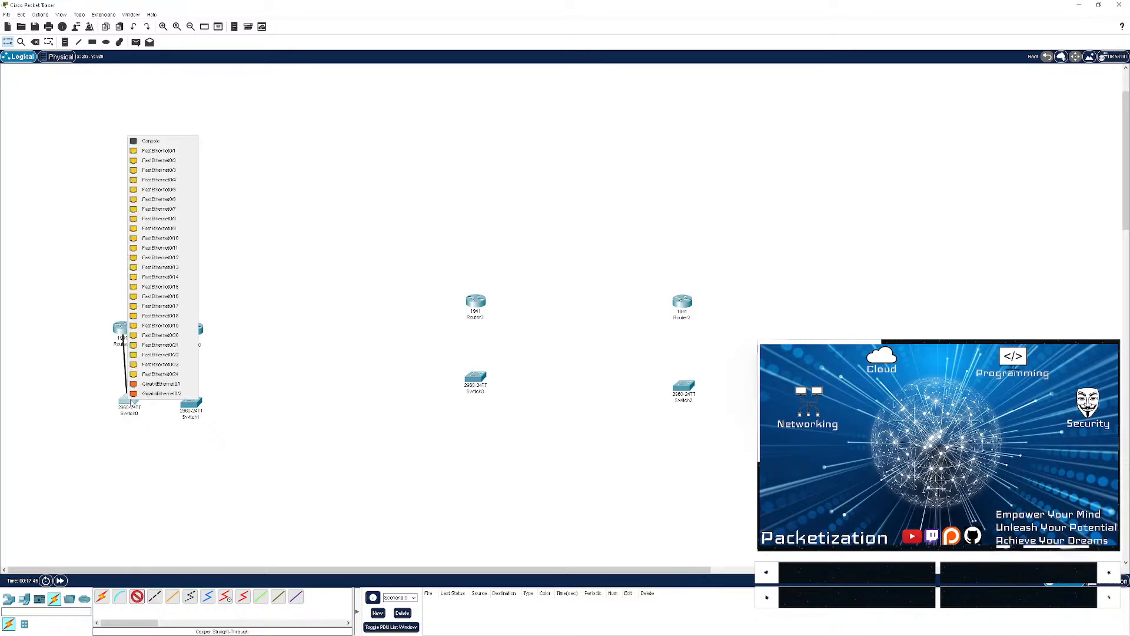
click(146, 386)
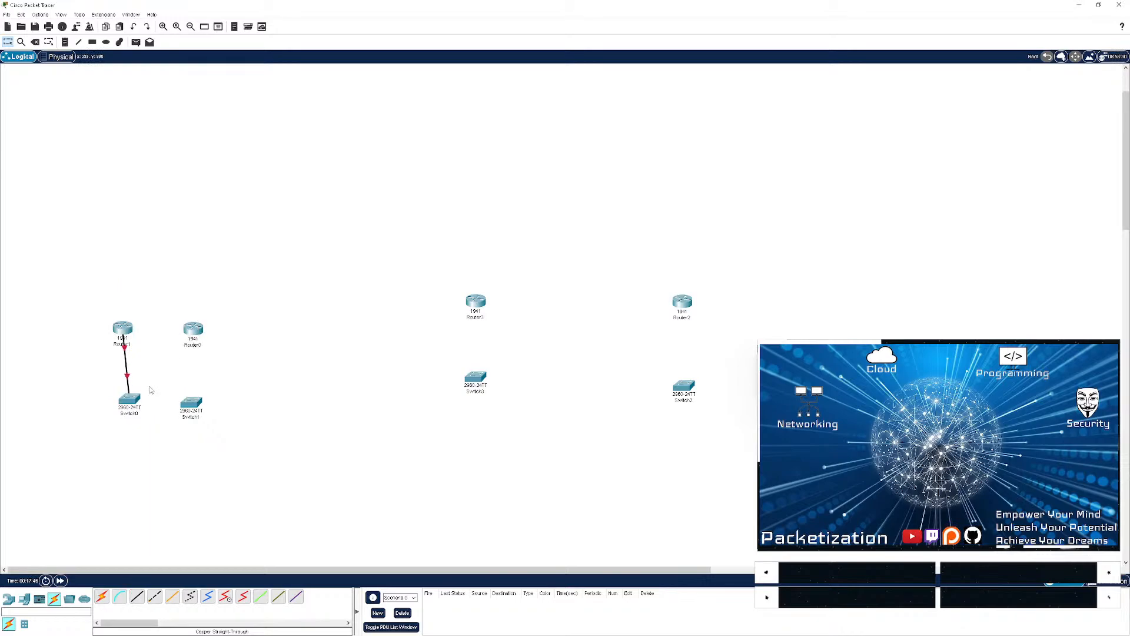
- Connect Router0's GigabitEthernet0/1 to Switch1's GigabitEthernet0/1 with a copper straight-through cable
click(137, 597)
click(192, 330)
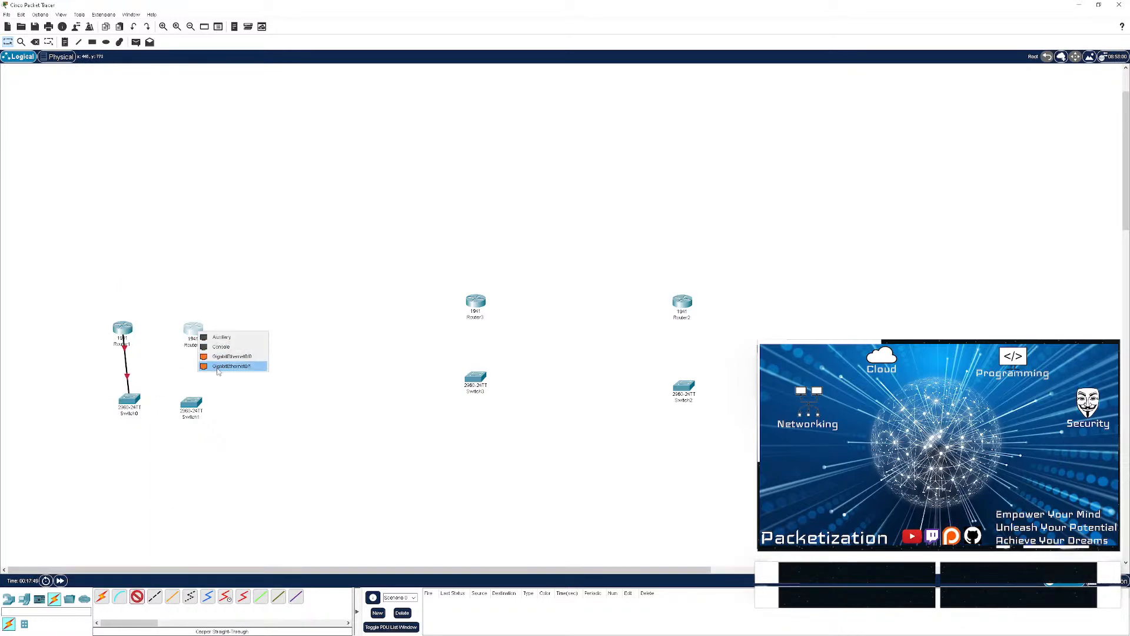
click(216, 367)
click(191, 405)
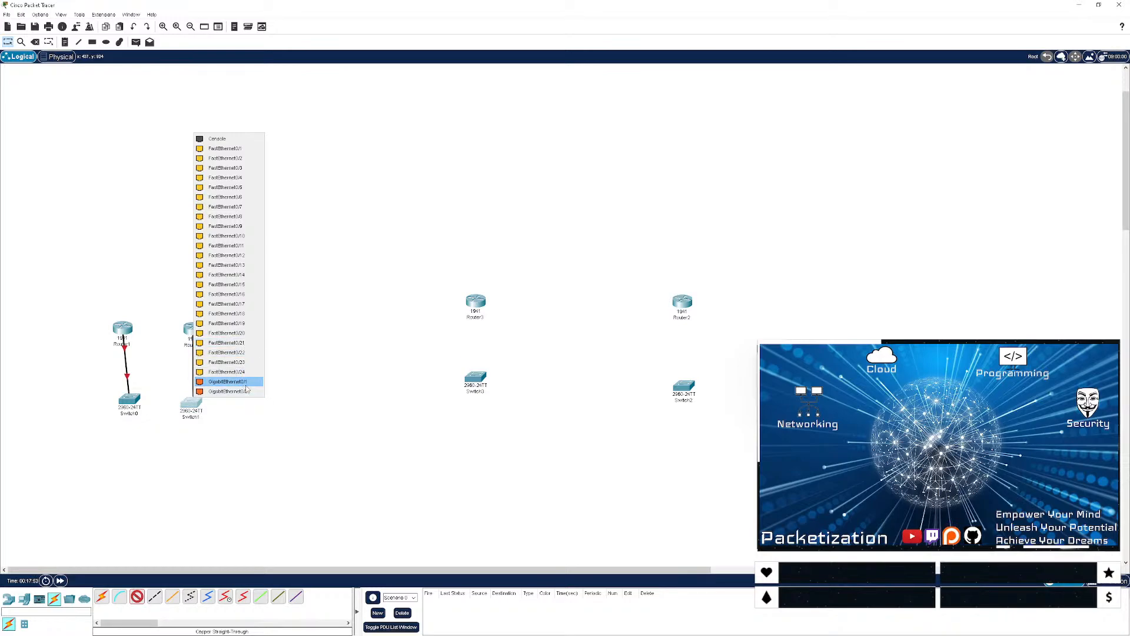
click(246, 386)
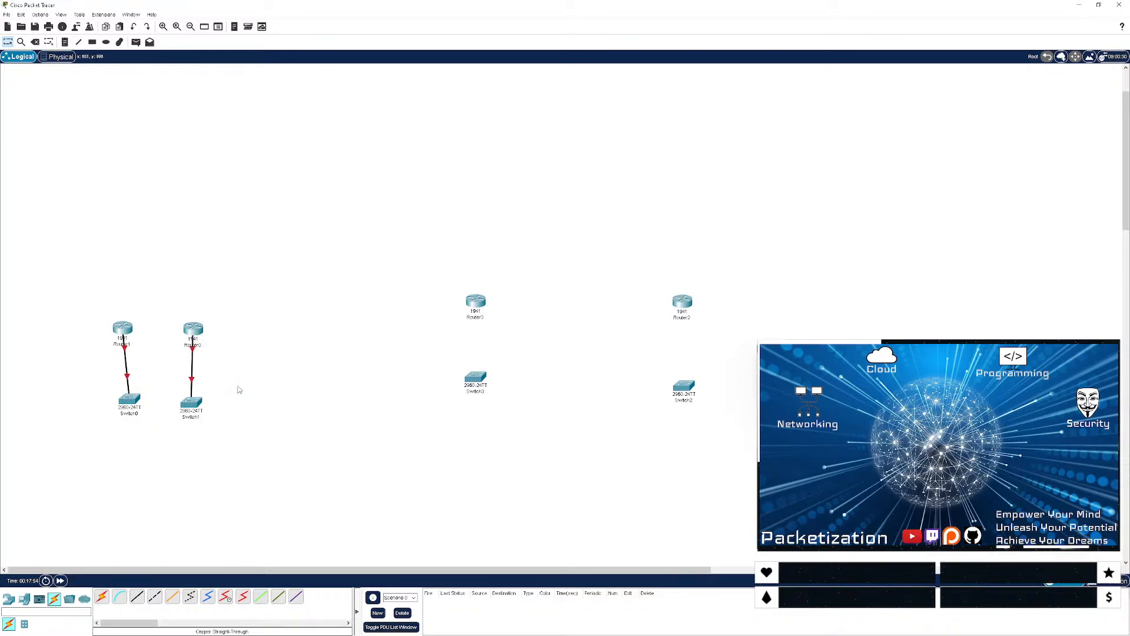
- Cross-link Router0's GigabitEthernet0/0 to Switch0's GigabitEthernet0/2 with a copper straight-through cable
click(137, 597)
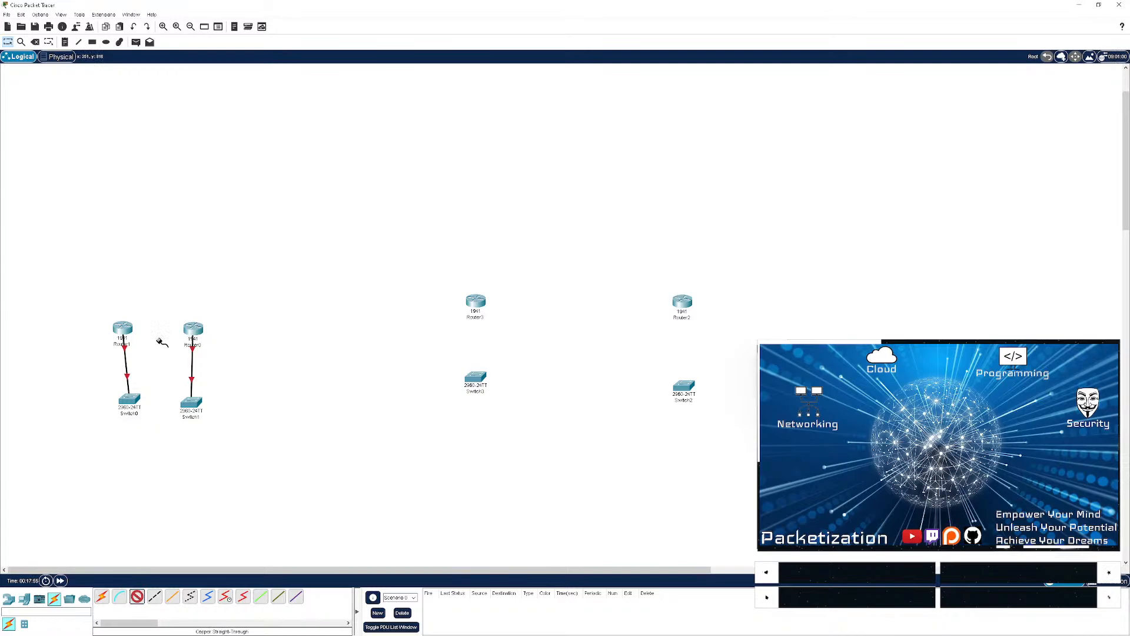
click(190, 328)
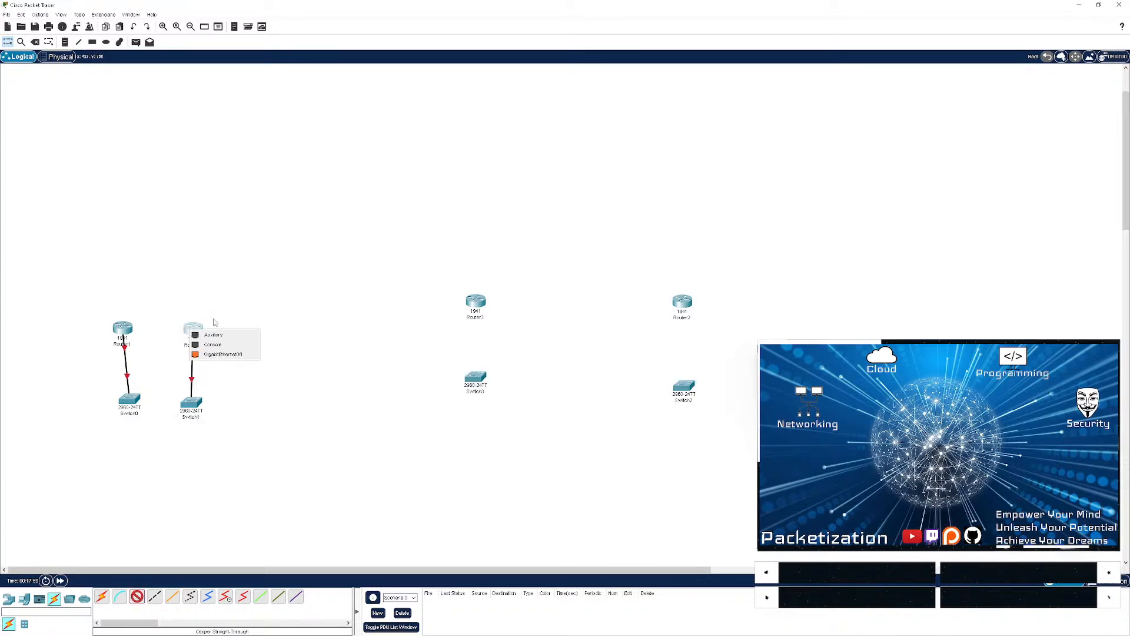
click(218, 353)
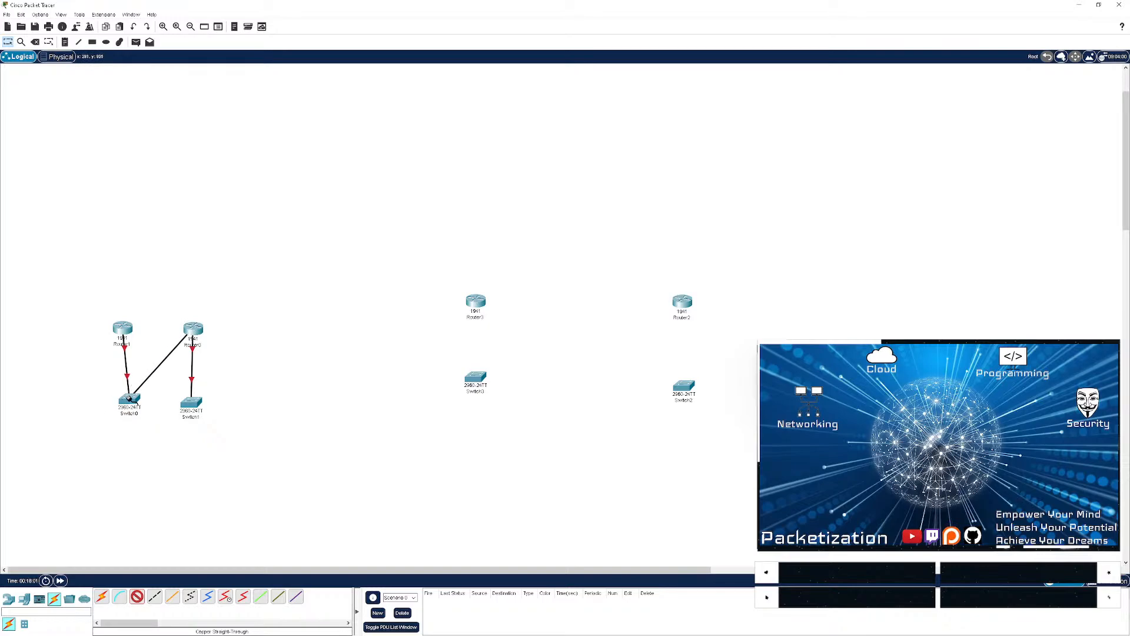
click(131, 401)
click(165, 392)
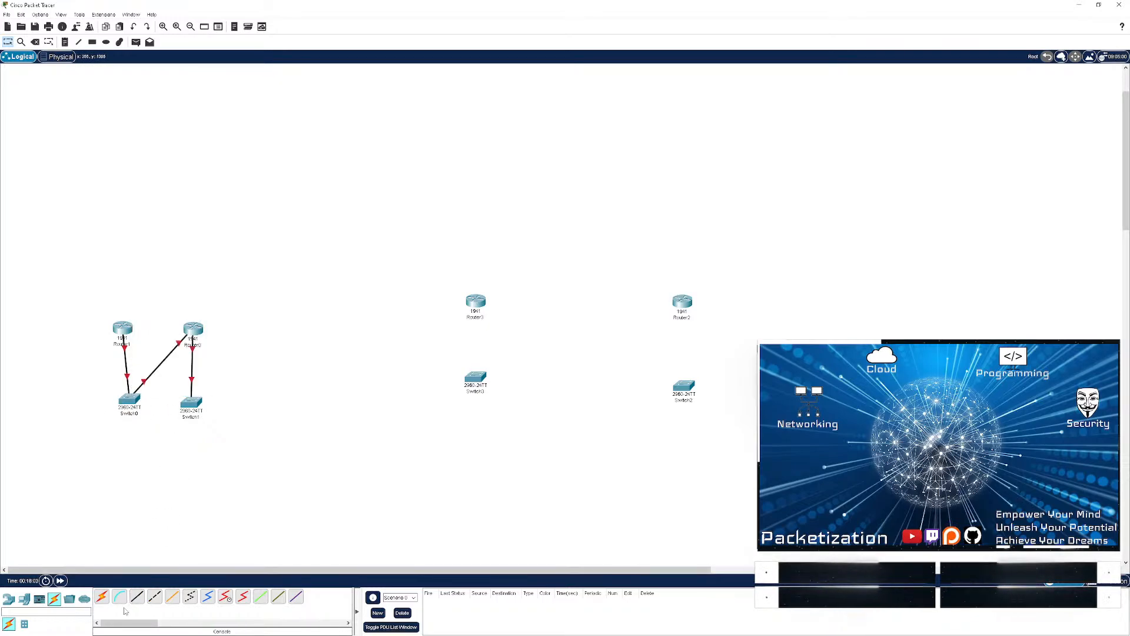
- Cross-link Router1's GigabitEthernet0/1 to Switch1's GigabitEthernet0/2 with a copper straight-through cable
click(125, 326)
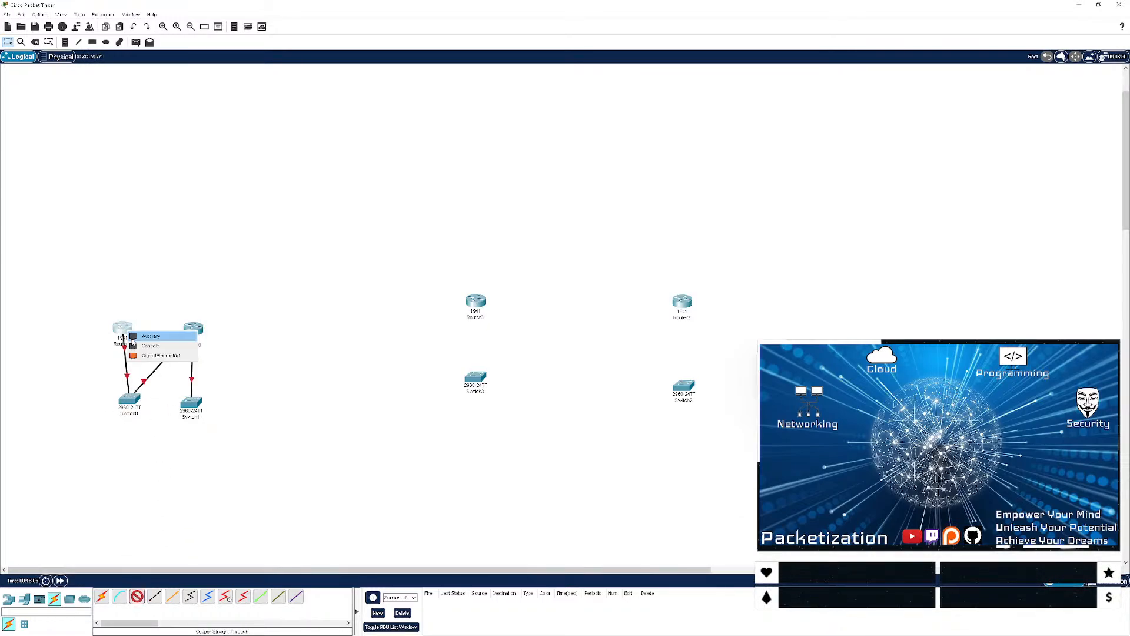
click(168, 355)
click(188, 401)
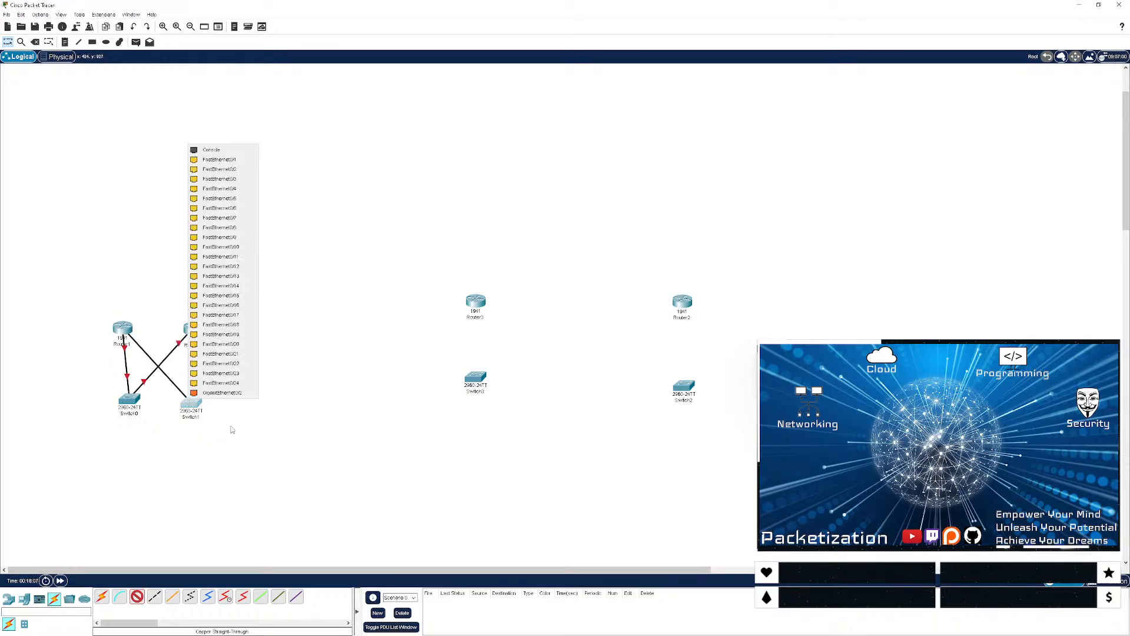
click(224, 389)
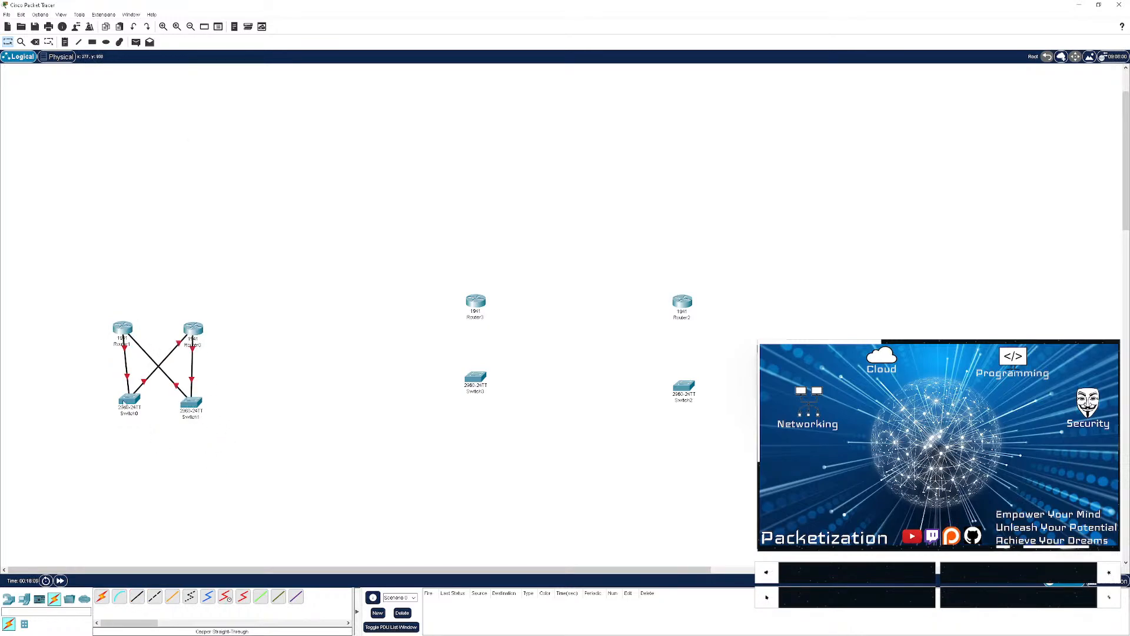
- Move Switch0 and Switch1 lower and farther apart, and link Switch0's FastEthernet0/1 to Switch1 with a copper crossover cable
drag(130, 402, 119, 425)
drag(194, 411, 205, 427)
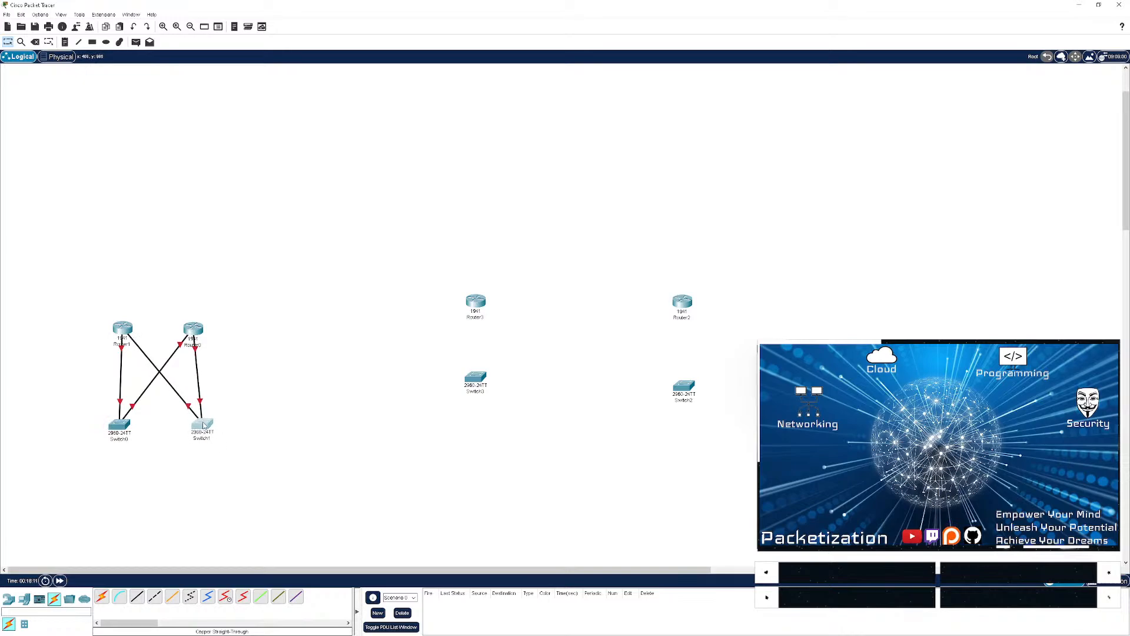
click(154, 596)
click(125, 423)
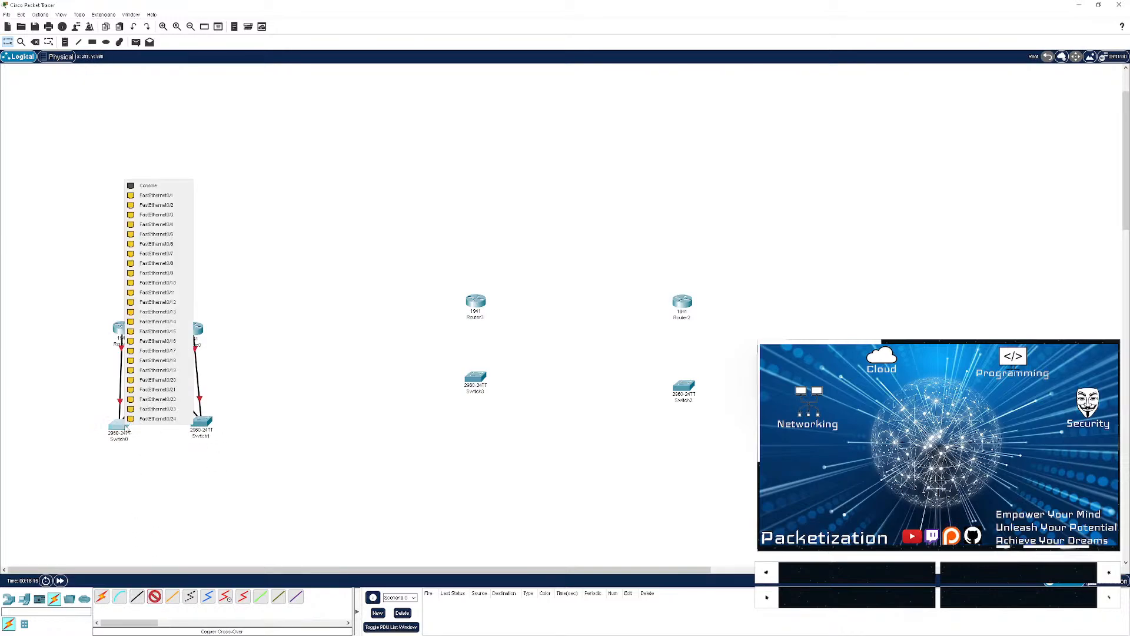
click(169, 196)
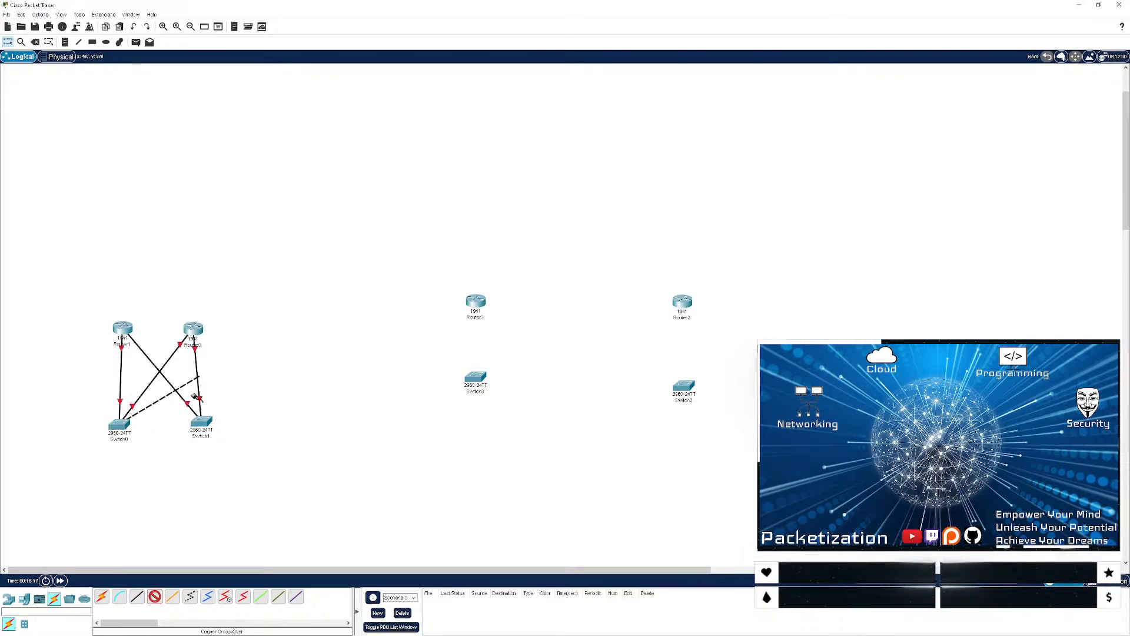
click(200, 423)
click(232, 203)
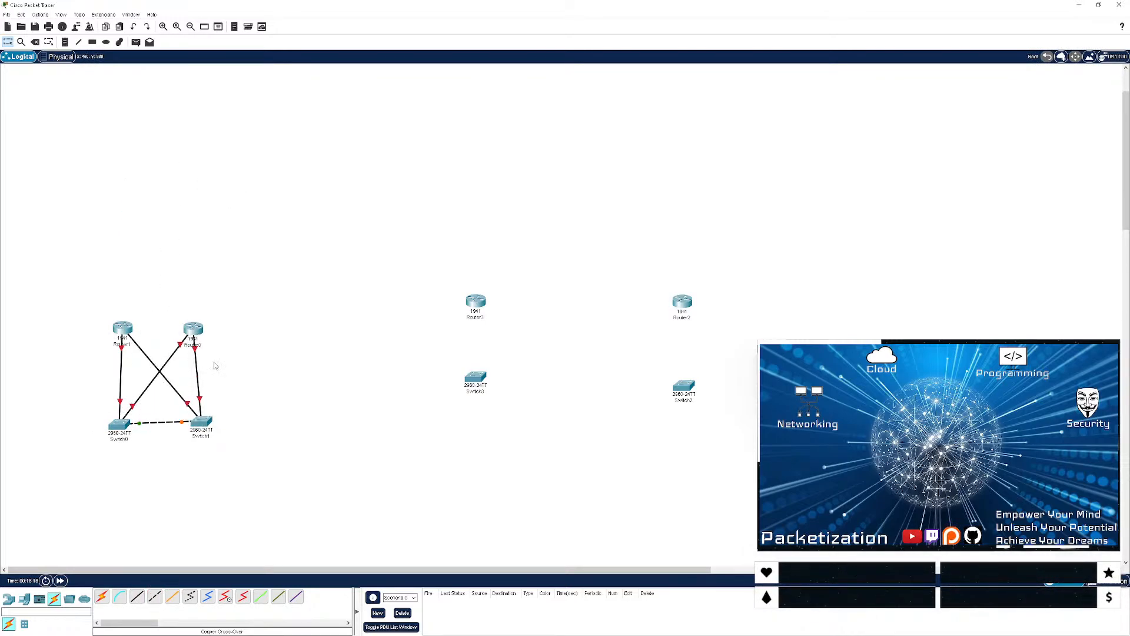
- Add a second copper crossover link from Switch0's FastEthernet0/2 to Switch1, and bring Switch1 level with Switch0
click(155, 600)
click(124, 429)
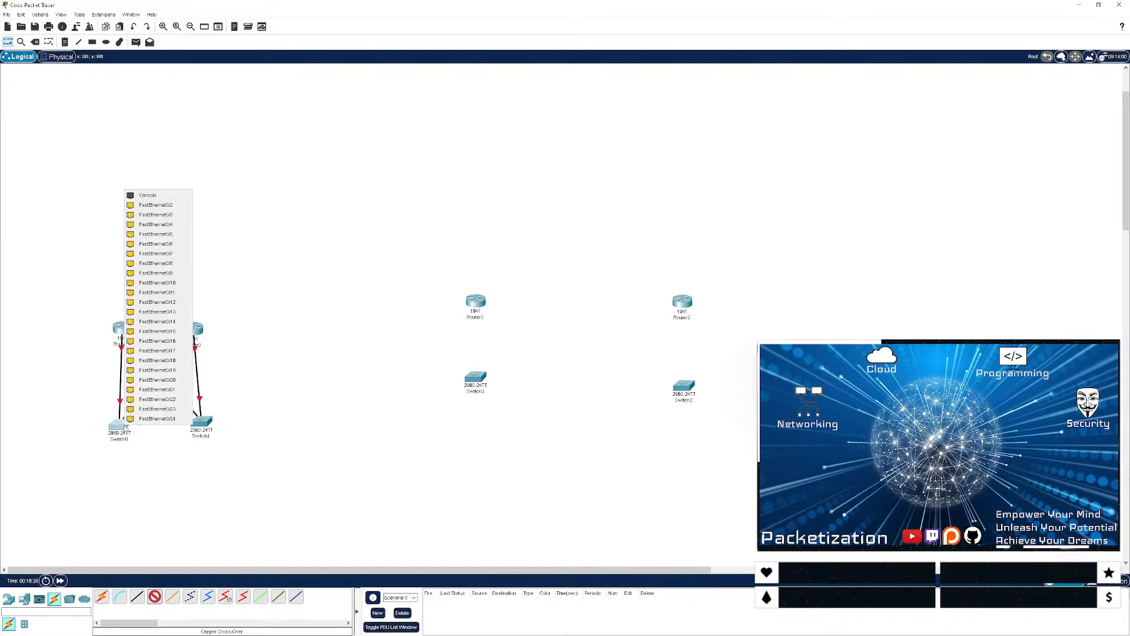
click(167, 208)
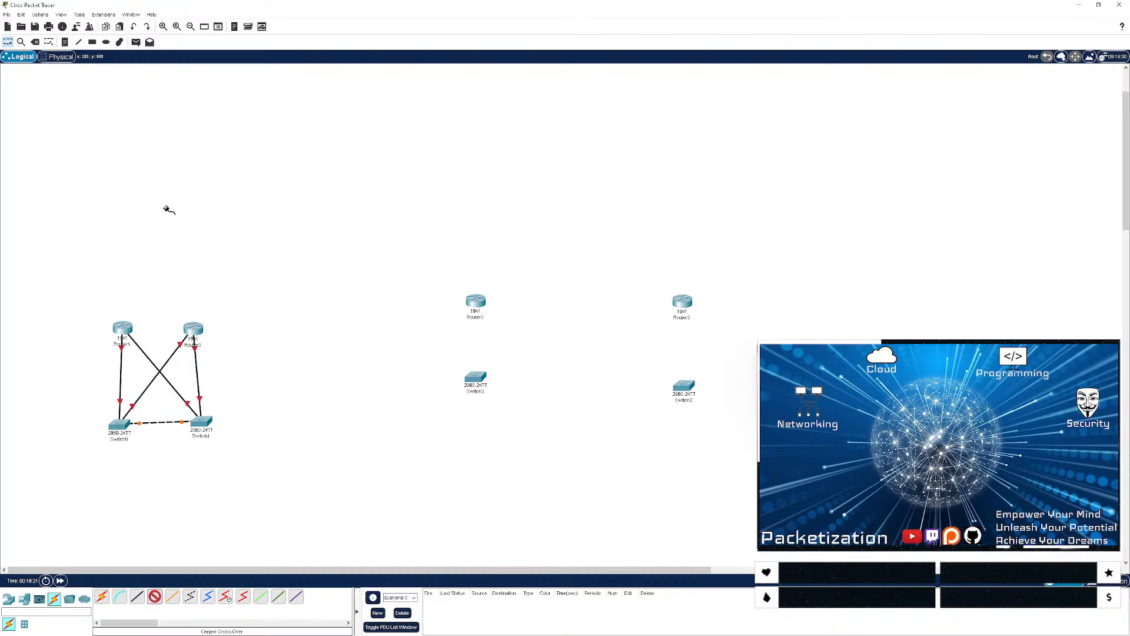
click(200, 420)
click(244, 204)
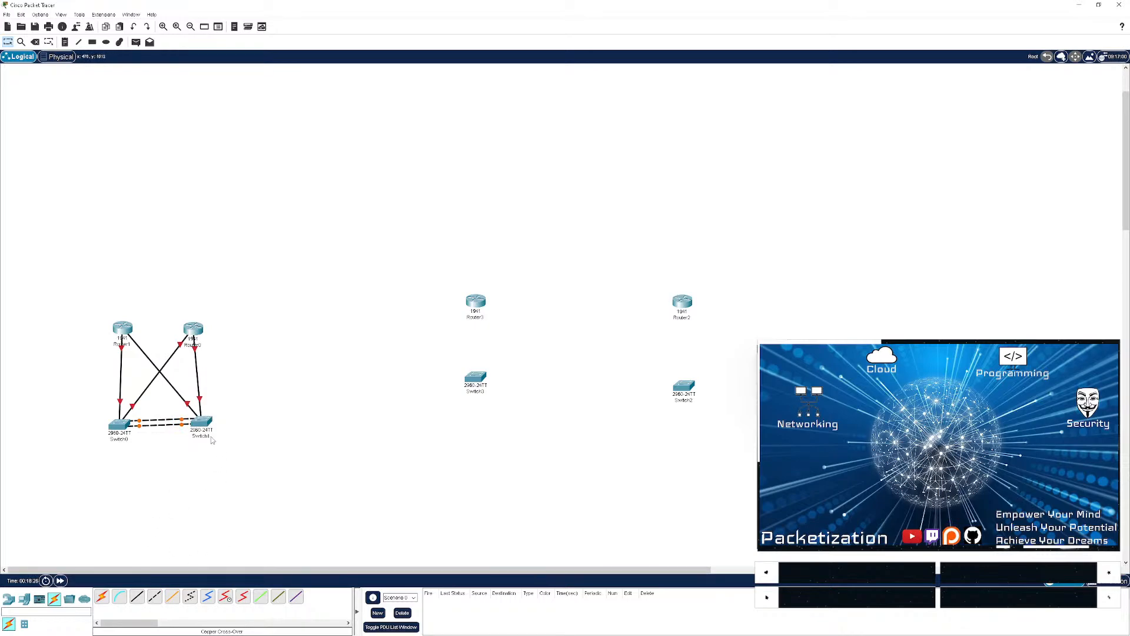
drag(204, 430, 202, 430)
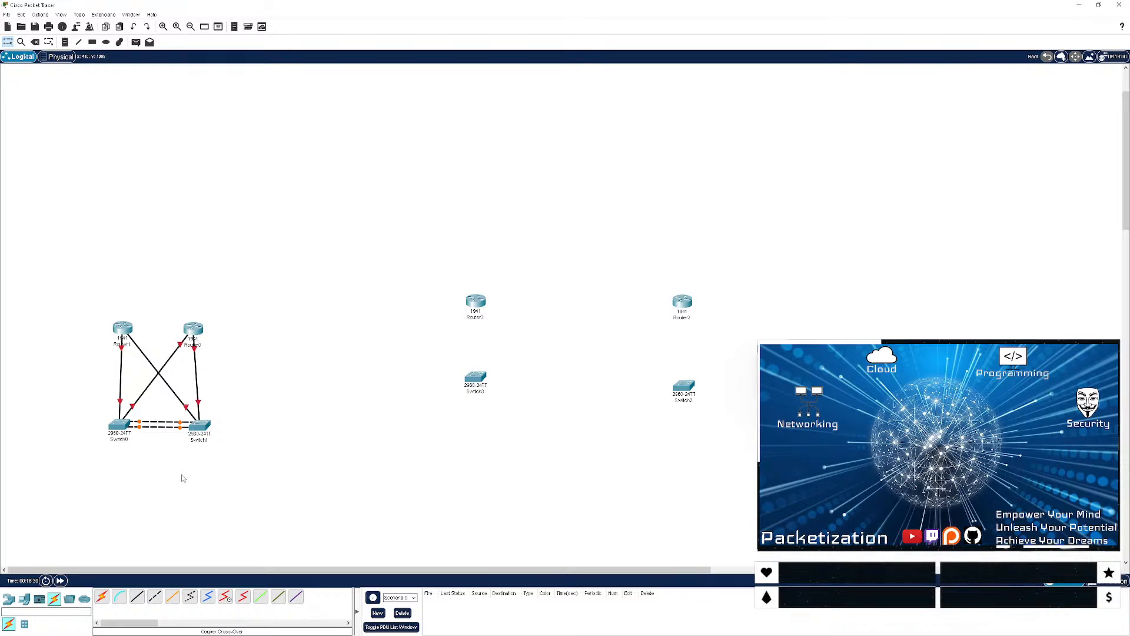
- Place three PCs in an evenly spaced row below Switch0
click(26, 600)
drag(101, 601, 82, 515)
drag(101, 597, 149, 512)
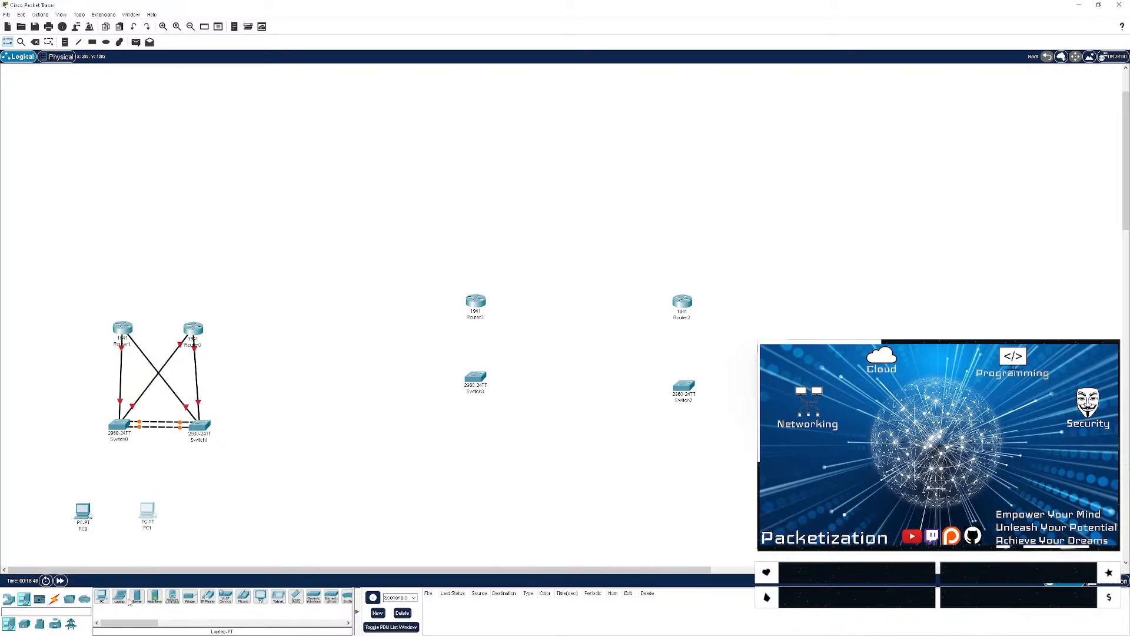
drag(106, 601, 35, 513)
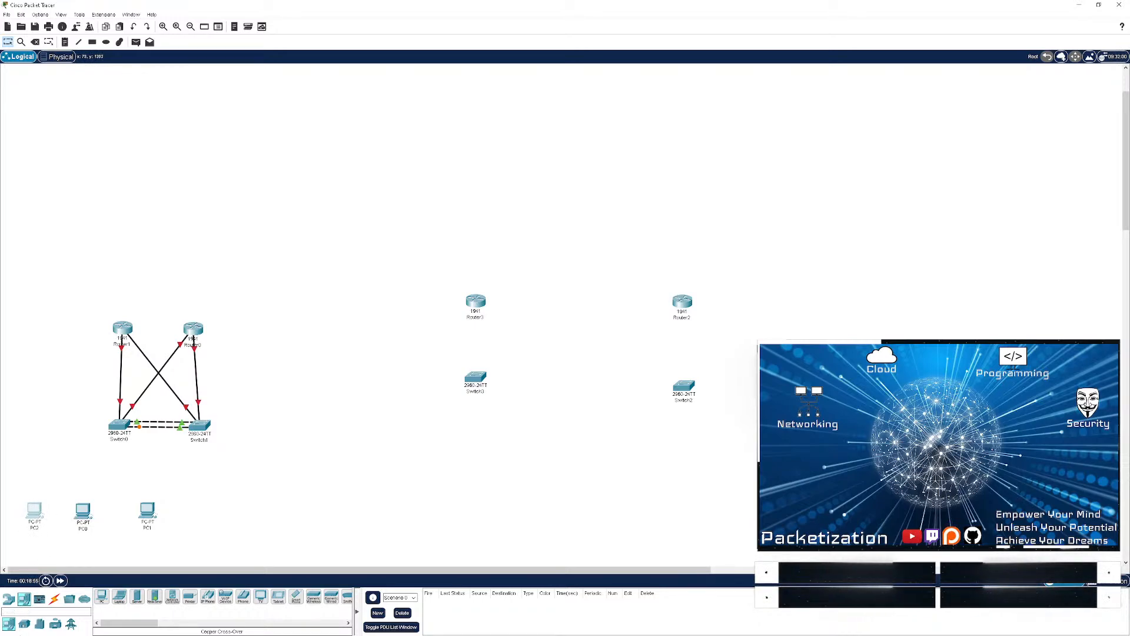
drag(78, 517, 137, 517)
click(112, 557)
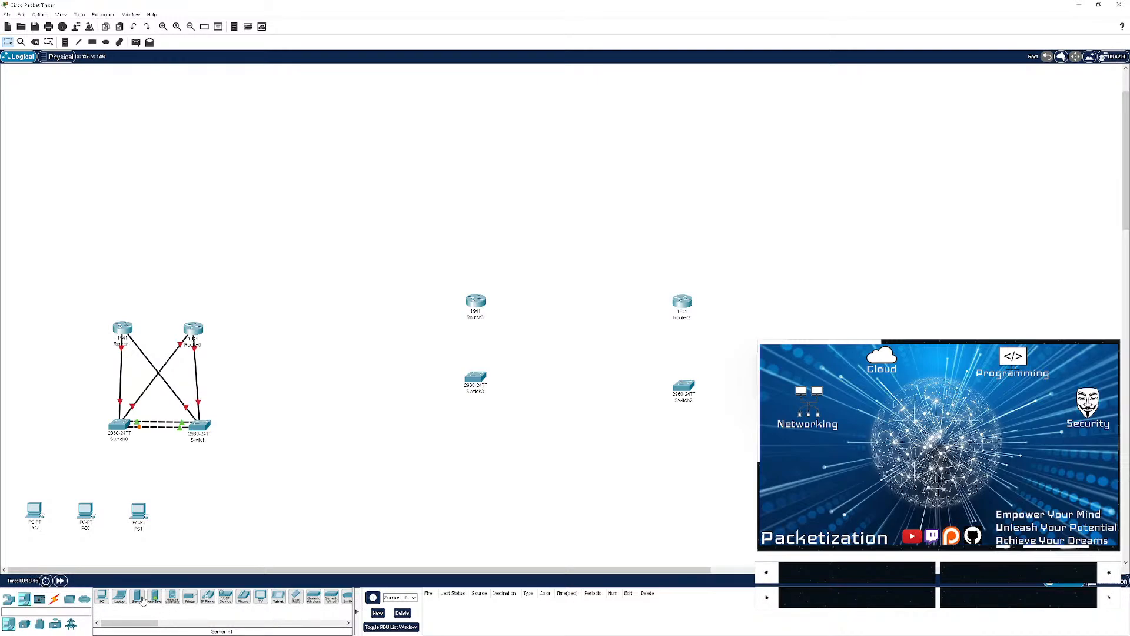
- Place one server on the outer side of Switch1 and another on the outer side of Switch0
drag(142, 600, 276, 458)
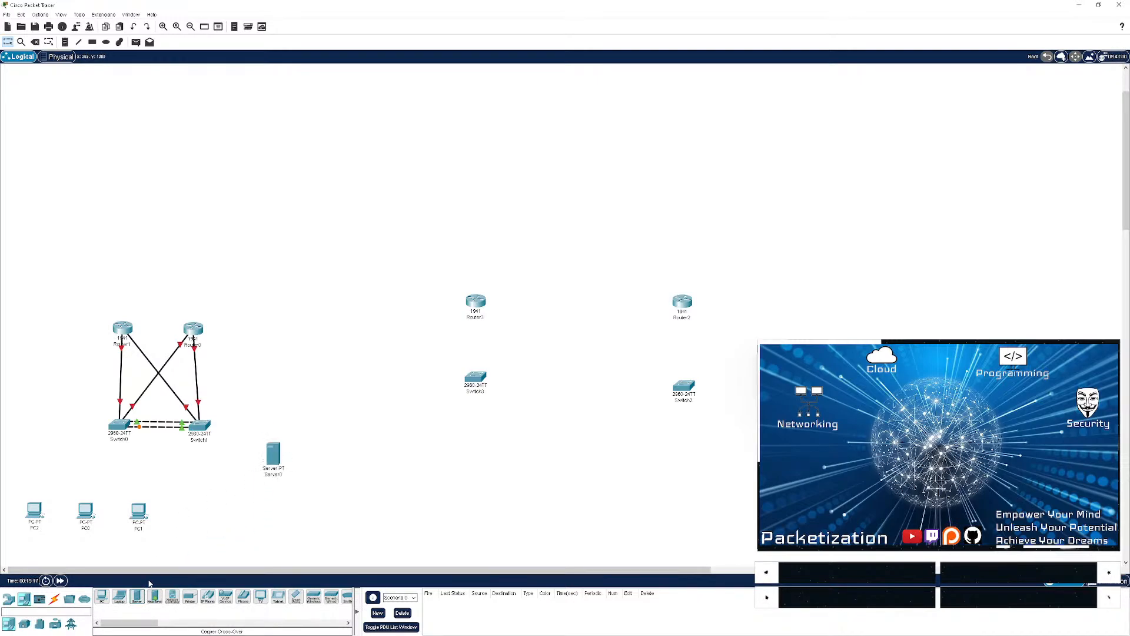
drag(212, 519, 39, 442)
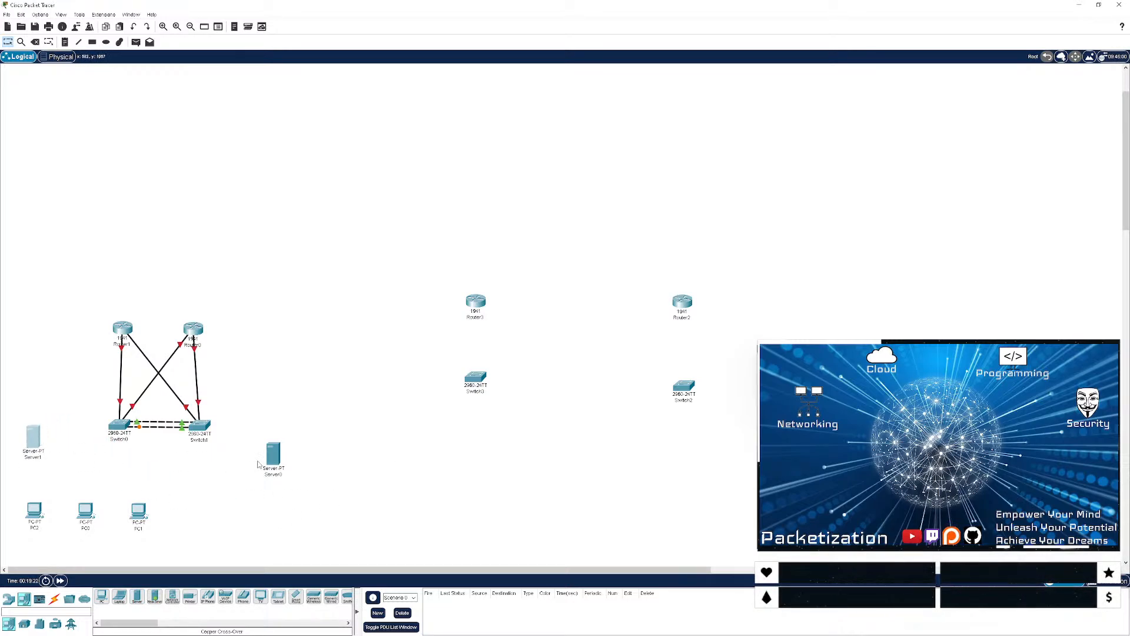
drag(277, 462, 276, 455)
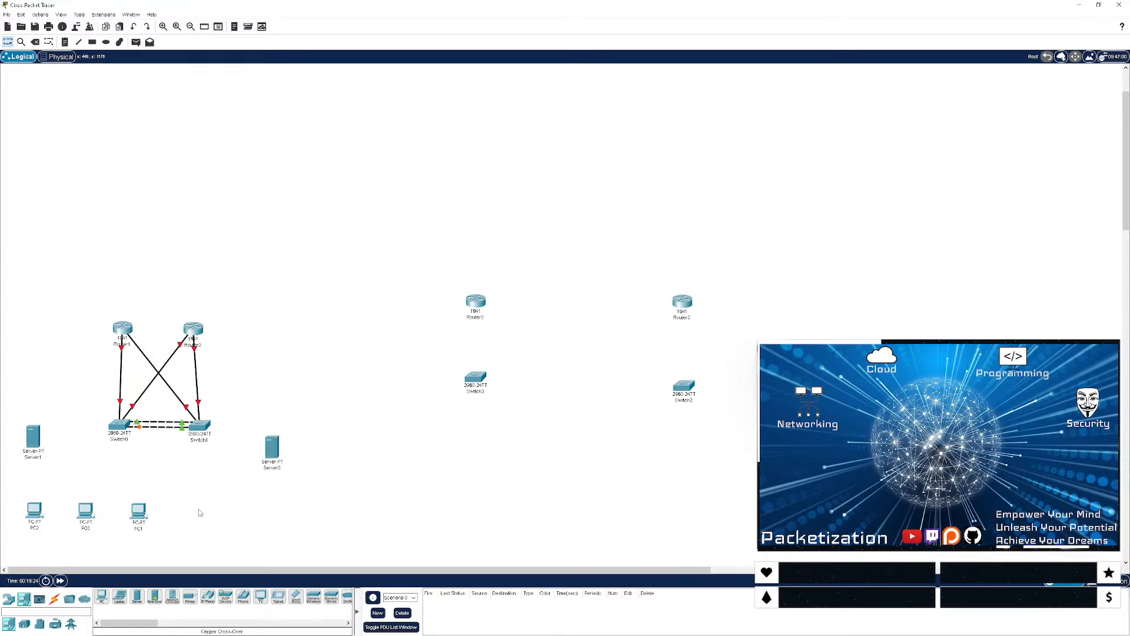
- Move the three PCs together to the right so the row is centred below Switch0 and Switch1
drag(185, 520, 30, 506)
drag(34, 515, 109, 521)
click(56, 508)
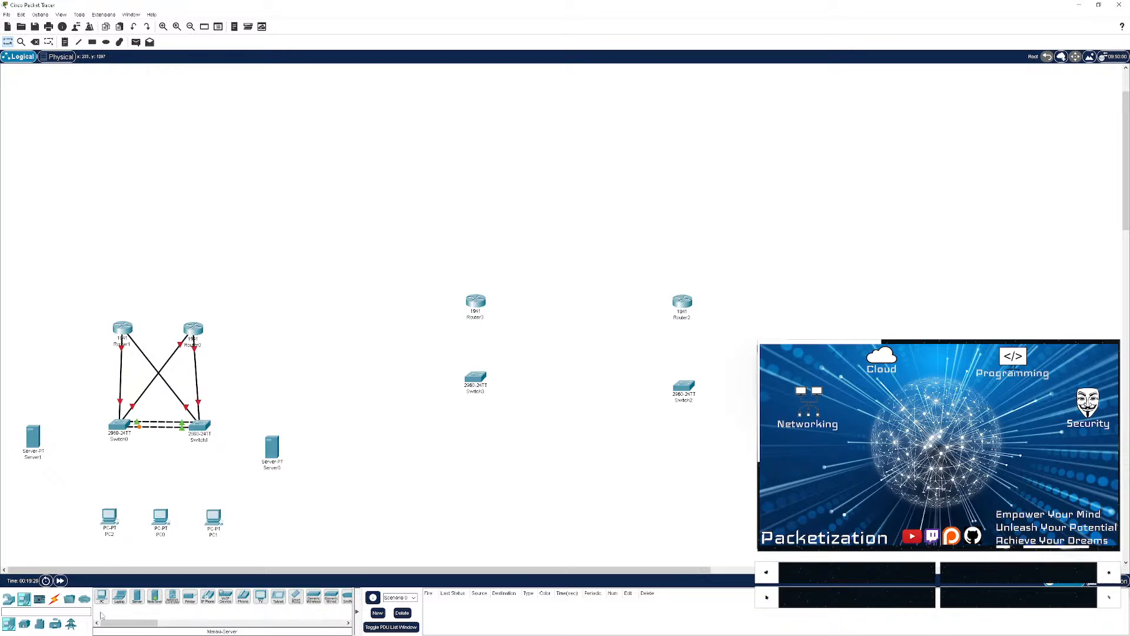
- Place a 2960 switch centrally between the Switch0 and Switch1 pair and the row of PCs
click(7, 600)
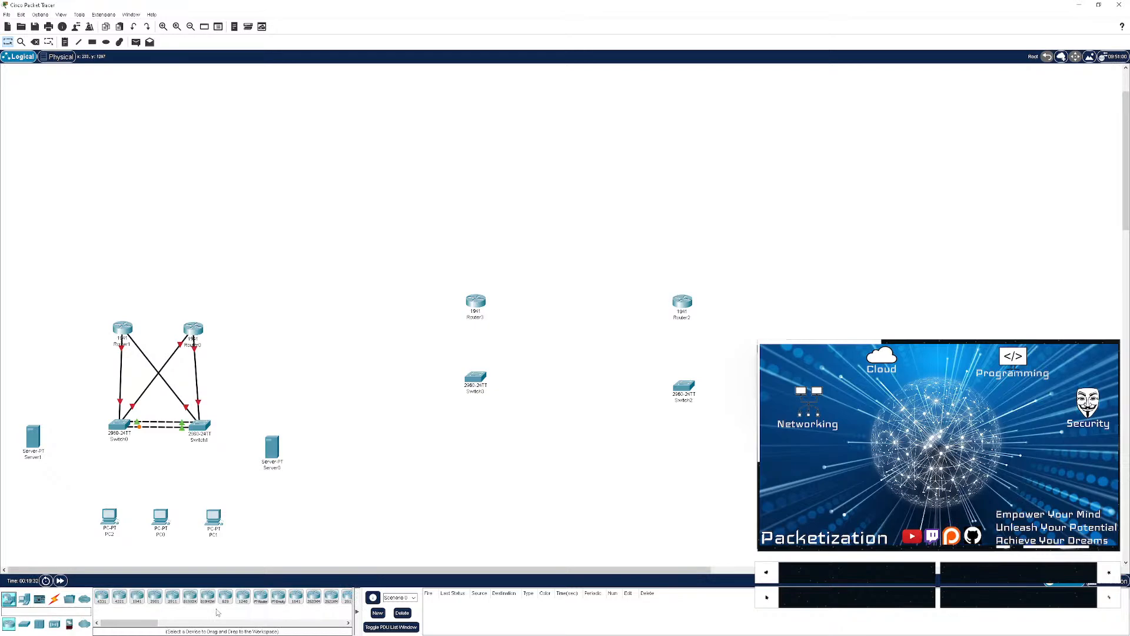
click(24, 624)
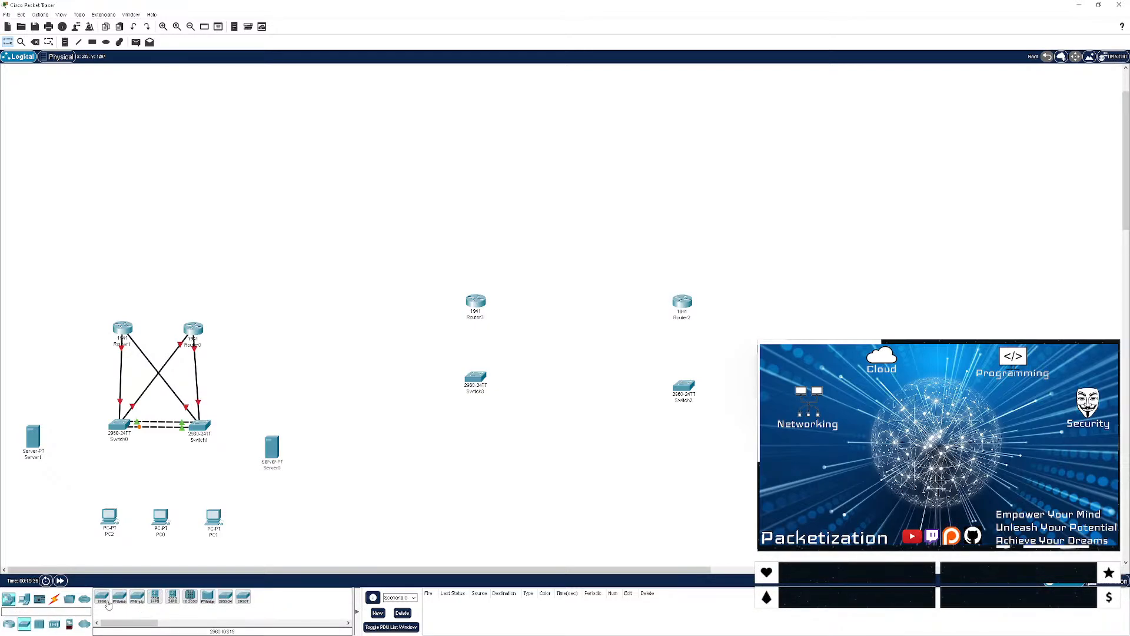
drag(102, 597, 155, 480)
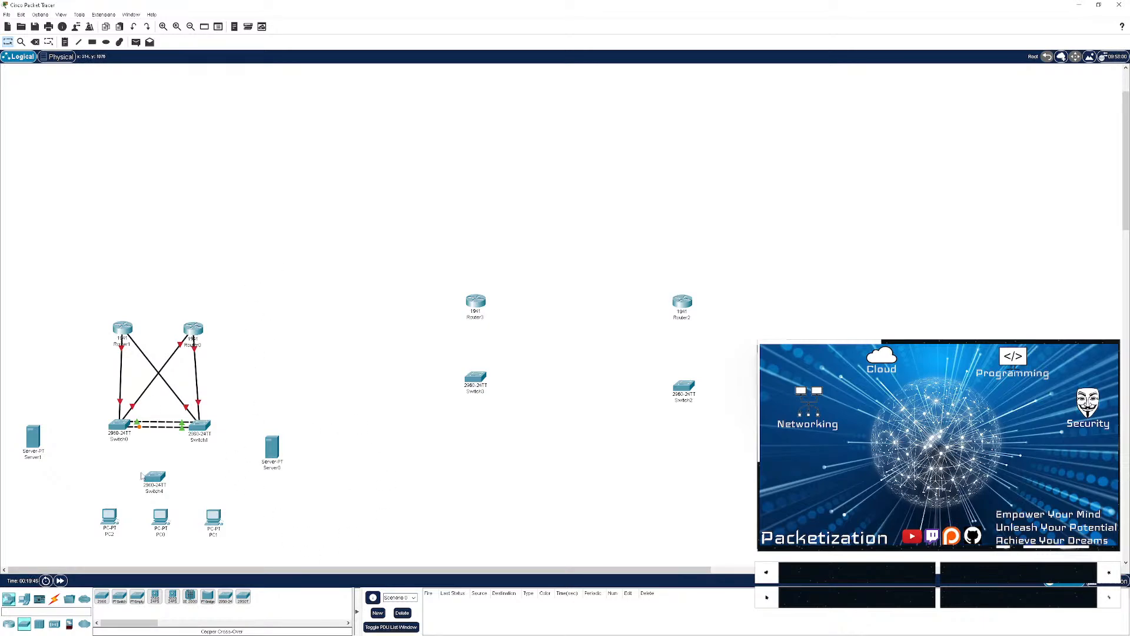
- Link Switch0's FastEthernet0/3 to FastEthernet0/1 of the switch above the PCs with a copper crossover cable
click(54, 599)
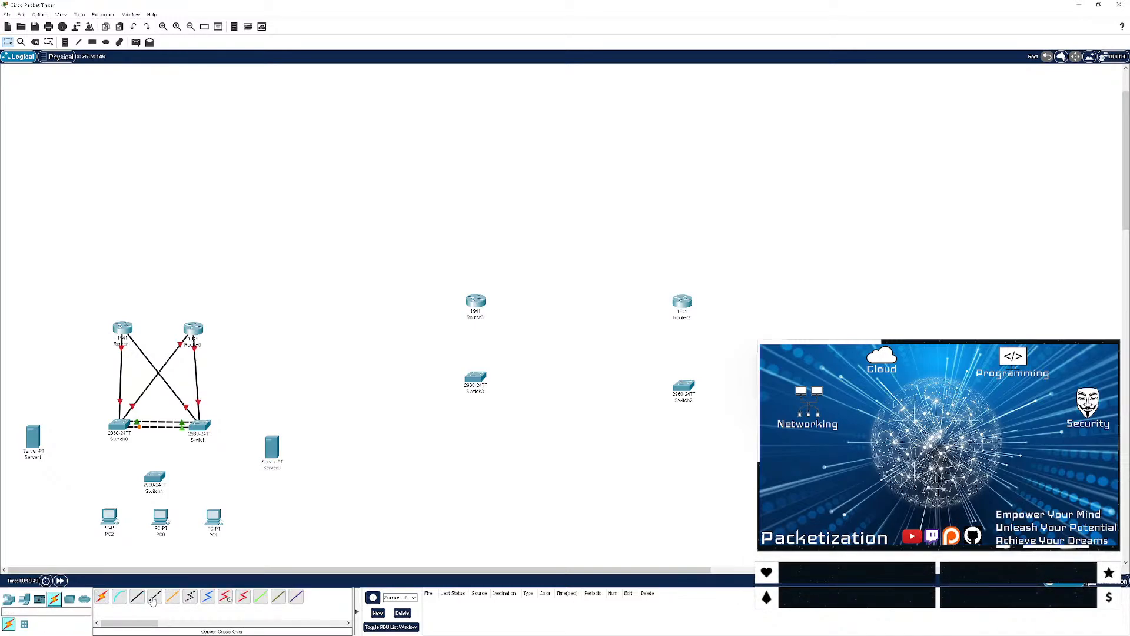
click(153, 598)
click(120, 425)
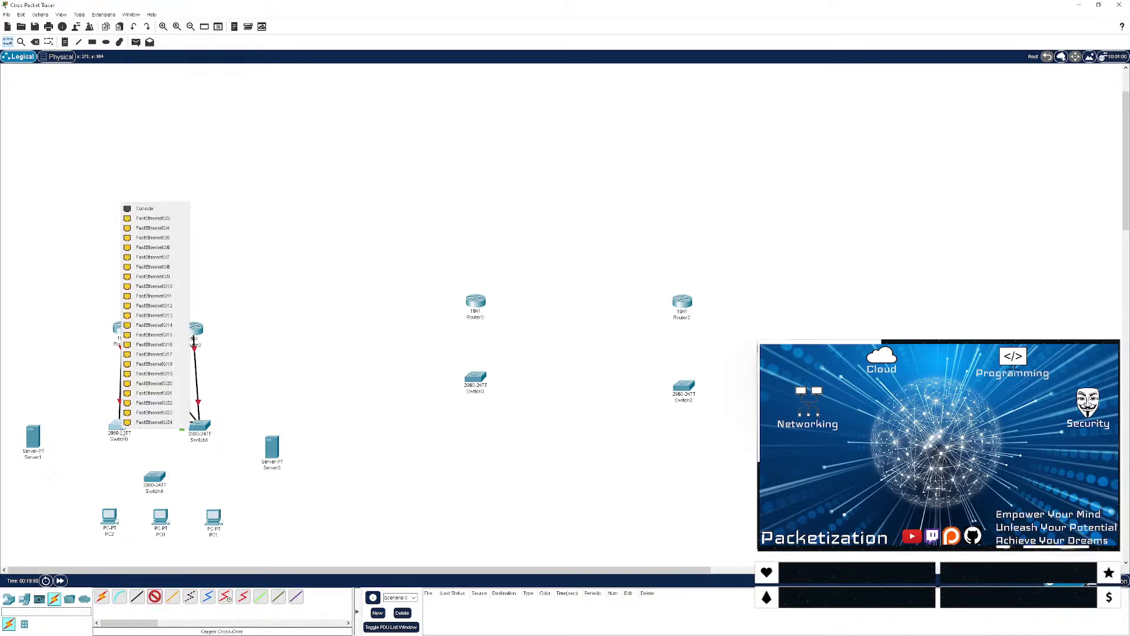
click(153, 218)
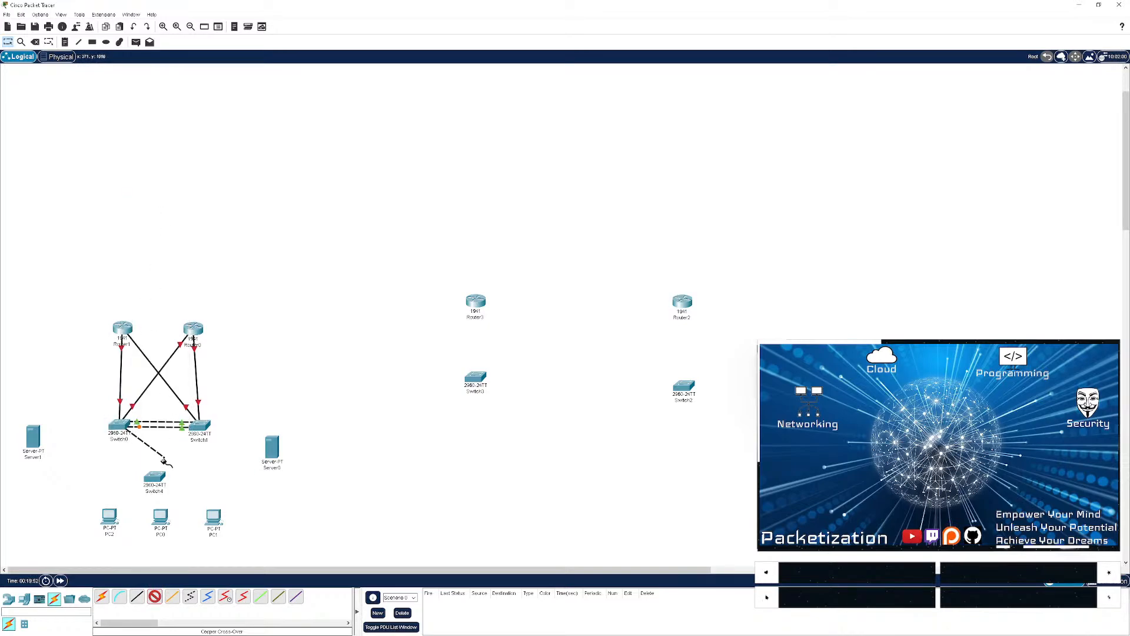
click(151, 476)
click(165, 217)
- Add a second copper crossover link from Switch0's FastEthernet0/4 to FastEthernet0/2 of the switch above the PCs
click(152, 597)
click(117, 432)
click(159, 264)
click(152, 478)
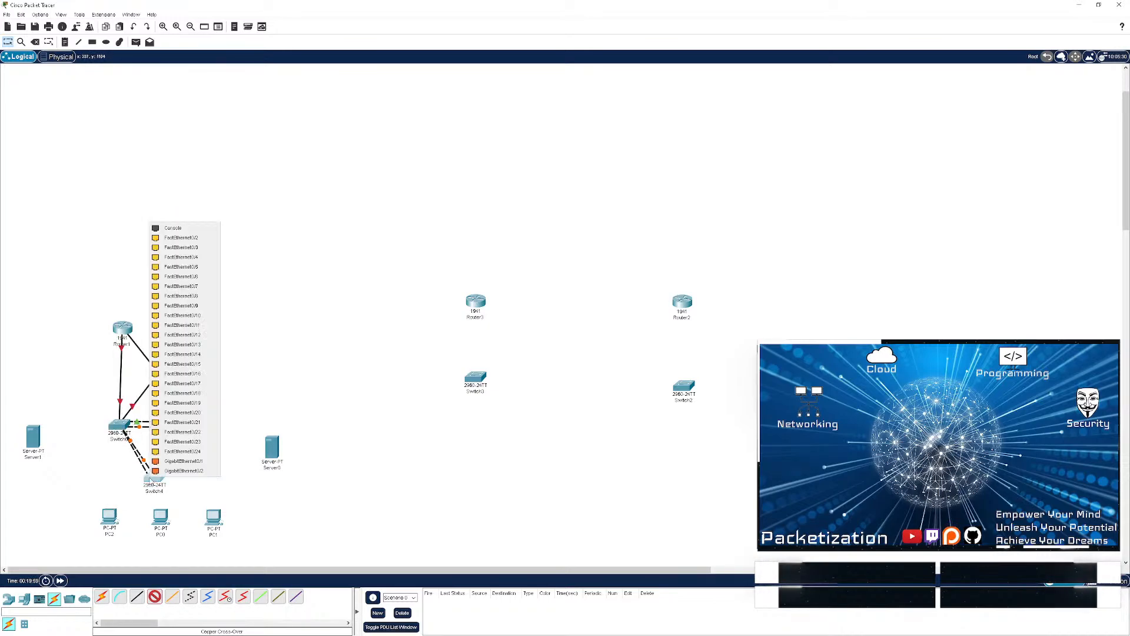
click(181, 237)
- Link FastEthernet0/3 of the switch above the PCs to Switch1's FastEthernet0/3 with a copper crossover cable
click(154, 599)
click(156, 479)
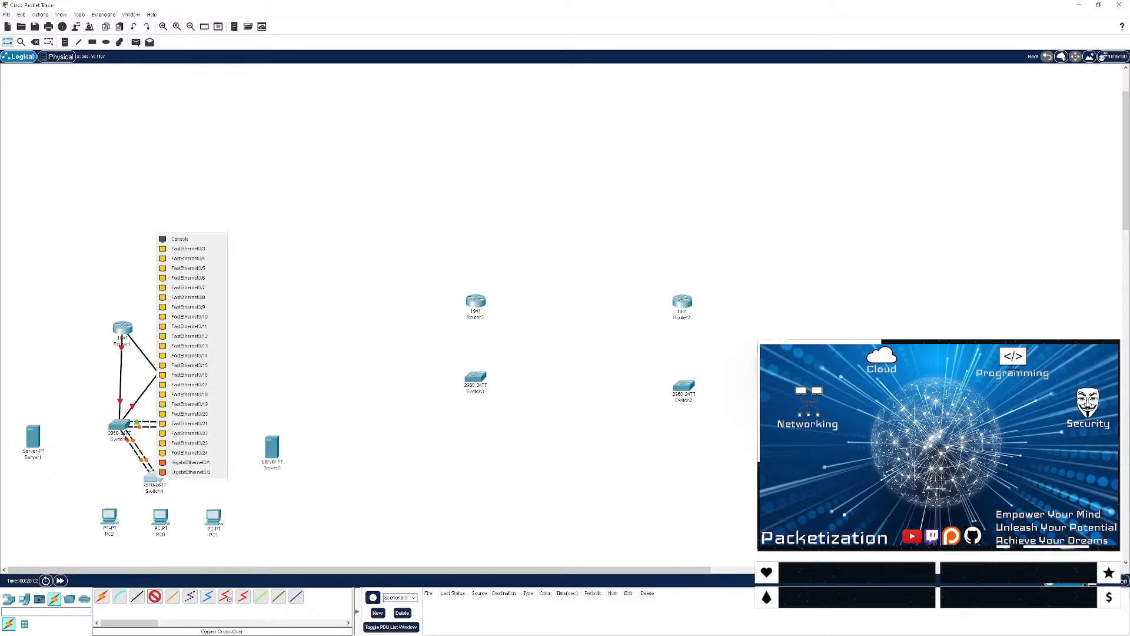
click(195, 252)
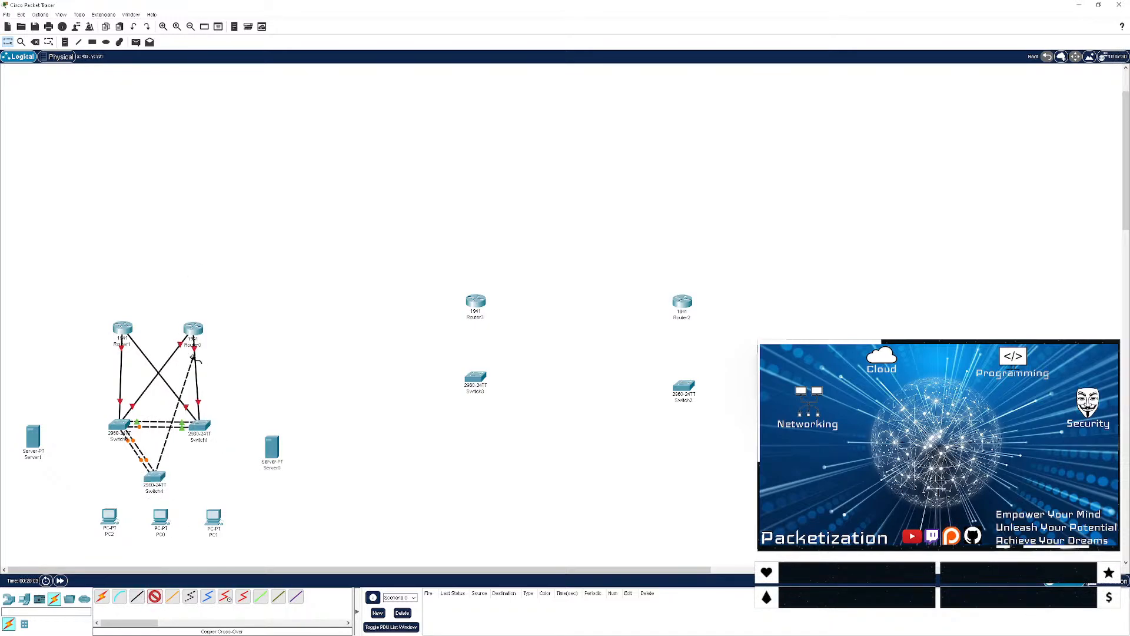
click(199, 426)
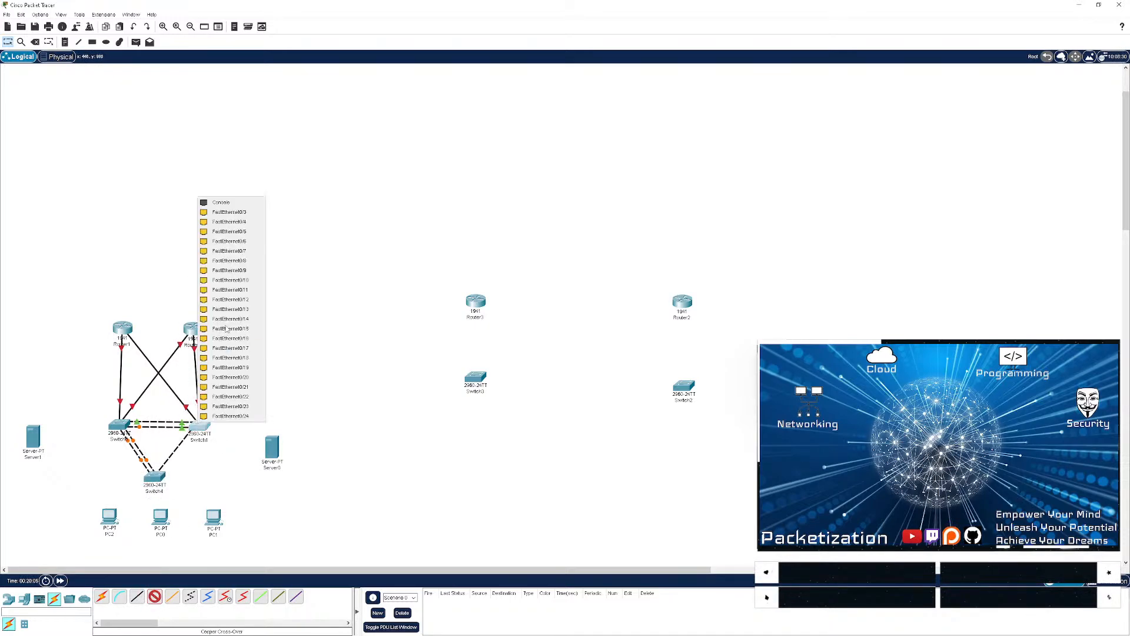
click(230, 212)
- Add a second crossover link from FastEthernet0/4 of the switch above the PCs to Switch1, and align the two cabled routers above their switches
click(157, 482)
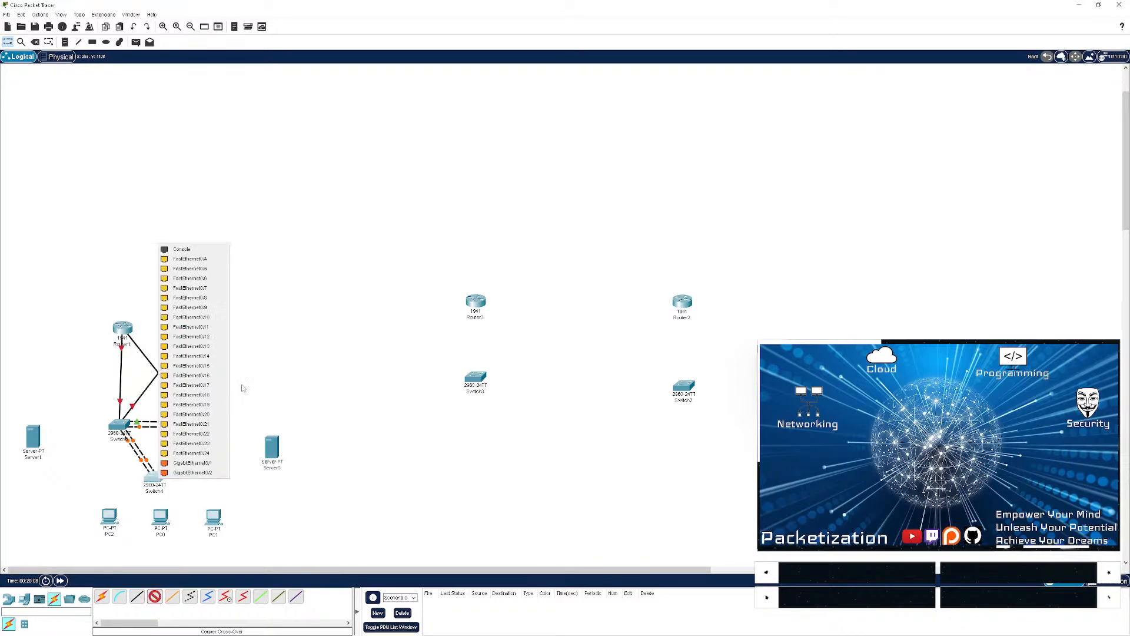
click(194, 253)
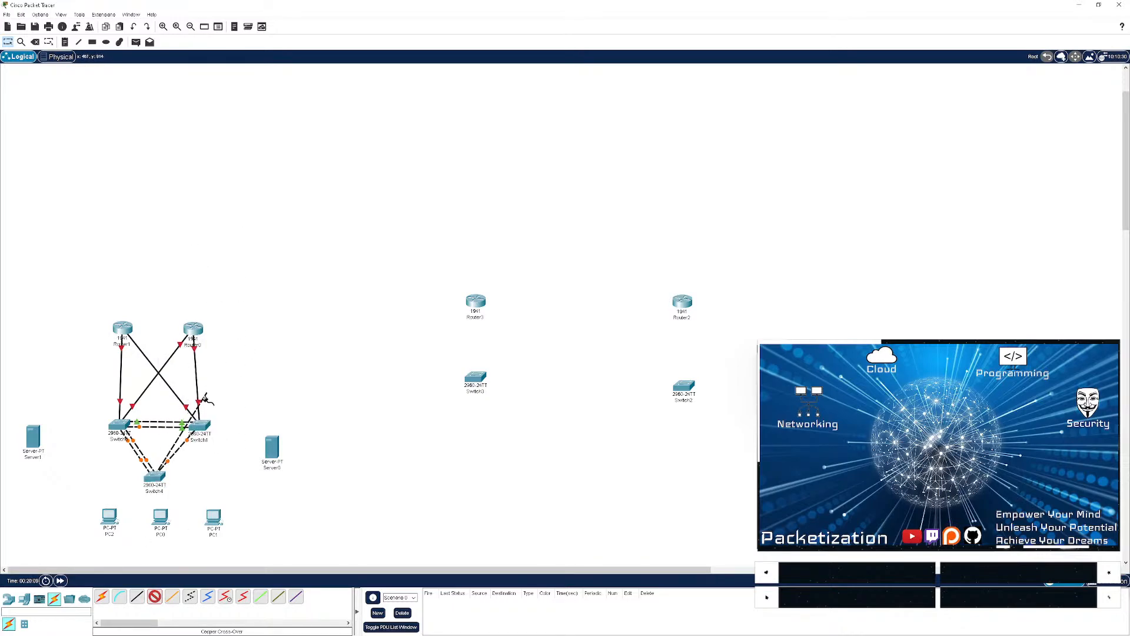
click(199, 425)
click(245, 228)
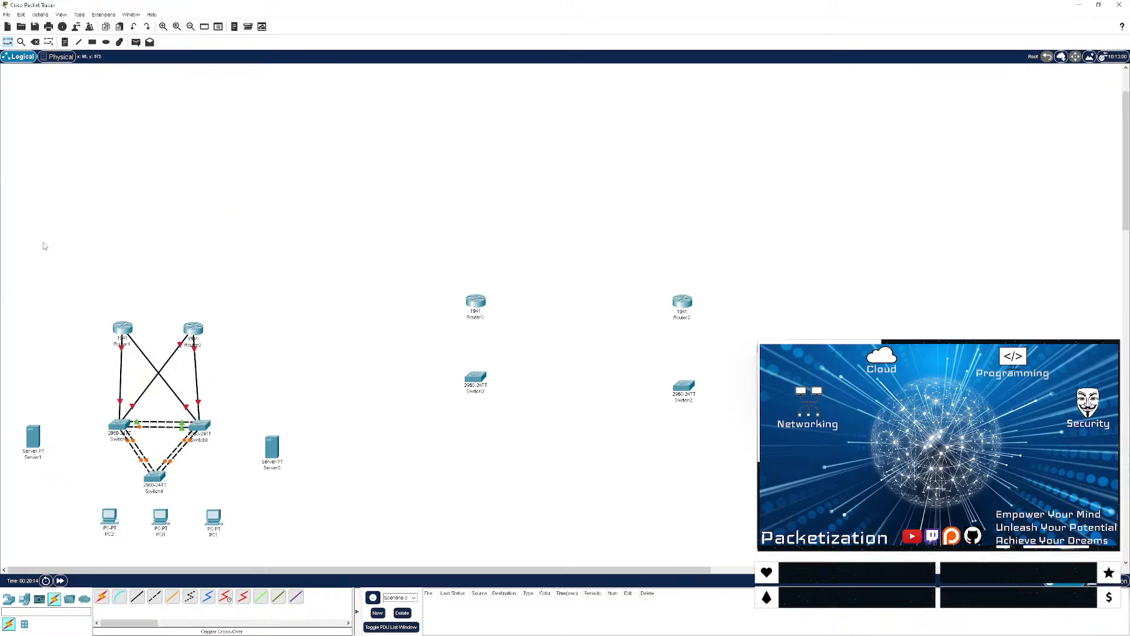
drag(132, 327, 127, 327)
drag(196, 325, 200, 325)
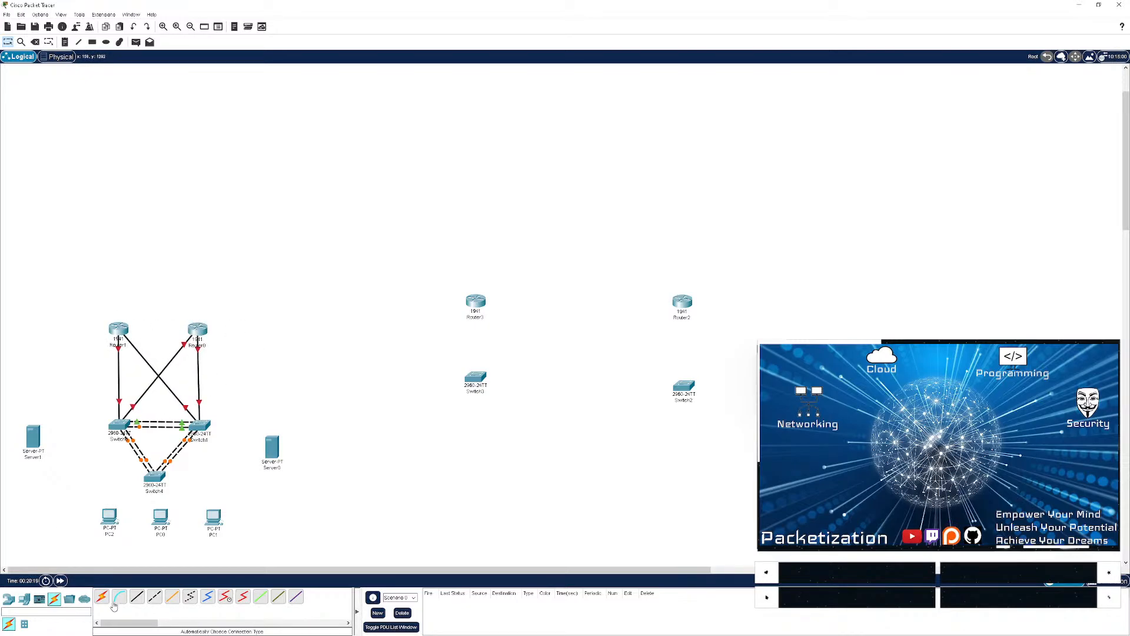
- Connect Switch0's FastEthernet0/5 to Server1's FastEthernet0 with a copper straight-through cable
click(136, 596)
click(112, 424)
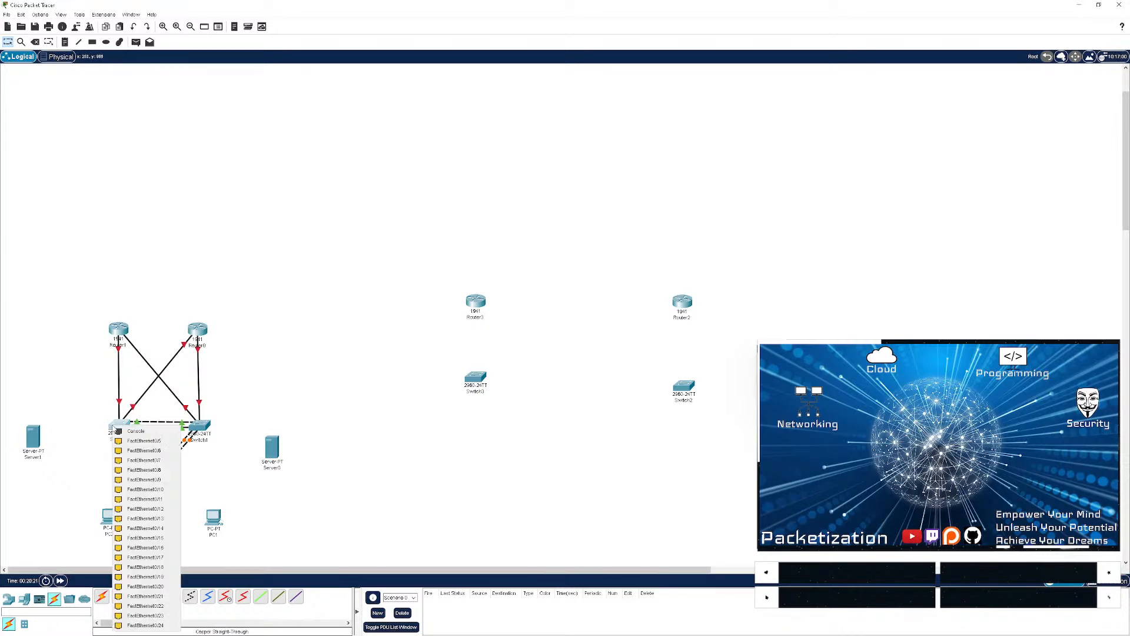
click(142, 440)
click(34, 440)
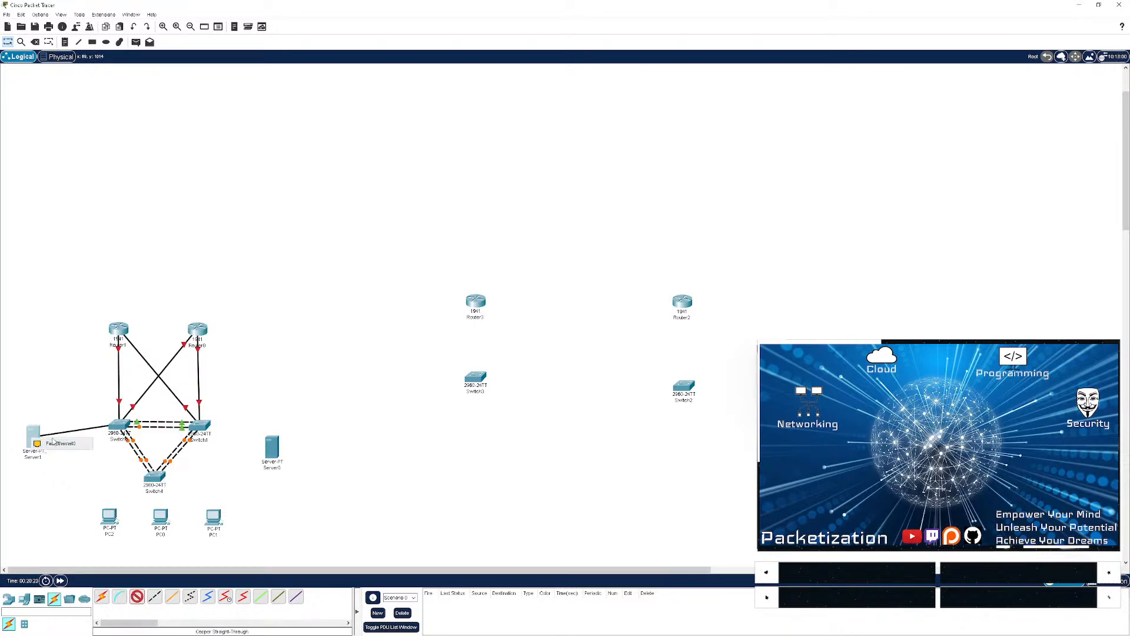
click(54, 442)
- Connect Switch1 to the FastEthernet0 port of Server0 with a copper straight-through cable
click(136, 596)
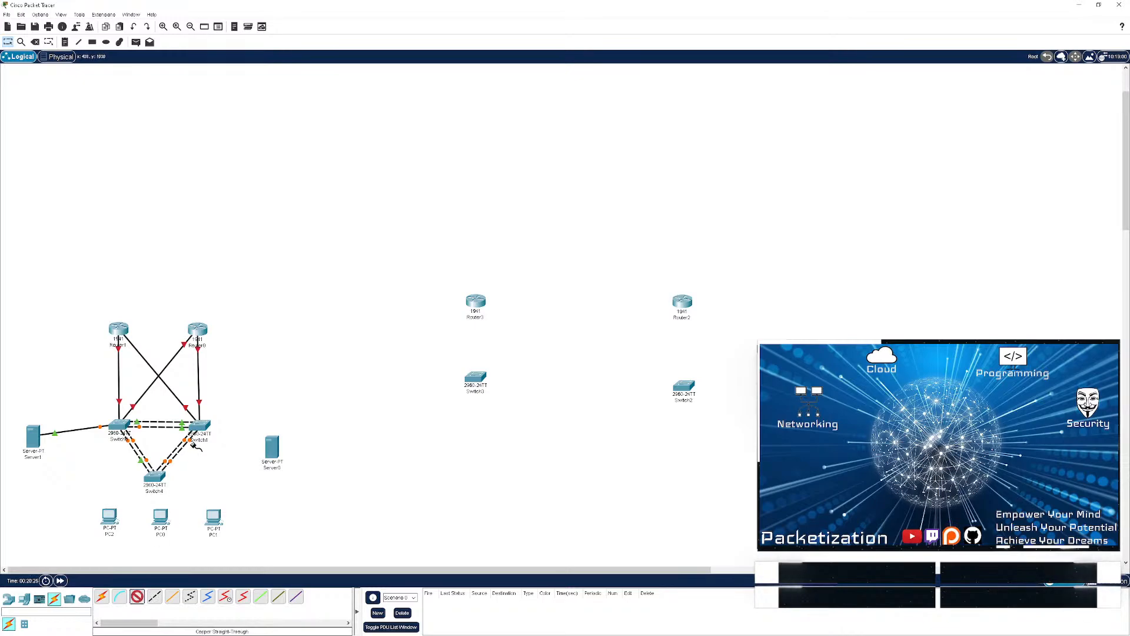
click(200, 425)
click(250, 450)
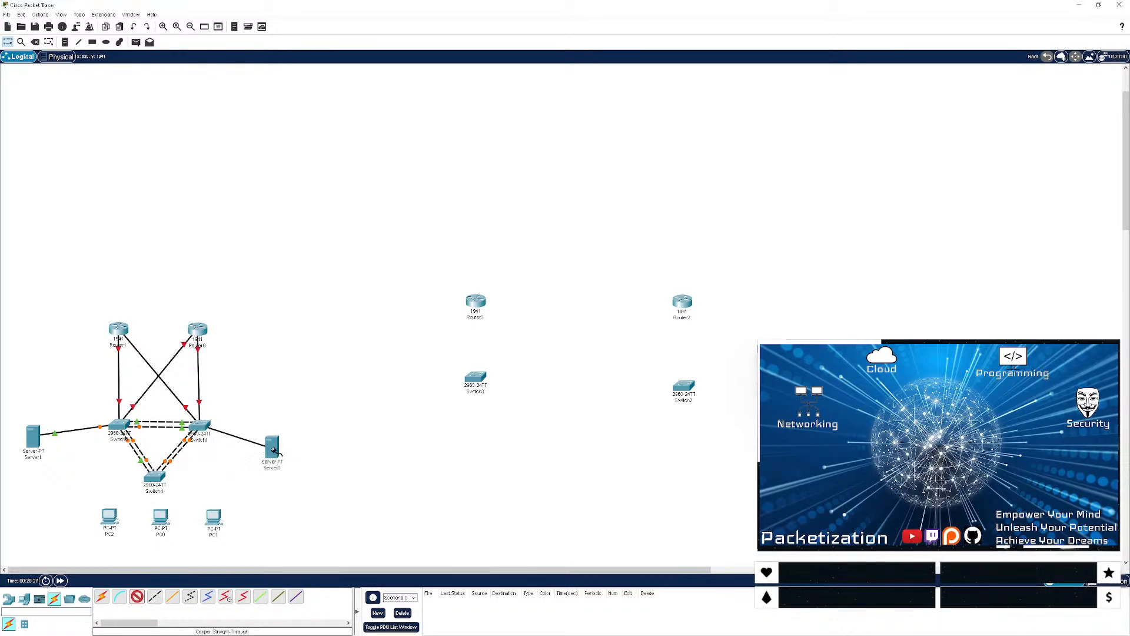
click(273, 449)
click(297, 454)
- Connect FastEthernet0/5 of the switch above the PCs to PC2 with a copper straight-through cable
click(137, 598)
click(154, 477)
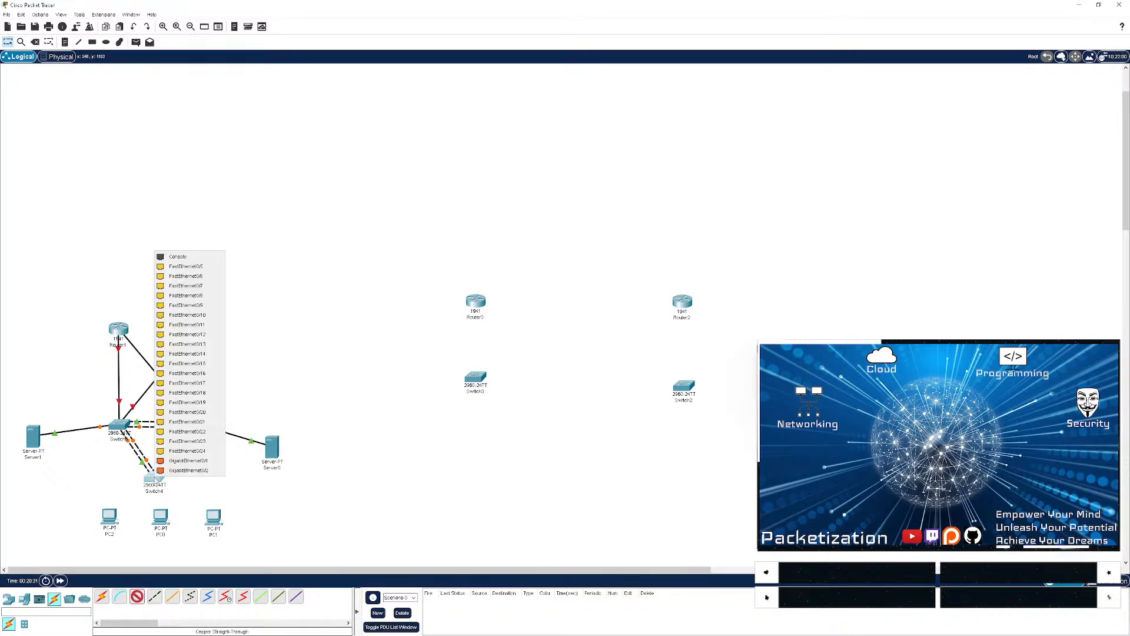
click(184, 270)
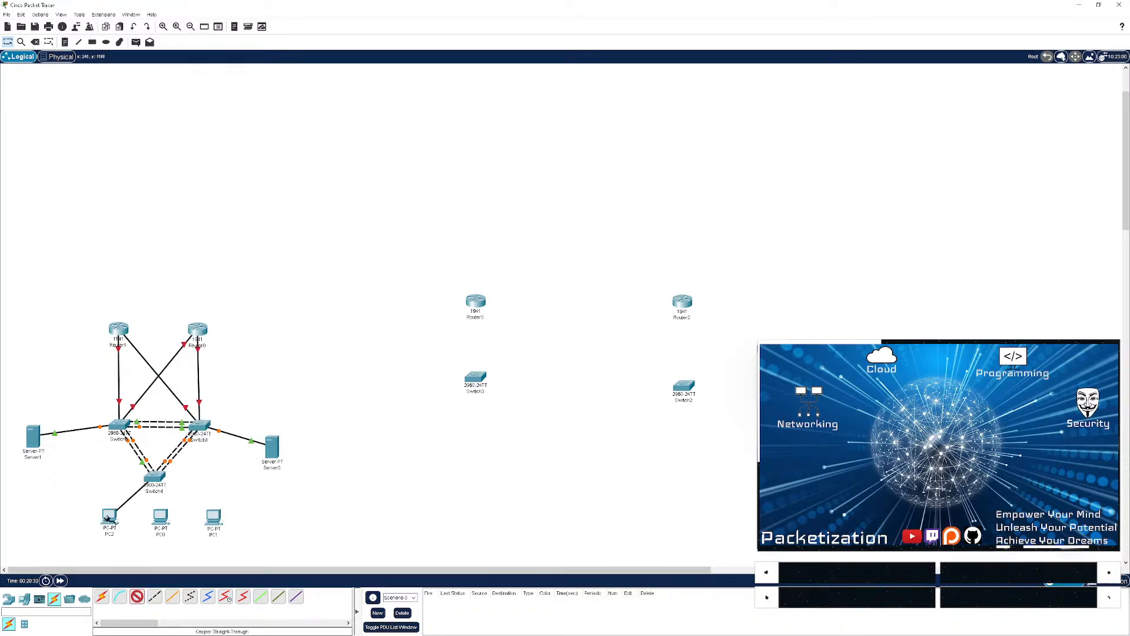
click(109, 518)
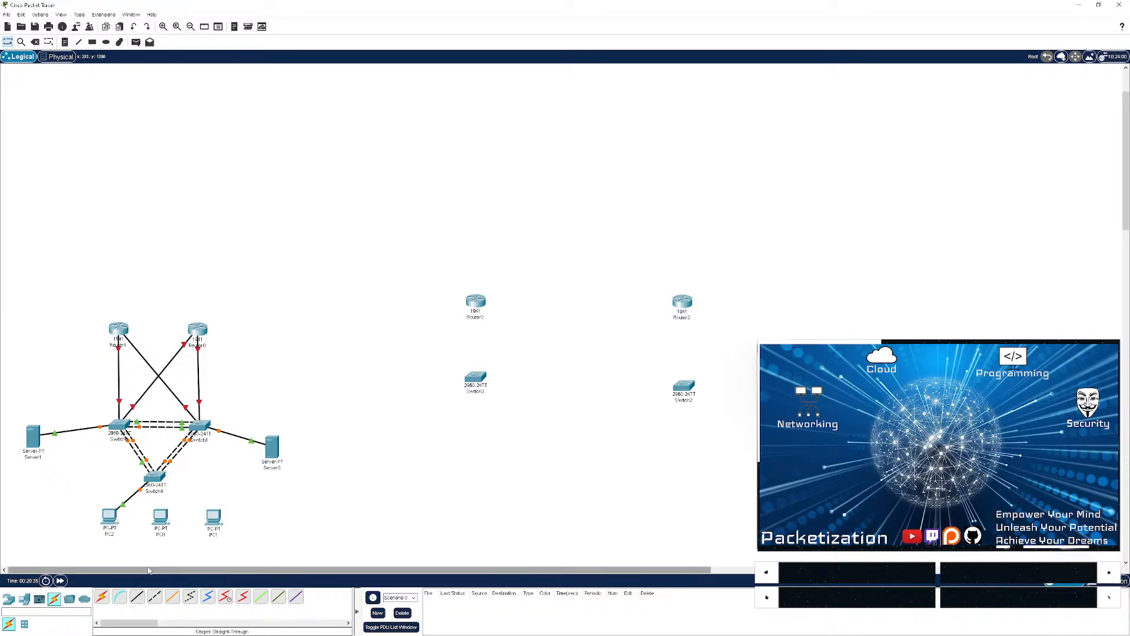
- Connect FastEthernet0/6 of the switch above the PCs to PC0's FastEthernet0 with a copper straight-through cable
click(136, 597)
click(154, 478)
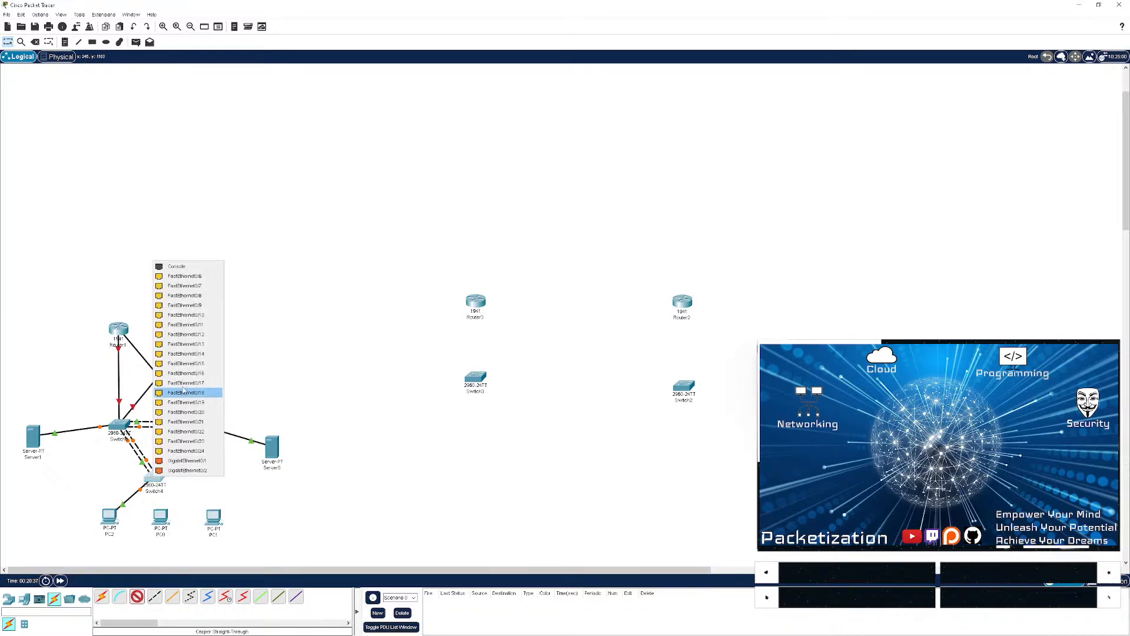
click(185, 276)
click(164, 518)
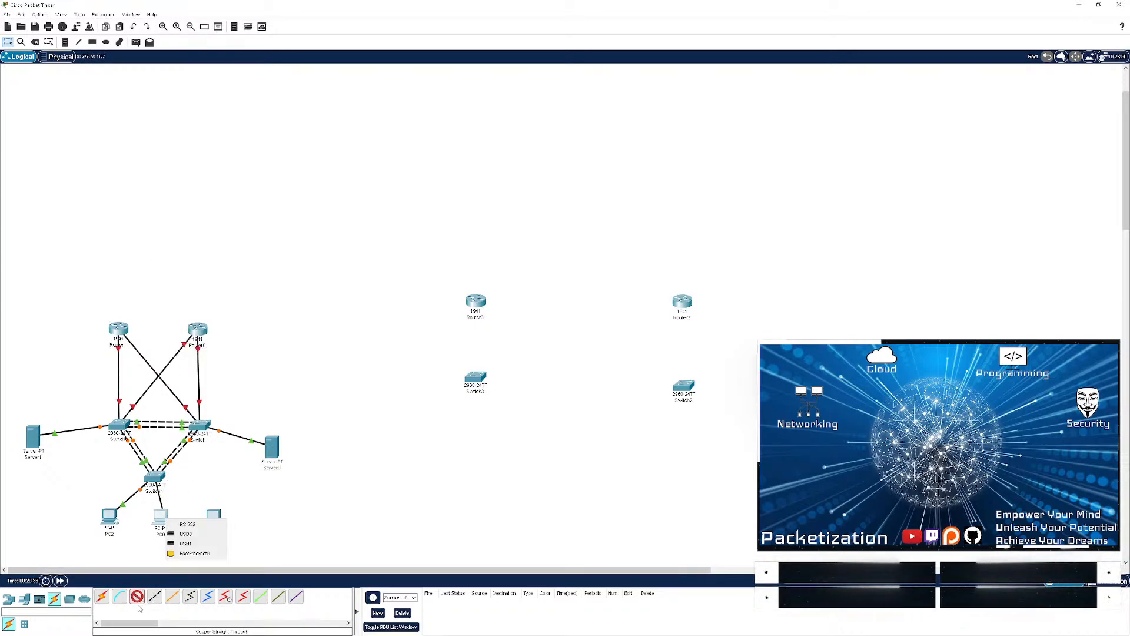
click(189, 552)
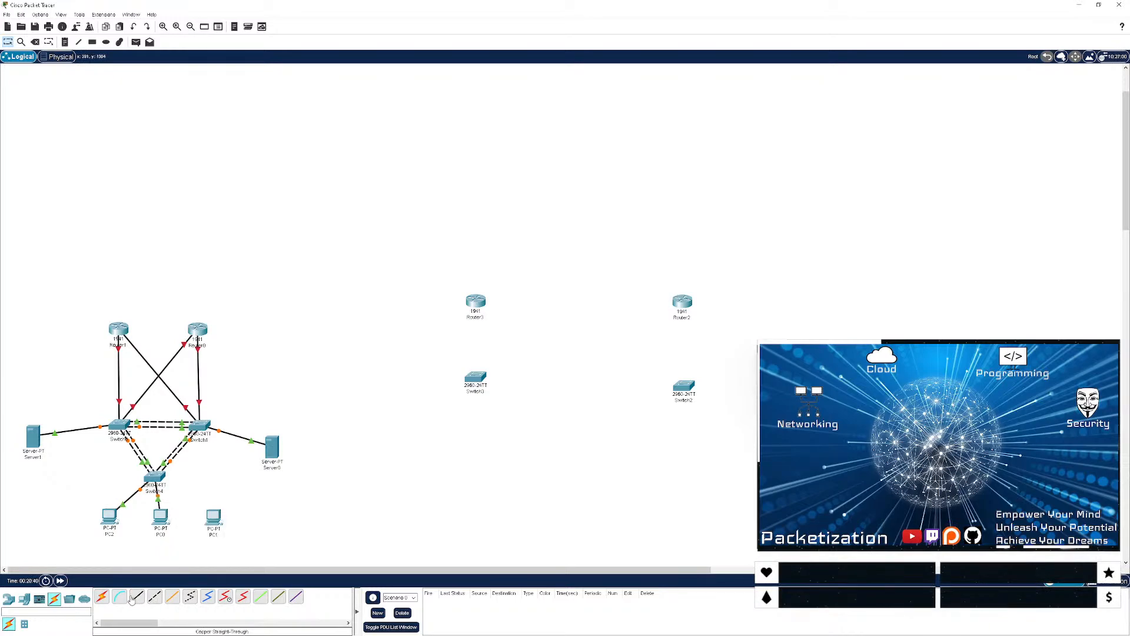
- Connect the switch above the PCs to PC1's FastEthernet0 with a copper straight-through cable
click(136, 596)
click(163, 475)
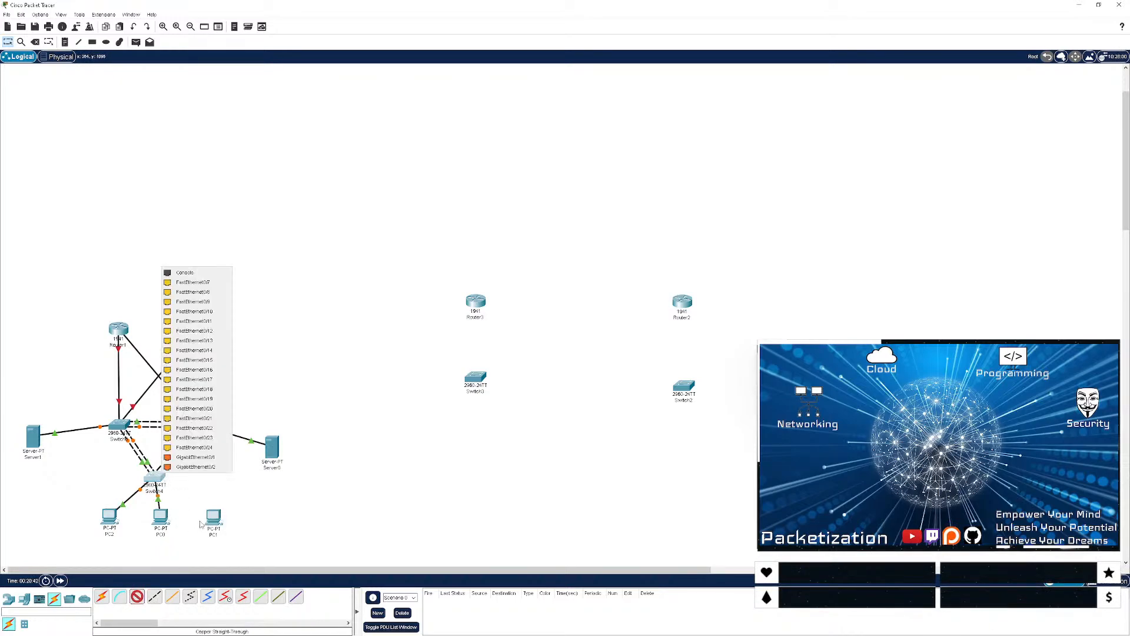
click(194, 290)
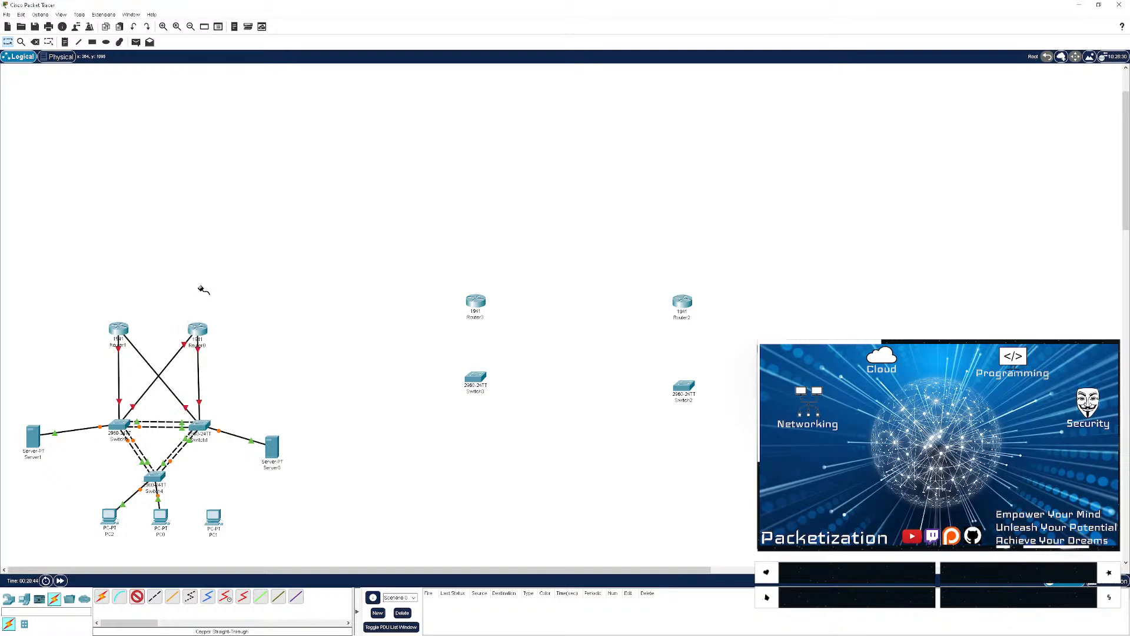
click(213, 517)
click(241, 552)
click(164, 27)
click(191, 27)
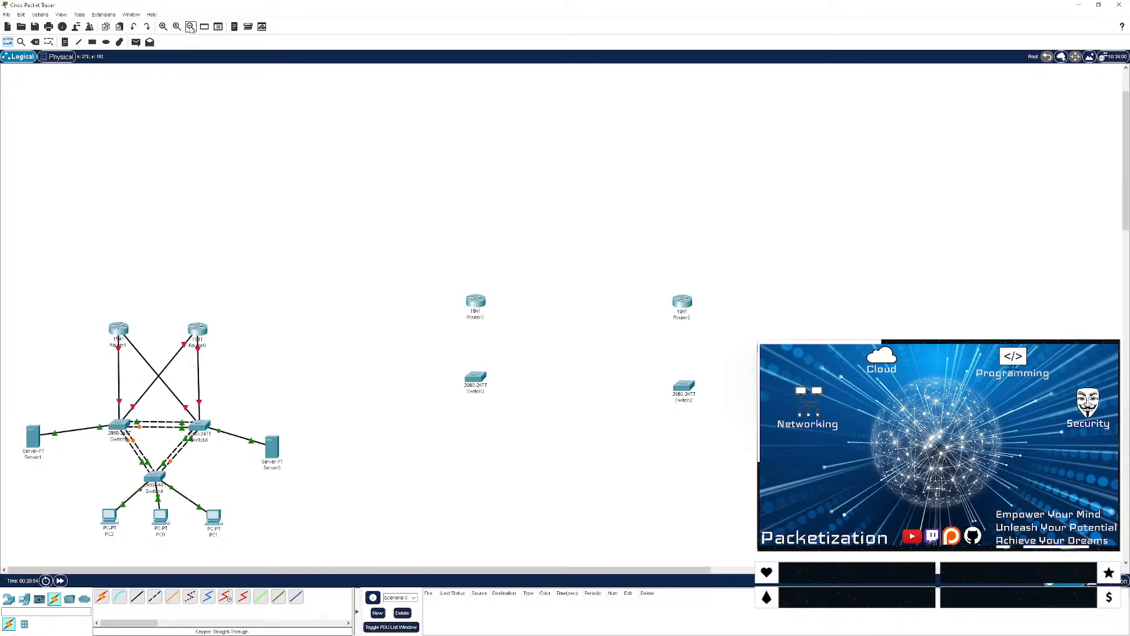
drag(580, 431, 404, 228)
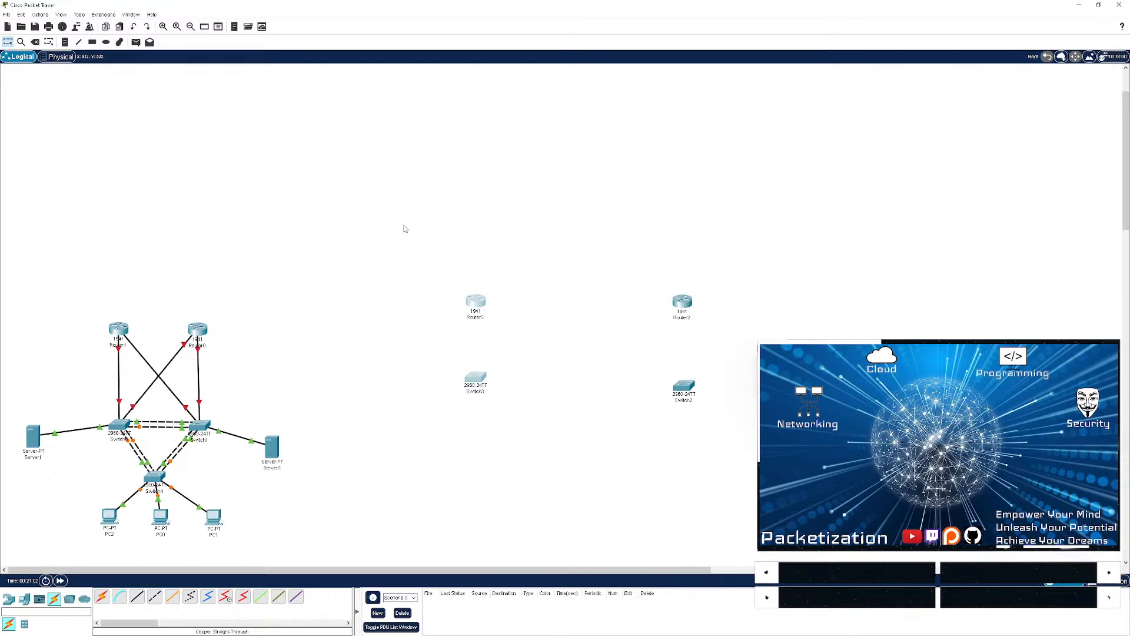
click(404, 225)
drag(528, 446, 446, 250)
click(420, 337)
drag(539, 411, 459, 276)
click(524, 327)
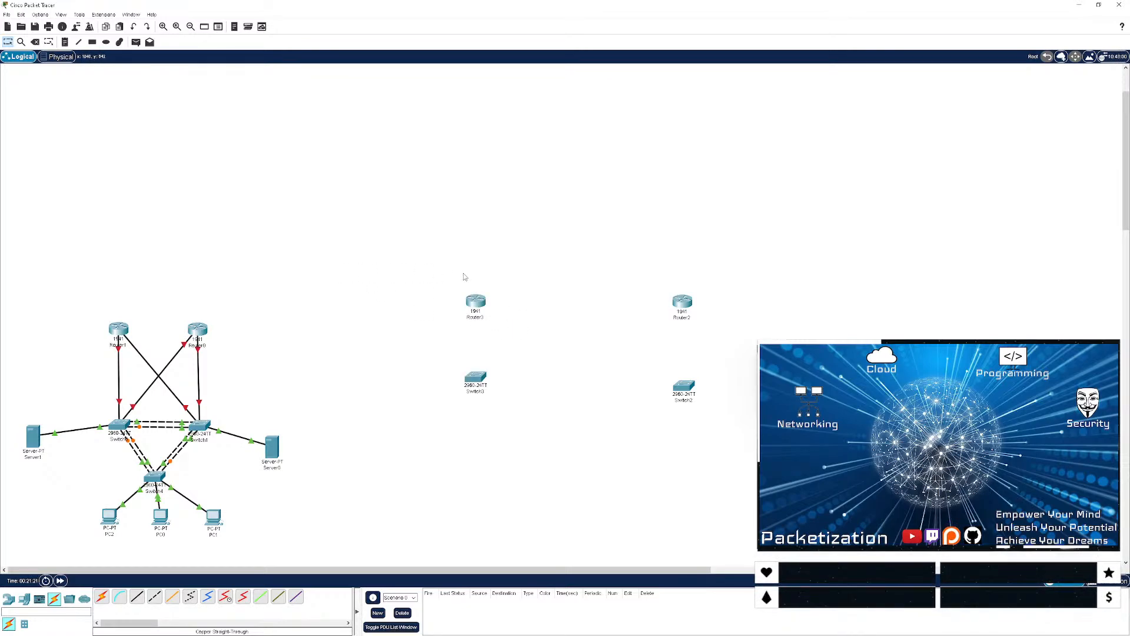
drag(447, 273, 514, 493)
click(503, 421)
- Move Router3 and Switch3 together lower and to the right, closer to Router2 and Switch2
drag(508, 418, 459, 257)
drag(477, 300, 552, 414)
click(420, 277)
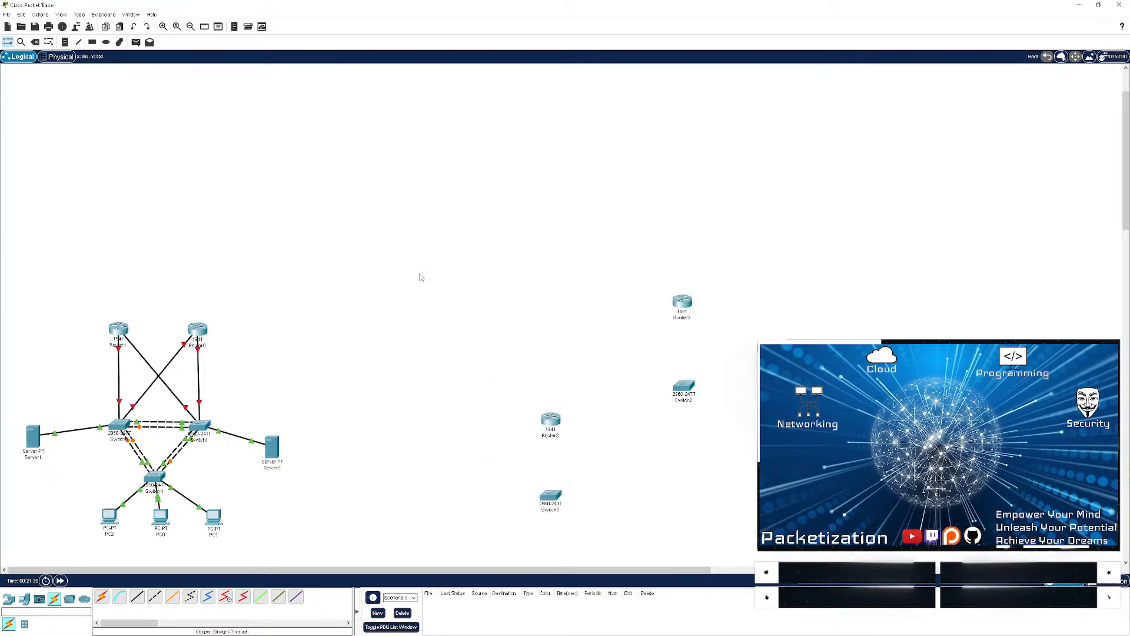
click(7, 14)
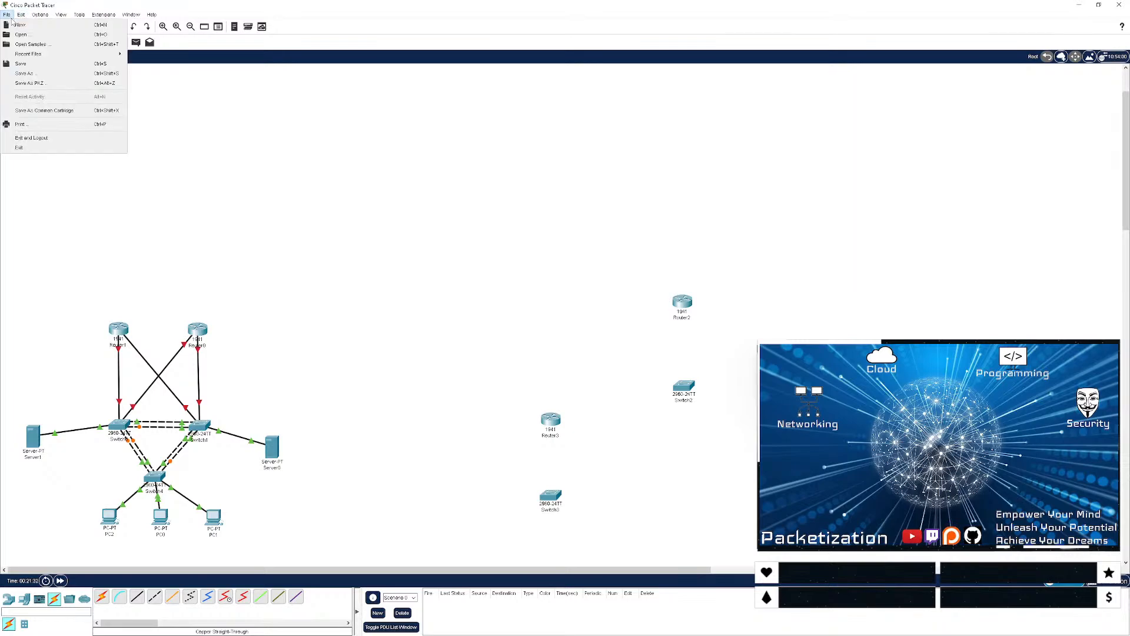
click(40, 14)
mouse_move(60, 20)
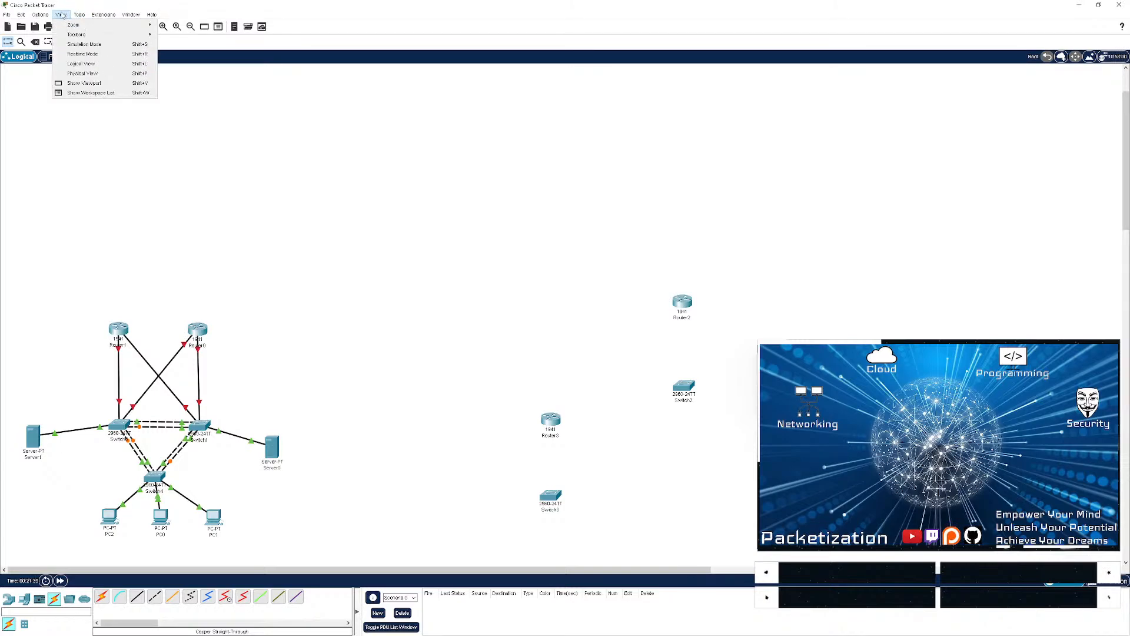
mouse_move(21, 16)
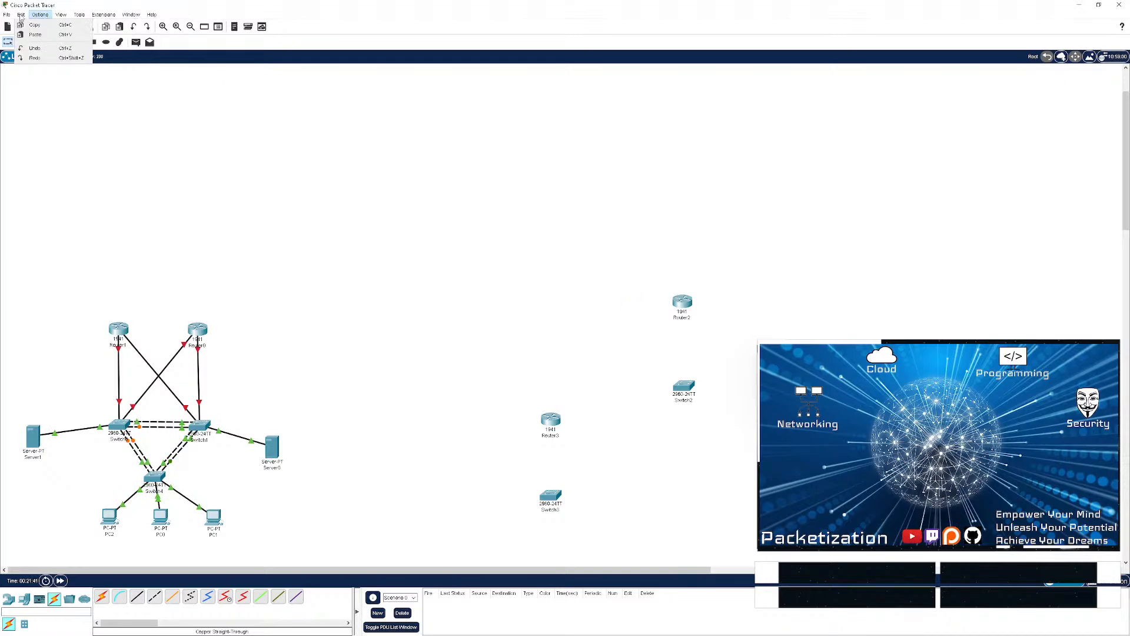
click(295, 13)
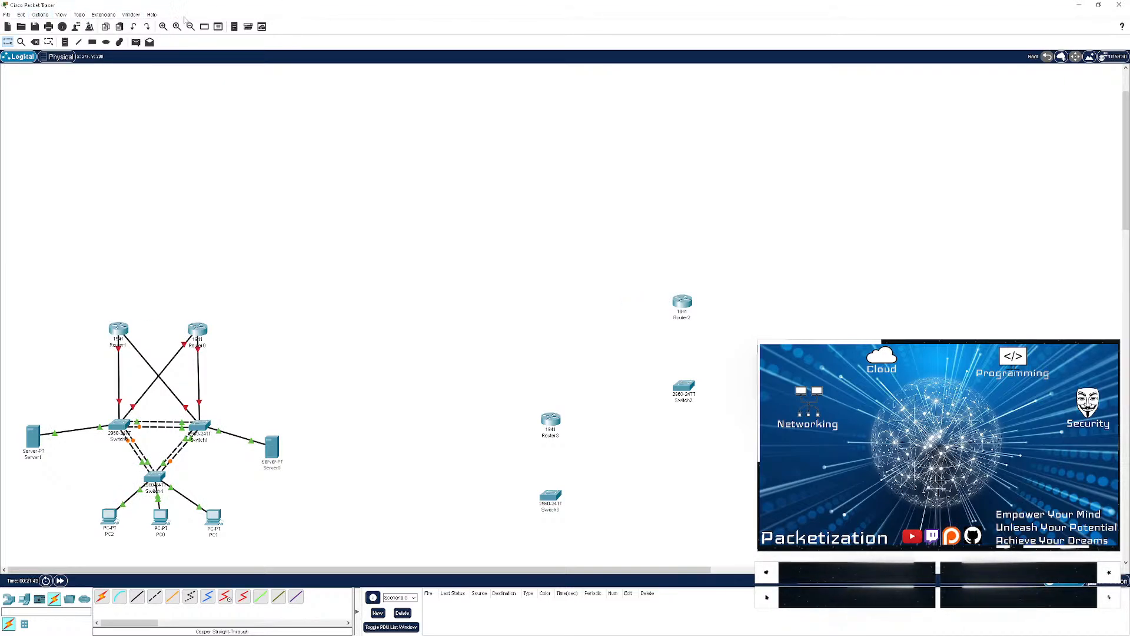
- Draw an unfilled rectangle with a black outline in the empty space above Router1 and Router0
click(92, 42)
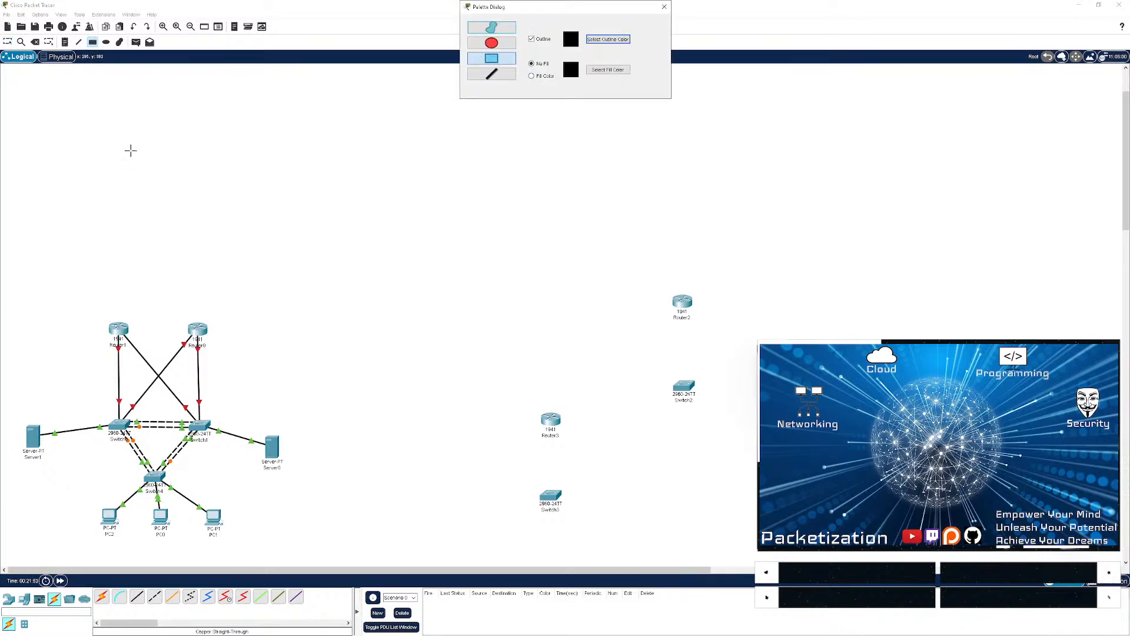
mouse_move(134, 130)
mouse_down()
mouse_move(386, 298)
mouse_move(454, 302)
mouse_up()
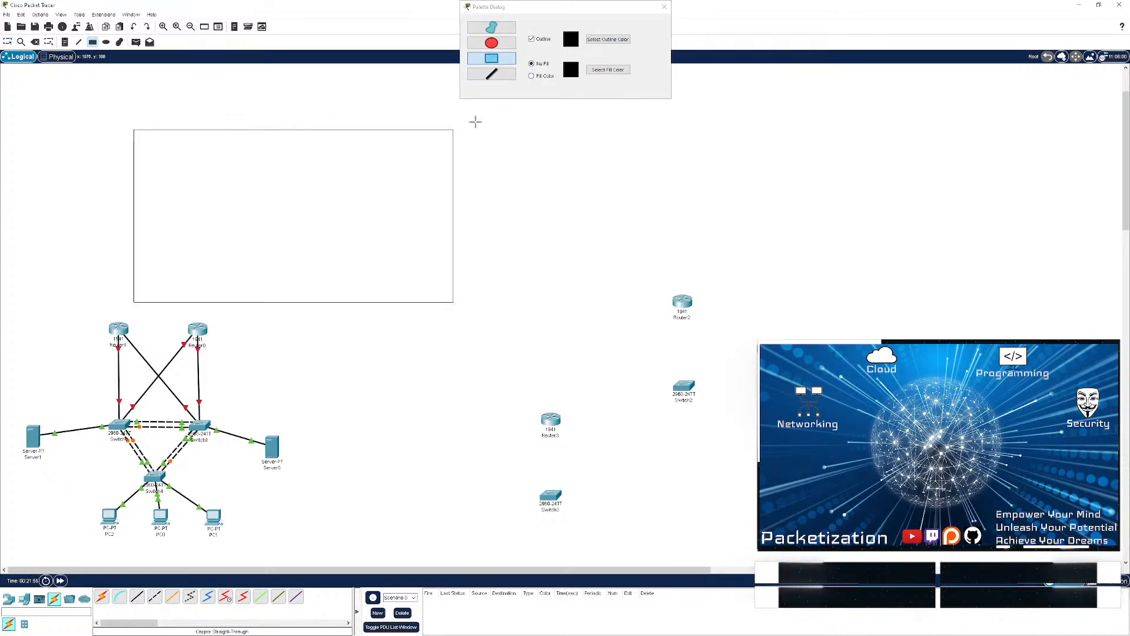
click(663, 7)
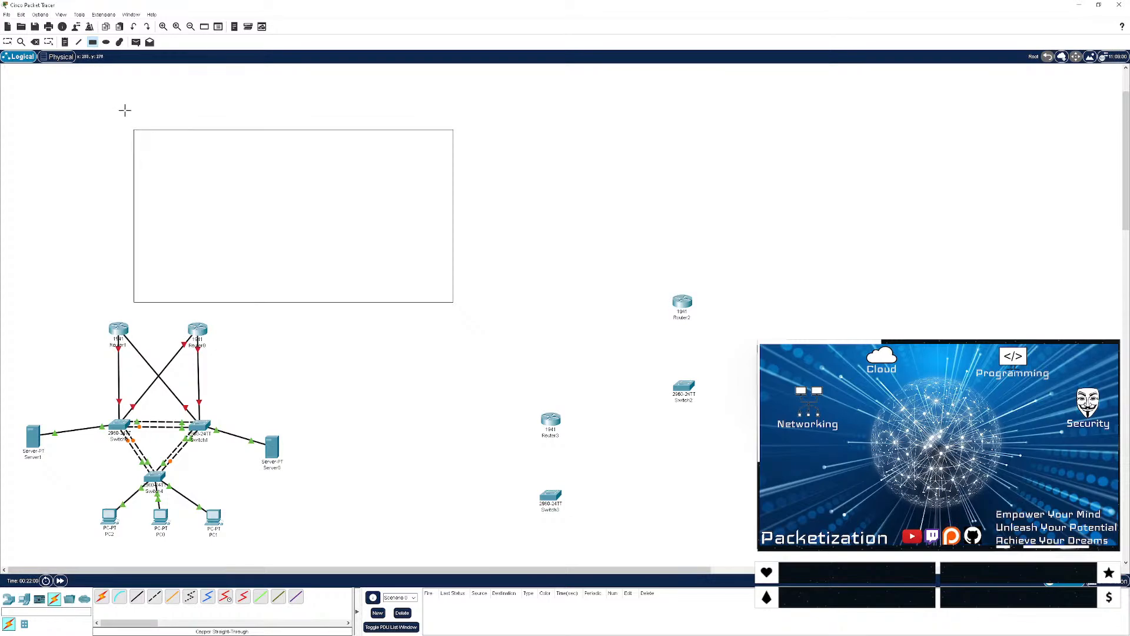
key(Escape)
- Try the rectangle around the cabled site's switches, servers and PCs, and move it back above the routers
click(206, 140)
drag(206, 140, 79, 383)
click(77, 375)
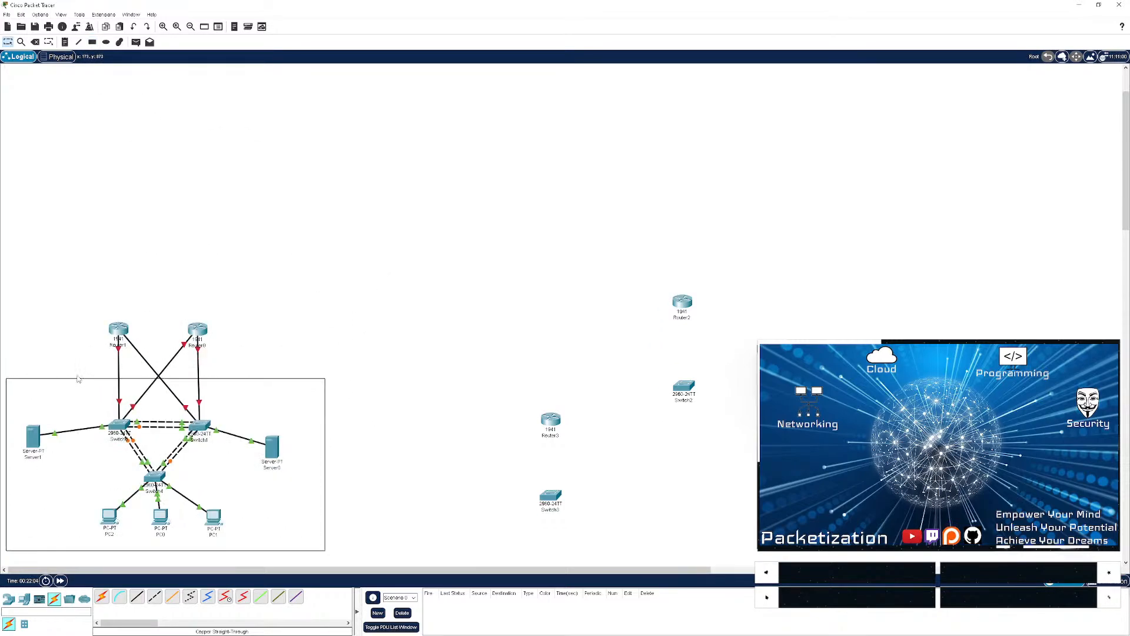
click(37, 384)
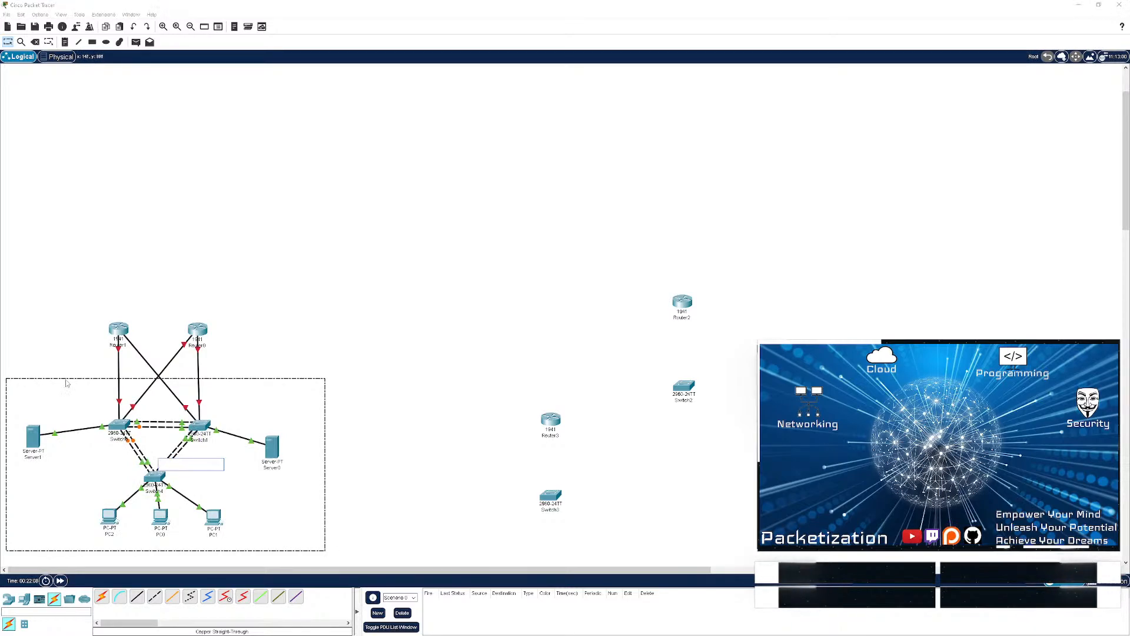
drag(67, 382, 176, 161)
- Label the rectangle "Headquarters"
double_click(253, 259)
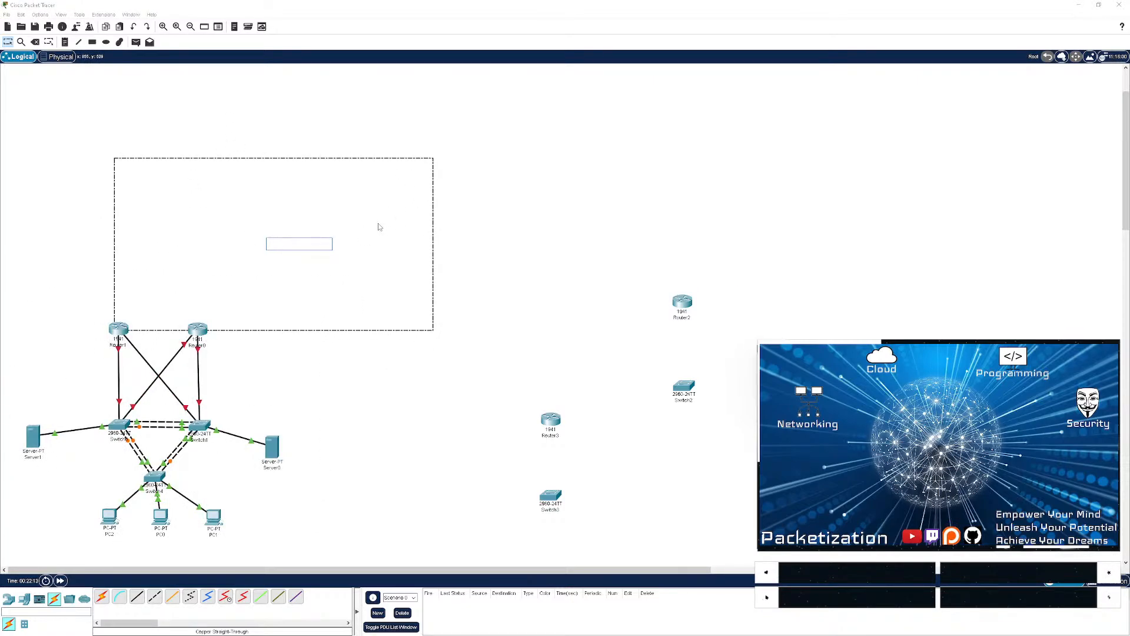
text(Hos)
text(dquart)
text(ers)
click(513, 219)
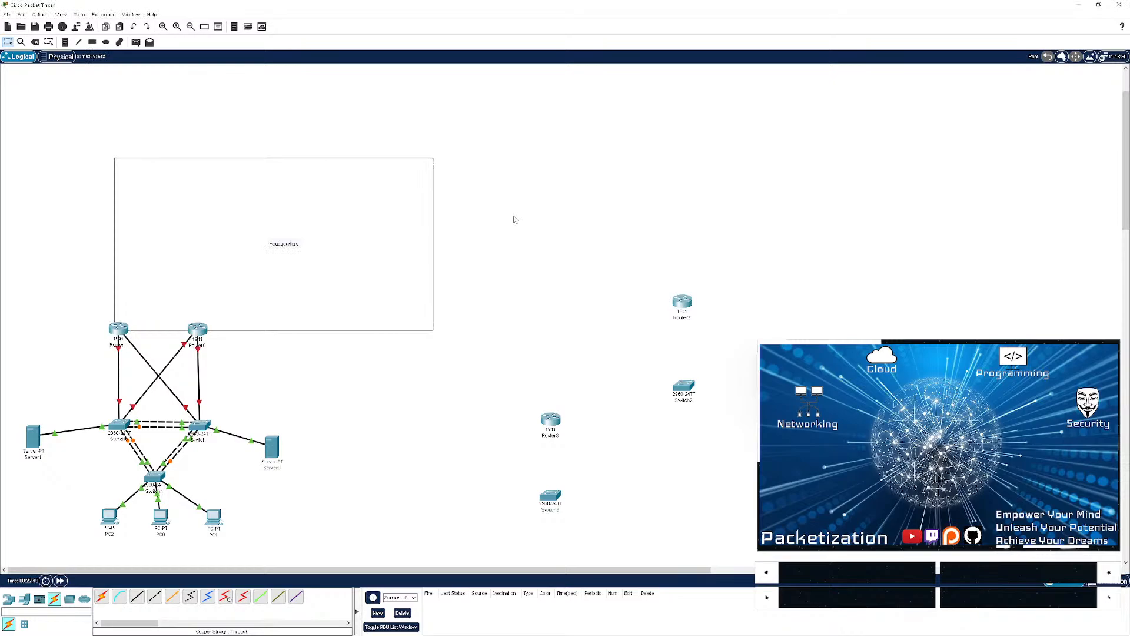
- Try to clear the "Headquarters" text from the rectangle
double_click(289, 244)
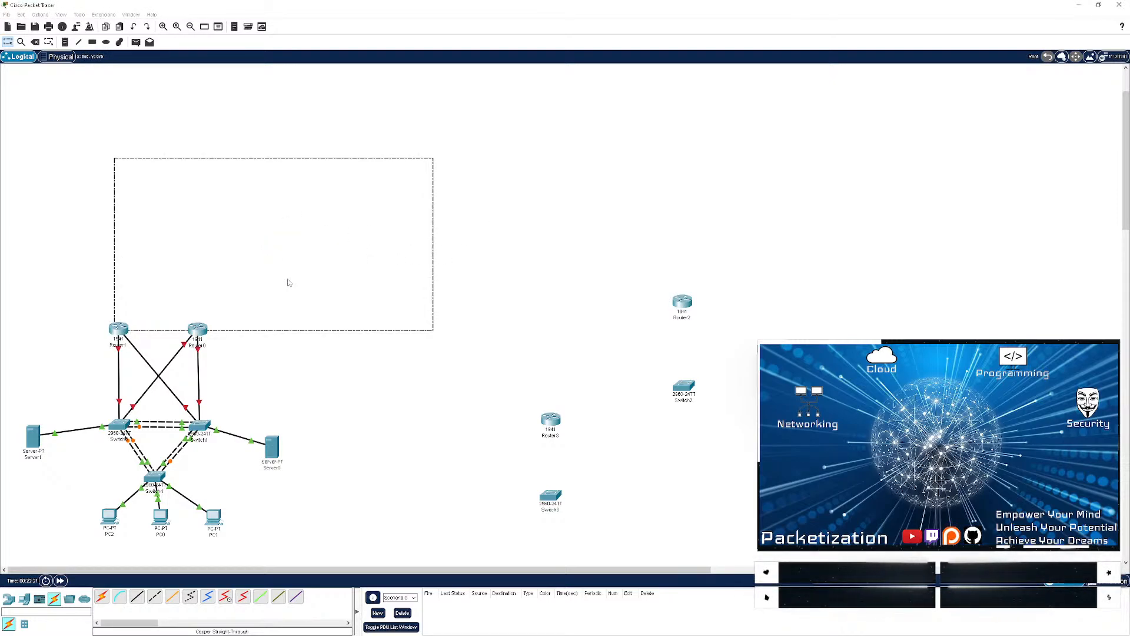
click(308, 227)
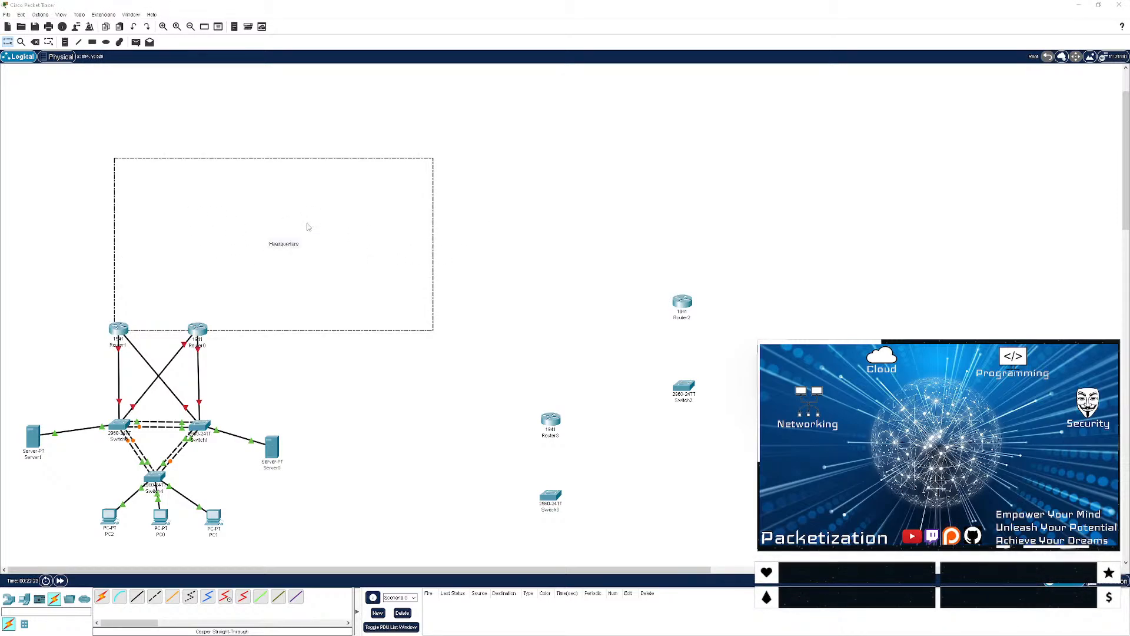
click(297, 241)
key(ctrl+a)
key(BackSpace)
click(330, 220)
key(ctrl+z)
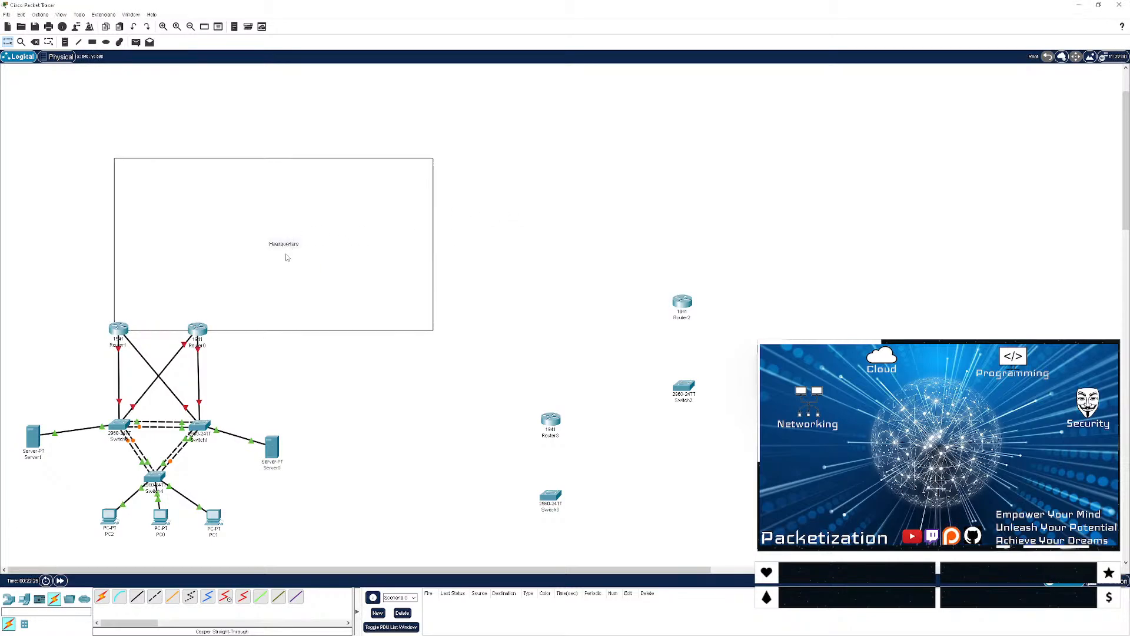
- Move the labelled rectangle over the cabled site and delete it
drag(284, 252, 176, 476)
drag(321, 375, 353, 321)
drag(340, 410, 340, 361)
key(Delete)
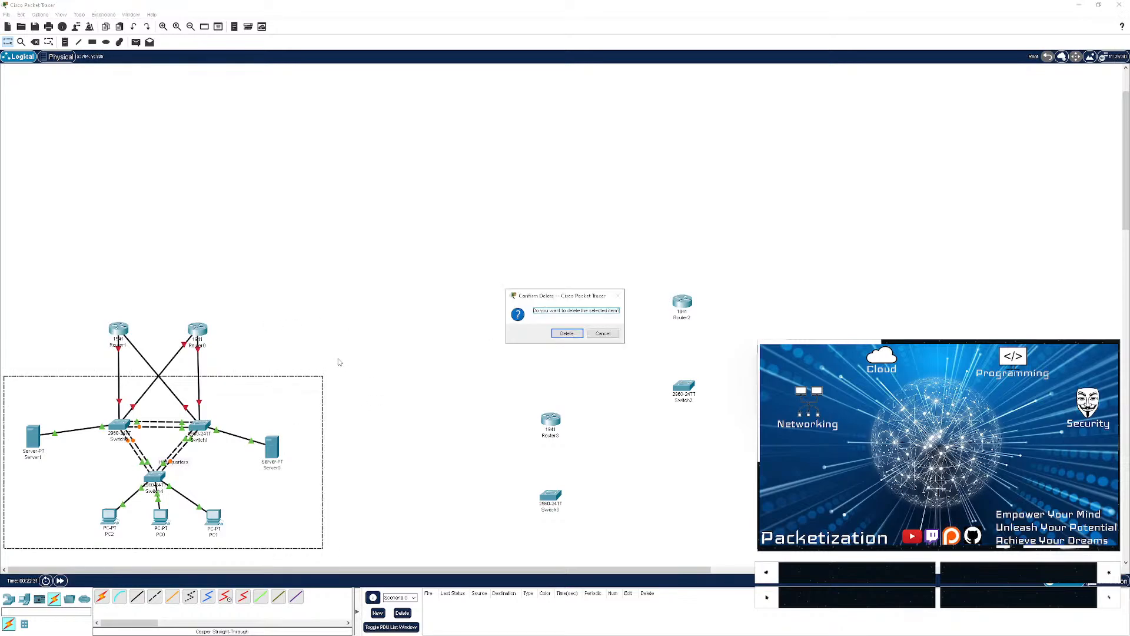
click(567, 334)
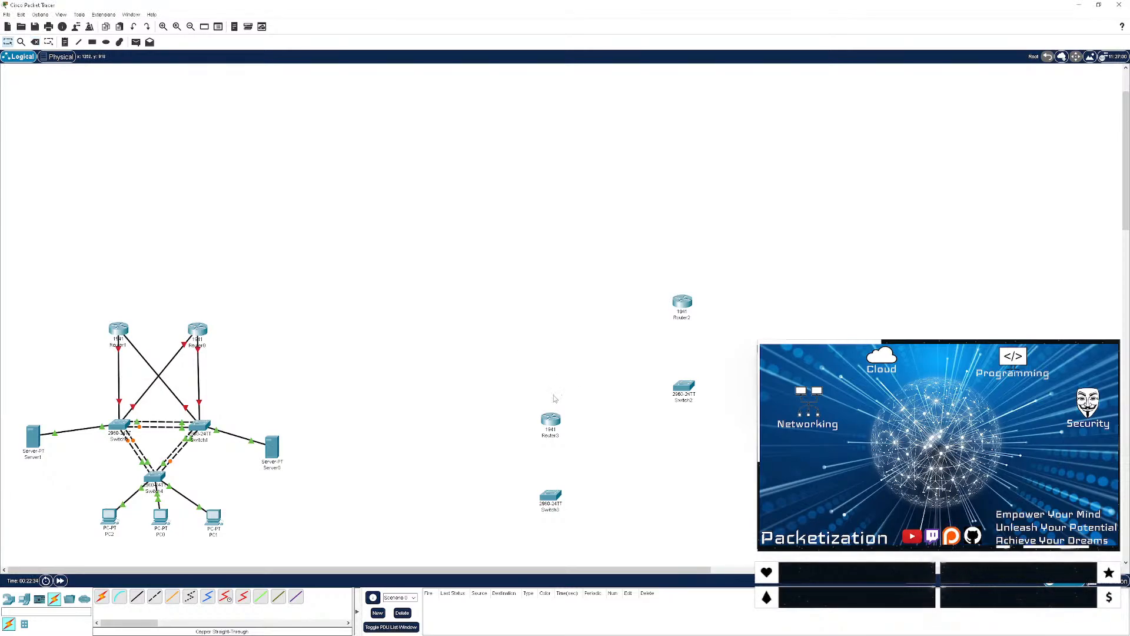
- Move Router3 and Switch3 together up and to the left, and lower Switch3 slightly beneath the router
key(Escape)
drag(576, 513, 523, 402)
click(520, 397)
drag(600, 513, 487, 341)
click(558, 521)
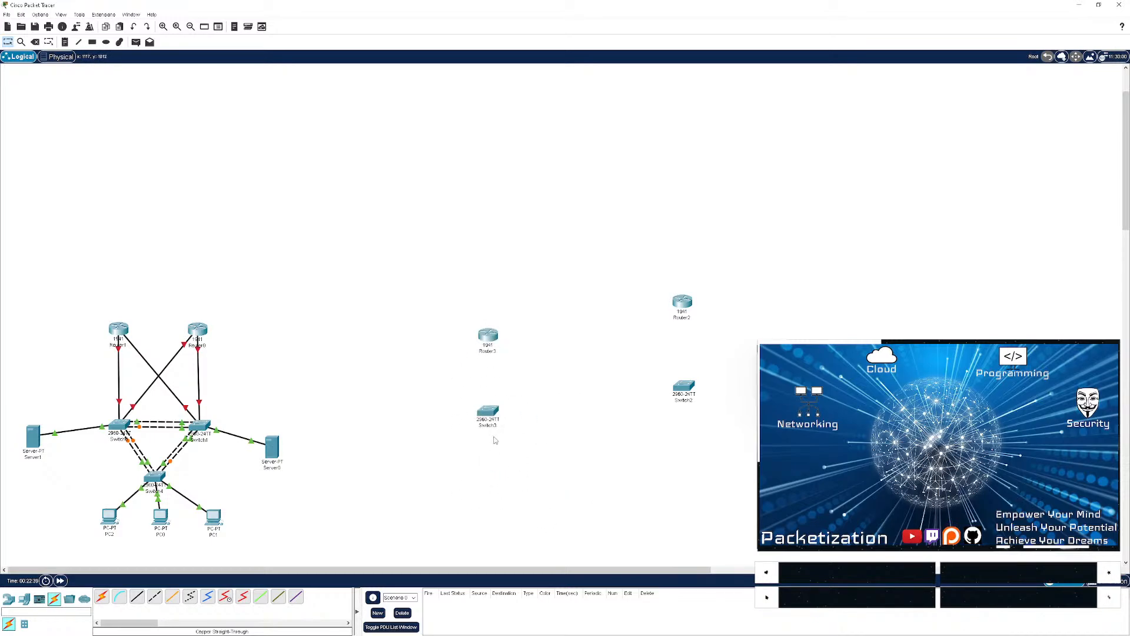
mouse_move(484, 417)
mouse_down()
mouse_move(494, 435)
mouse_move(481, 438)
mouse_up()
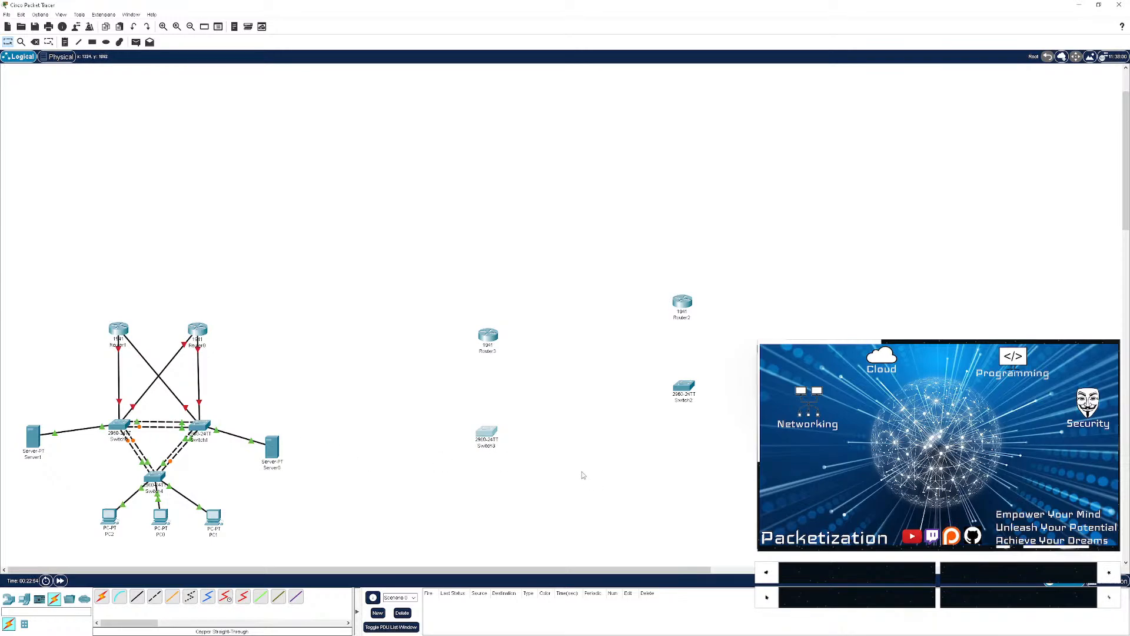
drag(493, 433, 502, 427)
- Try placing an additional 2960 switch below and to the left of Switch3, and delete it
click(8, 599)
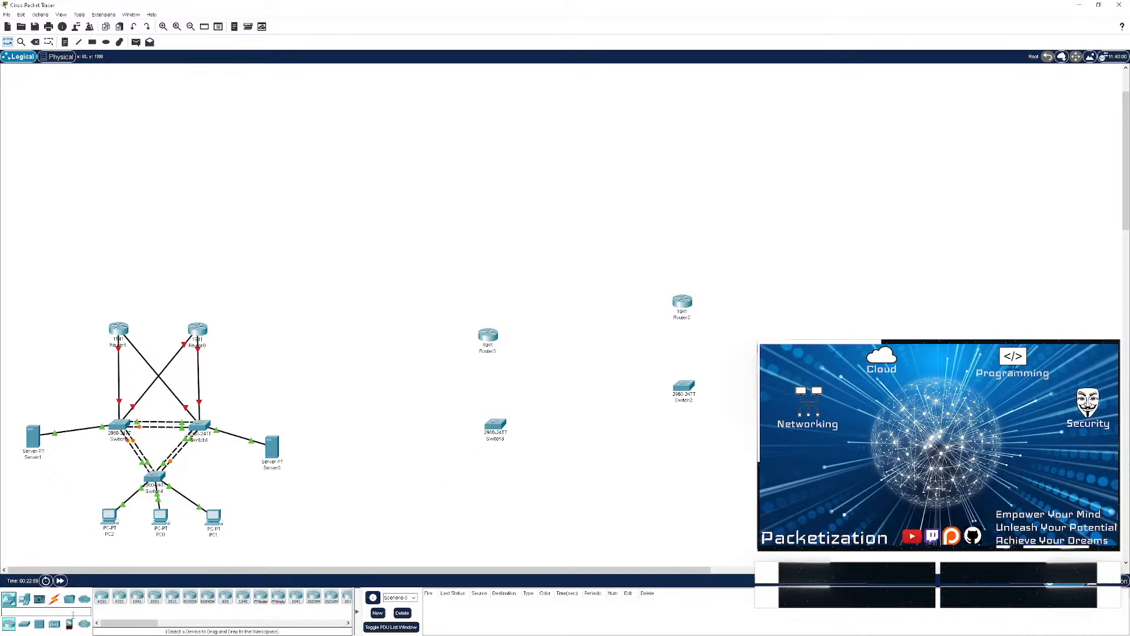
click(26, 623)
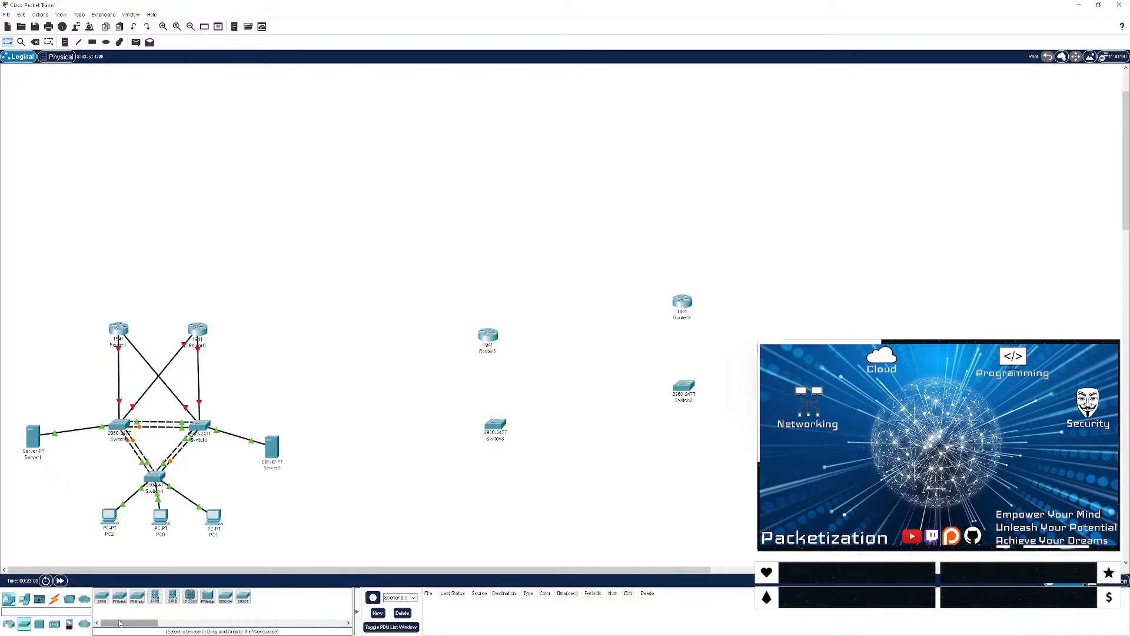
drag(102, 596, 428, 481)
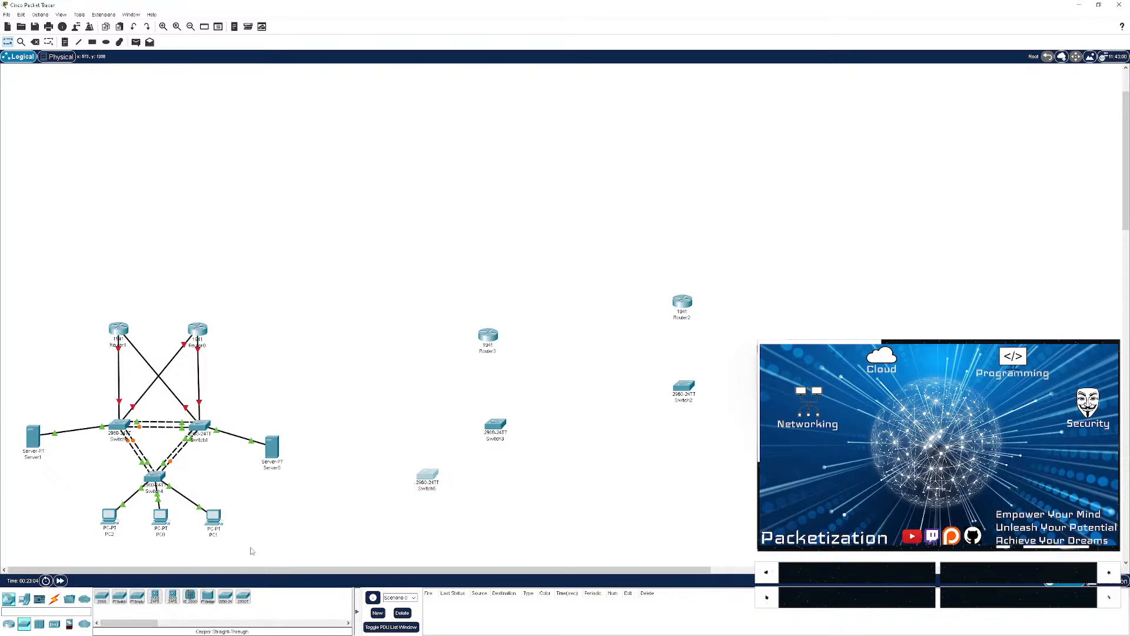
mouse_move(102, 596)
mouse_down()
mouse_move(544, 559)
mouse_move(478, 539)
mouse_move(336, 546)
mouse_move(107, 597)
mouse_up()
key(Delete)
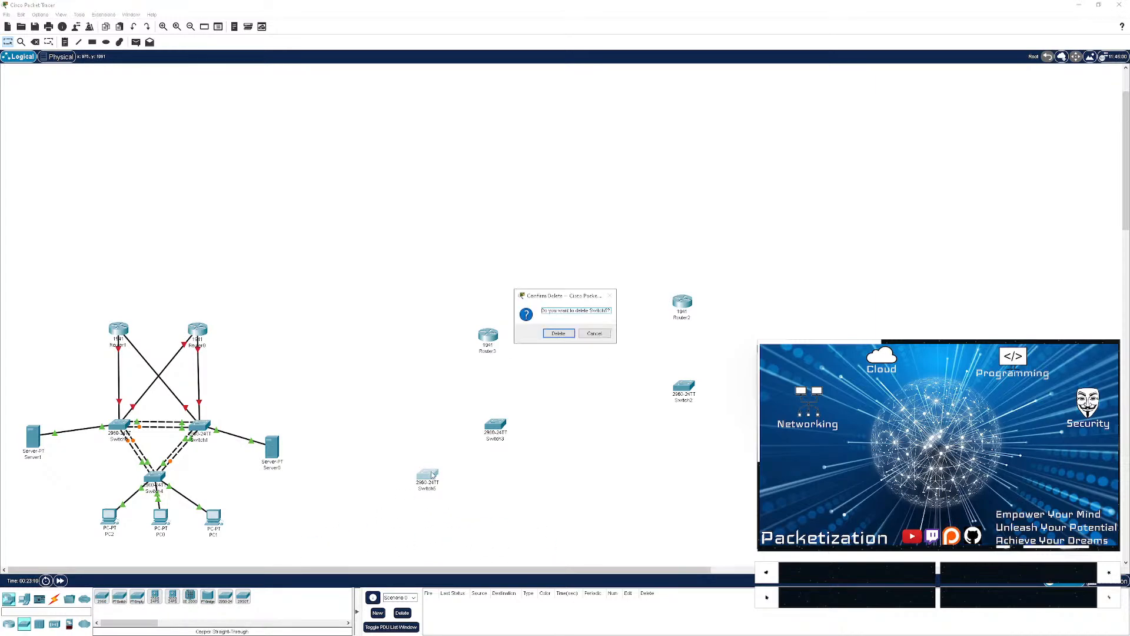
key(Return)
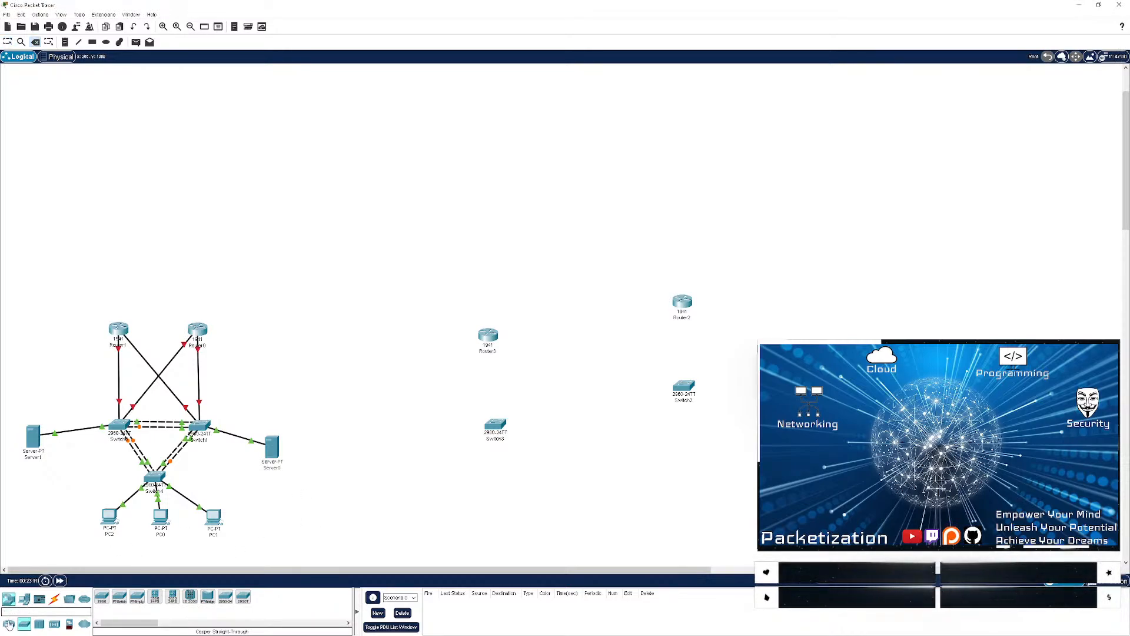
- Place two PCs side by side below Switch3
click(24, 598)
click(101, 596)
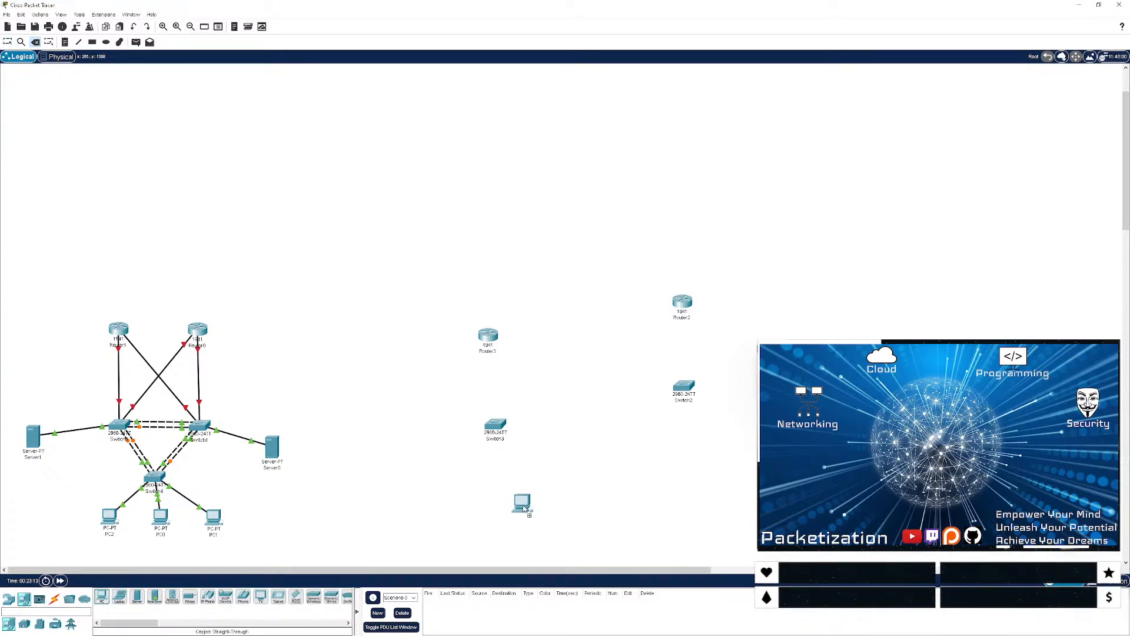
click(443, 488)
click(101, 597)
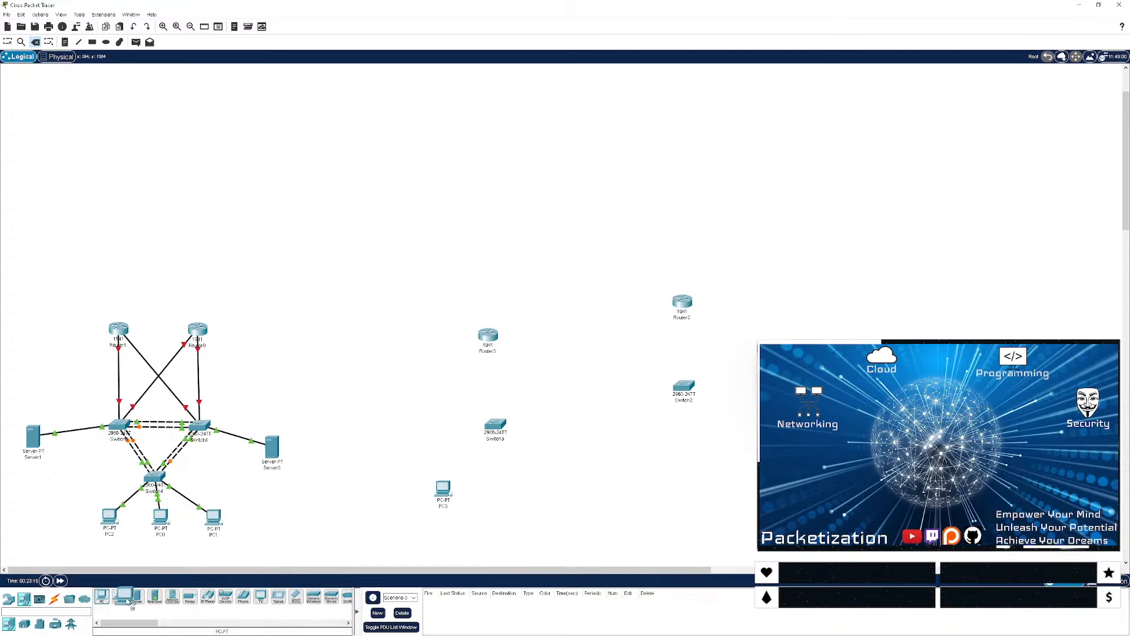
click(502, 498)
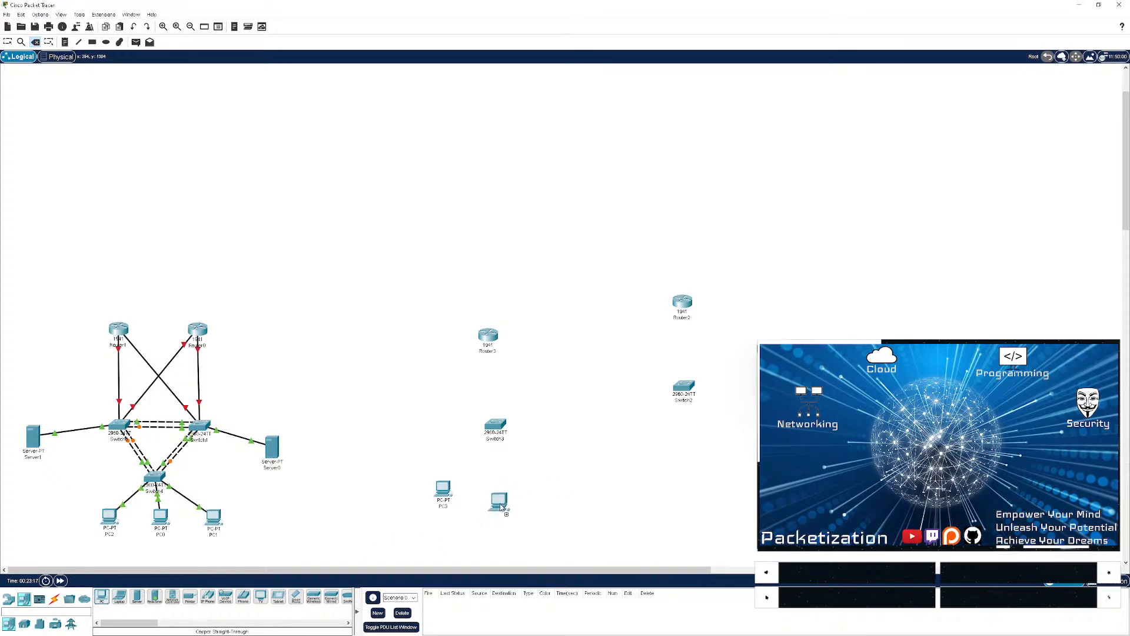
- Place two PCs side by side below Switch2
click(103, 599)
click(646, 486)
click(101, 597)
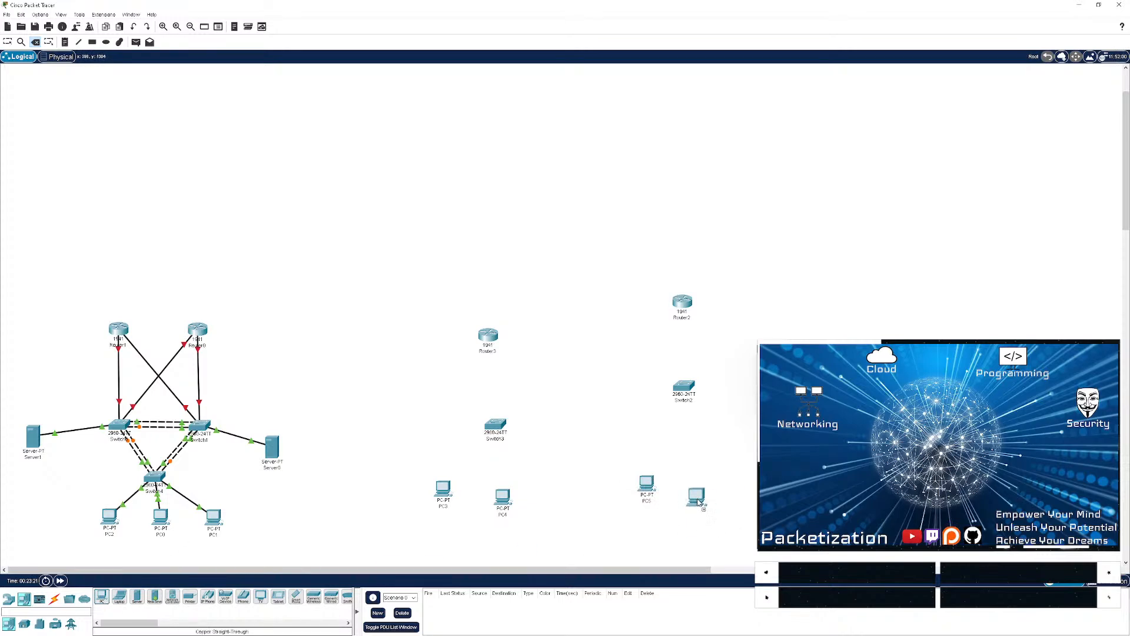
click(721, 488)
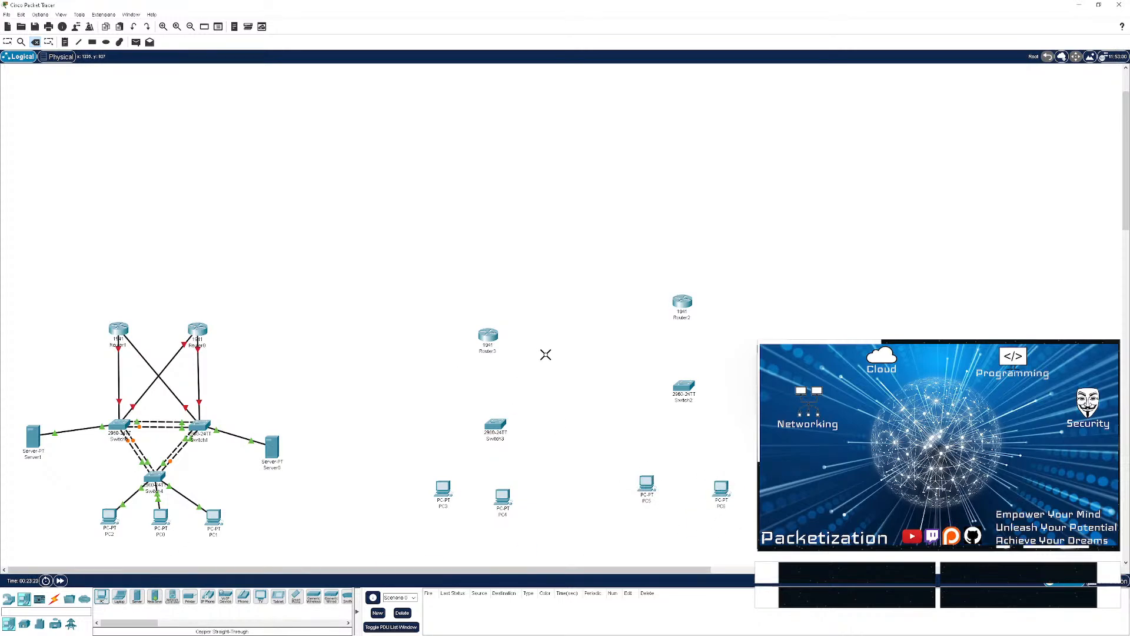
key(Escape)
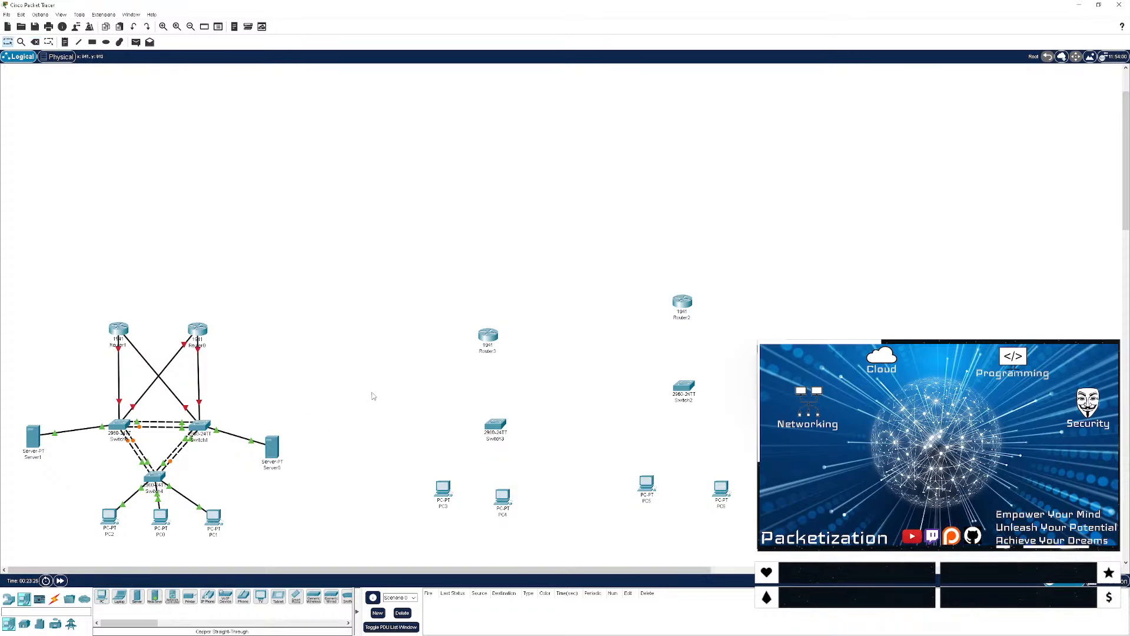
- Align Router3 directly above Switch3 and spread PC3 and PC4 evenly on either side below the switch
mouse_move(541, 444)
mouse_down()
mouse_move(467, 410)
mouse_move(474, 419)
mouse_up()
mouse_move(539, 352)
mouse_down()
mouse_move(465, 322)
mouse_move(465, 352)
mouse_up()
drag(508, 463, 473, 432)
drag(438, 490, 425, 502)
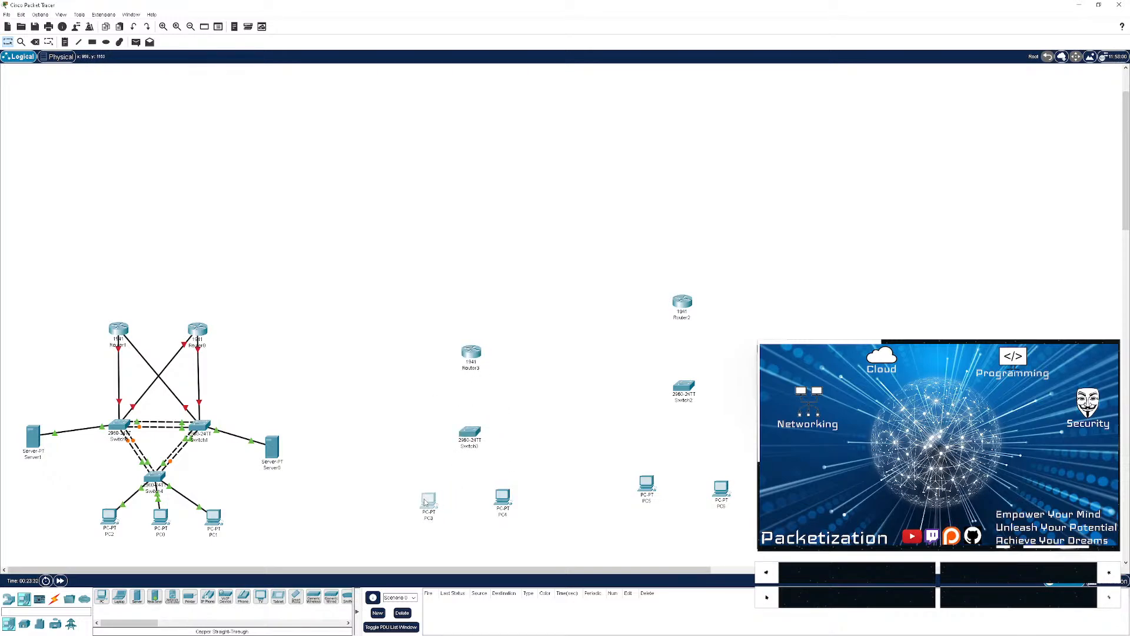
drag(507, 510, 522, 513)
drag(673, 524, 638, 480)
click(599, 538)
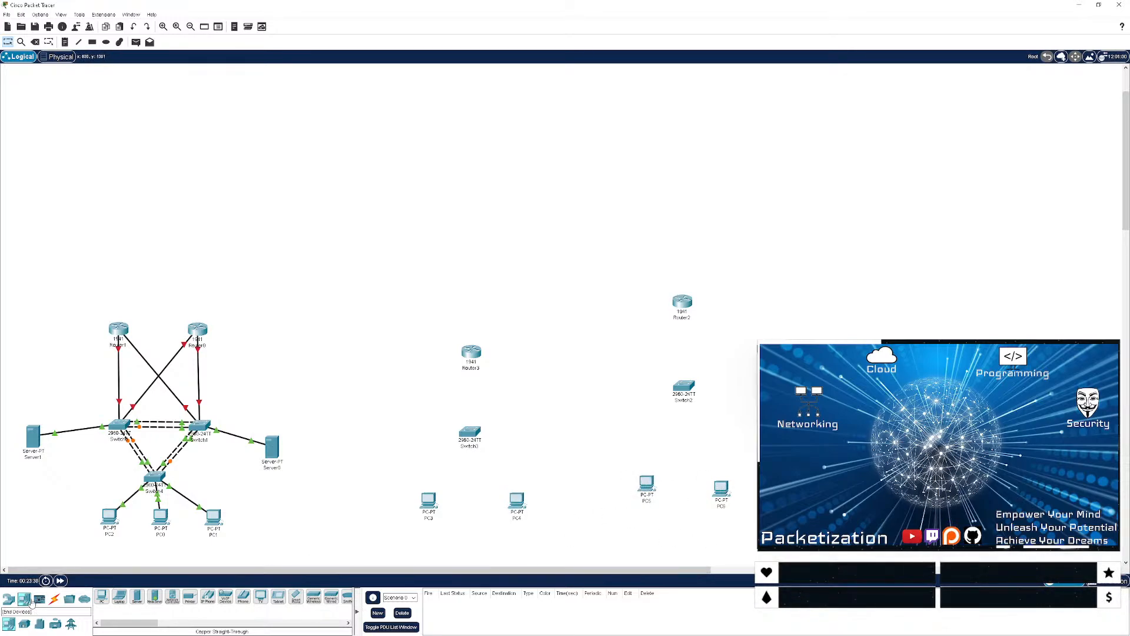
- Connect PC3's FastEthernet0 to FastEthernet0/1 of Switch3 with a copper straight-through cable
click(54, 598)
click(136, 596)
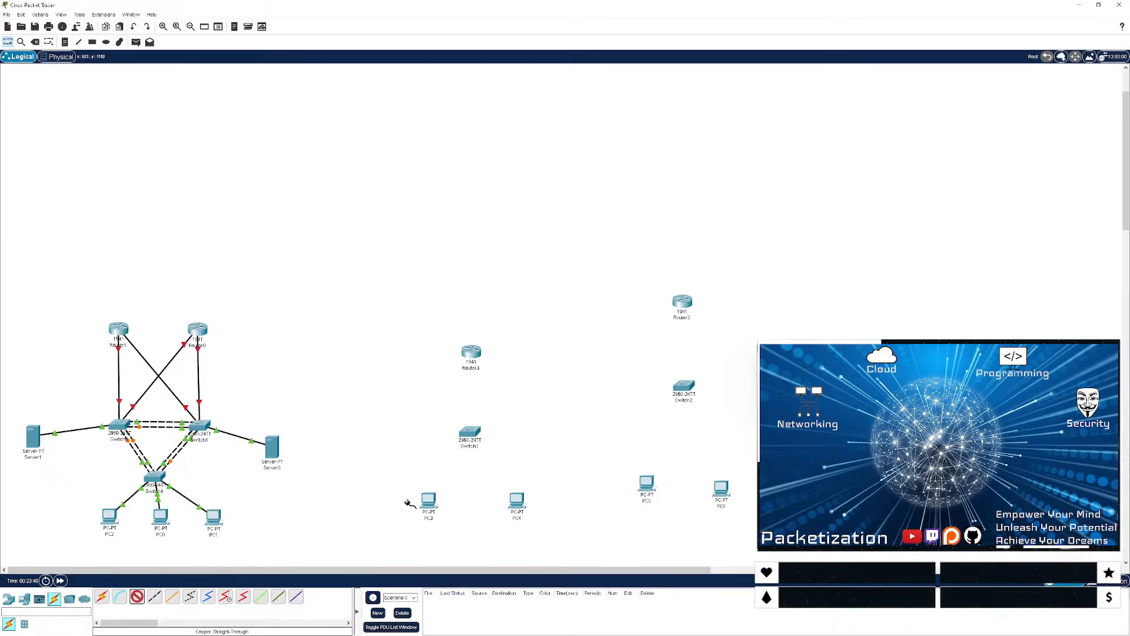
click(425, 498)
click(451, 532)
click(472, 439)
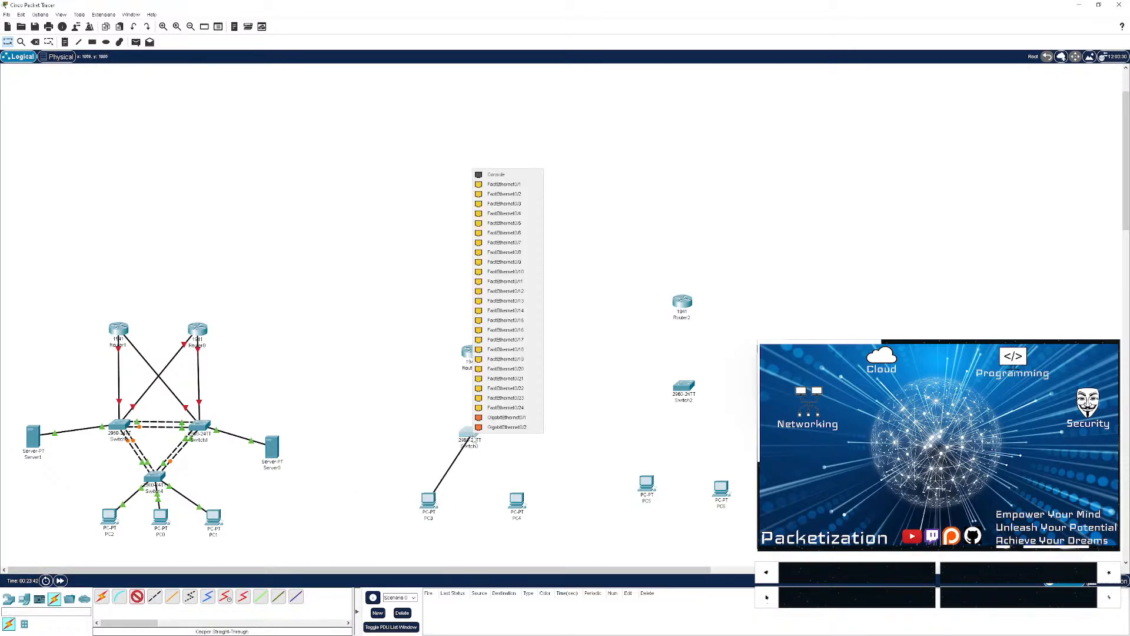
click(504, 184)
- Connect PC4's FastEthernet0 to FastEthernet0/2 of Switch3 with a copper straight-through cable
click(520, 495)
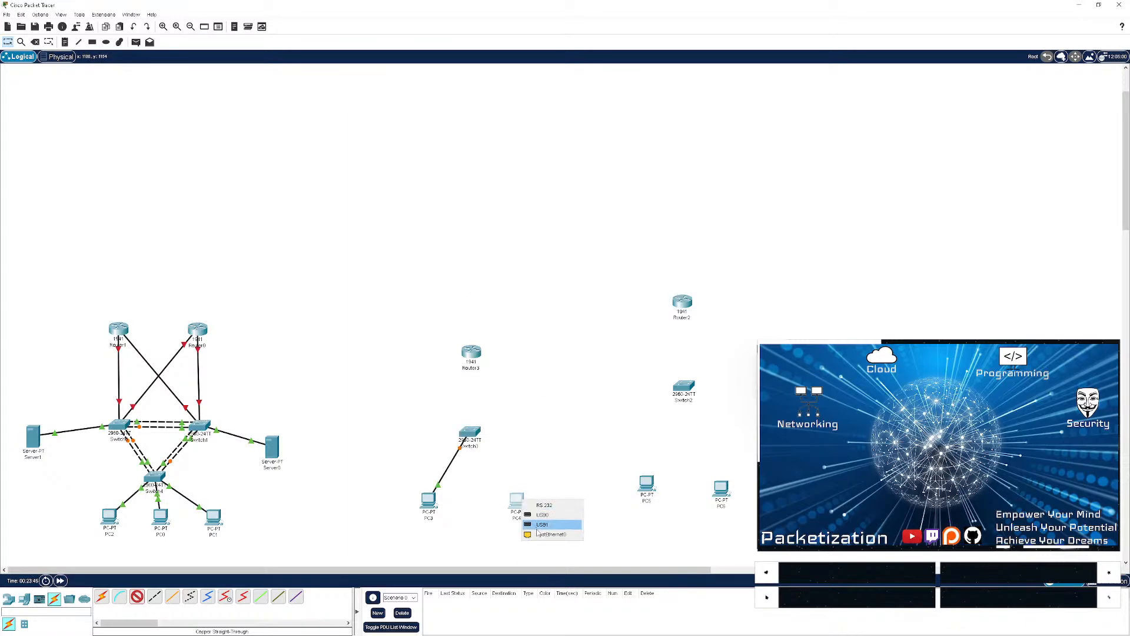
click(542, 525)
click(475, 431)
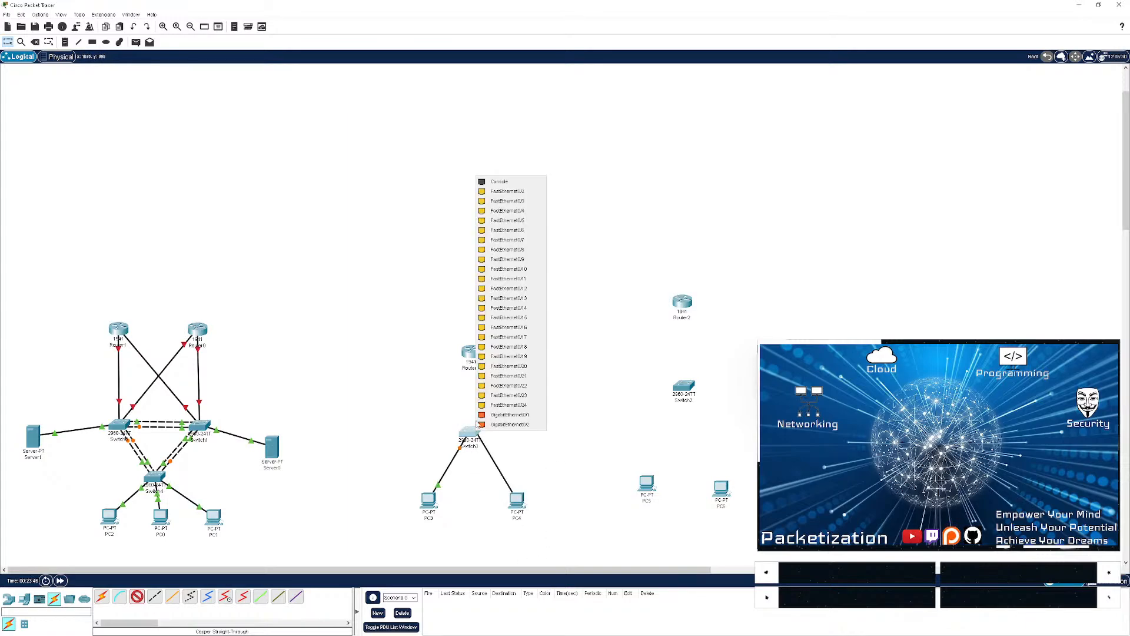
click(509, 192)
- Connect a GigabitEthernet port of Switch3 to Router3's GigabitEthernet0/1 with a copper straight-through cable
click(469, 430)
click(480, 415)
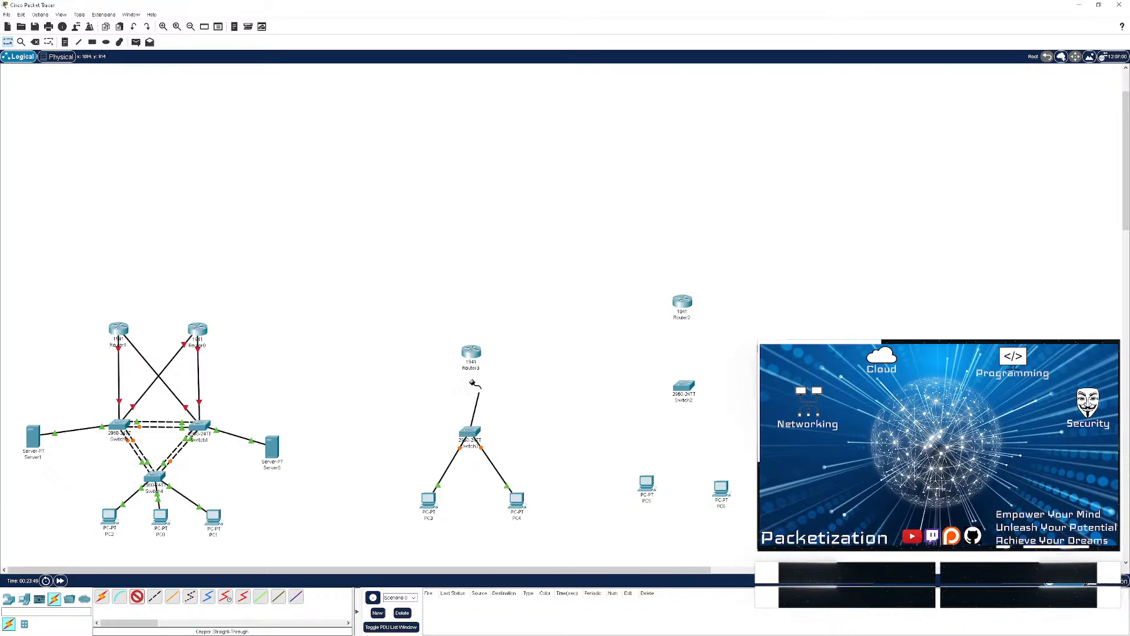
click(470, 354)
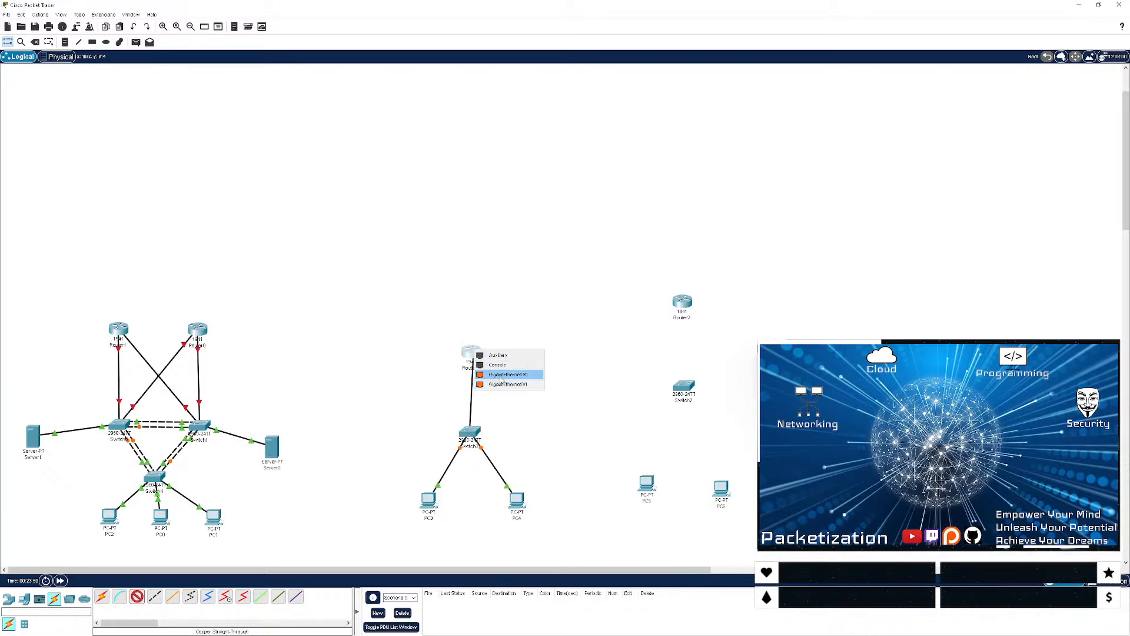
click(499, 384)
- Connect GigabitEthernet0/1 of Switch2 to Router2's GigabitEthernet0/1 with a copper straight-through cable
click(684, 389)
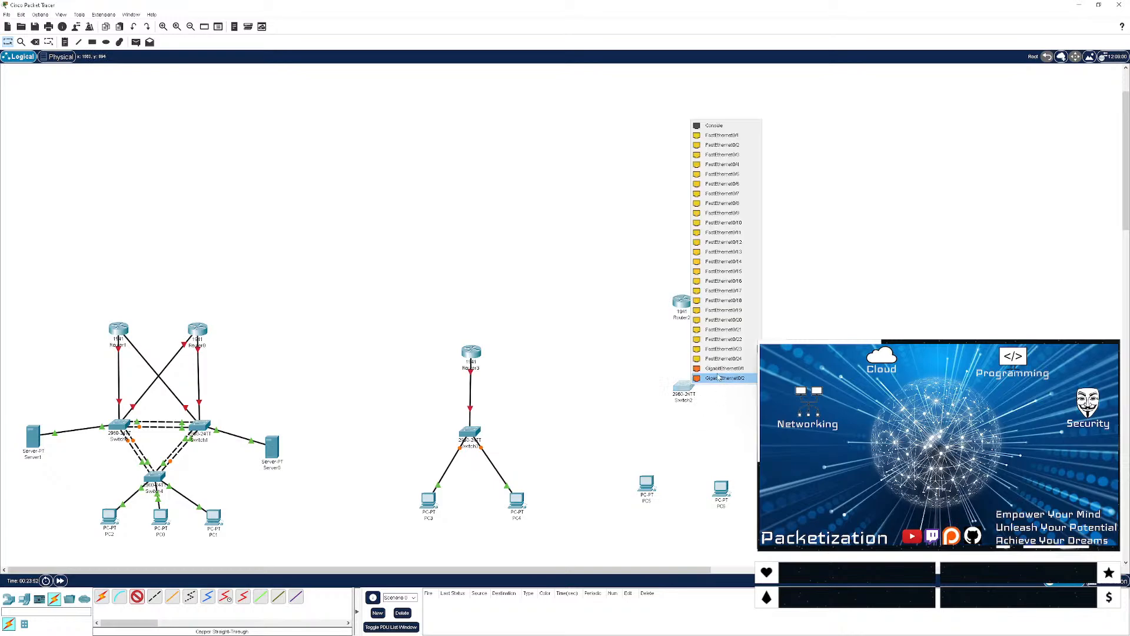
click(715, 372)
click(682, 308)
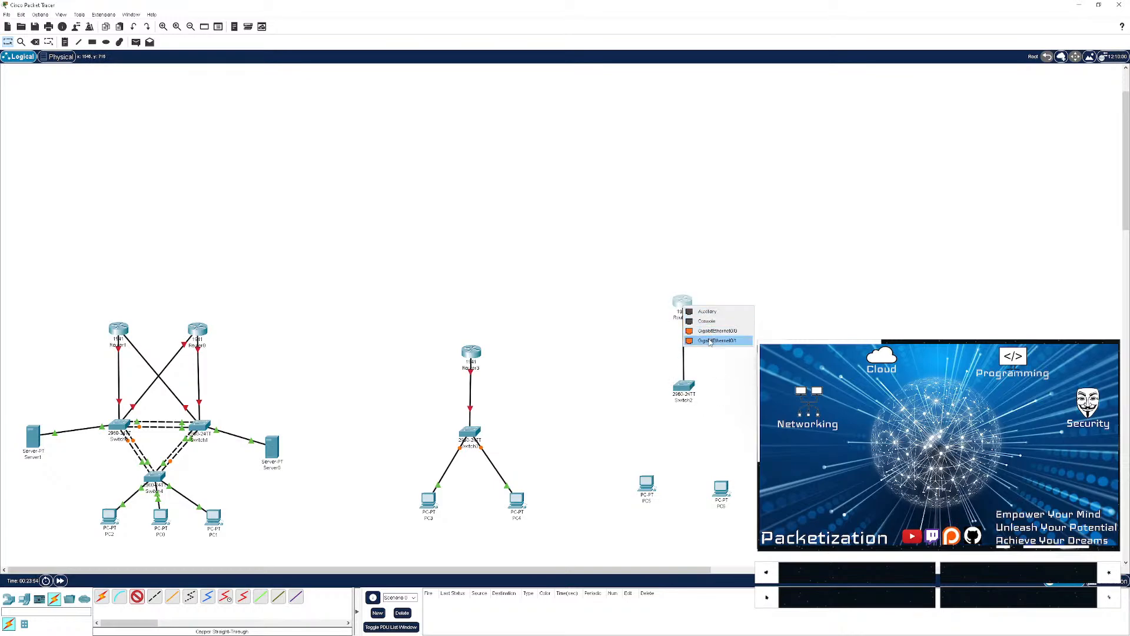
click(715, 338)
- Connect PC5's FastEthernet0 to FastEthernet0/1 of Switch2 with a copper straight-through cable
click(648, 484)
click(677, 520)
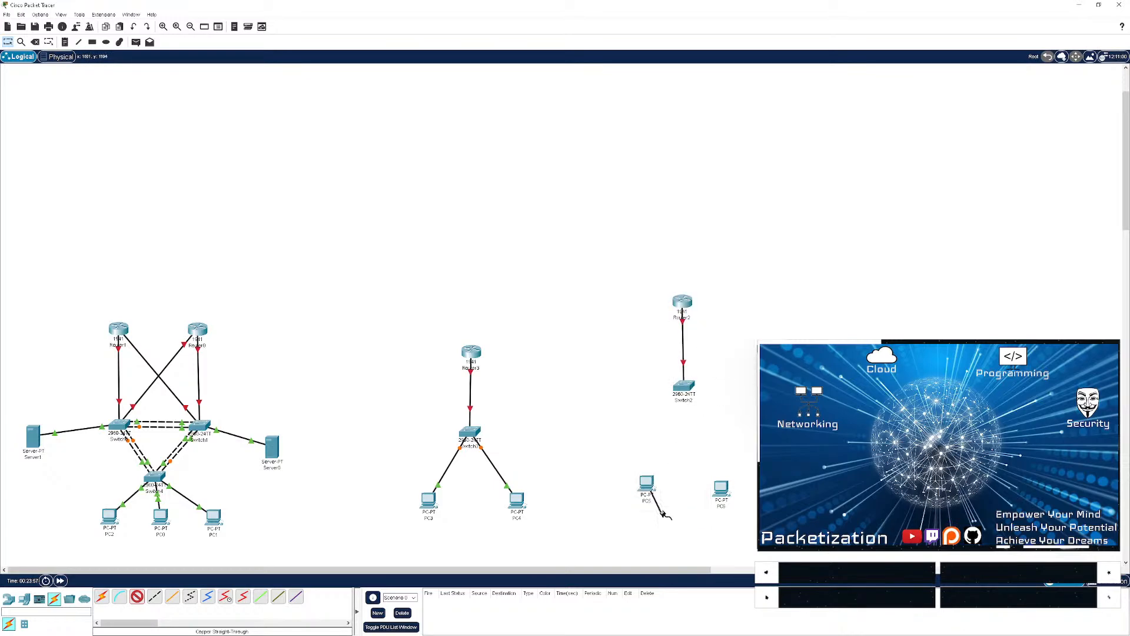
click(684, 386)
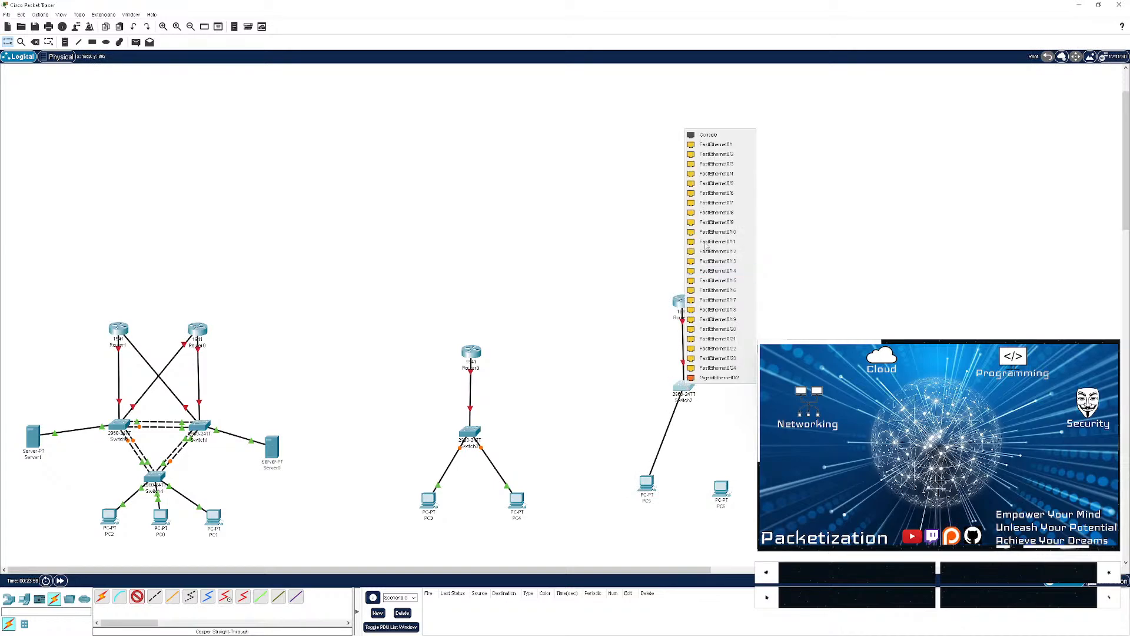
click(722, 149)
- Connect FastEthernet0/2 of Switch2 to PC6's FastEthernet0 with a copper straight-through cable
click(691, 392)
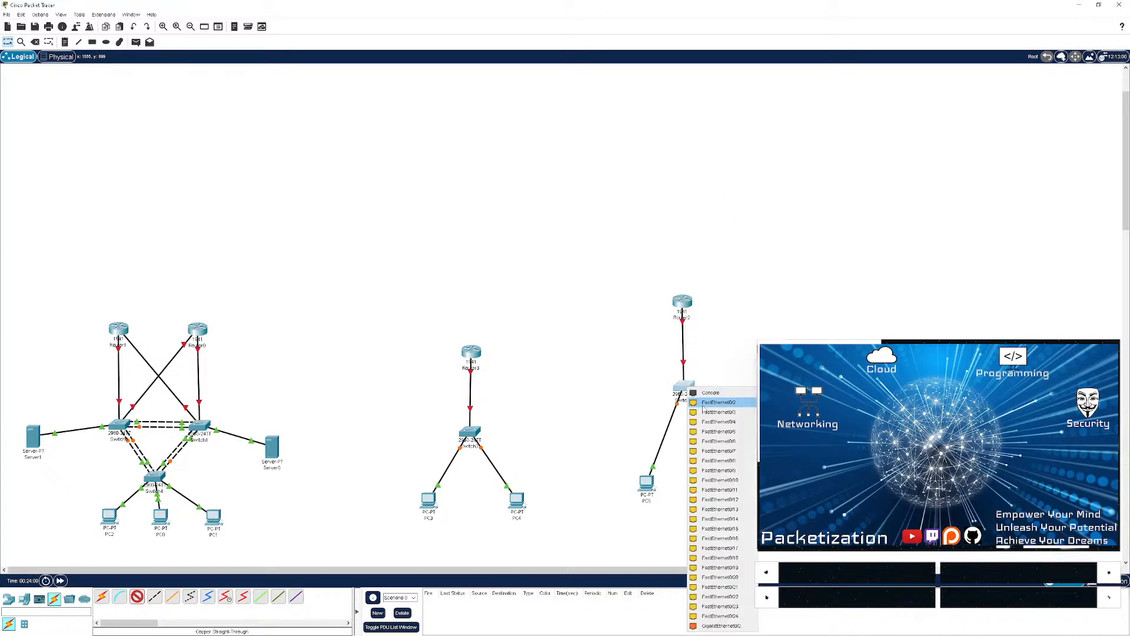
click(700, 393)
click(722, 492)
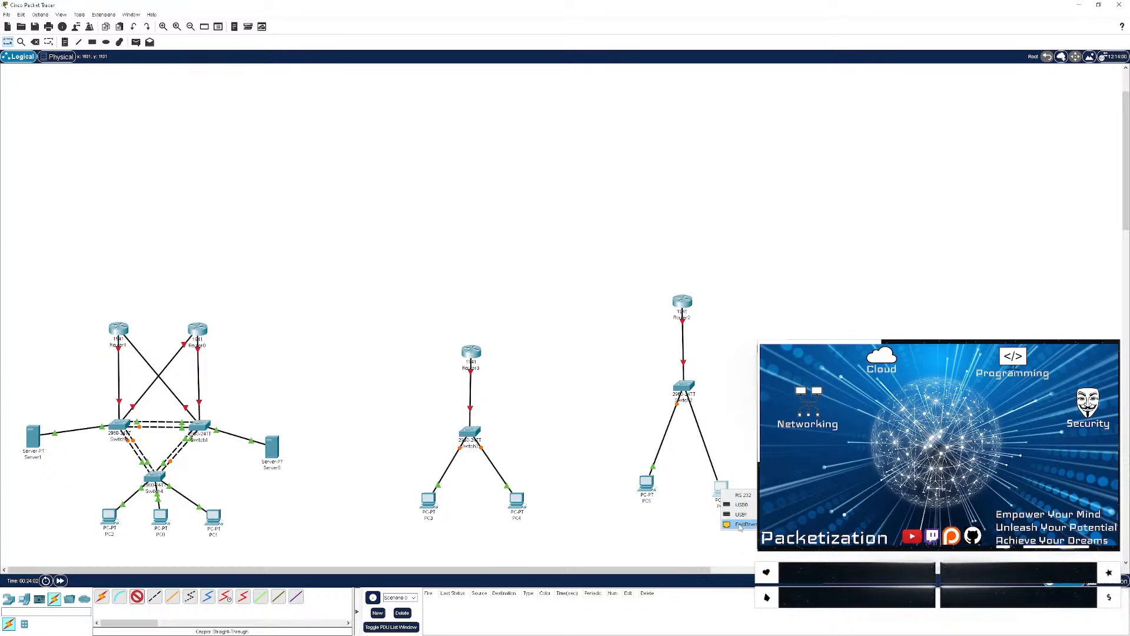
click(740, 524)
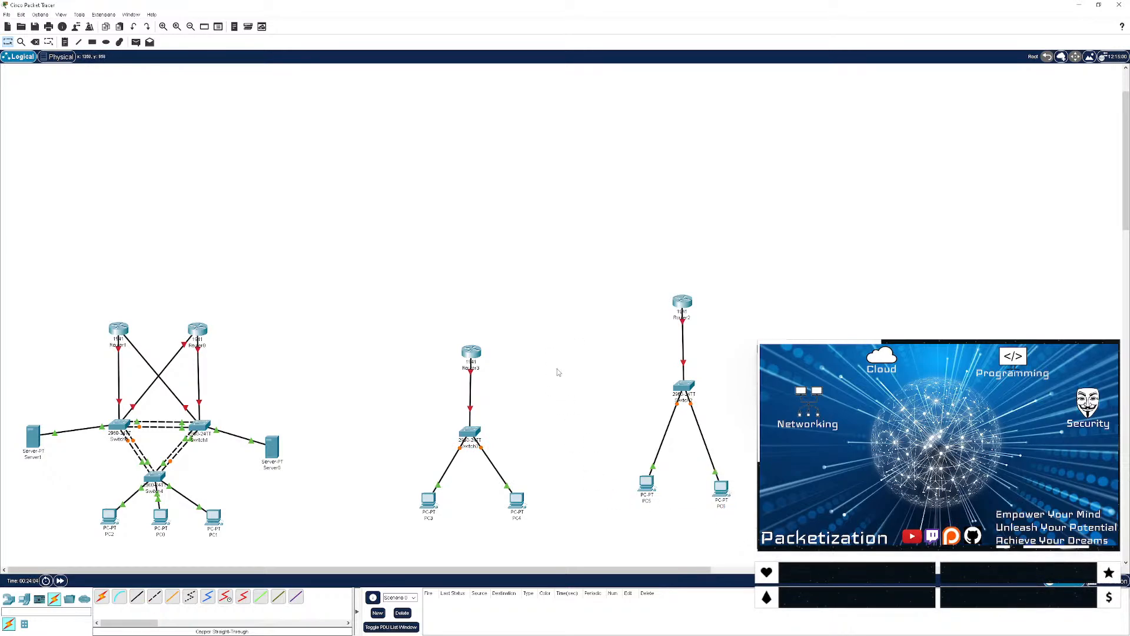
- Align Router2 directly above Switch2, level with the Router3 site, and spread PC5 and PC6 evenly on either side below the switch
drag(627, 264, 751, 510)
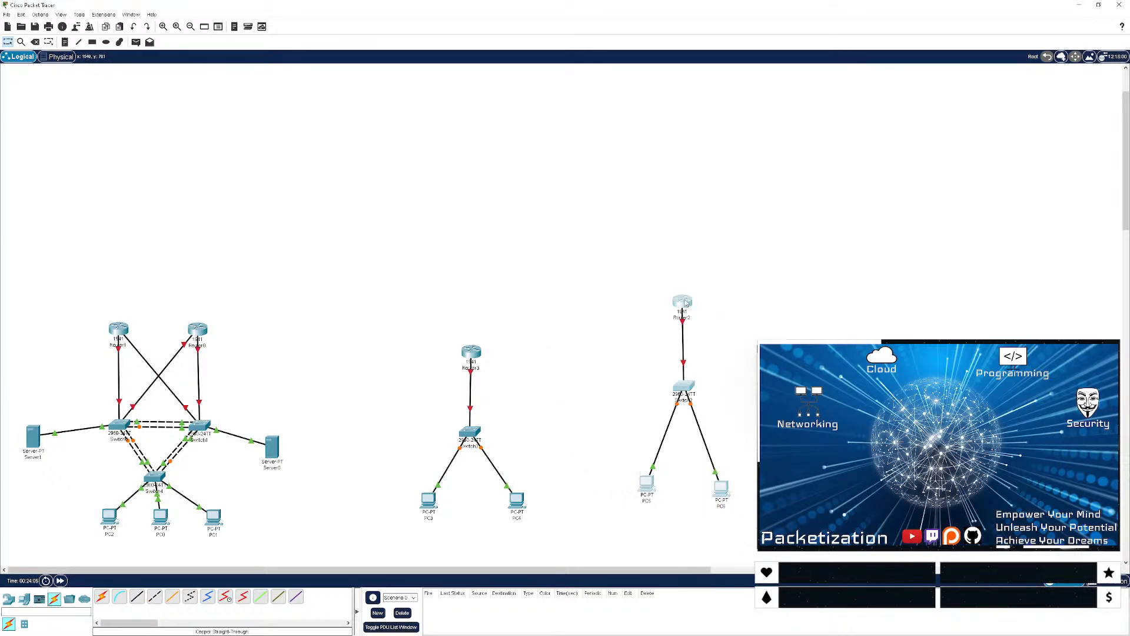
click(744, 305)
drag(683, 389, 686, 432)
drag(649, 483, 634, 492)
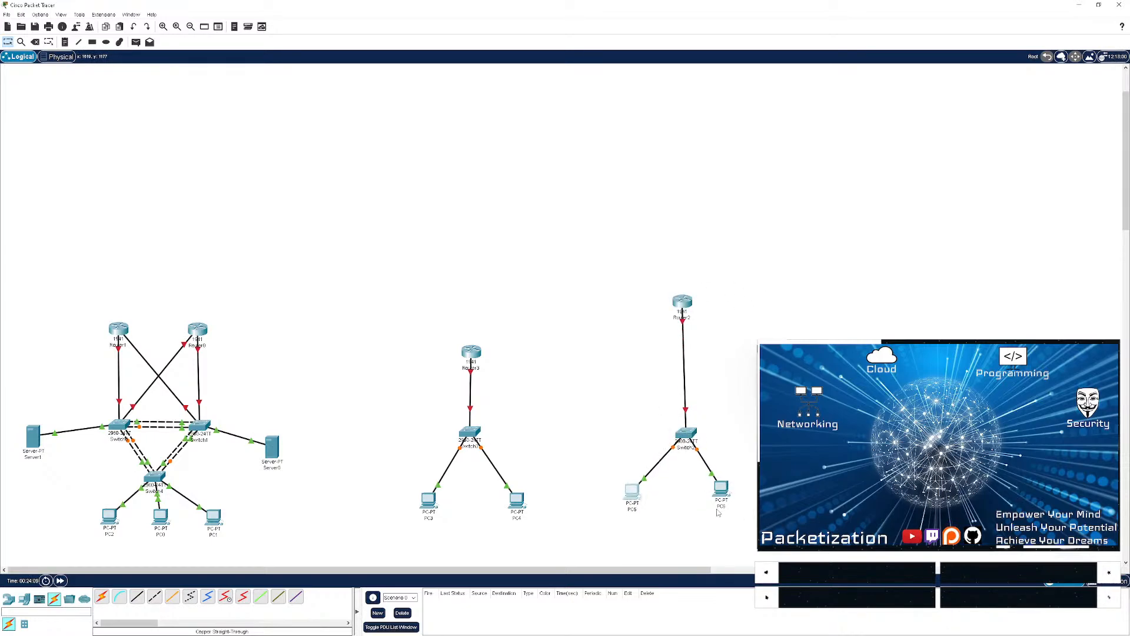
drag(727, 492, 745, 494)
drag(695, 439, 695, 443)
drag(690, 302, 691, 339)
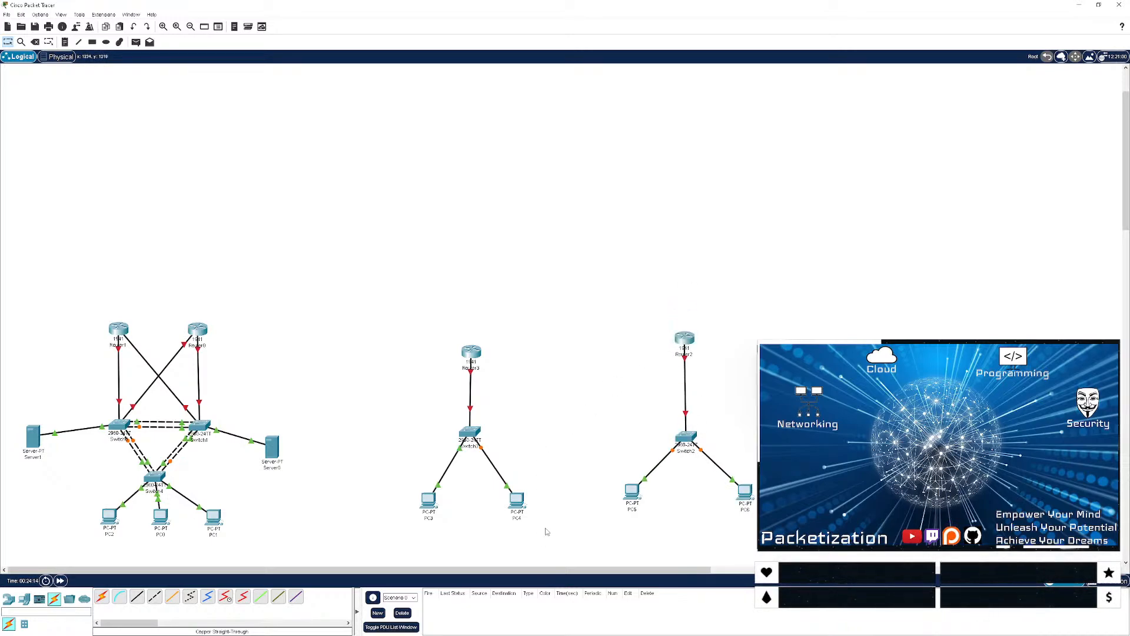
drag(549, 531, 405, 346)
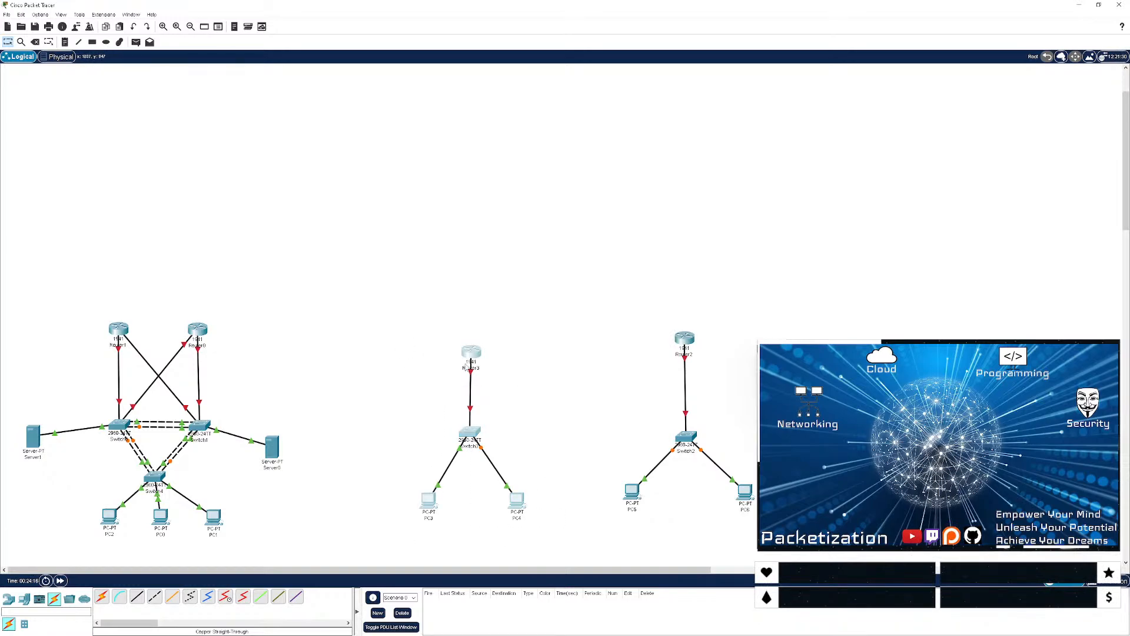
click(503, 255)
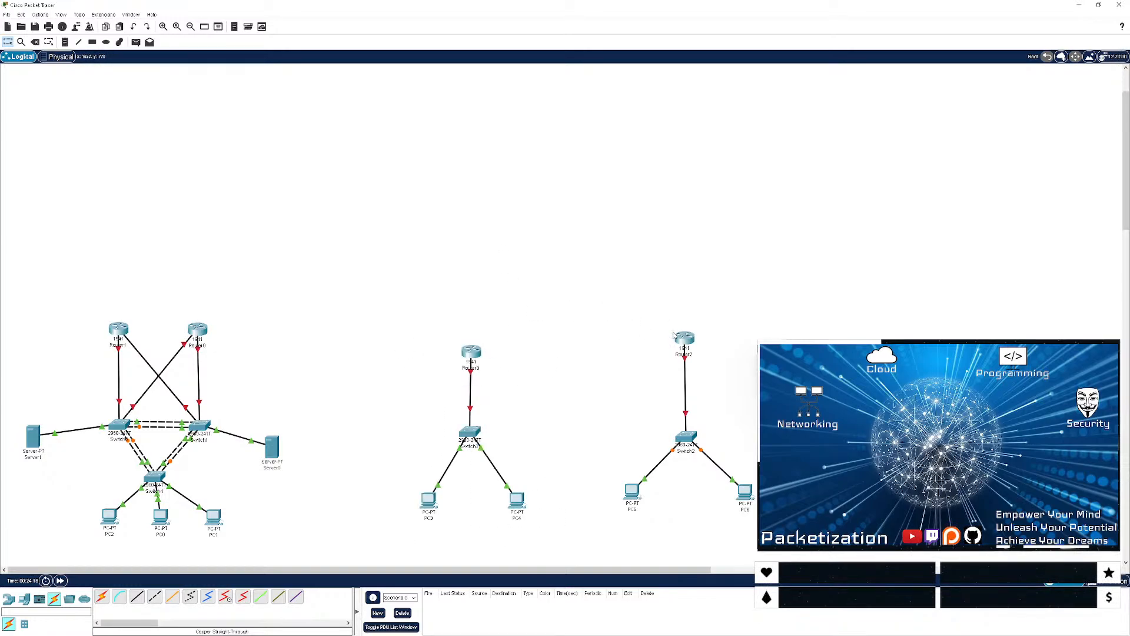
drag(674, 336, 675, 339)
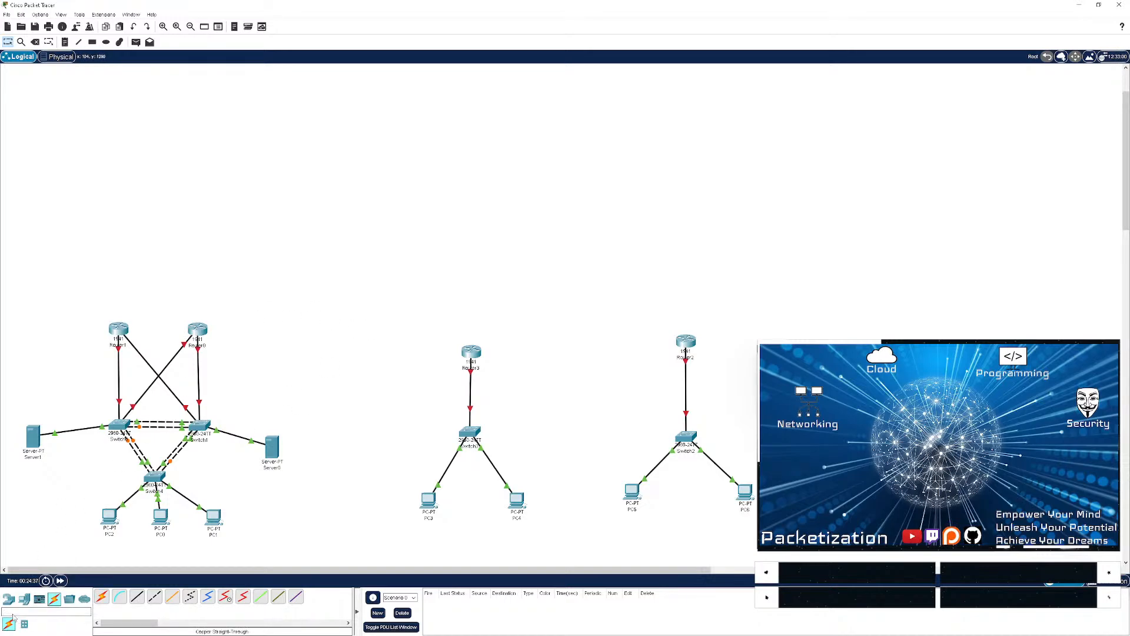
- Add three 1941 routers in a row in the empty area above the existing sites
click(8, 599)
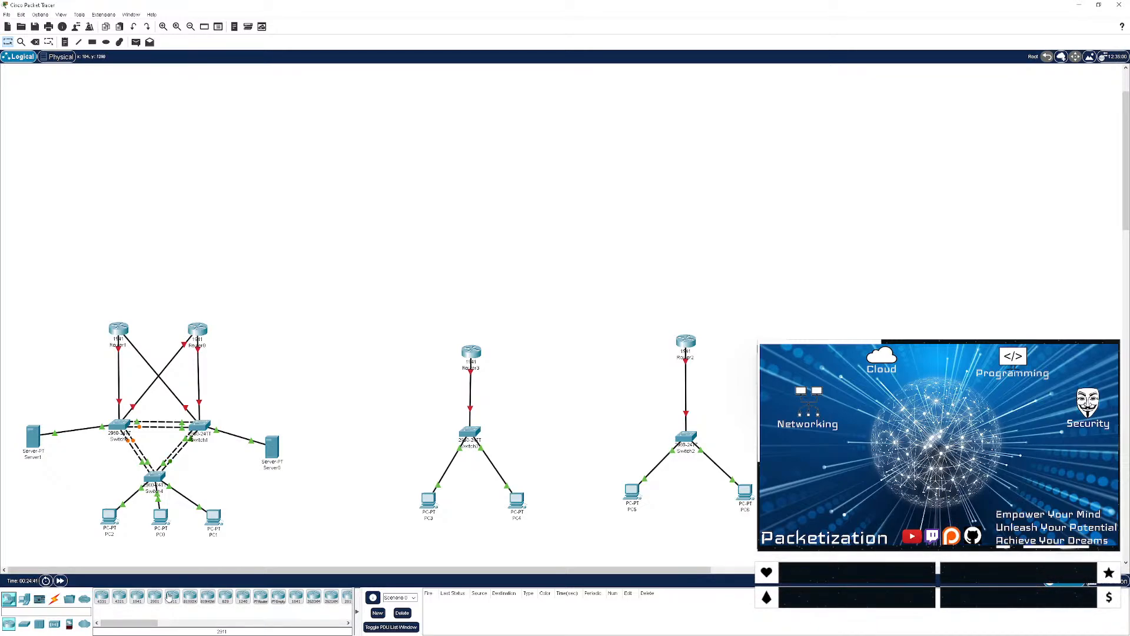
drag(137, 596, 271, 156)
click(271, 156)
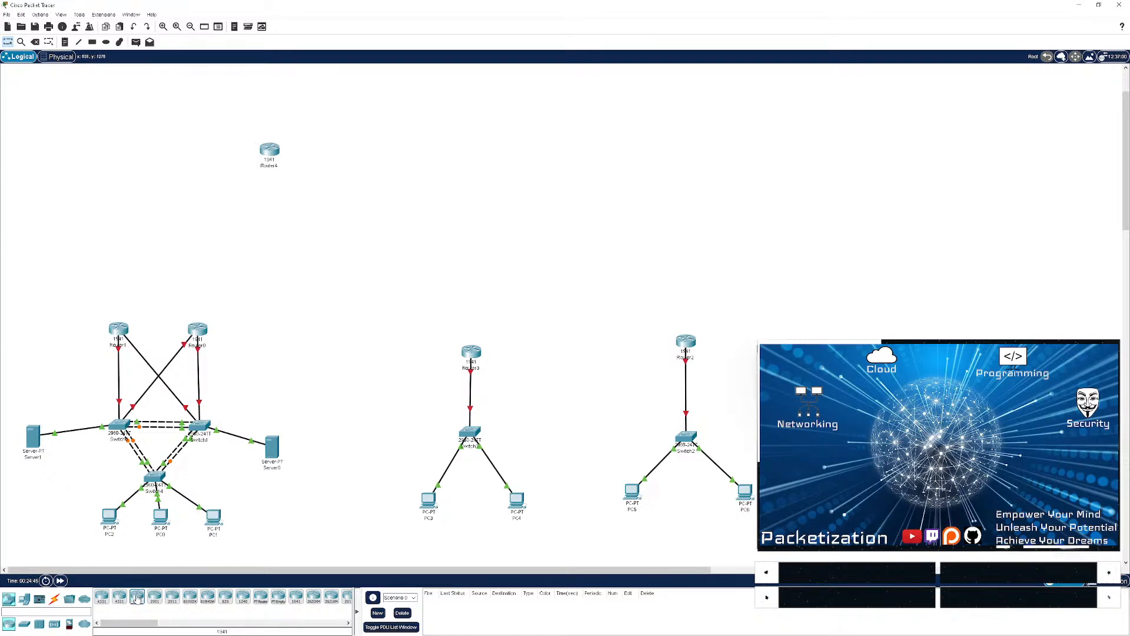
drag(136, 597, 518, 151)
click(475, 160)
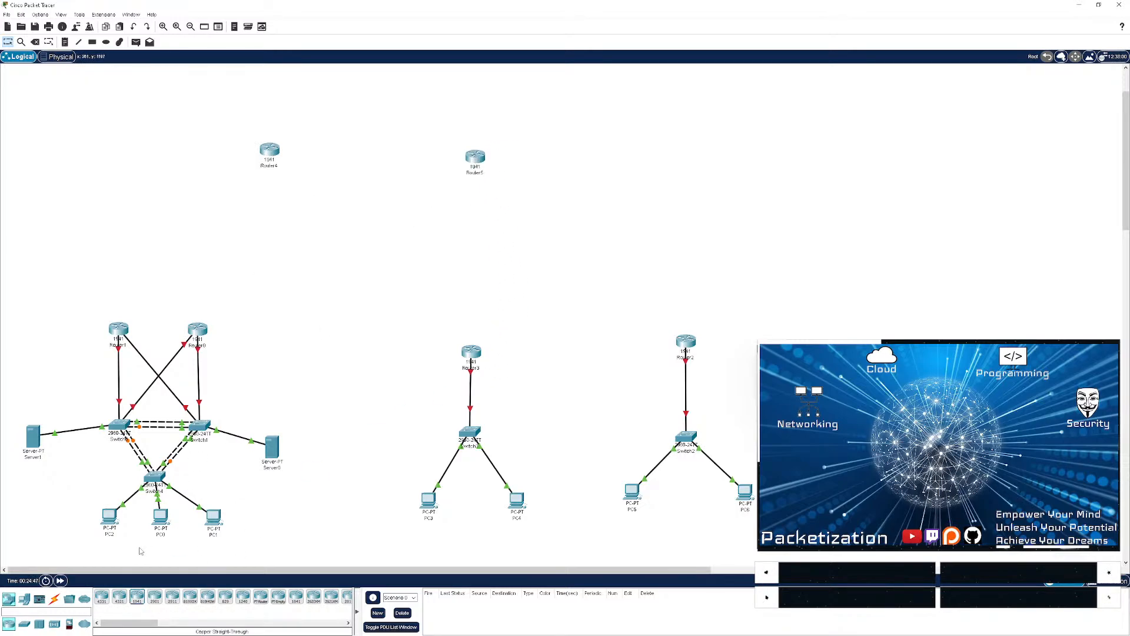
click(137, 598)
click(682, 166)
- Reposition the three new routers so Router4, Router5 and Router6 each sit roughly above one of the three sites
drag(272, 158, 169, 159)
drag(436, 160, 415, 160)
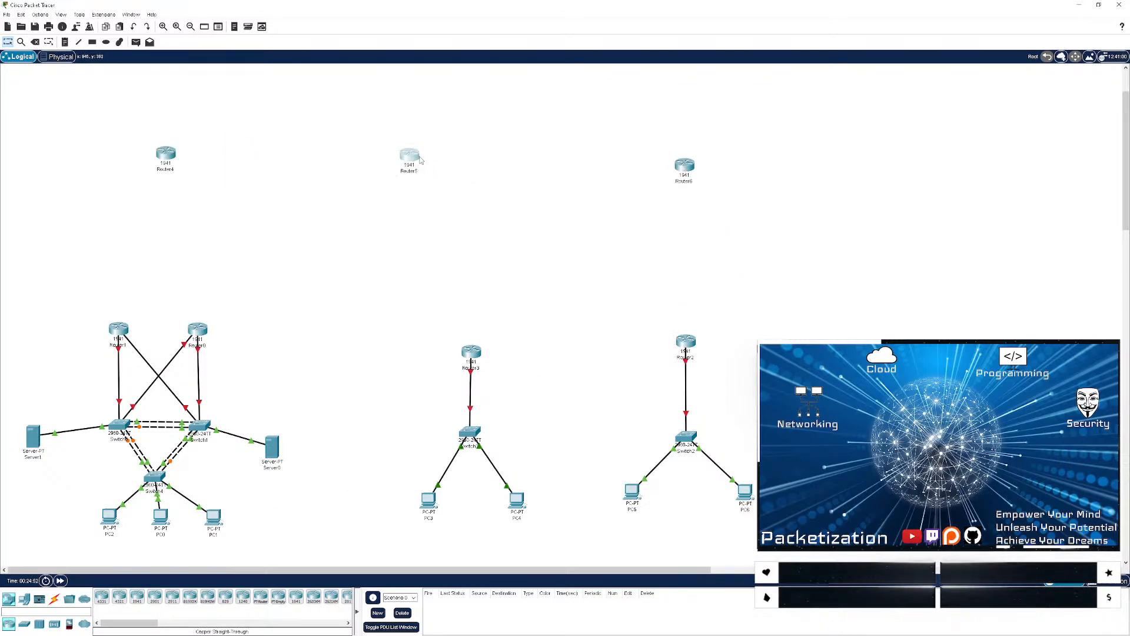
drag(687, 168, 679, 164)
drag(429, 160, 476, 159)
drag(686, 165, 694, 156)
drag(463, 159, 450, 156)
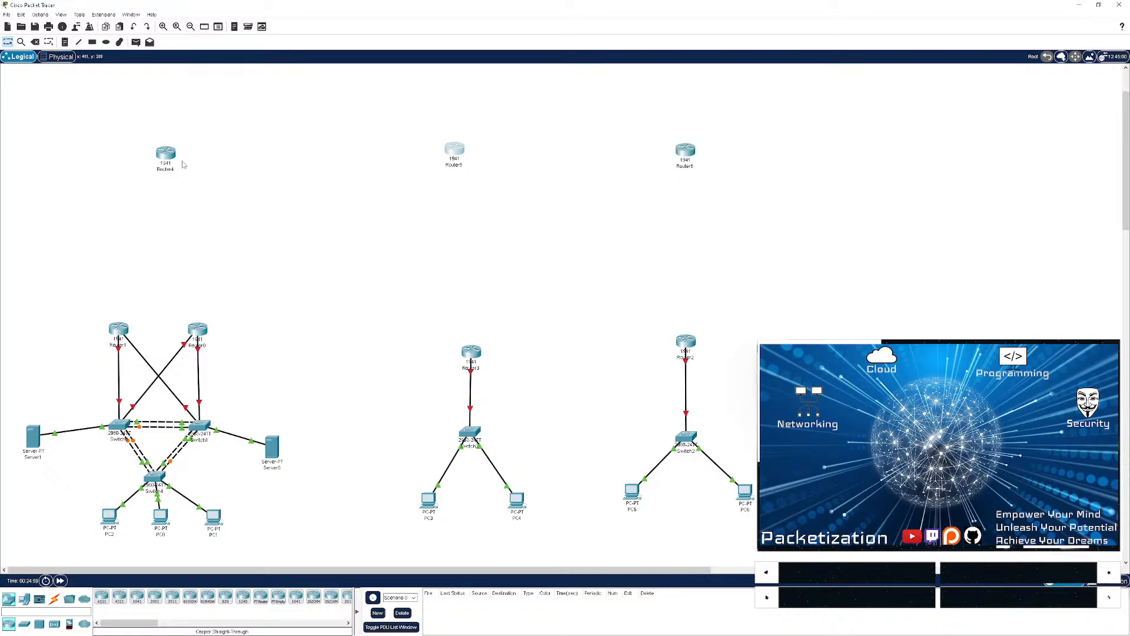
drag(162, 158, 156, 176)
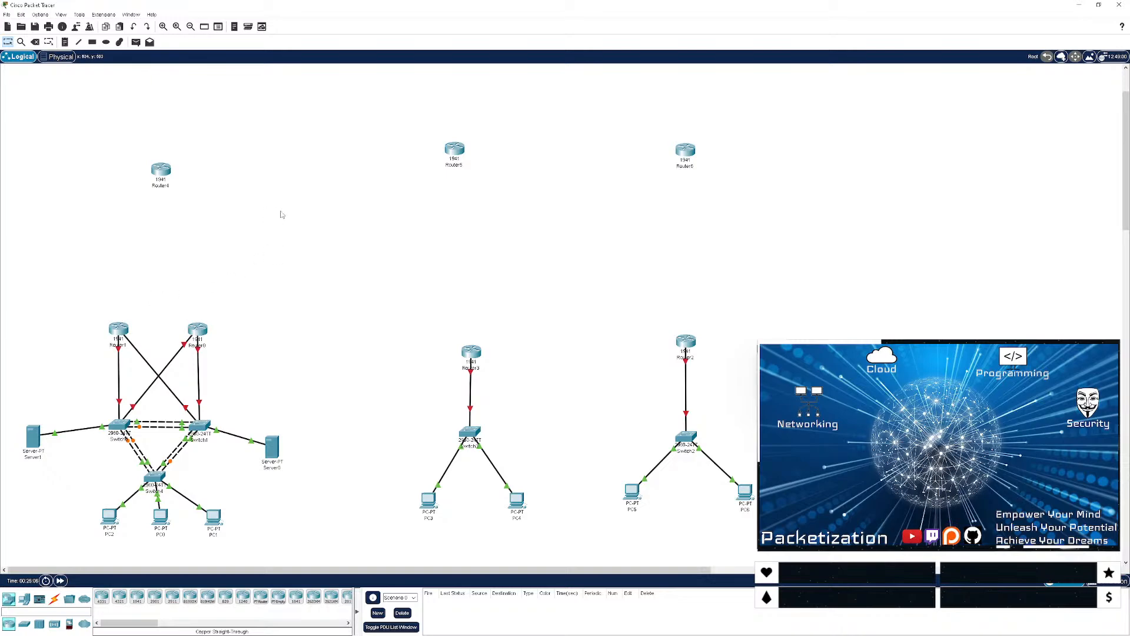
- Connect Router4's GigabitEthernet0/1 to a GigabitEthernet port of Router5 with a copper cross-over cable
click(54, 599)
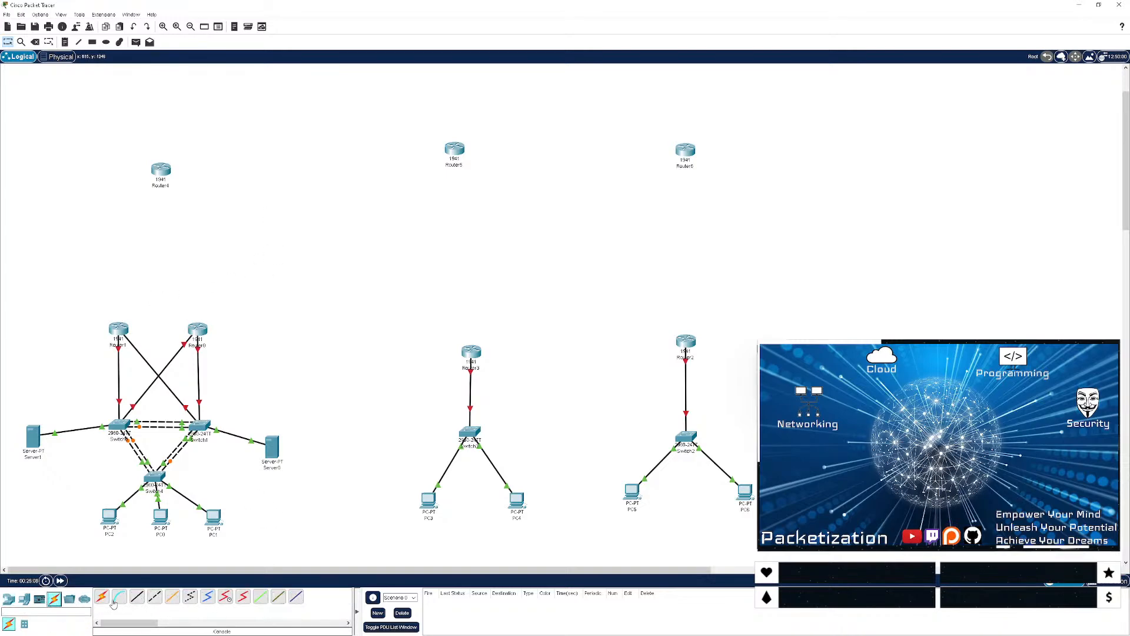
click(155, 597)
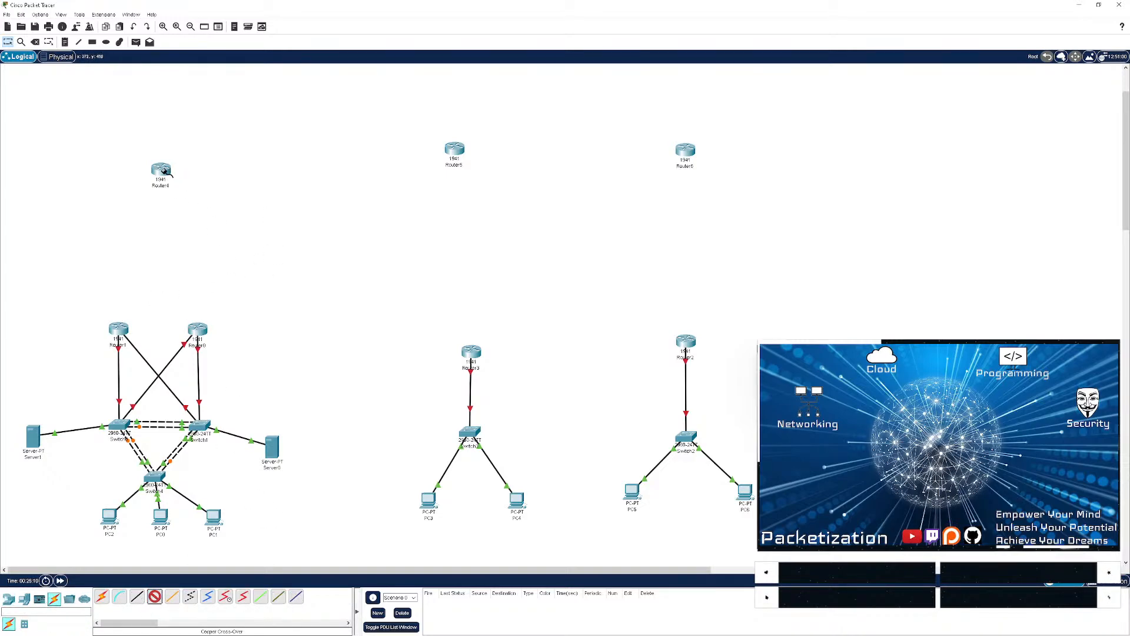
click(164, 171)
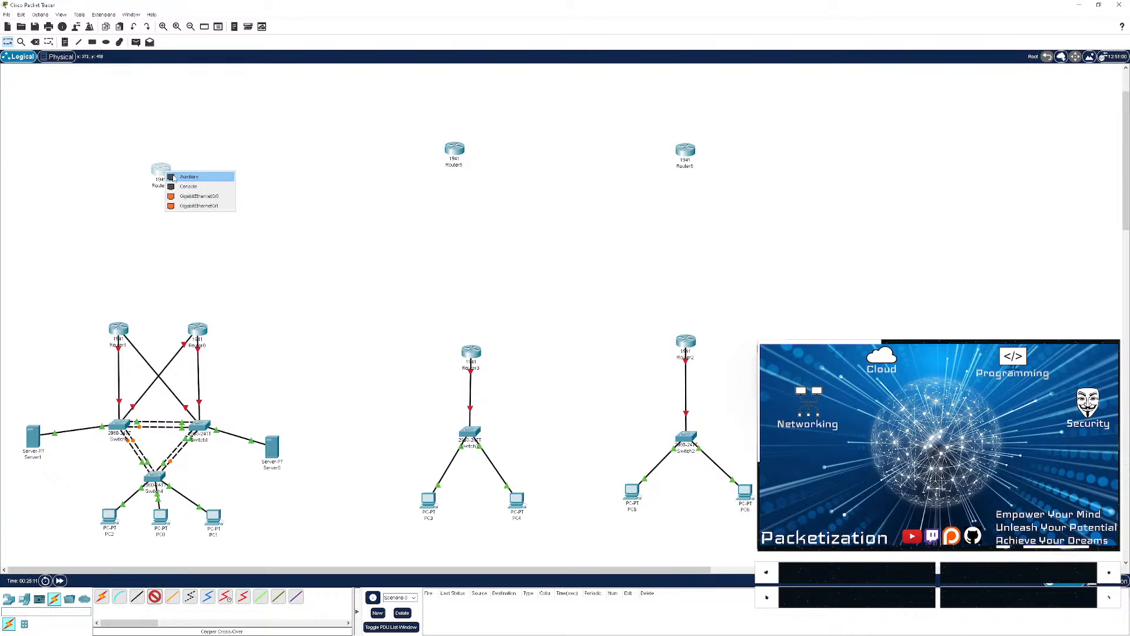
click(214, 208)
click(455, 150)
click(479, 187)
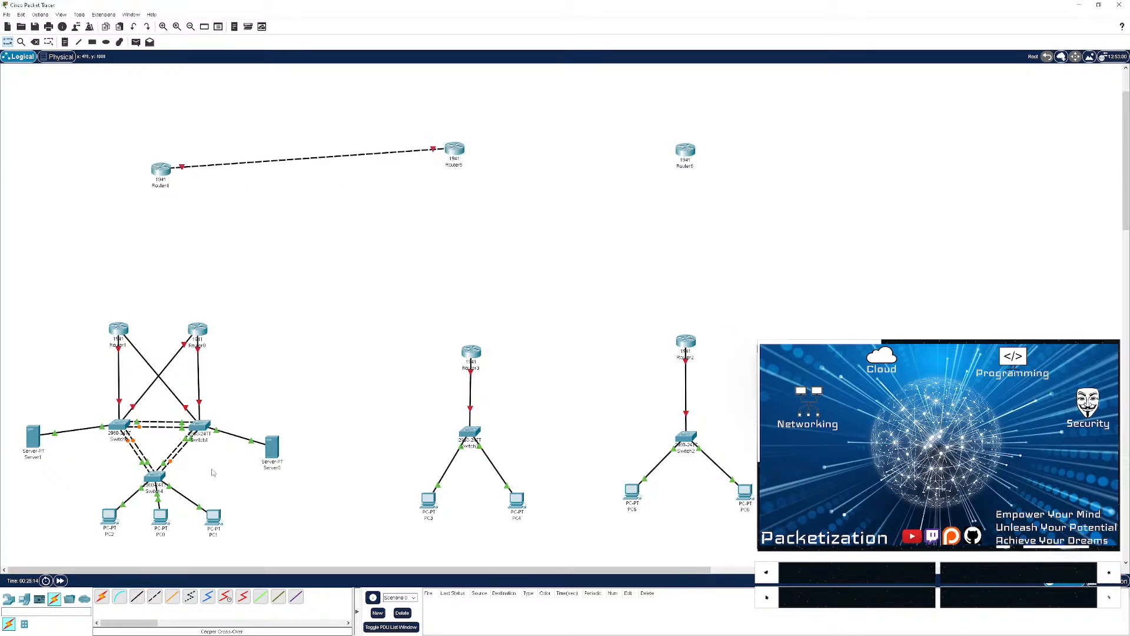
- Connect Router5's remaining GigabitEthernet port to Router6's GigabitEthernet0/1 with a copper cross-over cable
click(155, 597)
click(458, 148)
click(488, 172)
click(686, 151)
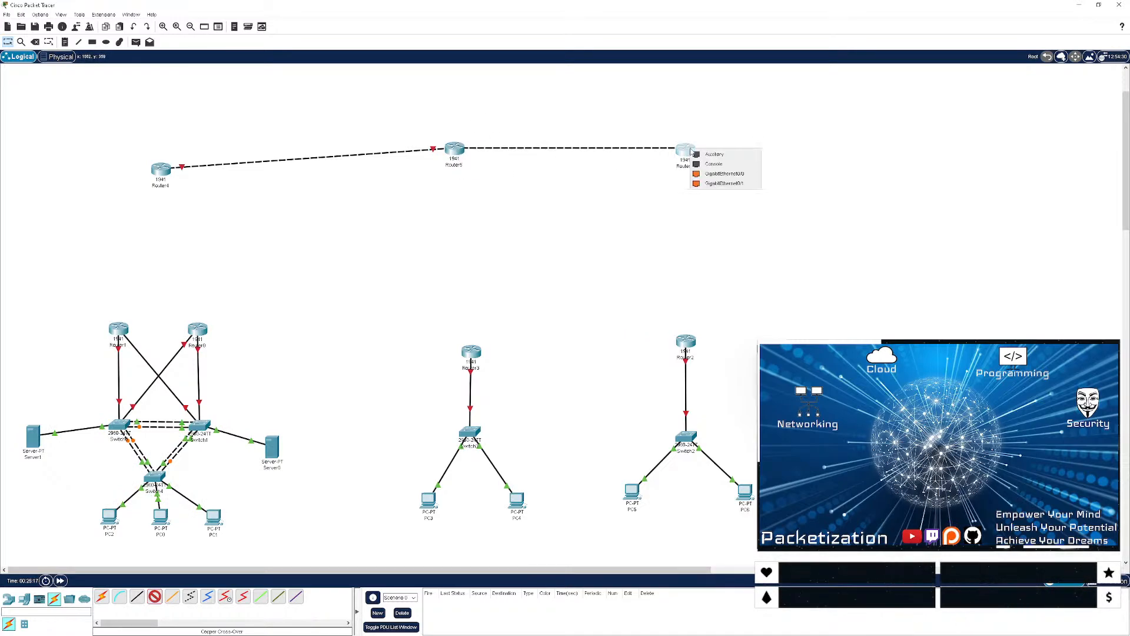
click(710, 183)
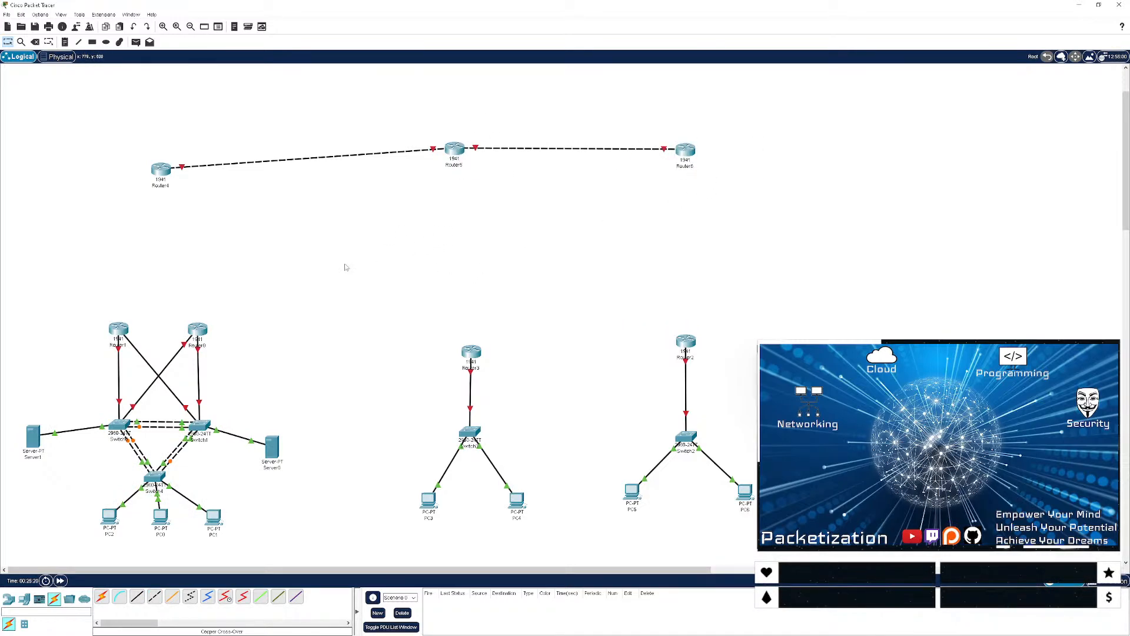
- Power off Router5 and install an HWIC-1GE-SFP module in each of its two empty expansion slots
click(453, 150)
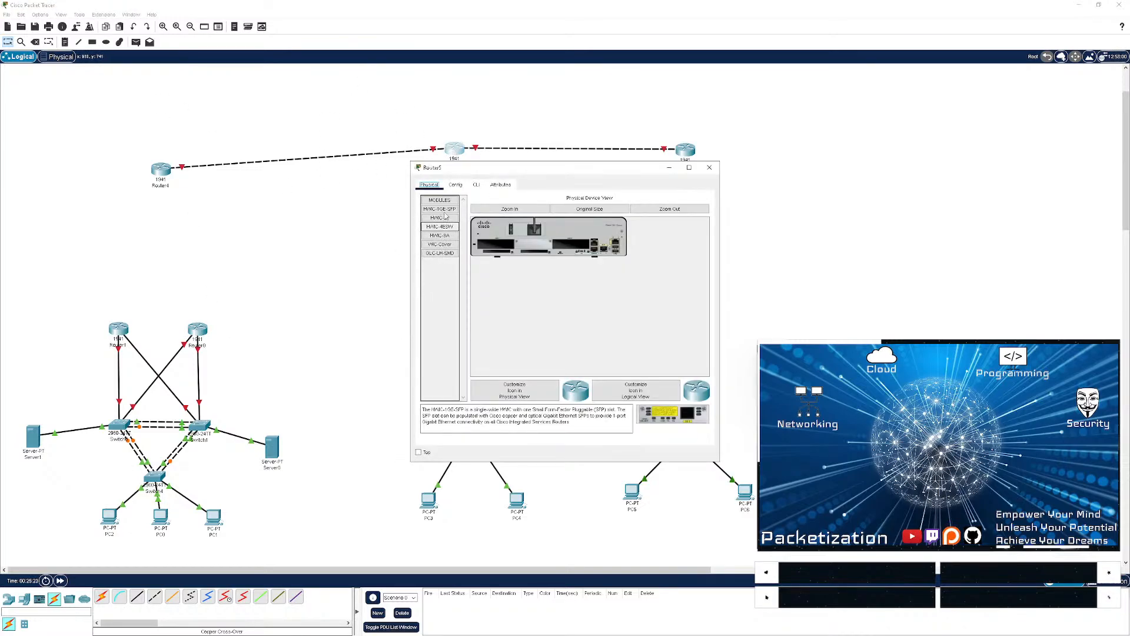
drag(453, 215, 502, 247)
click(607, 328)
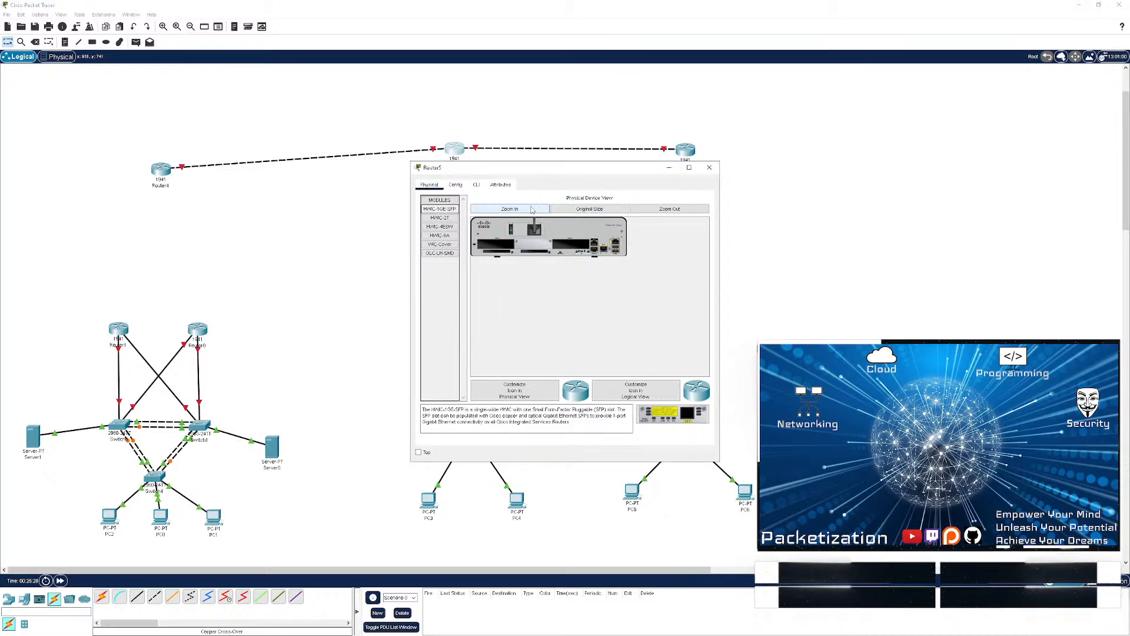
click(510, 209)
click(553, 250)
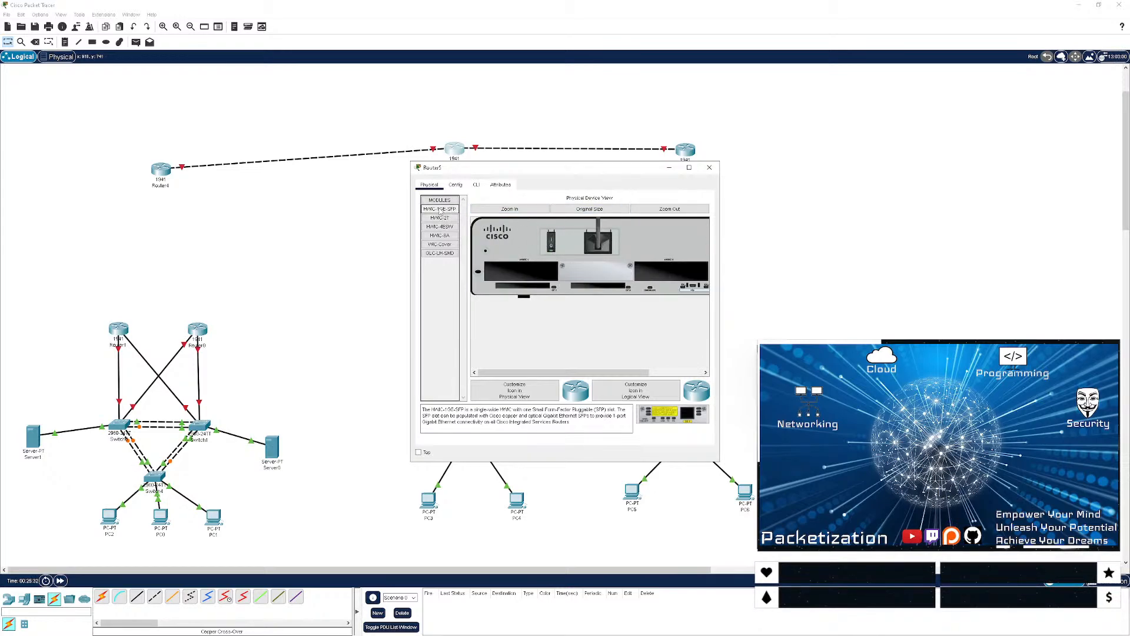
drag(439, 211, 512, 271)
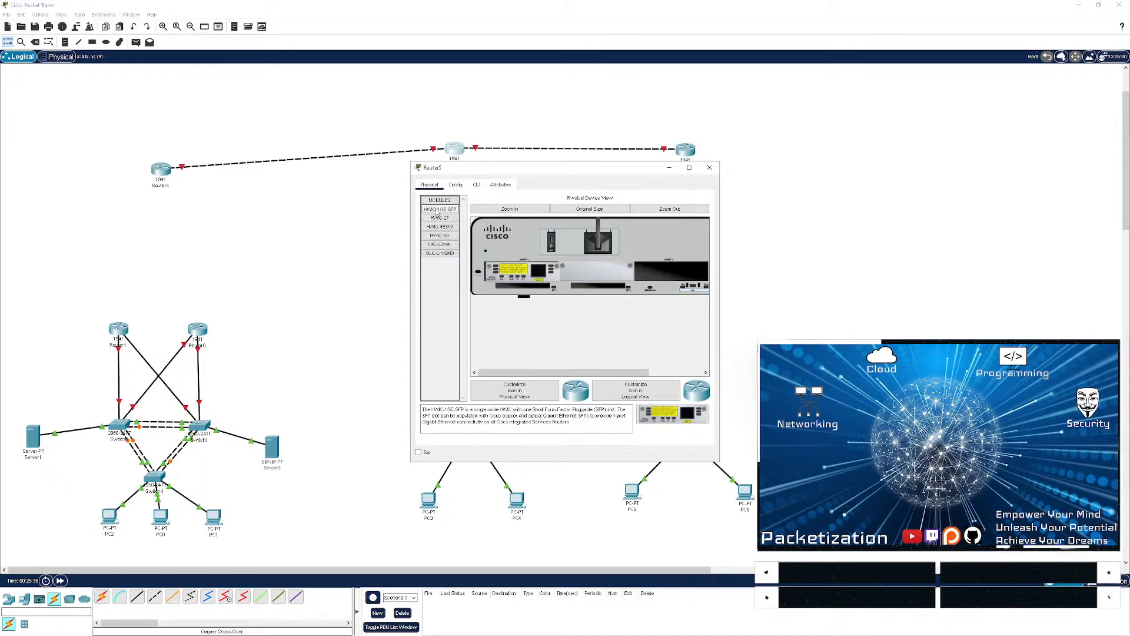
drag(439, 210, 660, 269)
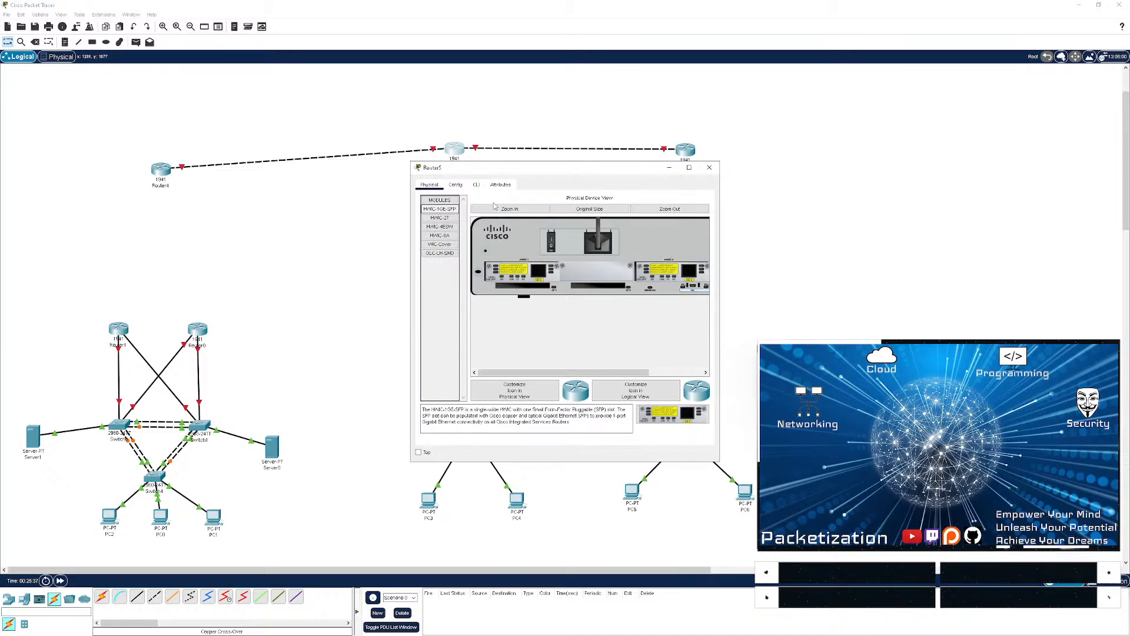
click(709, 167)
- Install an HWIC-1GE-SFP module in each of Router6's two empty expansion slots
click(686, 152)
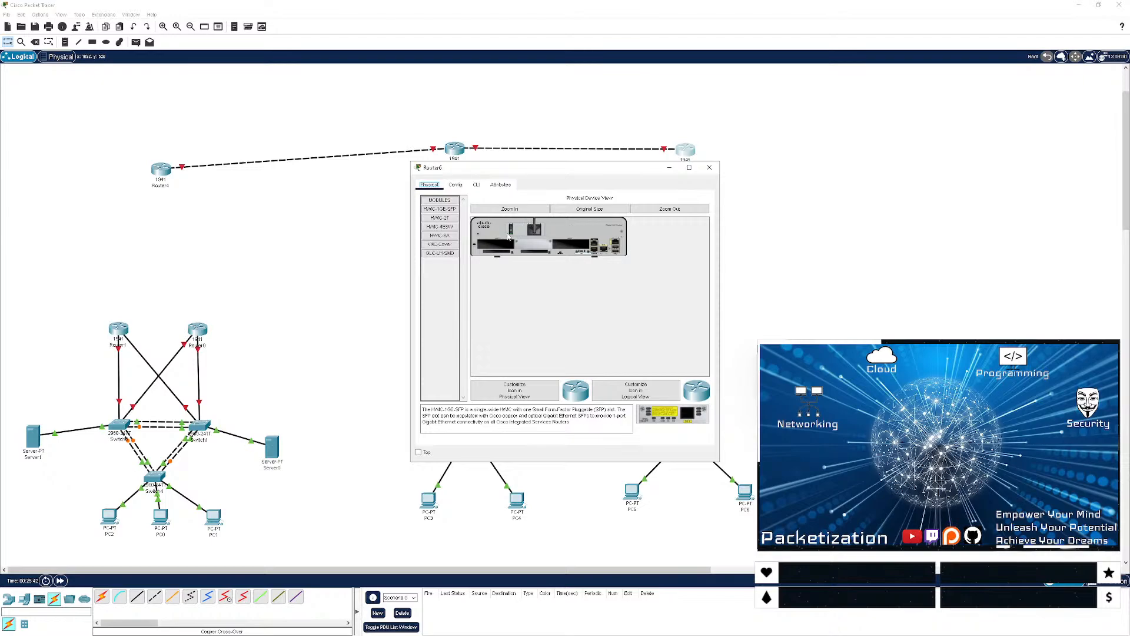
drag(446, 210, 495, 244)
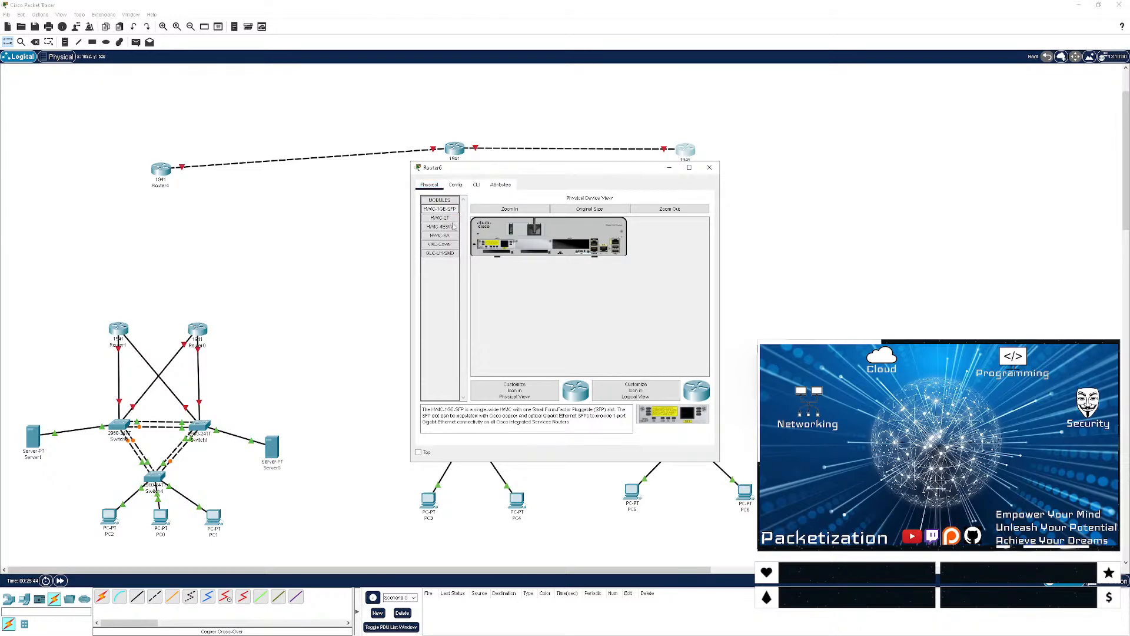
drag(429, 209, 569, 245)
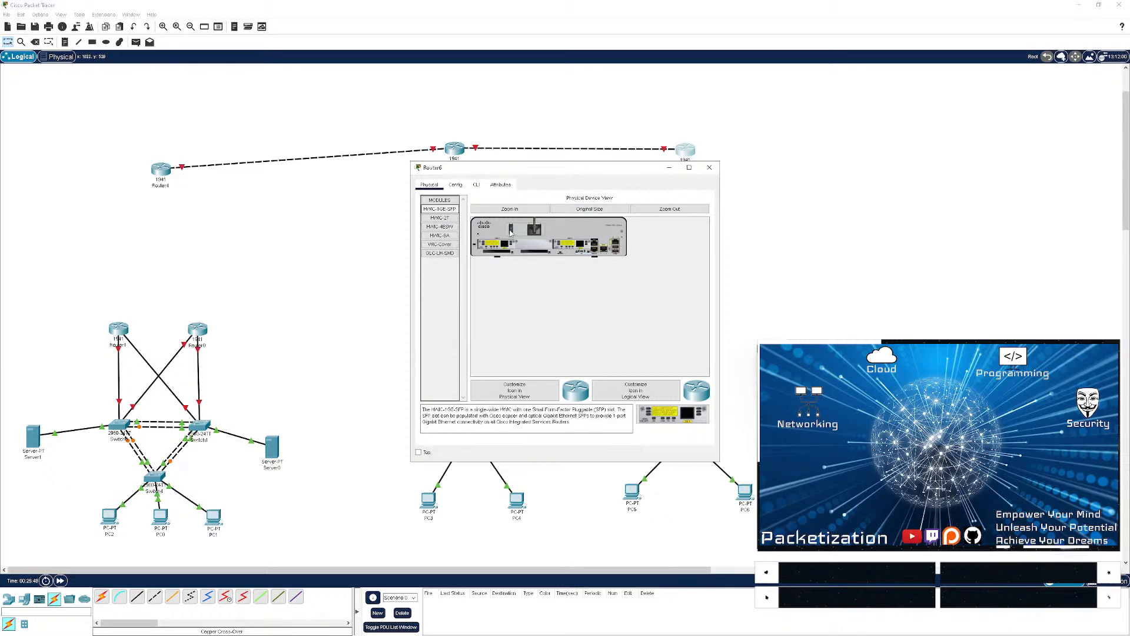
click(709, 167)
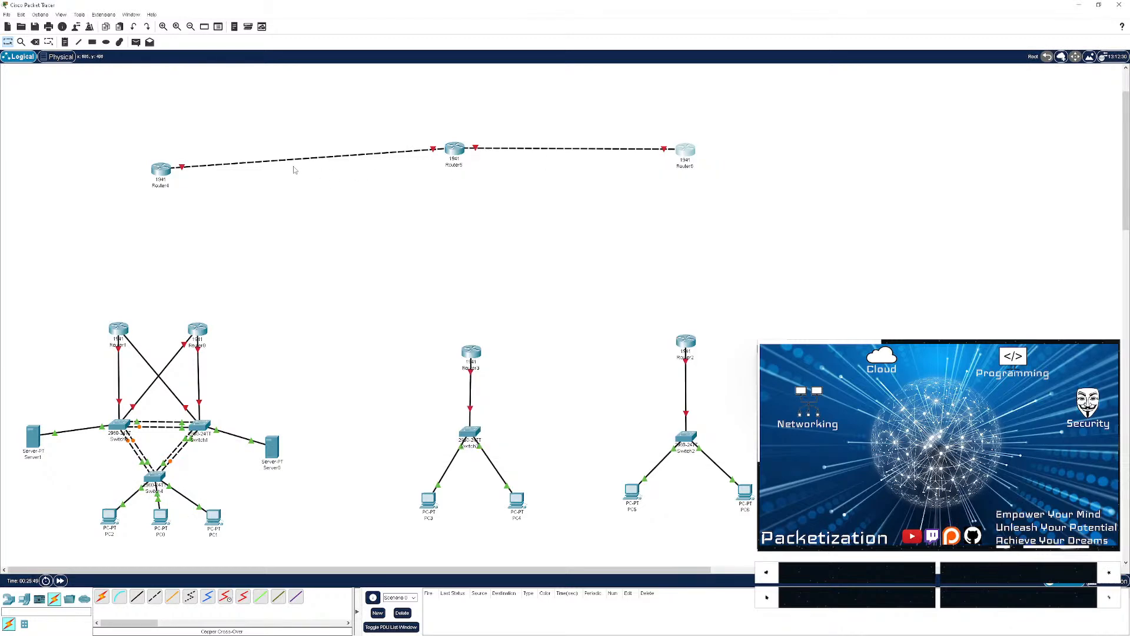
- Install an HWIC-1GE-SFP module in each of Router4's two empty expansion slots
click(169, 175)
click(158, 177)
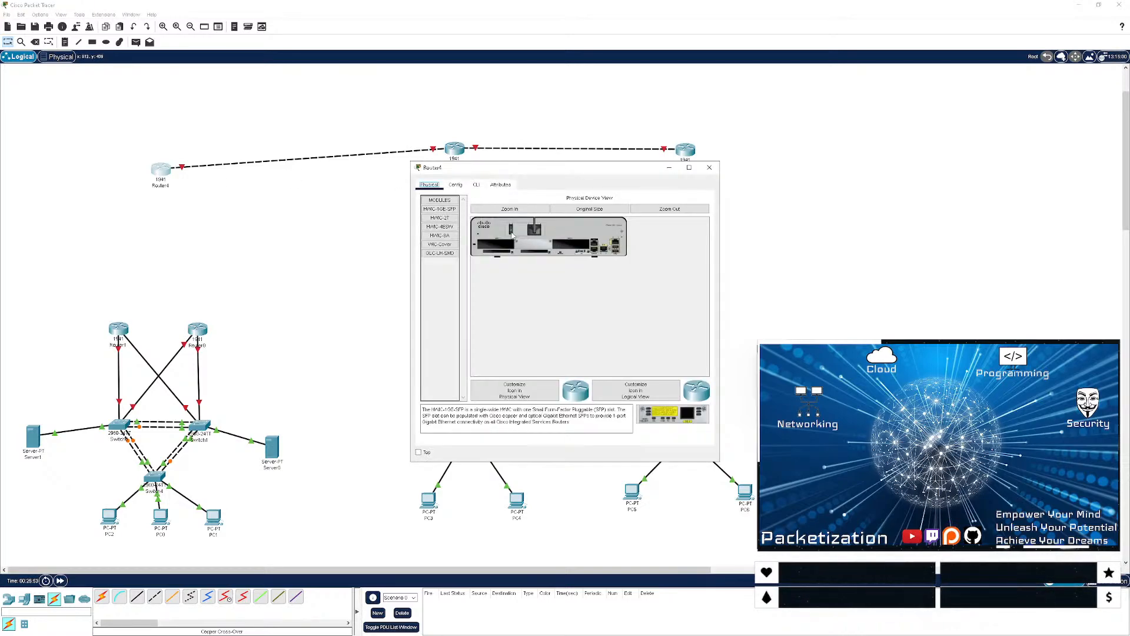
drag(440, 209, 565, 244)
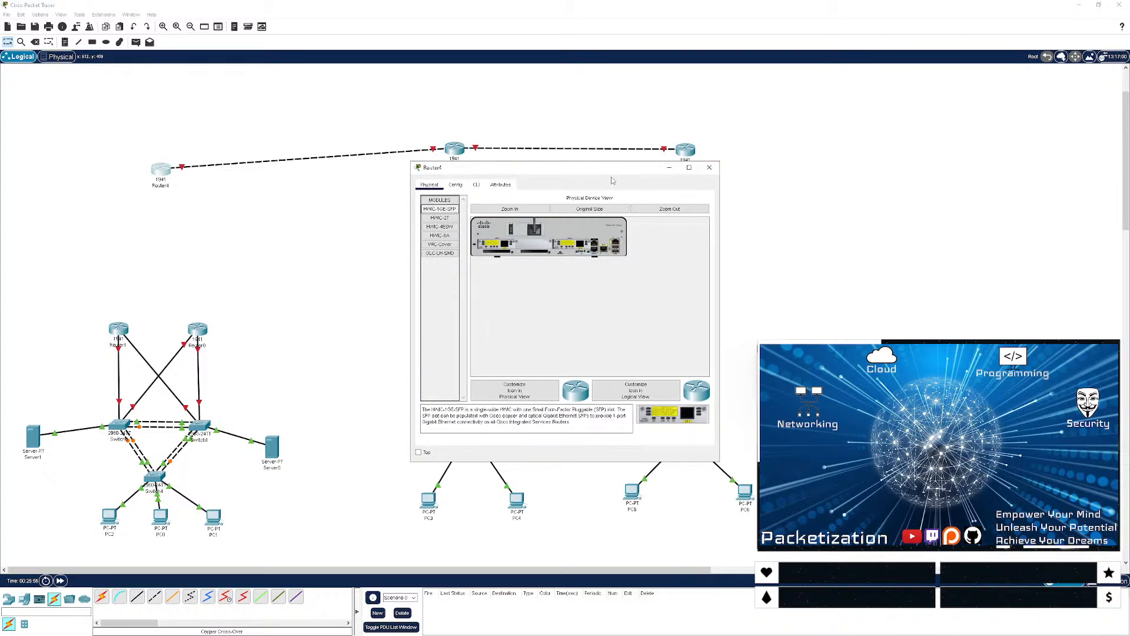
click(510, 233)
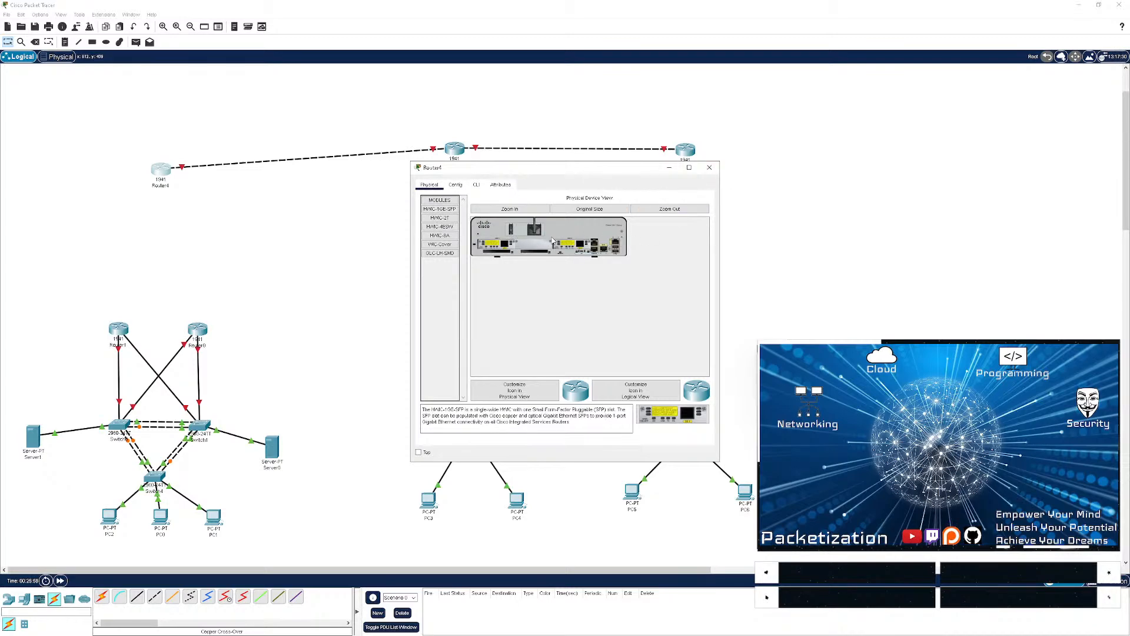
click(710, 168)
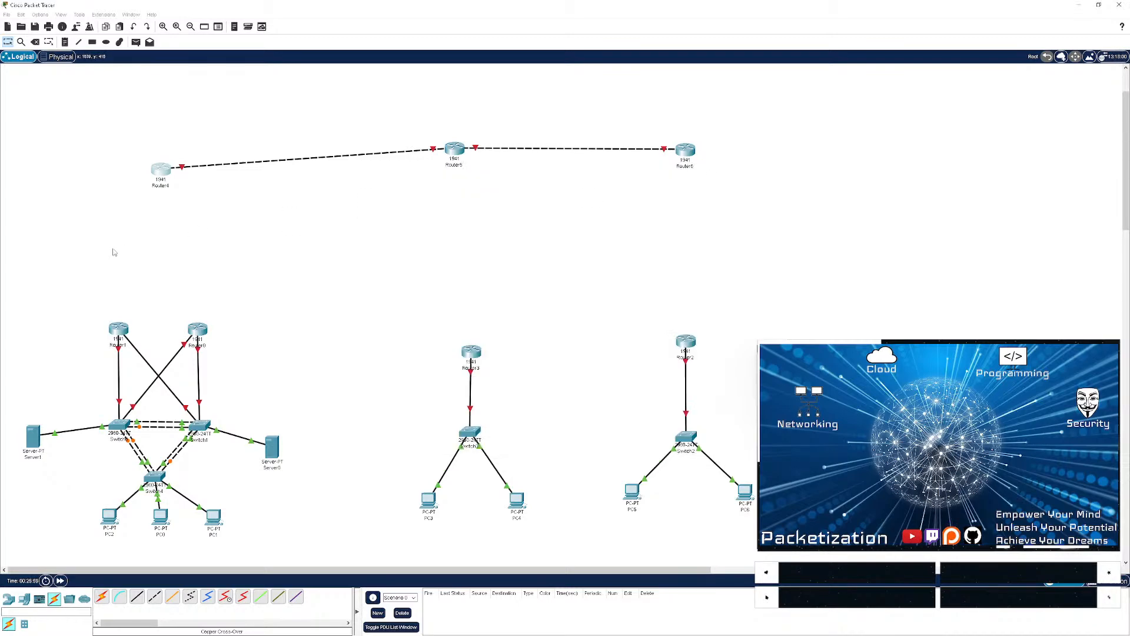
- Check which of Router5's ports accept a copper cross-over cable
click(153, 600)
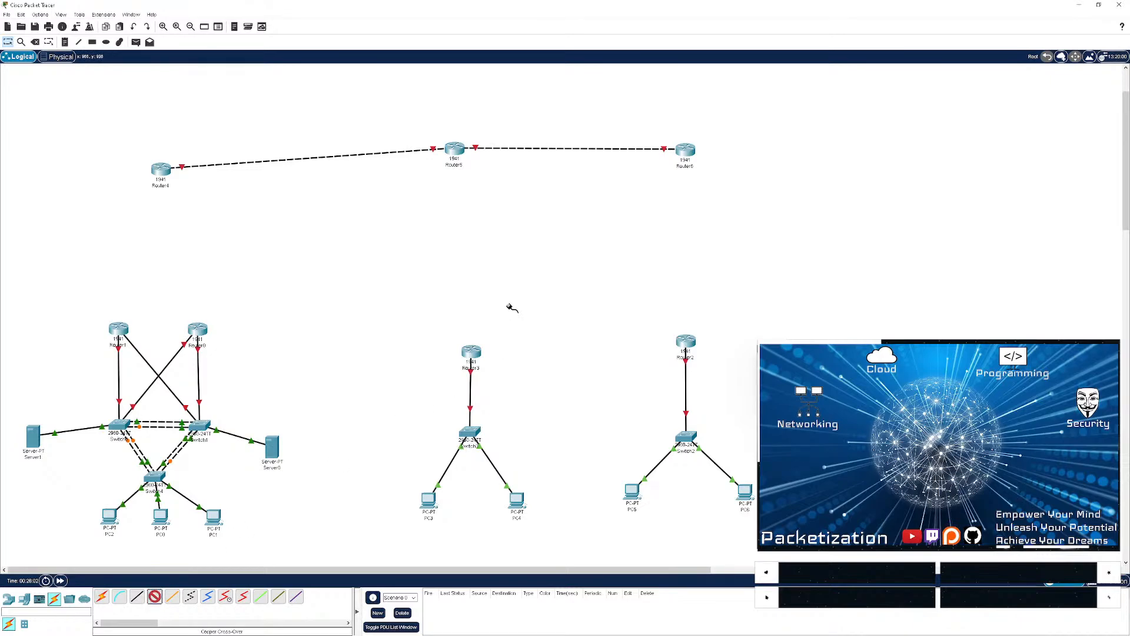
click(460, 151)
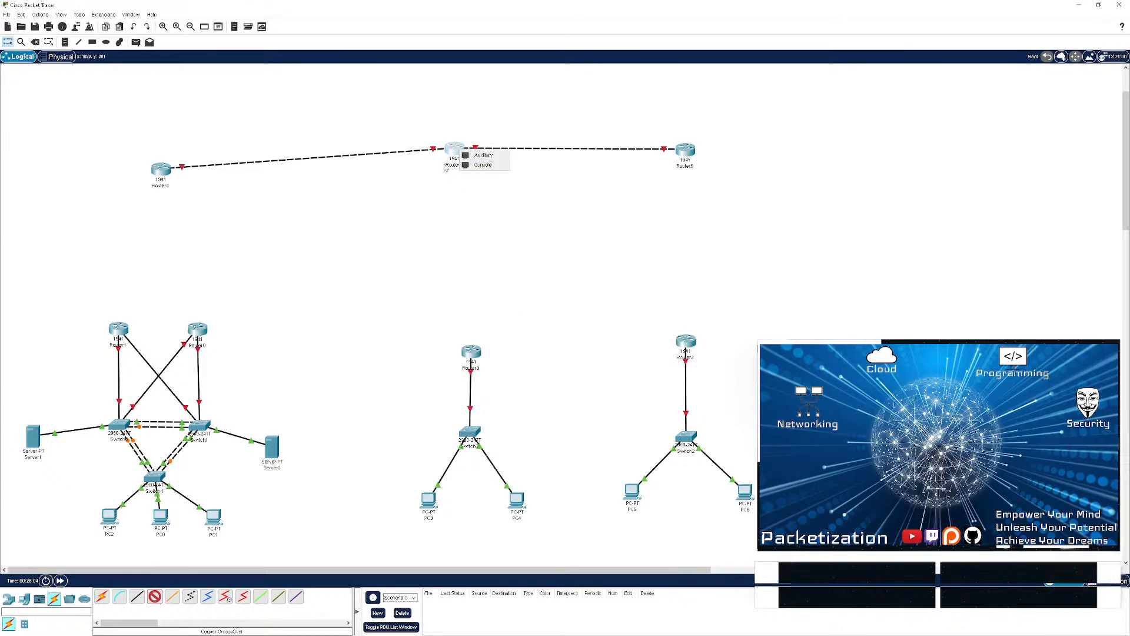
click(446, 166)
key(Escape)
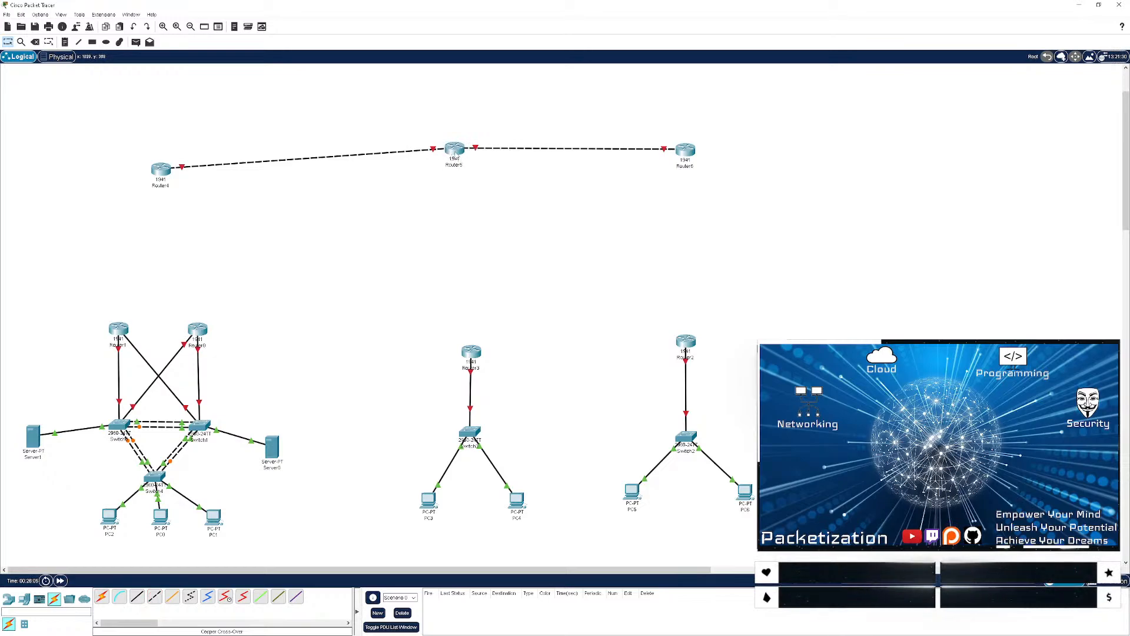
- Fit GLC-LH-SMD transceivers in Router5's HWIC-1GE-SFP modules and check its ports for a cross-over cable
click(452, 170)
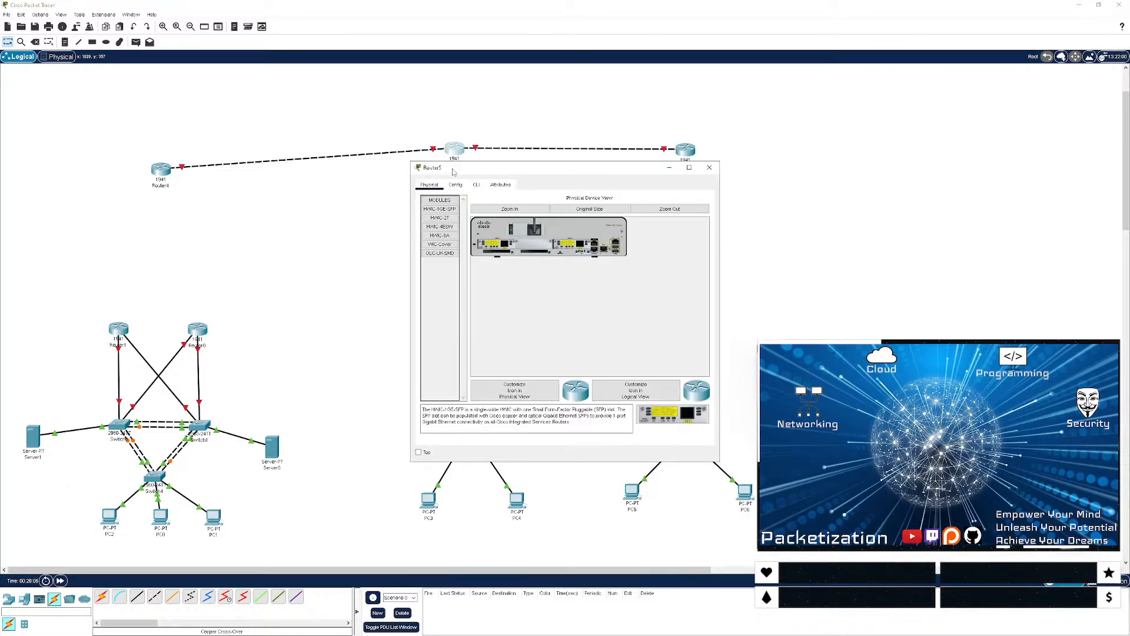
click(442, 236)
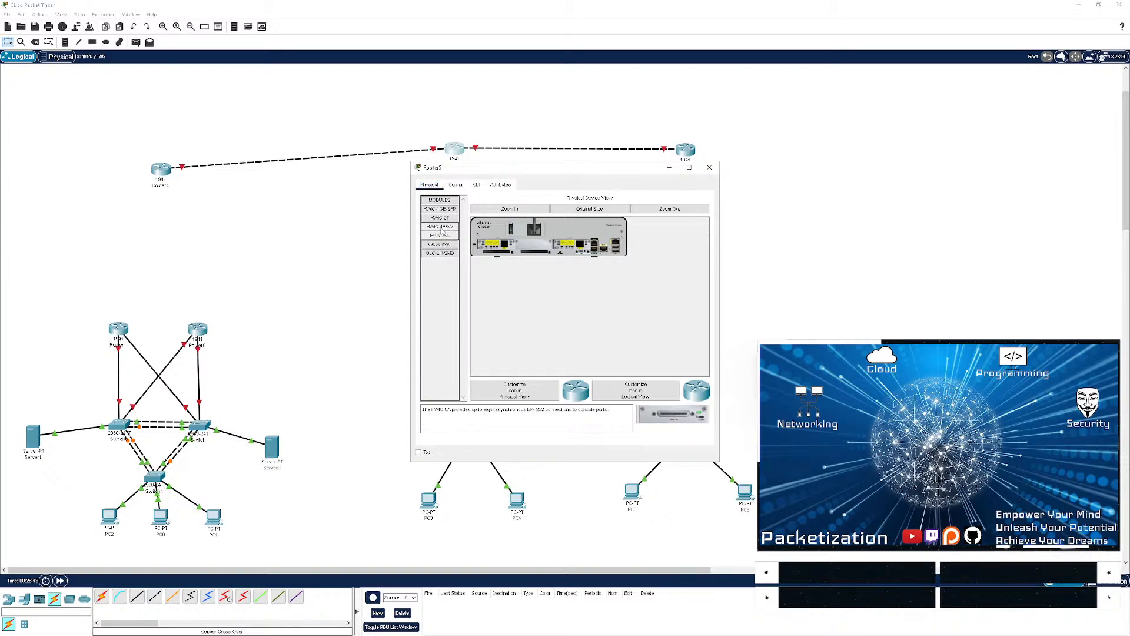
click(440, 227)
click(438, 217)
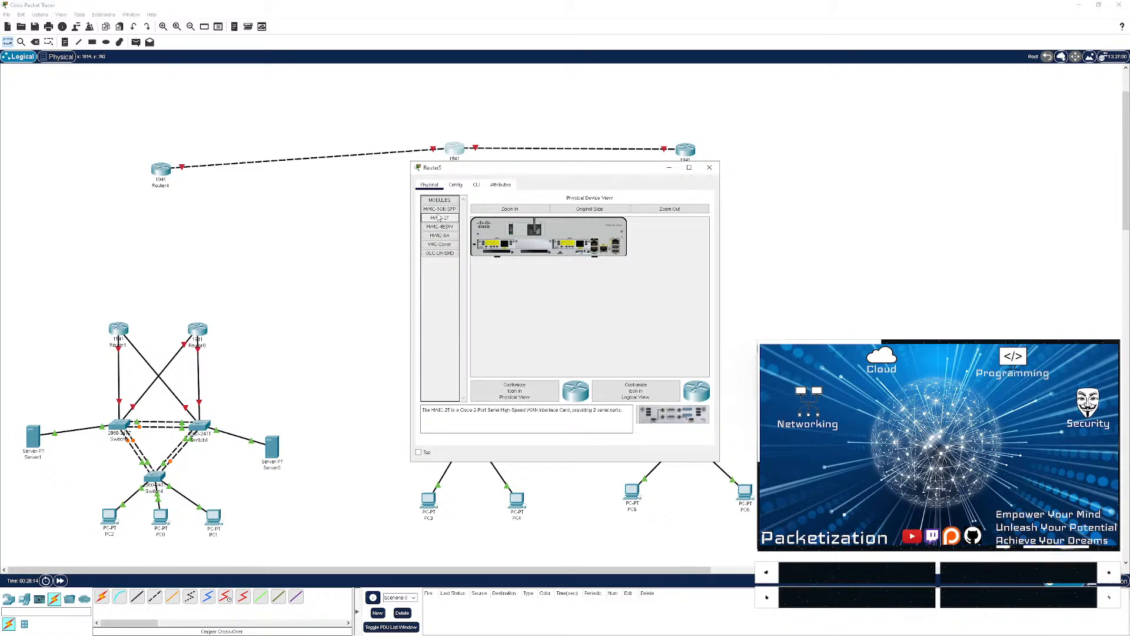
click(439, 209)
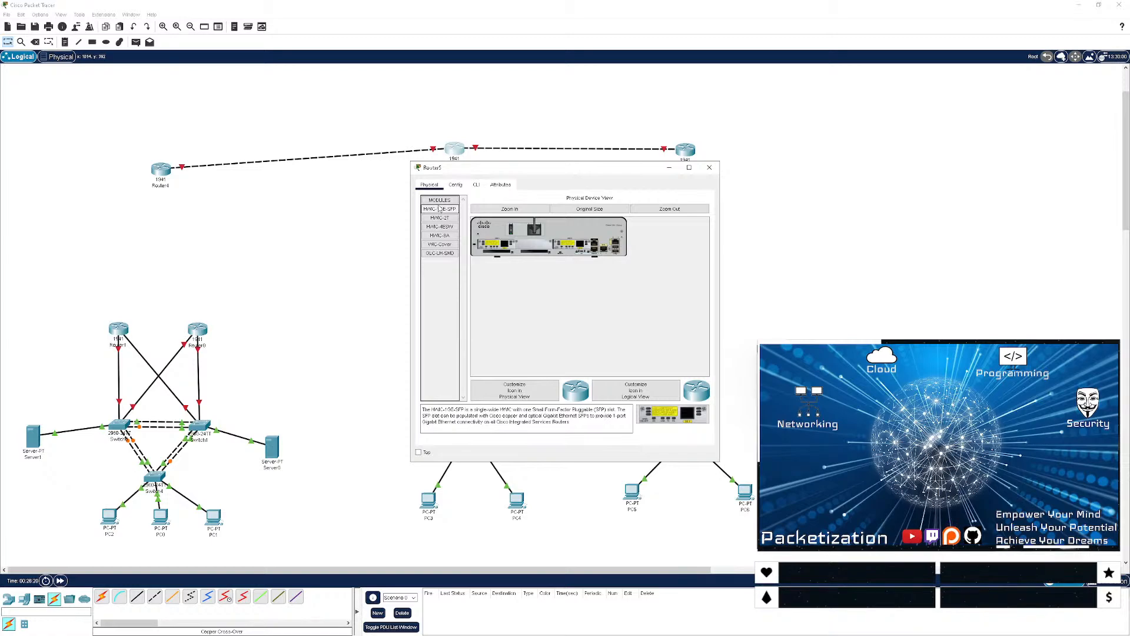
click(440, 254)
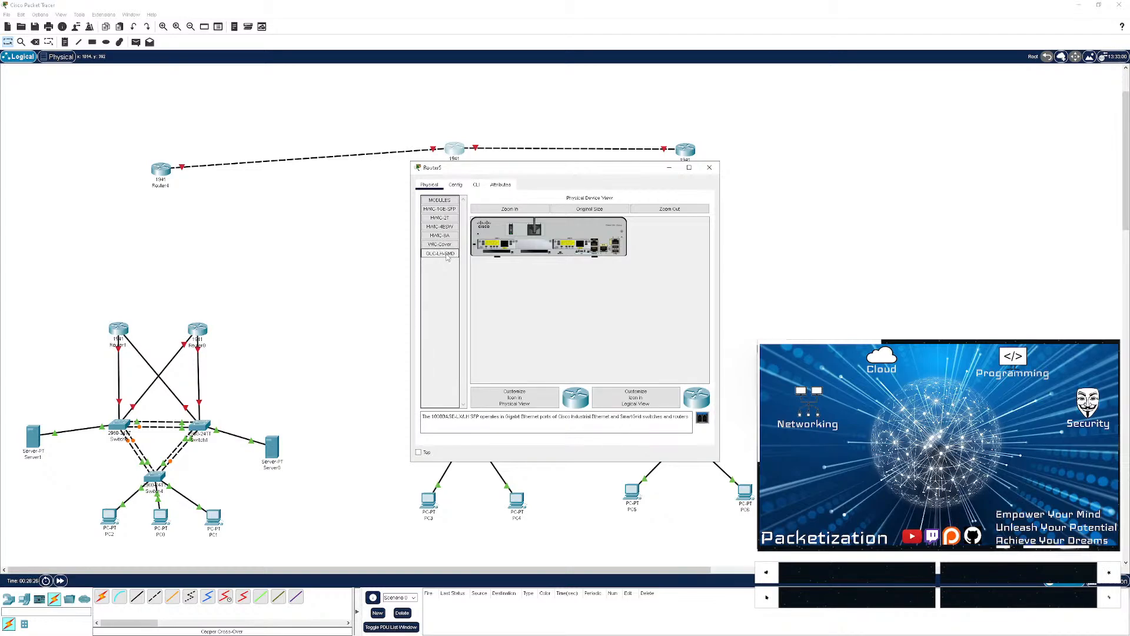
drag(447, 257, 510, 254)
click(307, 250)
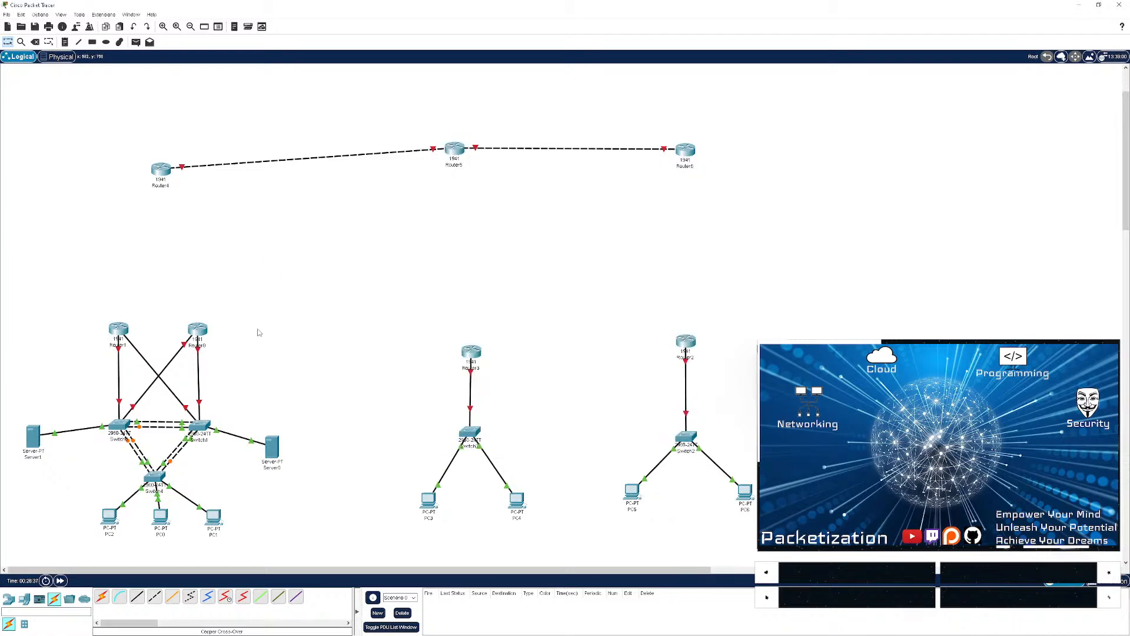
click(463, 148)
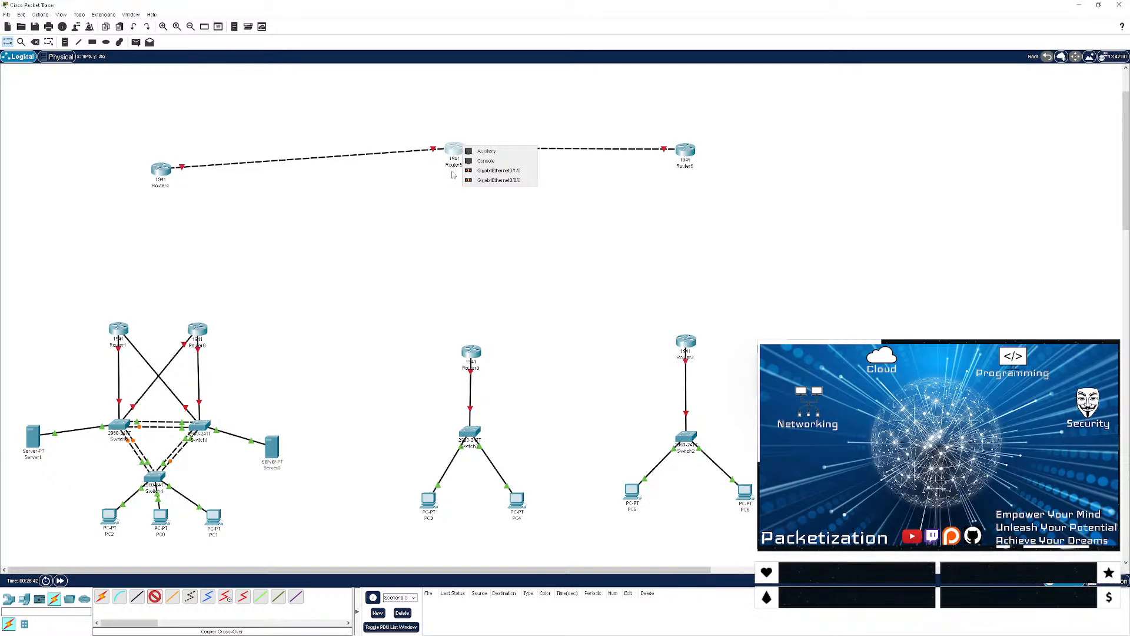
click(446, 173)
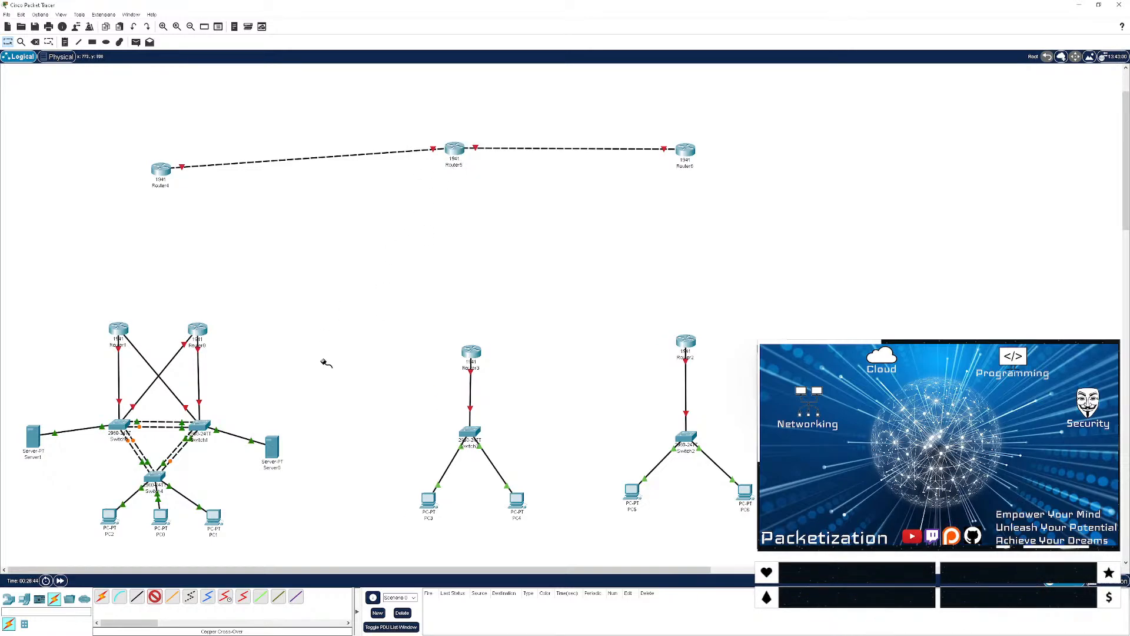
- Place an ISR4331 router in the empty area below the link between Router4 and Router5
click(20, 604)
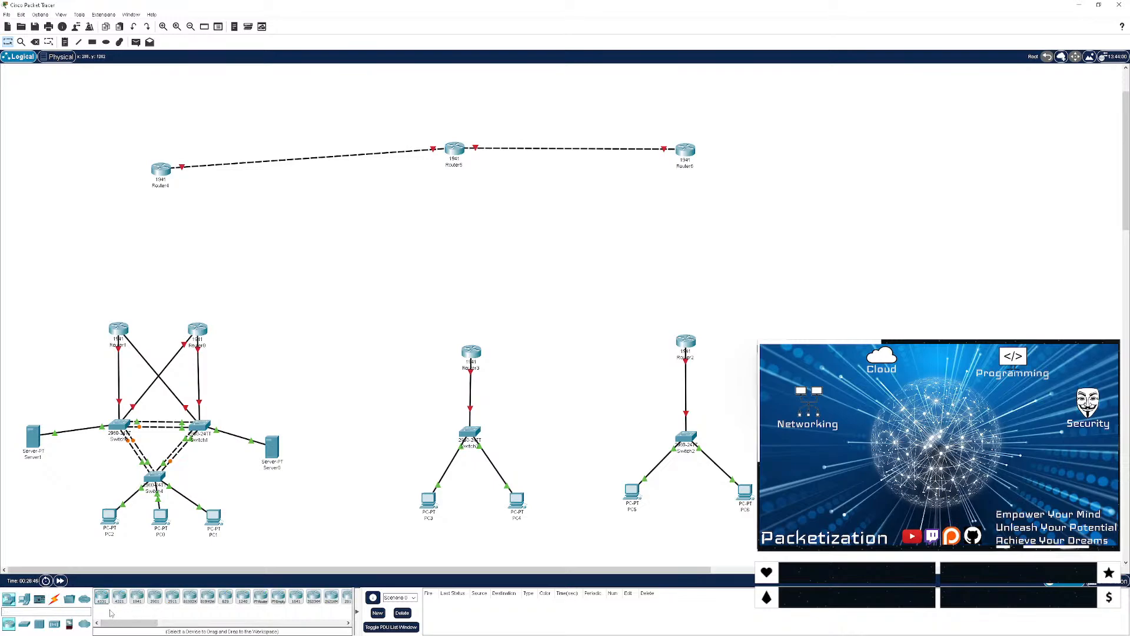
click(105, 604)
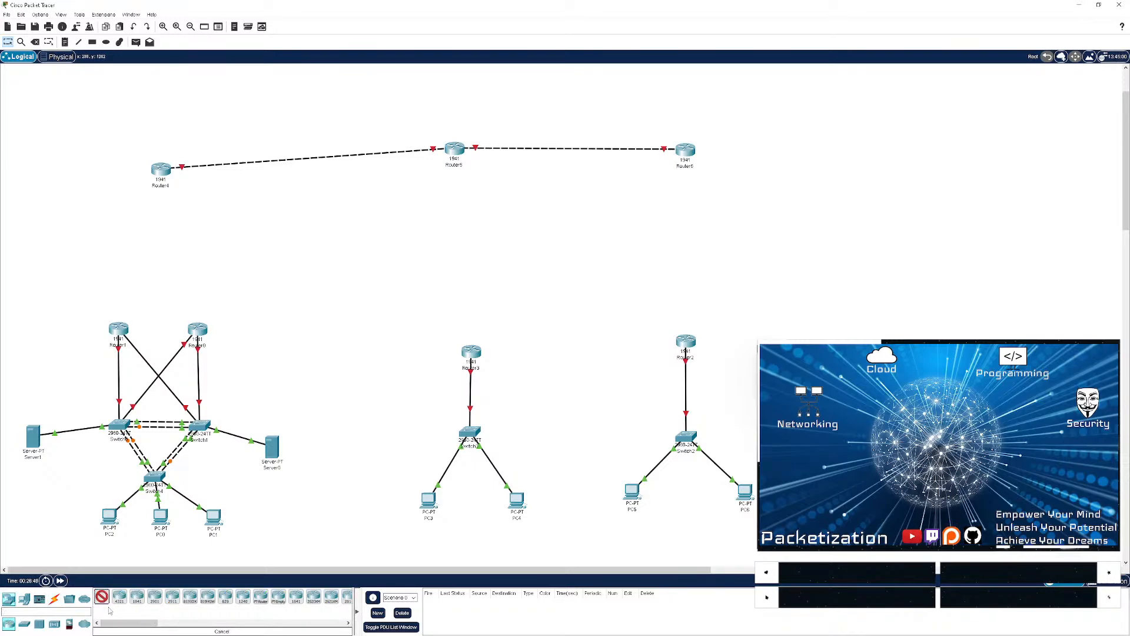
click(339, 258)
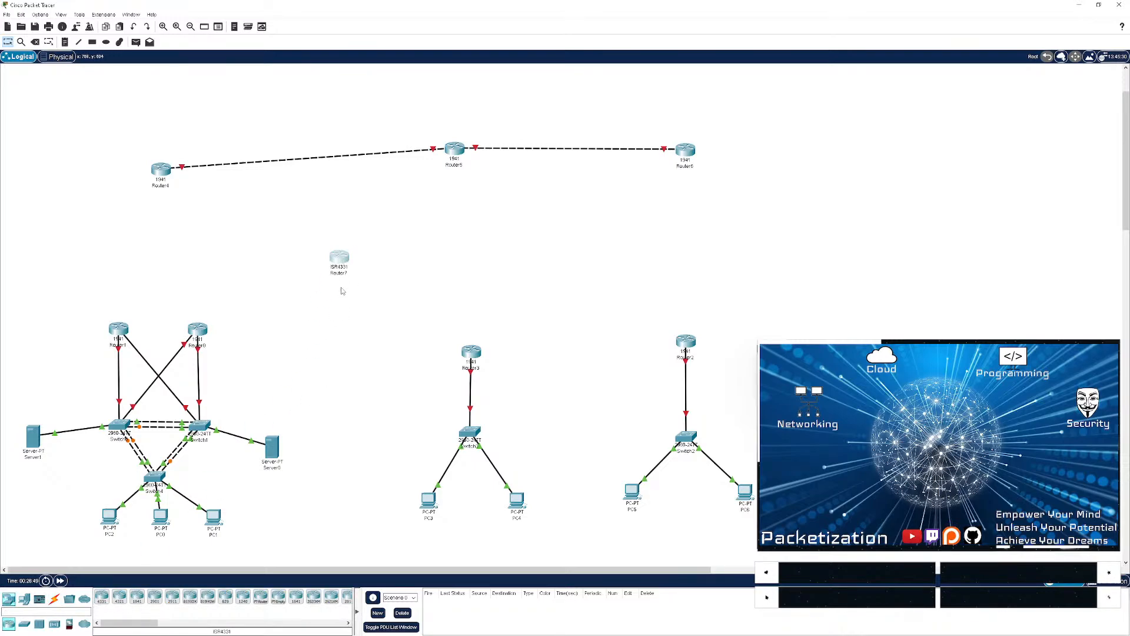
- Power off Router7 and try to install a GLC-TE module in one of its empty expansion slots
click(346, 253)
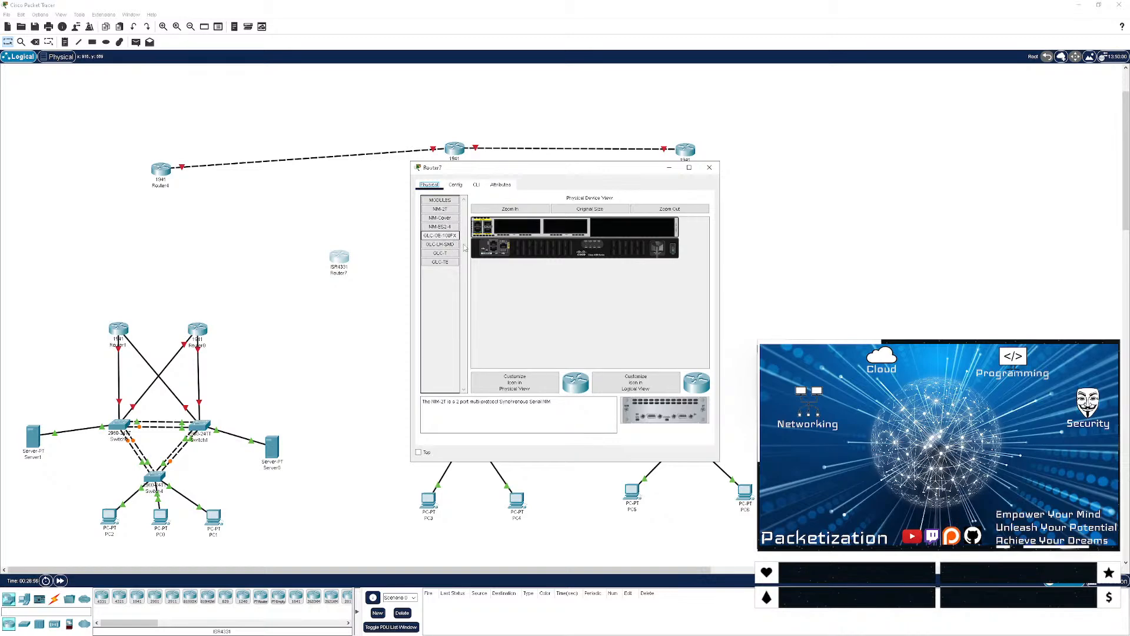
click(440, 254)
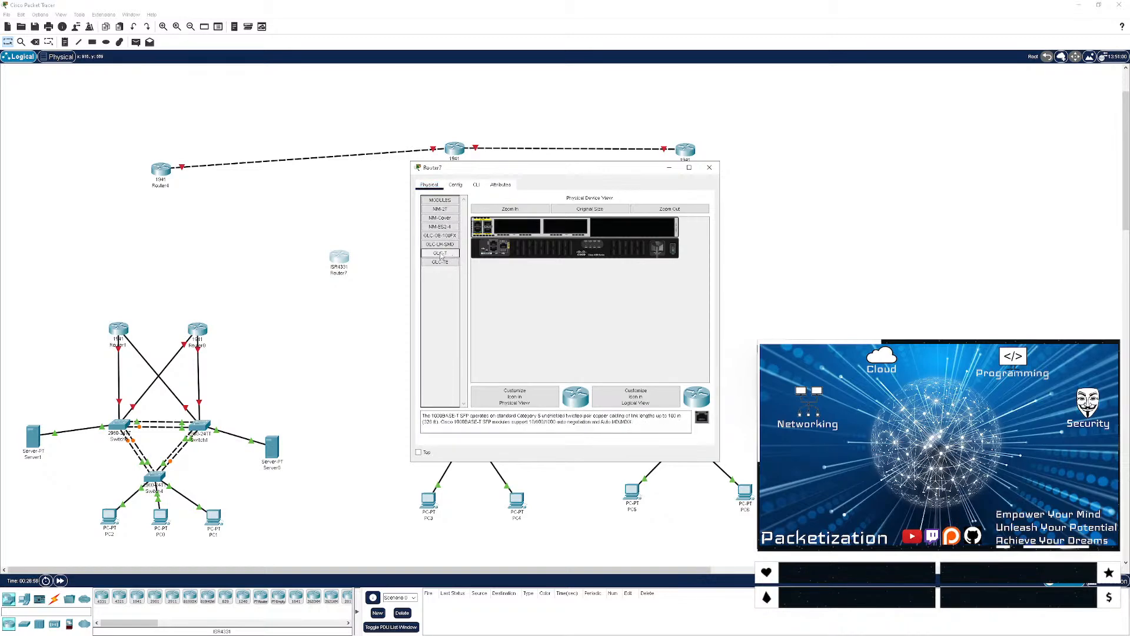
click(440, 263)
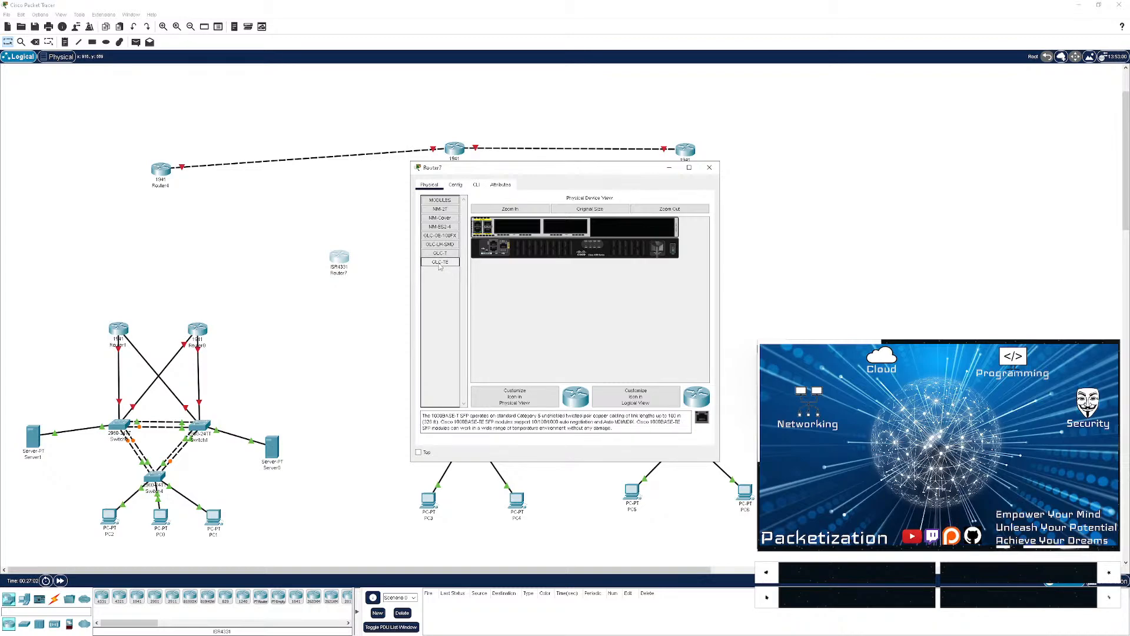
mouse_move(498, 255)
mouse_down()
mouse_move(518, 233)
mouse_move(514, 242)
mouse_up()
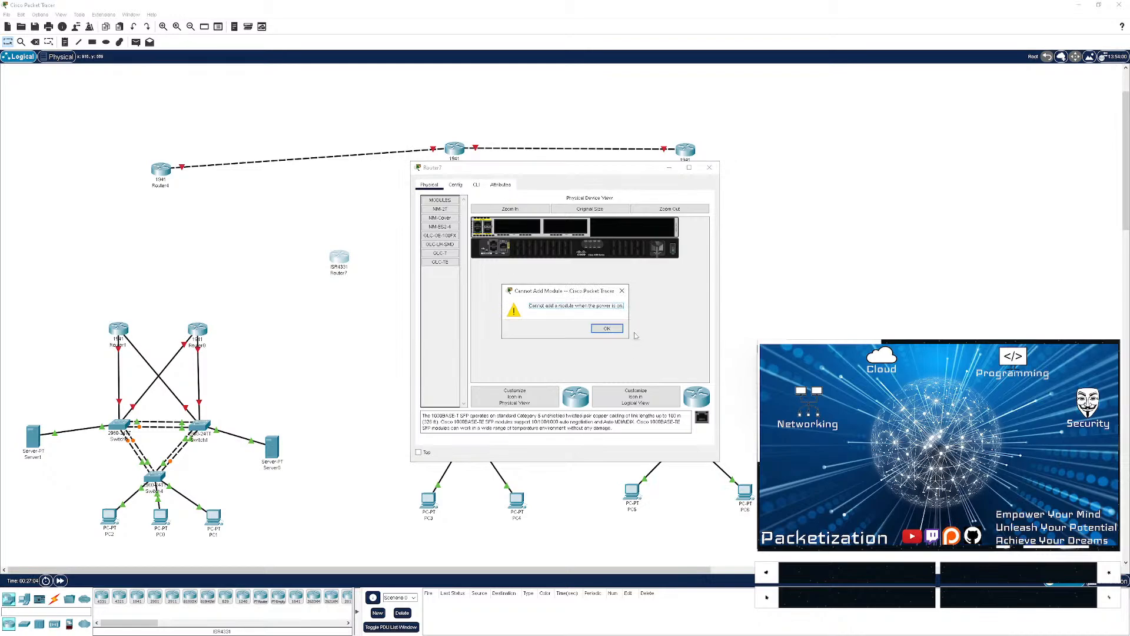
click(606, 329)
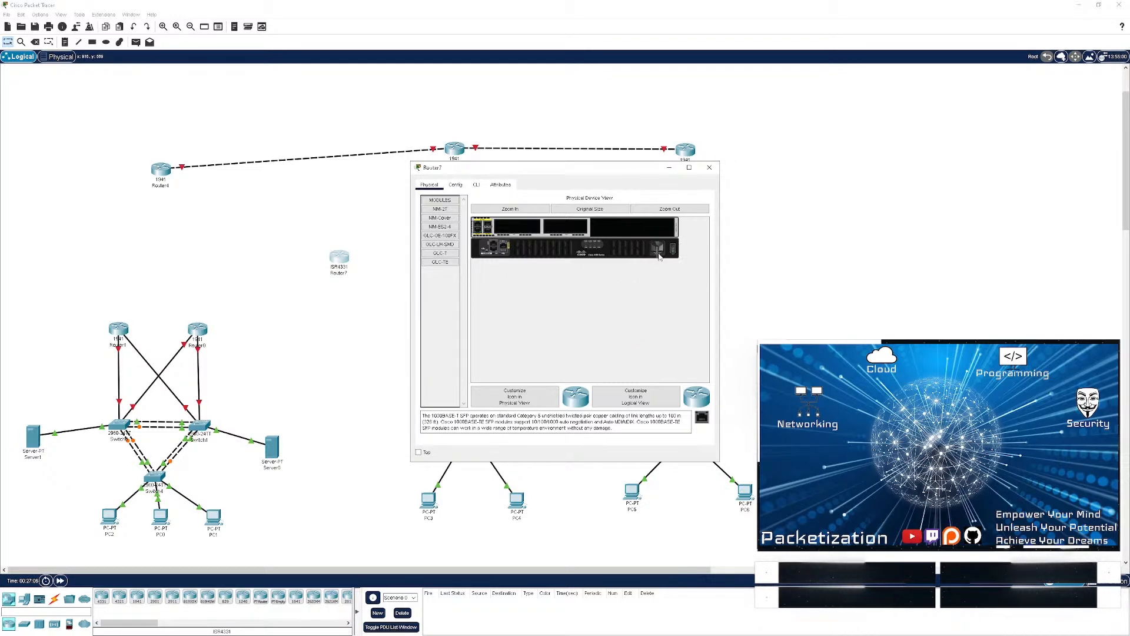
drag(440, 261, 515, 226)
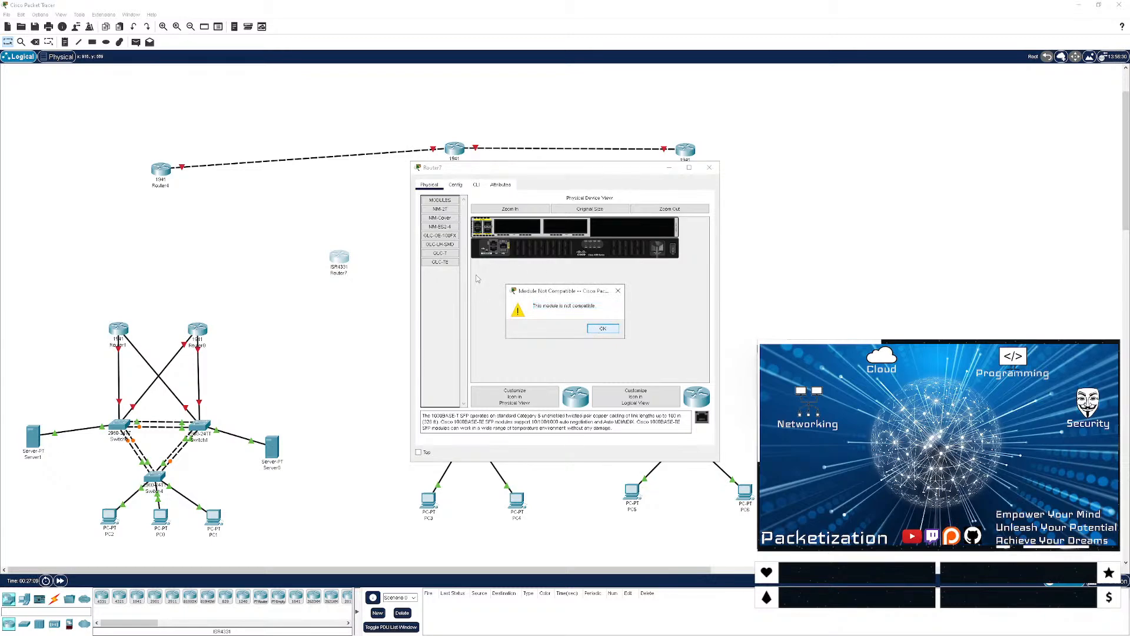
click(591, 331)
- Install a NIM-ES2-4 module in each of Router7's two smaller expansion slots and power the router back on
mouse_move(440, 253)
mouse_down()
mouse_move(510, 237)
mouse_move(441, 245)
mouse_up()
click(440, 245)
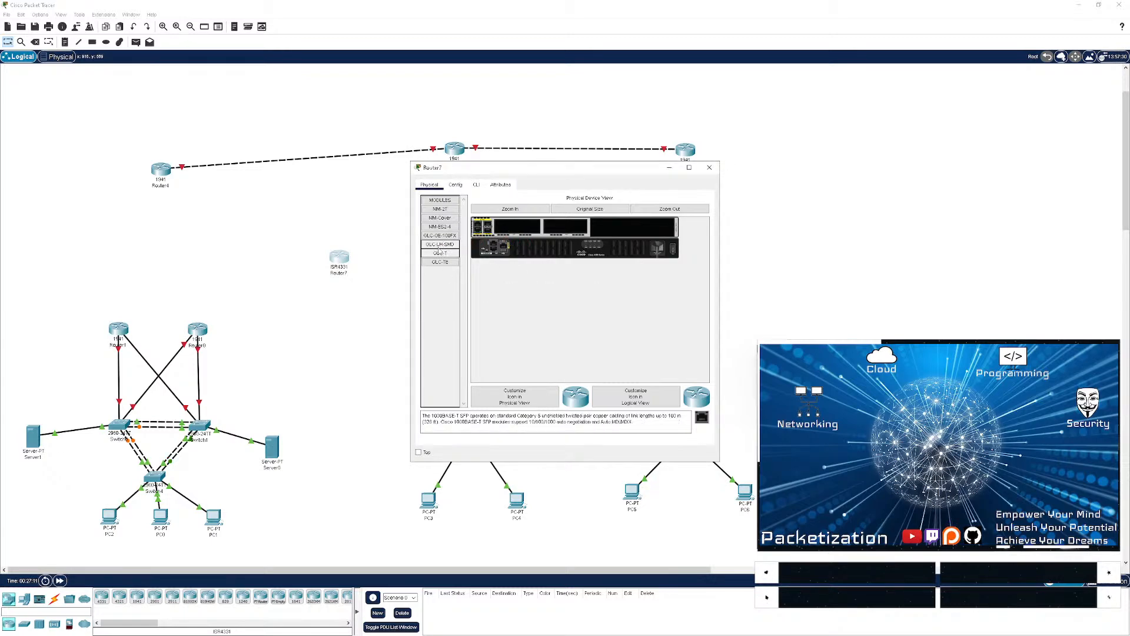
click(439, 236)
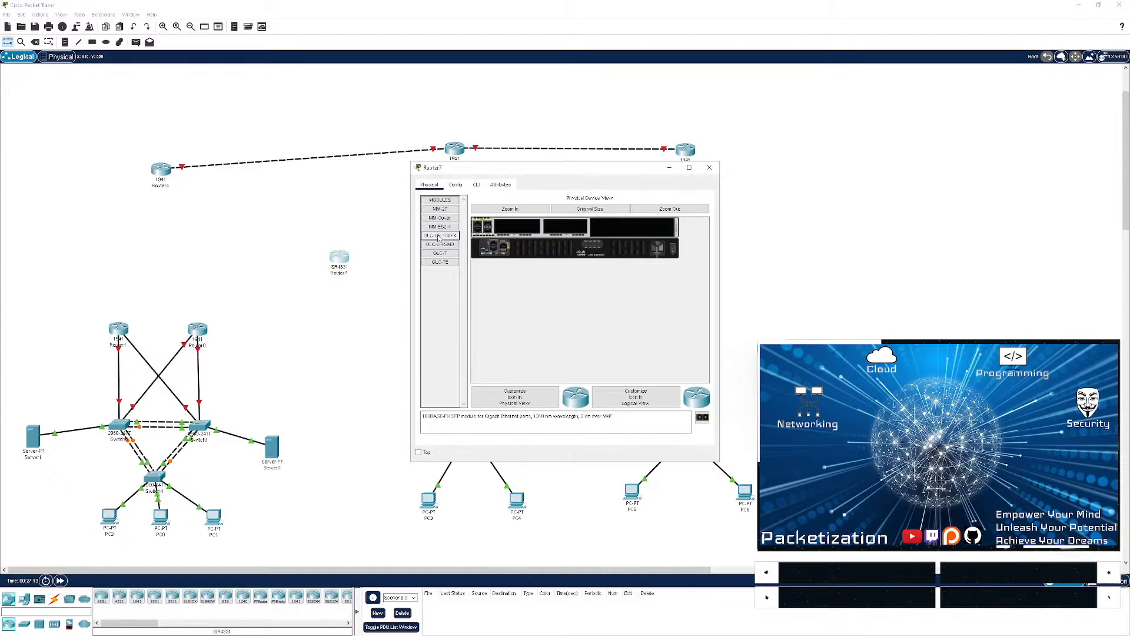
click(440, 227)
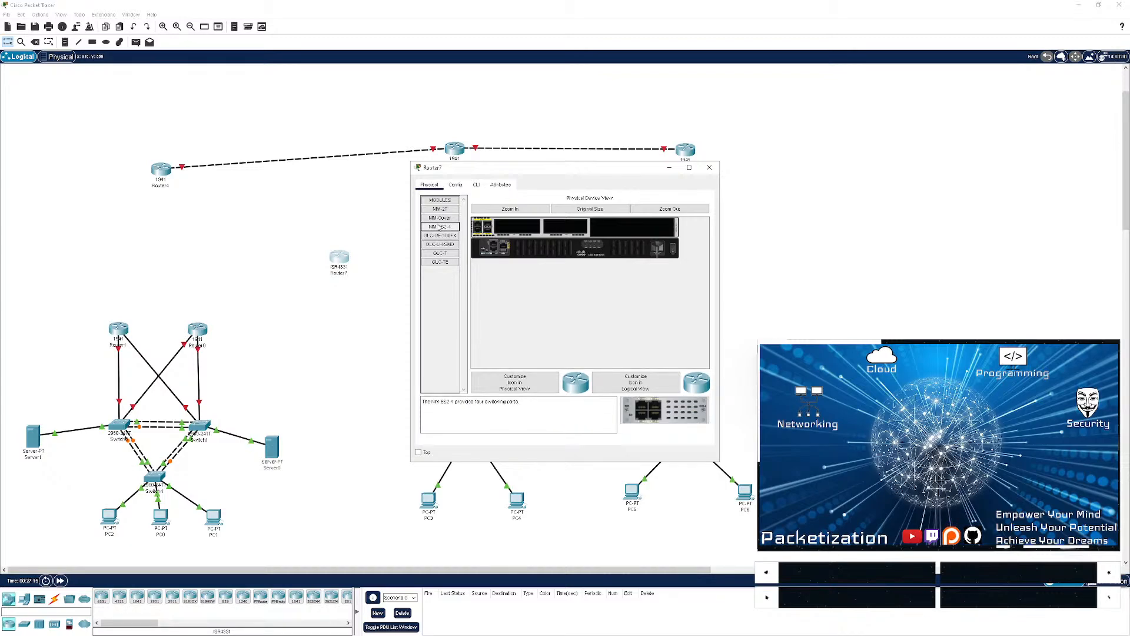
drag(439, 227, 564, 231)
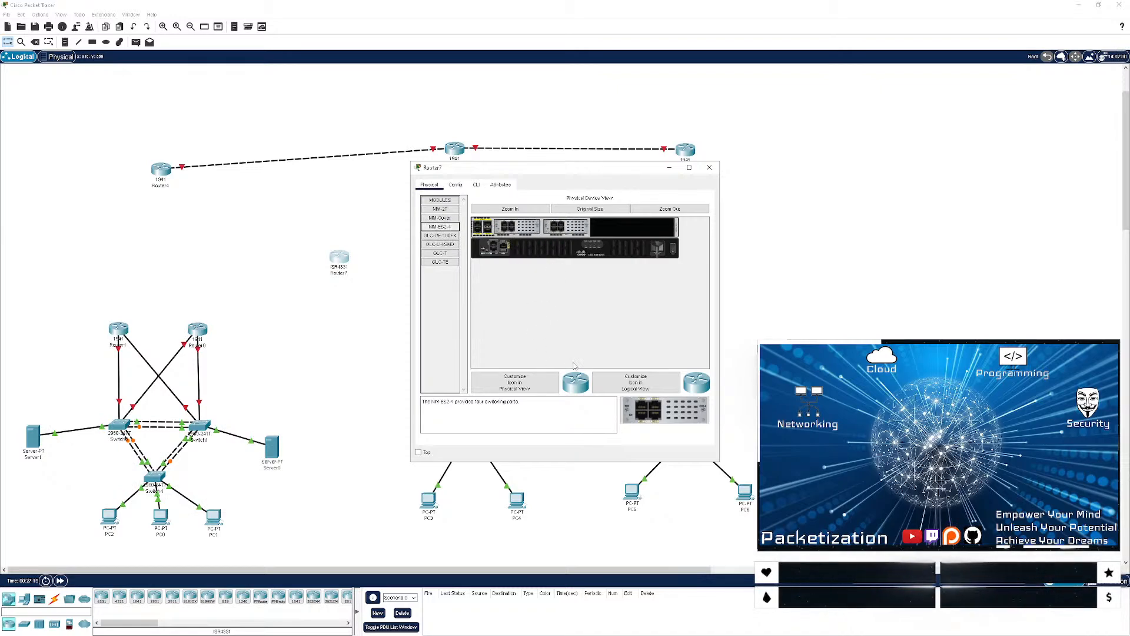
click(673, 251)
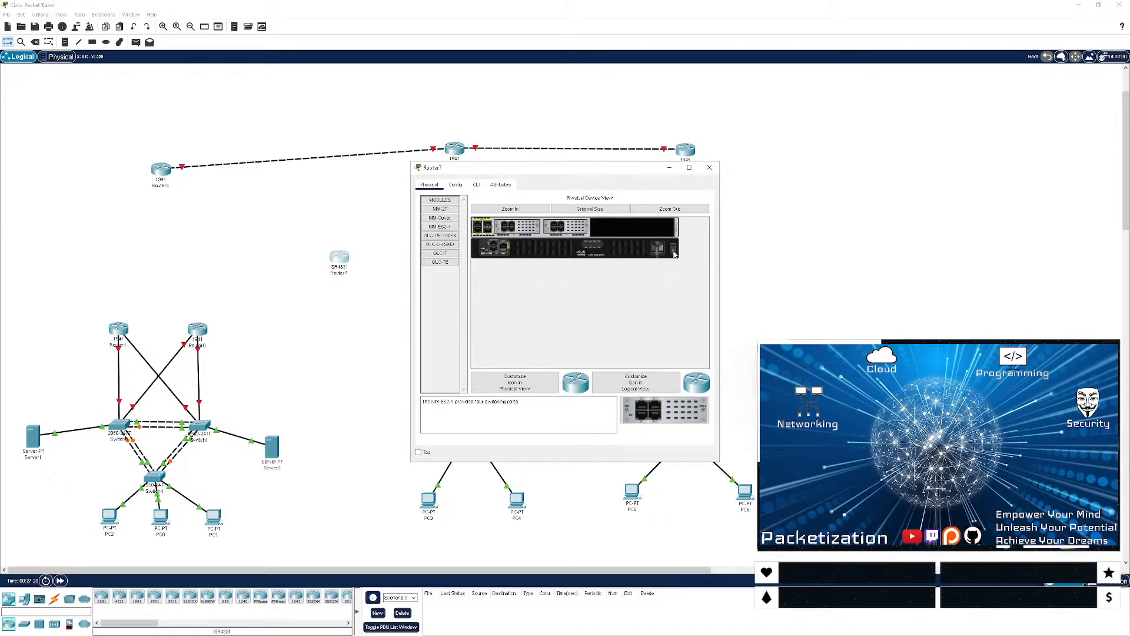
click(709, 168)
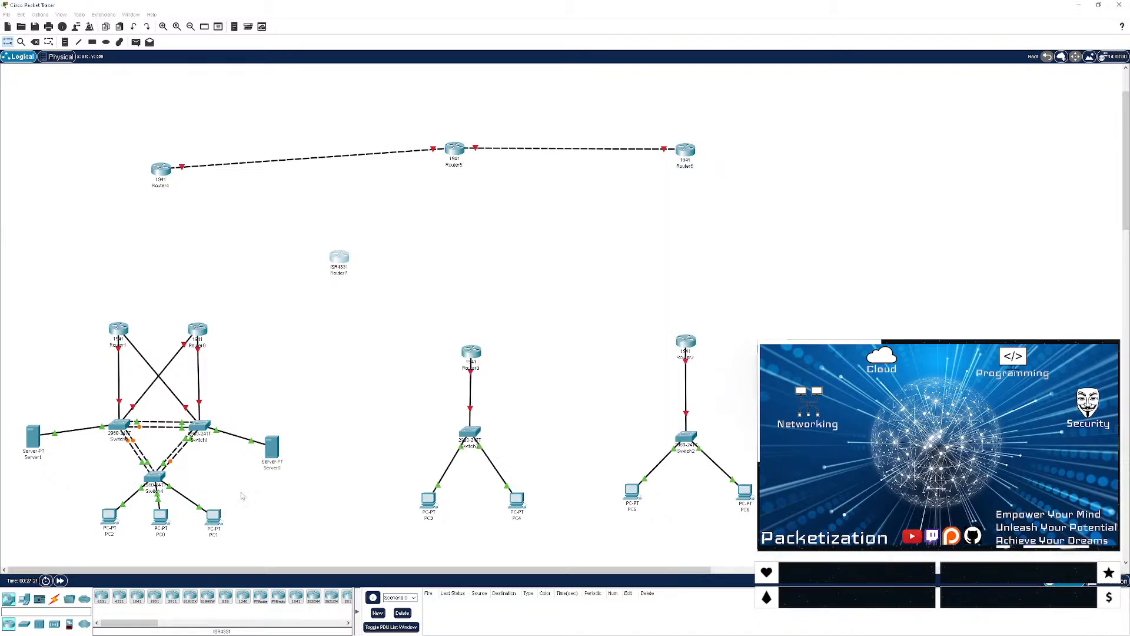
- Check which of Router7's ports are available for a copper cross-over cable
click(53, 599)
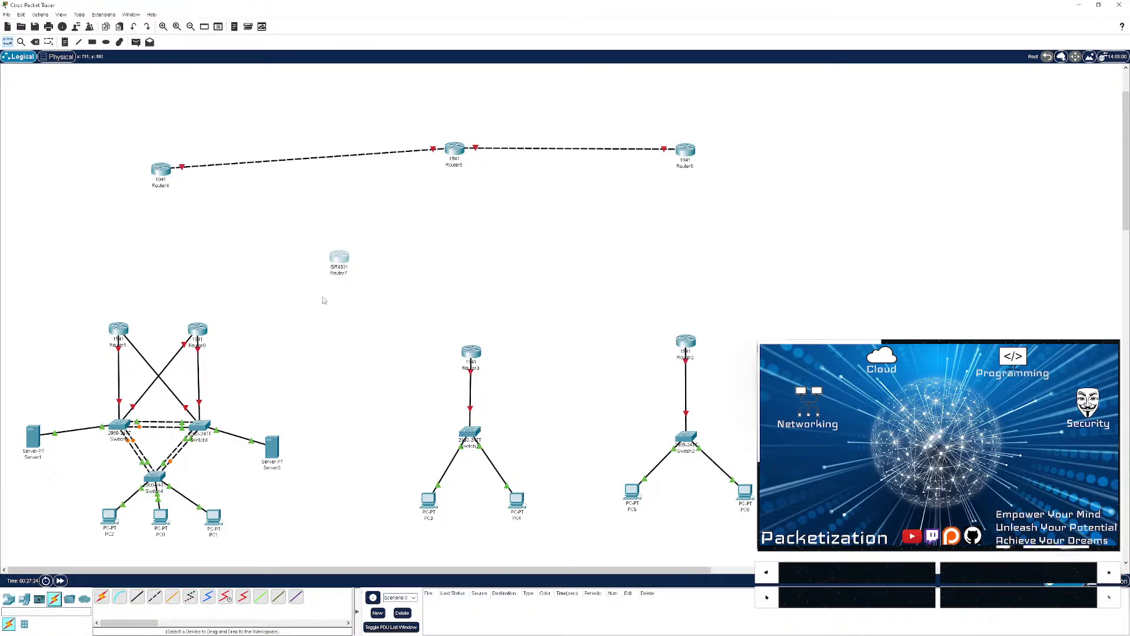
click(154, 597)
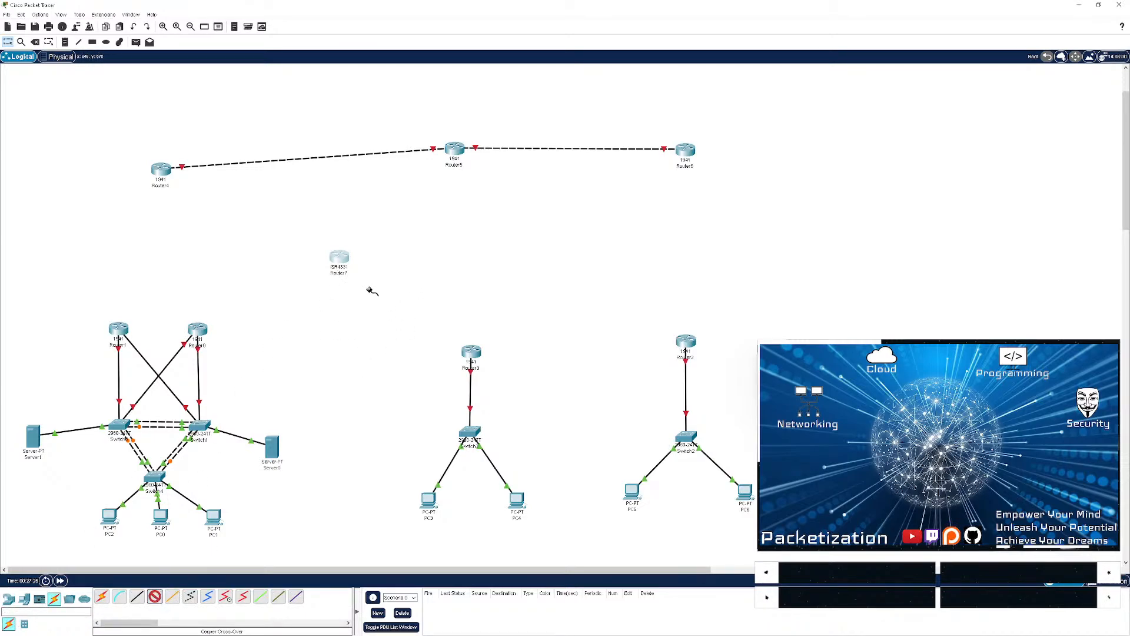
click(340, 257)
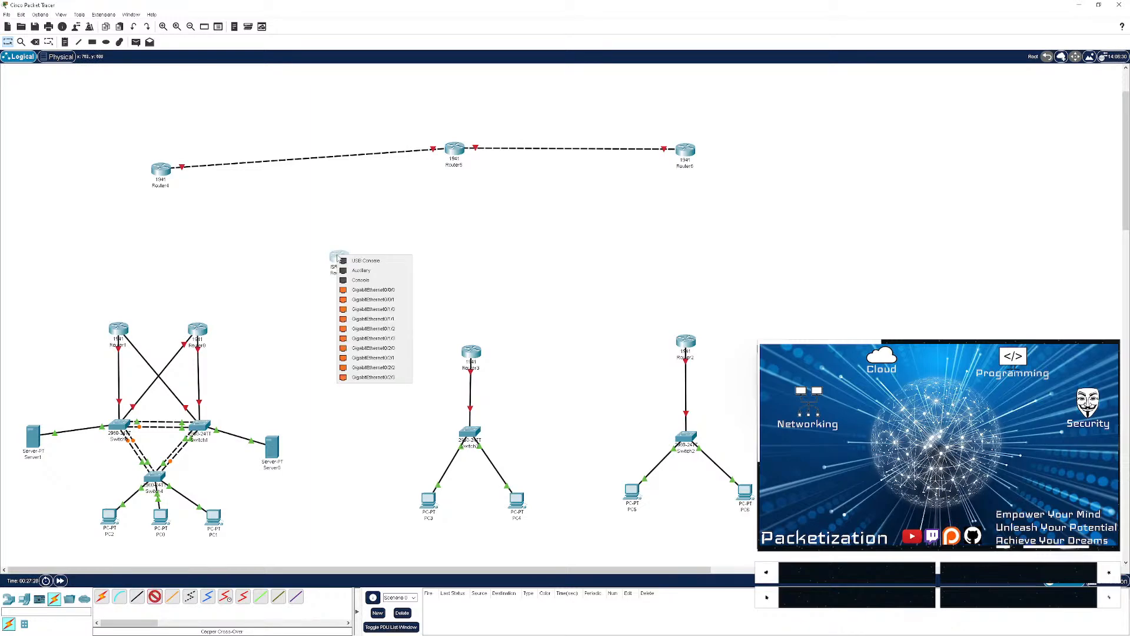
click(306, 261)
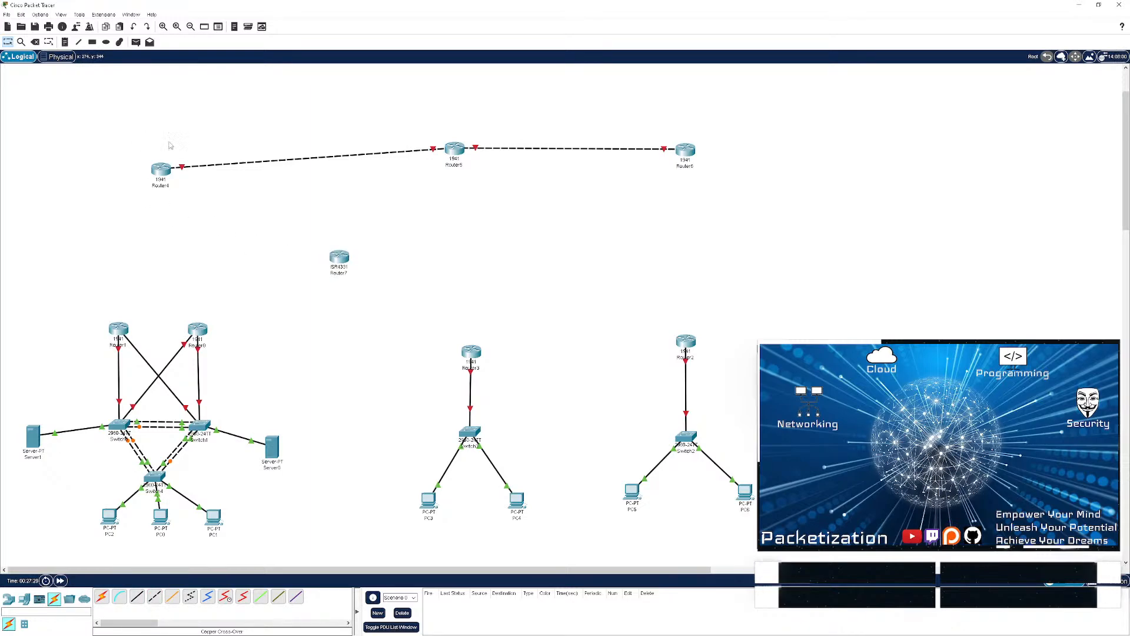
- Delete the three interconnected 1941 routers in the upstream row together with their links
drag(121, 140, 917, 203)
key(Delete)
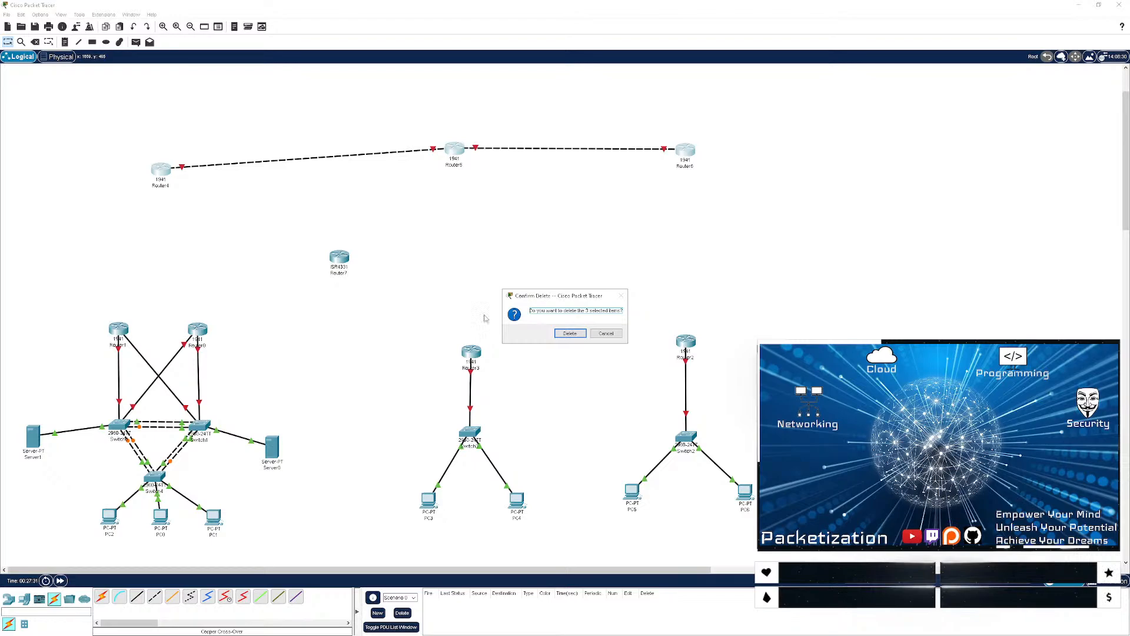
click(569, 333)
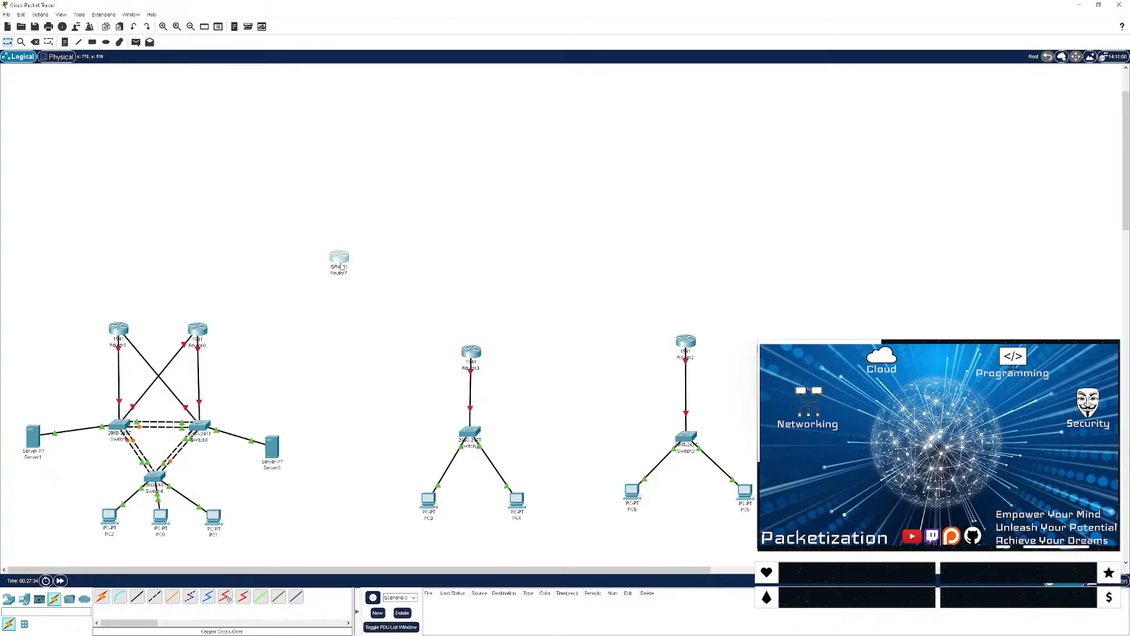
- Move Router7 up above the server site and place two more ISR4331 routers in the upstream row, above the other two sites
drag(342, 259, 165, 180)
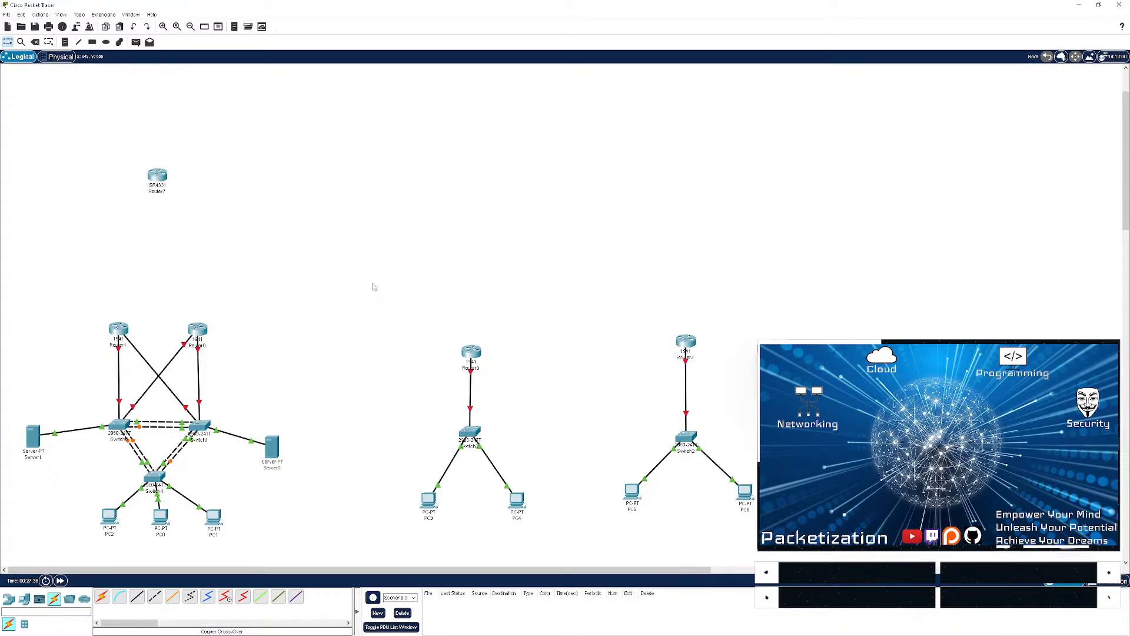
click(10, 604)
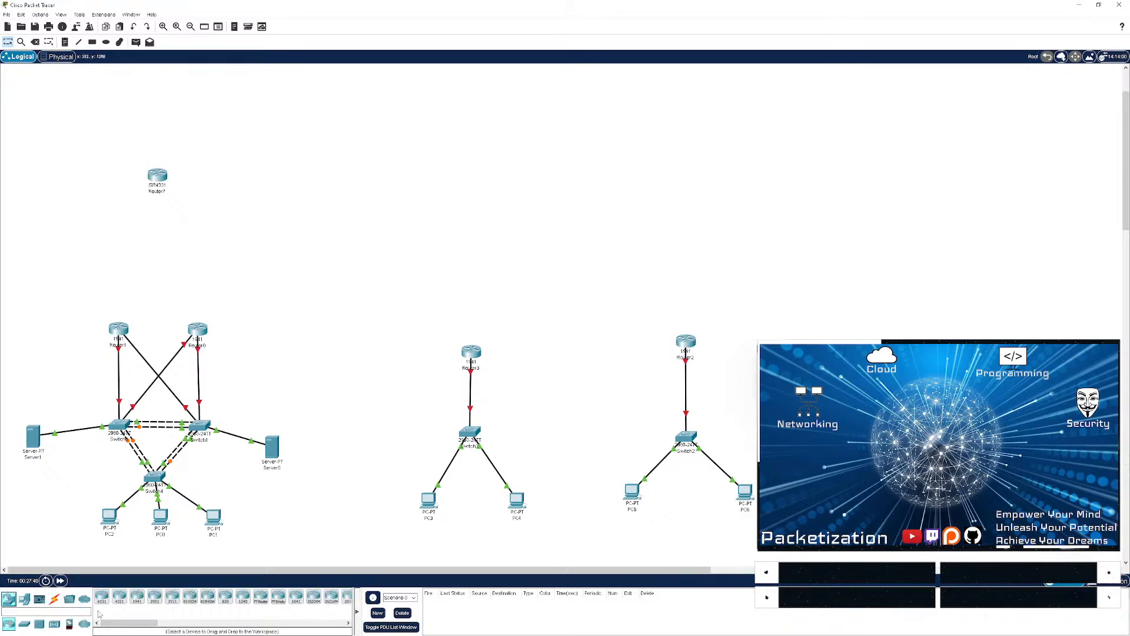
drag(101, 597, 476, 187)
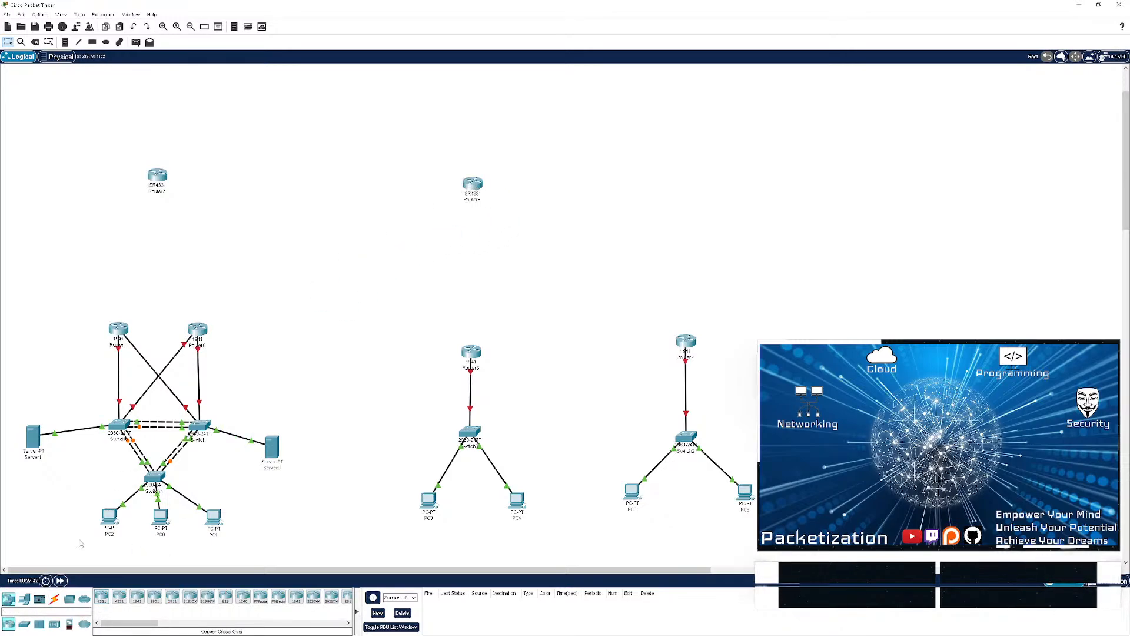
drag(680, 213, 682, 200)
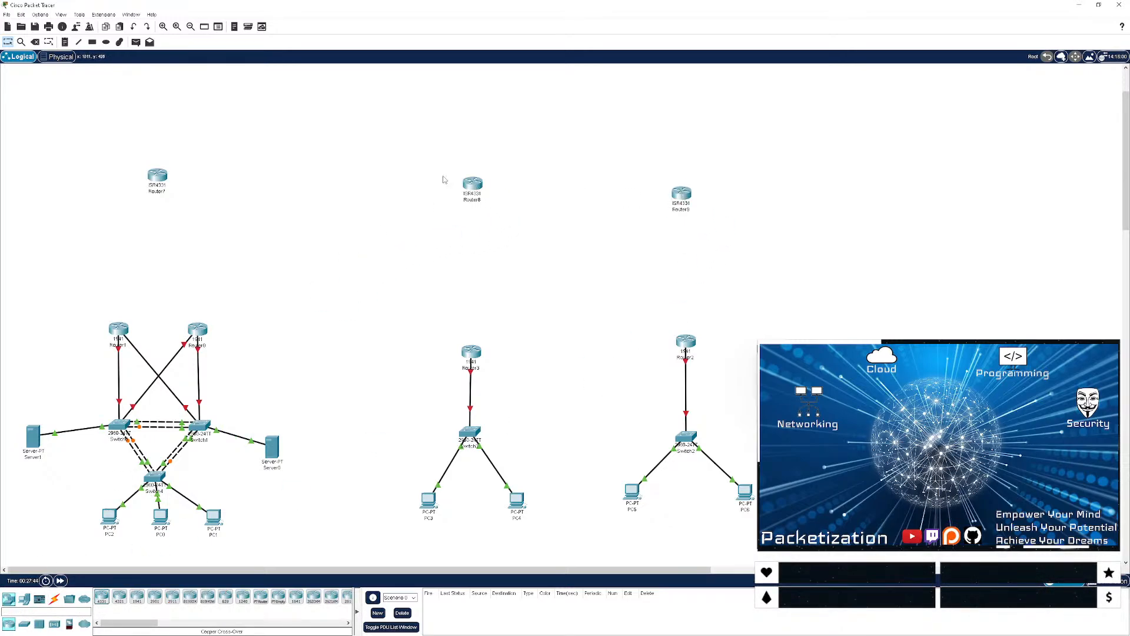
- Install a NIM-ES2-4 module in each of Router8's two smaller expansion slots
click(469, 185)
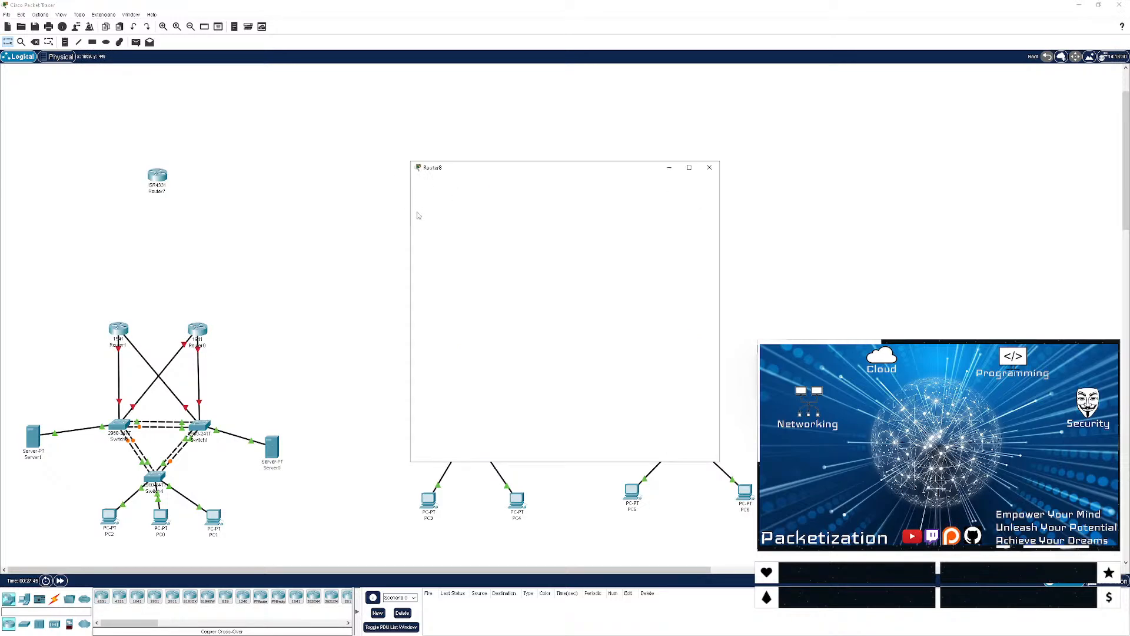
click(436, 186)
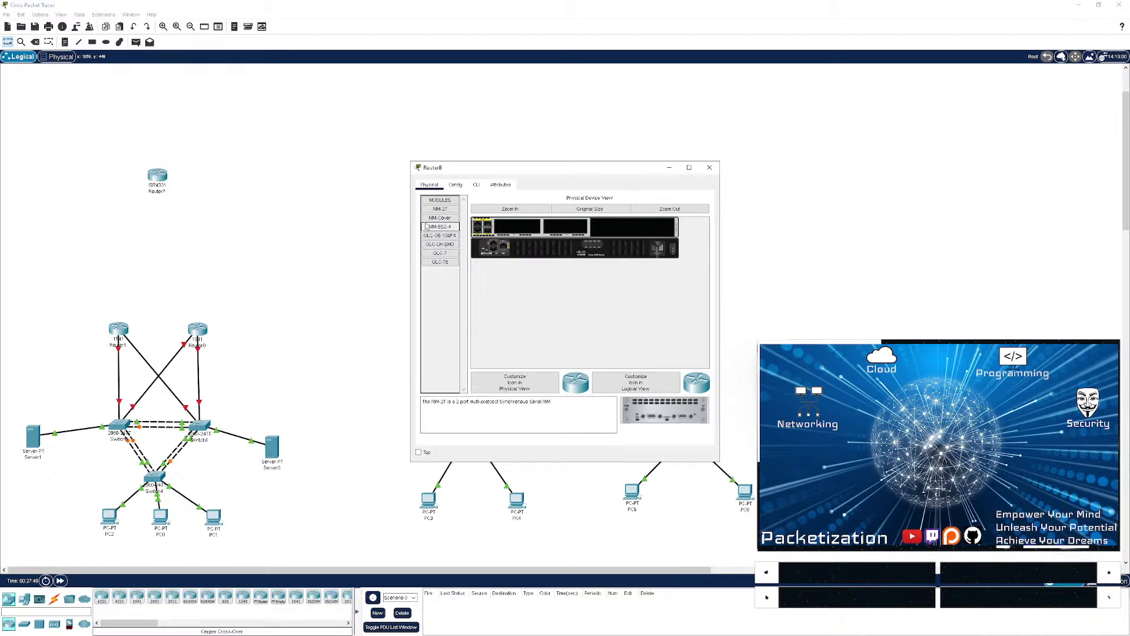
drag(439, 227, 507, 231)
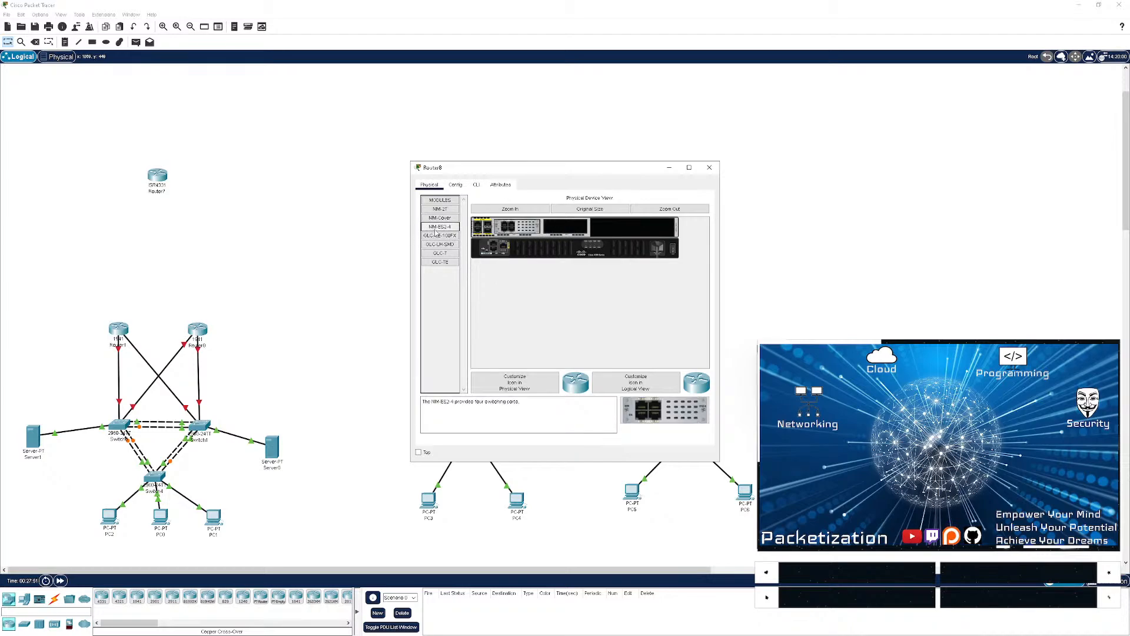
drag(436, 231, 567, 230)
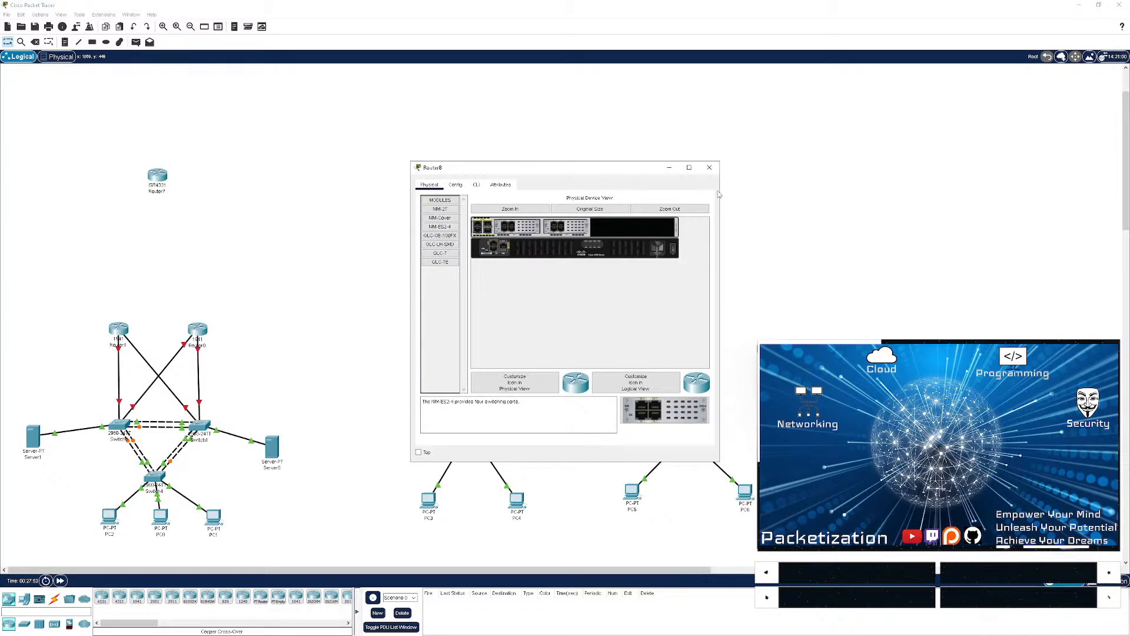
click(709, 167)
- Install a NIM-ES2-4 module in each of Router9's two smaller expansion slots and power the router back on
click(678, 199)
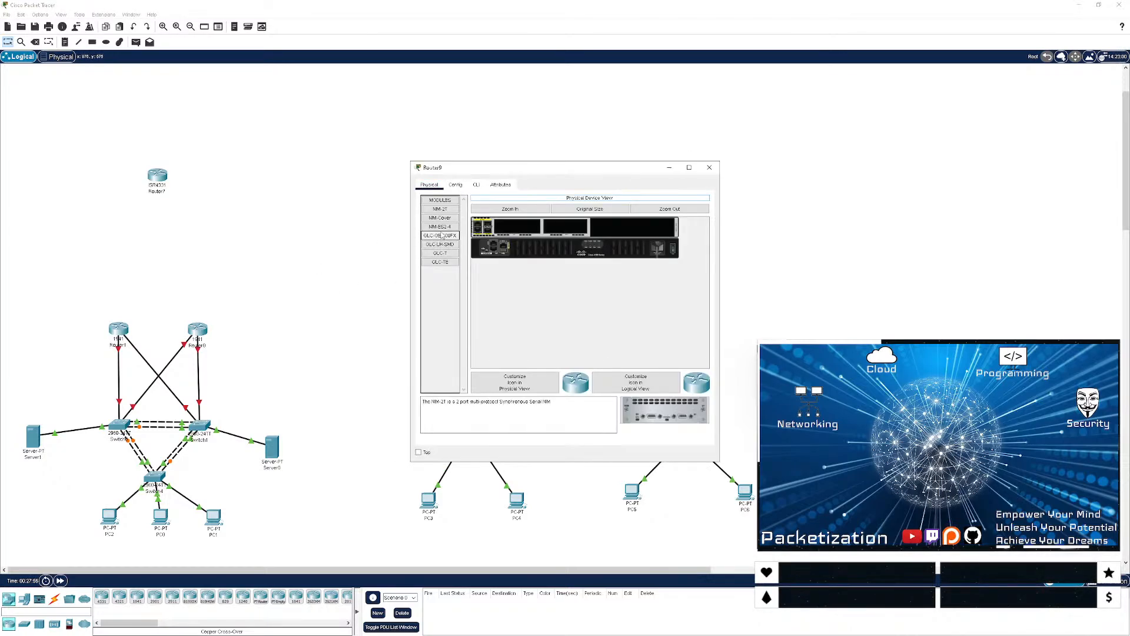
click(440, 227)
drag(439, 228, 528, 230)
click(669, 253)
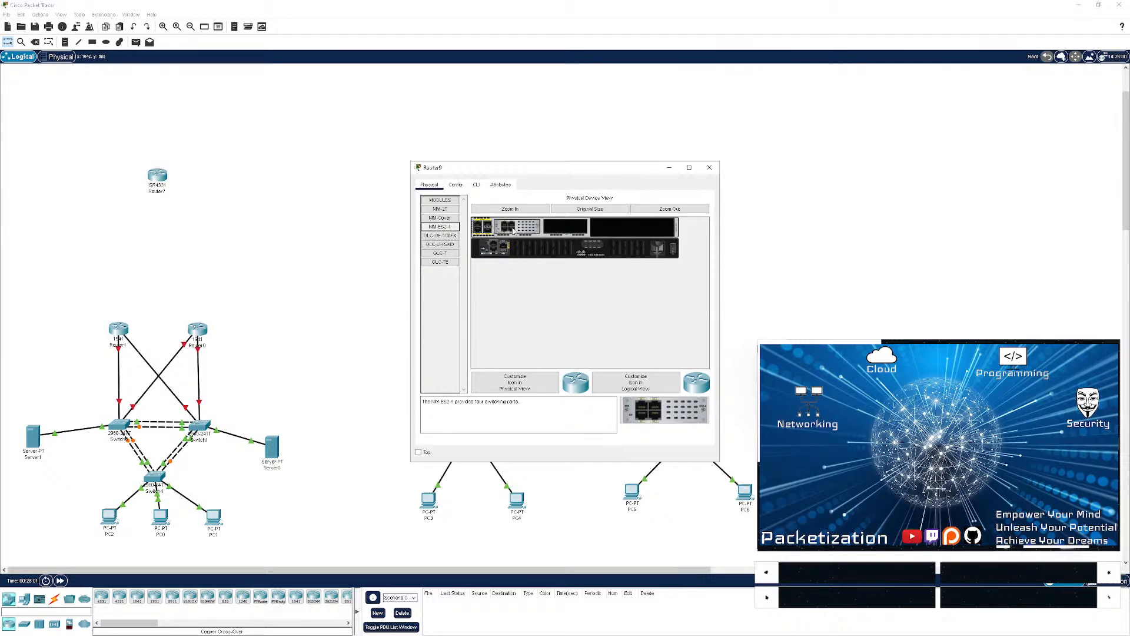
drag(442, 228, 562, 228)
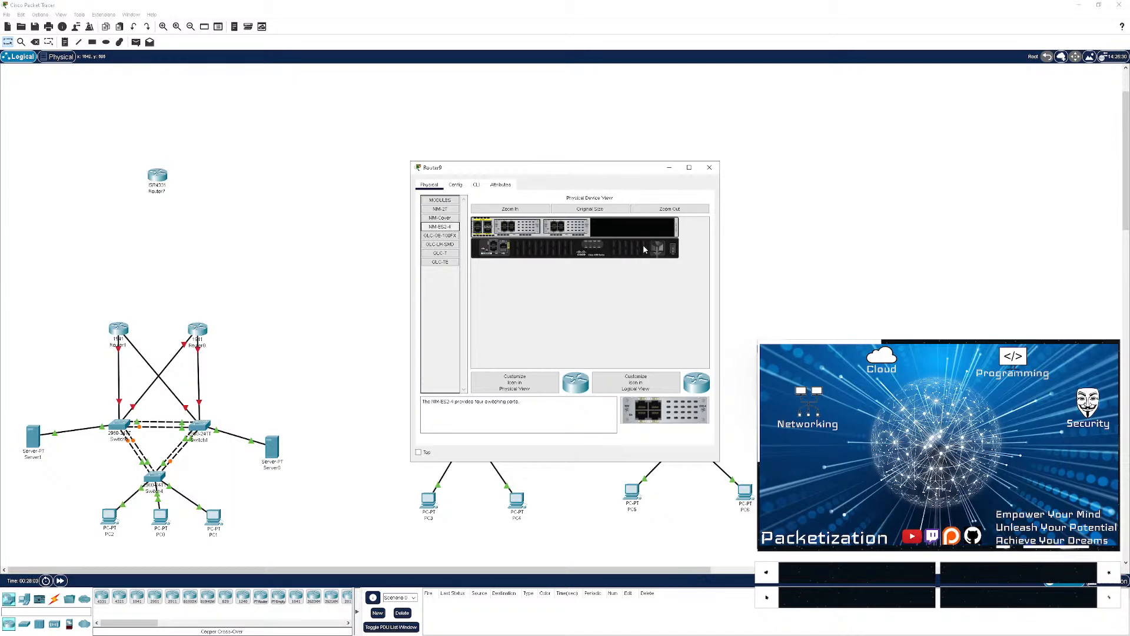
click(673, 254)
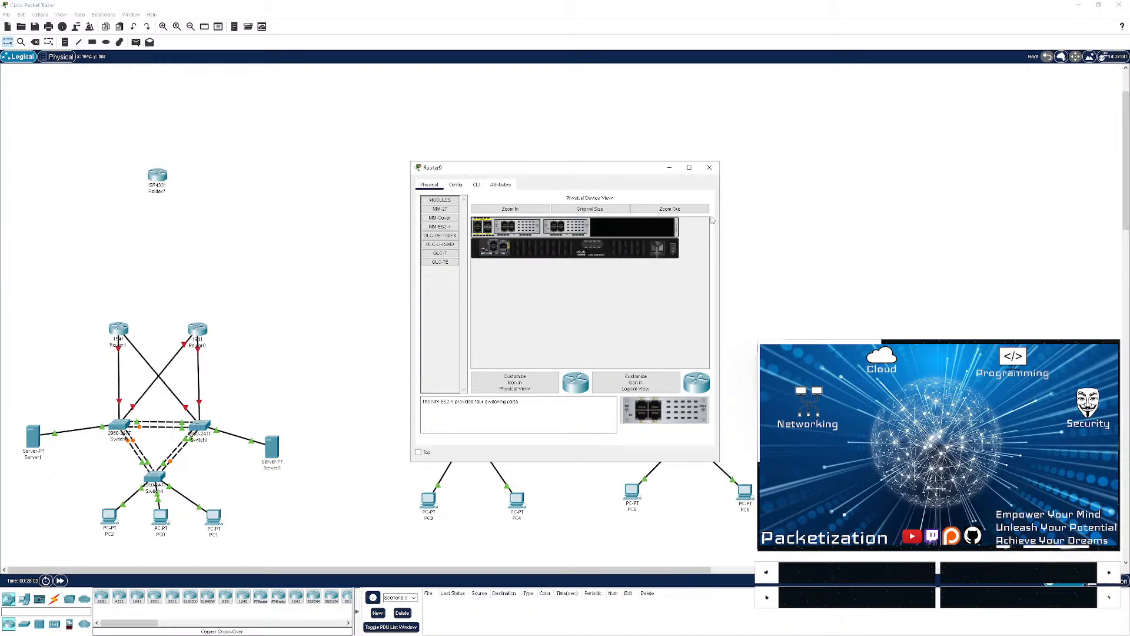
click(710, 167)
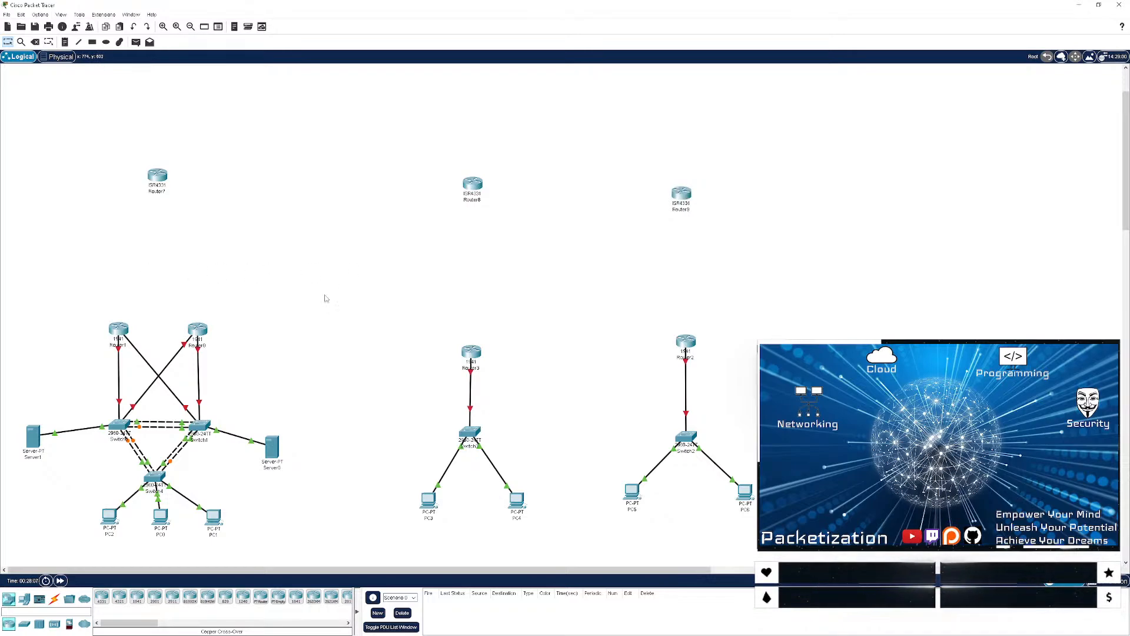
- Place four ISR4331 routers above the existing 1941 site routers: one at each two-PC site and two at the server site
drag(100, 599, 444, 313)
drag(100, 599, 673, 307)
drag(102, 601, 107, 292)
drag(101, 599, 211, 291)
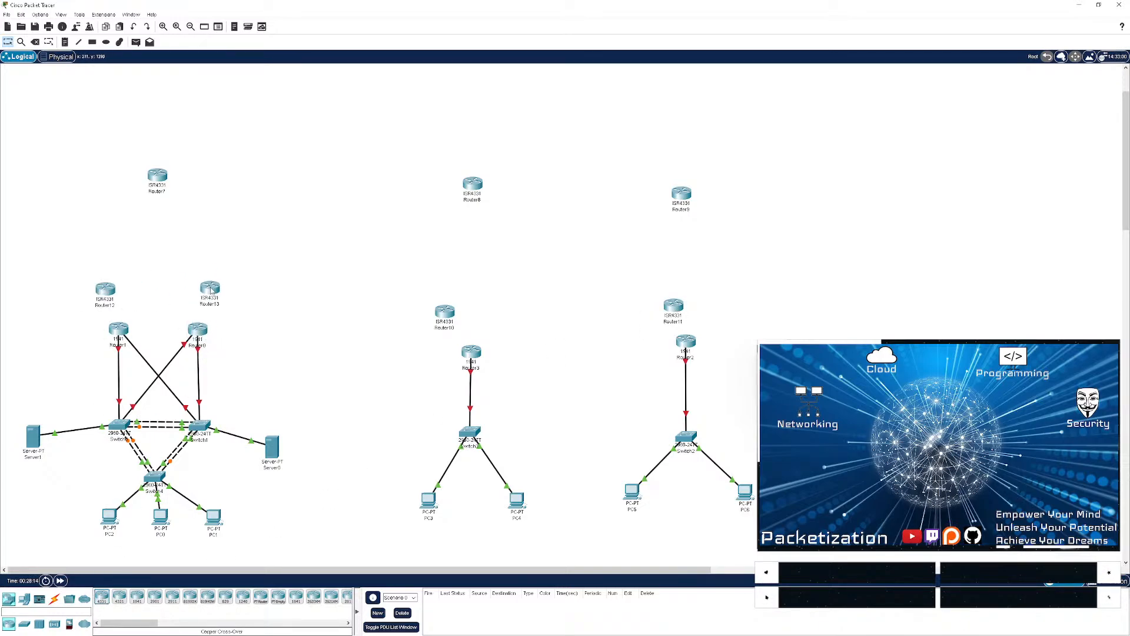
- Delete the four remaining 1941 site routers: the pair at the server site, Router3 and Router2
drag(68, 322, 433, 365)
key(Delete)
click(583, 333)
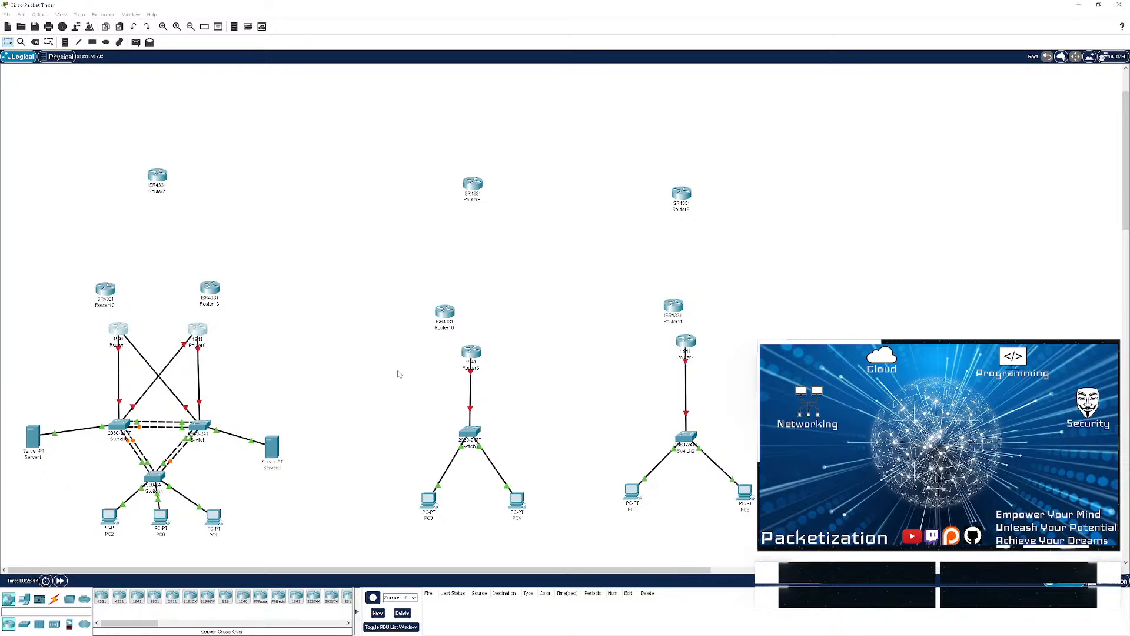
click(486, 353)
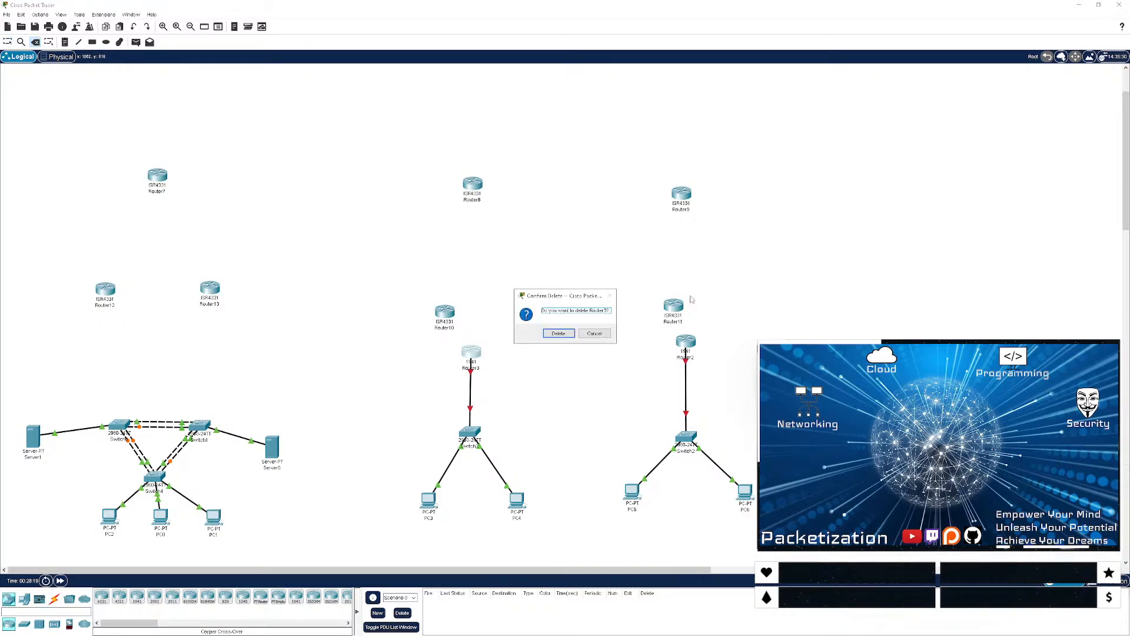
key(Return)
click(682, 342)
key(Return)
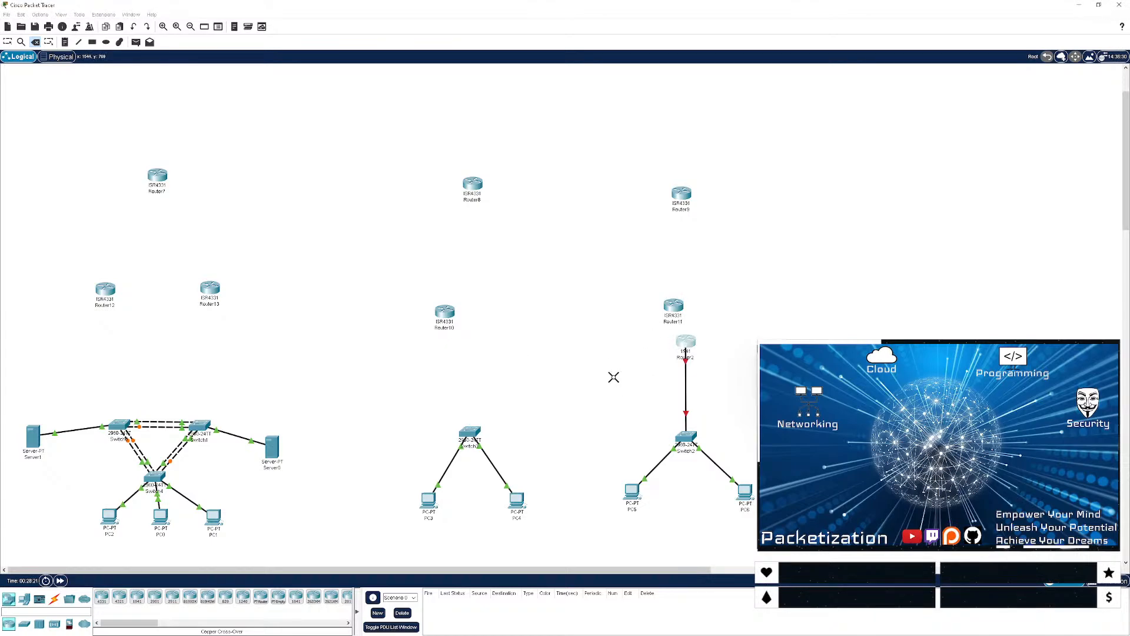
key(Escape)
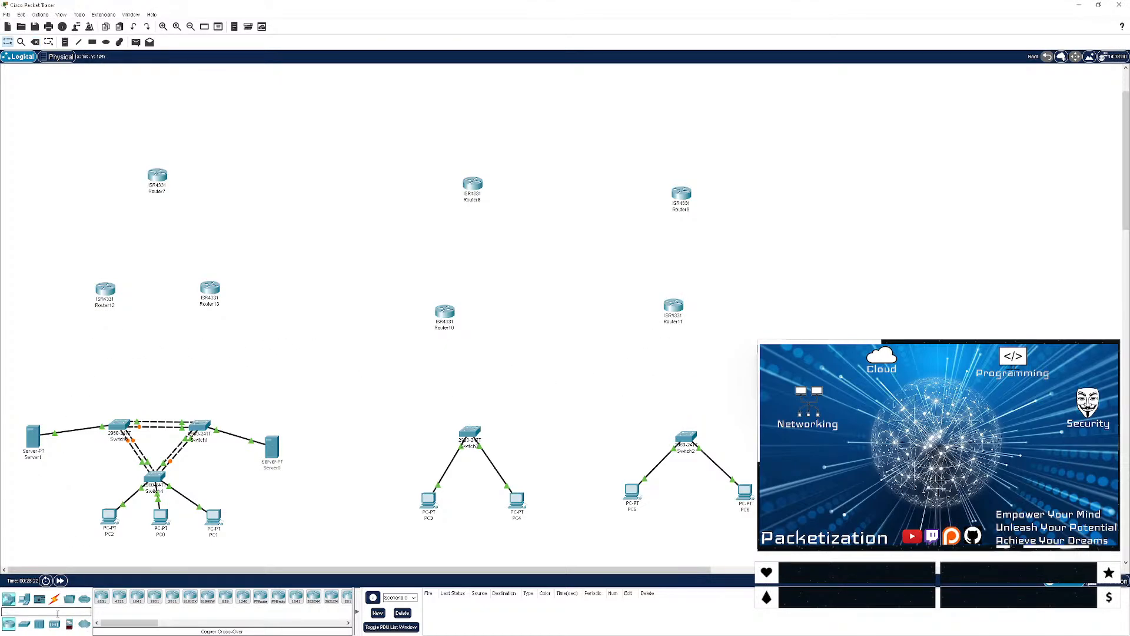
- Install a NIM-ES2-4 module in each of Router12's two smaller expansion slots and check the router's power switch
click(54, 598)
click(154, 596)
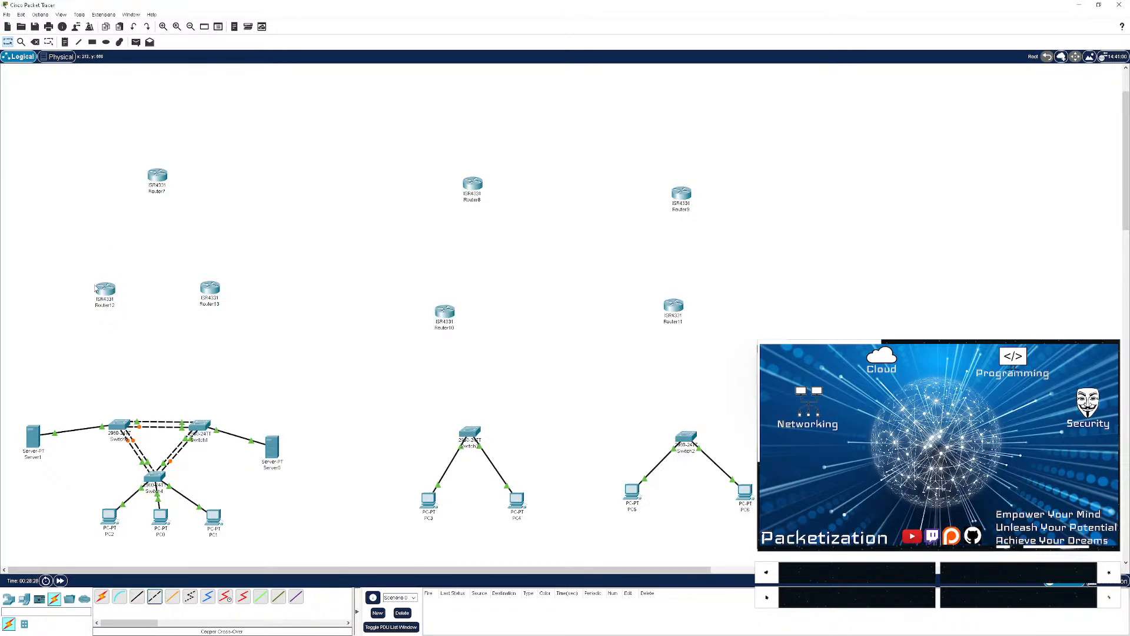
click(105, 289)
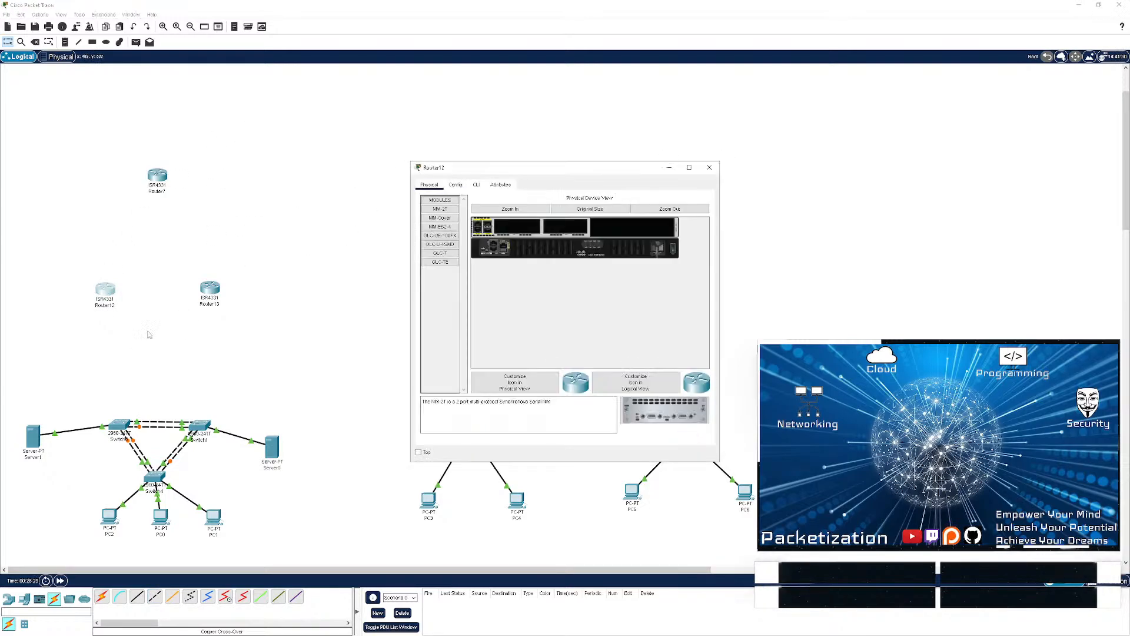
click(436, 219)
drag(437, 228, 565, 227)
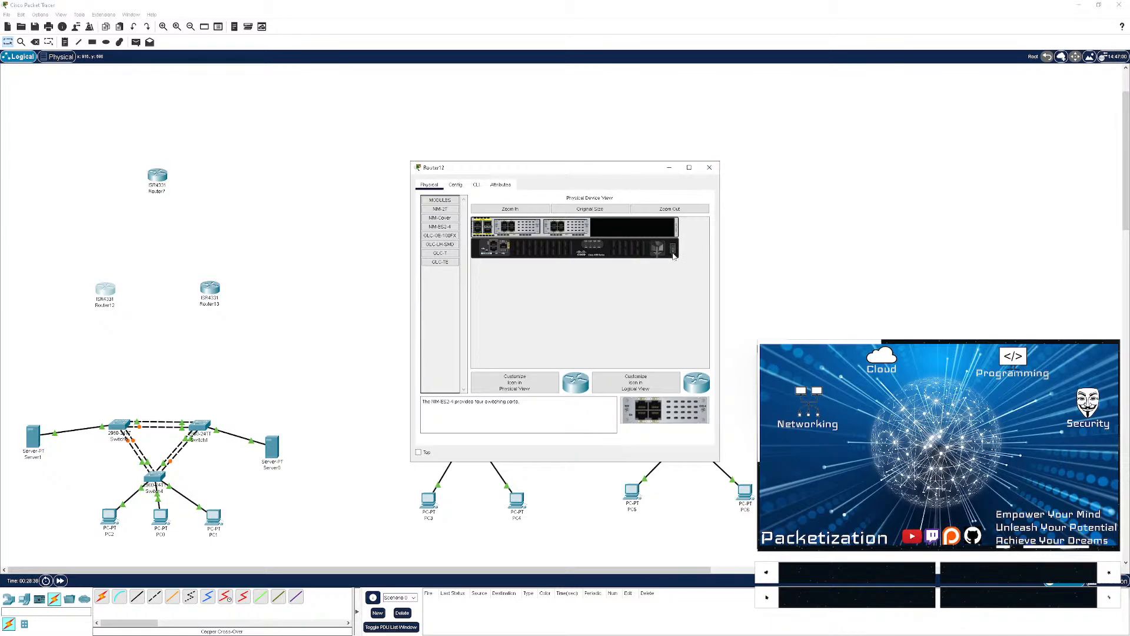
click(510, 209)
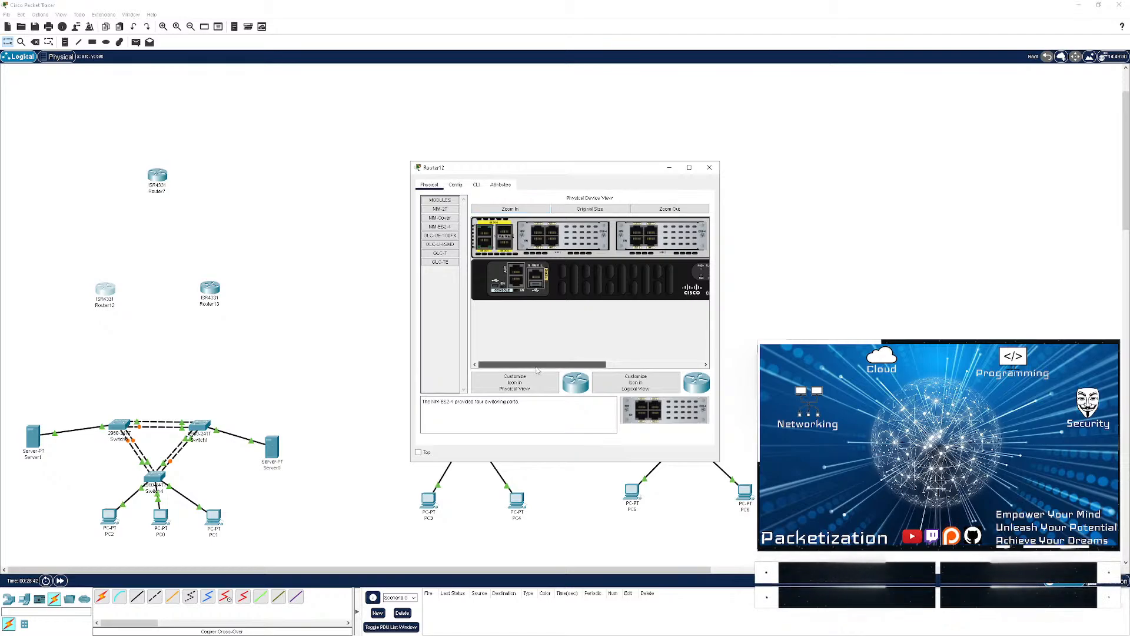
drag(536, 365, 675, 350)
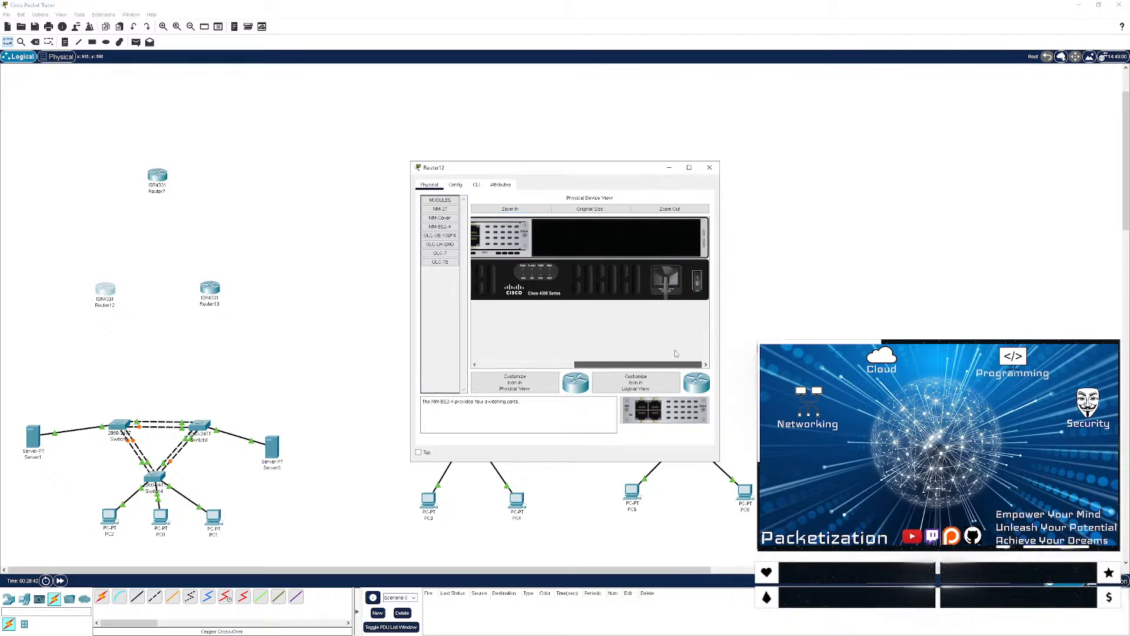
click(709, 167)
- Install a NIM-ES2-4 module in each of Router13's two smaller expansion slots
click(209, 292)
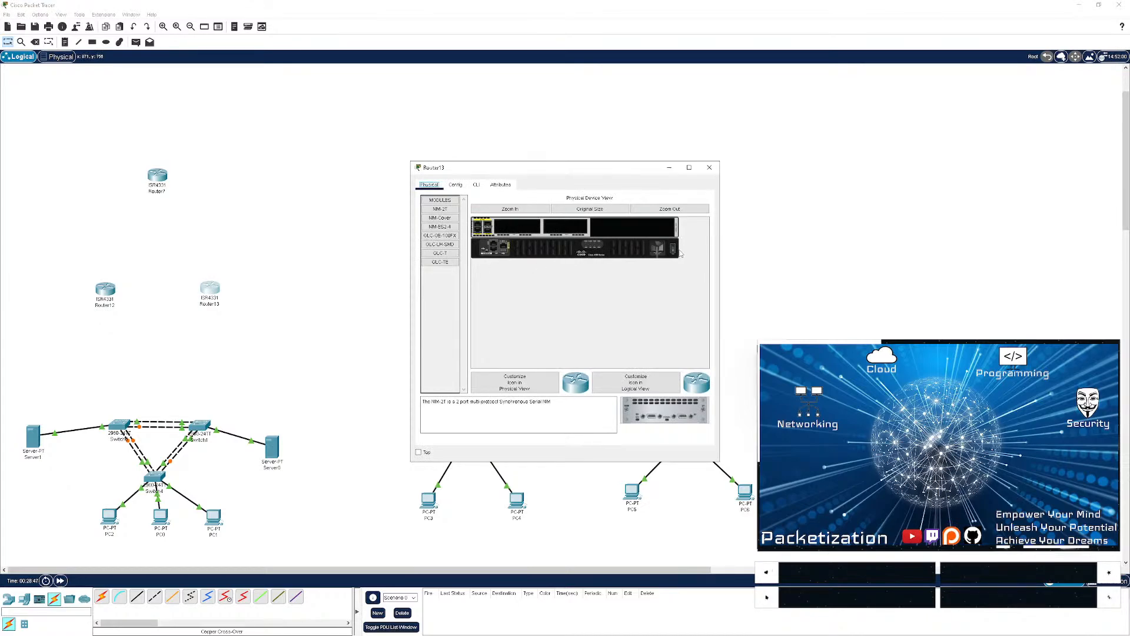
drag(440, 227, 507, 227)
drag(435, 228, 565, 227)
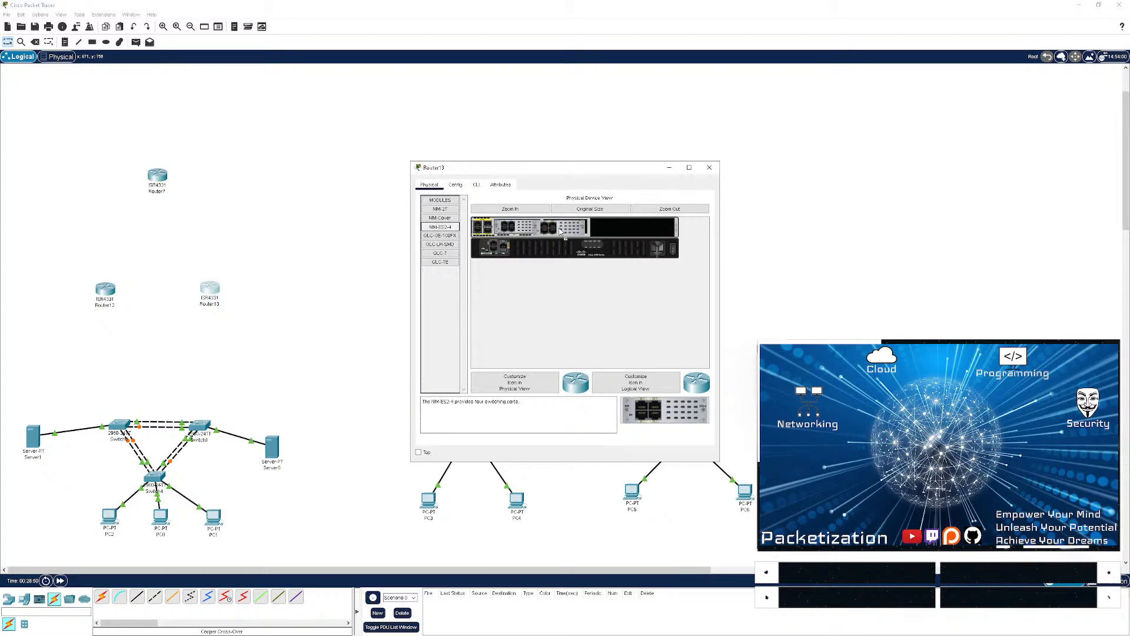
click(709, 167)
- Install a NIM-ES2-4 module in each of Router10's two smaller expansion slots and power the router back on
click(446, 314)
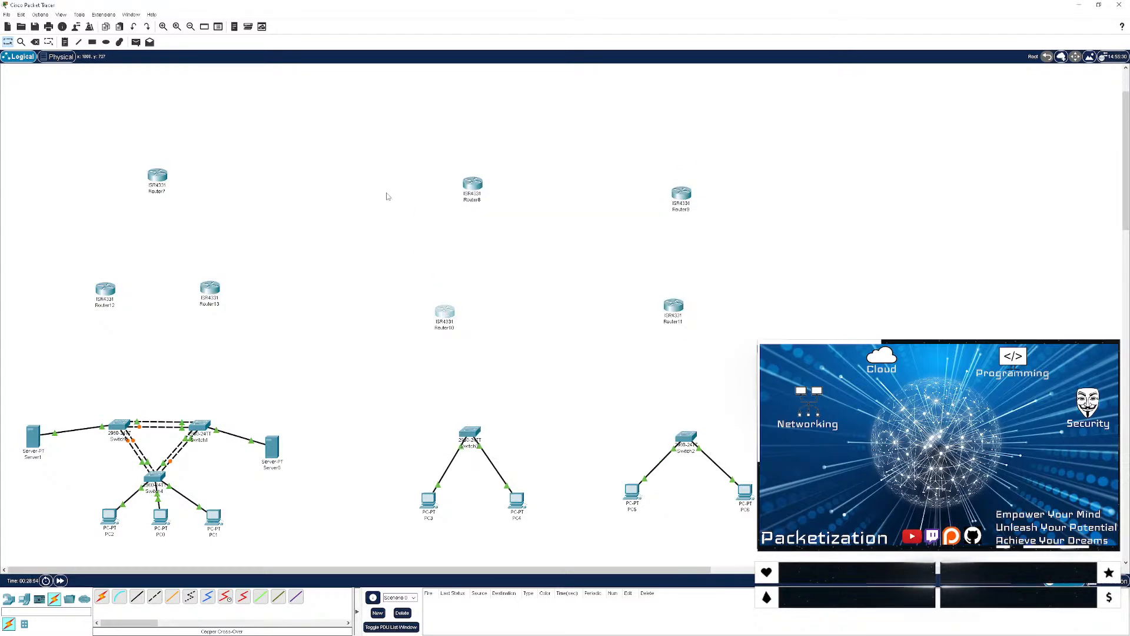
click(439, 227)
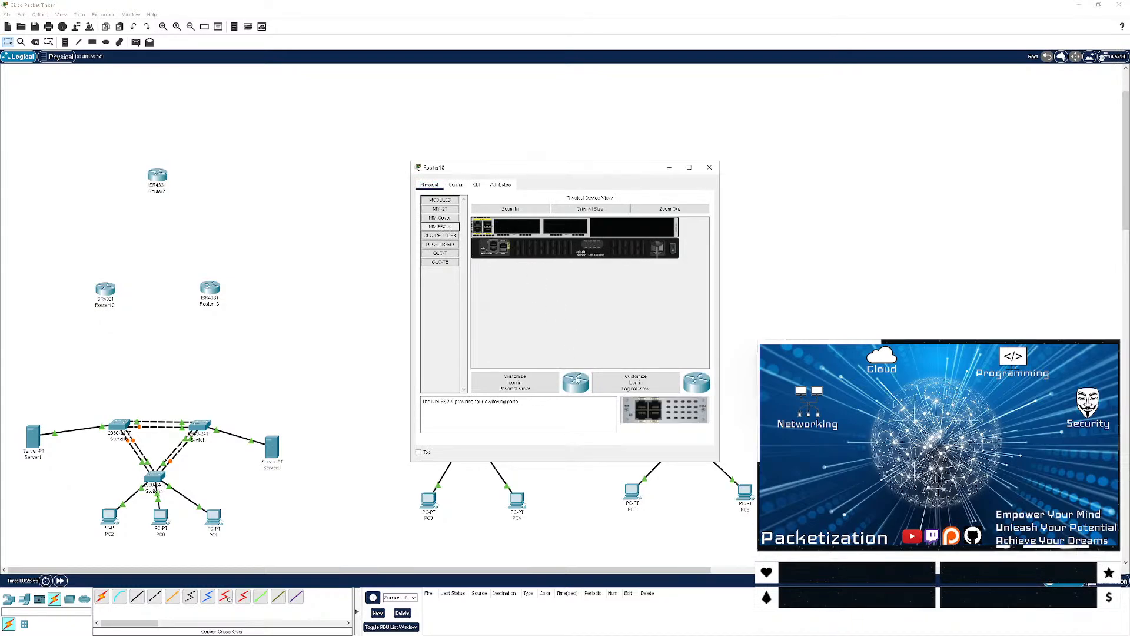
click(674, 253)
drag(439, 227, 562, 229)
click(674, 253)
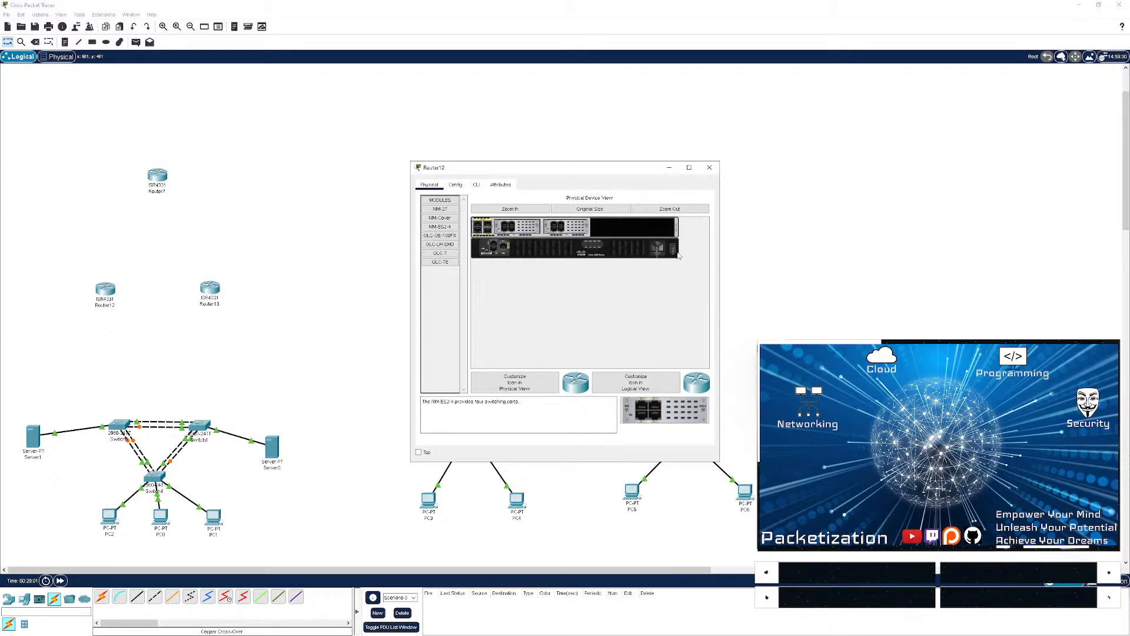
click(710, 169)
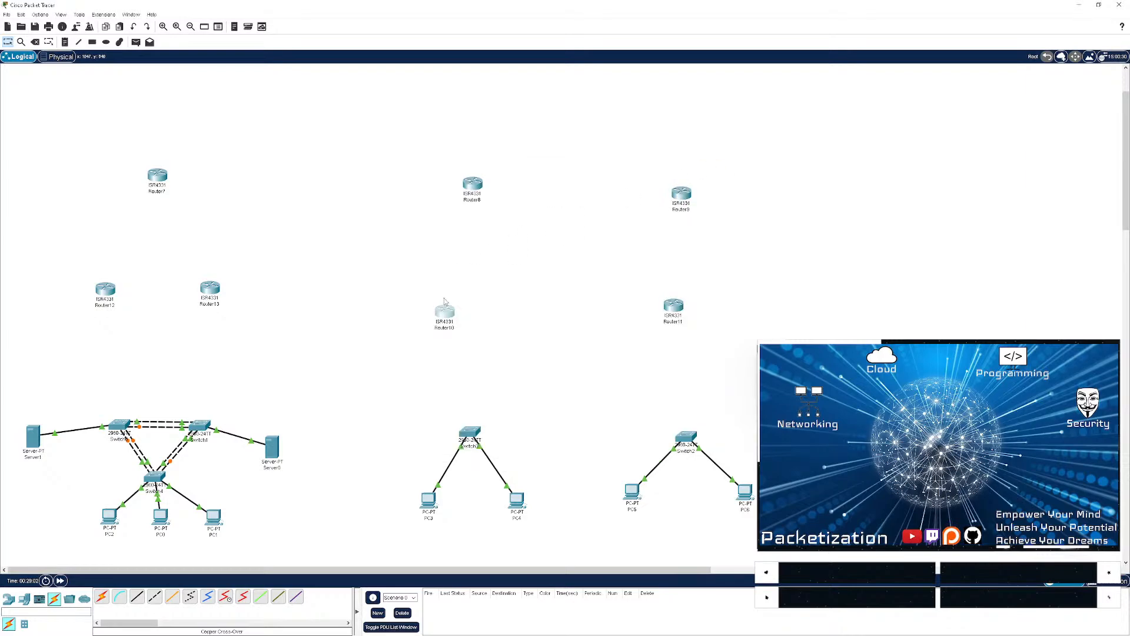
- Install a NIM-ES2-4 module in each of Router11's two smaller expansion slots
click(673, 306)
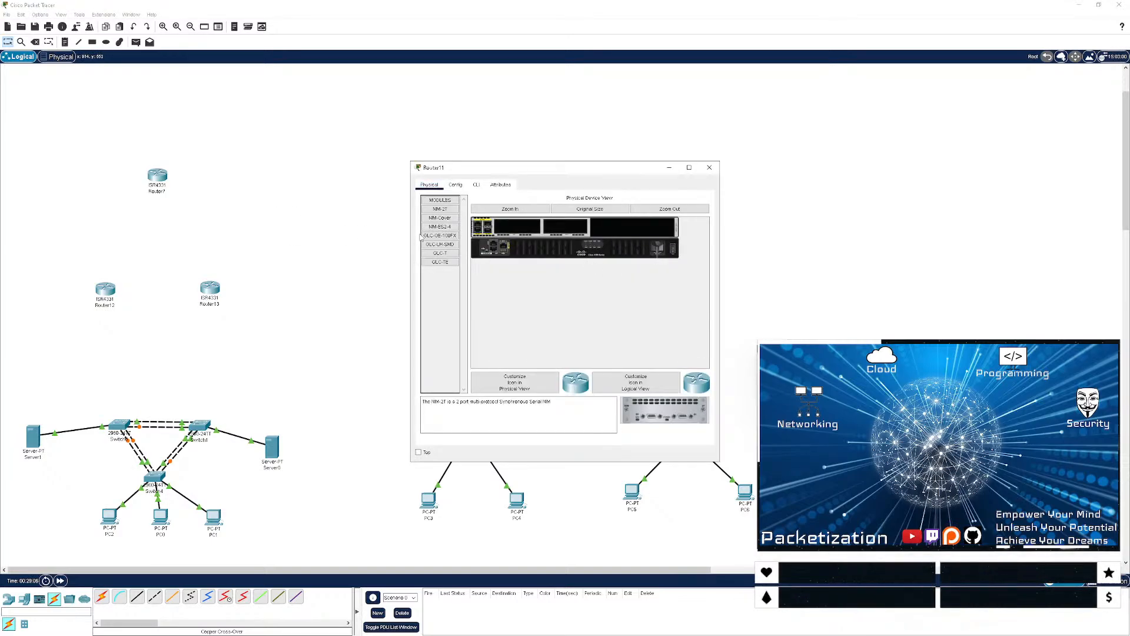
drag(440, 226, 525, 230)
drag(440, 226, 565, 228)
click(709, 167)
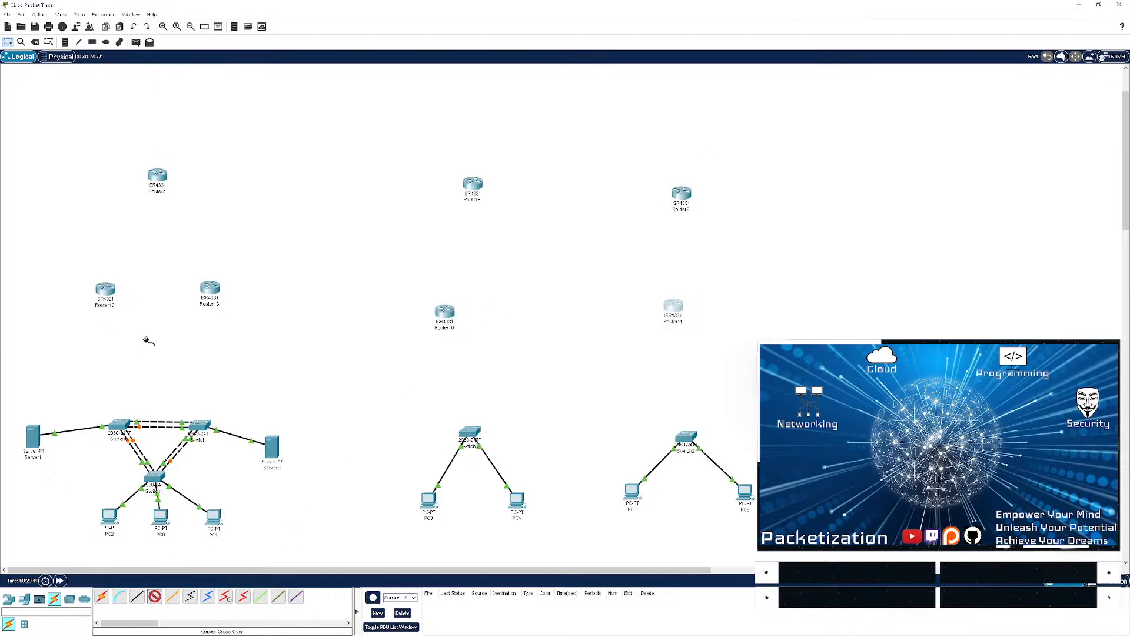
click(103, 288)
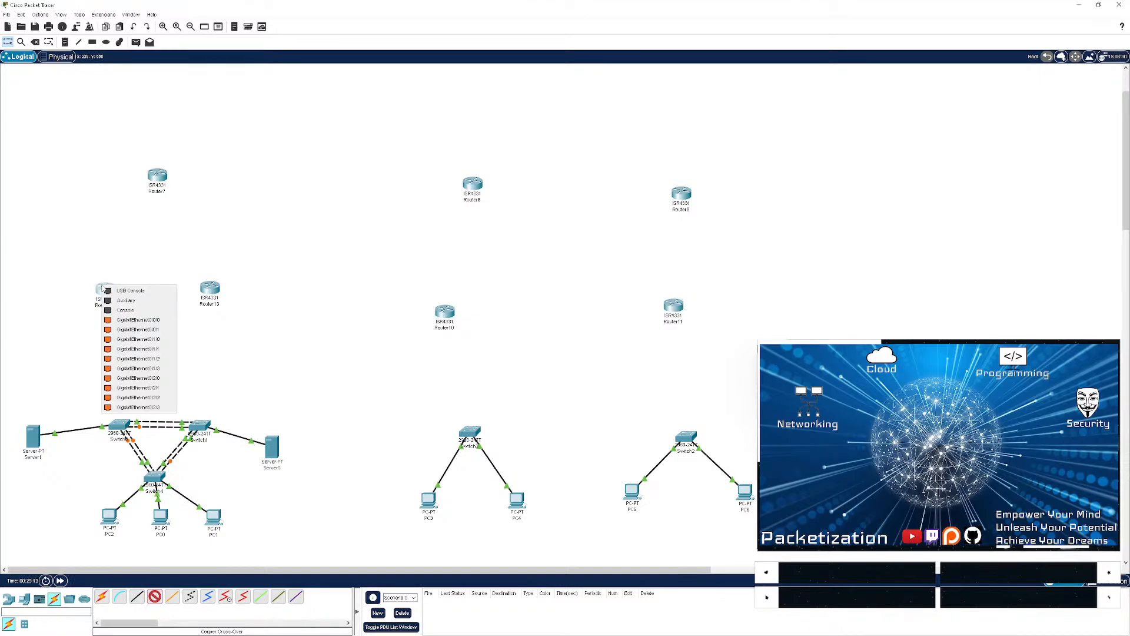
click(138, 319)
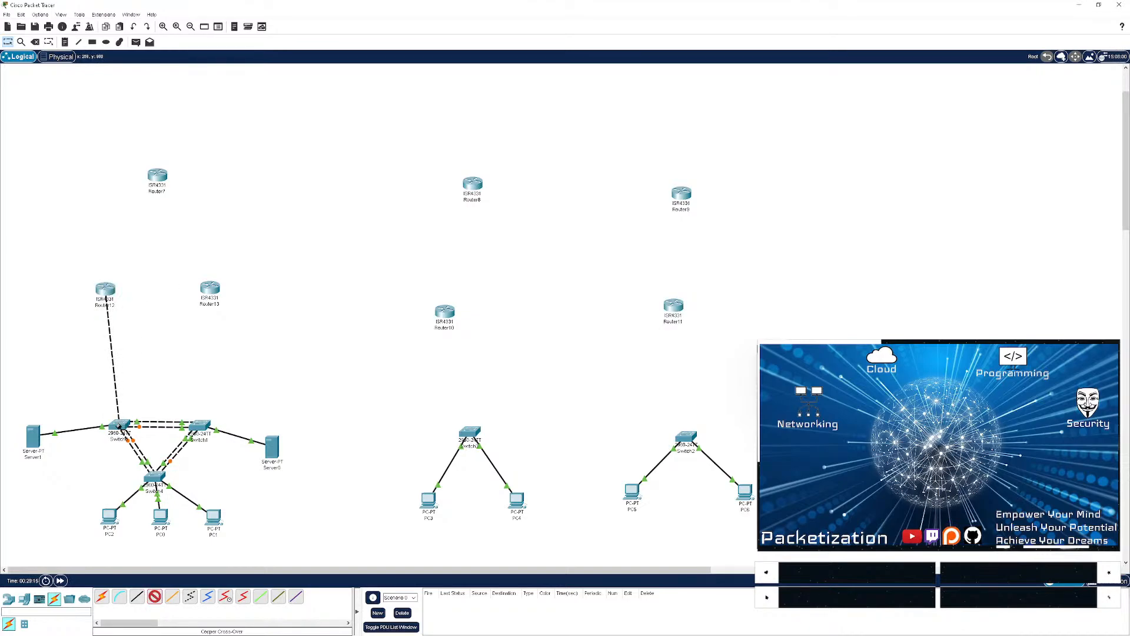
click(118, 427)
click(151, 411)
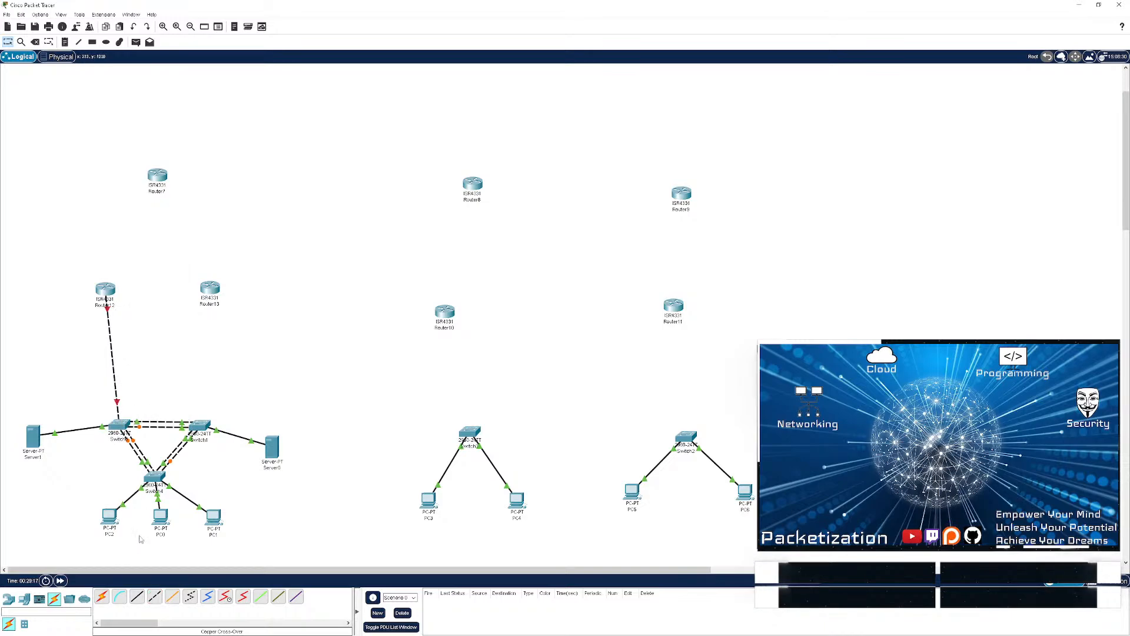
click(139, 598)
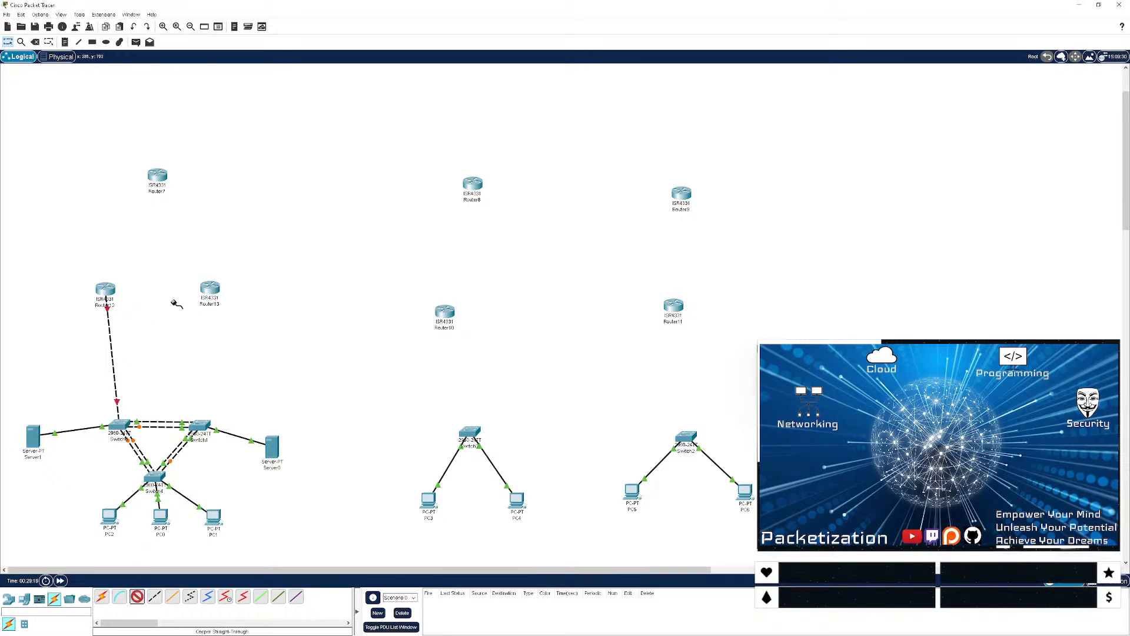
mouse_move(207, 291)
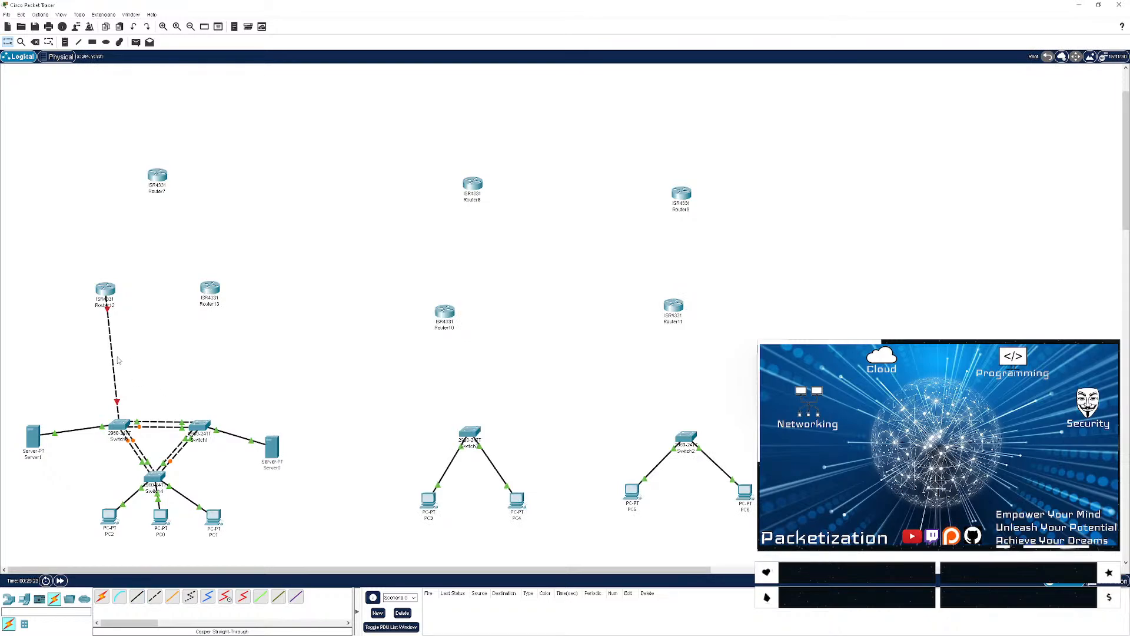
key(Delete)
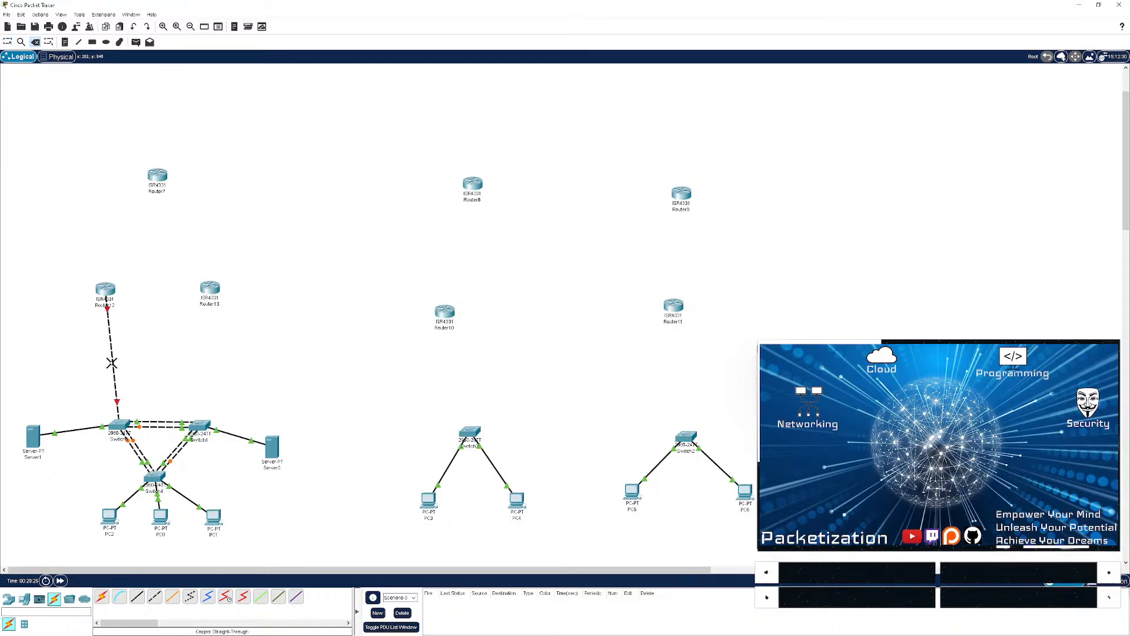
click(112, 363)
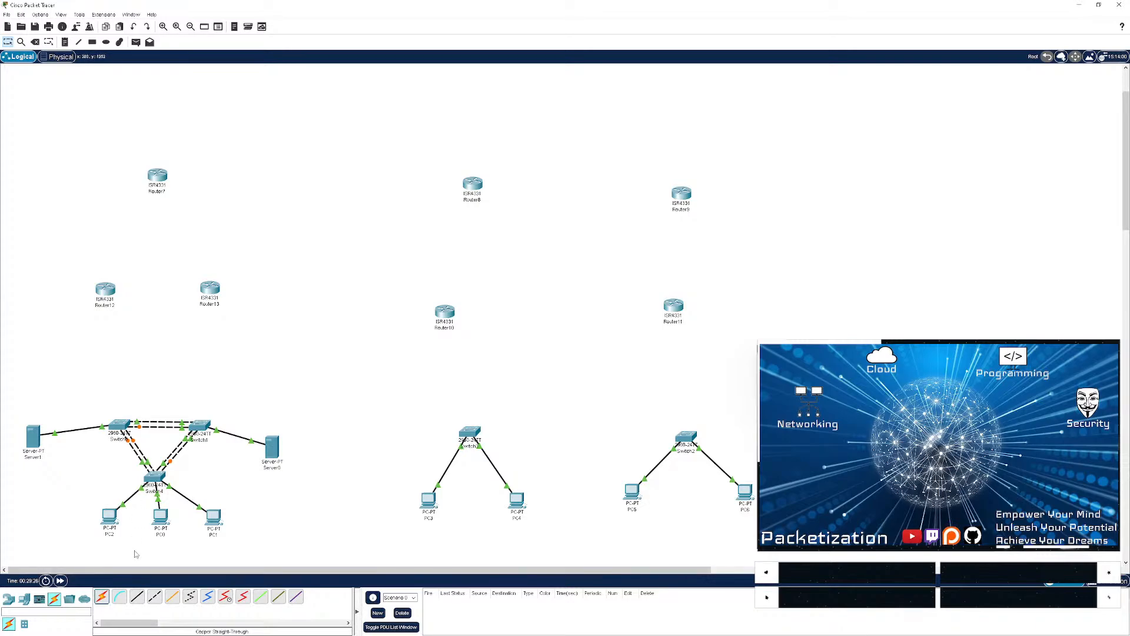
- Connect GigabitEthernet0/1 of the switch beside Server1 to Router12 with a copper straight-through cable
click(138, 597)
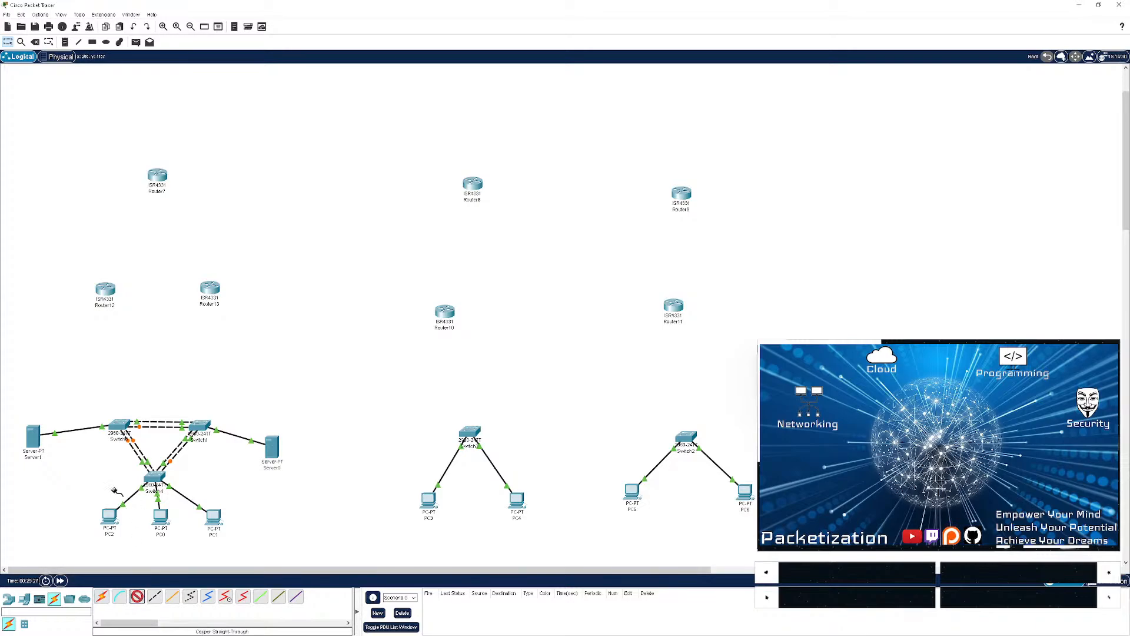
click(116, 420)
click(156, 409)
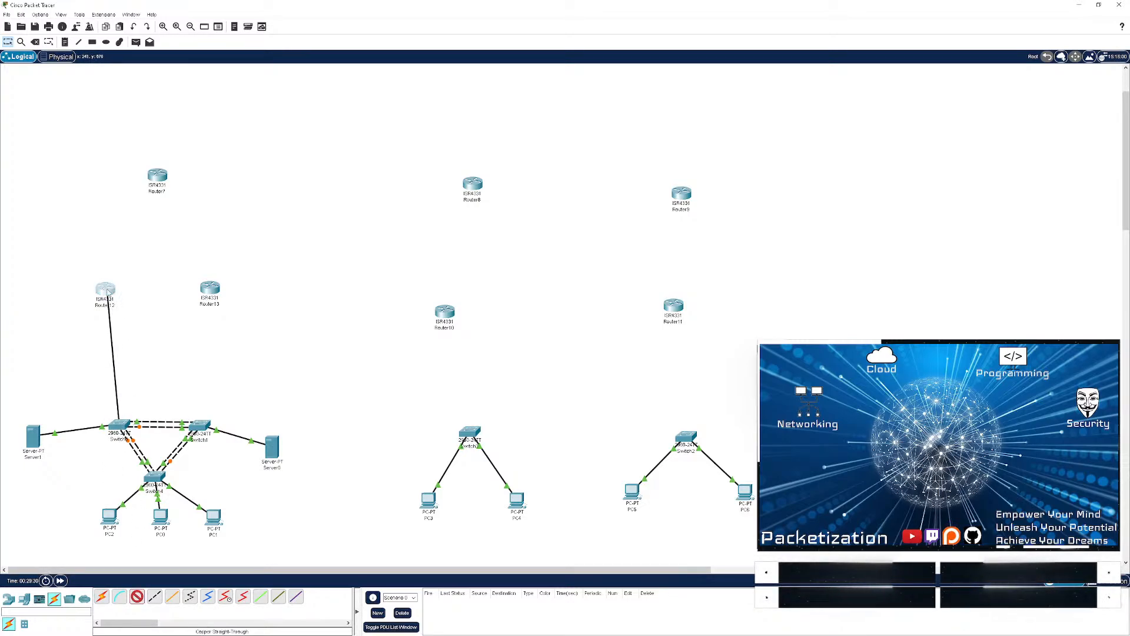
click(108, 292)
click(154, 330)
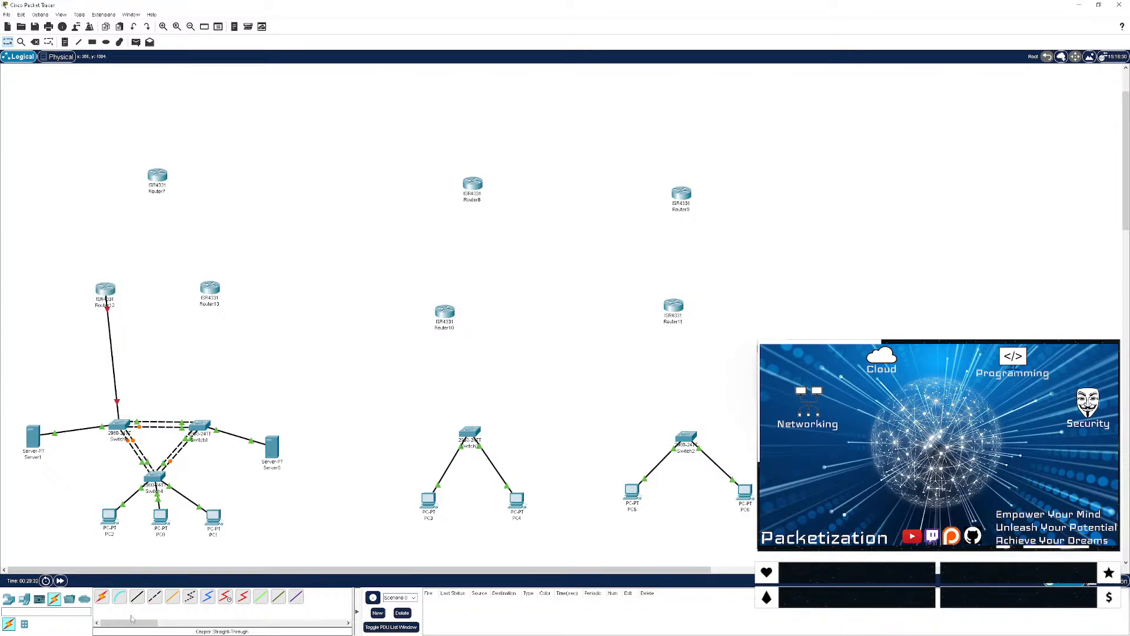
- Connect GigabitEthernet0/2 of the switch beside Server1 to Router13's GigabitEthernet0/0/0 with a copper straight-through cable
click(136, 604)
click(119, 423)
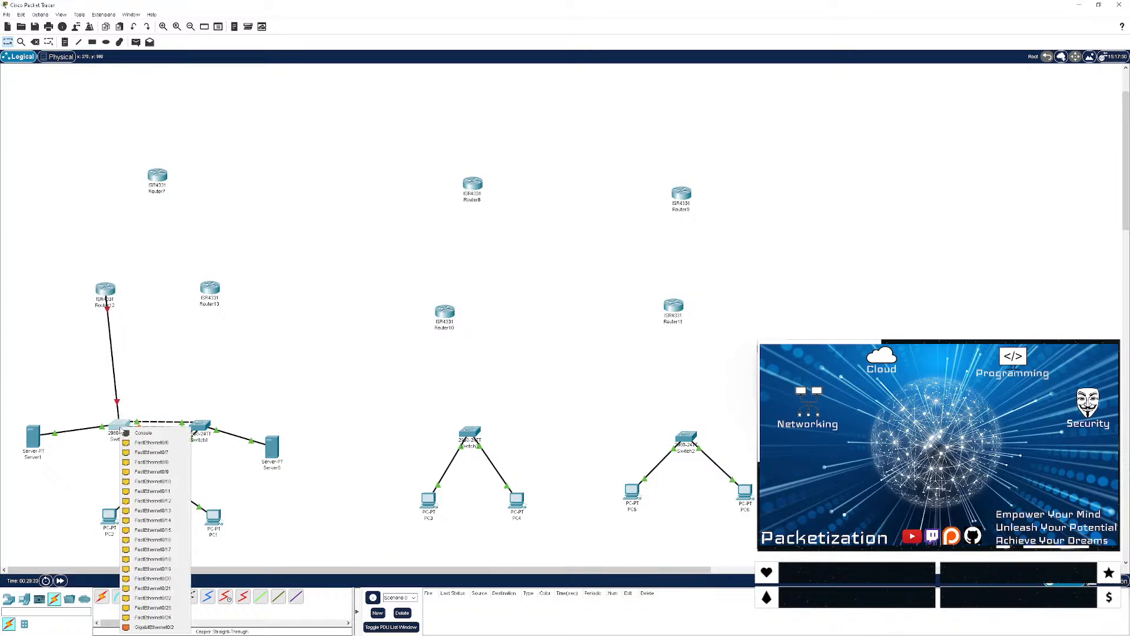
click(158, 628)
click(209, 289)
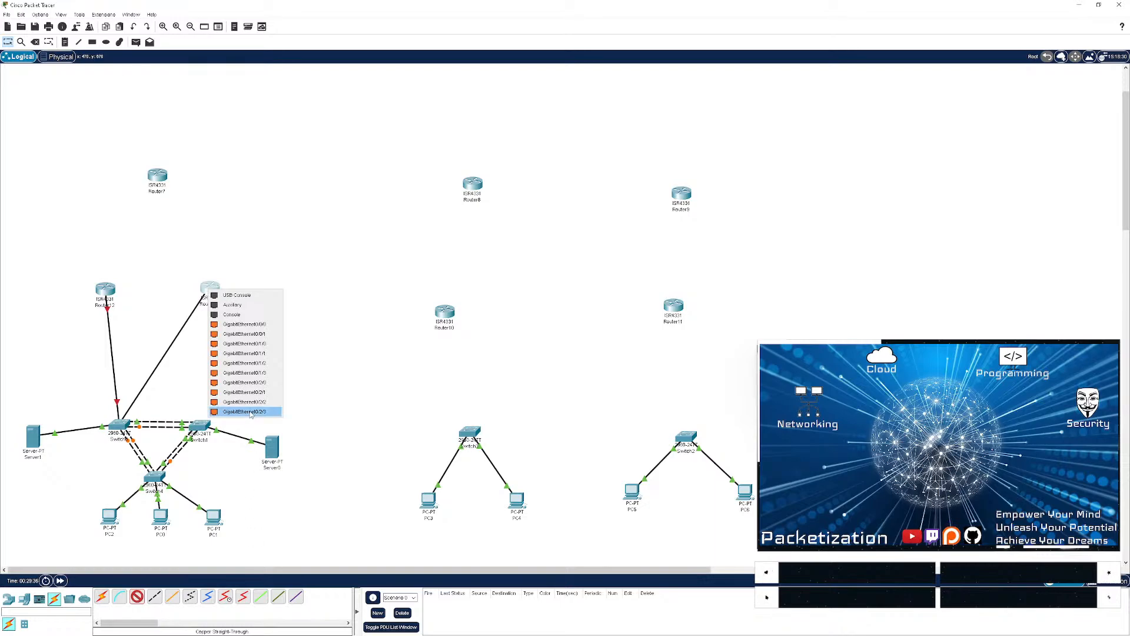
click(253, 323)
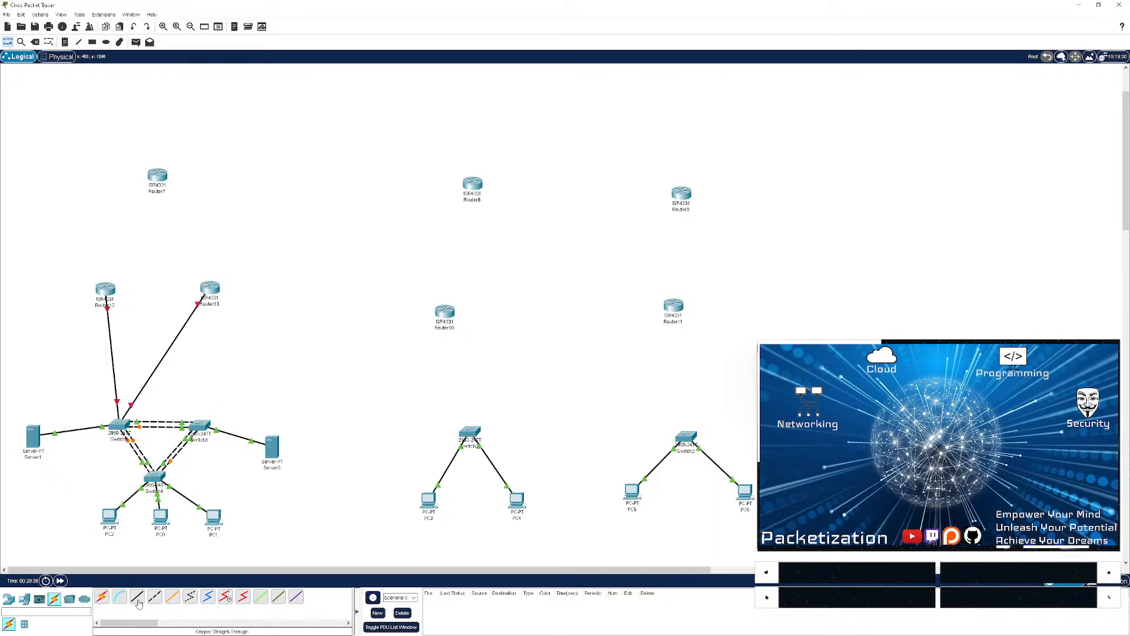
- Connect GigabitEthernet0/1 of the switch beside Server0 to Router12 with a copper straight-through cable
click(201, 428)
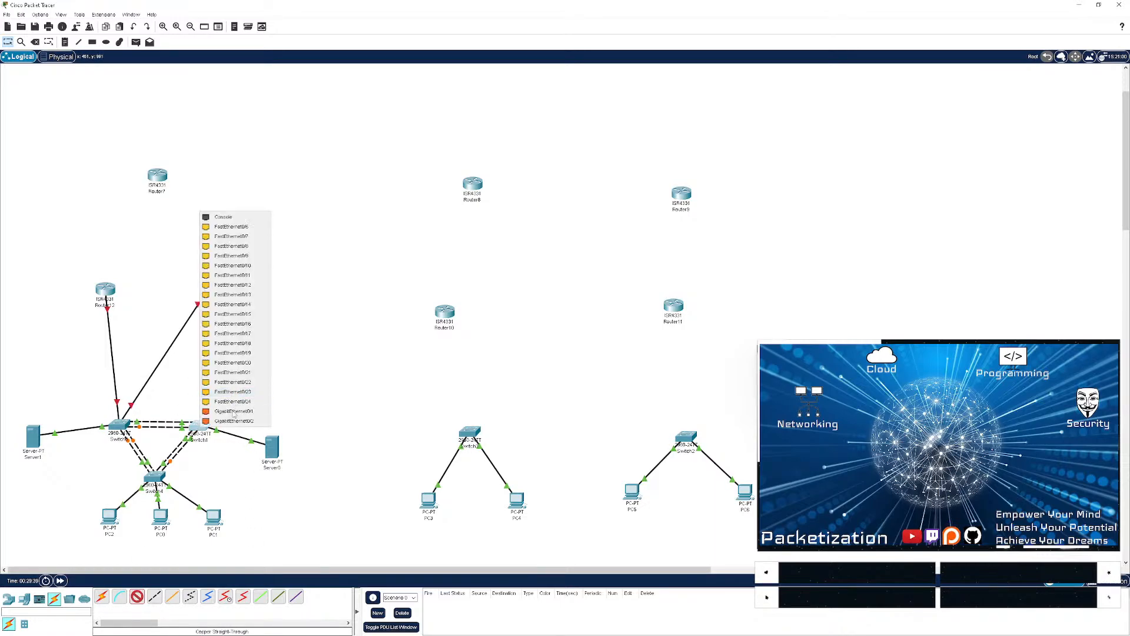
click(233, 413)
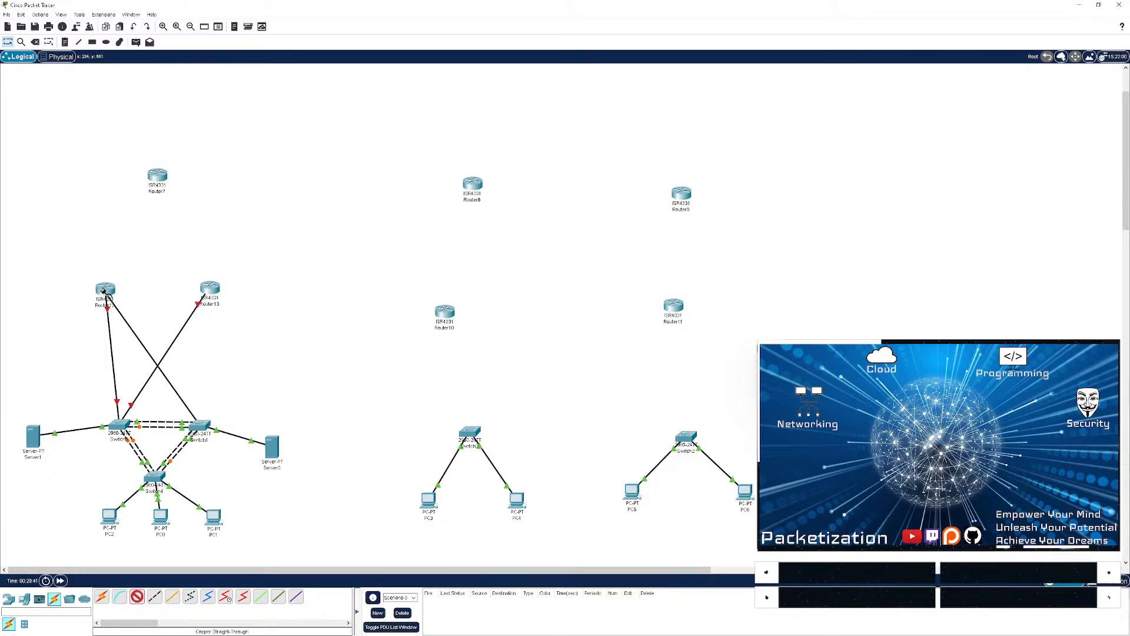
click(106, 291)
click(149, 325)
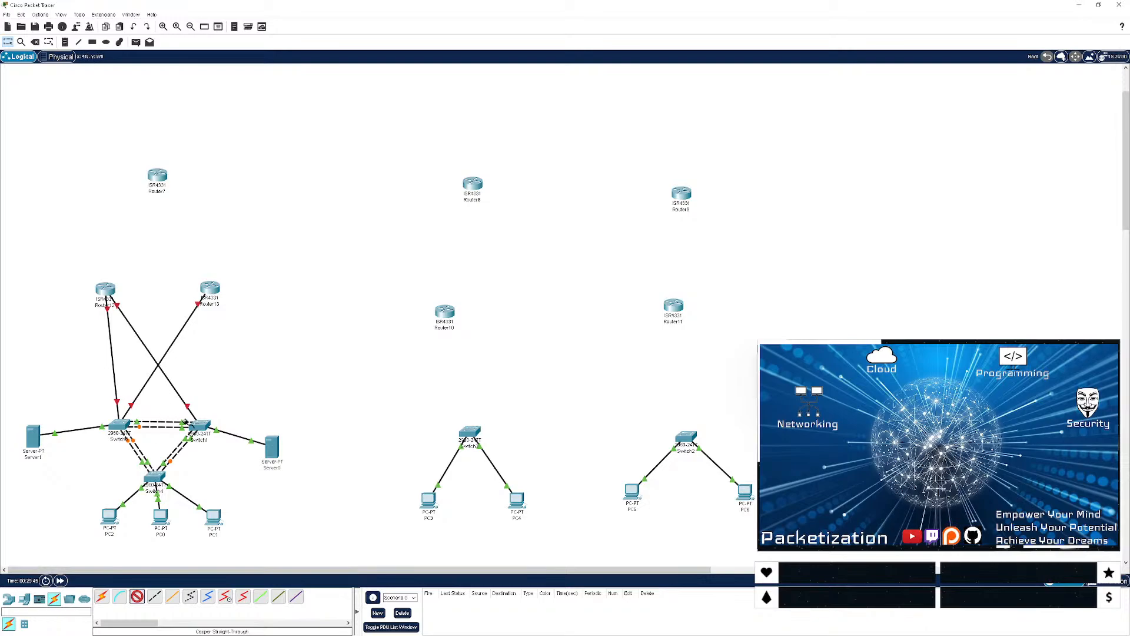
- Connect GigabitEthernet0/2 of the switch beside Server0 to Router13's GigabitEthernet0/0/1 with a copper straight-through cable
click(198, 424)
click(227, 626)
click(205, 304)
click(239, 331)
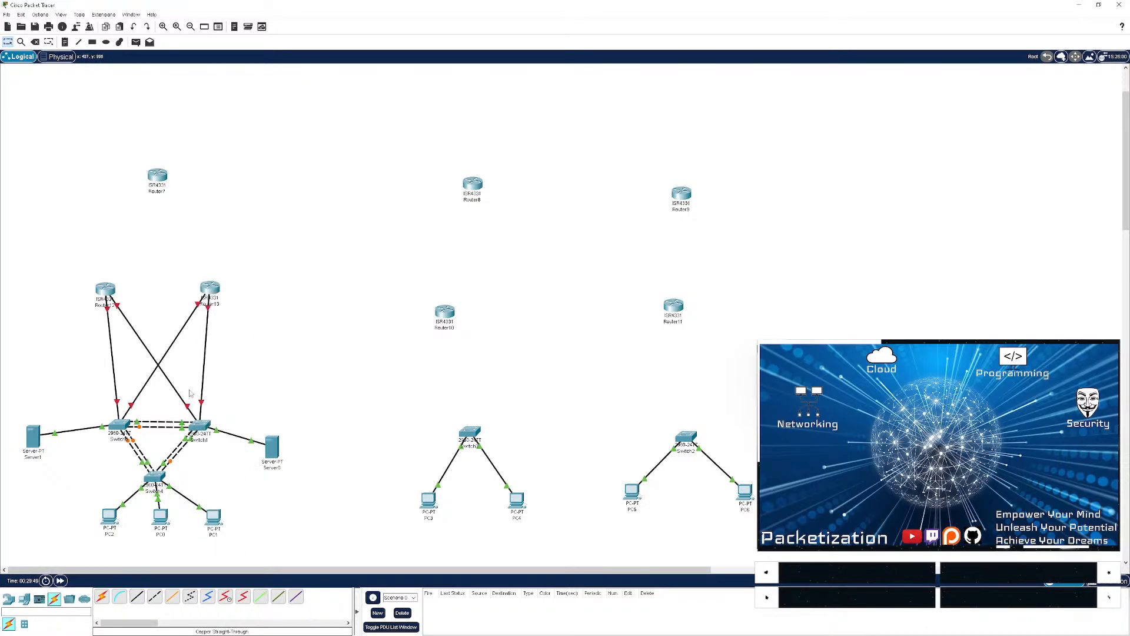
- Connect Router12 to Router7's GigabitEthernet0/0/0 with a copper cross-over cable
click(140, 600)
click(153, 597)
click(106, 286)
click(135, 318)
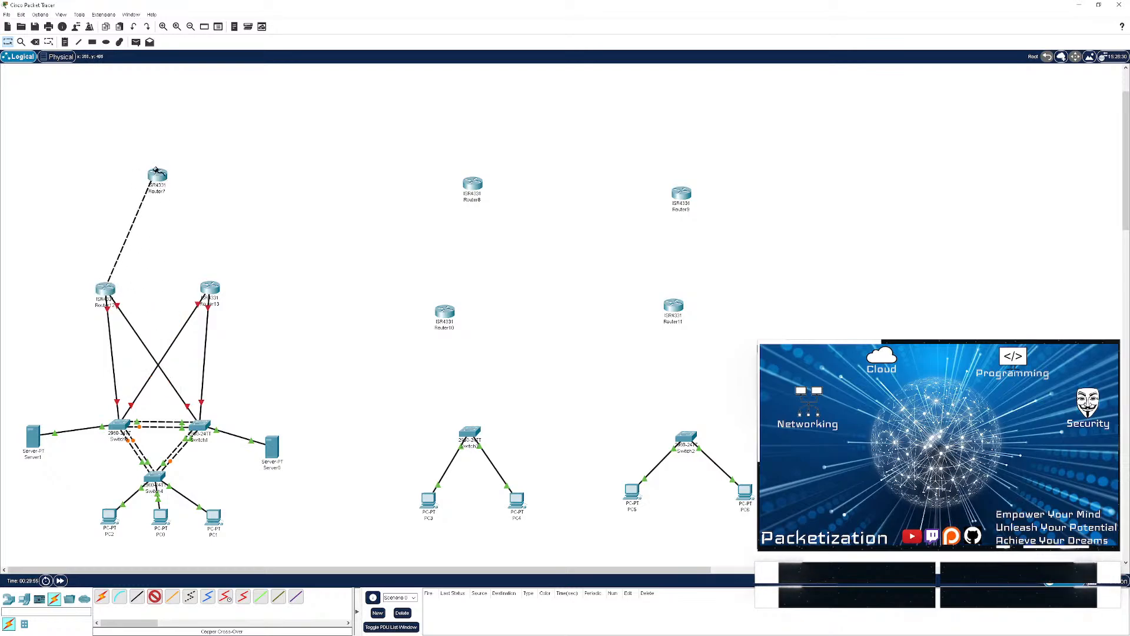
click(156, 170)
click(201, 207)
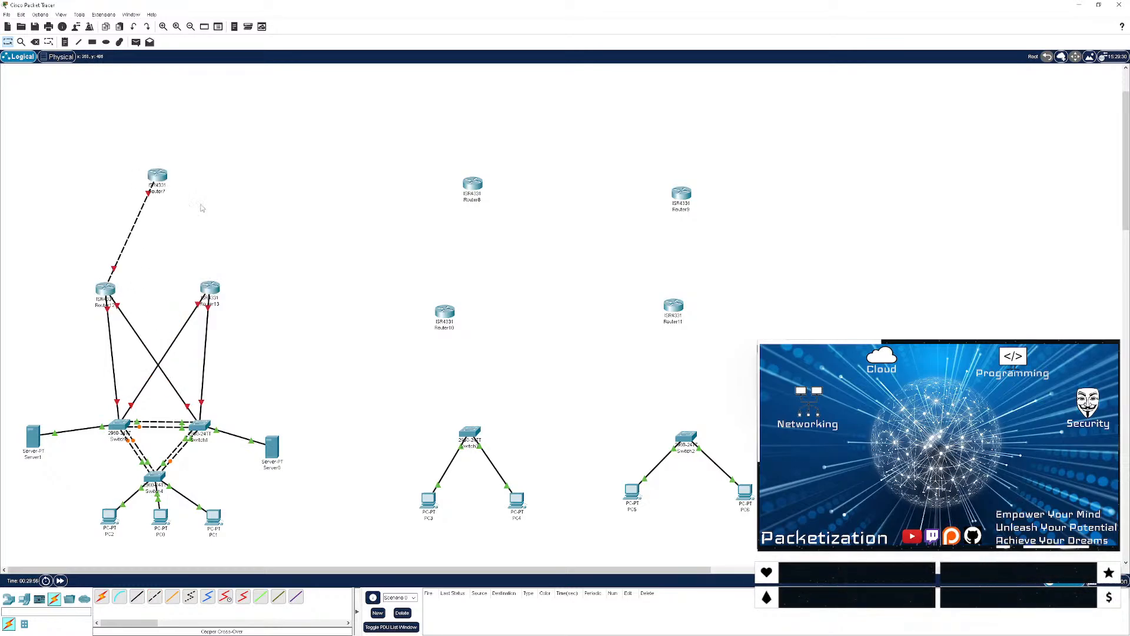
- Connect Router13's GigabitEthernet0/1/0 to Router7's GigabitEthernet0/0/1 with a copper cross-over cable
click(155, 597)
click(210, 287)
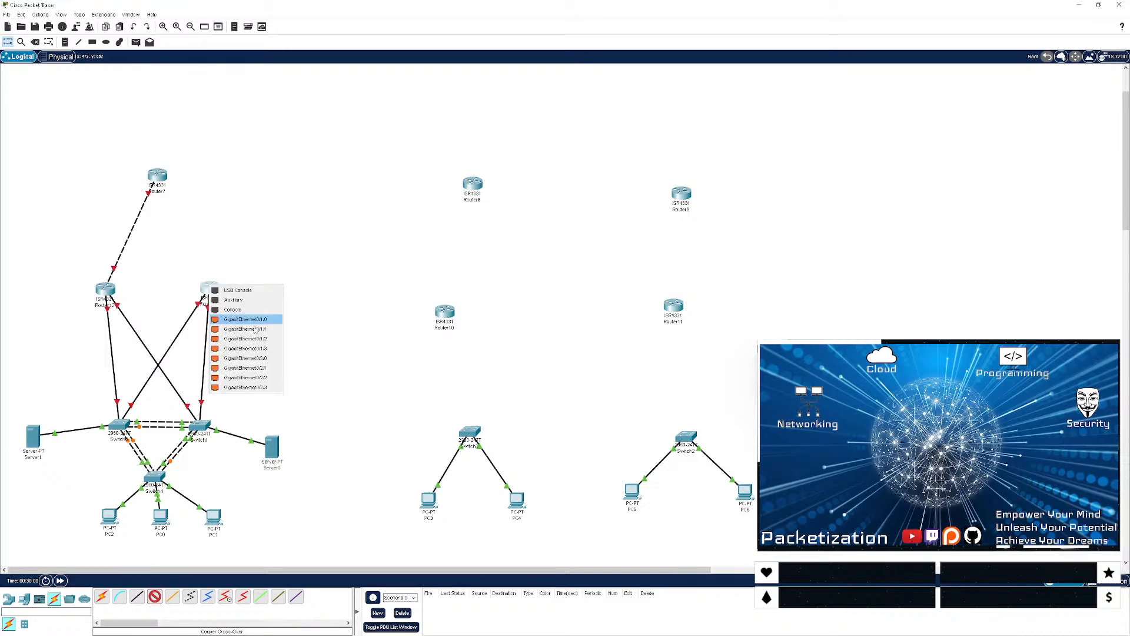
click(255, 319)
click(158, 176)
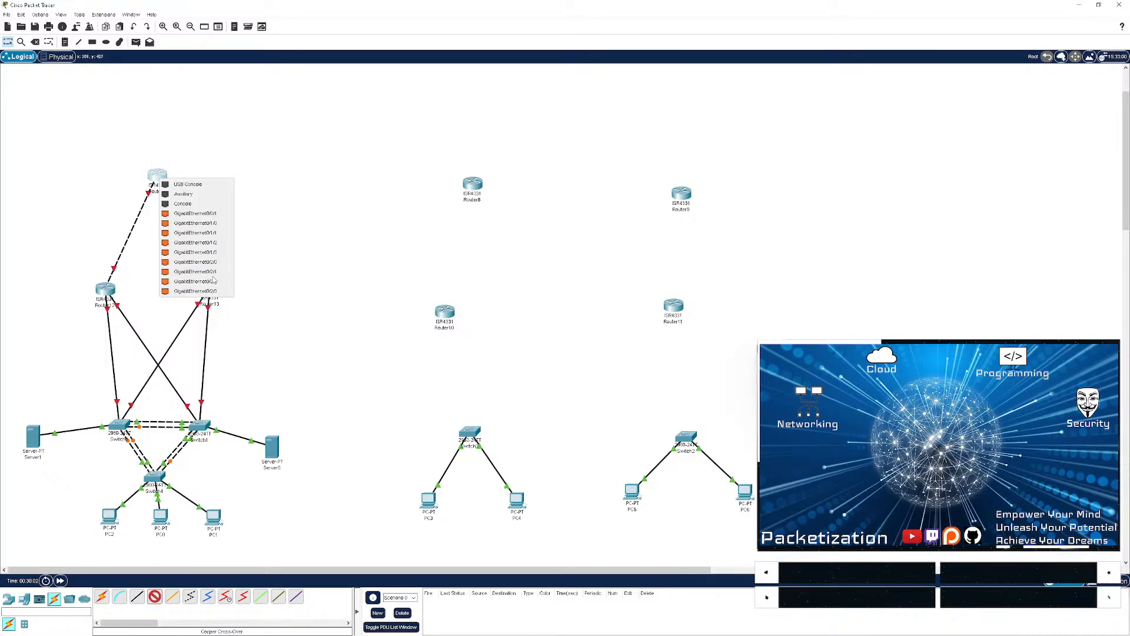
click(202, 213)
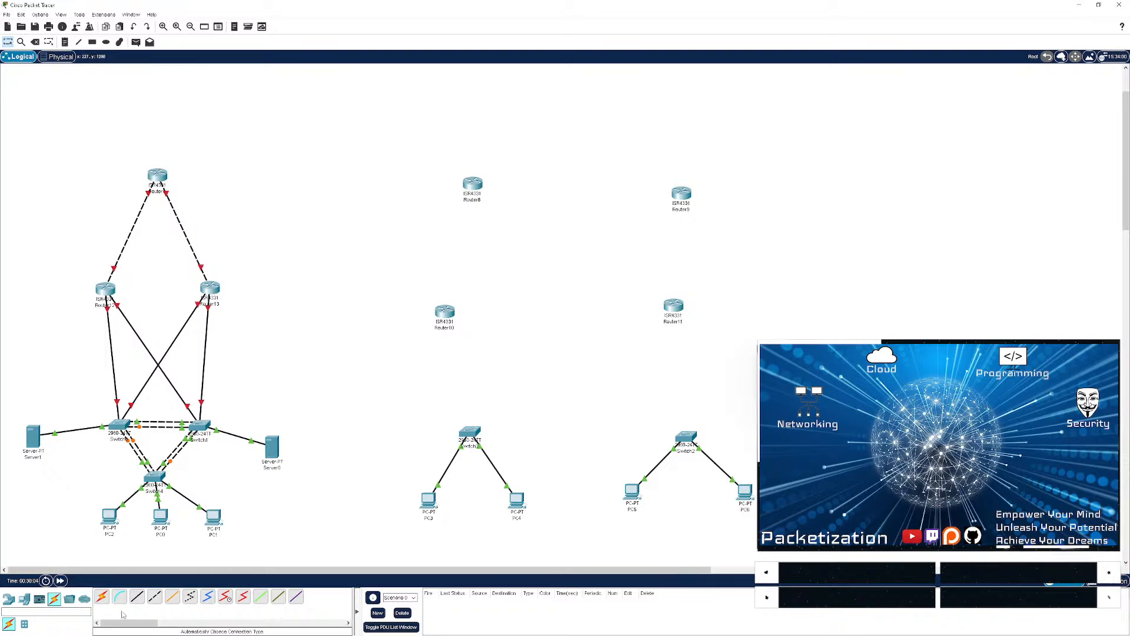
- Connect Router7 to Router8 with a copper cross-over cable between free GigabitEthernet ports
click(154, 596)
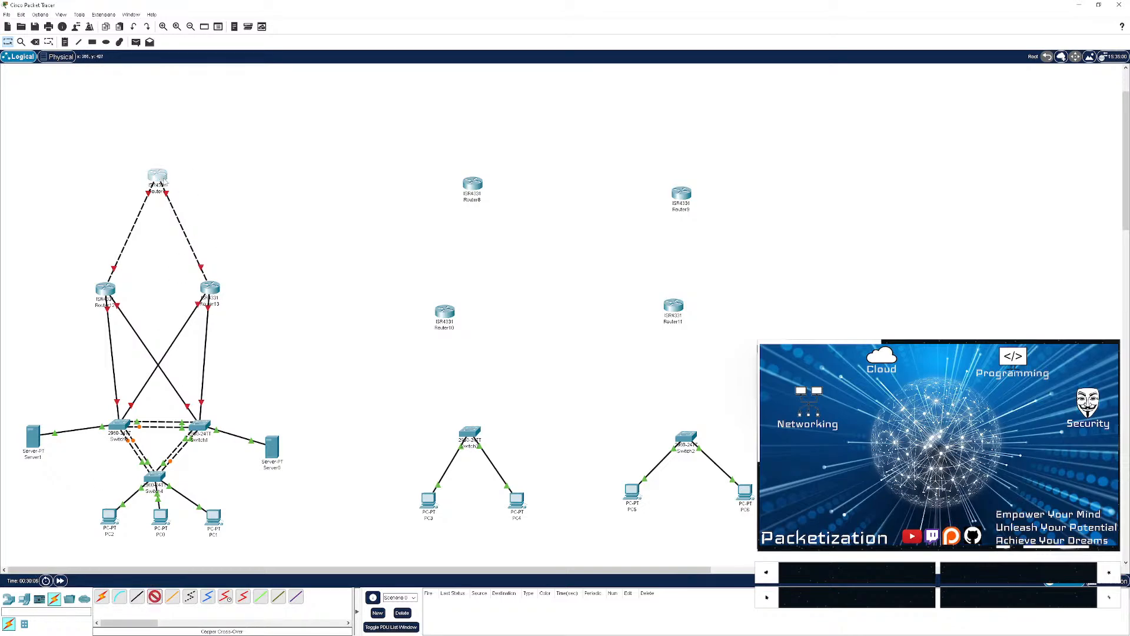
click(158, 175)
click(200, 216)
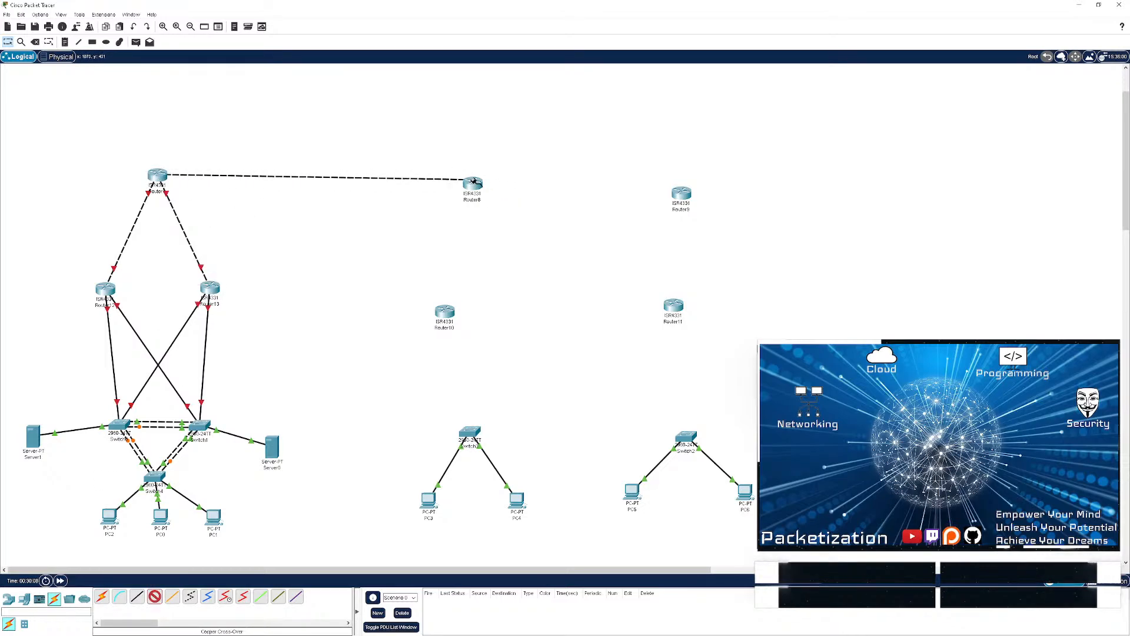
click(472, 183)
click(489, 235)
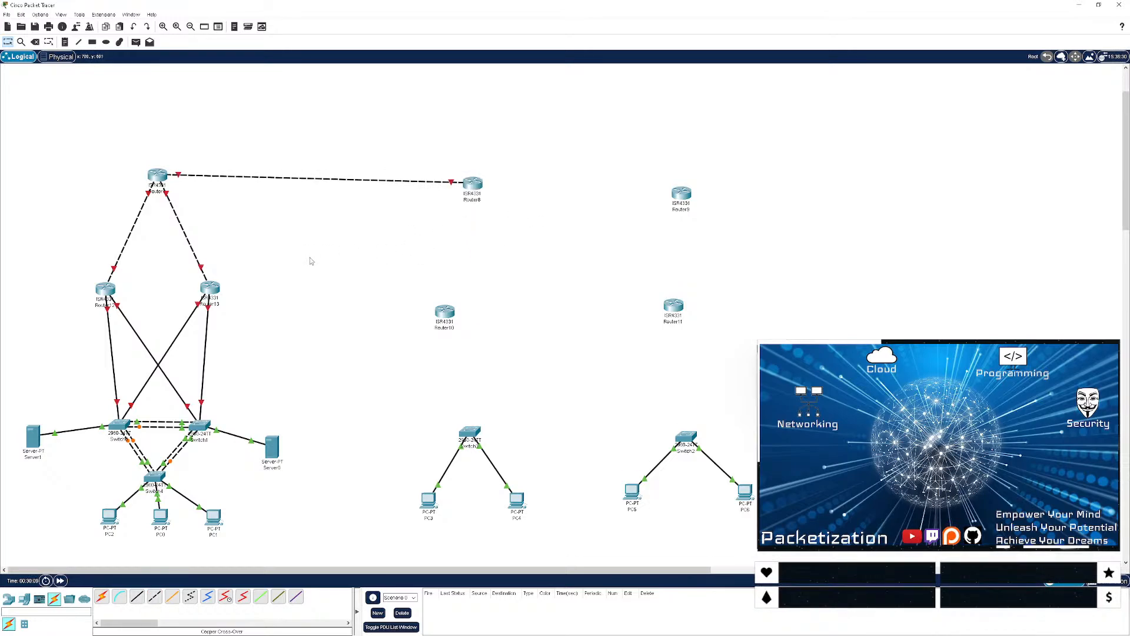
click(156, 597)
click(446, 314)
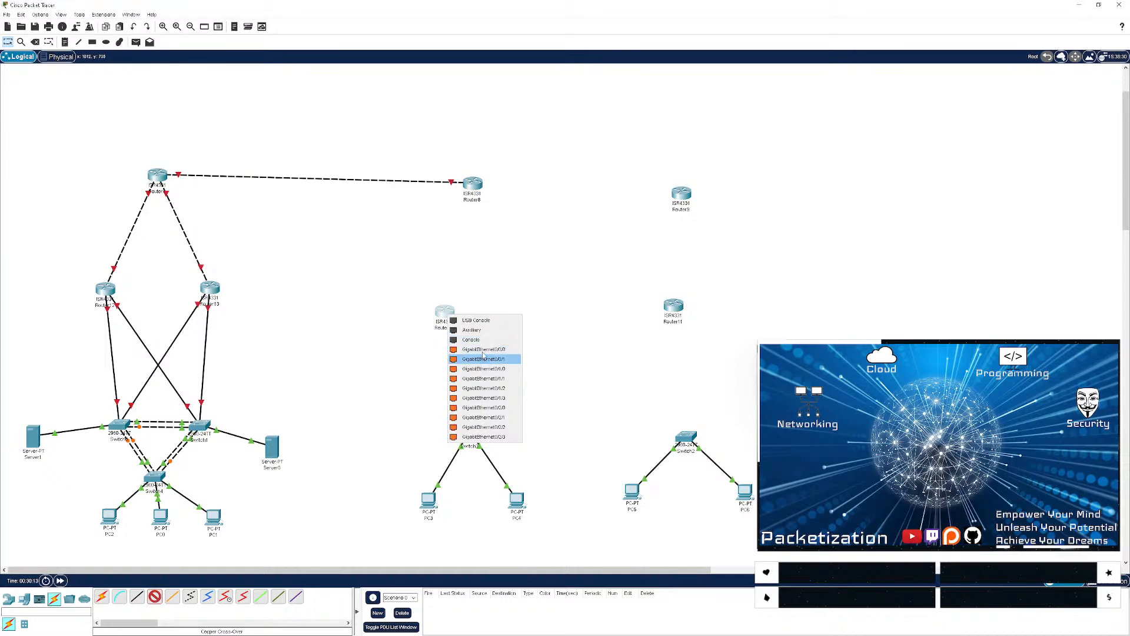
key(Escape)
- Connect Router10's GigabitEthernet0/0/0 to a free GigabitEthernet port on Router8 with a copper cross-over cable
click(155, 598)
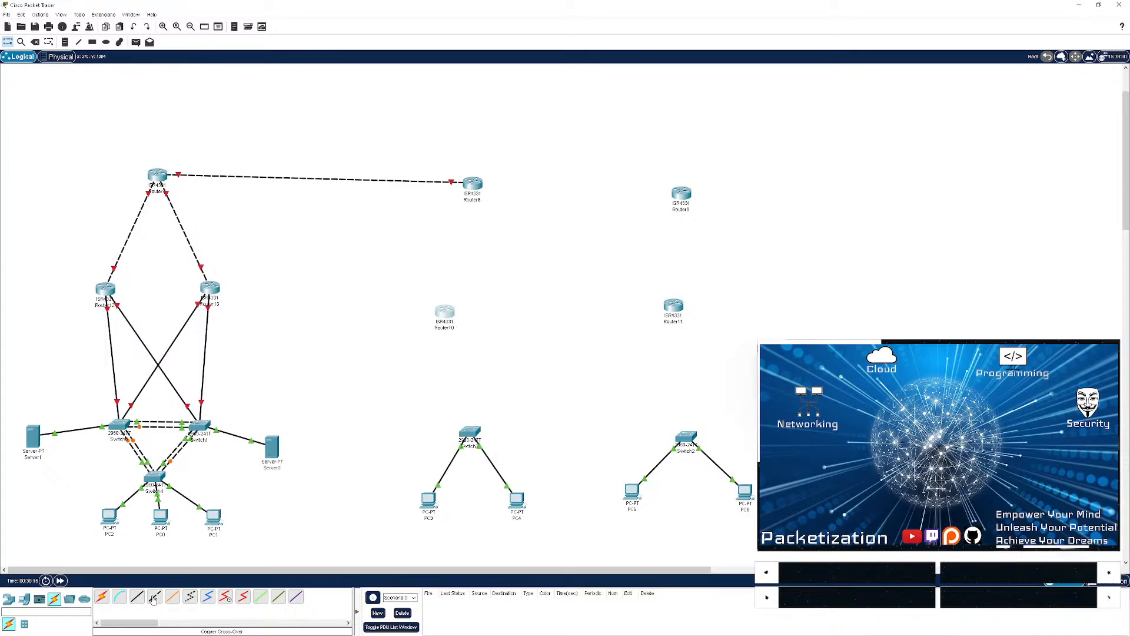
click(443, 316)
click(465, 353)
click(473, 186)
click(480, 226)
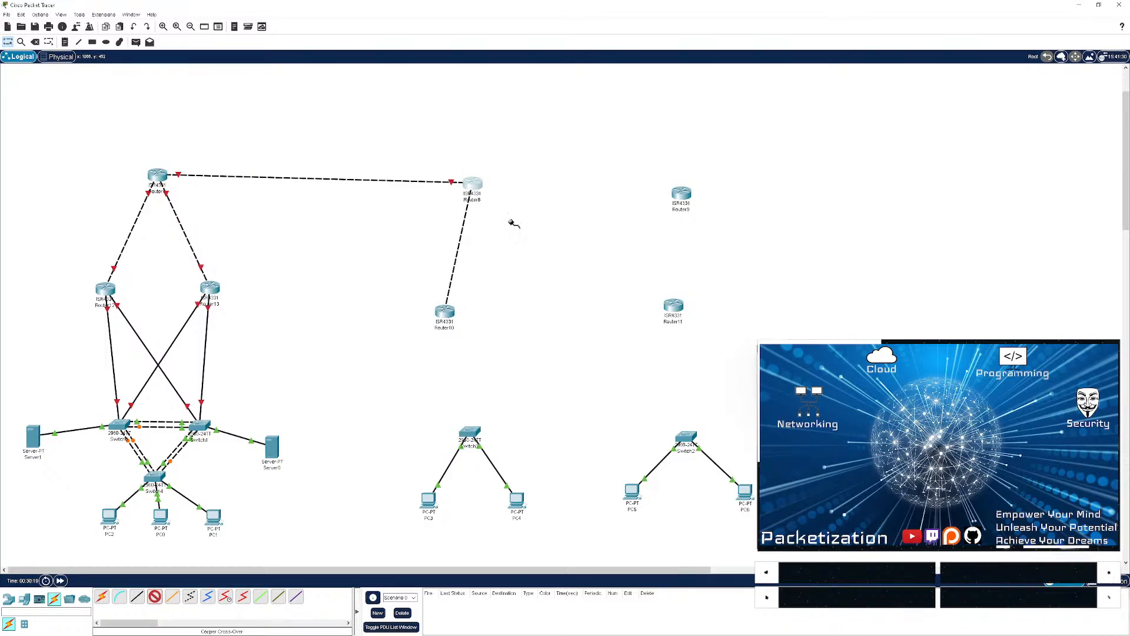
- Connect Router11's GigabitEthernet0/0/0 to Router9's GigabitEthernet0/0/0 with a copper cross-over cable
click(672, 306)
click(717, 361)
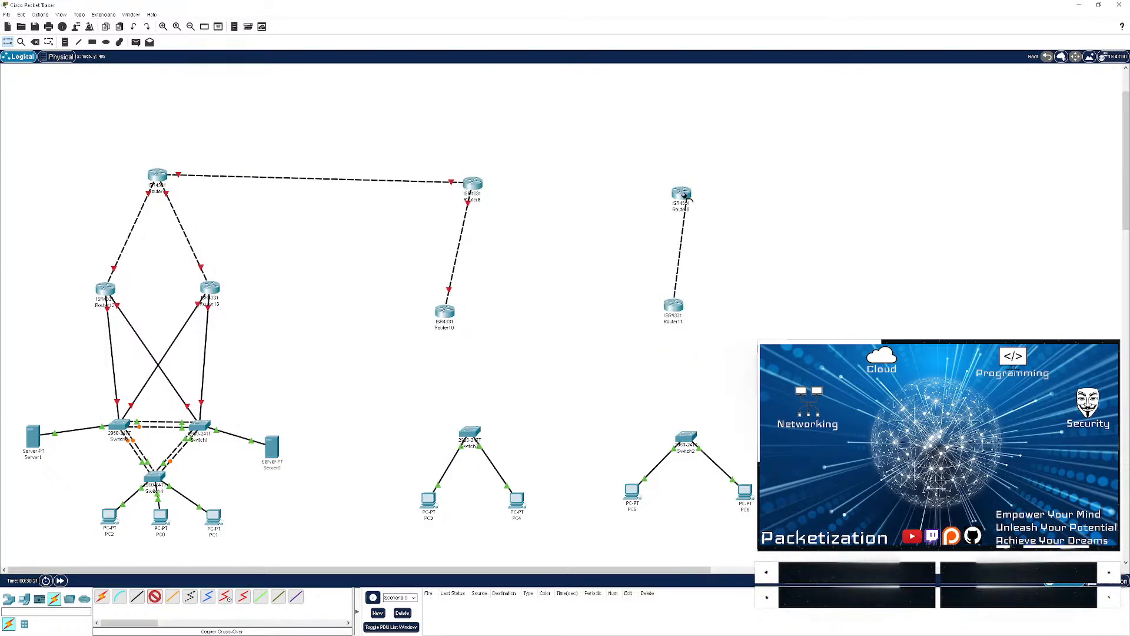
click(681, 194)
click(717, 229)
- Connect Router9's GigabitEthernet0/1/0 to a free GigabitEthernet port on Router8 with a copper cross-over cable
click(681, 194)
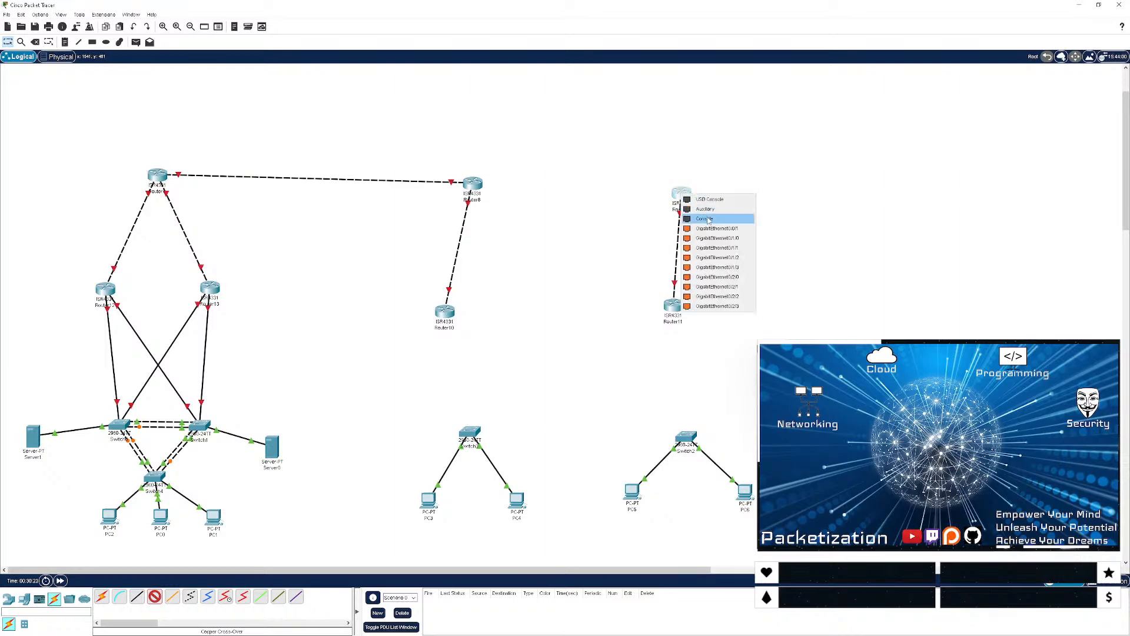
click(717, 238)
click(469, 184)
click(501, 227)
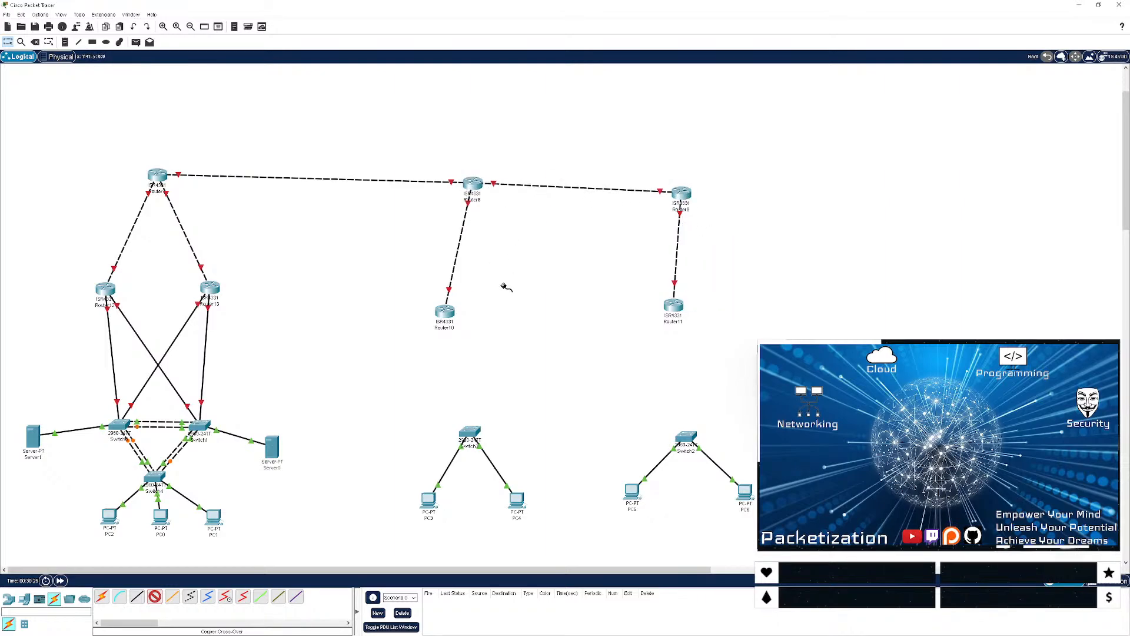
- Connect Router10's GigabitEthernet0/0/1 to GigabitEthernet0/1 of the switch above PC3 and PC4 with a copper cross-over cable
click(446, 318)
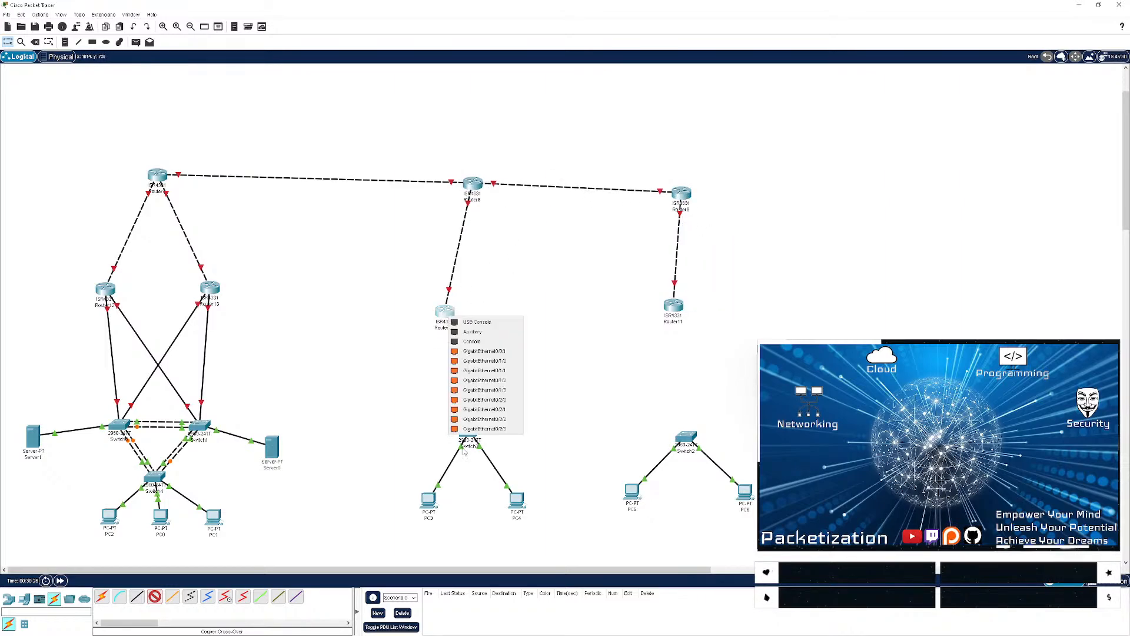
click(474, 353)
click(468, 431)
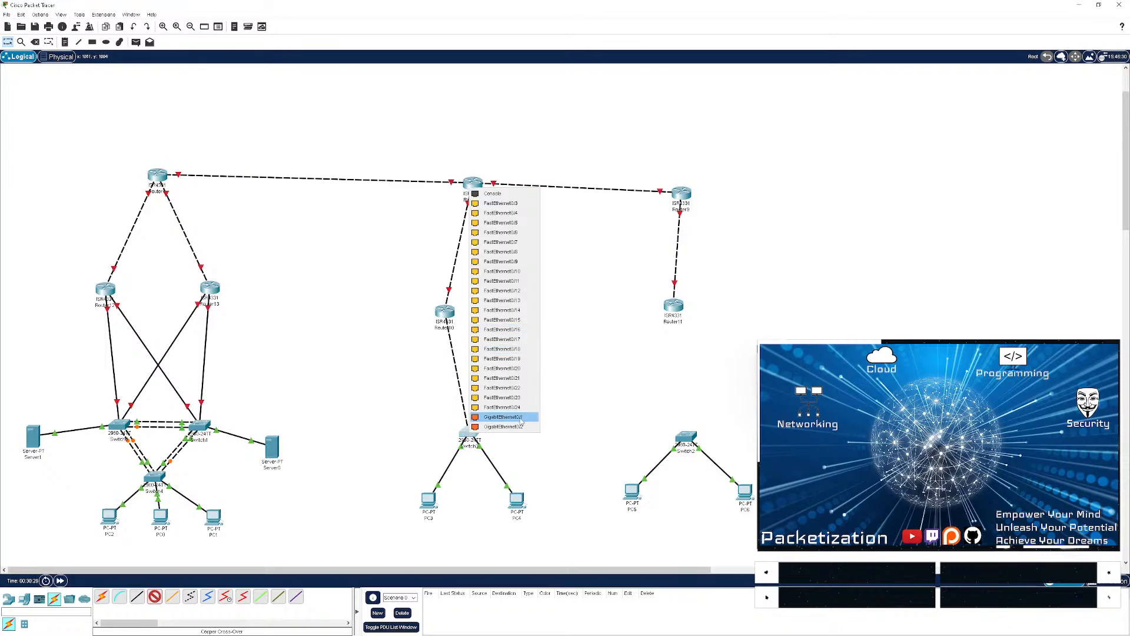
click(504, 419)
- Connect Router11's GigabitEthernet0/0/1 to GigabitEthernet0/2 of the switch above PC5 and PC6 with a copper cross-over cable
click(678, 307)
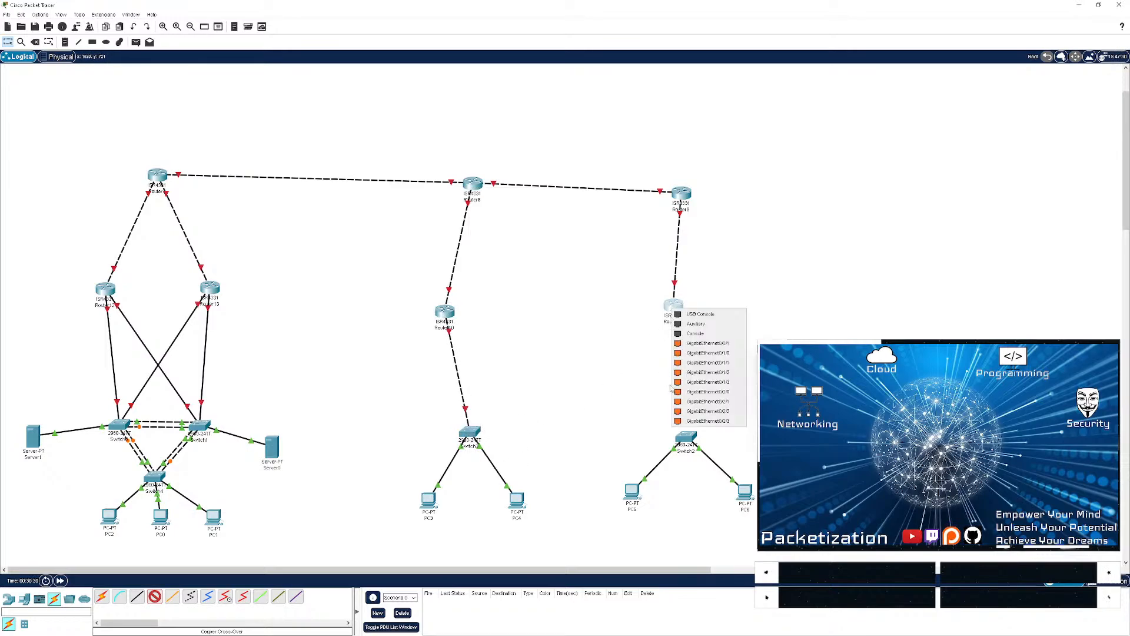
click(704, 345)
click(687, 434)
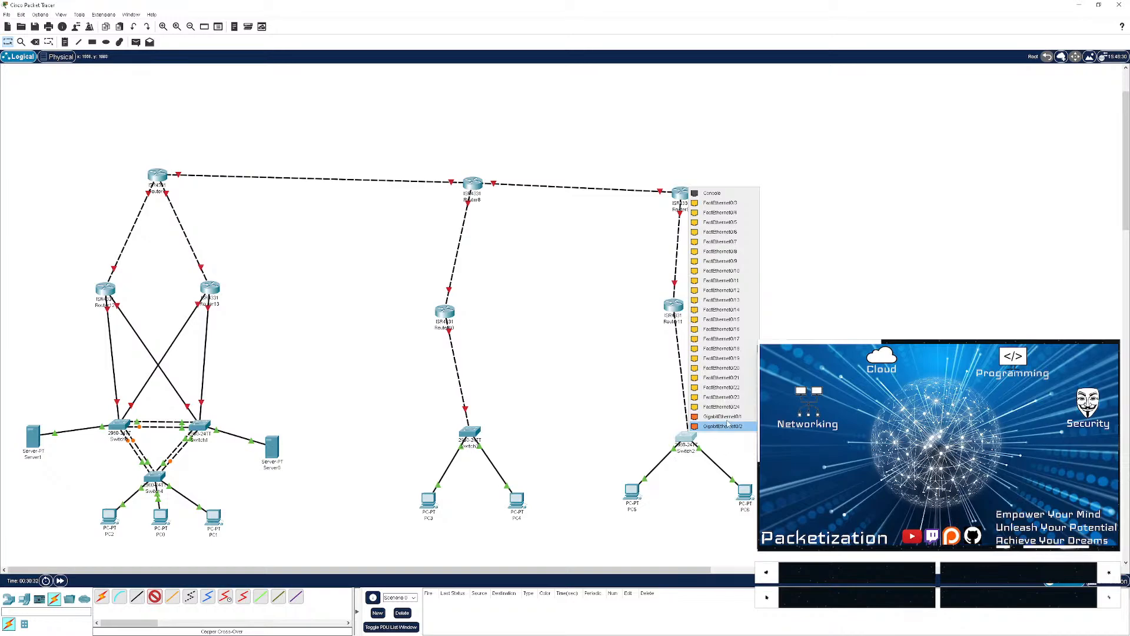
click(709, 424)
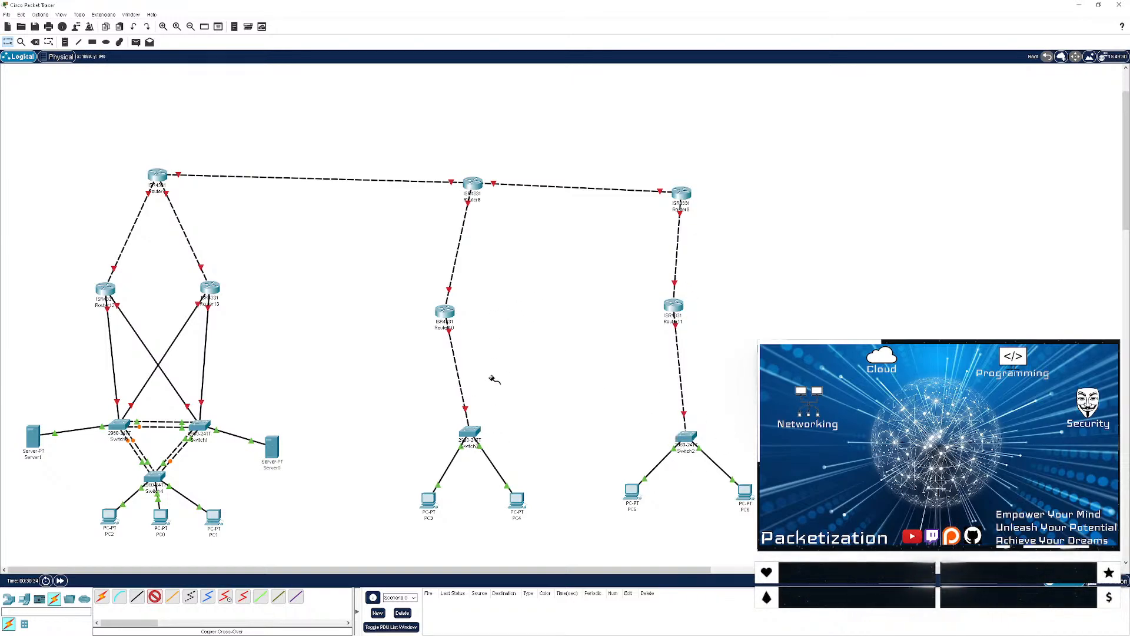
- Reposition Router10 and Router11 so that each lines up vertically between its upstream router and its site switch
drag(408, 301, 695, 311)
click(380, 287)
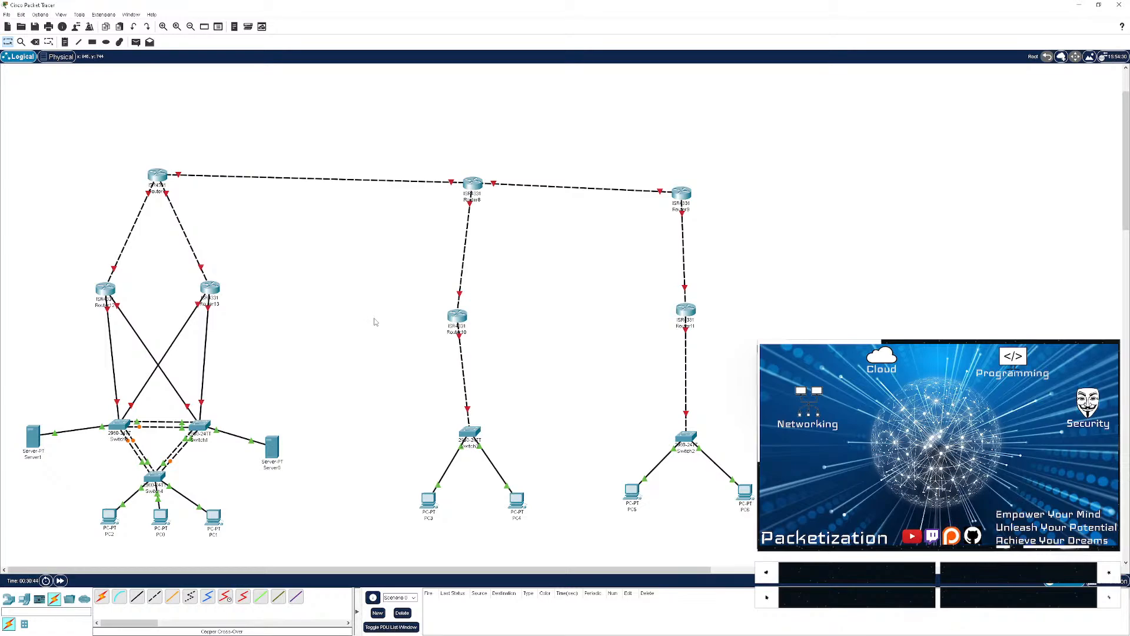
drag(458, 317, 472, 315)
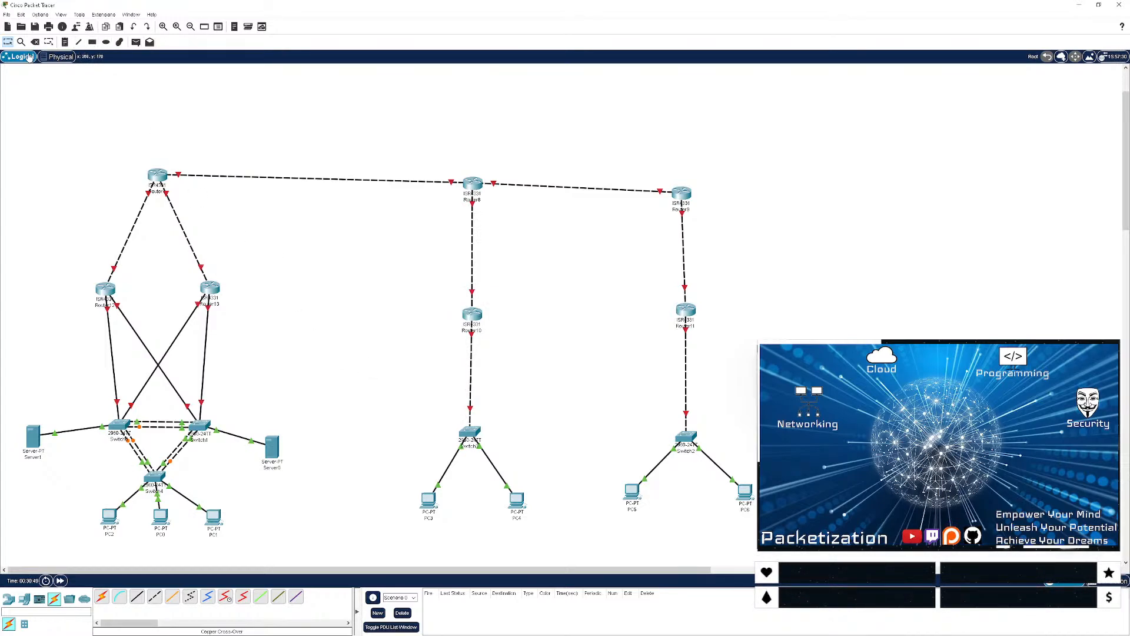
- Draw an unfilled, black-outlined rectangle in the empty workspace beside Router9
click(93, 42)
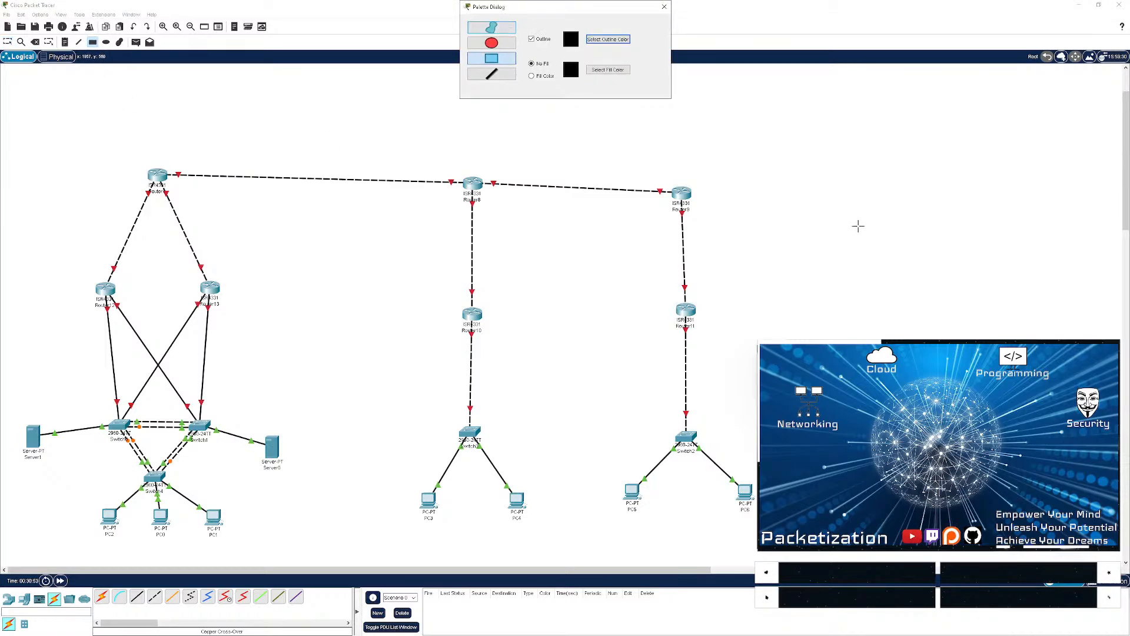
drag(706, 93, 1109, 315)
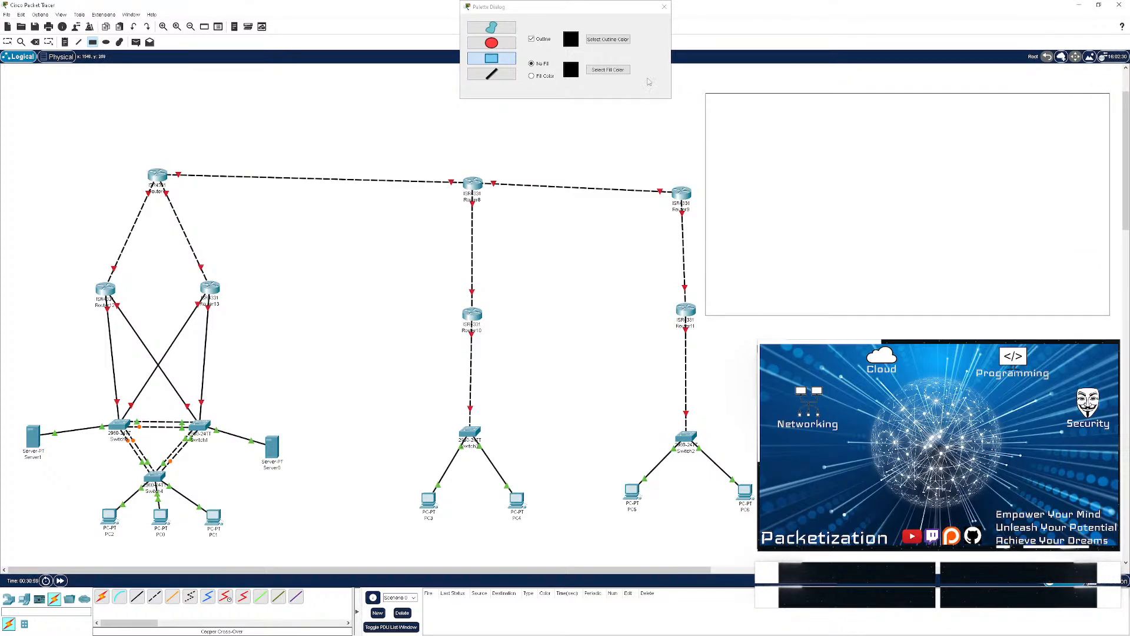
- Try a light pink fill colour on a smaller rectangle inside the large one, and undo that drawing
click(531, 76)
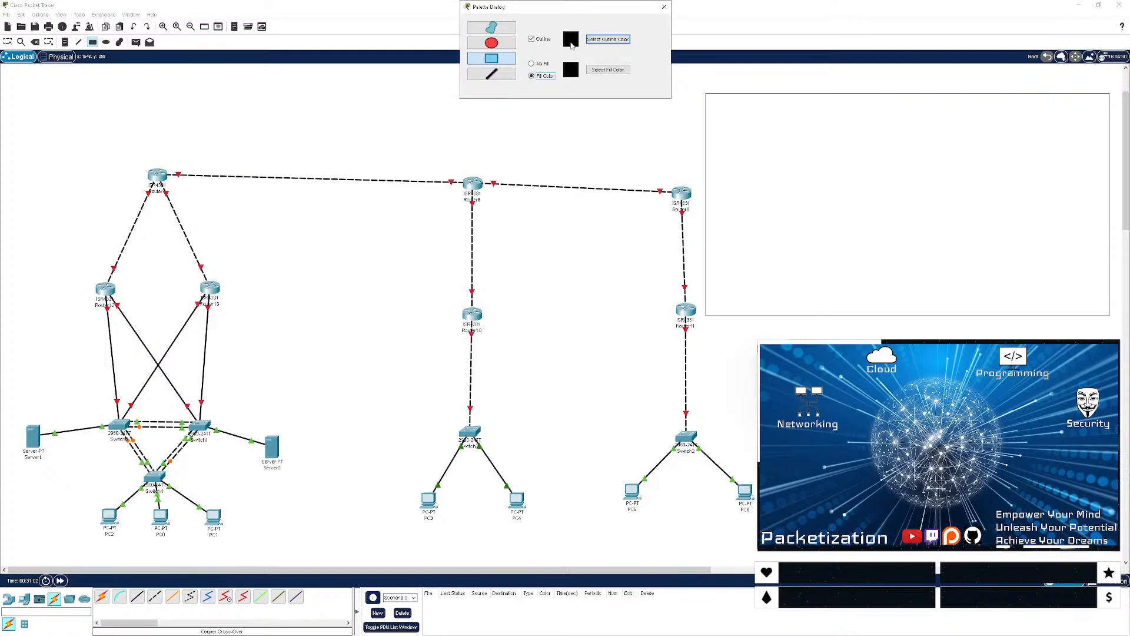
click(608, 69)
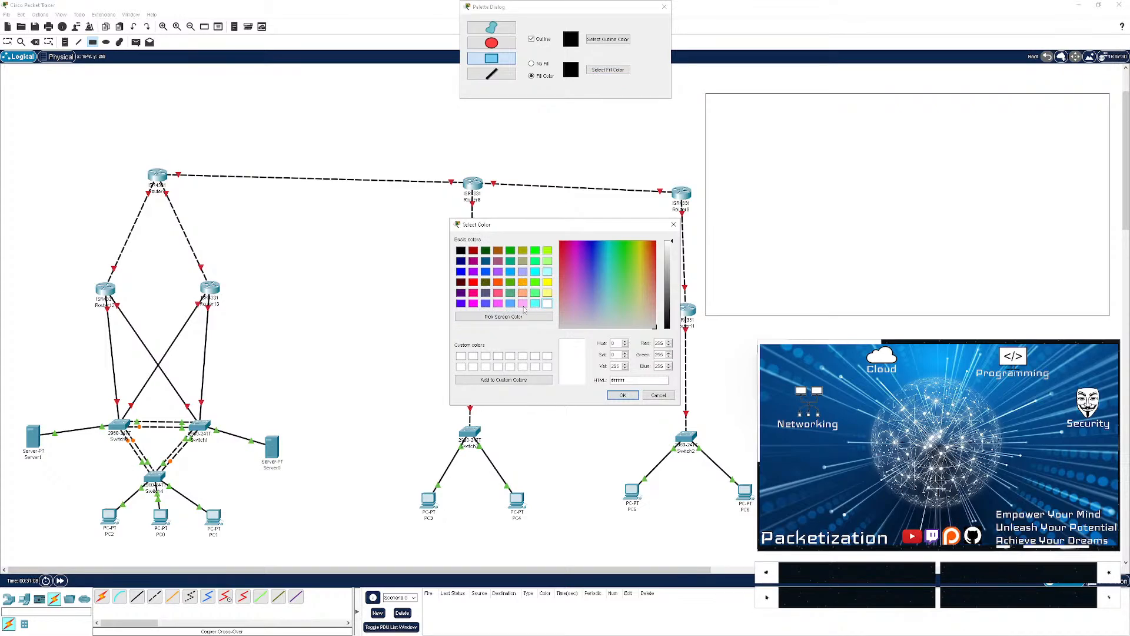
click(523, 304)
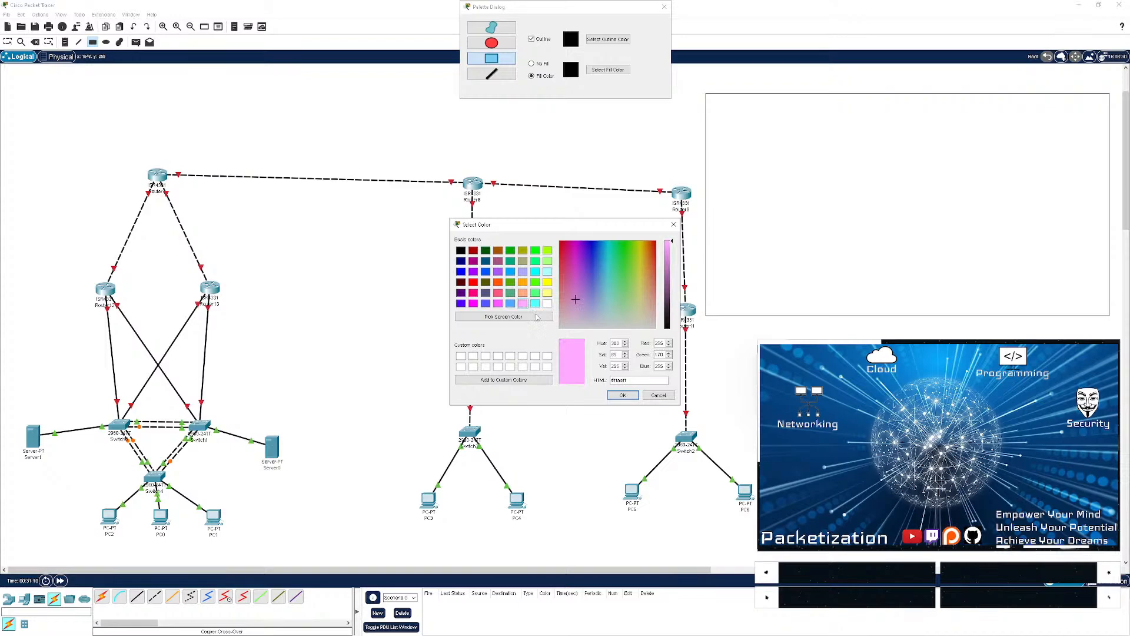
click(622, 395)
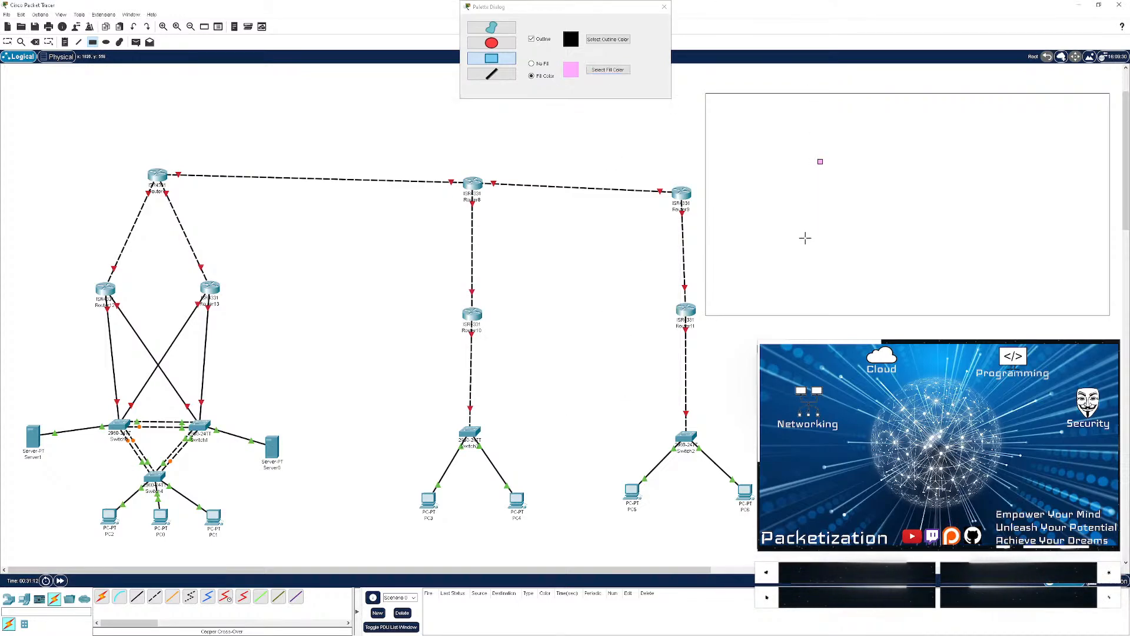
drag(765, 137, 867, 207)
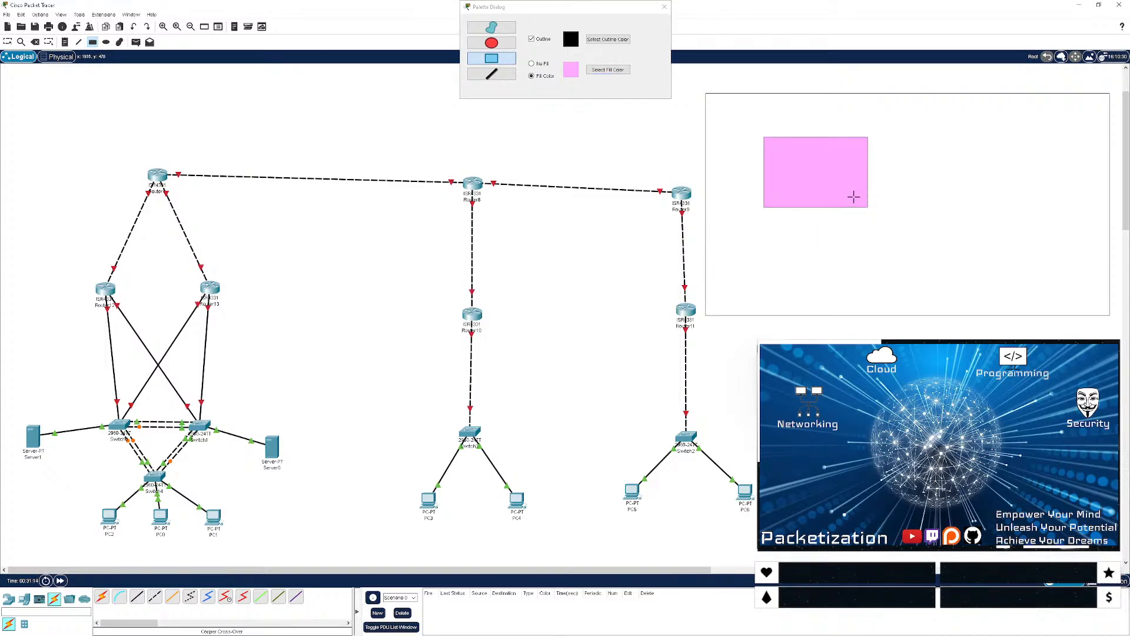
key(ctrl+z)
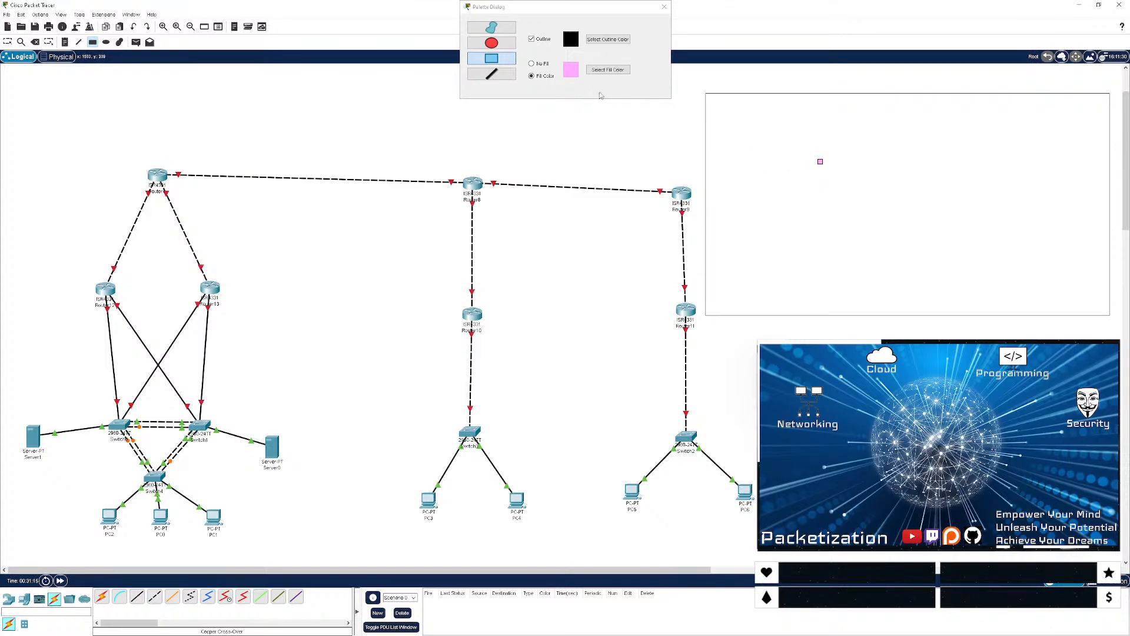
- Leave the drawing palette and delete the large rectangle beside Router9 together with the small pink shape inside it
click(664, 7)
key(Escape)
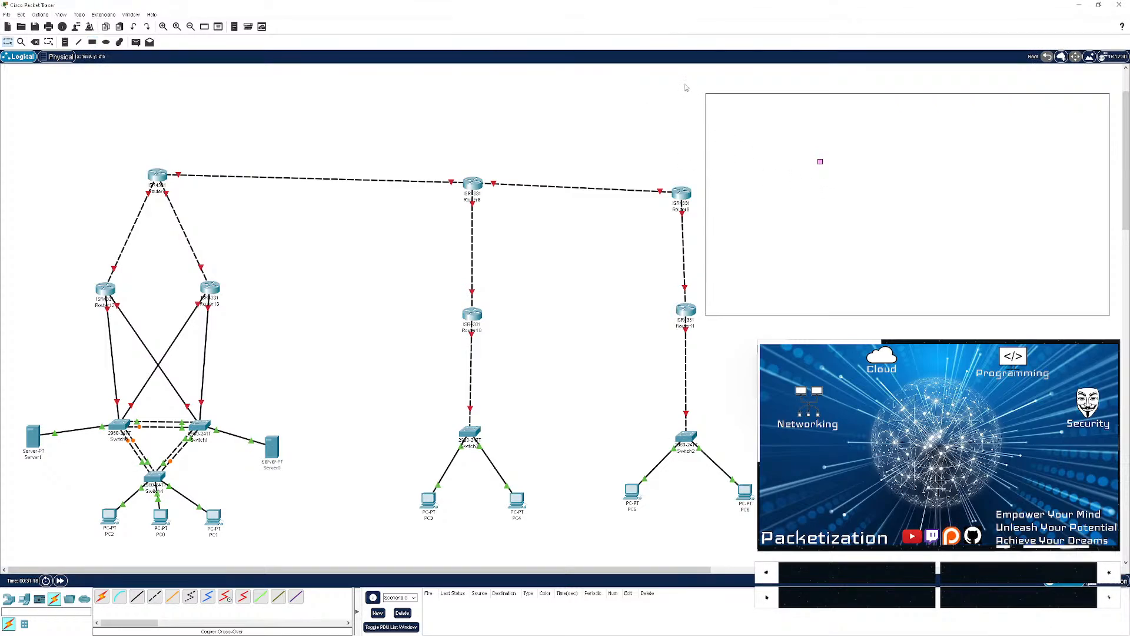
drag(672, 83, 1110, 317)
drag(677, 76, 938, 171)
key(Delete)
click(570, 333)
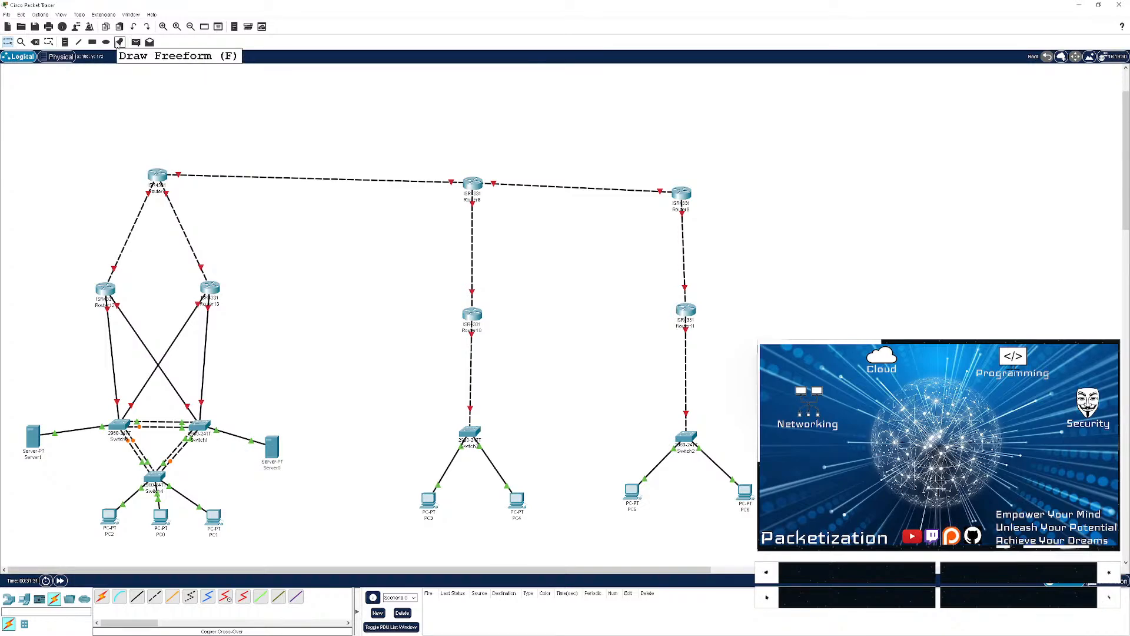
- Draw a new large rectangle with a black outline and no fill in the empty workspace beside Router9
click(120, 42)
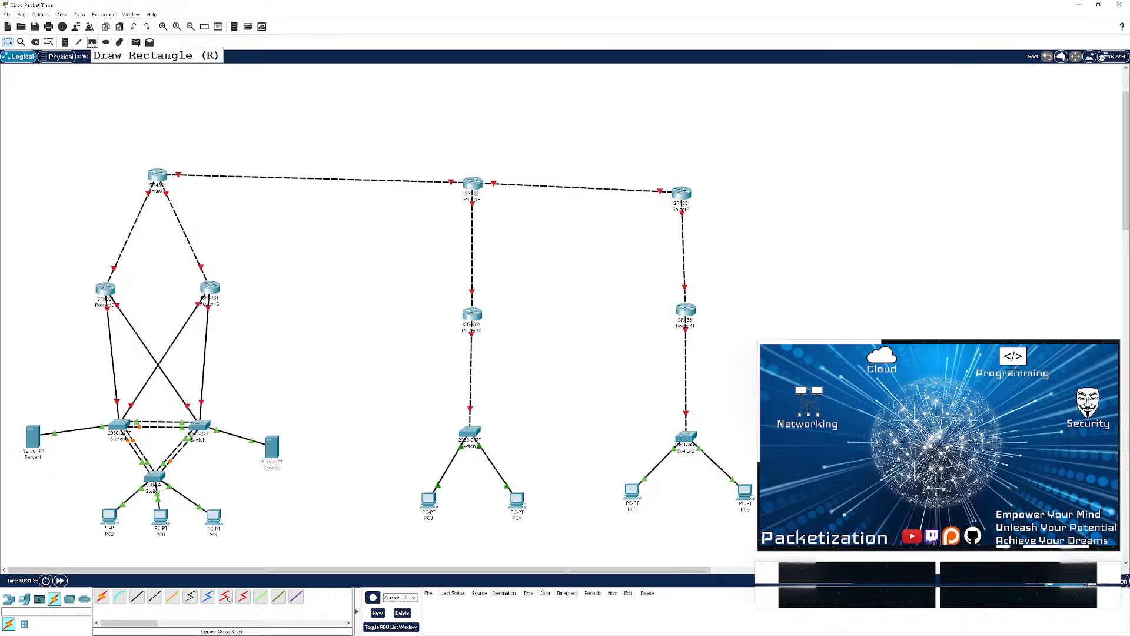
click(93, 43)
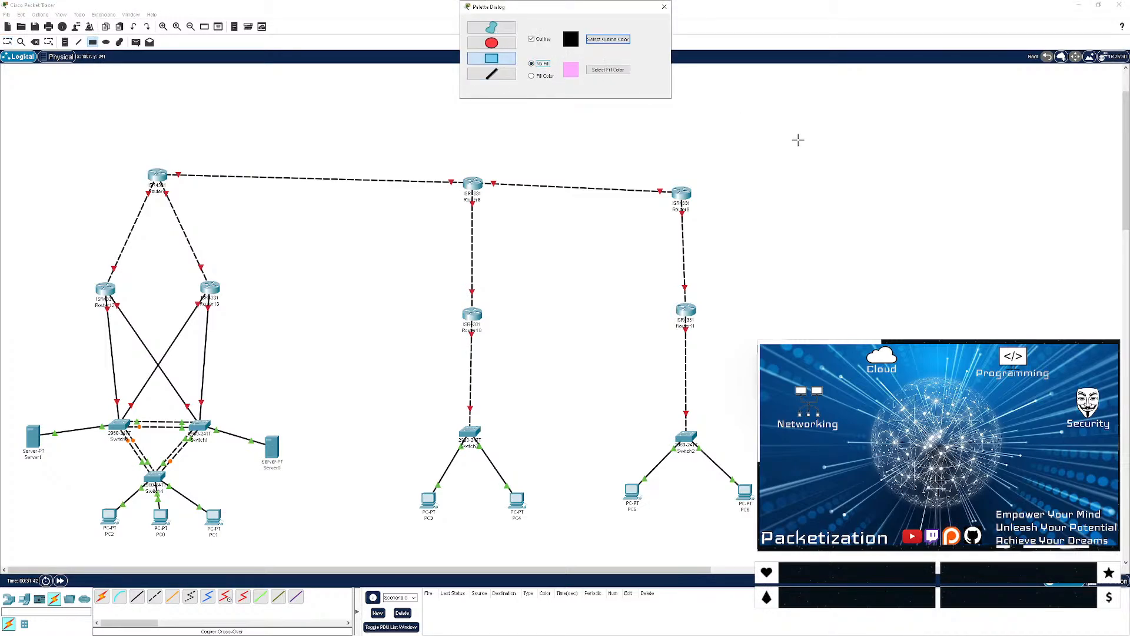
drag(724, 79, 1113, 330)
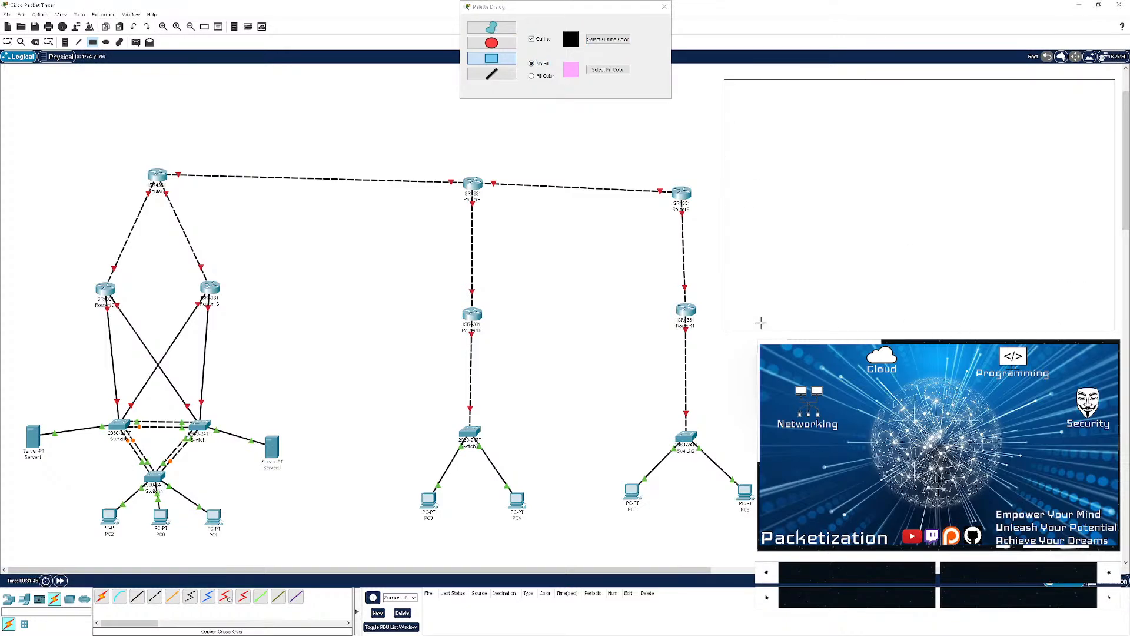
click(665, 7)
key(Escape)
- Place a text note inside the large rectangle and begin it with "HQ"
click(762, 153)
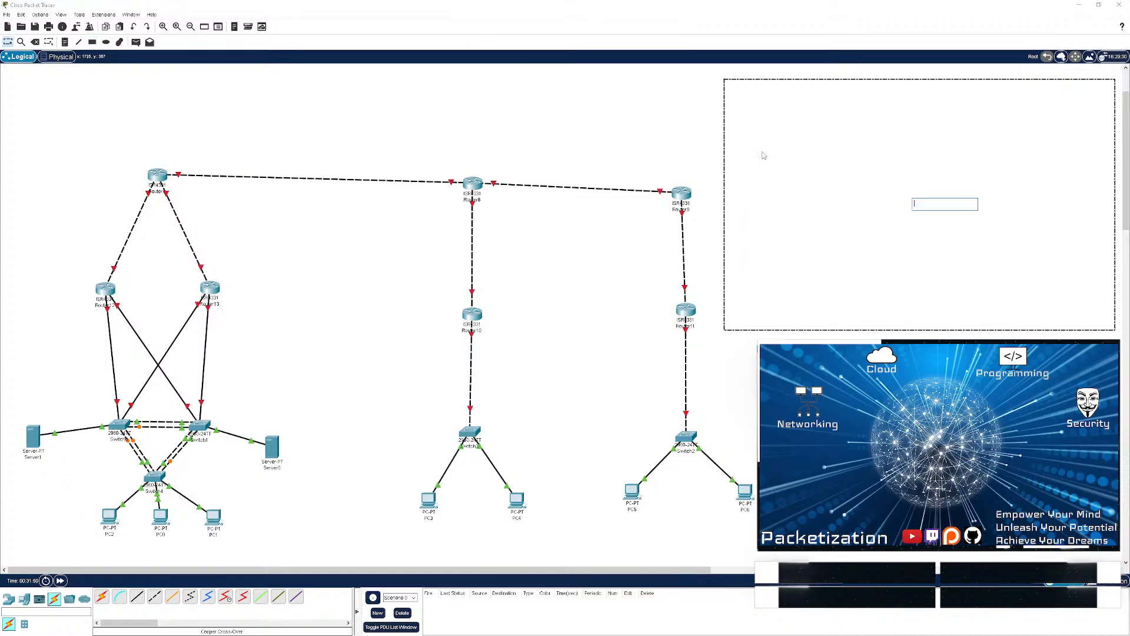
click(762, 153)
click(851, 186)
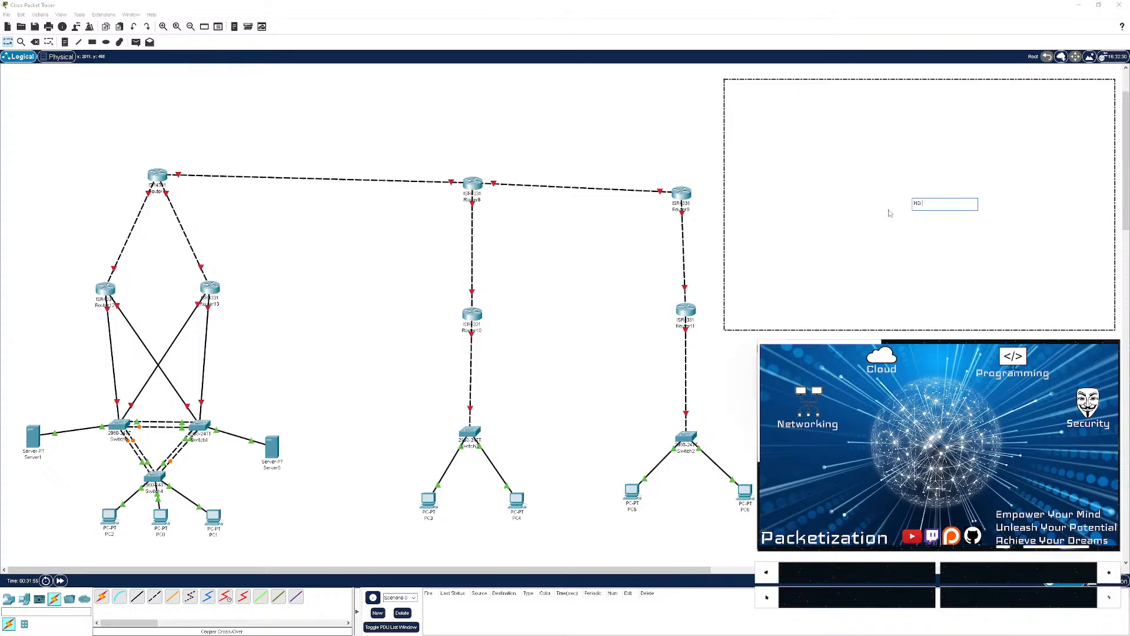
- Add the lines Site A and Site B below HQ in the workspace note, separated by blank lines
key(Return)
key(Return)
text(Site A)
key(Return)
key(Return)
text(Site B)
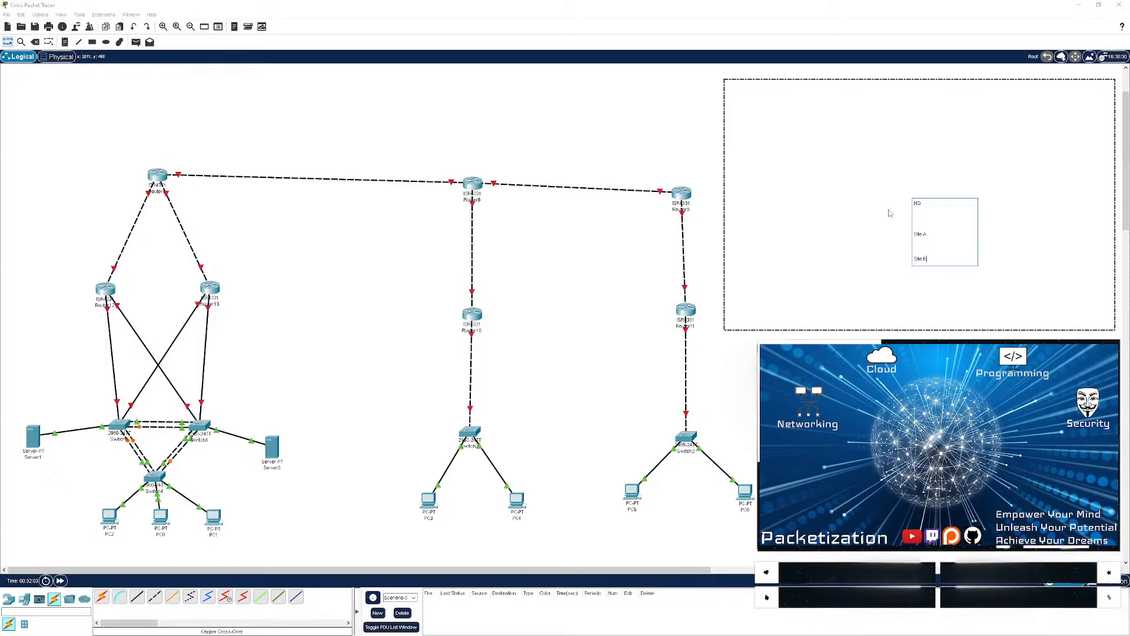
click(942, 218)
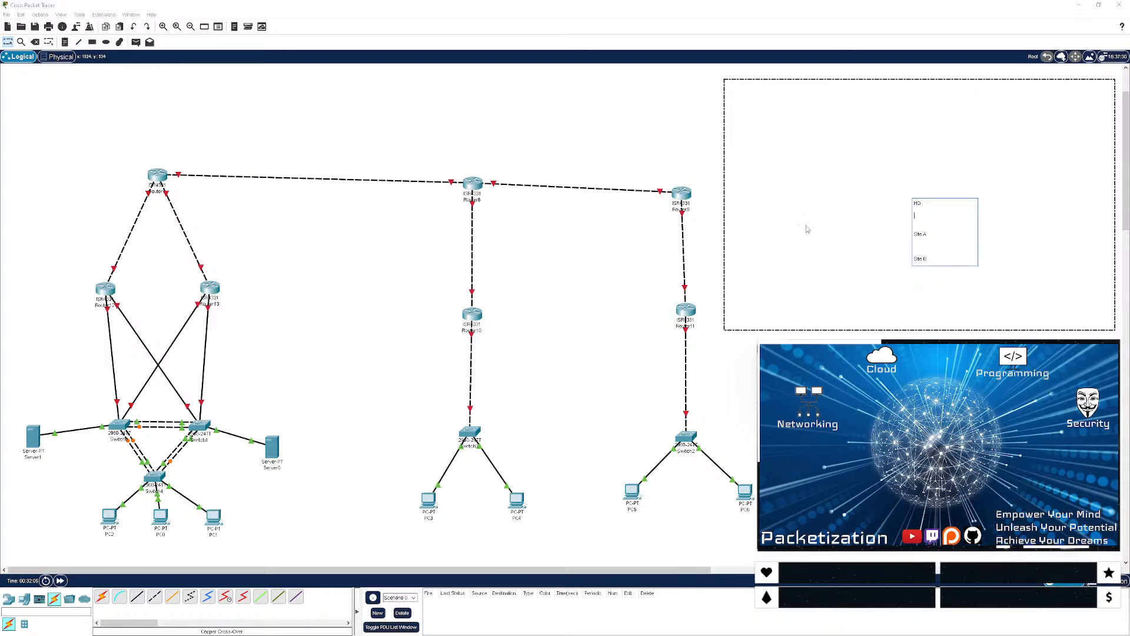
click(764, 219)
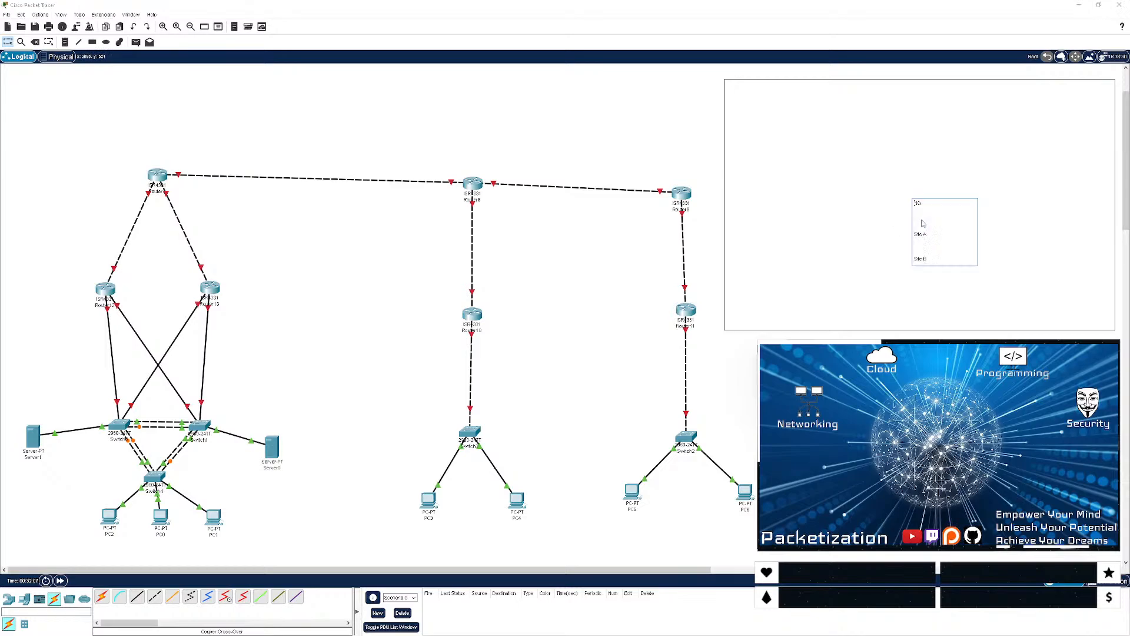
click(908, 328)
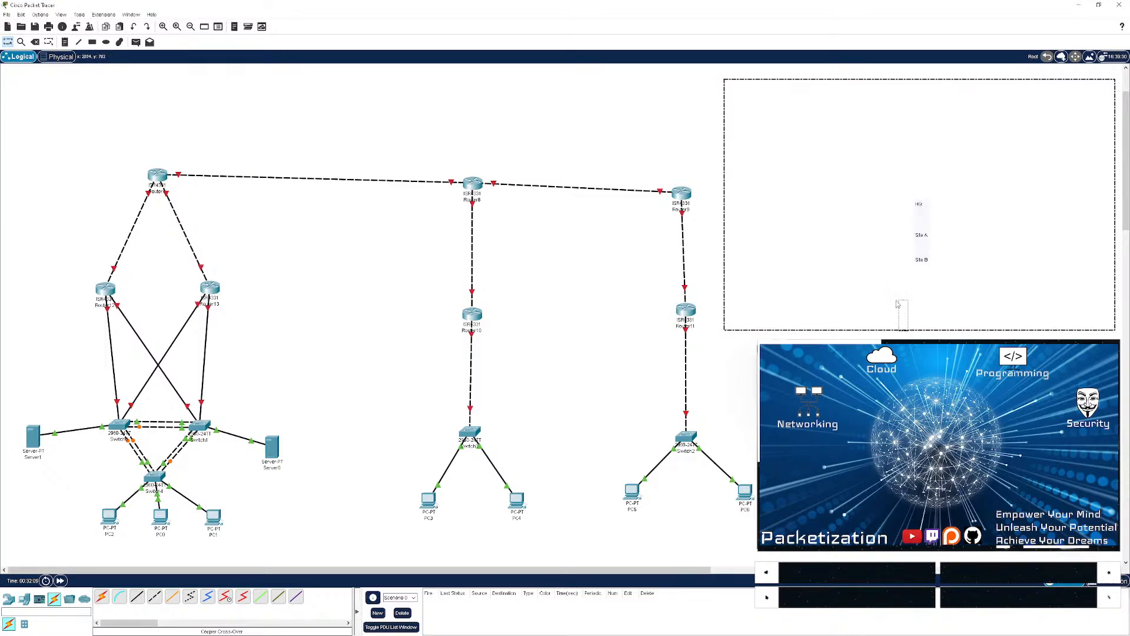
click(940, 217)
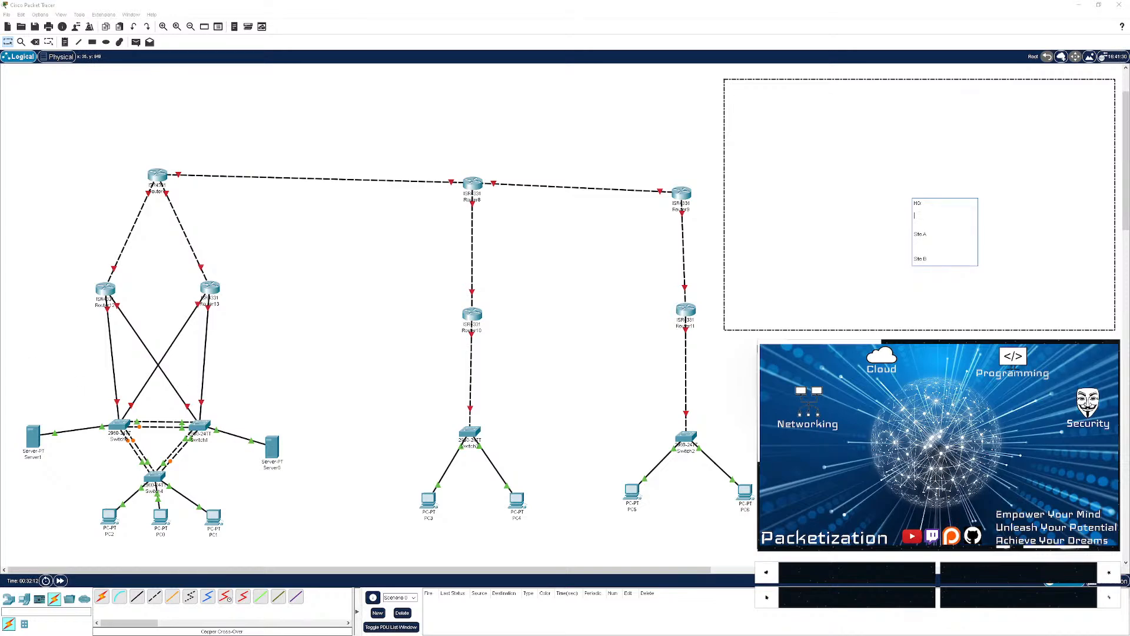
key(Escape)
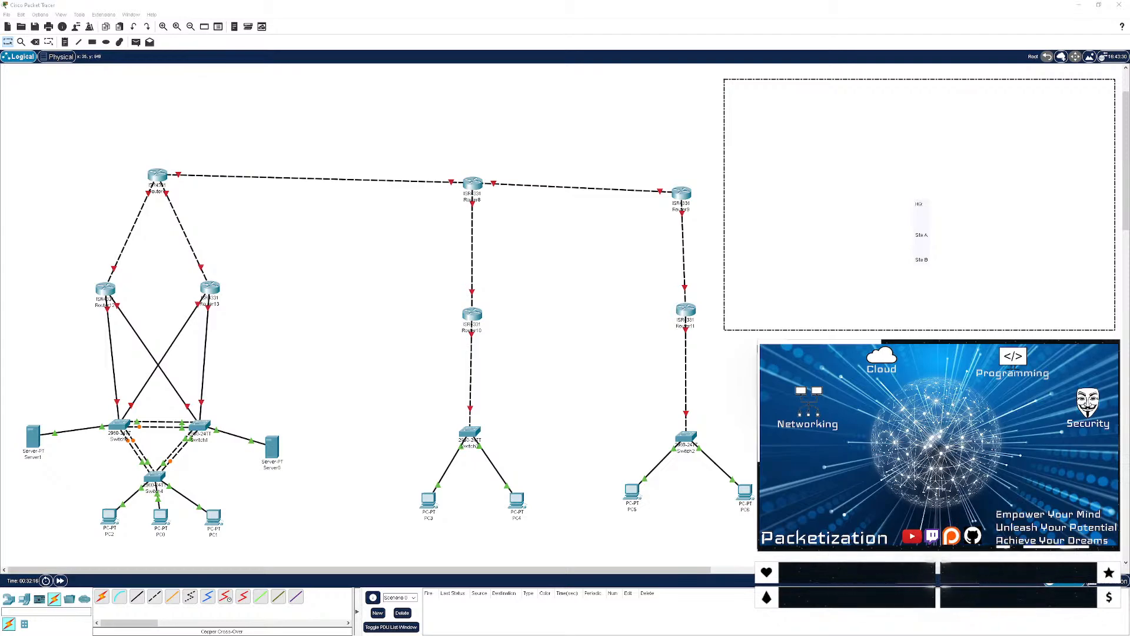
- Switch to Sublime Text, place and widen its window beside the topology, and enter the heading HQ followed by blank lines
drag(0, 177, 894, 72)
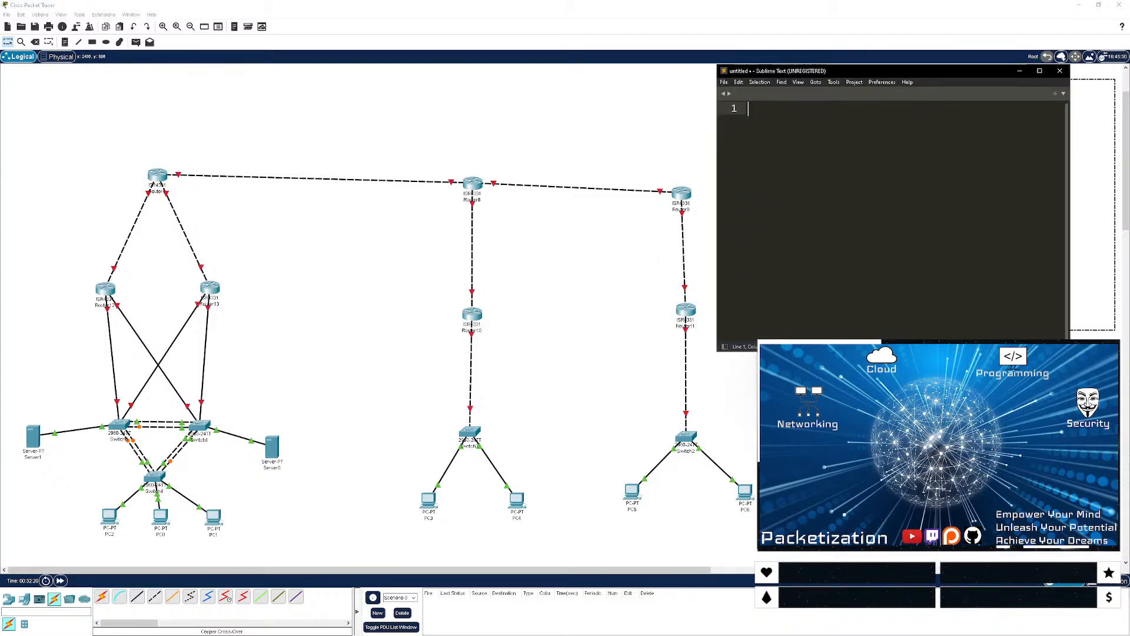
drag(1069, 222, 1127, 222)
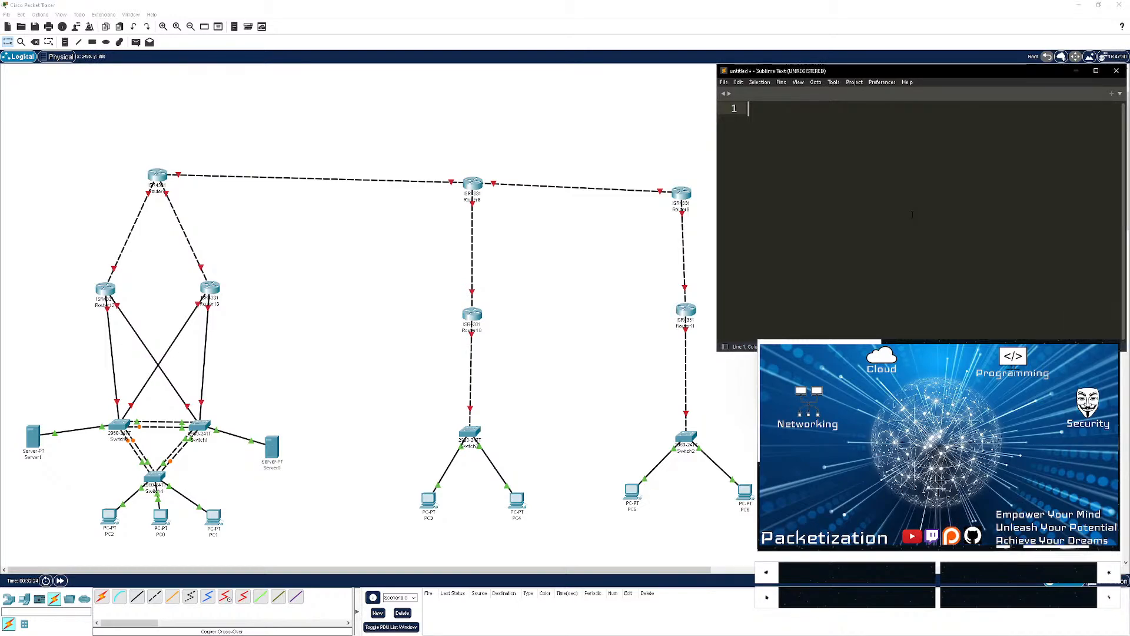
text(HQ)
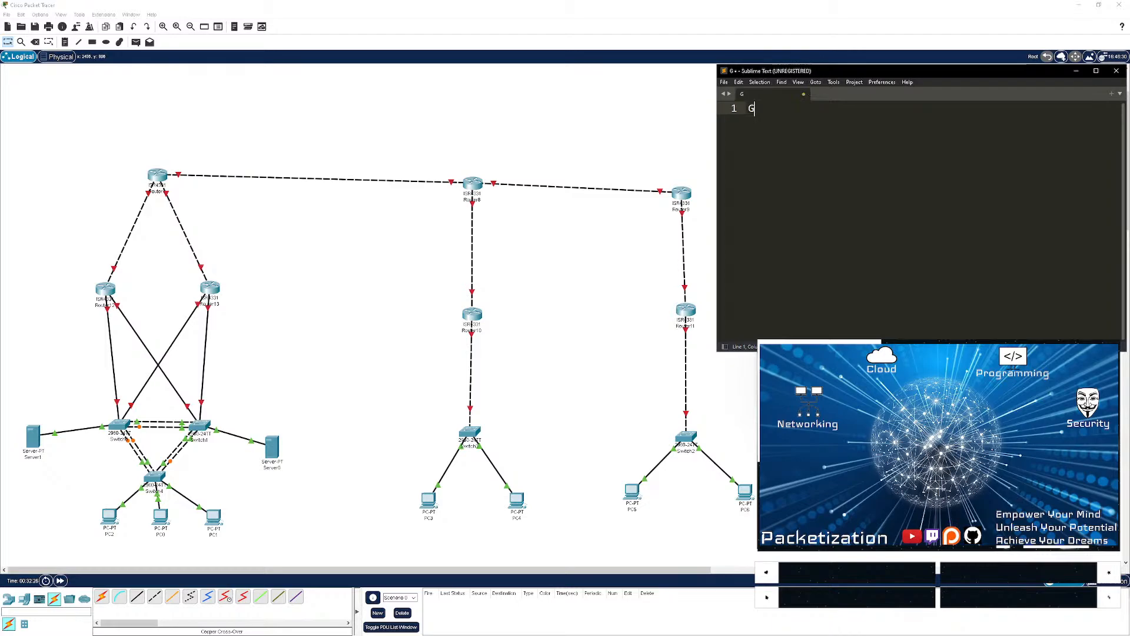
key(Return)
key(Return)
key(Return)
key(Return)
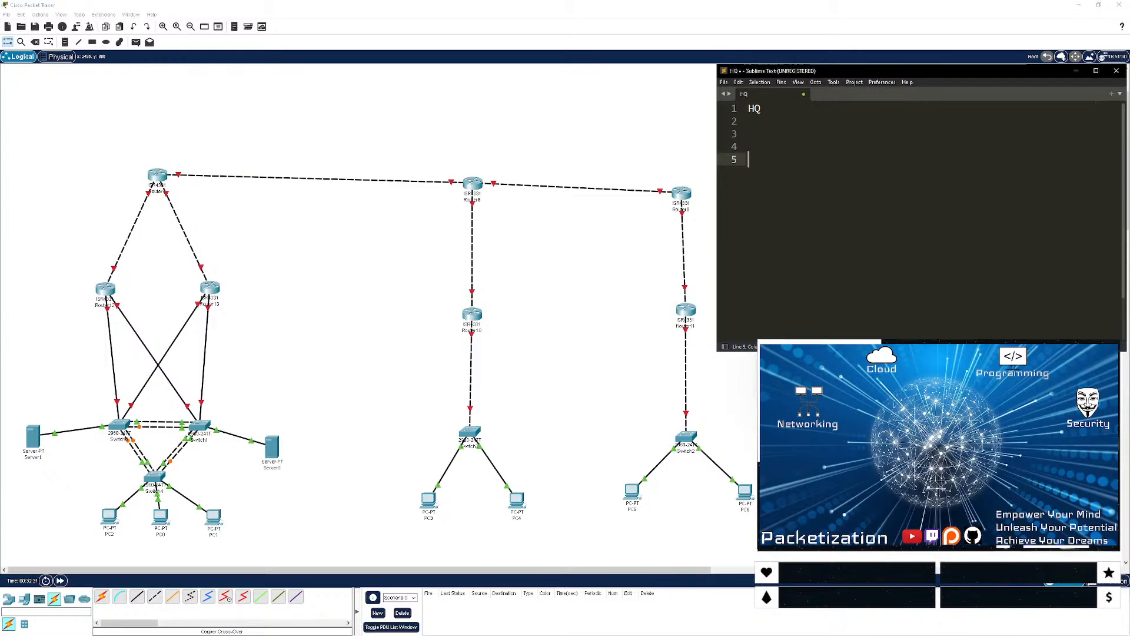
- Add the headings DATA VLAN and SERVER VLAN beneath HQ, with a blank line between them
text(DATA VLAN)
key(Return)
key(Return)
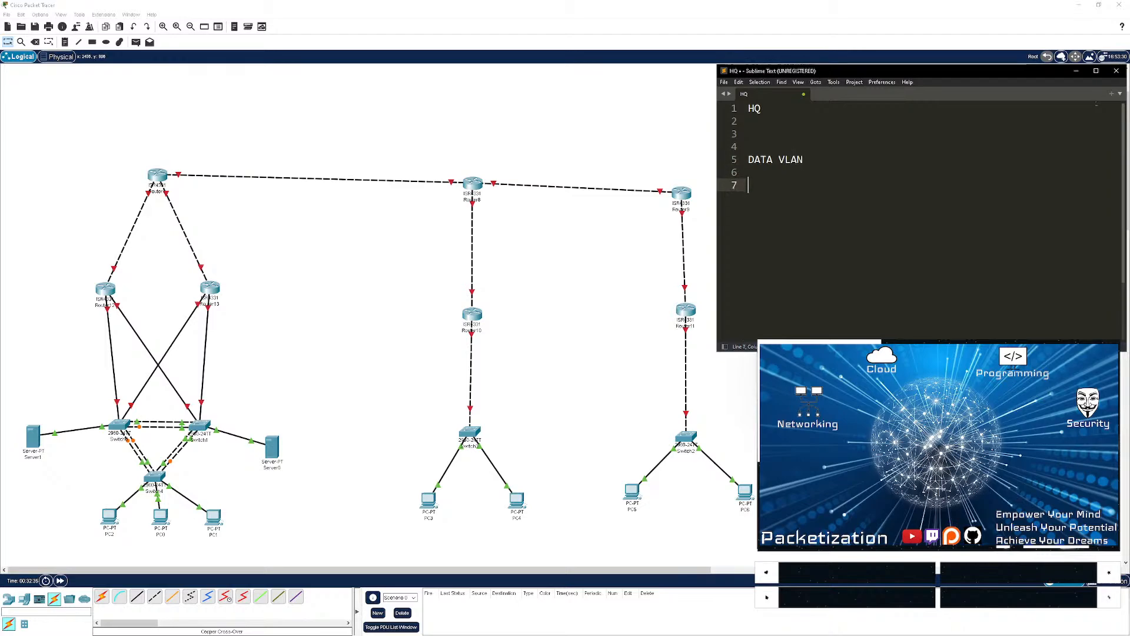
text(SERVER VLAN)
- Enter the subnet 10.10.10.0/24 under the DATA VLAN heading, leaving a blank line above it
key(Up)
key(Up)
key(Return)
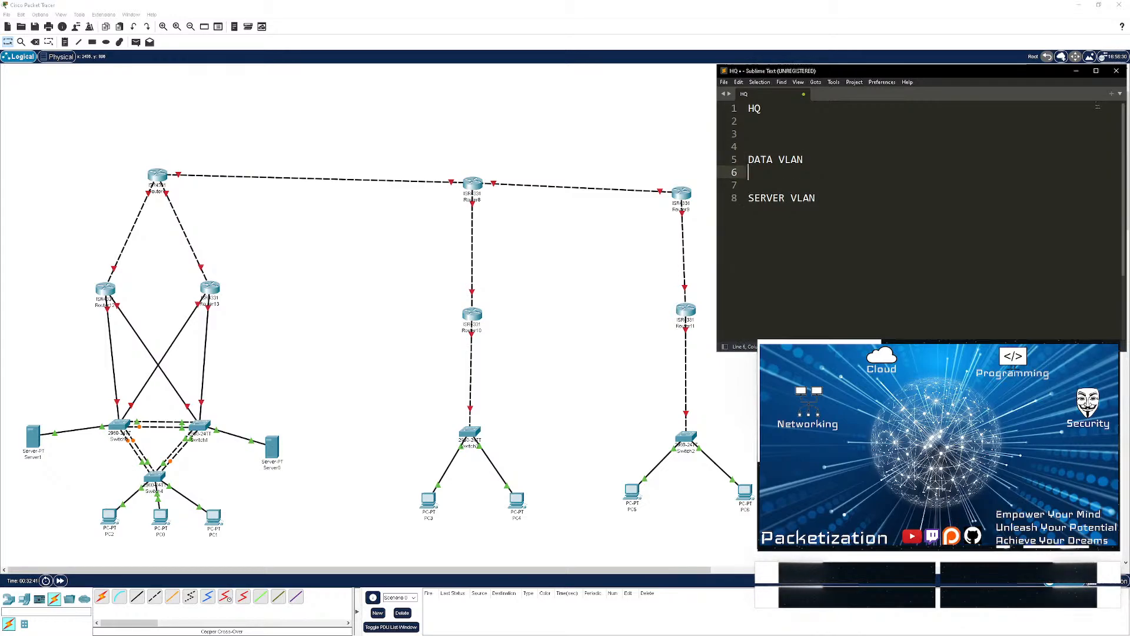
key(Return)
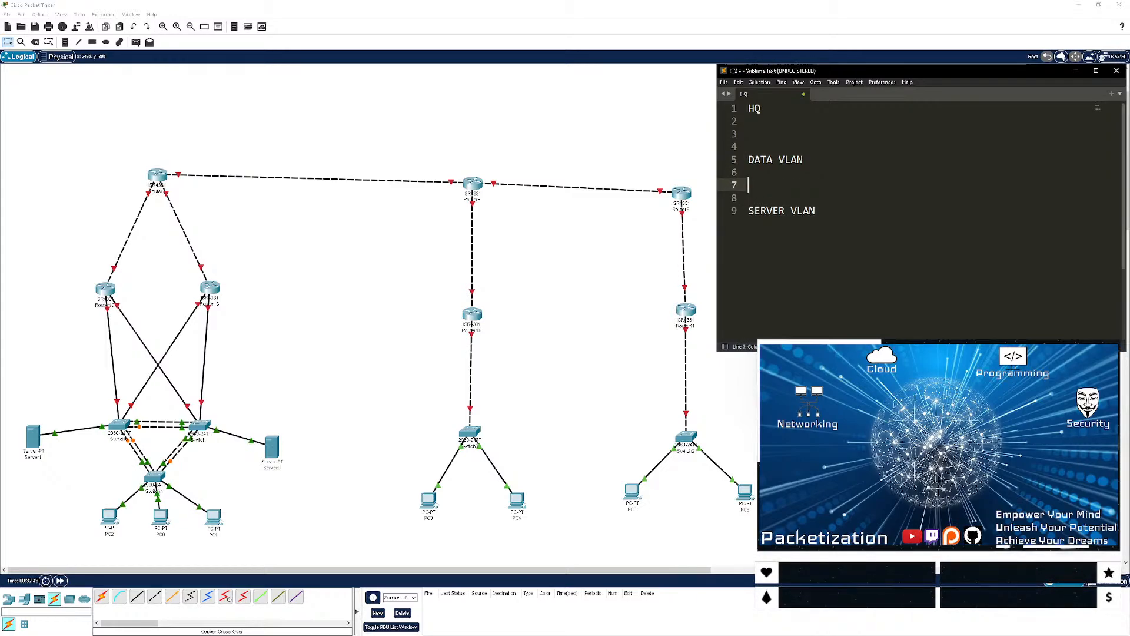
text(10.10)
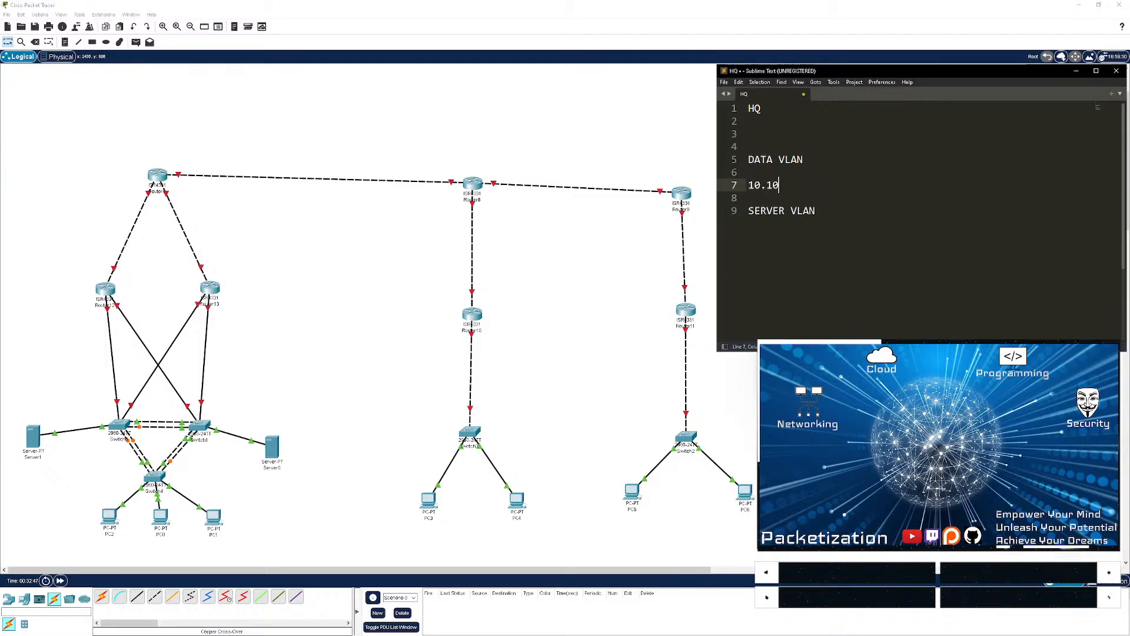
text(.10.0/24)
- Insert two more blank lines above SERVER VLAN and append "- VLAN 10" to the DATA VLAN heading
click(830, 210)
click(825, 197)
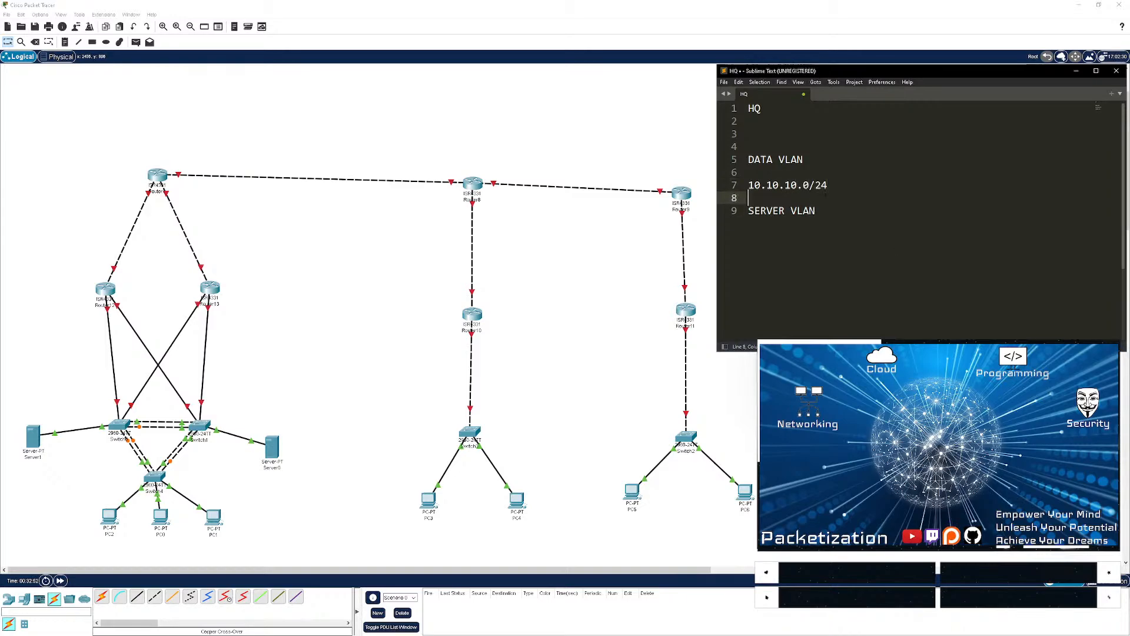
key(Return)
key(Return)
click(833, 236)
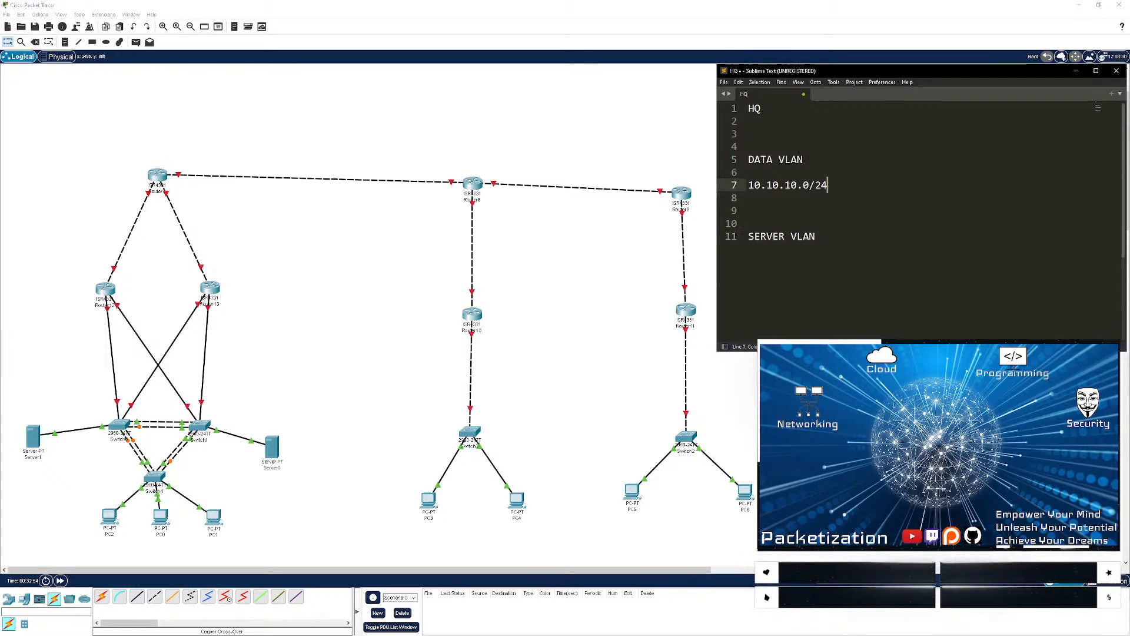
key(Up)
key(Up)
text(- VLAN 10)
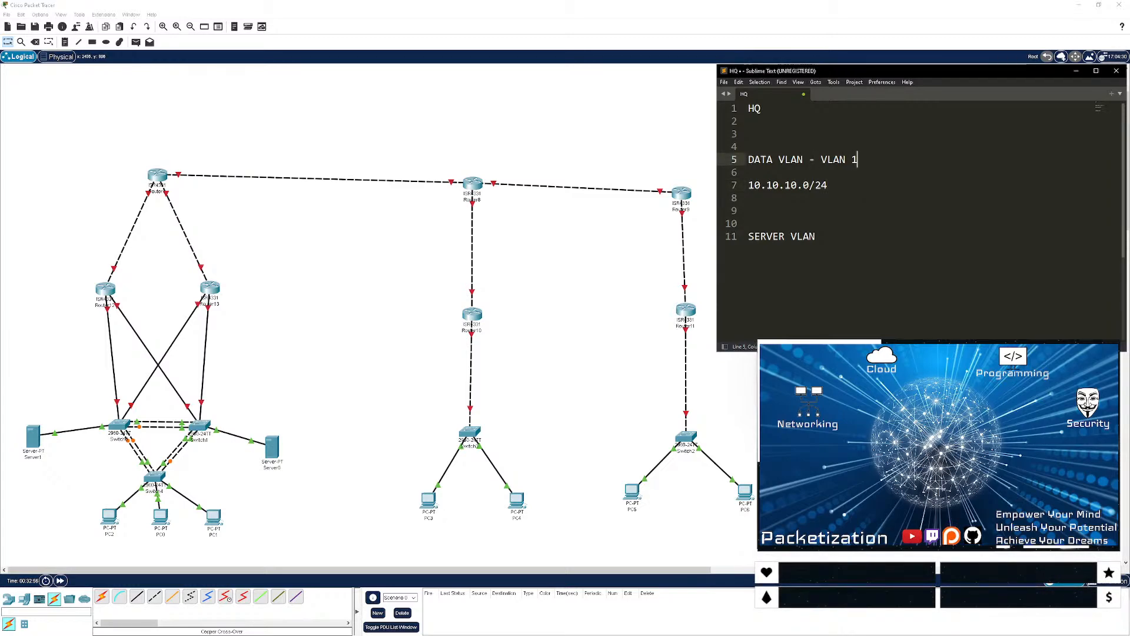
- Enter the subnet 10.10.20.0/24 under the SERVER VLAN heading, leaving a blank line above it
key(Down)
key(Down)
key(Down)
key(Down)
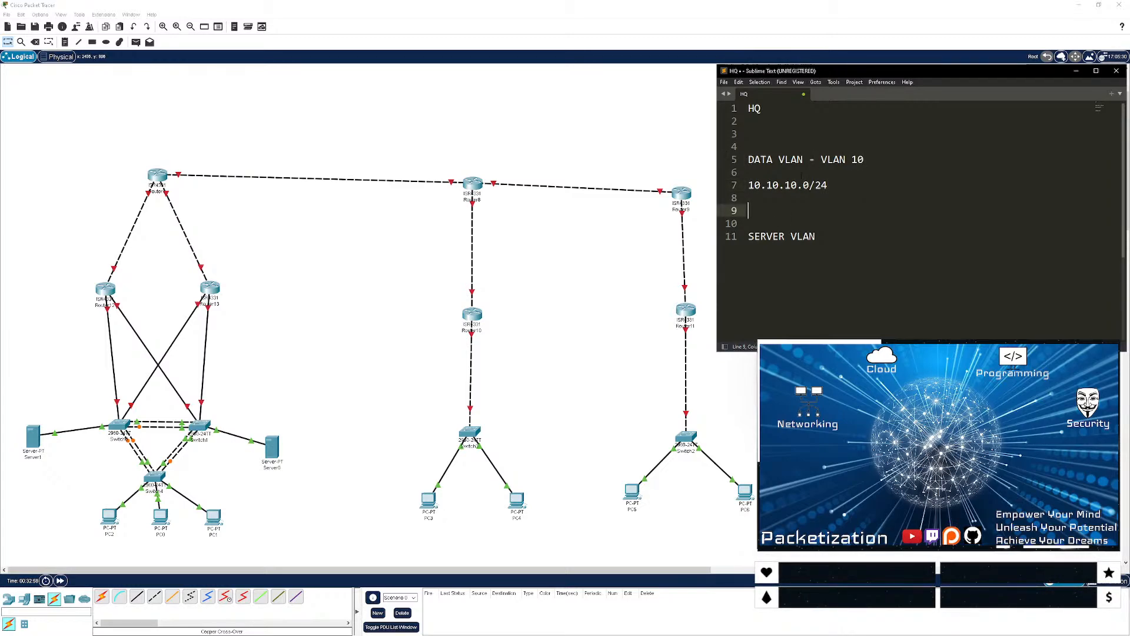
double_click(792, 185)
key(ctrl+End)
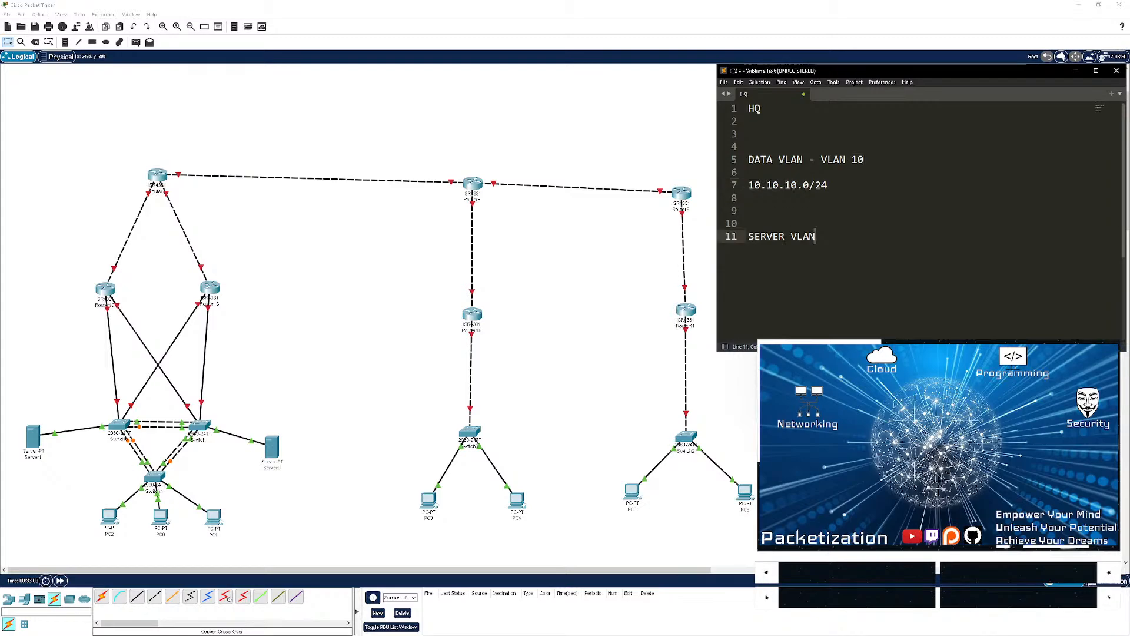
key(Return)
key(Return)
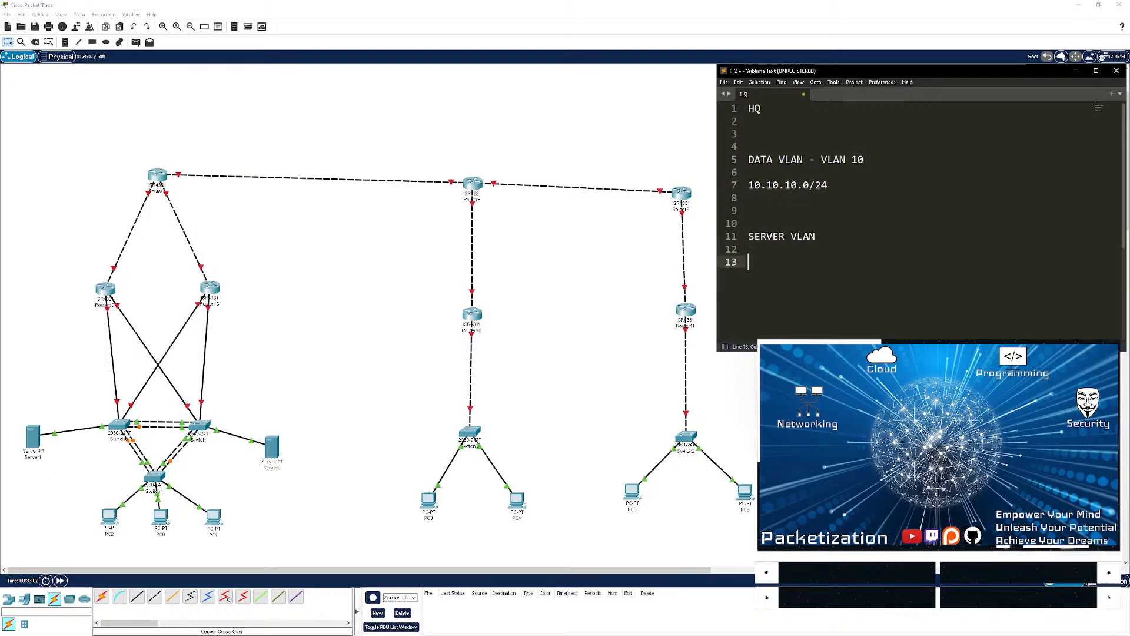
text(10.10.20.0/24)
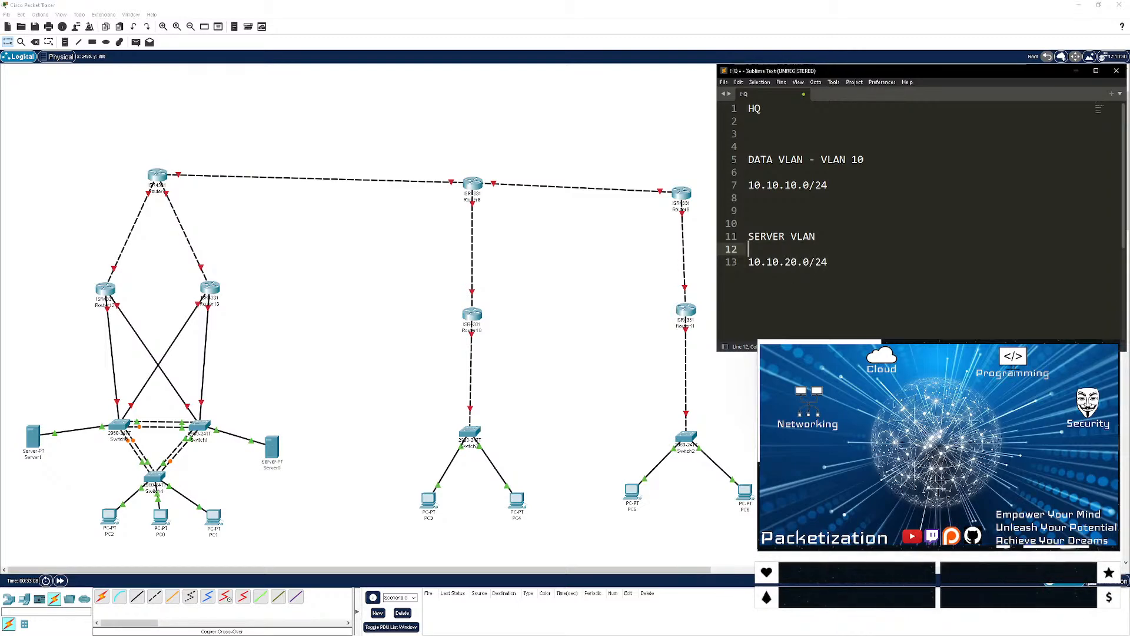
- Append "- VLAN 20" to the SERVER VLAN heading
click(823, 238)
text(- )
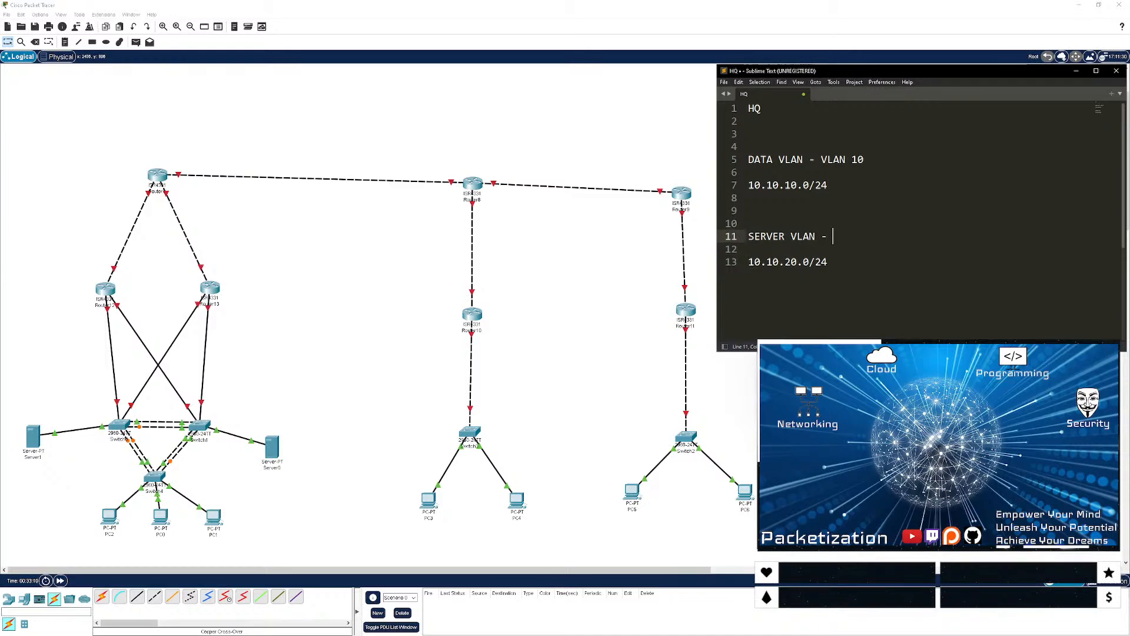
text(VLAN 20)
- Add the heading Site A below the server subnet, separated by two blank lines
click(749, 210)
click(827, 262)
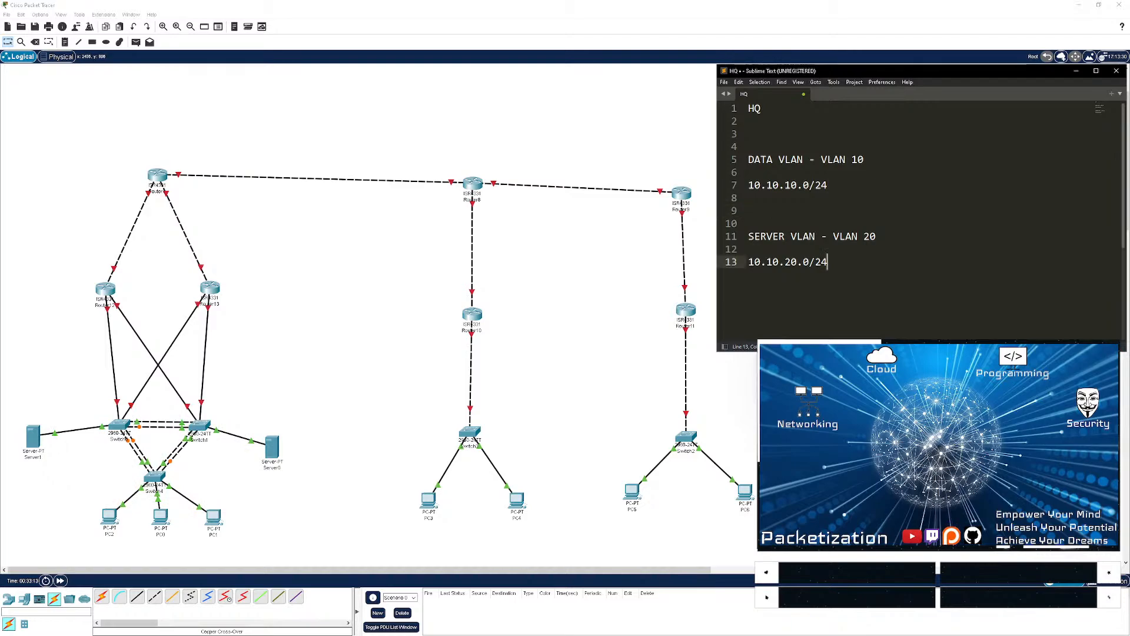
key(Return)
key(Return)
key(Return)
text(Site A)
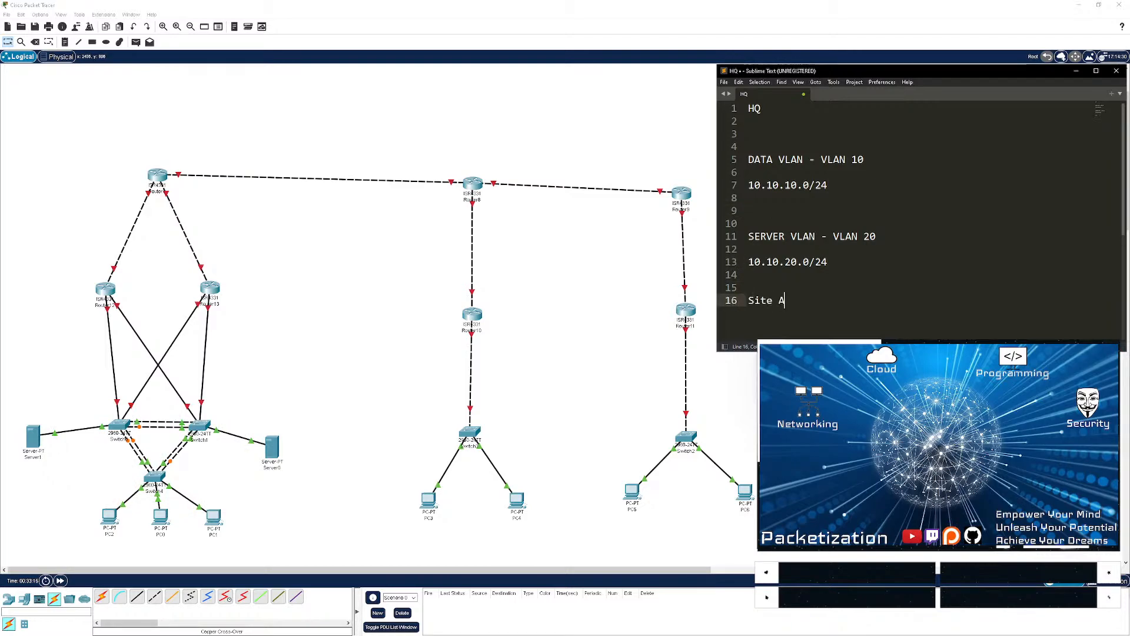
- Add the line "Data VLAN - VLAN 30" under Site A, with a blank line between them
key(Return)
key(Return)
text(Data)
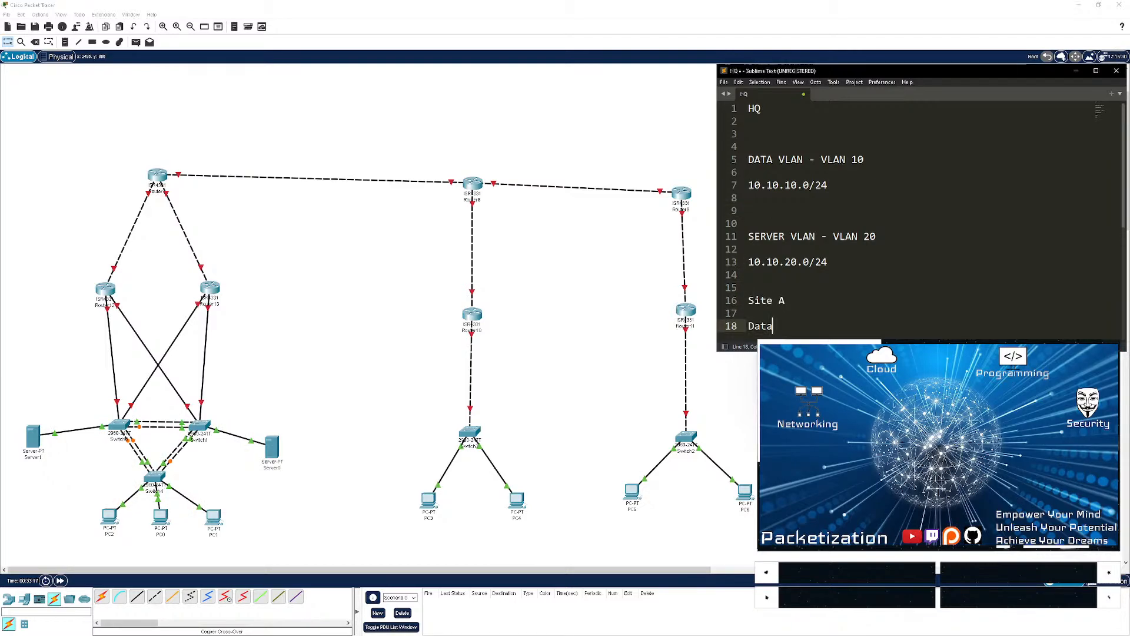
text( VLAN - VLAN 10)
key(Return)
key(Return)
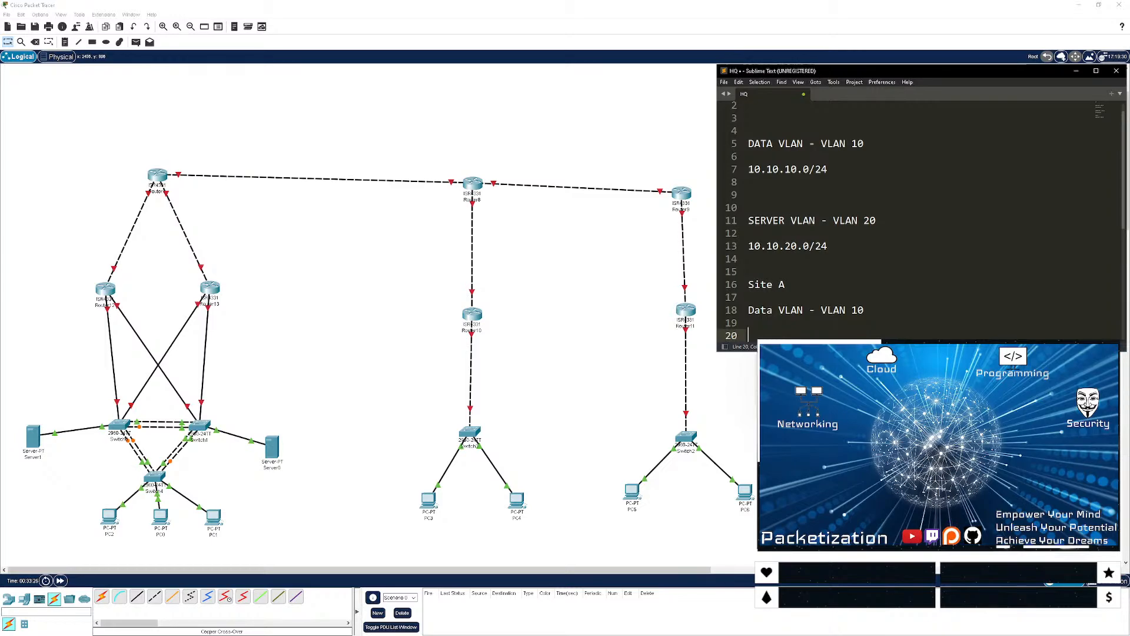
key(BackSpace)
key(BackSpace)
key(BackSpace)
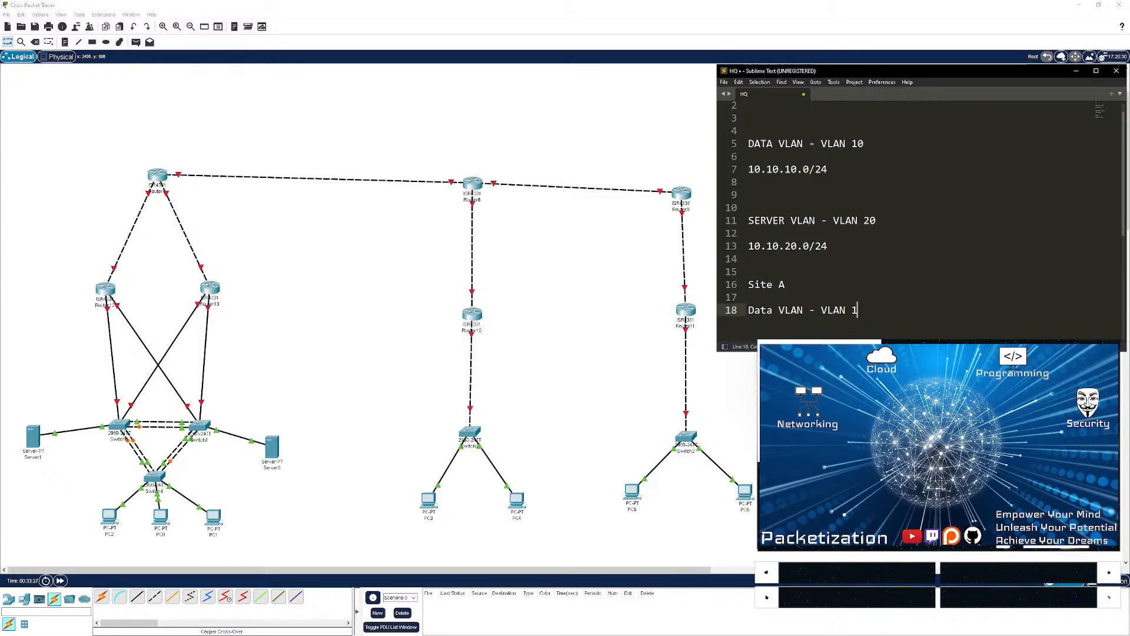
text(30)
- Enter the subnet 10.10.30.0/24 beneath Site A's Data VLAN line, separated by a blank line
key(Return)
key(Return)
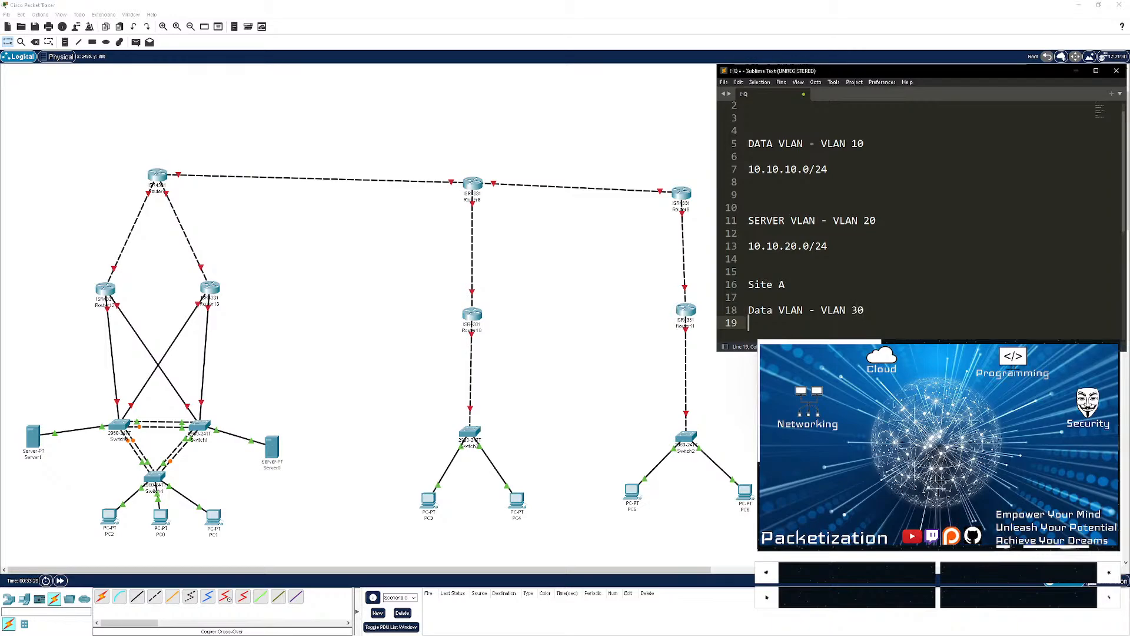
text(10.10.)
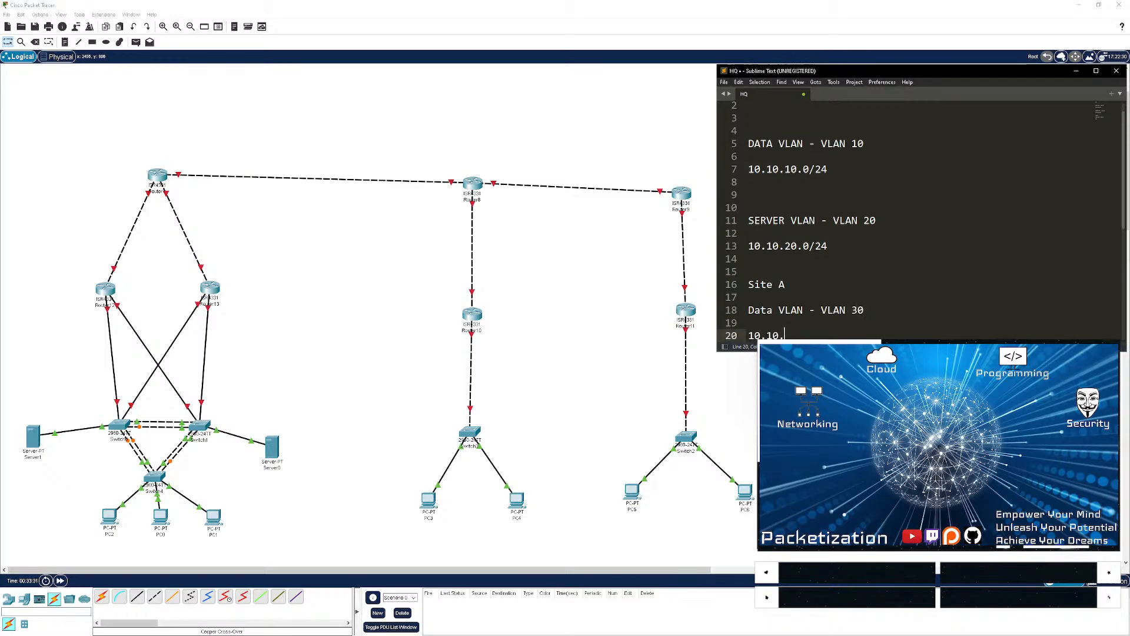
text(30.0/24)
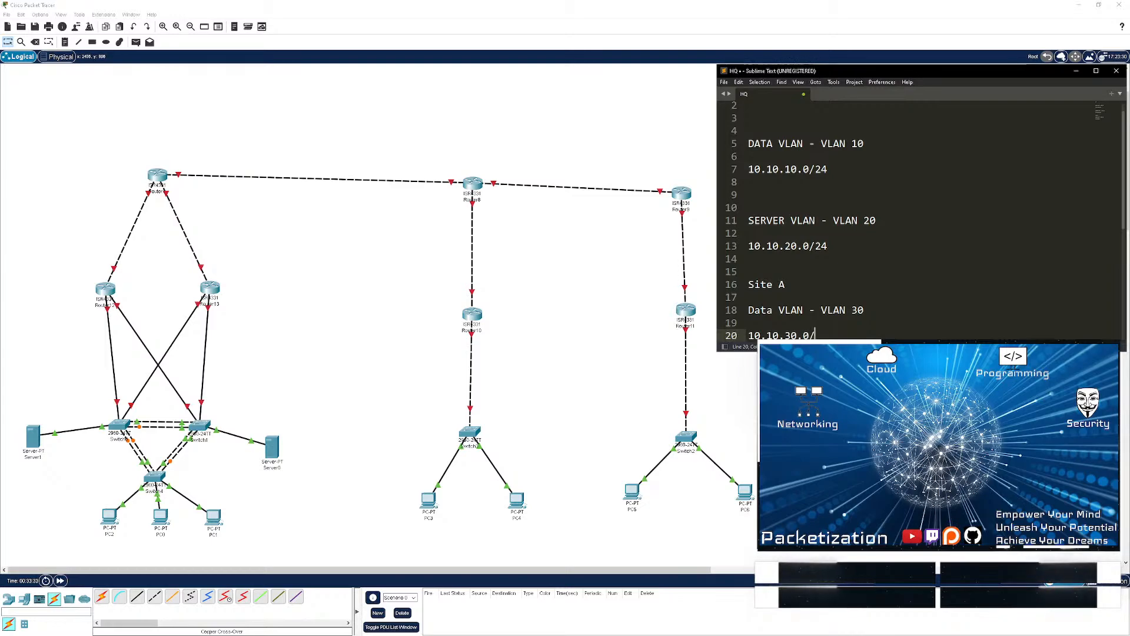
- Add the heading Site B below Site A's subnet, separated by three blank lines
key(Return)
key(Return)
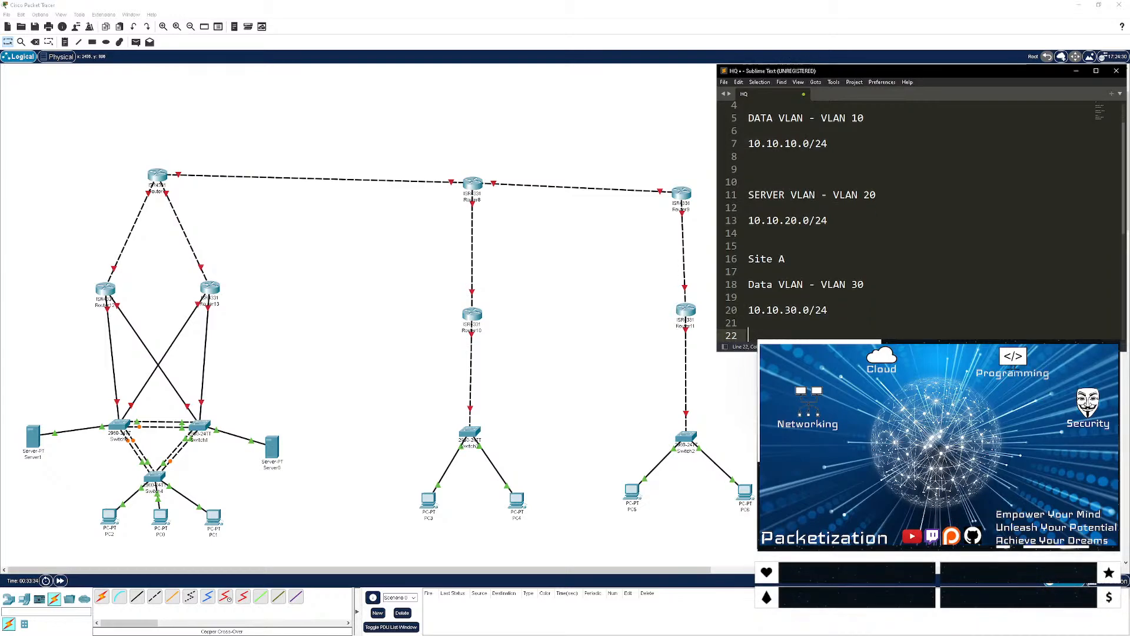
key(Return)
key(Return)
text(S)
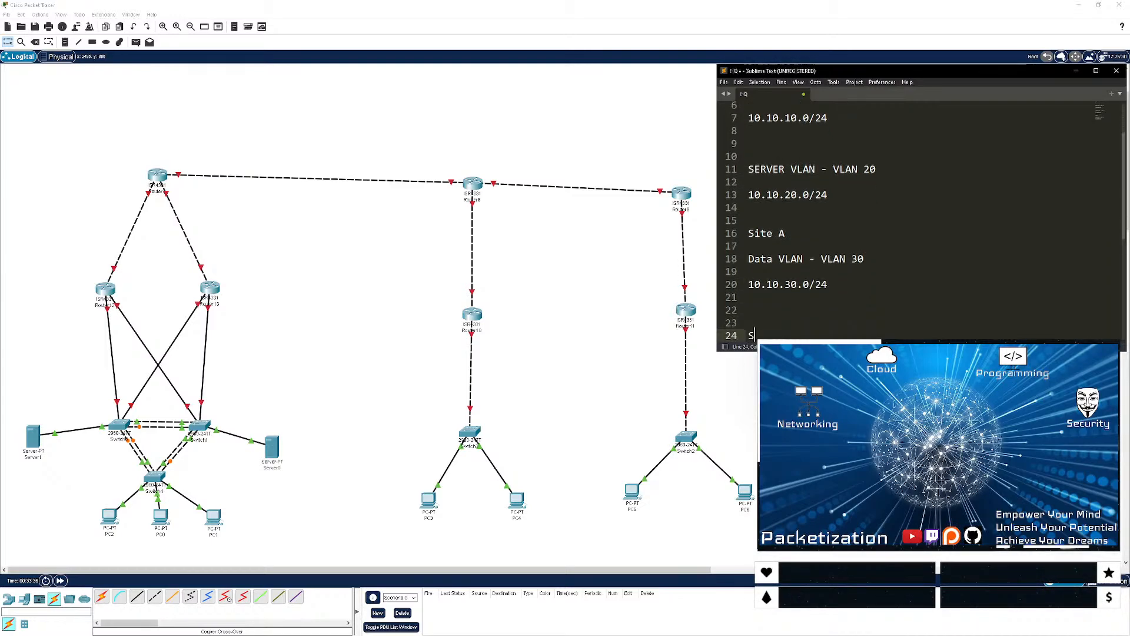
text(ite B)
- Copy Site A's Data VLAN and subnet lines beneath Site B and change the copied VLAN number to 40
key(Return)
key(Return)
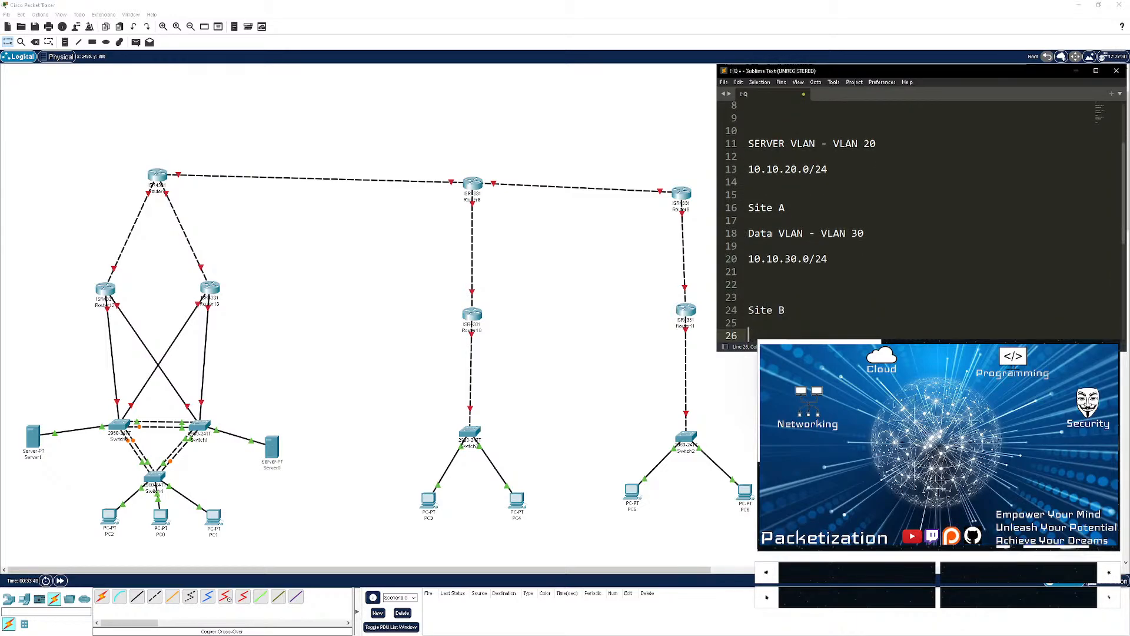
drag(828, 259, 749, 233)
key(ctrl+c)
click(766, 335)
key(ctrl+v)
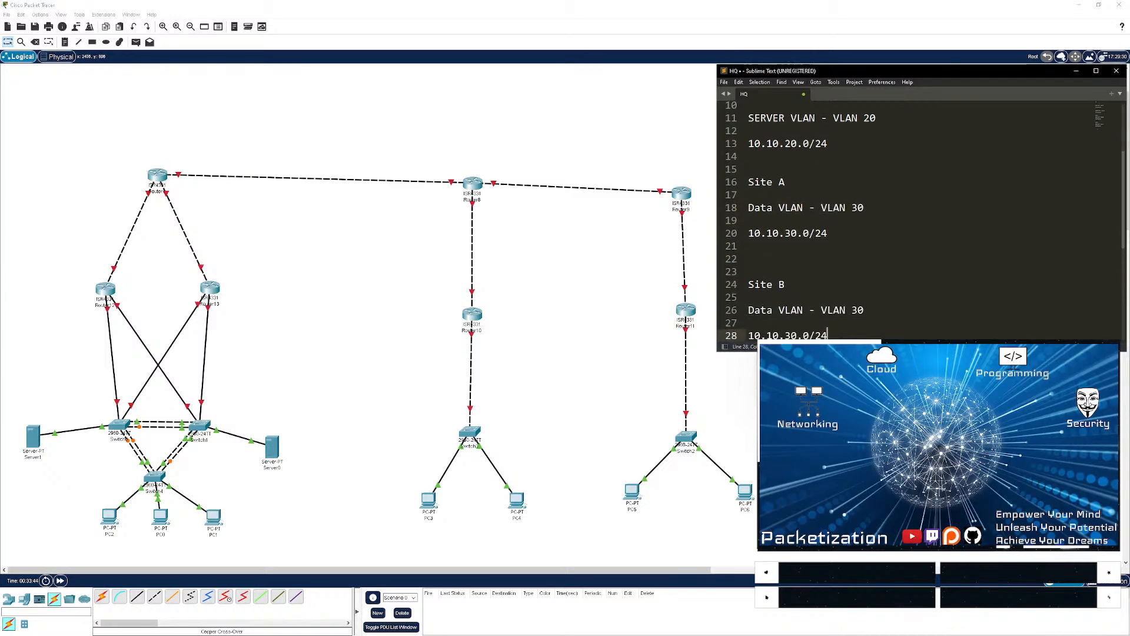
double_click(858, 310)
text(40)
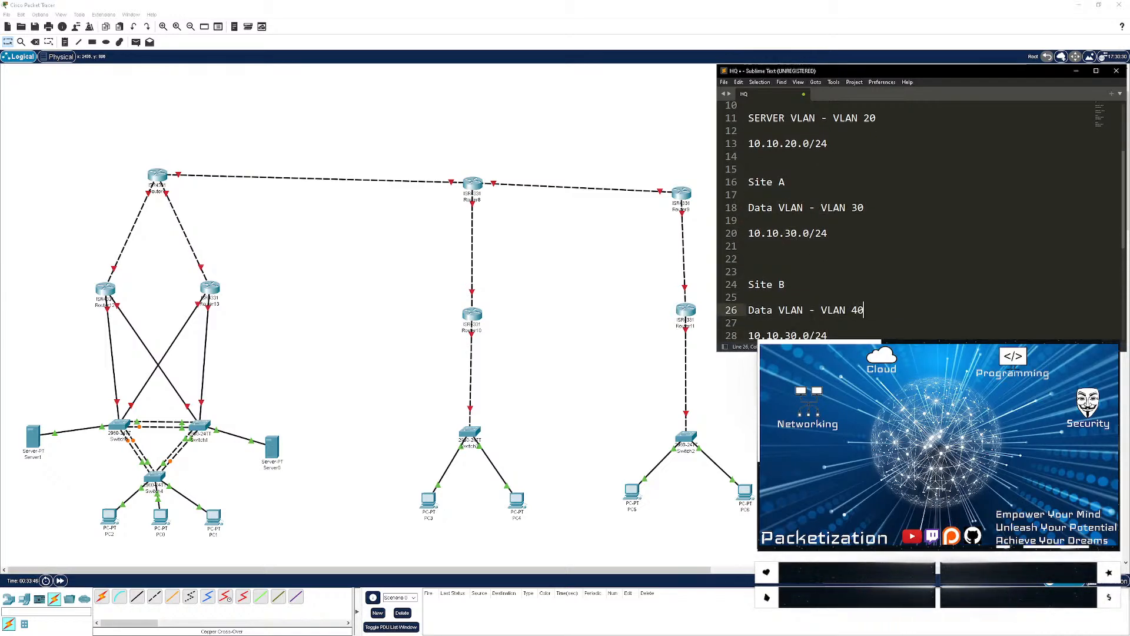
- Change the copied subnet beneath Site B to 10.10.40.0/24
double_click(791, 336)
text(40)
click(786, 284)
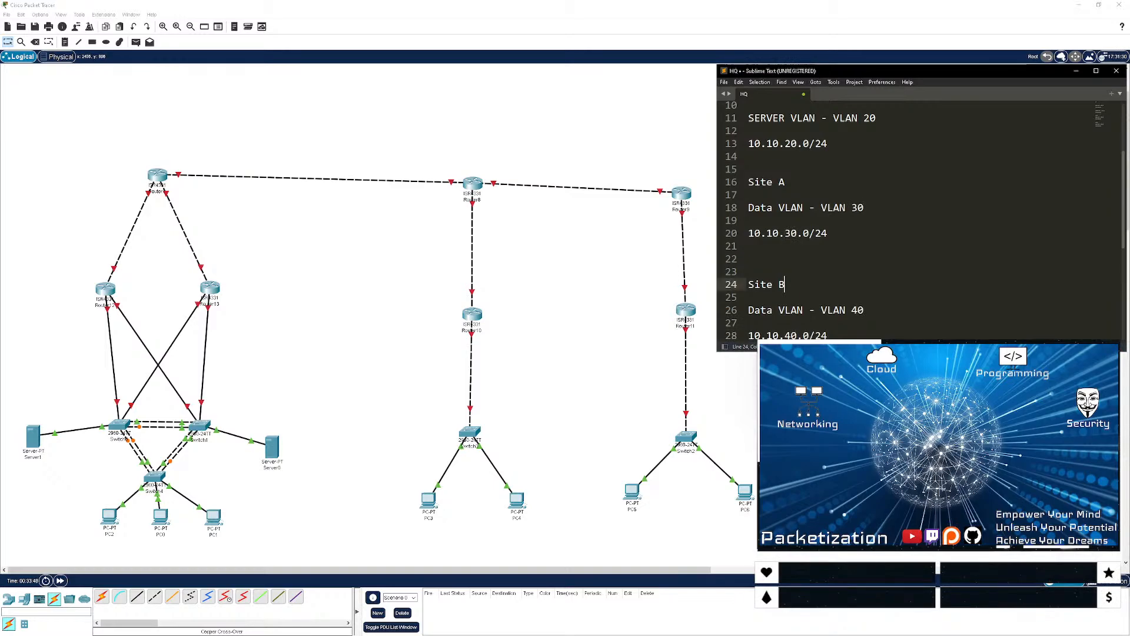
- Insert two more blank lines above the Site B heading
click(749, 258)
key(Return)
key(Return)
click(765, 272)
scroll(765, 272, up, 1)
scroll(765, 272, down, 2)
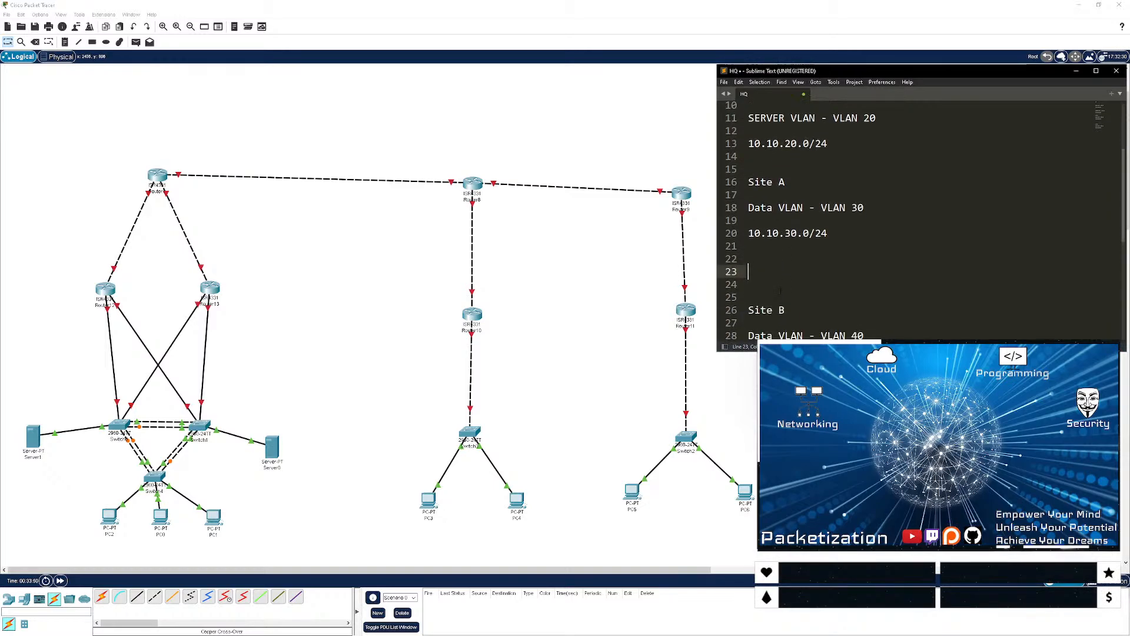
- Insert two more blank lines above the Site A heading, separating it from HQ's server subnet
scroll(782, 276, up, 4)
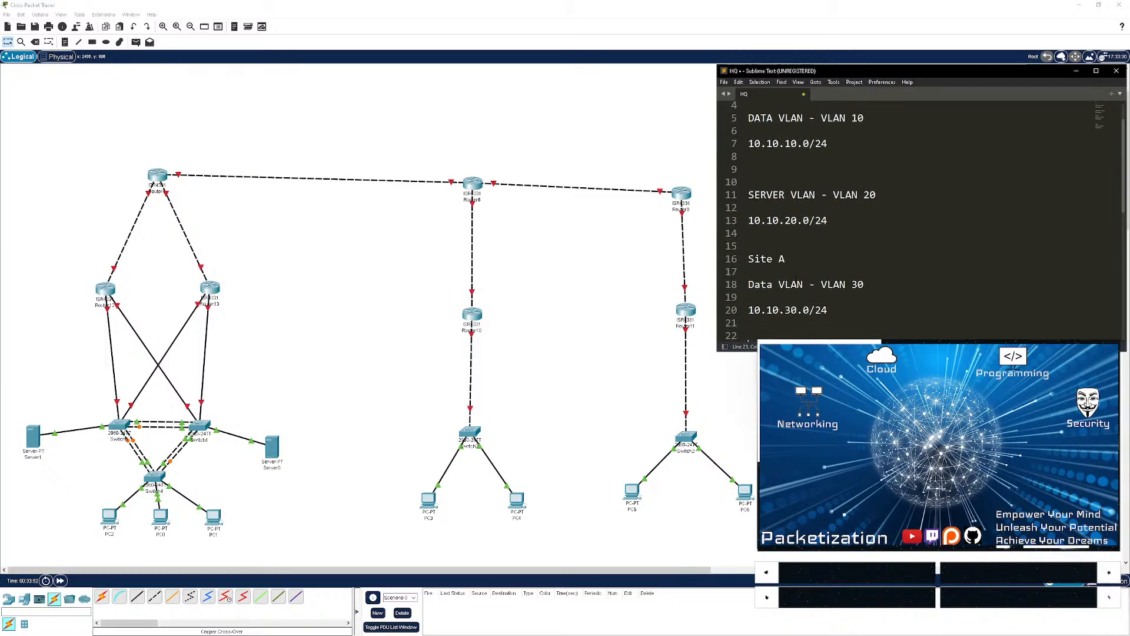
click(782, 275)
key(Return)
key(Return)
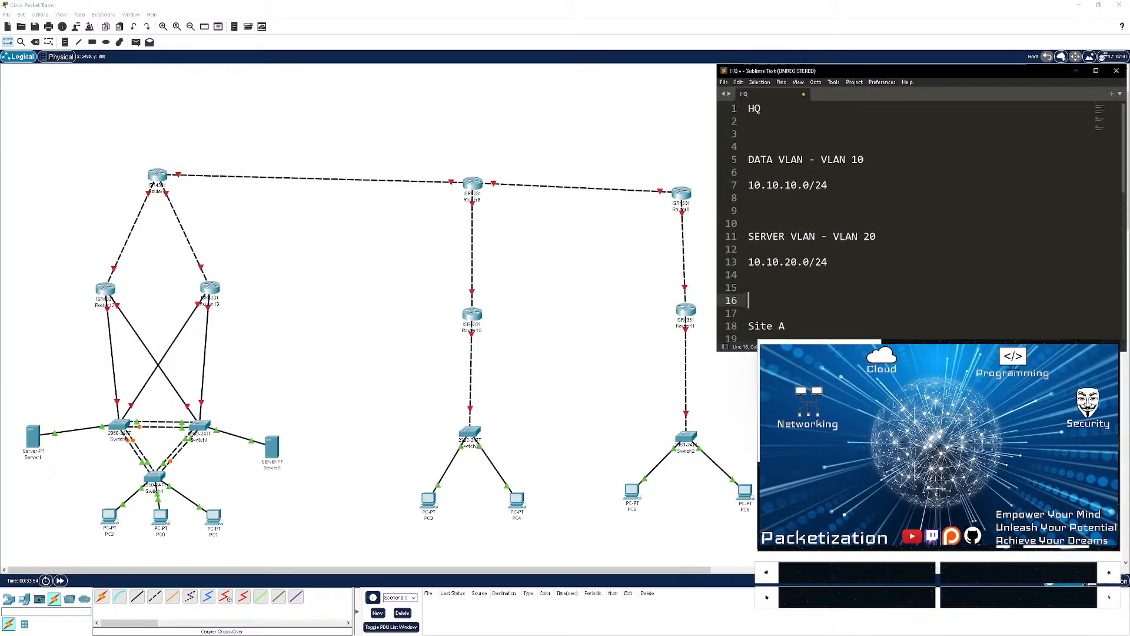
scroll(782, 277, down, 4)
scroll(782, 276, down, 1)
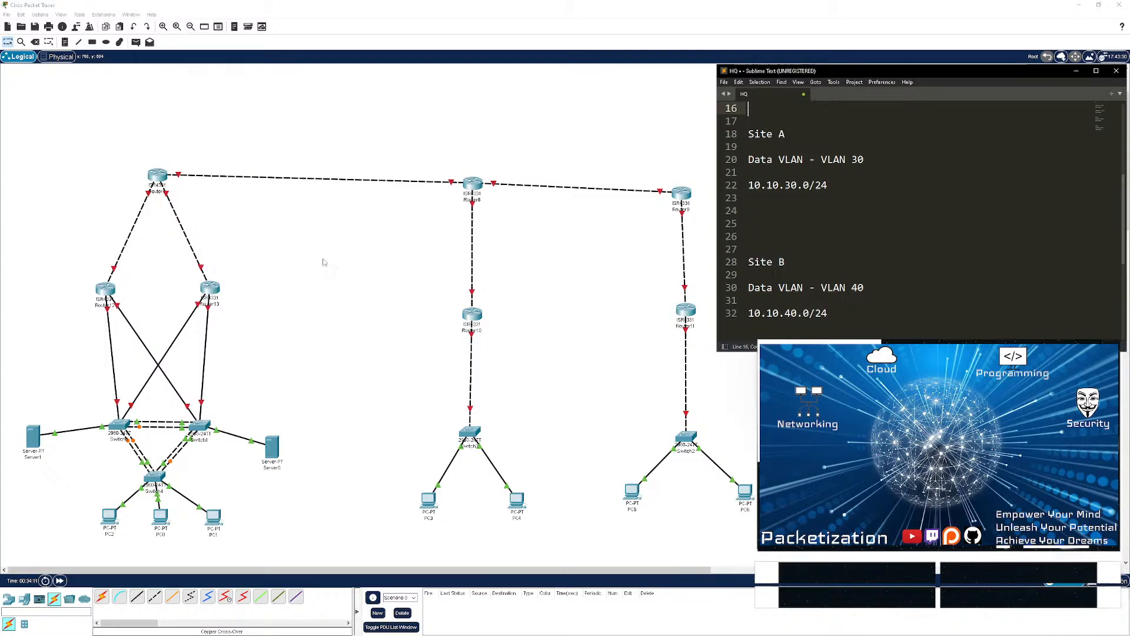
- Add three new lines below Site B's subnet 10.10.40.0/24 at the end of the notes
click(436, 425)
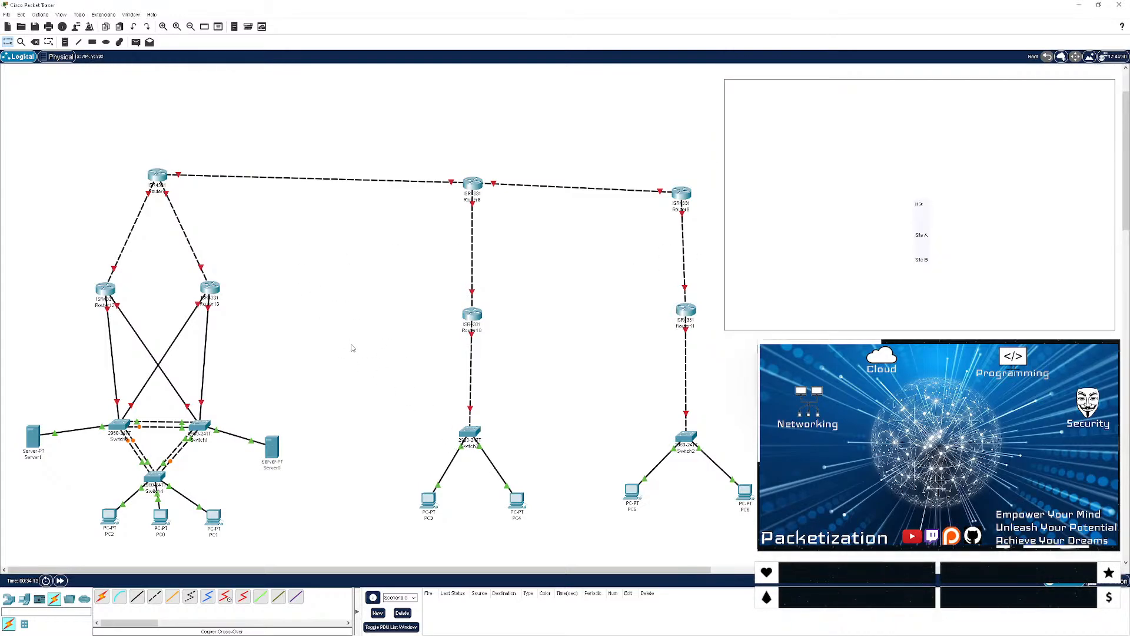
key(alt+Tab)
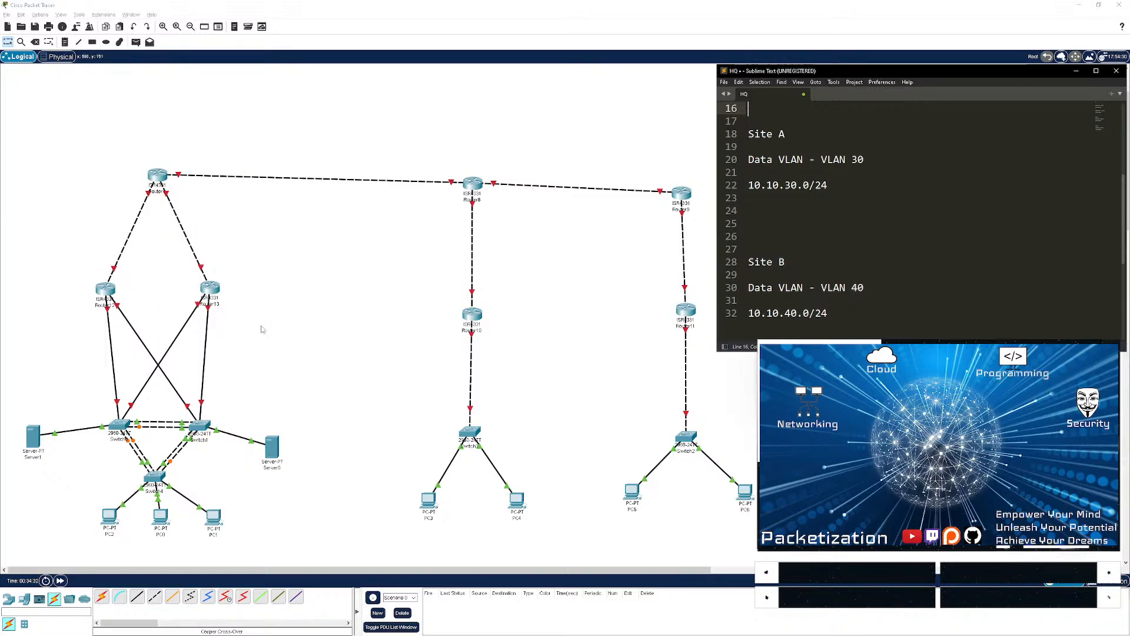
click(829, 313)
scroll(918, 223, down, 2)
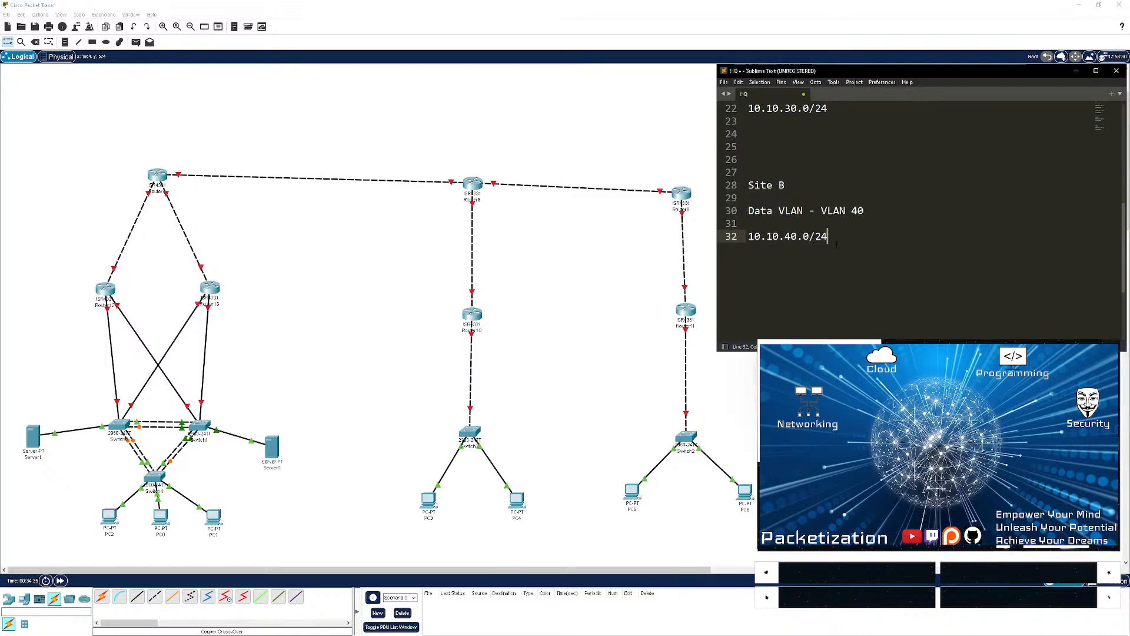
key(Return)
key(Return)
key(Return)
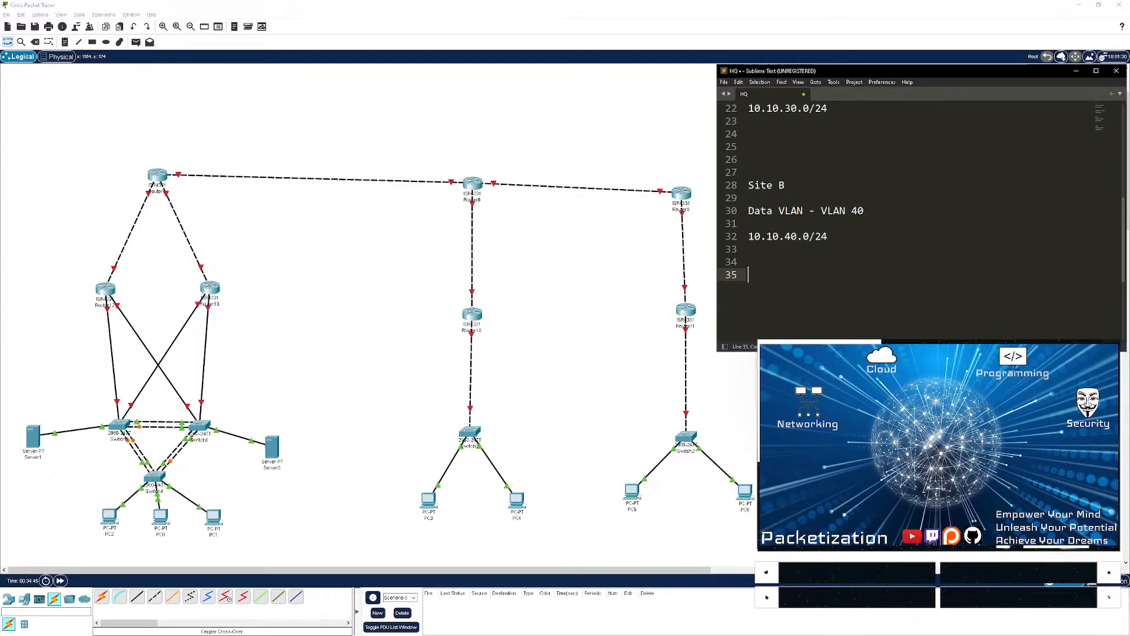
click(252, 256)
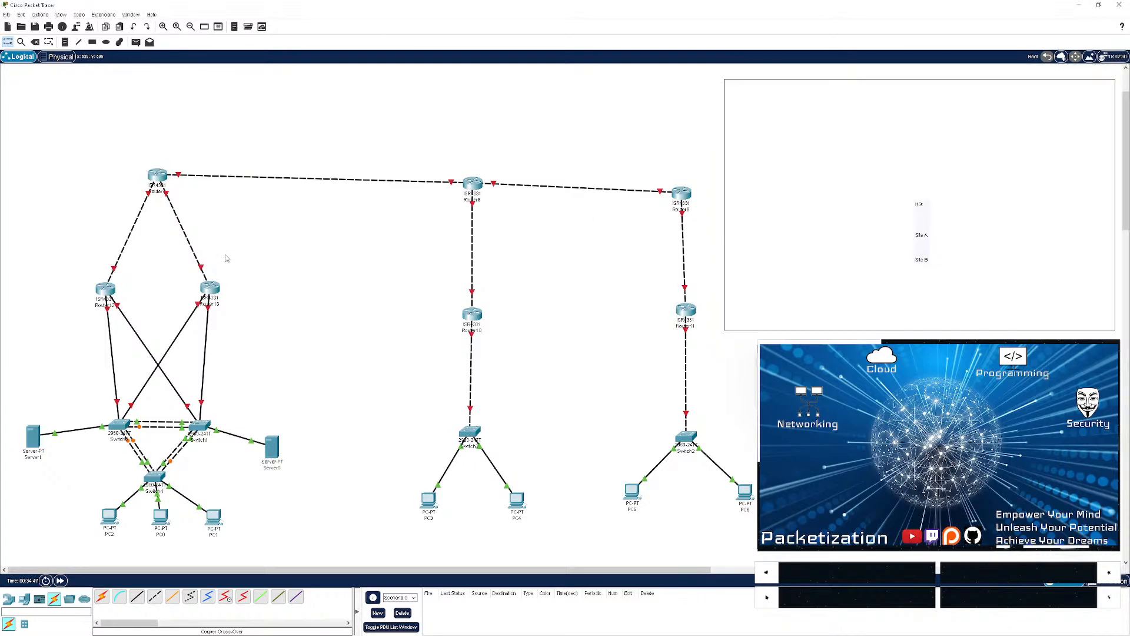
key(alt+Tab)
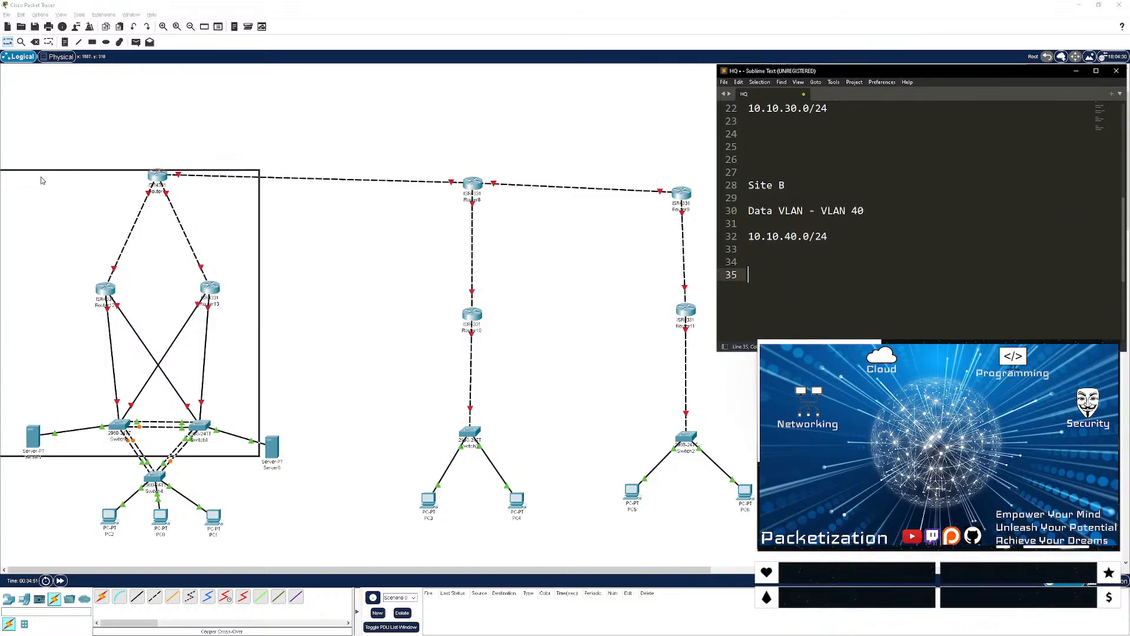
- Switch to Packet Tracer and delete the large rectangle with the HQ, Site A and Site B labels from the workspace
click(36, 129)
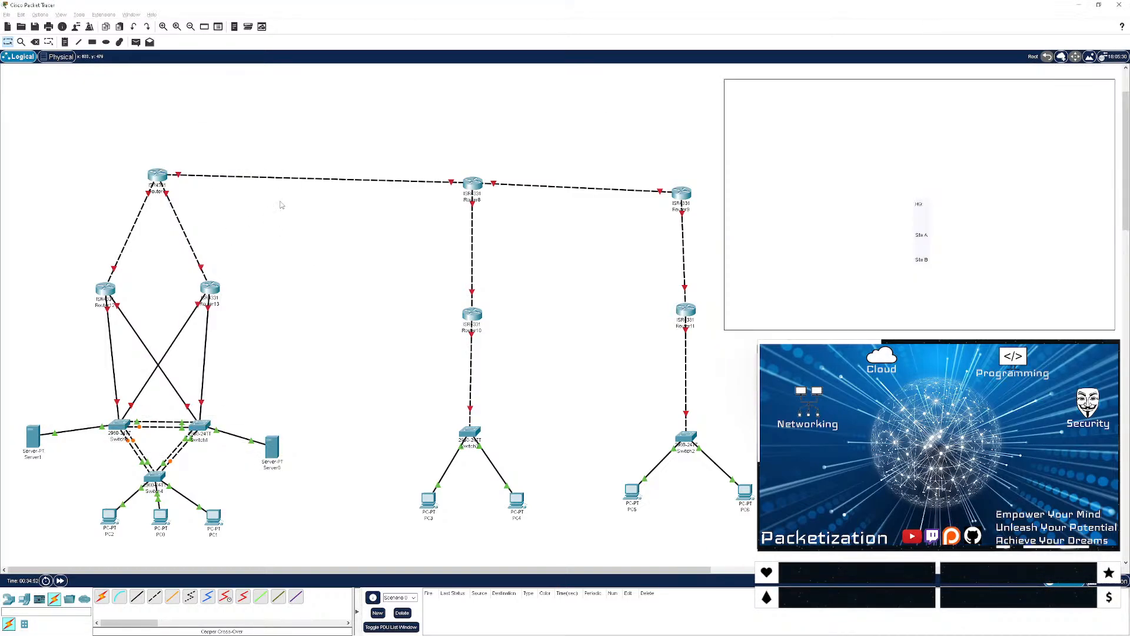
click(891, 243)
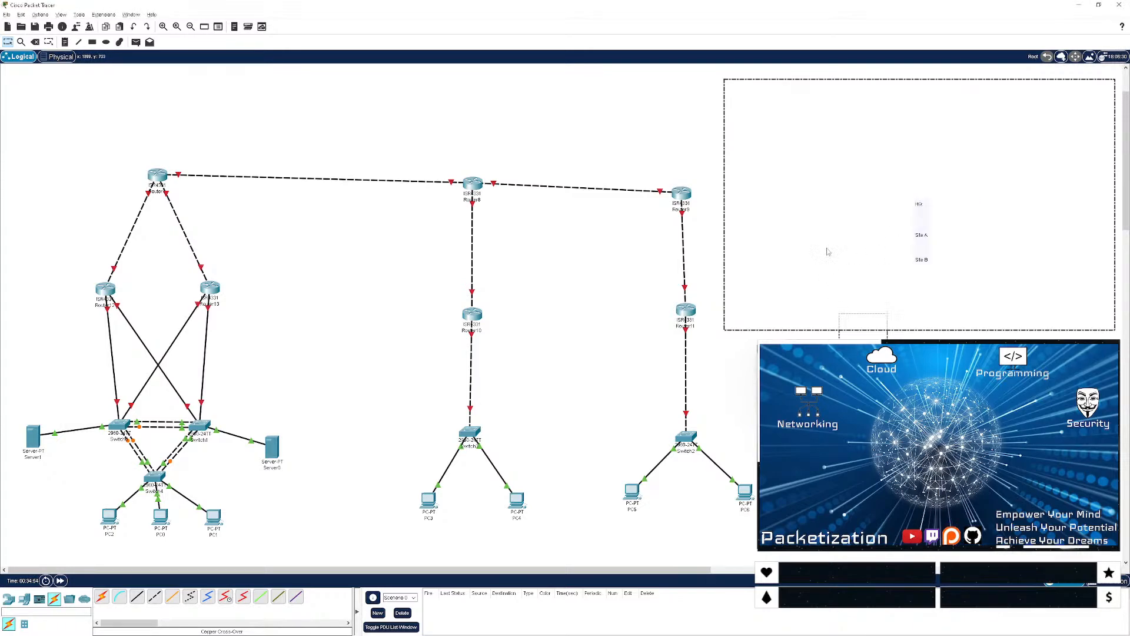
key(Delete)
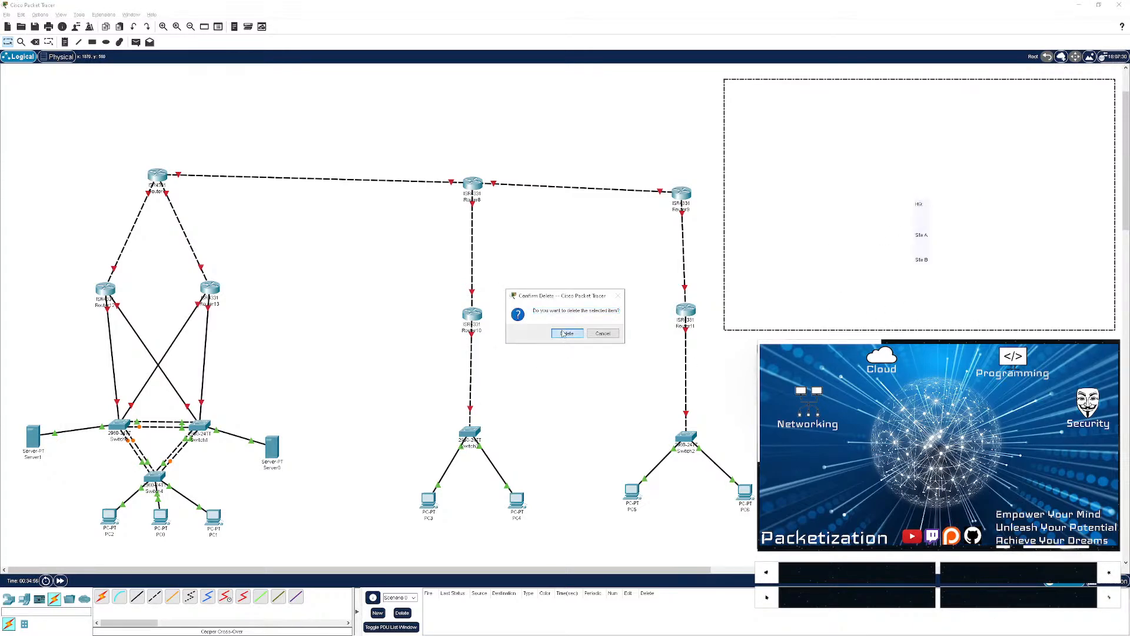
click(565, 332)
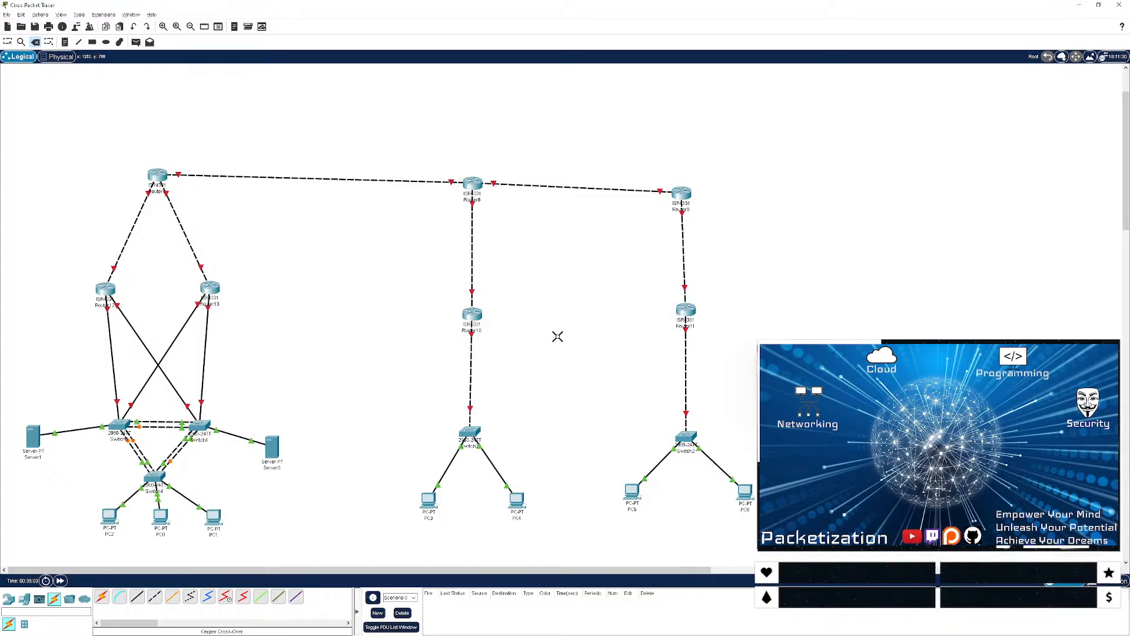
key(Escape)
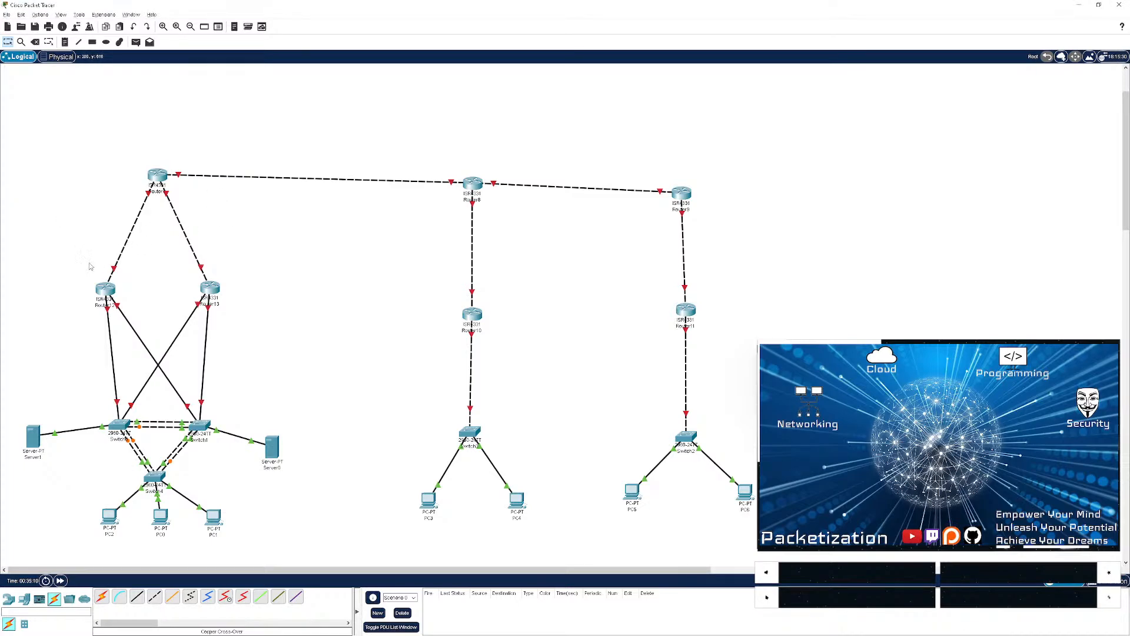
- View Router12's command line at full and reduced window size, and return to the topology
click(104, 288)
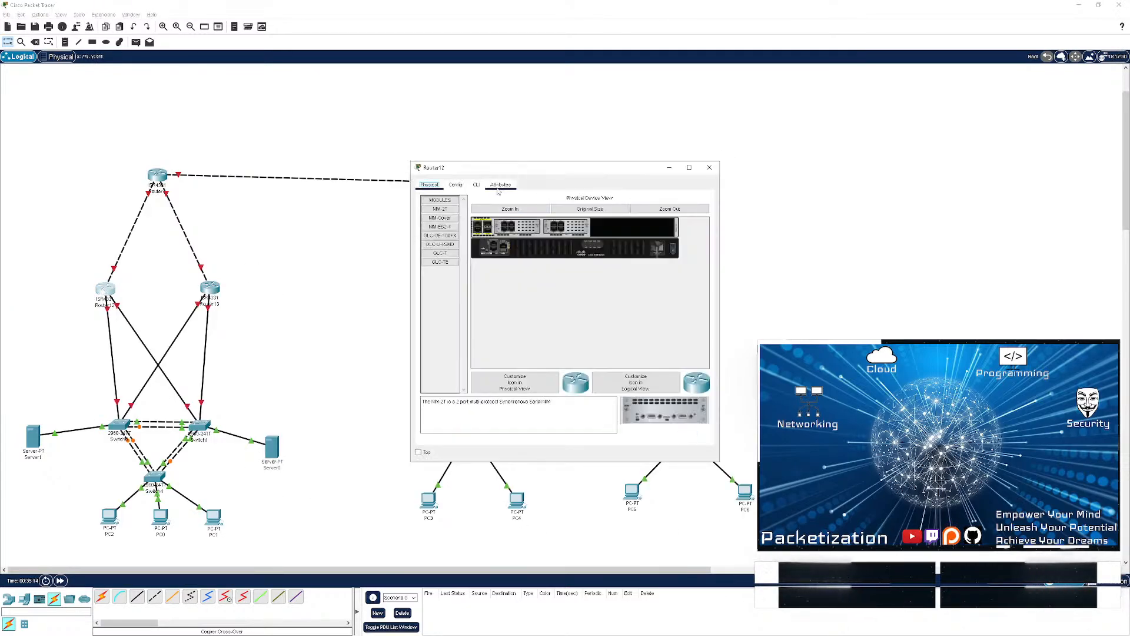
click(477, 185)
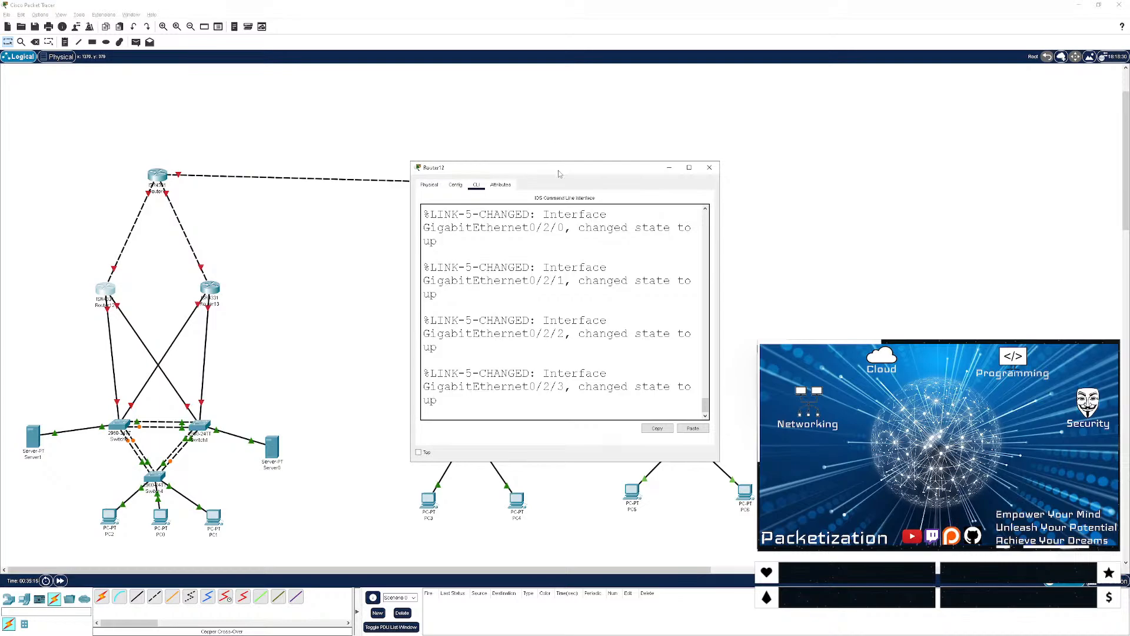
drag(559, 174, 485, 154)
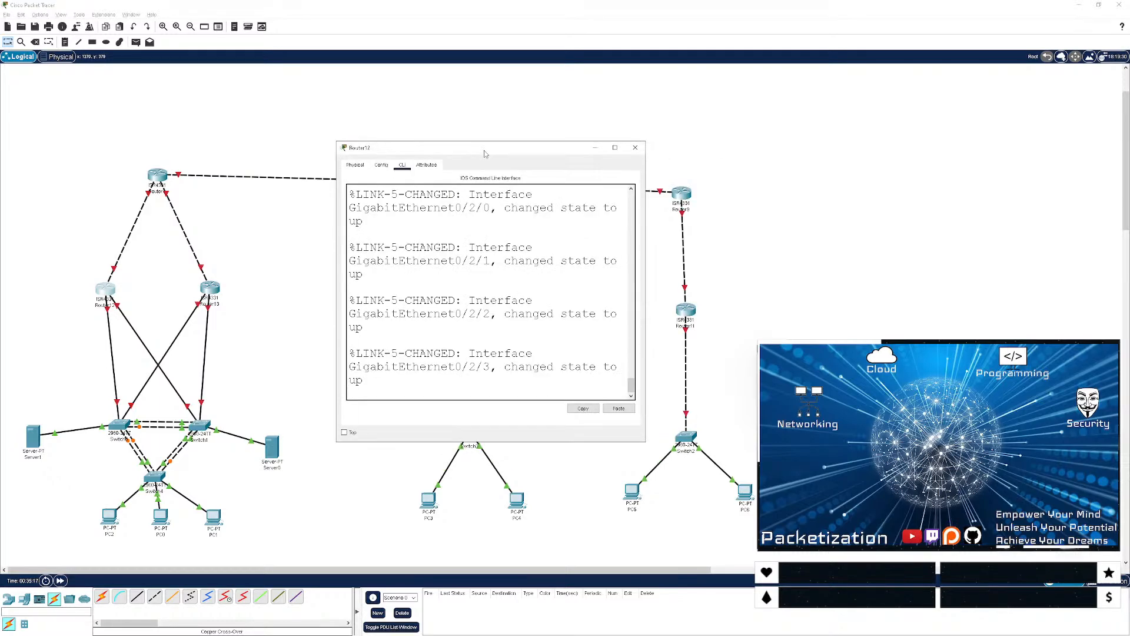
double_click(484, 154)
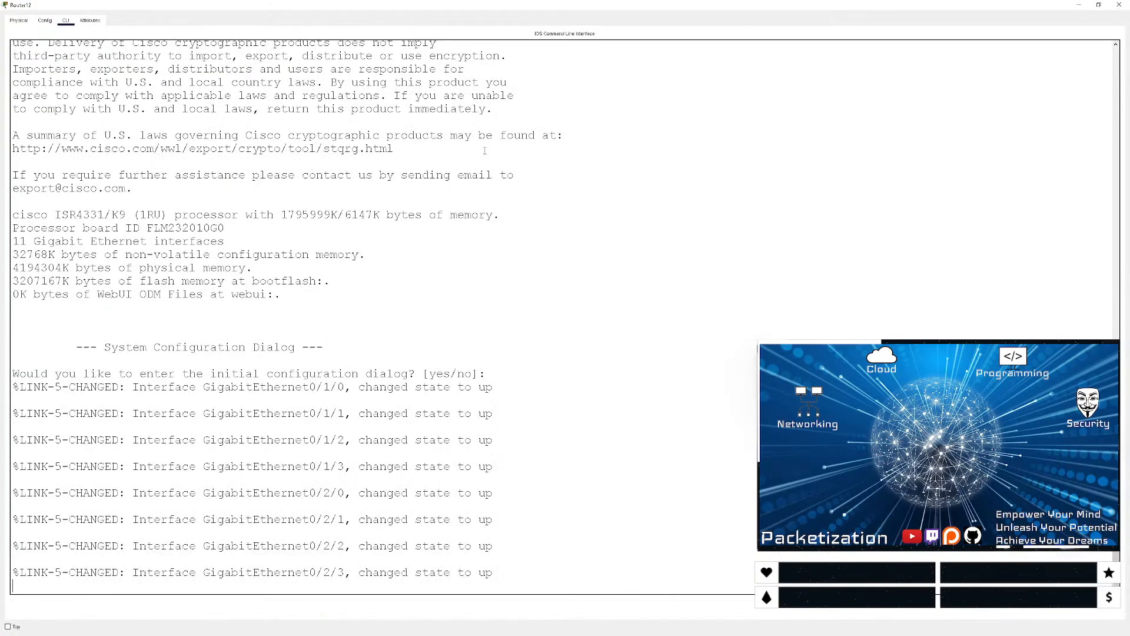
double_click(949, 6)
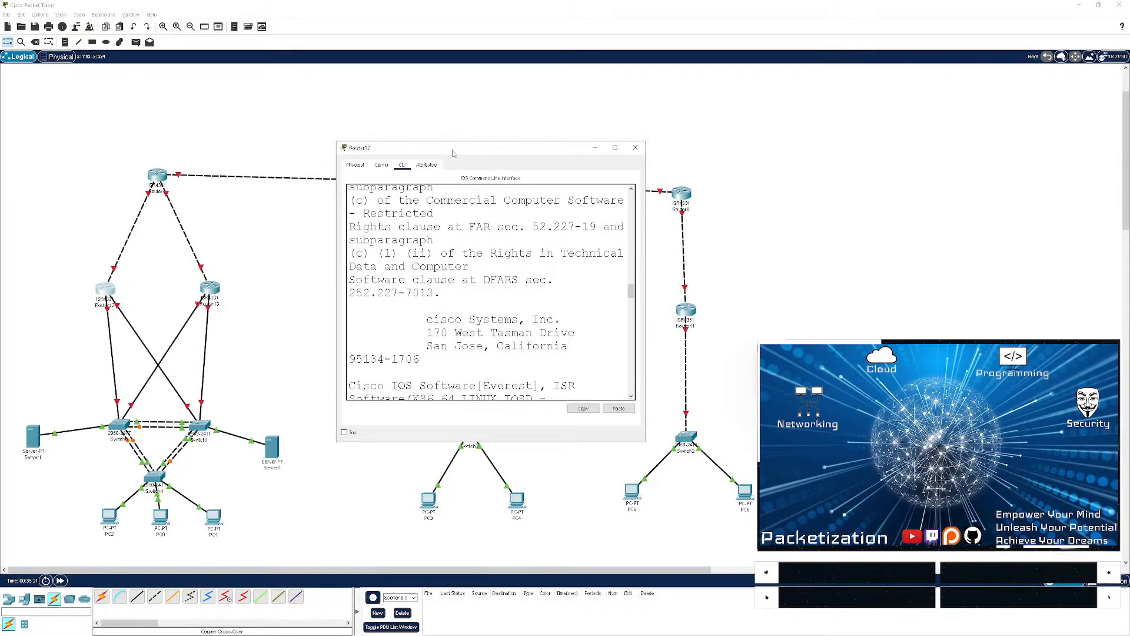
drag(453, 153, 480, 105)
drag(364, 391, 223, 587)
click(61, 333)
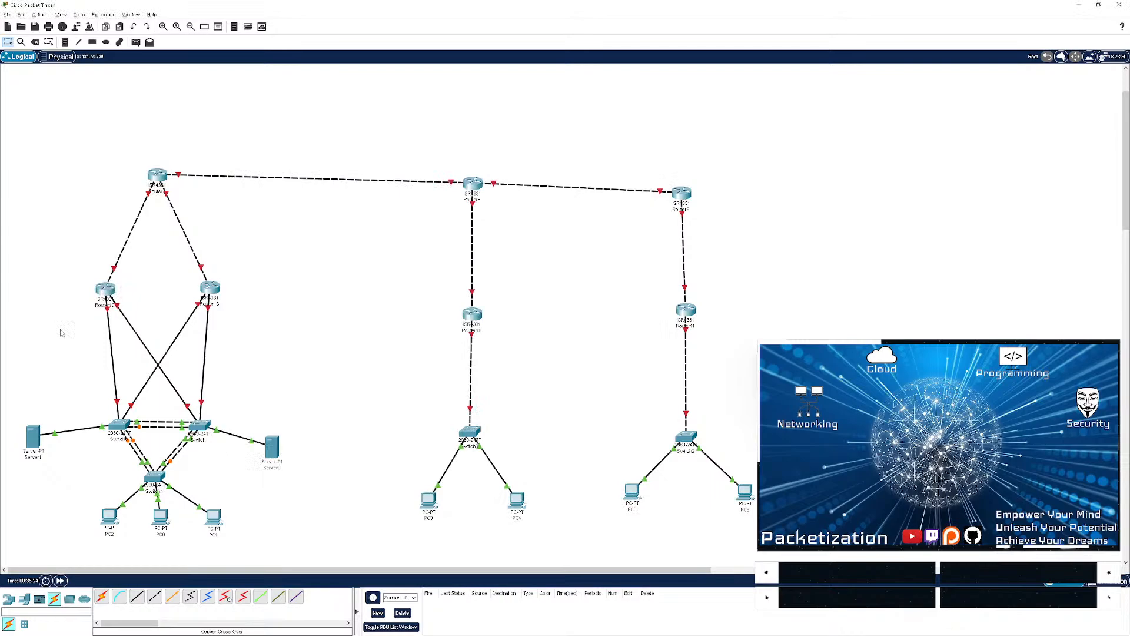
- Detach Router12's end of the cable to HQ's left switch and reattach it to the first listed Gigabit Ethernet port
click(109, 313)
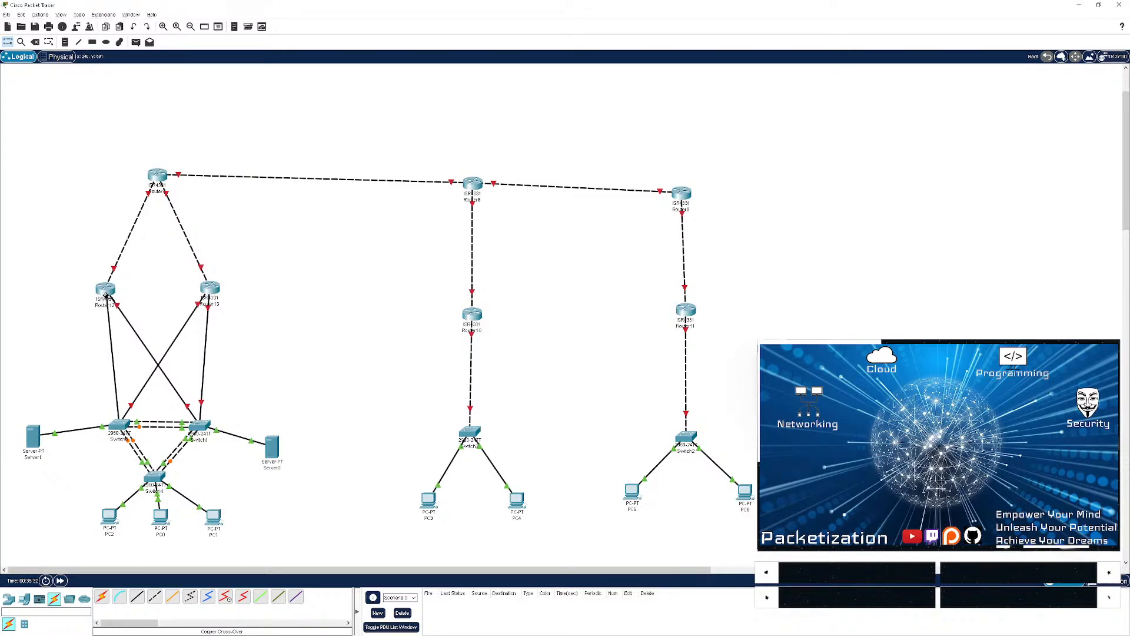
click(108, 297)
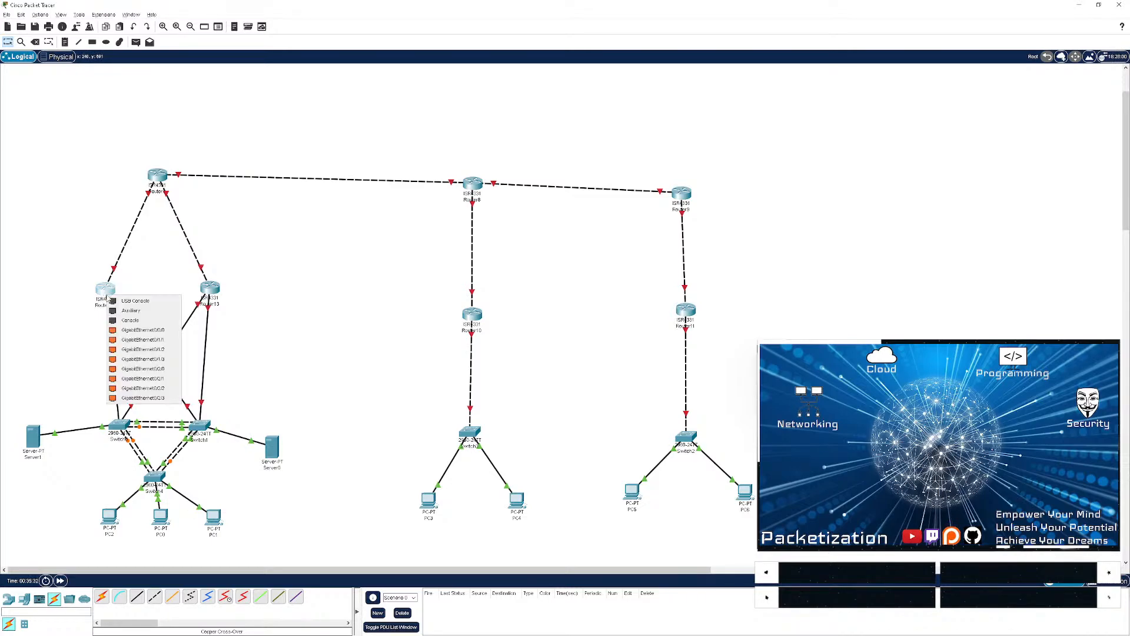
click(127, 331)
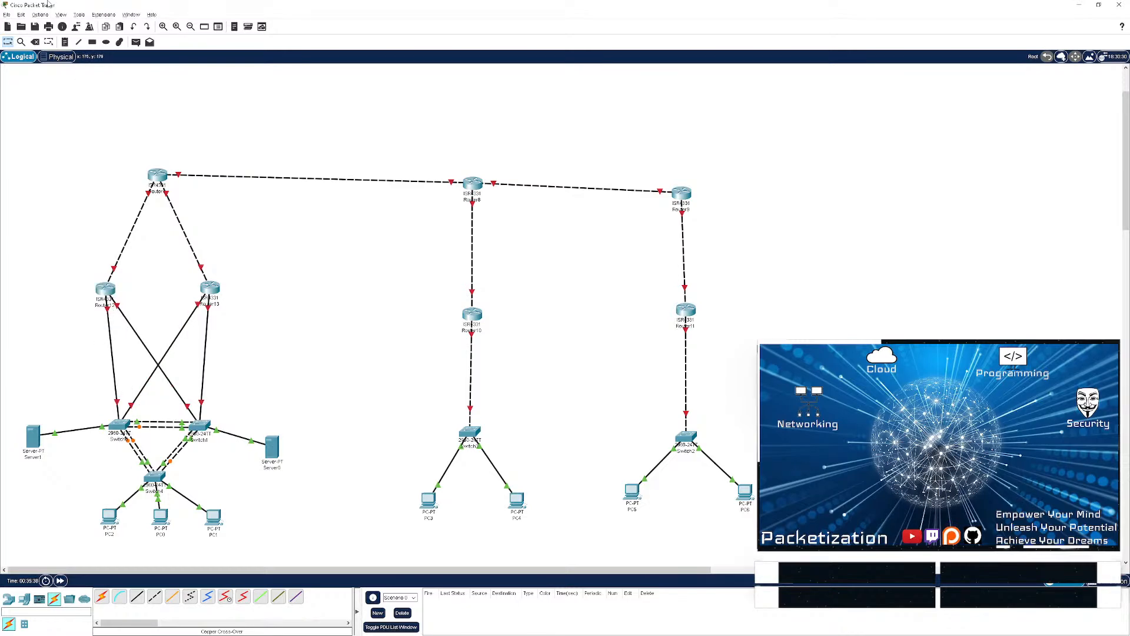
- Look at the network's physical view and return to the logical view
click(61, 14)
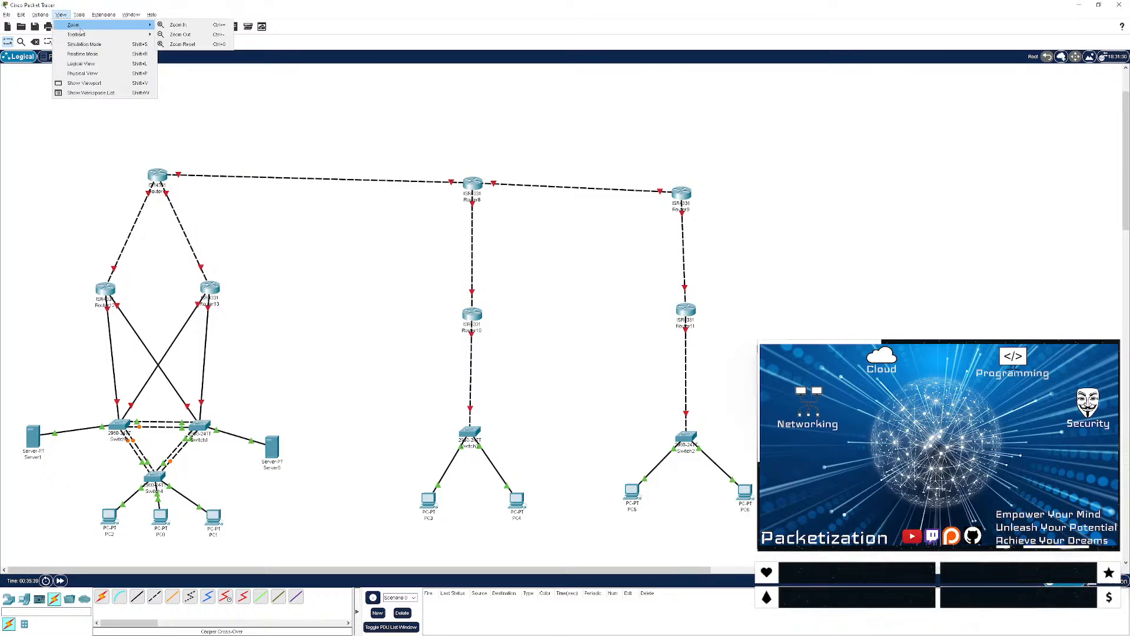
mouse_move(82, 35)
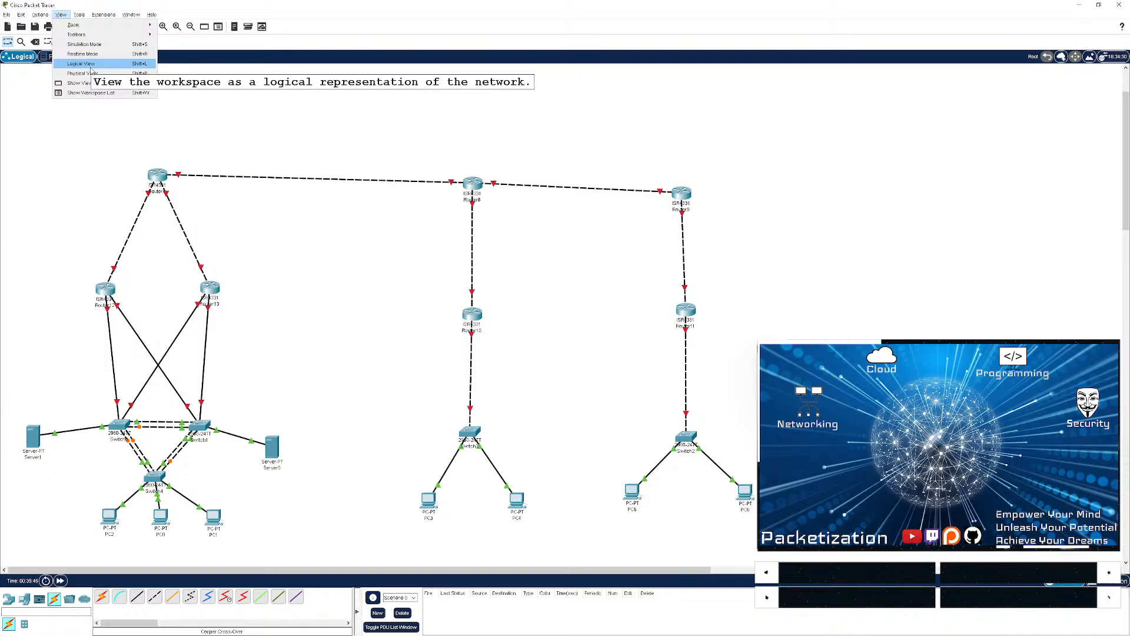
click(86, 73)
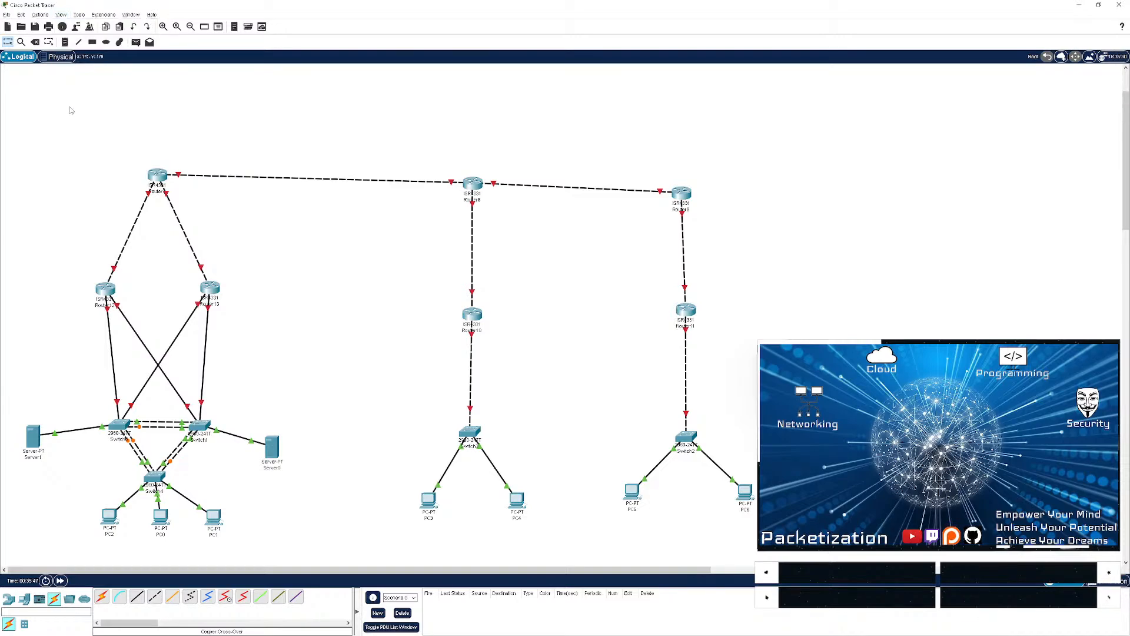
click(62, 62)
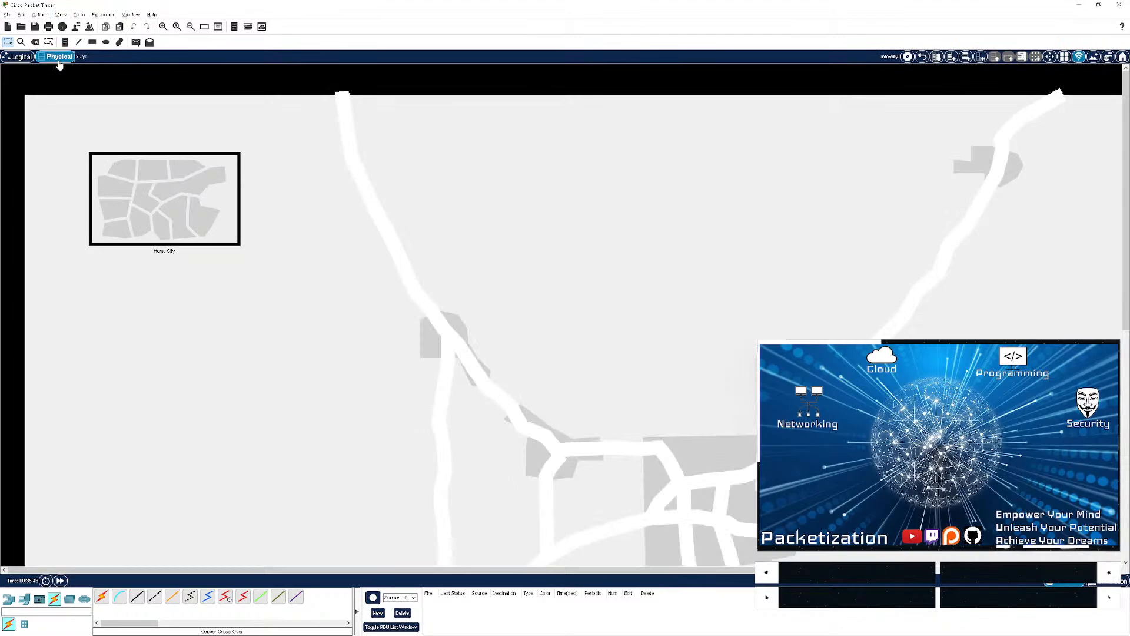
click(18, 57)
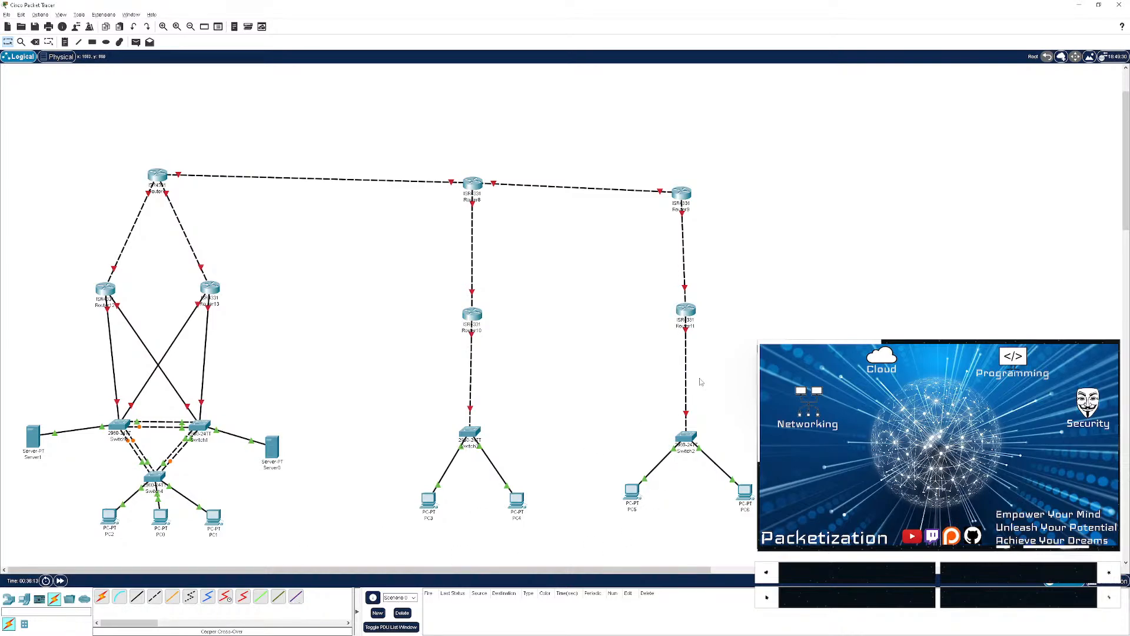
- Reattach the cable between Router11 and the Site B switch, using GigabitEthernet0/1 on the switch
click(687, 313)
click(722, 349)
click(686, 436)
click(686, 435)
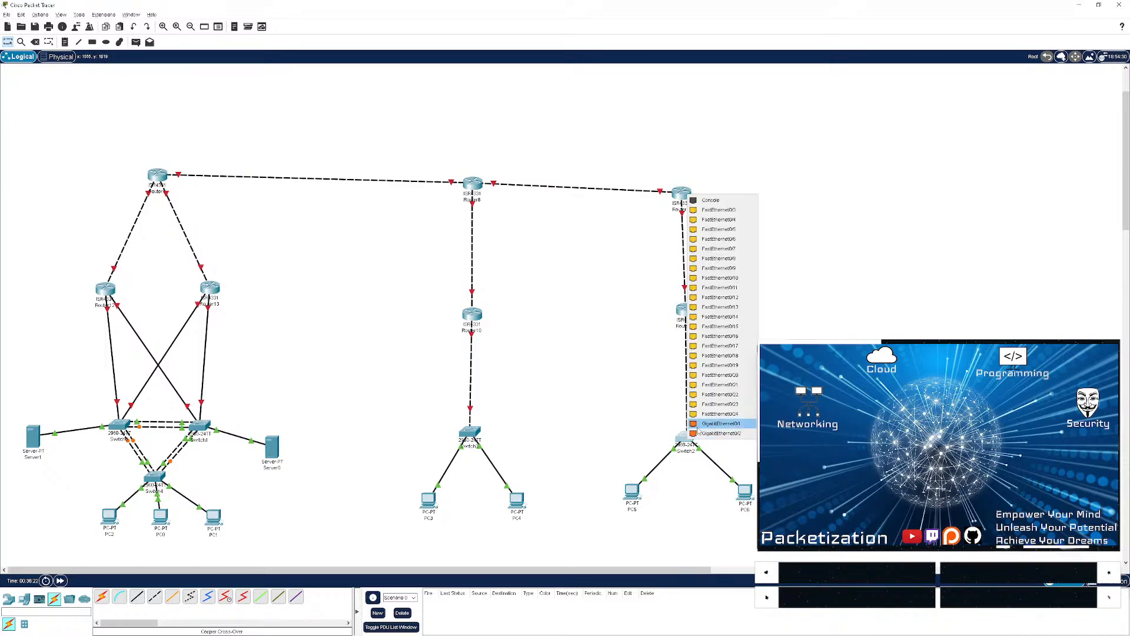
click(718, 423)
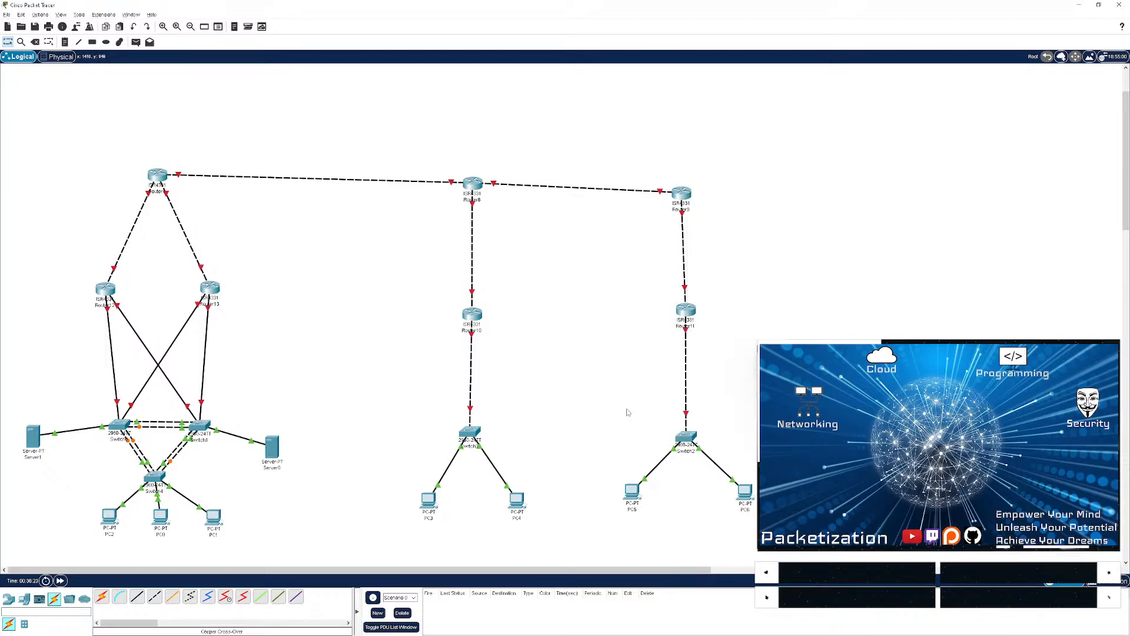
- Reattach both ends of the cable between the Site A switch and Router10
click(471, 433)
click(505, 424)
click(474, 317)
click(498, 354)
- Reattach Router13's end of the cable to HQ's right switch to one of the router's Gigabit Ethernet ports
mouse_move(209, 308)
click(209, 290)
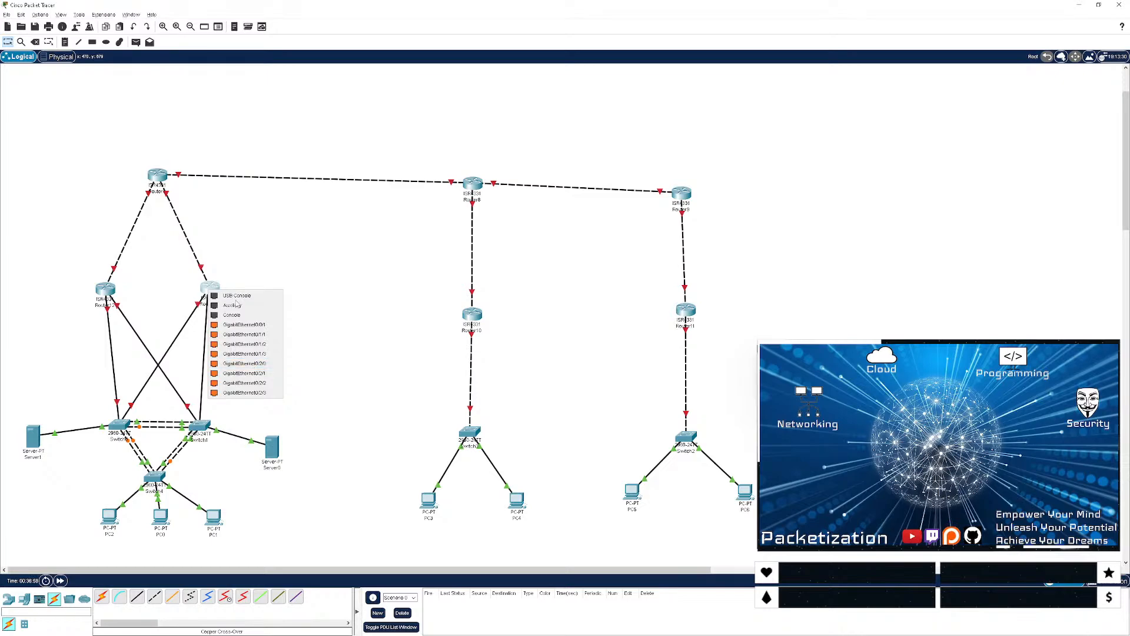
click(252, 364)
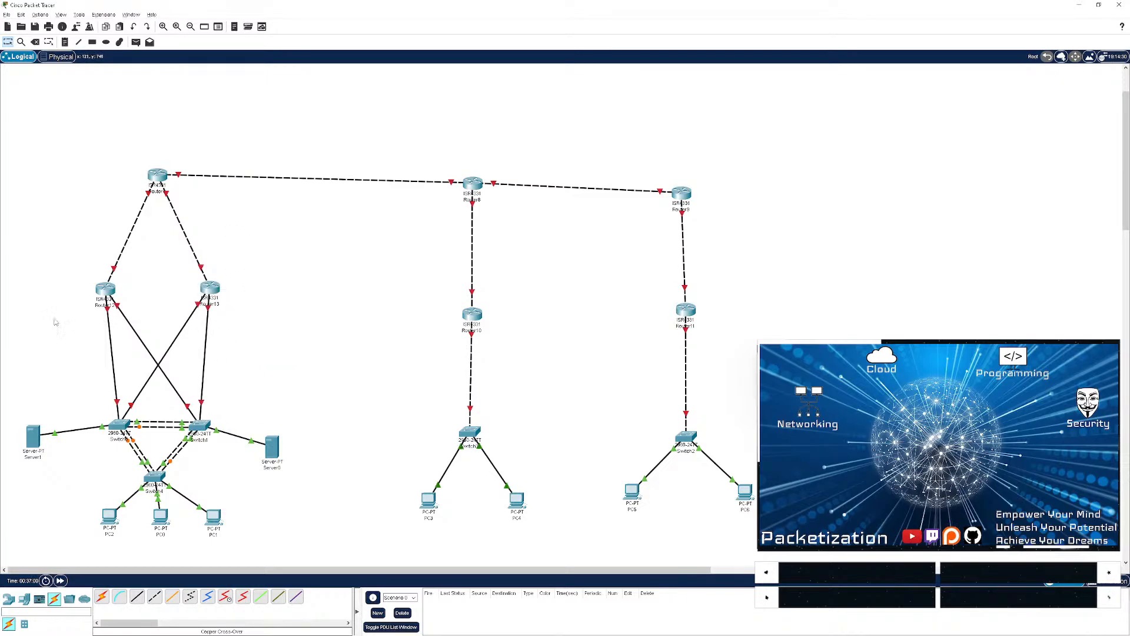
- Delete the four cables between Router12, Router13 and HQ's left and right switches
key(Delete)
click(108, 341)
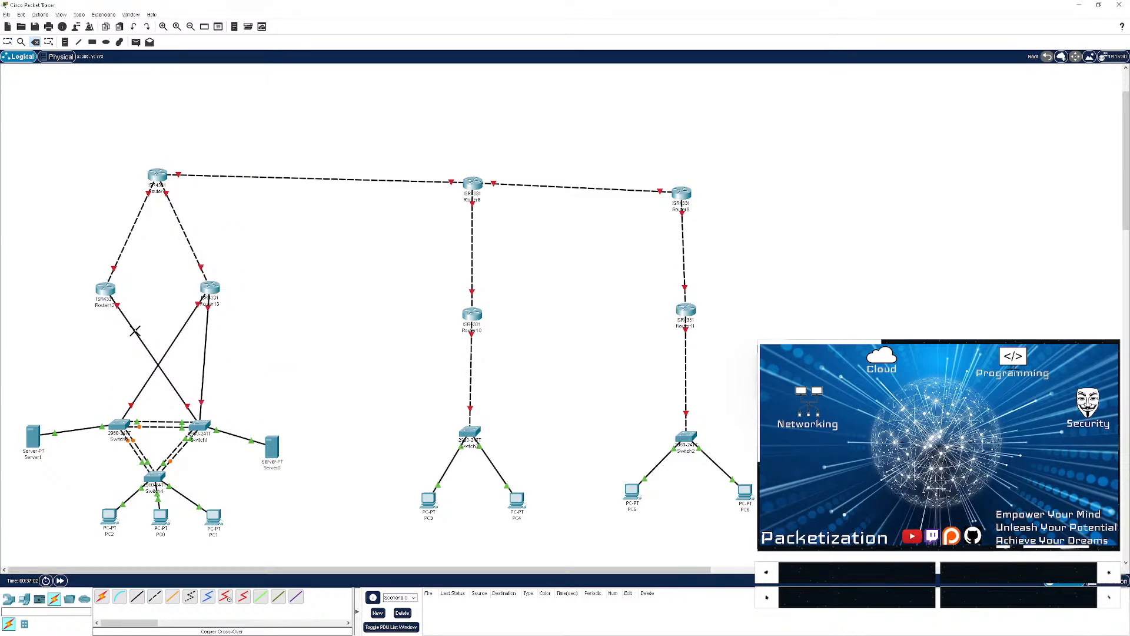
click(141, 336)
click(169, 350)
click(204, 344)
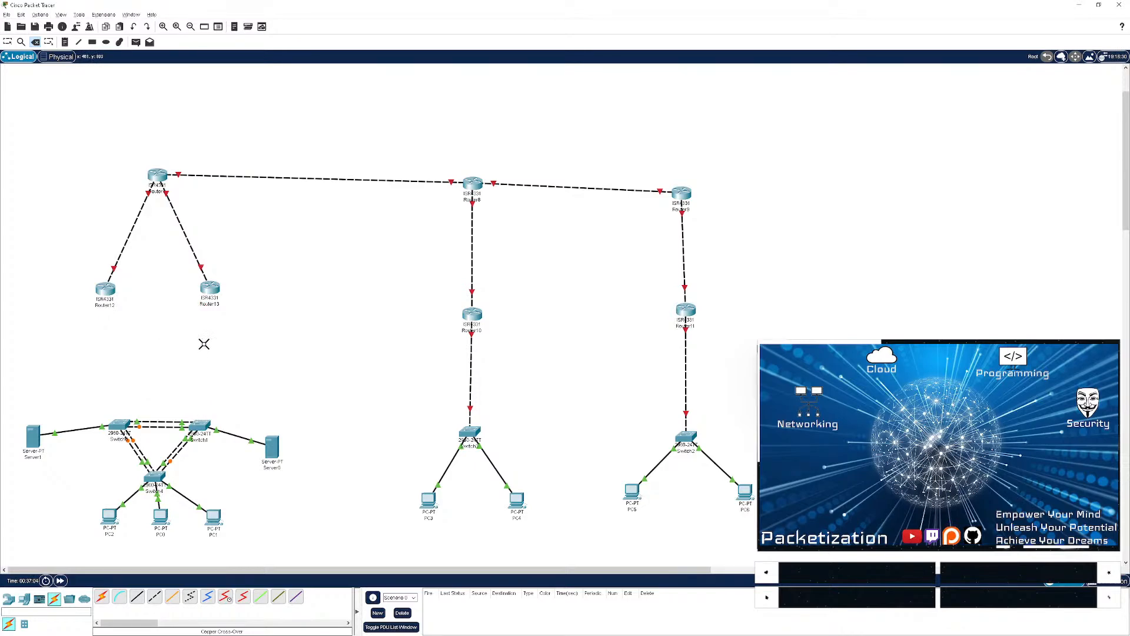
key(Escape)
click(136, 596)
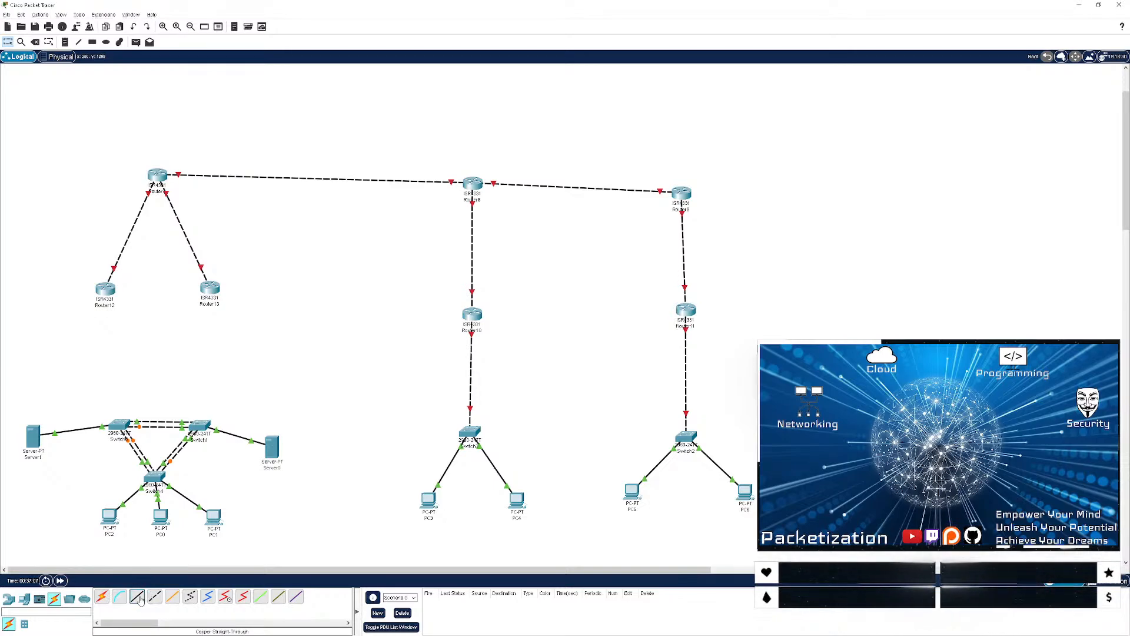
click(106, 294)
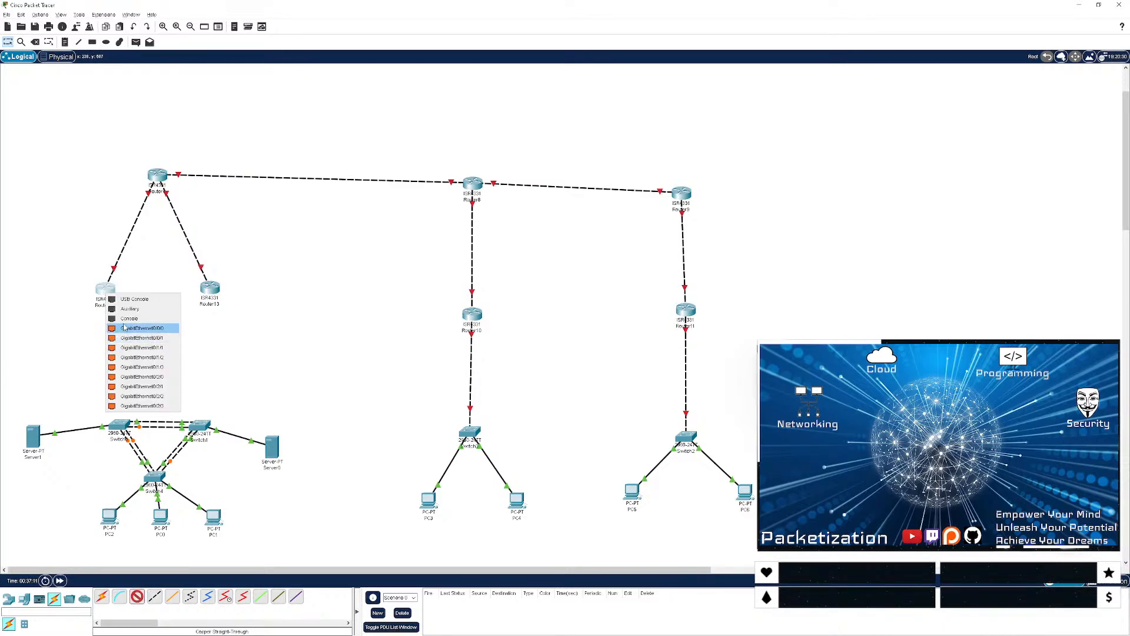
click(147, 273)
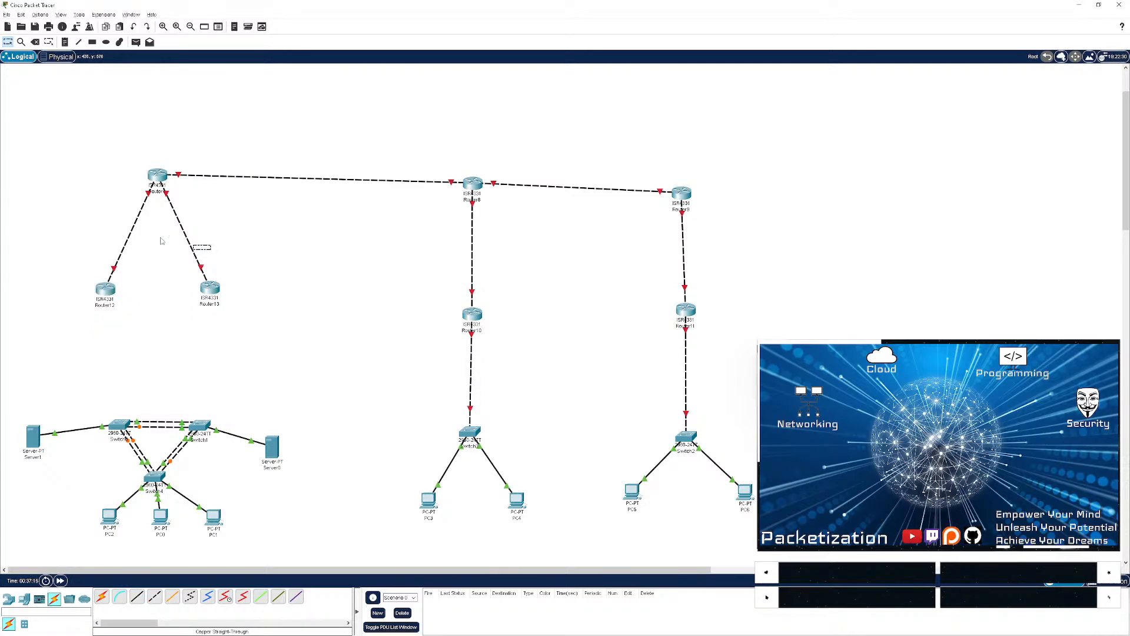
- Delete the cables from Router7 to Router12 and from Router7 to Router13
drag(160, 238, 119, 227)
key(Delete)
click(134, 220)
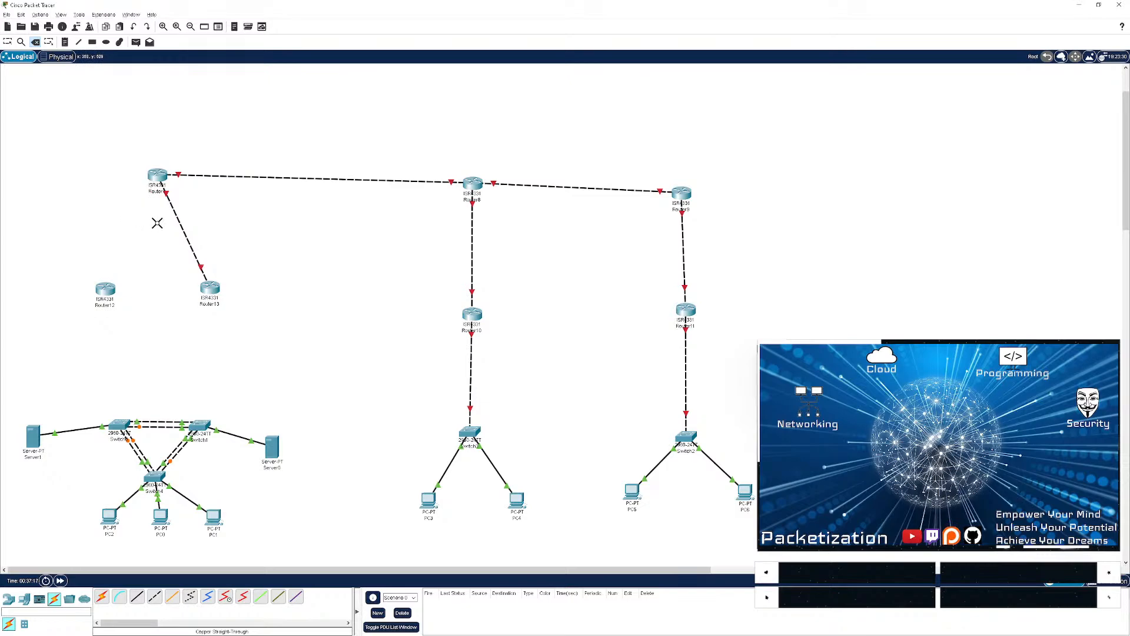
click(181, 222)
key(Escape)
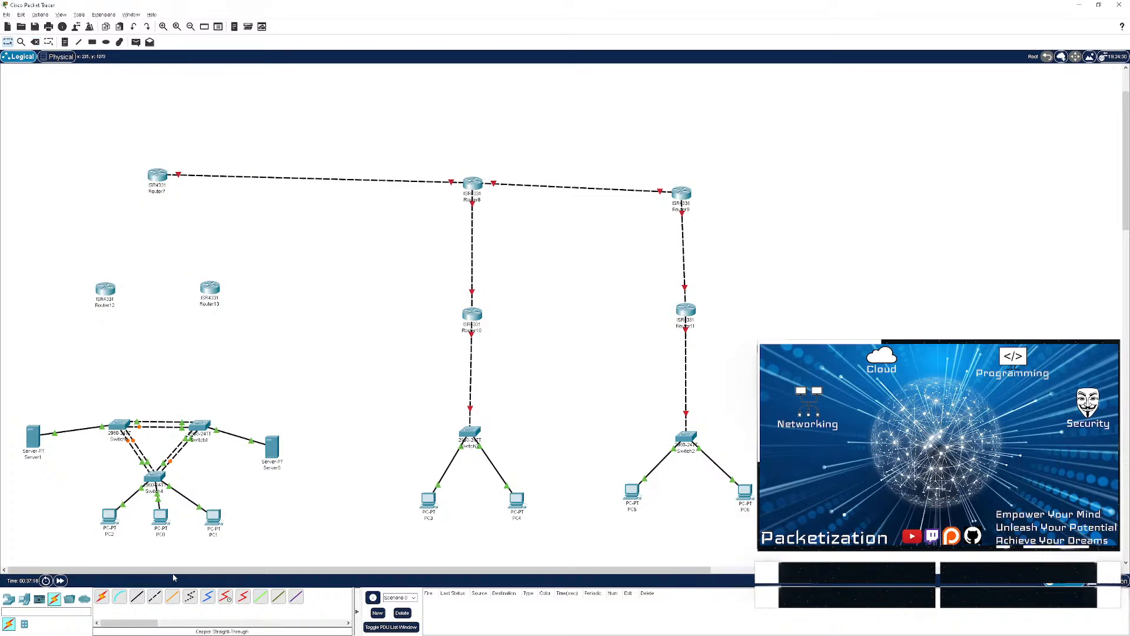
click(139, 599)
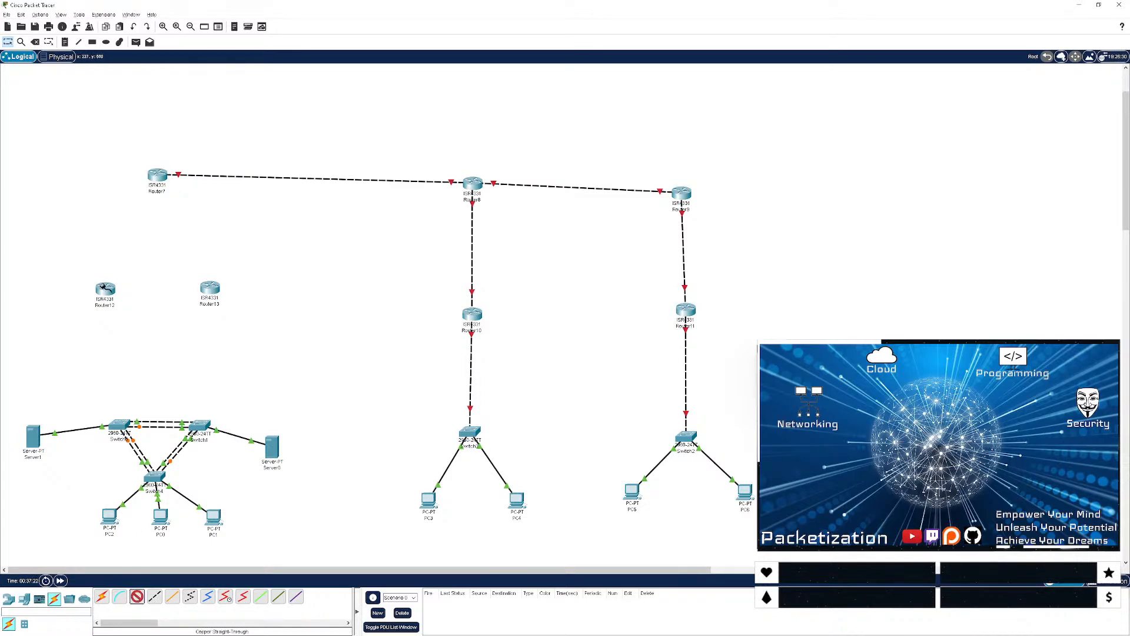
click(105, 288)
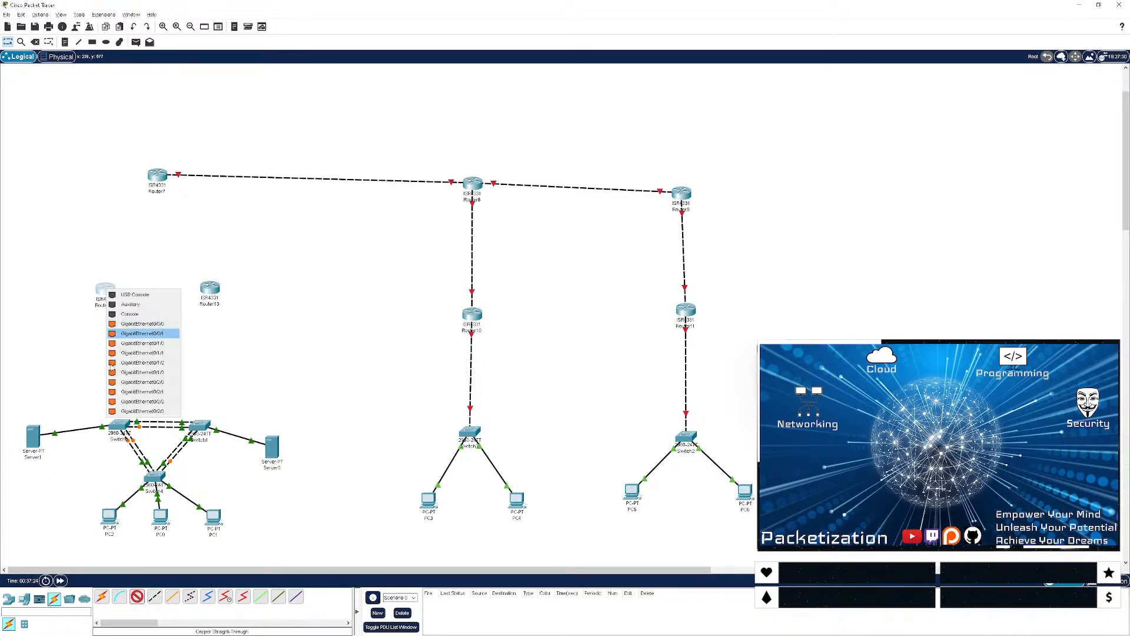
click(158, 346)
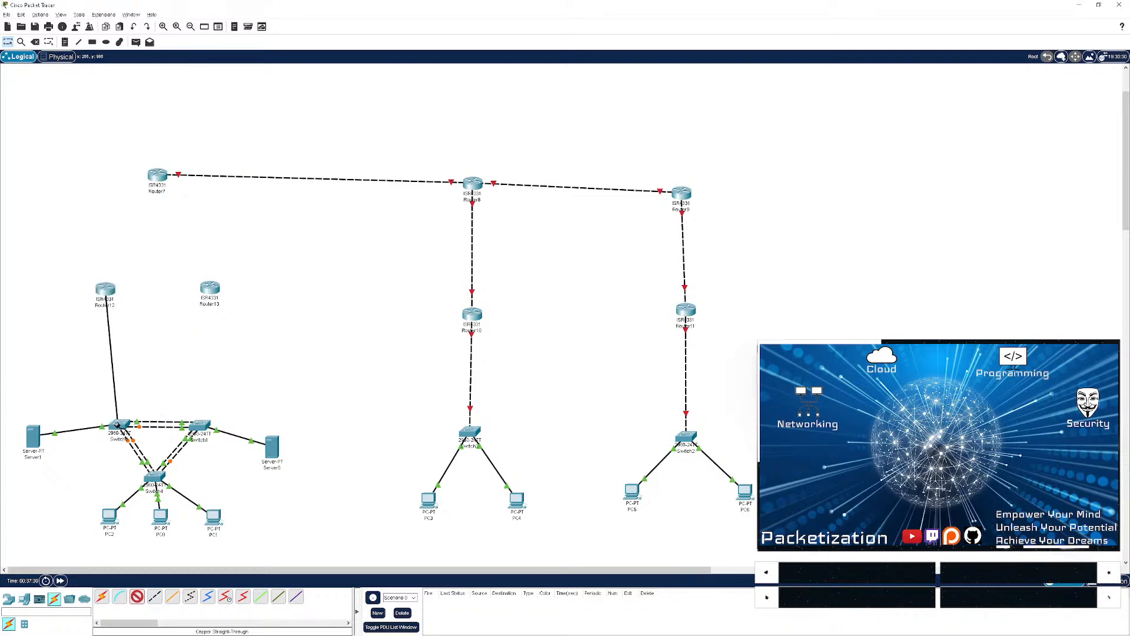
click(103, 289)
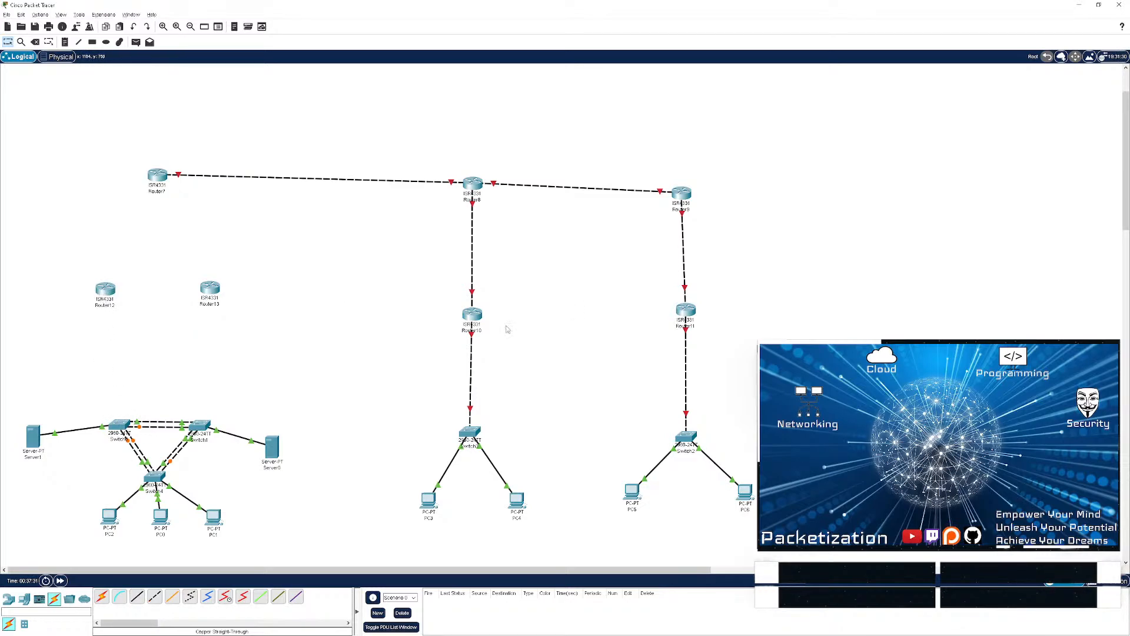
- Reattach the cable between Router10 and the Site A switch, using GigabitEthernet0/0/1 on the router and GigabitEthernet0/1 on the switch
click(472, 330)
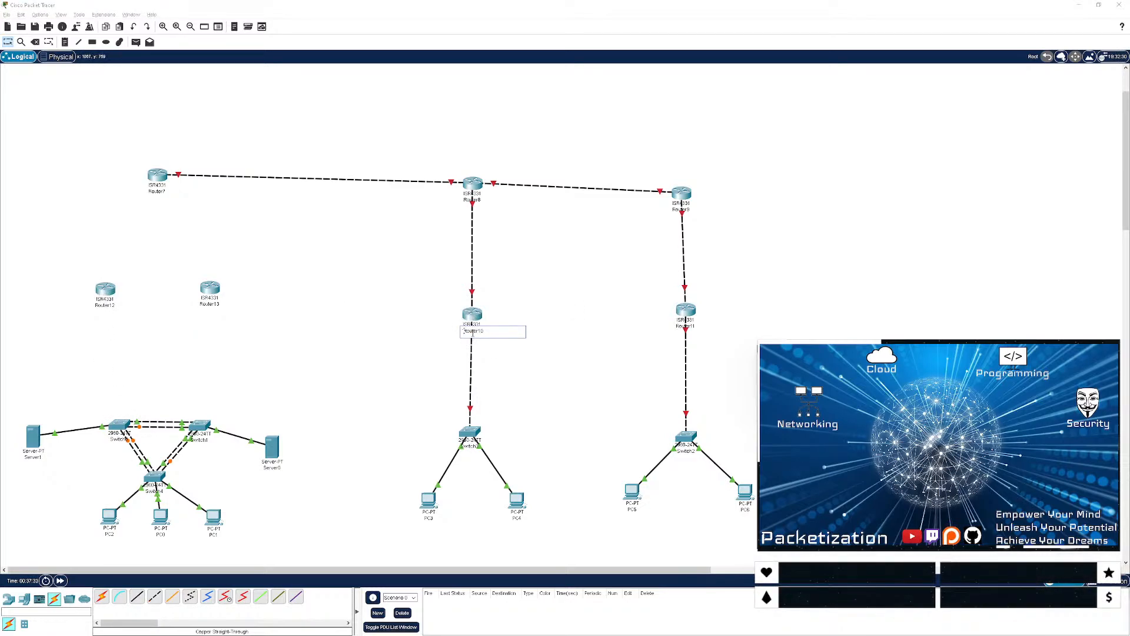
click(472, 314)
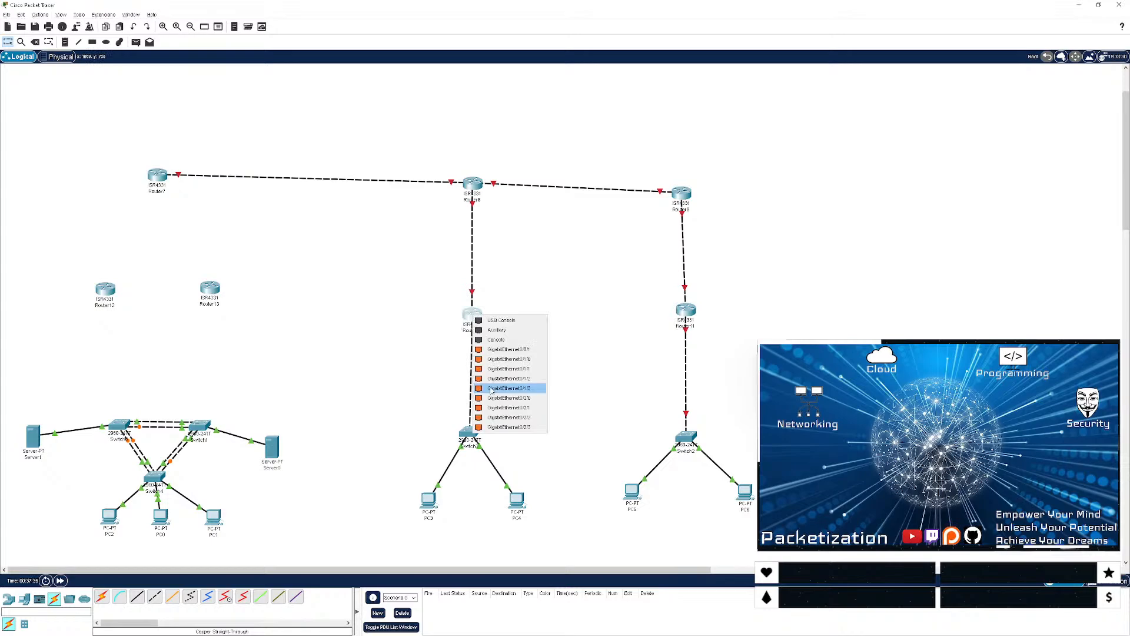
click(500, 350)
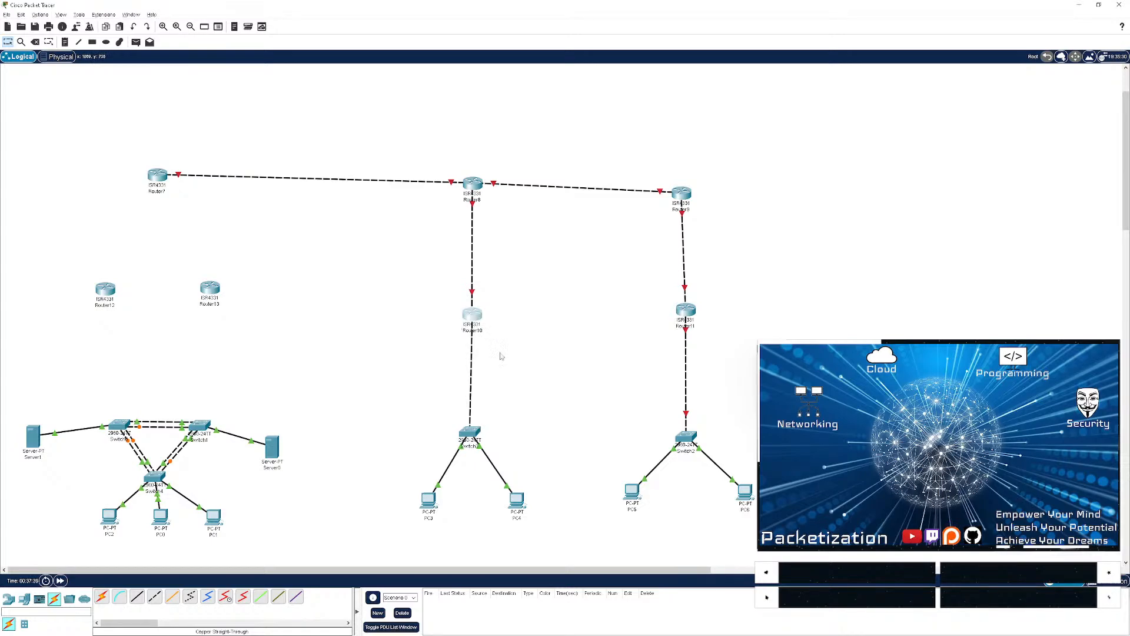
click(470, 409)
click(471, 431)
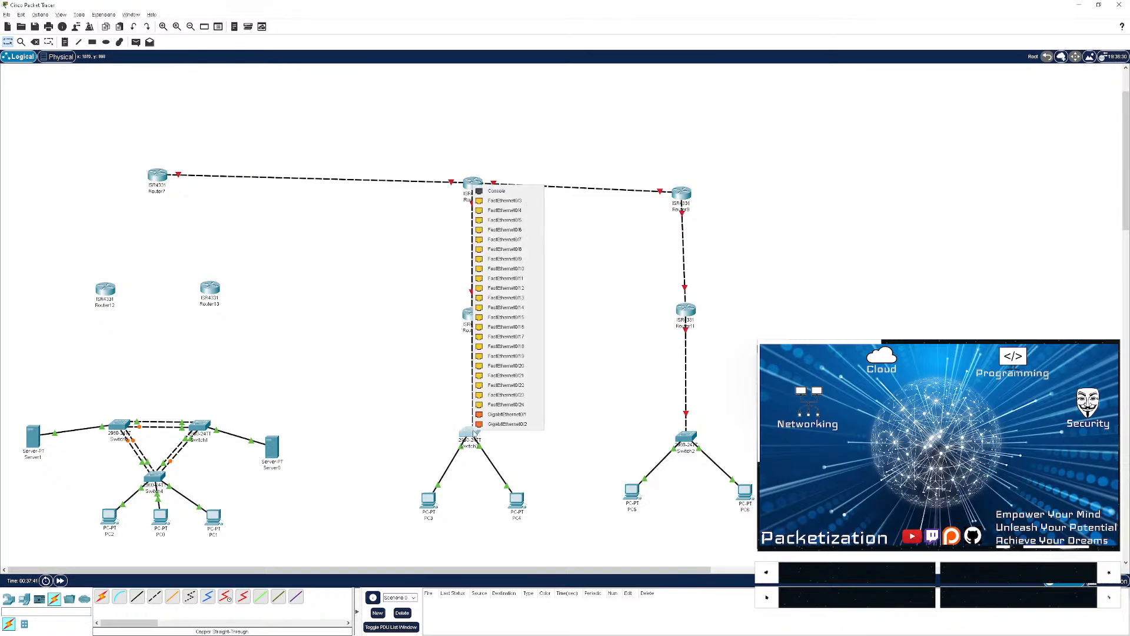
click(505, 413)
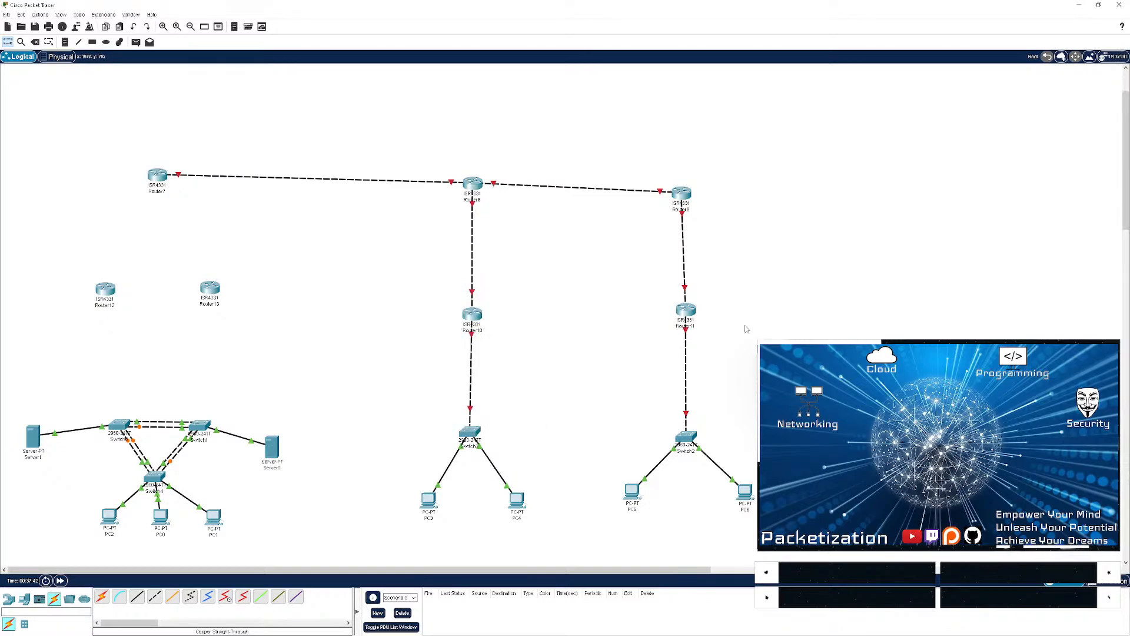
- Reattach Router11's end of the cable to the Site B switch to one of the router's Gigabit Ethernet ports
click(686, 330)
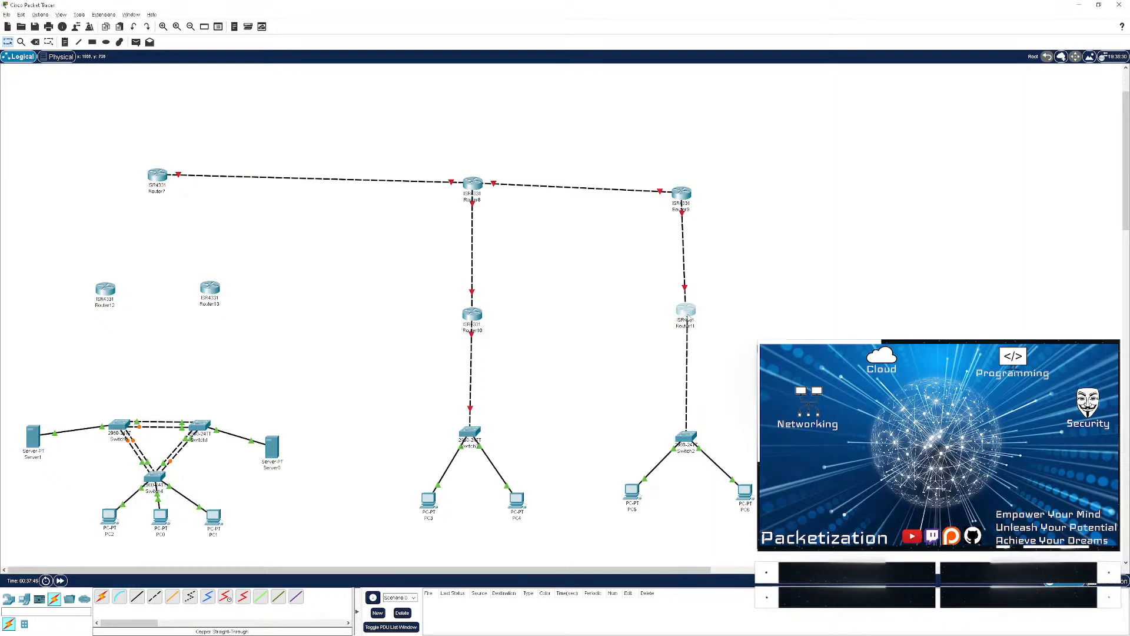
click(687, 314)
click(724, 355)
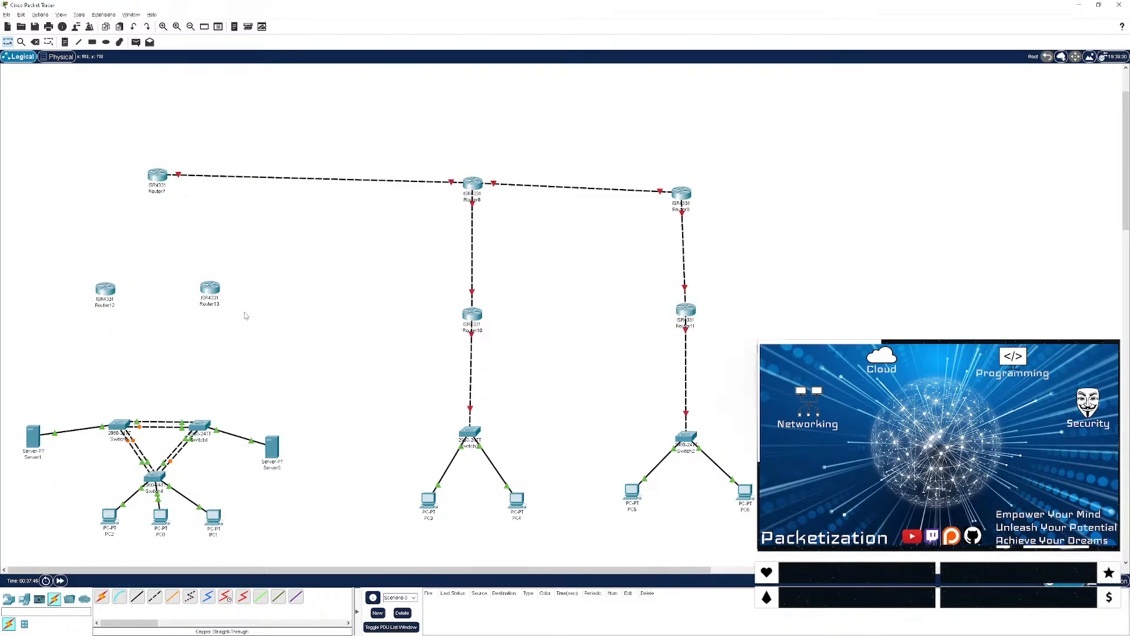
click(138, 602)
click(107, 299)
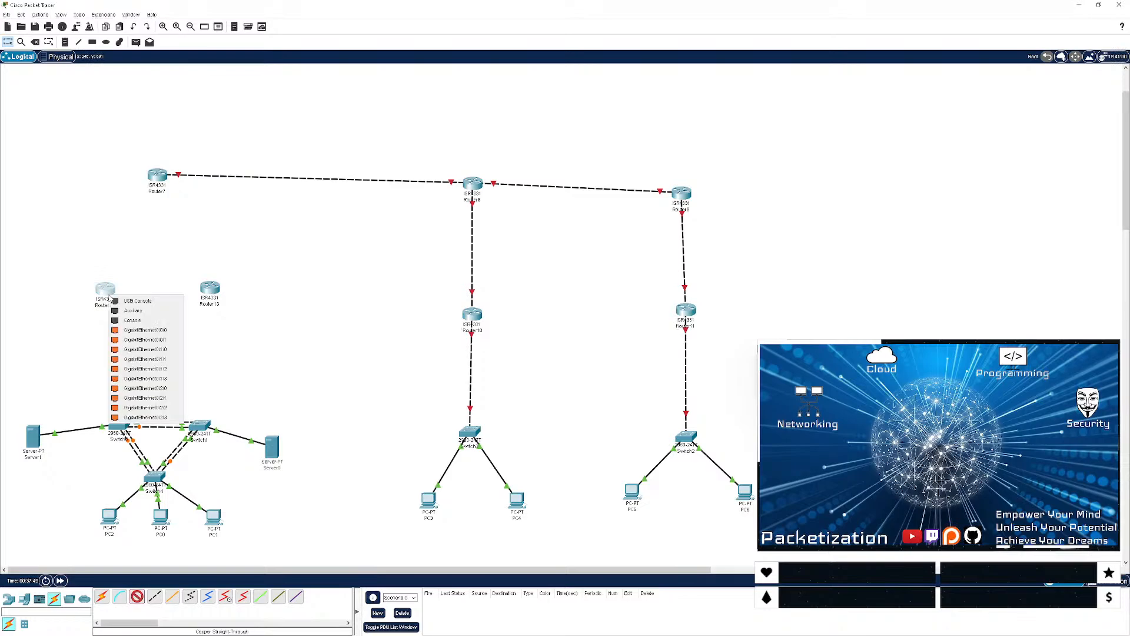
click(134, 340)
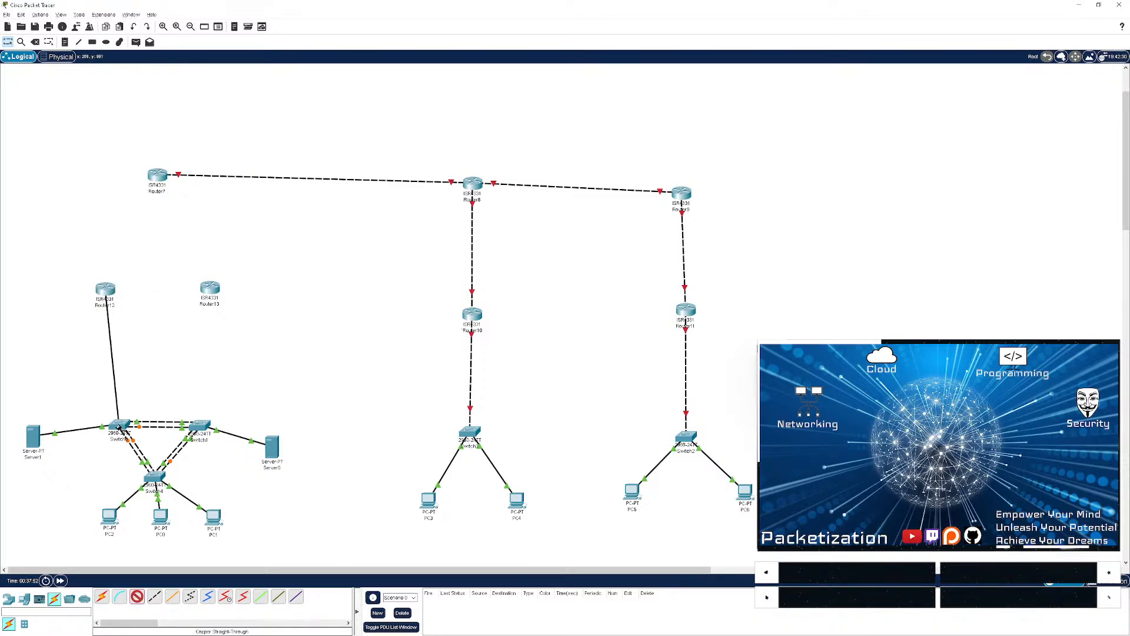
key(Escape)
- Connect Router12's GigabitEthernet0/1/1 to GigabitEthernet0/1 on HQ's left switch with a copper straight-through cable
click(140, 599)
click(111, 295)
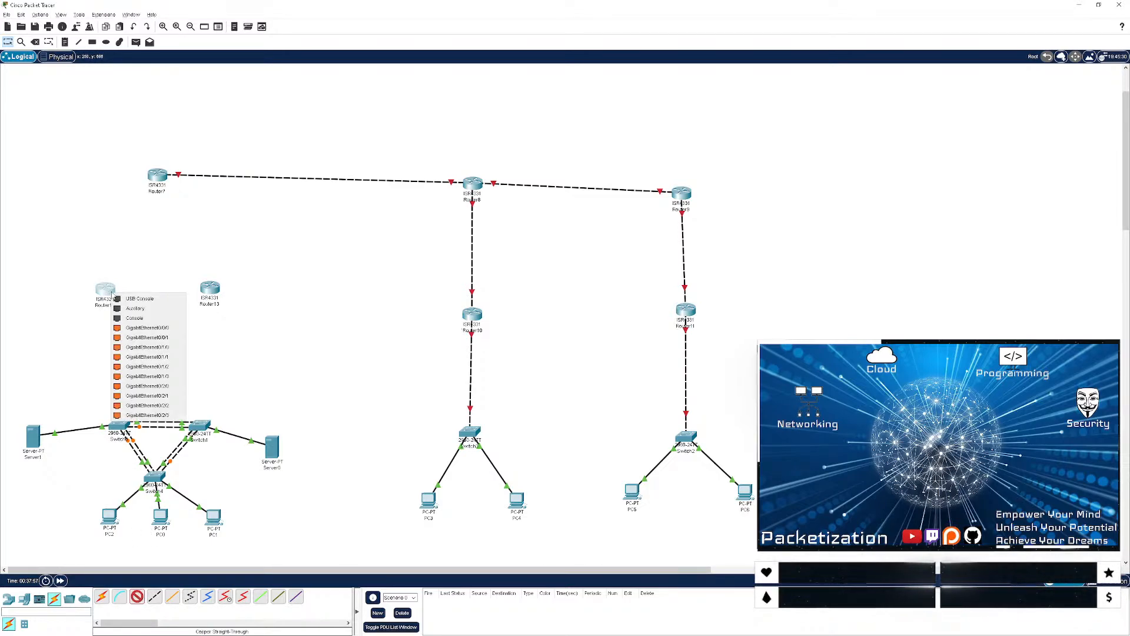
click(121, 360)
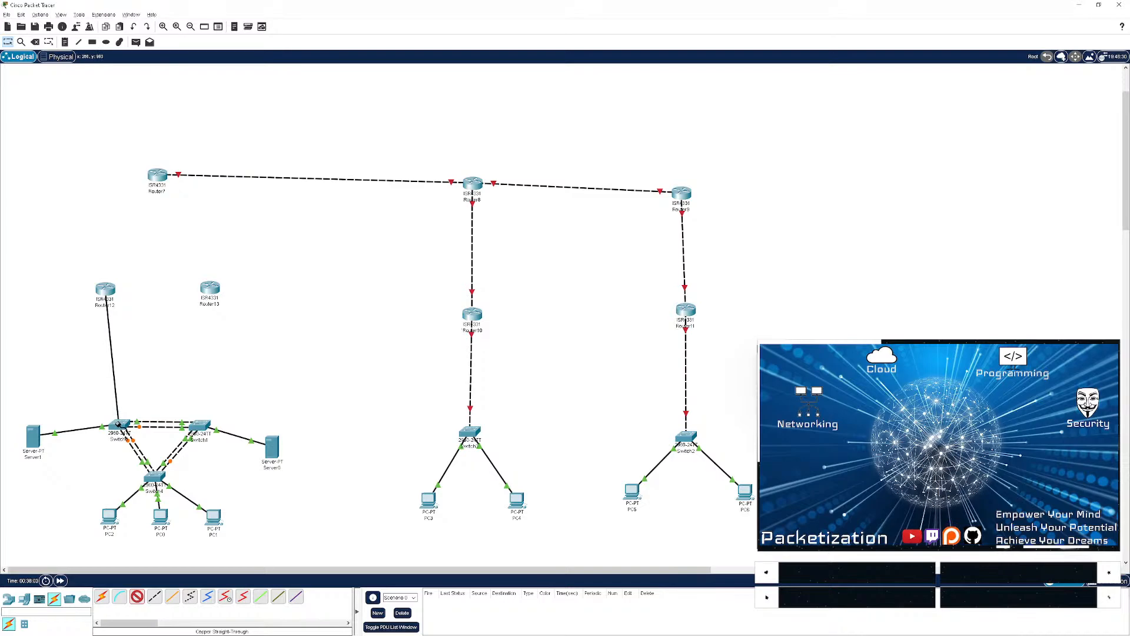
click(122, 424)
click(147, 408)
- Connect Router12's GigabitEthernet0/1/2 to GigabitEthernet0/2 on HQ's right switch with a copper straight-through cable
click(105, 302)
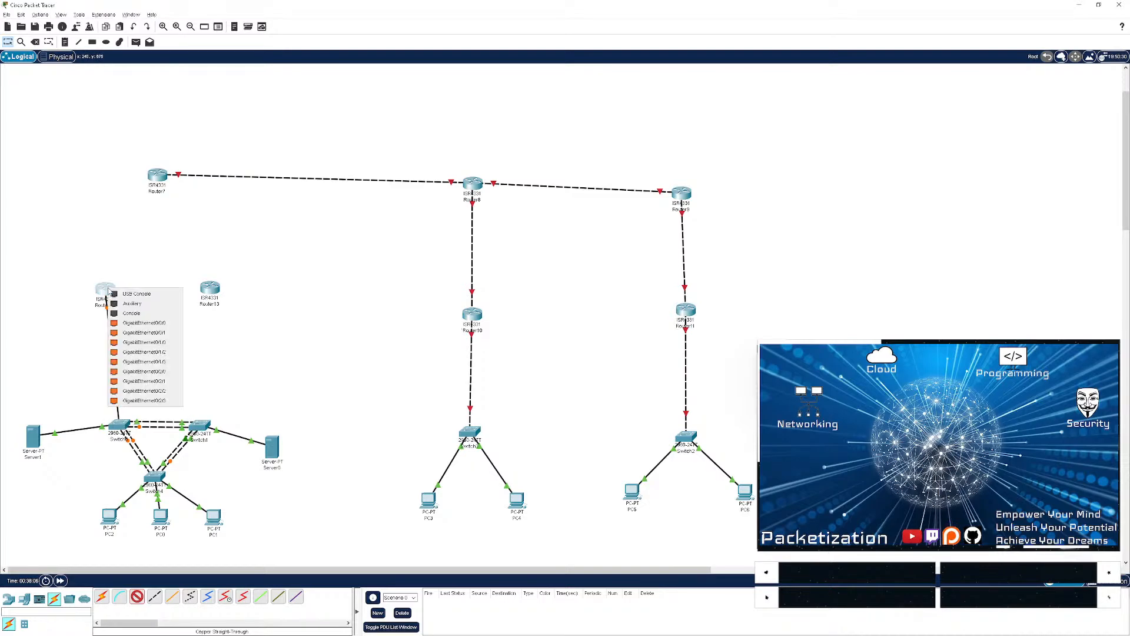
click(124, 352)
click(194, 424)
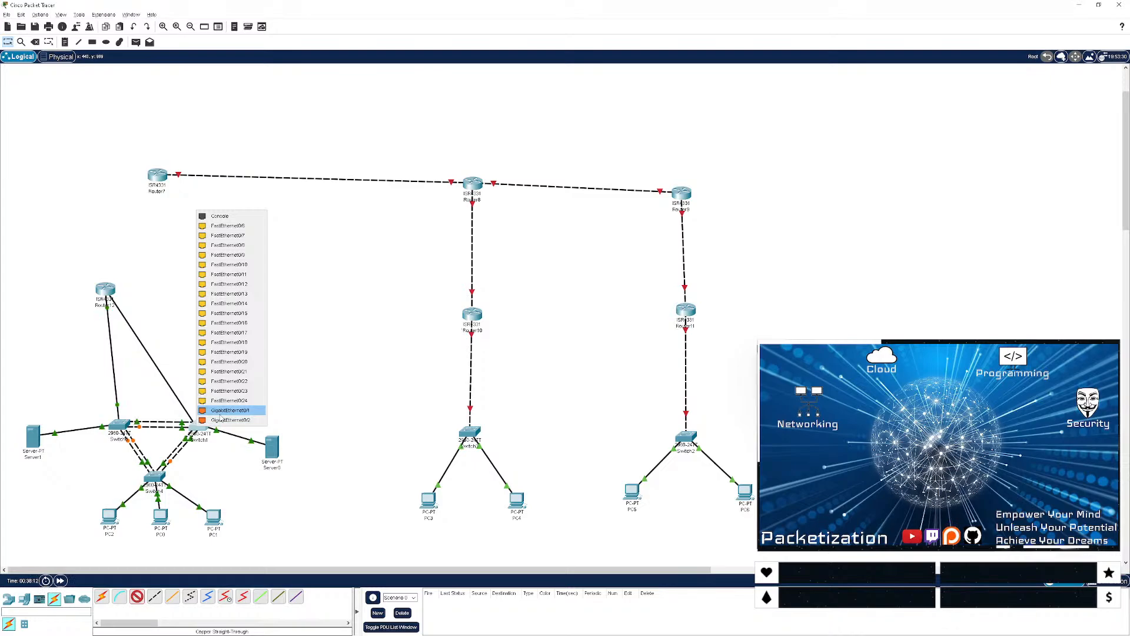
click(222, 420)
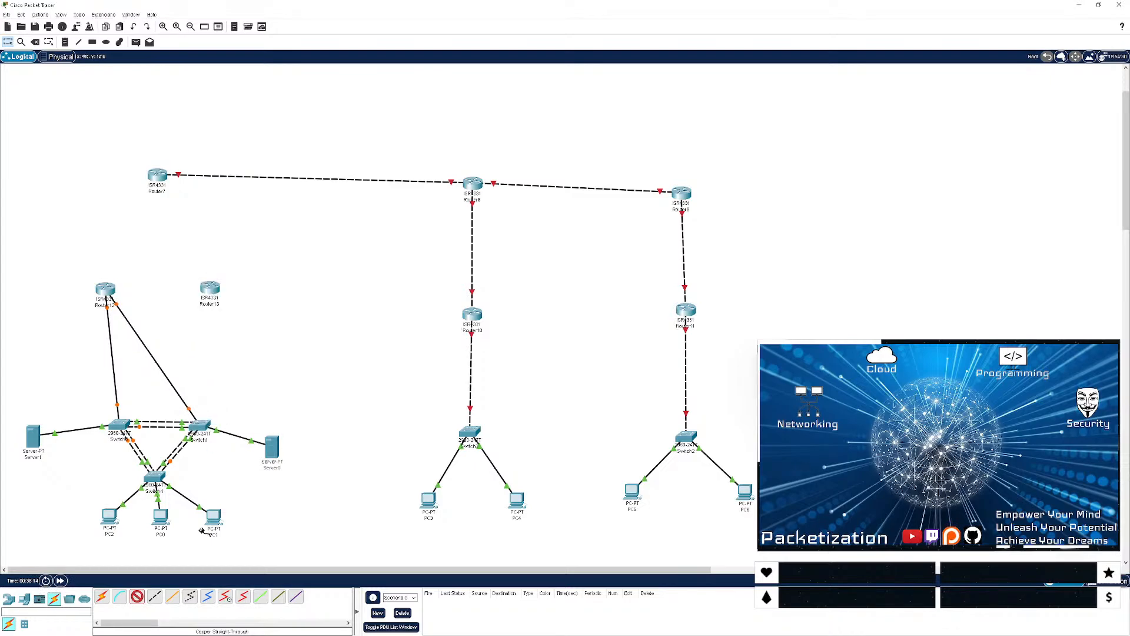
- Connect Router13's GigabitEthernet0/2/1 to GigabitEthernet0/2 on HQ's left switch with a copper straight-through cable
click(210, 289)
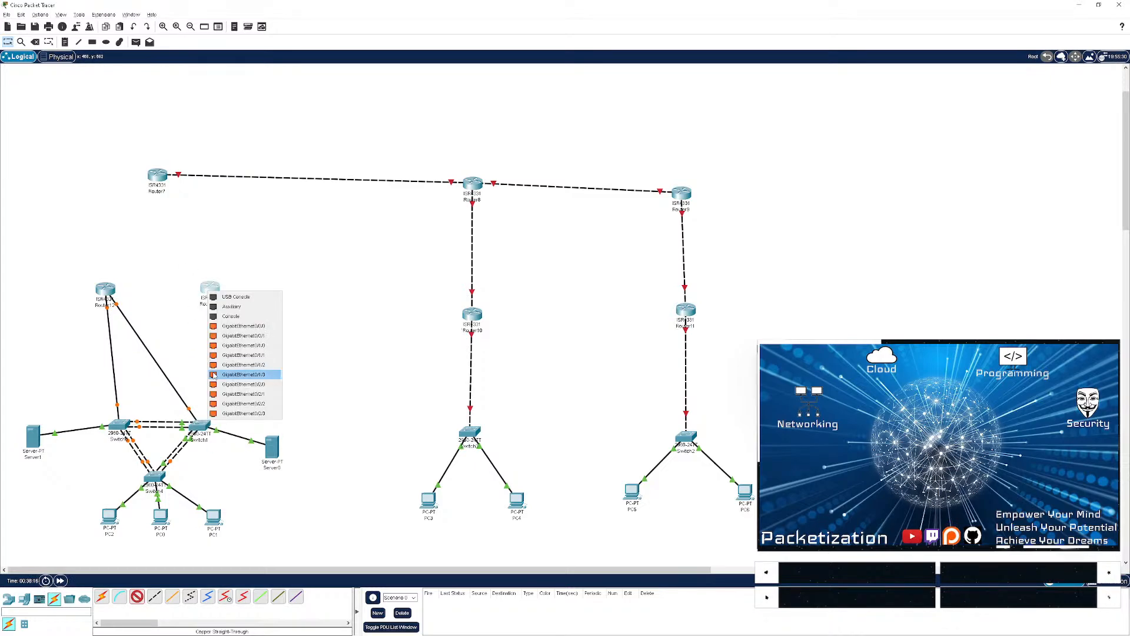
click(215, 393)
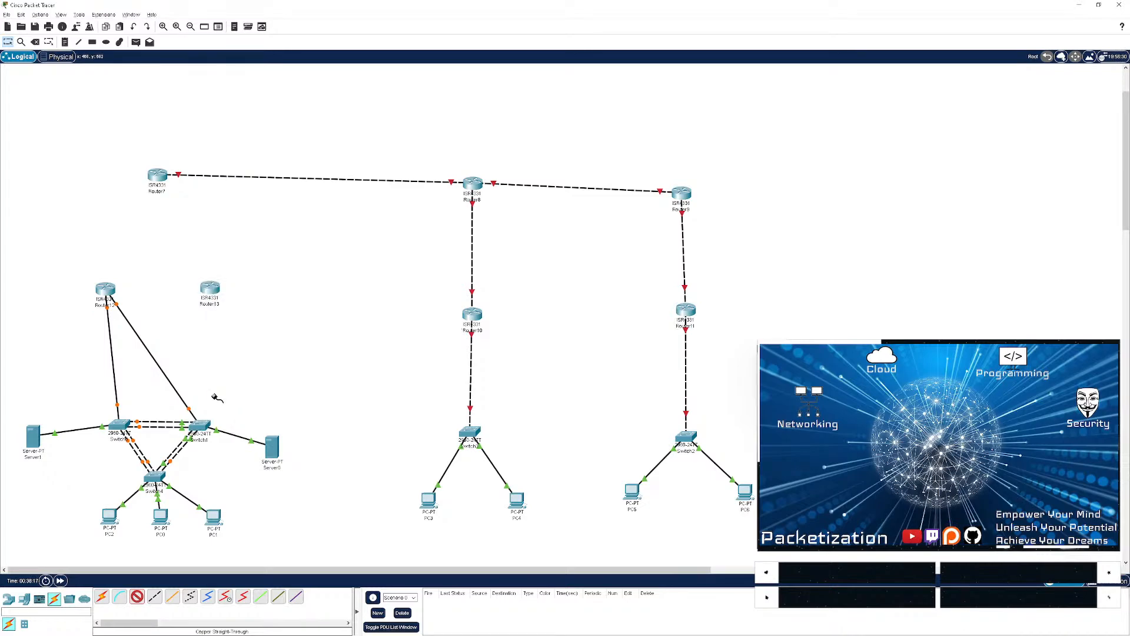
click(119, 425)
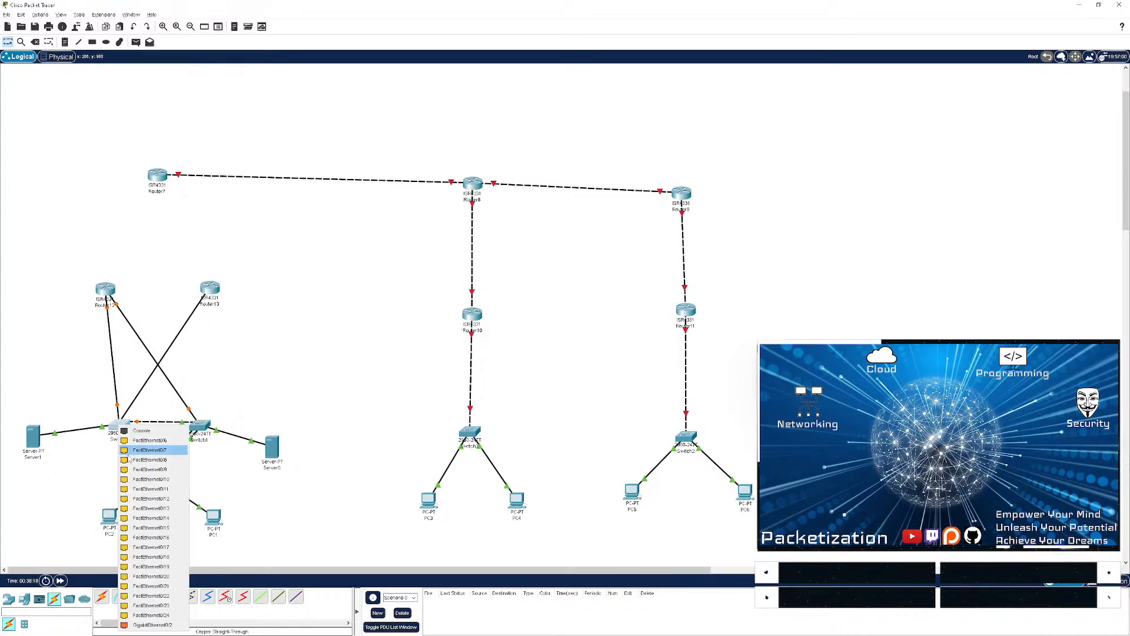
click(150, 624)
click(207, 287)
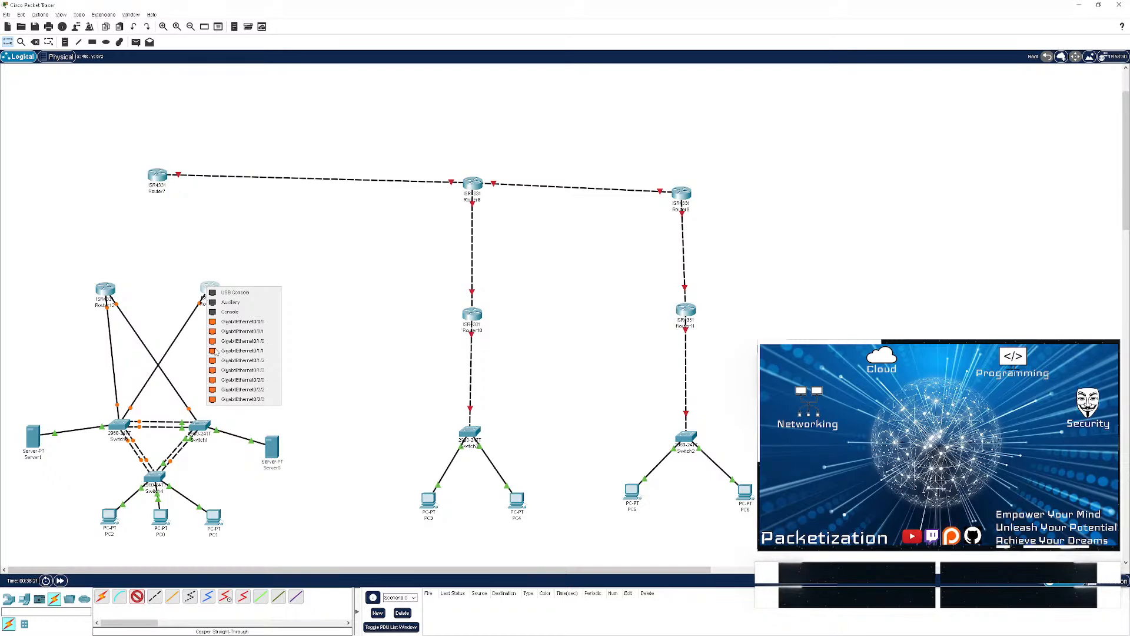
click(231, 391)
click(202, 424)
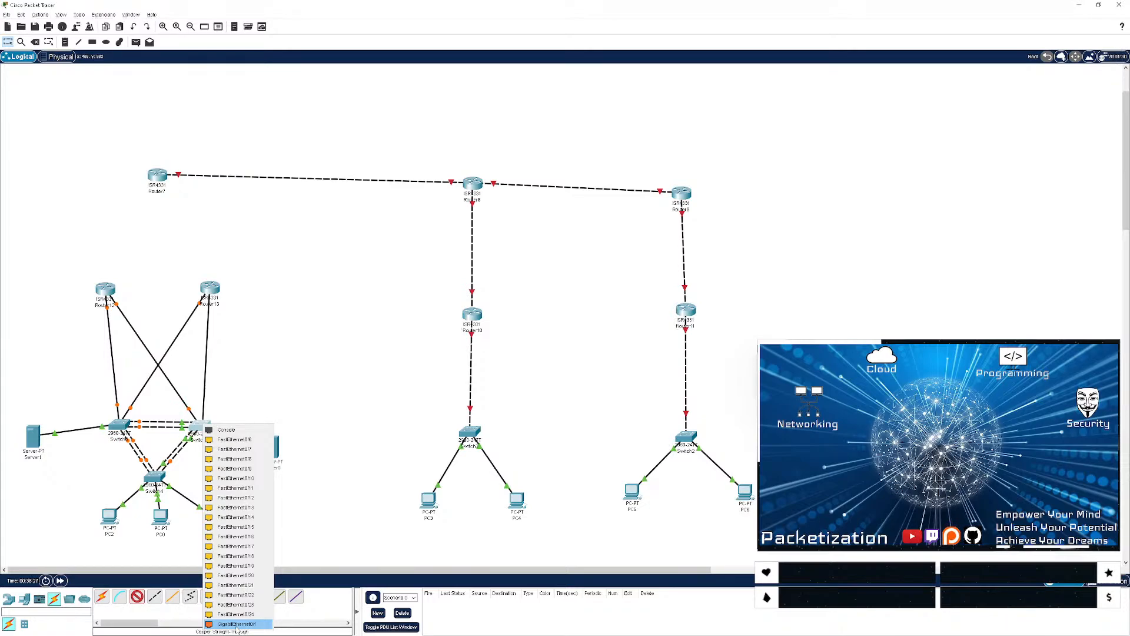
key(Escape)
key(Escape)
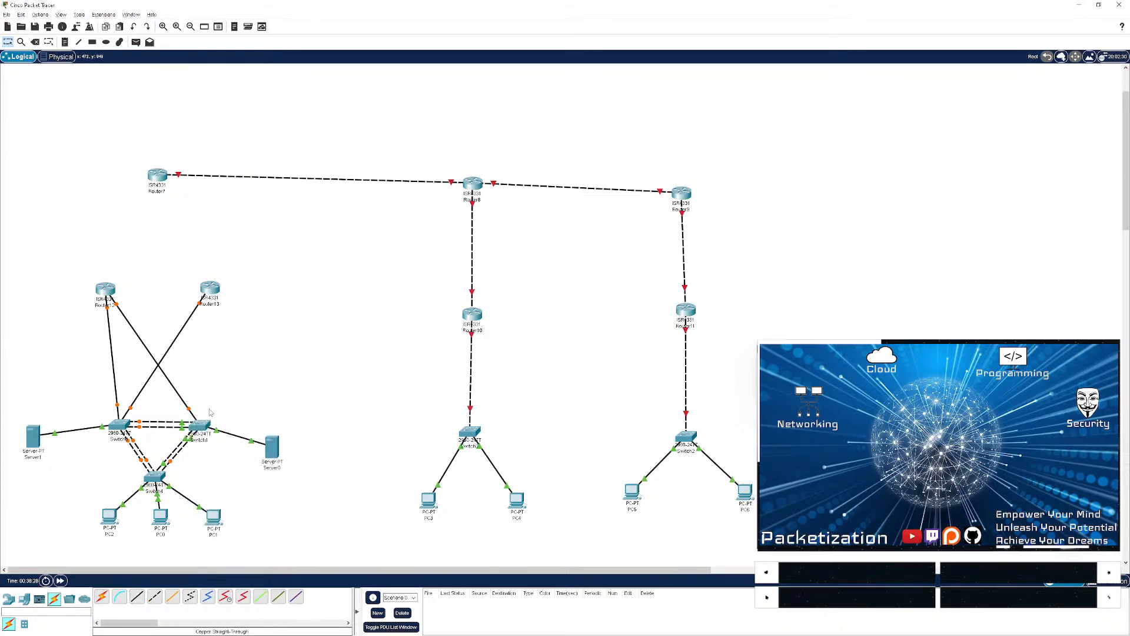
- Delete the new cables from Router12 to both upper HQ switches and from Router13 to the left switch
drag(218, 378, 94, 326)
key(Delete)
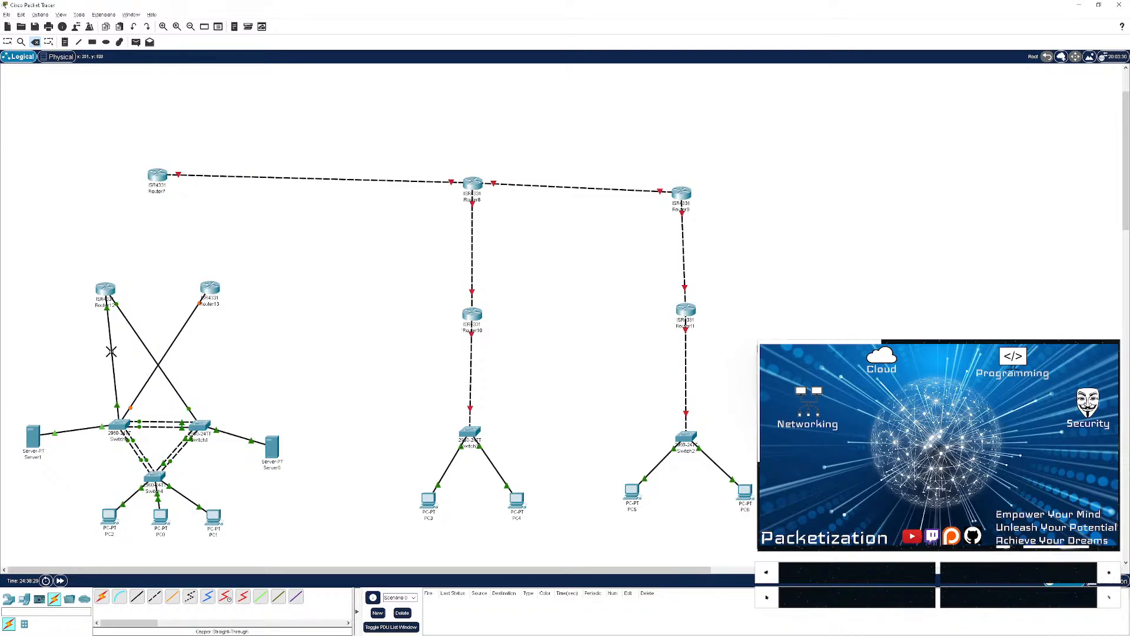
click(112, 352)
click(135, 336)
click(174, 341)
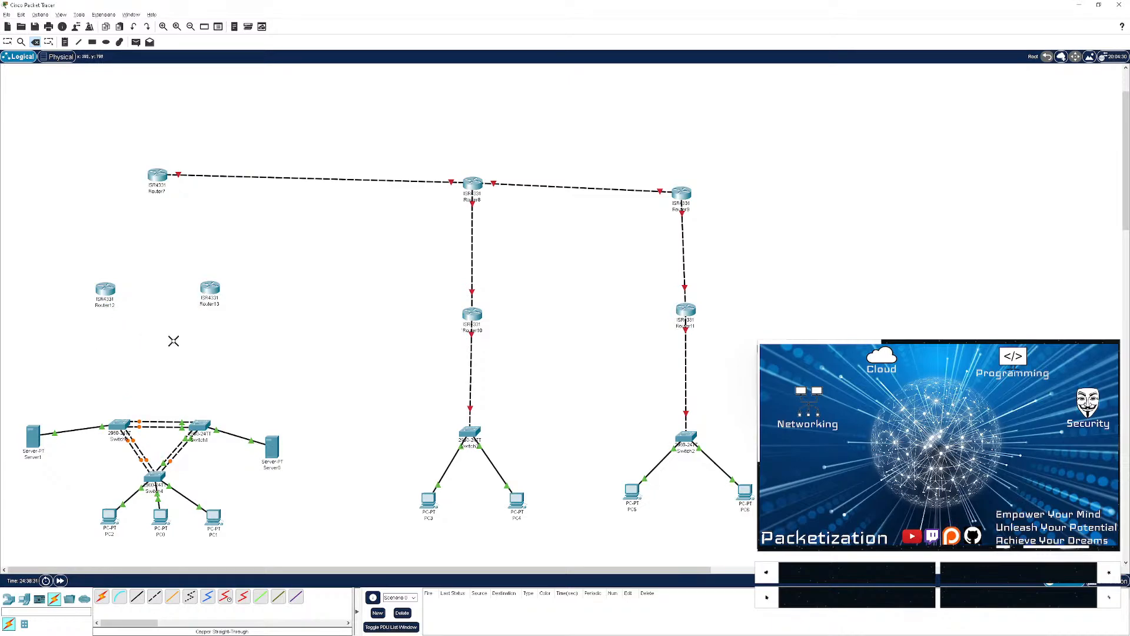
key(Escape)
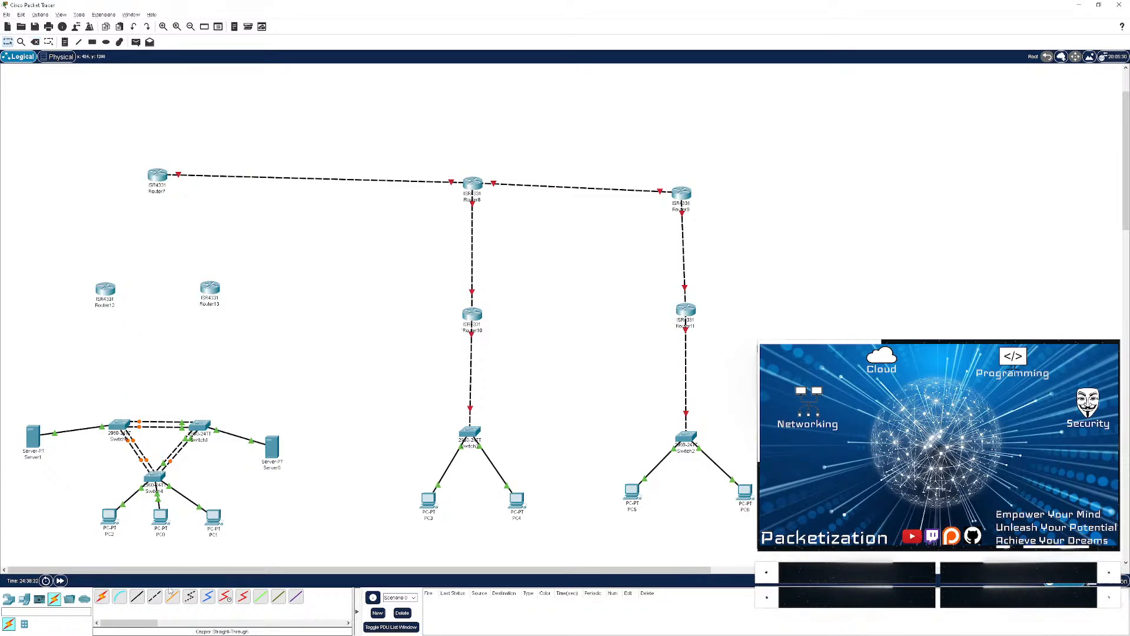
- Connect Router12's GigabitEthernet0/1/1 to GigabitEthernet0/1 on HQ's upper-left switch with a copper straight-through cable
click(138, 597)
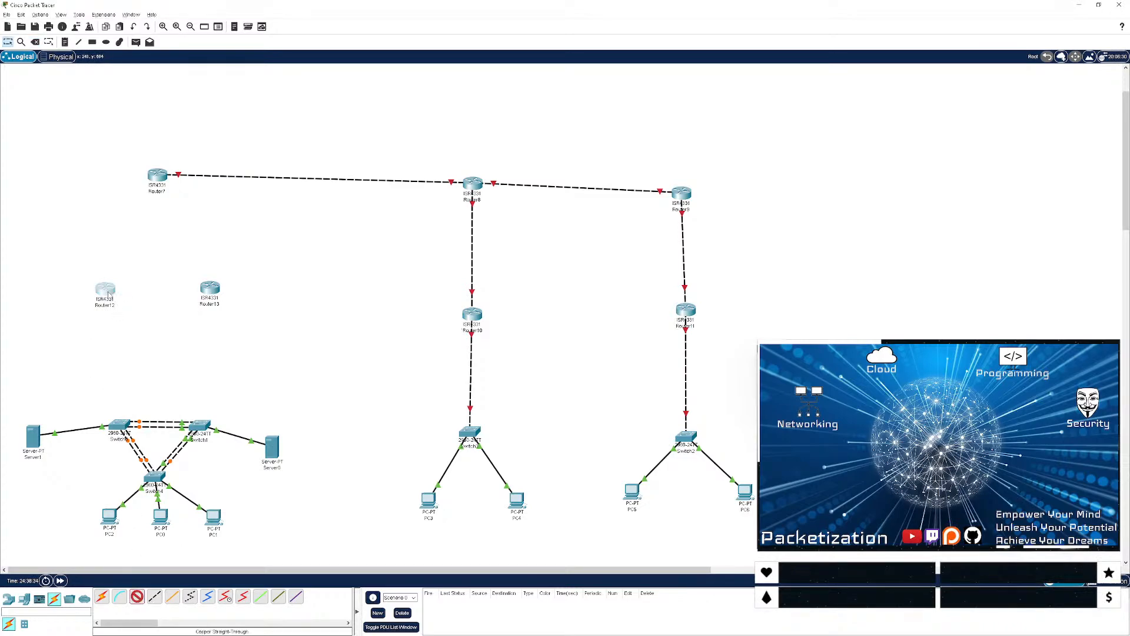
click(107, 293)
key(Escape)
click(139, 599)
click(136, 599)
click(104, 291)
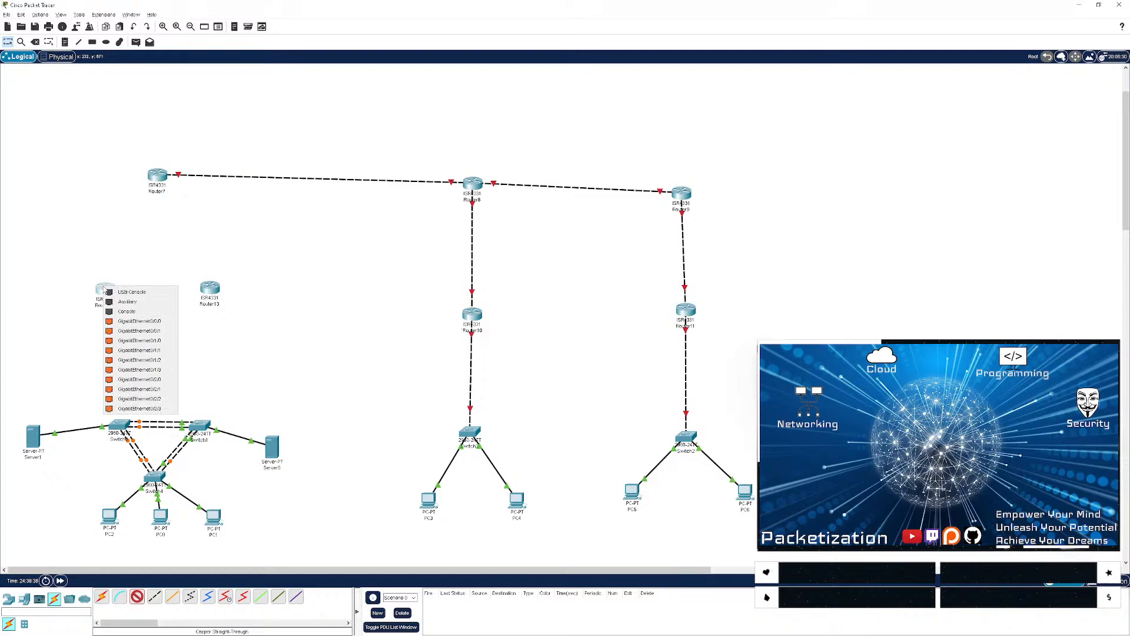
click(123, 351)
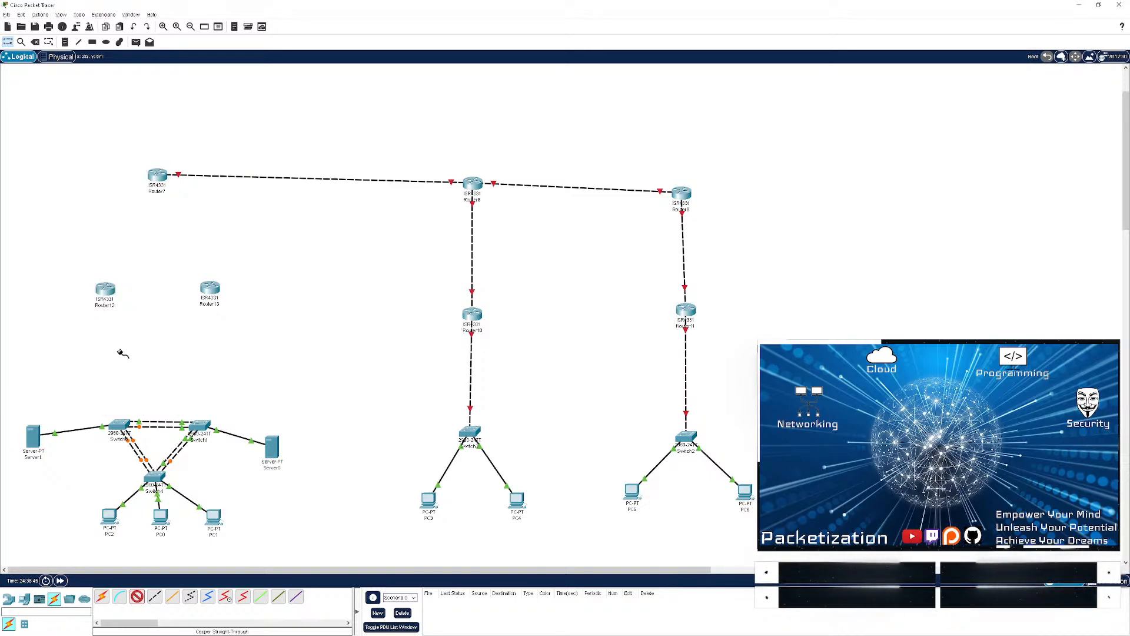
click(120, 418)
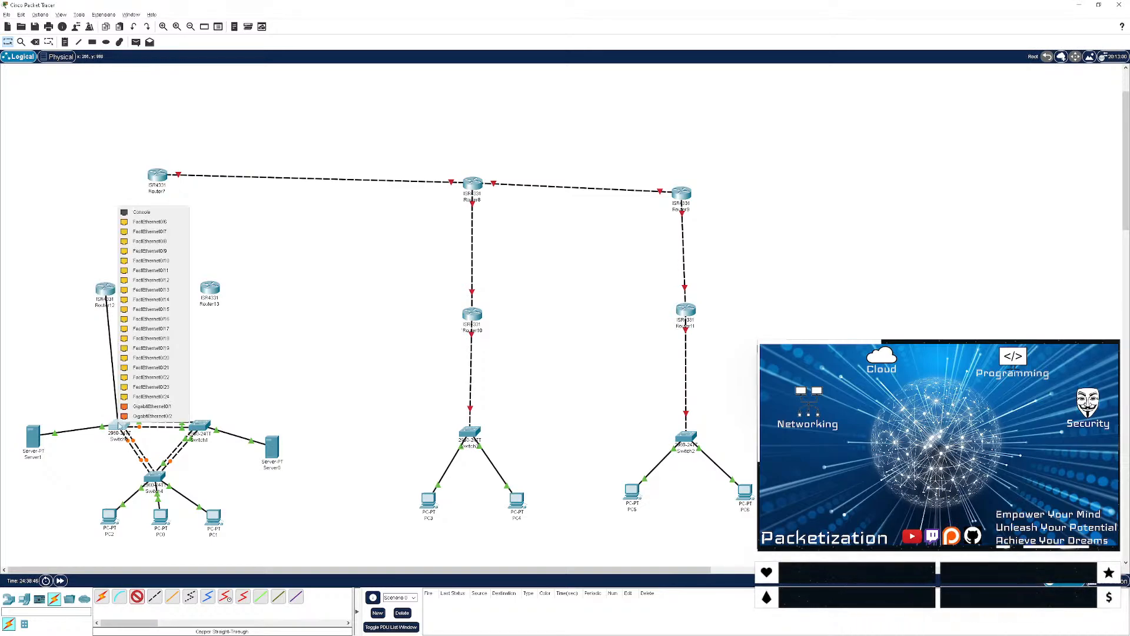
click(180, 411)
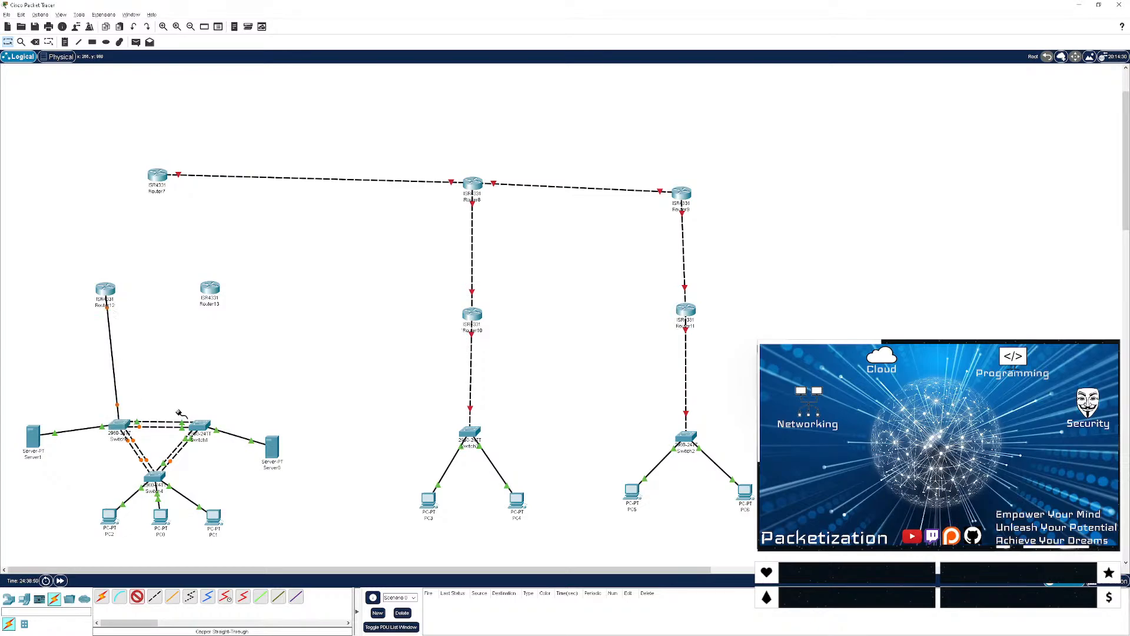
- Connect Router12's GigabitEthernet0/1/2 to GigabitEthernet0/1 on HQ's upper-right switch with a copper straight-through cable
click(105, 282)
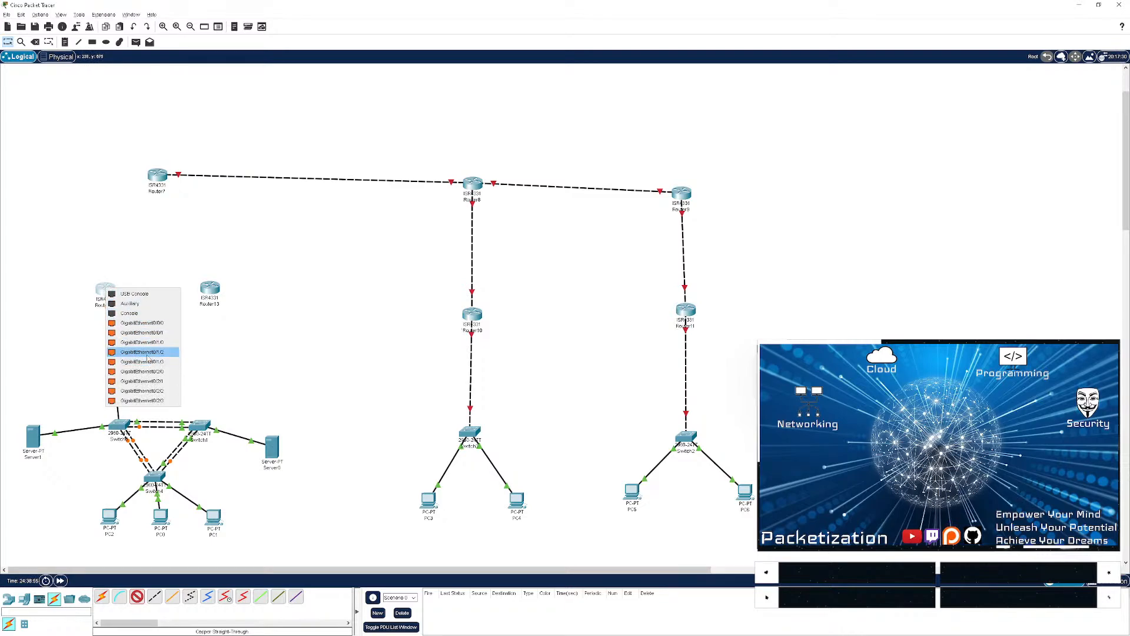
click(148, 354)
click(198, 423)
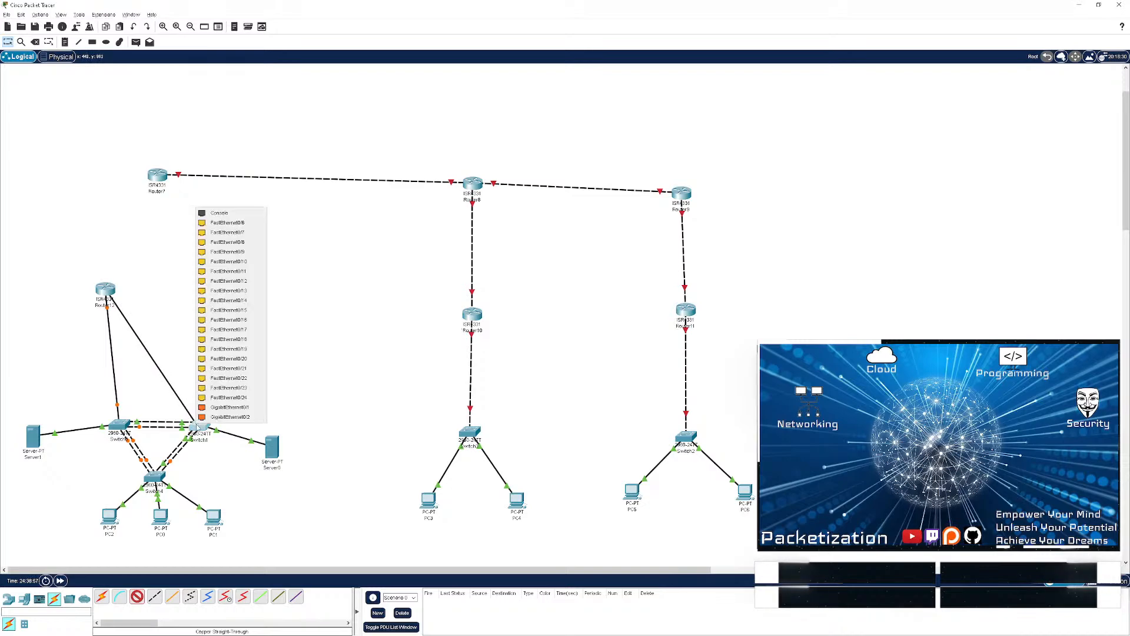
click(213, 410)
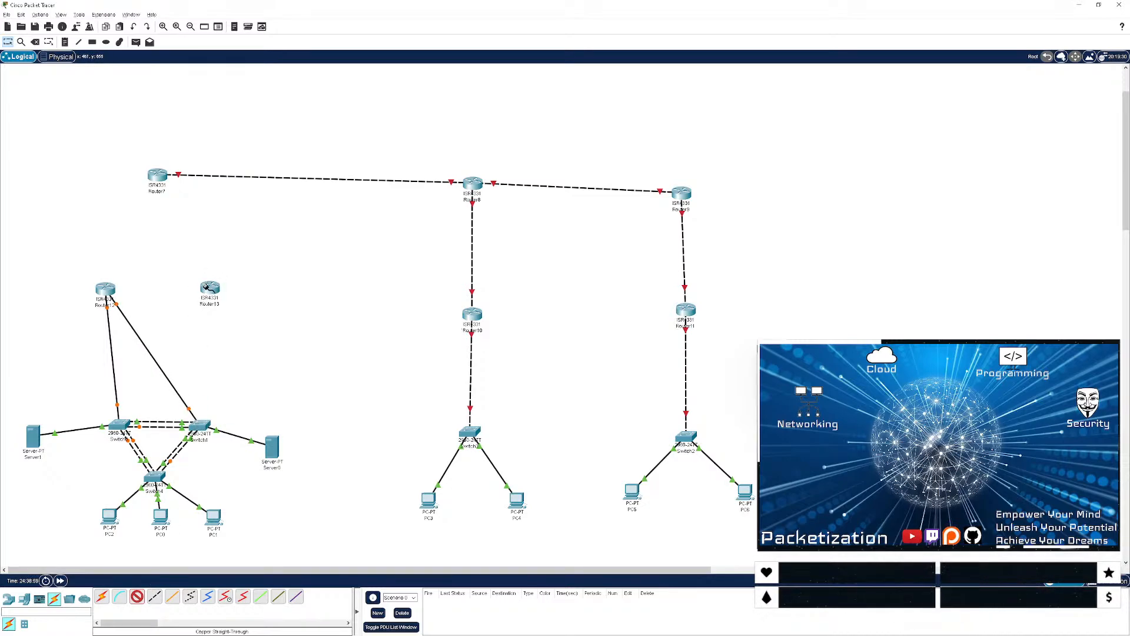
- Cable Router13's GigabitEthernet0/2/1 and GigabitEthernet0/2/2 to GigabitEthernet0/2 on HQ's upper-left and upper-right switches respectively, using copper straight-through
click(210, 292)
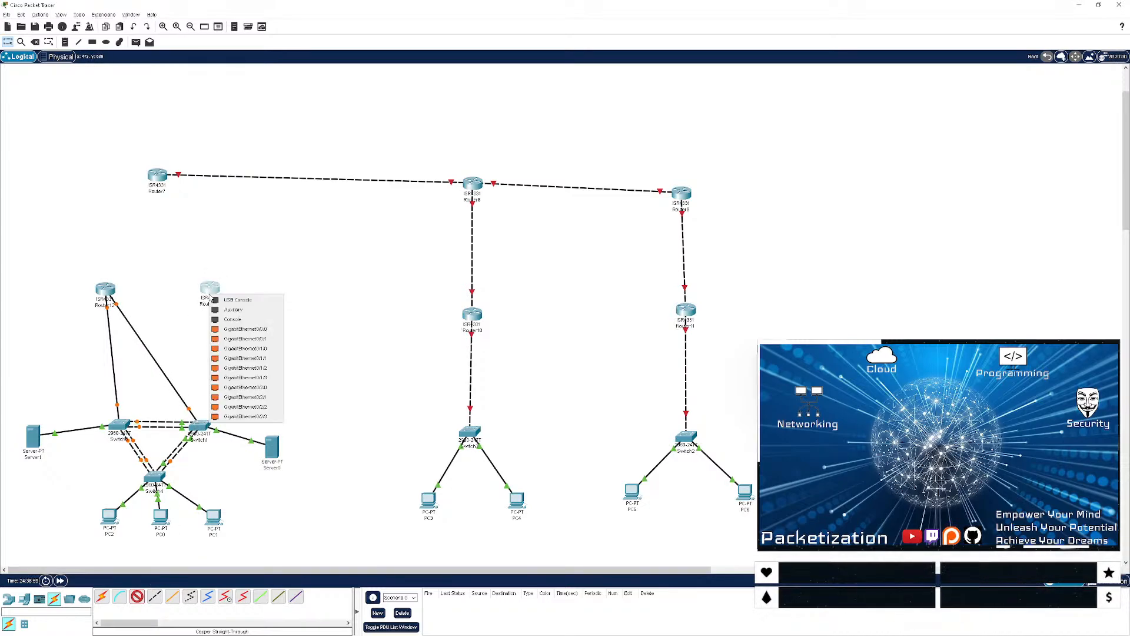
click(233, 388)
click(121, 422)
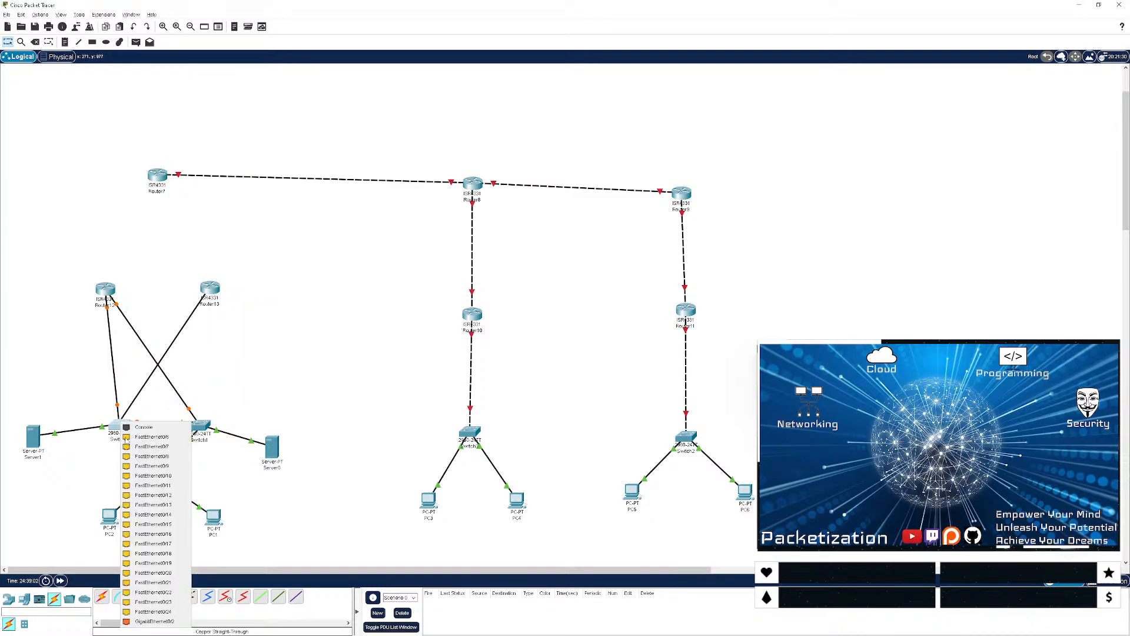
click(147, 613)
click(204, 288)
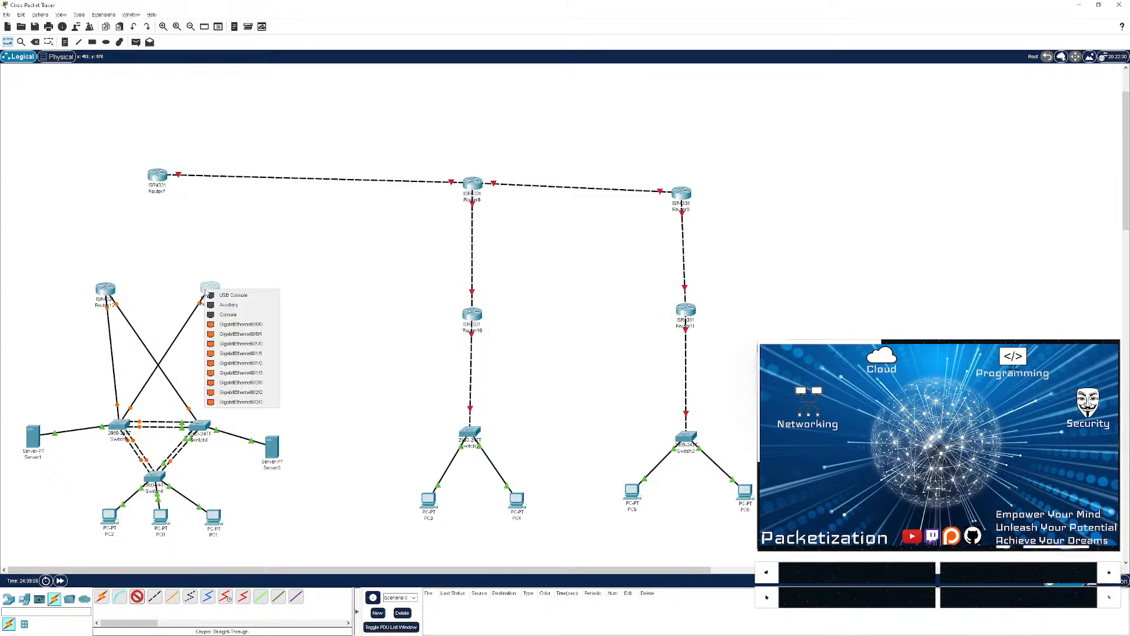
click(202, 425)
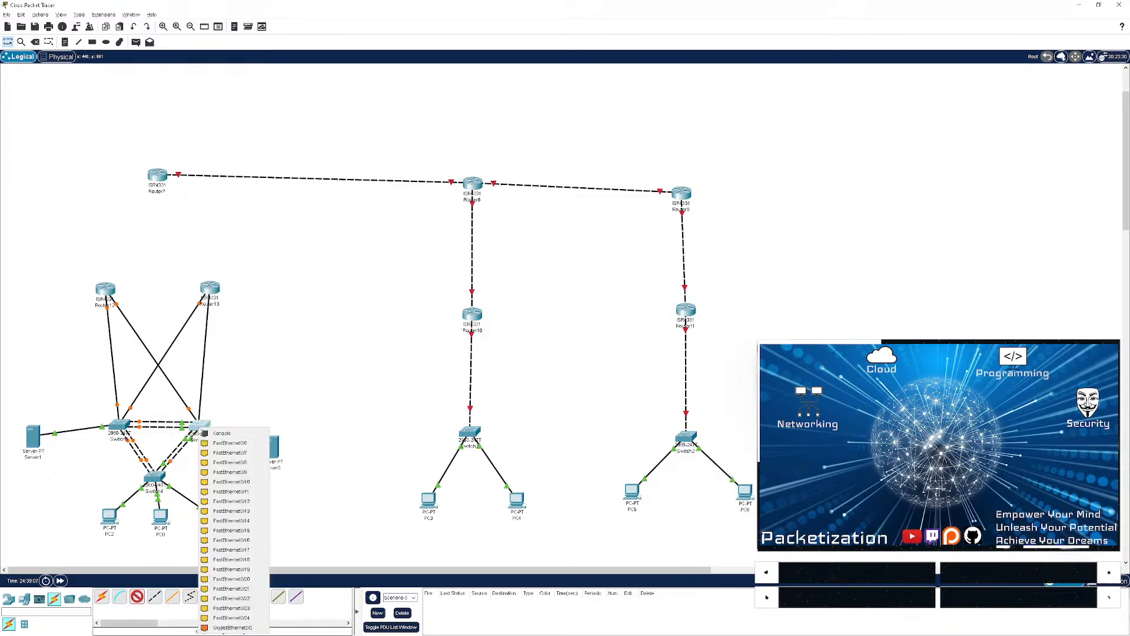
click(230, 629)
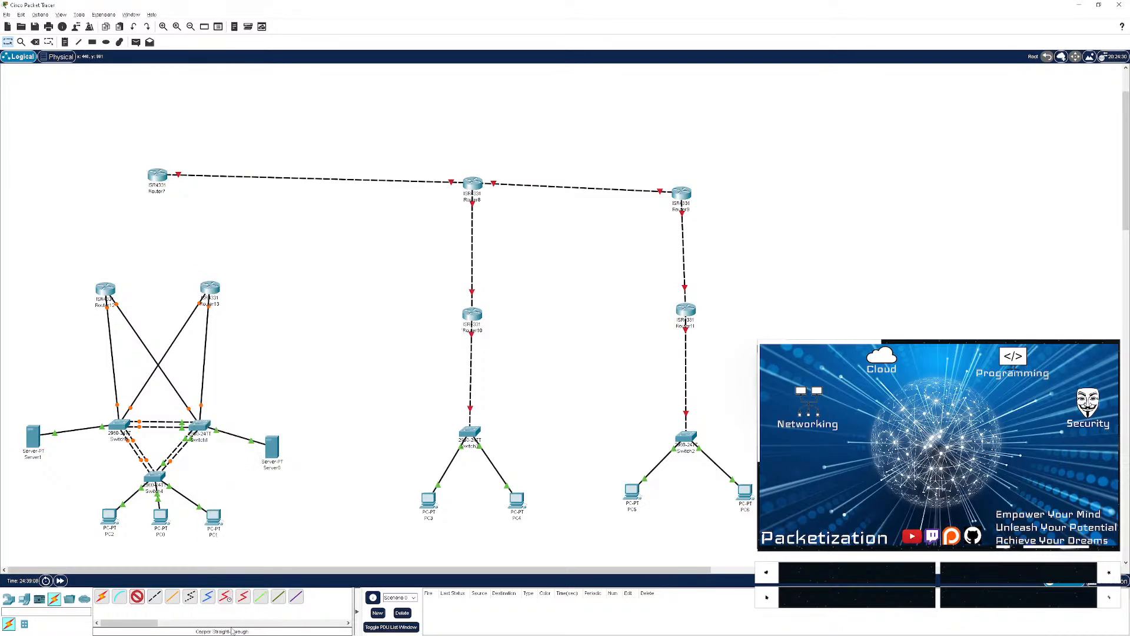
- Connect Router12's GigabitEthernet0/0/0 to Router7's GigabitEthernet0/0/0 with a copper cross-over cable
click(155, 596)
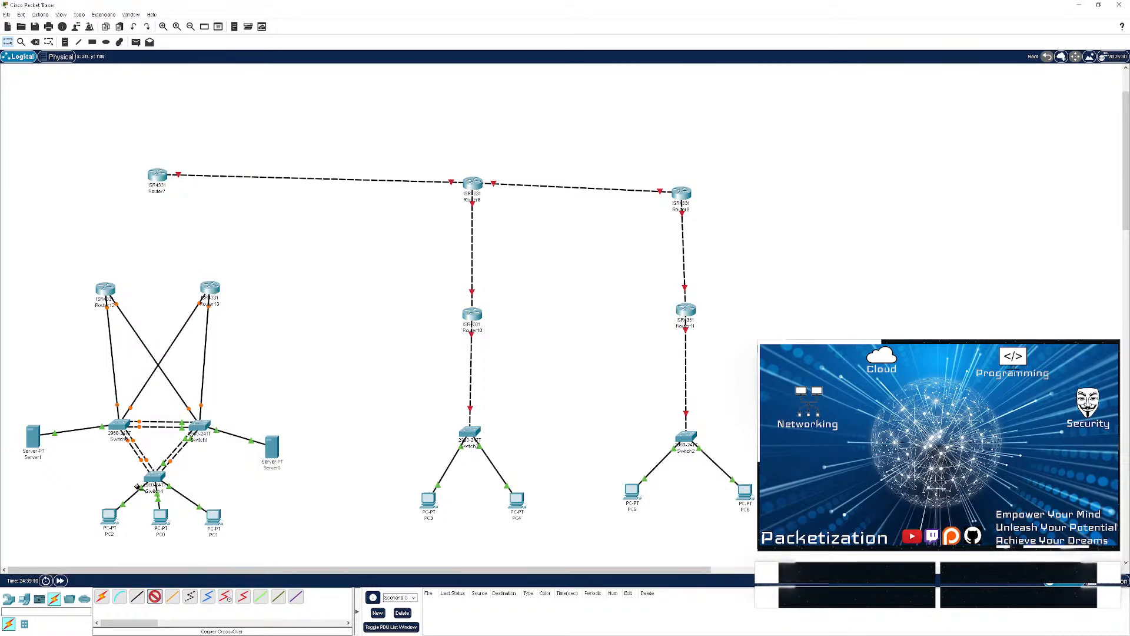
click(104, 290)
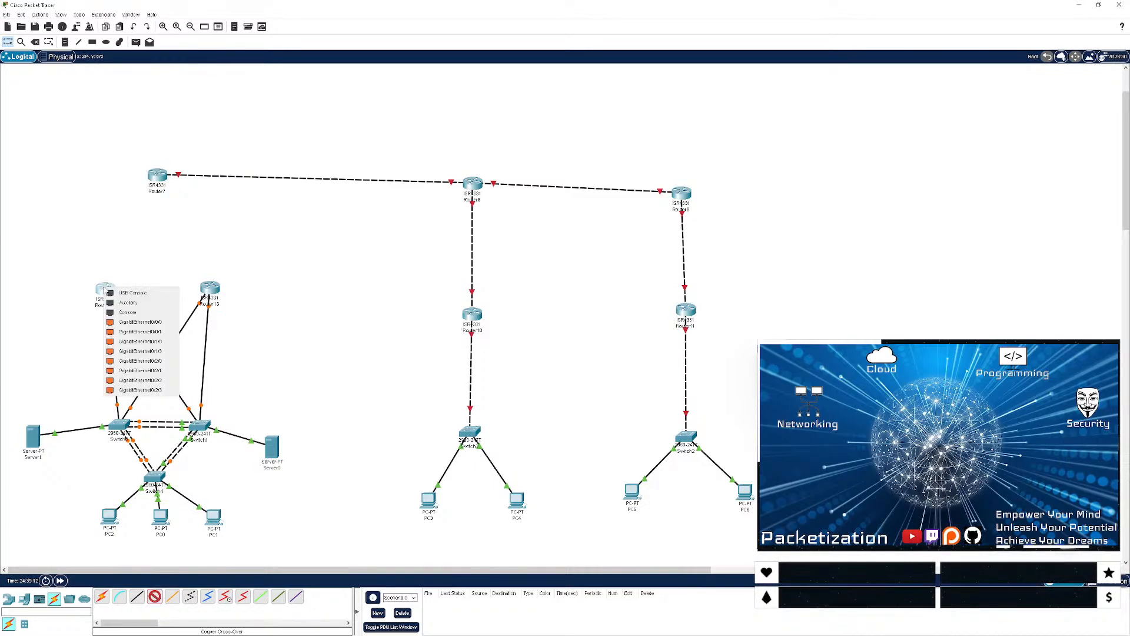
click(134, 321)
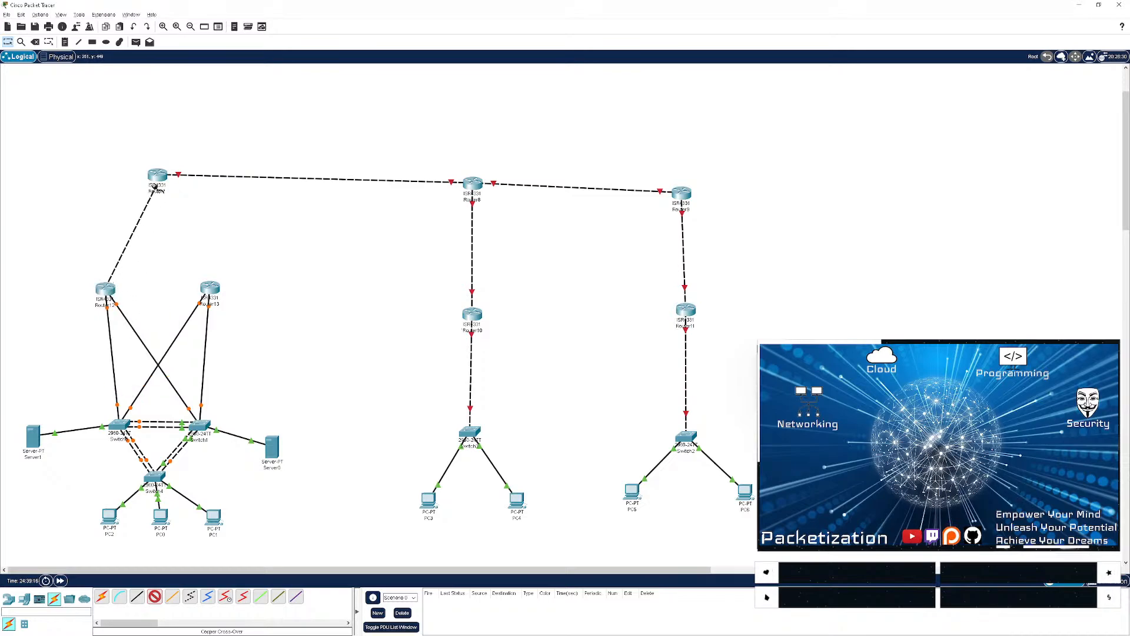
click(158, 175)
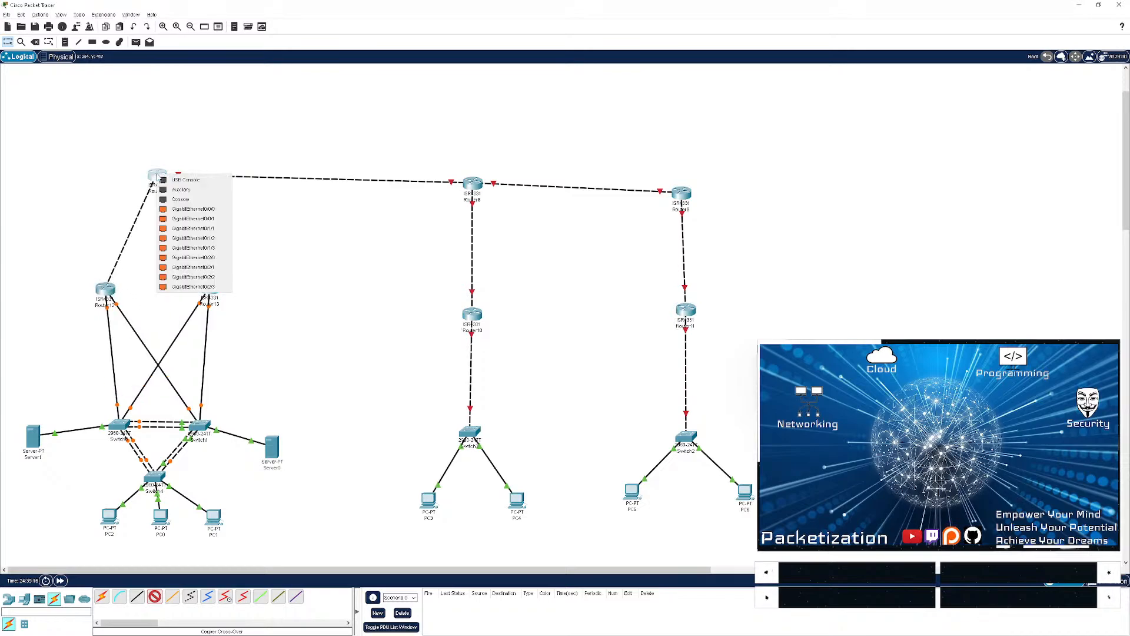
click(165, 209)
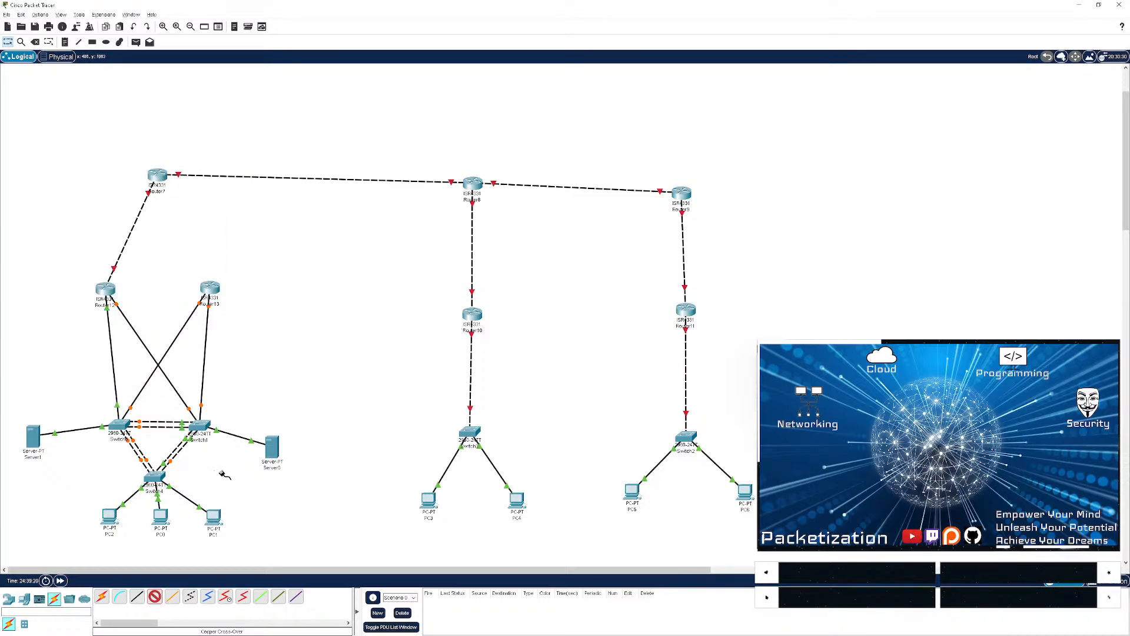
click(163, 176)
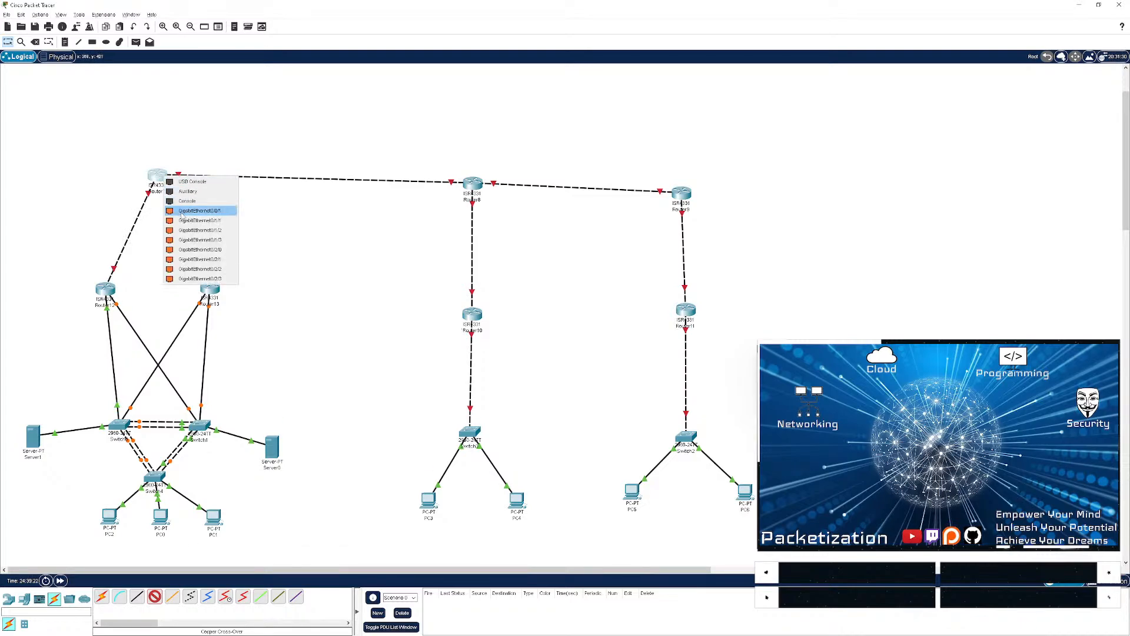
click(177, 219)
click(209, 287)
key(Escape)
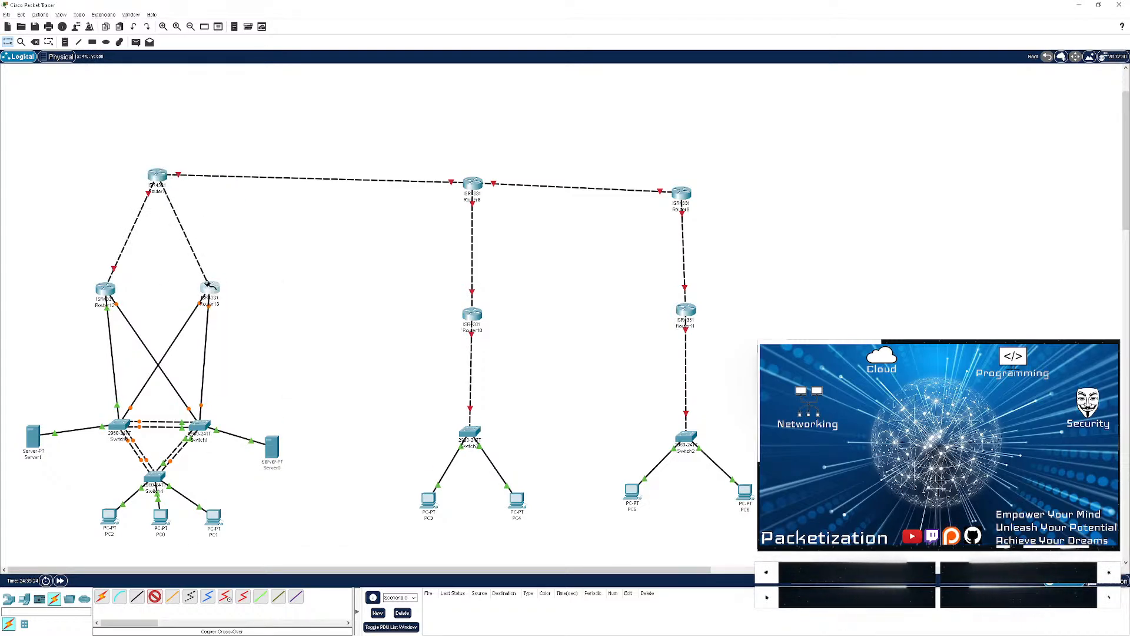
key(Escape)
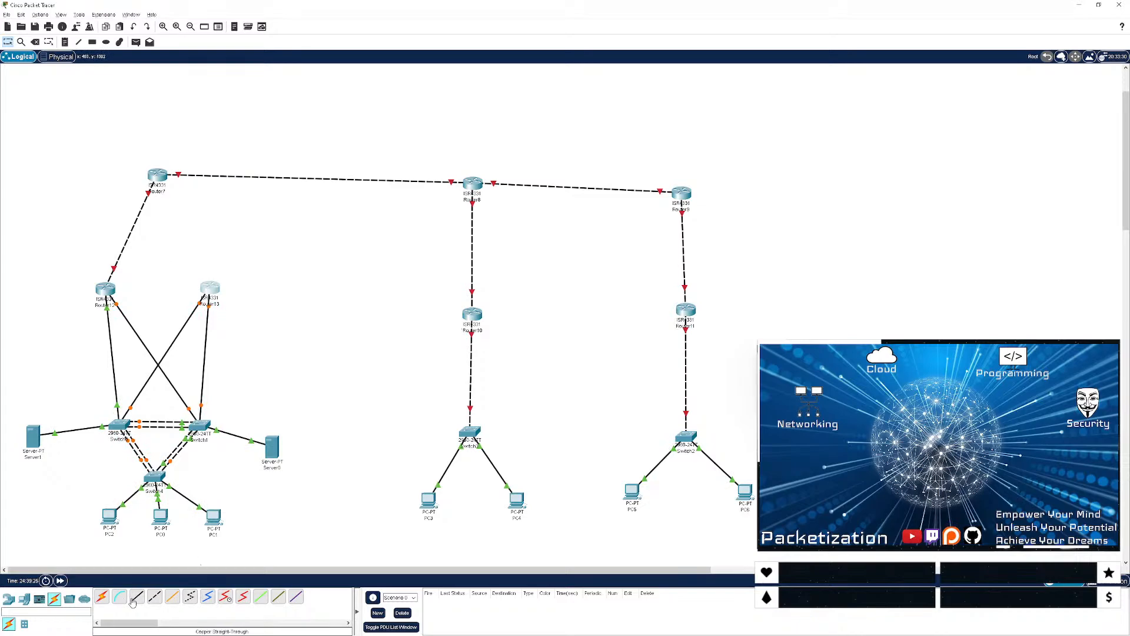
- Connect Router7's GigabitEthernet0/1/2 to Router13's GigabitEthernet0/1/2 with a copper cross-over cable
click(154, 596)
click(163, 176)
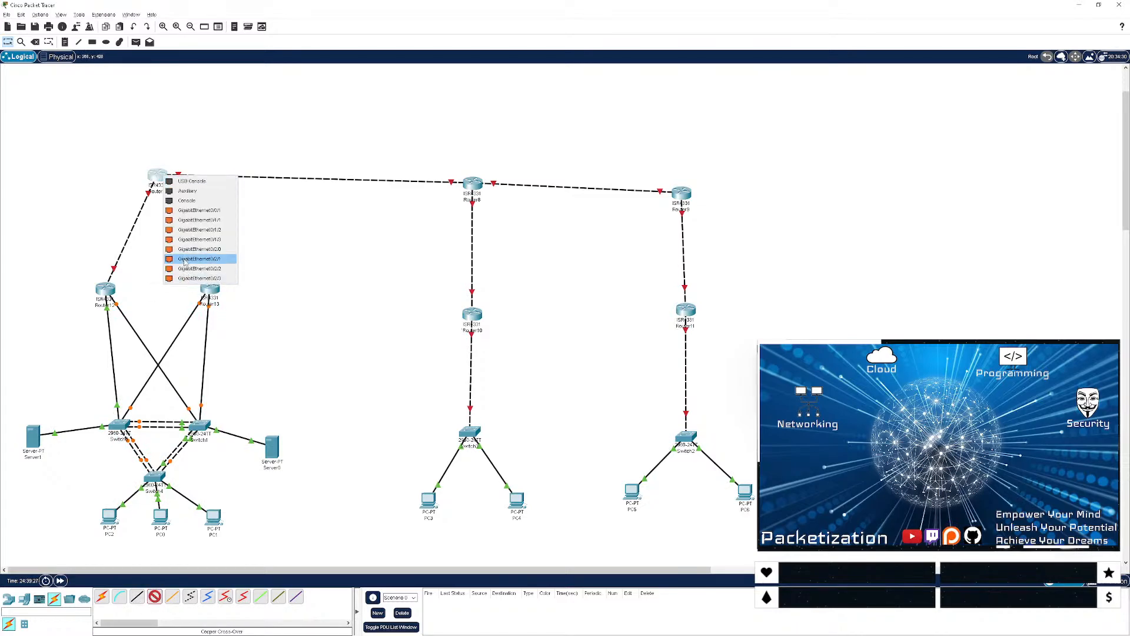
click(197, 229)
click(211, 289)
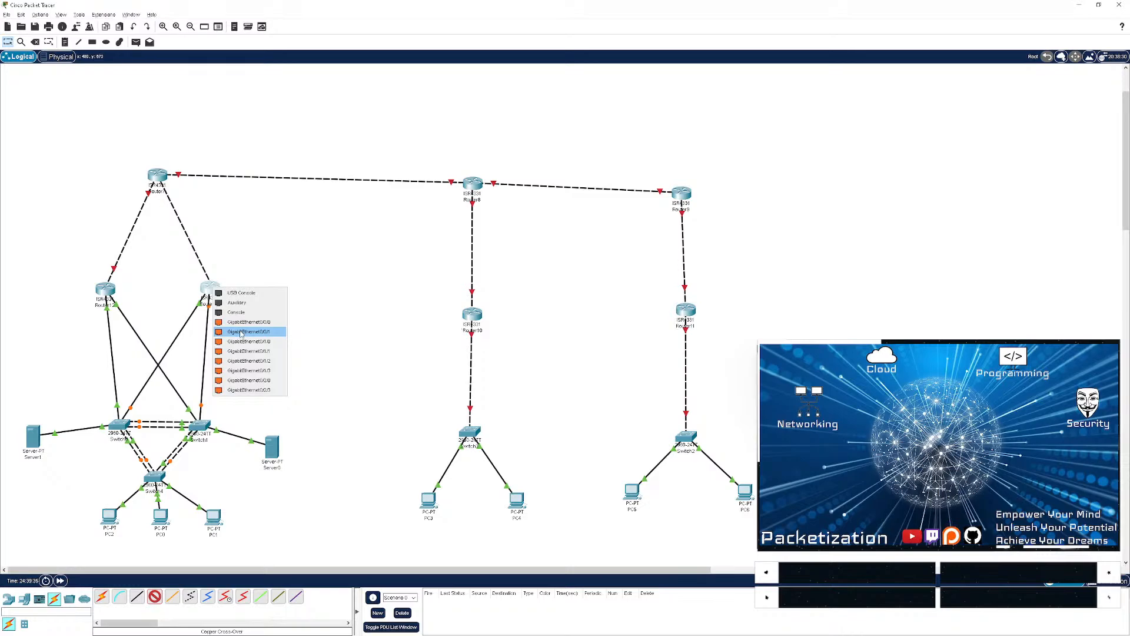
click(248, 360)
- Delete the cross-over cable between Router7 and Router12
drag(125, 234, 139, 245)
key(Delete)
click(129, 232)
key(Escape)
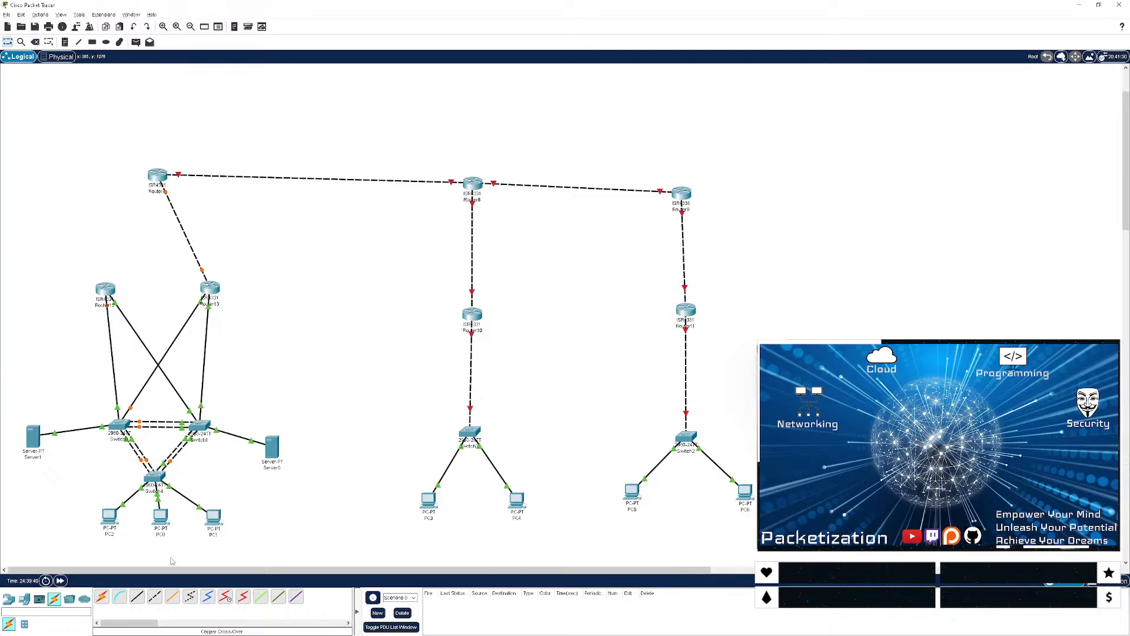
- Connect Router7's GigabitEthernet0/1/1 to Router12's GigabitEthernet0/0/1 with a copper cross-over cable
click(154, 597)
click(157, 176)
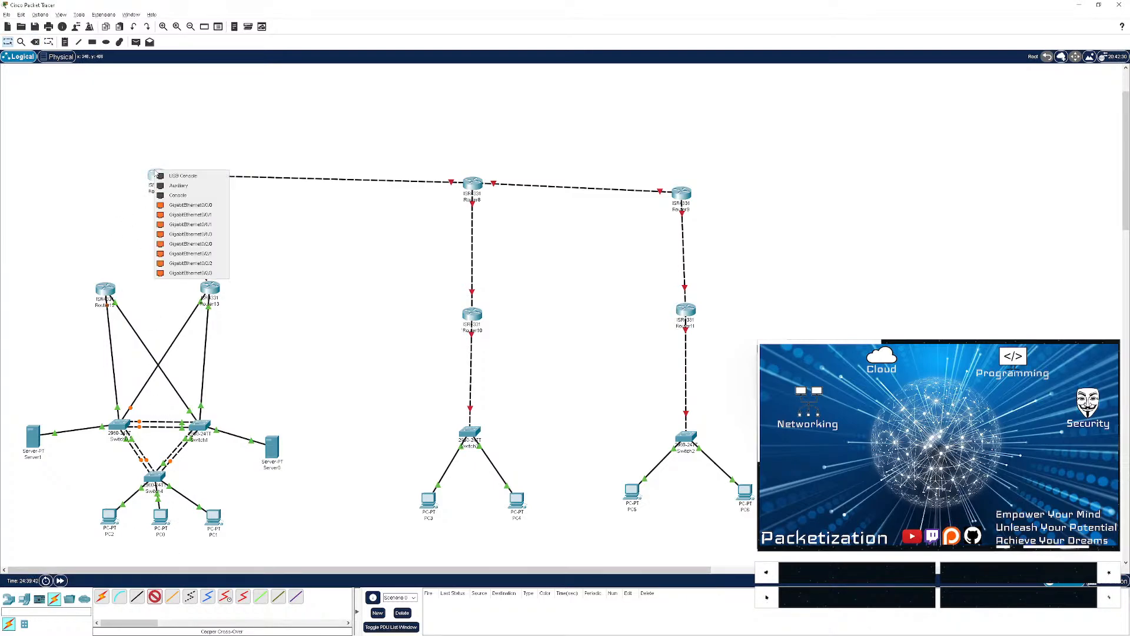
click(171, 224)
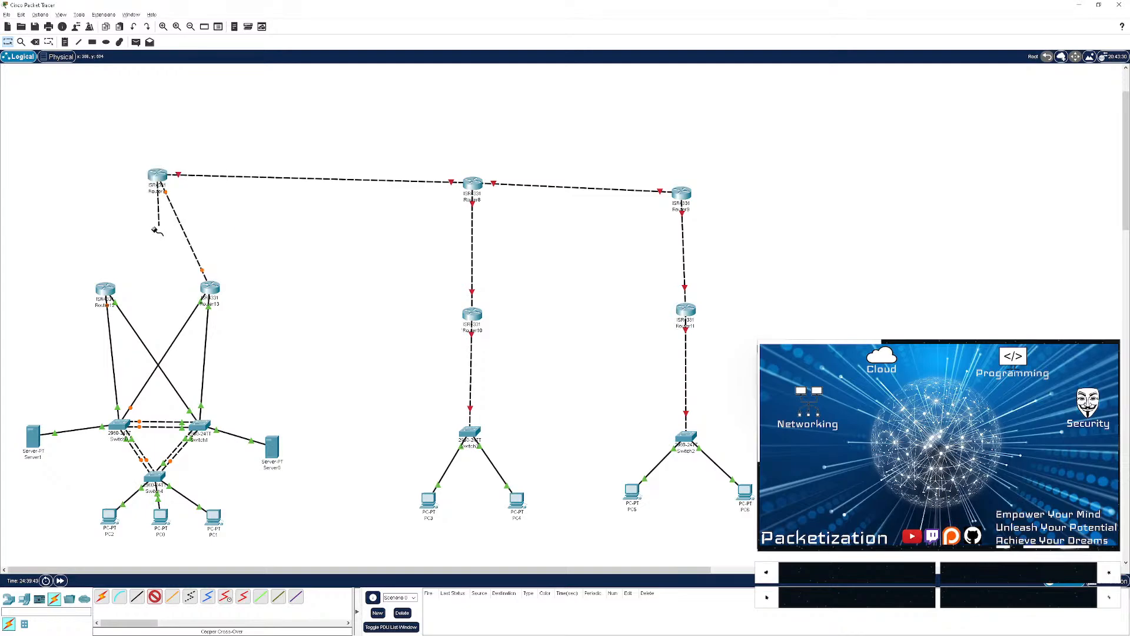
click(106, 290)
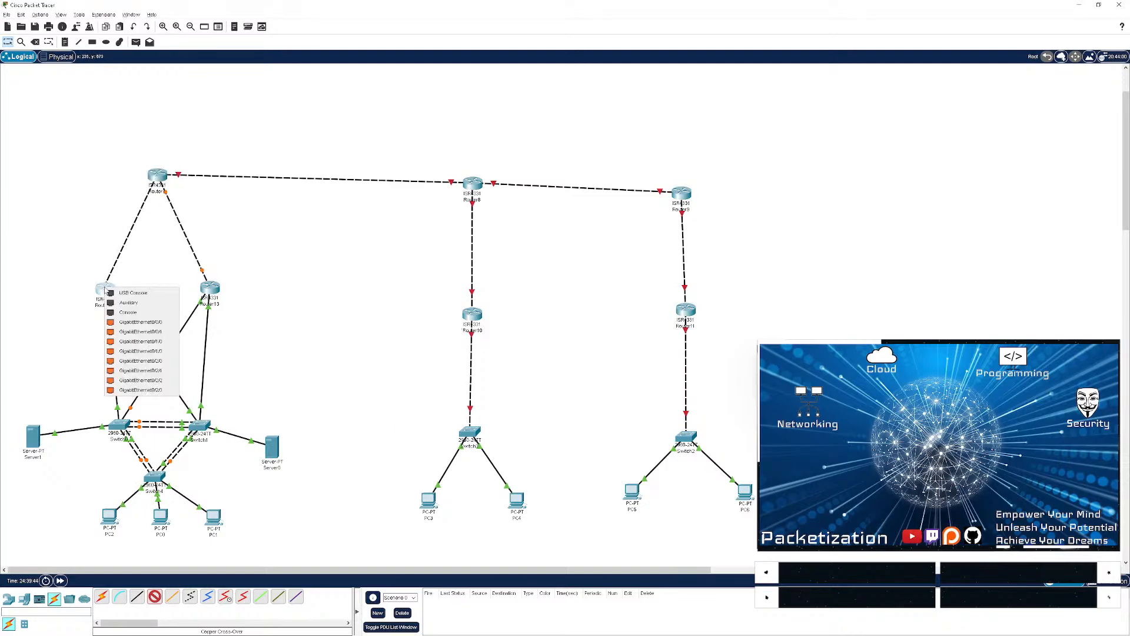
click(124, 335)
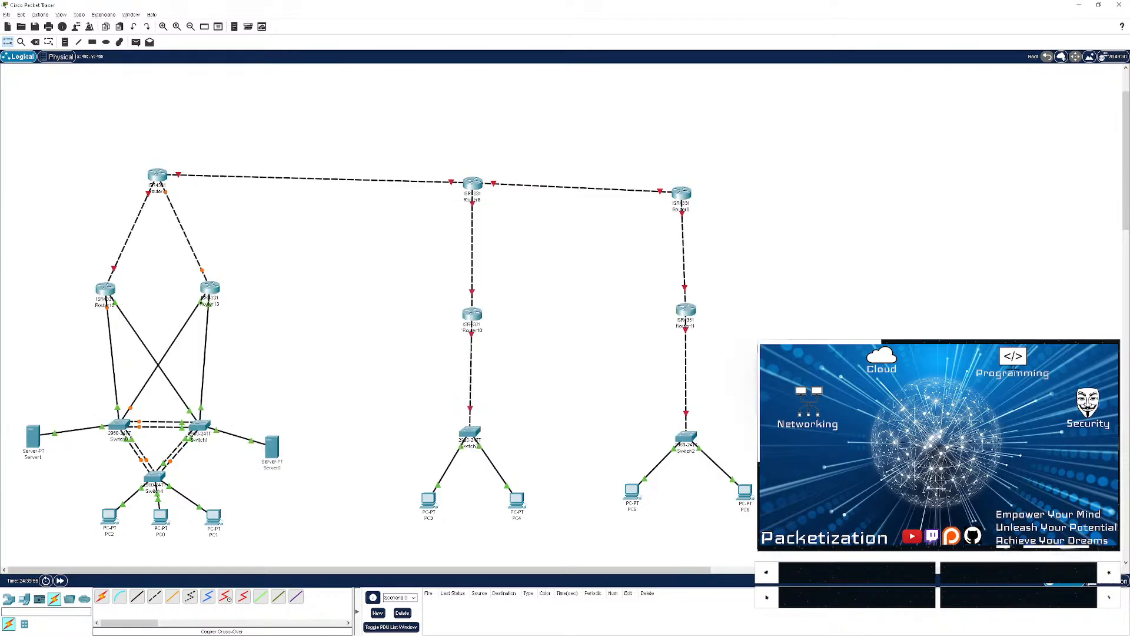
- Switch to the Sublime Text notes and review the VLAN and subnet plan for Site B and Site A
drag(0, 82, 195, 75)
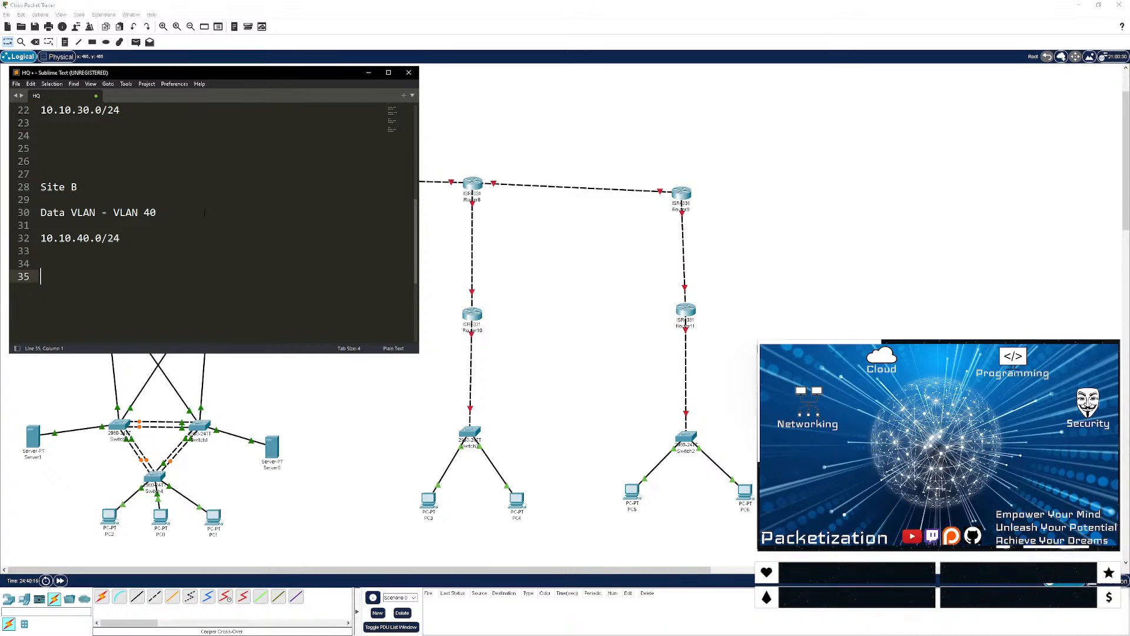
click(797, 245)
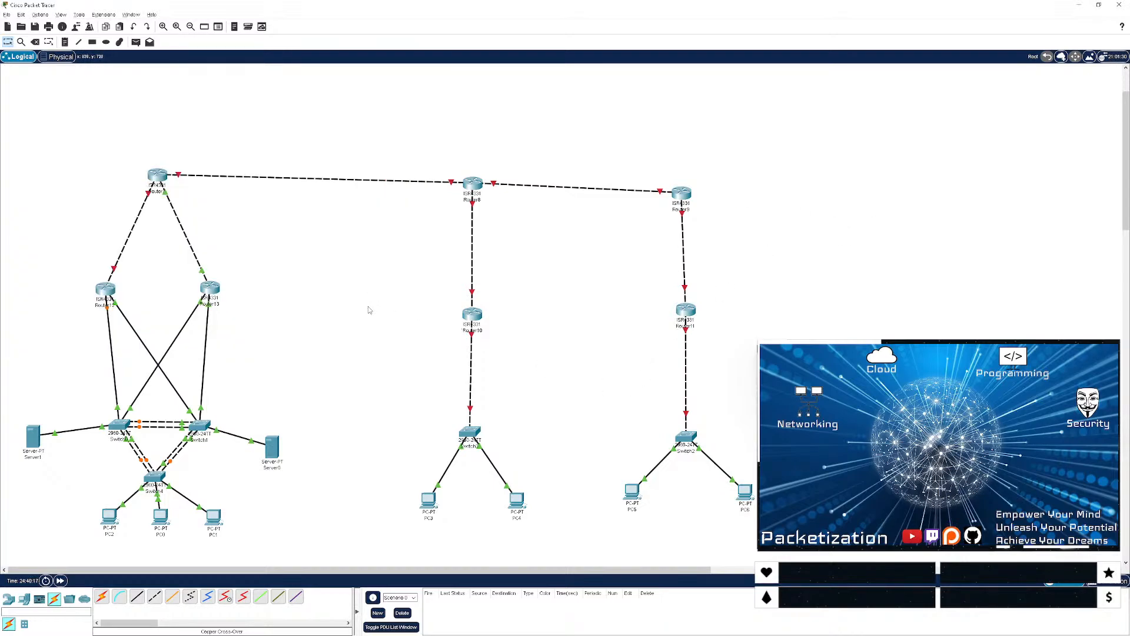
key(alt+Tab)
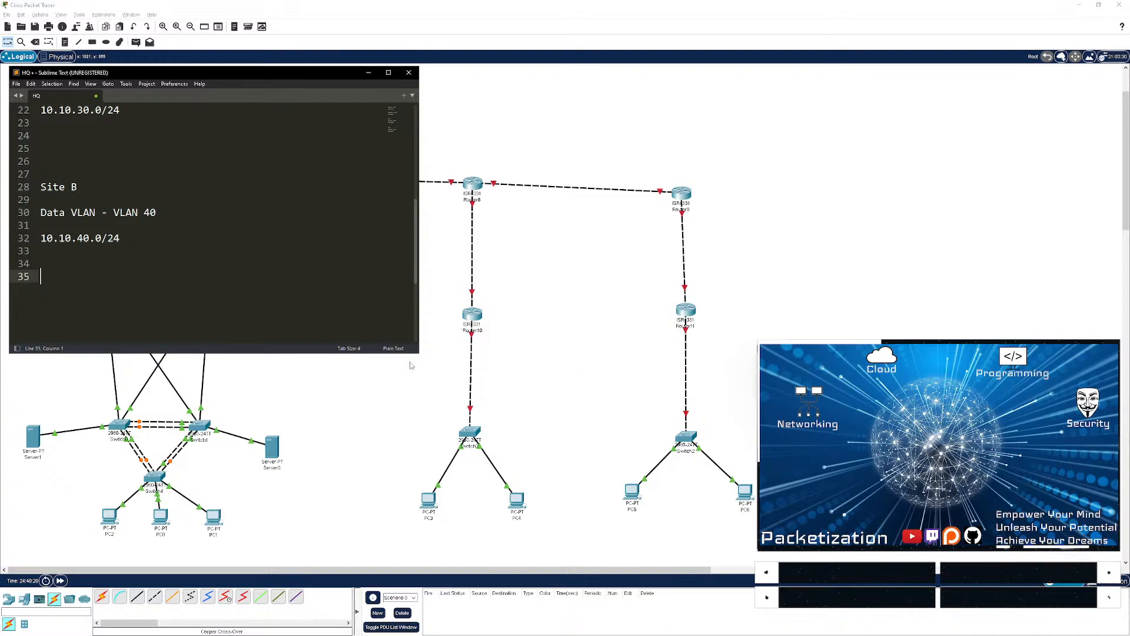
drag(138, 252, 138, 200)
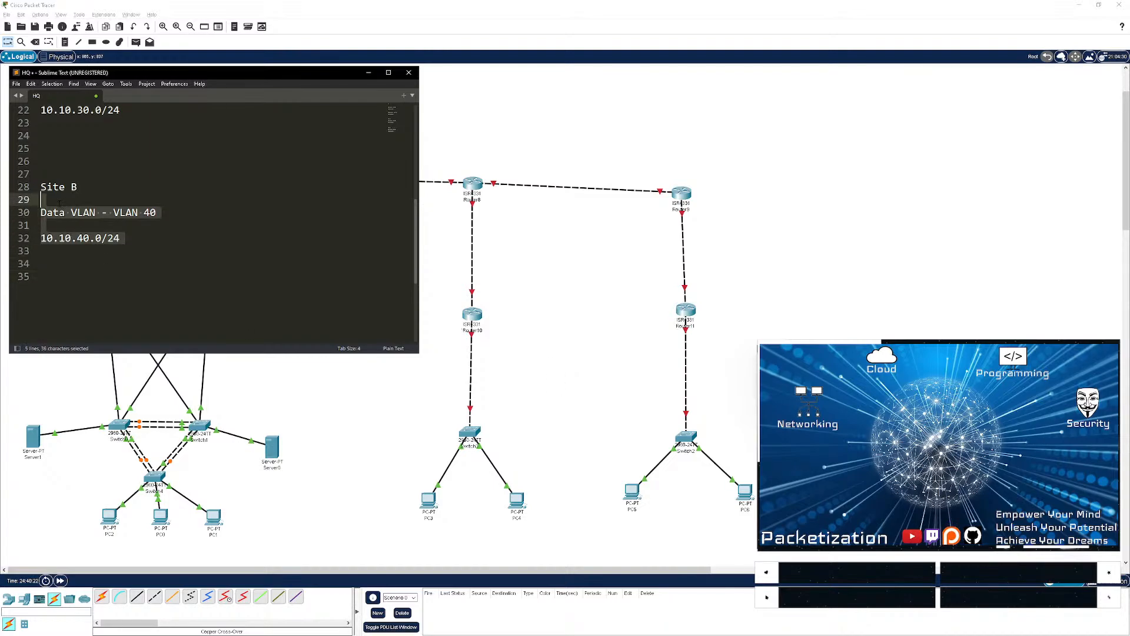
scroll(138, 279, up, 2)
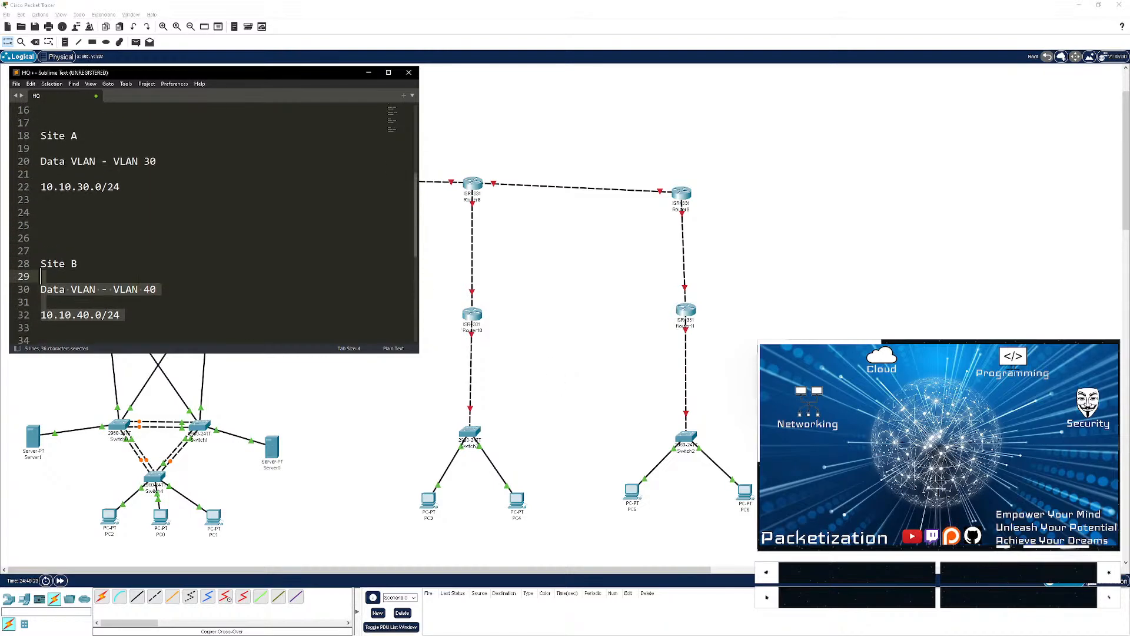
- Open Router11's command line interface and maximize its window
click(663, 365)
click(685, 312)
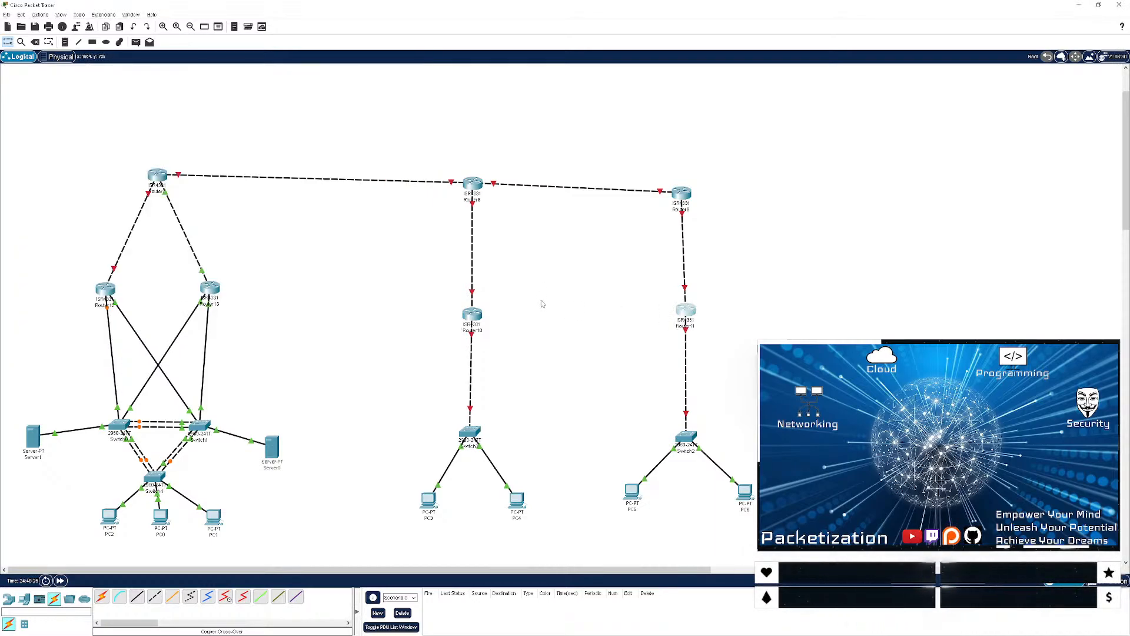
drag(544, 168, 294, 113)
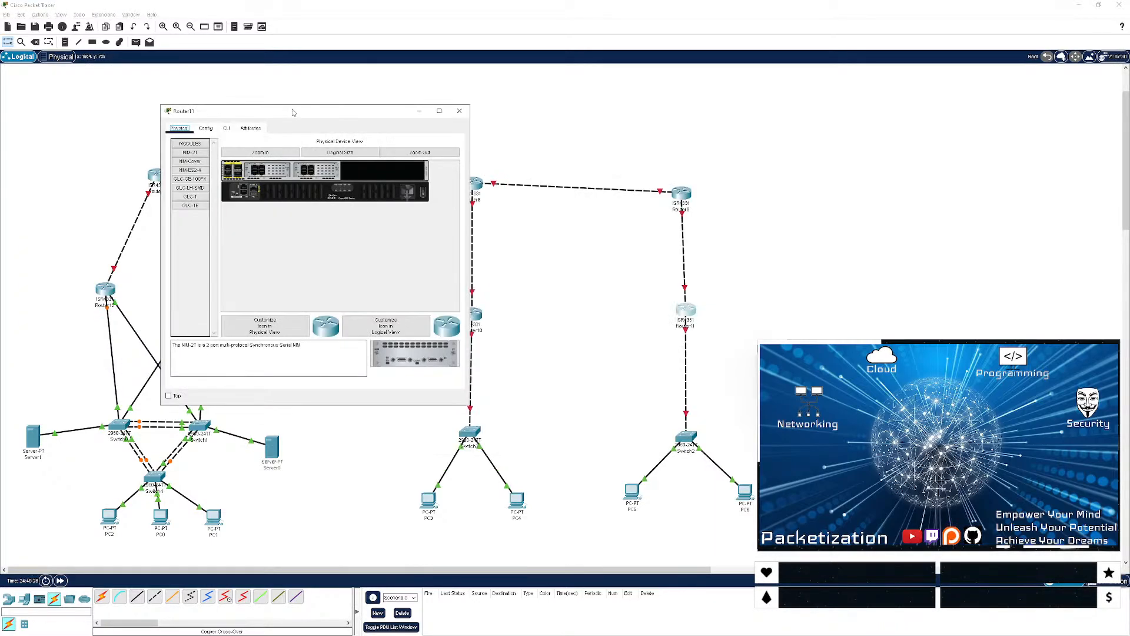
click(227, 128)
double_click(244, 116)
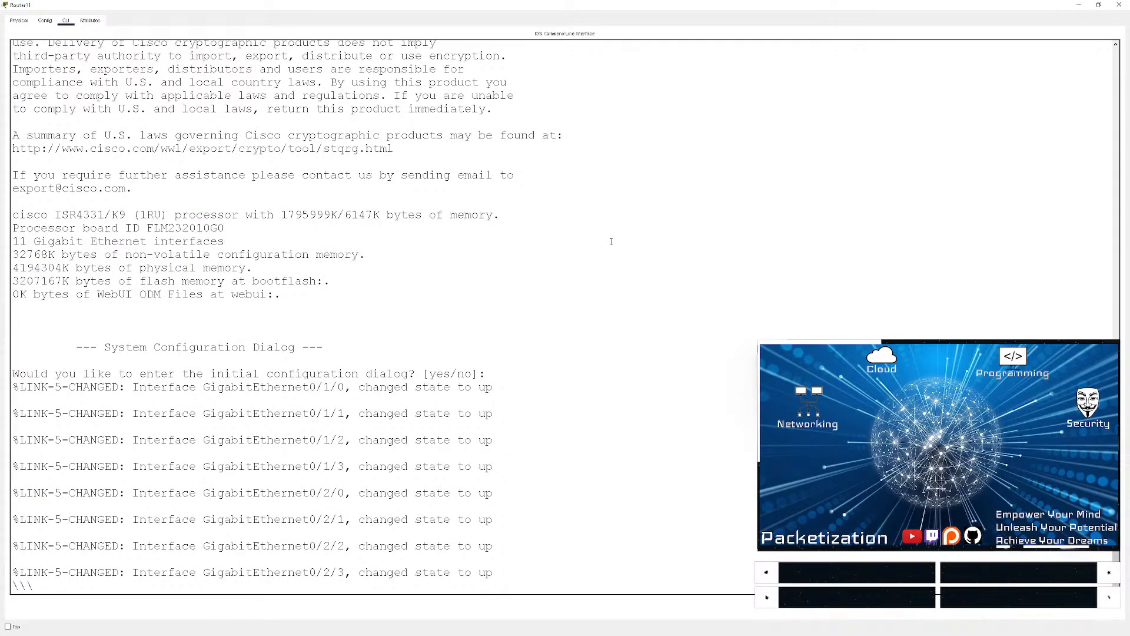
- Answer no to Router11's initial configuration dialog and continue to the router prompt
key(Return)
key(Return)
key(Return)
key(Return)
text(n)
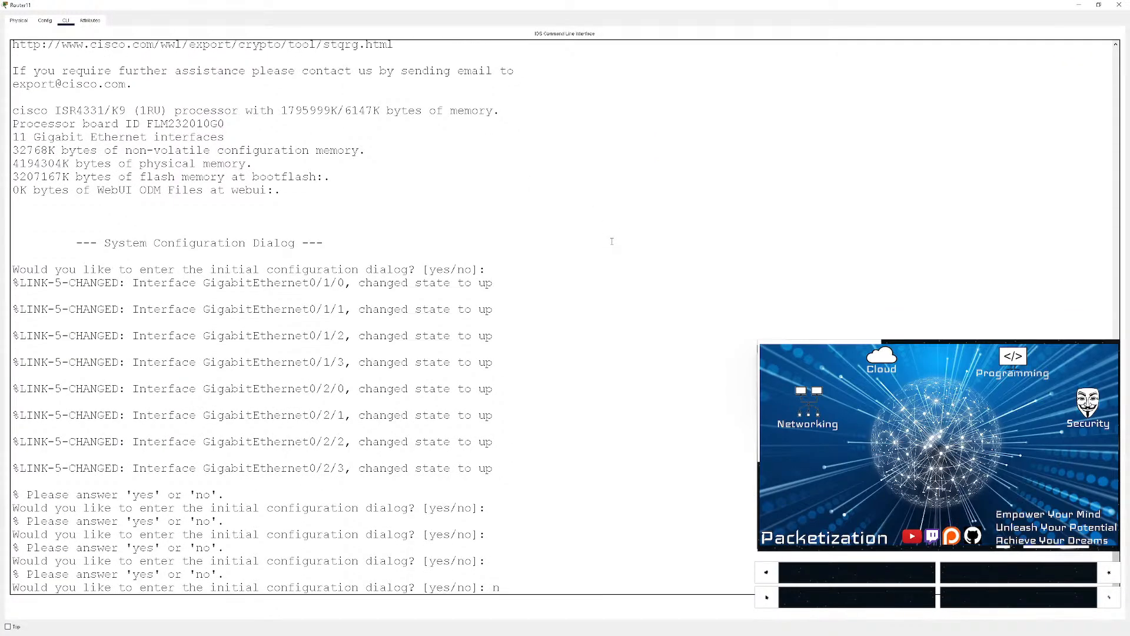
text(o)
key(Return)
key(Return)
key(Return)
key(Return)
key(Return)
key(Return)
key(Return)
- Enable privileged mode on Router11 and enter global configuration mode
text(conf t)
key(Return)
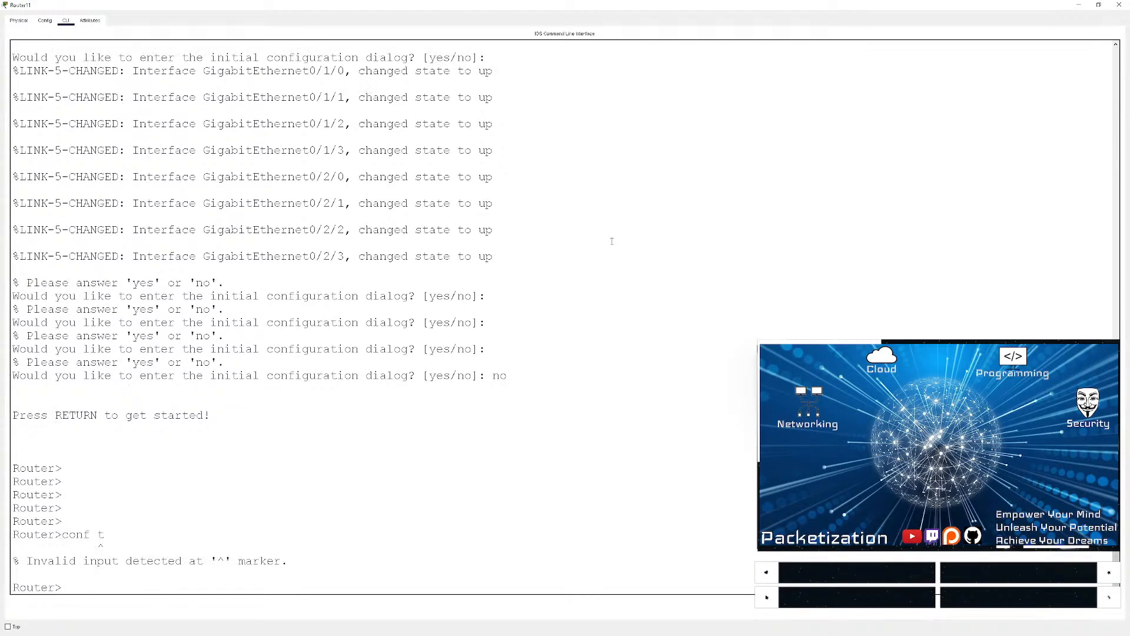
text(en)
key(Return)
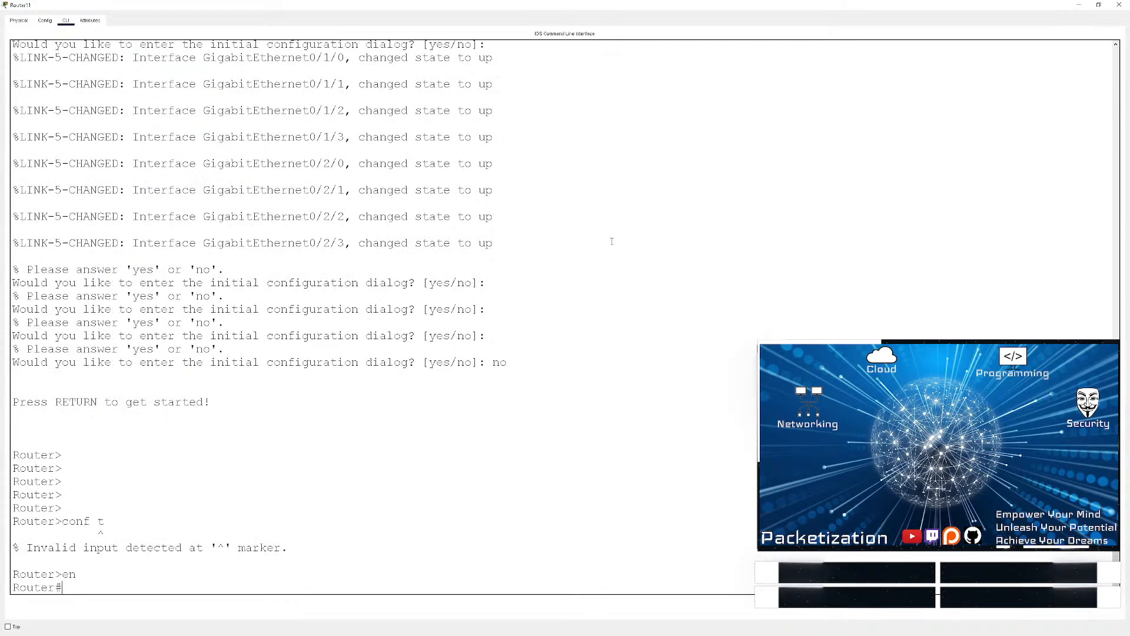
text(conf t)
key(Return)
key(Return)
key(Return)
key(Return)
- Set the hostname of Router11 to SiteB
text(hostname)
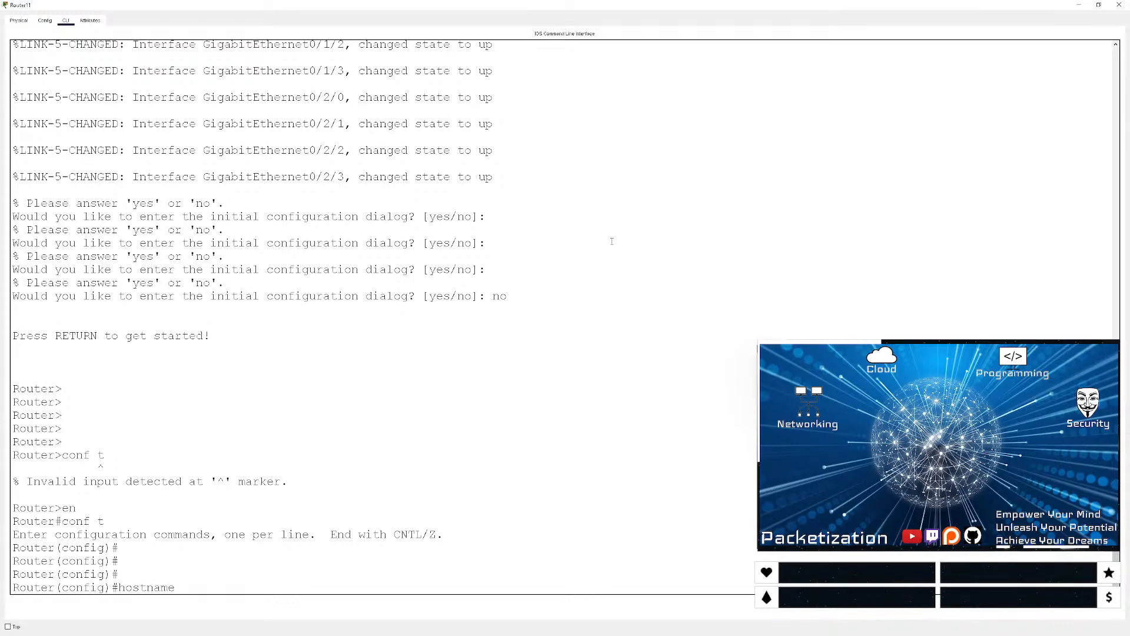
text( SiteB)
key(Return)
key(Return)
key(Return)
key(Return)
key(Return)
key(Return)
key(Return)
key(Return)
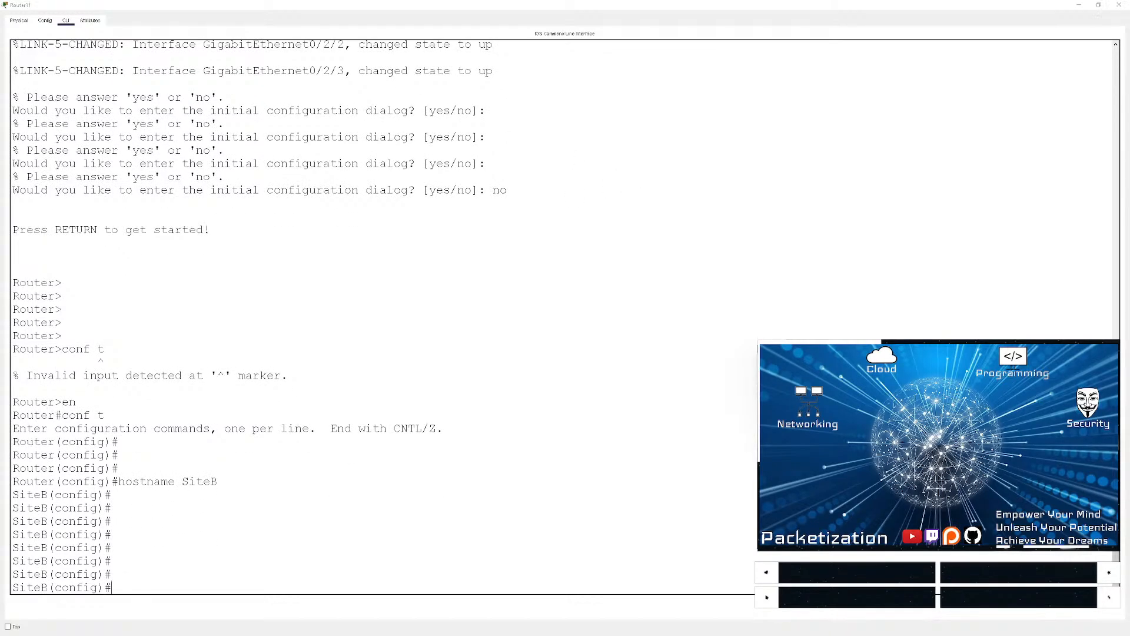
- Check the Site B plan in the Sublime Text notes and resize Router11's window to sit beside the topology
key(alt+Tab)
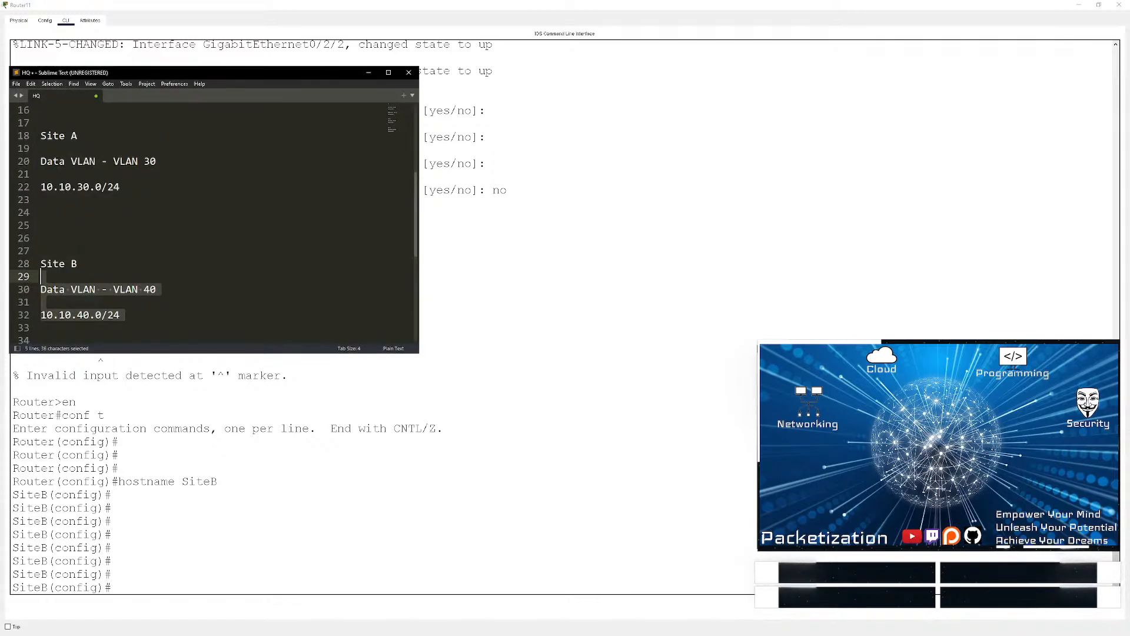
click(454, 252)
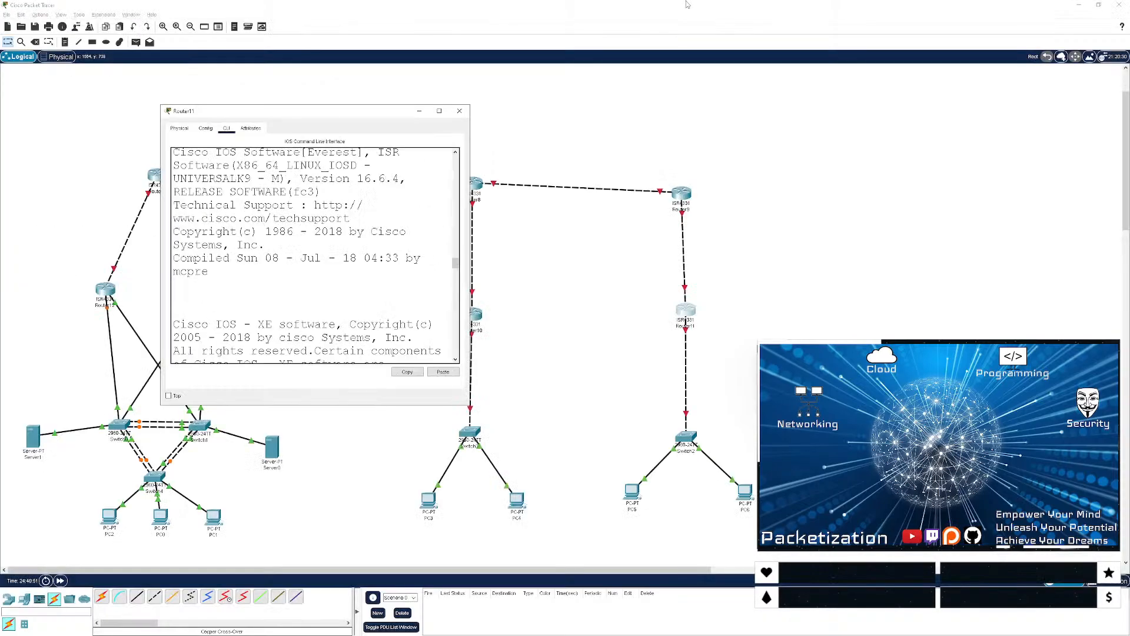
double_click(688, 5)
drag(322, 111, 160, 59)
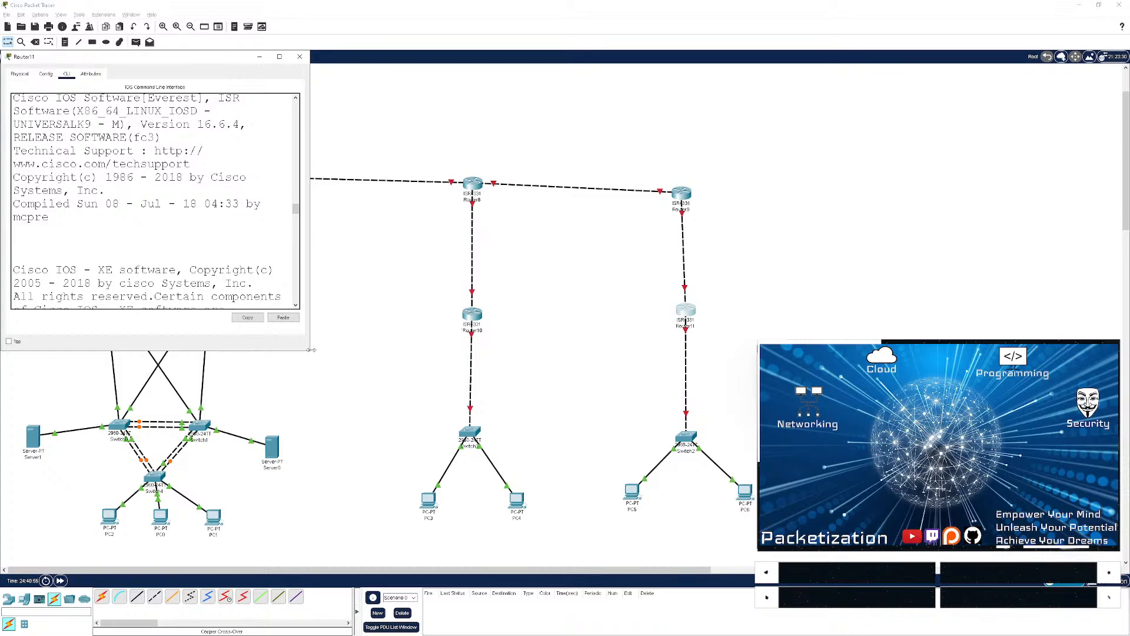
drag(311, 353, 630, 622)
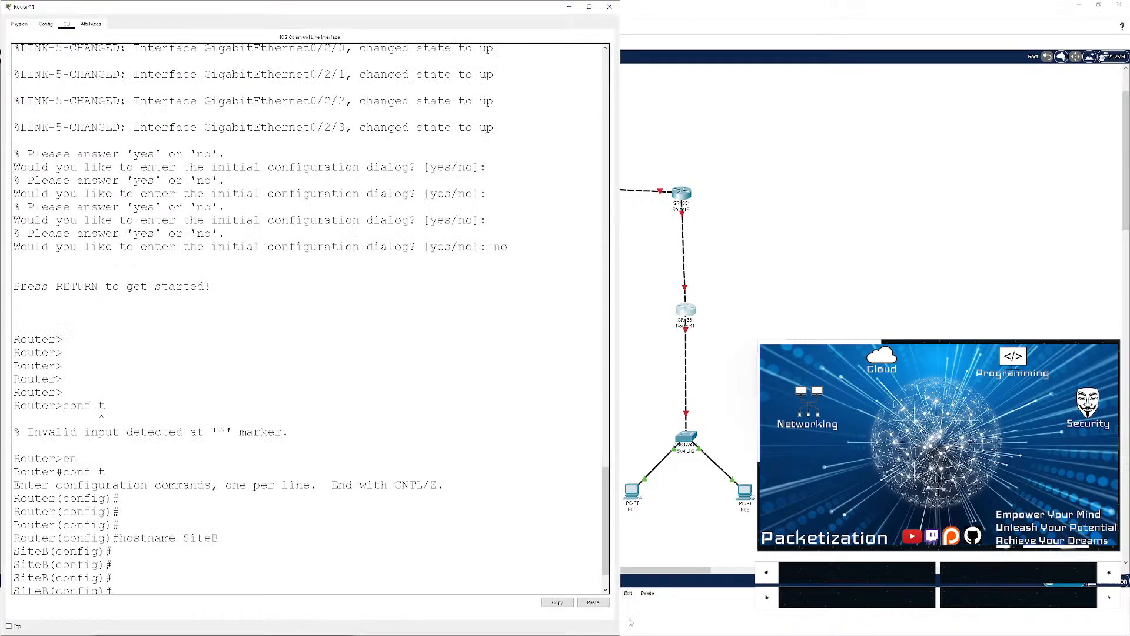
- Check the topology for the Router11 interface that connects to the Site B switch
click(688, 334)
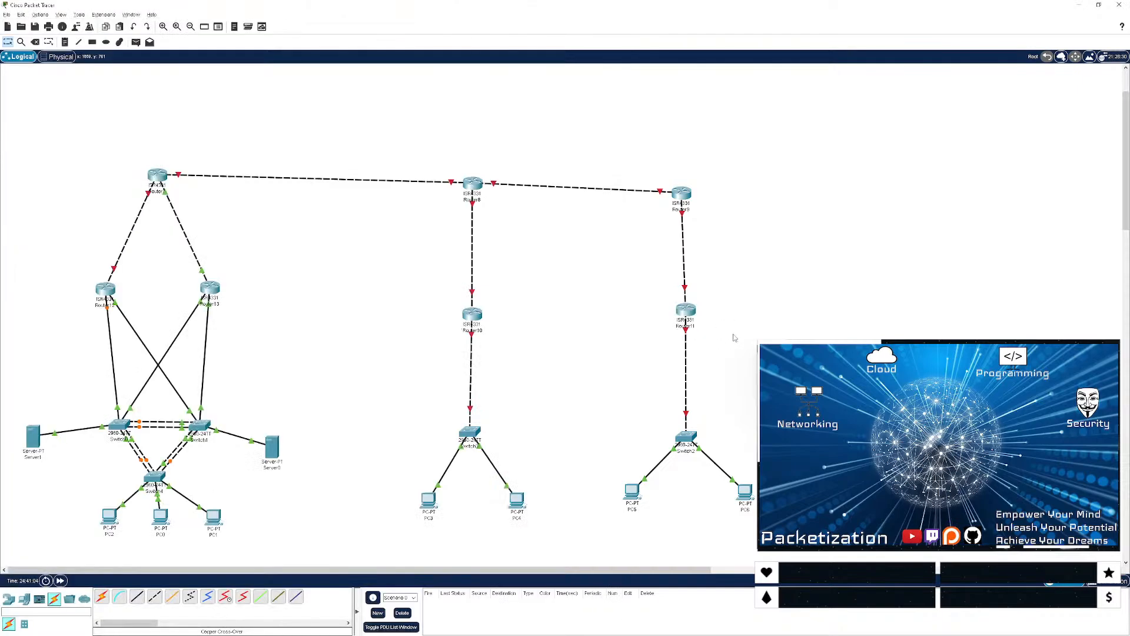
mouse_move(685, 329)
click(686, 322)
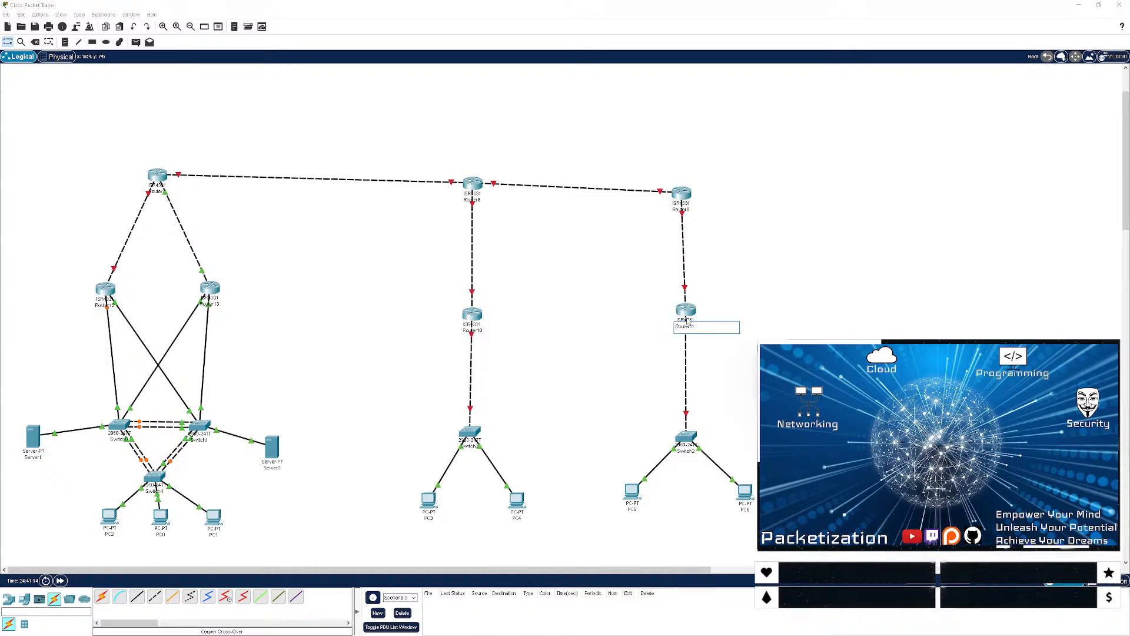
click(687, 332)
click(688, 330)
click(686, 306)
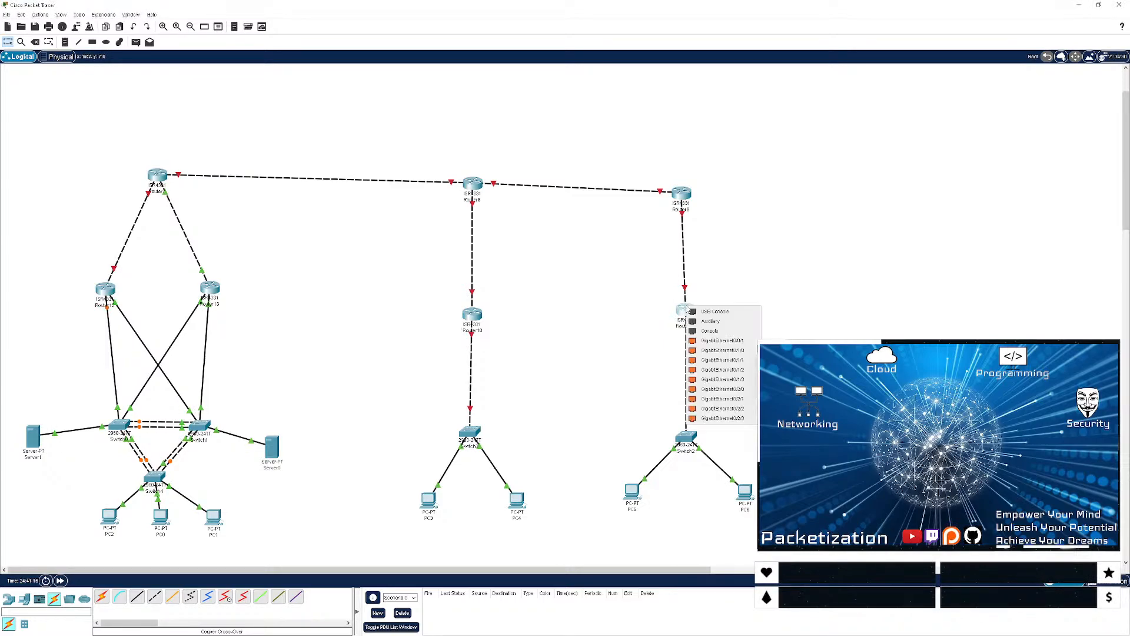
click(704, 341)
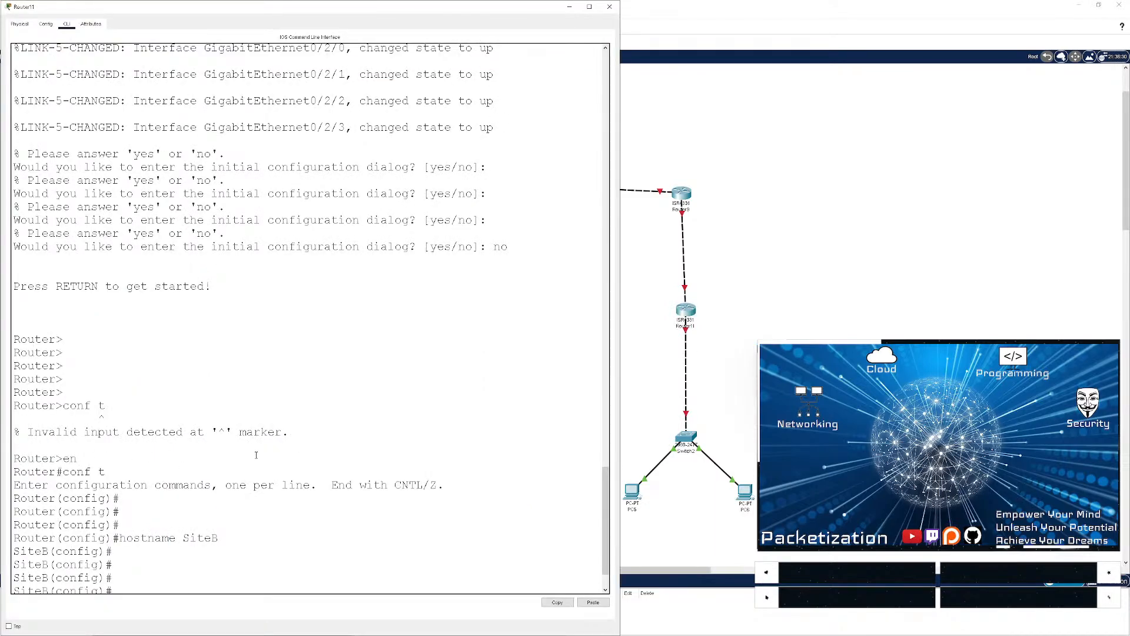
- Assign IP address 10.10.40.1 with mask 255.255.255.0 to SiteB's interface g0/0/1
key(Return)
key(Return)
key(Return)
key(Return)
key(Return)
key(Return)
key(Return)
key(Return)
key(Return)
key(Return)
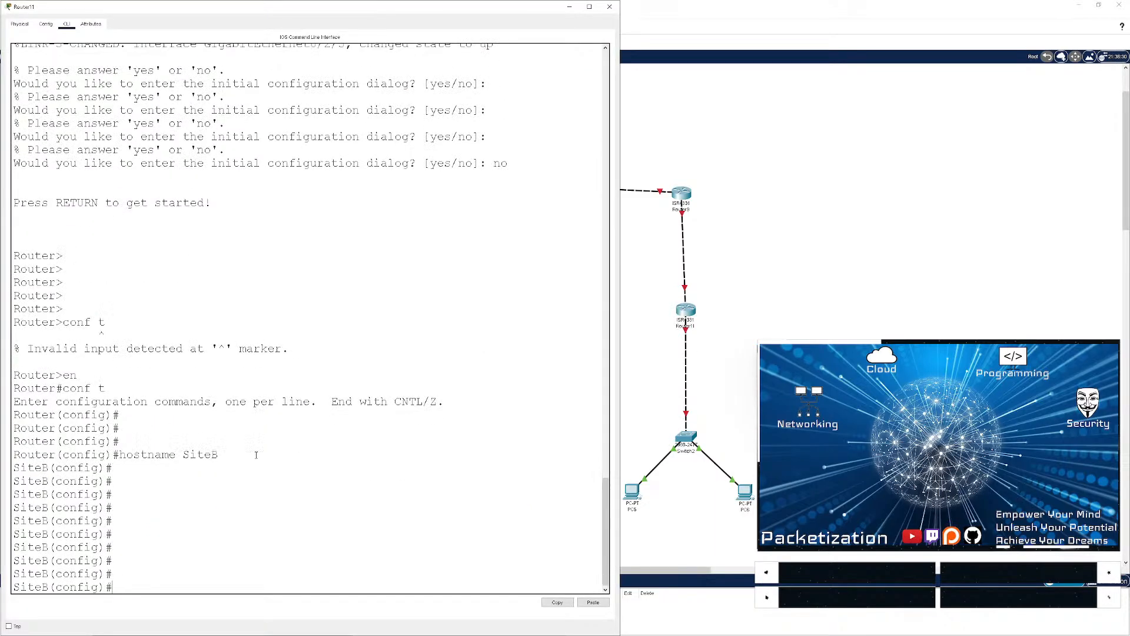
text(int )
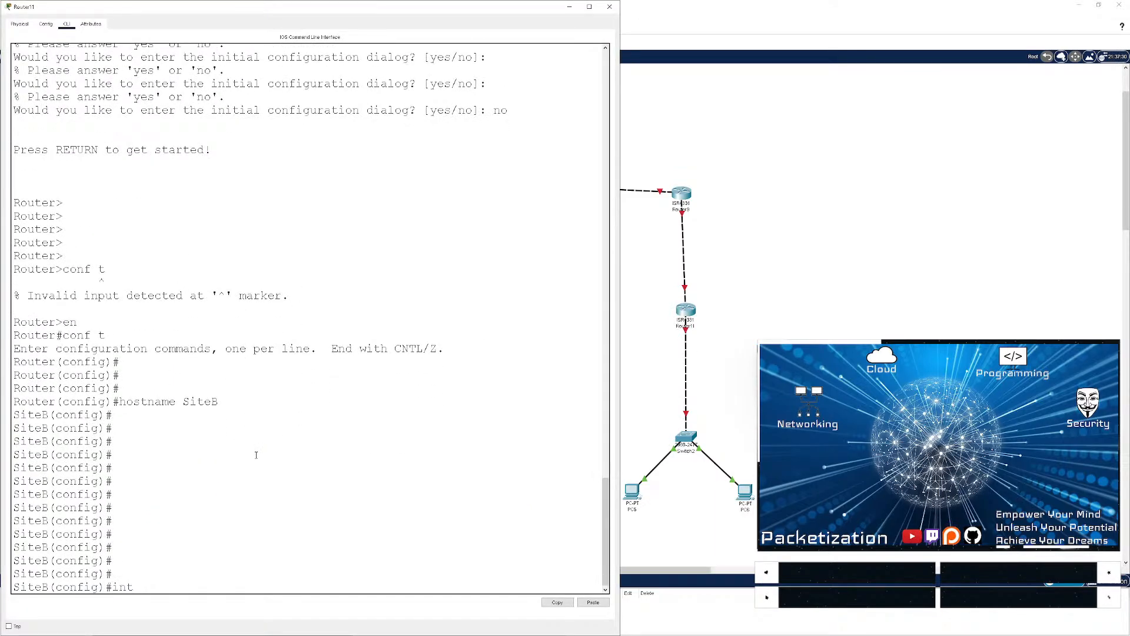
text(g00/0)
text(/0/1)
key(Return)
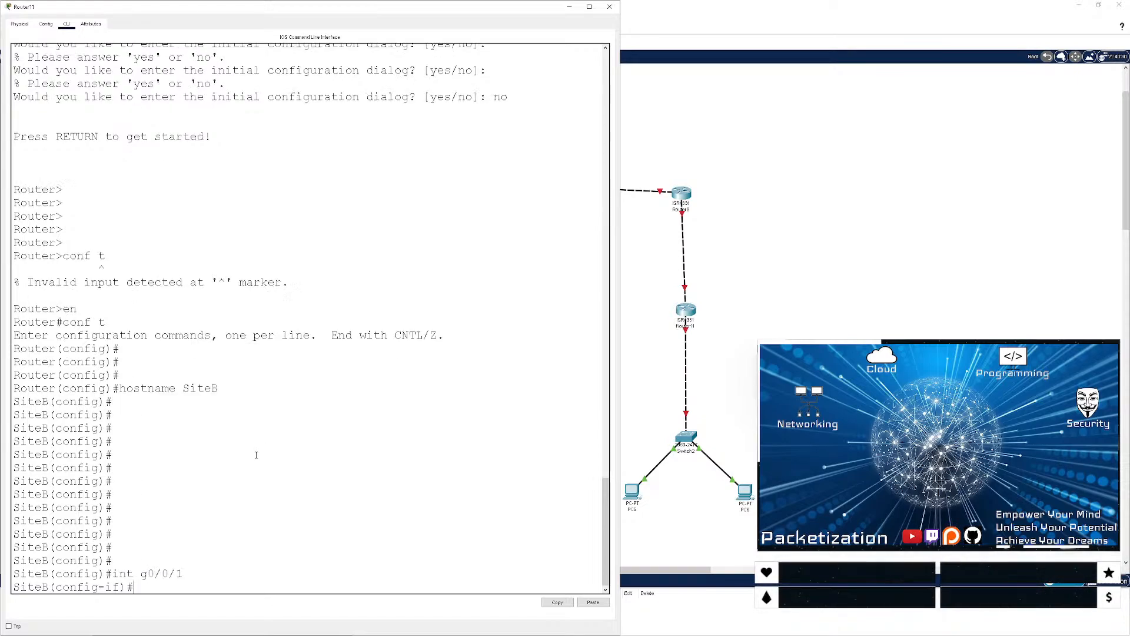
text(ip add 10.10.40.1 255.255.255.0)
key(Return)
key(Return)
key(Return)
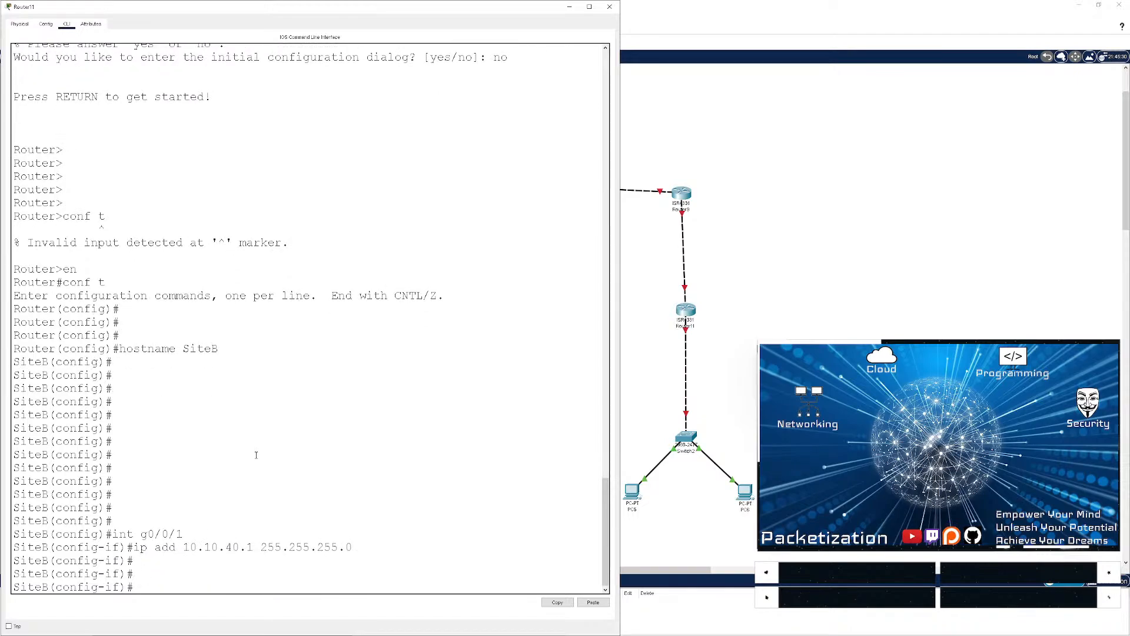
- Try to enter an encapsulation command on interface g0/0/1
text(enc)
key(Return)
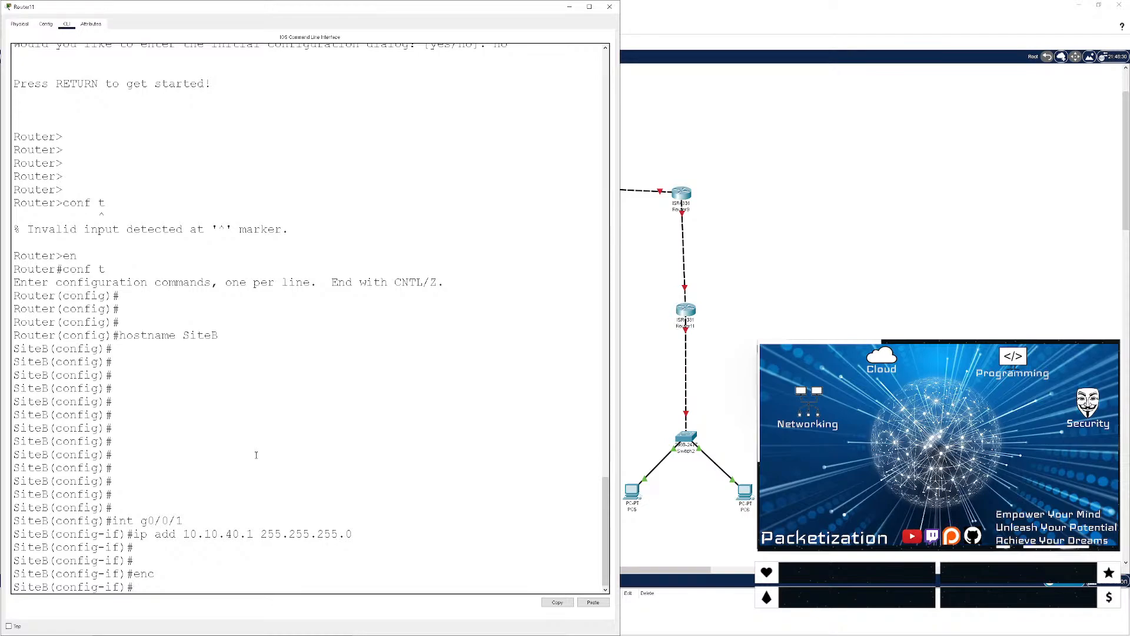
text(encaps)
key(Tab)
text(ul)
key(Tab)
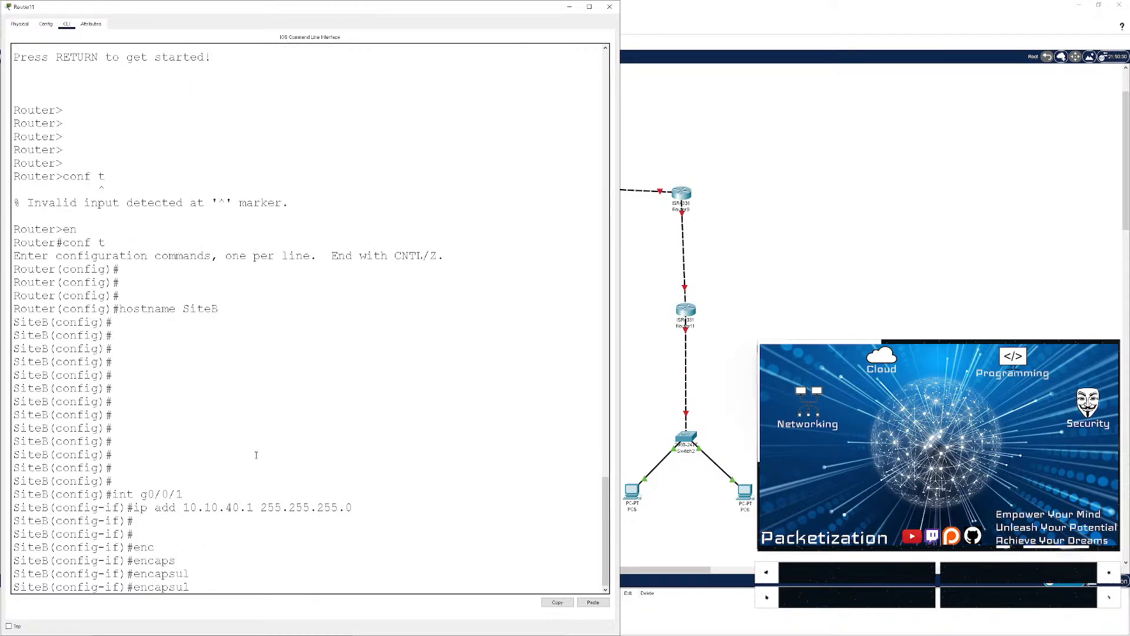
- Clear the partial command and list all commands available in interface configuration mode
key(BackSpace)
key(BackSpace)
key(BackSpace)
key(BackSpace)
text(?)
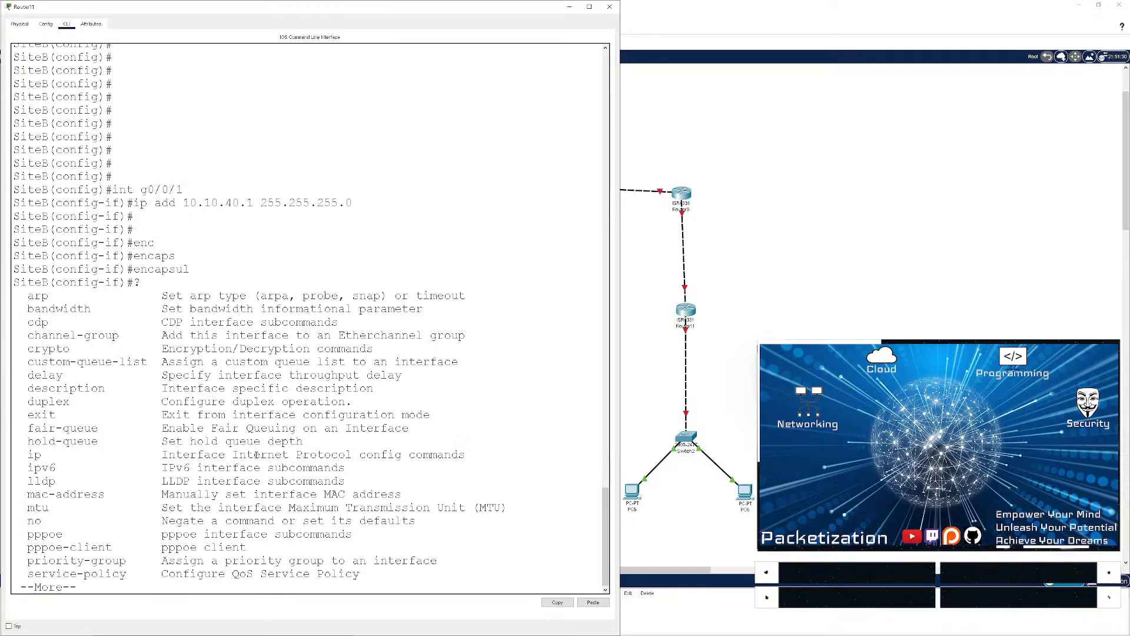
key(space)
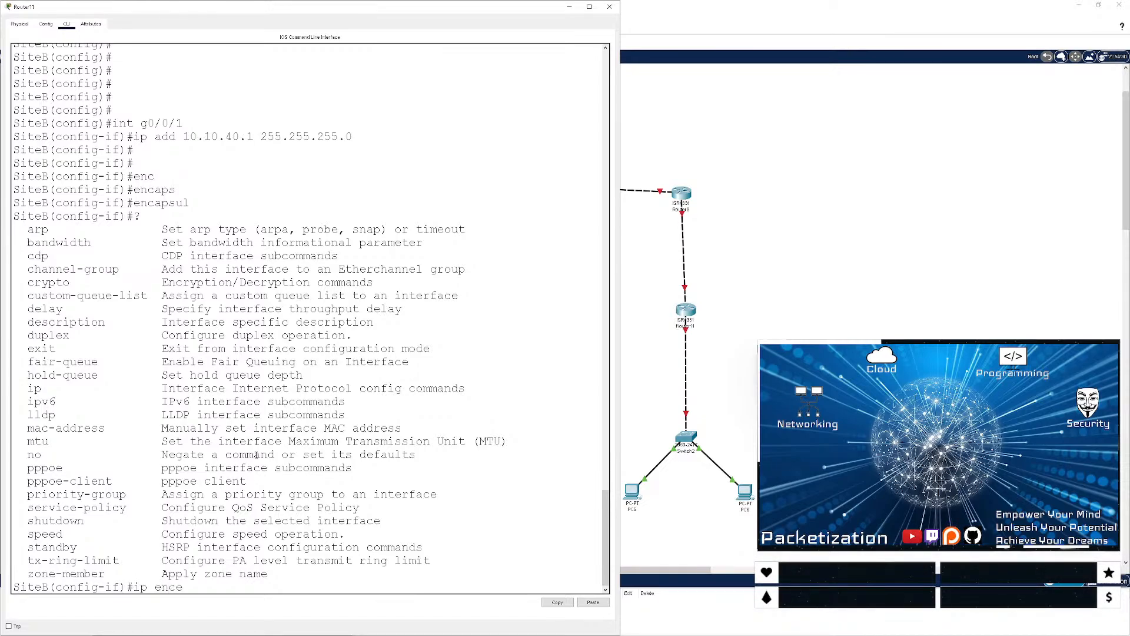
- Try to complete an ip encapsulation command on interface g0/0/1 and clear the entry
key(BackSpace)
key(BackSpace)
text(aps)
key(Tab)
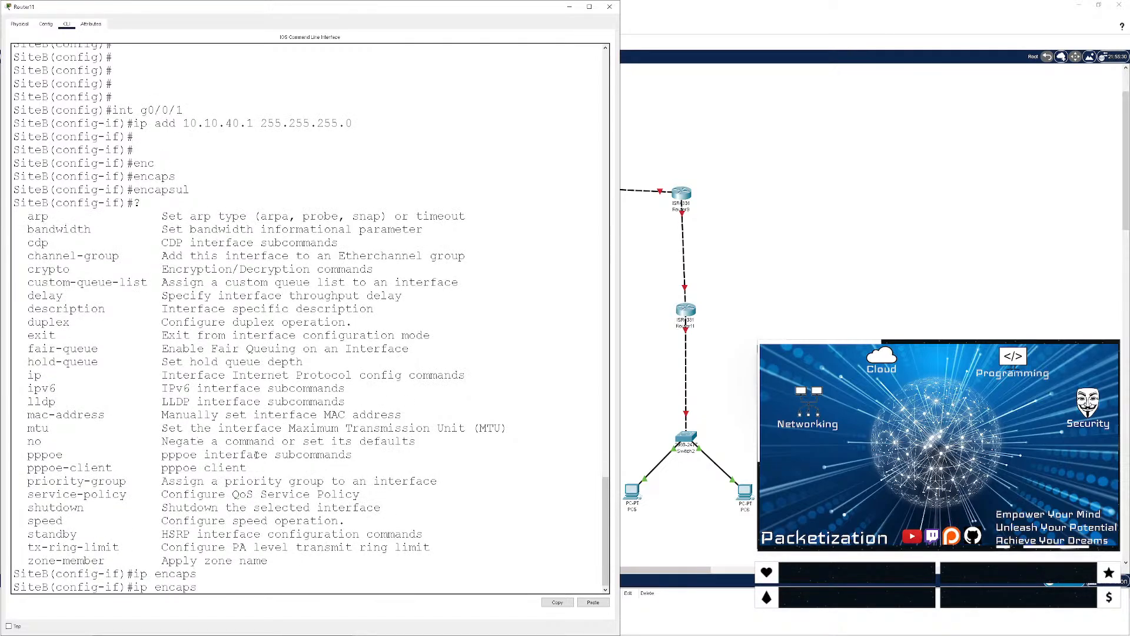
text(ul)
key(Tab)
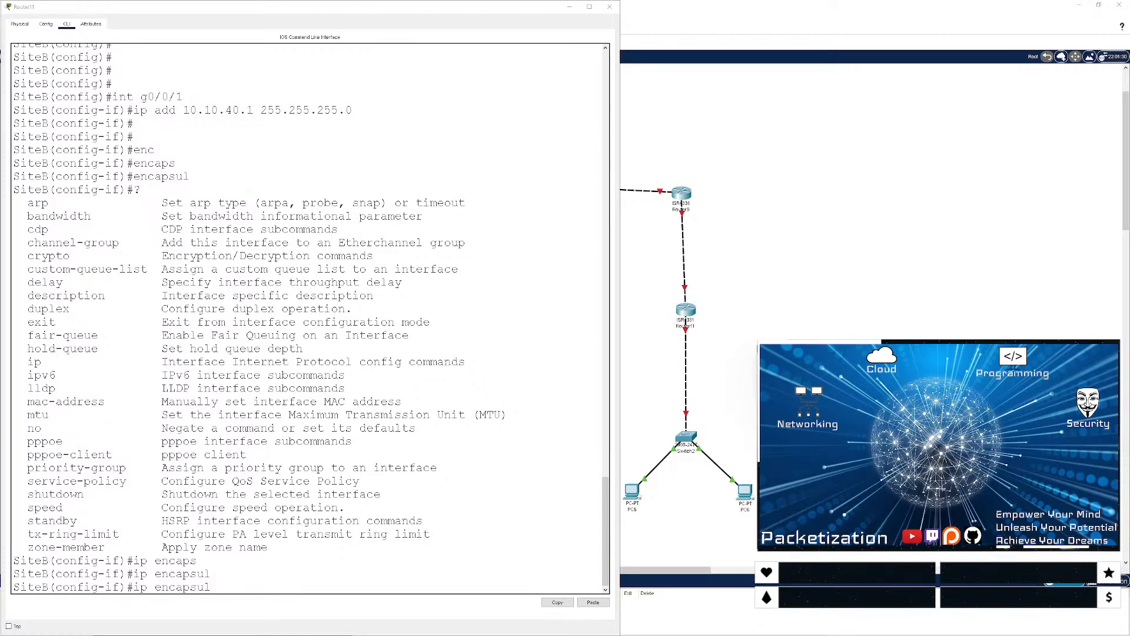
click(288, 388)
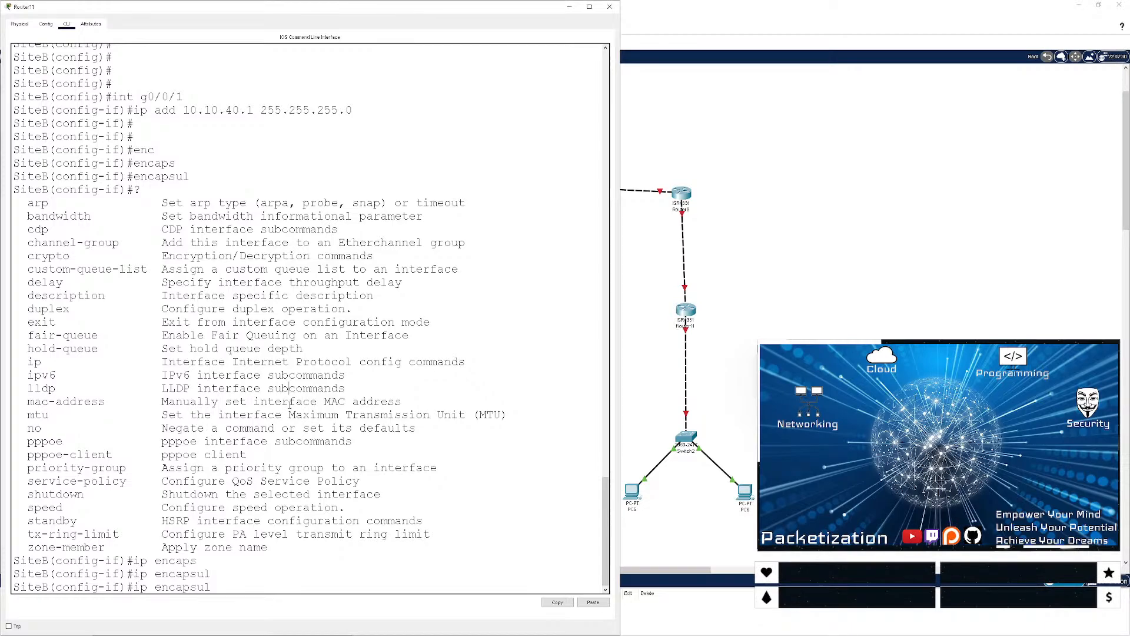
scroll(317, 543, down, 1)
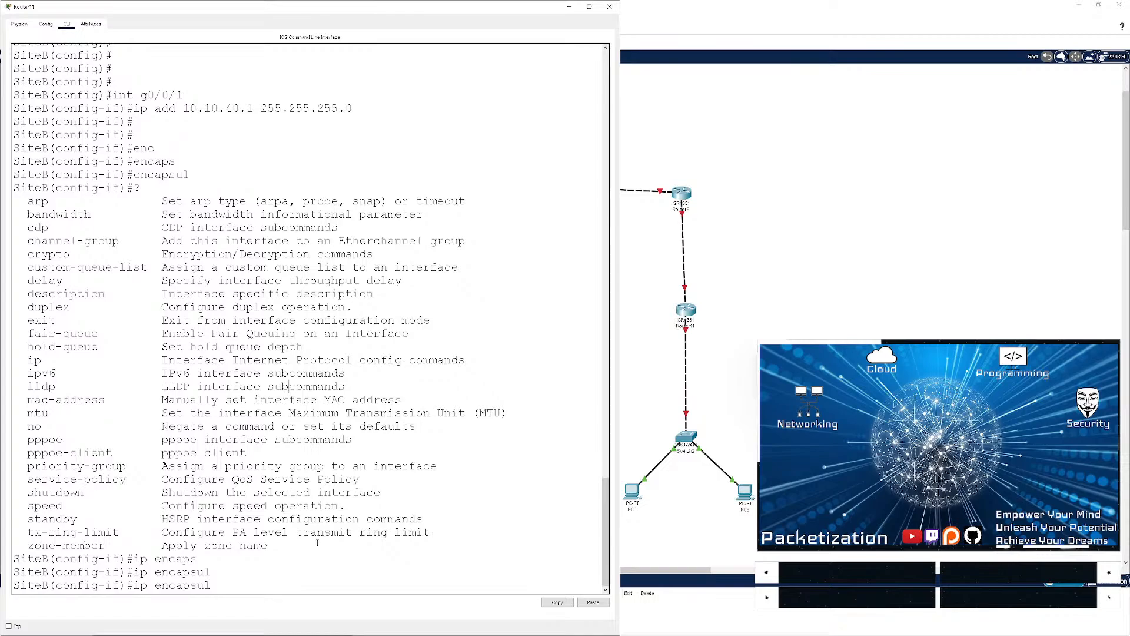
key(BackSpace)
key(BackSpace)
key(BackSpace)
key(BackSpace)
key(BackSpace)
key(BackSpace)
key(BackSpace)
key(BackSpace)
key(BackSpace)
key(BackSpace)
key(BackSpace)
- Leave interface configuration mode and return to SiteB's privileged prompt
key(Return)
key(Return)
key(Return)
key(Return)
key(Return)
key(ctrl+z)
key(Return)
key(Return)
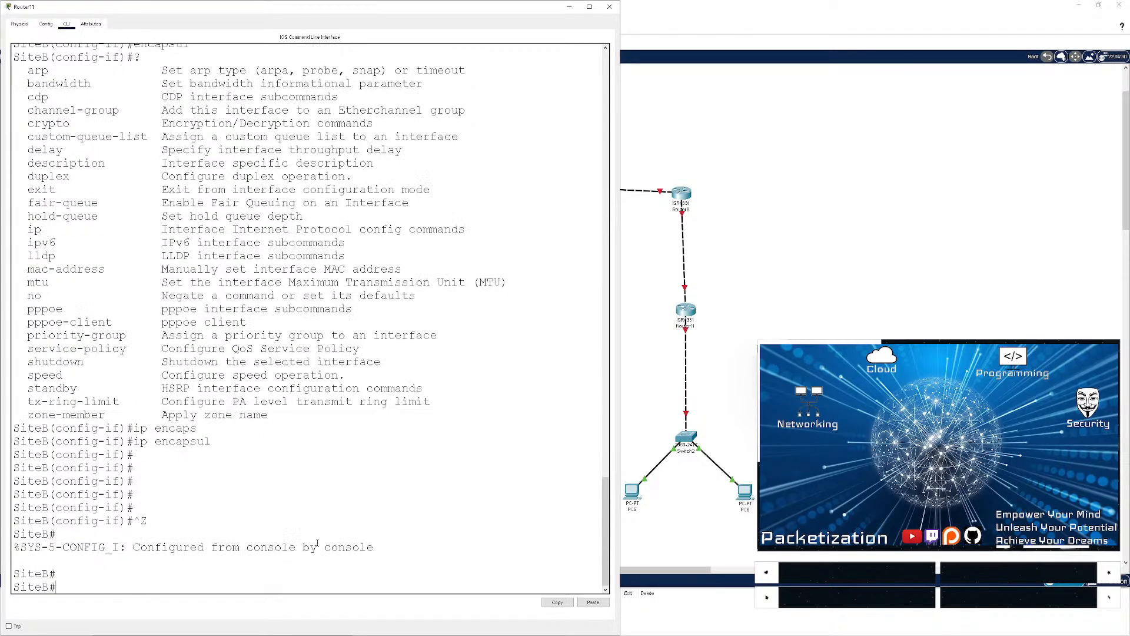
key(Return)
key(Return)
key(Return)
key(Return)
key(Return)
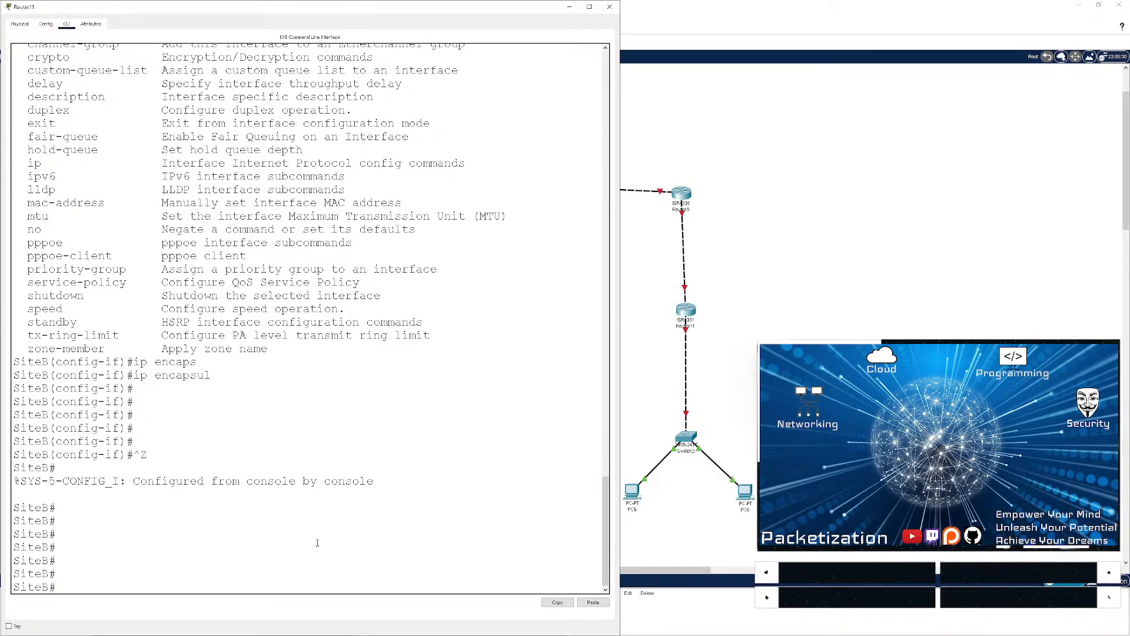
- Re-enter configuration of interface g0/0/1 on SiteB and remove its IP address
text(conf t)
key(Return)
text(int g0/)
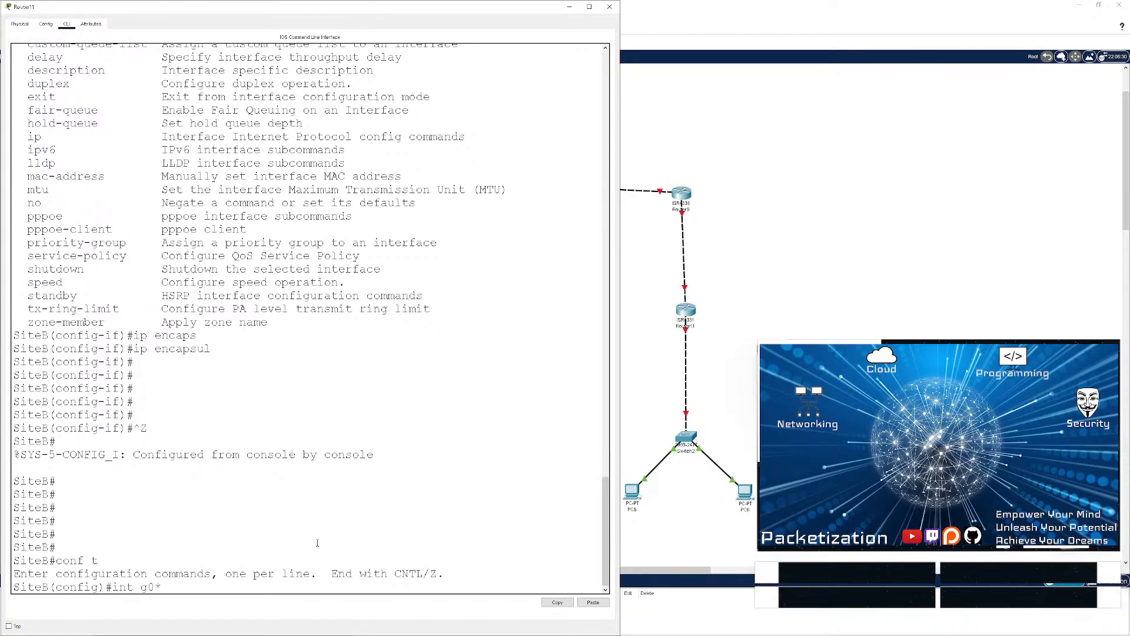
text(0/1)
key(Return)
text(no )
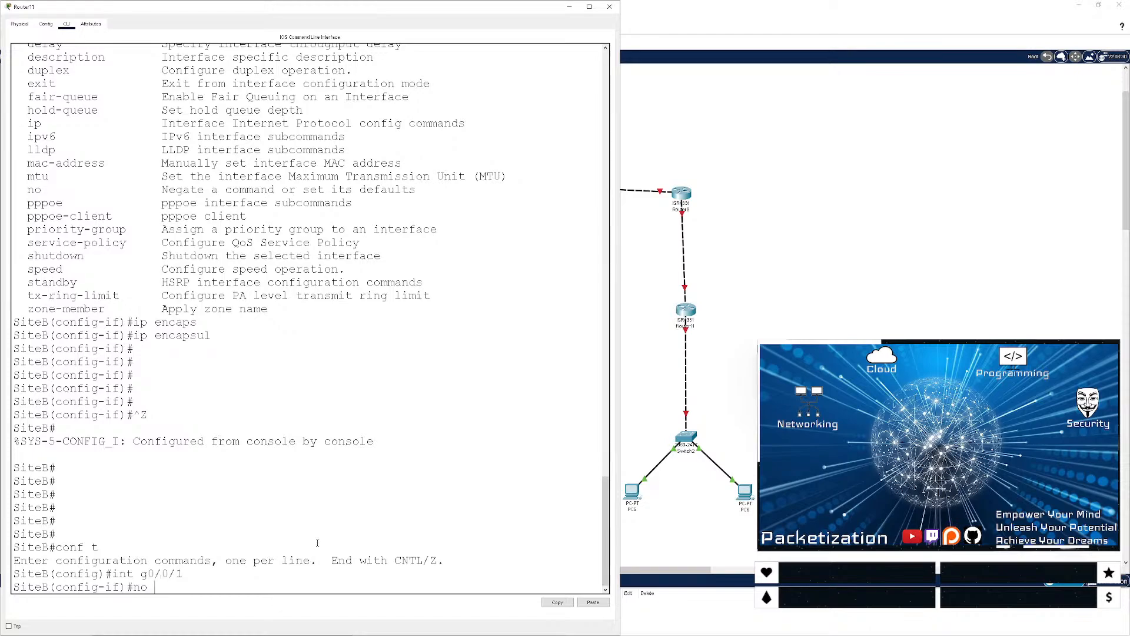
text(ip address)
key(Return)
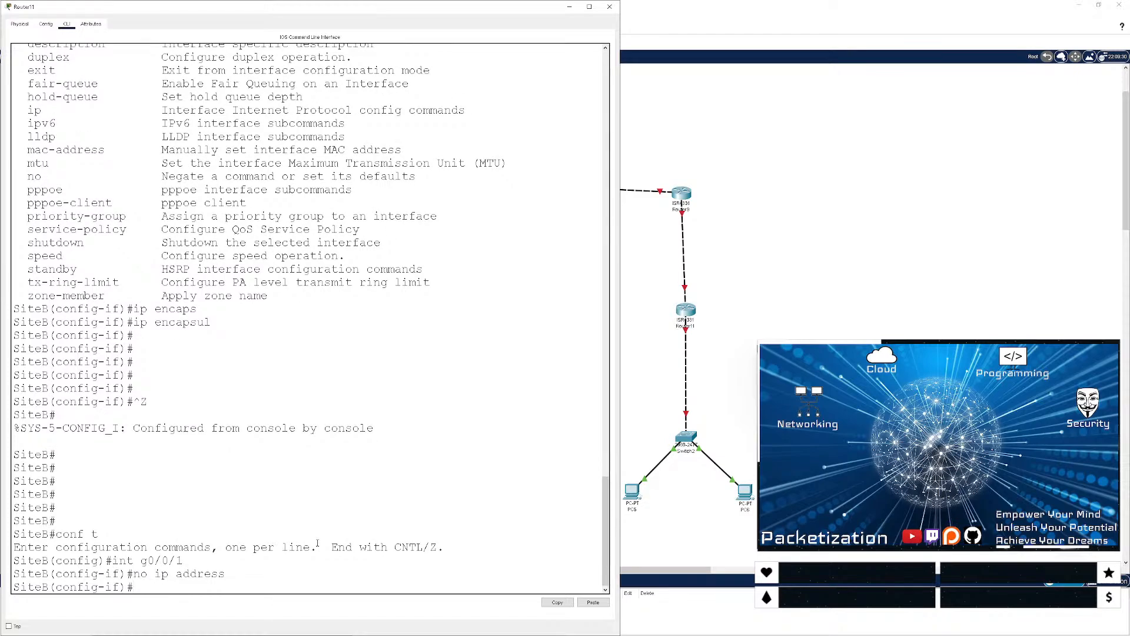
- Try to describe interface g0/0/1 with the command int desc sw1.siteb
key(Return)
key(Return)
key(Return)
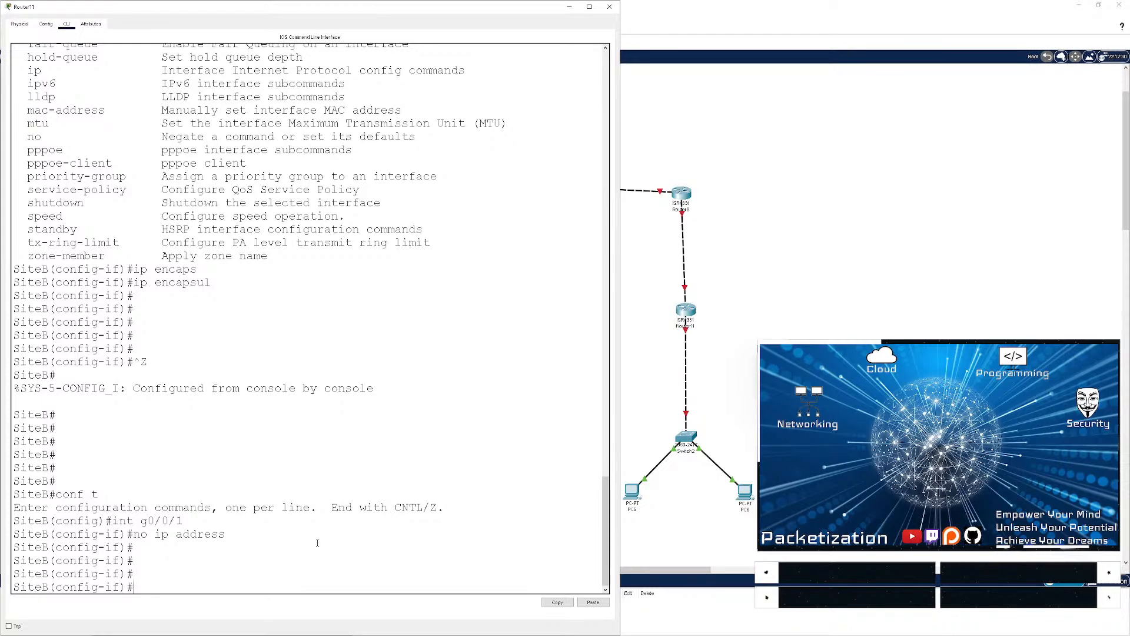
text(int d)
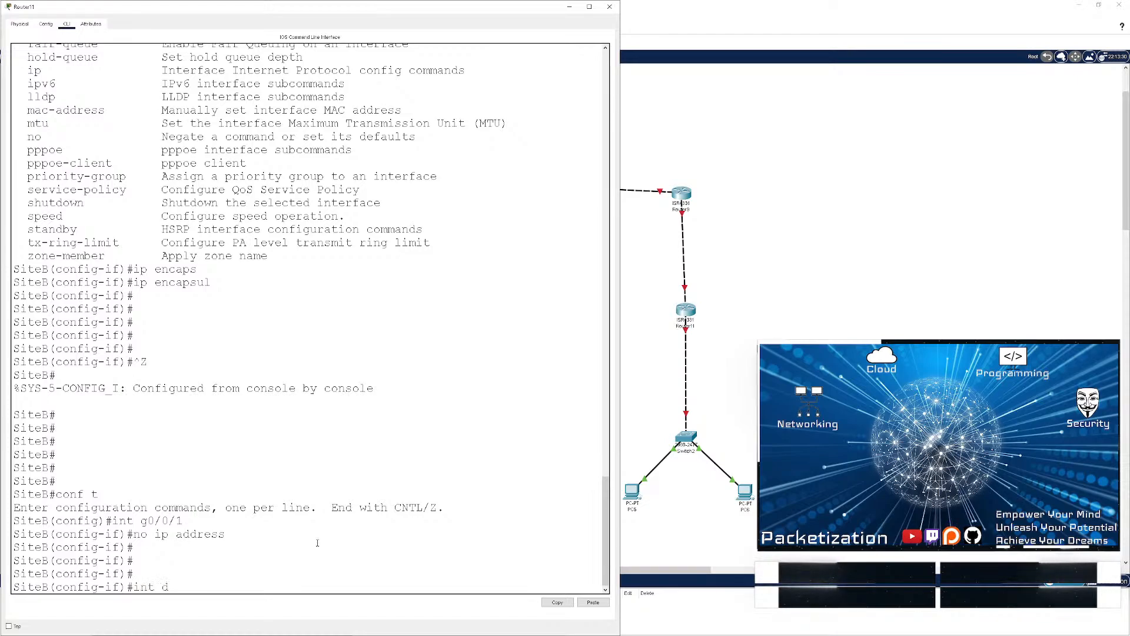
text(esc C)
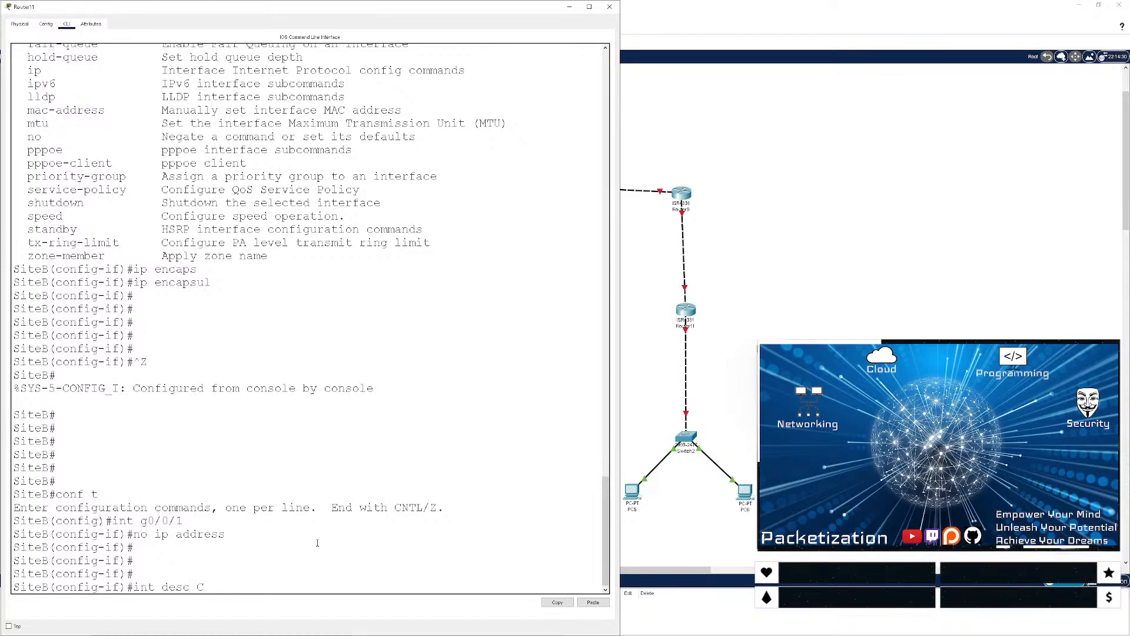
key(BackSpace)
text(sw1.s)
key(BackSpace)
key(BackSpace)
text(siteb)
key(Return)
- Retry the int desc command on interface g0/0/1 with the description spelled sw1-siteb
key(Up)
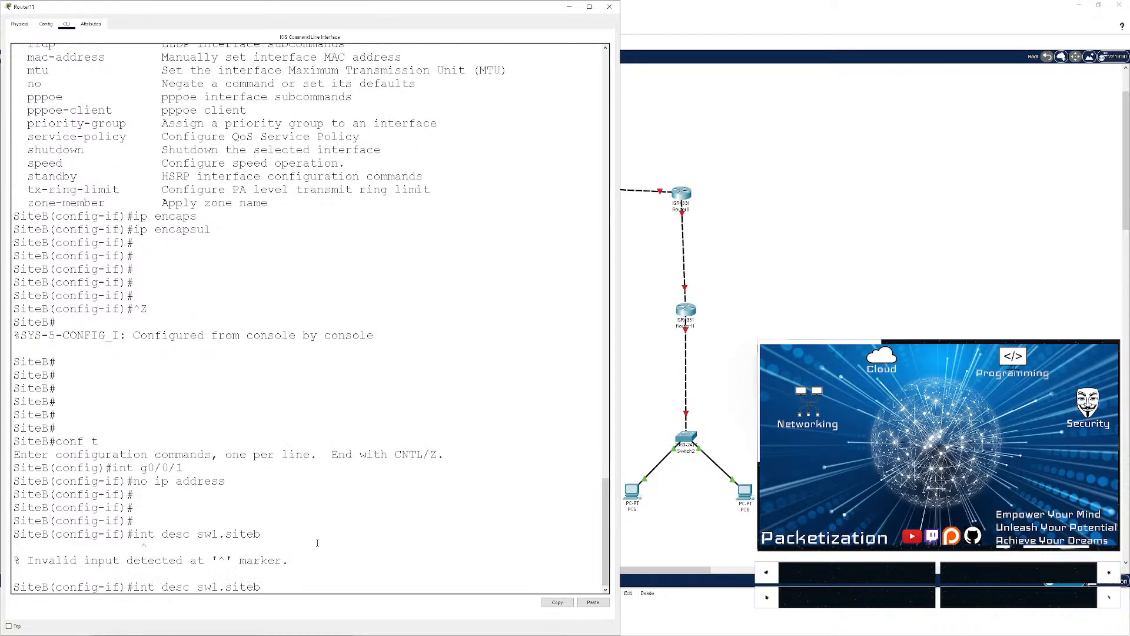
key(BackSpace)
key(BackSpace)
key(BackSpace)
key(BackSpace)
key(BackSpace)
key(BackSpace)
text(-siteb)
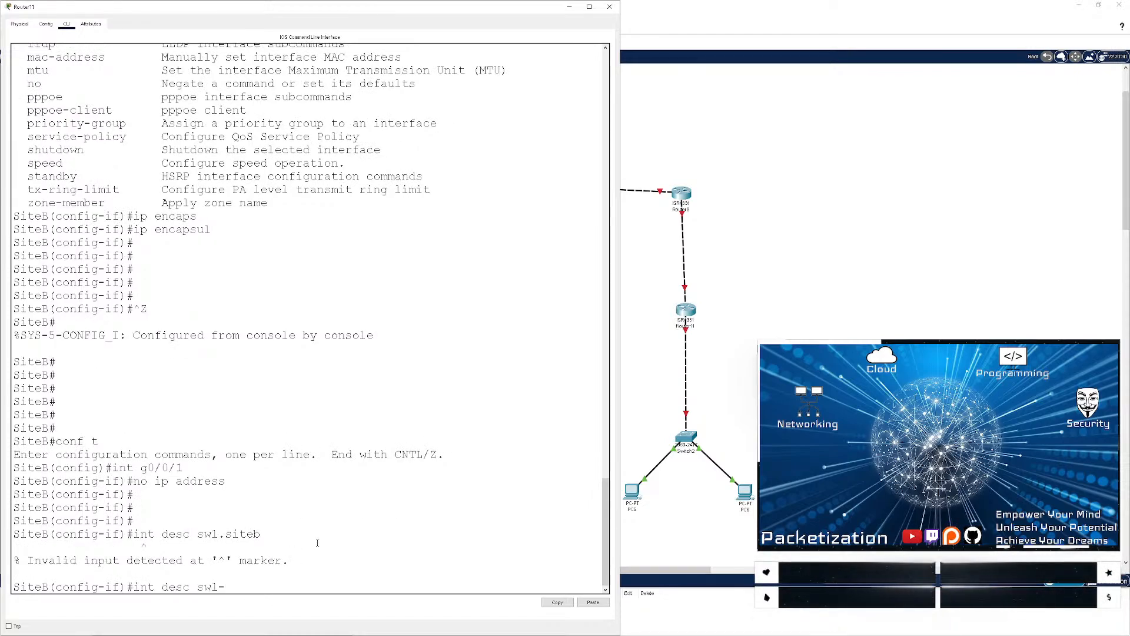
key(Return)
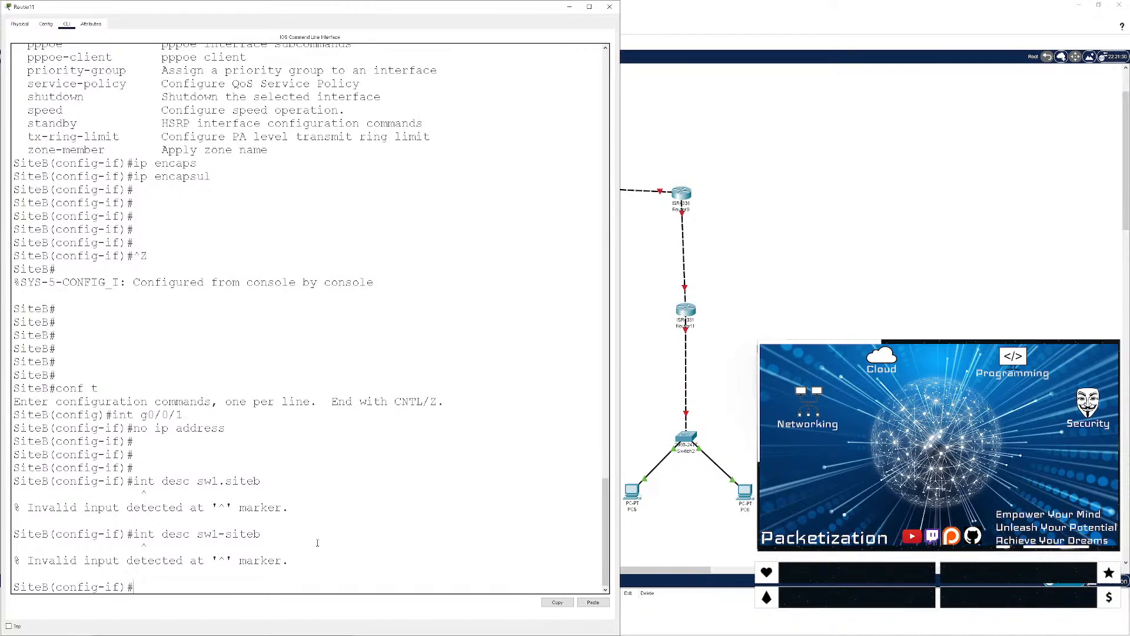
- Set the description of interface g0/0/1 to sw1.siteb using the description command
text(desc)
key(Tab)
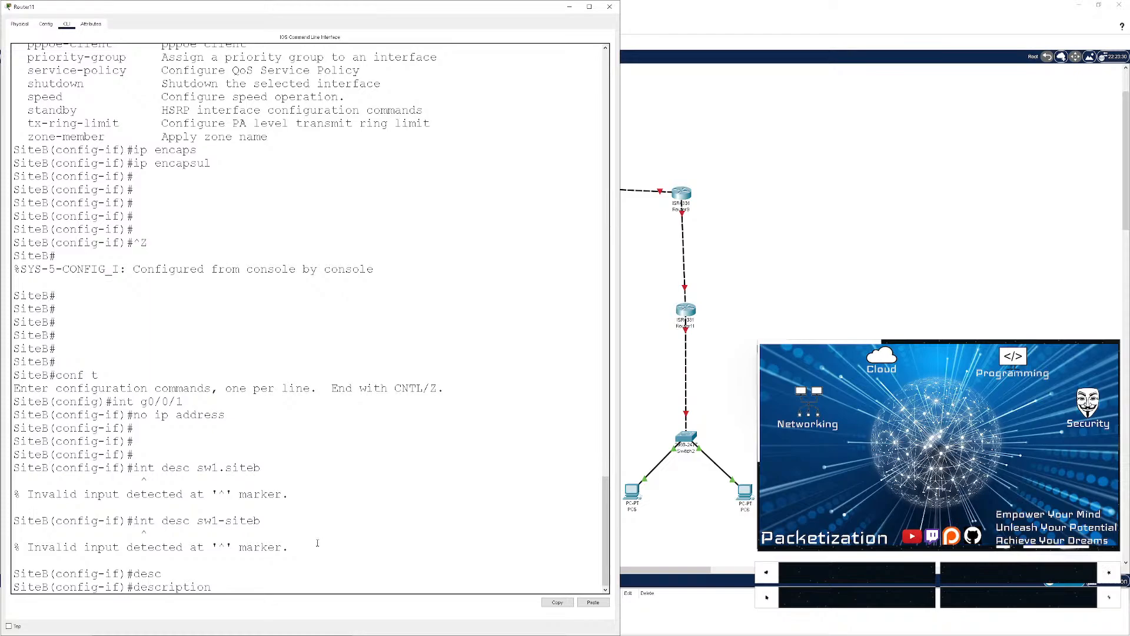
text(sw1.siteb)
key(BackSpace)
key(BackSpace)
key(BackSpace)
text(siteb)
key(Return)
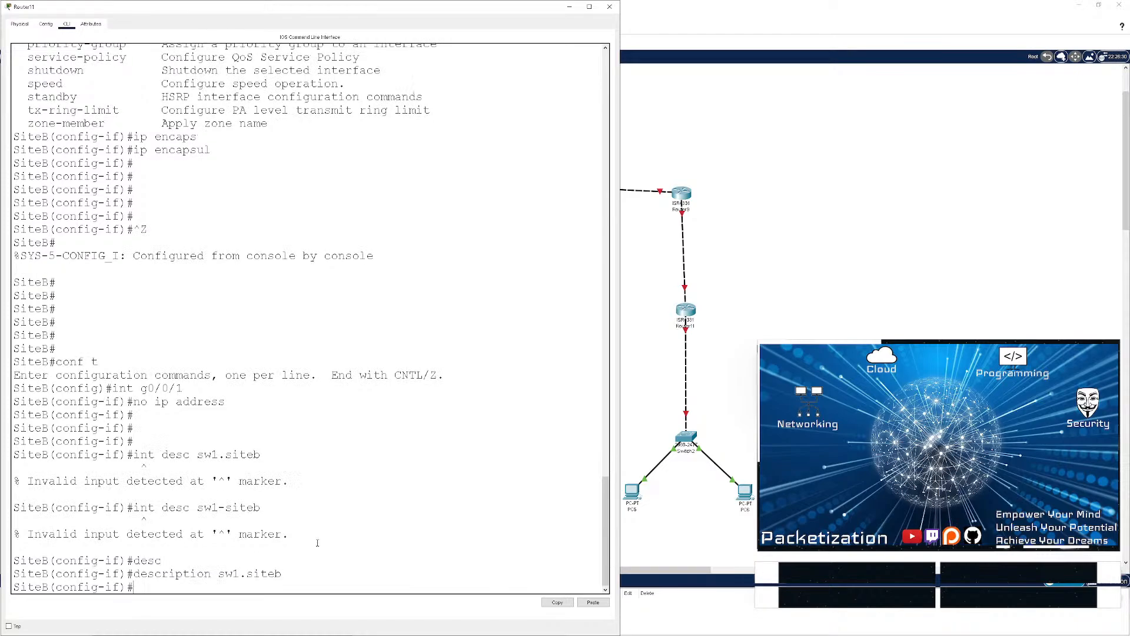
key(Return)
key(Return)
key(Return)
key(Return)
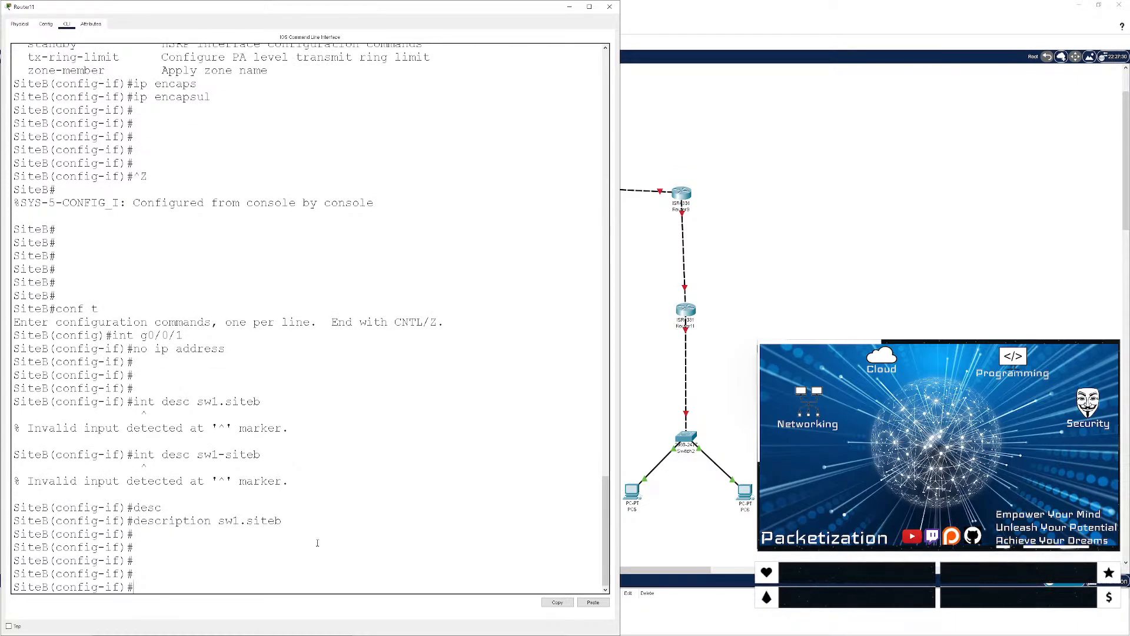
- Create subinterface g0/0/1.40 on SiteB and enter its configuration mode
text(int g0*0)
key(BackSpace)
key(BackSpace)
text(/0/1.40)
key(Return)
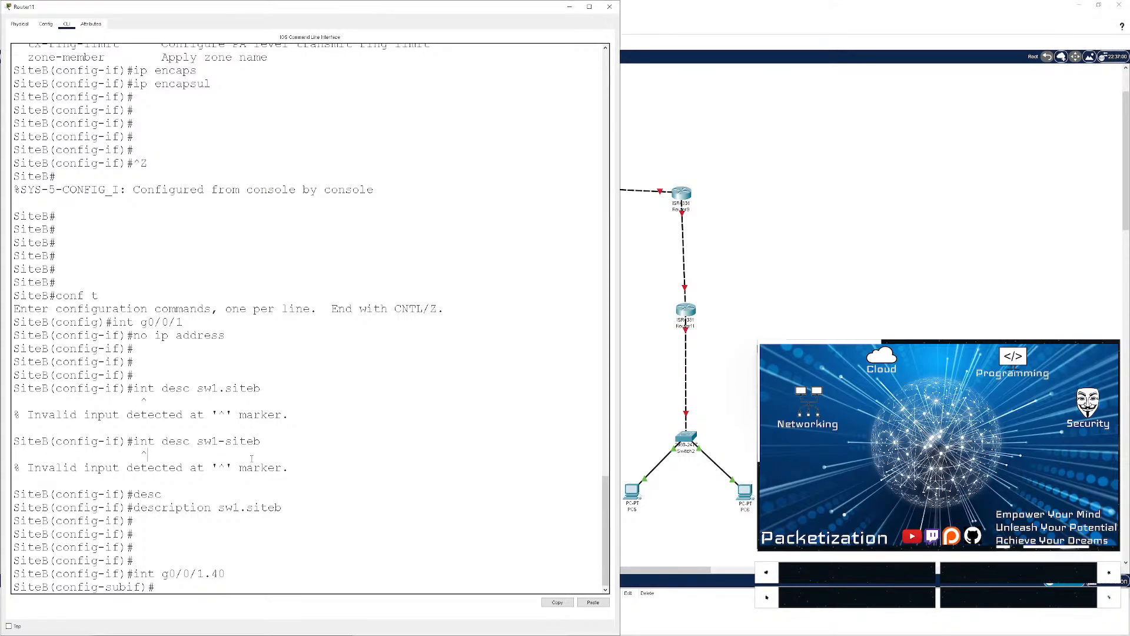
key(Return)
key(Return)
key(Return)
key(Return)
- Try to assign IP address 10.10.40.1 with mask 255.255.255.0 to subinterface g0/0/1.40
text(ip add )
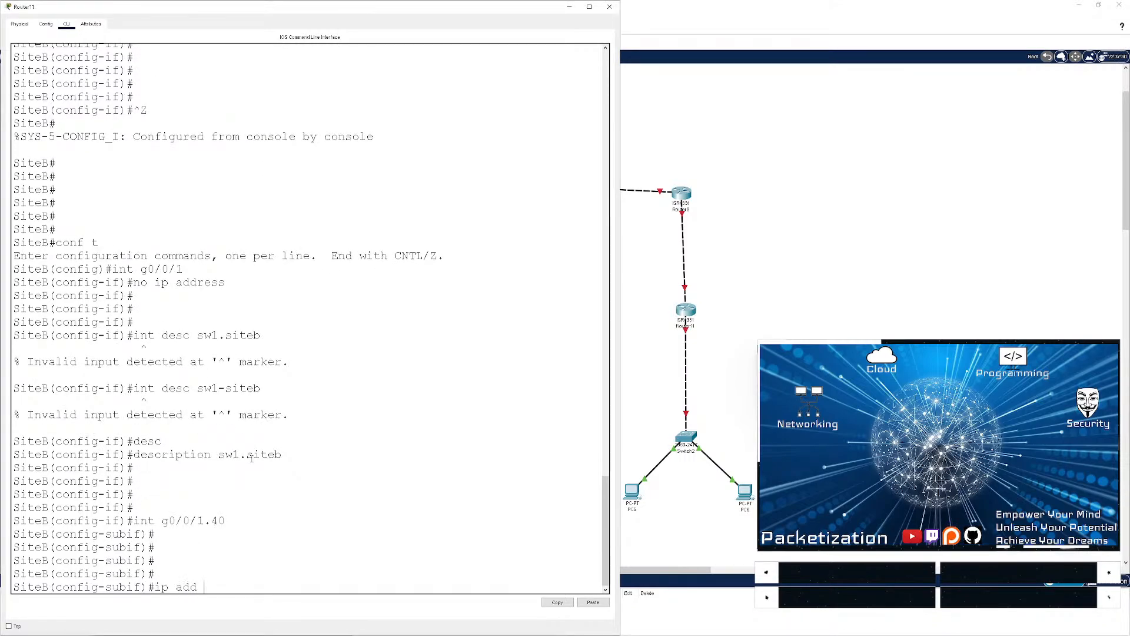
text(10.10.40.1 255.255.255.)
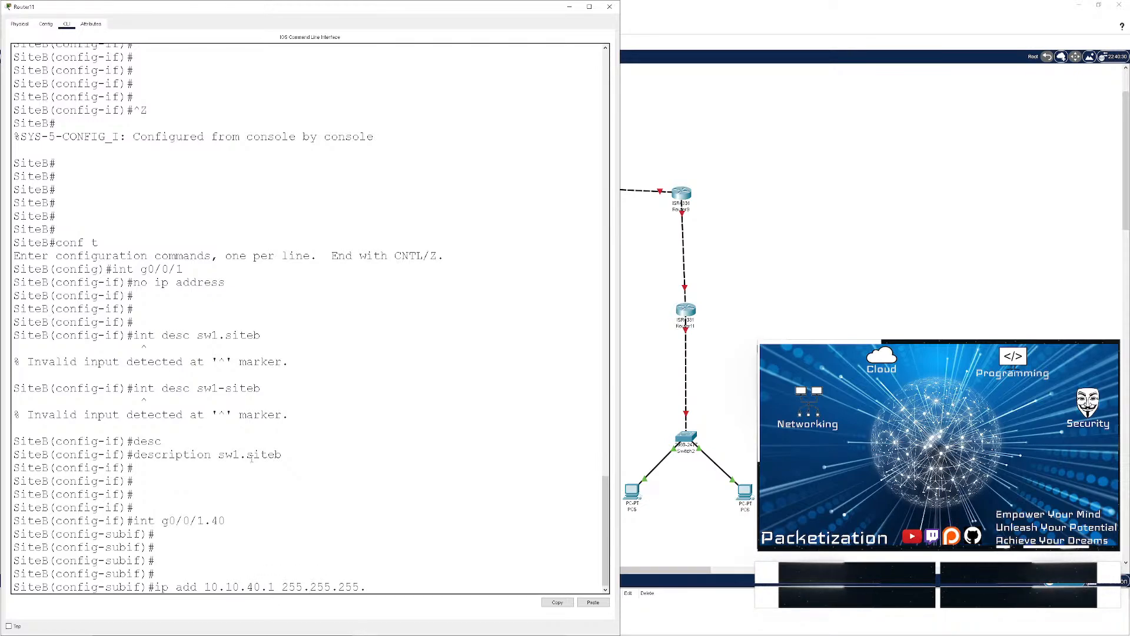
text(0)
key(Return)
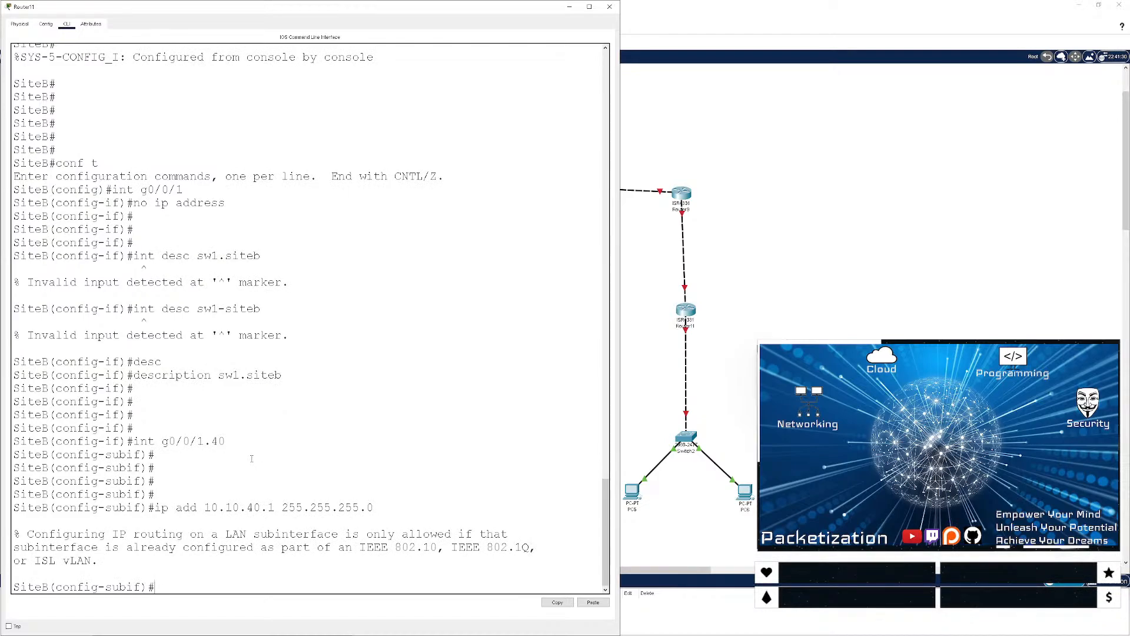
- Set the encapsulation of subinterface g0/0/1.40 to dot1Q with VLAN 40
text(encap)
text(e)
key(Tab)
key(Tab)
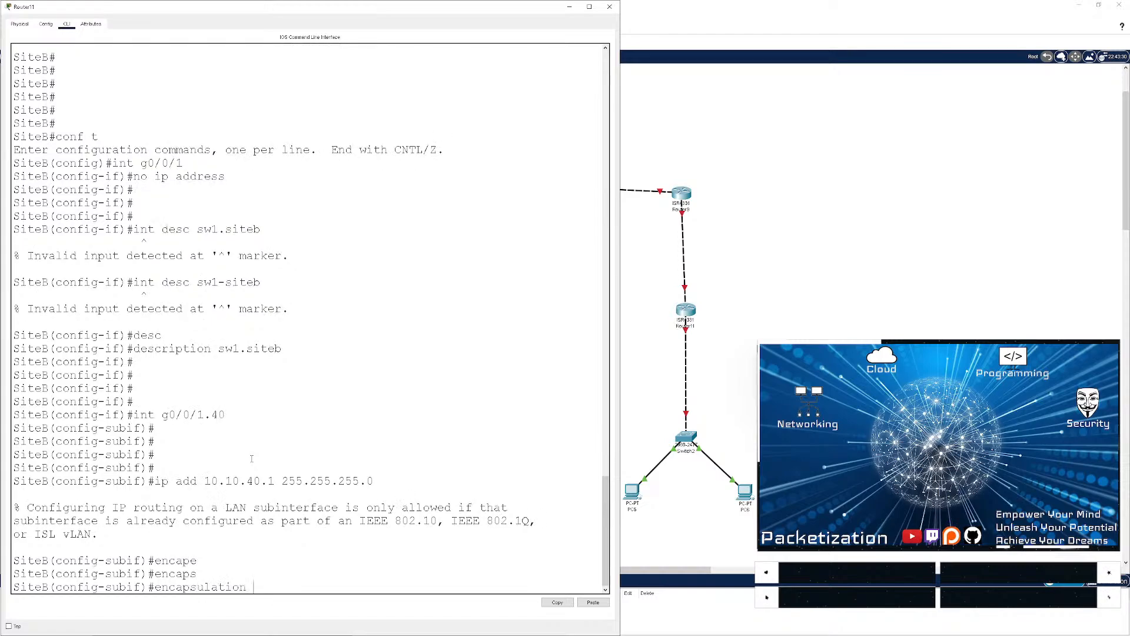
text(do)
key(Tab)
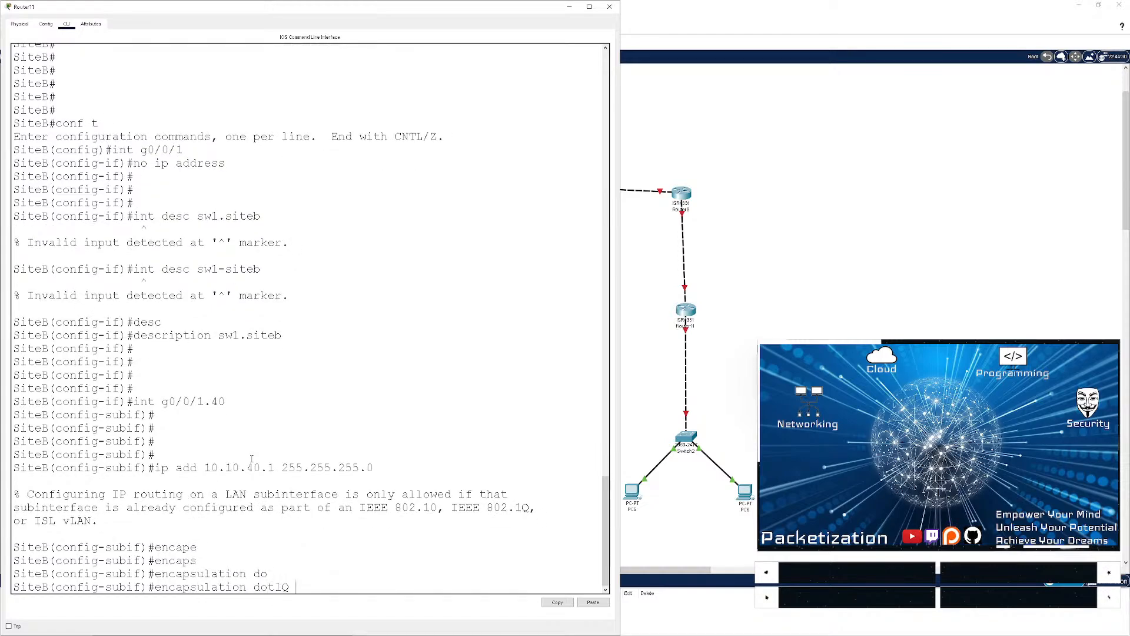
text(40)
key(Return)
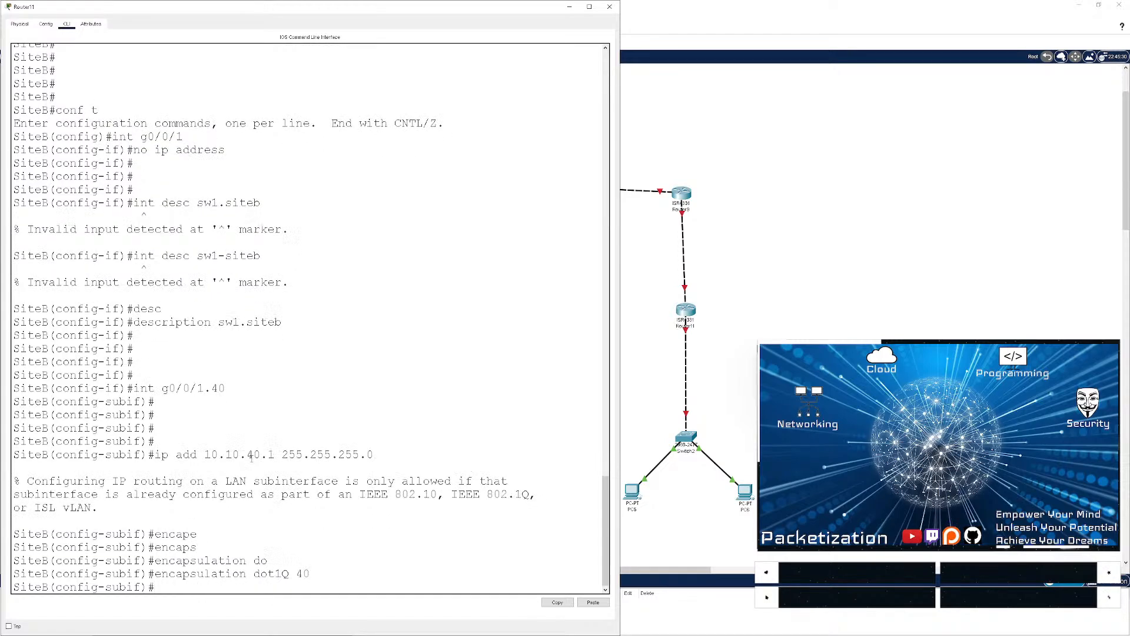
key(Return)
key(Return)
- Reissue the IP address 10.10.40.1 255.255.255.0 on the dot1Q-tagged subinterface g0/0/1.40
key(Up)
key(Up)
key(Up)
key(Down)
key(Return)
key(Return)
key(Return)
key(Return)
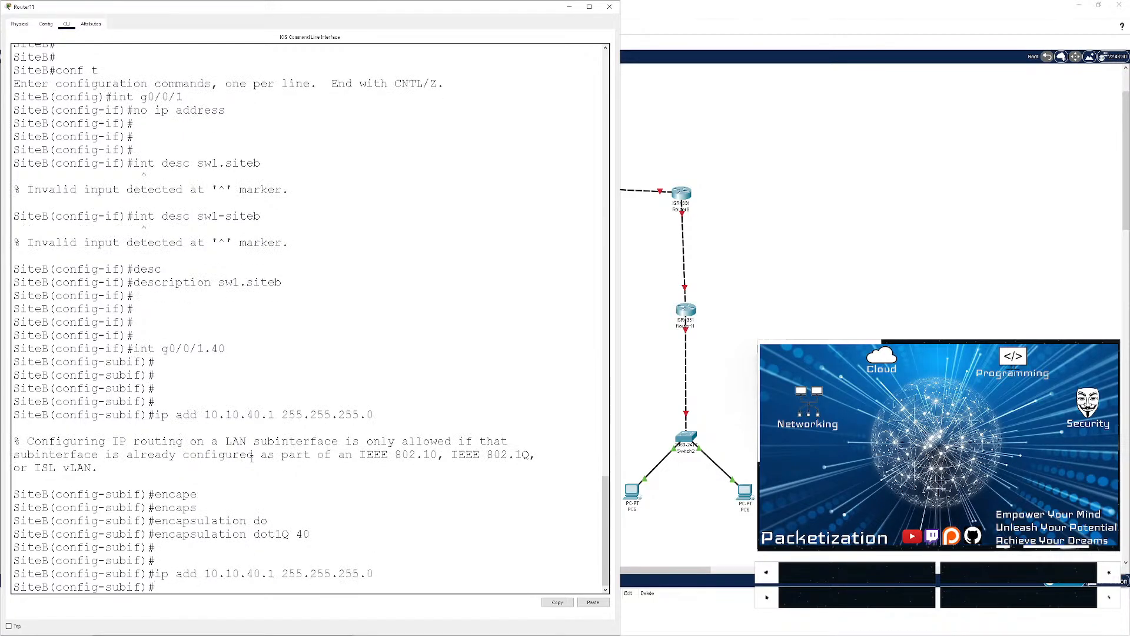
- Enable subinterface g0/0/1.40 with no shut and return to SiteB's privileged prompt
text(no shut)
key(Return)
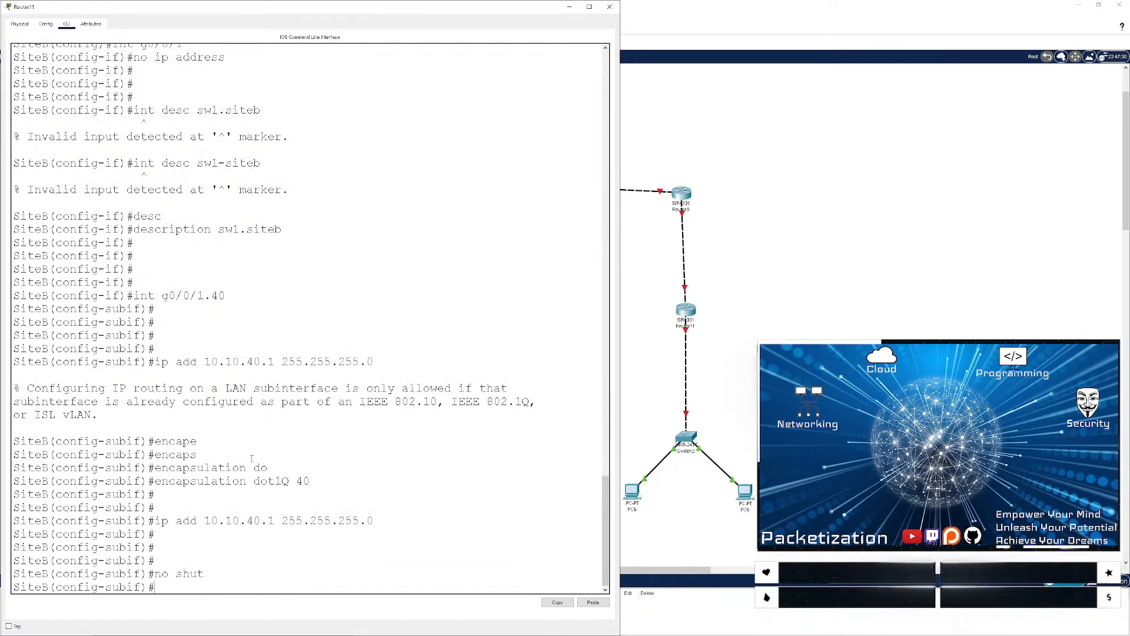
key(ctrl+z)
key(Return)
key(Return)
- Re-enter configuration of the physical interface g0/0/1 on SiteB and enable it with no shut
text(conf t)
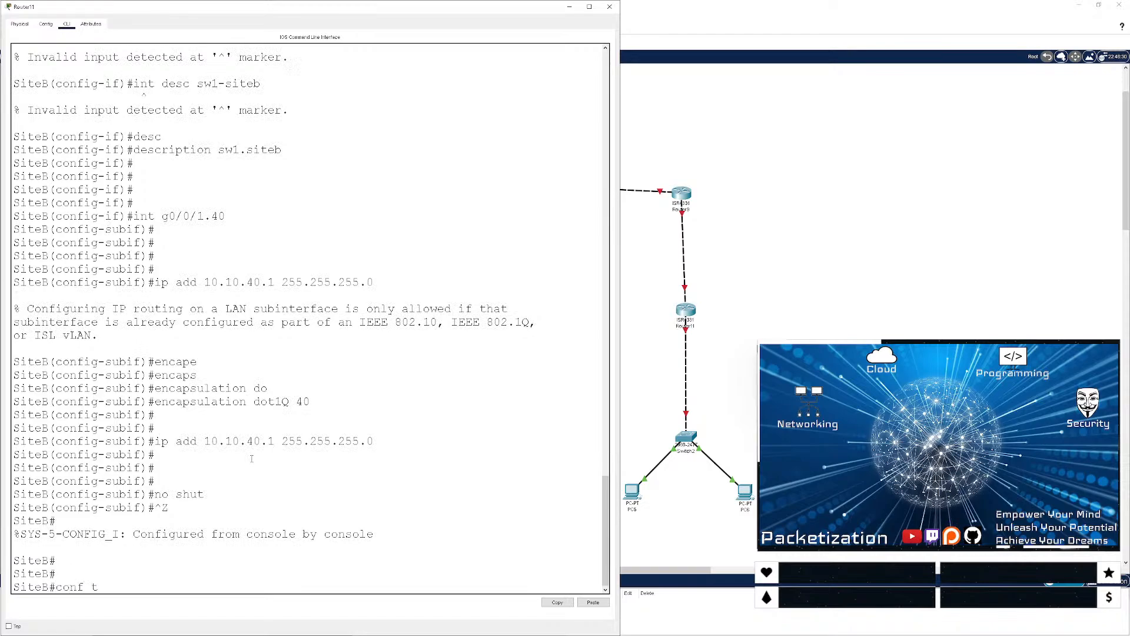
key(Return)
key(Return)
key(Return)
key(Return)
text(int g0/0/1)
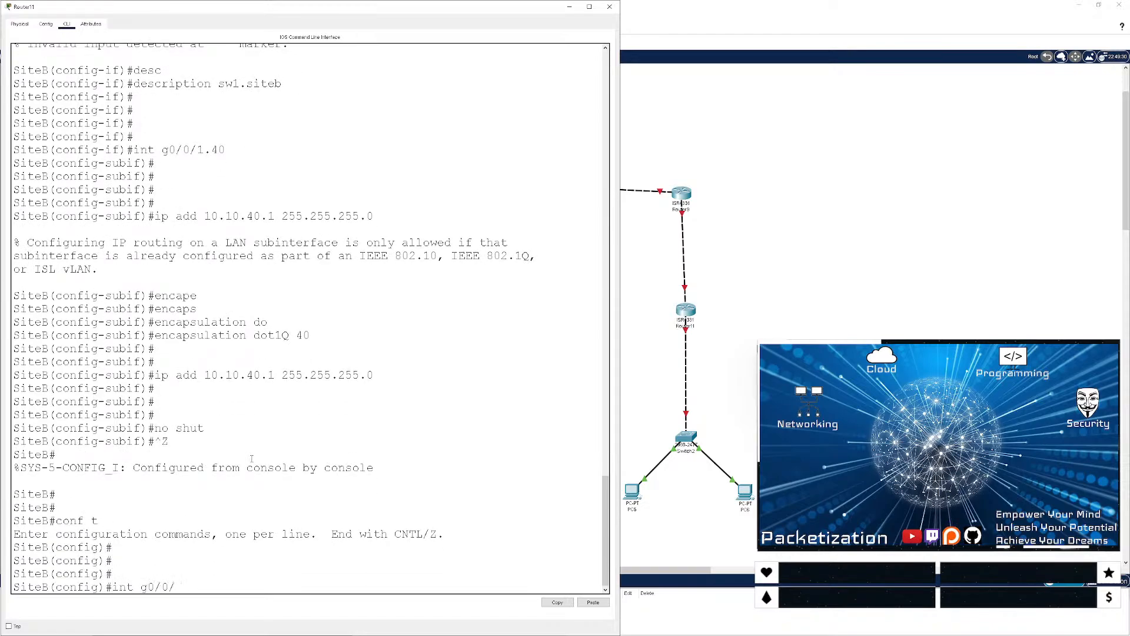
key(Return)
text(mp)
key(BackSpace)
key(BackSpace)
key(BackSpace)
text(no shut)
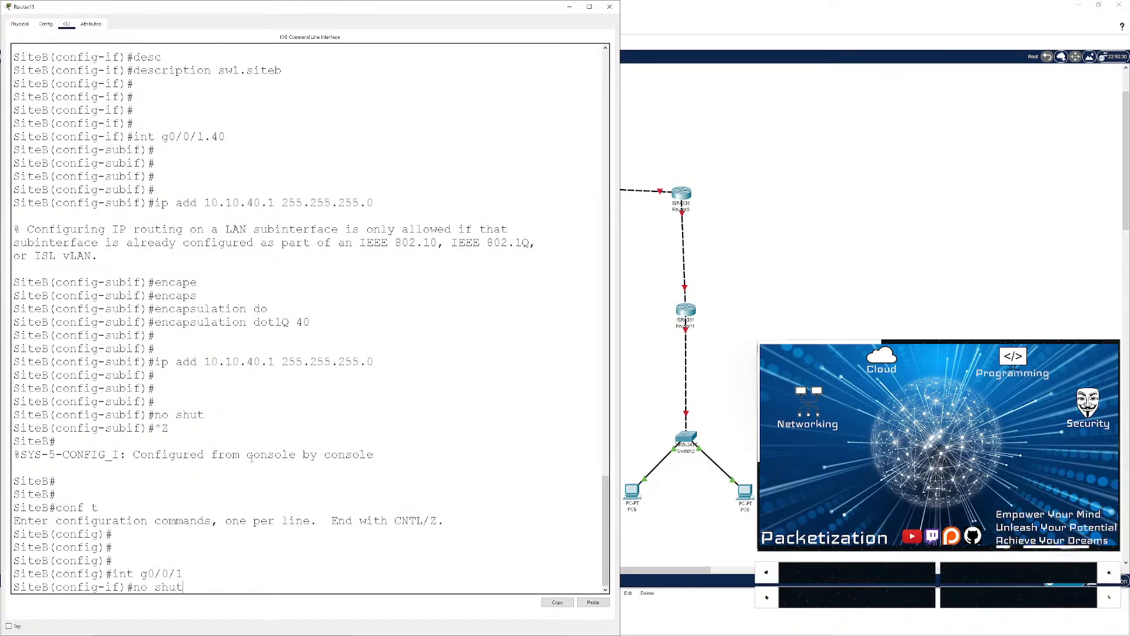
key(Return)
key(Return)
key(Return)
key(Return)
key(Return)
key(Return)
key(Return)
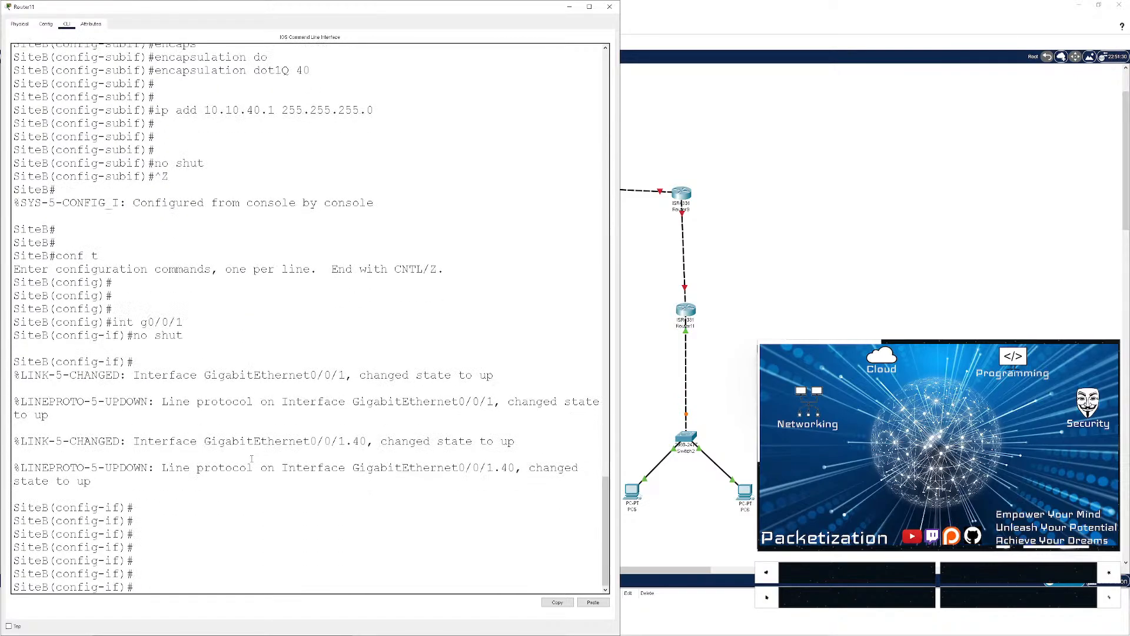
key(Return)
key(Return)
key(Return)
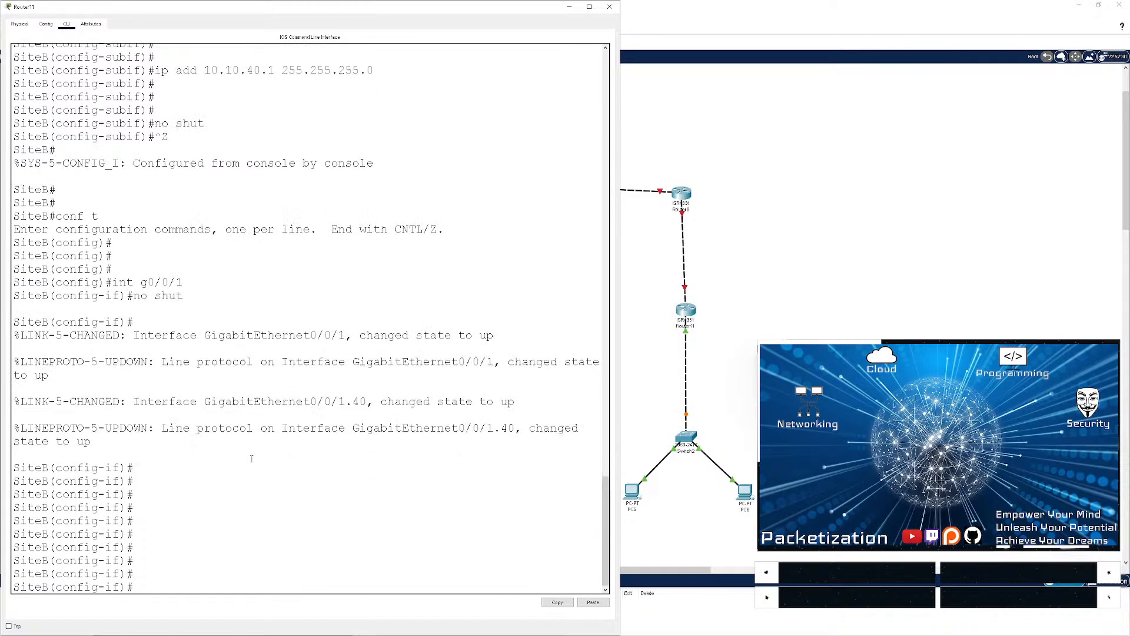
- Try to display the running configuration of interface g0/0/1 from interface configuration mode
text(do shr)
key(BackSpace)
text(run int g0/0/1)
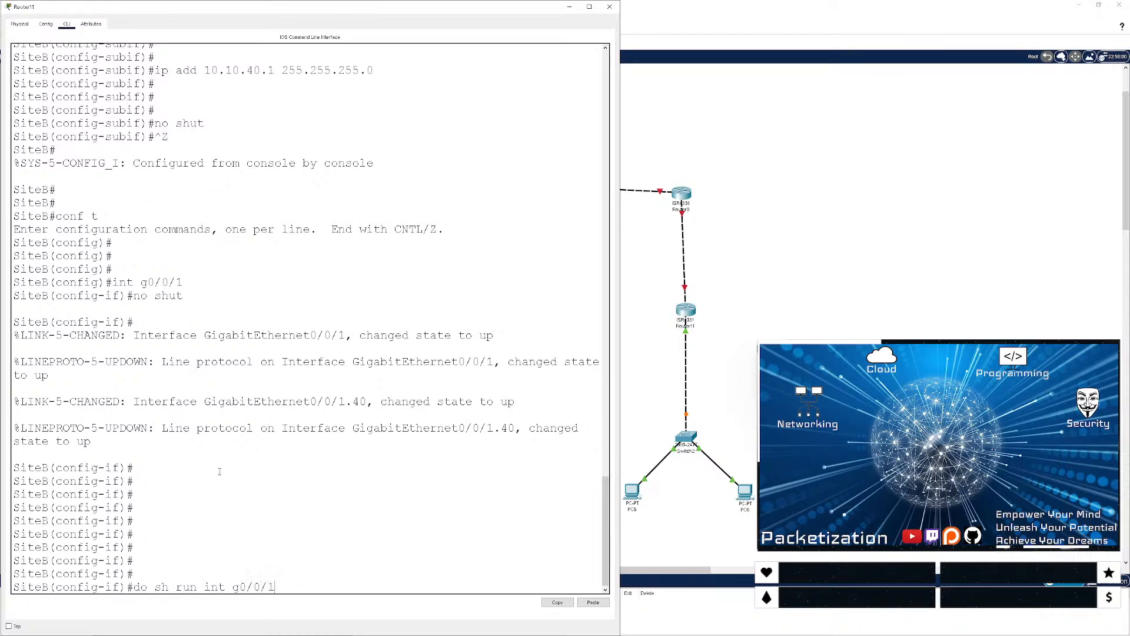
key(Return)
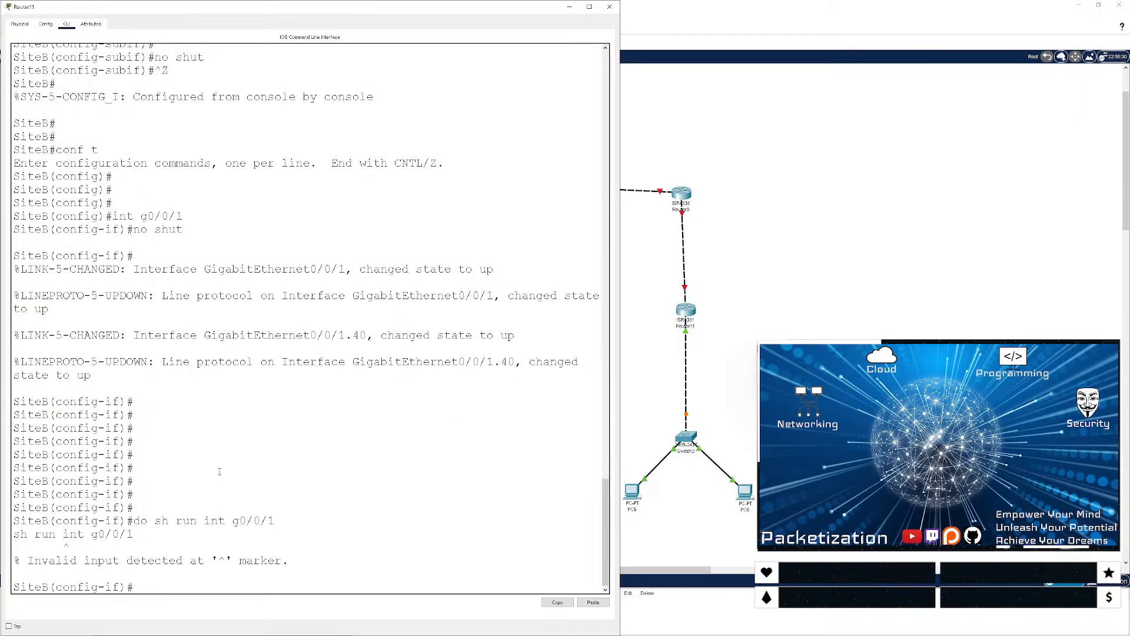
- Return to privileged mode and try sh run int g0/0/1 there
key(ctrl+z)
key(Return)
text(sh run)
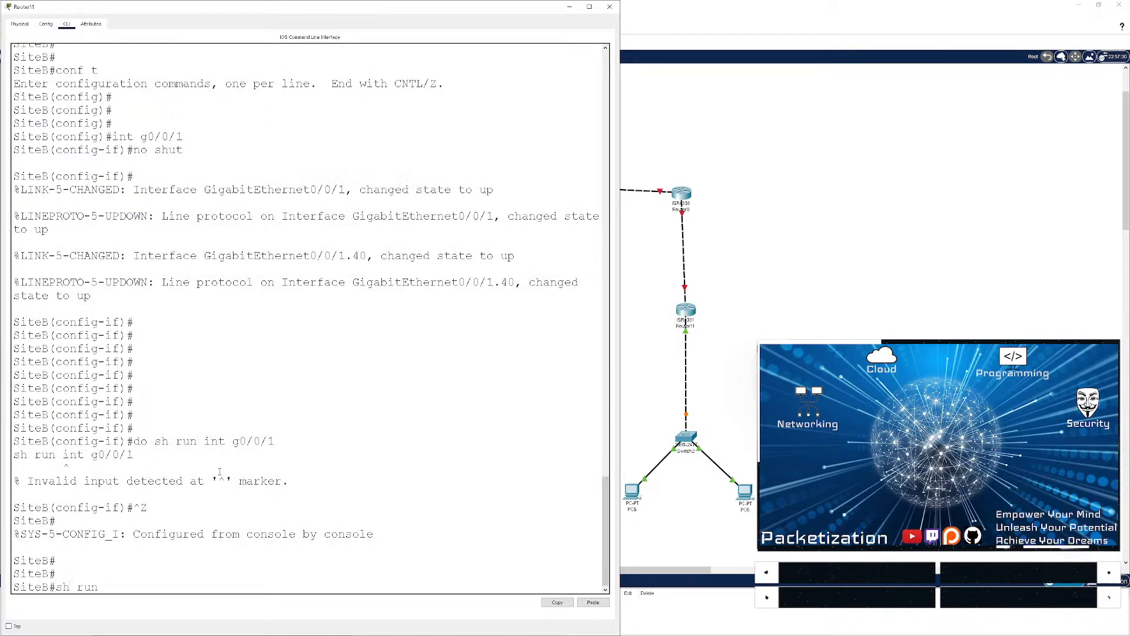
text( int g0/0/1)
key(Return)
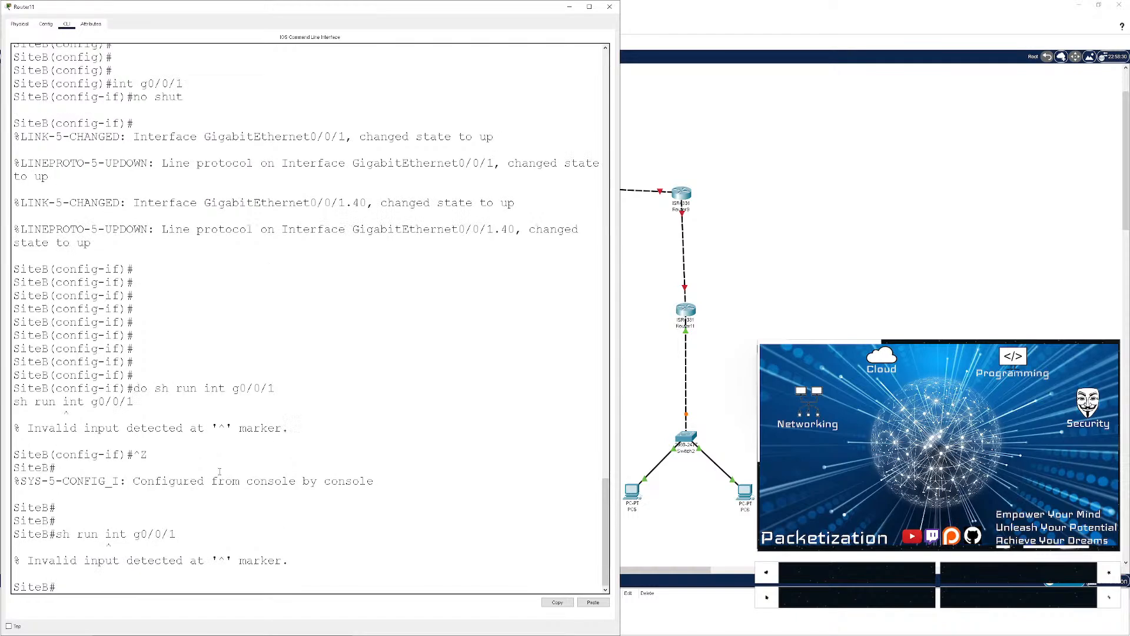
key(Return)
key(Return)
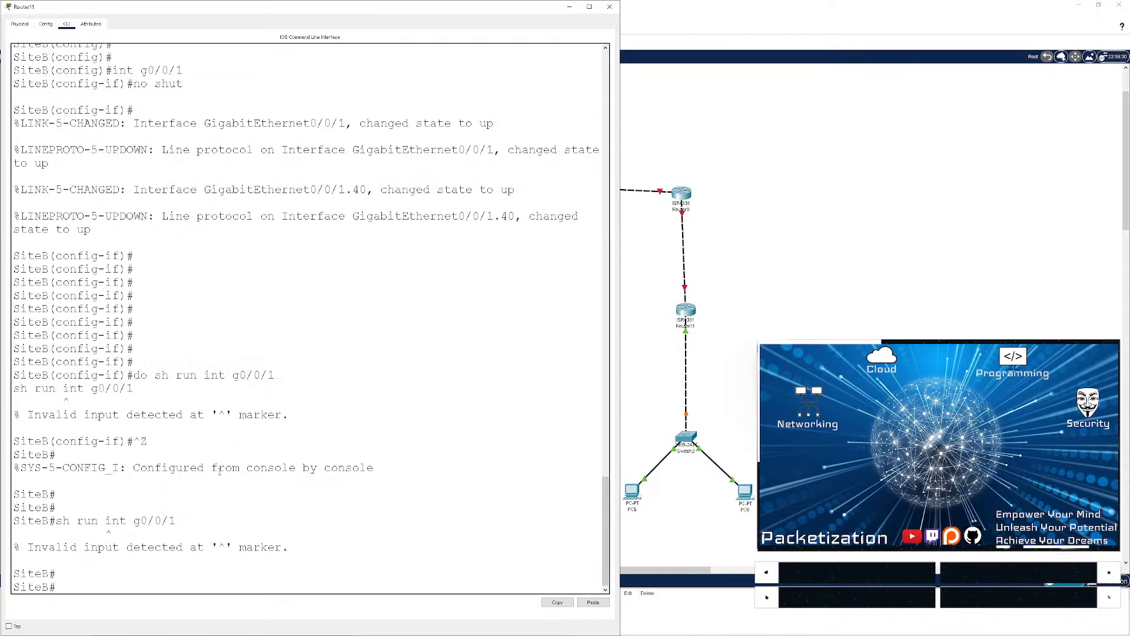
- Display SiteB's full running configuration, examine the g0/0/1 and g0/0/1.40 sections, and stop the paged output
text(sh run)
key(Return)
key(space)
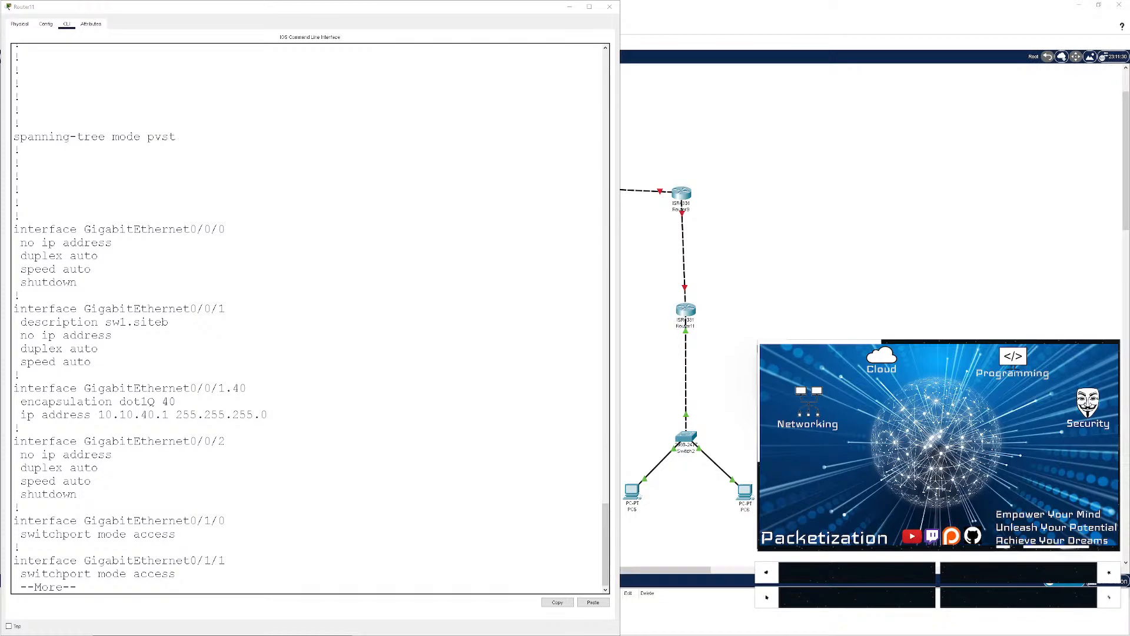
click(280, 379)
key(ctrl+c)
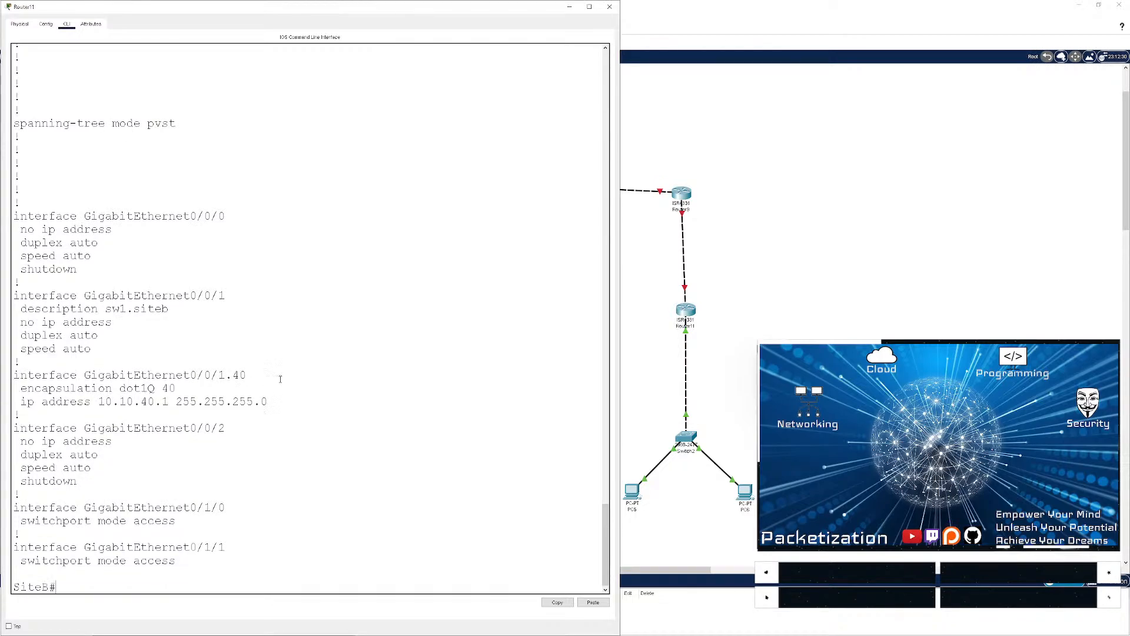
key(Return)
key(Return)
key(Return)
key(Return)
- Enter global configuration mode on SiteB and create a DHCP pool named siteb_data
text(conf t)
key(Return)
key(Return)
key(Return)
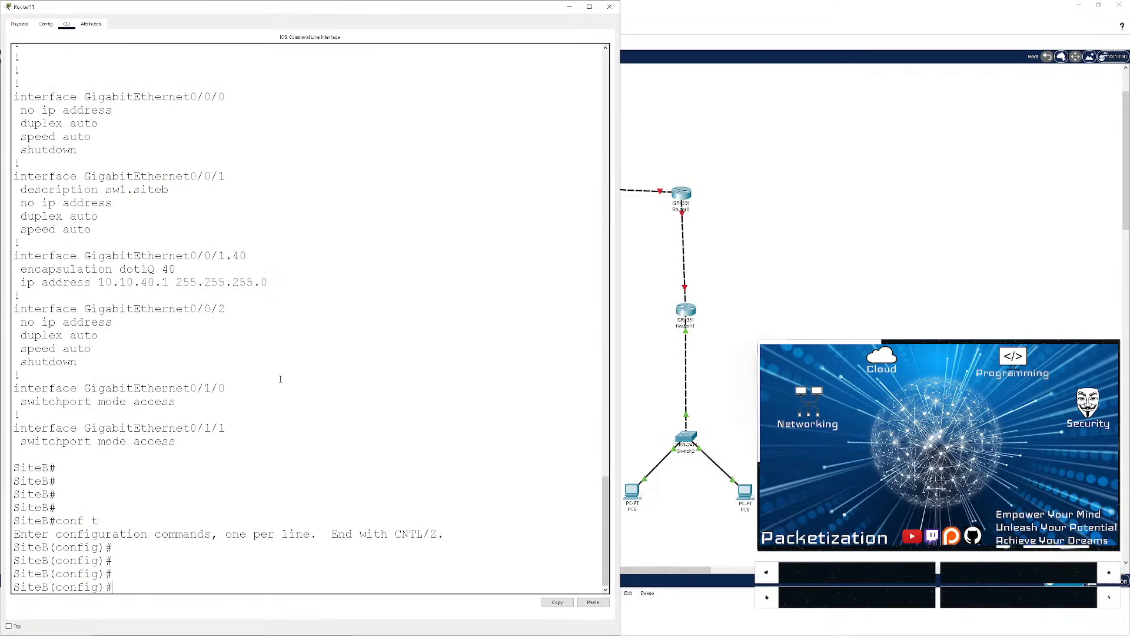
text(ip dhcp pool siteb)
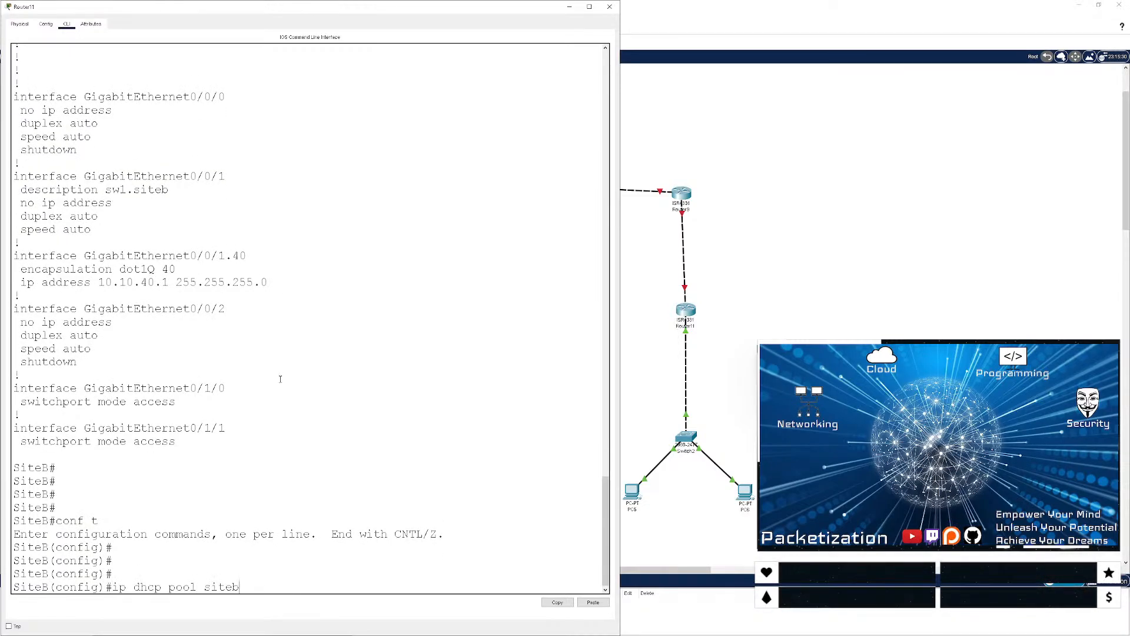
text(_data)
key(Return)
key(Return)
key(Return)
key(Return)
key(Return)
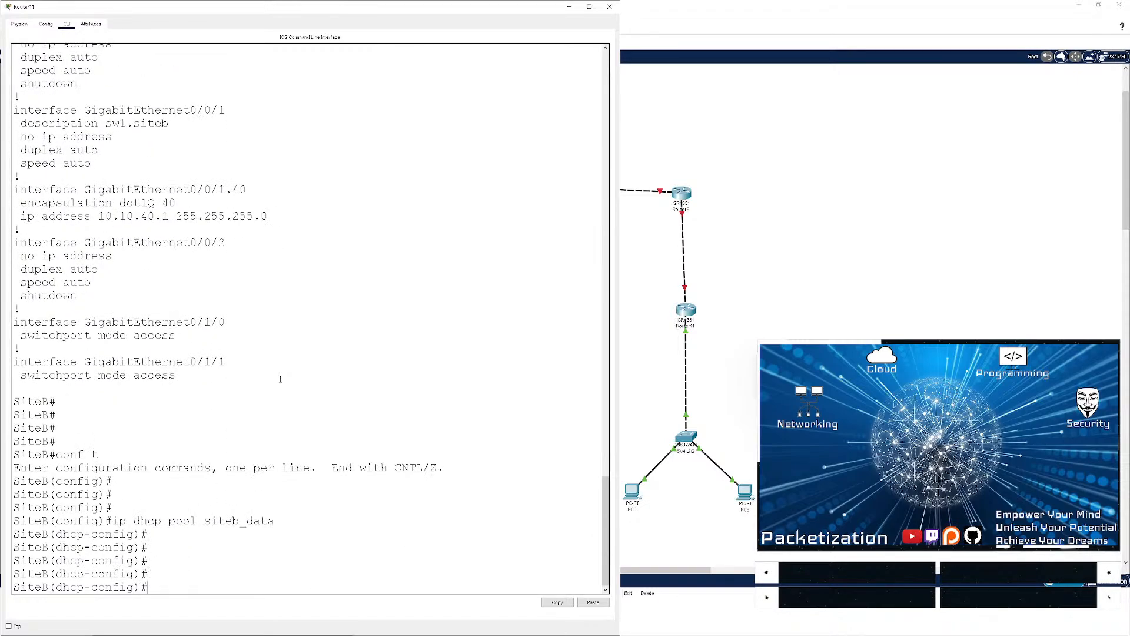
- Set the siteb_data pool's network to 10.10.40.0 255.255.255.0 and its default router to 10.10.40.1
text(network 10.10.40.0 255.255.255.0)
key(Return)
text(defa)
key(Tab)
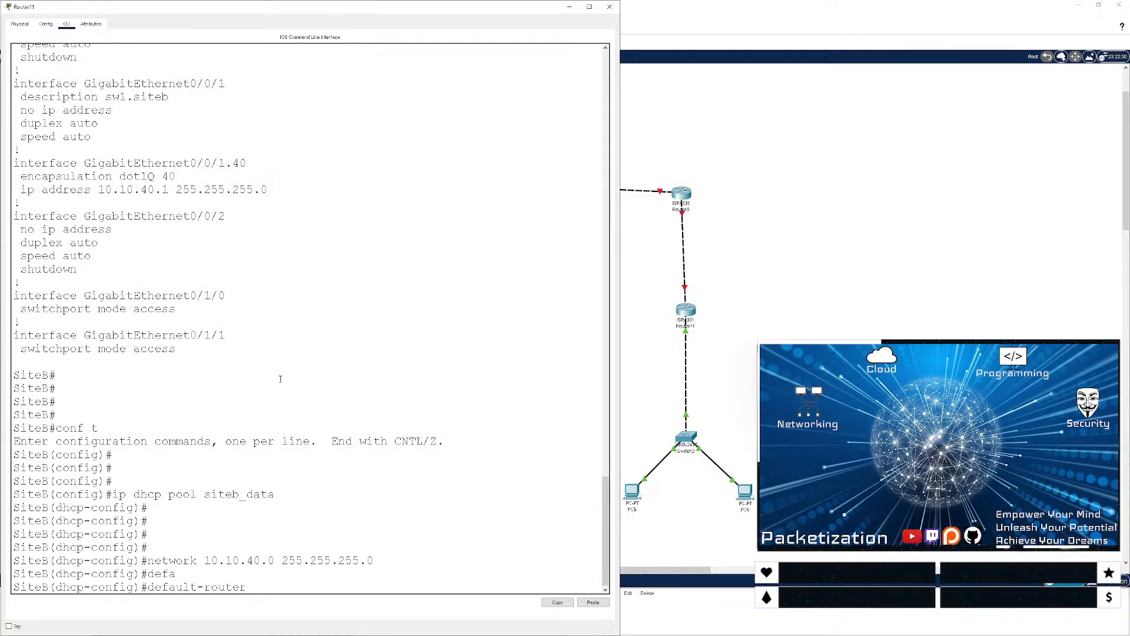
text(10.10.40.1)
key(Return)
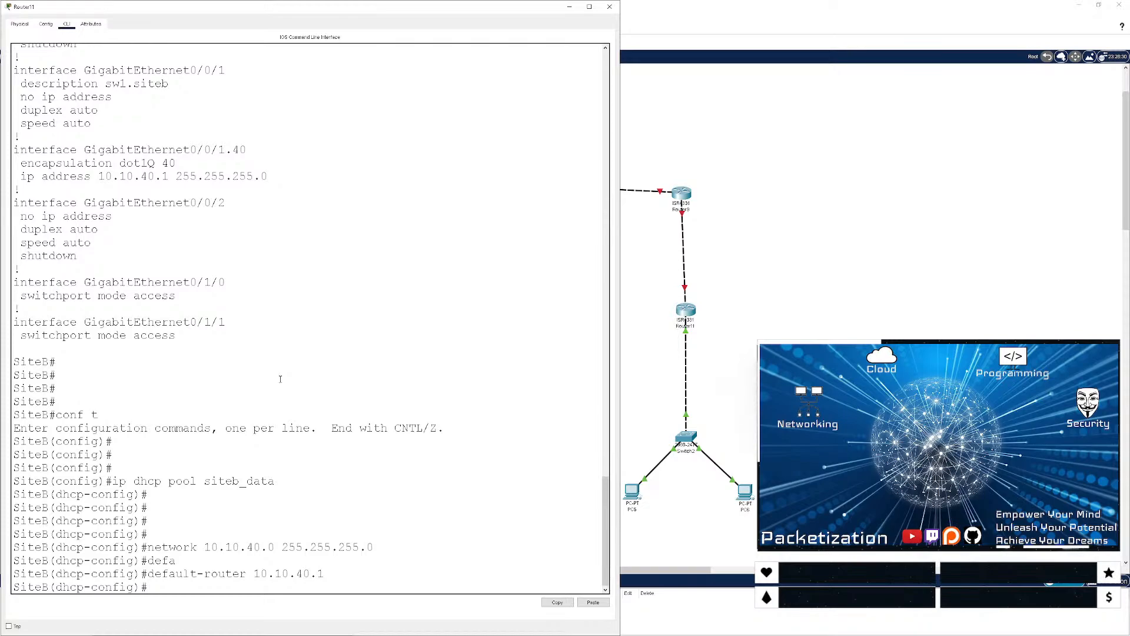
- Leave DHCP configuration mode on SiteB and save the running configuration with wr
key(ctrl+z)
key(Return)
key(Return)
key(Return)
key(Return)
key(Return)
key(Return)
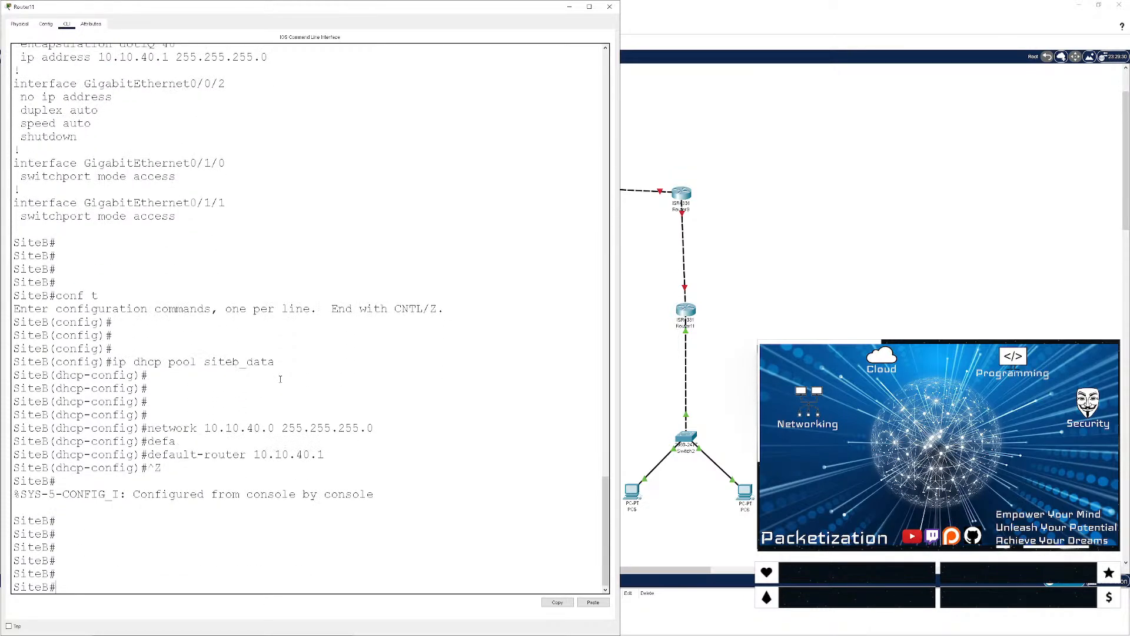
text(wr)
key(Return)
key(Return)
key(Return)
key(Return)
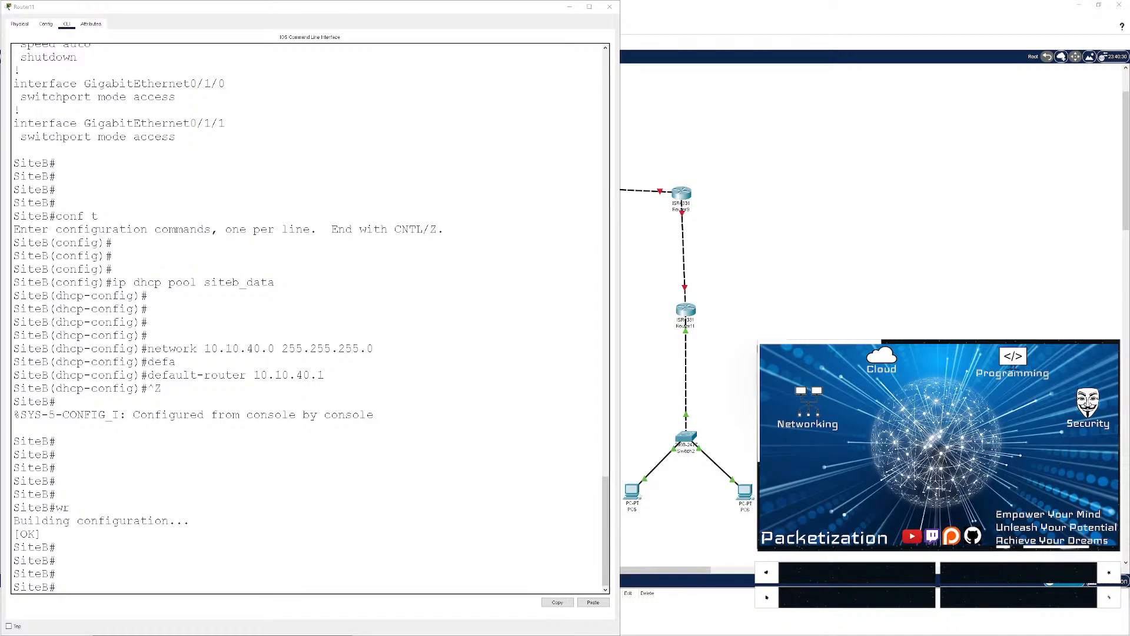
key(Return)
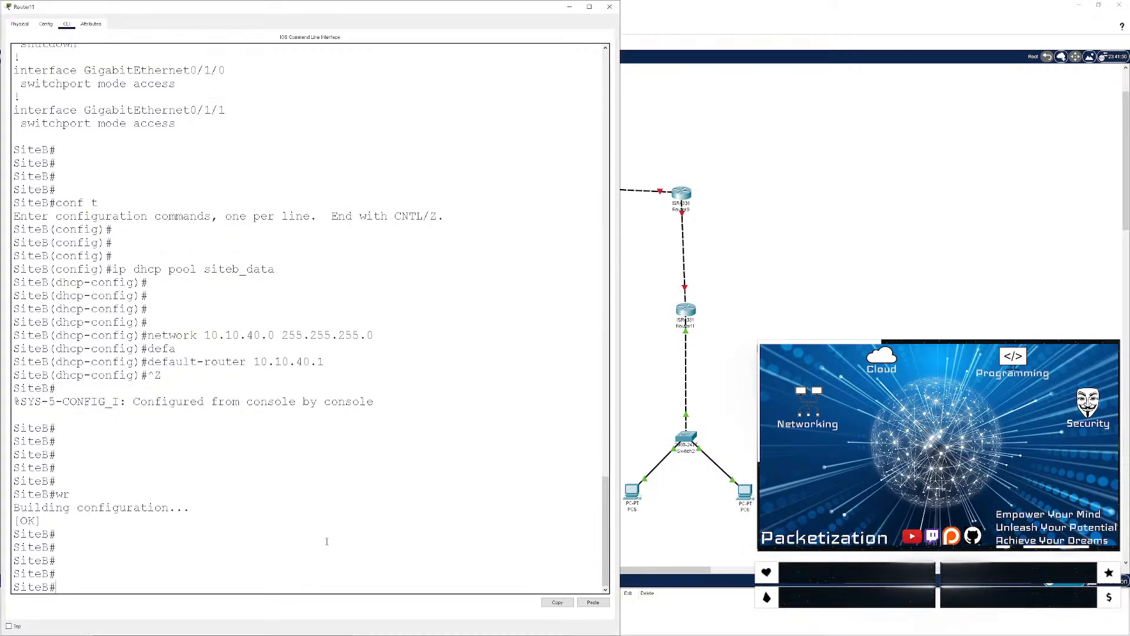
key(Return)
- Display SiteB's brief IP interface summary and examine the g0/0/0 and g0/0/1 rows
text(sh i[ )
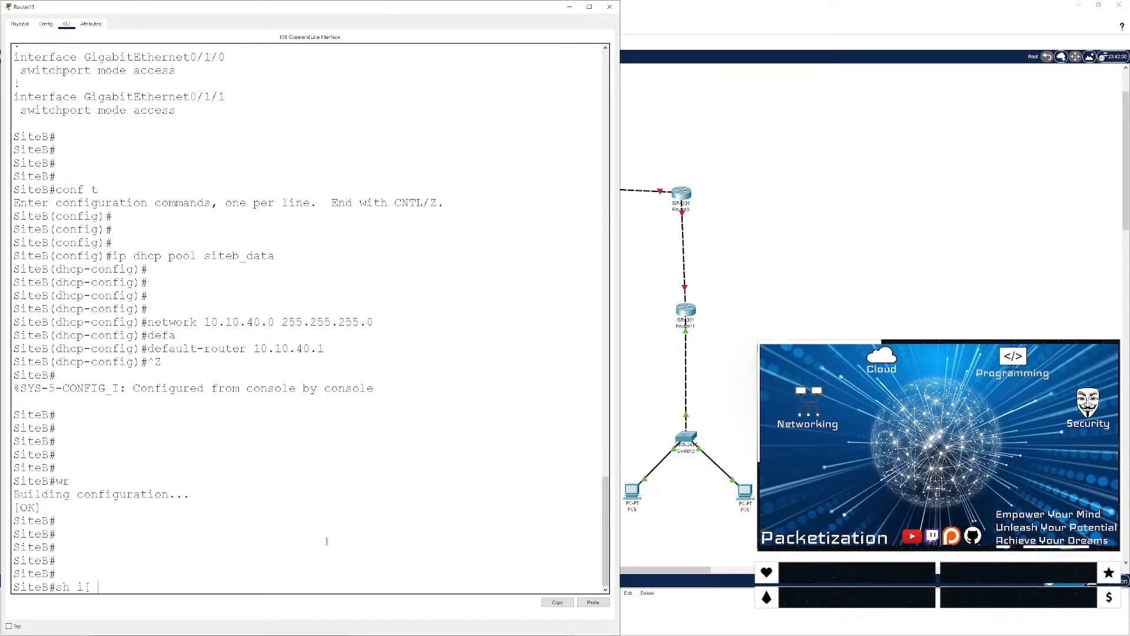
text(p int)
key(Return)
key(Return)
key(Return)
key(Return)
key(Return)
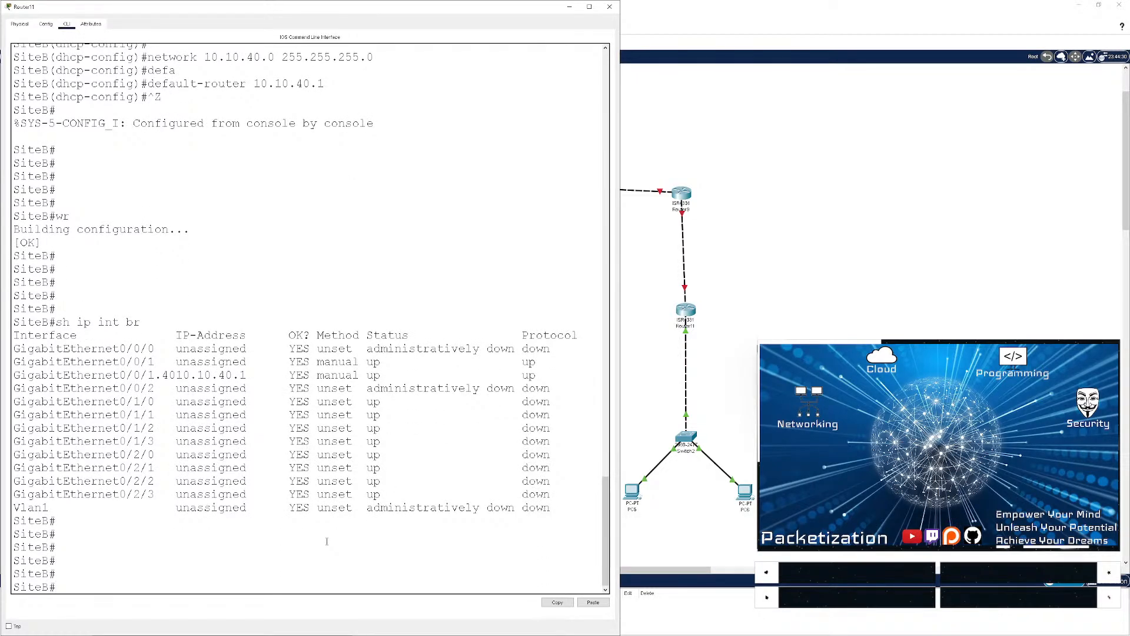
drag(177, 362, 43, 348)
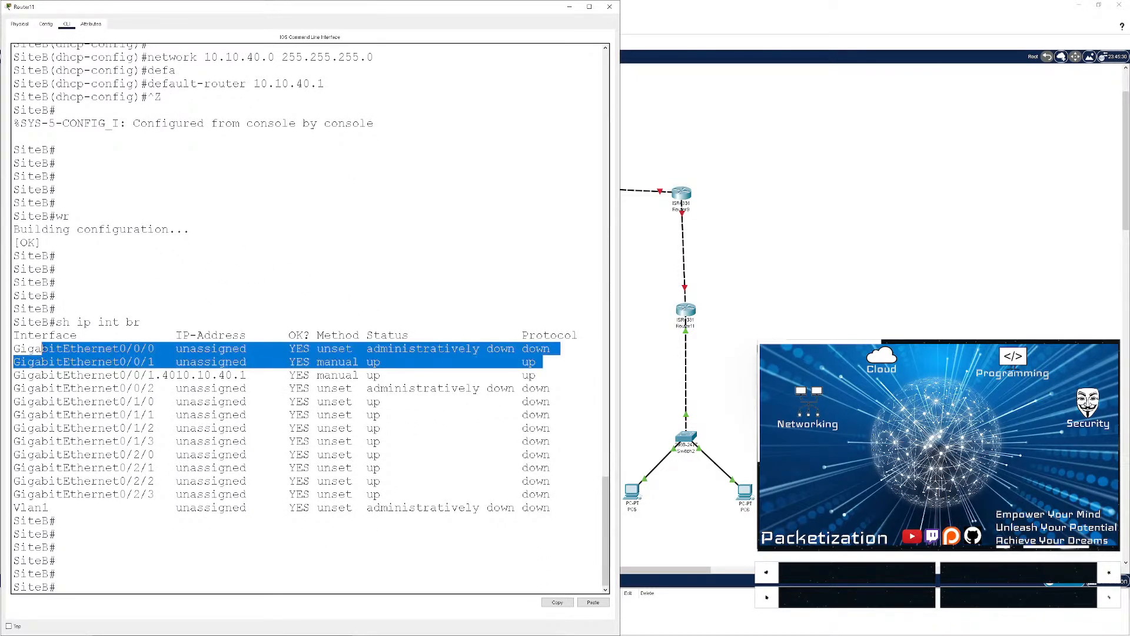
click(329, 416)
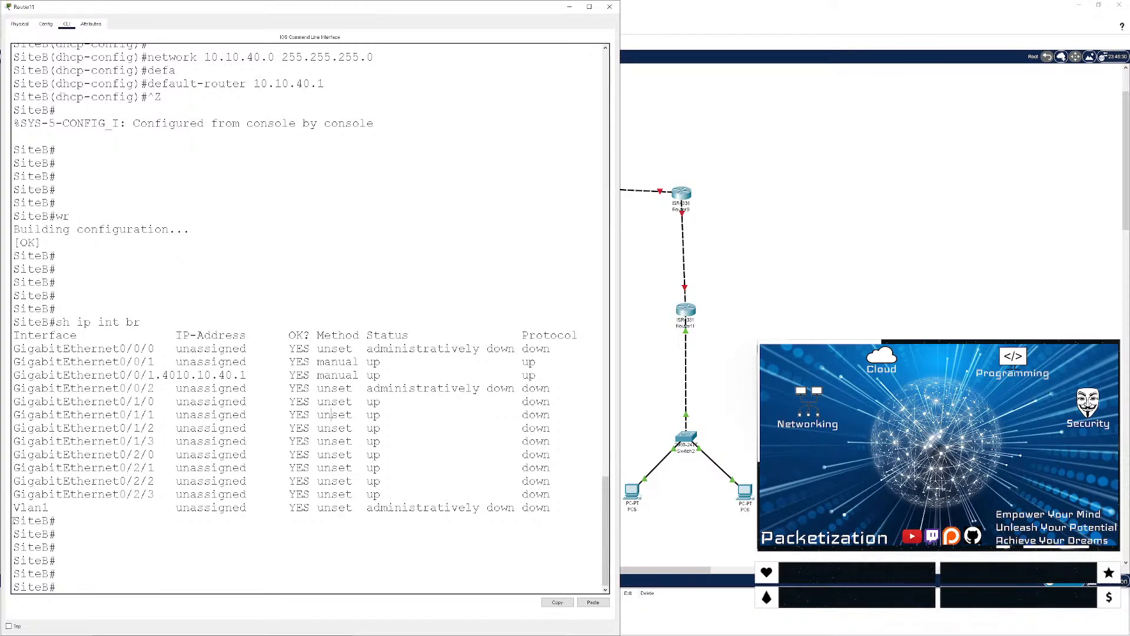
- Open the command line of SiteB's access switch and enlarge its window to the full height of the screen
click(654, 450)
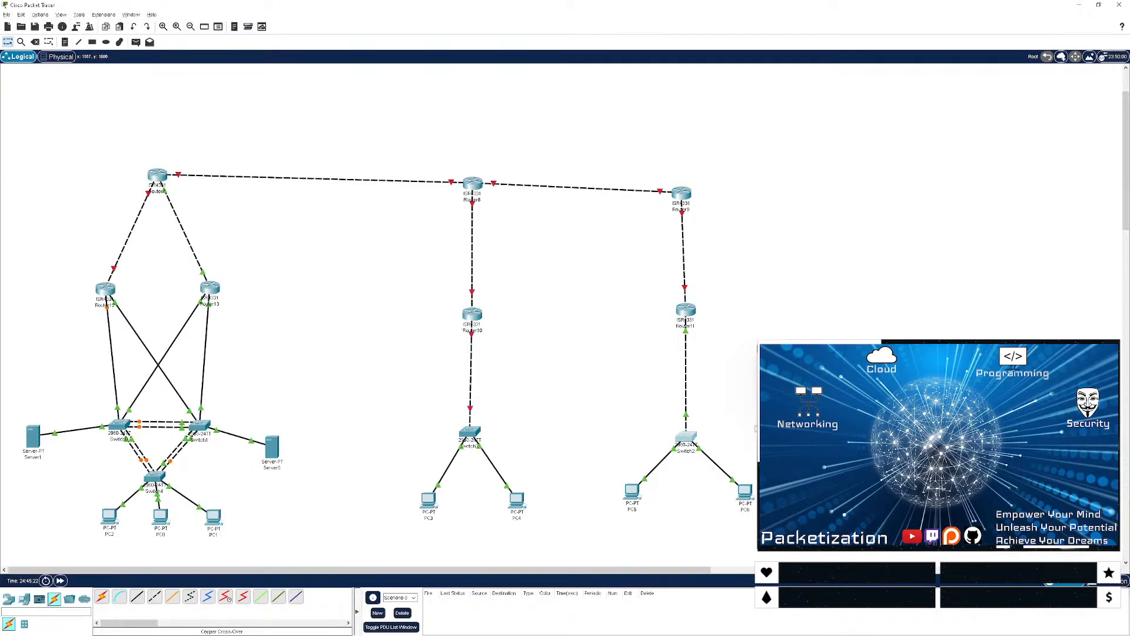
click(688, 440)
click(477, 186)
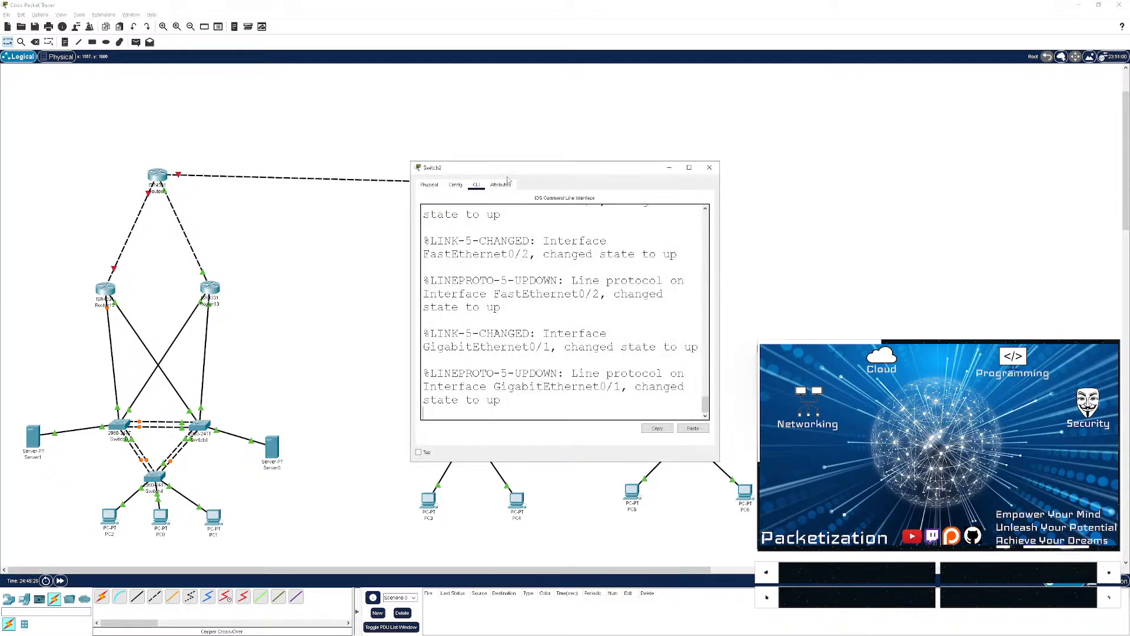
mouse_move(100, 3)
mouse_down()
mouse_move(126, 27)
mouse_move(110, 15)
mouse_up()
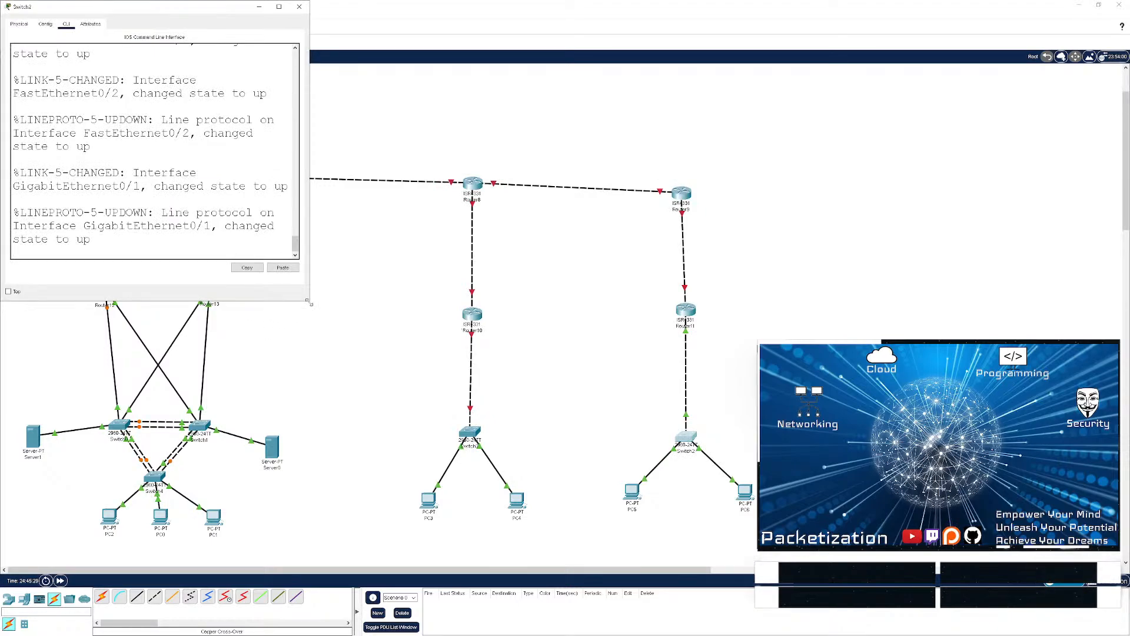
drag(310, 303, 621, 634)
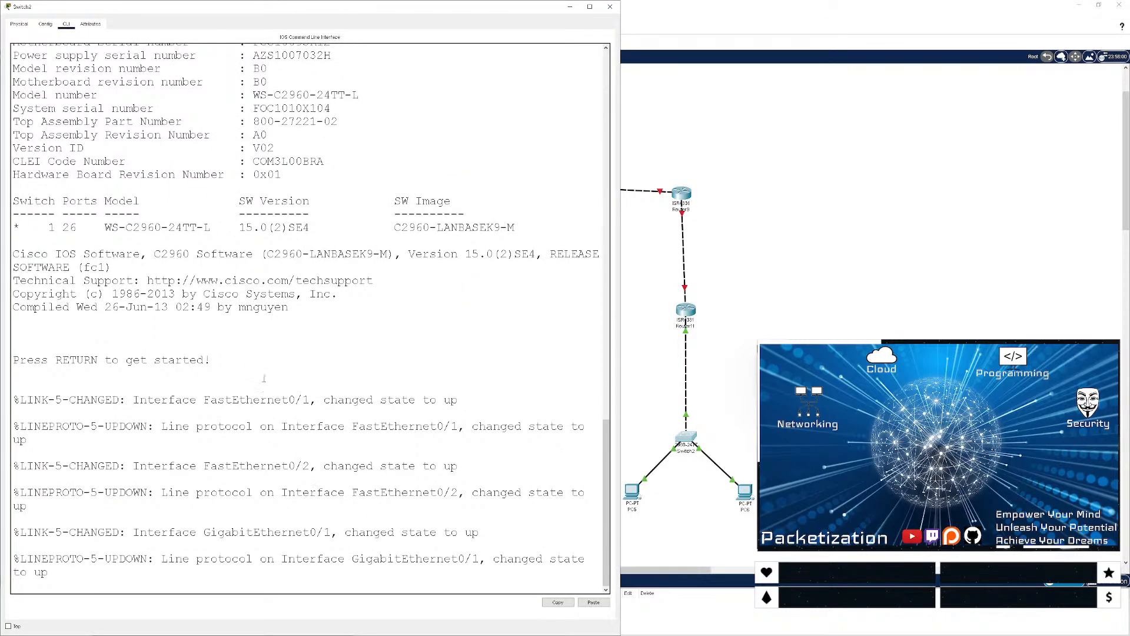
- Start the switch's console session and try conf t from user mode
key(Return)
key(Return)
key(Return)
key(Return)
key(Return)
text(conf t)
key(Return)
key(Return)
key(Return)
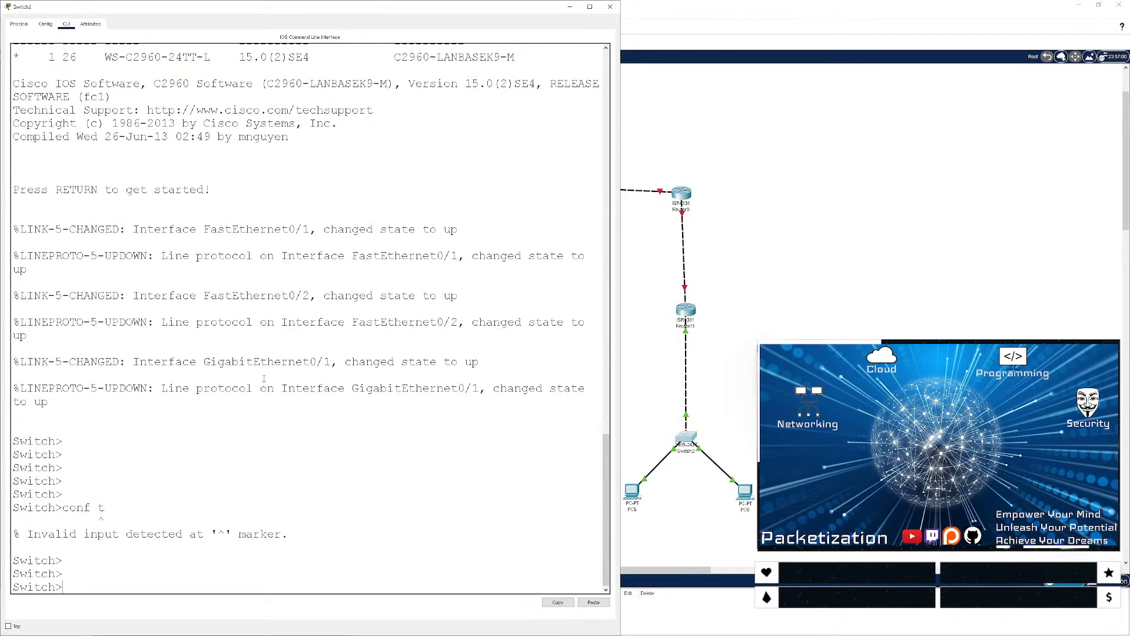
- Enter privileged mode on the switch and go into global configuration mode
text(en)
key(Return)
key(Return)
key(Return)
key(Return)
text(conta)
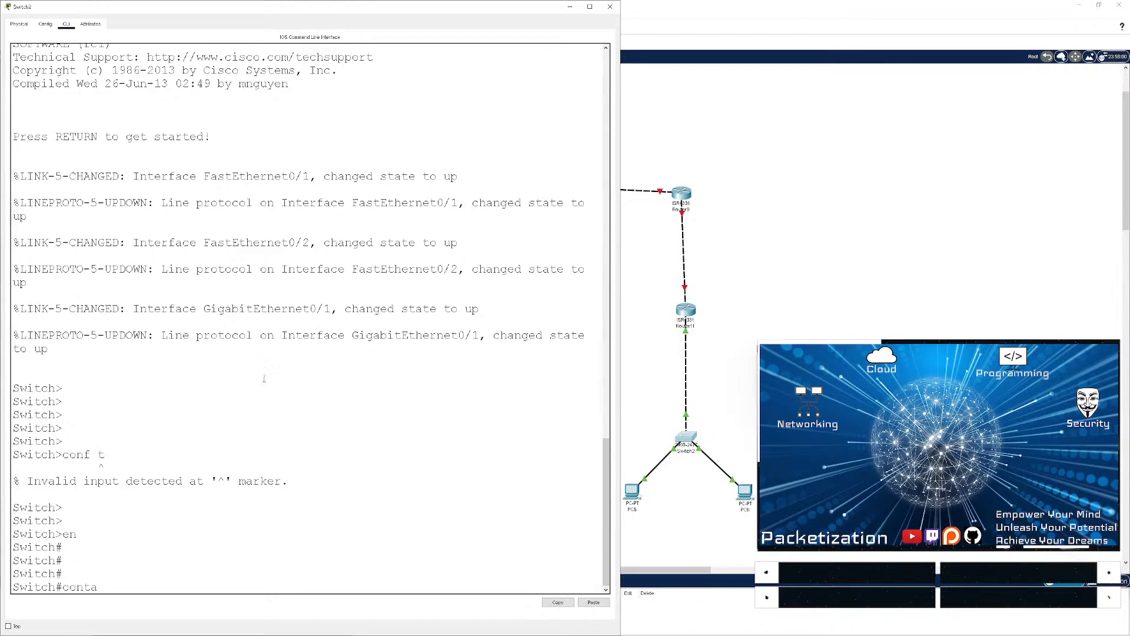
key(BackSpace)
key(BackSpace)
text(f t)
key(Return)
key(Return)
key(Return)
key(Return)
key(Return)
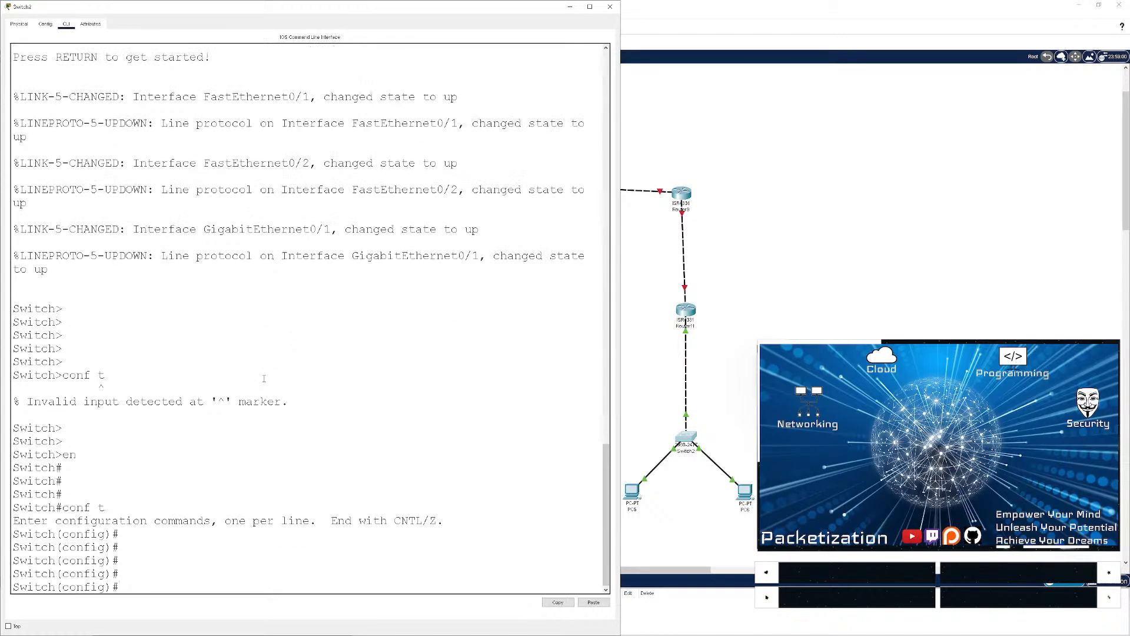
- Set the switch's hostname to sw1.siteb
text(hostname sw1.siteb)
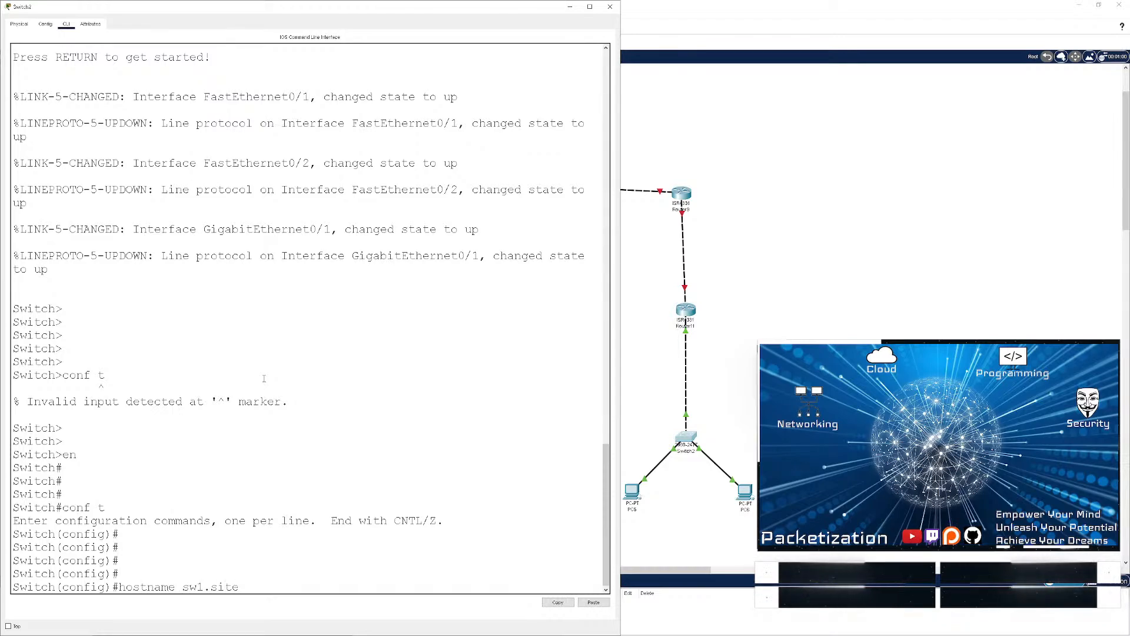
key(Return)
key(Return)
key(Return)
key(Return)
key(Return)
key(Return)
key(Return)
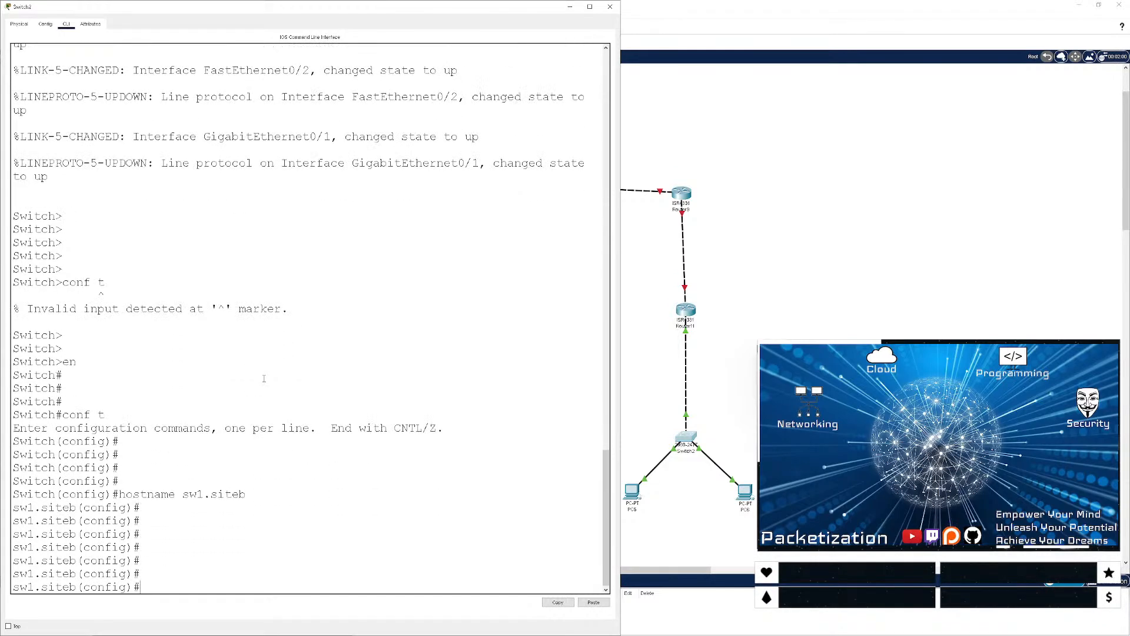
- Try the VLAN 0 interface on sw1.siteb, and create the VLAN 40 interface instead
text(int vlan 0)
key(Return)
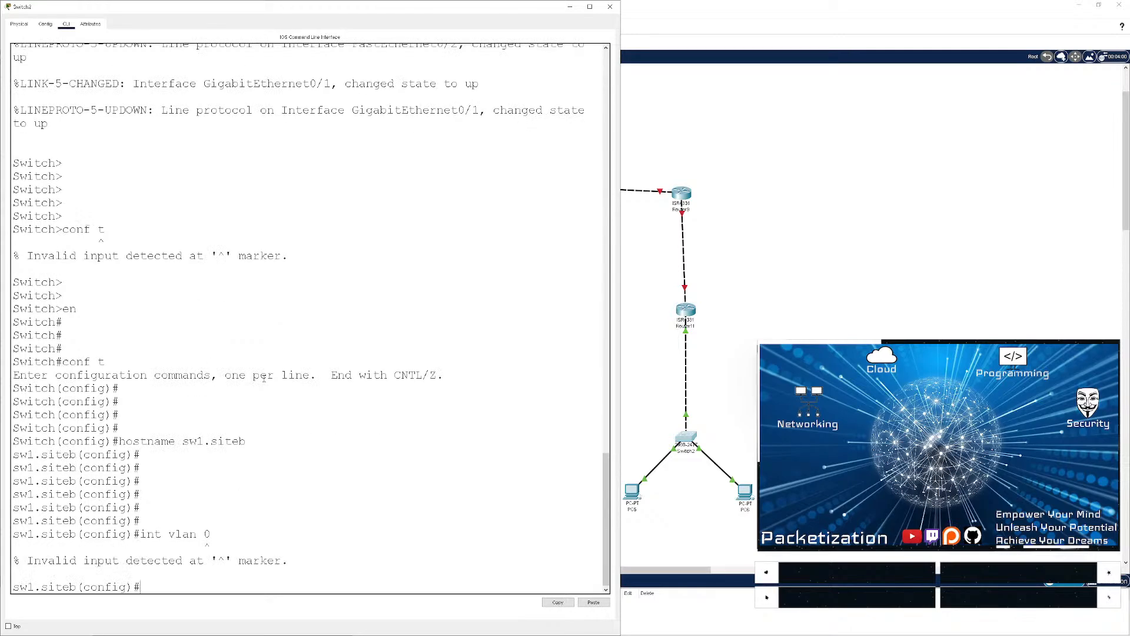
key(Up)
text(40)
key(Return)
key(Return)
key(Return)
key(Return)
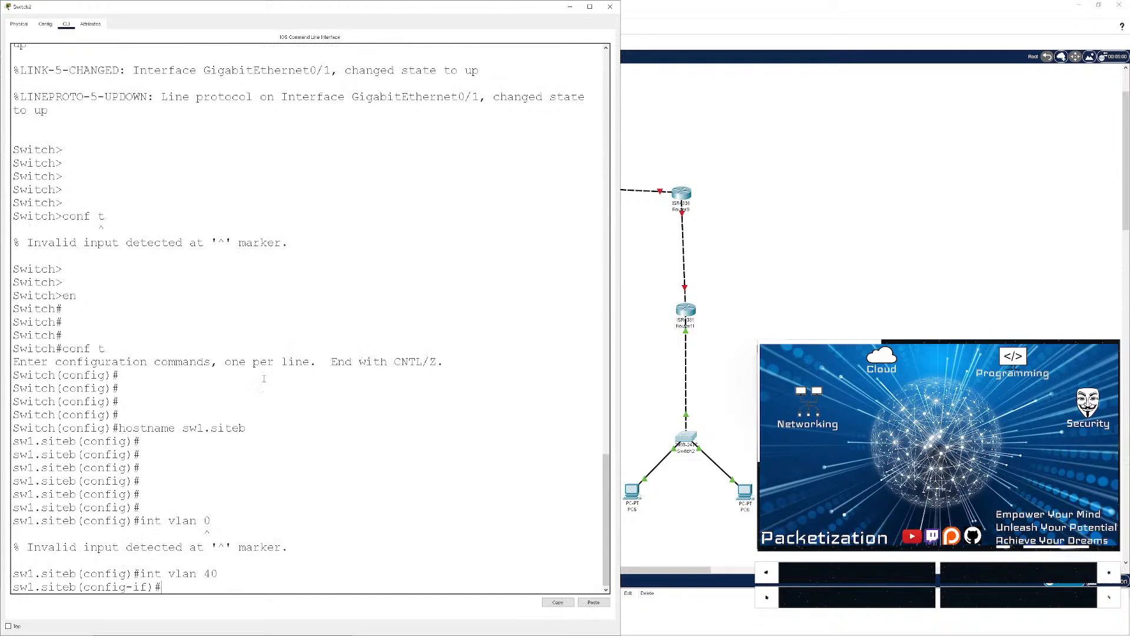
- Try naming the VLAN 40 interface data, list the available interface commands, and set its description to data
text(name data)
key(Return)
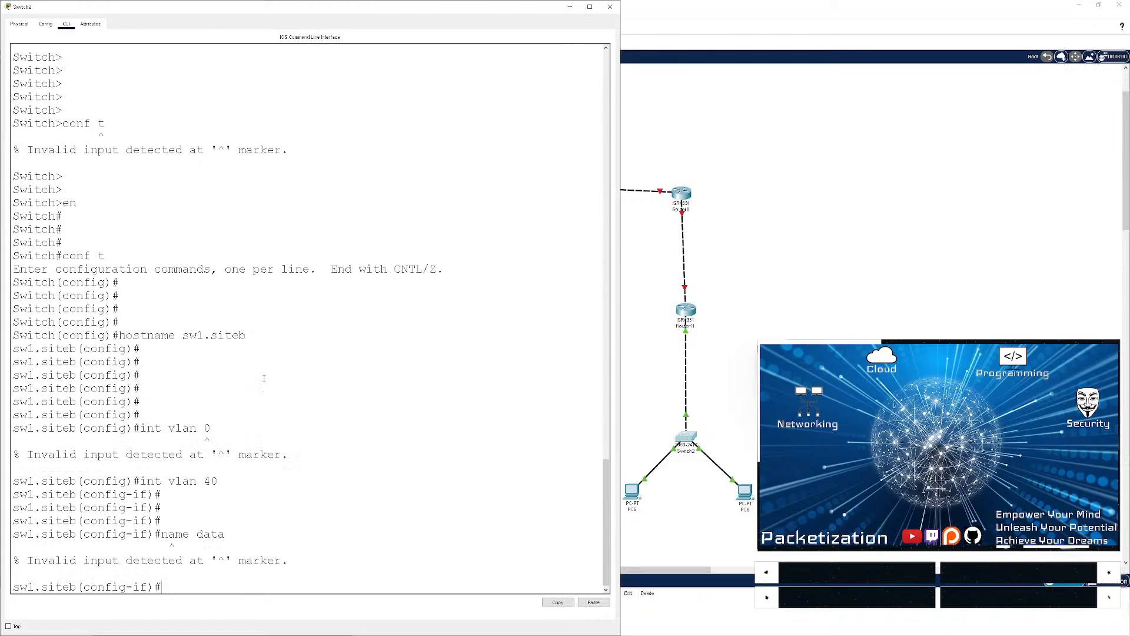
text(?)
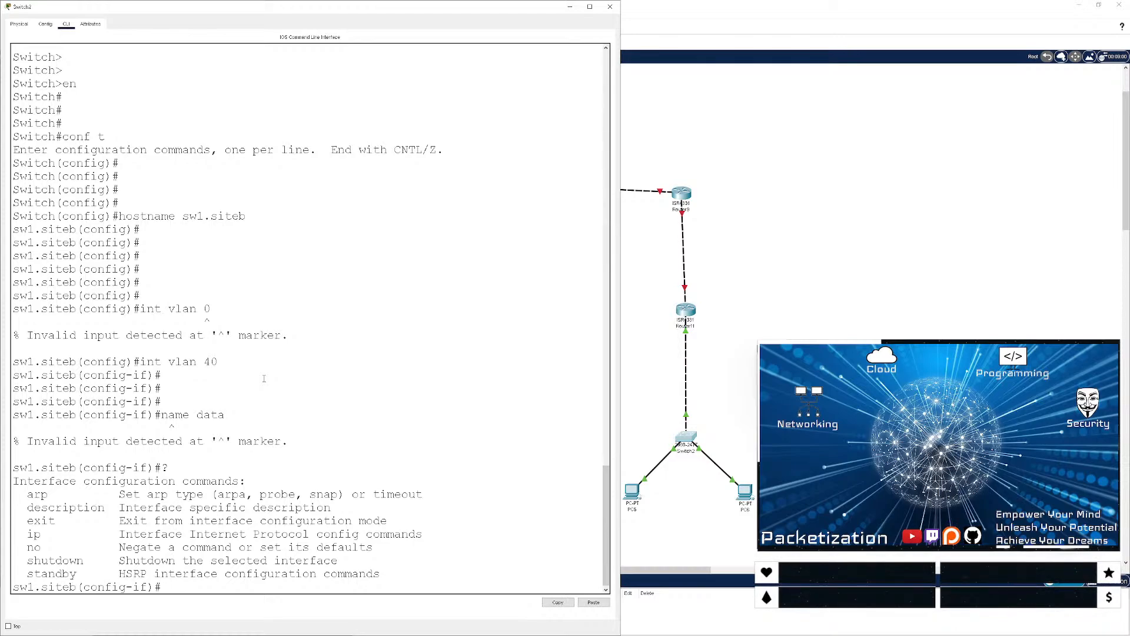
text(desc)
key(Tab)
text(data)
key(Return)
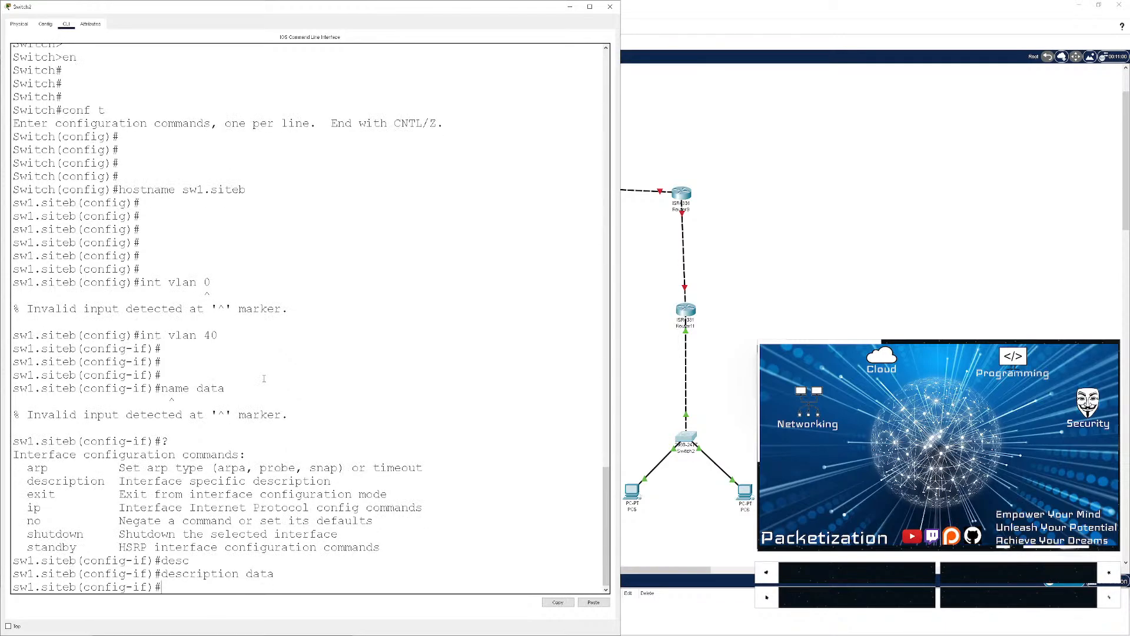
- Exit the VLAN 40 interface and return sw1.siteb to privileged mode
text(exit)
key(Return)
key(Return)
key(Return)
key(Return)
key(Return)
key(Return)
key(Return)
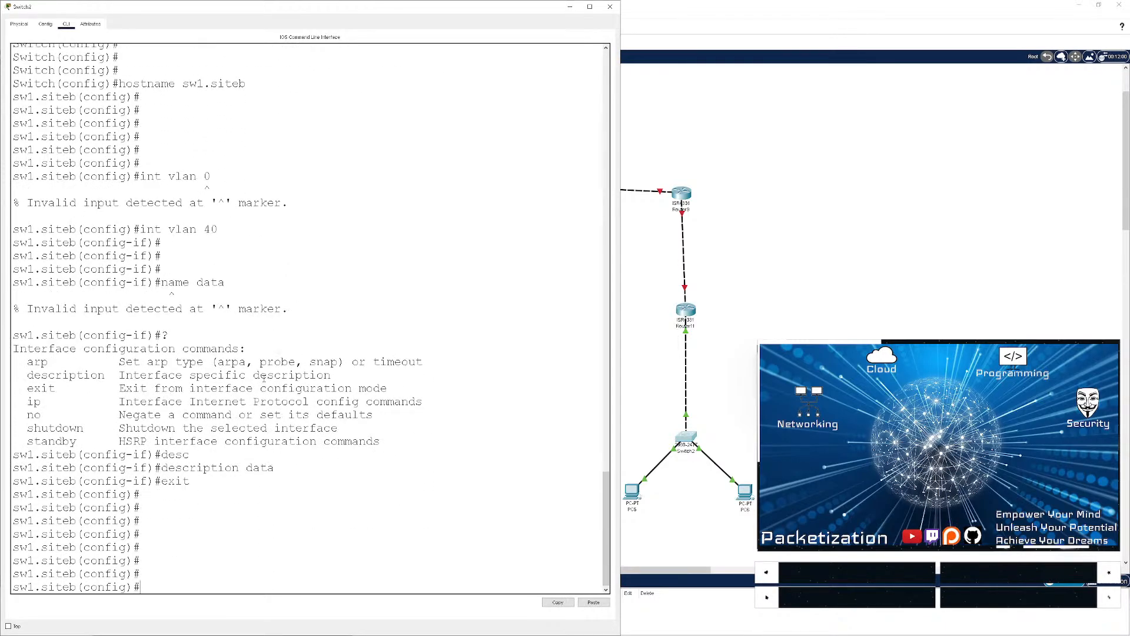
key(ctrl+z)
key(Return)
key(Return)
key(Return)
key(Return)
key(Return)
key(Return)
key(Return)
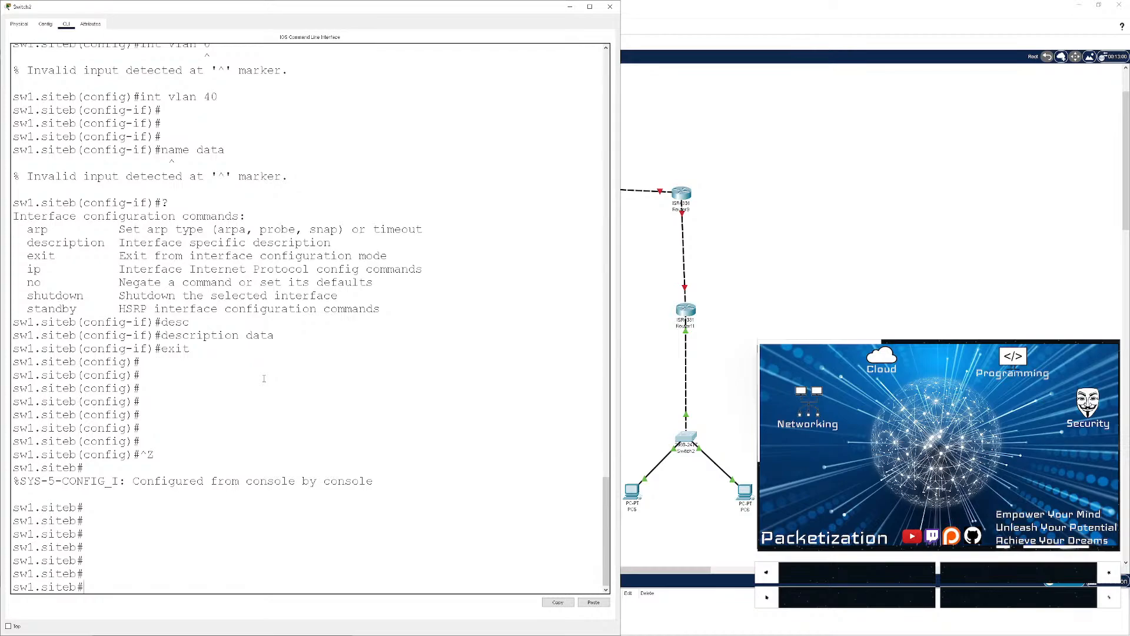
- Display the brief VLAN table on sw1.siteb and check the switch's place in the topology
text(sh vlan br)
key(Return)
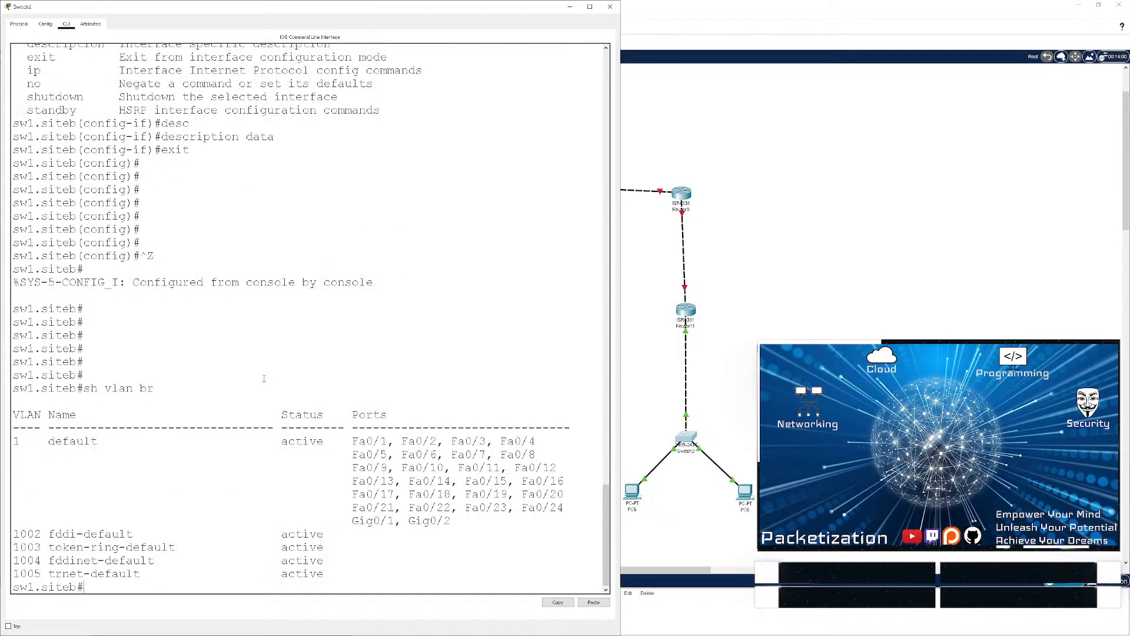
key(Return)
key(Return)
key(Return)
key(Return)
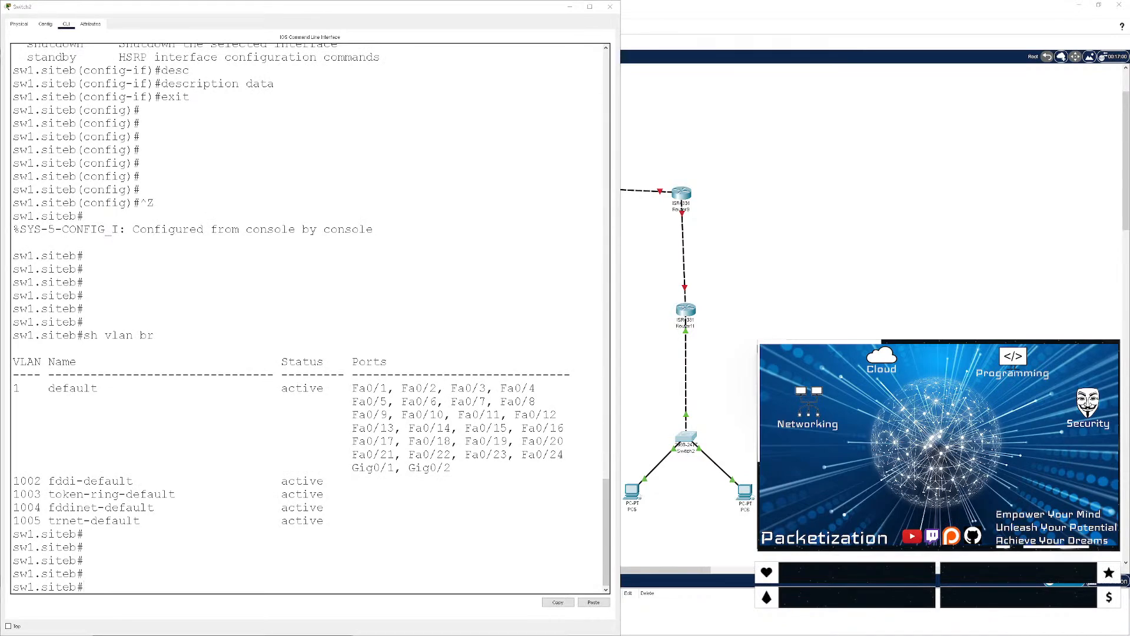
click(645, 478)
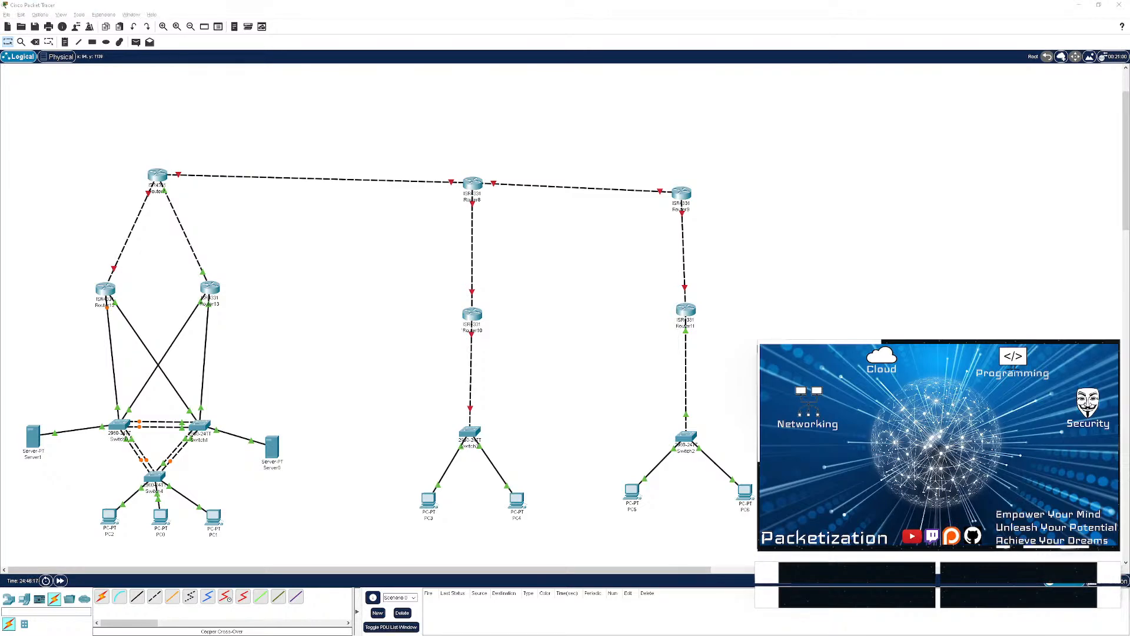
key(alt+Tab)
key(Return)
key(Return)
key(Return)
key(Return)
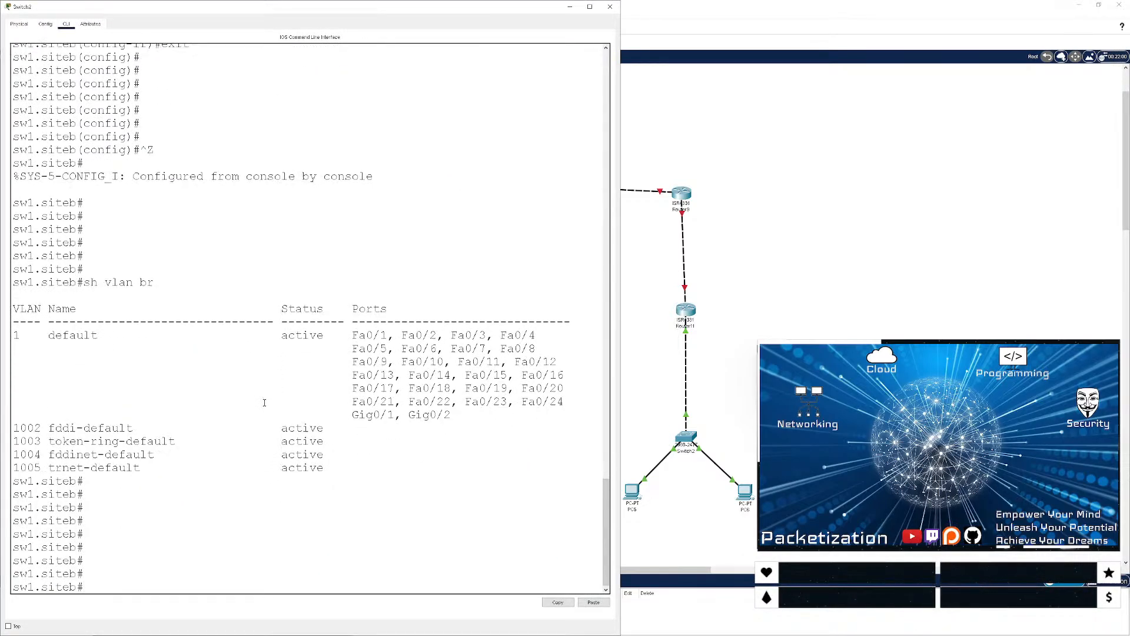
- Display the interface status table on sw1.siteb and examine ports Fa0/1 and Fa0/2
text(sh int staus)
key(Return)
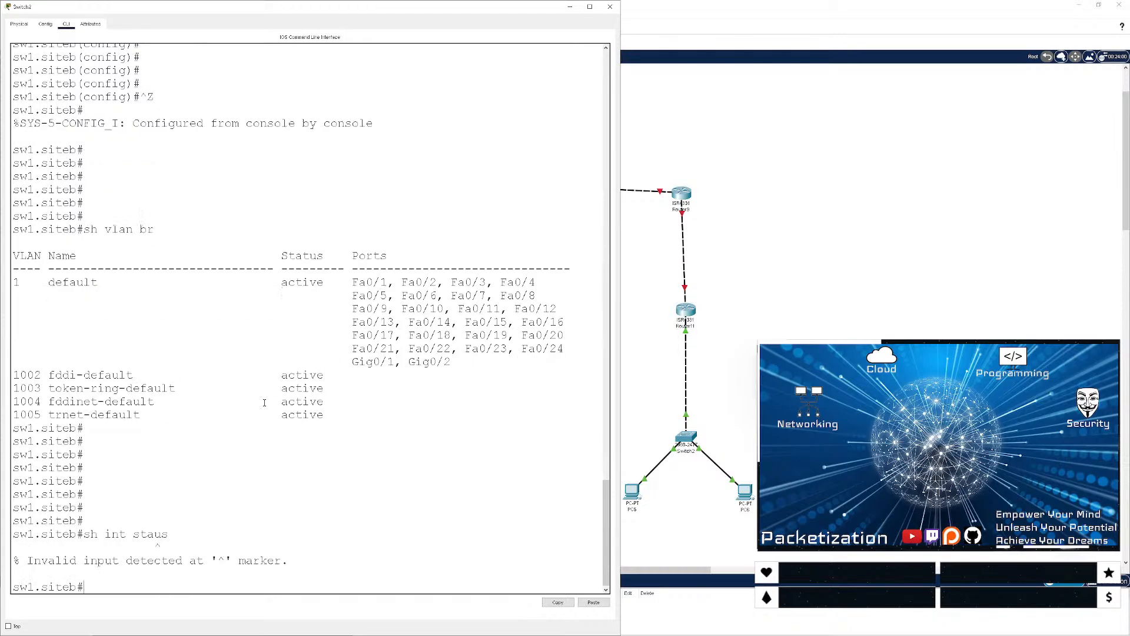
text(sh int status)
key(Return)
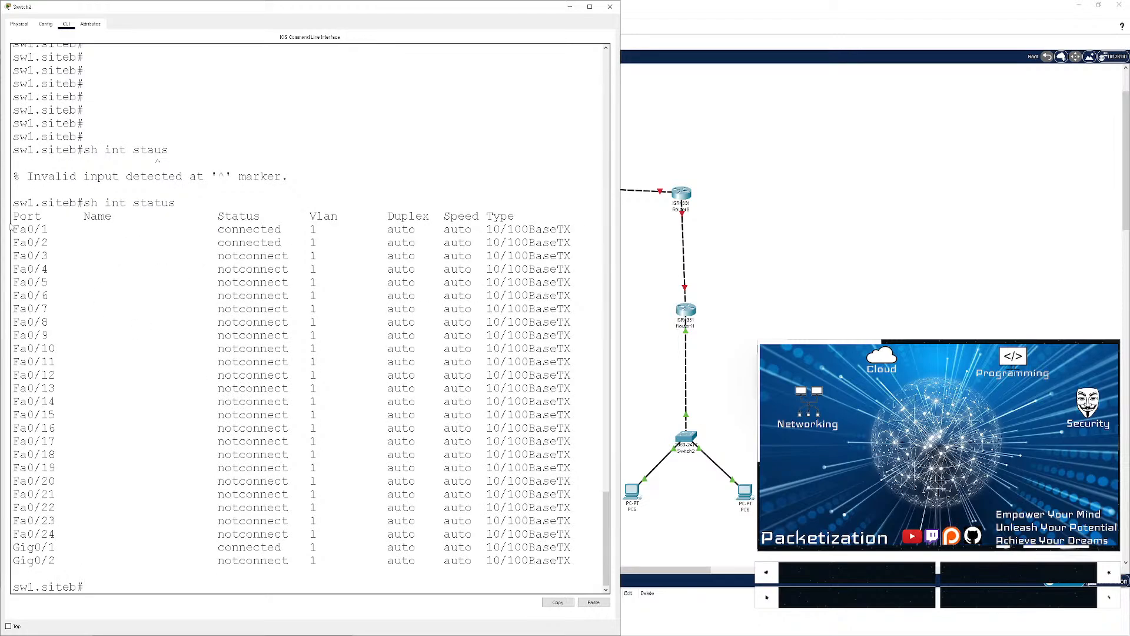
drag(13, 229, 507, 243)
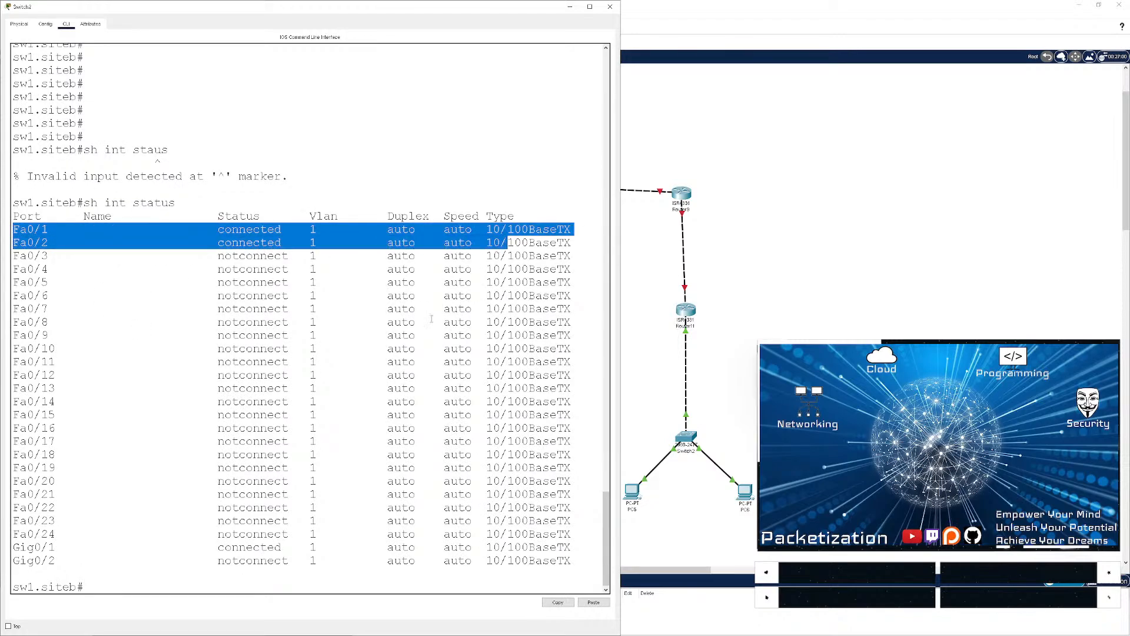
click(432, 318)
key(Return)
key(Return)
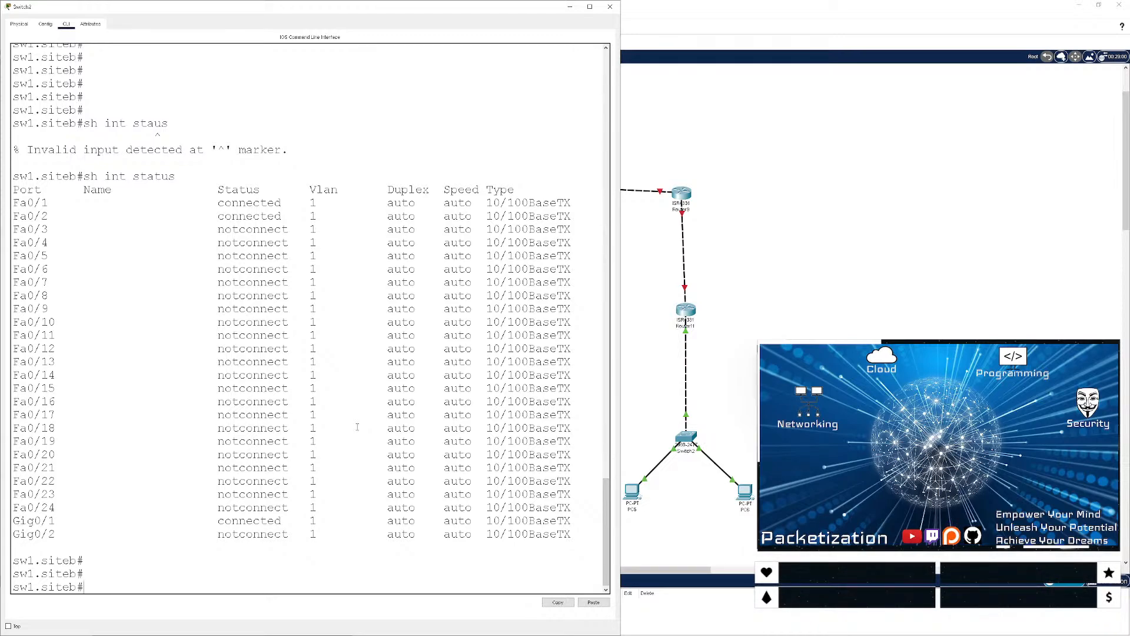
- Enter global configuration mode on sw1.siteb and select the interface range fa0/1-2
text(conf t)
key(Return)
key(Return)
key(Return)
key(Return)
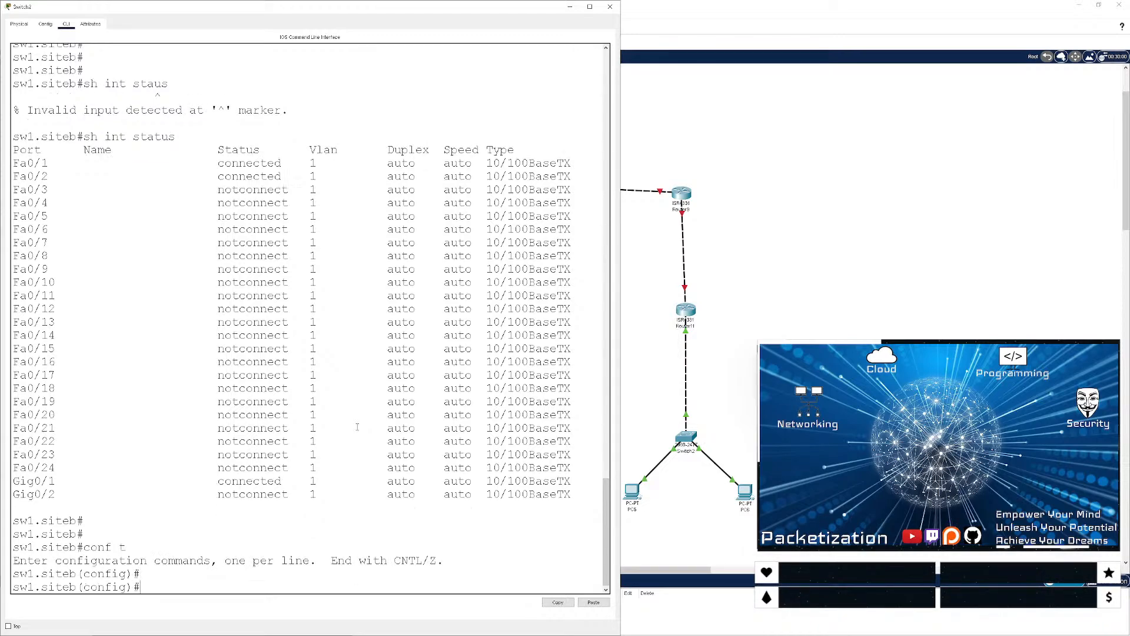
text(int r)
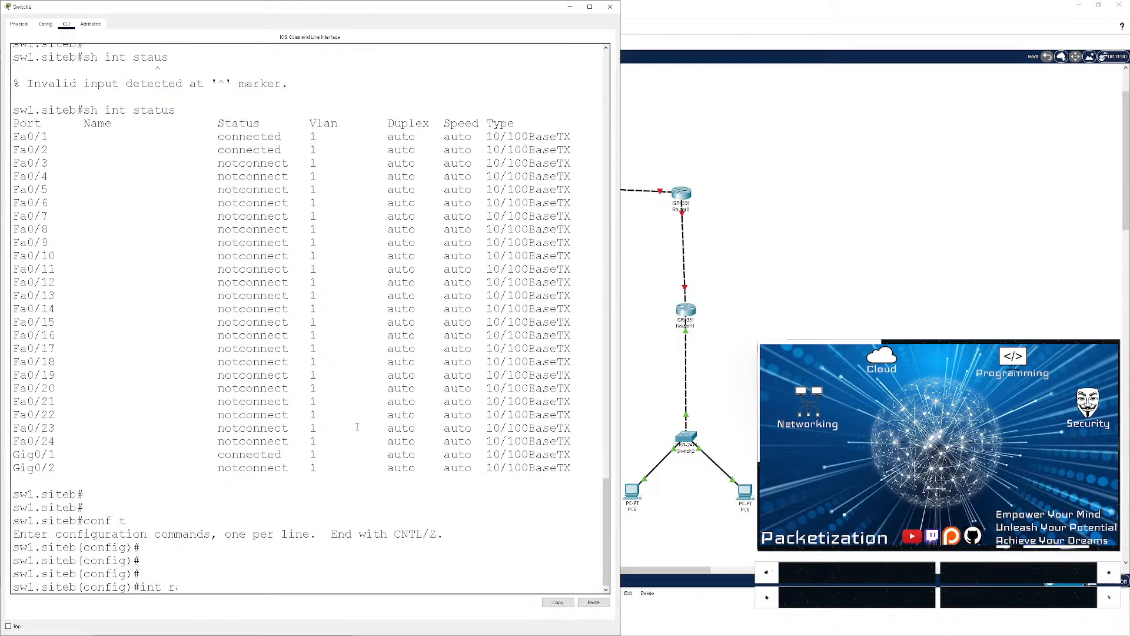
text(ange fa0*1)
key(BackSpace)
text(/)
key(Return)
key(Return)
key(Return)
key(Return)
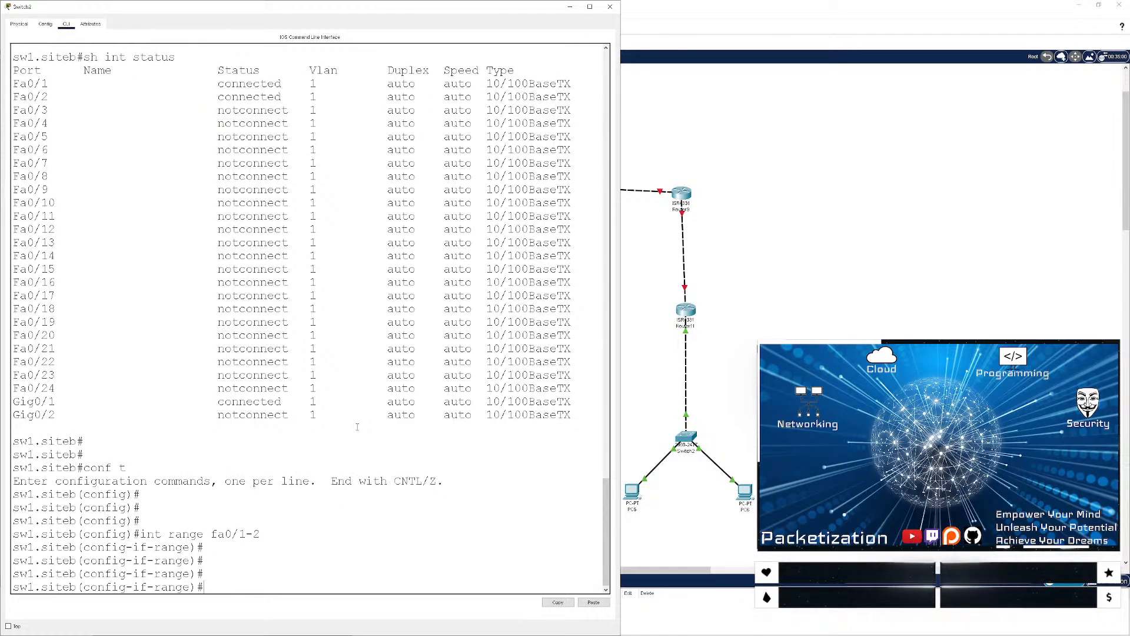
- Set ports fa0/1-2 on sw1.siteb to access mode and assign them to access VLAN 40
text(switch)
key(Tab)
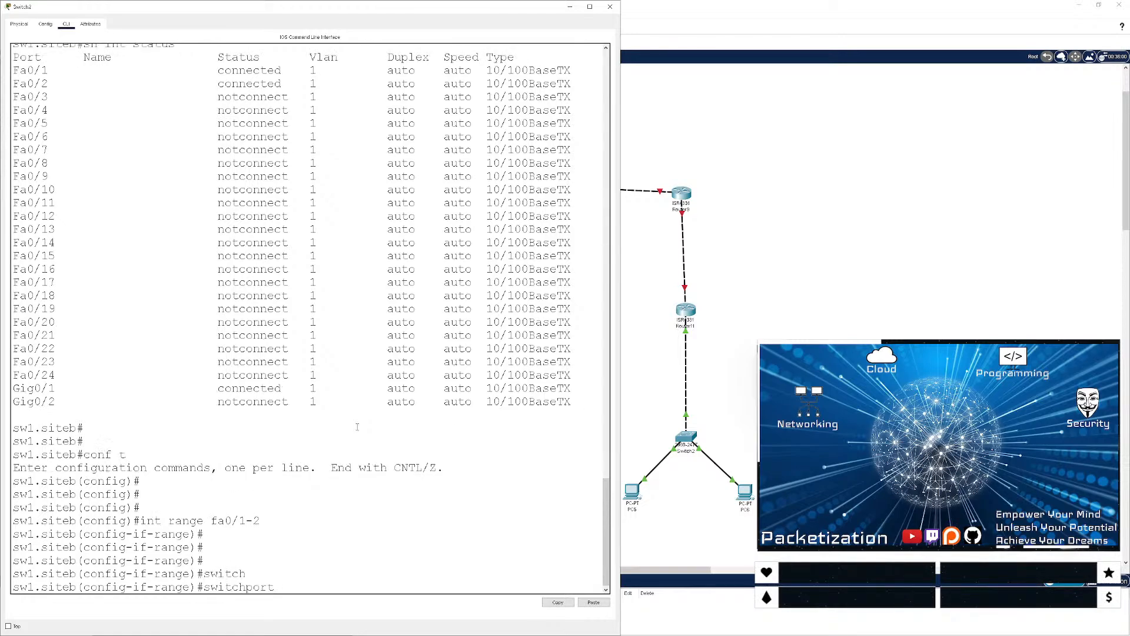
text(mode access)
key(Return)
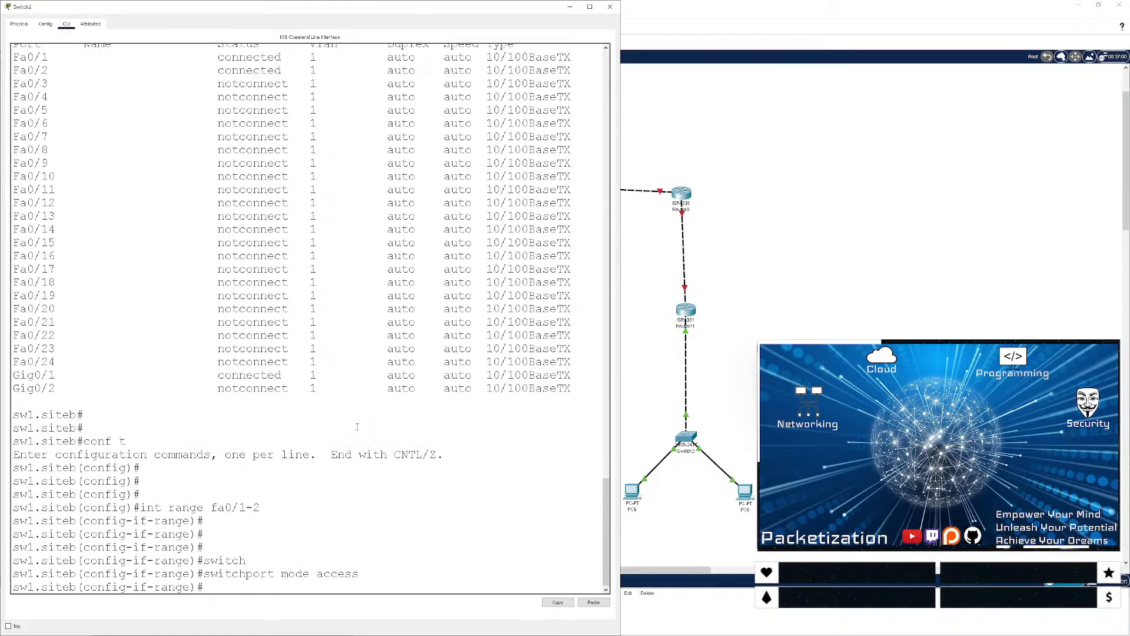
text(switc)
key(Tab)
text(acc)
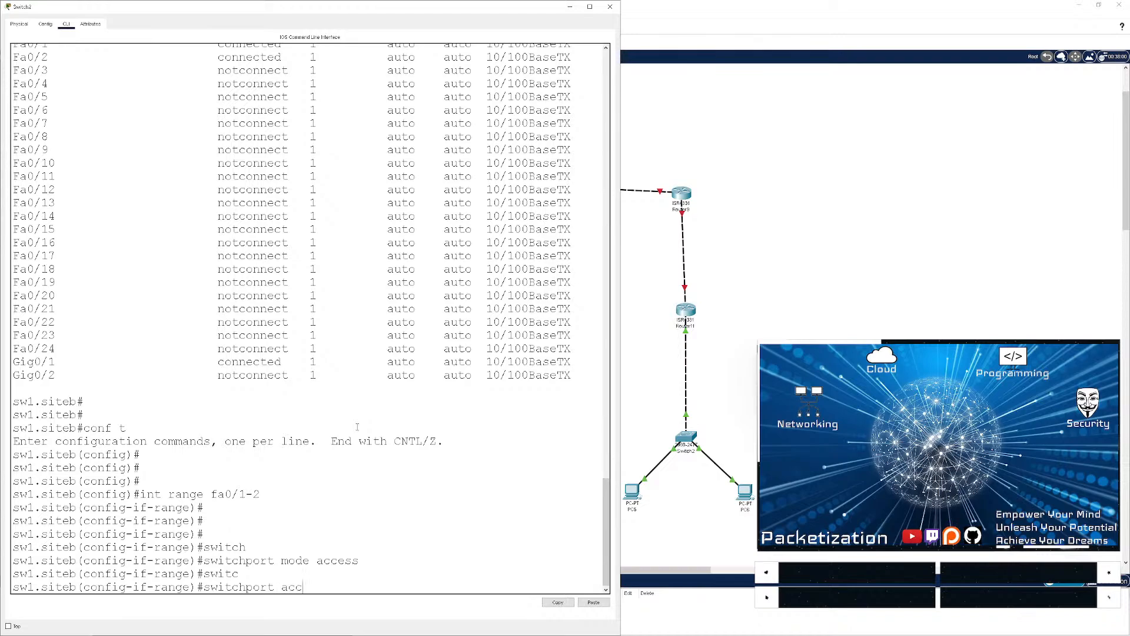
key(Tab)
text(vlan 40)
key(Return)
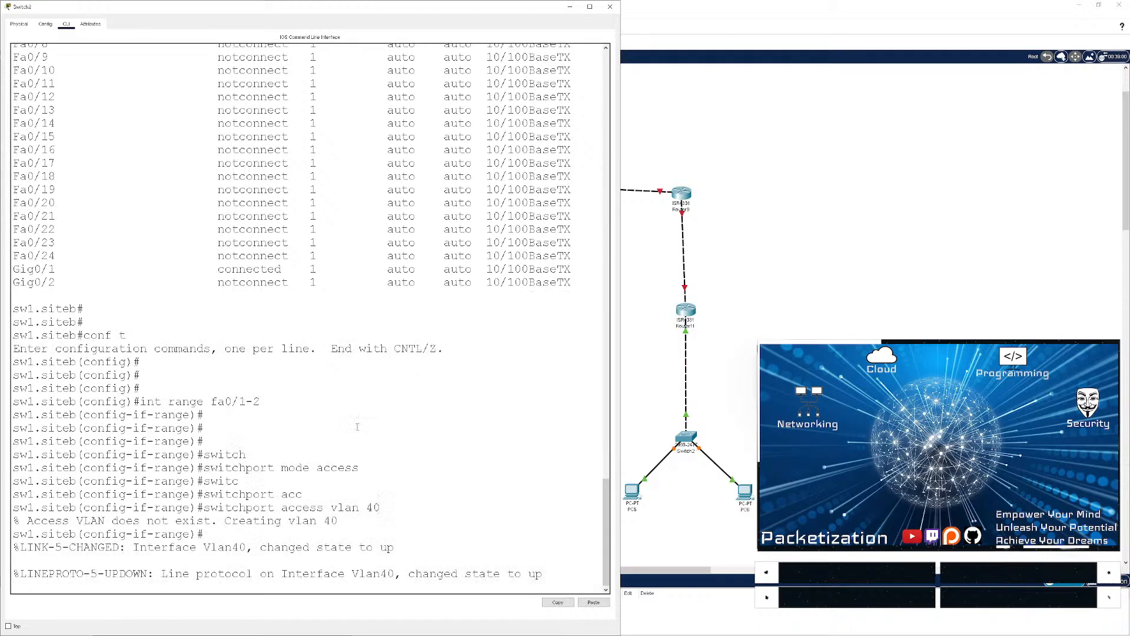
- Enable the fa0/1-2 port range with no shut and return sw1.siteb to privileged mode
key(Return)
key(Return)
key(Return)
key(Return)
text(no shut)
key(Return)
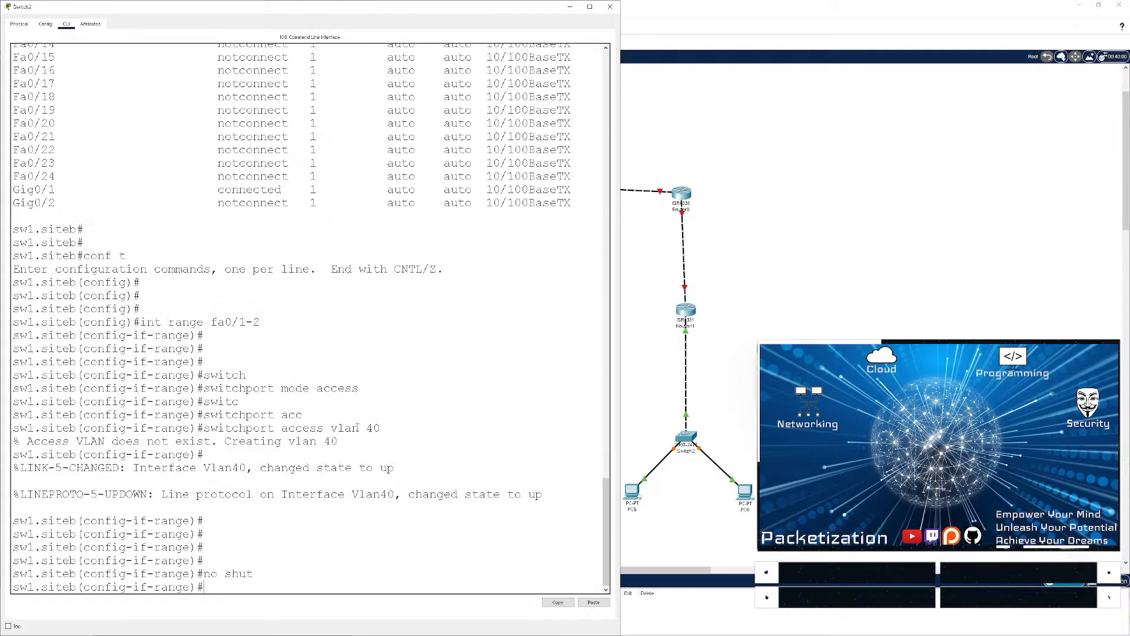
key(ctrl+z)
key(Return)
key(Return)
key(Return)
key(Return)
key(Return)
key(Return)
key(Return)
key(Return)
text(sh ip)
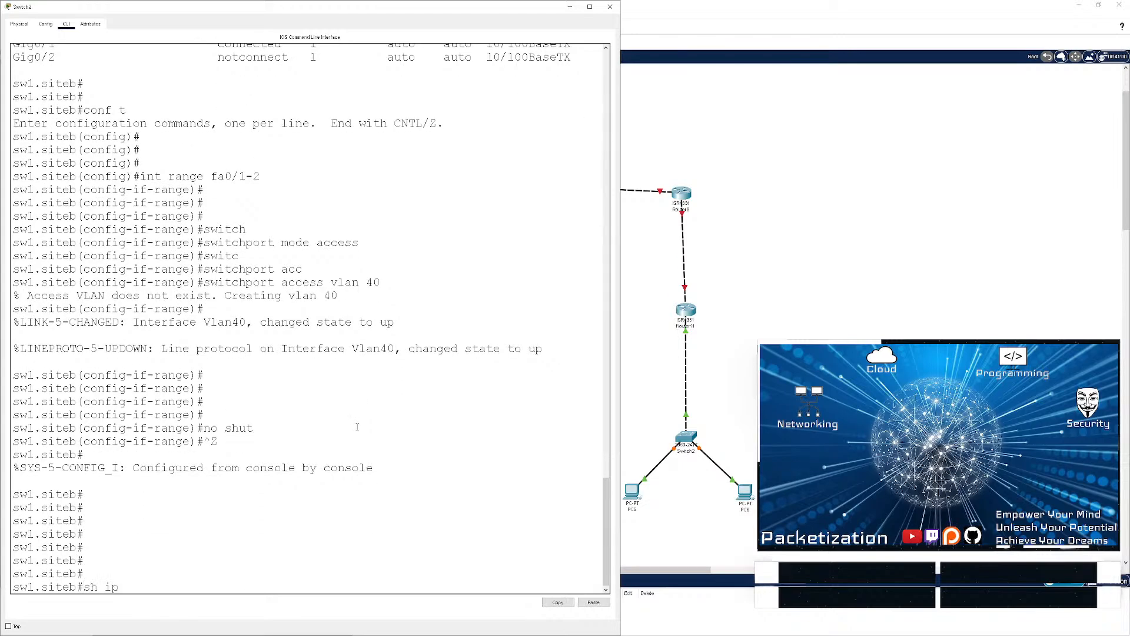
key(BackSpace)
key(BackSpace)
key(BackSpace)
key(BackSpace)
key(BackSpace)
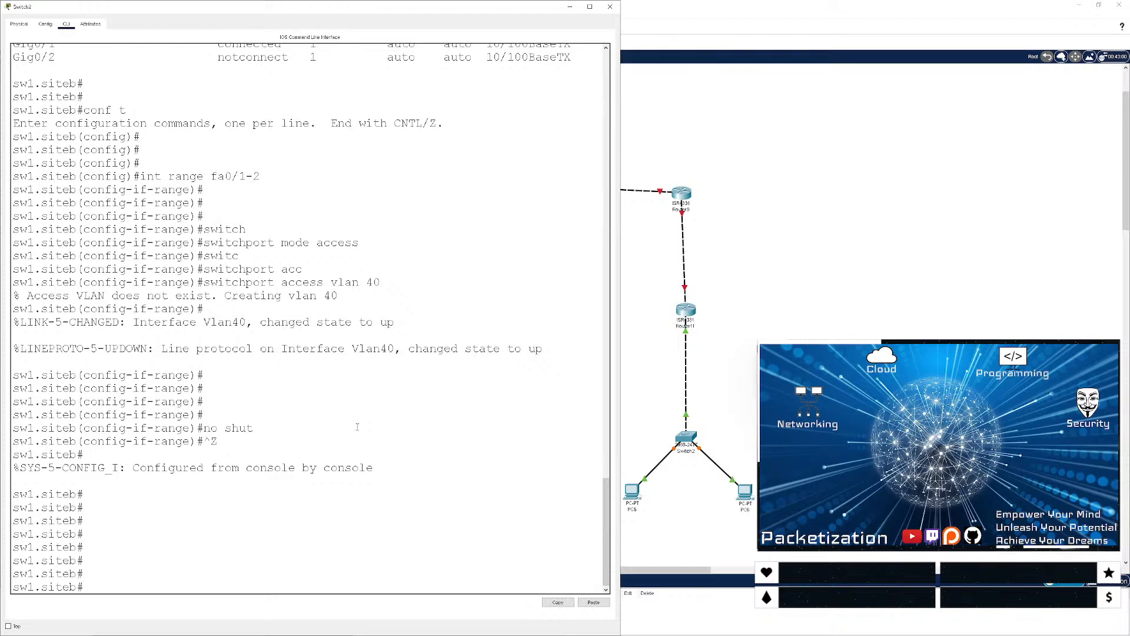
- Display the brief VLAN table on sw1.siteb and examine the VLAN 40 entry
text(sh vlan br)
key(Return)
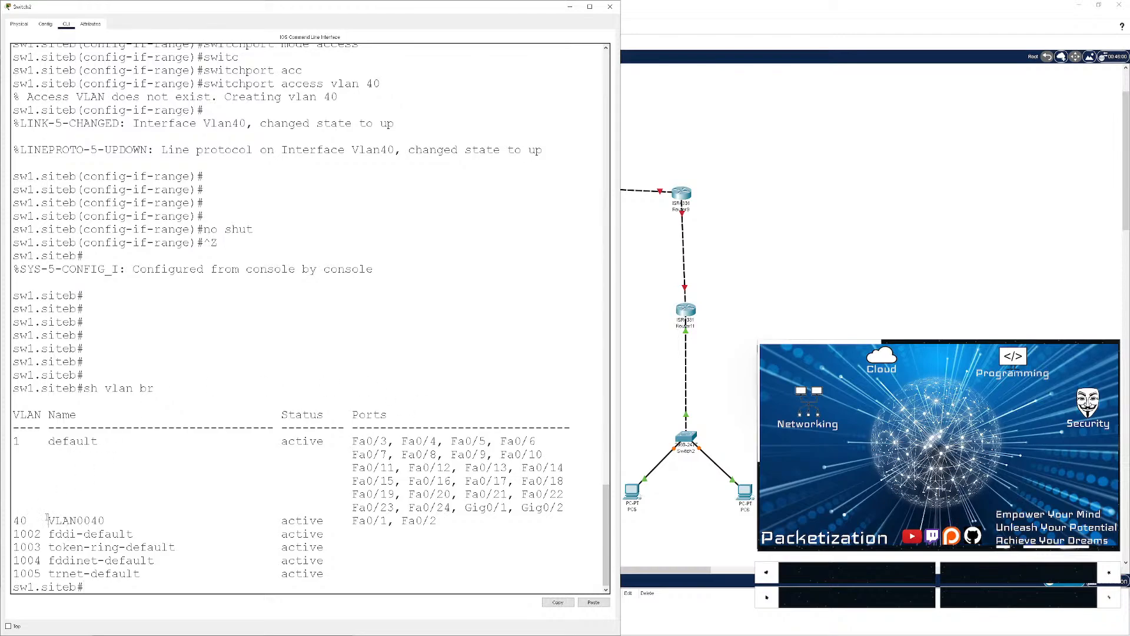
drag(47, 521, 338, 522)
click(498, 324)
key(Return)
key(Return)
key(Return)
key(Return)
key(Return)
key(Return)
key(Return)
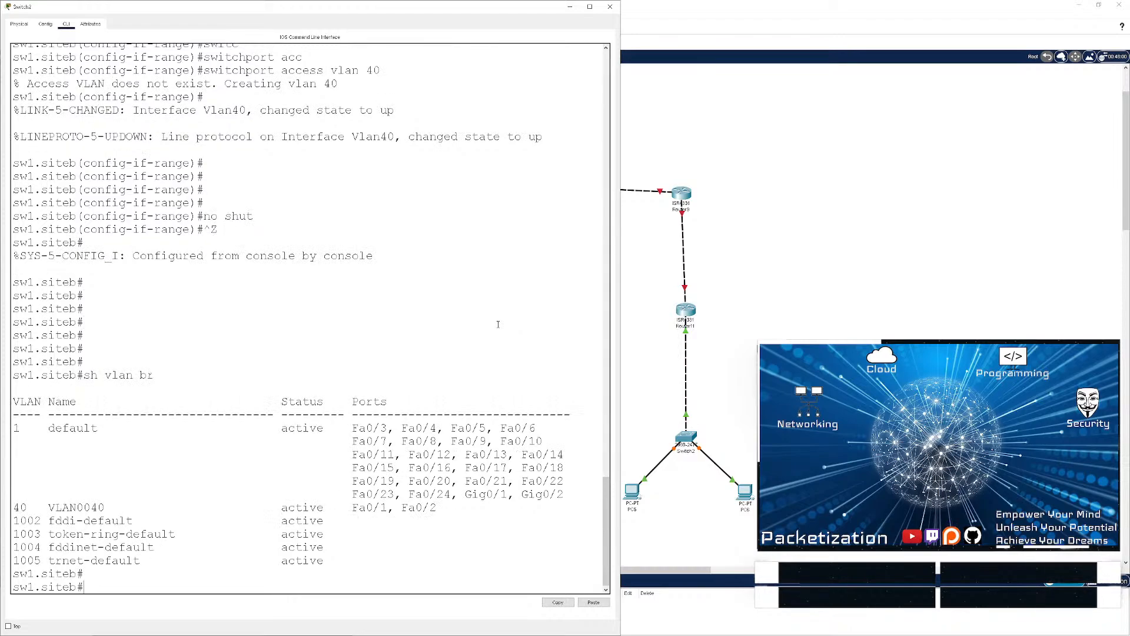
- Display sw1.siteb's interface status table and examine the Gigabit ports and the VLAN assignment of Fa0/1 and Fa0/2
text(sh int status)
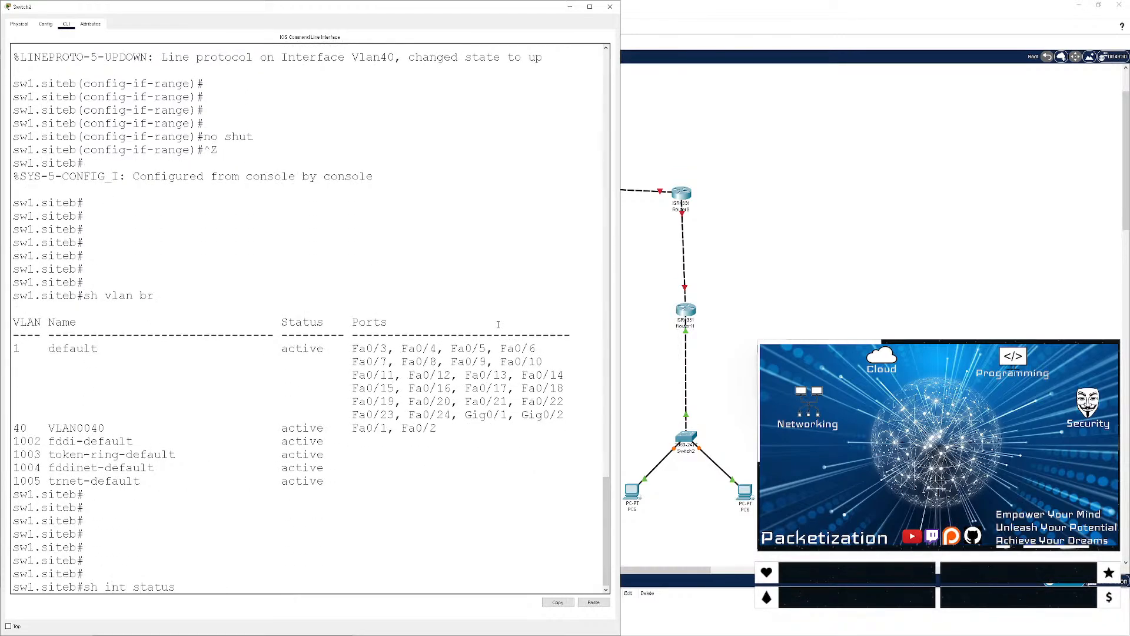
key(Return)
key(space)
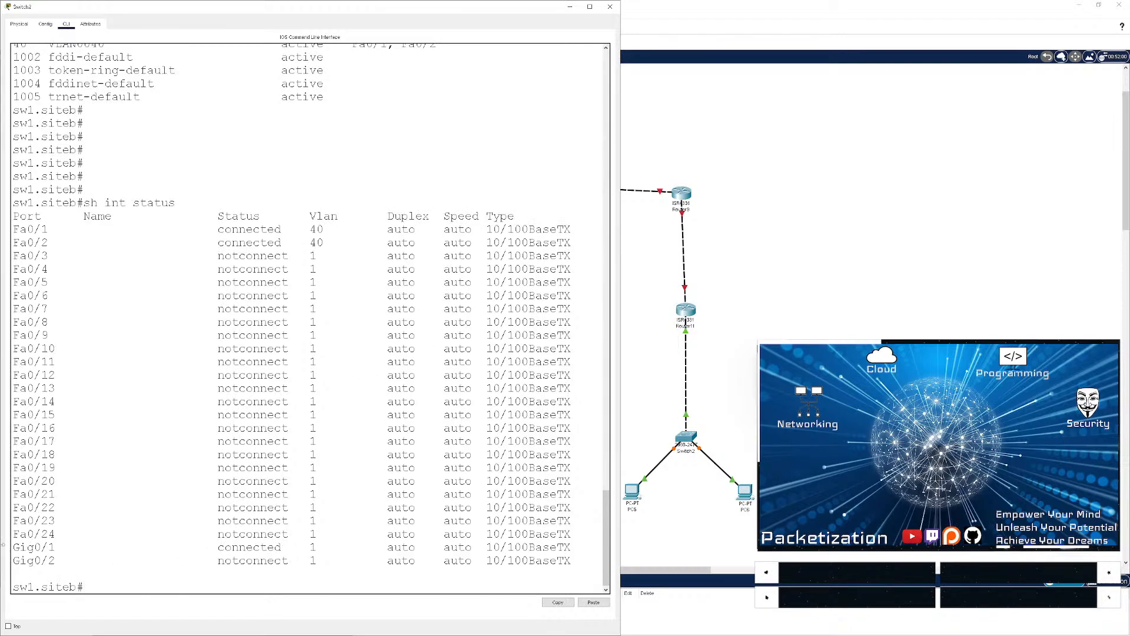
drag(3, 545, 560, 558)
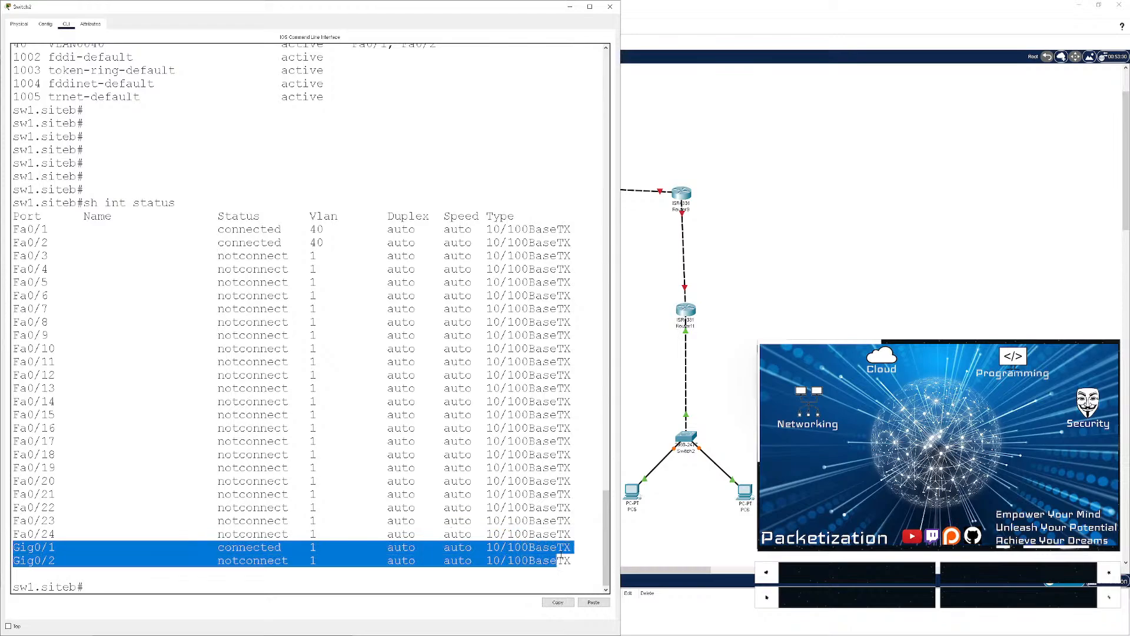
click(497, 443)
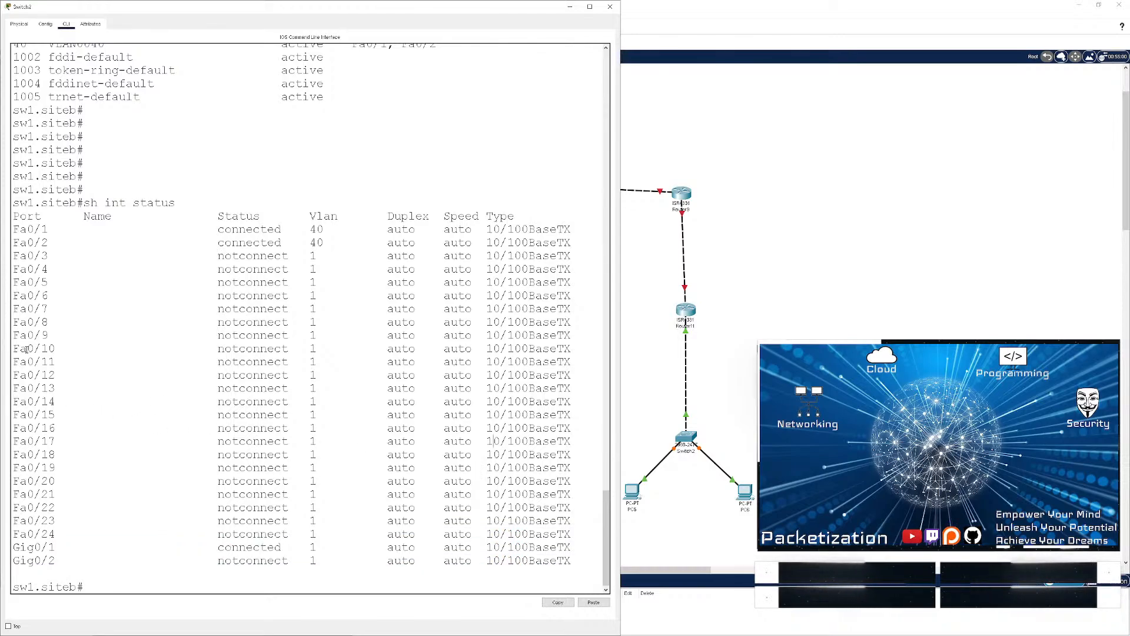
double_click(28, 236)
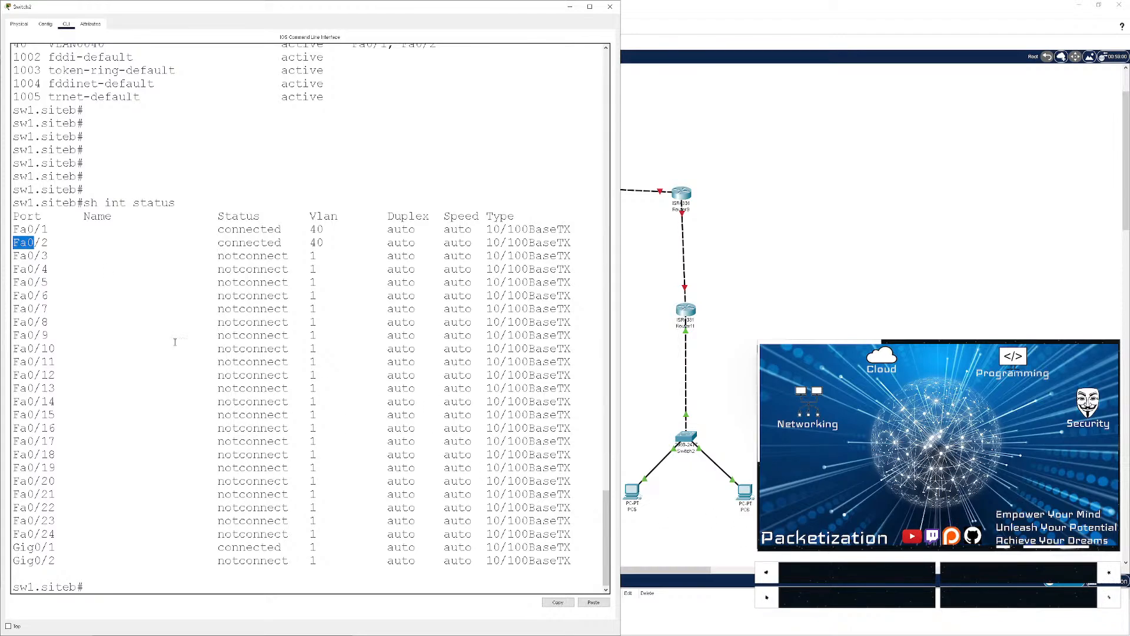
triple_click(26, 237)
triple_click(28, 230)
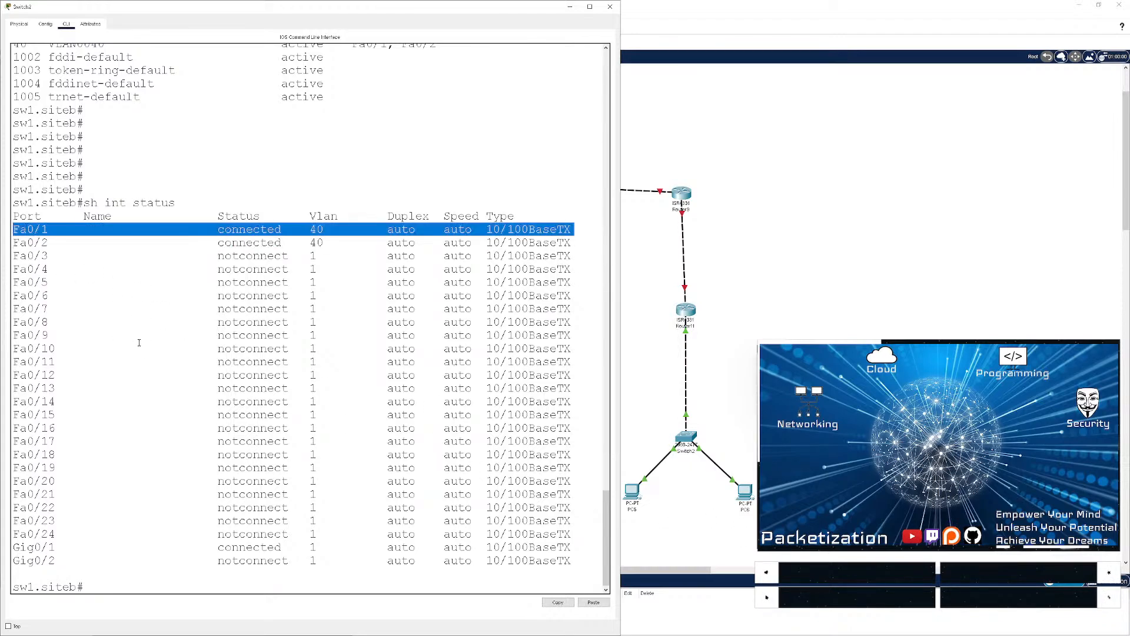
click(142, 343)
key(Return)
key(Return)
key(Return)
key(Return)
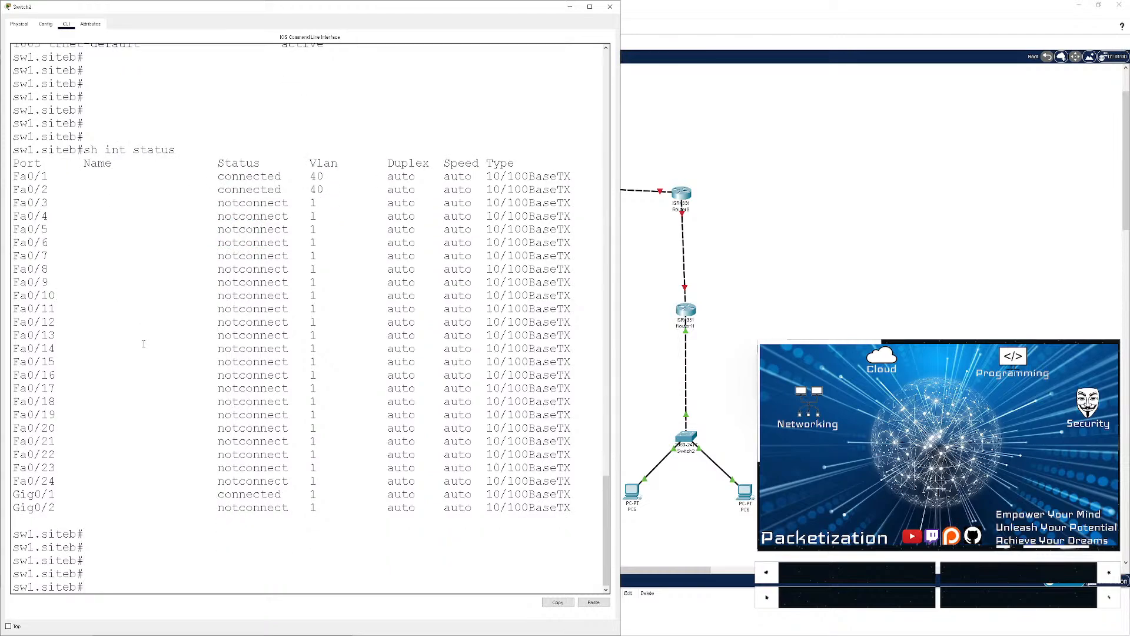
- Enter global configuration mode on sw1.siteb, select interface g0/1 and begin its description command
text(conf t)
key(Return)
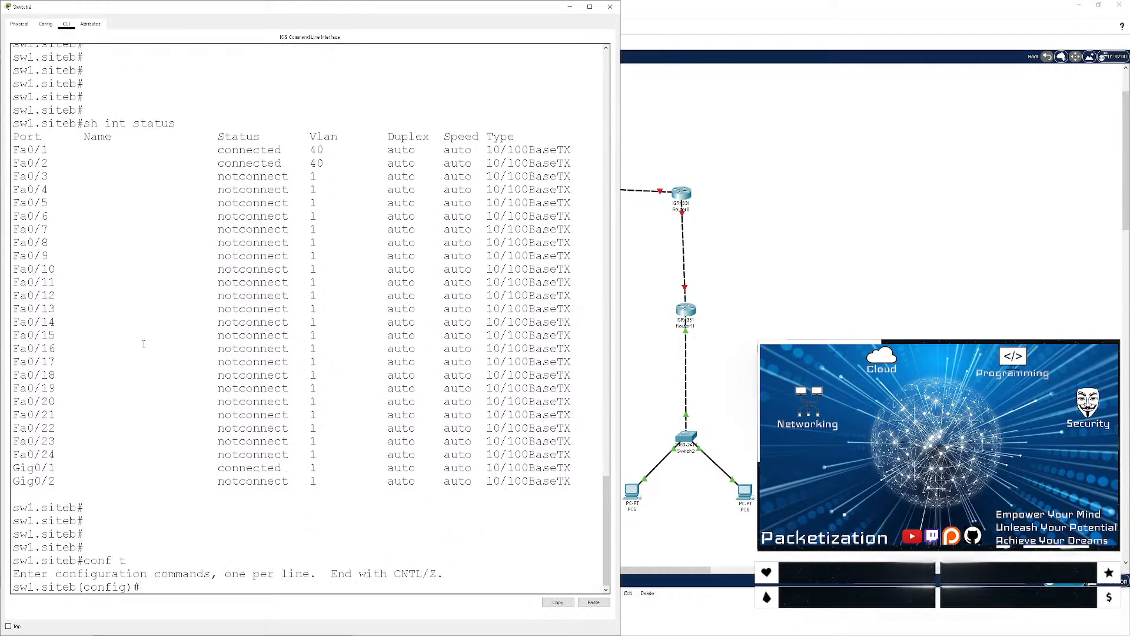
text(int g0/1)
key(Return)
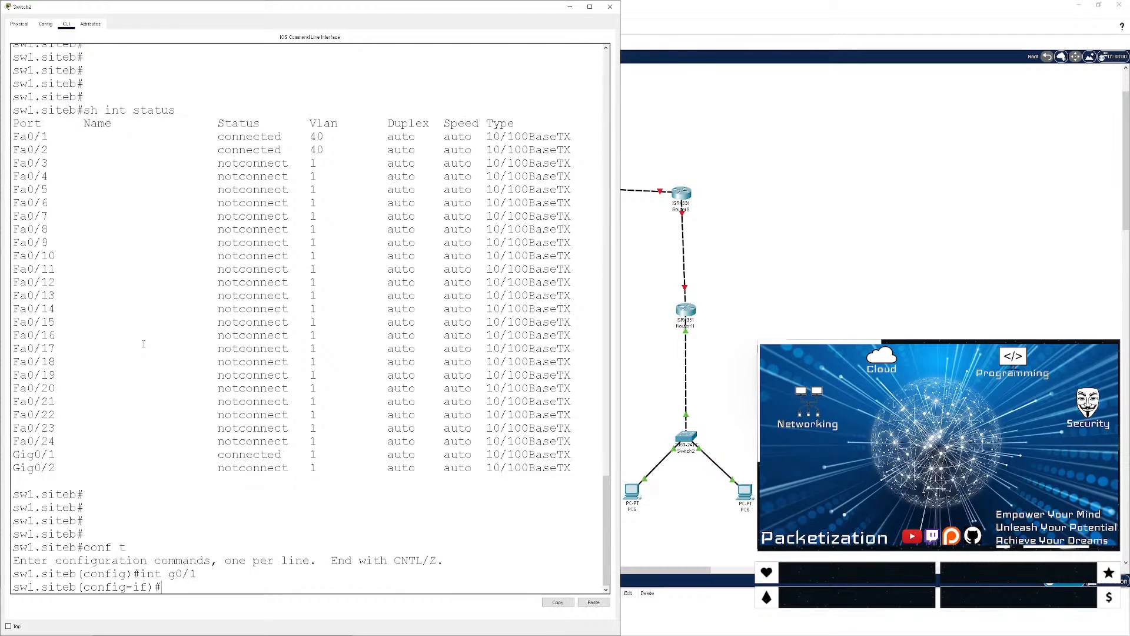
text(desc)
key(Tab)
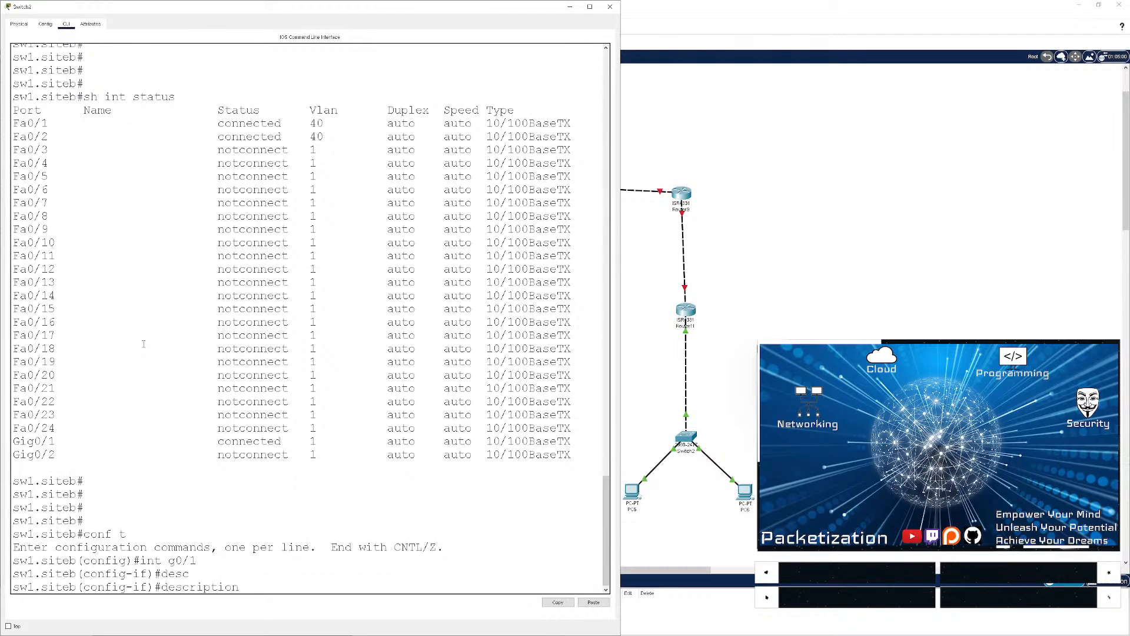
- Switch to the SiteB router's command line and try to display its interface descriptions with sh int desc
scroll(143, 343, up, 20)
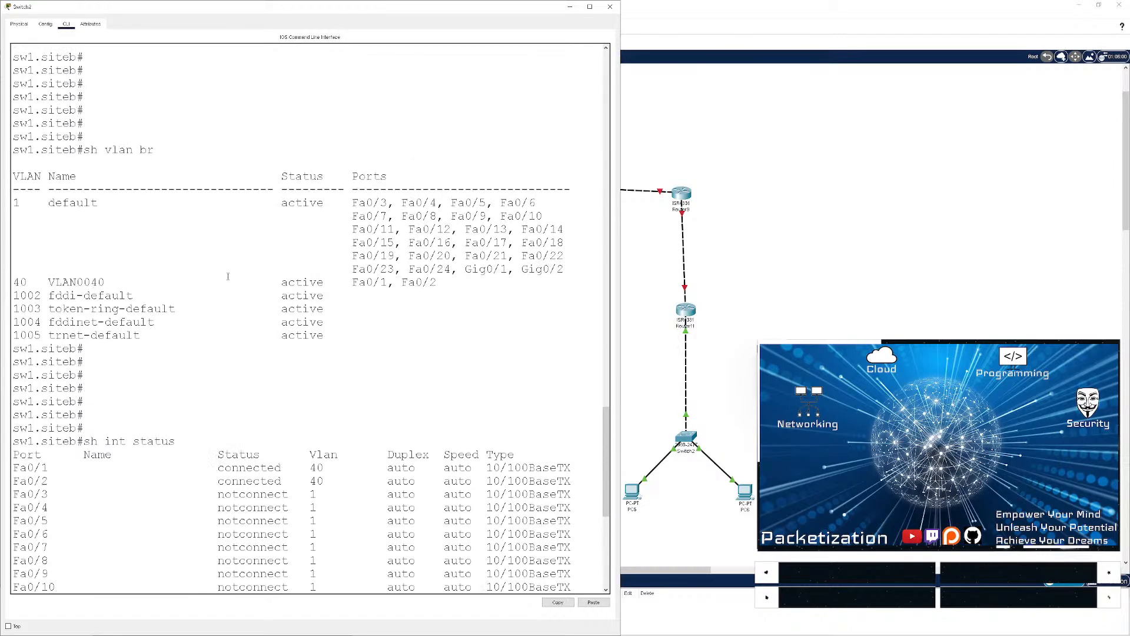
scroll(219, 457, up, 20)
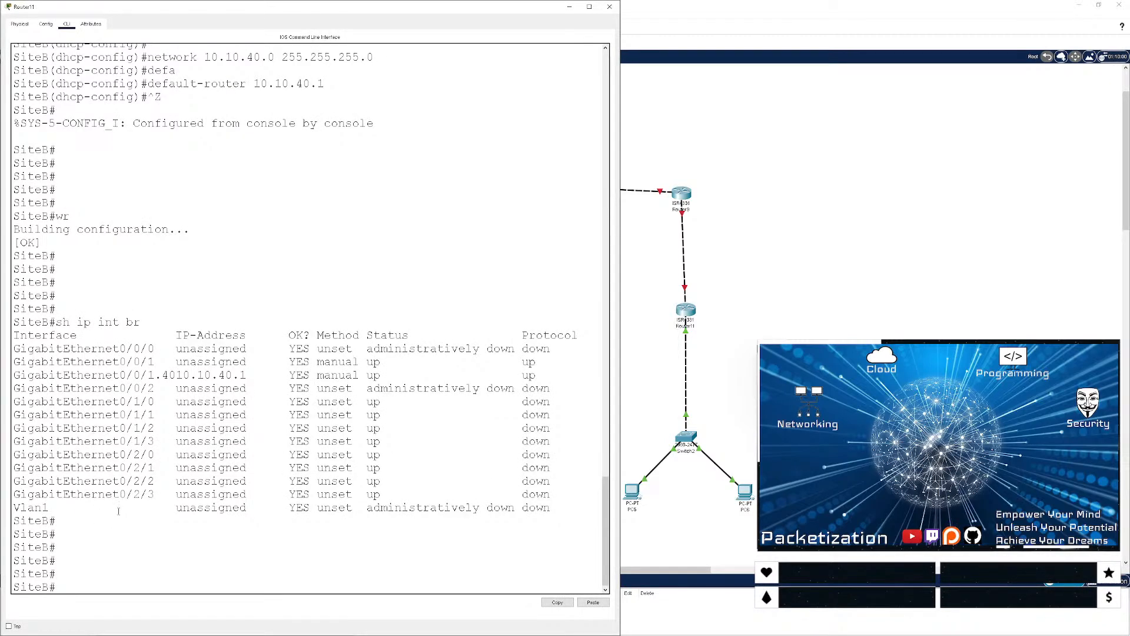
text(sh int desc)
key(Return)
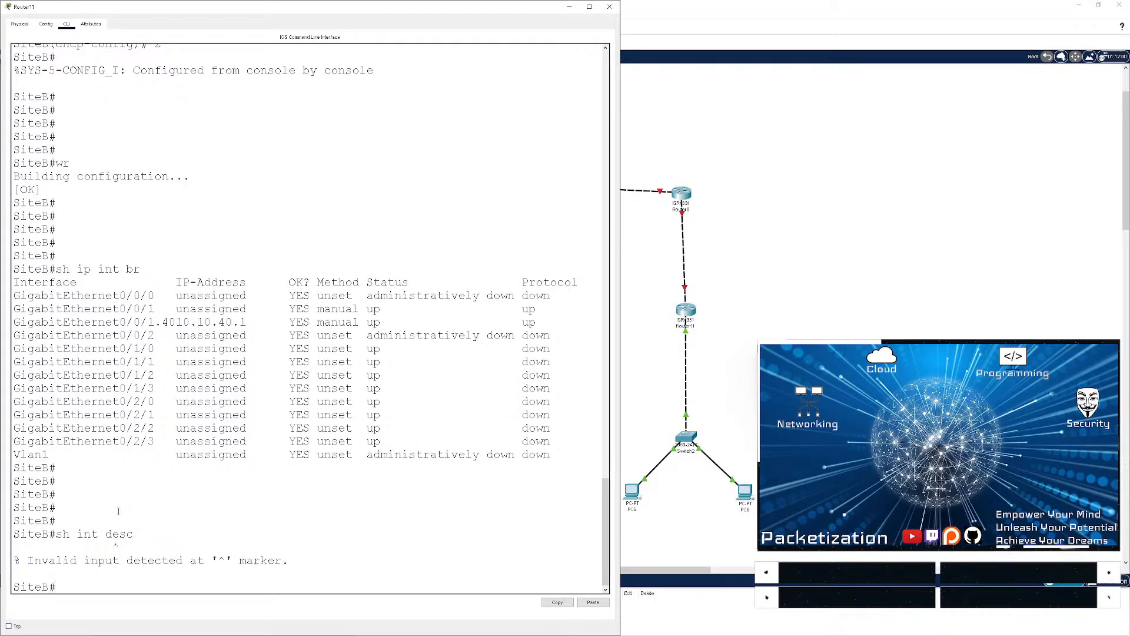
text(sh int dsc)
key(Tab)
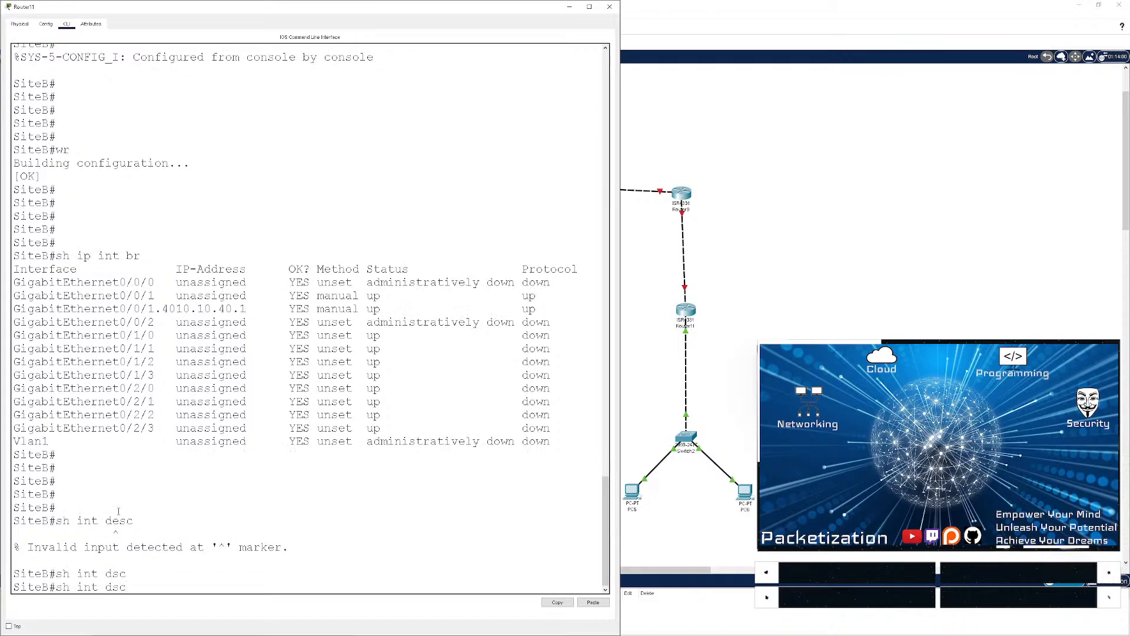
text(c)
key(Return)
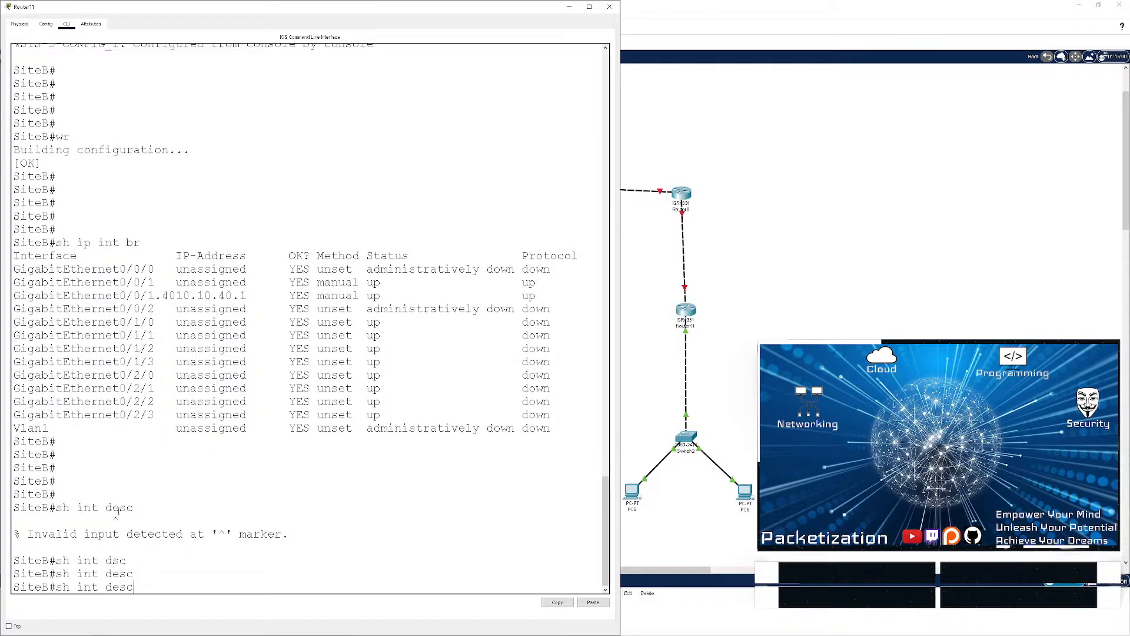
- Examine the description of GigabitEthernet0/0/1 in the SiteB router's earlier configuration output
scroll(117, 511, up, 15)
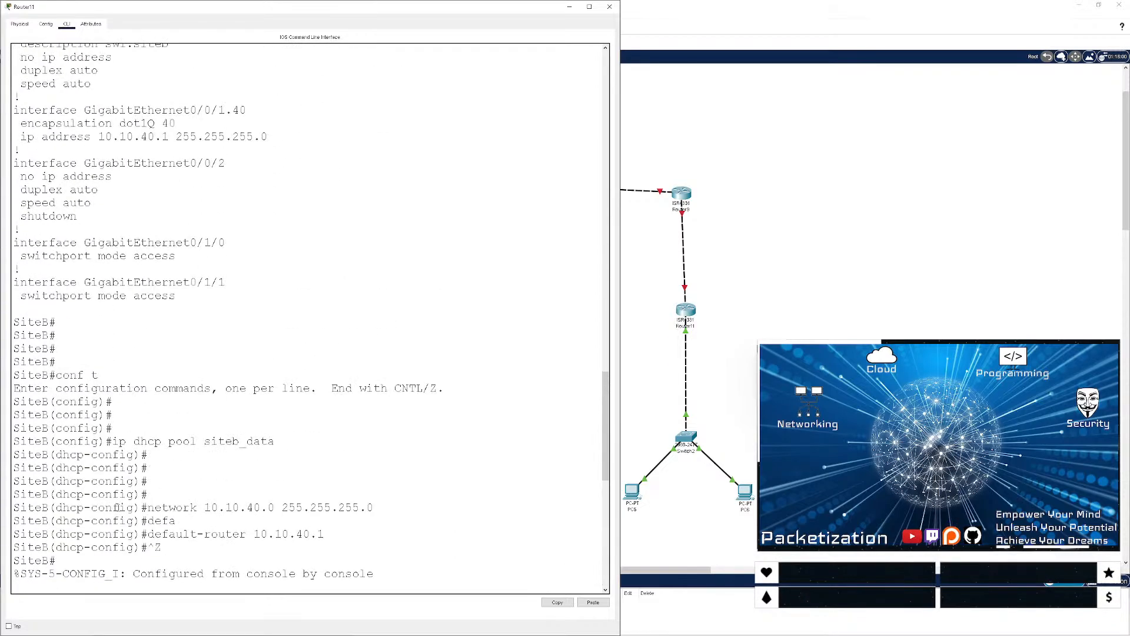
scroll(116, 509, down, 15)
scroll(116, 510, up, 3)
scroll(114, 504, up, 12)
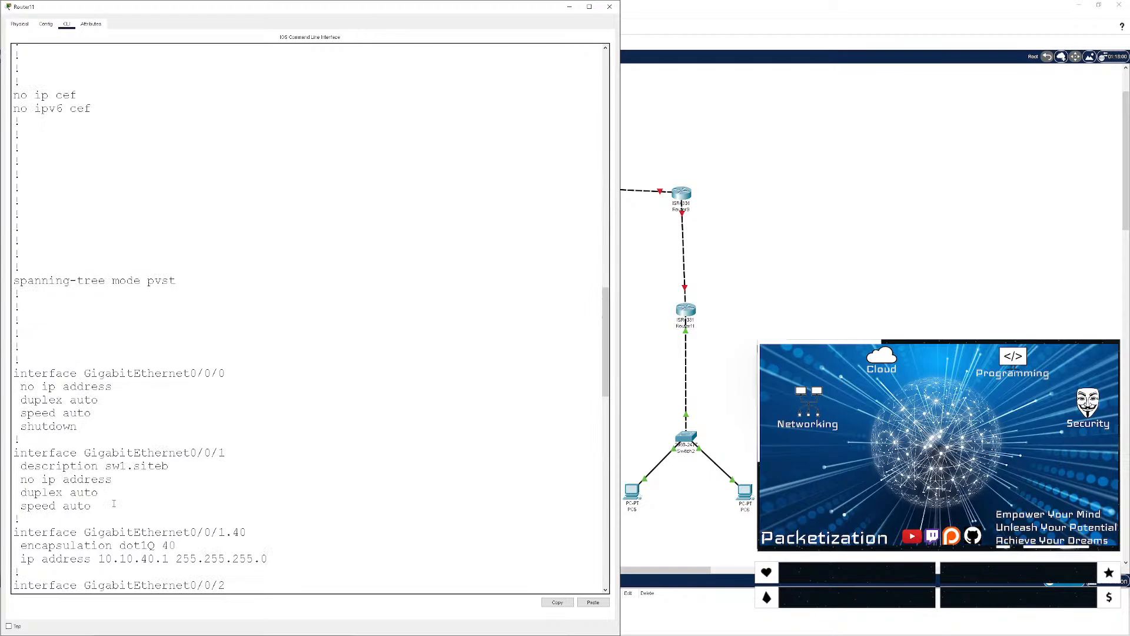
scroll(114, 504, down, 3)
drag(95, 360, 178, 347)
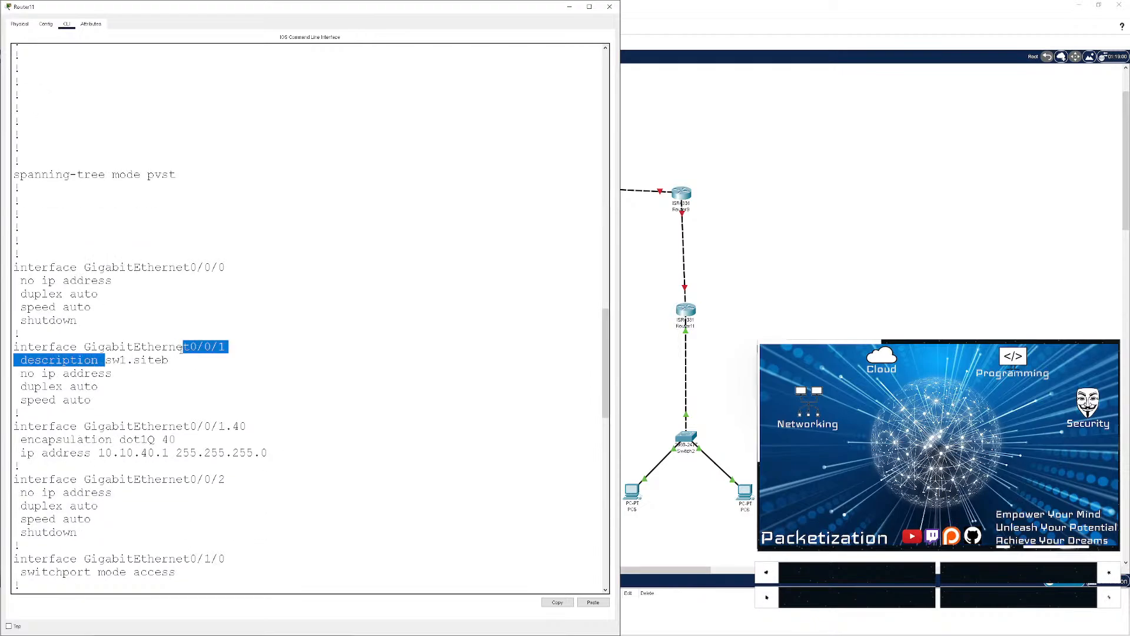
click(172, 363)
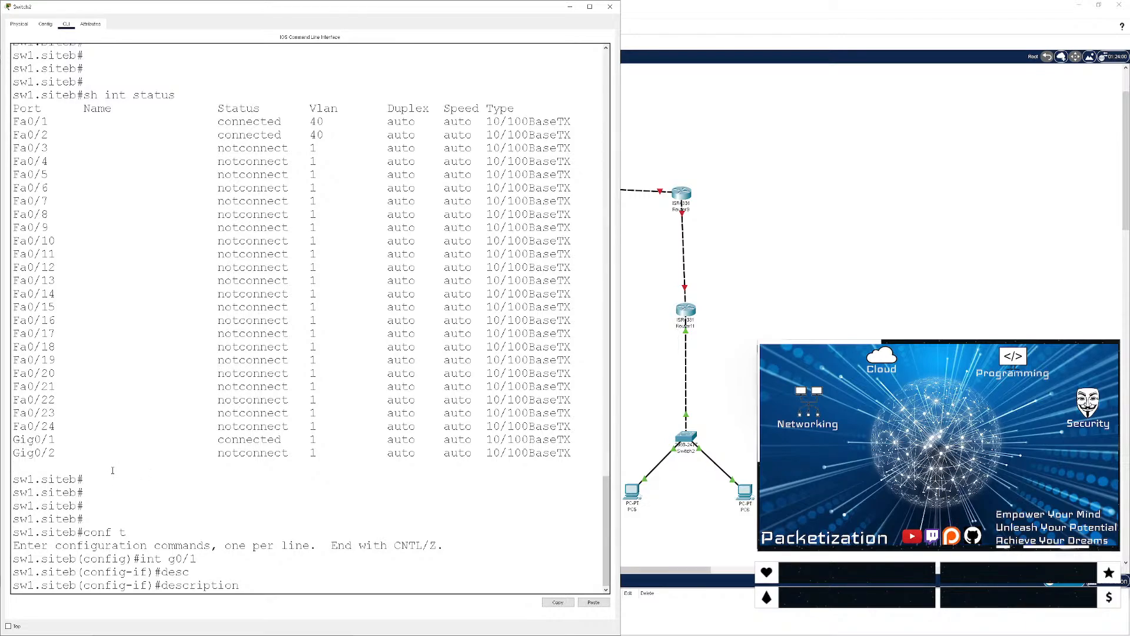
- Return to sw1.siteb and set the description of interface g0/1 to rt1.siteb
text(rt1.siteb)
key(Return)
key(Return)
key(Return)
key(Return)
key(Return)
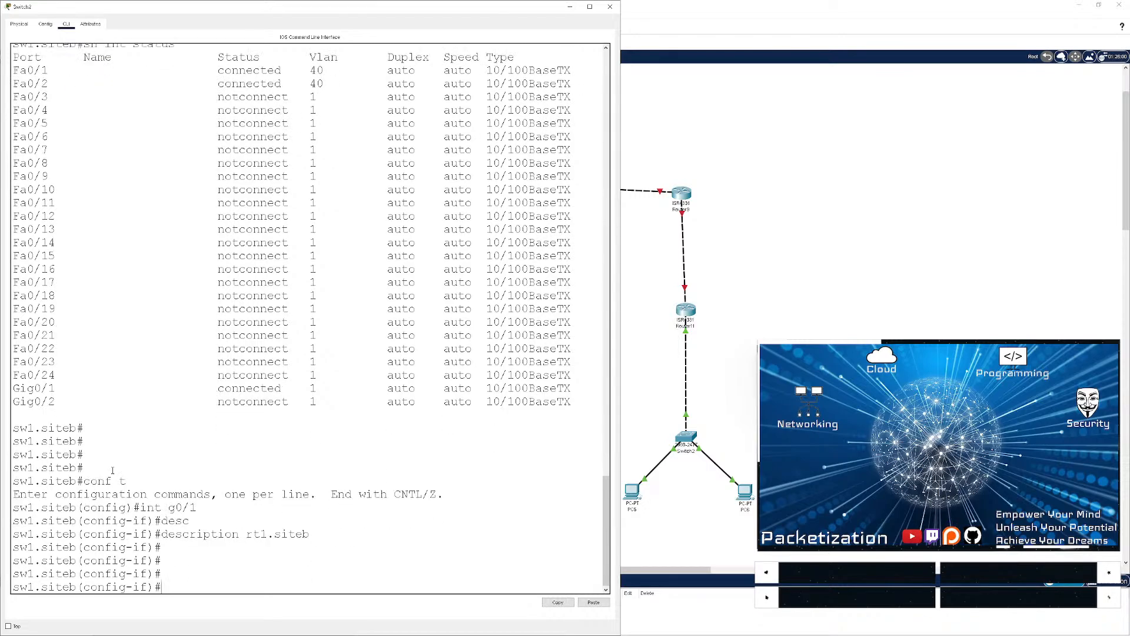
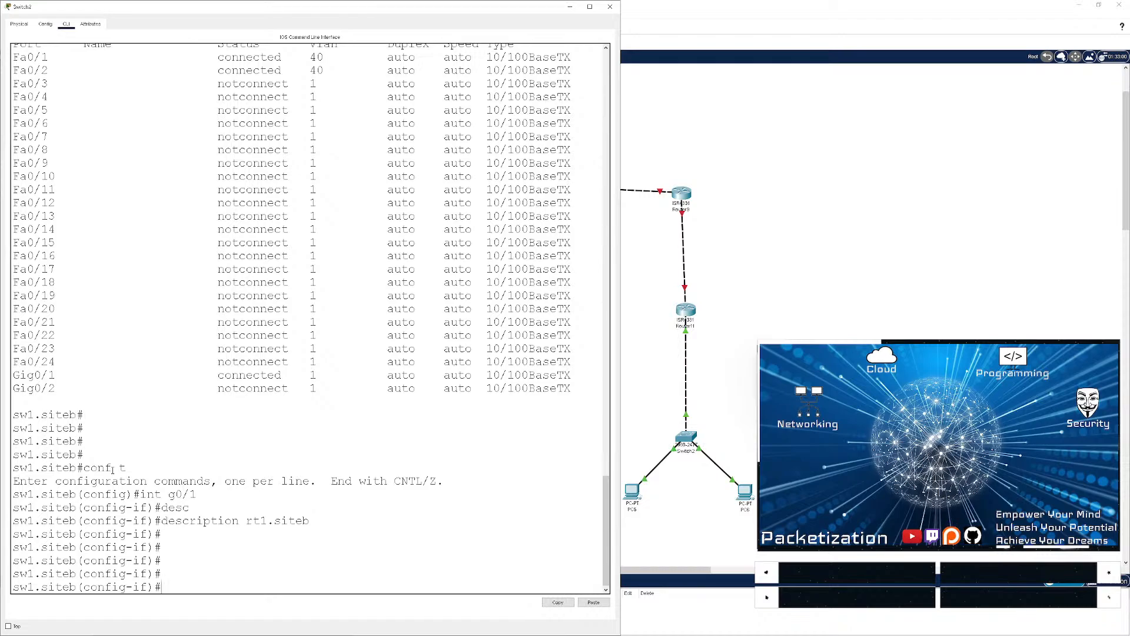
- Set interface g0/1 on sw1.siteb to switchport trunk mode
text(swith)
key(Tab)
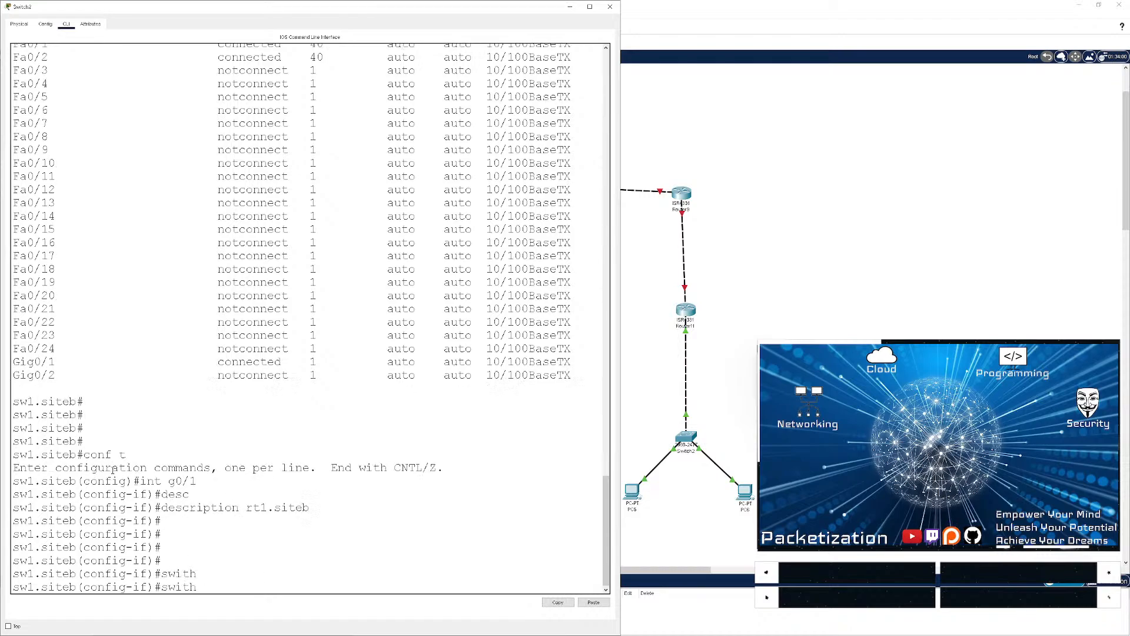
key(BackSpace)
key(BackSpace)
key(Tab)
text(mode tru)
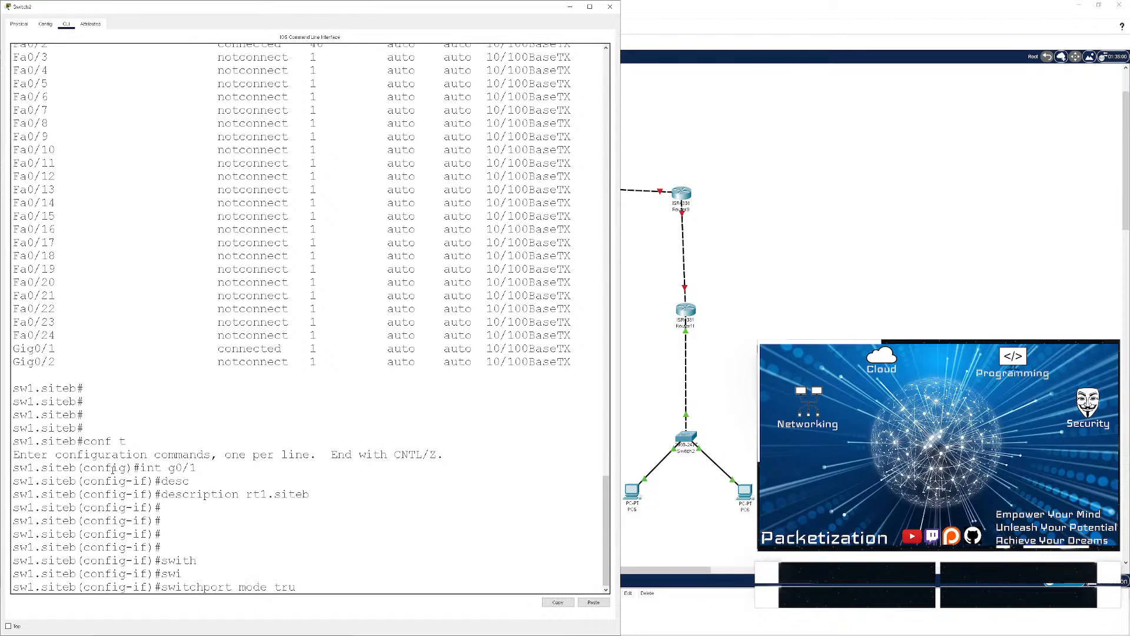
text(nk)
key(Return)
key(Return)
key(Return)
- Try to complete a switchport encapsulation command on g0/1, then list the available switchport options
text(sw1.siteb(config-if)#s)
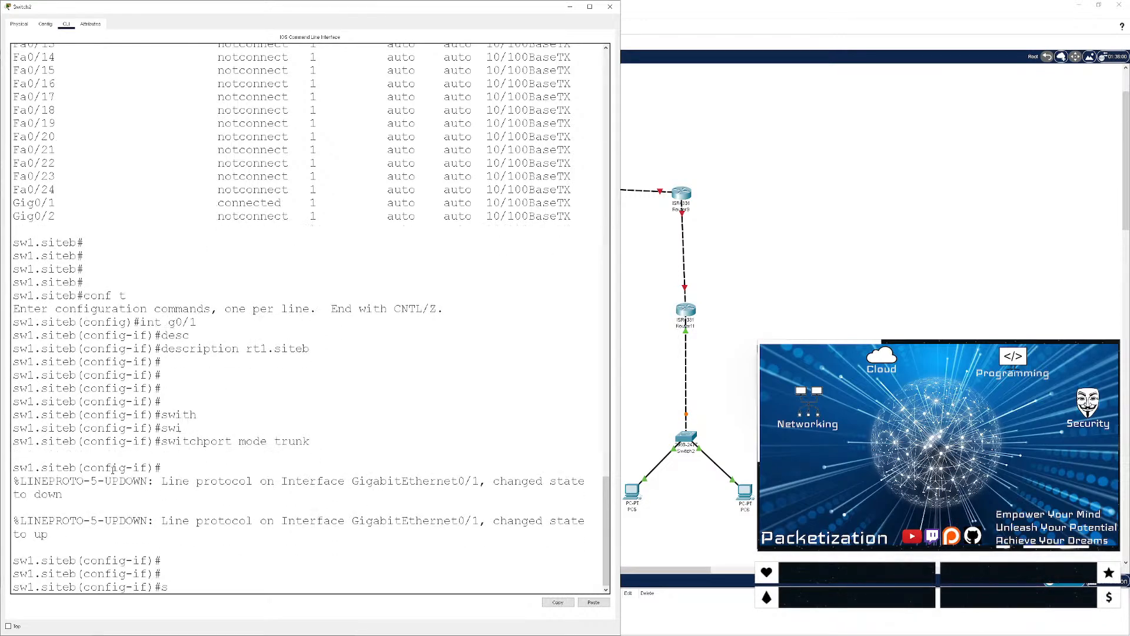
text(wit)
key(Tab)
text(enca)
key(Tab)
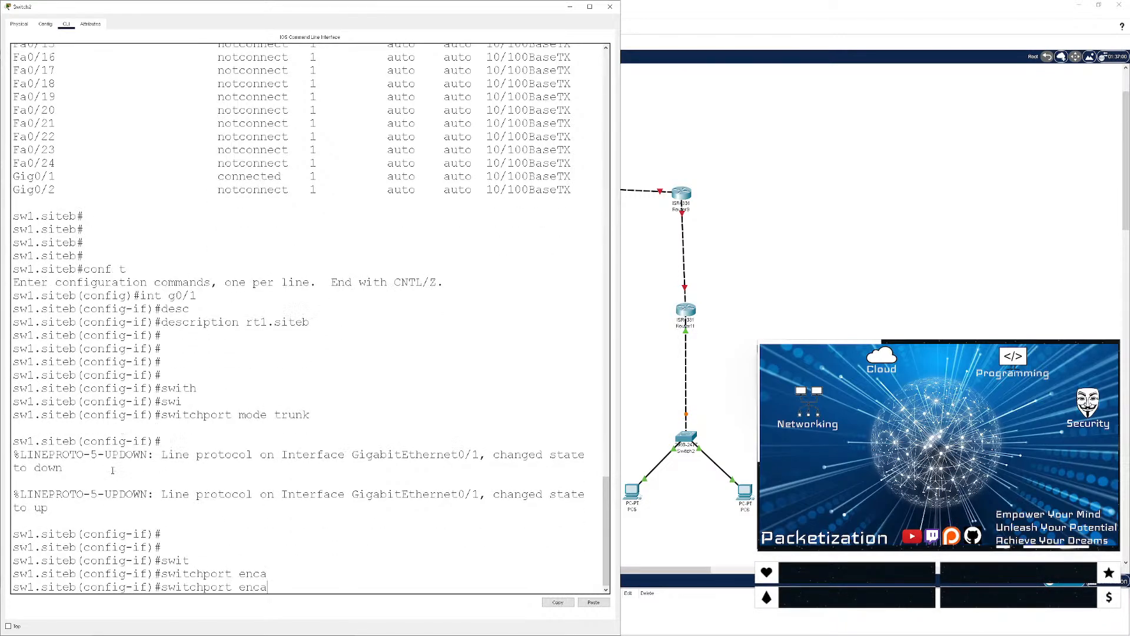
key(BackSpace)
key(BackSpace)
key(BackSpace)
key(BackSpace)
text(?)
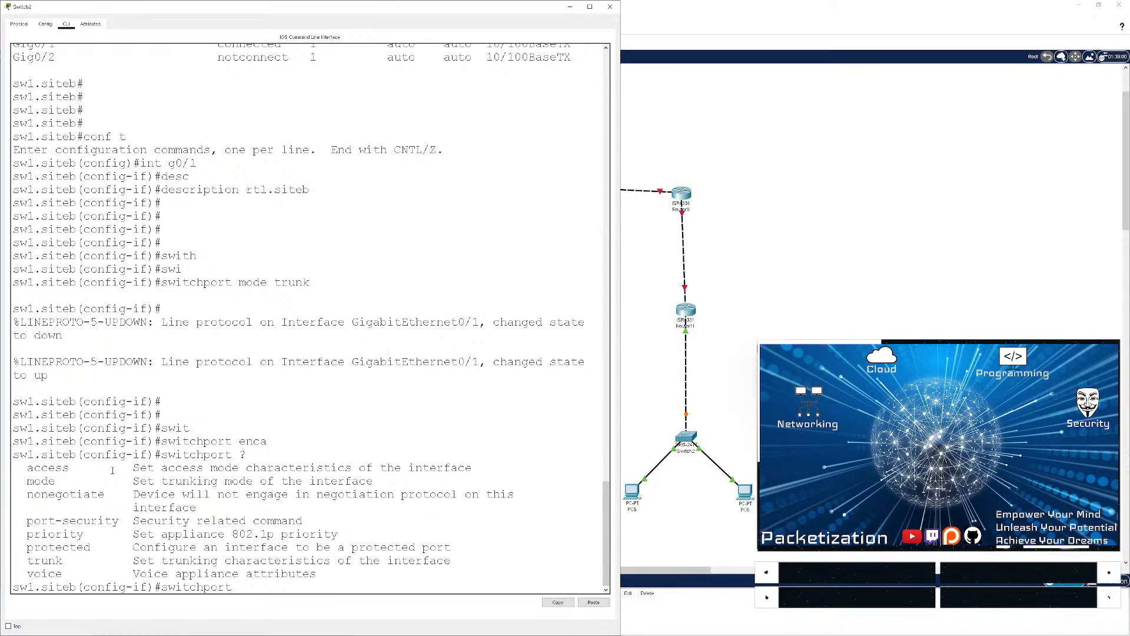
- Try to complete an encapsulation option under switchport mode on g0/1, then list the switchport mode and general switchport options
text(mode enc)
key(Tab)
key(BackSpace)
key(BackSpace)
key(BackSpace)
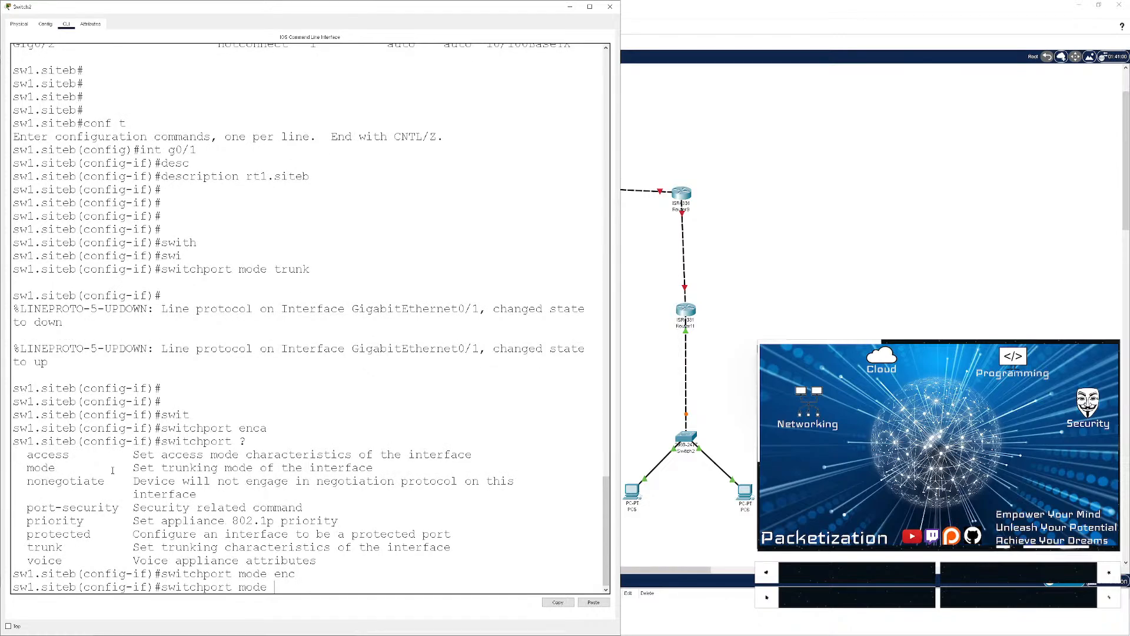
text(?)
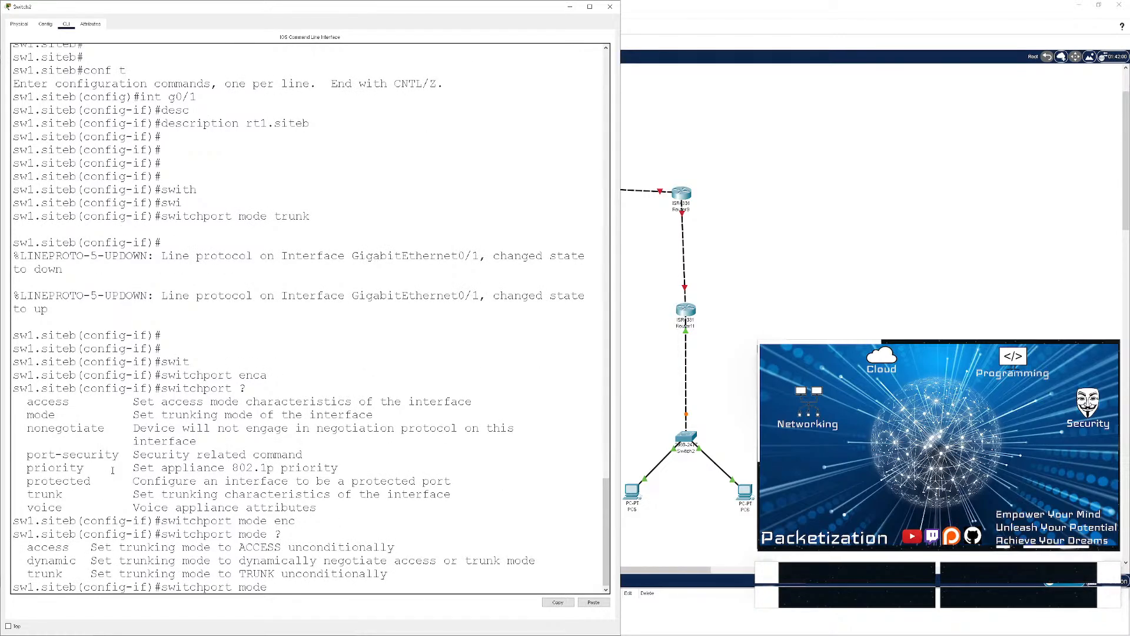
key(BackSpace)
key(BackSpace)
key(BackSpace)
key(BackSpace)
key(BackSpace)
text(?)
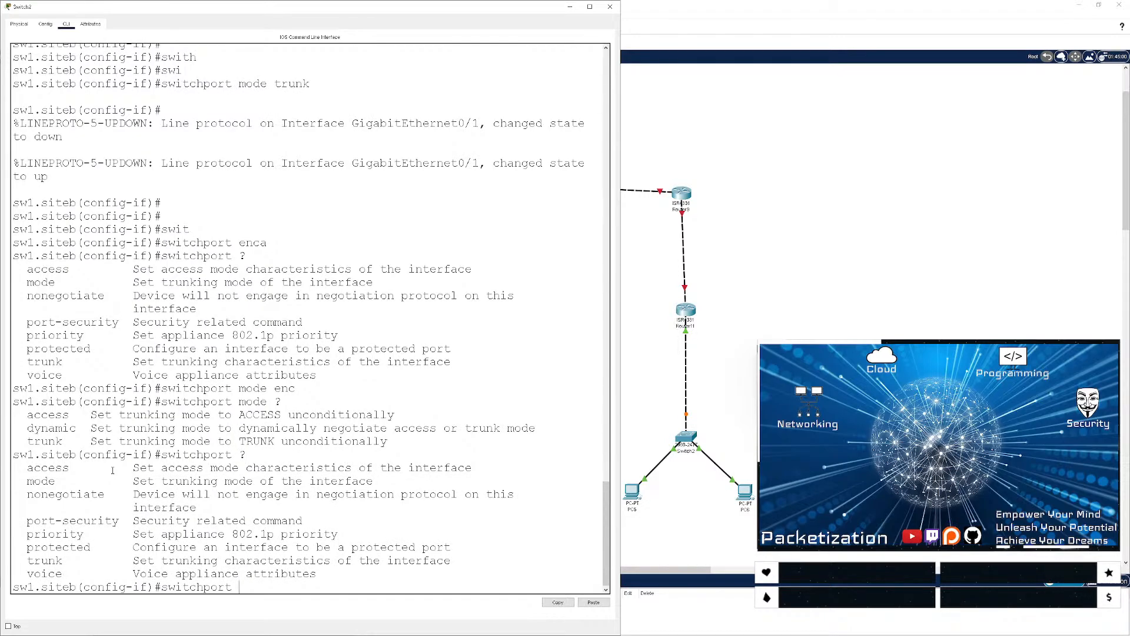
- Try to complete an encapsulation option under switchport trunk, then list the available switchport trunk options
text(tru)
key(Tab)
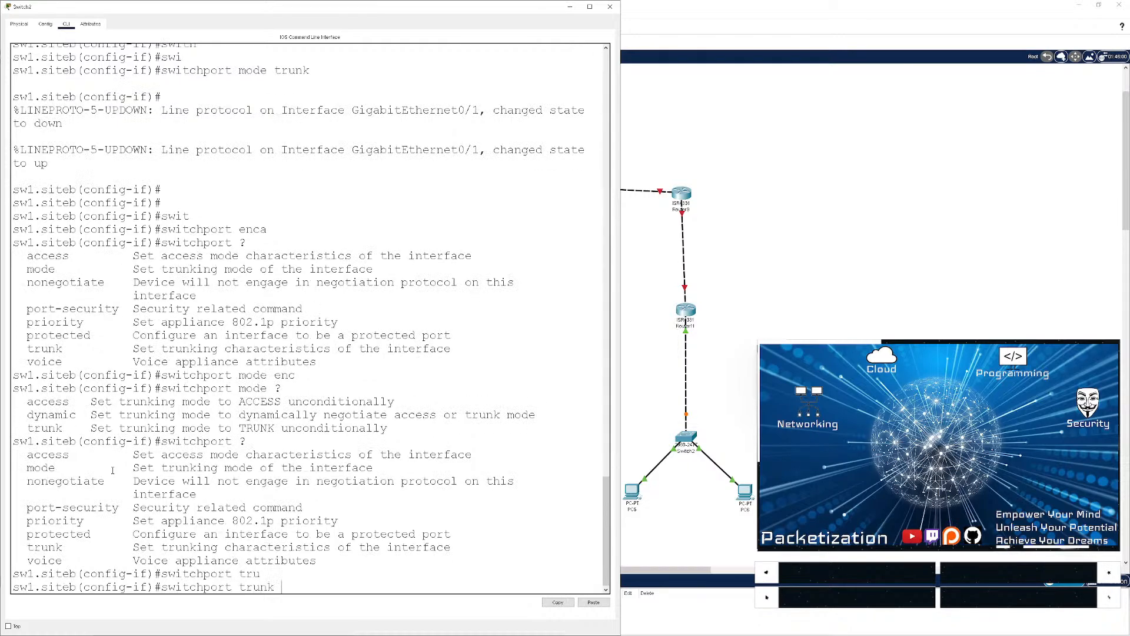
text(enac)
key(Tab)
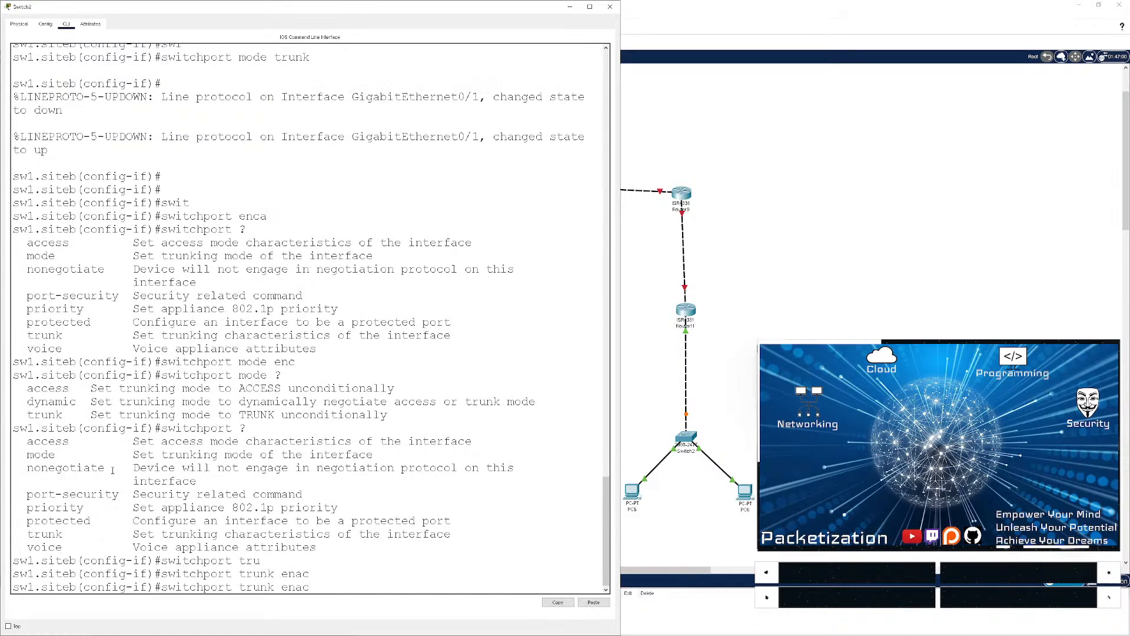
key(BackSpace)
key(BackSpace)
text(ca)
key(Tab)
key(BackSpace)
key(BackSpace)
key(BackSpace)
key(BackSpace)
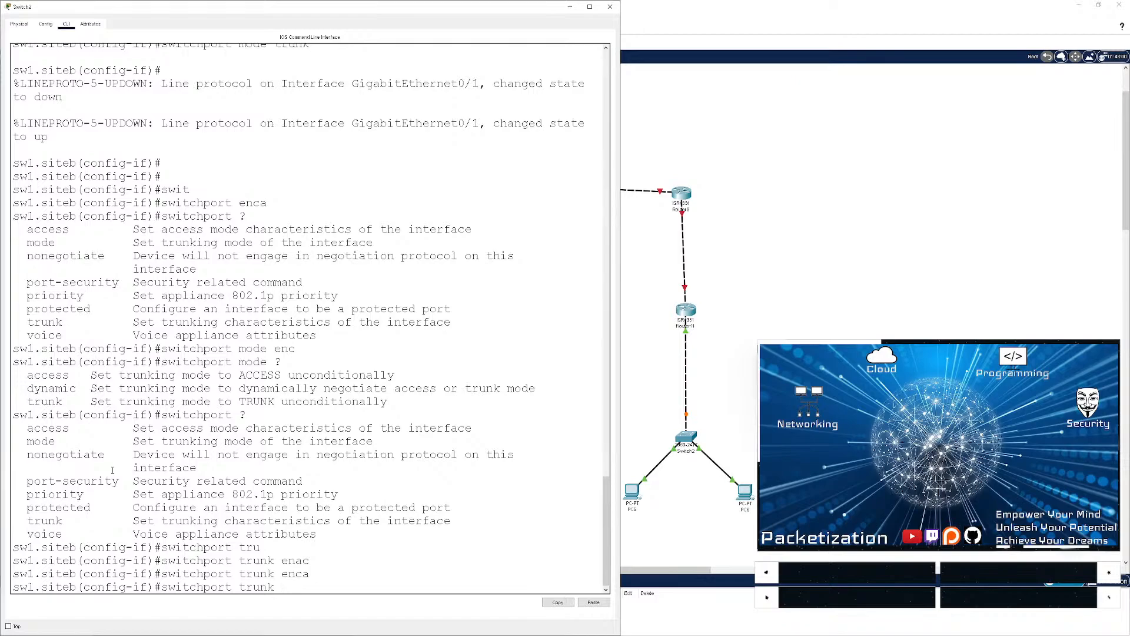
text(?)
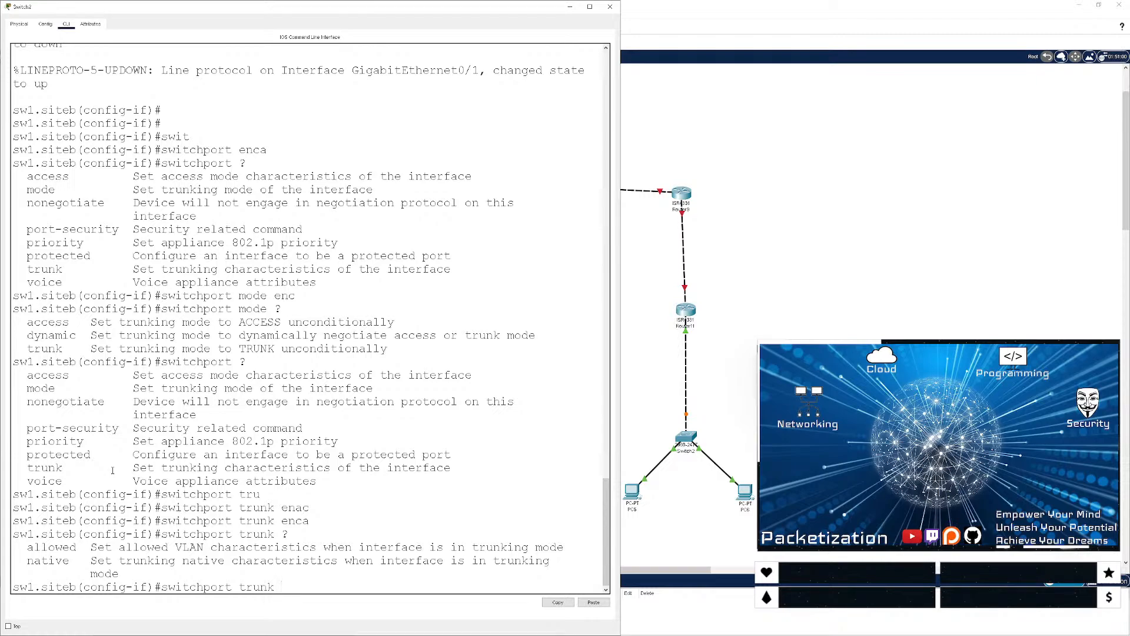
- Discard the unfinished switchport trunk command and leave configuration mode on sw1.siteb
key(BackSpace)
key(BackSpace)
key(BackSpace)
key(BackSpace)
key(BackSpace)
key(BackSpace)
key(BackSpace)
key(BackSpace)
key(BackSpace)
key(BackSpace)
key(BackSpace)
key(BackSpace)
key(BackSpace)
key(BackSpace)
key(BackSpace)
key(BackSpace)
key(BackSpace)
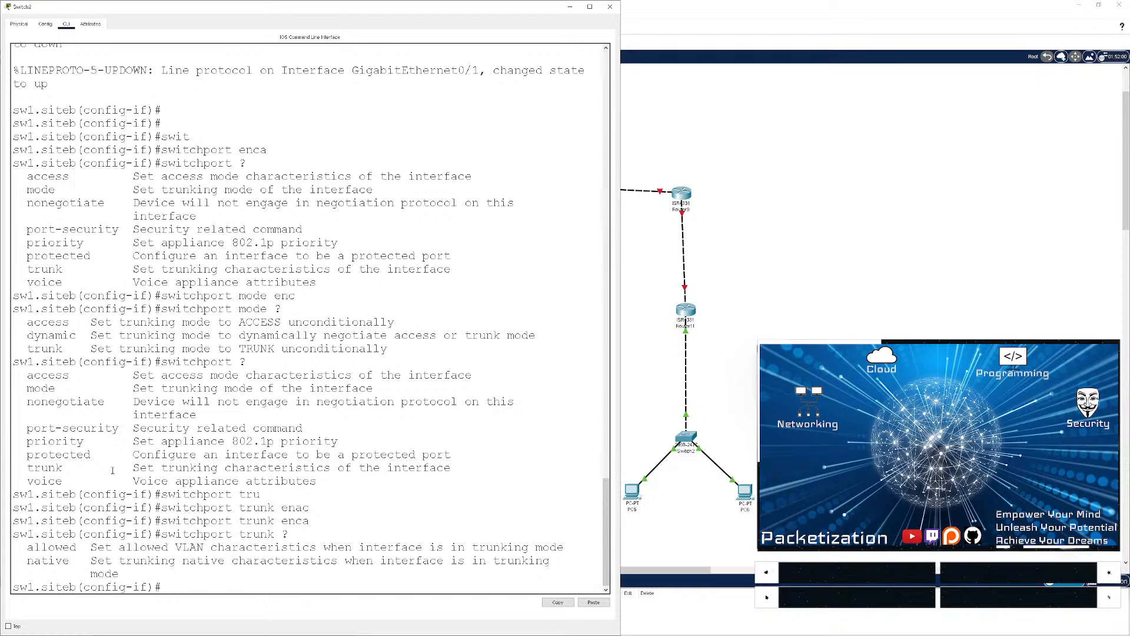
key(Return)
key(Return)
key(Return)
key(ctrl+z)
key(Return)
key(Return)
key(Return)
key(Return)
key(Return)
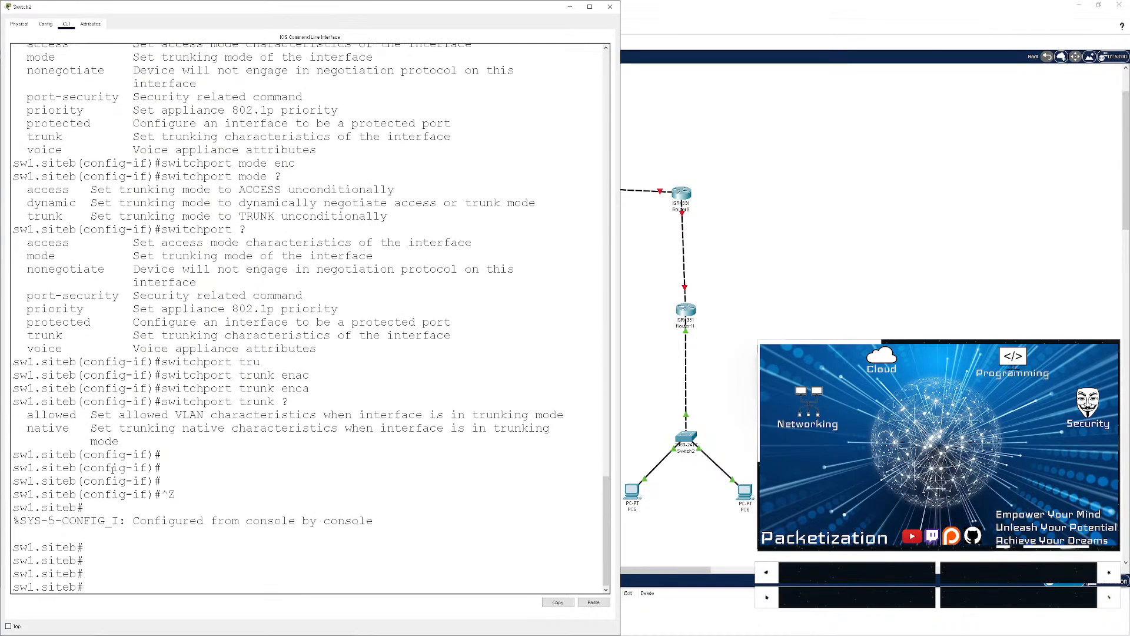
- Display the interface trunk status on sw1.siteb and examine the encapsulation used on Gig0/1
text(sh int trunk)
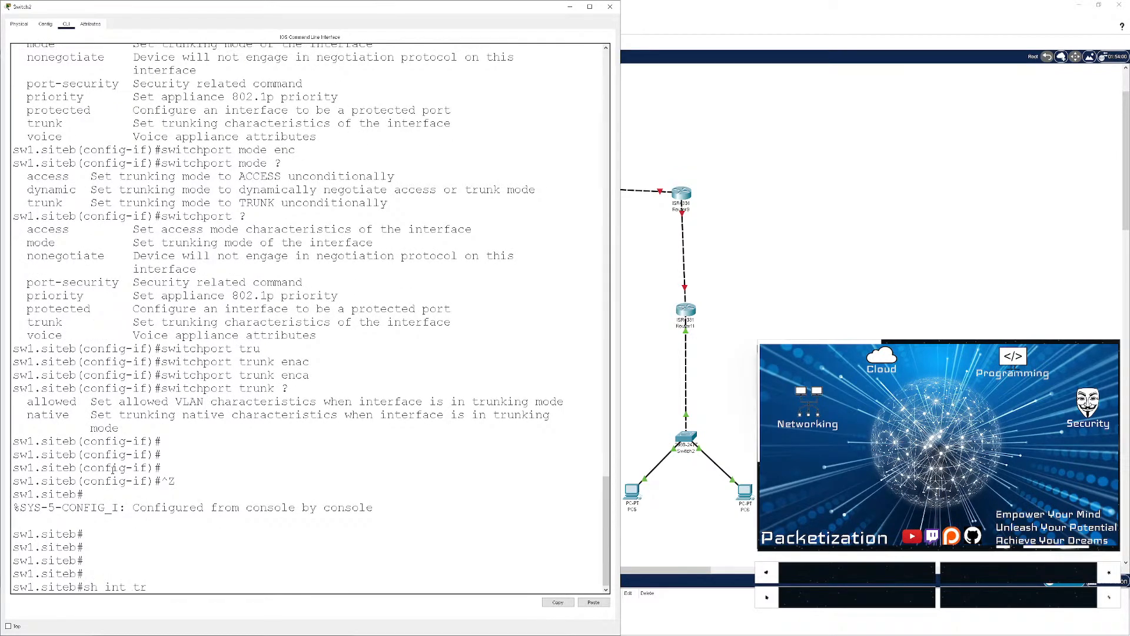
key(Return)
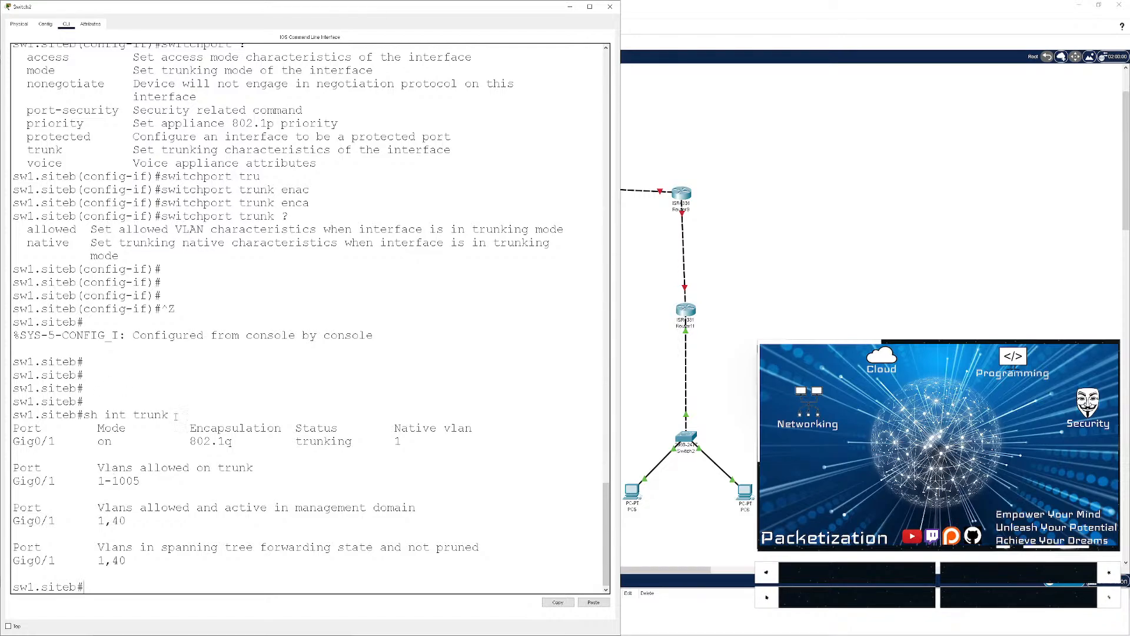
drag(190, 441, 405, 442)
click(252, 447)
double_click(215, 442)
click(184, 507)
drag(189, 440, 241, 442)
click(241, 446)
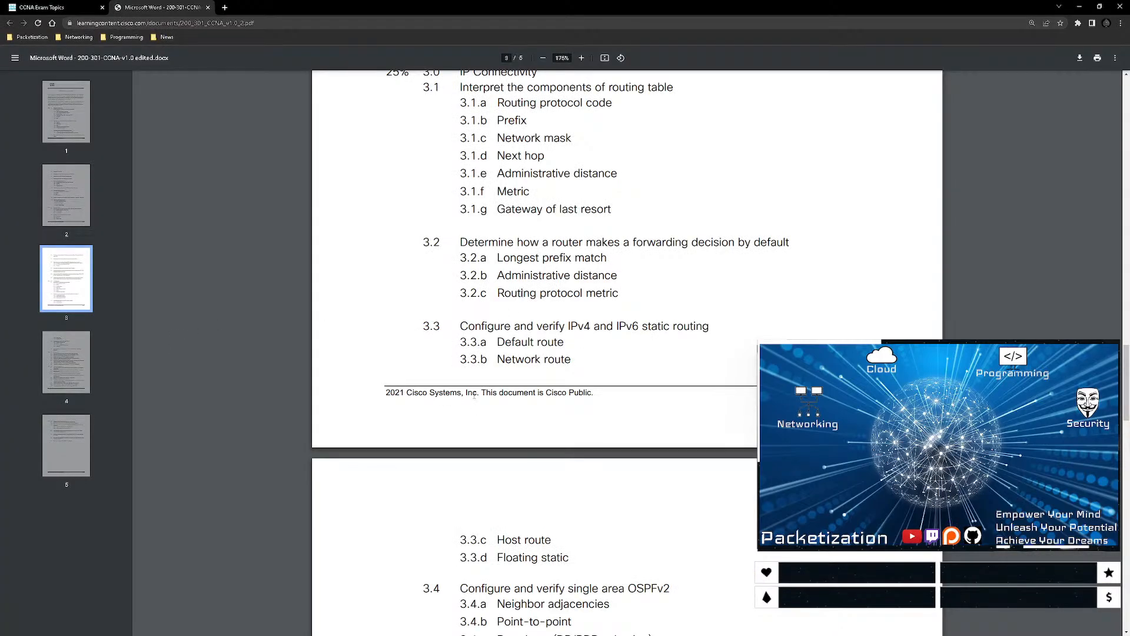
- Search the CCNA exam topics PDF in the browser for "1q", review the interswitch connectivity topics, and return to the switch console
scroll(427, 300, up, 3)
key(ctrl+f)
text(ial)
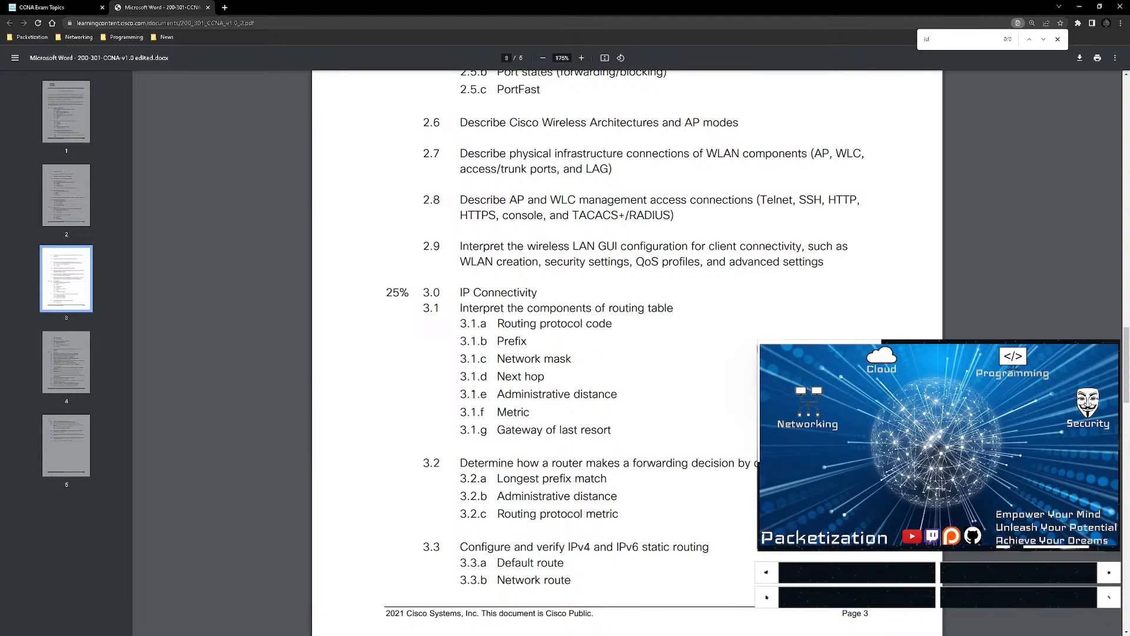
key(ctrl+a)
text(1q)
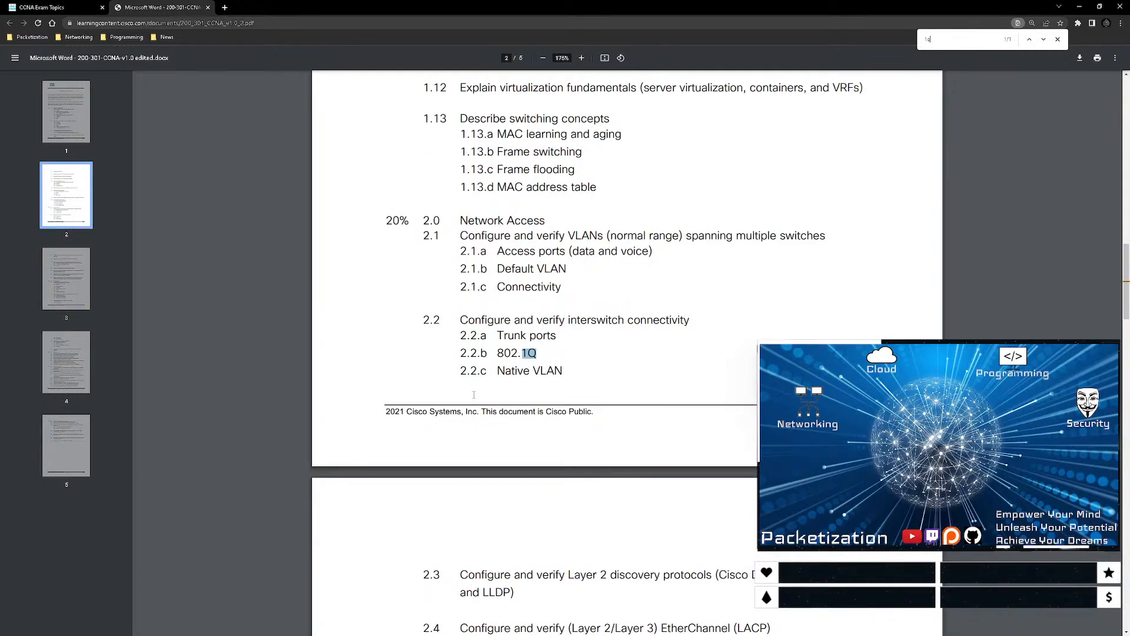
scroll(677, 388, down, 2)
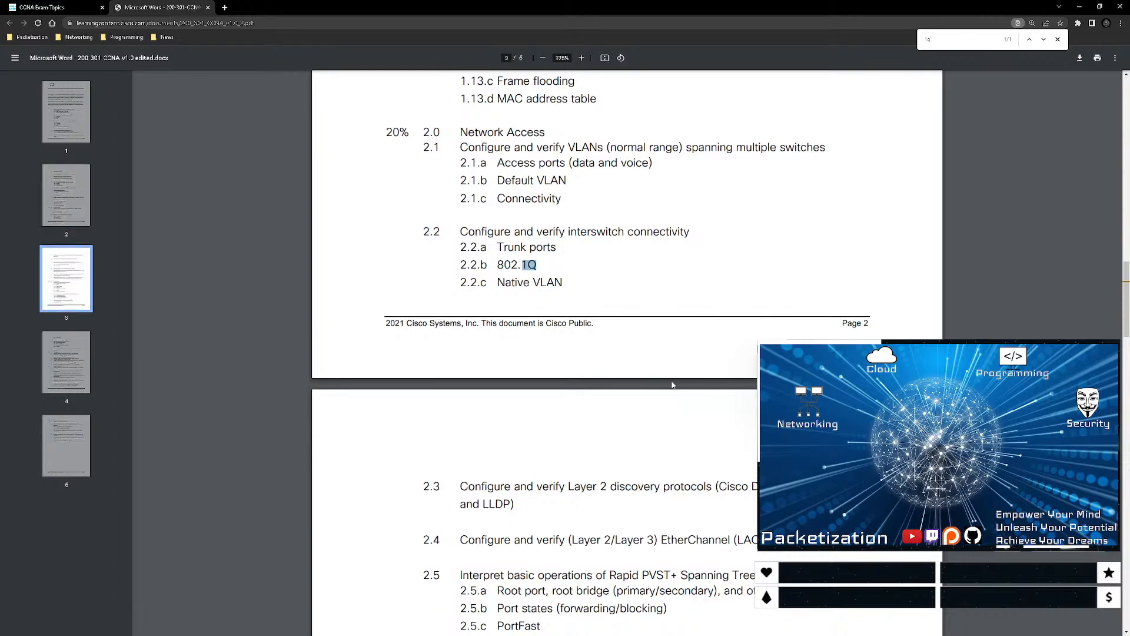
scroll(673, 385, down, 1)
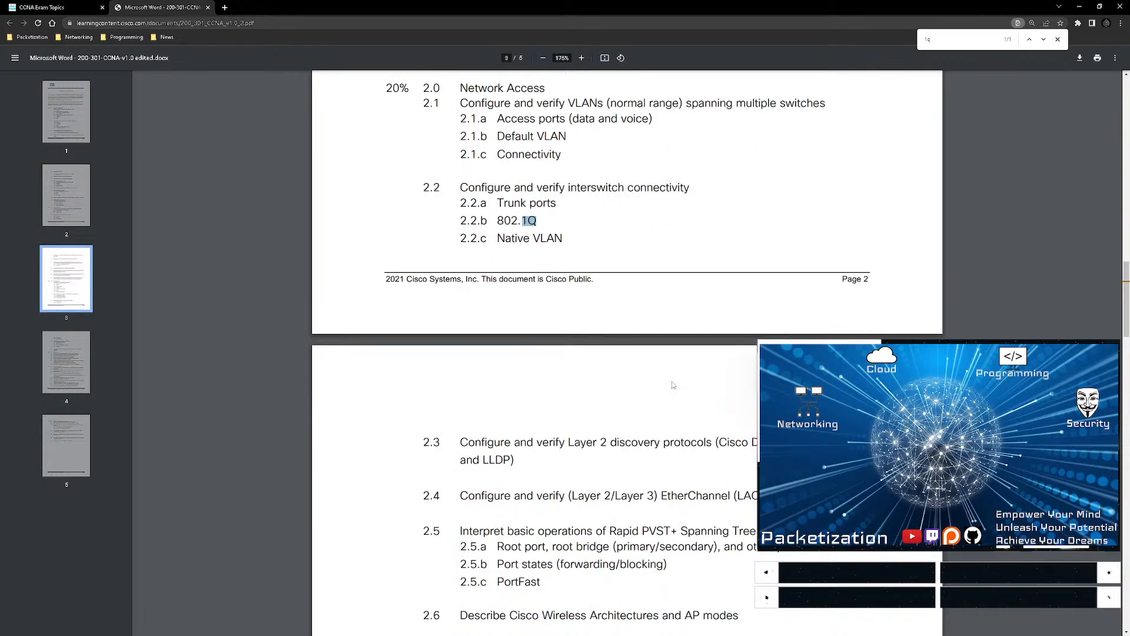
key(Escape)
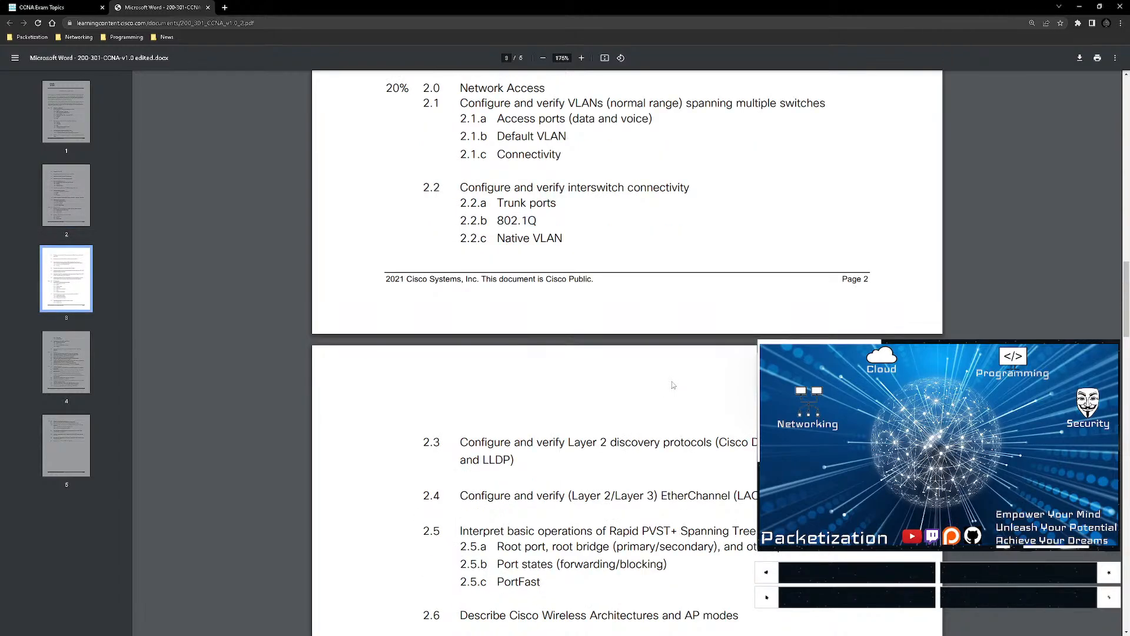
click(1079, 7)
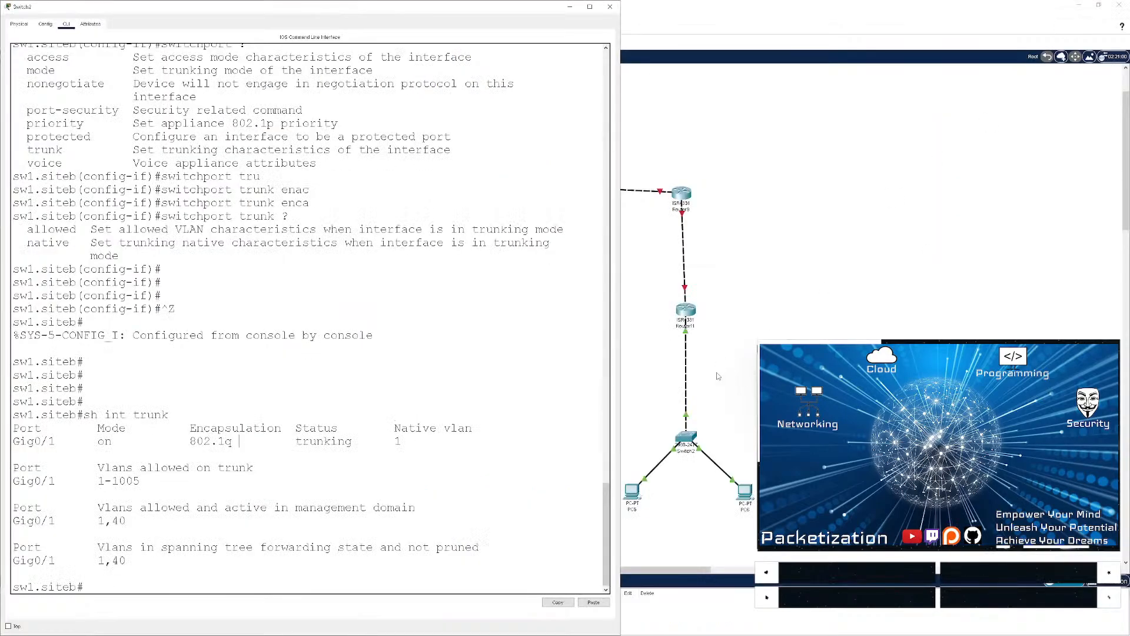
- Save the running configuration of sw1.siteb with the wr command
key(Return)
key(Return)
key(Return)
key(Return)
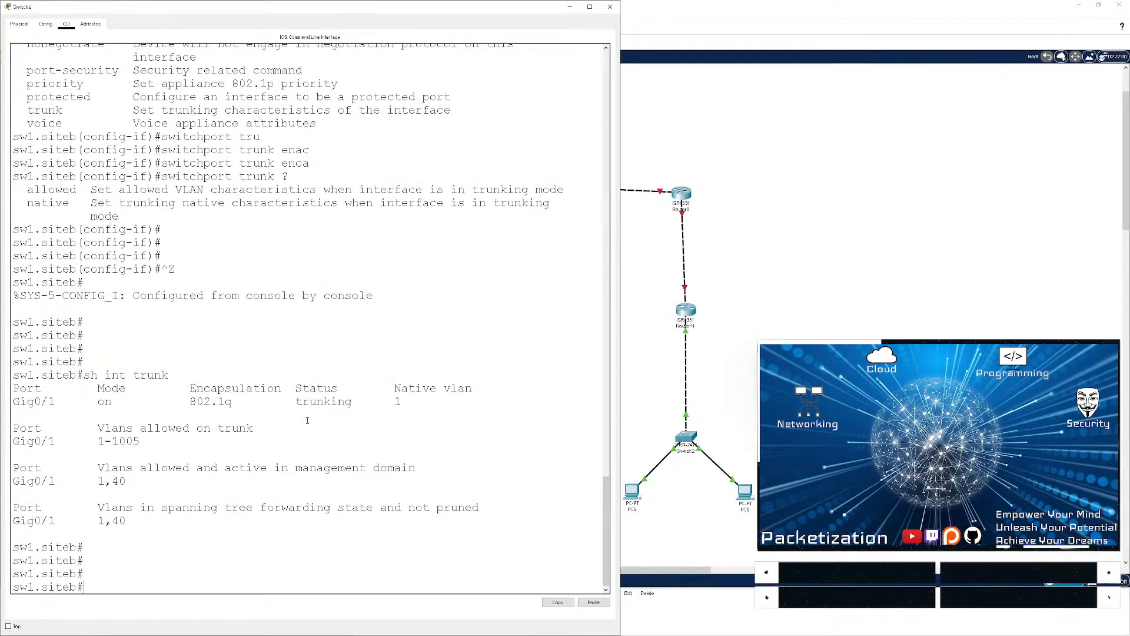
text(wr)
key(Return)
key(Return)
key(Return)
key(Return)
key(Return)
key(Return)
key(Return)
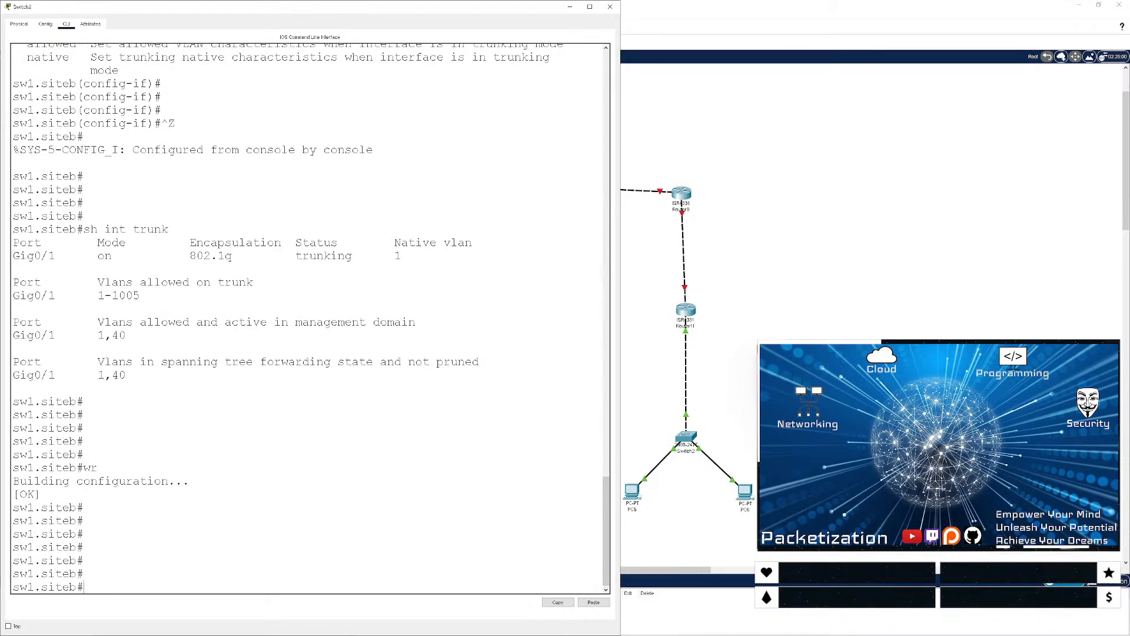
- Open the command prompt on PC5, one of the PCs connected to the SiteB switch
click(634, 499)
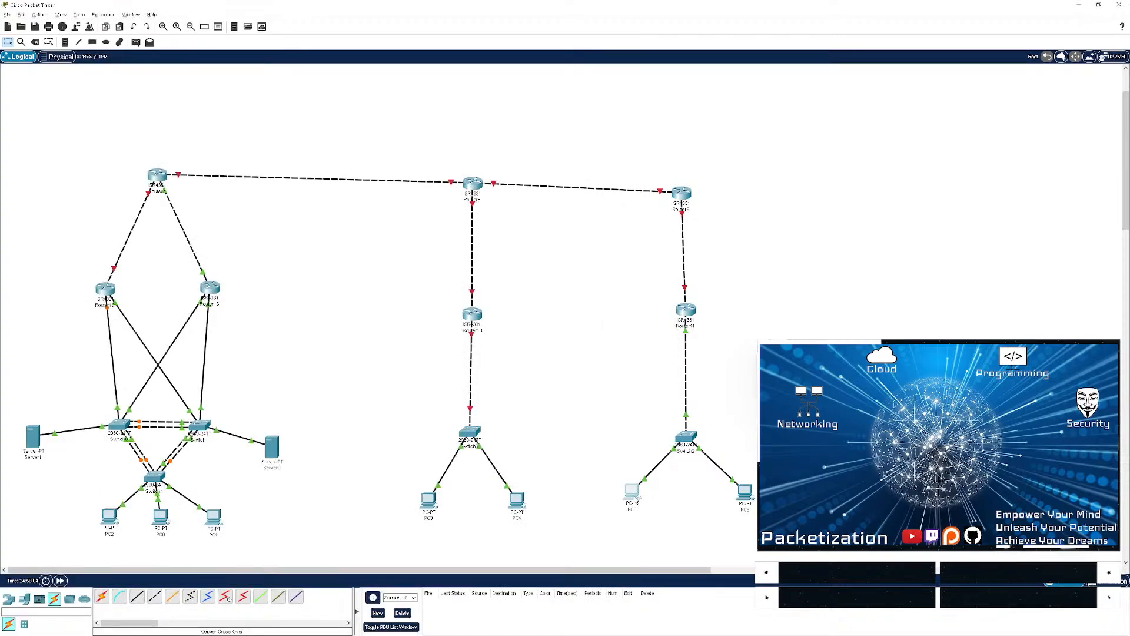
click(634, 500)
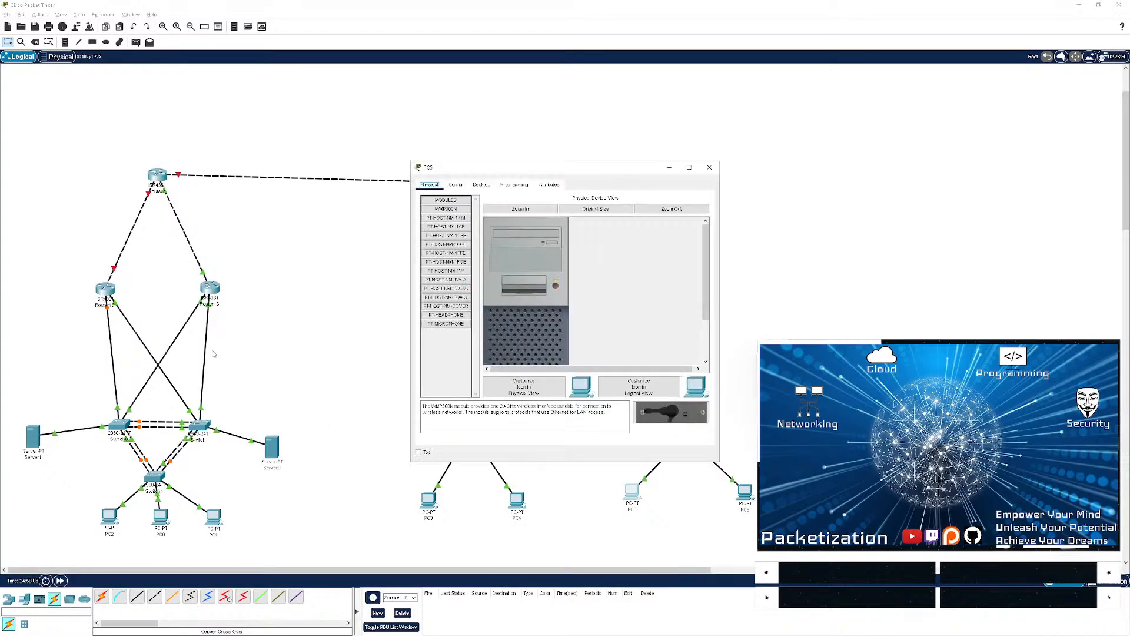
drag(605, 177, 321, 175)
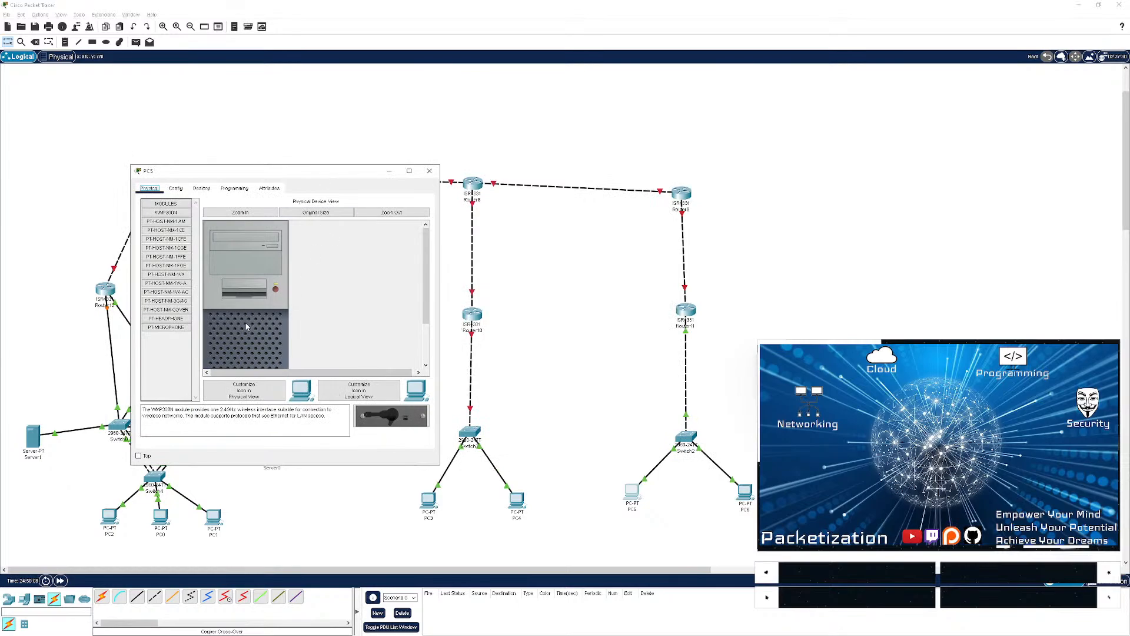
click(183, 189)
click(201, 188)
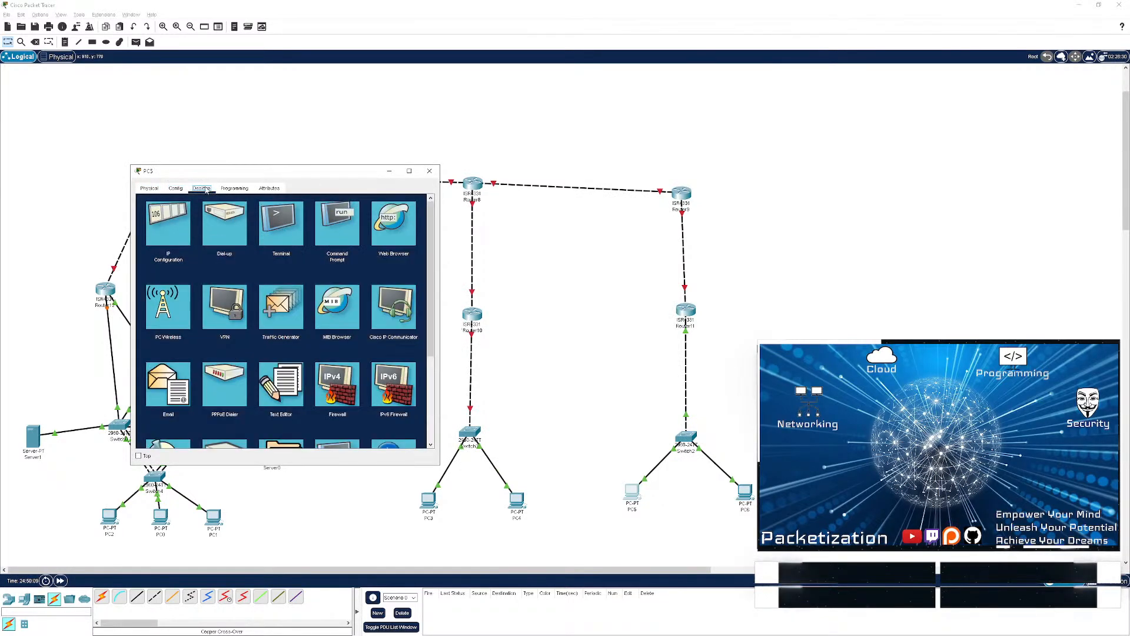
click(338, 222)
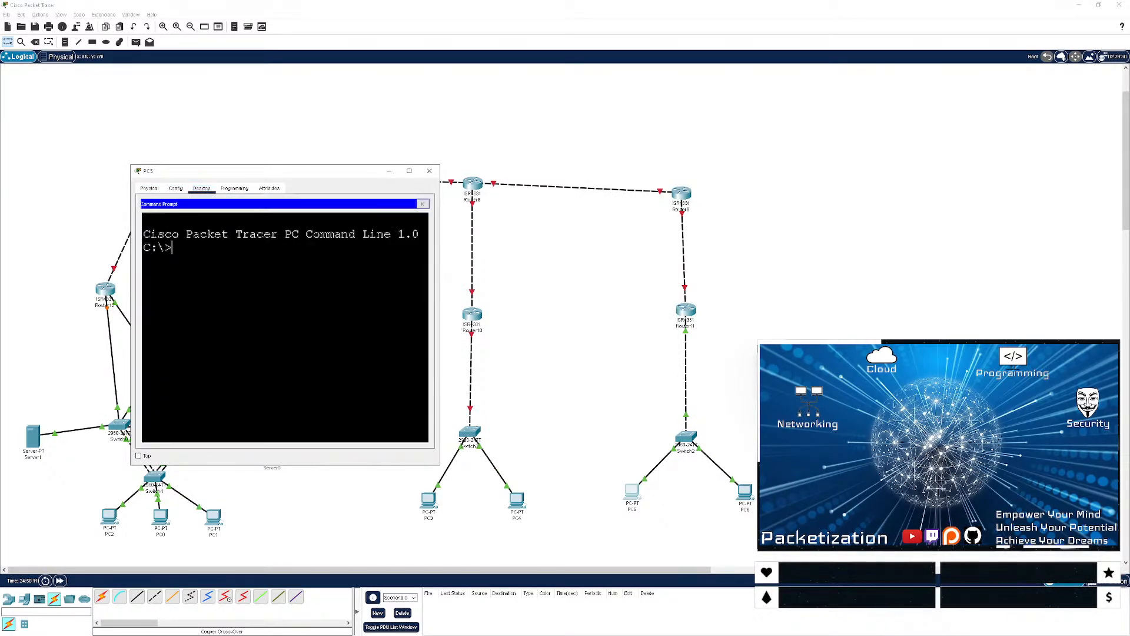
- Run ipconfig on PC5 and enlarge its window to read the interface addressing
key(Return)
key(Return)
text(ipconfig)
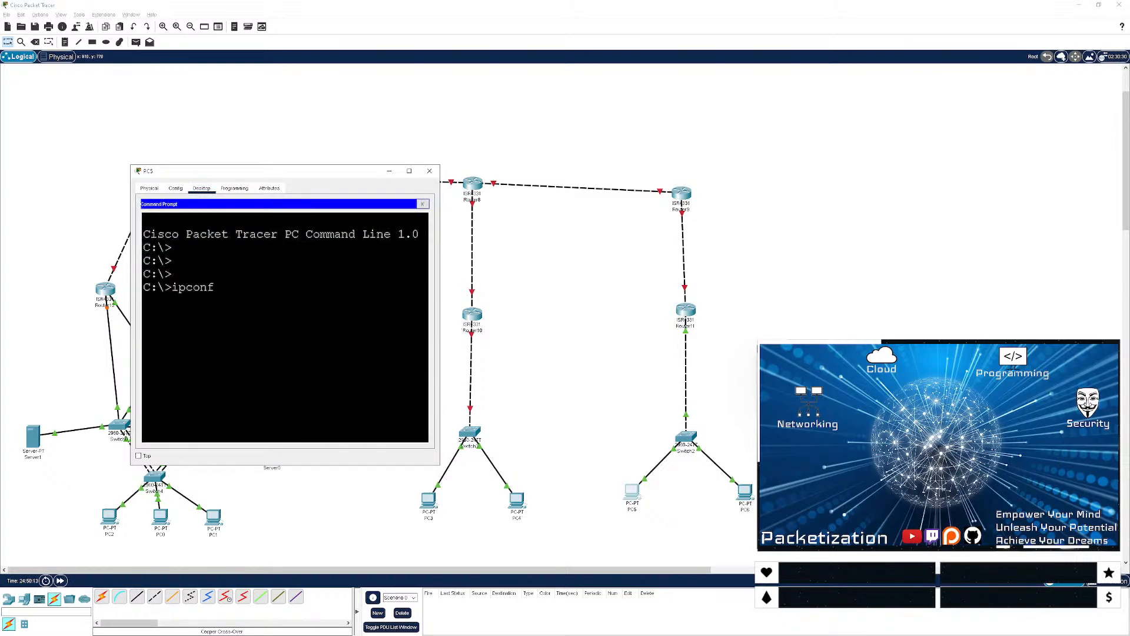
key(Return)
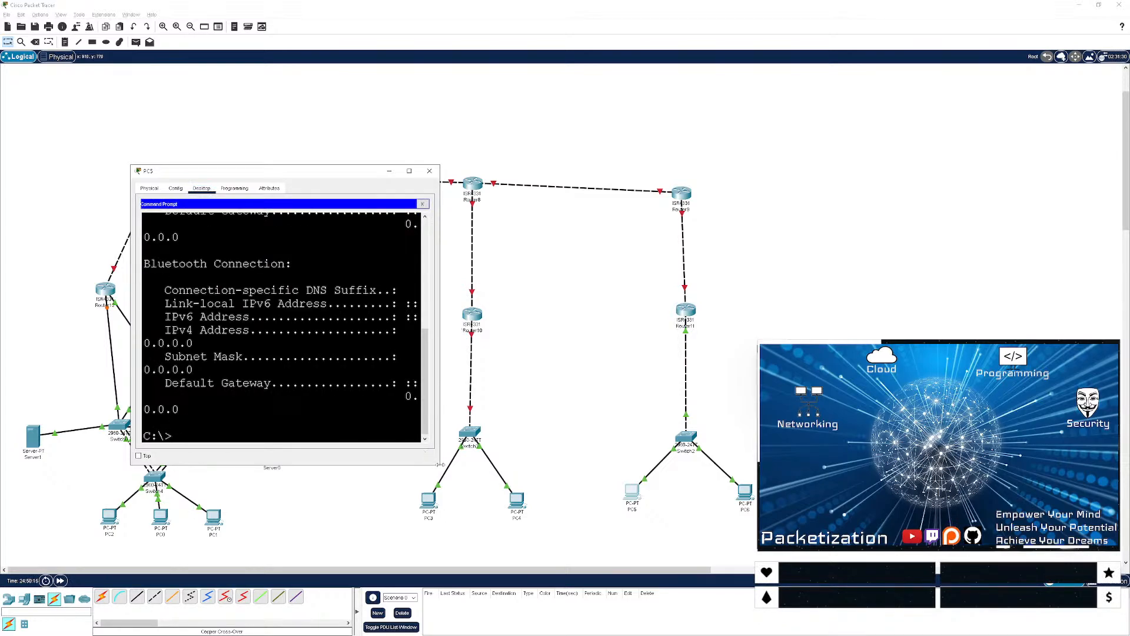
drag(438, 466, 642, 562)
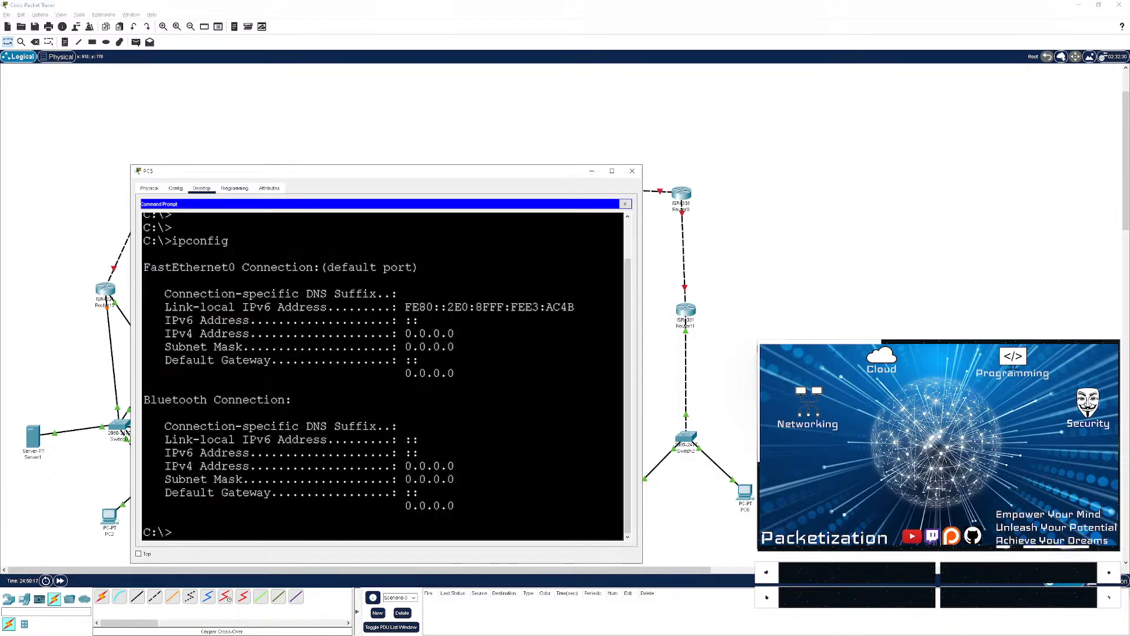
drag(371, 167, 292, 116)
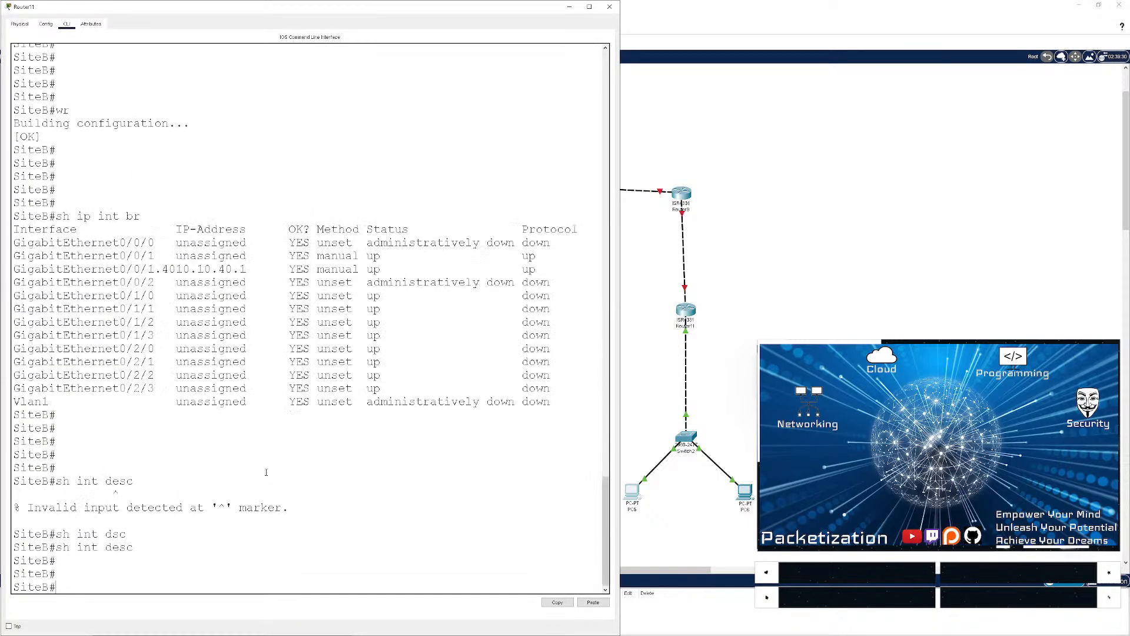
- Display the full running configuration on the SiteB router
key(Return)
key(Return)
key(Return)
key(Return)
key(Return)
key(Return)
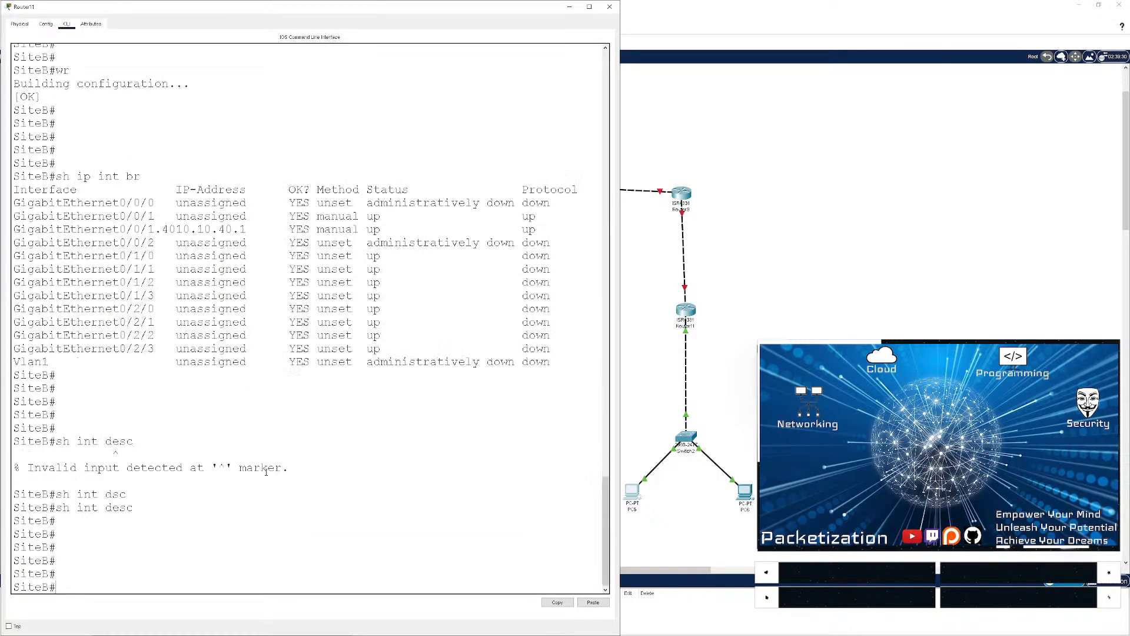
text(sh run)
key(Return)
key(space)
key(space)
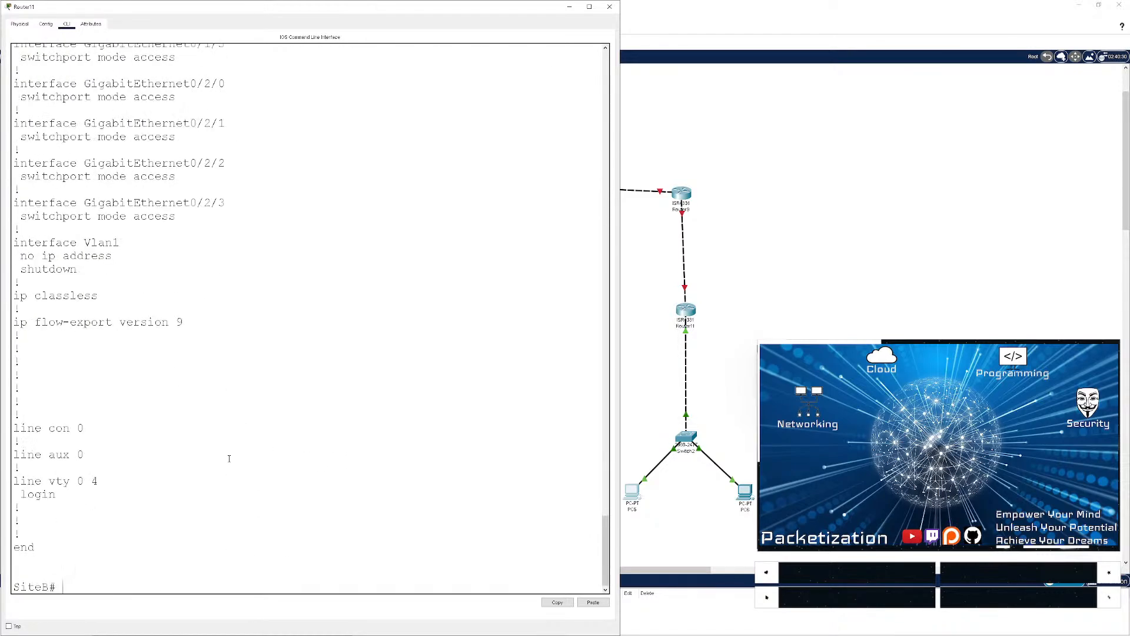
- Examine the siteb_data DHCP pool and the IP address of subinterface GigabitEthernet0/0/1.40 in the router's running configuration
scroll(229, 460, up, 20)
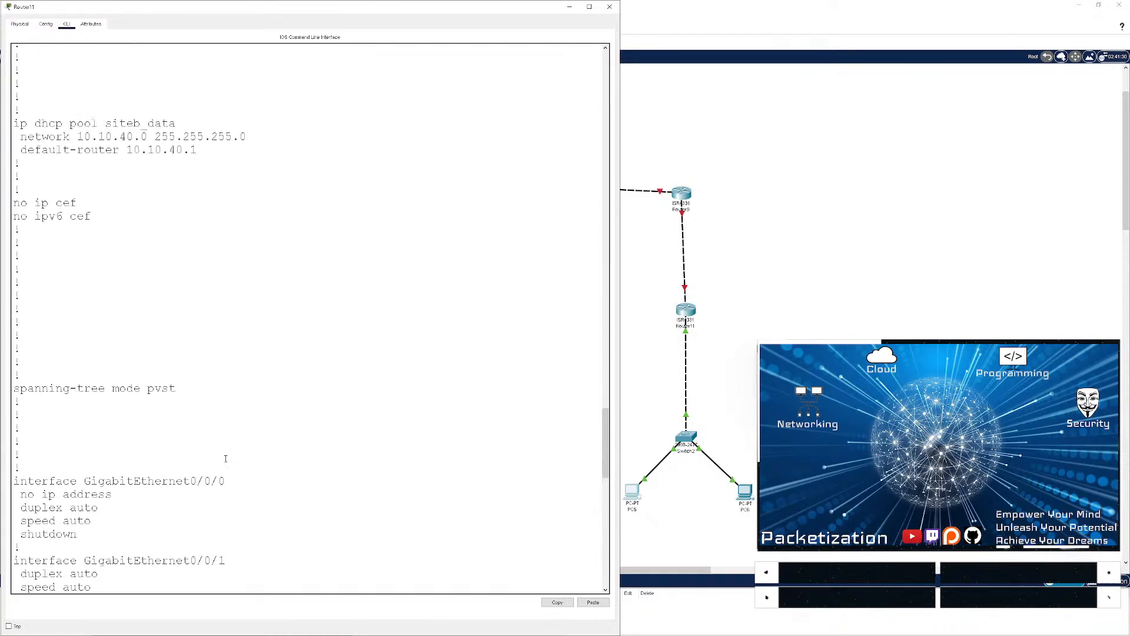
scroll(225, 458, down, 5)
scroll(228, 371, up, 3)
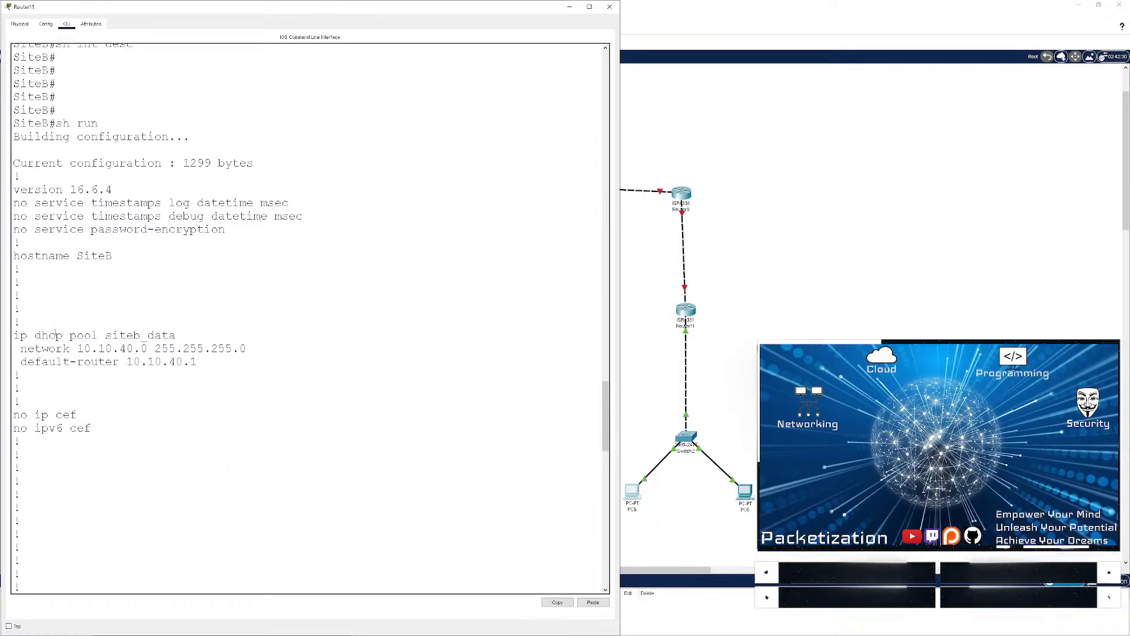
scroll(147, 410, down, 14)
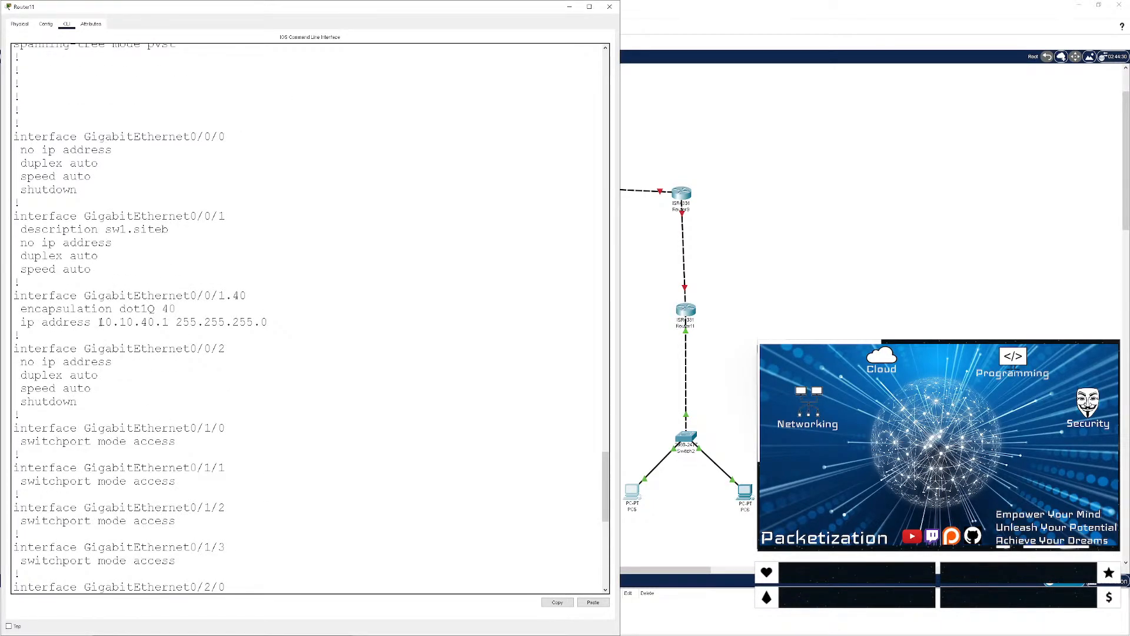
drag(100, 322, 271, 322)
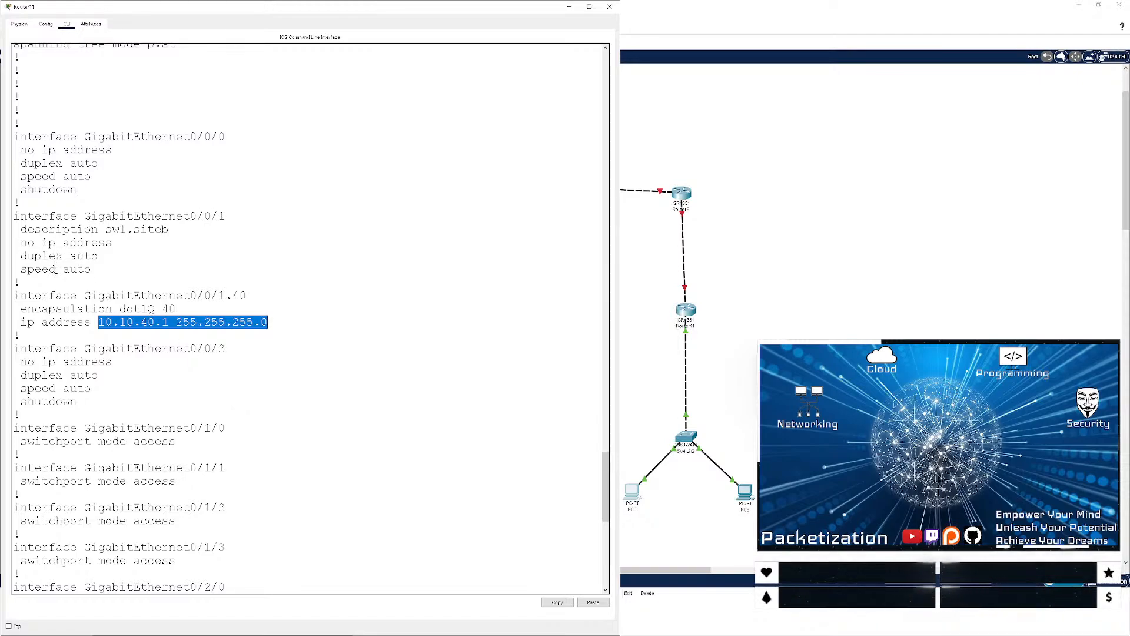
- Look through the remaining interfaces and line settings in the SiteB router's running configuration
scroll(113, 398, down, 13)
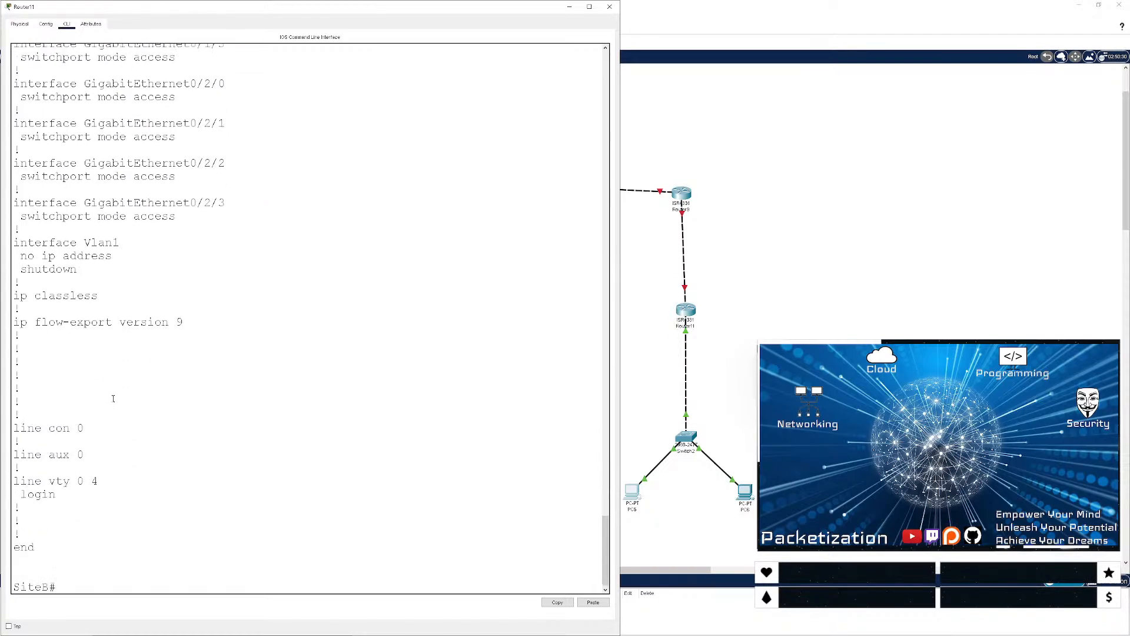
scroll(113, 399, up, 3)
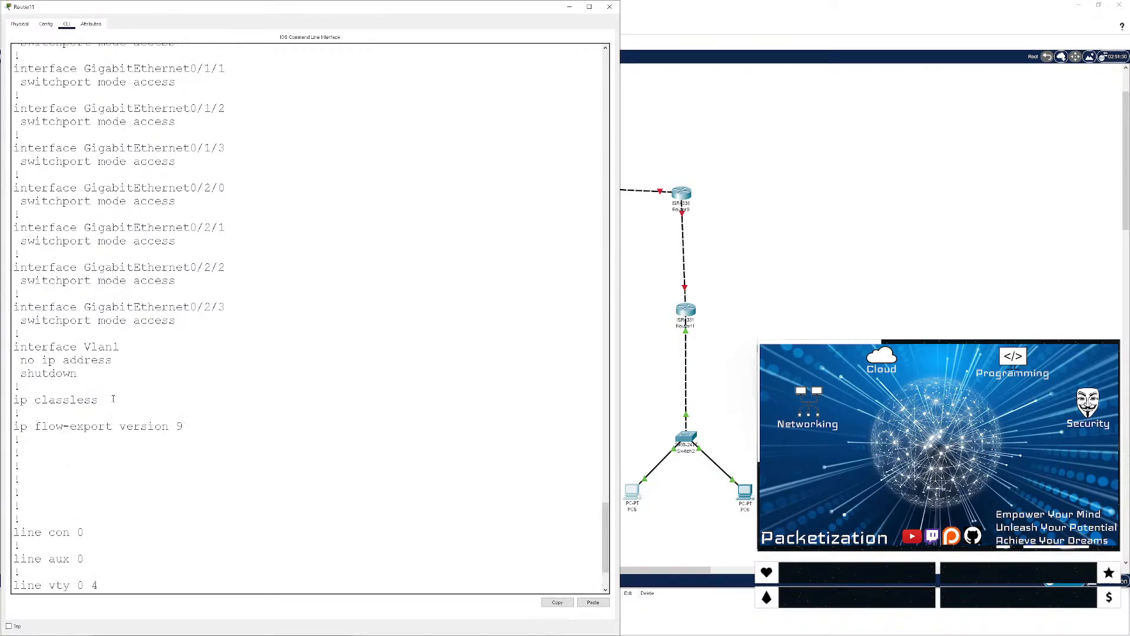
scroll(113, 398, up, 13)
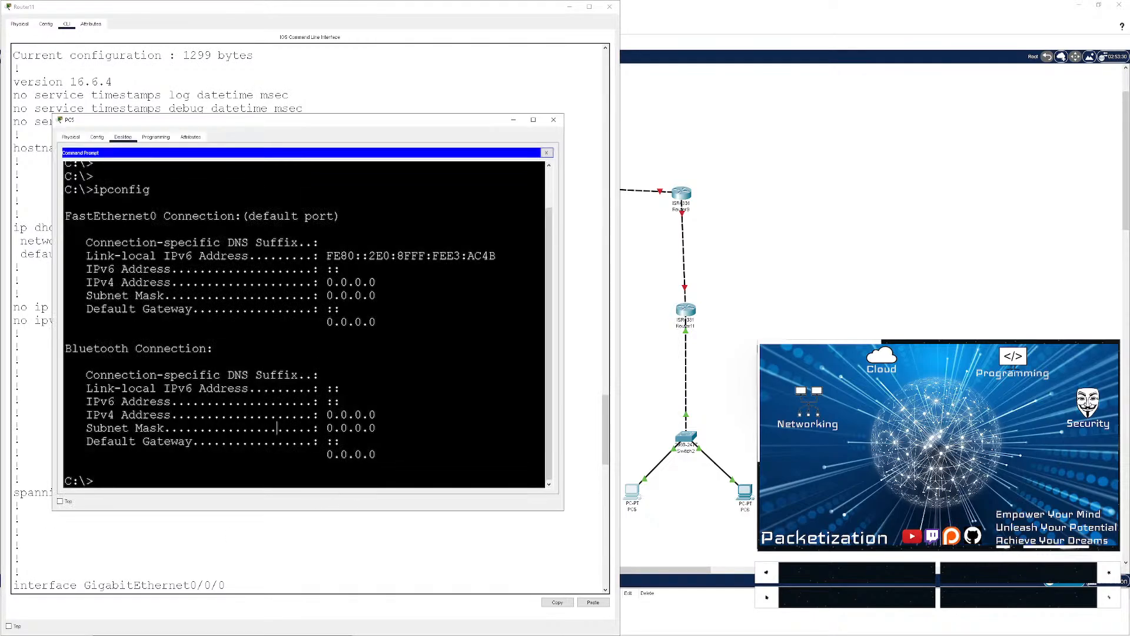
- Try to renew and release PC5's DHCP lease with ifconfig /renew and ifconfig /release
key(Return)
key(Return)
text(ifconfi)
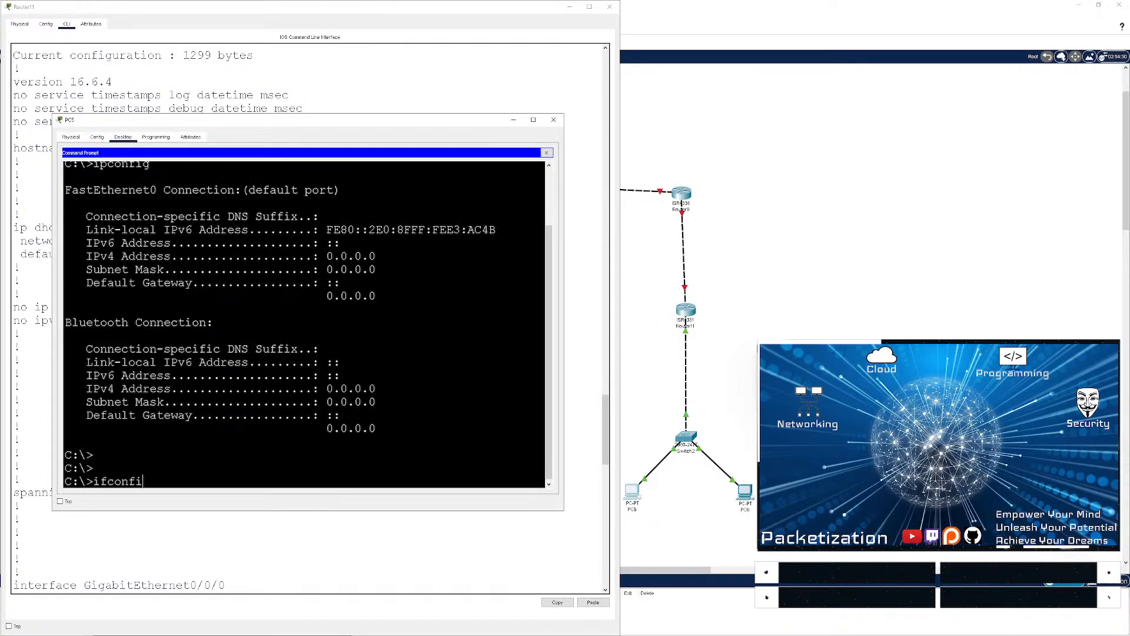
text(g /renew)
key(Return)
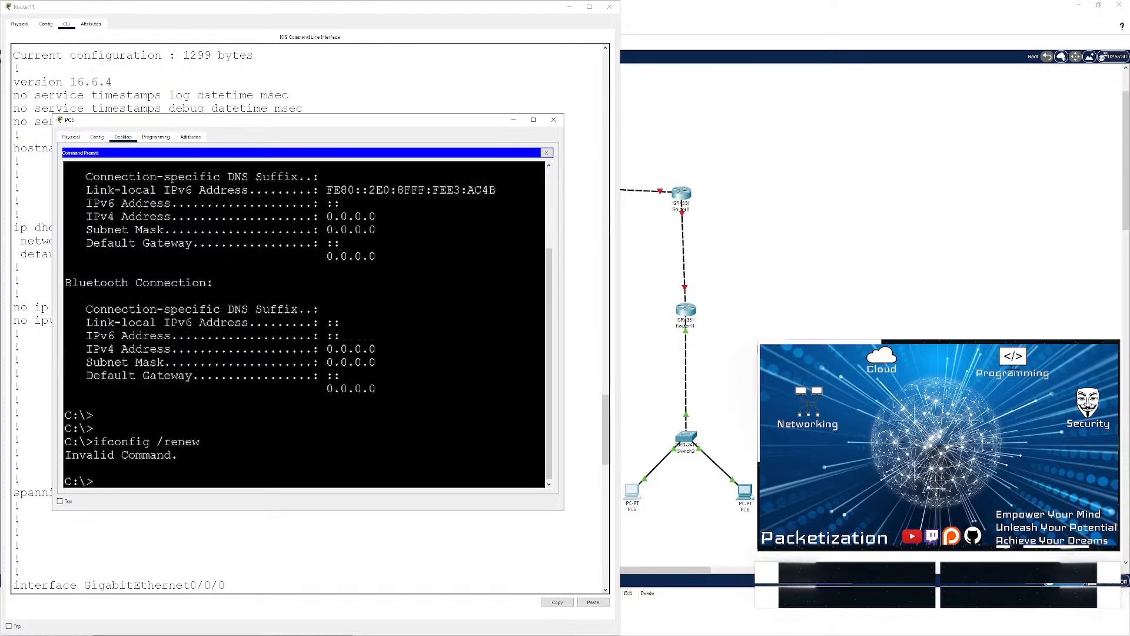
key(Up)
key(BackSpace)
key(BackSpace)
key(BackSpace)
key(BackSpace)
text(elease)
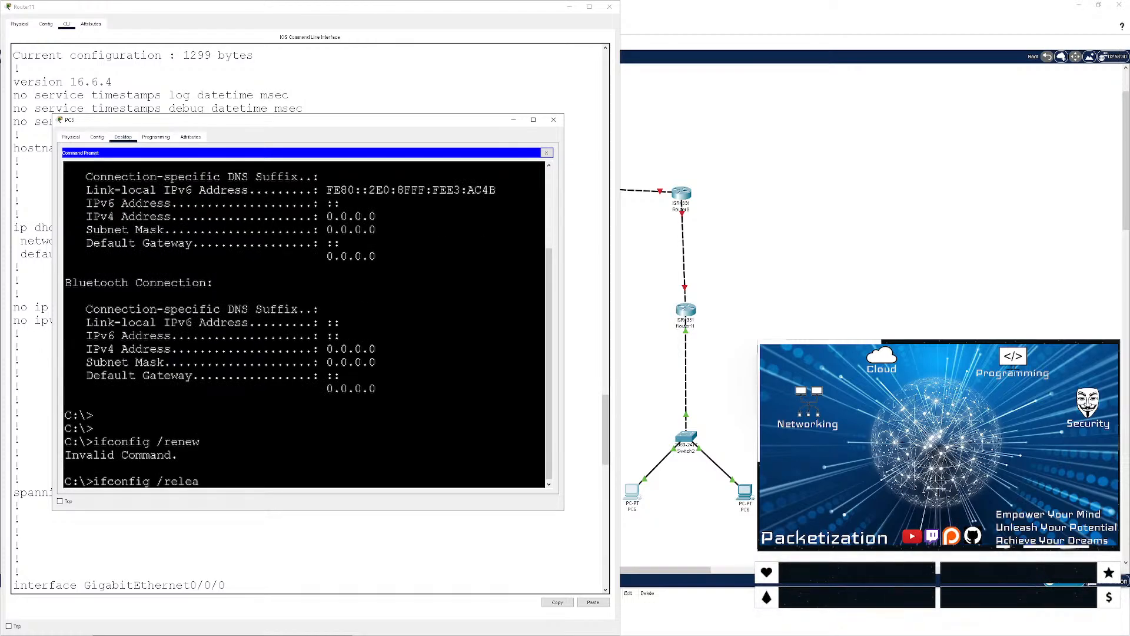
key(Return)
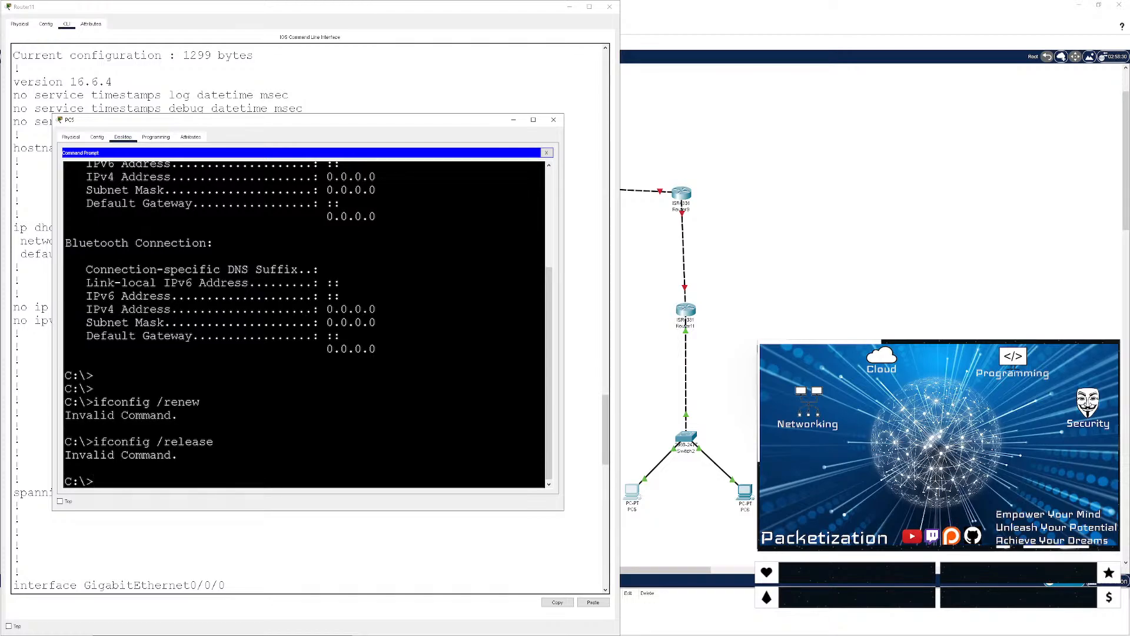
- Renew PC5's DHCP lease with ipconfig /renew
text(ipconfig )
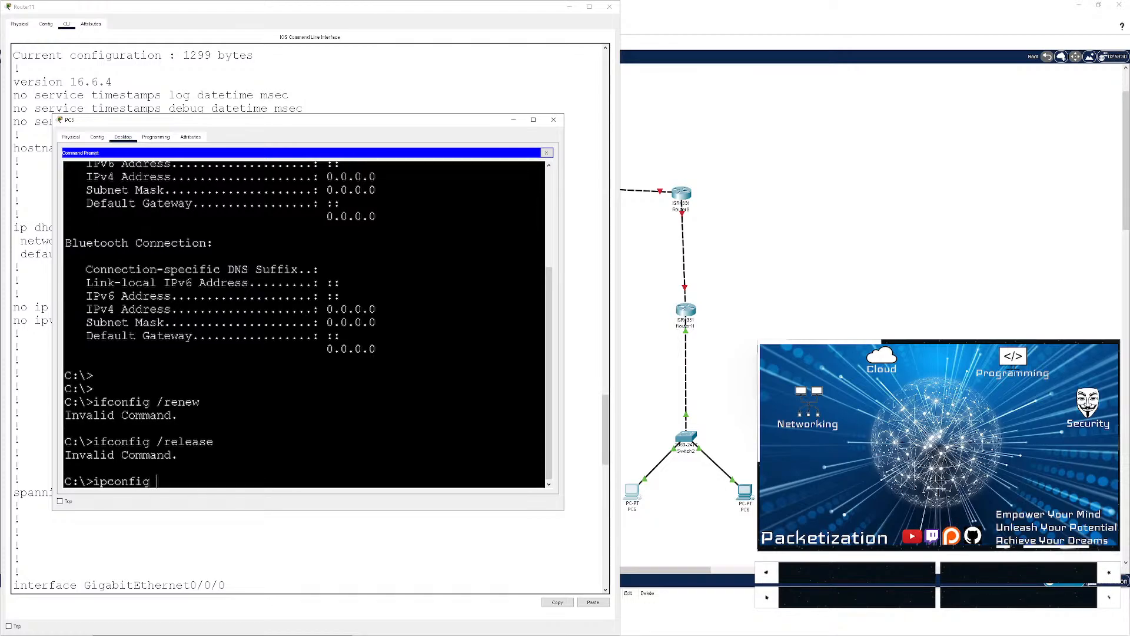
text(/renew)
key(Return)
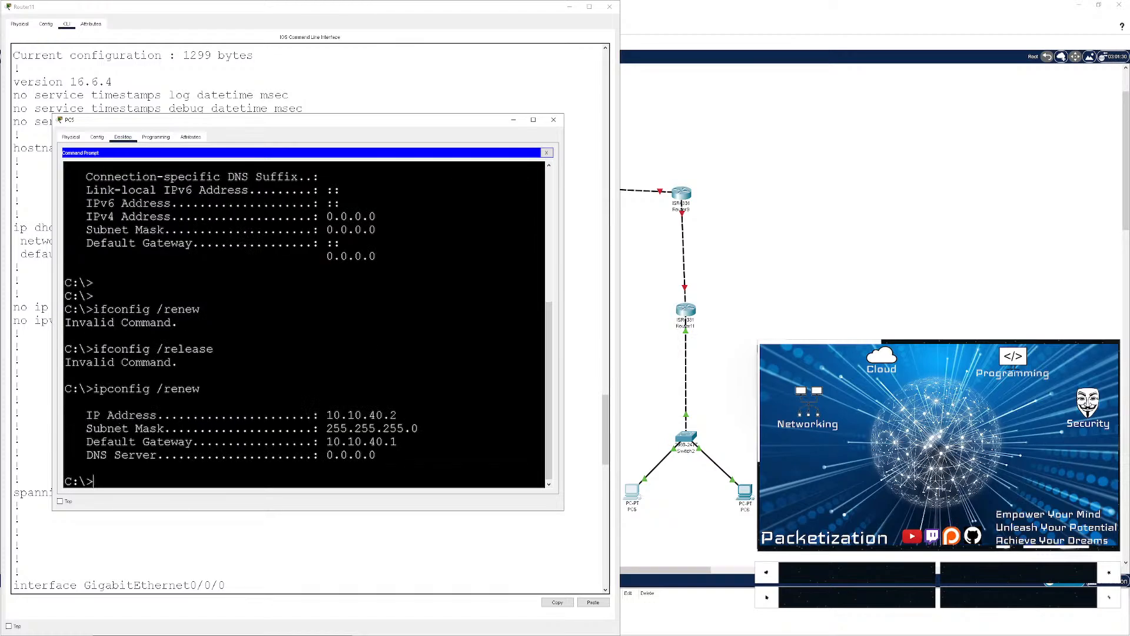
- Ping the gateway 10.10.40.1 from PC5 and stop the ping after a few replies
key(Return)
key(Return)
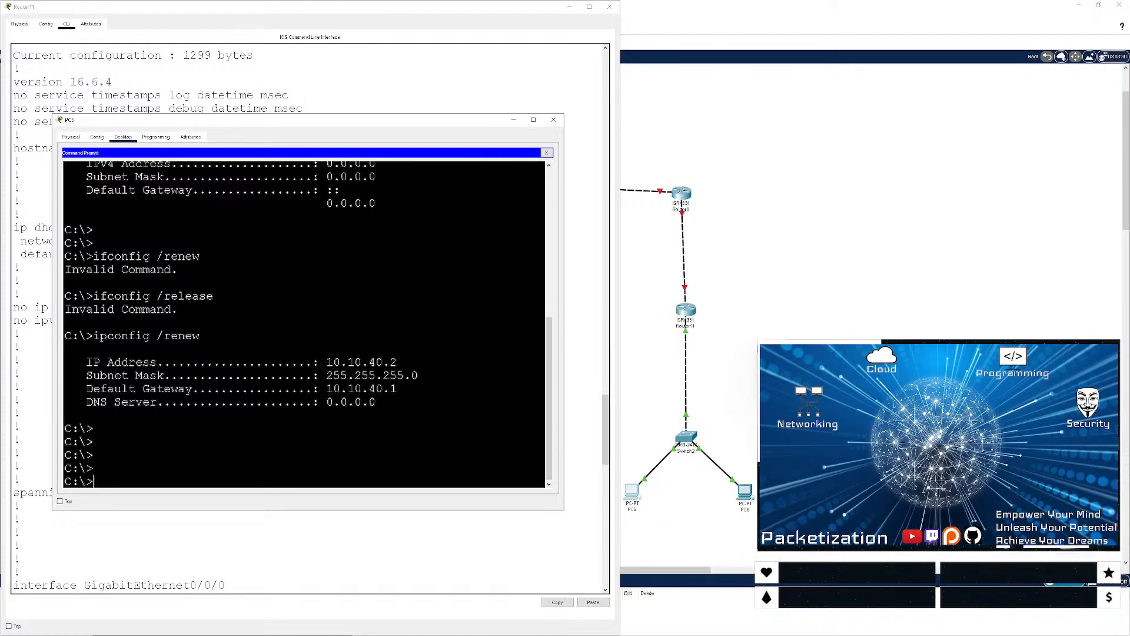
text(ping 10.10.40.1)
key(Return)
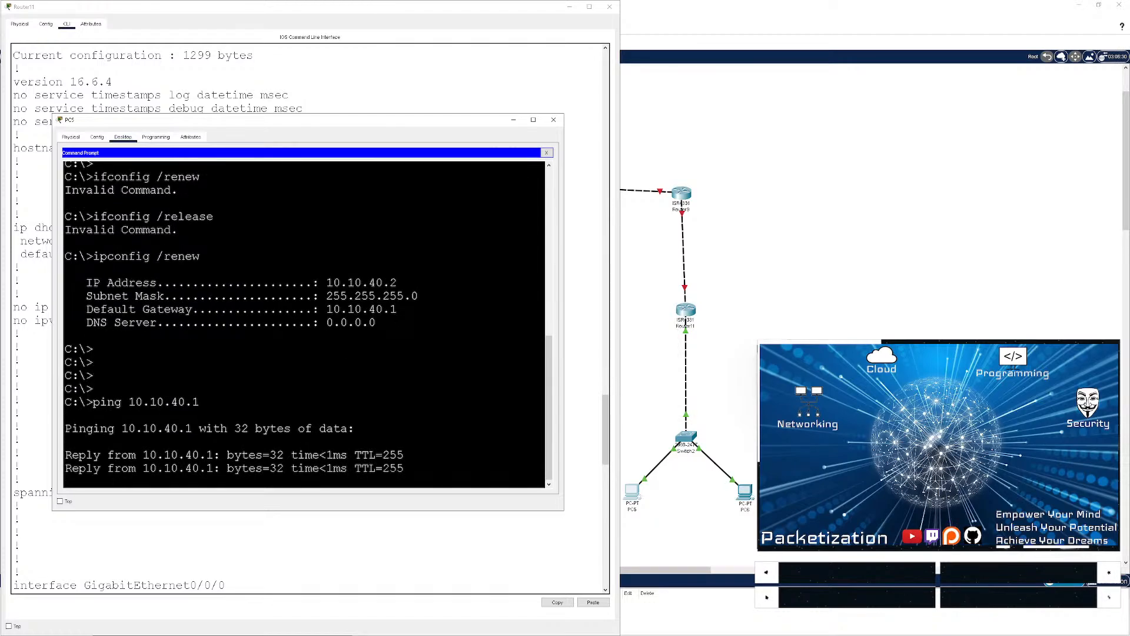
key(ctrl+c)
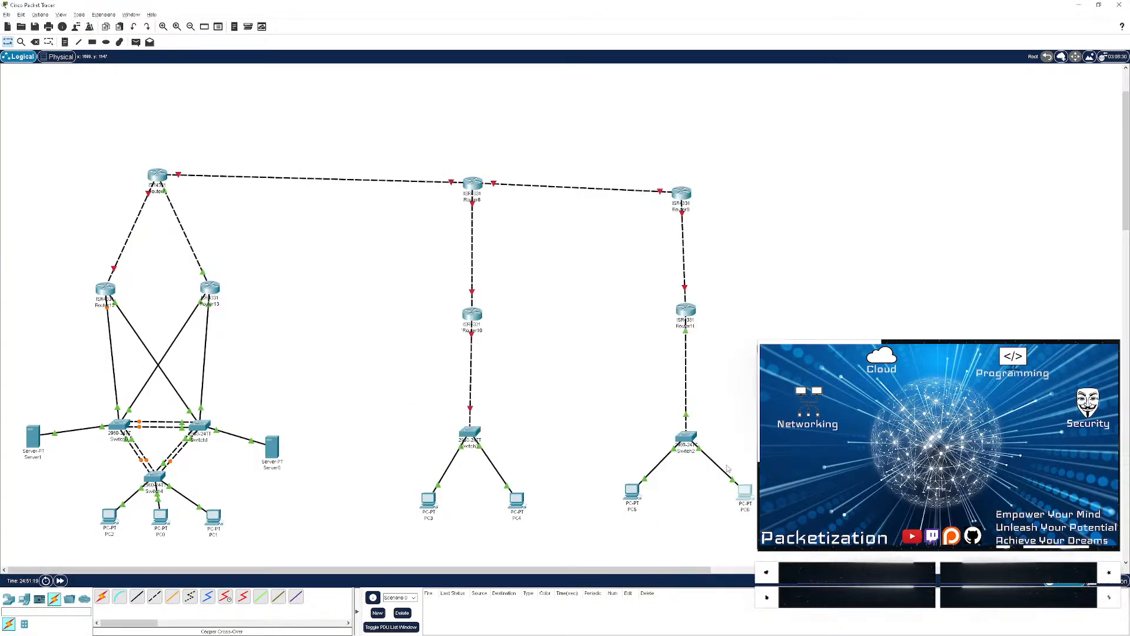
- Open the command prompt on PC6 and renew its DHCP lease with ipconfig /renew
drag(544, 170, 212, 119)
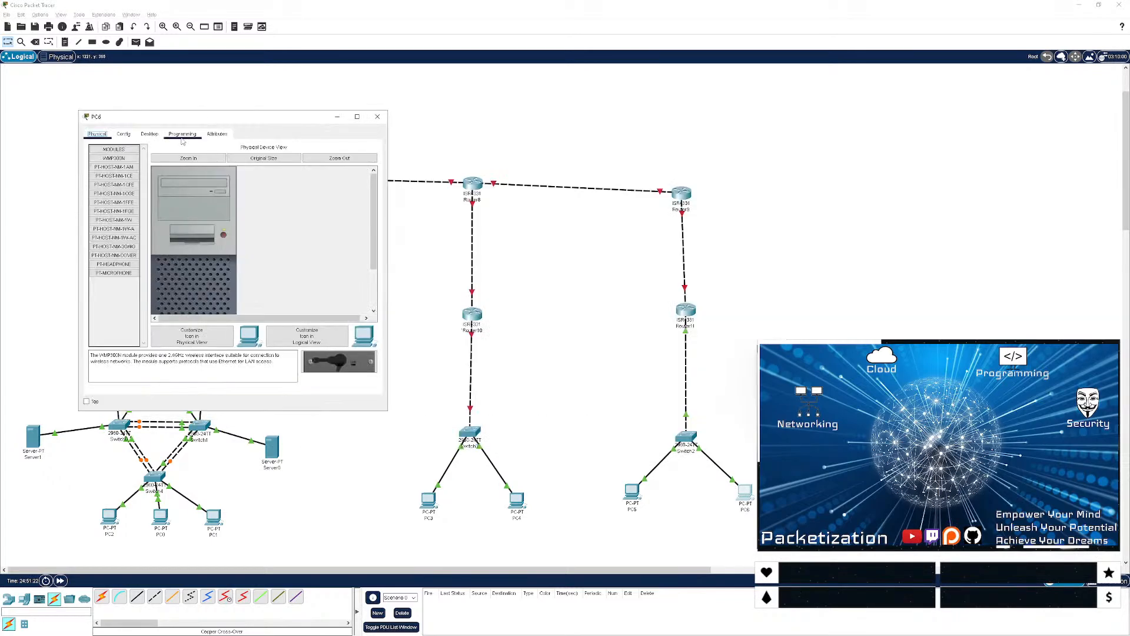
click(150, 133)
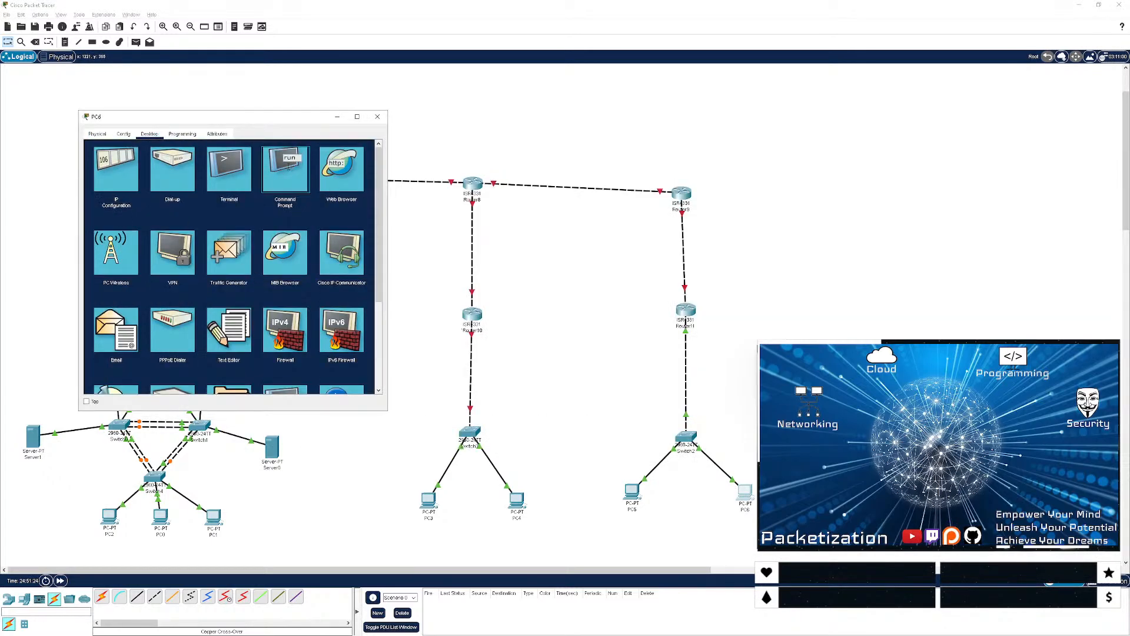
click(285, 170)
key(Return)
key(Return)
key(Return)
text(ipco)
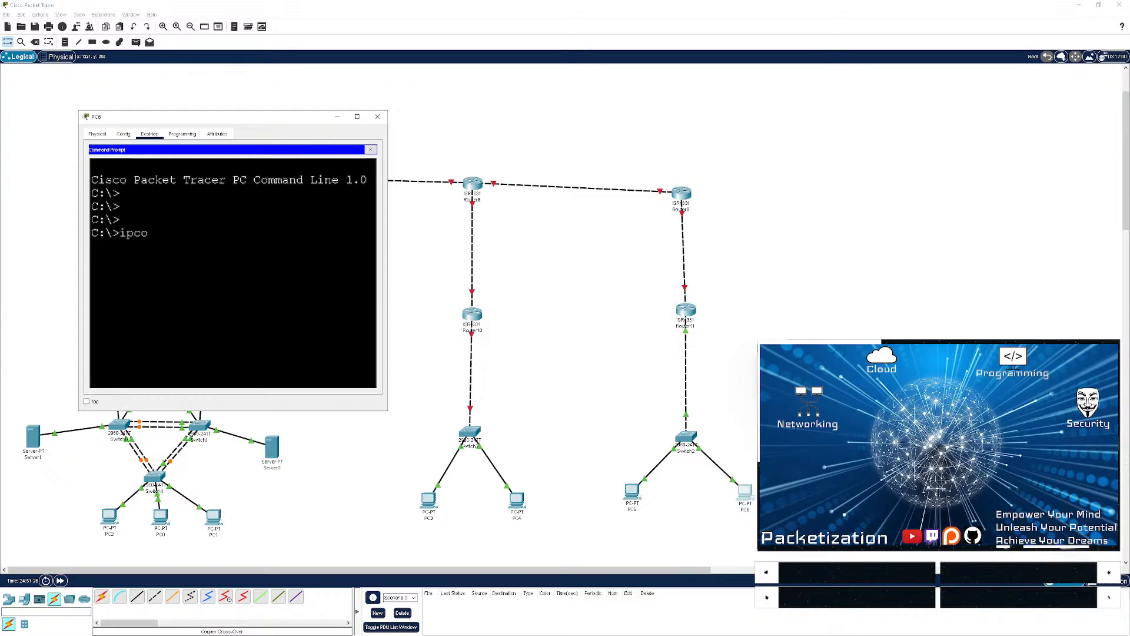
text(nfig /renew)
drag(389, 414, 654, 586)
key(Return)
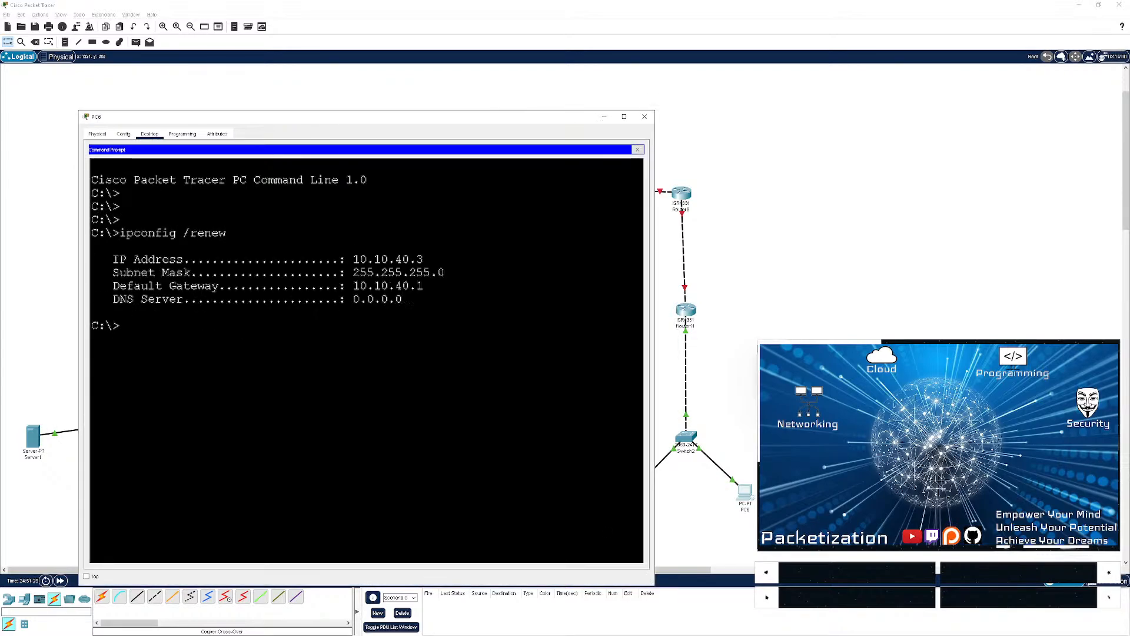
- Ping PC5 at 10.10.40.2 from PC6, stop the ping and close PC6's window
key(Return)
key(Return)
key(Return)
key(Return)
text(ping )
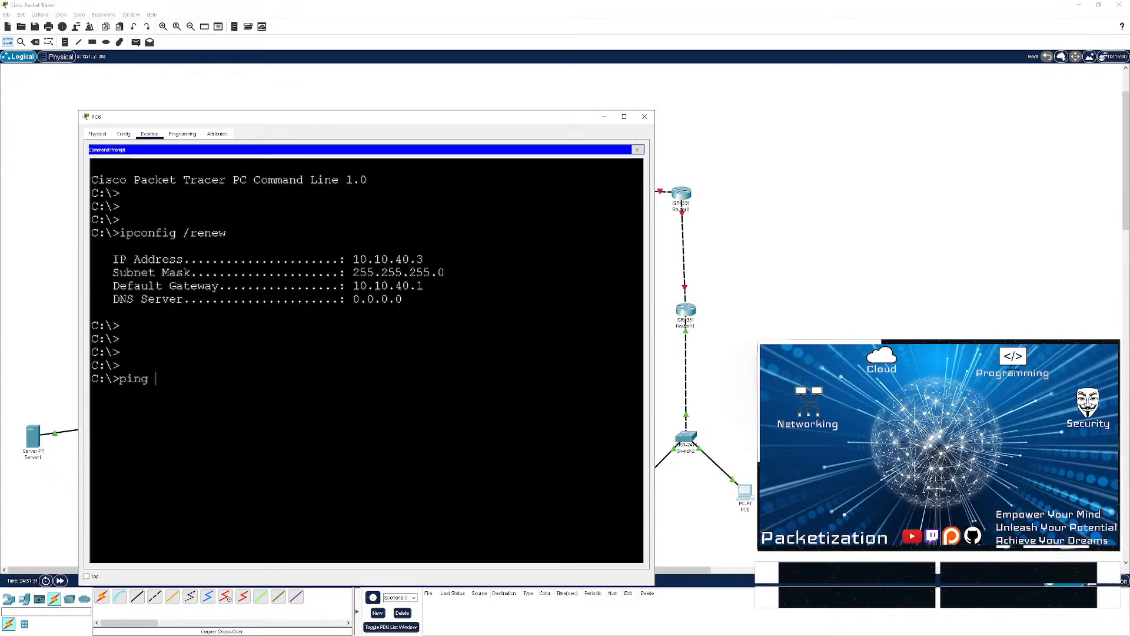
text(10.10.40.2)
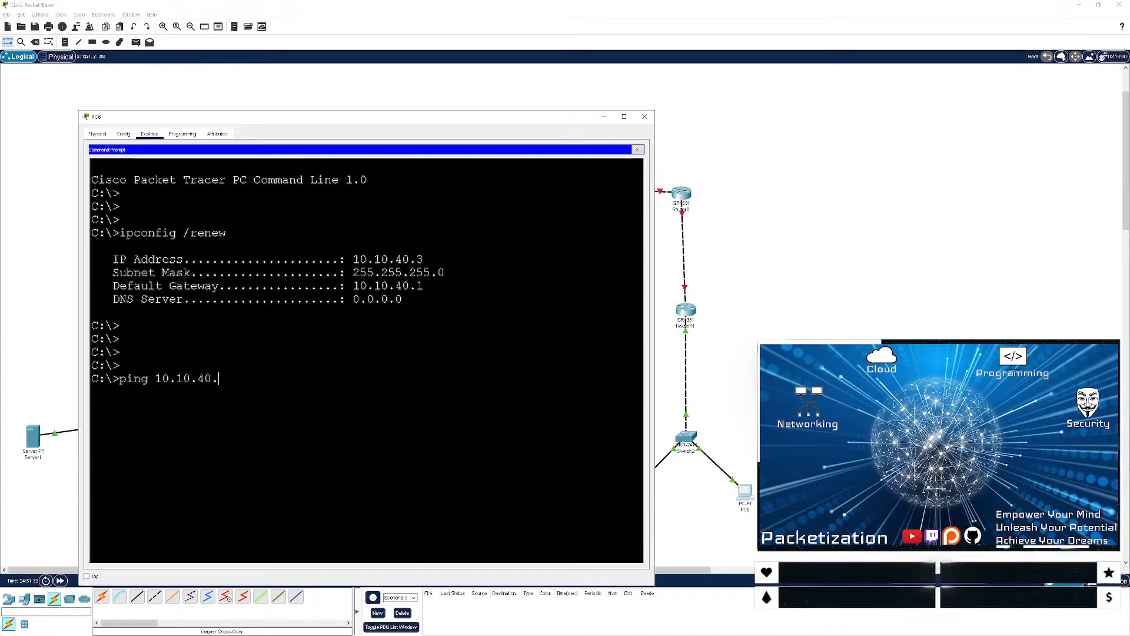
key(Return)
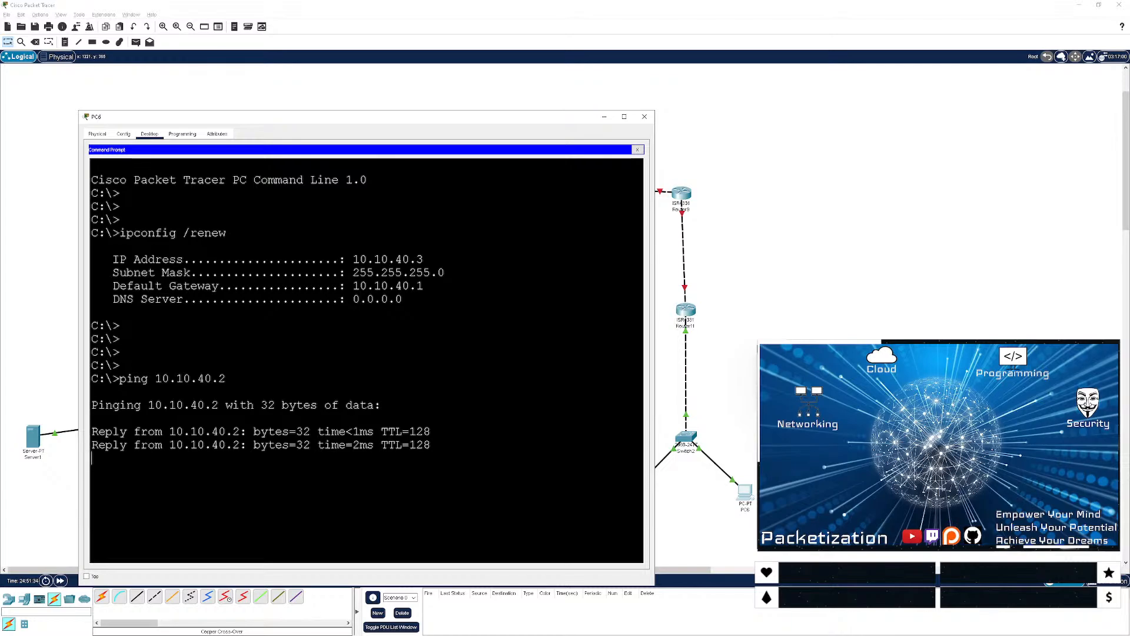
key(ctrl+c)
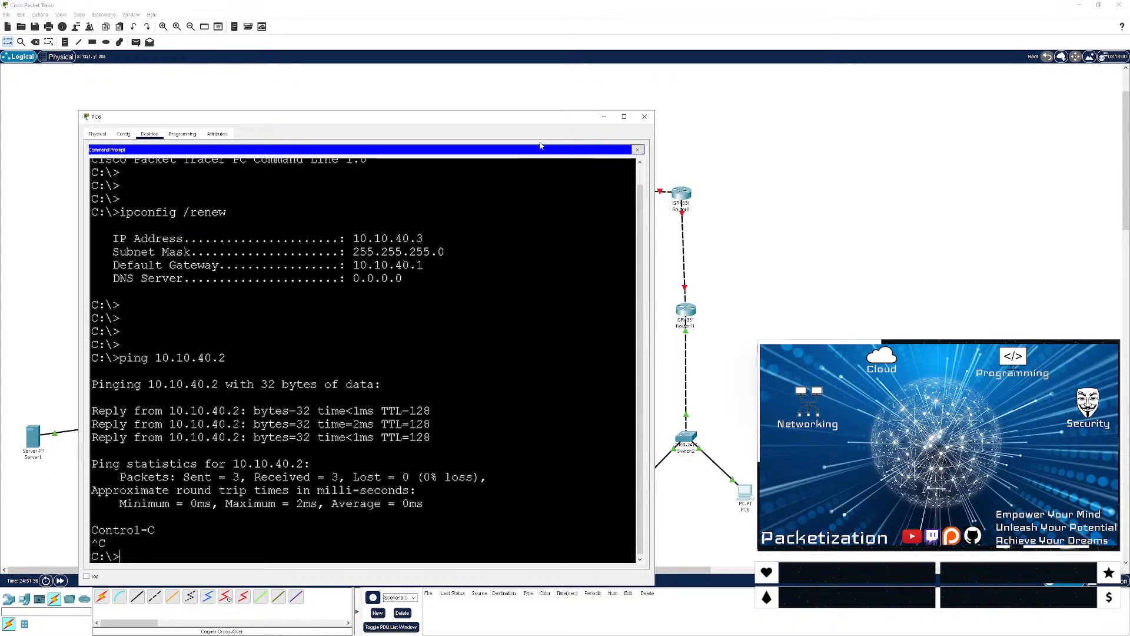
click(644, 117)
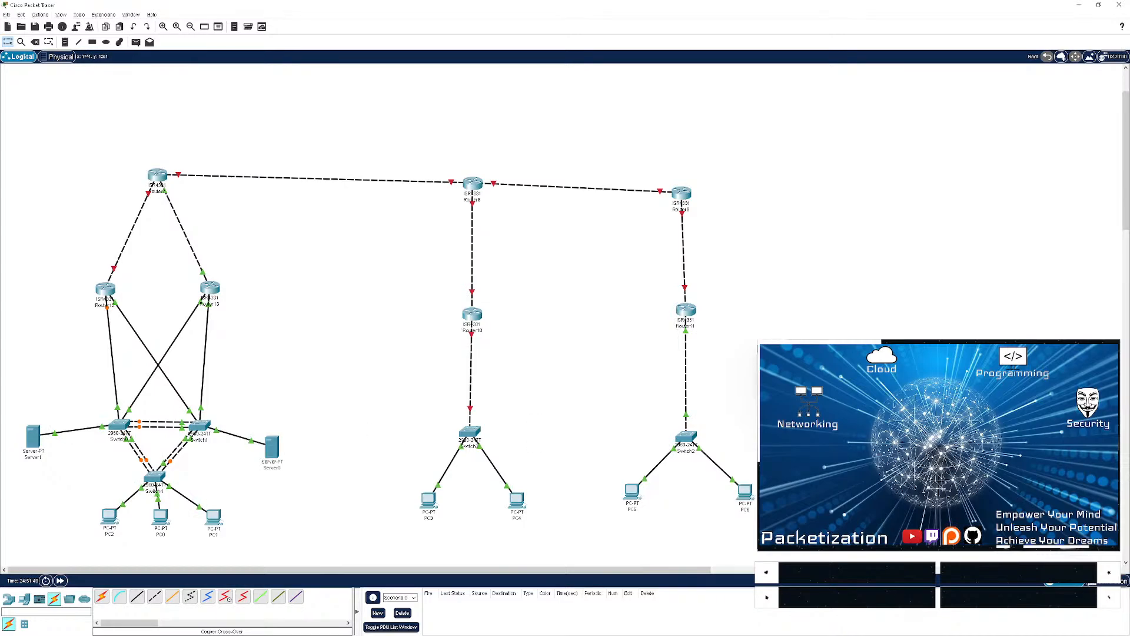
drag(757, 517, 576, 443)
drag(604, 160, 792, 257)
click(794, 259)
- Rename the SiteB router's label as rt1.siteb and the label of the switch below it as sw1.siteb
click(685, 325)
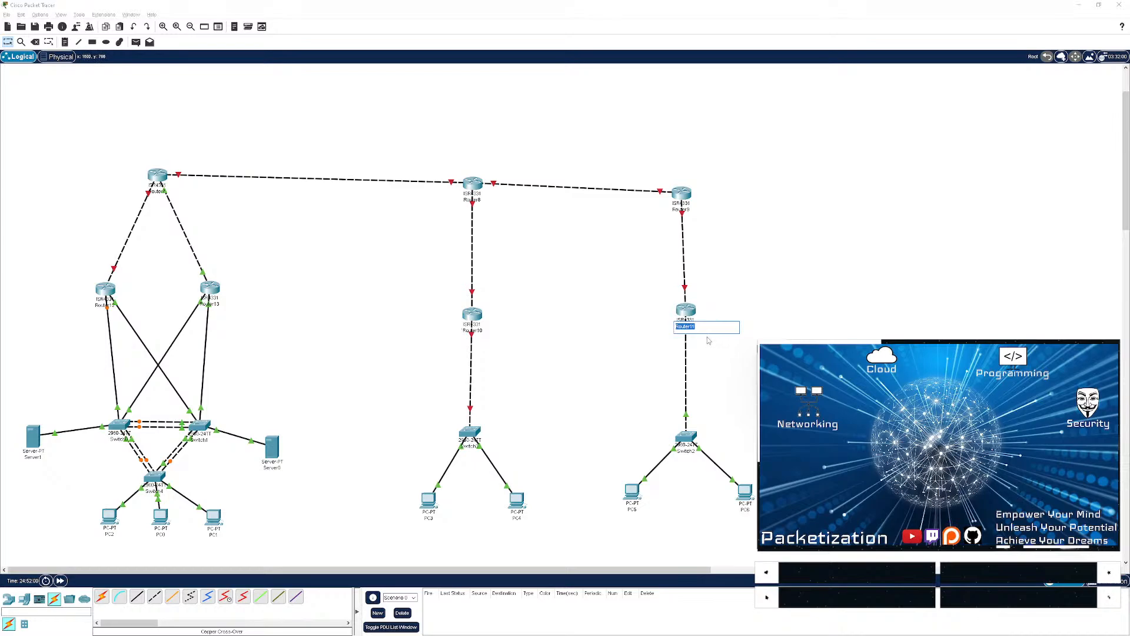
text(Rt1 siteb)
key(BackSpace)
key(BackSpace)
key(BackSpace)
key(BackSpace)
key(BackSpace)
key(BackSpace)
text(site)
key(Return)
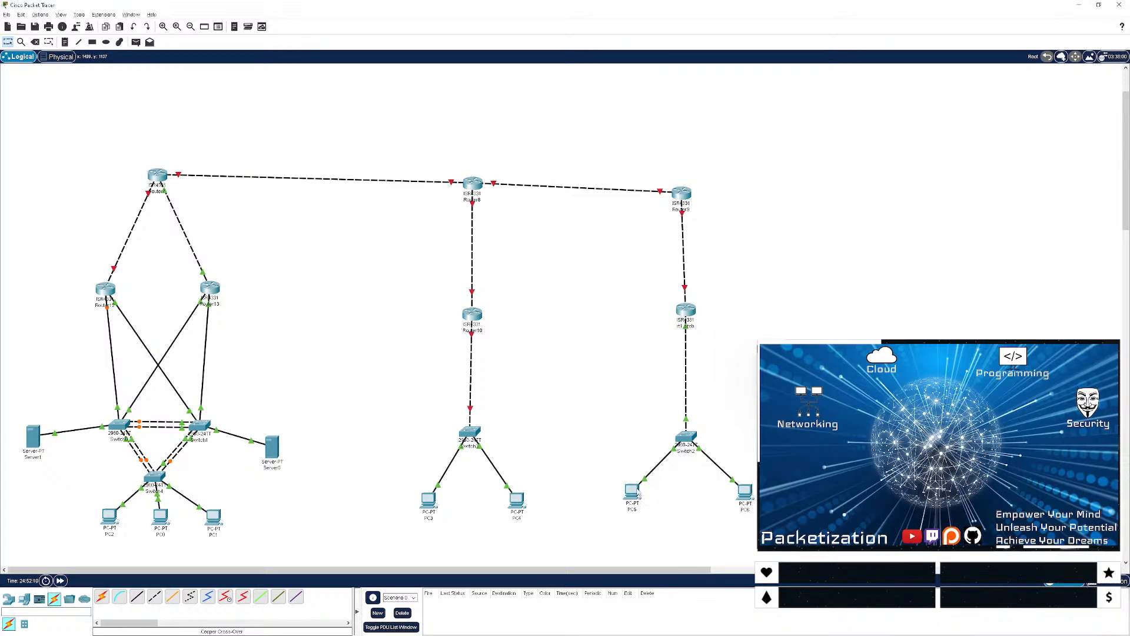
click(683, 451)
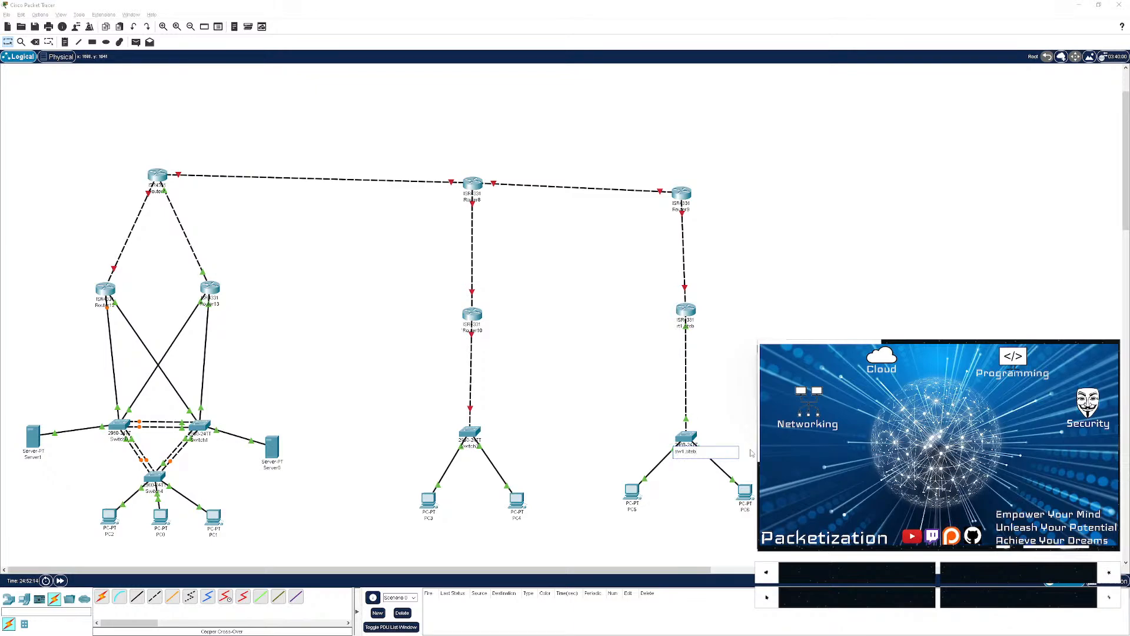
key(Return)
- Rename the middle branch's switch label as sw1.sitea and the label of the router above it as rt1.sitea
click(470, 446)
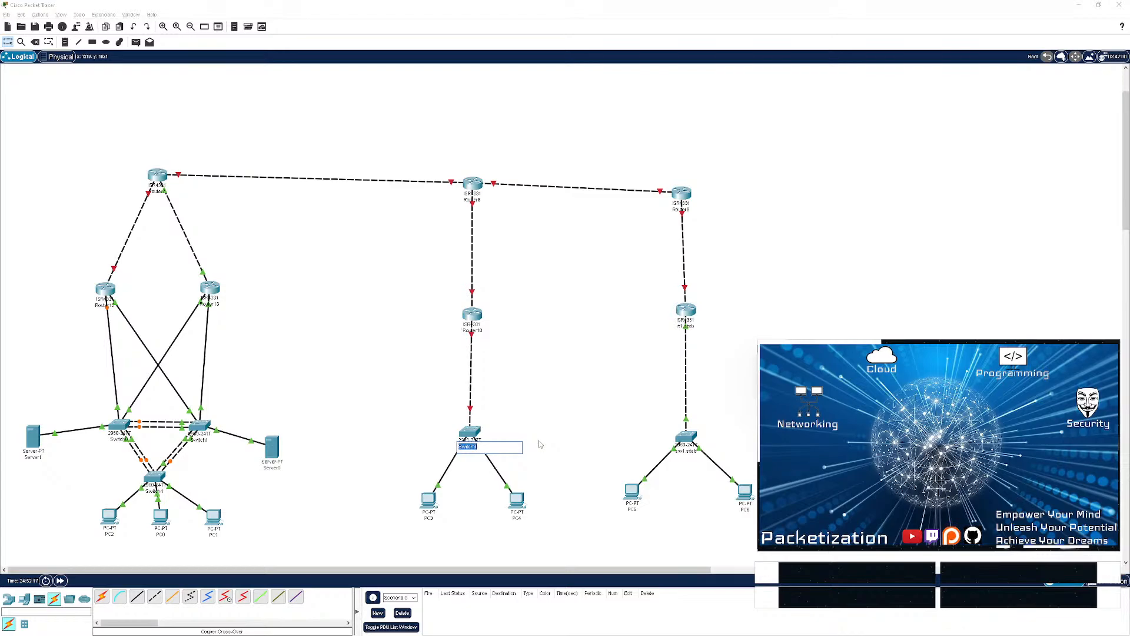
text(sw1 site)
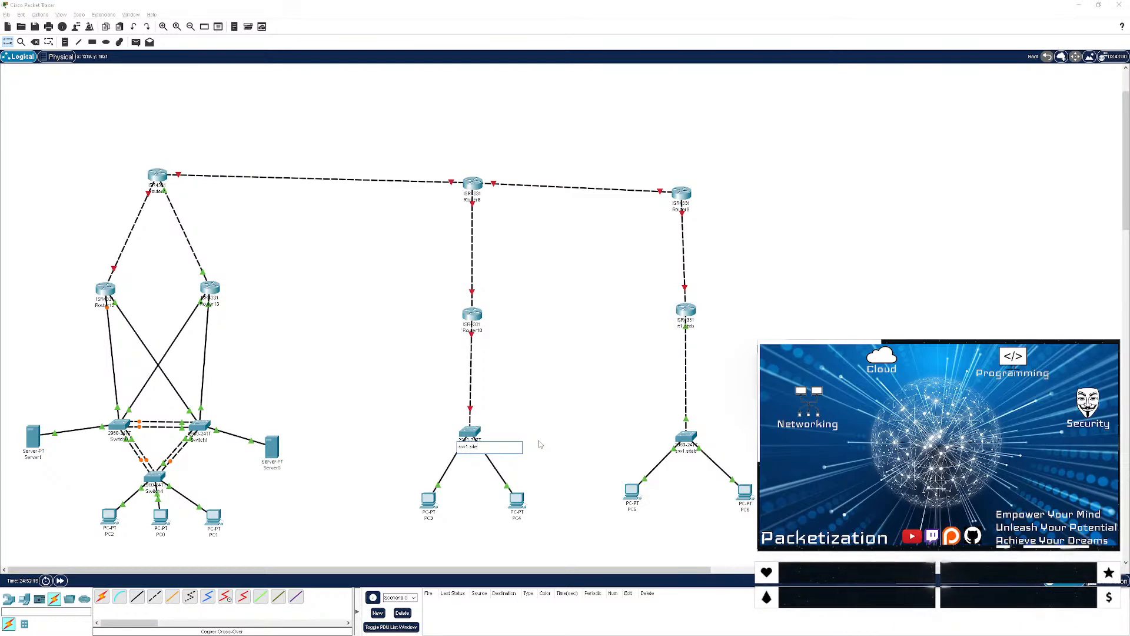
text(A)
key(Return)
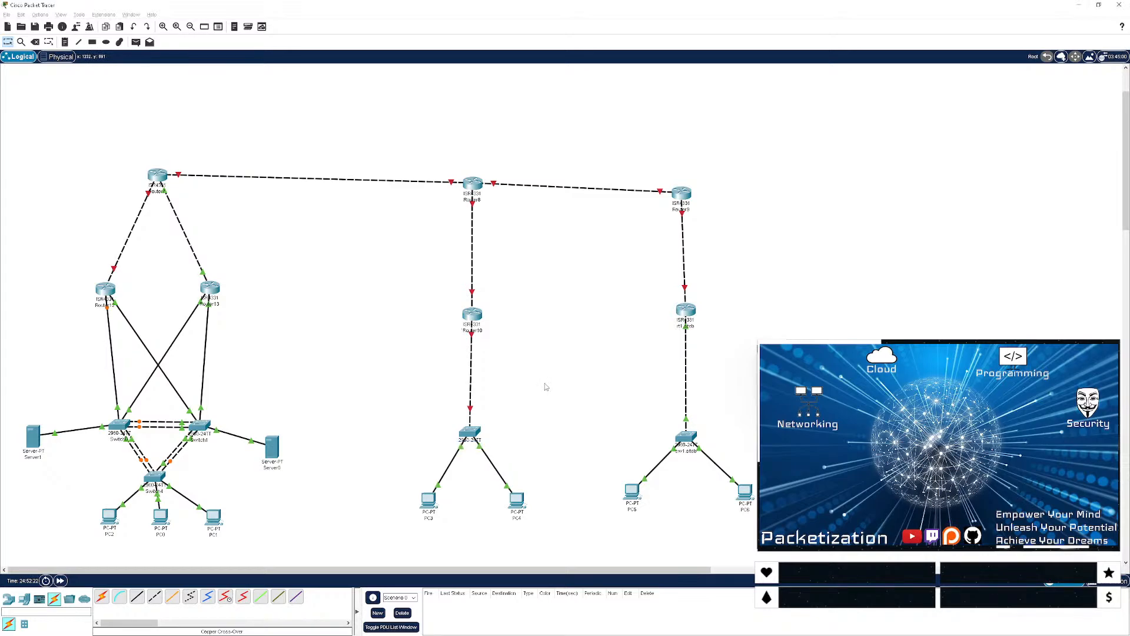
click(473, 330)
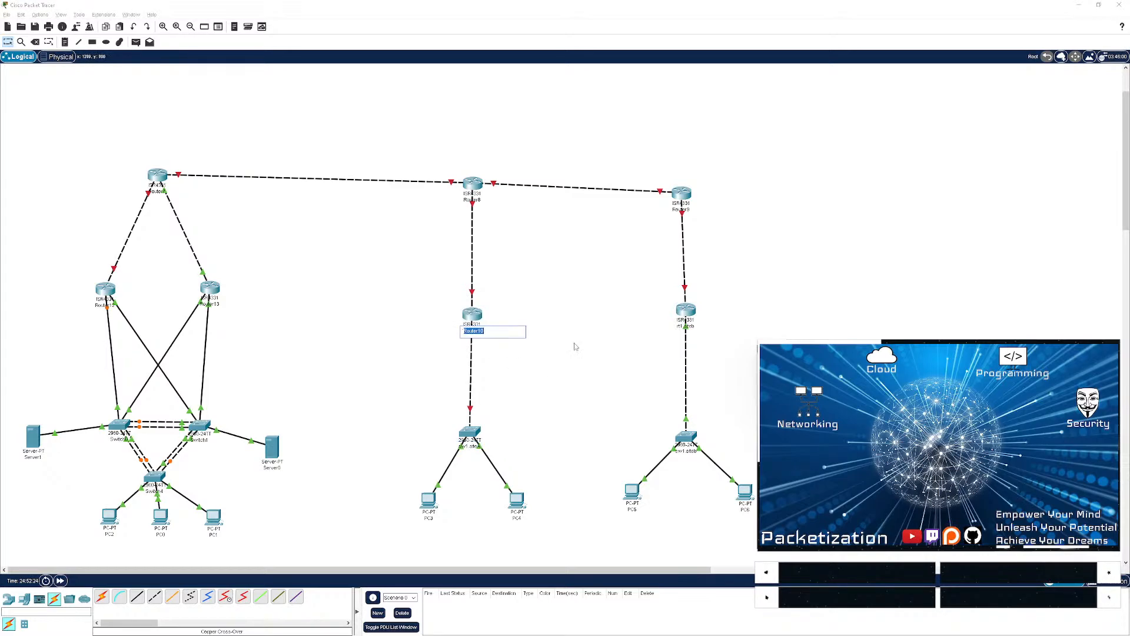
text(rt1 site)
key(Return)
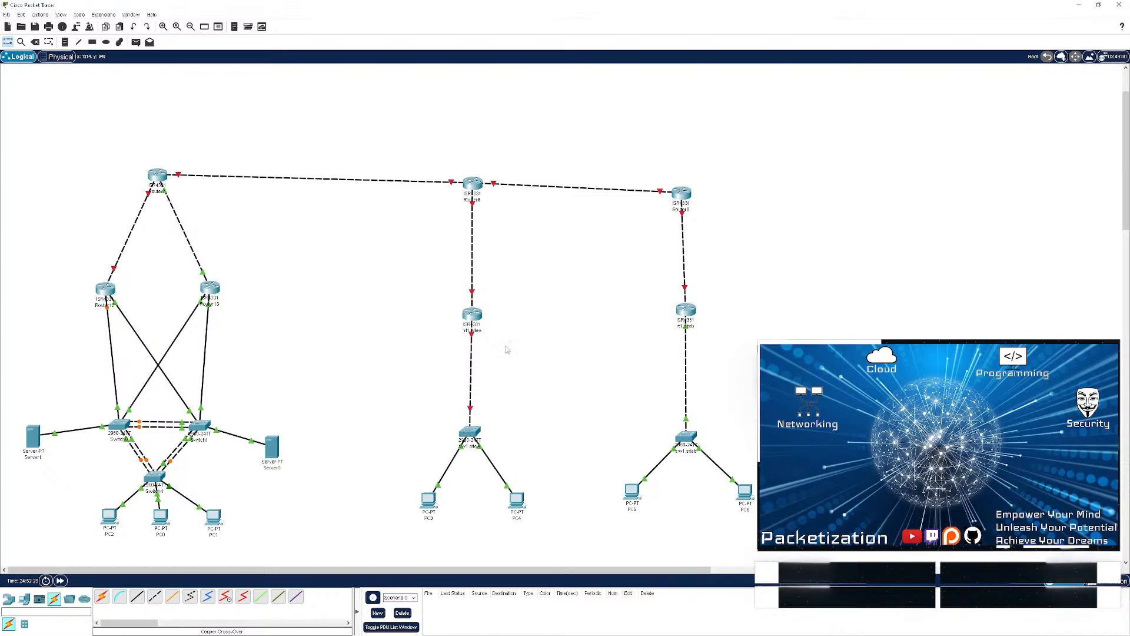
- Open the SiteA router's command line in an enlarged window and decline the initial configuration dialog
click(472, 315)
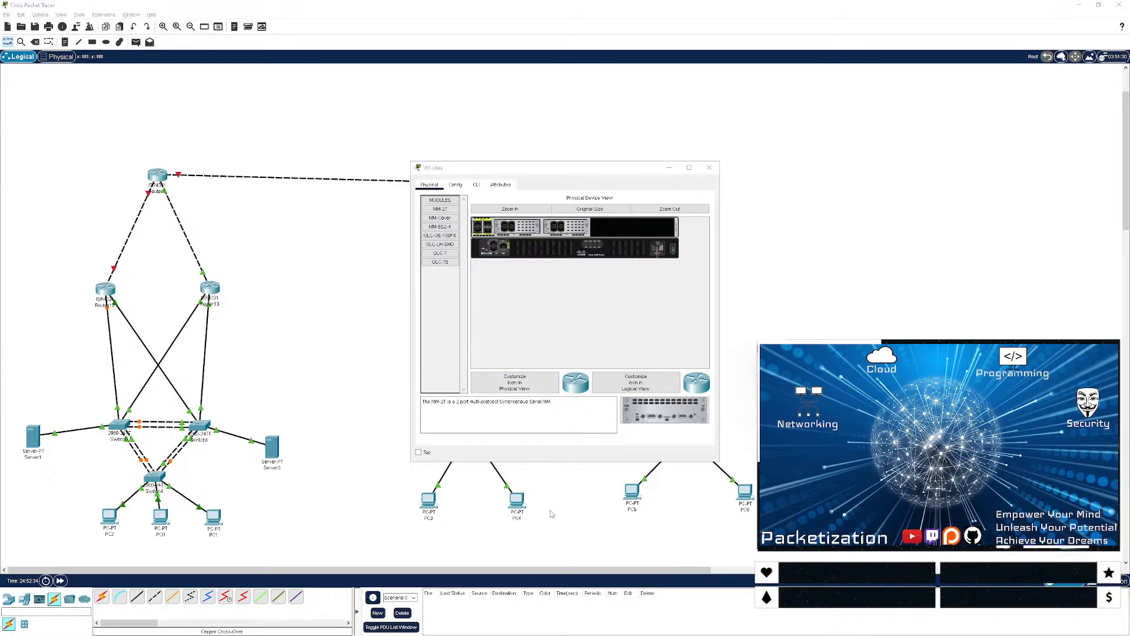
drag(566, 168, 157, 12)
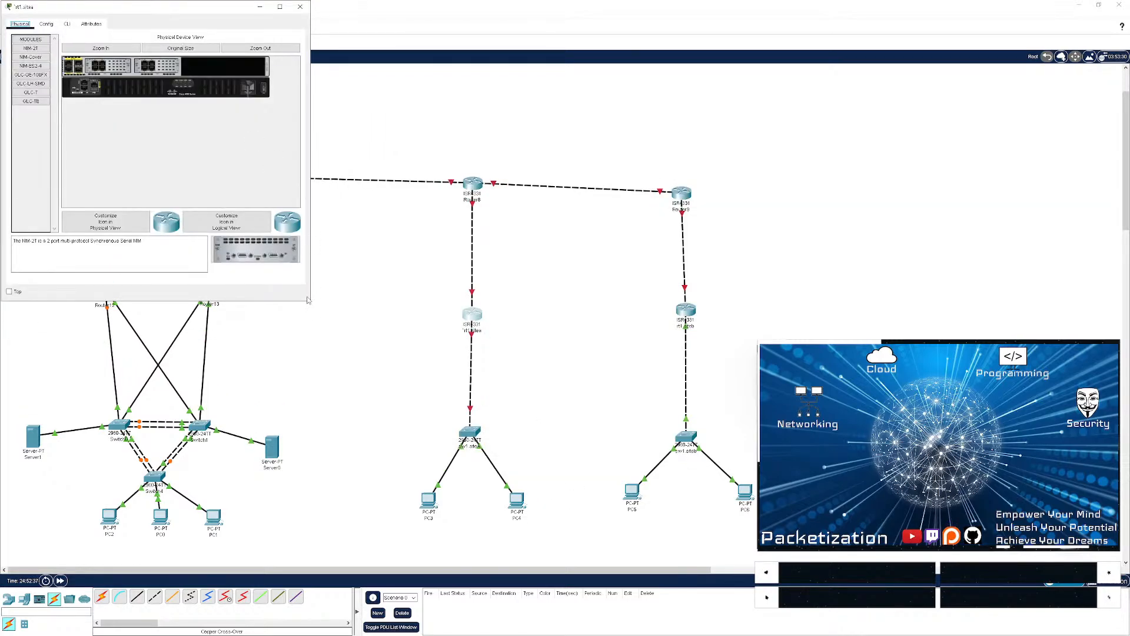
drag(310, 300, 764, 563)
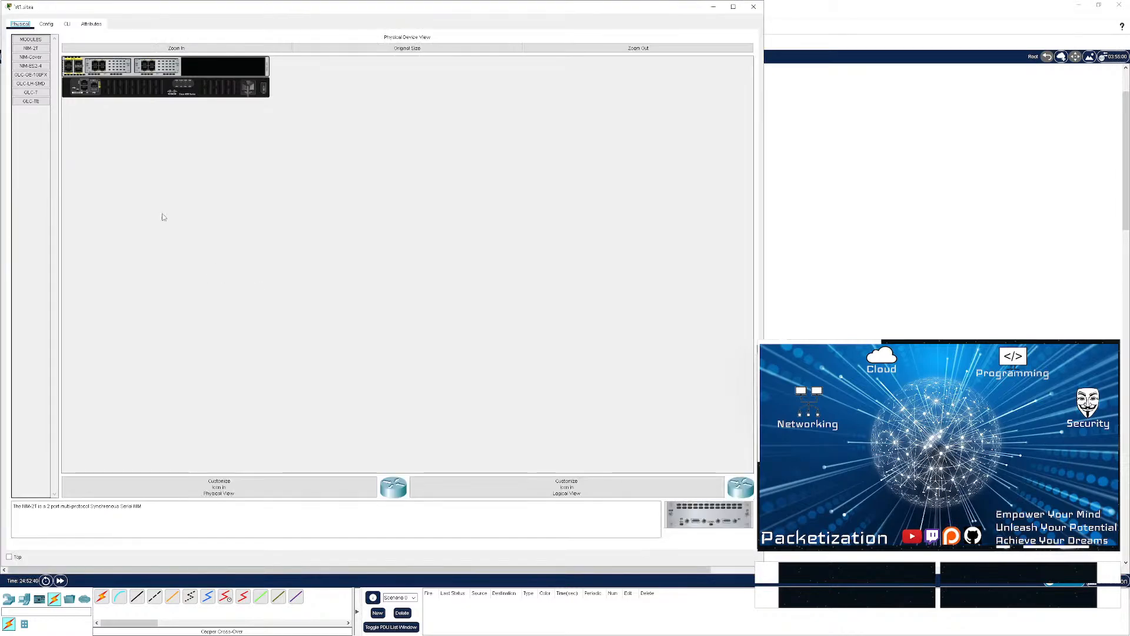
click(67, 23)
key(Return)
key(Return)
text(no)
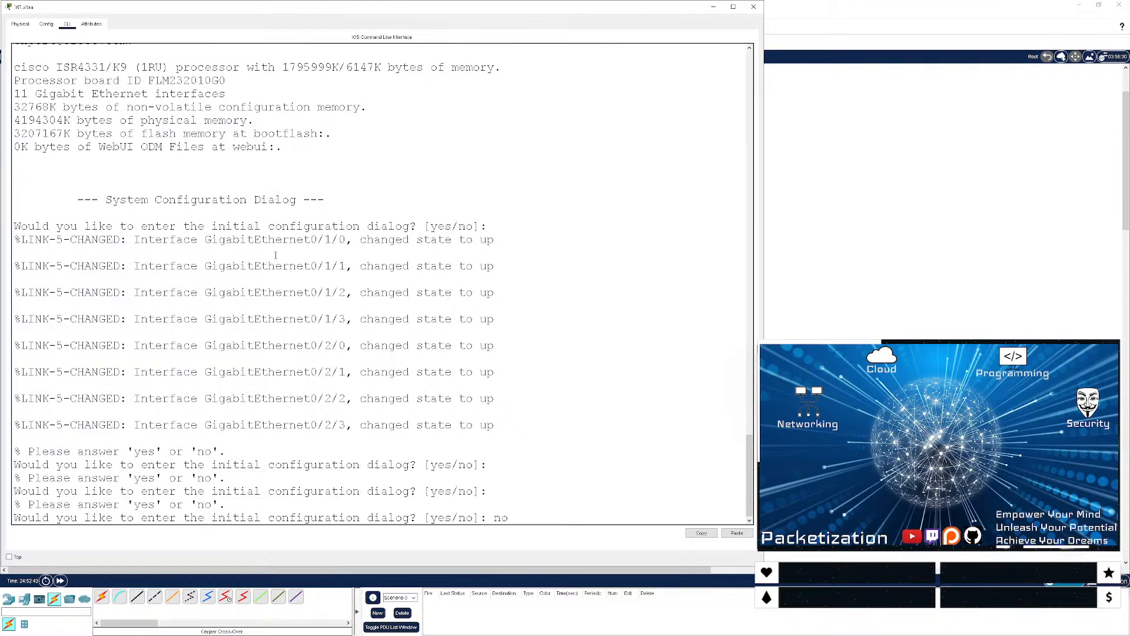
key(Return)
- Enter privileged mode on the SiteA router and open global configuration mode
key(Return)
key(Return)
key(Return)
key(Return)
key(Return)
text(en)
key(Return)
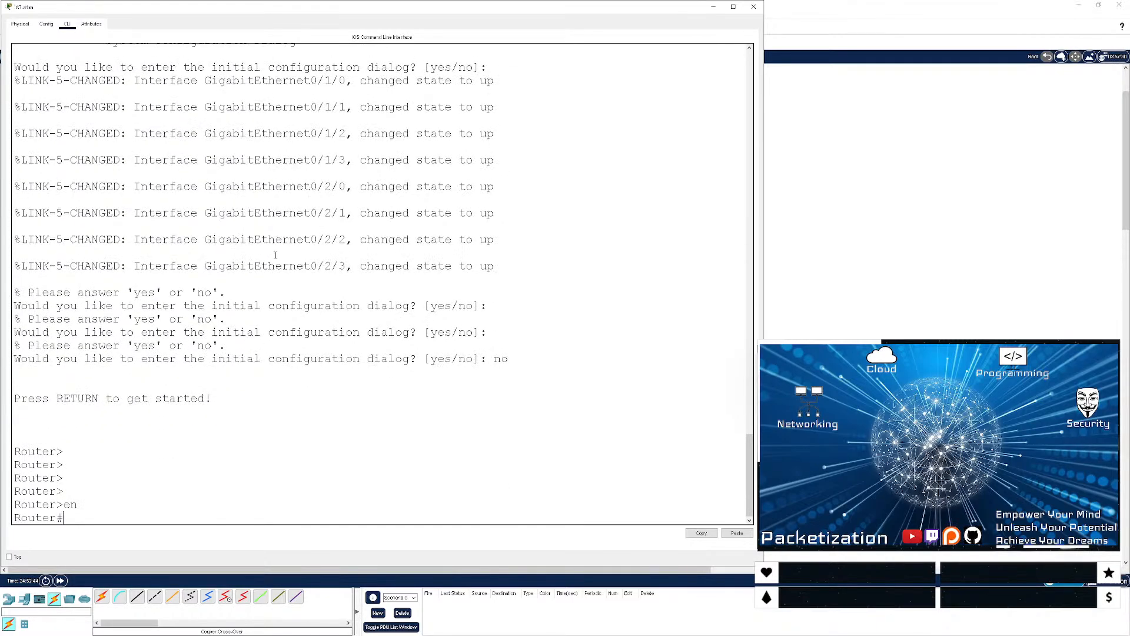
text(conf t)
key(Return)
- Set the SiteA router's hostname to rt1.sitea
text(rt)
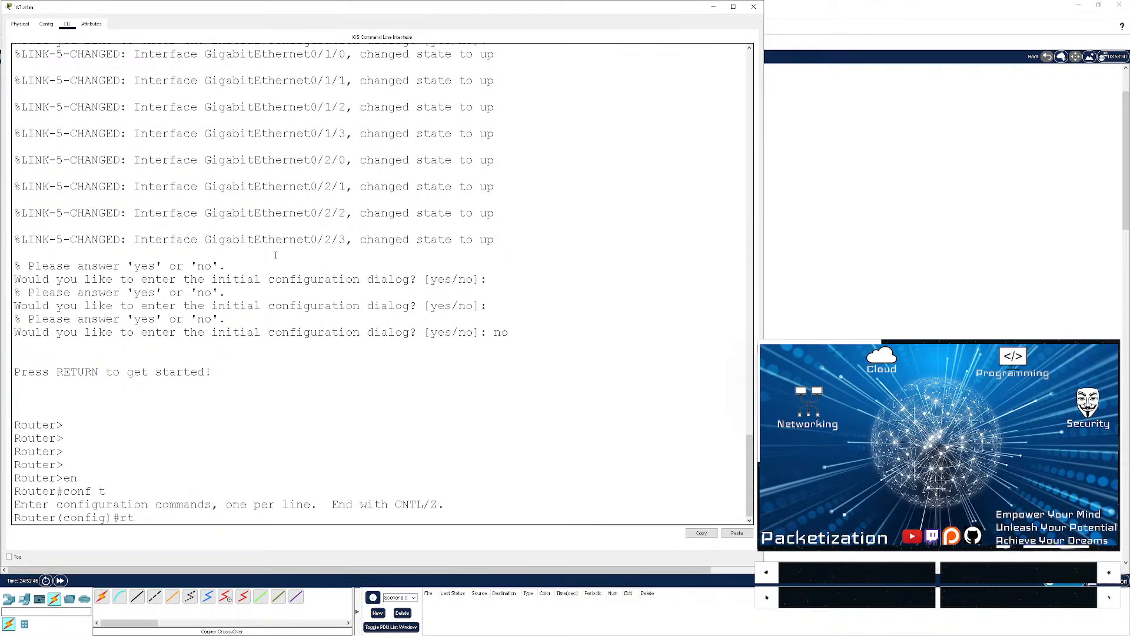
key(BackSpace)
key(BackSpace)
key(BackSpace)
text(hostname)
key(BackSpace)
text(me rt1.sitea)
key(Return)
- Change the router's hostname to the capitalised form rt1.SiteA
key(Up)
key(BackSpace)
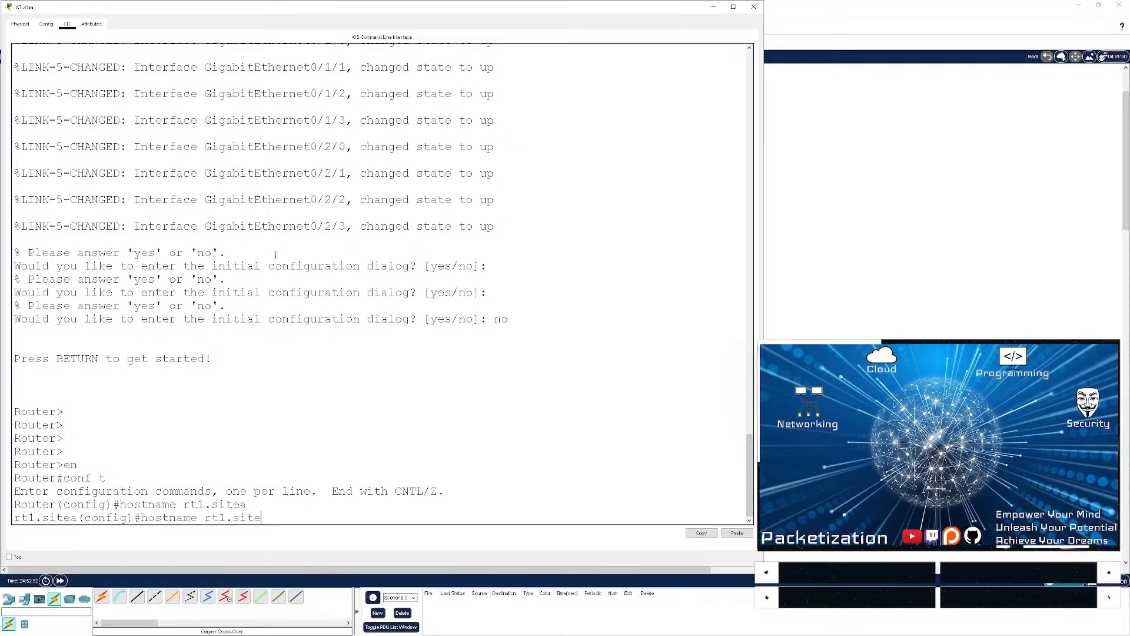
text(Site)
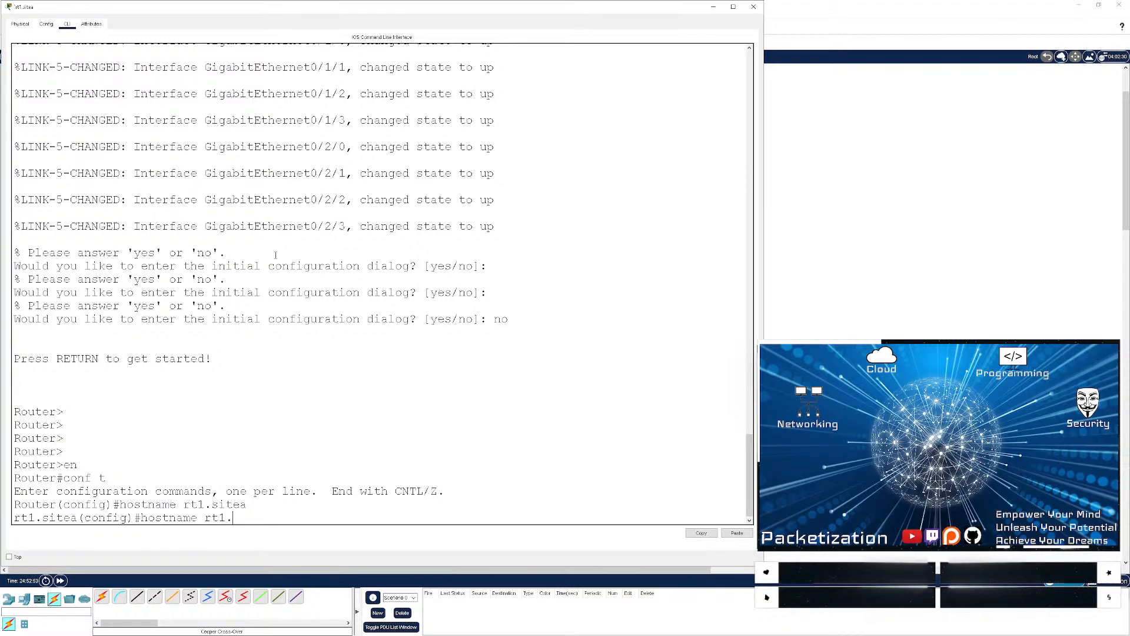
text(A)
key(Return)
key(Return)
key(Return)
key(Return)
key(Return)
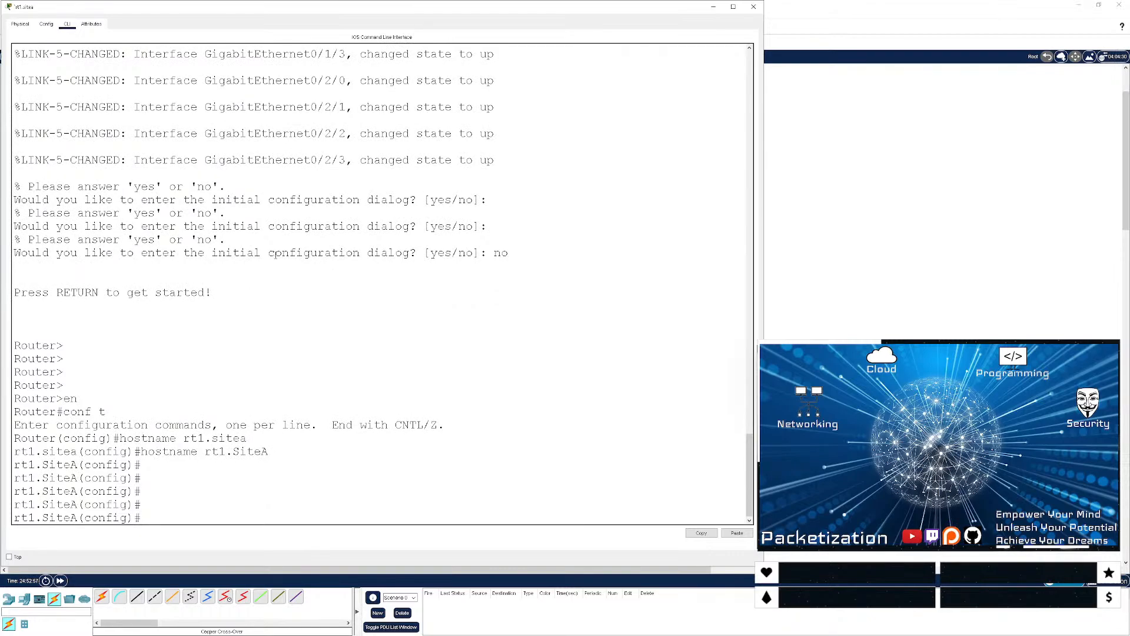
- Enable the router's GigabitEthernet0/0/1 interface with no shutdown
text(int g0/)
key(BackSpace)
text(0/)
key(BackSpace)
key(BackSpace)
text(/1)
text(1)
key(Return)
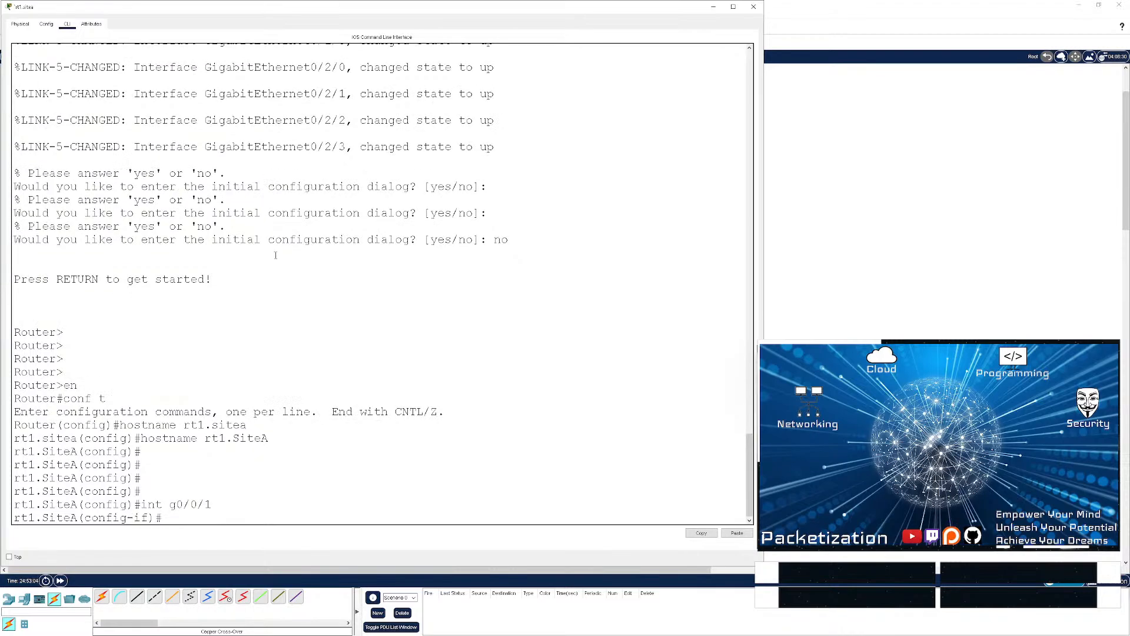
text(no shut)
key(Return)
- Create subinterface g0/0/1.30 on the SiteA router for VLAN 30
text(int g0/0/)
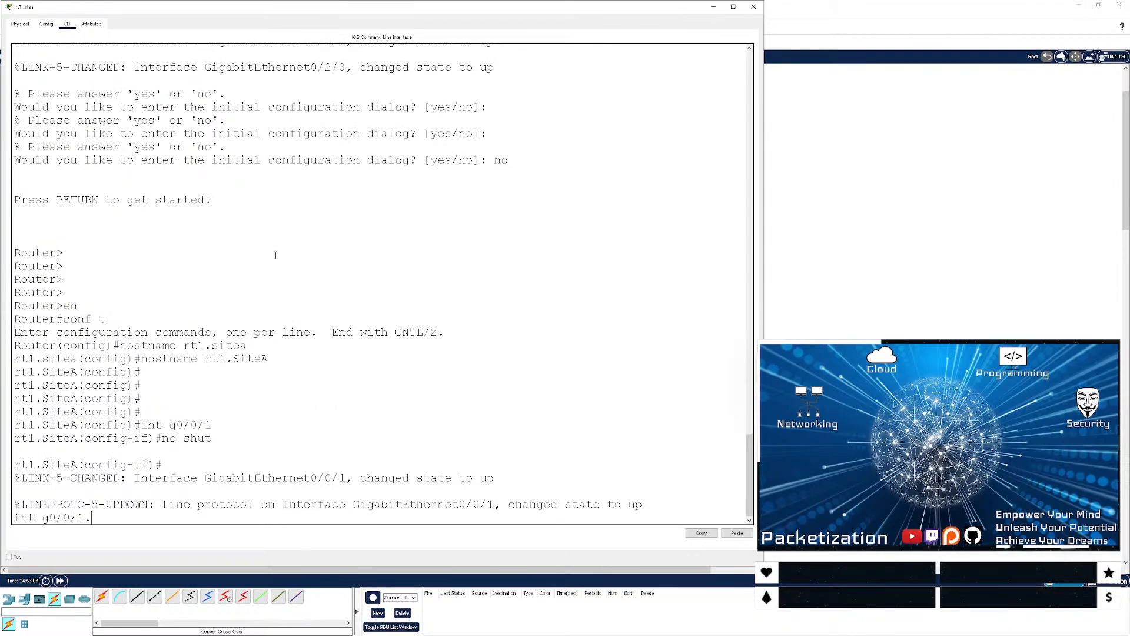
text(1.30)
key(Return)
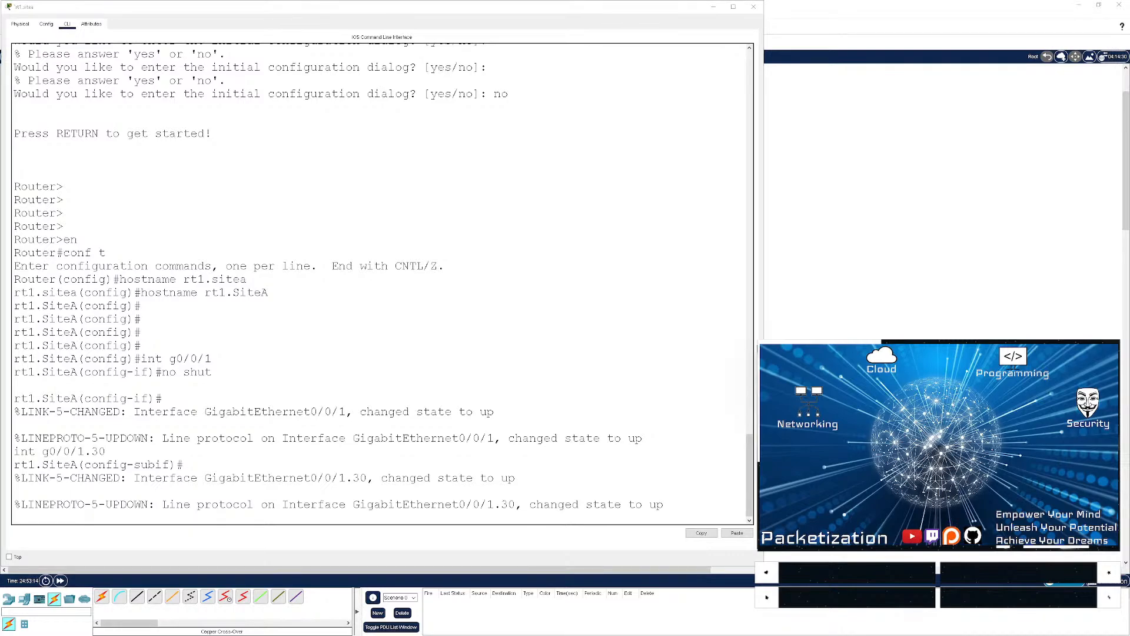
- Place the Sublime Text VLAN notes beside the router window, narrow that window to reveal SiteA's subnet, and return to the subinterface prompt
drag(2, 106, 883, 16)
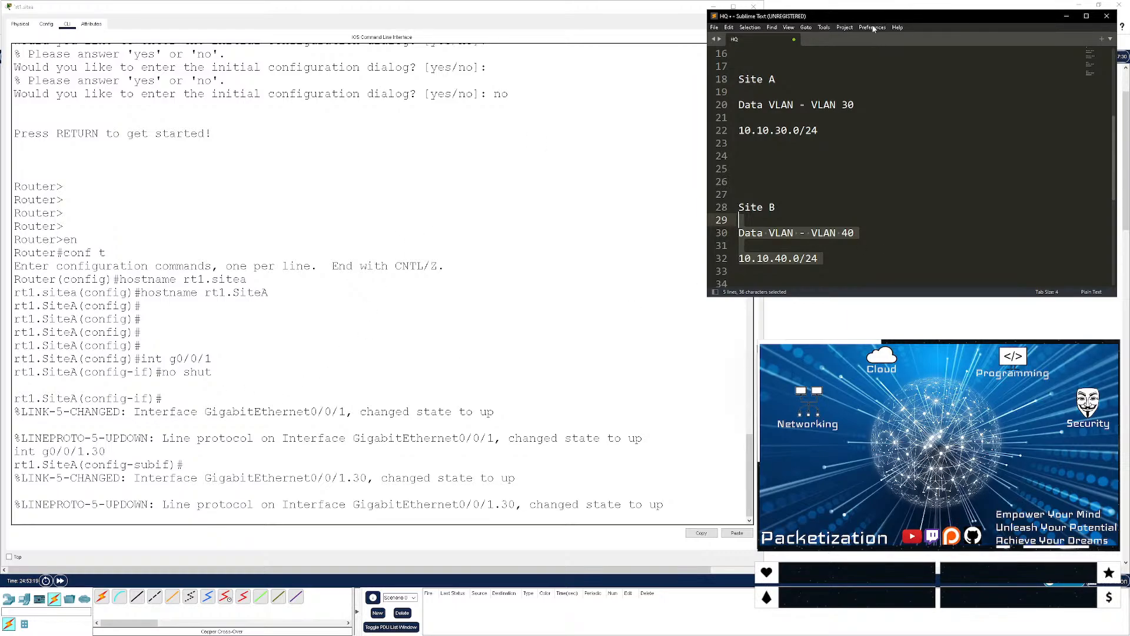
drag(881, 16, 895, 10)
click(554, 118)
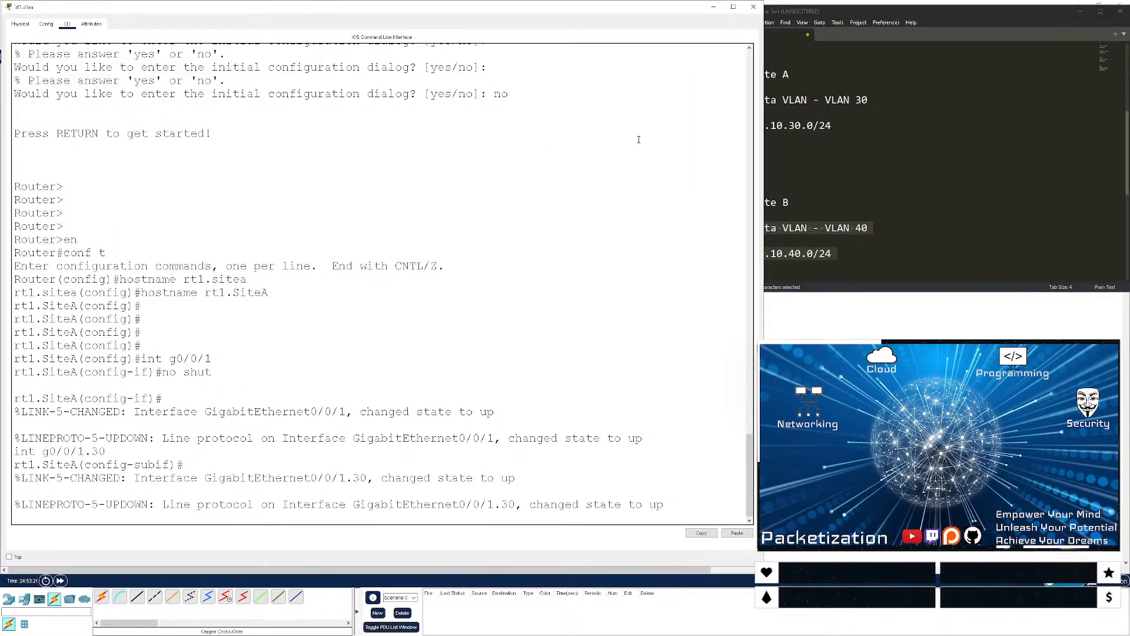
drag(764, 303, 744, 309)
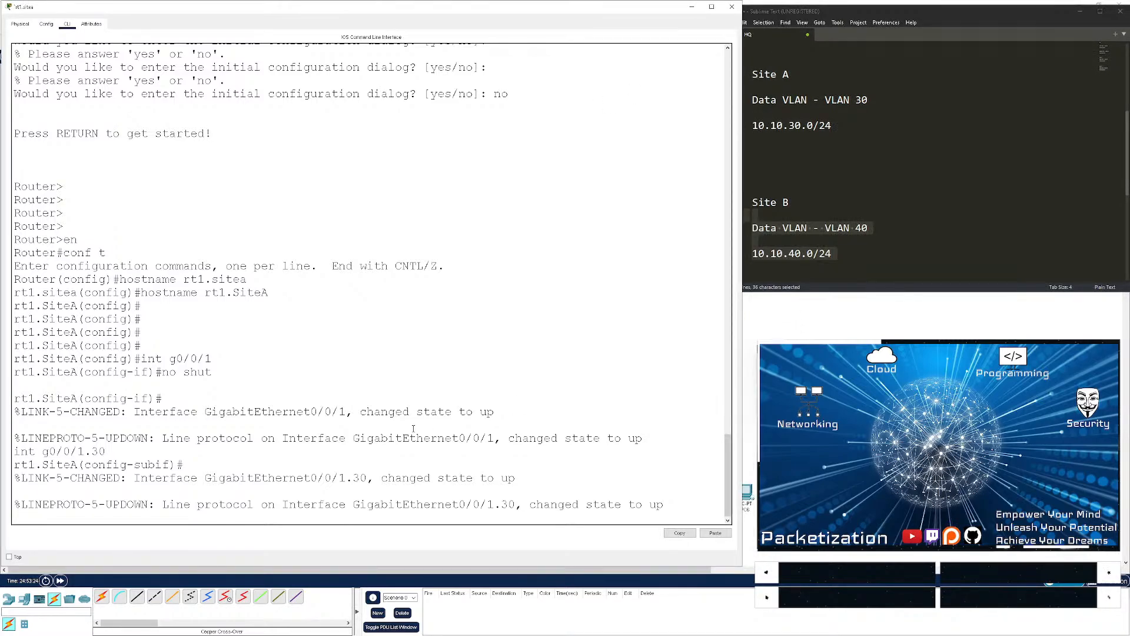
key(Return)
key(Return)
key(Return)
key(Return)
key(Return)
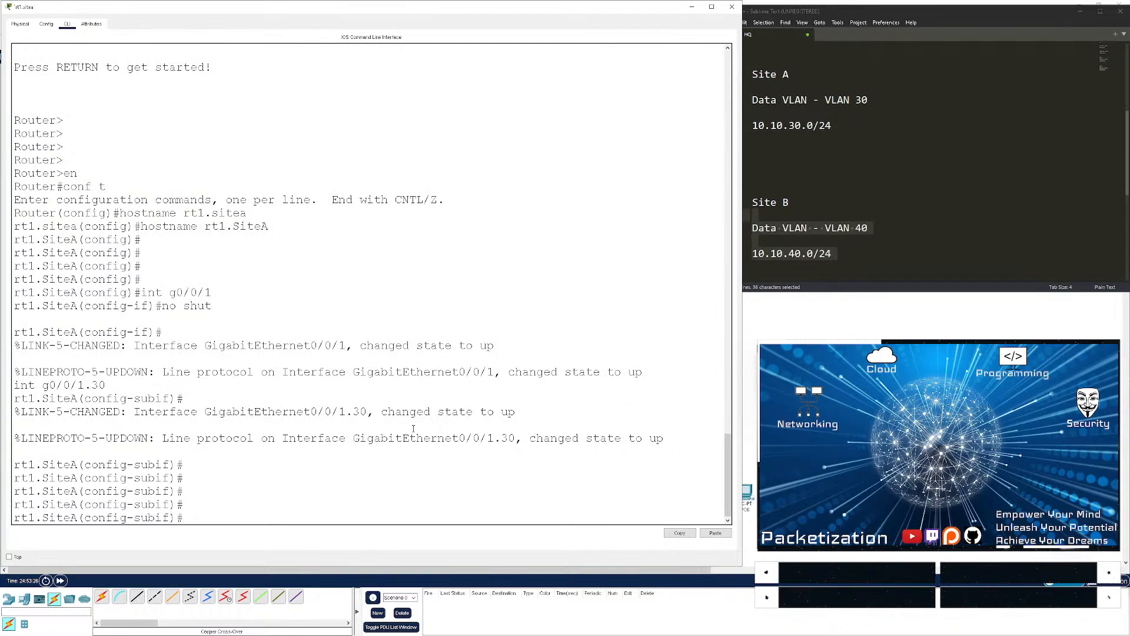
- Try to assign IP address 10.10.30.1 with mask 255.255.255.0 to subinterface g0/0/1.30
text(i)
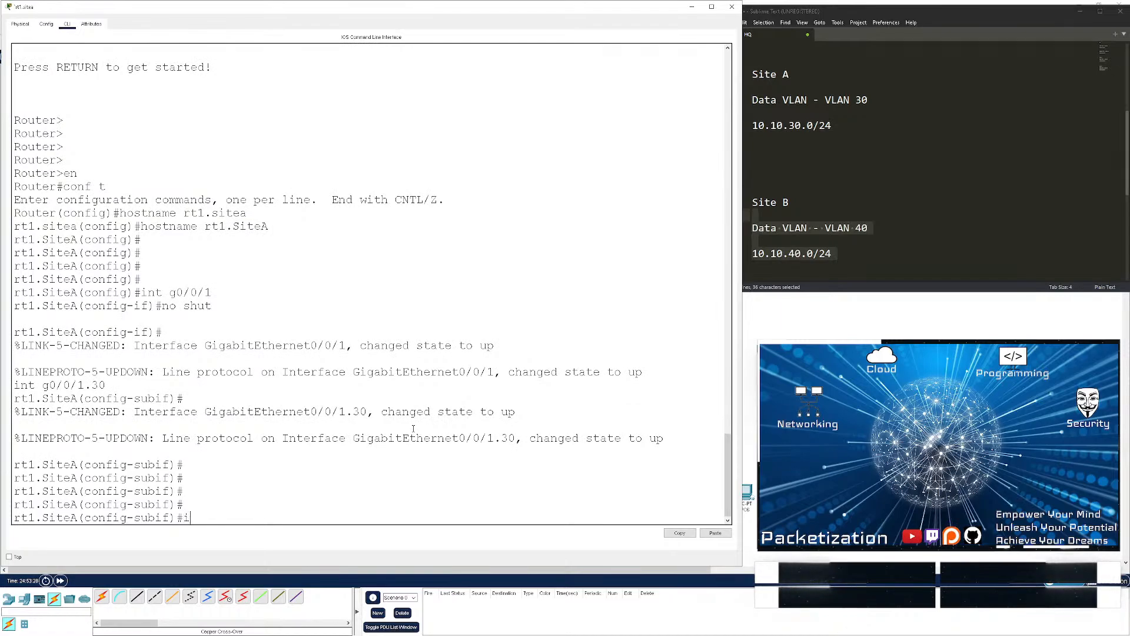
text(p add 10.10.30.1 25.)
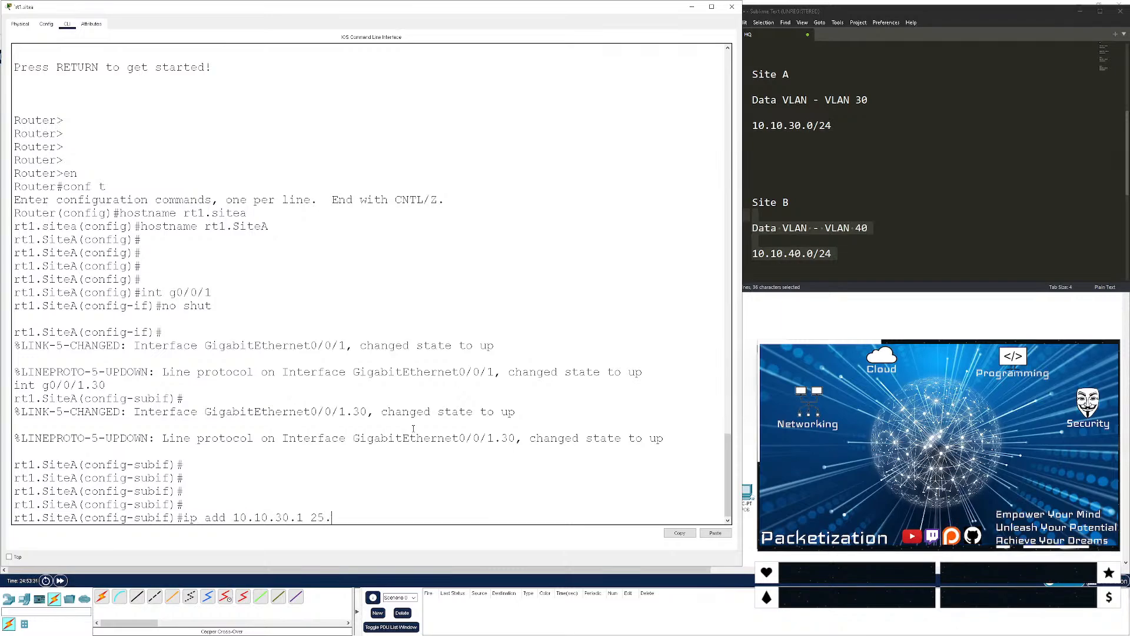
key(BackSpace)
key(BackSpace)
key(BackSpace)
key(BackSpace)
text(5)
text(.255.255.255.0)
key(Return)
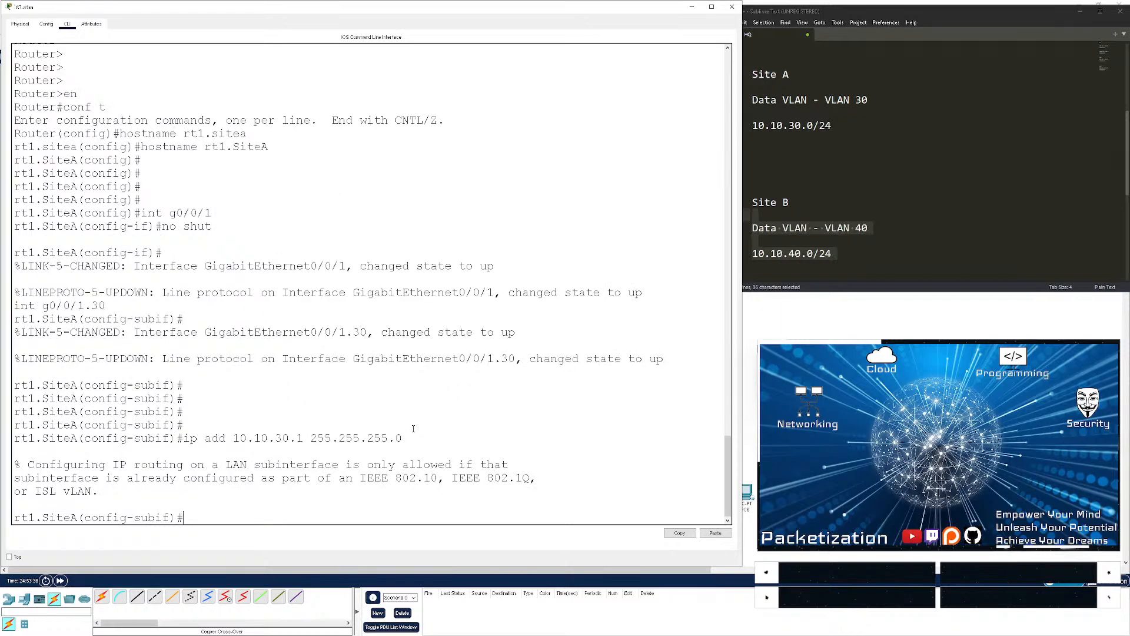
- Try to set the subinterface's encapsulation through an ip encapsulation command
text(ip encap)
key(Tab)
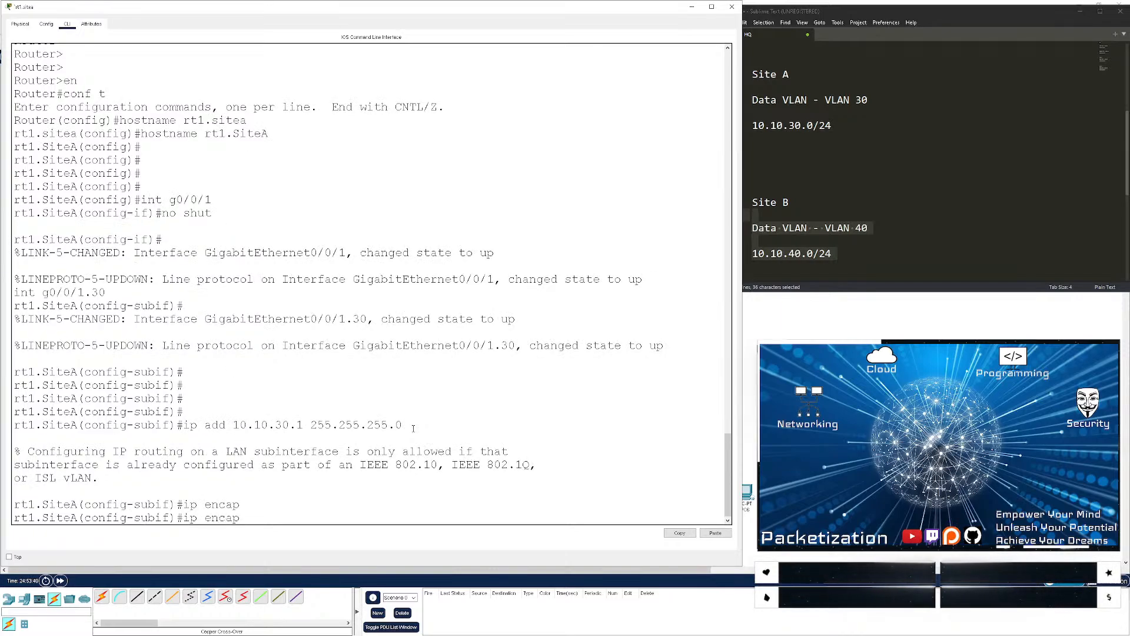
text(su)
key(Return)
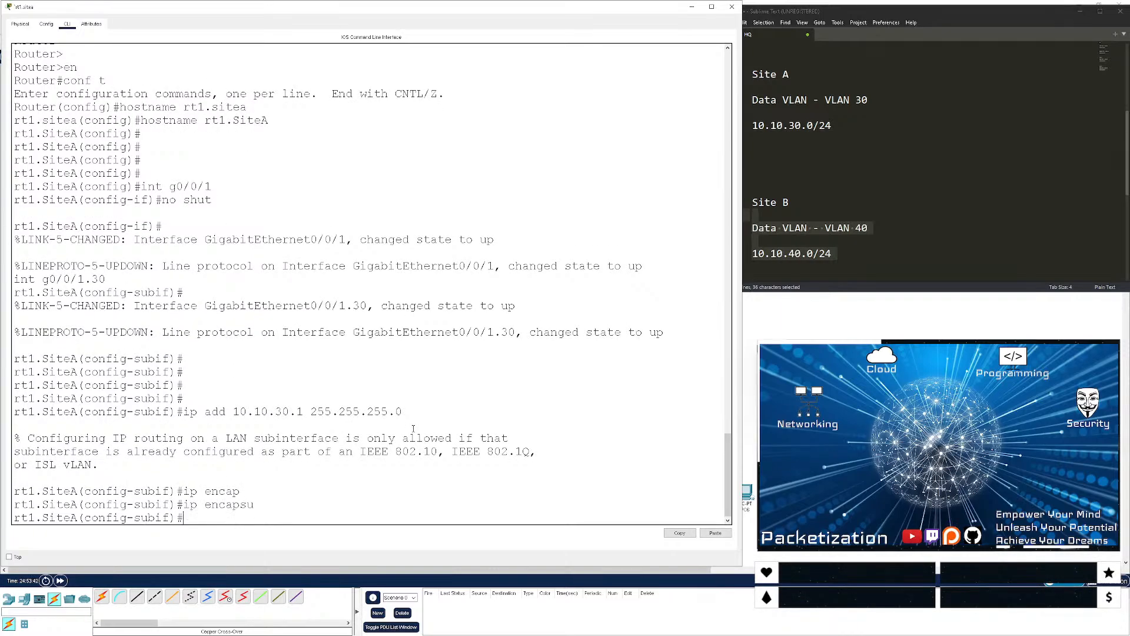
- List the available subinterface commands and set the encapsulation of g0/0/1.30 to dot1Q with VLAN 30
text(?enc)
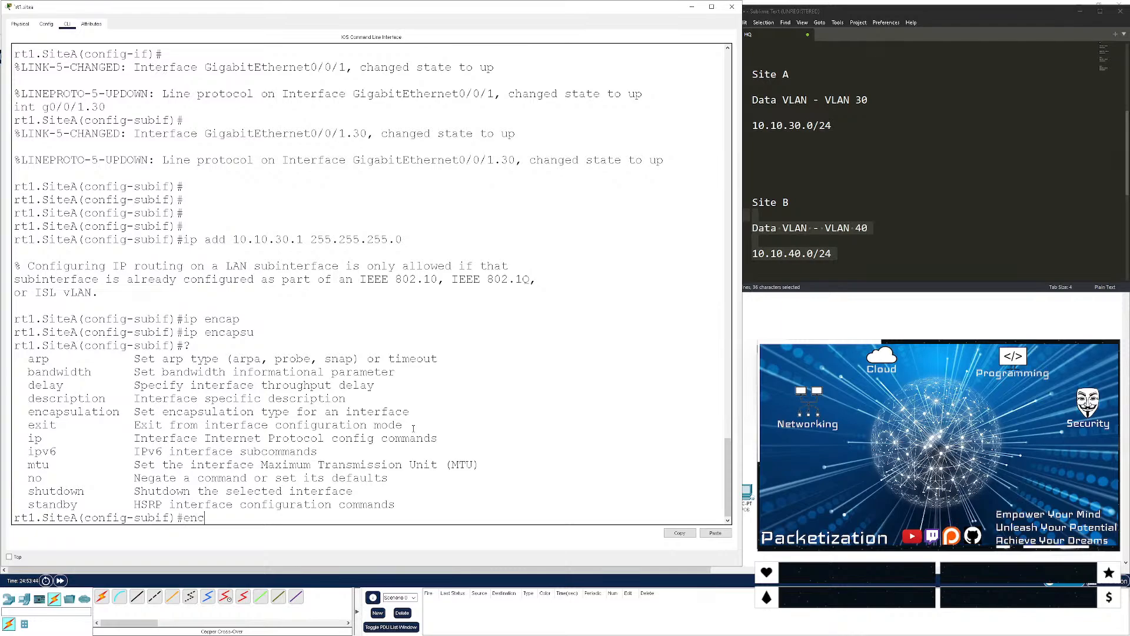
text(a)
key(Tab)
text(dp)
key(Tab)
key(BackSpace)
text(o)
key(Tab)
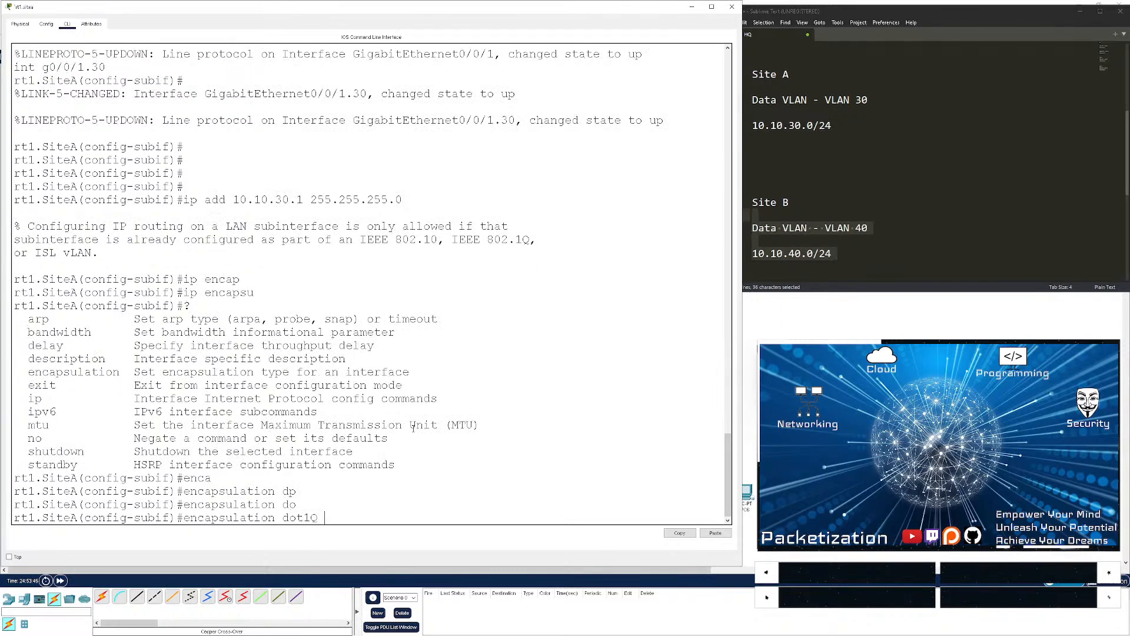
text(40)
key(BackSpace)
key(BackSpace)
text(30)
key(Return)
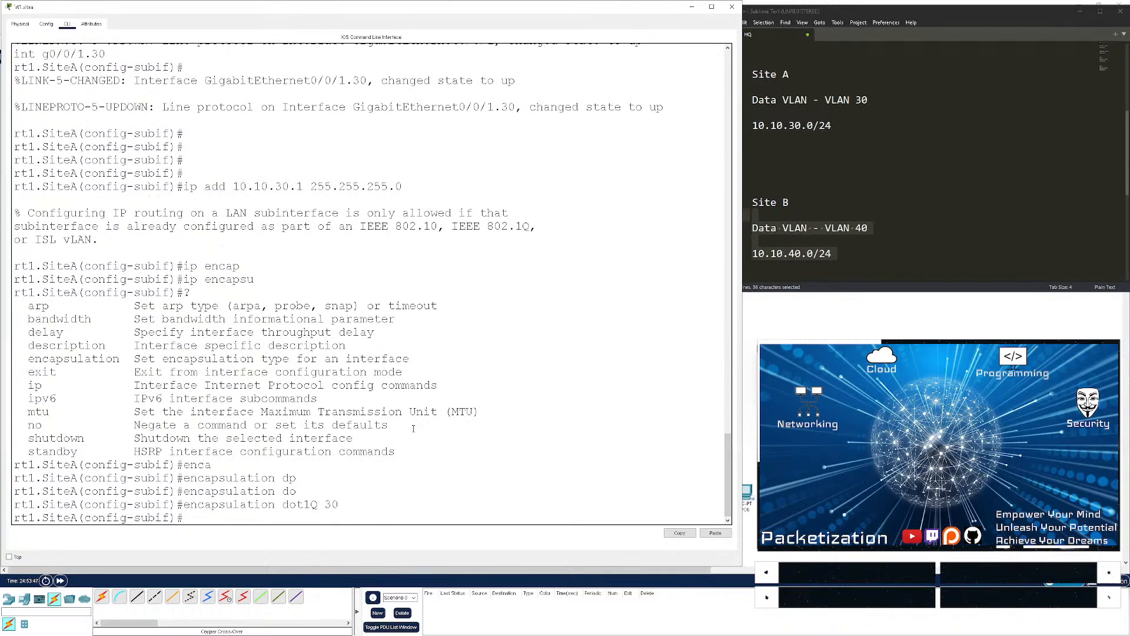
- Reissue the earlier address command to give subinterface g0/0/1.30 the address 10.10.30.1 255.255.255.0
key(Up)
key(Up)
key(Up)
key(Up)
key(Up)
key(Down)
key(Return)
key(Return)
key(Return)
key(Return)
key(Return)
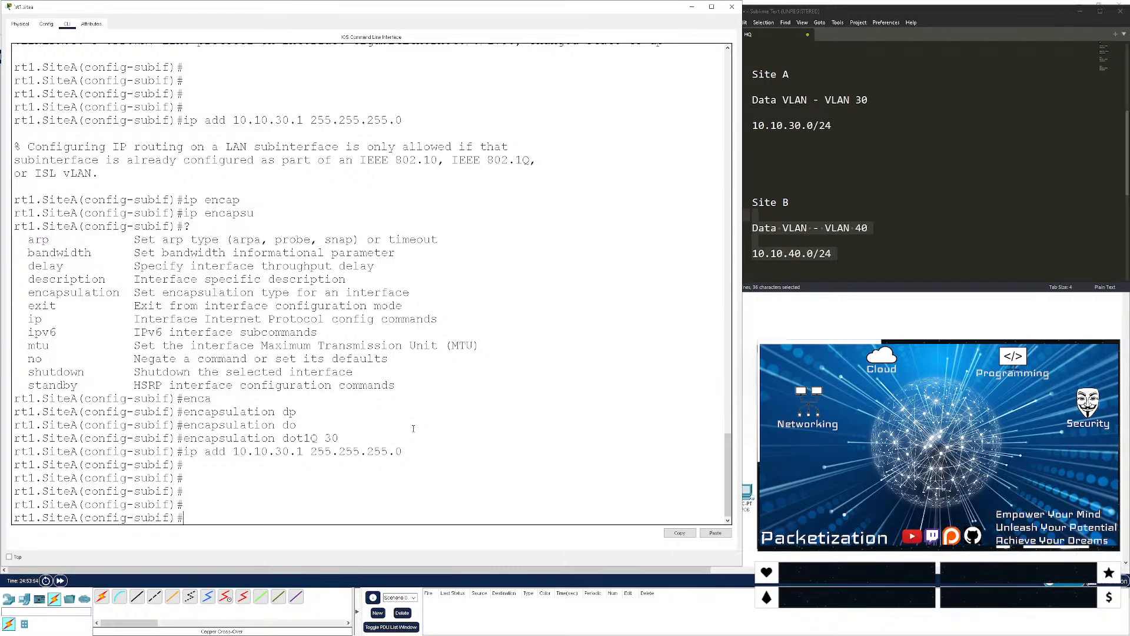
- End the subinterface configuration on rt1.SiteA and return to privileged mode
key(ctrl+z)
key(Return)
key(Return)
key(Return)
key(Return)
key(Return)
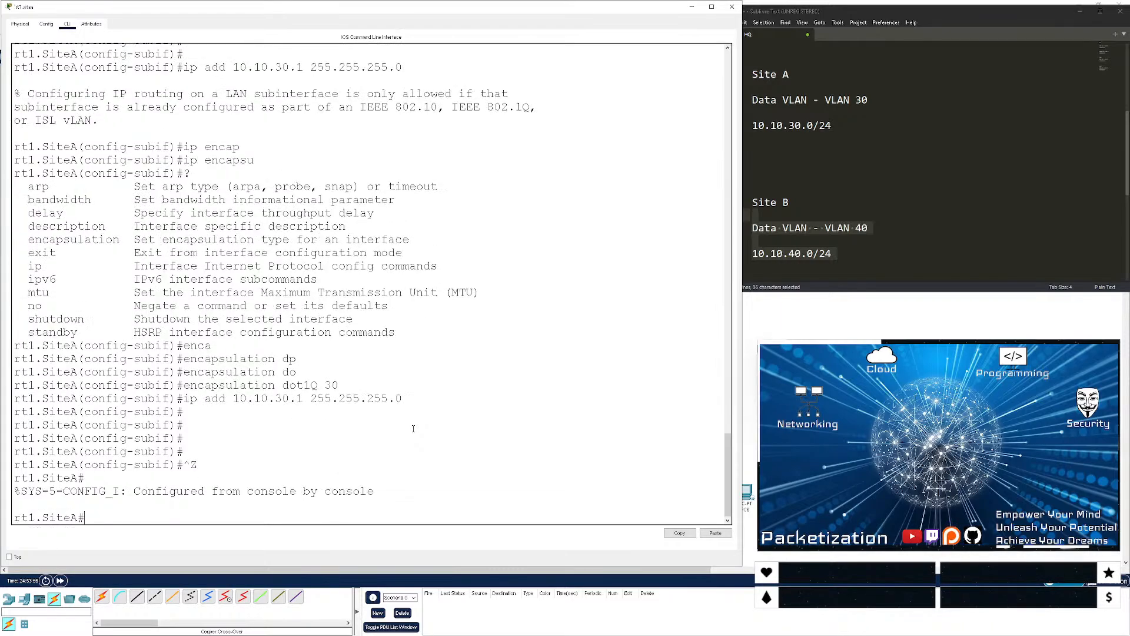
- Create a DHCP pool named data on rt1.SiteA from global configuration mode
text(conf t)
key(Return)
key(Return)
key(Return)
key(Return)
text(ip dhcp pol)
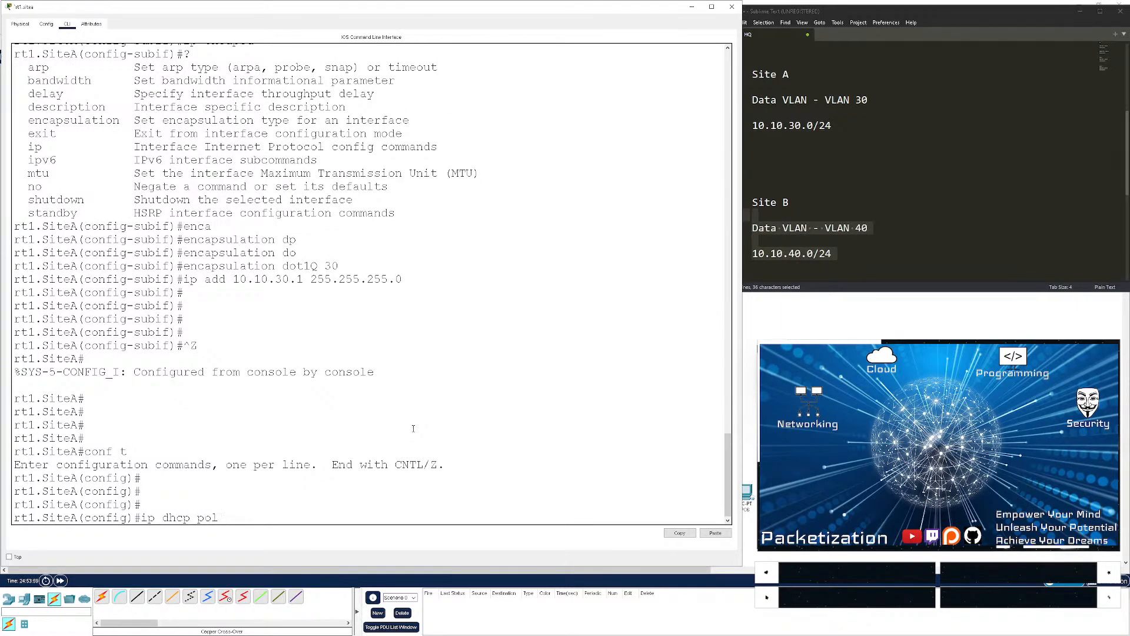
key(BackSpace)
text(ol data)
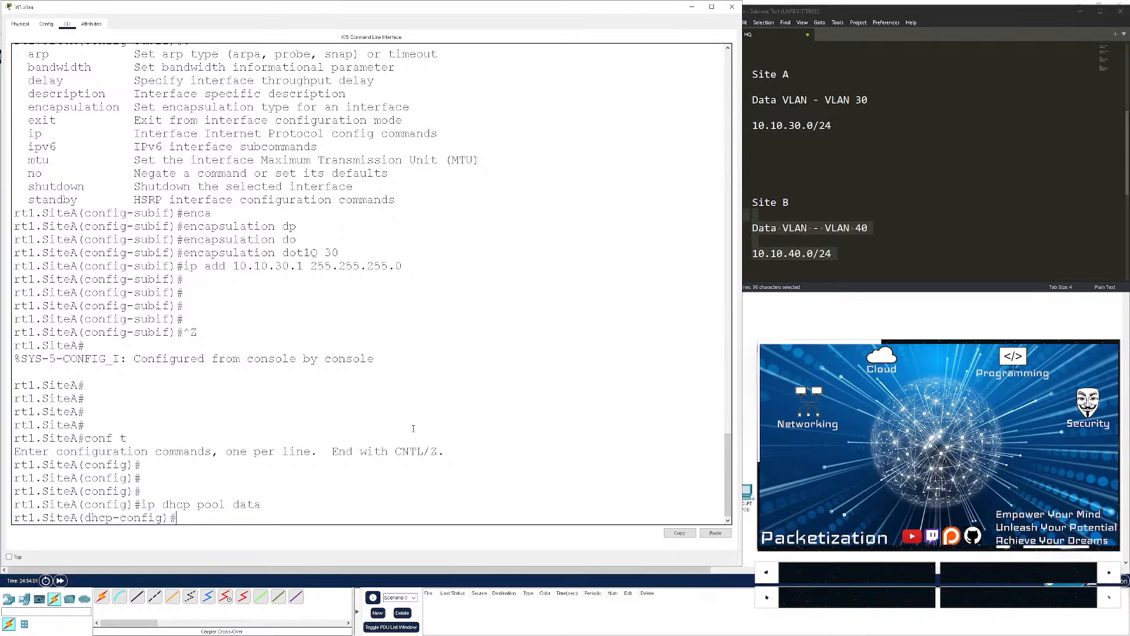
- Give the data pool the network 10.10.30.0 255.255.255.0 and default router 10.10.30.1, and end the configuration
text(net)
key(Tab)
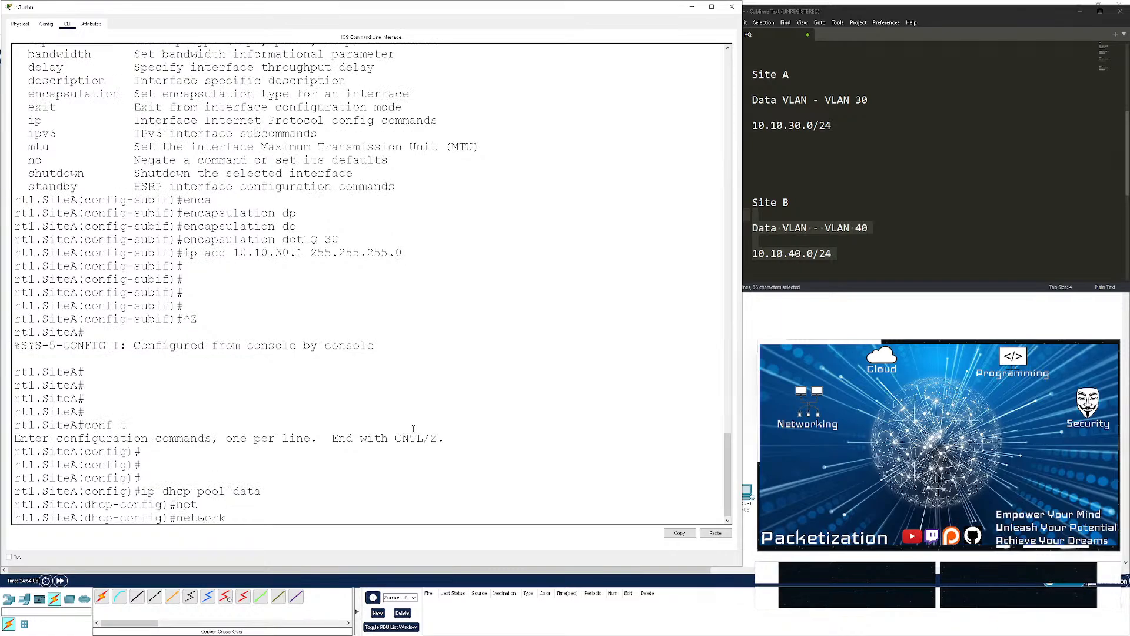
text(10.10.30.0 255.255.255.0)
key(Return)
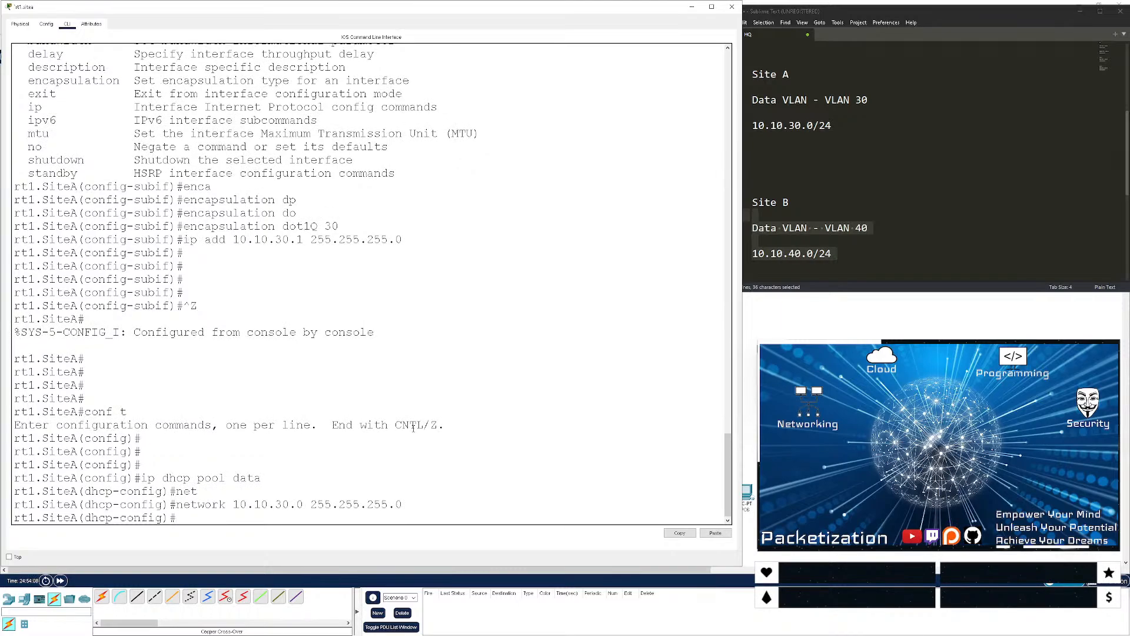
text(def)
key(Tab)
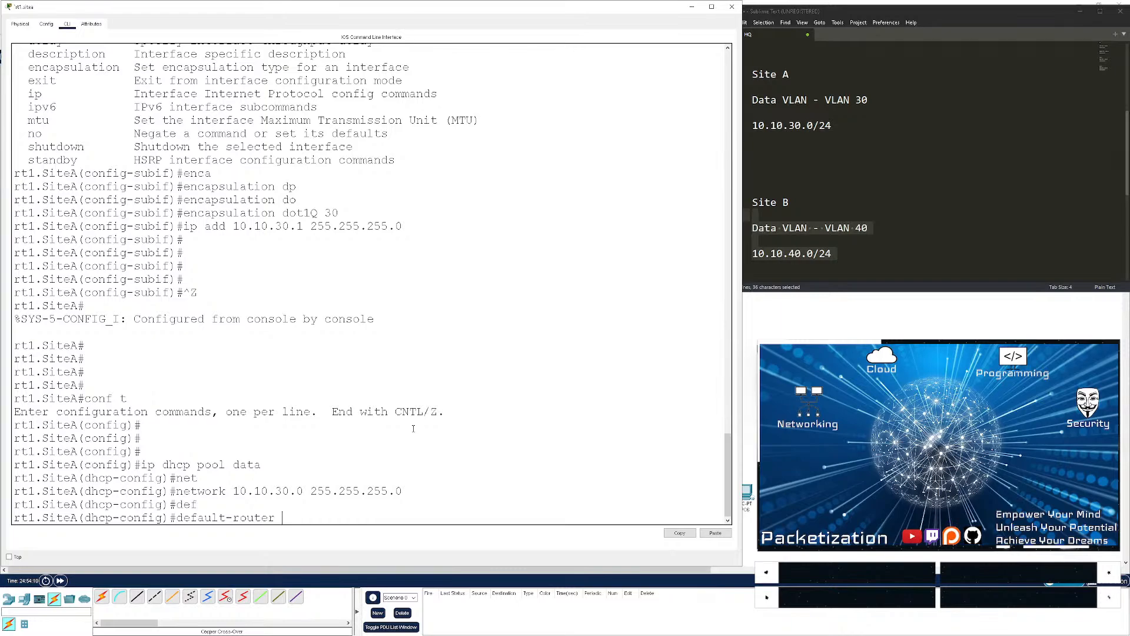
text(10.10.30.1)
key(Return)
key(ctrl+z)
key(Return)
key(Return)
key(Return)
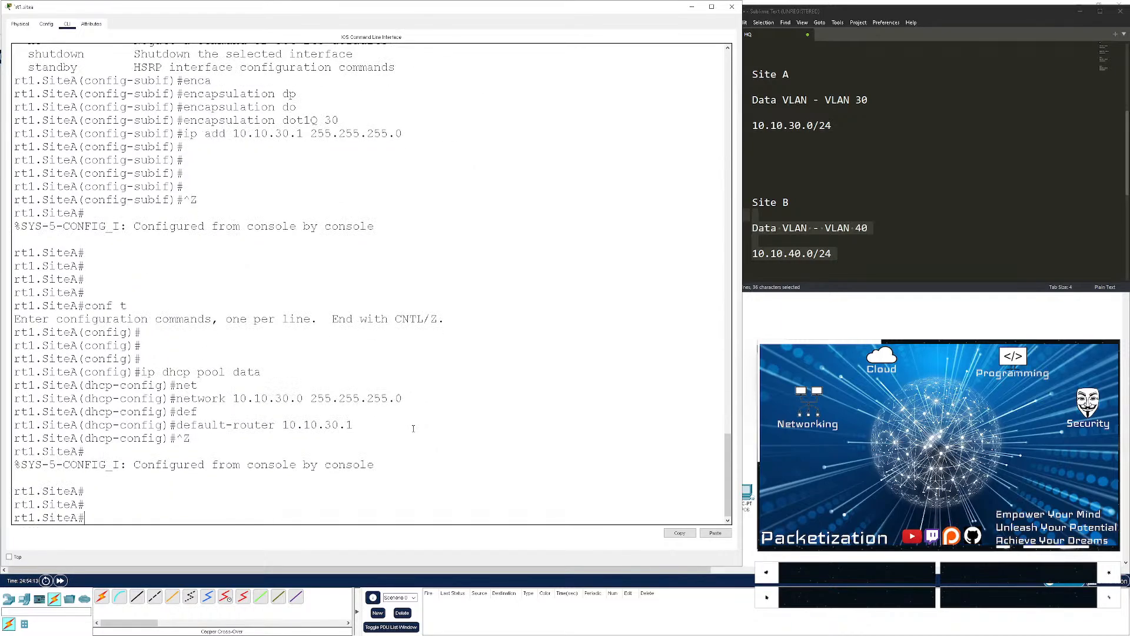
- Try to show the interface descriptions and the interface status on rt1.SiteA
key(Return)
key(Return)
key(Return)
text(sh int desc)
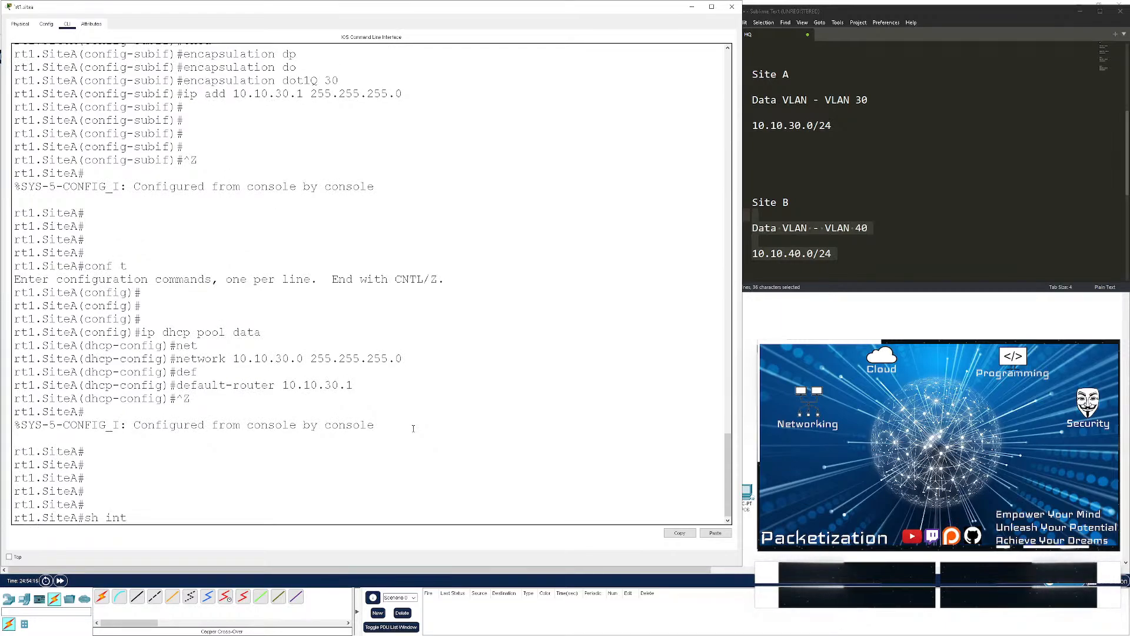
key(Return)
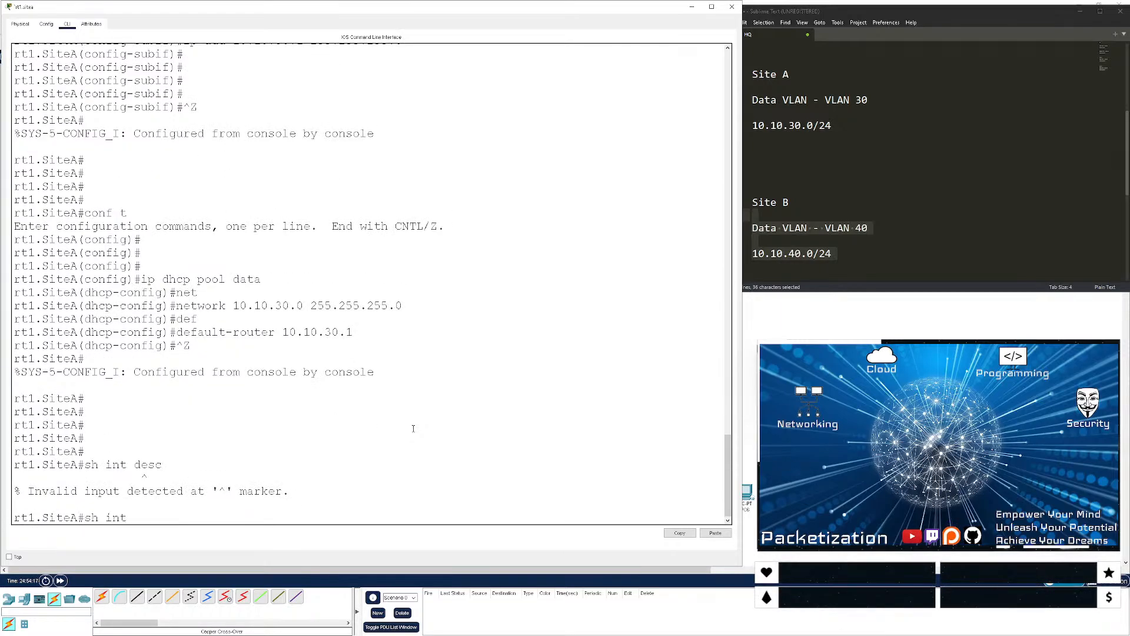
text(sh int status)
key(Return)
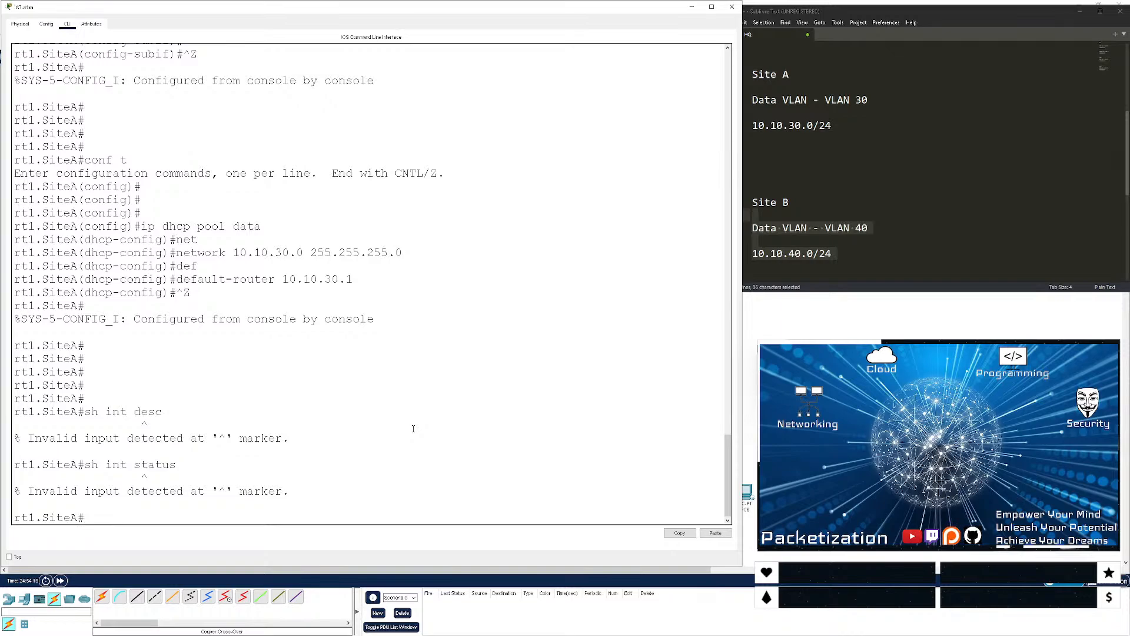
- Show the brief IP summary of all interfaces on rt1.SiteA
key(Return)
key(Return)
key(Return)
text(sh ip int br)
key(Return)
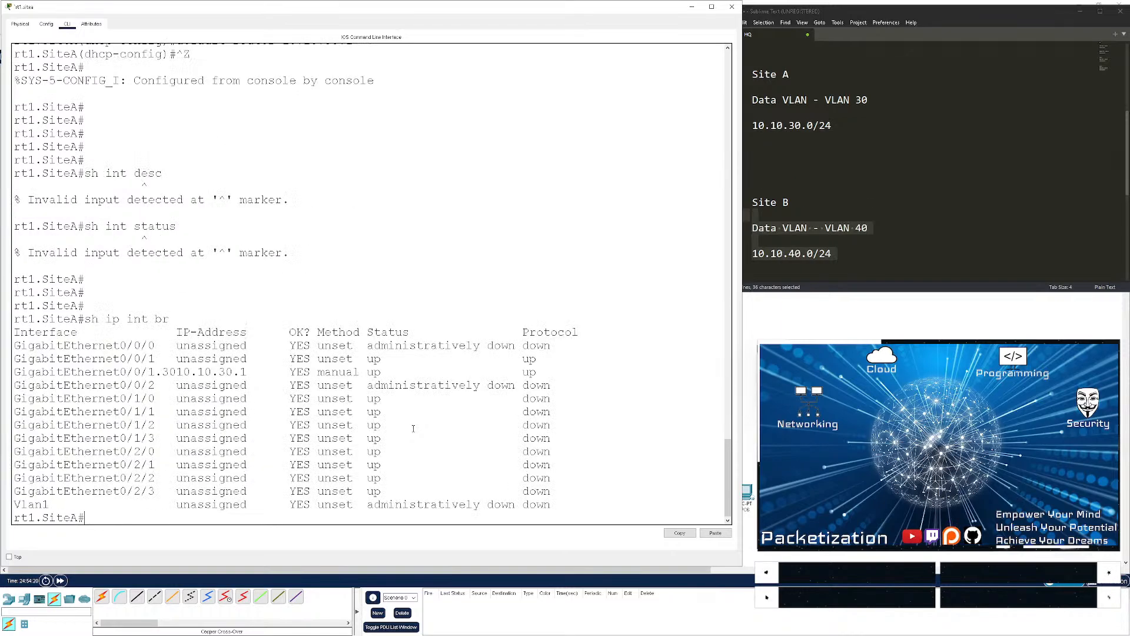
key(Return)
key(Return)
key(Return)
key(Return)
key(Return)
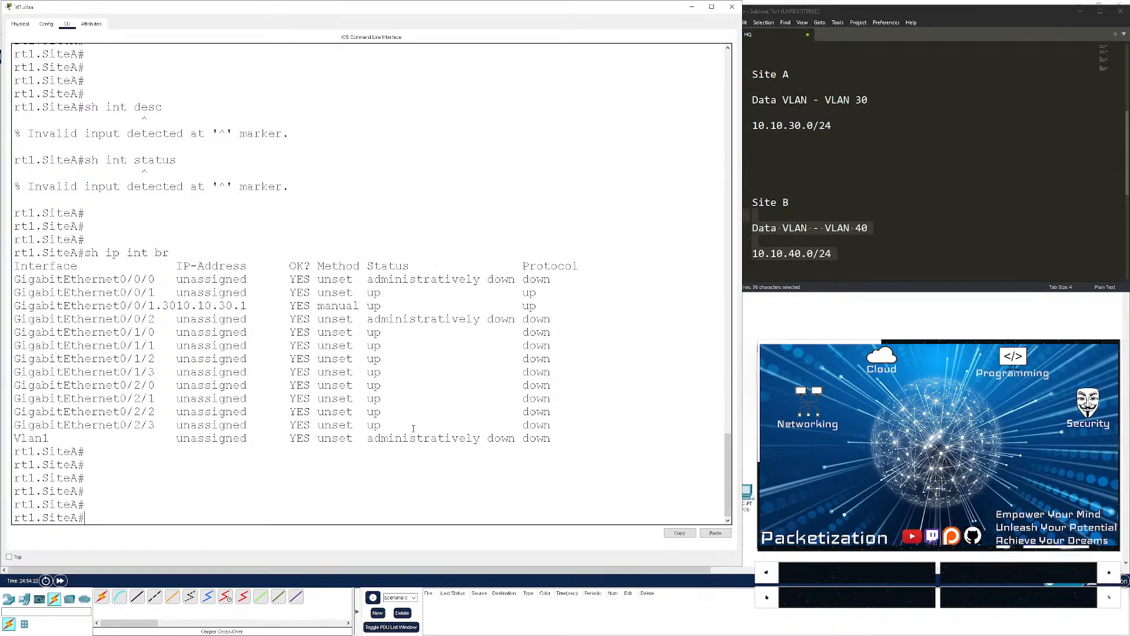
- Save the running configuration of rt1.SiteA and close the router's window
text(wr)
key(Return)
key(Return)
key(Return)
key(Return)
key(Return)
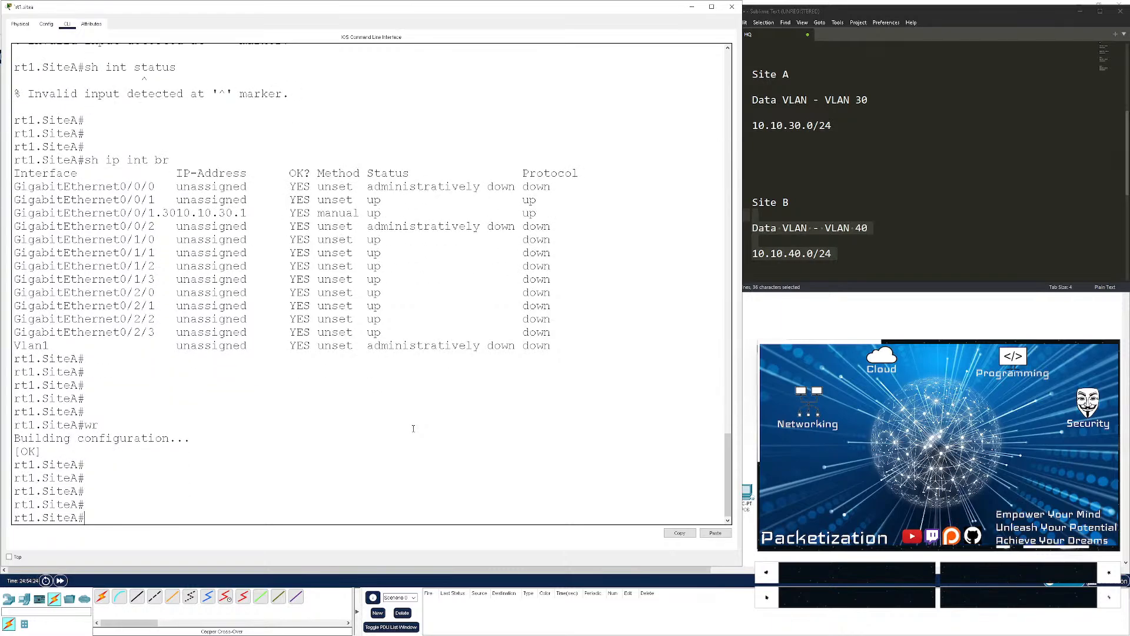
click(732, 6)
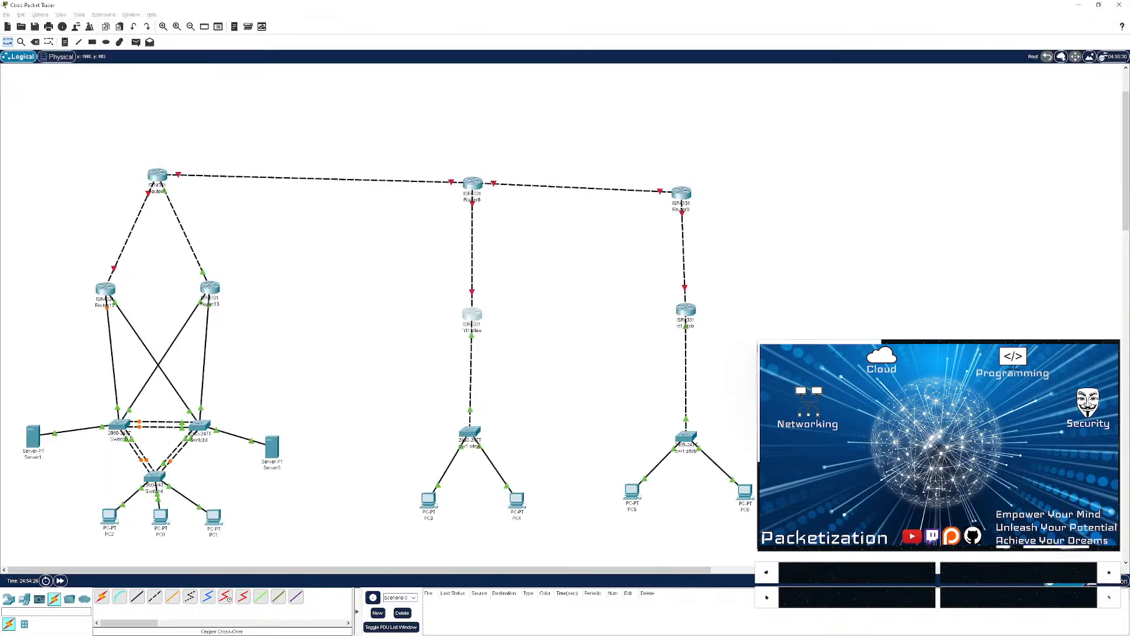
- Save the running configurations of the Site B switch and the Site B router
click(686, 436)
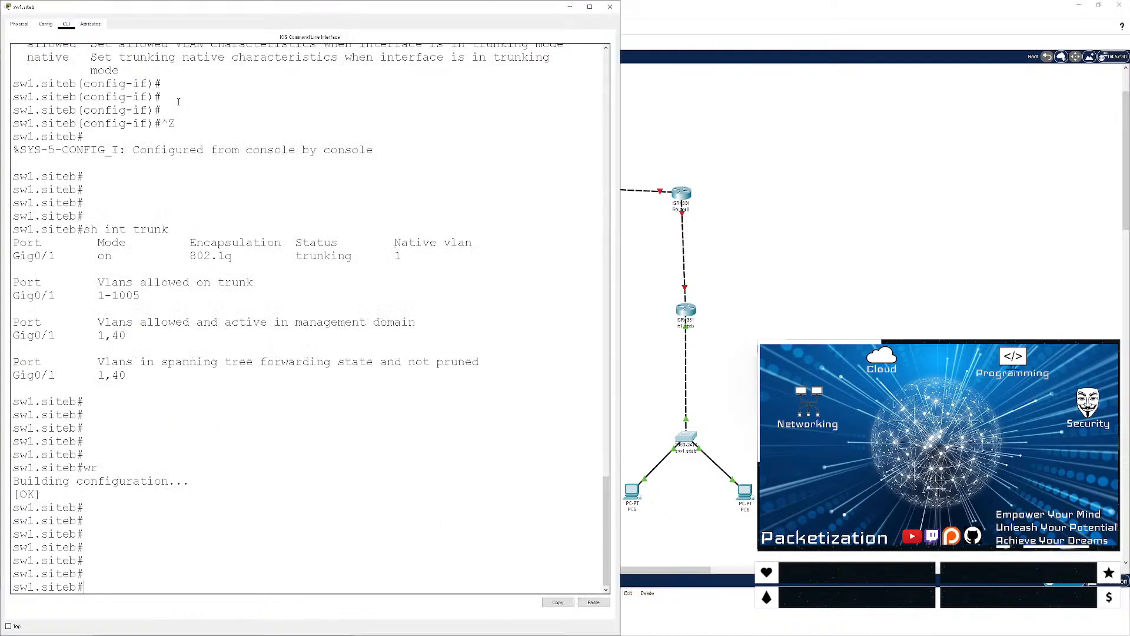
text(wr)
key(Return)
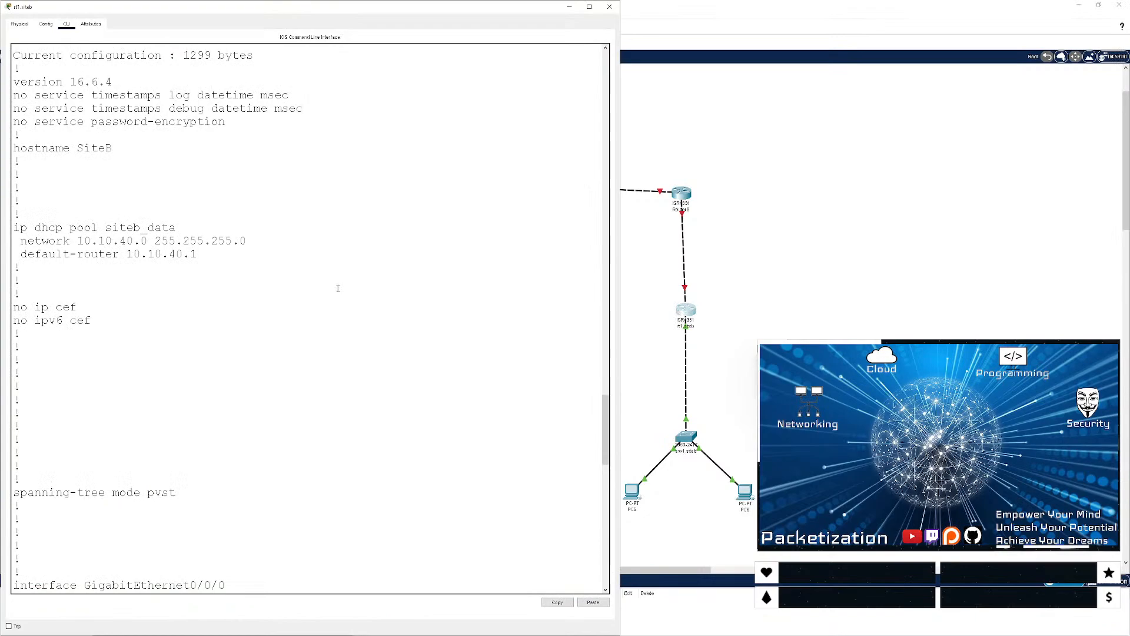
text(wr)
key(Return)
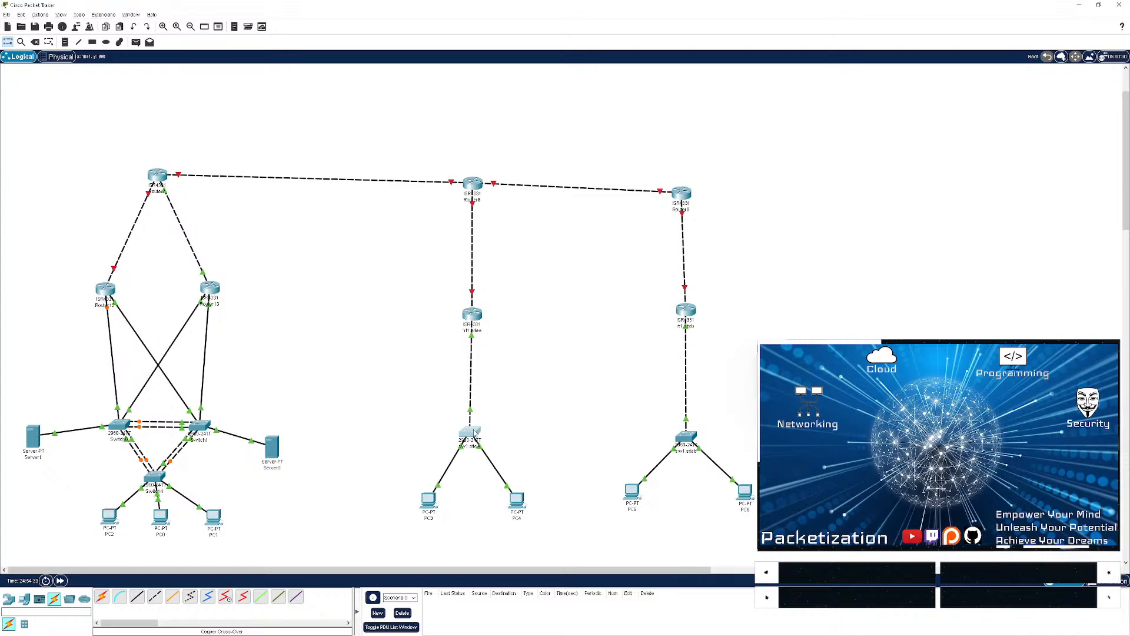
- Open the Site A switch in an enlarged window and start a session on its command line
click(474, 433)
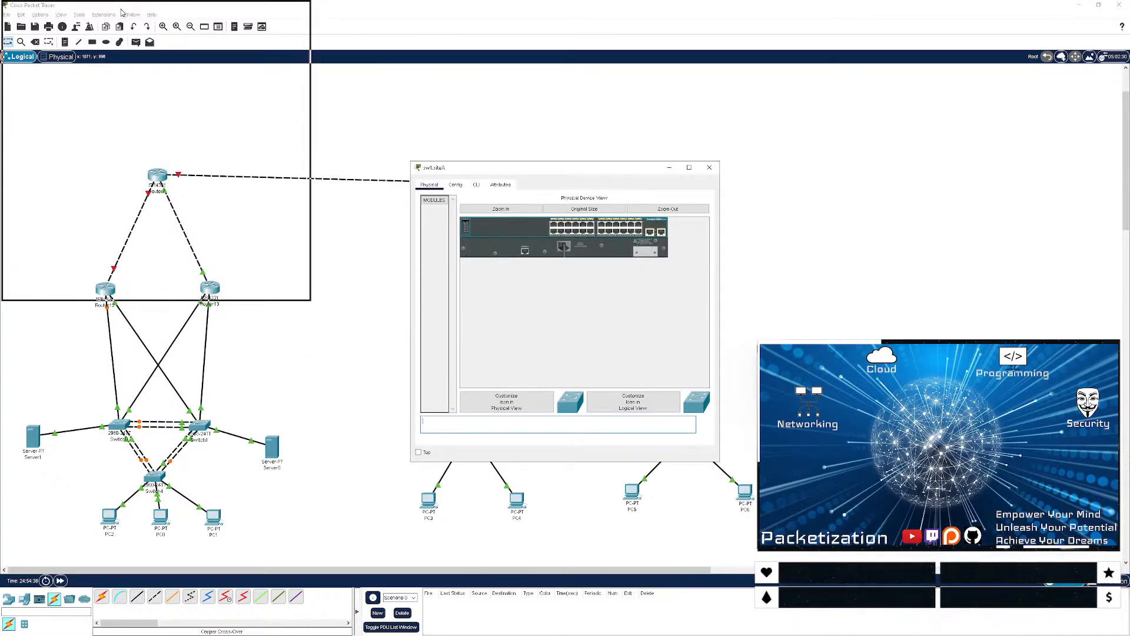
drag(122, 13, 122, 13)
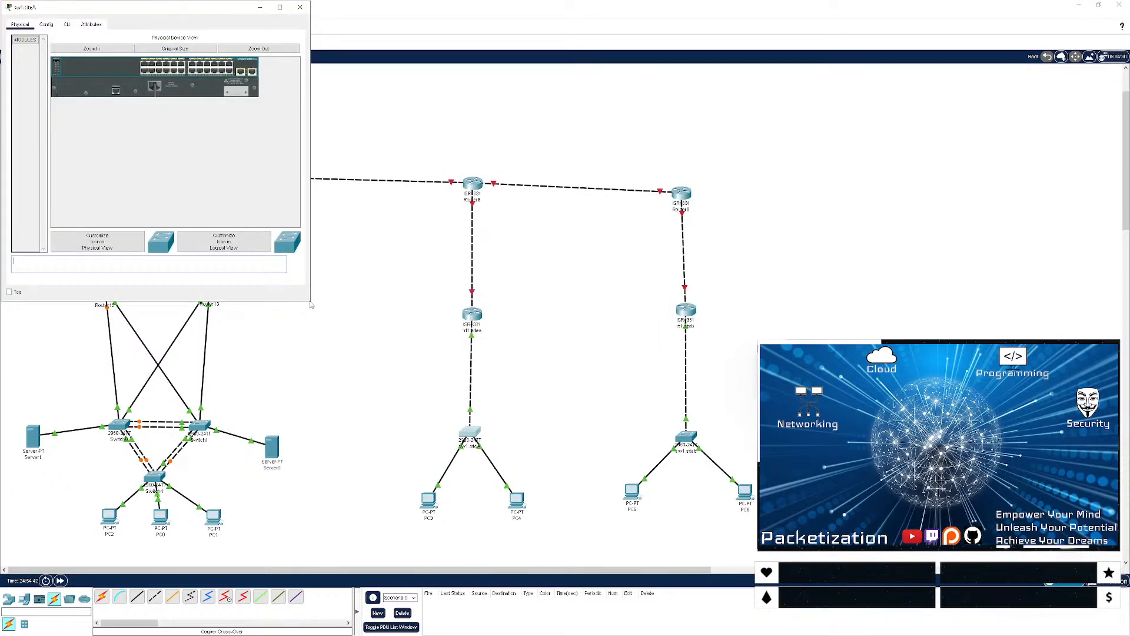
drag(311, 302, 659, 635)
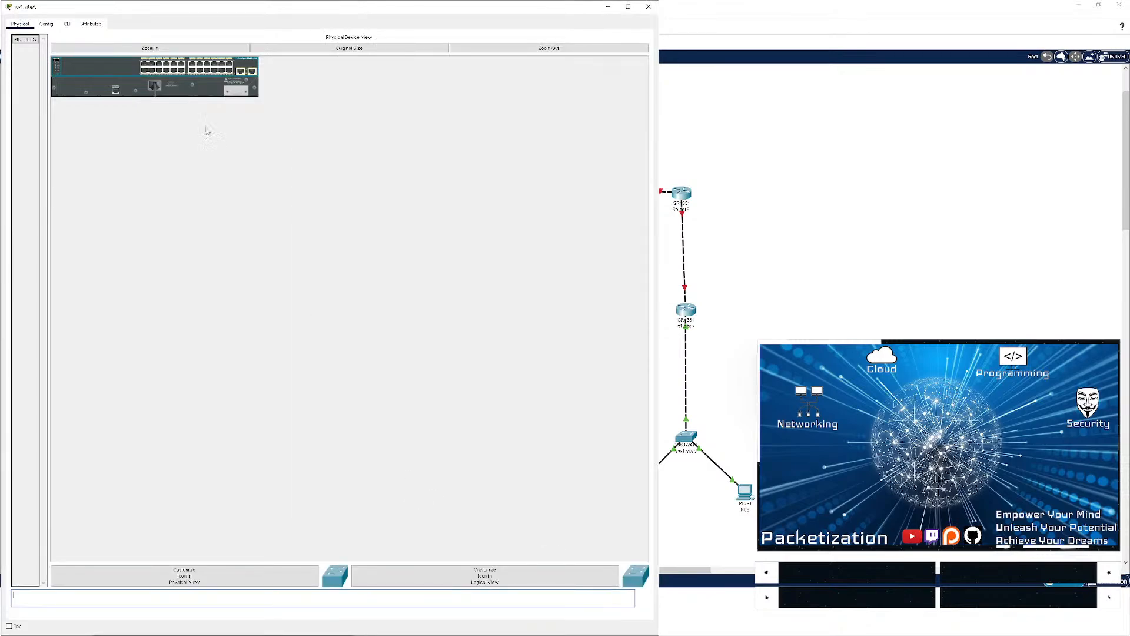
click(66, 23)
key(Return)
key(Return)
key(Return)
key(Return)
key(Return)
key(Return)
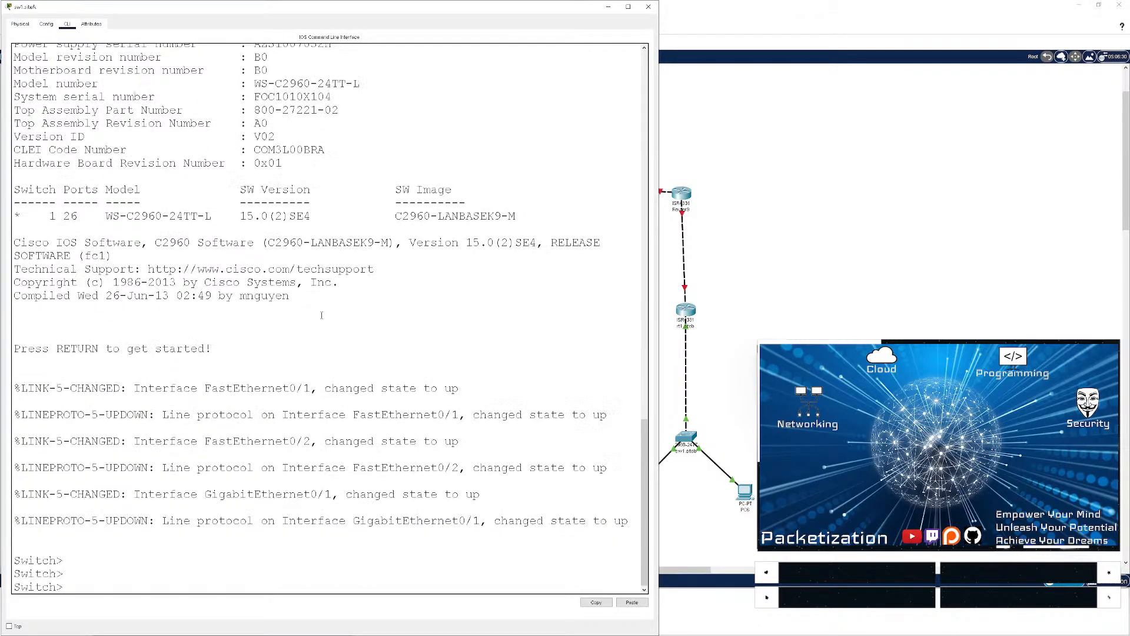
- Enter privileged and global configuration mode on the switch and set its hostname to sw1.SiteA
text(en)
key(Return)
key(Return)
key(Return)
text(con)
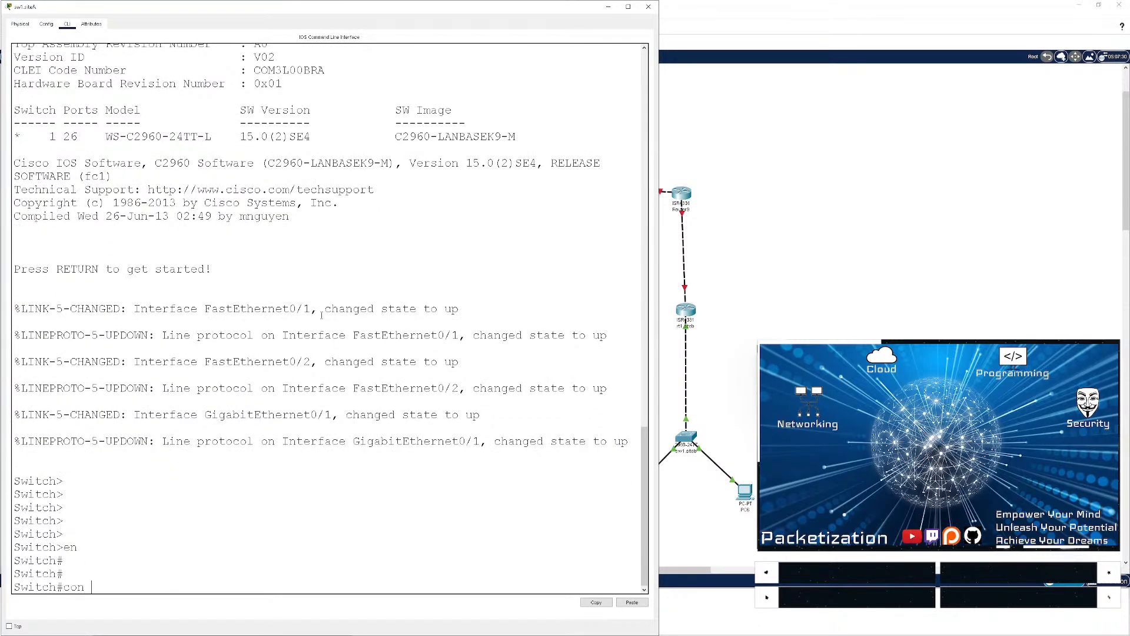
text(f t)
key(Return)
text(hos)
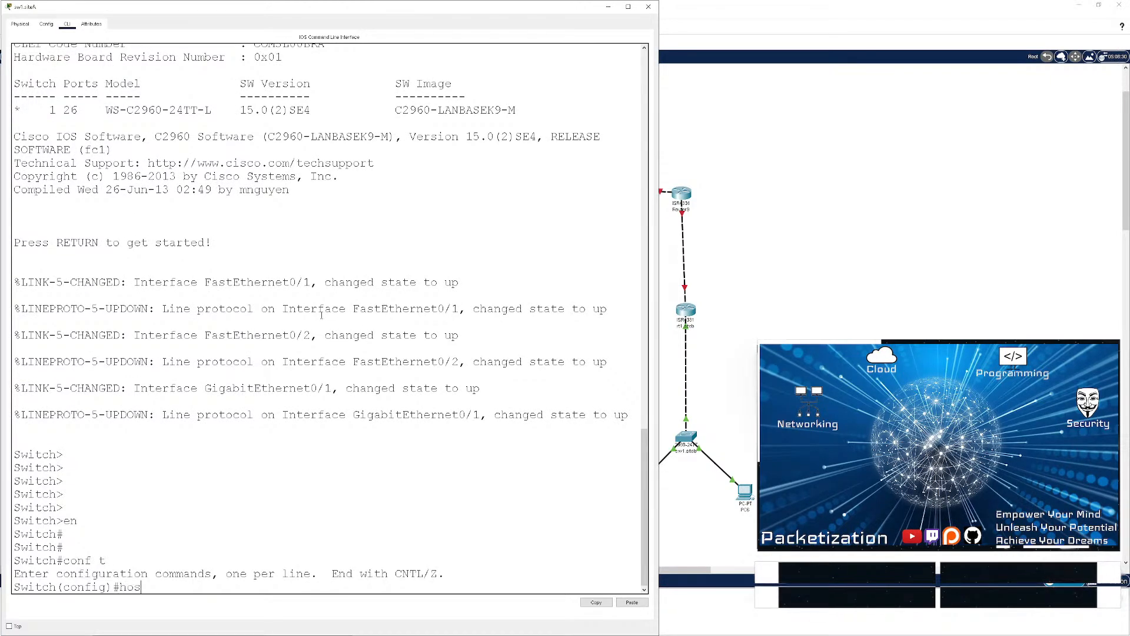
text(tname sw1.SiteA)
key(Return)
key(Return)
key(Return)
key(Return)
key(Return)
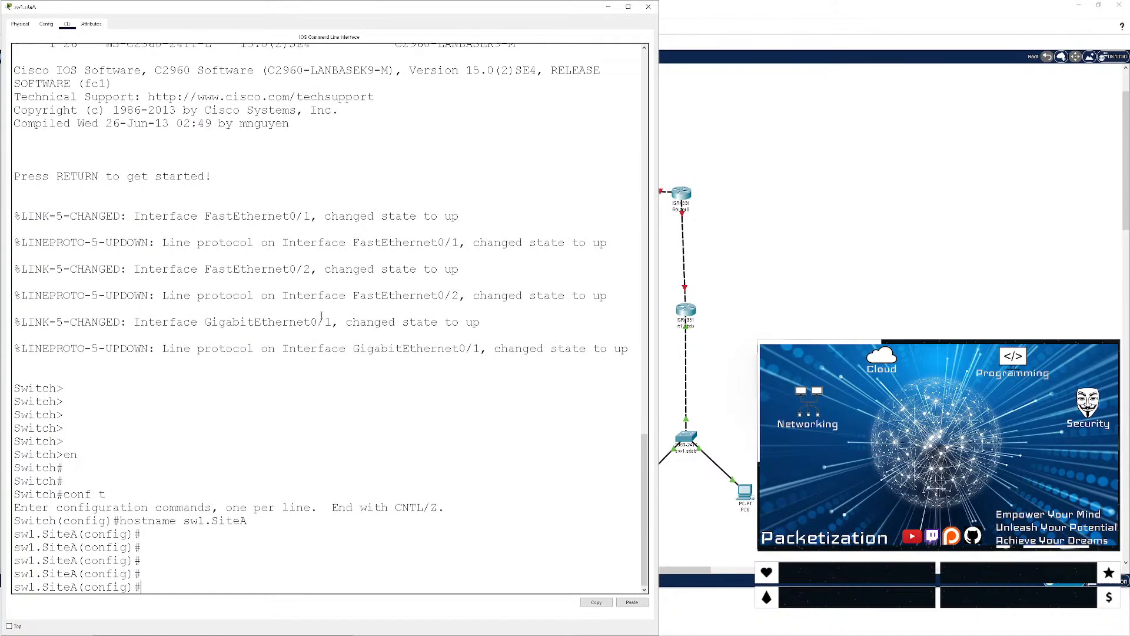
- Create the VLAN 30 interface on sw1.SiteA with the description data, and end the configuration
text(int vlan 30)
key(Return)
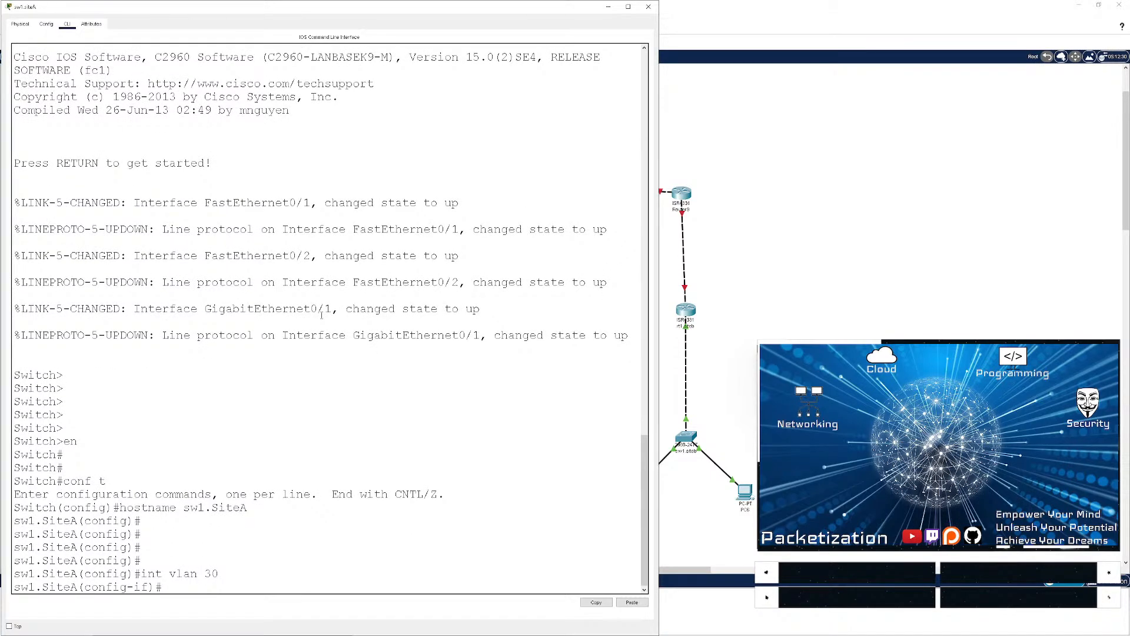
text(name)
key(Tab)
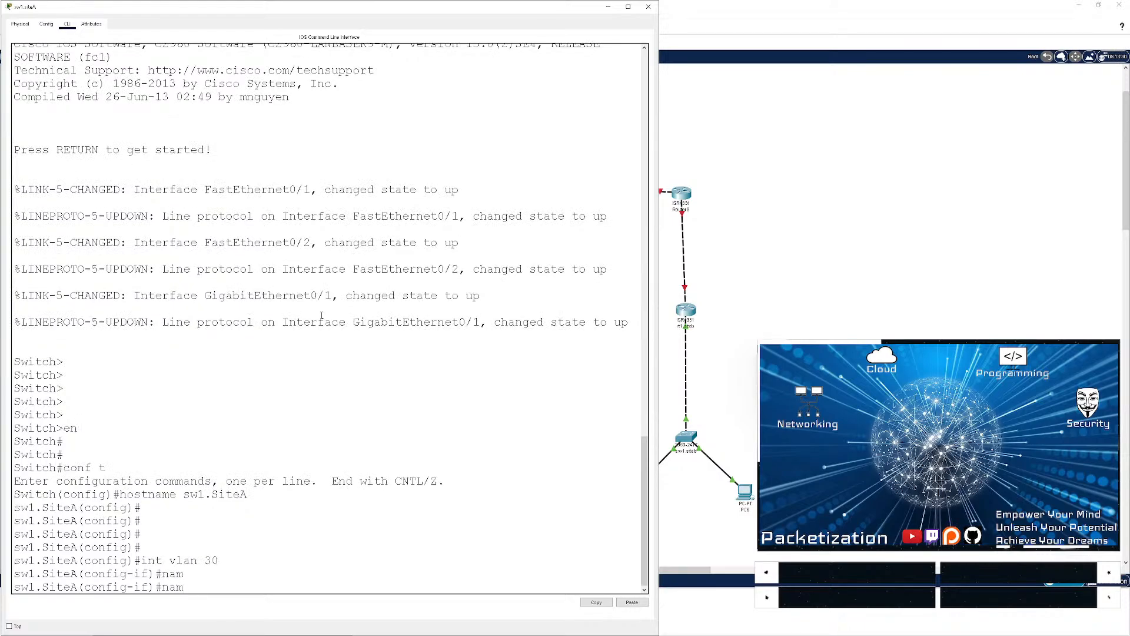
key(BackSpace)
key(BackSpace)
key(BackSpace)
text(?desc)
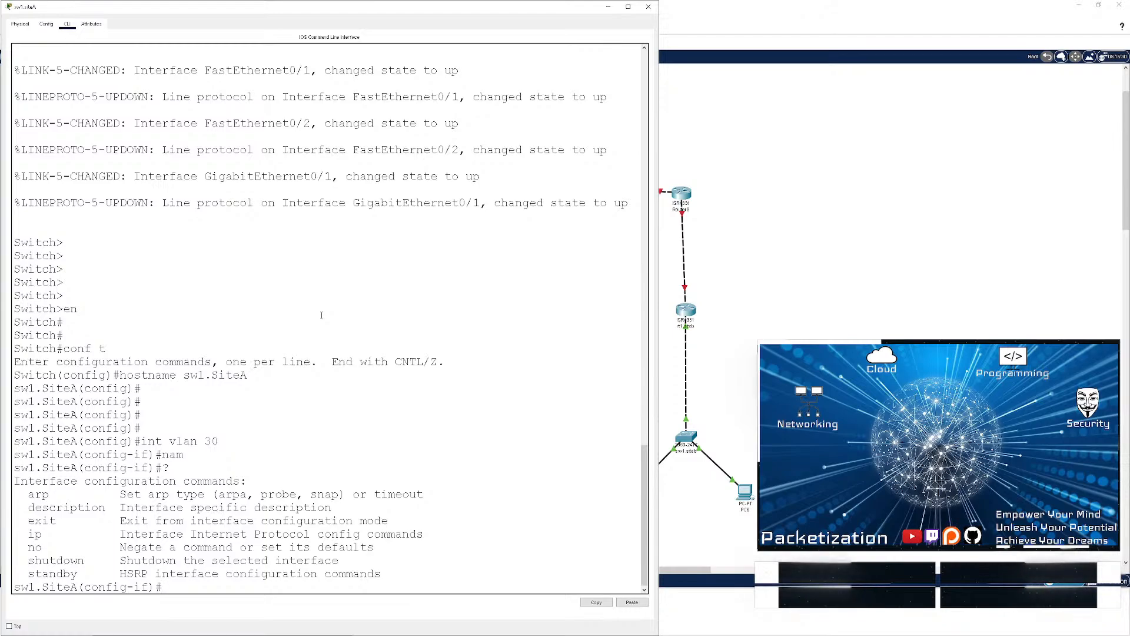
key(Tab)
text(data)
key(Return)
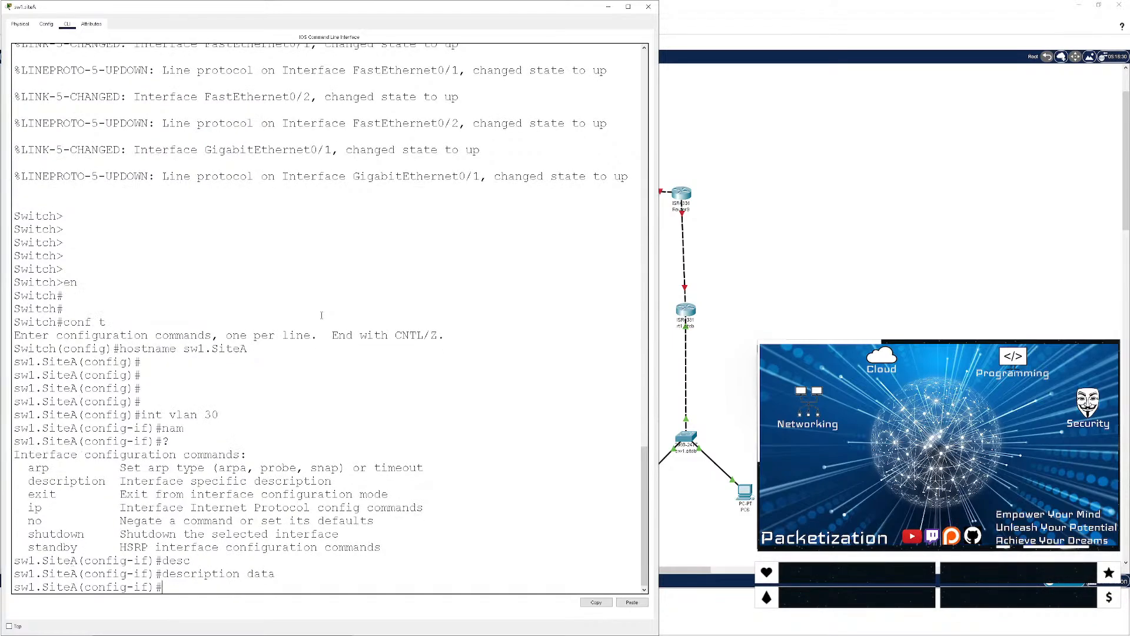
key(ctrl+z)
key(Return)
key(Return)
key(Return)
key(Return)
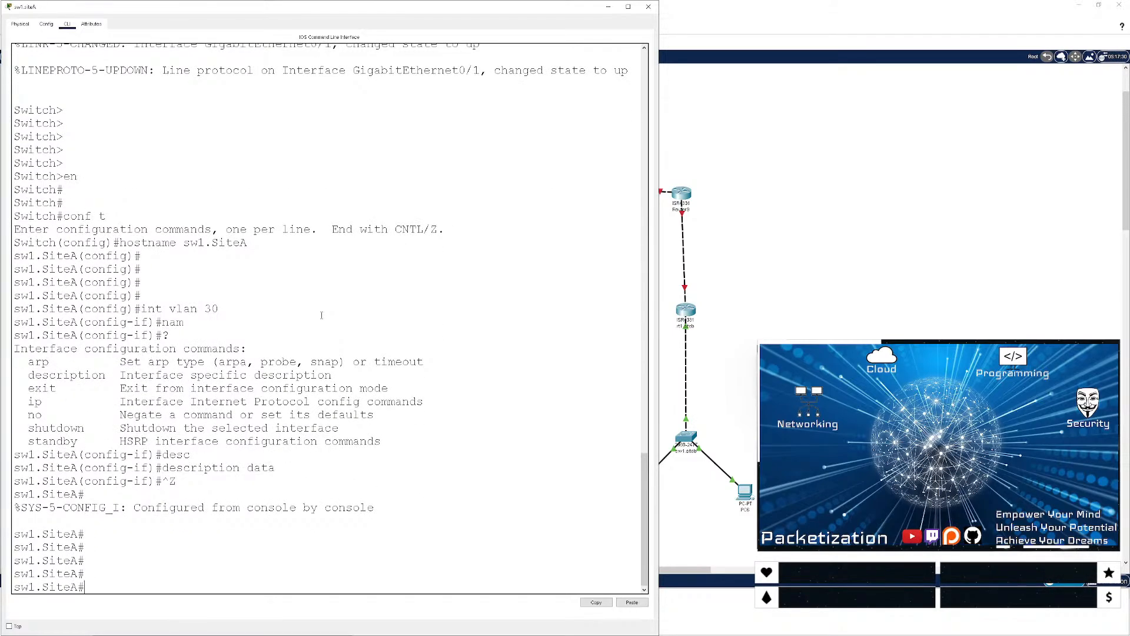
- Show the complete interface status list of sw1.SiteA
text(sh int status)
key(Return)
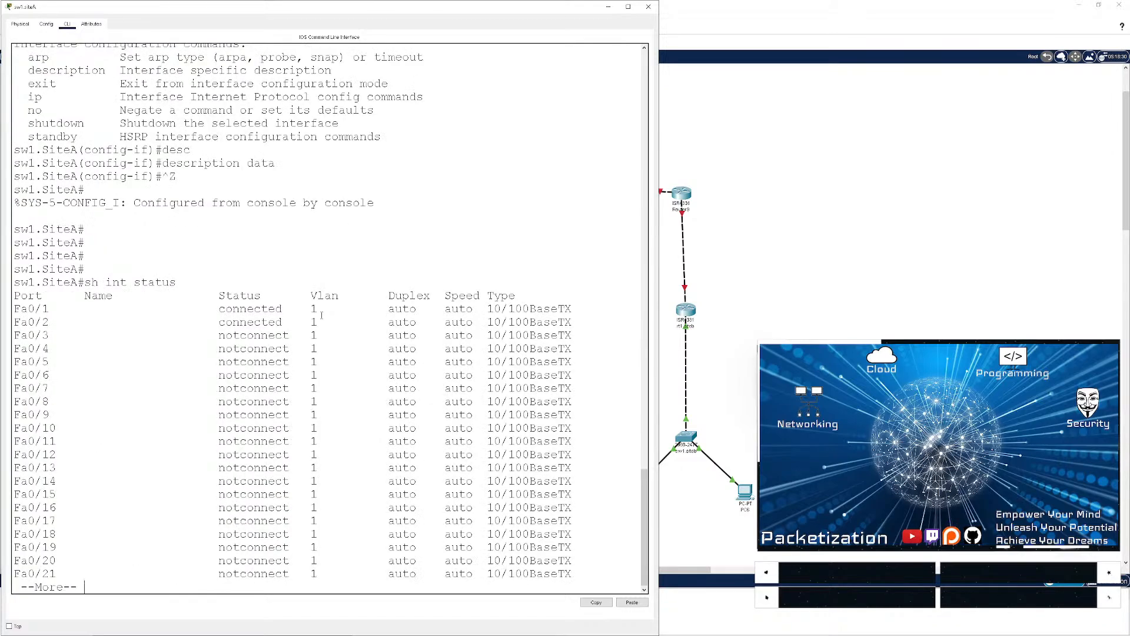
key(space)
key(Return)
key(Return)
key(Return)
- Enter global configuration mode on sw1.SiteA and set interface range f0/1-2 to switchport access mode
text(conf t)
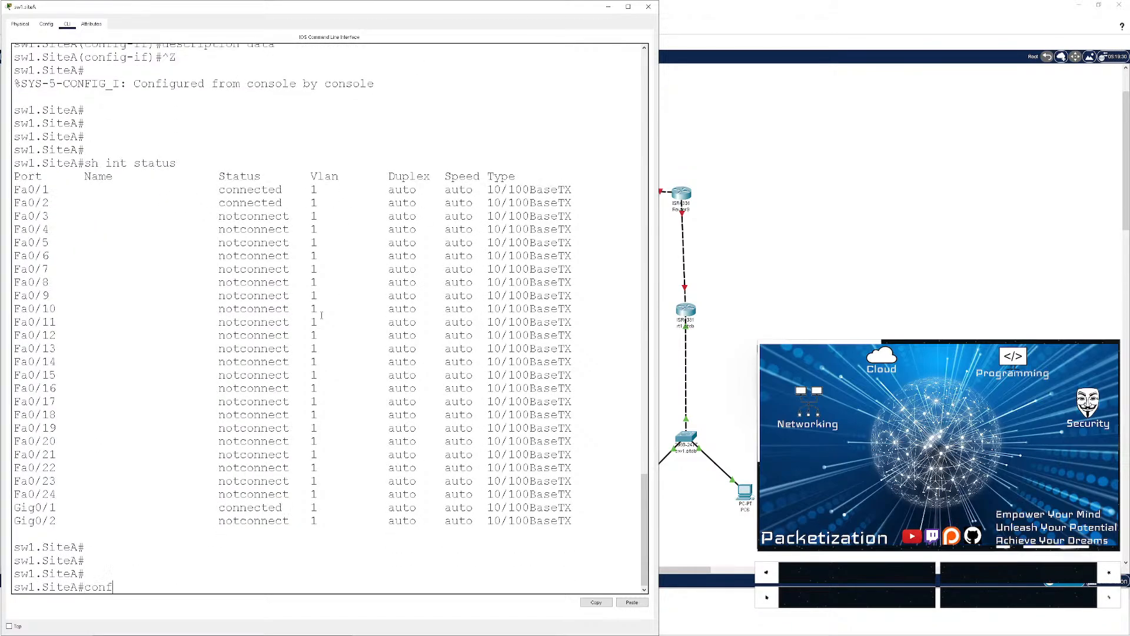
key(Return)
key(Return)
key(Return)
key(Return)
text(int range g)
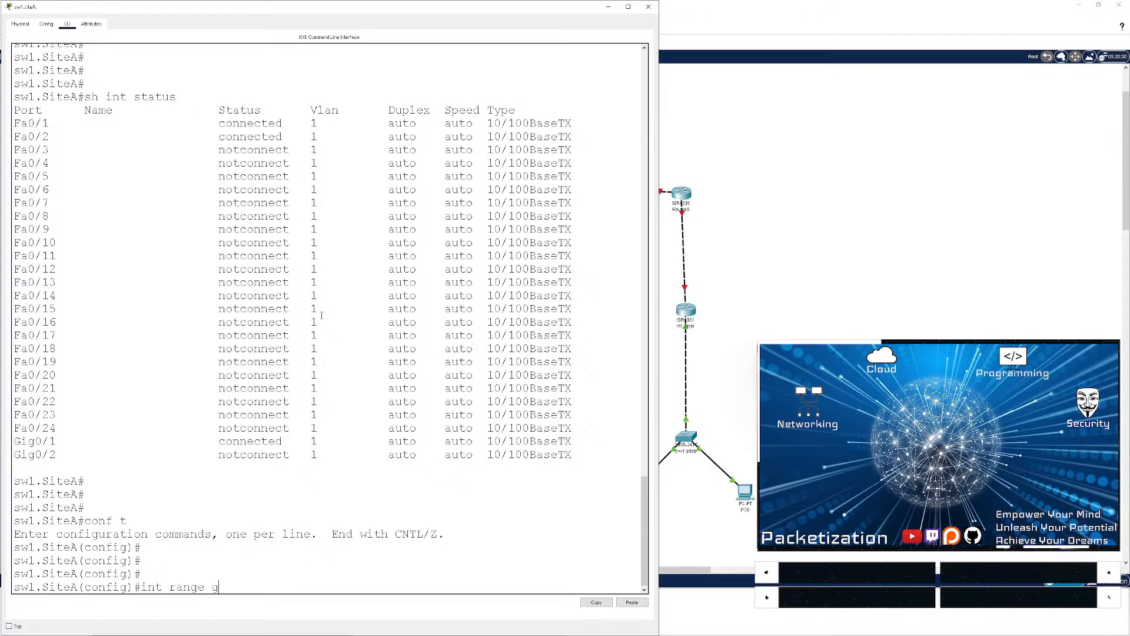
text(0)
key(BackSpace)
key(BackSpace)
text(f0/1-2)
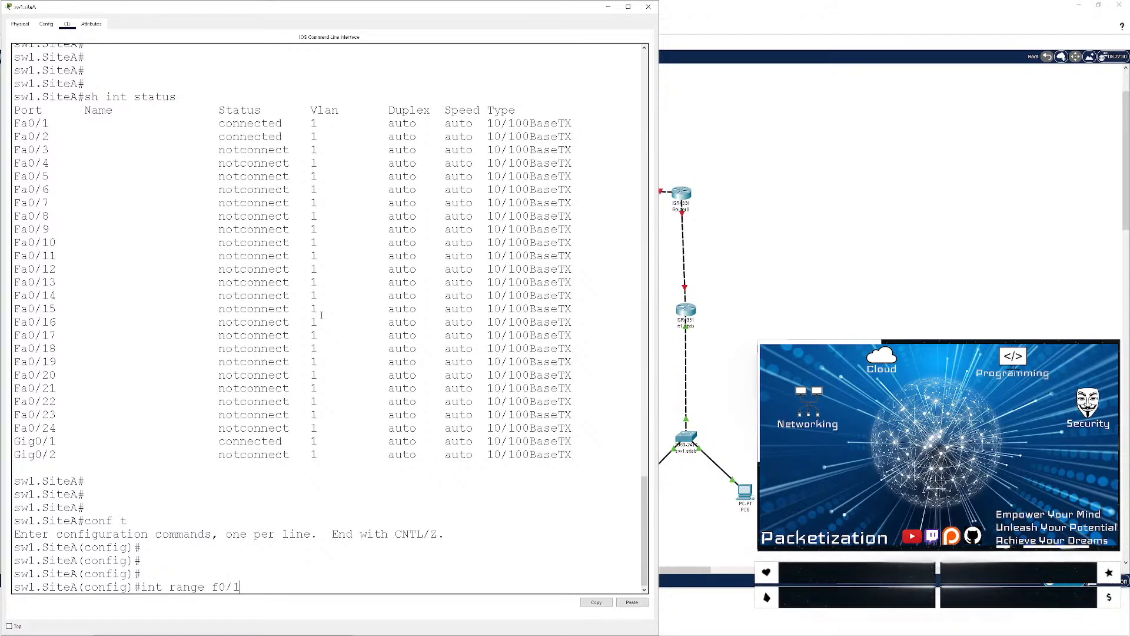
key(Return)
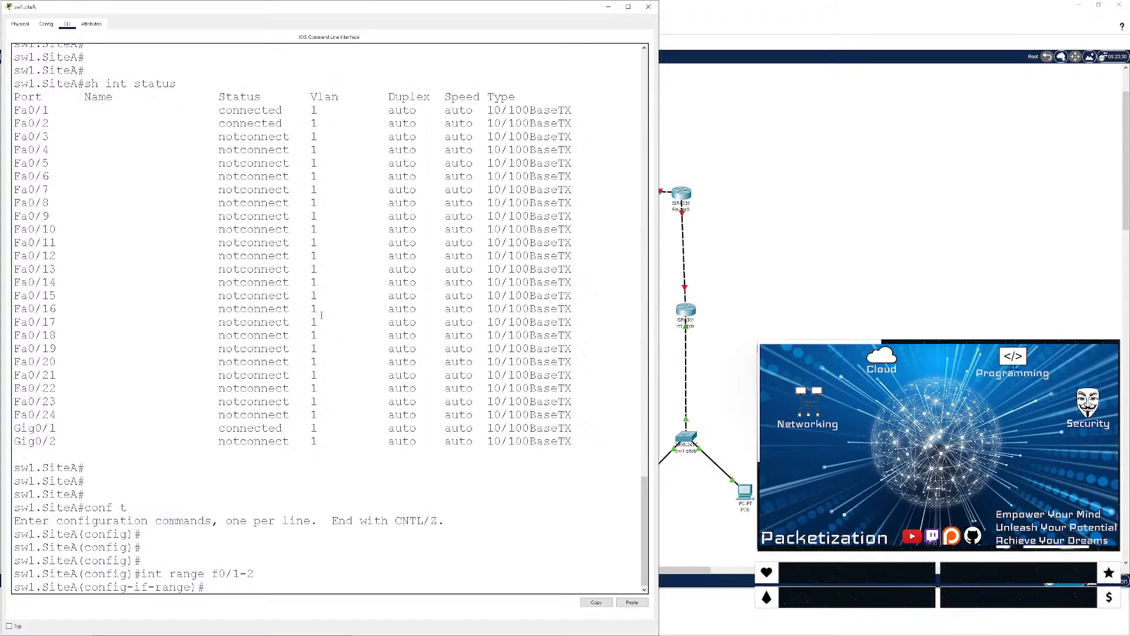
text(switch)
key(Tab)
text(moded acces)
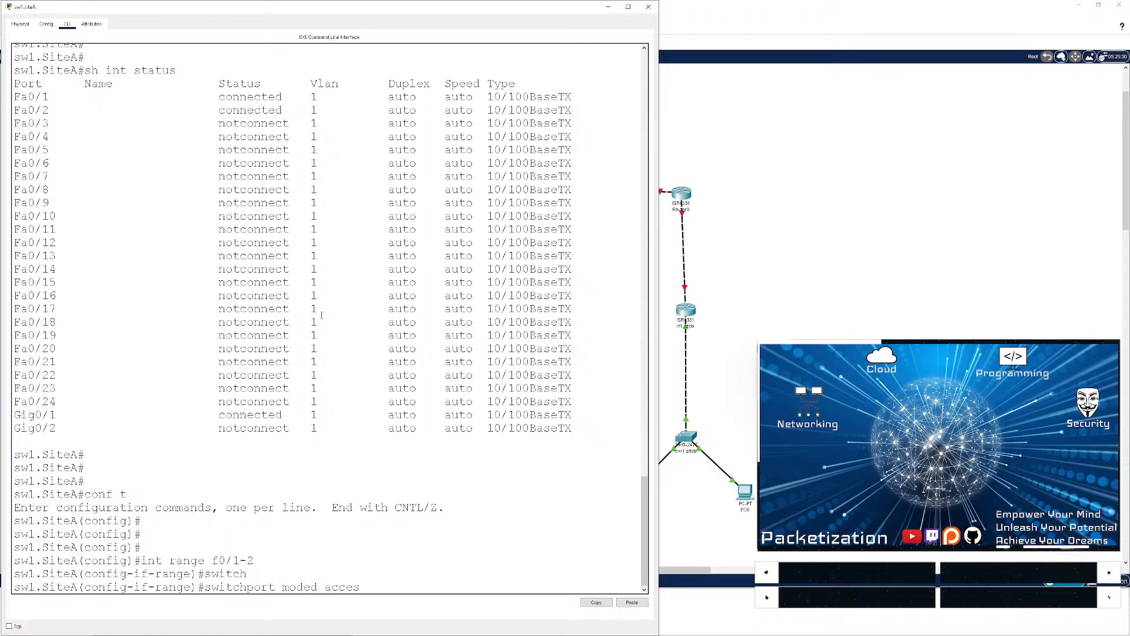
text(ccess)
key(Return)
- Assign the f0/1-2 port range to access VLAN 30 and end the configuration
text(swithc acc)
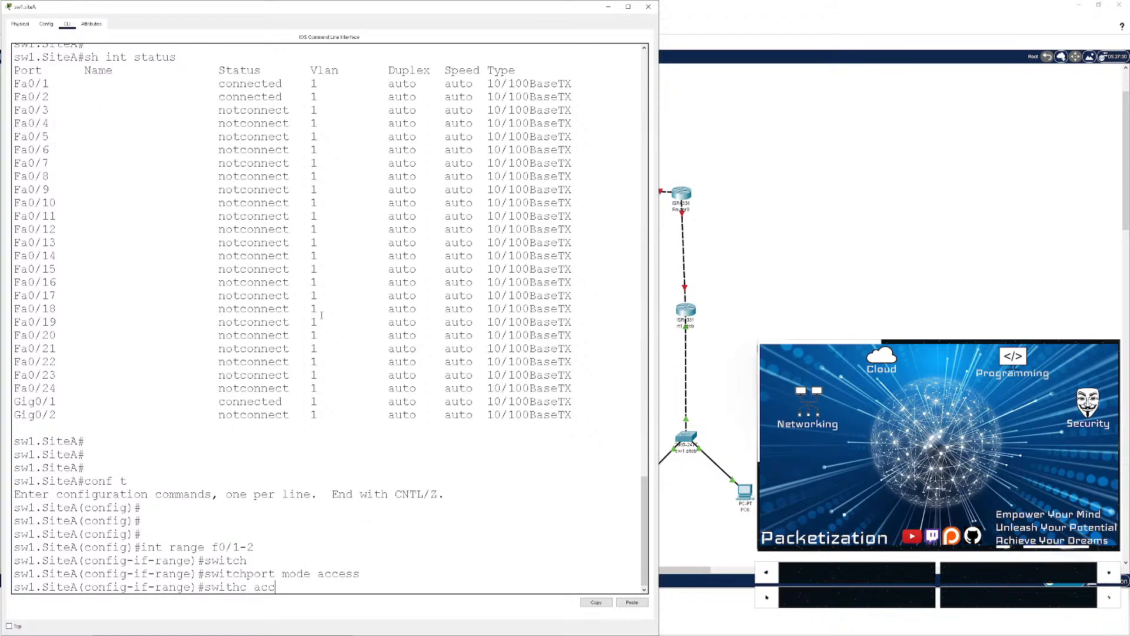
key(BackSpace)
key(BackSpace)
key(Tab)
text(acces vlan)
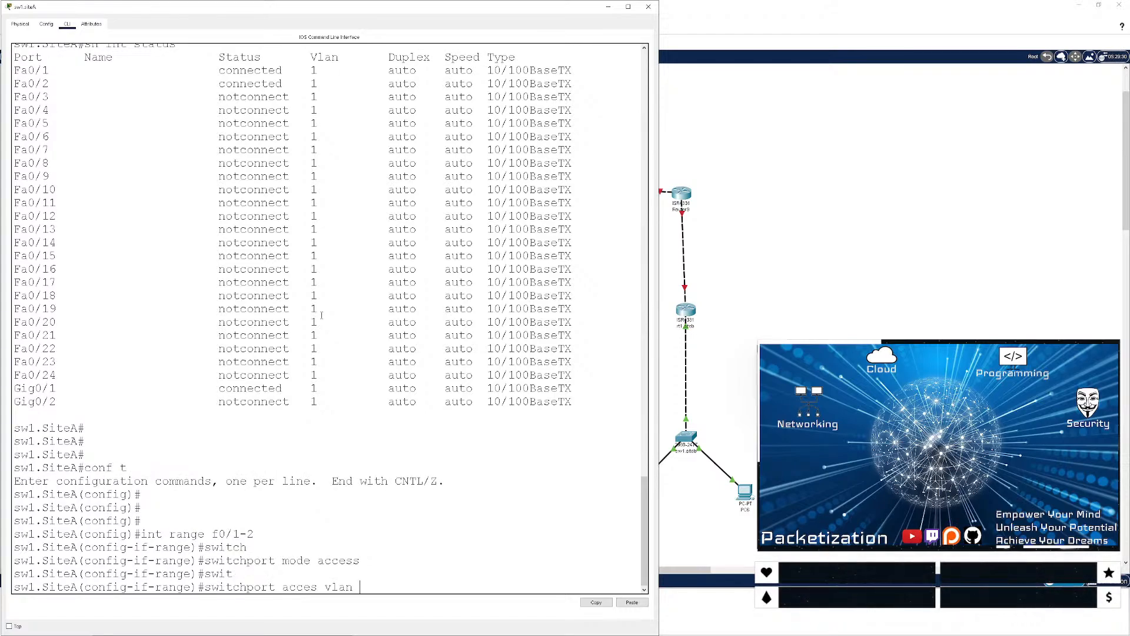
text( 30)
key(Return)
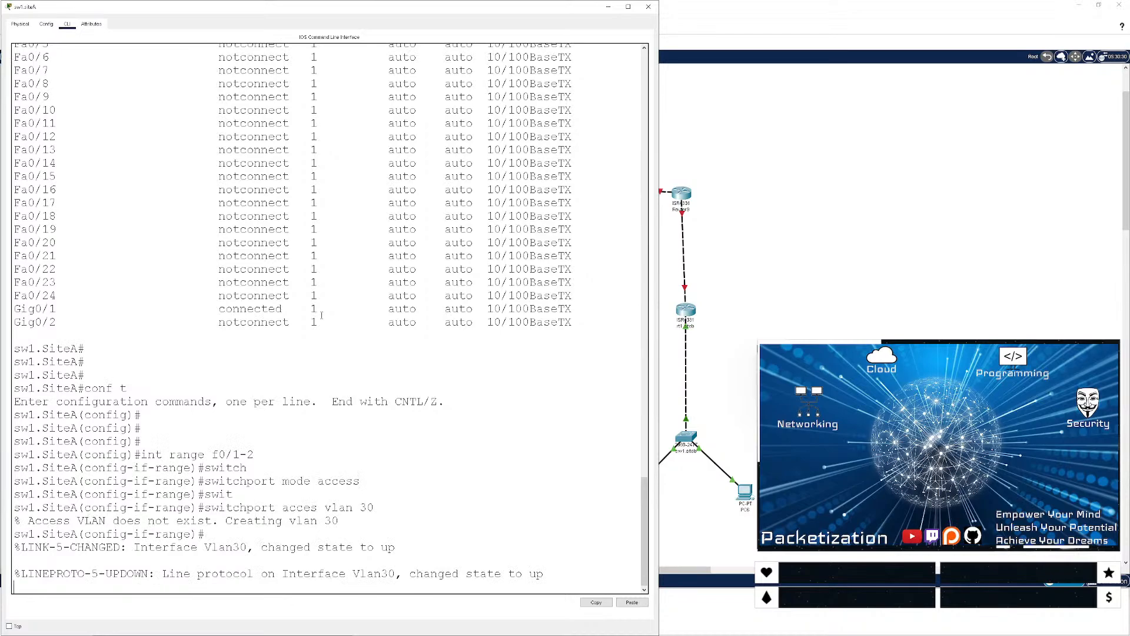
key(Return)
key(Return)
key(Return)
key(ctrl+z)
key(Return)
key(Return)
key(Return)
- Check the VLAN assignment of the ports on sw1.SiteA in the interface status list
text(sh int)
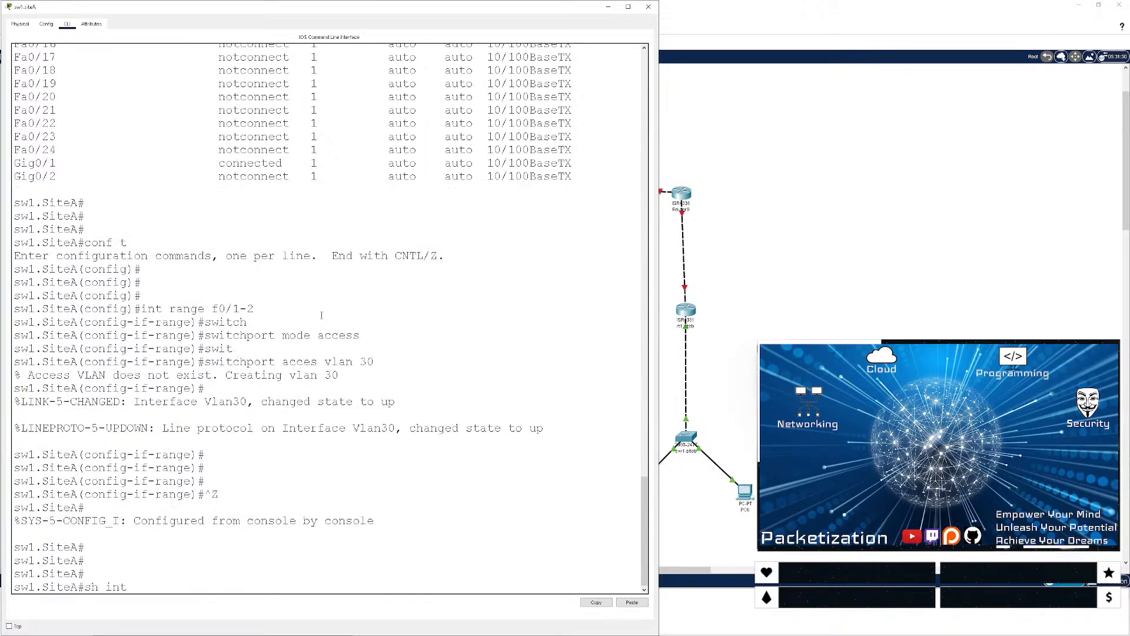
text( staus)
key(Return)
text(sh )
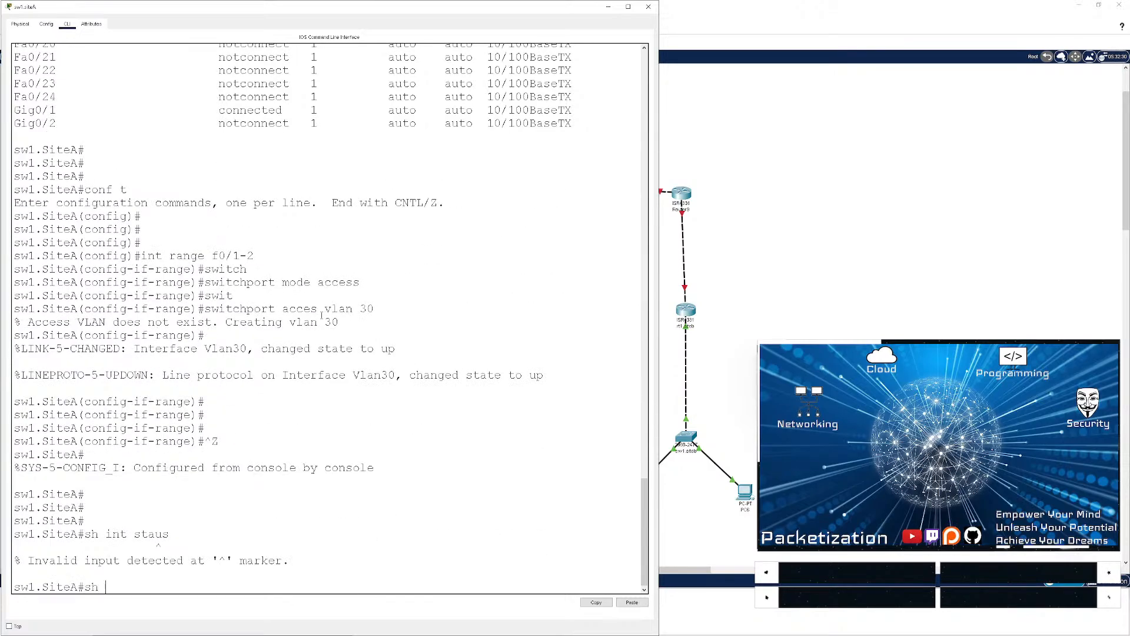
text(int status)
key(Return)
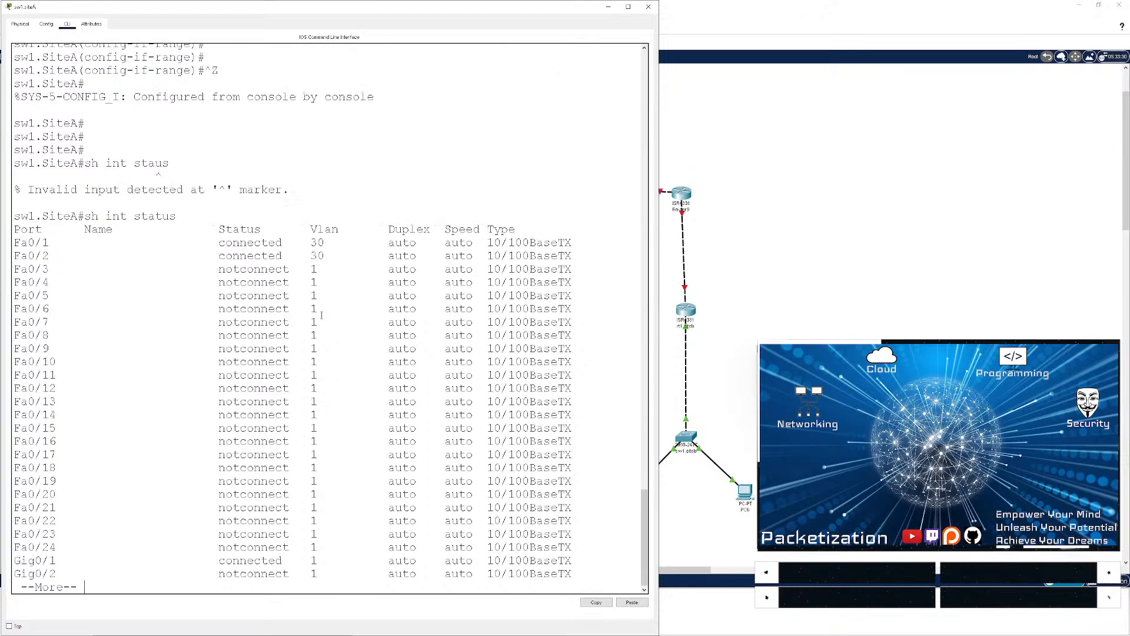
key(Return)
key(Return)
key(Return)
key(Return)
key(Return)
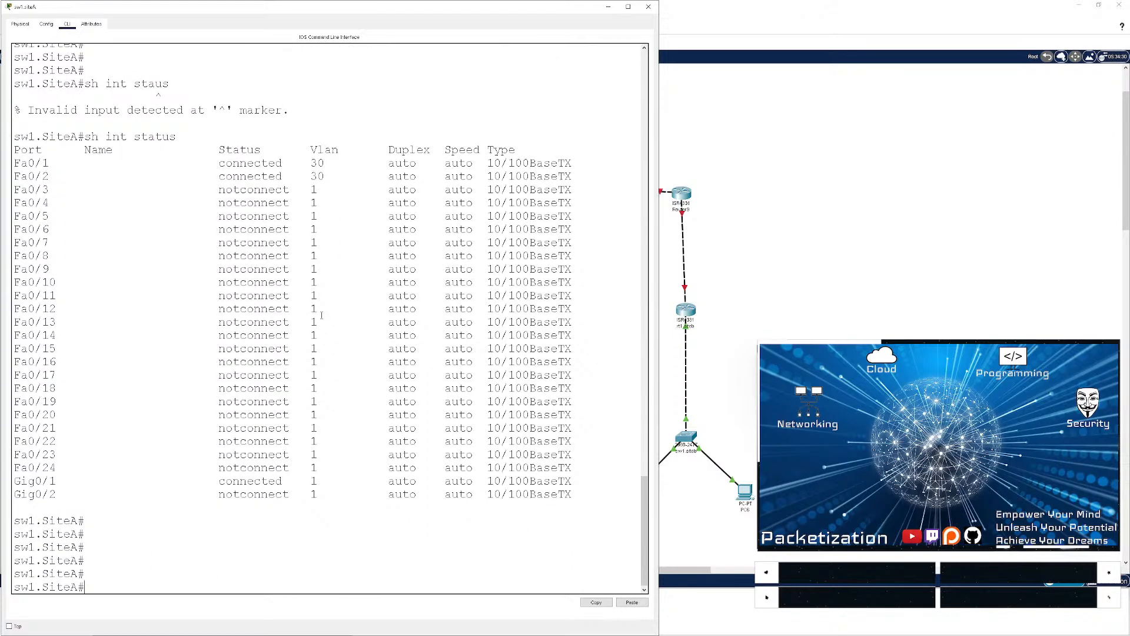
- Enter global configuration mode again and give interface g0/1 the description rt1.SiteA
text(cofn t)
key(BackSpace)
key(BackSpace)
key(BackSpace)
key(BackSpace)
text(nf t)
key(Return)
key(Return)
key(Return)
key(Return)
text(int g0/)
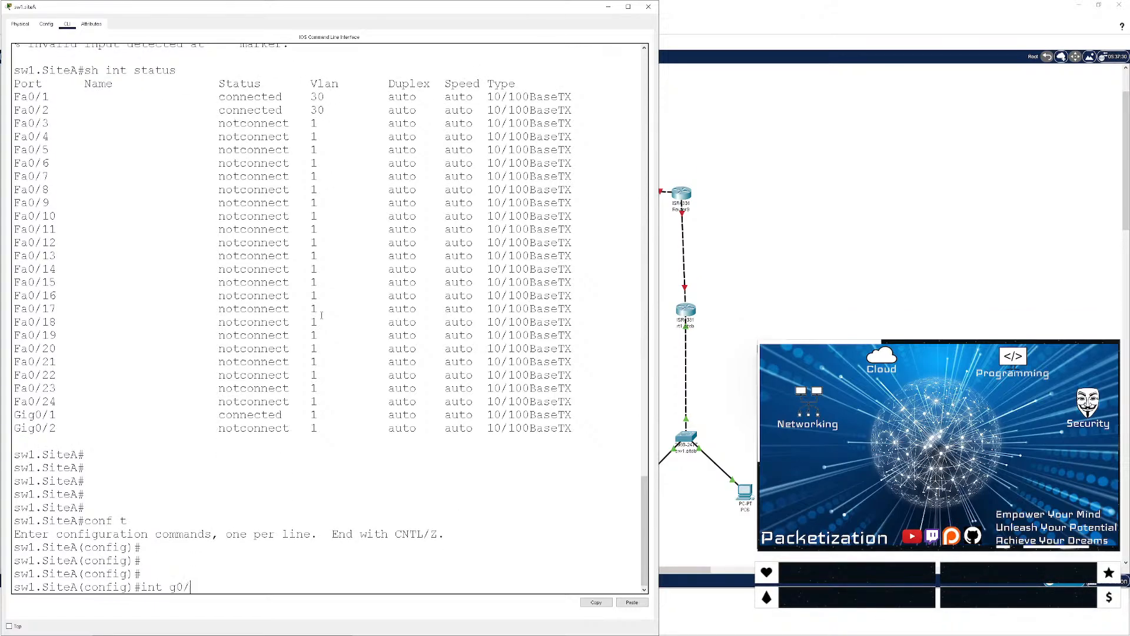
text(11)
key(Return)
text(desc)
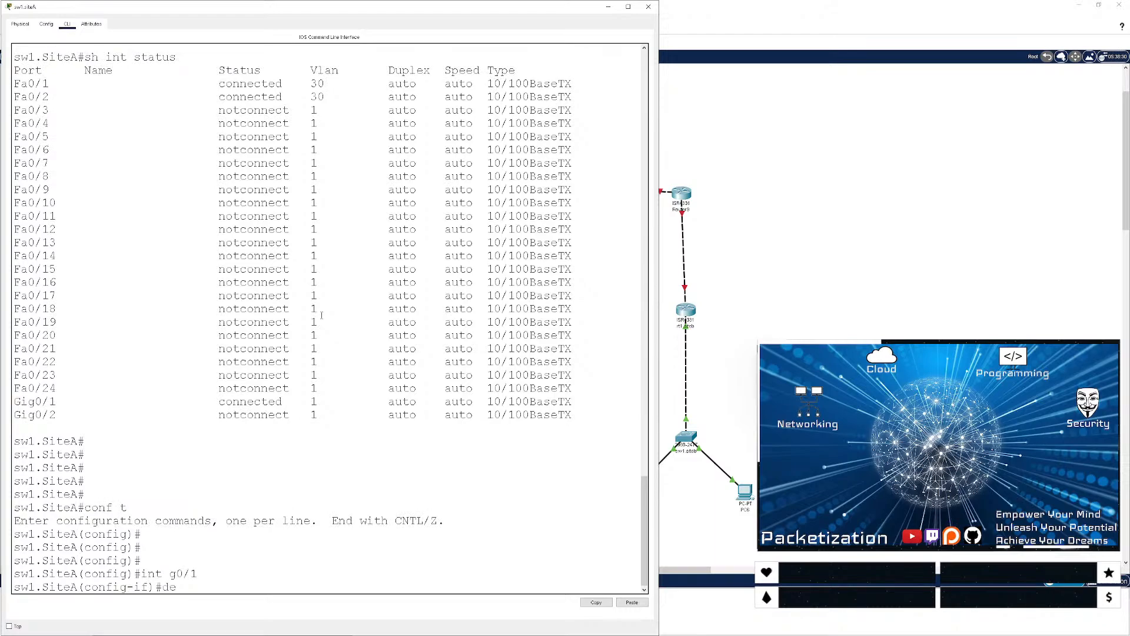
key(Tab)
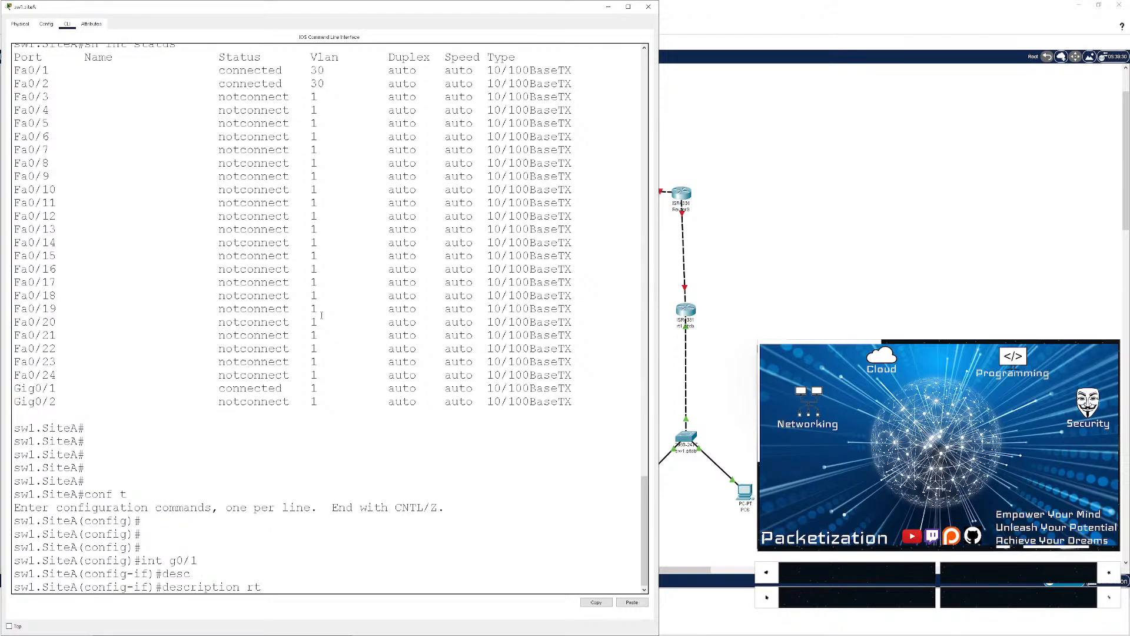
text(rt1.SiteA)
key(Return)
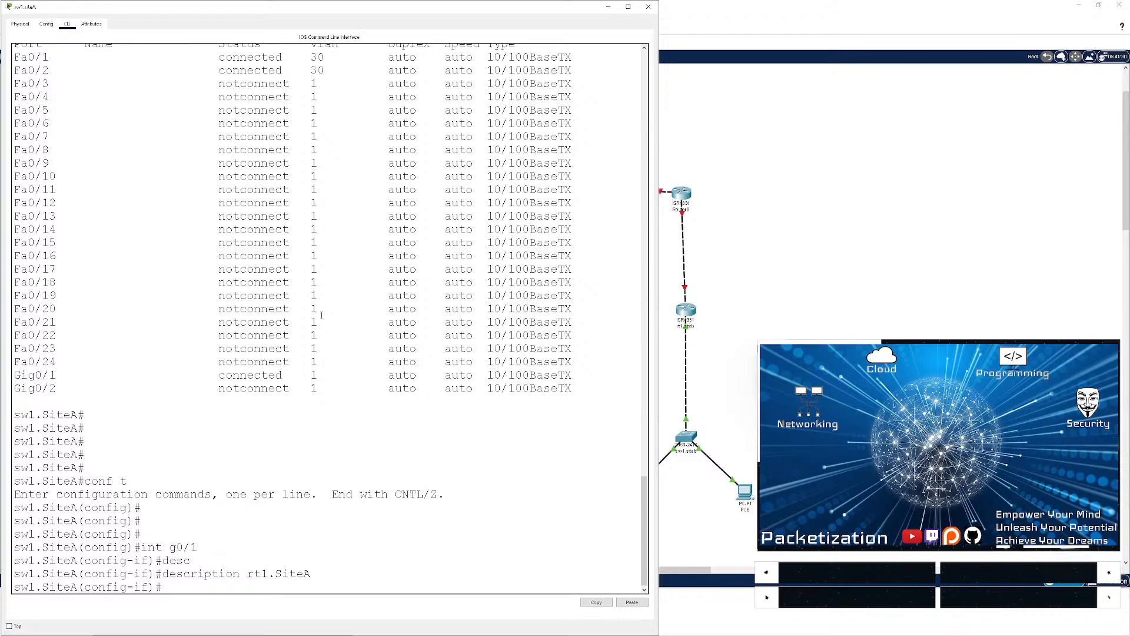
- Set interface g0/1 on sw1.SiteA to switchport trunk mode
text(swt)
key(Tab)
key(BackSpace)
text(i)
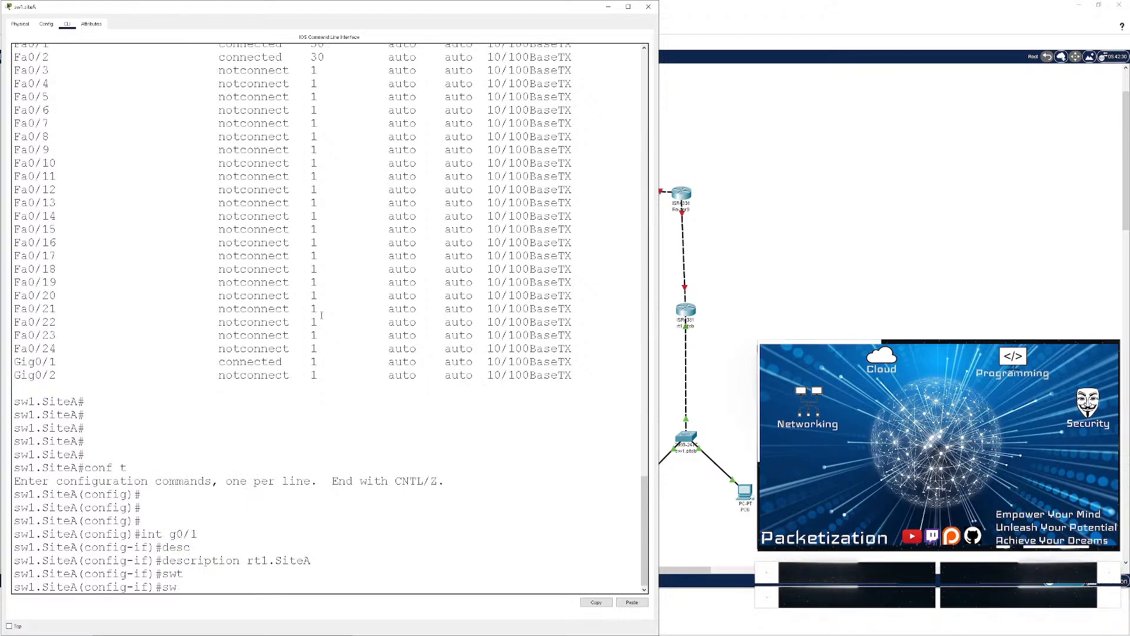
key(Tab)
text(mode )
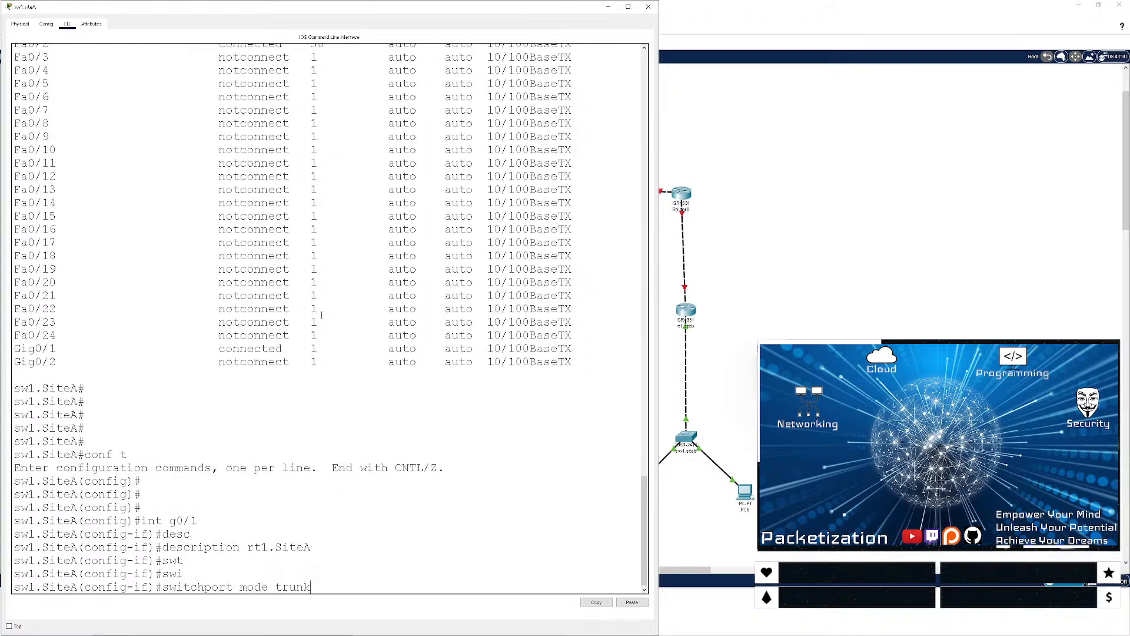
text(trunk)
key(Return)
- End the configuration on sw1.SiteA and write it to memory
key(ctrl+z)
key(Return)
key(Return)
key(Return)
key(Return)
key(Return)
key(Return)
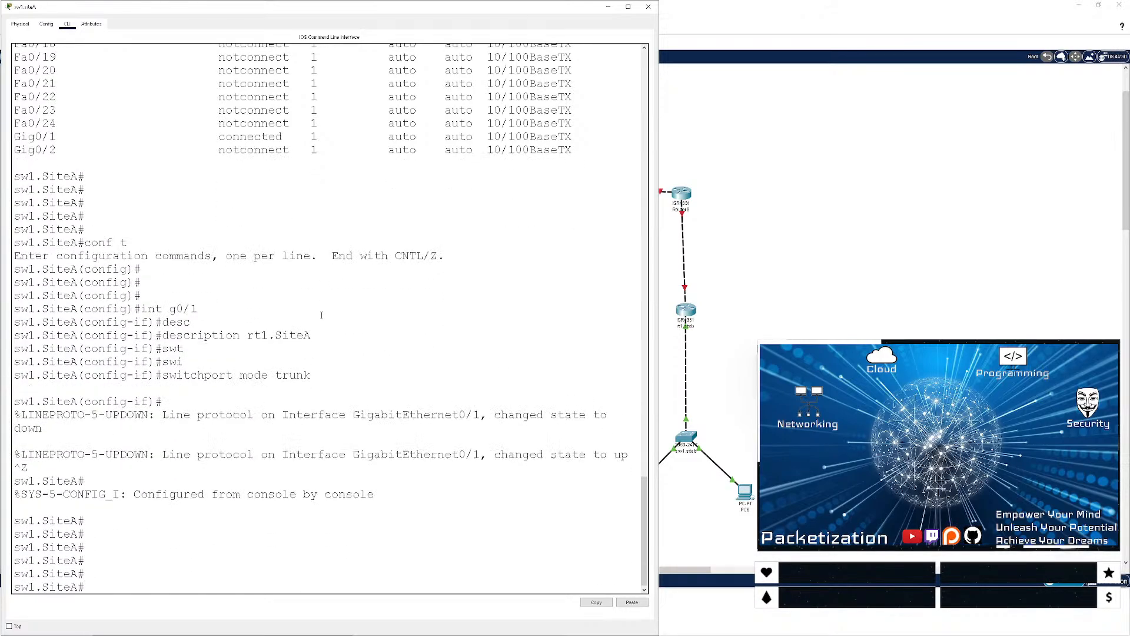
text(wr)
key(Return)
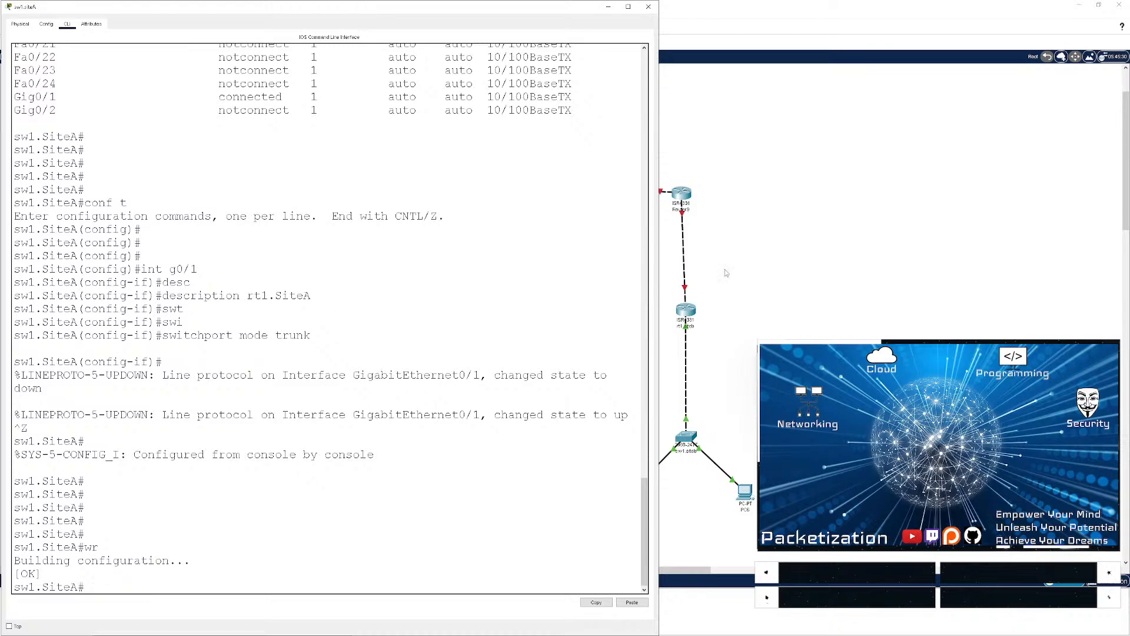
- Open the Command Prompt of PC3, try to renew its DHCP address with ipconfig /renew, and close the PC's window
click(922, 243)
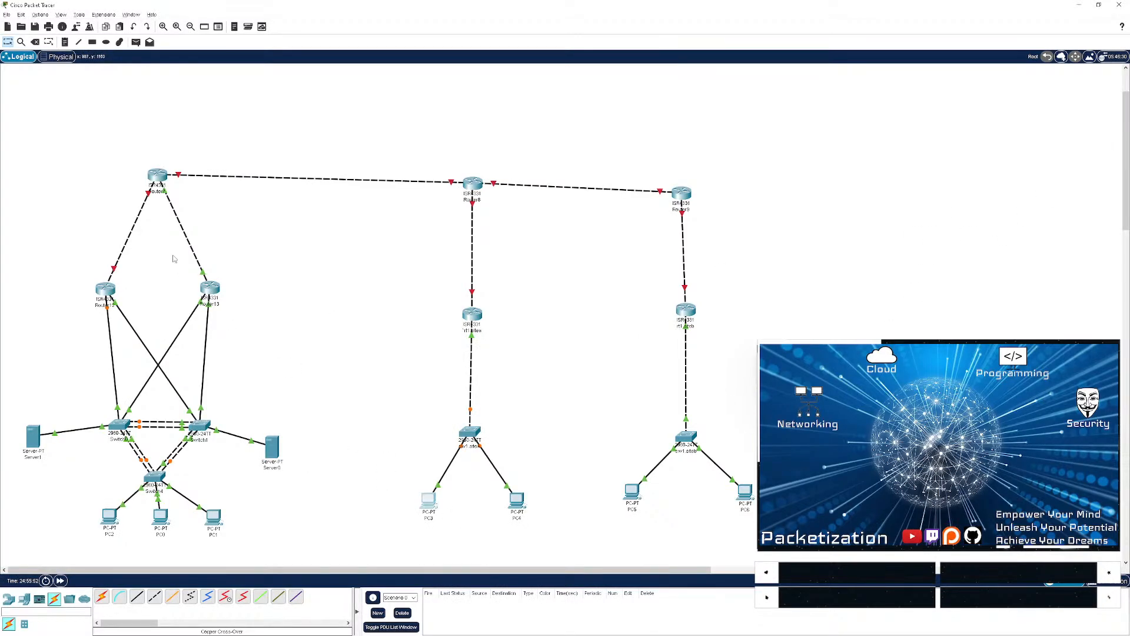
click(426, 499)
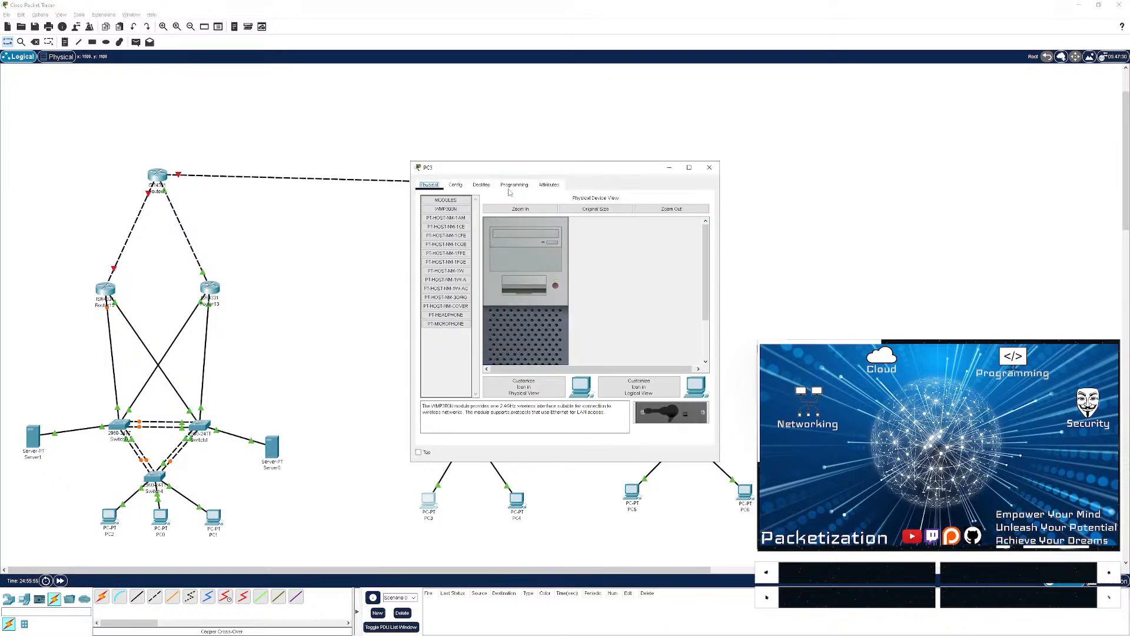
click(482, 185)
drag(506, 167, 210, 113)
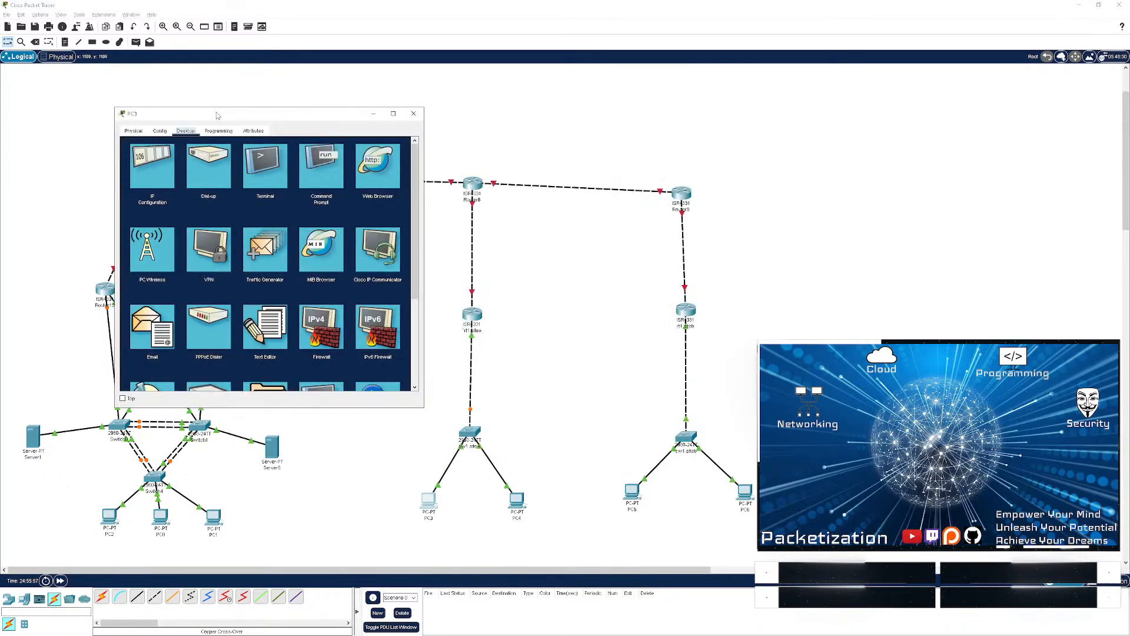
click(324, 174)
key(Return)
key(Return)
key(Return)
key(Return)
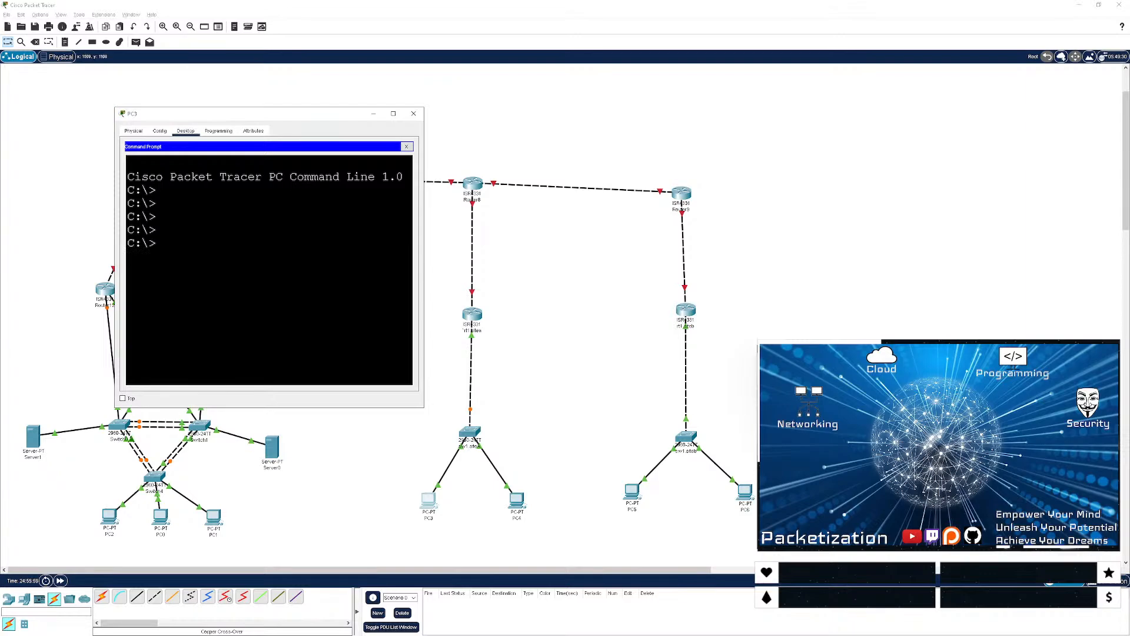
text(ipconfig /re)
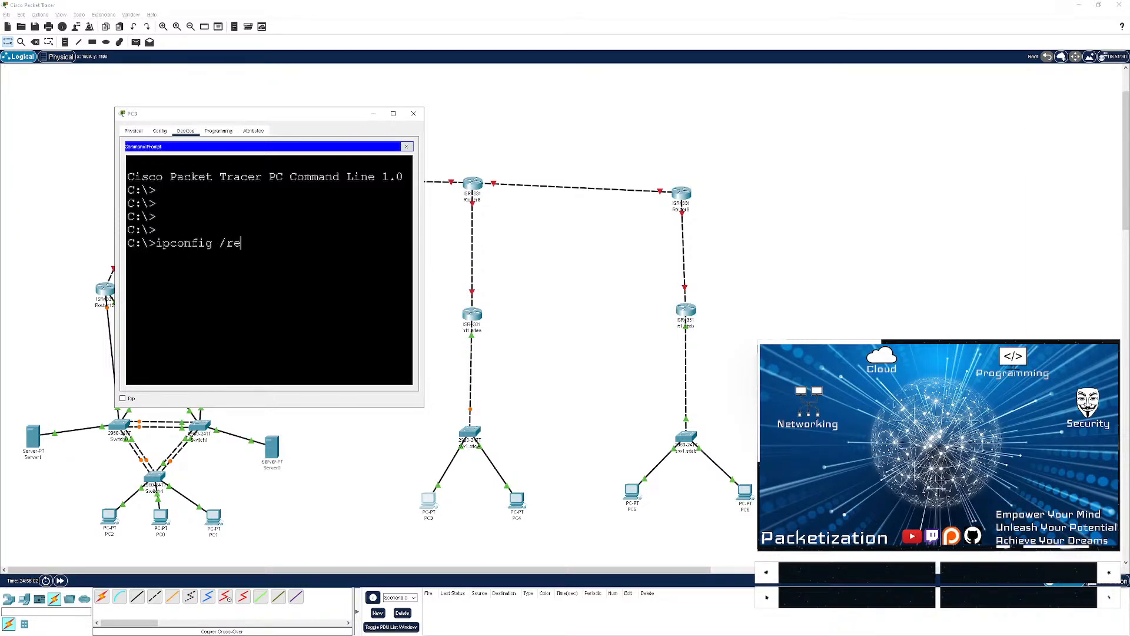
text(new)
drag(424, 407, 660, 494)
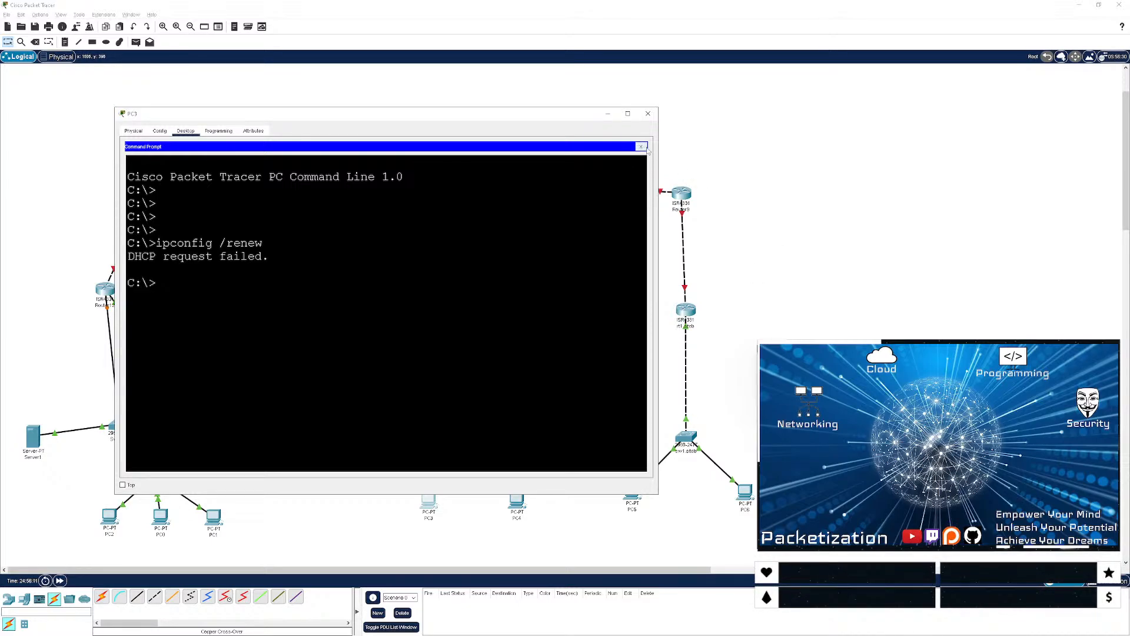
click(648, 113)
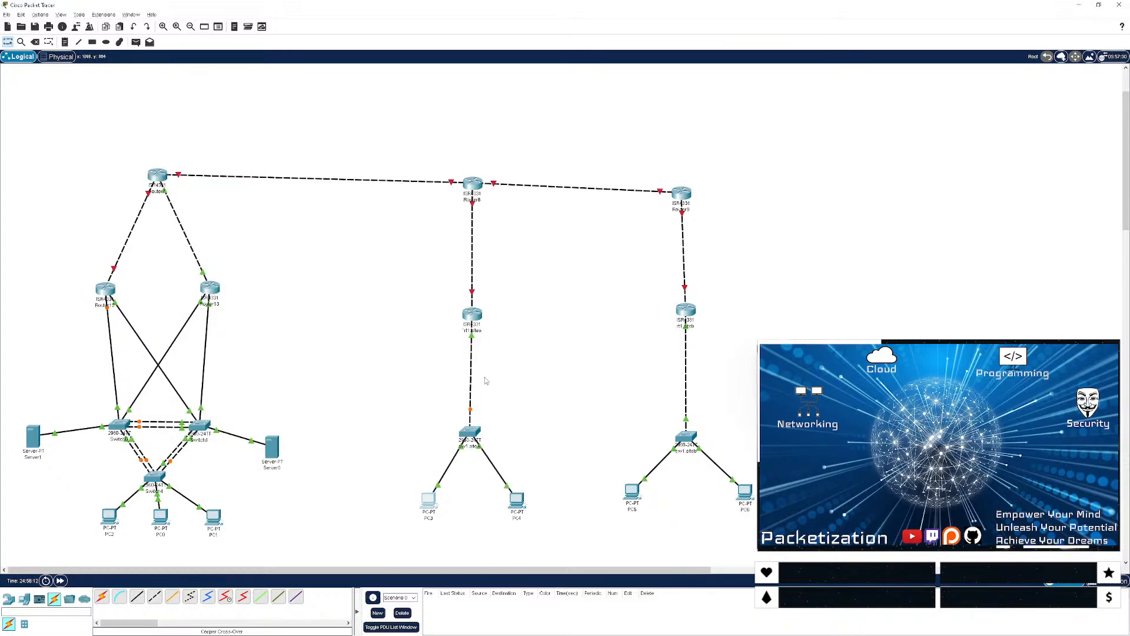
- Return to the command line of sw1.SiteA and show its interface trunk information
click(470, 434)
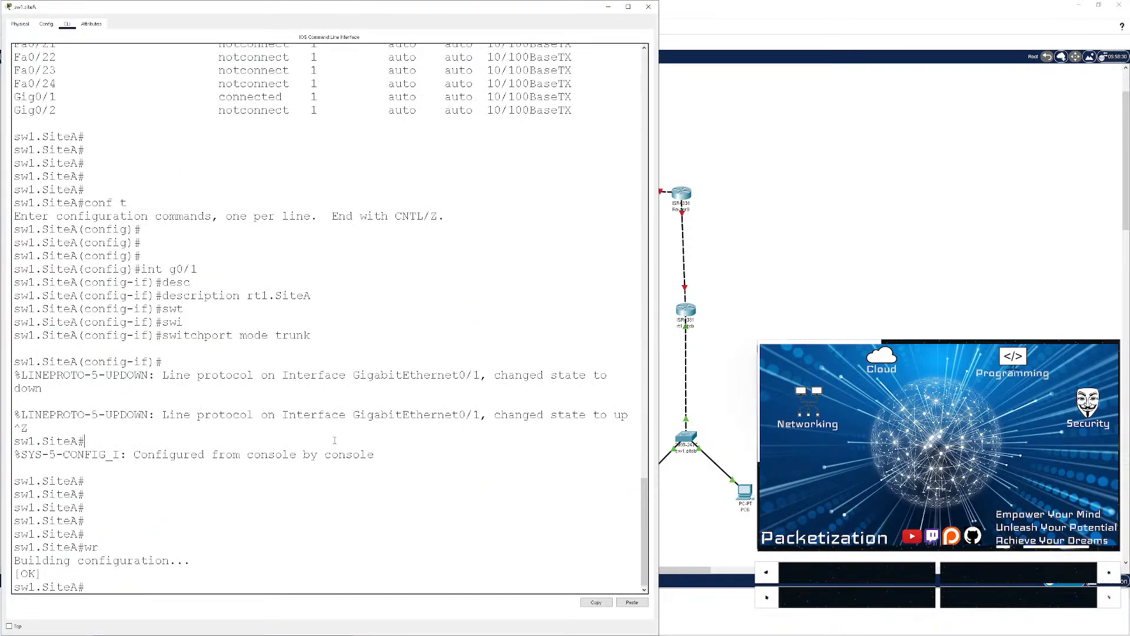
key(Return)
key(Return)
key(Return)
key(Return)
key(Return)
text(sh int trunjk)
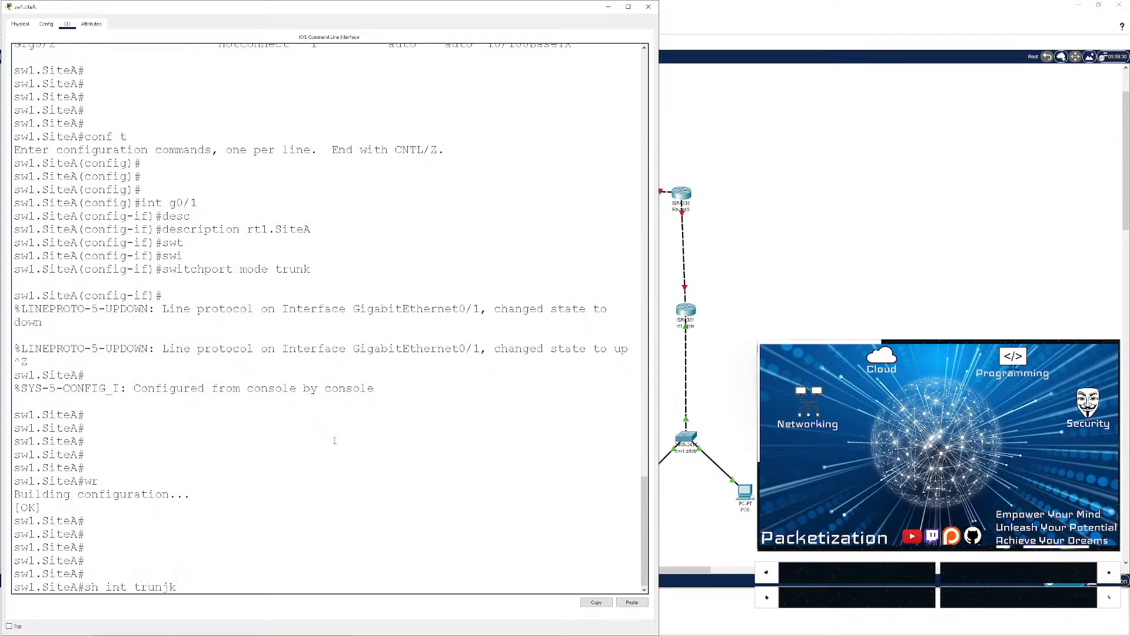
key(Return)
text(sh int trunk)
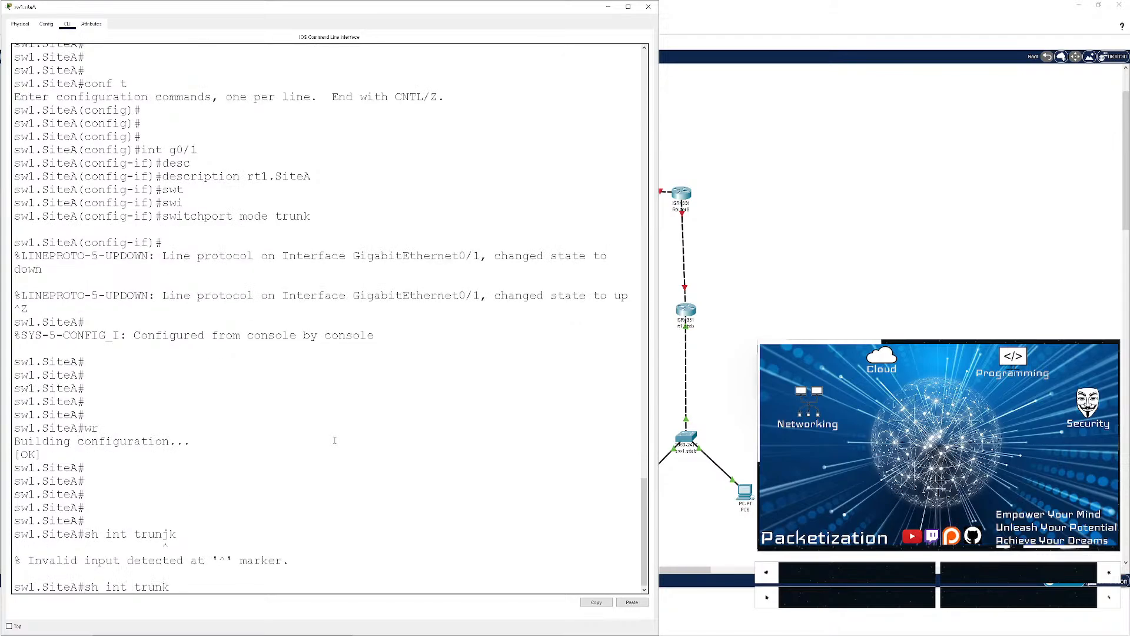
key(Return)
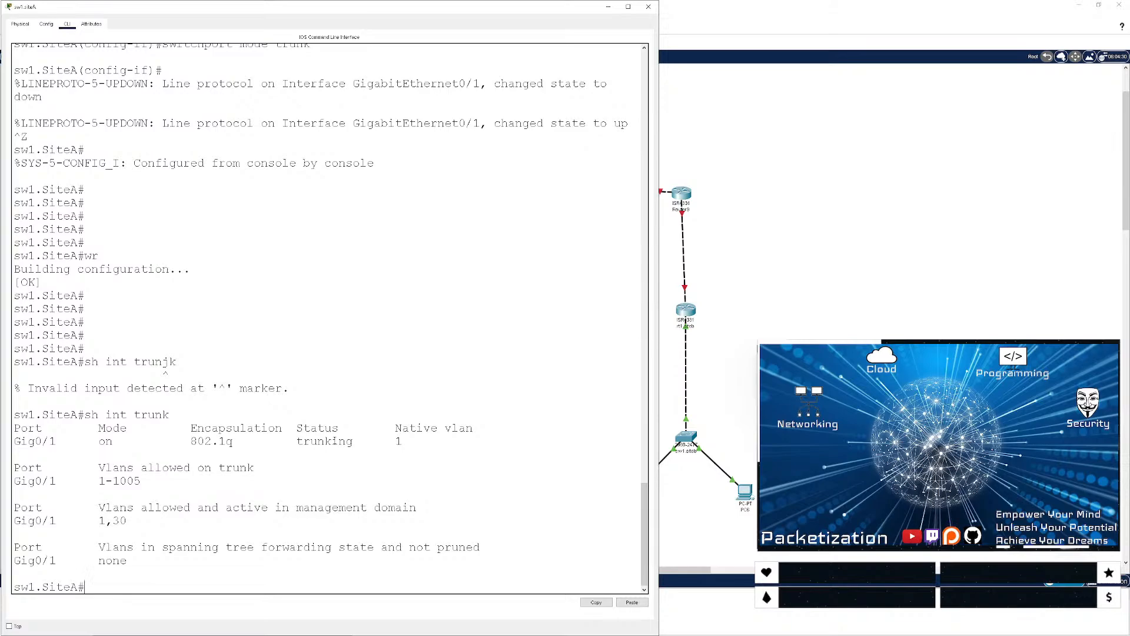
- Review the interface overview on the command line of the Site A router rt1.SiteA and close its window
click(703, 394)
click(465, 313)
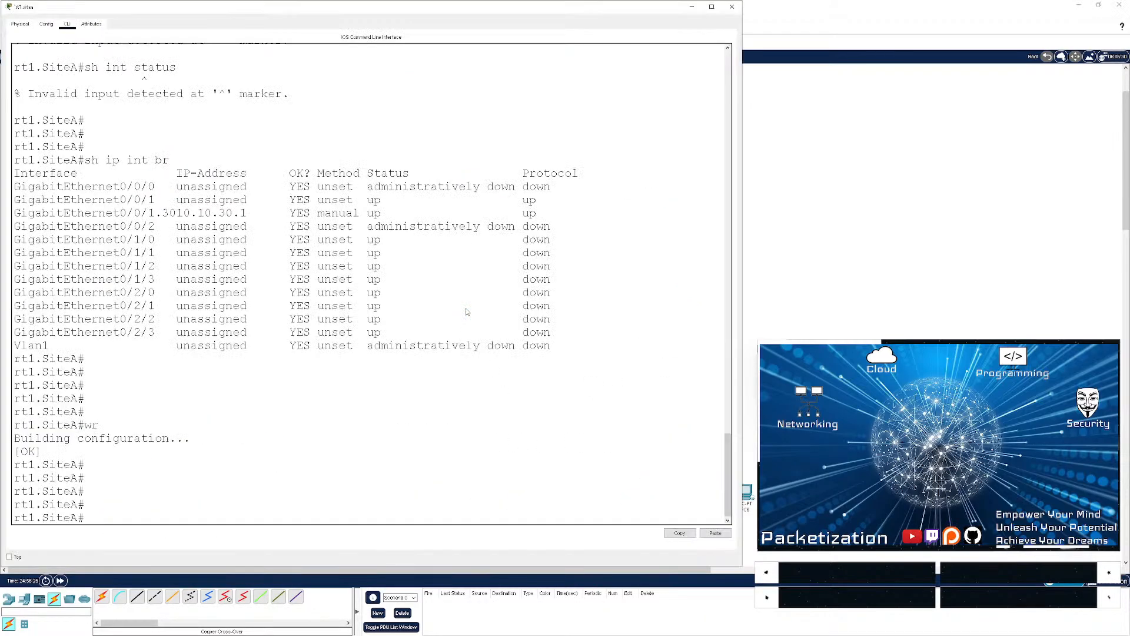
key(alt+F4)
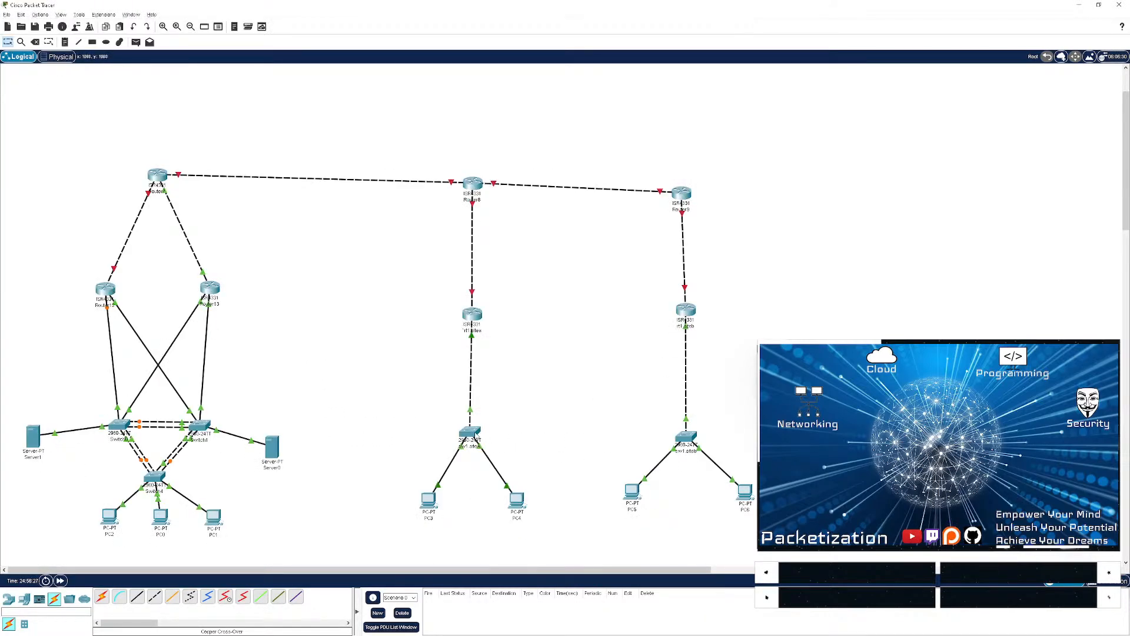
- Renew PC3's DHCP address from its Command Prompt with ipconfig /renew and close the PC's window
click(425, 503)
click(429, 508)
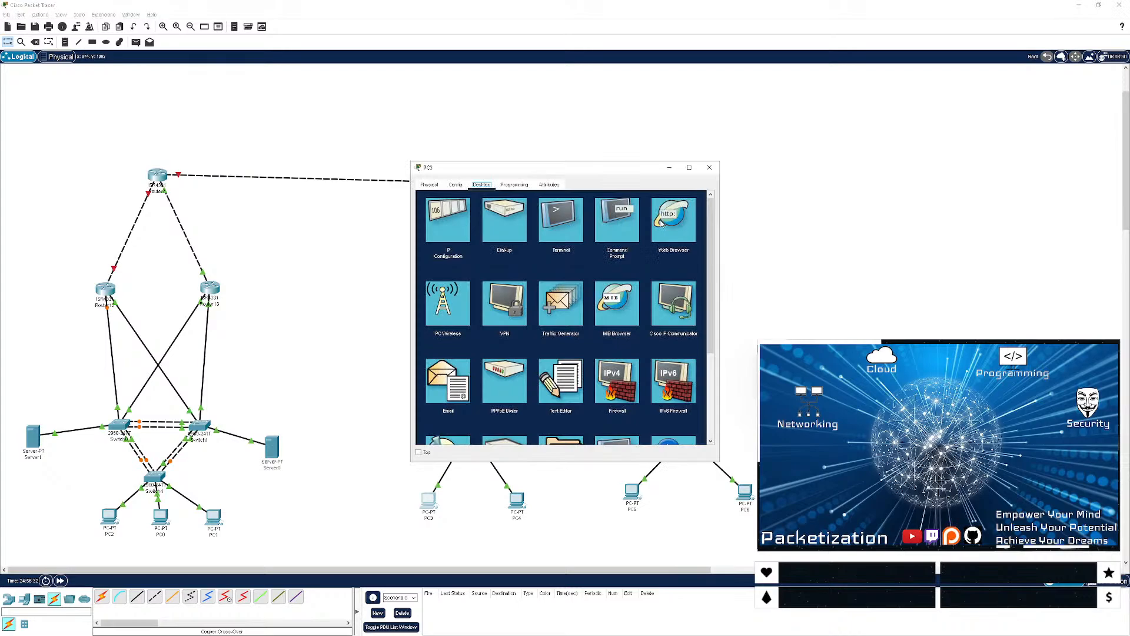
click(611, 224)
key(Return)
key(Return)
key(Up)
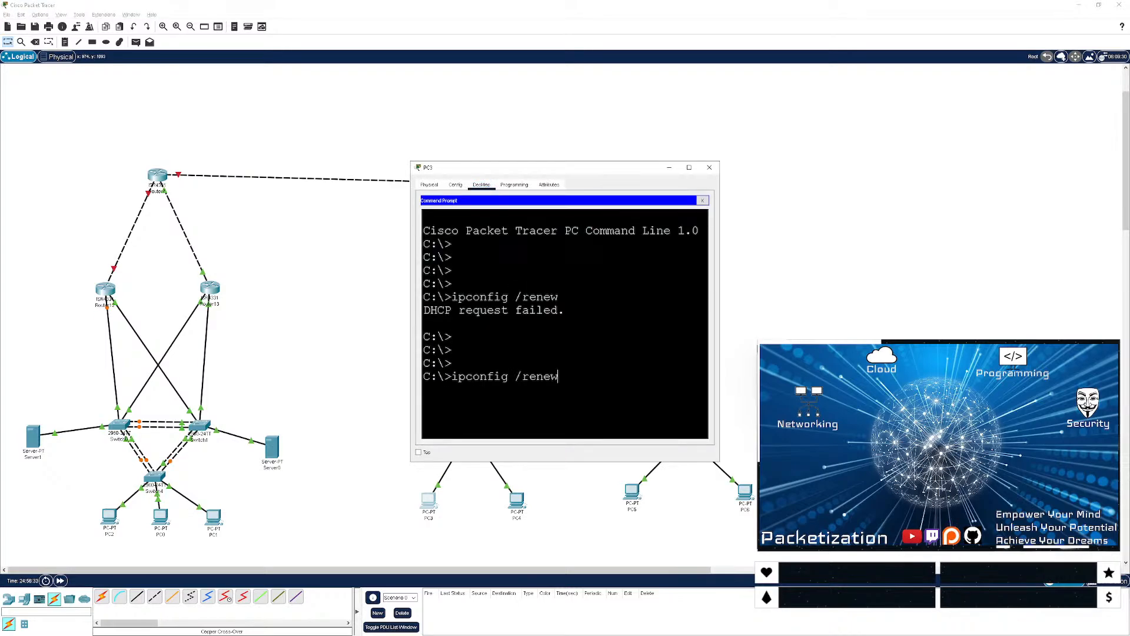
key(Return)
drag(594, 167, 289, 94)
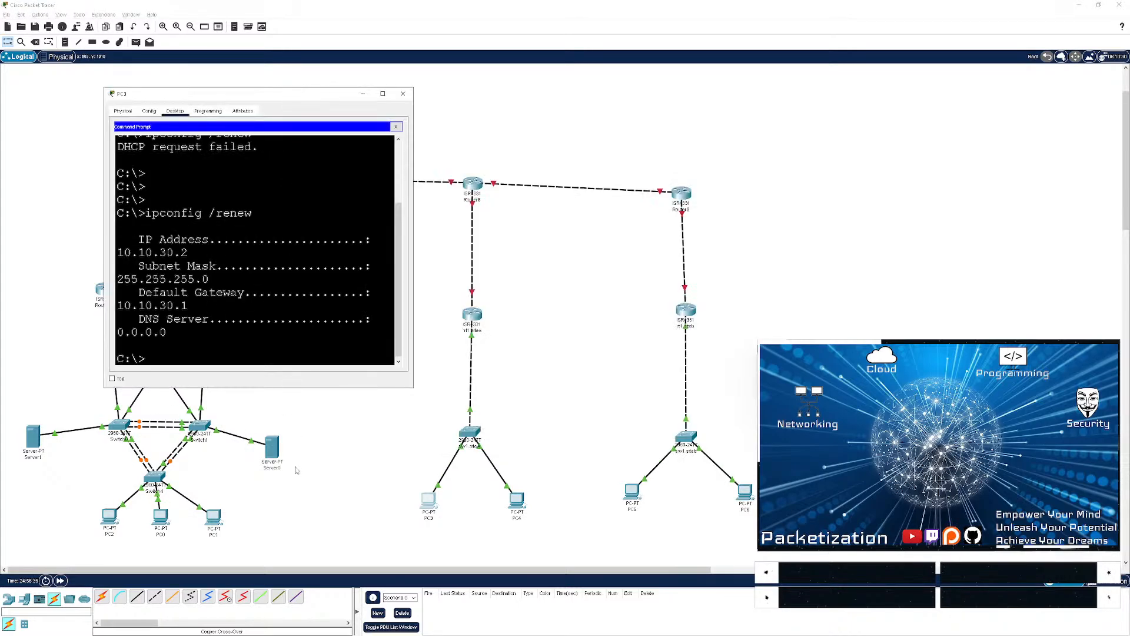
click(403, 94)
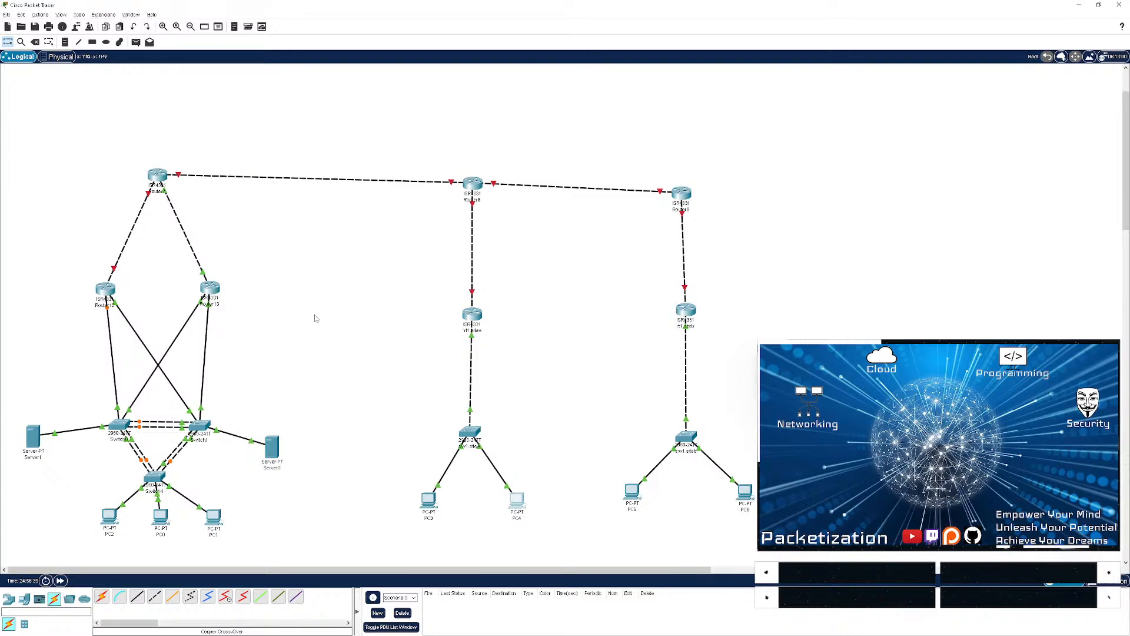
- Open the Command Prompt of PC4 and renew its DHCP address with ipconfig /renew
click(518, 501)
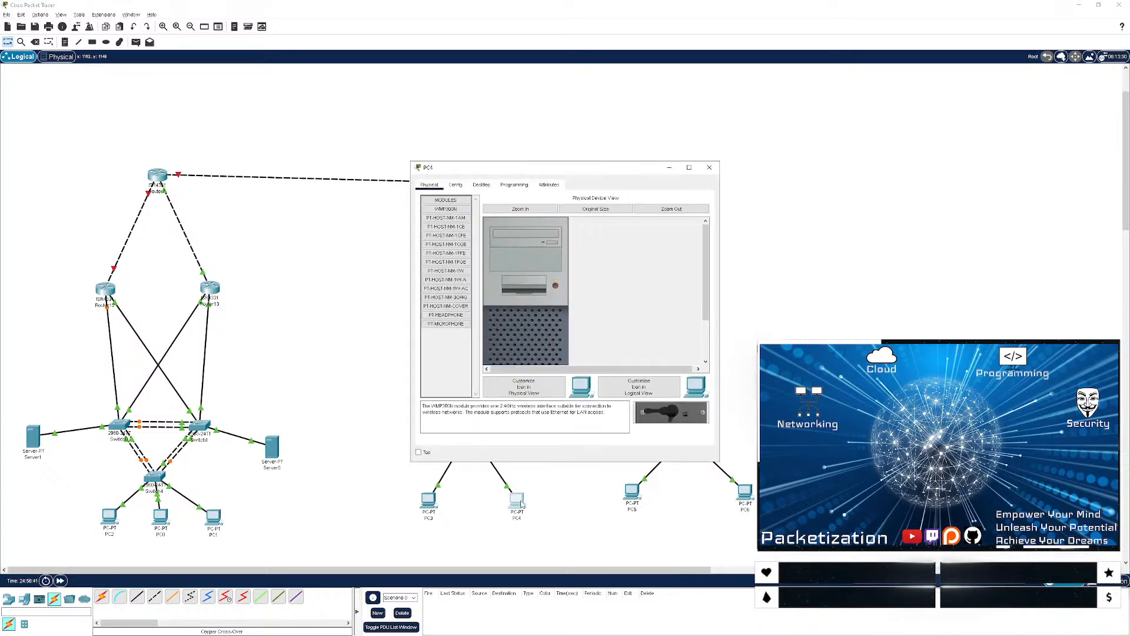
click(484, 187)
click(640, 237)
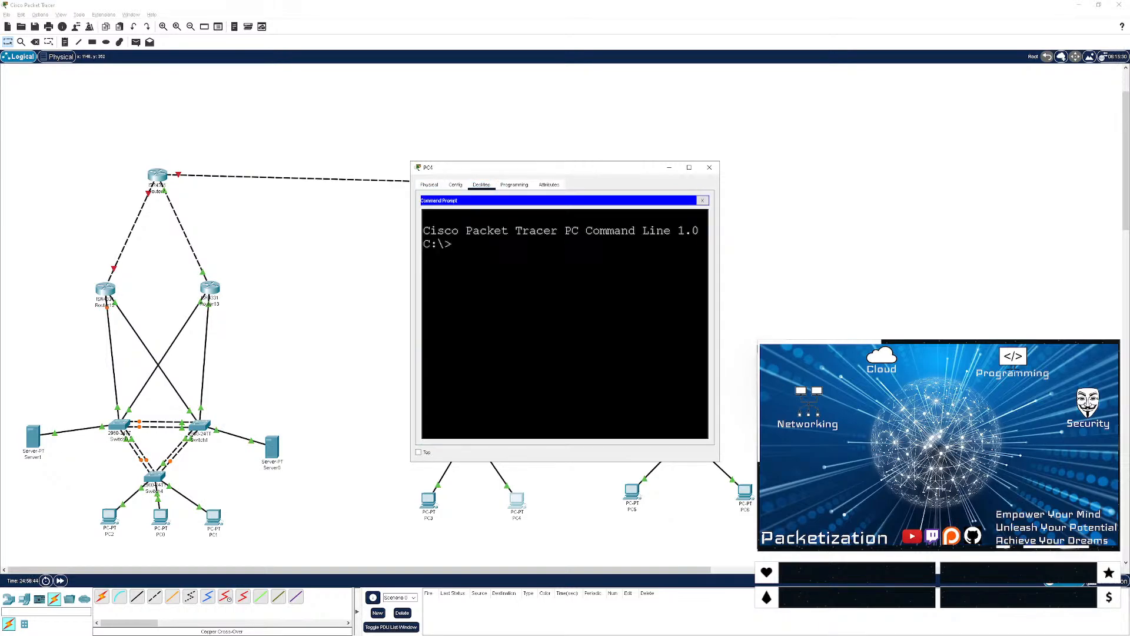
key(Return)
key(Return)
key(Return)
text(ipconfig /)
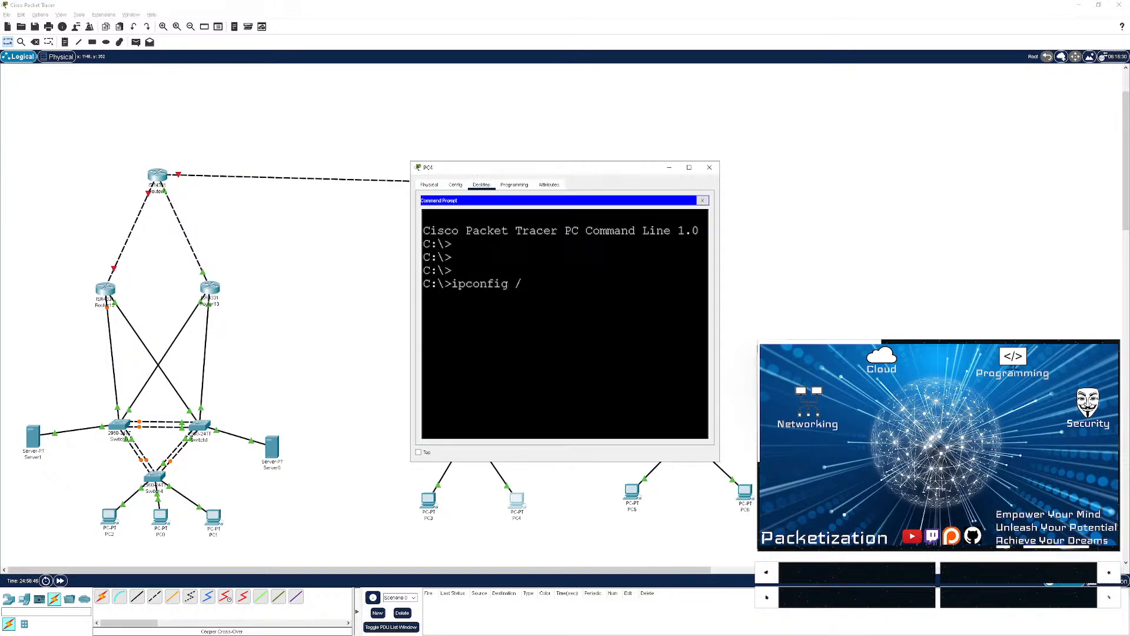
text(reneww)
key(Return)
key(Return)
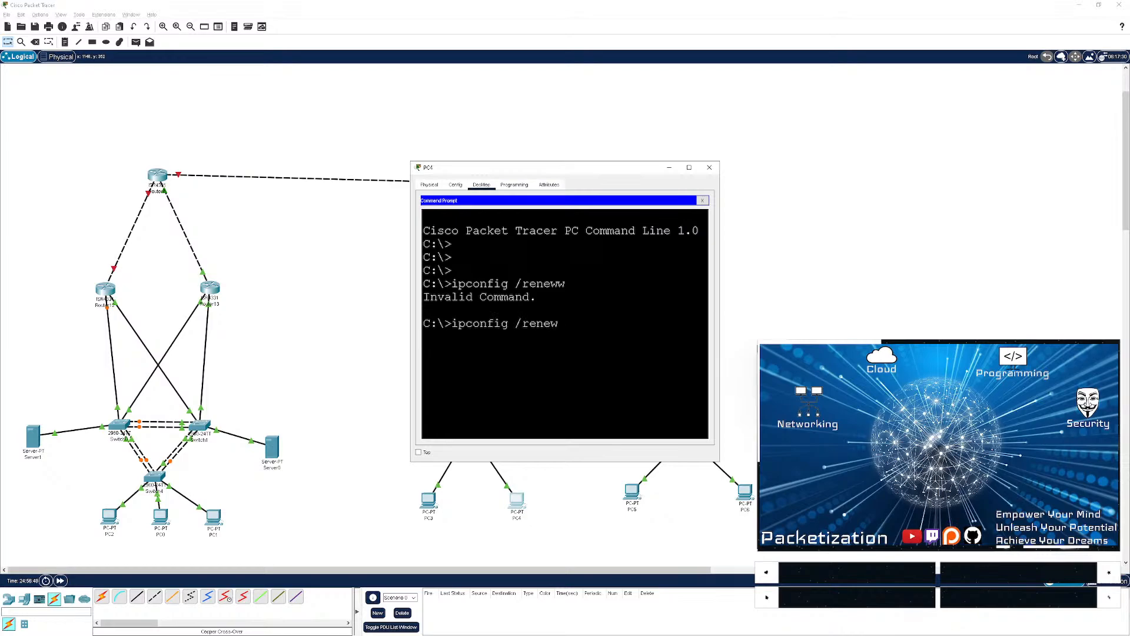
drag(541, 175, 265, 87)
key(Return)
key(Return)
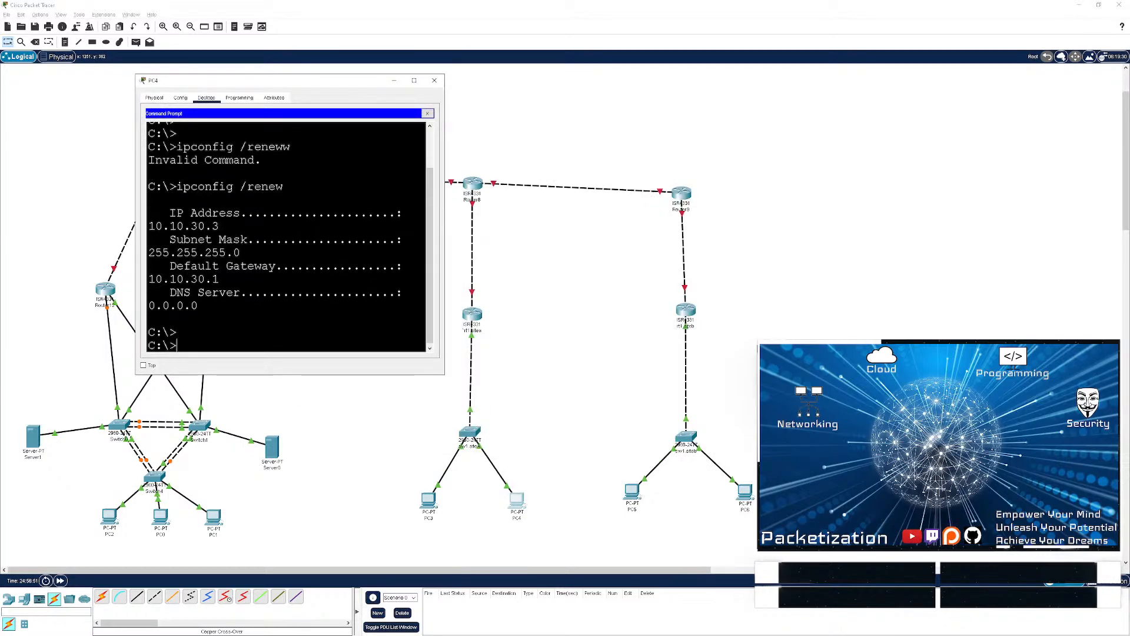
- Ping 10.10.30.2 from PC4, interrupt the ping, and close the PC's window
text(ping 10.10.30.2)
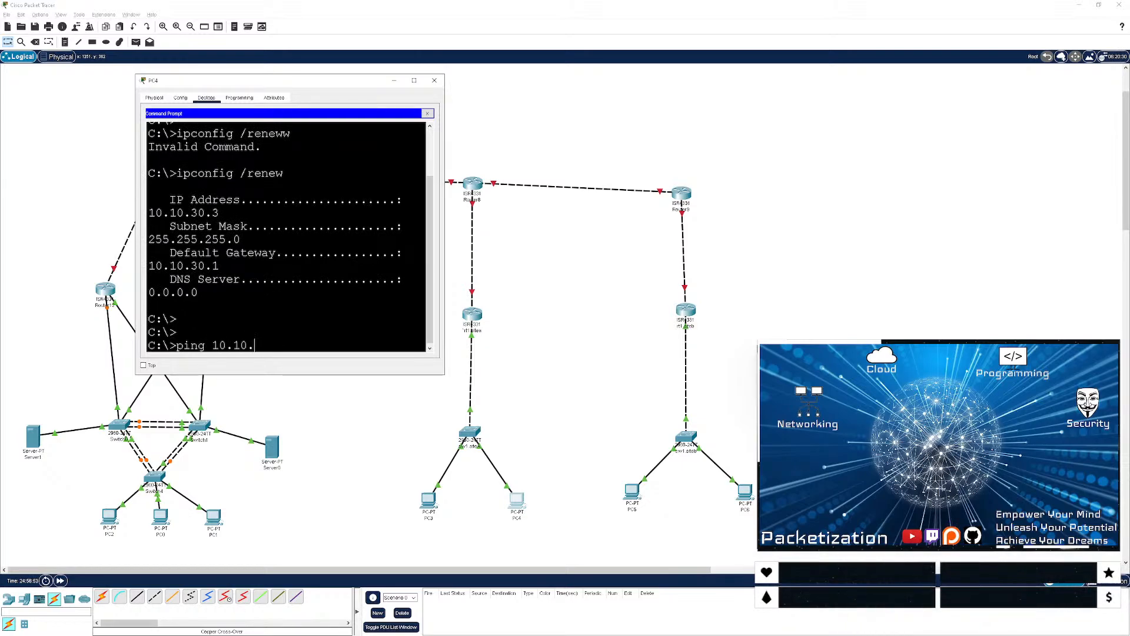
key(Return)
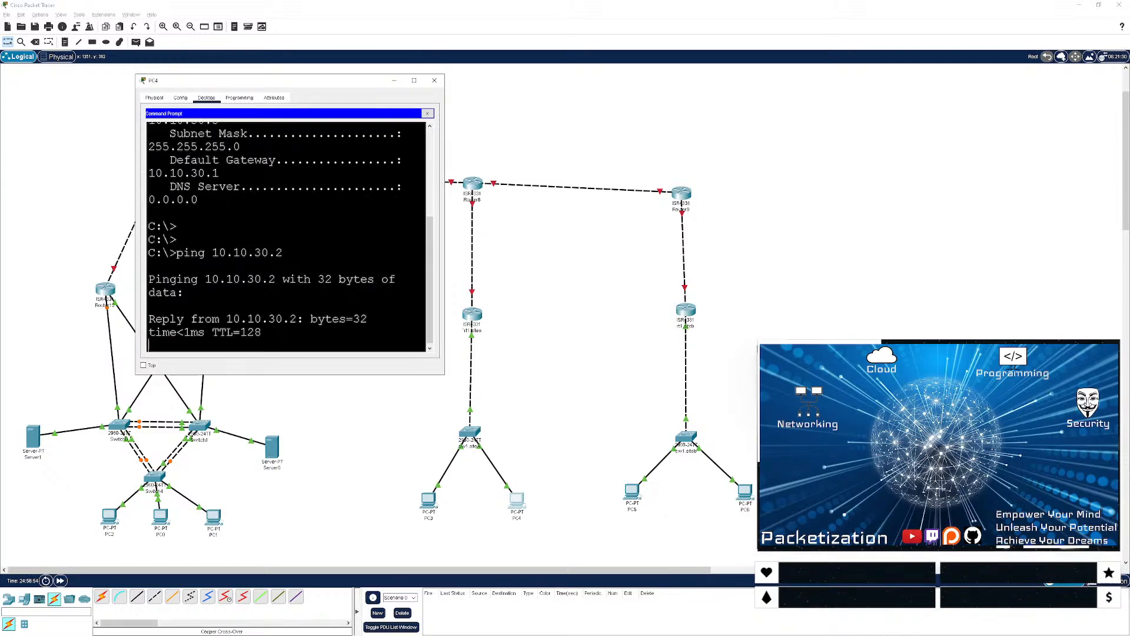
key(ctrl+c)
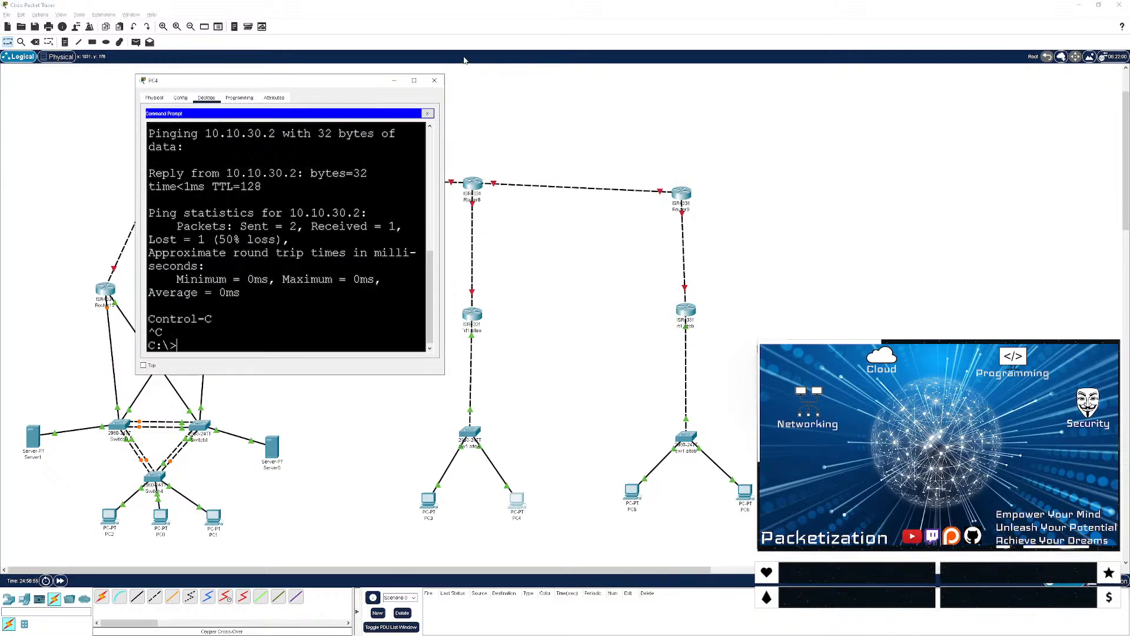
click(434, 80)
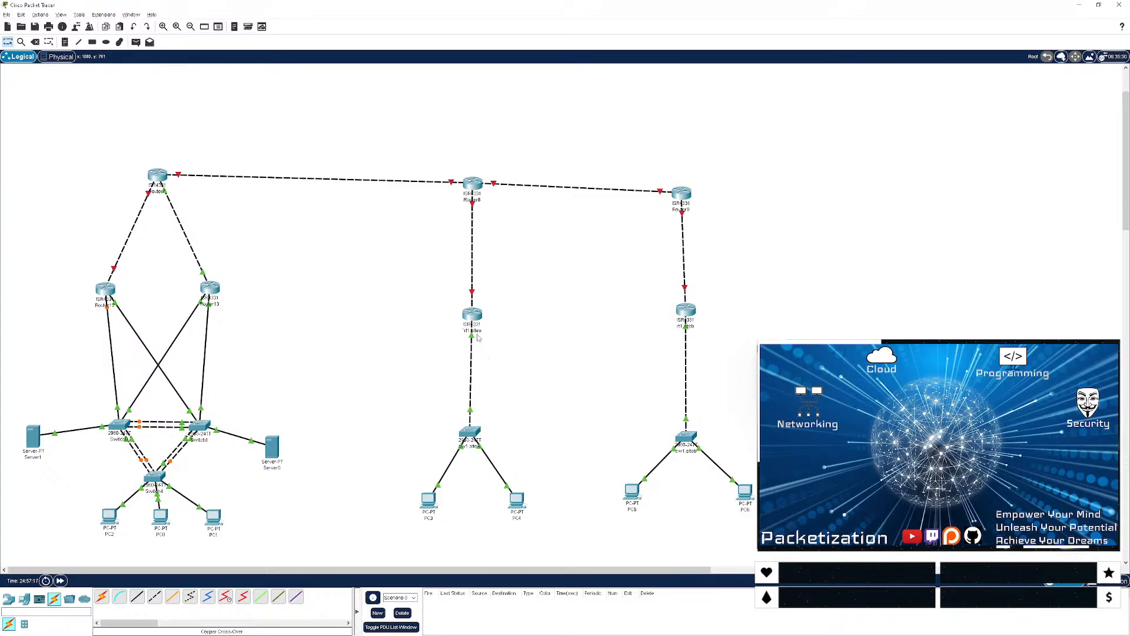
- Switch to the HQ notes in Sublime Text, make the window taller, and review the VLAN plan from its first line
mouse_move(472, 316)
key(alt+Tab)
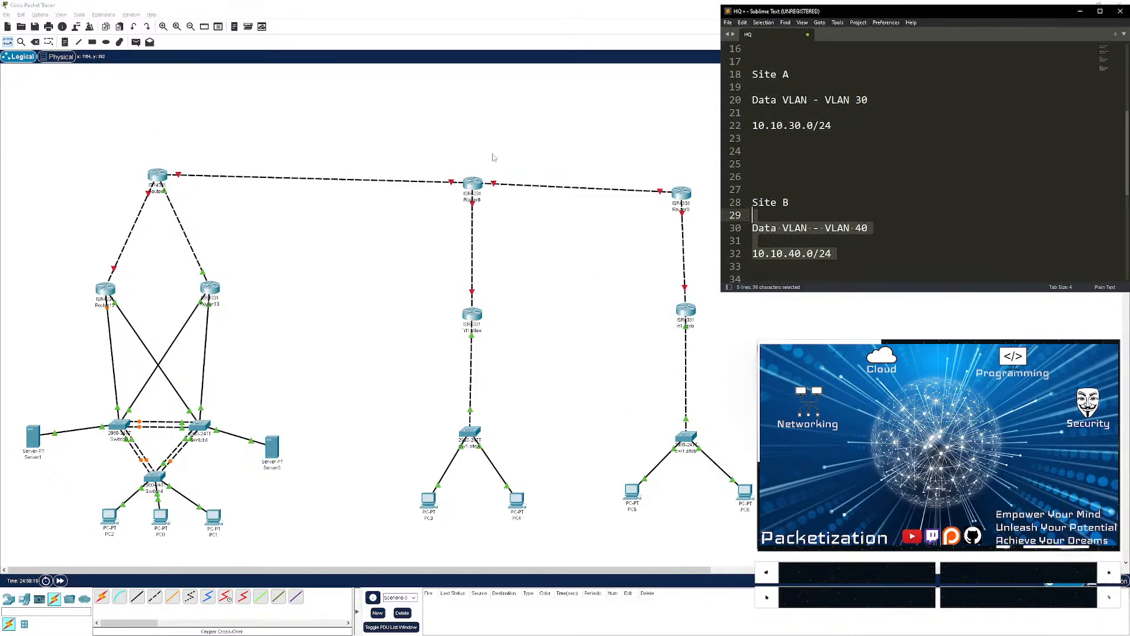
click(871, 255)
drag(780, 293, 782, 540)
click(958, 270)
scroll(958, 270, up, 5)
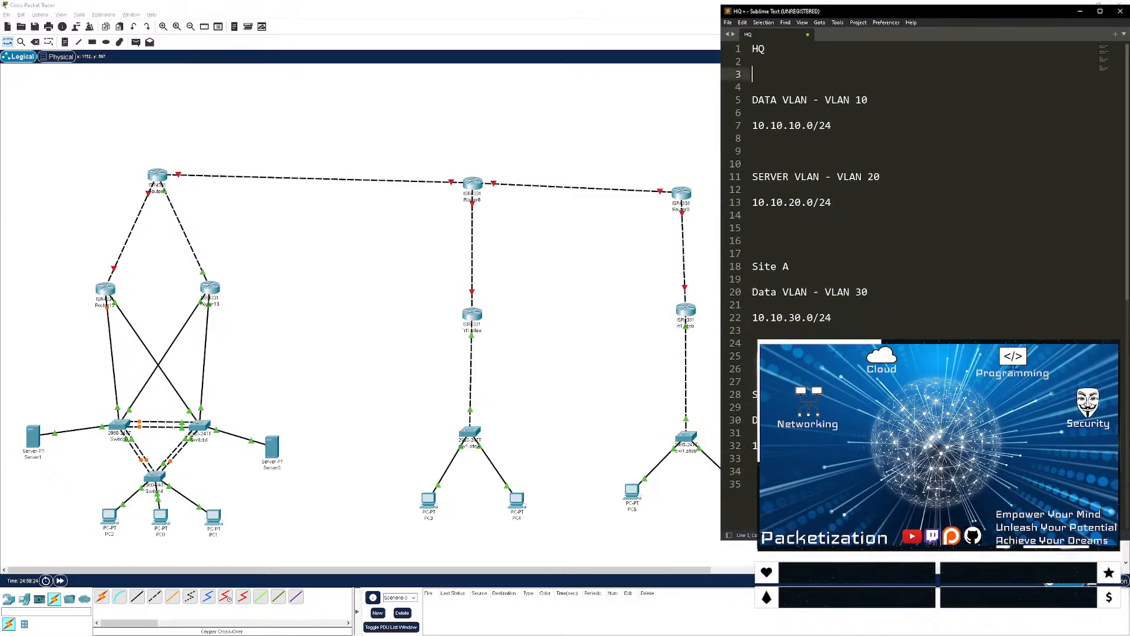
- Create a new text file headed "ISP Network" with blank lines below the heading
key(ctrl+n)
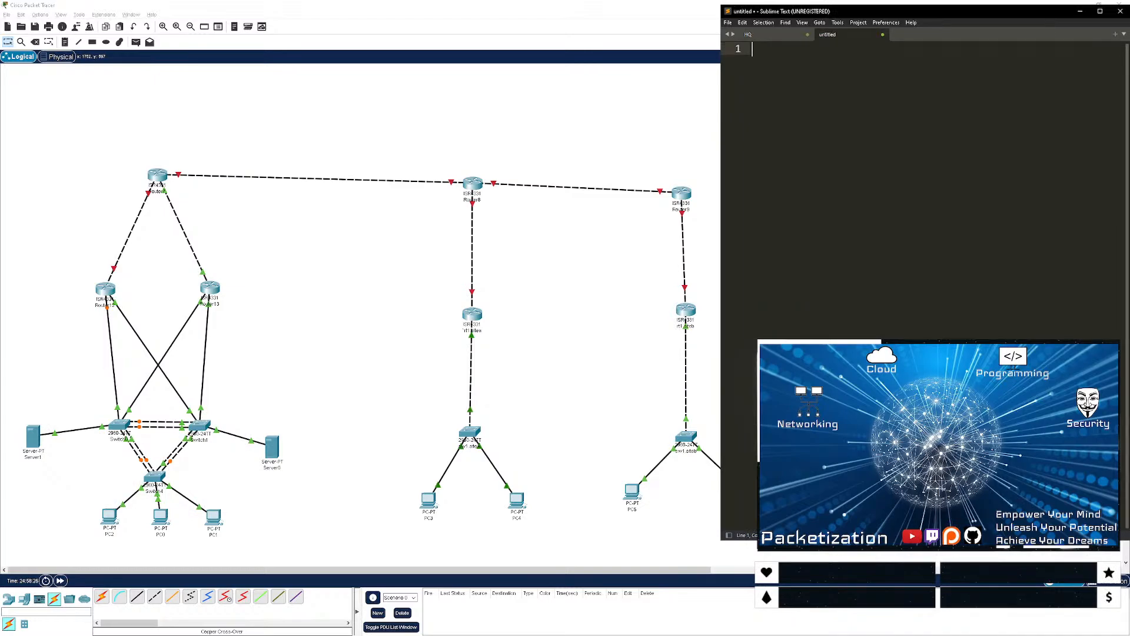
text(ISP Network)
key(Return)
key(Return)
key(Return)
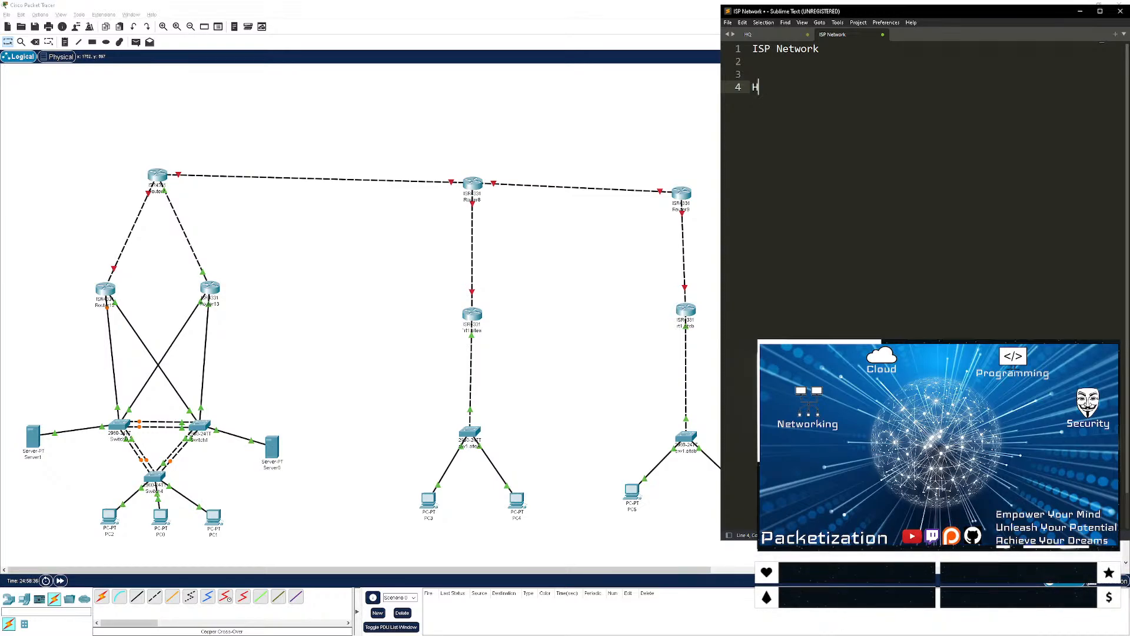
- Add the line "To HQ - 10.100.10.0/24" to the ISP Network notes
text(To G)
key(BackSpace)
text(HQ - 10.100.)
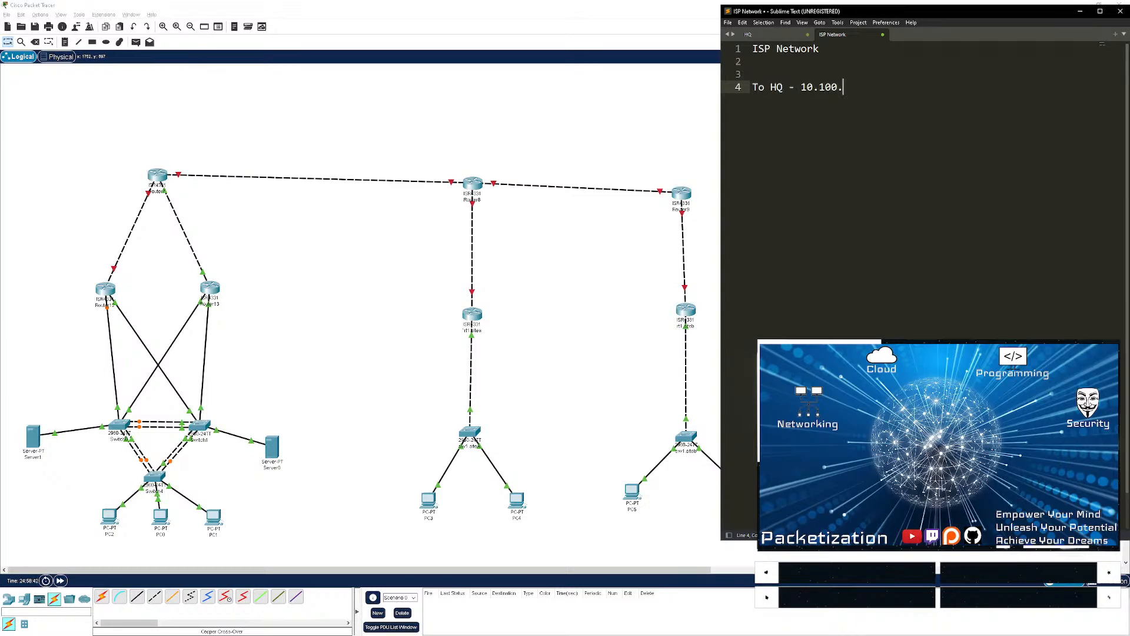
text(10.0/24)
key(Return)
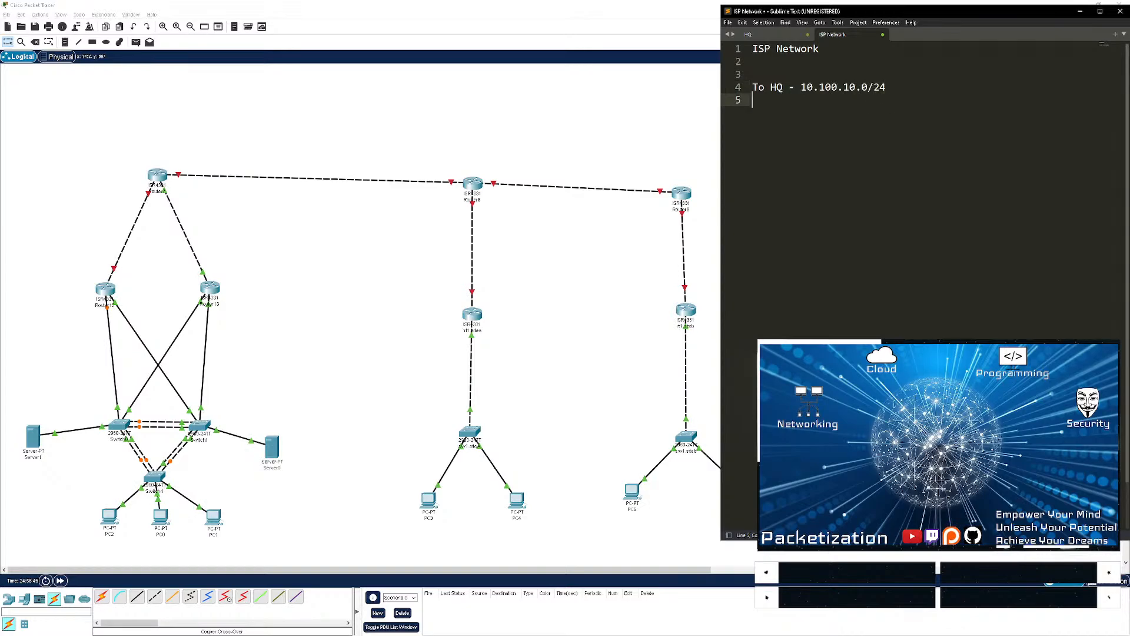
key(Return)
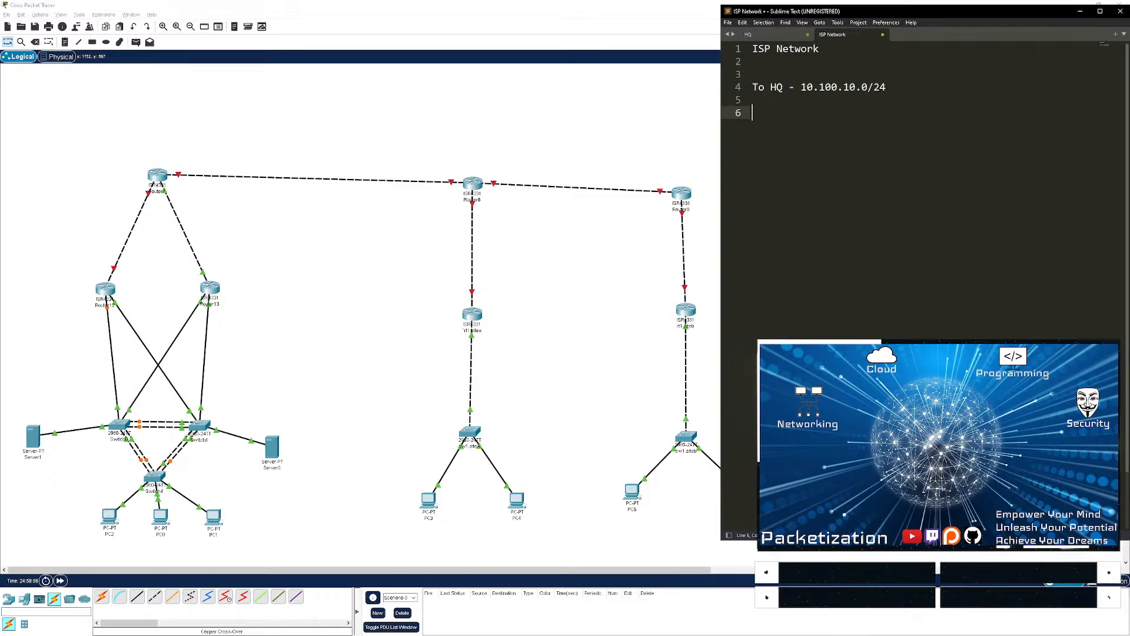
- Add the line "To SiteA - 10.100.20.0/24" below the HQ entry
text(To SiteA - 10.100.)
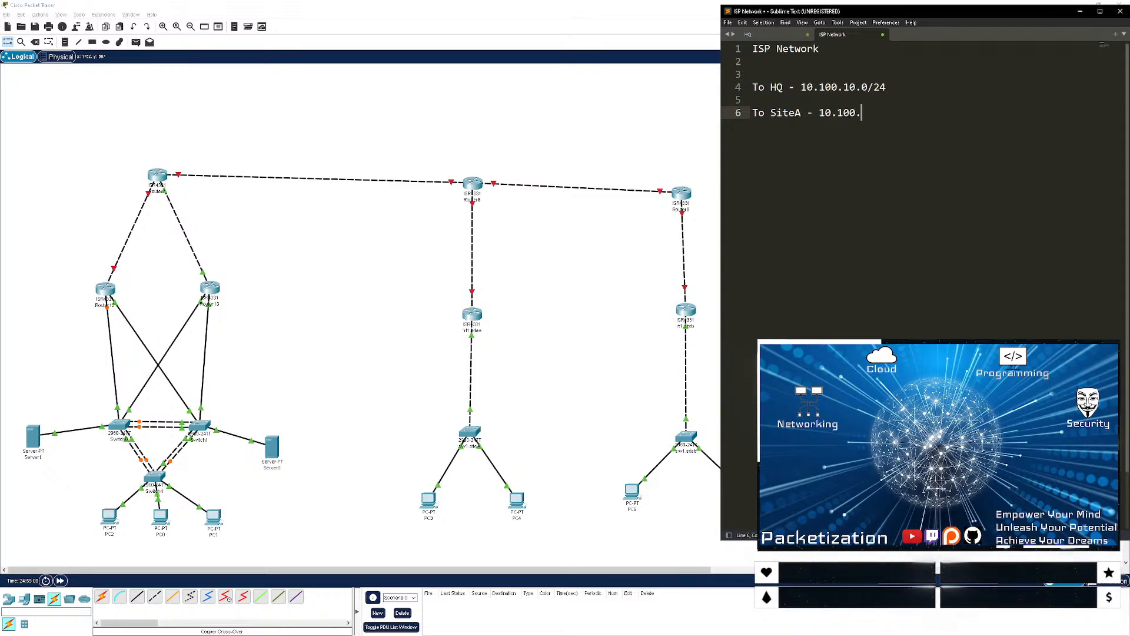
text(20.0)
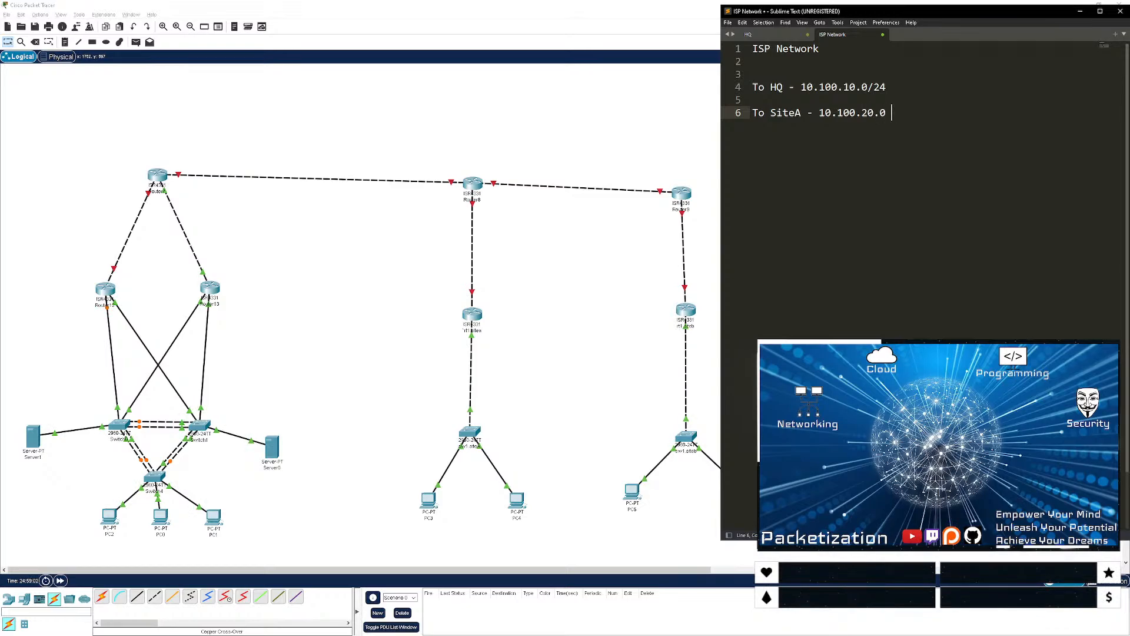
key(BackSpace)
text(/24)
key(Return)
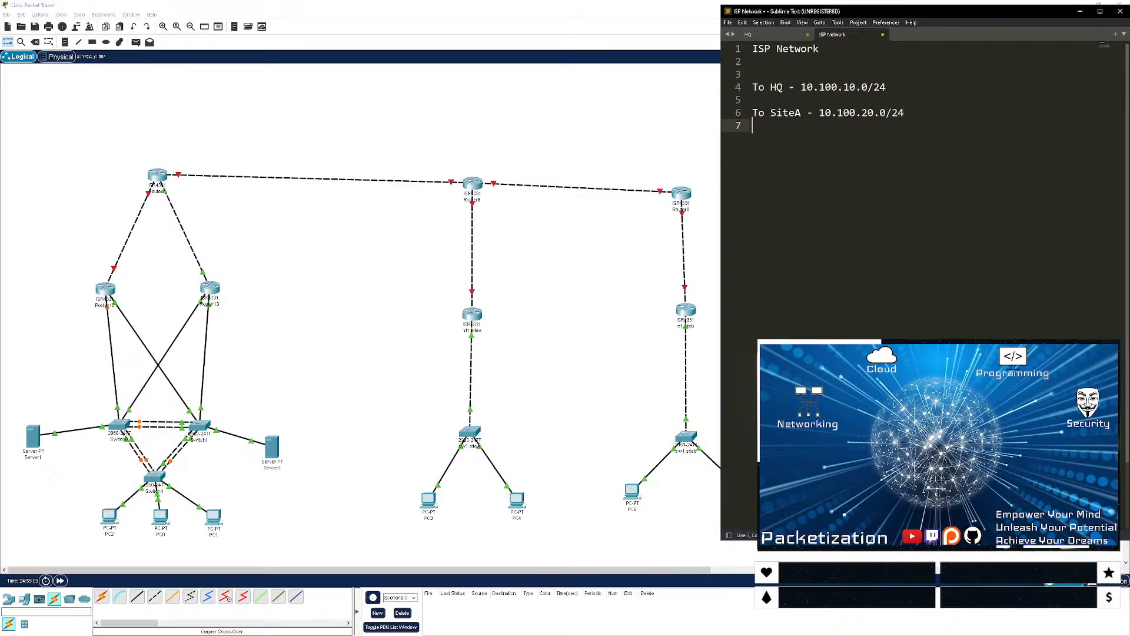
- Add the line "To SiteB - 10.100.30.0/24" and remove the blank line between the HQ and SiteA entries
text(To Site)
key(BackSpace)
text(B - 10)
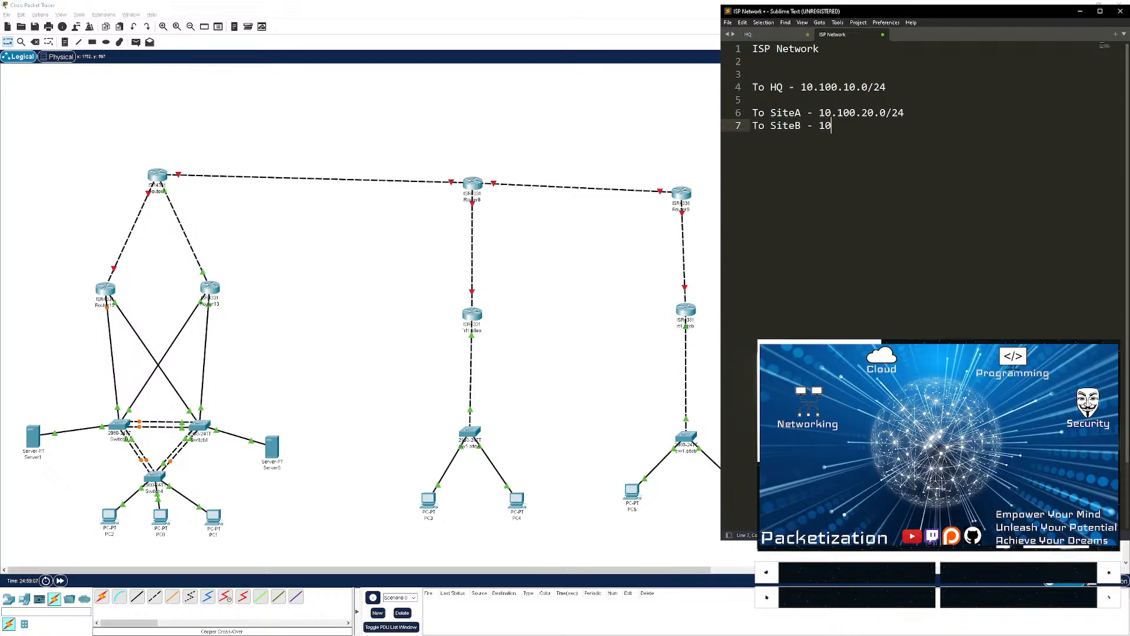
text(.100.30.0/24)
click(755, 101)
key(BackSpace)
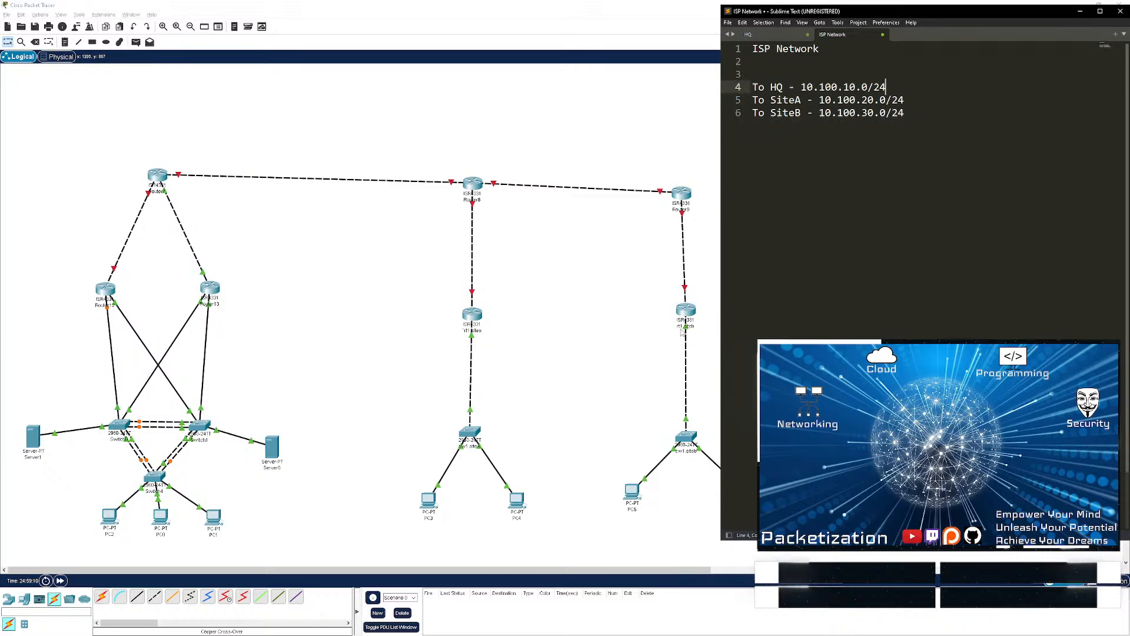
- Highlight the three ISP network entries, check the topology in Packet Tracer, and return to the HQ notes in Sublime Text
click(750, 180)
drag(905, 113, 770, 87)
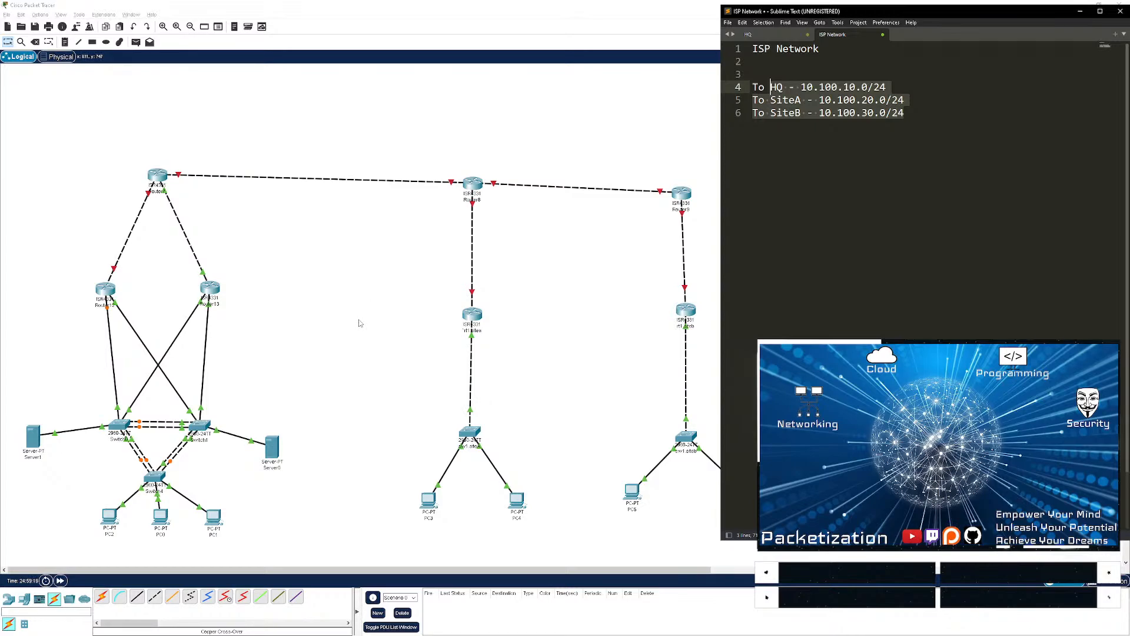
key(alt+Tab)
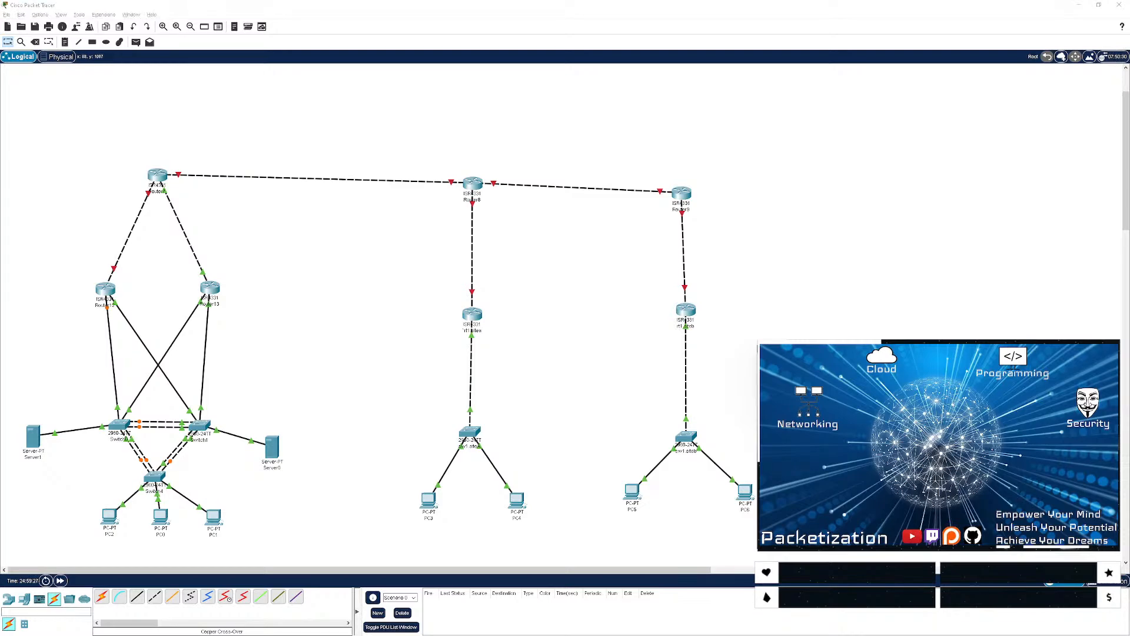
key(alt+Tab)
click(772, 37)
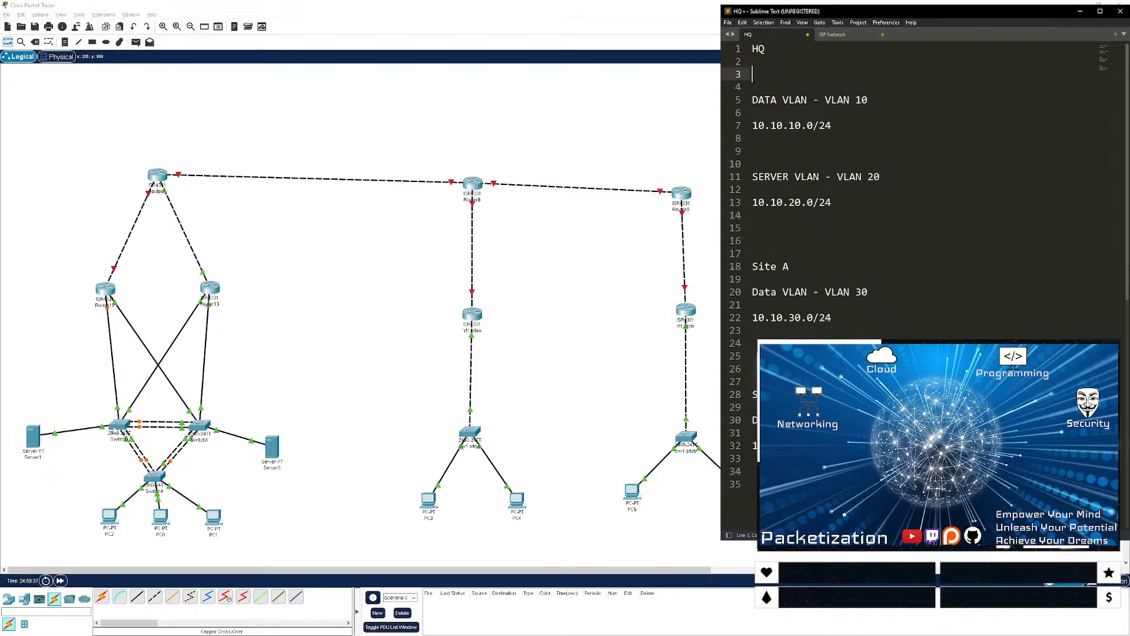
- Open the command line of the HQ switch connected to Server1 in Packet Tracer, enlarging and moving its window to uncover the HQ topology
click(120, 423)
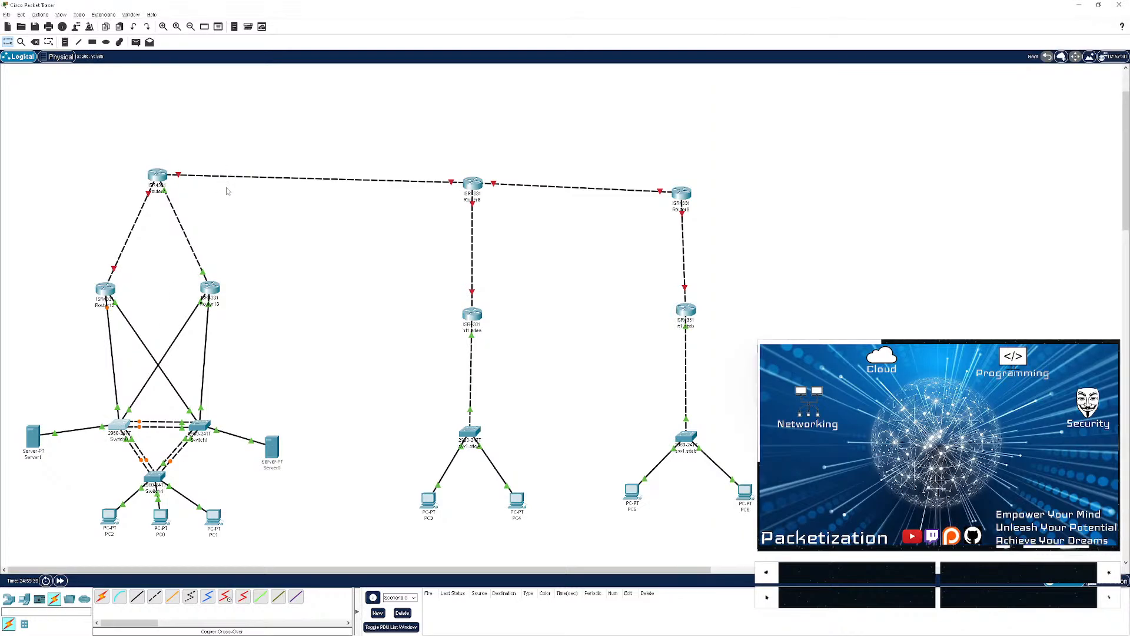
click(128, 423)
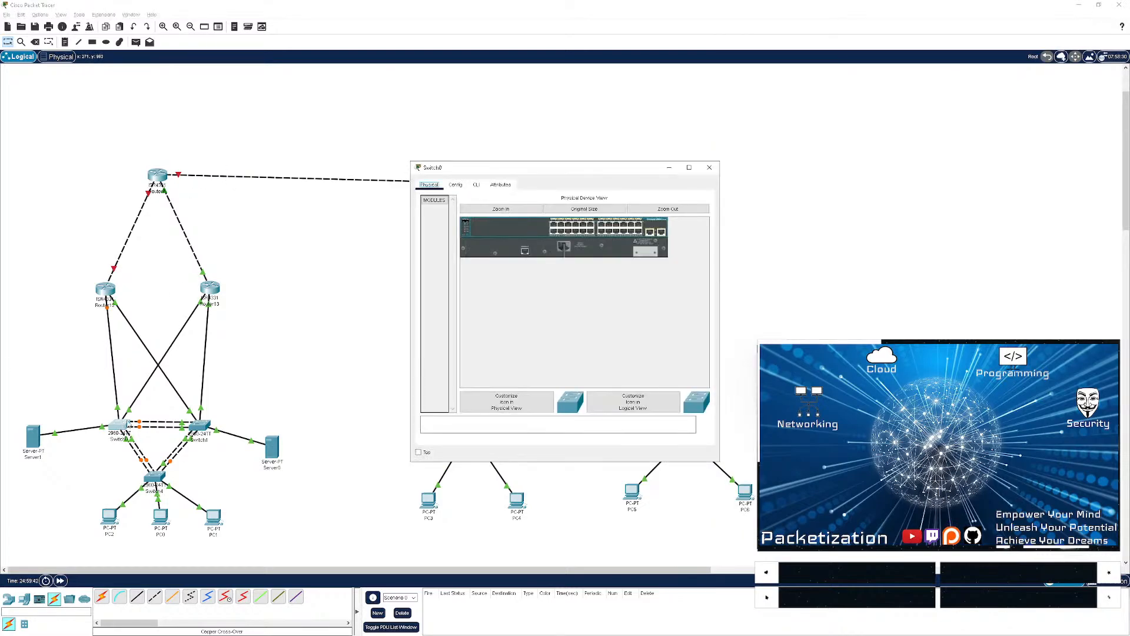
click(476, 184)
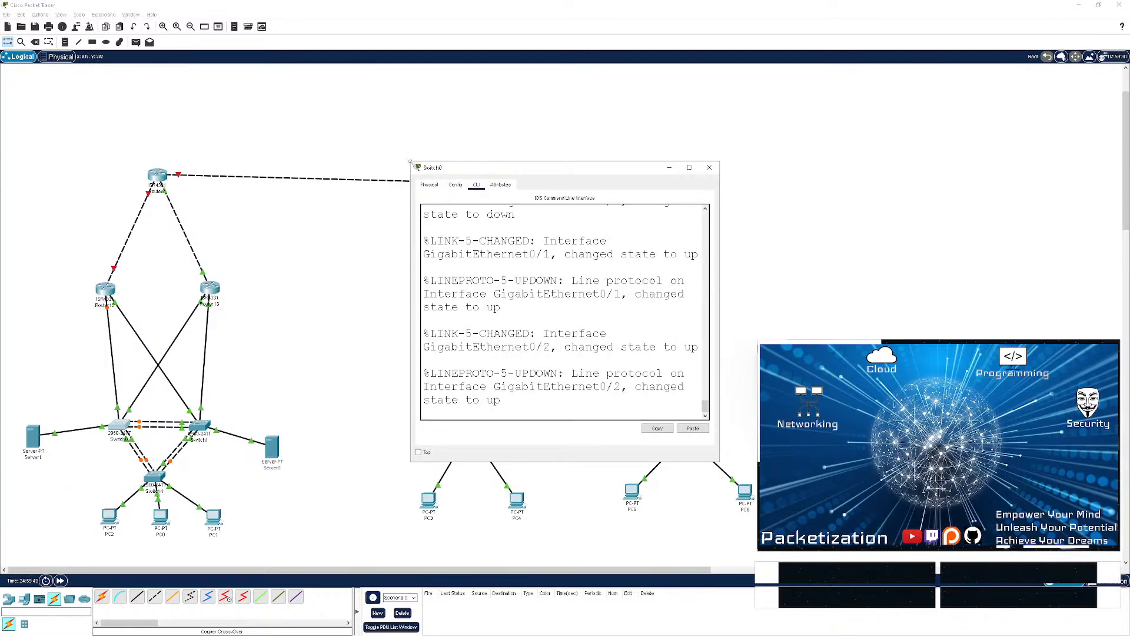
drag(410, 162, 18, 1)
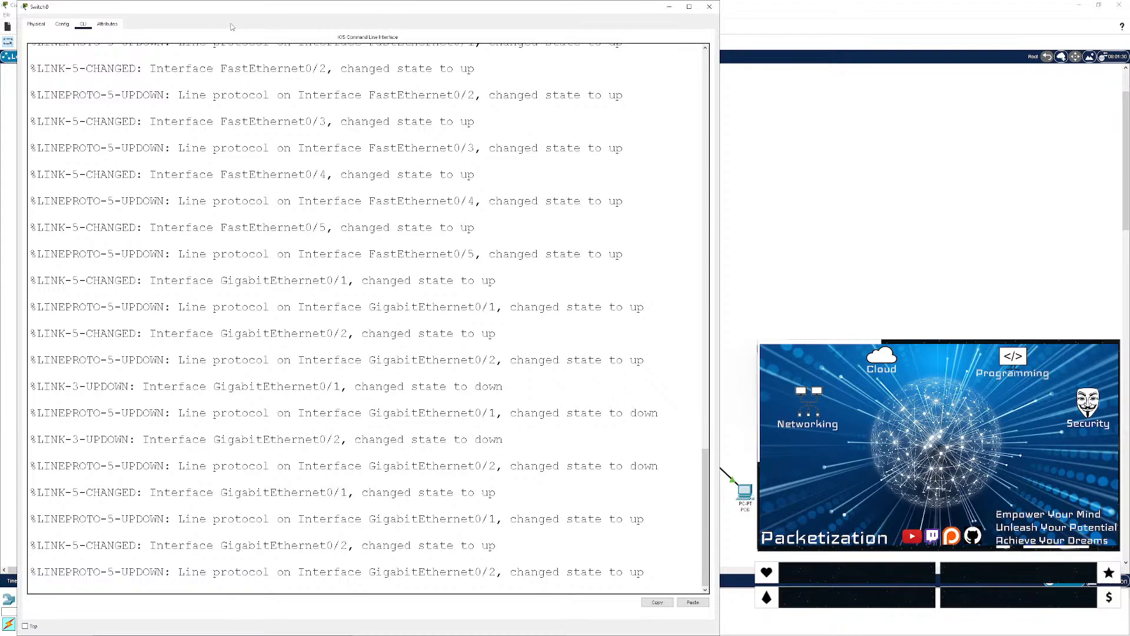
drag(233, 7, 524, 7)
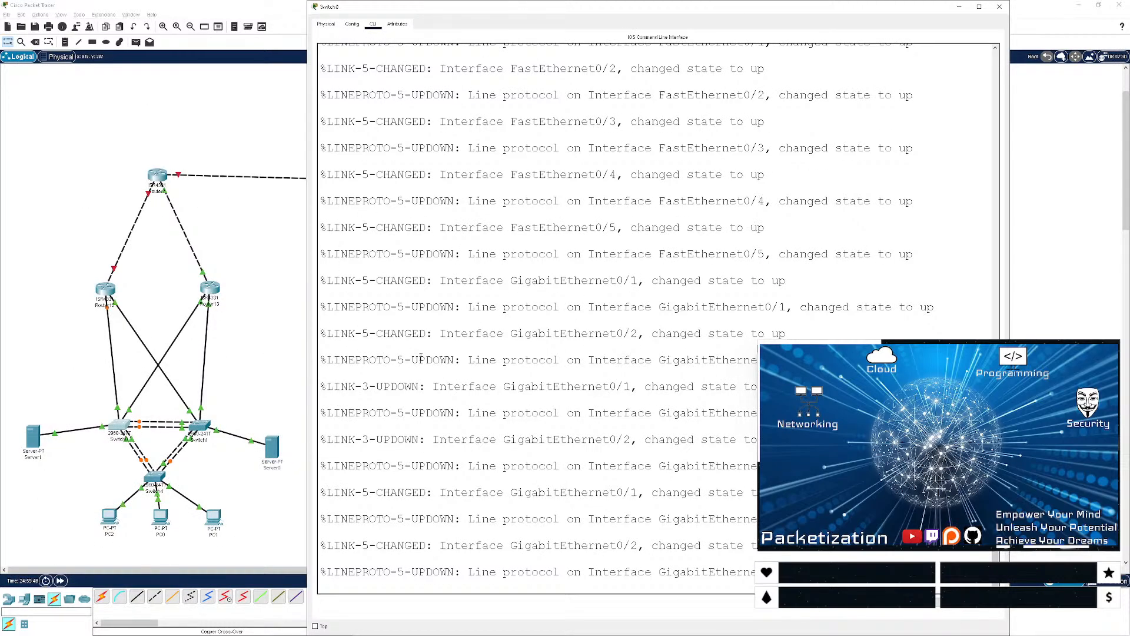
key(alt+Tab)
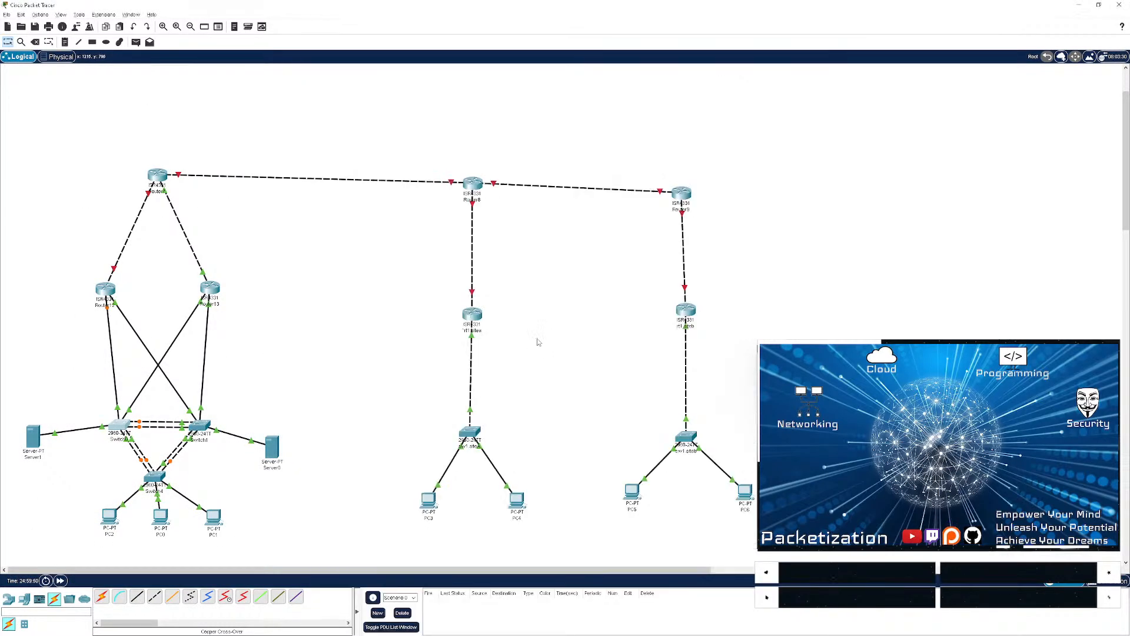
key(alt+Tab)
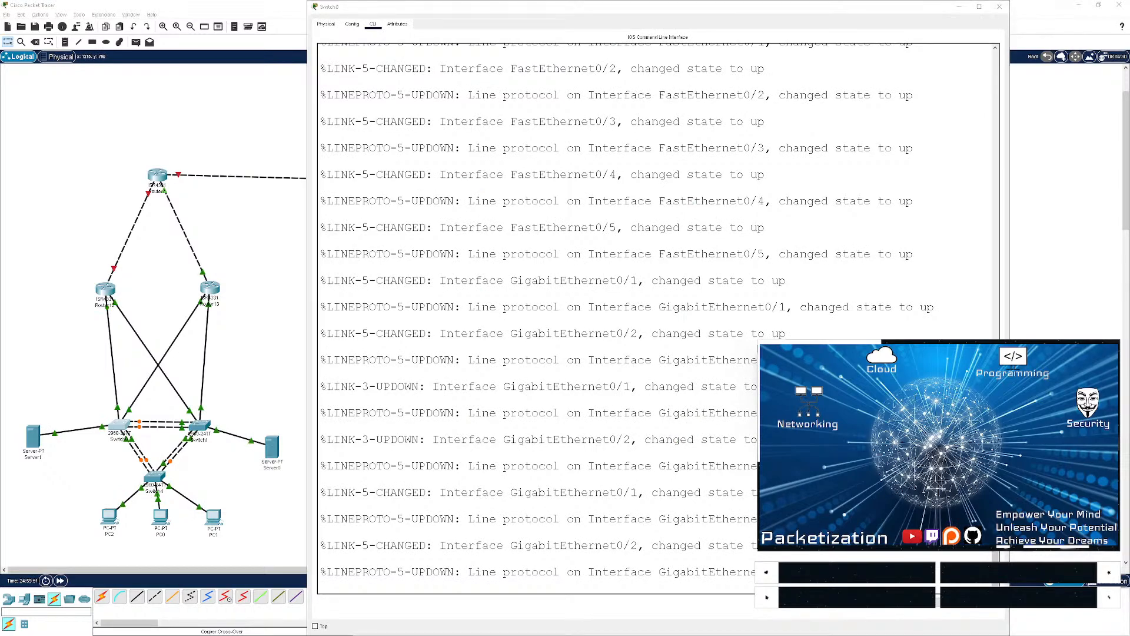
- Check the HQ notes in Sublime Text, return to the switch's command line in Packet Tracer, and enter global configuration mode
key(alt+Tab)
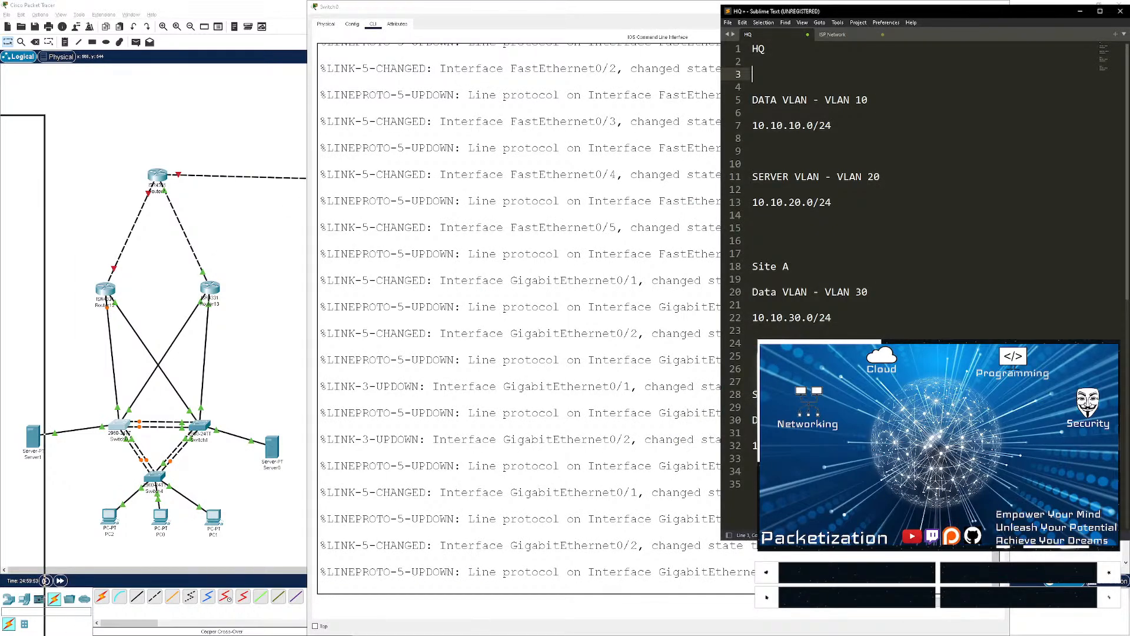
key(alt+Tab)
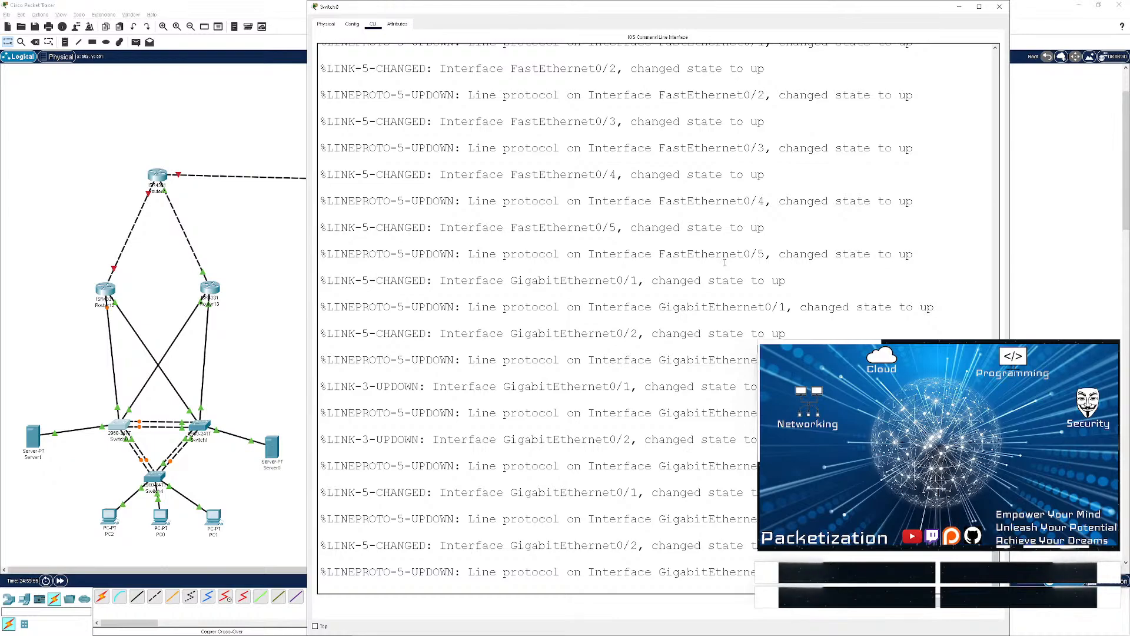
key(Return)
key(Return)
key(Return)
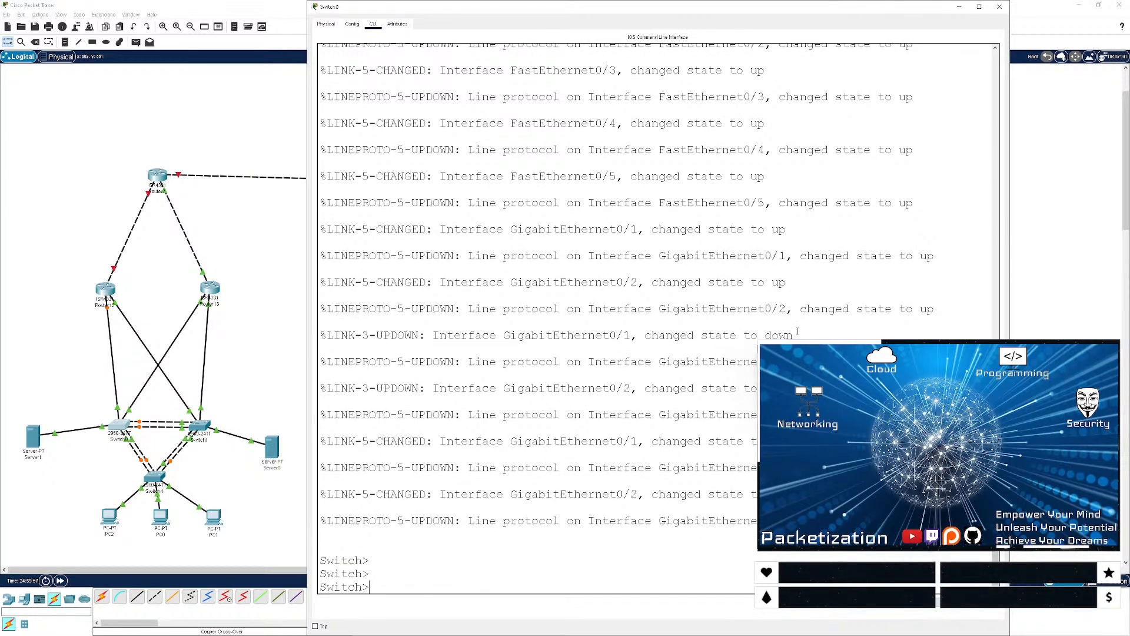
text(conf t)
key(Return)
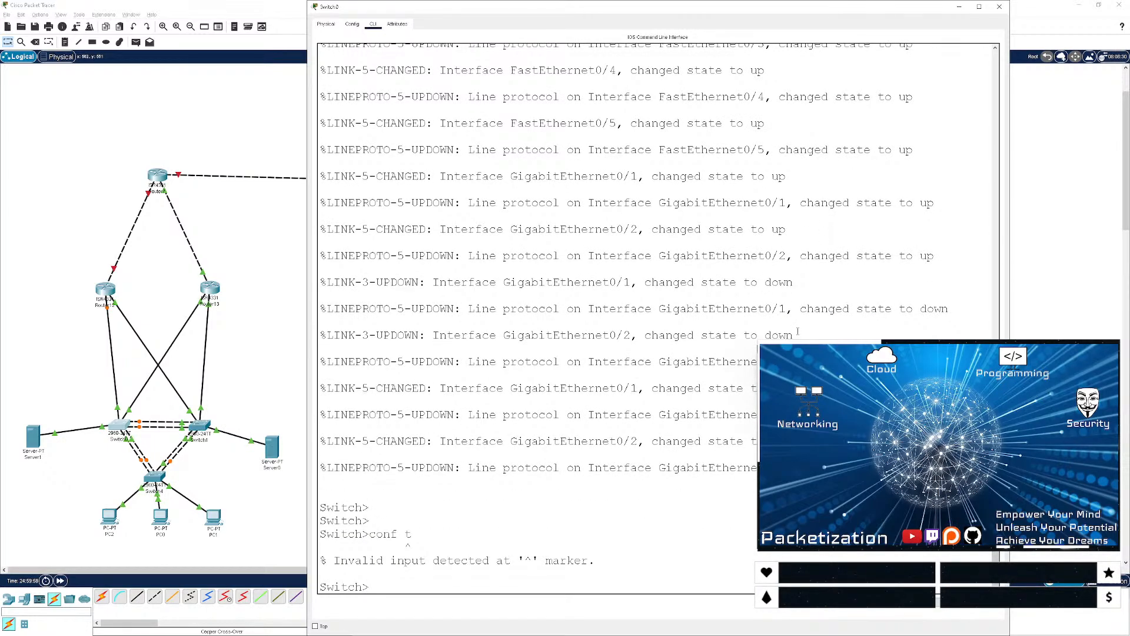
text(en)
key(Return)
text(conf t)
key(Return)
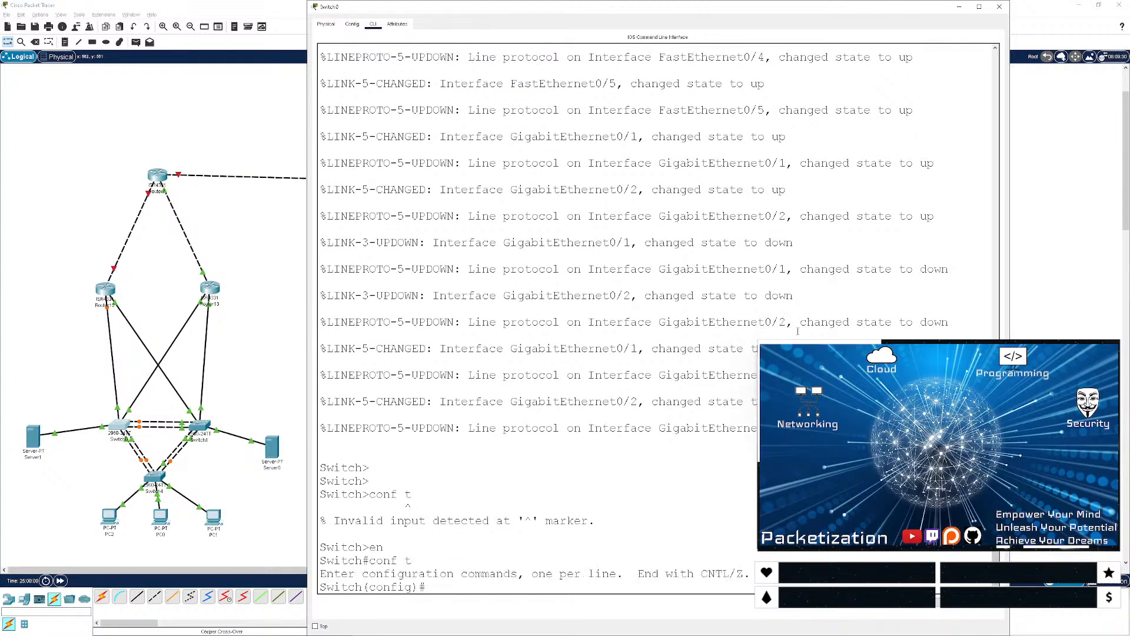
- Set the switch's hostname to sw1.hq
text(hostname s)
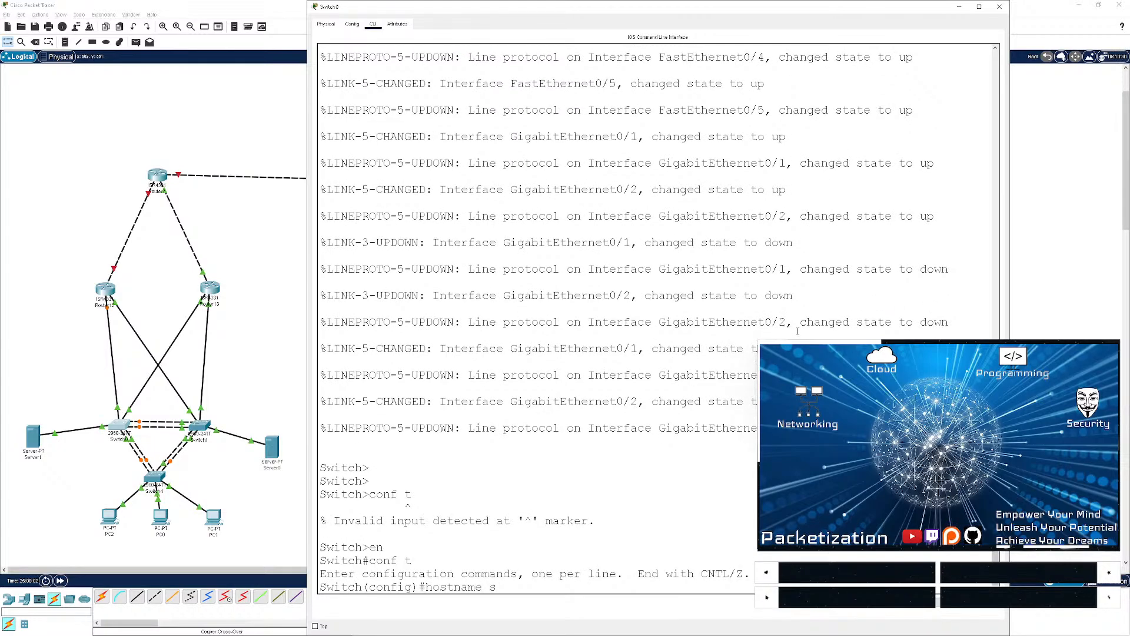
text(w1.)
text(qh)
key(BackSpace)
key(BackSpace)
text(hq)
key(Return)
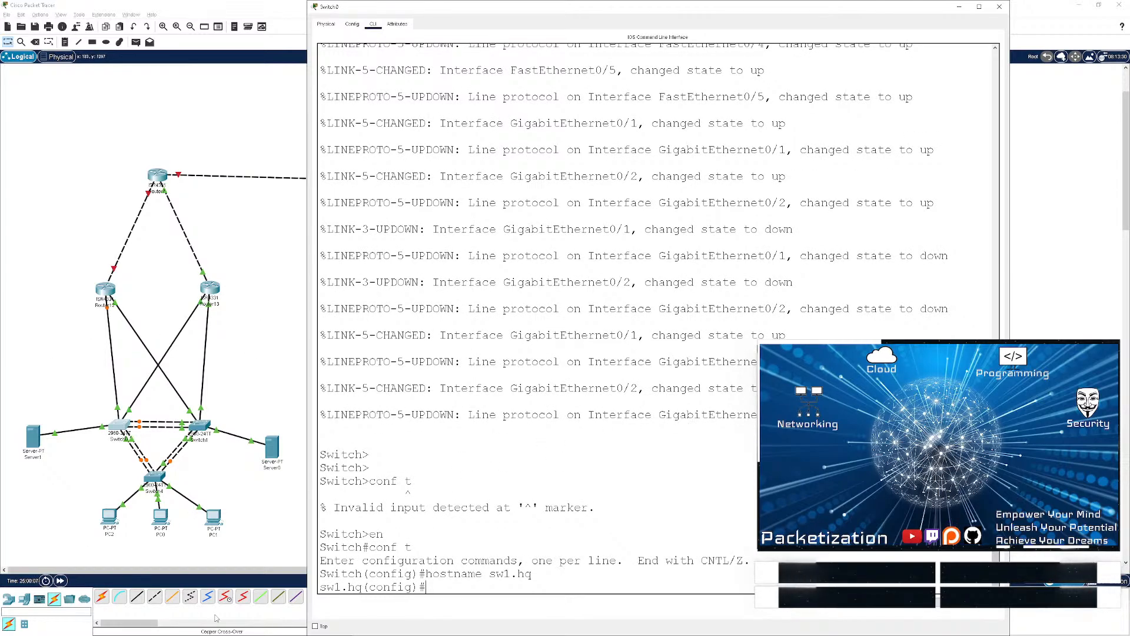
- Label the HQ switches in the topology sw1.hq (beside Server1), sw2.hq (beside Server0) and sw3.hq (above the PCs)
click(116, 439)
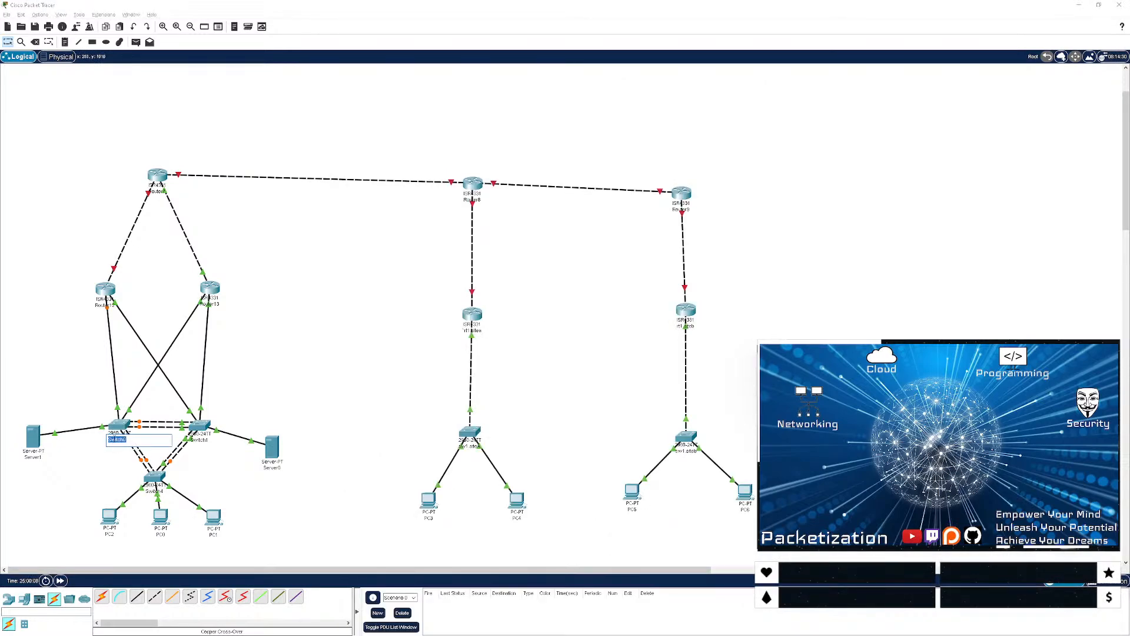
text(sw1.hq)
key(Return)
click(197, 440)
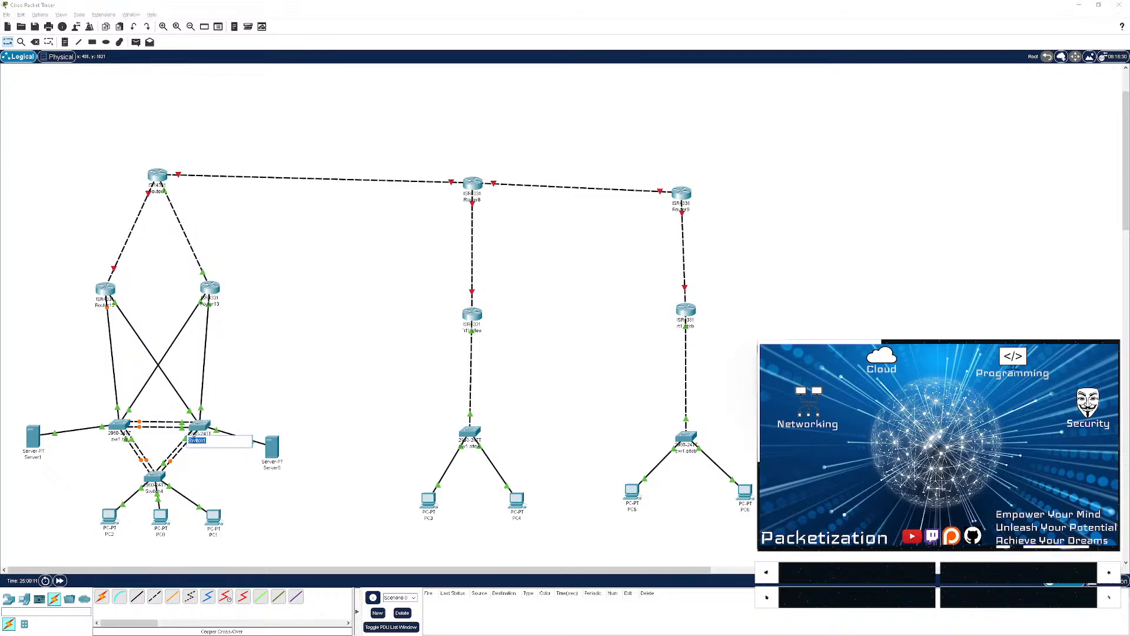
text(sw2.hq)
key(Return)
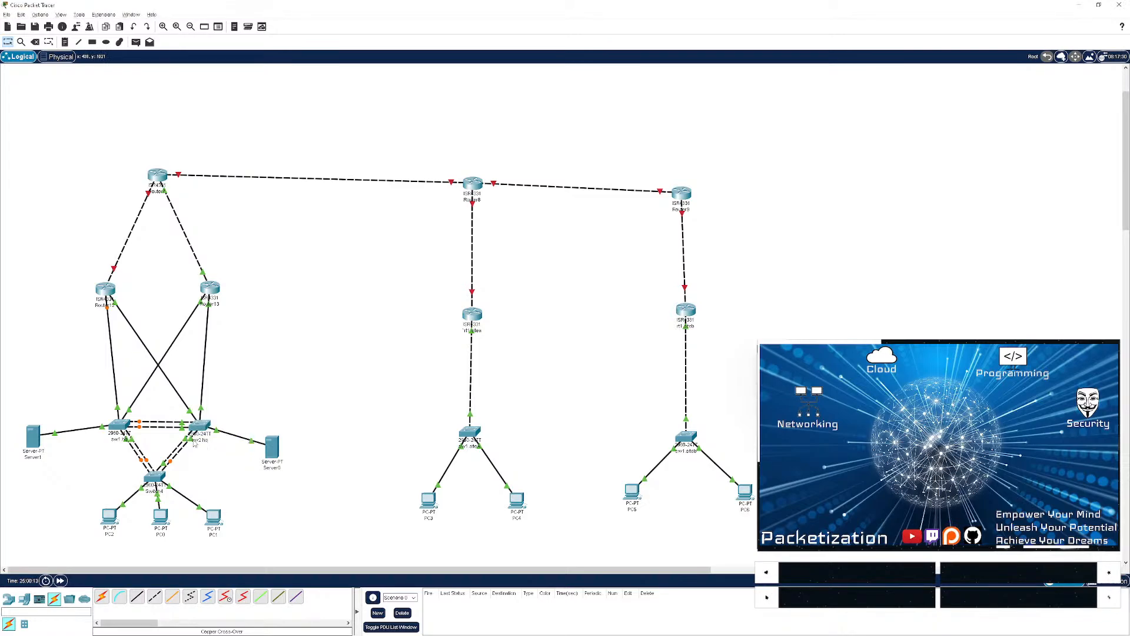
click(154, 491)
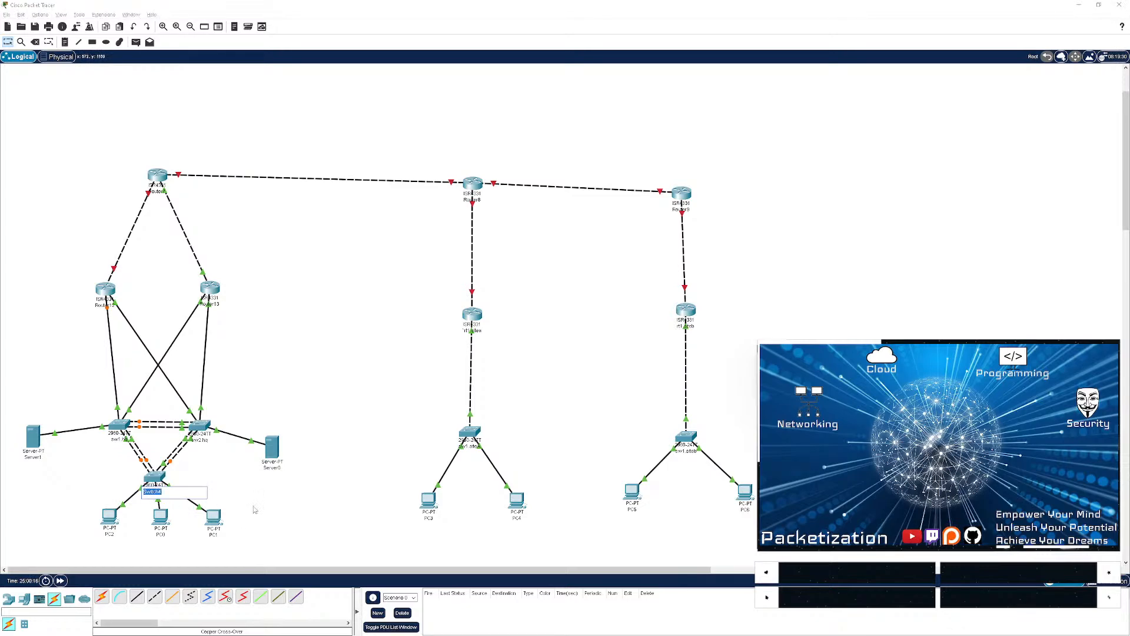
text(sw3)
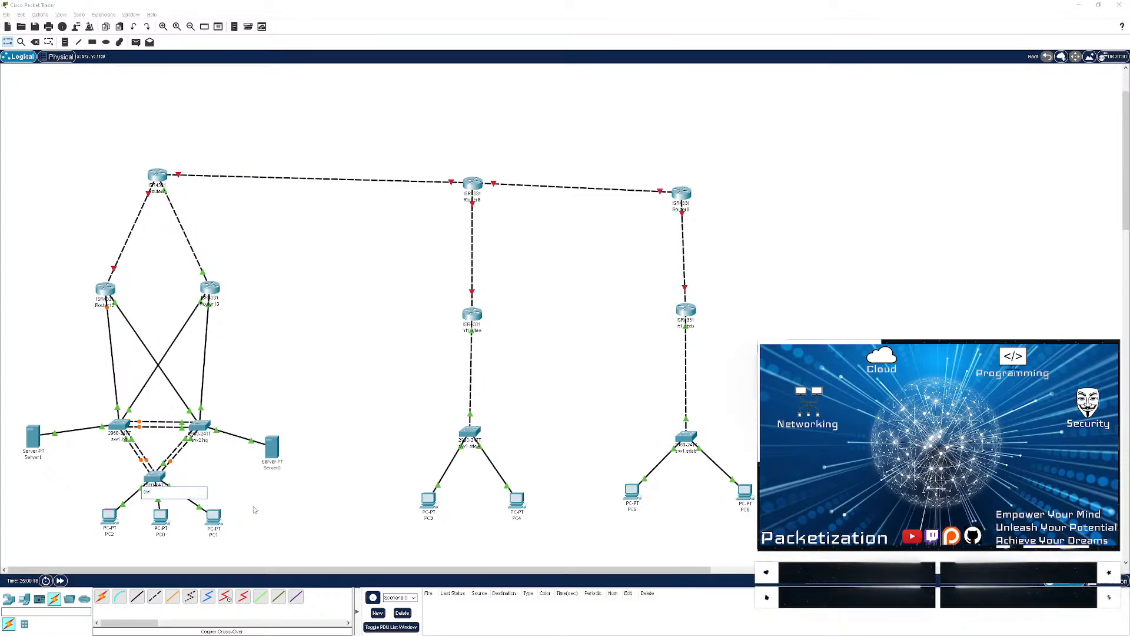
text(.h)
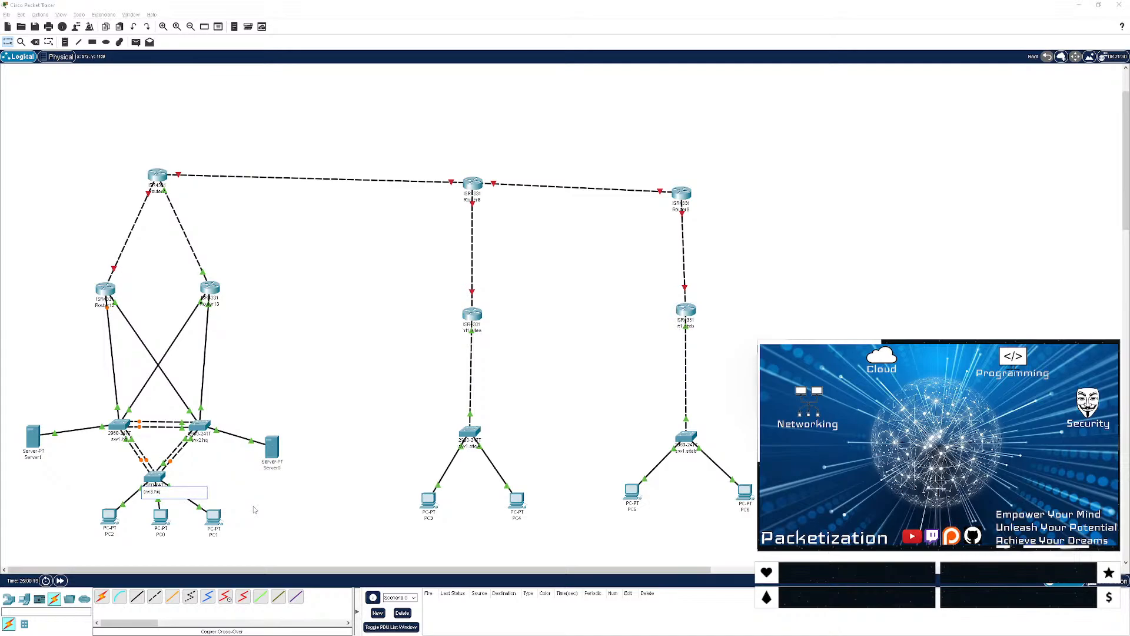
text(q)
key(Return)
- Reopen the command line of sw1.hq, show its interface status with "do sh int status", and highlight the two Gigabit port rows
click(122, 431)
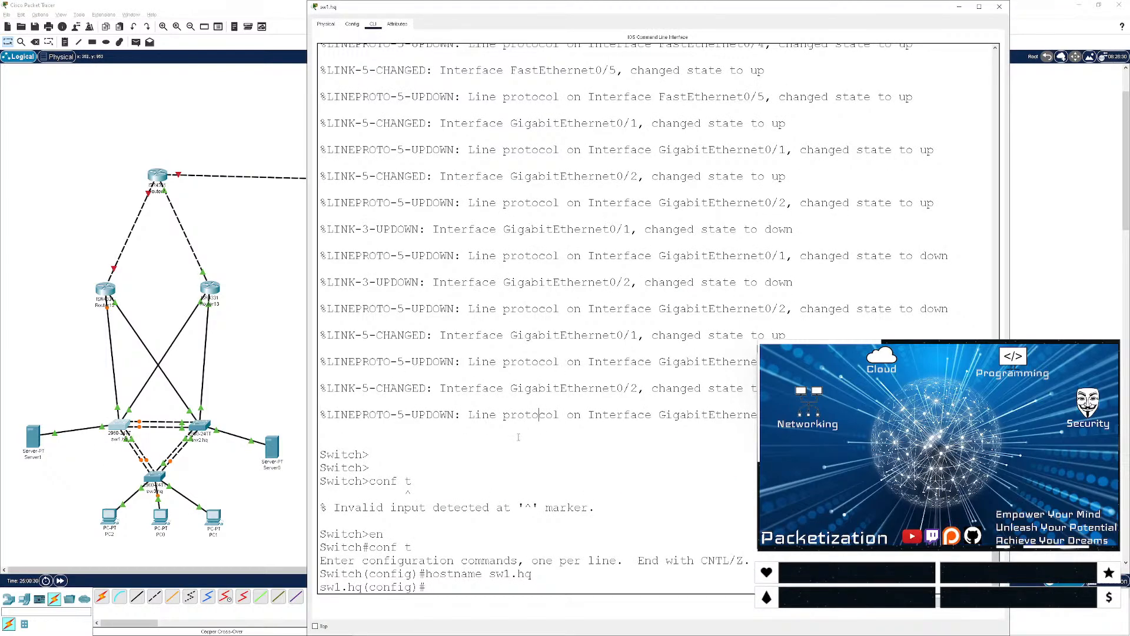
text(sh int status)
key(Return)
text(do)
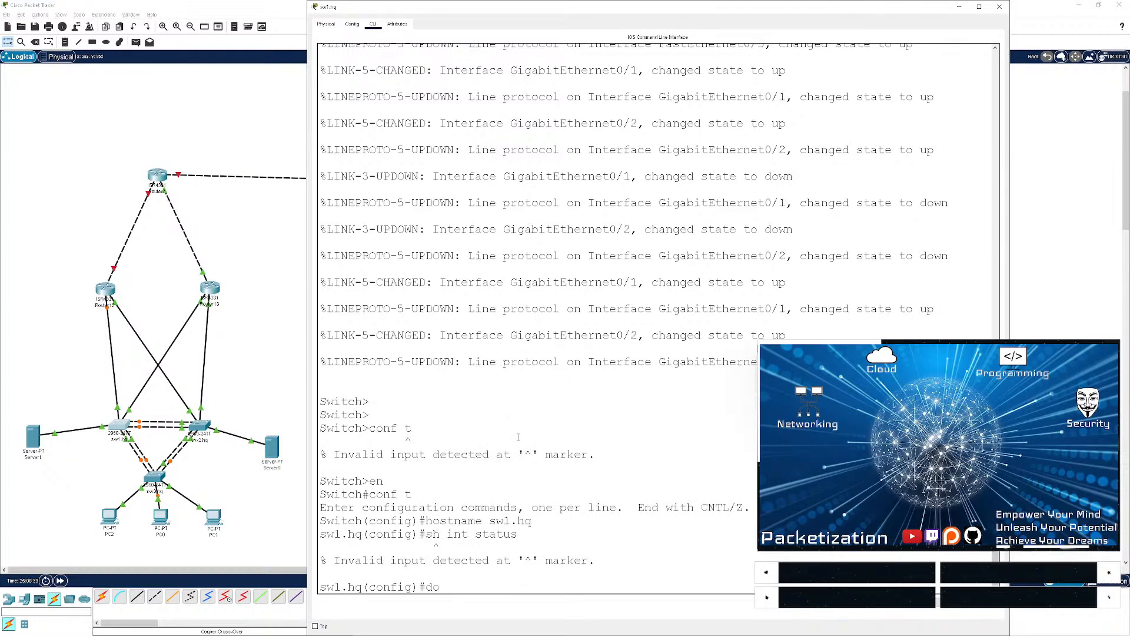
text( sh r int status)
key(Return)
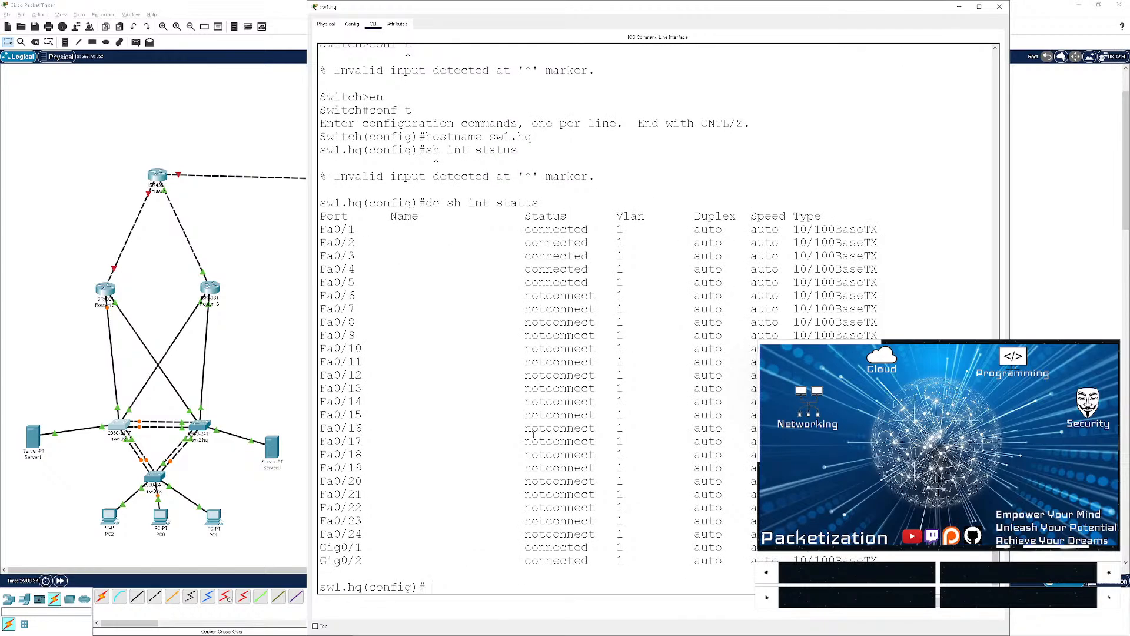
drag(323, 538, 757, 559)
key(Return)
key(Return)
text(conf t)
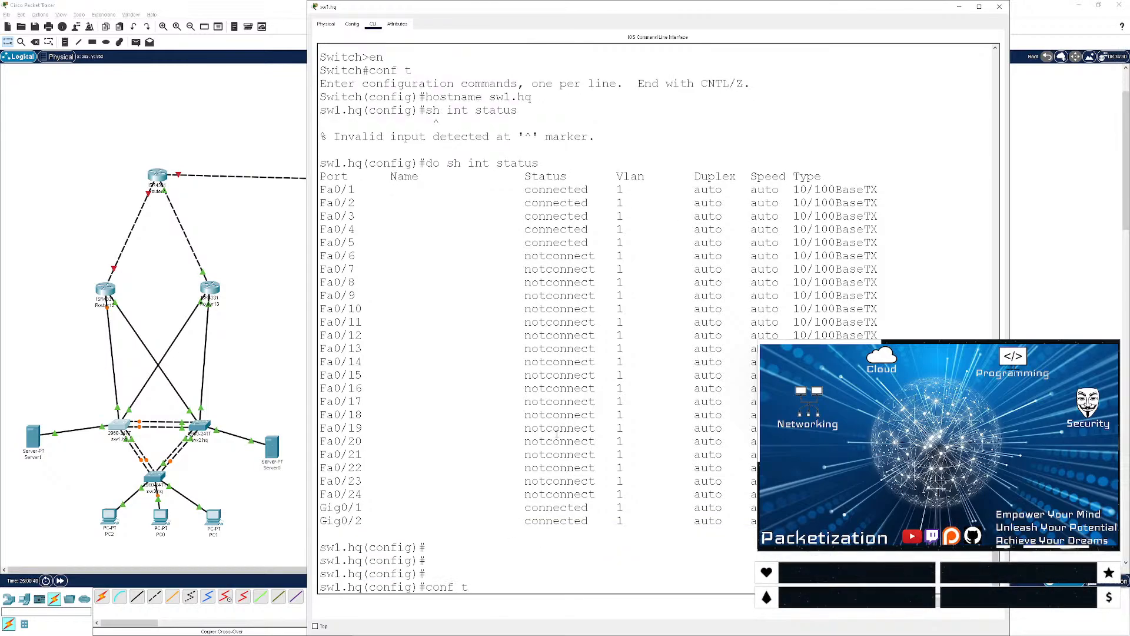
key(BackSpace)
key(BackSpace)
key(BackSpace)
key(BackSpace)
key(BackSpace)
key(BackSpace)
- Configure the interface range g0/1-2 on sw1.hq with "switchport mode trunk"
text(i)
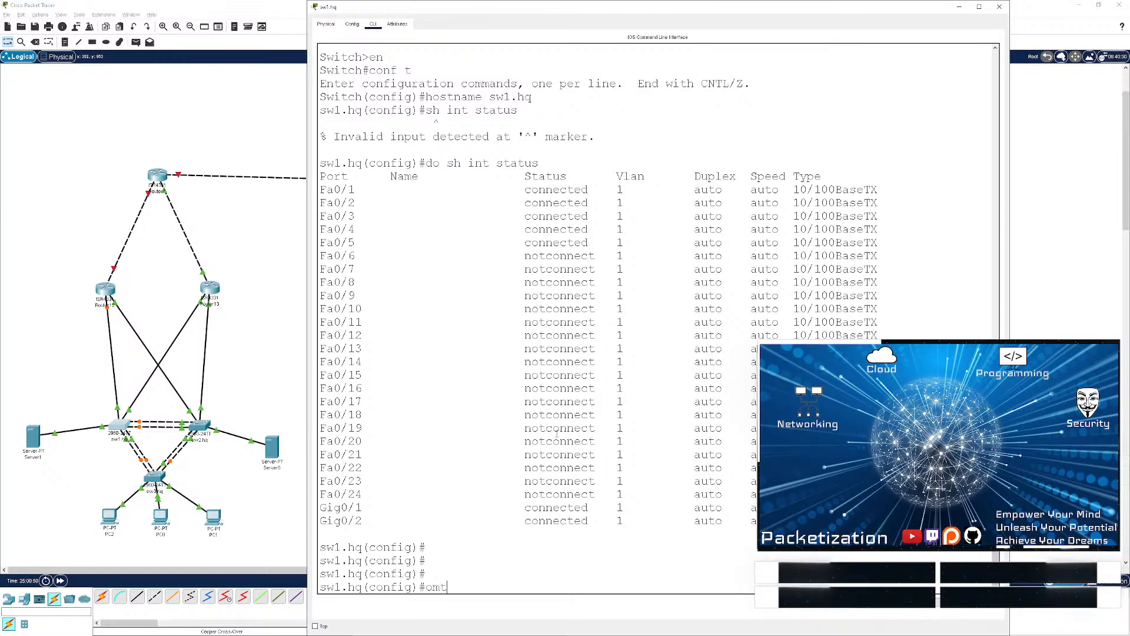
text(nt range )
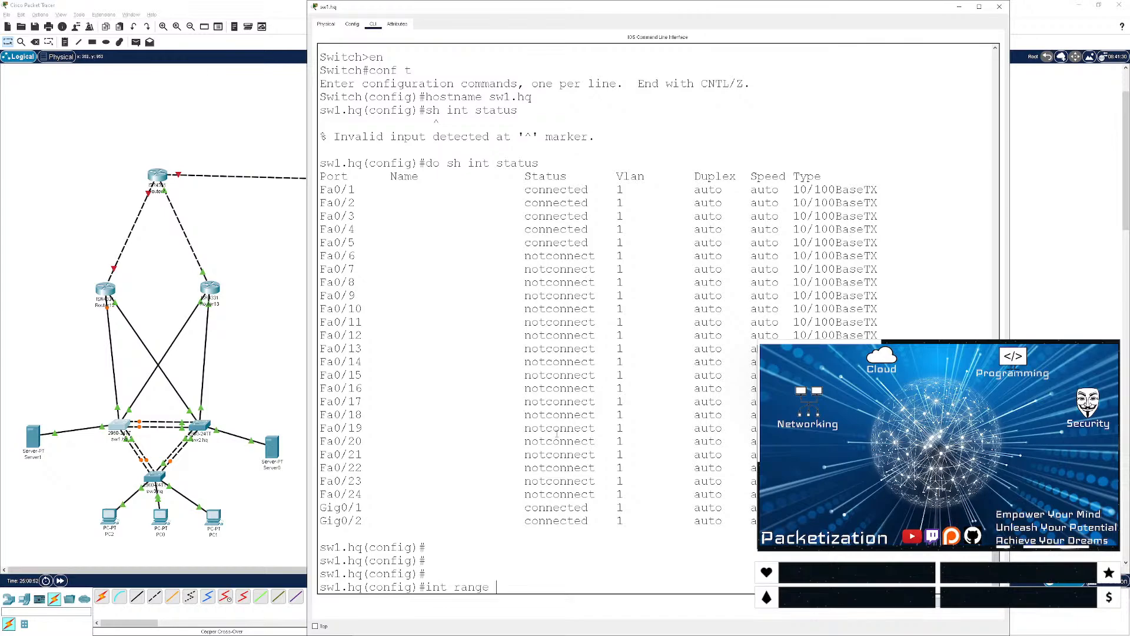
text(g0/1-2)
key(Return)
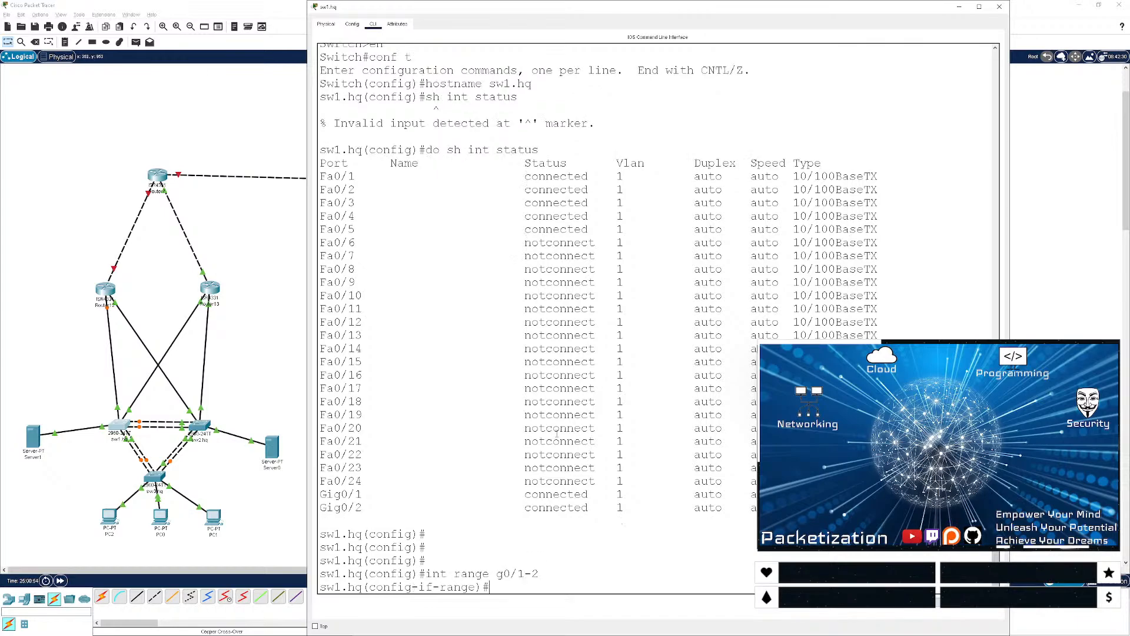
text(siwt)
key(Return)
text(swith)
key(Tab)
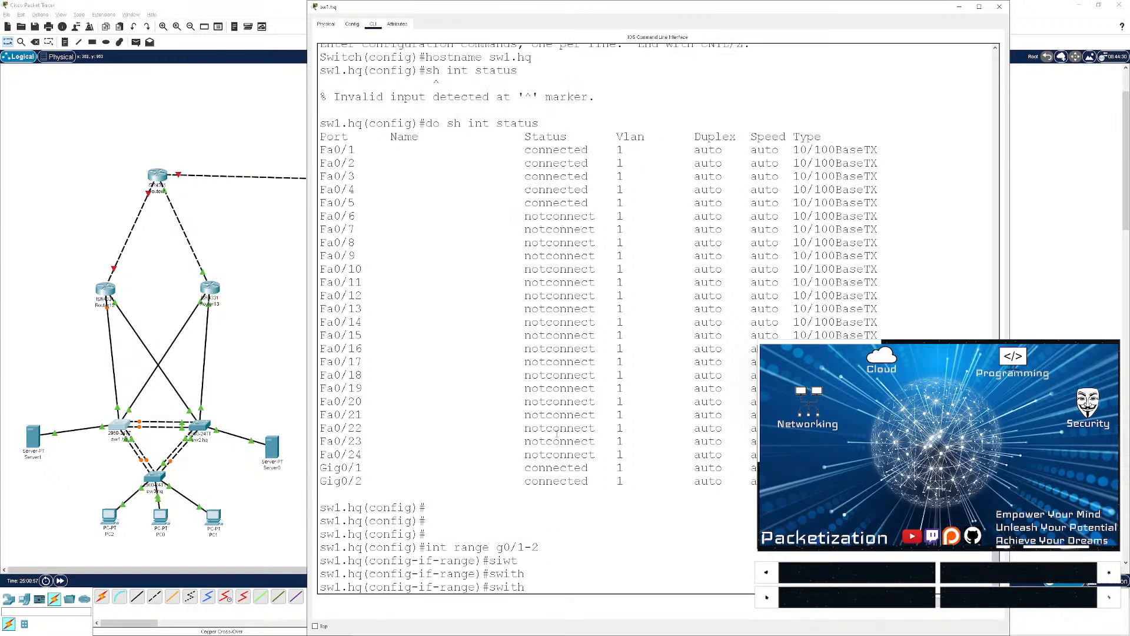
text(t)
key(Tab)
text(mode )
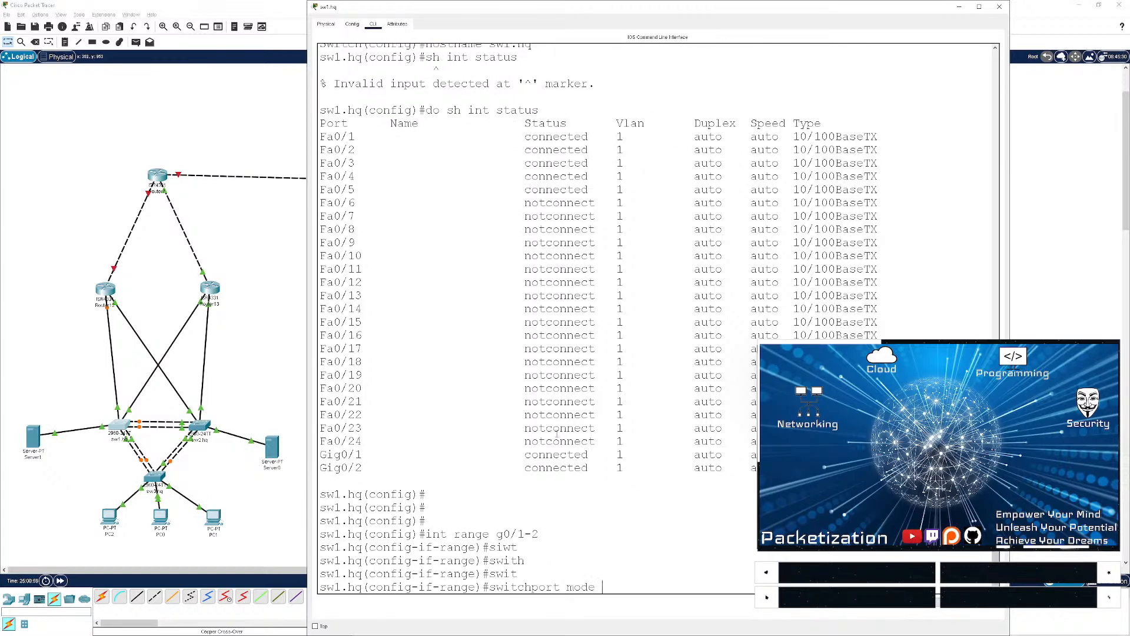
text(trunk)
key(Return)
key(Return)
key(Return)
key(Return)
key(Return)
key(Return)
key(Return)
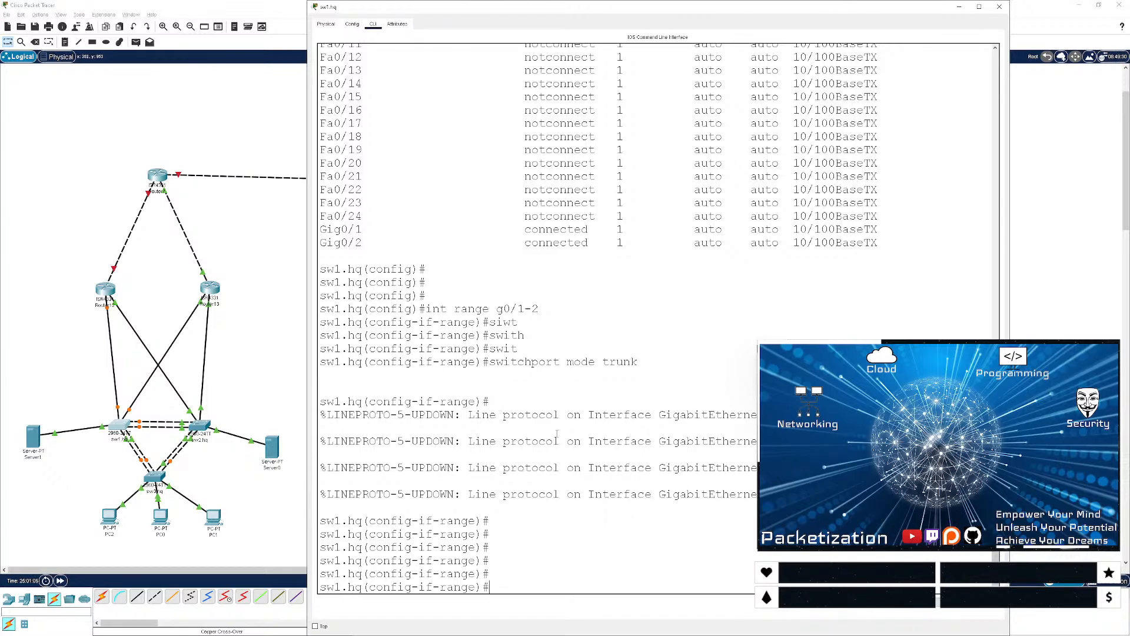
- Reconnect the Server1 cable to FastEthernet0/5 on sw1.hq and the Server0 cable to FastEthernet0/5 on sw2.hq
text(int range)
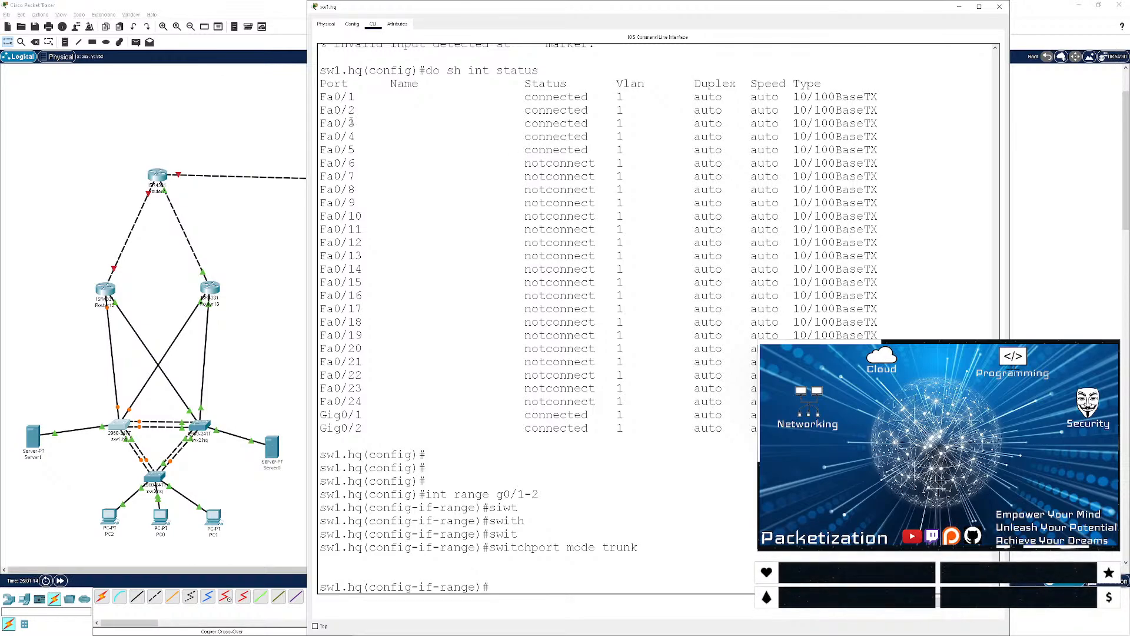
click(31, 420)
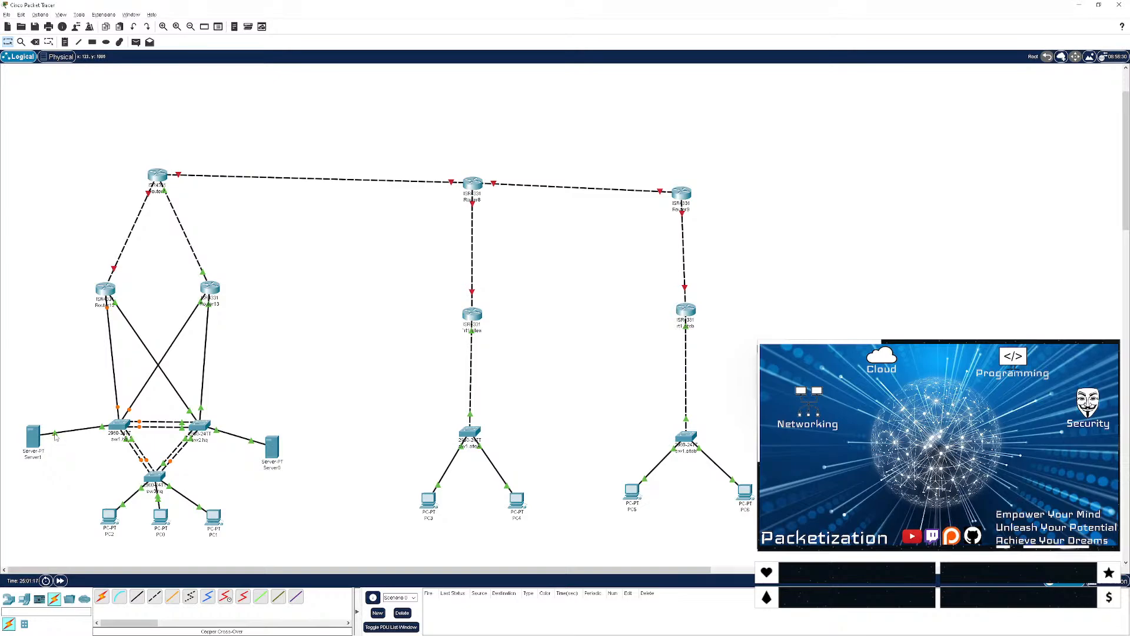
click(116, 426)
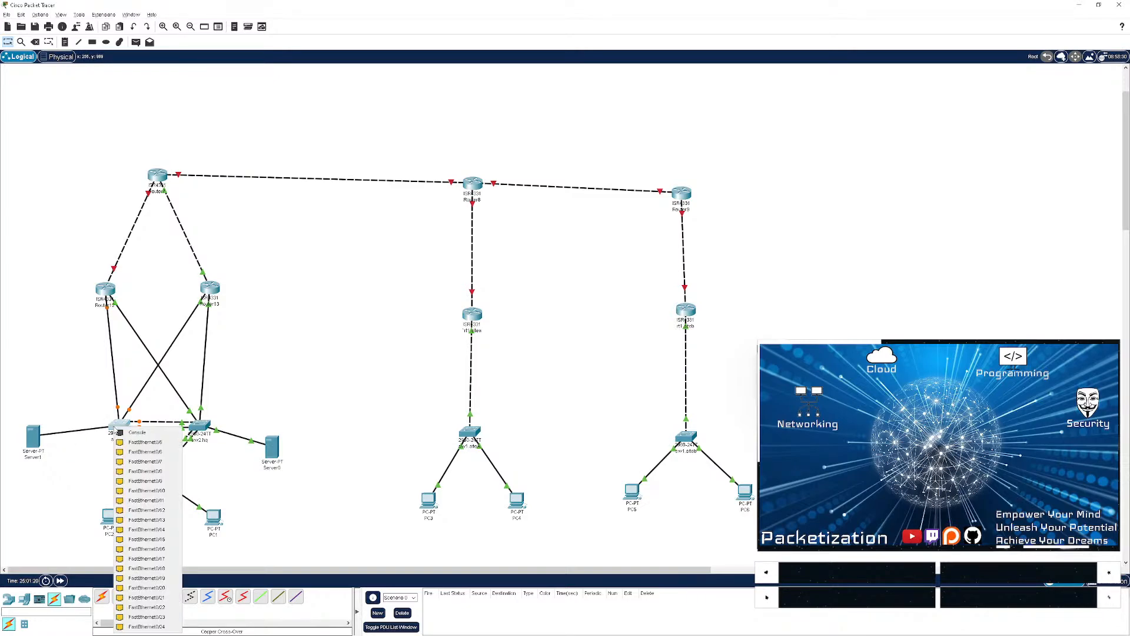
click(142, 442)
click(206, 431)
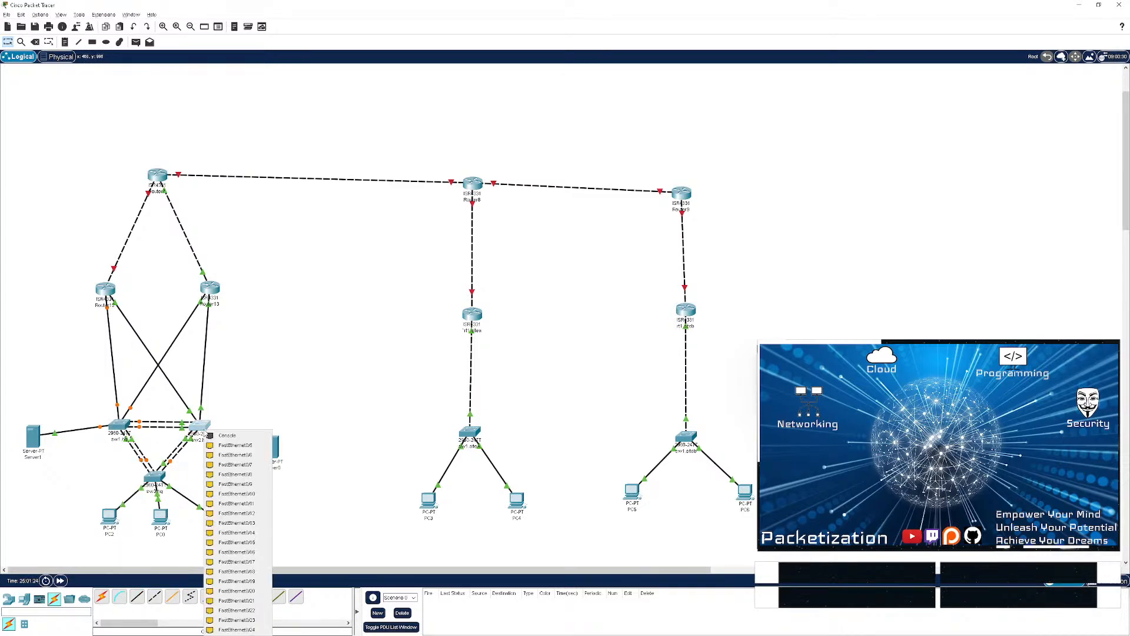
click(227, 448)
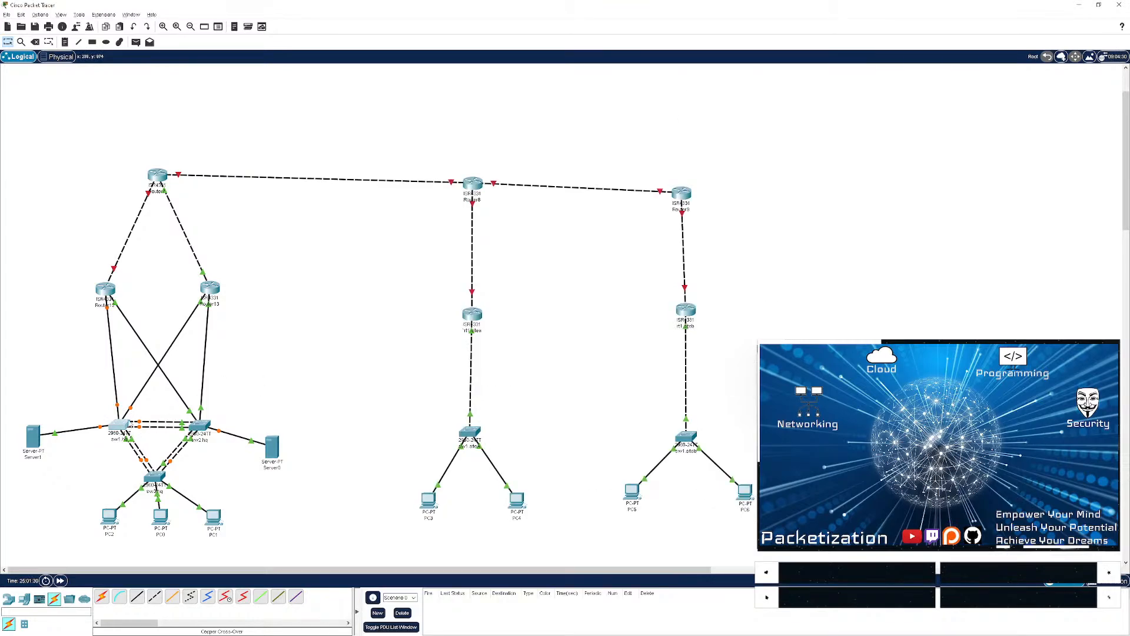
- Reopen the command line of sw1.hq and set interface f0/5 to access mode with "switchport mode access"
click(126, 424)
key(Return)
key(Return)
key(Return)
key(Return)
key(Return)
key(Return)
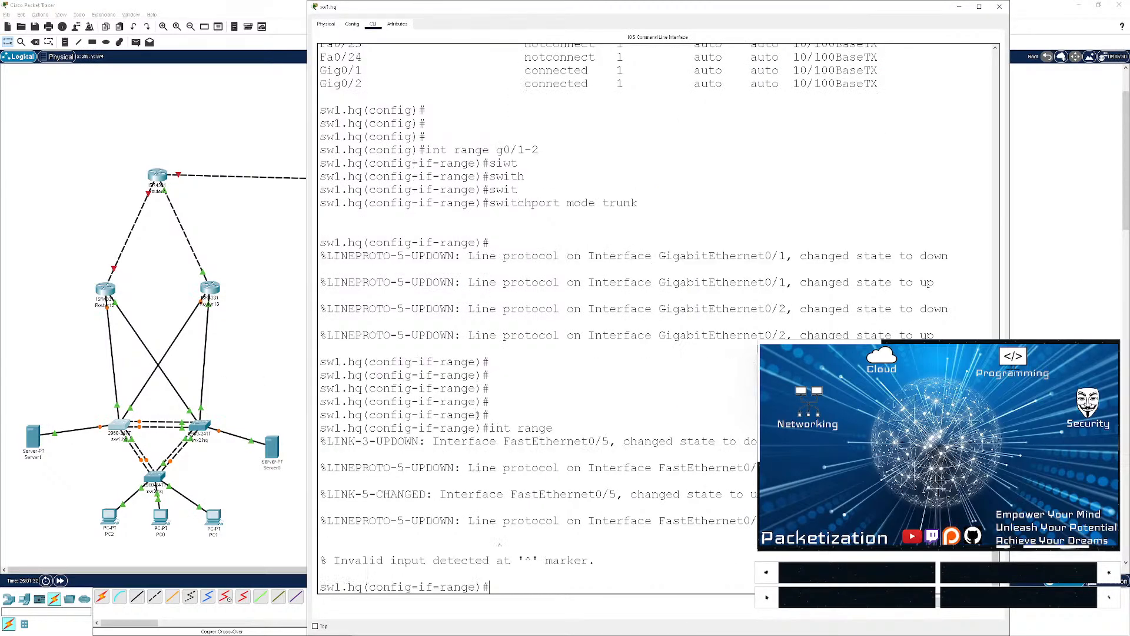
text(i)
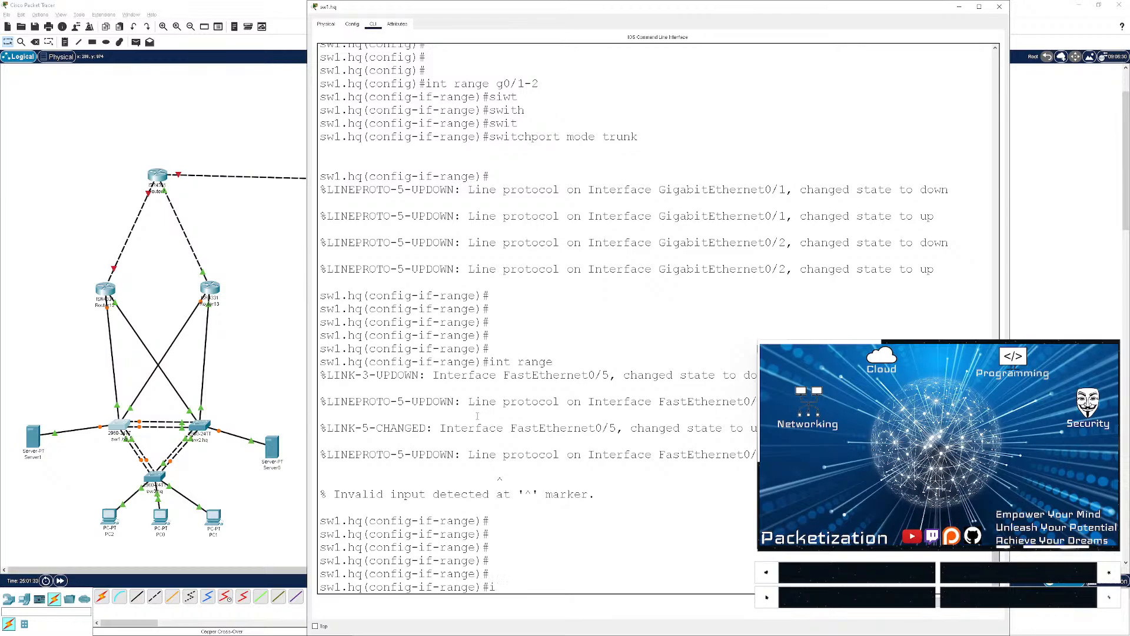
text(nt f)
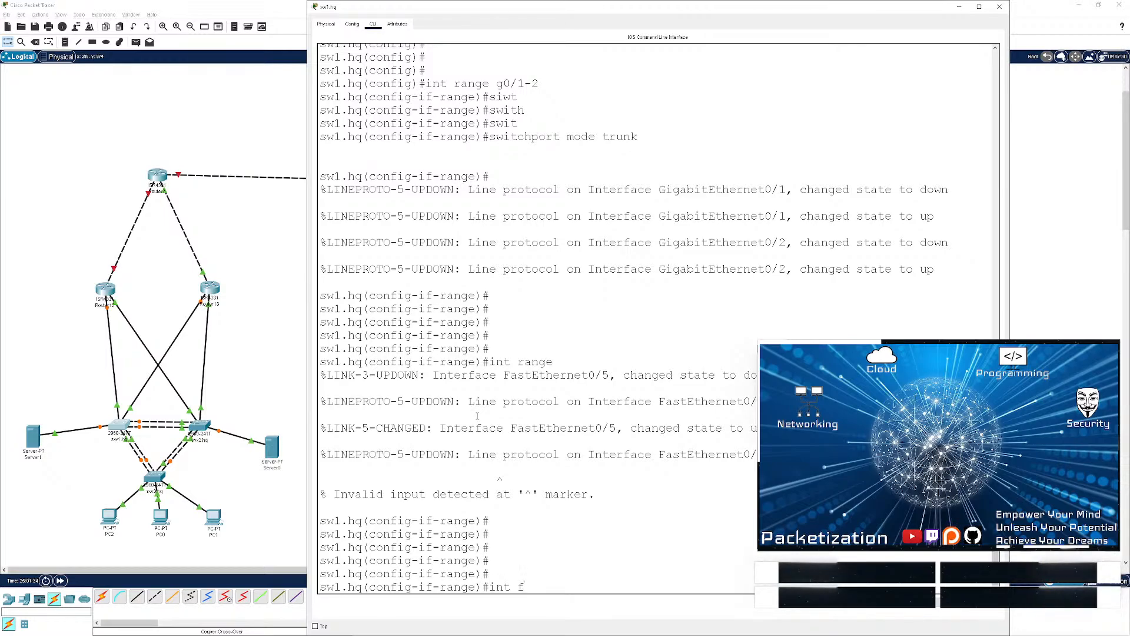
text(0/4)
key(BackSpace)
text(5)
key(Return)
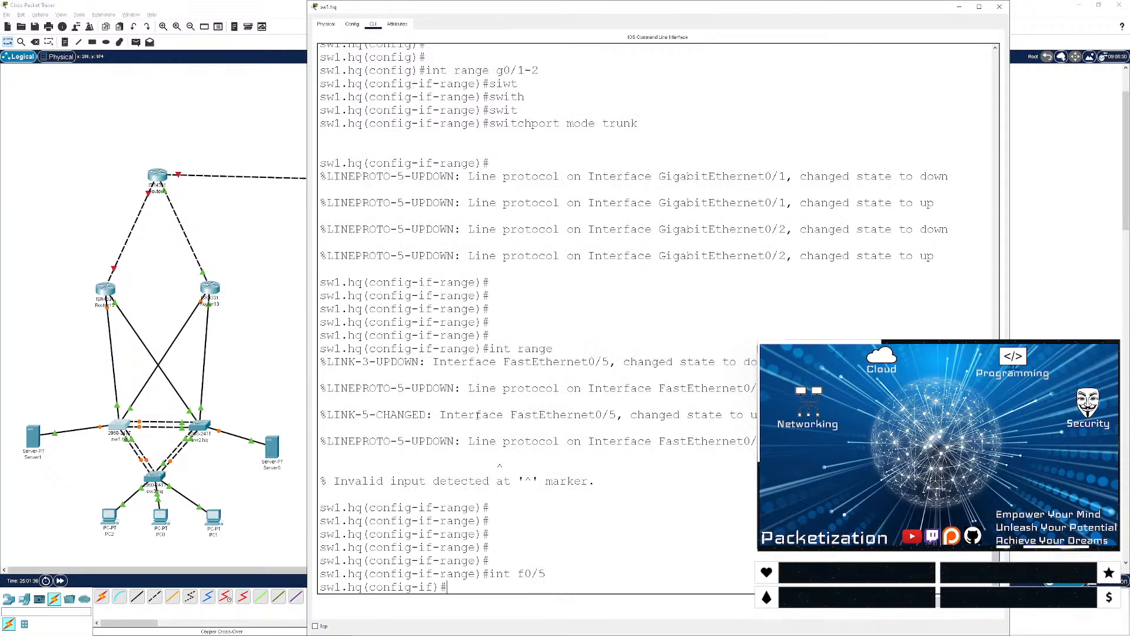
text(swit)
key(Tab)
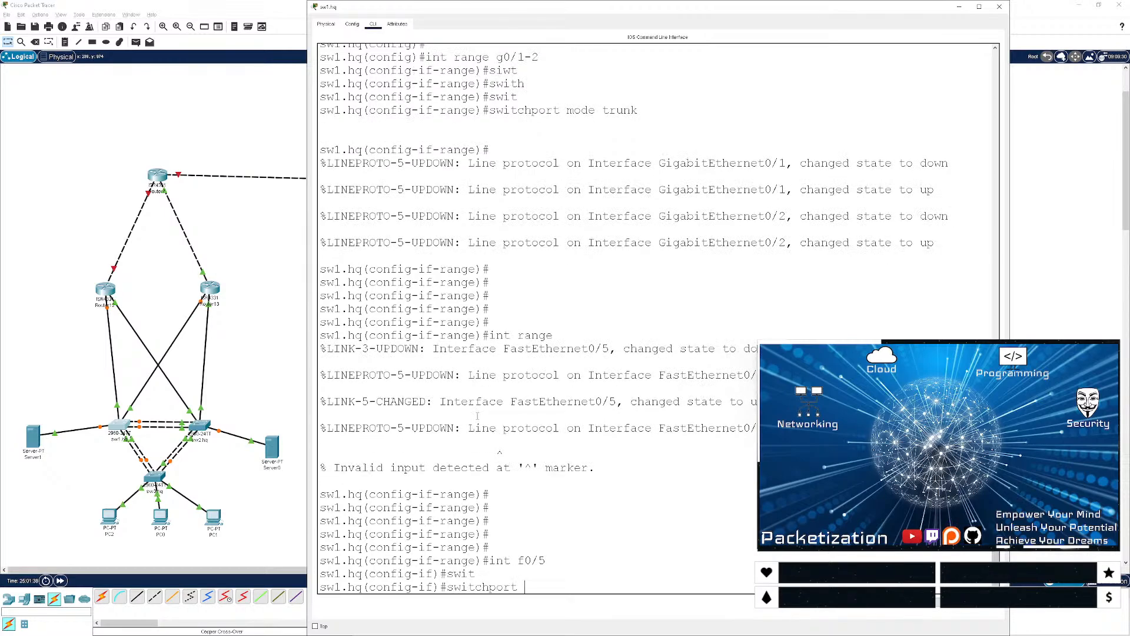
text(mode a)
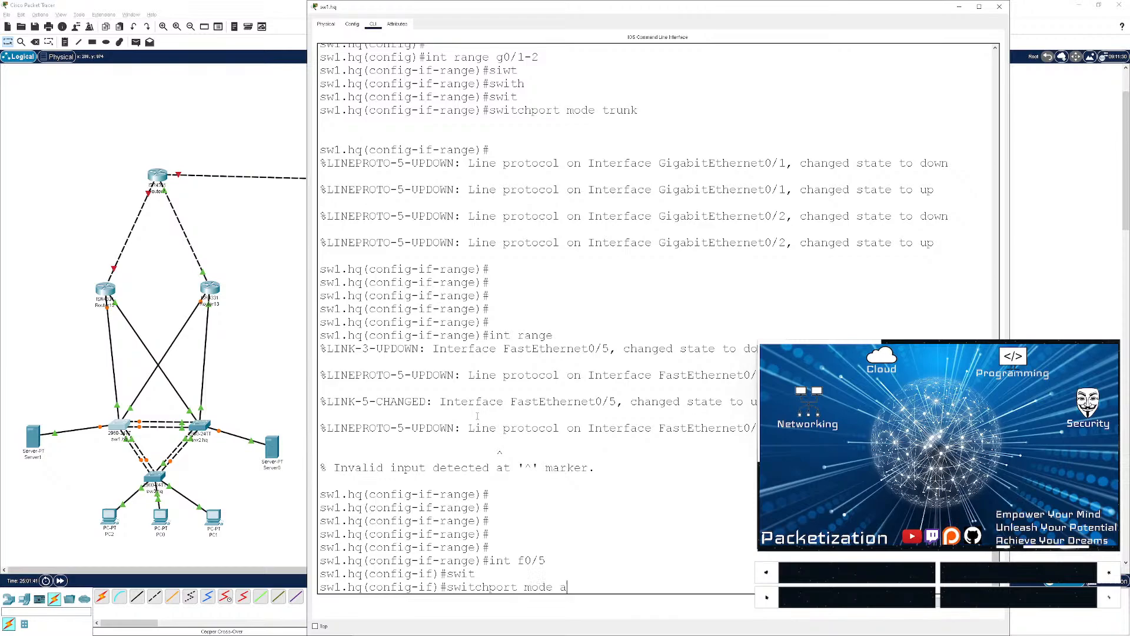
text(ccess)
key(Return)
- Assign interface f0/5 on sw1.hq to VLAN 20 with "switch access vlan 20"
text(switch ac)
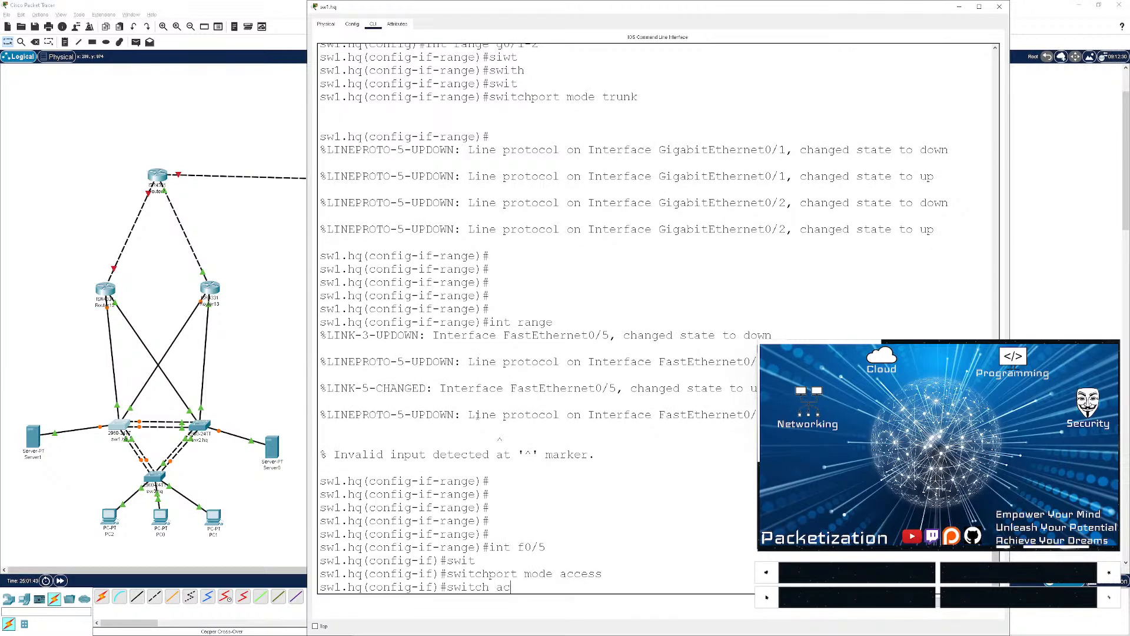
text(cess vlan 20)
key(Return)
key(Return)
key(Return)
key(Return)
key(Return)
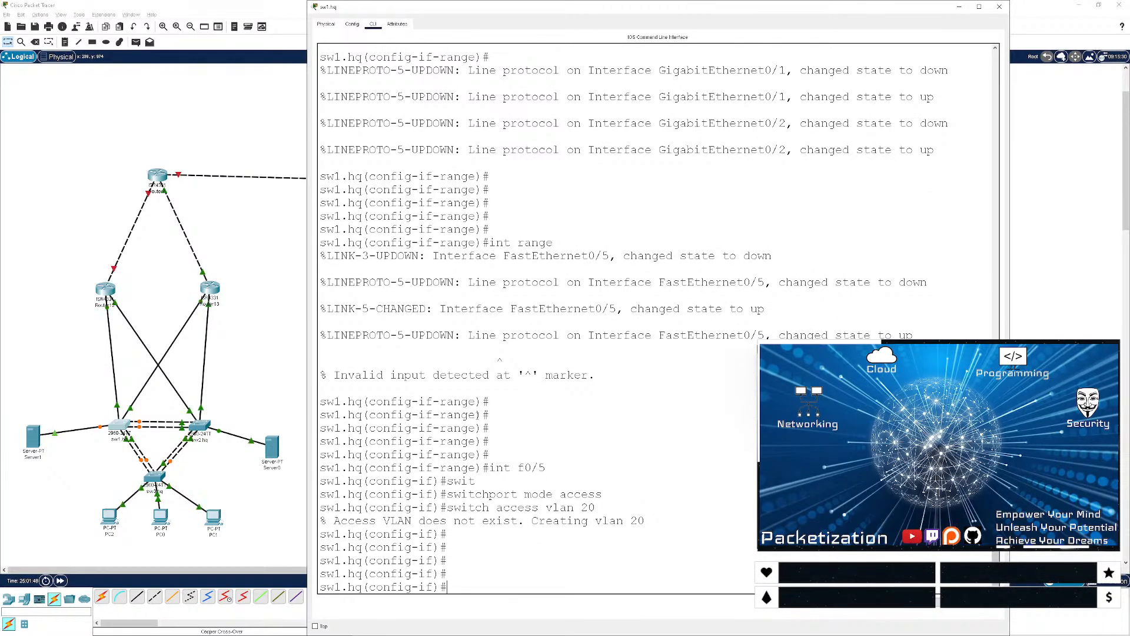
- Leave configuration mode on sw1.hq and list its VLANs with "sh vlan br"
key(ctrl+z)
key(Return)
key(Return)
key(Return)
key(Return)
key(Return)
key(Return)
key(Return)
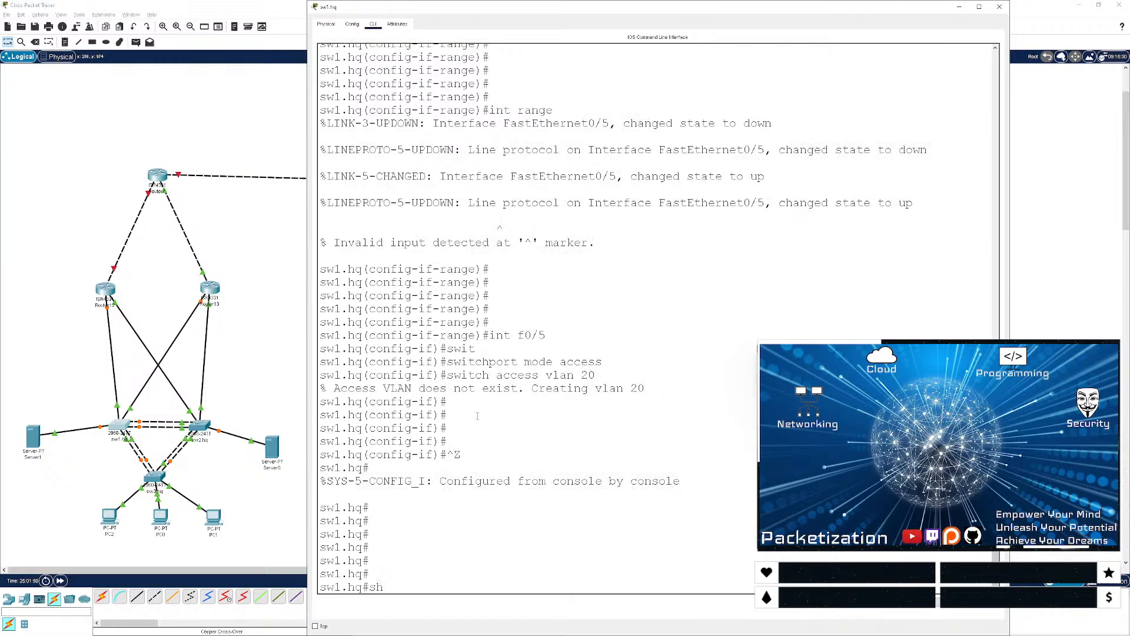
text(sh vlan br)
key(Return)
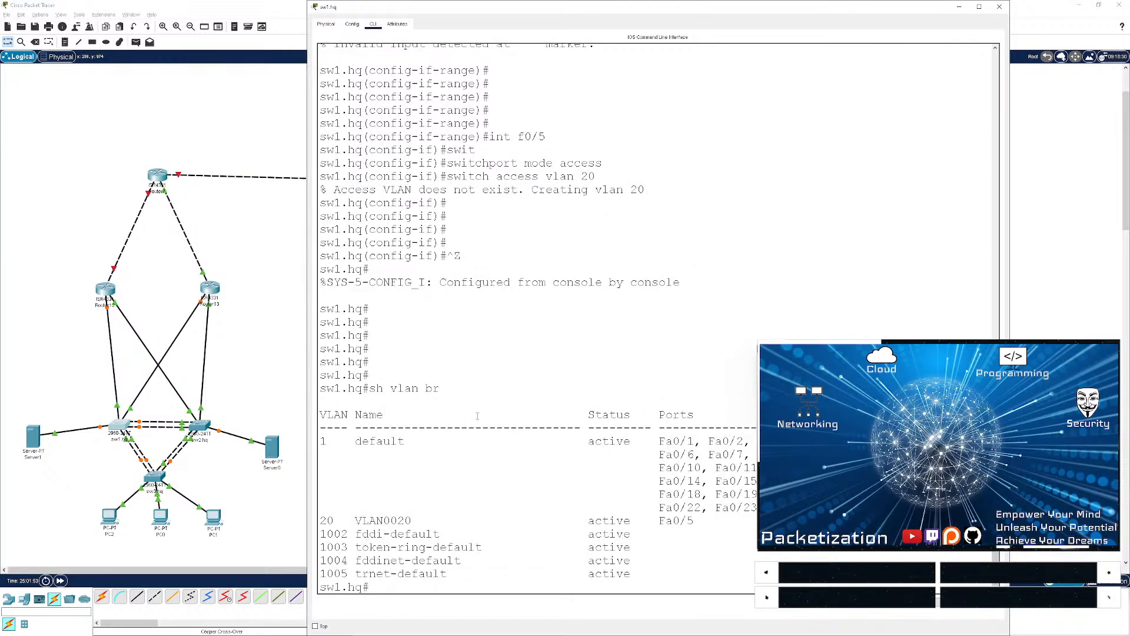
- Show the trunk ports of sw1.hq with "sh int trunk"
key(Return)
key(Return)
key(Return)
key(Return)
text(sh int trunk)
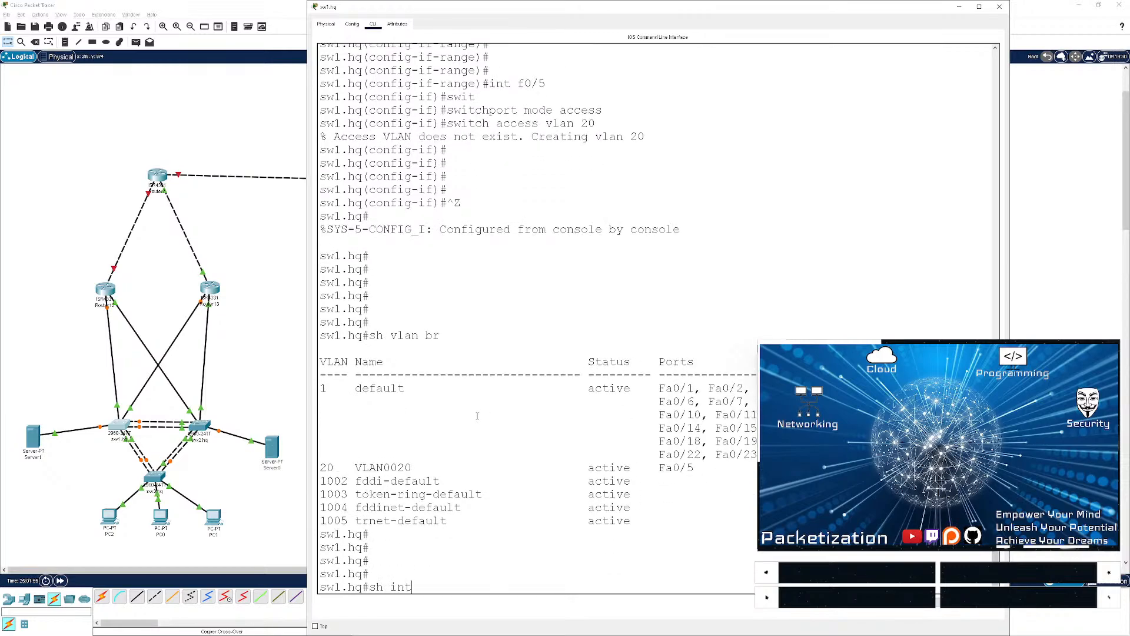
key(Return)
key(Return)
key(Return)
key(Return)
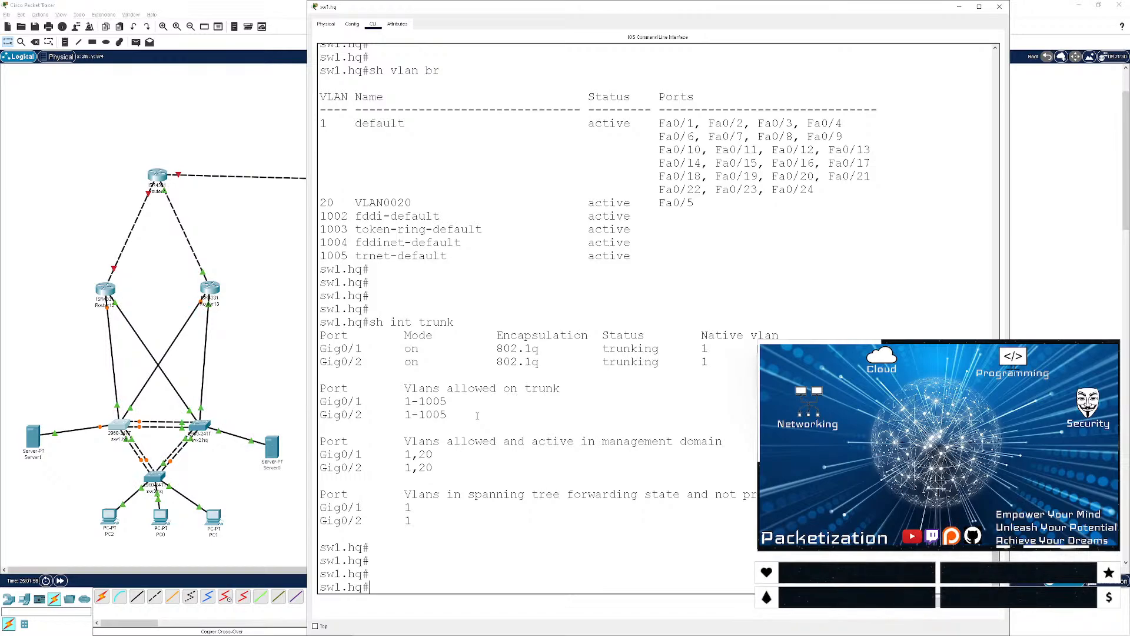
- Save the running configuration of sw1.hq with "wr"
key(Return)
key(Return)
key(Return)
key(Return)
text(wr)
key(Return)
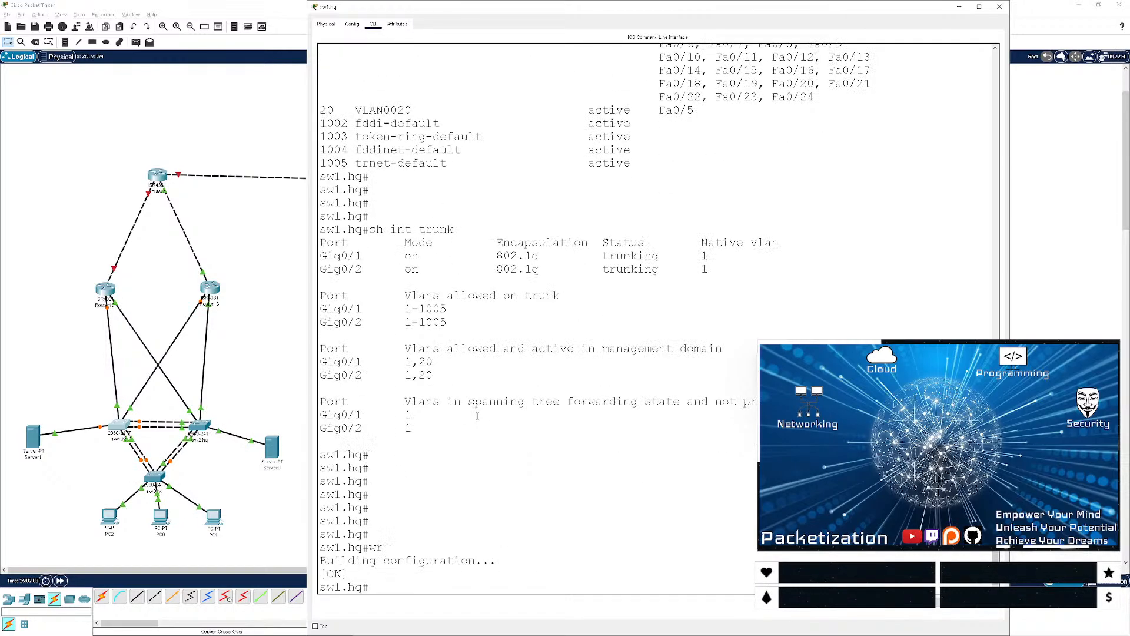
key(Return)
key(Return)
key(Return)
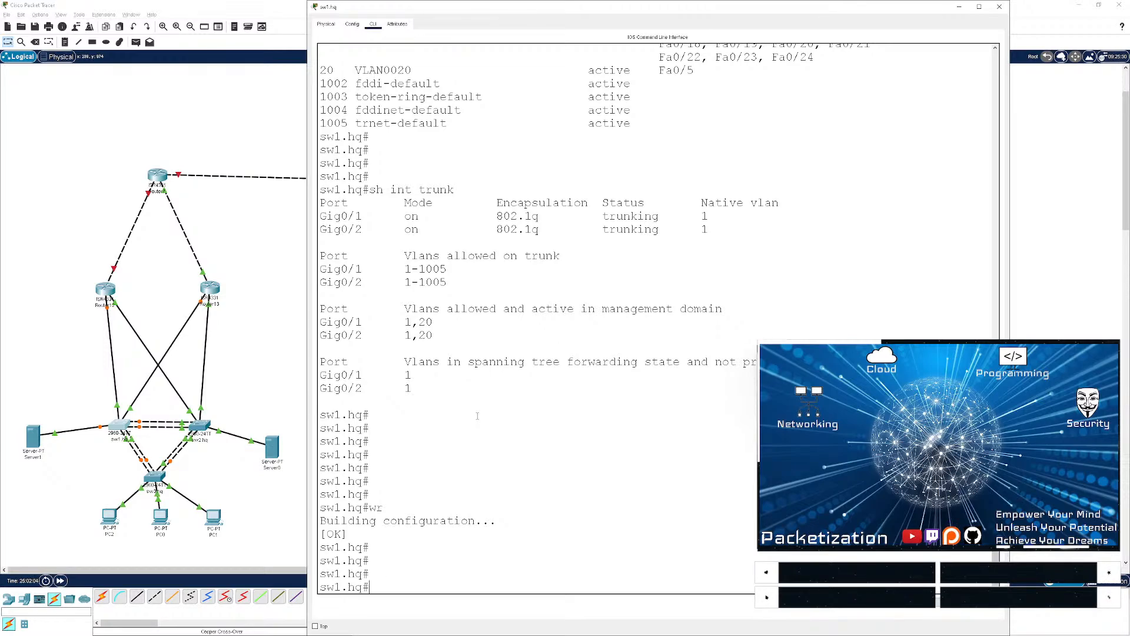
- Enter global configuration mode on sw1.hq with "conf t"
text(cpmf)
key(BackSpace)
key(BackSpace)
key(BackSpace)
text(sh int)
key(BackSpace)
key(BackSpace)
key(BackSpace)
key(BackSpace)
key(BackSpace)
text(conf t)
key(Return)
key(Return)
key(Return)
key(Return)
key(Return)
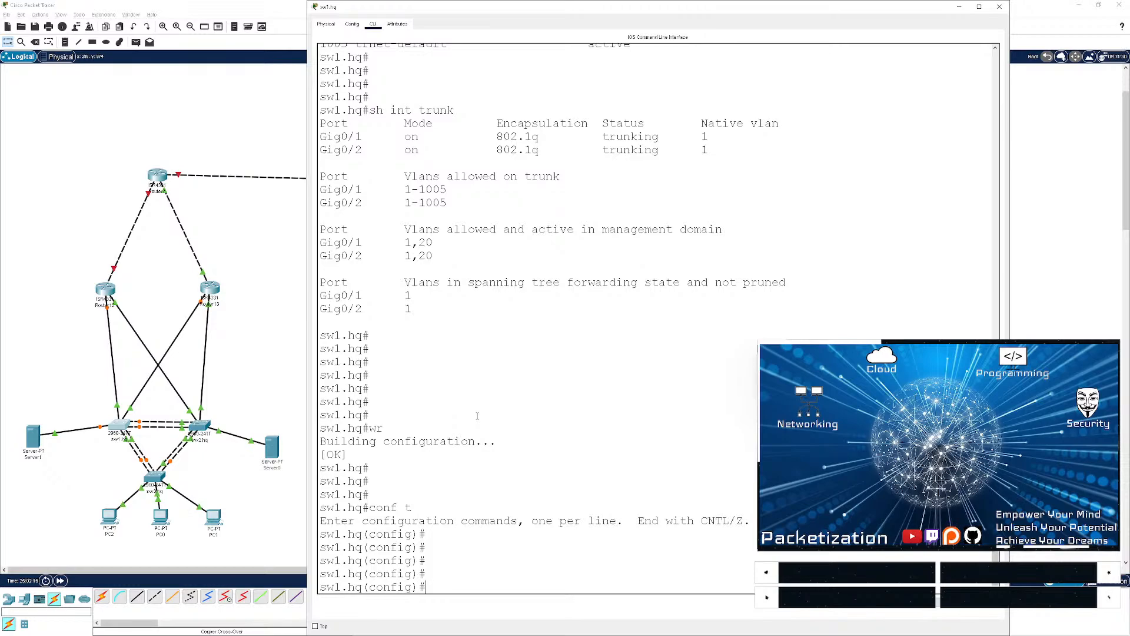
key(Return)
key(Return)
key(Return)
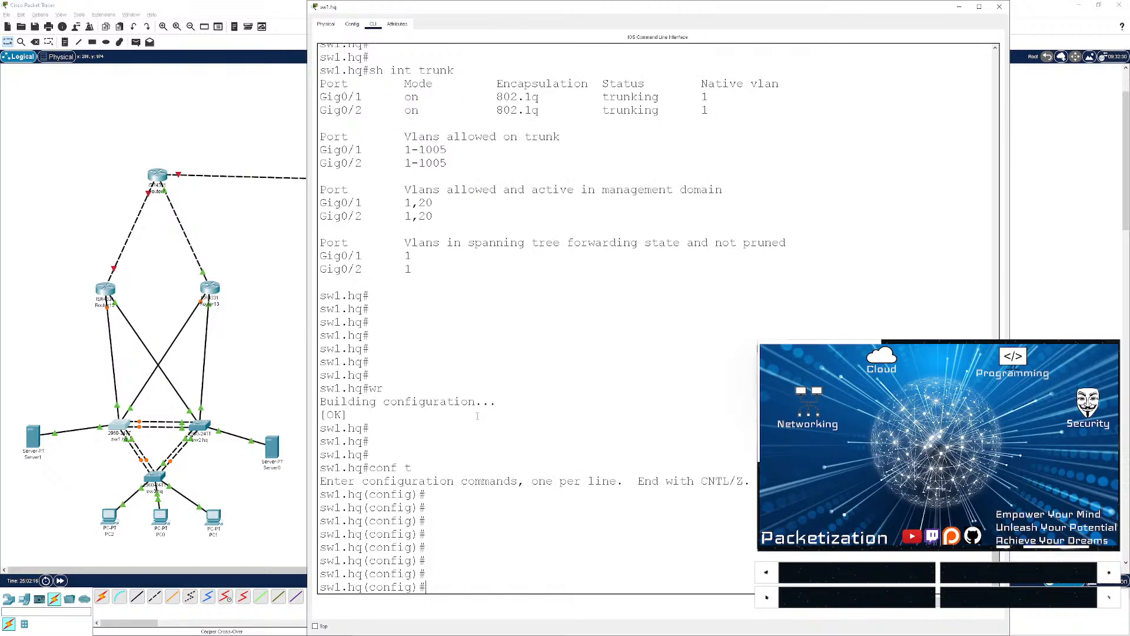
- Enter the configuration of interface f0/5, reusing the port name copied from the earlier command output
text(int)
scroll(477, 416, up, 9)
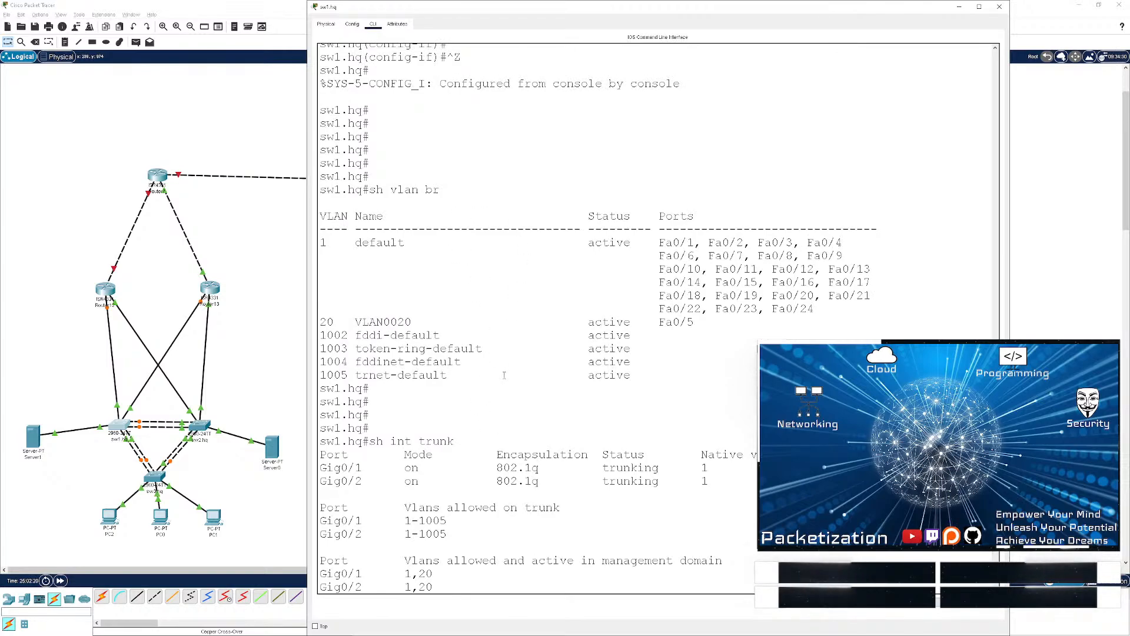
scroll(504, 375, up, 3)
scroll(504, 375, up, 5)
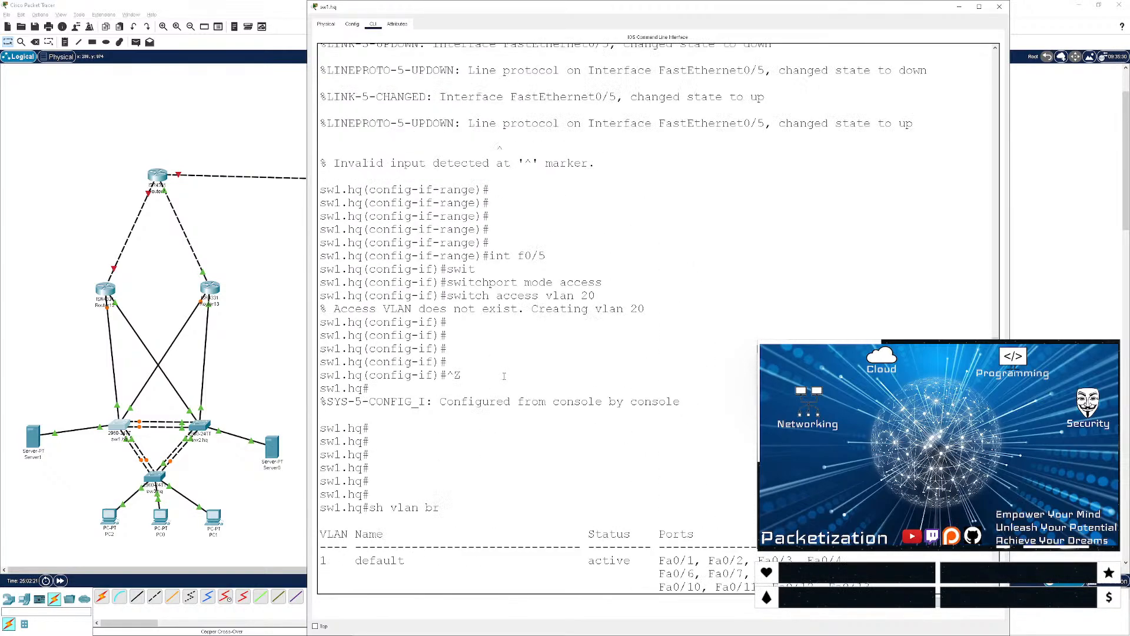
drag(515, 255, 546, 256)
key(ctrl+c)
right_click(551, 321)
click(570, 324)
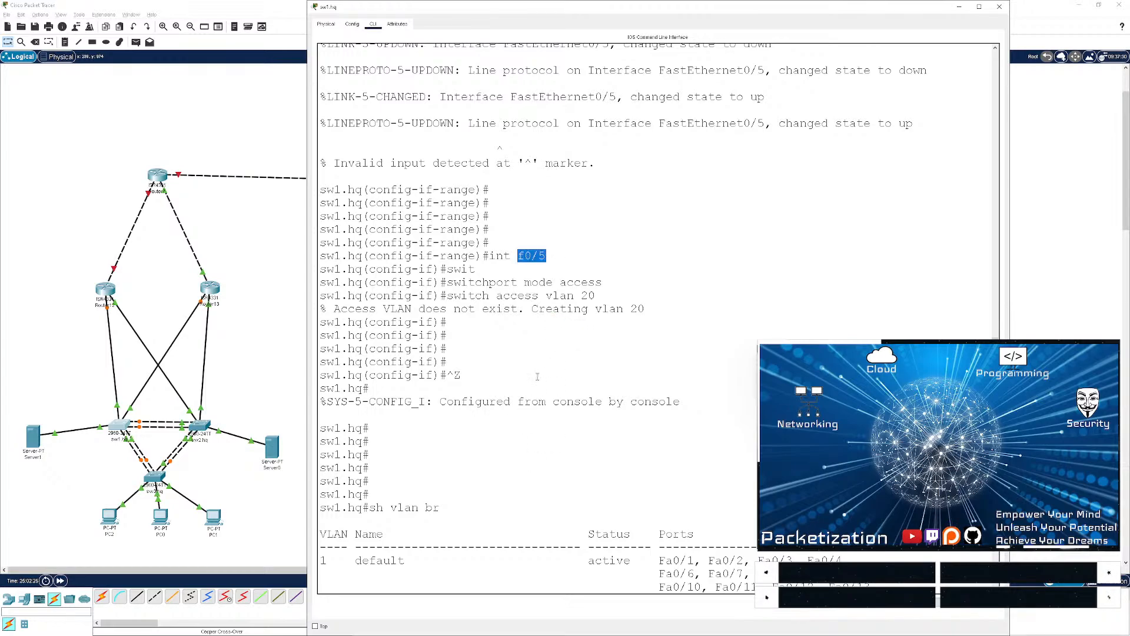
right_click(494, 462)
click(514, 475)
key(Return)
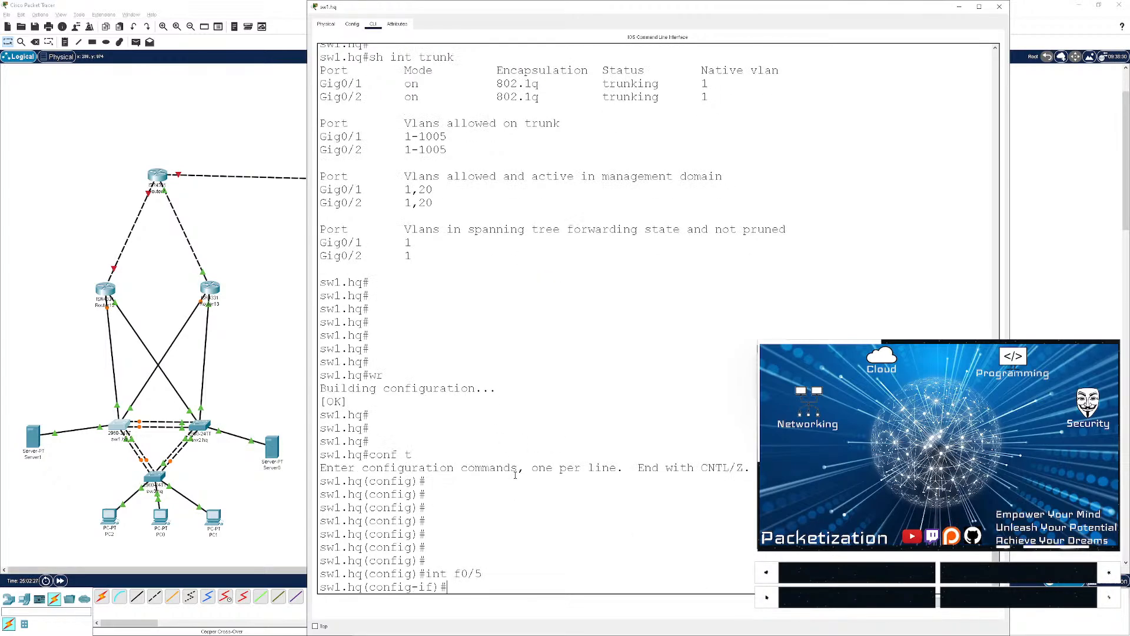
- Set the description of interface f0/5 to server1.hq and leave configuration mode
text(desc)
key(Tab)
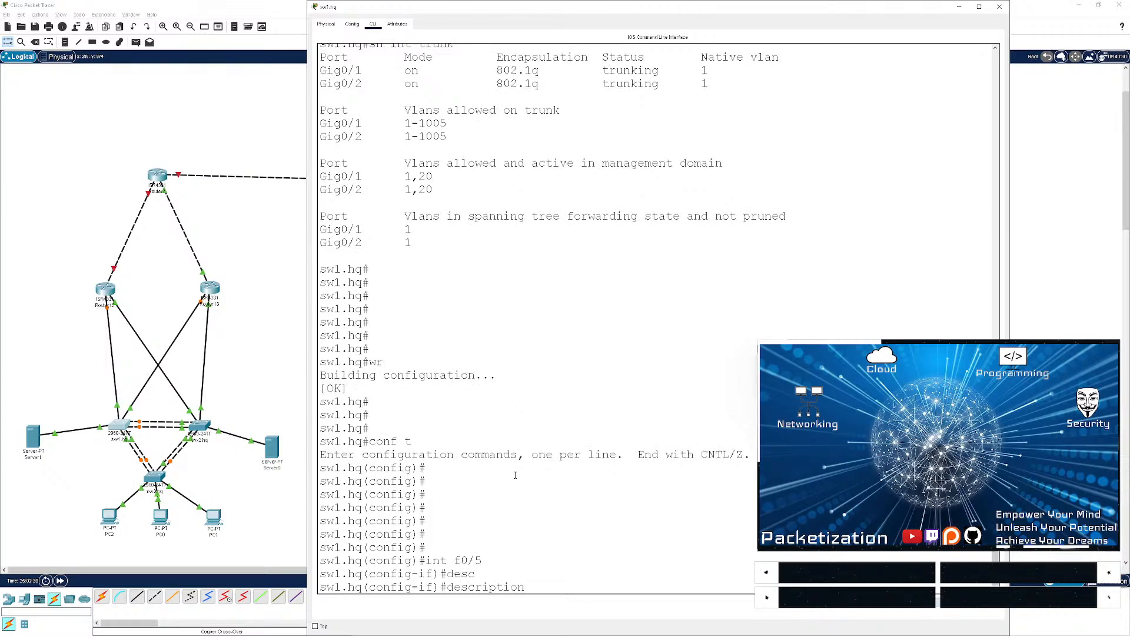
text(ser)
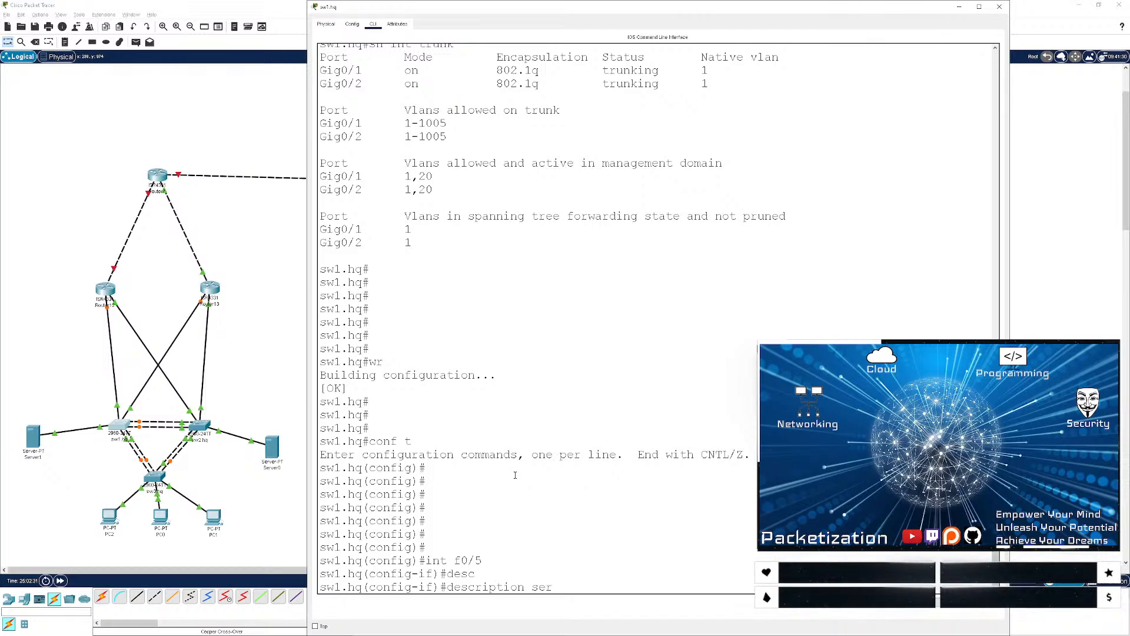
text(ver1.qa)
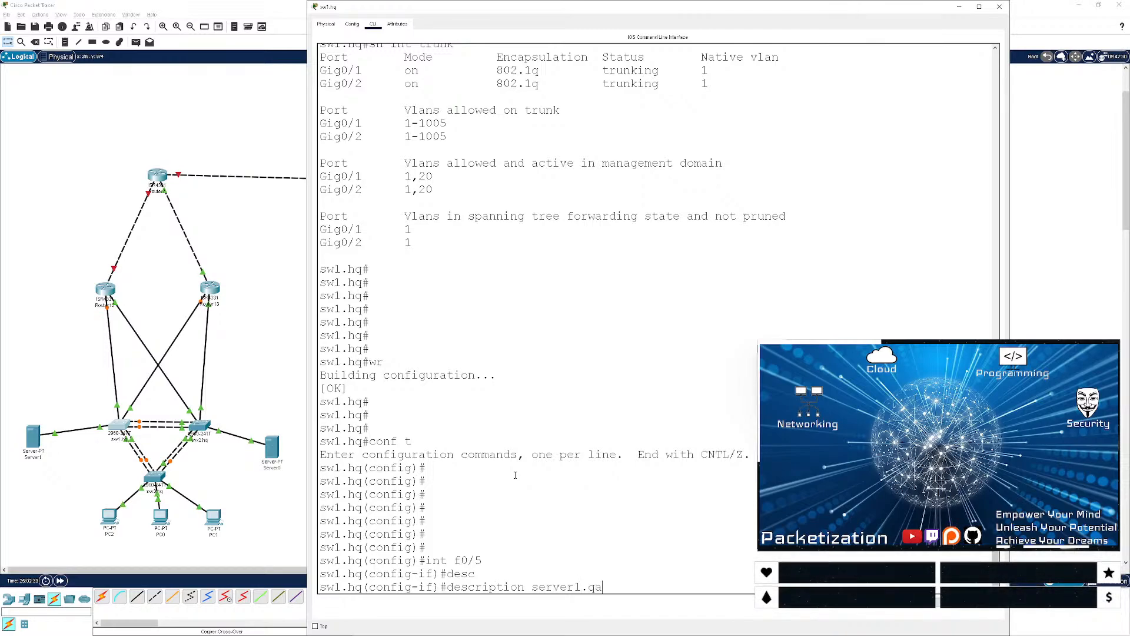
text(q)
text(hq)
key(Return)
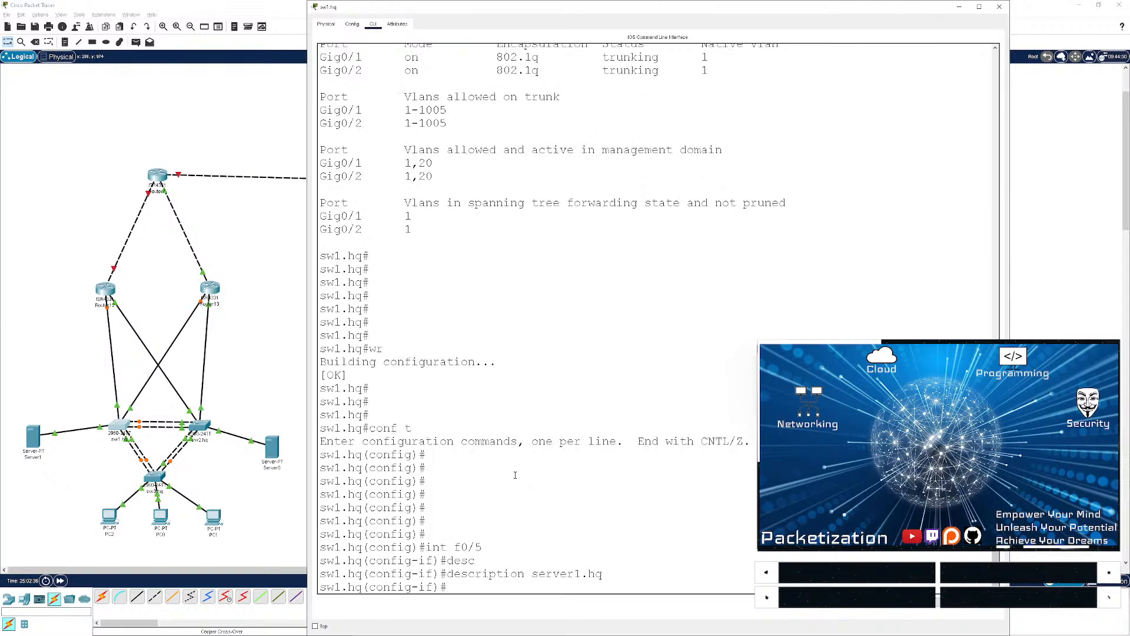
key(ctrl+z)
key(Return)
key(Return)
key(Return)
key(Return)
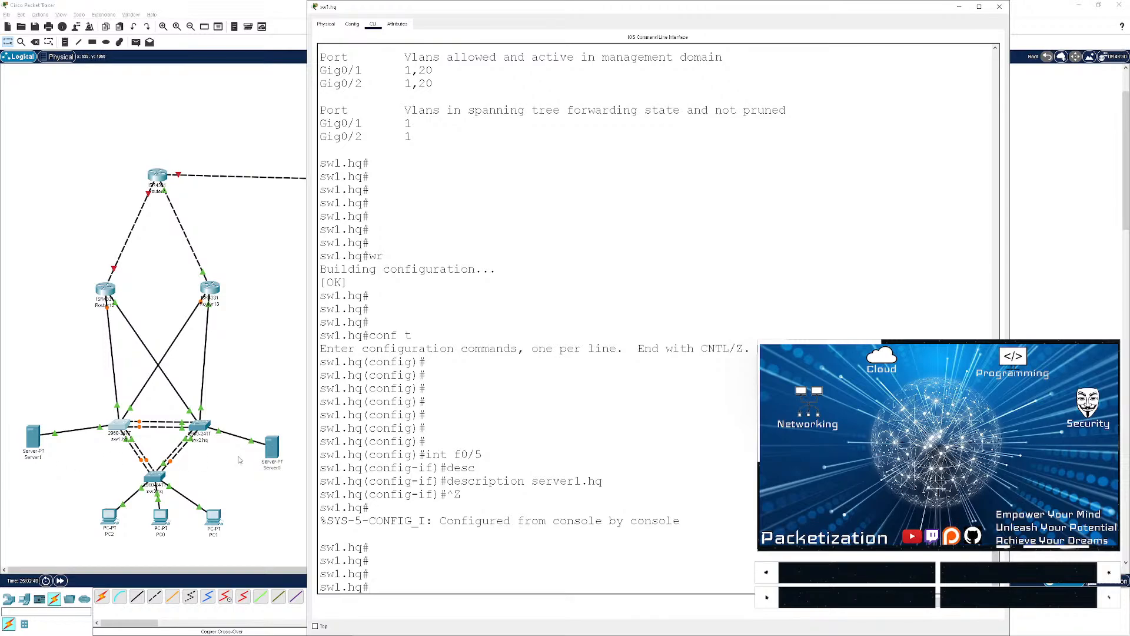
- Rename Server0 as server2.hq and Server1 as server1.hq in the topology
click(273, 472)
click(272, 468)
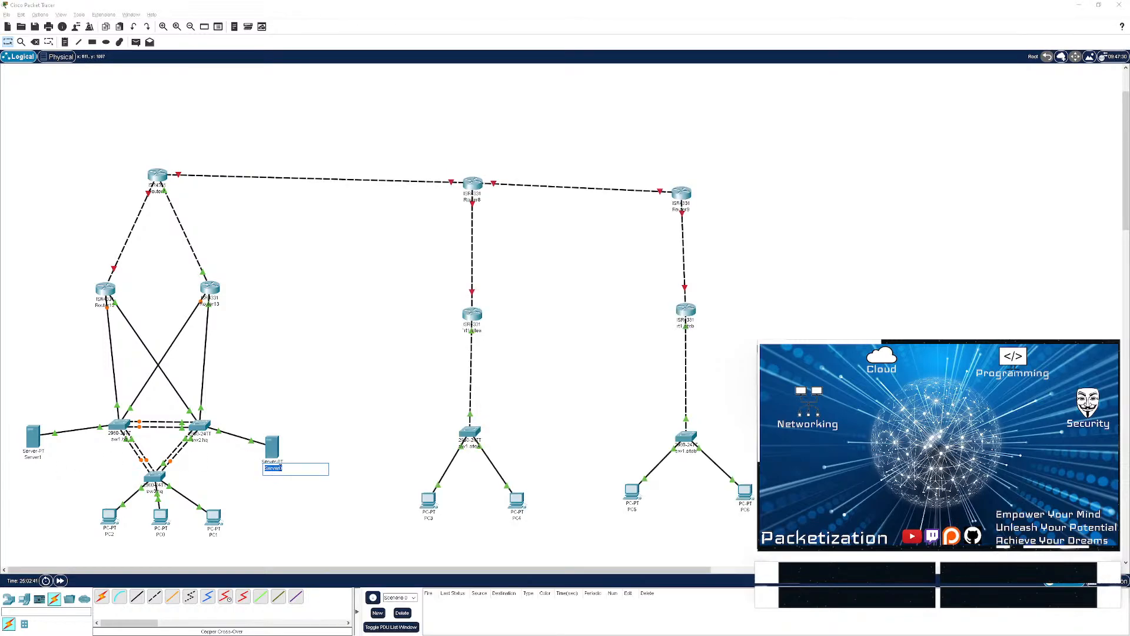
text(srv)
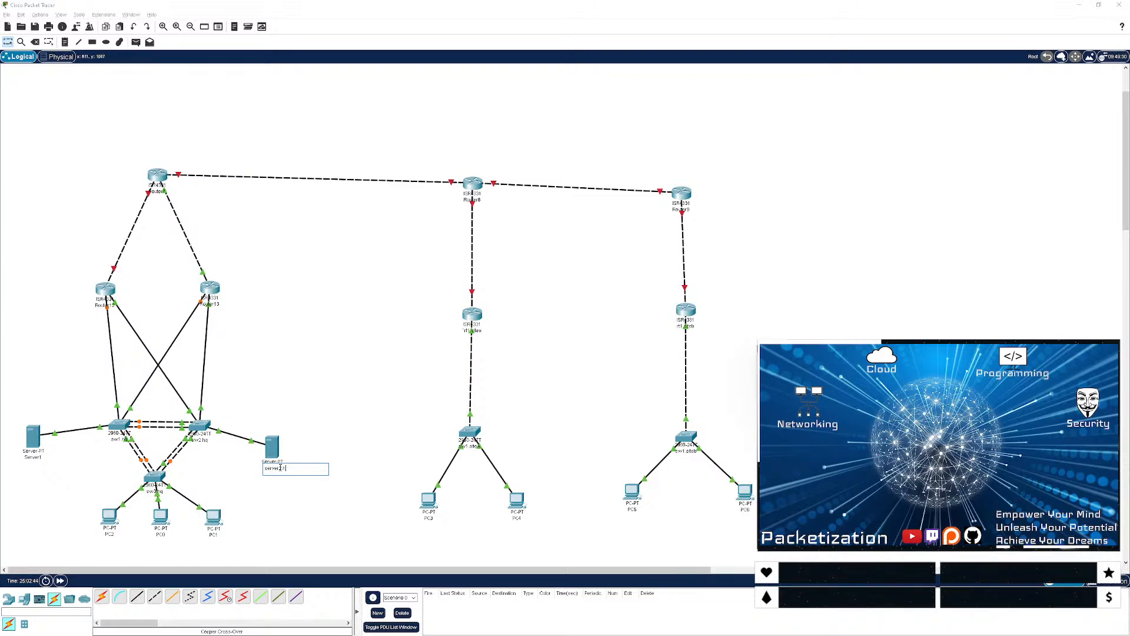
text(q)
key(Return)
click(37, 458)
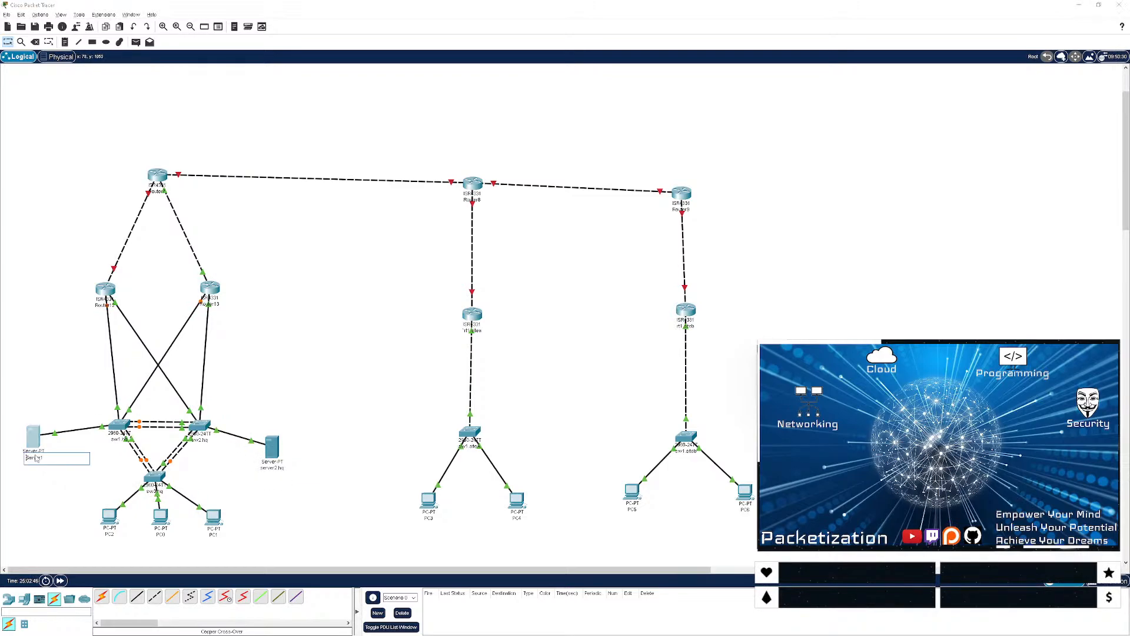
text(s)
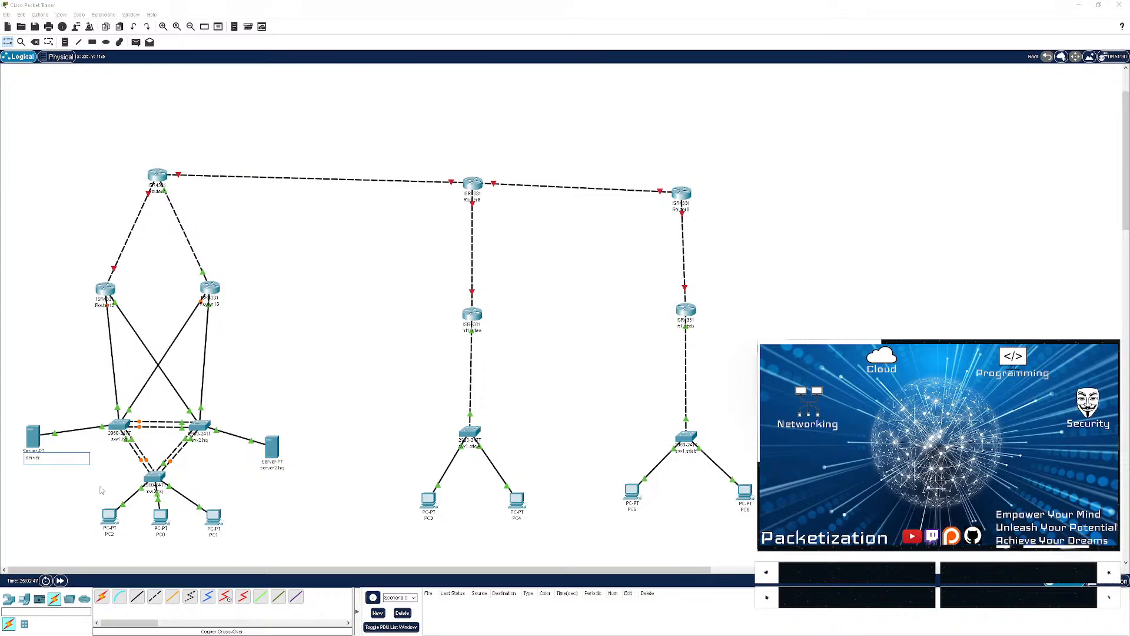
key(Return)
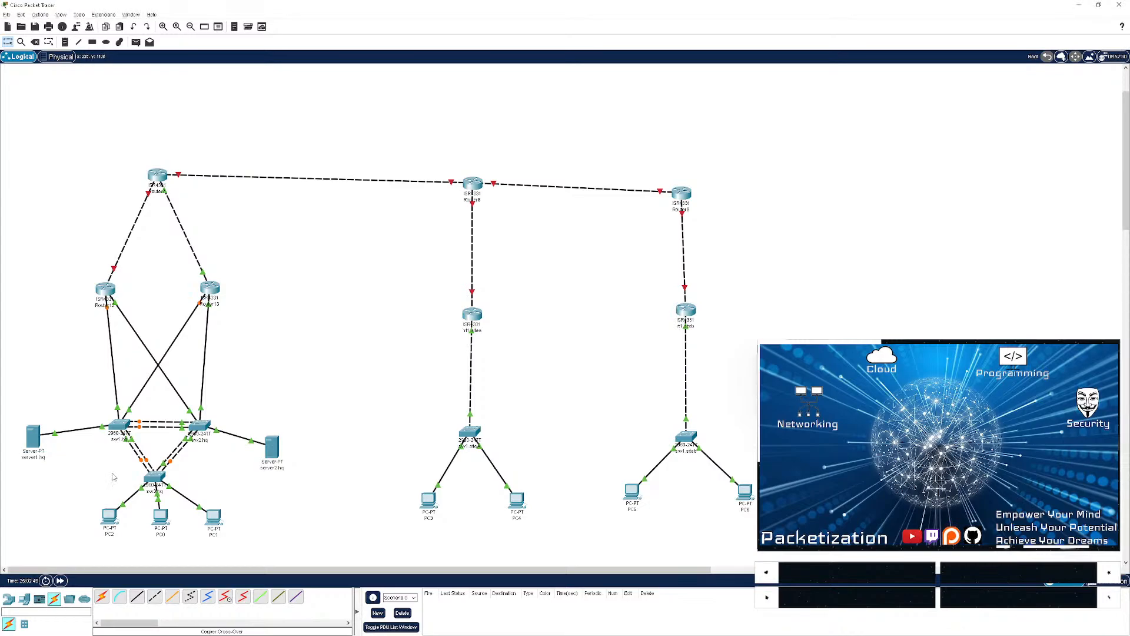
- Reopen the command line of sw1.hq, show "sh int status", and highlight the Fa0/1 to Fa0/4 rows
click(119, 424)
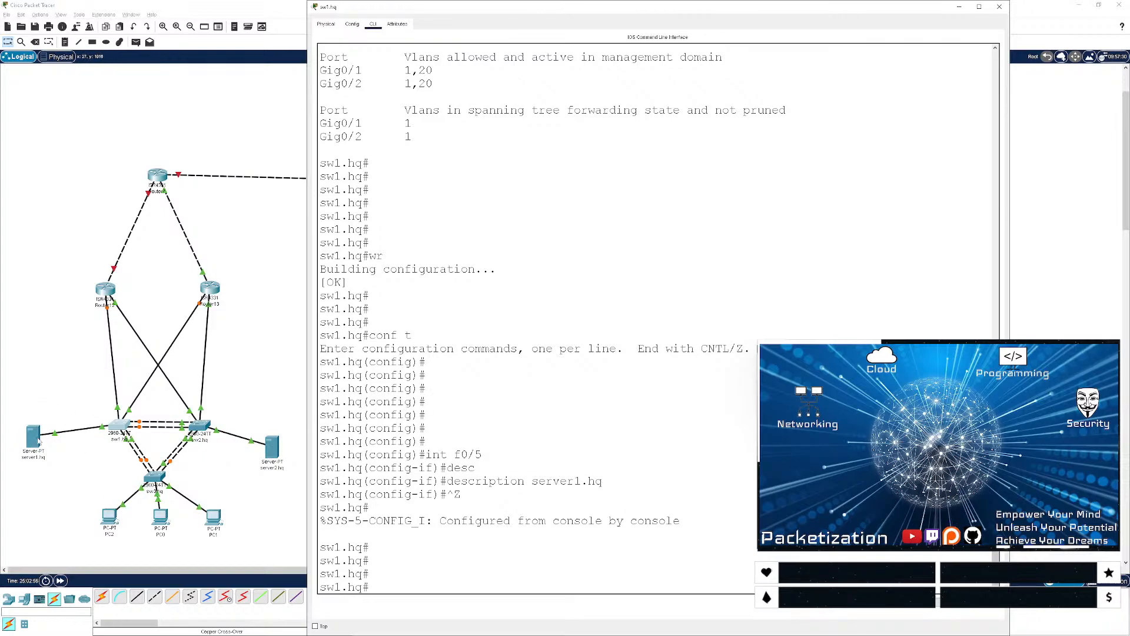
key(Return)
key(Return)
key(Return)
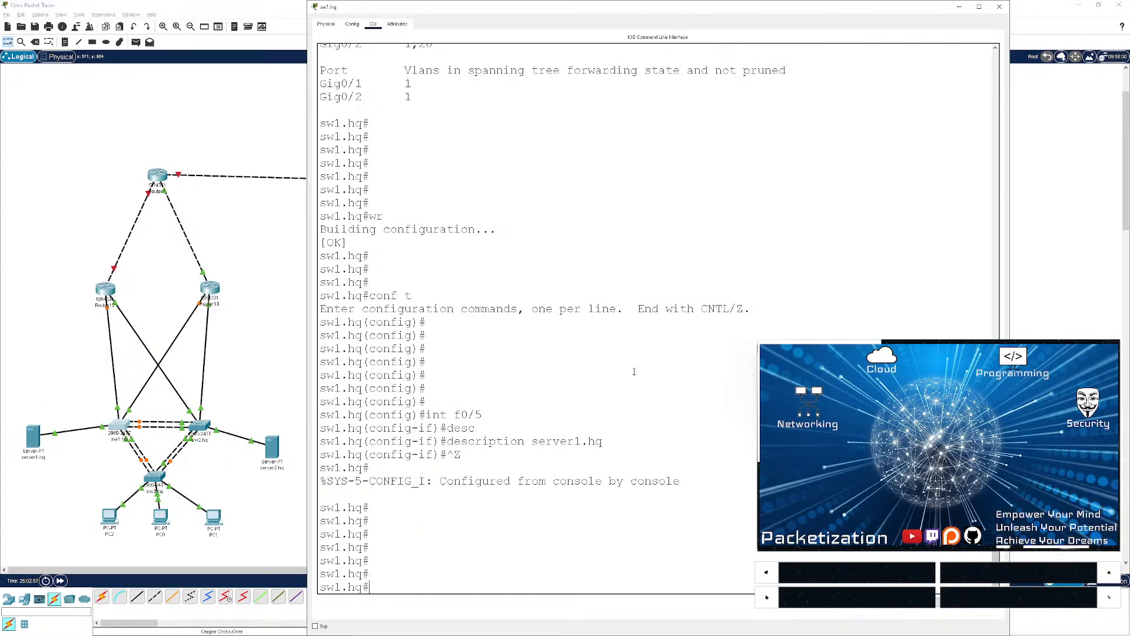
text(sh int status)
key(Return)
key(Return)
key(Return)
key(Return)
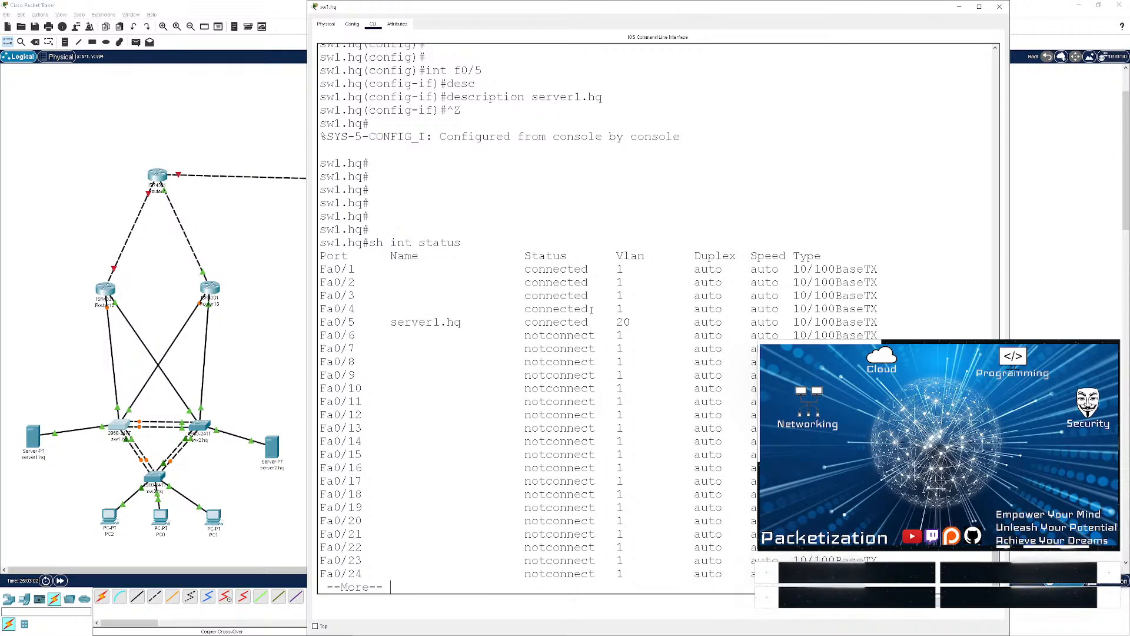
drag(603, 309, 297, 267)
click(549, 224)
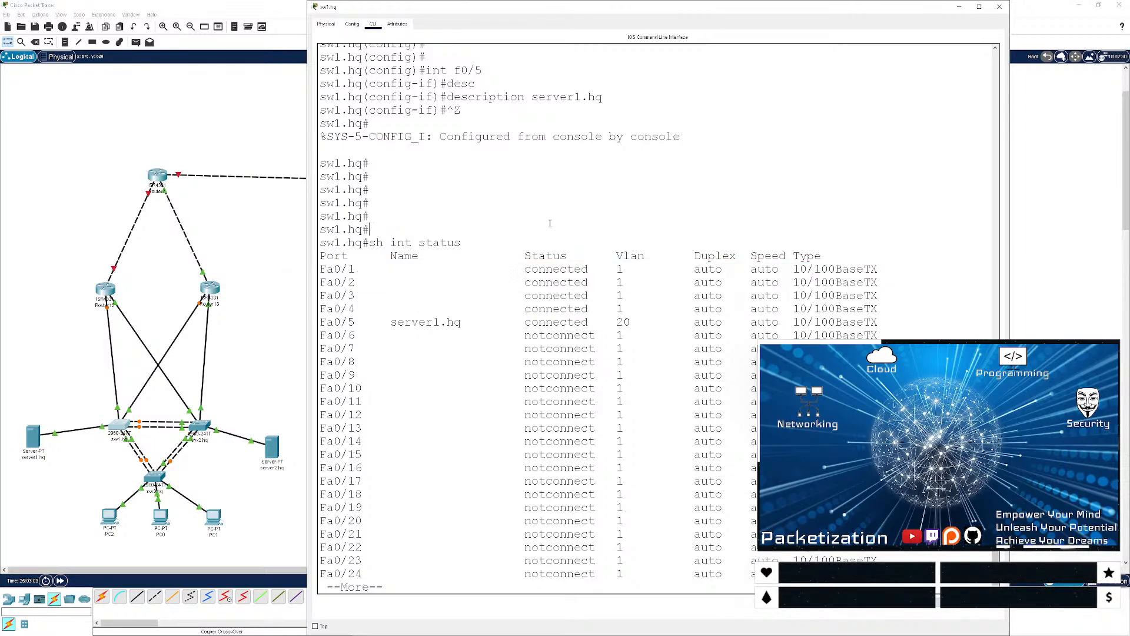
- Set interfaces f0/1-4 of sw1.hq to trunk mode as one interface range and leave configuration mode
key(Return)
key(Return)
text(conf t)
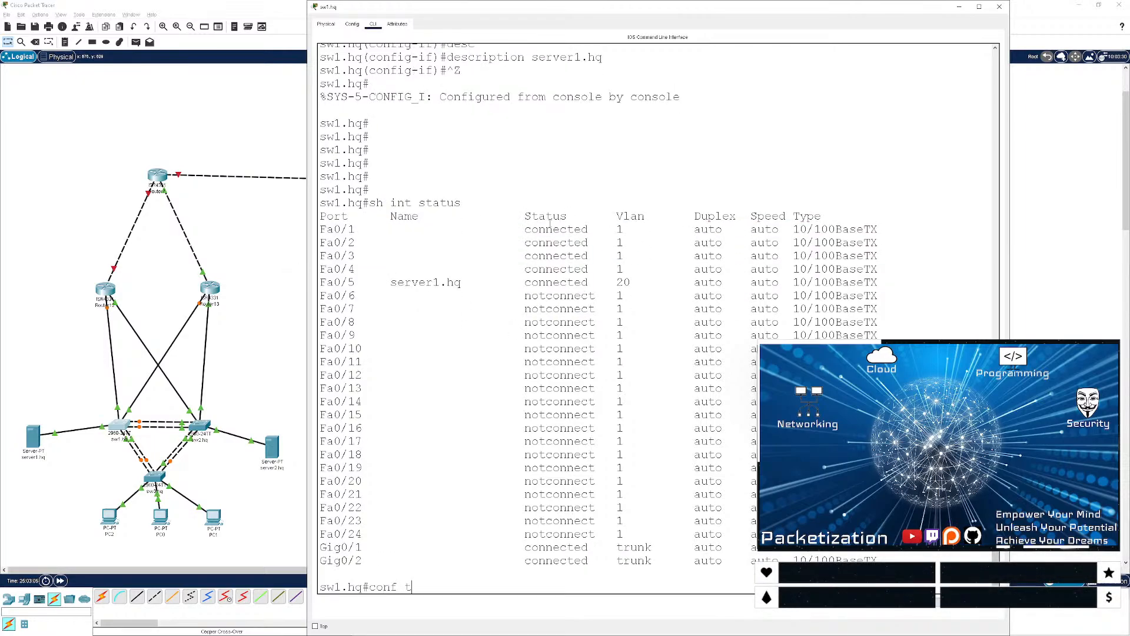
key(Return)
text(int range g)
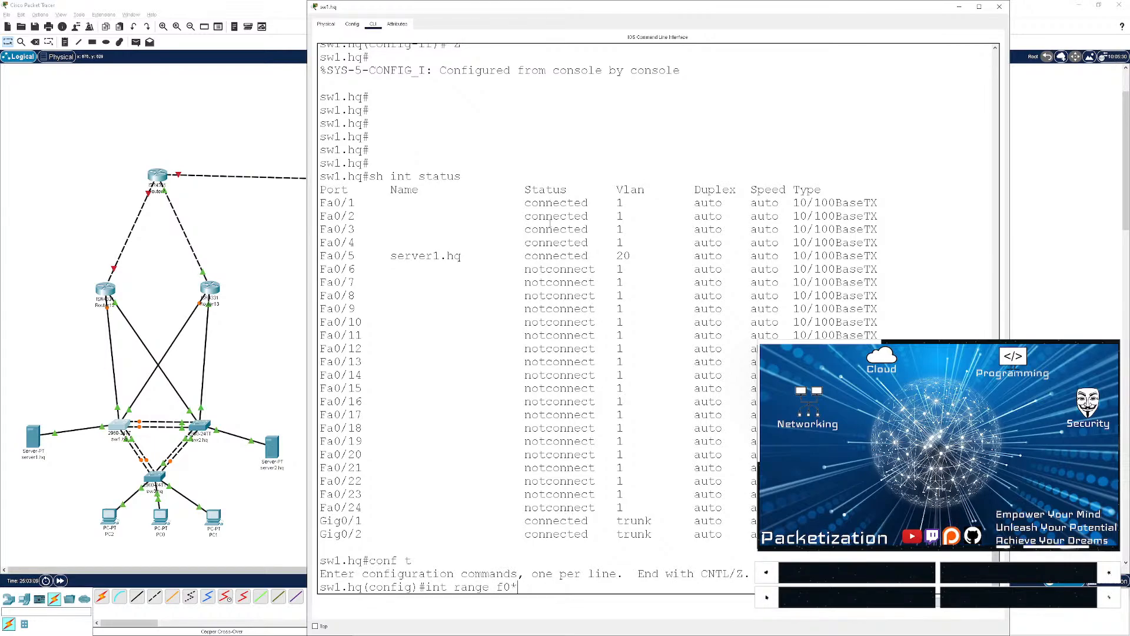
text(0/1-4)
key(Return)
text(s)
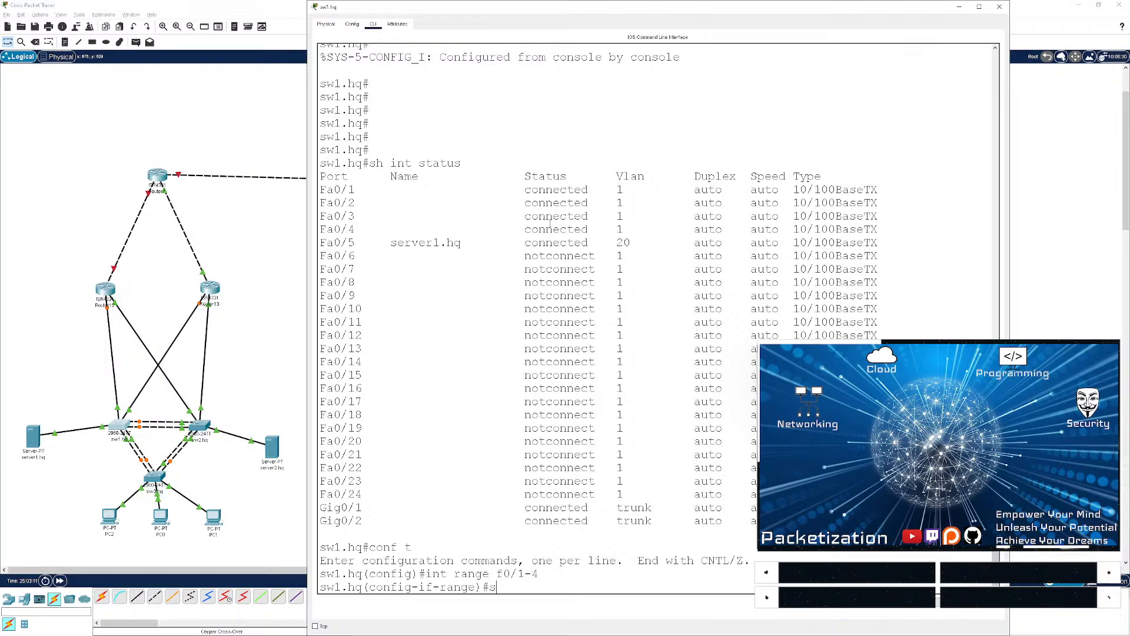
text(withc)
key(BackSpace)
key(BackSpace)
text(ch)
key(Tab)
text(mode trunk)
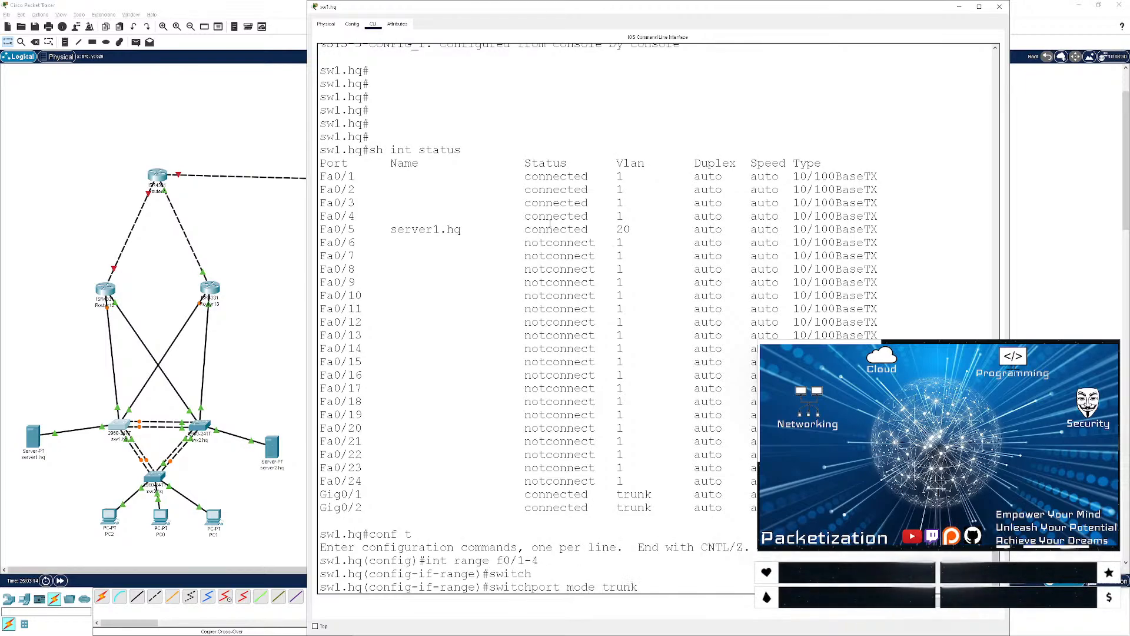
key(Return)
key(ctrl+z)
- Show the trunk ports of sw1.hq with "sh int trunk", paging to the end of the output
key(Return)
key(Return)
key(Return)
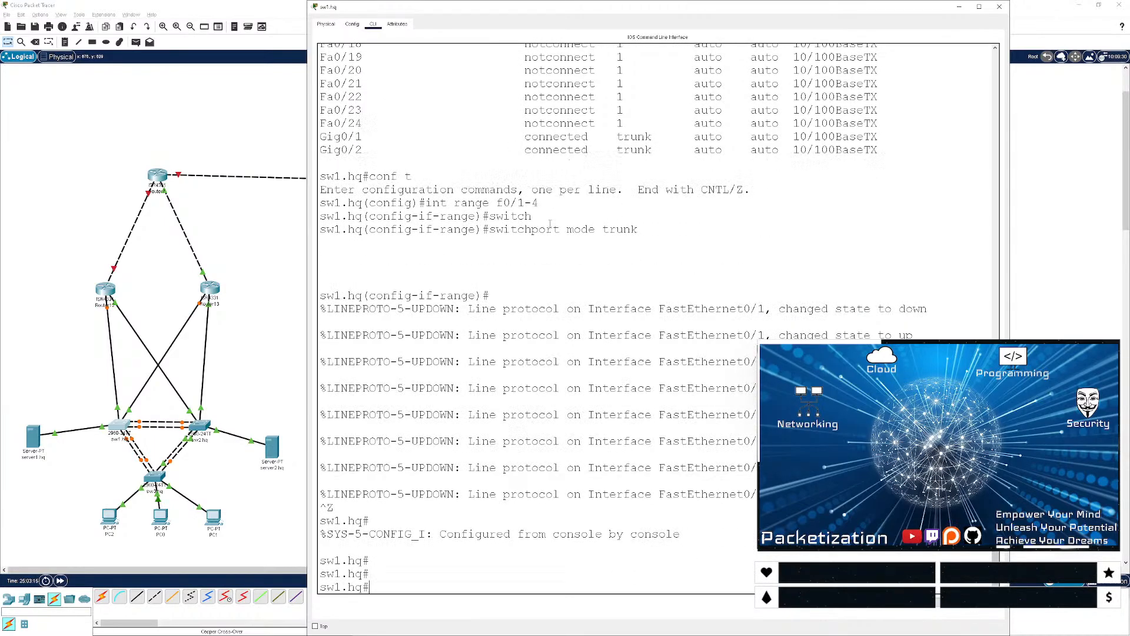
key(Return)
key(Return)
text(sh int trunk)
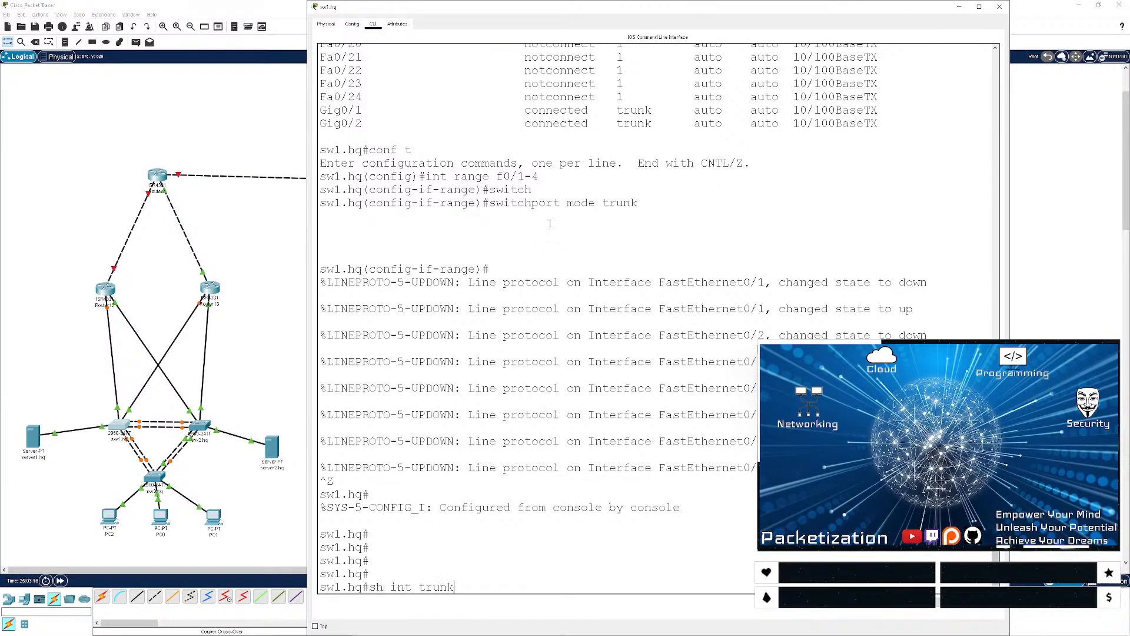
key(Return)
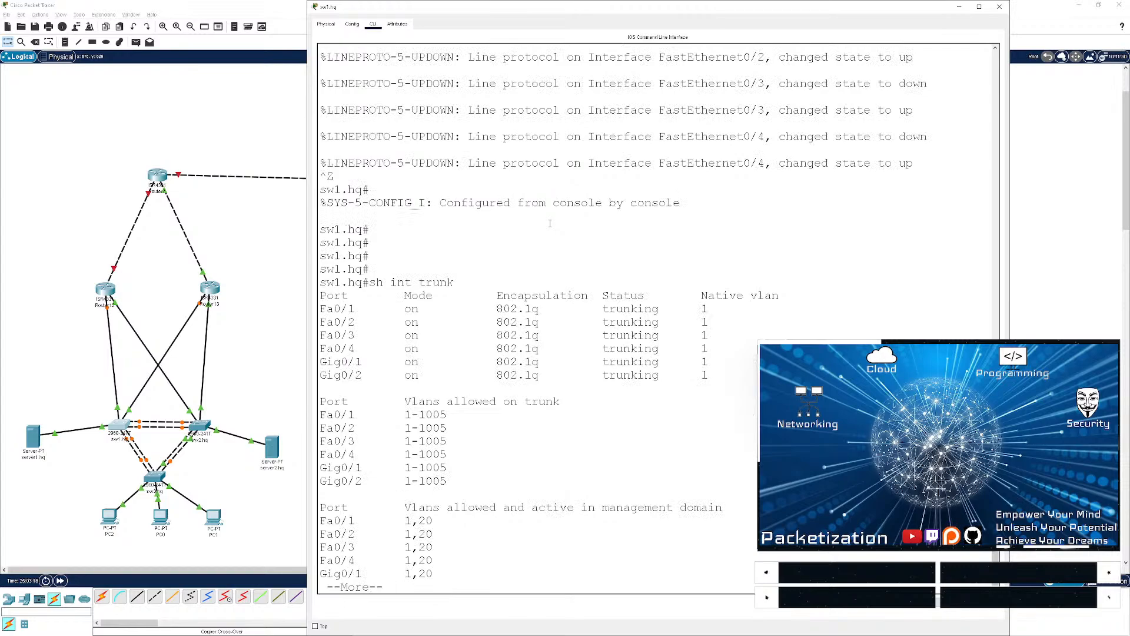
key(space)
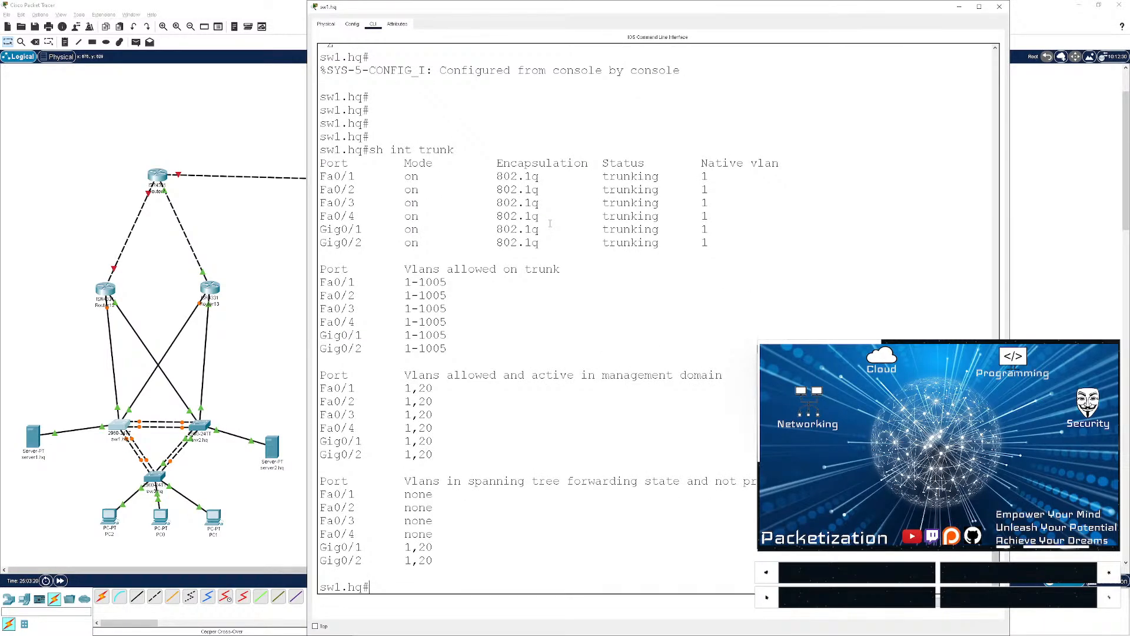
- Save the configuration of sw1.hq with "wr" and close its window
key(Return)
key(Return)
key(Return)
key(Return)
text(wr)
key(Return)
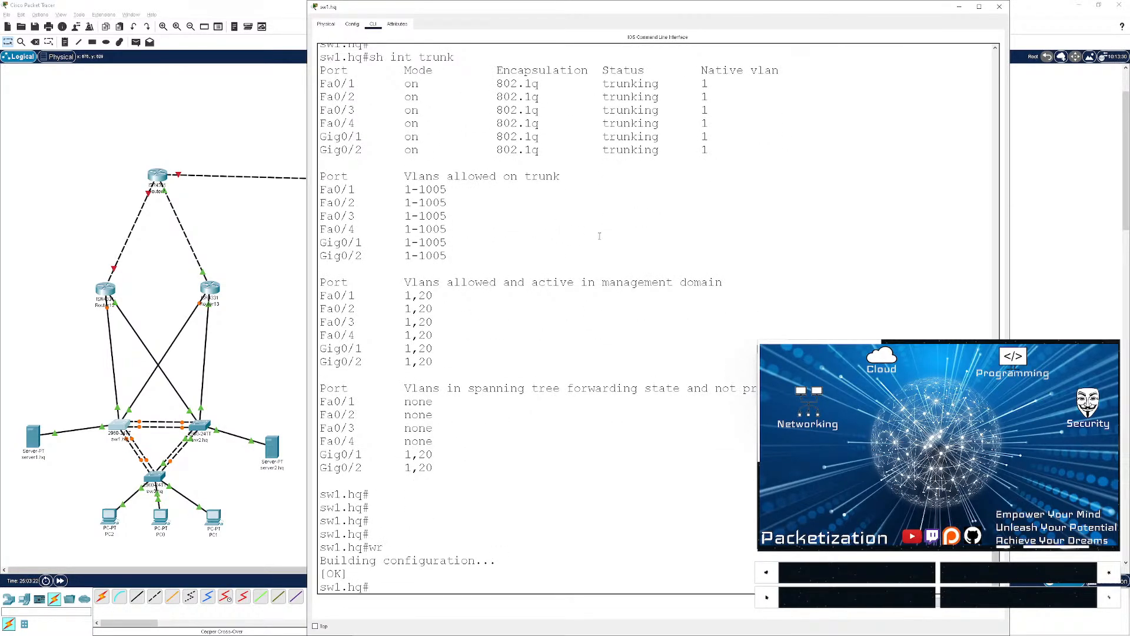
click(999, 7)
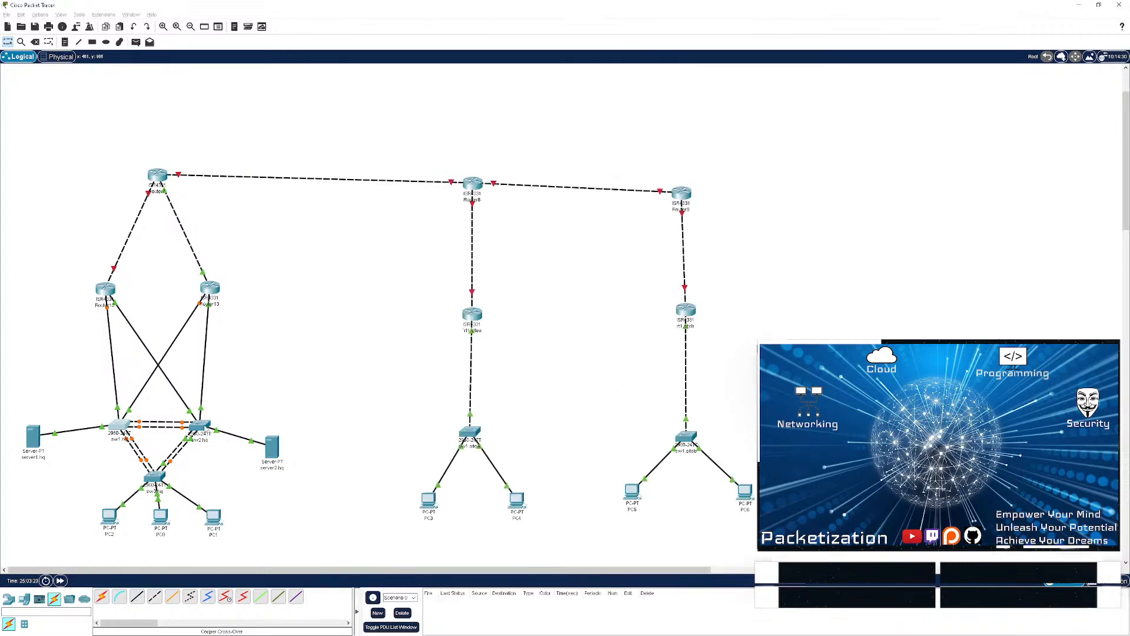
- Open the command line of sw2.hq, enlarge its window over the topology and bring up the switch prompt
click(200, 424)
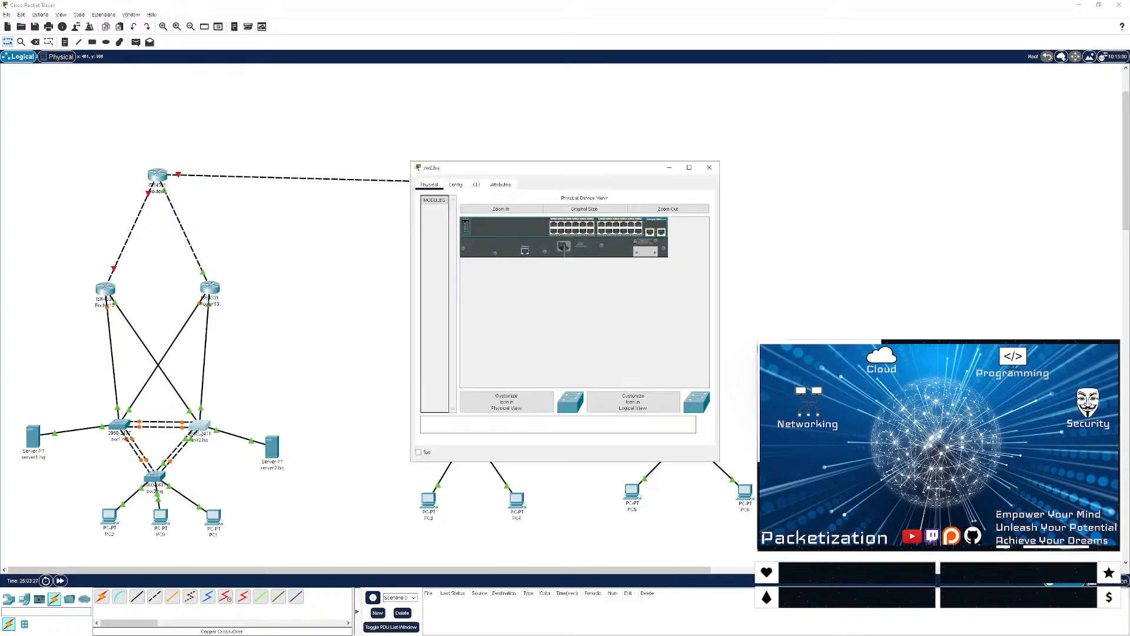
click(476, 184)
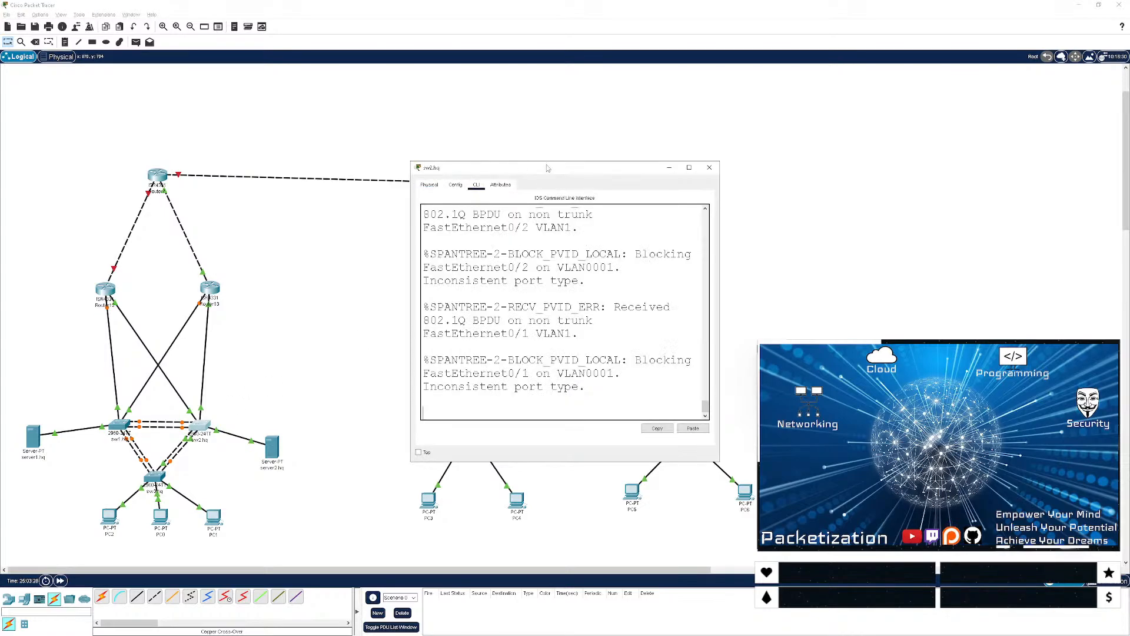
drag(344, 371, 137, 68)
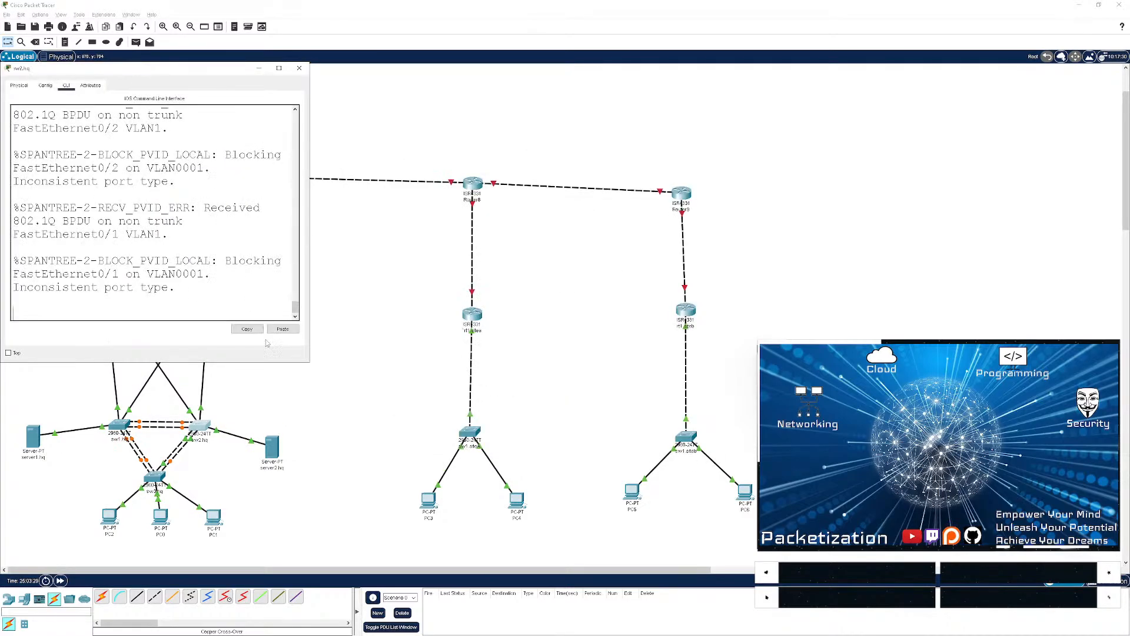
drag(311, 371, 749, 572)
key(Return)
key(Return)
key(Return)
key(Return)
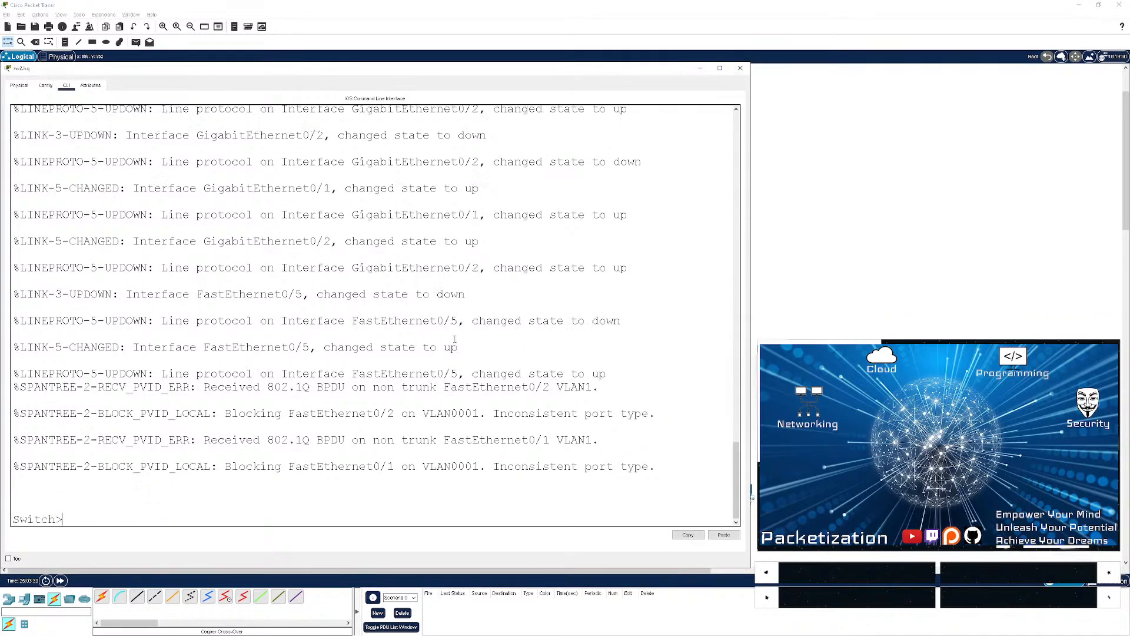
- Enter privileged and global configuration mode on the switch and set its hostname to sw2.hq
text(conf t)
key(Return)
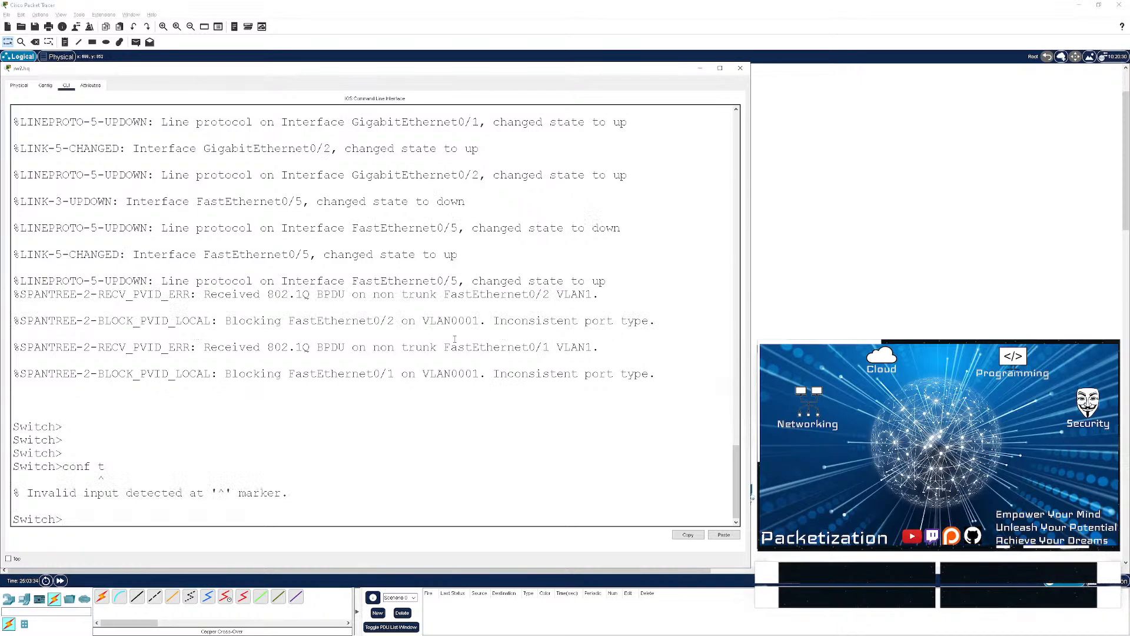
text(en)
key(Return)
text(conf t)
key(Return)
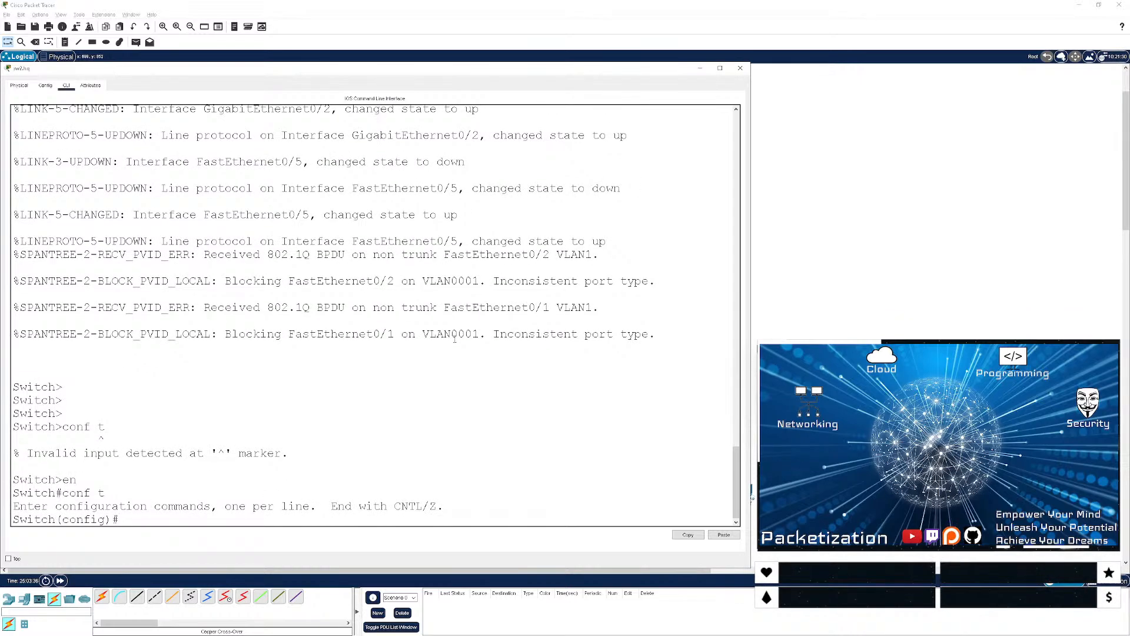
text(hostname sw2.hq)
key(Return)
key(Return)
key(Return)
key(Return)
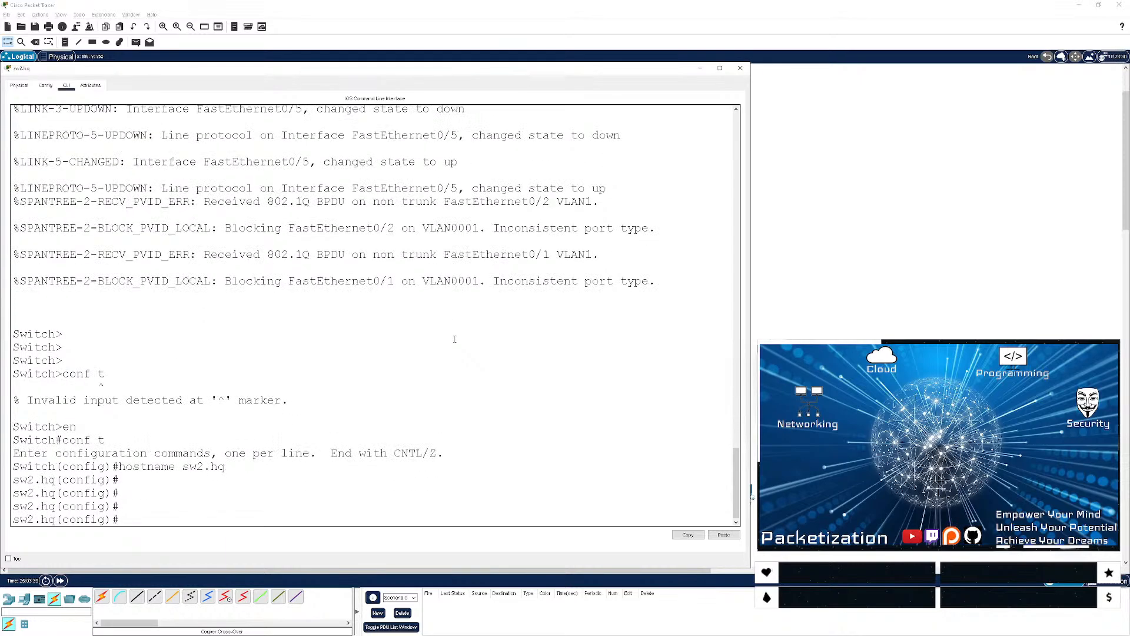
- Enter the configuration of interface f0/5 on sw2.hq and set its description to server2.hq
text(in)
text(t g0)
text(/5)
key(Return)
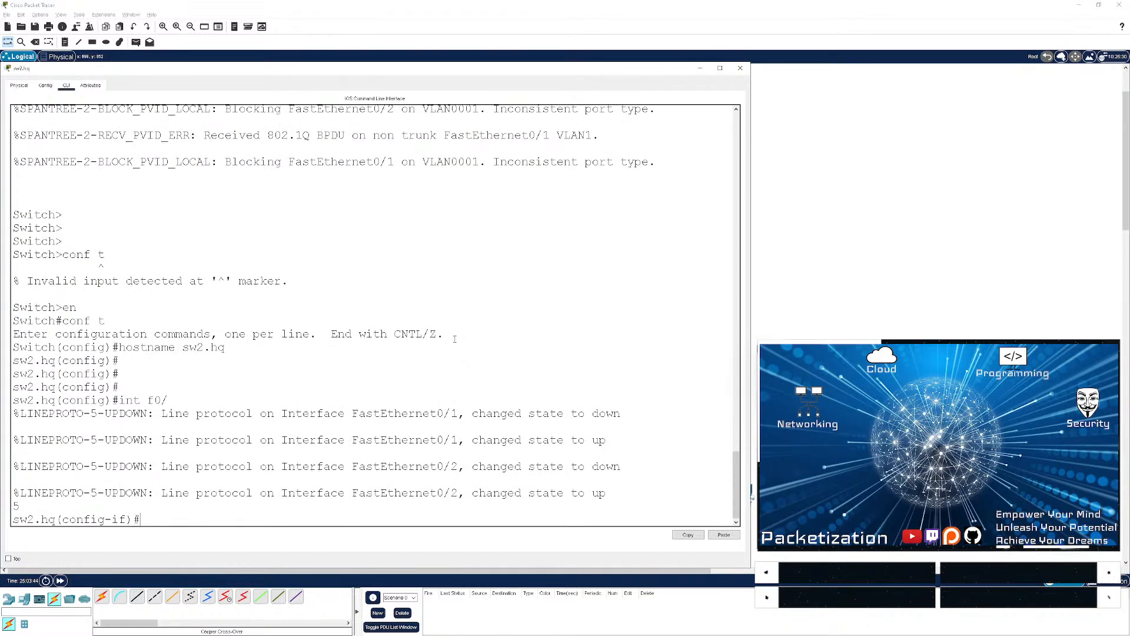
key(Return)
key(Return)
key(Return)
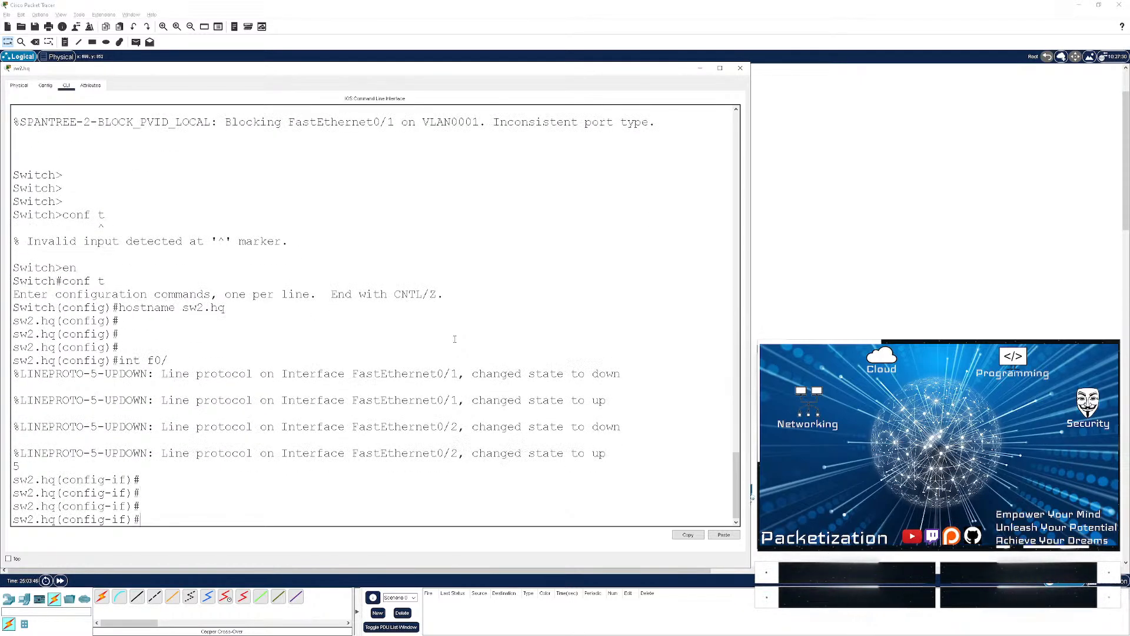
text(int f0/5)
key(Return)
key(Return)
text(desc)
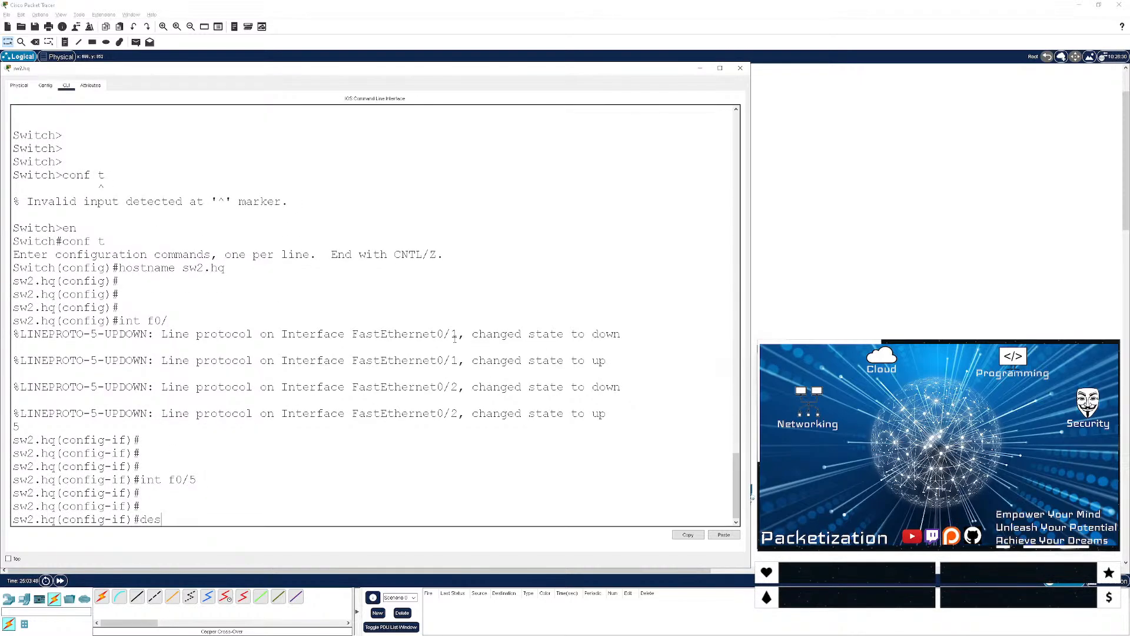
key(Tab)
text(ser)
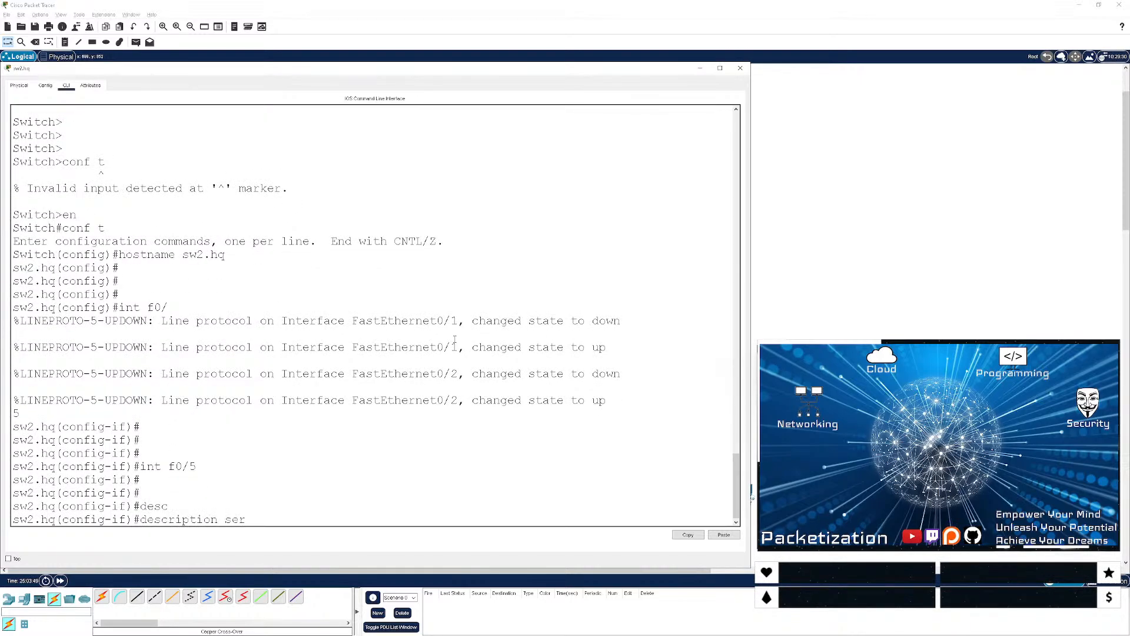
text(ver2.hq)
key(Return)
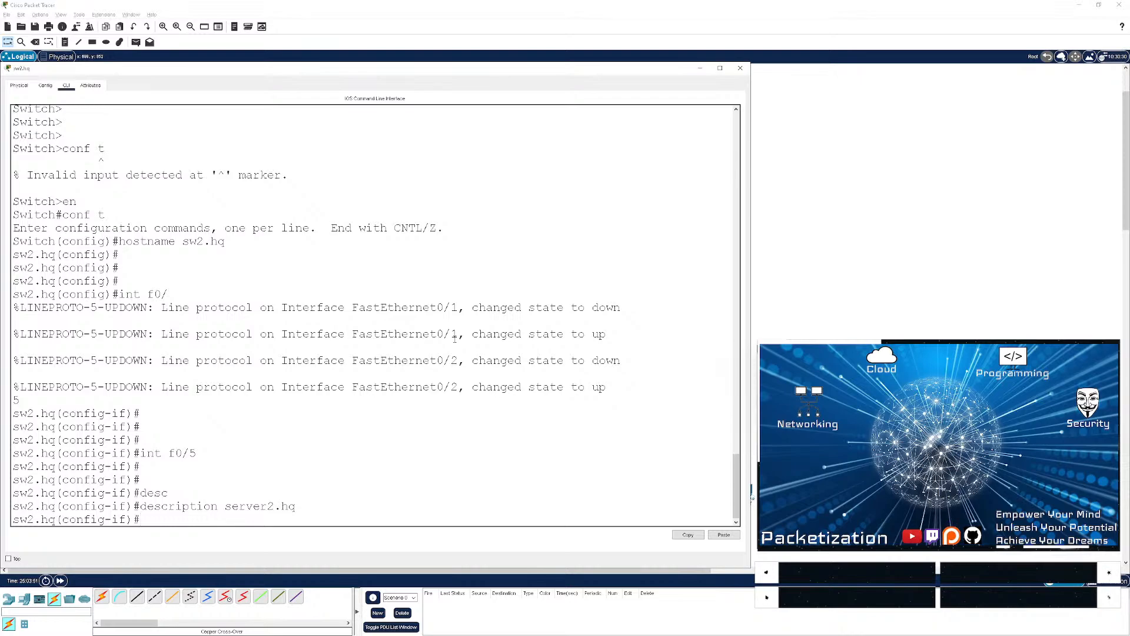
- Set interface f0/5 of sw2.hq to access mode and assign it to VLAN 20
text(switch)
key(Tab)
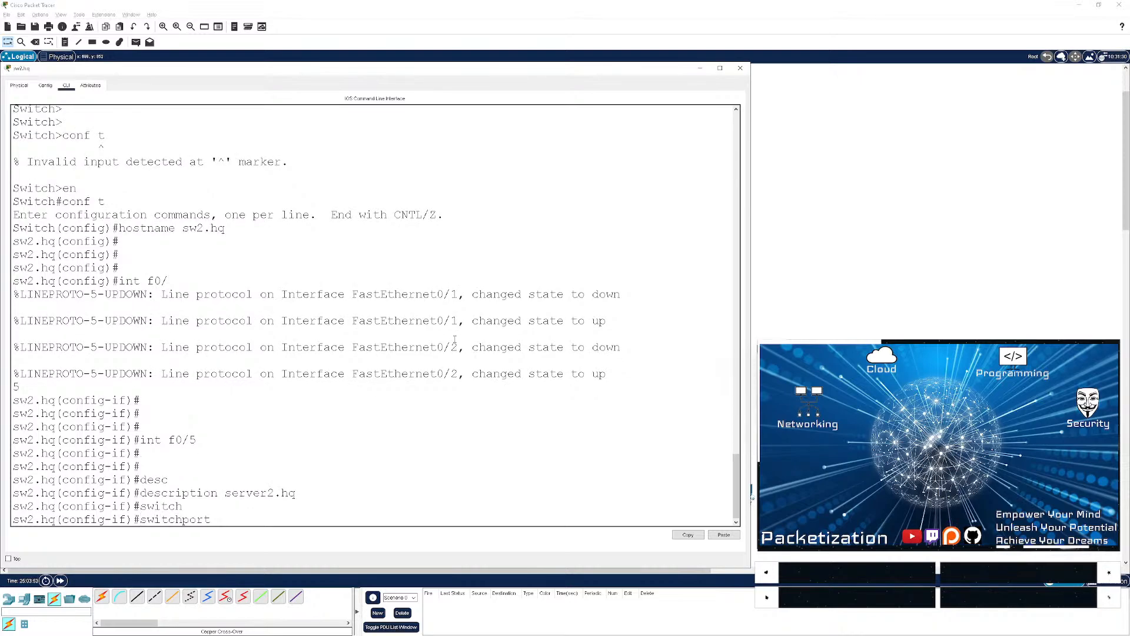
text(mode access)
key(Return)
text(sw)
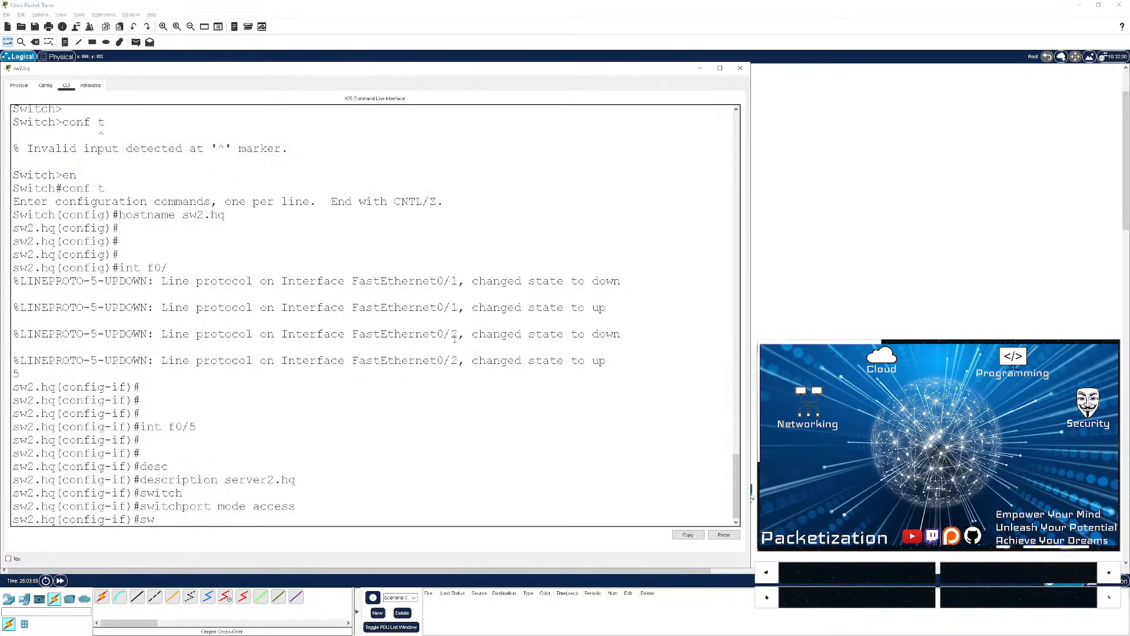
text(itch access vlan 20)
key(Return)
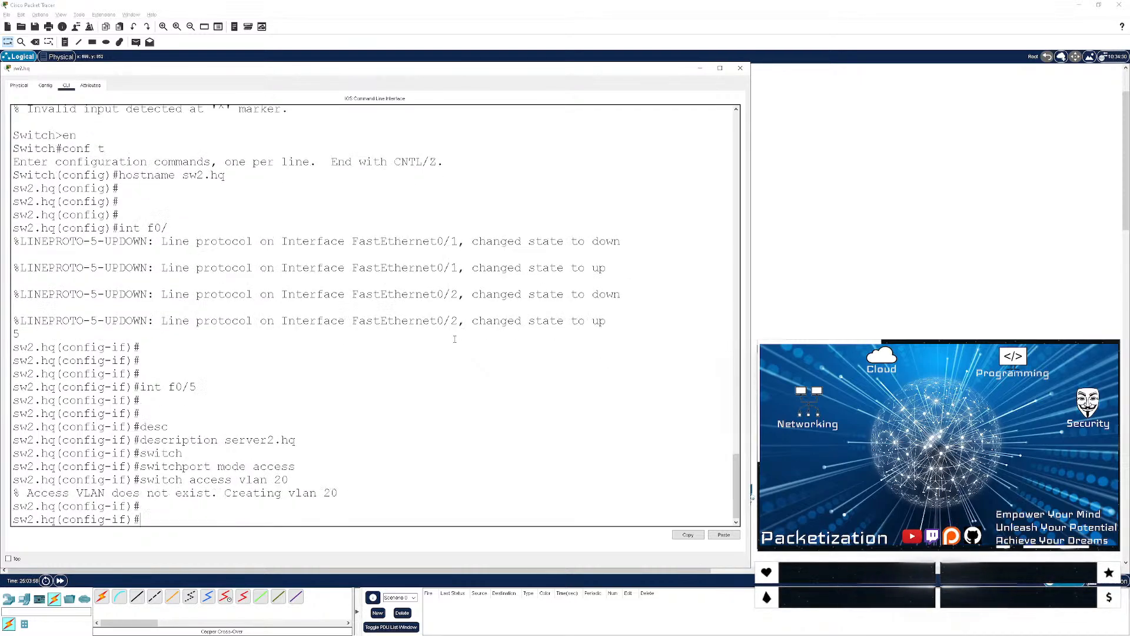
key(Return)
key(Return)
key(Return)
key(Return)
- Set interfaces f0/1-4 of sw2.hq to trunk mode as one interface range and leave configuration mode
text(int)
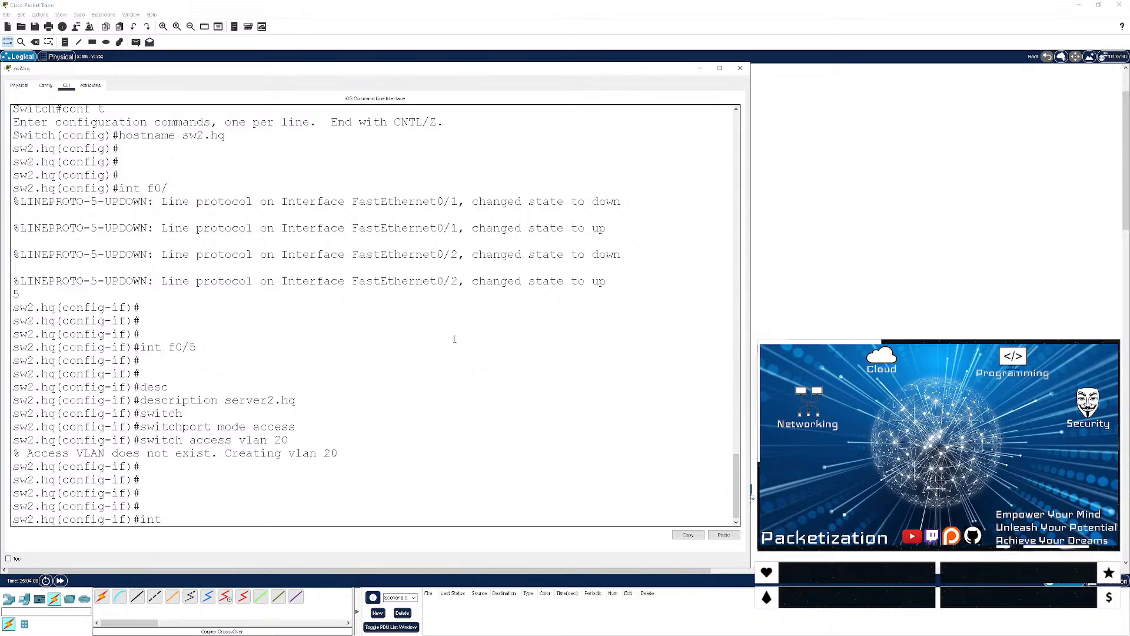
text( range f0/1-4)
key(Return)
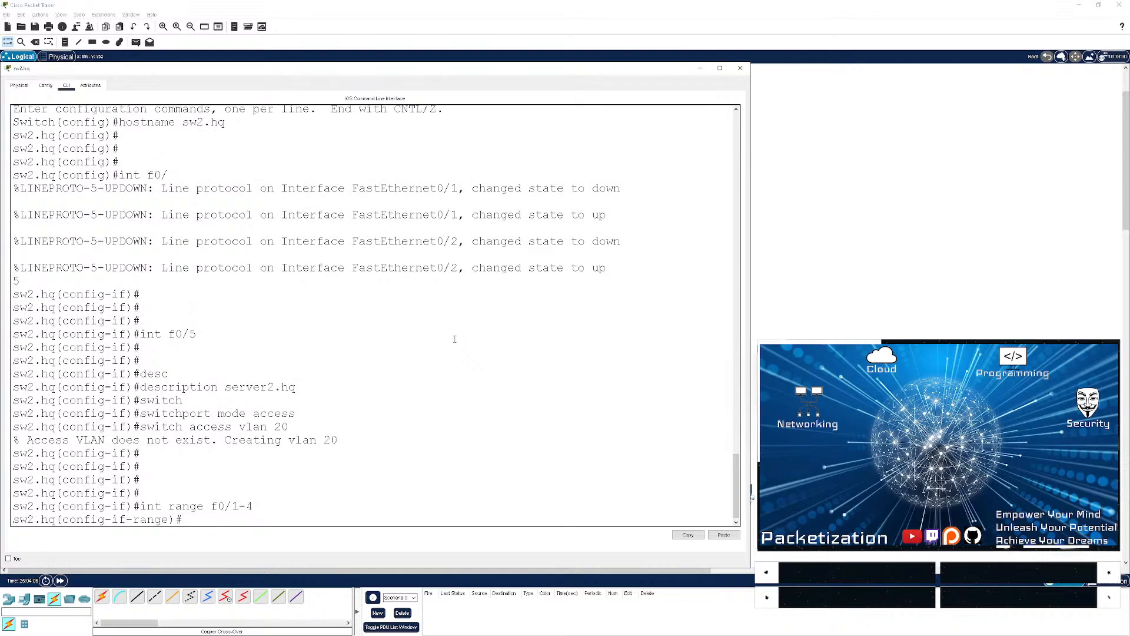
text(switch)
key(Tab)
text(mode trunk)
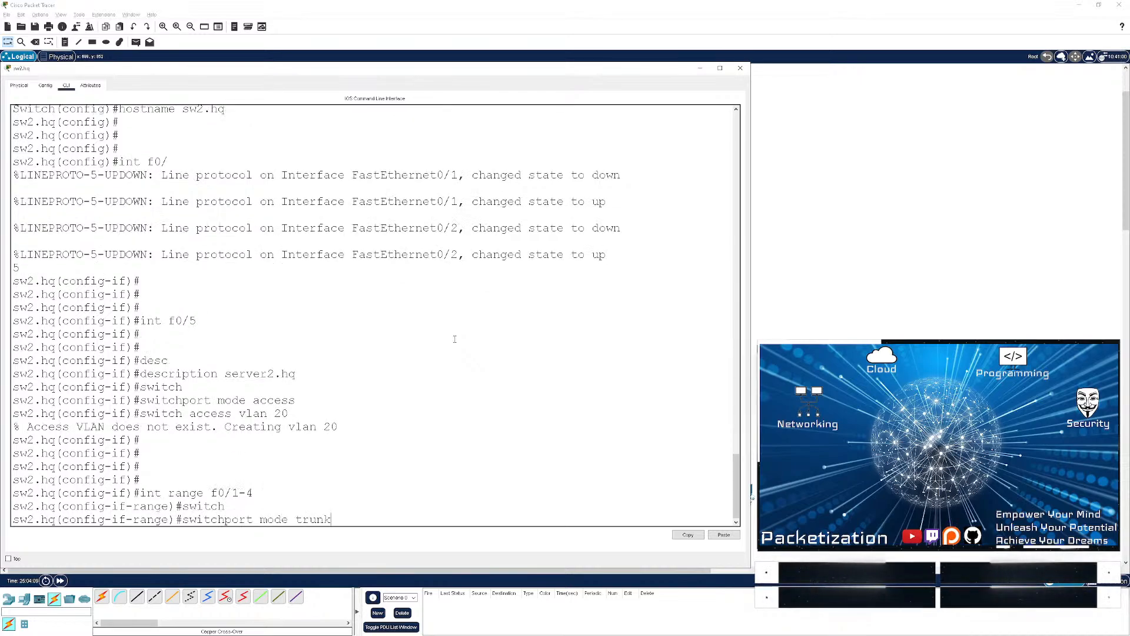
key(Return)
key(ctrl+z)
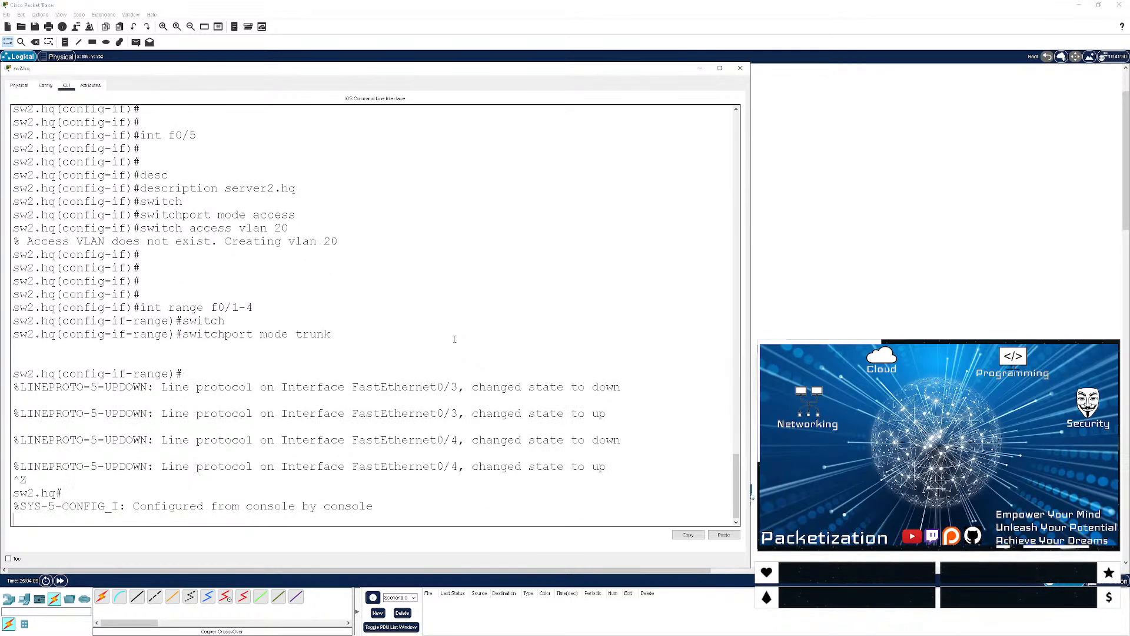
- Show the port status of sw2.hq with "sh int status" and page through to the prompt
key(Return)
key(Return)
key(Return)
key(Return)
key(Return)
key(Return)
text(h)
key(BackSpace)
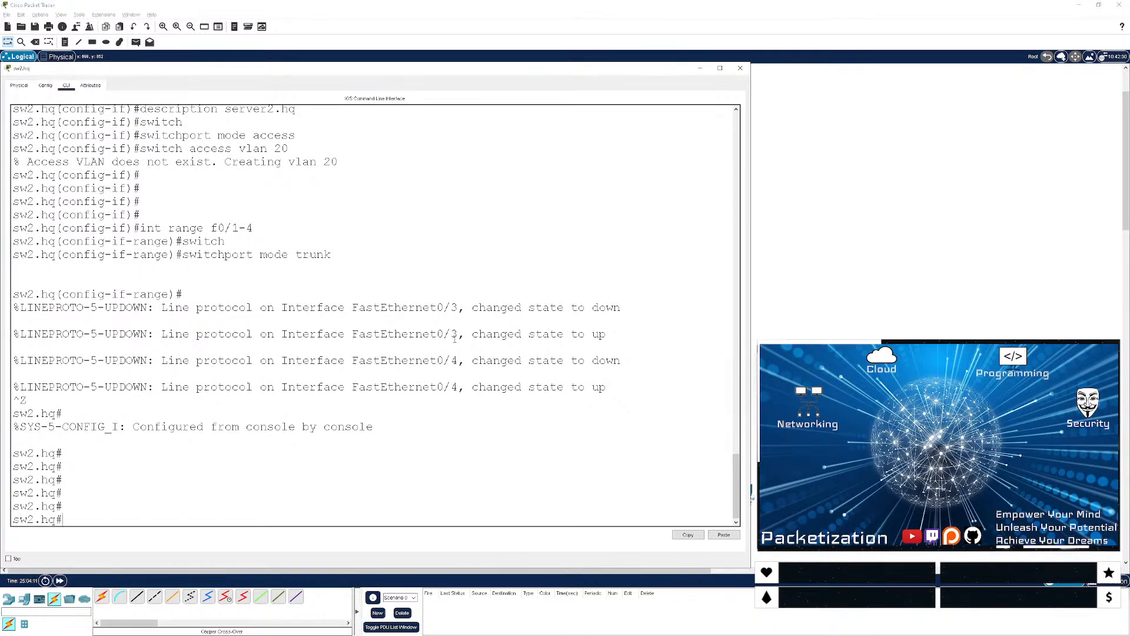
text(sh int ip br)
key(Return)
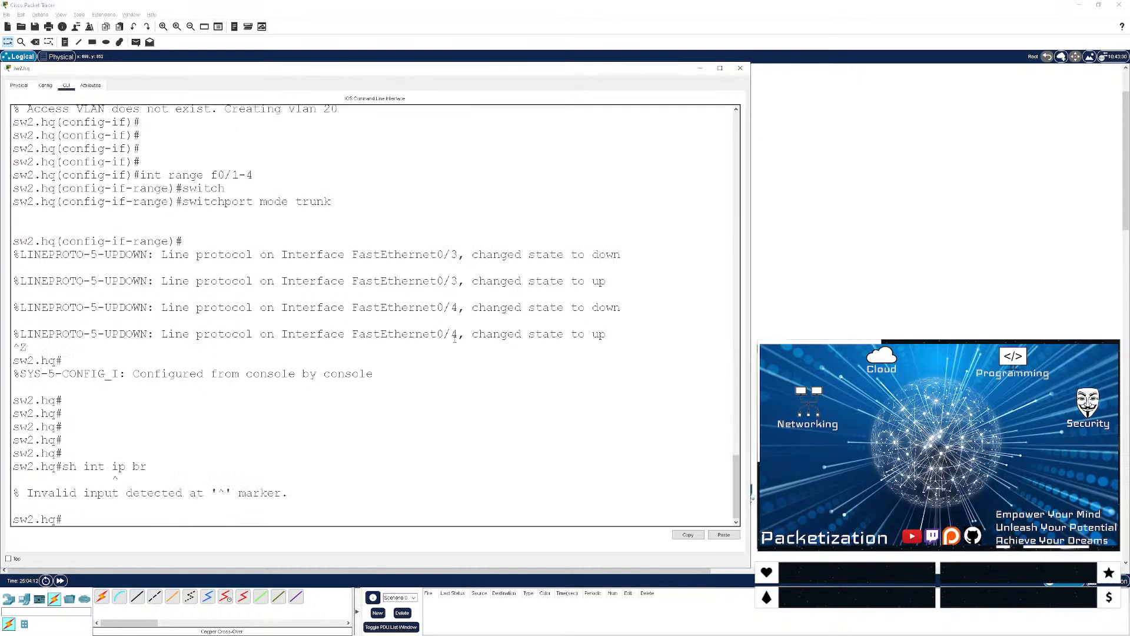
text(sh int status)
key(Return)
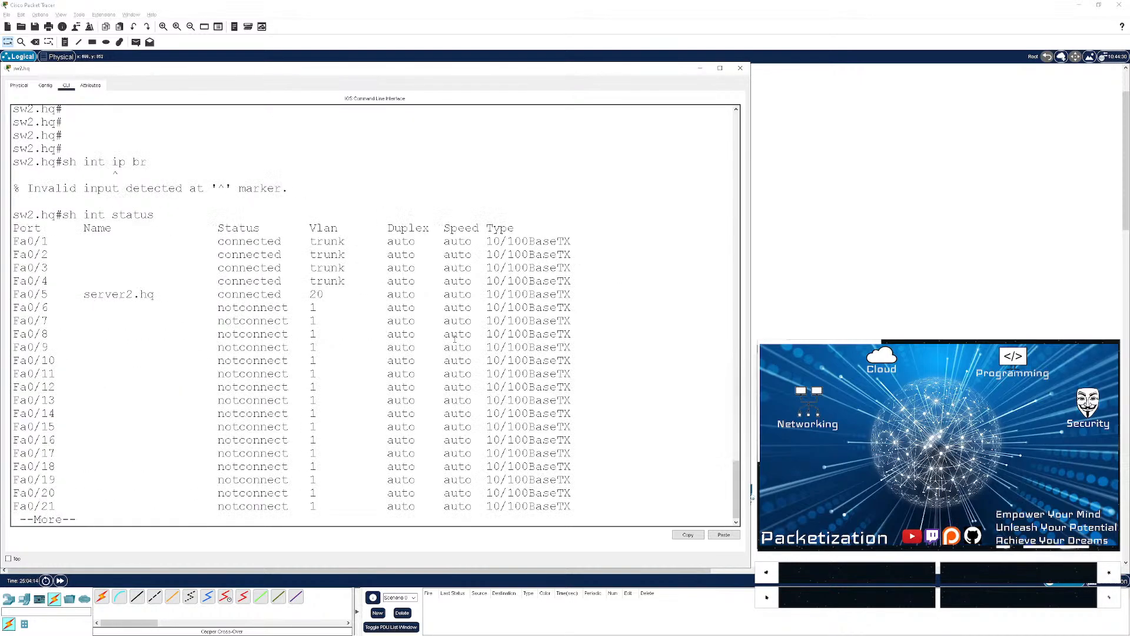
key(Return)
key(Return)
- Set interfaces g0/1-2 of sw2.hq to trunk mode as one interface range and leave configuration mode
text(conf t)
key(Return)
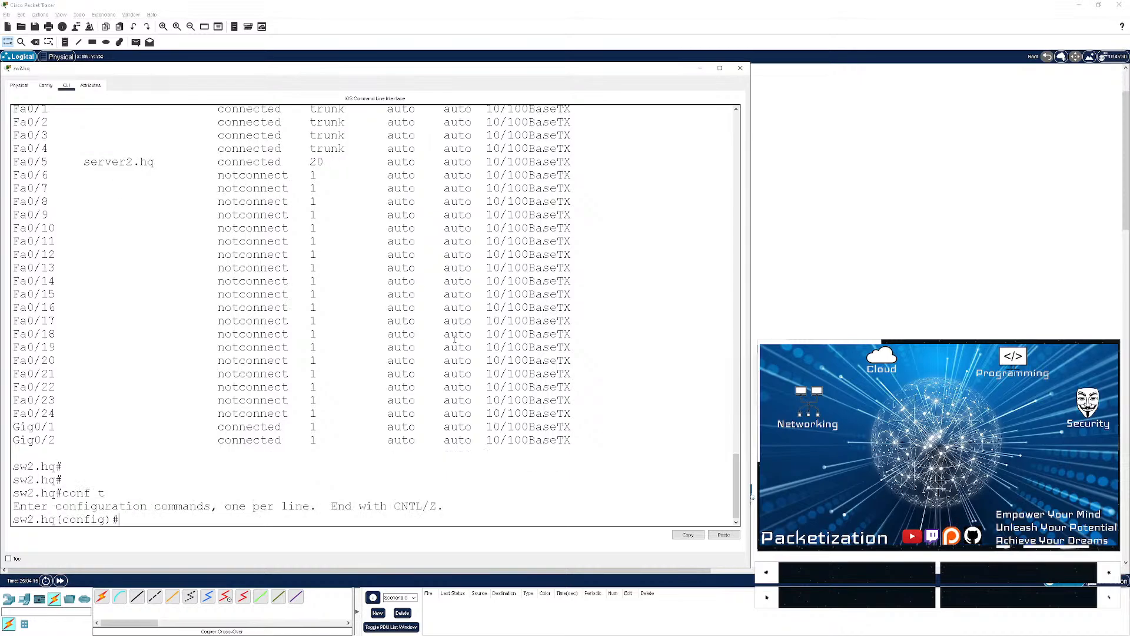
text(int range g0/1-2)
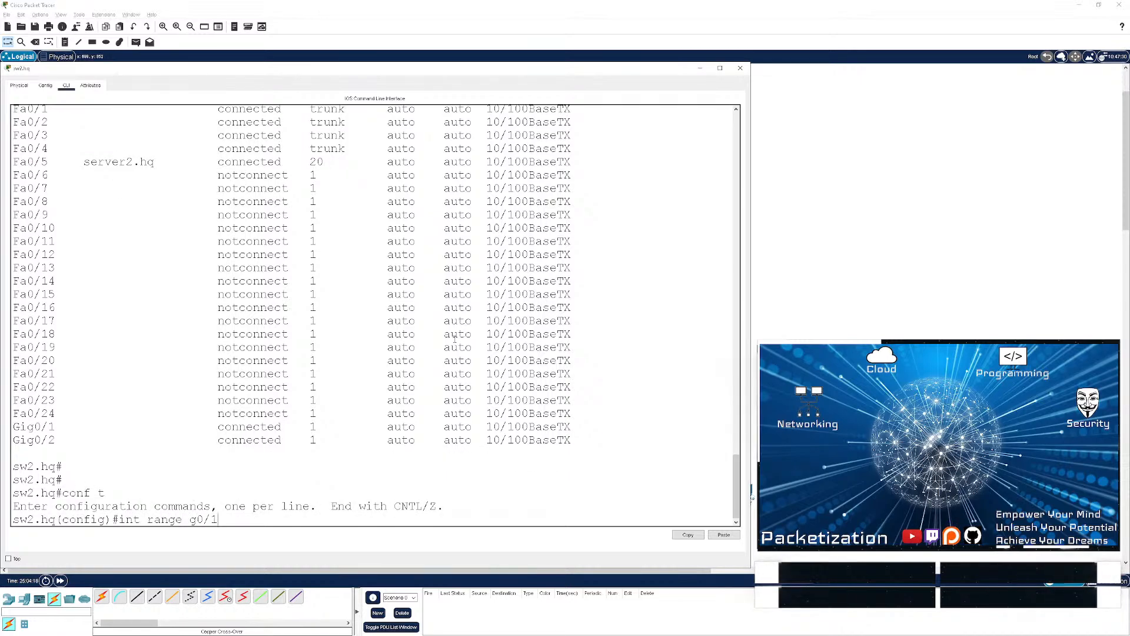
key(Return)
text(switch)
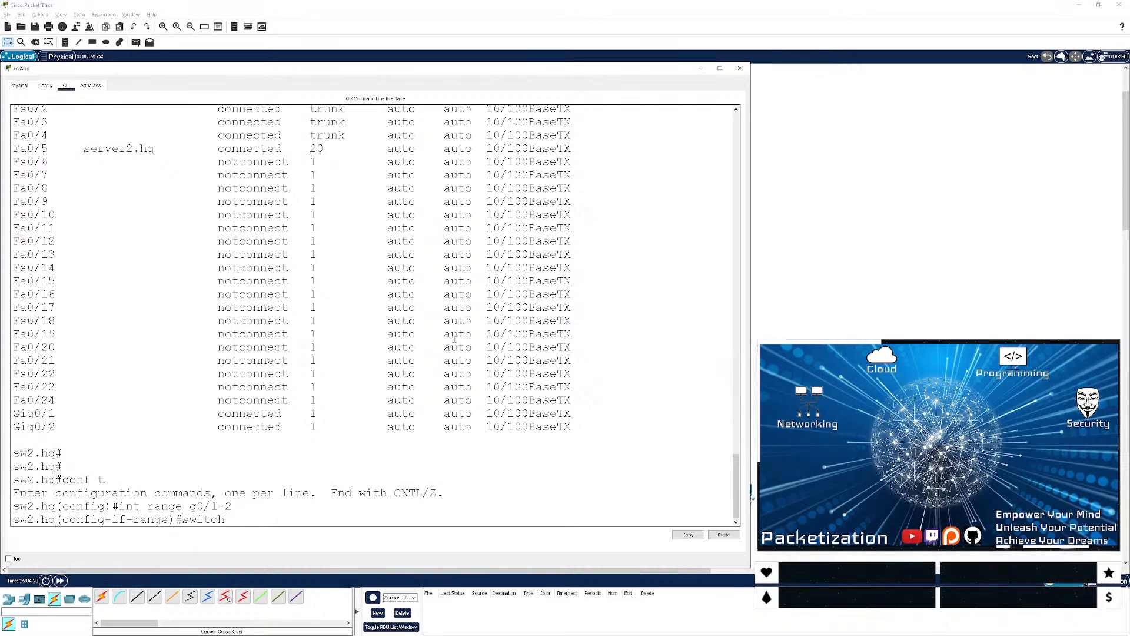
text( mode trunk)
key(Return)
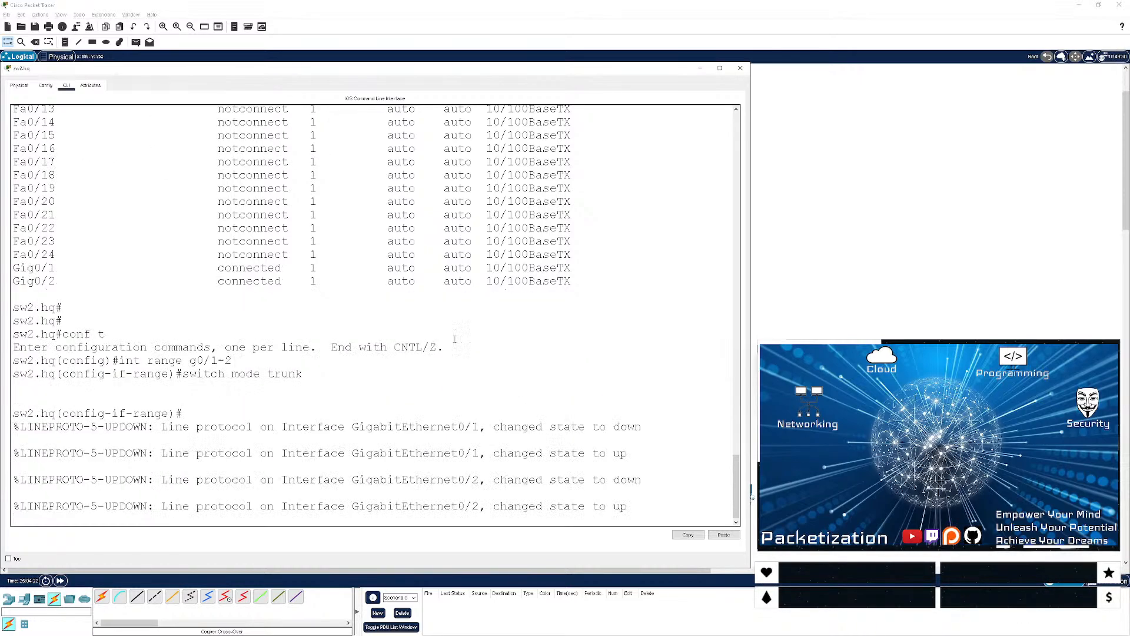
key(ctrl+z)
key(Return)
key(Return)
key(Return)
- Show the trunk ports of sw2.hq with "sh int trunk" and examine the port modes and the VLANs active on them
text(sh int trunk)
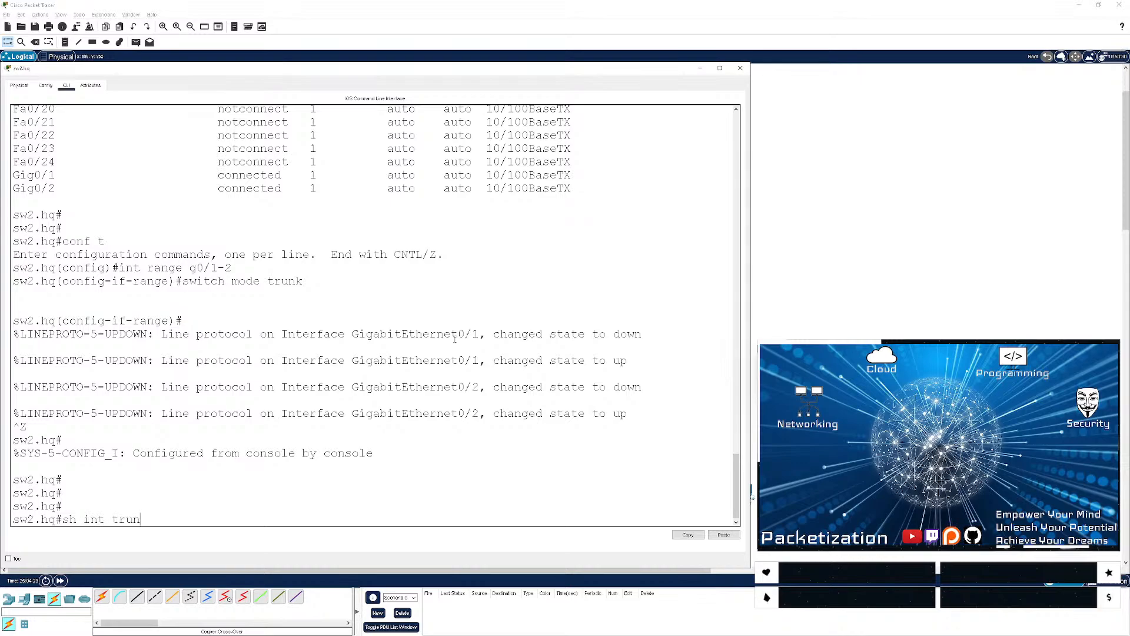
key(Return)
key(space)
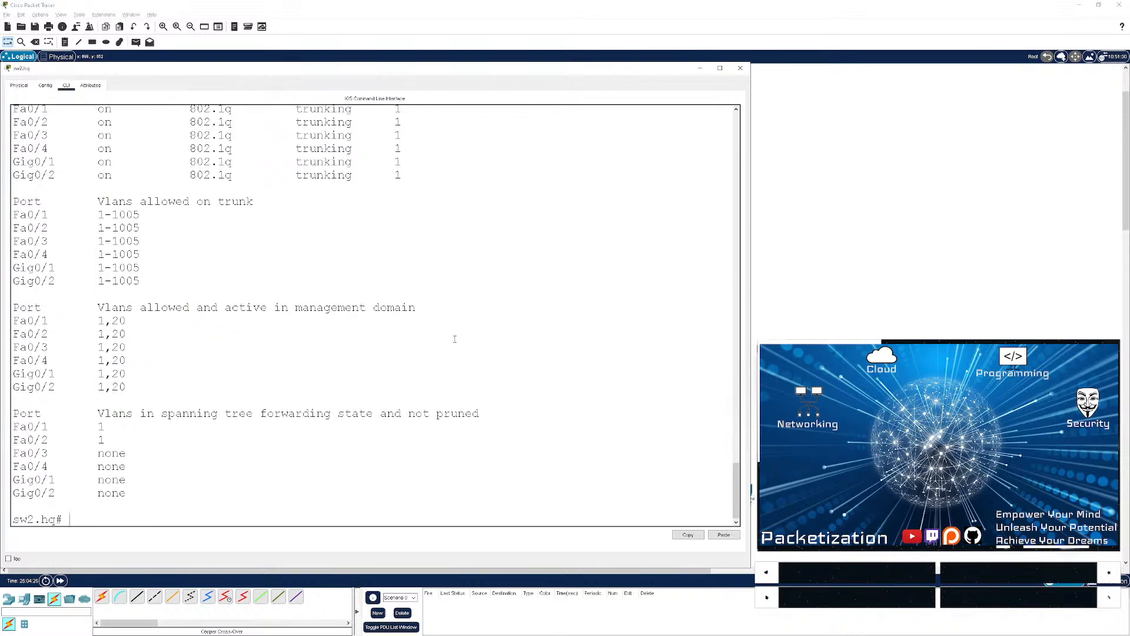
scroll(111, 181, up, 3)
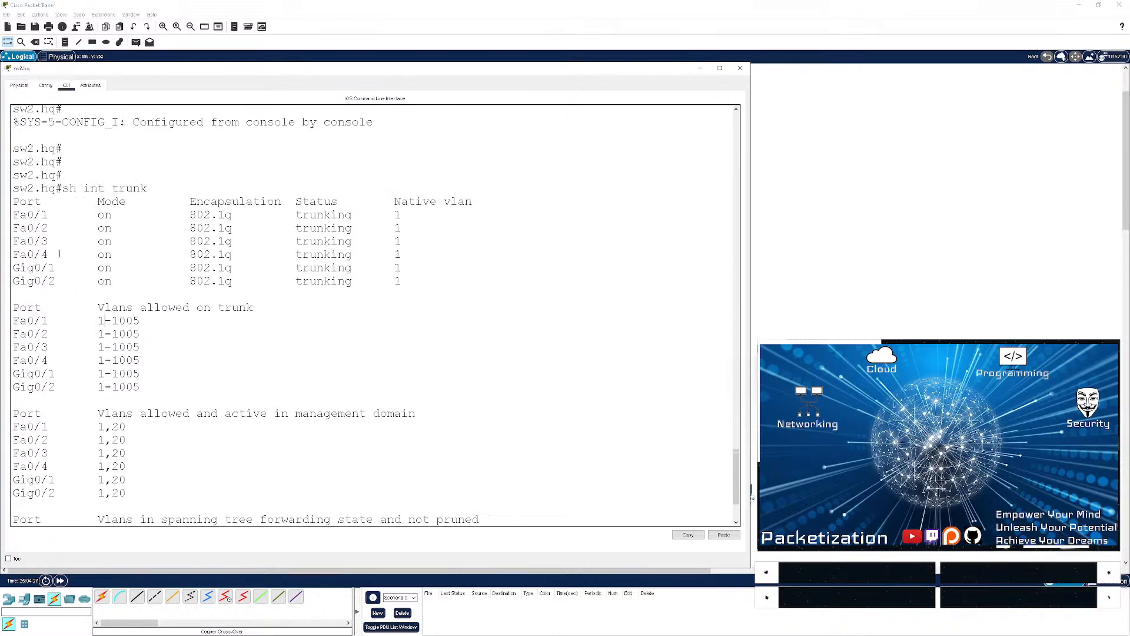
drag(34, 215, 200, 281)
click(203, 281)
scroll(218, 429, down, 3)
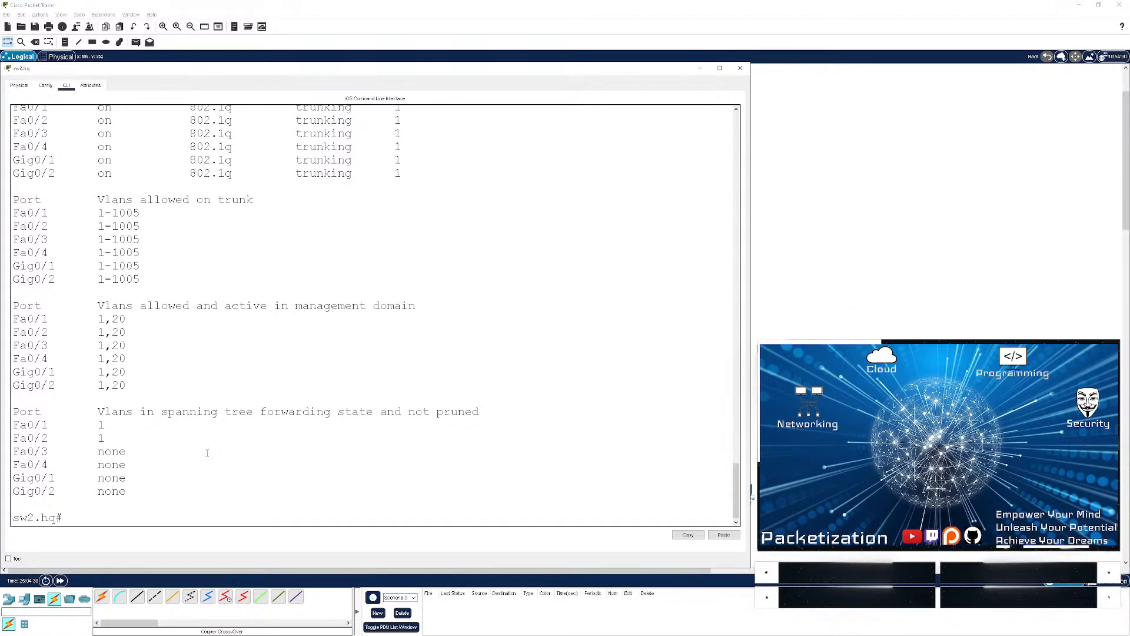
drag(143, 383, 13, 303)
click(254, 421)
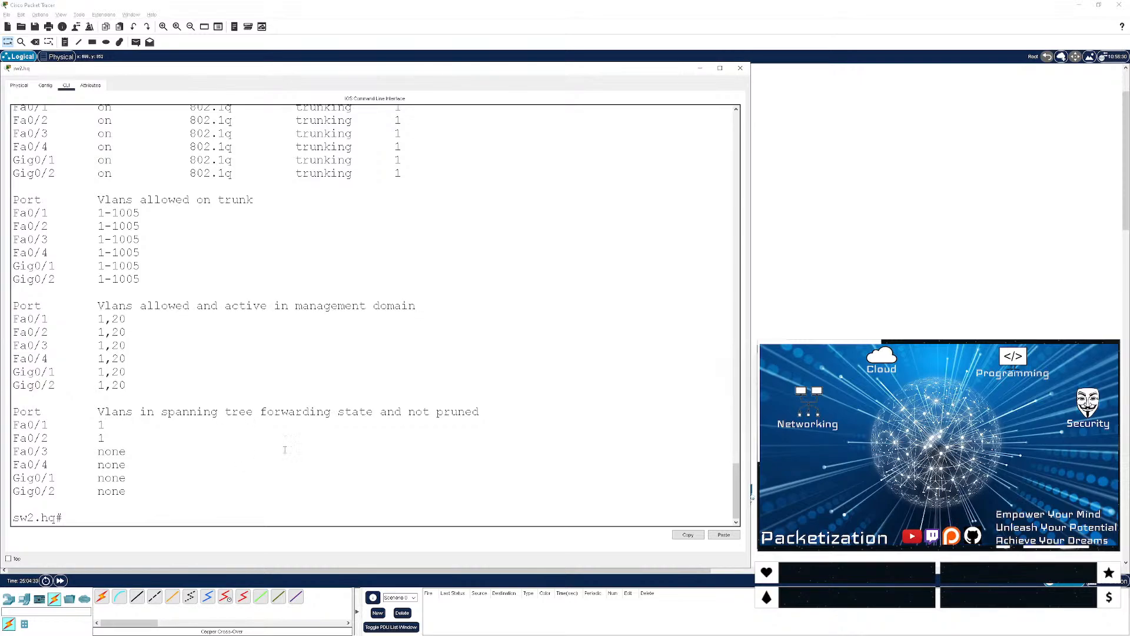
- Save the configuration of sw2.hq with "wr"
key(Return)
key(Return)
key(Return)
key(Return)
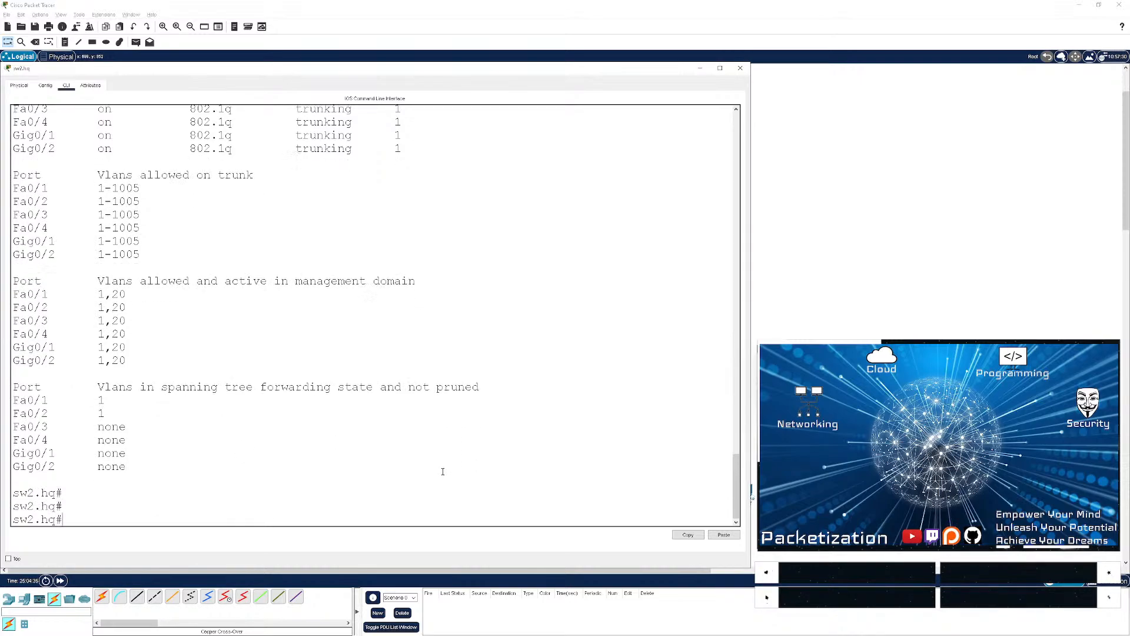
text(wr)
key(Return)
key(Return)
key(Return)
key(Return)
key(Return)
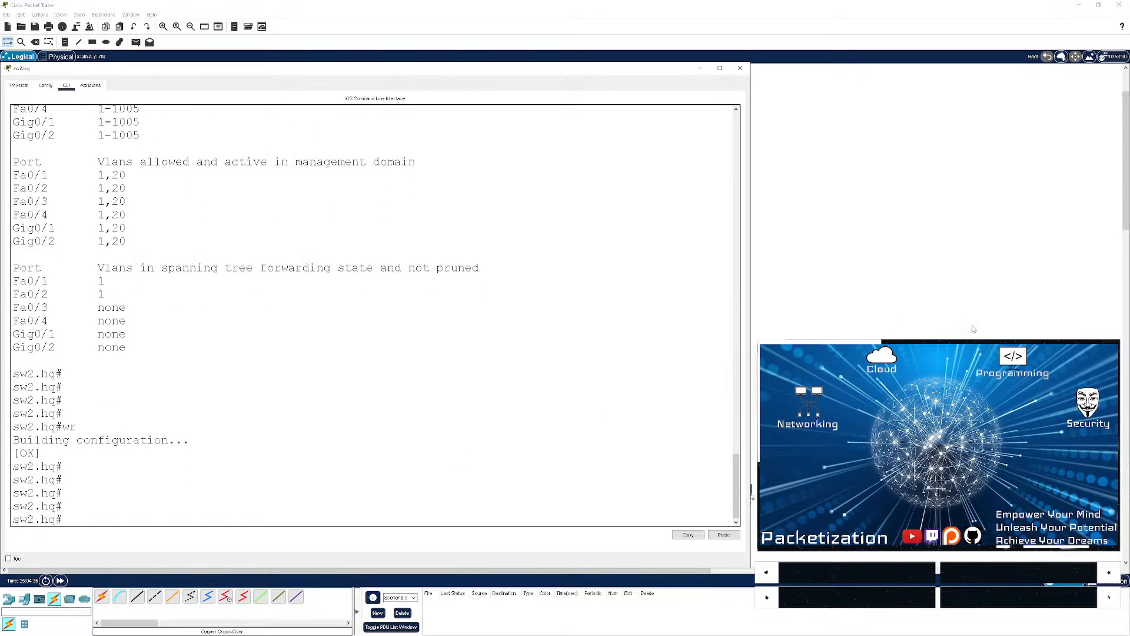
- Return to the topology, open the command line of HQ switch sw3.hq in a maximized window and bring up its prompt
click(973, 329)
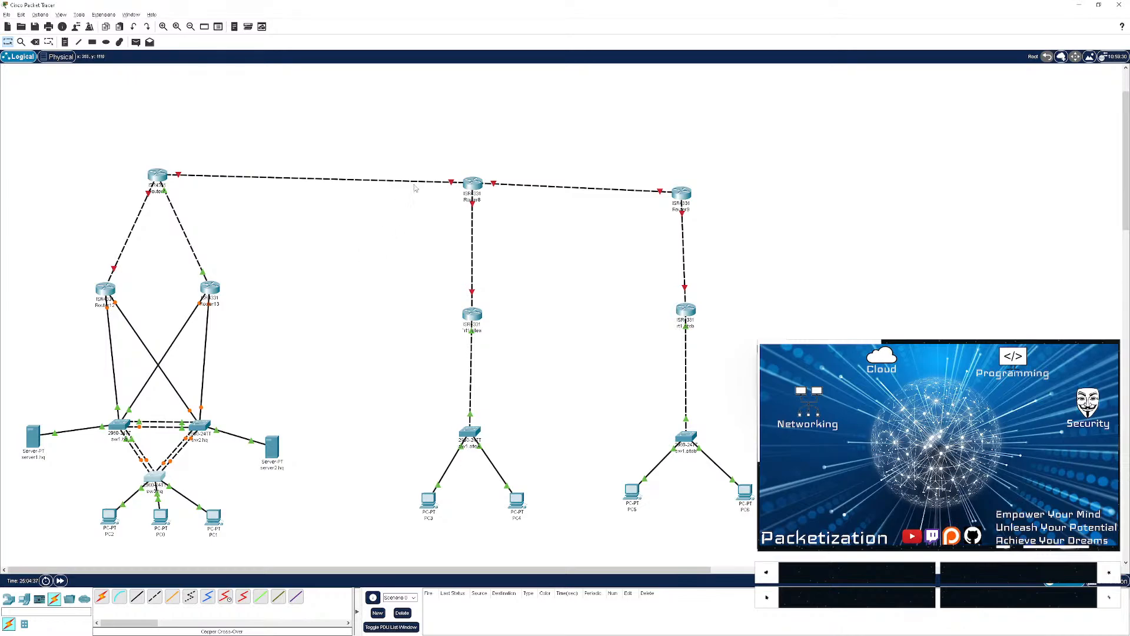
click(153, 489)
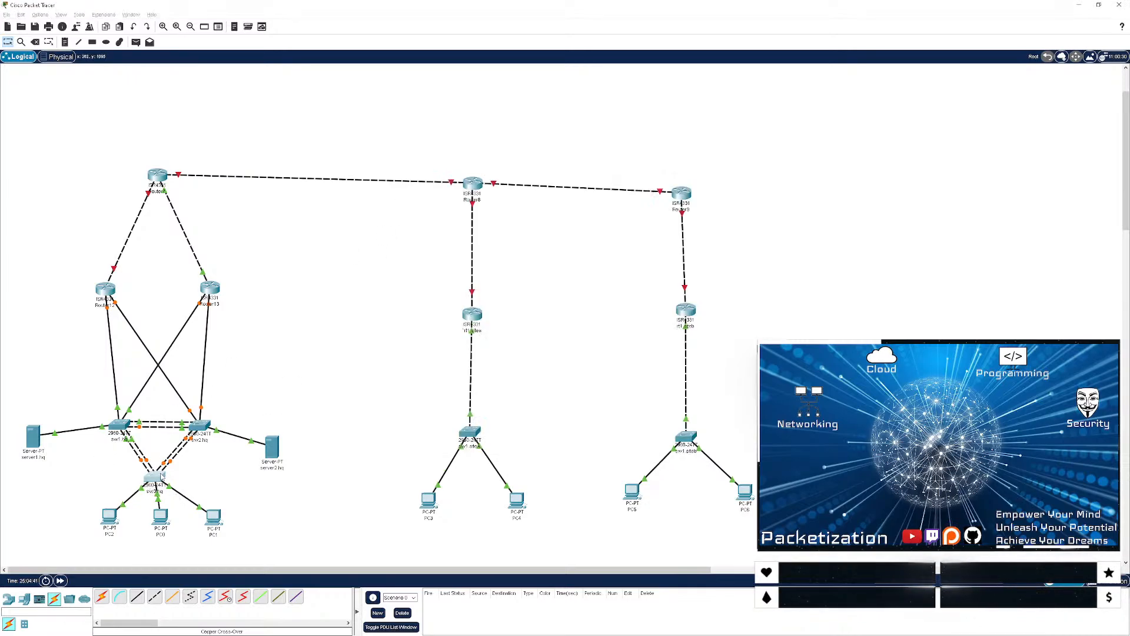
click(476, 185)
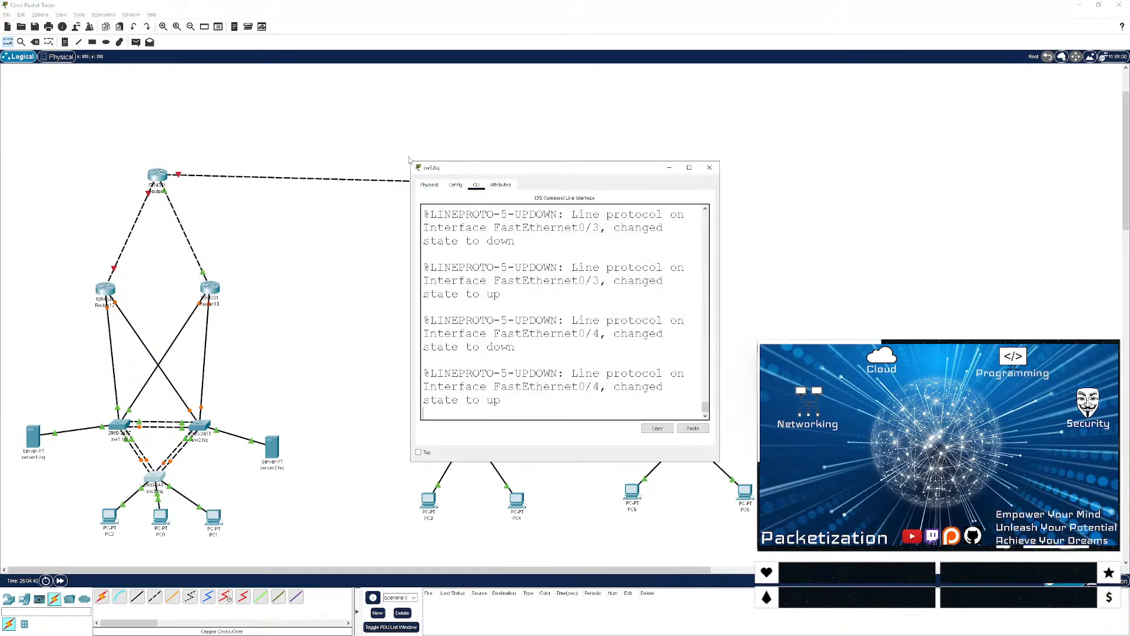
double_click(430, 167)
key(Return)
key(Return)
key(Return)
key(Return)
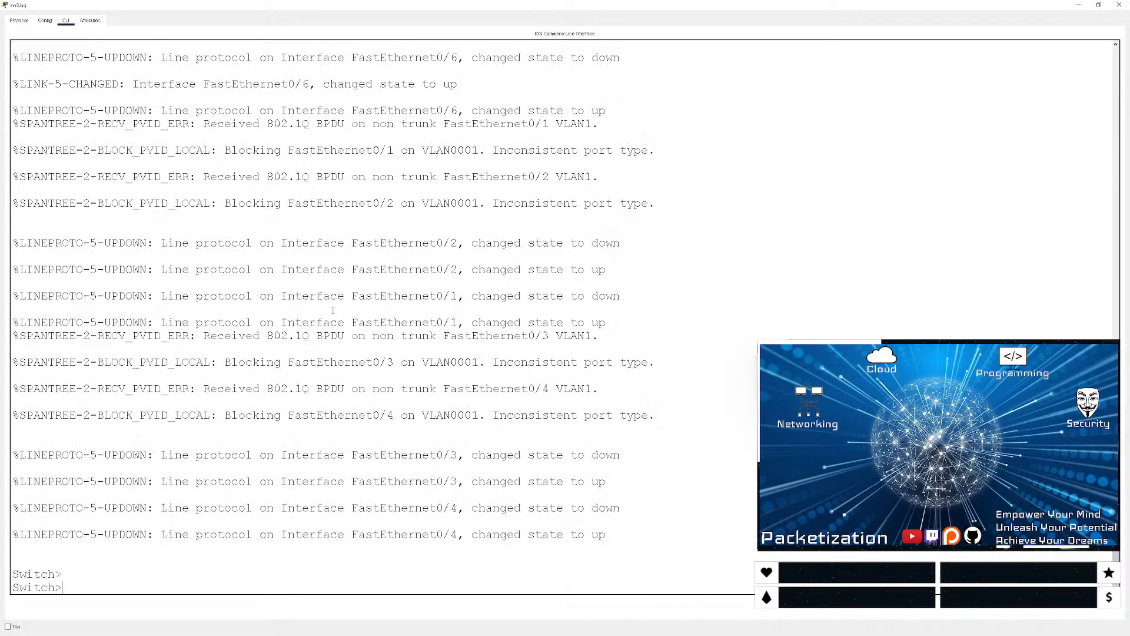
- Try to enter global configuration mode with "conf t" from the switch's user prompt
text(conf t)
key(Return)
key(Return)
key(Return)
key(Return)
key(Return)
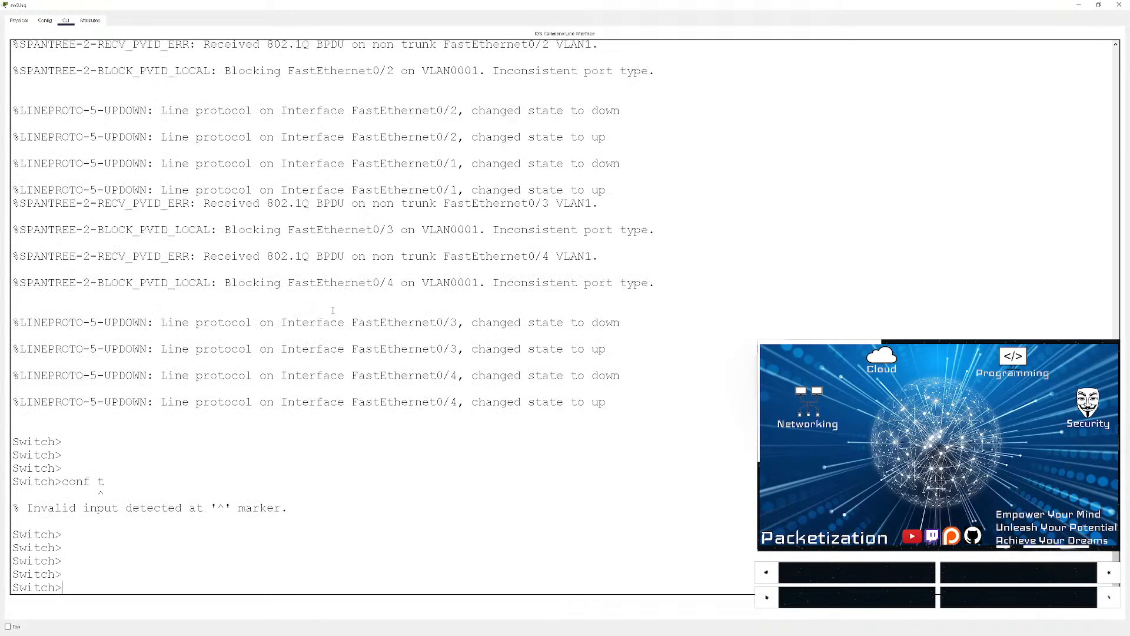
- Enter privileged mode and global configuration mode on the third HQ switch and set its hostname to sw3.hq
text(en)
key(Return)
text(conf t)
key(Return)
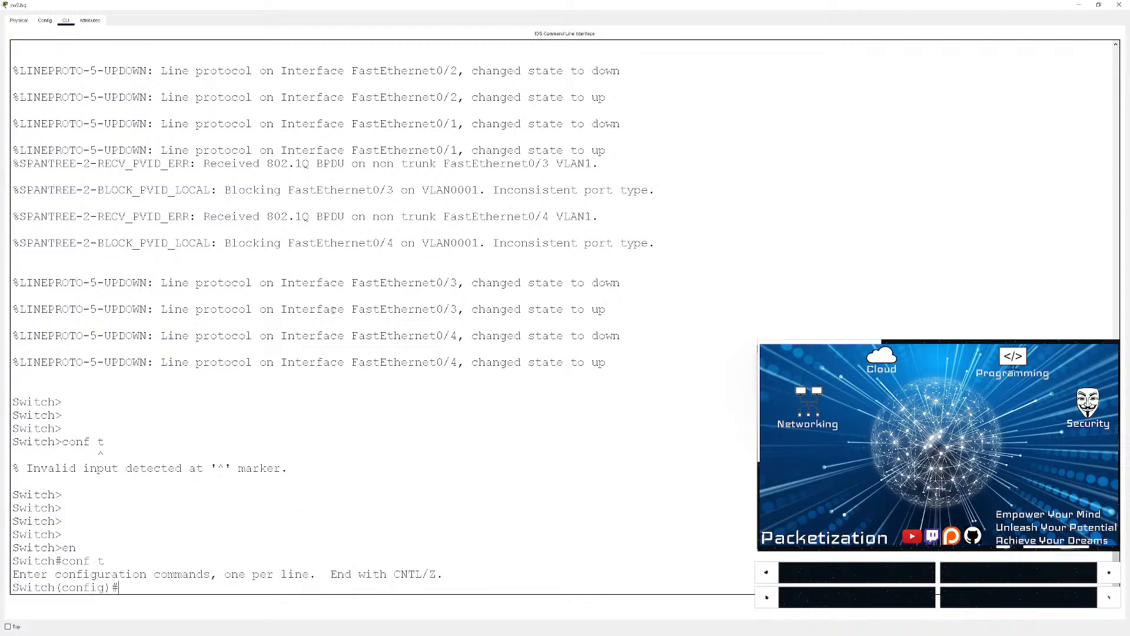
text(hostname sw3.hq)
key(Return)
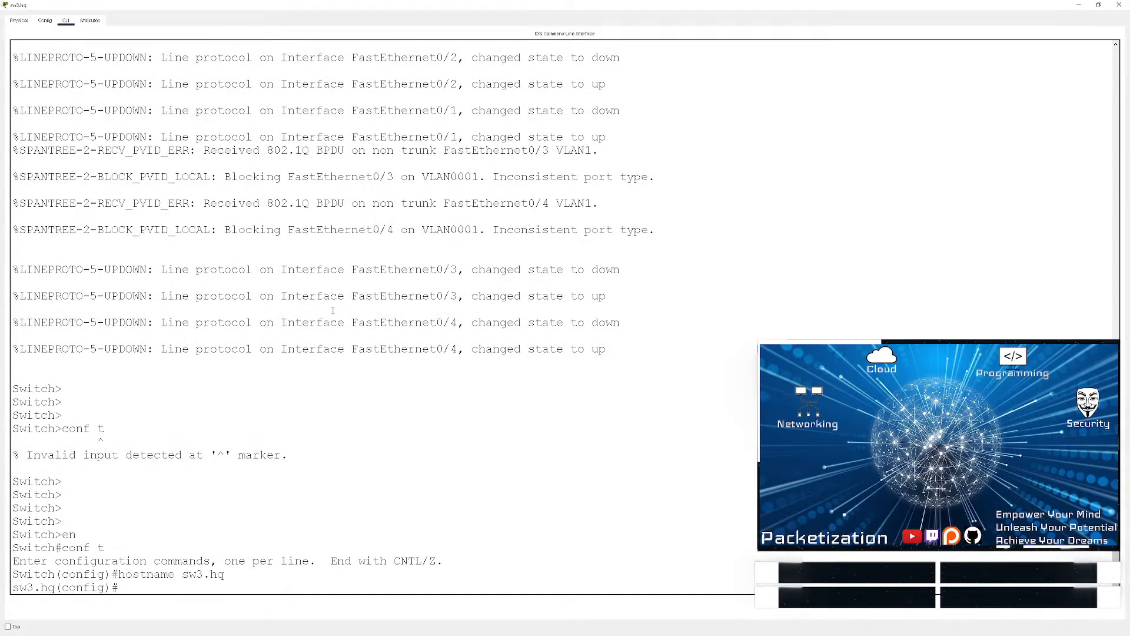
text(sh int)
key(BackSpace)
key(BackSpace)
key(BackSpace)
key(BackSpace)
key(BackSpace)
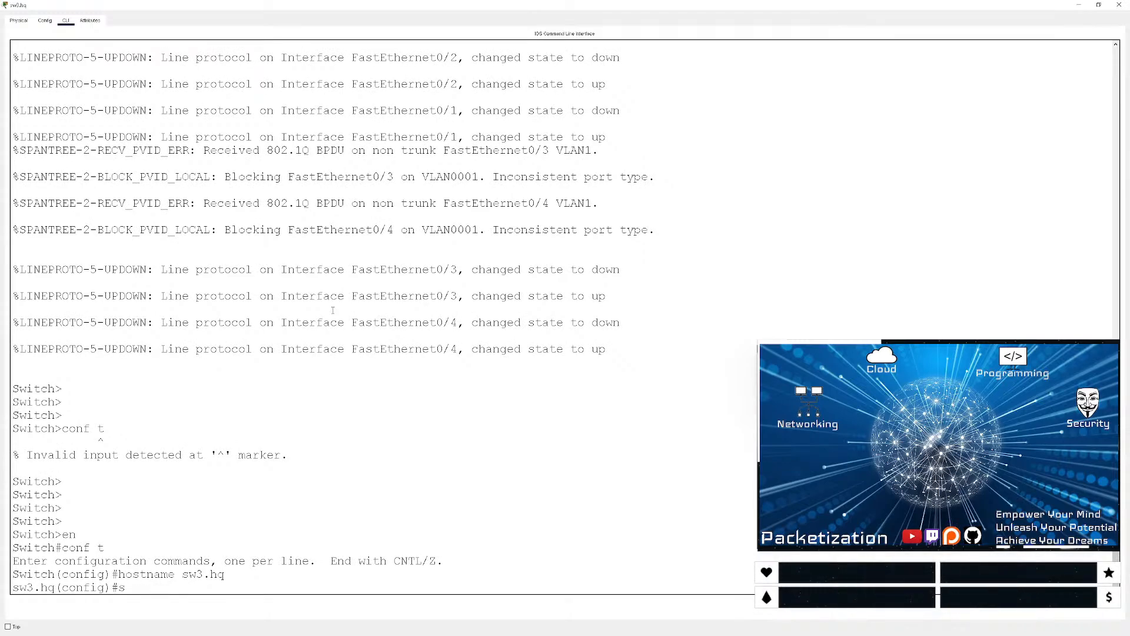
text(o sh)
key(BackSpace)
key(BackSpace)
- Show the port status of sw3.hq with "do sh int status" and examine the entries of ports Fa0/1 to Fa0/4
text(do sh int status)
key(Return)
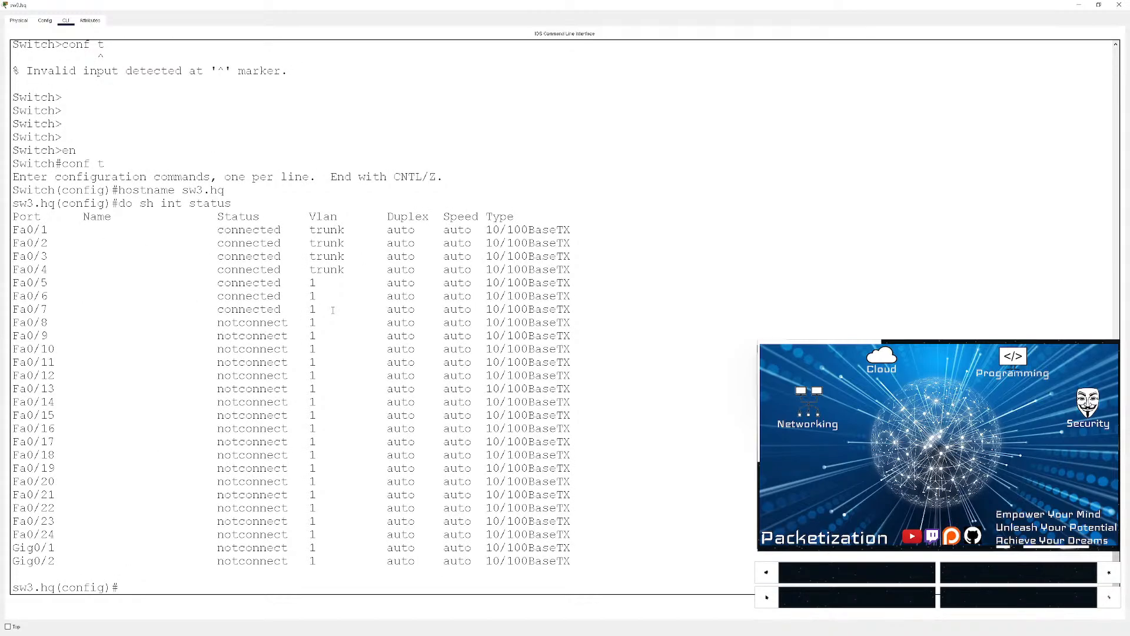
key(Return)
key(Return)
key(Return)
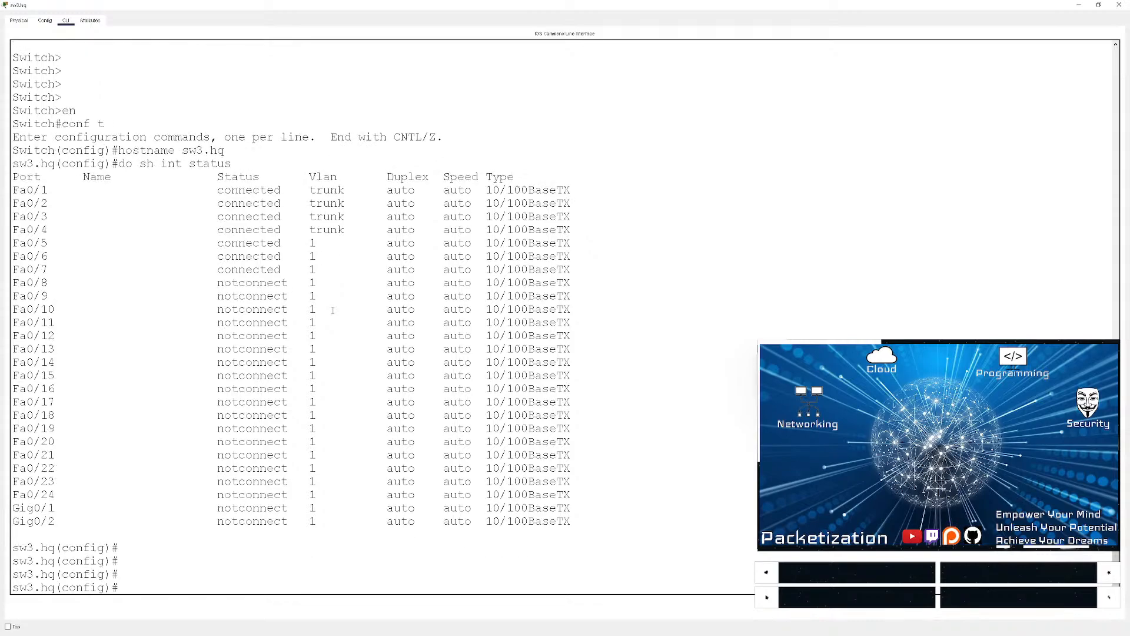
drag(344, 230, 129, 184)
drag(65, 185, 13, 188)
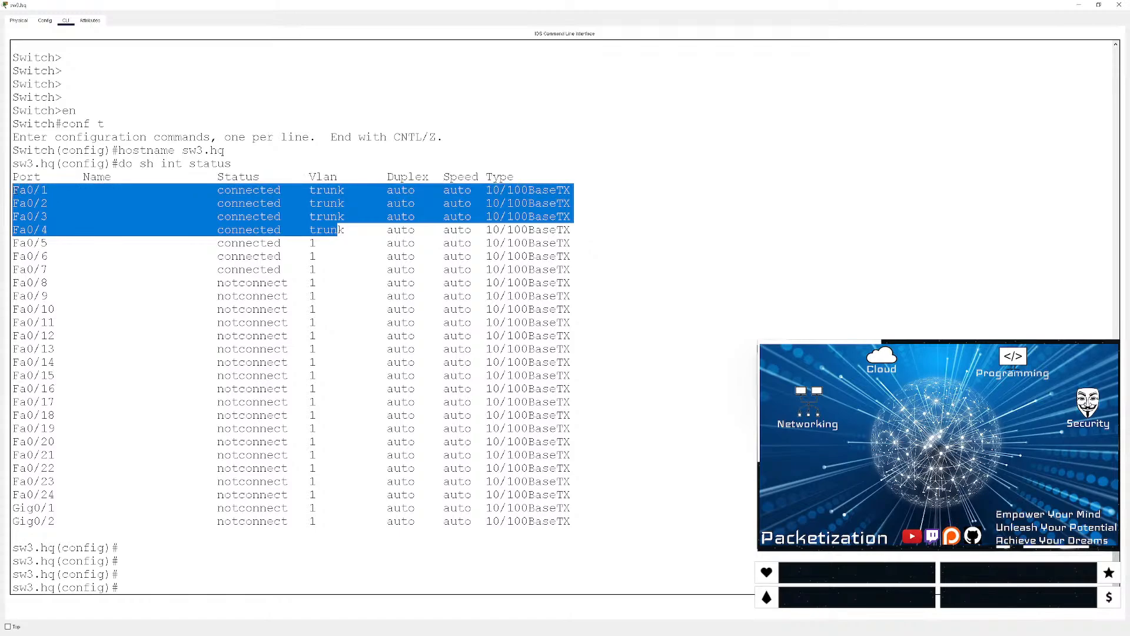
click(111, 208)
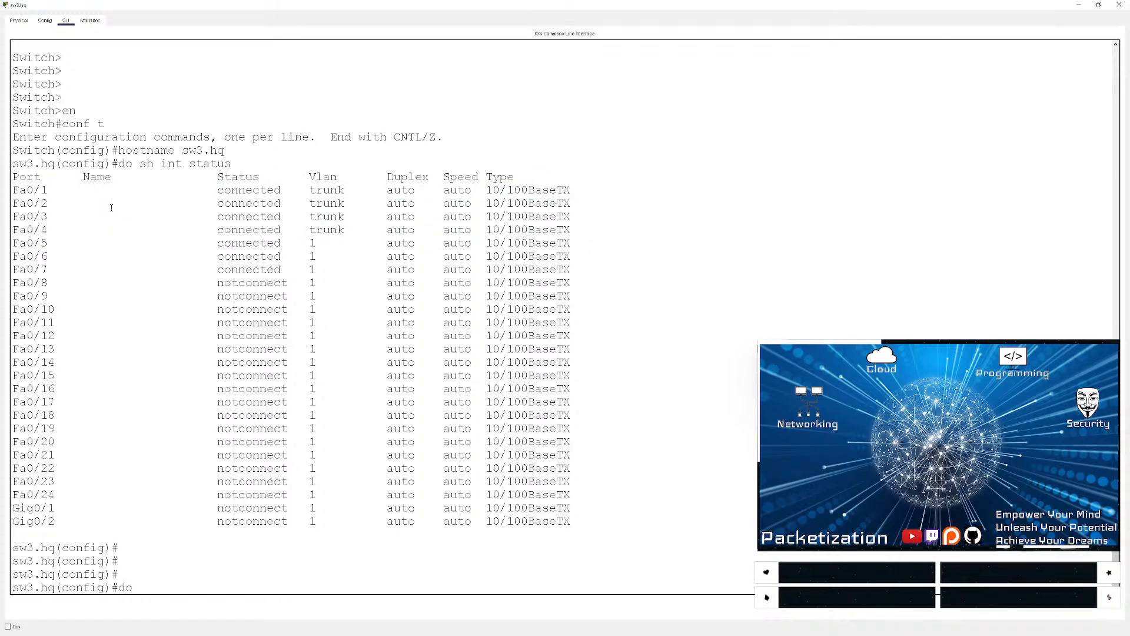
- Leave configuration mode on sw3.hq and return to the privileged prompt
key(ctrl+z)
key(Return)
key(Return)
key(Return)
text(sh run int g0/41)
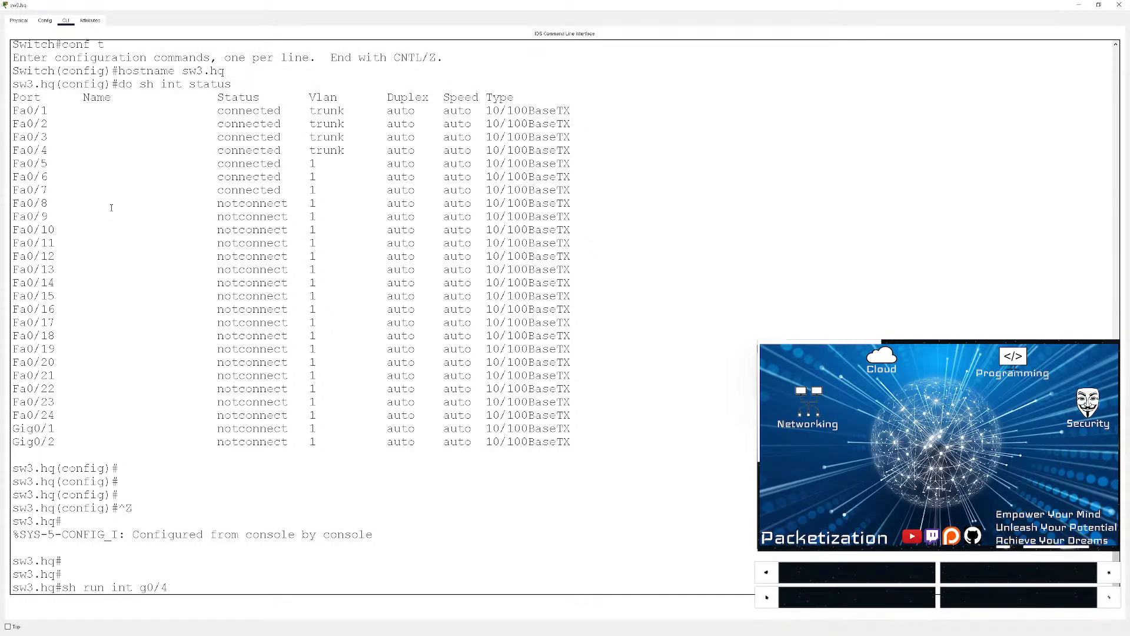
key(BackSpace)
key(BackSpace)
key(BackSpace)
key(BackSpace)
key(BackSpace)
key(BackSpace)
key(BackSpace)
key(BackSpace)
key(BackSpace)
key(BackSpace)
key(BackSpace)
key(BackSpace)
key(BackSpace)
key(BackSpace)
key(BackSpace)
- Show the running configuration of sw3.hq with "sh run" and examine the entries of interfaces FastEthernet0/1 to 0/5
text(sh run)
key(Return)
key(space)
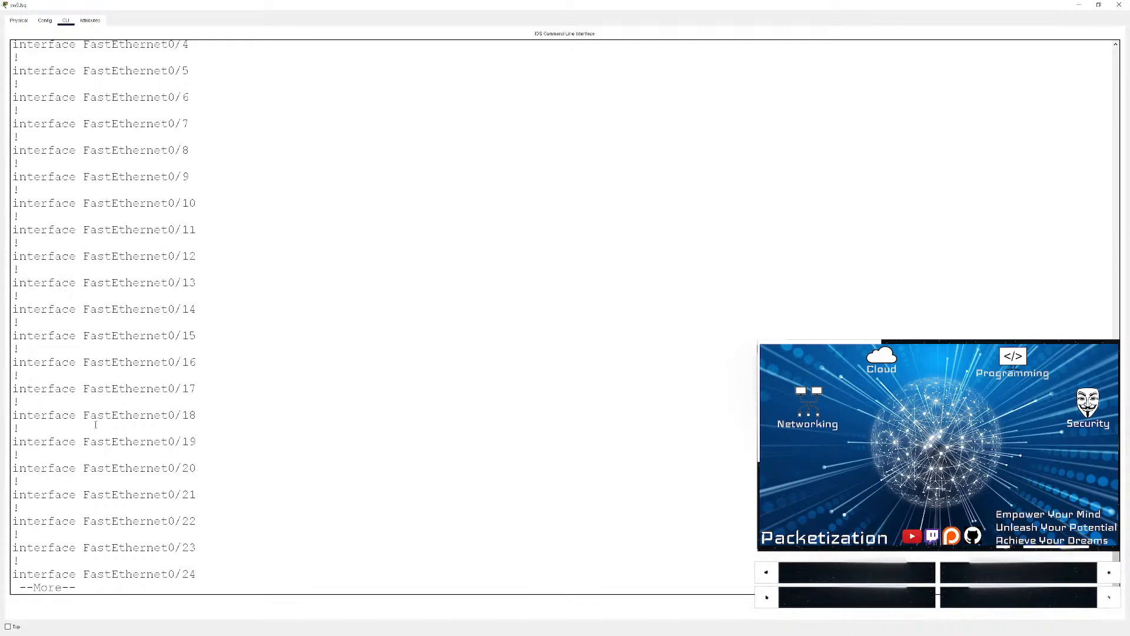
scroll(95, 425, up, 5)
drag(240, 167, 13, 145)
click(204, 254)
drag(204, 255, 16, 136)
scroll(158, 298, up, 4)
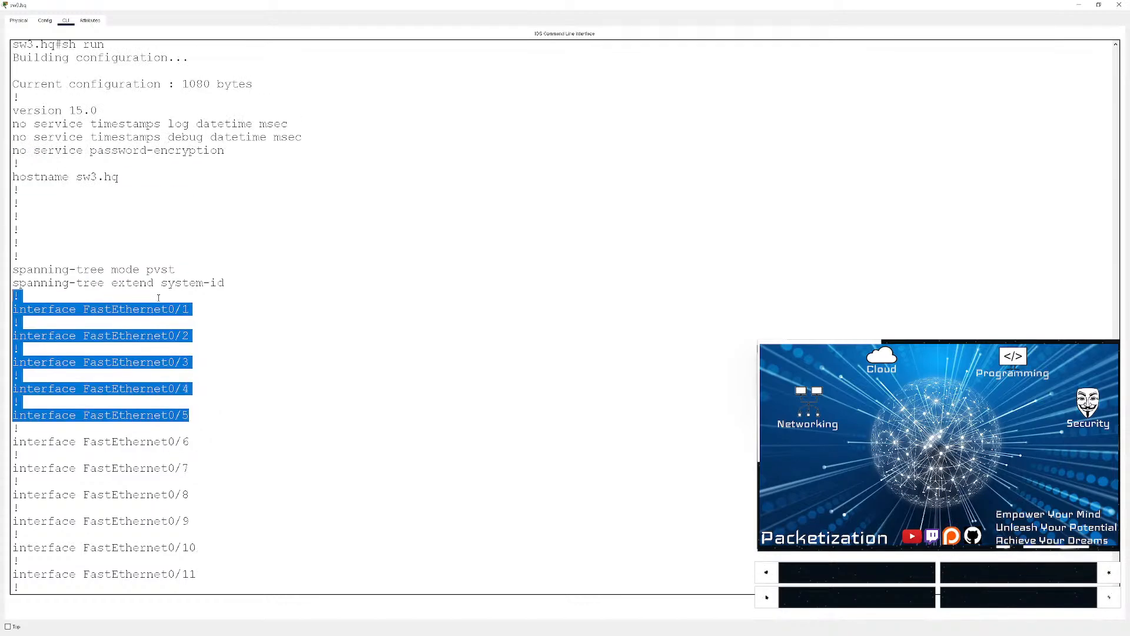
- Review ports Fa0/1 to Fa0/4 again in the earlier port status table of sw3.hq
scroll(216, 465, up, 15)
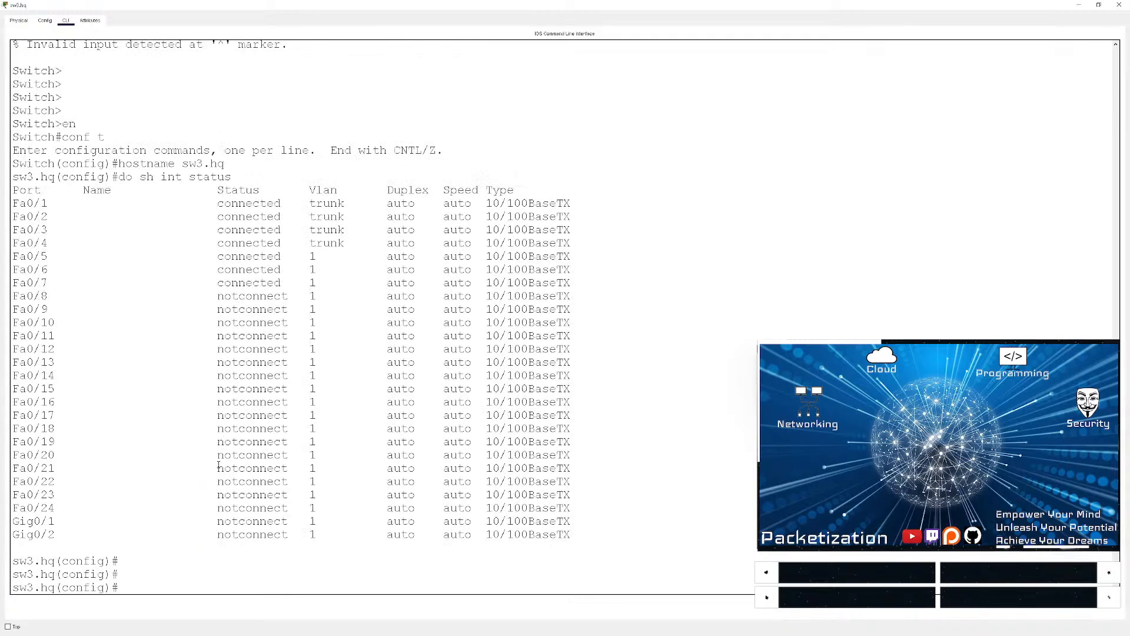
drag(350, 270, 20, 217)
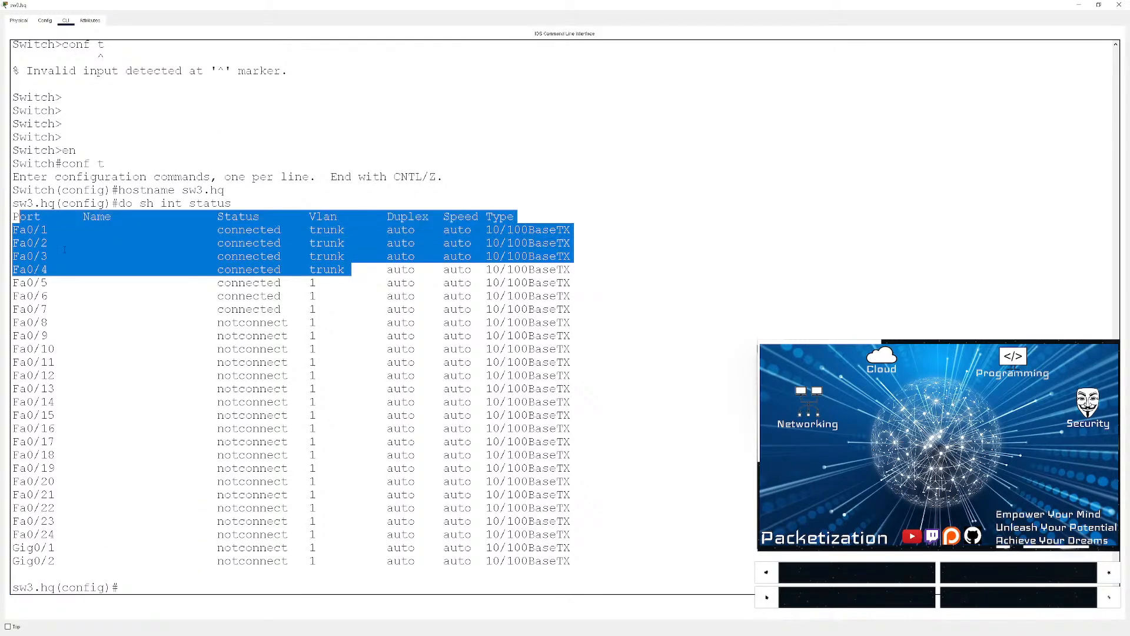
click(408, 333)
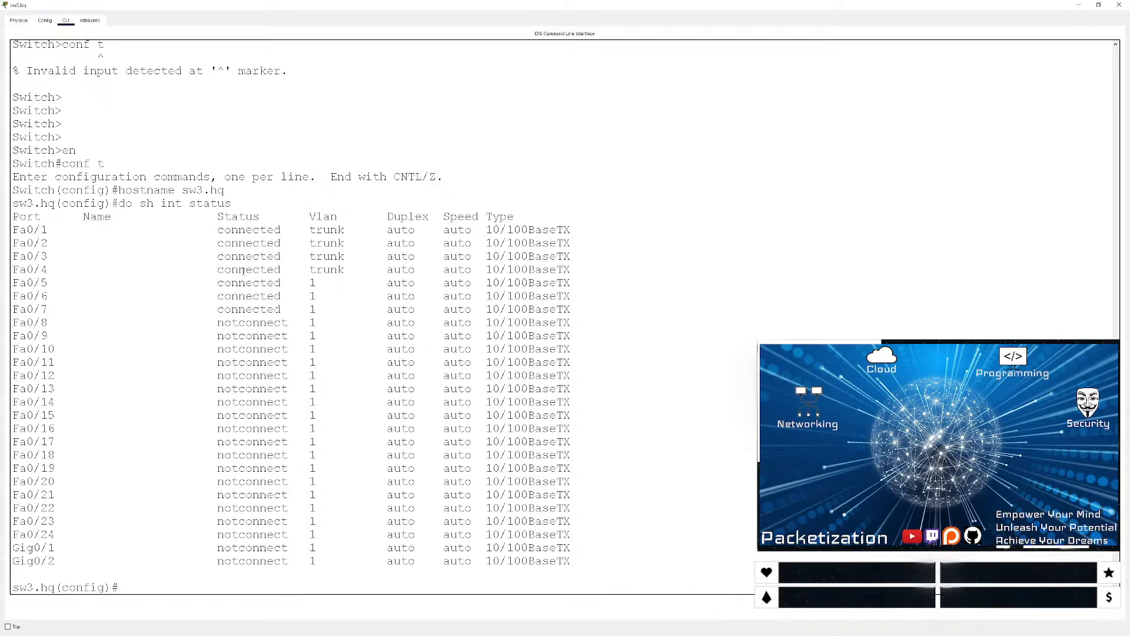
double_click(249, 269)
double_click(39, 269)
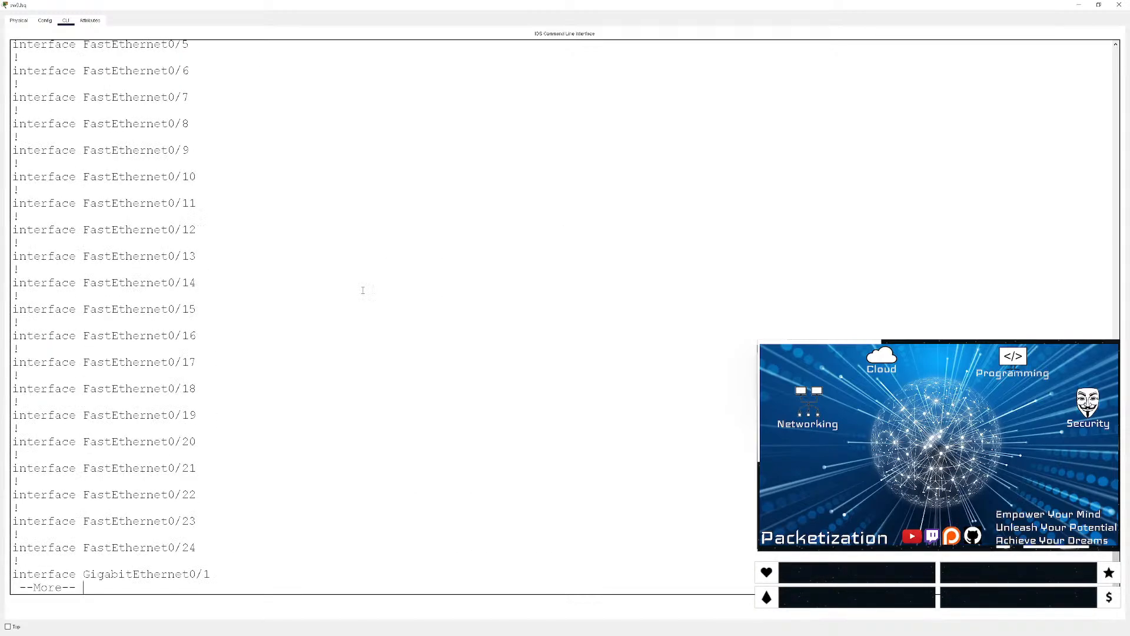
- End the running-configuration listing and show the full details of interface f0/1 with "sh int f0/1"
key(Return)
key(q)
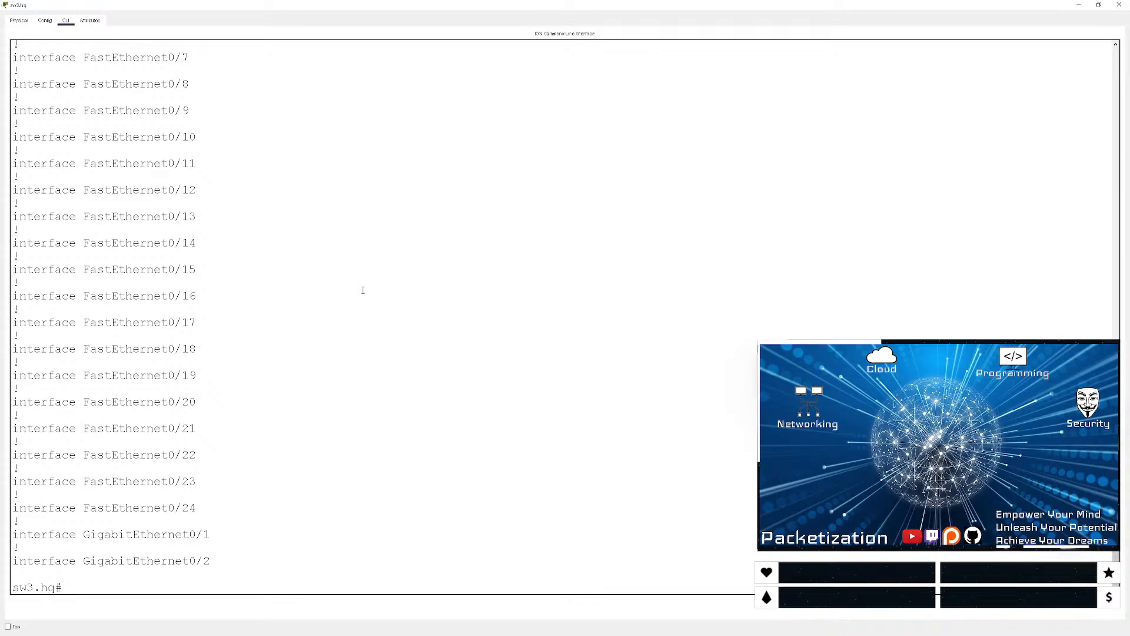
key(Return)
key(Return)
key(Return)
key(Return)
text(sh int g0)
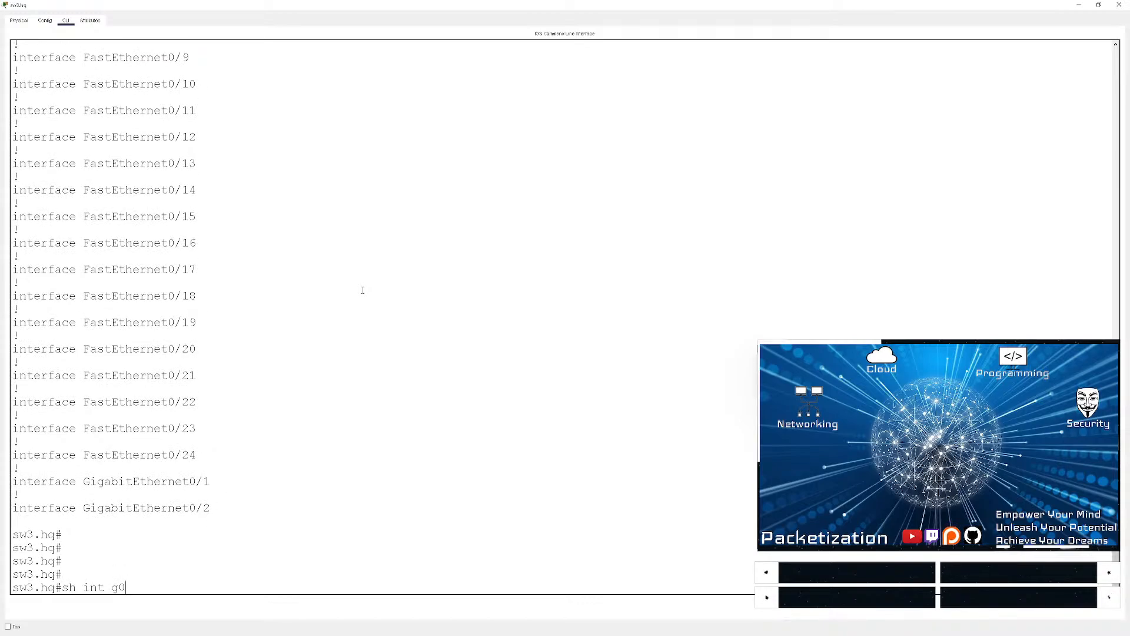
key(BackSpace)
key(BackSpace)
text(f0/1)
key(Return)
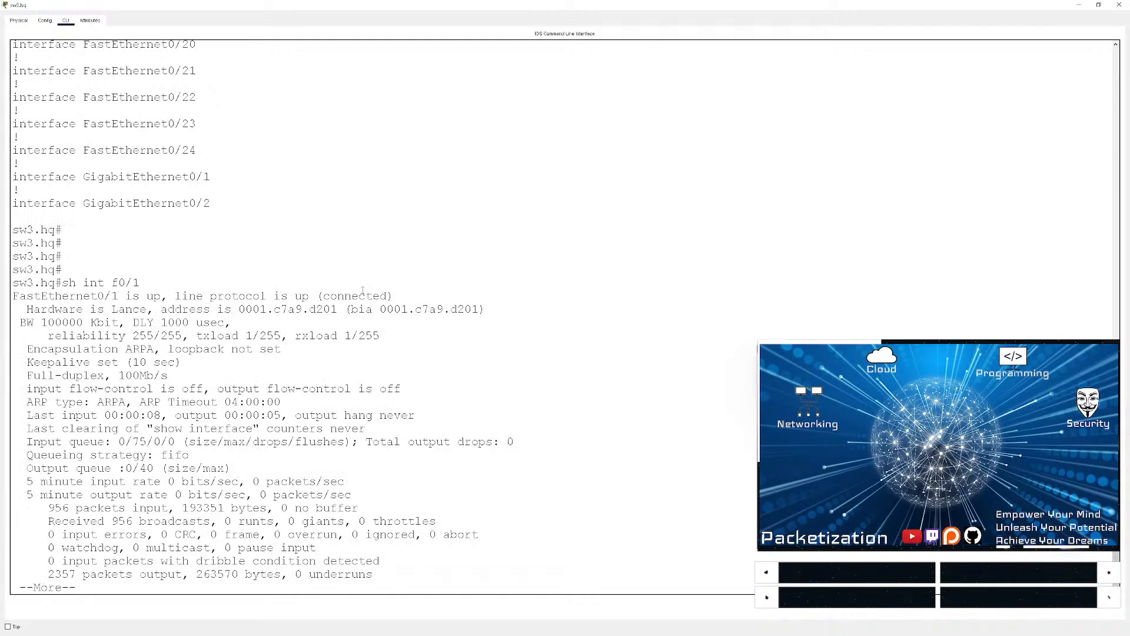
key(space)
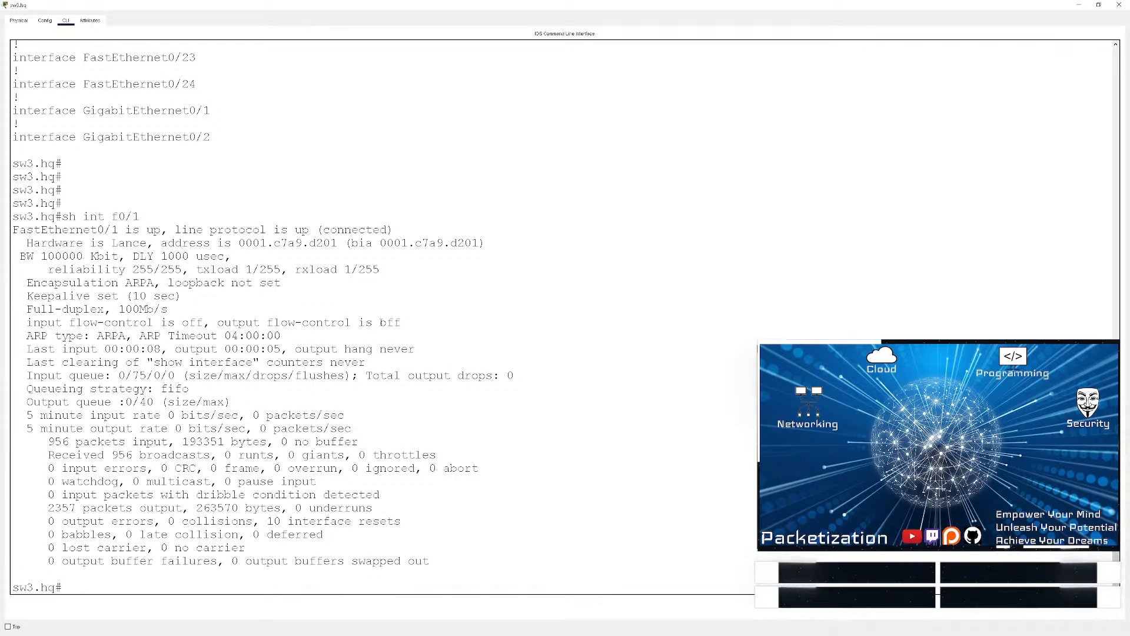
- Show the switchport settings of f0/1 with "sh int f0/1 switchport" and examine its administrative and operational modes
text(sh int f0/1 swit)
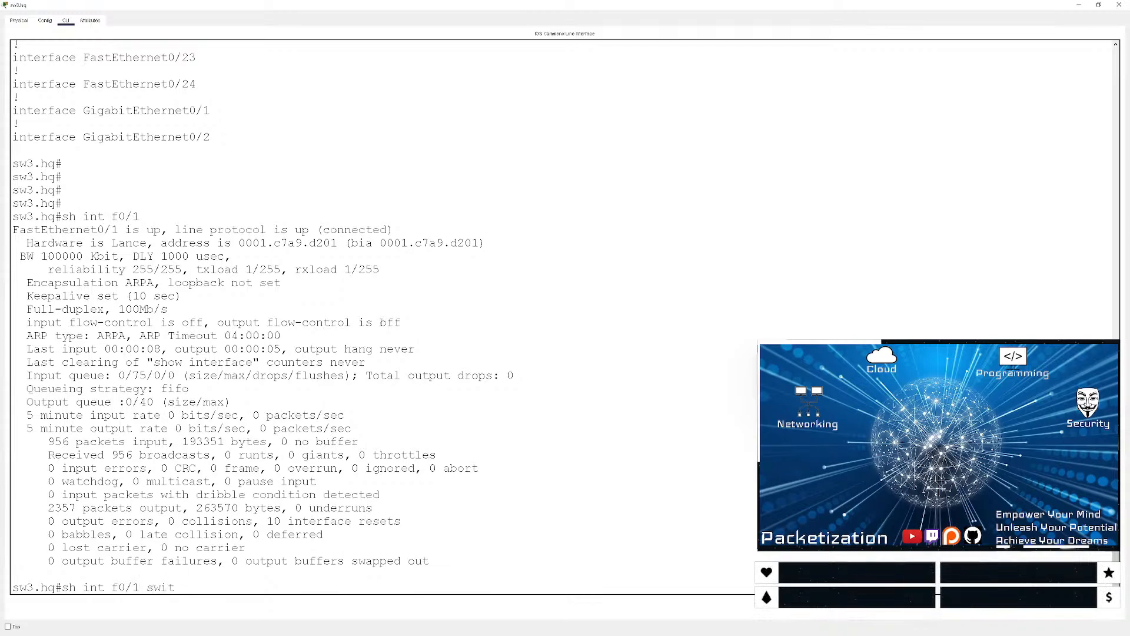
key(Tab)
key(Return)
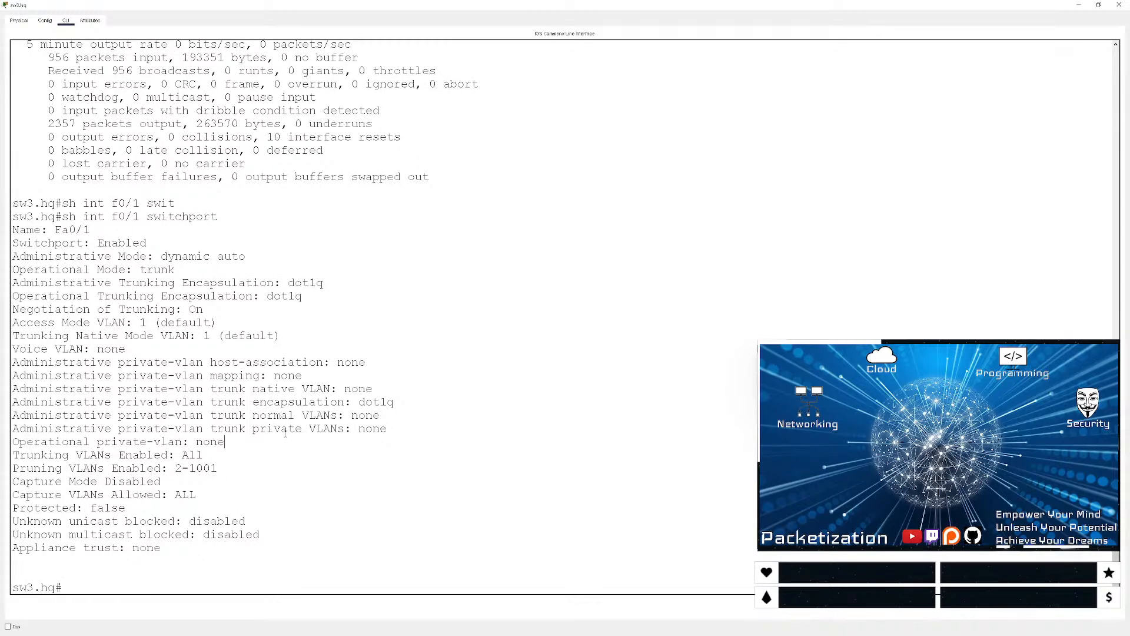
drag(62, 254, 298, 258)
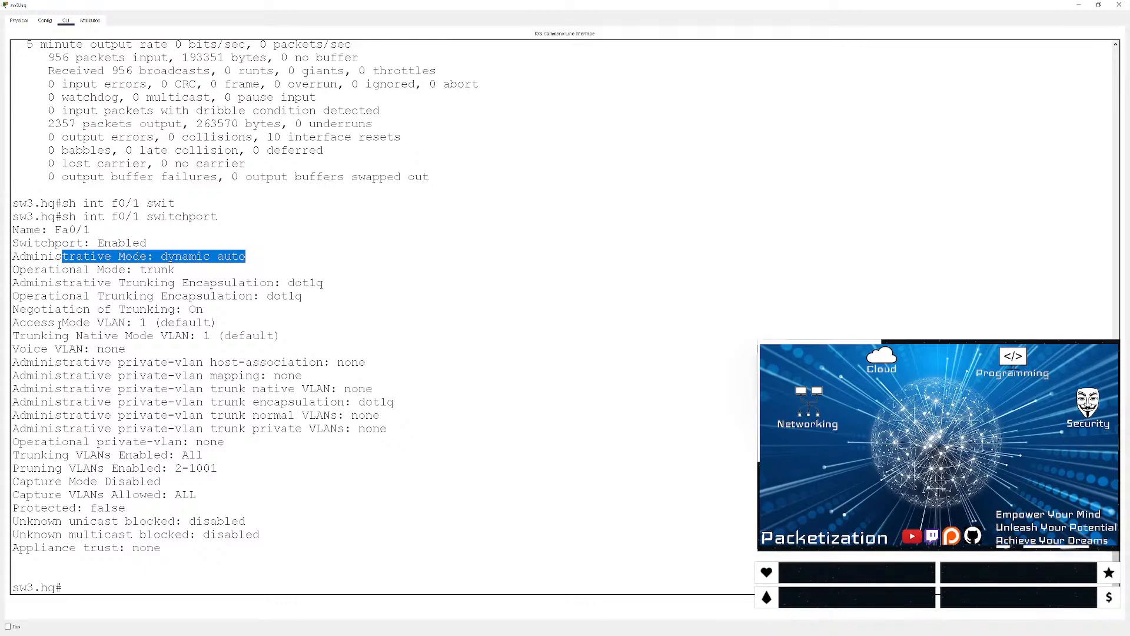
click(195, 277)
drag(161, 257, 176, 270)
click(247, 266)
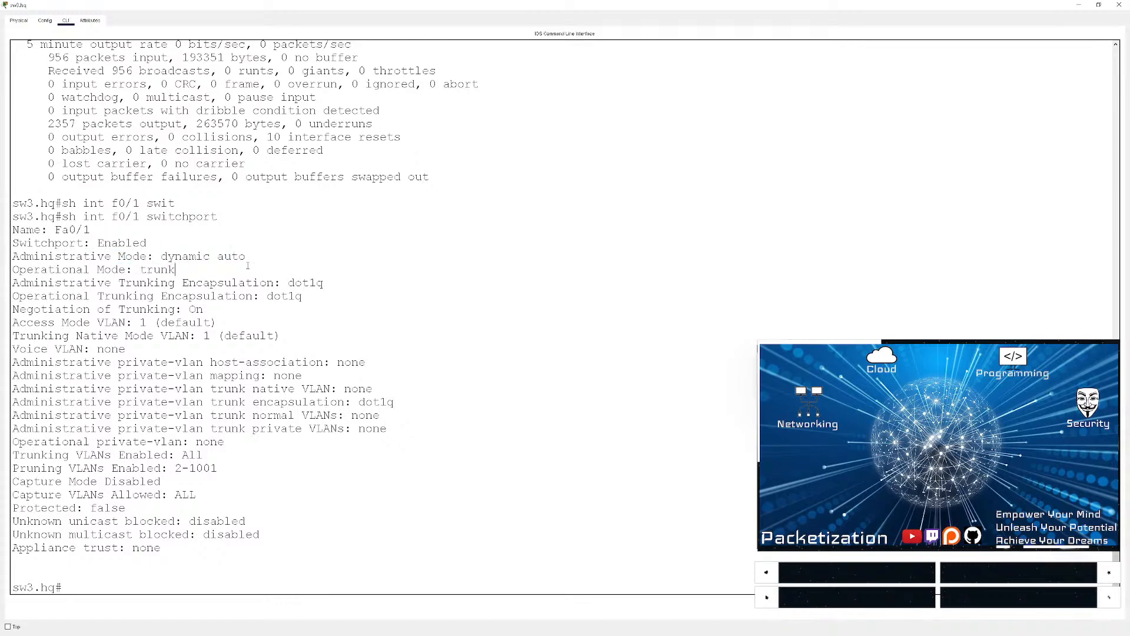
drag(246, 257, 161, 256)
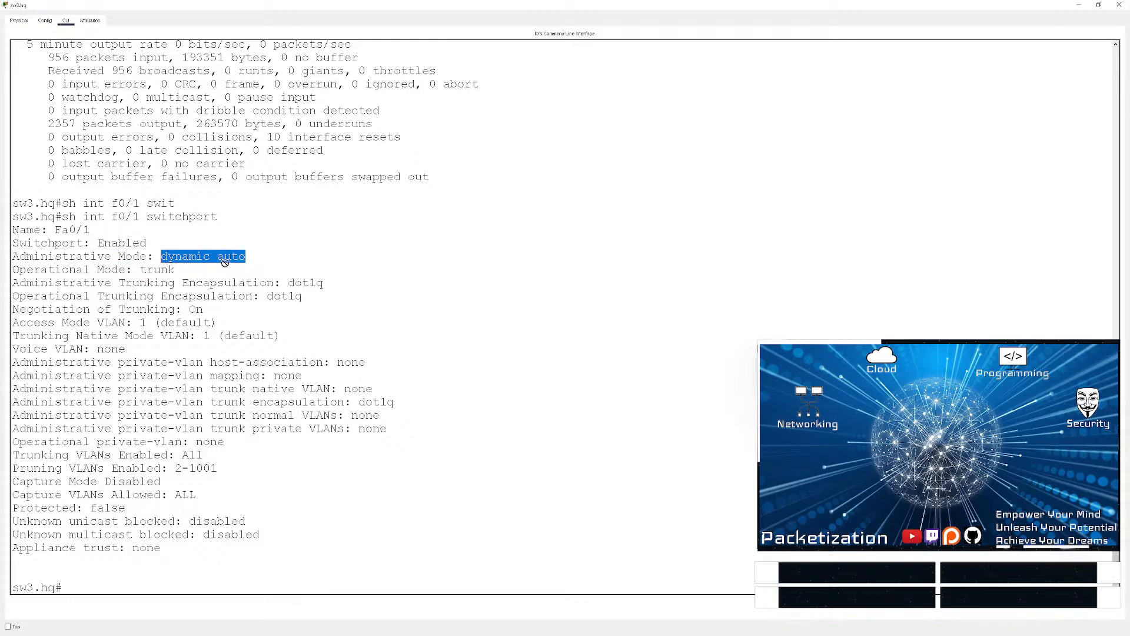
drag(246, 256, 161, 256)
click(163, 258)
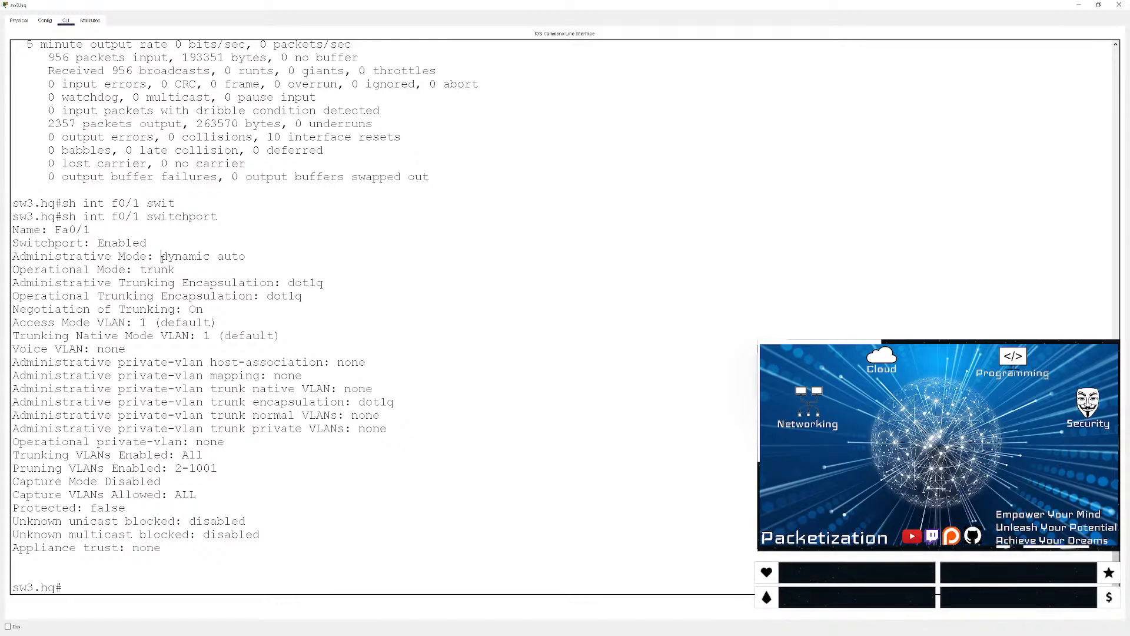
key(alt+Tab)
scroll(398, 449, up, 14)
scroll(395, 447, up, 17)
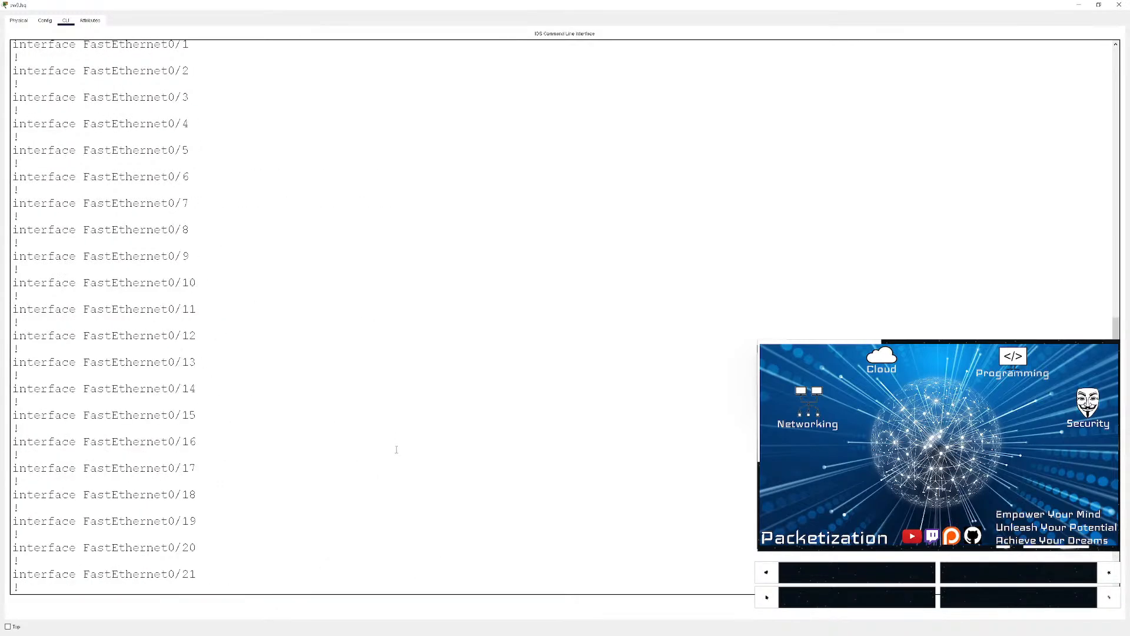
scroll(388, 449, down, 20)
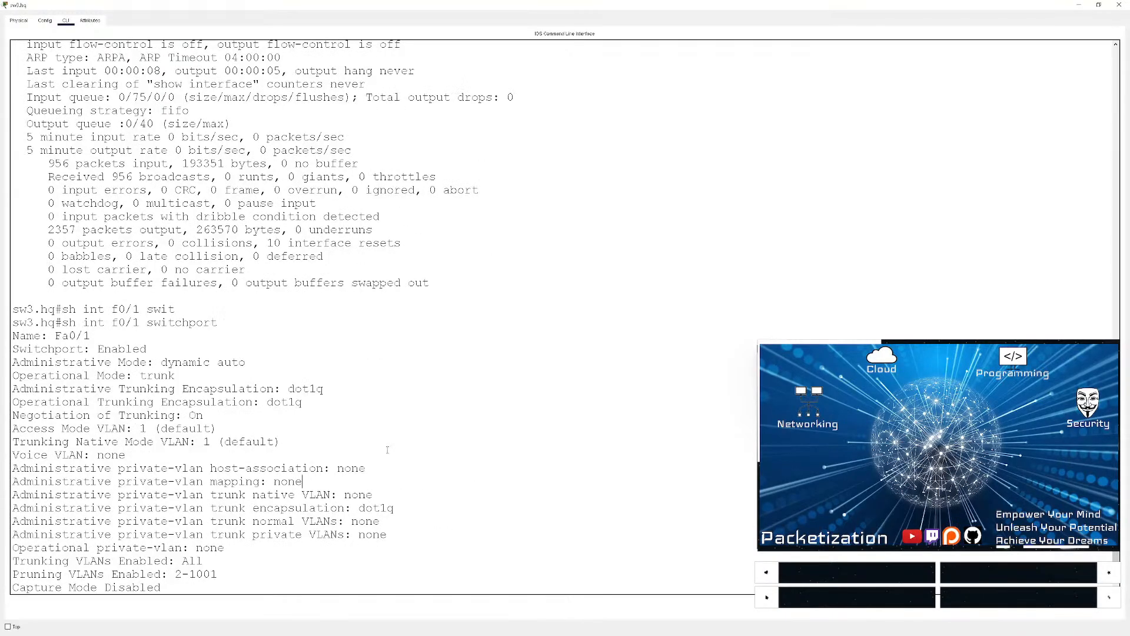
- List the trunk ports of sw3.hq with "sh int trunk" and examine the encapsulation and VLAN entries
key(Return)
key(Return)
key(Return)
key(Return)
key(Return)
key(Return)
text(sh int br)
key(BackSpace)
key(BackSpace)
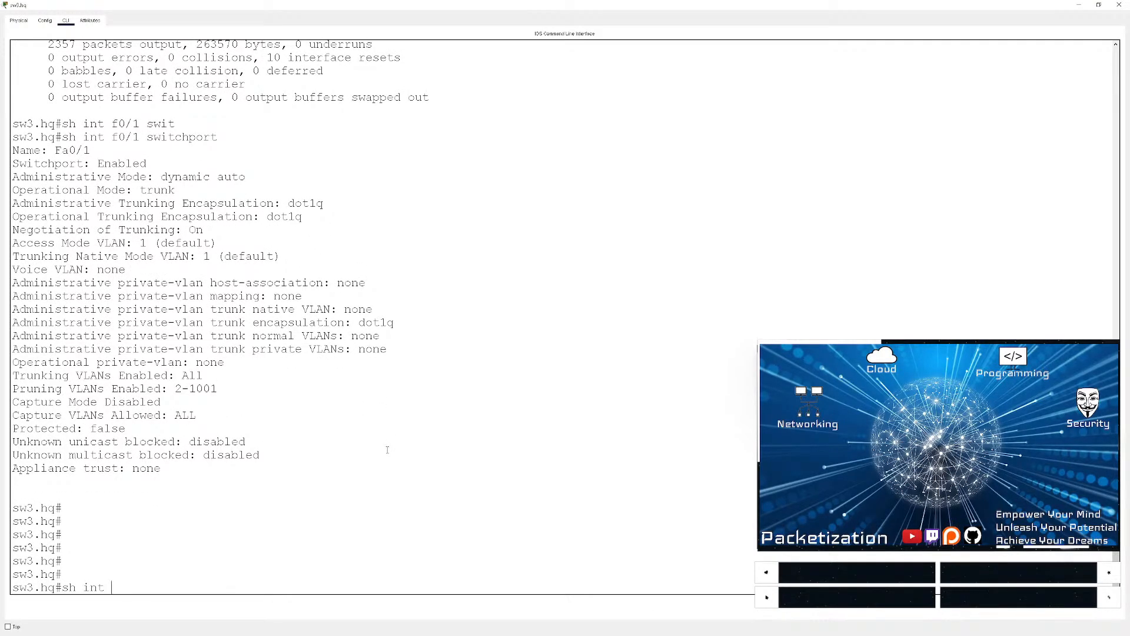
text(trunk)
key(Return)
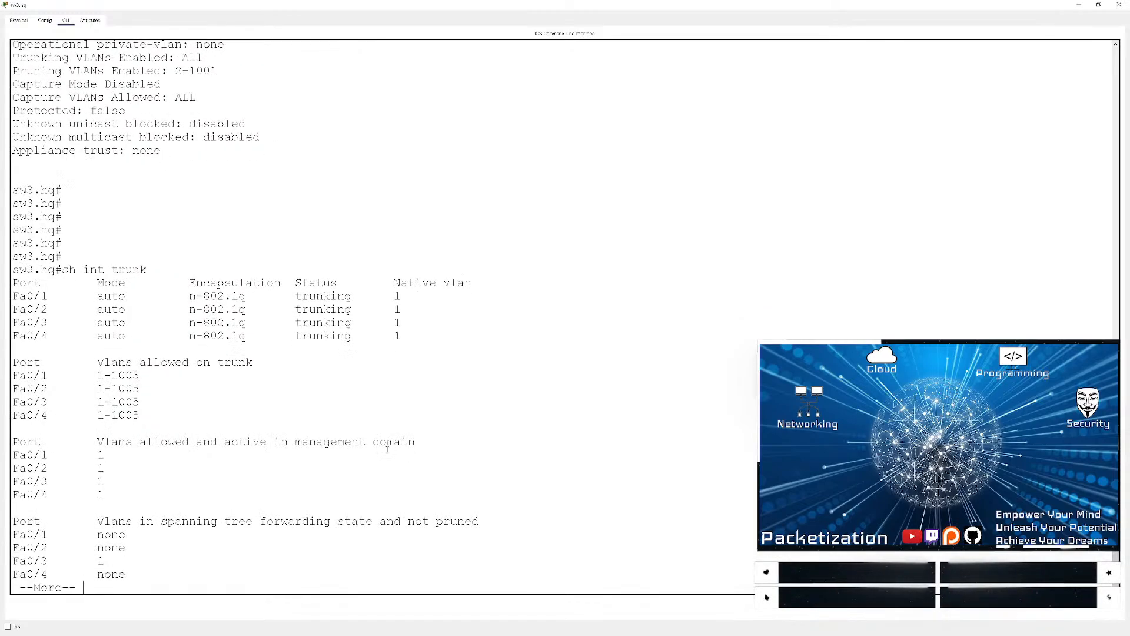
key(Return)
key(Return)
key(Return)
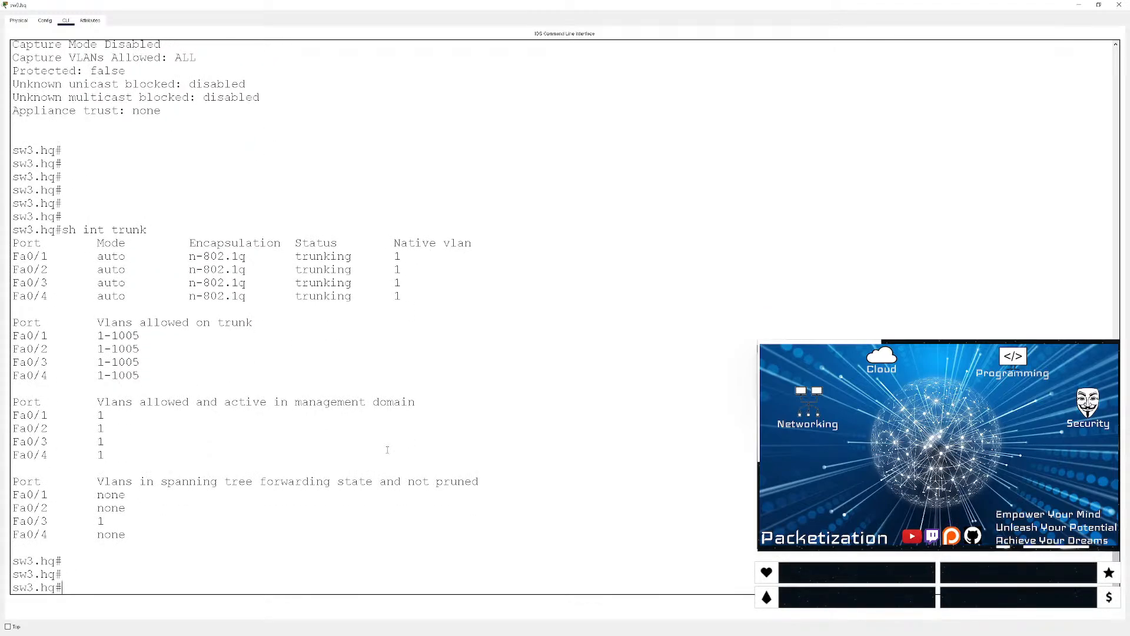
double_click(194, 259)
click(183, 415)
- Set interfaces f0/1-4 of sw3.hq to "switchport mode trunk" and leave configuration mode
key(Return)
key(Return)
key(Return)
text(conf t)
key(Return)
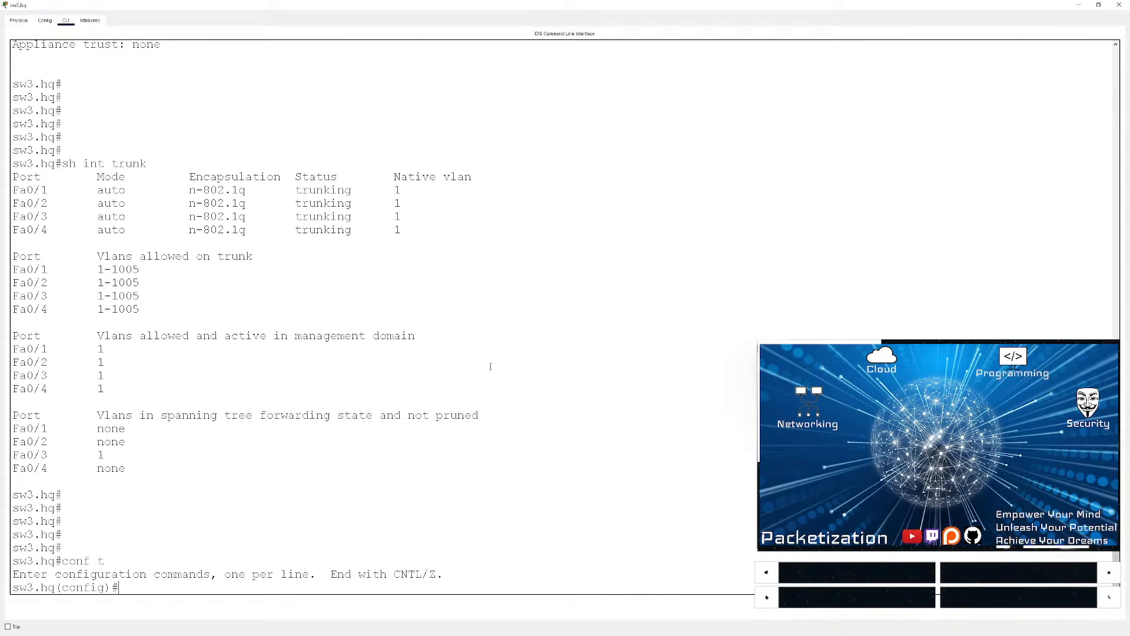
text(int range f0/1-)
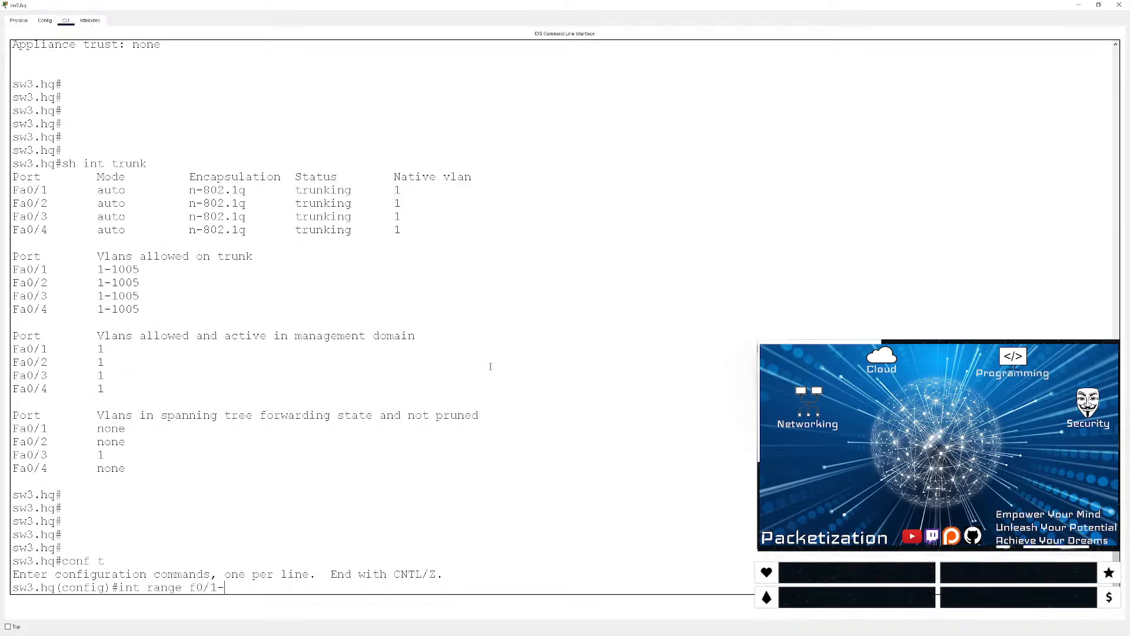
text(4)
key(Return)
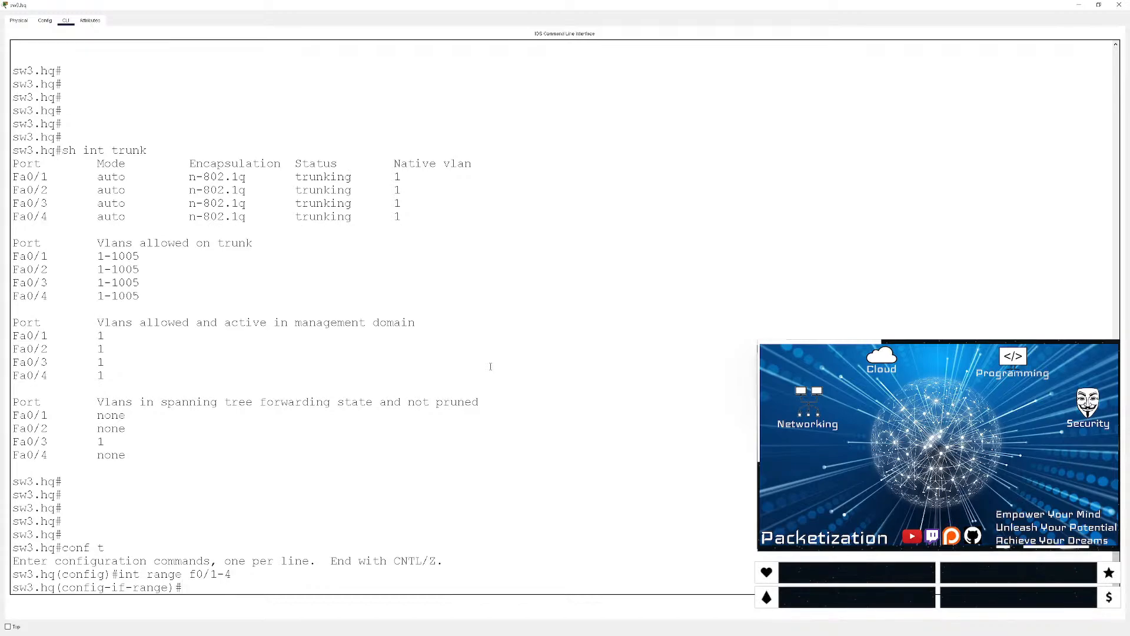
text(swi)
key(Tab)
text(mod)
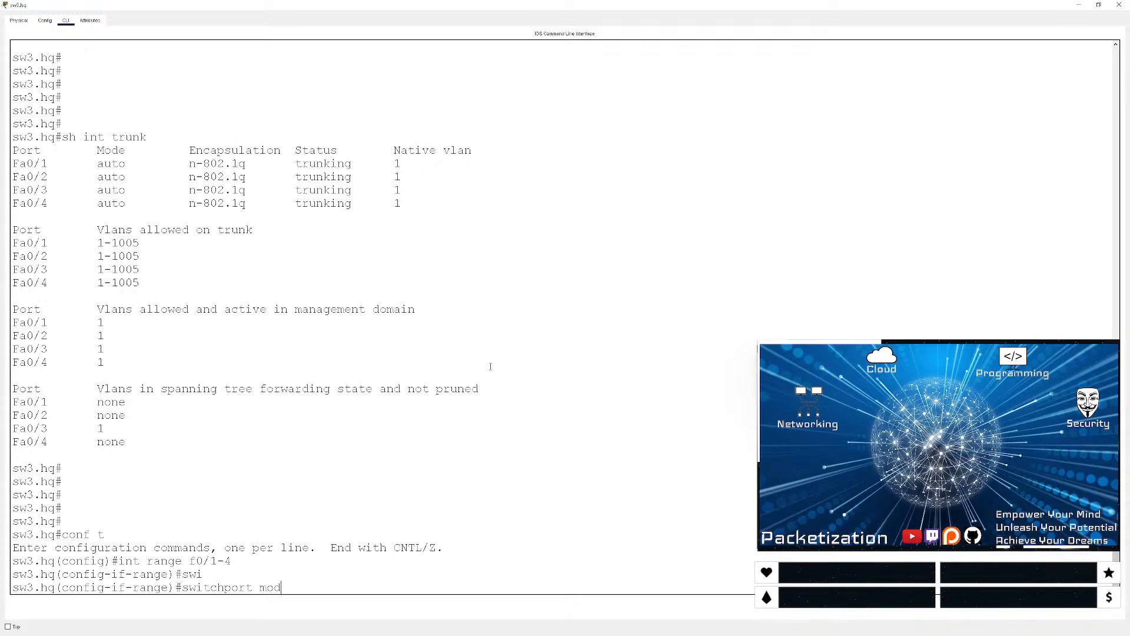
text(e trunk)
key(Return)
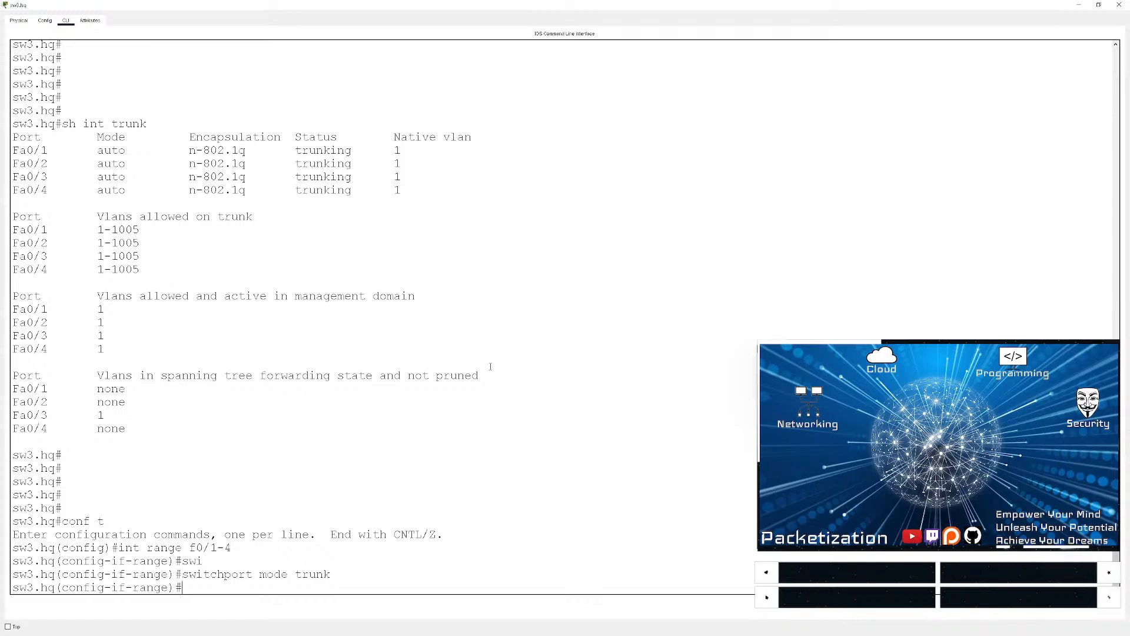
key(ctrl+z)
- List the trunk ports again with "sh int trunk" and check the mode and encapsulation of Fa0/1 to Fa0/4
key(Return)
key(Return)
key(Return)
key(Return)
key(Return)
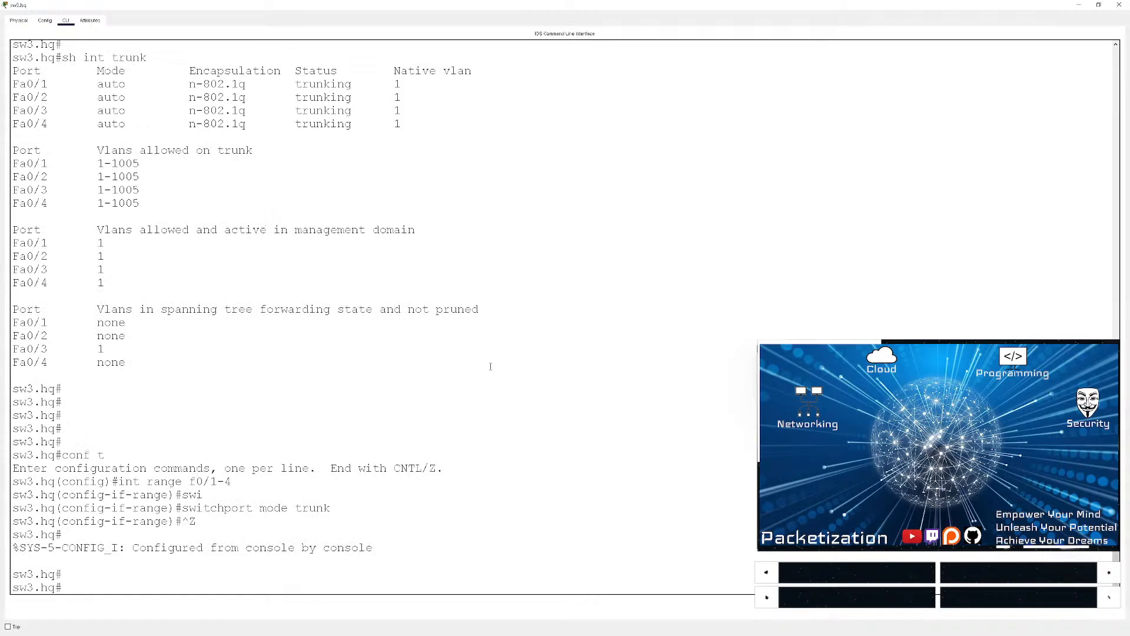
text(sh int trunk)
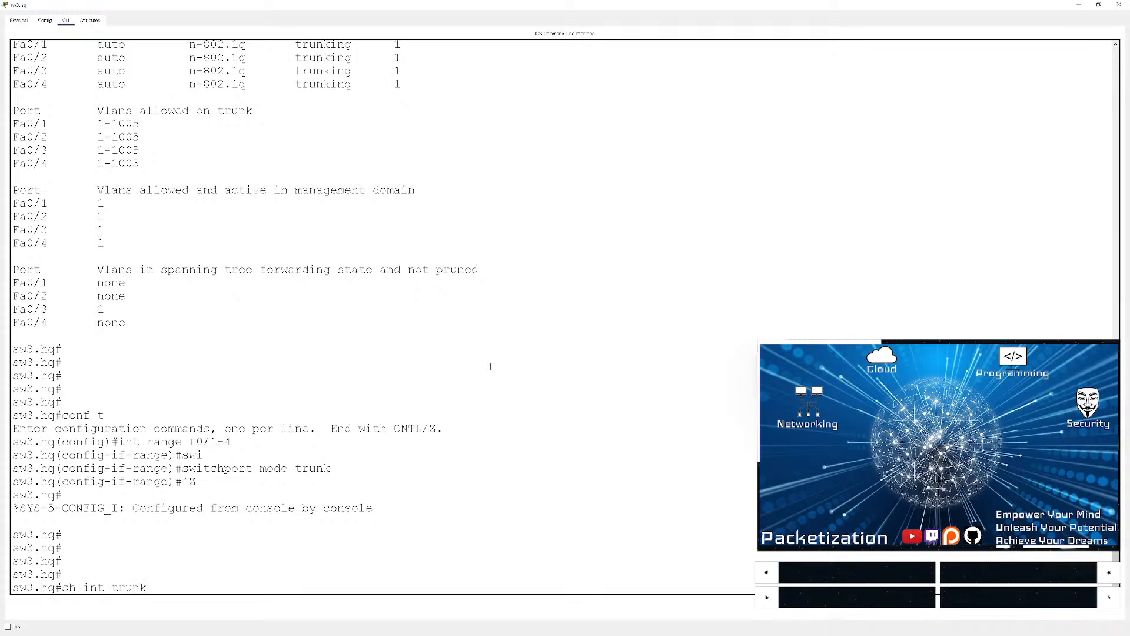
key(Return)
key(space)
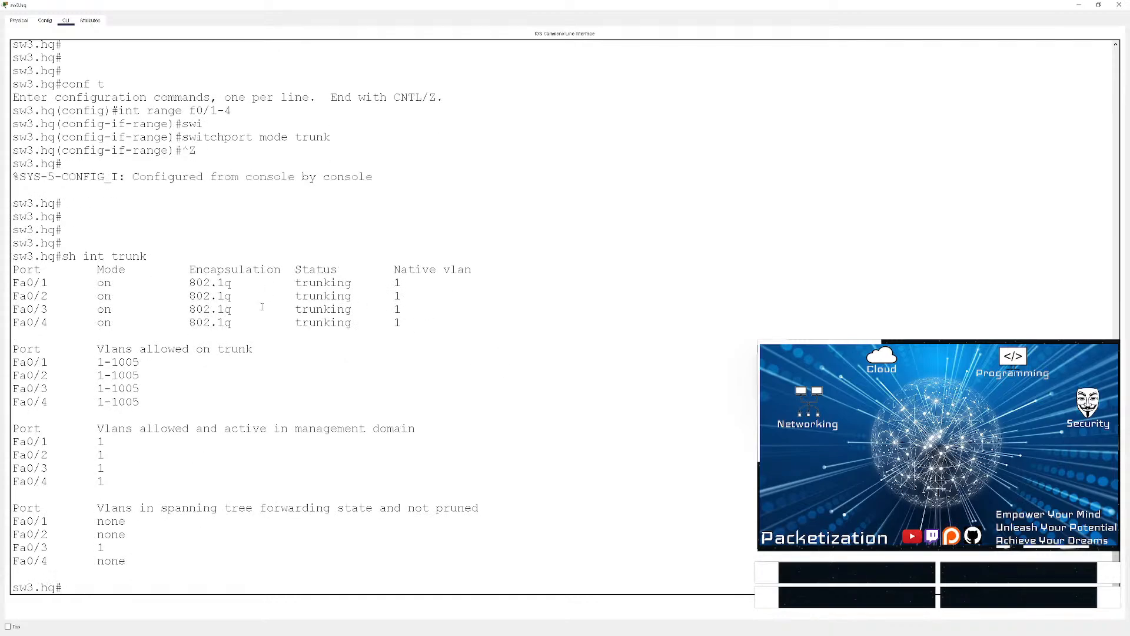
drag(261, 307, 178, 269)
click(217, 323)
double_click(200, 283)
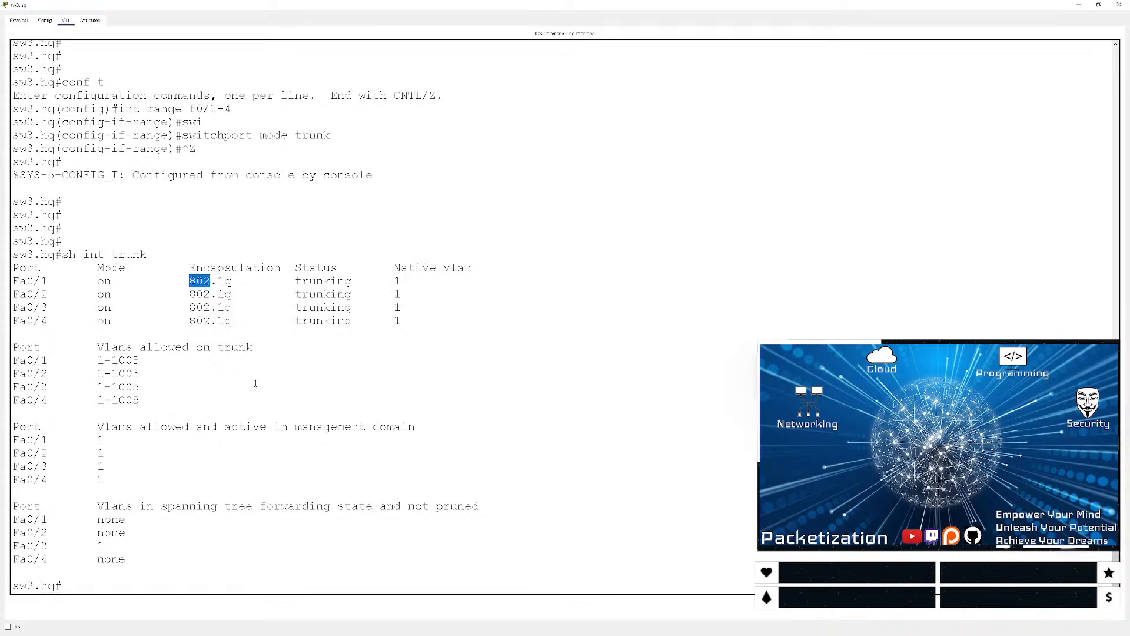
- Create the VLAN 20 interface on sw3.hq with the description "servers" and exit its interface configuration
key(Return)
key(Return)
key(Return)
key(Return)
text(conf t)
key(Return)
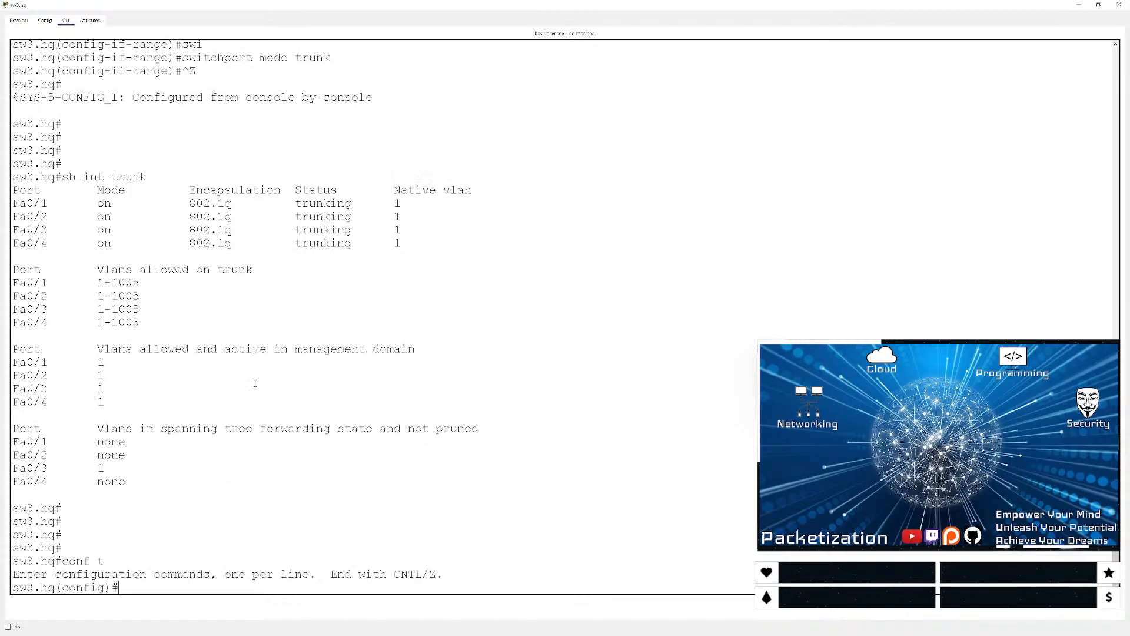
text(int vlan)
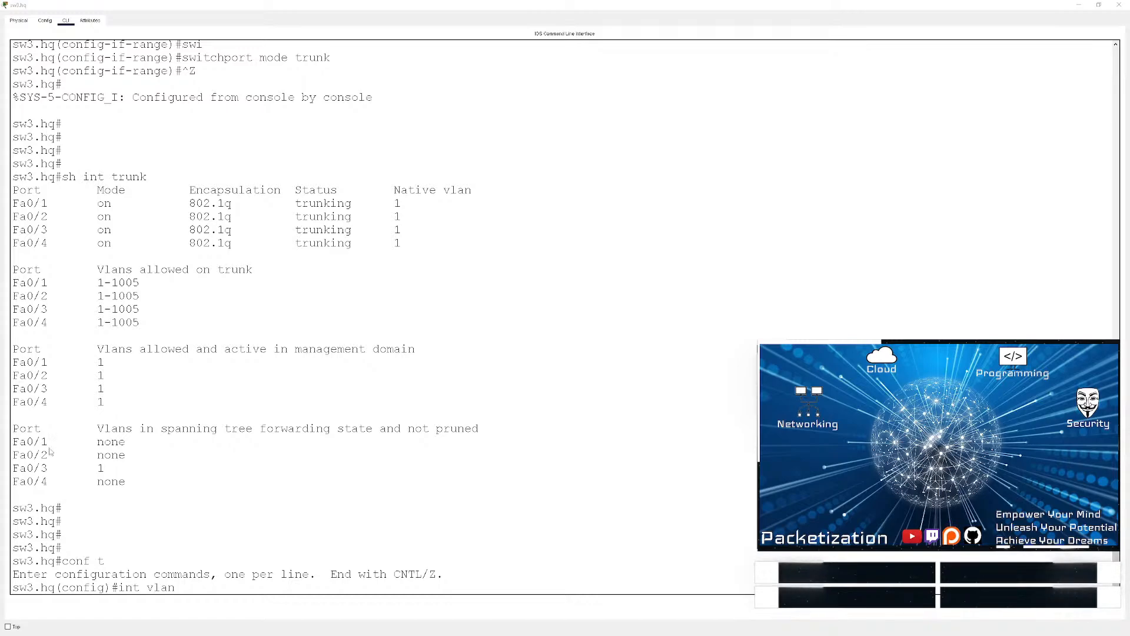
click(489, 396)
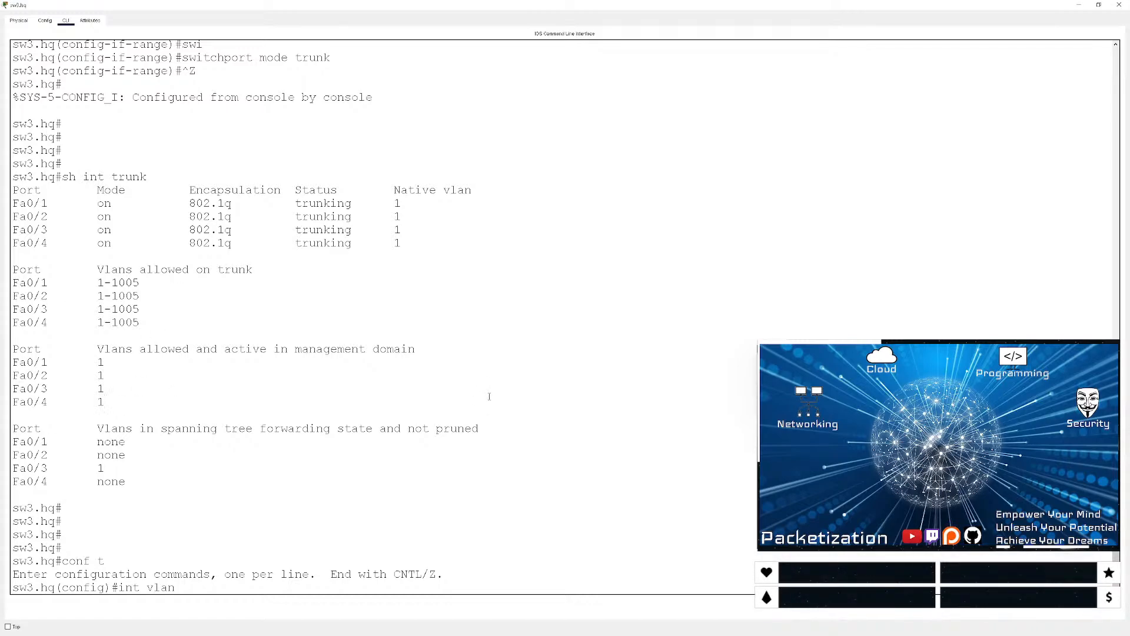
text(20)
key(Return)
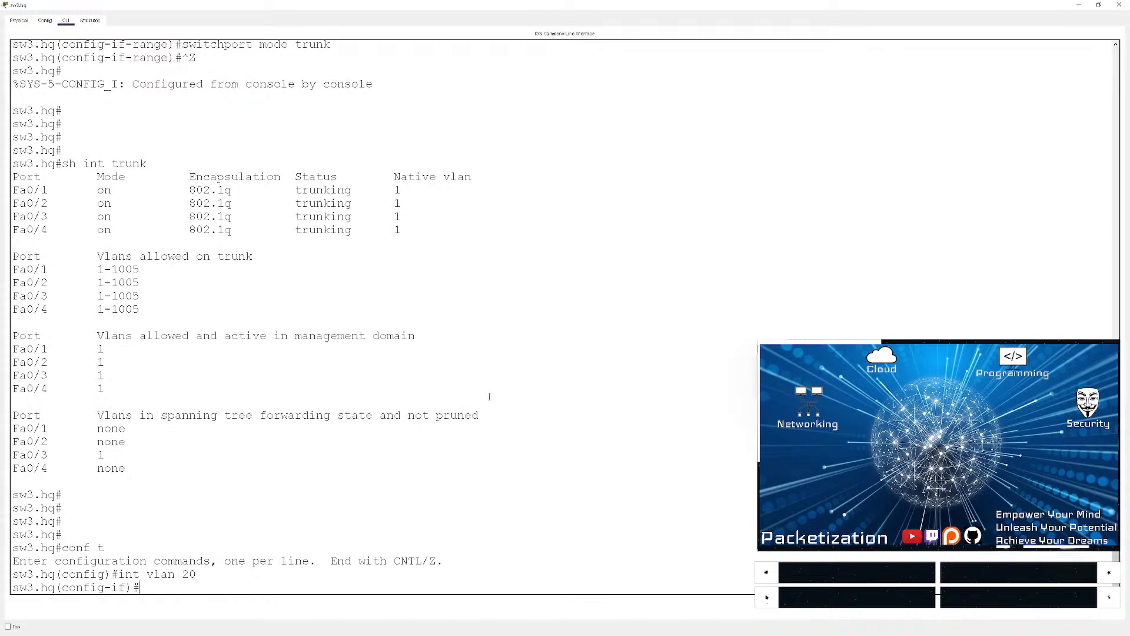
text(desc)
key(Tab)
text(servers)
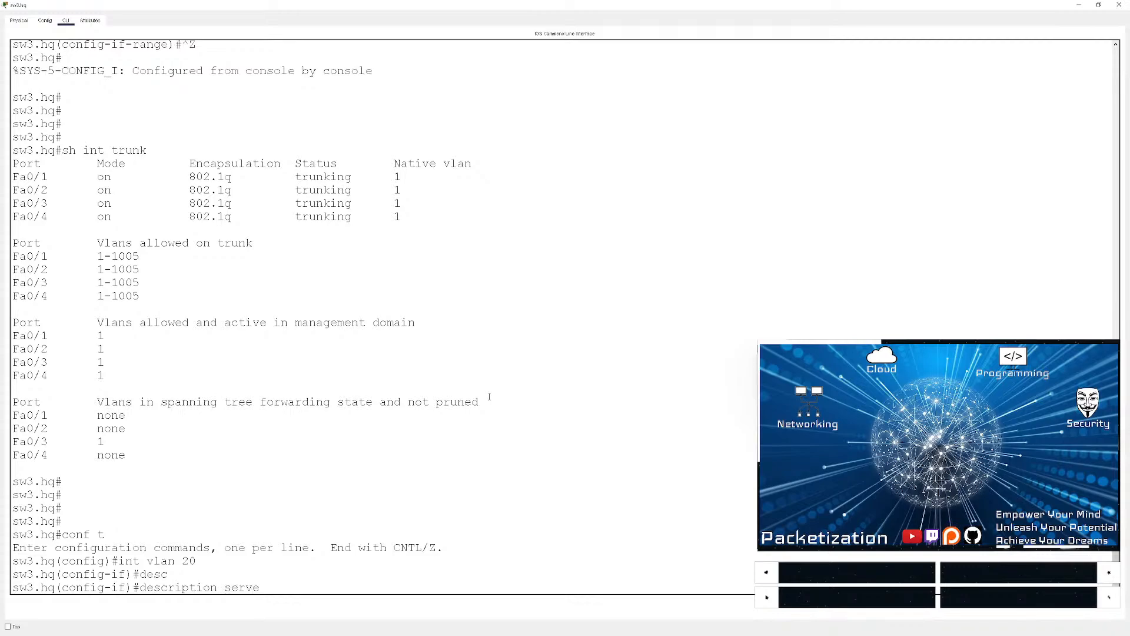
key(Return)
text(exit)
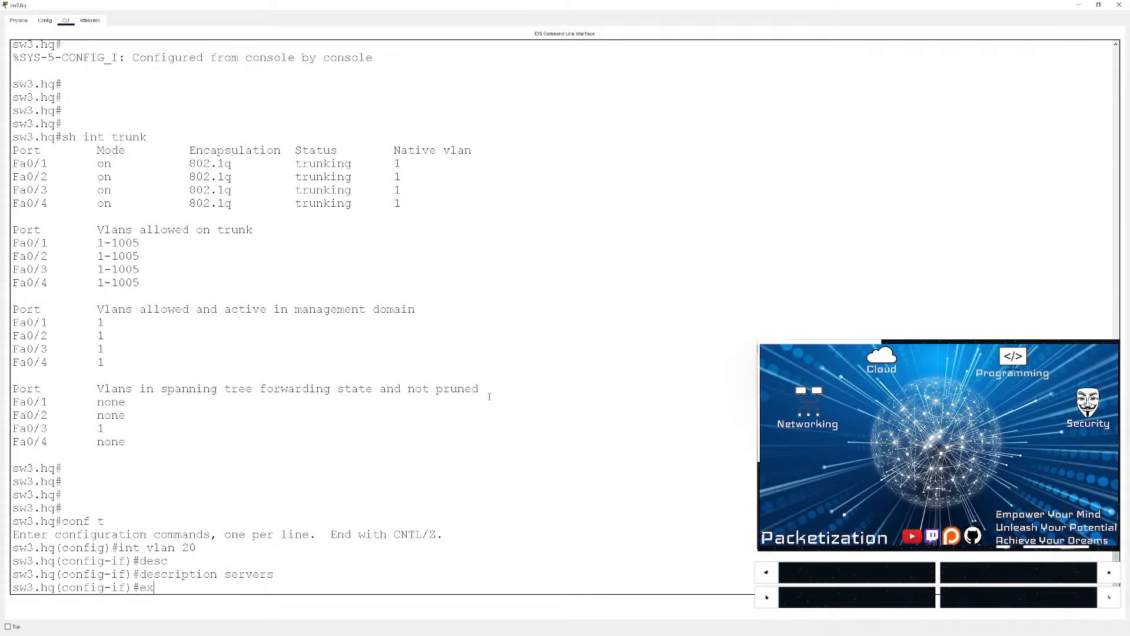
key(Return)
- Create the VLAN 10 interface on sw3.hq with the description "data" and leave configuration mode
text(int vlan )
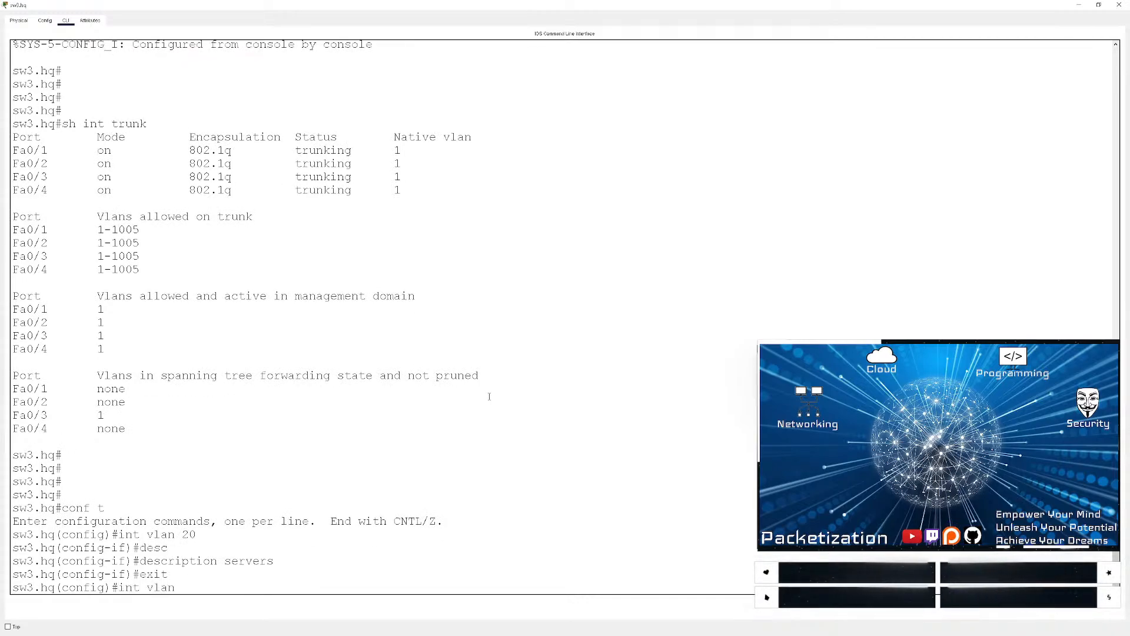
text(1)
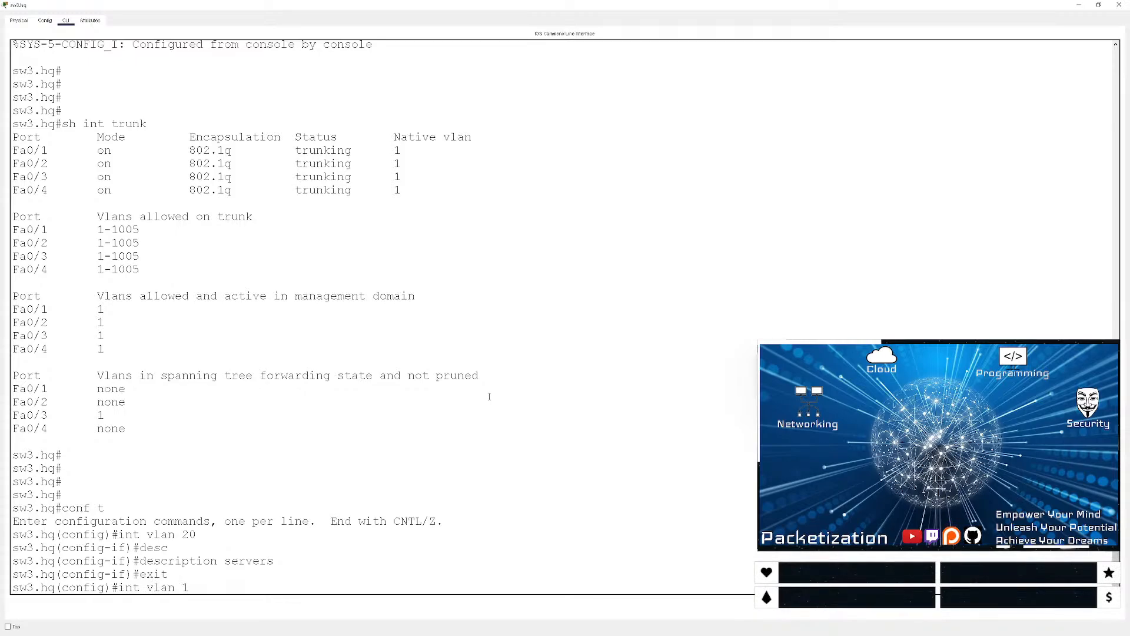
text(0)
key(Return)
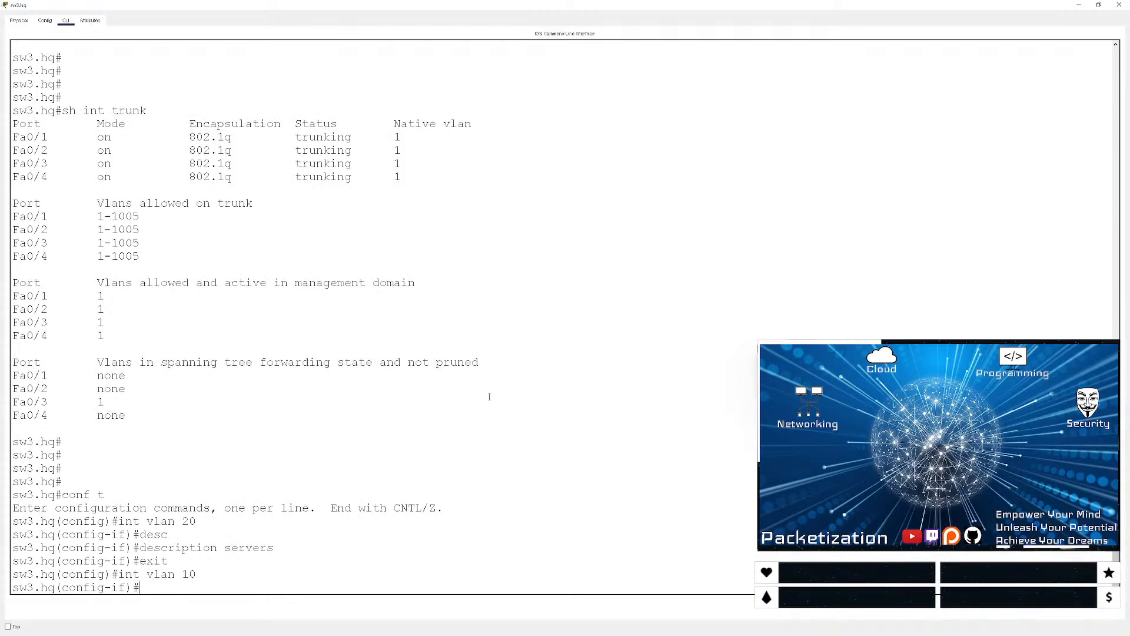
text(desc)
key(Tab)
text(data)
key(Return)
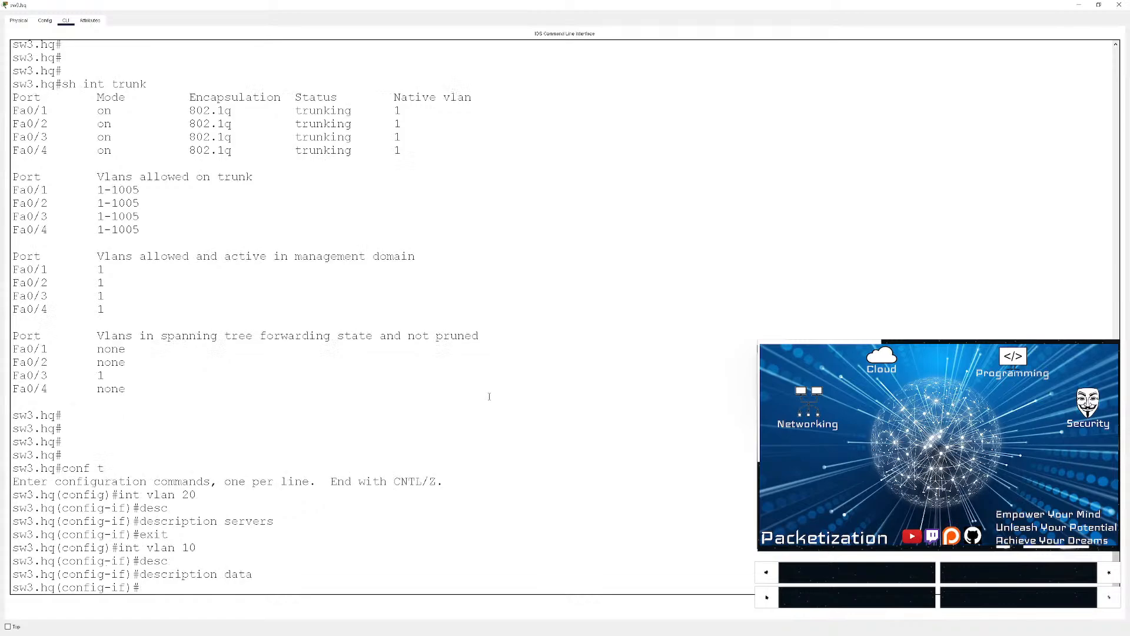
key(ctrl+z)
- Show the port table with "sh int status" and examine the VLAN assignment of ports Fa0/5 to Fa0/7
key(Return)
key(Return)
key(Return)
key(Return)
key(Return)
key(Return)
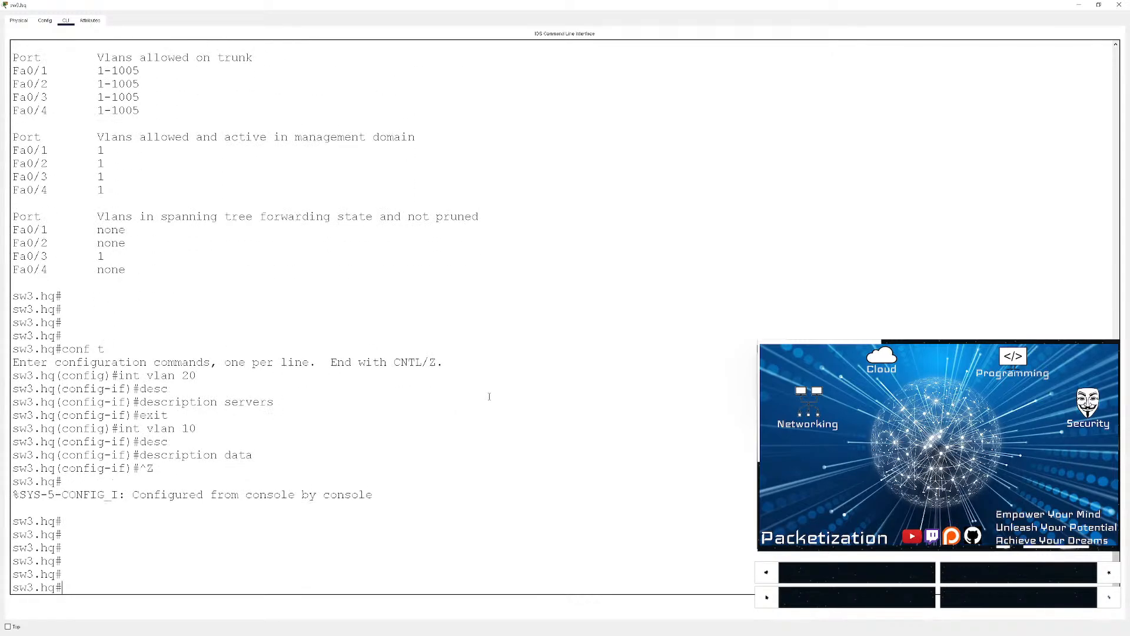
text(sh int status)
key(Return)
key(space)
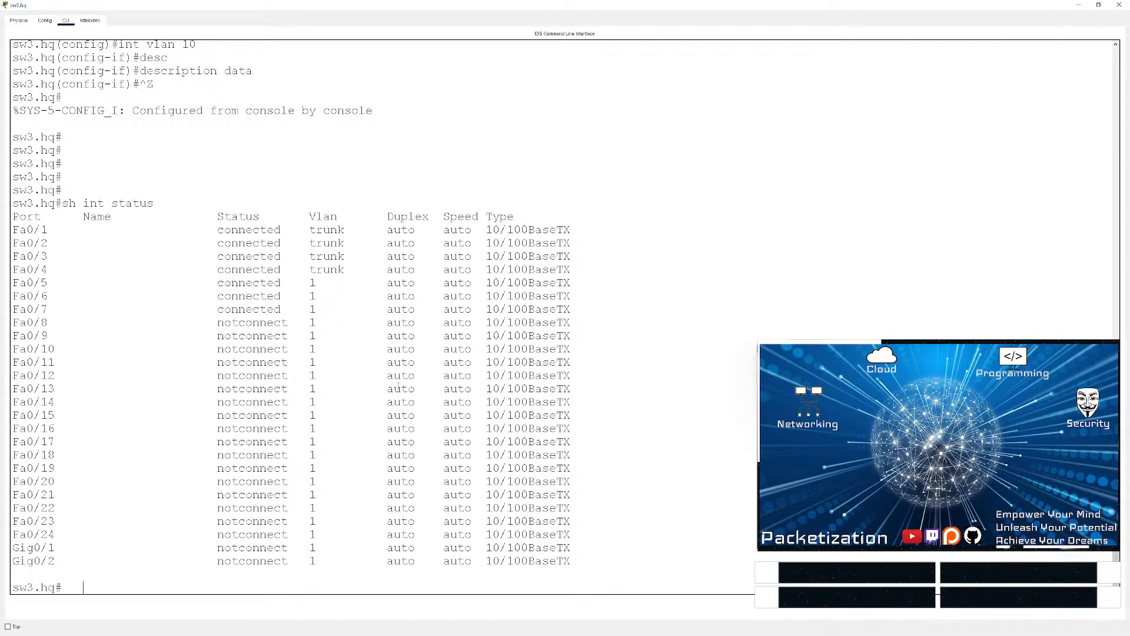
drag(323, 309, 12, 283)
click(322, 362)
- Select the interface range f0/5-7 on sw3.hq in configuration mode and set the ports to switchport mode access
text(conf t)
key(Return)
text(int )
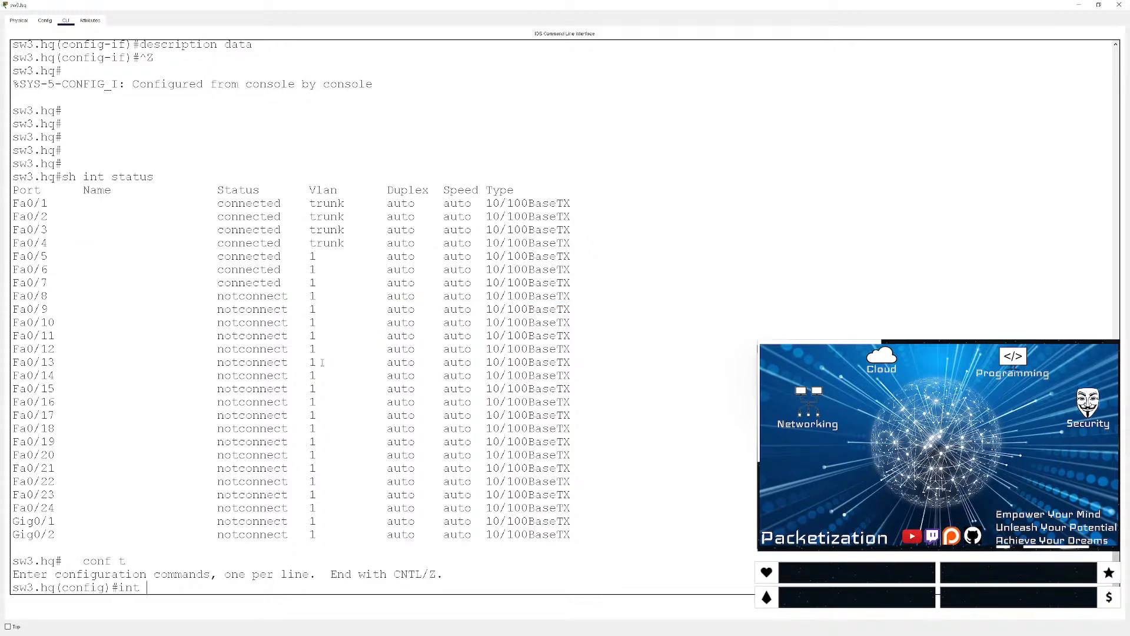
text(range f0/5-)
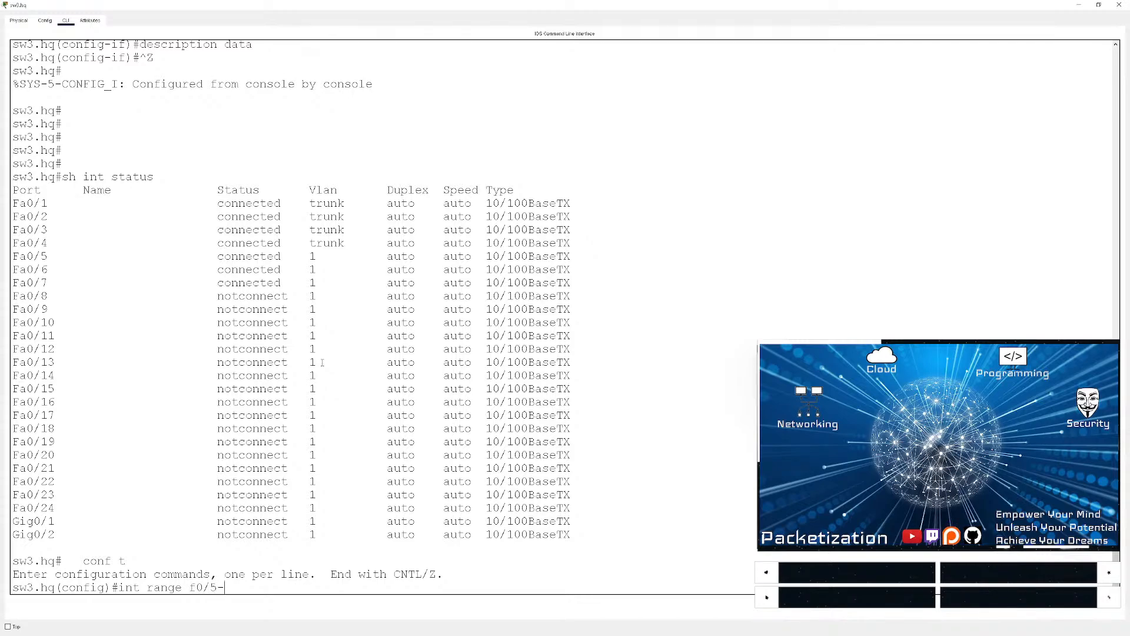
text(7)
key(Return)
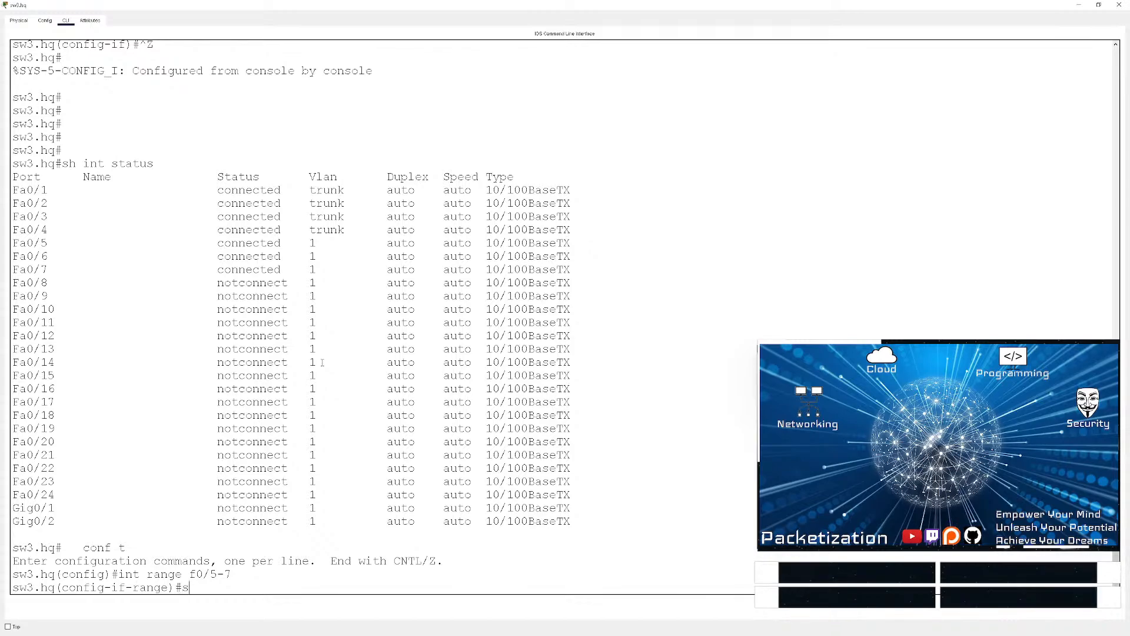
text(switch)
key(Tab)
text(mode access)
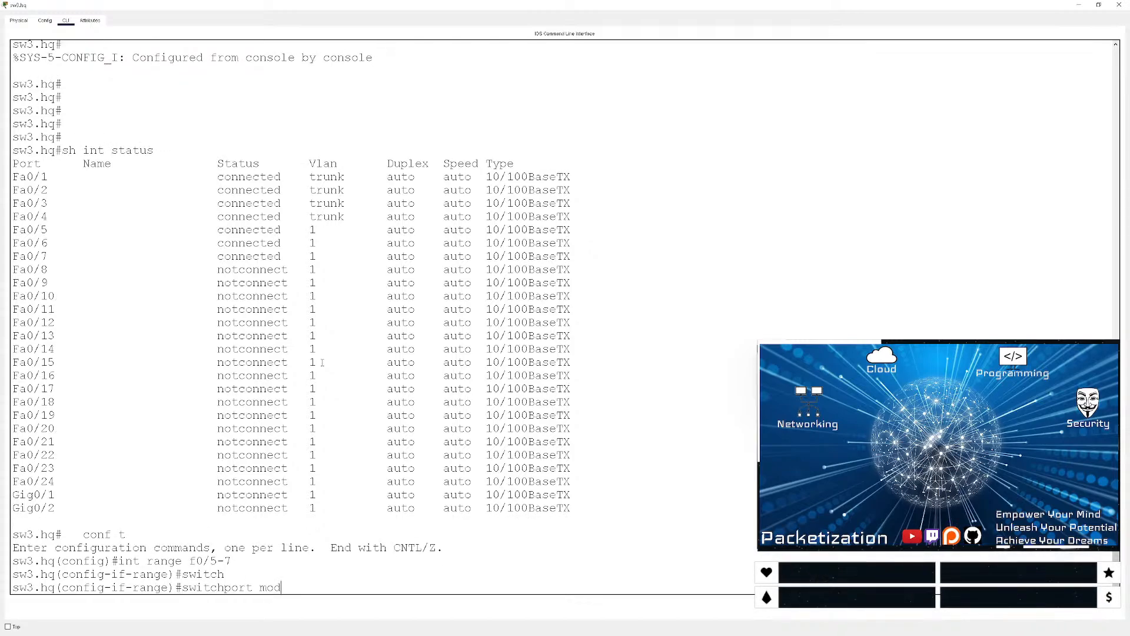
key(Return)
- Assign the Fa0/5 to Fa0/7 ports to access VLAN 10 and leave configuration mode
text(switch)
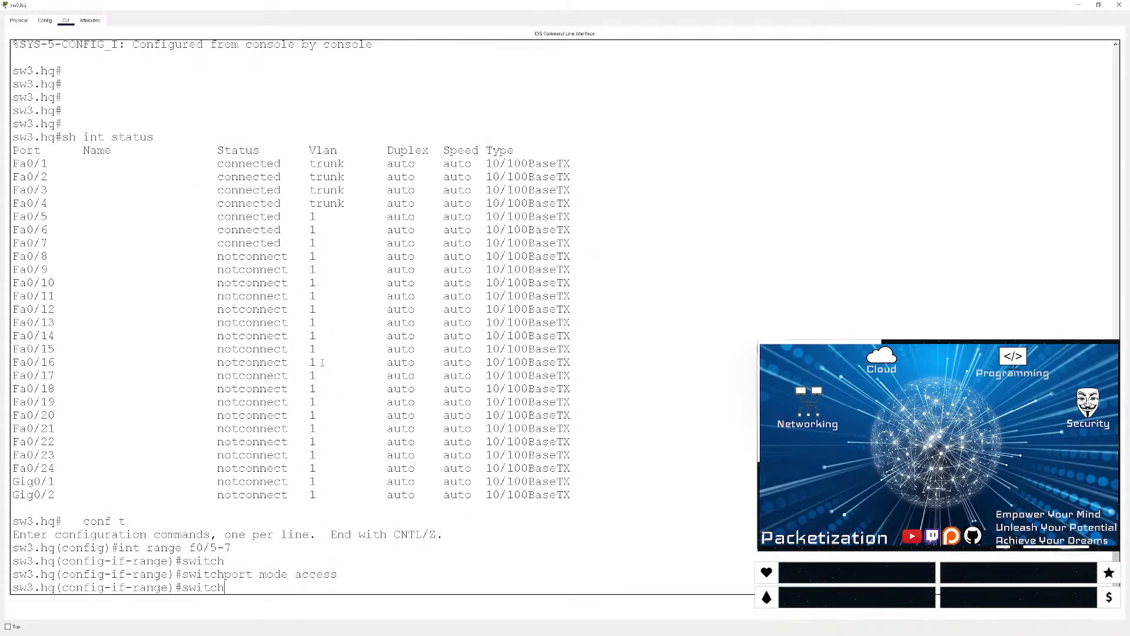
key(Tab)
text(acc)
key(Tab)
text(vlan 10)
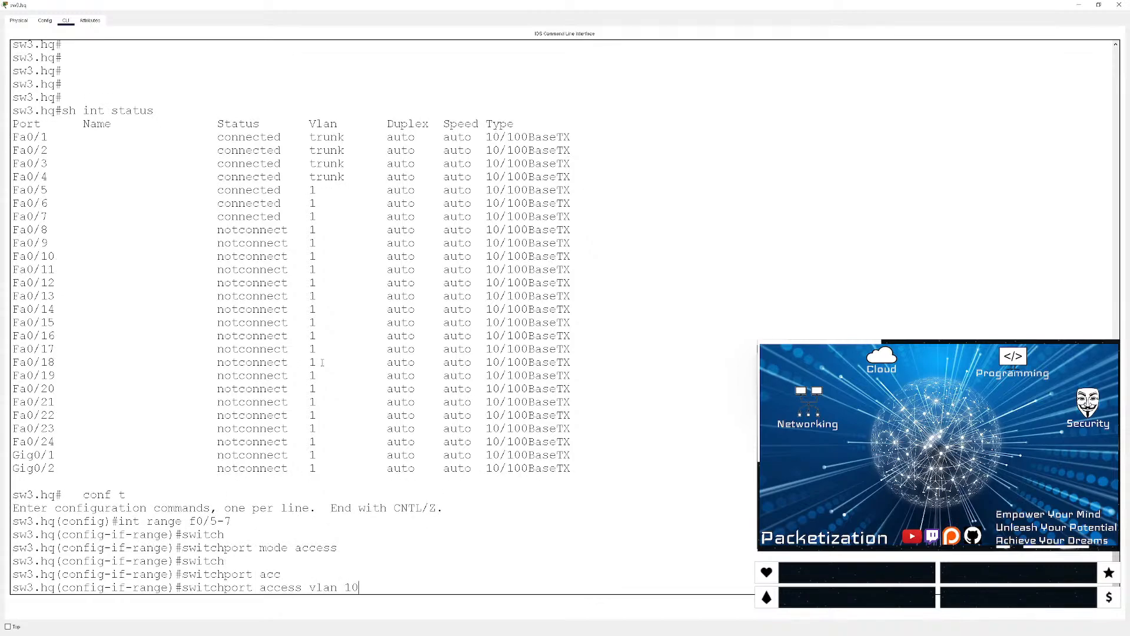
key(Return)
key(ctrl+z)
- List the ports again with "sh int status" and check the VLAN of Fa0/5 to Fa0/7 and the trunk ports Fa0/1 to Fa0/4
key(Return)
key(Return)
key(Return)
key(Return)
key(Return)
key(Return)
text(sh int status)
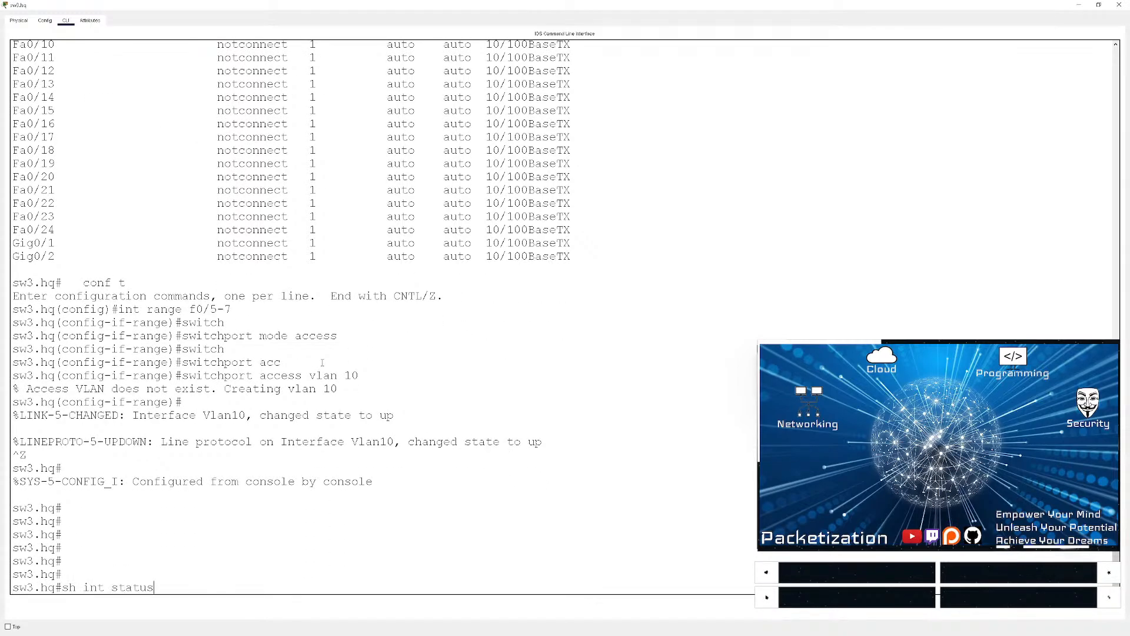
key(Return)
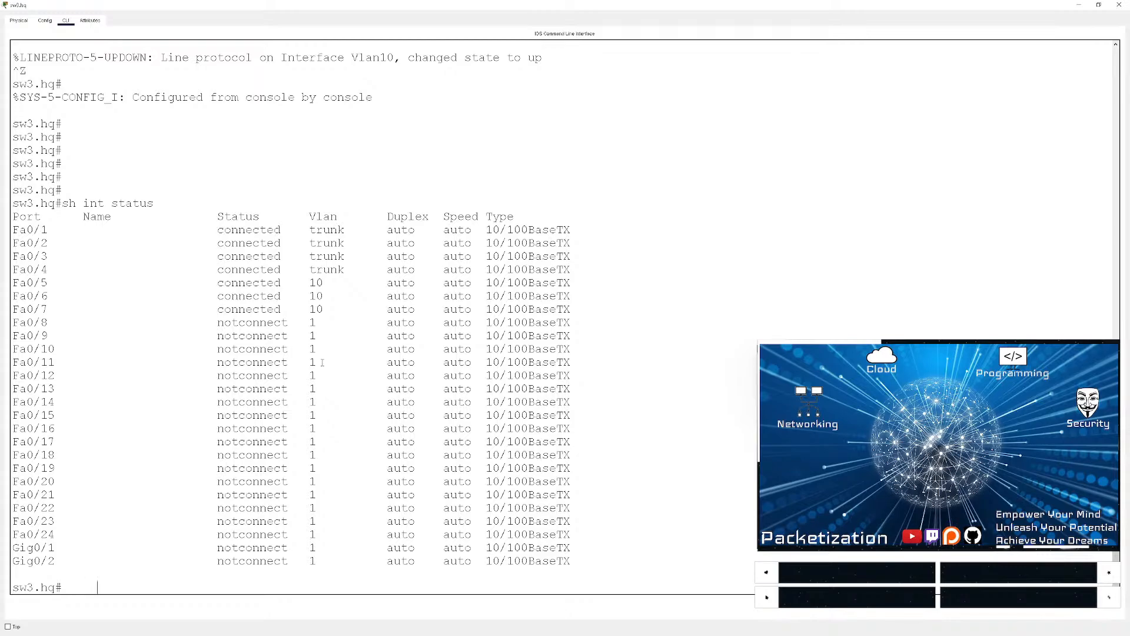
key(Return)
key(Return)
key(Return)
key(Return)
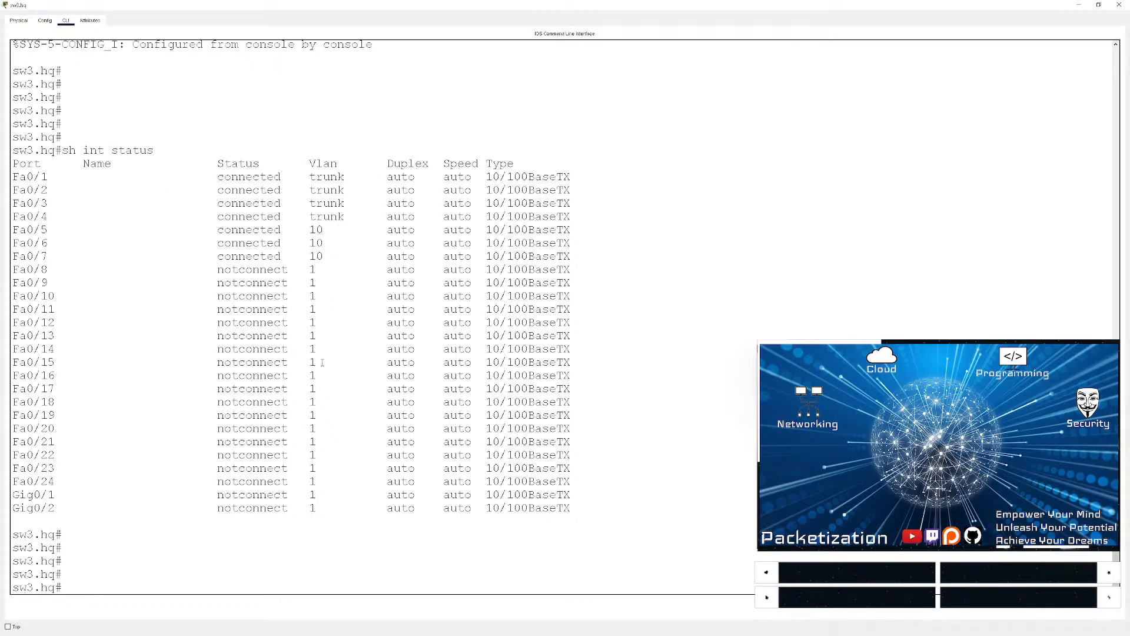
drag(336, 256, 217, 243)
click(189, 242)
drag(429, 217, 56, 177)
click(295, 468)
- Save the sw3.hq configuration with "wr" and close the switch's window
key(Return)
key(Return)
key(Return)
text(wr)
key(Return)
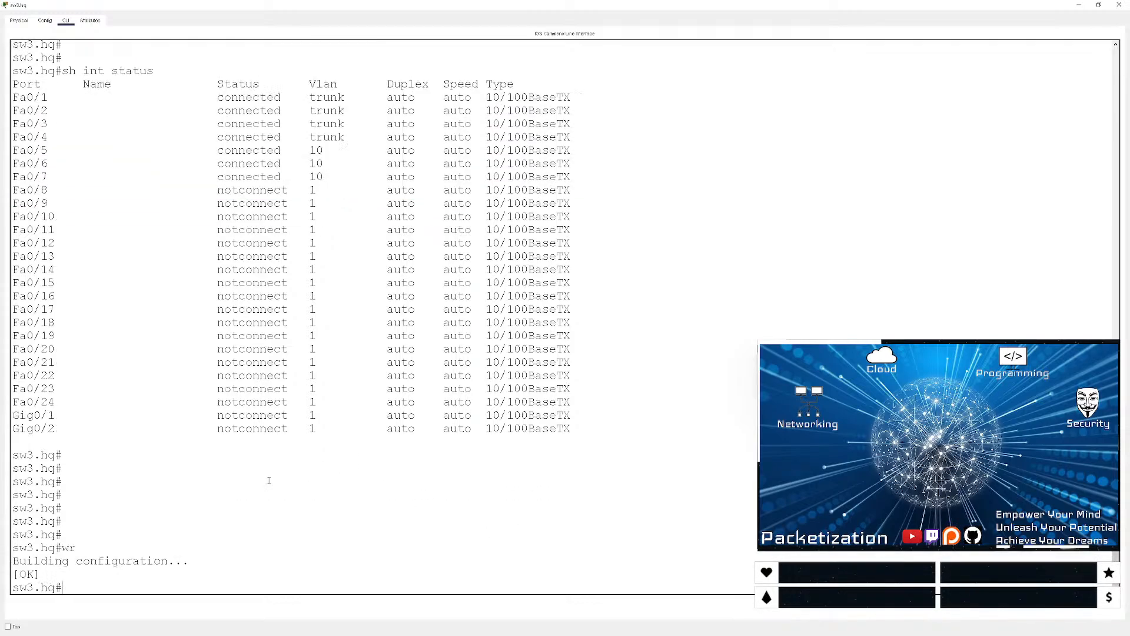
key(Return)
key(Return)
key(Return)
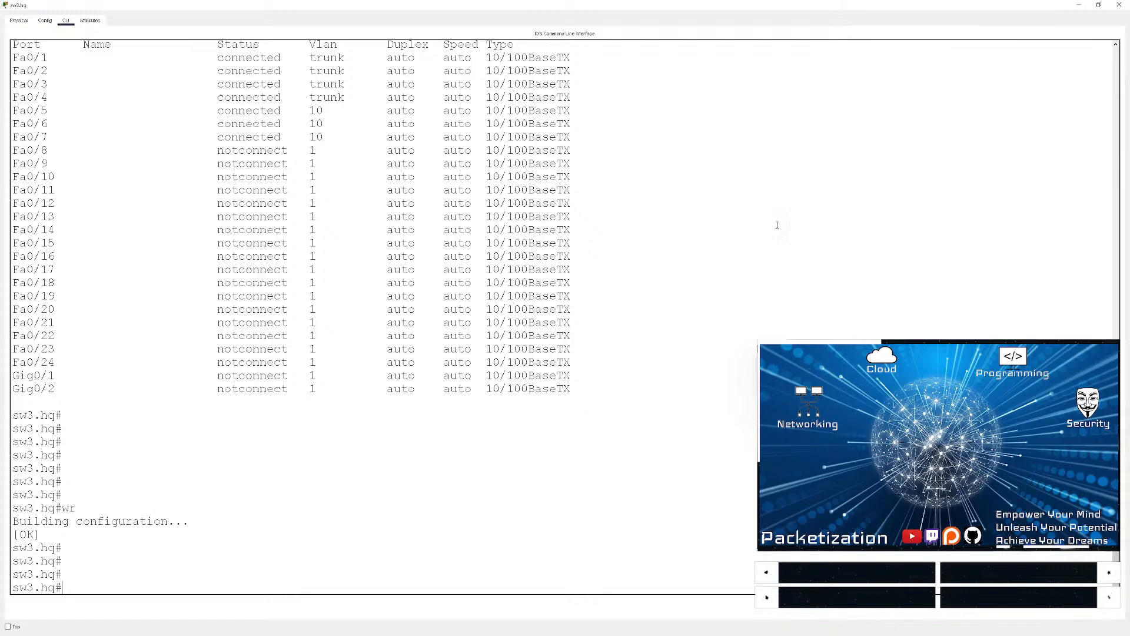
click(1119, 5)
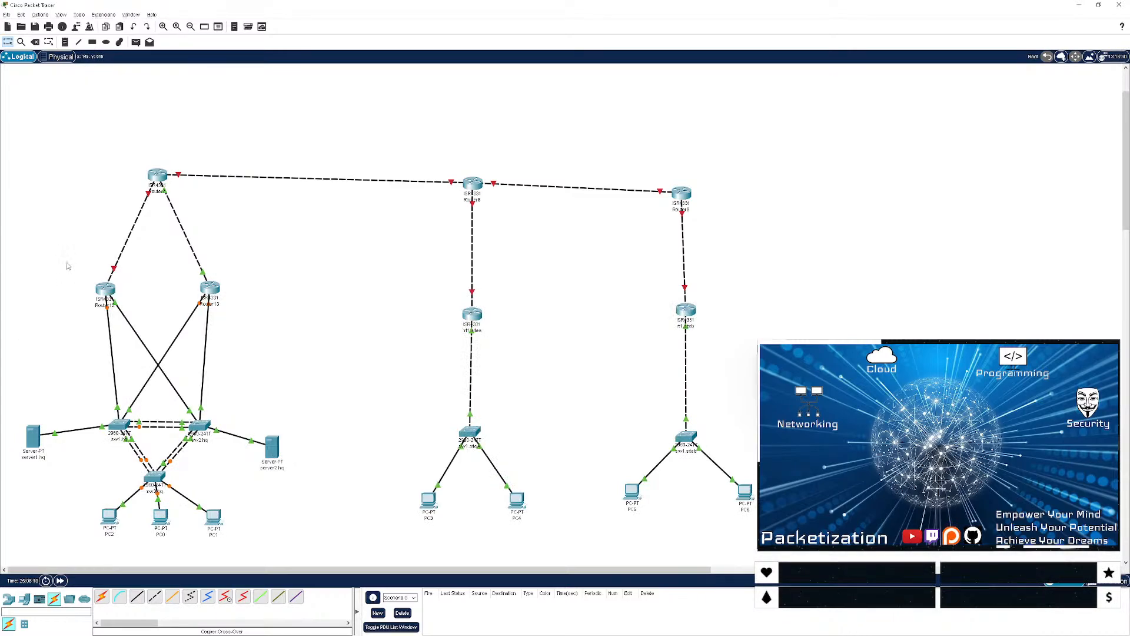
- Open the command line of Router12 at HQ and answer "no" to the initial configuration dialog
click(103, 291)
key(Return)
key(Return)
key(Return)
key(Return)
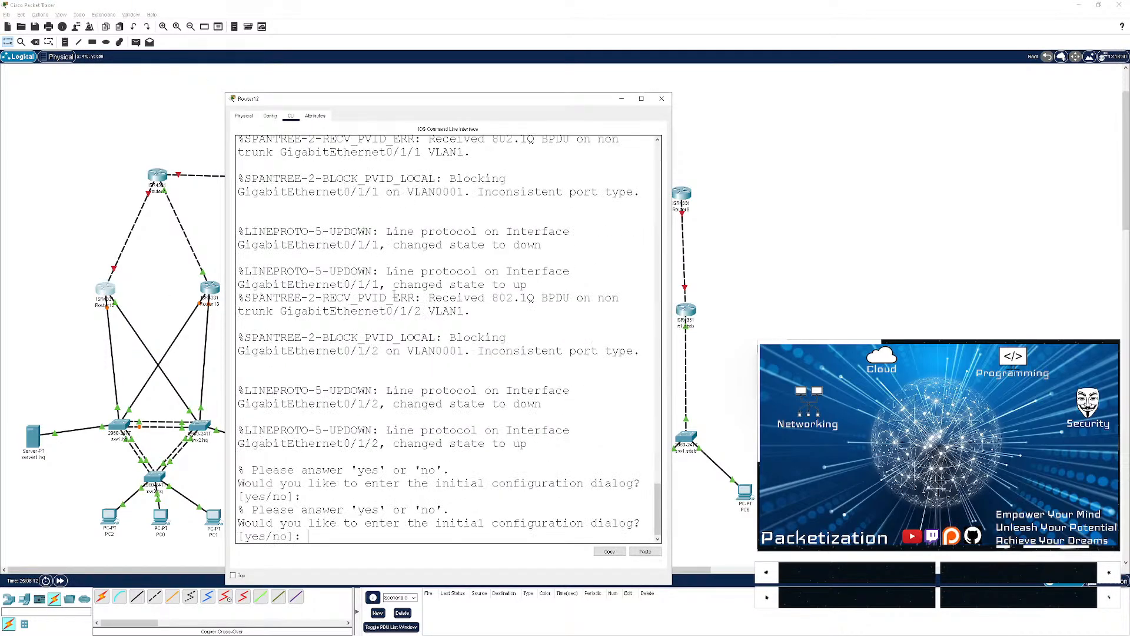
text(no)
key(Return)
key(Return)
key(Return)
key(Return)
key(Return)
key(Return)
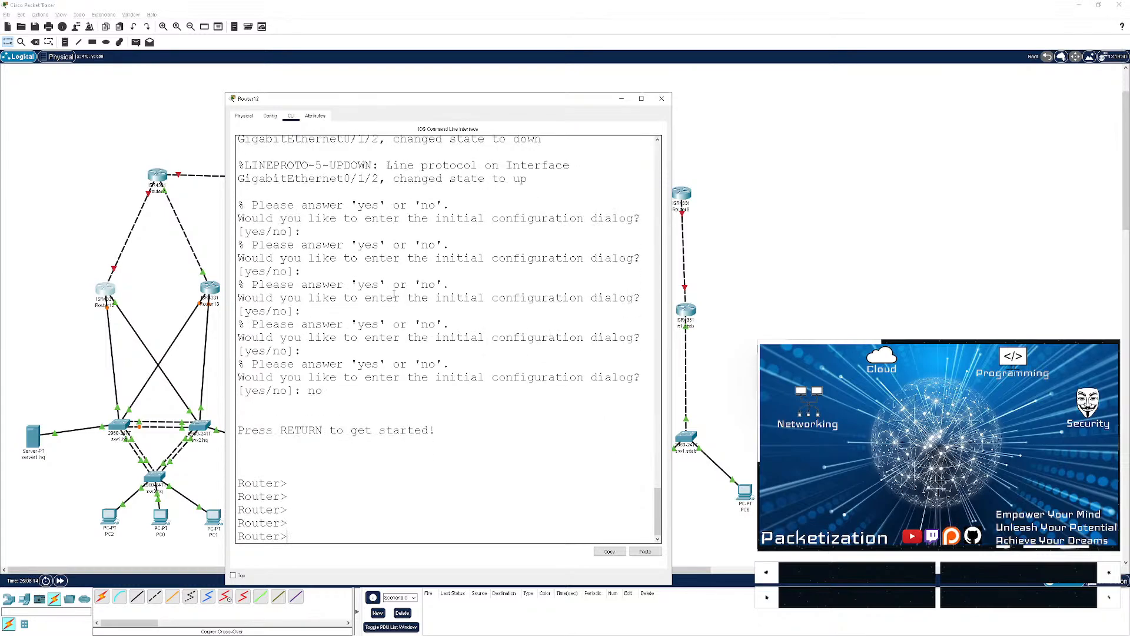
- Enter privileged and configuration mode on Router12 and set its hostname to rt1.hq
text(conf t)
key(Return)
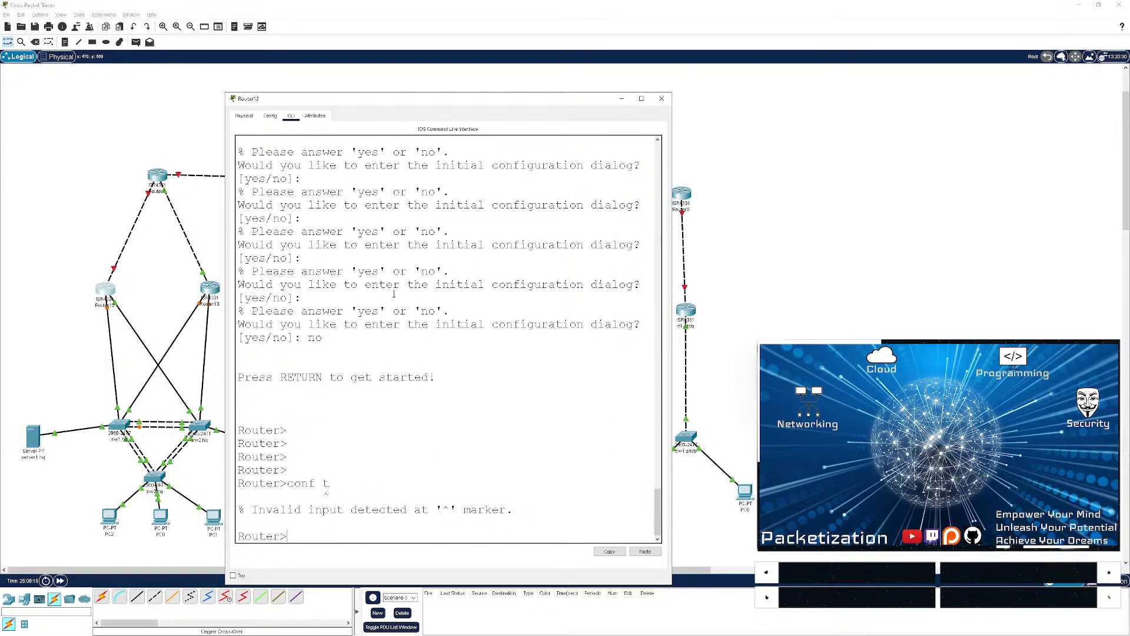
text(en)
key(Return)
text(conf t)
key(Return)
text(hostn)
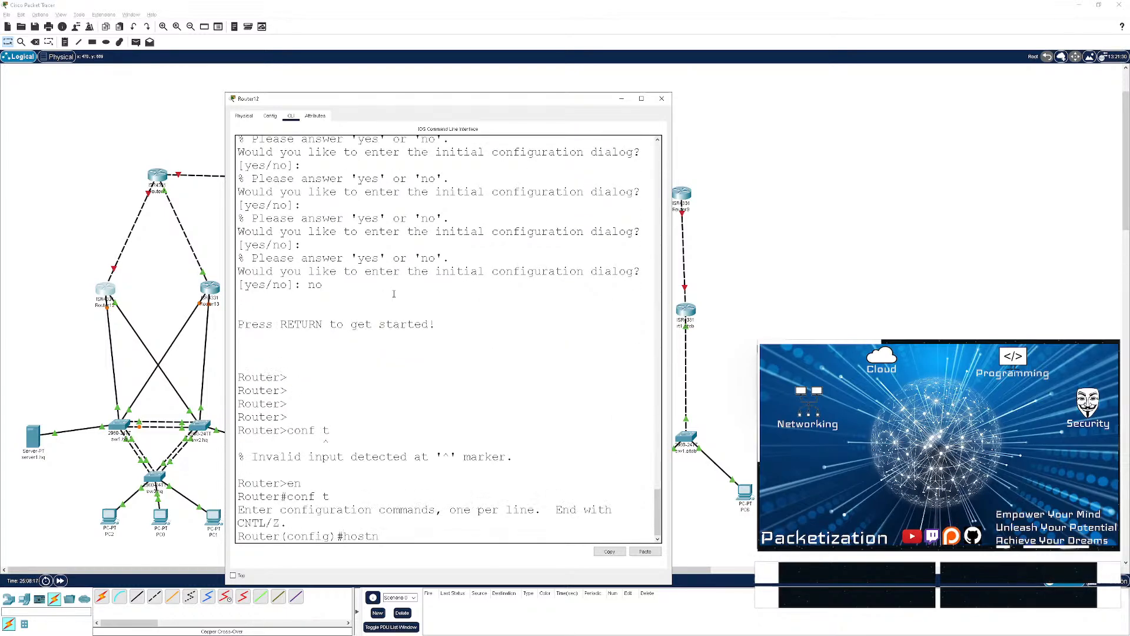
text(ame rt1.hq)
key(Return)
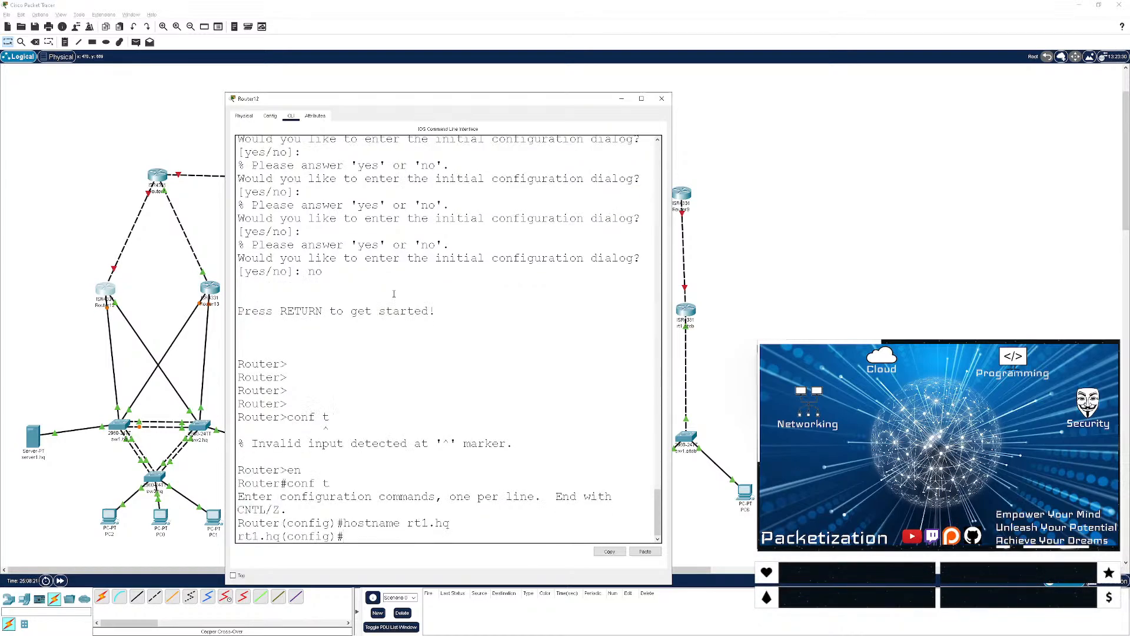
key(Return)
key(Return)
key(Return)
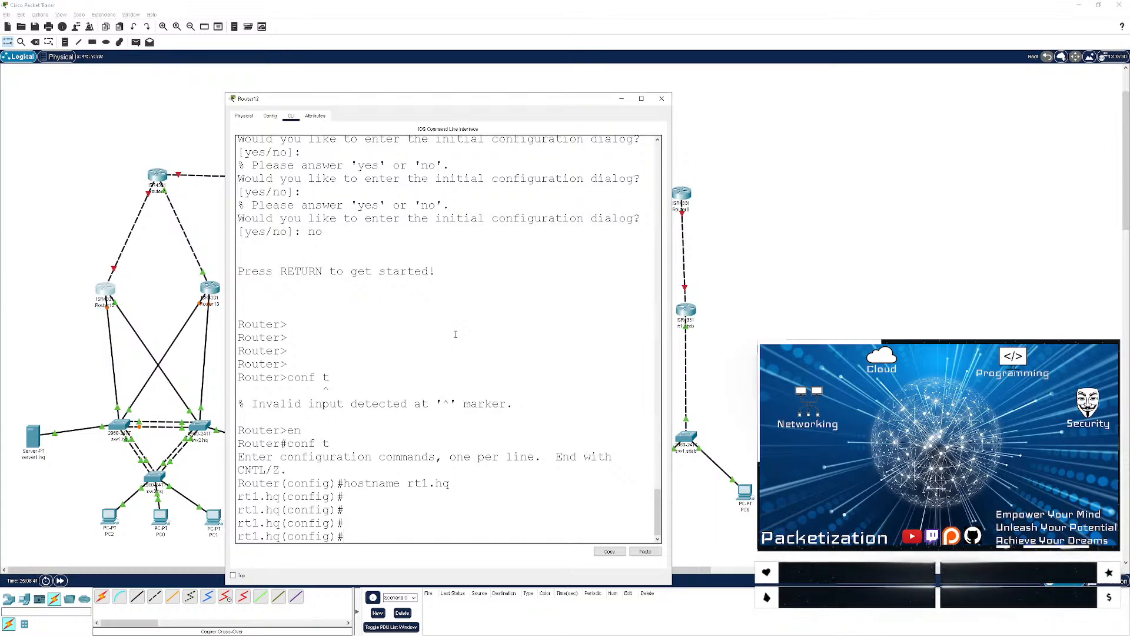
- Move the uplink cables of Router12 and Router13 at HQ to the GigabitEthernet0/0/1 port of each router
click(454, 335)
click(75, 364)
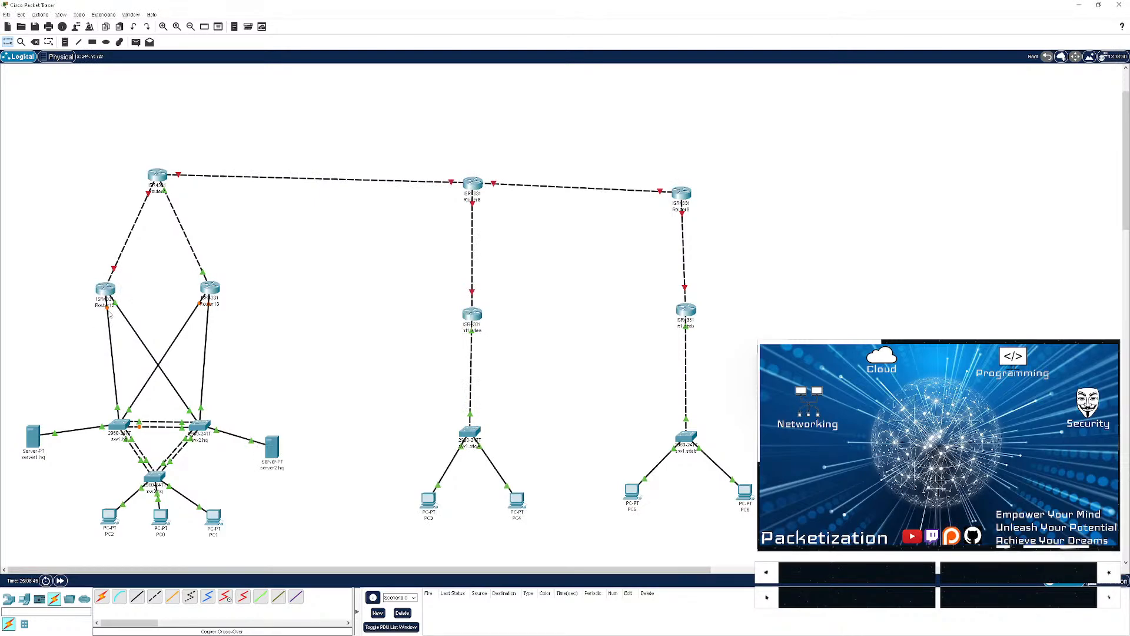
click(107, 286)
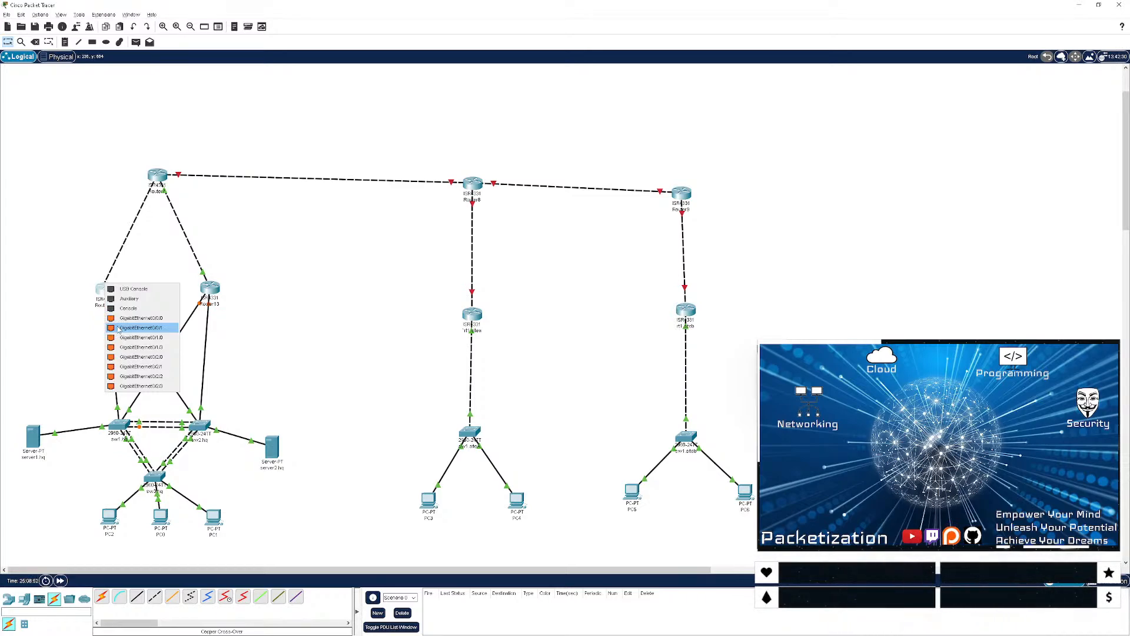
click(118, 328)
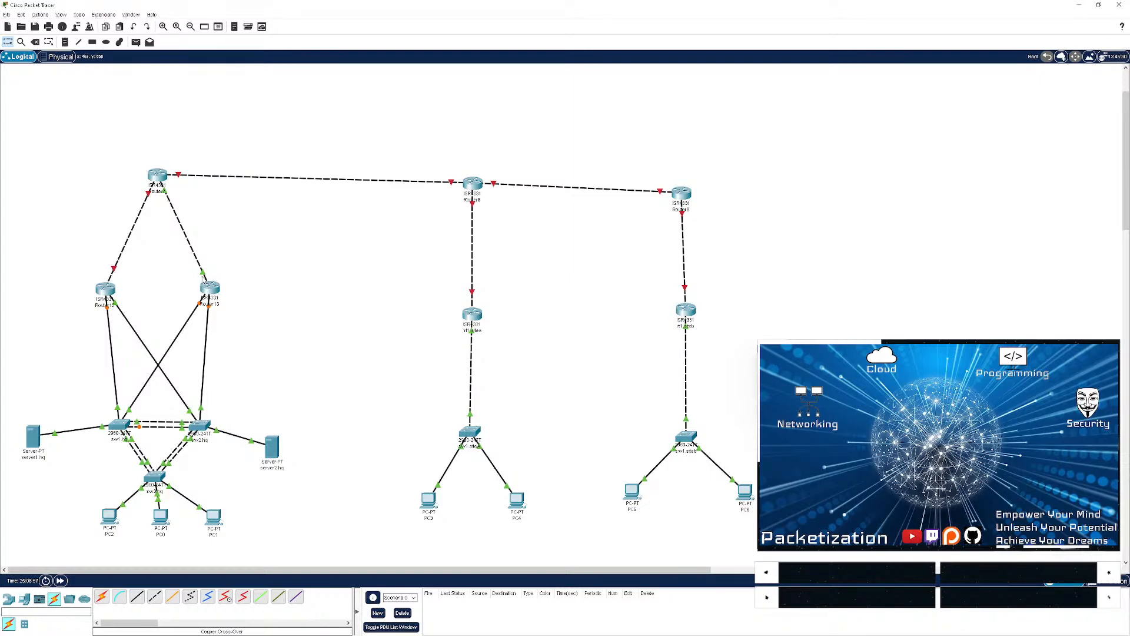
click(208, 288)
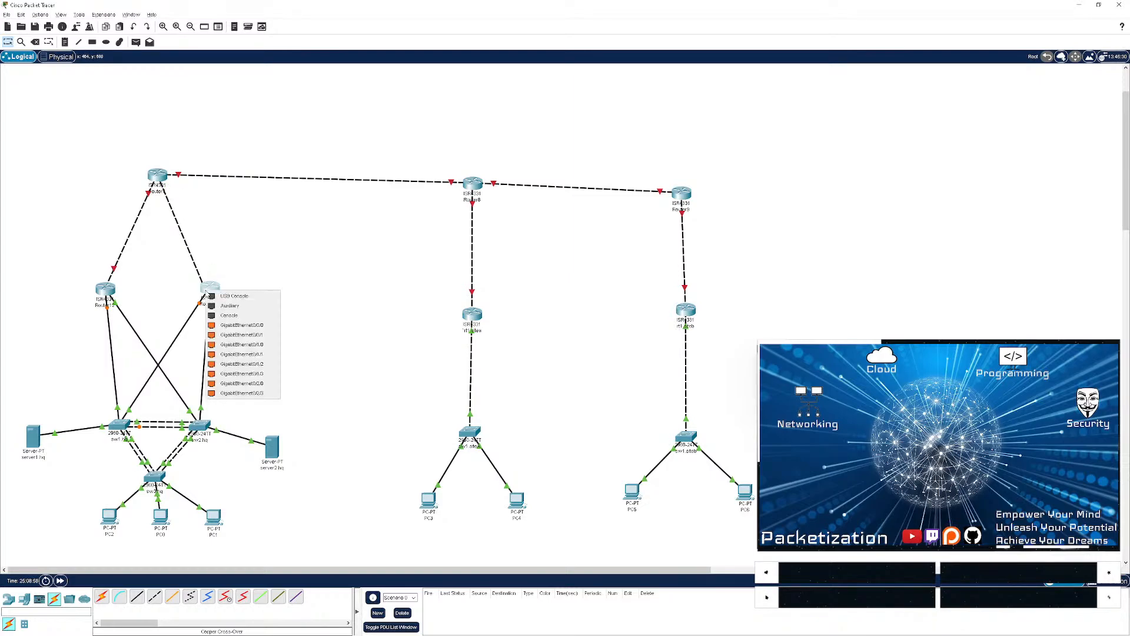
click(228, 334)
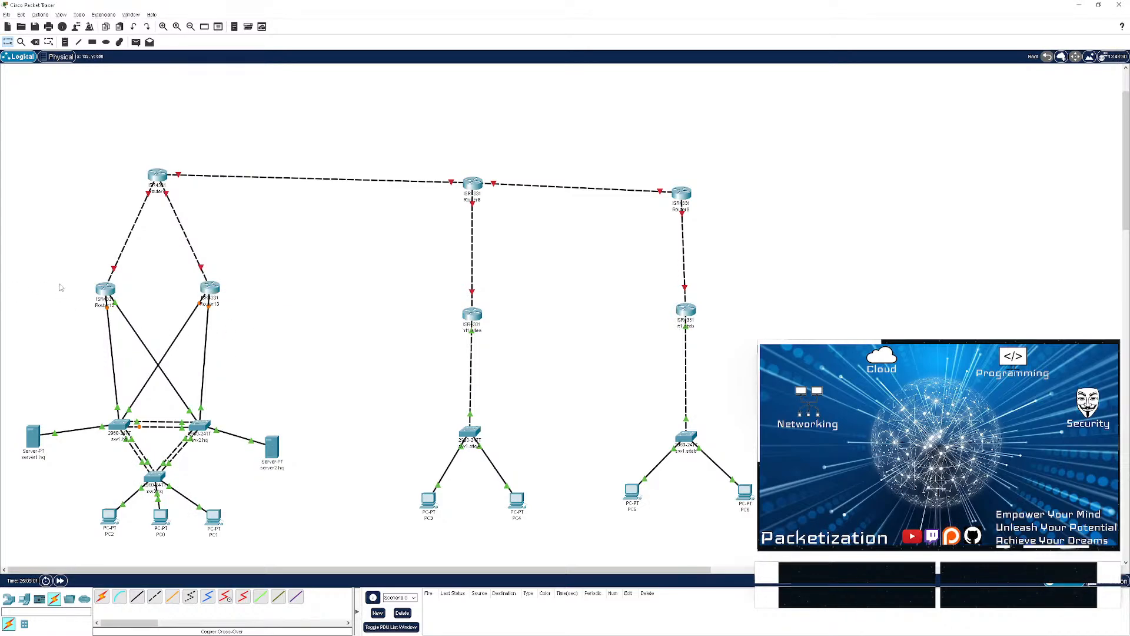
- Reopen the rt1.hq command line, try "sh int status" in configuration mode, and exit to privileged mode
click(106, 289)
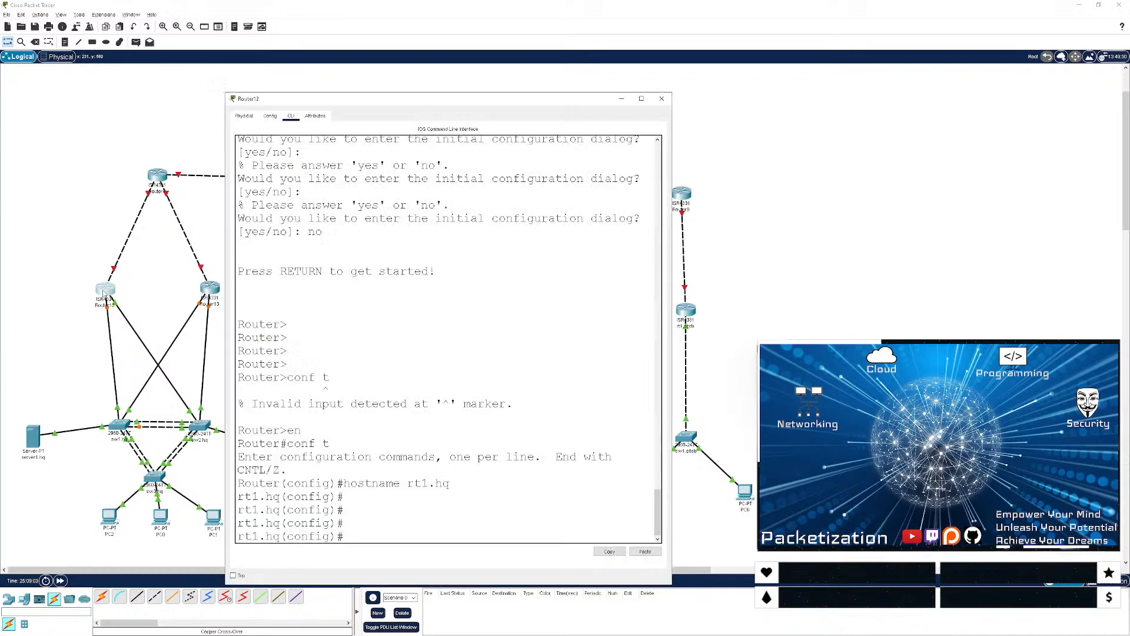
key(Return)
key(Return)
key(Return)
key(Return)
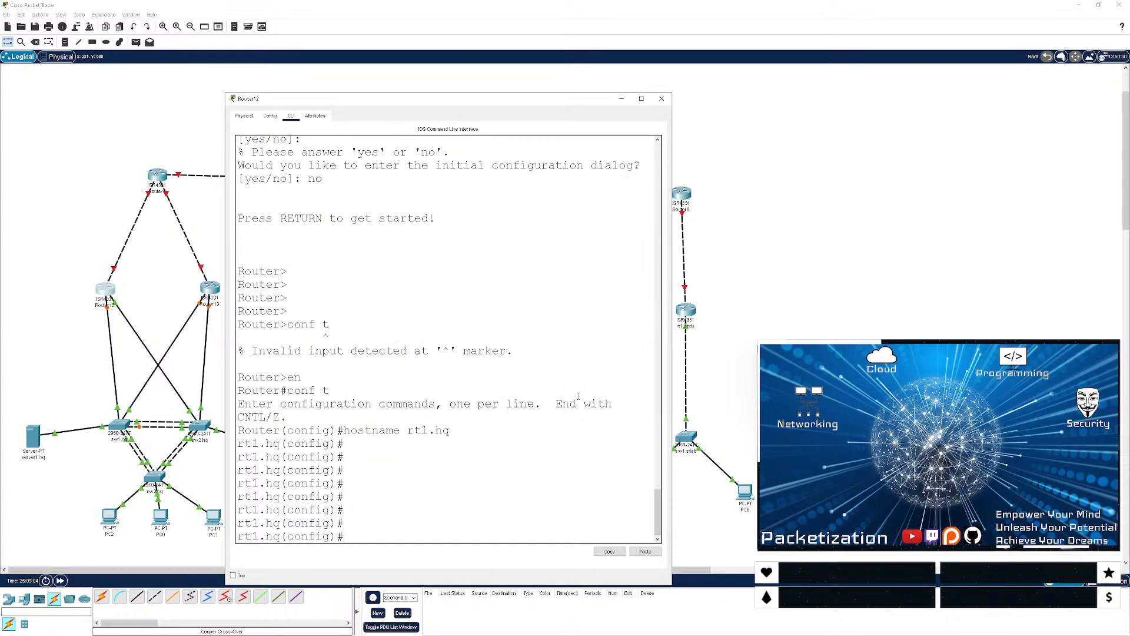
text(sh int status)
key(Return)
key(Return)
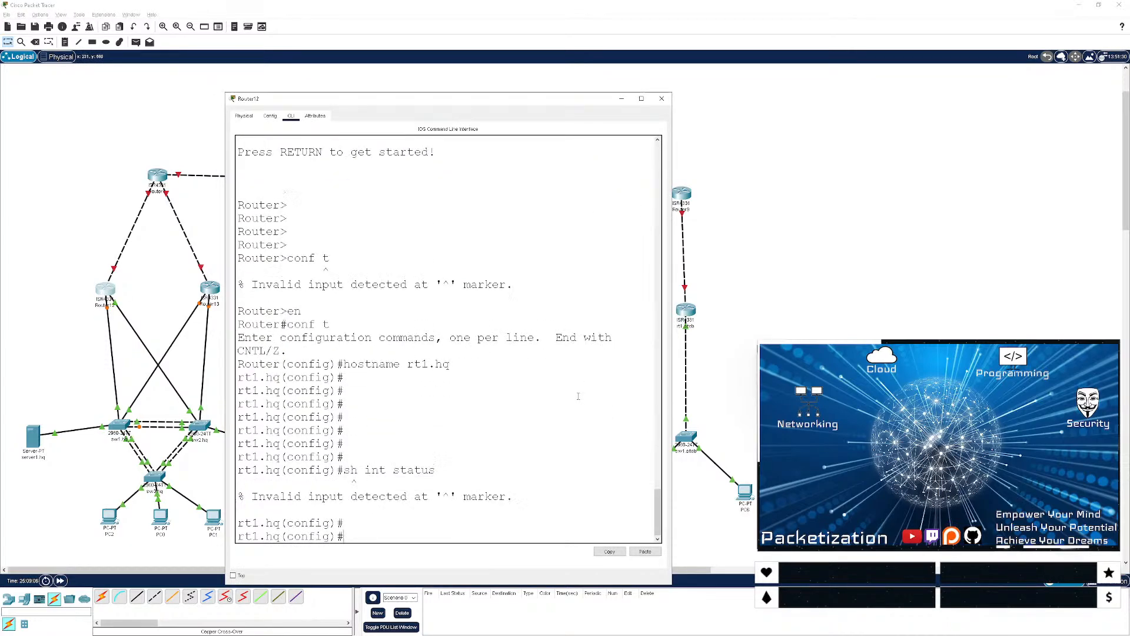
key(Return)
key(Return)
text(exit)
key(Return)
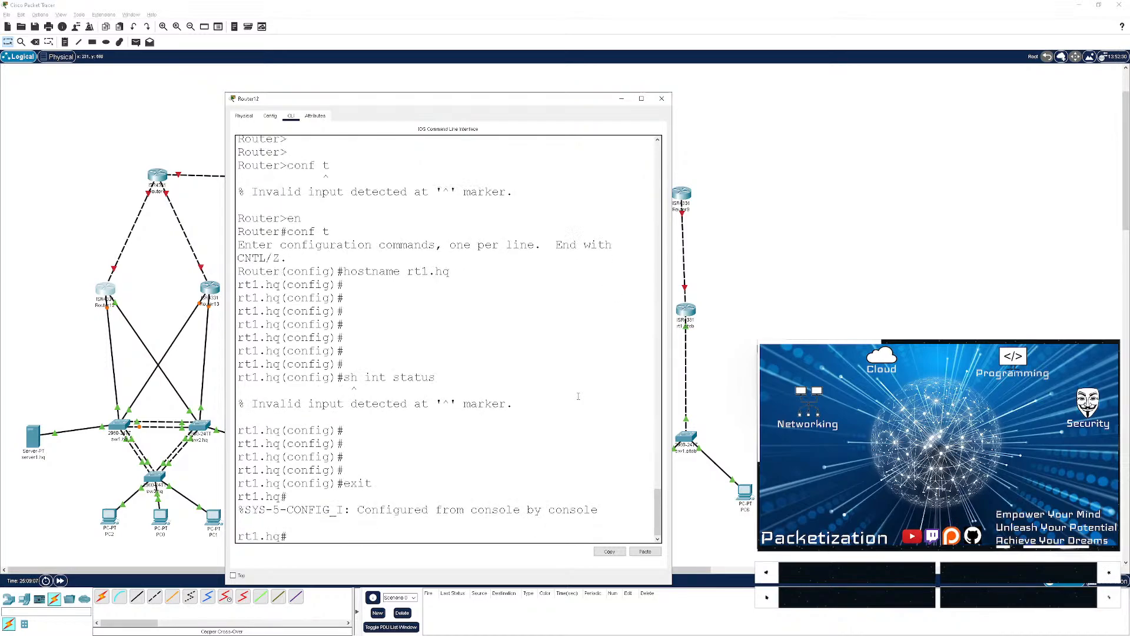
- Try to list the interfaces of rt1.hq from privileged mode with "sh int status" and "sh int desc"
text(sh int status)
key(Return)
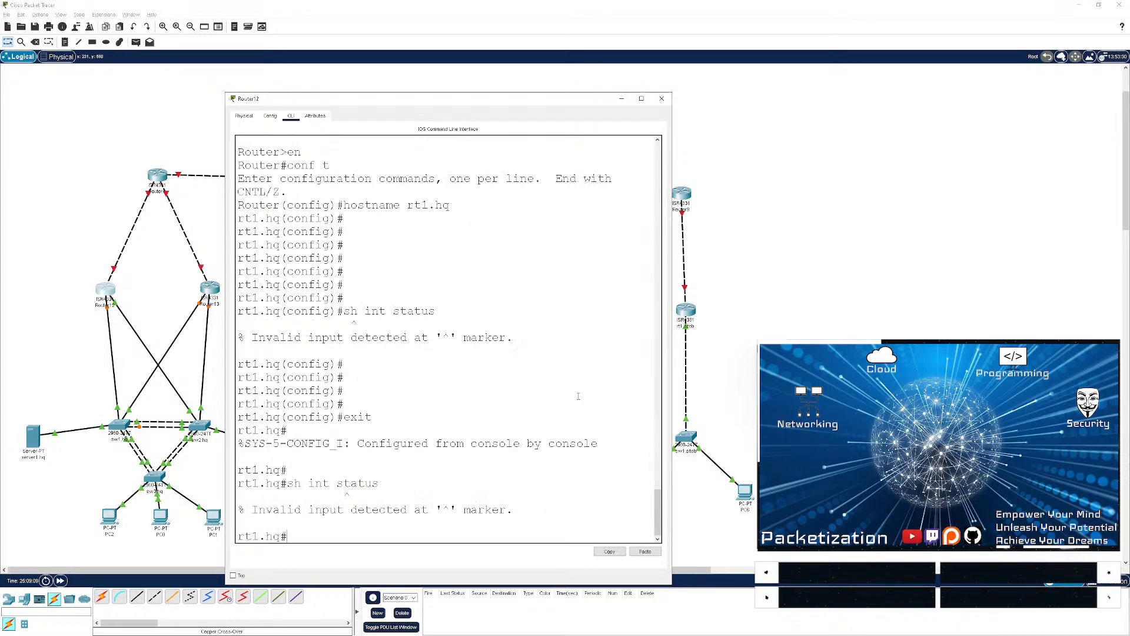
key(Return)
key(Return)
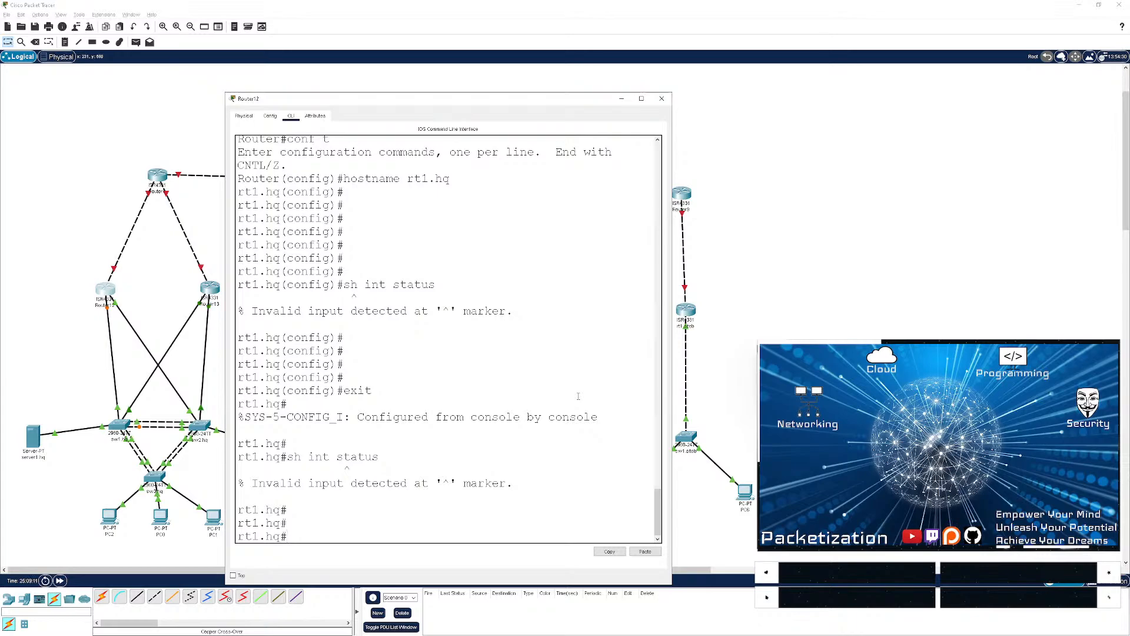
text(sh int desc)
key(Return)
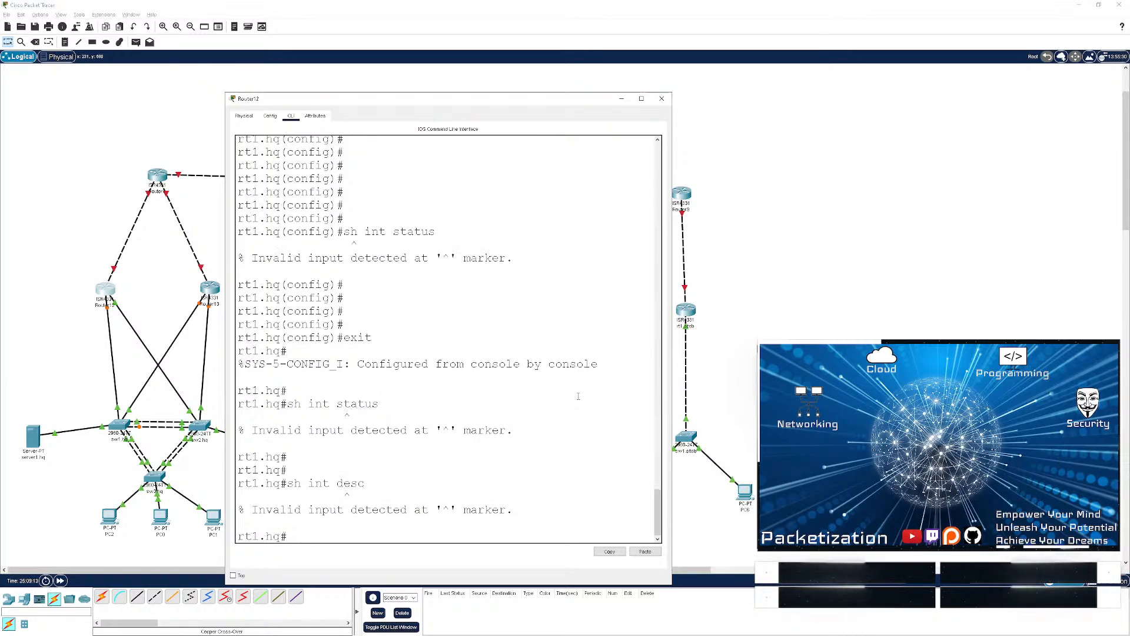
- Show the interface summary of rt1.hq with "sh ip int br" and maximize the router's window
key(Return)
key(Return)
key(Return)
text(sh ip int br)
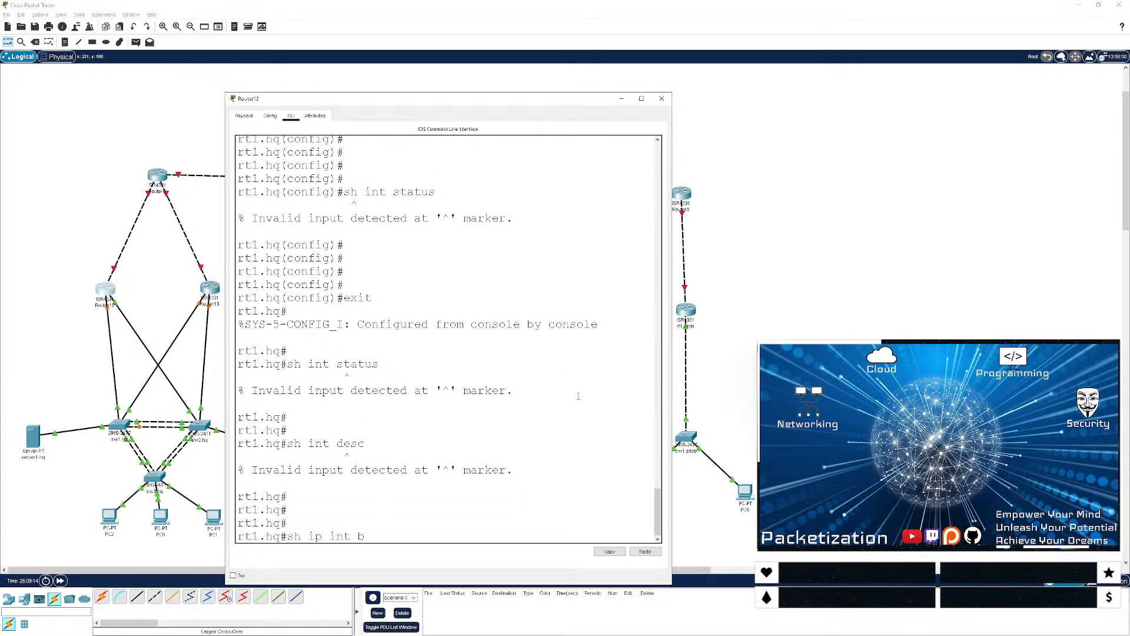
key(Return)
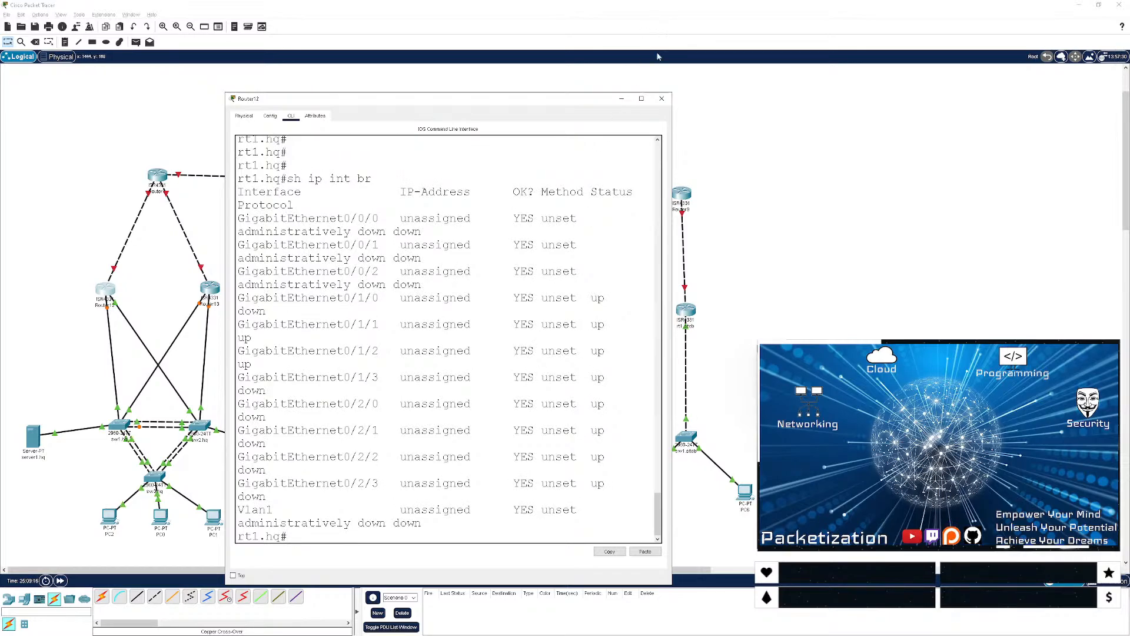
click(645, 91)
key(alt+Tab)
click(642, 100)
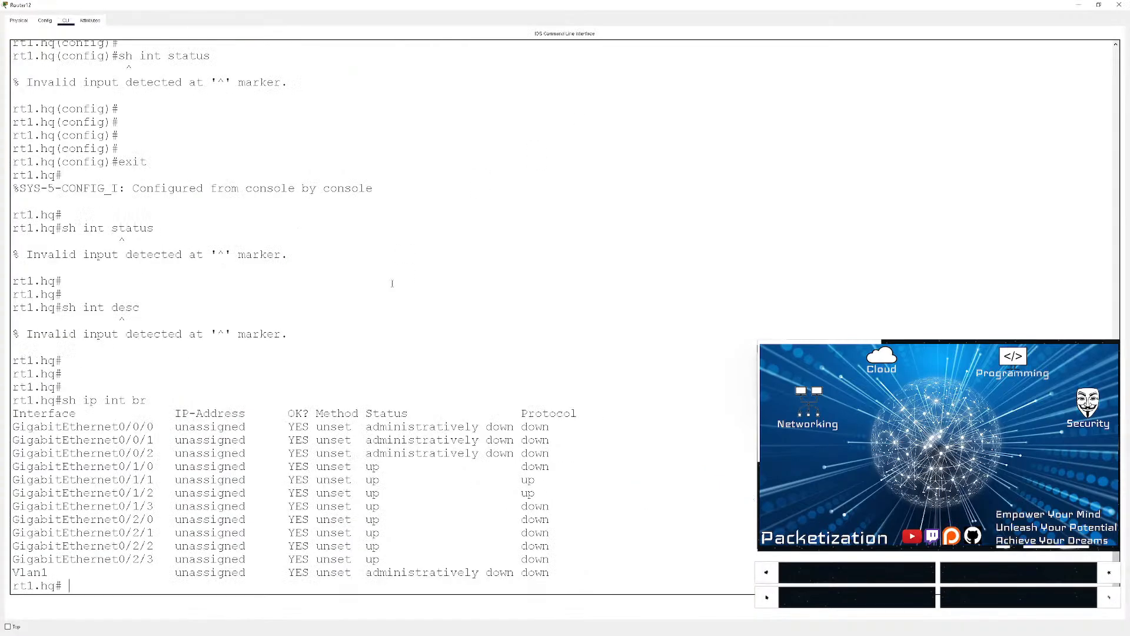
- Examine the rows of GigabitEthernet0/1/1 and GigabitEthernet0/1/2 in the interface summary, highlighting both
key(Return)
key(Return)
key(Return)
key(Return)
key(Return)
key(Return)
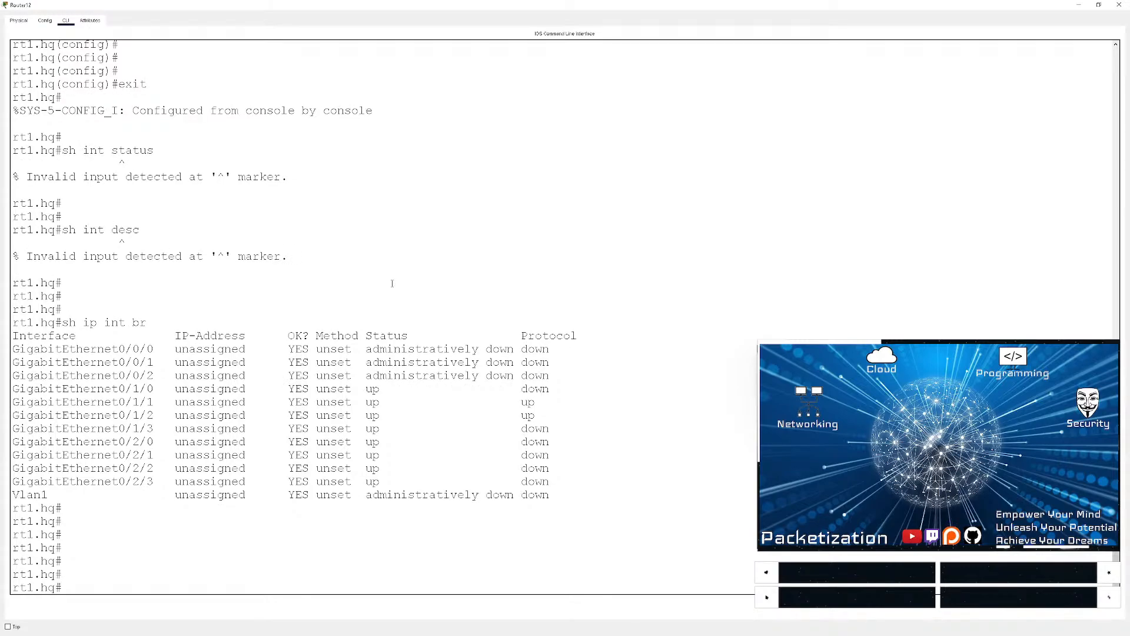
drag(541, 416, 15, 402)
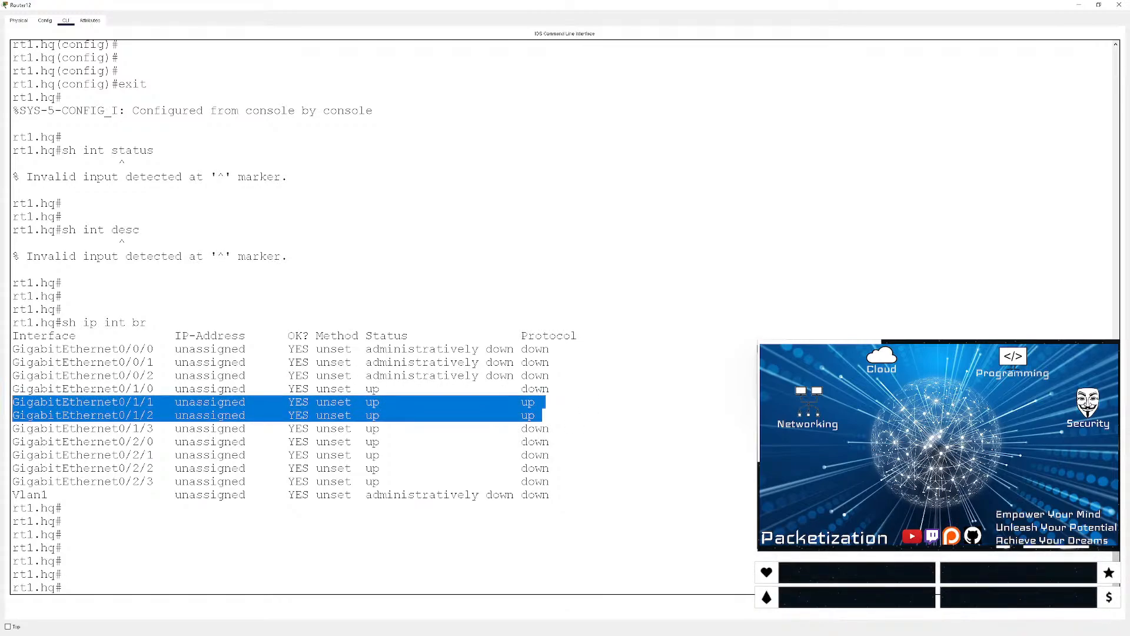
- Try again to list the interface descriptions of rt1.hq with "sh int desc" from privileged mode
triple_click(107, 402)
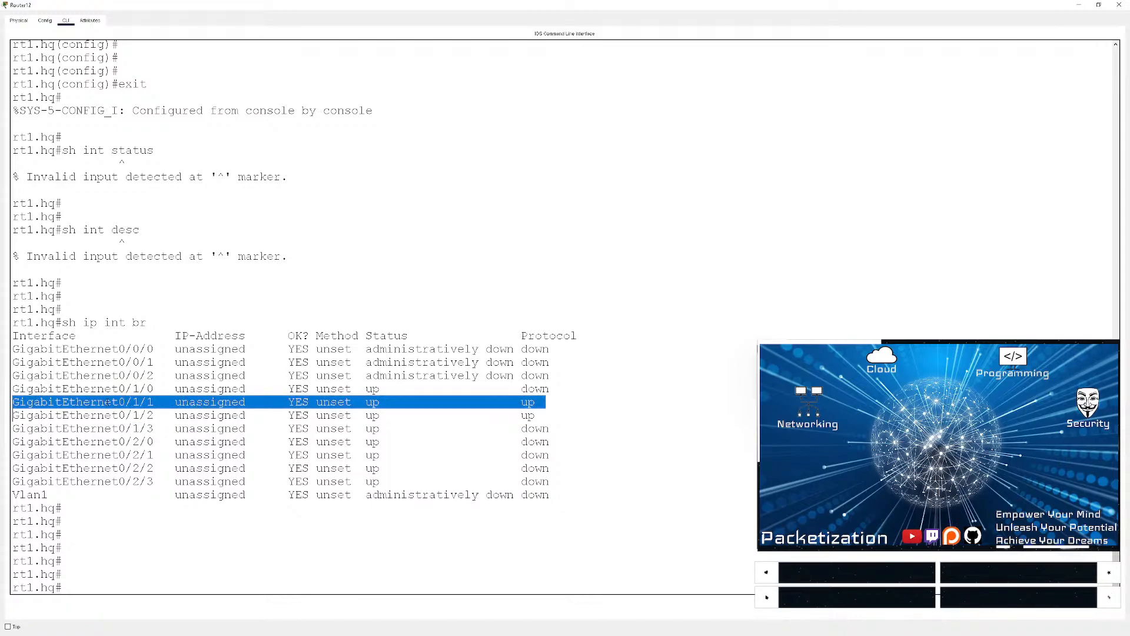
click(362, 295)
text(sh)
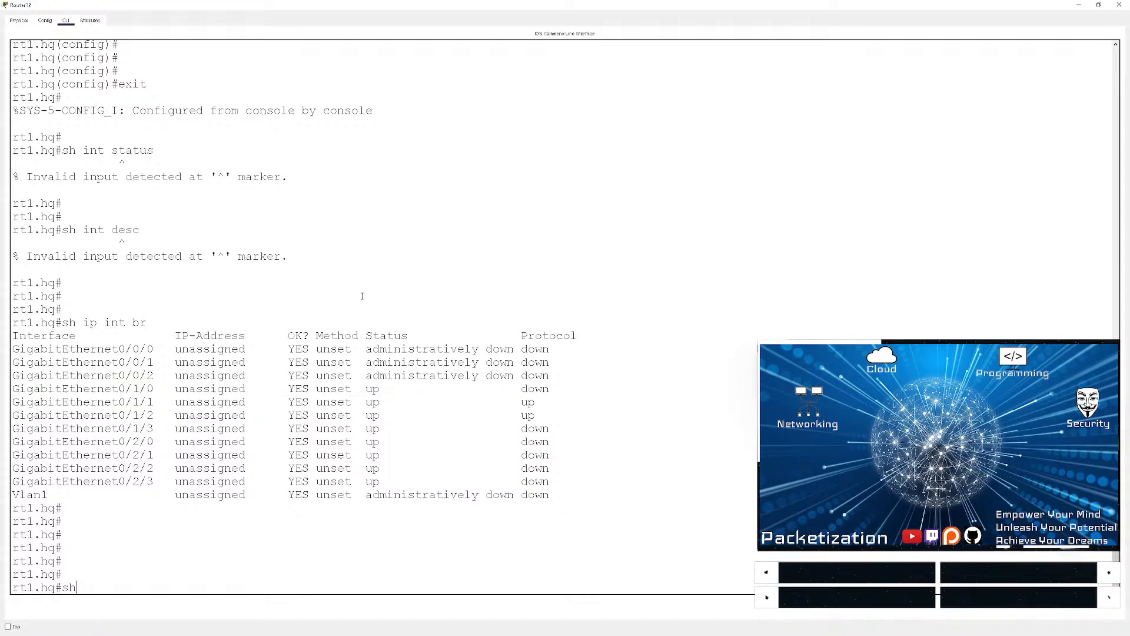
text( int desc)
key(Return)
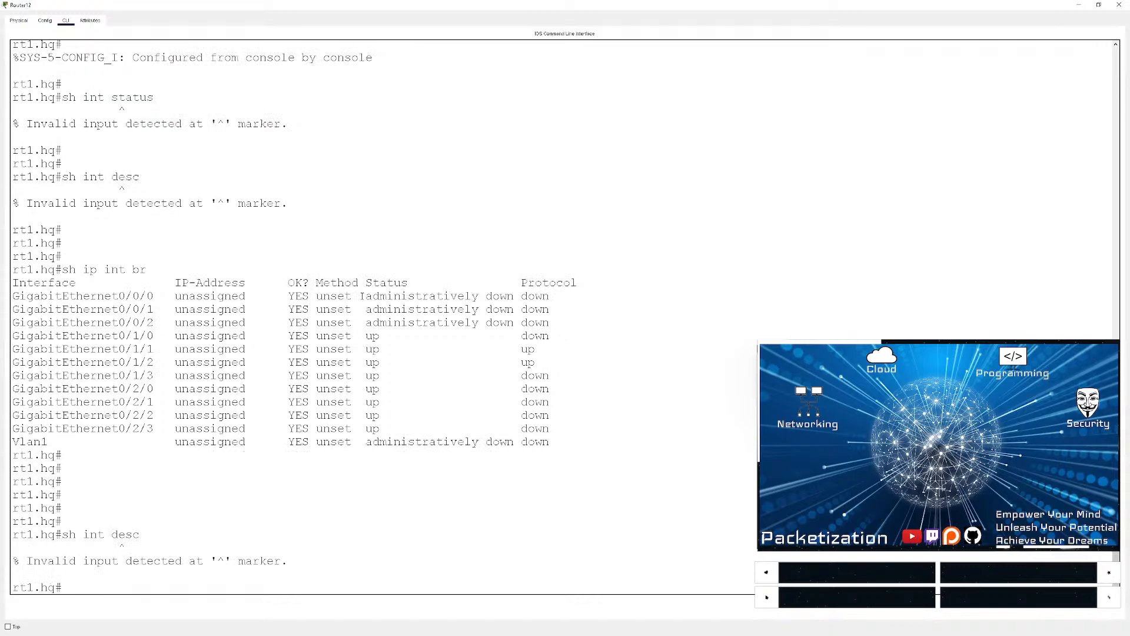
key(Return)
key(Return)
key(Return)
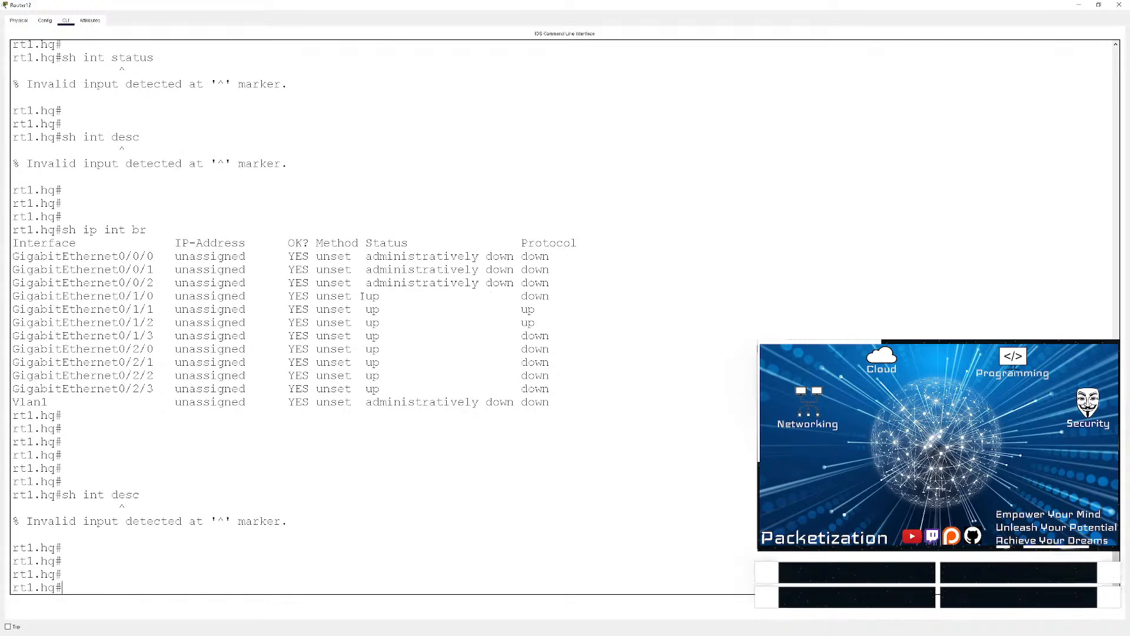
- List the available options of the interface show command with "sh int ?" and clear the command line
text(sh int ?)
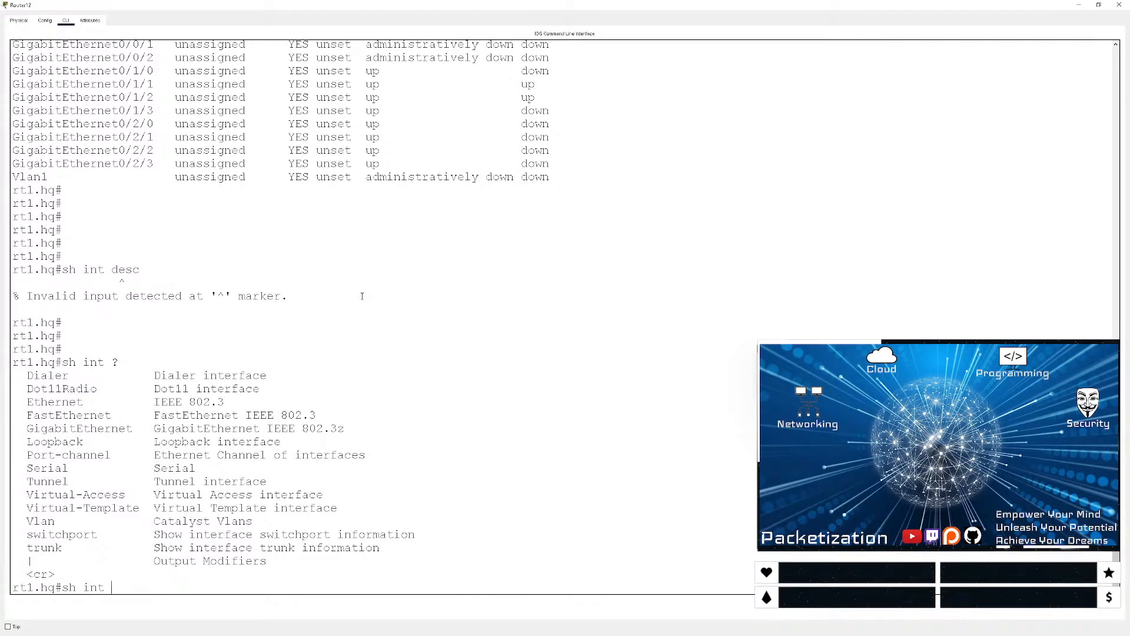
key(BackSpace)
key(BackSpace)
key(BackSpace)
key(BackSpace)
key(BackSpace)
key(BackSpace)
key(BackSpace)
key(Return)
key(Return)
key(Return)
key(Return)
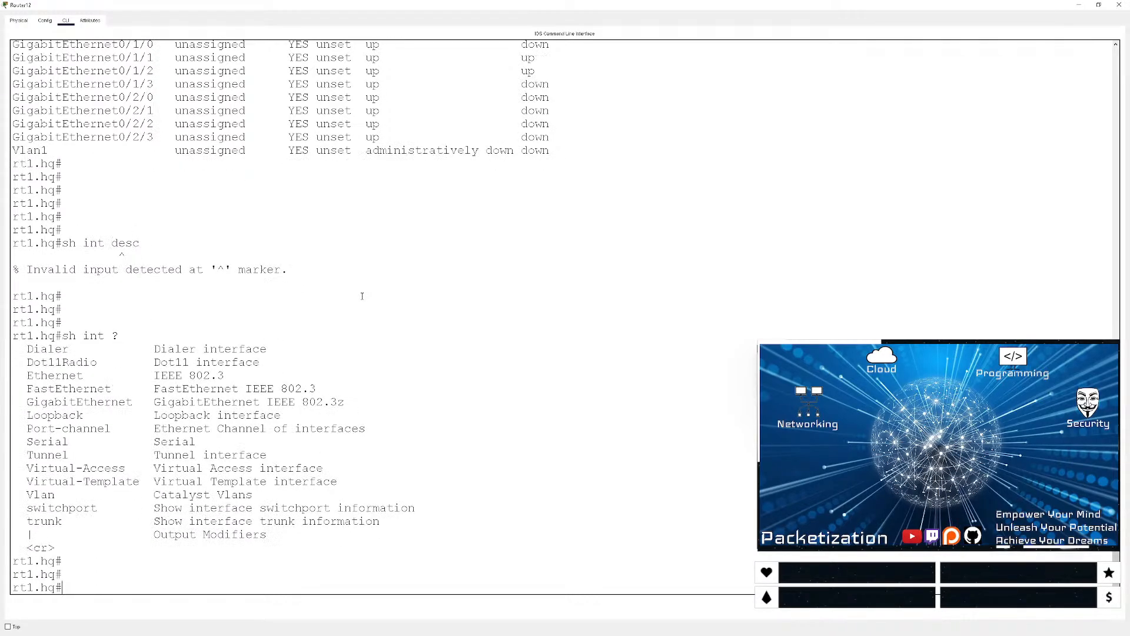
- Examine the GigabitEthernet0/1/0, 0/1/1 and 0/1/2 rows in the earlier interface summary, highlighting the interface names and status
scroll(347, 294, up, 2)
scroll(347, 294, up, 5)
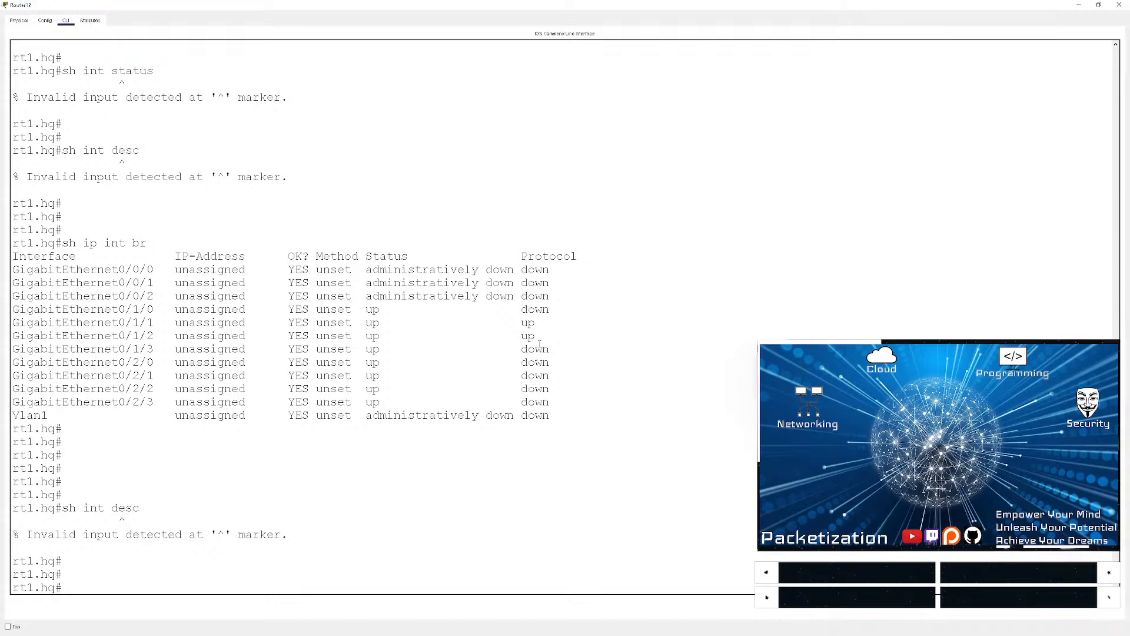
drag(539, 344, 206, 322)
double_click(57, 321)
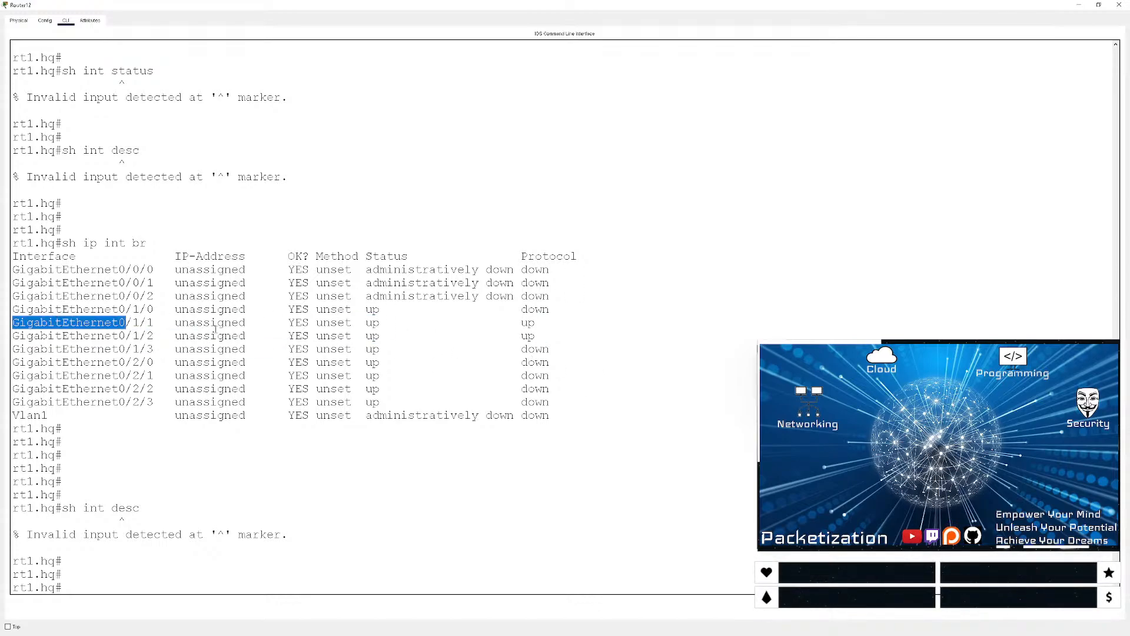
click(77, 312)
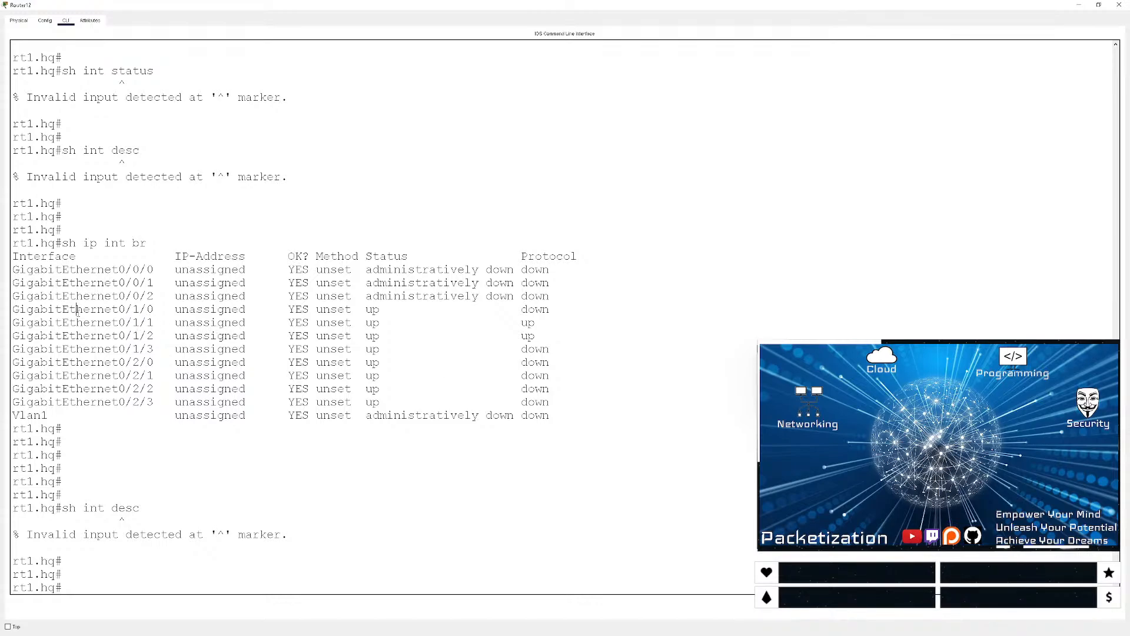
double_click(77, 309)
click(77, 310)
double_click(75, 322)
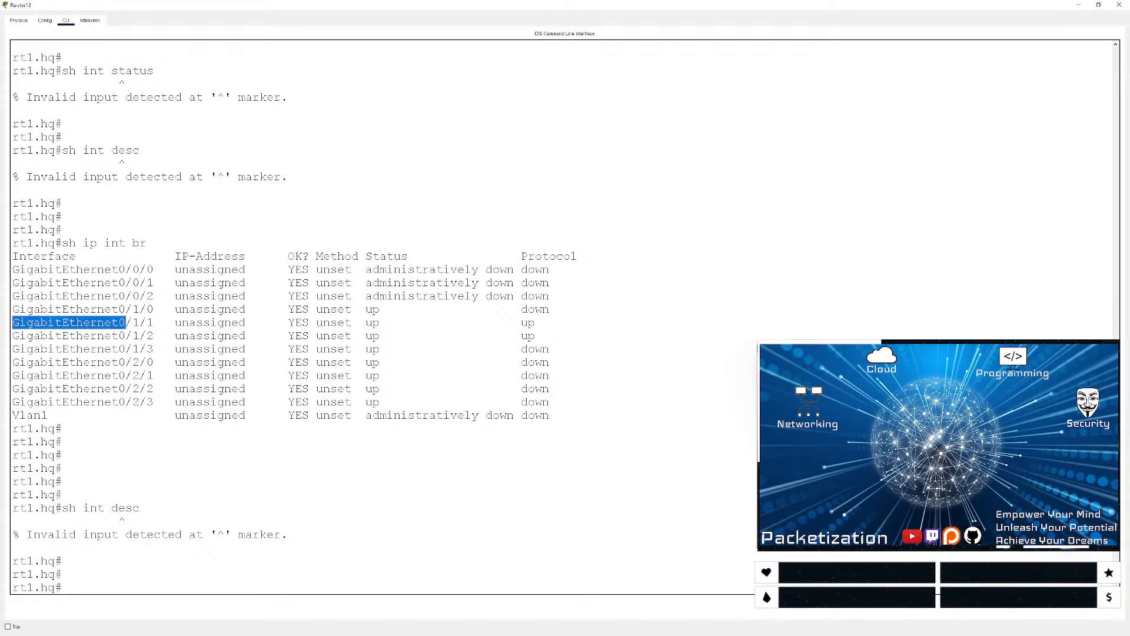
triple_click(75, 322)
drag(148, 323, 14, 323)
double_click(61, 323)
drag(154, 322, 7, 325)
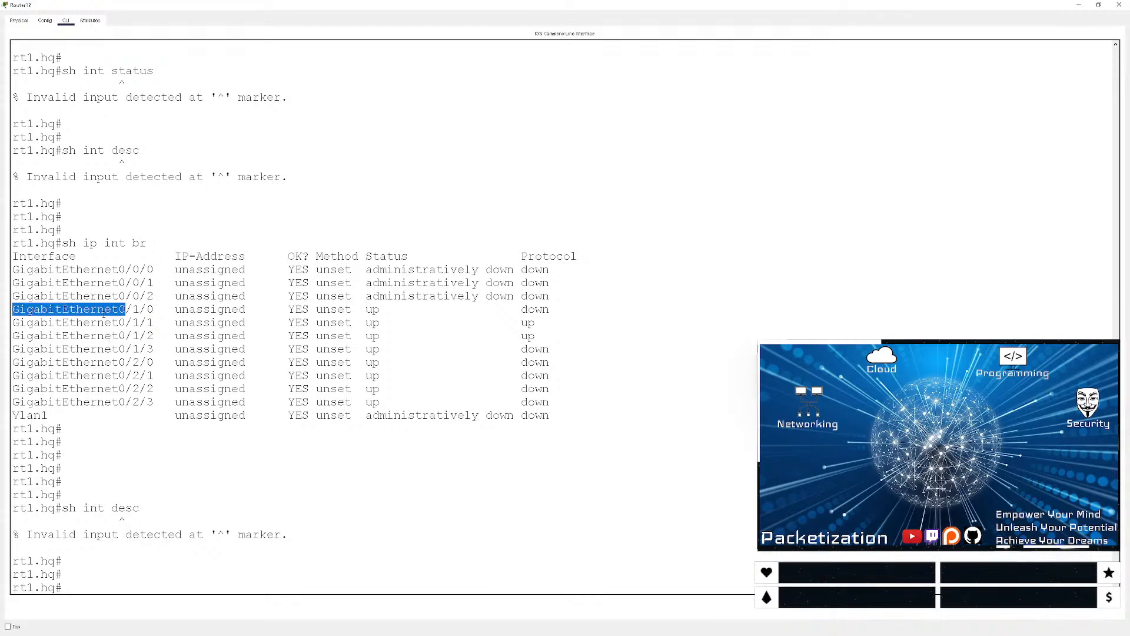
drag(13, 322, 587, 340)
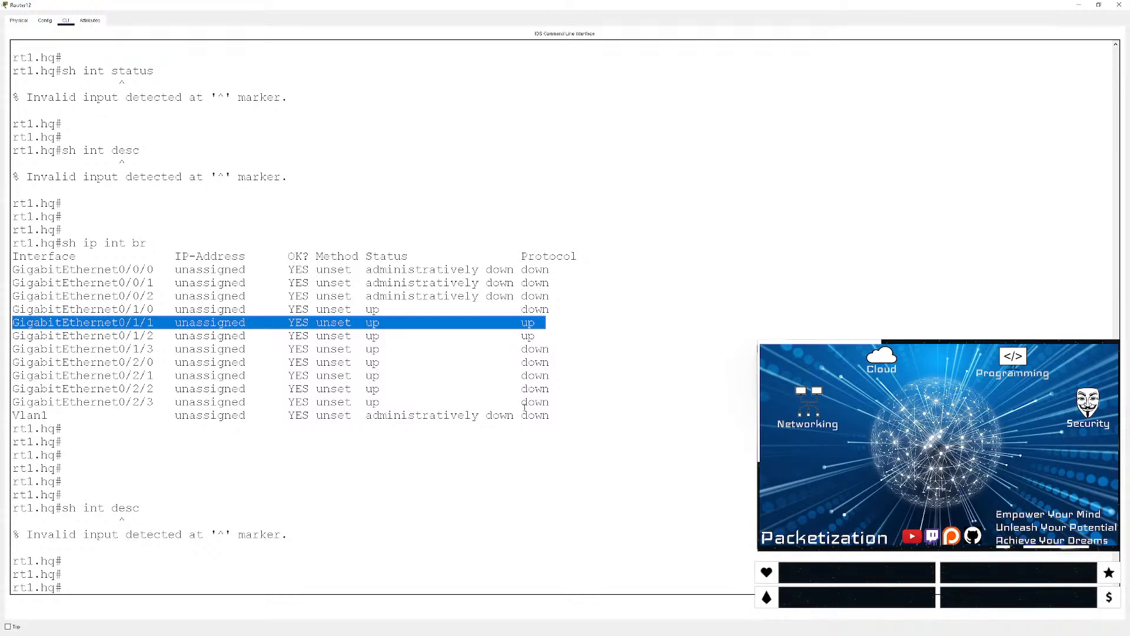
- Enter global configuration mode on rt1.hq and create a DHCP pool named data
click(136, 465)
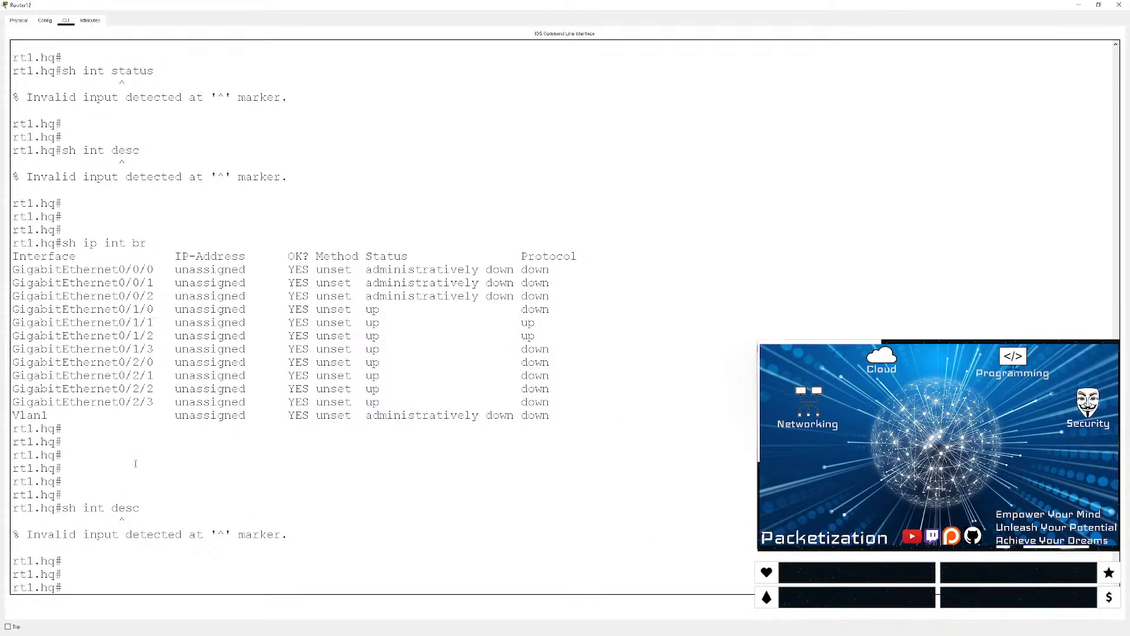
key(Return)
key(Return)
key(Return)
text(conf t)
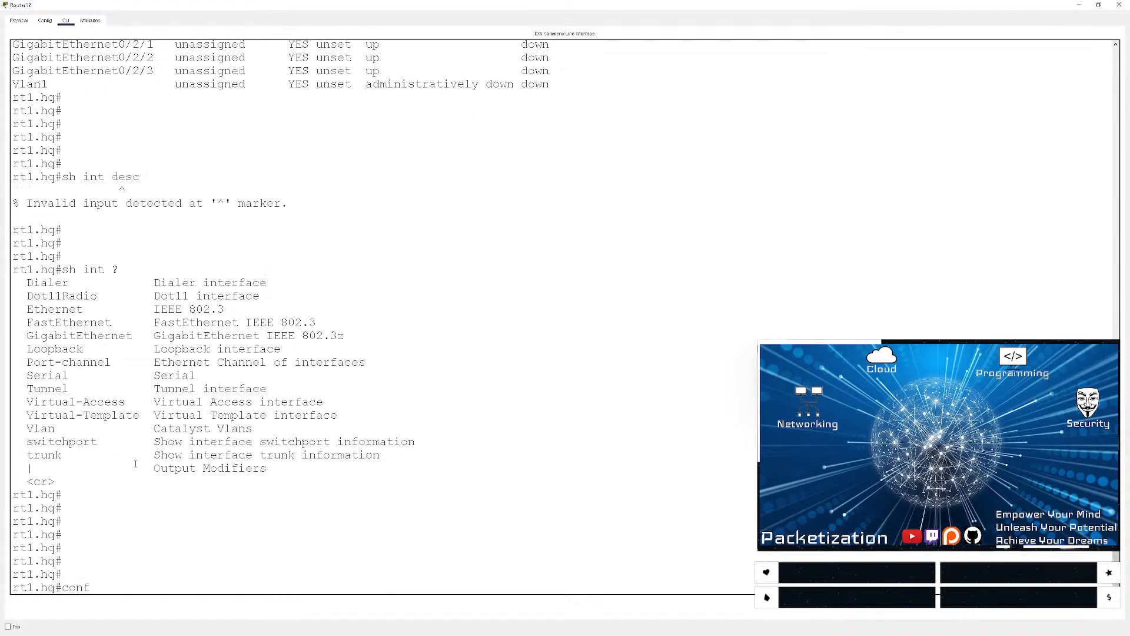
key(Return)
key(Return)
key(Return)
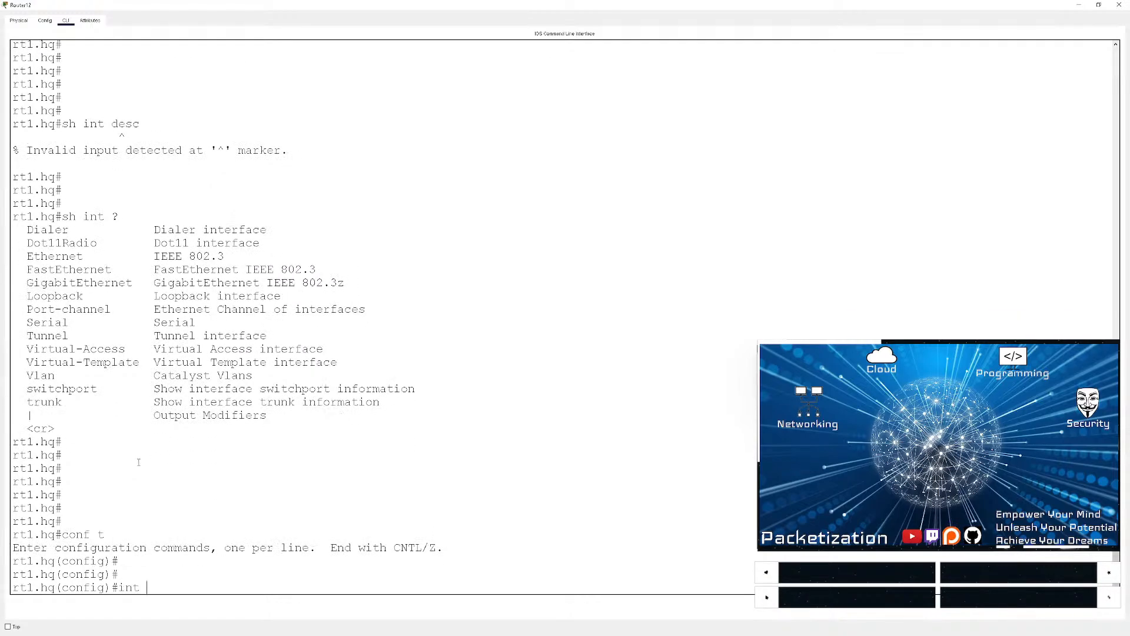
text(int)
key(BackSpace)
key(BackSpace)
key(BackSpace)
text(ip dhcp pool data)
key(Return)
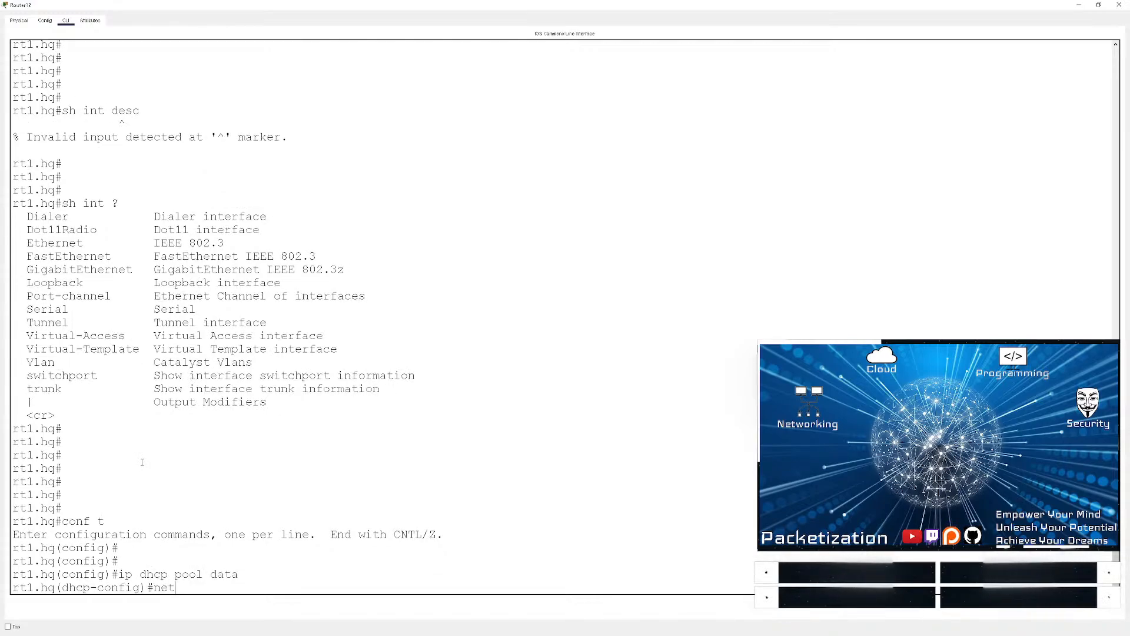
- Set the network of the data DHCP pool to 10.10.10.0 with mask 255.255.255.0
text(net)
key(Tab)
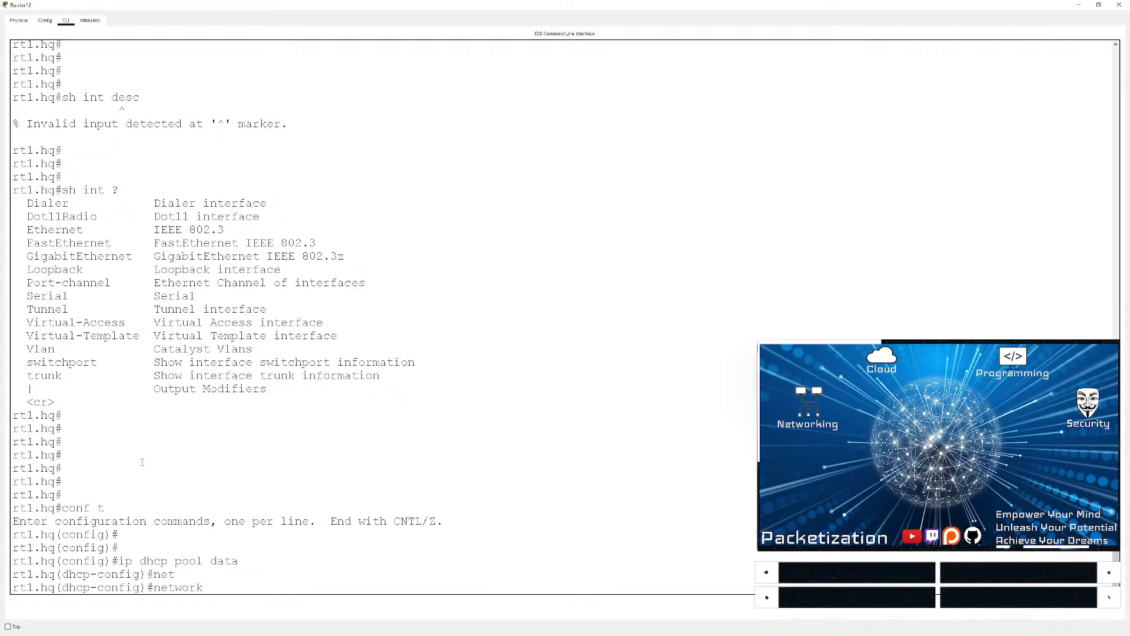
text(10.10.10.0 255.255.255.0)
key(Return)
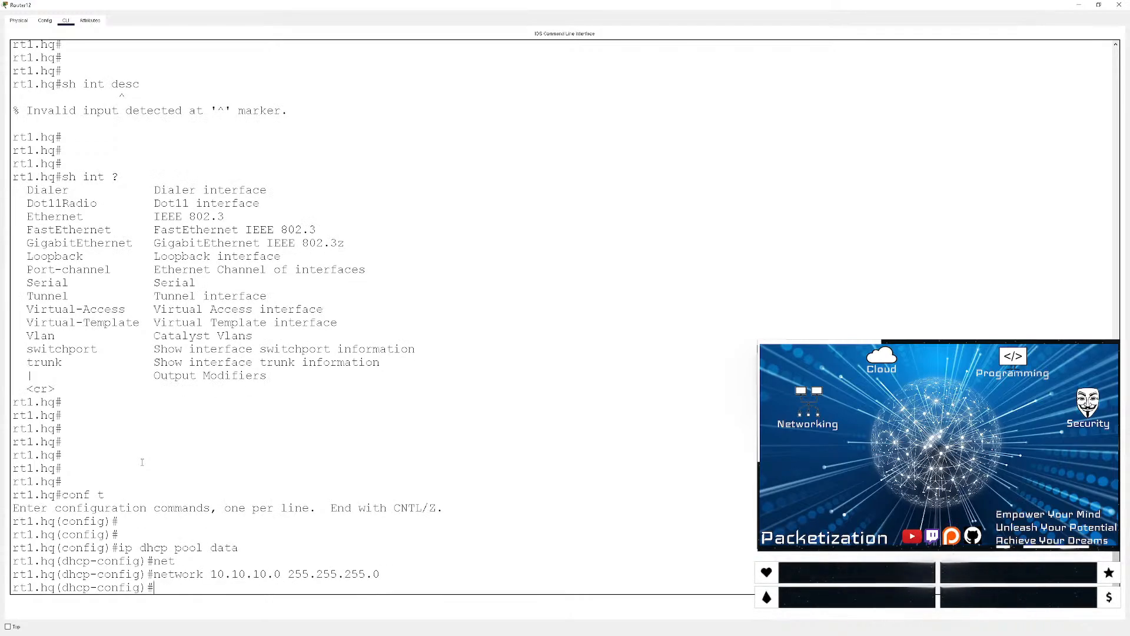
- Set the data pool's default router to 10.10.10.1 and return to privileged mode
text(def)
key(Tab)
text(10.1)
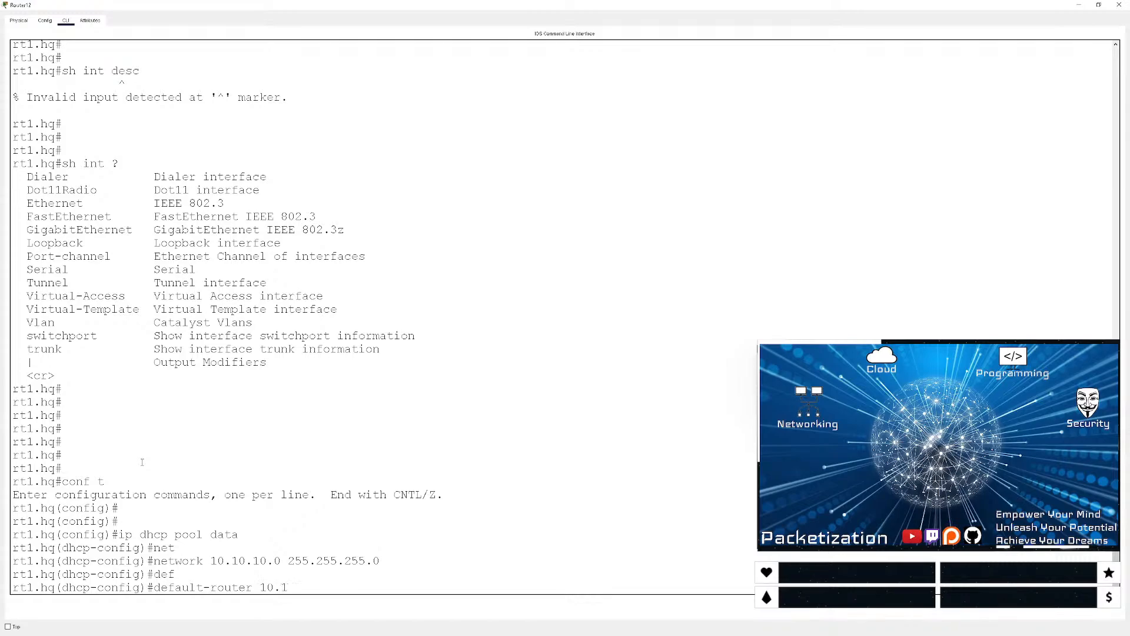
text(0.10.1)
key(Return)
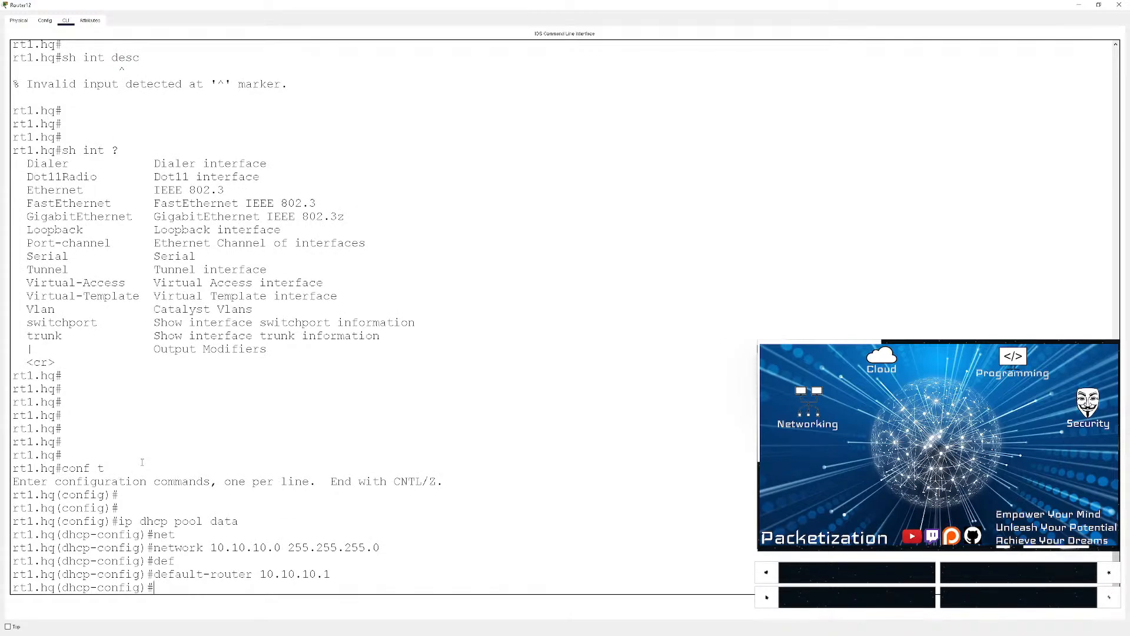
key(ctrl+z)
key(Return)
key(Return)
key(Return)
key(Return)
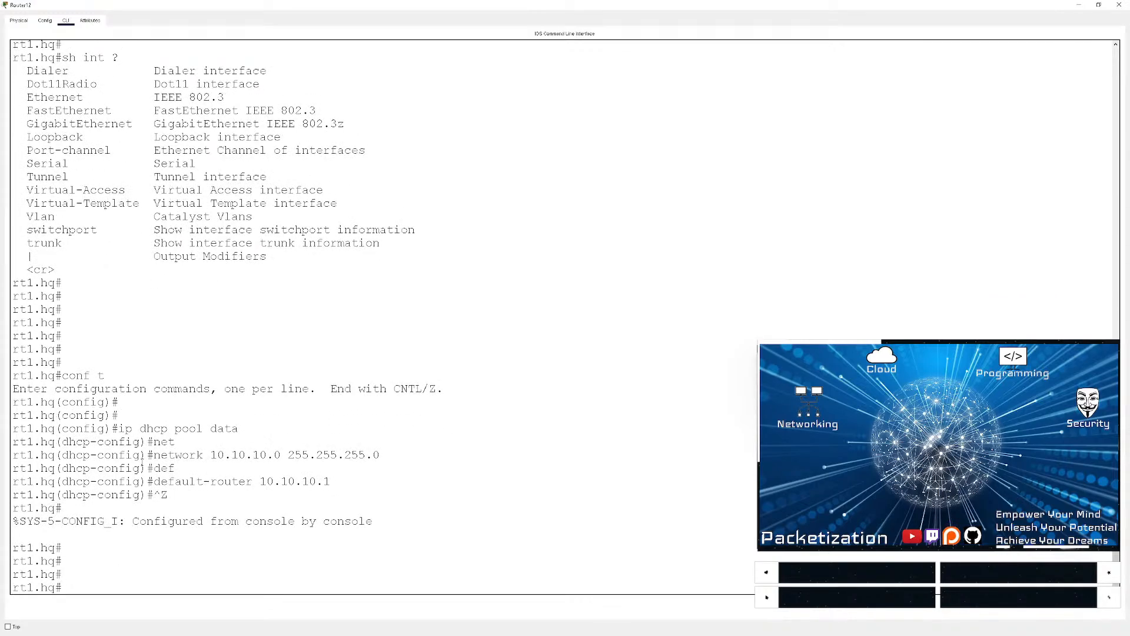
- Try to create subinterface g0/1/1.10 from configuration mode, checking the port number in the interface summary
text(conf t)
key(Return)
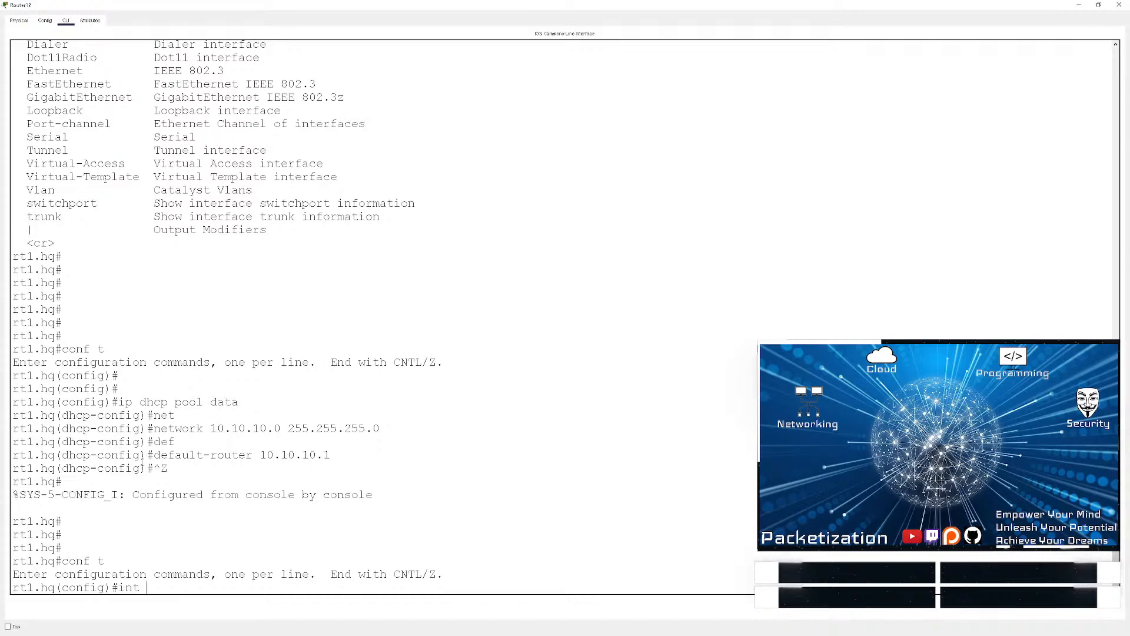
scroll(140, 400, up, 2)
scroll(141, 400, up, 10)
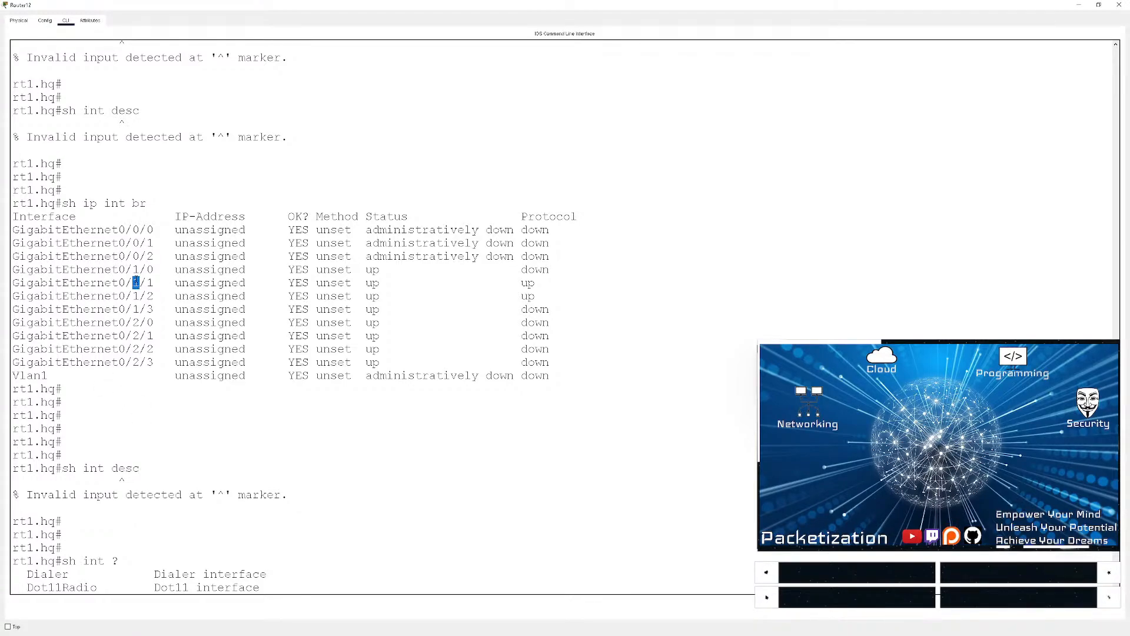
triple_click(129, 282)
click(117, 285)
drag(148, 283, 12, 283)
click(196, 397)
scroll(197, 396, down, 13)
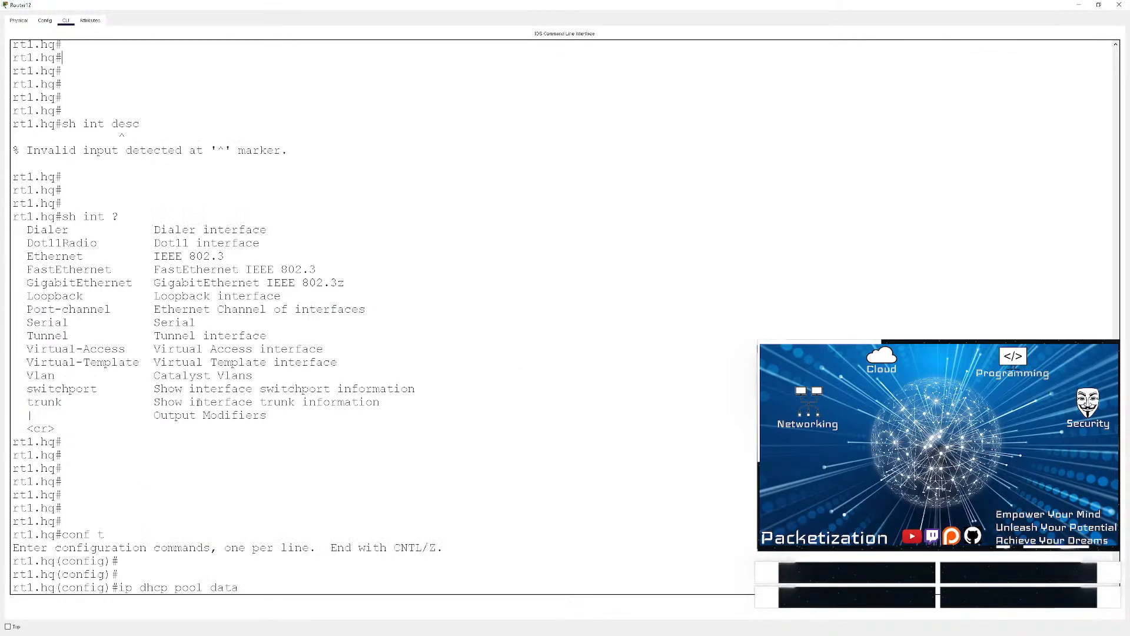
text(0/)
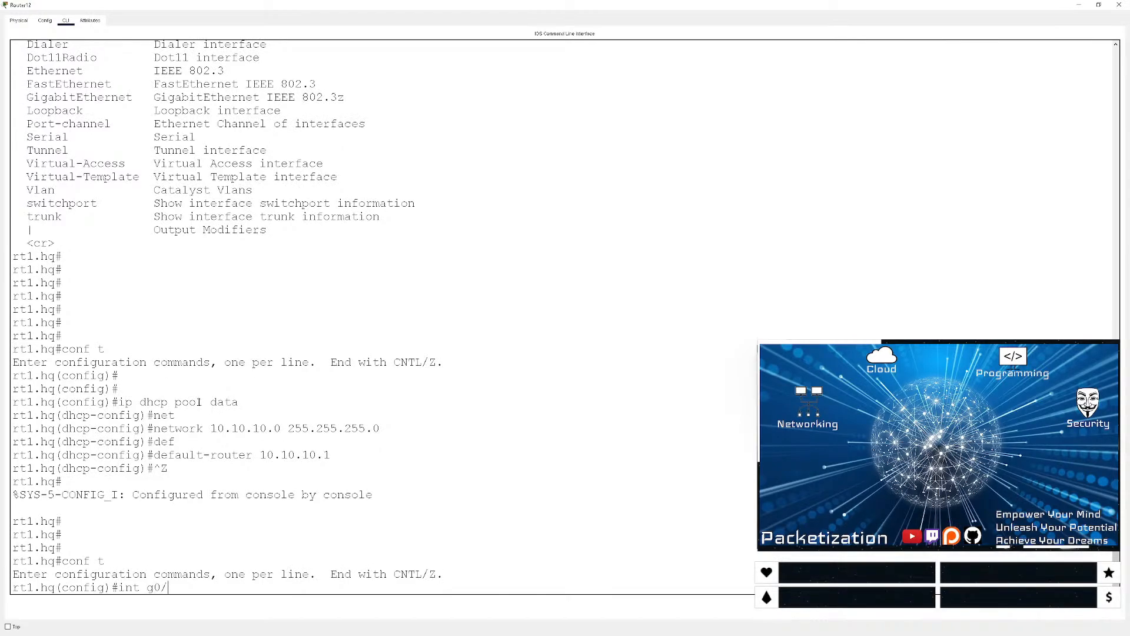
text(1/1.10)
key(Return)
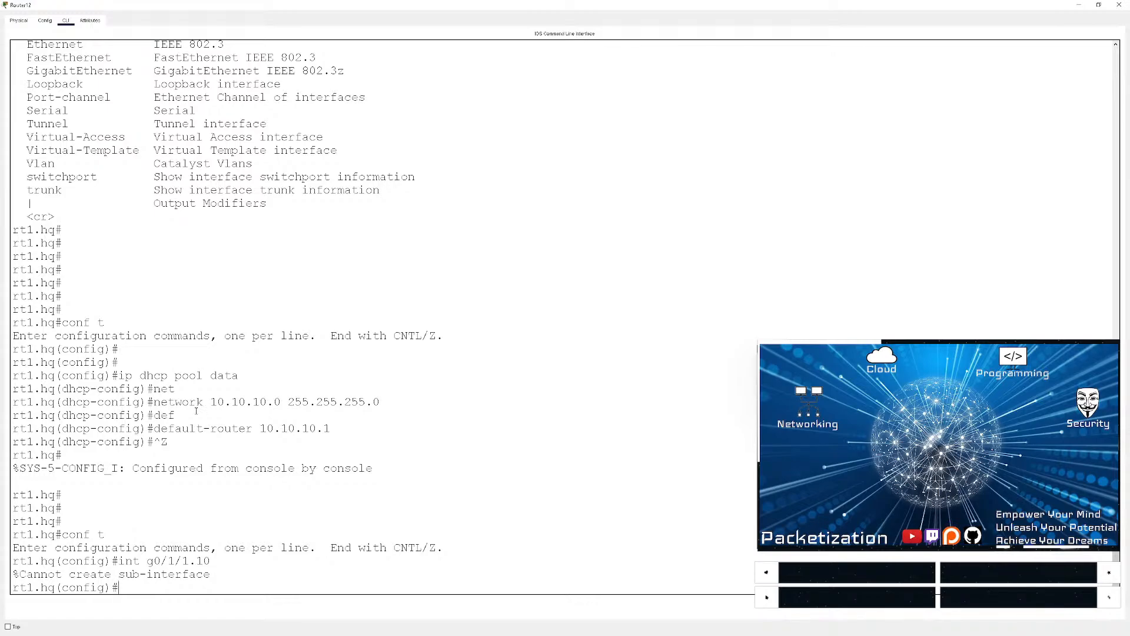
- Recheck the GigabitEthernet0/1/1 row in the earlier interface summary
scroll(200, 406, up, 12)
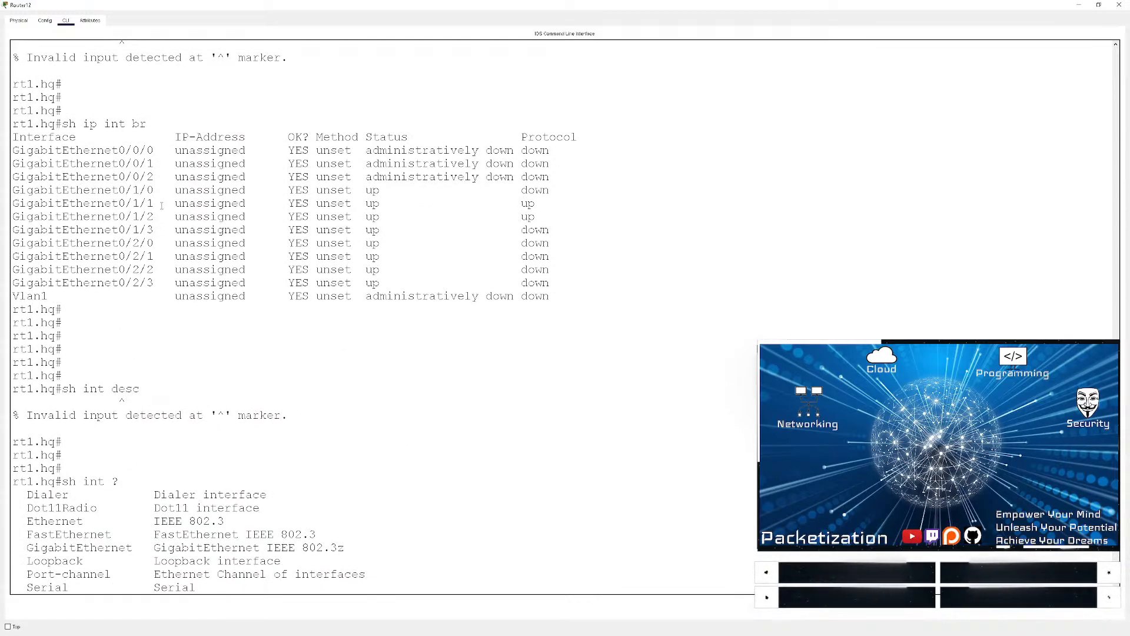
double_click(274, 203)
triple_click(274, 204)
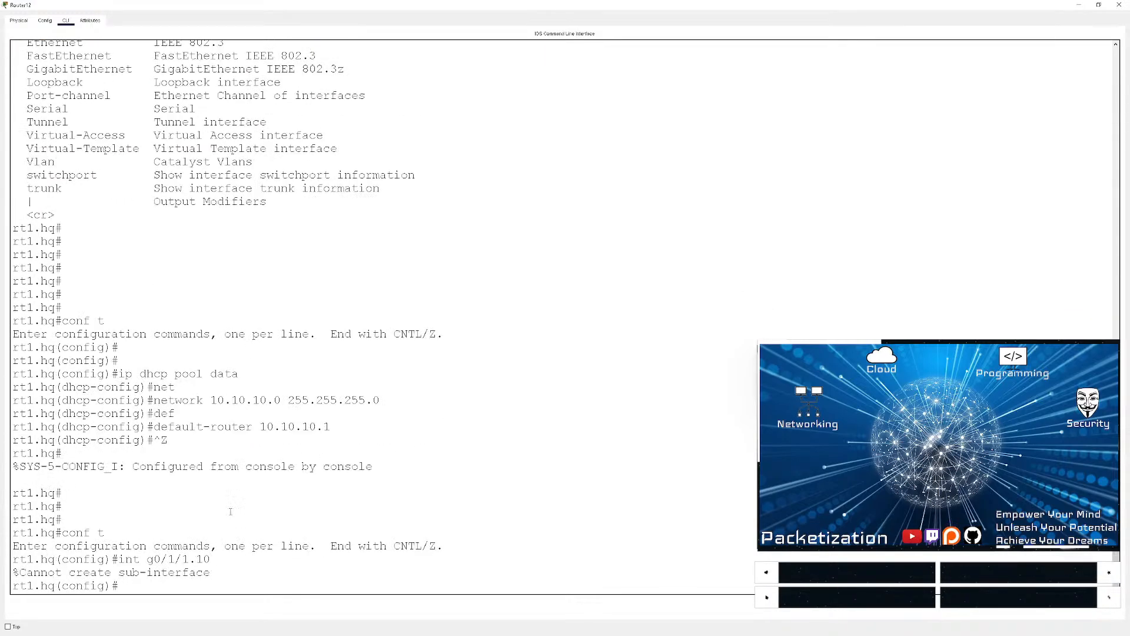
- Try "sh run" in configuration mode and return to privileged mode
text(sh run)
key(Return)
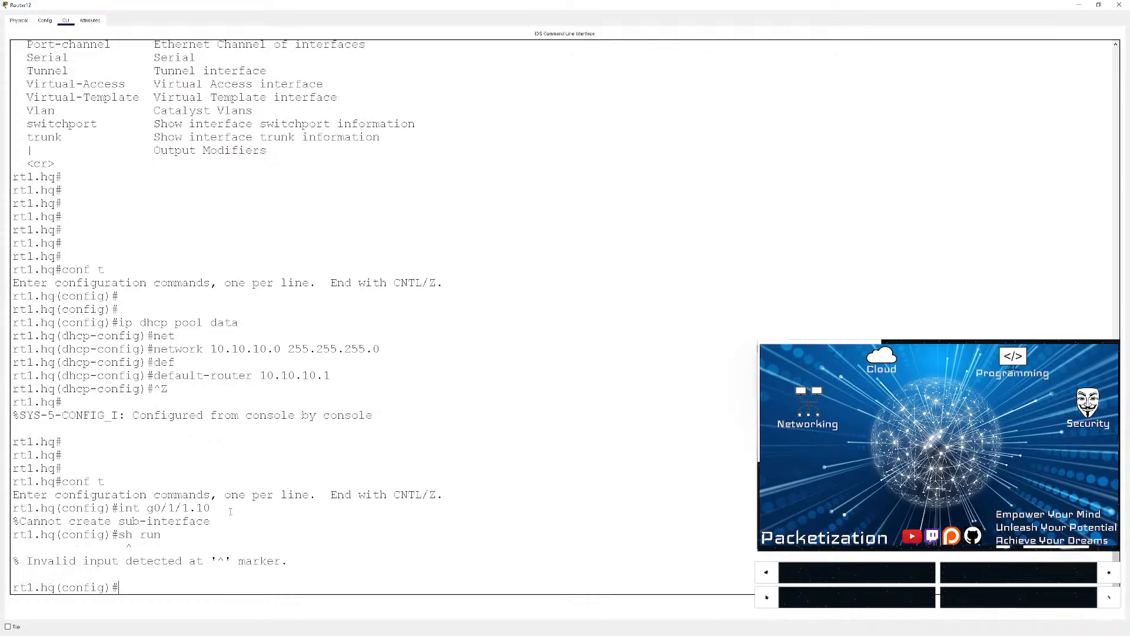
key(ctrl+z)
key(Return)
- Show the running configuration of rt1.hq with "sh run", examine its GigabitEthernet interface sections, and leave the listing
text(sh run)
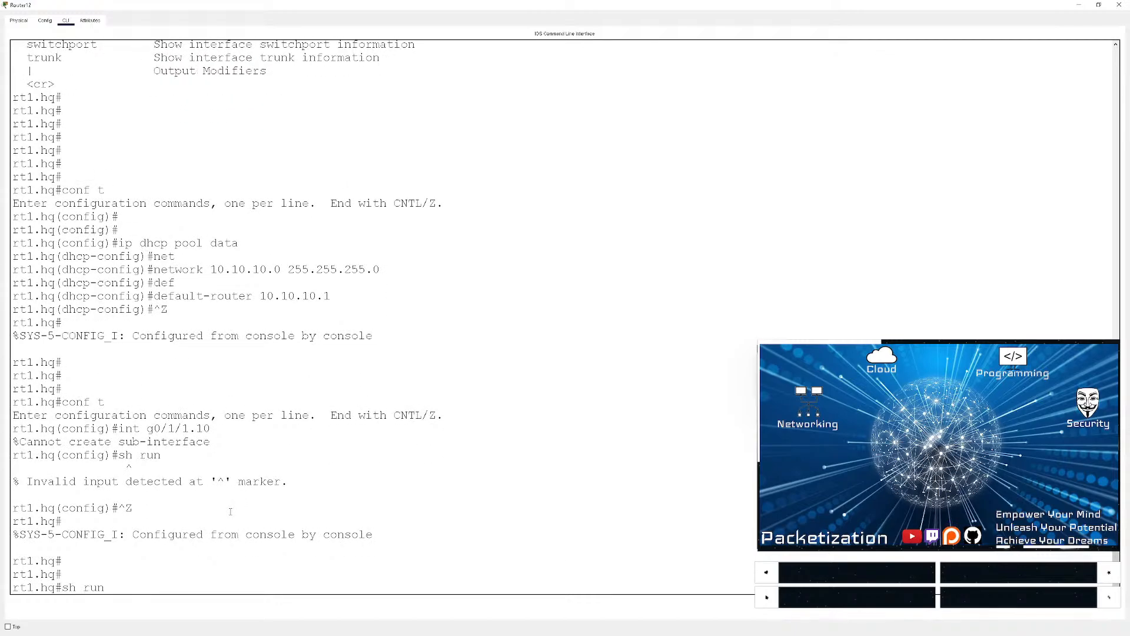
key(Return)
key(space)
key(space)
key(space)
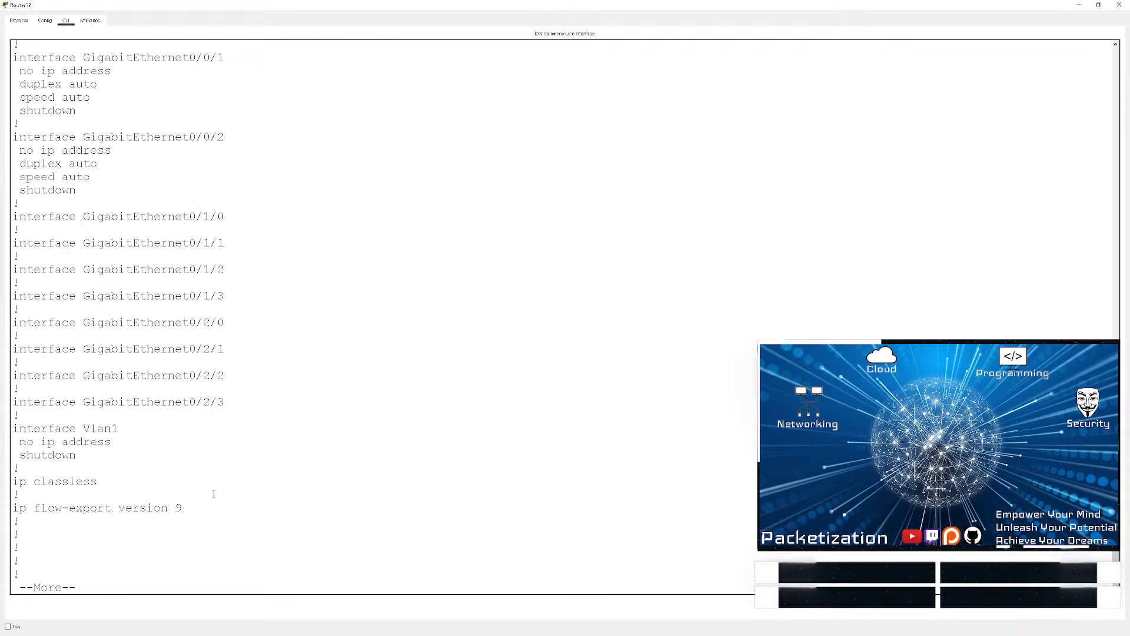
scroll(213, 494, up, 3)
scroll(213, 493, down, 2)
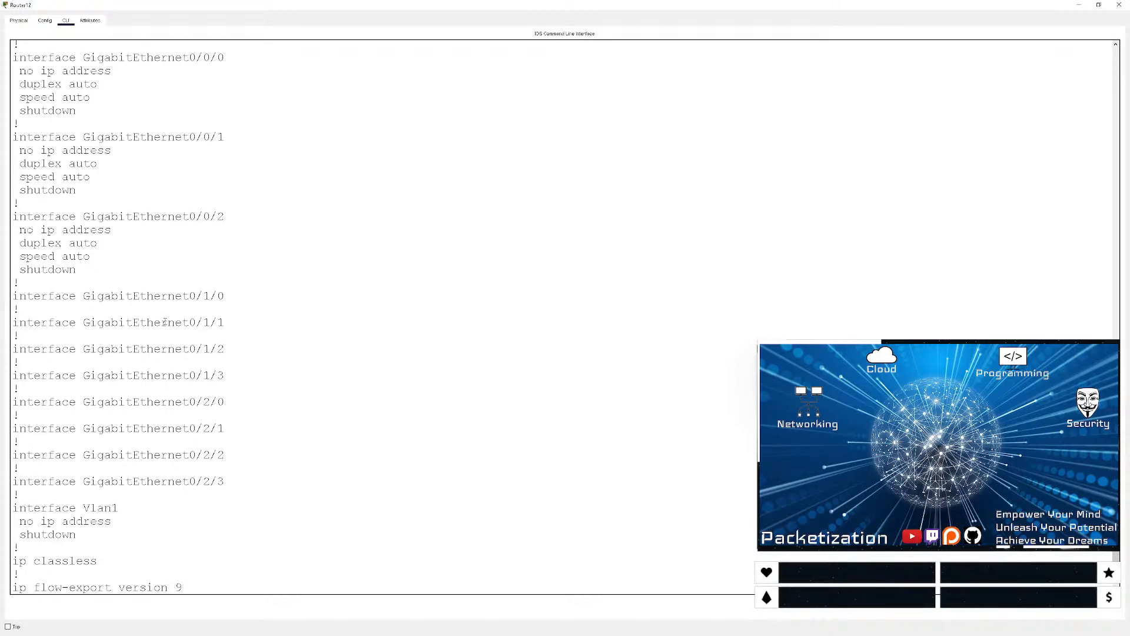
scroll(165, 322, up, 3)
scroll(163, 324, down, 4)
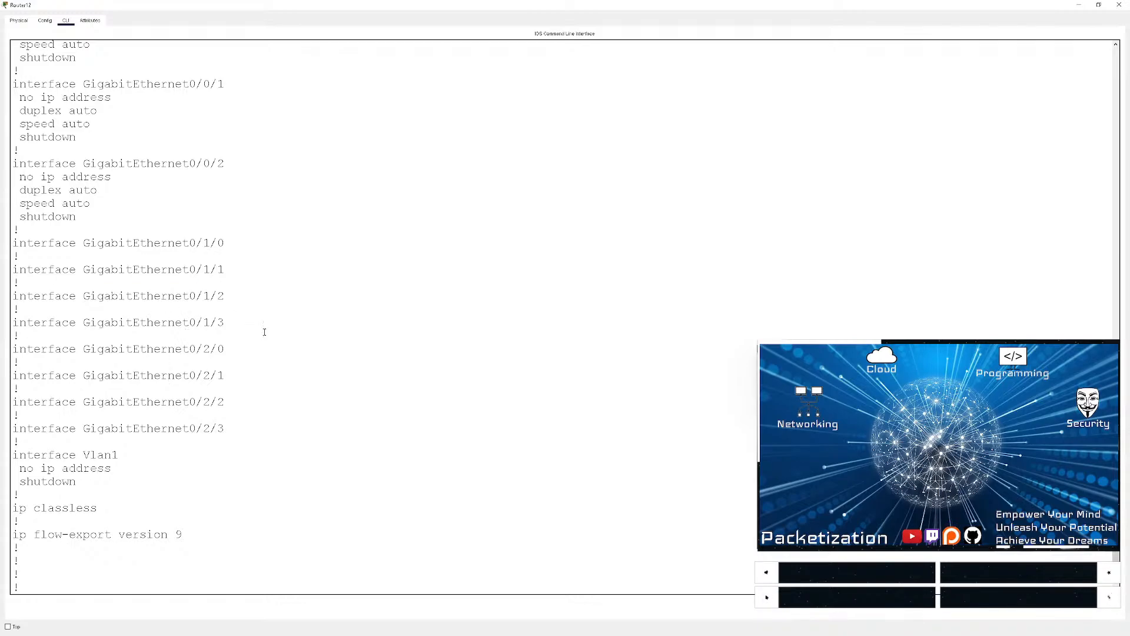
key(Return)
key(Return)
key(ctrl+c)
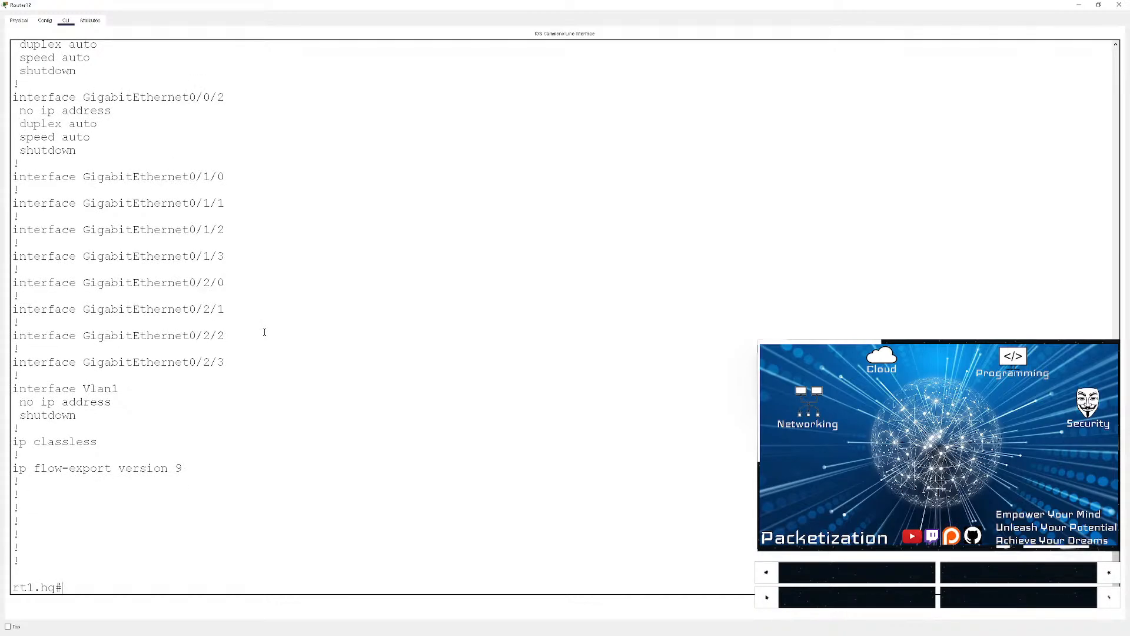
- Enter configuration mode on rt1.hq and enable interface g0/1/1 with "no shut"
text(conf t)
key(Return)
text(int g0/)
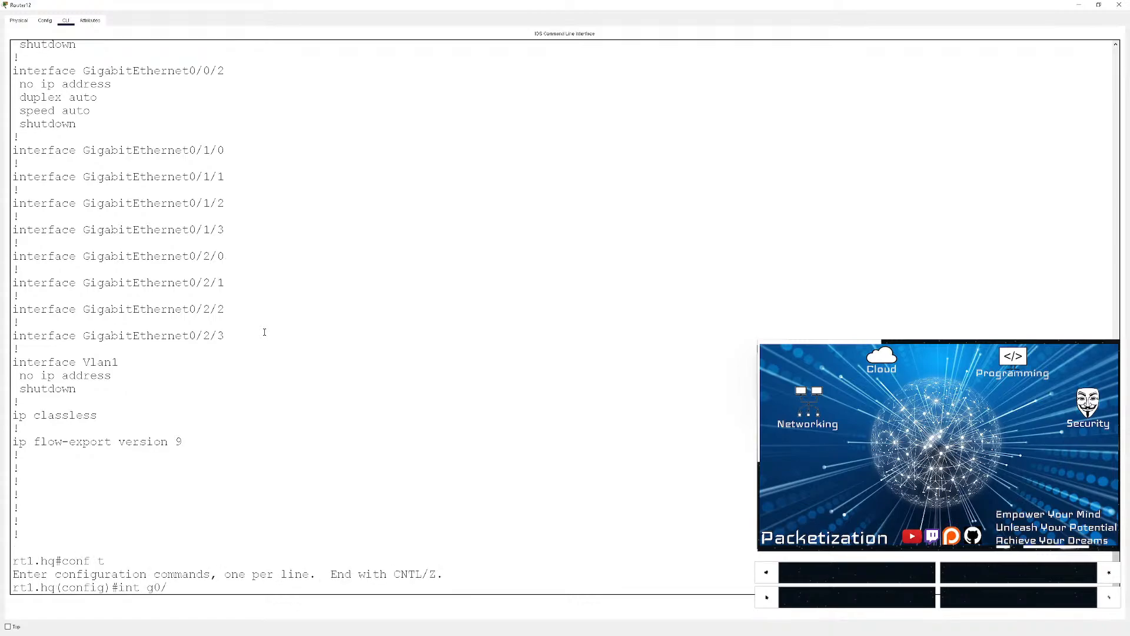
text(1/1)
key(Return)
text(no)
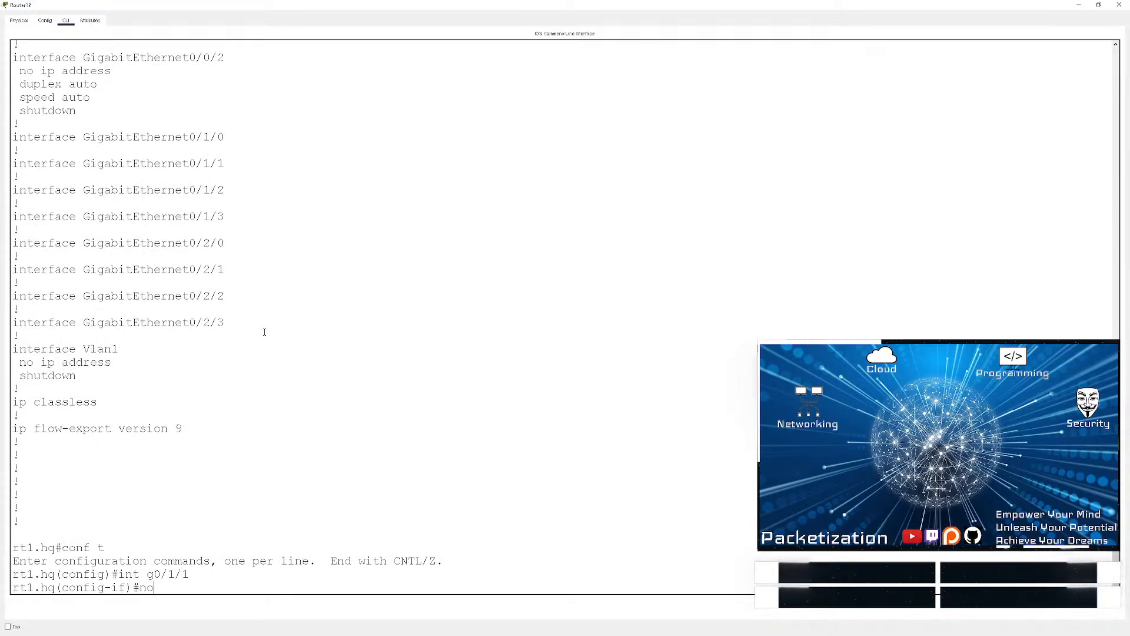
text( shut)
key(Return)
- Try to create subinterface g0/1/1.10, and look back over the interface sections of the configuration listing
text(int g)
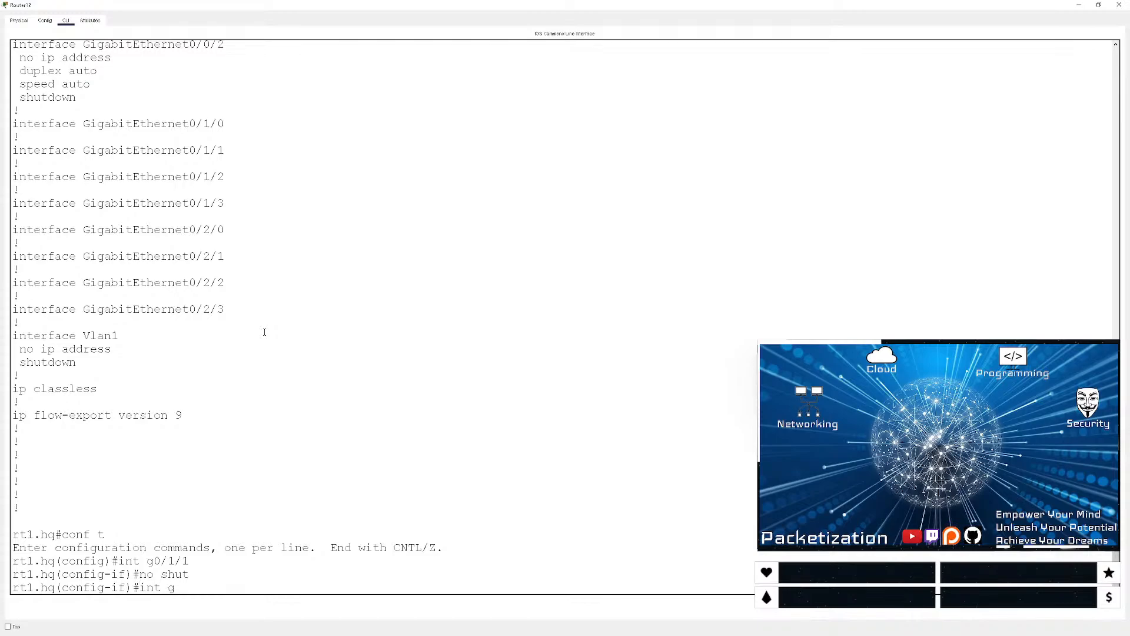
text(0/1/1.10)
key(Return)
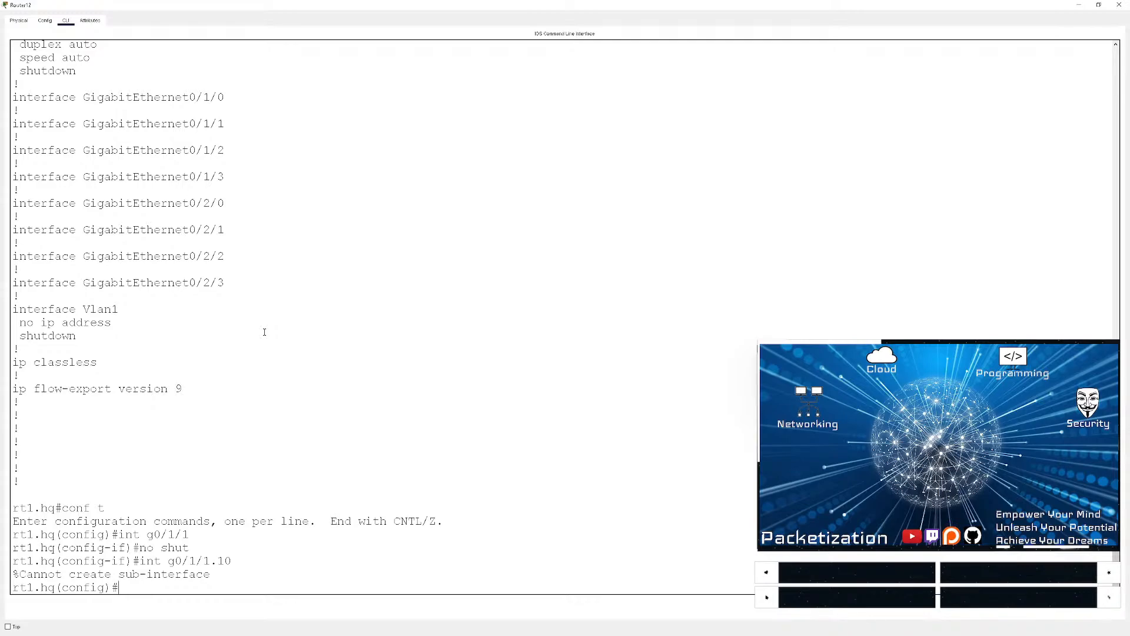
scroll(264, 332, up, 5)
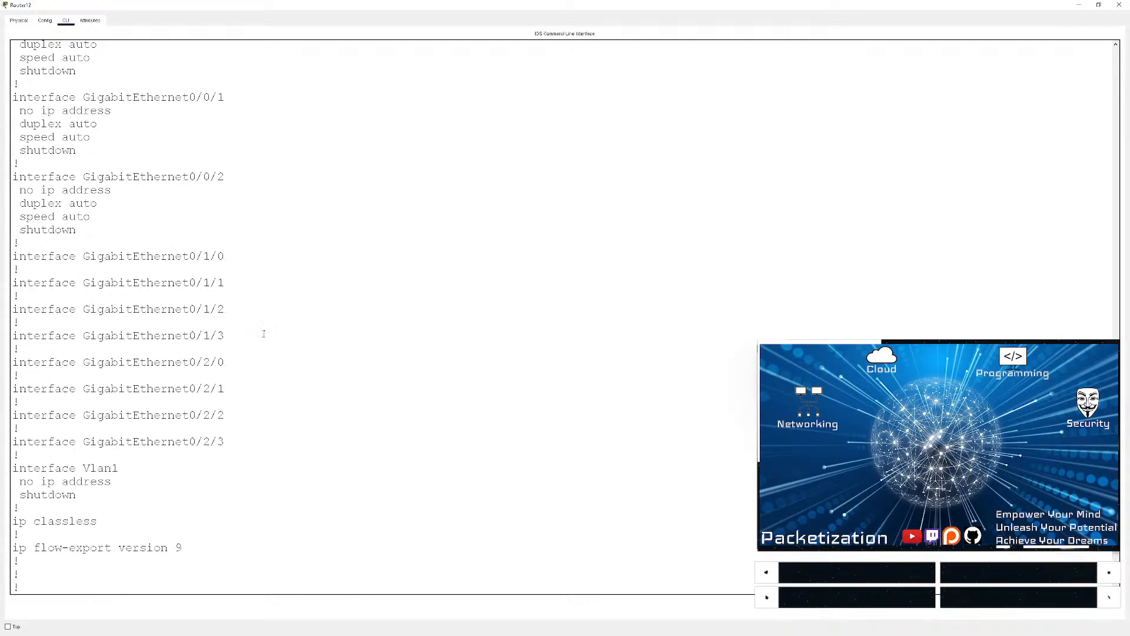
scroll(261, 336, down, 5)
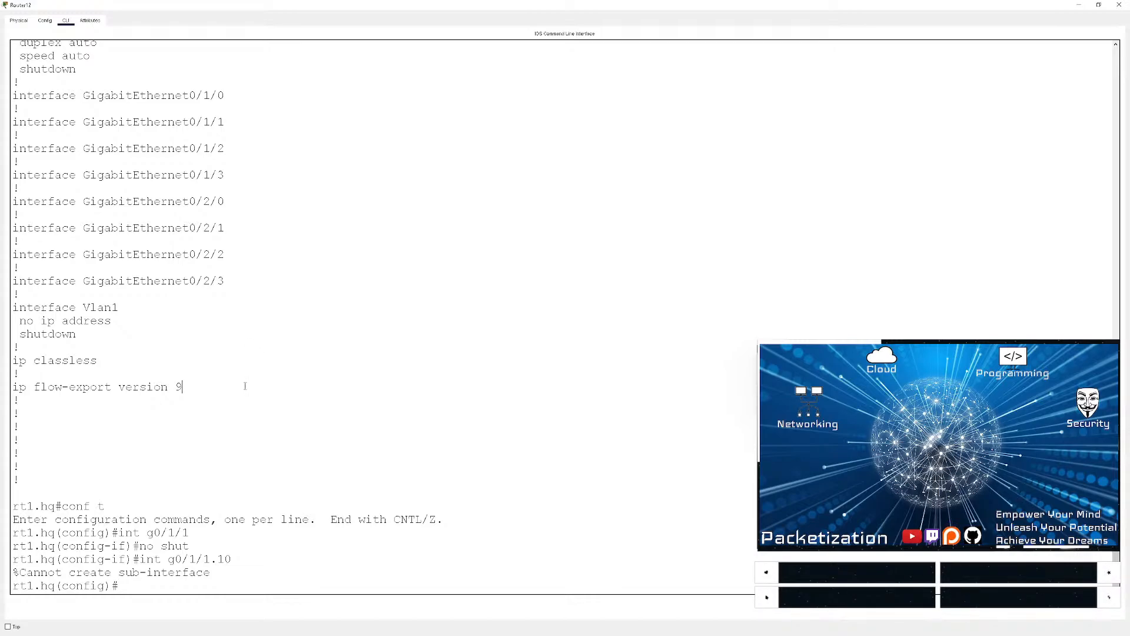
scroll(229, 383, up, 3)
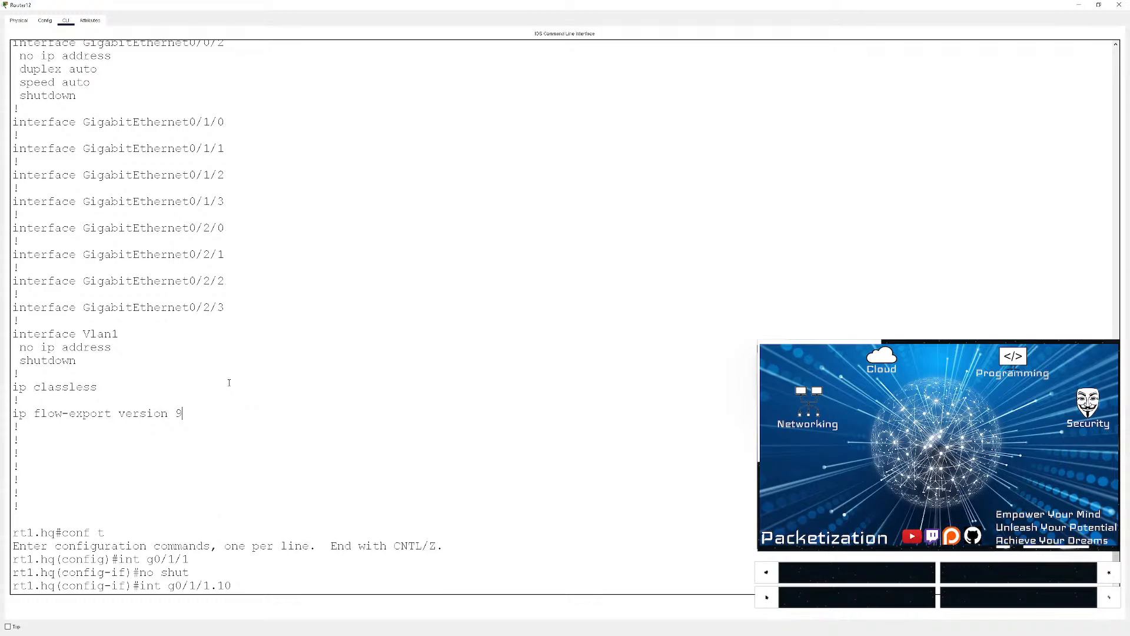
- Return to the network topology and reopen the command line of Router12
key(alt+Tab)
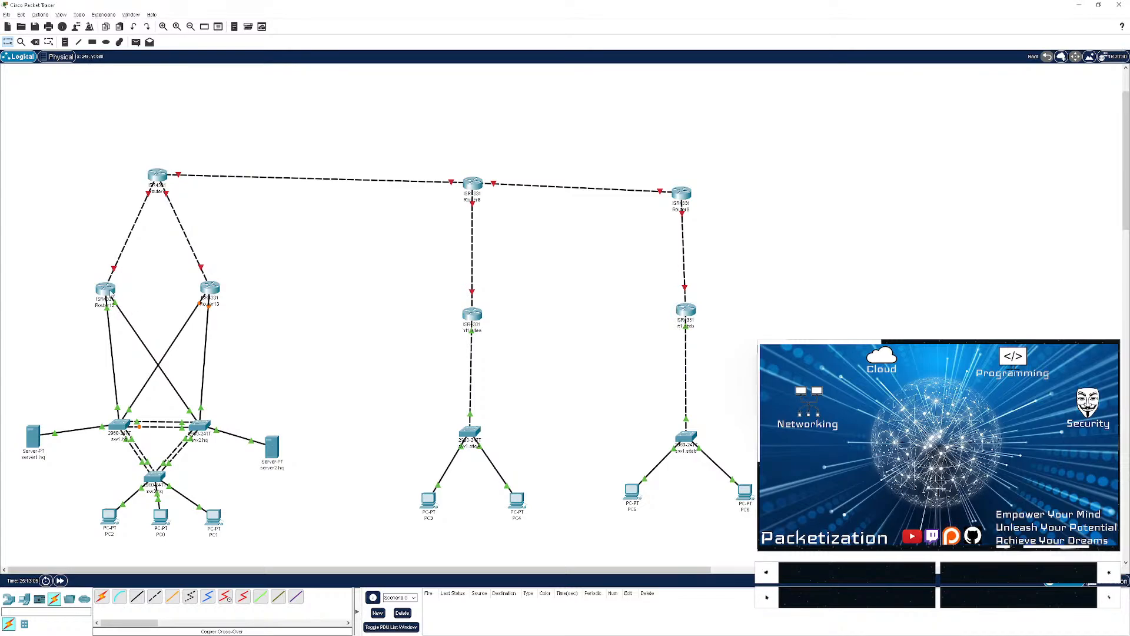
double_click(110, 293)
click(373, 398)
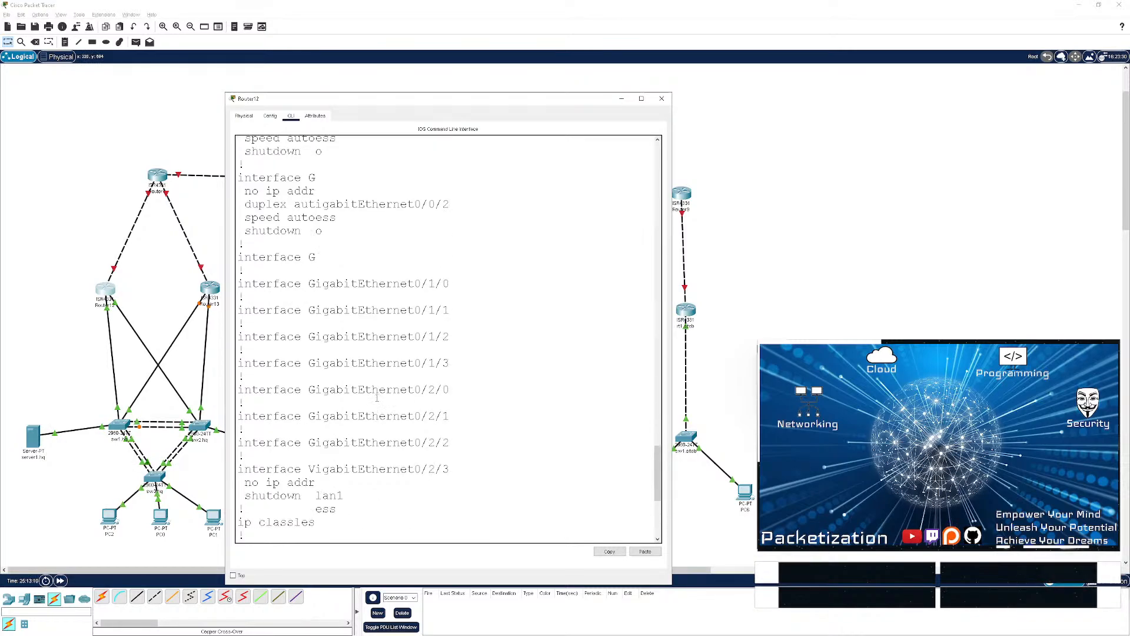
text(conf t)
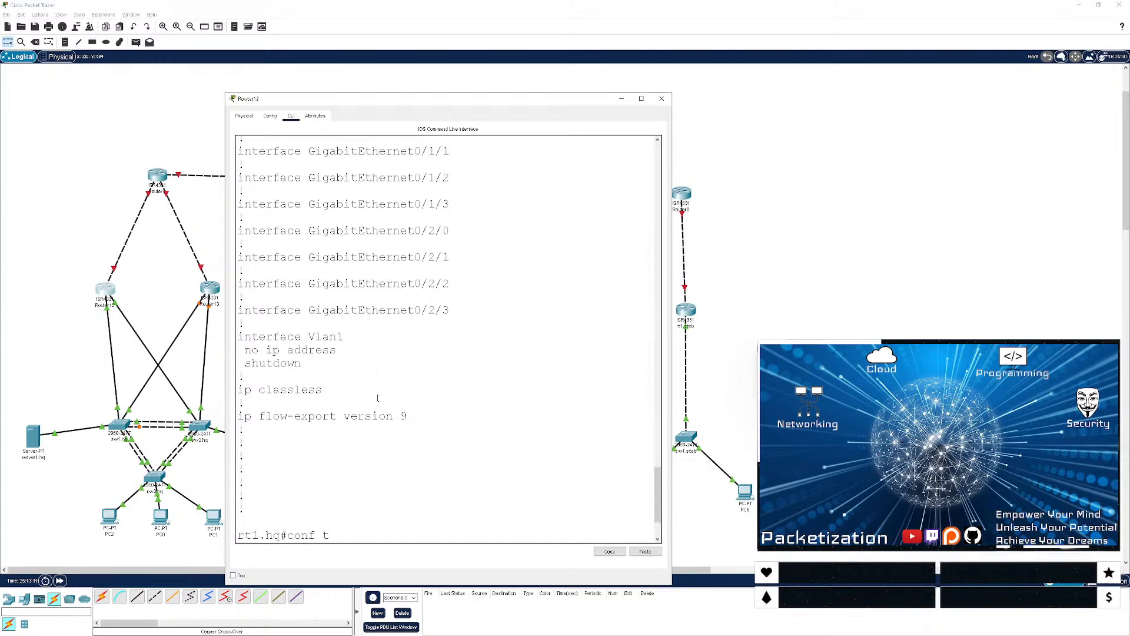
key(Return)
key(ctrl+v)
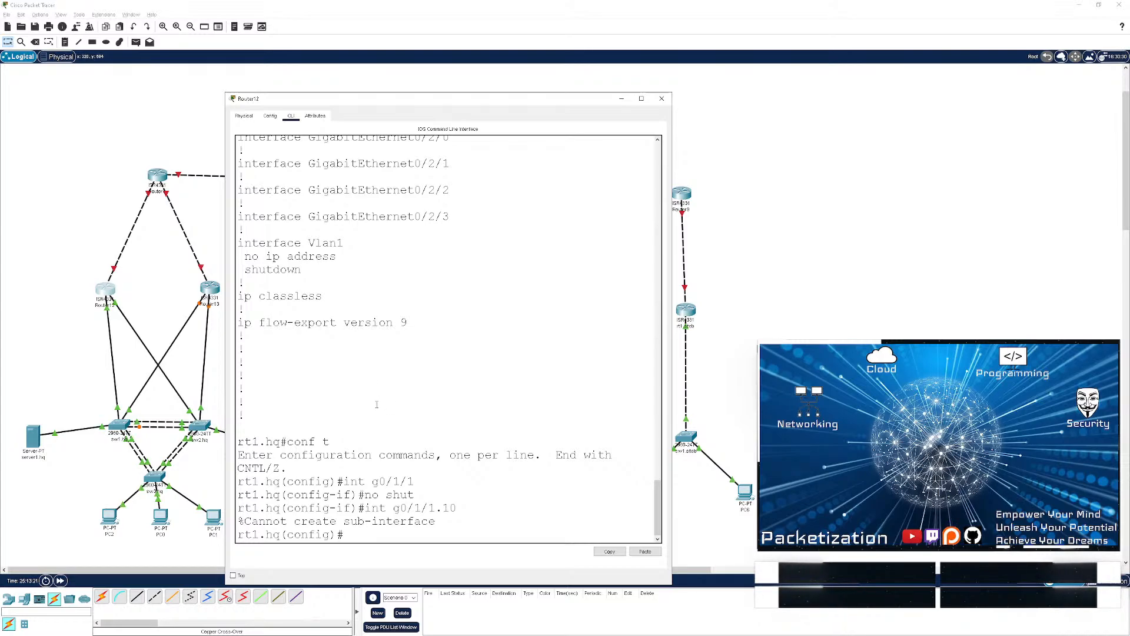
- Examine the descriptions of Router12's available hardware modules, including NM-2T, NM-ES2-4 and the GLC SFP modules, in its physical view
click(271, 116)
click(241, 116)
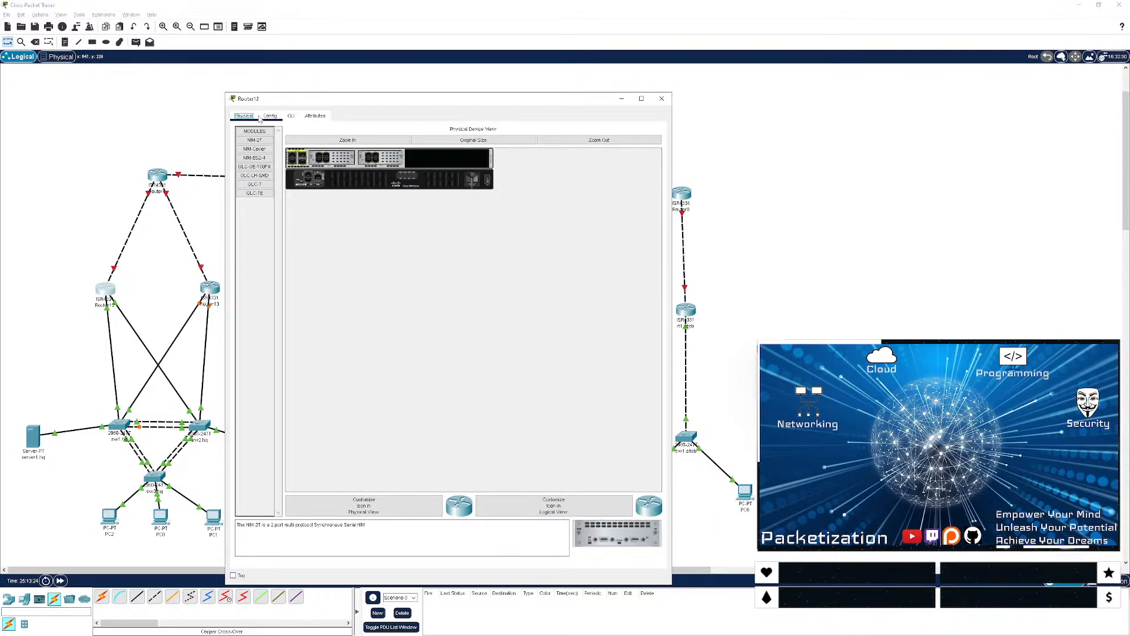
click(255, 157)
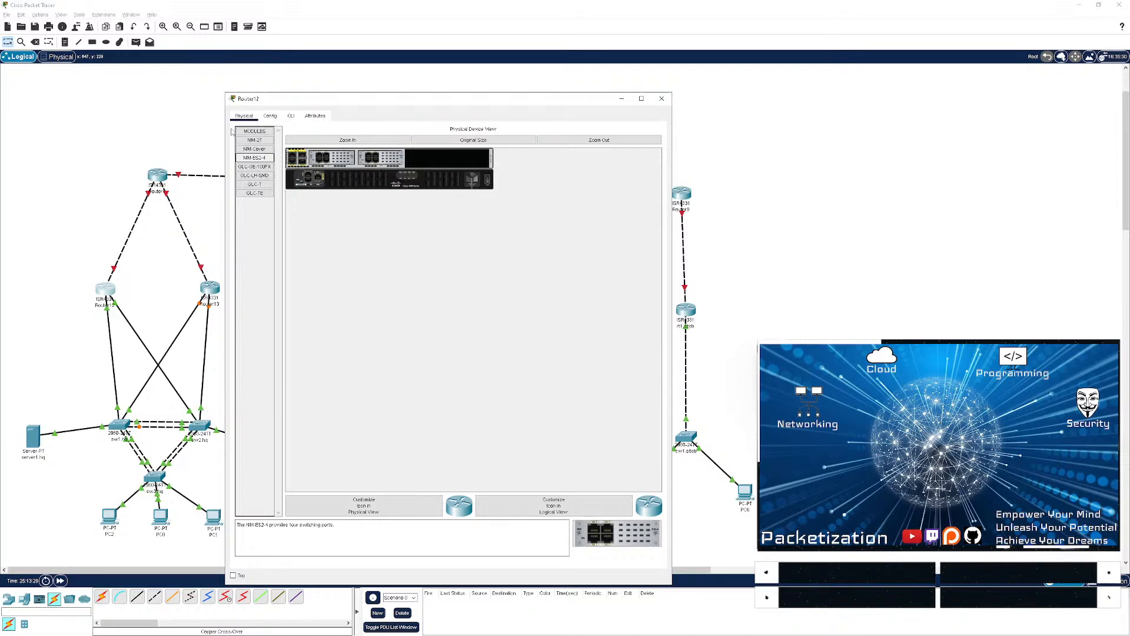
click(250, 168)
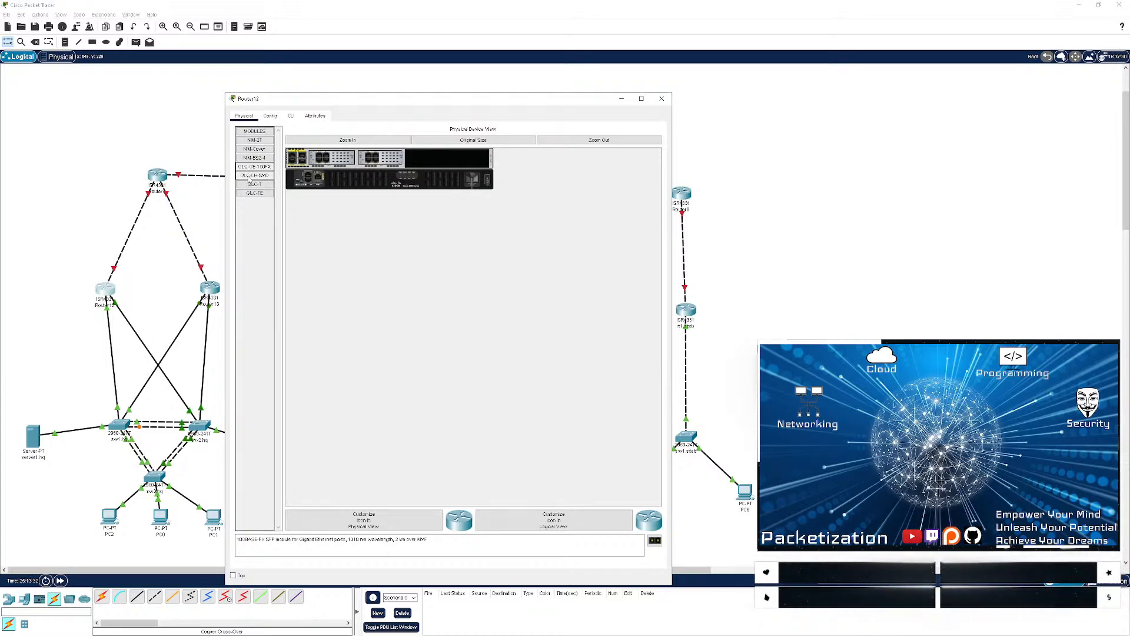
click(251, 176)
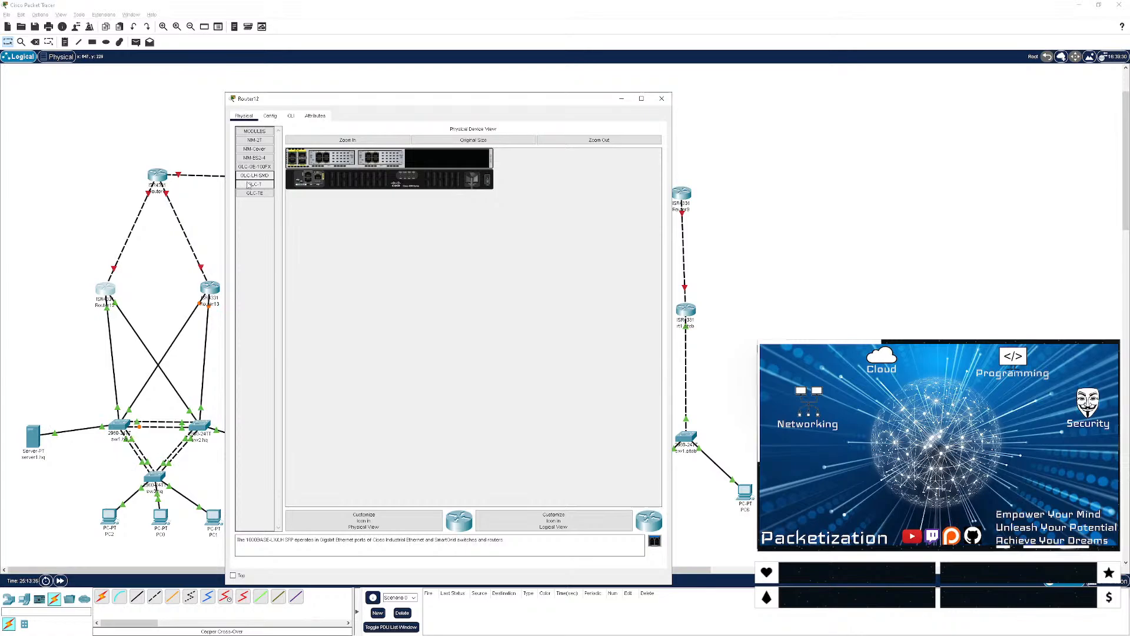
click(248, 185)
click(249, 176)
click(250, 168)
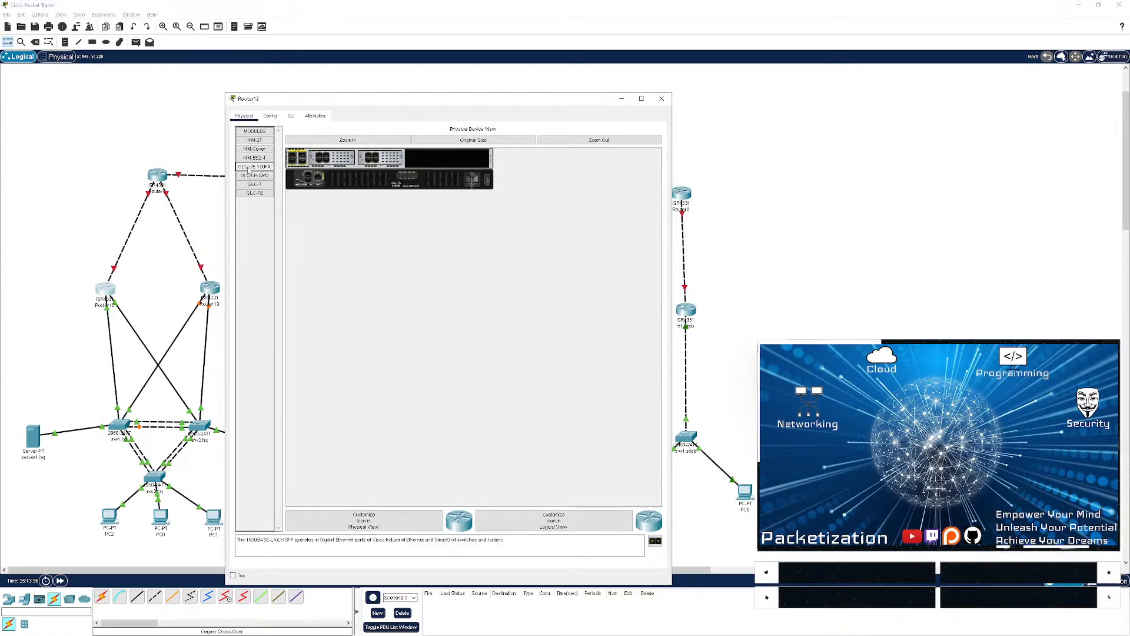
click(252, 160)
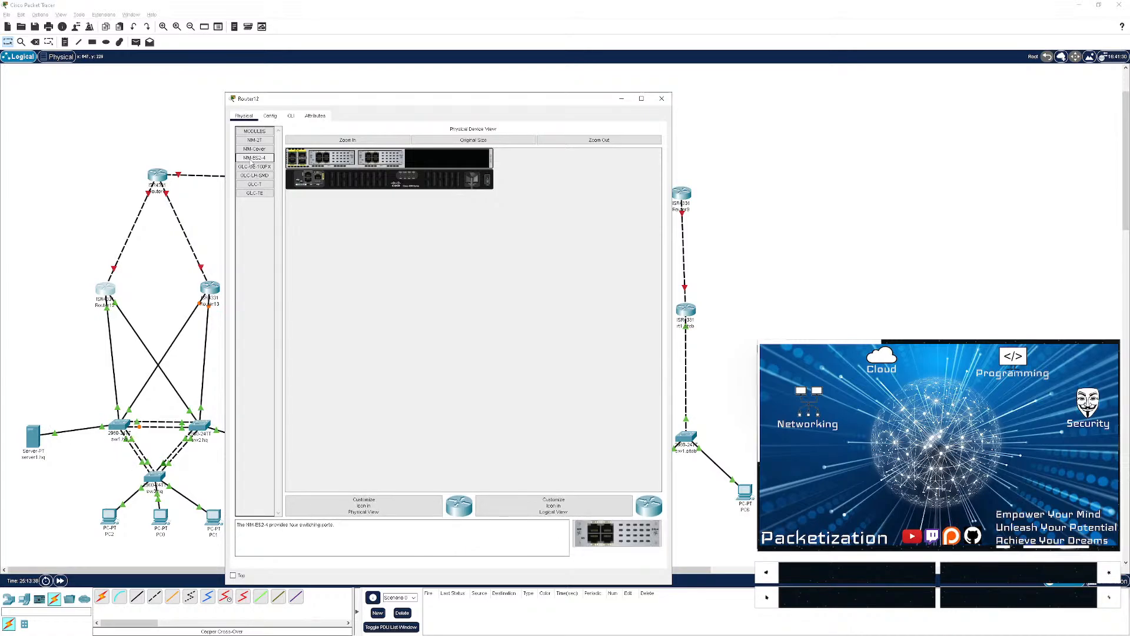
click(252, 142)
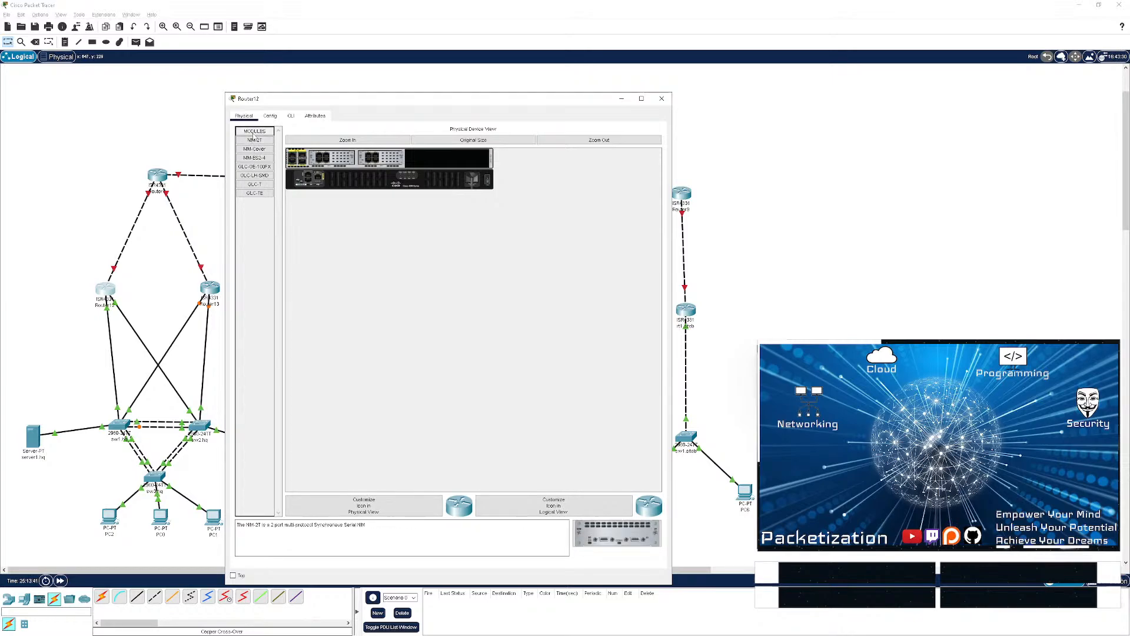
click(251, 191)
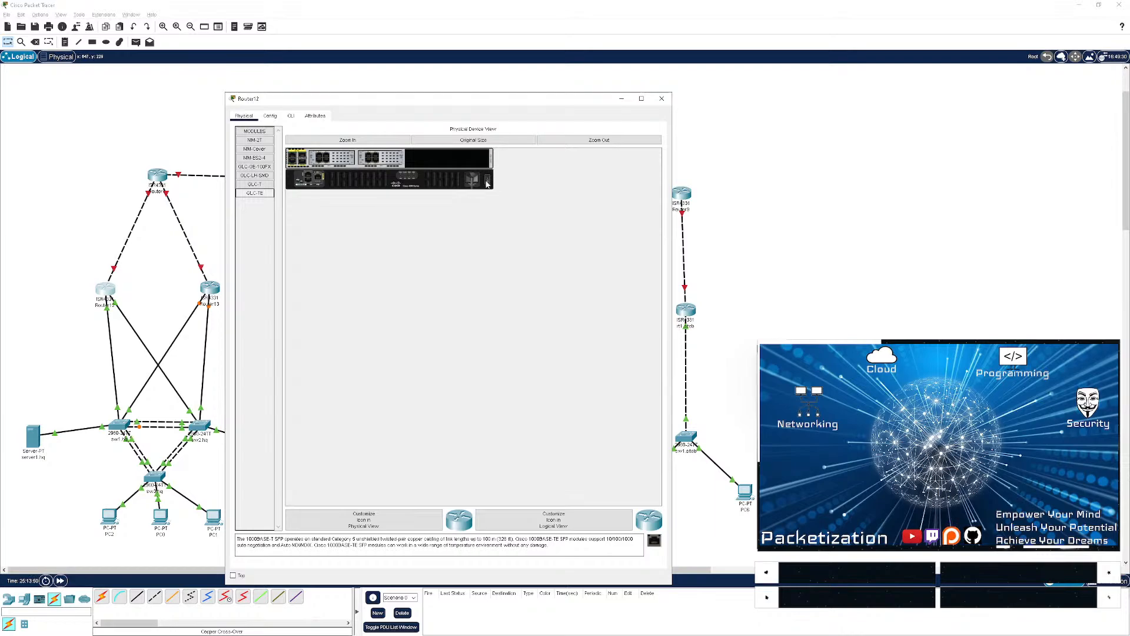
- Power off Router12 and remove the two installed NM-ES2-4 switching modules from its slots
drag(488, 185, 487, 184)
drag(336, 162, 262, 228)
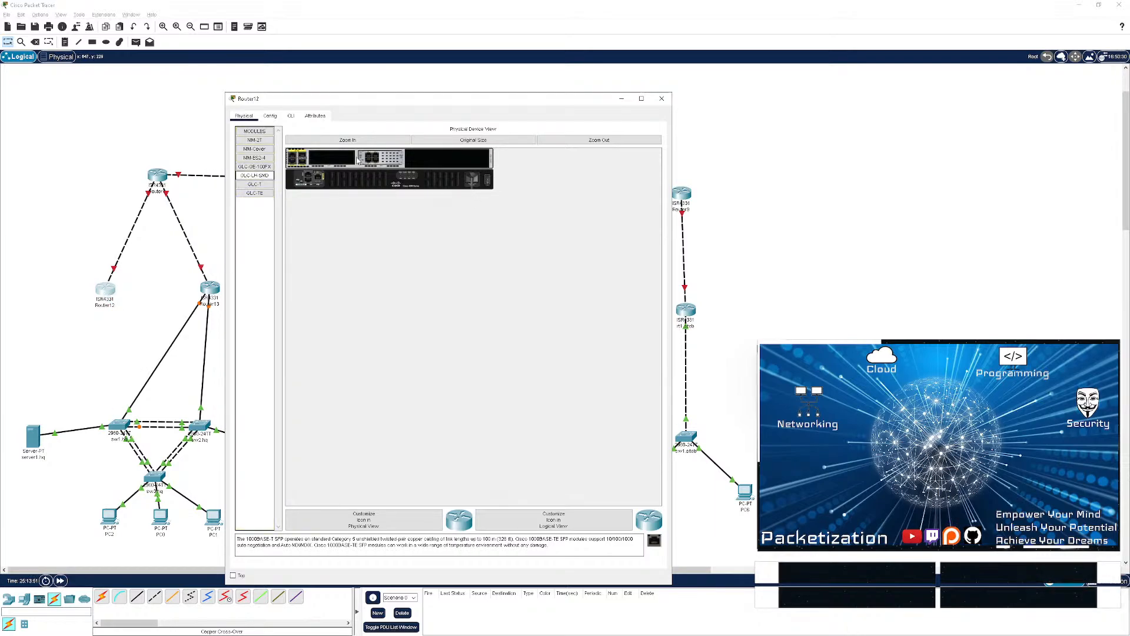
drag(381, 158, 256, 199)
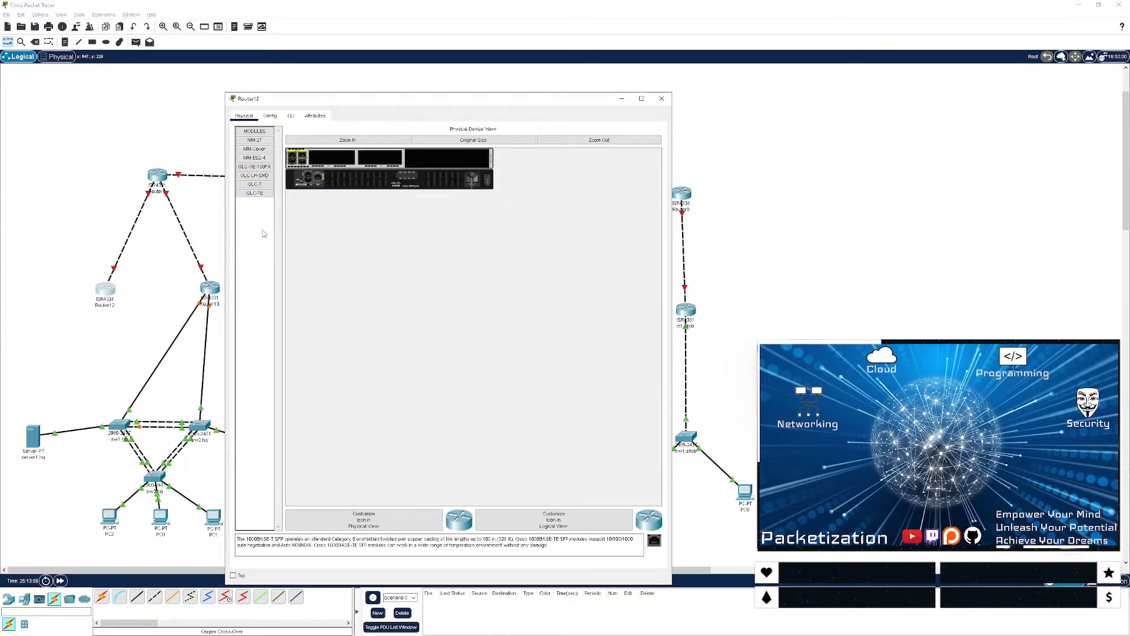
- Try to install the GLC-T and GLC-TE modules in Router12, and close its device window
click(255, 187)
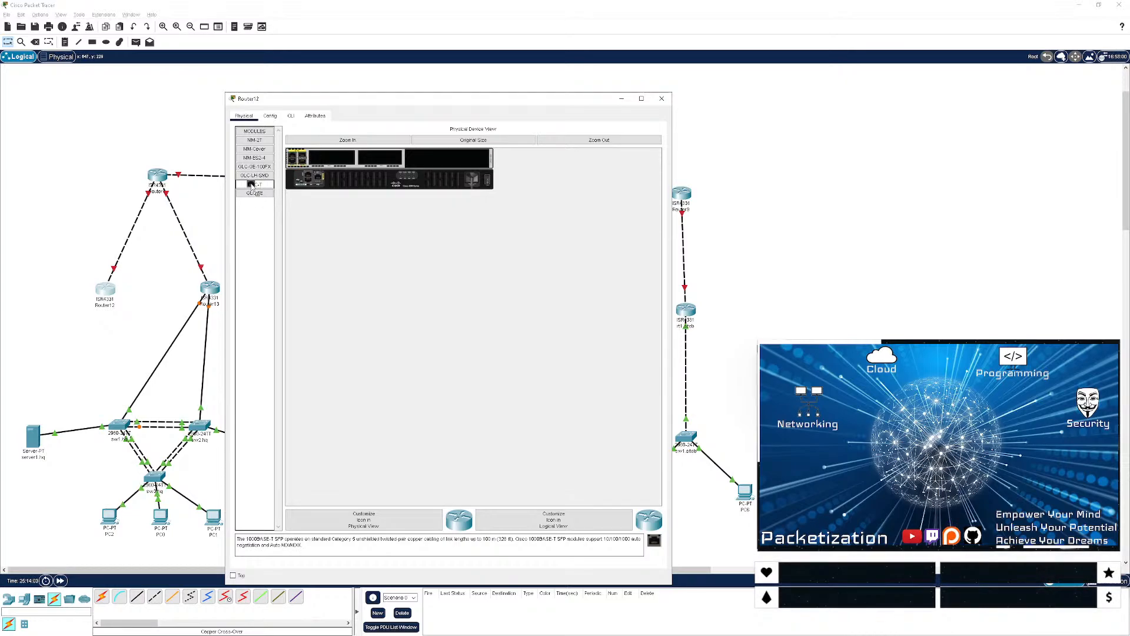
drag(254, 187, 253, 265)
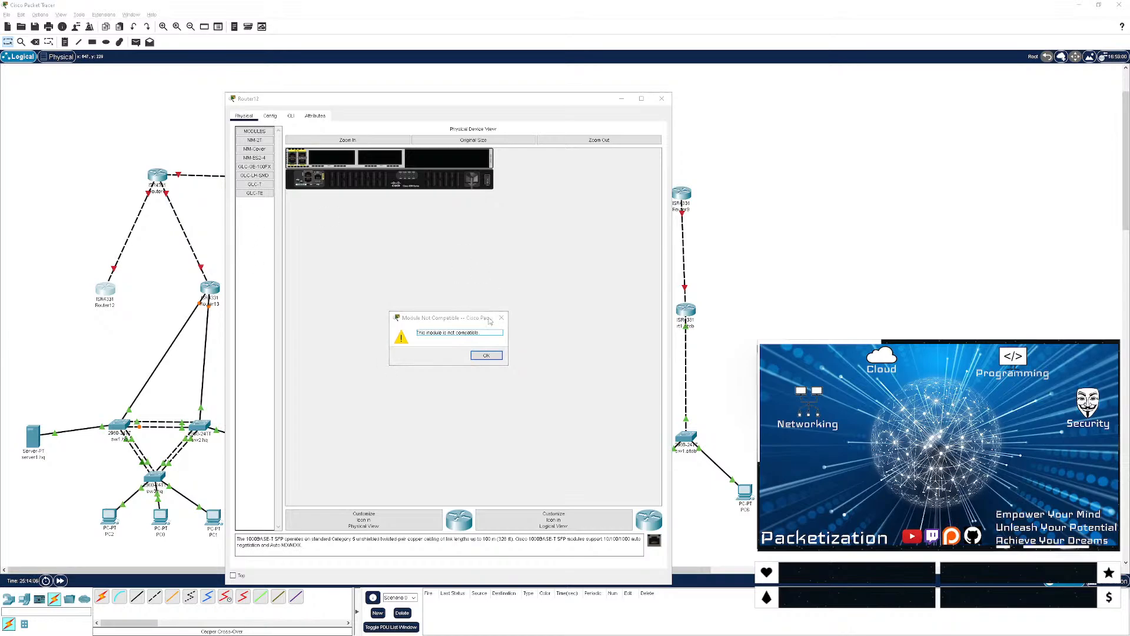
click(487, 357)
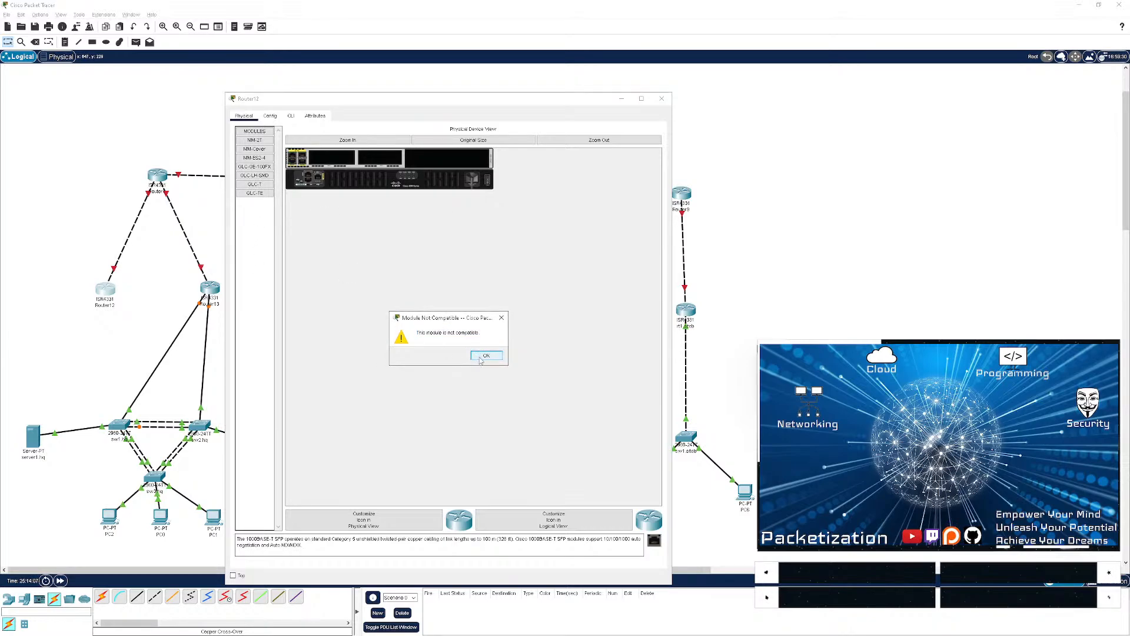
key(Return)
drag(255, 193, 314, 327)
click(488, 356)
click(661, 99)
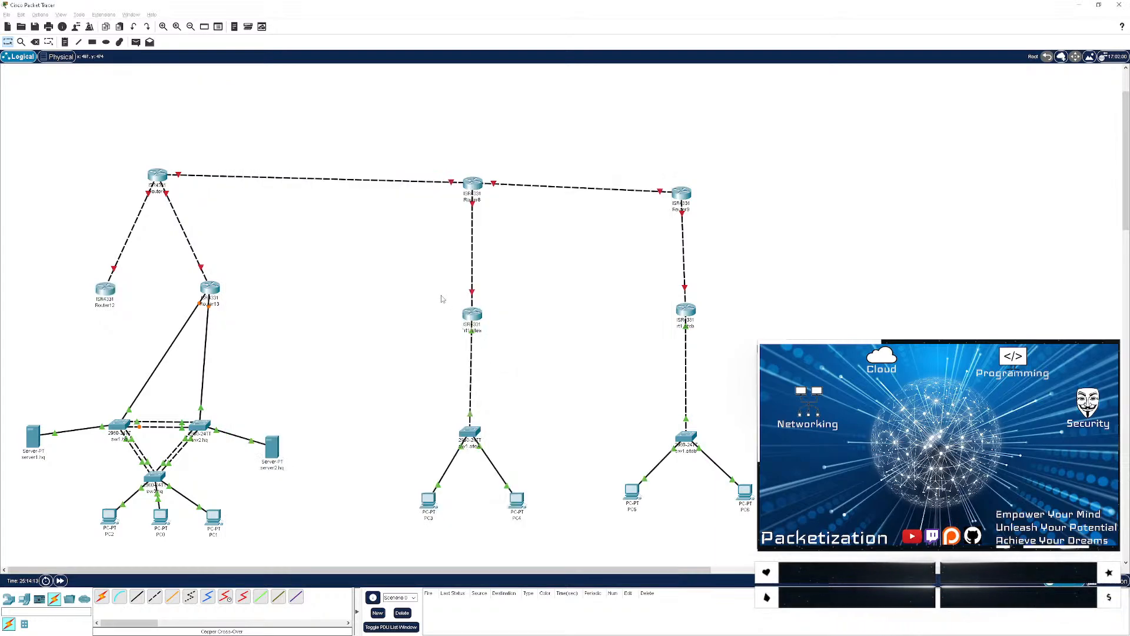
- Reopen Router12's physical view, switch its power back on, and close the window
click(104, 290)
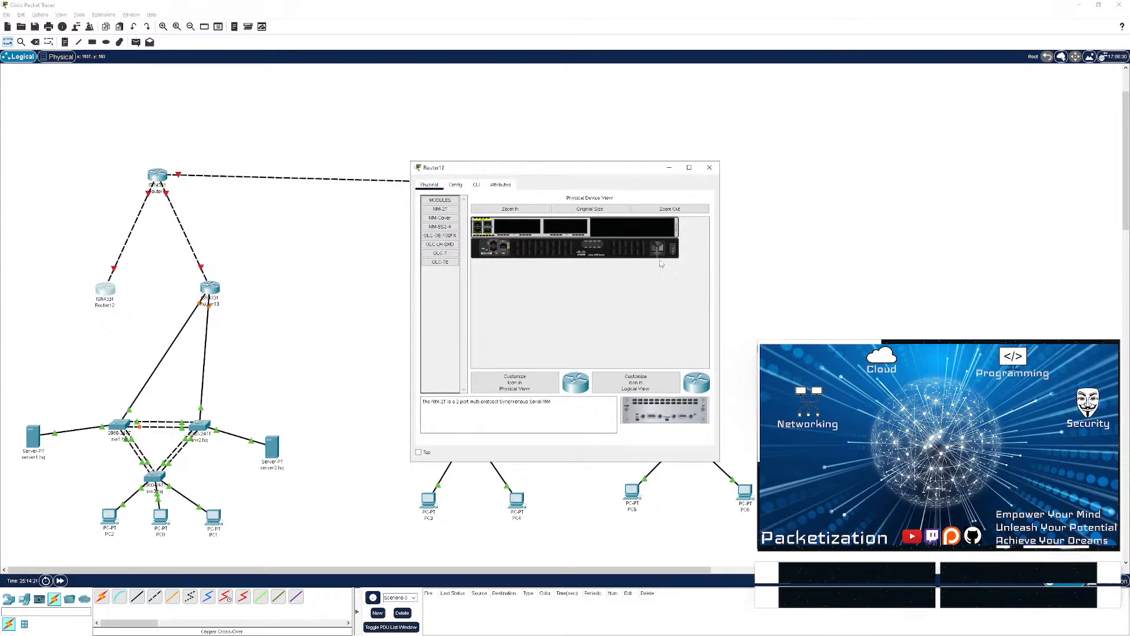
click(509, 209)
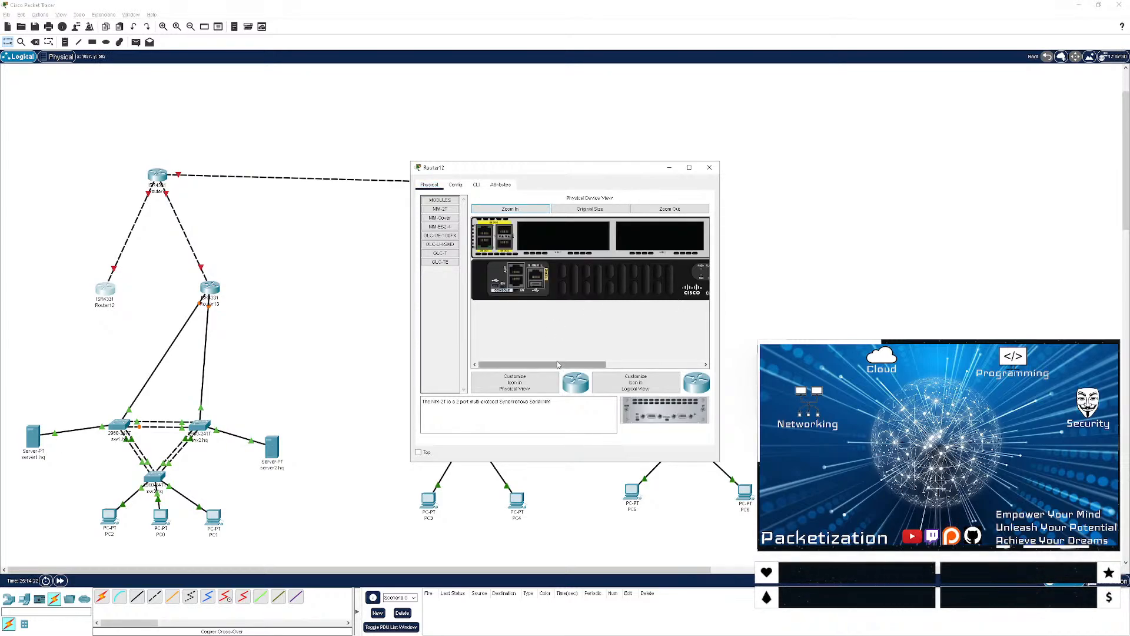
drag(561, 364, 683, 373)
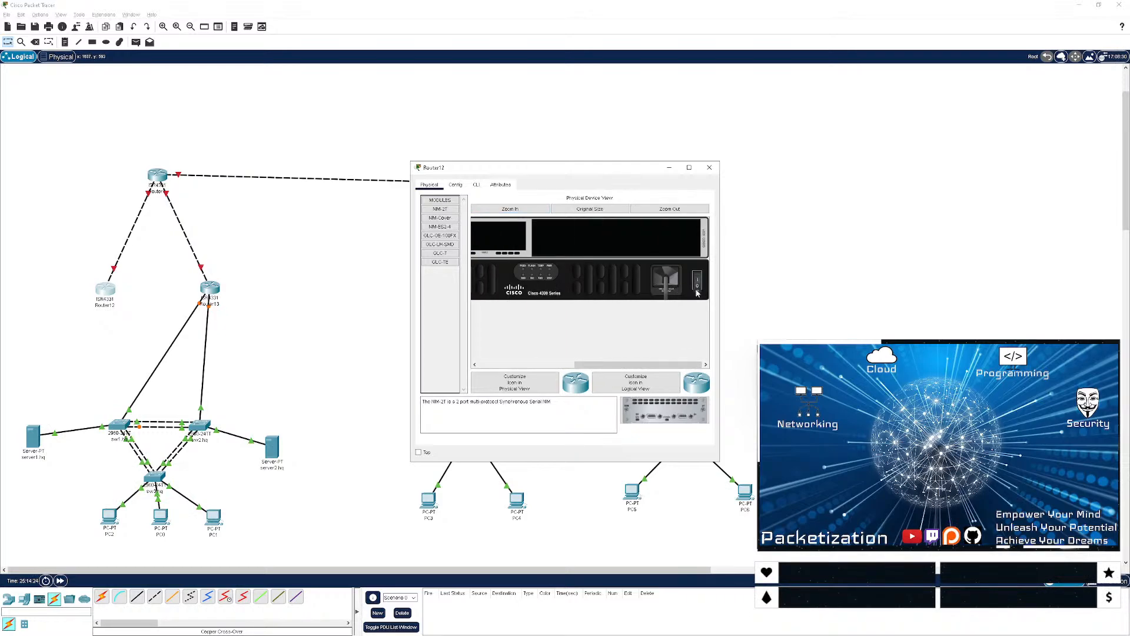
click(696, 287)
click(215, 336)
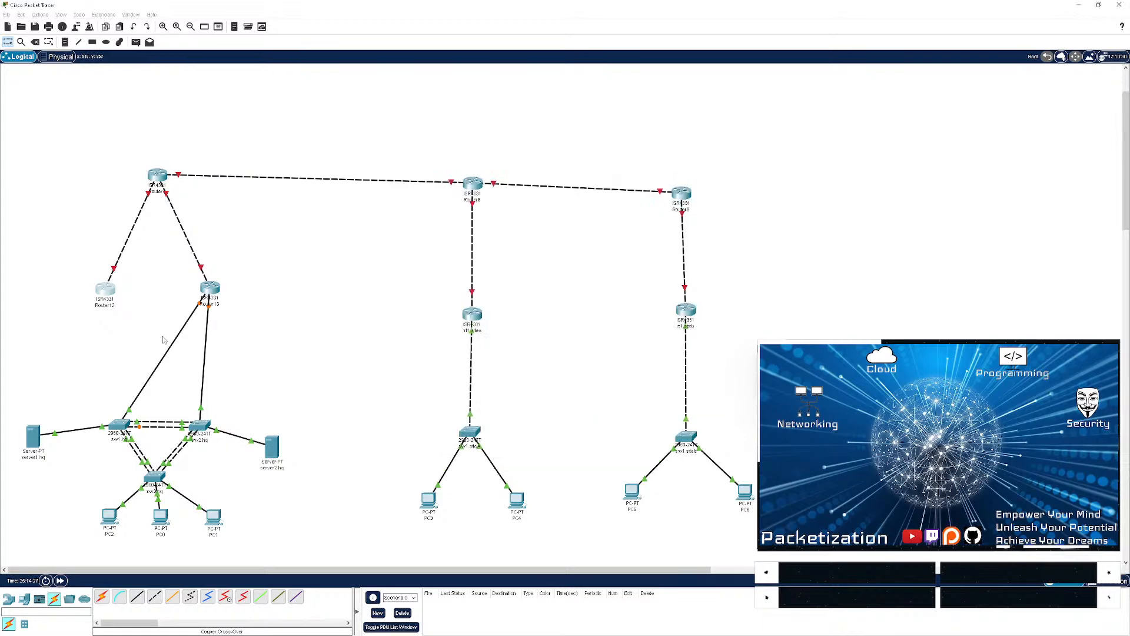
drag(165, 336, 194, 365)
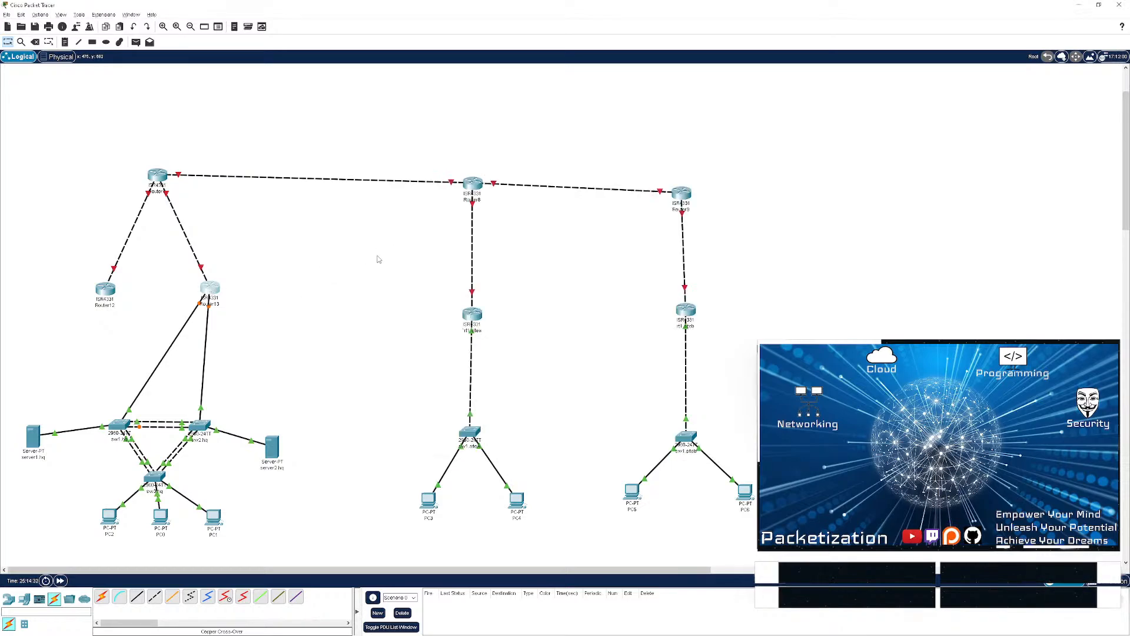
- Open Router13's physical view, get the graphics driver window out of the way, and power off the router
click(210, 288)
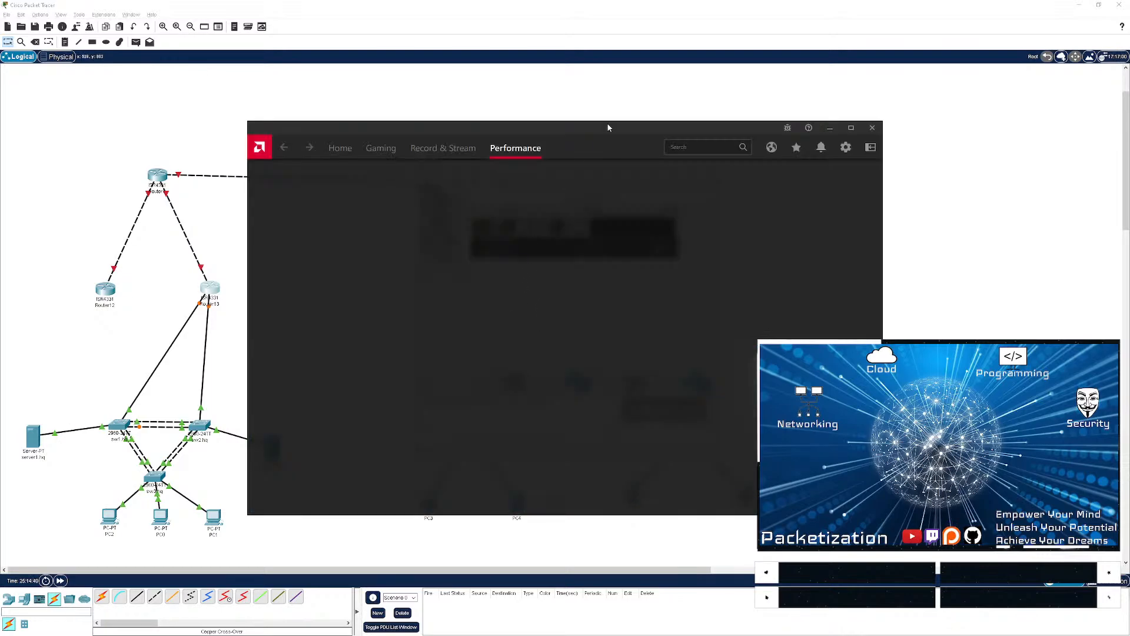
drag(607, 124, 0, 209)
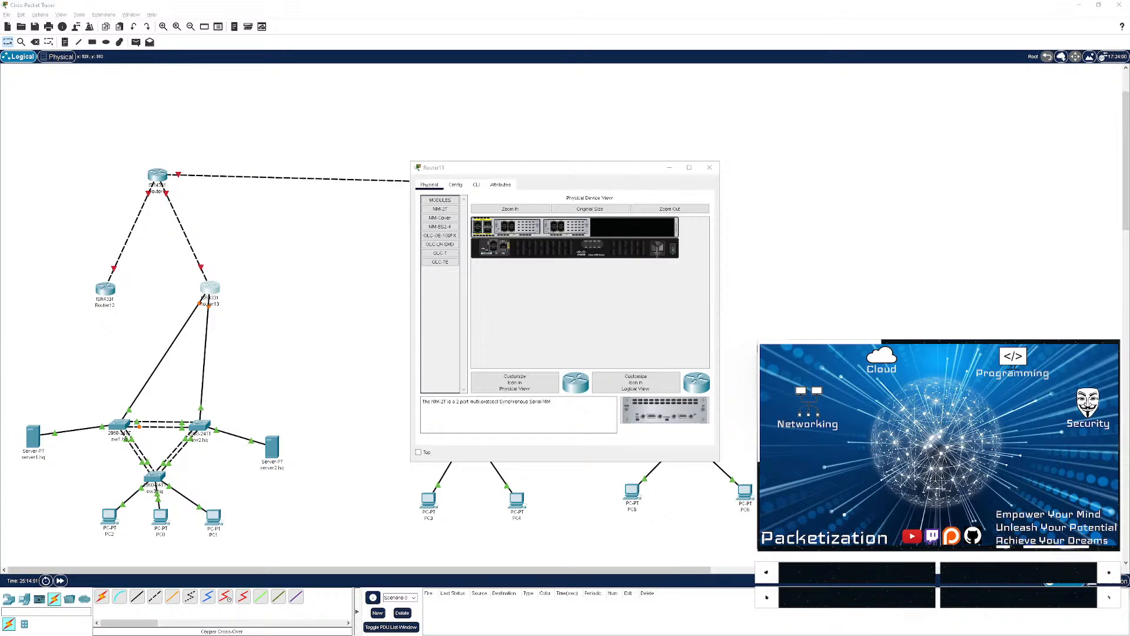
key(alt+Tab)
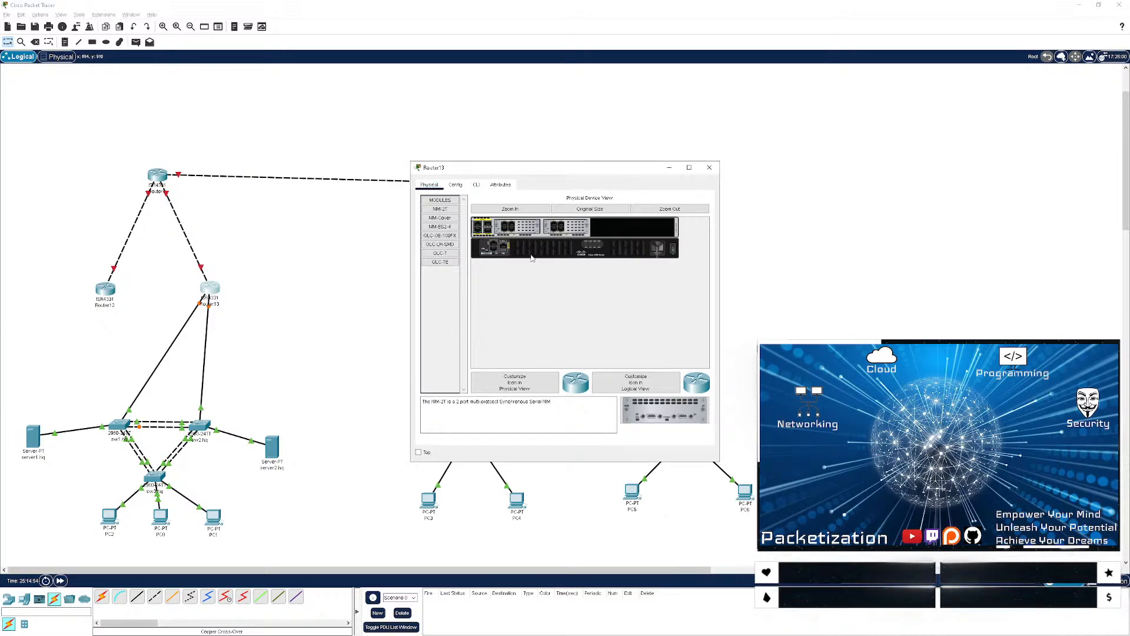
click(673, 250)
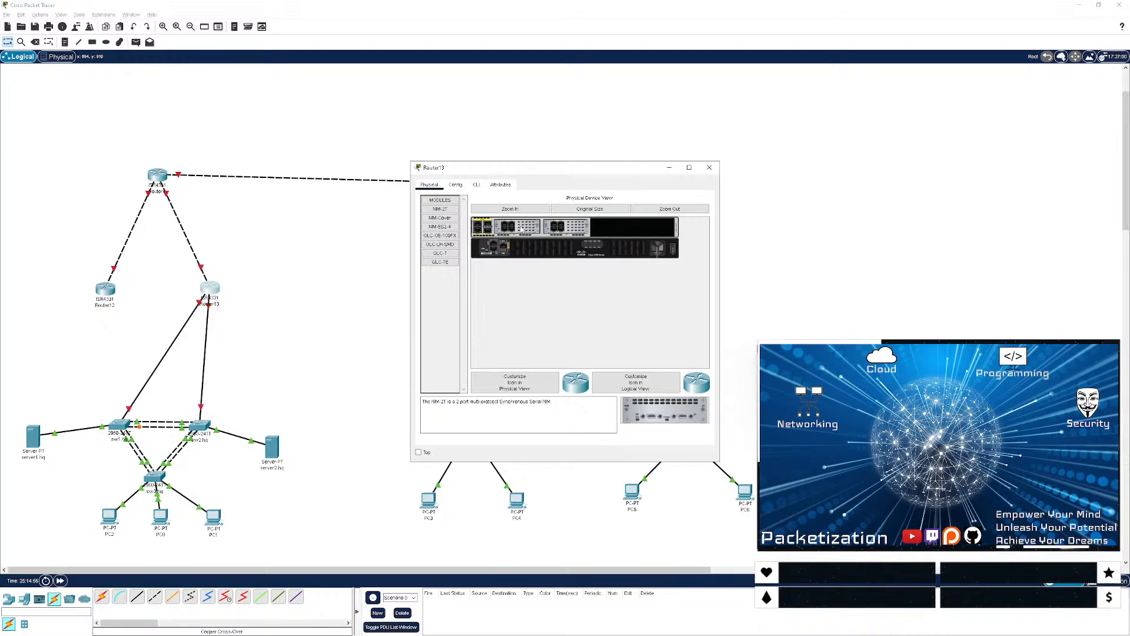
- Remove both serial NIM-2T modules from Router13 and close its device window
drag(568, 229, 443, 261)
drag(518, 228, 443, 261)
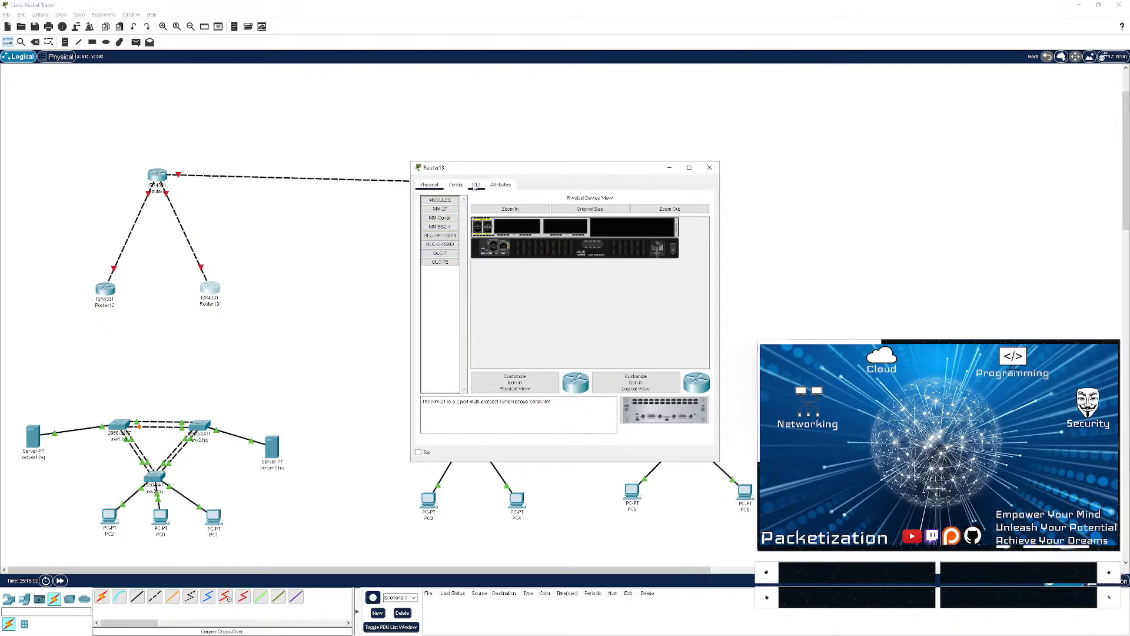
click(709, 168)
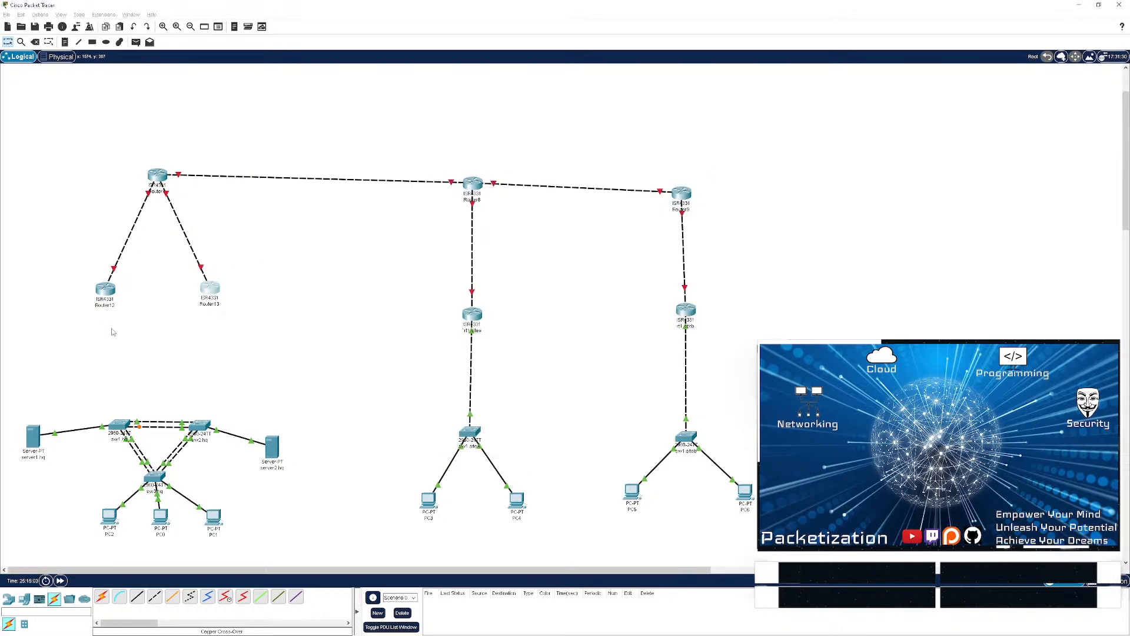
- Connect Router12's free Gigabit Ethernet port to GigabitEthernet0/2 on the sw1.hq switch with a copper straight-through cable
click(137, 596)
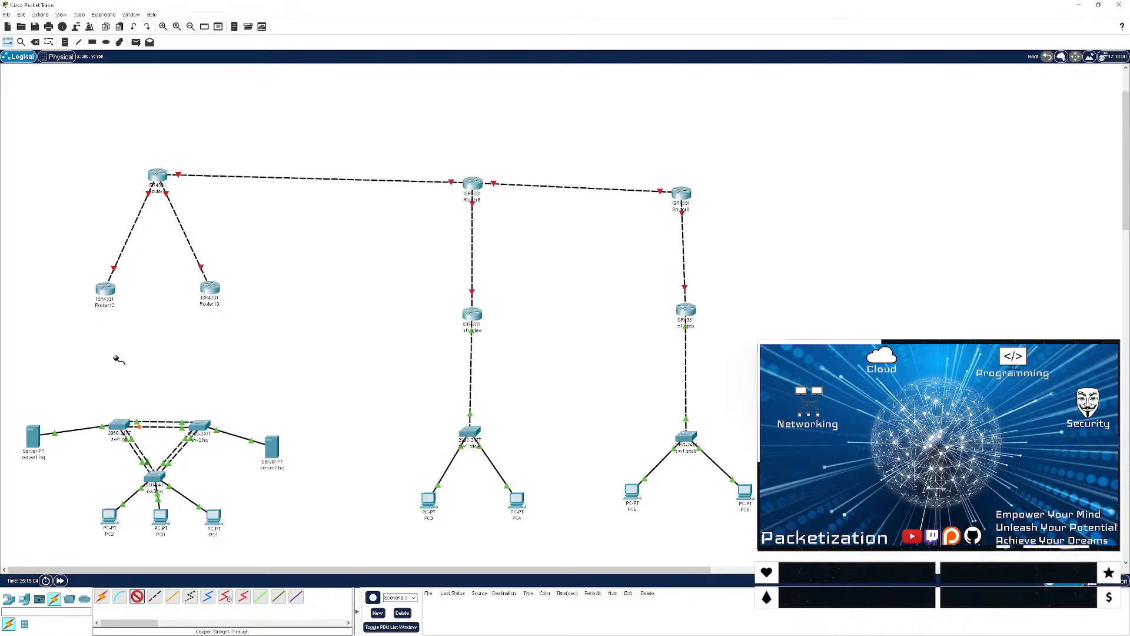
click(105, 289)
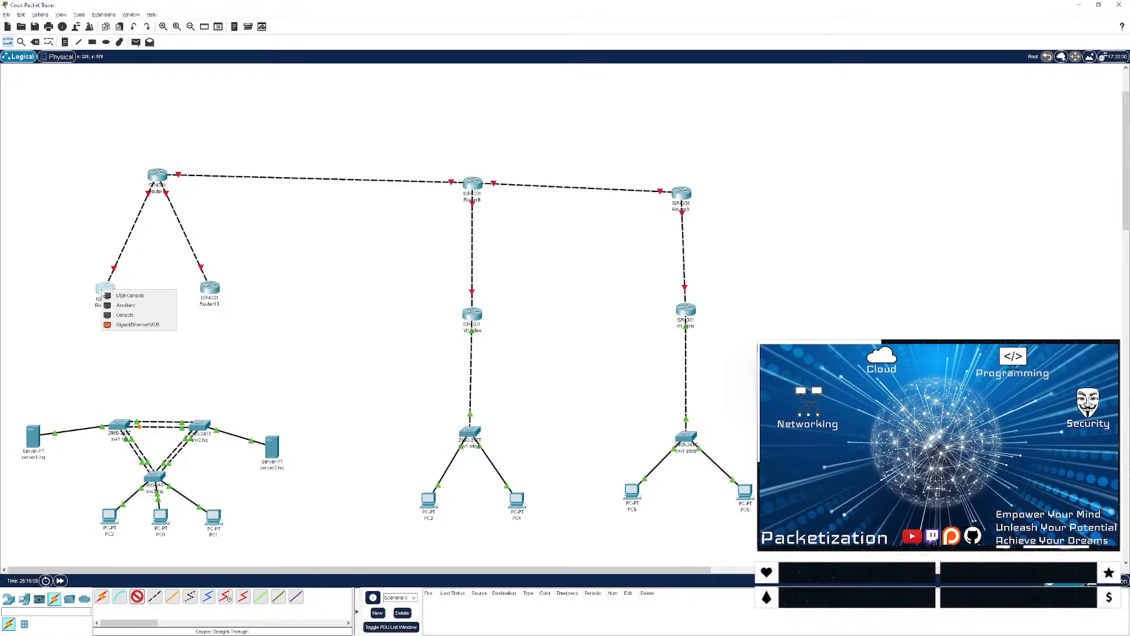
click(118, 325)
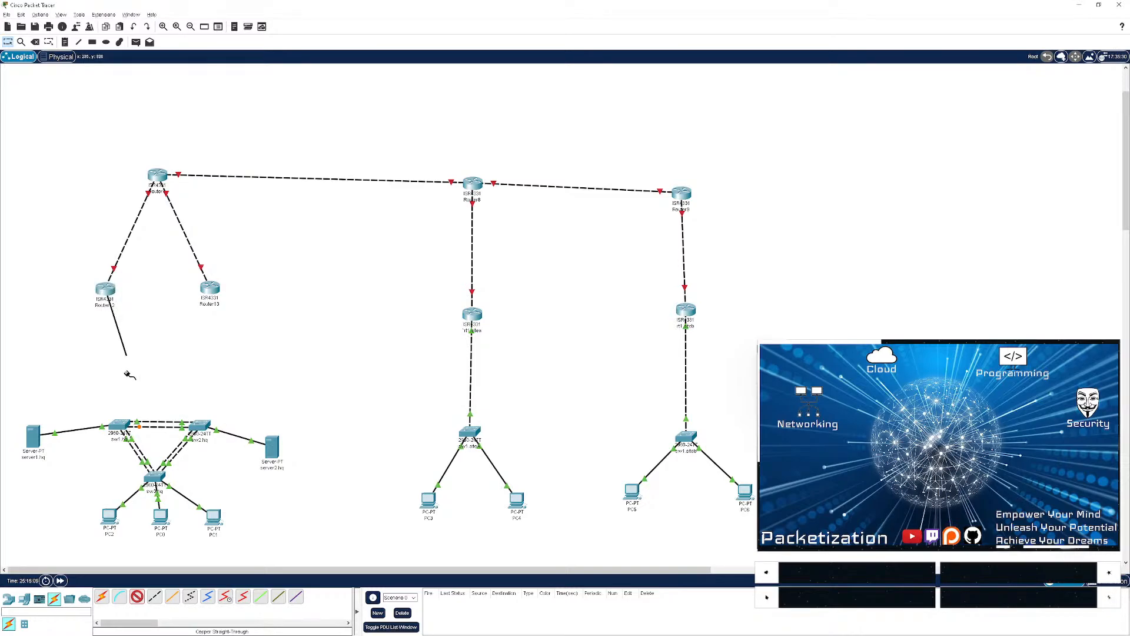
click(120, 425)
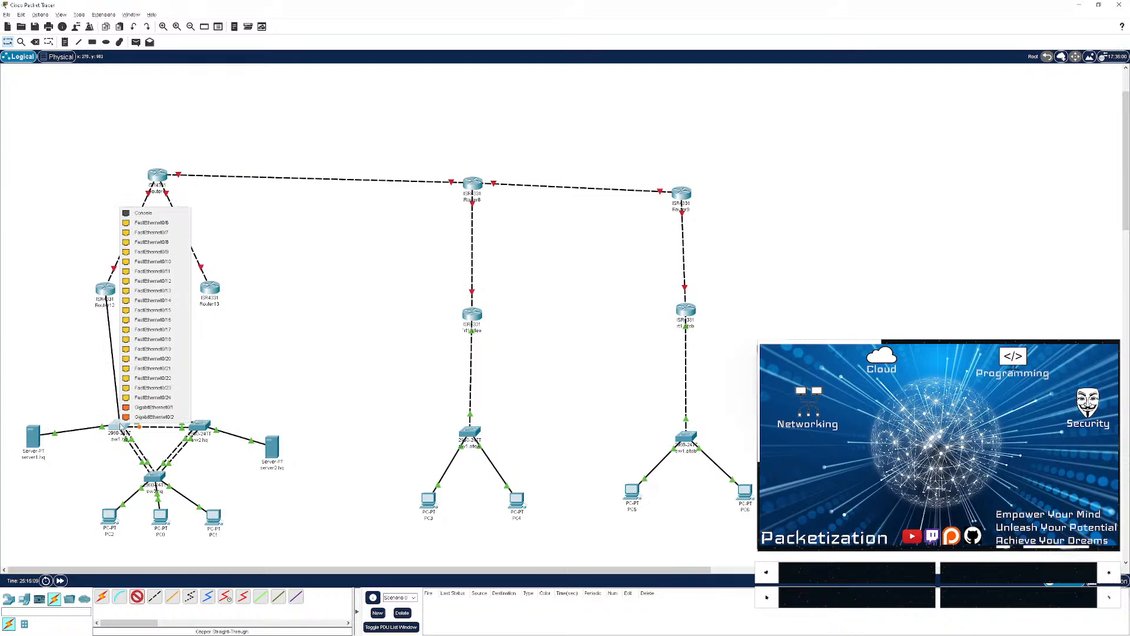
click(152, 417)
- Connect Router13's free Gigabit Ethernet port to GigabitEthernet0/2 on the sw2.hq switch with a copper straight-through cable
click(137, 596)
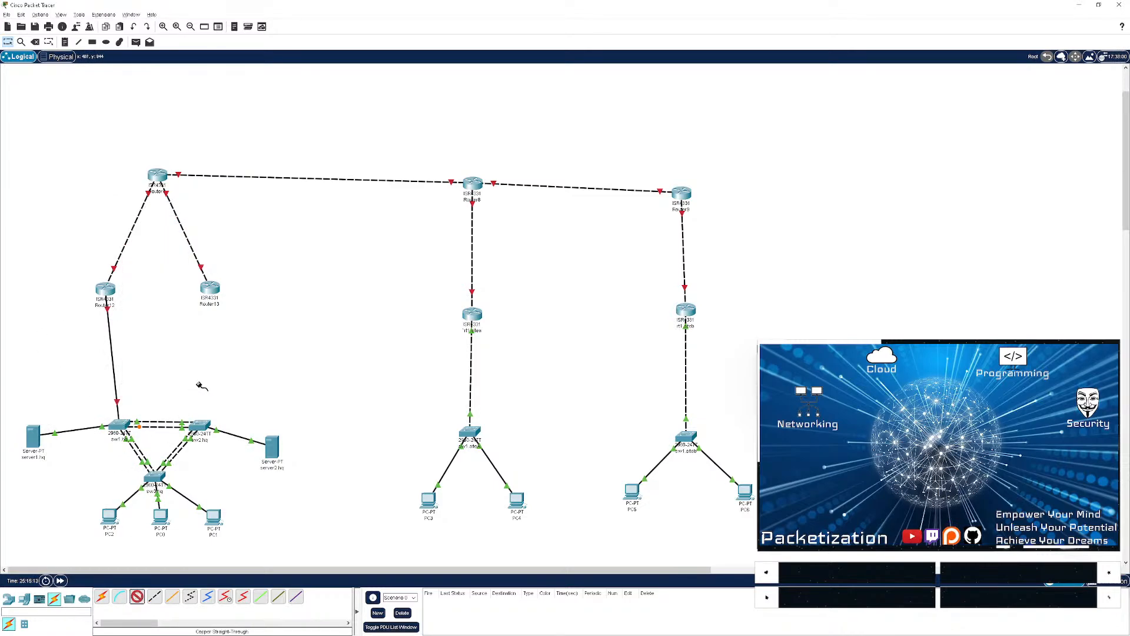
click(208, 294)
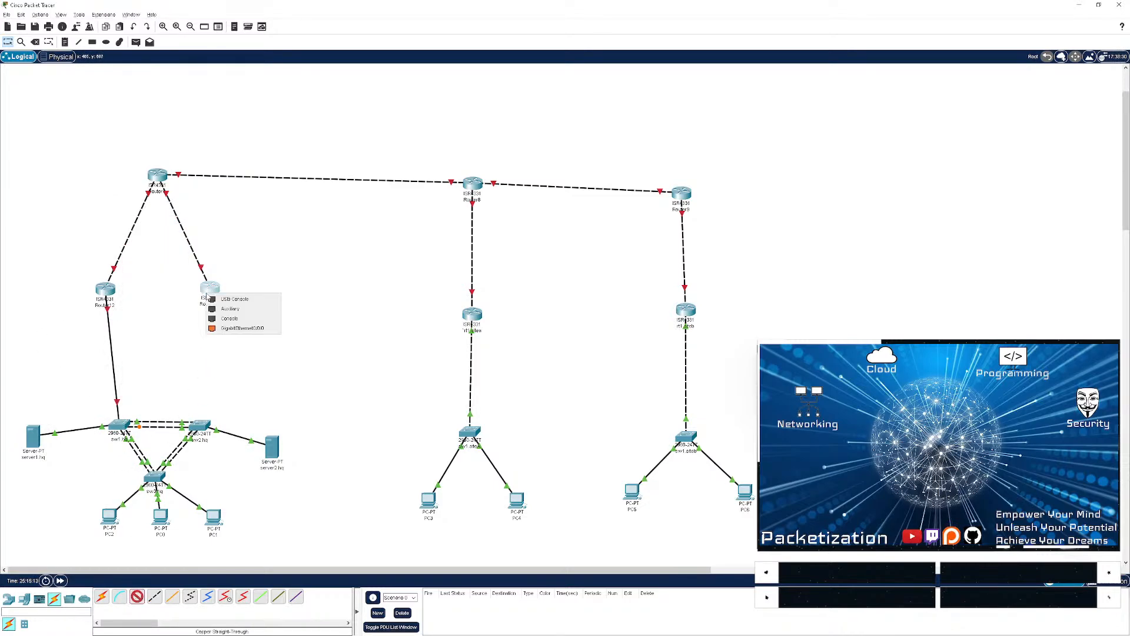
click(239, 327)
click(200, 426)
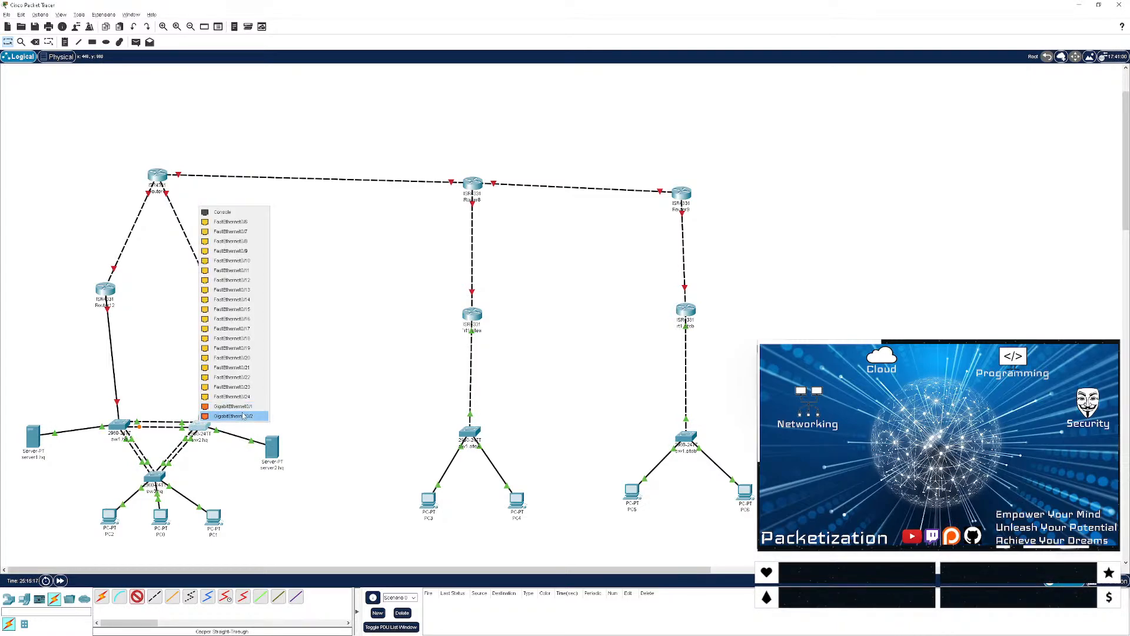
click(243, 415)
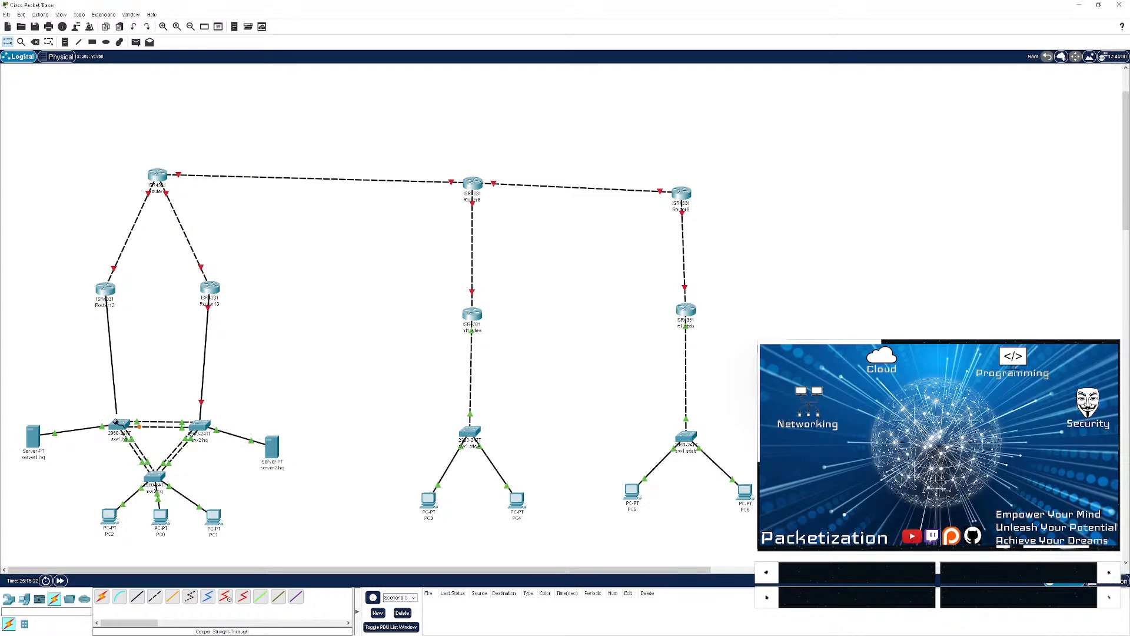
click(118, 426)
click(150, 419)
- Open Router12's command line, decline the initial configuration dialog and enter privileged EXEC mode
click(105, 291)
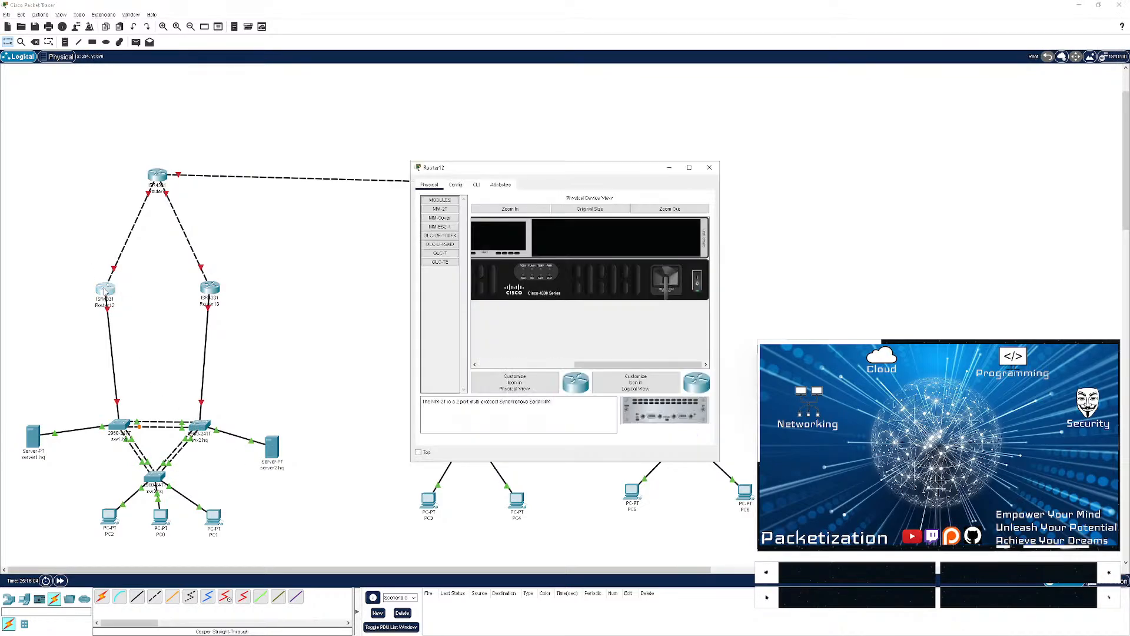
click(476, 184)
drag(548, 171, 415, 132)
text(no)
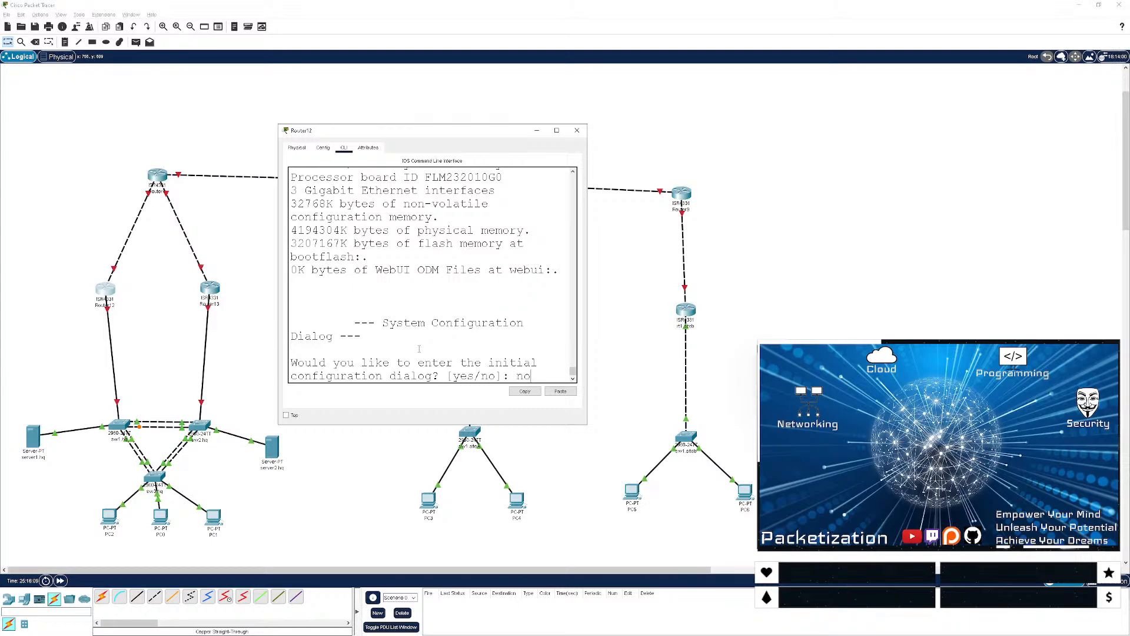
key(Return)
key(Return)
key(Return)
key(Return)
key(Return)
key(Return)
text(en)
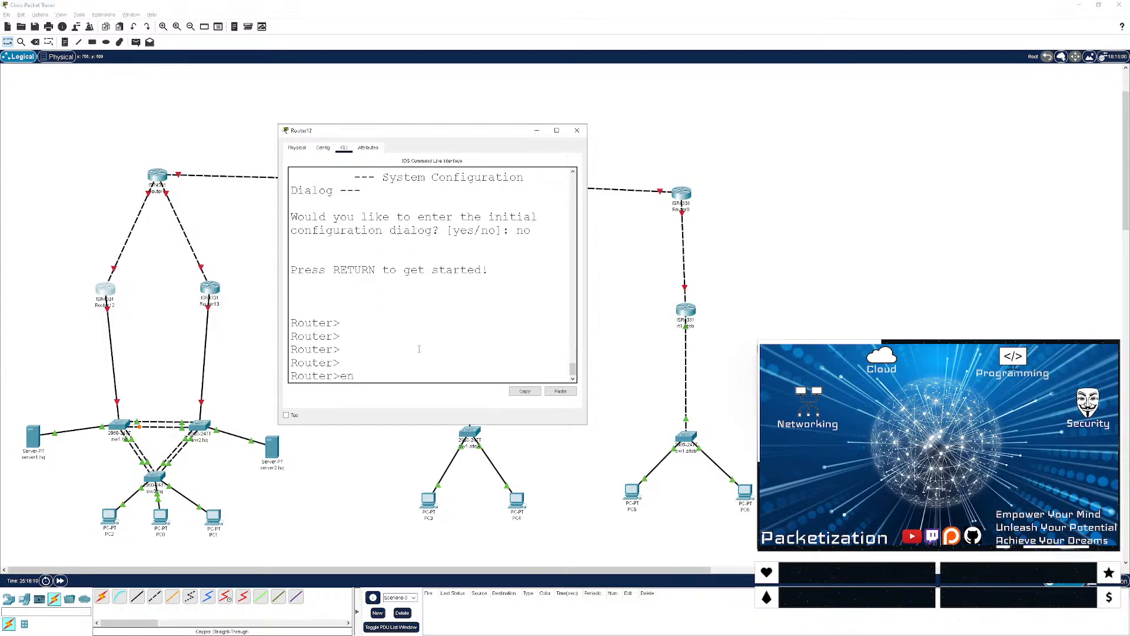
key(Return)
- Enter global configuration mode on Router12 and set its hostname to rt1.hq
text(cofn t)
key(Return)
text(conf t)
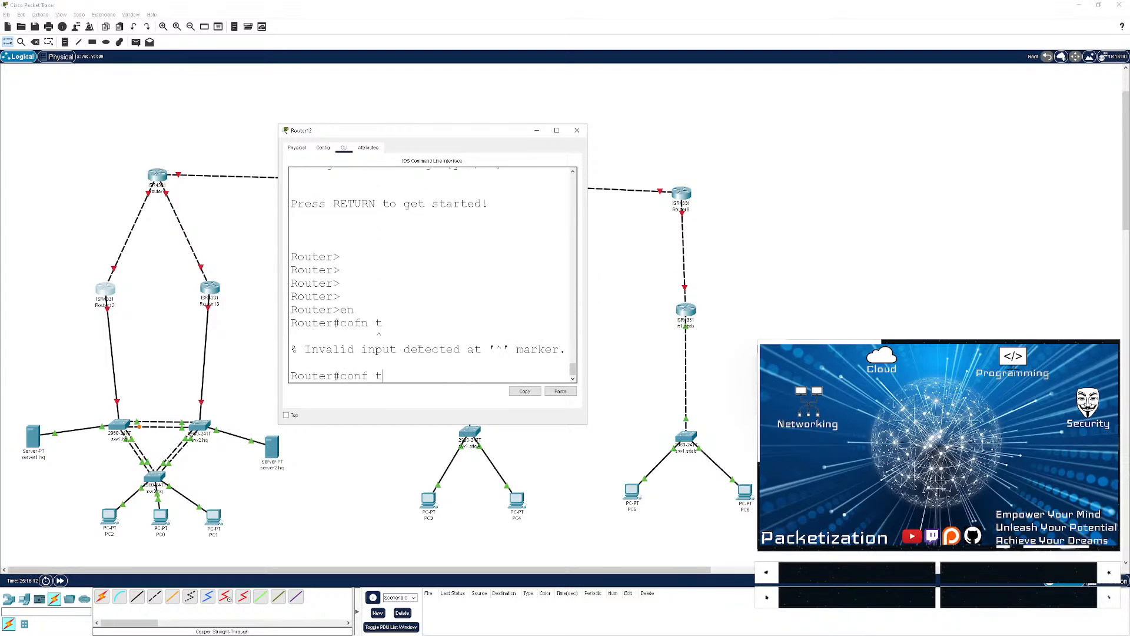
key(Return)
text(hostna)
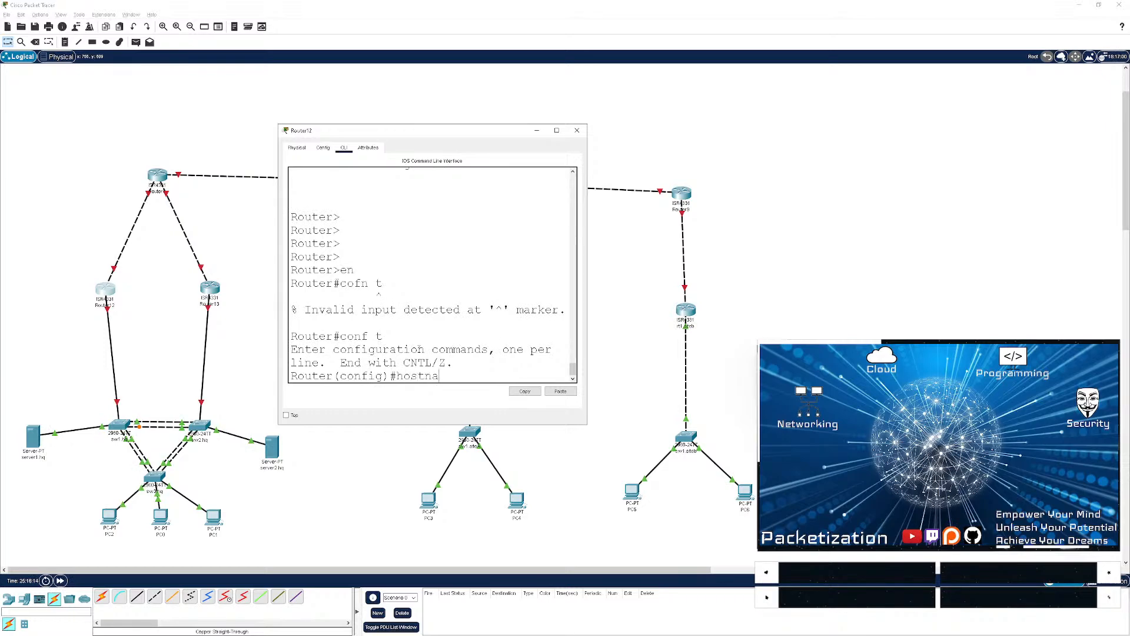
text(me rt1.hq)
key(Return)
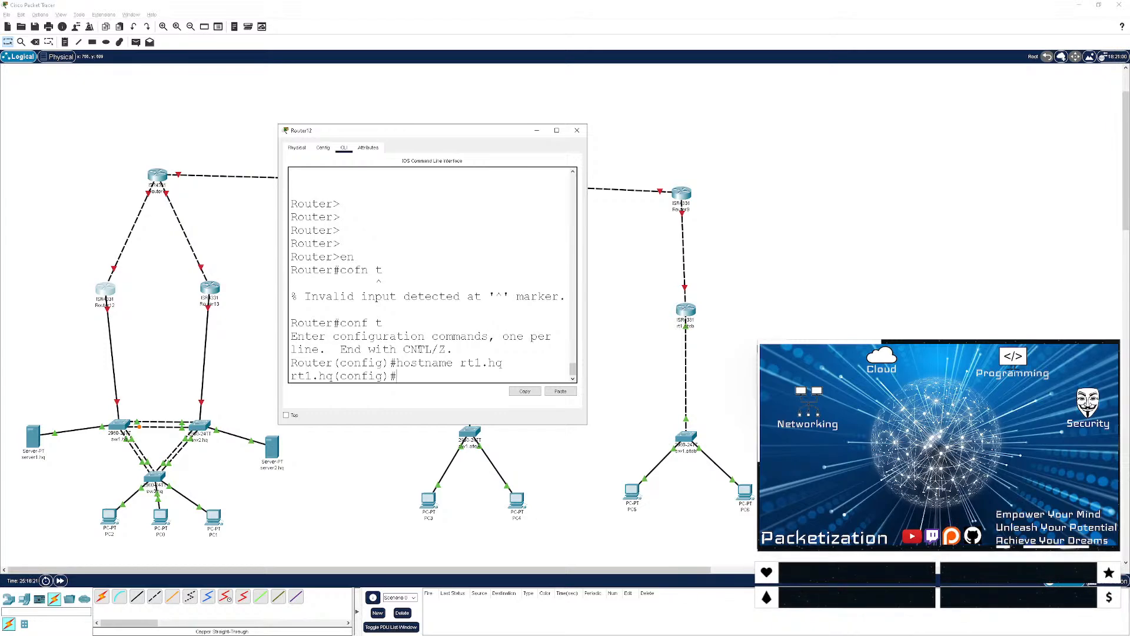
text(ip dhcp pool dta)
key(Return)
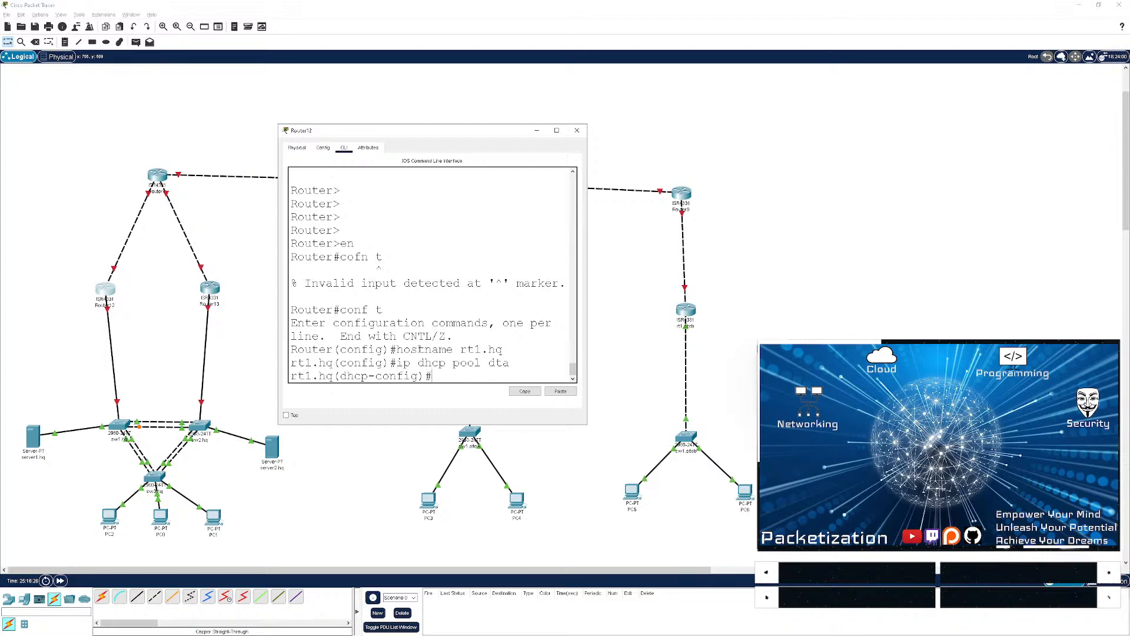
text(exit)
key(Return)
text(exit)
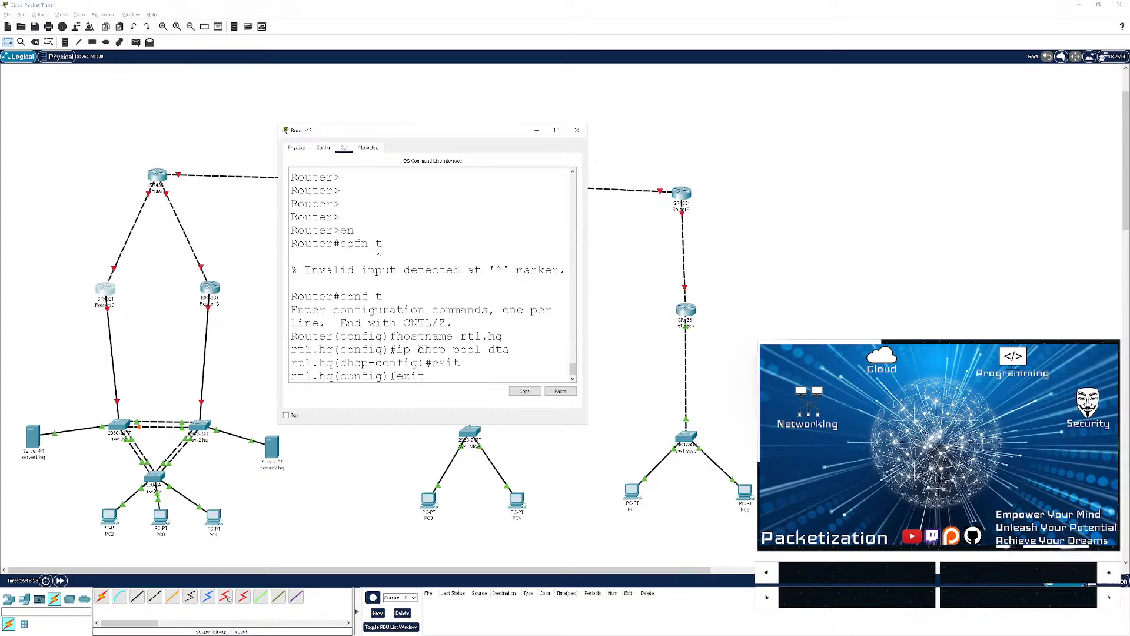
key(Up)
key(Up)
key(Home)
text(no)
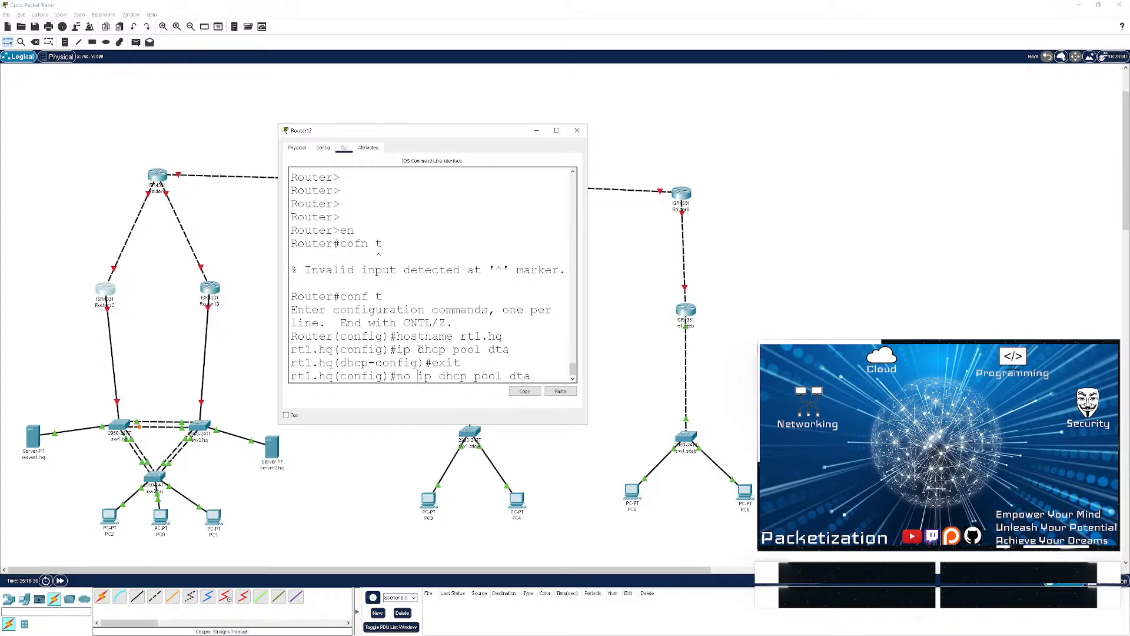
key(Return)
text(exit)
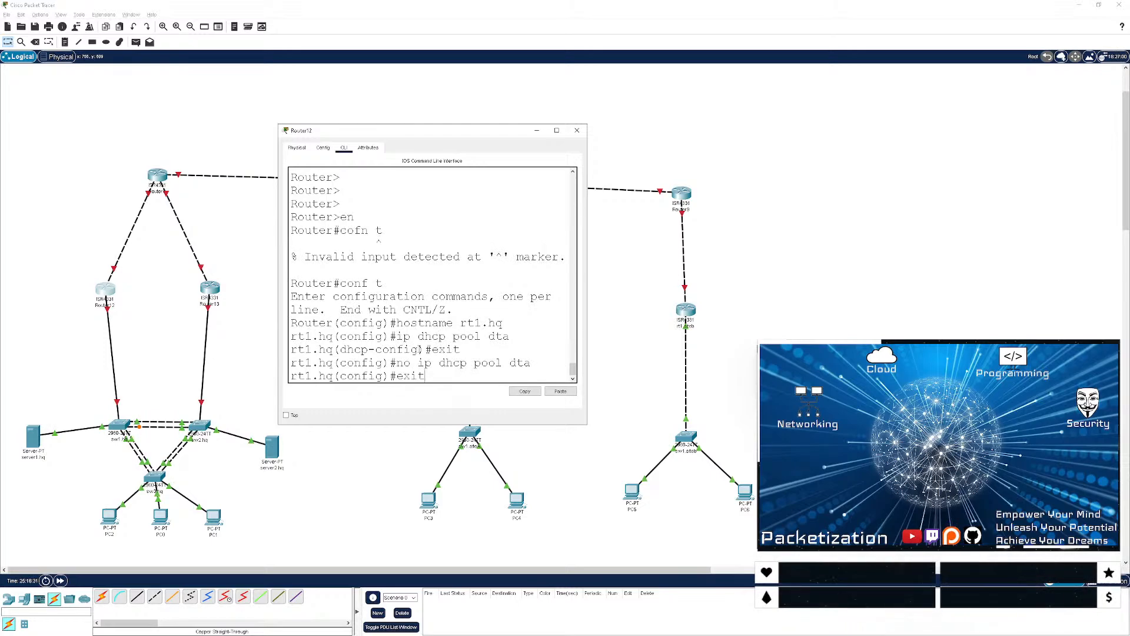
- Create a DHCP pool named data on rt1.hq
key(Up)
key(Up)
key(Up)
key(BackSpace)
key(BackSpace)
text(ata)
key(Return)
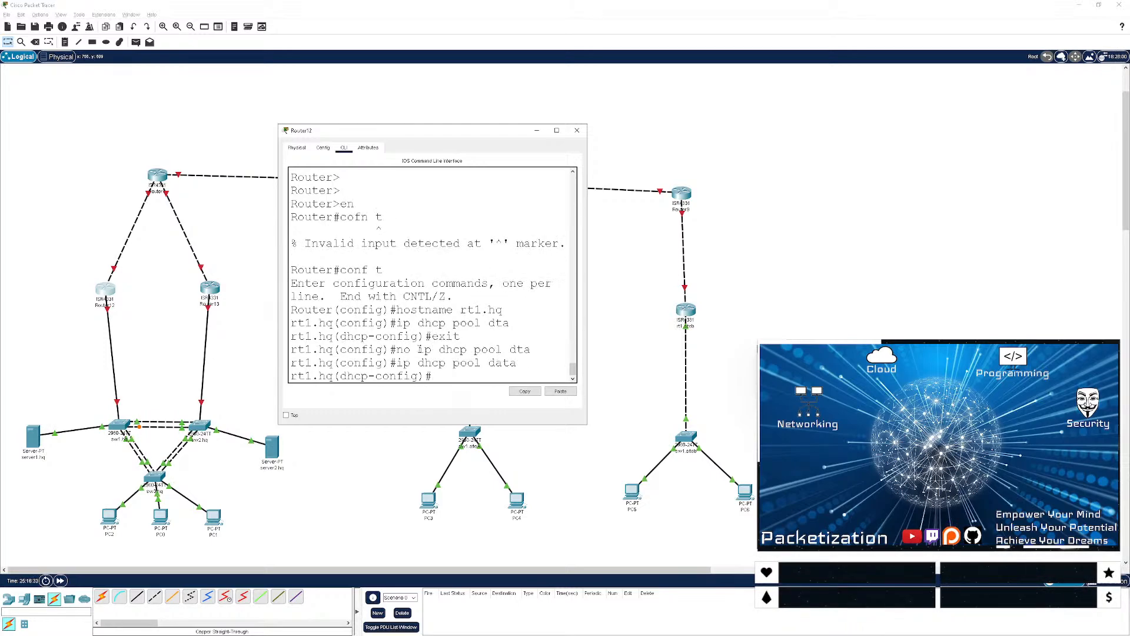
- Set the data pool's network to 10.10.10.0 with subnet mask 255.255.255.0
text(net)
key(Tab)
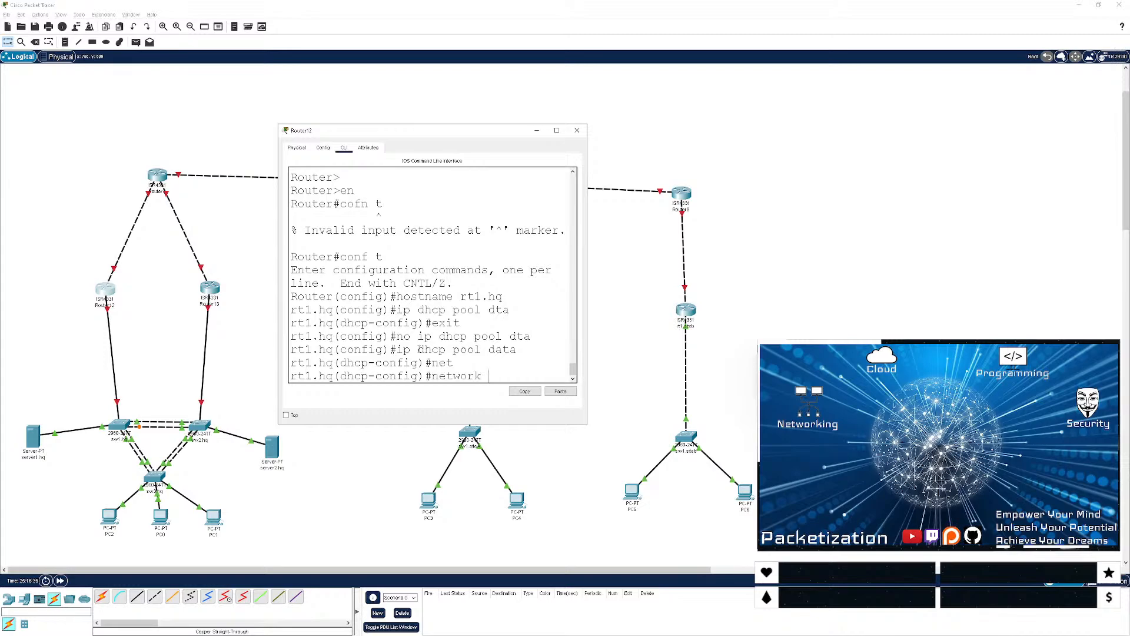
text(10.10.10.0)
click(556, 130)
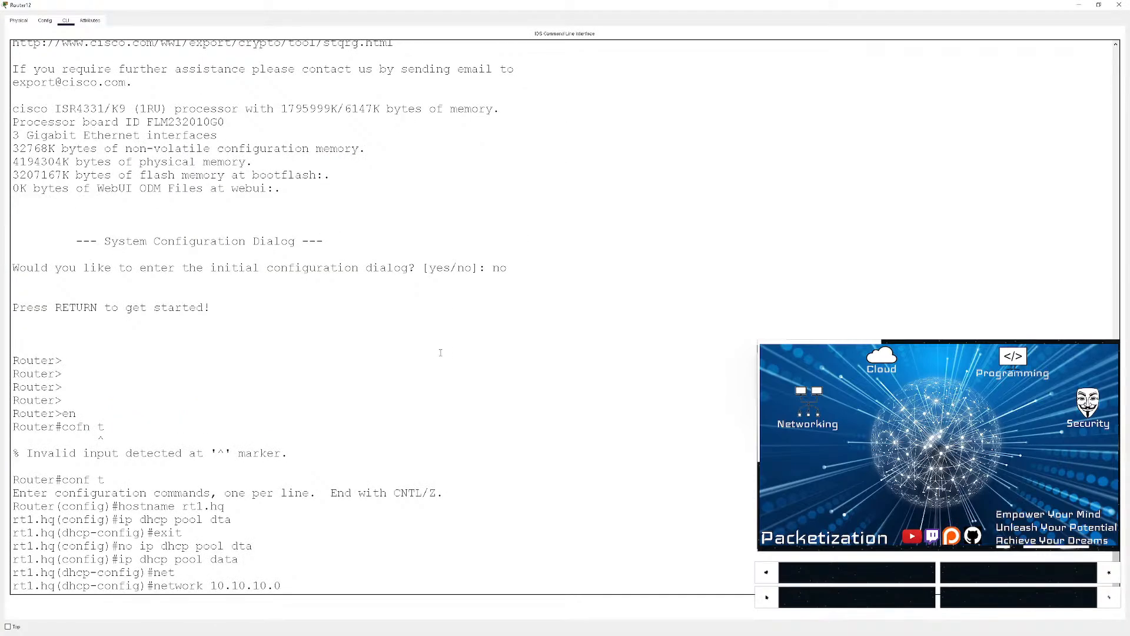
text(255.255.255)
text(.0)
key(Return)
- Set the data pool's default router to 10.10.10.1 and return to privileged EXEC mode
text(def)
key(Tab)
text(10.)
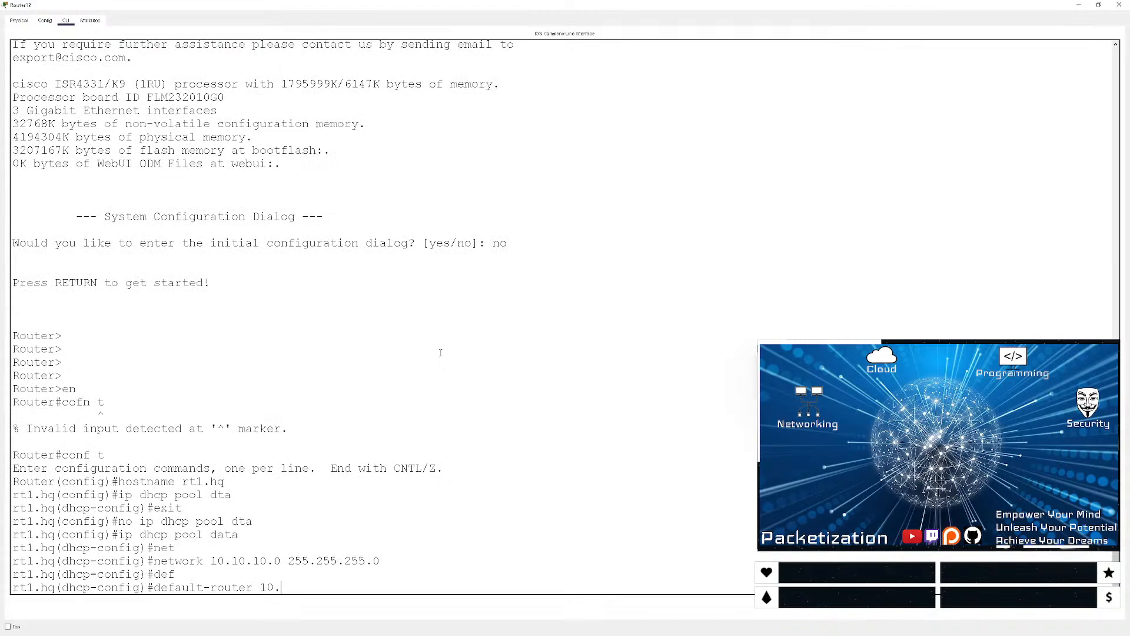
text(10.10.1)
key(Return)
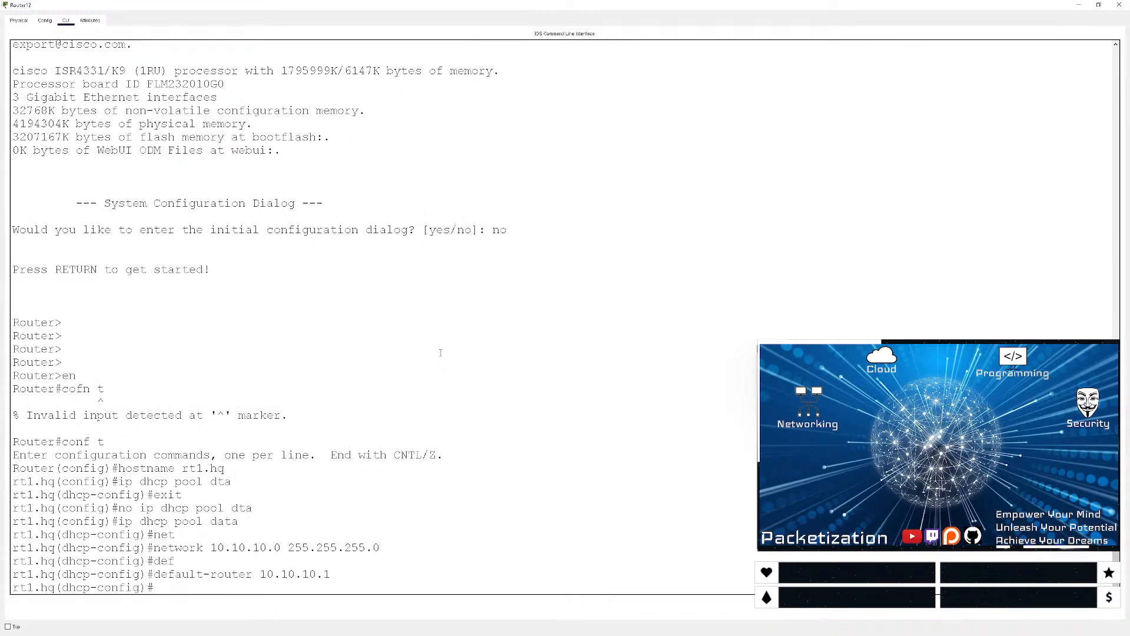
key(ctrl+z)
key(Return)
key(Return)
key(Return)
key(Return)
- Show the brief IP status of all interfaces on rt1.hq
text(sh int )
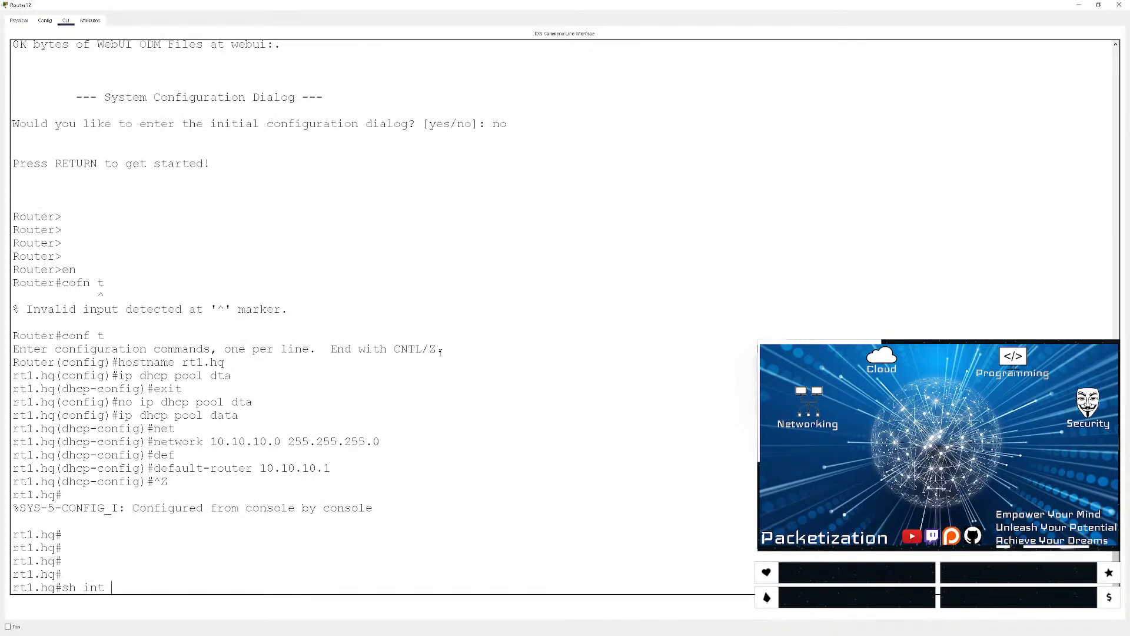
text(status)
key(Return)
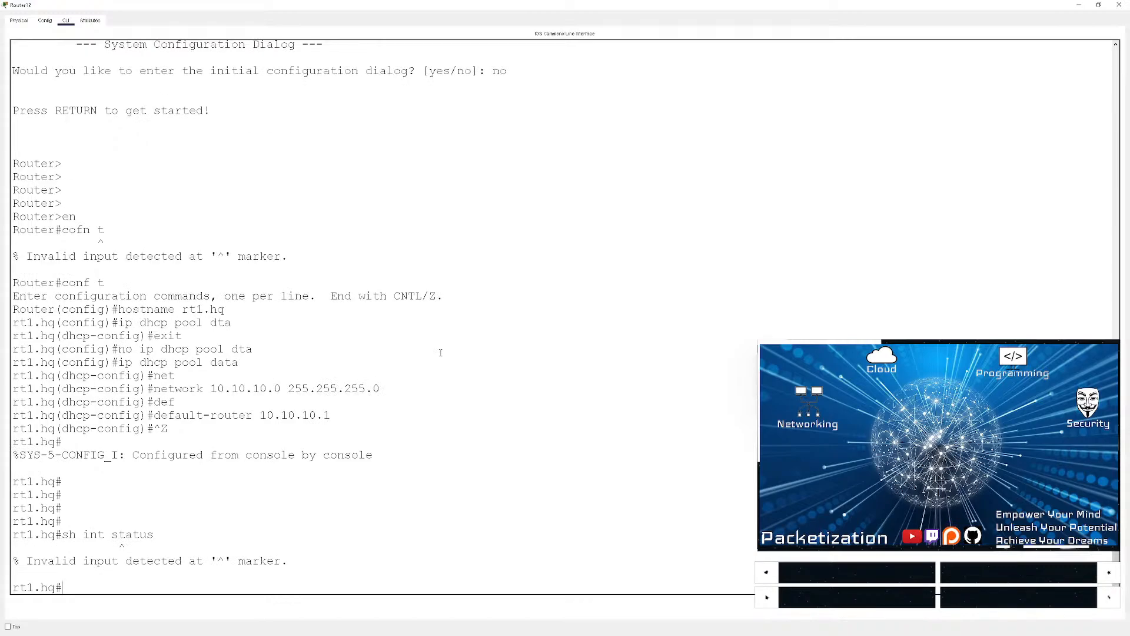
key(Return)
key(Return)
key(Return)
text(sh ip int br)
key(Return)
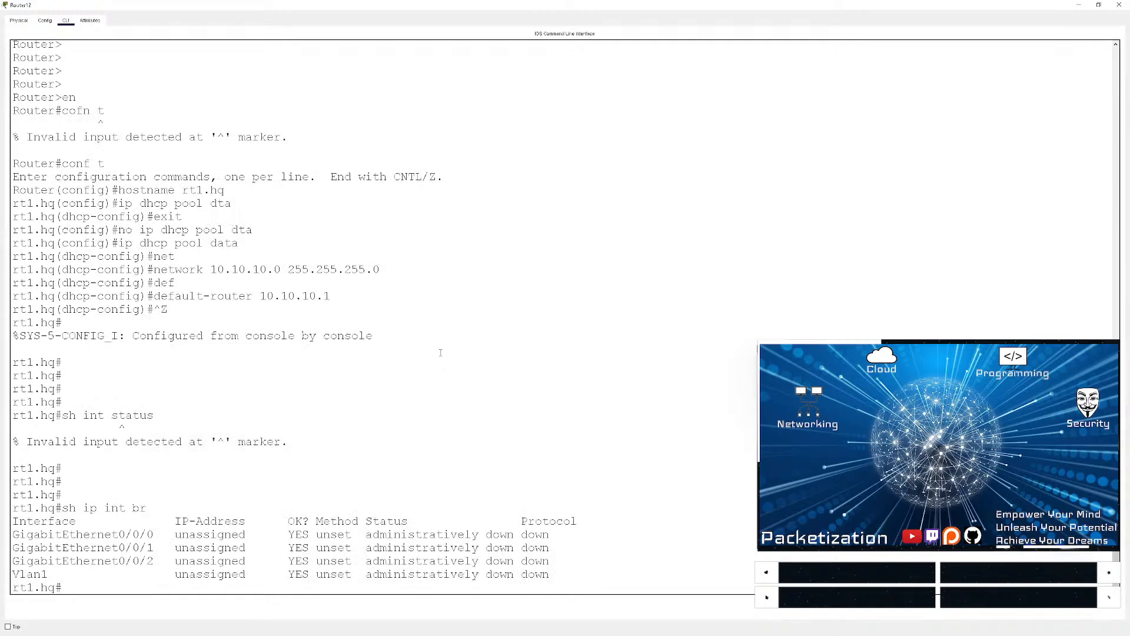
key(Return)
key(Return)
key(Return)
key(Return)
key(Return)
key(Return)
key(Return)
- Enter global configuration mode on rt1.hq and check in the topology which switch Router12 connects to
text(conf t)
key(Return)
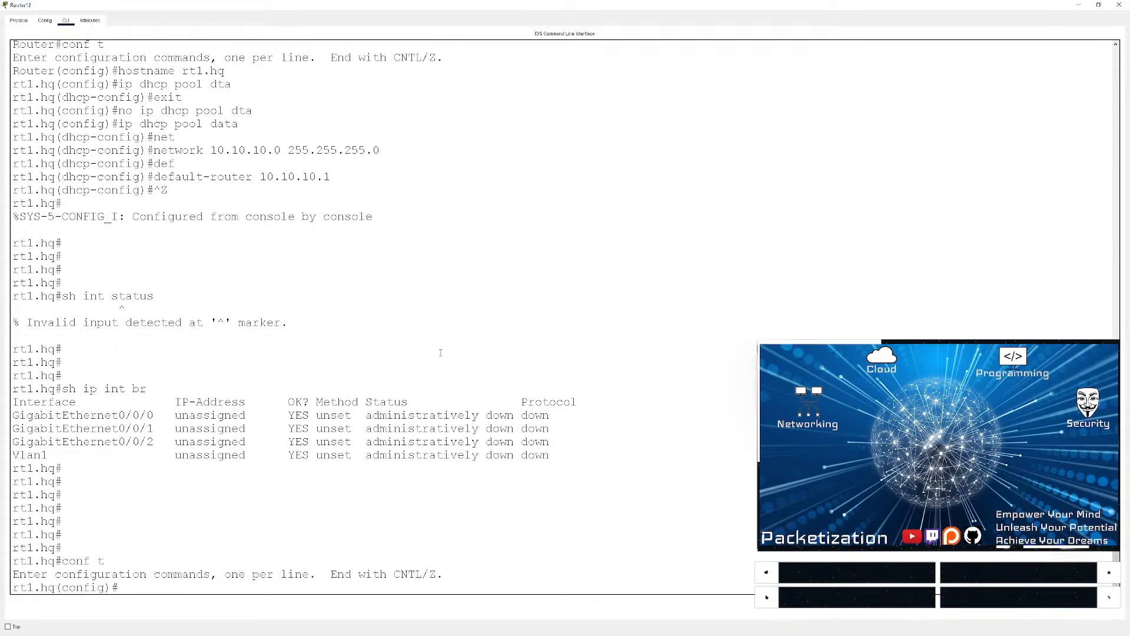
click(1078, 5)
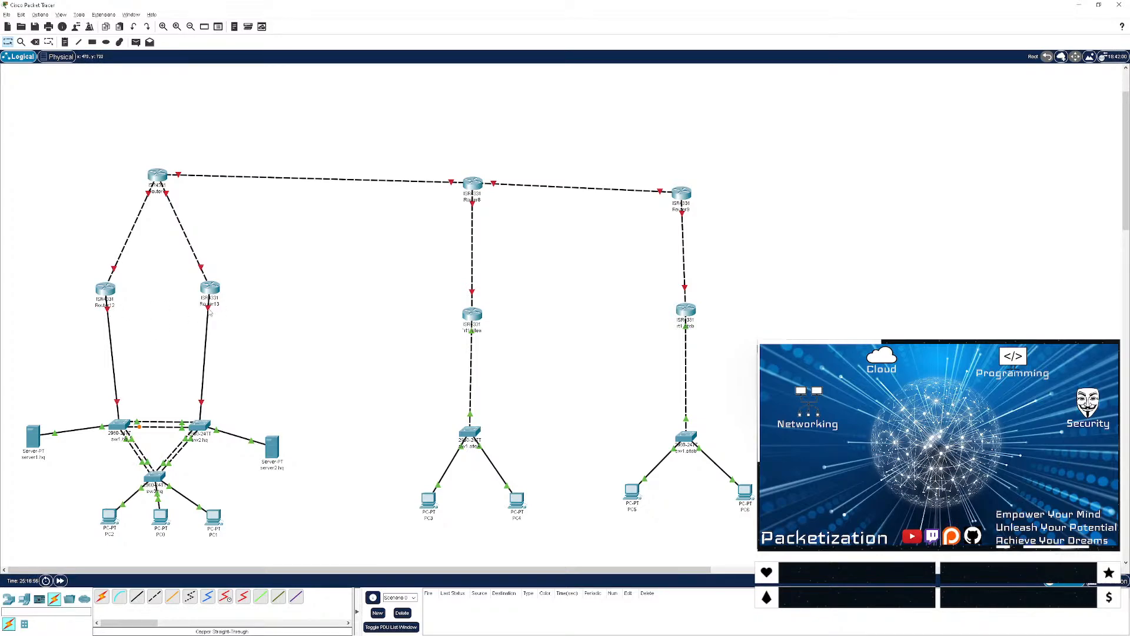
mouse_move(210, 313)
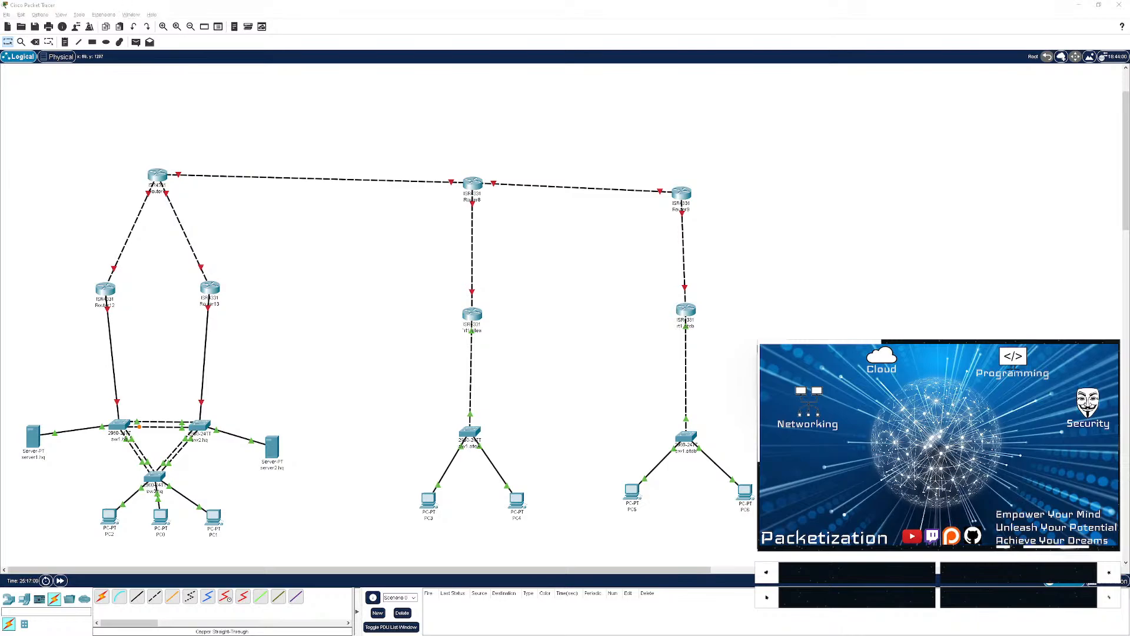
click(108, 291)
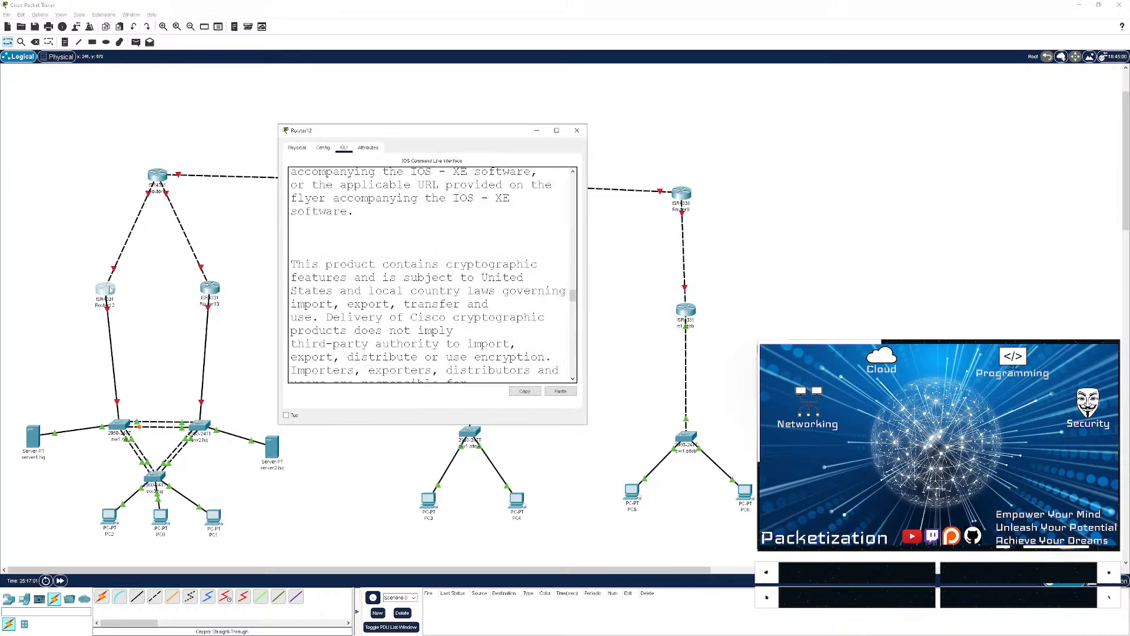
double_click(363, 133)
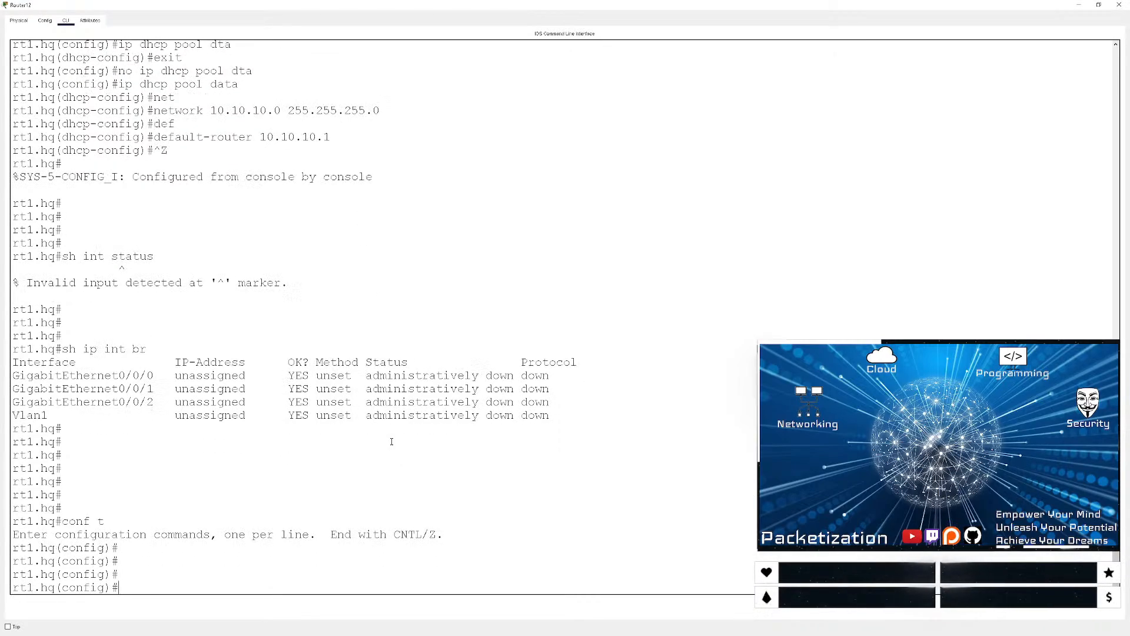
key(Return)
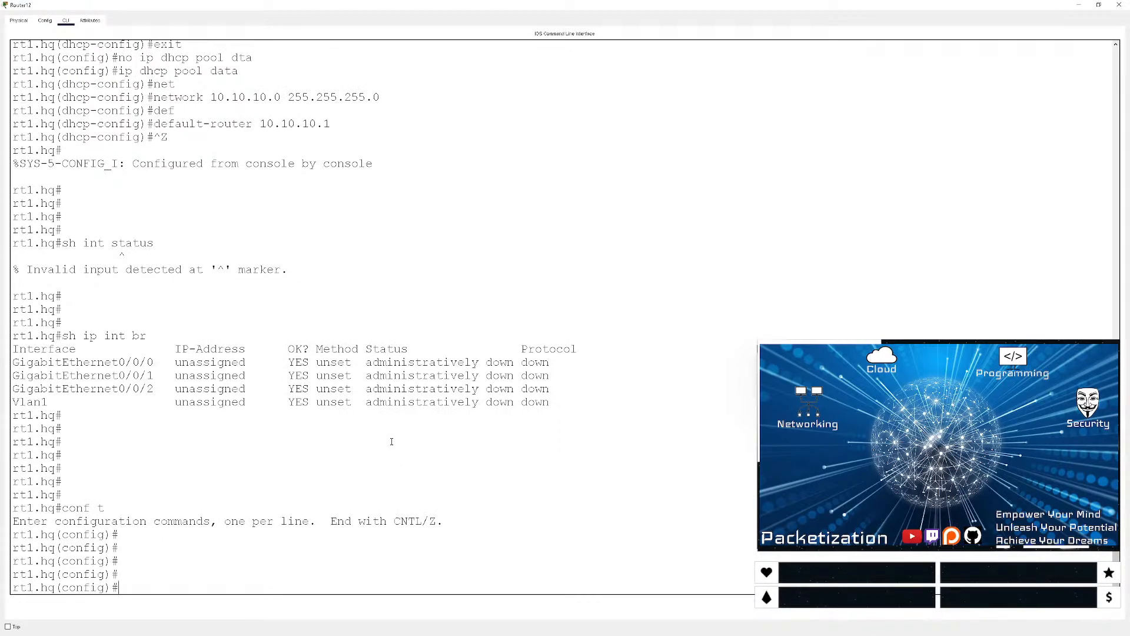
- Set the description of interface g0/0/0 to sw1.hq and enable the interface
text(int g0/0/0/)
key(Return)
text(desc)
key(Tab)
text(sw)
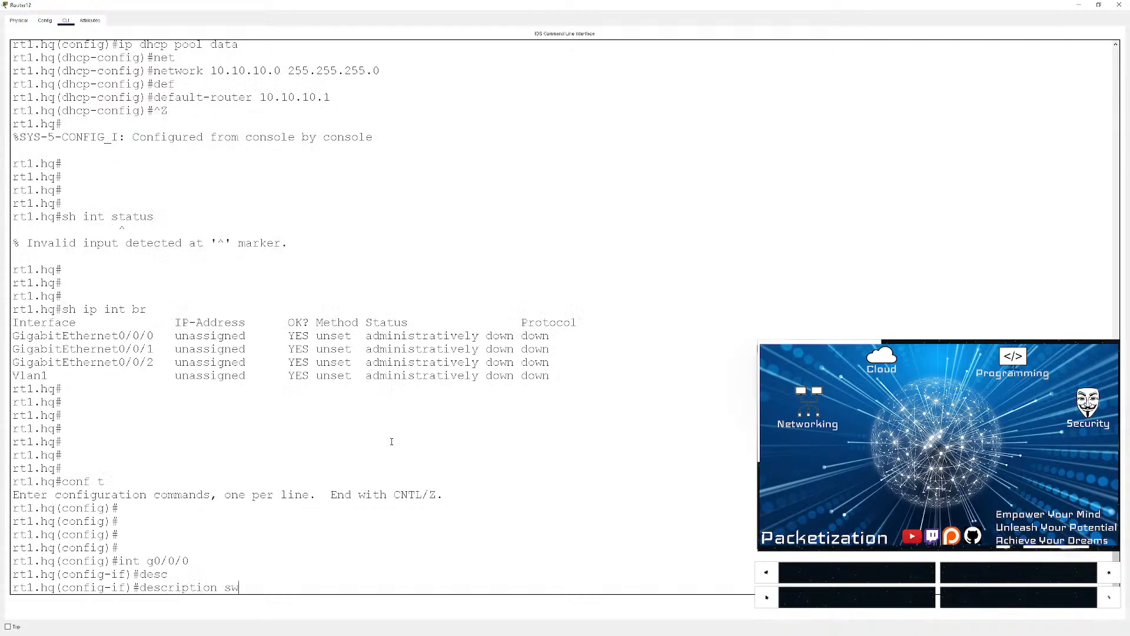
text(1.g)
key(BackSpace)
text(hq)
key(Return)
text(no shut)
key(Return)
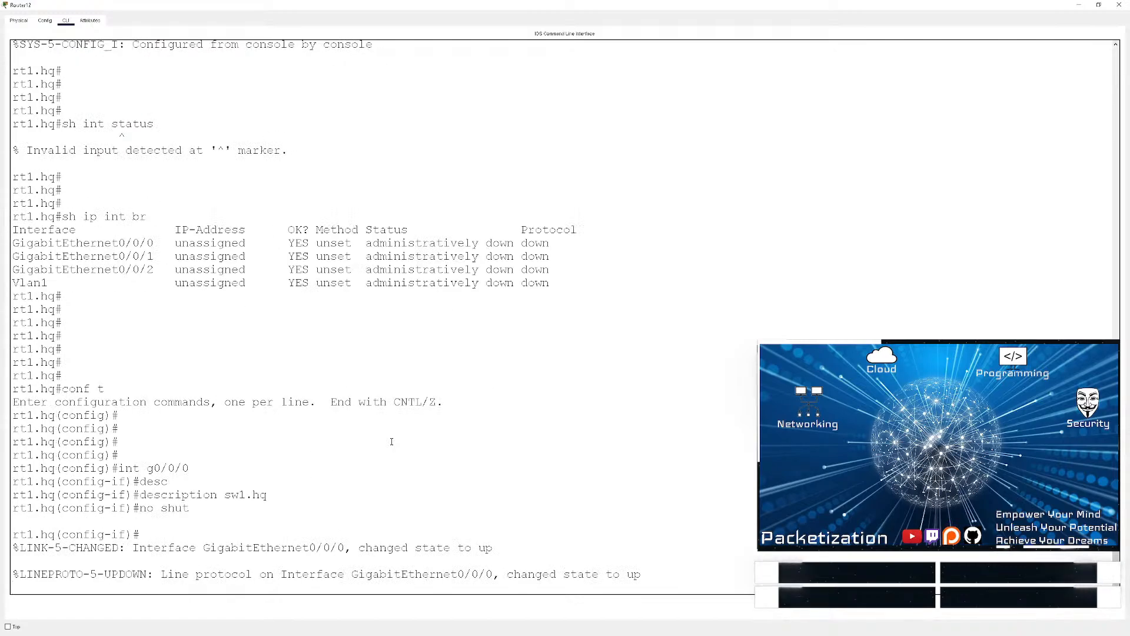
key(Return)
key(Return)
- Create subinterface g0/0/0.10 and set its encapsulation to dot1Q with VLAN 10
text(int g0/0/)
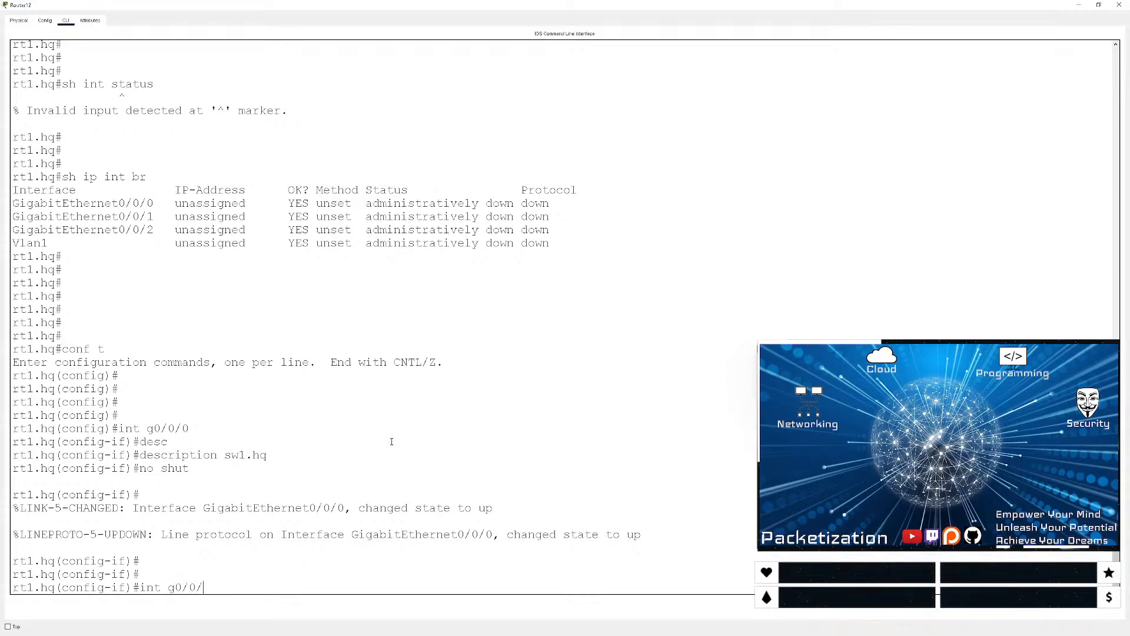
text(0.10)
key(Return)
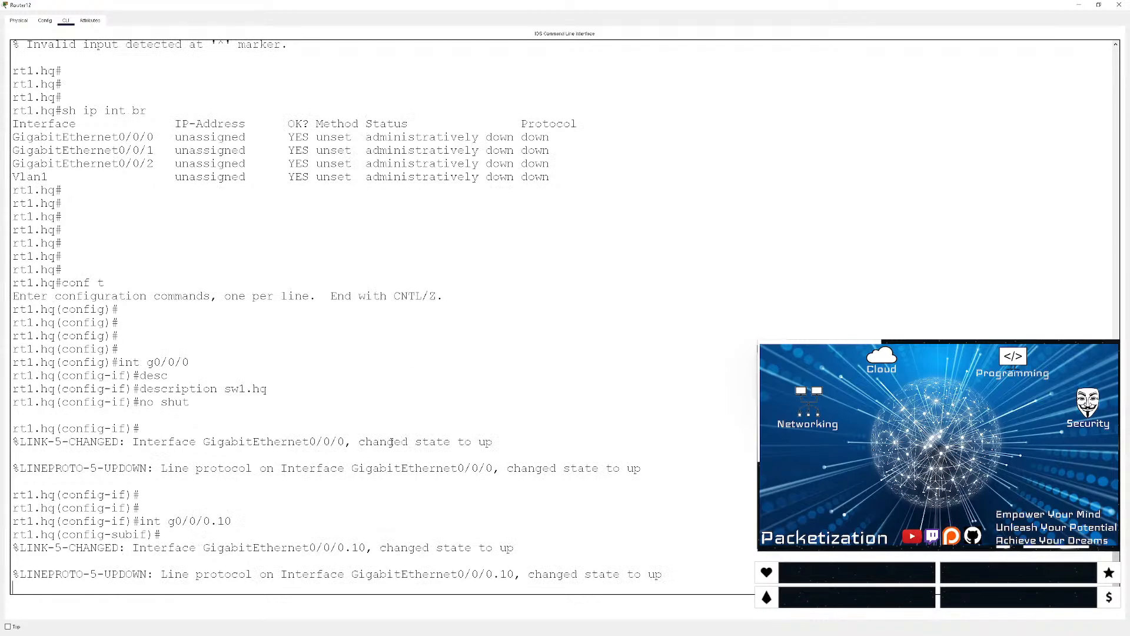
key(Return)
key(Return)
text(enca)
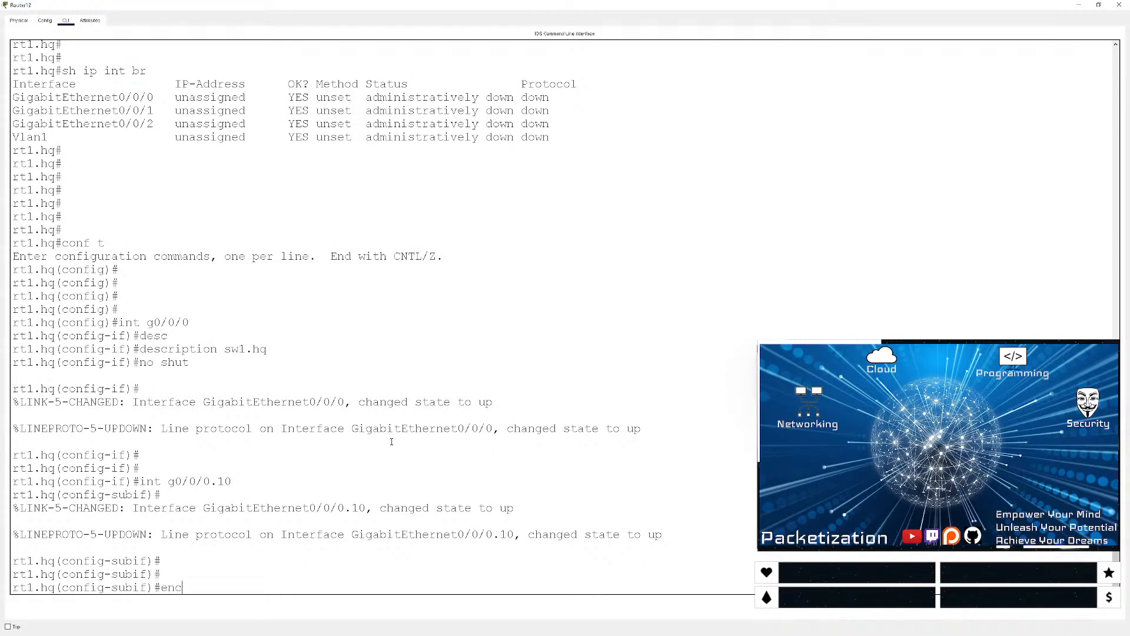
key(Tab)
text(do)
key(Tab)
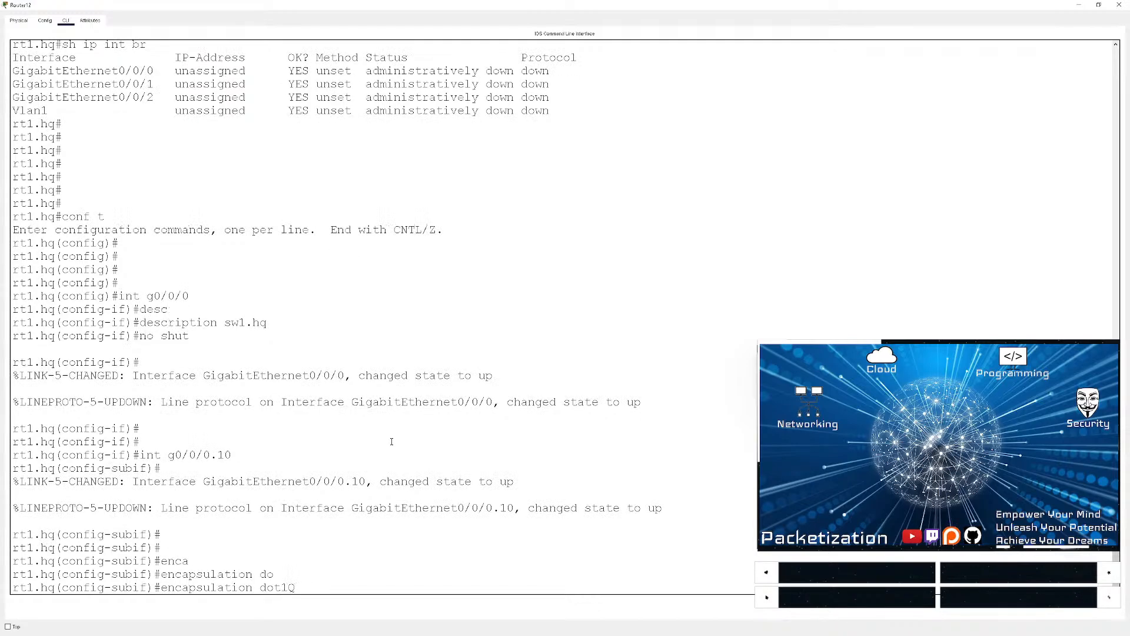
text(10)
key(Return)
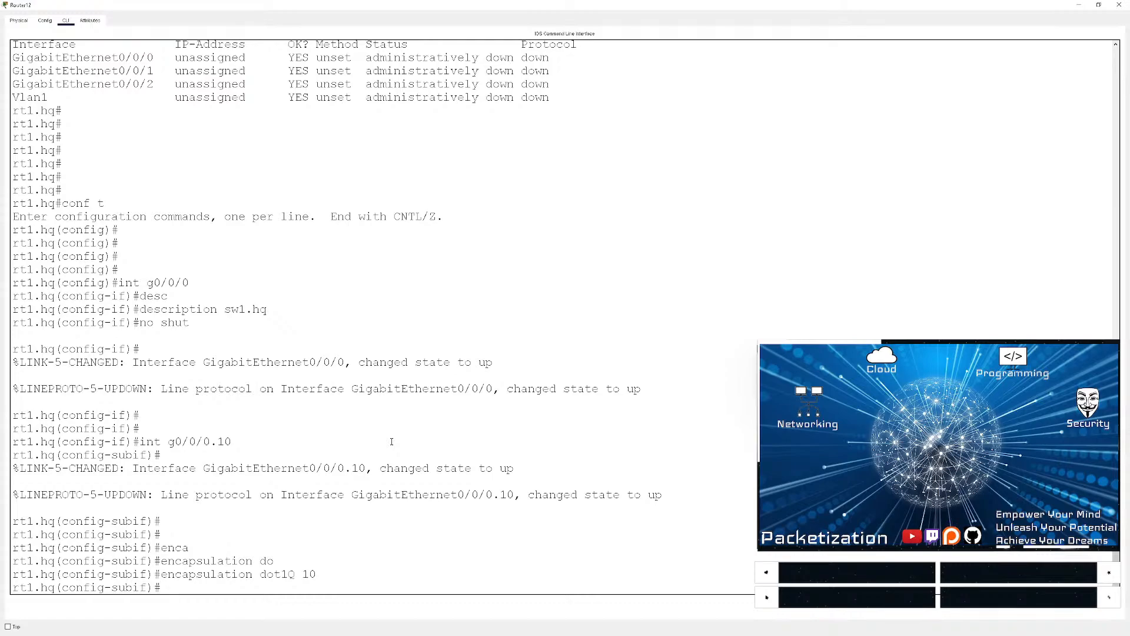
text(ip address )
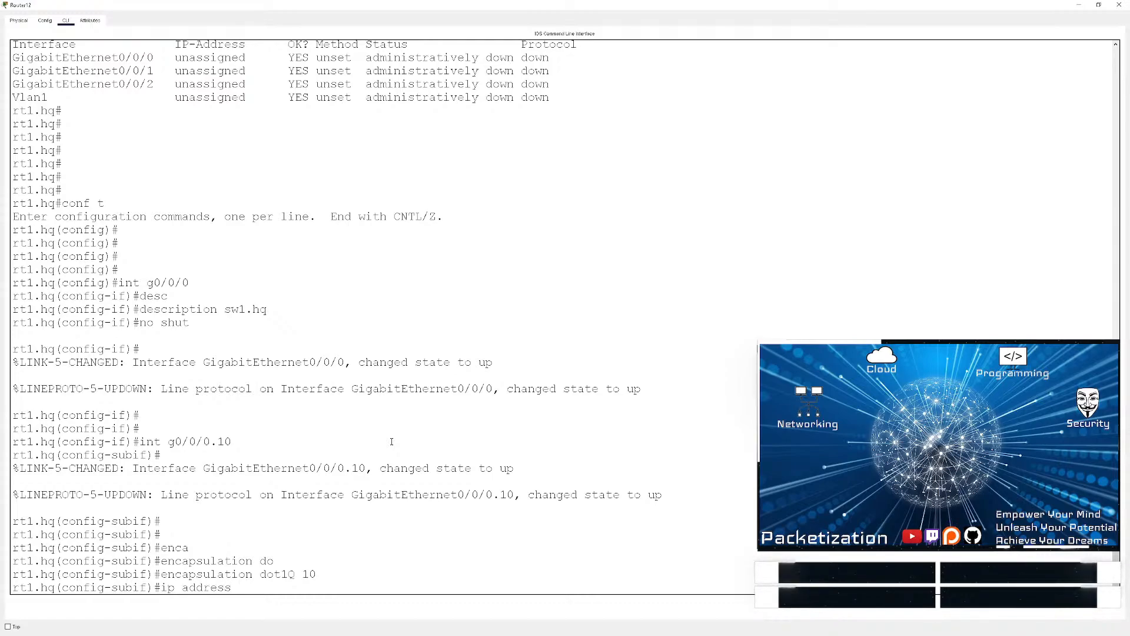
text(10.10.10.)
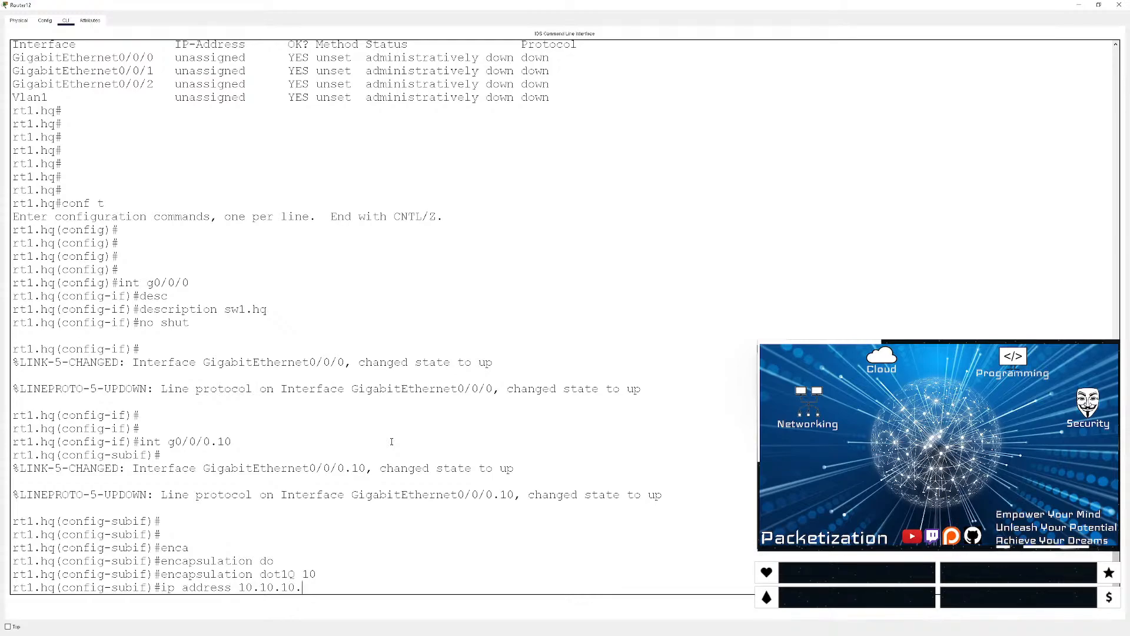
text( ?)
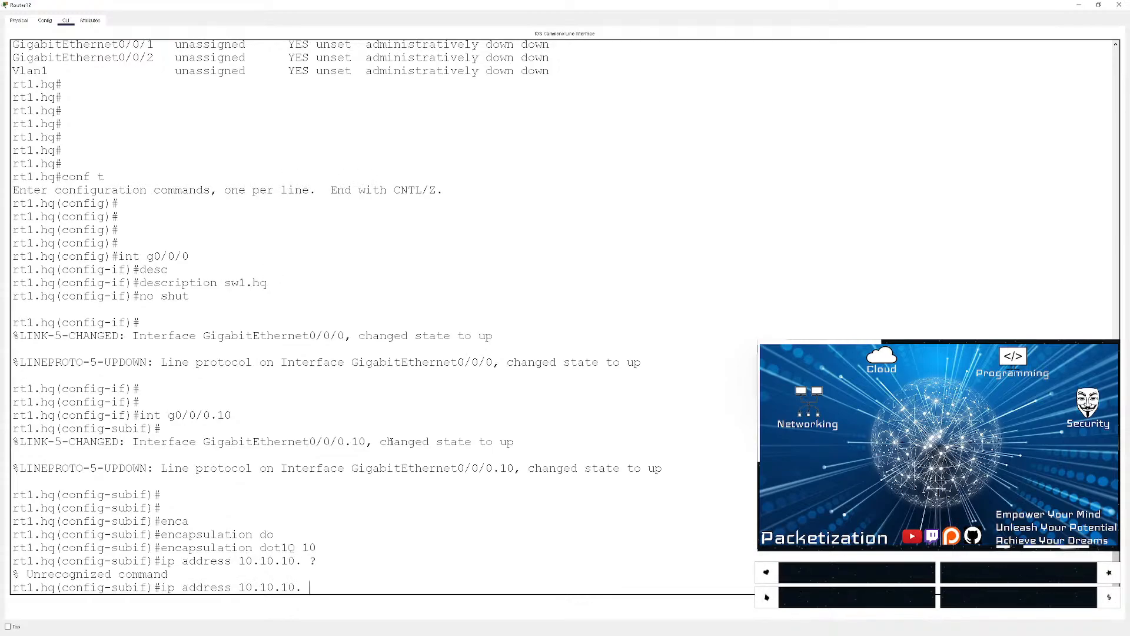
key(ctrl+u)
- List the commands available in subinterface configuration mode and the options of the ip command
text(?)
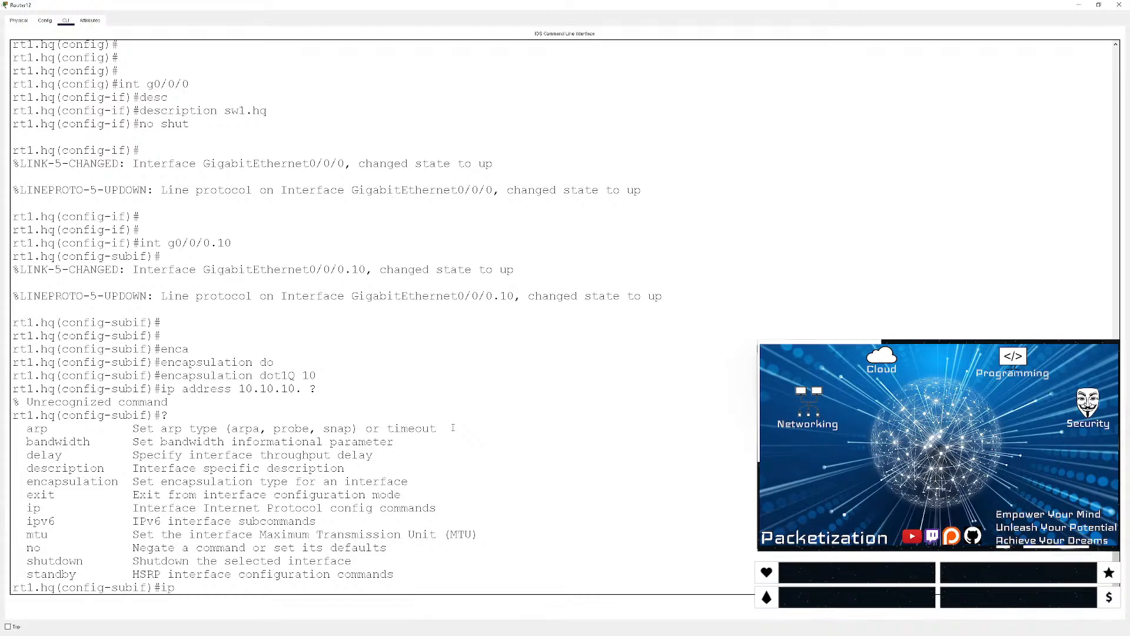
text(?)
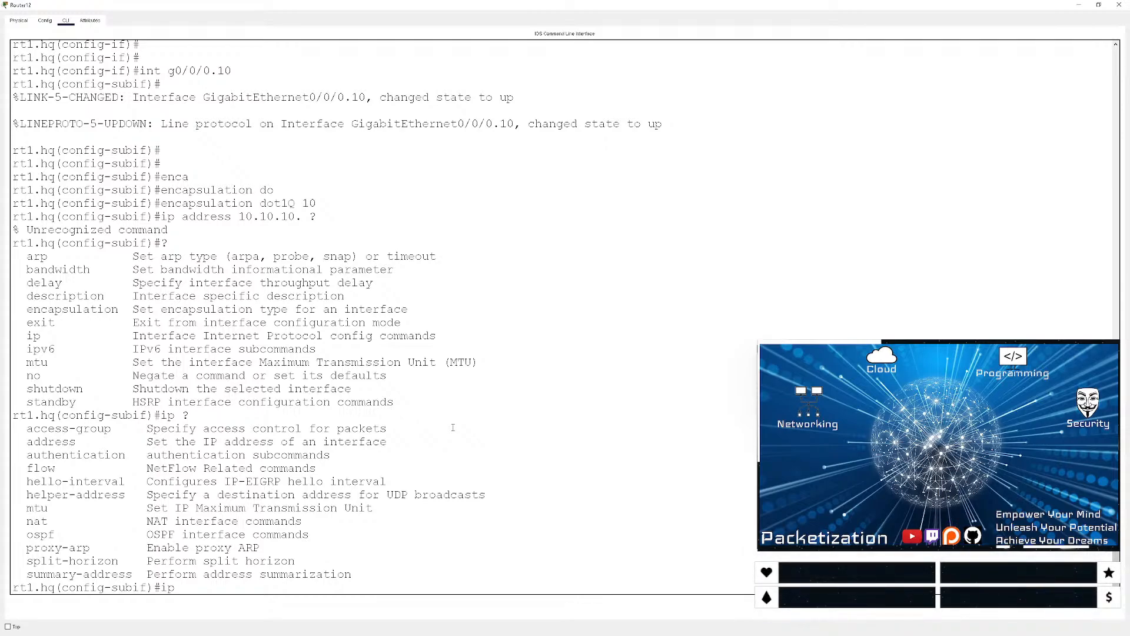
key(BackSpace)
key(BackSpace)
key(BackSpace)
text(?)
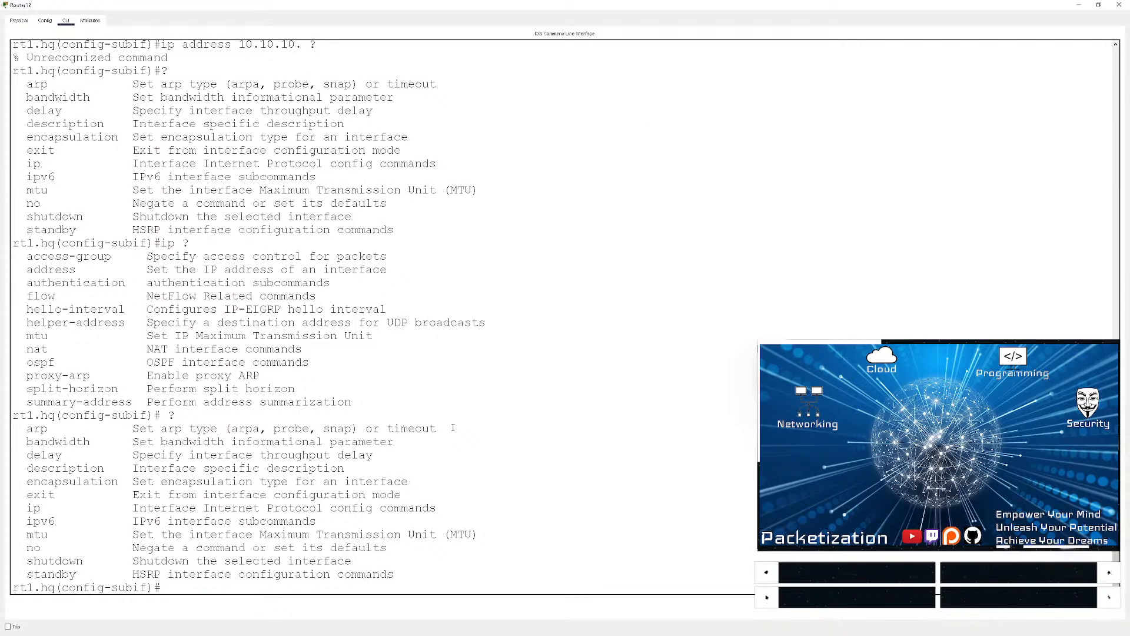
- List the options of the standby command for HSRP and return to an empty subinterface prompt
text( stan)
key(Tab)
text(?)
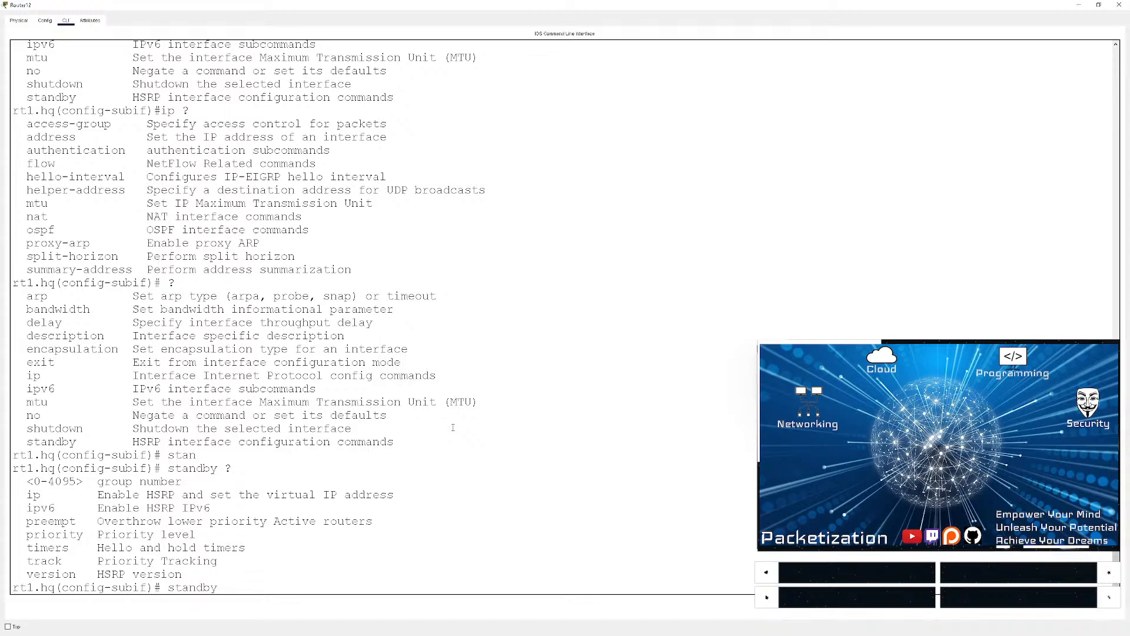
key(BackSpace)
key(BackSpace)
key(BackSpace)
key(BackSpace)
key(BackSpace)
key(BackSpace)
key(BackSpace)
key(BackSpace)
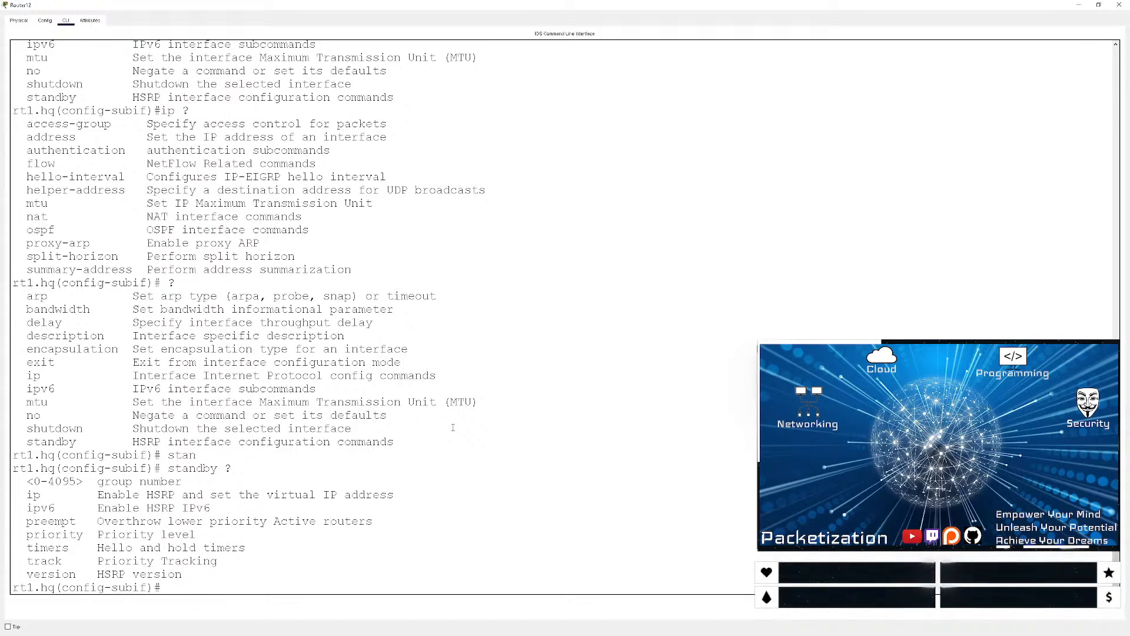
key(Return)
key(Return)
key(Return)
key(Return)
key(Return)
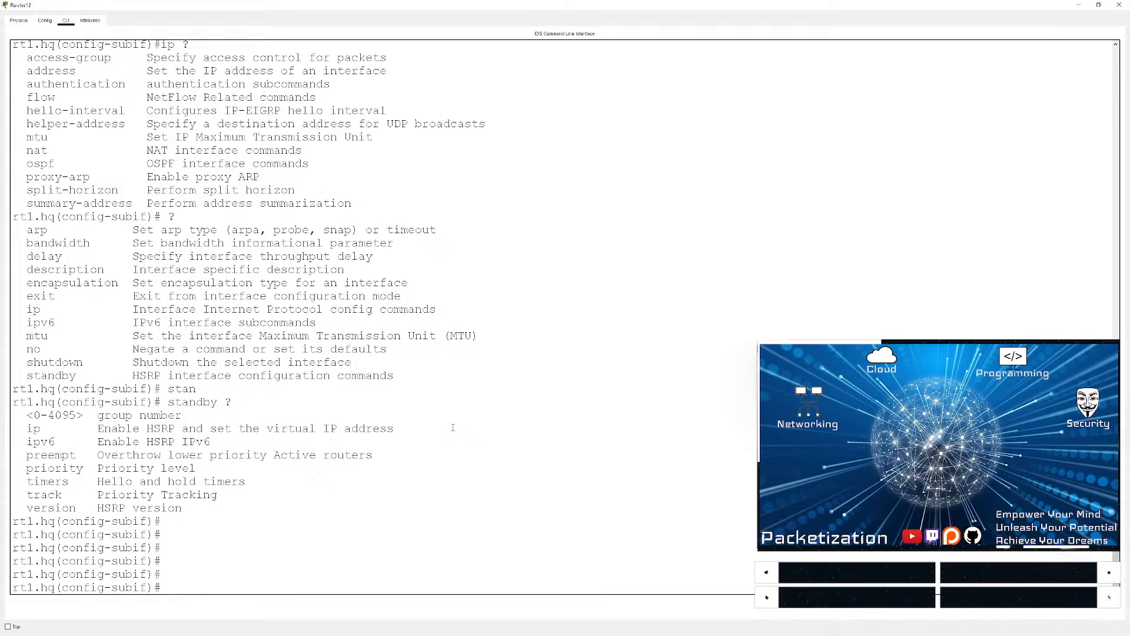
- Check the standby ip options and try to set subinterface g0/0/0.10's virtual IP address to 10.10.10.1
text(stam)
key(Tab)
key(BackSpace)
text(n)
key(Tab)
text(ip)
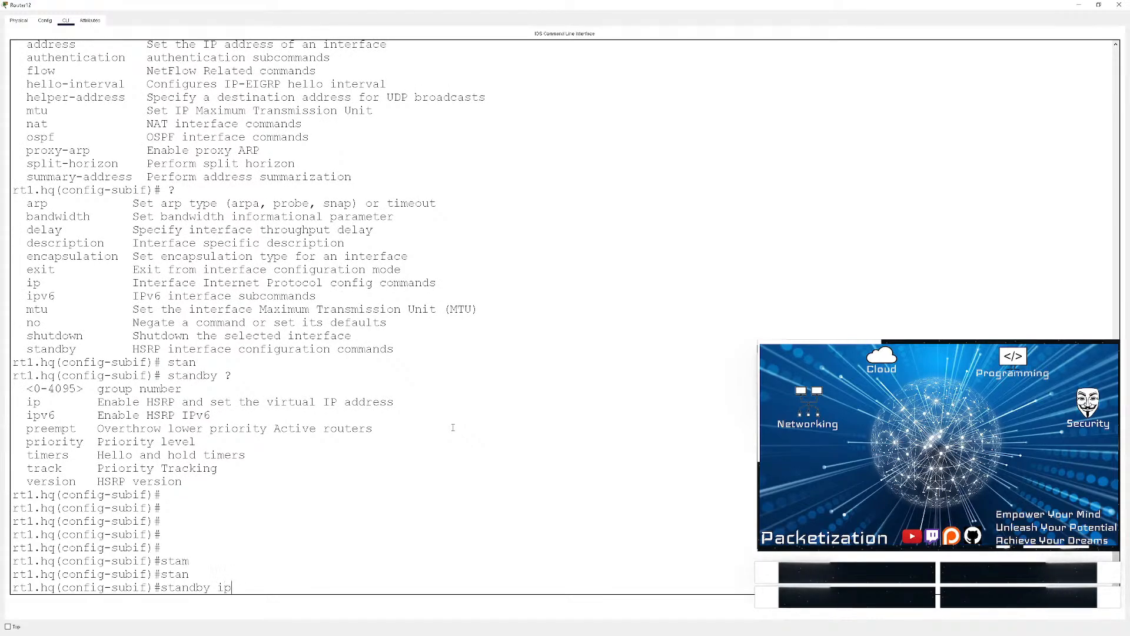
key(Tab)
text(? ?)
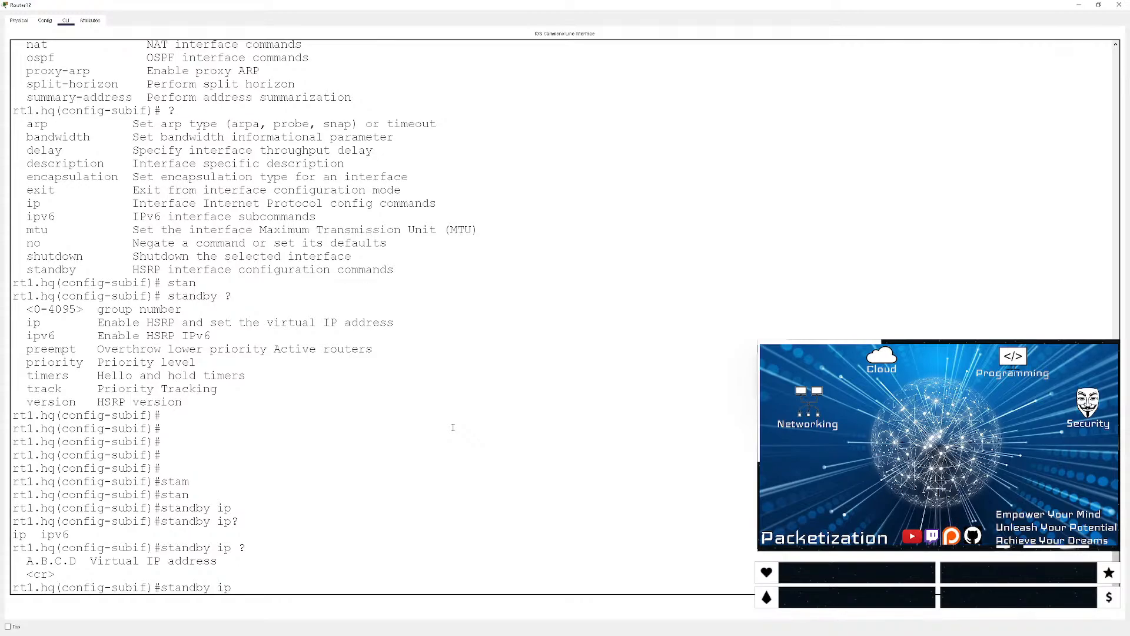
text(10.10.10.1 ?)
key(Return)
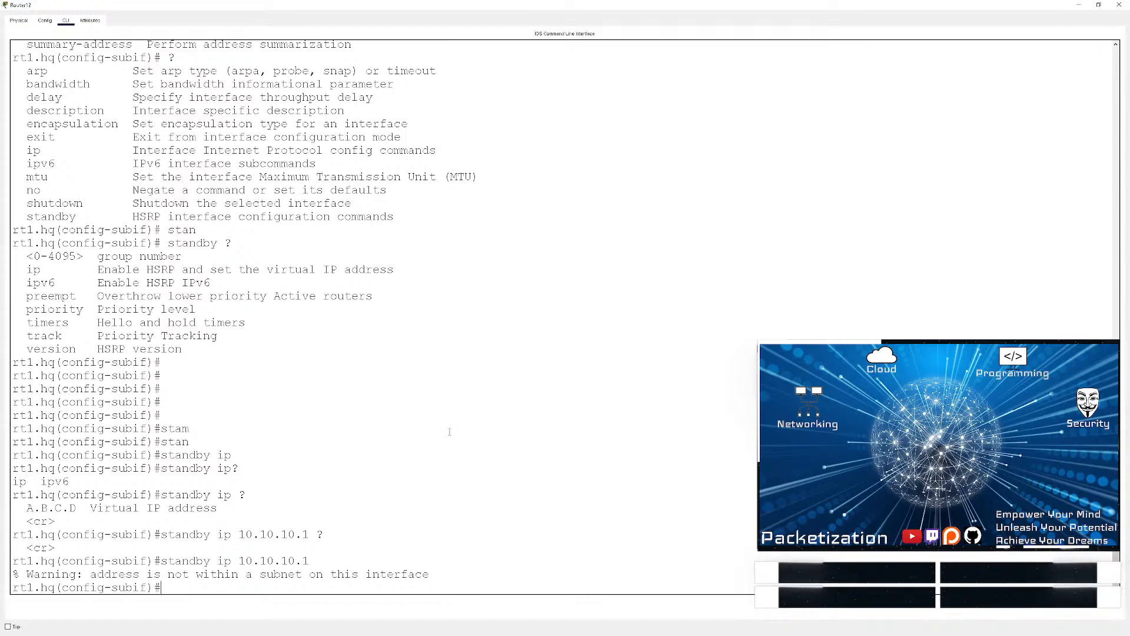
key(Return)
key(Return)
key(Return)
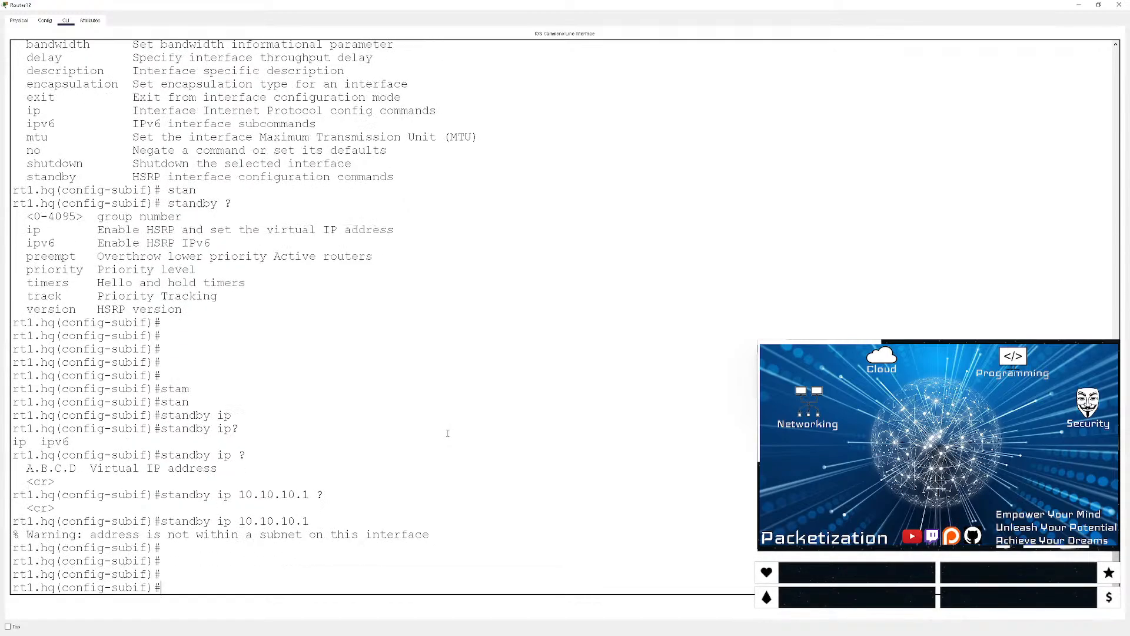
- Assign IP address 10.10.10.2 with subnet mask 255.255.255.0 to subinterface g0/0/0.10
key(Up)
key(Up)
key(Up)
key(Up)
key(Down)
key(Down)
key(Down)
key(Down)
text(ip address 10.10.10.)
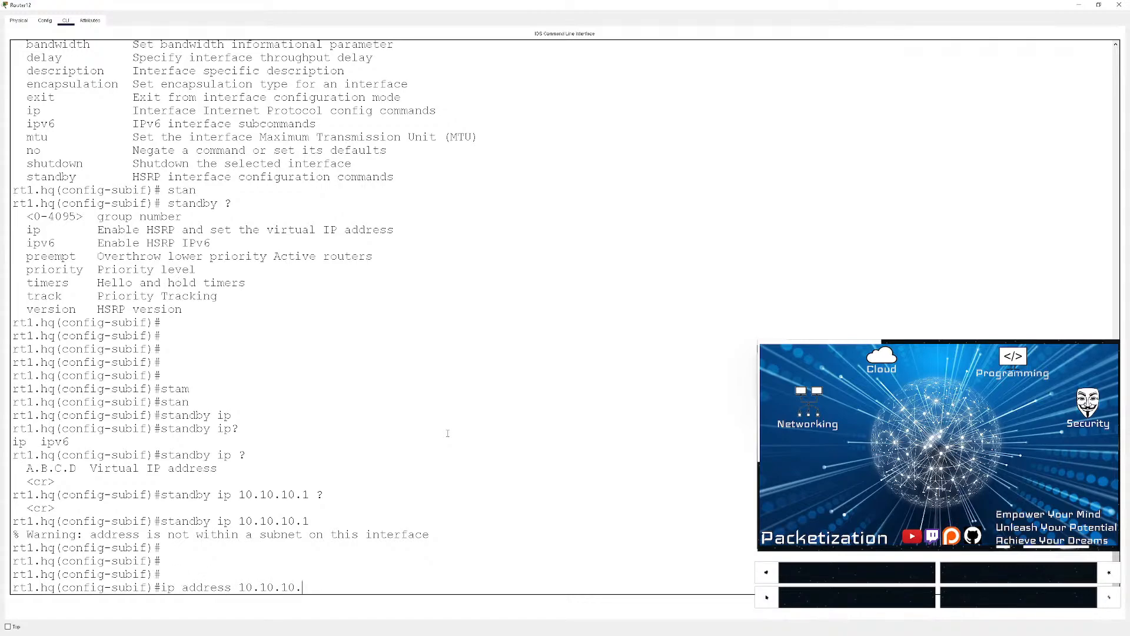
text(2 255.255.255.0)
key(Return)
- Set the HSRP virtual IP address of subinterface g0/0/0.10 to 10.10.10.1 and return to privileged EXEC mode
text(stand)
key(Tab)
text(ip )
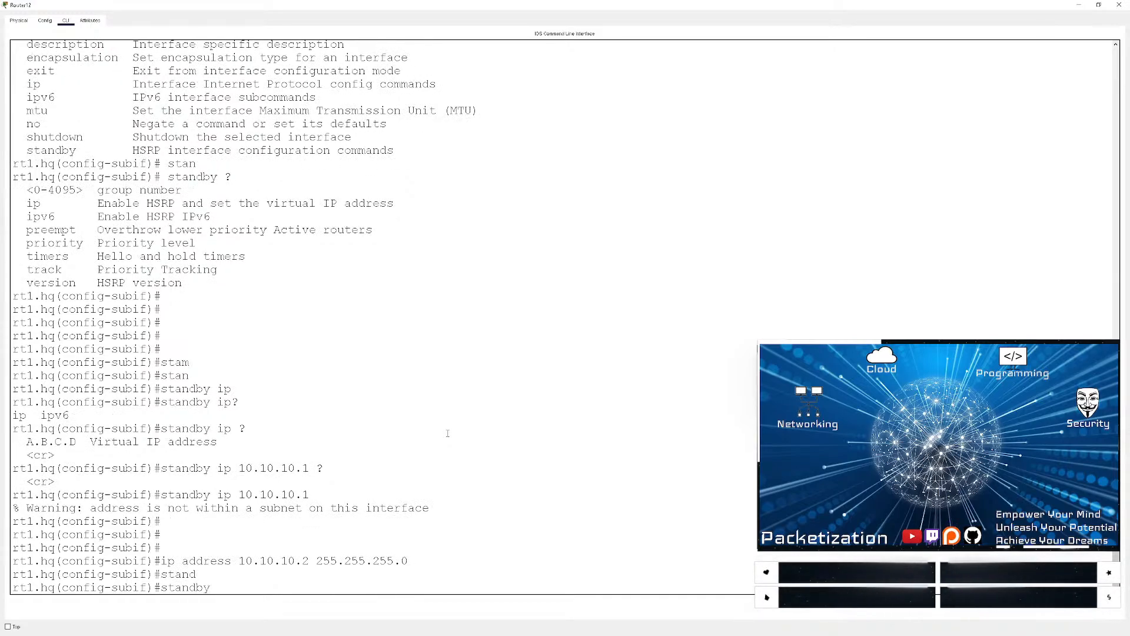
text(10.10.10.1)
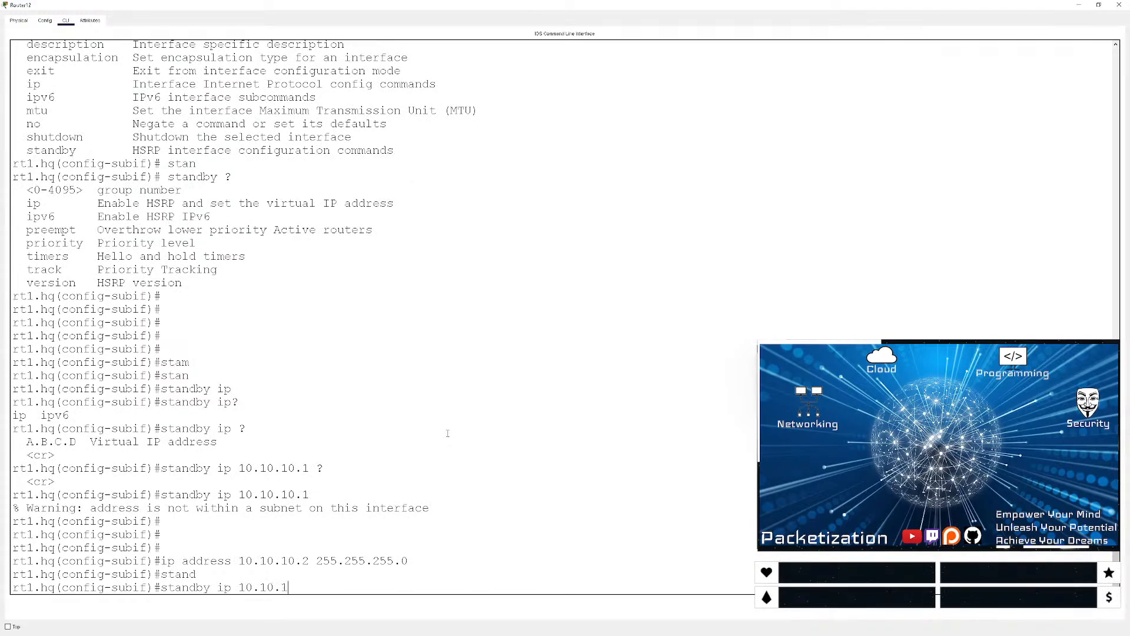
key(Return)
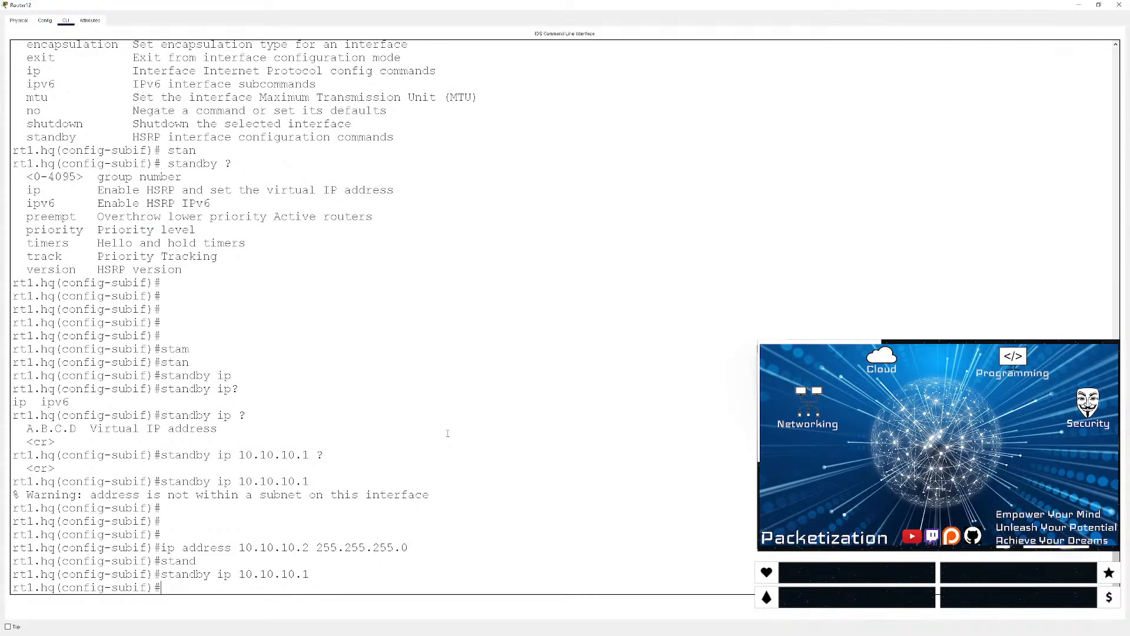
key(ctrl+z)
key(Return)
key(Return)
key(Return)
key(Return)
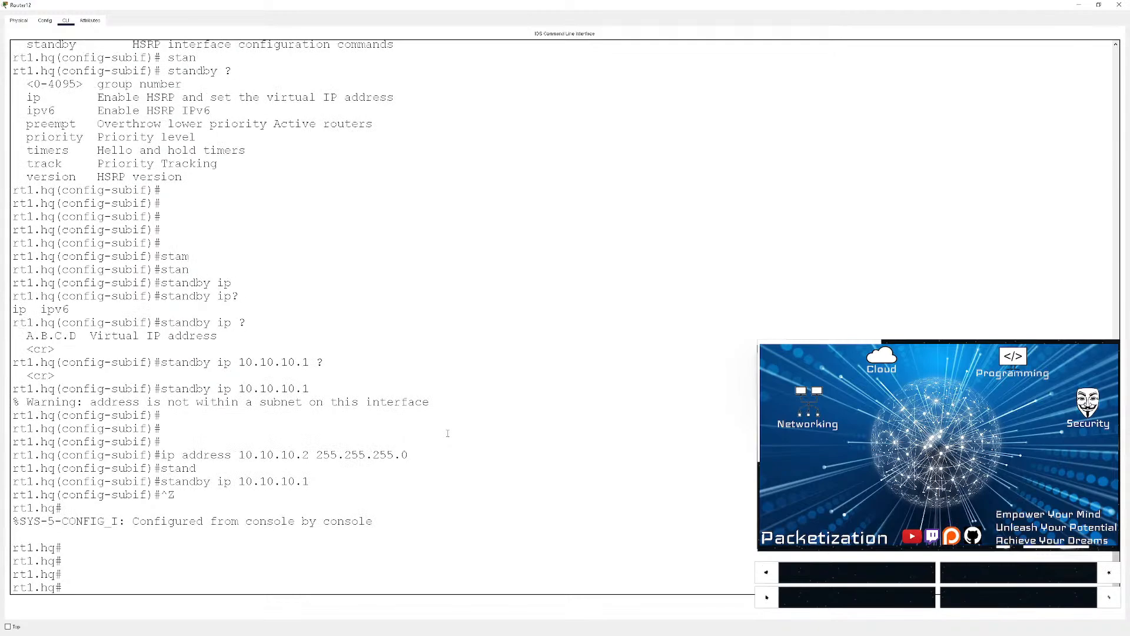
- Show the detailed HSRP standby status on rt1.hq
text(sh standby)
key(Return)
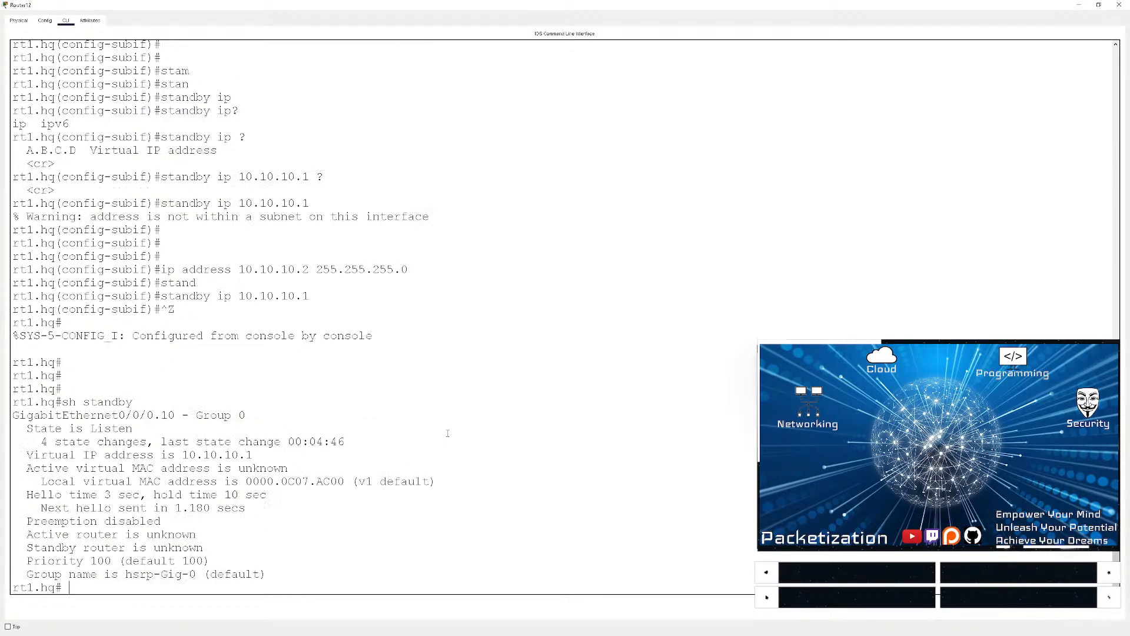
key(Return)
key(Return)
key(Return)
key(Return)
key(Return)
key(Return)
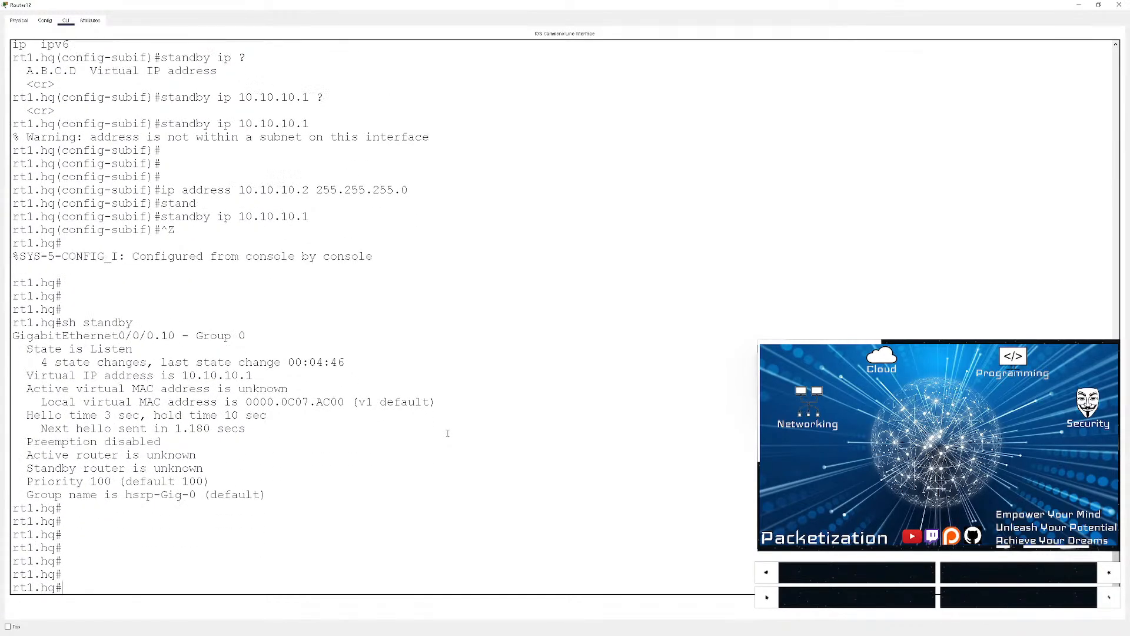
- Show the brief HSRP standby summary on rt1.hq
text(sh stand by)
key(Return)
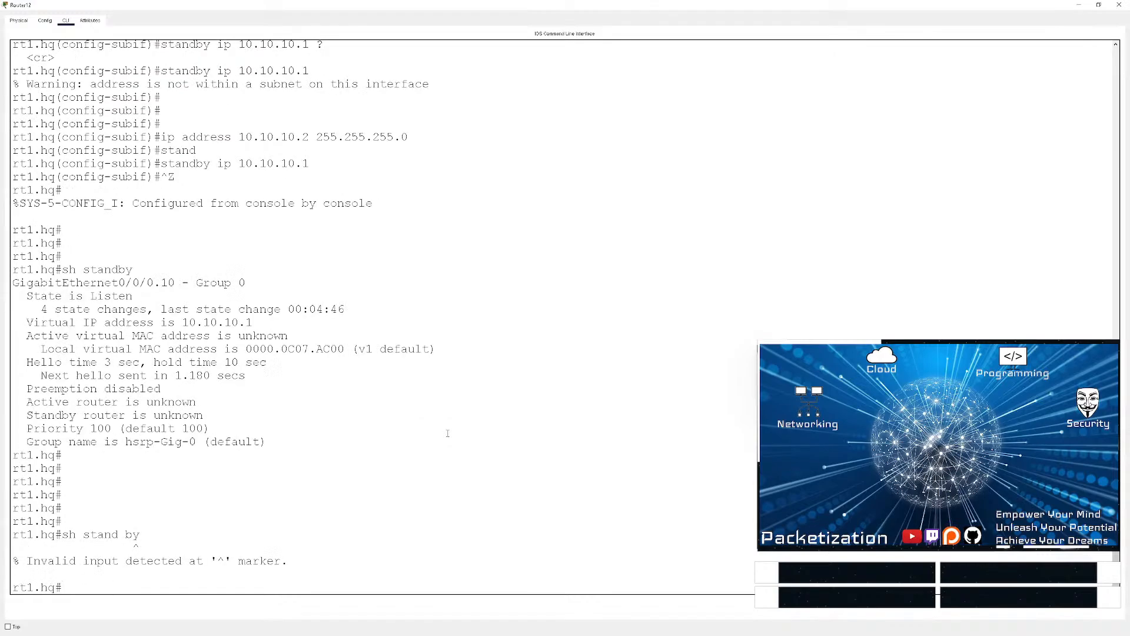
text(sh stand br)
key(Return)
key(Return)
key(Return)
key(Return)
key(Return)
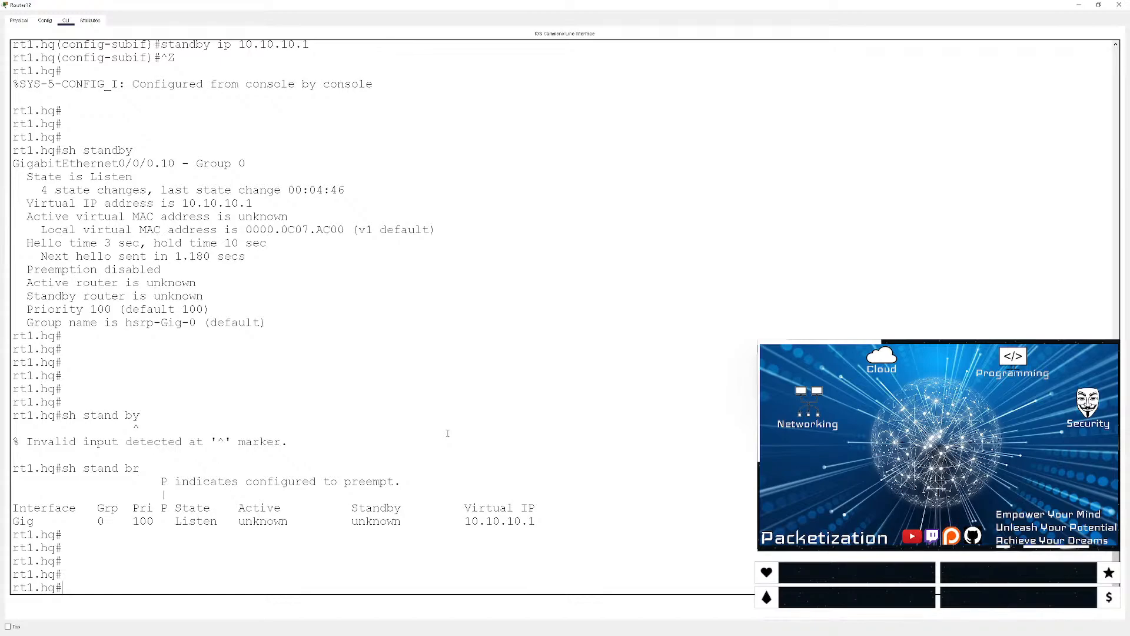
- Show the brief IP interface summary on rt1.hq
text(c)
key(BackSpace)
text(sh ip int r)
key(Return)
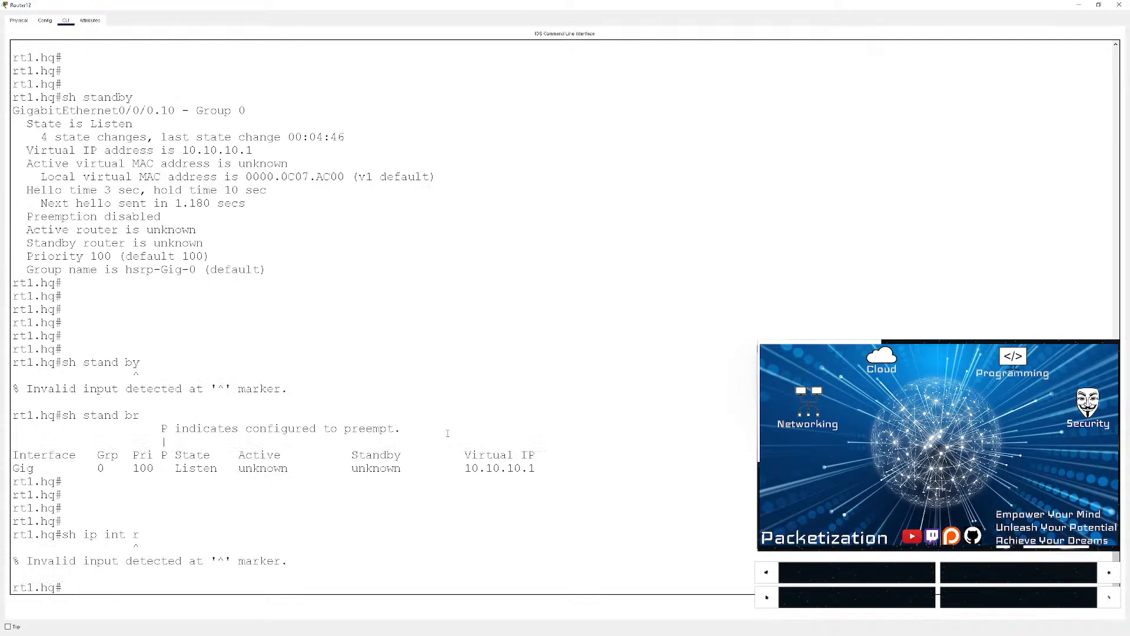
text(sh ip int br)
key(Return)
key(Return)
key(Return)
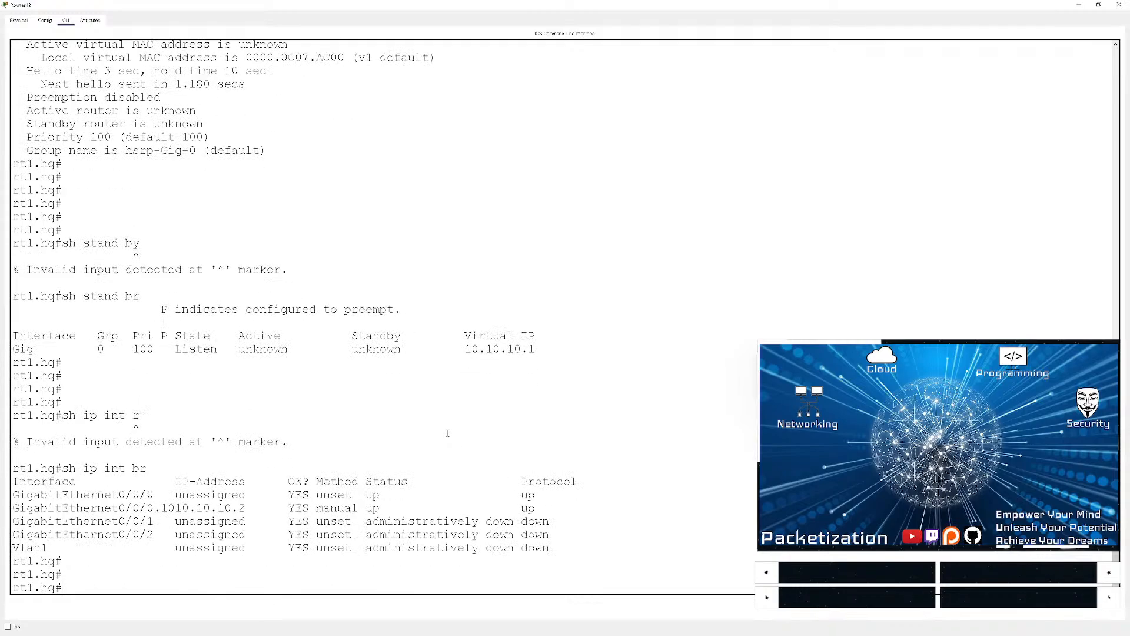
key(Return)
- Enter global configuration mode on rt1.hq and create subinterface g0/0/0.20
text(conf t)
key(Return)
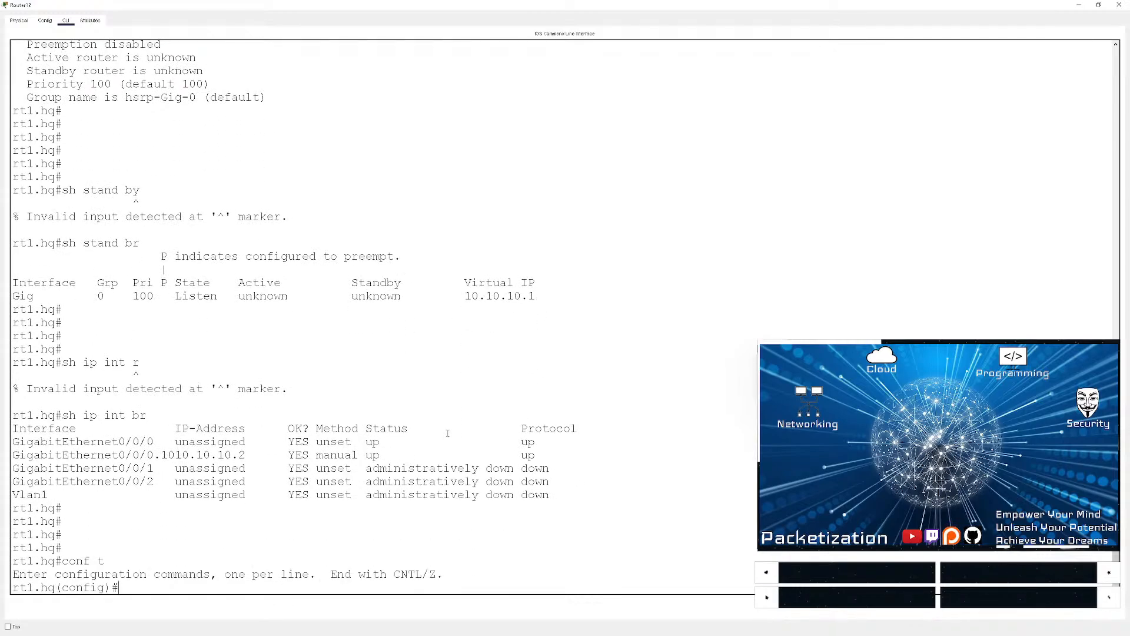
text(int g0/0/0.)
text(20)
key(Return)
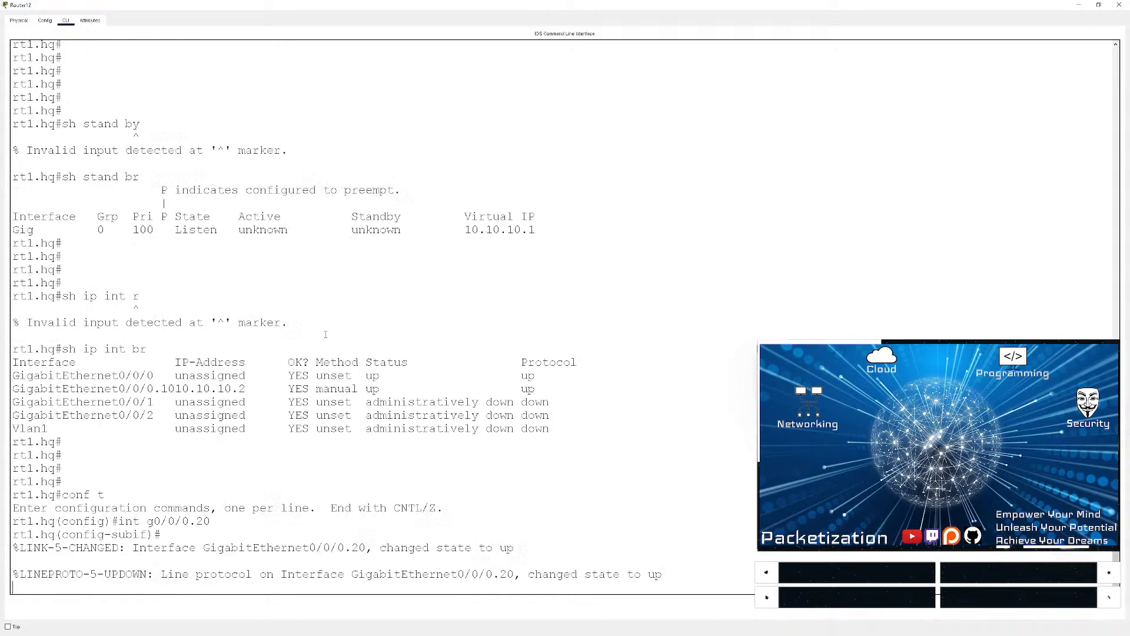
- Try to assign IP address 10.10.20.2 with subnet mask 255.255.255.0 before setting the subinterface's encapsulation
text(ip address 10.10.210.)
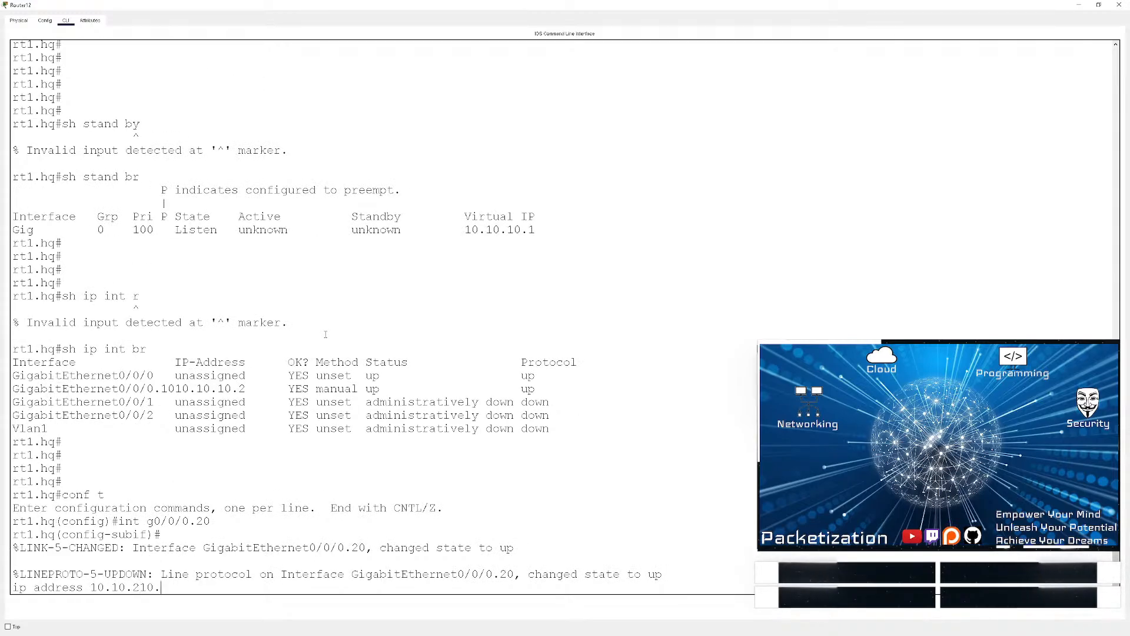
key(BackSpace)
key(BackSpace)
key(BackSpace)
text(0)
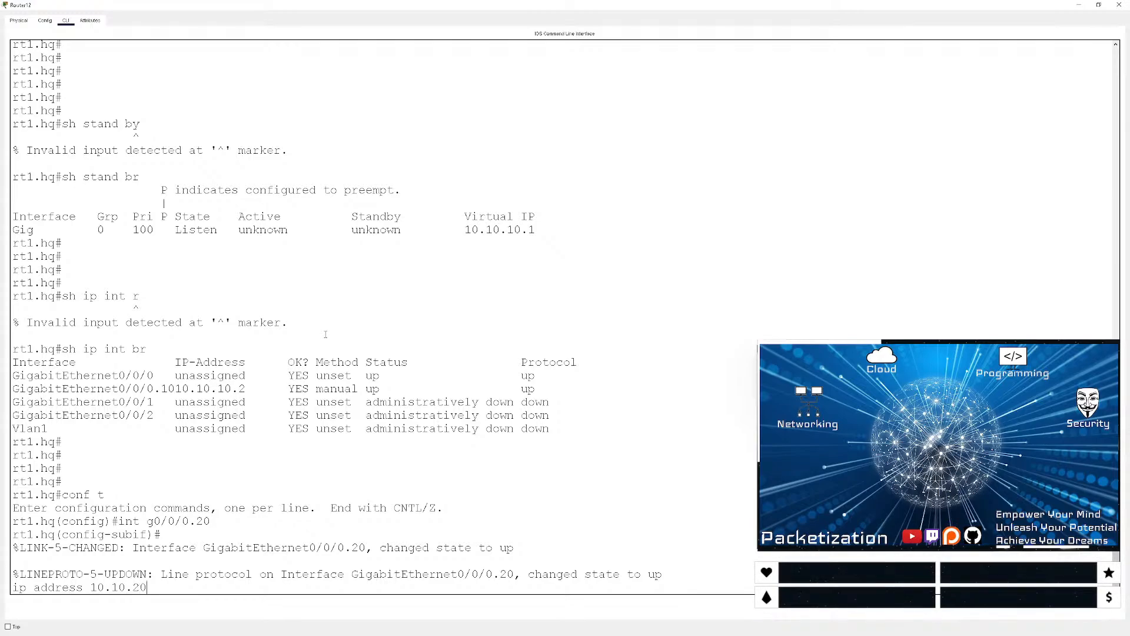
text(.2 255.255.255.0)
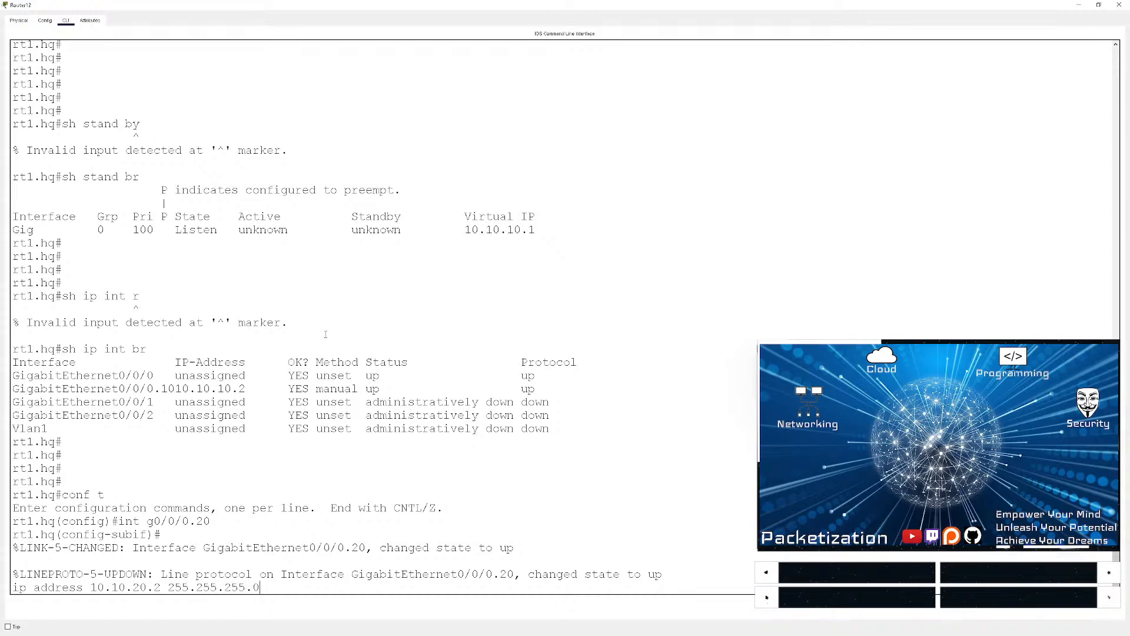
key(Return)
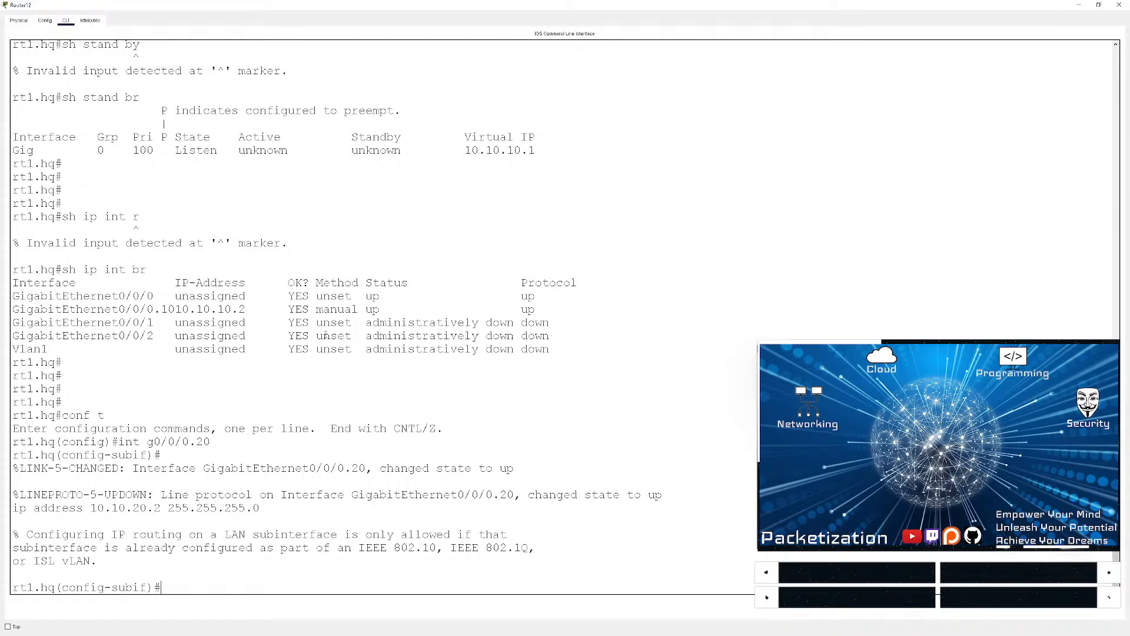
- Set dot1Q encapsulation for VLAN 20 on subinterface g0/0/0.20
text(enca)
key(Tab)
text(do)
key(Tab)
text(20)
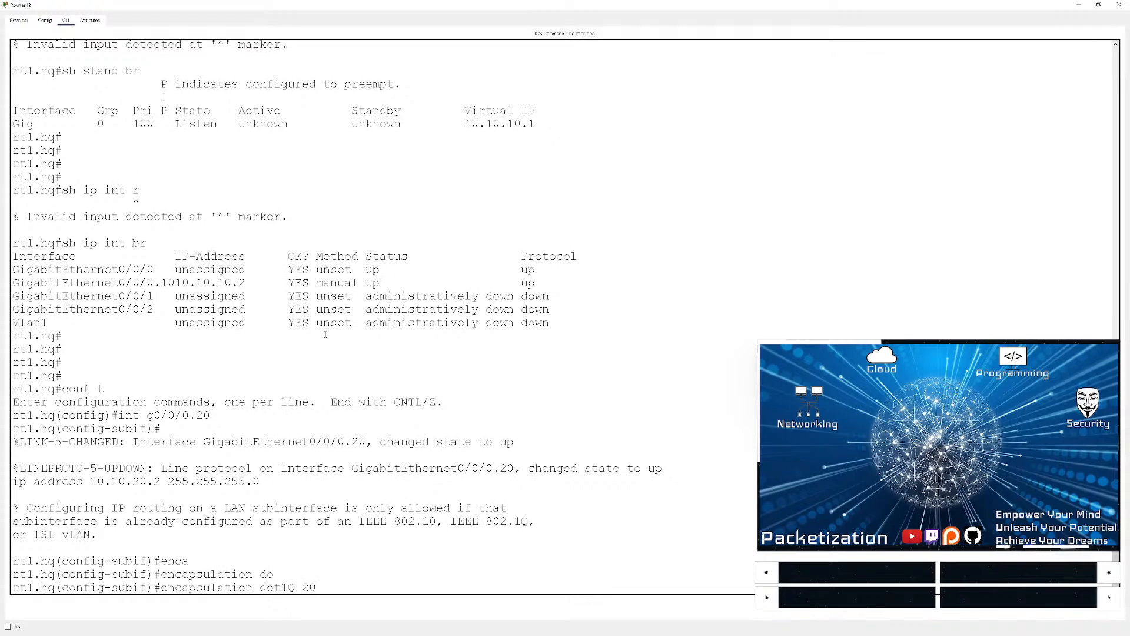
key(Return)
- Assign IP address 10.10.20.2 with subnet mask 255.255.255.0 to subinterface g0/0/0.20
key(Up)
key(Up)
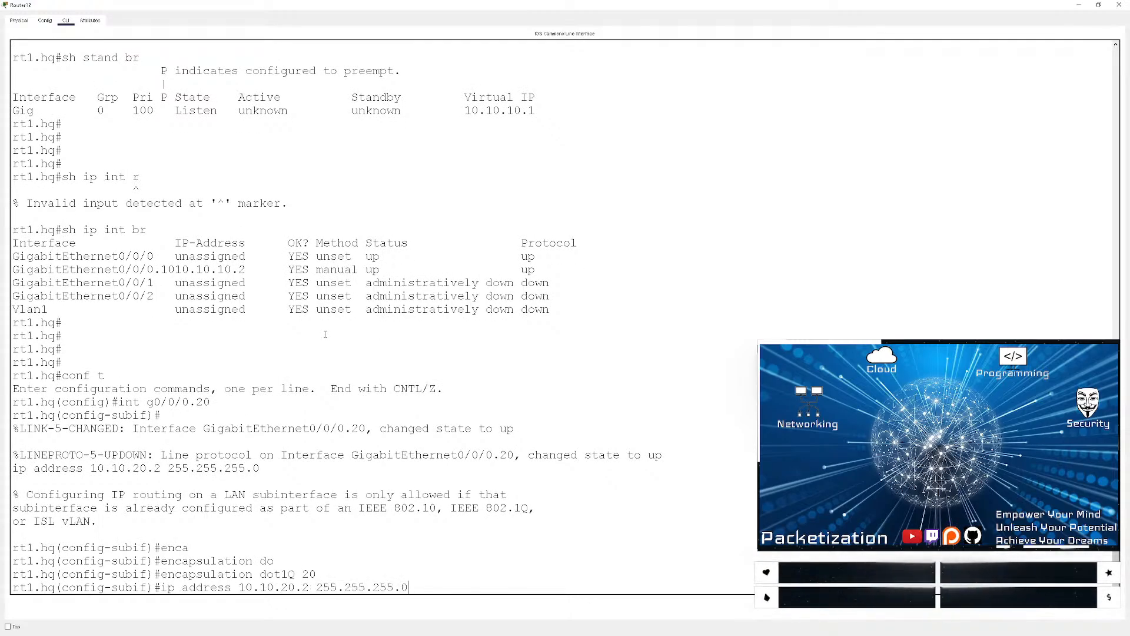
key(Up)
key(Up)
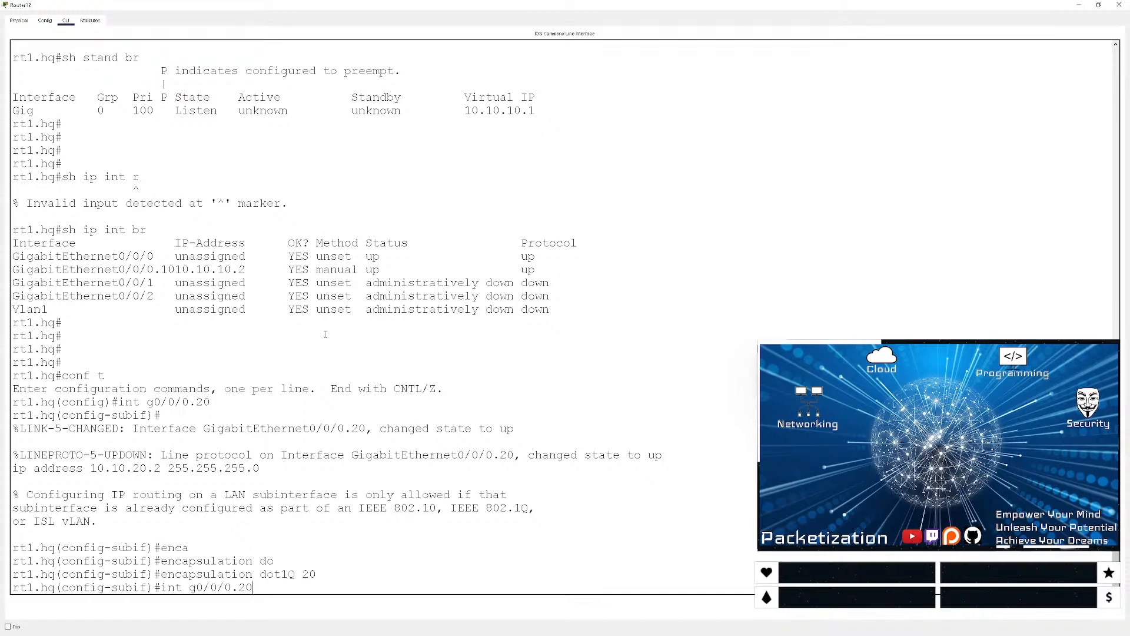
key(Down)
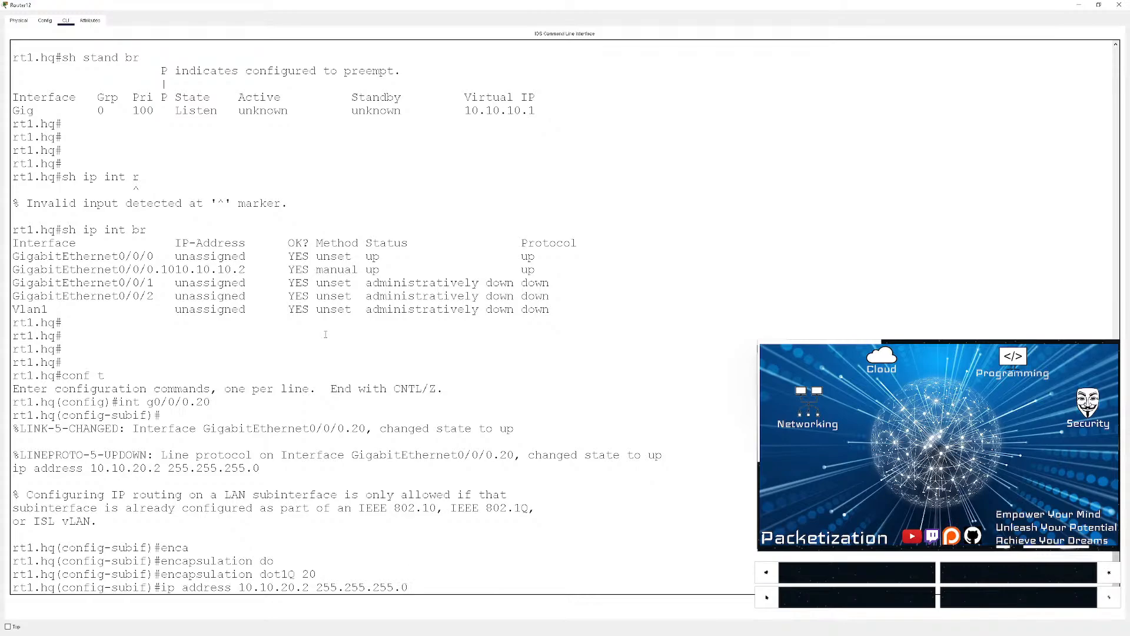
key(Return)
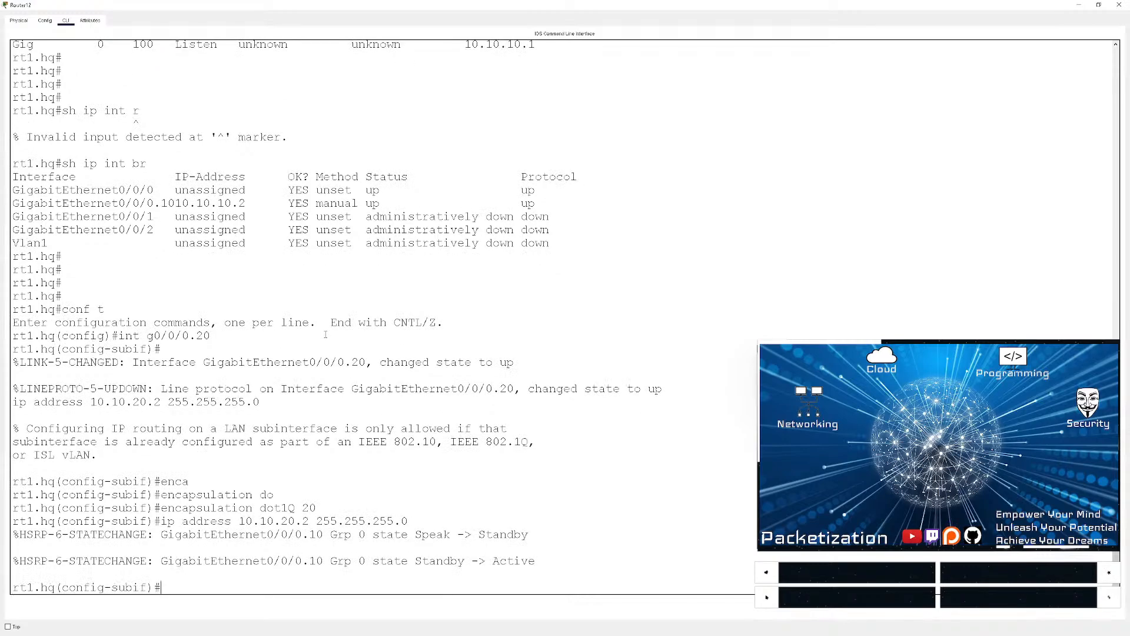
key(Return)
key(Return)
key(Return)
key(Return)
key(Up)
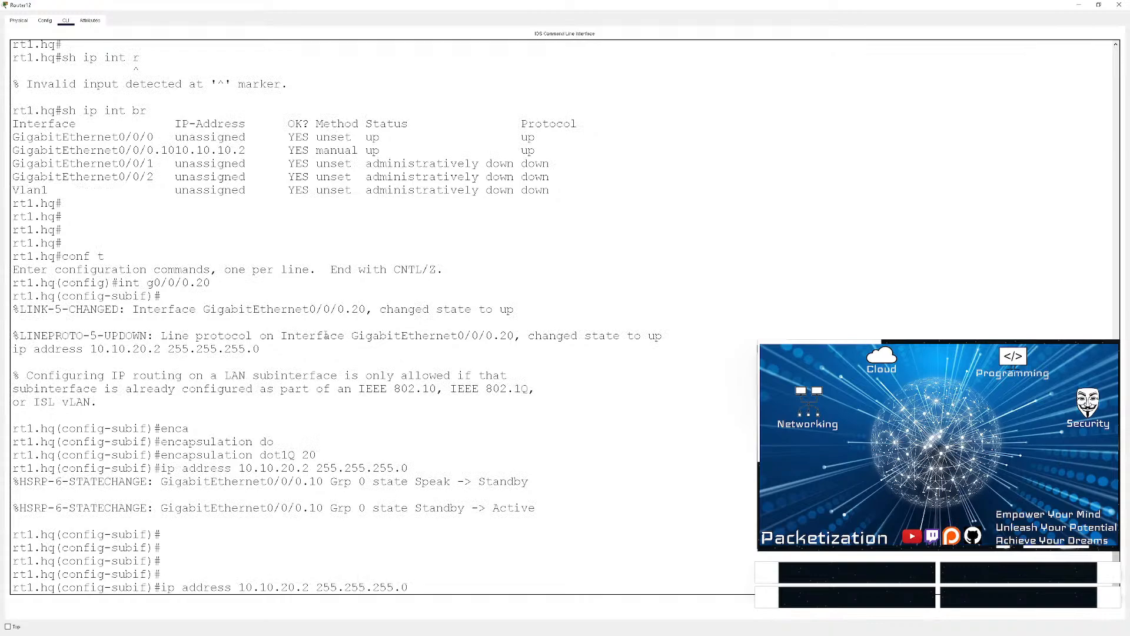
key(Return)
key(Return)
key(Return)
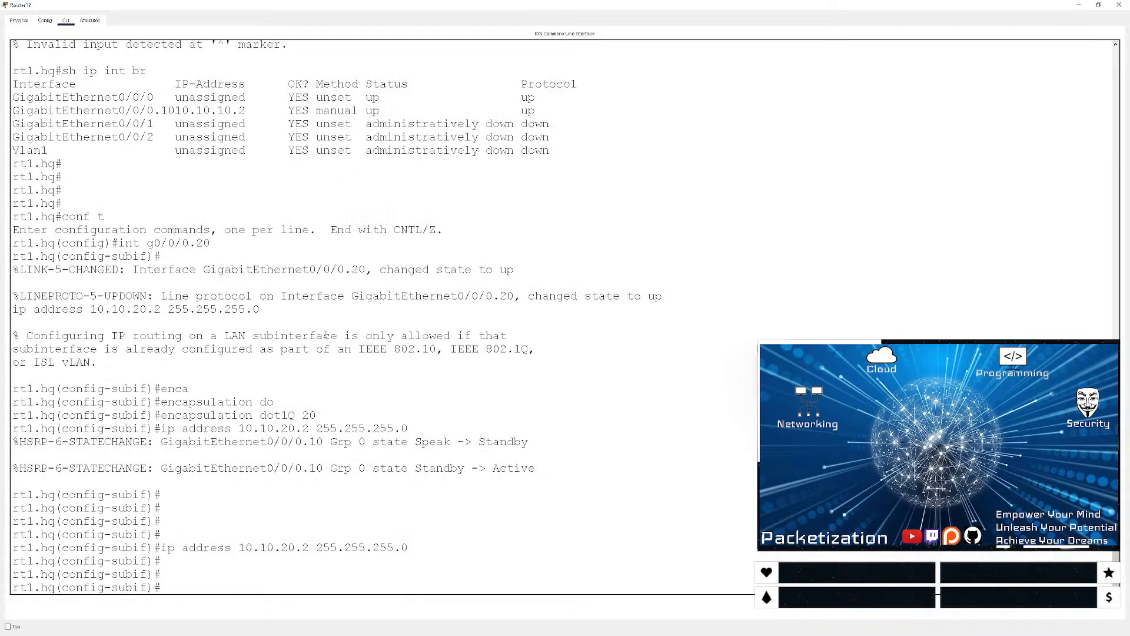
- Set the HSRP virtual IP address of subinterface g0/0/0.20 to 10.10.20.1 and return to privileged EXEC mode
text(stan)
key(Tab)
text(op)
key(Tab)
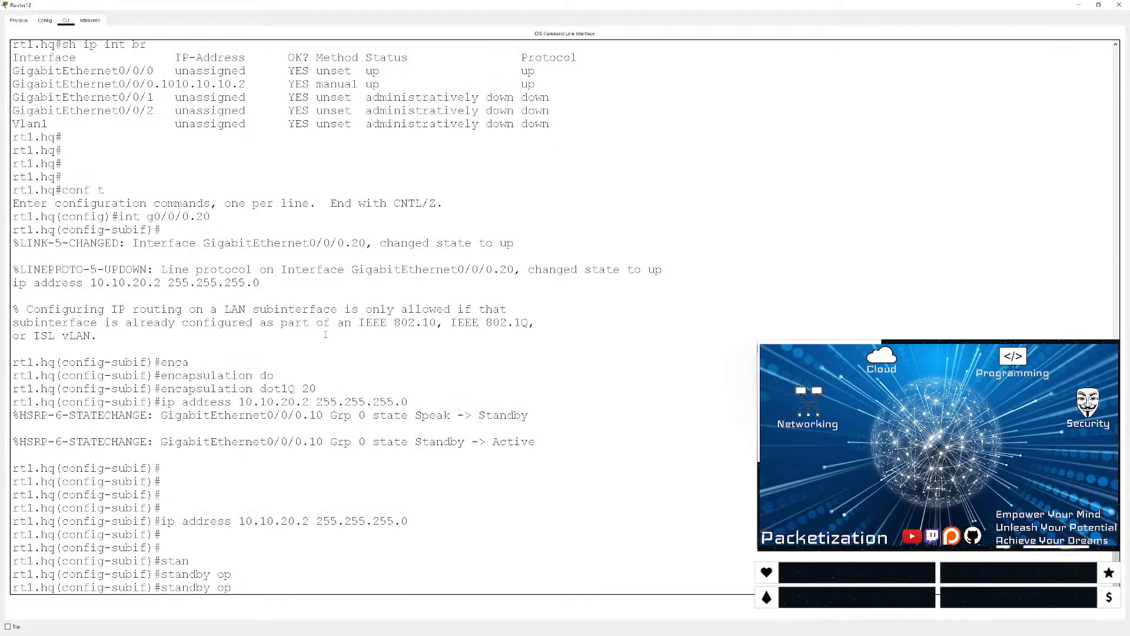
key(BackSpace)
key(BackSpace)
text(ip)
key(Tab)
text(10.10.20.1)
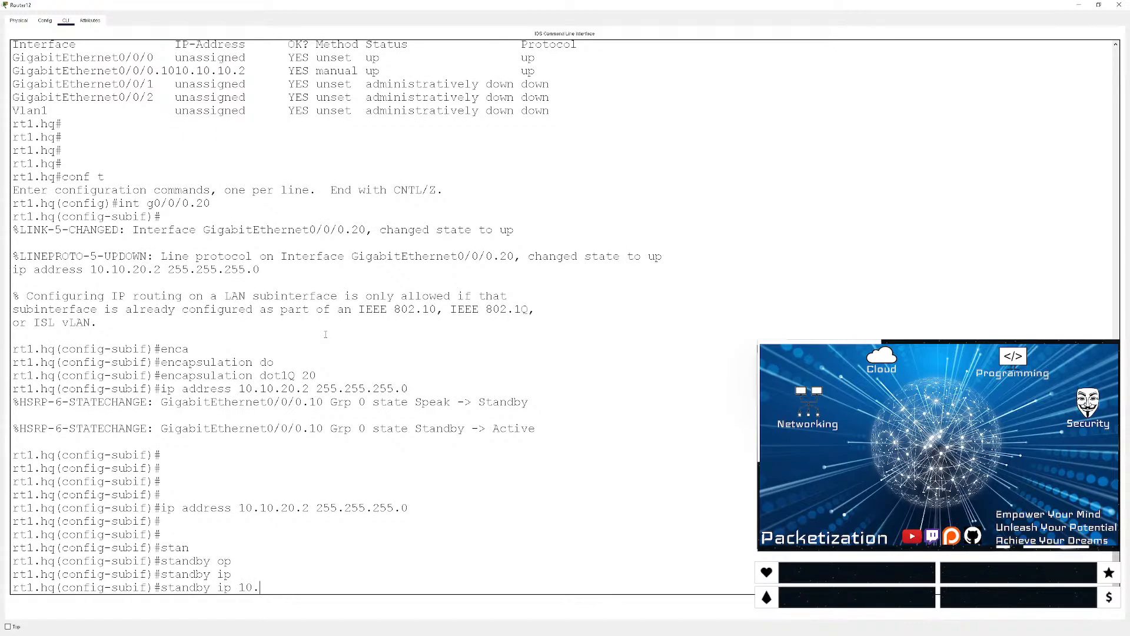
key(Return)
key(ctrl+z)
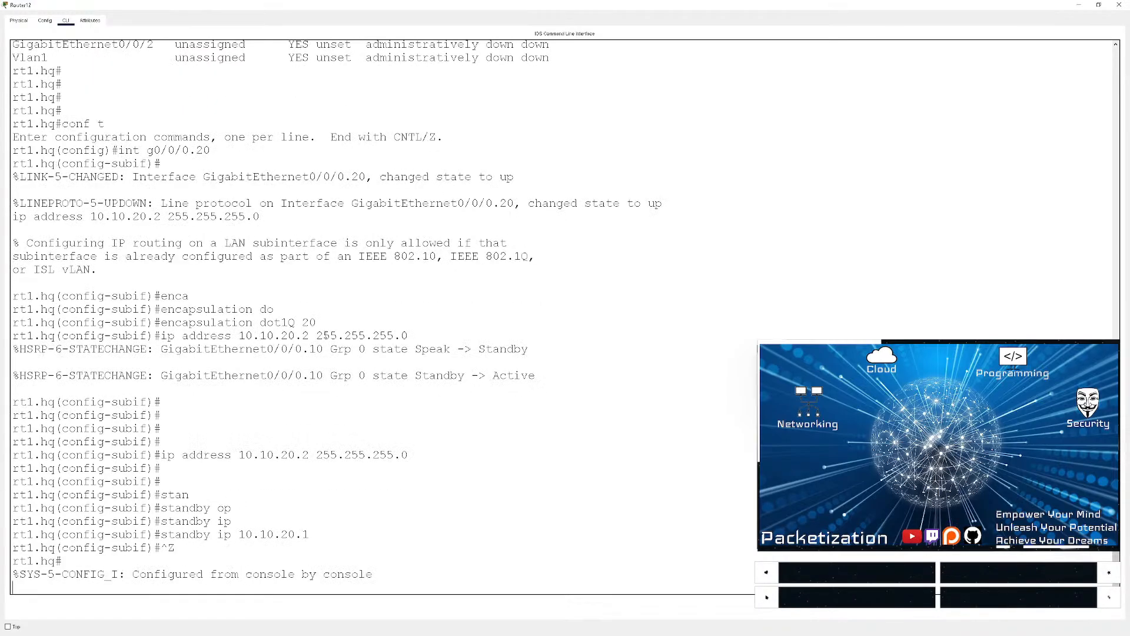
- Show the brief HSRP standby summary on rt1.hq and examine the row for virtual IP 10.10.10.1
key(Return)
key(Return)
key(Return)
text(sh stand br)
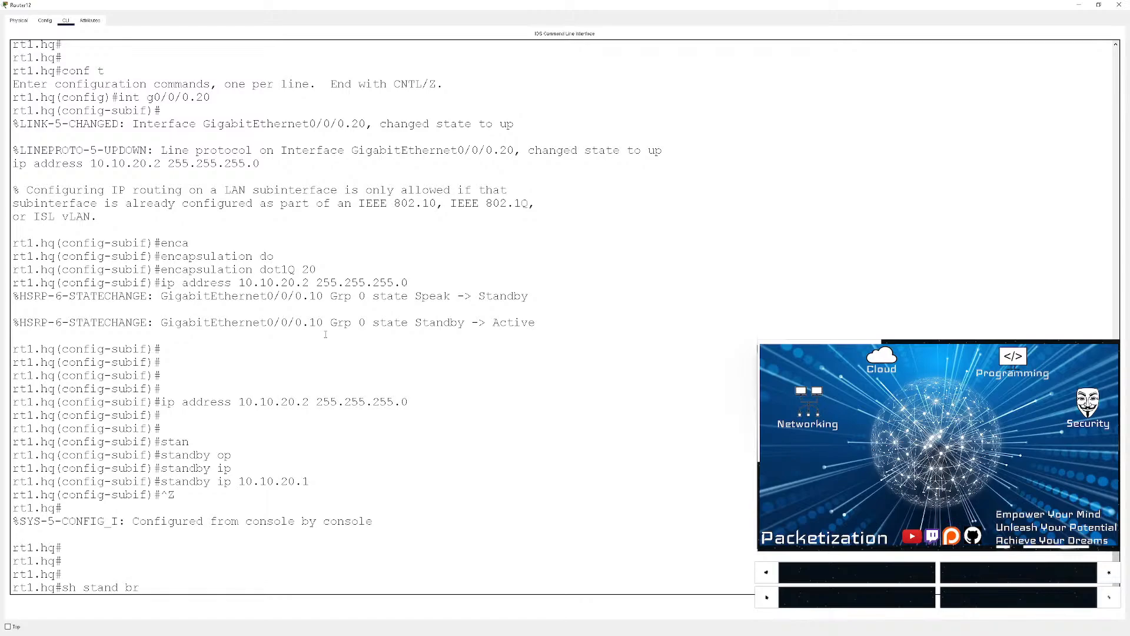
key(Return)
key(Return)
key(Return)
key(Return)
key(Return)
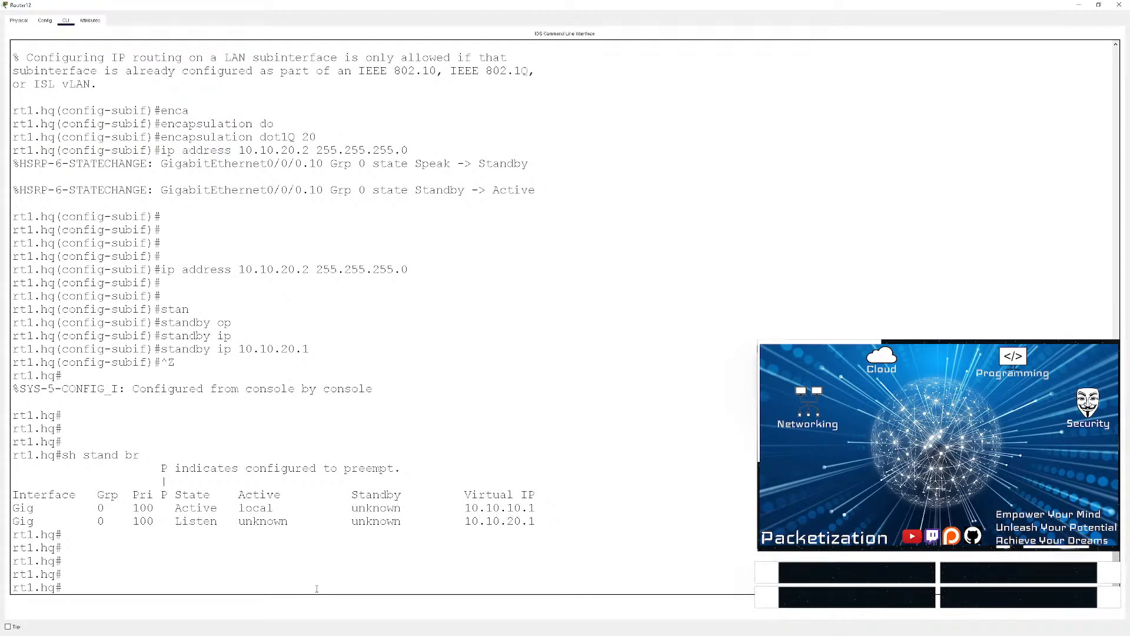
drag(316, 589, 169, 480)
click(275, 428)
triple_click(215, 507)
key(alt+Tab)
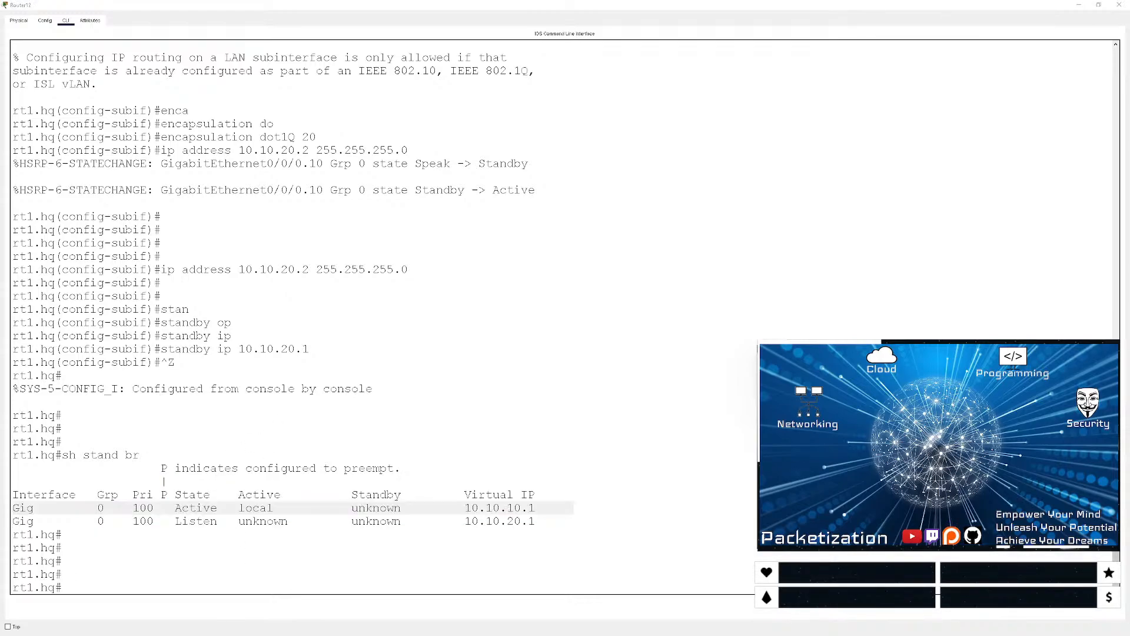
click(312, 432)
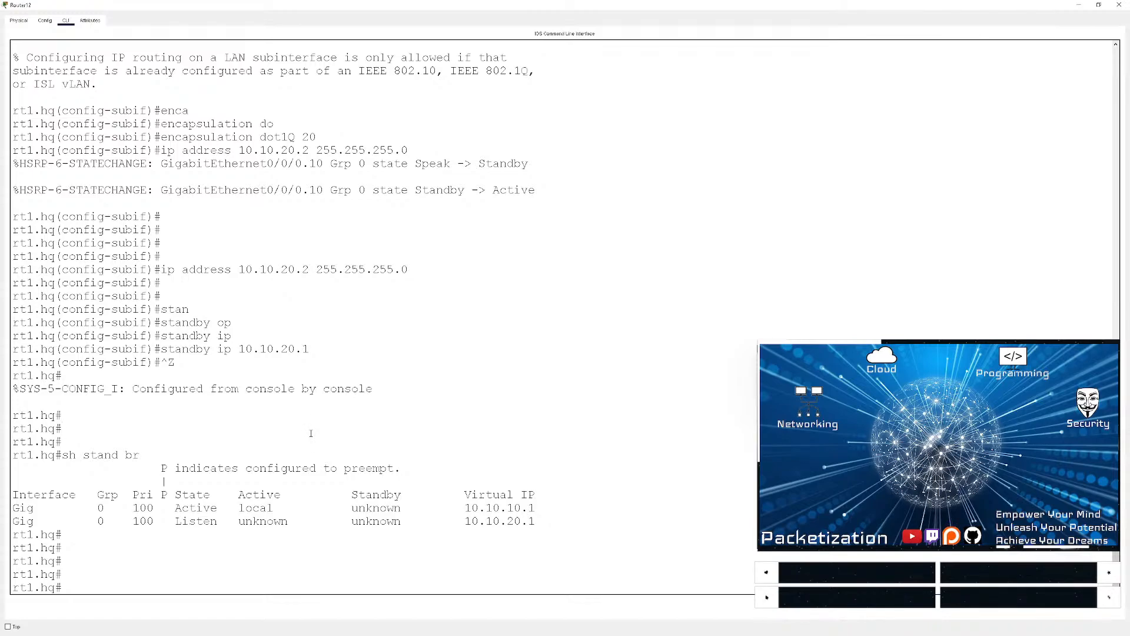
- Save the running configuration of rt1.hq and close its device window
key(Return)
key(Return)
text(wr)
key(Return)
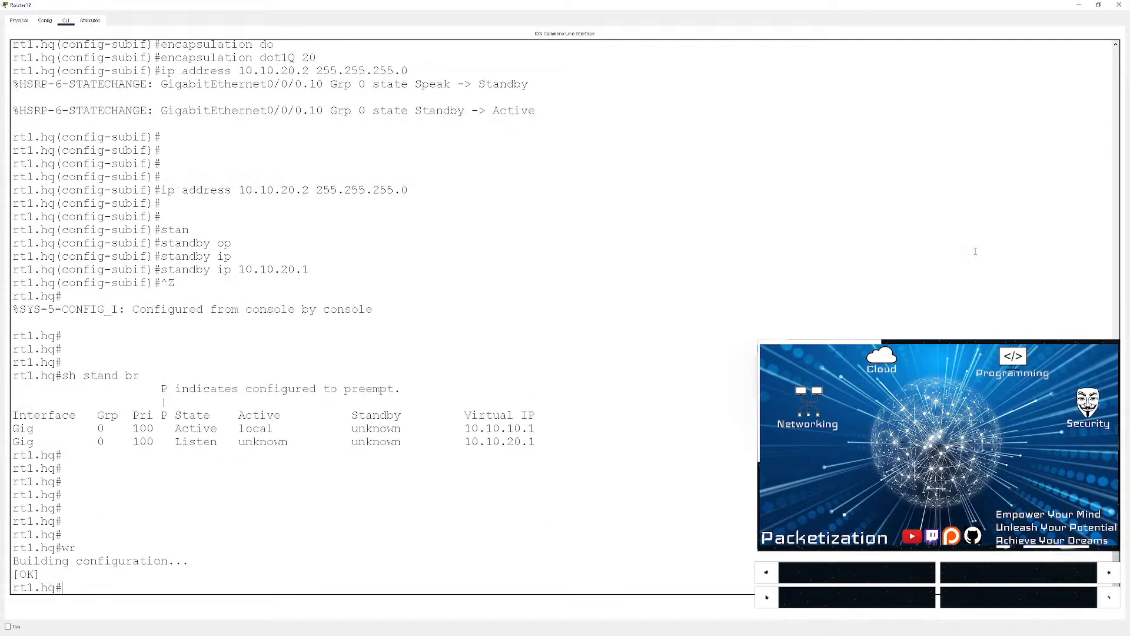
click(1119, 4)
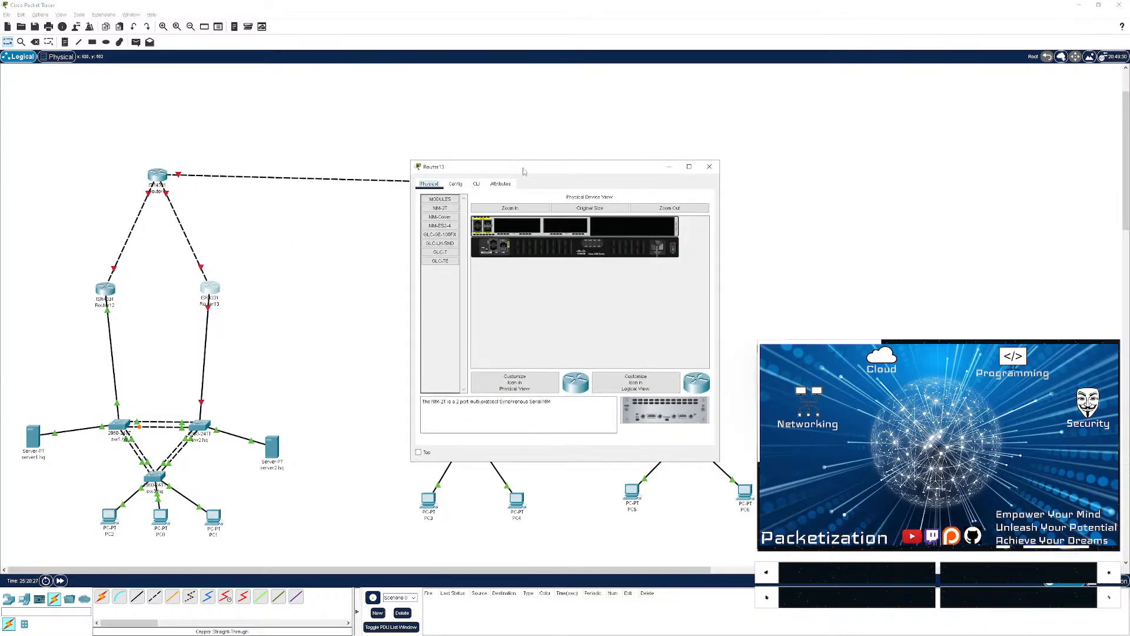
- Maximize the Router13 device window and open its command-line interface
drag(523, 168, 126, 73)
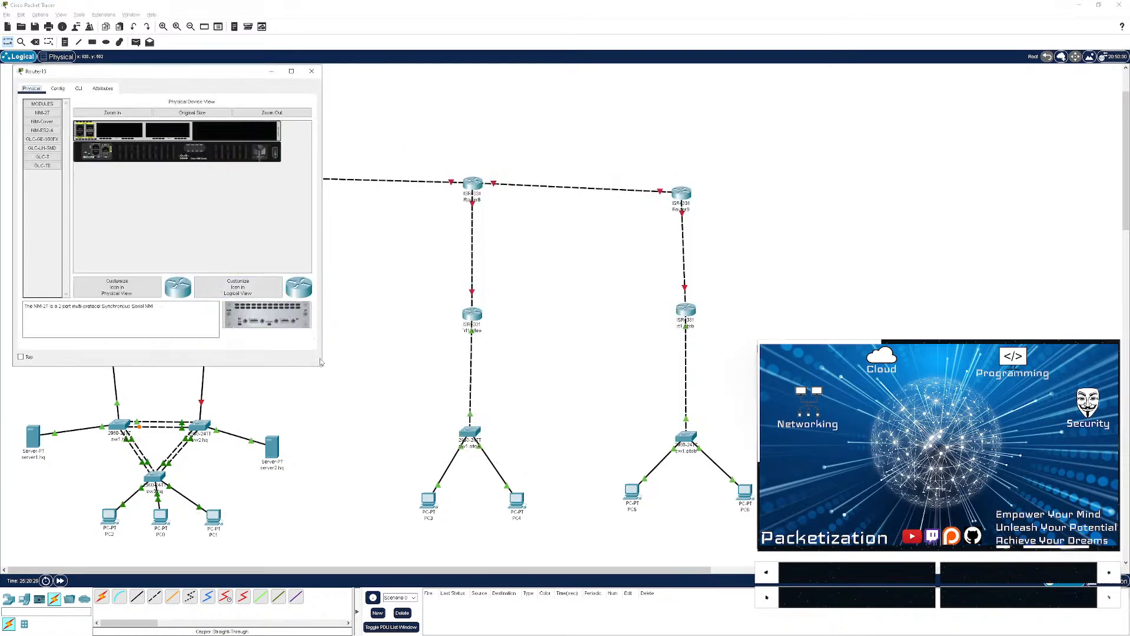
click(291, 70)
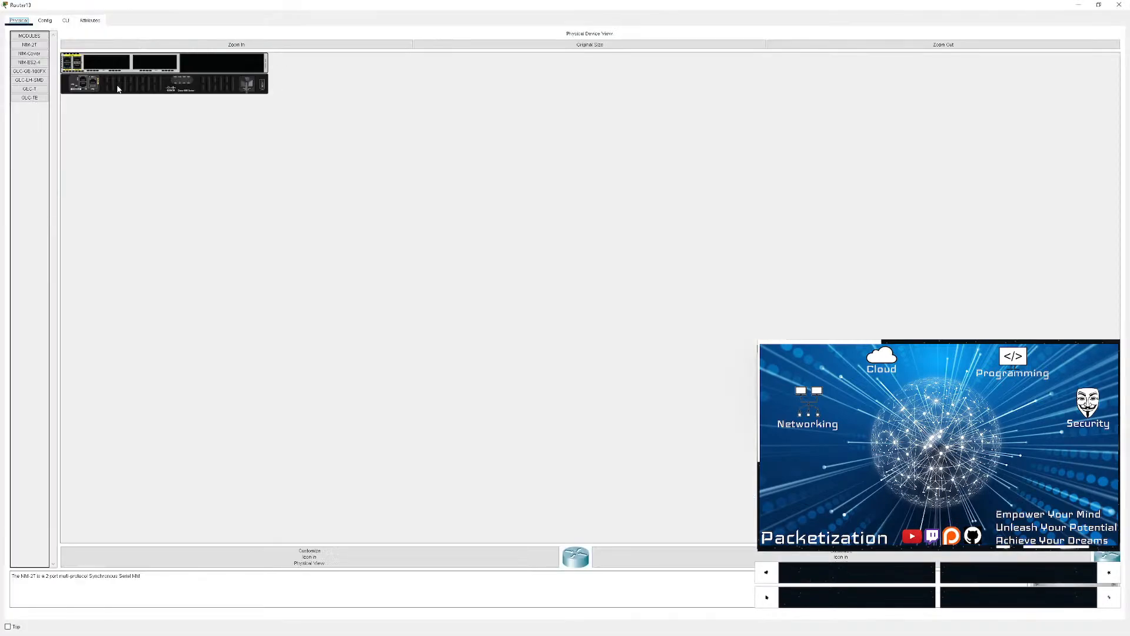
click(66, 21)
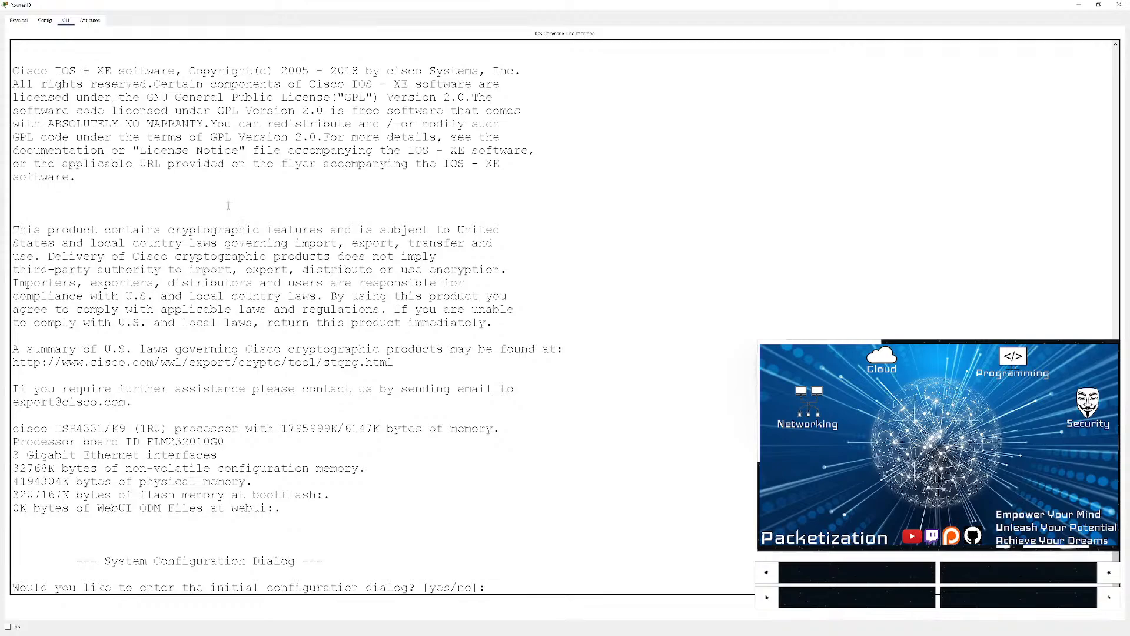
- Decline the initial configuration dialog on Router13 and enter privileged EXEC mode
text(no)
key(Return)
key(Return)
key(Return)
key(Return)
key(Return)
key(Return)
text(en)
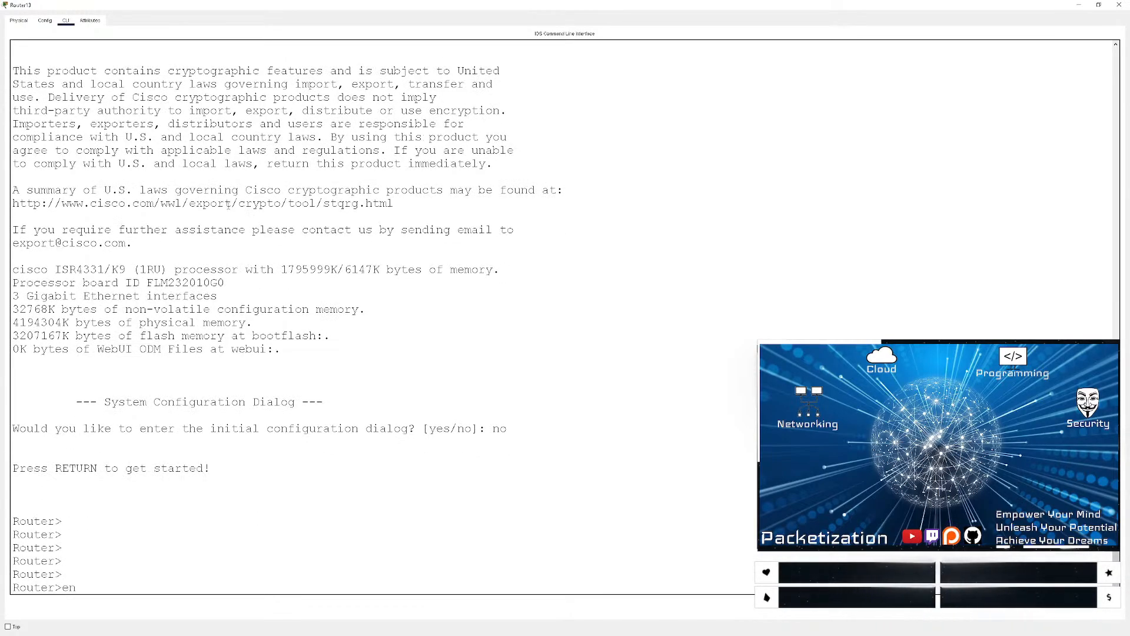
key(Return)
key(Return)
key(Return)
- Enter global configuration mode and set the router's hostname to rt2.hq
text(conf t)
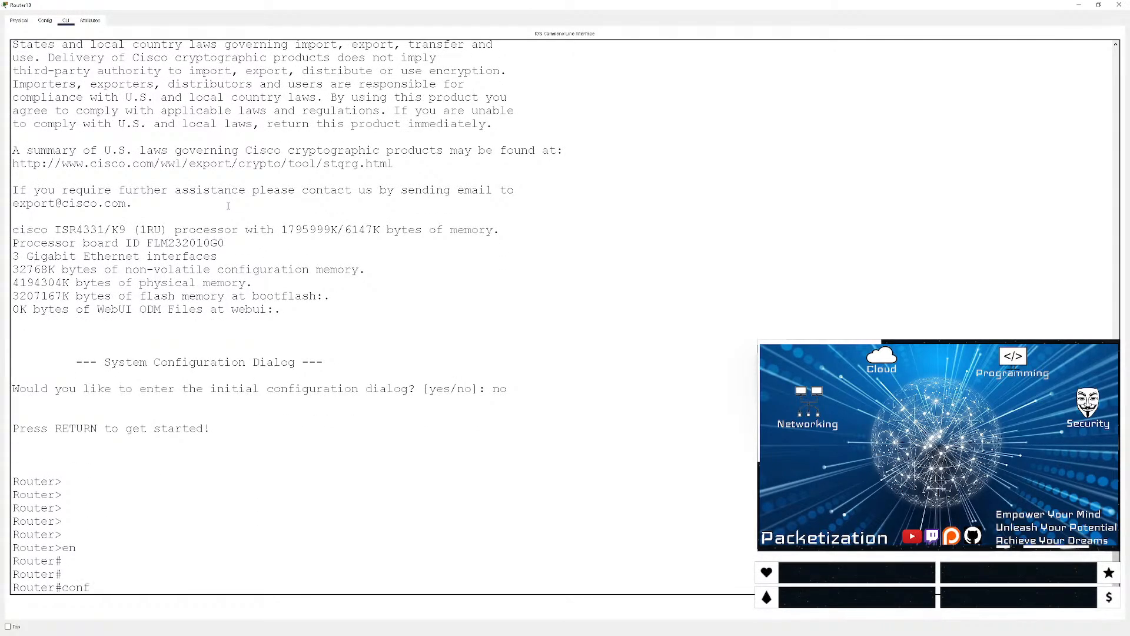
key(Return)
key(Return)
key(Return)
key(Return)
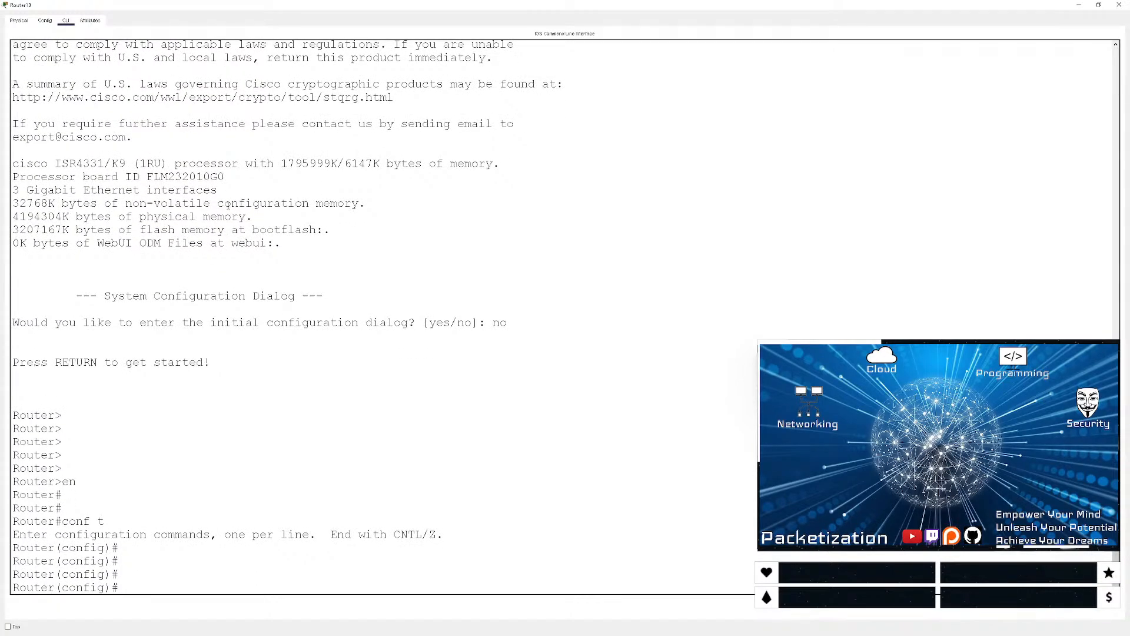
text(hostname rt2.hq)
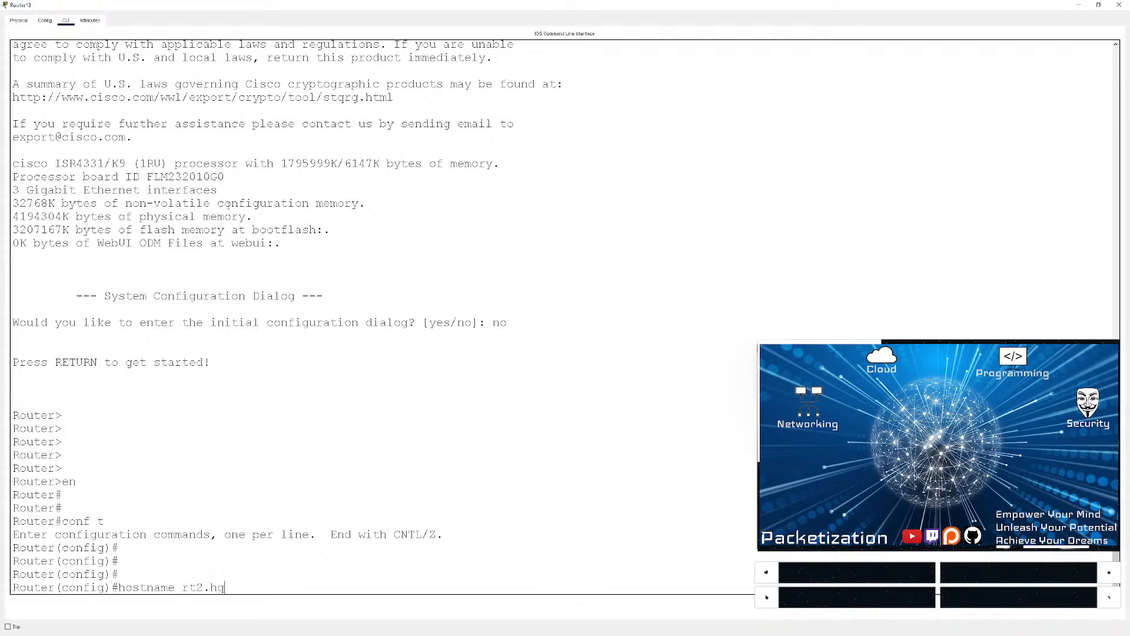
key(Return)
key(Return)
key(Return)
key(Return)
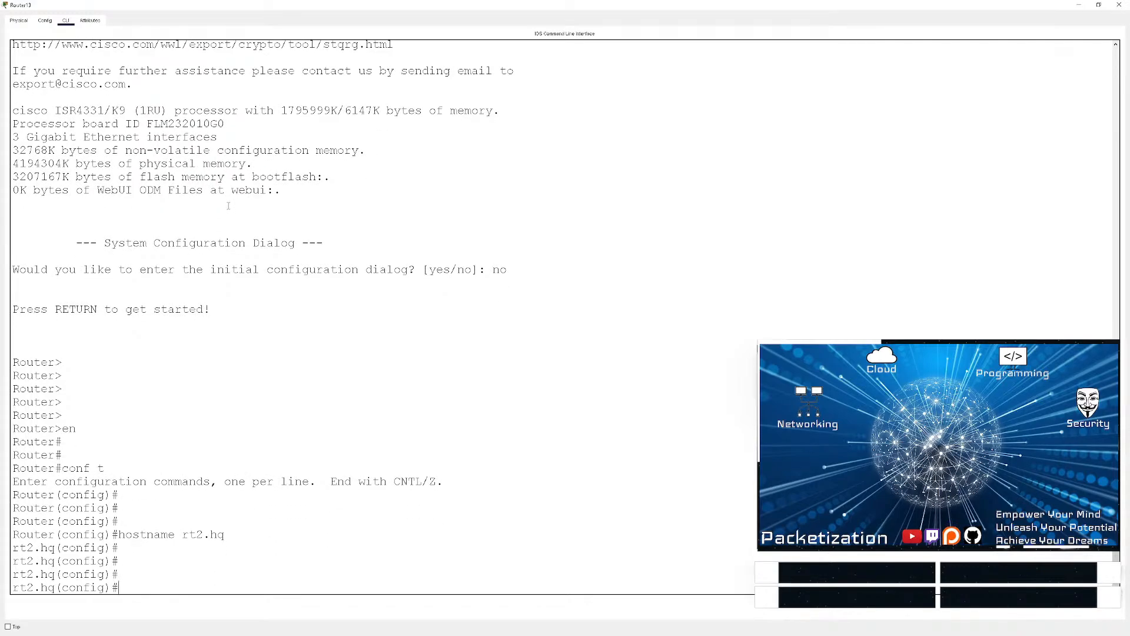
- Try to show the brief IP interface summary from global configuration mode on rt2.hq
text(sh ip int br)
key(Return)
key(Return)
key(Return)
key(Return)
key(Return)
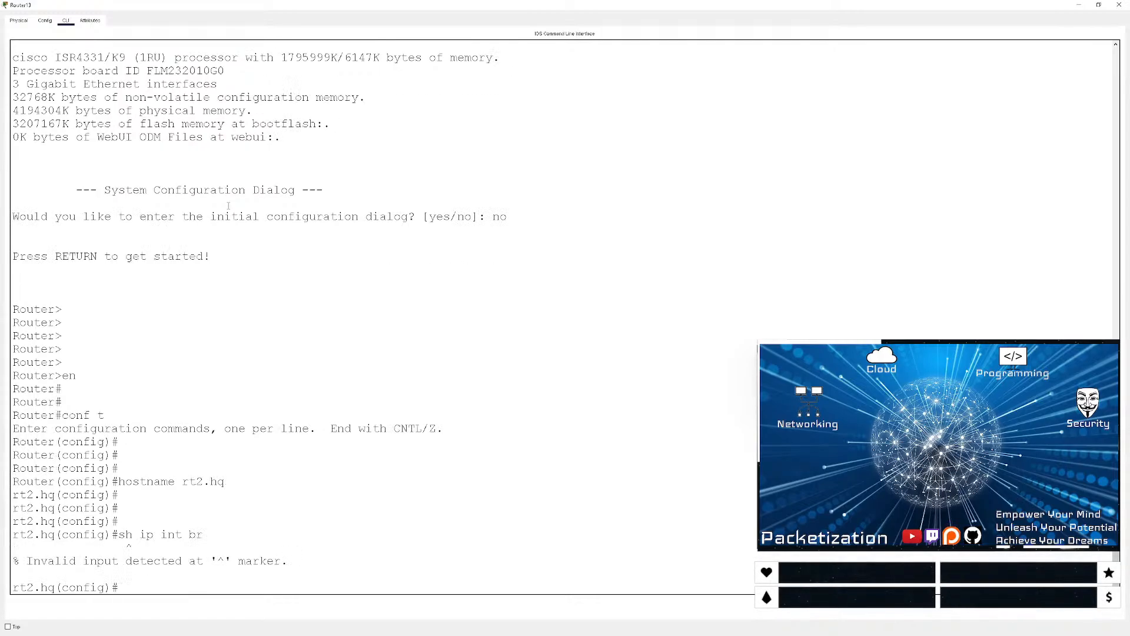
- Enable interface g0/0/0 on rt2.hq with no shutdown
text(int g0/0/0)
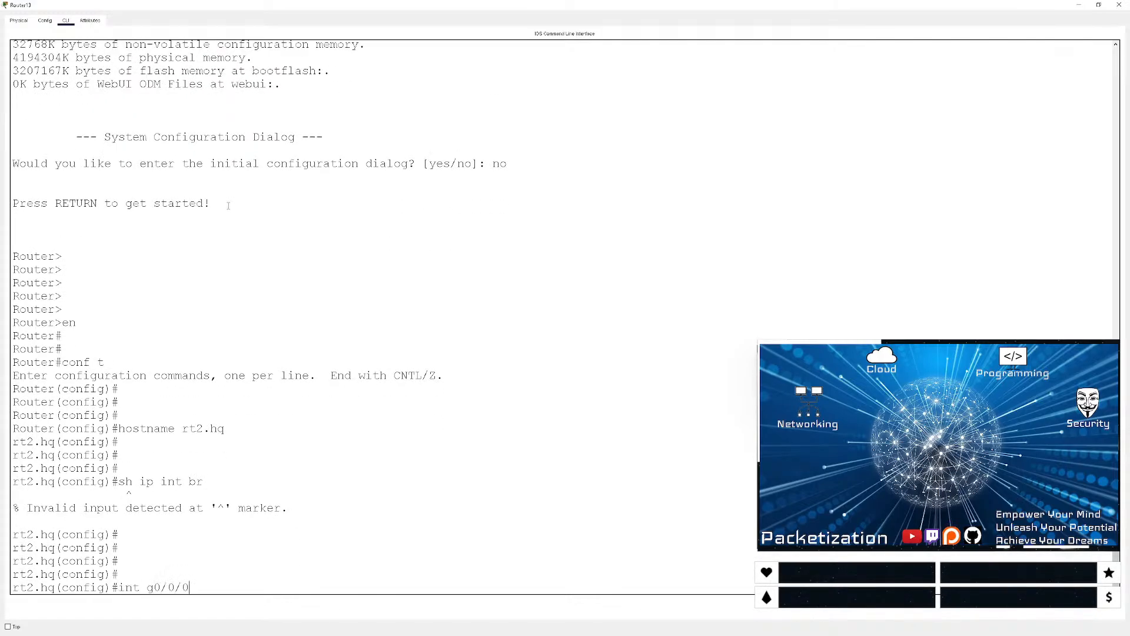
key(Return)
text(no shut)
key(Return)
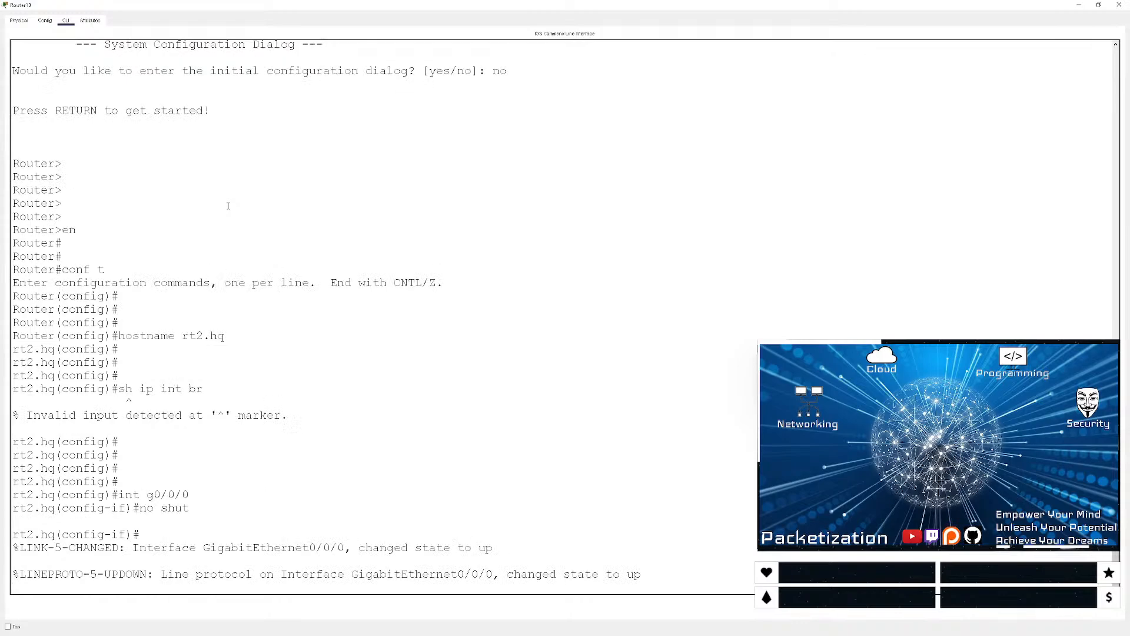
- Create subinterface g0/0/0.10 on rt2.hq
key(Return)
key(Return)
key(Return)
text(int)
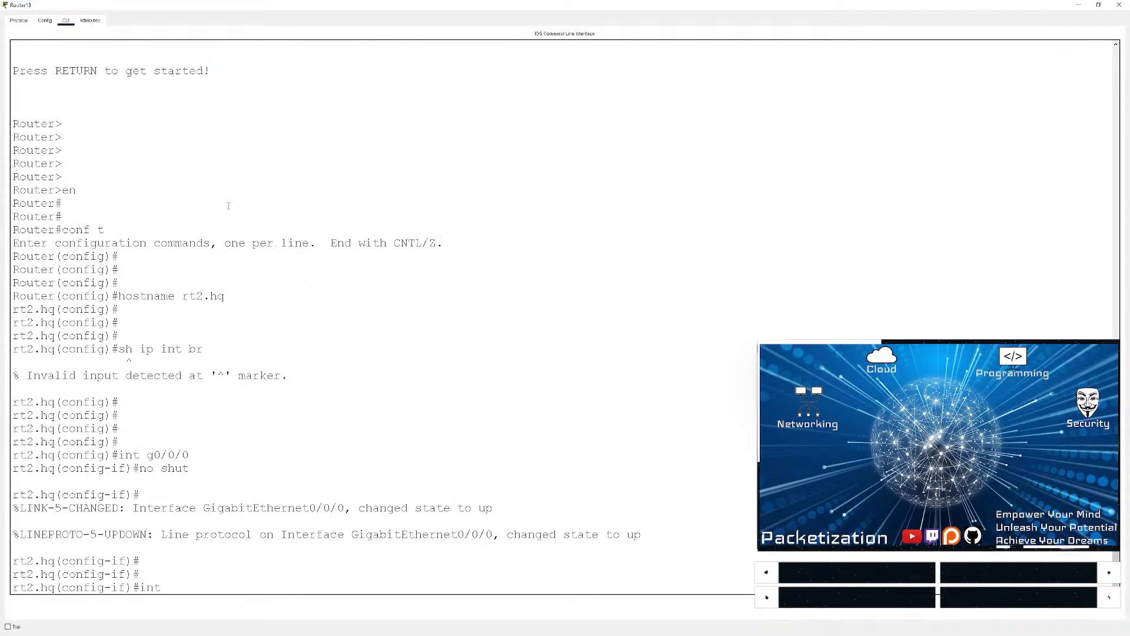
text( g0/0/0.10)
key(Return)
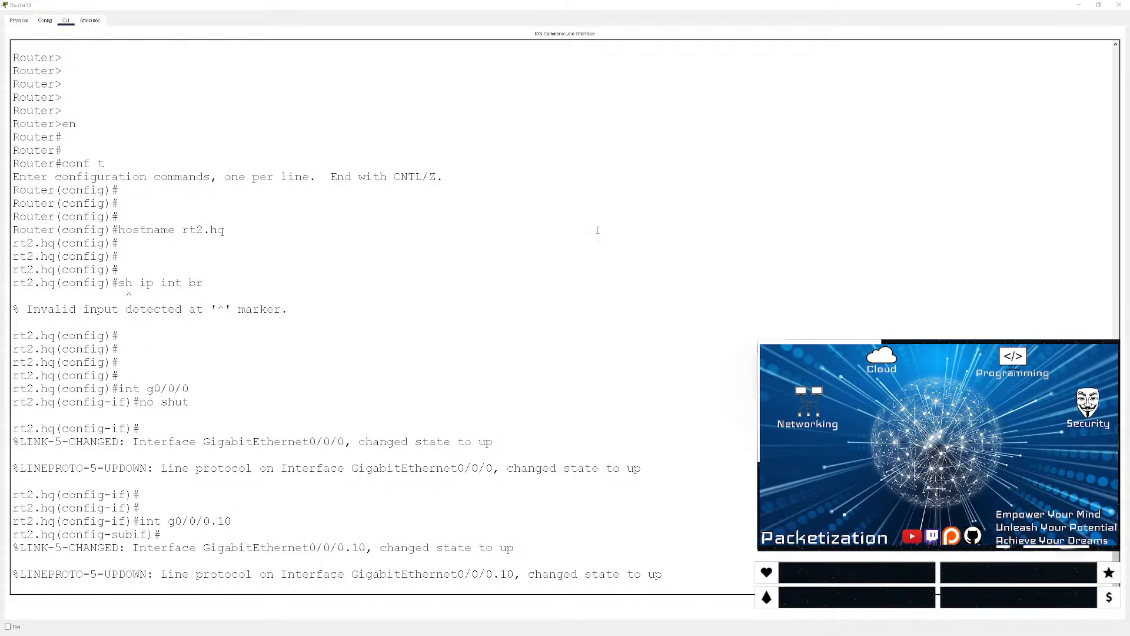
key(Return)
key(Return)
key(Return)
key(Return)
key(Return)
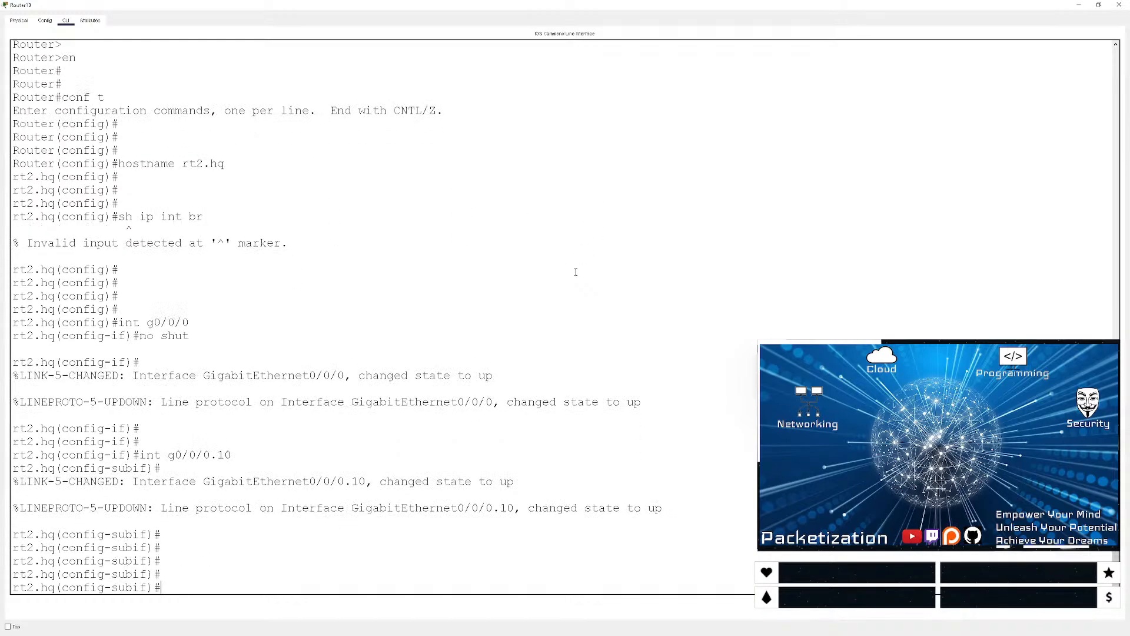
- Try to assign 10.10.10.3 255.255.255.0 to subinterface g0/0/0.10 without VLAN encapsulation
text(ip address 10.10.10)
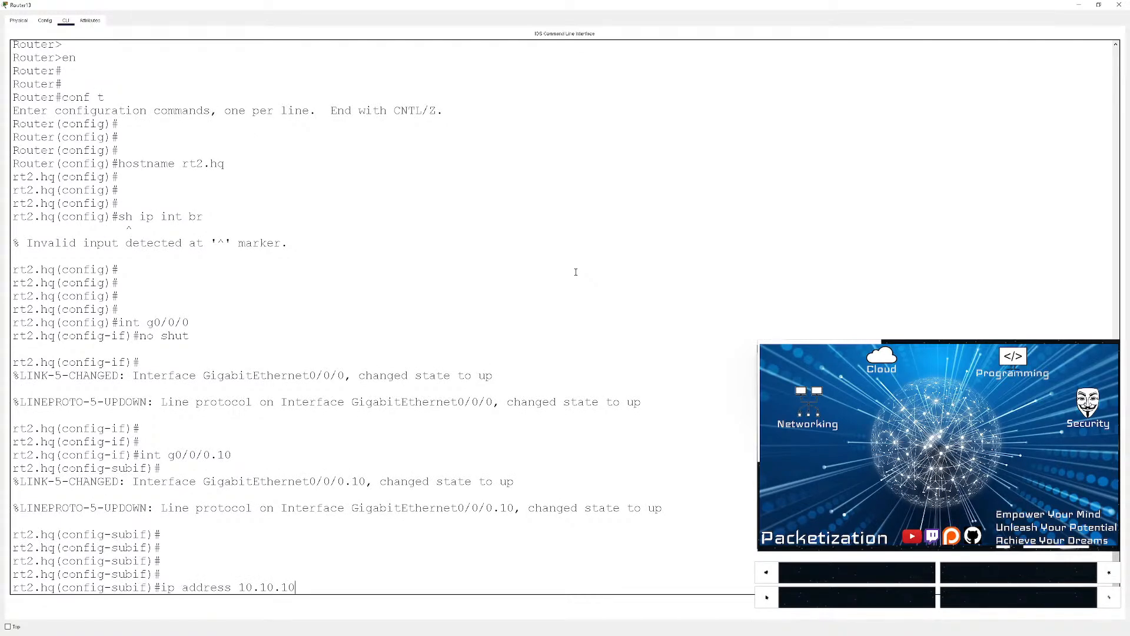
text(.3 255.255.255.0)
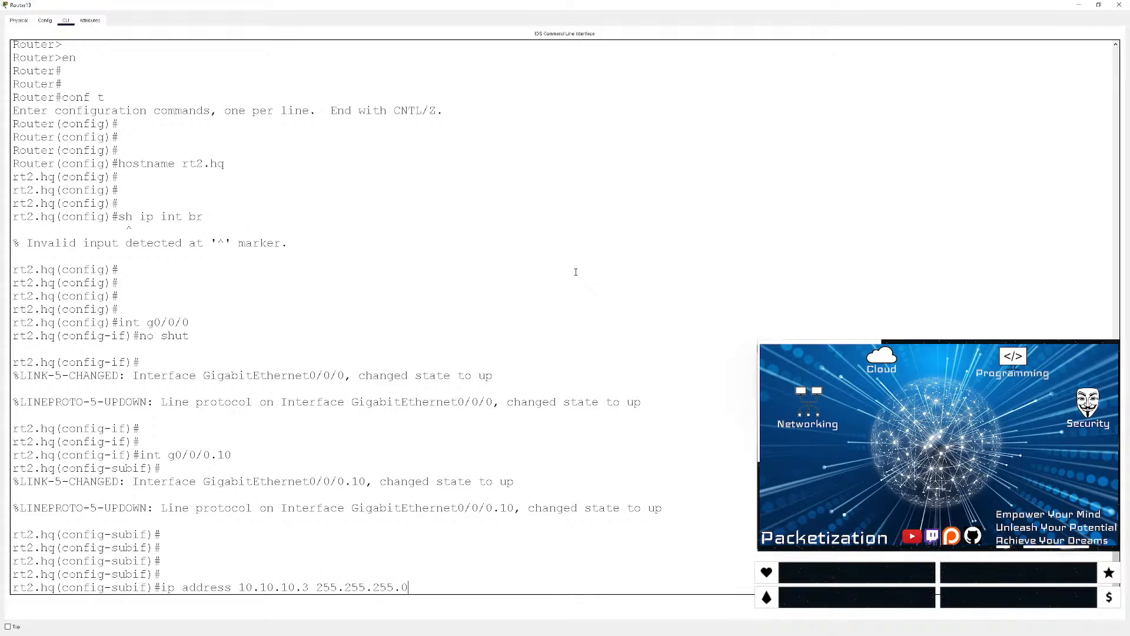
key(Return)
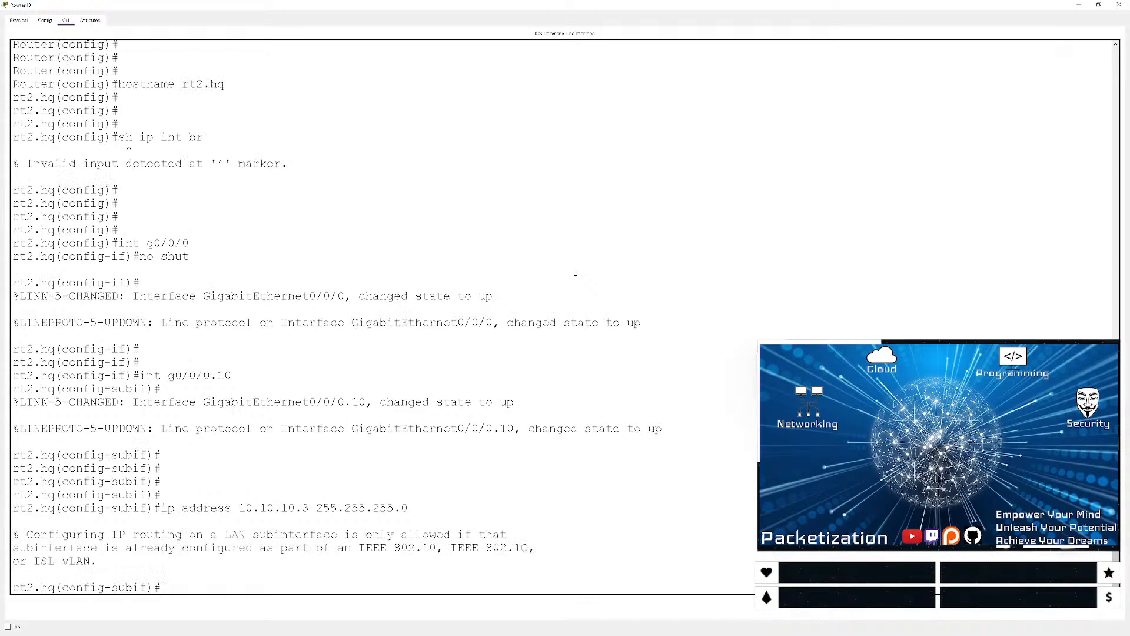
- Set dot1Q encapsulation for VLAN 10 on g0/0/0.10 and assign it IP address 10.10.10.3 255.255.255.0
text(enca)
key(Tab)
text(d)
key(Tab)
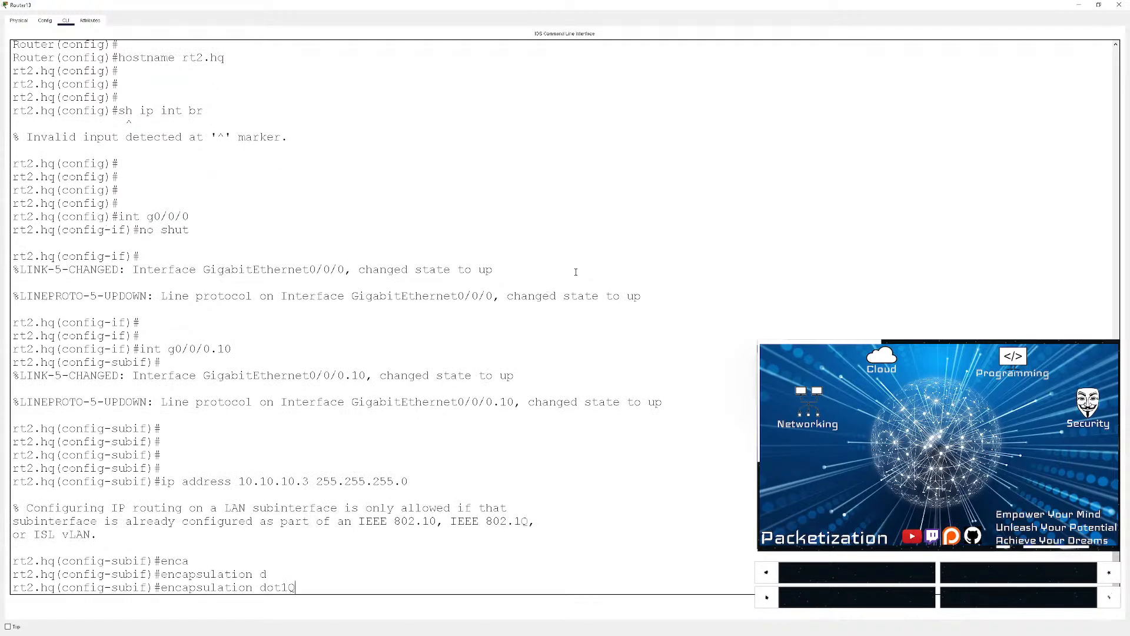
text(10)
key(Return)
key(Up)
key(Up)
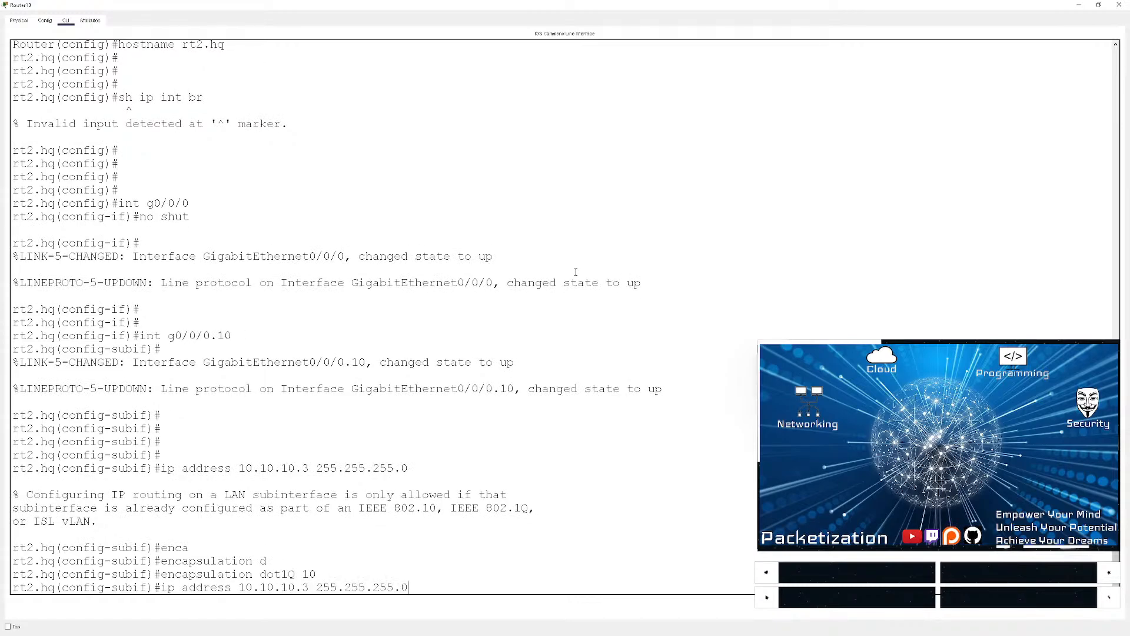
key(Return)
- Set the HSRP standby virtual IP on g0/0/0.10 to 10.10.10.1
text(stan)
key(Tab)
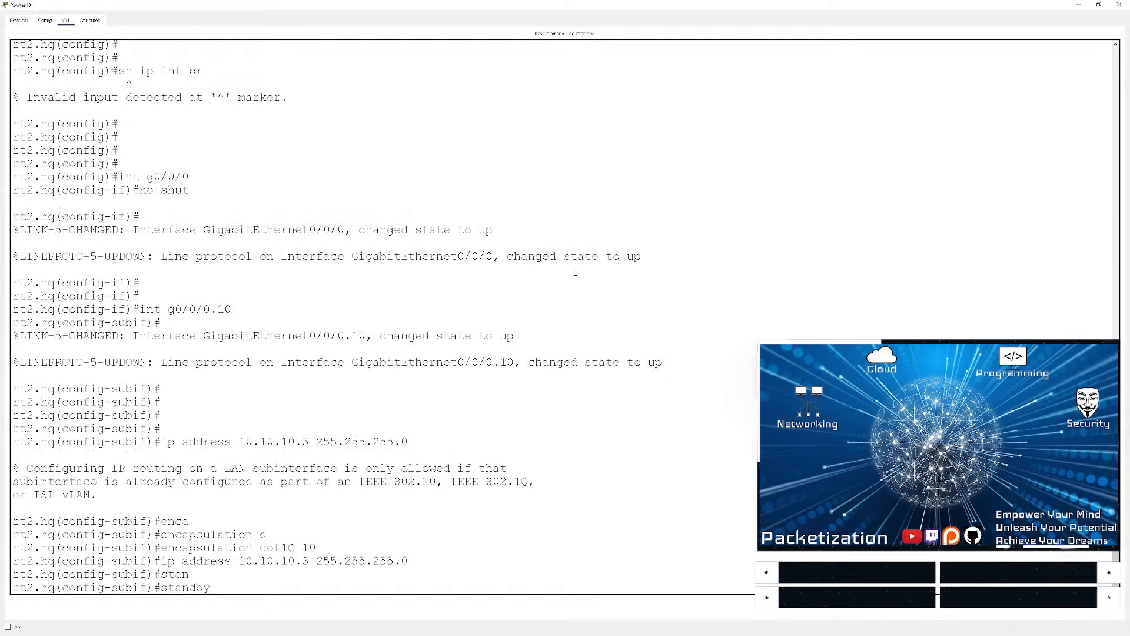
text(ip)
key(Tab)
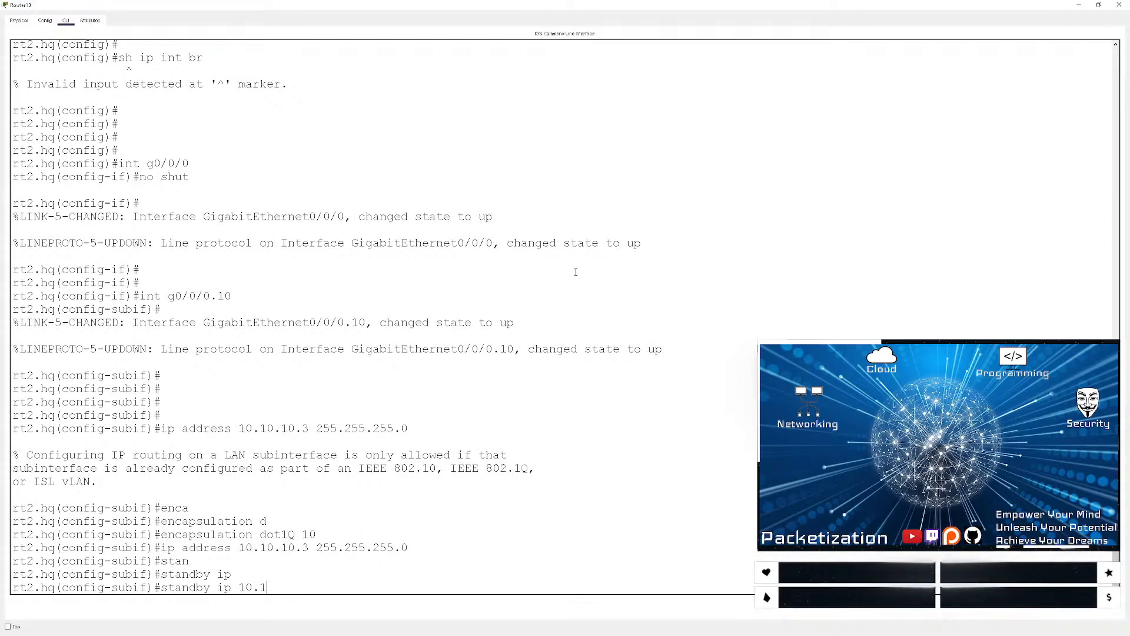
text(10.10.10.1)
key(Return)
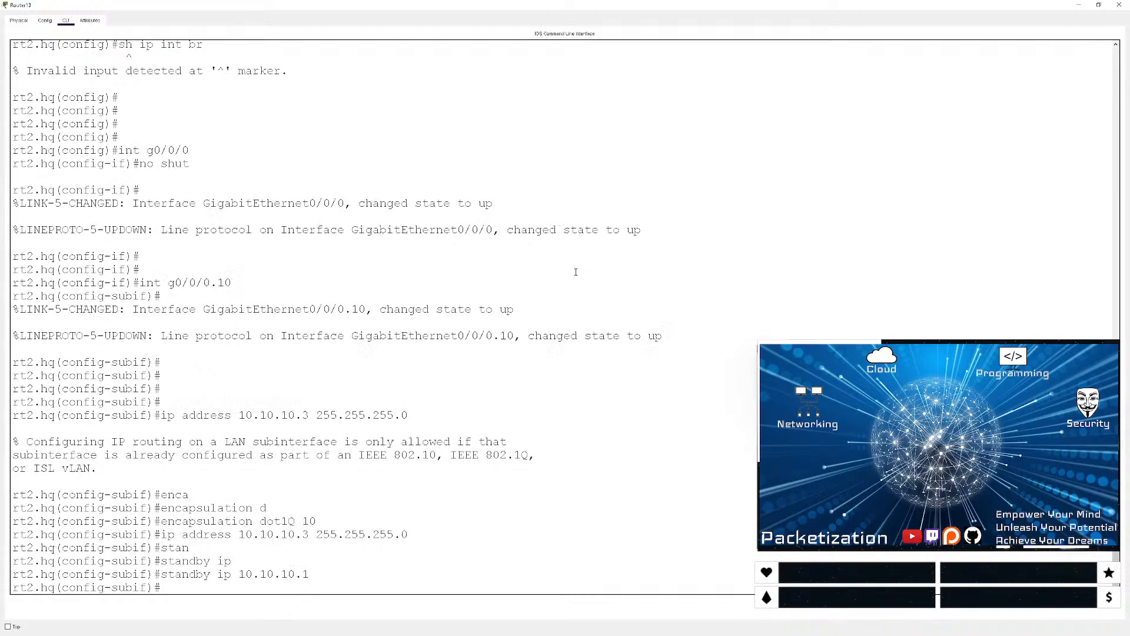
- Create subinterface g0/0/0.20 on rt2.hq
key(Return)
key(Return)
key(Return)
text(in)
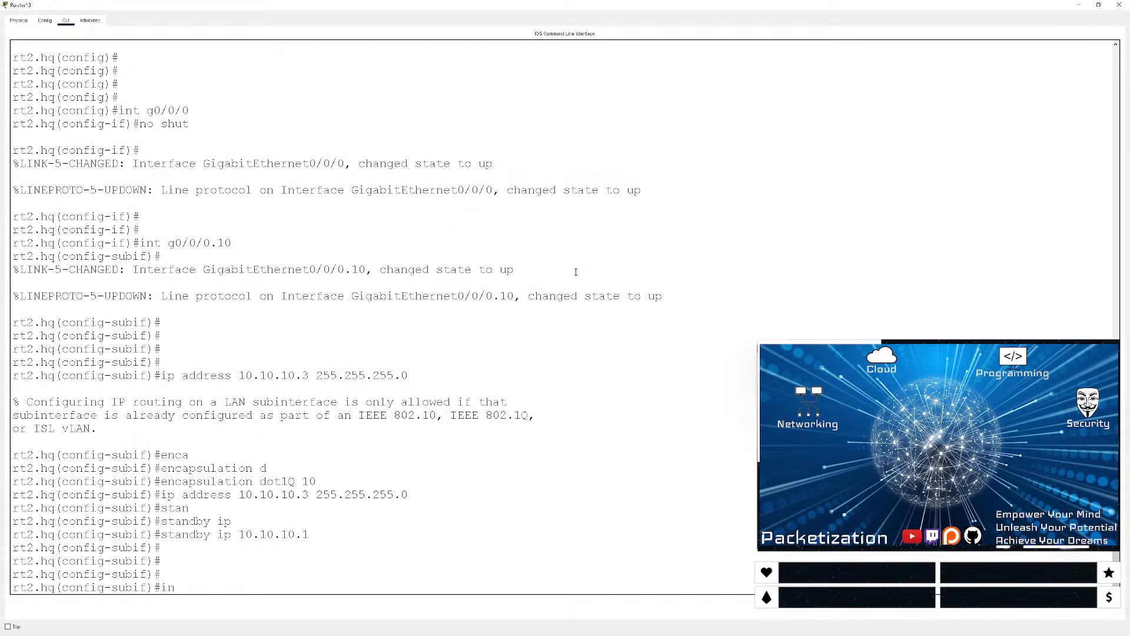
text(t g0/0/0/)
text(20)
key(Return)
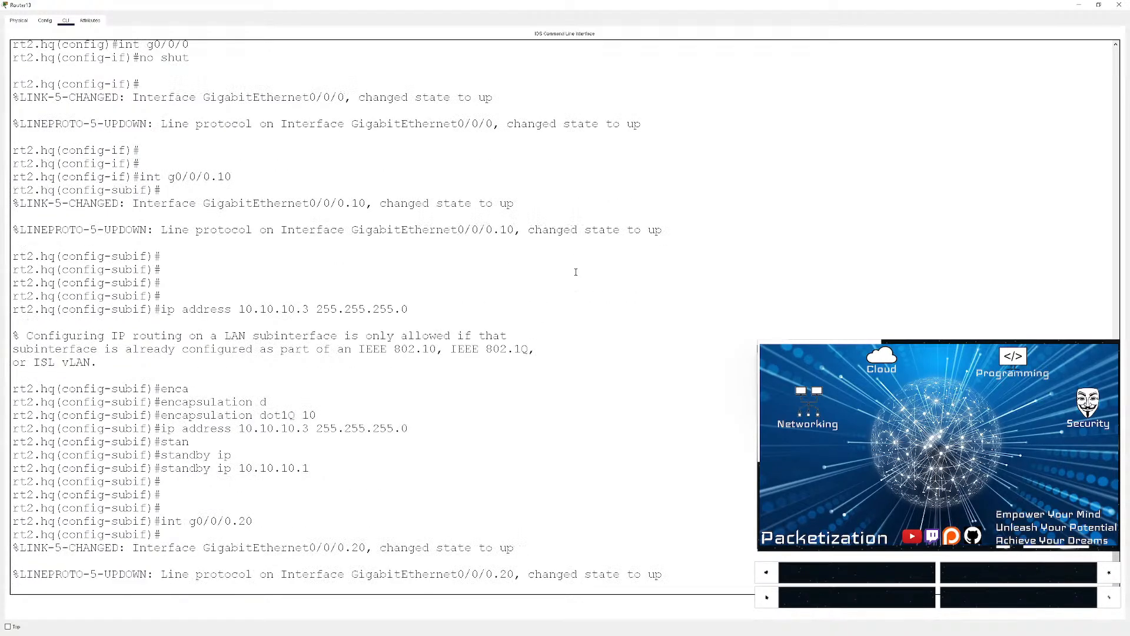
key(Return)
key(Return)
key(Return)
key(Return)
- Set dot1Q encapsulation for VLAN 20 on subinterface g0/0/0.20
text(enca)
key(Tab)
text(do)
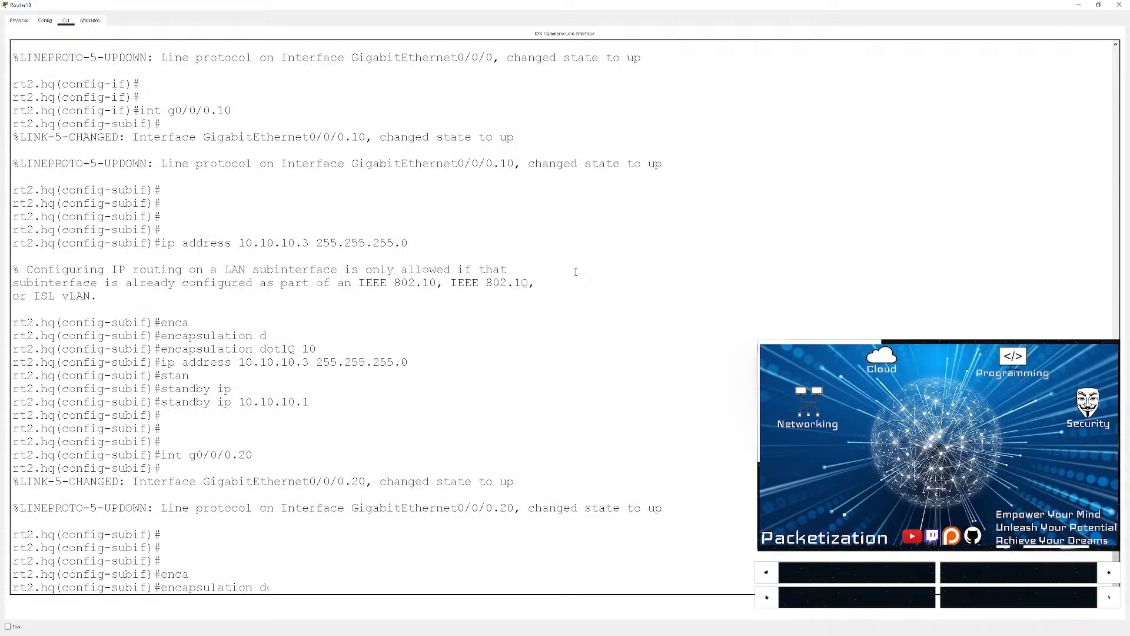
key(Tab)
text(20)
key(Return)
- Assign IP address 10.10.20.3 255.255.255.0 to subinterface g0/0/0.20
text(ip a)
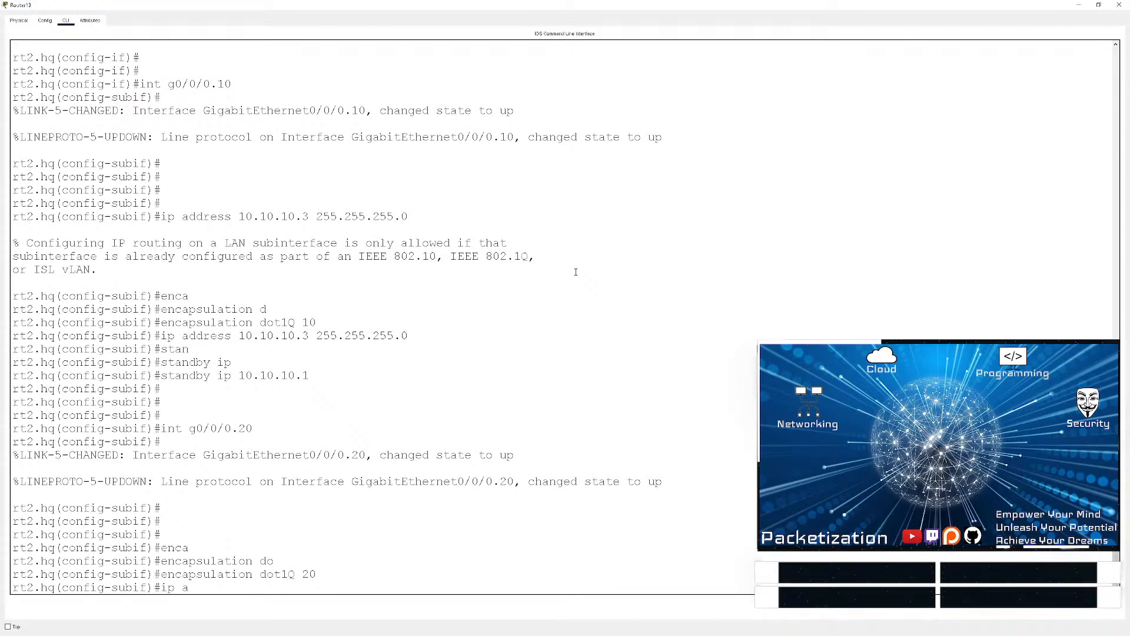
text(dd 10.100.20)
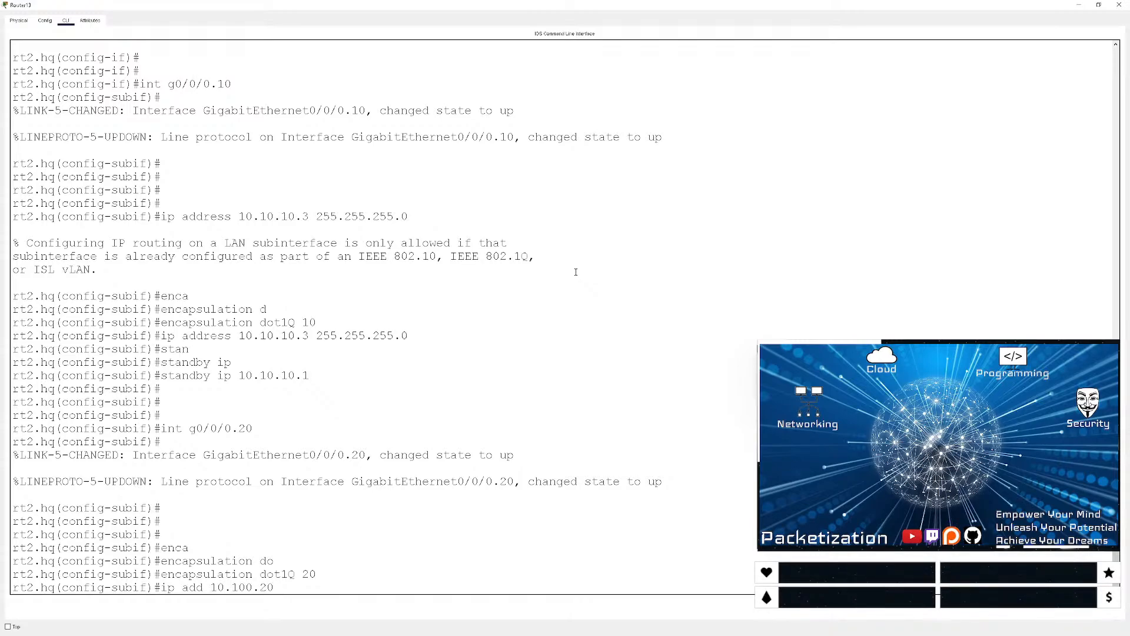
key(BackSpace)
key(BackSpace)
key(BackSpace)
key(BackSpace)
text(.20.3 255.255.255.0)
key(Return)
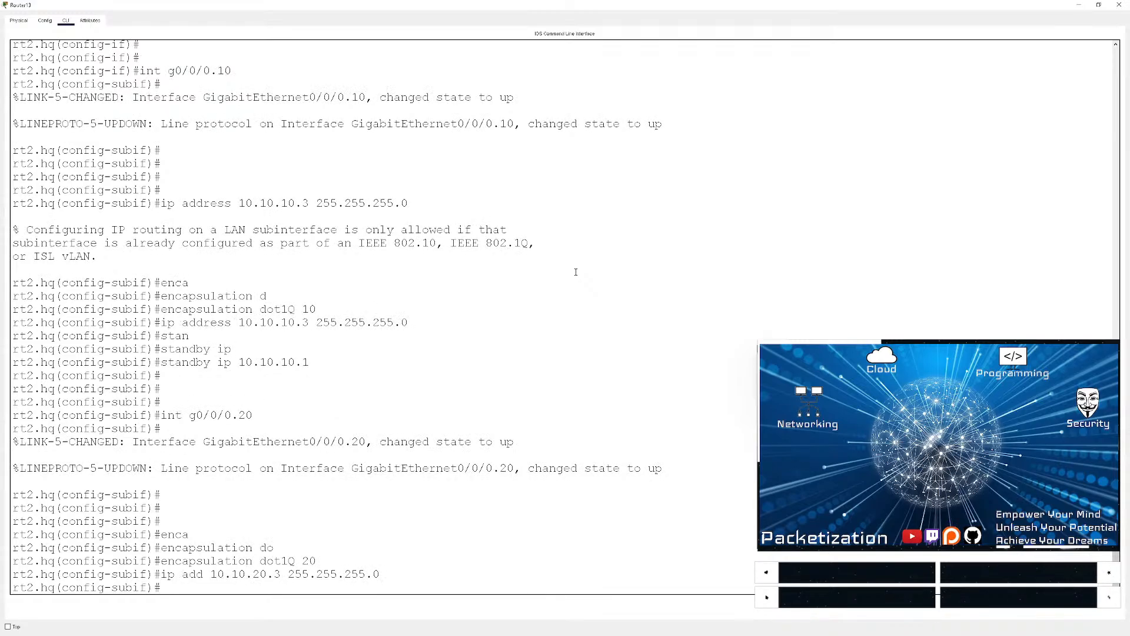
- Set the HSRP standby virtual IP on g0/0/0.20 to 10.10.20.1 and return to privileged EXEC mode
text(stam)
key(Tab)
key(BackSpace)
key(Tab)
text(o)
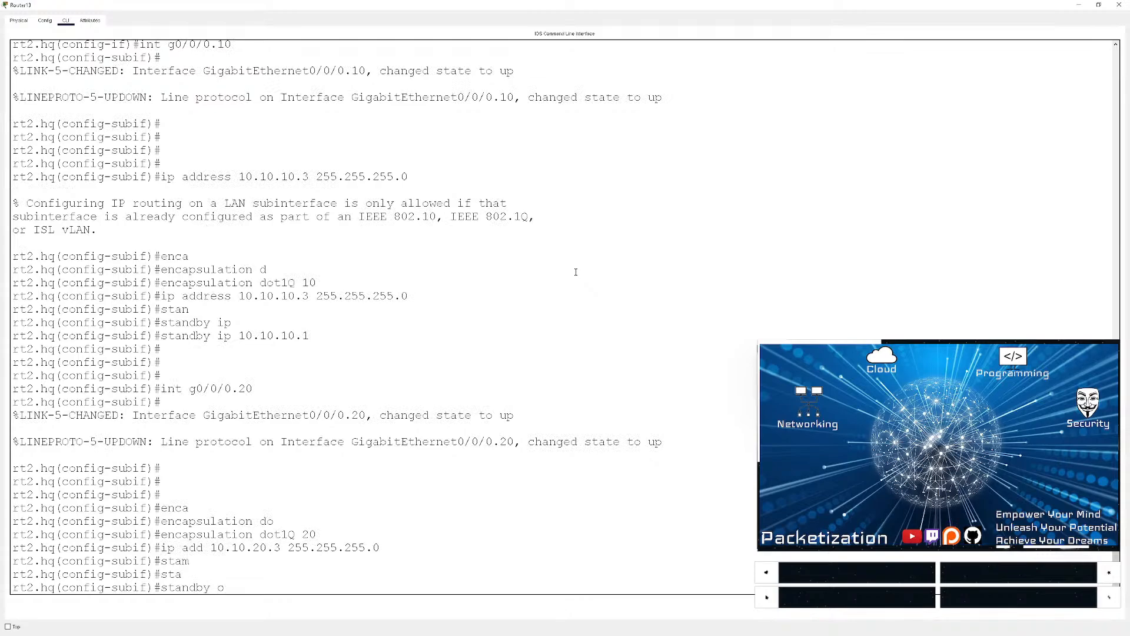
text([)
key(Tab)
key(BackSpace)
key(BackSpace)
text(ip)
key(Tab)
text(1)
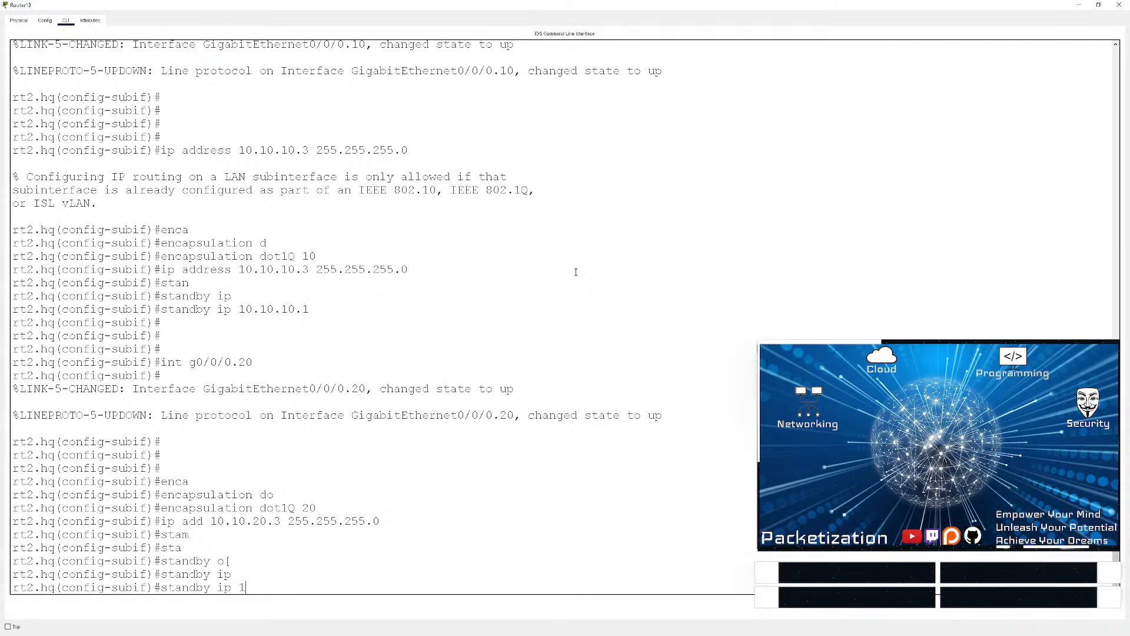
text(0.10.20.1)
key(Return)
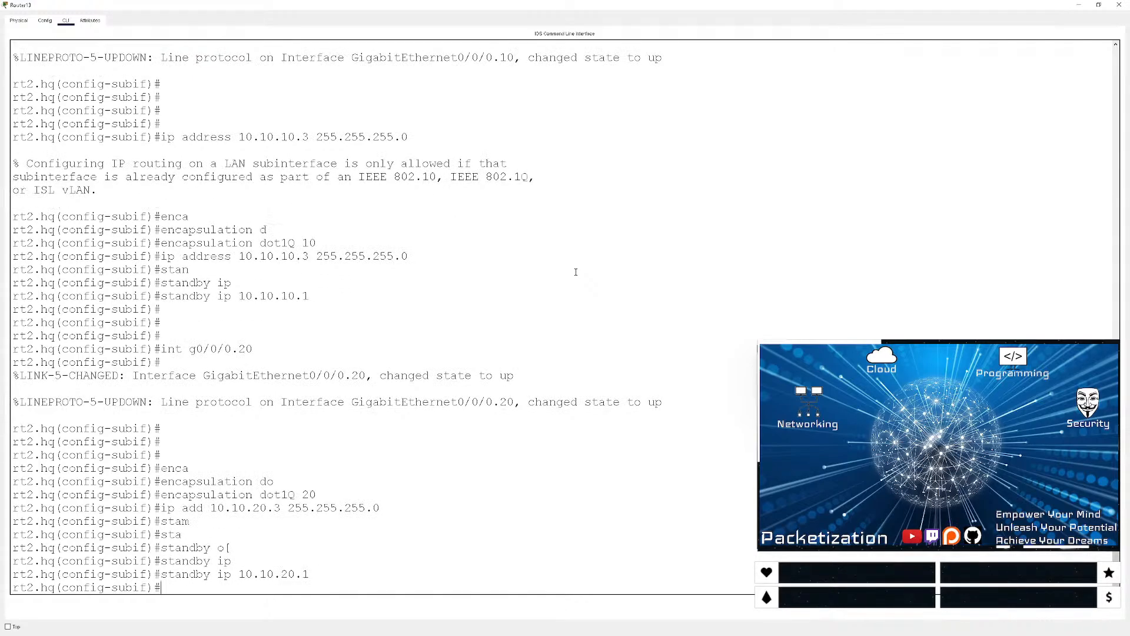
key(ctrl+z)
key(Return)
key(Return)
key(Return)
key(Return)
key(Return)
key(Return)
- Show the brief HSRP standby summary on rt2.hq to examine the group states and virtual IPs
text(sh stand b)
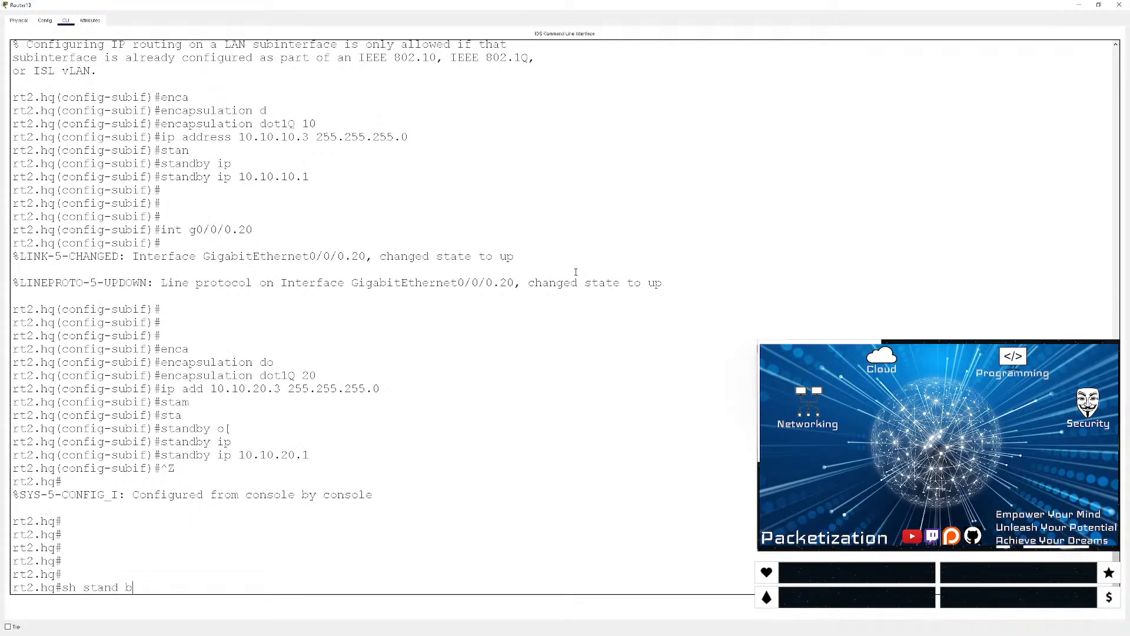
text(r)
key(Return)
key(Return)
key(Return)
key(Return)
key(Return)
key(Return)
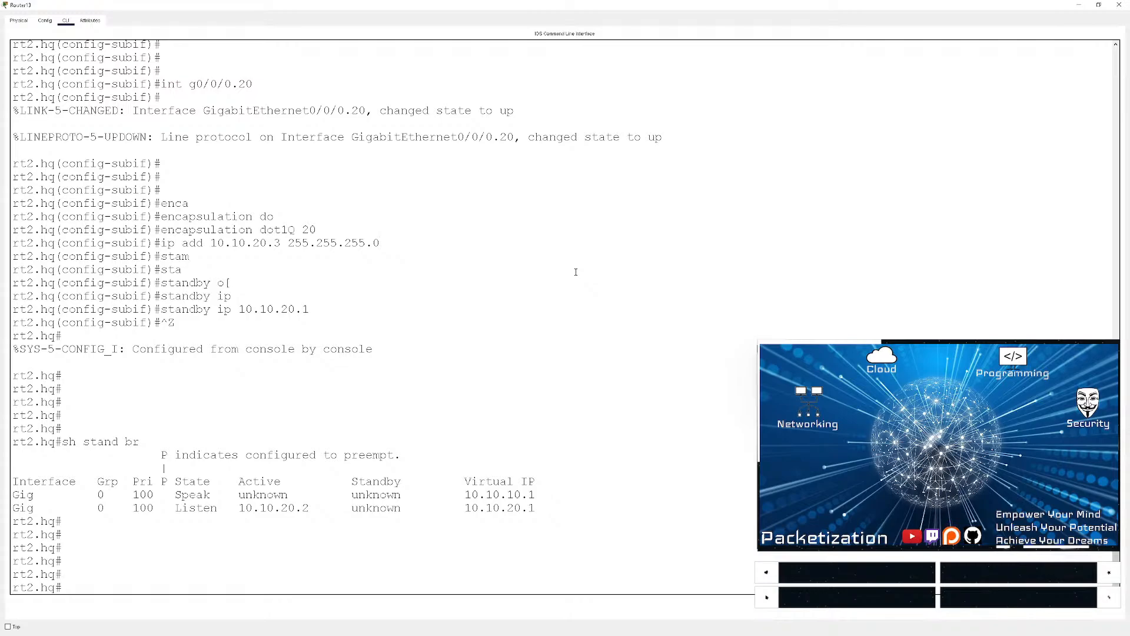
key(Return)
key(Return)
key(Return)
key(Return)
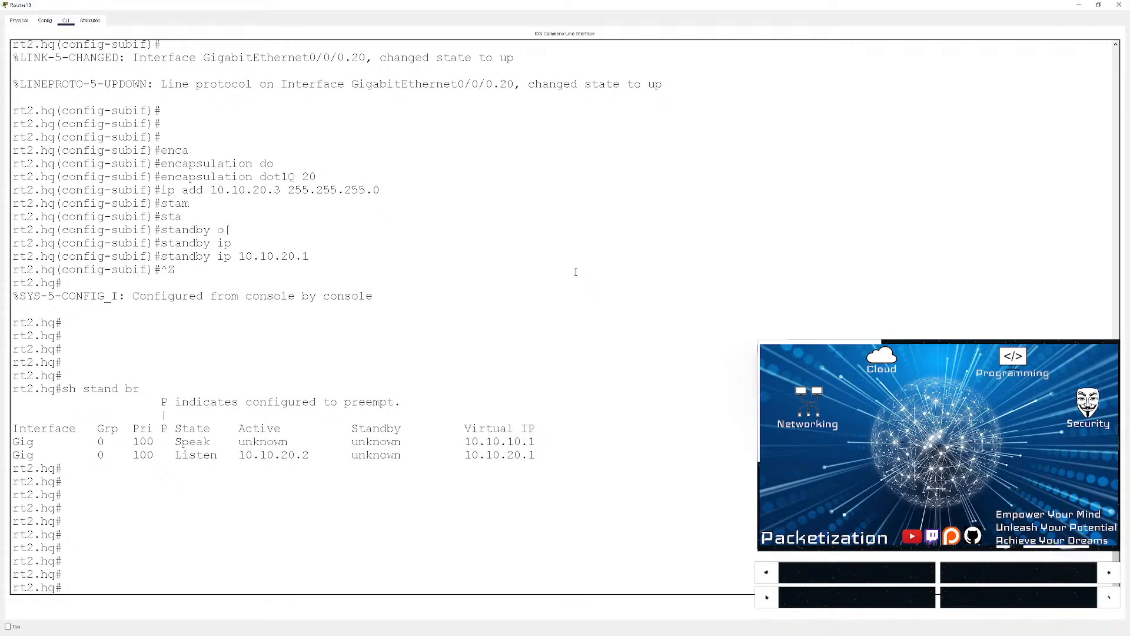
- Show the brief IP interface summary on rt2.hq to check the subinterface addresses and status
text(sh ip int br)
key(Return)
key(Return)
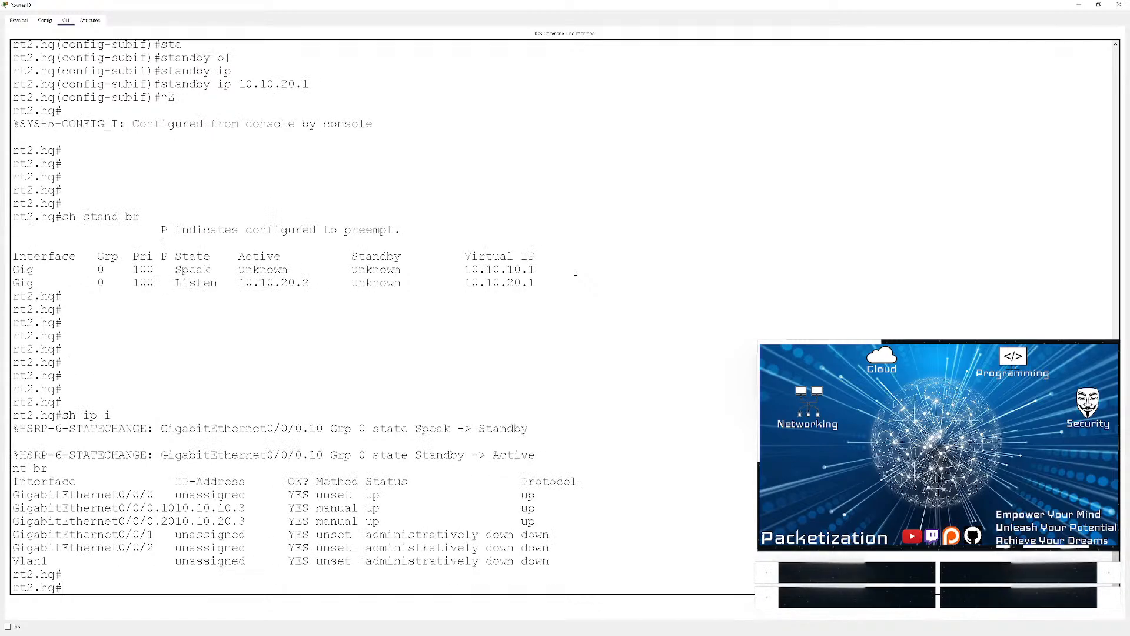
key(Return)
key(Return)
key(Return)
key(Return)
key(Return)
key(Return)
- Show the brief standby summary again to recheck the HSRP state of both subinterfaces
text(sh stand br)
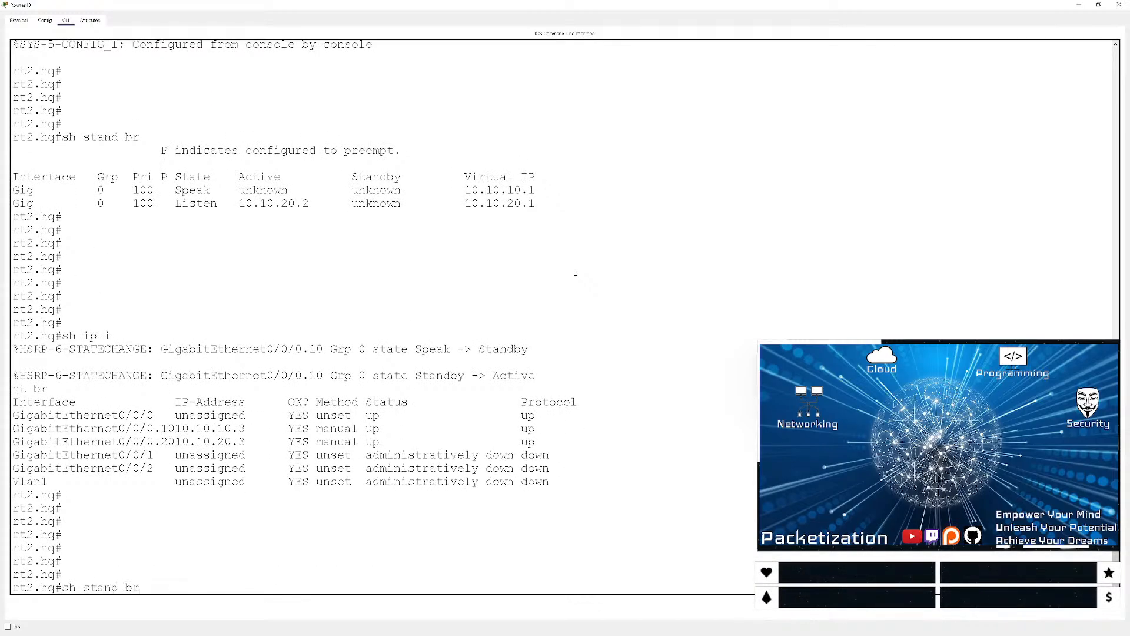
key(Return)
key(Return)
key(Return)
key(Return)
key(Return)
key(Return)
key(Return)
key(Return)
key(Return)
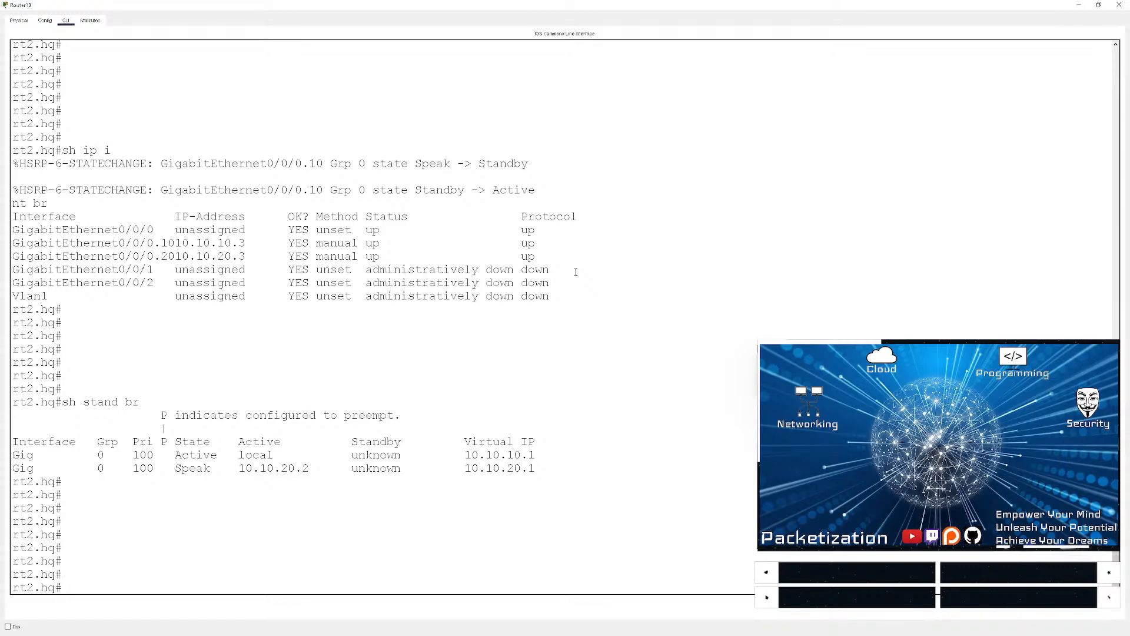
- Save the running configuration of rt2.hq with the wr command
text(wr)
key(Return)
key(Return)
key(Return)
key(Return)
key(Return)
key(Return)
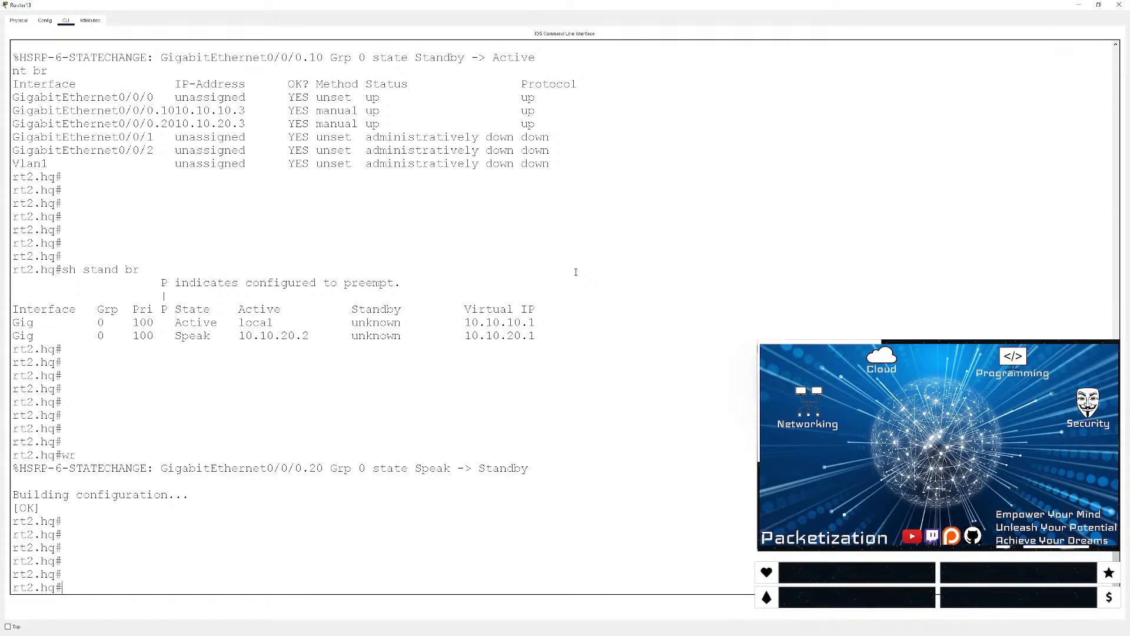
key(Return)
key(Return)
- Show the brief HSRP summary on rt2.hq once more to check the active and standby roles
text(sh stand br)
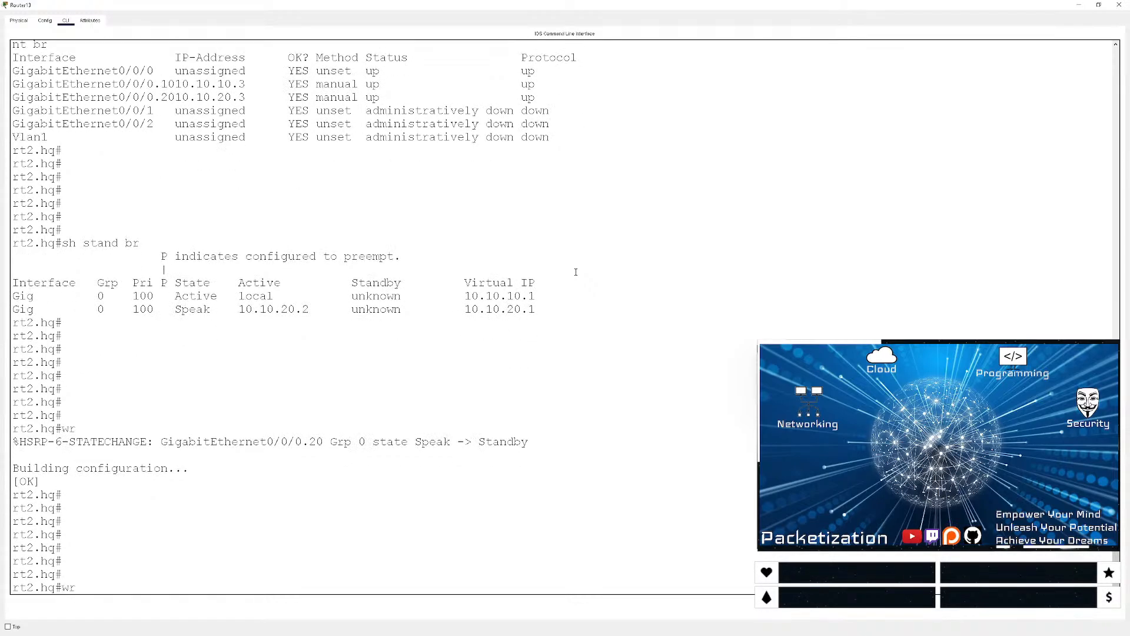
key(Return)
key(Return)
key(Return)
key(Return)
key(Return)
key(Return)
key(Return)
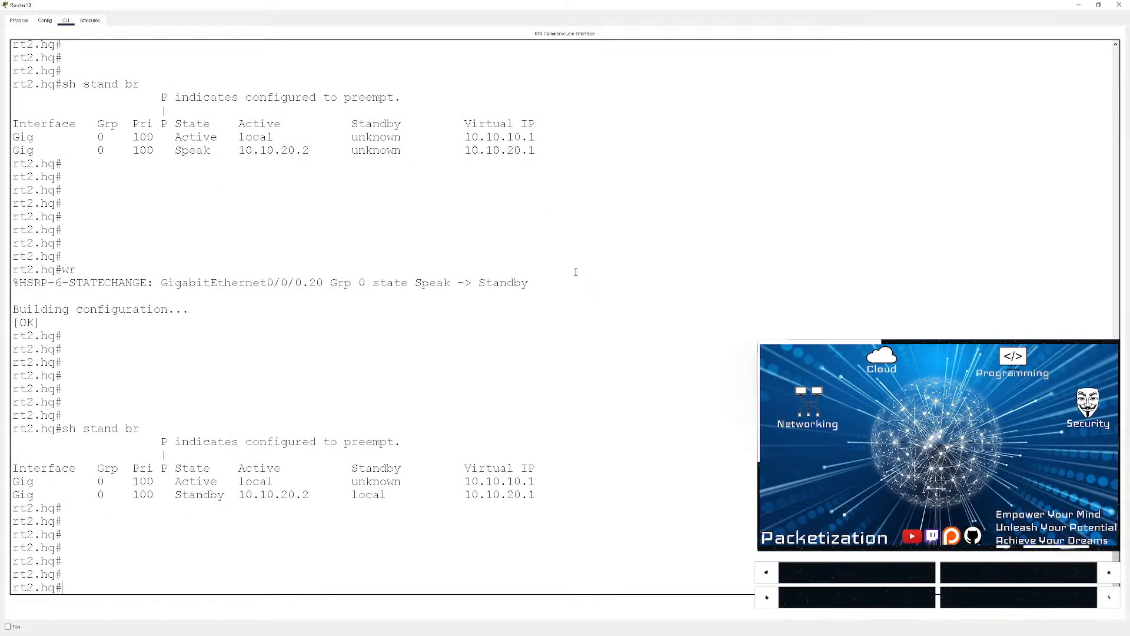
key(Return)
key(Return)
key(Return)
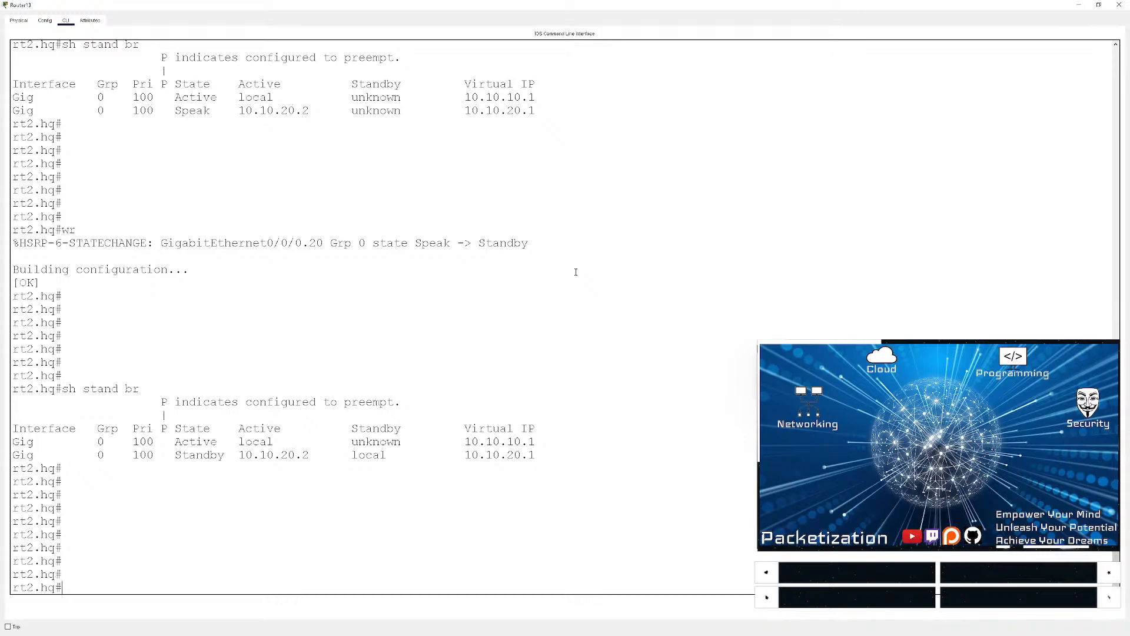
- Enter global configuration mode on rt2.hq and create a DHCP pool named data
text(conf t)
key(Return)
key(Return)
key(Return)
key(Return)
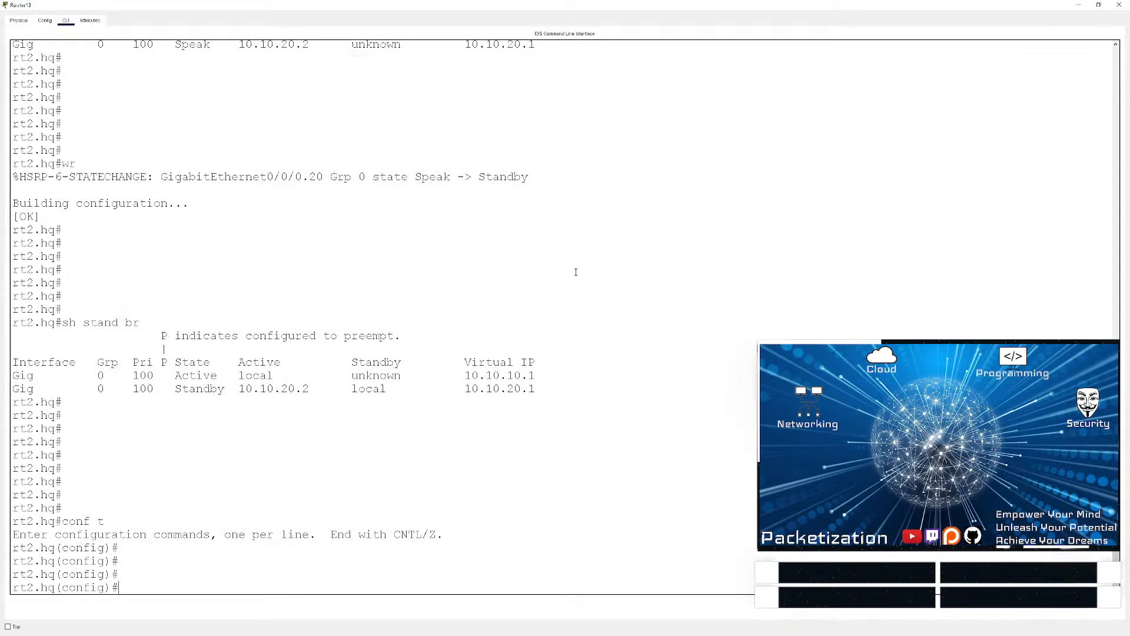
text(ip dhcp pool data)
key(Return)
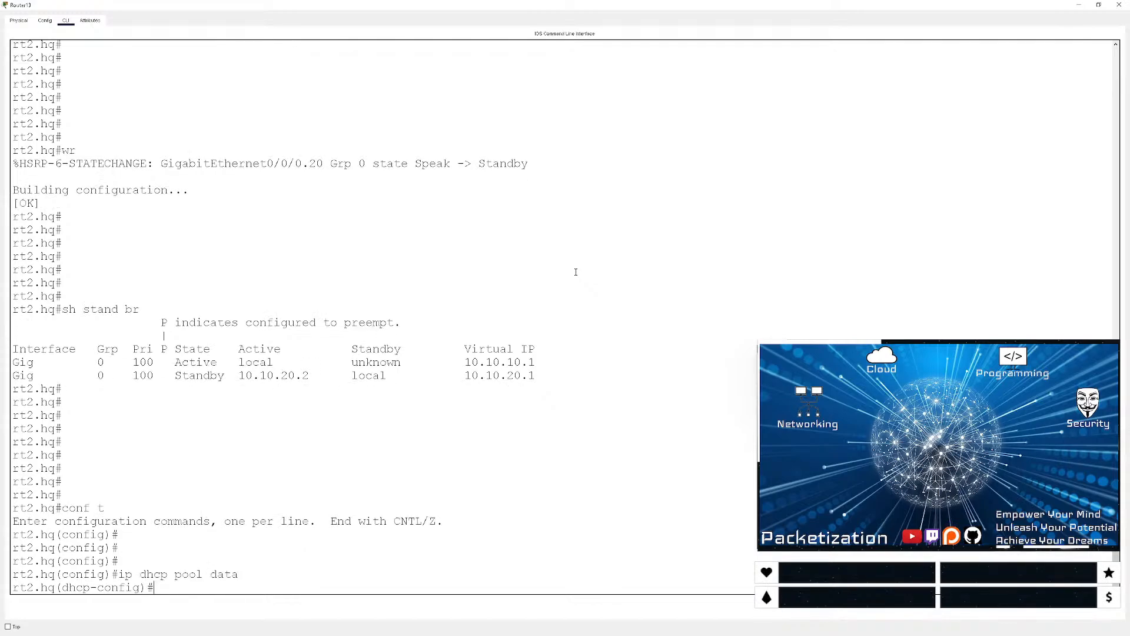
- Set the data DHCP pool's network to 10.10.10.0 255.255.255.0
text(nete)
key(Tab)
key(BackSpace)
key(Tab)
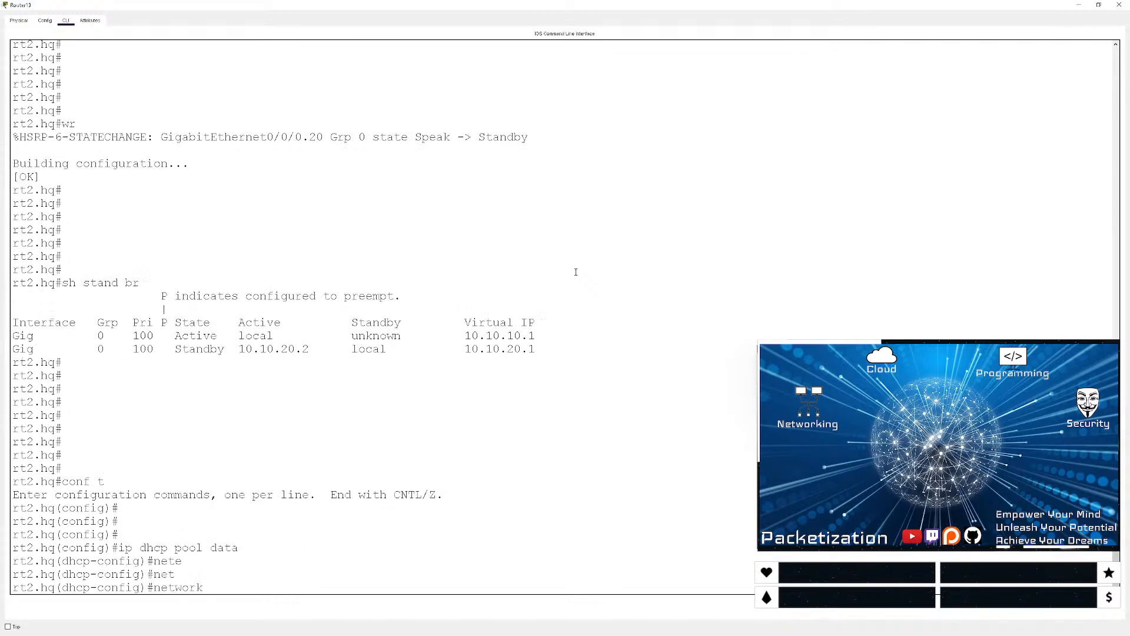
text(10.10.10.0 255.25)
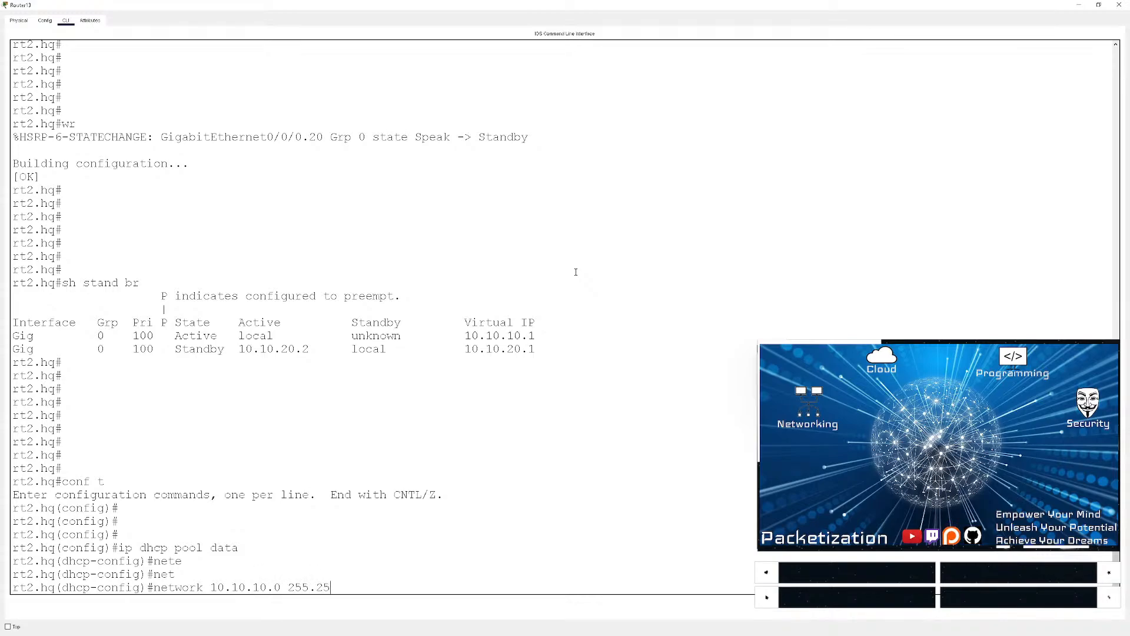
text(5.255.0)
key(Return)
- Set the data DHCP pool's default router to 10.10.10.1 and leave configuration mode on rt2.hq
text(de)
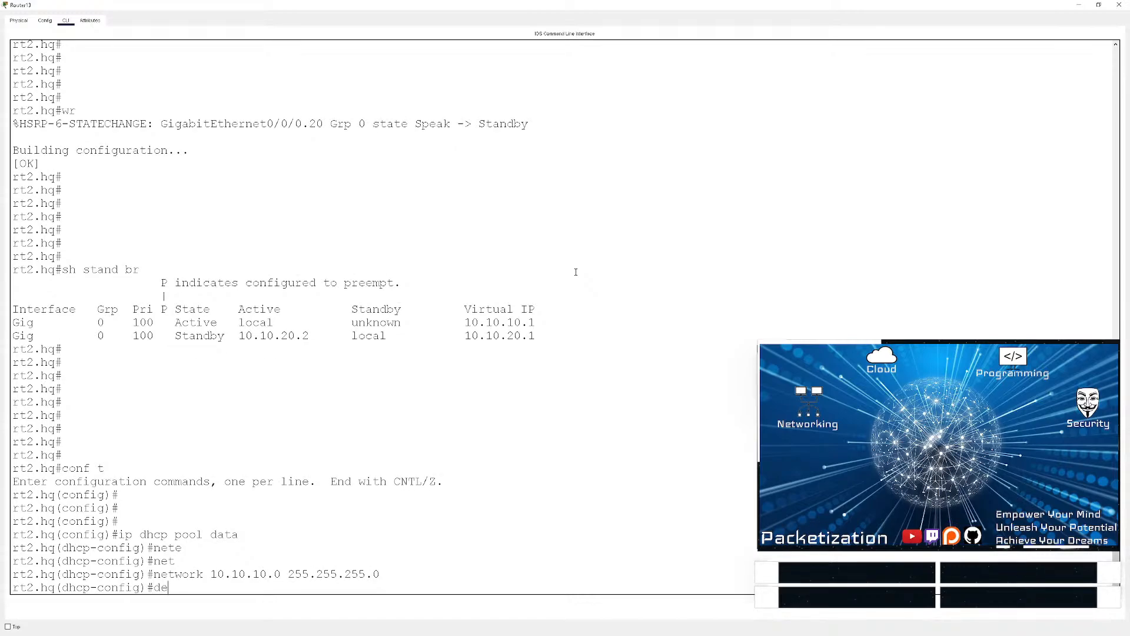
text(f)
key(Tab)
text(10.)
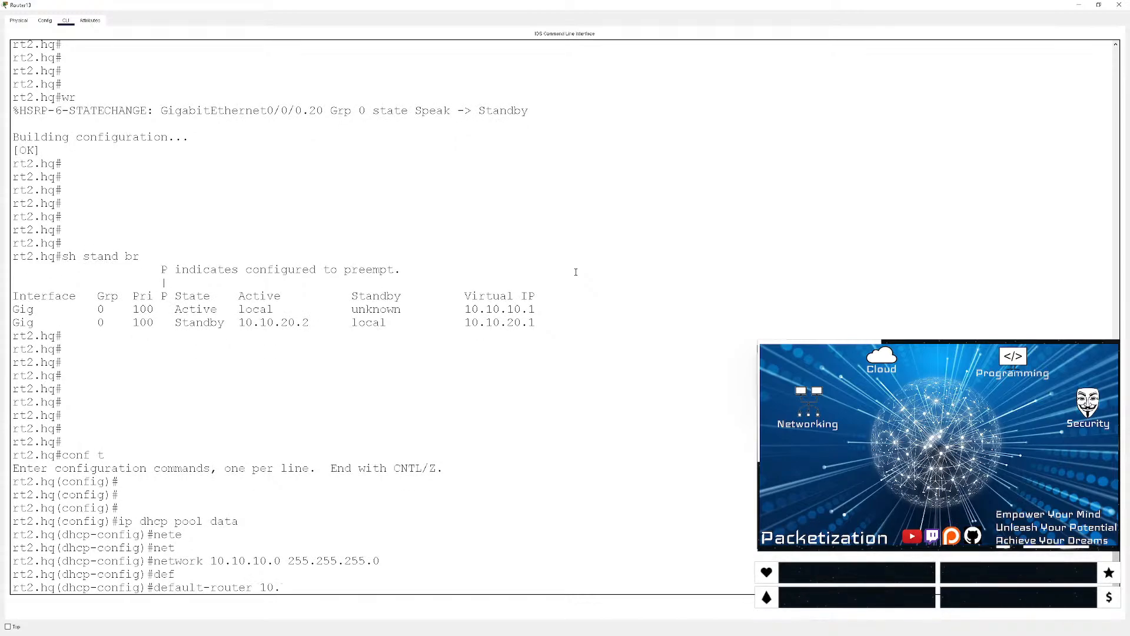
text(10.10.1)
key(Return)
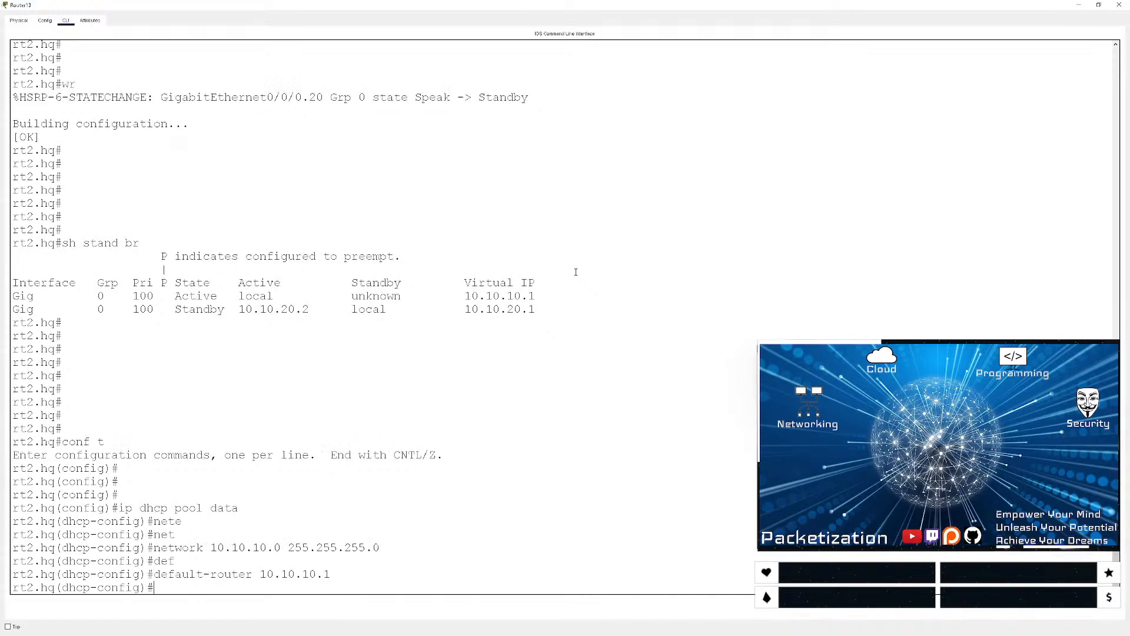
key(ctrl+z)
key(Return)
key(Return)
key(Return)
key(Return)
key(Return)
key(Return)
key(Return)
key(Return)
text(sh ip in)
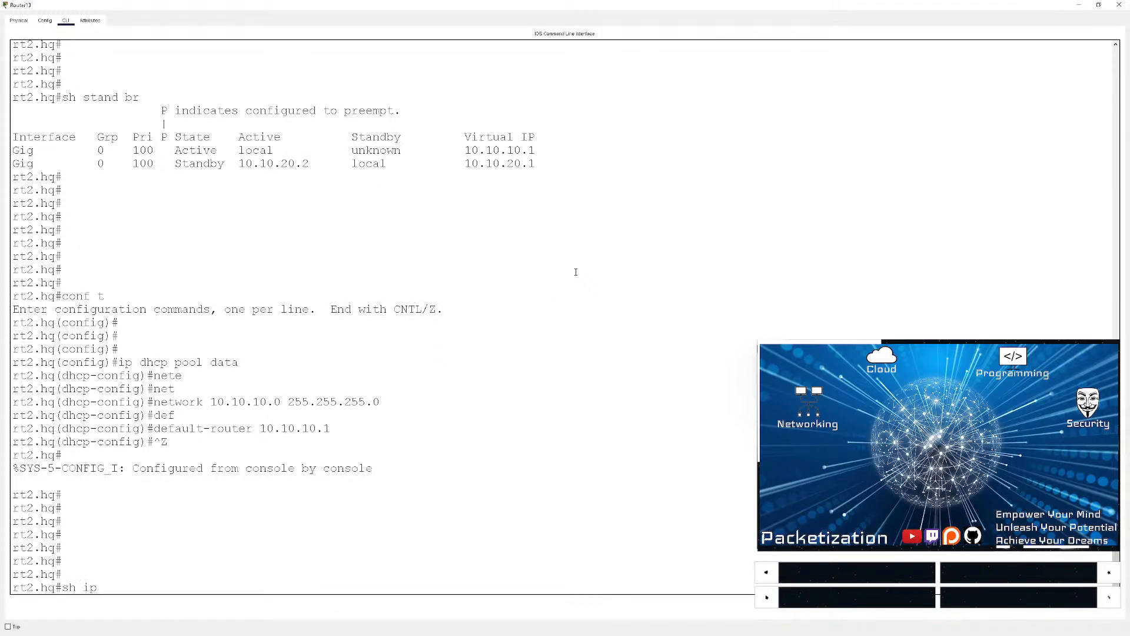
key(BackSpace)
key(BackSpace)
key(BackSpace)
key(BackSpace)
key(BackSpace)
key(BackSpace)
key(BackSpace)
key(BackSpace)
key(Return)
key(Return)
key(Return)
key(Return)
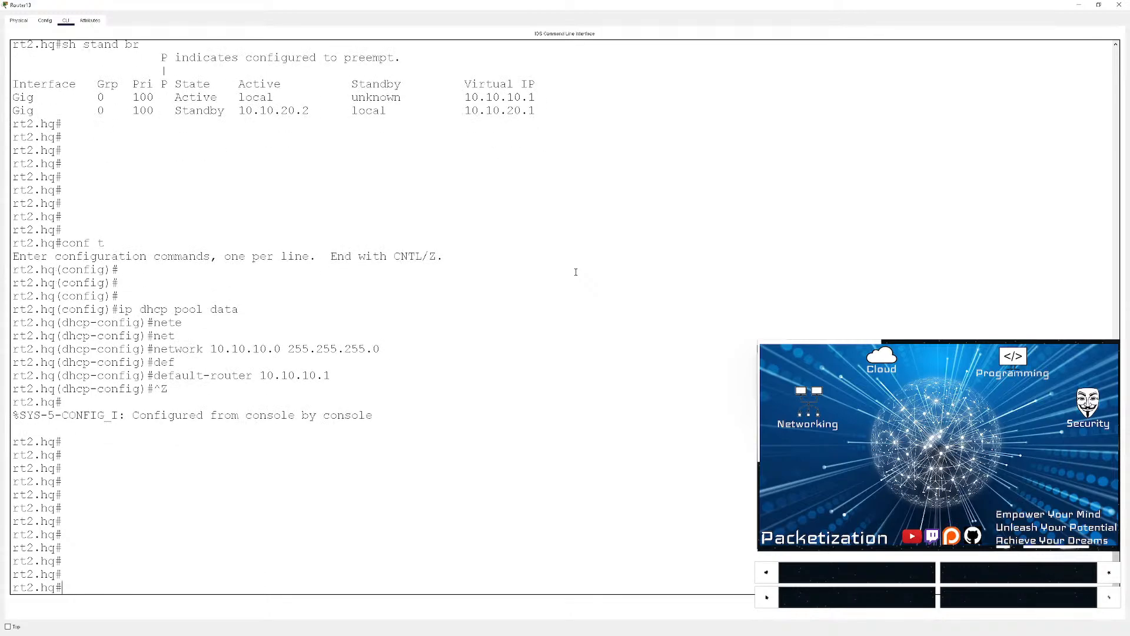
- Show the brief HSRP summary on rt2.hq to recheck both standby groups with the DHCP pool in place
text(sh stand br)
key(Return)
key(Return)
key(Return)
key(Return)
key(Return)
key(Return)
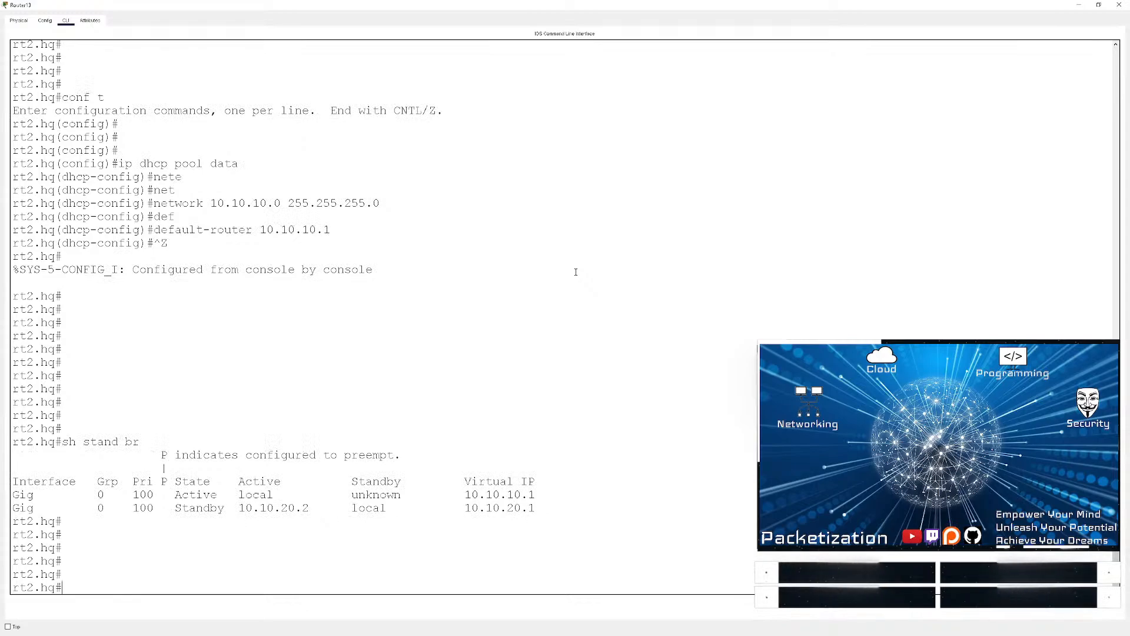
- Show the brief IP interface summary on rt2.hq to check the subinterface addresses and link status
text(sj ip)
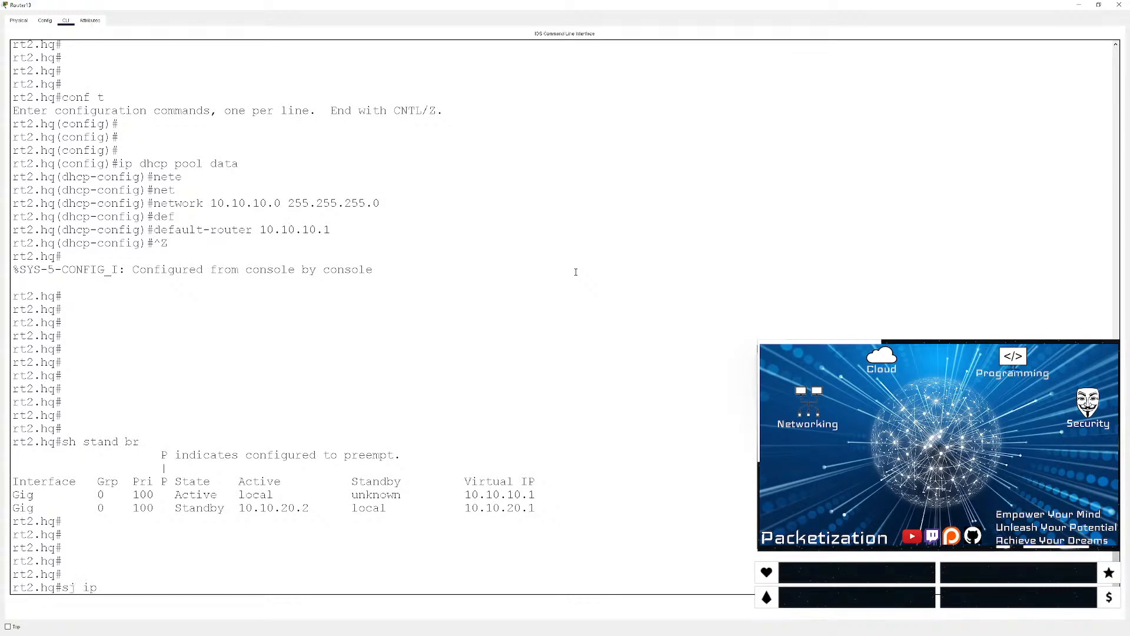
key(BackSpace)
key(BackSpace)
key(BackSpace)
text(h ip int br)
key(Return)
key(Return)
key(Return)
key(Return)
key(Return)
- Save rt2.hq's running configuration, including the data DHCP pool, with the wr command
text(wr)
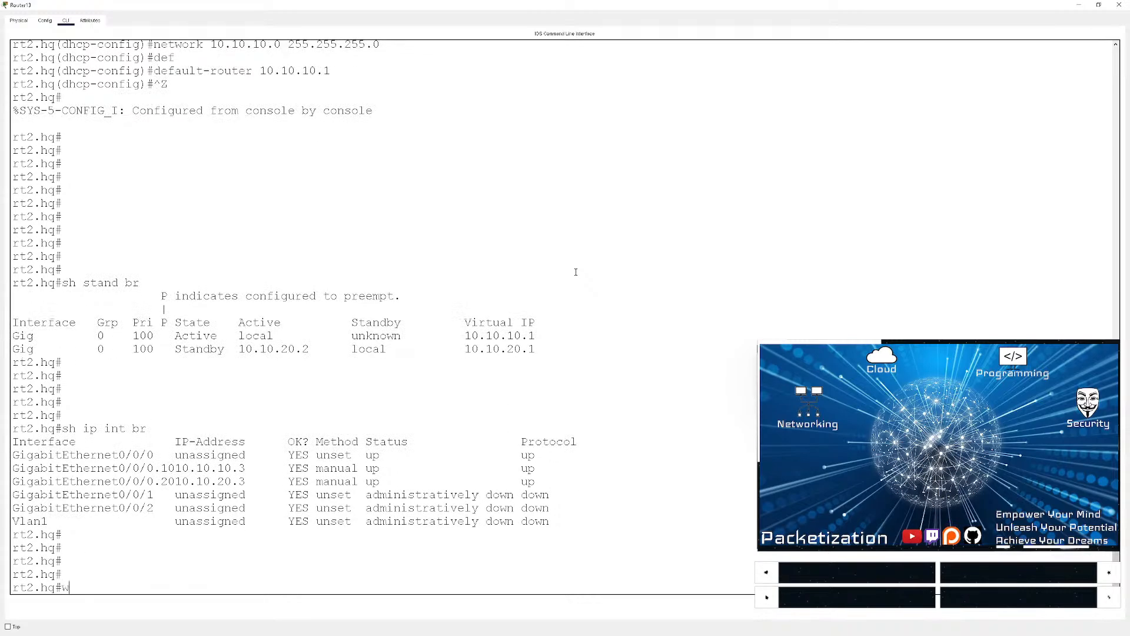
key(Return)
key(Return)
key(Return)
key(Return)
key(Return)
key(Return)
key(Return)
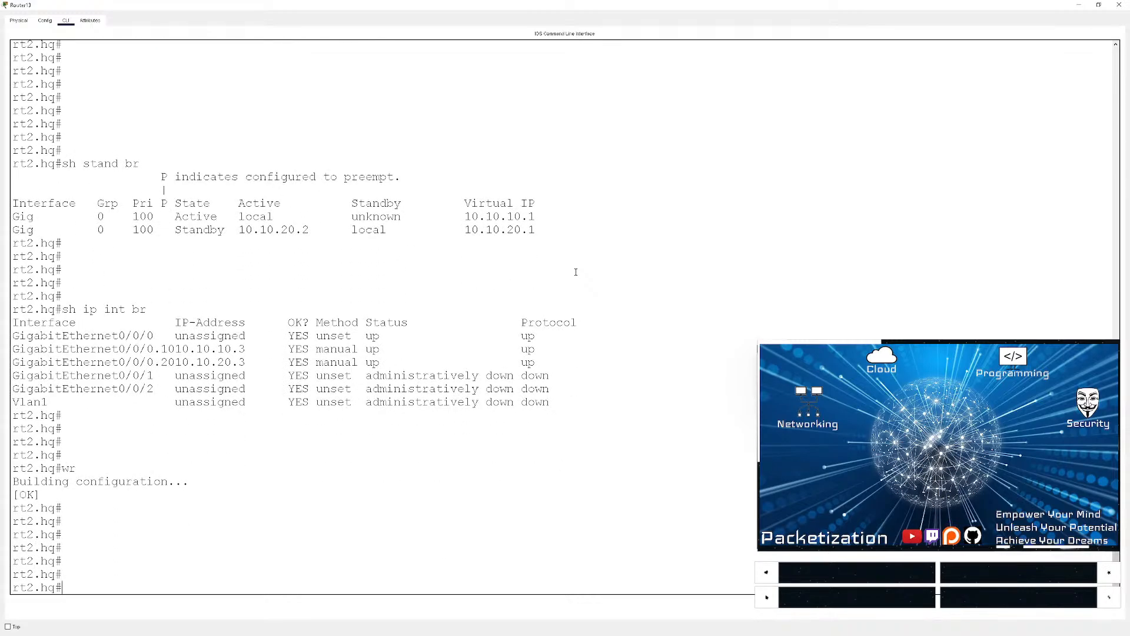
- Ping 10.10.10.2 from rt2.hq to test VLAN 10 connectivity to the other headquarters router
text(ping 10.10.10.2)
key(Return)
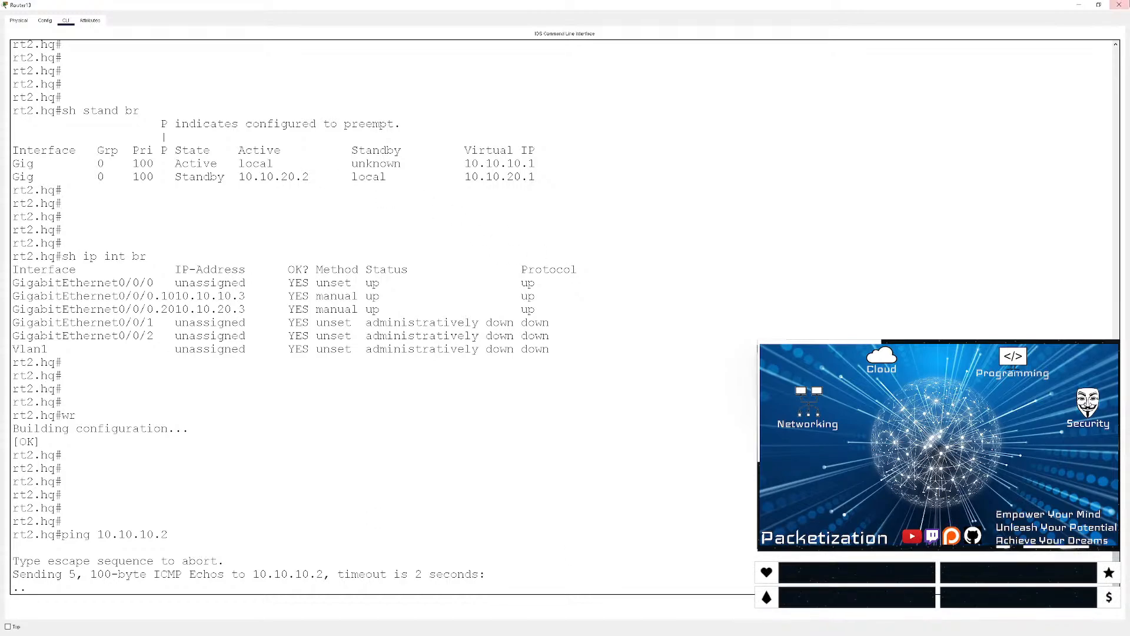
click(419, 379)
key(Return)
key(Return)
key(Return)
- Show the IP routing table on rt2.hq to check the connected VLAN 10 and 20 networks
text(sh)
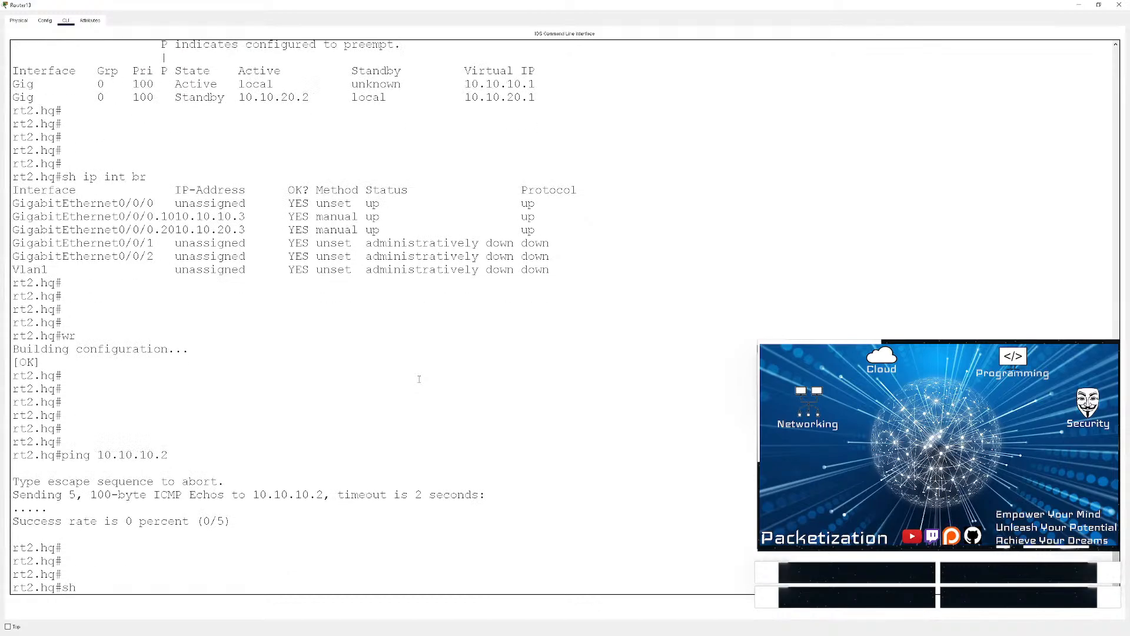
text( ip route)
key(Return)
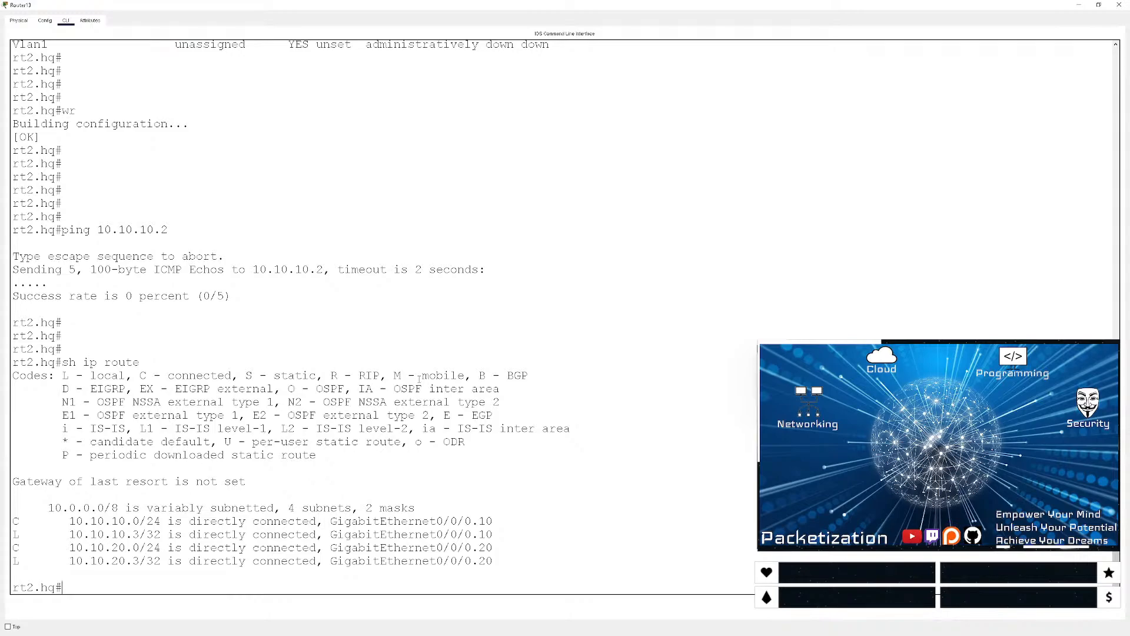
key(Return)
key(Return)
key(Return)
key(Return)
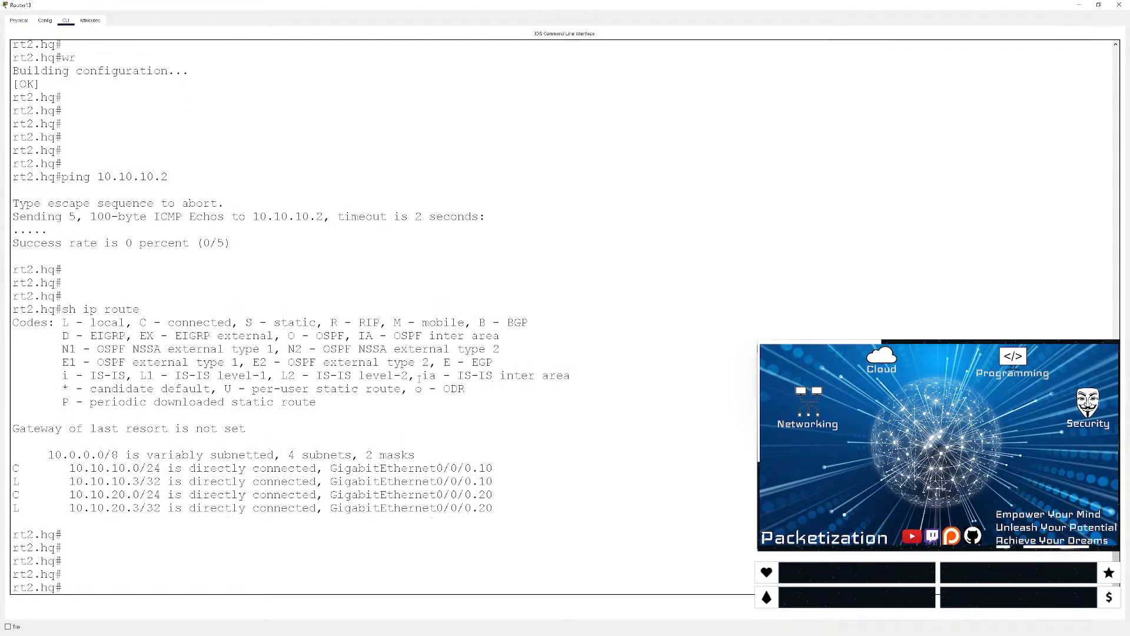
- Close rt2.hq, open the console of switch sw2.hq and enter privileged EXEC mode
click(1119, 5)
click(200, 425)
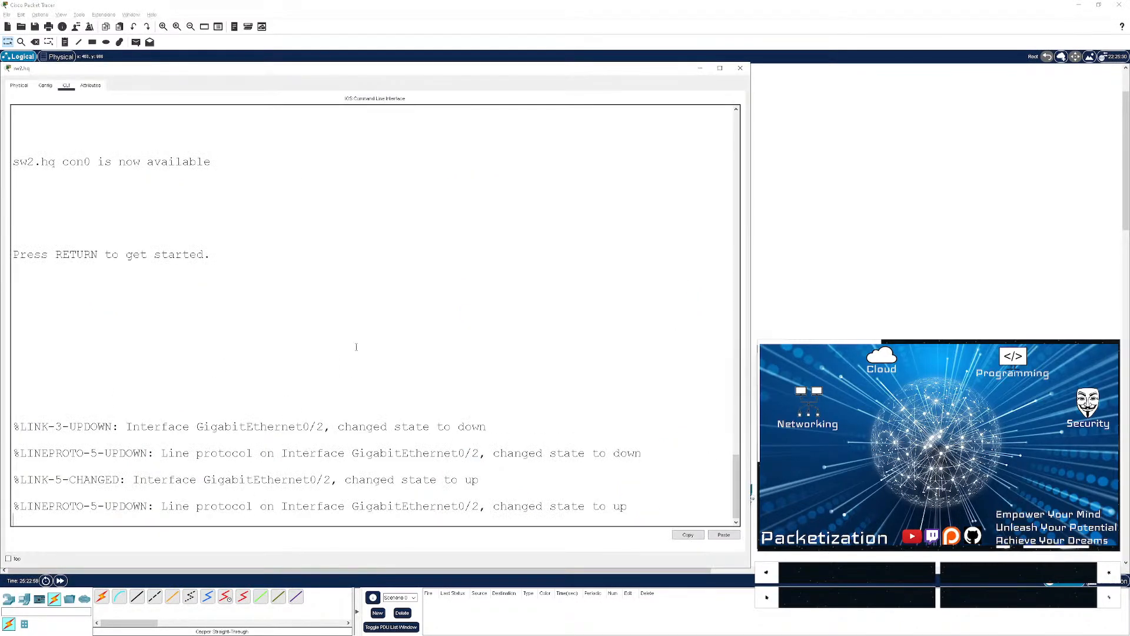
key(Return)
key(Return)
key(Return)
key(Return)
key(Return)
text(en)
key(Return)
key(Return)
key(Return)
key(Return)
key(Return)
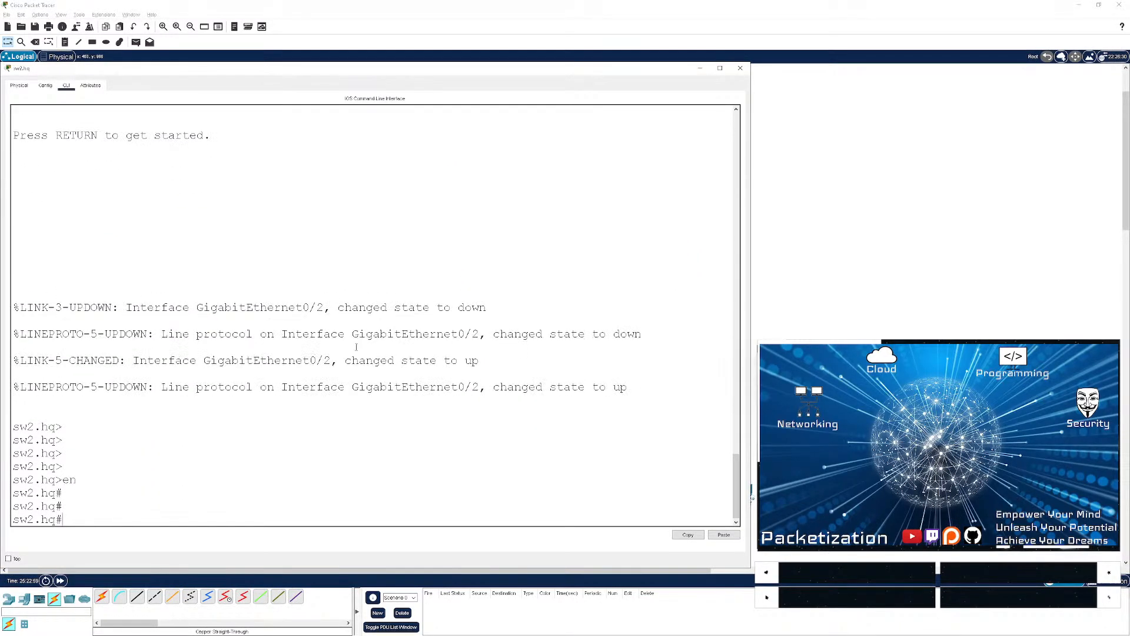
- Show the brief VLAN table on sw2.hq to check which VLANs exist and their port assignments
text(sh vlan br)
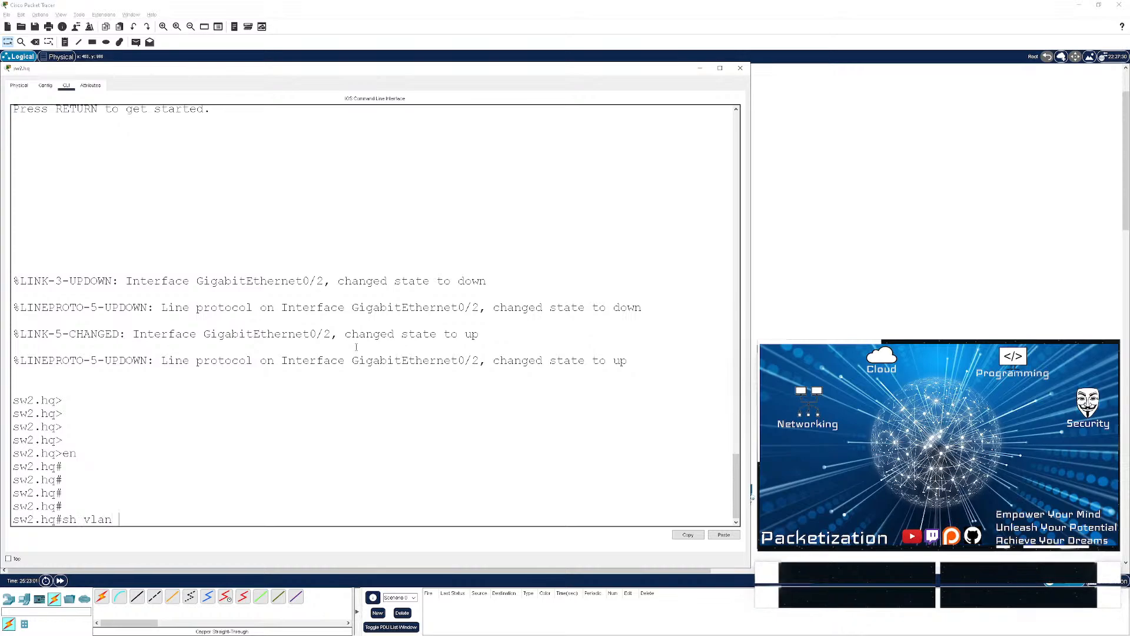
key(Return)
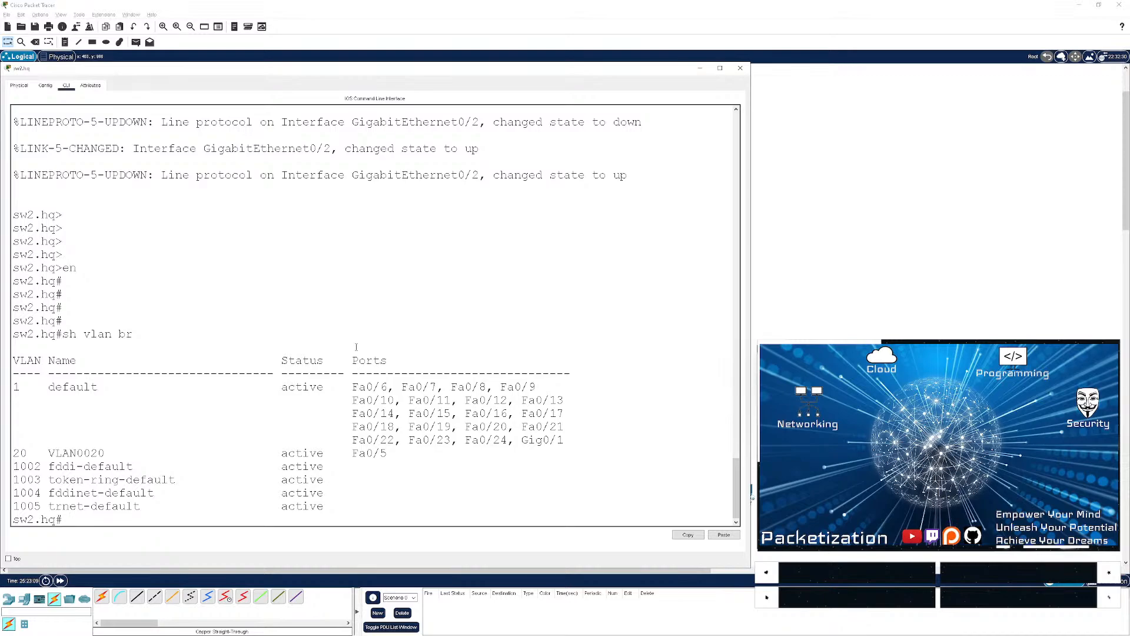
key(Return)
key(Return)
key(Return)
key(Return)
key(Return)
key(Return)
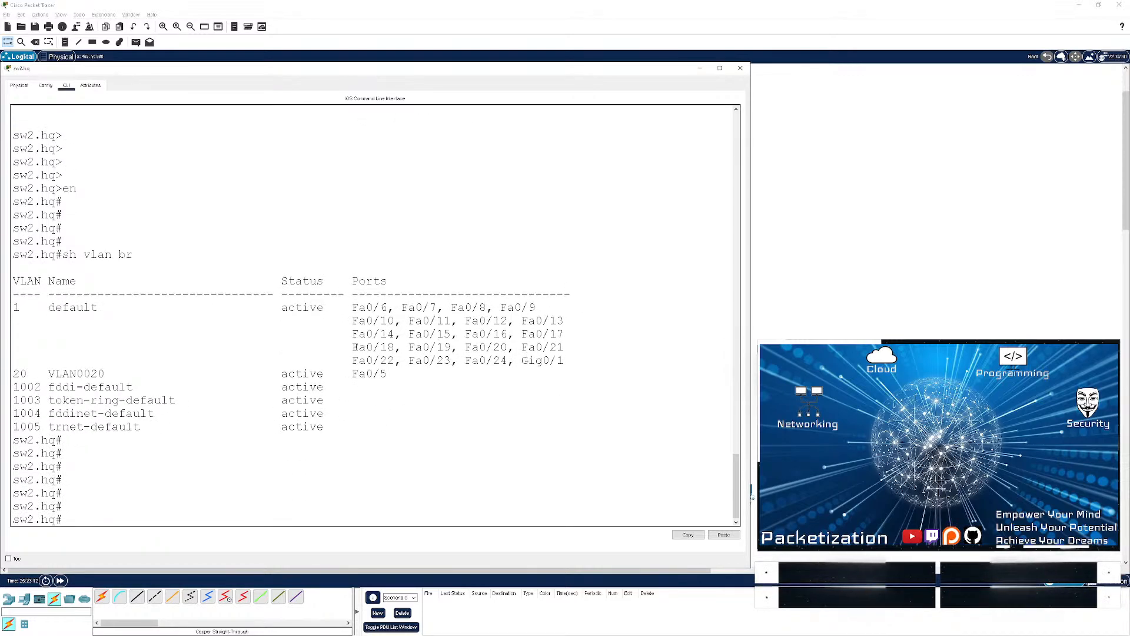
key(Return)
key(Return)
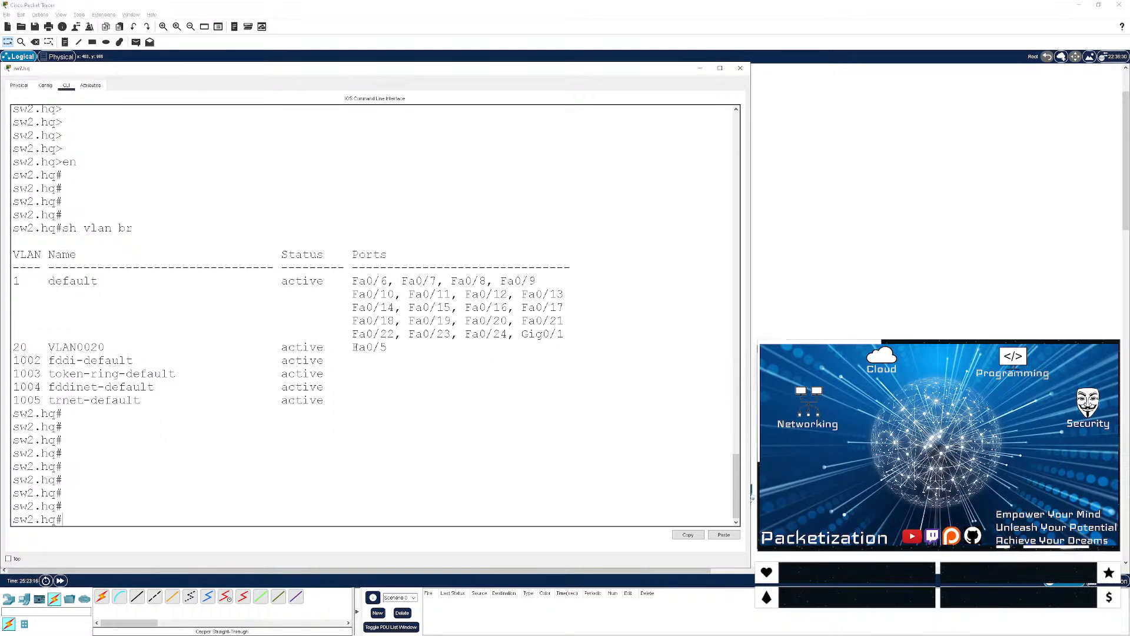
key(Return)
key(Return)
key(Return)
key(Return)
key(Return)
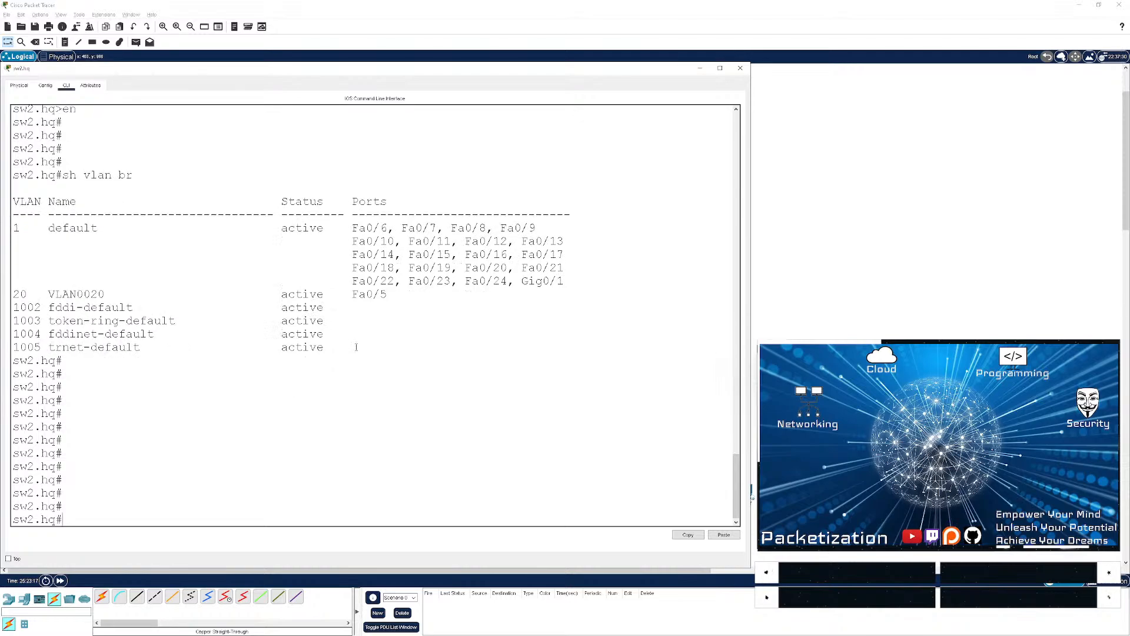
- Create interface VLAN 10 on sw2.hq with the description data, and return to privileged EXEC mode
text(conf t)
key(Return)
key(Return)
key(Return)
text(int vlan 10)
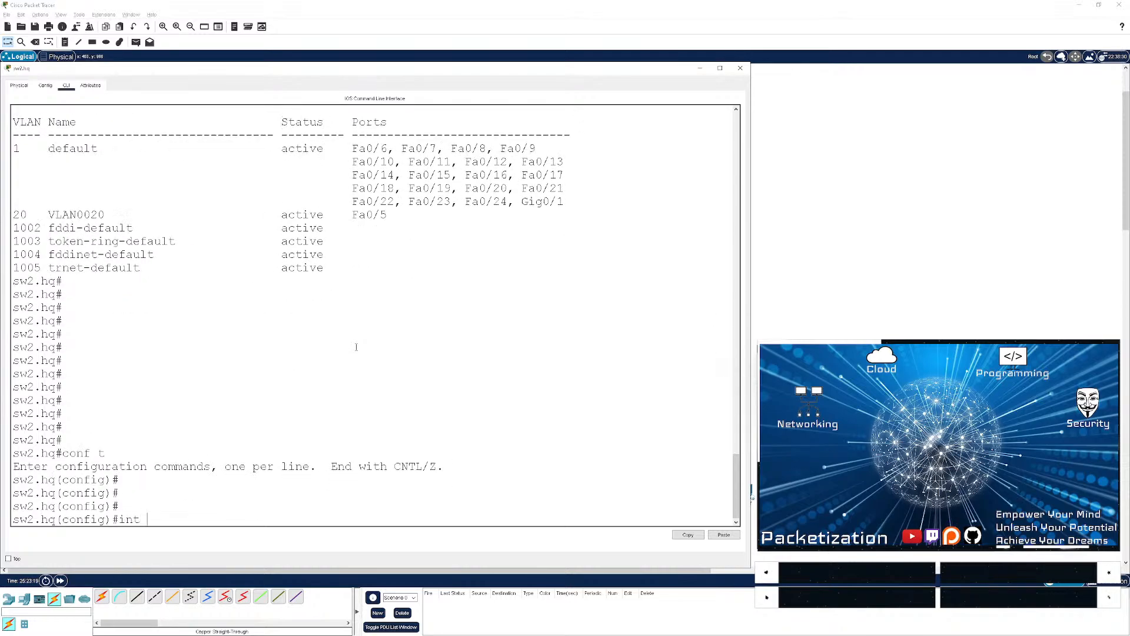
key(Return)
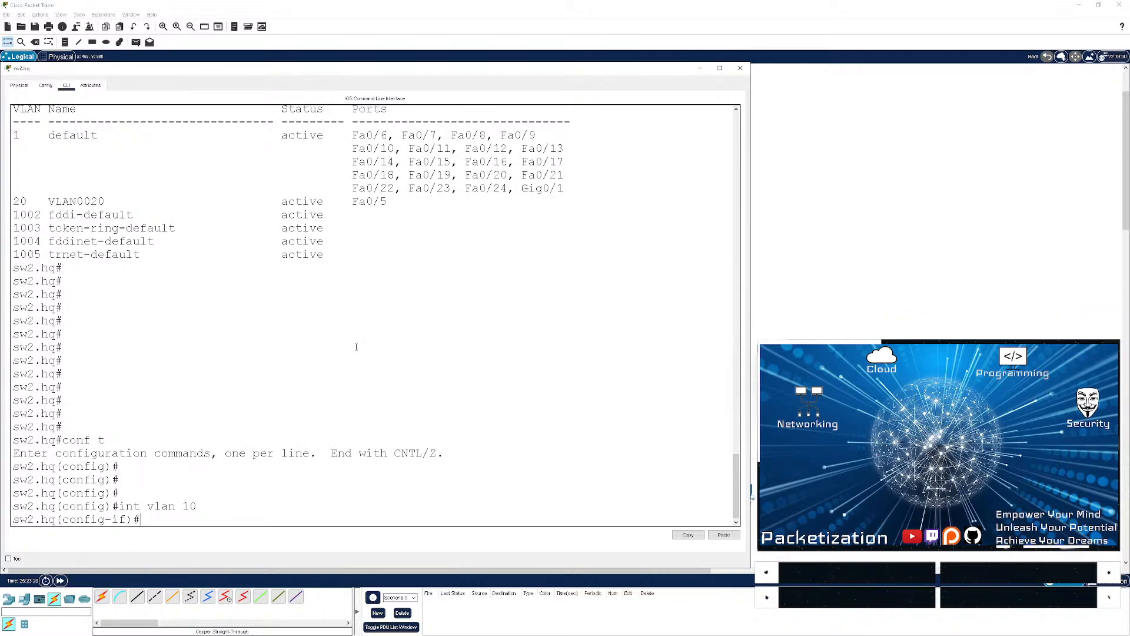
text(desc)
key(Tab)
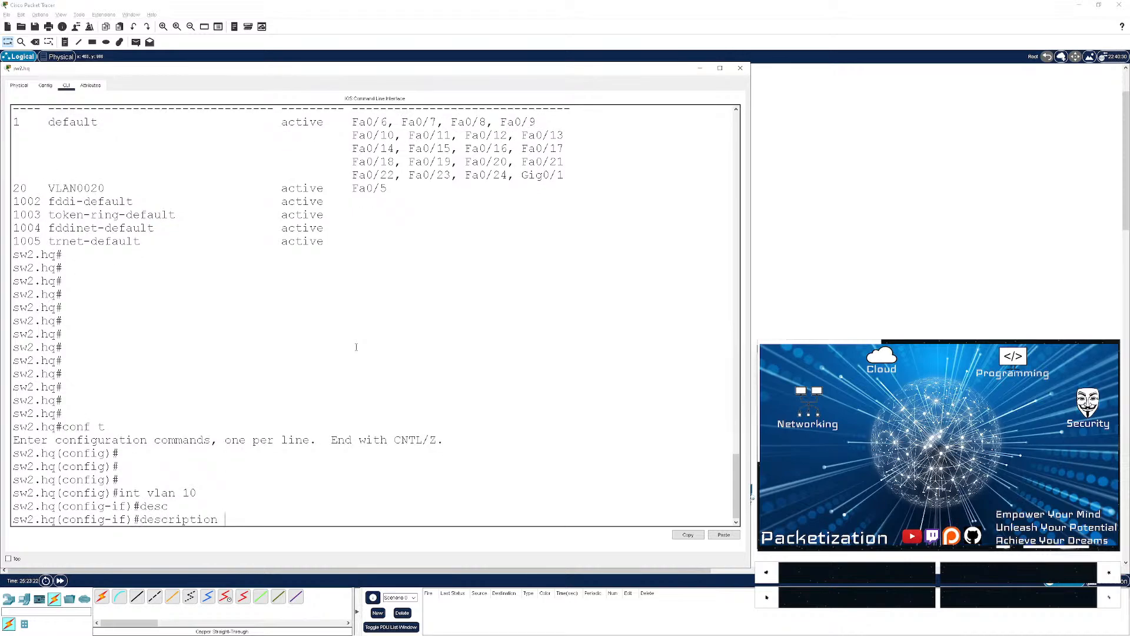
text(data)
key(Return)
key(ctrl+z)
key(Return)
key(Return)
key(Return)
key(Return)
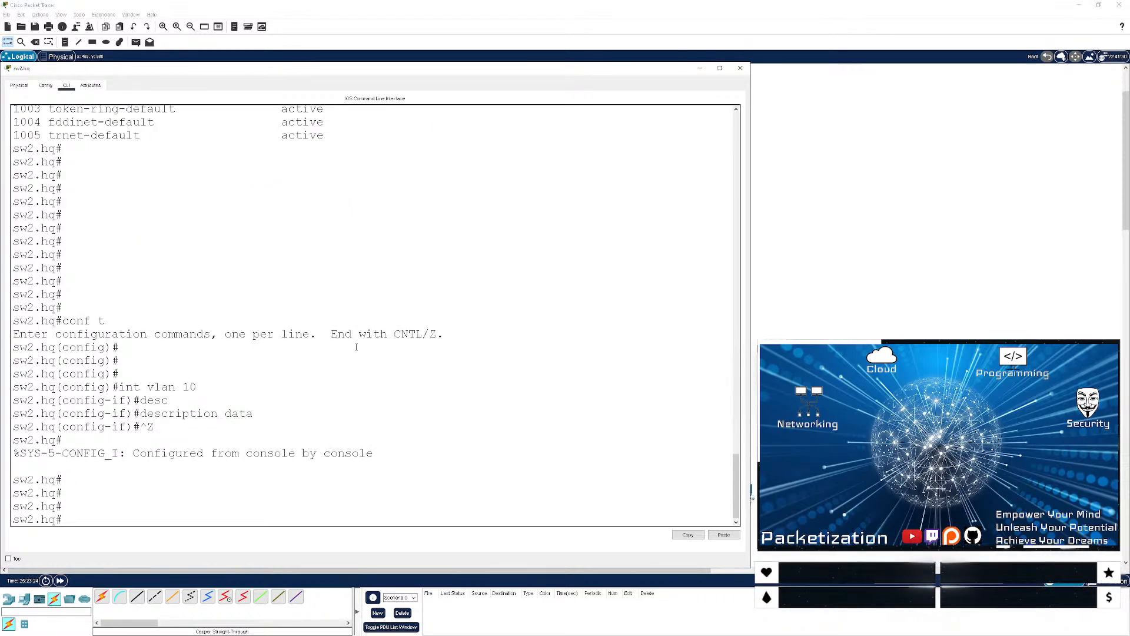
- Save the running configuration of sw2.hq with the wr command
text(wr)
key(Return)
key(Return)
key(Return)
key(Return)
- Show the brief VLAN table on sw2.hq again to check whether VLAN 10 is listed
text(sh vlan br)
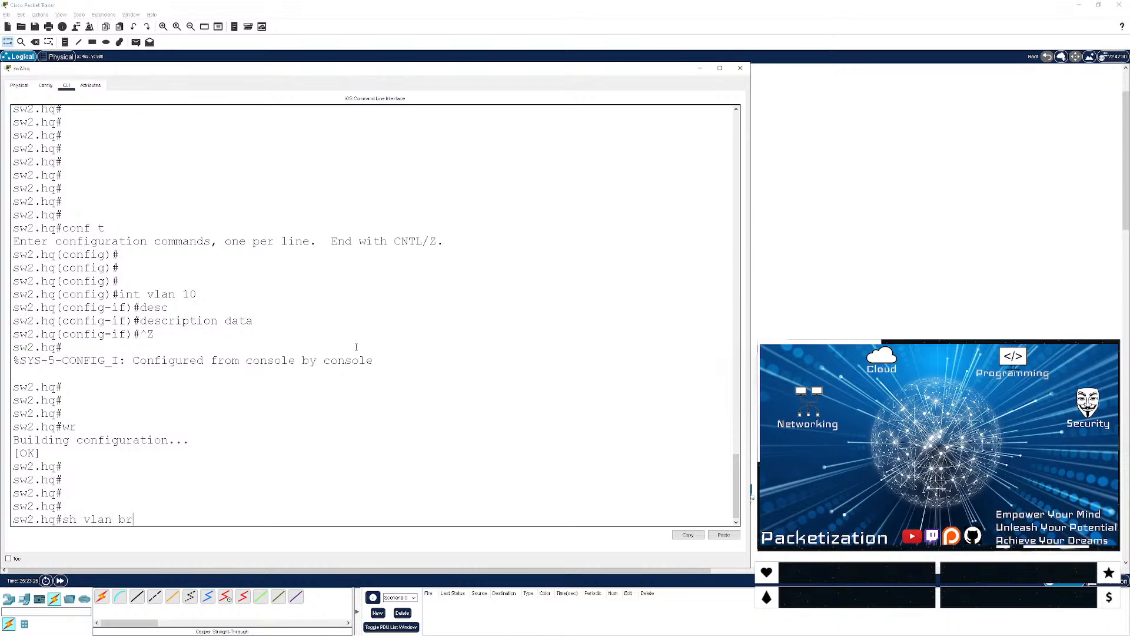
key(Return)
key(Return)
key(Return)
key(Return)
key(Return)
key(Return)
key(Return)
key(Return)
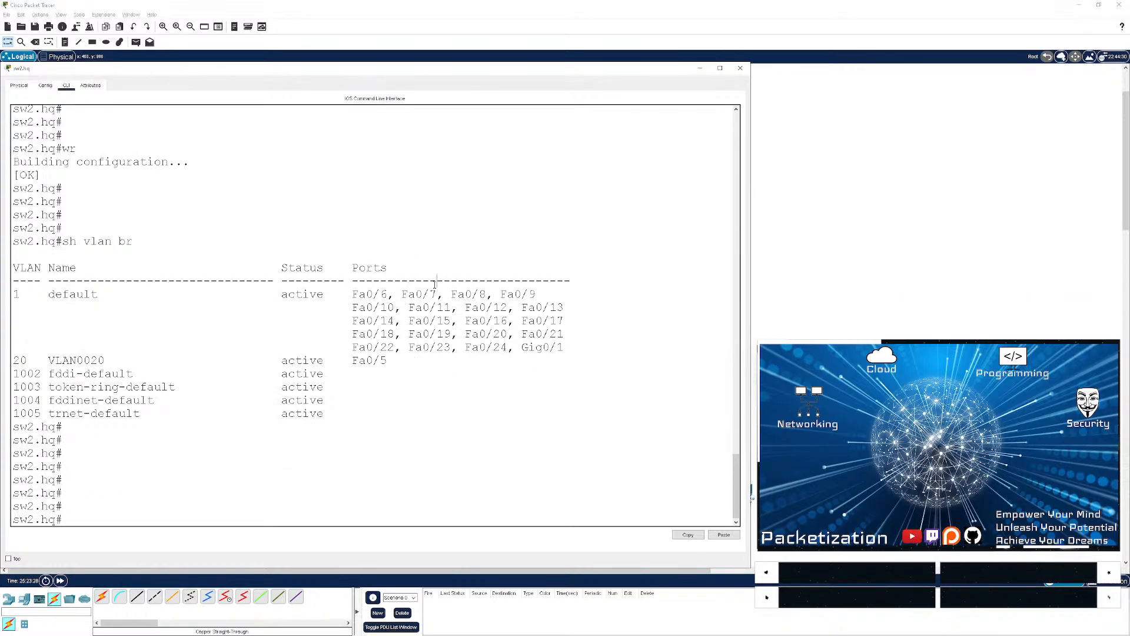
- Show the trunk interfaces on sw2.hq to check the allowed and active VLANs on each trunk
text(sh int trunk)
key(Return)
key(space)
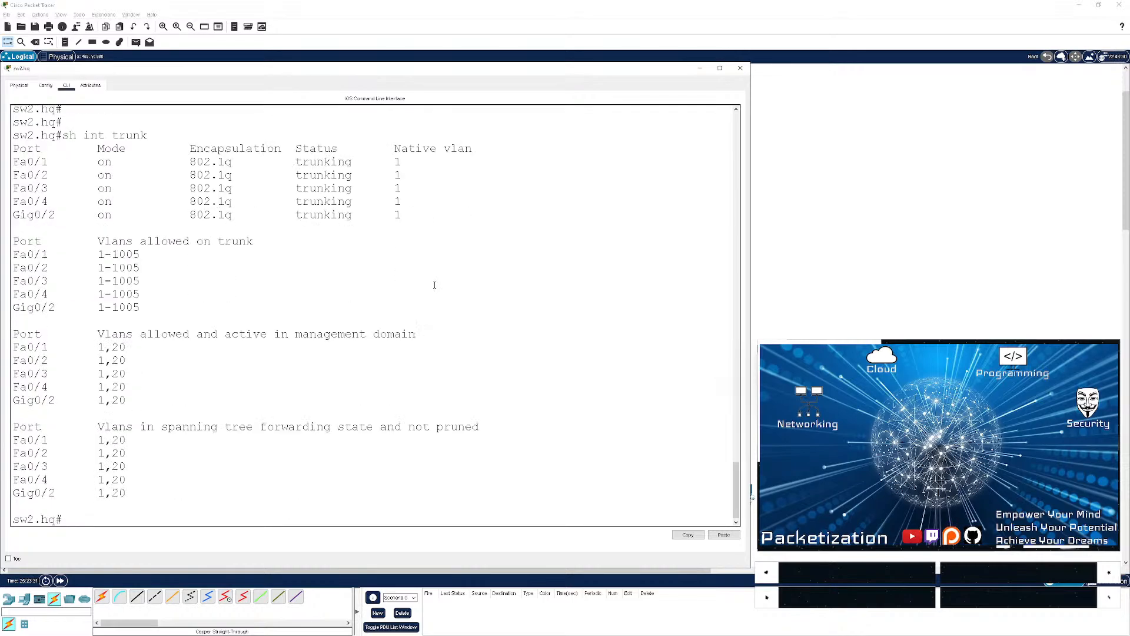
key(Return)
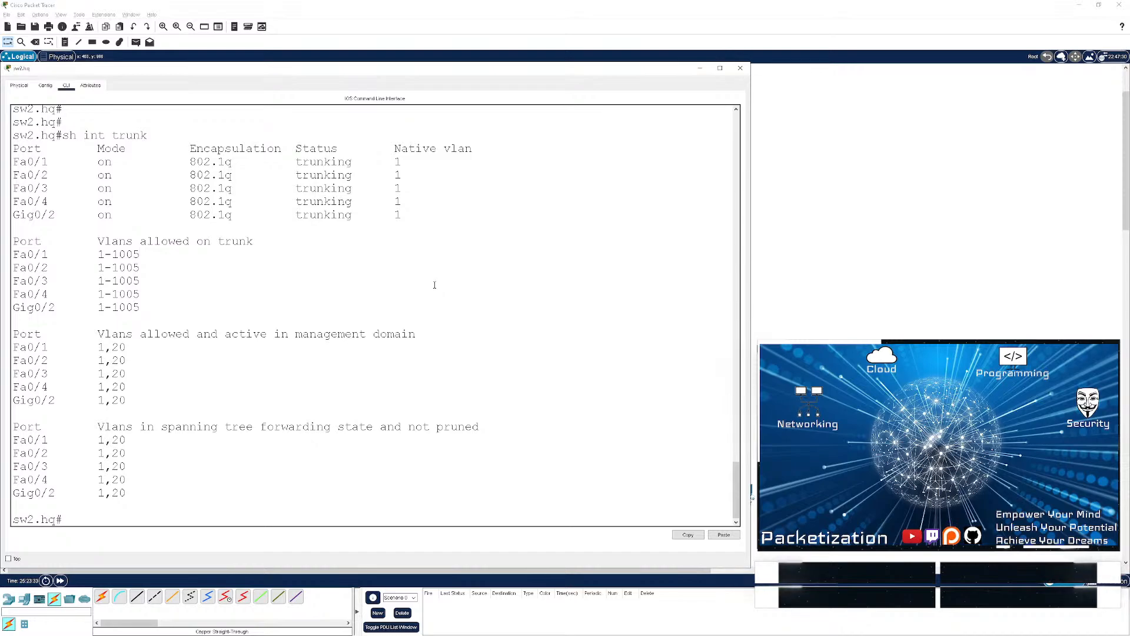
key(Return)
key(Return)
key(Return)
key(Return)
key(Return)
key(Return)
key(Return)
key(Return)
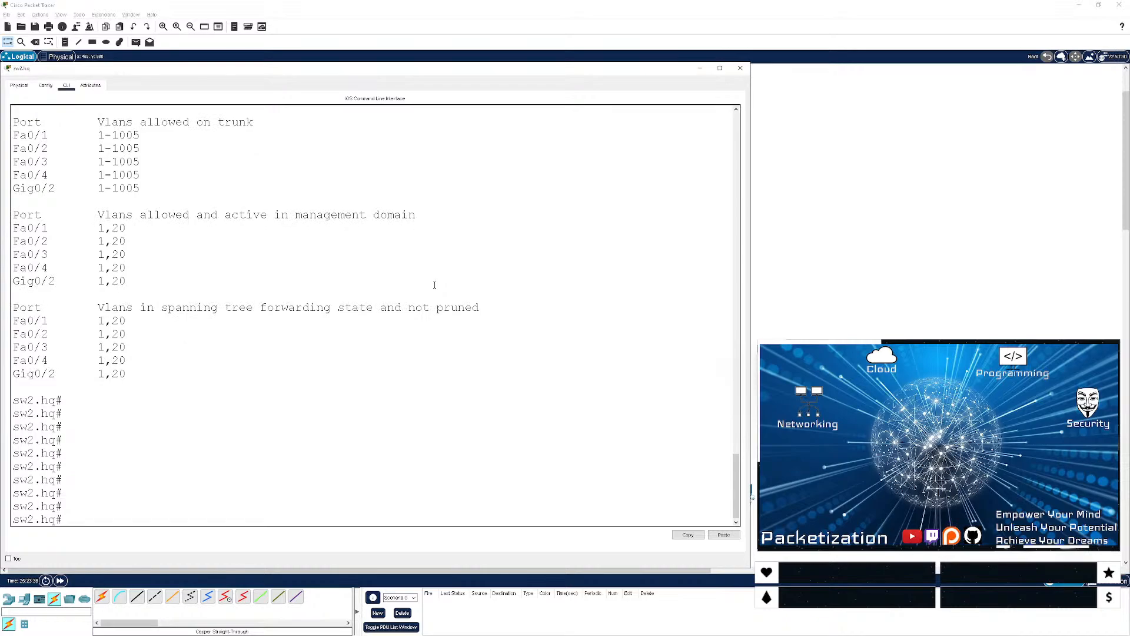
- Show the running configuration of sw2.hq and review its switchport and VLAN interface settings
click(783, 330)
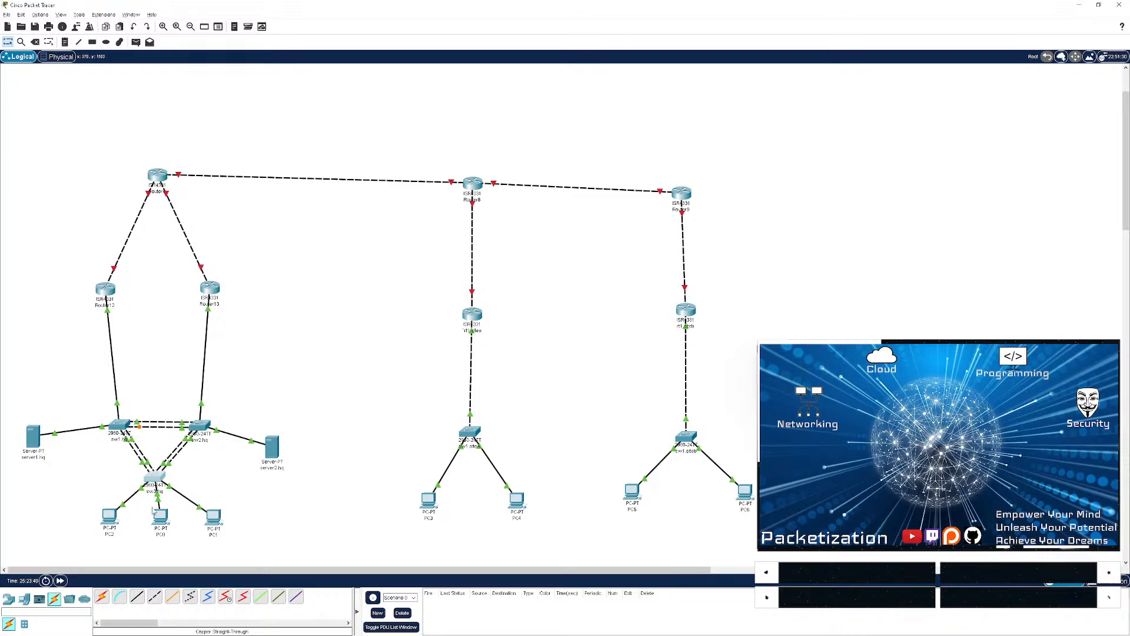
click(200, 425)
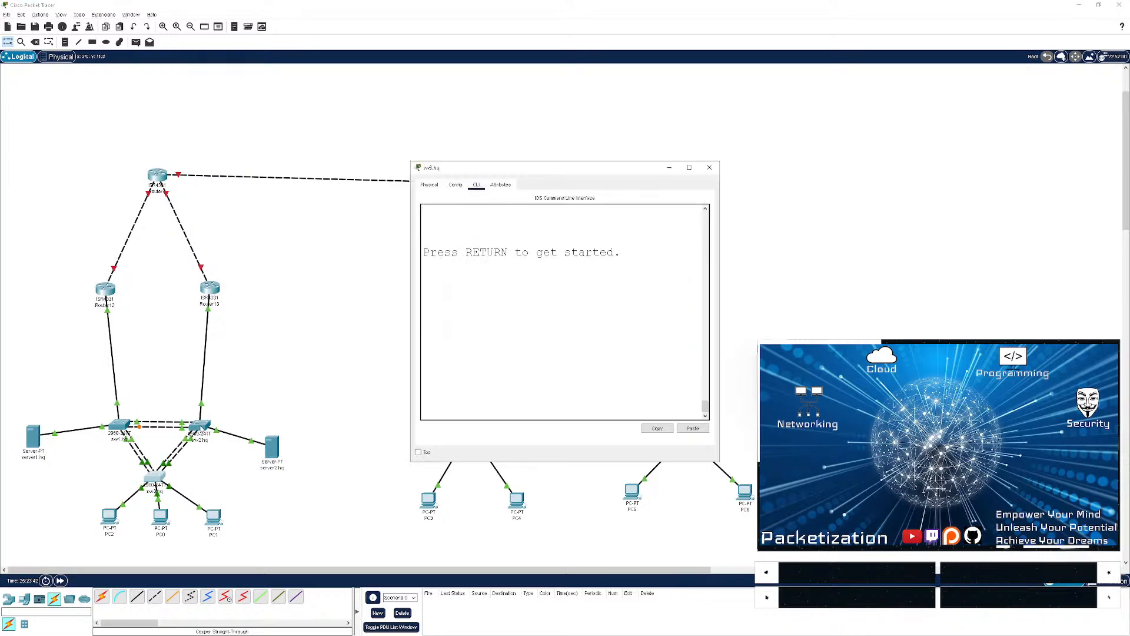
key(Return)
key(Return)
key(Return)
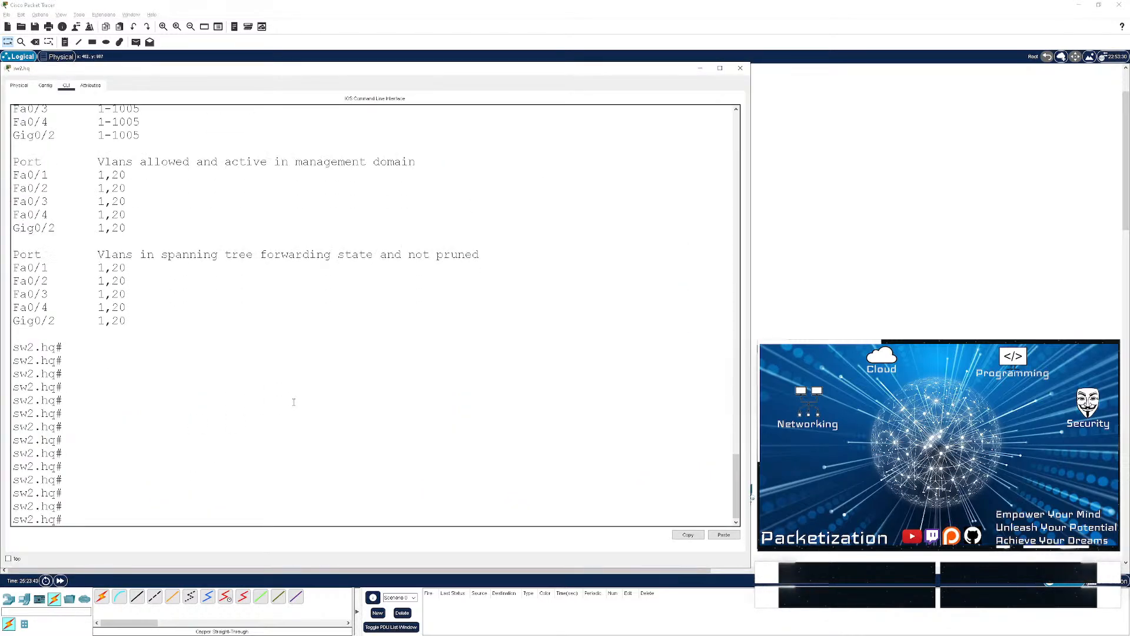
text(sh run)
key(Return)
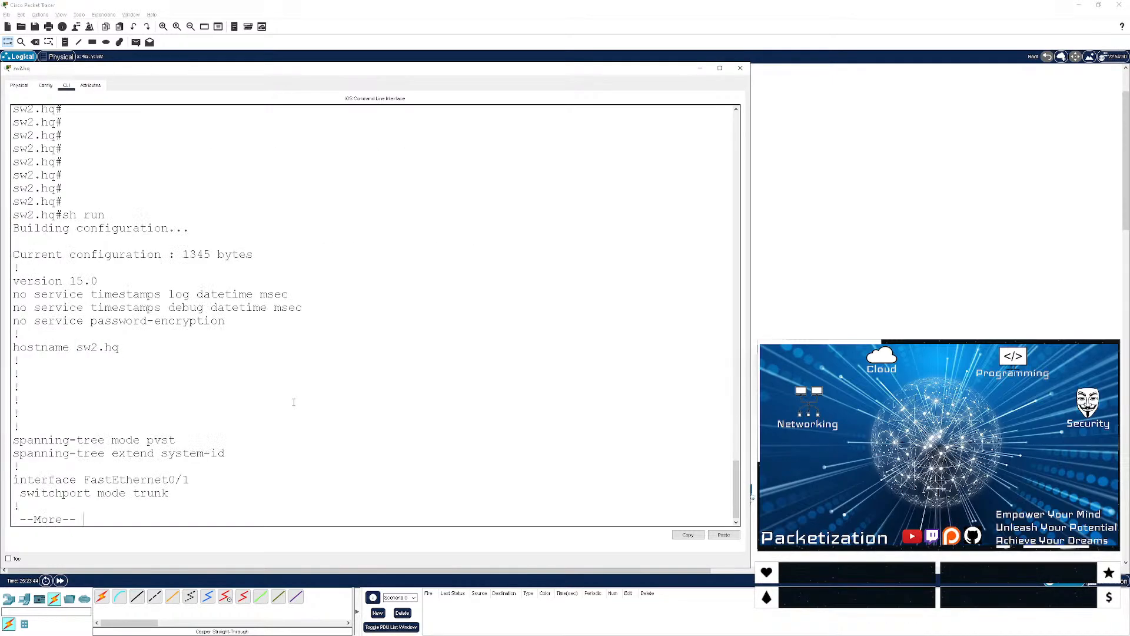
key(space)
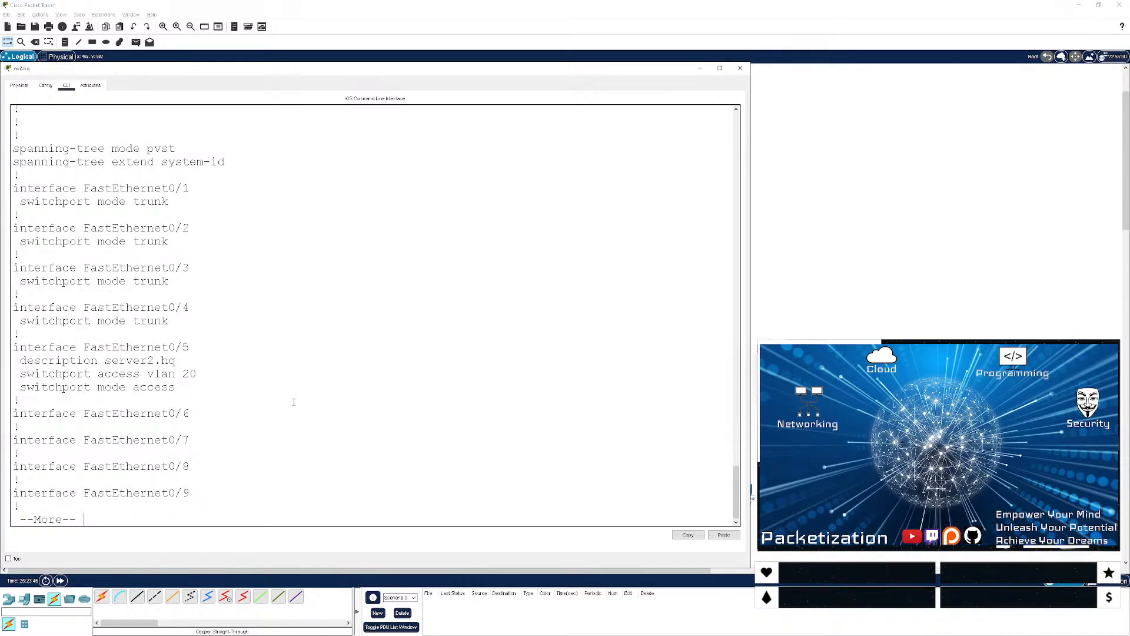
key(space)
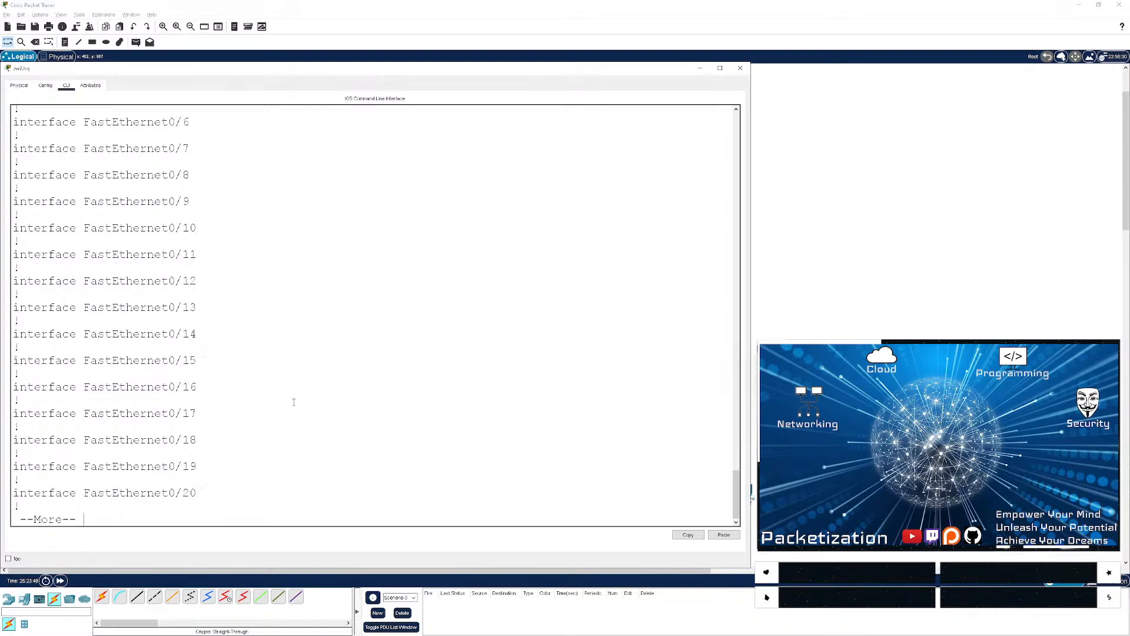
key(space)
scroll(287, 422, up, 1)
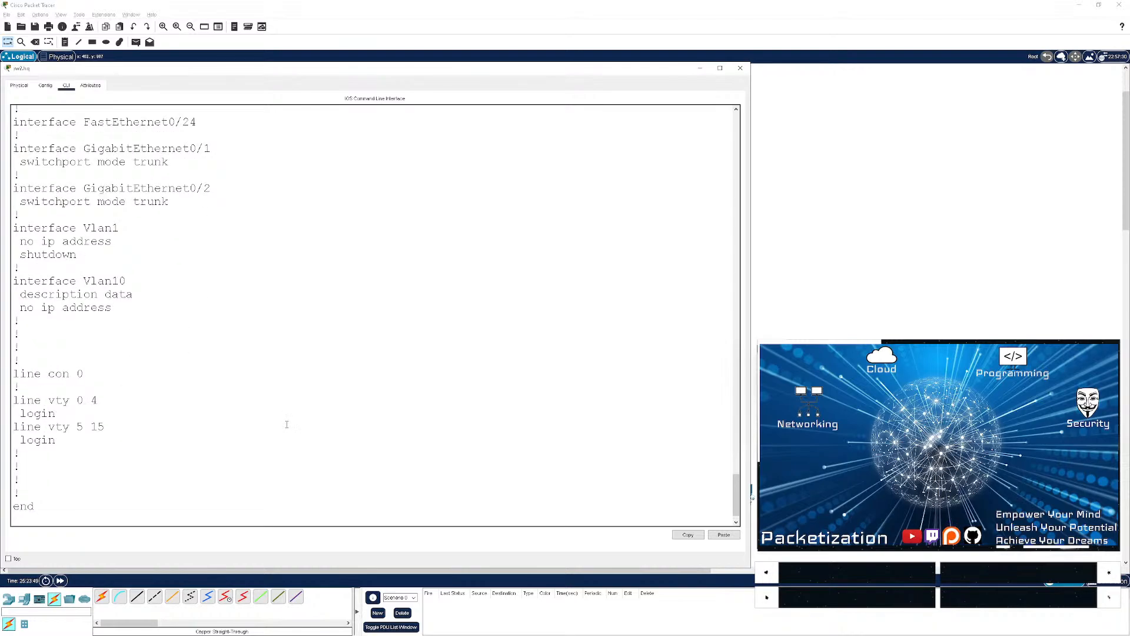
scroll(287, 424, up, 1)
scroll(286, 425, up, 4)
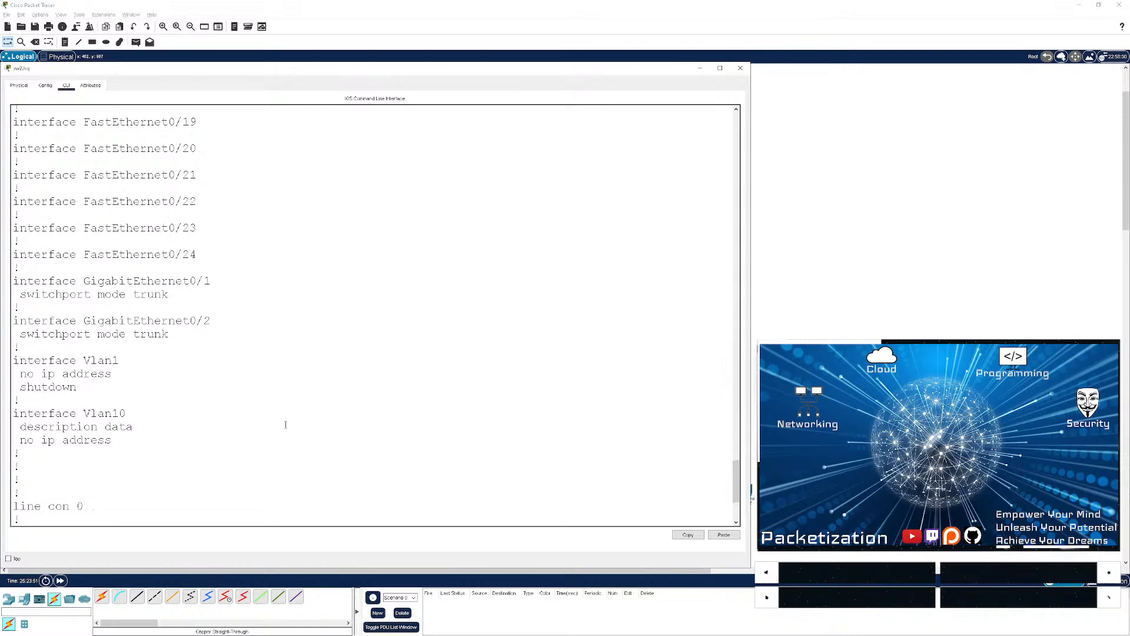
scroll(283, 426, up, 12)
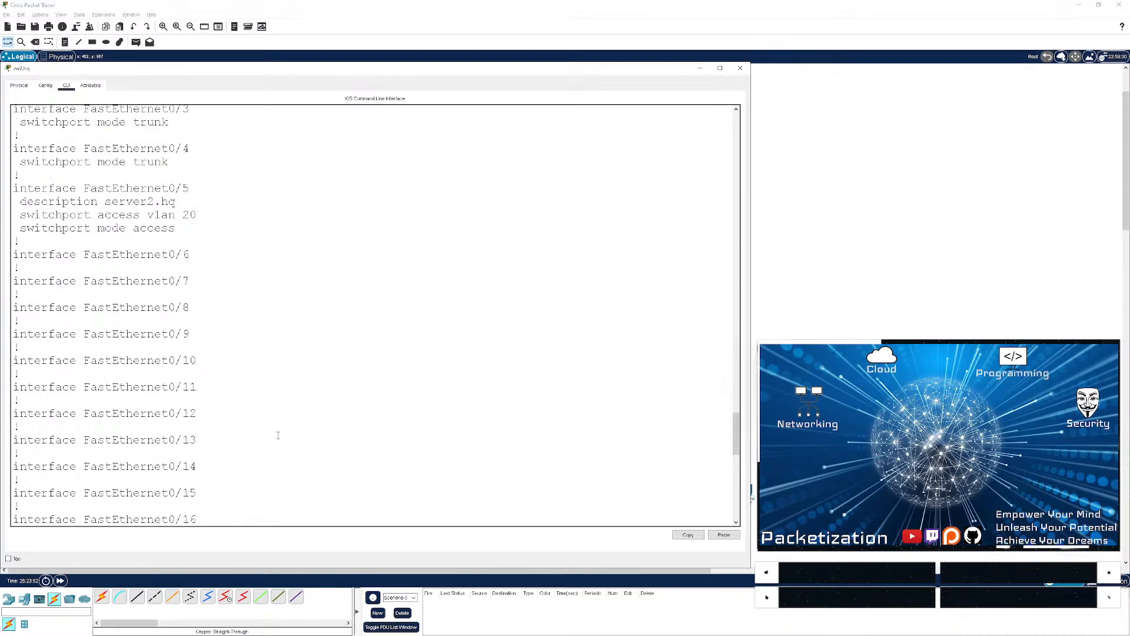
scroll(271, 440, down, 18)
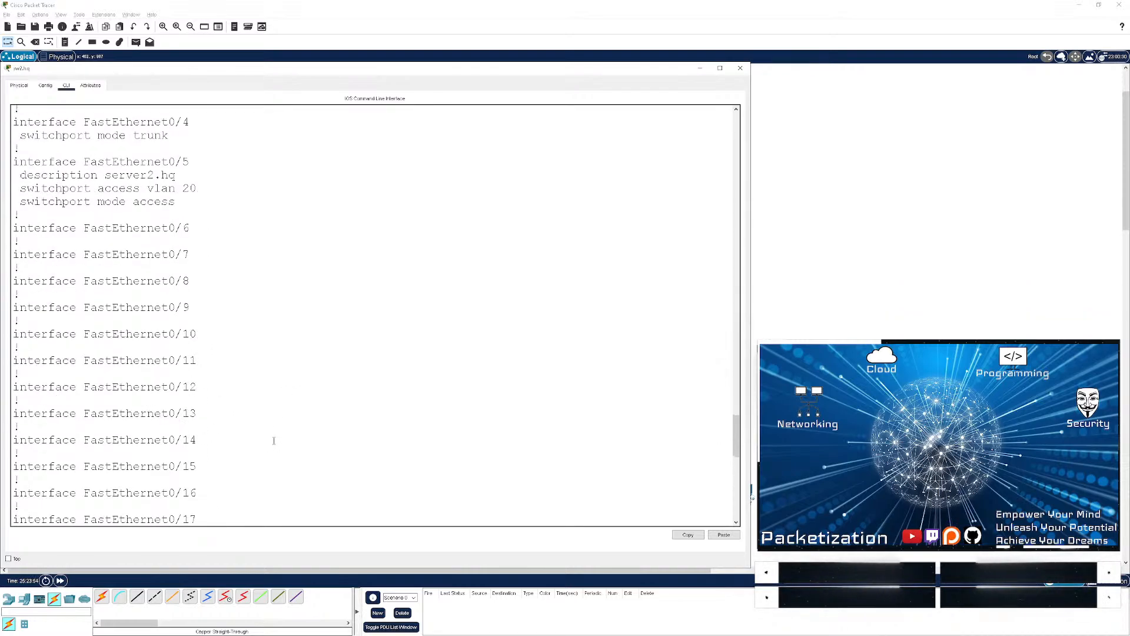
- Create interface VLAN 20 on sw2.hq with the description servers, and return to privileged EXEC mode
key(Return)
text(conf t)
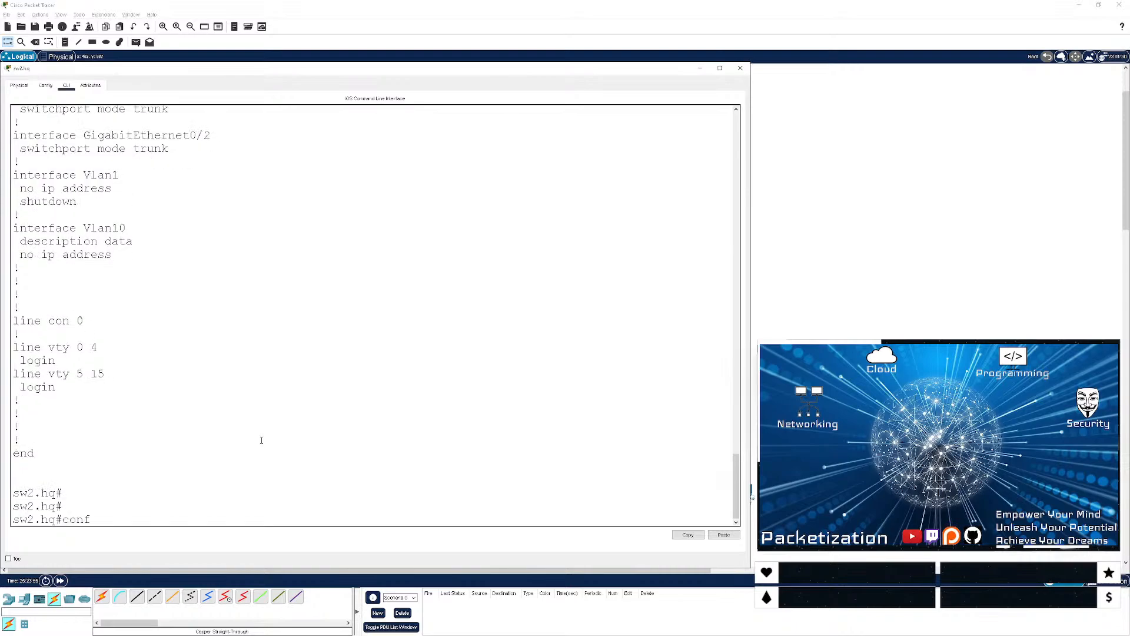
key(Return)
text(int vlan 20)
key(Return)
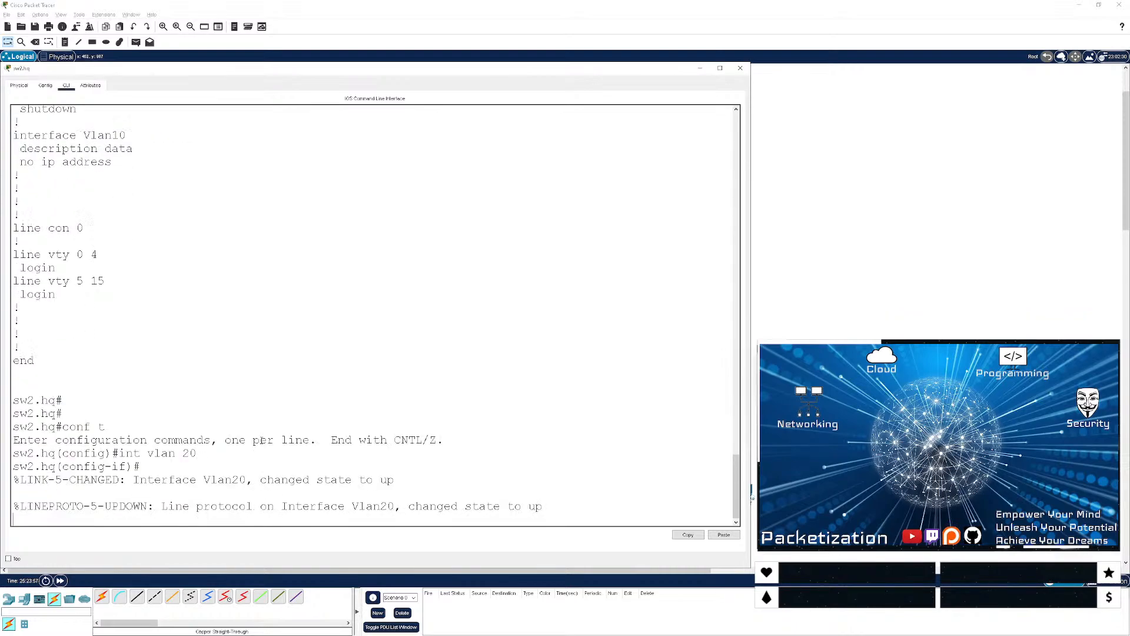
text(desc)
key(Tab)
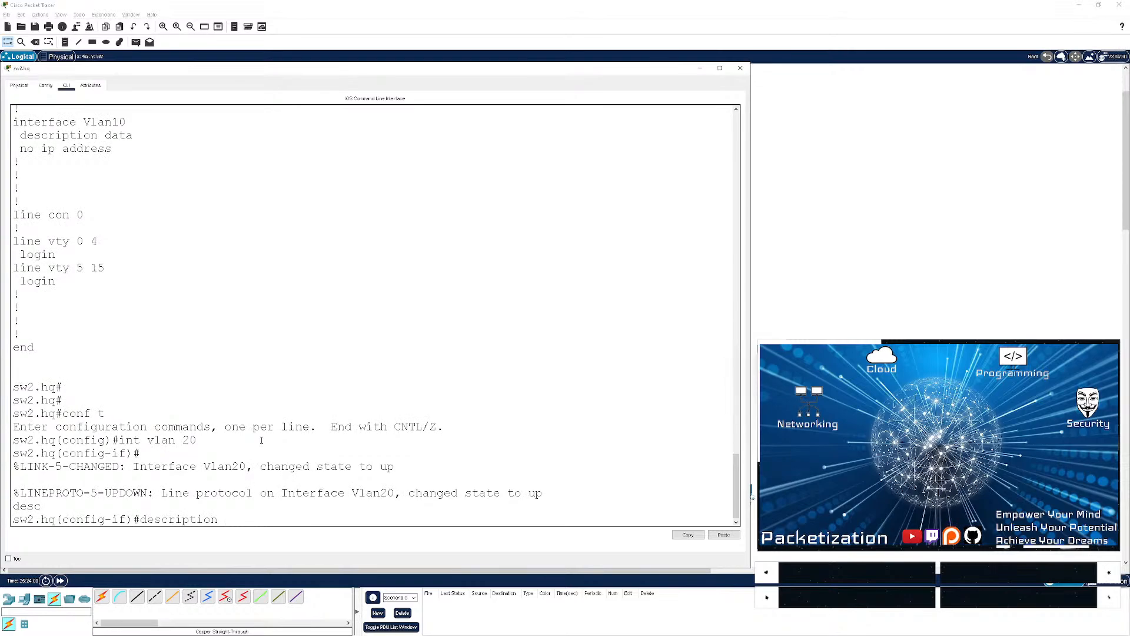
text(servers)
key(Return)
key(ctrl+z)
key(Return)
key(Return)
key(Return)
key(Return)
key(Return)
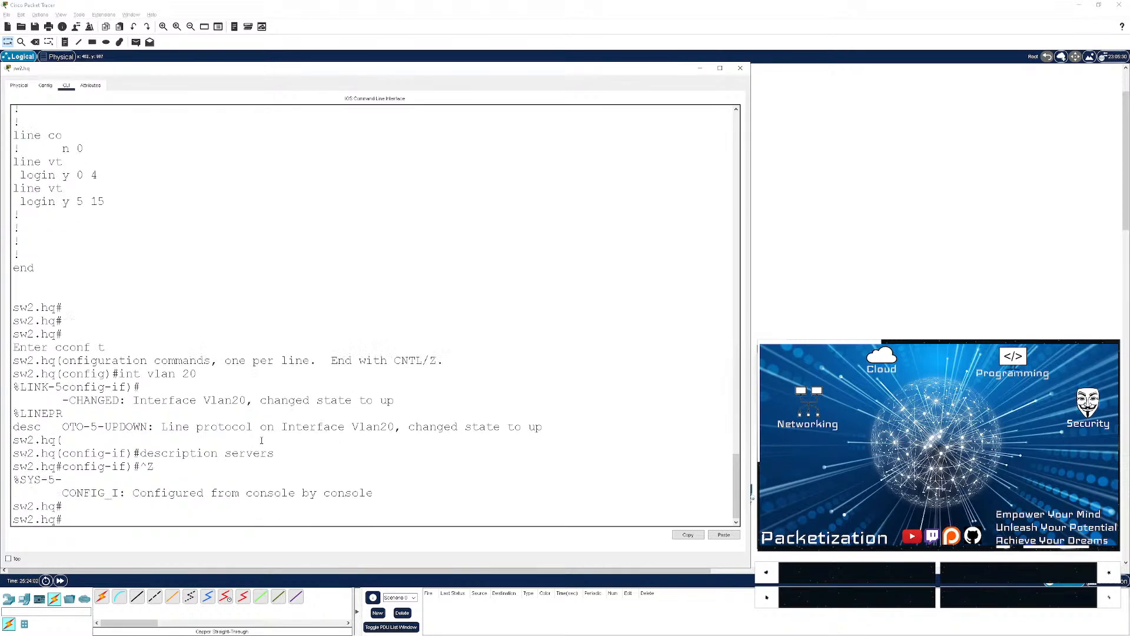
- Try to save the running configuration of sw2.hq, and close its console window
text(we)
key(Return)
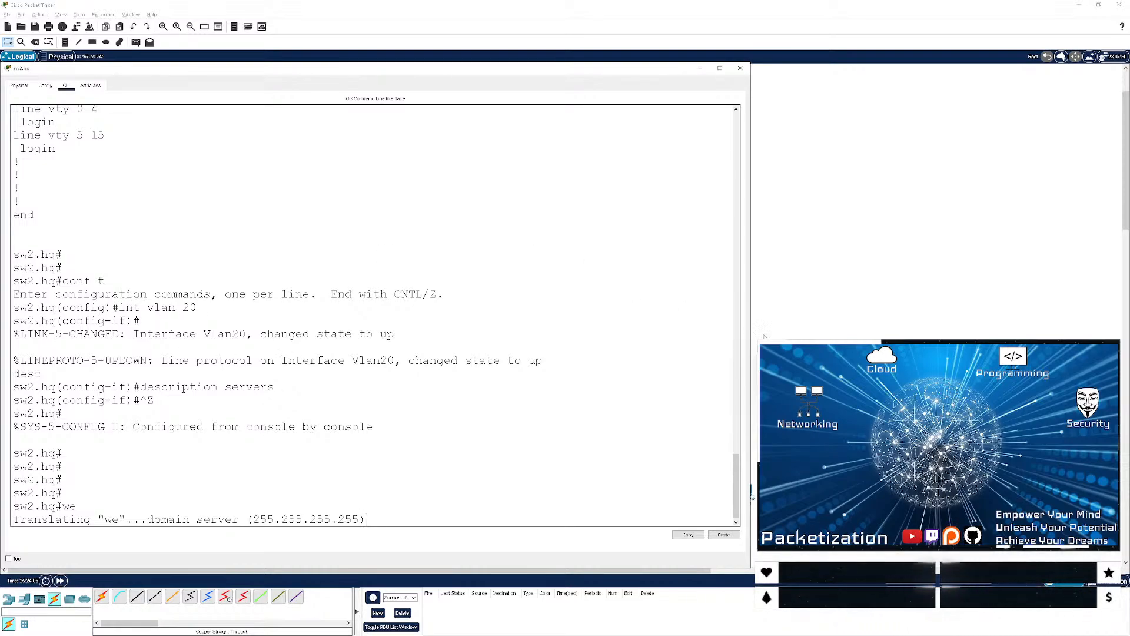
click(739, 69)
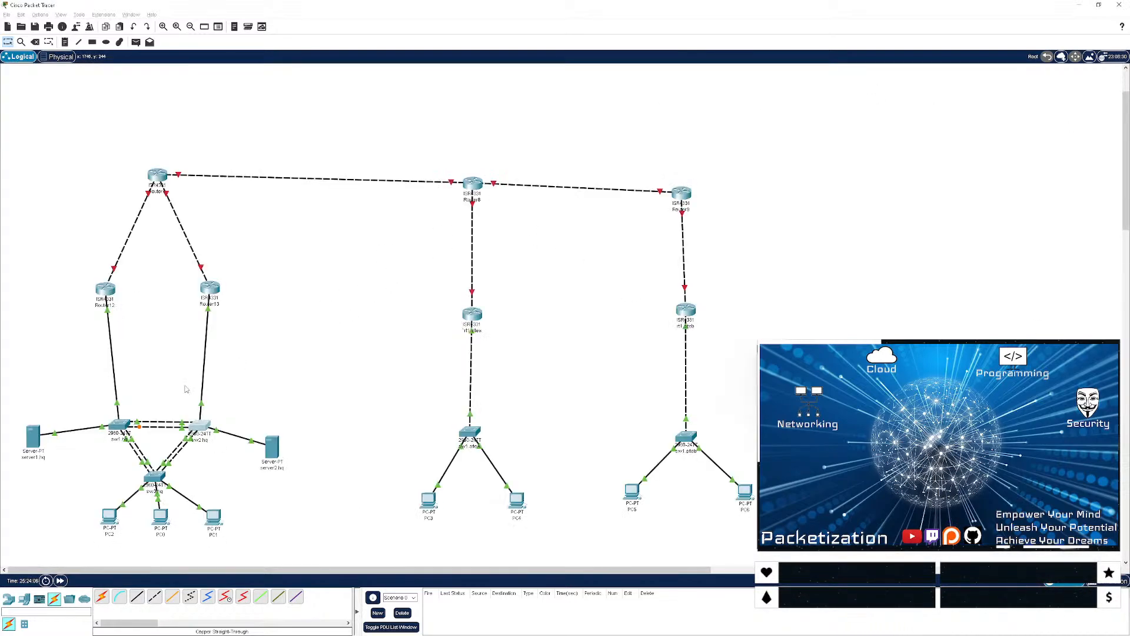
- Try to enter configuration mode on sw1.hq from its console, and leave that console
click(120, 425)
key(Return)
key(Return)
key(Return)
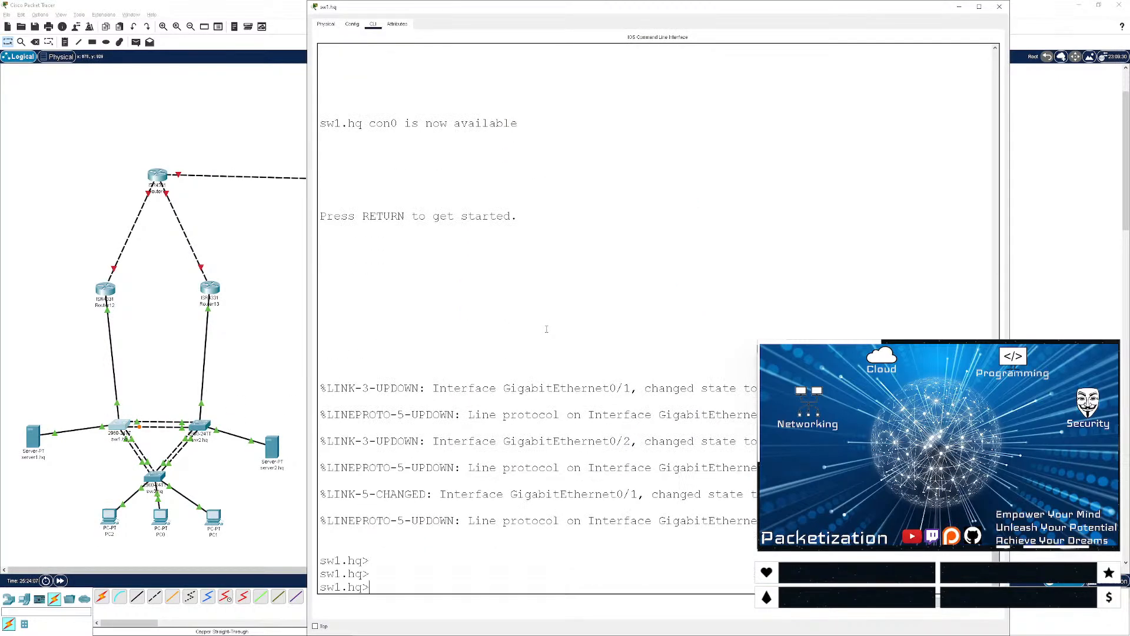
text(conf)
key(Return)
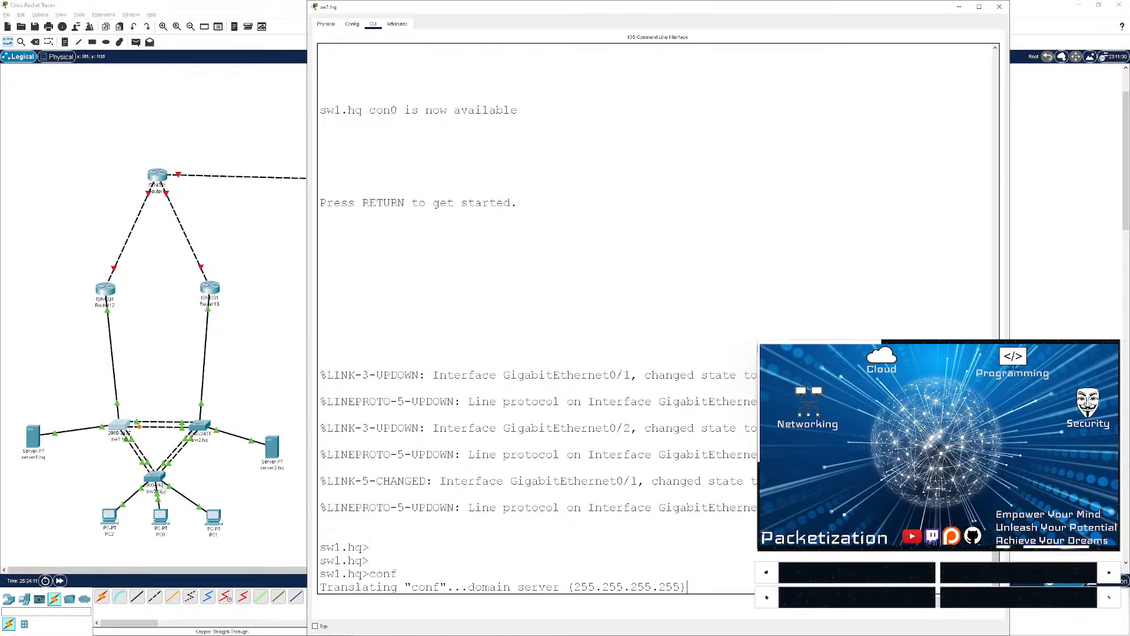
click(286, 423)
- Open the console of switch sw3.hq and enter privileged EXEC mode
click(155, 475)
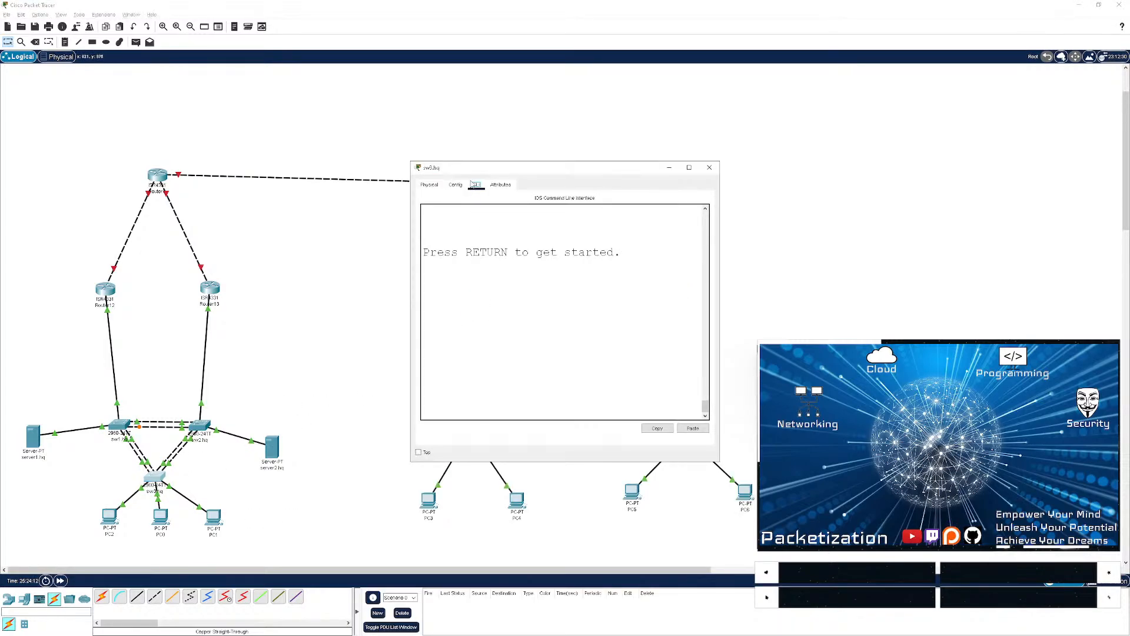
key(Return)
key(Return)
key(Return)
key(Return)
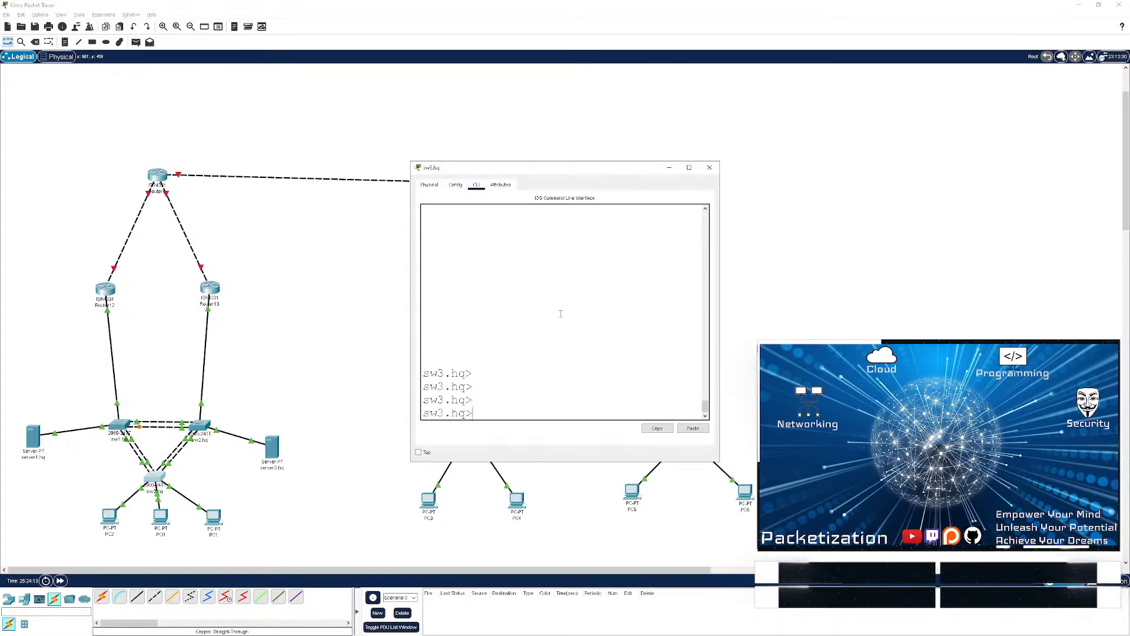
text(conf t)
key(Return)
key(Return)
key(Return)
text(no)
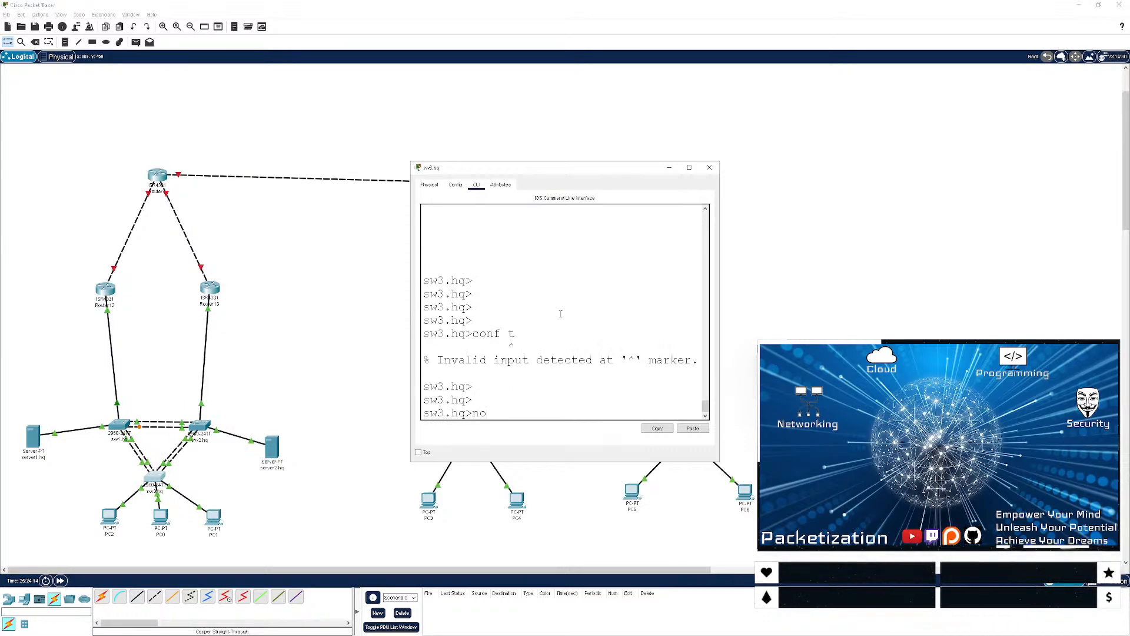
key(BackSpace)
text(en)
key(Return)
key(Return)
key(Return)
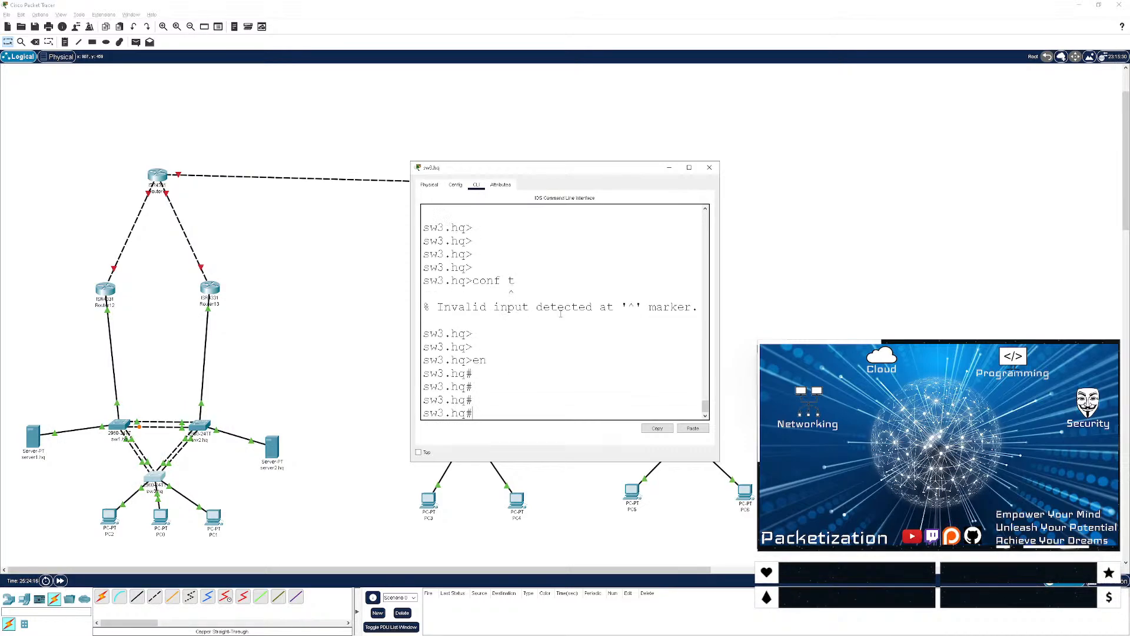
- Enter global configuration mode on sw3.hq and disable DNS lookups with no ip domain-name lookup
text(conf t)
key(Return)
key(Return)
text(no ip )
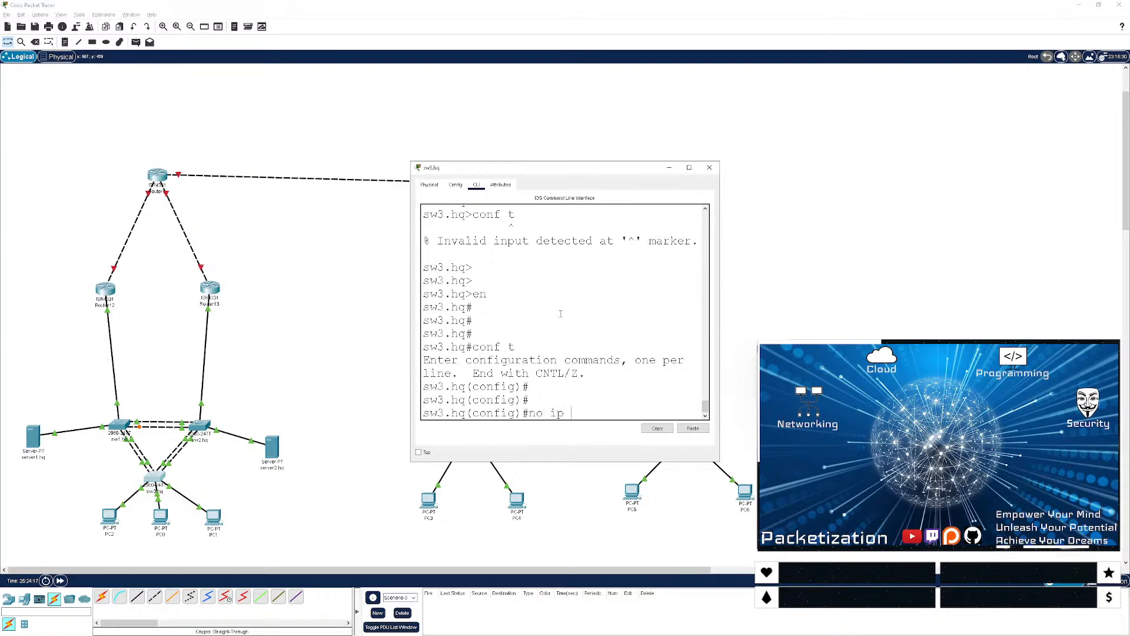
text(domain)
key(Tab)
key(Tab)
text(-)
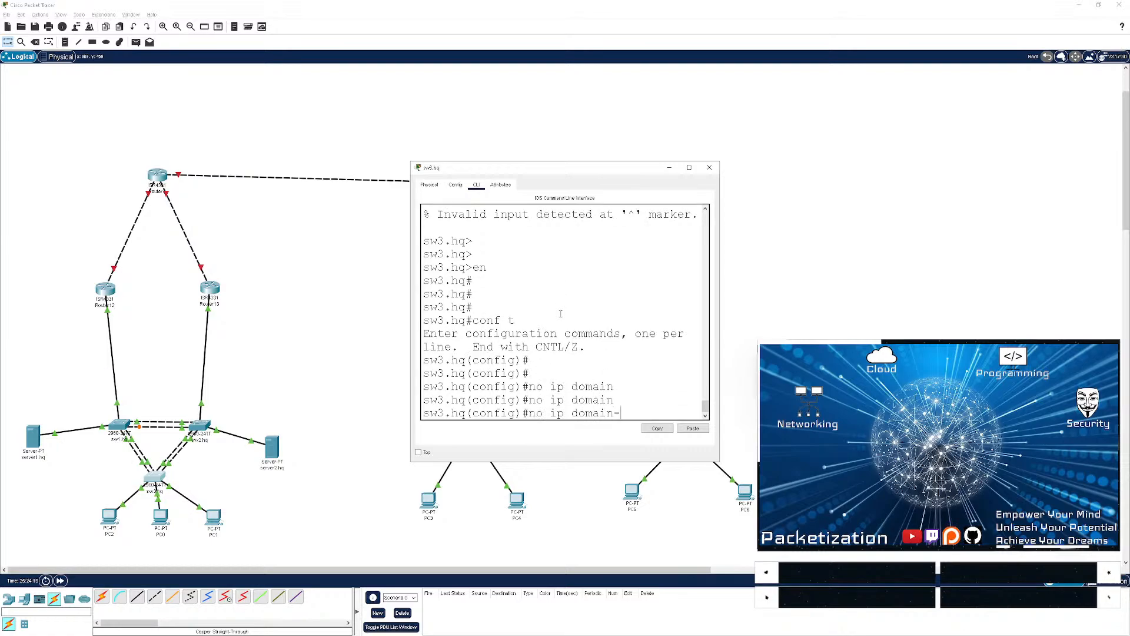
key(Tab)
text(na)
key(Tab)
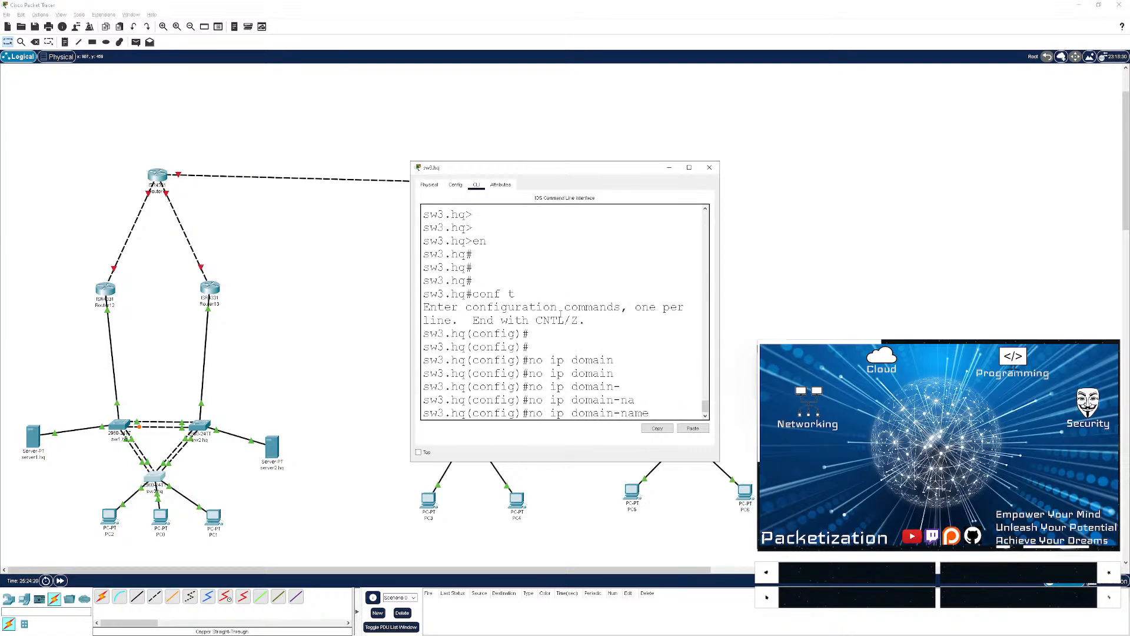
text(look)
key(Tab)
text(up)
key(Return)
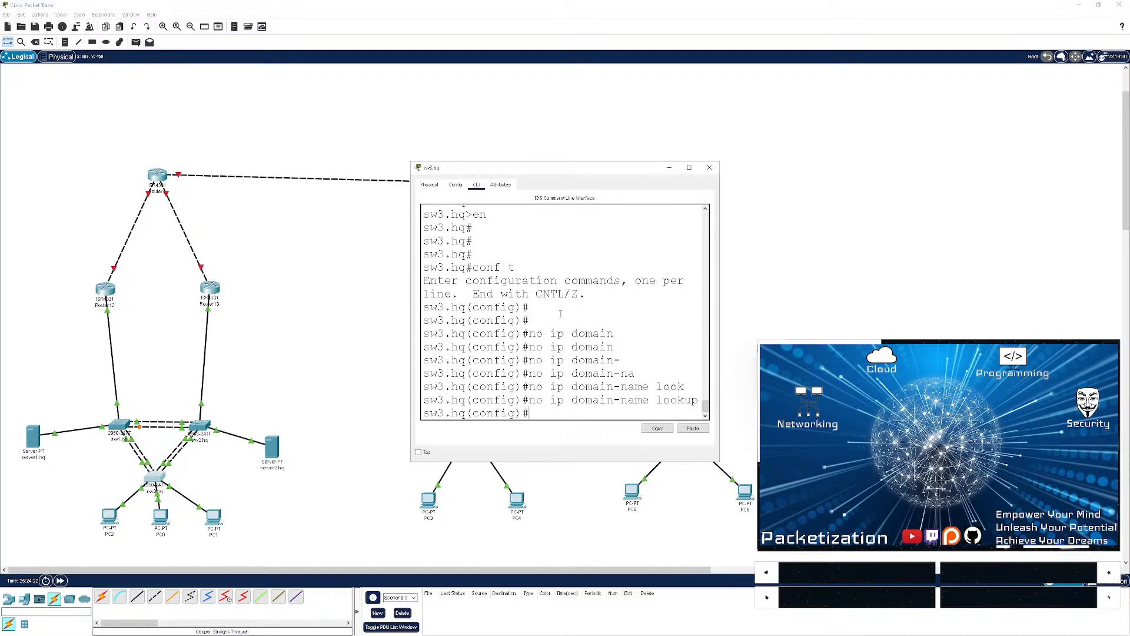
key(Return)
key(Return)
key(Return)
key(Return)
key(Return)
key(Return)
key(Return)
key(Return)
key(Return)
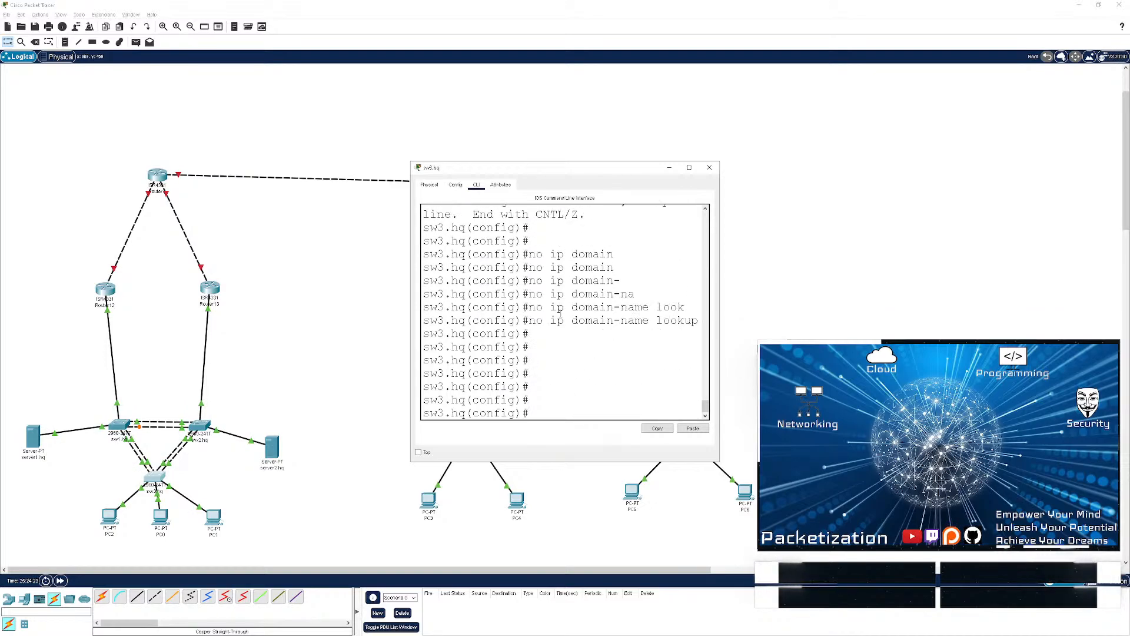
- Create interface VLAN 10 on sw3.hq with the description data
text(int vlan 10)
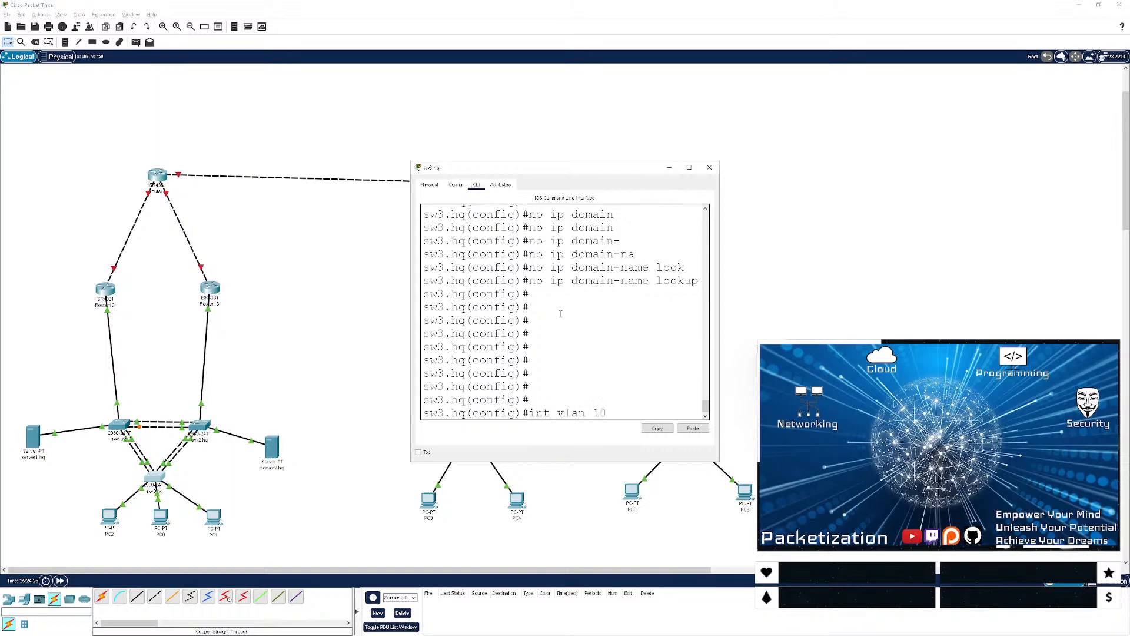
key(Return)
text(name s)
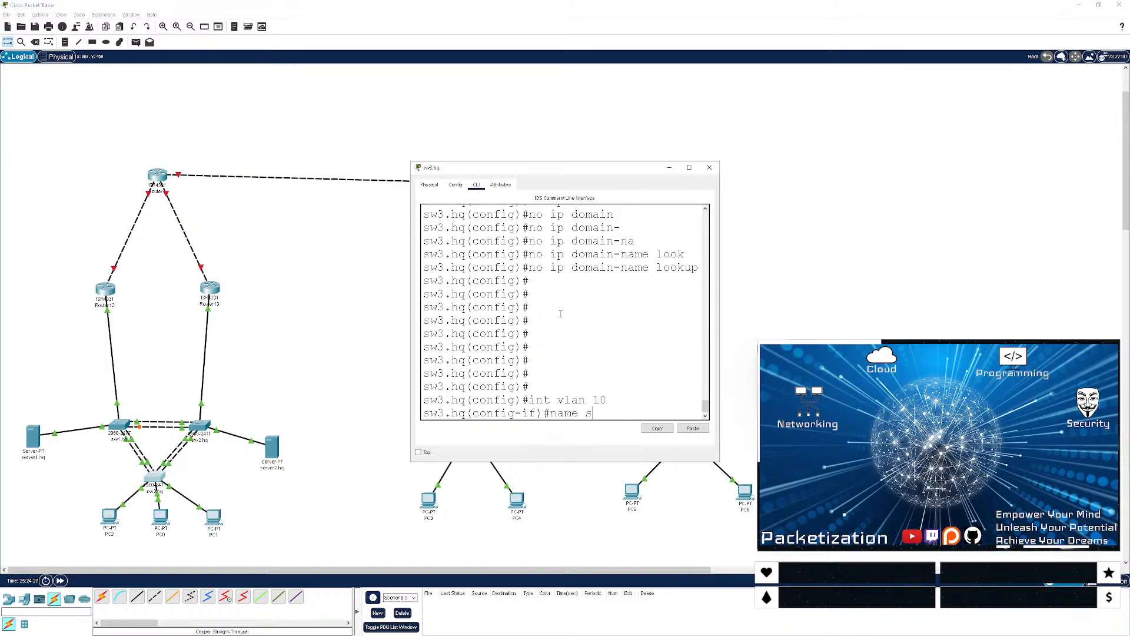
key(BackSpace)
text(data)
key(Return)
text(desc)
key(Tab)
text(data)
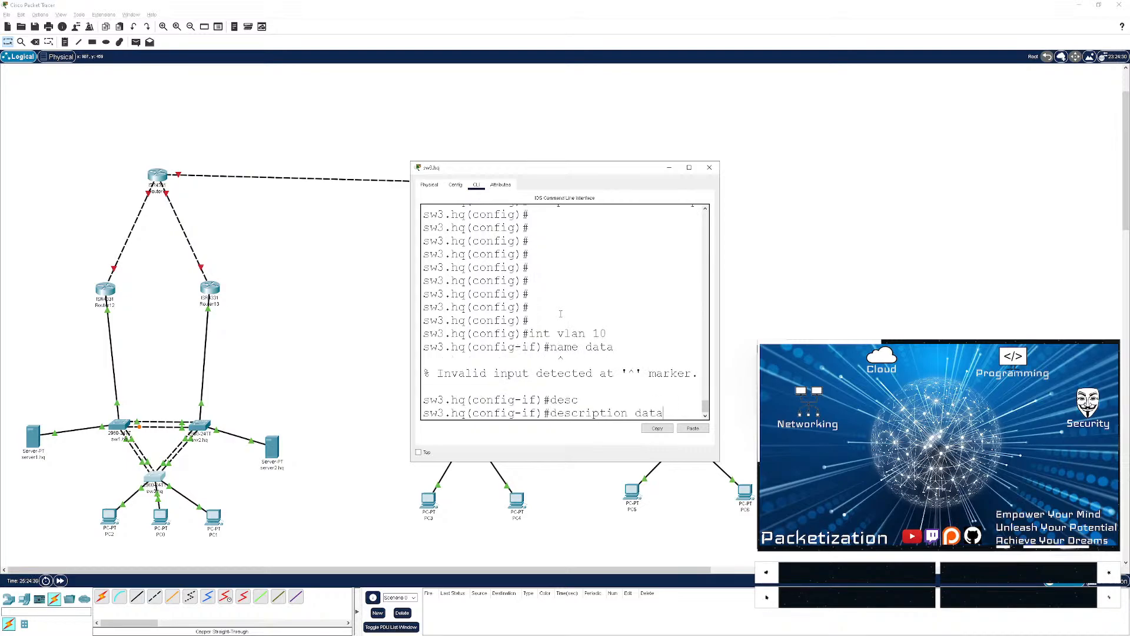
key(Return)
- Create interface VLAN 20 on sw3.hq with the description server, and return to privileged EXEC mode
text(int )
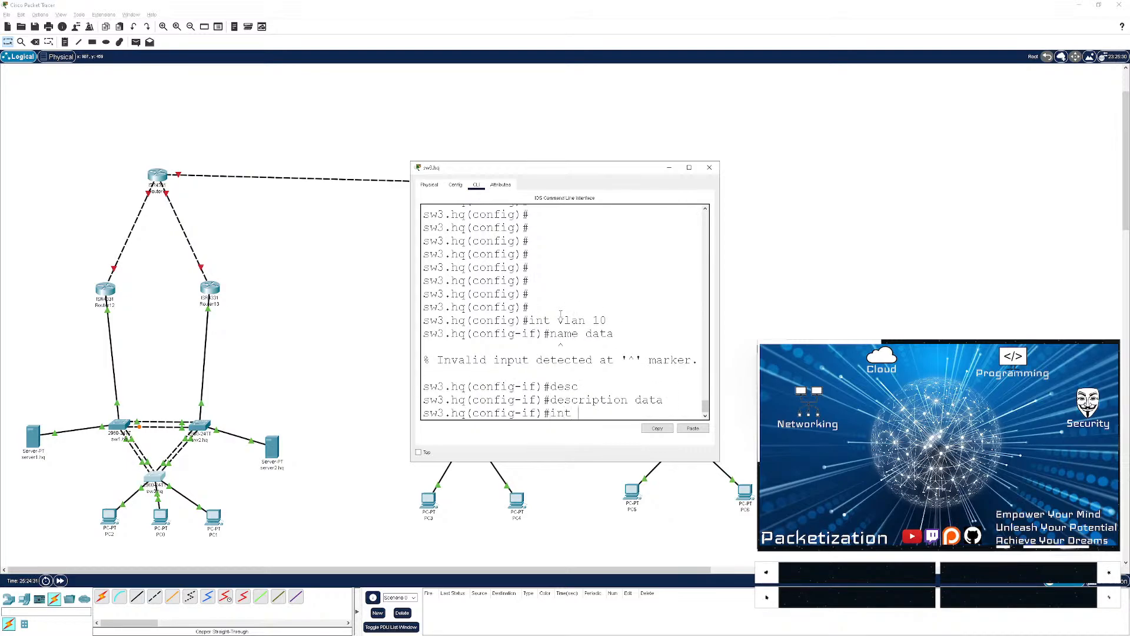
text(vlan 20)
key(Return)
text(desc)
key(Tab)
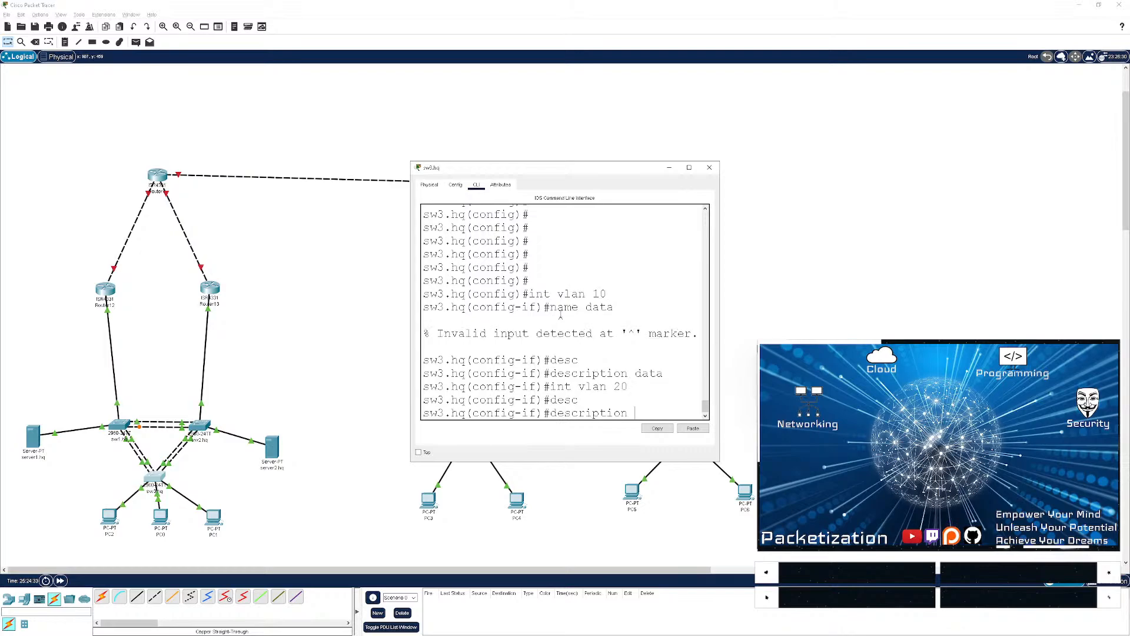
text(server)
key(Return)
key(ctrl+z)
key(Return)
key(Return)
key(Return)
key(Return)
key(Return)
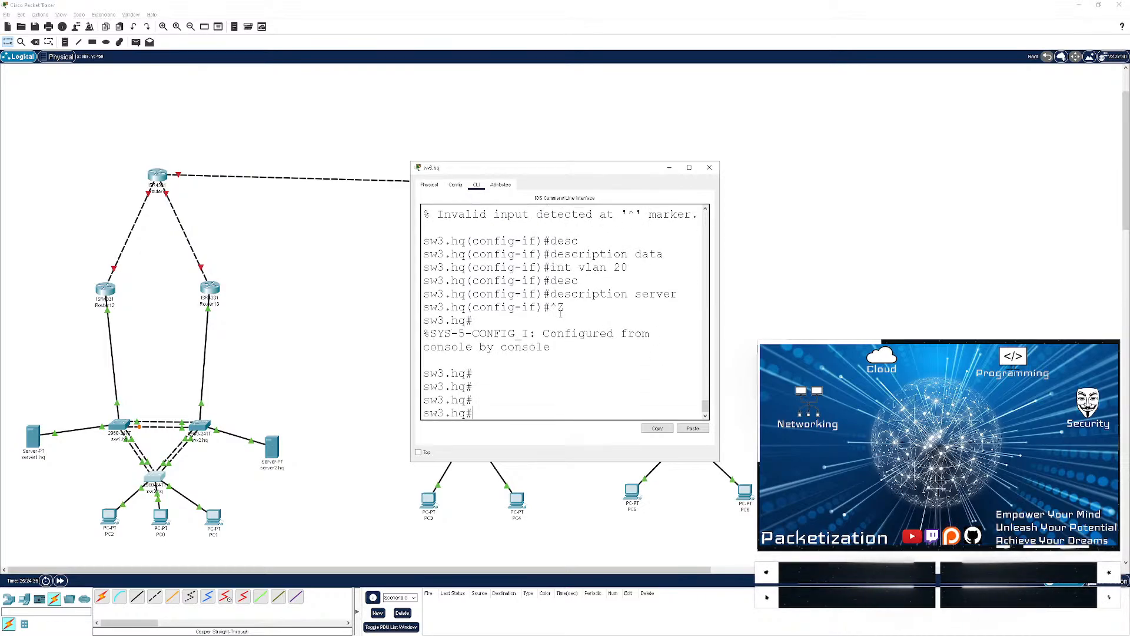
- Show the brief VLAN table on sw3.hq to check whether VLANs 10 and 20 are listed
text(sh val)
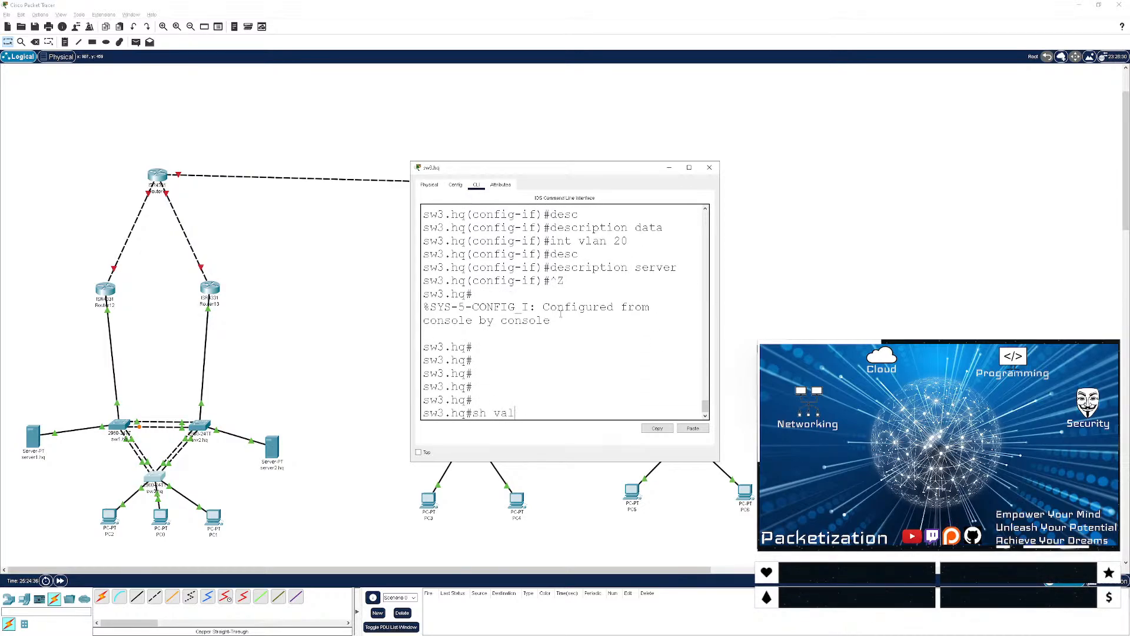
text(lan br)
key(Return)
key(Return)
key(Return)
key(Return)
key(Return)
key(Return)
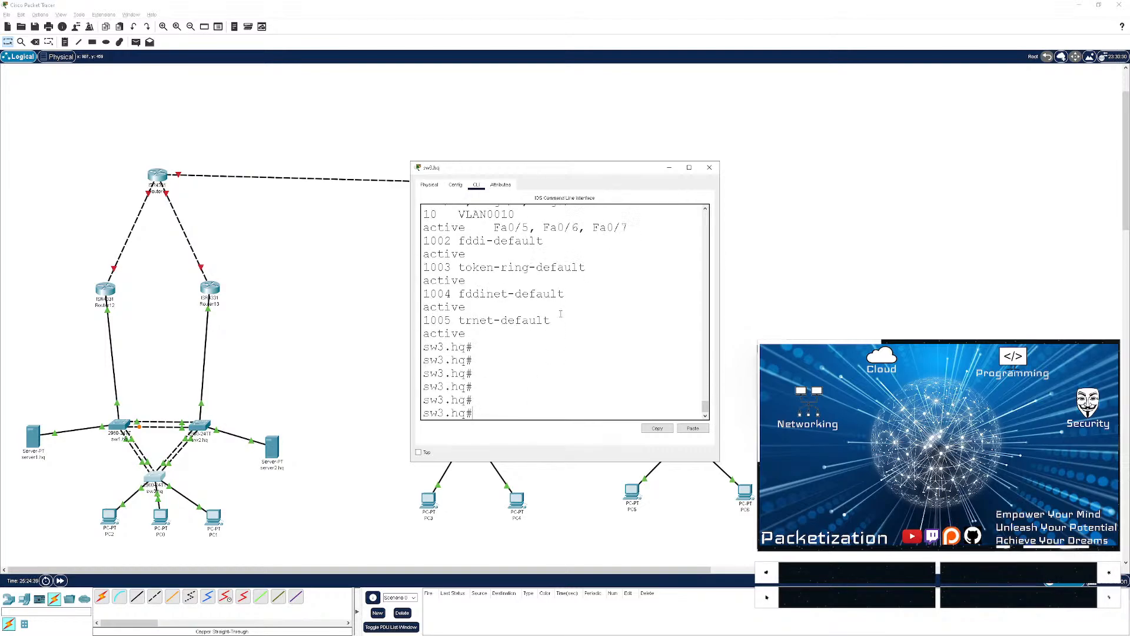
- Enlarge the sw3.hq command line, examine the VLAN 10 row and its ports in the VLAN table, and close the switch window
double_click(582, 162)
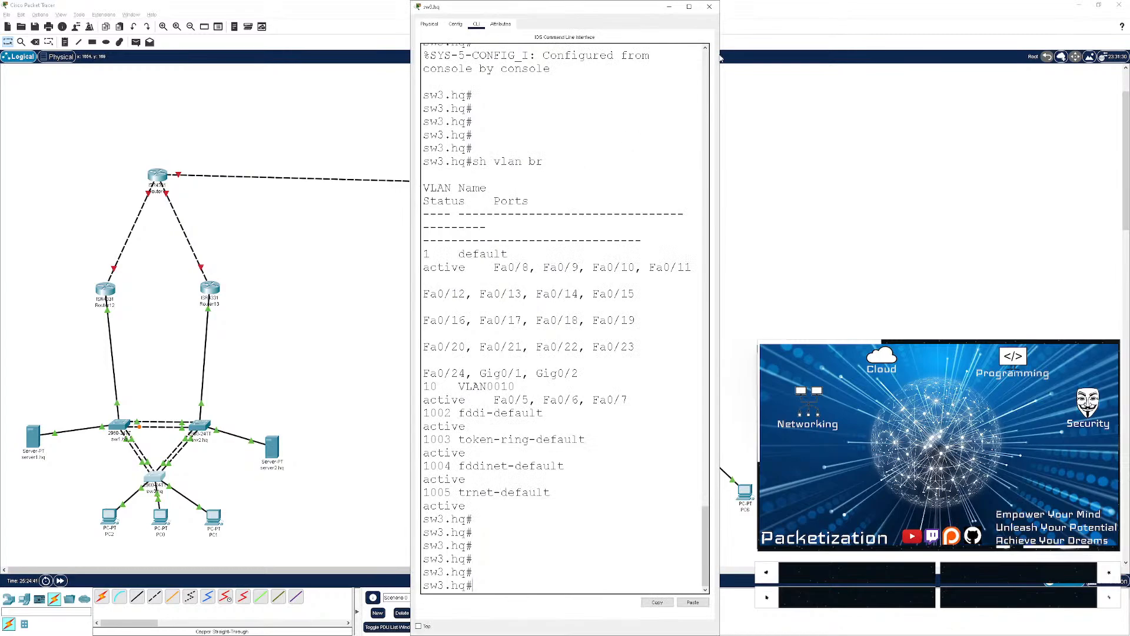
click(688, 6)
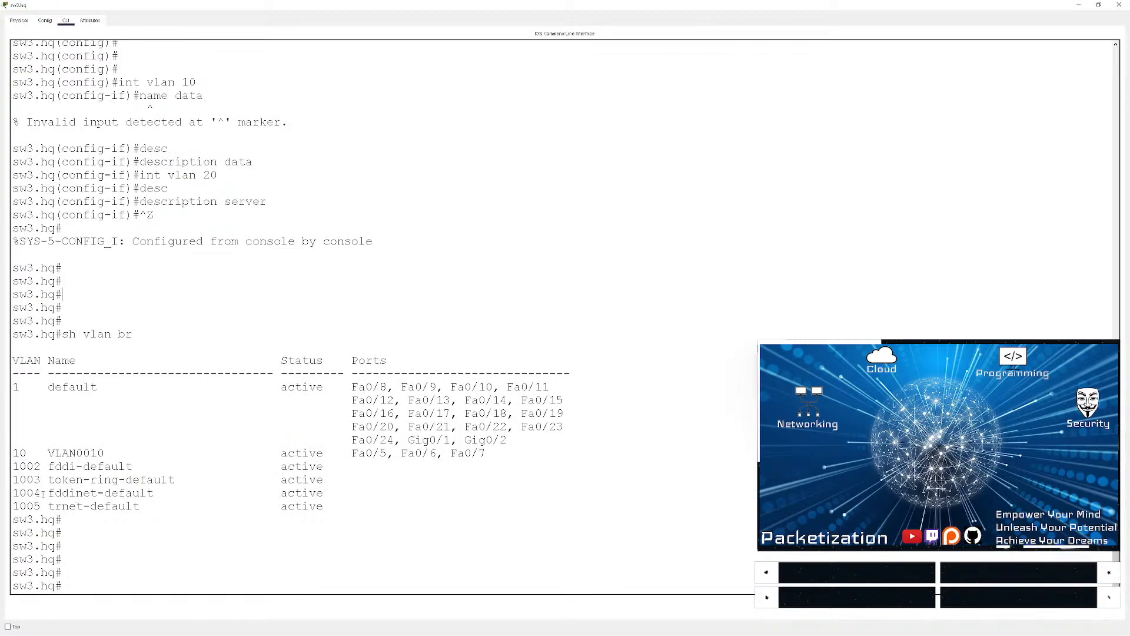
drag(35, 455, 506, 455)
click(640, 488)
key(Return)
key(Return)
key(Return)
key(Return)
key(Return)
key(Return)
key(Return)
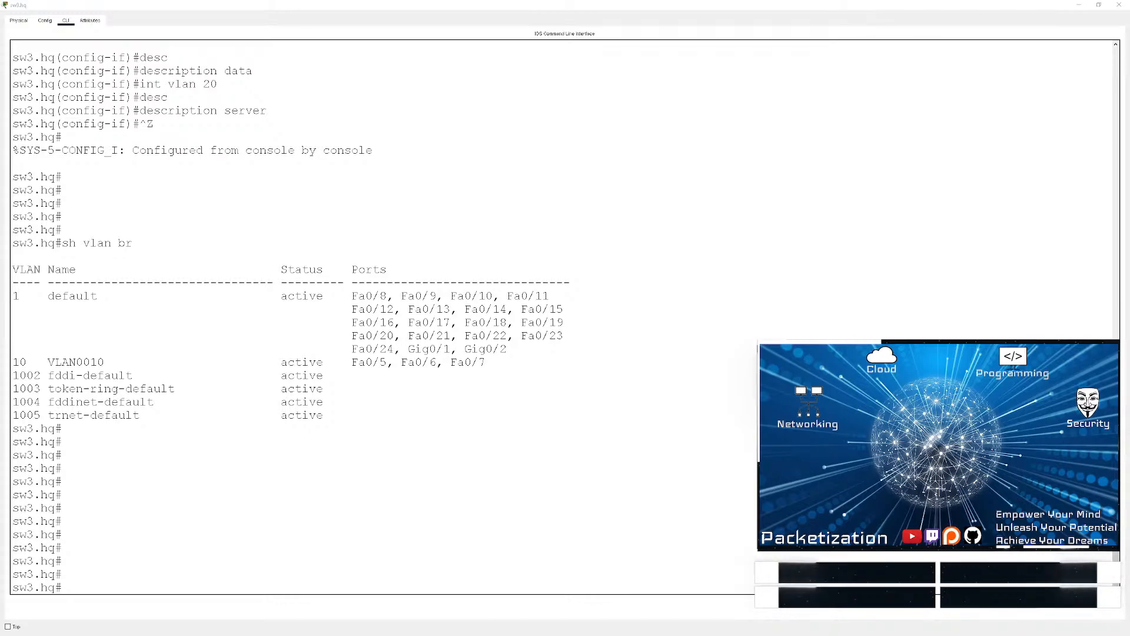
key(Return)
key(Return)
key(Return)
key(Return)
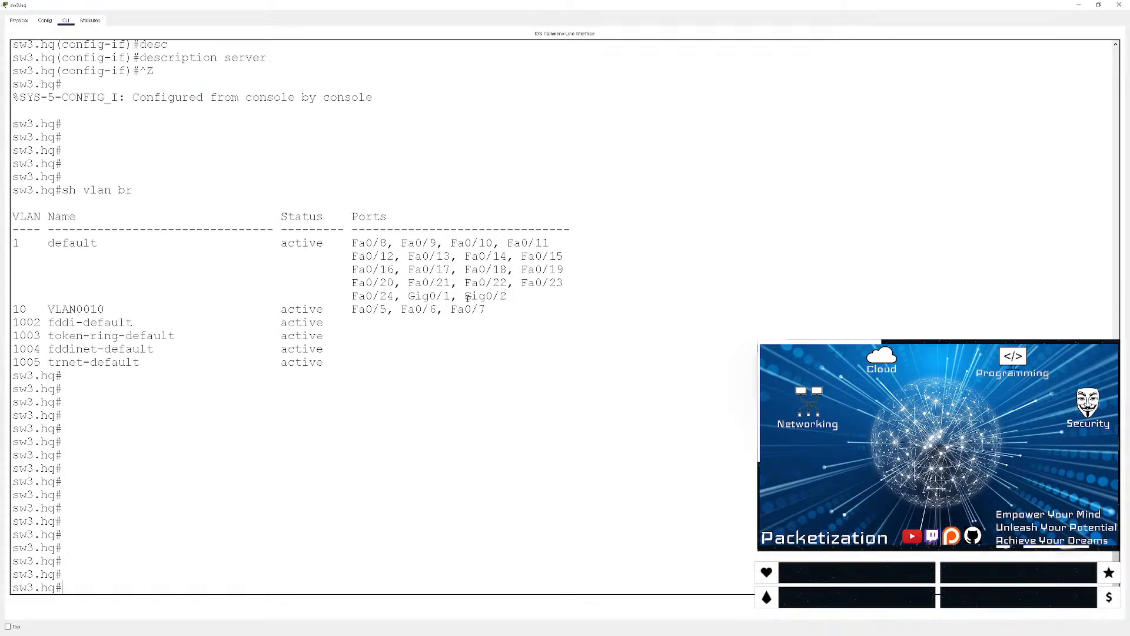
click(1119, 4)
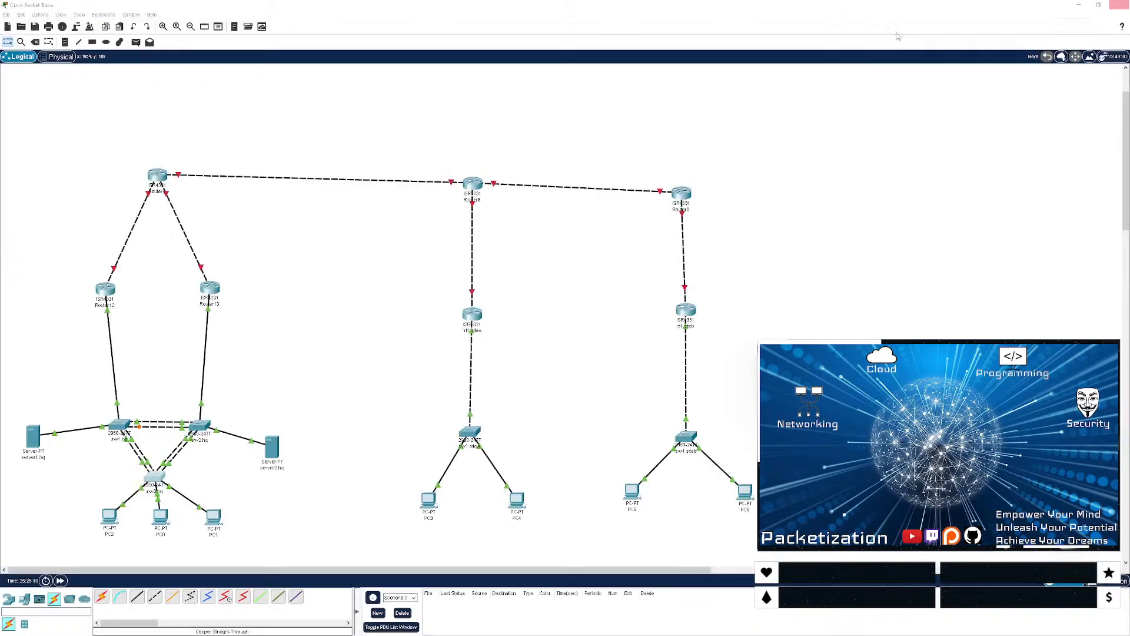
- Open the sw1.hq command line and enter privileged EXEC mode and global configuration mode
click(115, 425)
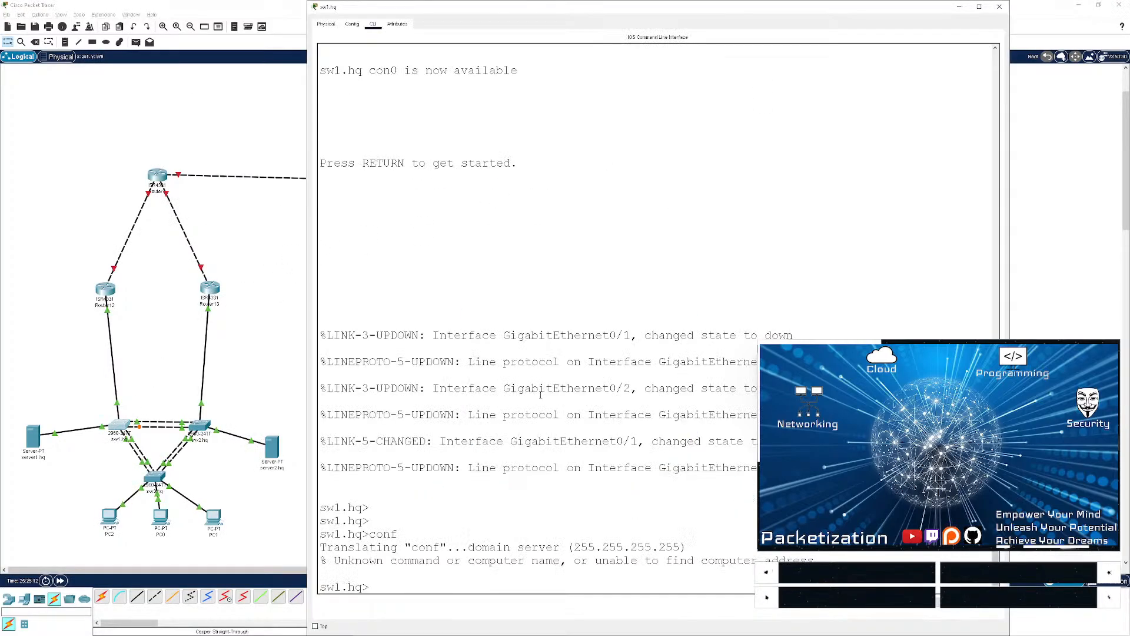
key(Return)
key(Return)
text(en)
key(Return)
text(conf t)
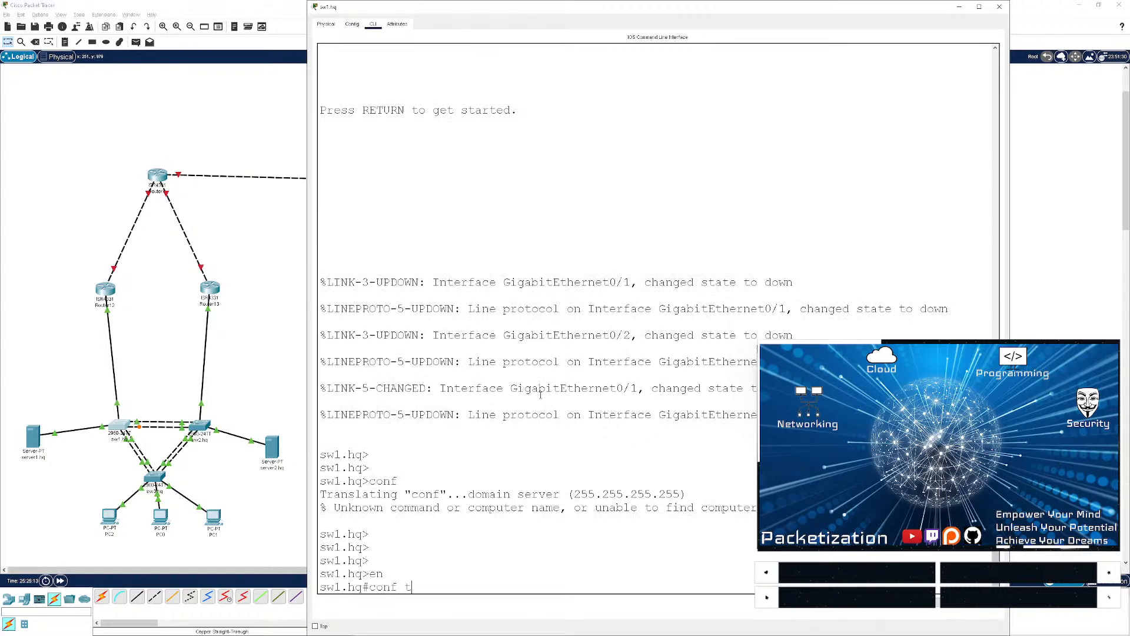
key(Return)
- Run no ip domain-name looku on sw1.hq to disable DNS lookups
text(no ip do)
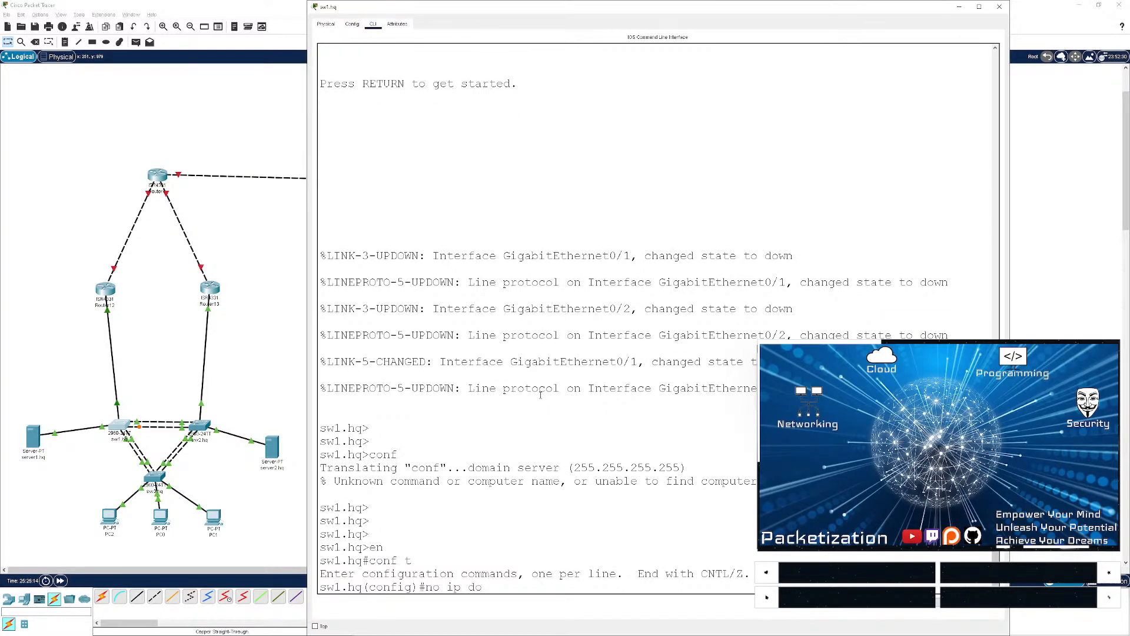
text(main-name look)
key(Tab)
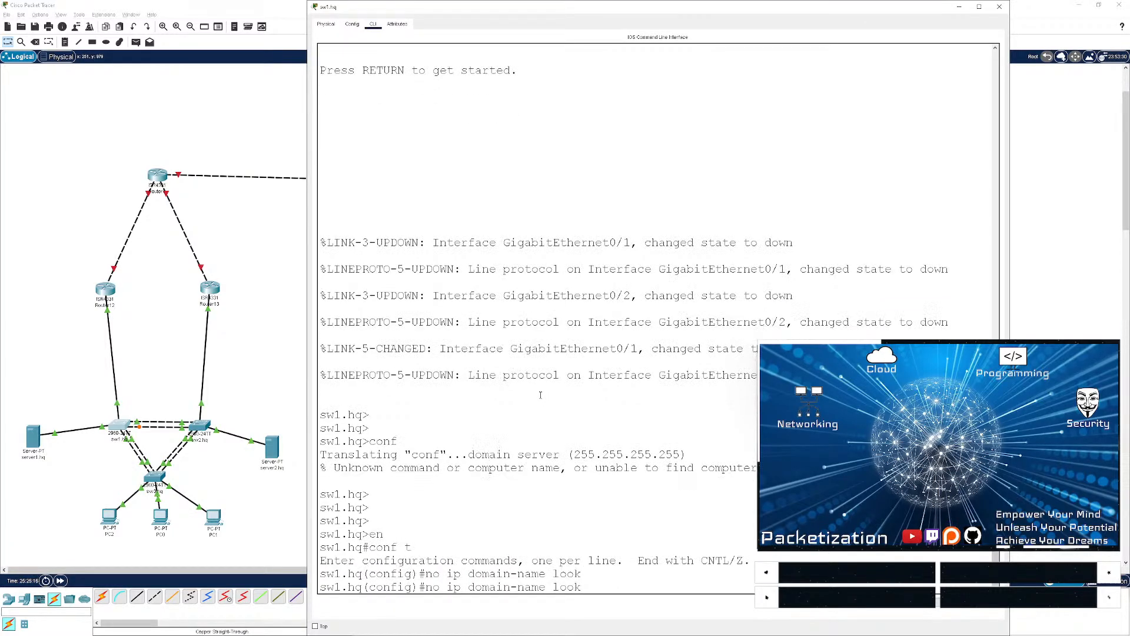
text(u)
key(Tab)
key(Return)
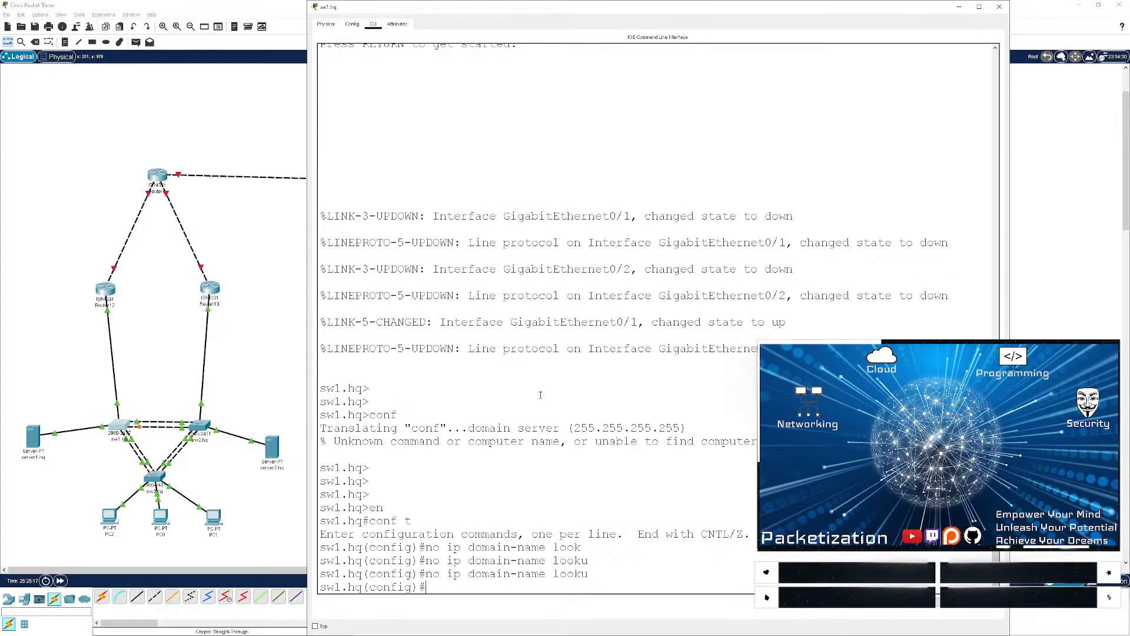
key(Return)
key(Return)
key(Return)
key(Return)
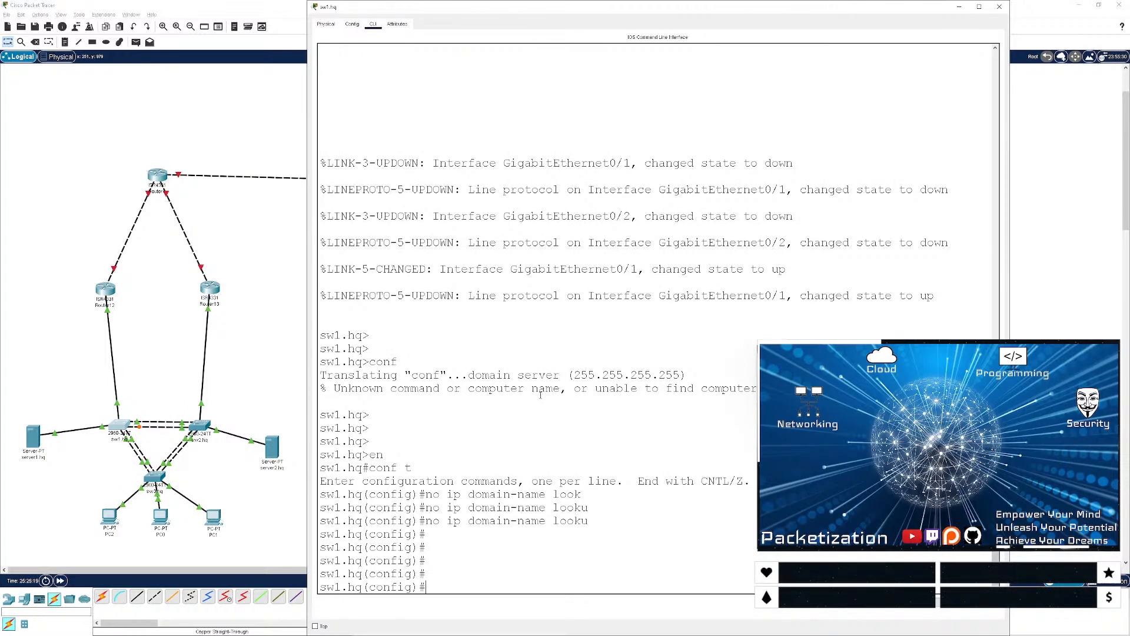
- Create interface VLAN 10 on sw1.hq with the description data
text(int vlan 10)
key(Return)
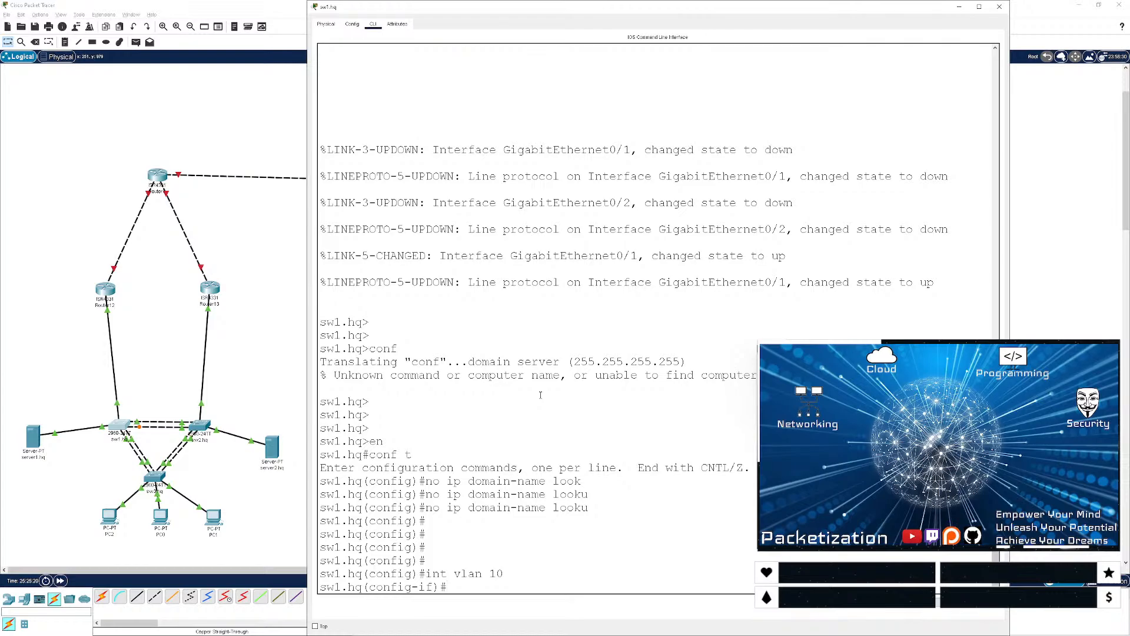
text(desc)
key(Tab)
text(data)
key(Return)
- Create interface VLAN 20 on sw1.hq with the description server, and return to privileged EXEC mode
text(int)
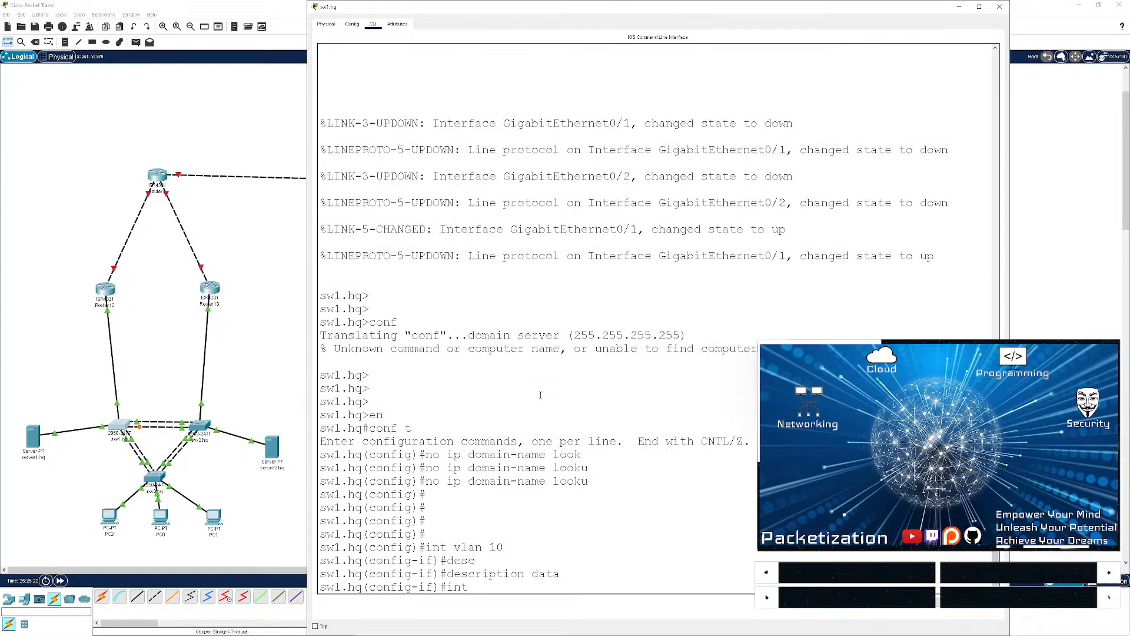
text( vlan 20)
key(Return)
text(desc)
key(Tab)
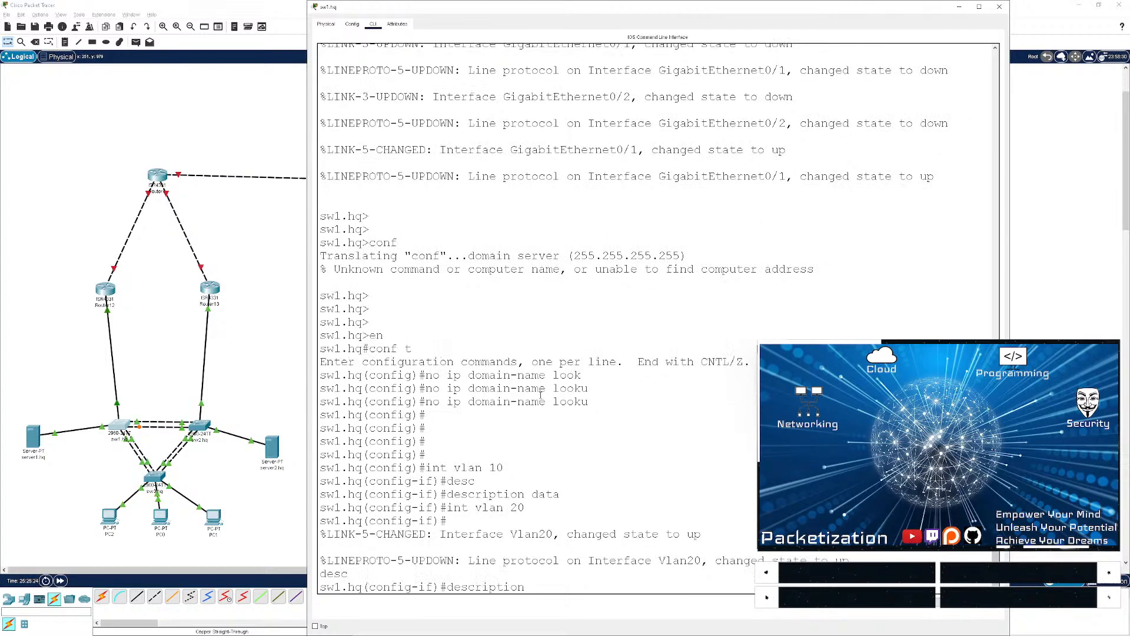
text(server)
key(Return)
key(Return)
key(Return)
key(Return)
key(Return)
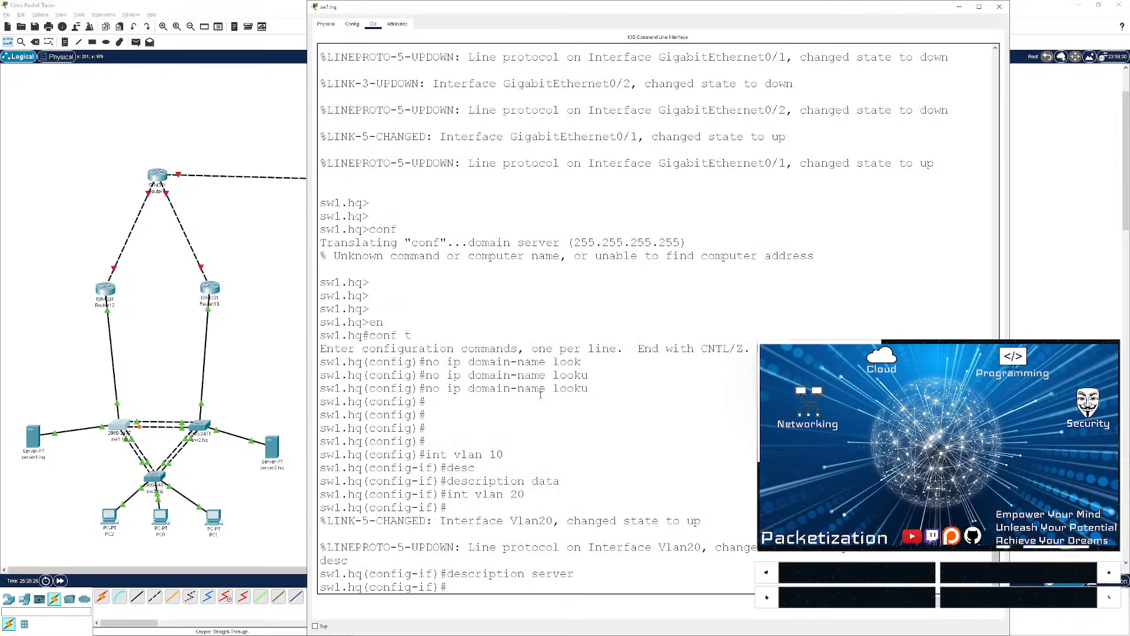
key(ctrl+z)
- Show the brief VLAN table on sw1.hq to check whether VLANs 10 and 20 are listed
key(Return)
key(Return)
key(Return)
key(Return)
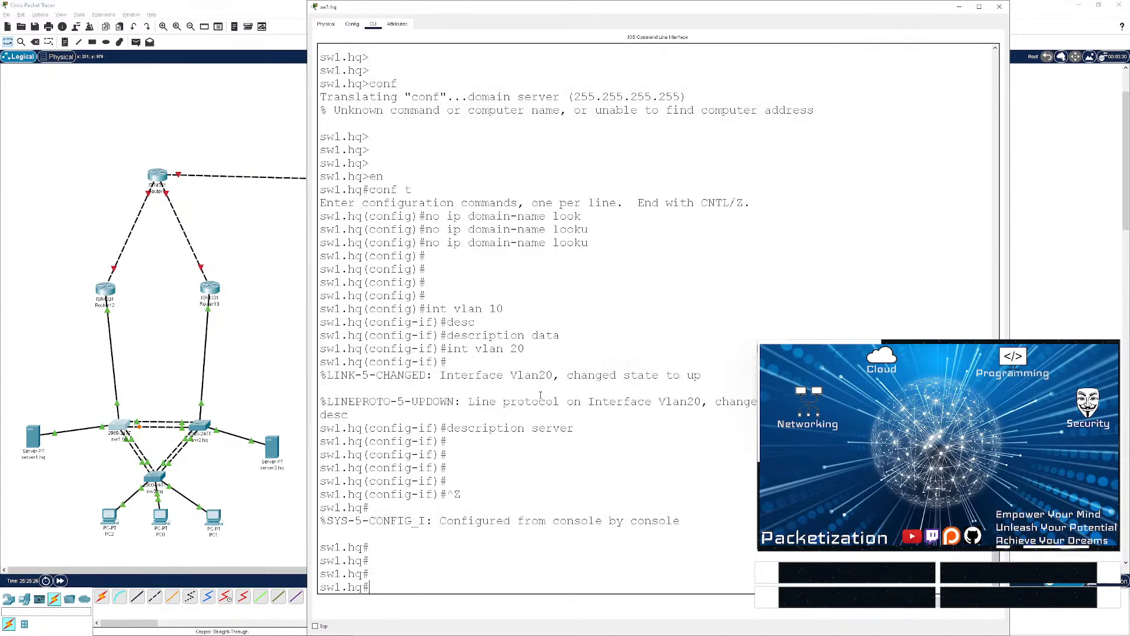
text(sh vlan br)
key(Return)
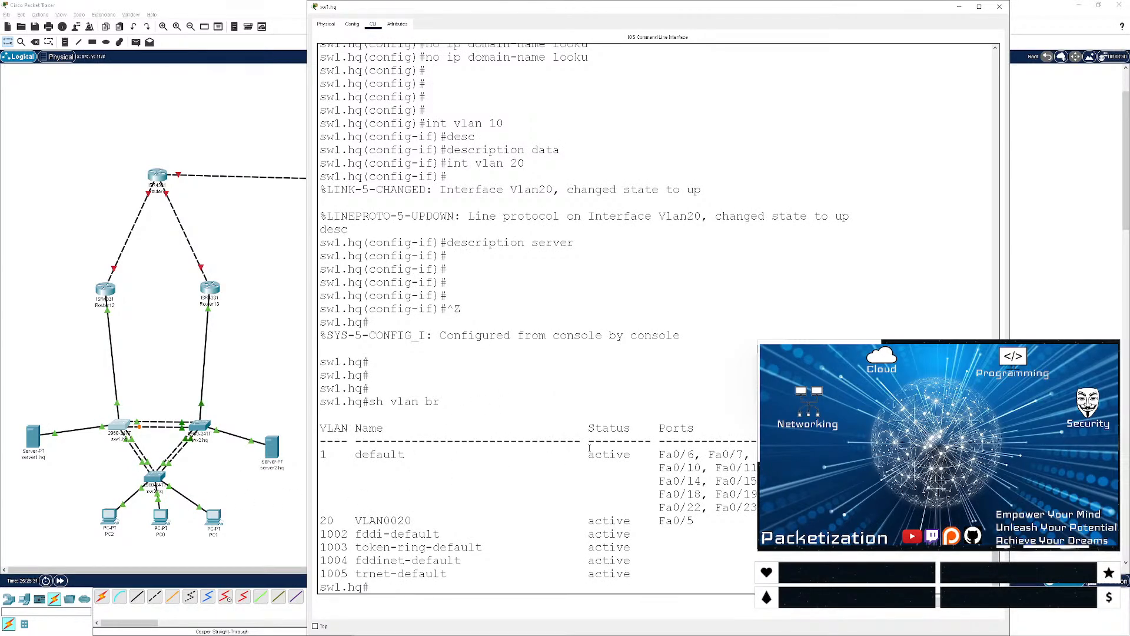
- Show the MAC address table on sw1.hq to check the addresses learned per VLAN and port
text(sh mac add)
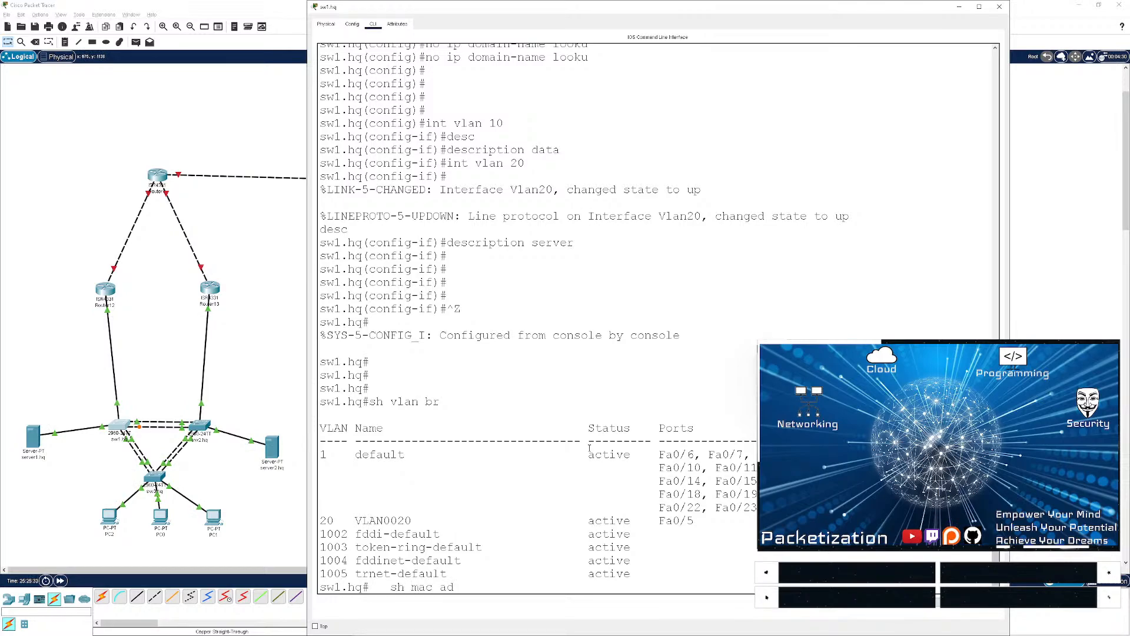
key(Tab)
key(Return)
key(Return)
key(Return)
key(Return)
key(Return)
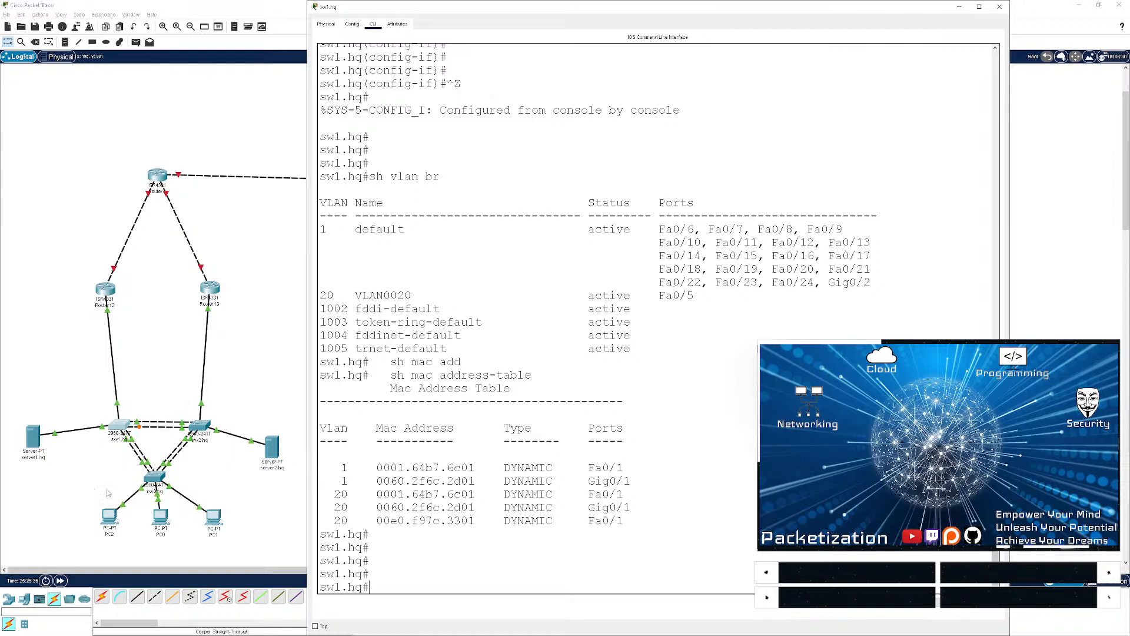
click(118, 425)
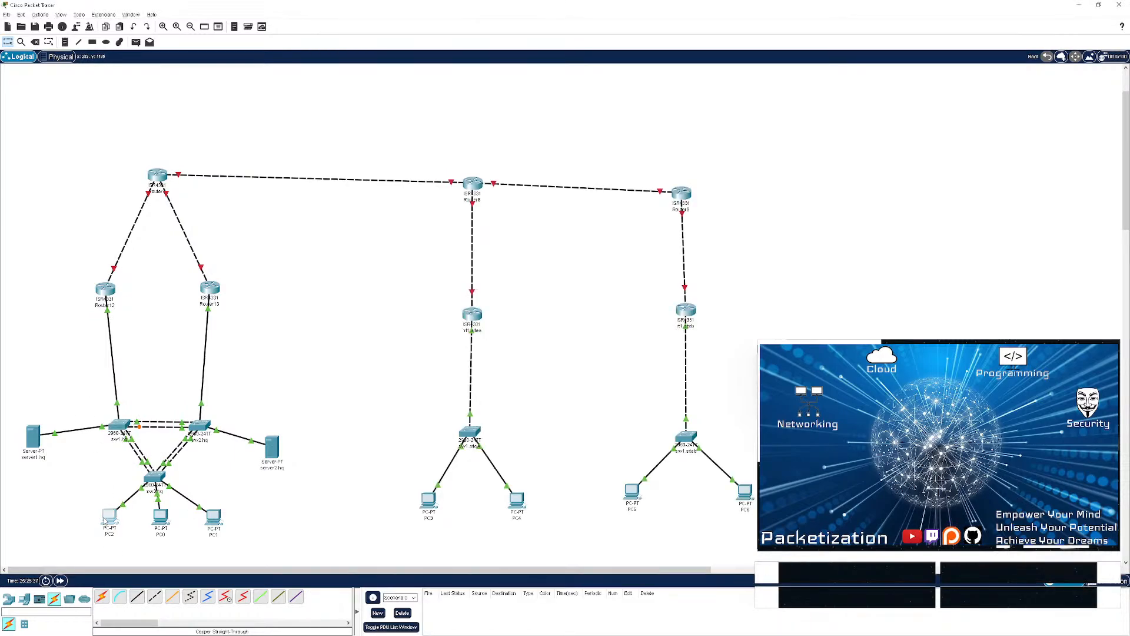
click(103, 513)
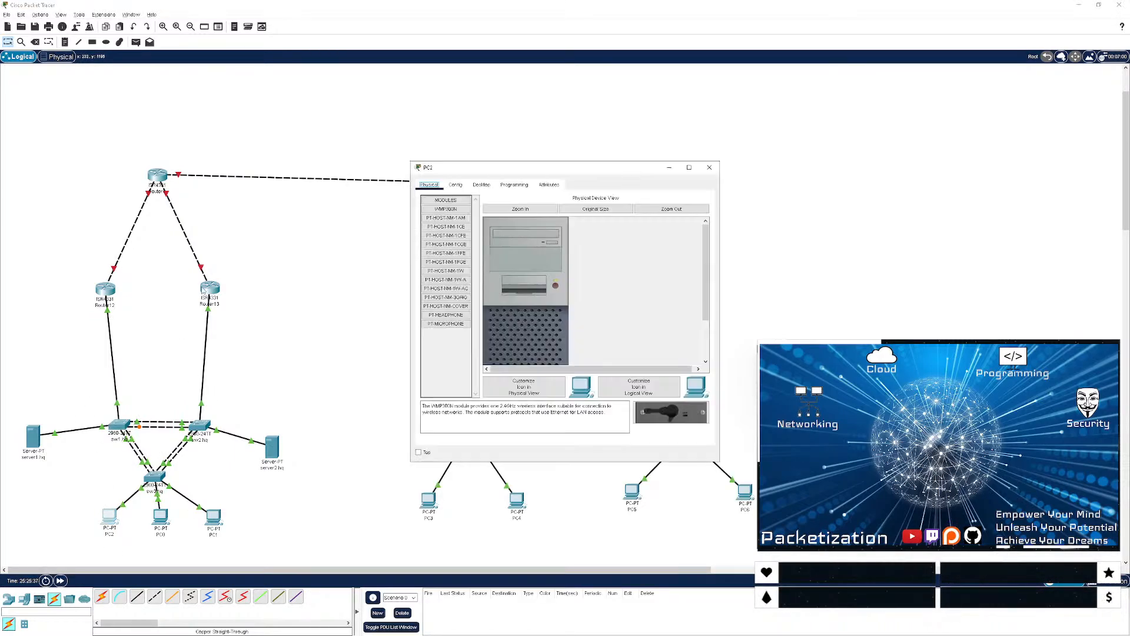
click(219, 299)
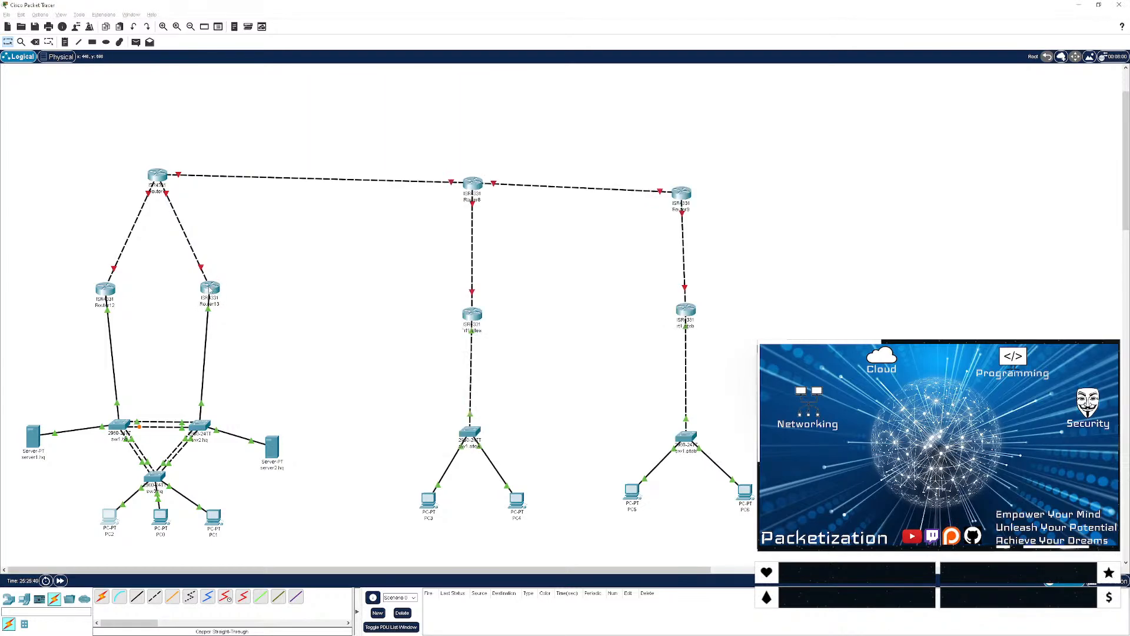
- Open the enlarged command line of Router13 (rt2.hq) and ping 10.10.10.2 again
click(209, 289)
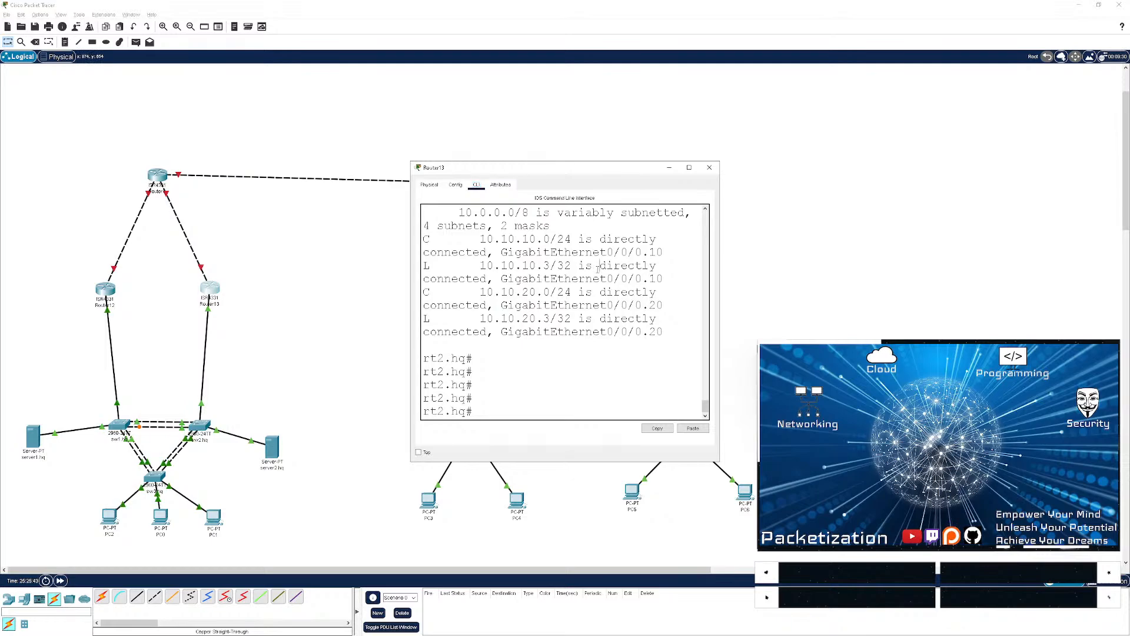
key(Return)
text(\\)
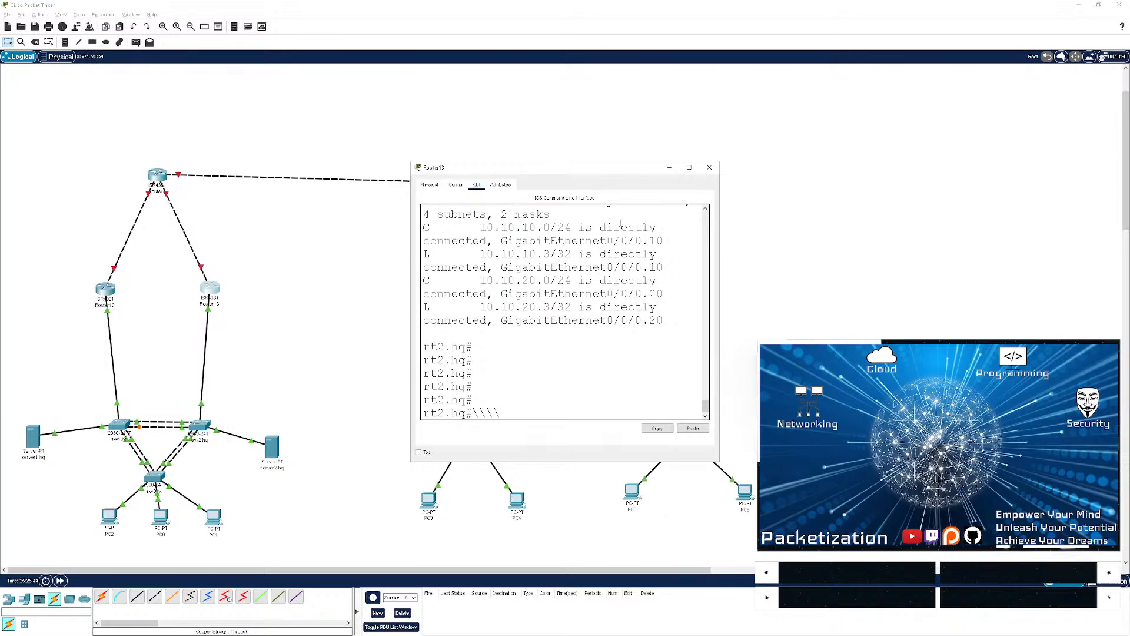
click(689, 167)
key(BackSpace)
key(BackSpace)
key(BackSpace)
key(BackSpace)
key(Return)
key(Return)
key(Return)
key(Return)
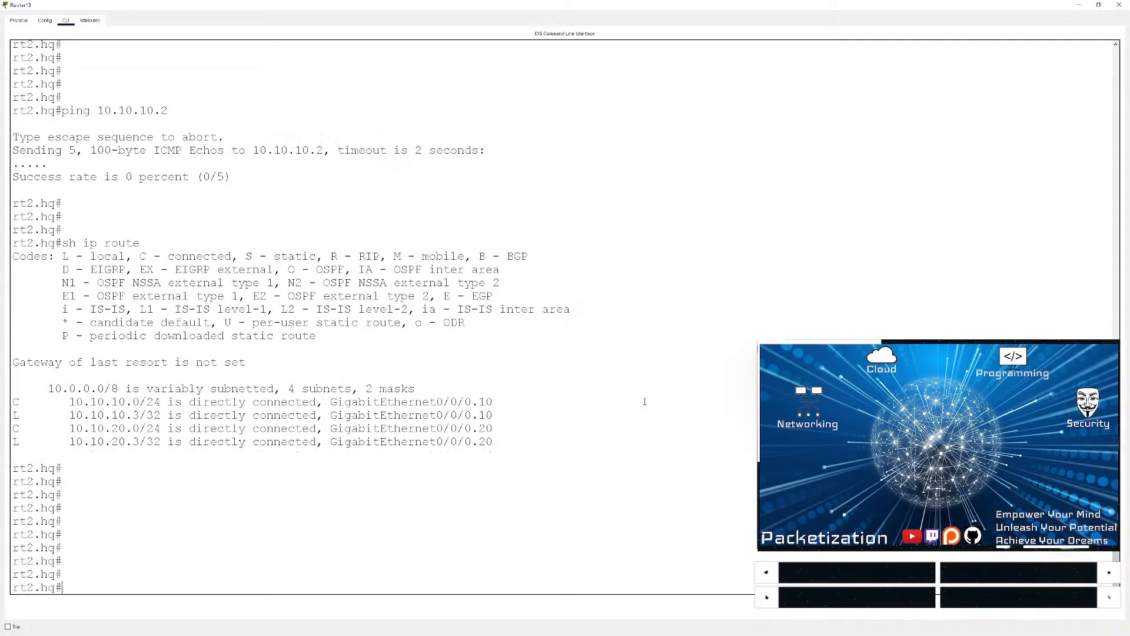
key(Up)
key(Up)
key(Return)
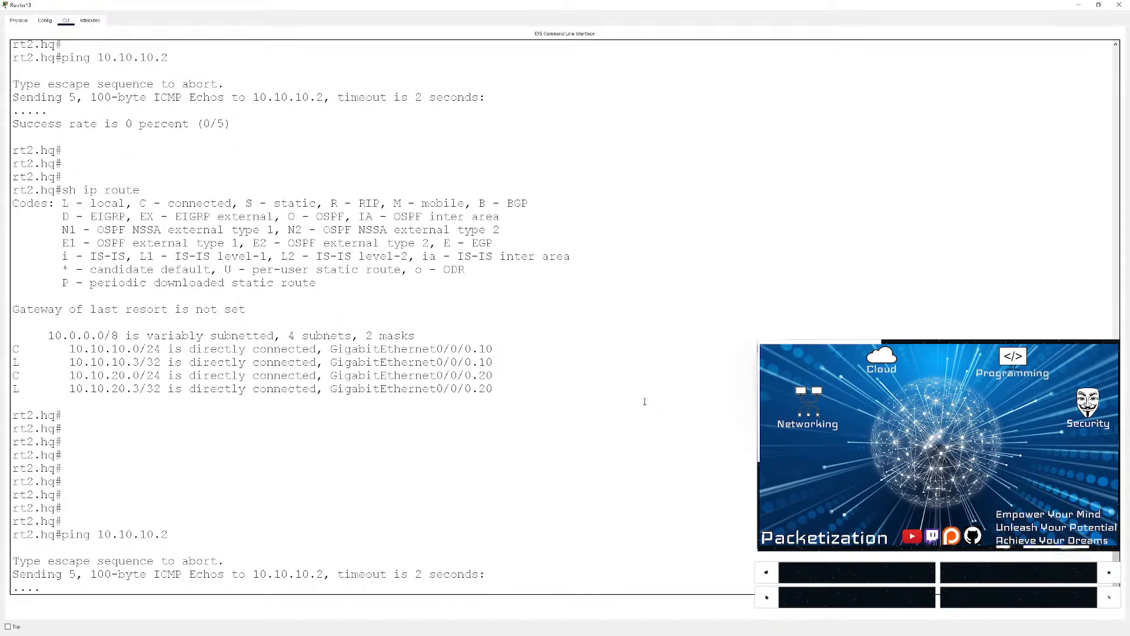
key(Return)
key(Return)
key(Return)
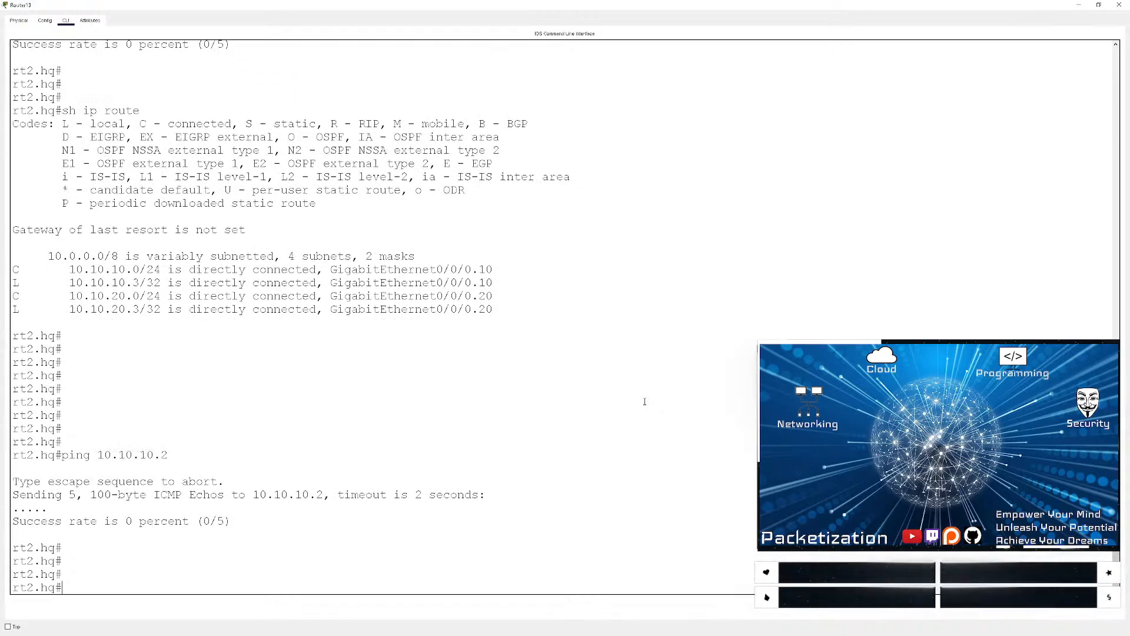
- Show the brief IP interface list on rt2.hq to check interface addresses and status
text(sh ip int br)
key(Return)
key(Return)
key(Return)
key(Return)
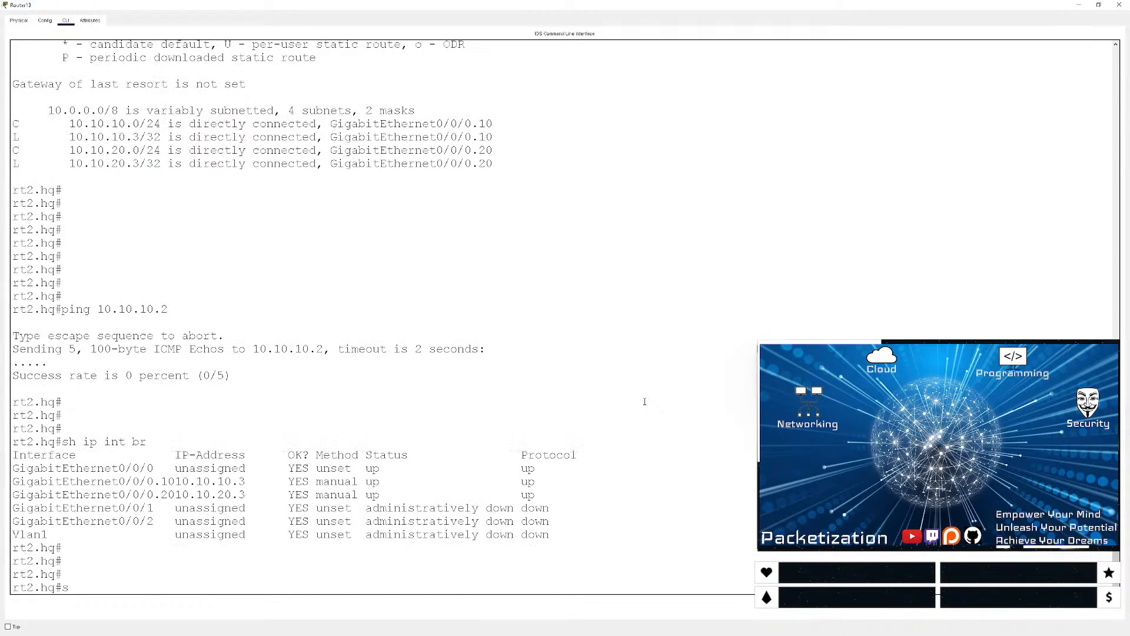
- Show the ARP table on rt2.hq to check which neighbours it has resolved
text(sh arp)
key(Return)
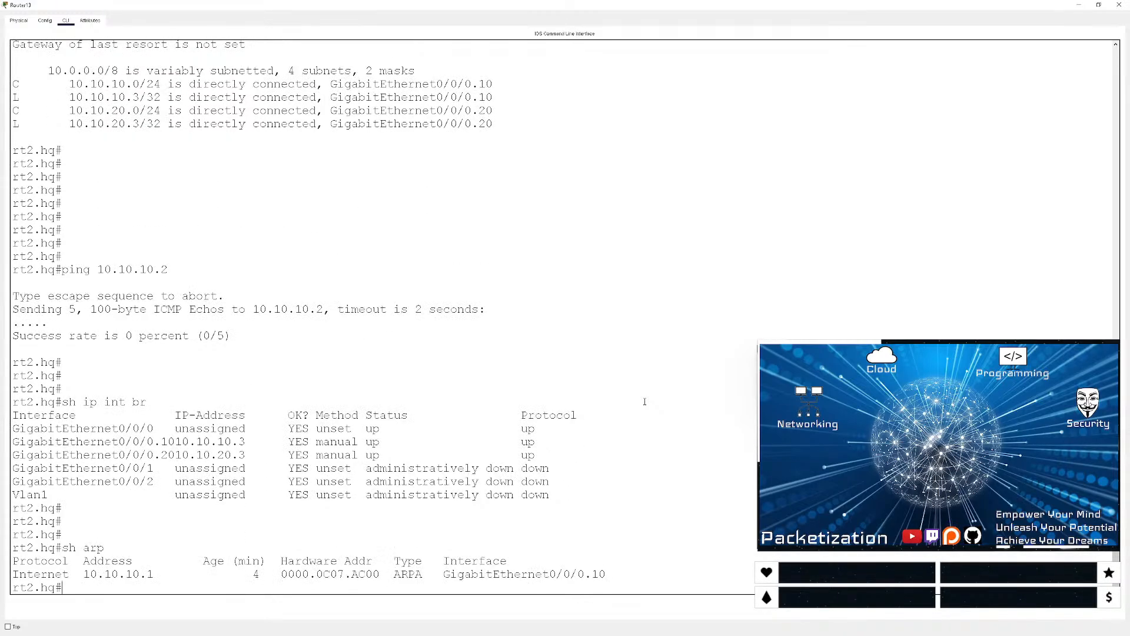
key(Return)
key(Return)
key(Return)
key(Return)
key(Return)
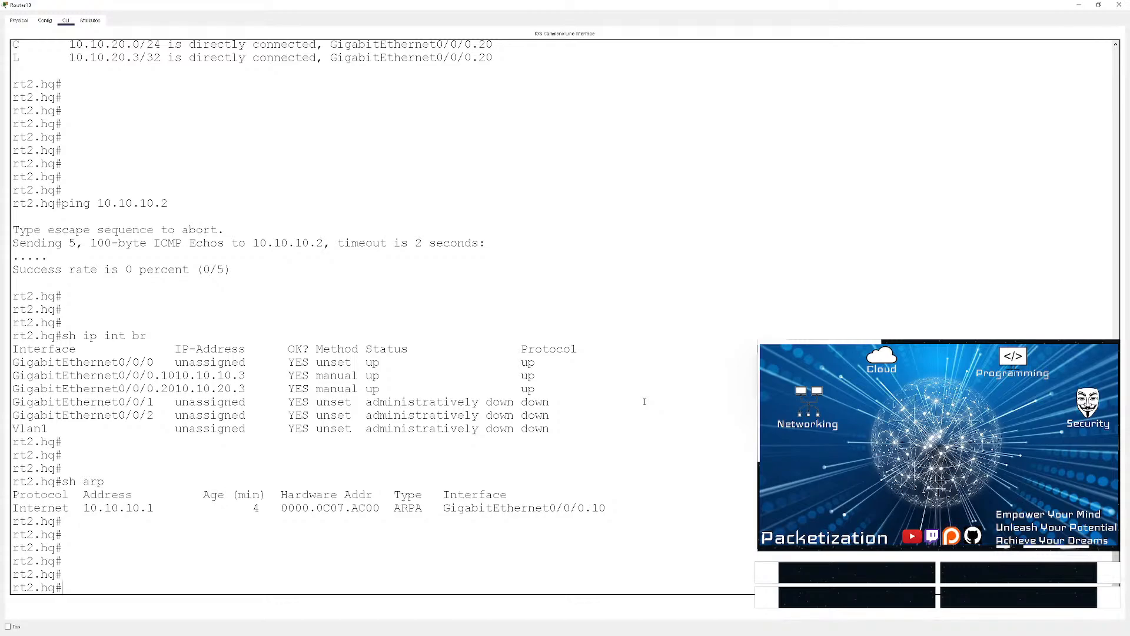
- Show the running configuration on rt2.hq and review the encapsulation, IP address and standby settings of subinterfaces GigabitEthernet0/0/0.10 and 0/0/0.20
text(sh run)
key(Return)
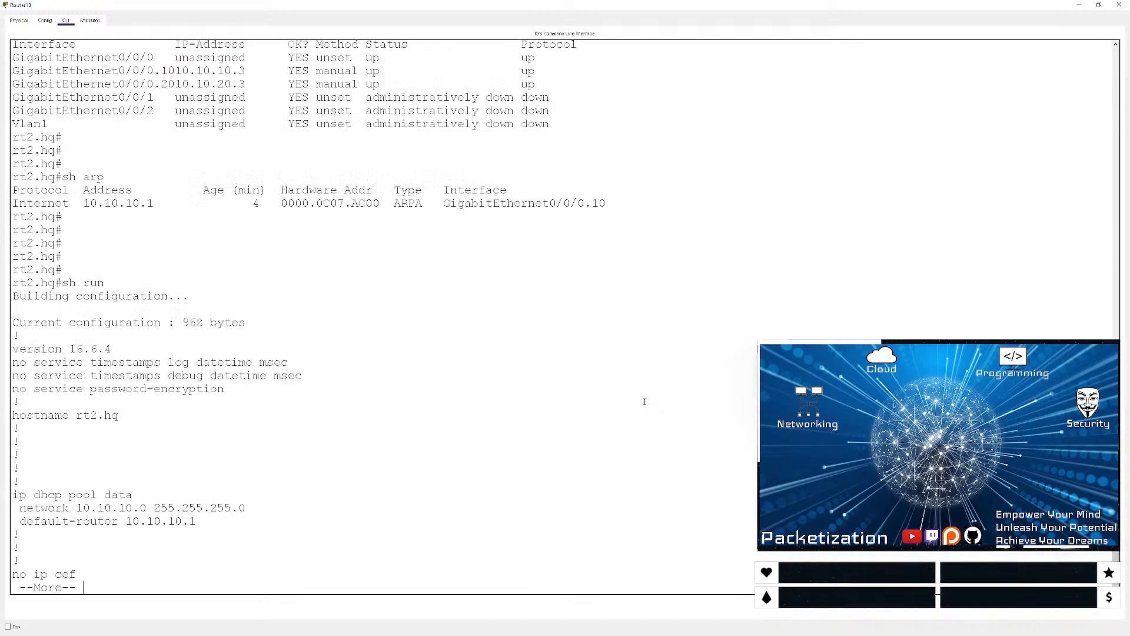
key(space)
key(space)
key(space)
scroll(221, 328, up, 3)
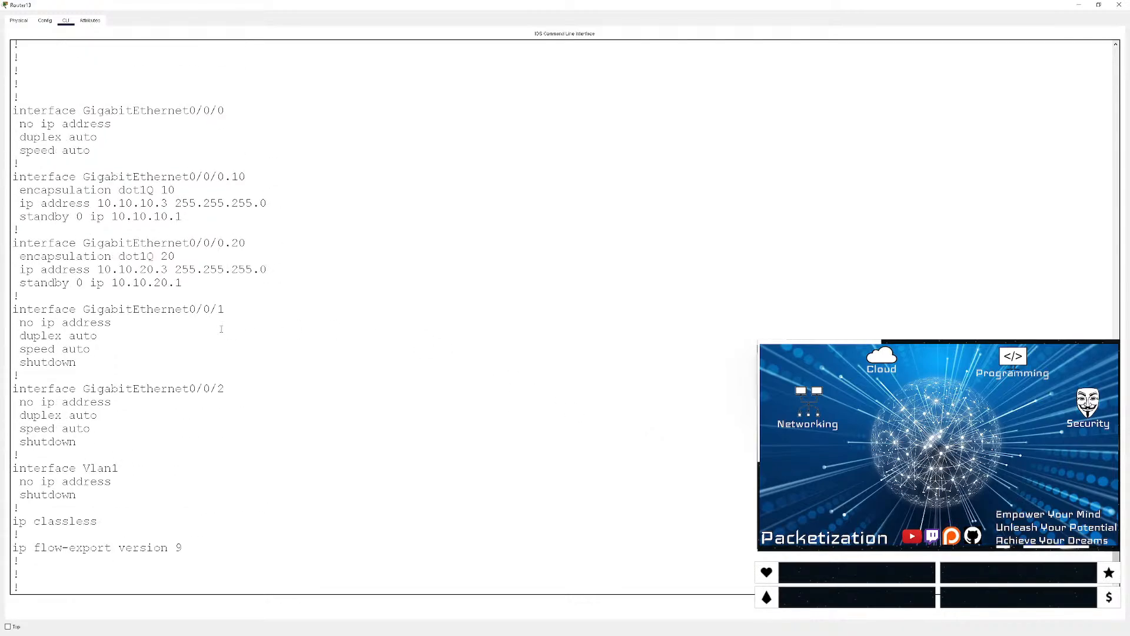
scroll(145, 363, up, 2)
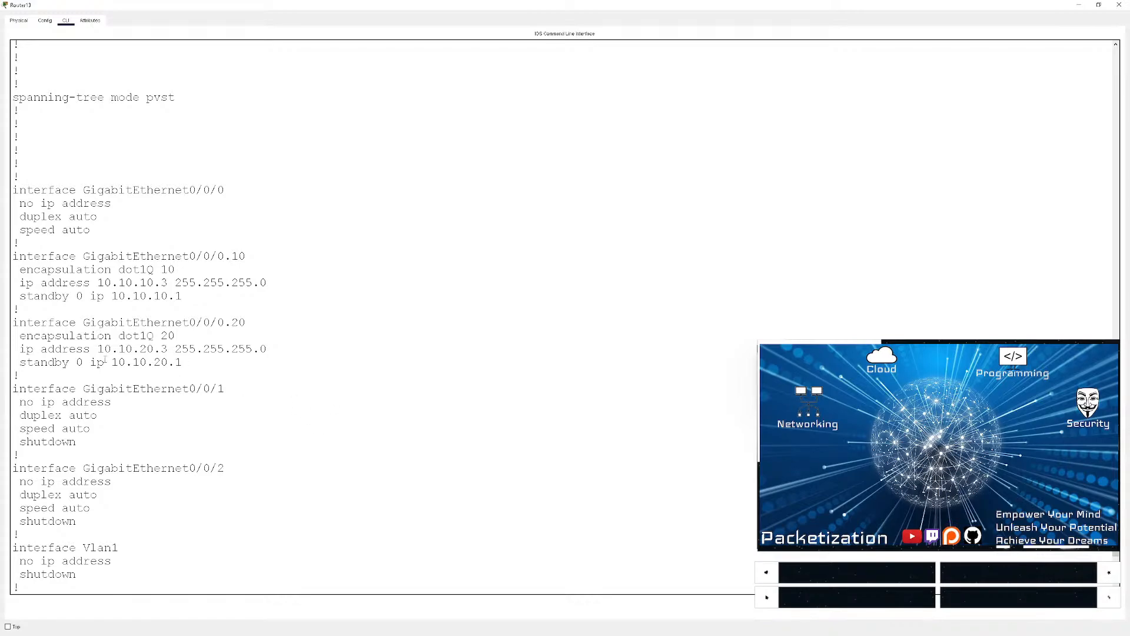
scroll(231, 353, down, 5)
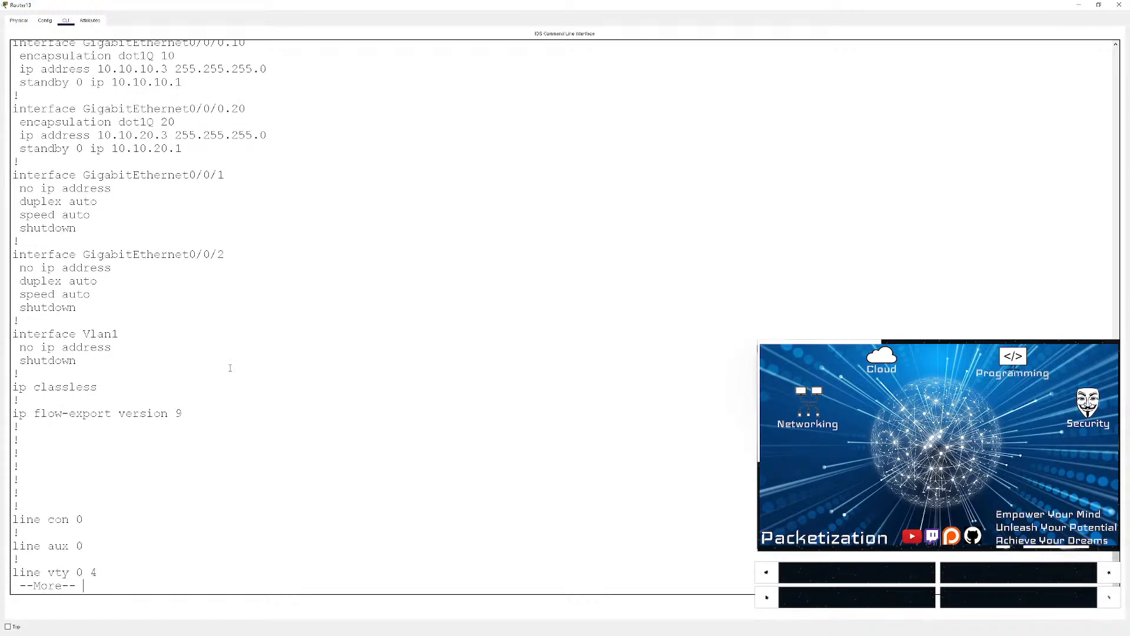
key(q)
- Leave the configuration listing on rt2.hq and ping 10.10.10.3
key(Return)
key(Return)
key(Return)
text(pio)
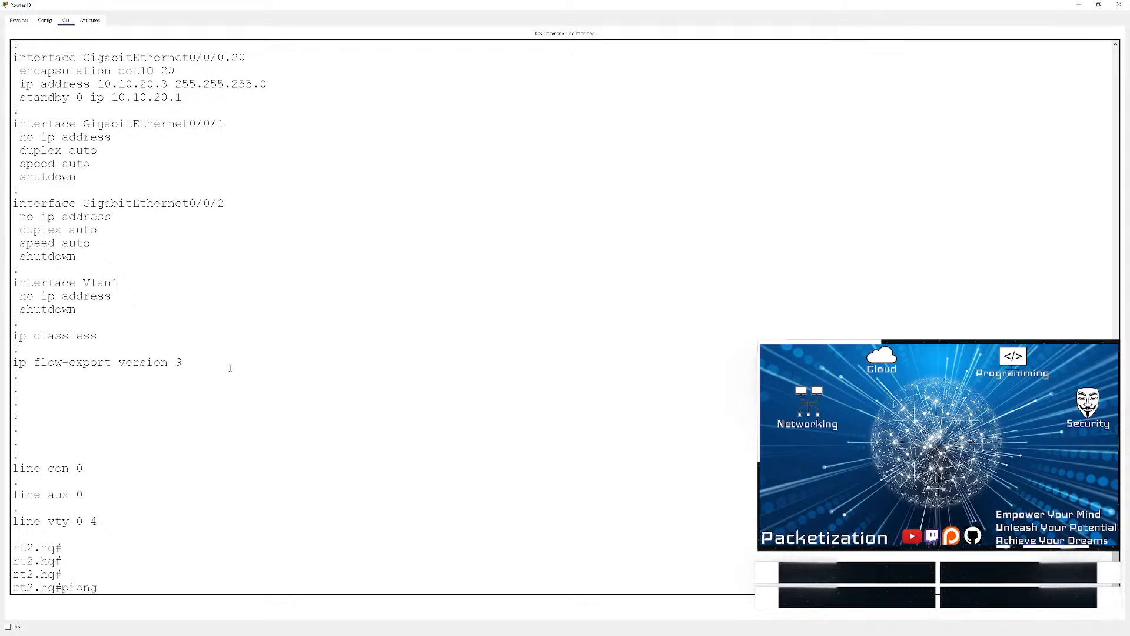
key(BackSpace)
text(ng 1)
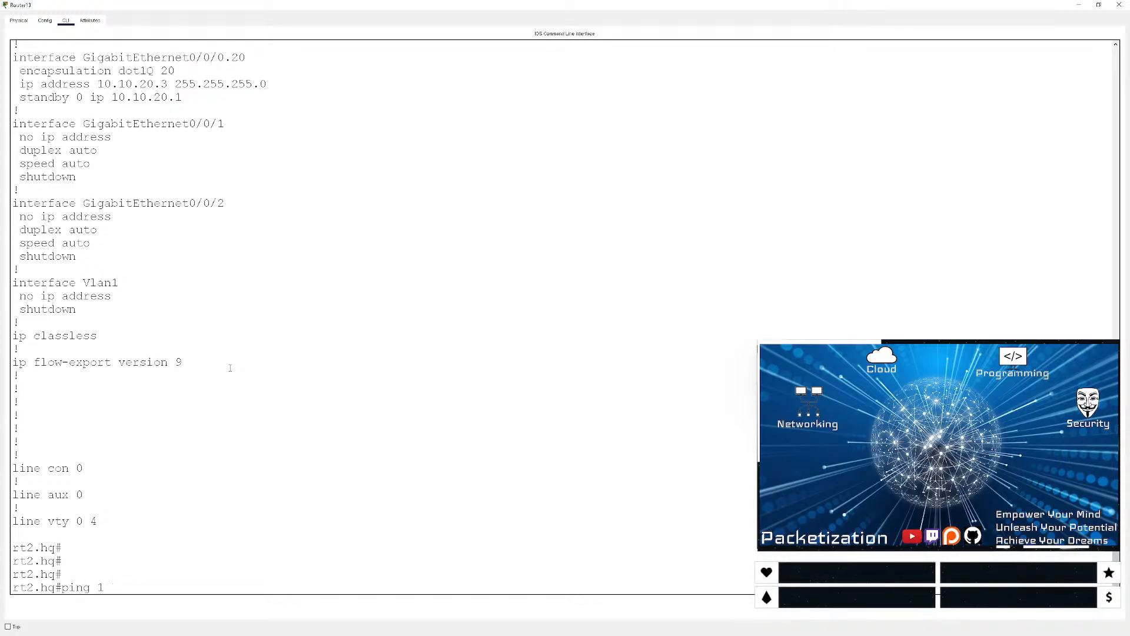
text(0.10.10.3)
key(Return)
key(Return)
key(Return)
key(Return)
key(Return)
key(Return)
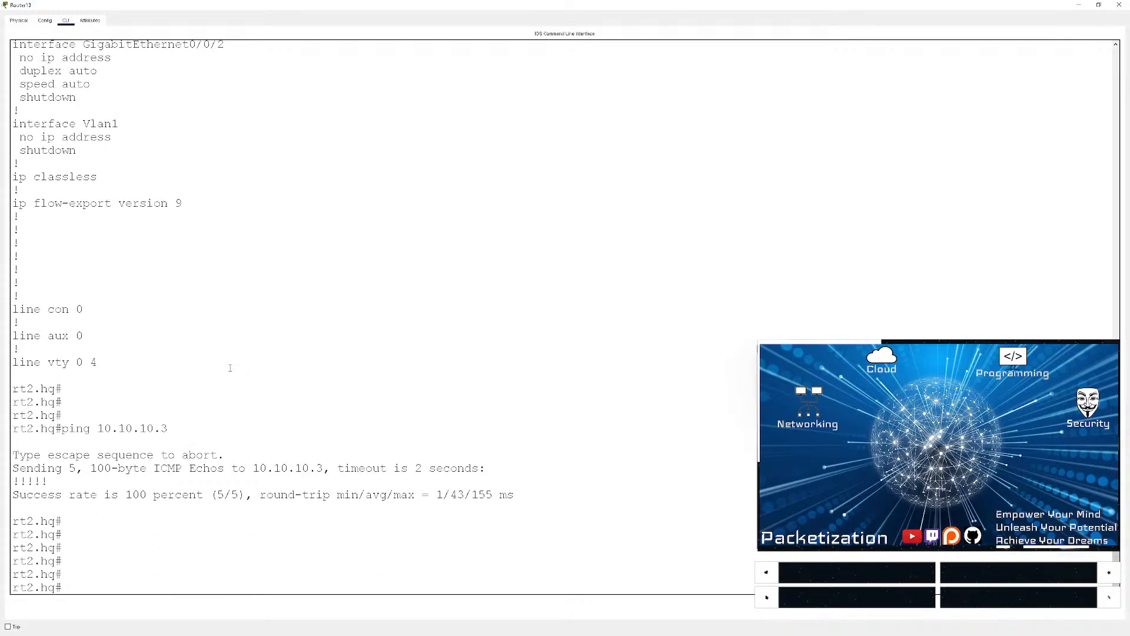
- Switch to the enlarged command line of Router12 (rt1.hq) and show the brief IP interface list
click(1079, 5)
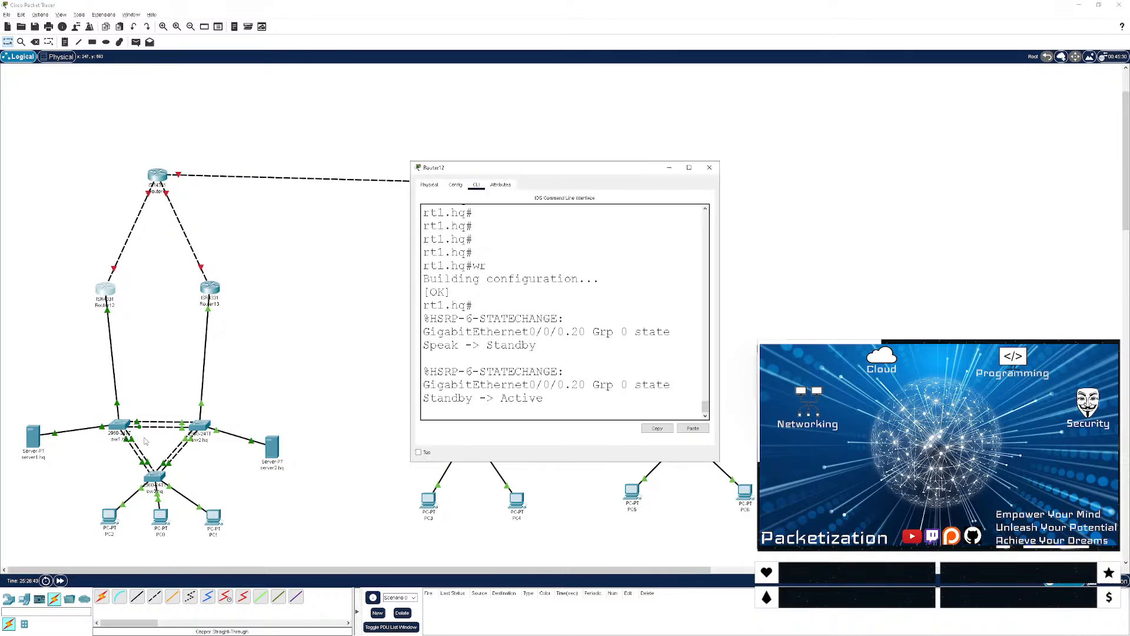
double_click(582, 169)
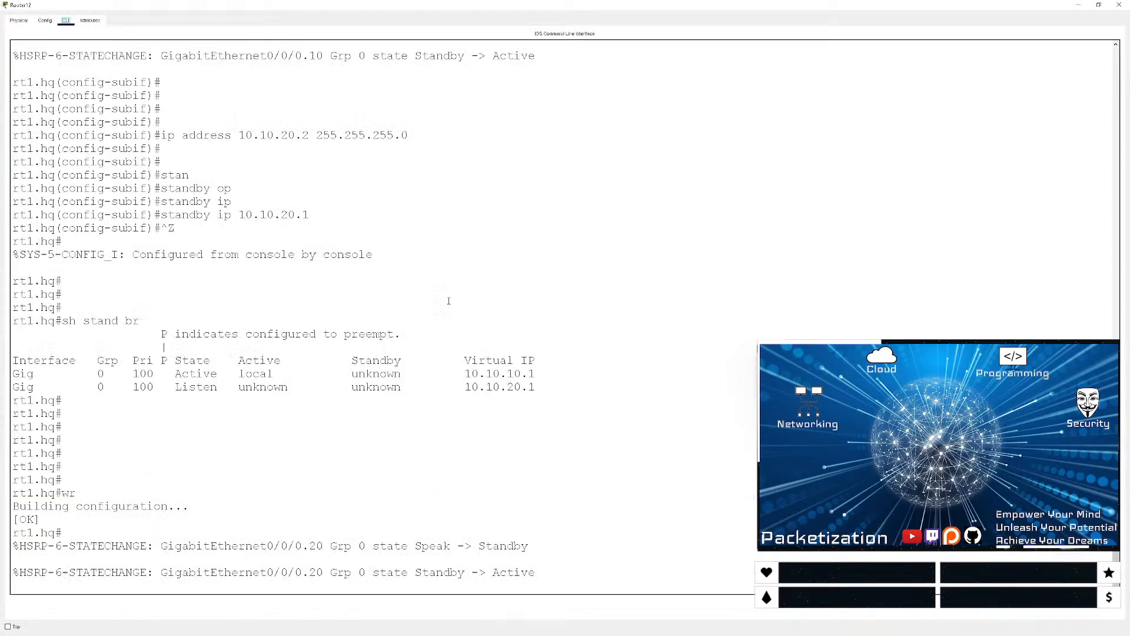
key(Return)
key(Return)
key(Return)
key(Return)
key(Return)
text(sh )
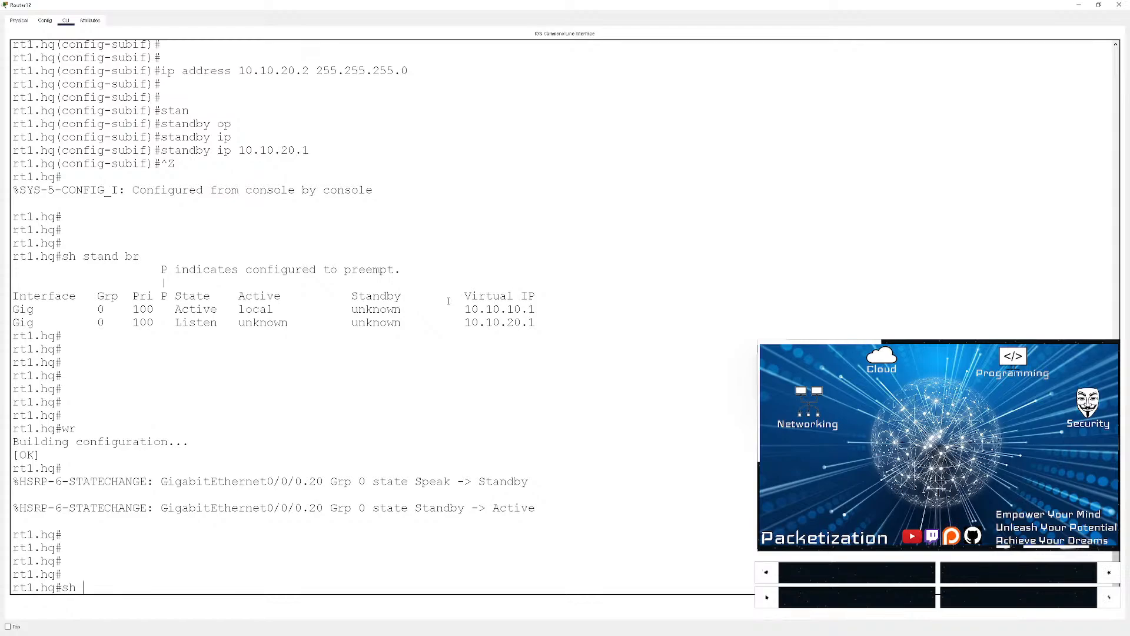
text(ip nt br)
key(Return)
text(sh ip int)
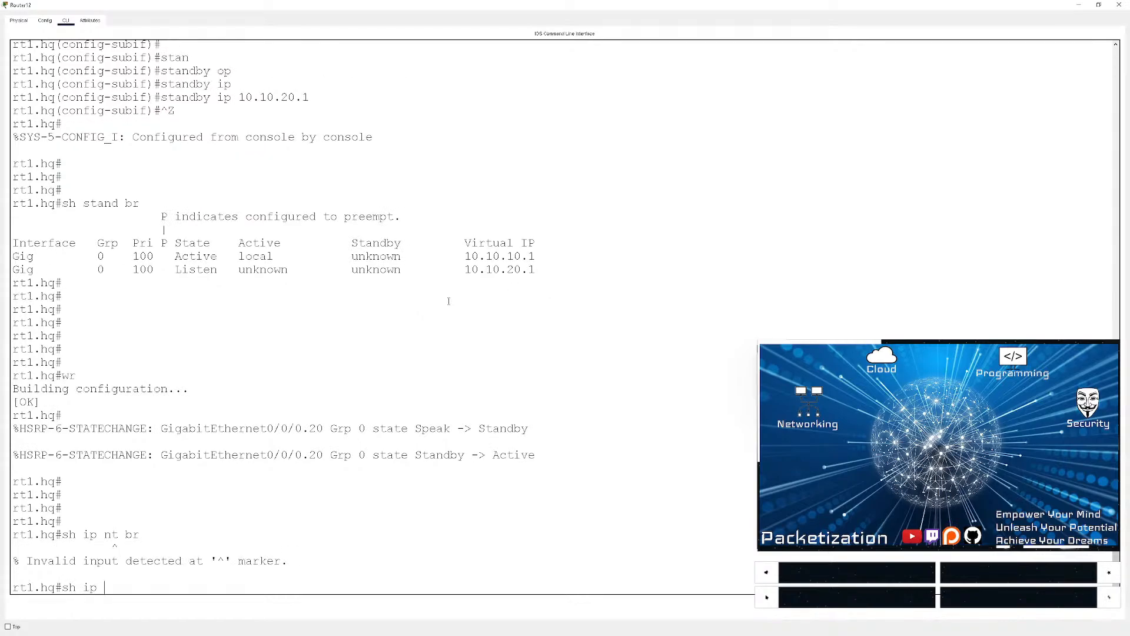
text( br)
key(Return)
key(Return)
key(Return)
key(Return)
key(Return)
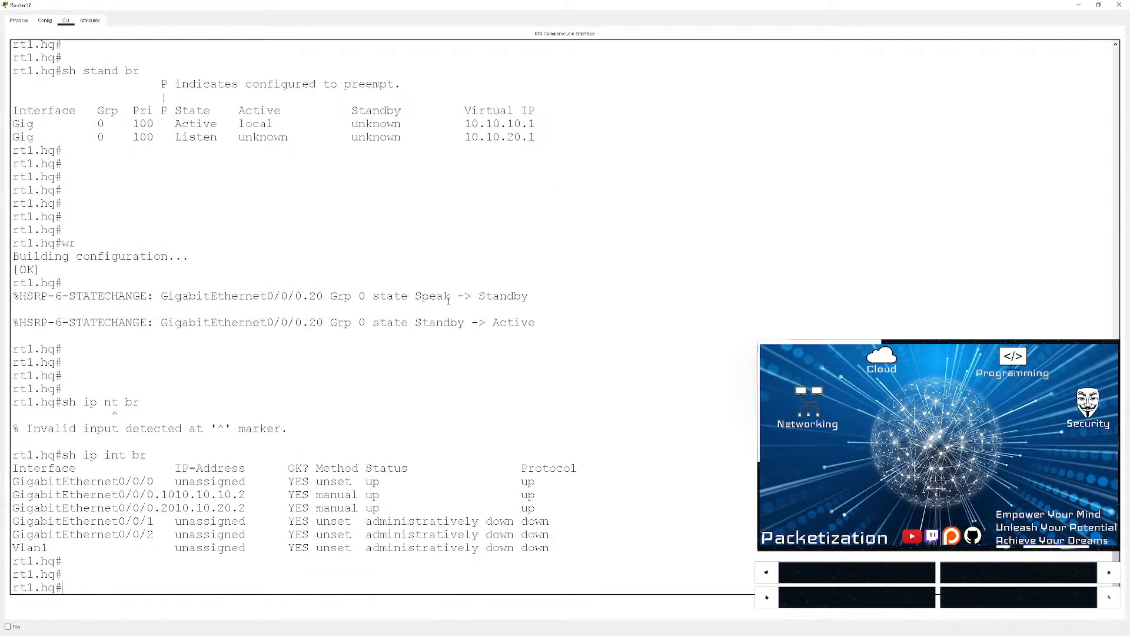
- Show the running configuration on rt1.hq and review the encapsulation, IP address and standby settings of its GigabitEthernet0/0/0 subinterfaces
text(sh run)
key(Return)
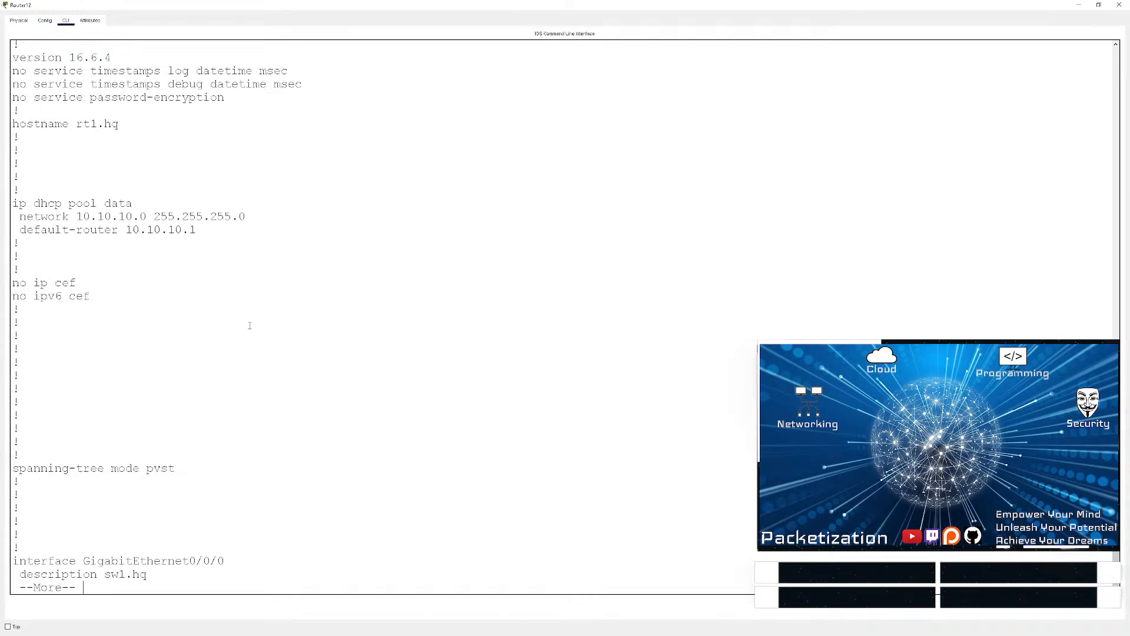
key(space)
key(space)
scroll(176, 385, up, 11)
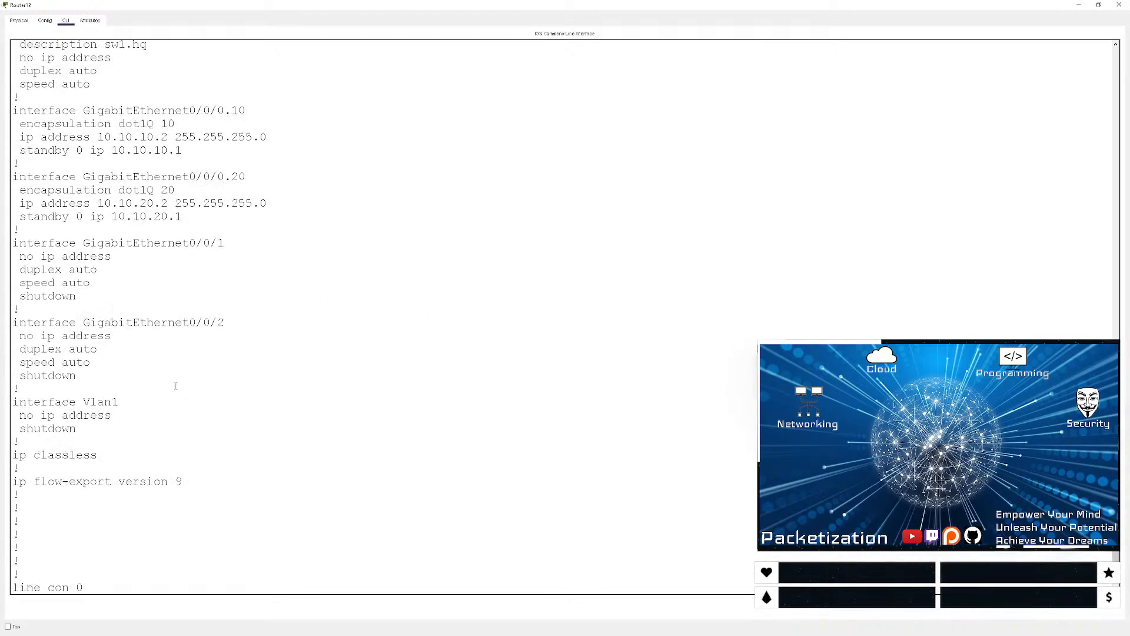
scroll(164, 379, down, 2)
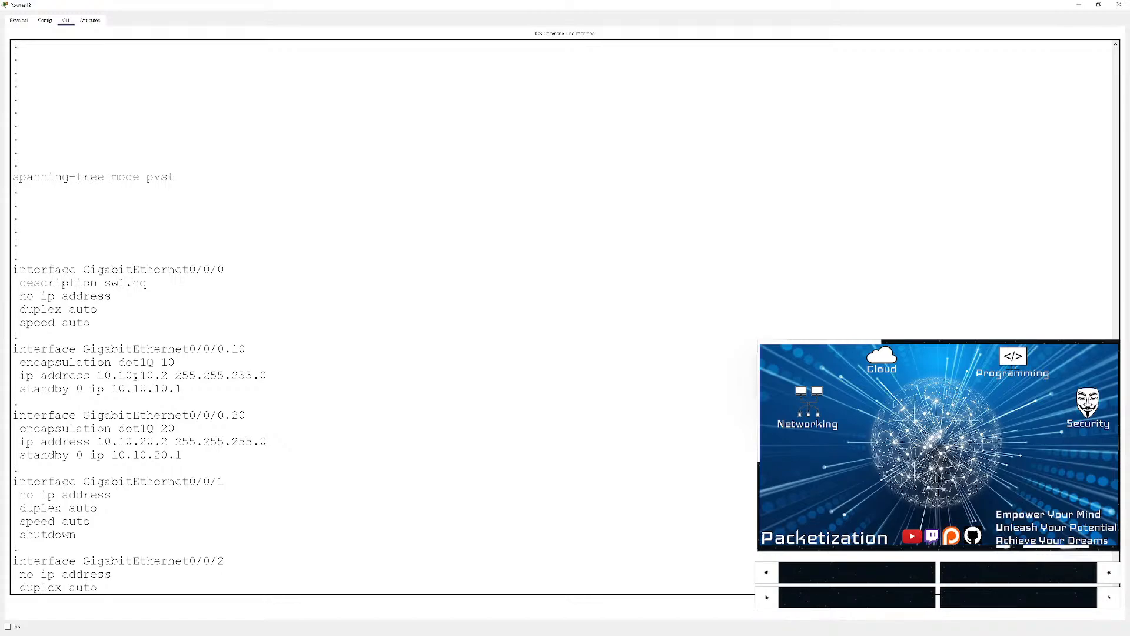
scroll(136, 376, down, 2)
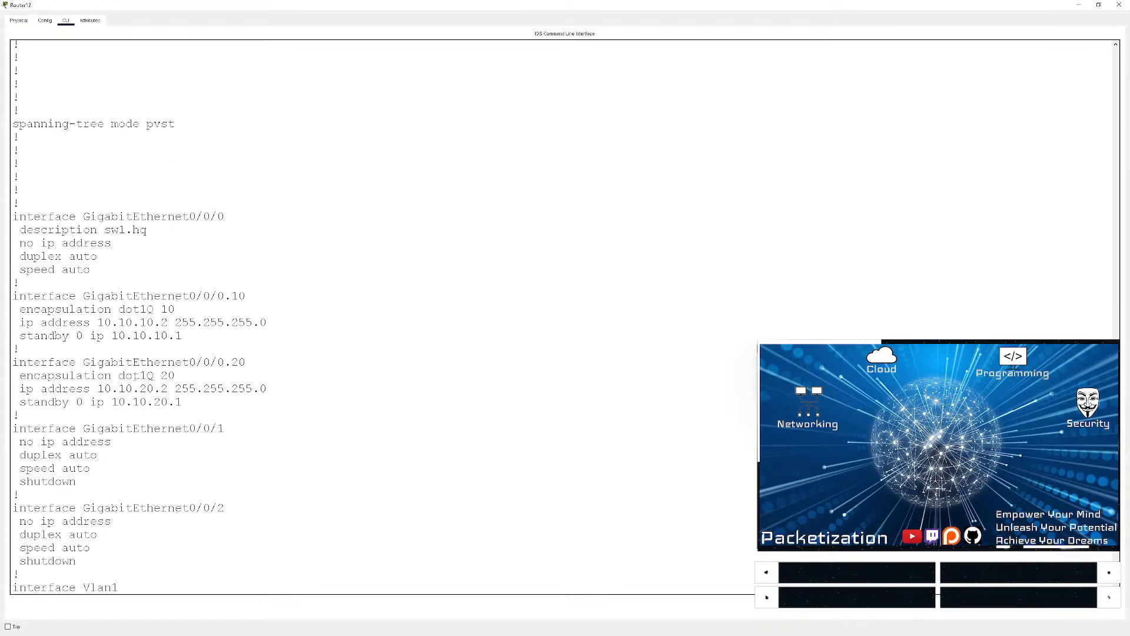
scroll(136, 375, down, 4)
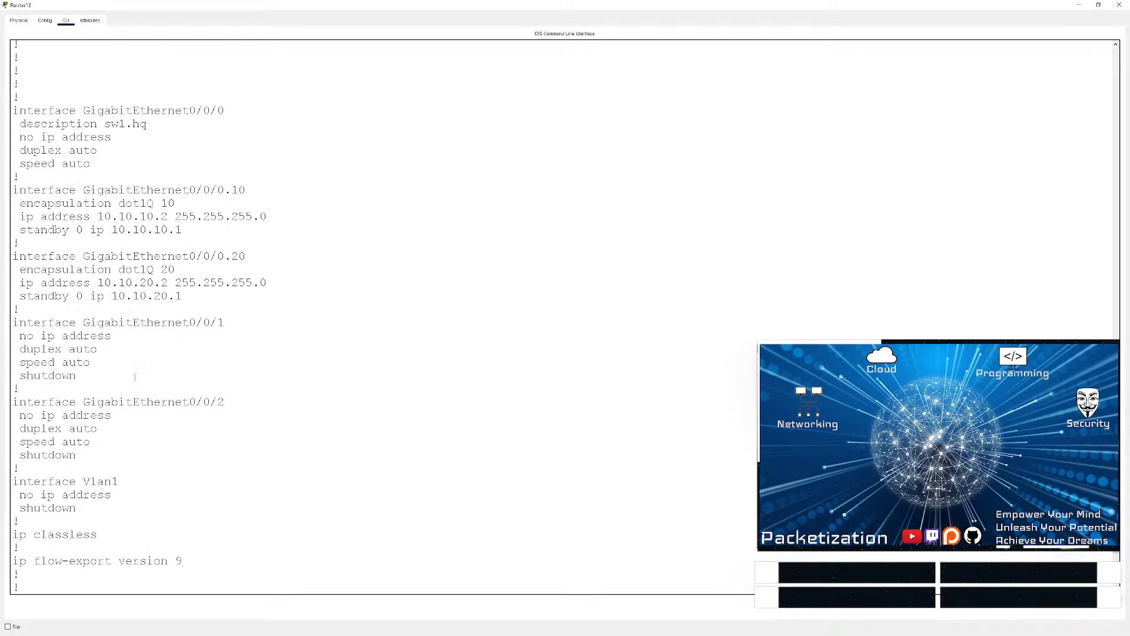
scroll(135, 377, down, 9)
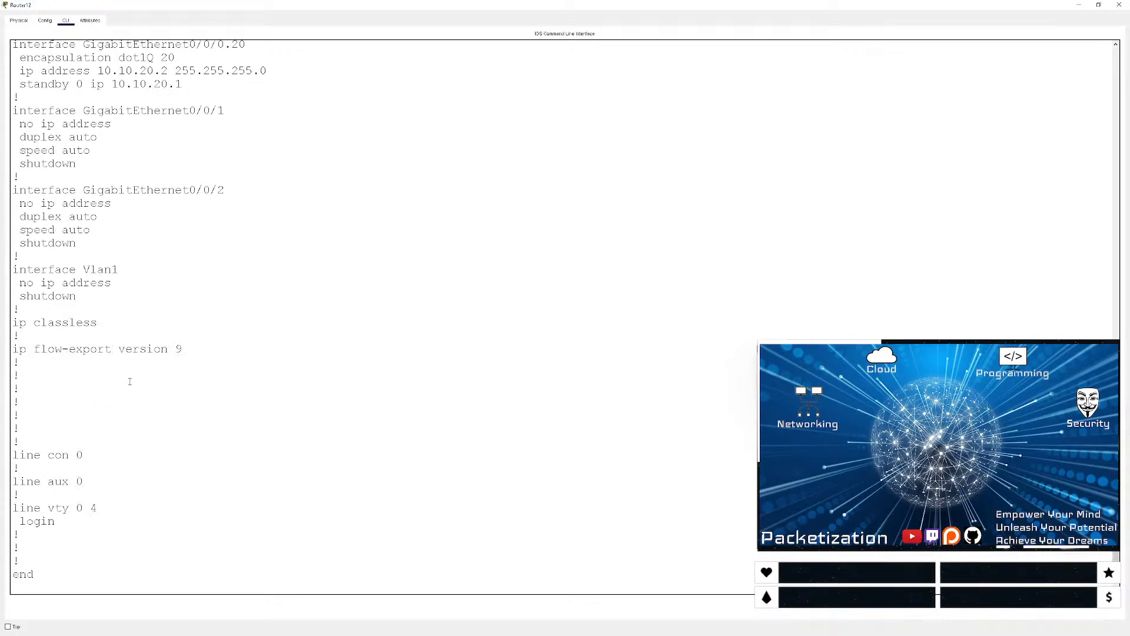
- Ping 10.10.10.2 from rt1.hq
text(ping)
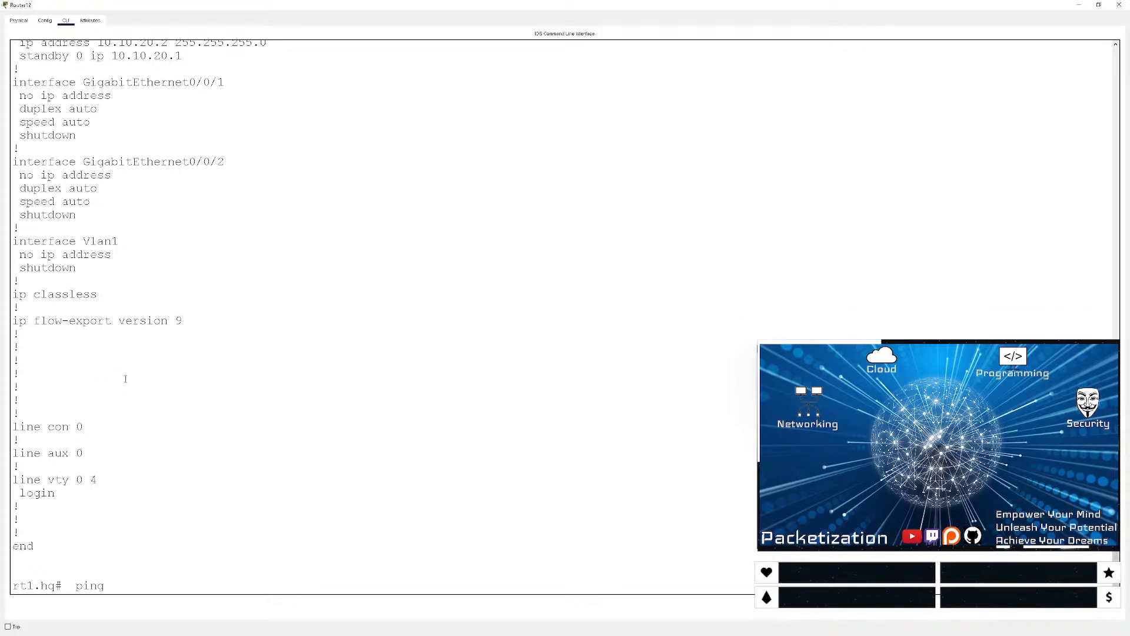
text( 10.10.10.2)
key(Return)
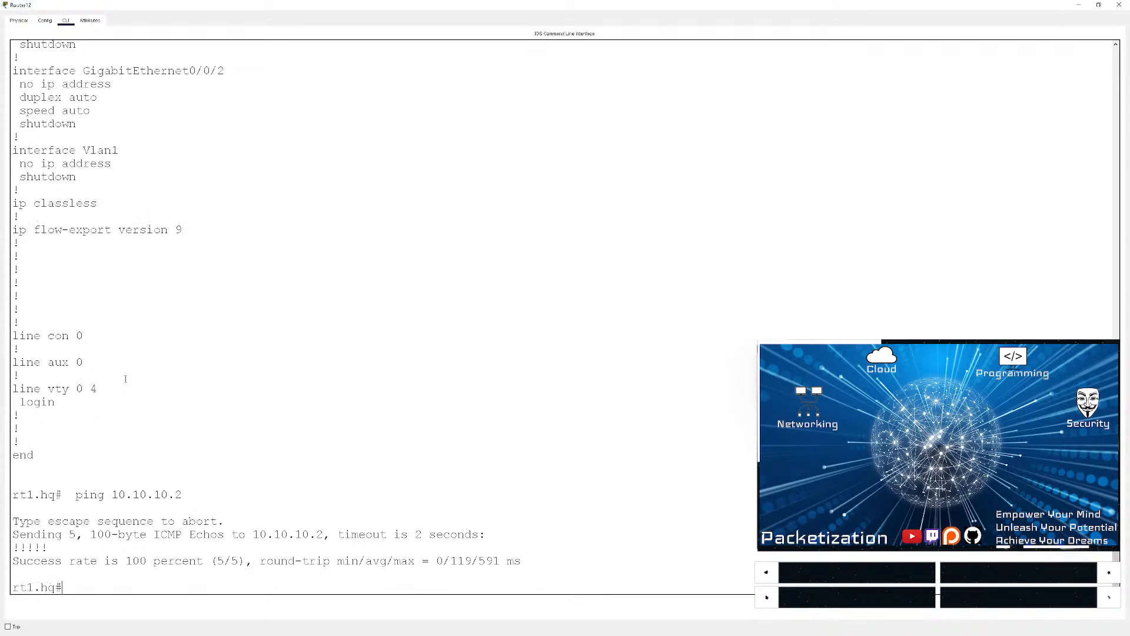
key(Return)
key(Return)
key(Return)
- Show the IP routing table on rt1.hq to check its connected networks
text(sh ip route)
key(Return)
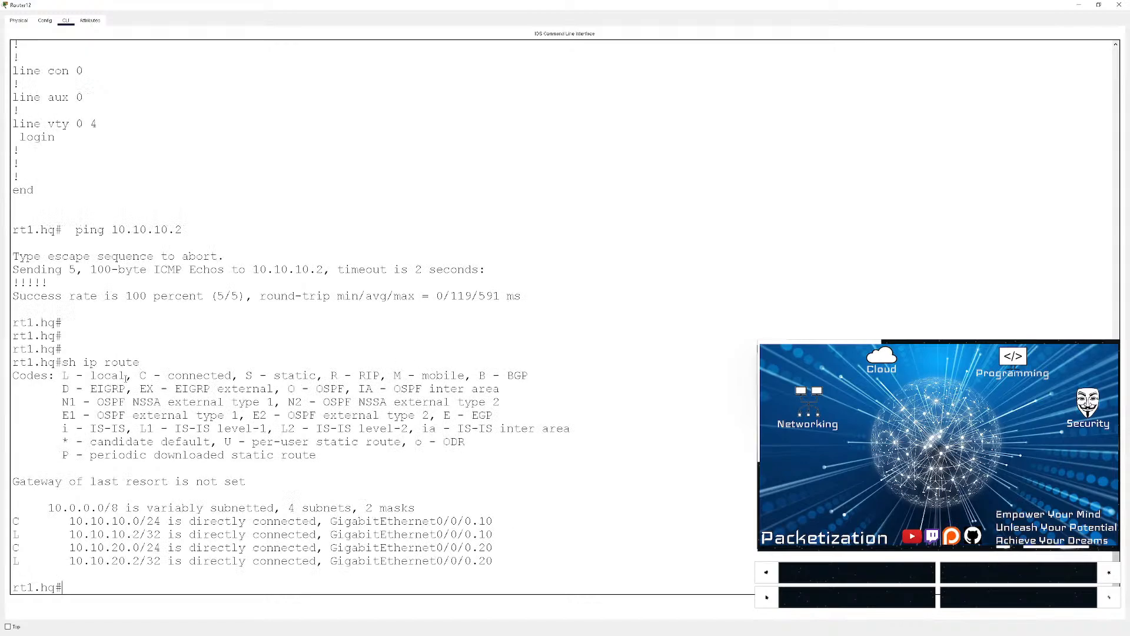
key(Return)
key(Return)
key(Return)
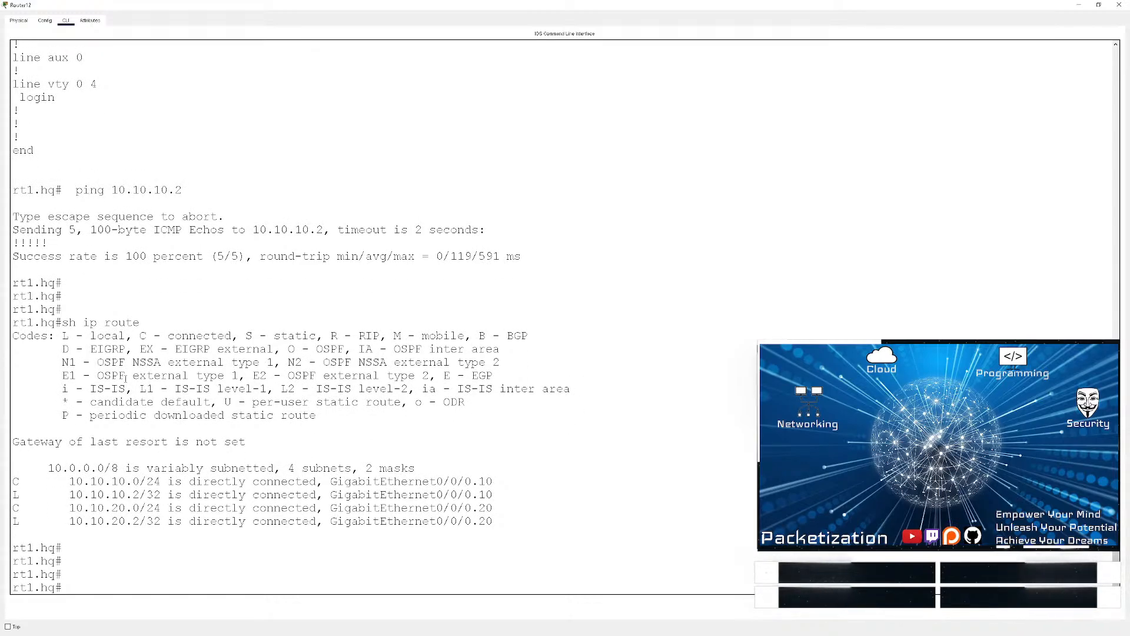
- Move the Router12 window aside, open the sw1.hq command line and show its CDP neighbours
drag(584, 4, 0, 119)
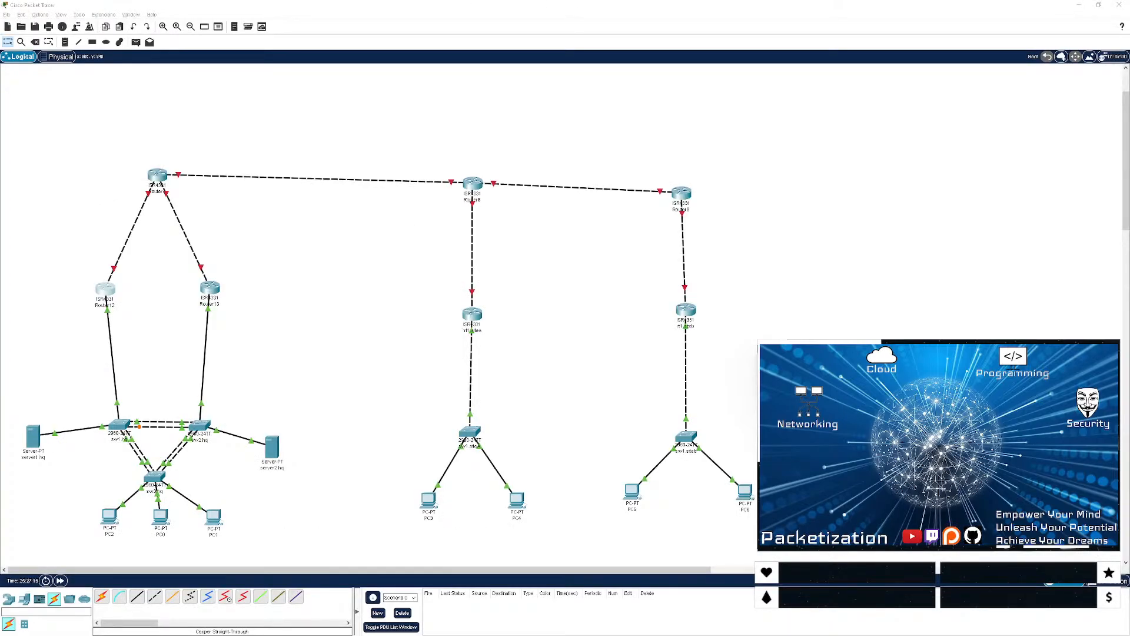
click(119, 424)
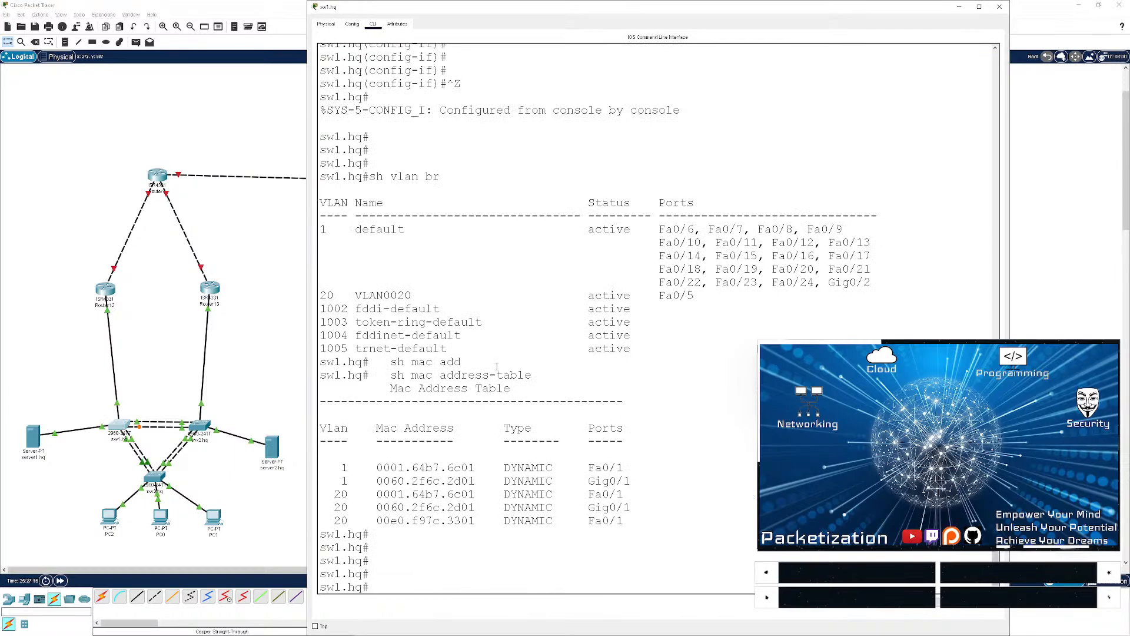
key(Return)
key(Return)
key(Return)
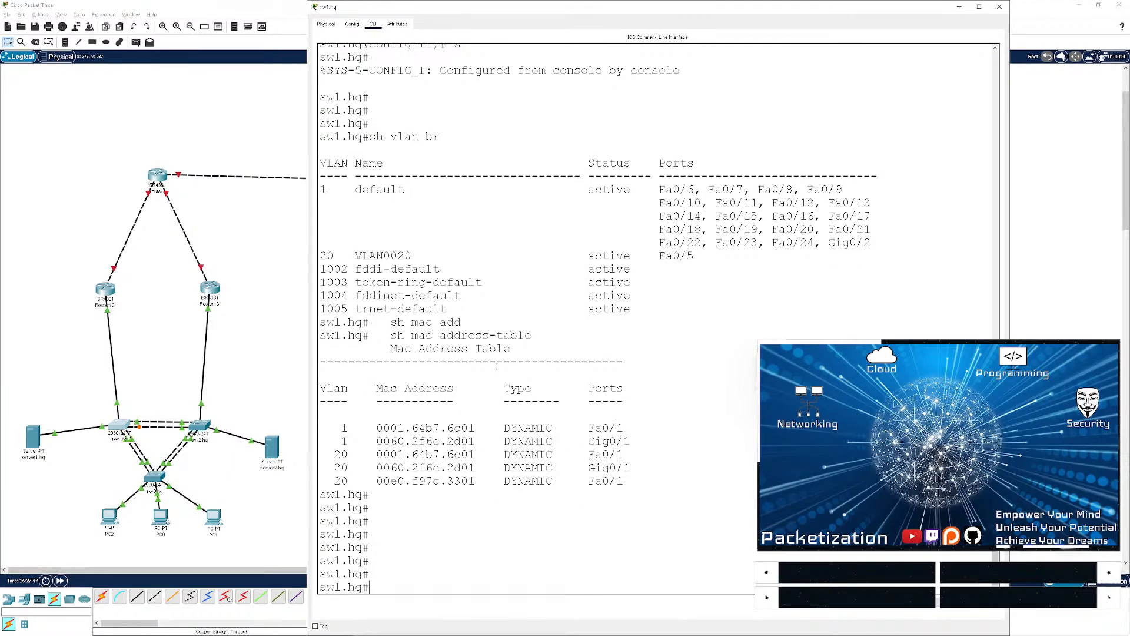
text(sh cdp nei)
key(Return)
key(Return)
key(Return)
key(Return)
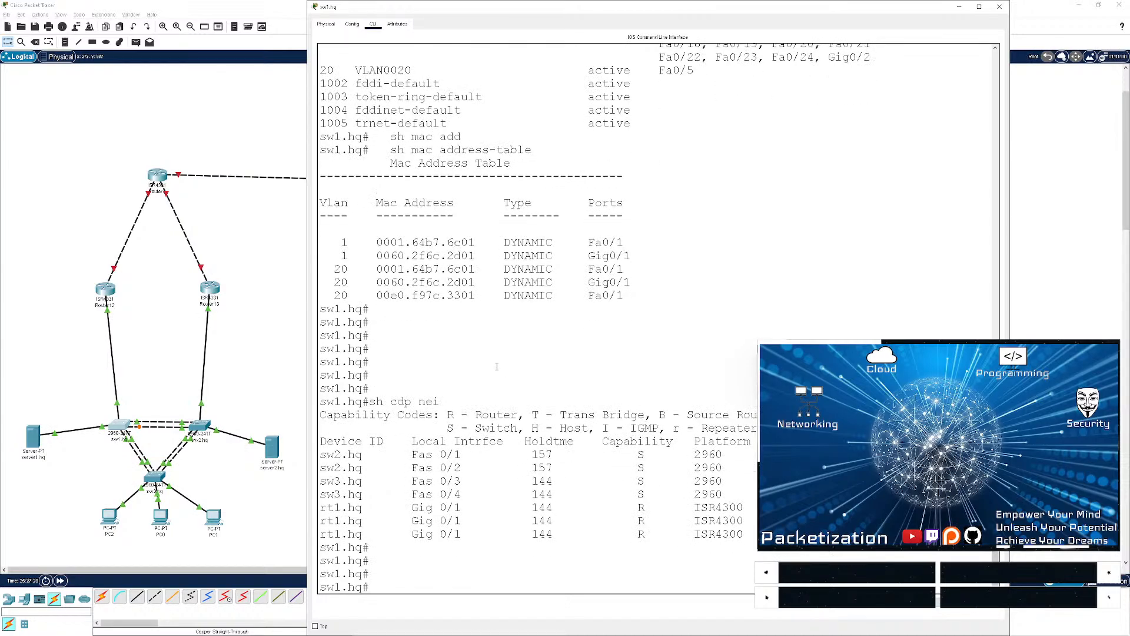
key(Return)
key(Return)
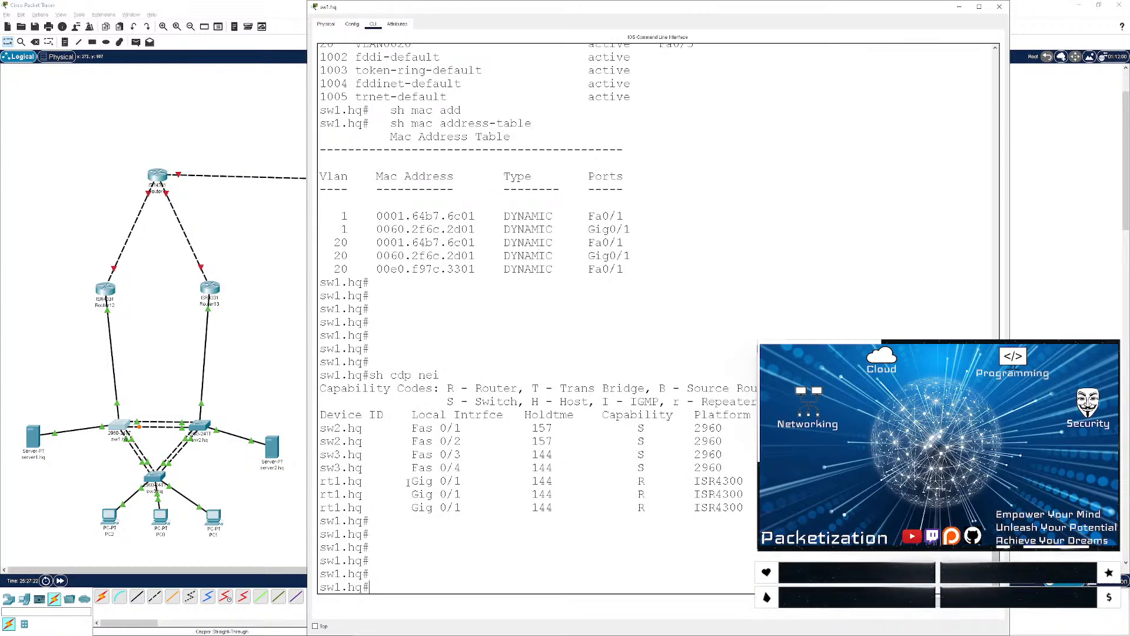
- Compare the rt1.hq neighbour entries on sw1.hq with the VLAN 20 entry for Gig0/1 in the MAC address table
drag(319, 482, 758, 509)
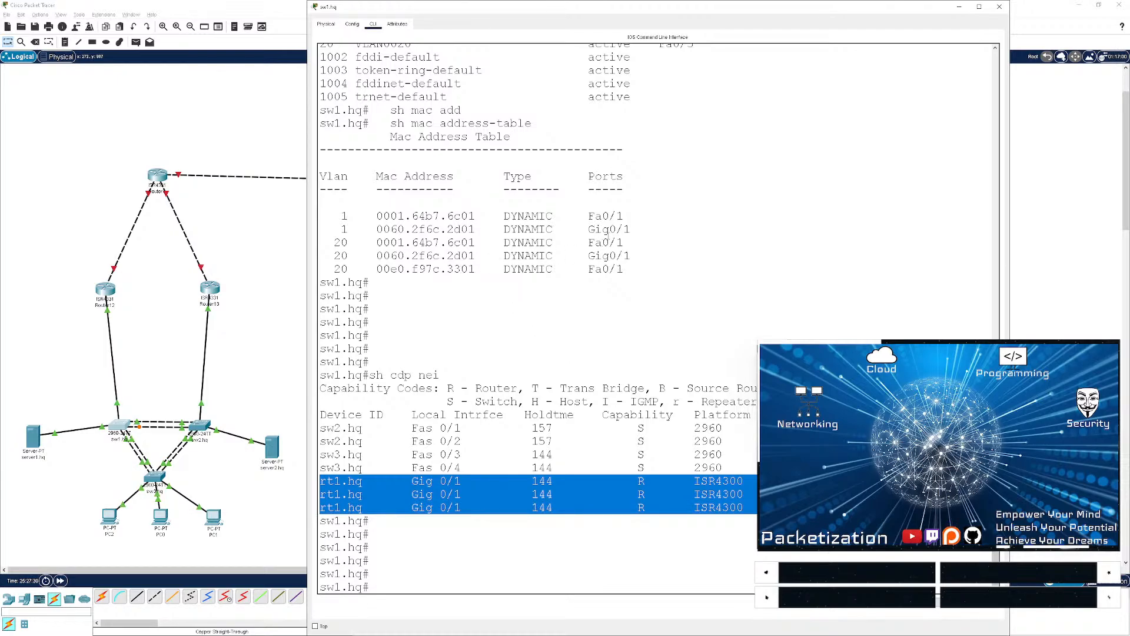
click(596, 256)
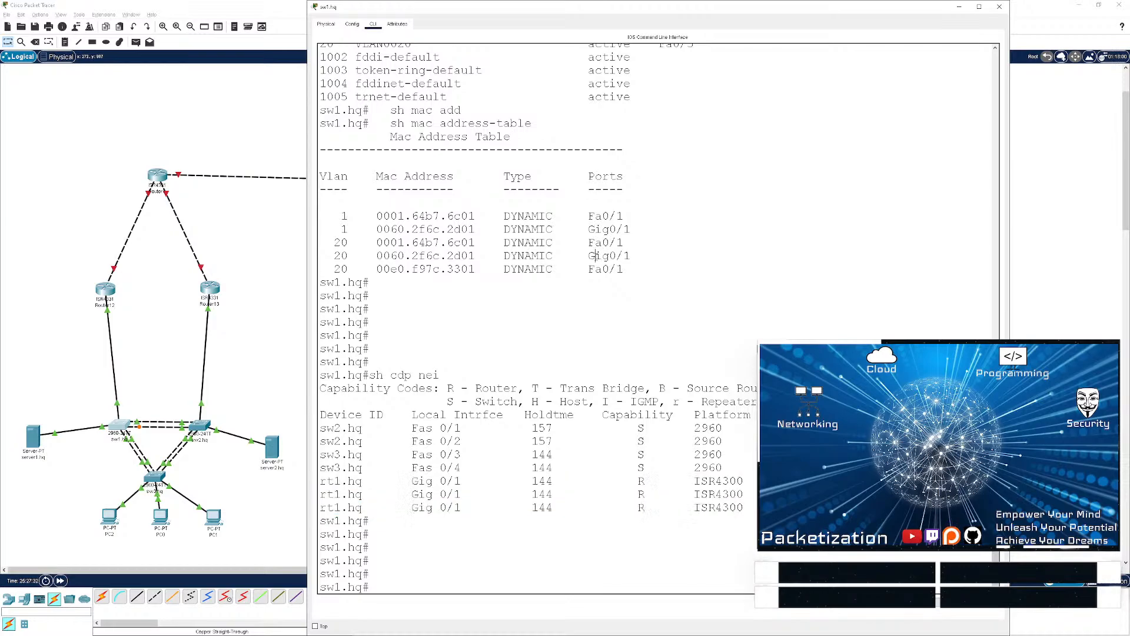
triple_click(596, 256)
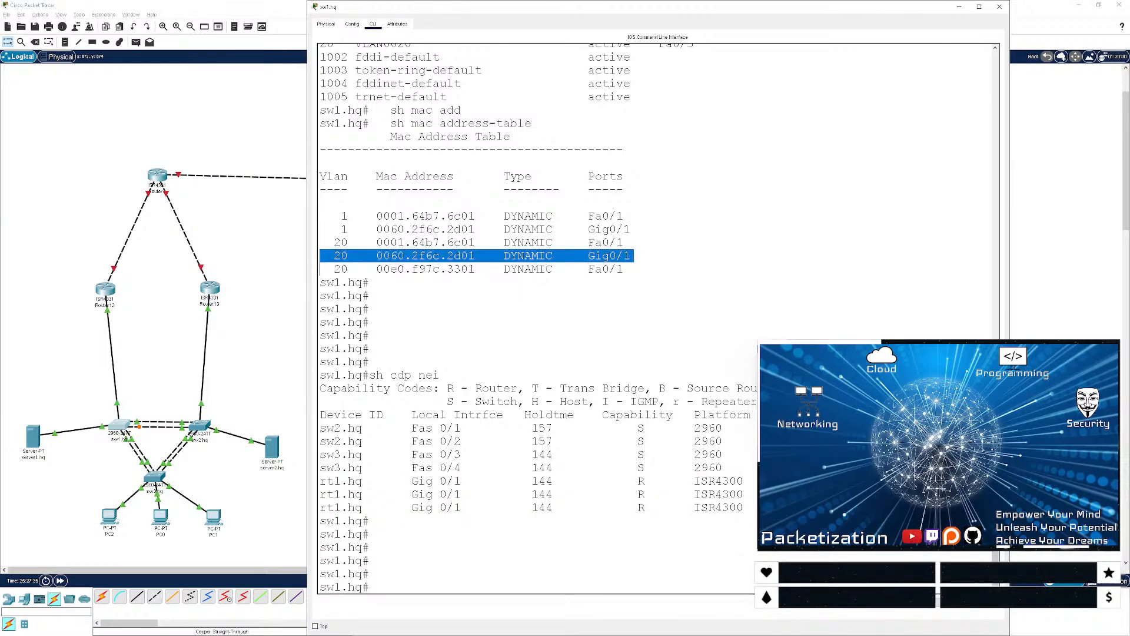
- Return to the enlarged Router12 command line and show the brief IP interface list on rt1.hq again
drag(0, 130, 430, 189)
double_click(430, 189)
key(Return)
key(Return)
key(Return)
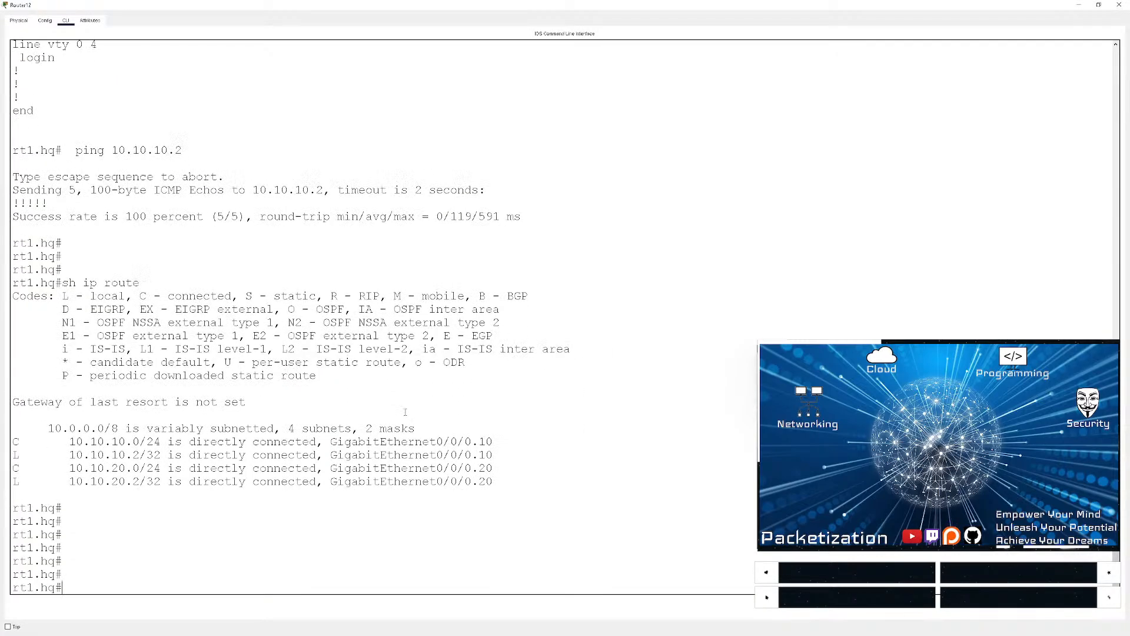
text(sh ip int br)
key(Return)
key(Return)
key(Return)
key(Return)
key(Return)
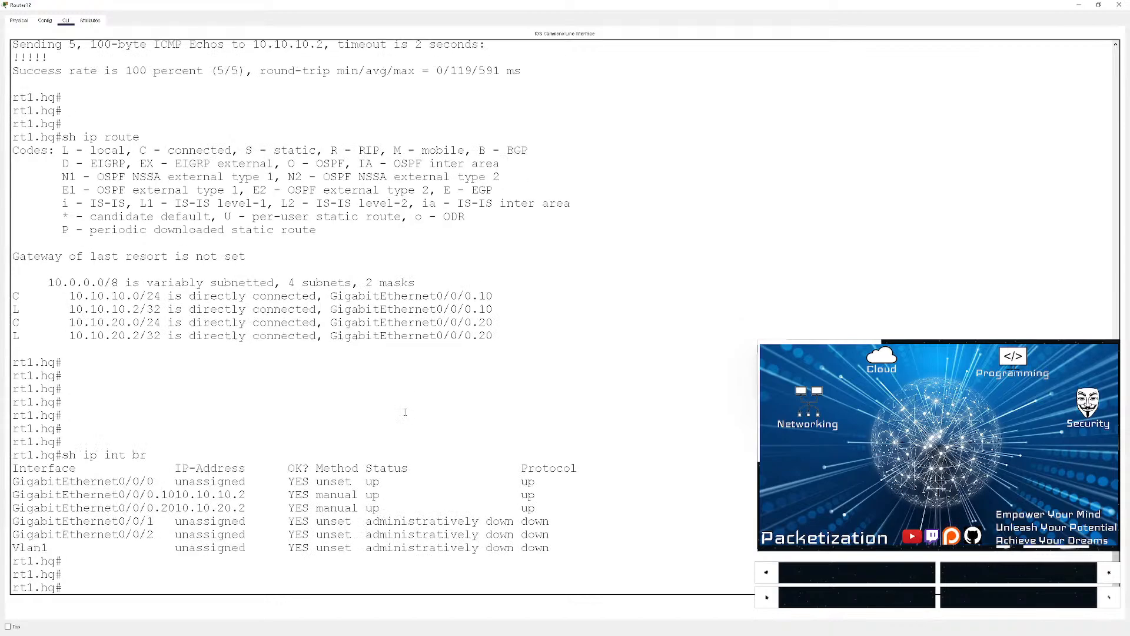
- Ping 10.10.20.3 from rt1.hq to test VLAN 20 connectivity to the other router
text(ping 10.10.20.3)
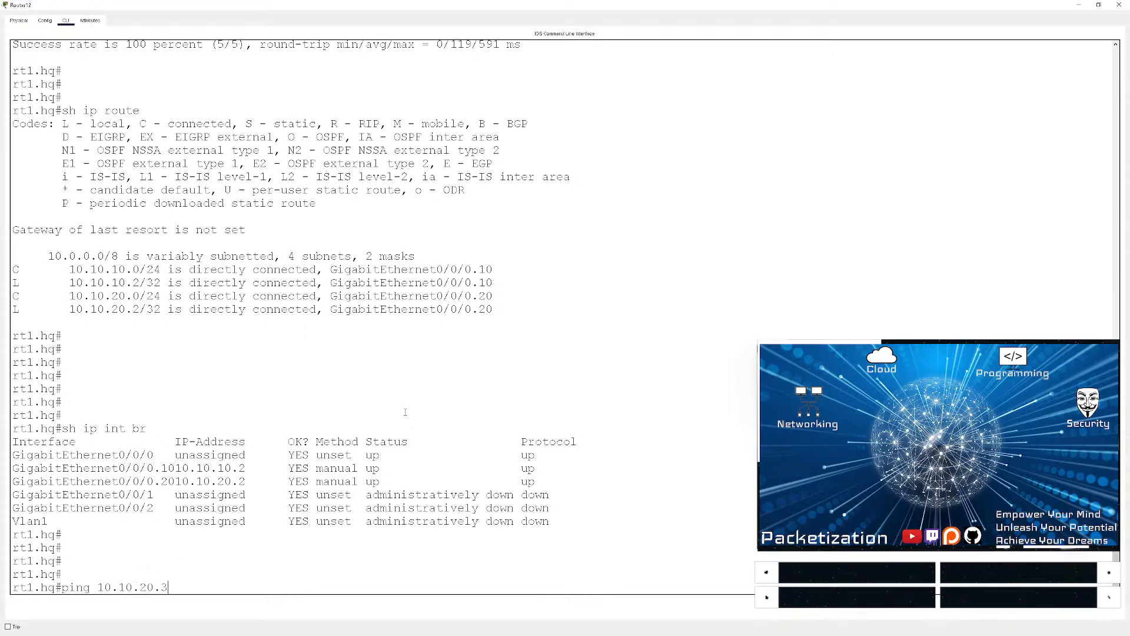
key(Return)
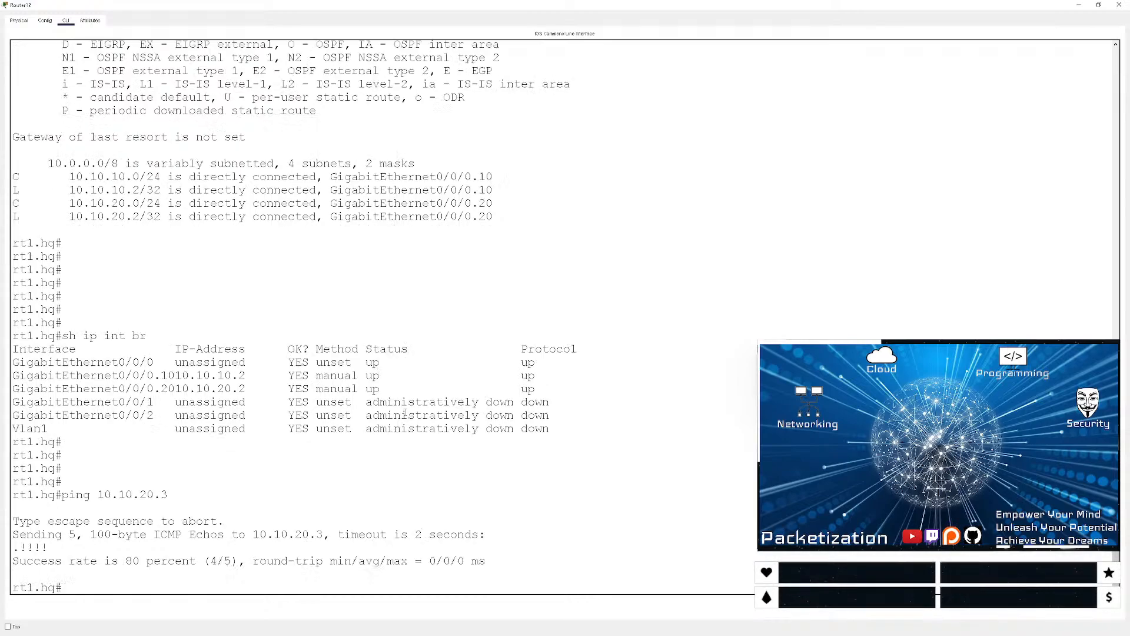
key(Return)
key(Return)
key(Return)
key(Return)
key(Return)
- Show the brief HSRP standby status on rt1.hq and examine the entry for virtual IP 10.10.10.1
text(sh)
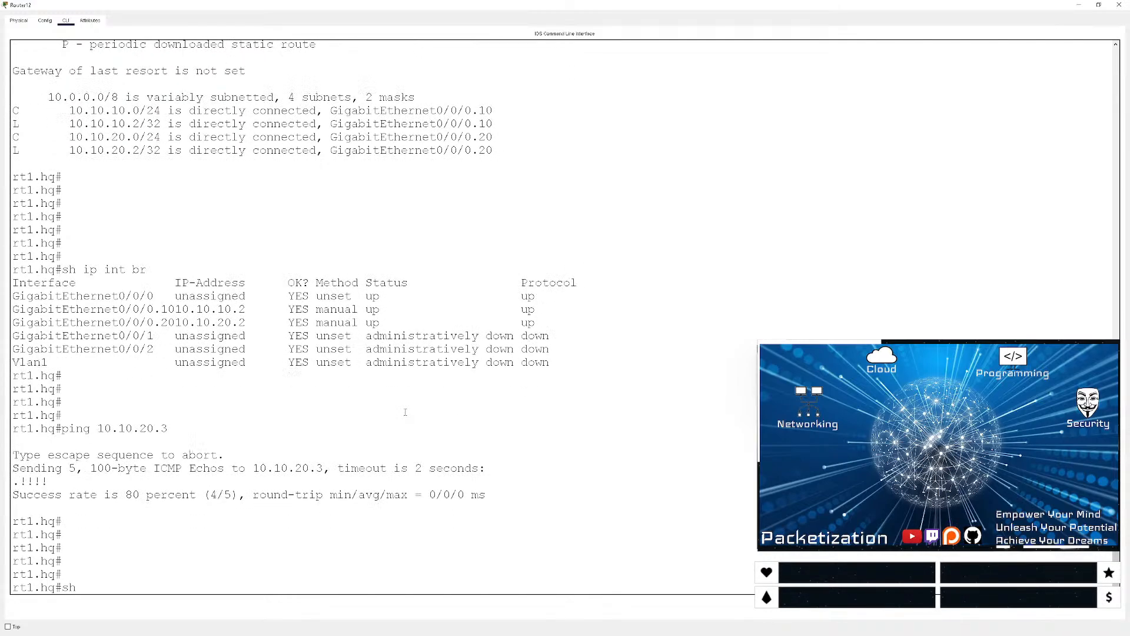
text( stand br)
key(Return)
key(Return)
key(Return)
key(Return)
key(Return)
key(Return)
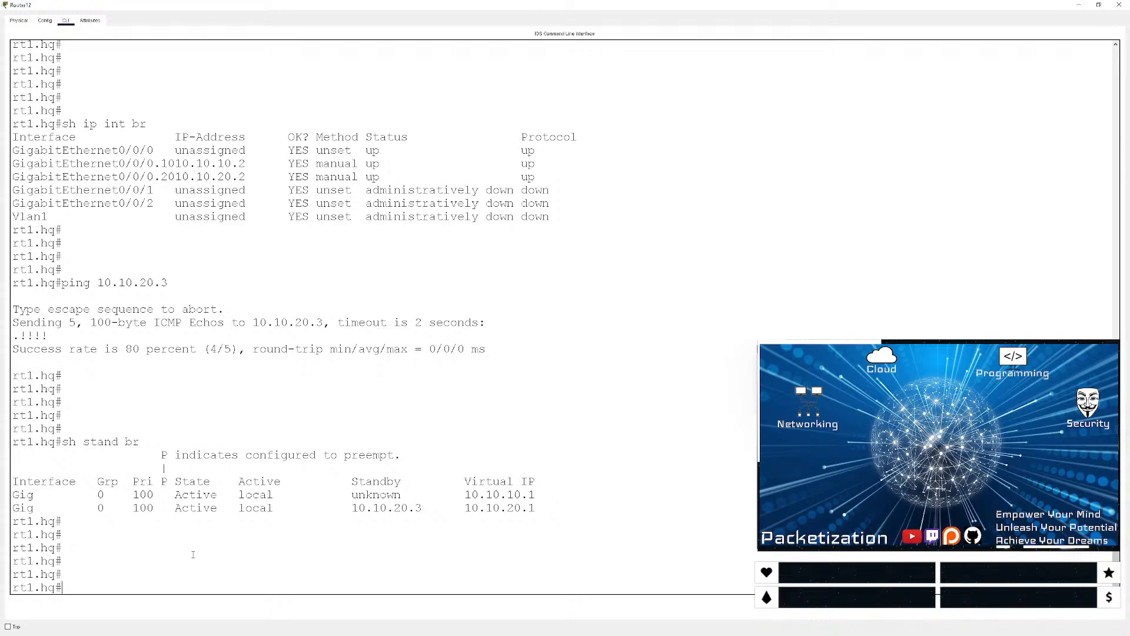
drag(95, 494, 718, 497)
click(431, 441)
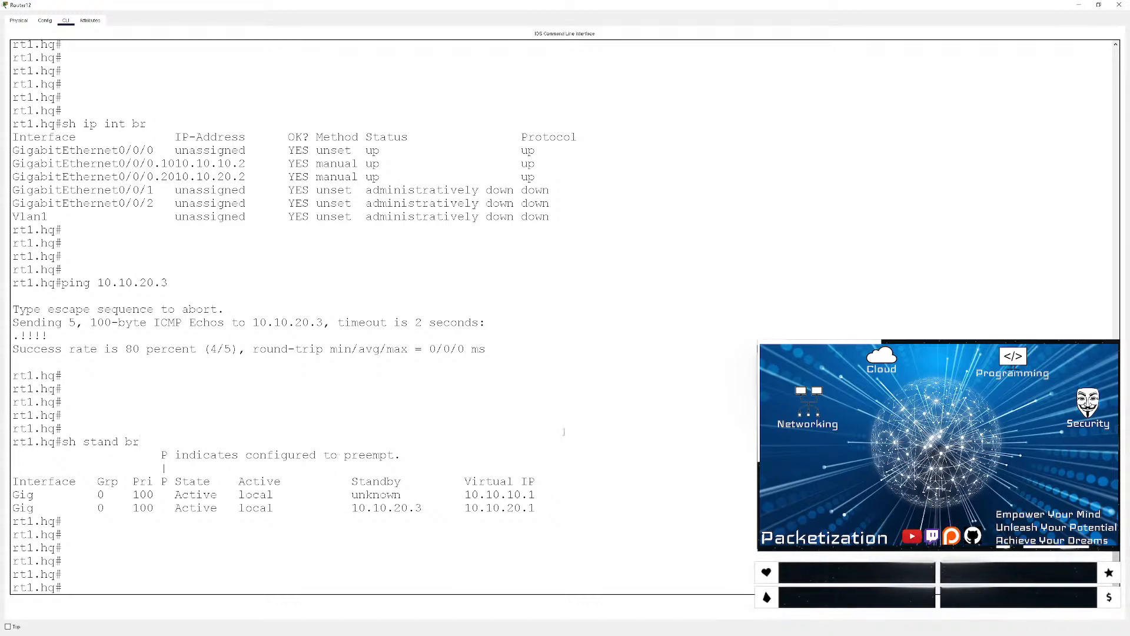
- Try to show the running configuration of interface g0/0/0 alone on rt1.hq
text(sh t)
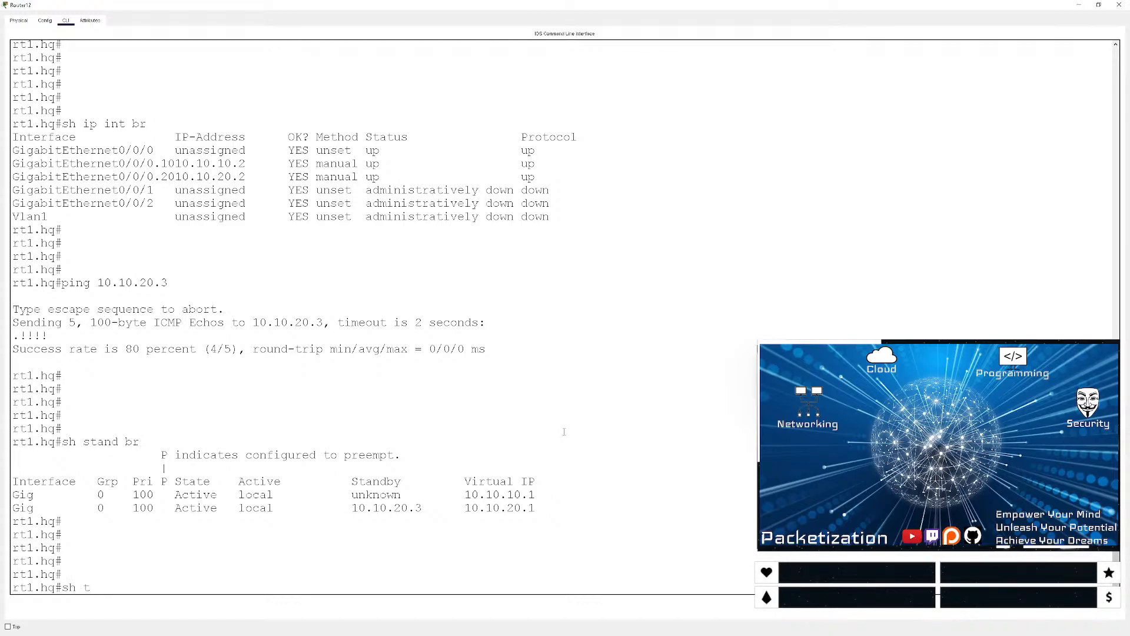
key(BackSpace)
text(run int g0/0/0)
key(Return)
key(Return)
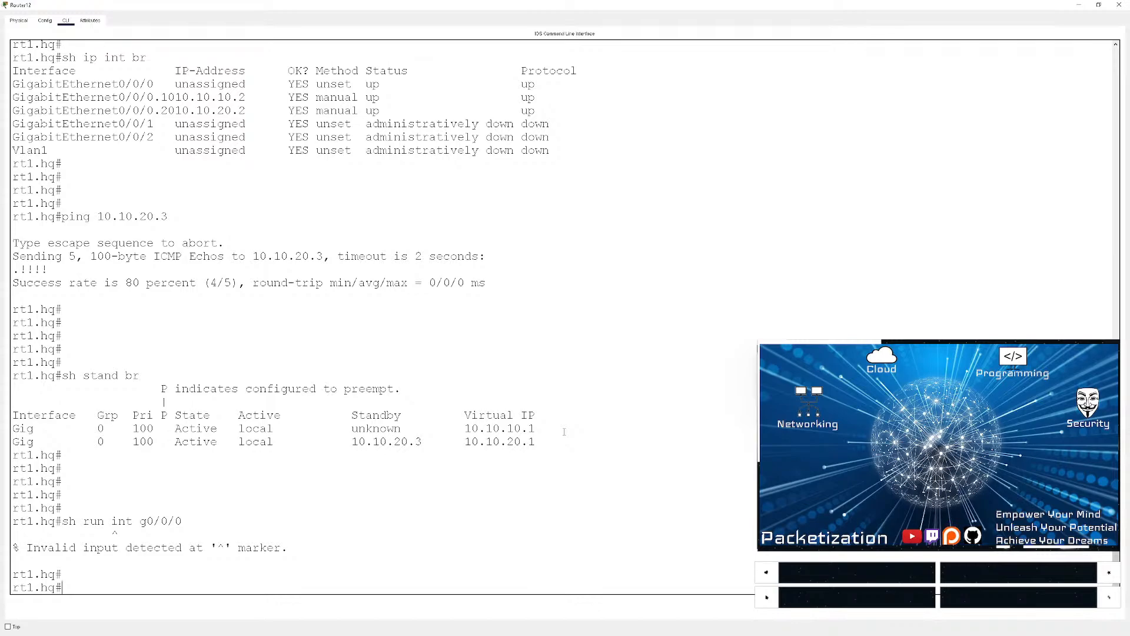
- Show the full running configuration on rt1.hq and examine the standby settings of the VLAN 10 and VLAN 20 subinterfaces
text(sh run)
key(Return)
key(space)
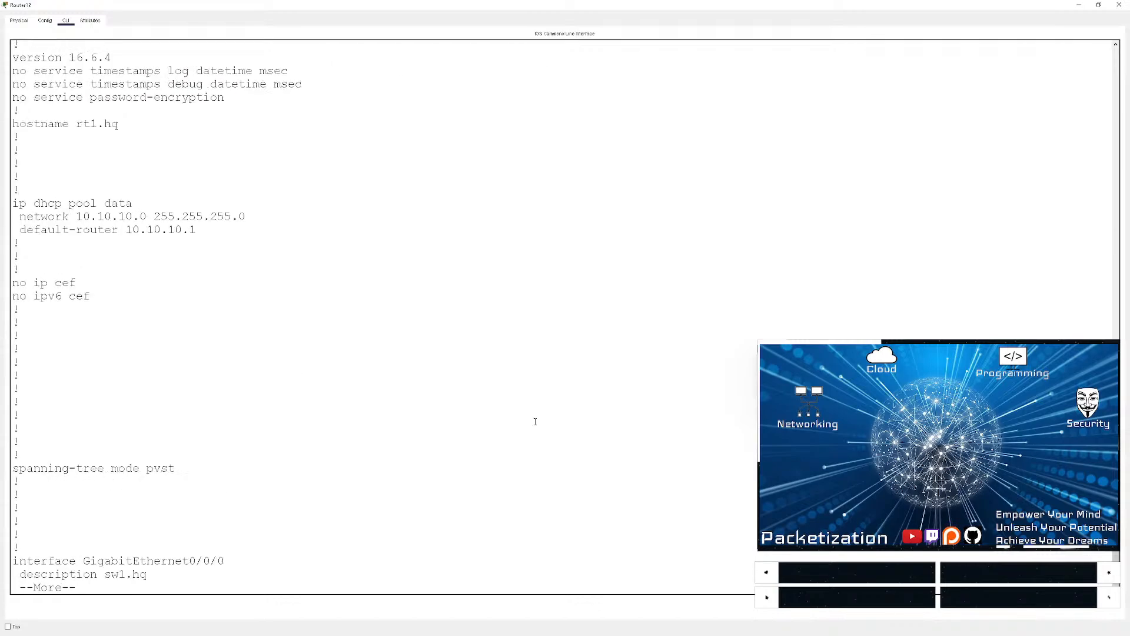
key(space)
scroll(292, 455, up, 3)
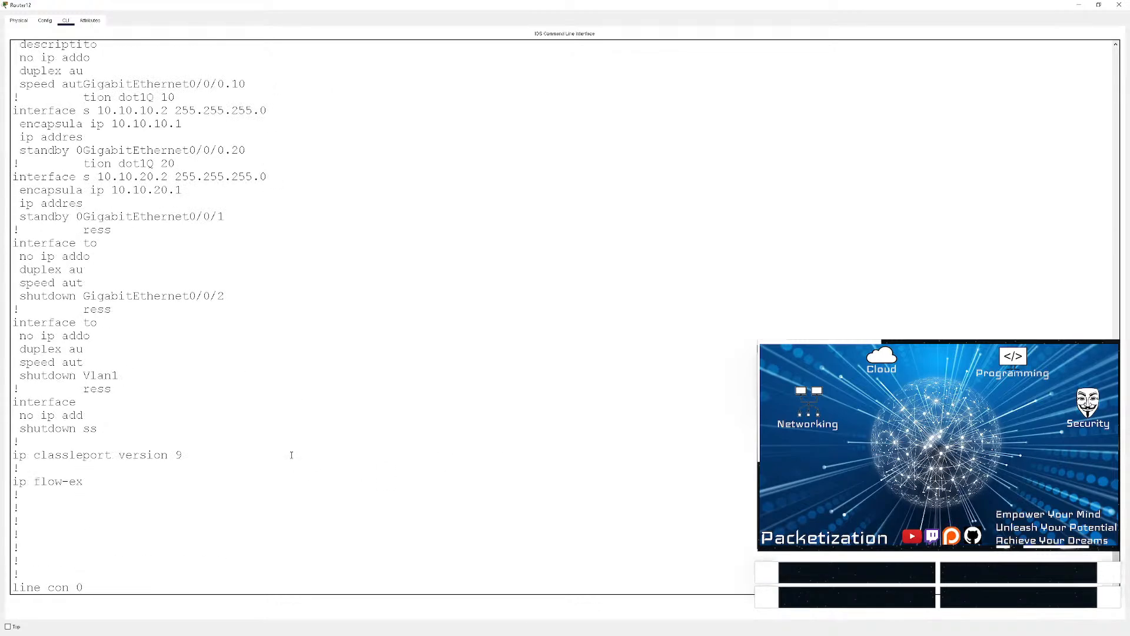
scroll(291, 455, up, 2)
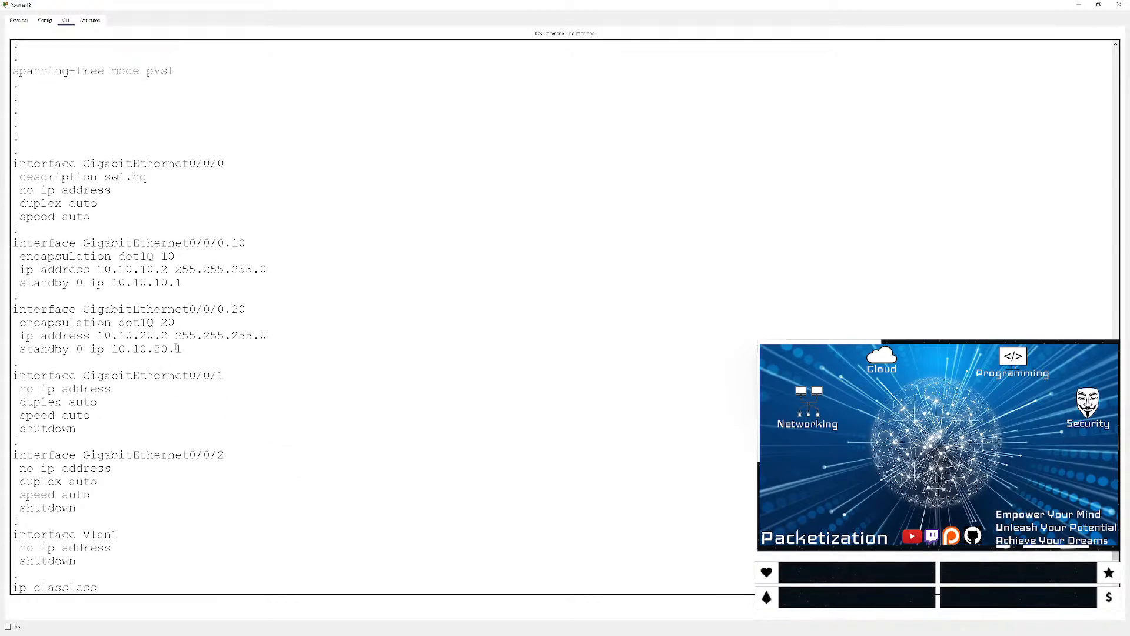
drag(193, 347, 13, 308)
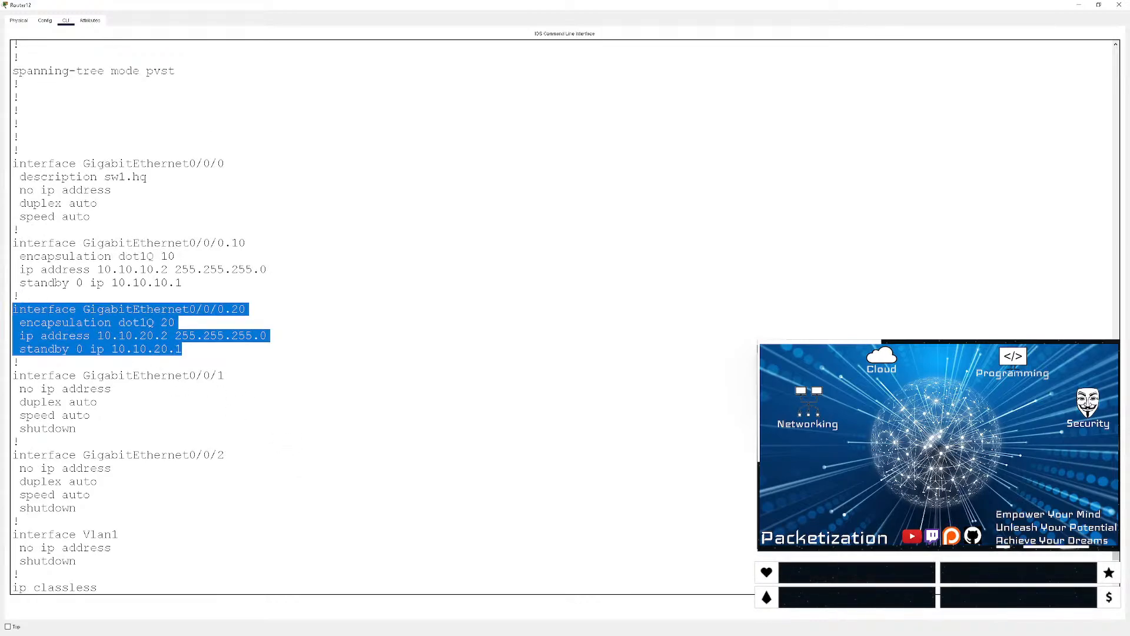
click(331, 354)
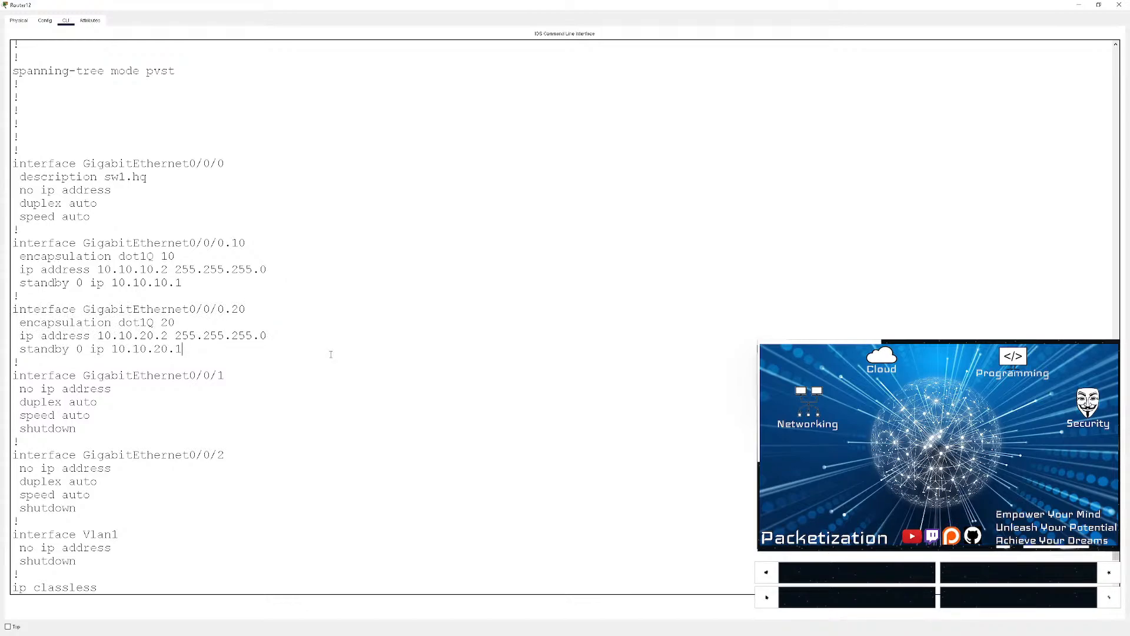
- Leave the configuration listing and enter configuration mode for subinterface g0/0/0.10 on rt1.hq
text(onf)
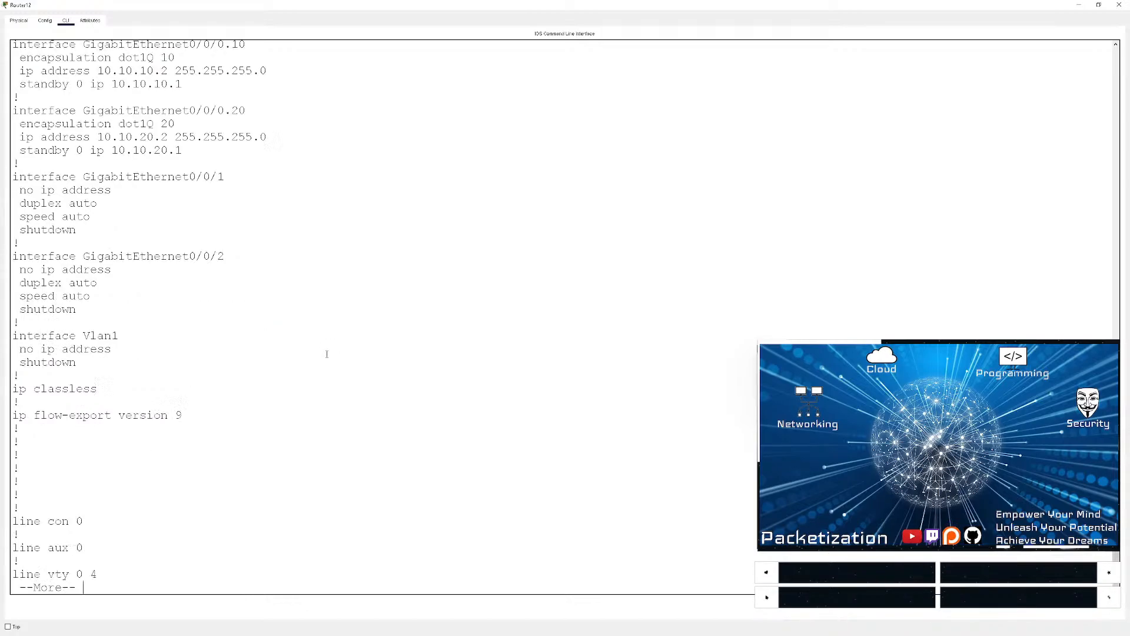
key(BackSpace)
key(BackSpace)
key(BackSpace)
key(BackSpace)
text(conf)
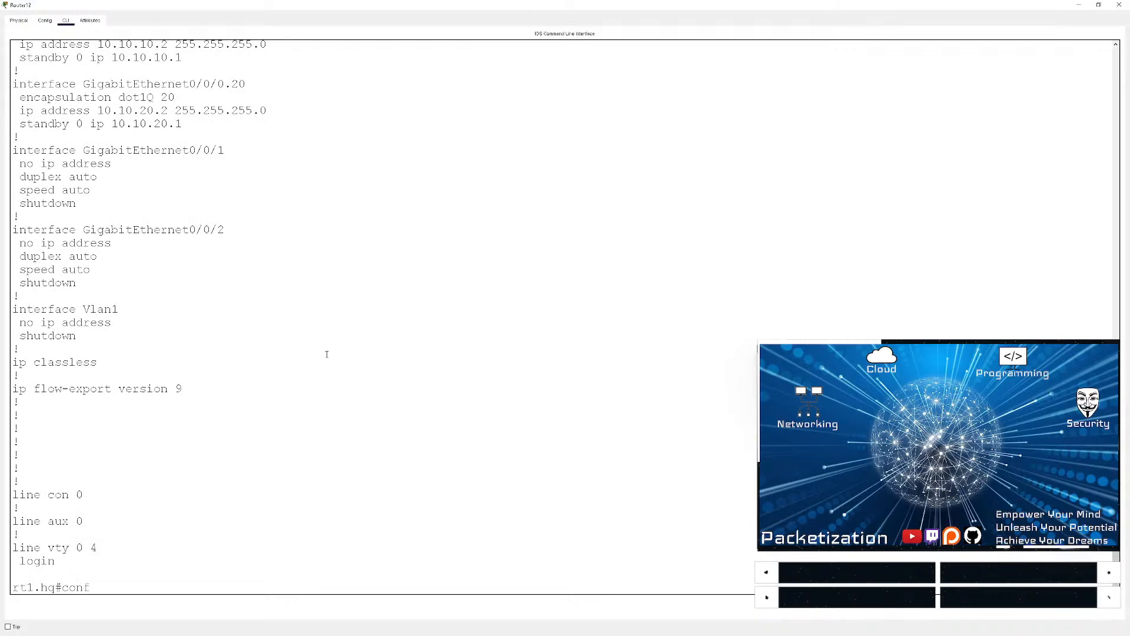
text( t)
key(Return)
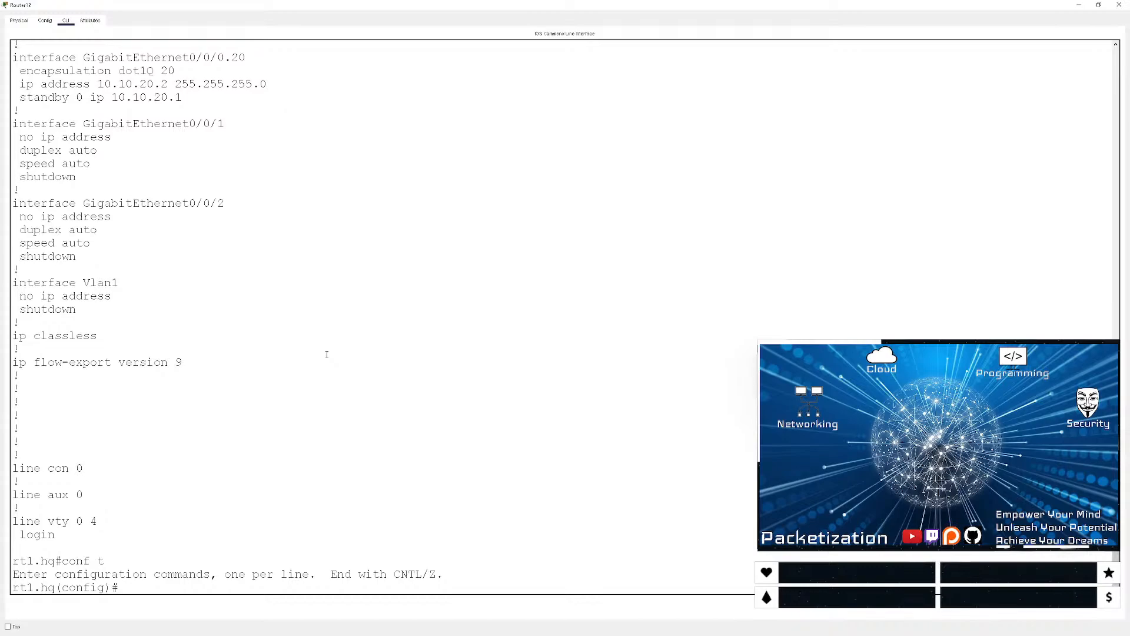
text(int g0/0/0/)
key(BackSpace)
key(BackSpace)
text(.10)
key(Return)
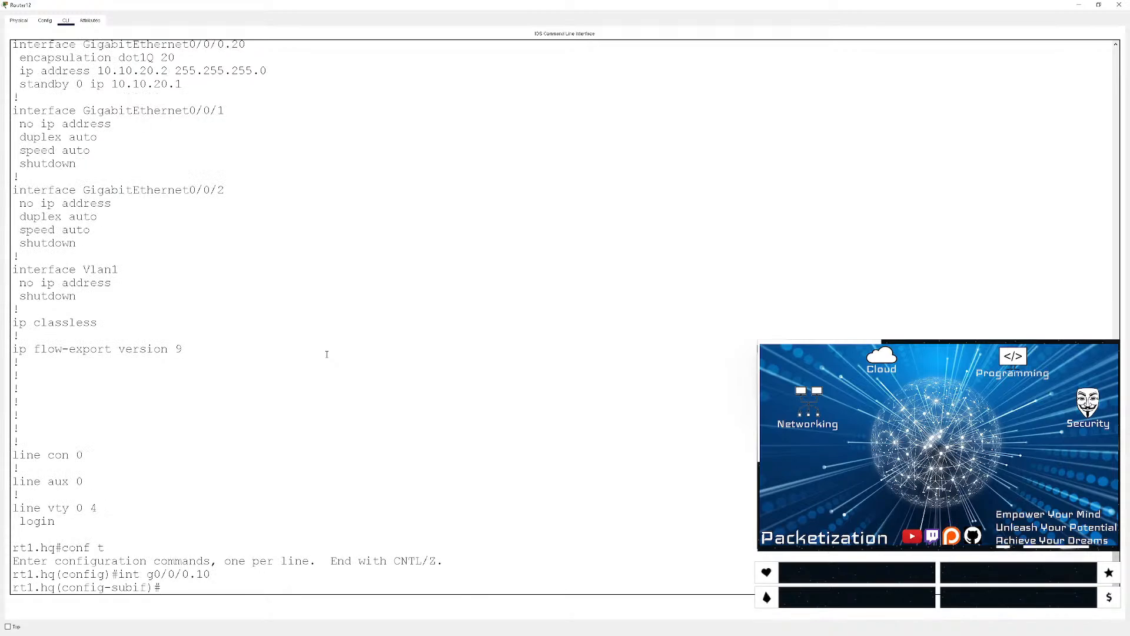
- Check the available standby options and try to assign virtual IP 10.10.10.1 to HSRP group 1 on rt1.hq's g0/0/0.10
text(?stan)
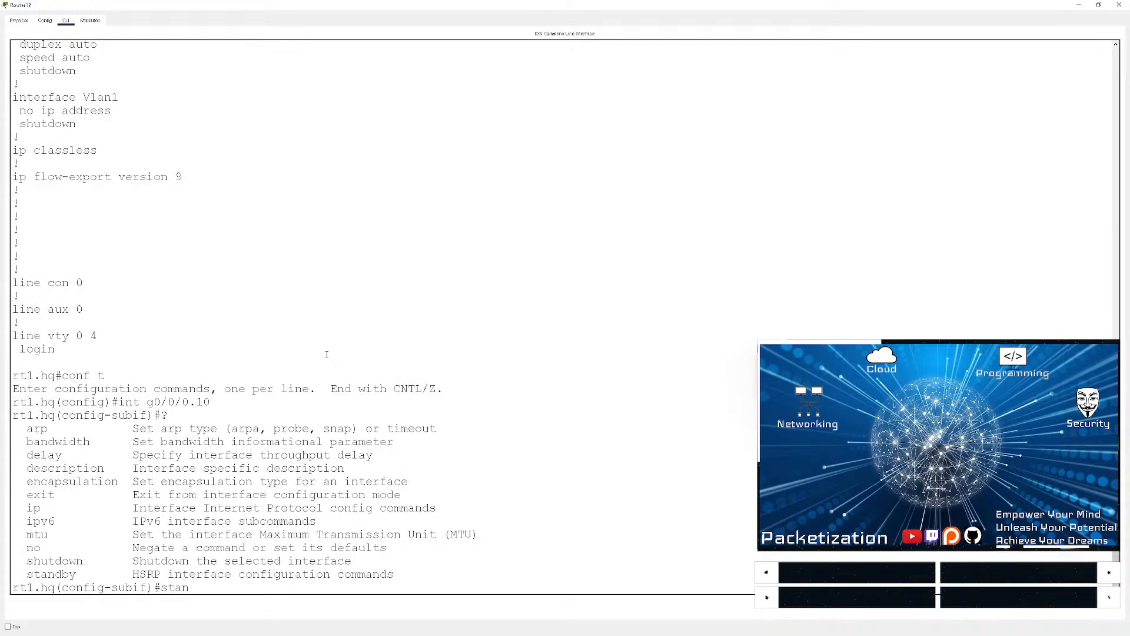
key(Tab)
text(?)
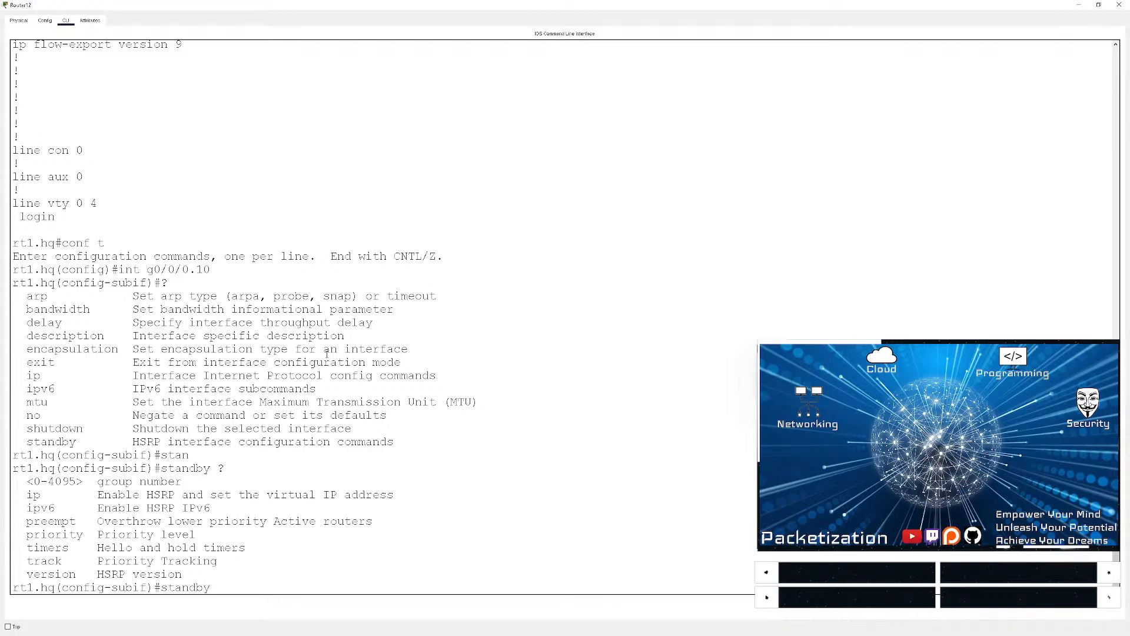
text(1 )
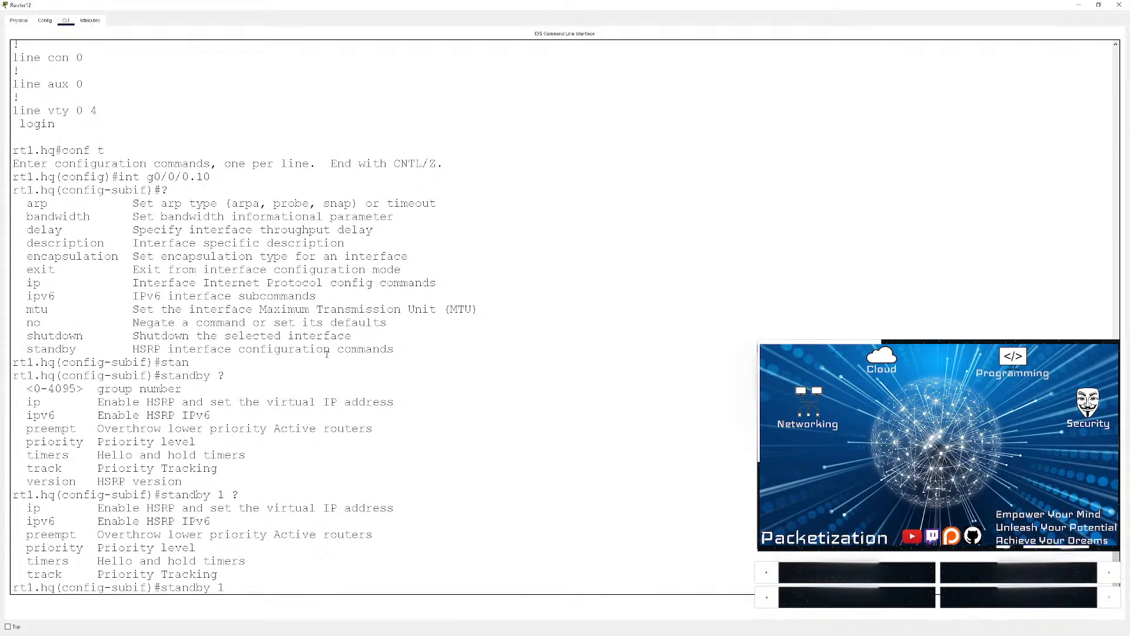
text(?ip)
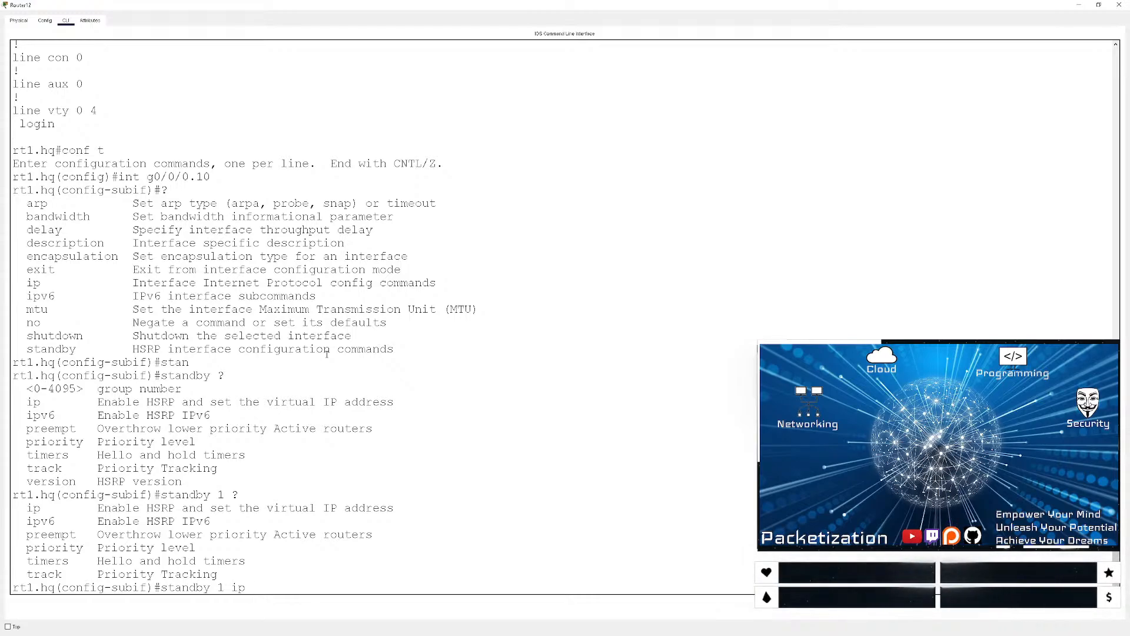
scroll(322, 408, up, 12)
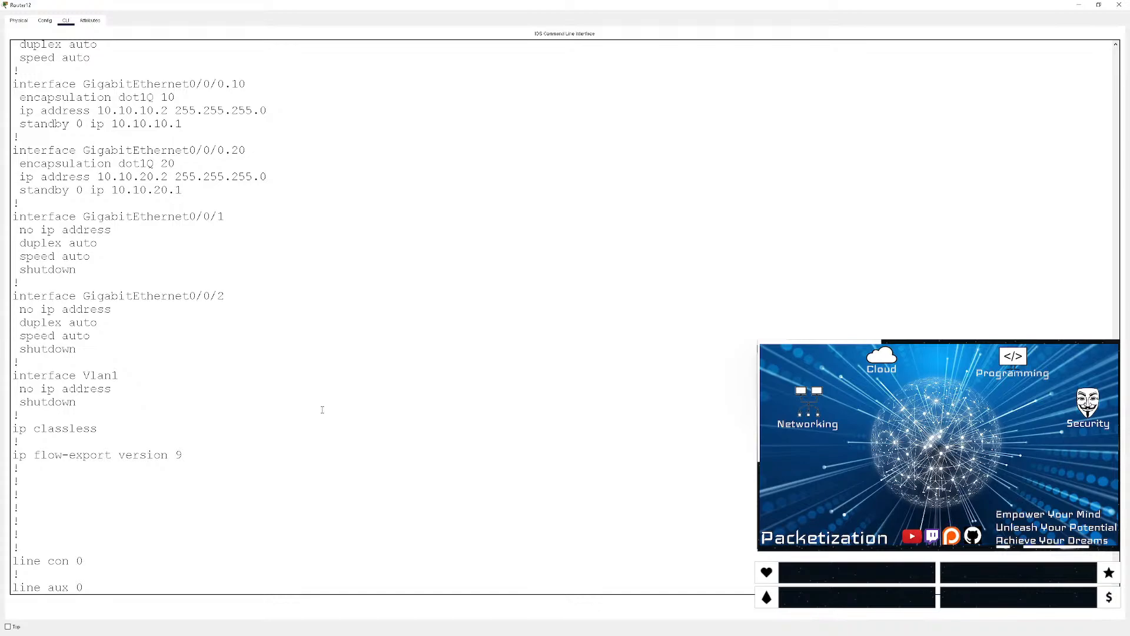
text(10.10)
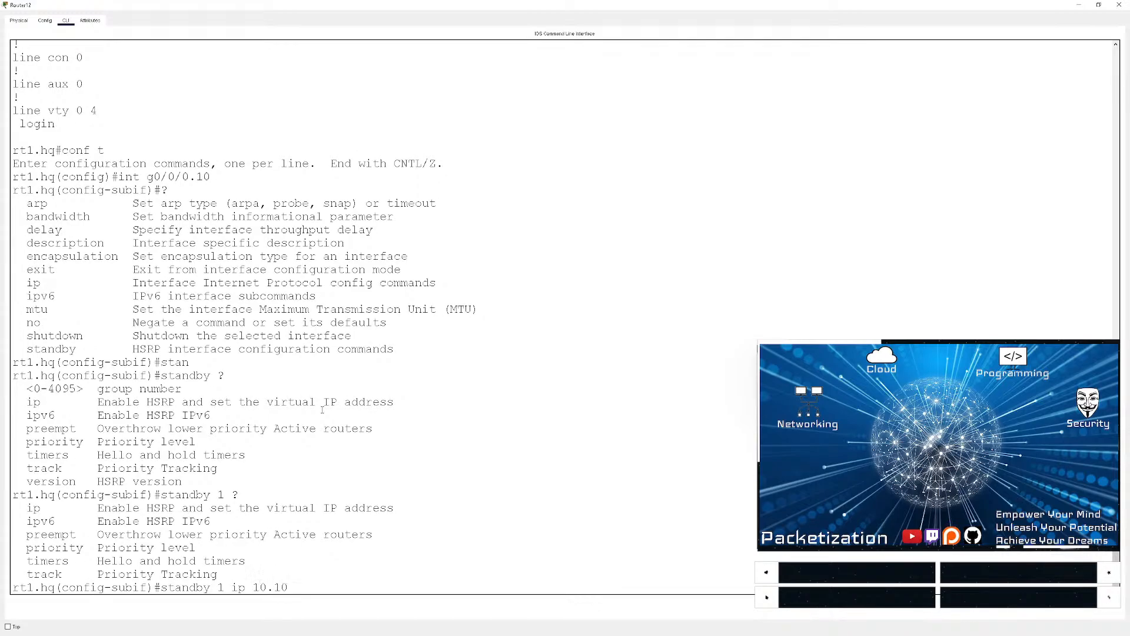
text(.10.1)
key(Return)
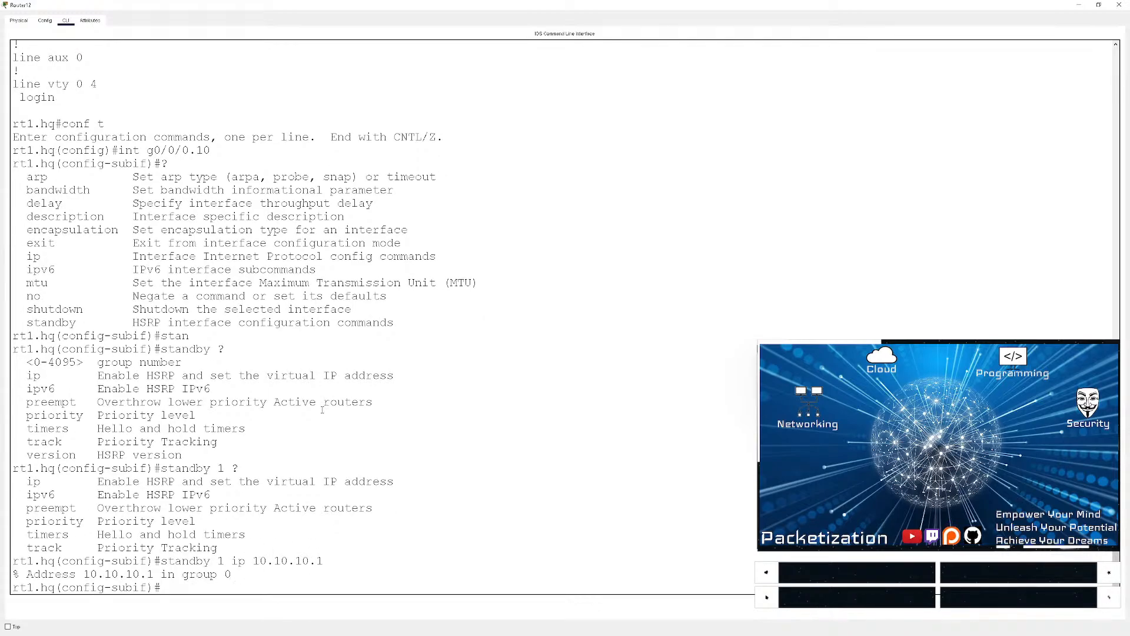
- Remove HSRP group 0 from subinterface g0/0/0.10 on rt1.hq
text(no stan)
key(Tab)
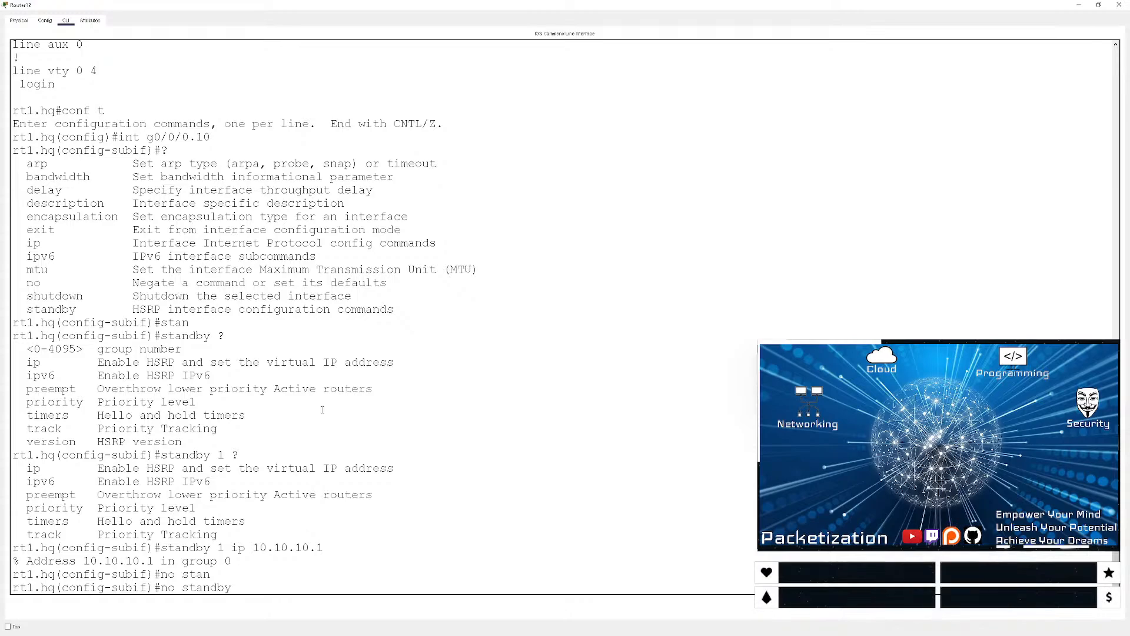
key(Return)
key(Up)
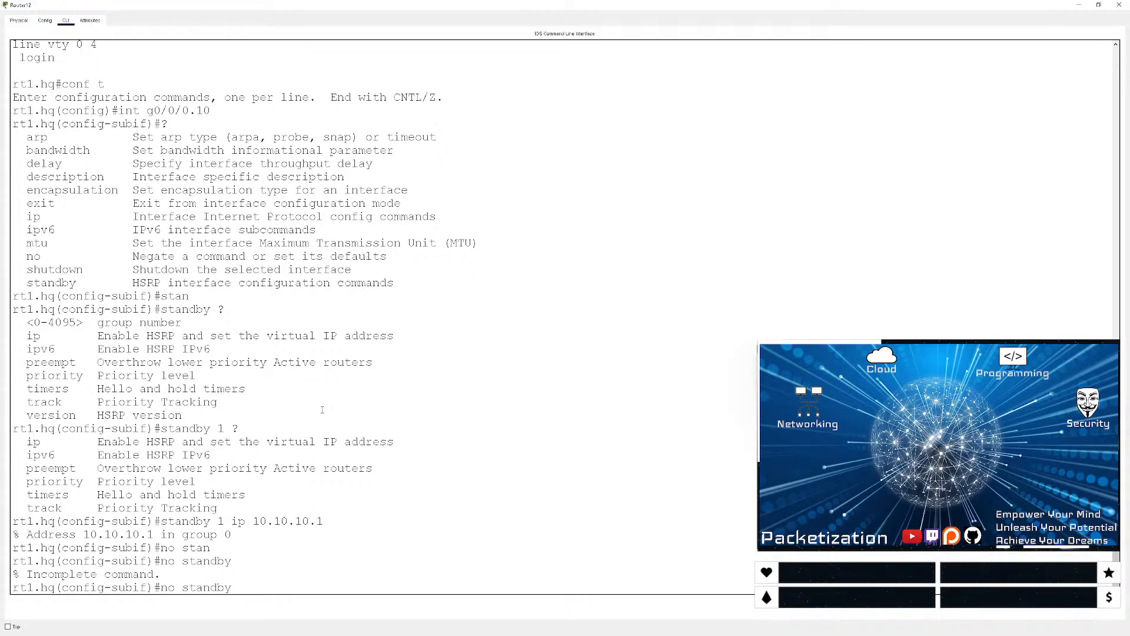
text(?0)
key(Return)
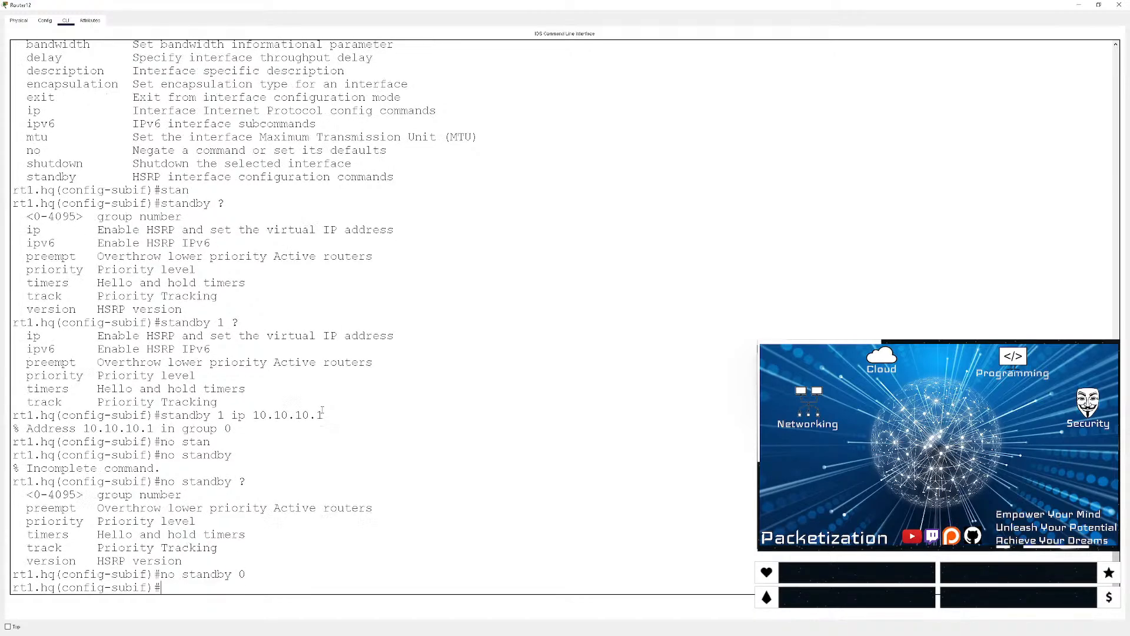
- Assign virtual IP 10.10.10.1 to HSRP group 1 on rt1.hq's subinterface g0/0/0.10
key(Up)
key(BackSpace)
key(Up)
key(Up)
key(Up)
key(Up)
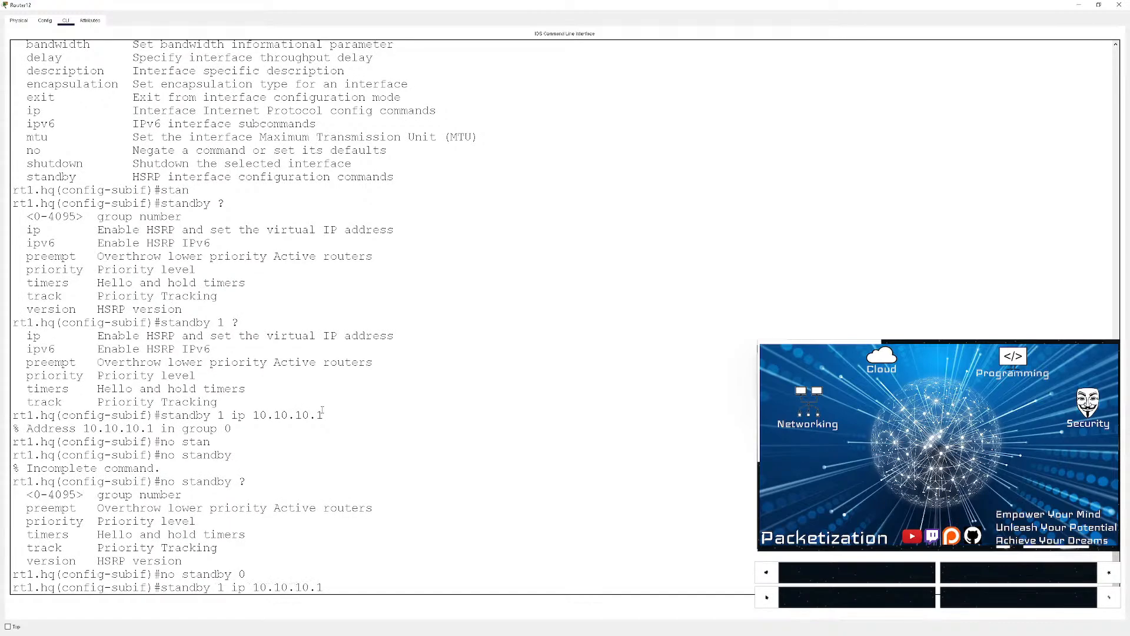
key(Return)
key(Return)
key(Return)
key(Return)
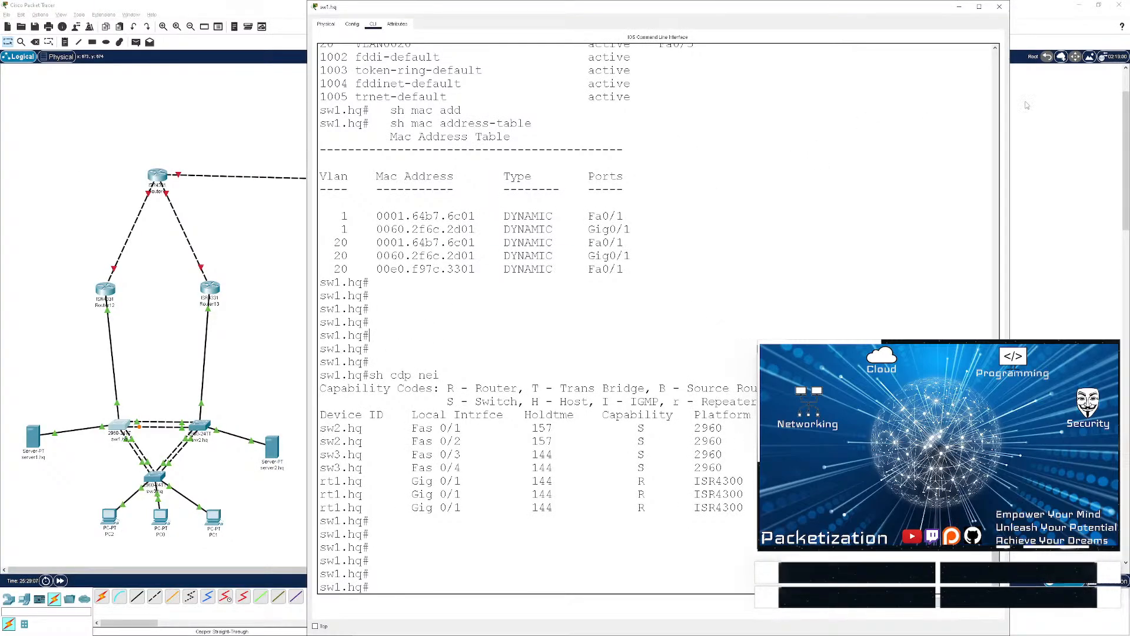
- Close the sw1.hq window and open Router13's command line enlarged to full screen
click(999, 7)
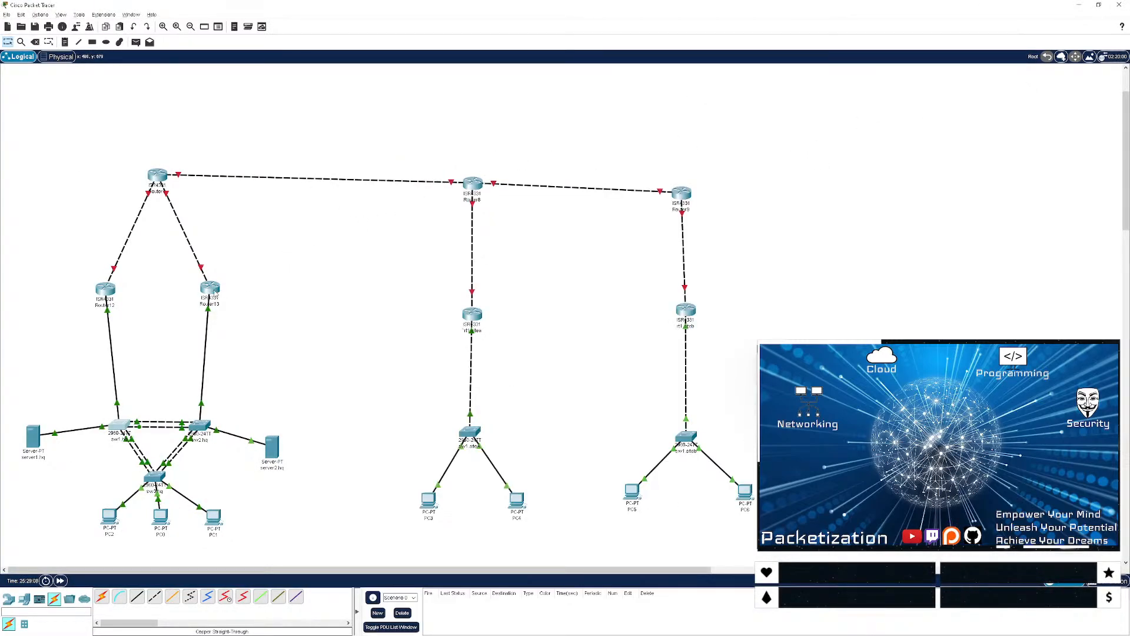
click(202, 288)
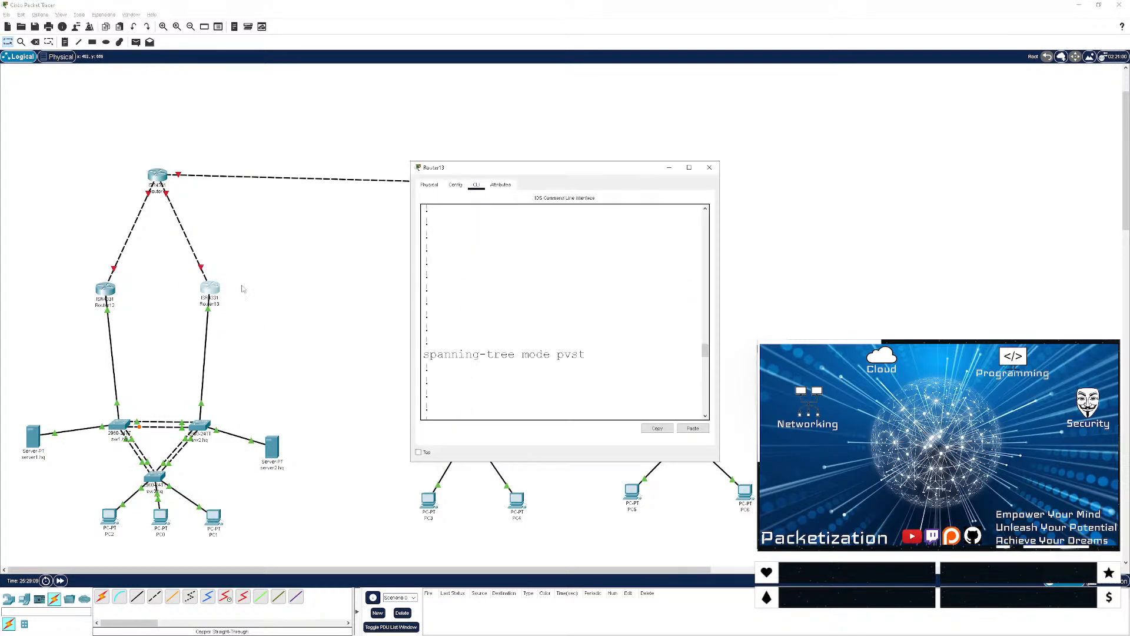
double_click(510, 163)
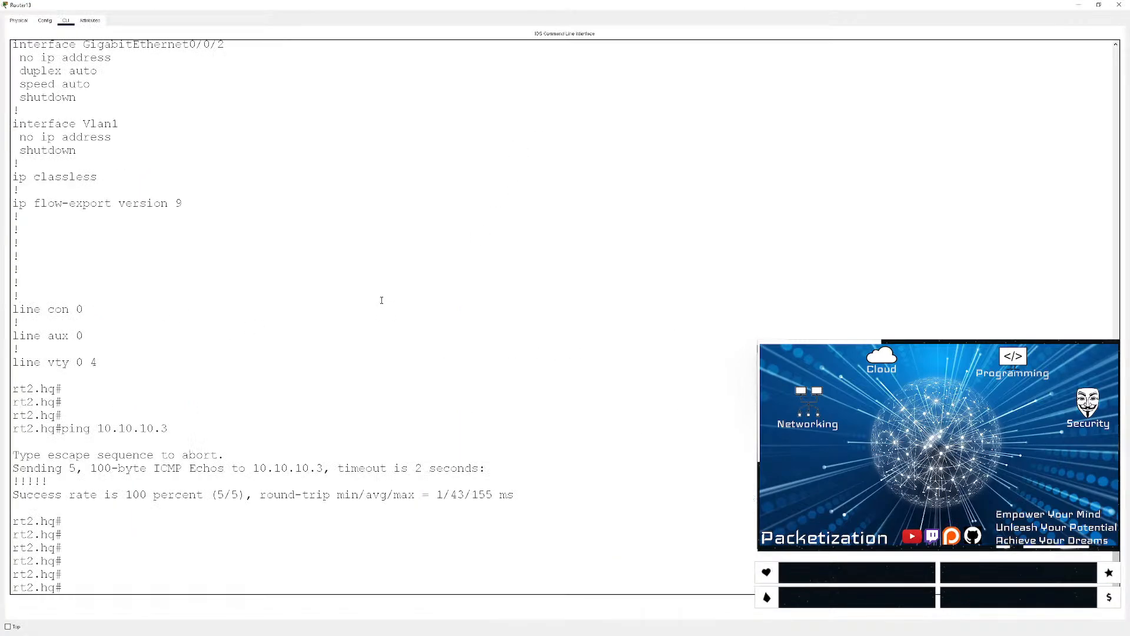
- Show the brief IP interface list on rt2.hq
key(Return)
key(Return)
key(Return)
text(sh ip int br)
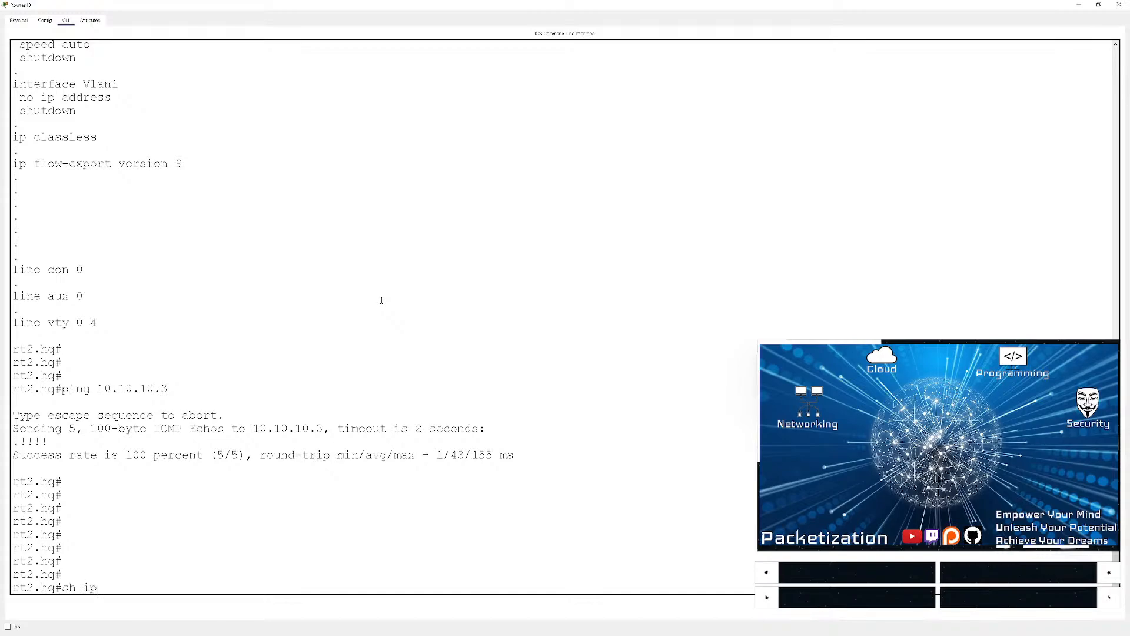
key(Return)
key(Return)
key(Return)
key(Return)
key(Return)
key(Return)
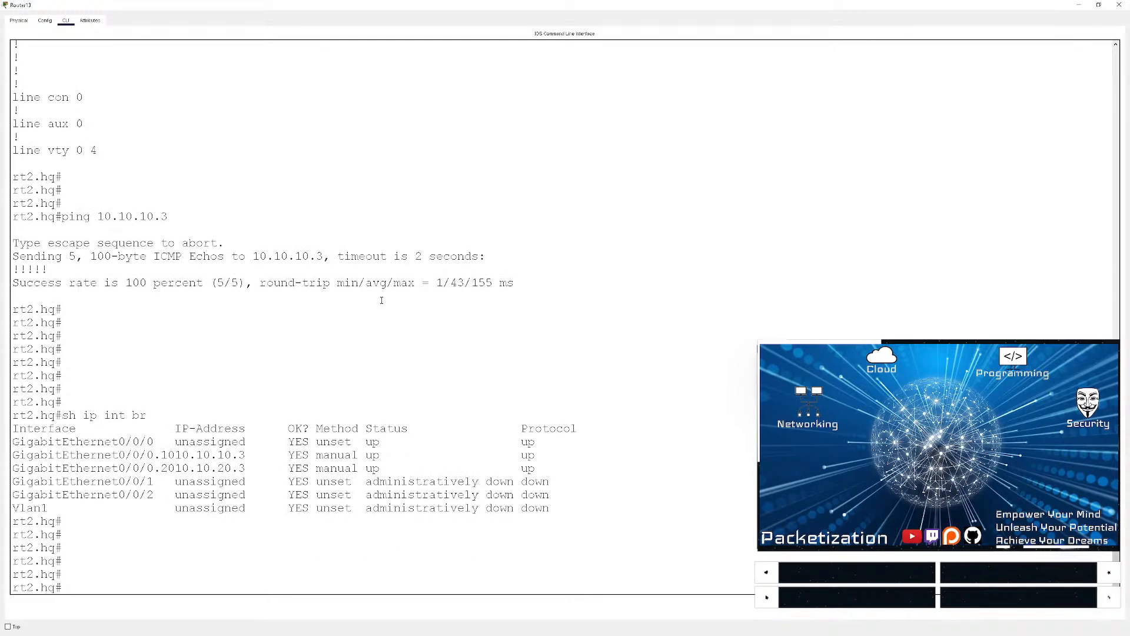
key(Return)
key(Return)
key(Return)
- Enter configuration mode for subinterface g0/0/0.10 on rt2.hq and remove its HSRP group 0
text(co)
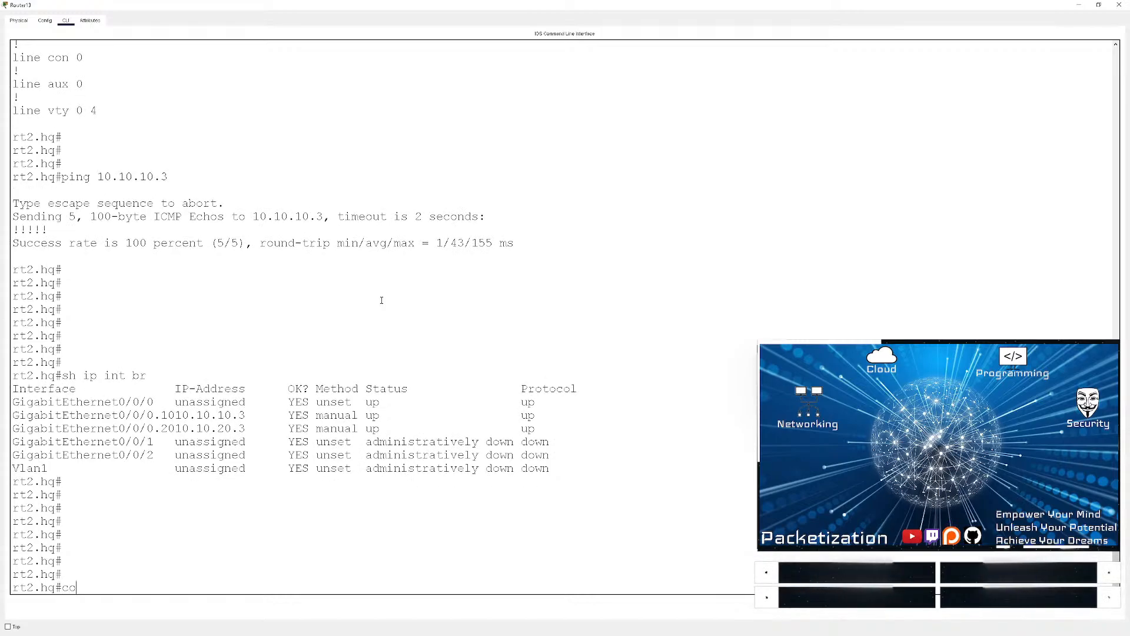
text(nf t)
key(Return)
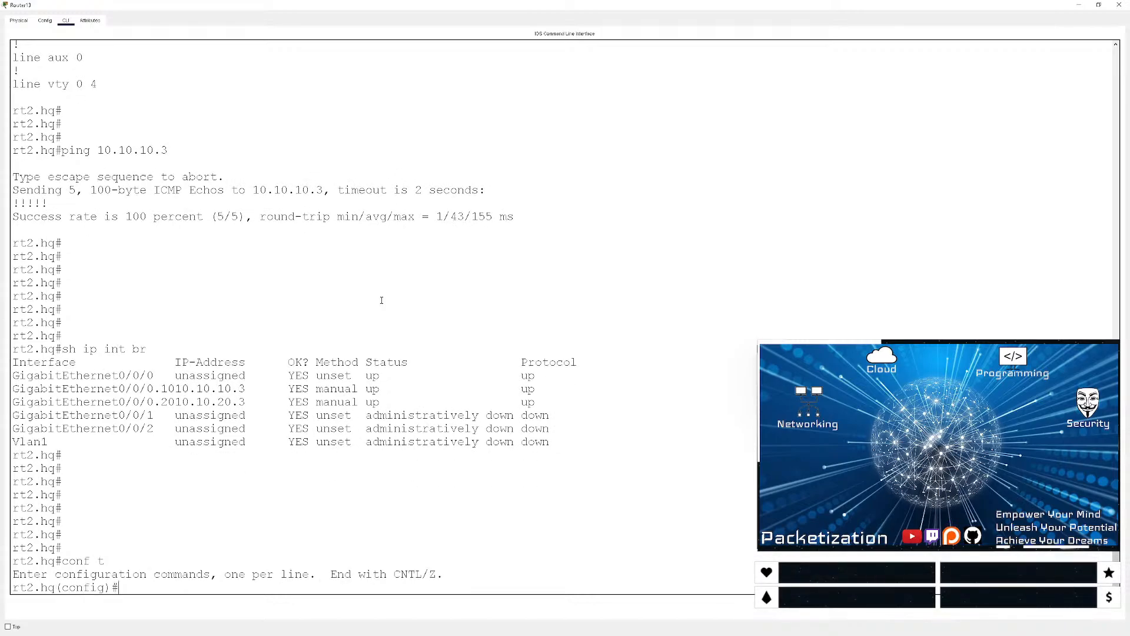
text(int g0/0/0.10)
key(Return)
text(no )
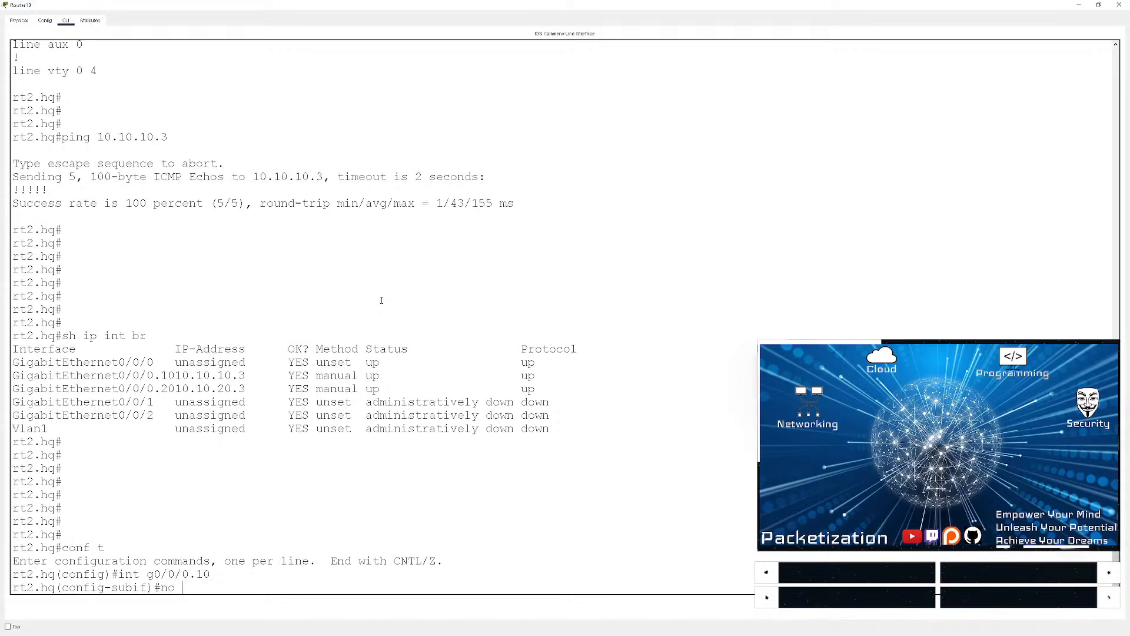
text(stand)
key(Tab)
key(Return)
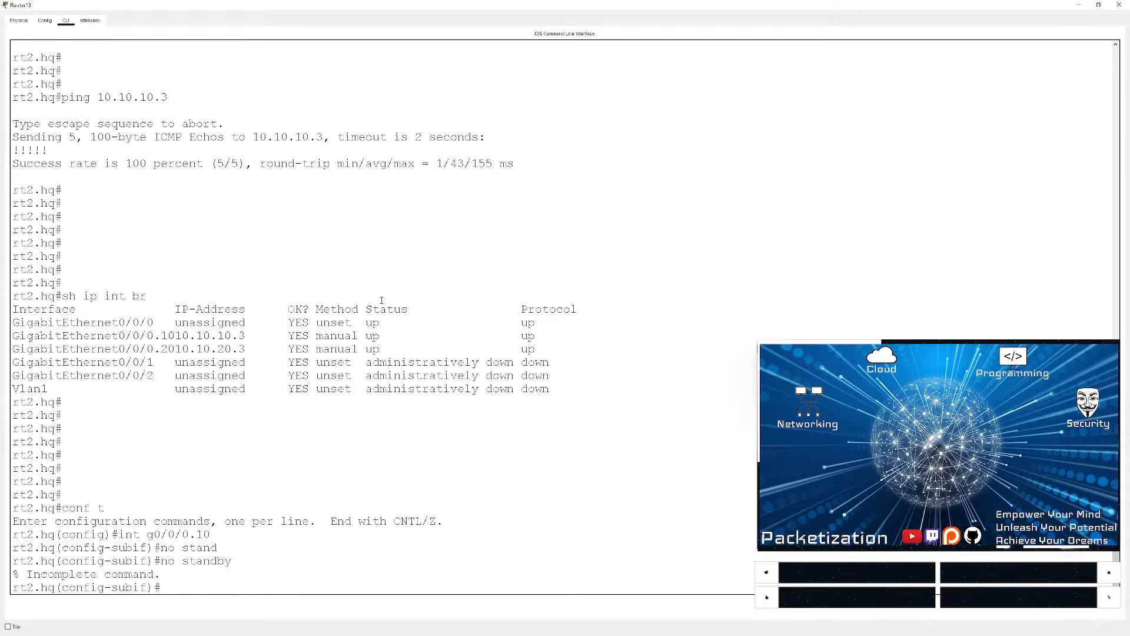
key(Up)
text(0)
key(Return)
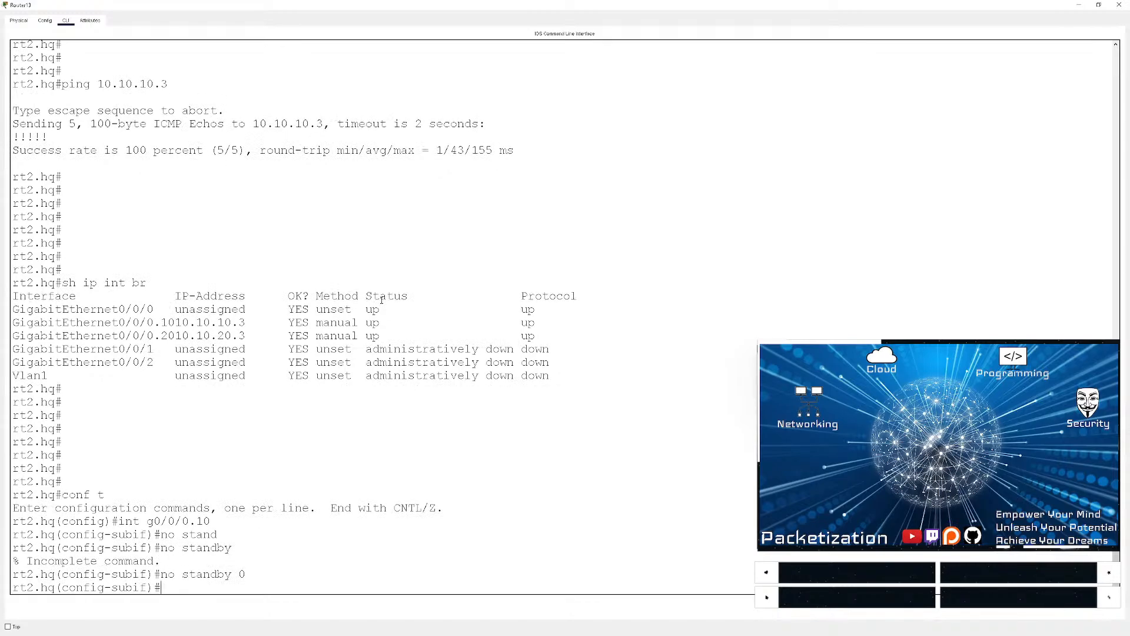
- Assign virtual IP 10.10.10.1 to HSRP group 1 on rt2.hq's g0/0/0.10 and leave configuration mode
text(stan)
key(Tab)
text(1 ip)
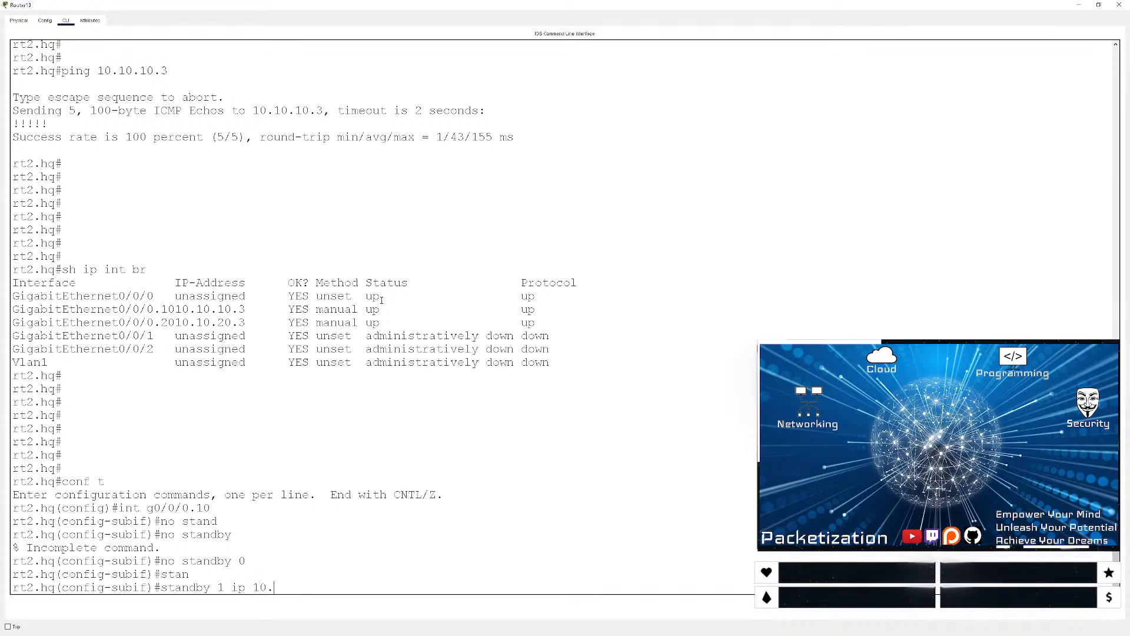
text( 10.10.10.)
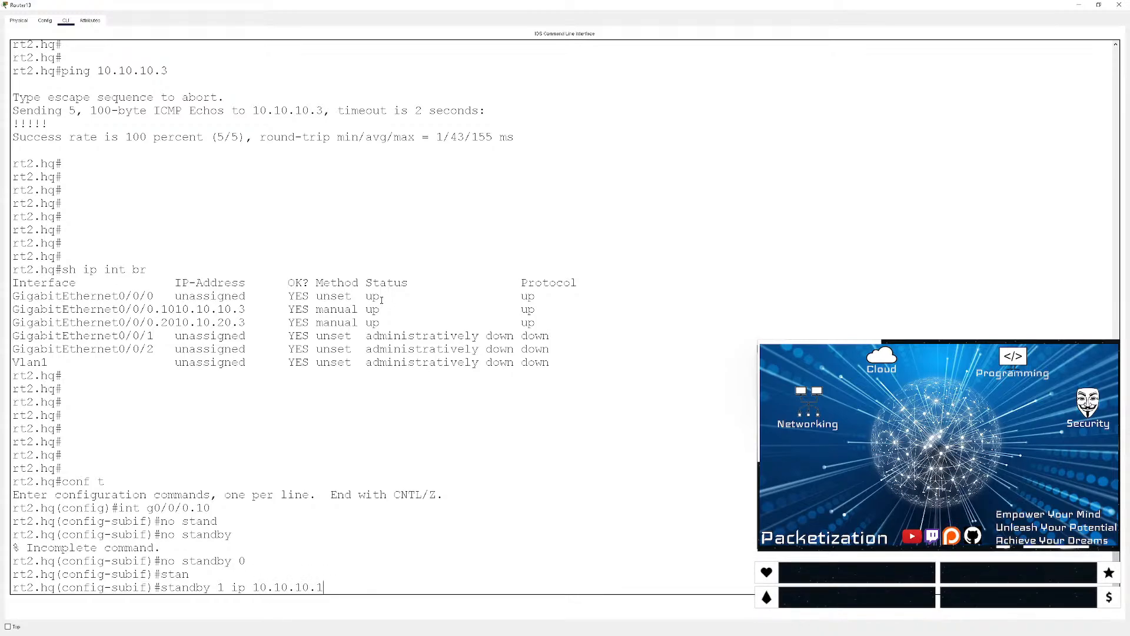
text(1?)
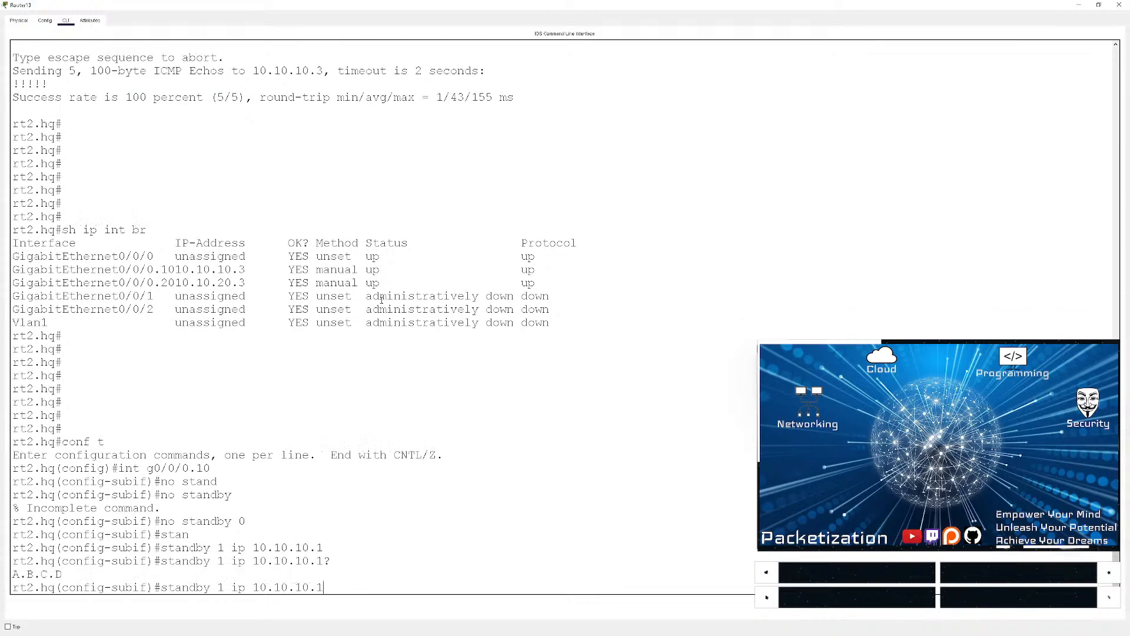
key(Return)
key(Return)
key(Return)
key(Return)
key(ctrl+z)
key(Return)
key(Return)
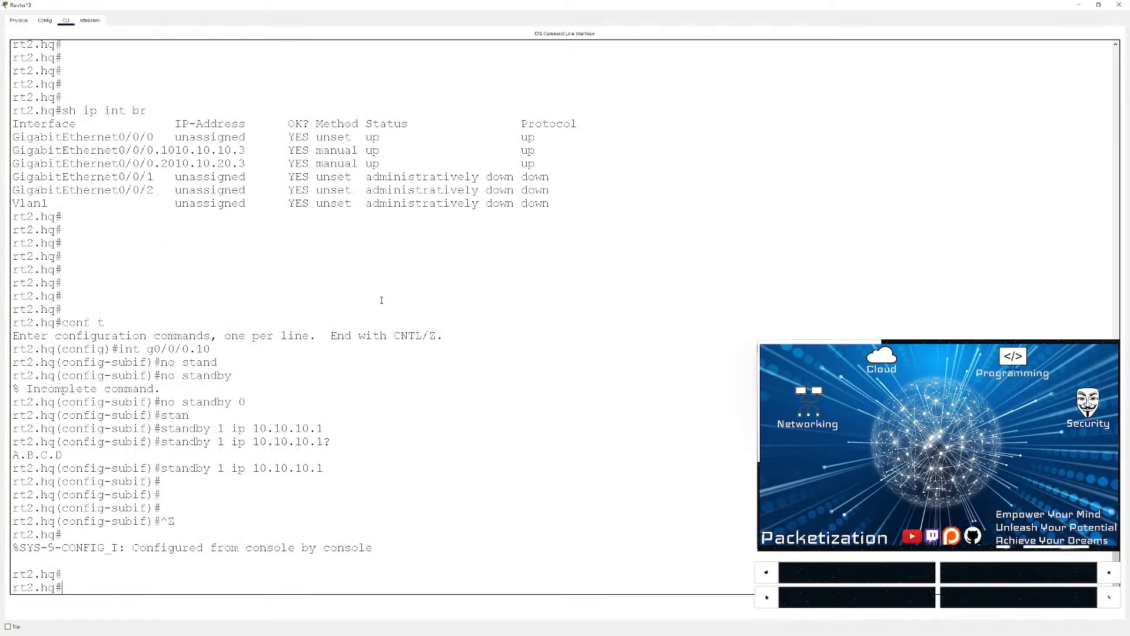
- Show the full running configuration on rt2.hq and review the HSRP settings of its g0/0/0 subinterfaces
key(Return)
key(Return)
text(sh ip)
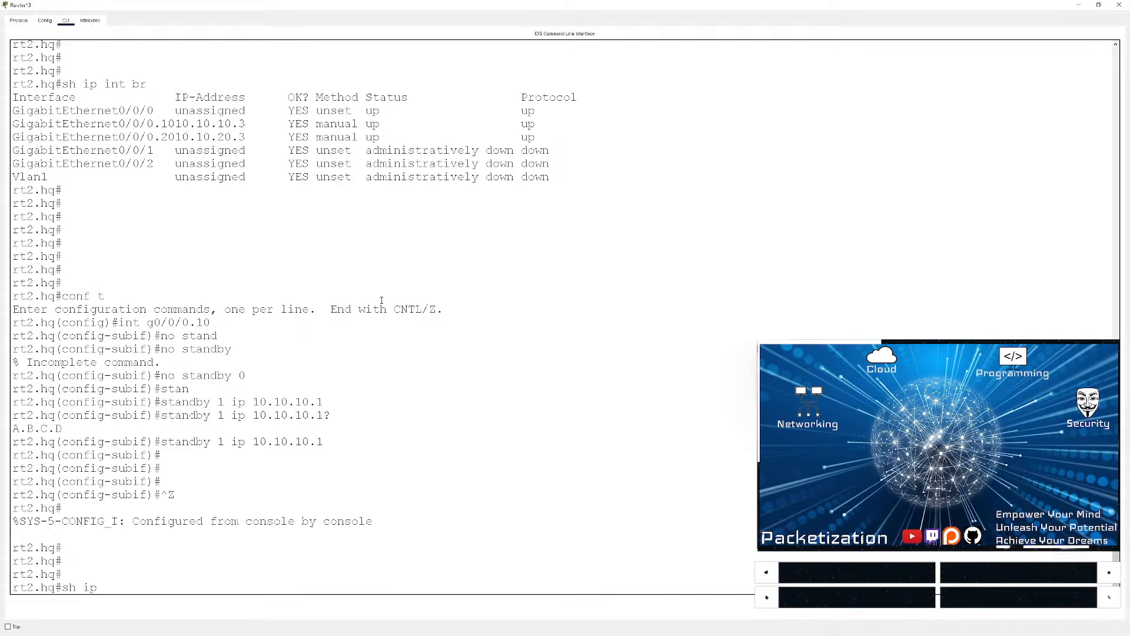
key(BackSpace)
key(BackSpace)
text(run)
key(Return)
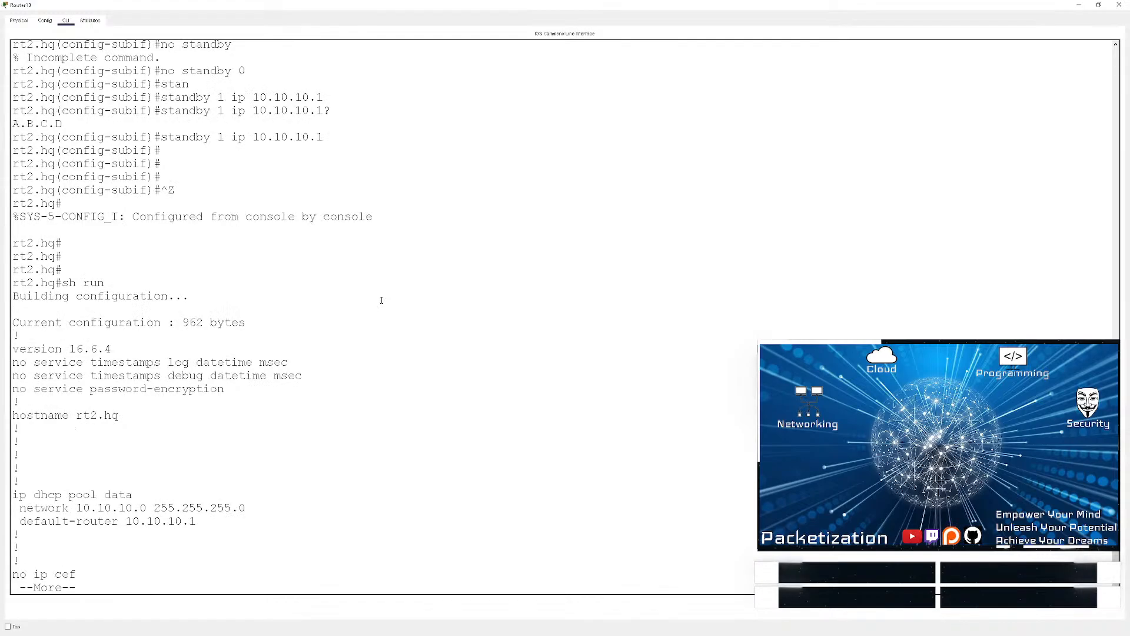
key(space)
key(space)
key(space)
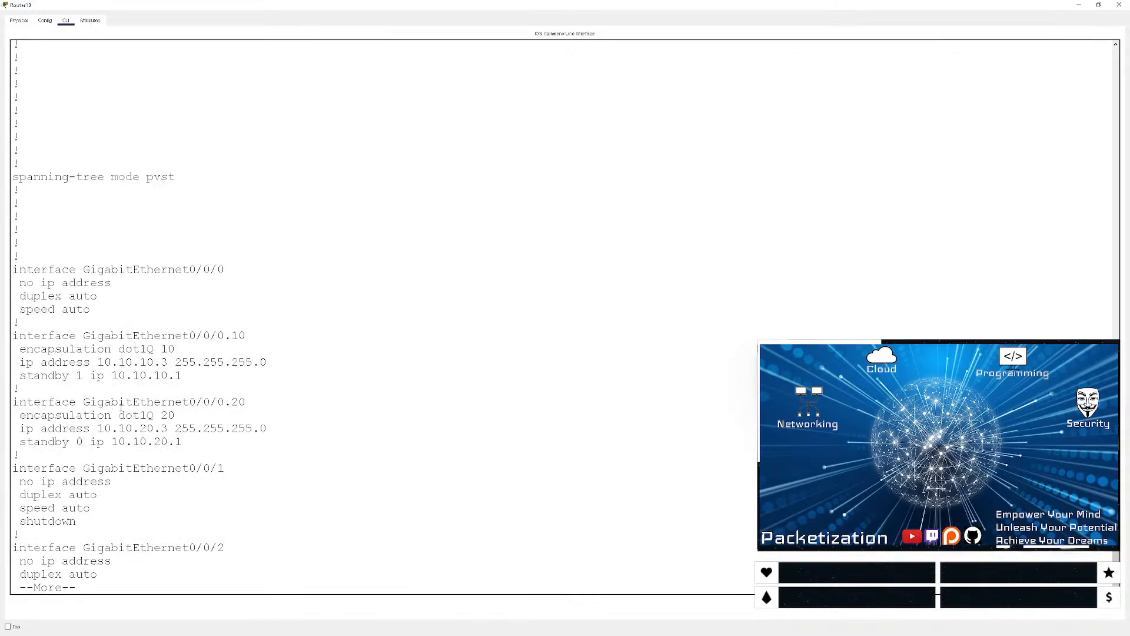
scroll(121, 408, up, 3)
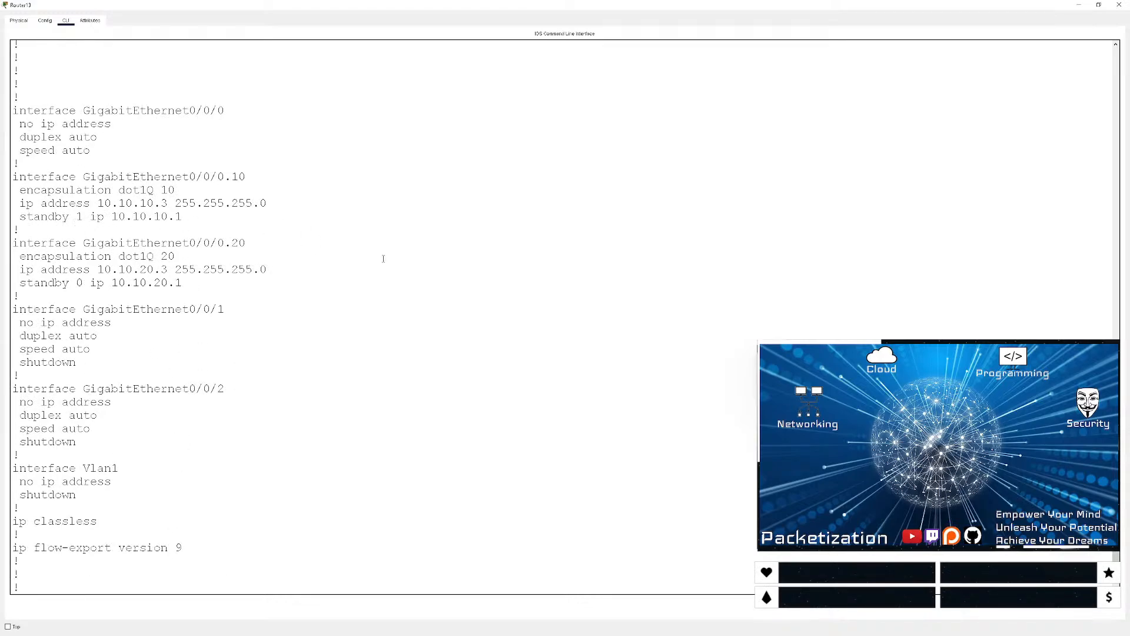
scroll(382, 259, down, 4)
key(Return)
key(Return)
key(Return)
key(Return)
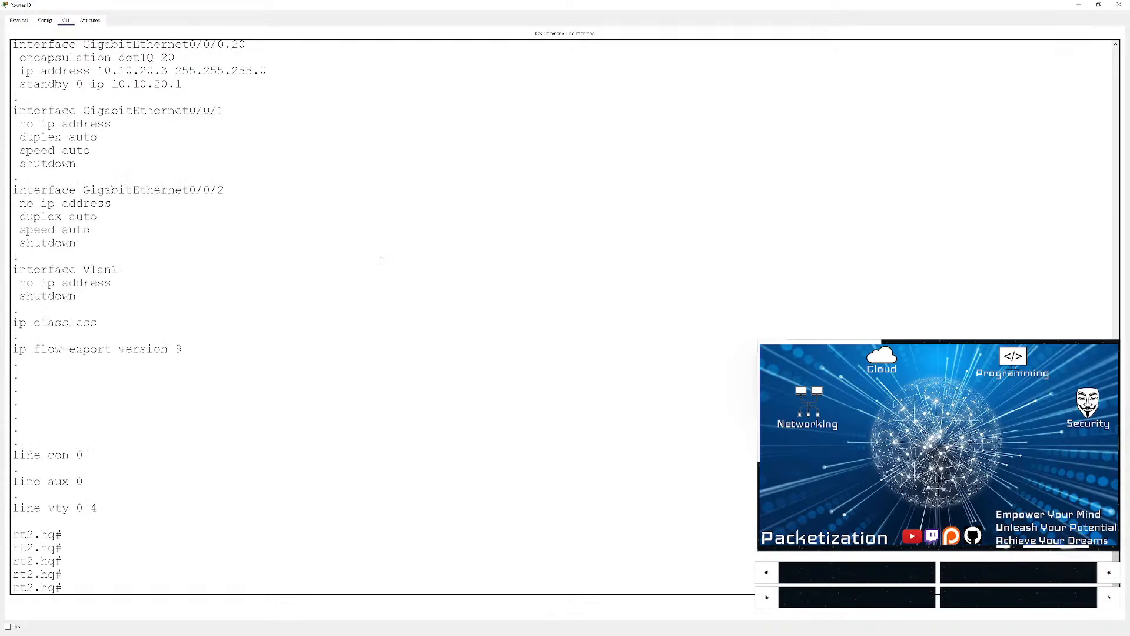
- Show the brief HSRP standby summary on rt2.hq
text(sh stand br)
key(Return)
key(Return)
key(Return)
key(Return)
key(Return)
key(Return)
key(Return)
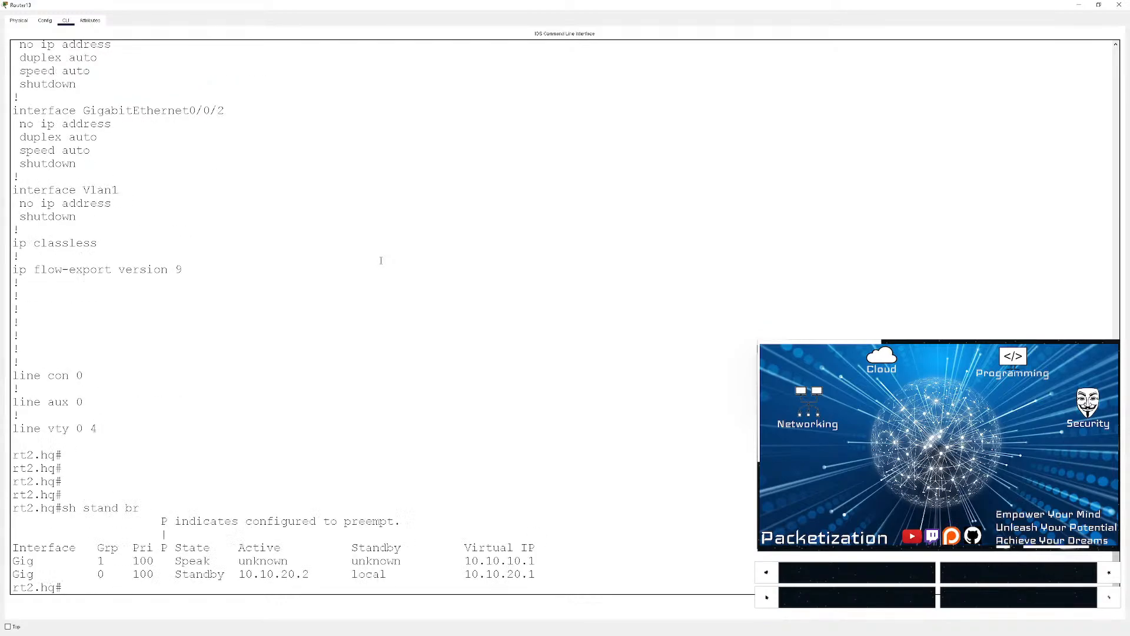
- Ping 10.10.10.2 from rt2.hq
text(cing)
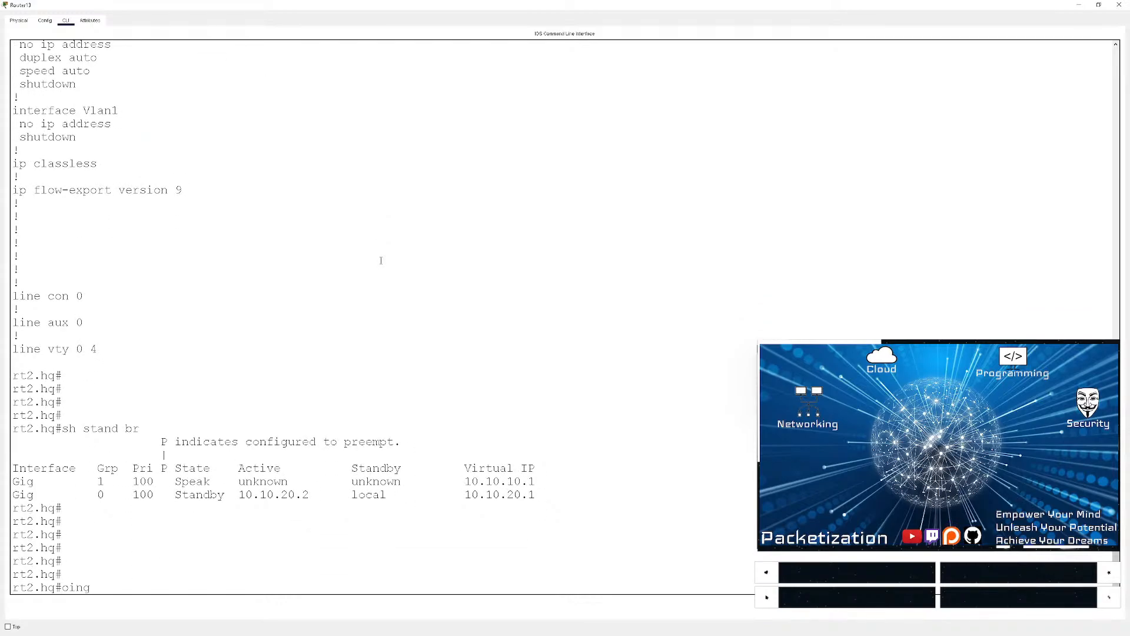
key(BackSpace)
key(BackSpace)
key(BackSpace)
key(BackSpace)
key(BackSpace)
text(ping 10.)
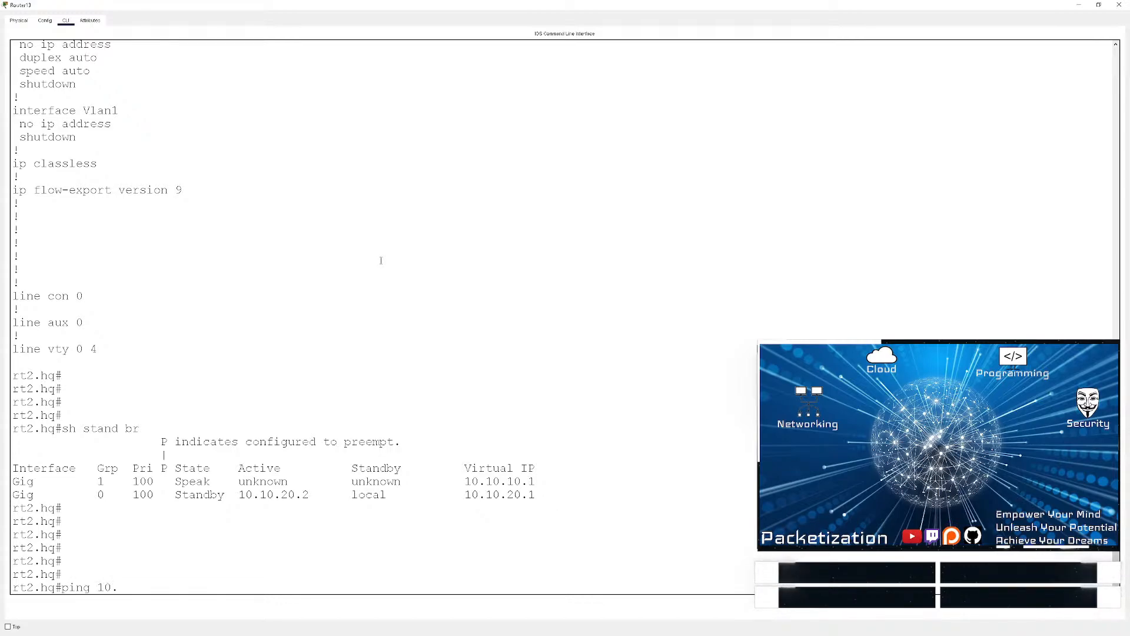
text(10.10.)
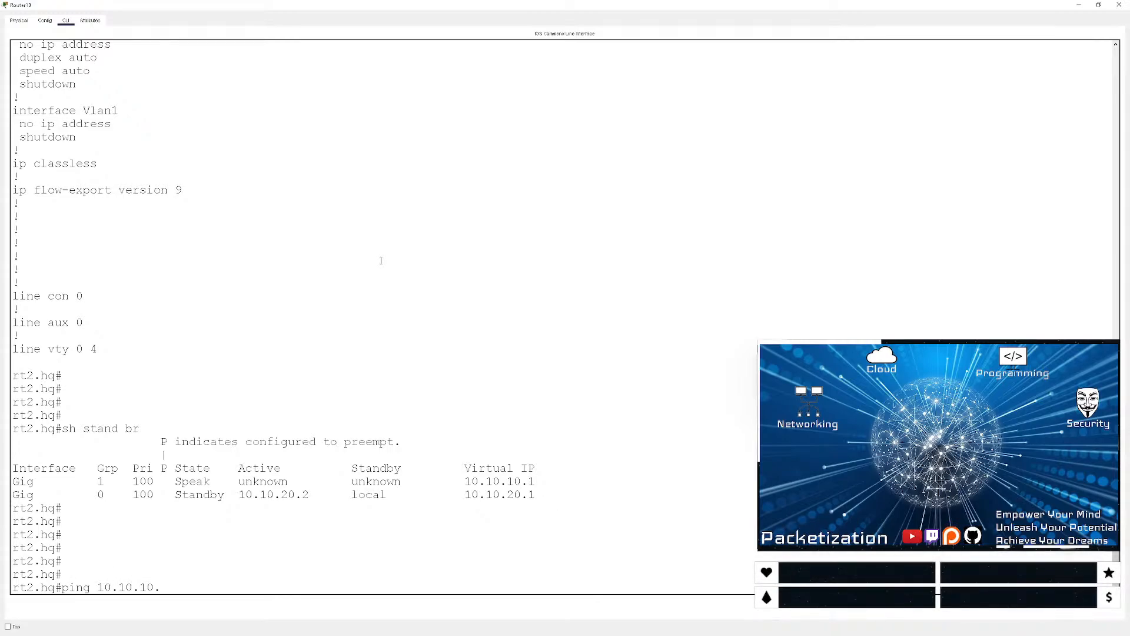
text(2)
key(Return)
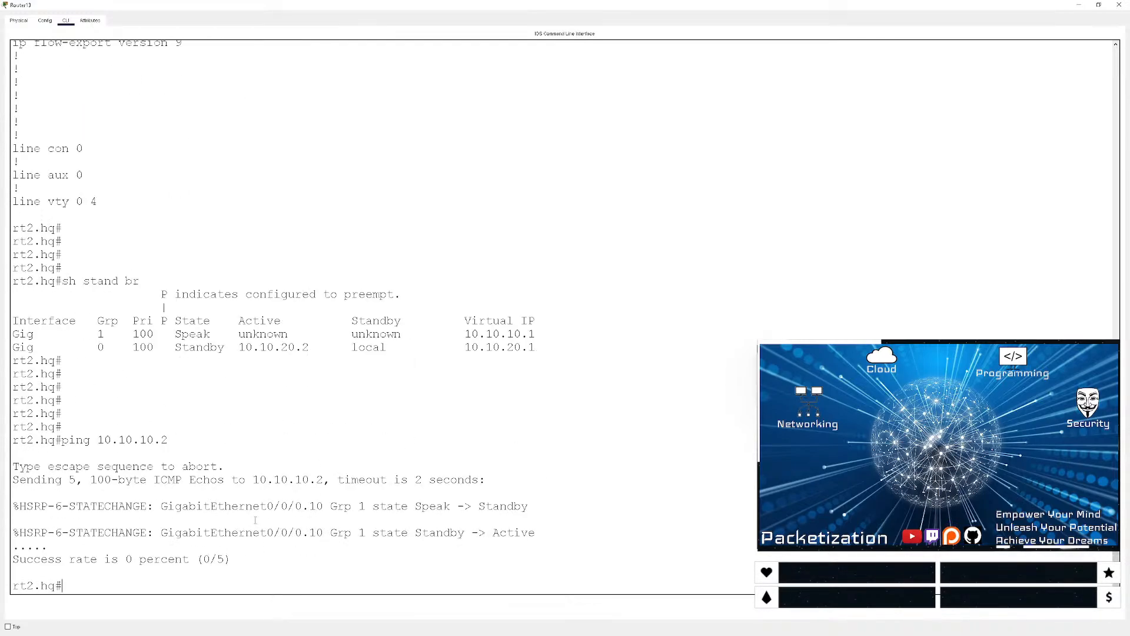
- Check the encapsulation and IP address of GigabitEthernet0/0/0.10 in rt2.hq's earlier configuration output
scroll(255, 520, up, 13)
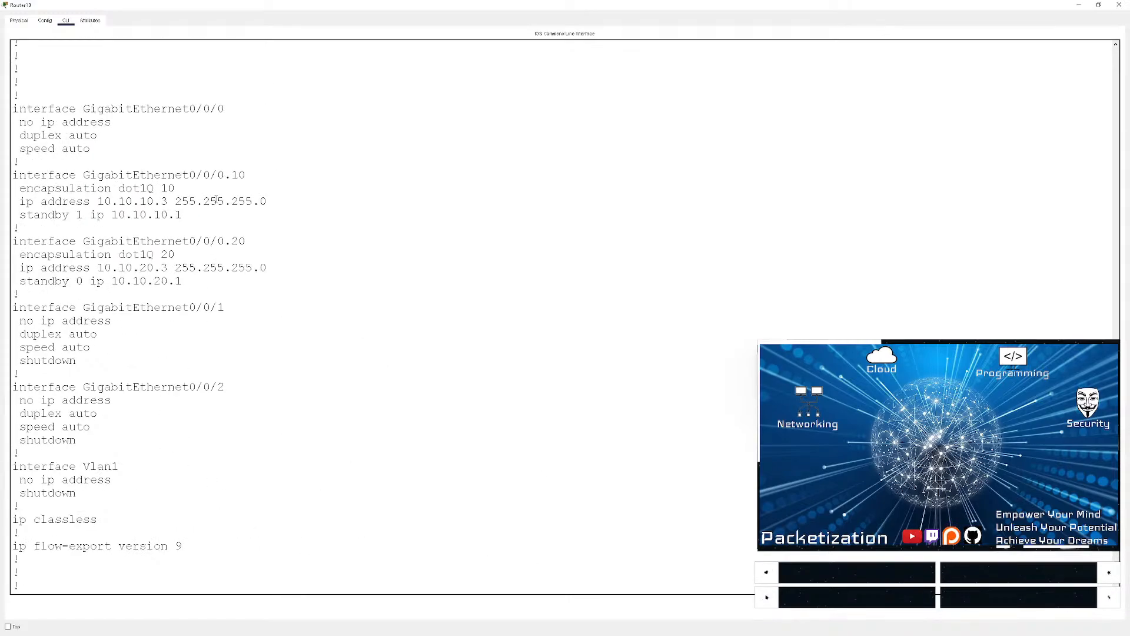
double_click(64, 201)
double_click(65, 188)
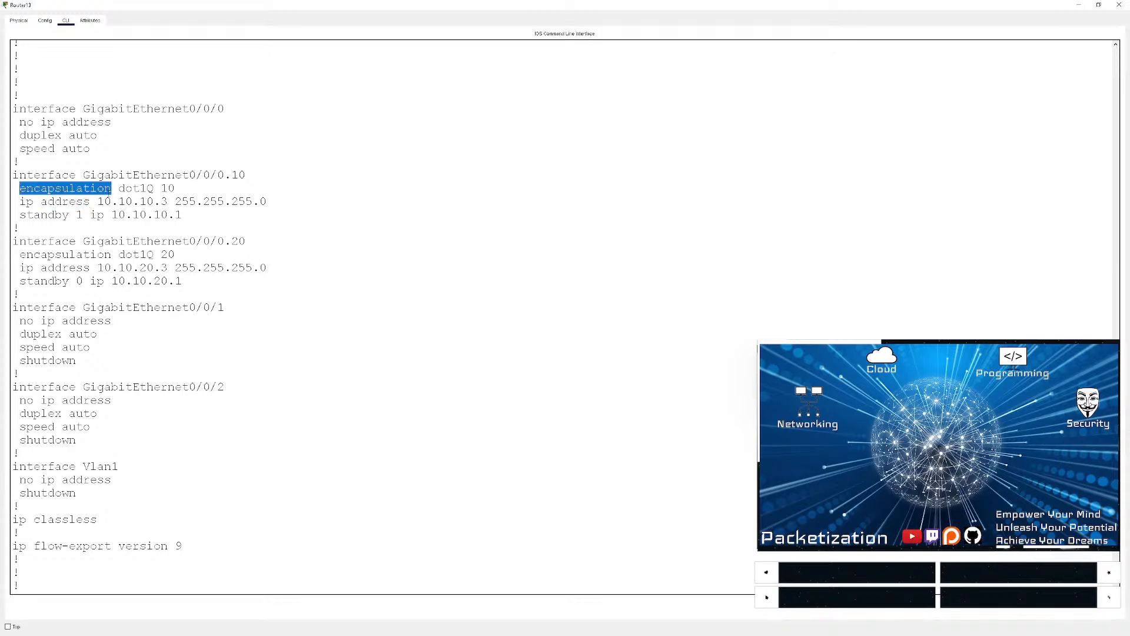
triple_click(116, 201)
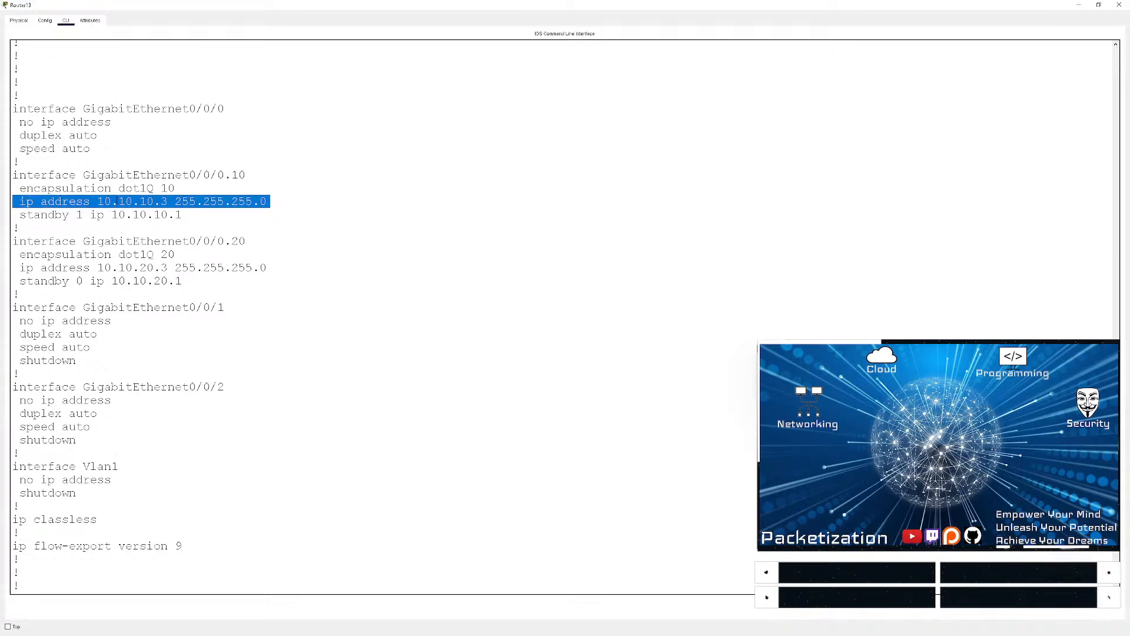
click(34, 186)
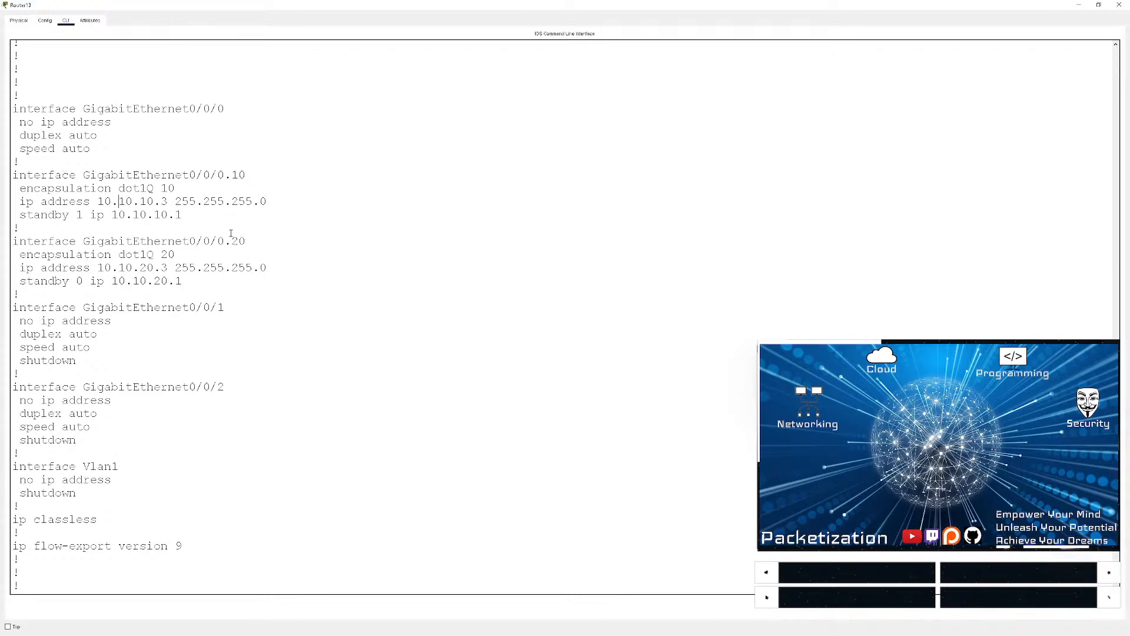
scroll(433, 340, down, 13)
- Show rt2.hq's running configuration starting from the interface section, then leave the paged output
key(Return)
key(Return)
key(Return)
key(Return)
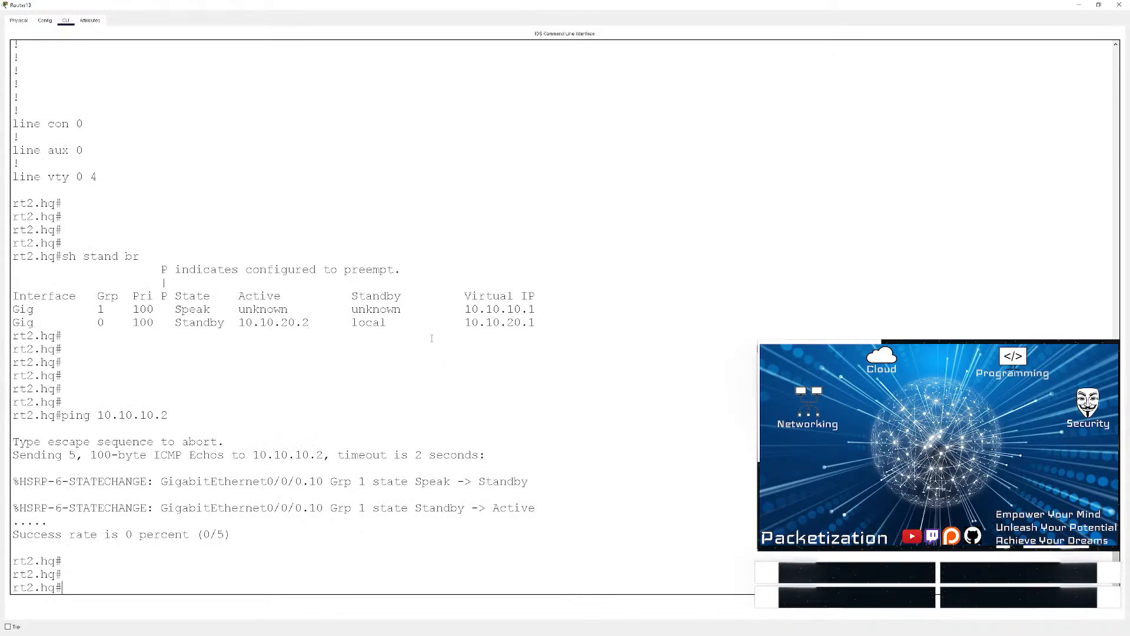
text(sh run | be)
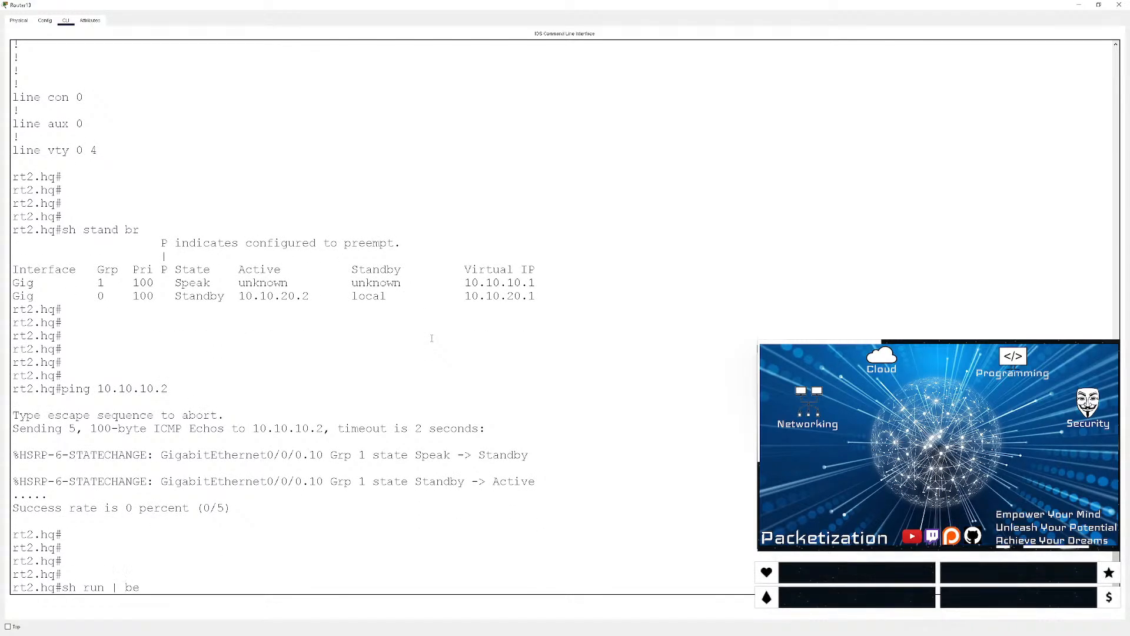
text(g int)
key(Return)
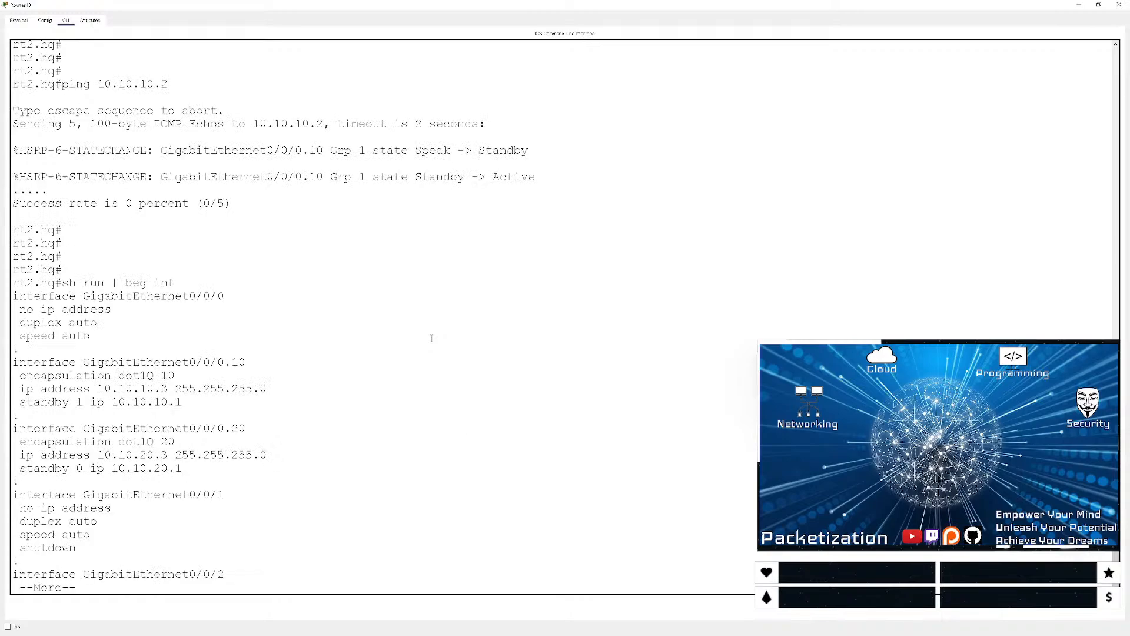
key(q)
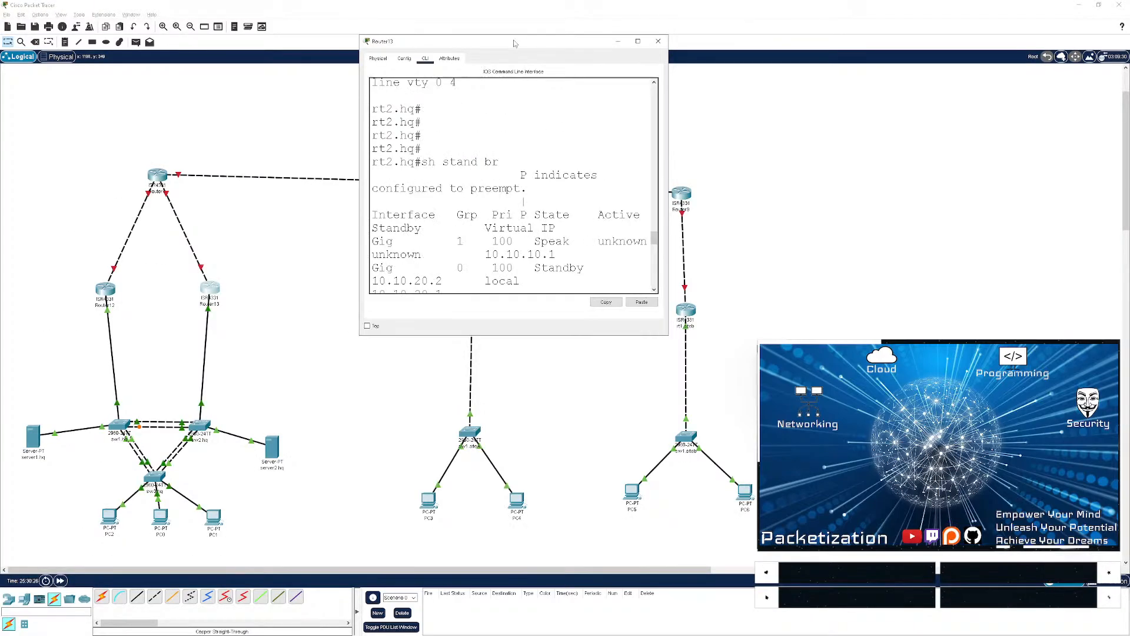
- Open Router12's command line and arrange it side by side with Router13's resized window
drag(520, 43, 979, 9)
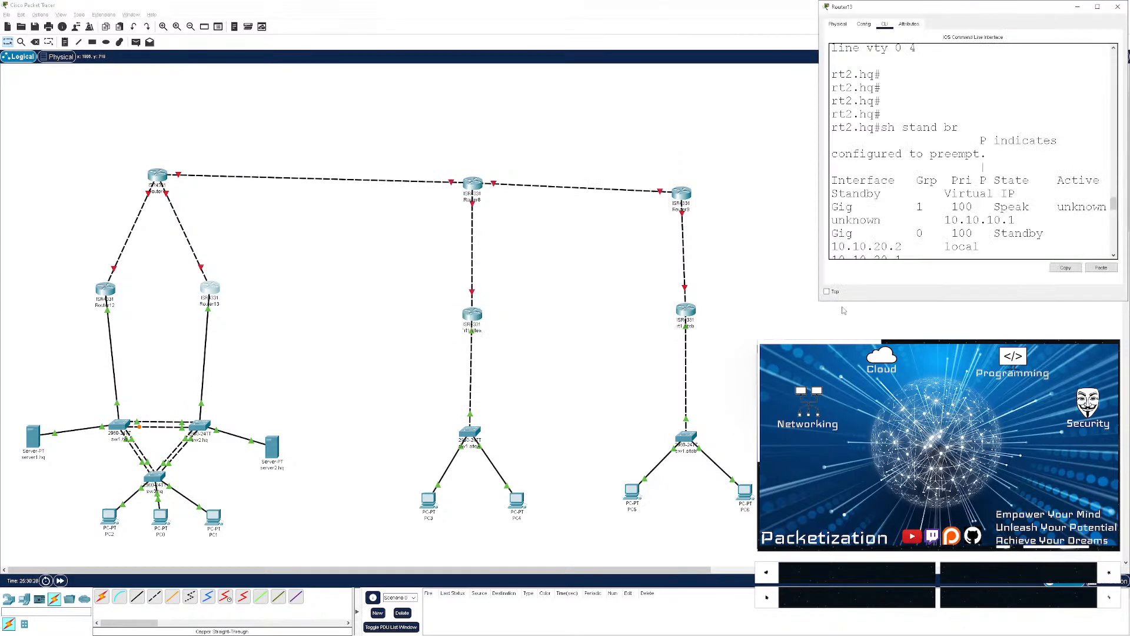
drag(820, 301, 534, 340)
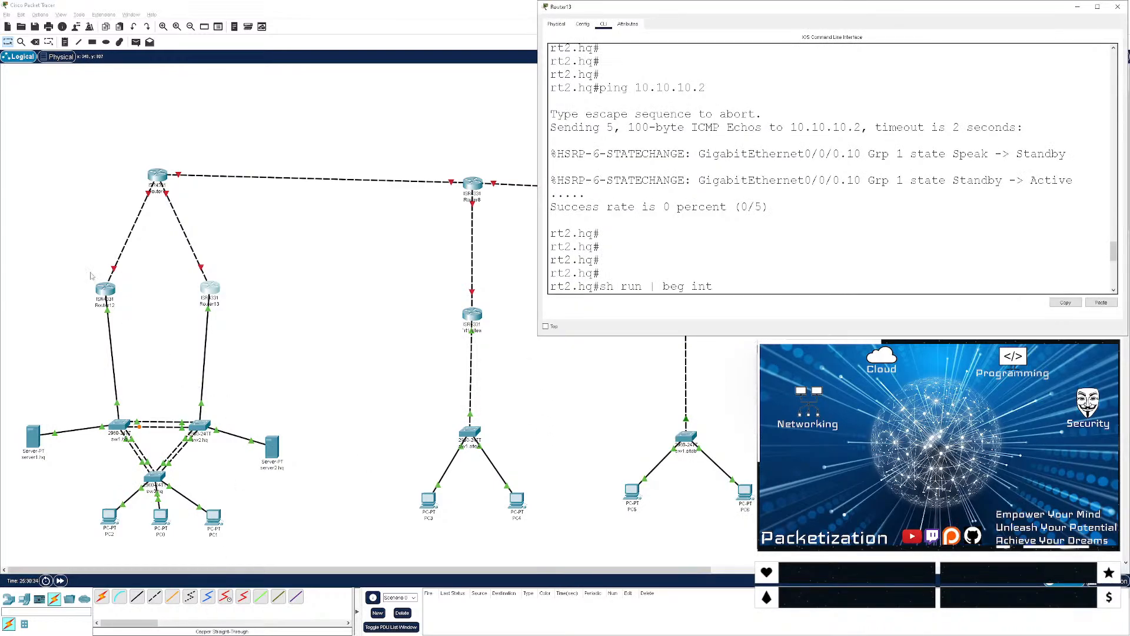
click(105, 296)
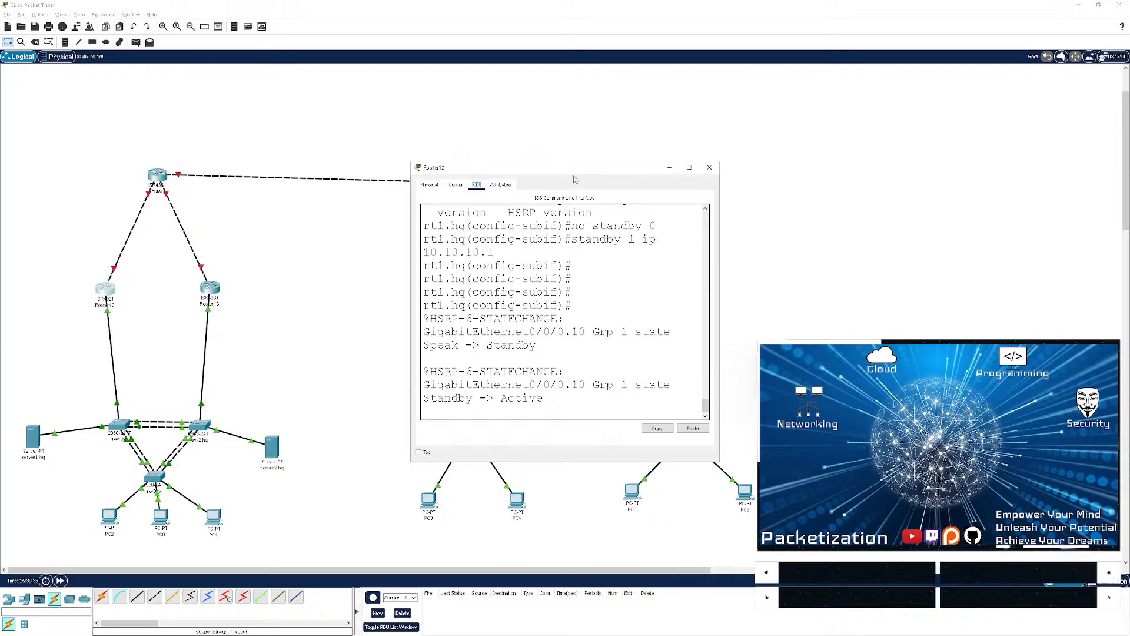
drag(537, 169, 128, 11)
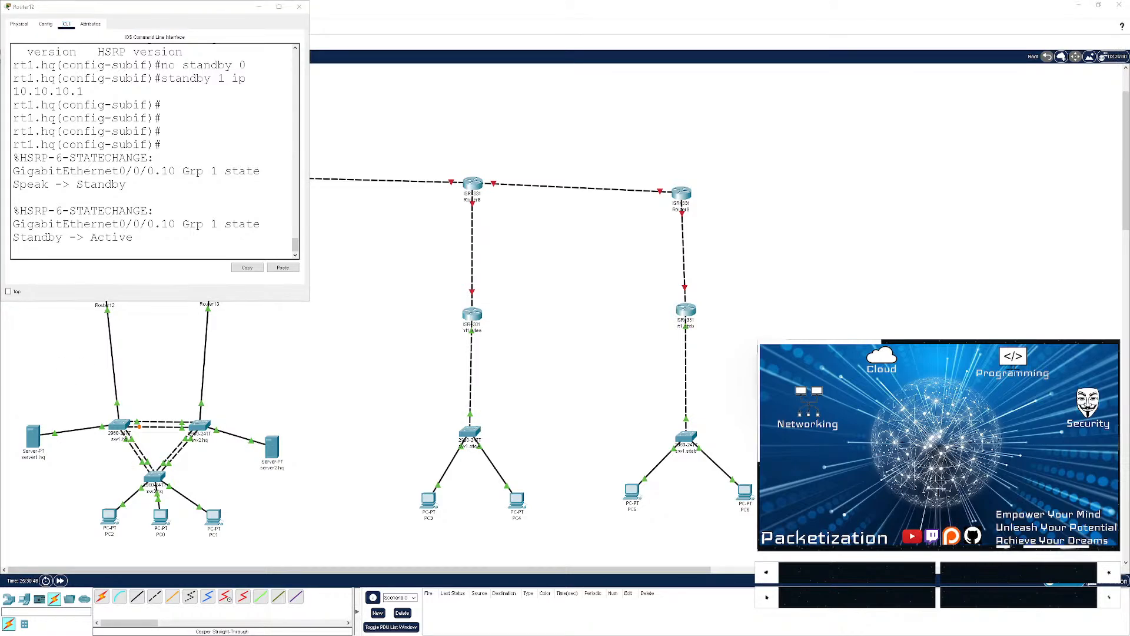
key(alt+Tab)
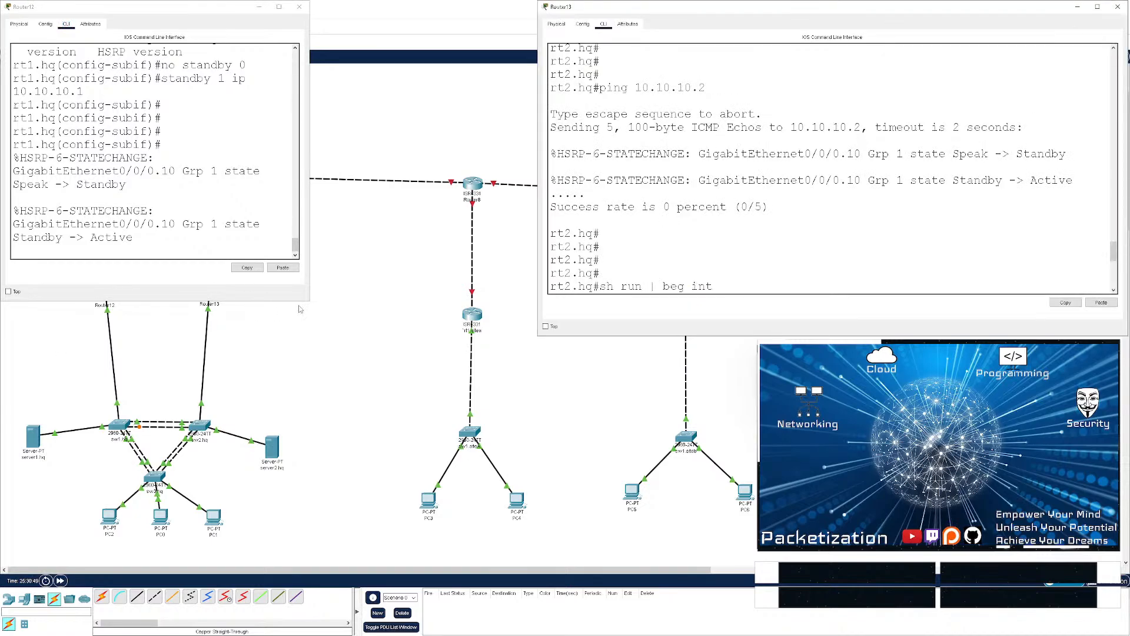
drag(310, 302, 537, 335)
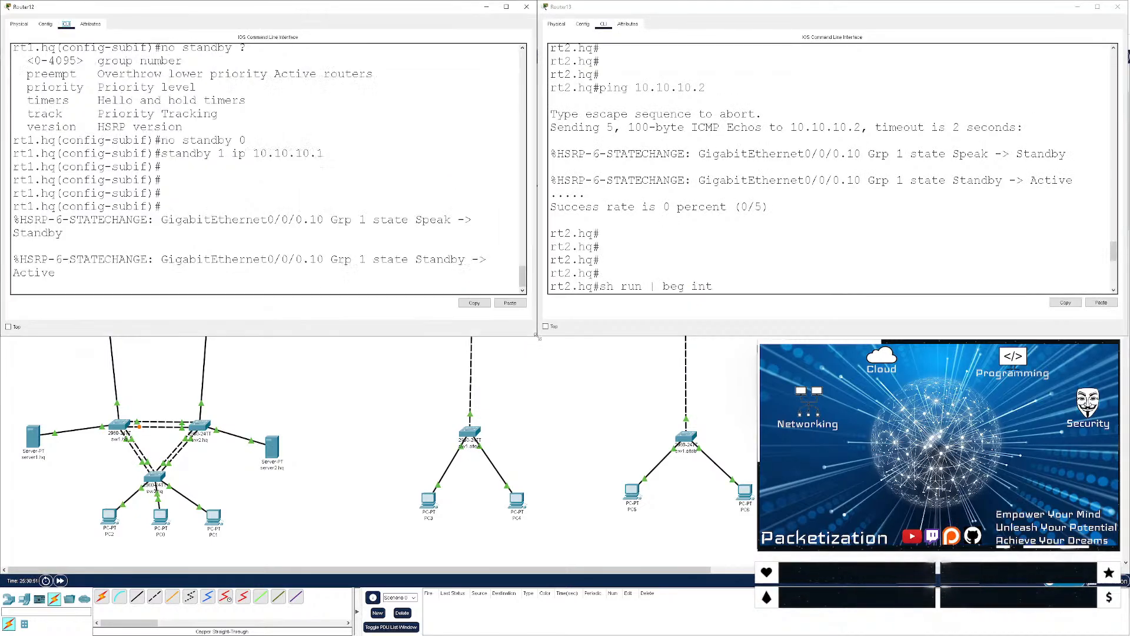
- Leave subinterface configuration mode on rt1.hq and return to the privileged prompt
key(Return)
key(Return)
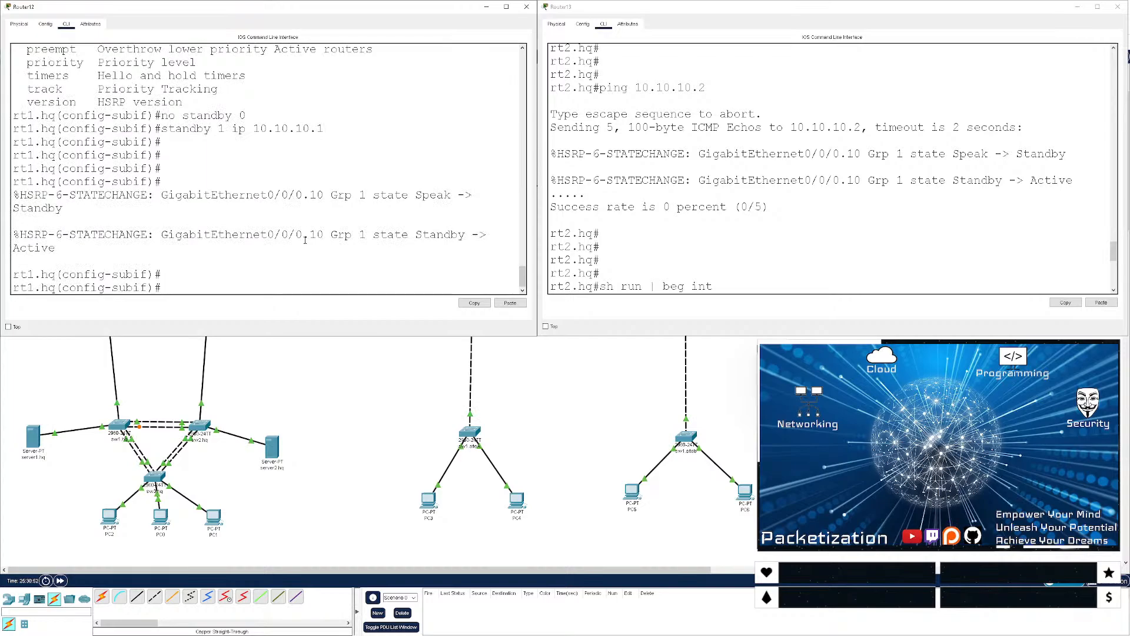
key(ctrl+z)
key(Return)
key(Return)
- Show rt1.hq's running configuration beginning at the interface section and stop the output after its subinterfaces
text(sh rin)
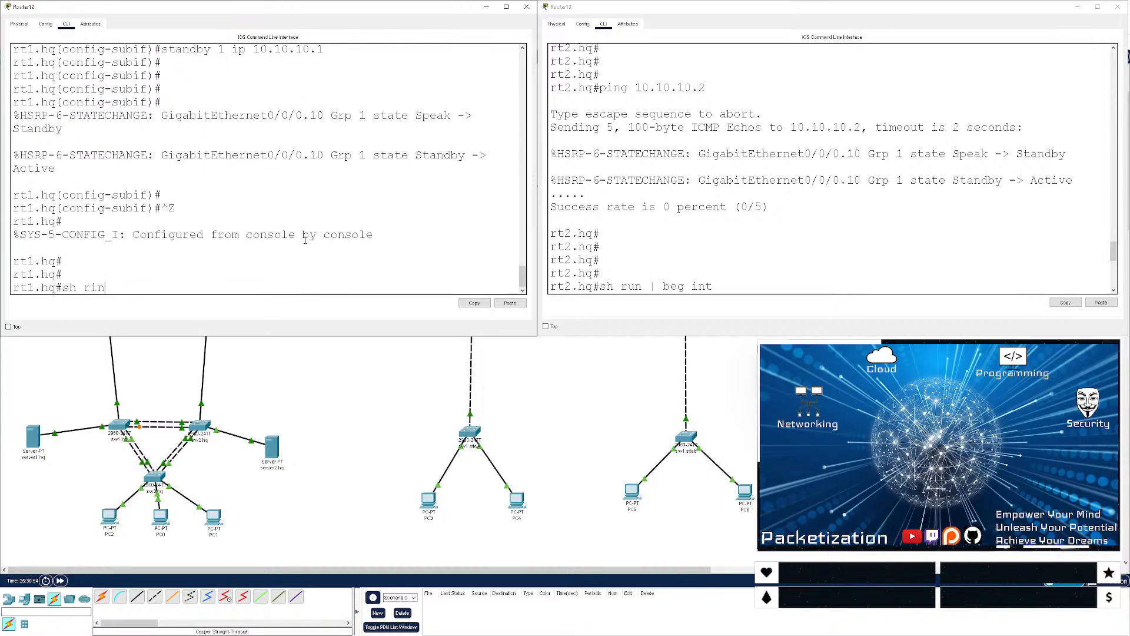
key(BackSpace)
key(BackSpace)
text(un | beg int)
key(Return)
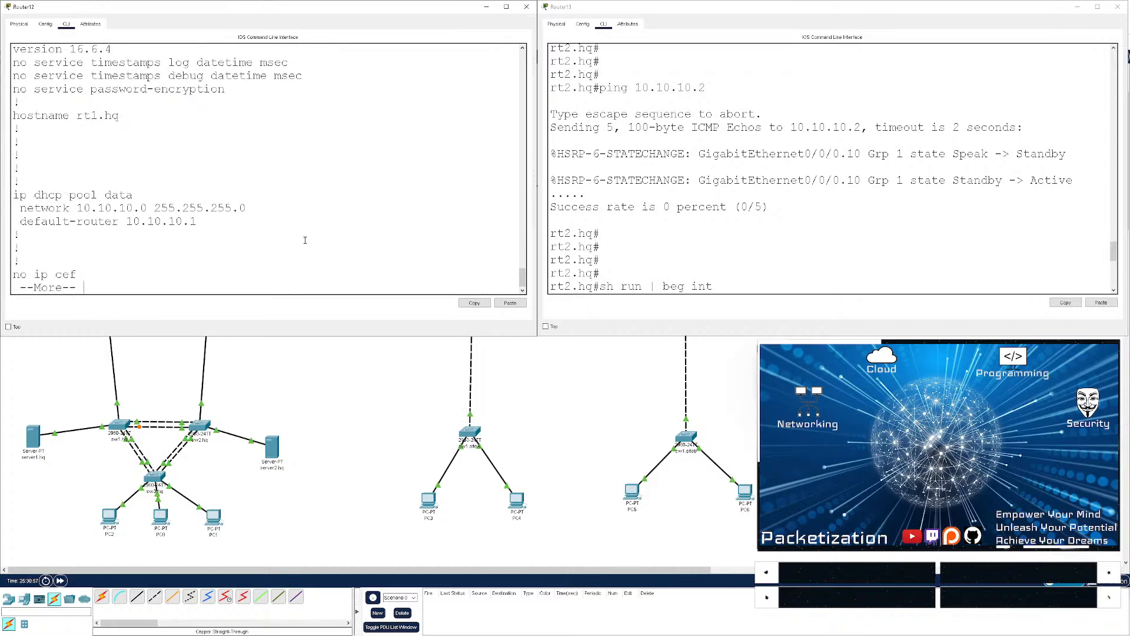
key(ctrl+c)
key(Up)
key(Up)
key(Up)
key(Down)
key(Down)
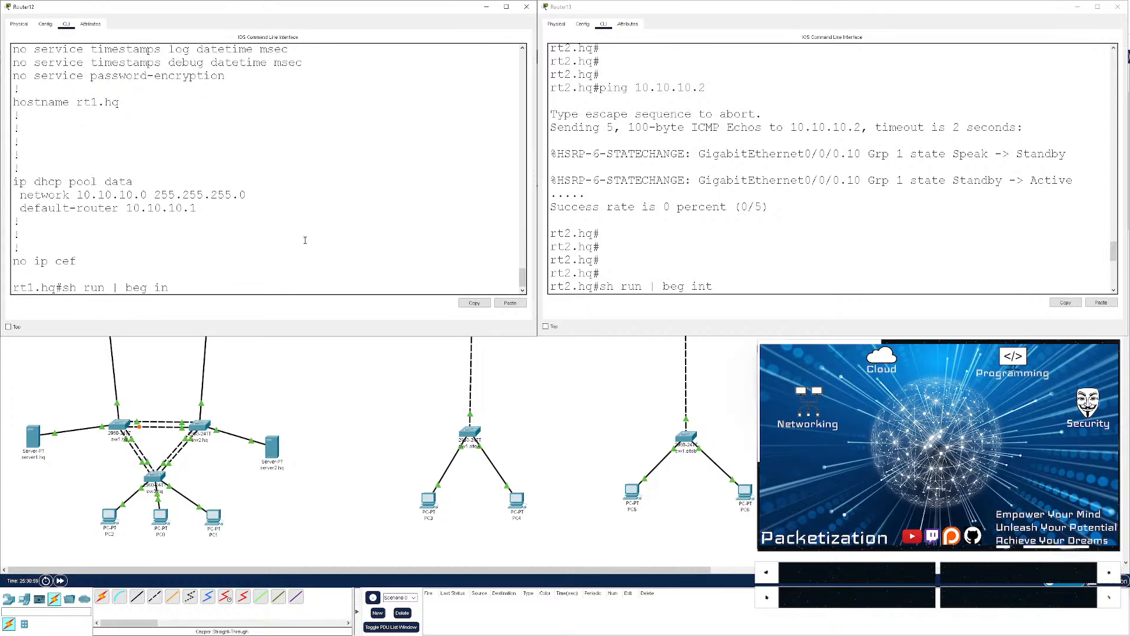
text(t)
key(Return)
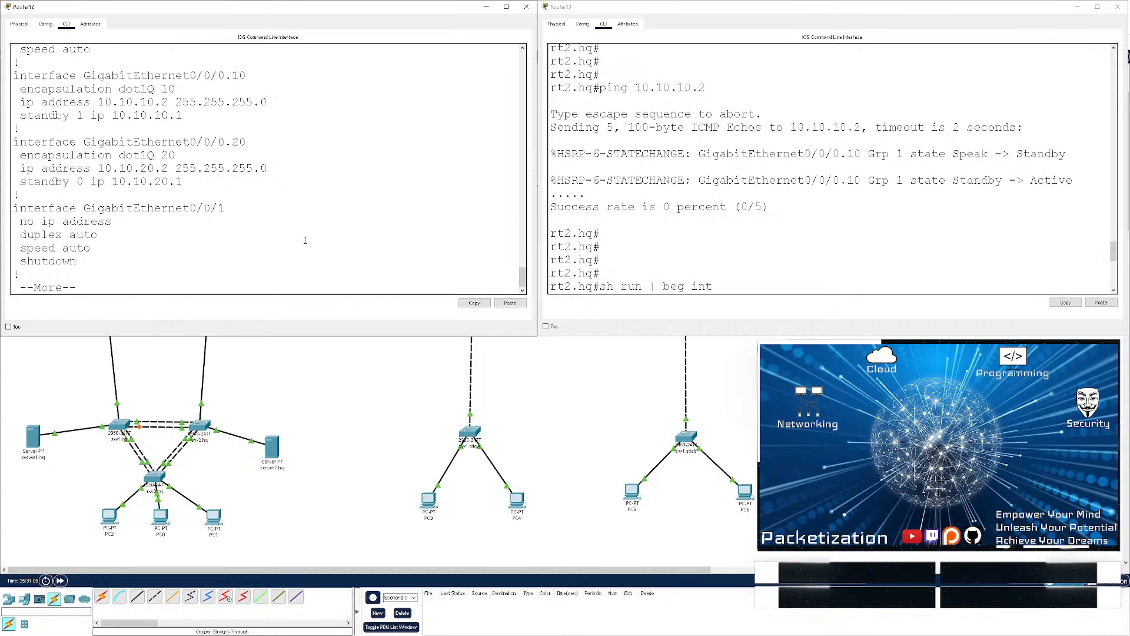
key(ctrl+c)
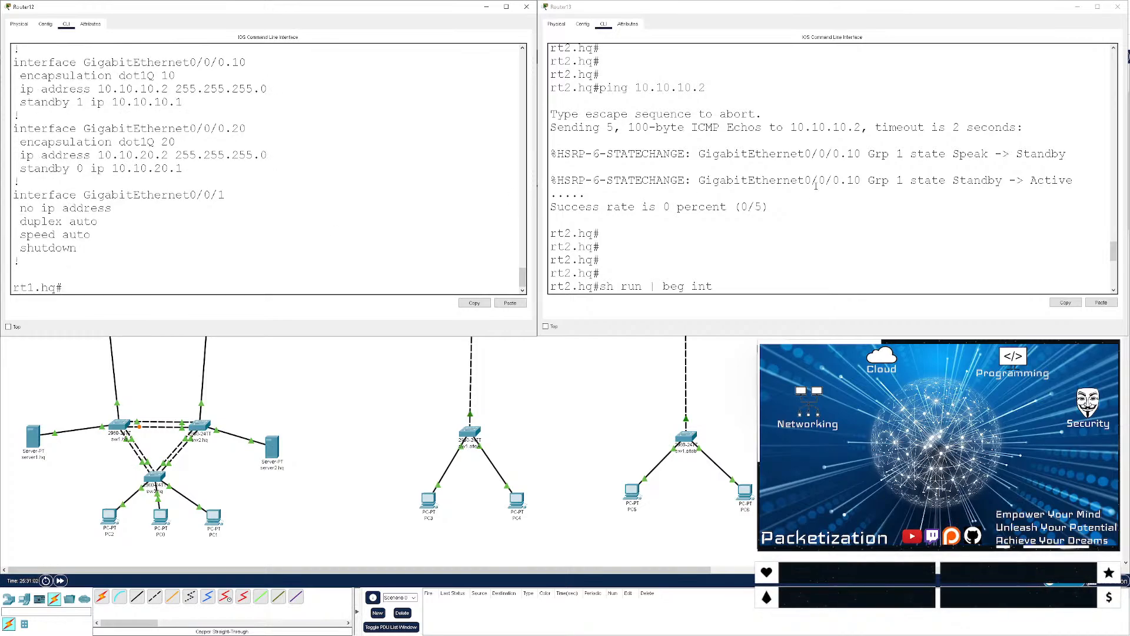
- Show rt2.hq's running configuration from the interface section and compare its subinterfaces with those of rt1.hq
click(808, 250)
key(Return)
key(ctrl+c)
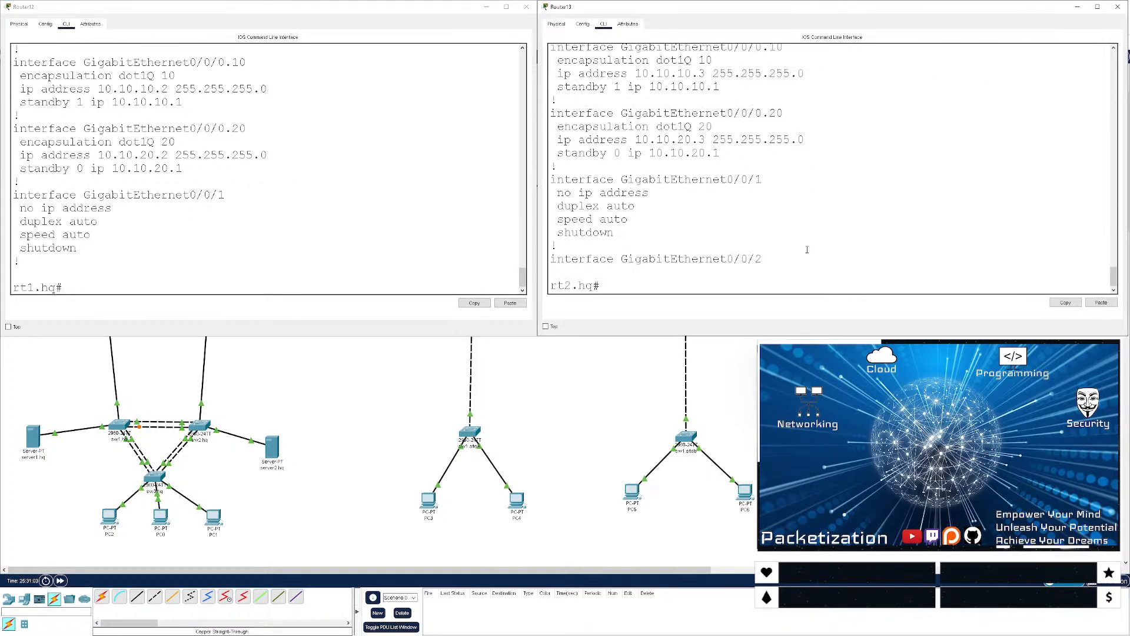
key(Return)
key(Return)
key(Return)
key(Return)
key(Return)
key(Return)
text(sh)
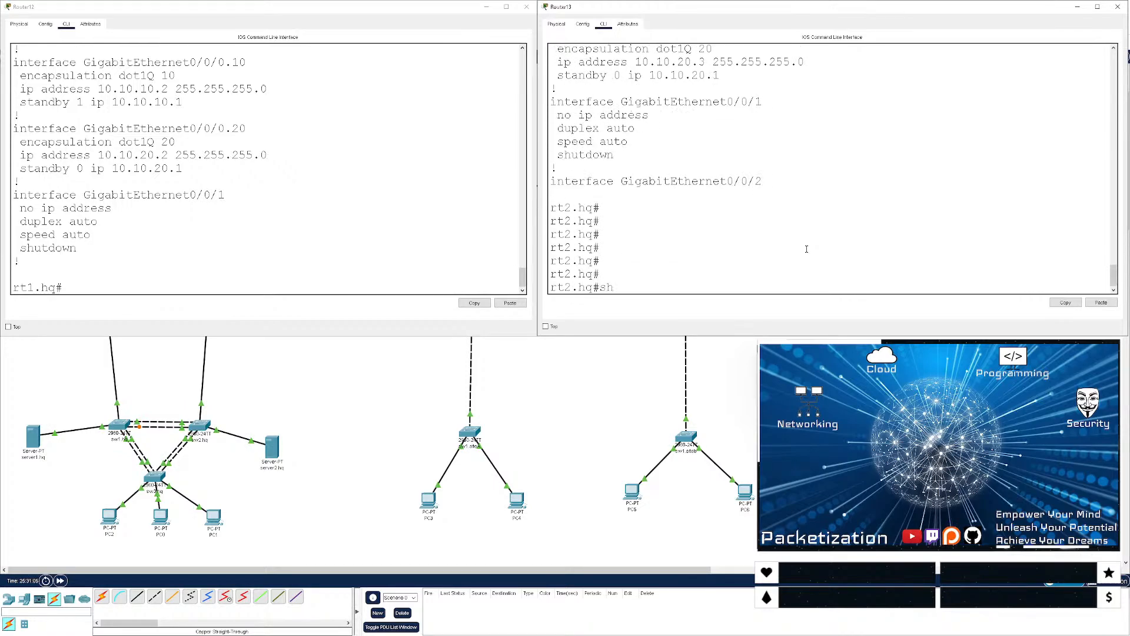
text( run | beg int)
key(Return)
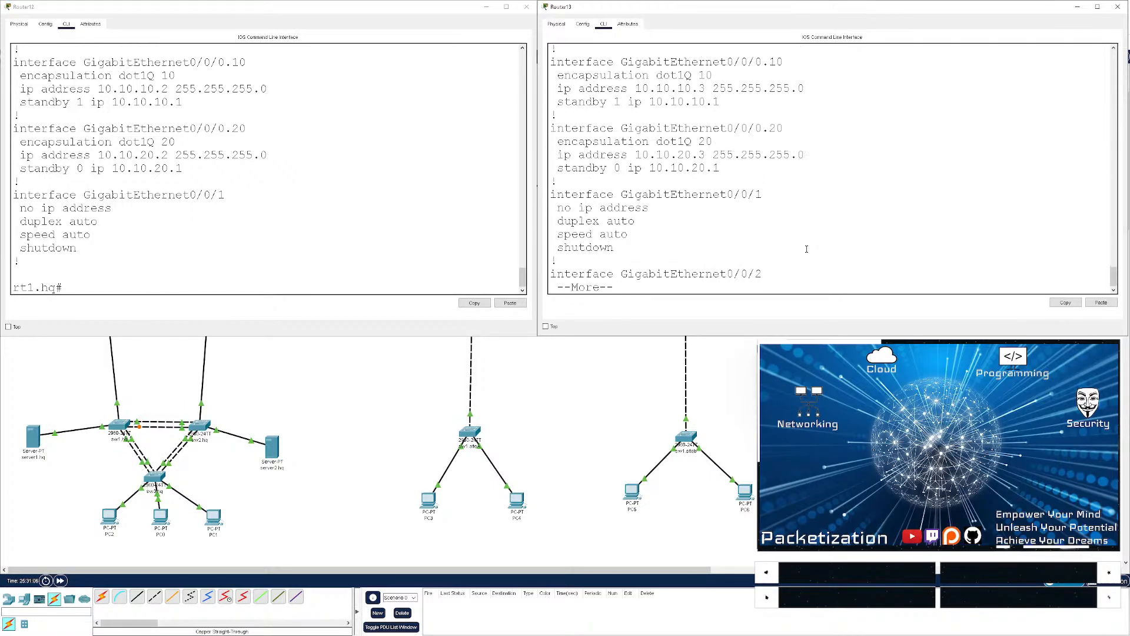
key(ctrl+c)
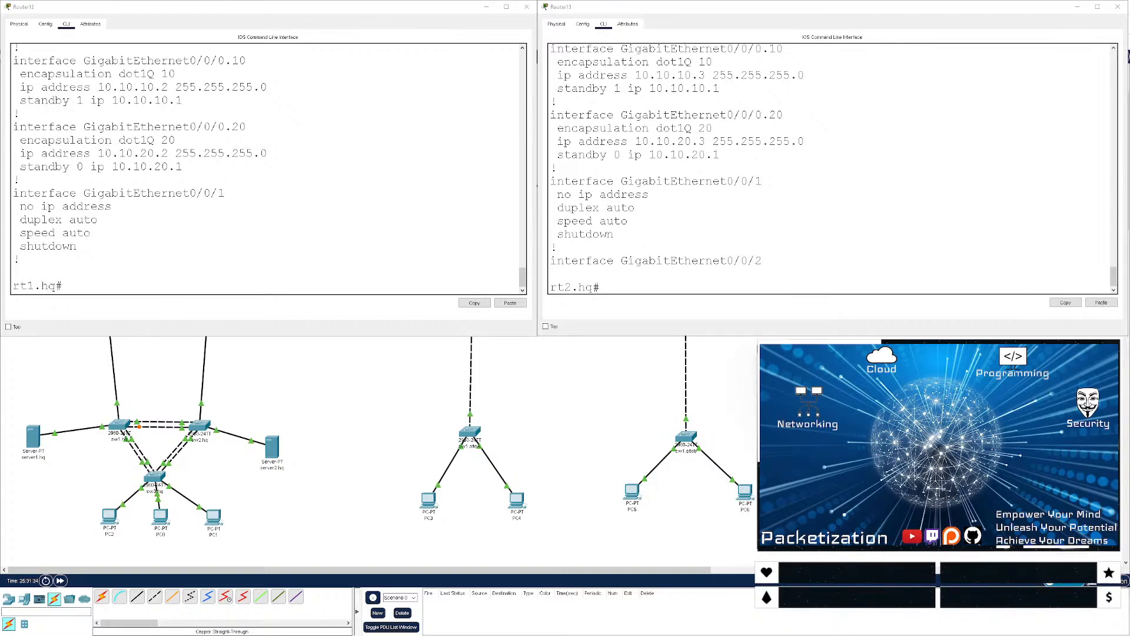
click(231, 180)
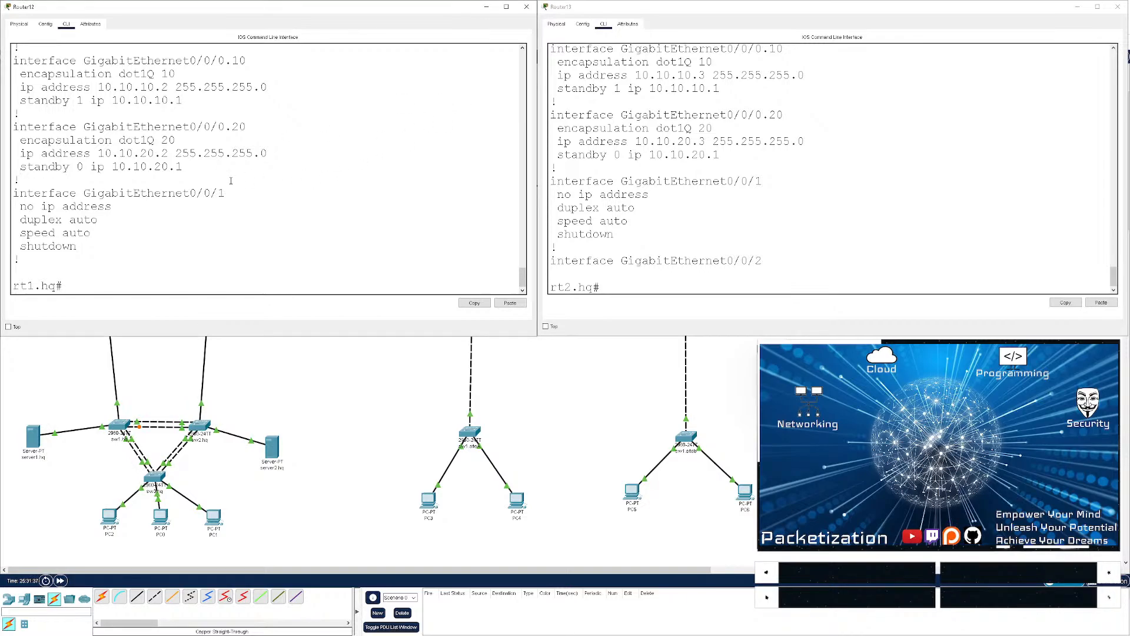
- Show the brief IP interface status on rt1.hq
key(Return)
key(Return)
key(Return)
key(Return)
key(Return)
key(Return)
text(sh ip)
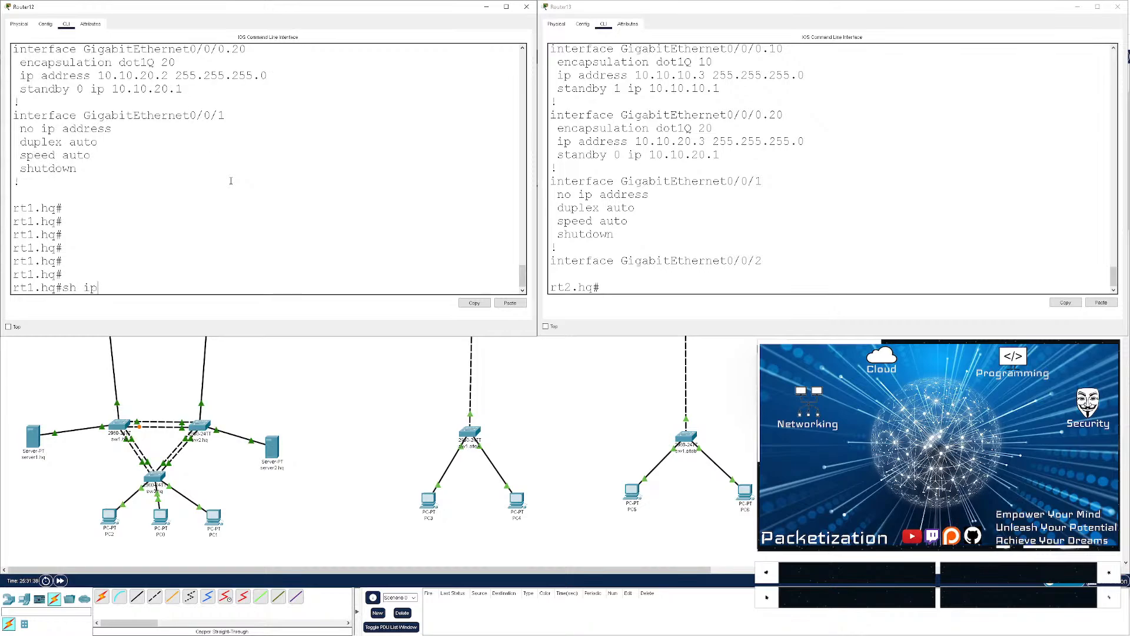
text( int br)
key(Return)
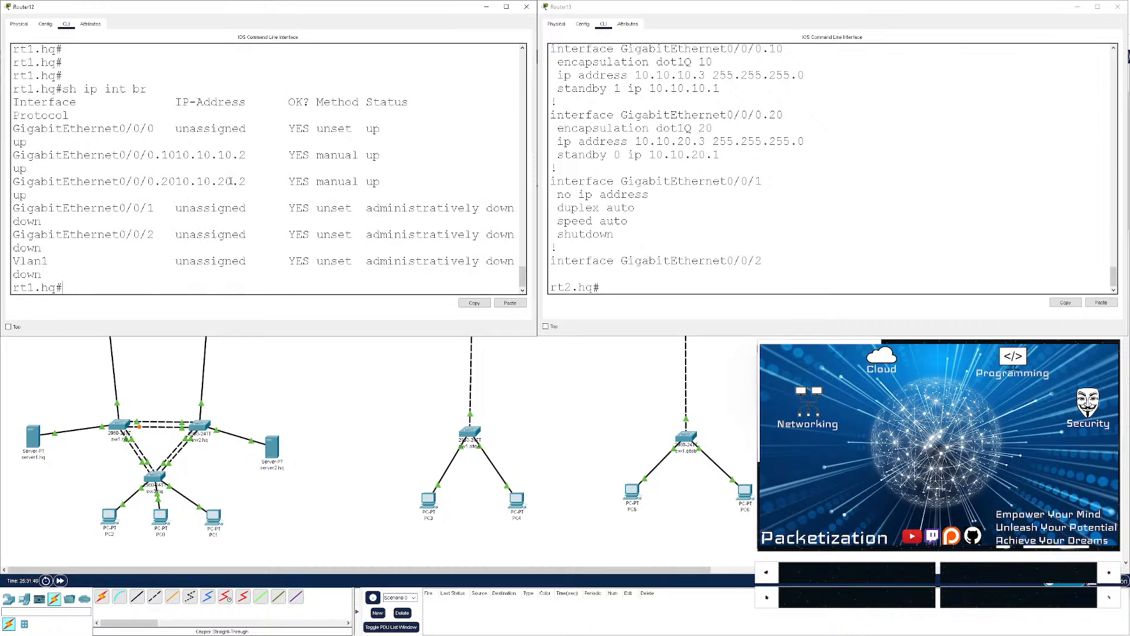
- Show the brief HSRP standby status on rt1.hq
key(Return)
key(Return)
key(Return)
text(sh tan)
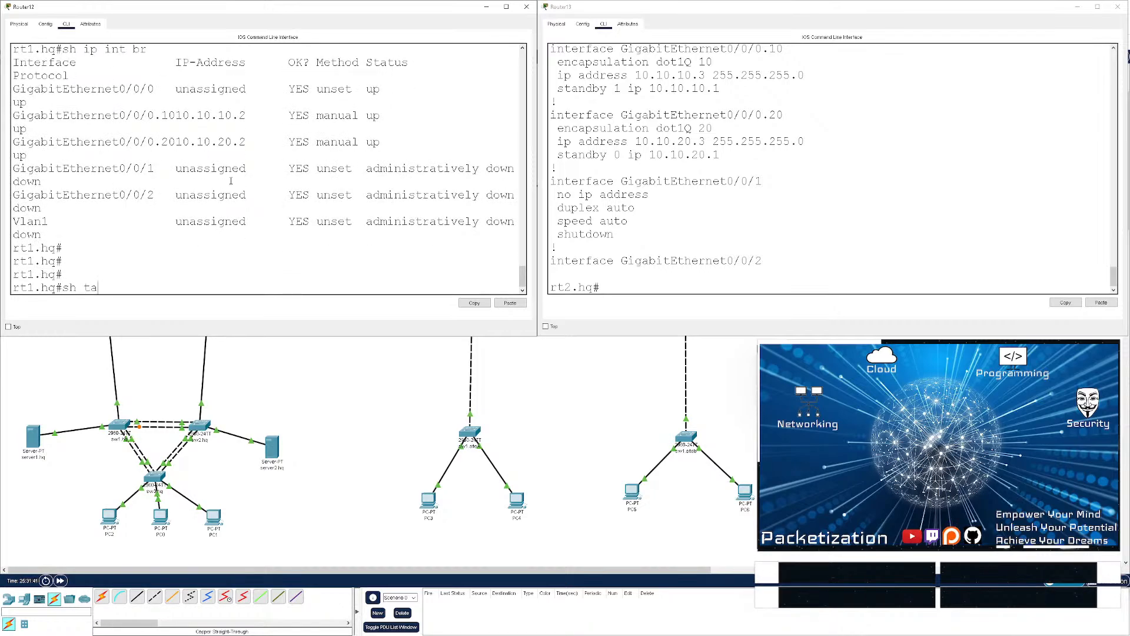
key(BackSpace)
key(BackSpace)
key(BackSpace)
text(stand br)
key(Return)
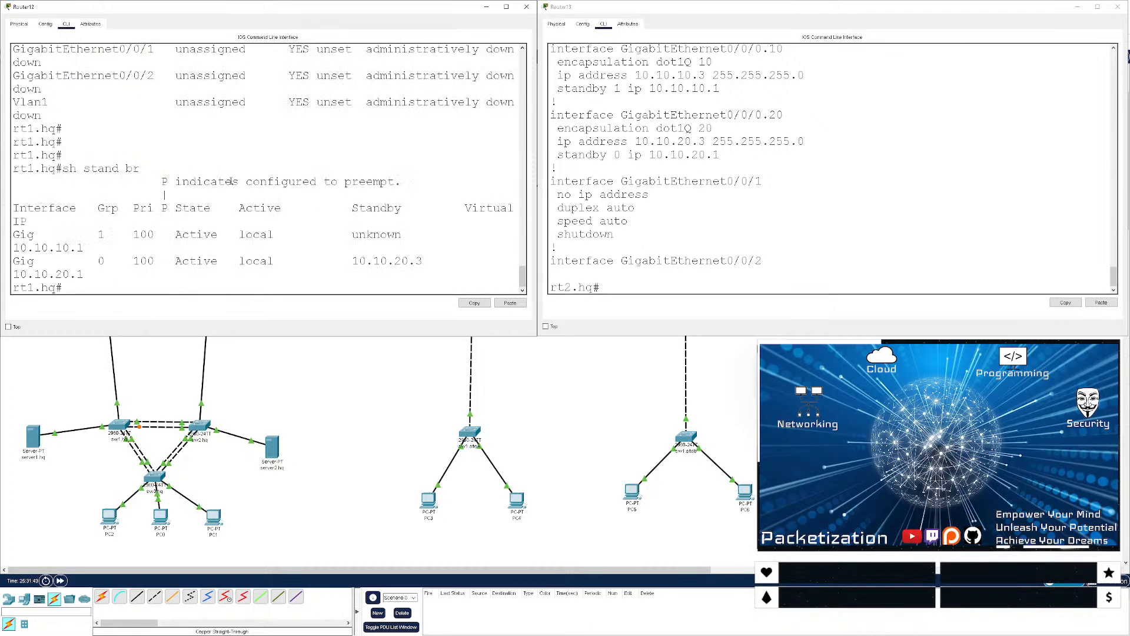
- Ping rt2.hq's VLAN 20 address 10.10.20.3 from rt1.hq
key(Return)
key(Return)
text(ping 1)
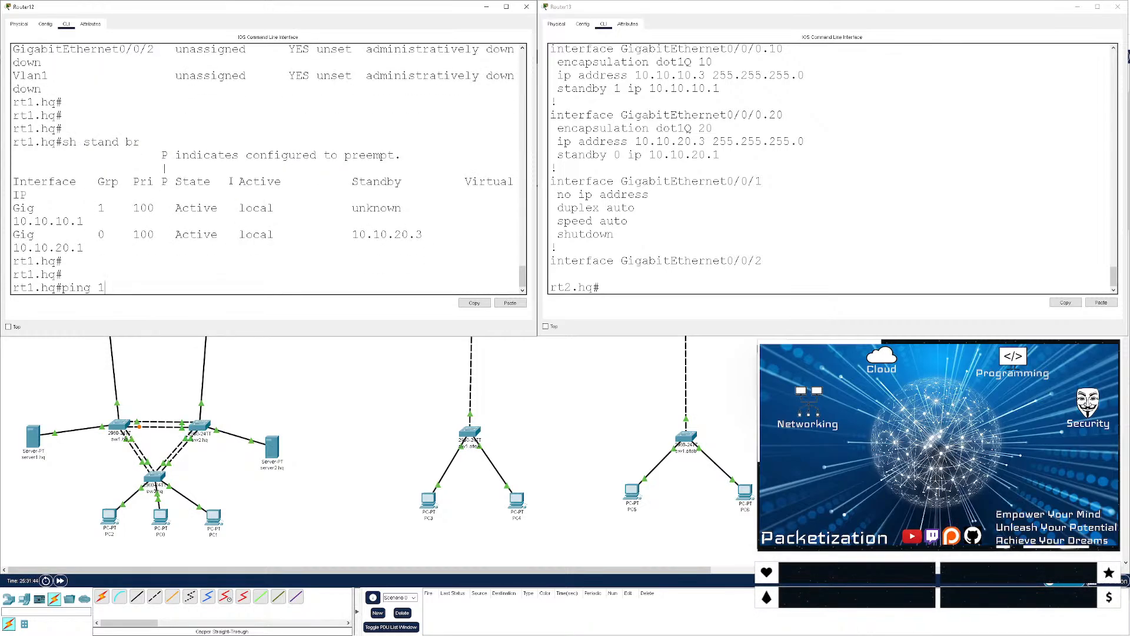
text(0.10.20.1)
key(Return)
- Ping rt1.hq's VLAN 20 address 10.10.20.2 from rt2.hq
click(779, 241)
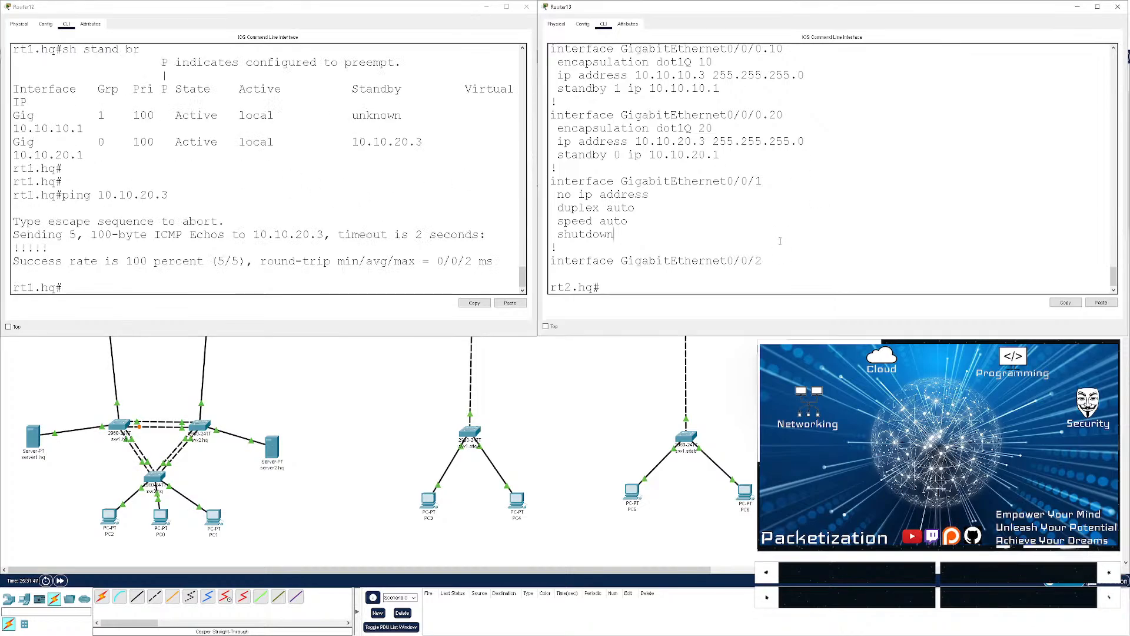
key(Return)
key(Return)
key(Return)
key(Return)
key(Return)
text(pi)
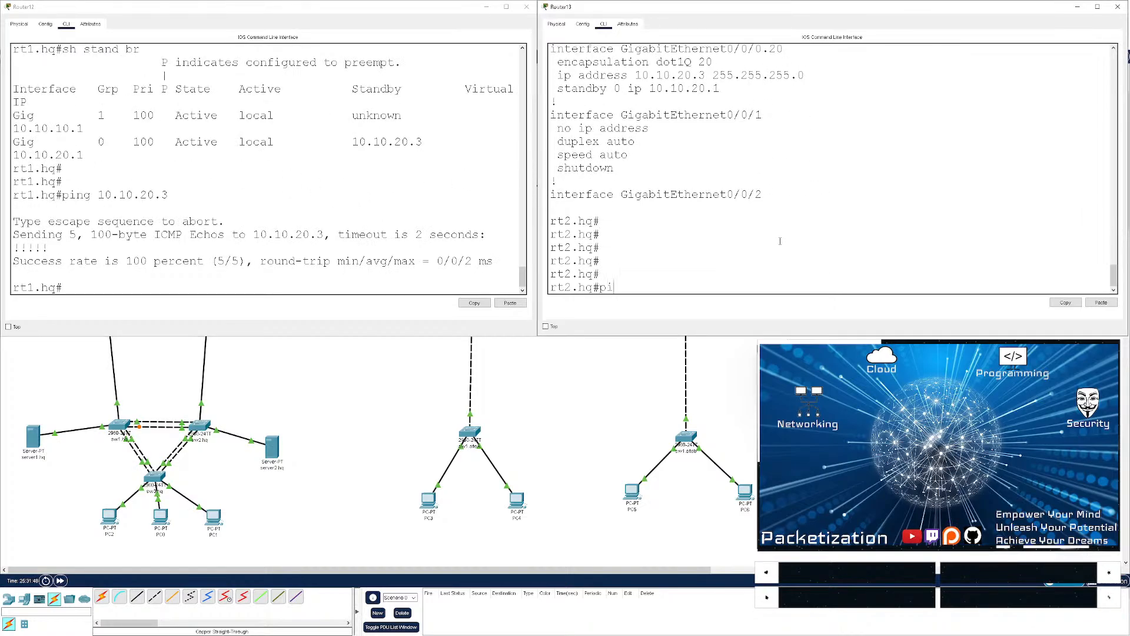
text(ng 10.10.20.2)
key(Return)
key(Return)
key(Return)
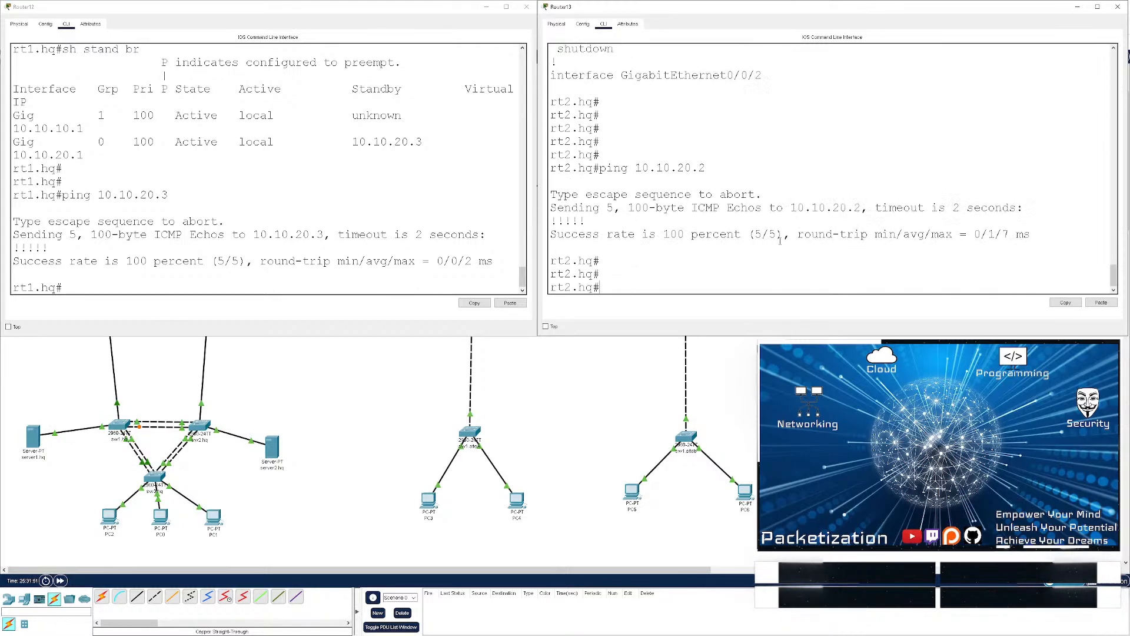
- Ping rt1.hq's VLAN 10 address 10.10.10.2 from rt2.hq
key(Up)
key(Left)
key(Left)
key(Left)
key(BackSpace)
text(1)
key(Return)
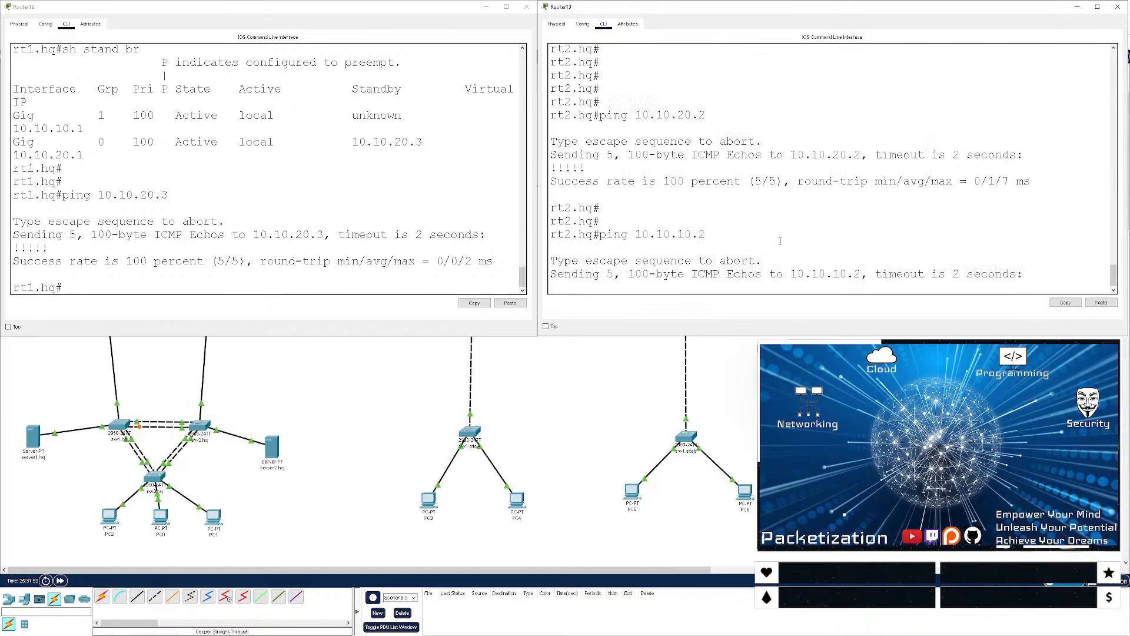
- Ping rt2.hq's VLAN 10 address 10.10.10.3 from rt1.hq
click(223, 230)
key(Return)
key(Return)
key(Up)
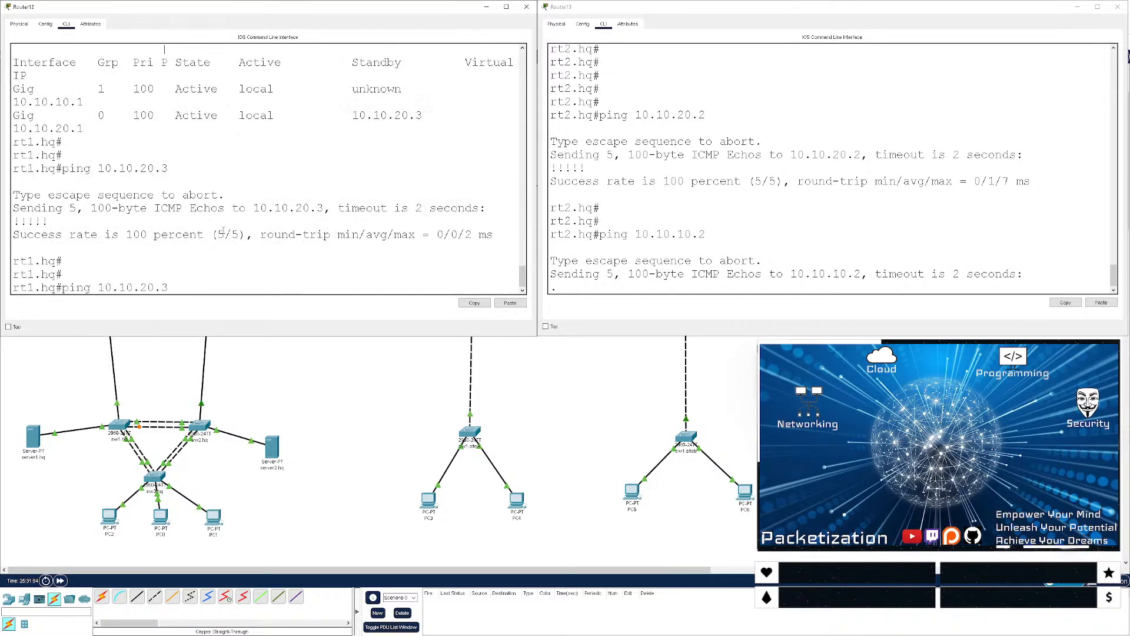
key(Return)
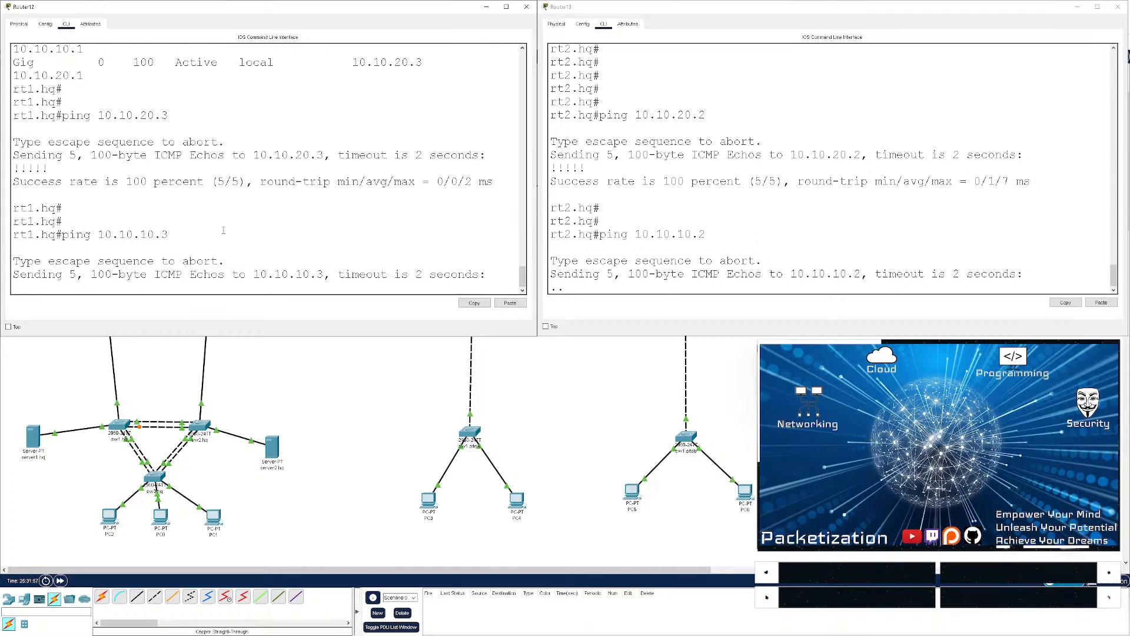
- Open sw2.hq's command line and show its brief VLAN table
click(110, 423)
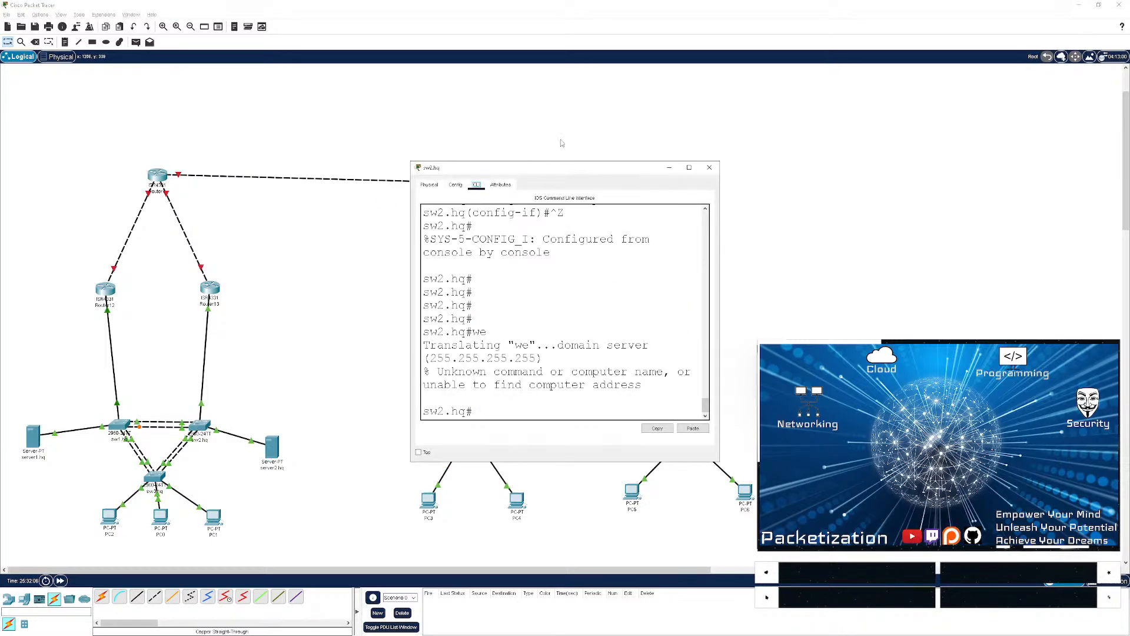
drag(556, 172, 611, 122)
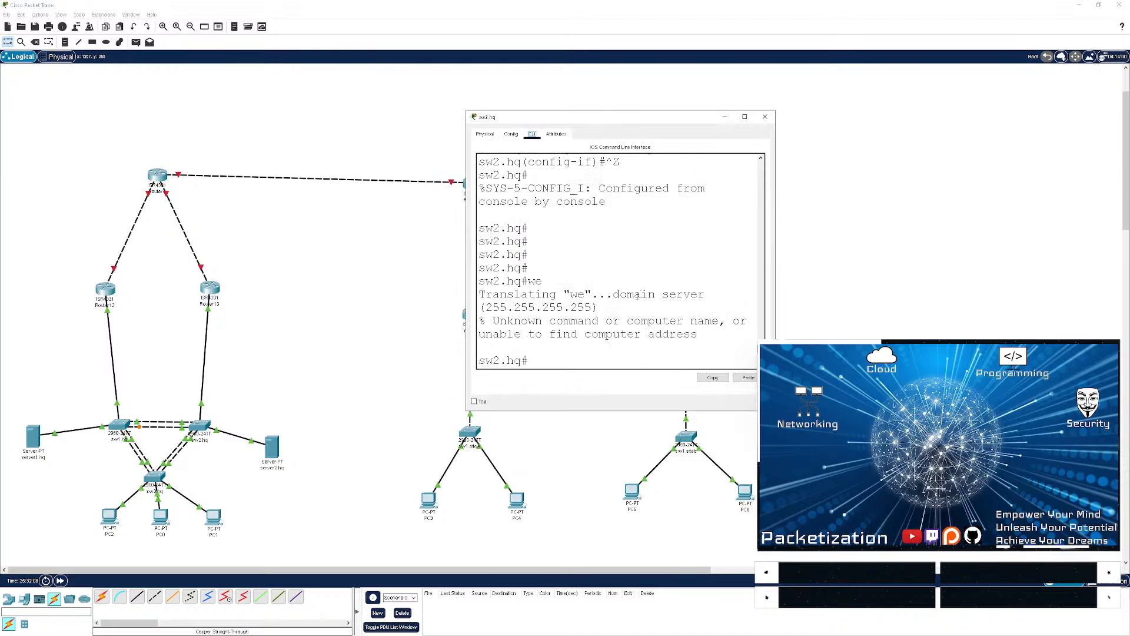
key(Return)
key(Return)
key(Return)
key(Return)
key(Return)
text(sh vl)
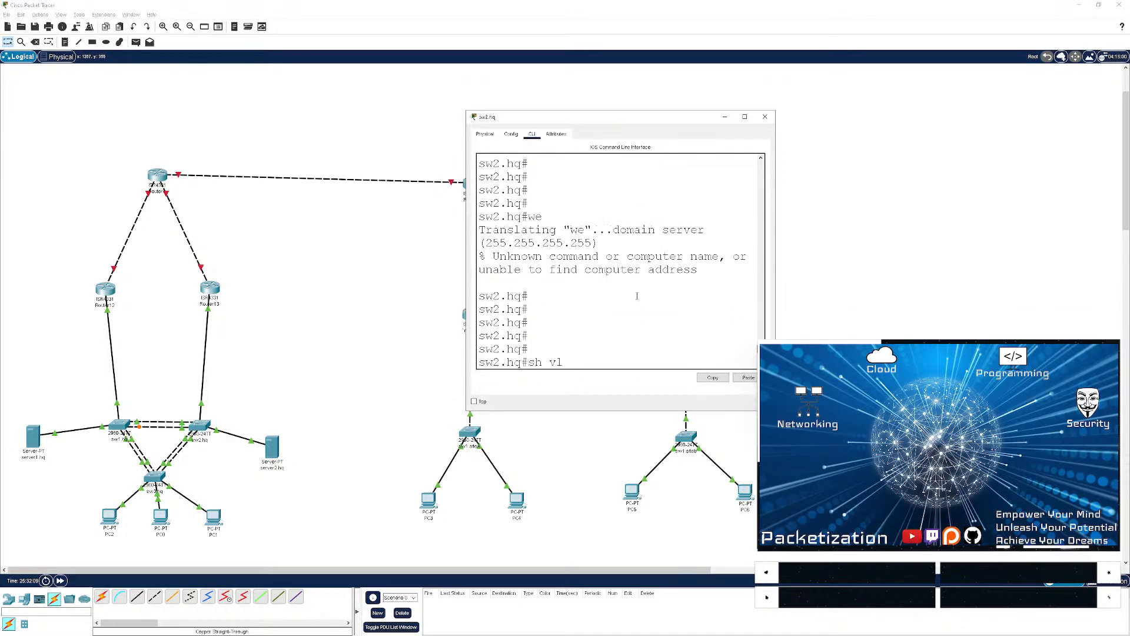
text(ab br)
key(Return)
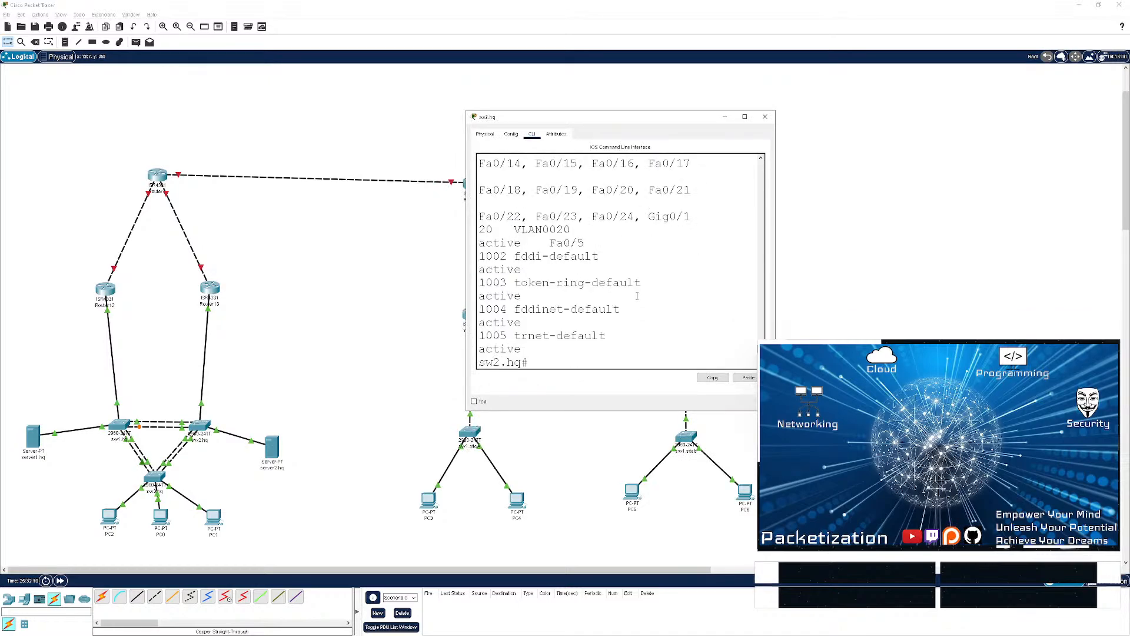
- Maximize sw2.hq's window and examine the VLAN 20 entry in the VLAN table
click(745, 116)
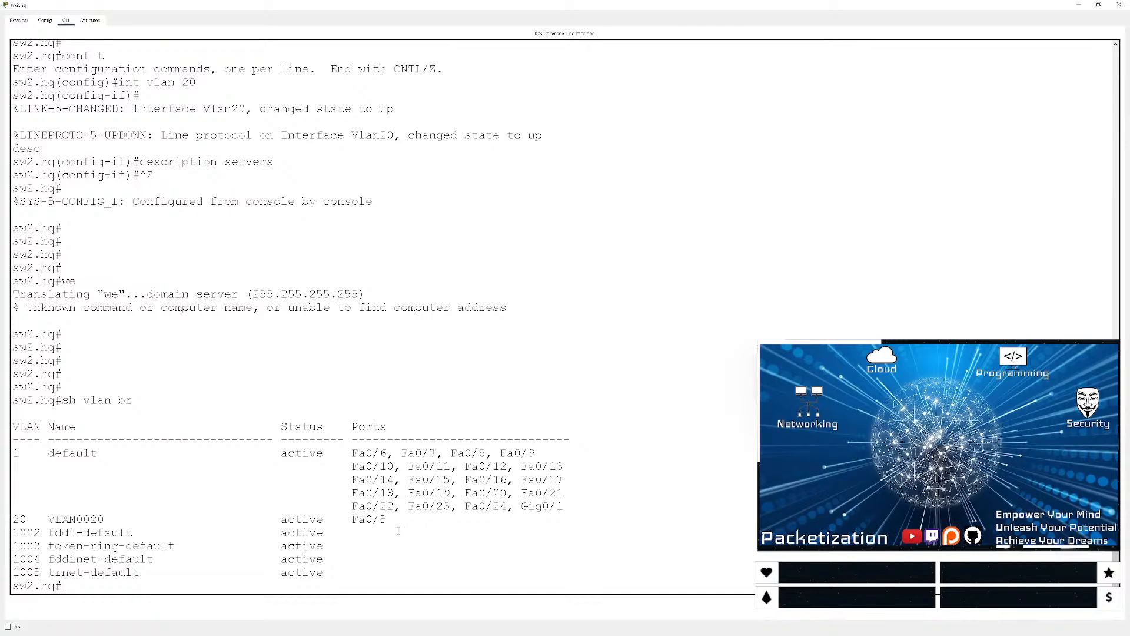
drag(397, 523, 2, 519)
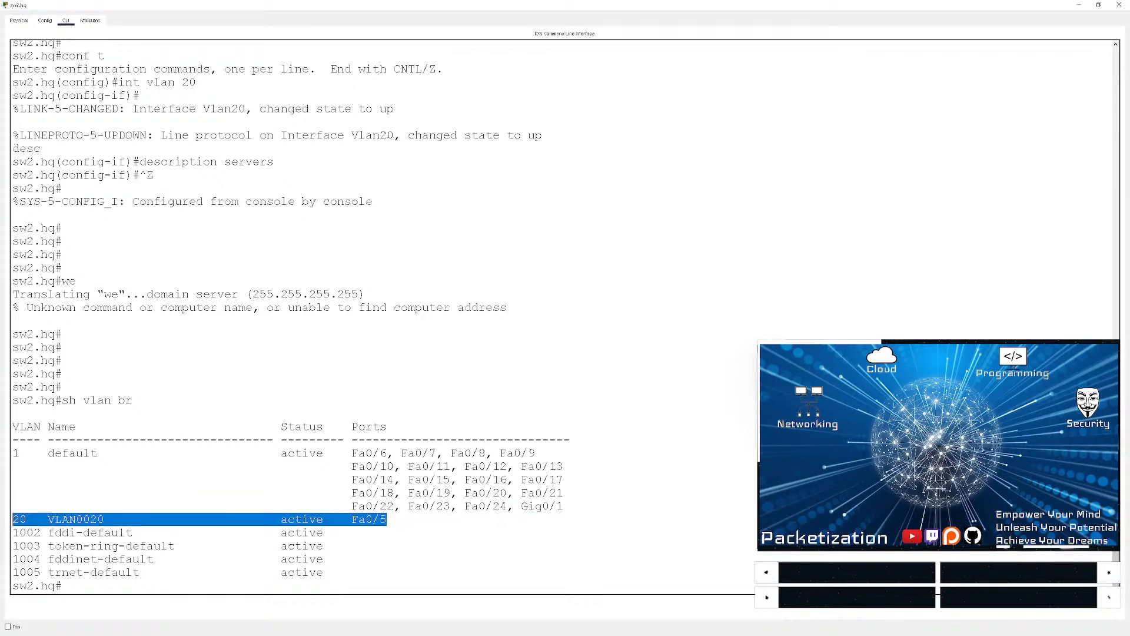
click(315, 372)
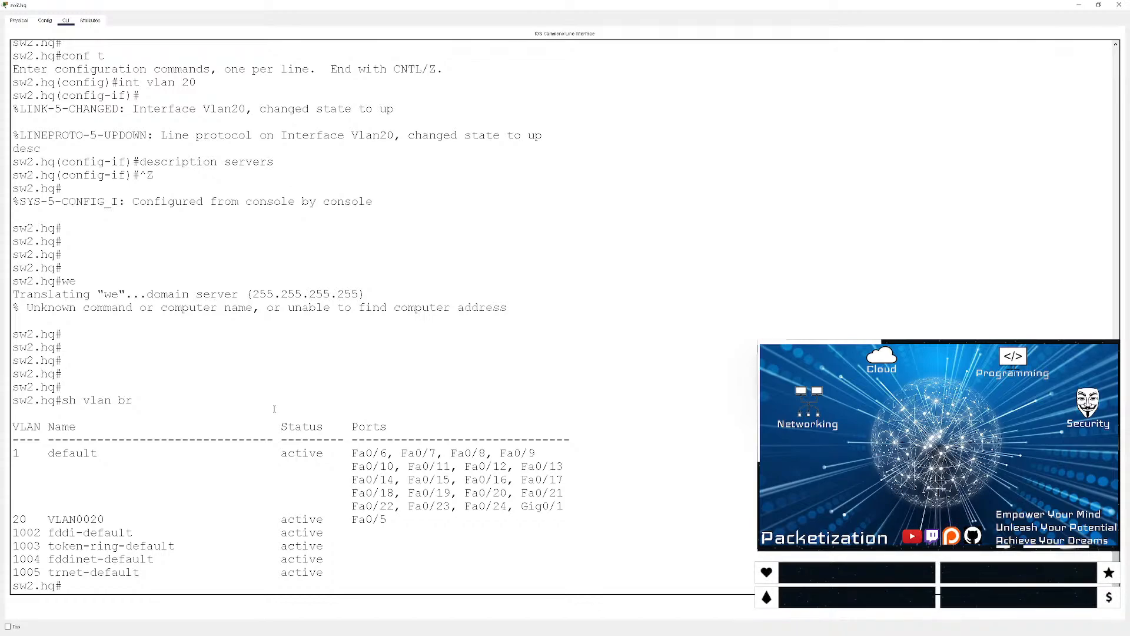
- Show sw2.hq's interface trunk status and page through to the VLANs forwarded on each trunk port
key(Return)
key(Return)
key(Return)
key(Return)
key(Return)
key(Return)
key(Return)
key(Return)
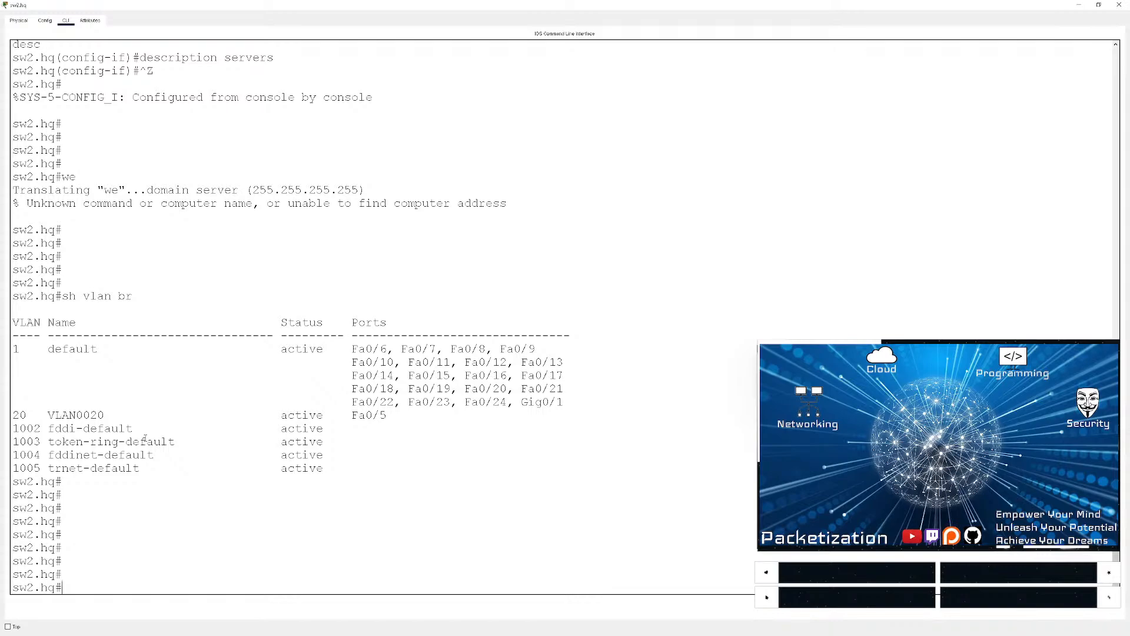
text(sh i)
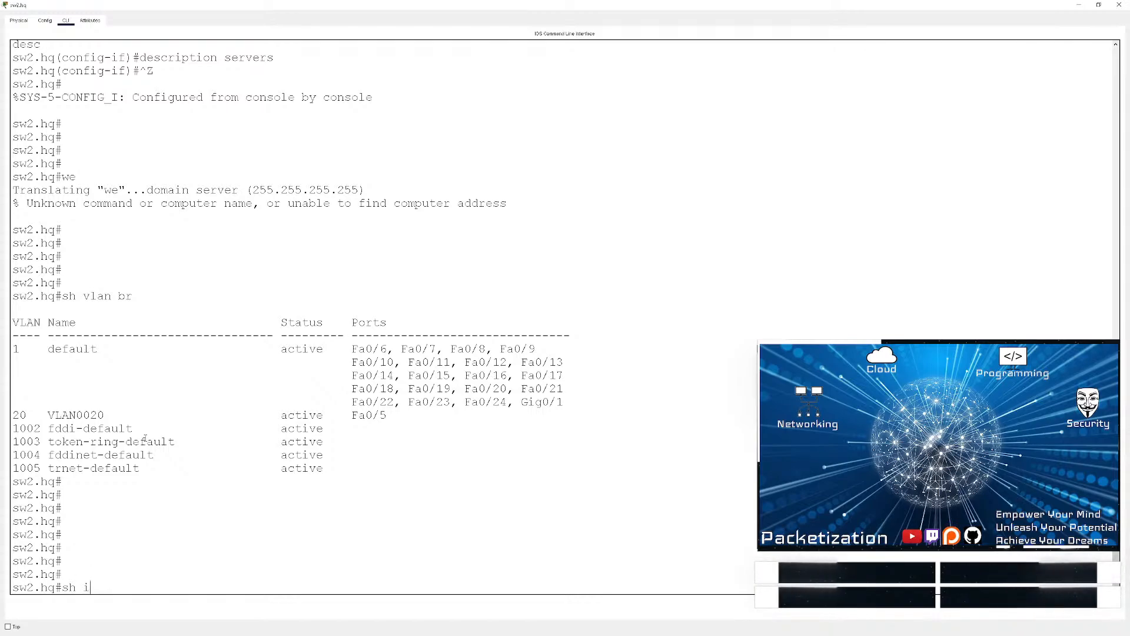
text(nt trunk)
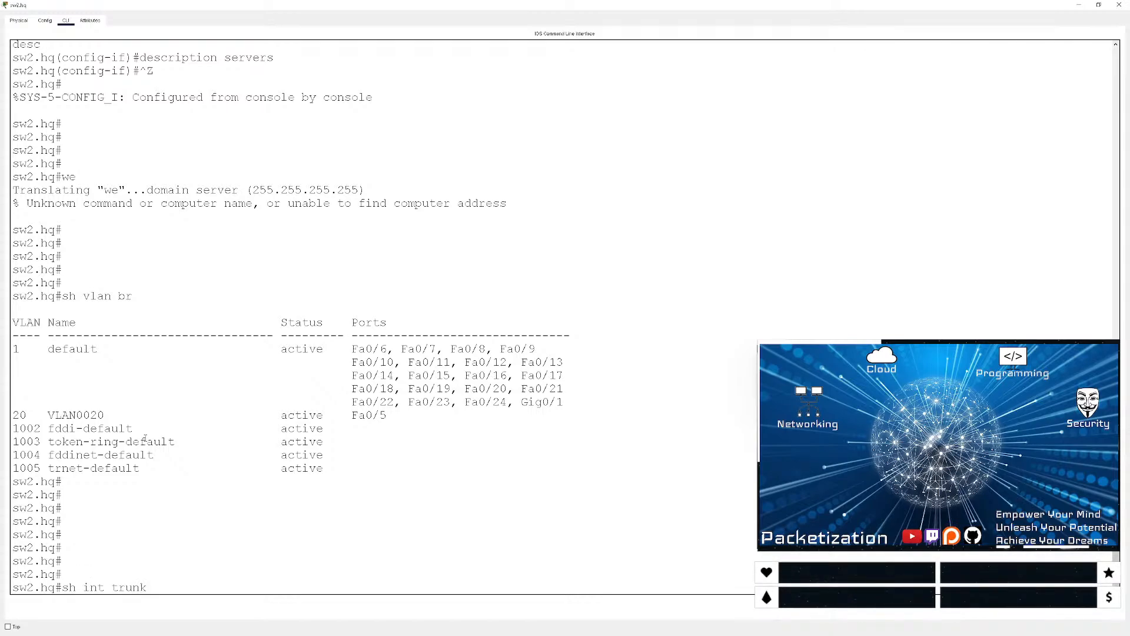
key(Return)
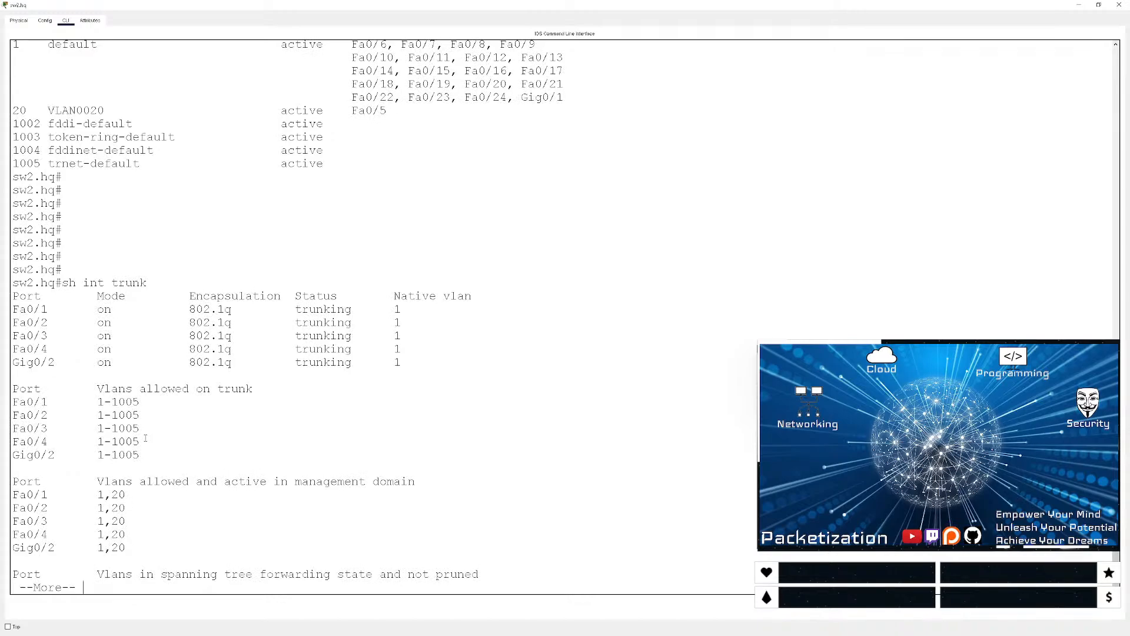
key(Return)
key(Return)
key(Return)
key(Return)
key(Return)
key(Return)
key(Return)
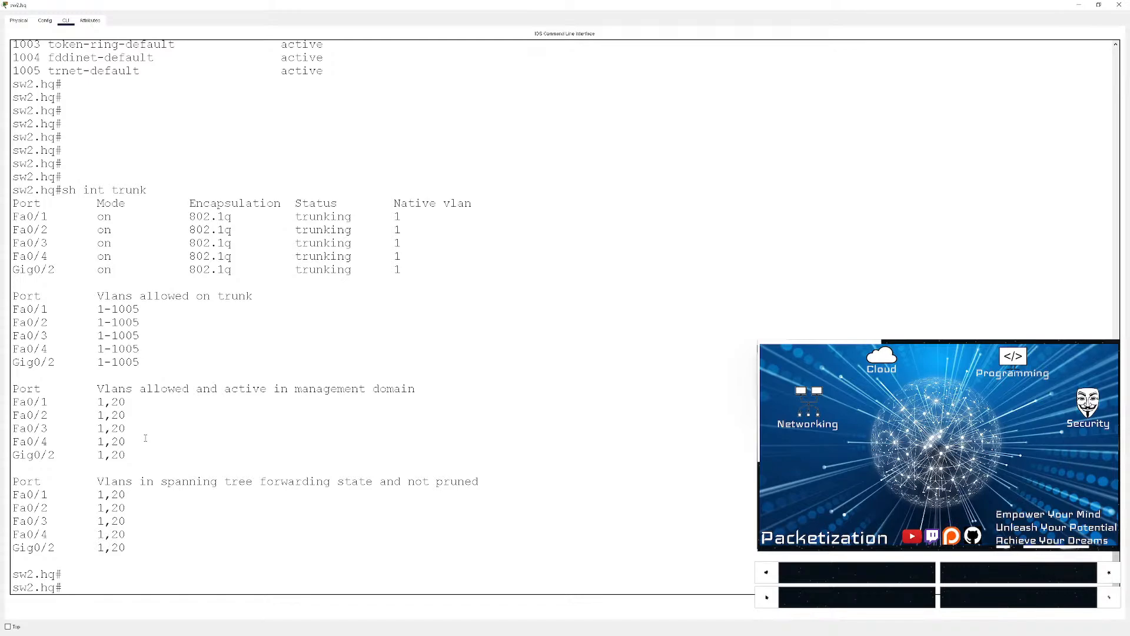
- Show sw2.hq's full running configuration and page through its interface and VLAN sections to the end
text(sh run)
key(Return)
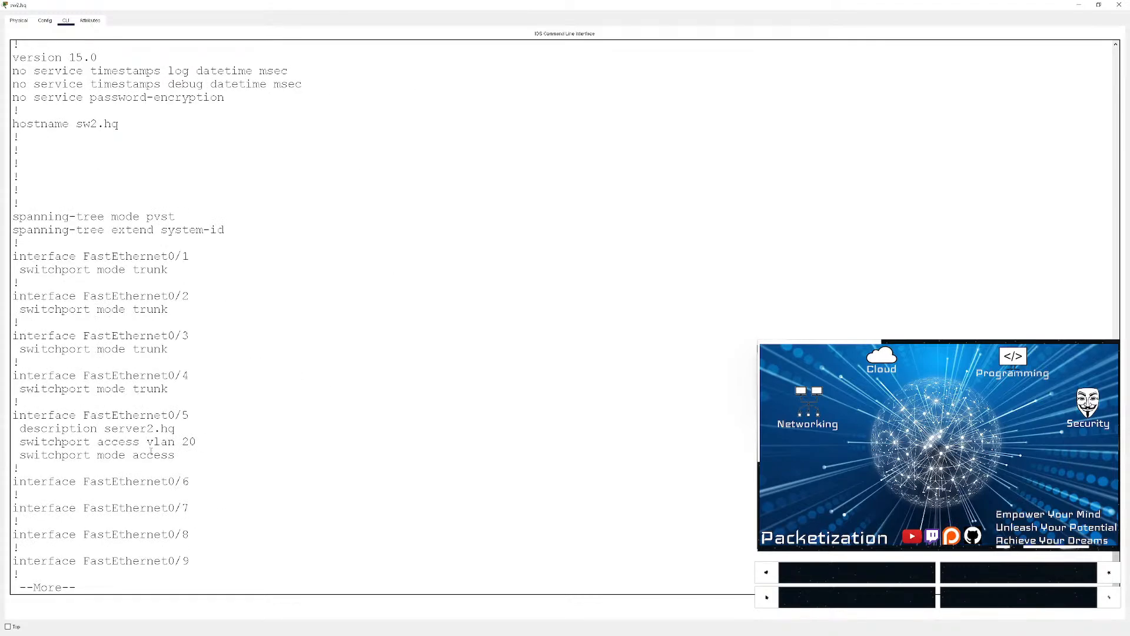
key(space)
key(space)
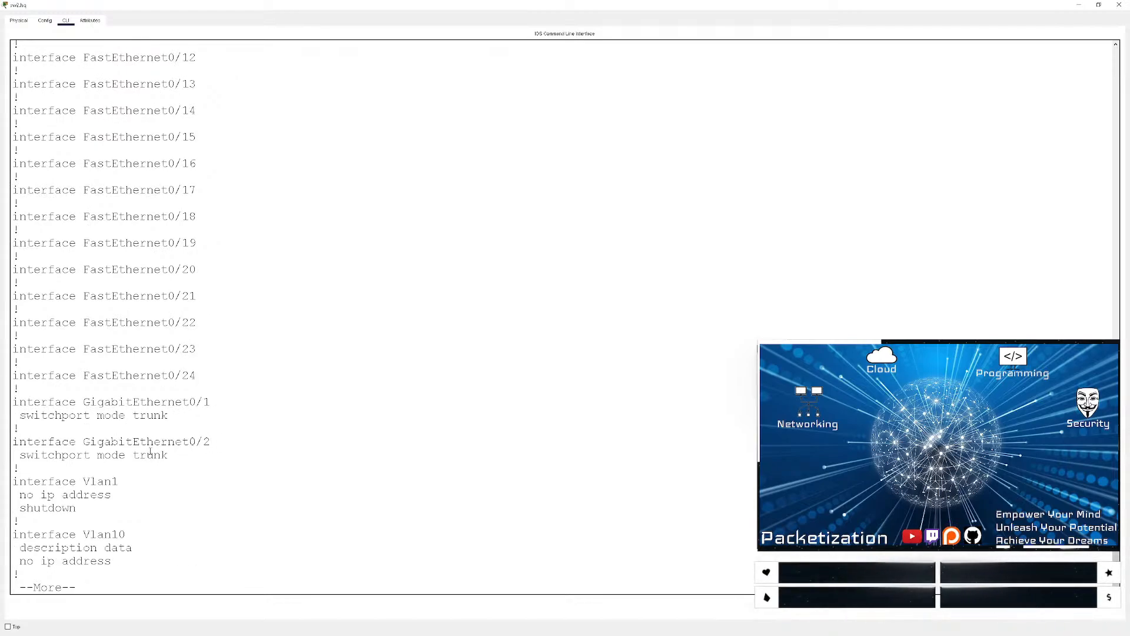
key(space)
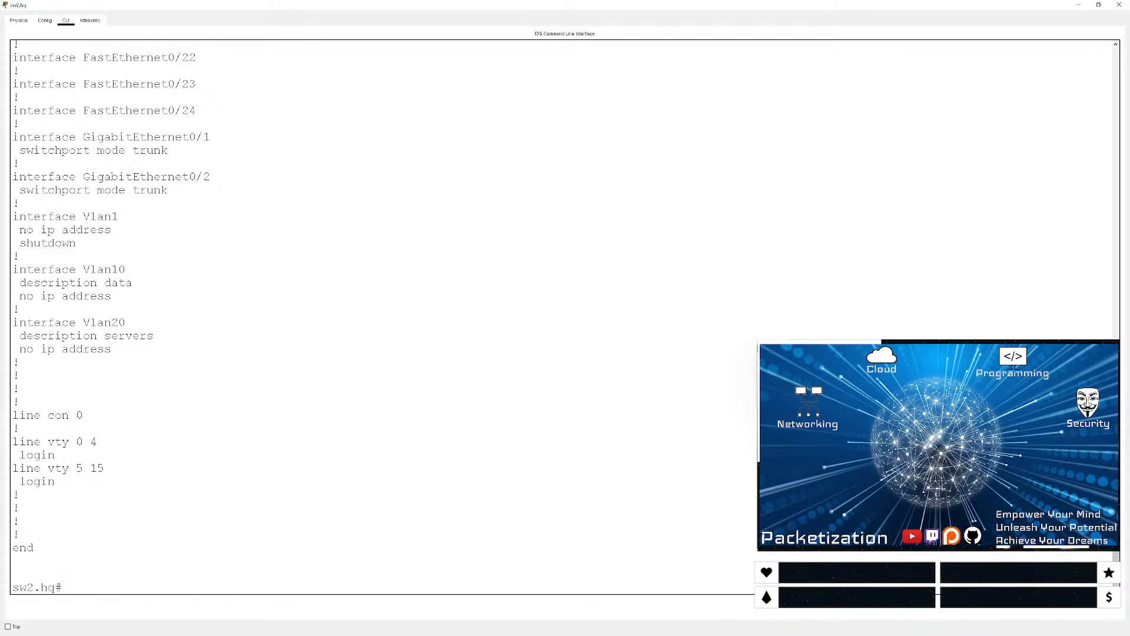
- Assign IP address 10.10.10.250 with subnet mask 255.255.255.0 to the VLAN 10 interface on sw2.hq and leave configuration mode
click(331, 408)
key(Return)
key(Return)
key(Return)
key(Return)
key(Return)
key(Return)
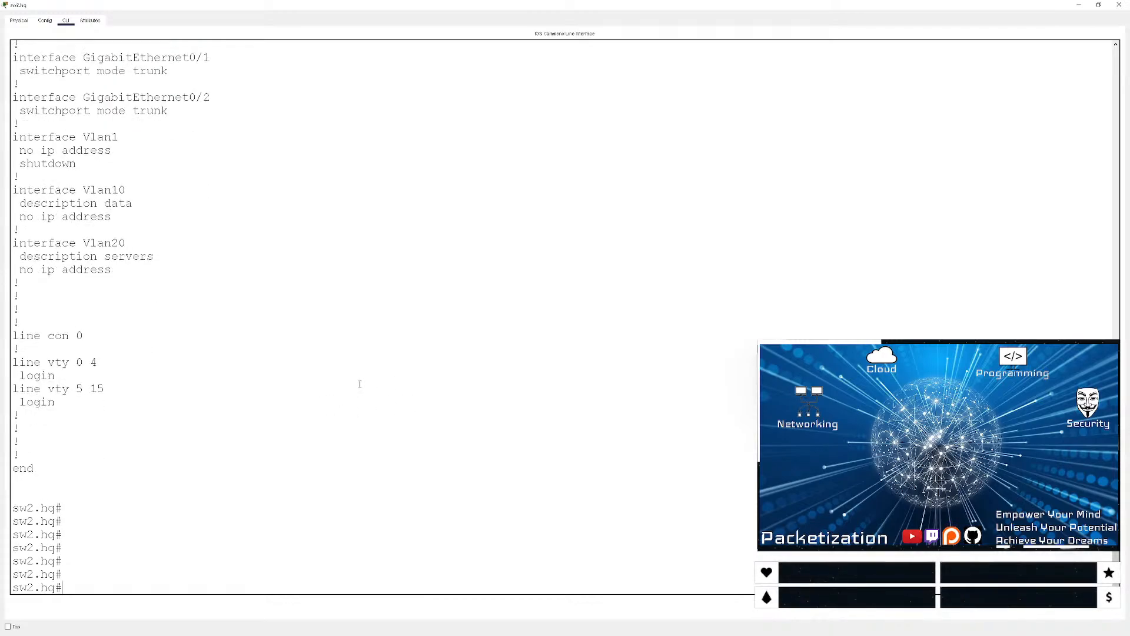
text(conf t)
key(Return)
text(int vlan )
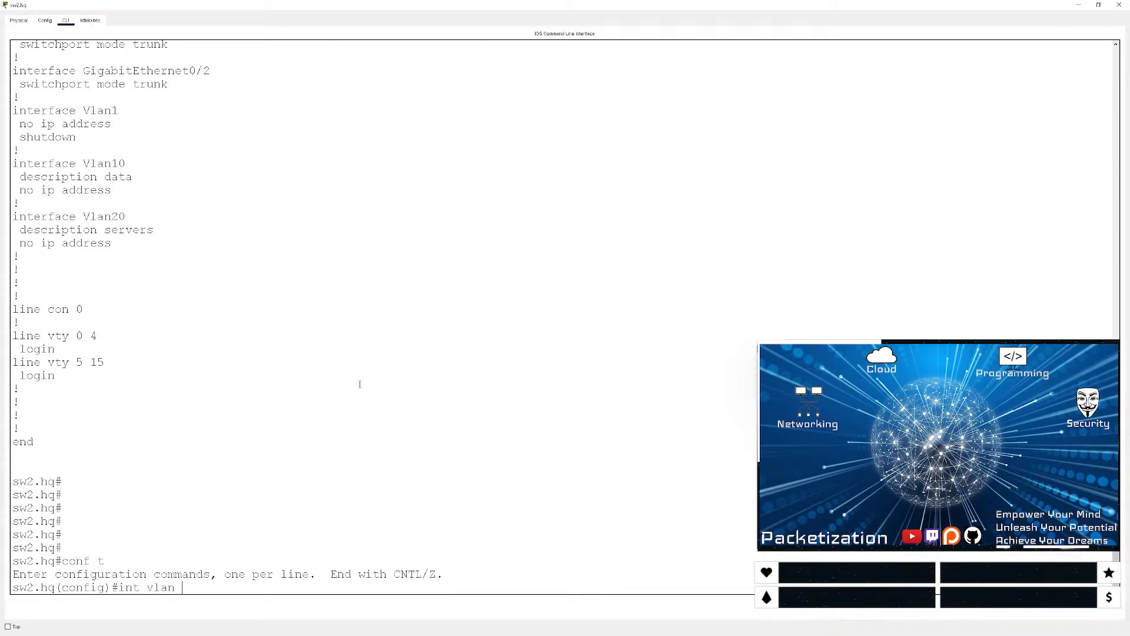
text(10)
key(Return)
key(Return)
key(Return)
text(ip ad)
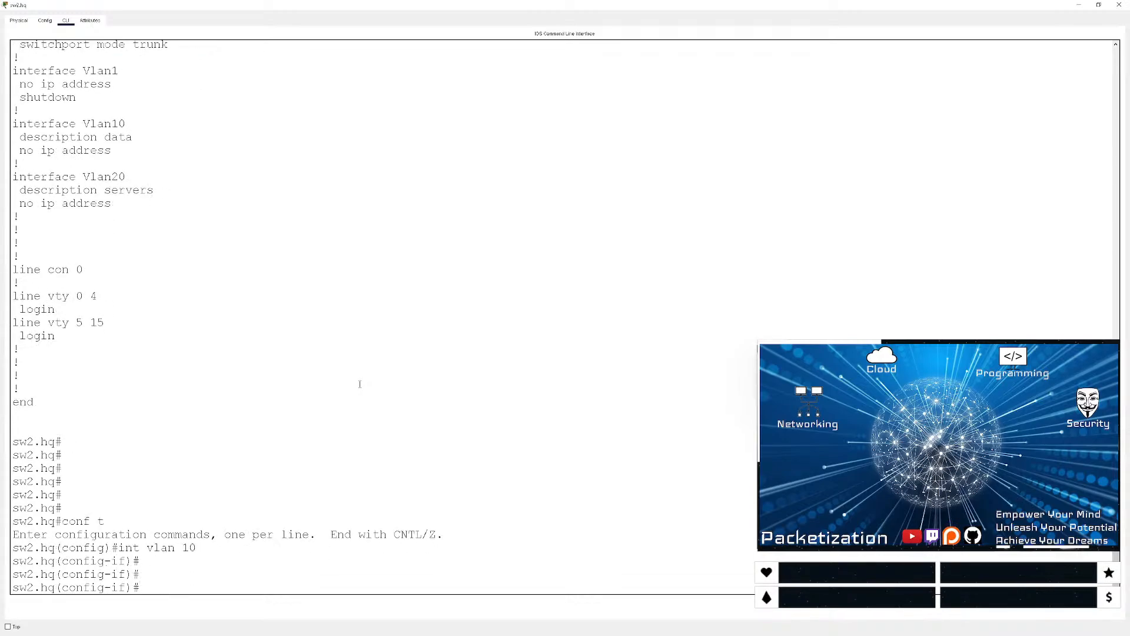
text(d 10.10.10.25)
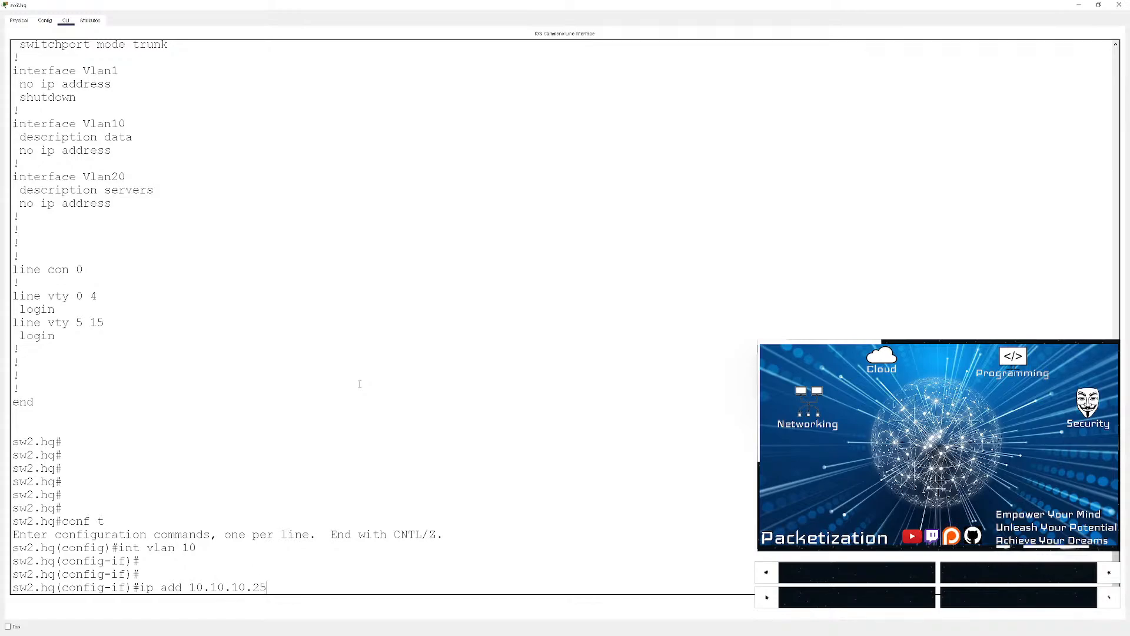
text(0 255.255.255.255.0)
key(Return)
key(ctrl+z)
key(Return)
key(Return)
key(Return)
key(Return)
key(Return)
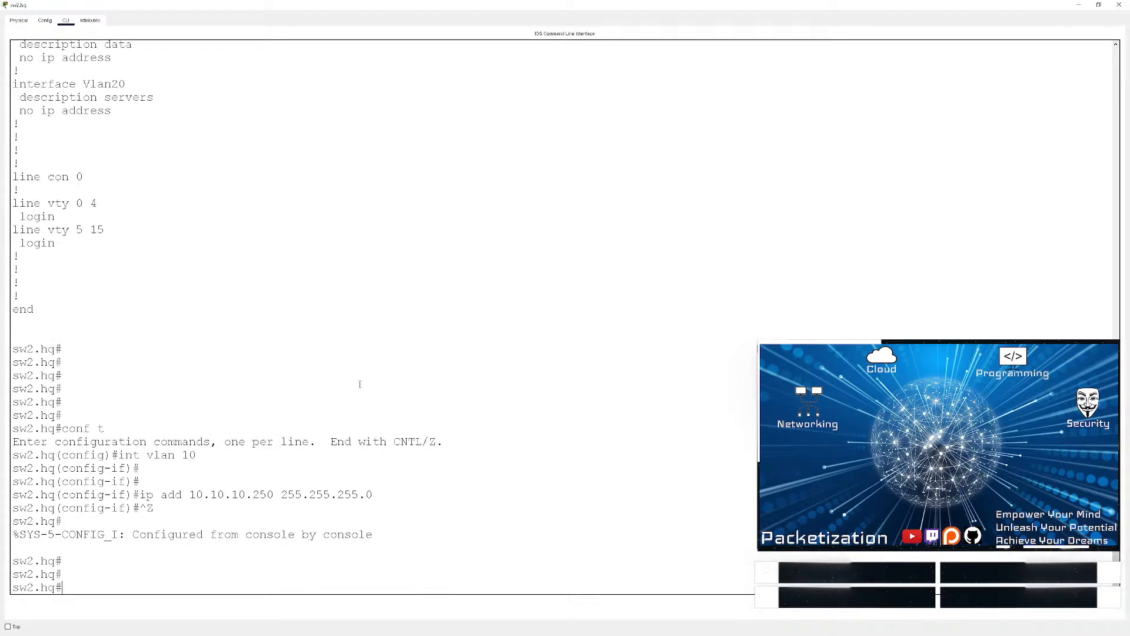
- Display the brief VLAN summary on sw2.hq and run it a second time
text(sh vlan)
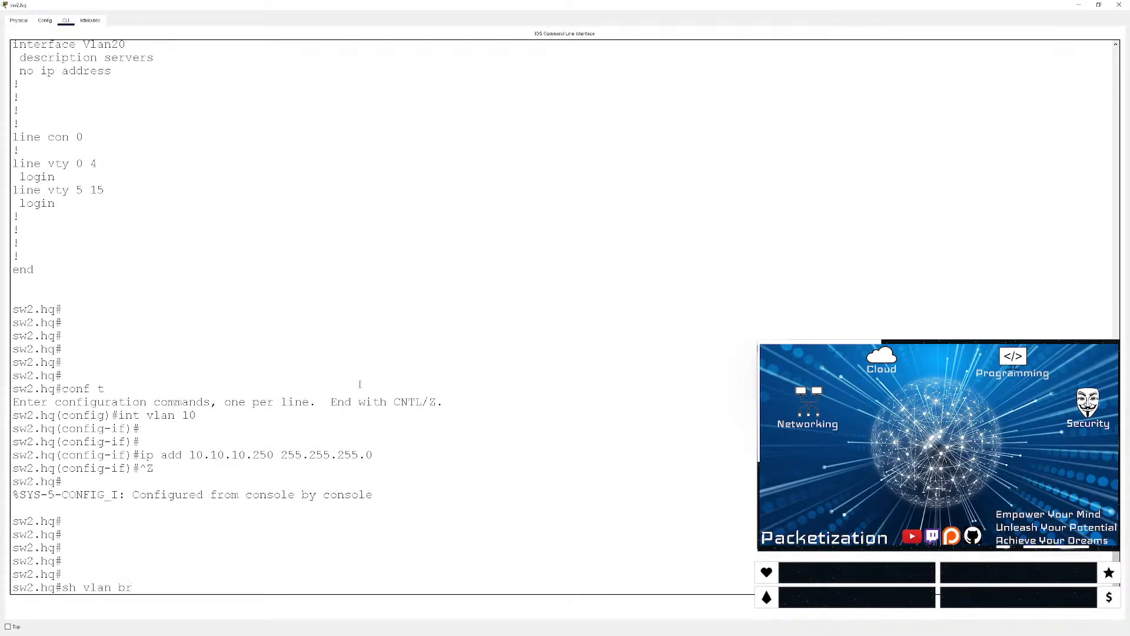
text( br)
key(Return)
key(Return)
key(Return)
key(Return)
key(Return)
key(Return)
key(Return)
key(Return)
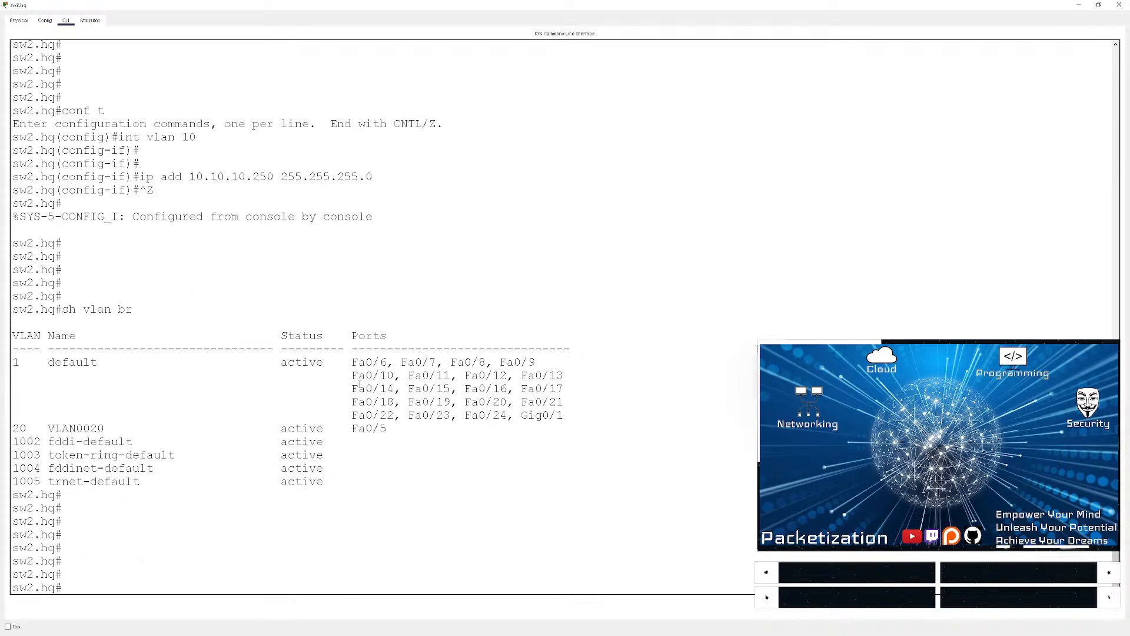
key(Return)
key(Return)
key(Return)
key(Up)
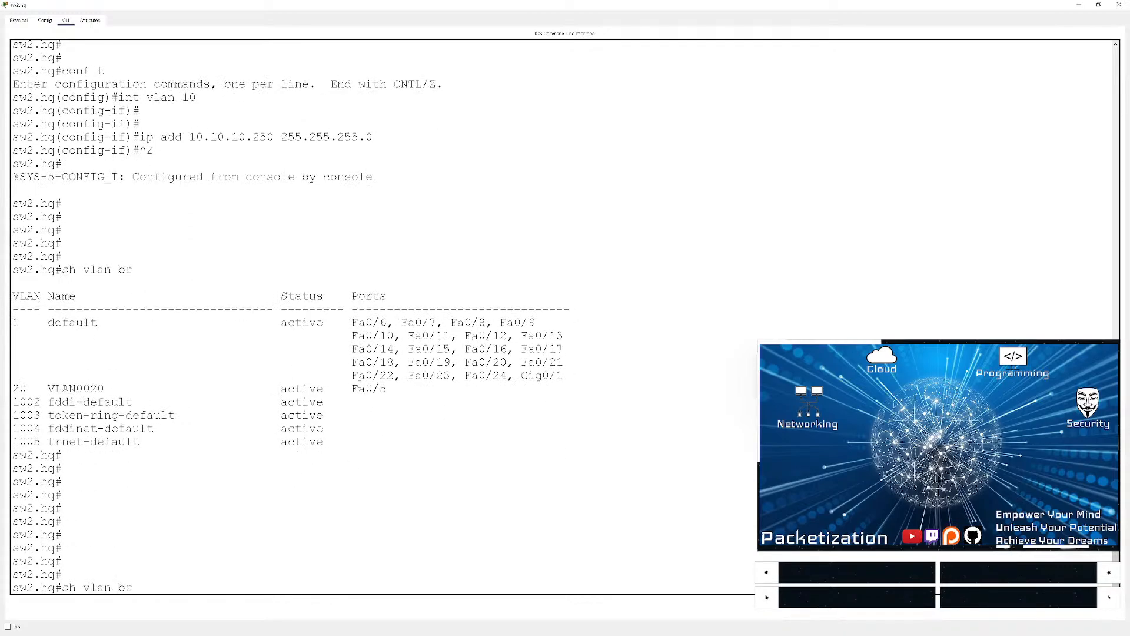
key(Return)
key(Return)
key(Return)
key(Return)
key(Return)
key(Return)
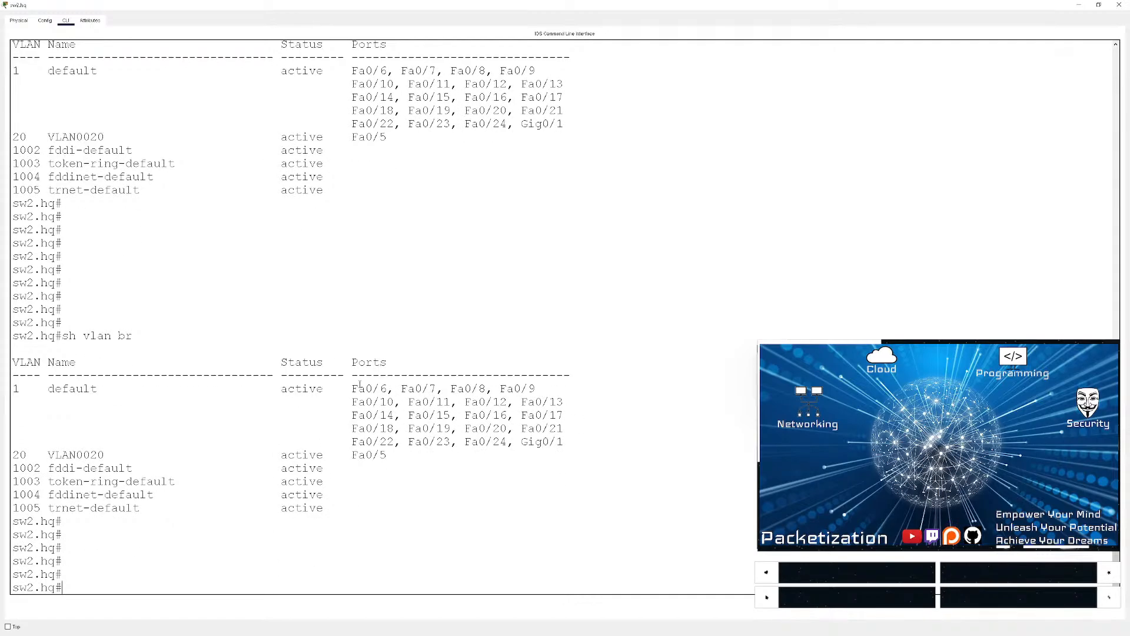
- Try to display the running configuration of only the VLAN 10 interface, with and without a space before the number
text(sh run int vlan10)
key(Return)
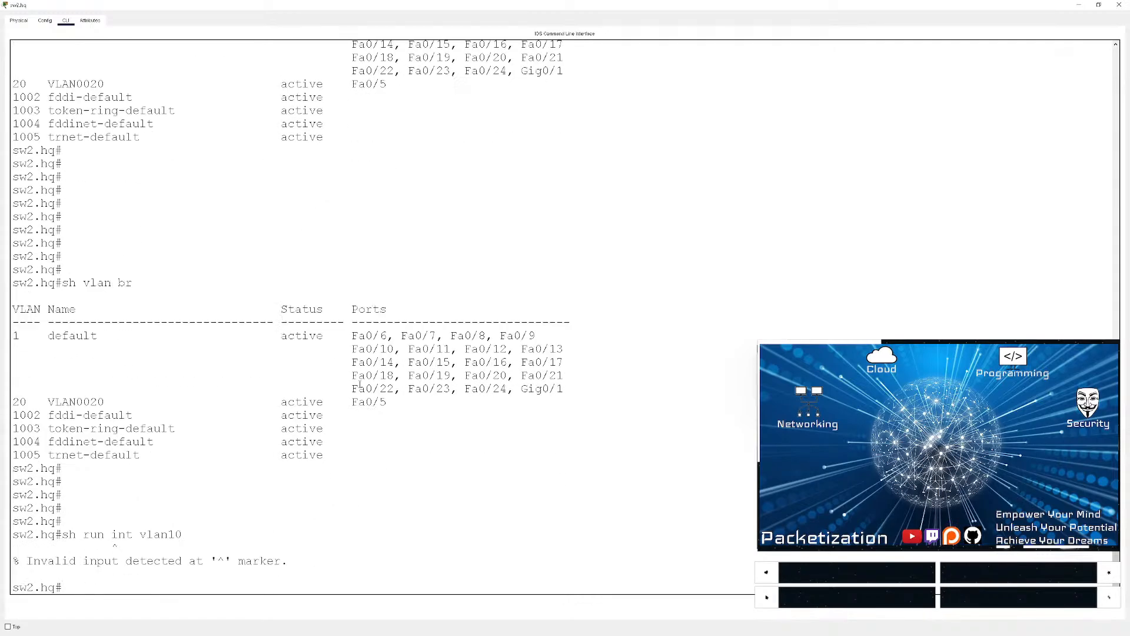
key(Up)
key(BackSpace)
key(BackSpace)
text(10)
key(Return)
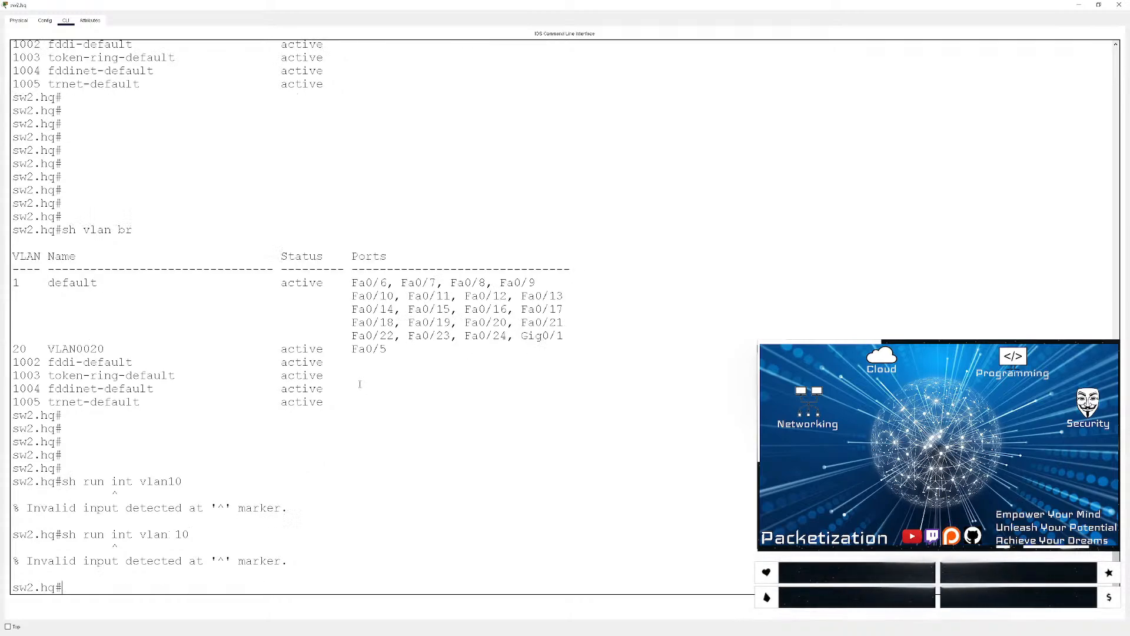
- Display the complete running configuration of sw2.hq through to its end
key(Return)
text(sh urn)
key(Return)
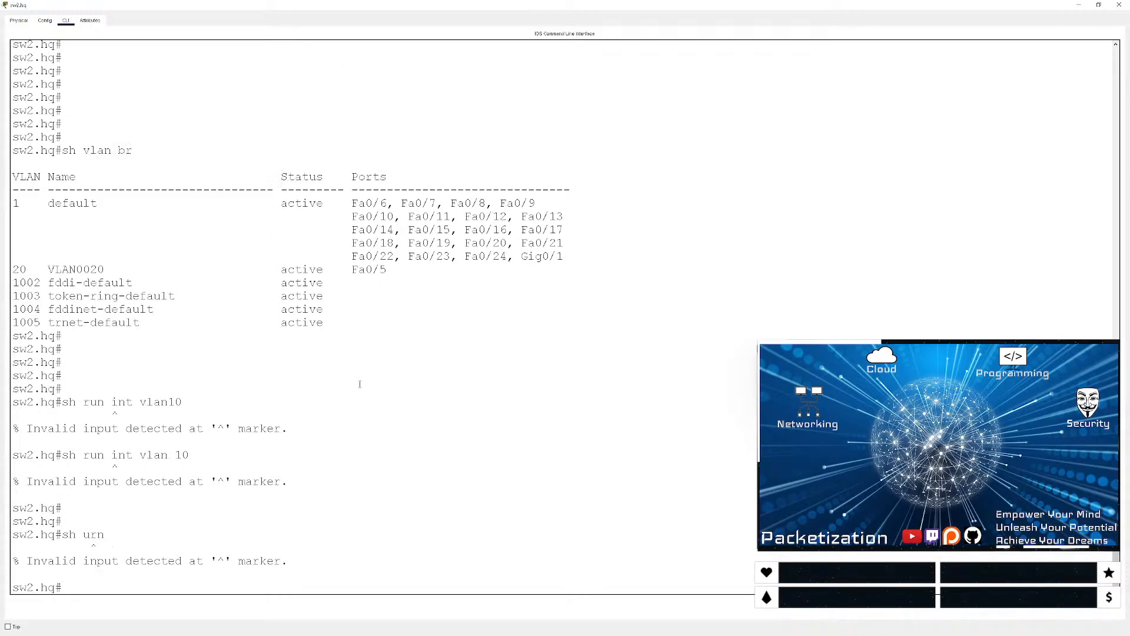
text(sh run)
key(Return)
key(space)
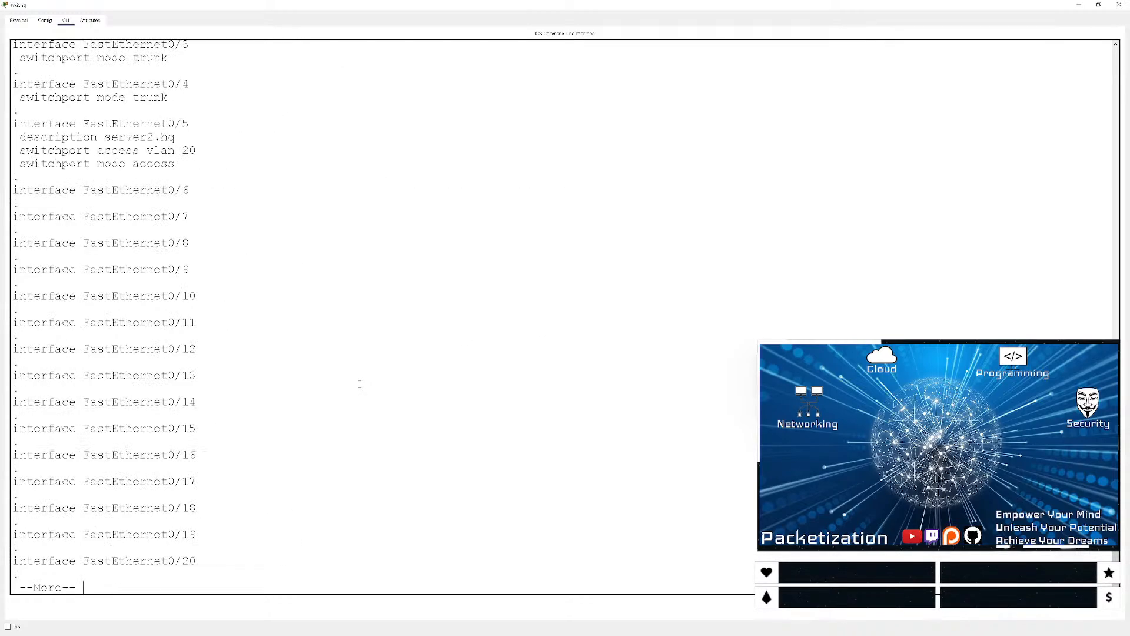
key(space)
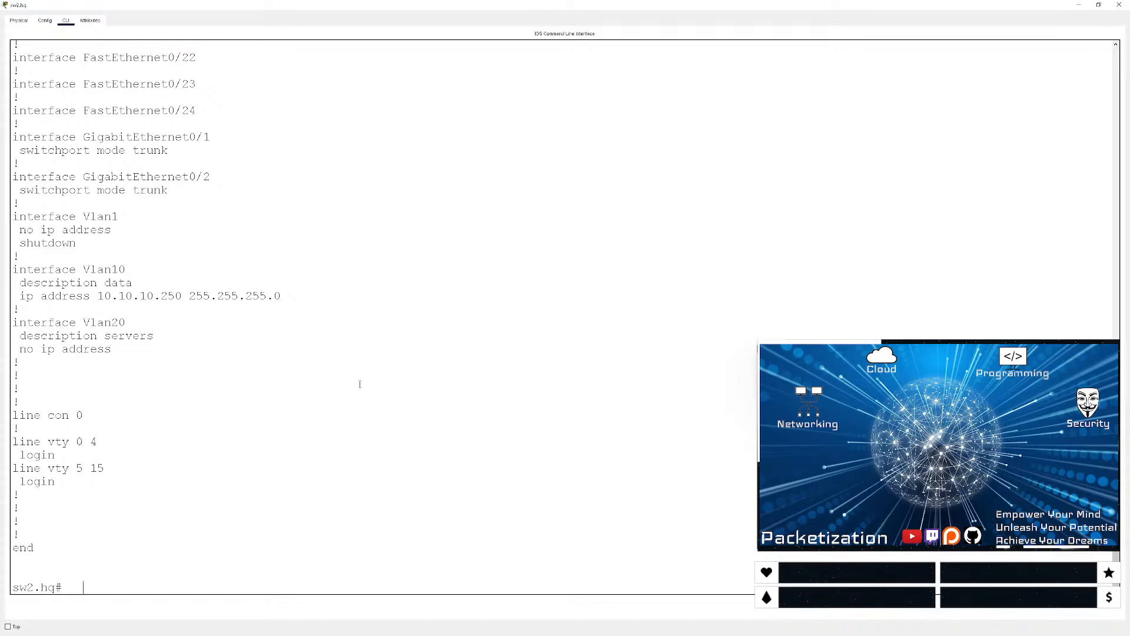
text(sh run int vlan10)
key(Up)
key(Up)
key(Up)
key(Up)
key(Up)
key(Up)
key(Up)
key(Up)
key(BackSpace)
key(BackSpace)
key(Return)
key(Return)
key(Return)
key(Return)
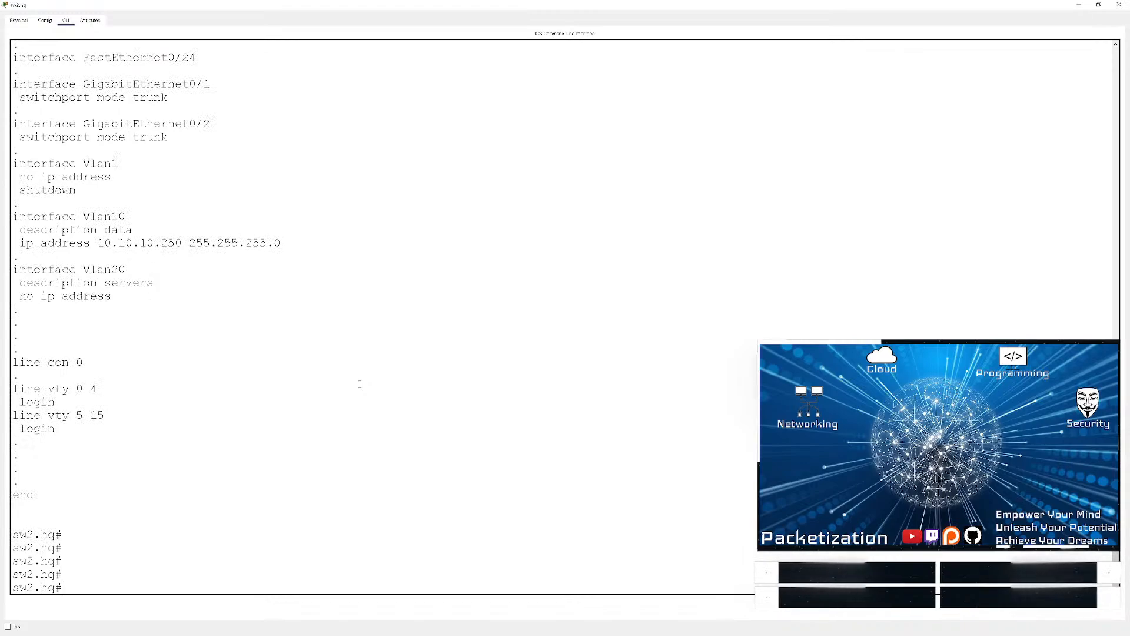
- Examine the access VLAN setting of FastEthernet0/5 and the VLAN interface settings in the running configuration
scroll(360, 383, up, 20)
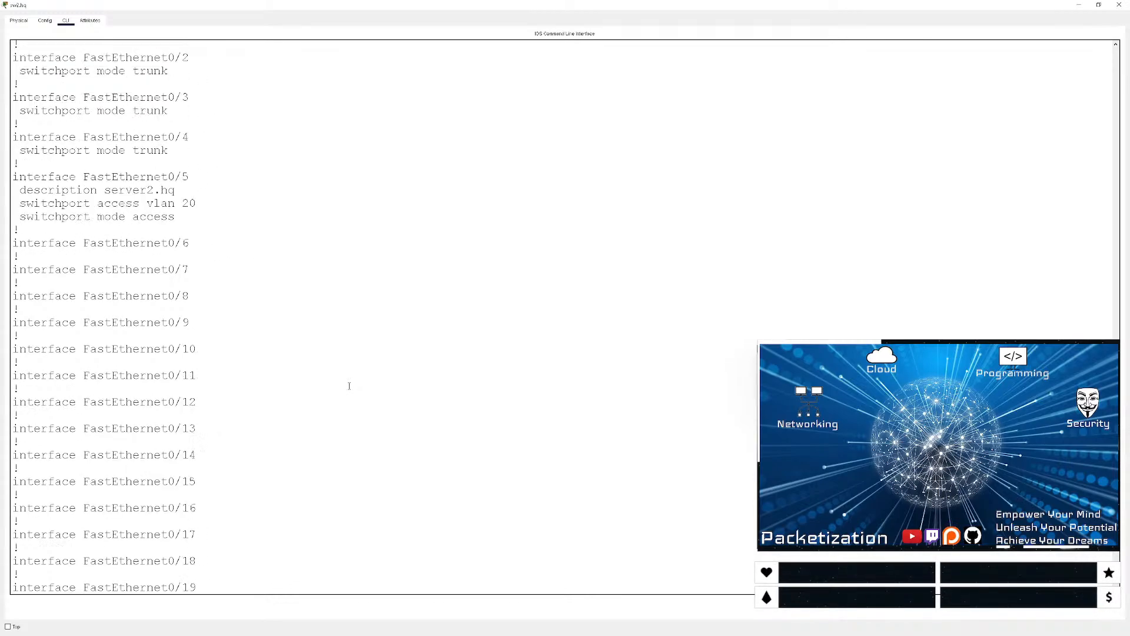
scroll(348, 384, up, 9)
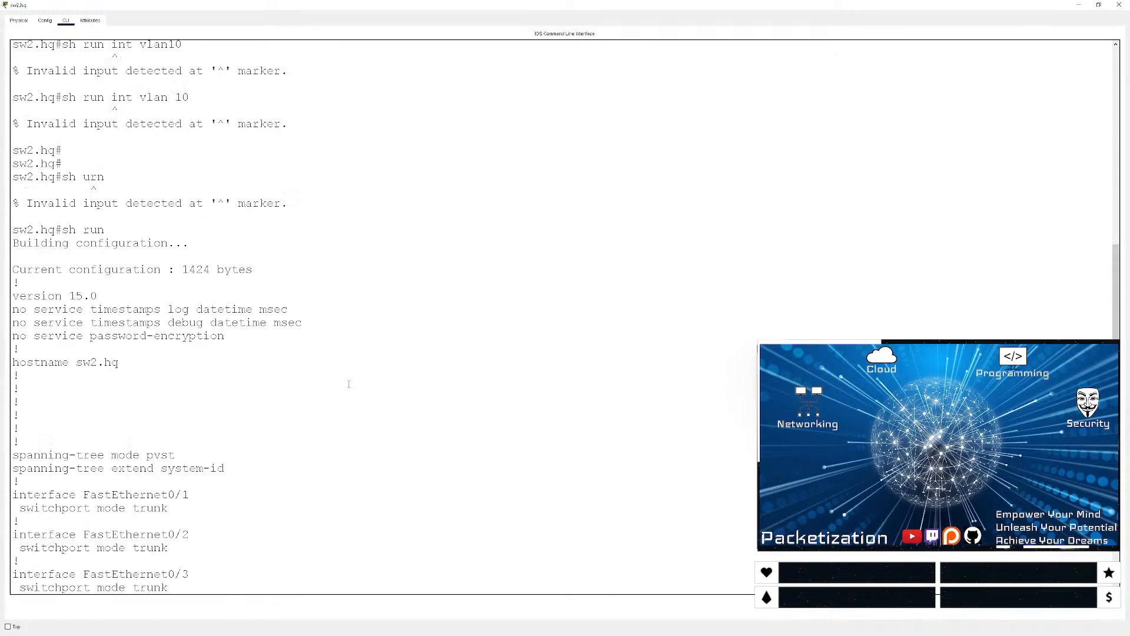
scroll(348, 384, down, 9)
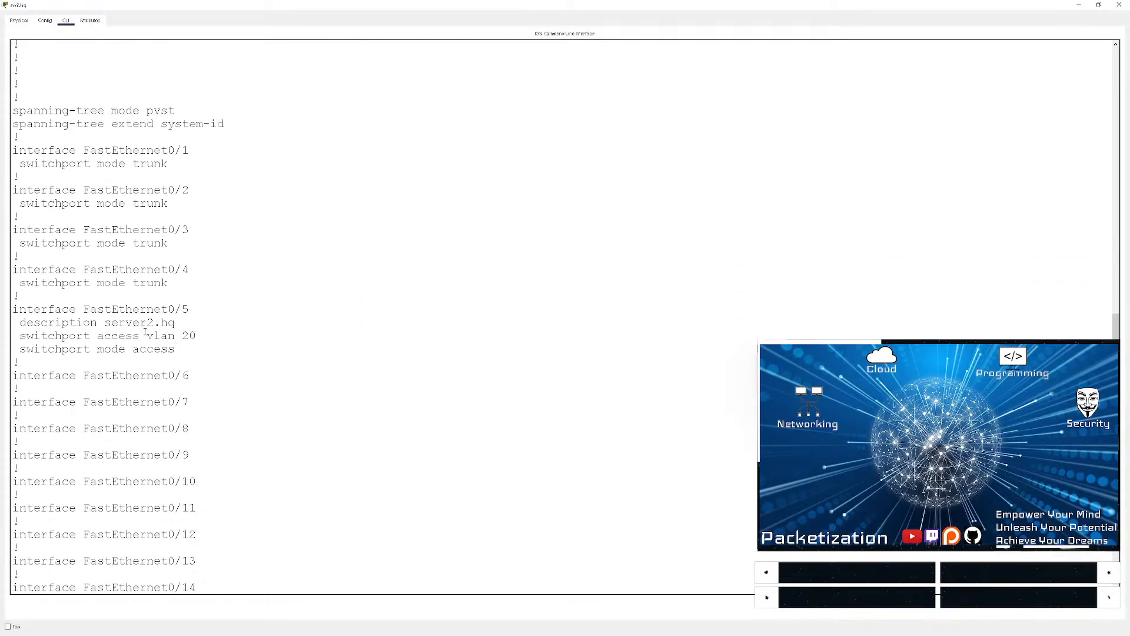
drag(147, 334, 198, 335)
click(272, 368)
scroll(272, 368, down, 5)
scroll(270, 367, down, 11)
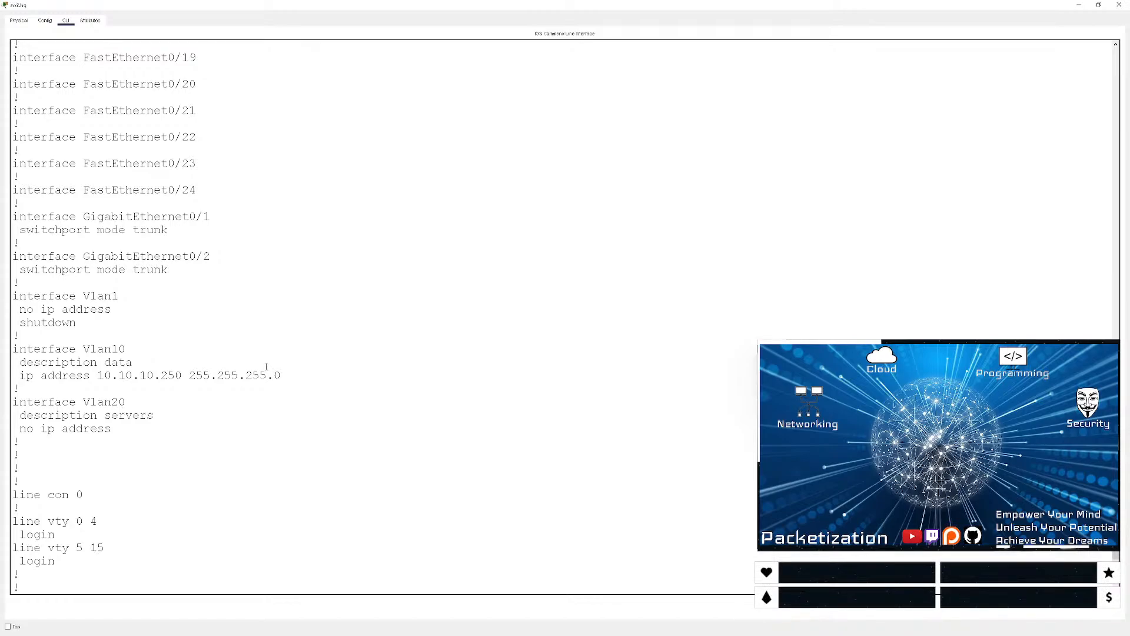
scroll(264, 367, down, 4)
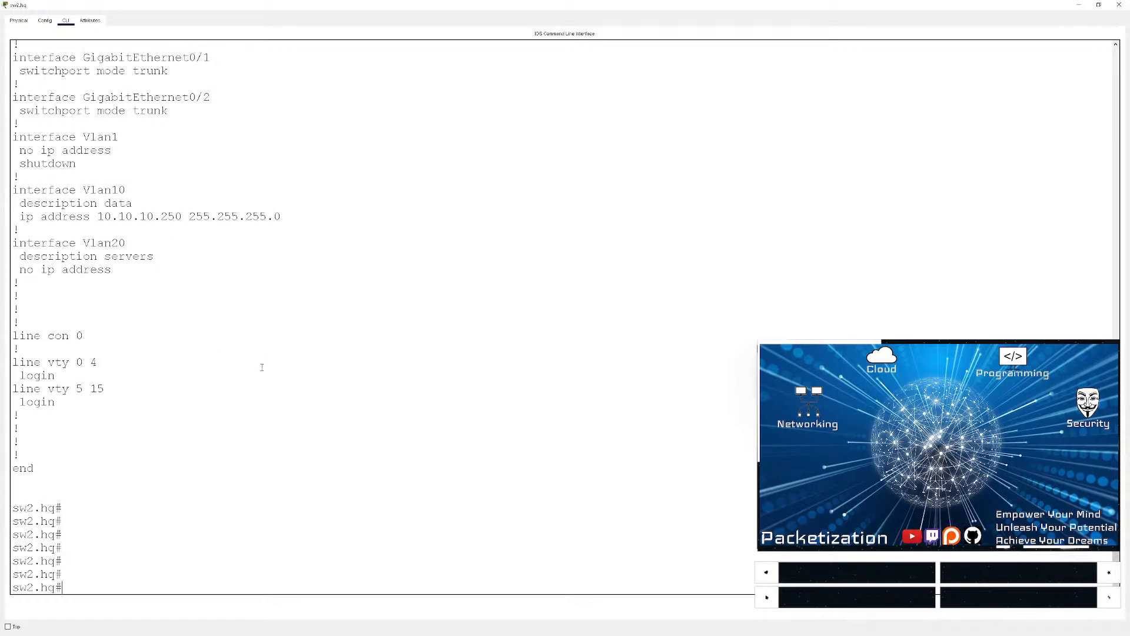
key(Return)
key(Return)
key(Return)
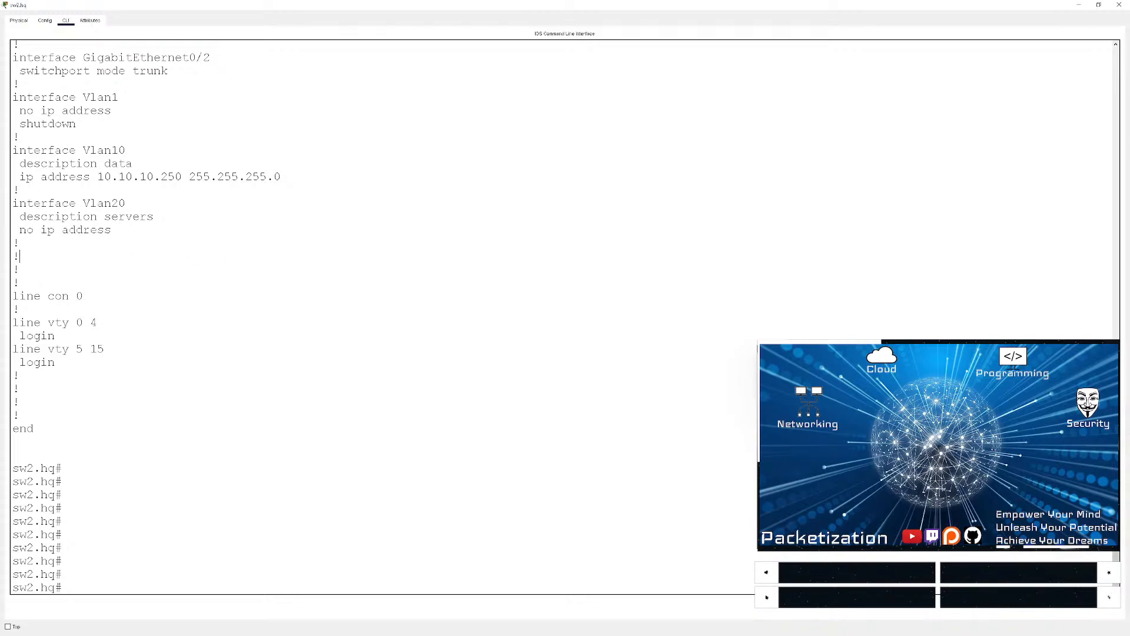
- Leave the sw2.hq console and open the command line of sw1.hq in a maximized window
click(1079, 5)
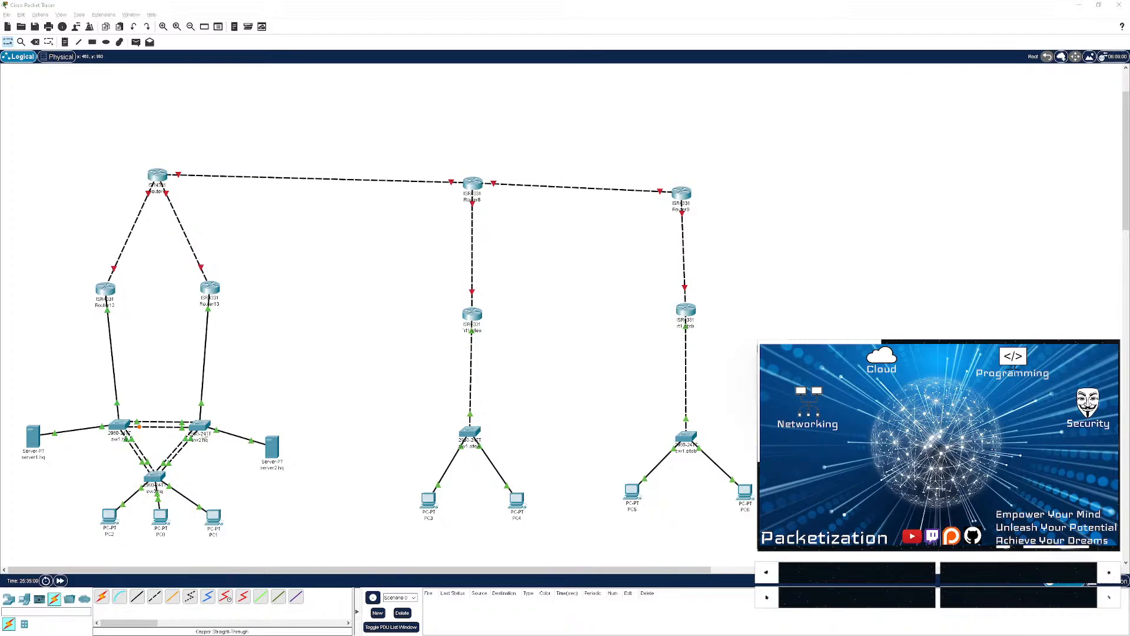
click(200, 426)
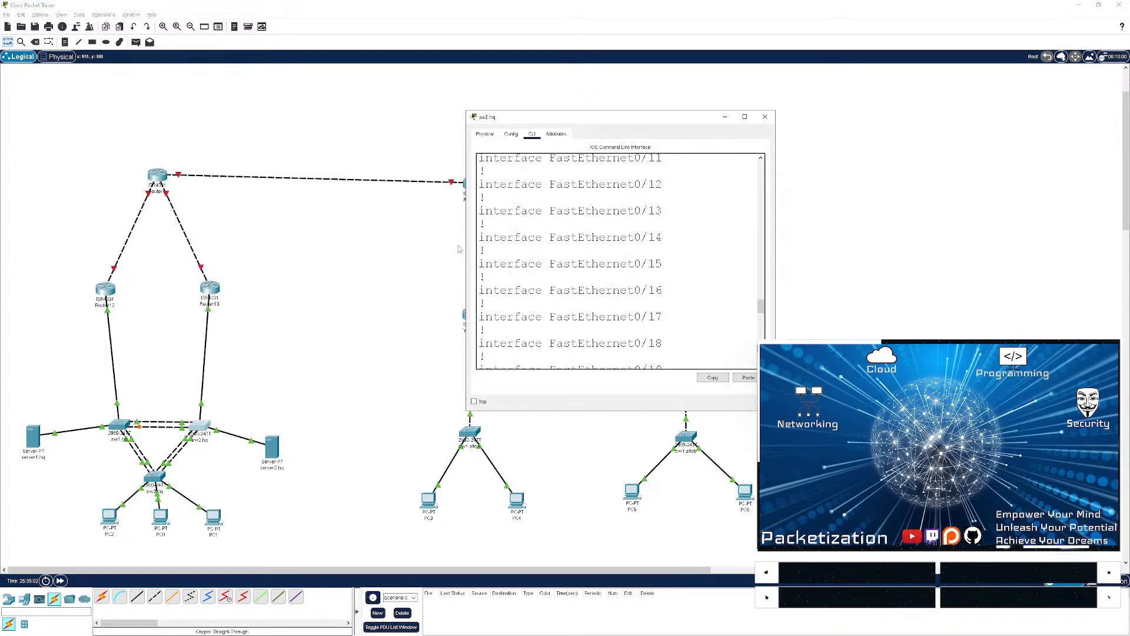
click(744, 116)
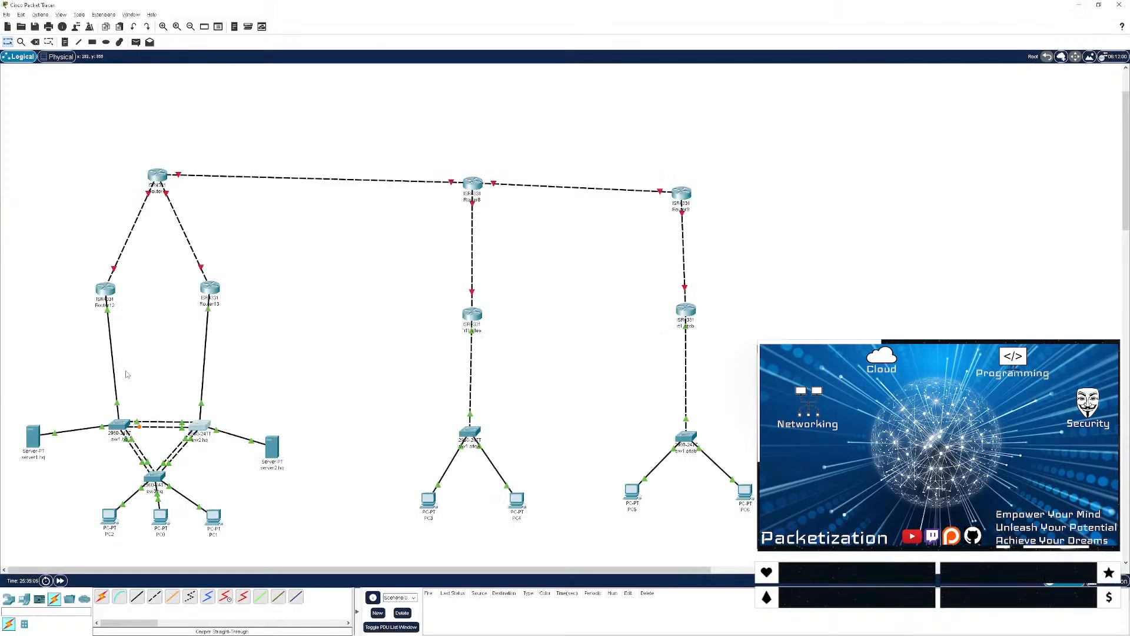
click(121, 425)
double_click(567, 176)
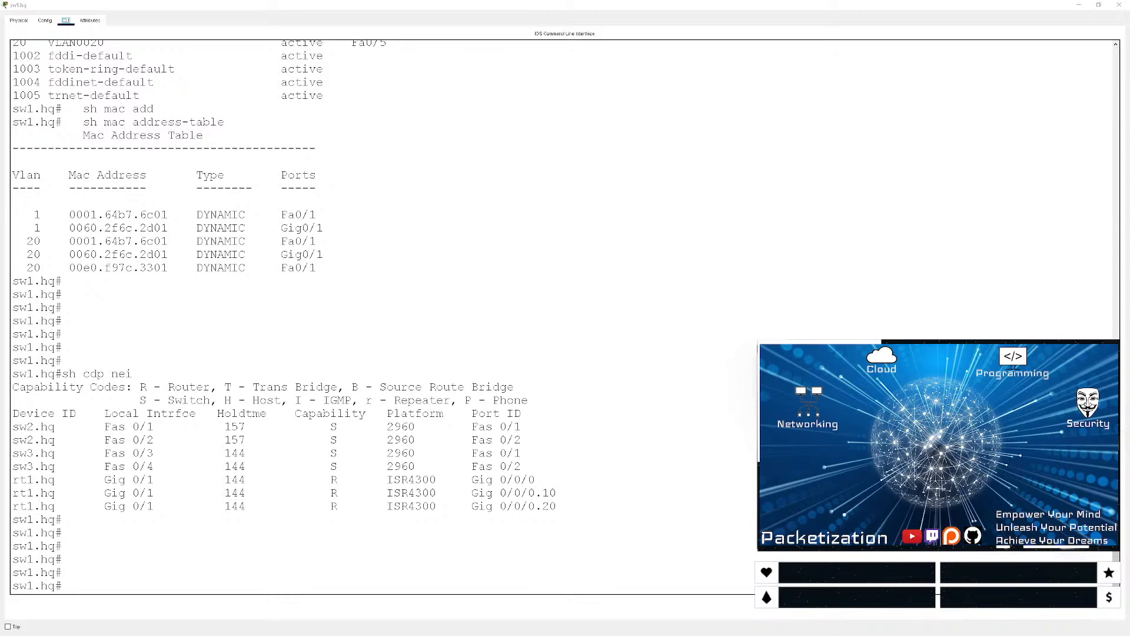
click(337, 241)
key(Return)
key(Return)
key(Return)
key(Return)
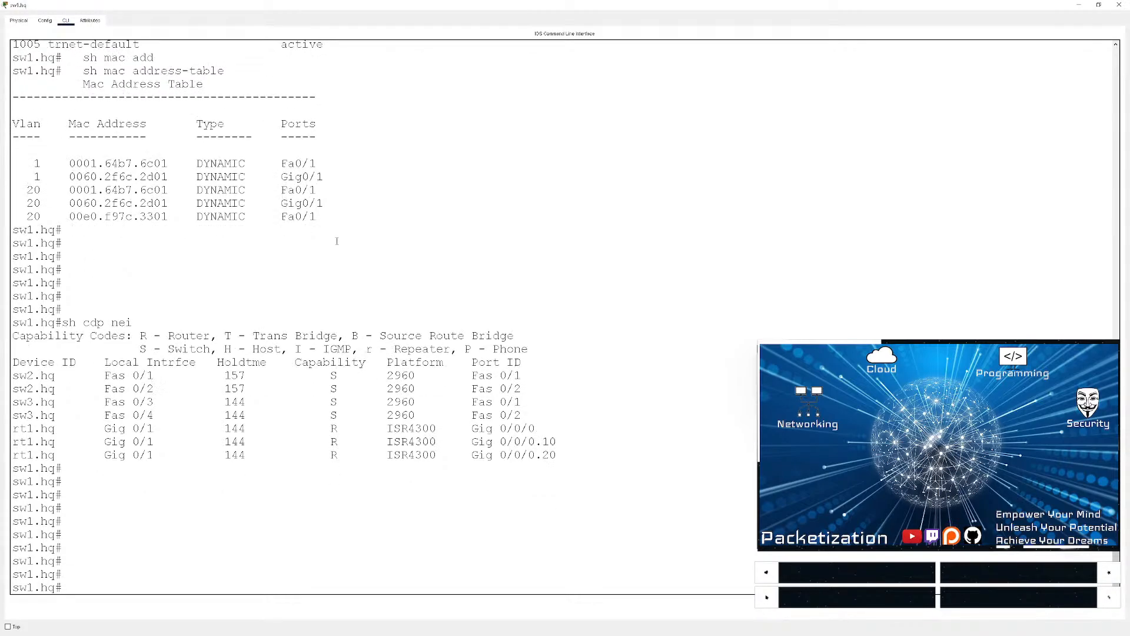
- Display the brief IP interface status on sw1.hq and highlight the Vlan10 row
text(sh ip int br)
key(Return)
key(space)
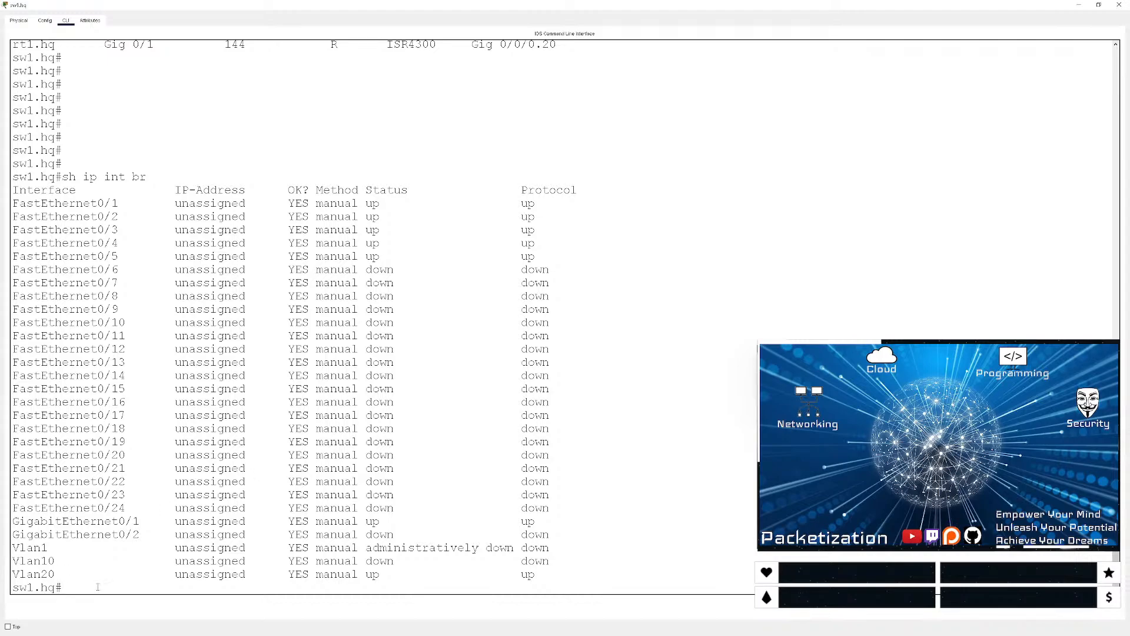
triple_click(138, 560)
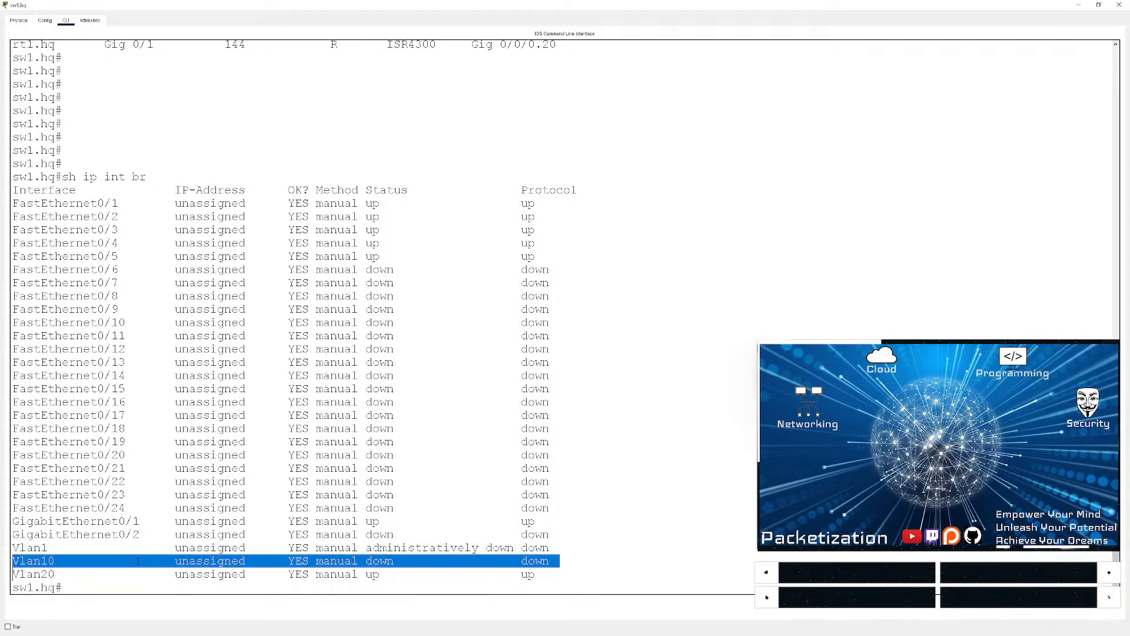
key(Return)
key(Return)
key(Return)
key(Return)
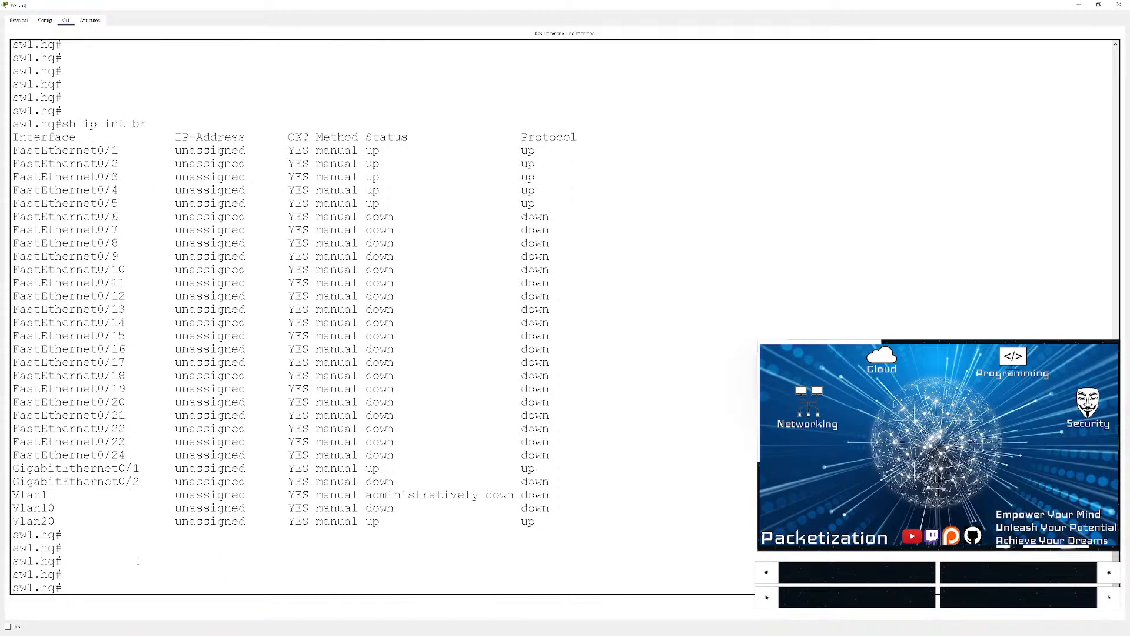
- Assign IP address 10.10.10.251 with mask 255.255.255.0 to the VLAN 10 interface of sw1.hq and enable the interface
text(conf t)
key(Return)
key(Return)
key(Return)
key(Return)
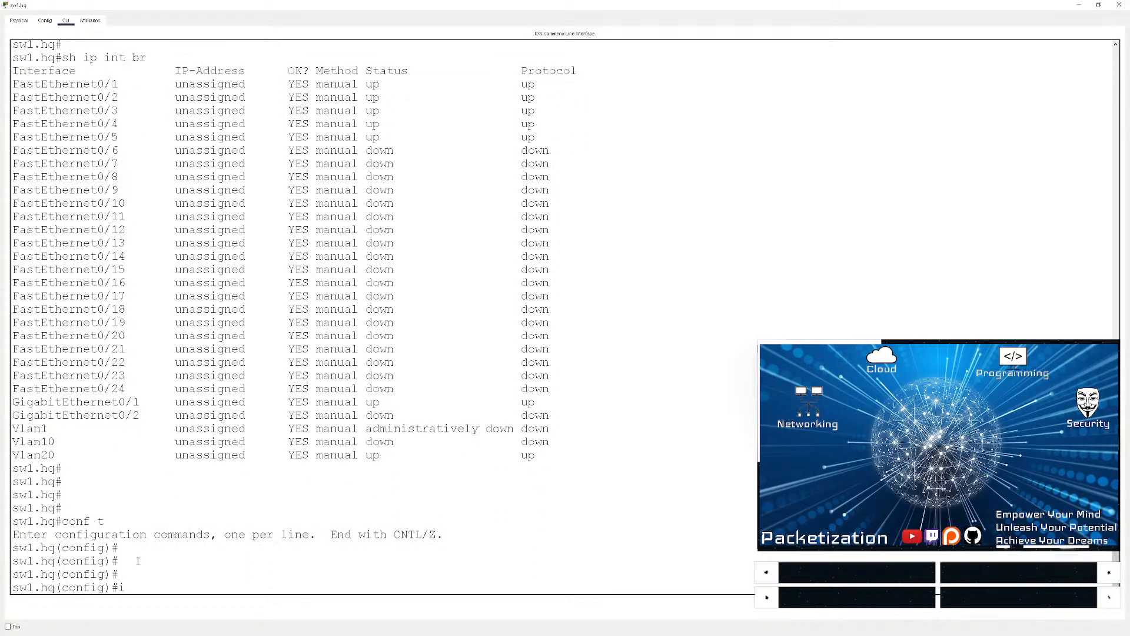
text(int vlan 10)
key(Return)
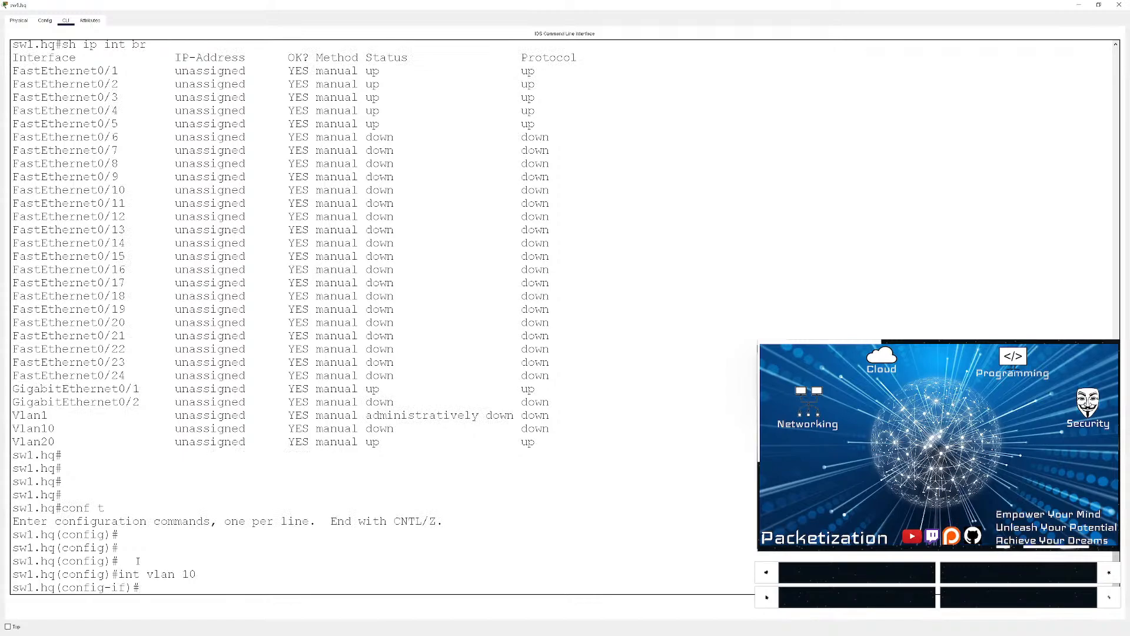
text(ip add 10.10.)
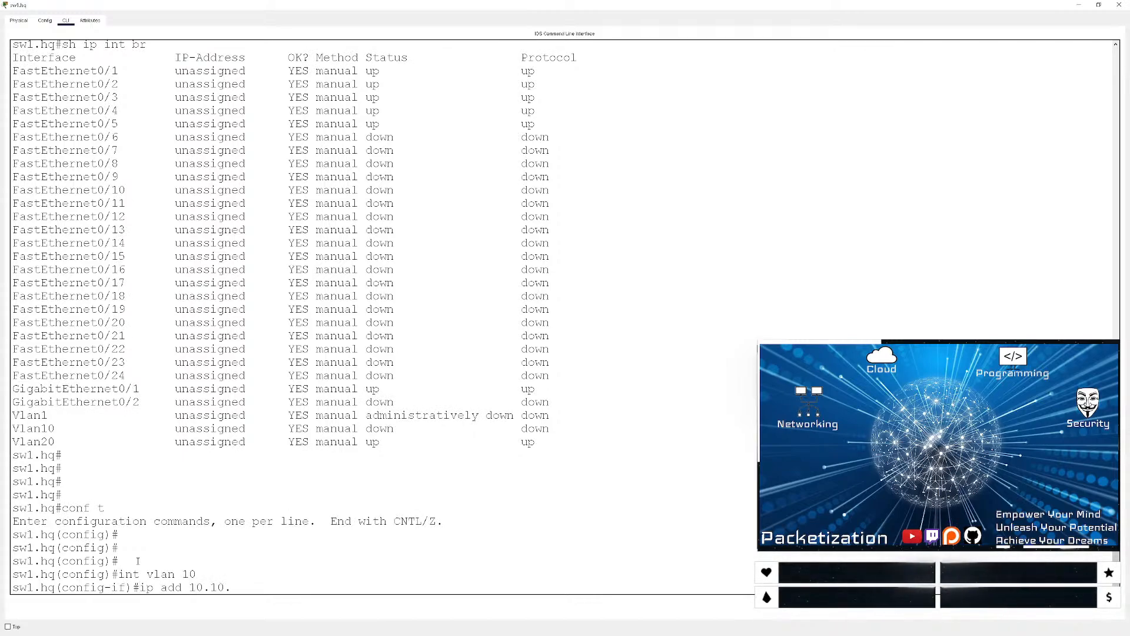
text(10.251)
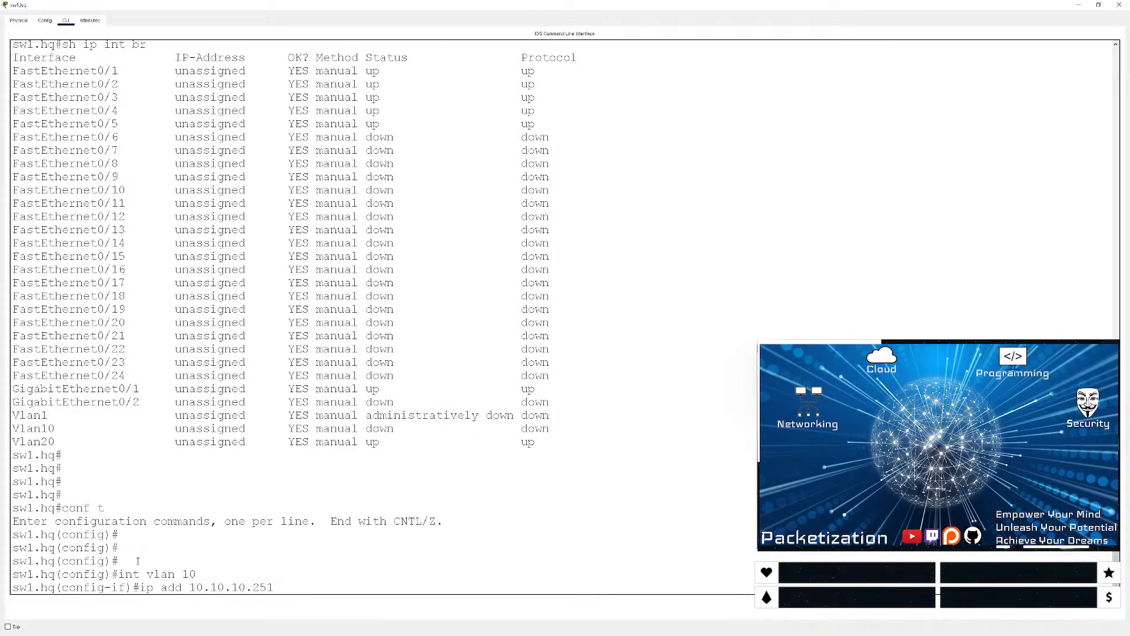
key(Return)
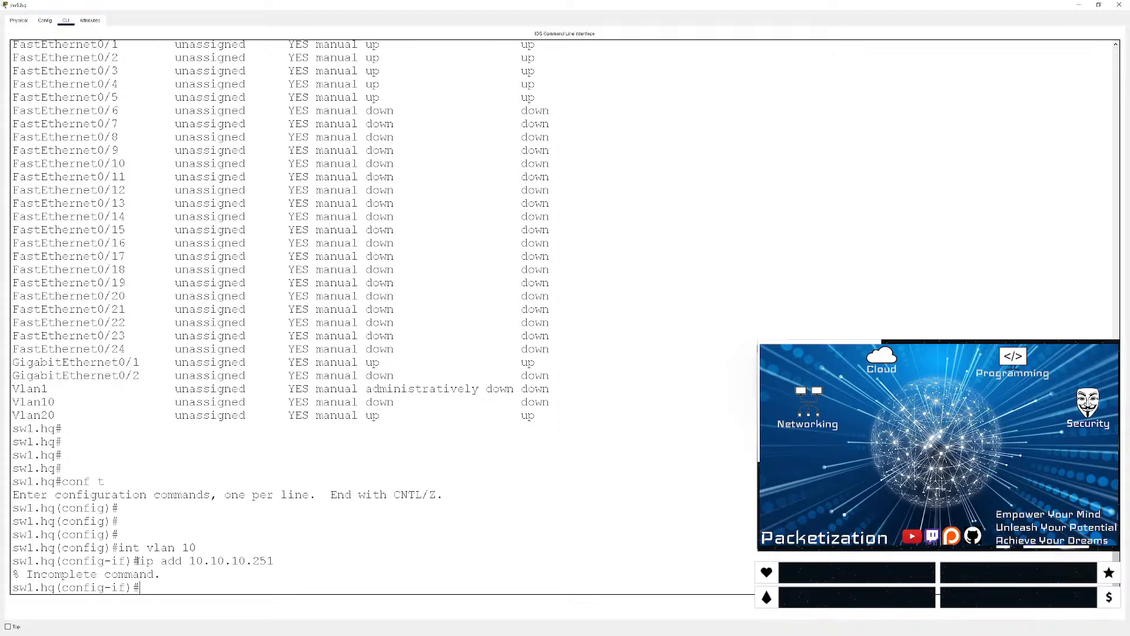
key(Up)
text(255.255.2)
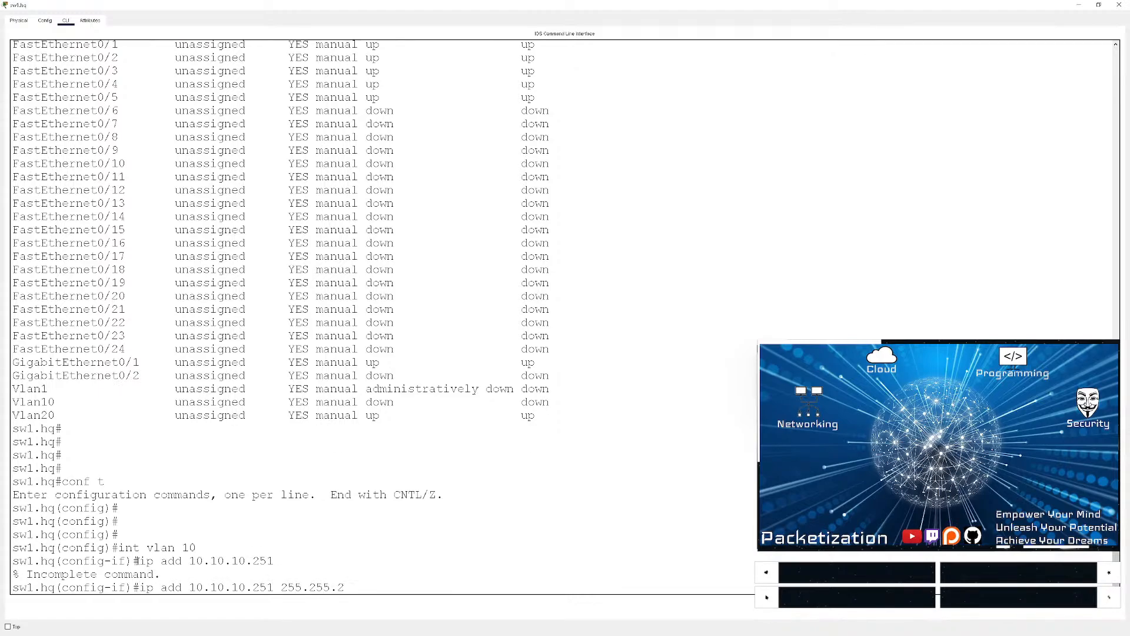
text(55.255.0)
key(Return)
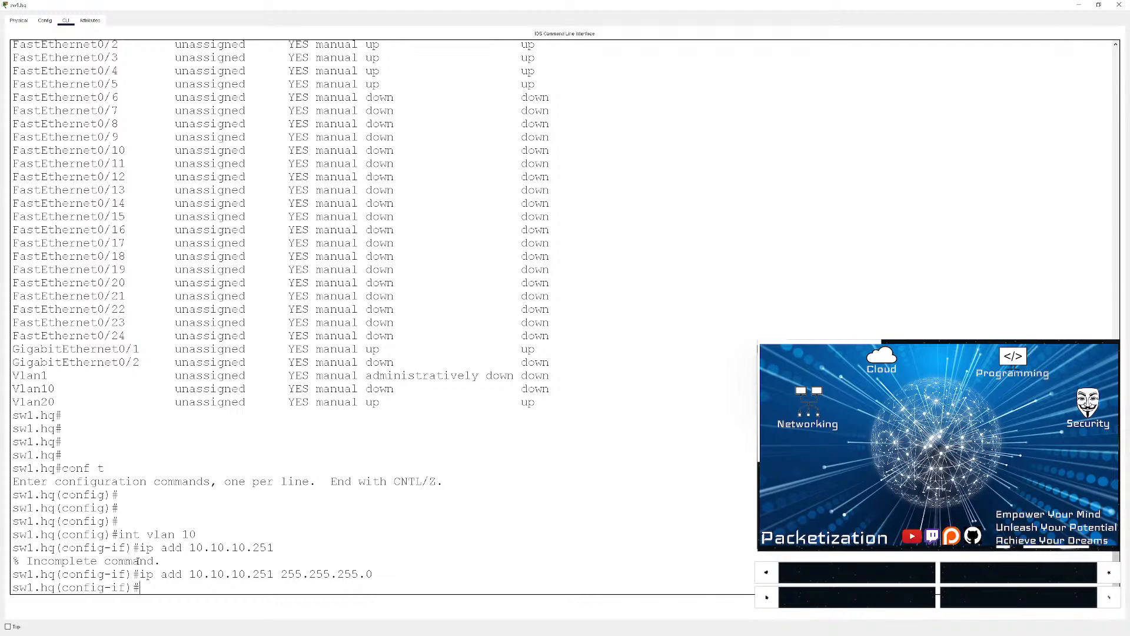
text(no suhut)
key(Return)
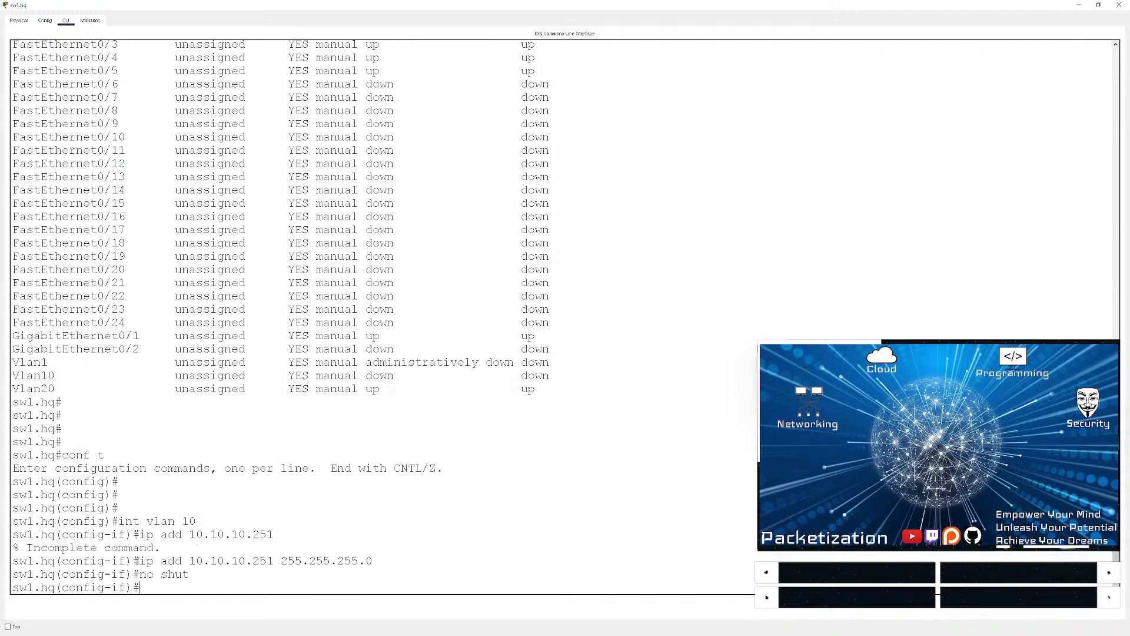
key(ctrl+z)
- Display the brief IP interface status on sw1.hq to check the VLAN 10 address and state
key(Return)
key(Return)
key(Return)
key(Return)
key(Return)
text(sh ip)
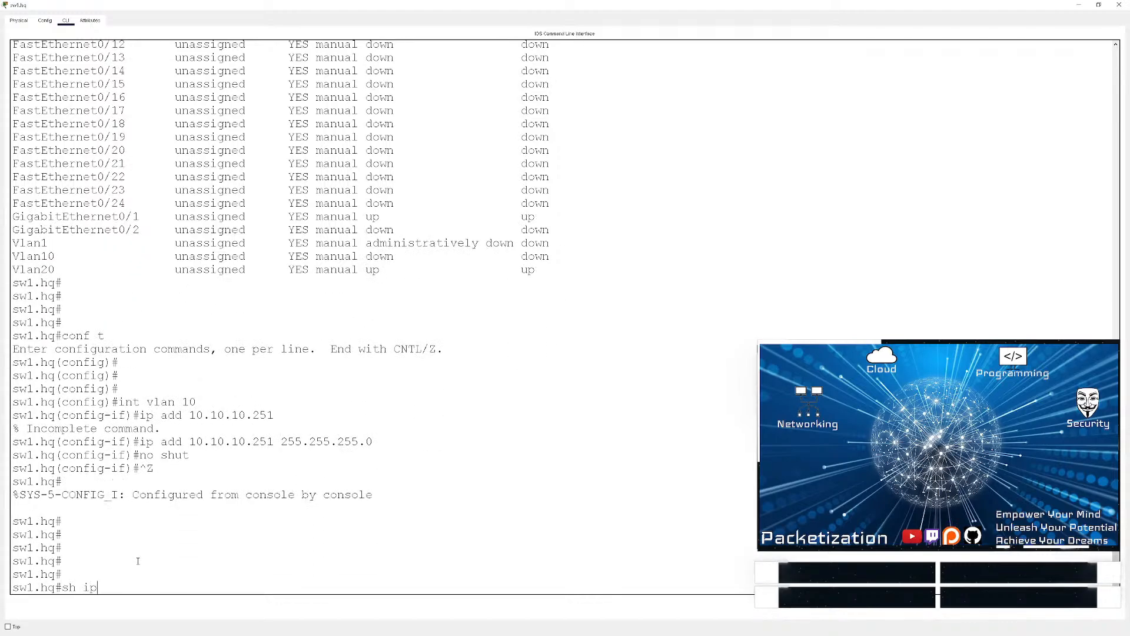
text( int br)
key(Return)
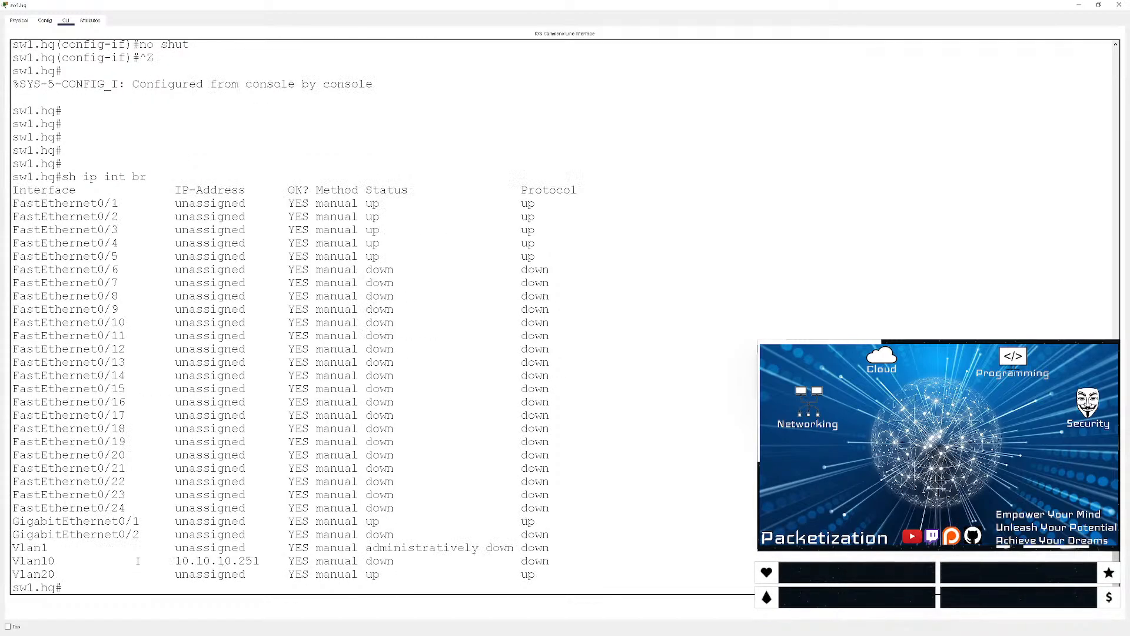
- Display the brief VLAN listing on sw1.hq with the ports assigned to each VLAN
key(Return)
key(Return)
key(Return)
key(Return)
key(Return)
text(sh vl)
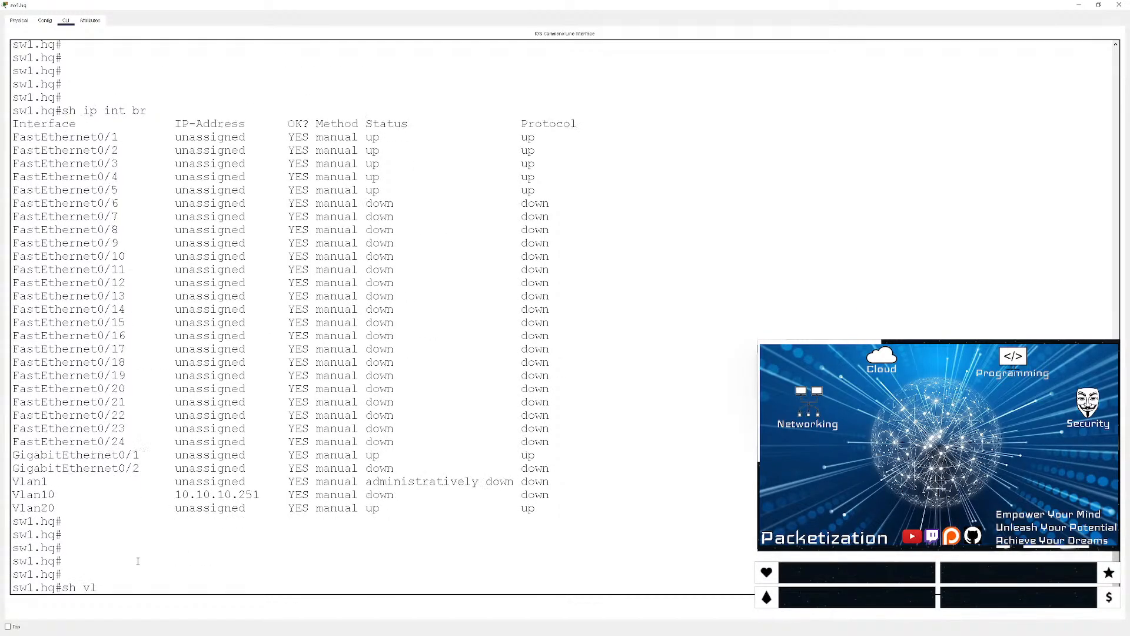
text(an br)
key(Return)
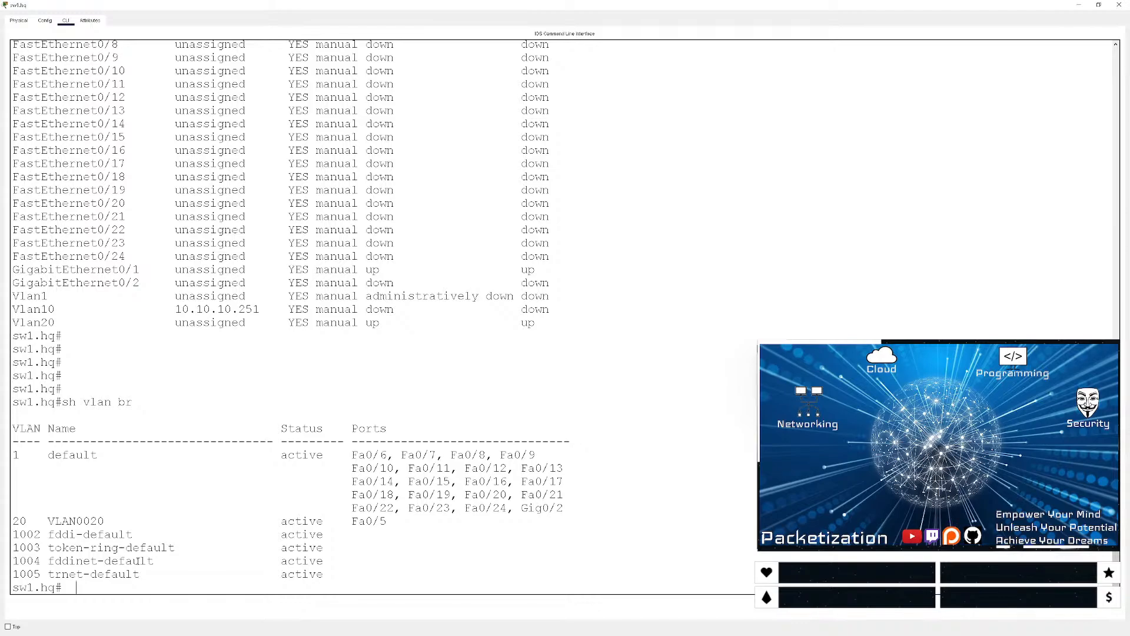
- Display the CDP neighbors of sw1.hq
key(Return)
key(Return)
key(Return)
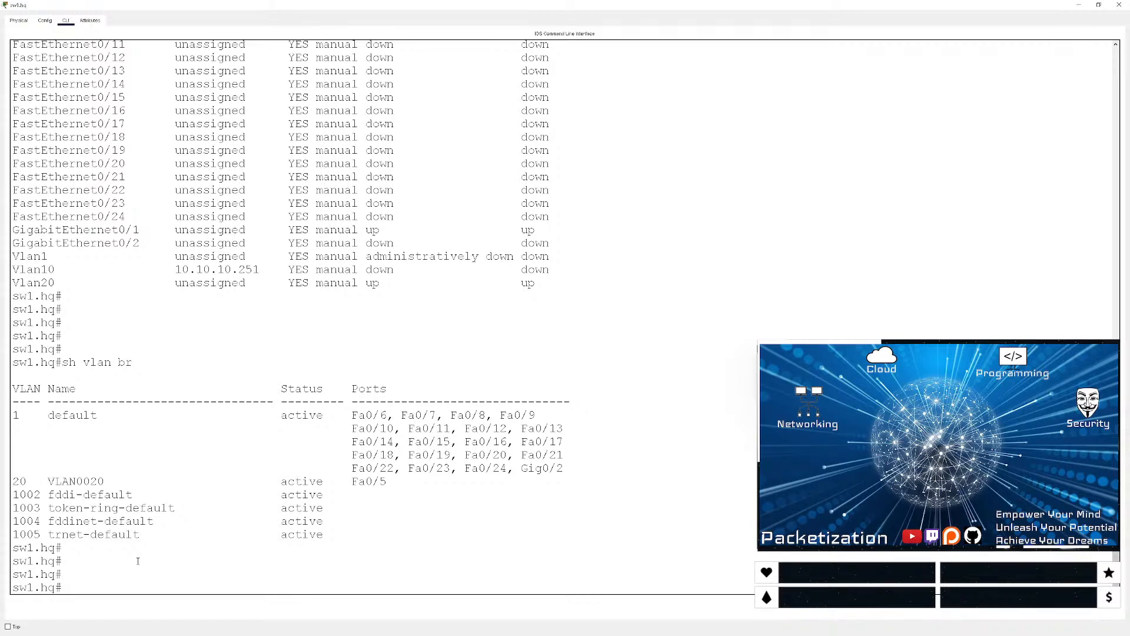
text(sh cdp nei)
key(Return)
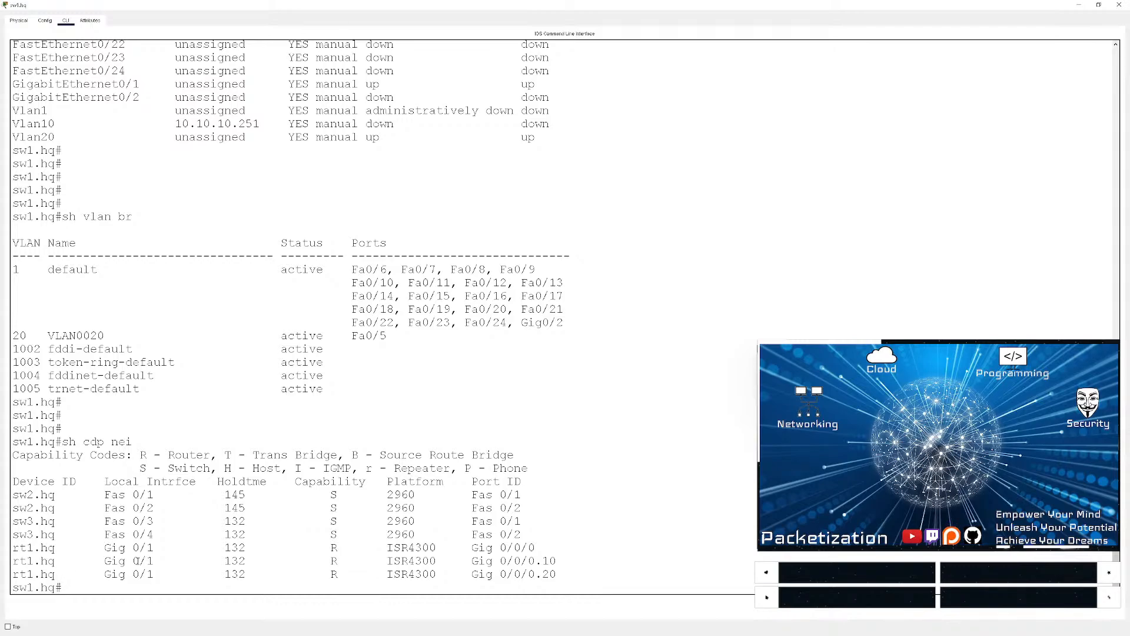
- Display the trunk interface details on sw1.hq and briefly highlight the Fas 0/2 neighbor row for sw2.hq
key(Return)
key(Return)
text(sh int trunk)
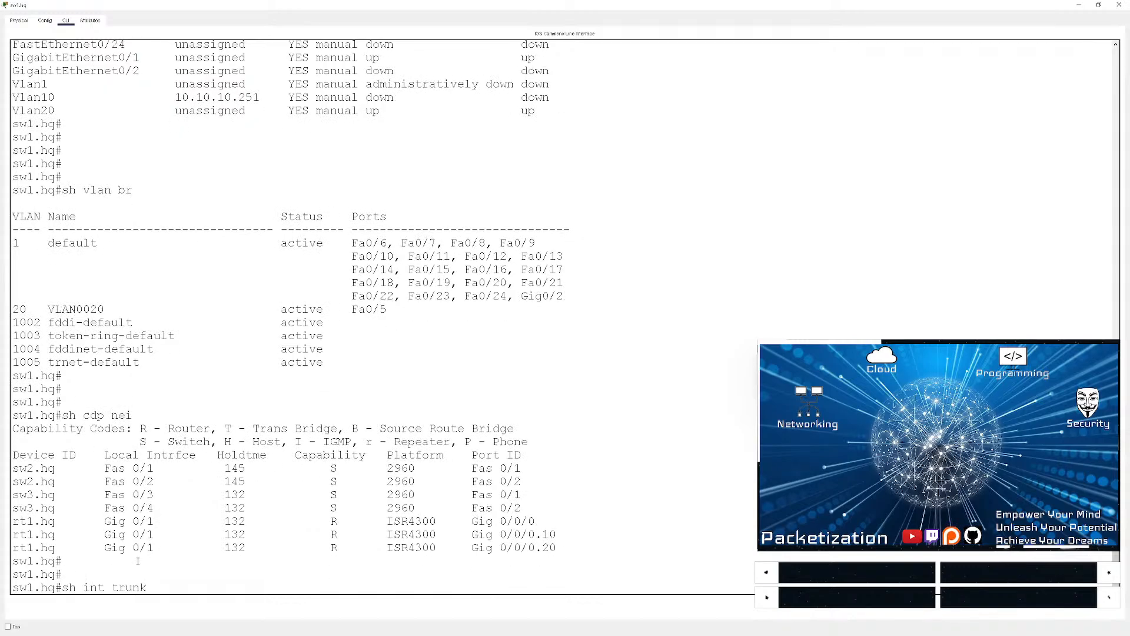
key(Return)
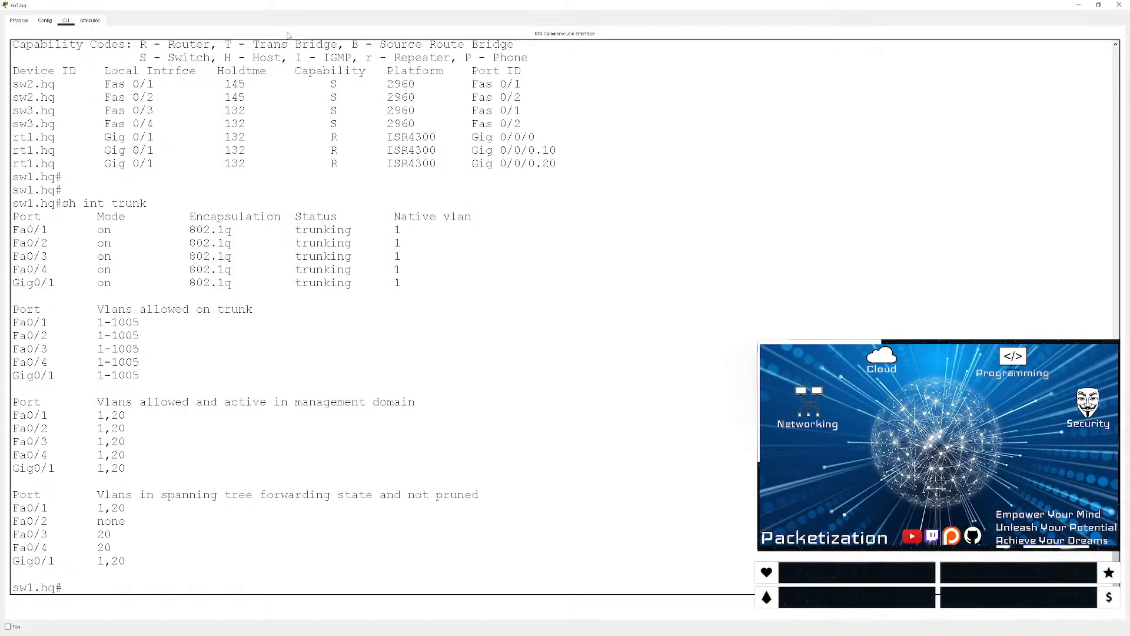
triple_click(322, 99)
right_click(322, 98)
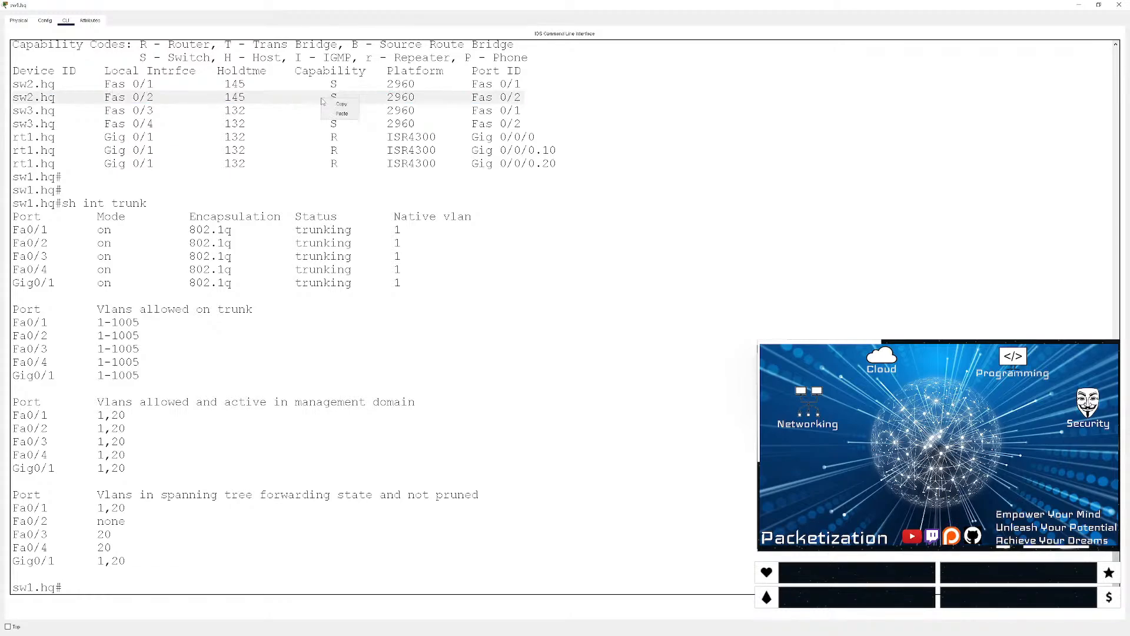
click(179, 178)
click(180, 179)
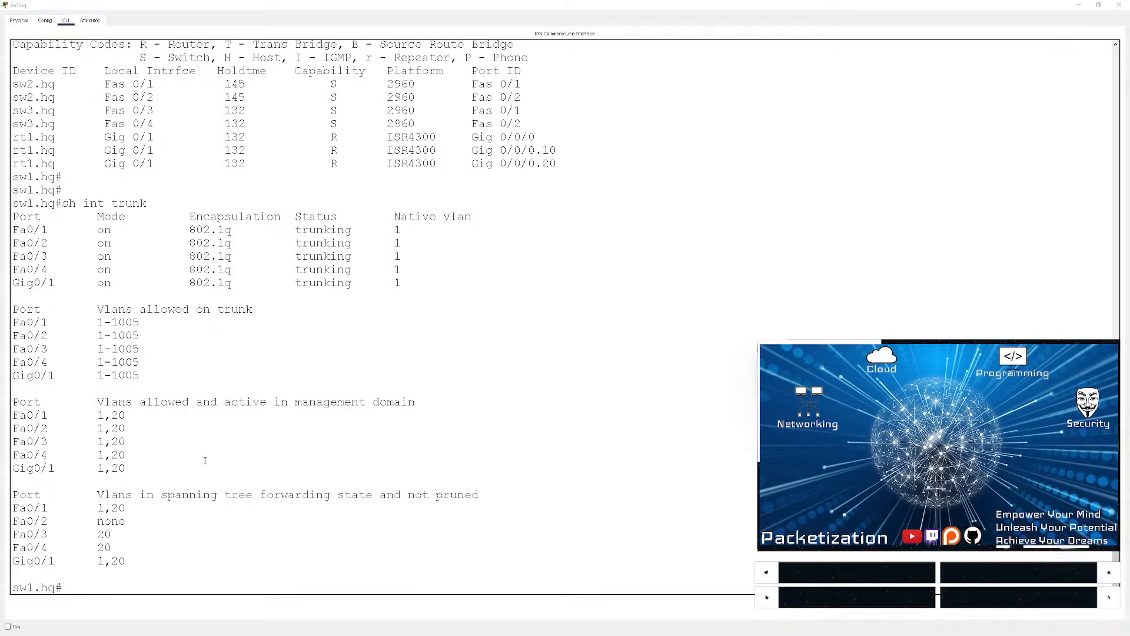
- Create VLAN 10 in the configuration of sw1.hq, consulting the command help for its options, and return to privileged mode
click(506, 471)
key(Return)
key(Return)
text(conf t)
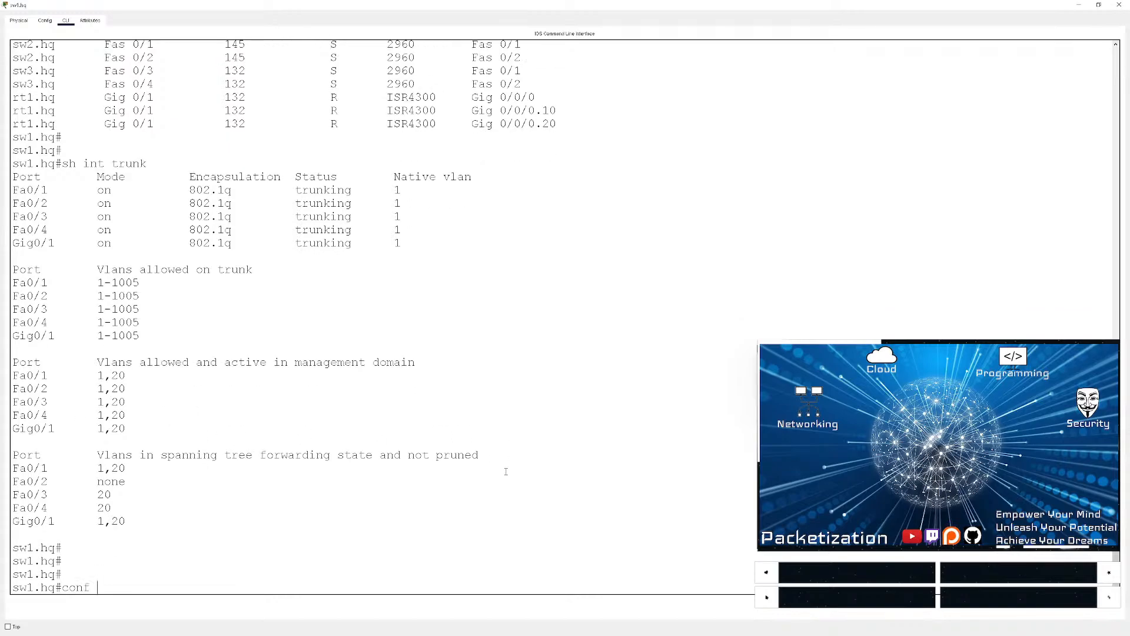
key(Return)
text(vlan ?)
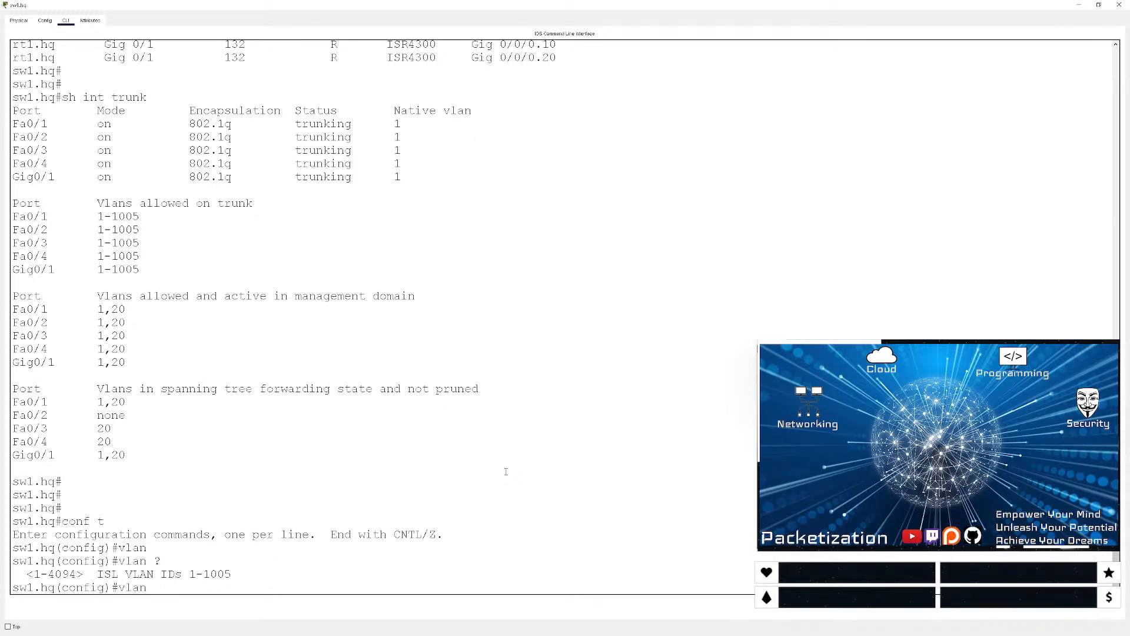
text(10 ?)
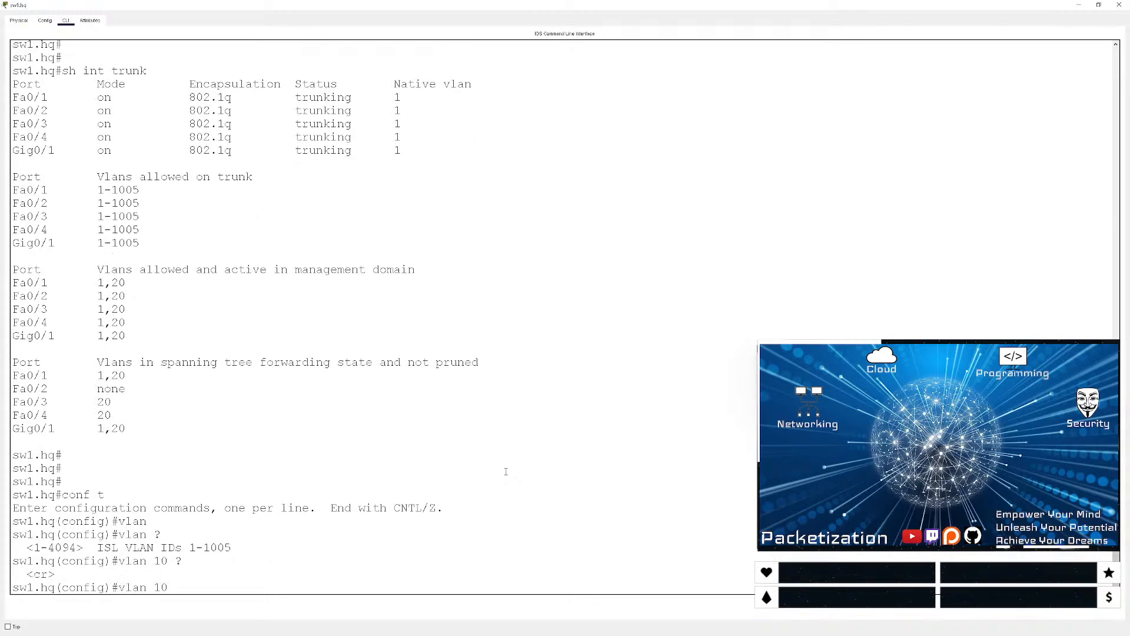
key(Return)
text(?)
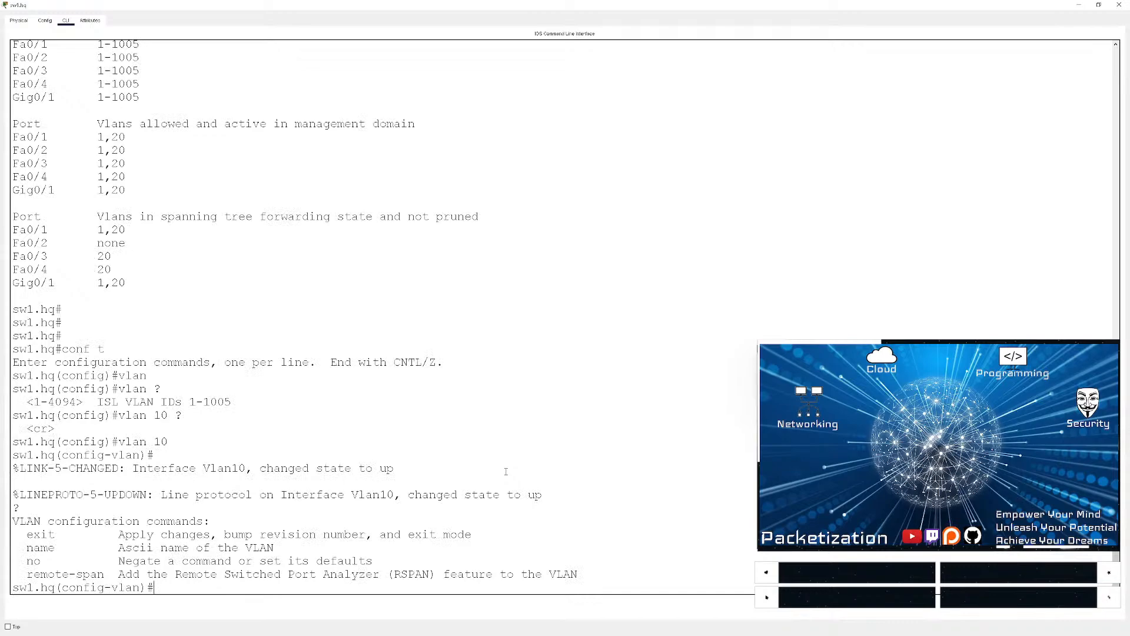
key(ctrl+z)
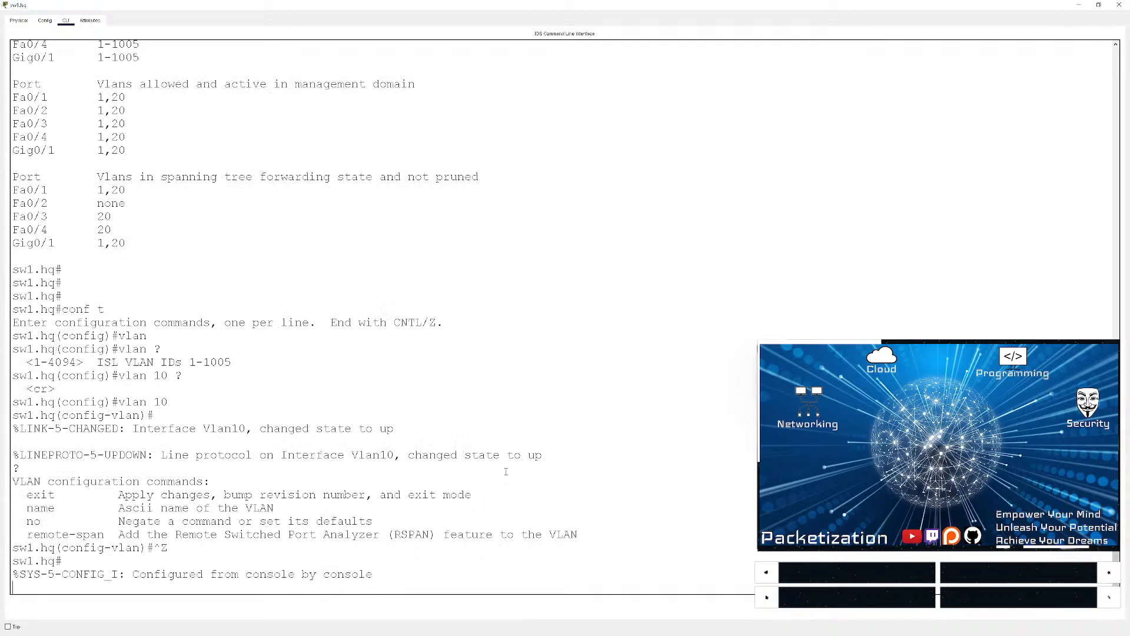
- Display the full brief IP interface status on sw1.hq again to recheck the Vlan10 interface
key(Return)
key(Return)
key(Return)
text(sh ip int br)
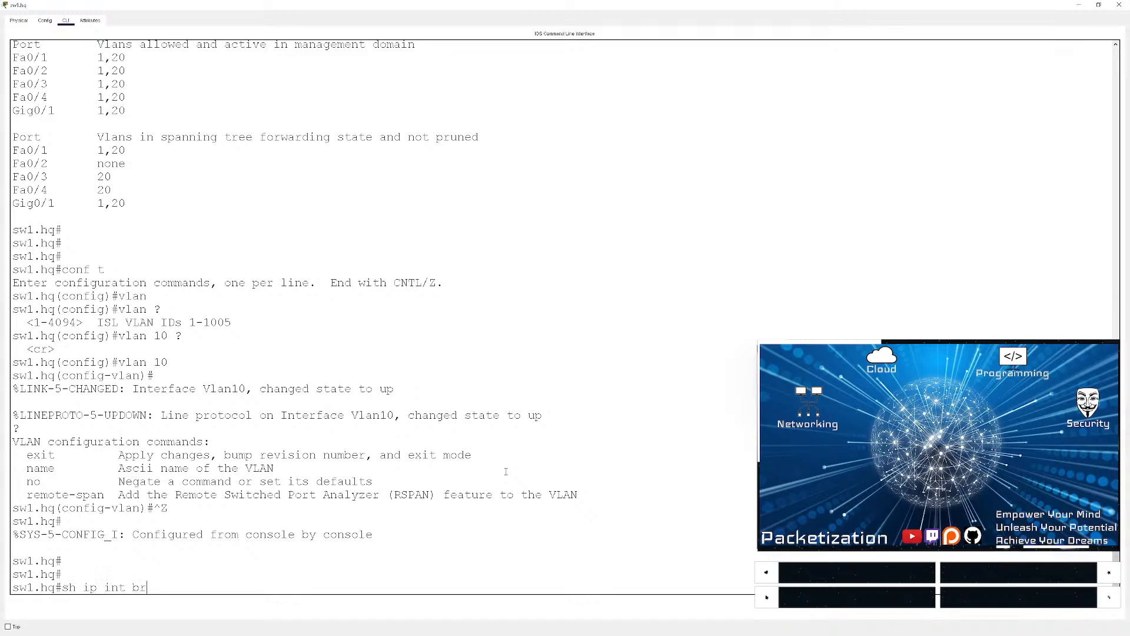
key(Return)
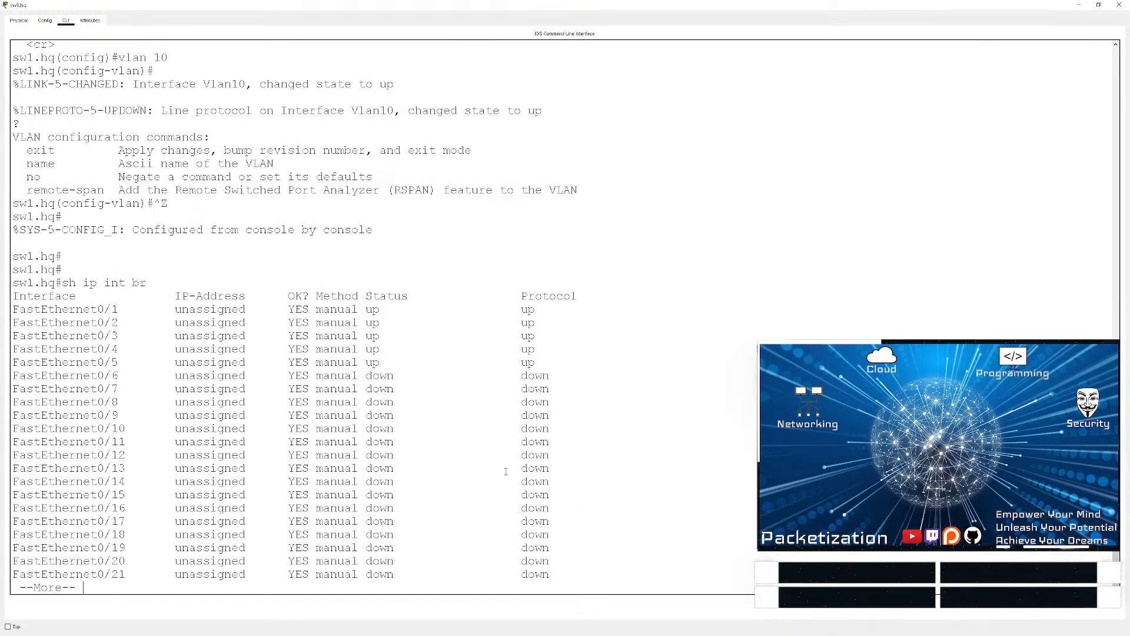
key(space)
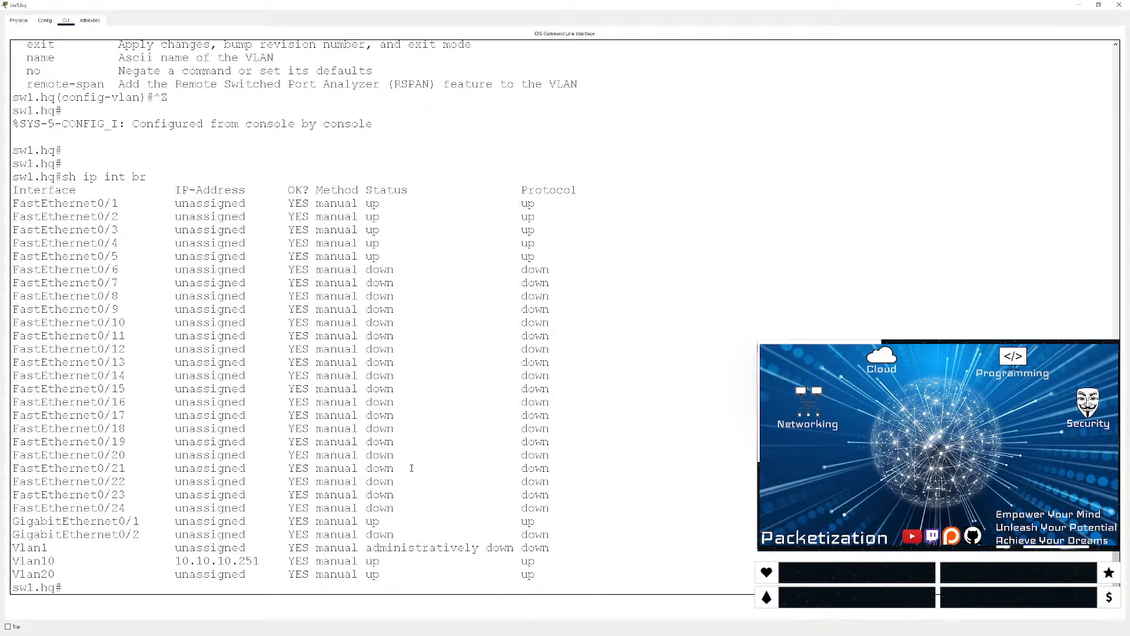
scroll(357, 490, up, 1)
scroll(357, 489, up, 5)
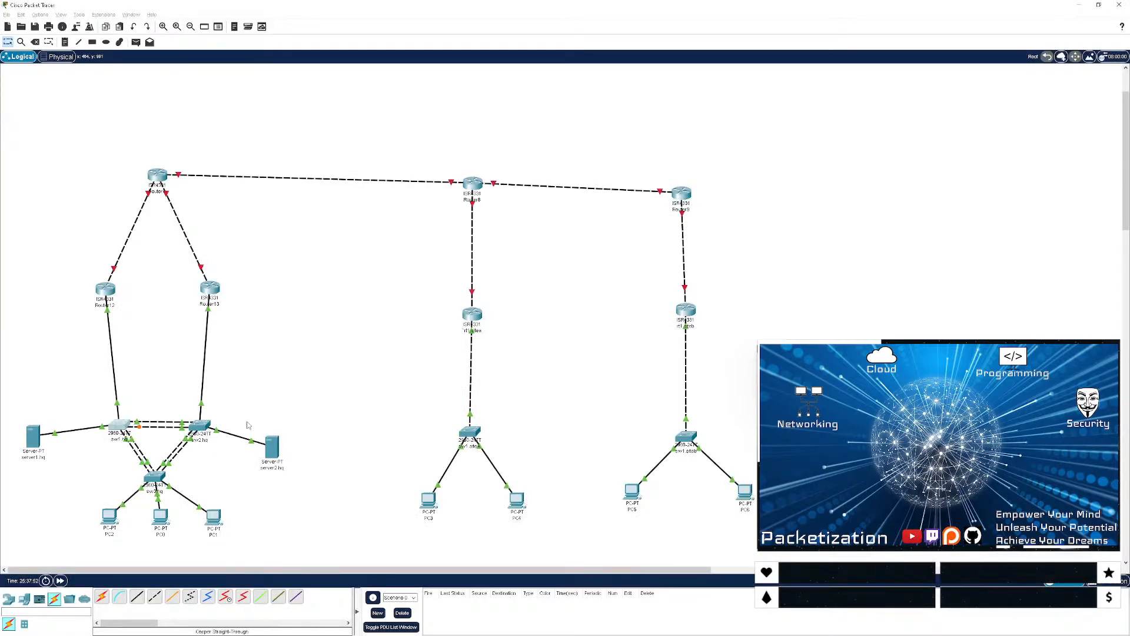
- Open the command line of sw2.hq from the topology in a maximized window and get a fresh prompt
click(200, 425)
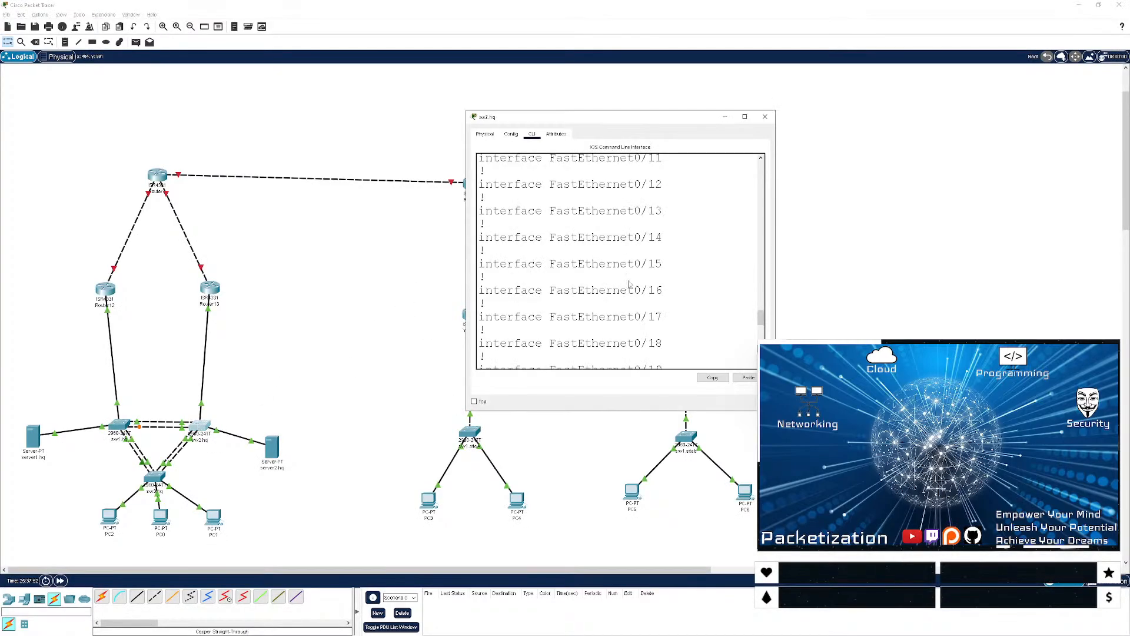
click(745, 117)
key(Return)
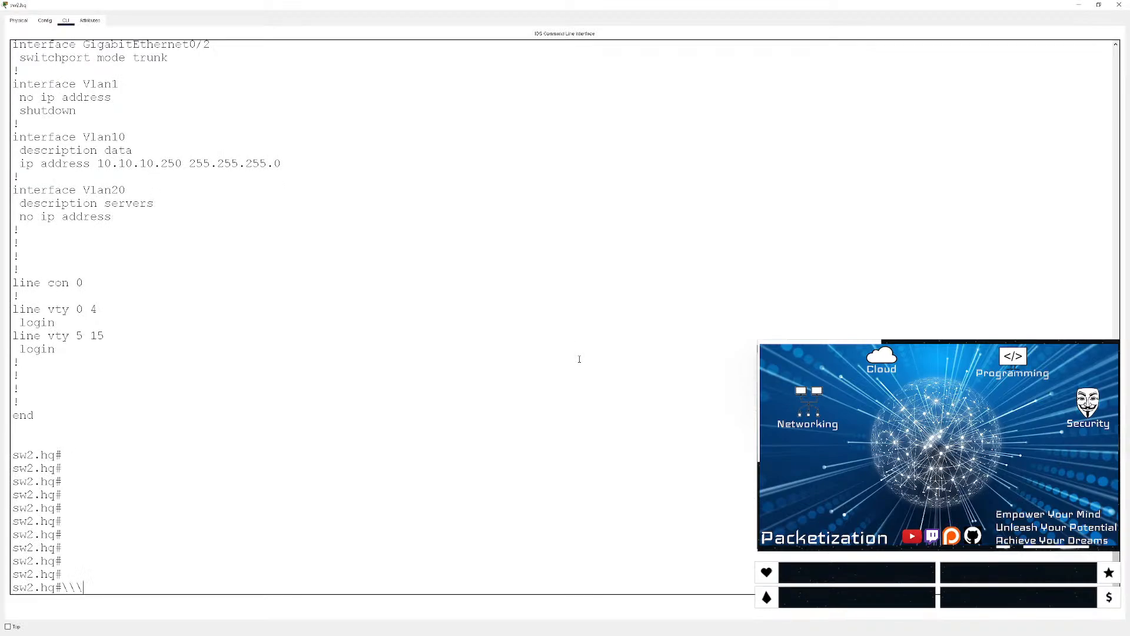
key(Return)
key(Return)
key(Return)
key(Return)
key(Return)
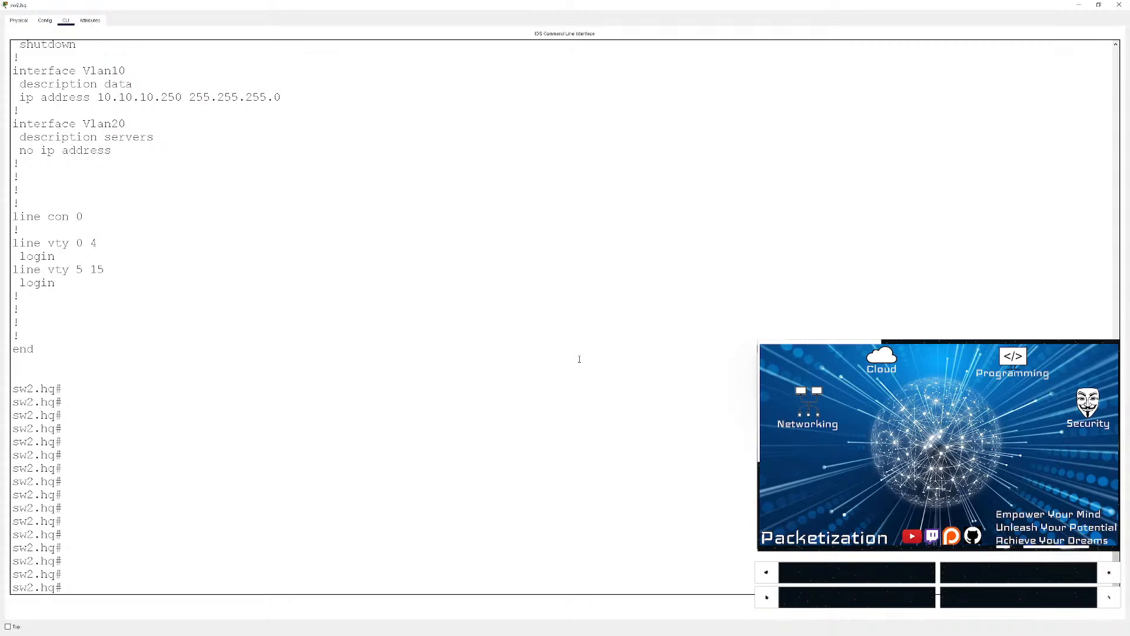
key(Return)
key(Return)
key(Return)
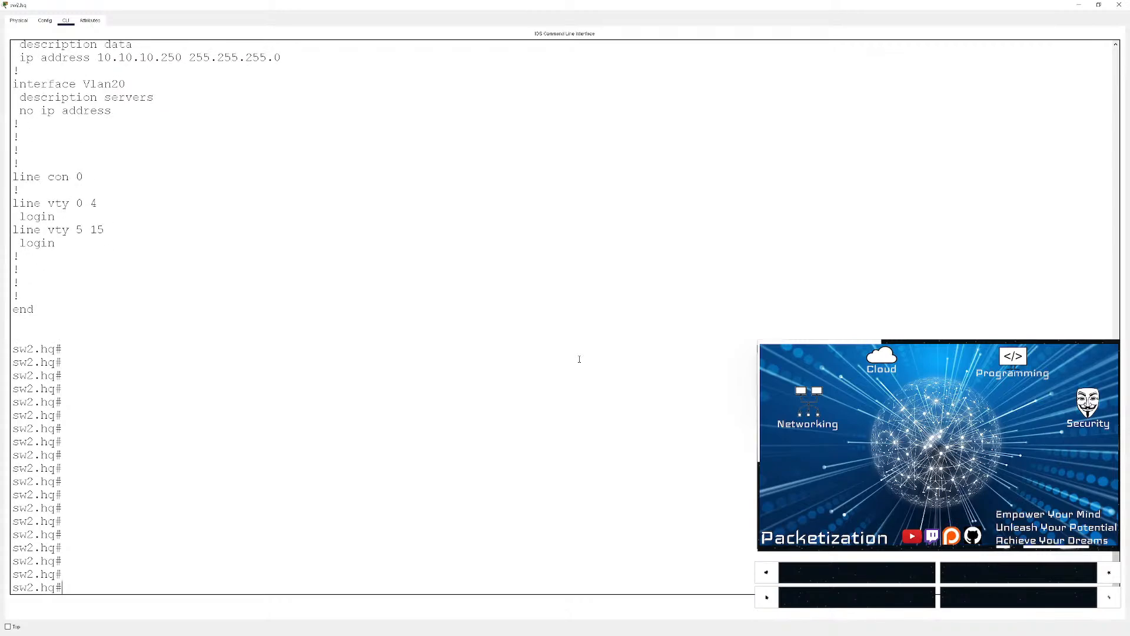
text(vlan 10)
key(BackSpace)
key(BackSpace)
key(BackSpace)
key(BackSpace)
key(BackSpace)
key(BackSpace)
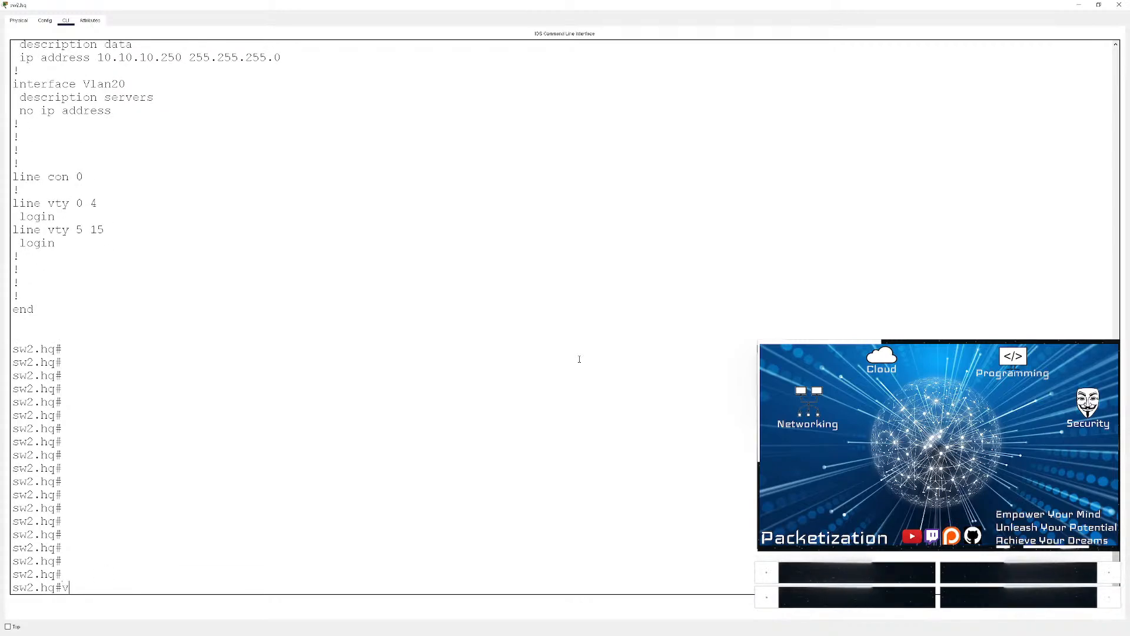
key(BackSpace)
- Create VLAN 10 in the global configuration of sw2.hq and return to privileged mode
text(conf t)
key(Return)
key(Return)
key(Return)
text(vlan 1)
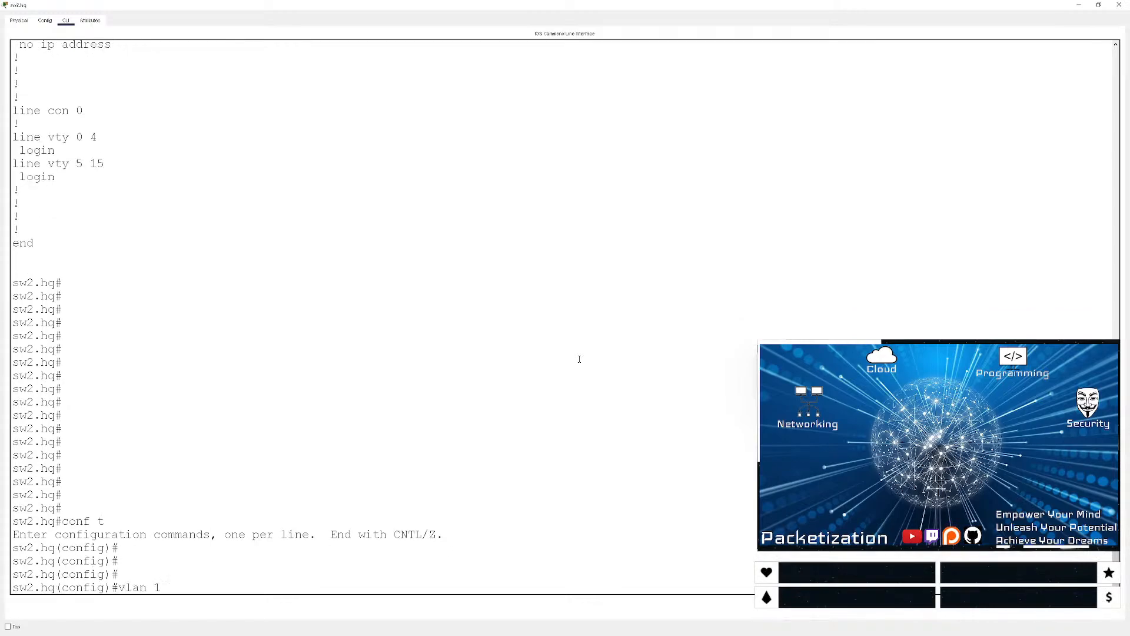
text(0)
key(Return)
key(ctrl+z)
- Get a fresh prompt on sw2.hq and remove the VLAN 10 interface in global configuration mode
key(Return)
key(Return)
key(Return)
key(Return)
key(Return)
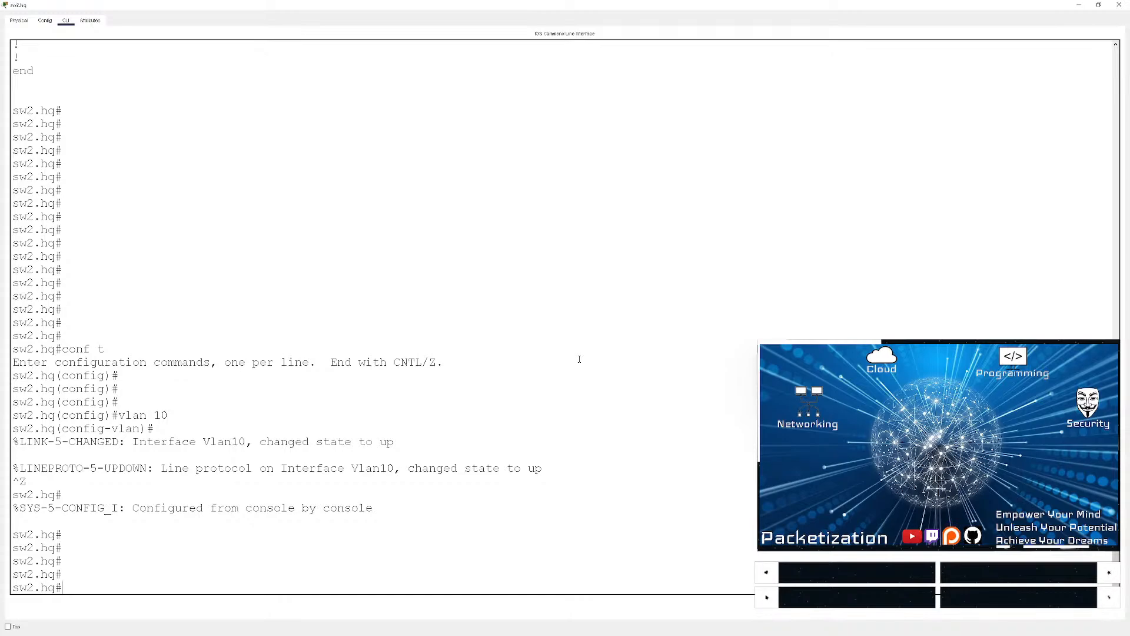
text(conf t)
key(Return)
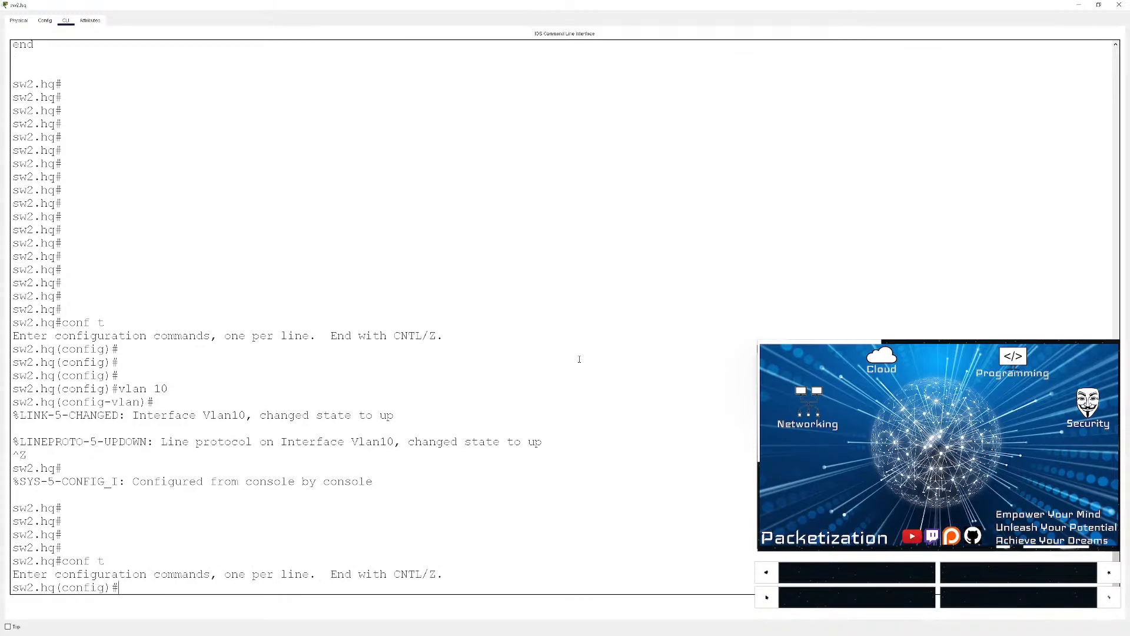
text(no int vlan 10)
key(Return)
key(Return)
key(Return)
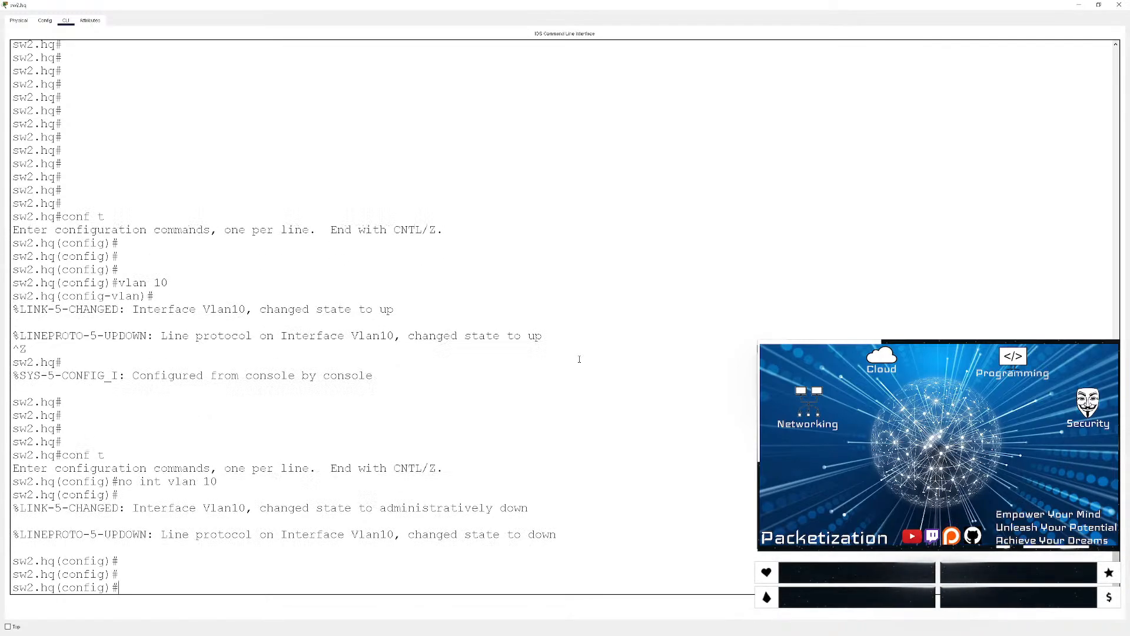
- Recreate the VLAN 10 interface on sw2.hq with the description data and return to privileged mode
text(int vlan 10)
key(Return)
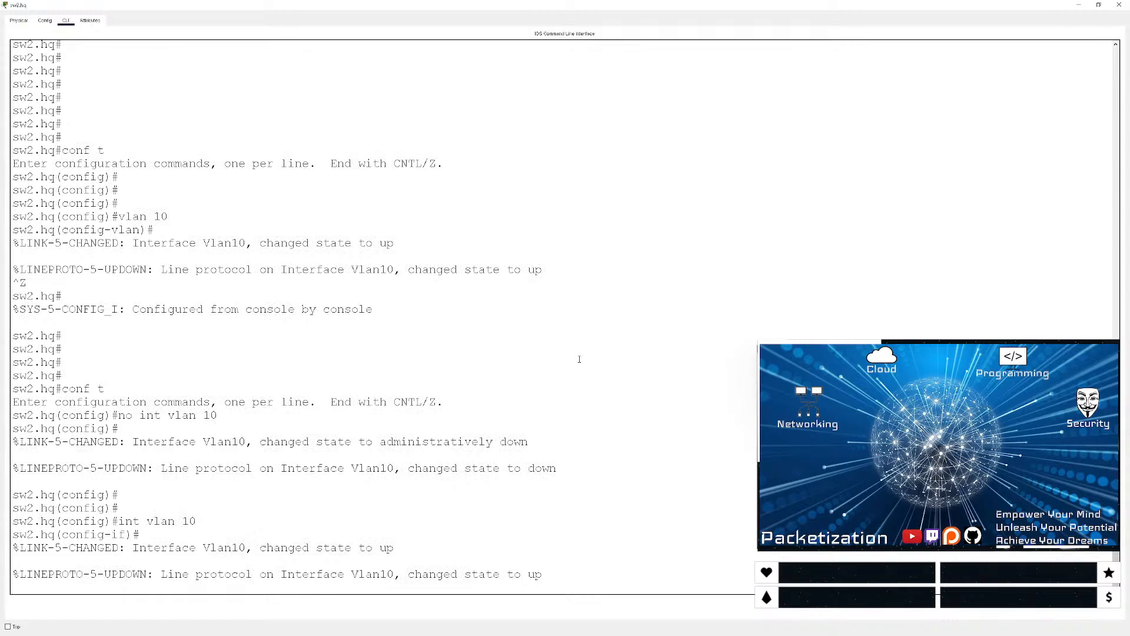
key(Return)
key(Return)
key(Return)
text(desc)
key(Tab)
text(d)
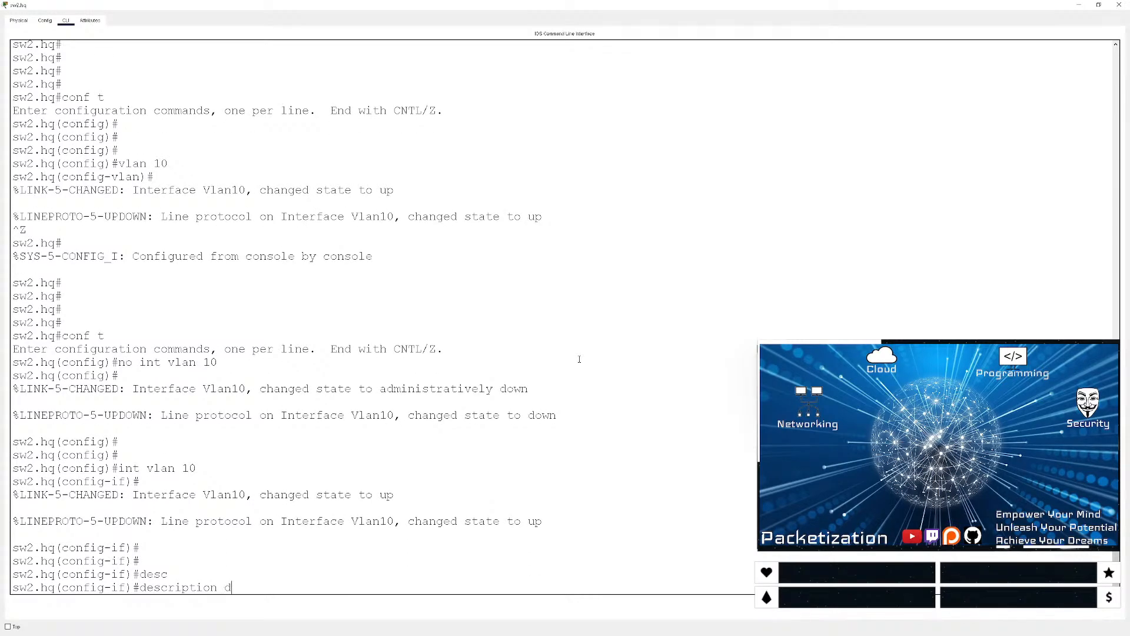
text(ata)
key(Return)
key(ctrl+z)
- Display the brief IP interface status on sw2.hq to check the Vlan10 interface
key(Return)
key(Return)
key(Return)
text(sh i)
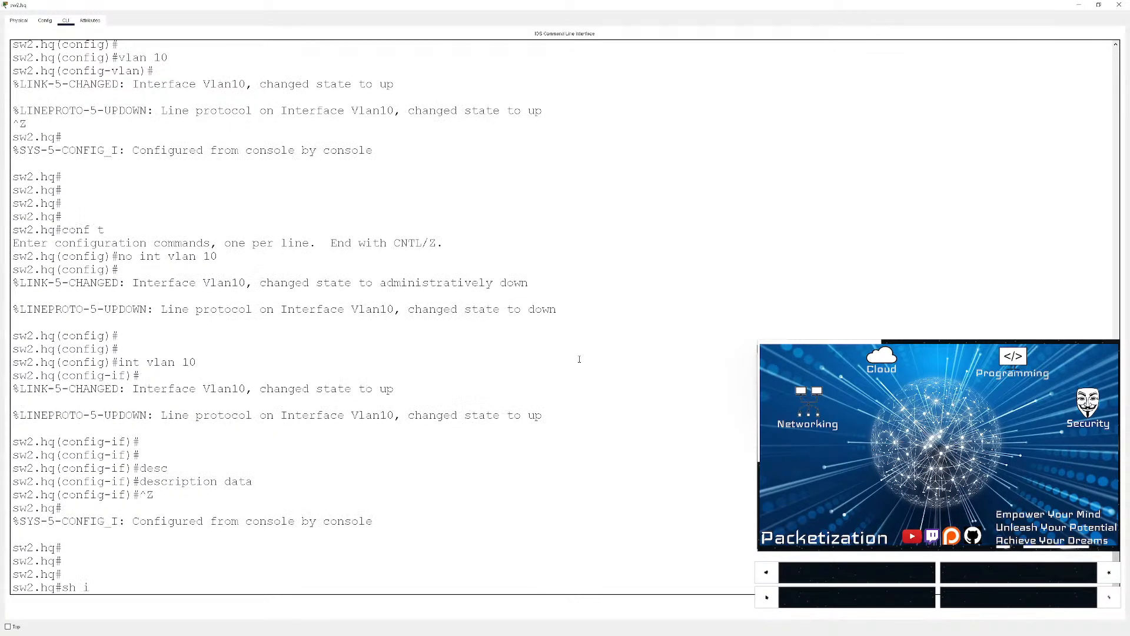
text(p int br)
key(Return)
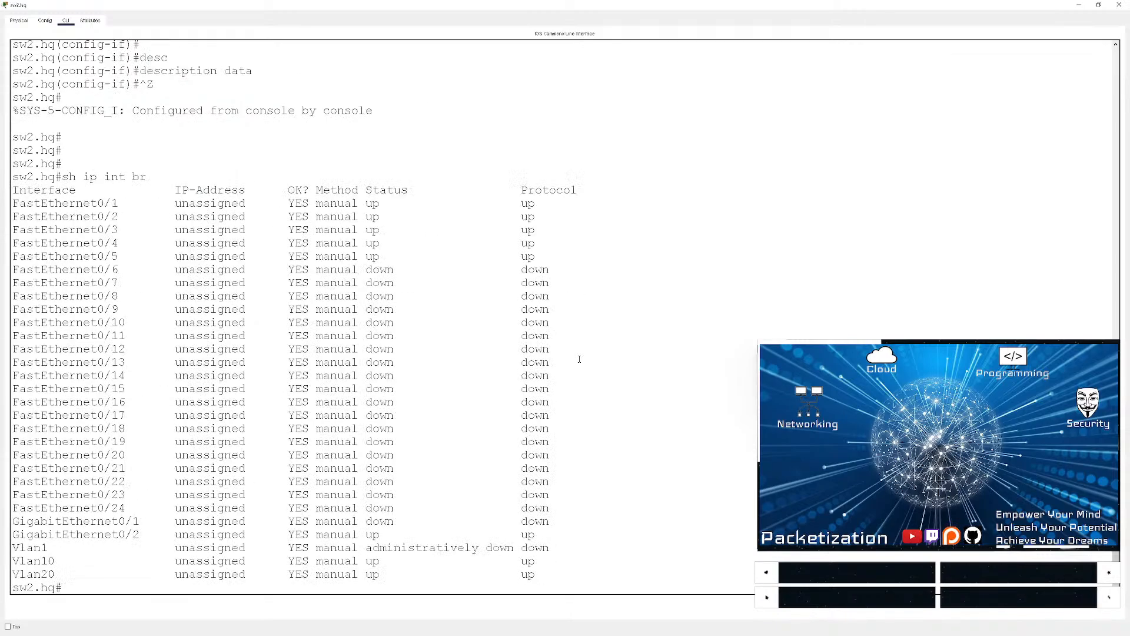
key(Return)
key(Return)
key(Return)
key(Return)
key(Return)
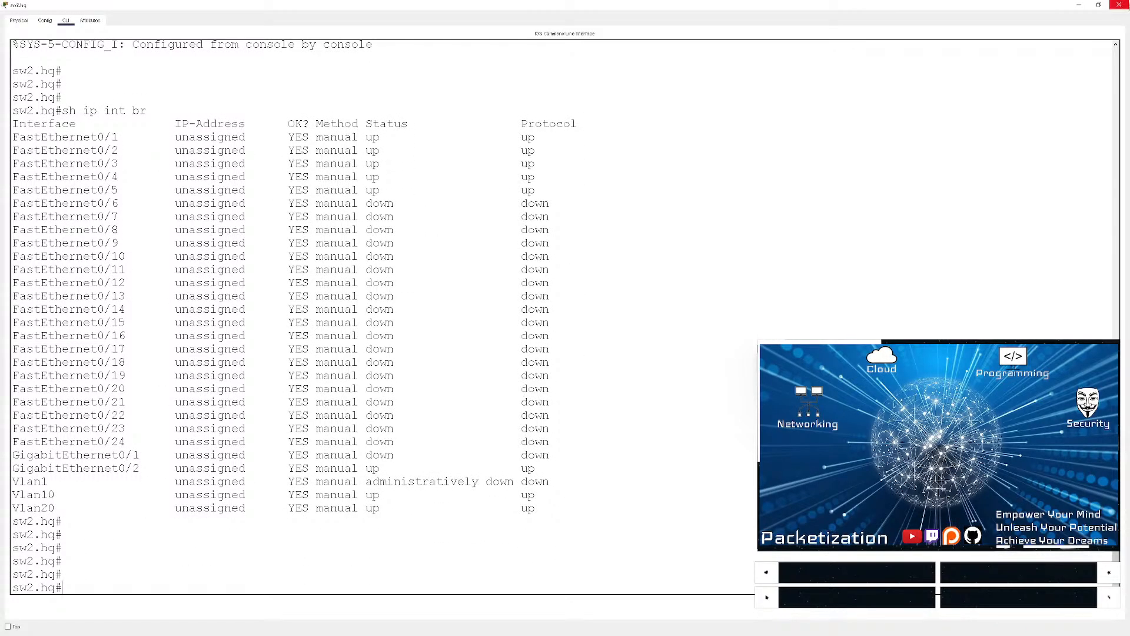
- Close the sw2.hq window, open the command line of sw1.hq maximized, and get a fresh prompt
click(1120, 4)
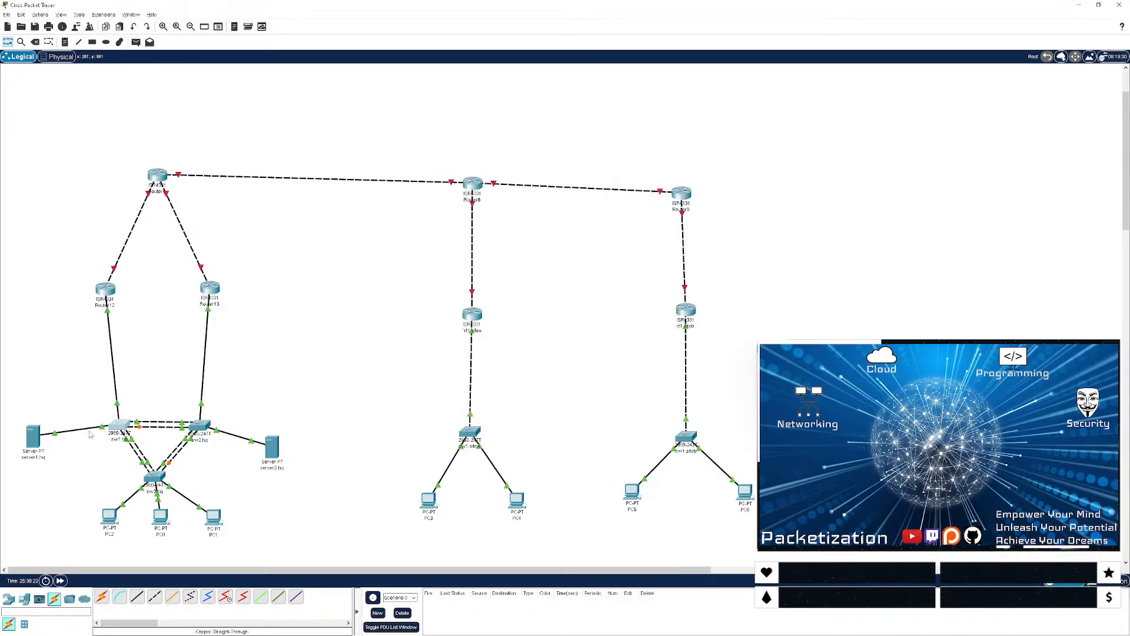
click(118, 424)
double_click(591, 174)
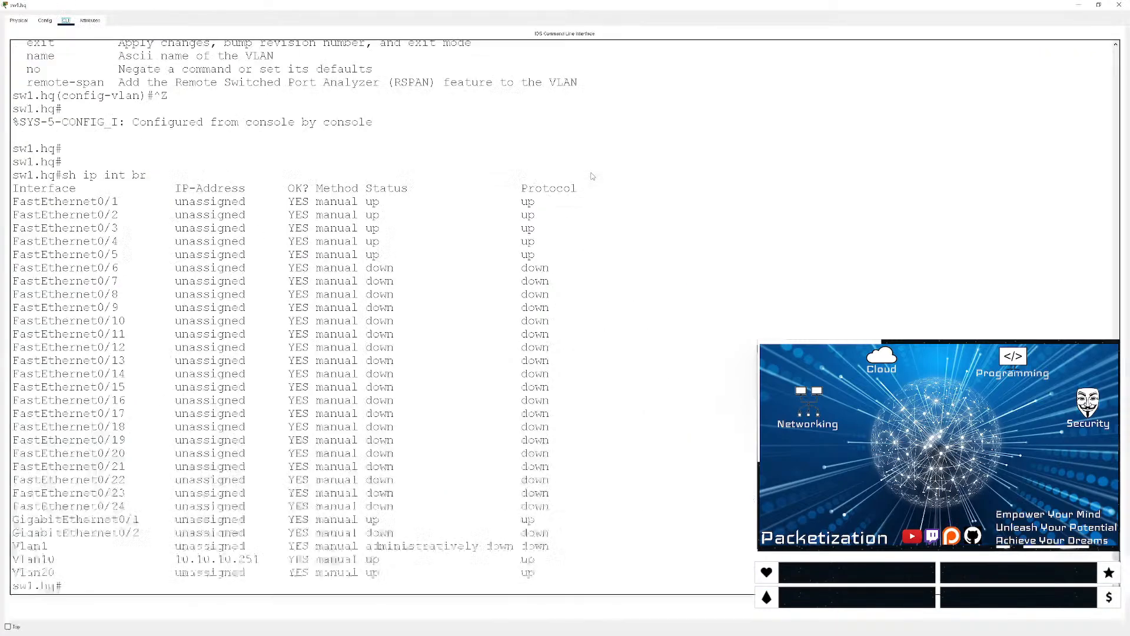
key(Return)
key(Return)
key(Return)
key(Return)
- Remove the IP address from the VLAN 10 interface of sw1.hq and return to privileged mode
text(conf )
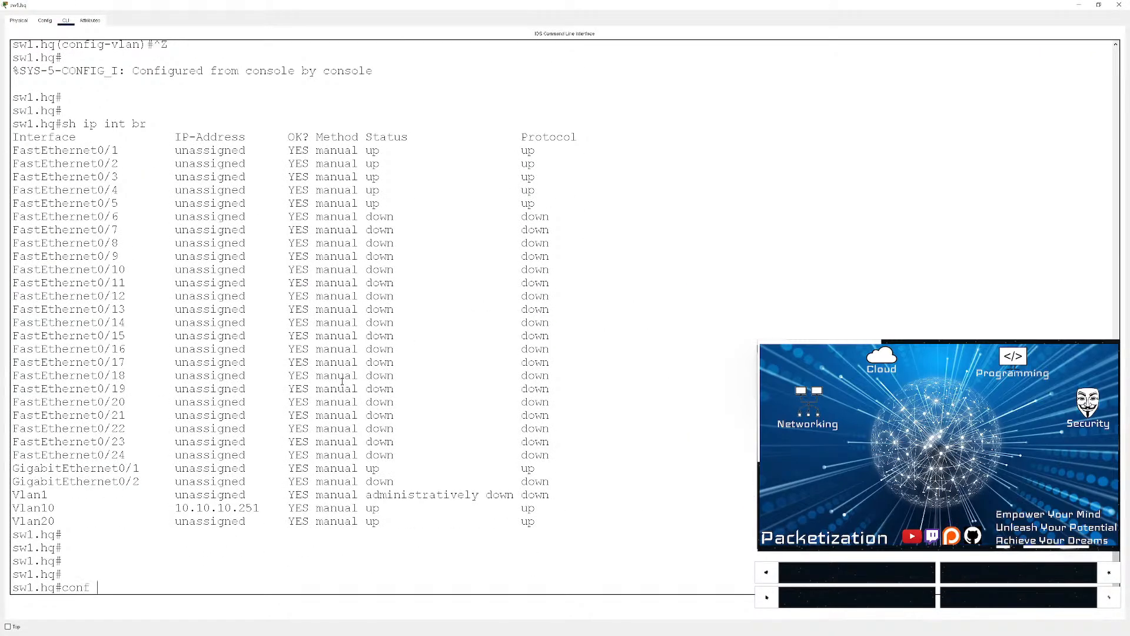
text(t)
key(Return)
key(Return)
key(Return)
text(int vlan 10)
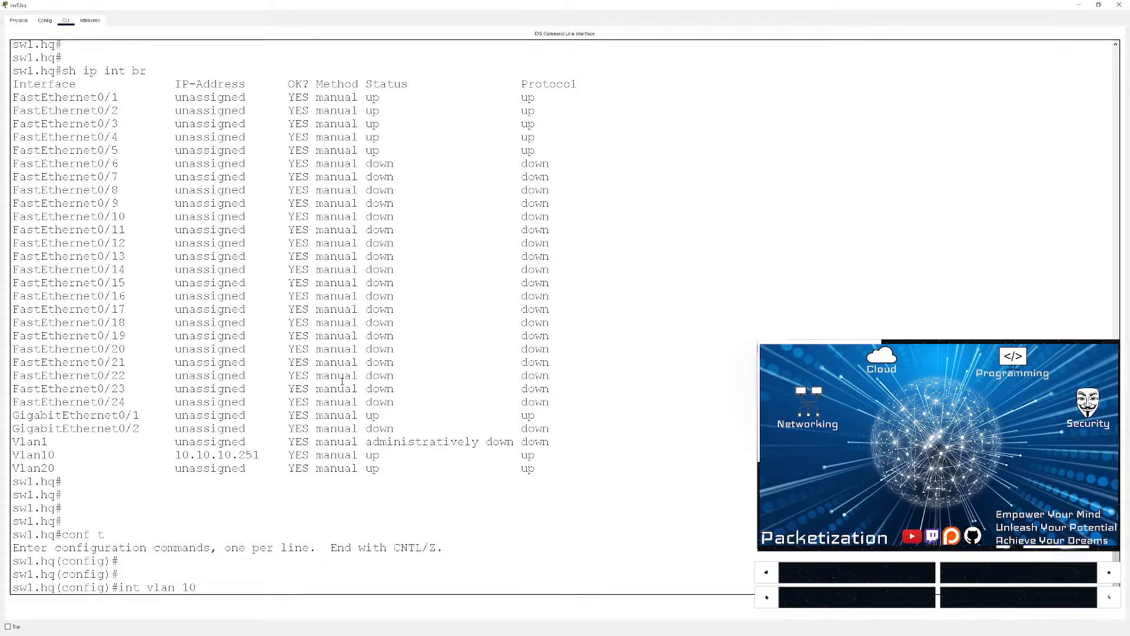
key(Return)
text(no ip add)
key(Return)
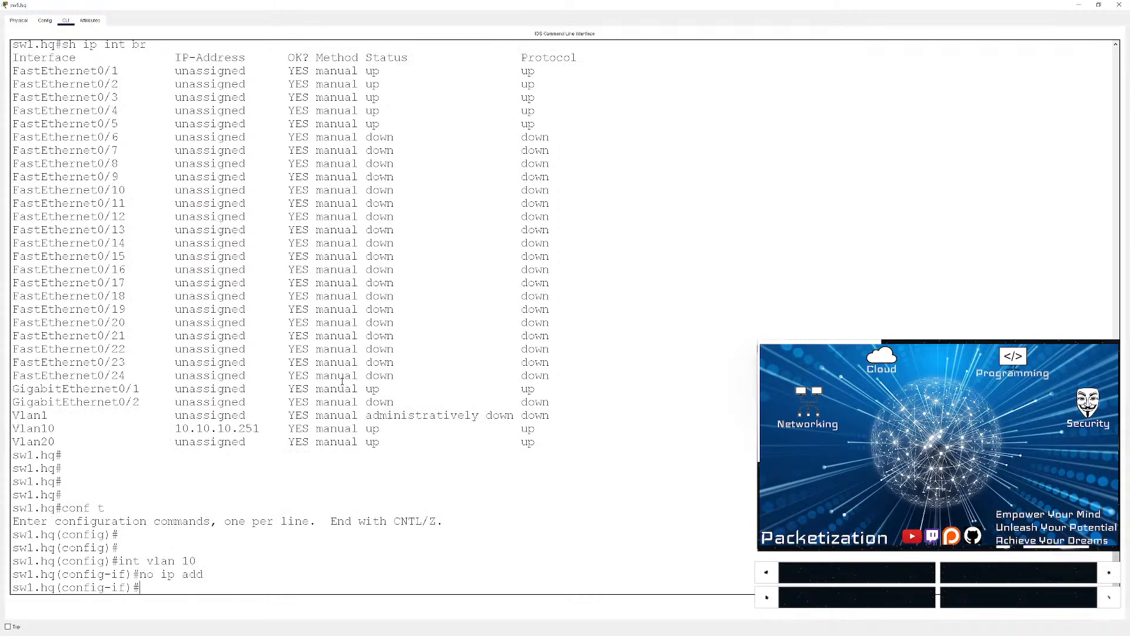
key(ctrl+z)
- Display the brief VLAN table on sw1.hq, examine it, and close the switch window
key(Return)
key(Return)
key(Return)
key(Return)
key(Return)
key(Return)
key(Return)
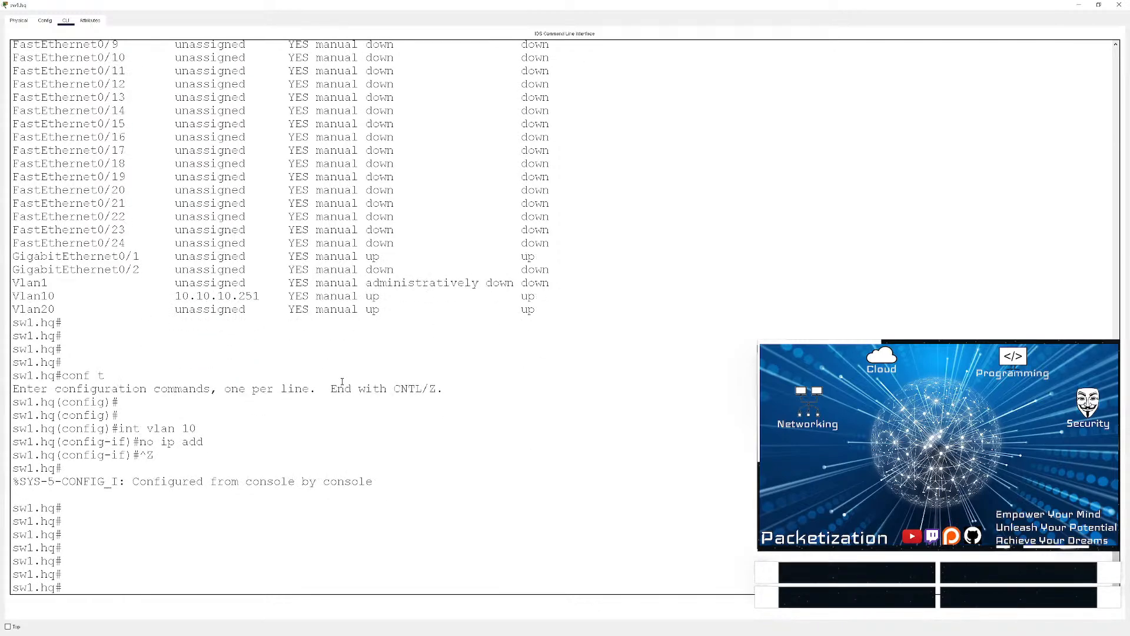
text(sh vlan br)
key(Return)
drag(330, 508, 104, 498)
click(575, 245)
click(1118, 4)
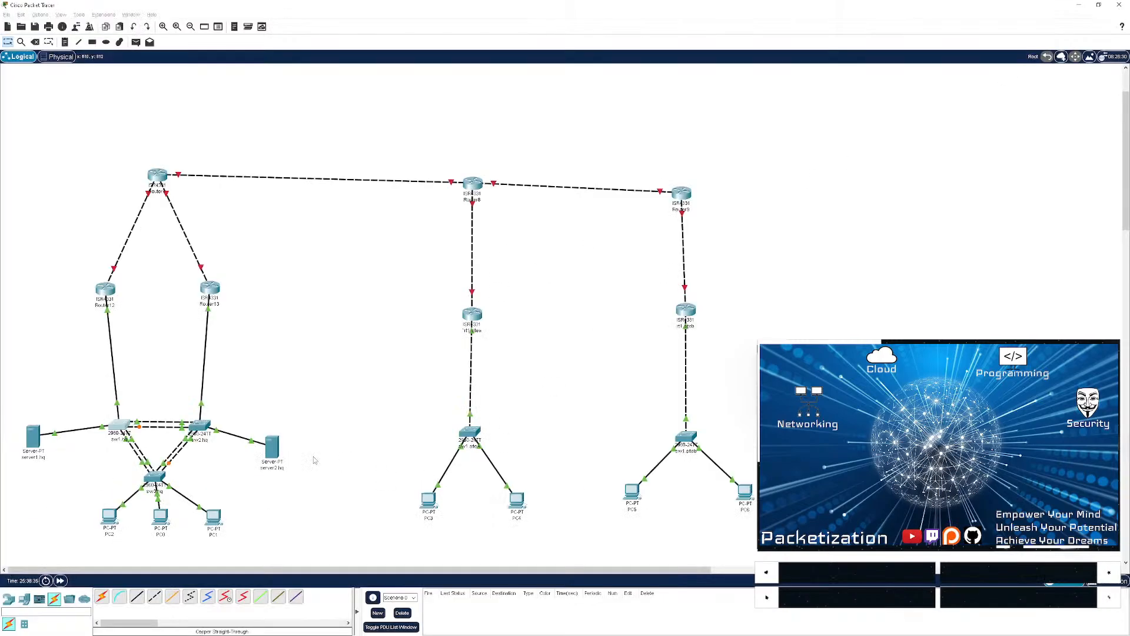
- Open the command line of rt1.hq from the topology and repeat the ping to 10.10.10.3
click(104, 301)
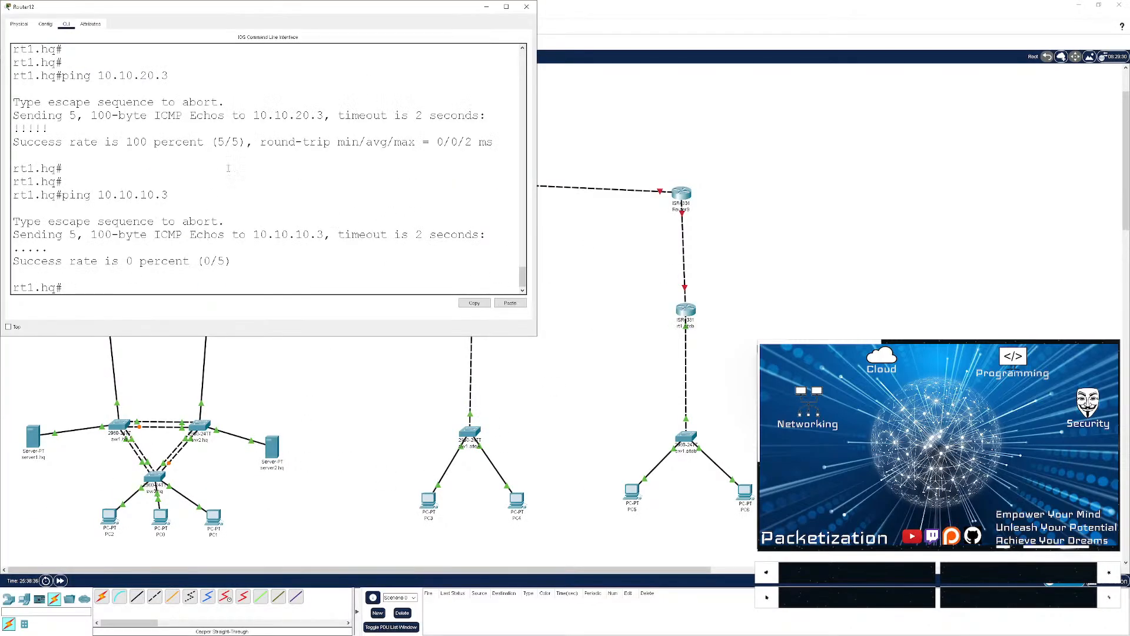
key(Up)
key(Return)
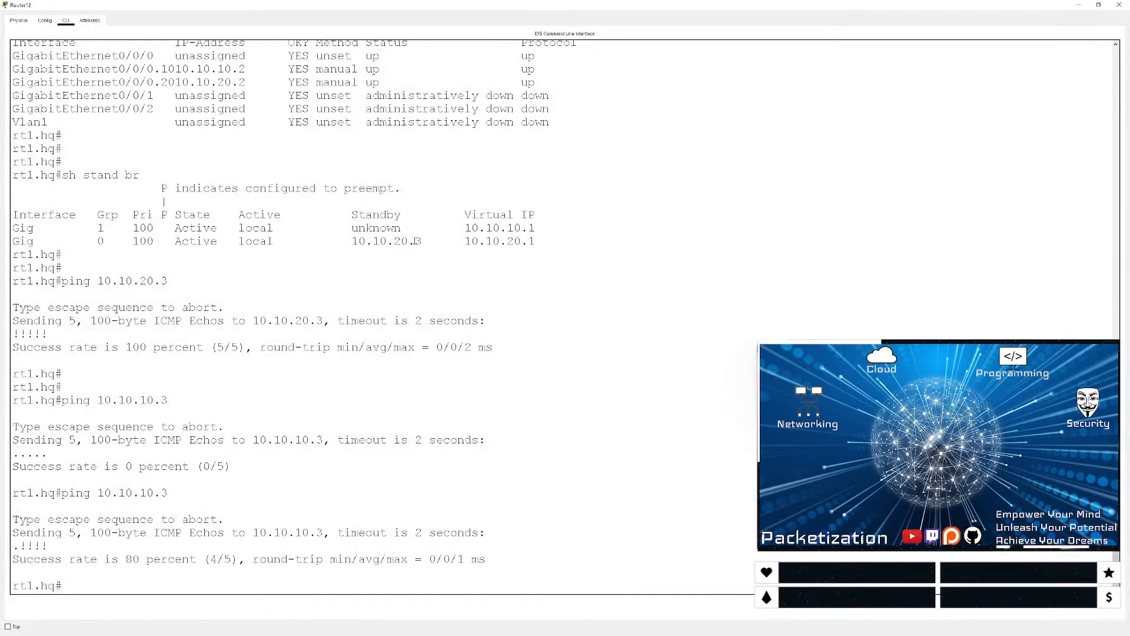
key(Return)
key(Return)
key(Return)
key(Return)
key(Return)
- Display the brief standby status on rt1.hq to check its HSRP groups, and minimize the router window
text(sh stand br)
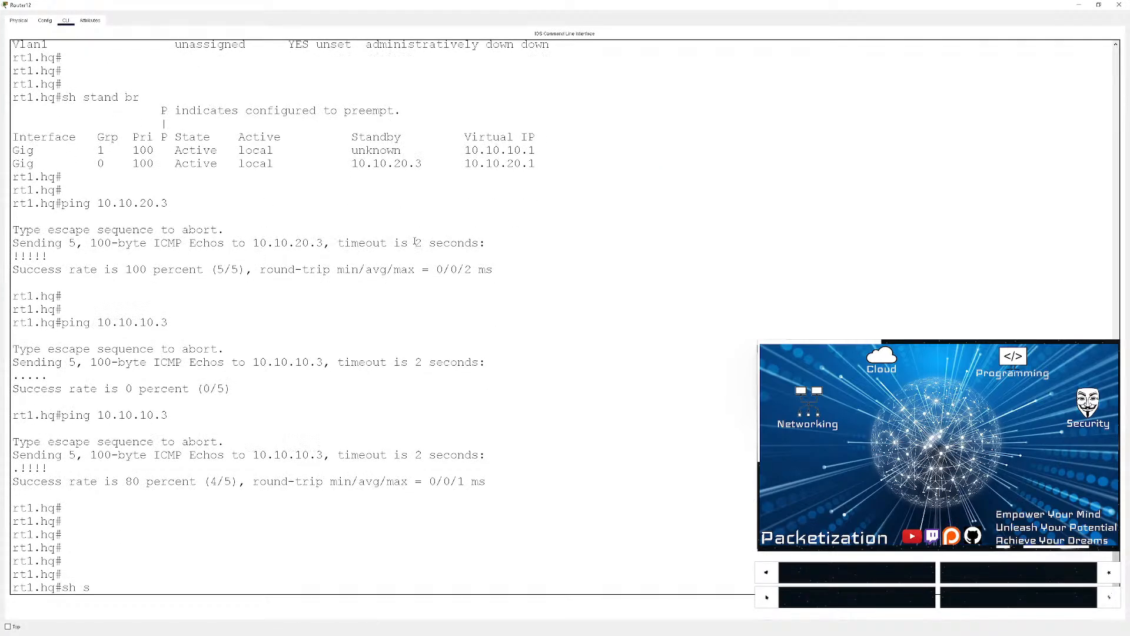
key(Return)
key(Return)
key(Return)
key(Return)
key(Return)
key(Return)
key(Return)
key(Return)
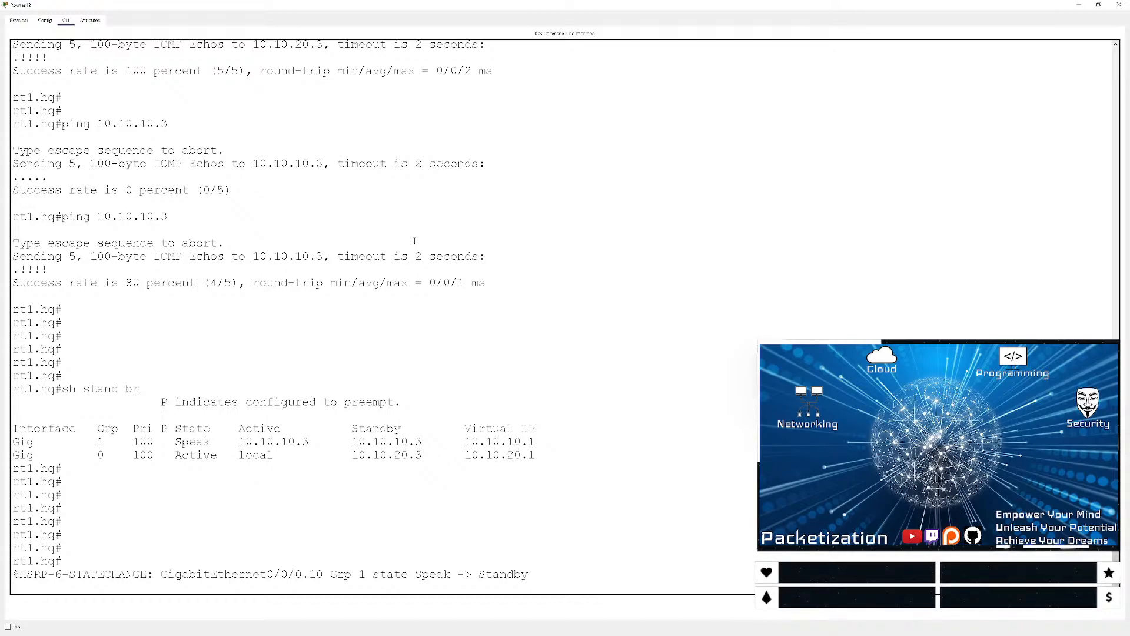
click(1079, 5)
- Open the Command Prompt of PC2 from the topology and get a fresh prompt
click(108, 517)
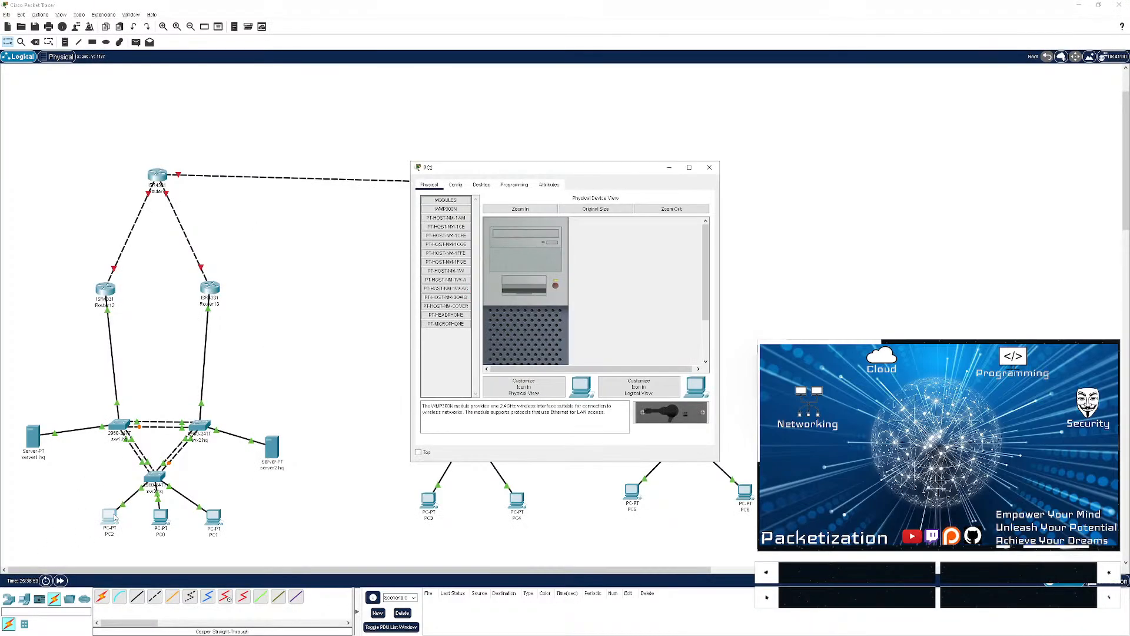
click(514, 185)
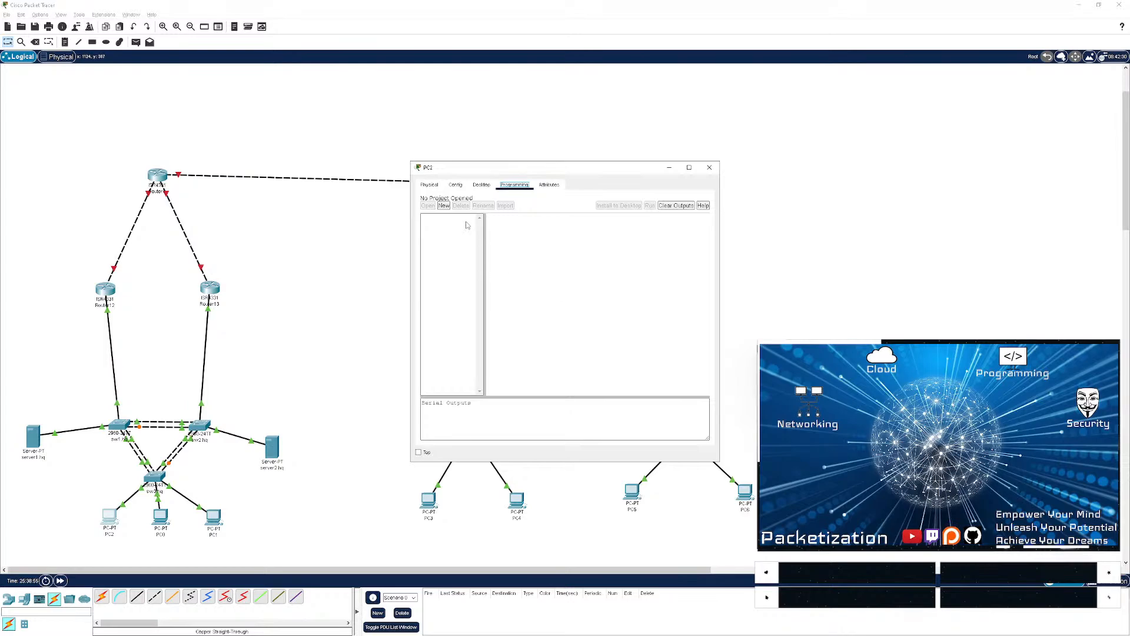
click(481, 185)
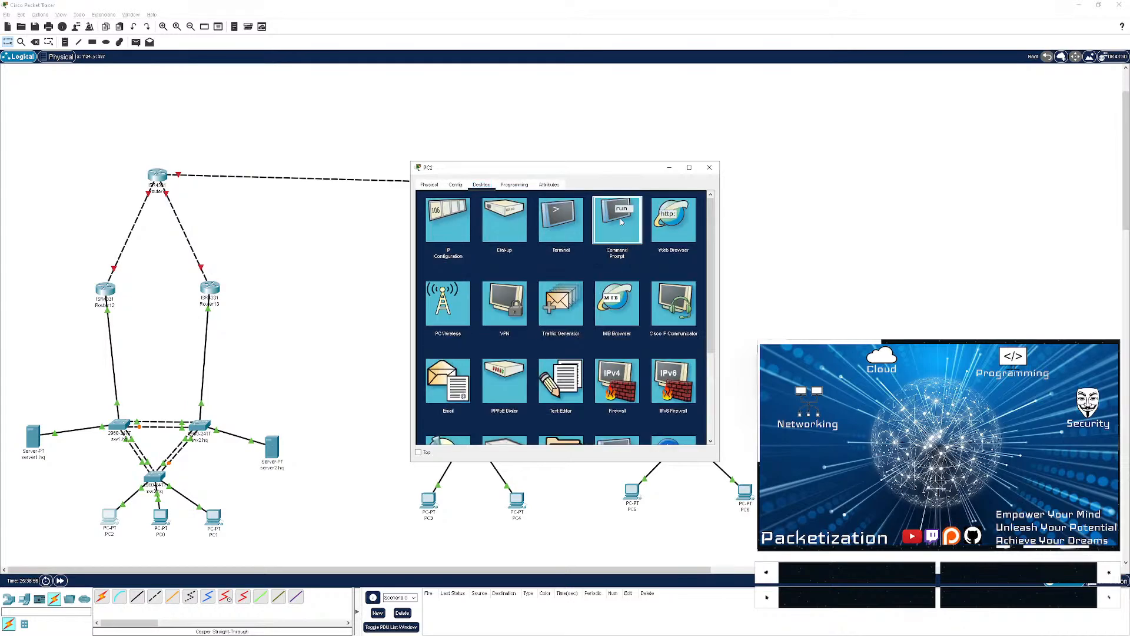
click(618, 219)
key(Return)
key(Return)
key(Return)
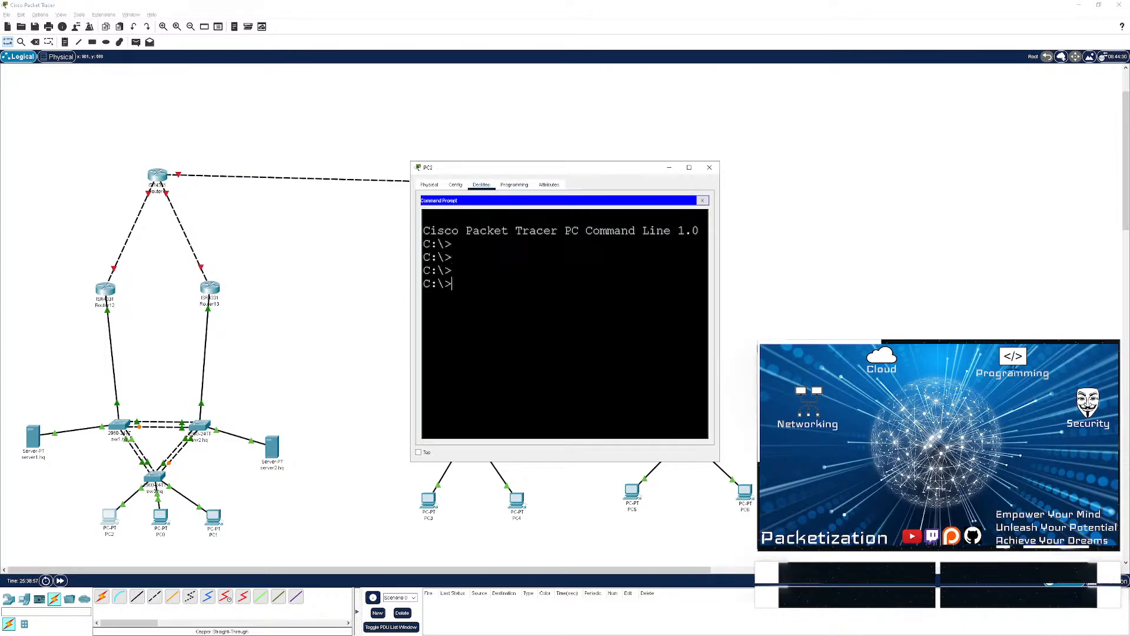
- Renew PC2's address with ipconfig /renew, enlarging the window to examine the assigned IP address
text(ipcofnig)
key(BackSpace)
key(BackSpace)
key(BackSpace)
key(BackSpace)
key(BackSpace)
text(nf)
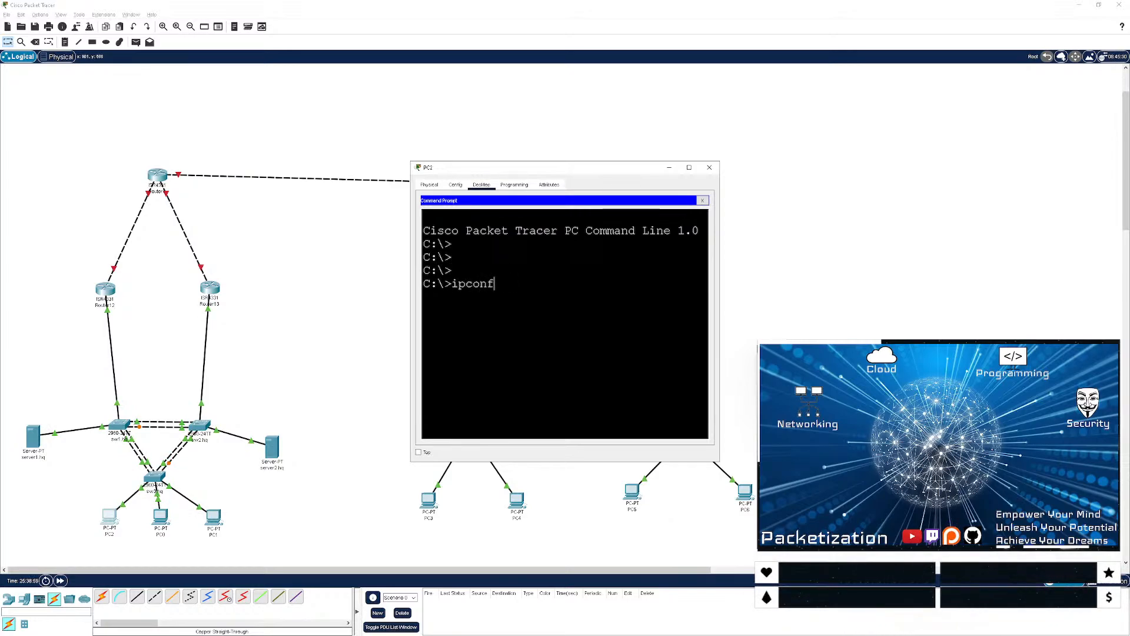
text(ig /renew)
drag(720, 464, 1053, 568)
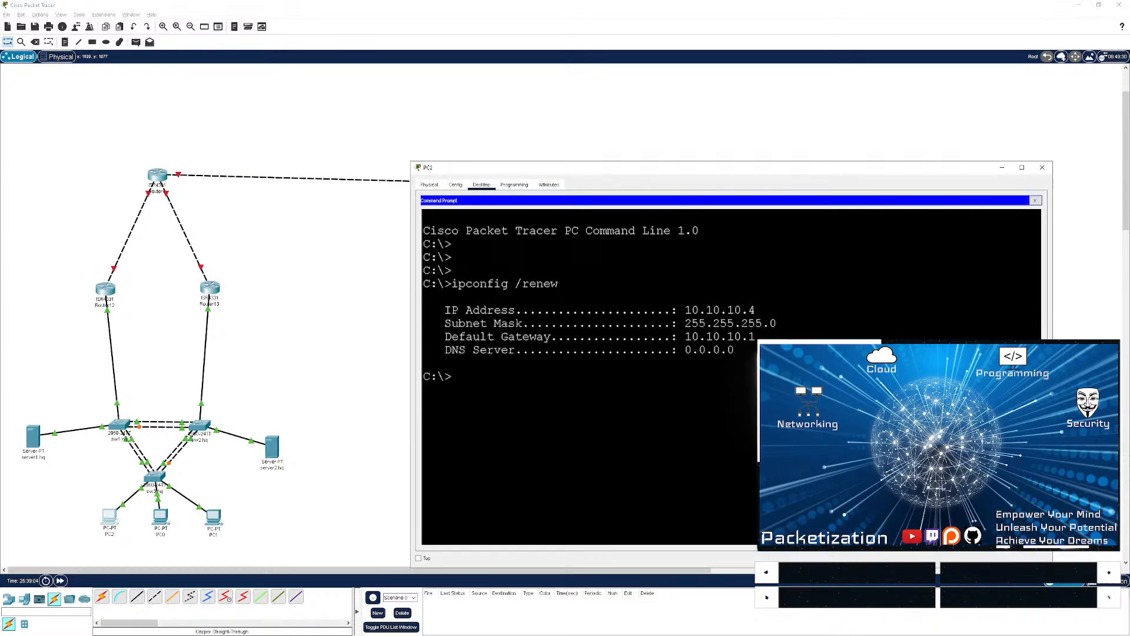
drag(685, 310, 756, 310)
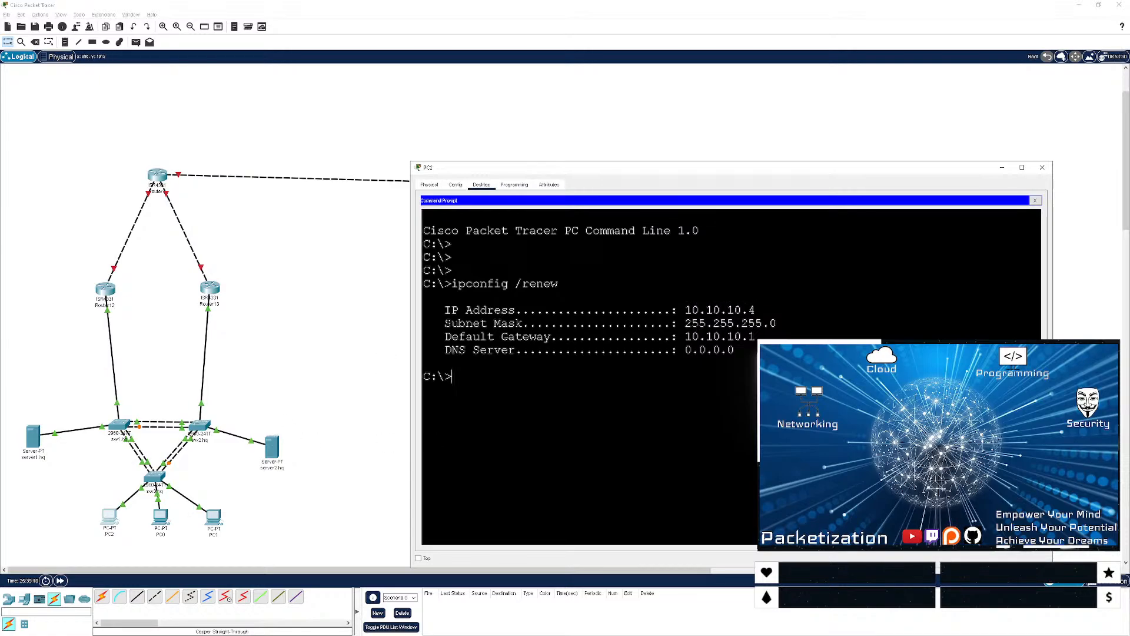
- Ping 10.10.10.2 and 10.10.10.3 from PC2, interrupting each ping early, and close the PC2 window
text(ping 10.10.10.)
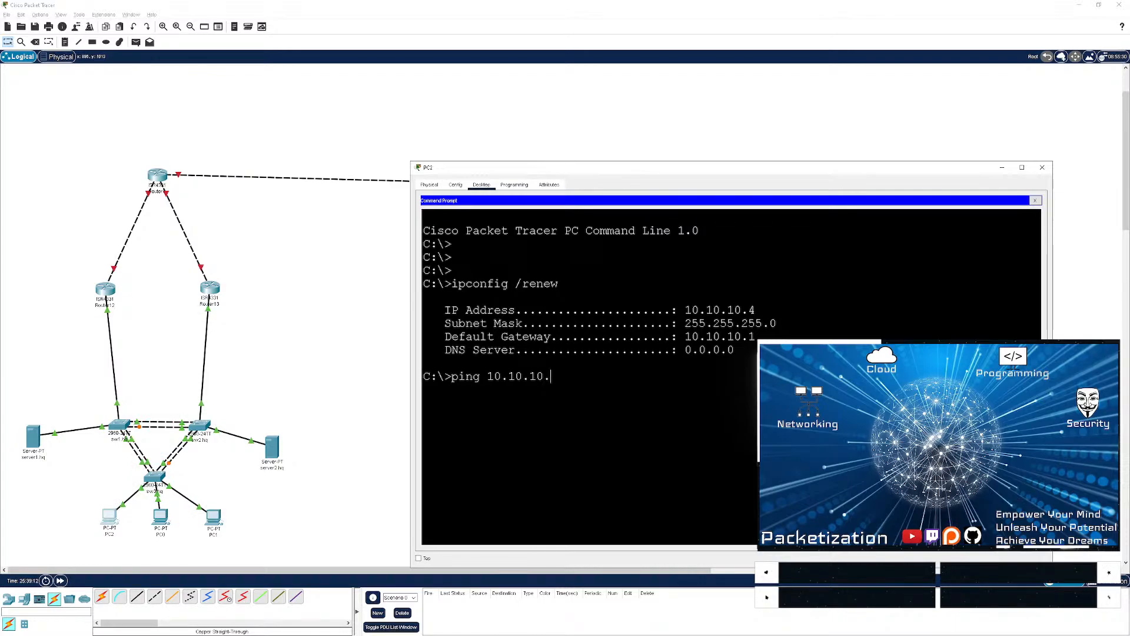
text(2)
key(Return)
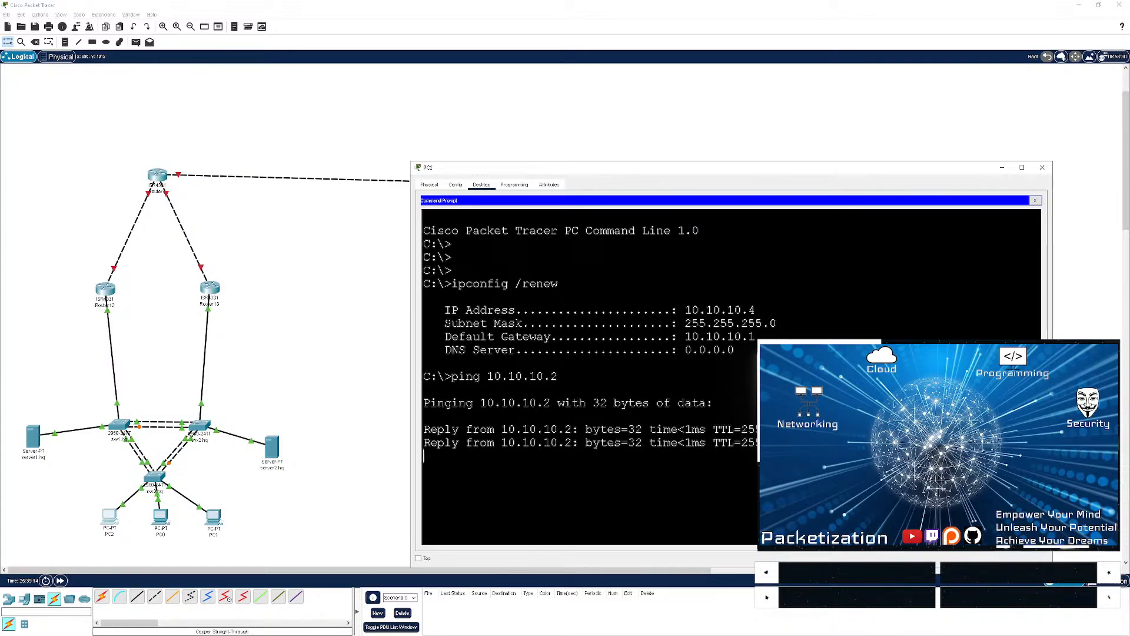
key(ctrl+c)
key(Up)
key(BackSpace)
text(3)
key(Return)
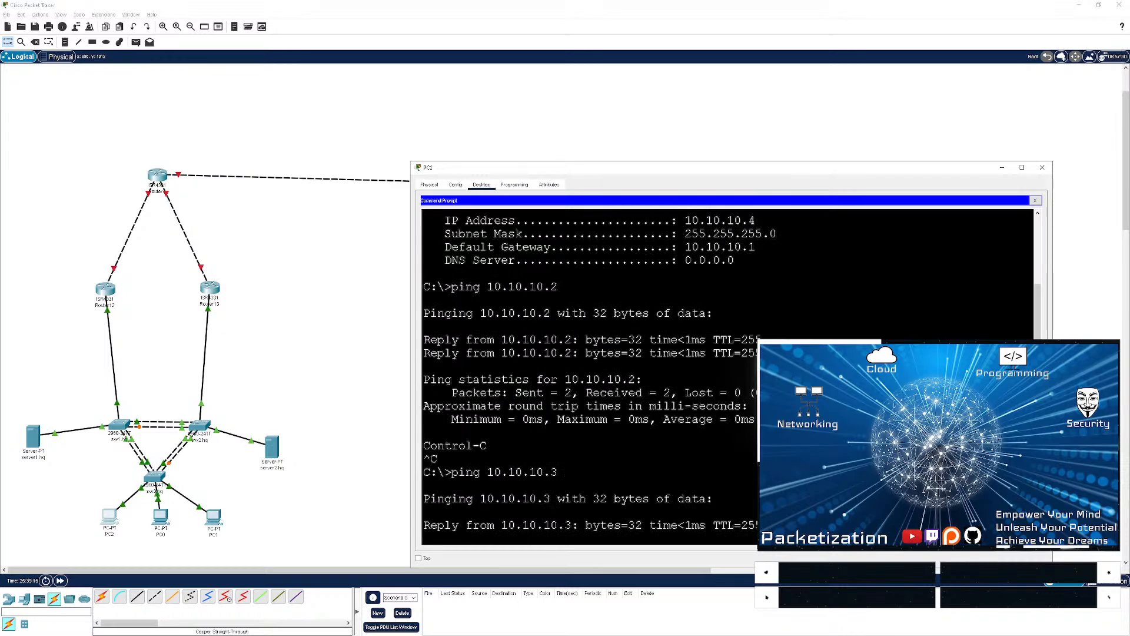
key(ctrl+c)
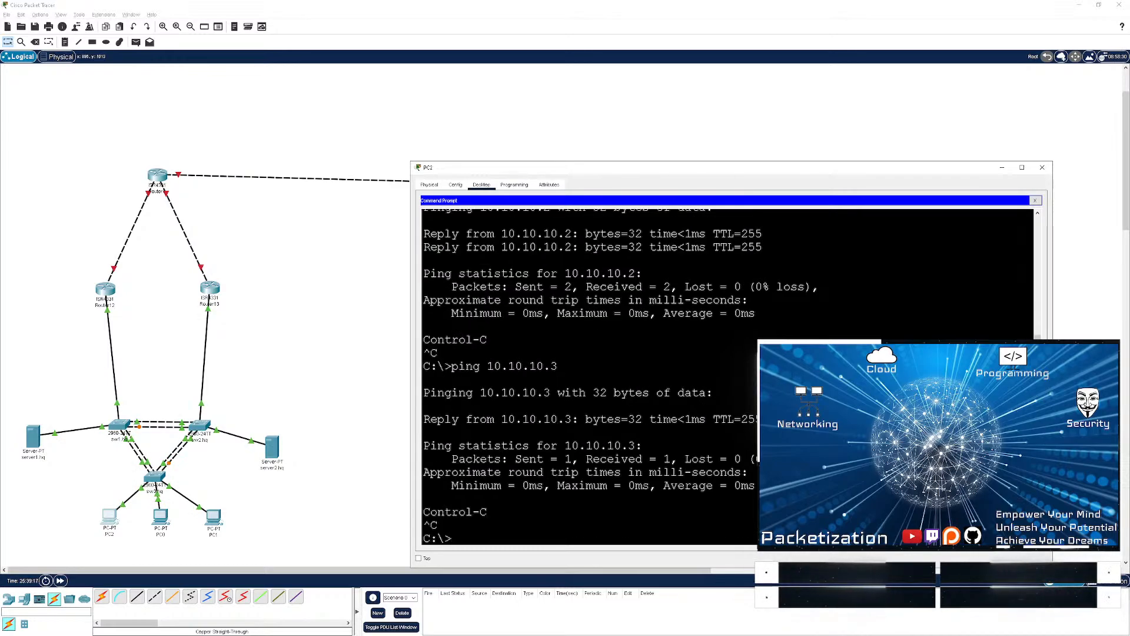
click(1042, 168)
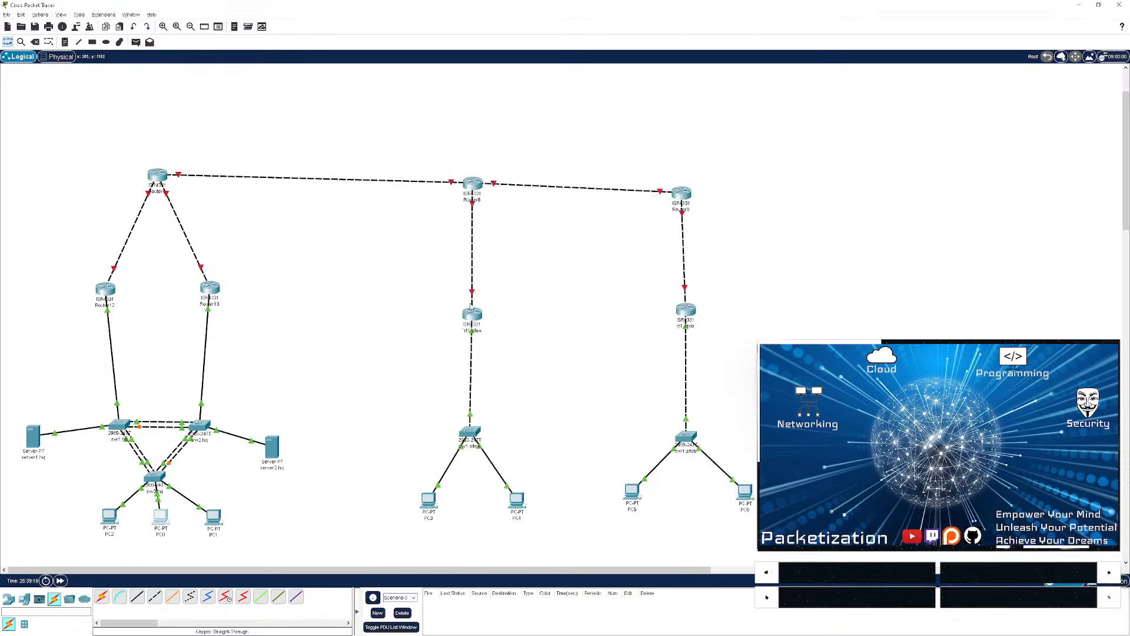
- Open the Command Prompt of PC0 and renew its address with ipconfig /renew
click(159, 516)
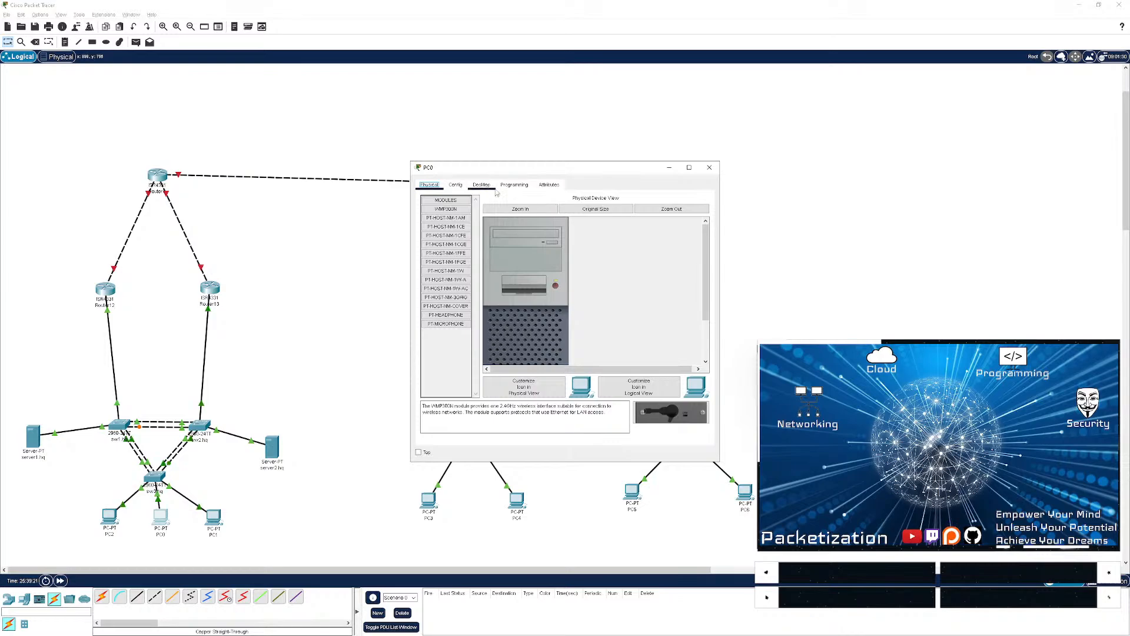
click(481, 184)
click(671, 220)
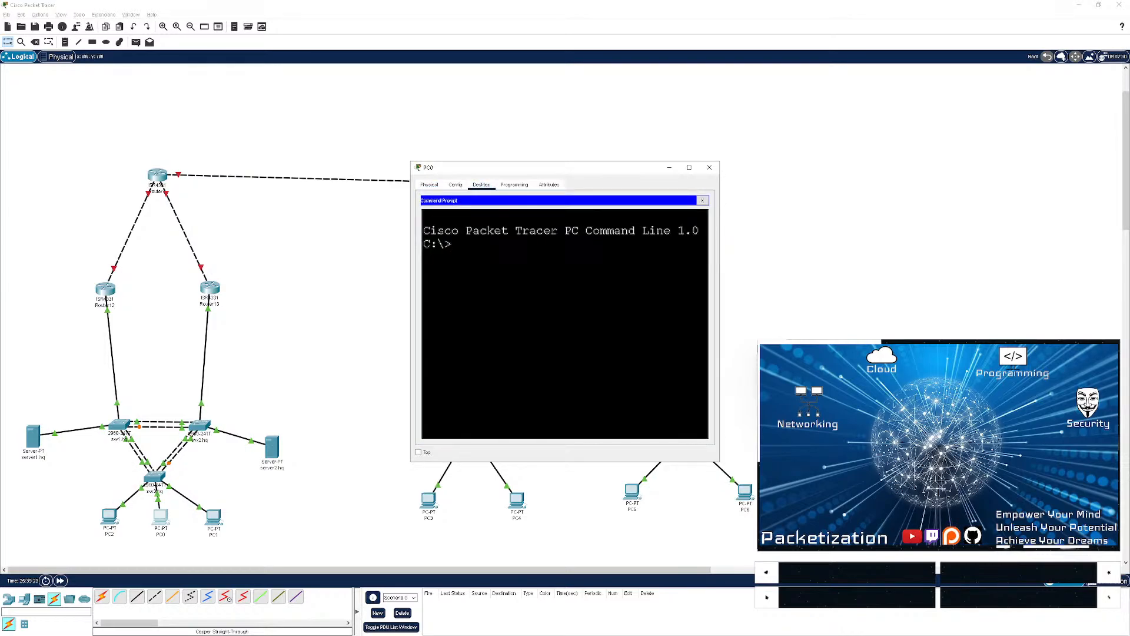
text(ipconfig /renew)
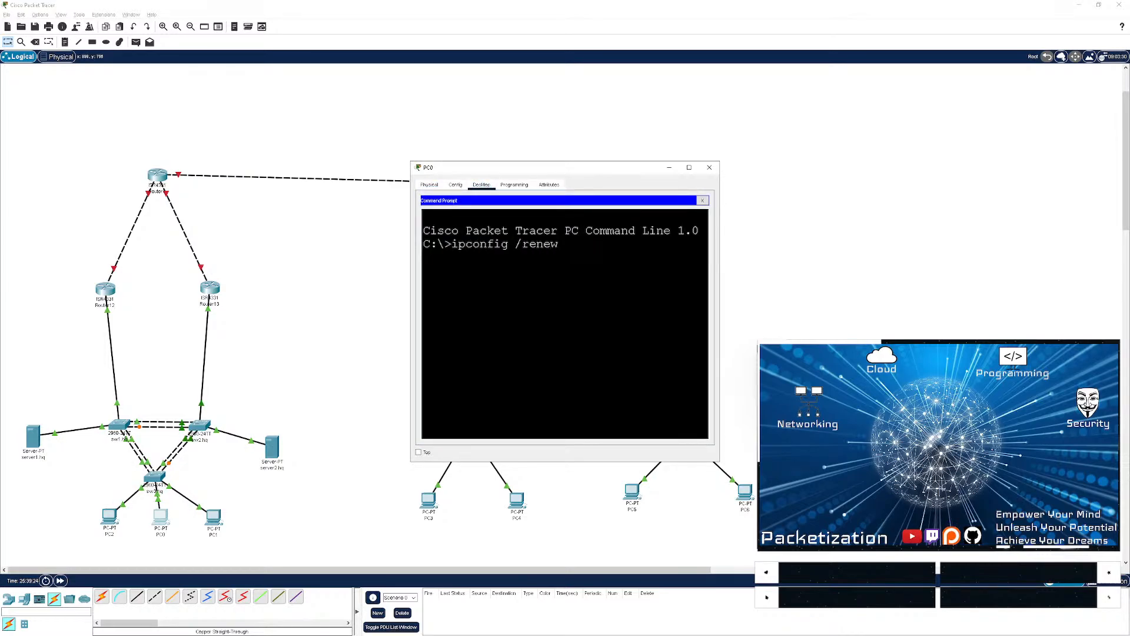
- Open the Command Prompt of PC1 and renew its address with ipconfig /renew
click(211, 514)
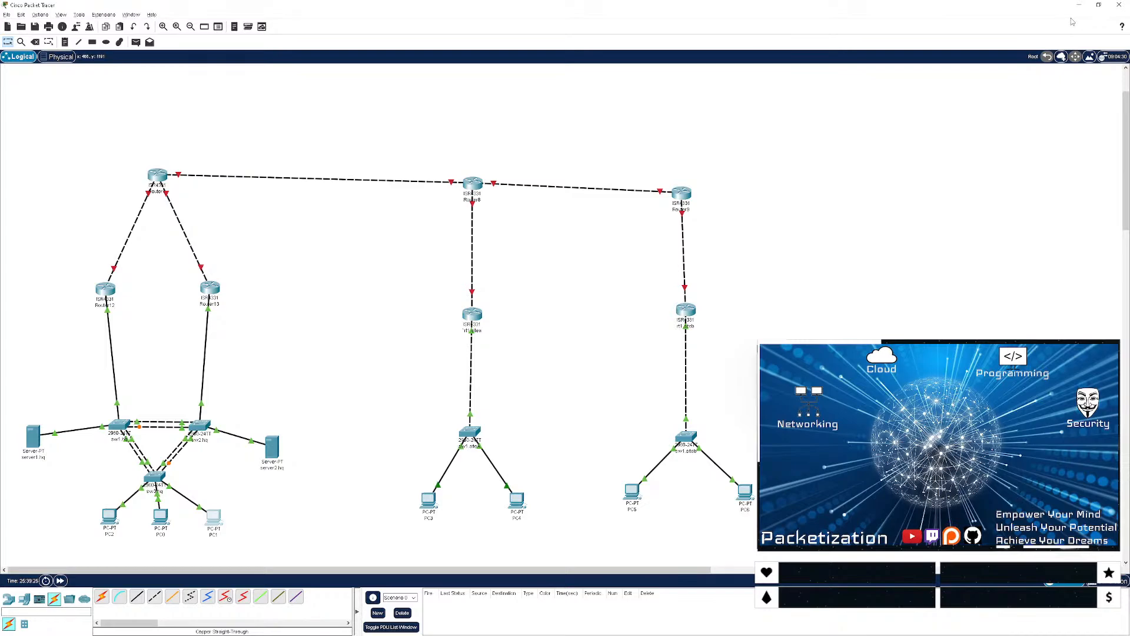
click(514, 184)
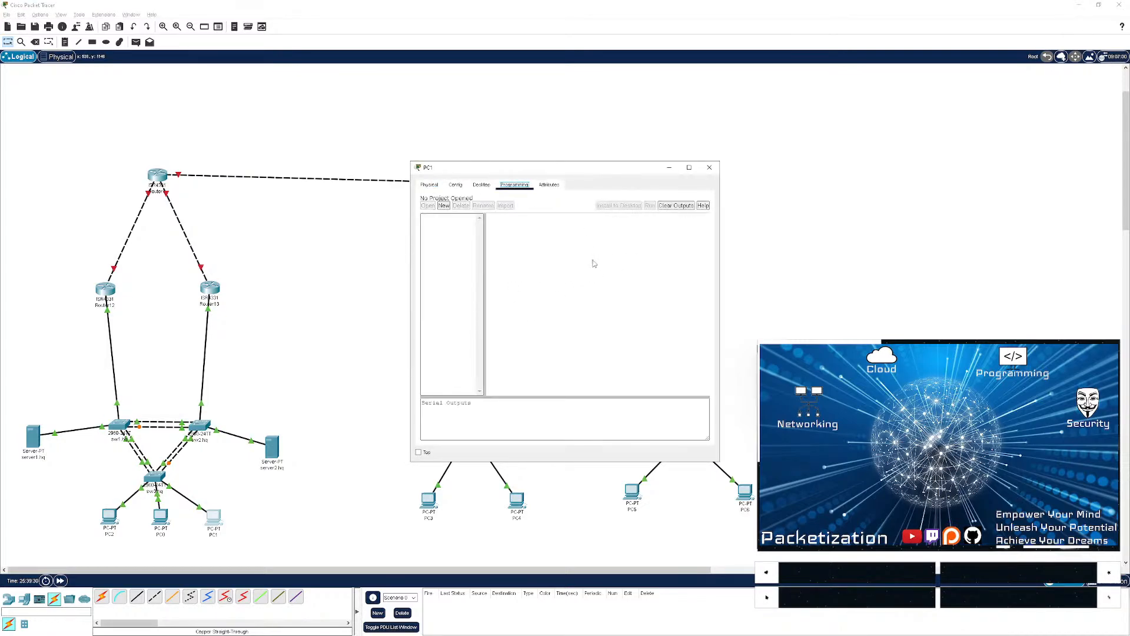
click(482, 185)
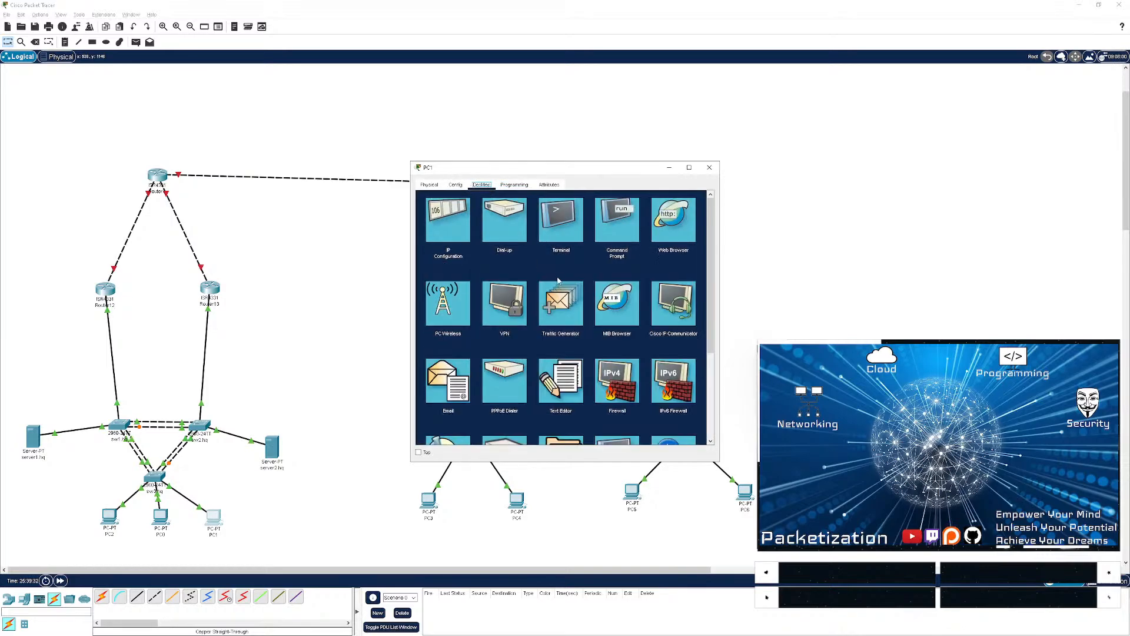
click(617, 221)
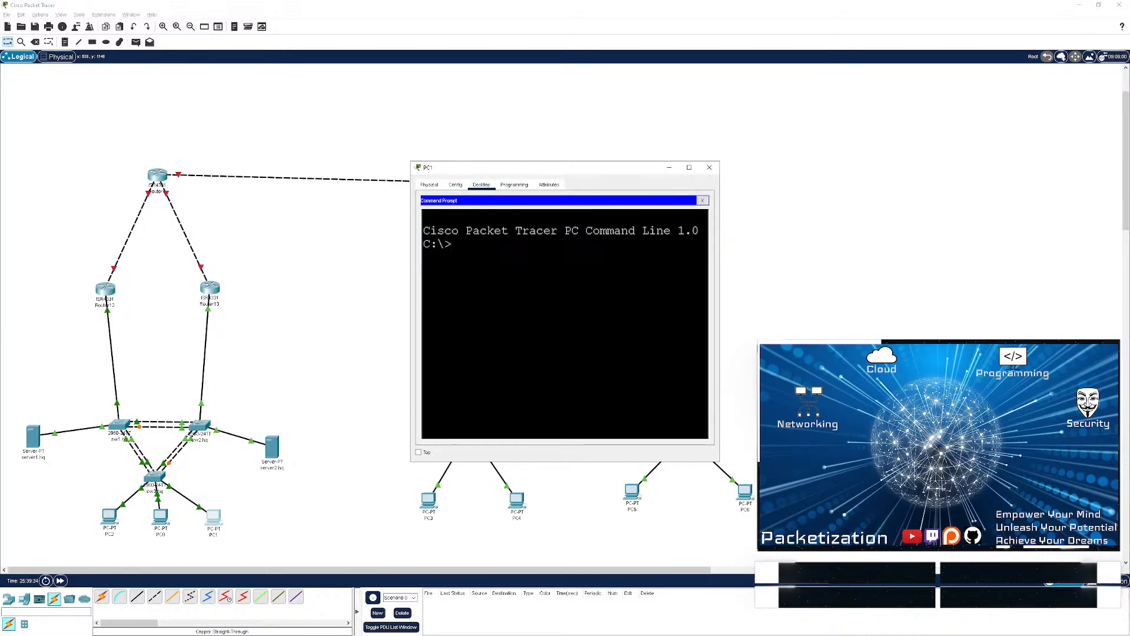
text(ipconfig /renew)
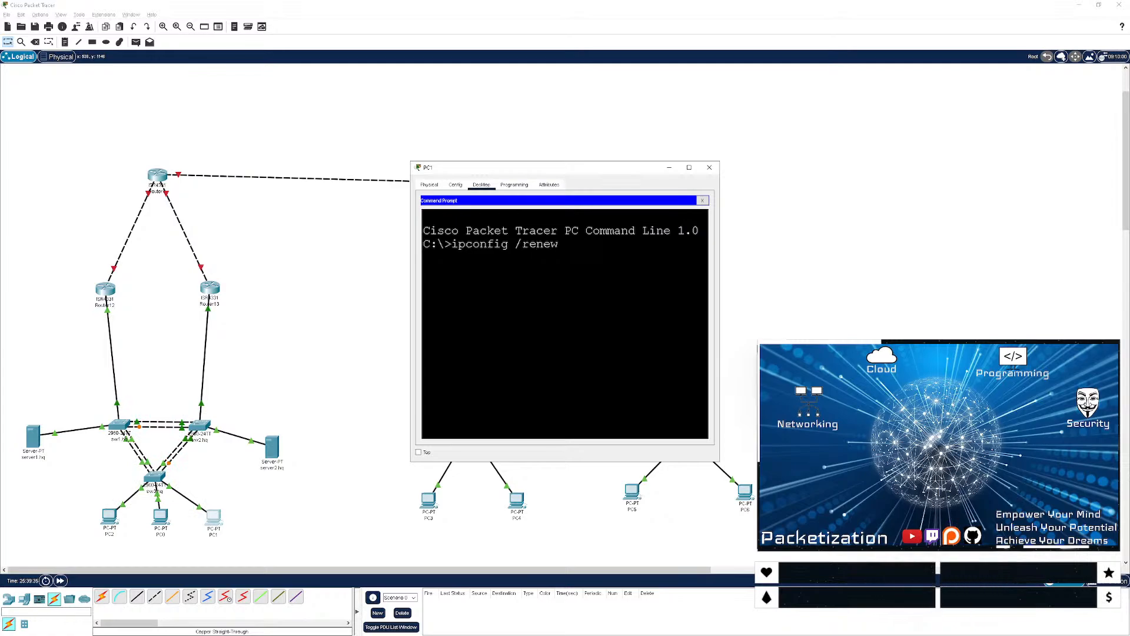
key(Return)
click(306, 327)
- Open the CLI of Router12, enlarge its window, and display the ARP table with sh arp
click(105, 288)
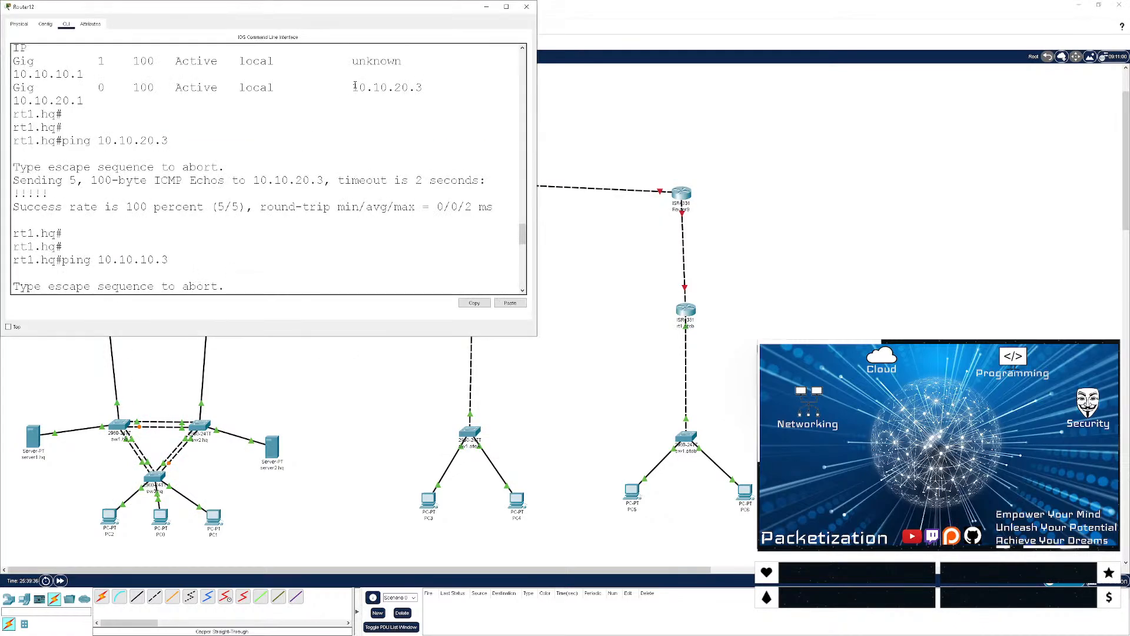
drag(537, 338, 793, 577)
key(Return)
key(Return)
text(sh)
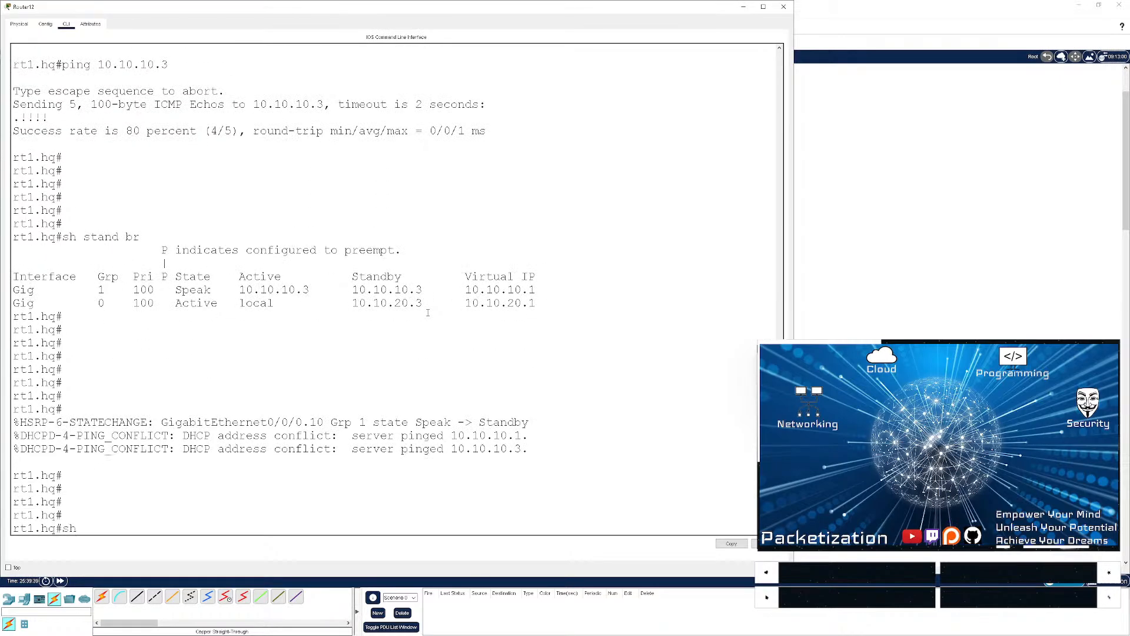
text( arp)
key(Return)
key(Return)
key(Return)
key(Return)
key(Return)
key(Return)
key(Return)
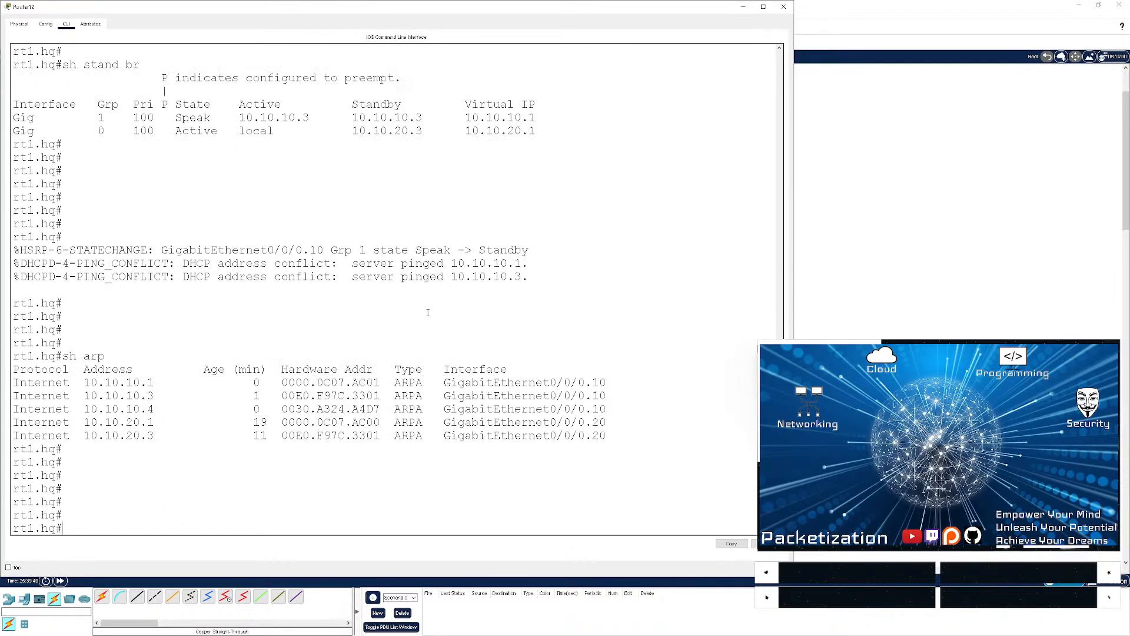
- Display the ARP table on rt1.hq a second time to check for new entries
text(sh arp)
key(Return)
key(Return)
key(Return)
key(Return)
- Try to filter the rt1.hq ARP table with sh arp | inc 10.10.10, and run the filtered command again
text(sh arp | inc 10.10.10)
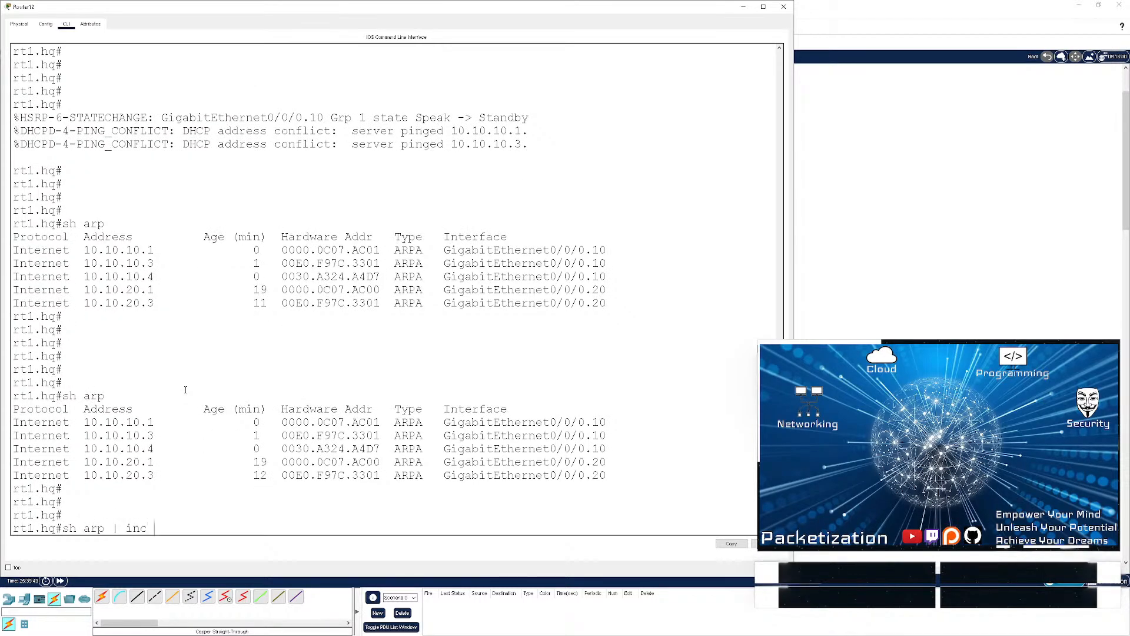
key(Return)
key(Return)
key(Return)
key(Return)
key(Return)
key(Return)
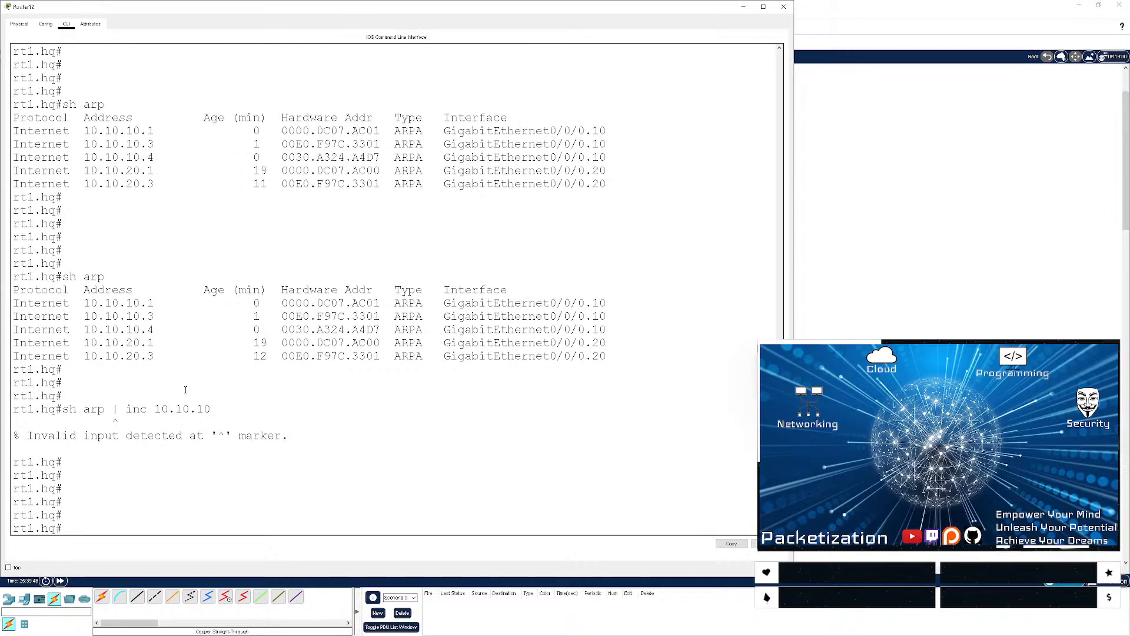
key(Up)
key(Return)
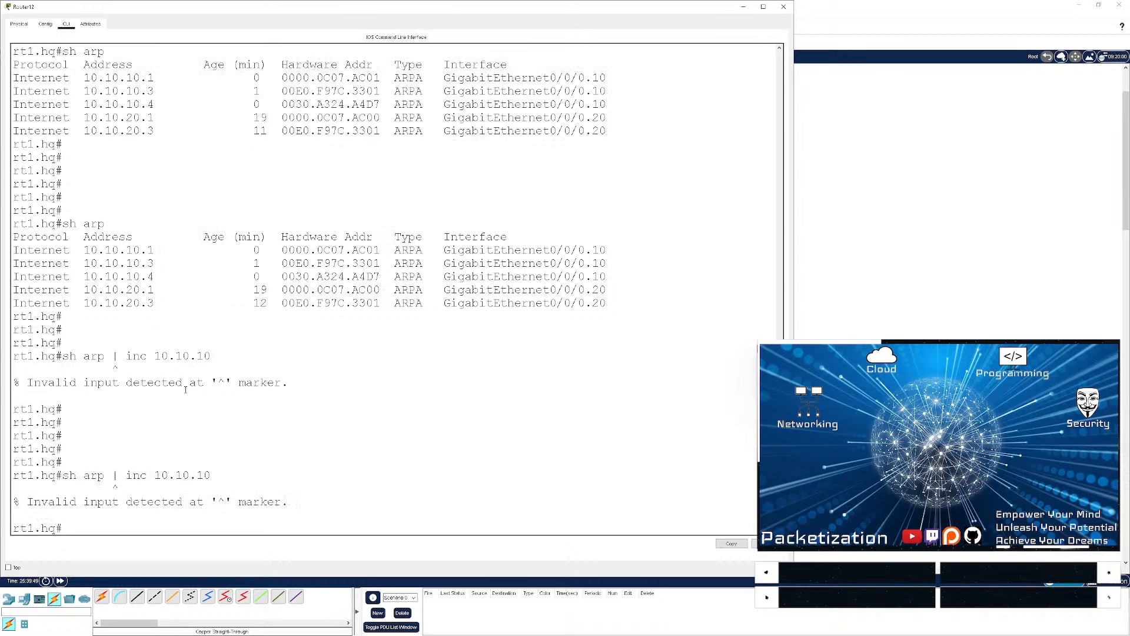
- Check the HSRP state on rt1.hq with sh stand br
key(Up)
key(Up)
key(Up)
key(Return)
key(Return)
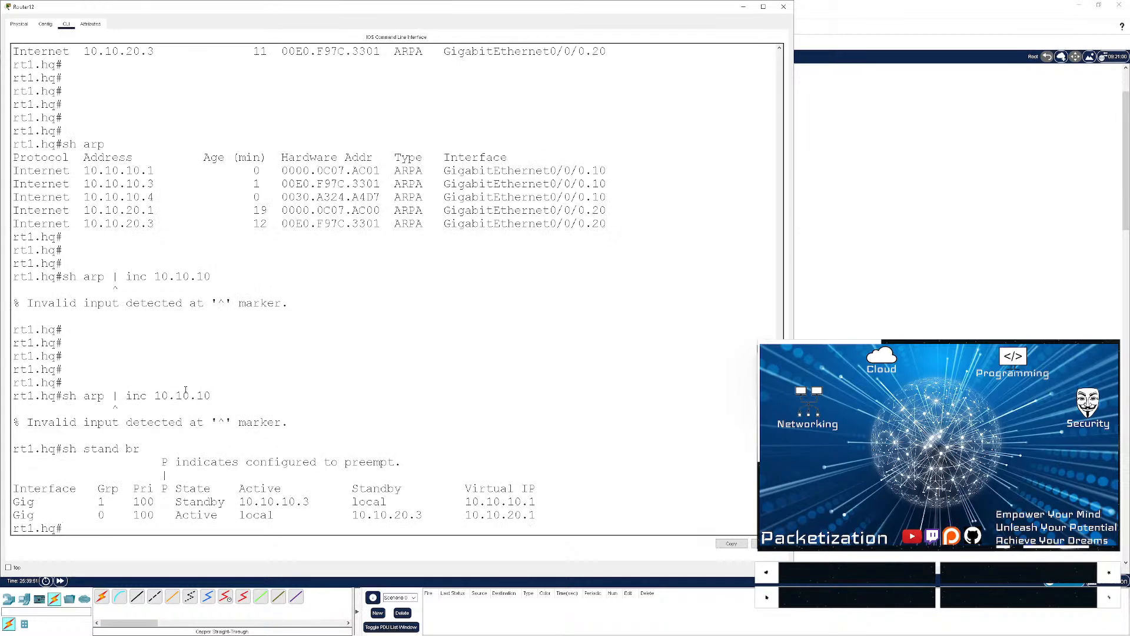
key(Return)
key(Return)
- Recheck the ARP table on rt1.hq with sh arp after the HSRP check and close the router window
text(sh arp)
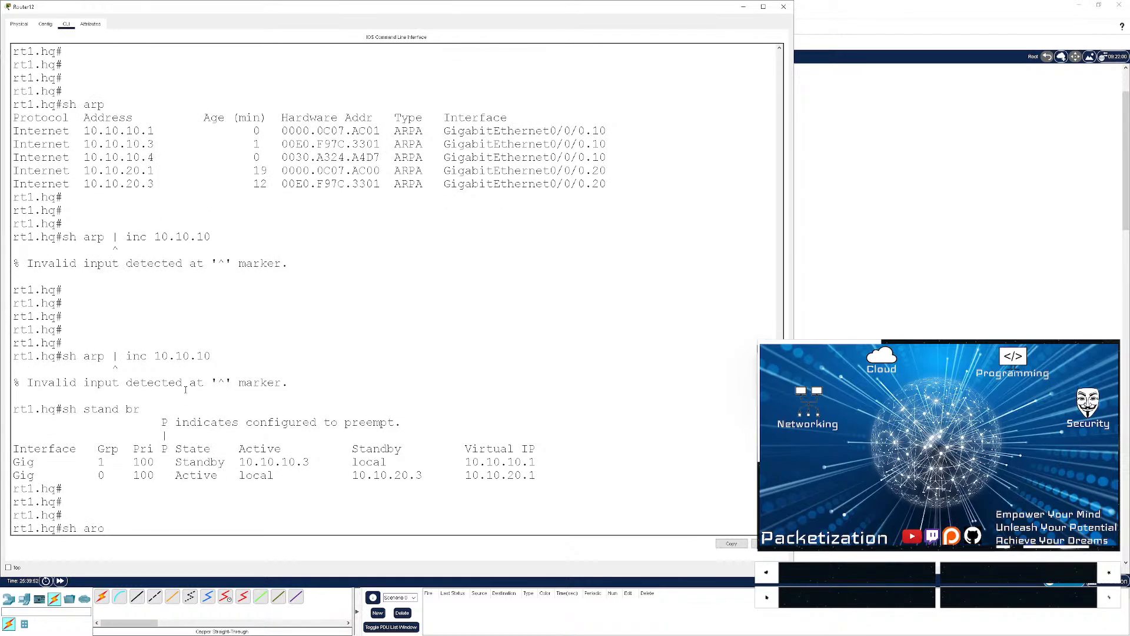
key(Return)
key(Return)
key(Return)
key(Return)
key(Return)
key(Return)
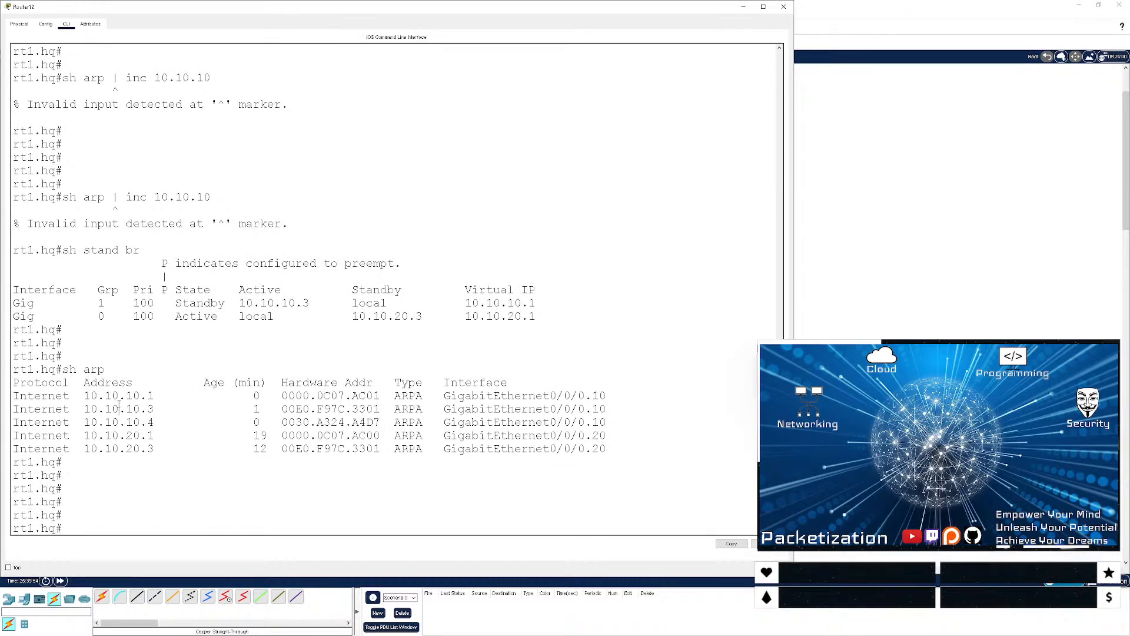
click(783, 6)
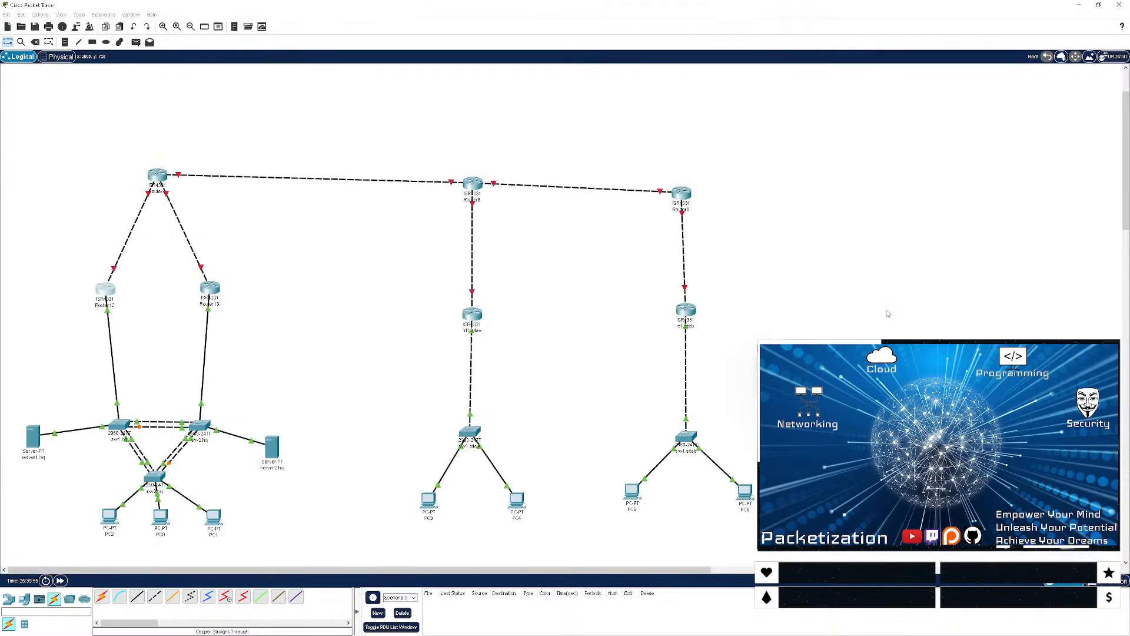
- Examine the renewed addresses in the PC0 and PC1 Command Prompts, enlarging each window to read them
click(160, 518)
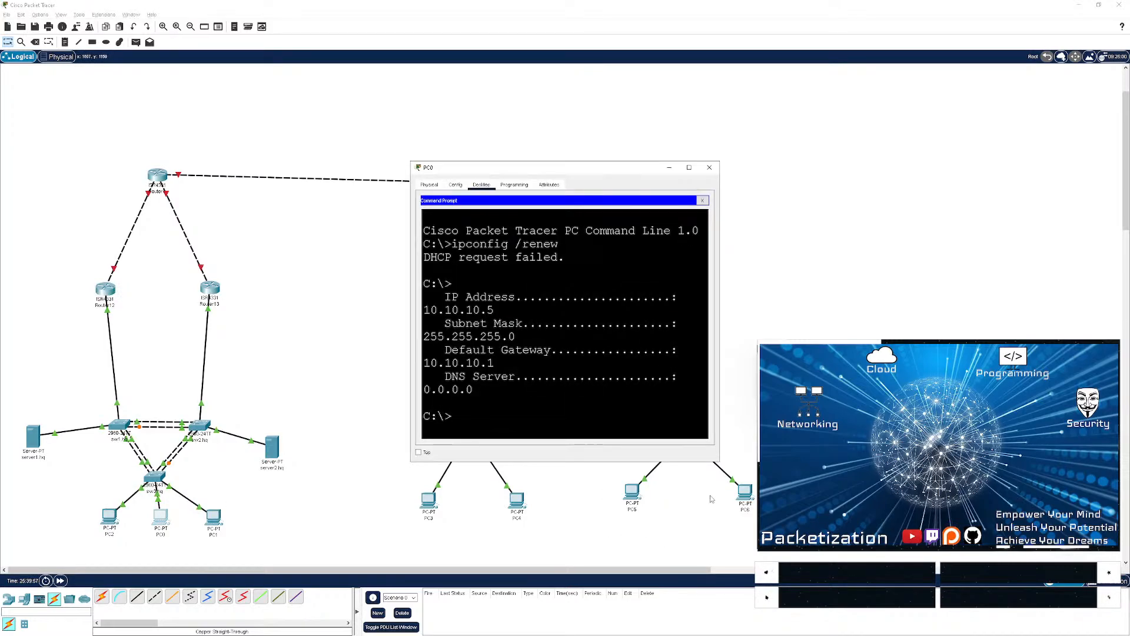
drag(721, 465, 1010, 511)
click(217, 517)
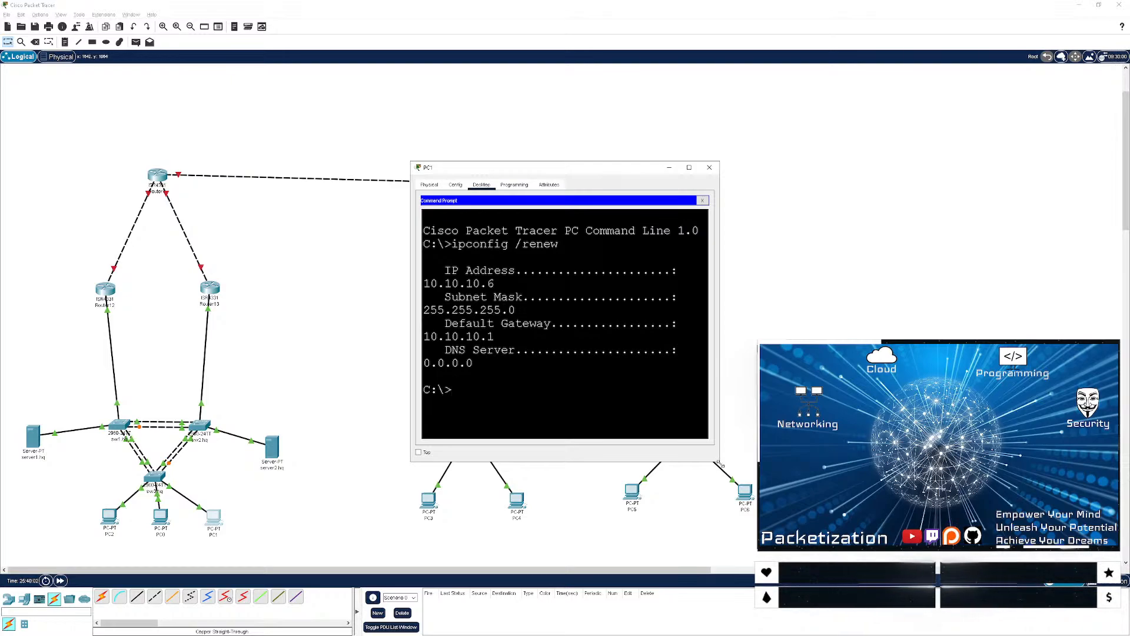
drag(719, 462, 942, 529)
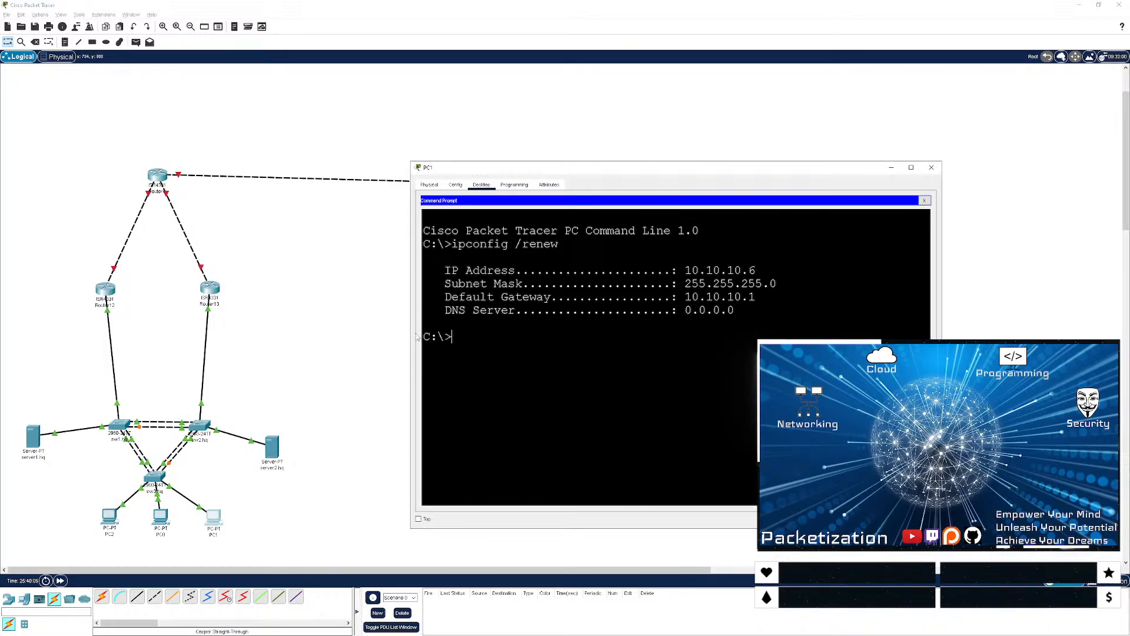
click(281, 531)
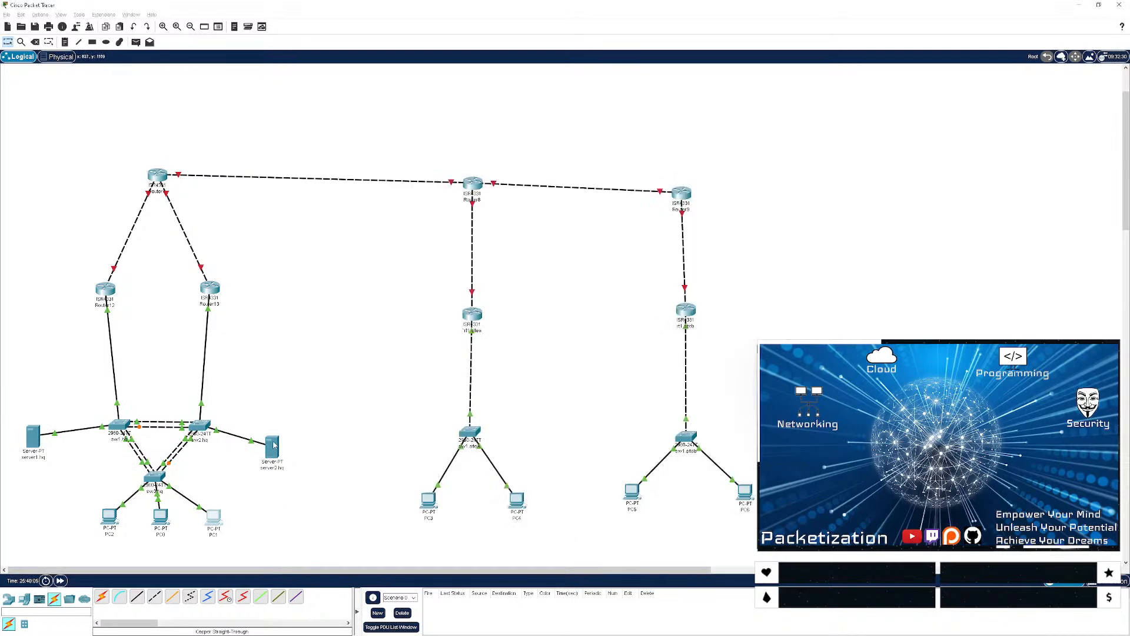
- Open the IP Configuration of server1.hq and set its static IPv4 address to 10.10.20.10
click(32, 443)
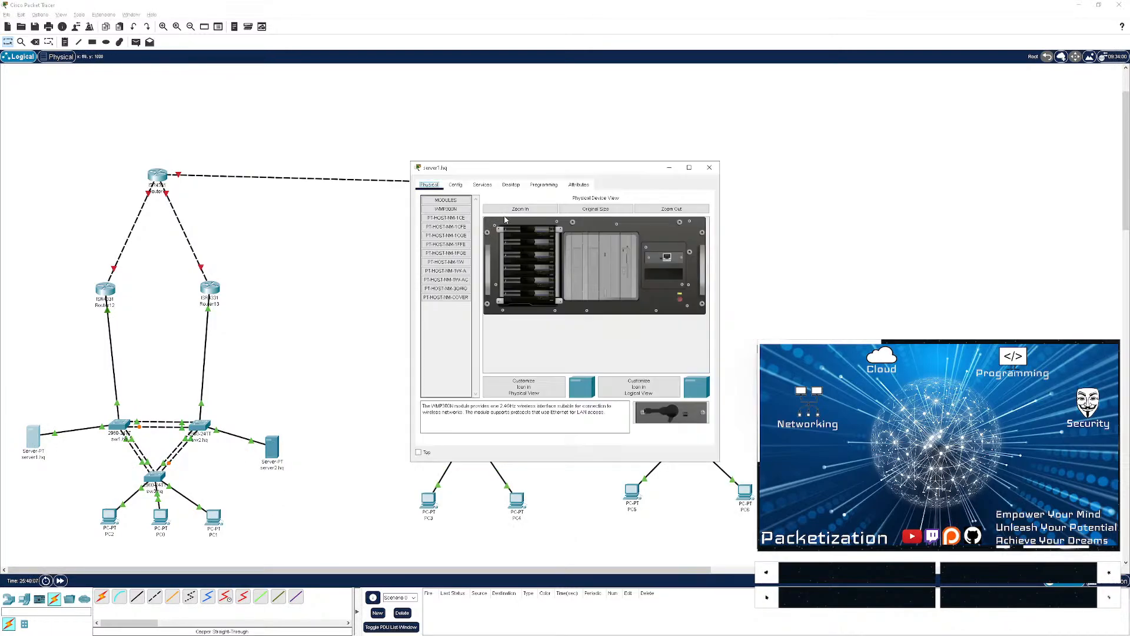
click(511, 185)
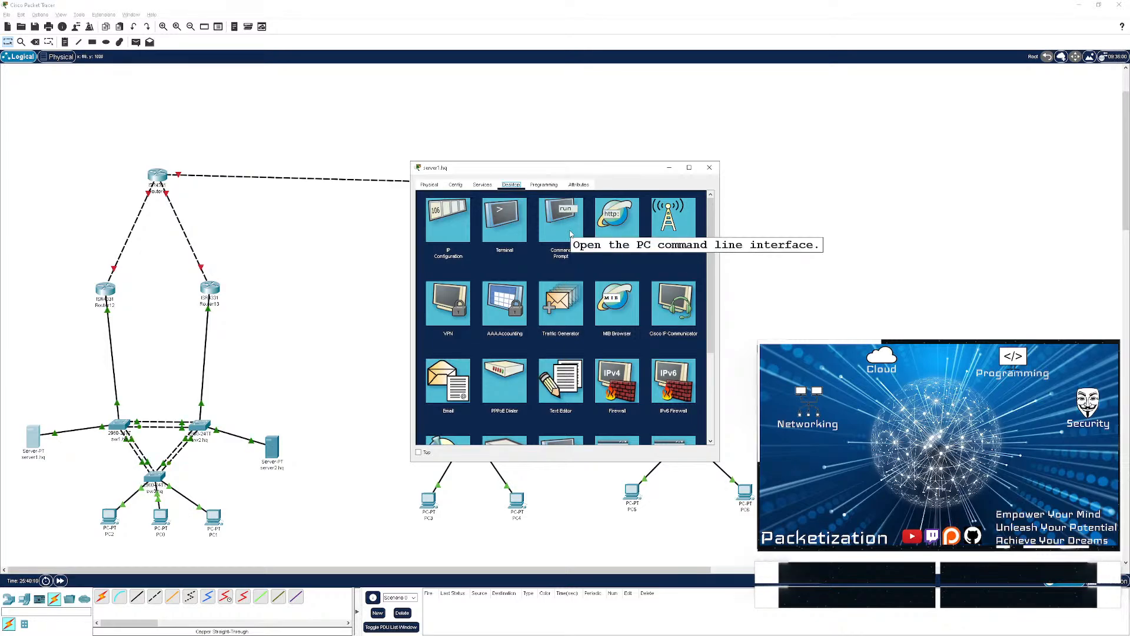
click(448, 220)
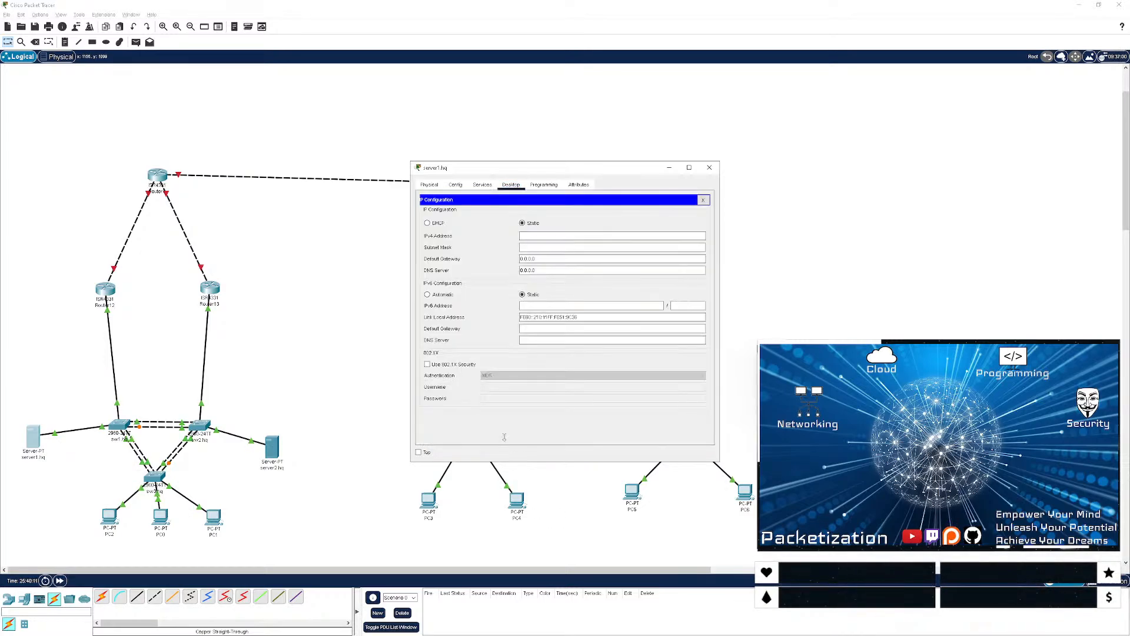
click(562, 236)
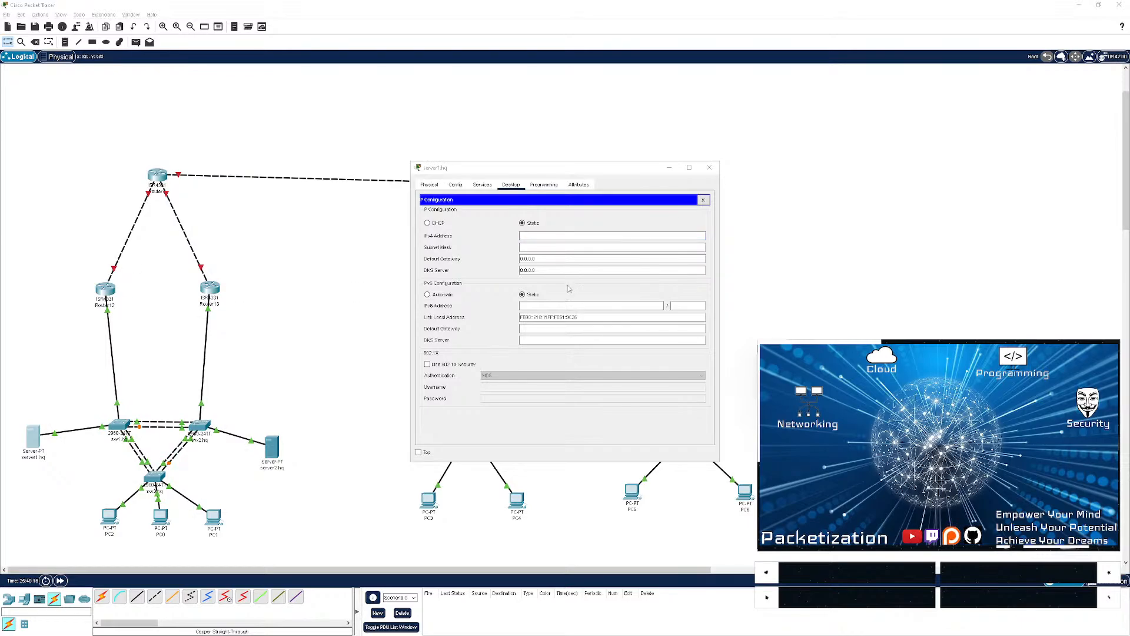
click(541, 235)
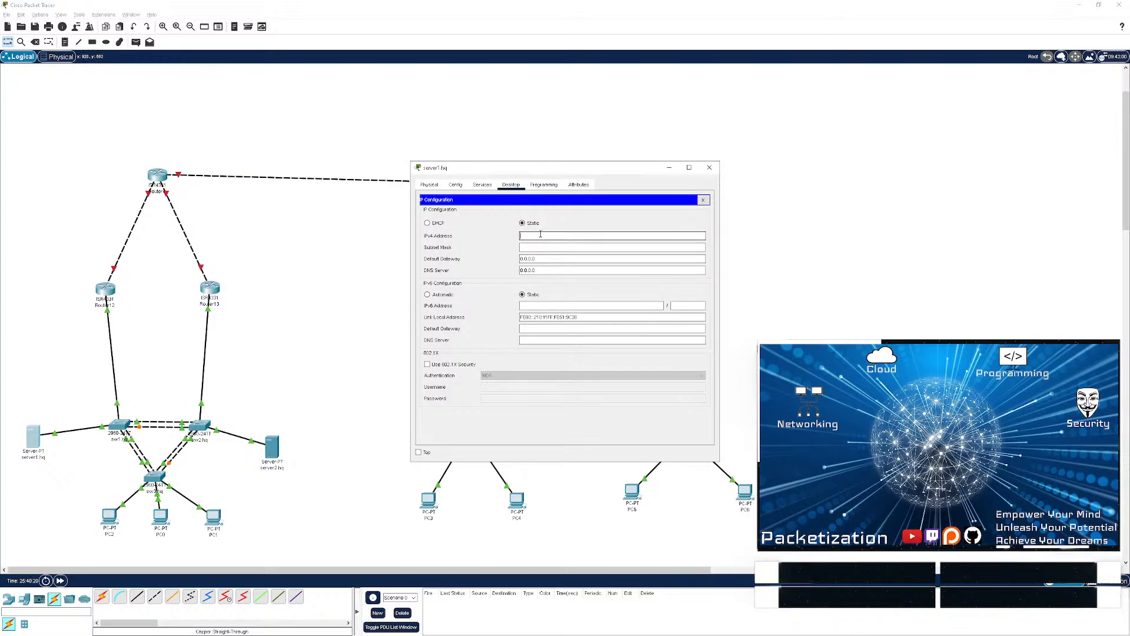
text(10.10.20.10)
- Set the IPv4 subnet mask of server1.hq to 255.255.255.0 and its default gateway to 10.10.20.1
click(535, 248)
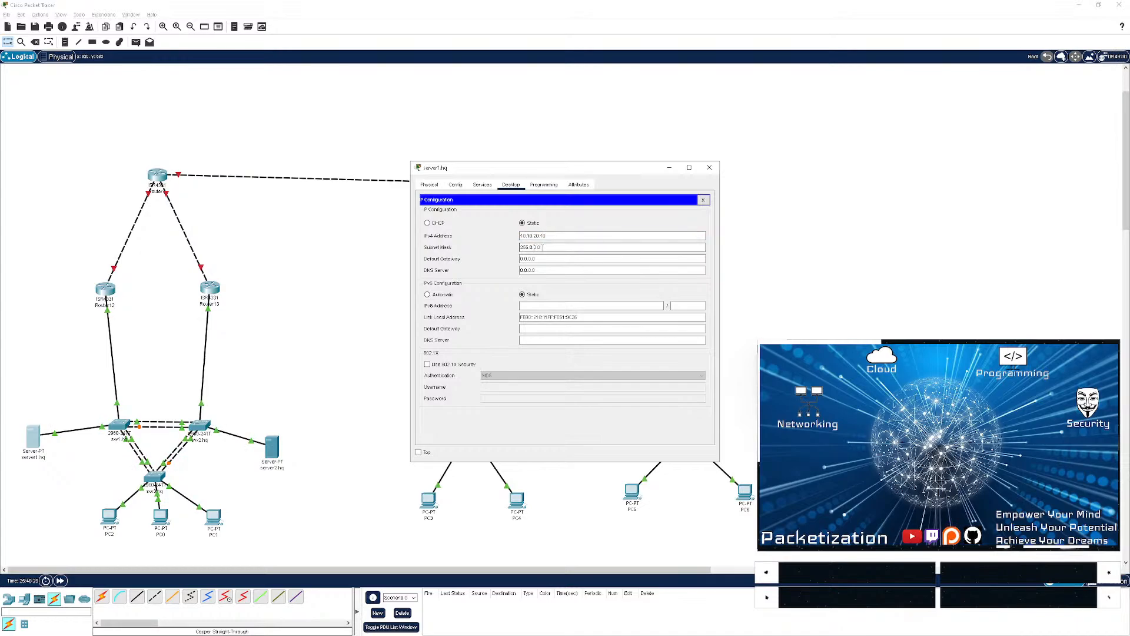
drag(543, 248, 492, 239)
text(255.25)
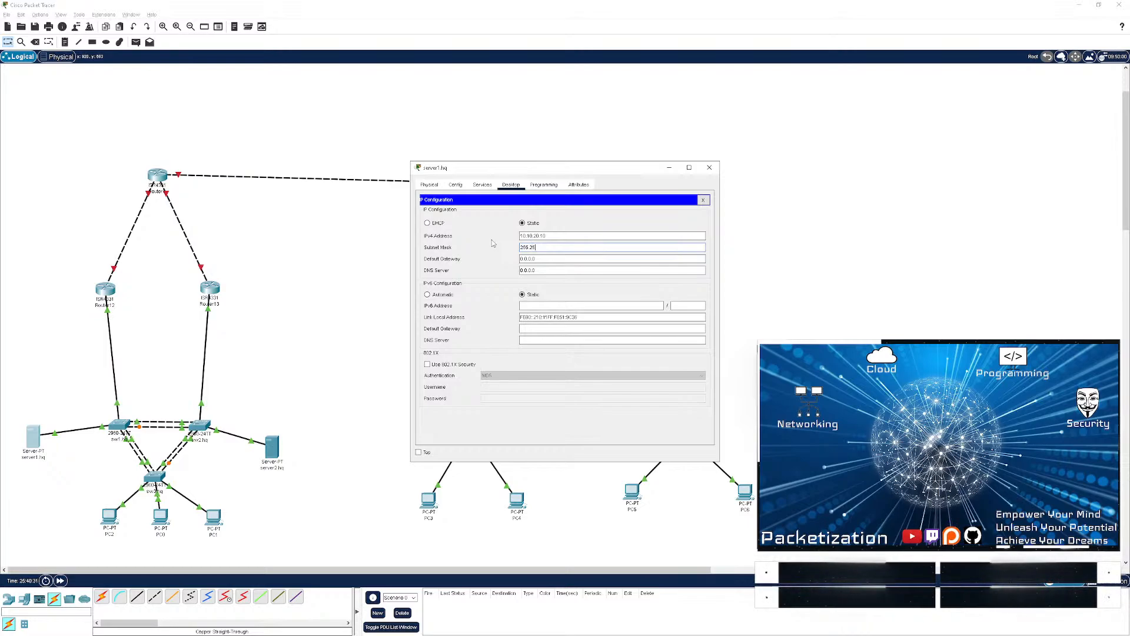
text(5.255.0)
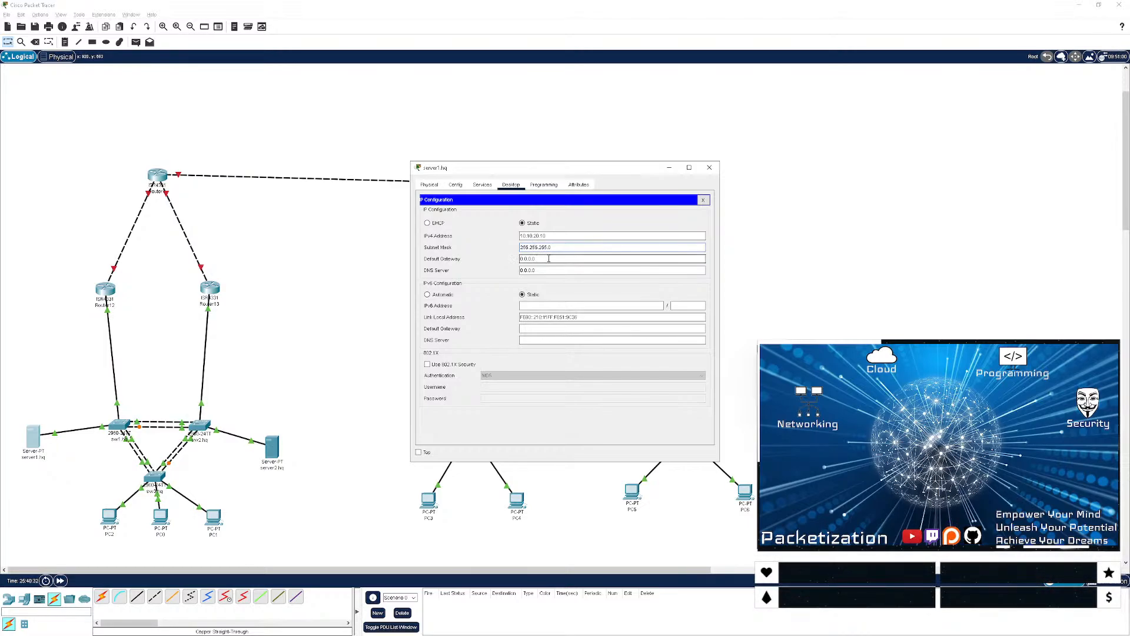
click(548, 258)
text(10.10.20)
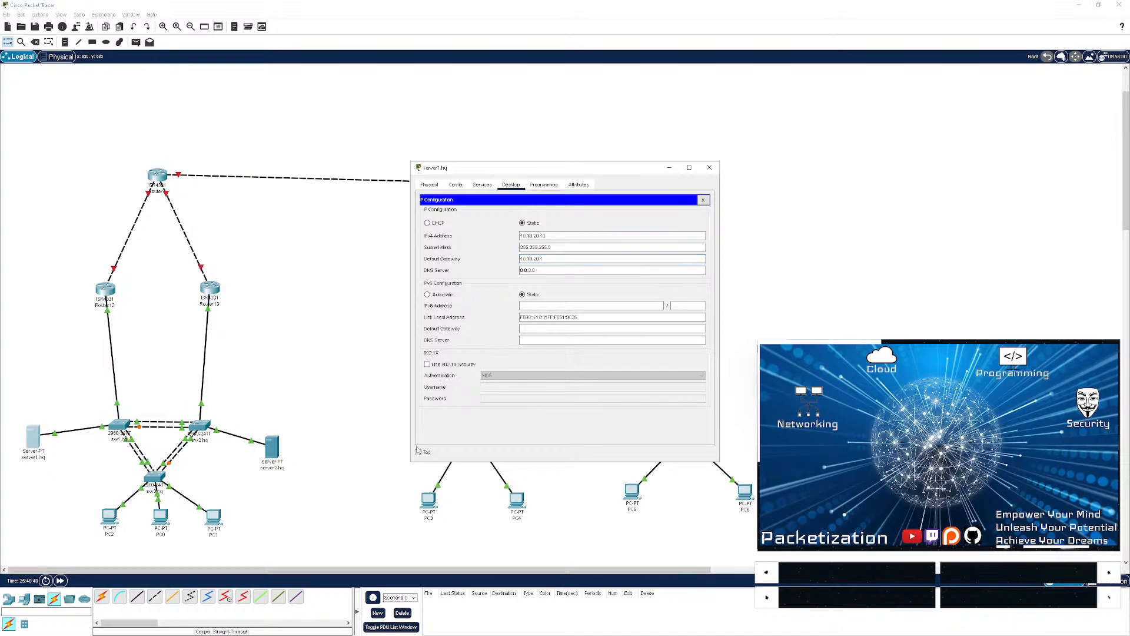
- Look through the services, global settings and physical view of server1.hq, recheck its IP configuration, and close that configuration
click(543, 184)
click(483, 186)
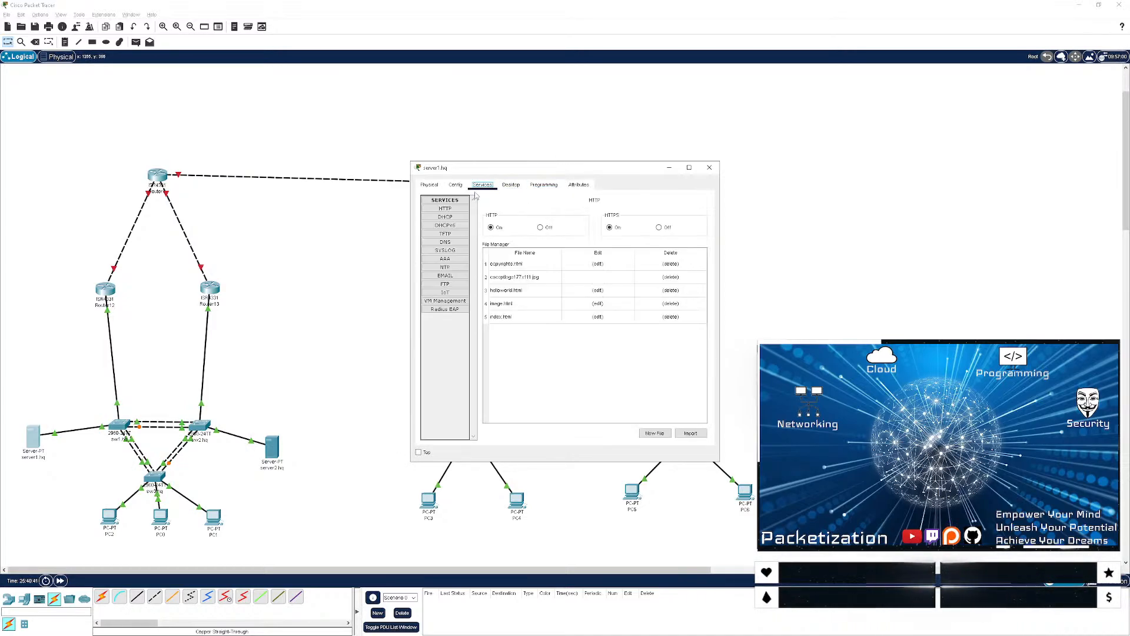
click(455, 185)
click(482, 185)
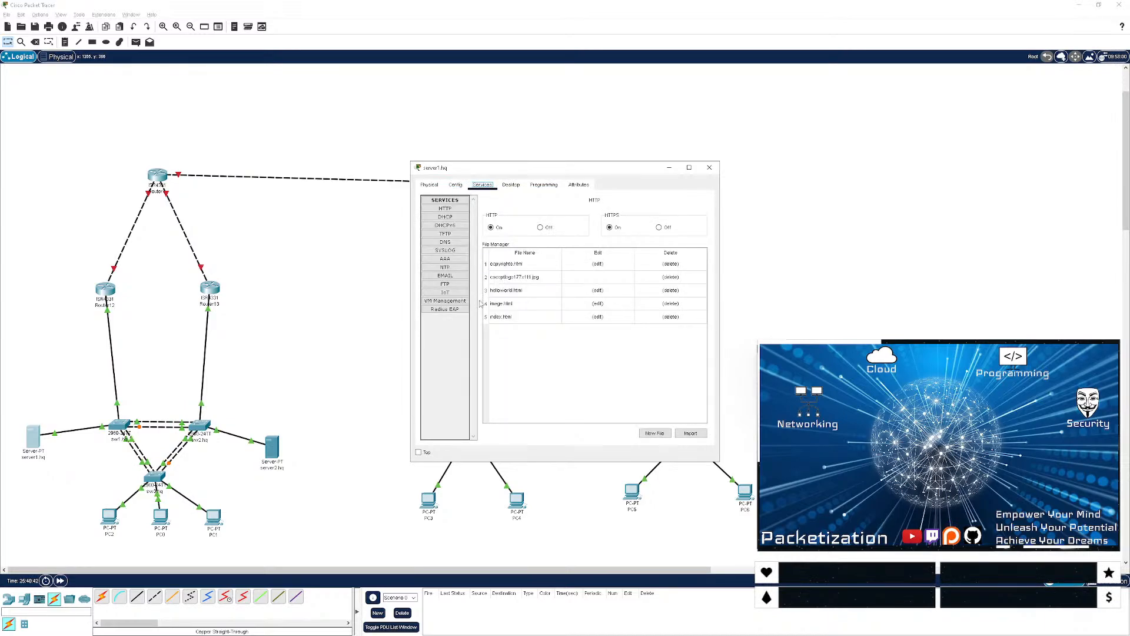
click(454, 186)
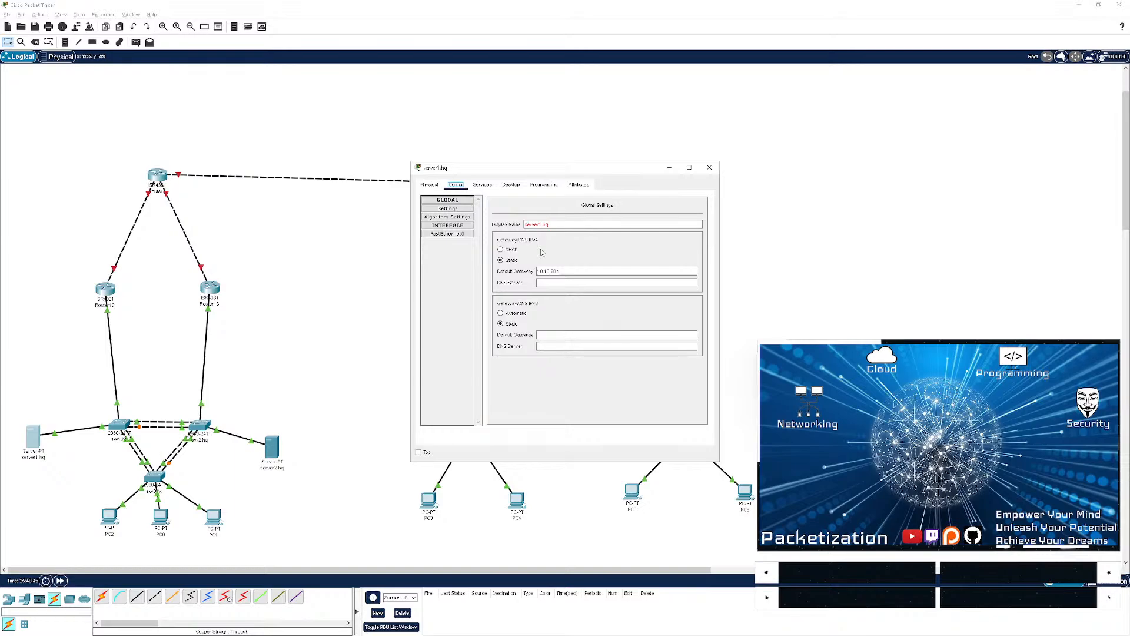
click(429, 185)
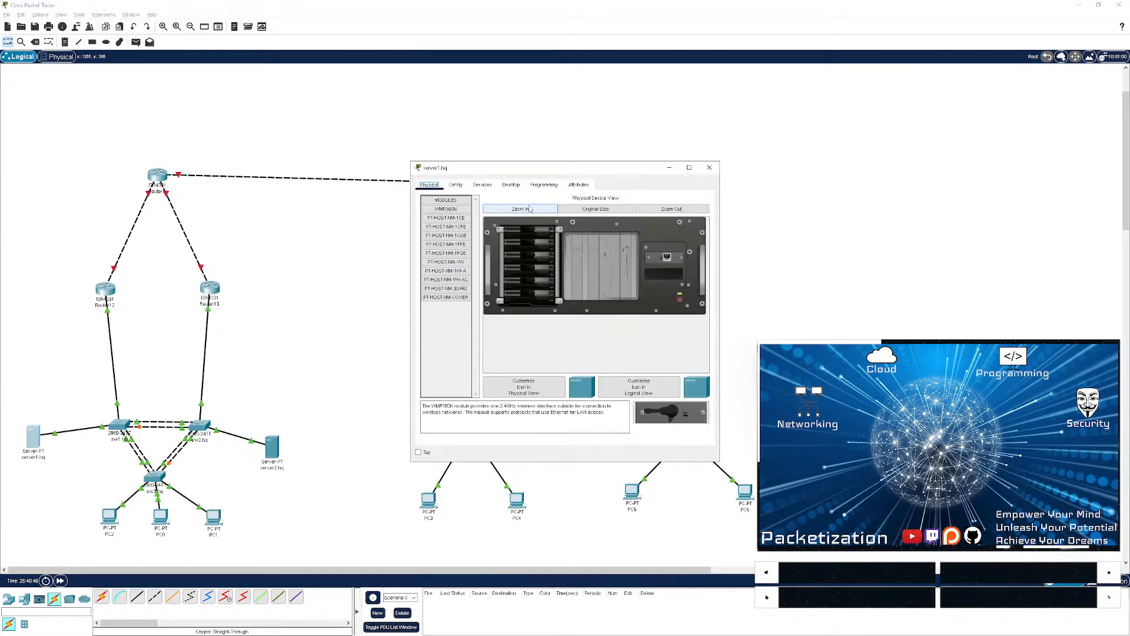
click(511, 185)
click(448, 211)
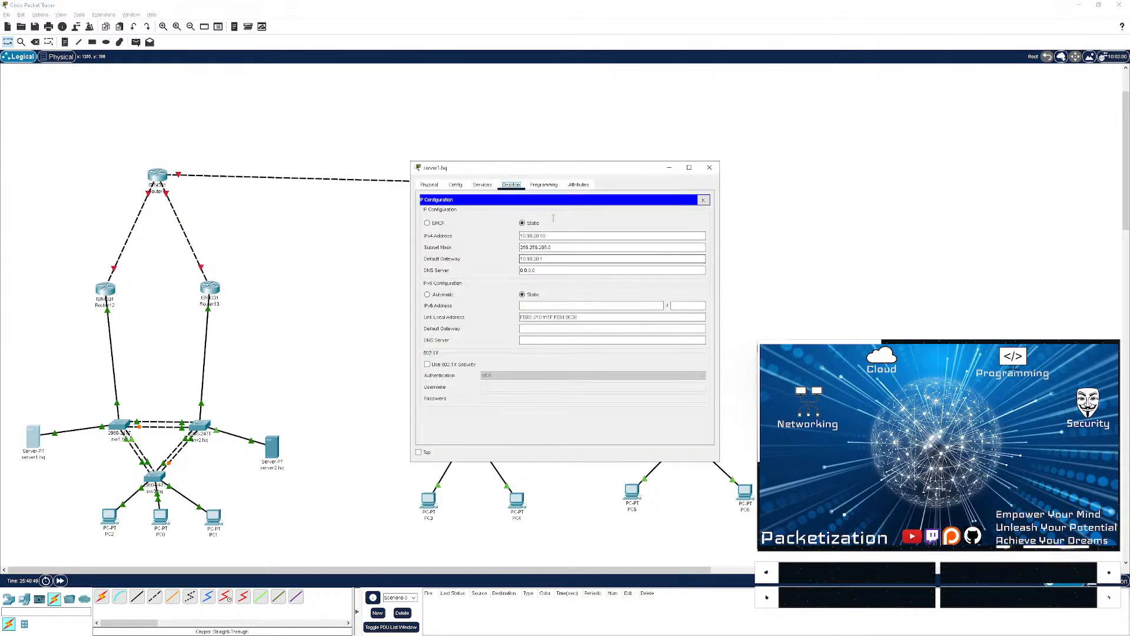
click(704, 200)
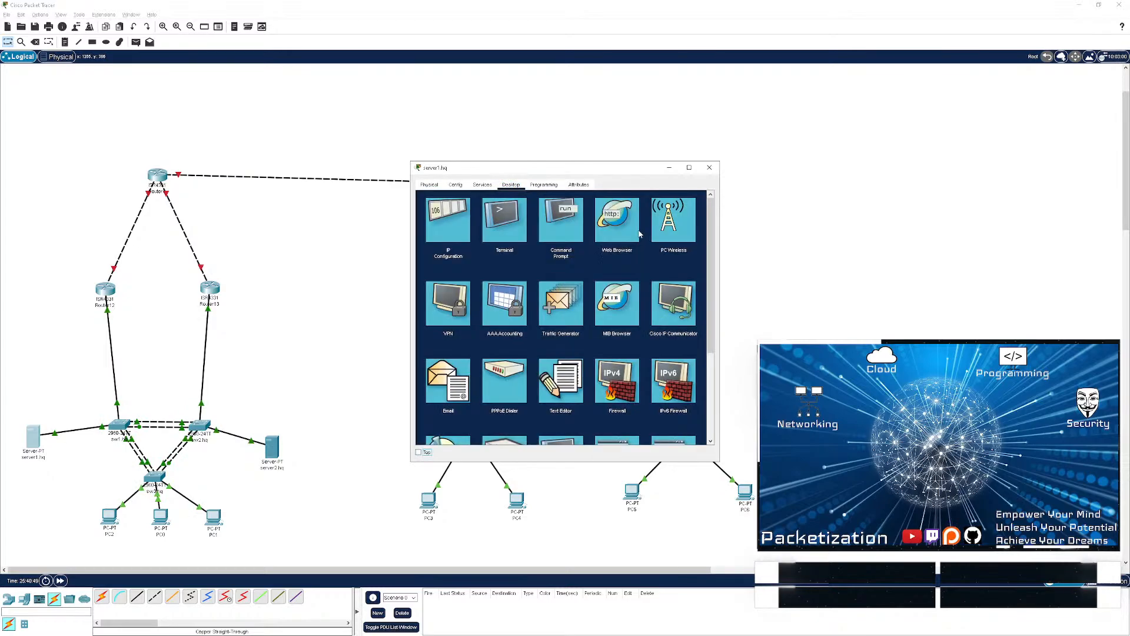
- Open the Command Prompt of server1.hq and get a fresh prompt
click(671, 216)
key(Return)
key(Return)
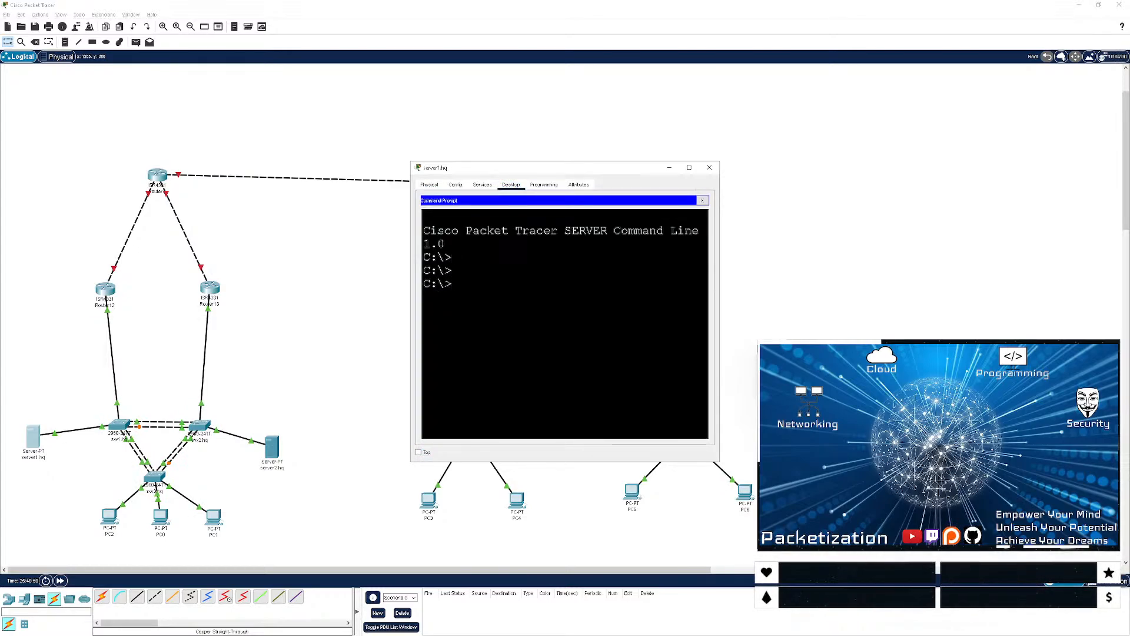
- Display the IP settings of server1.hq with ipconfig, using a maximized Command Prompt window
text(ipconfig)
key(Return)
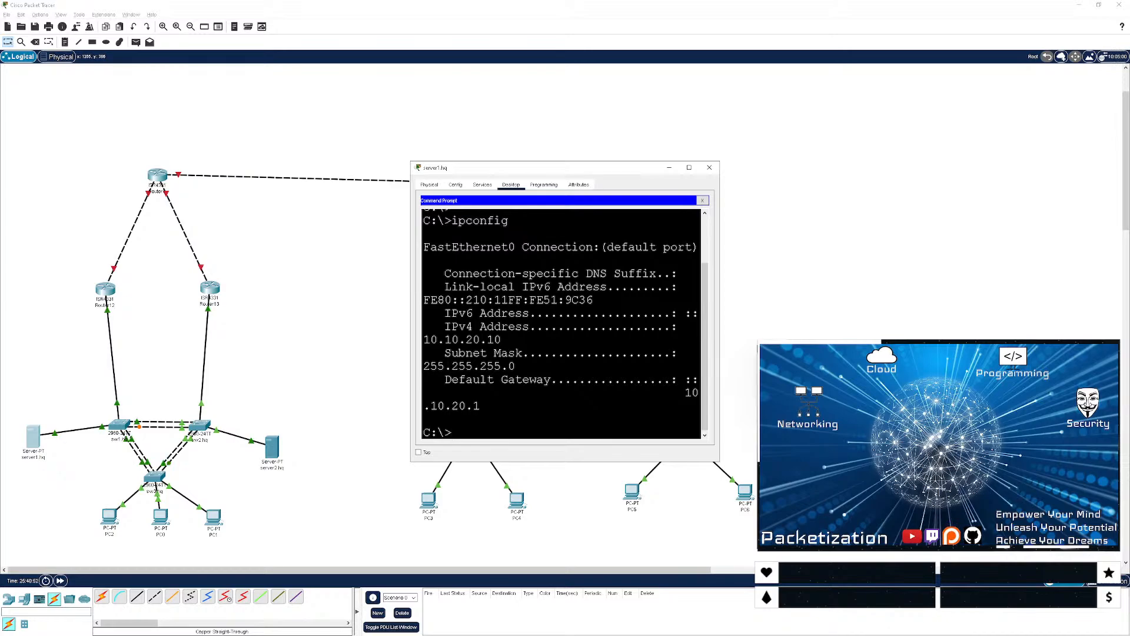
click(689, 167)
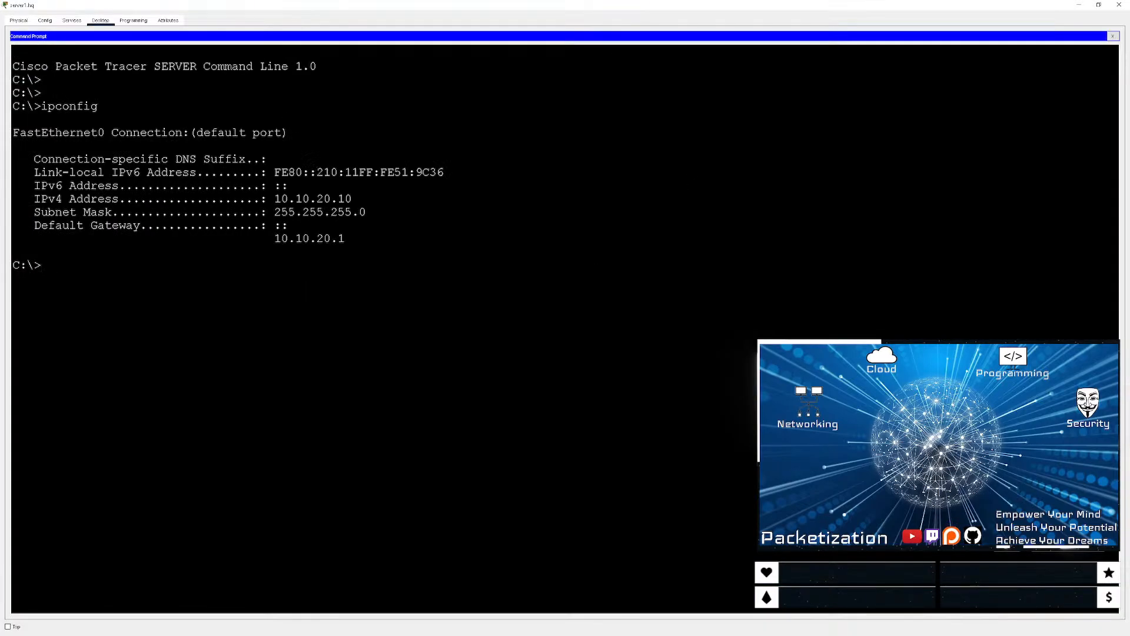
key(Return)
key(Return)
key(Return)
key(Return)
key(Return)
- Ping the default gateway 10.10.20.1 from server1.hq and stop after a few replies
text(ping)
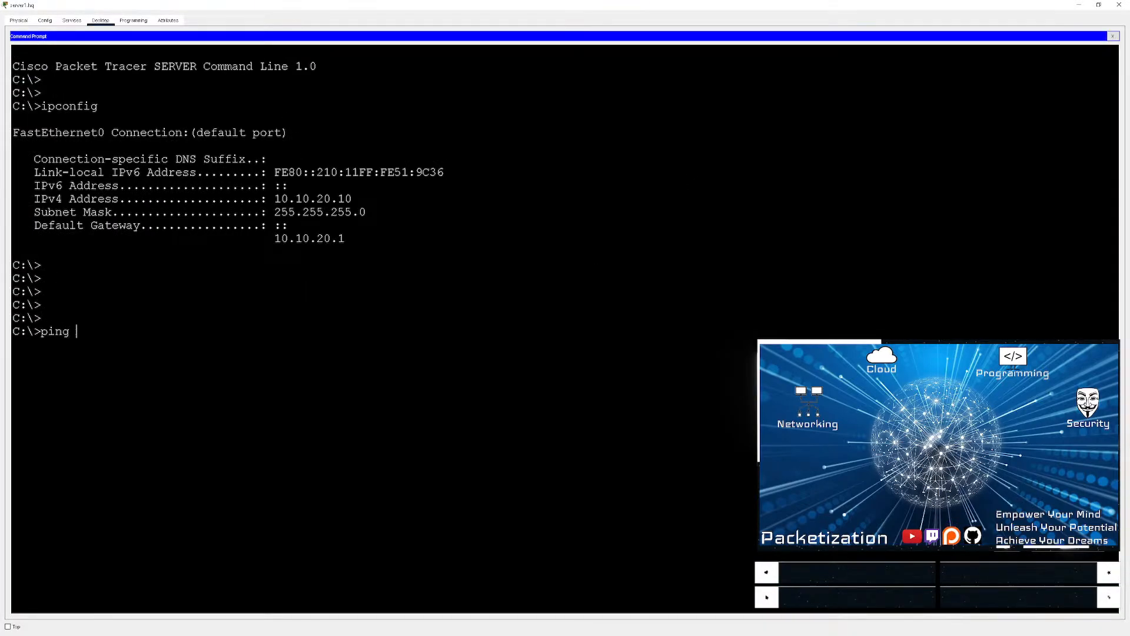
text( 10.10.20.1)
key(Return)
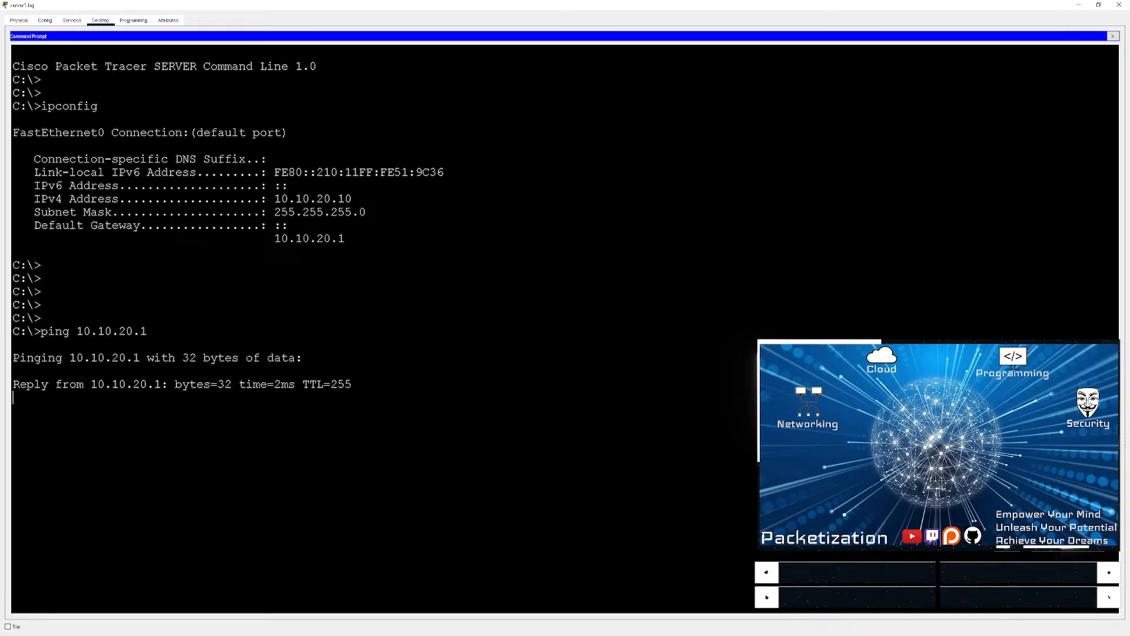
key(ctrl+c)
- Ping 10.10.20.2 and 10.10.20.3 from server1.hq, then close the server's window
key(Up)
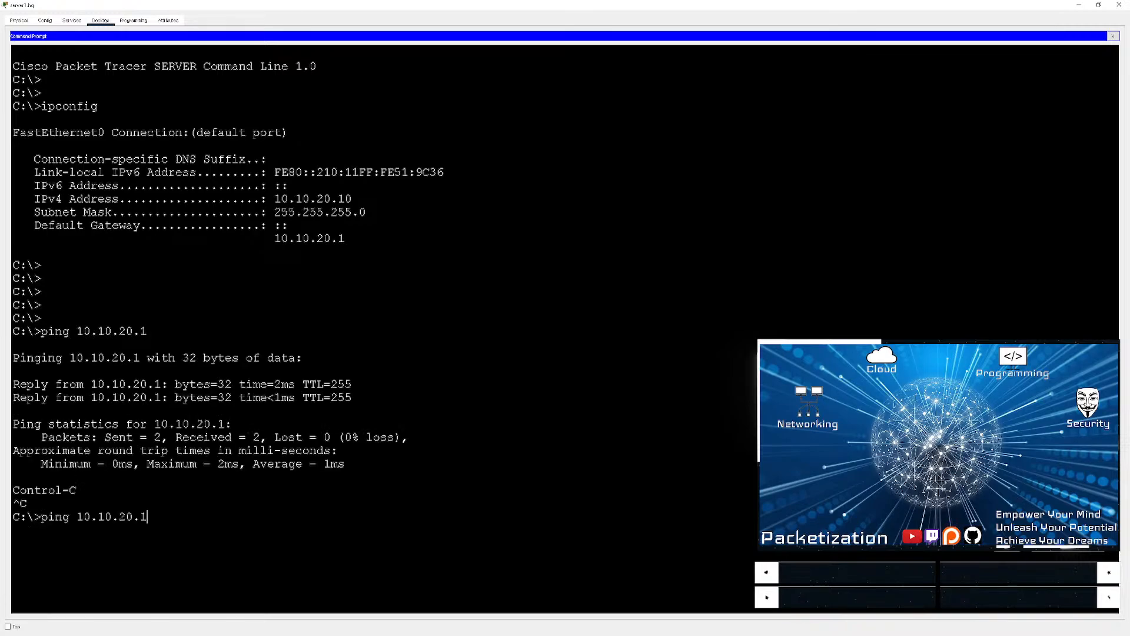
text(2)
key(Return)
key(ctrl+c)
key(Up)
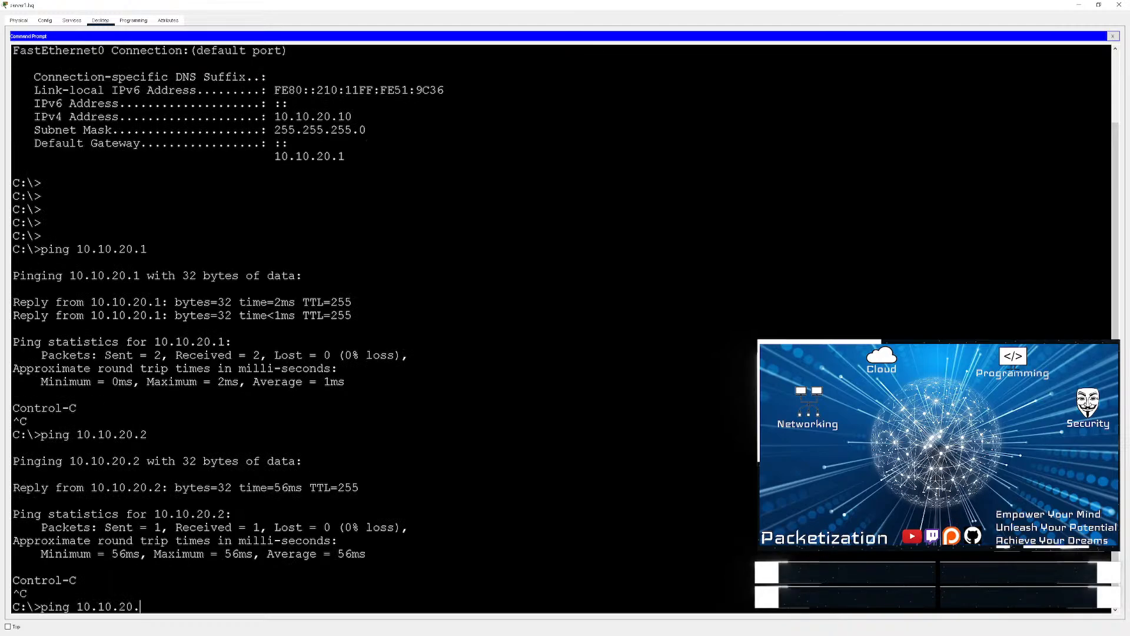
key(BackSpace)
text(3)
key(Return)
key(ctrl+c)
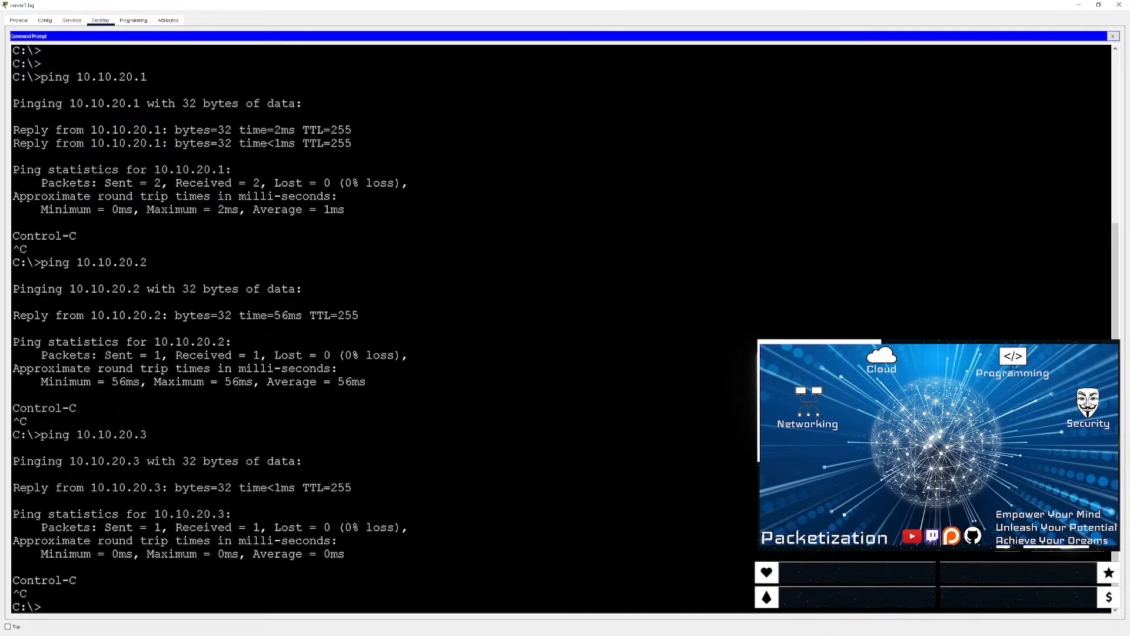
click(1118, 4)
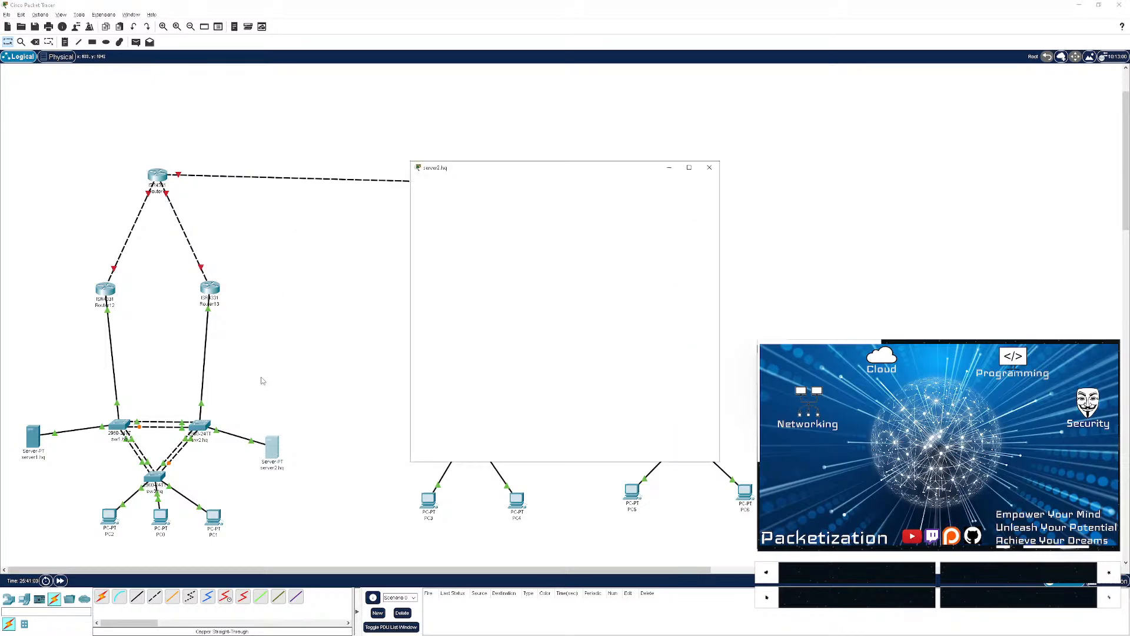
- Open the IP Configuration of server2.hq and set its static IPv4 address to 10.10.20.20
click(274, 450)
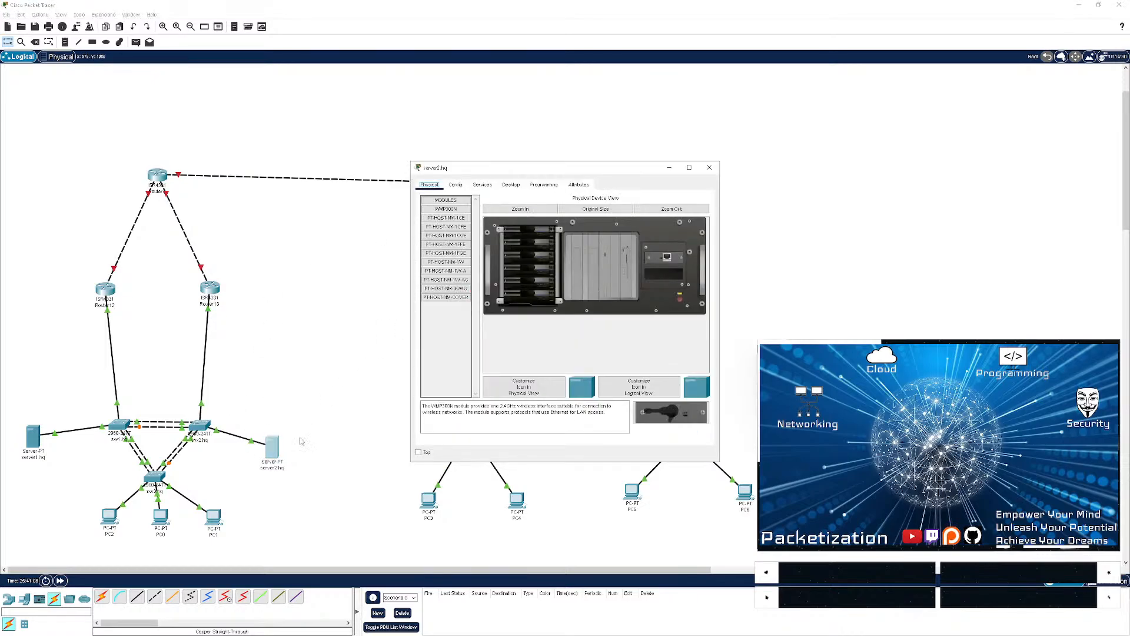
click(481, 185)
click(511, 185)
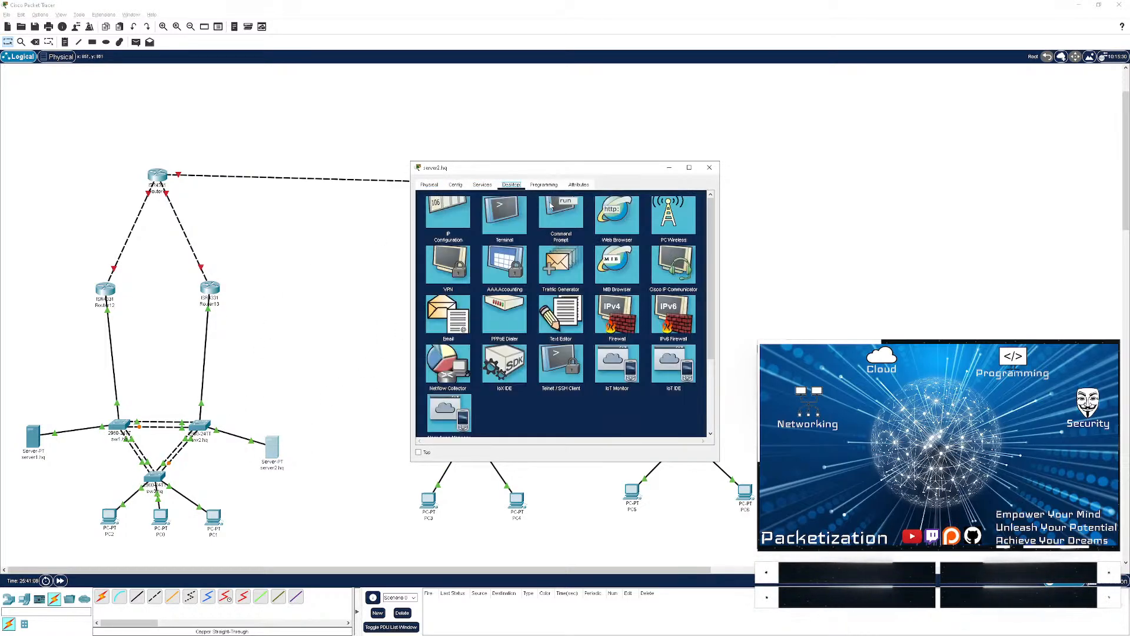
click(448, 221)
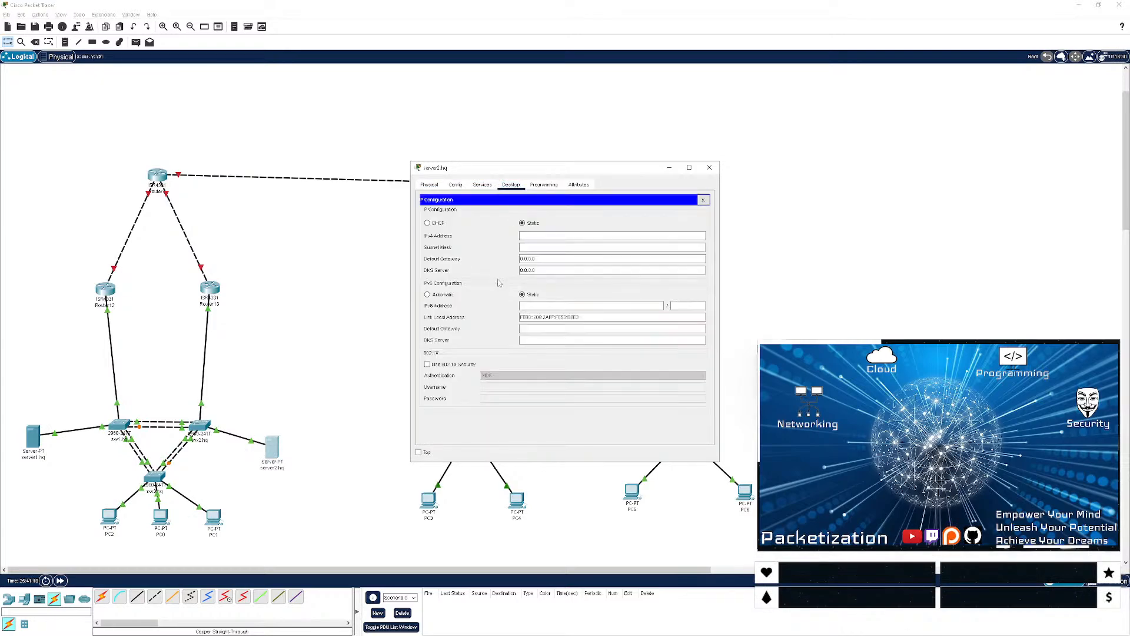
click(527, 236)
text(10.10.20.)
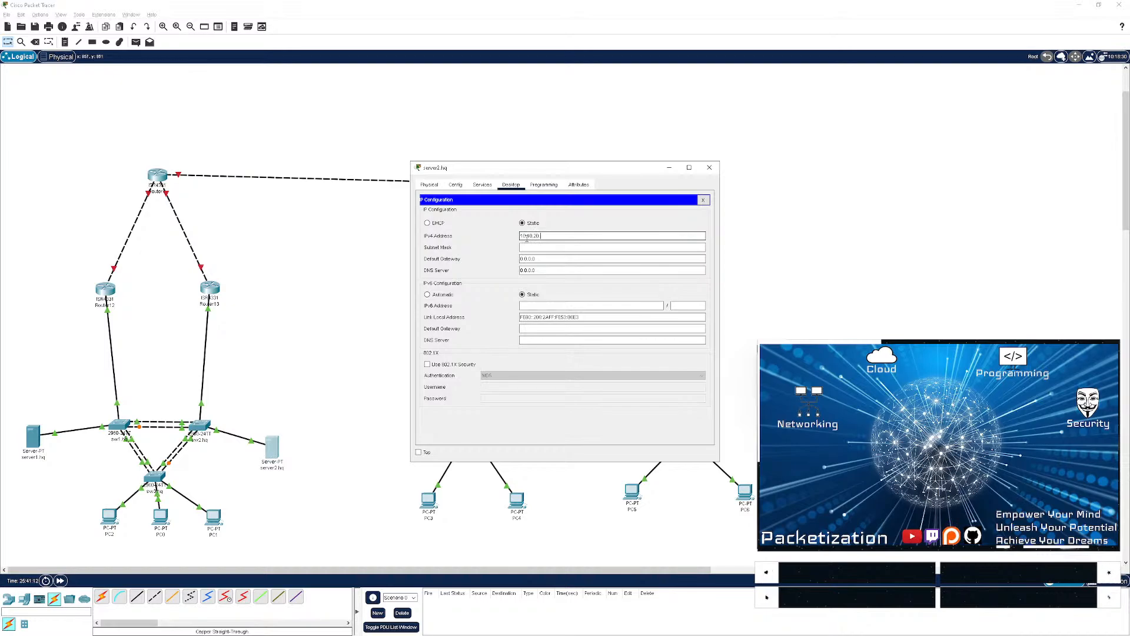
text(20)
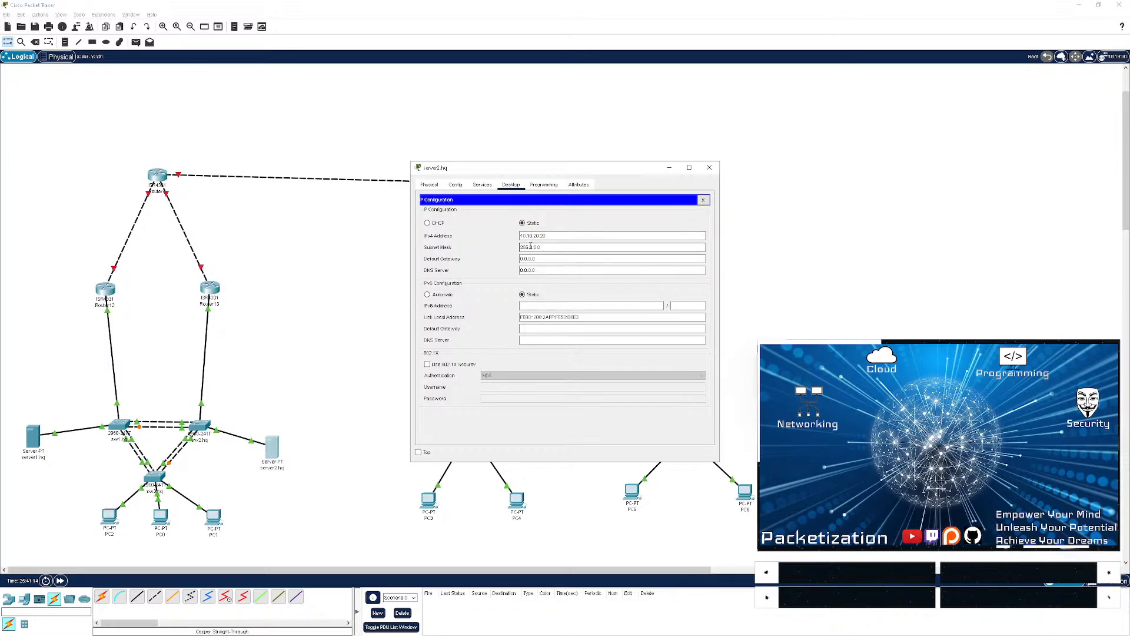
- Set the IPv4 subnet mask of server2.hq to 255.255.255.0 and its default gateway to 10.10.20.1, and close the configuration
double_click(530, 246)
text(2)
text(2)
text(55.255.255.)
text(255.255.255)
text(1)
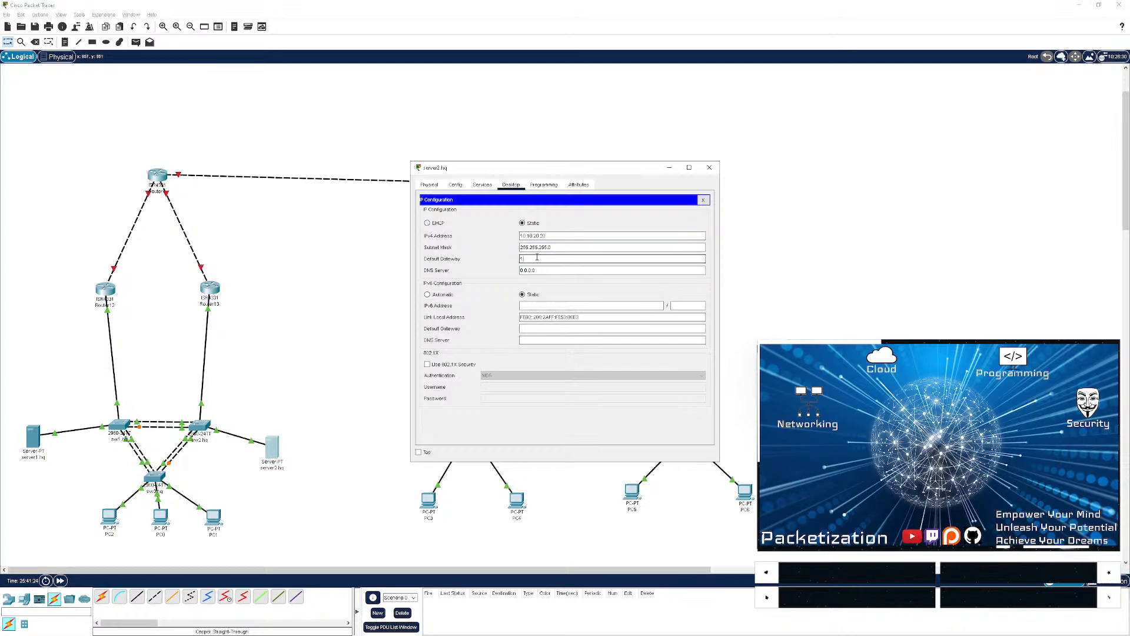
text(0.10.20.1)
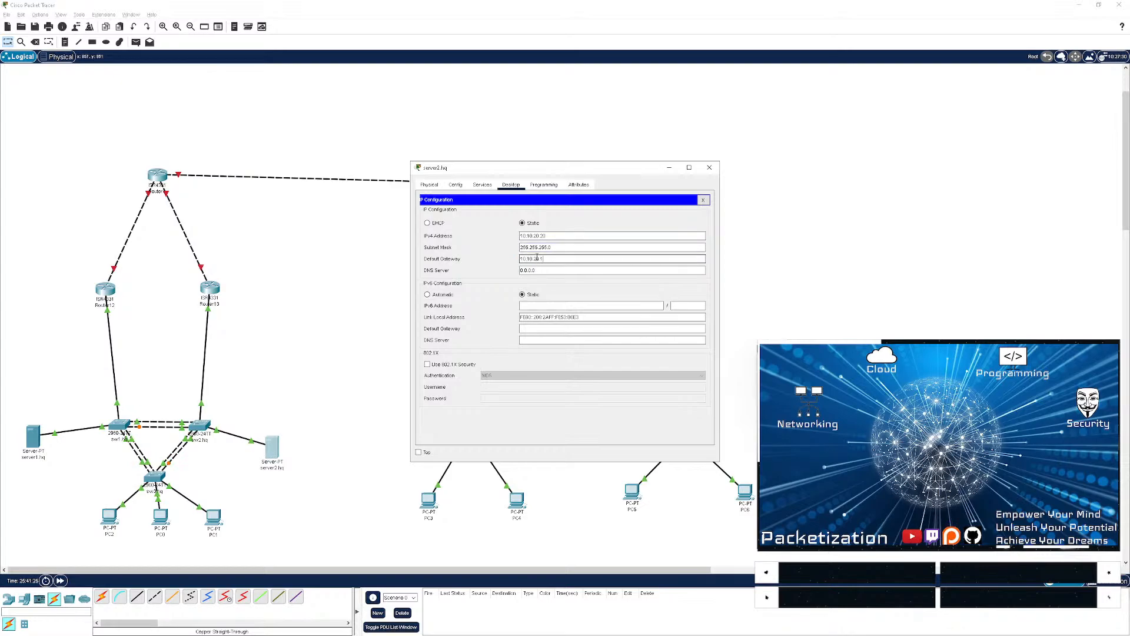
click(485, 272)
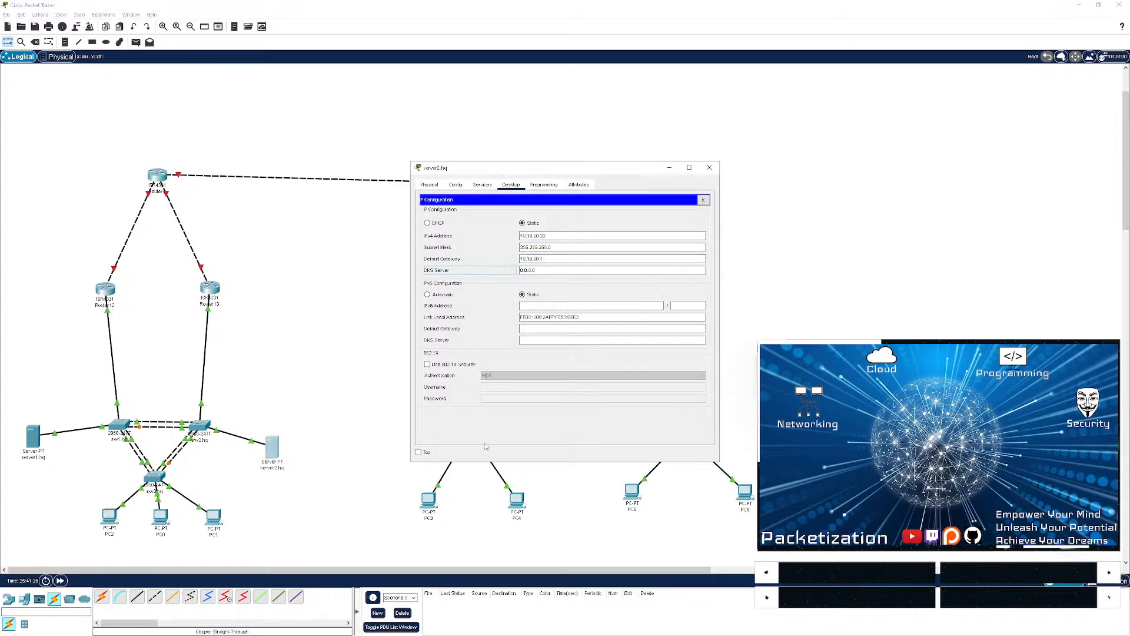
click(703, 200)
- Open the Command Prompt of server2.hq in a maximized window and display its IP settings with ipconfig
click(539, 225)
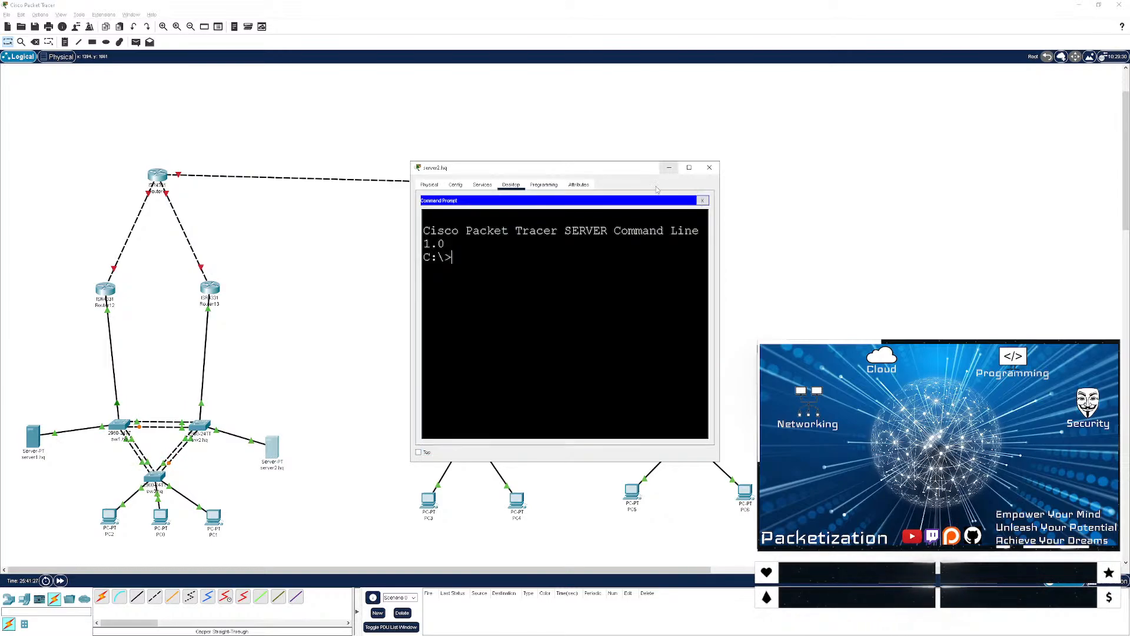
click(688, 167)
key(Return)
key(Return)
key(Return)
text(ipconfig)
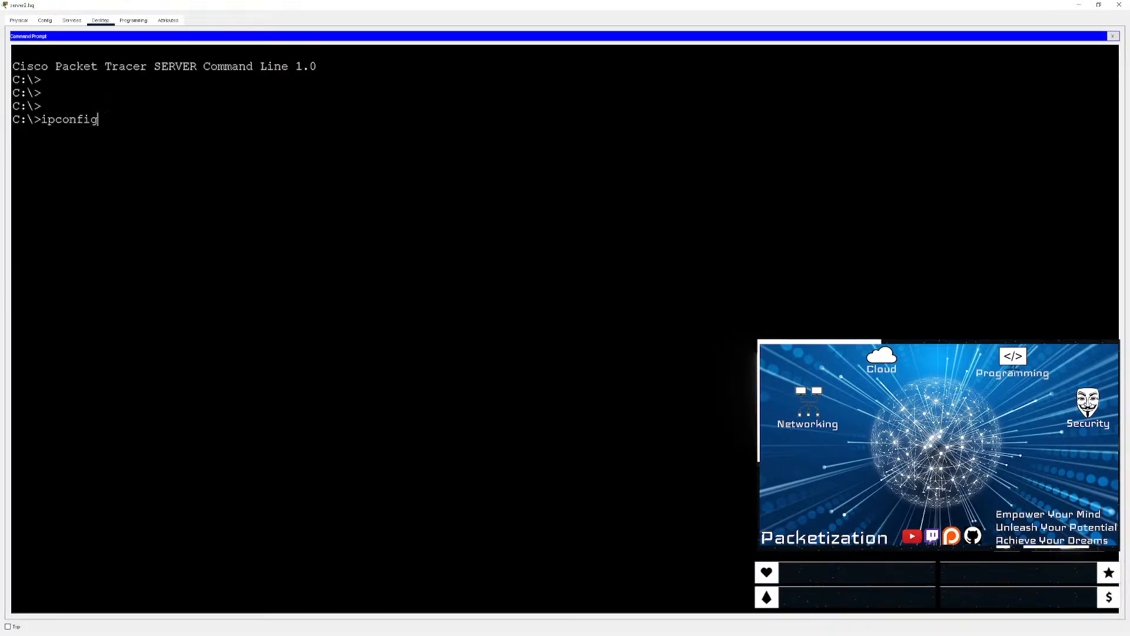
key(Return)
key(Return)
key(Return)
key(Return)
key(Return)
- Ping the default gateway 10.10.20.1 from server2.hq and stop after the first reply
text(ping )
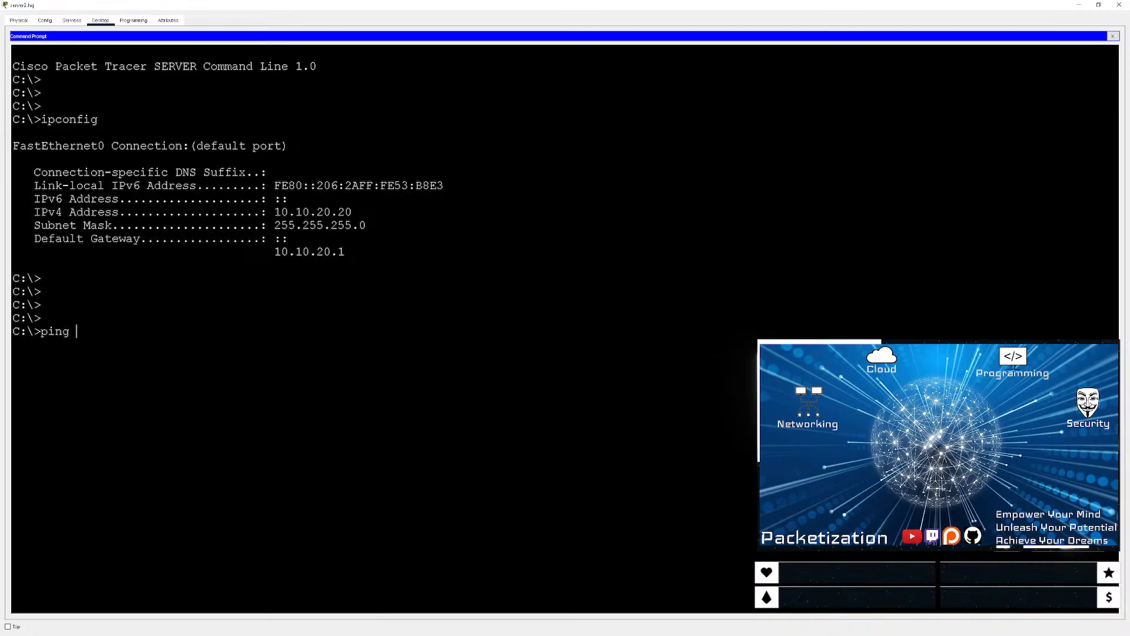
text(10.10.20.1)
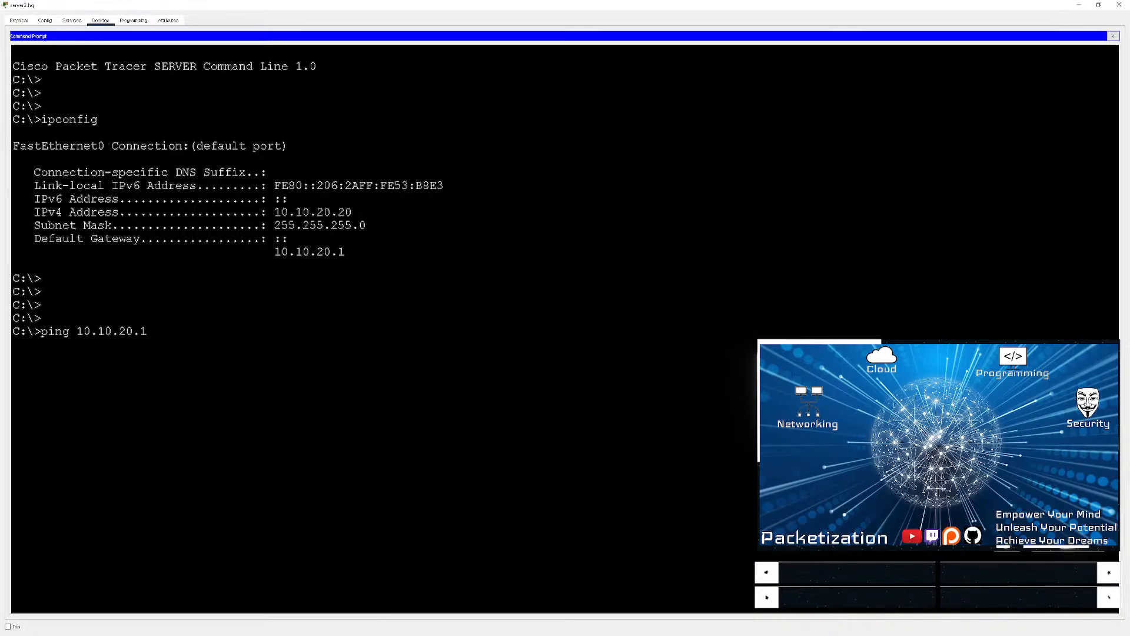
key(Return)
key(ctrl+c)
- Ping 10.10.20.2 and 10.10.20.3 from server2.hq, stopping each ping early
key(Up)
key(BackSpace)
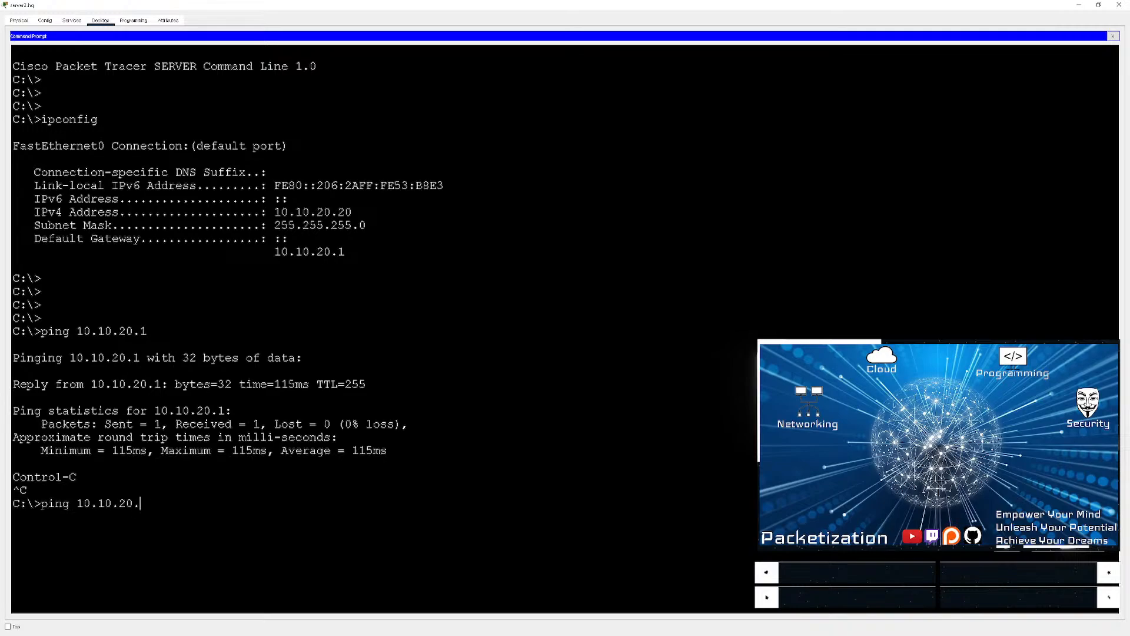
text(2)
key(Return)
key(ctrl+c)
key(Up)
key(BackSpace)
text(3)
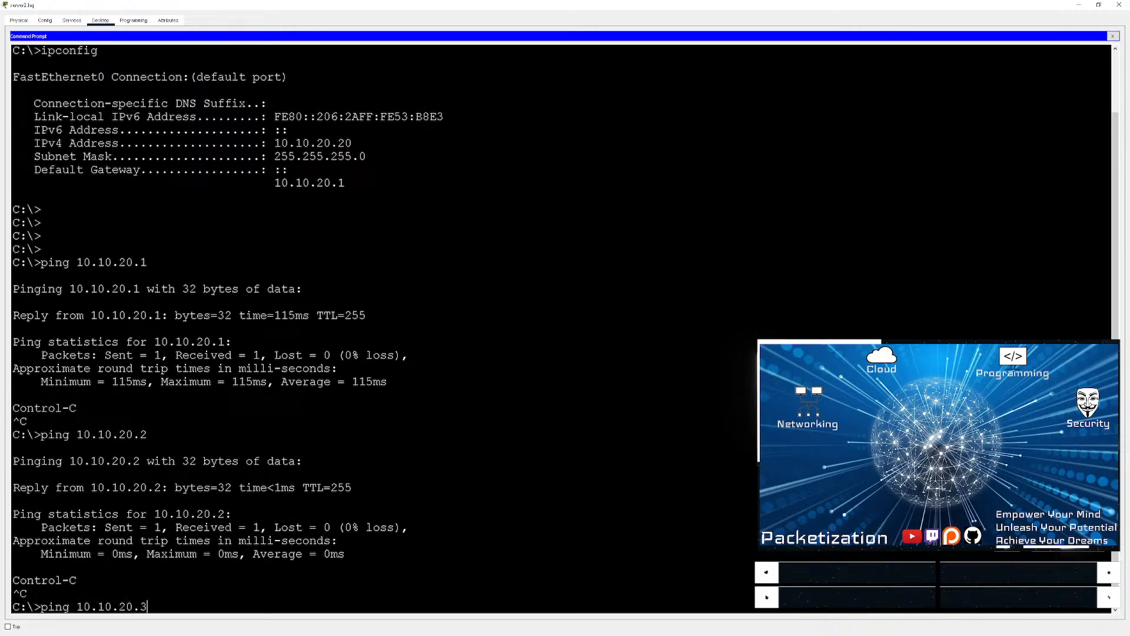
key(Return)
key(ctrl+c)
- Ping server1.hq at 10.10.20.10 from server2.hq, then close the window of server2.hq
key(Up)
key(BackSpace)
text(20.2)
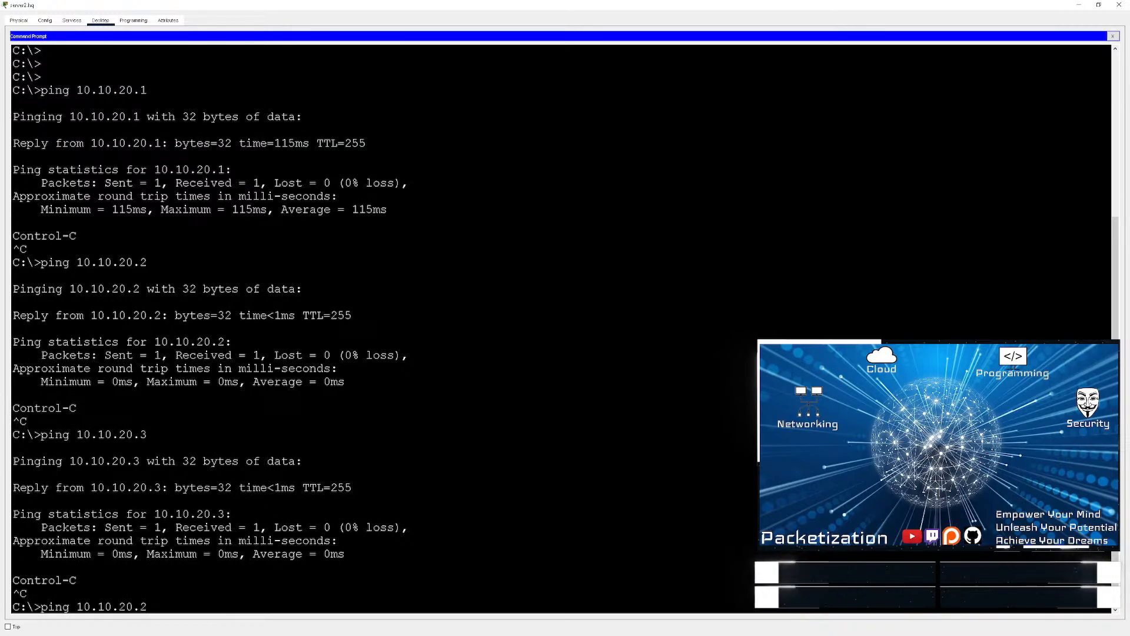
key(BackSpace)
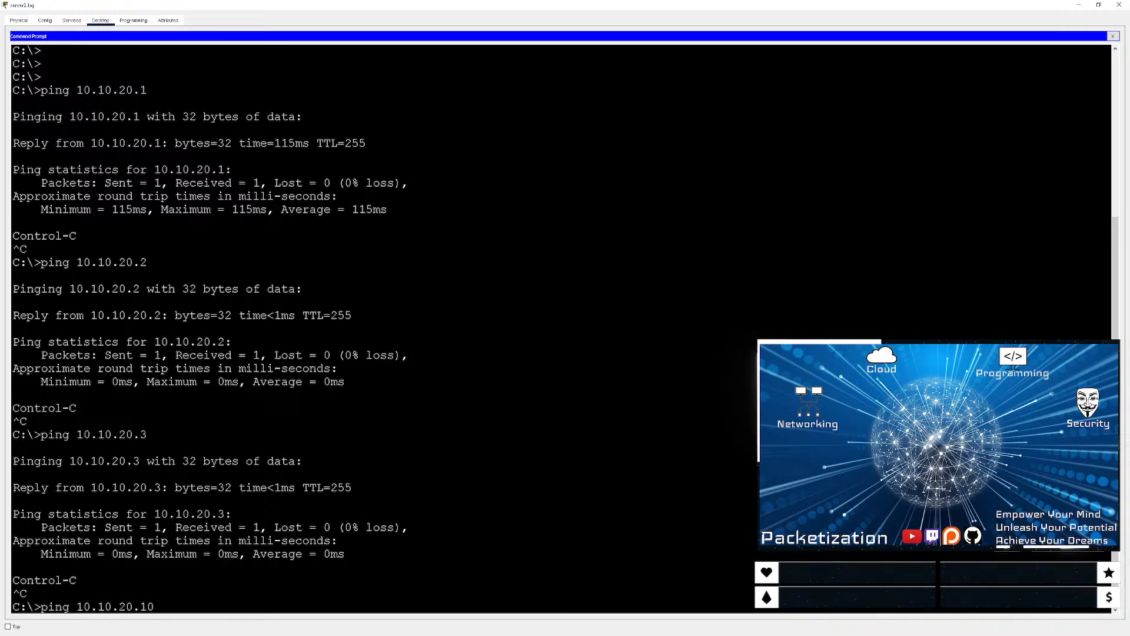
text(10)
key(Return)
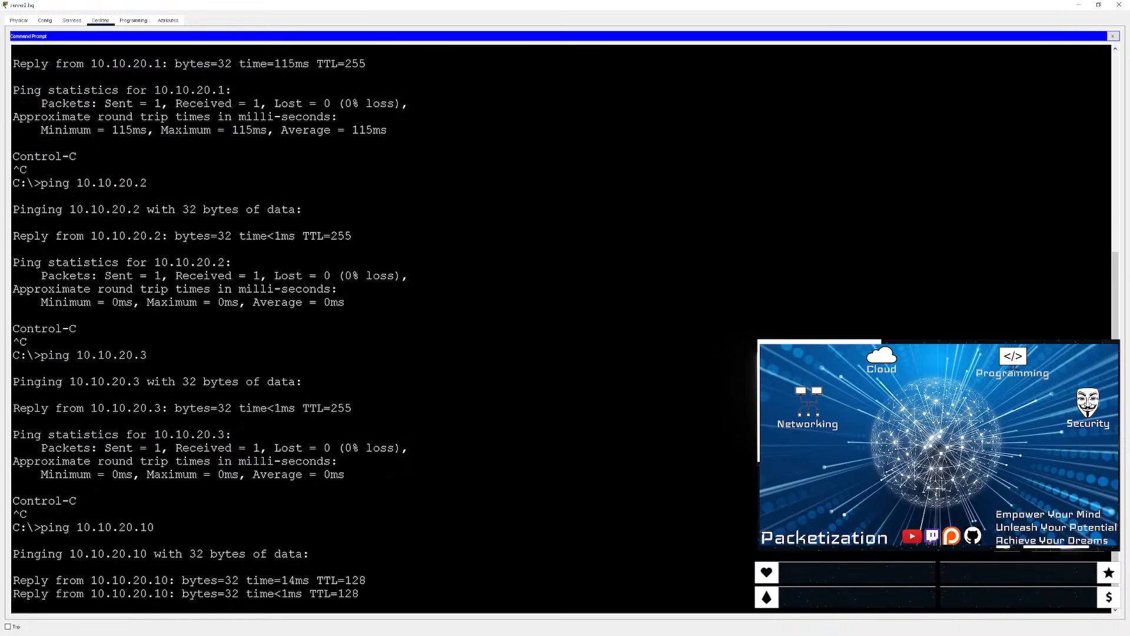
key(ctrl+c)
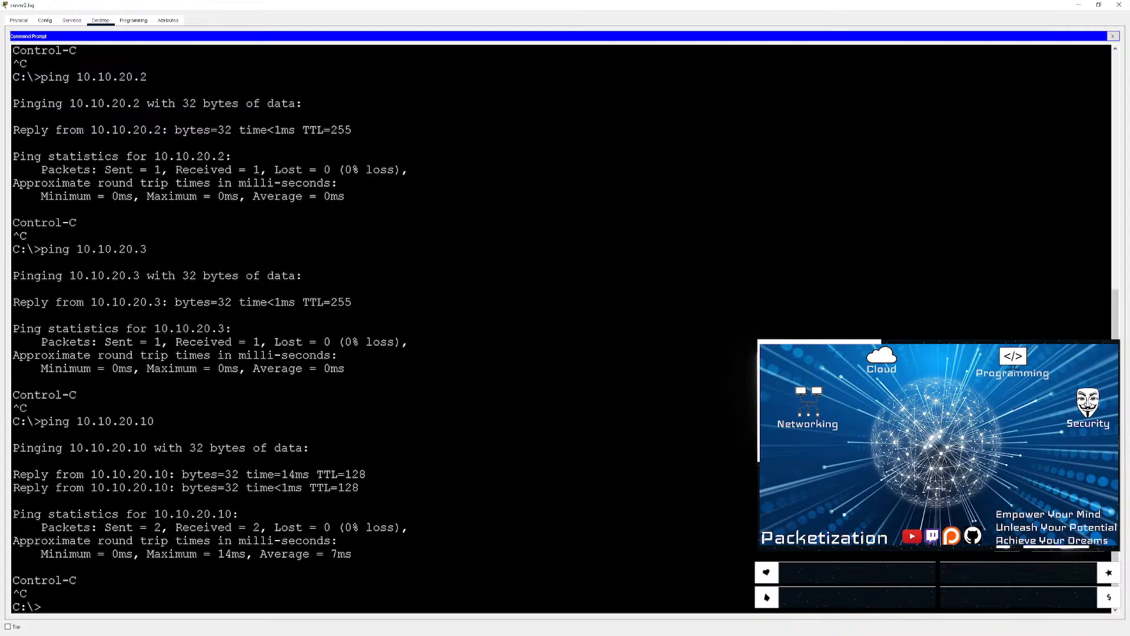
click(1119, 5)
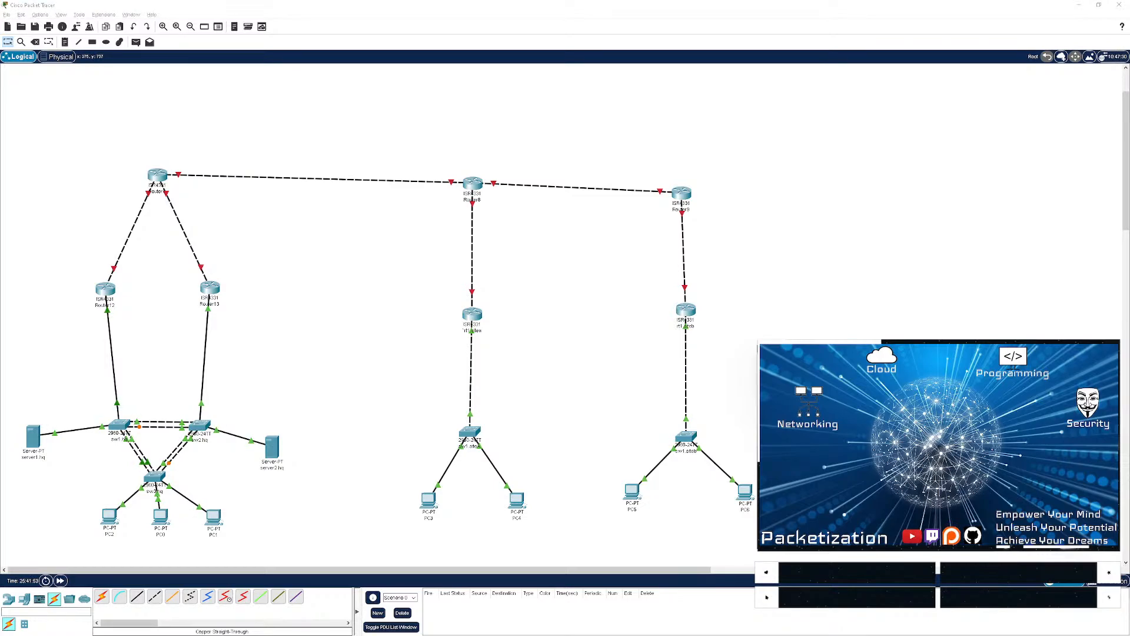
- Switch to Sublime Text and arrange a shortened window with the ISP Network notes over the side of the topology
drag(0, 144, 887, 15)
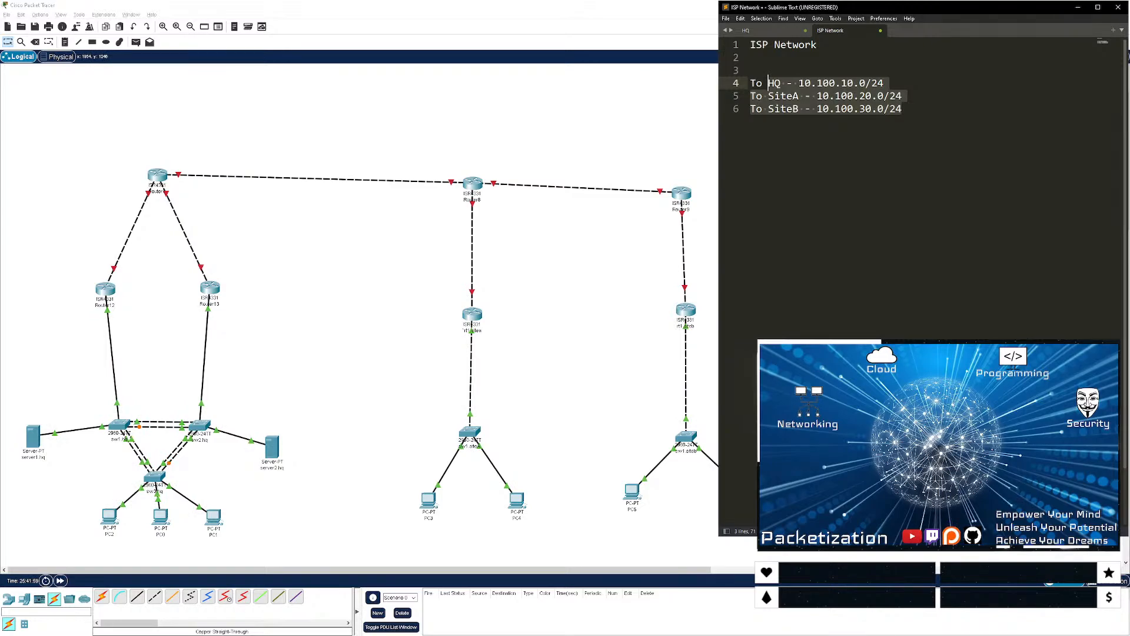
drag(932, 537, 931, 335)
click(952, 245)
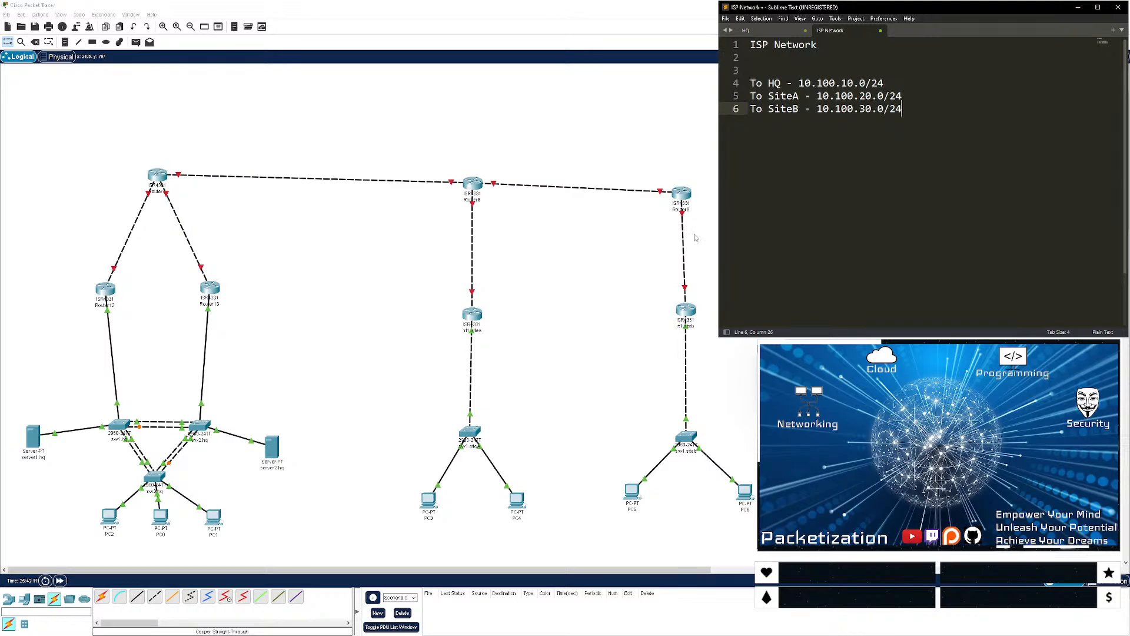
click(678, 193)
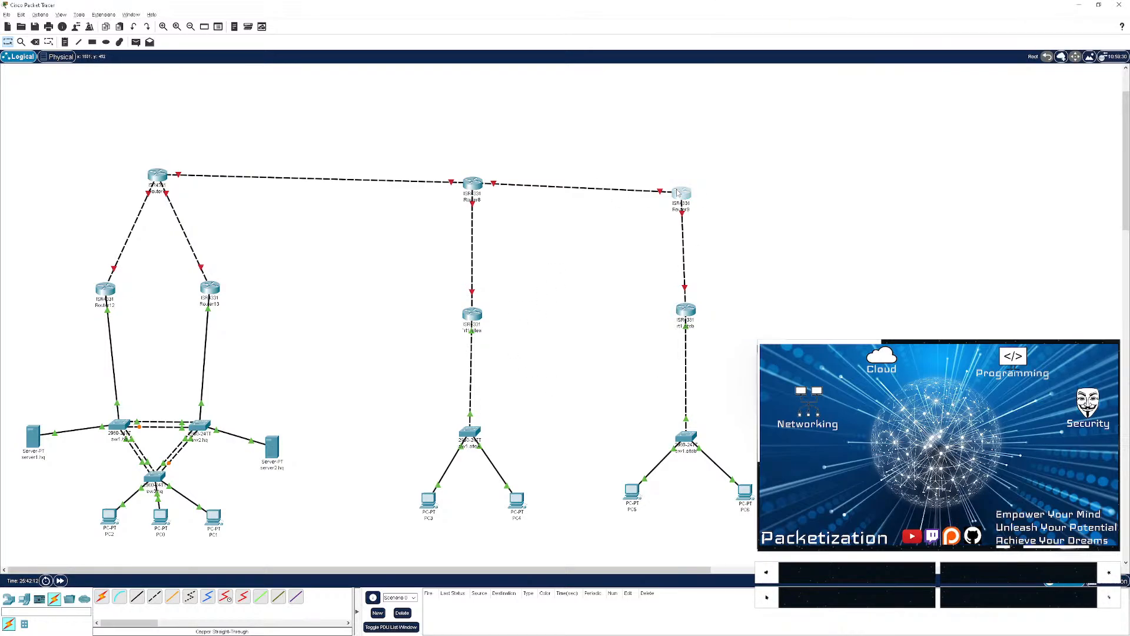
key(alt+Tab)
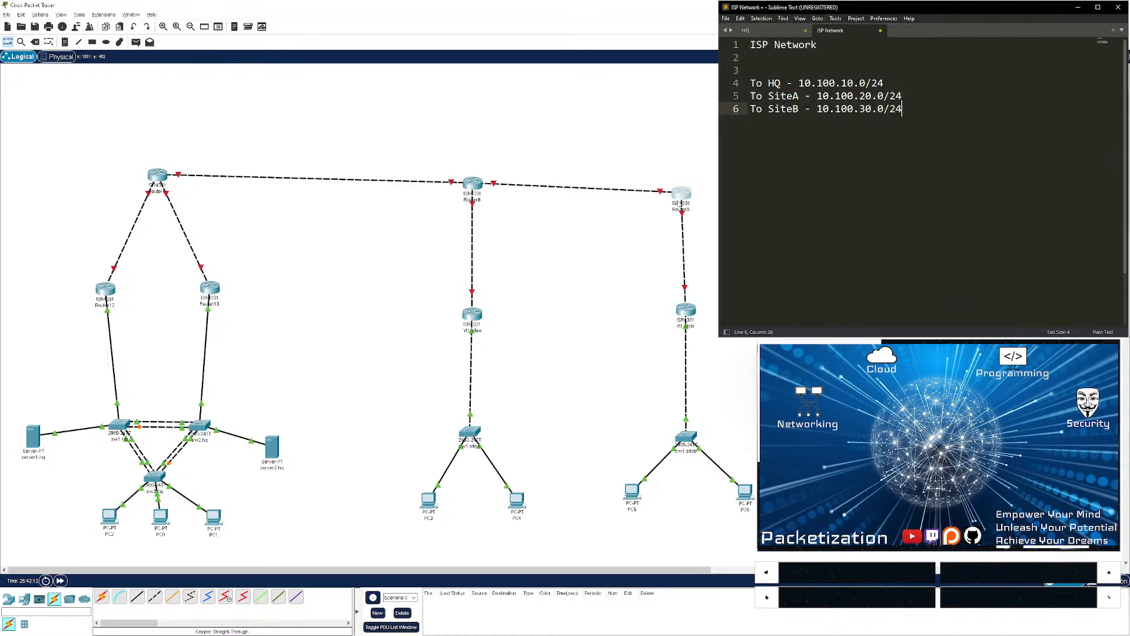
- Open the command line interface of Router9 and enlarge its window next to the ISP Network notes
double_click(679, 197)
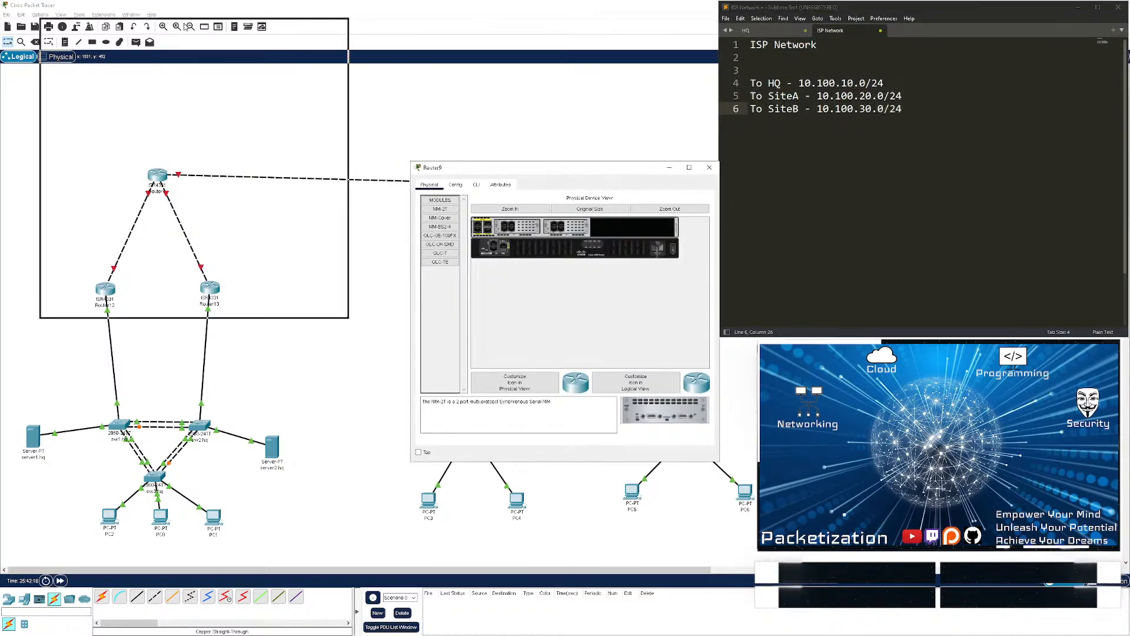
drag(186, 28, 211, 9)
click(105, 42)
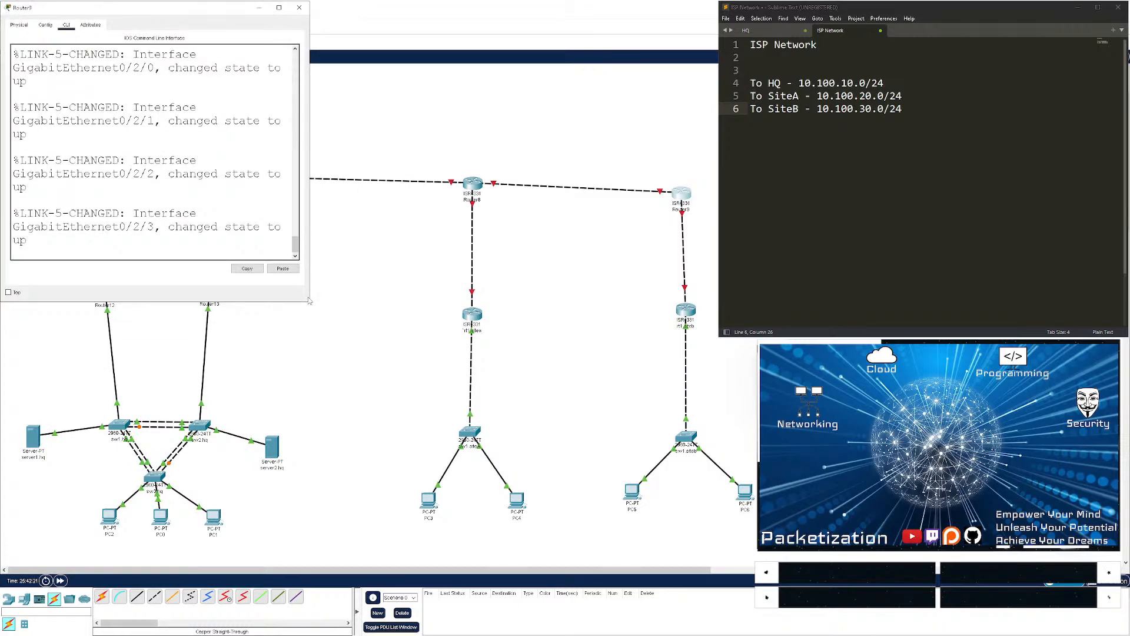
drag(308, 302, 670, 634)
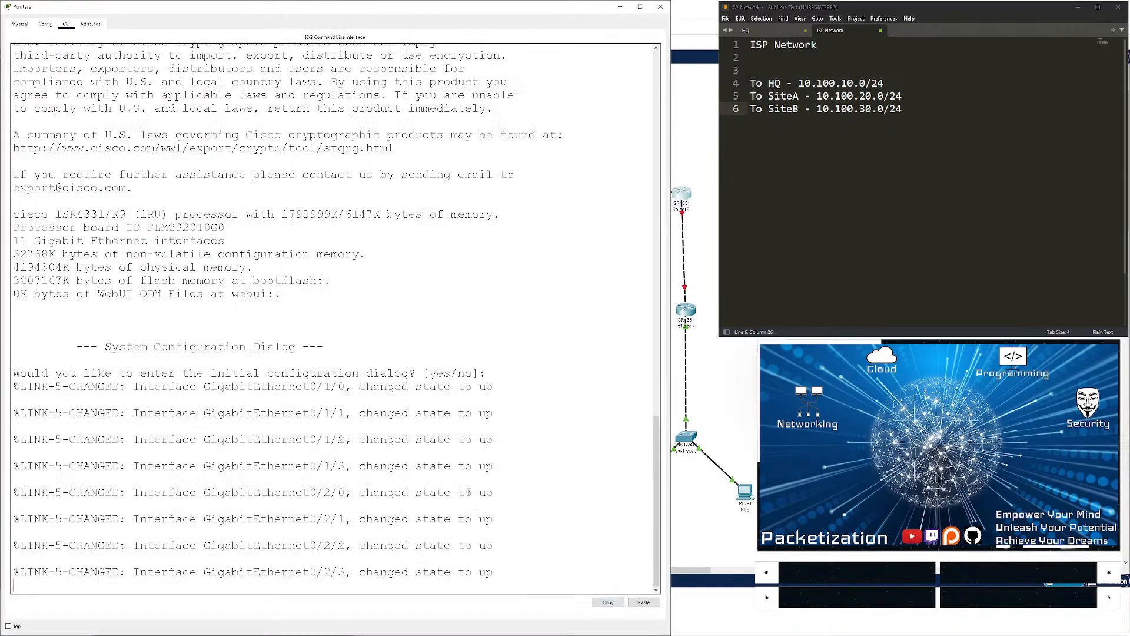
- Decline Router9's initial configuration dialog with "no" and bring up the router prompt
key(Return)
key(Return)
key(Return)
key(Return)
key(Return)
text(no)
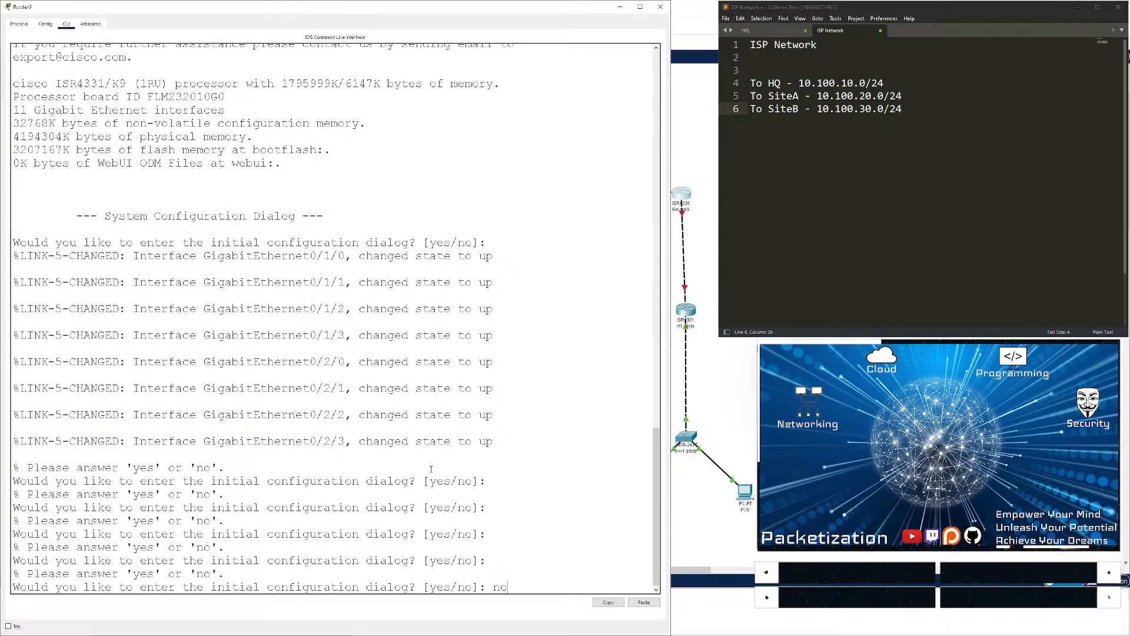
key(Return)
key(Return)
key(Return)
key(Return)
key(Return)
- Enter privileged mode and global configuration mode on Router9 and set its hostname to providerB
text(conf t)
key(Return)
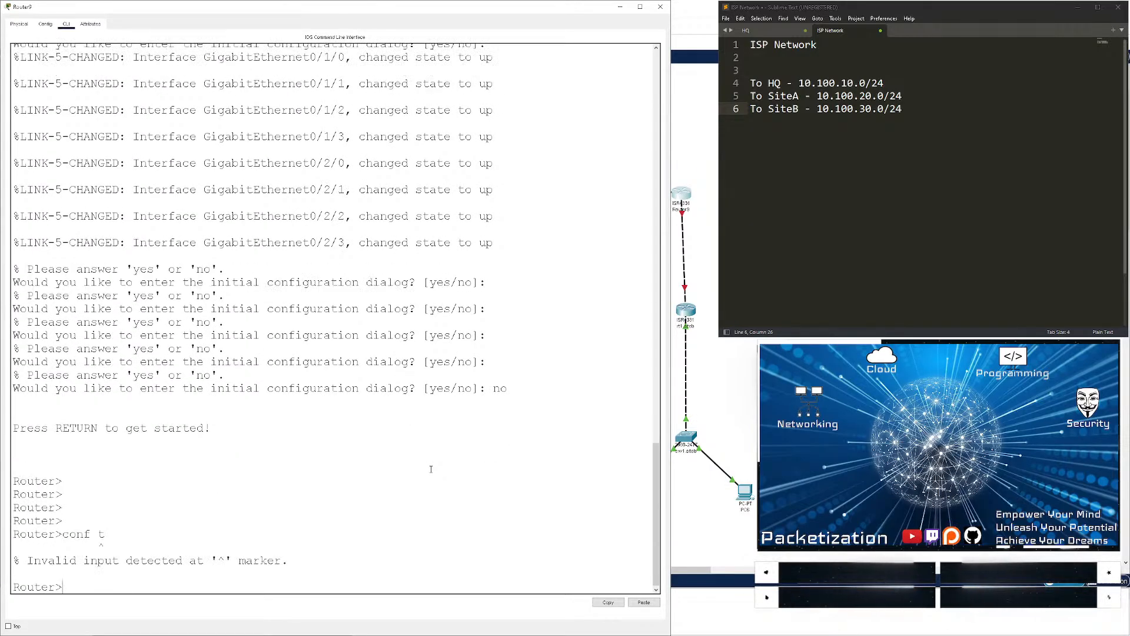
text(en)
key(Return)
text(conf t)
key(Return)
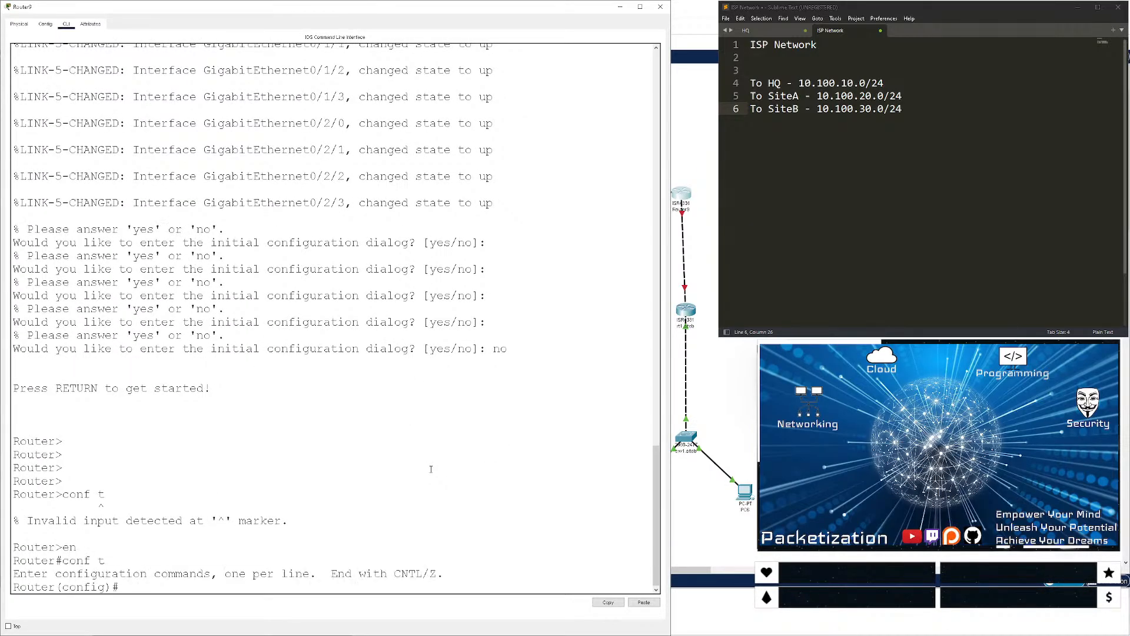
key(Return)
key(Return)
key(Return)
text(hostname)
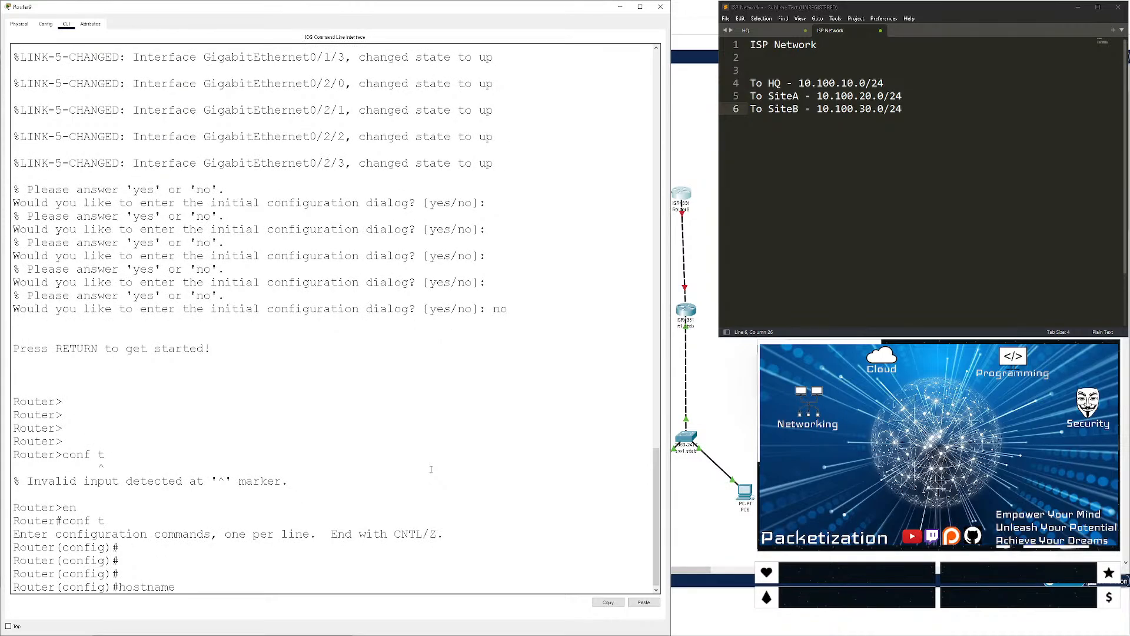
text( provide)
key(Return)
key(Return)
key(Return)
key(Return)
key(Return)
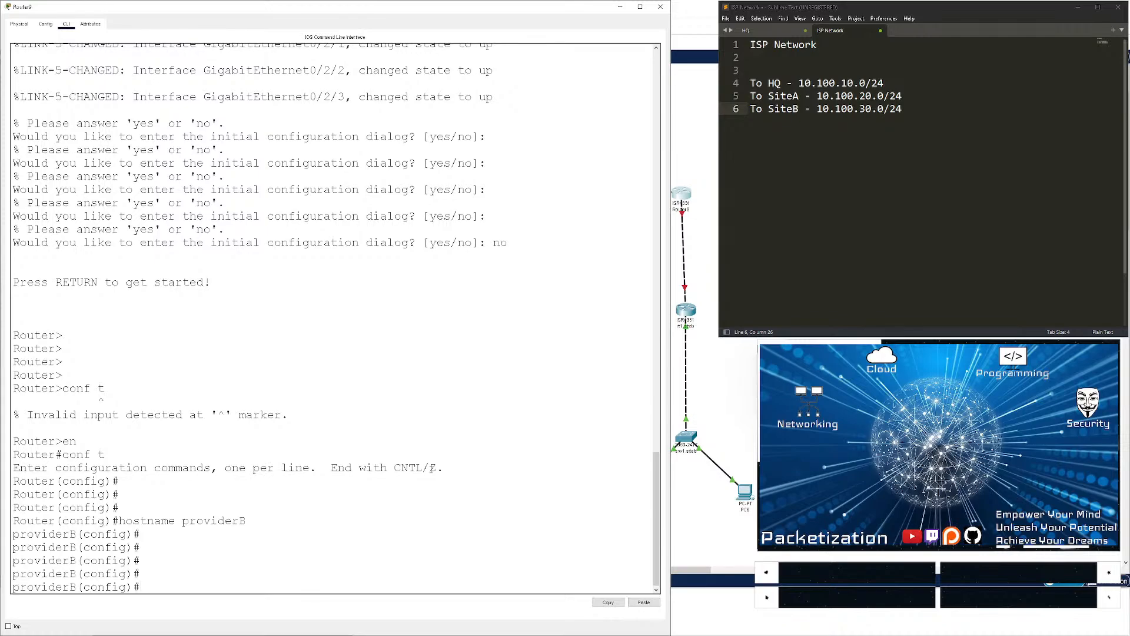
- Leave configuration mode on providerB and list its CDP neighbors with "sh cdp nei"
key(ctrl+z)
key(Return)
key(Return)
key(Return)
text(s)
key(BackSpace)
key(ctrl+z)
key(Return)
key(Return)
key(Return)
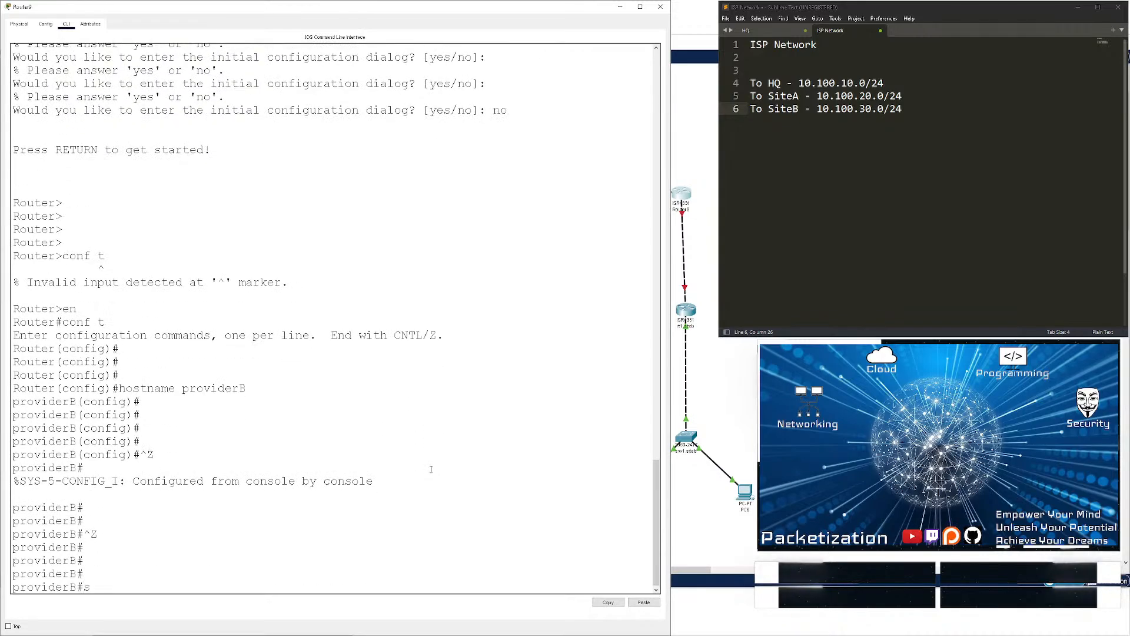
text(sh cdp nei)
key(Return)
key(Return)
key(Return)
key(Return)
key(Return)
key(Return)
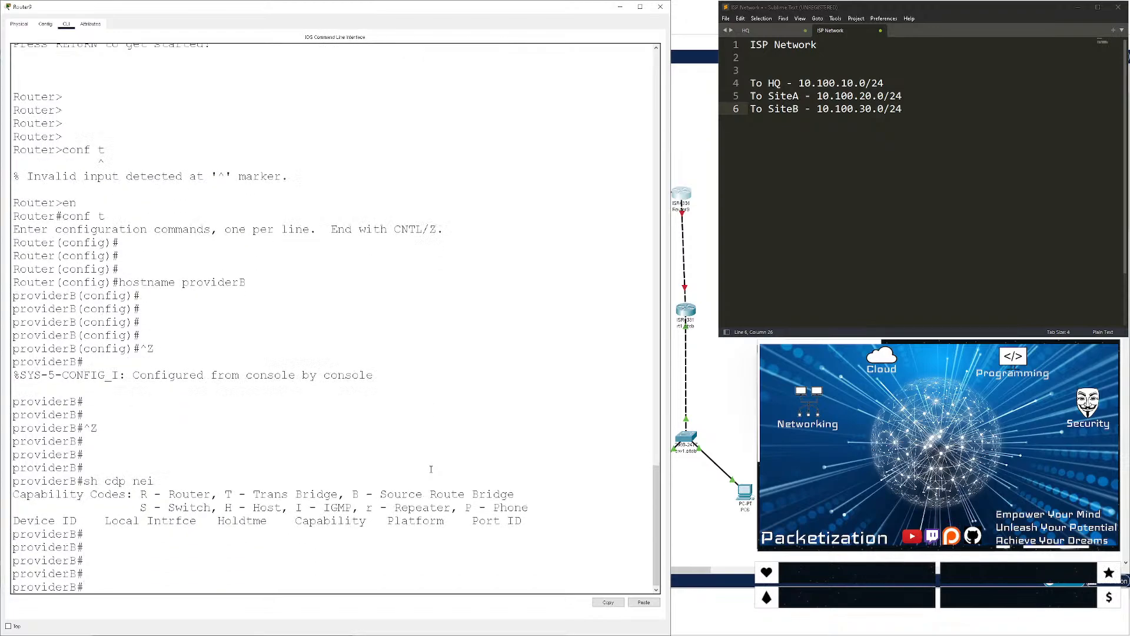
- Enter global configuration mode on providerB and try to turn on CDP with "cdp enable"
text(conf t)
key(Return)
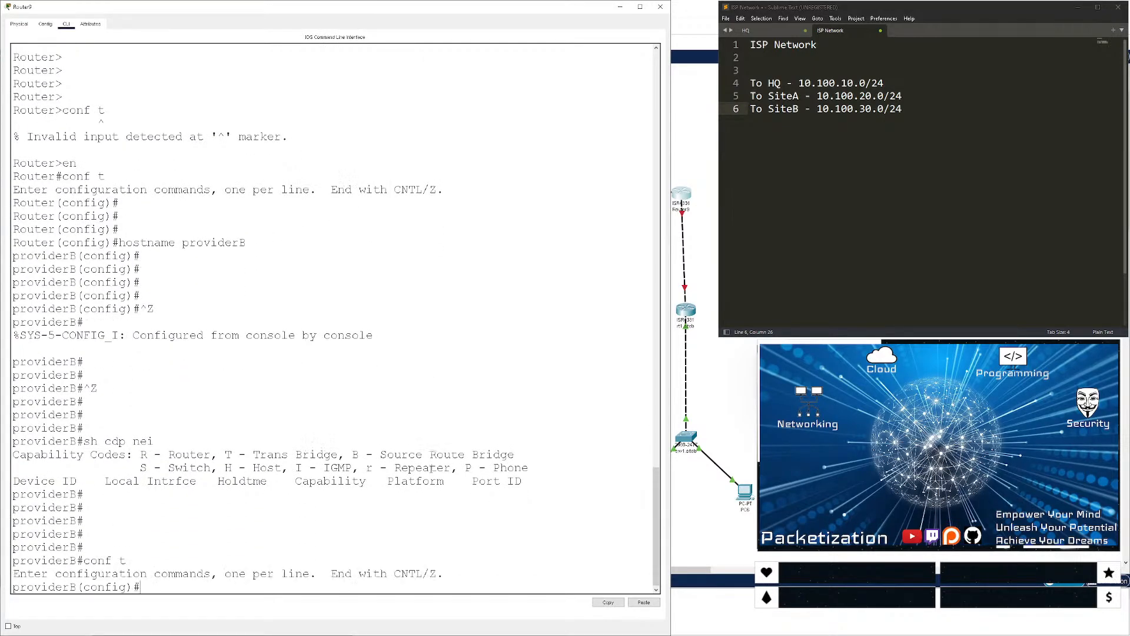
text(cdp en)
key(Tab)
text(able)
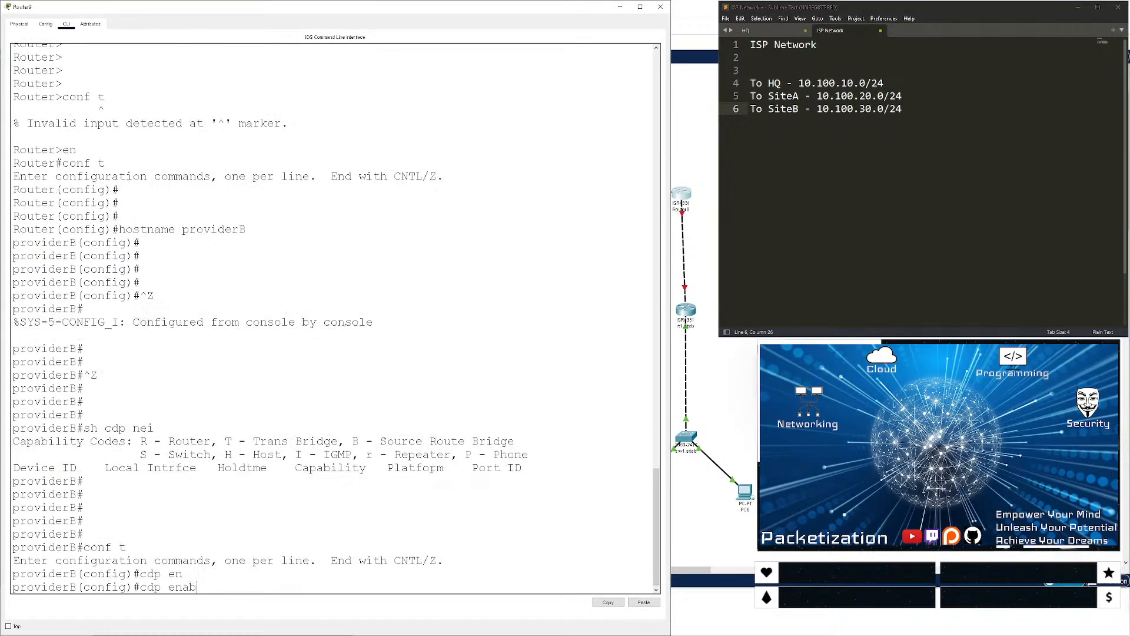
key(Return)
key(Return)
key(Return)
key(Return)
- Look through the global configuration commands available on providerB for the CDP command
text(?)
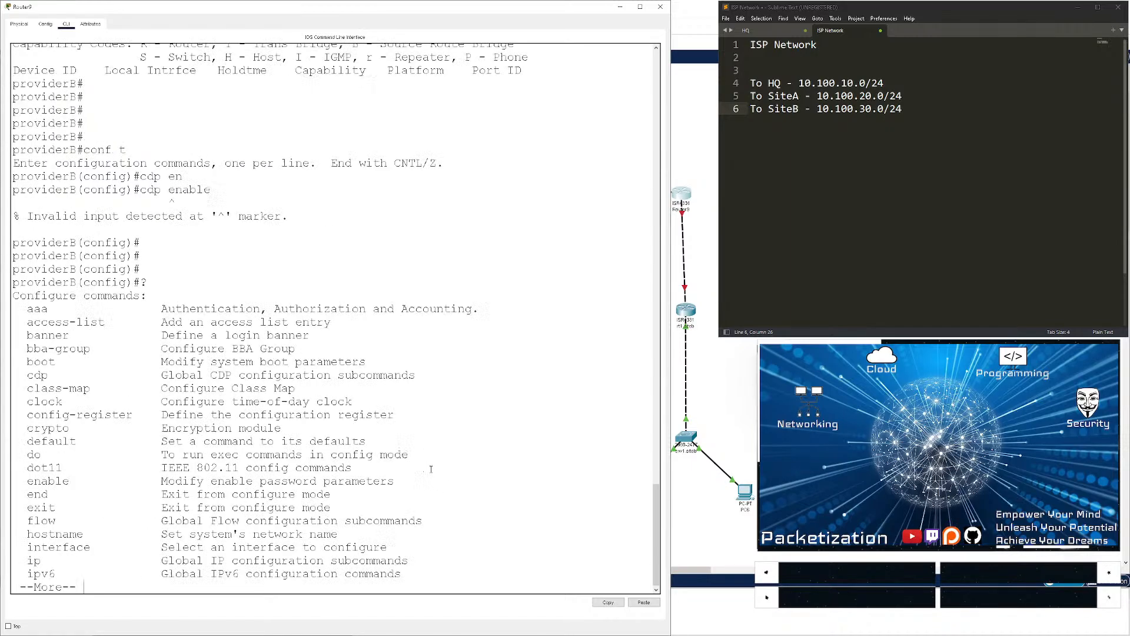
key(space)
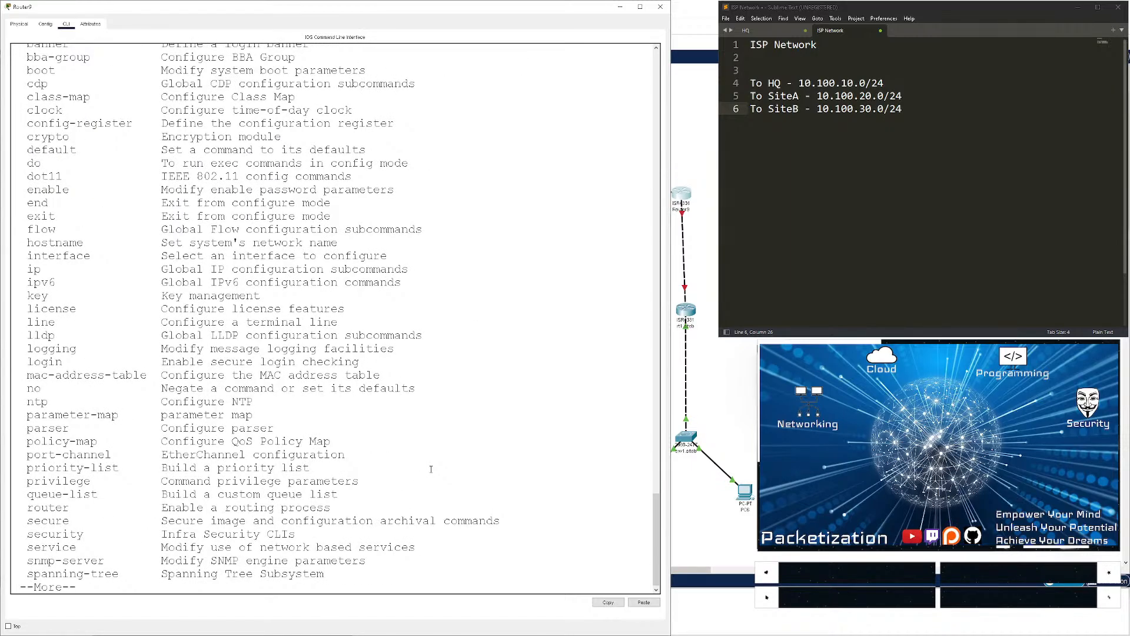
text(d)
key(BackSpace)
- Check the options of the cdp command and enable CDP globally on providerB with "cdp run"
text(cdp)
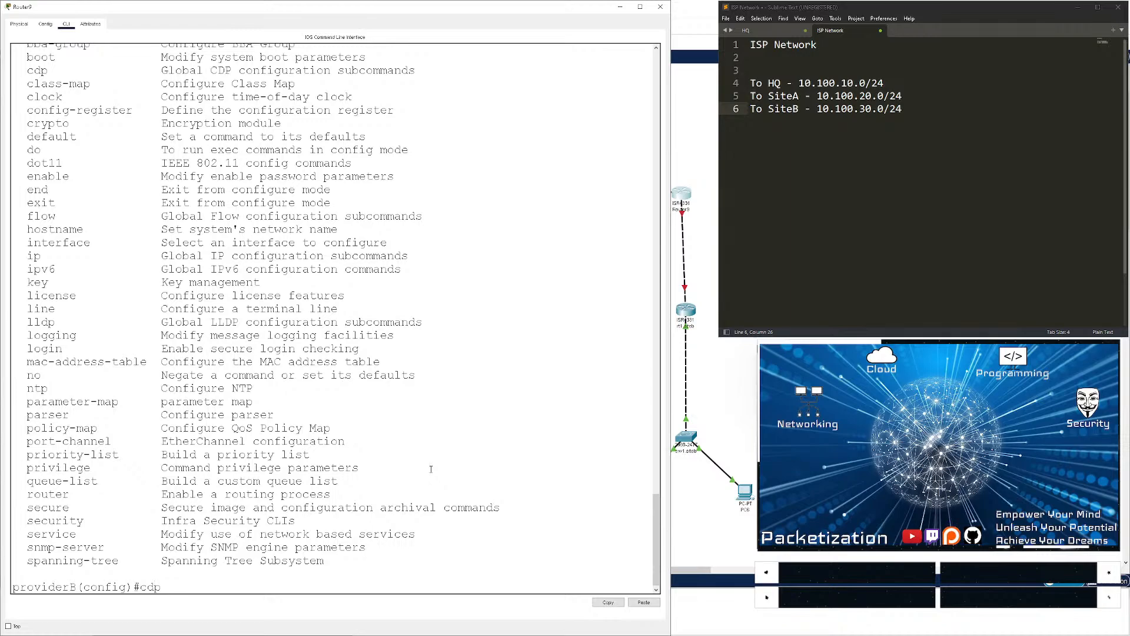
text( ?)
text(run)
key(Return)
key(Return)
key(Return)
key(Return)
key(Return)
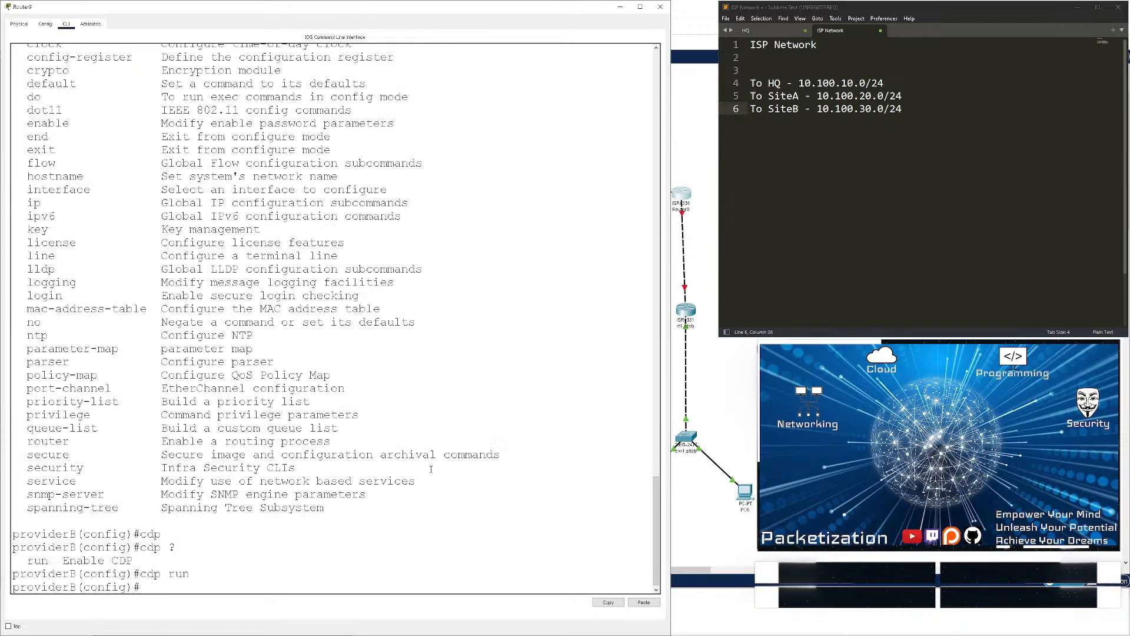
key(Up)
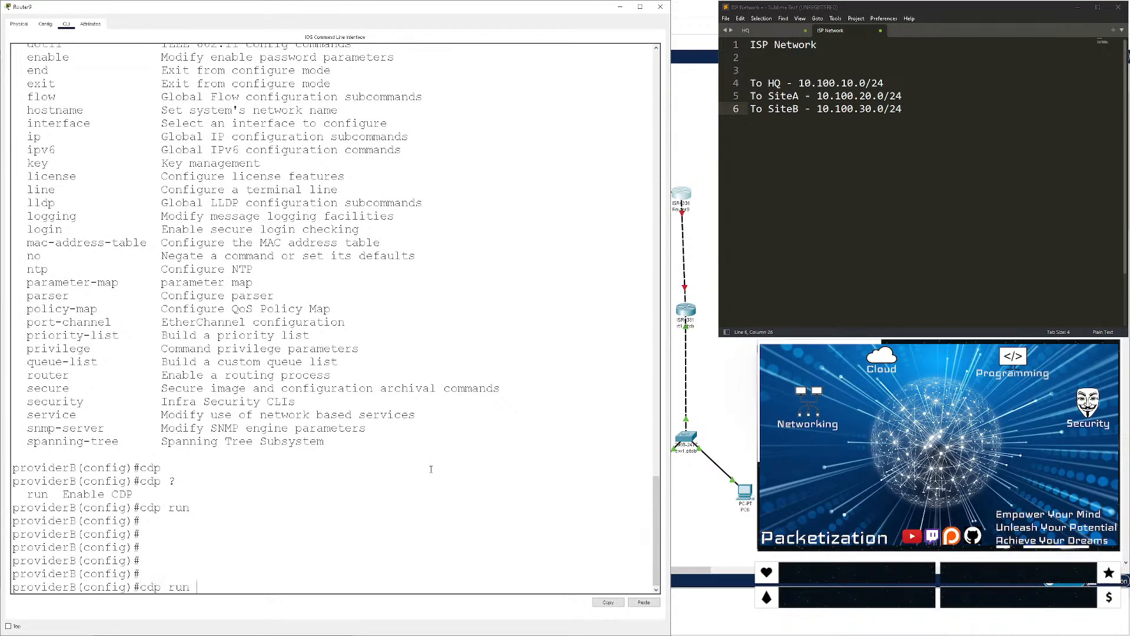
text(?)
- Exit configuration mode on providerB and check its CDP neighbor list again
key(ctrl+z)
key(Return)
key(Return)
key(Return)
key(Return)
text(sh cdp nei)
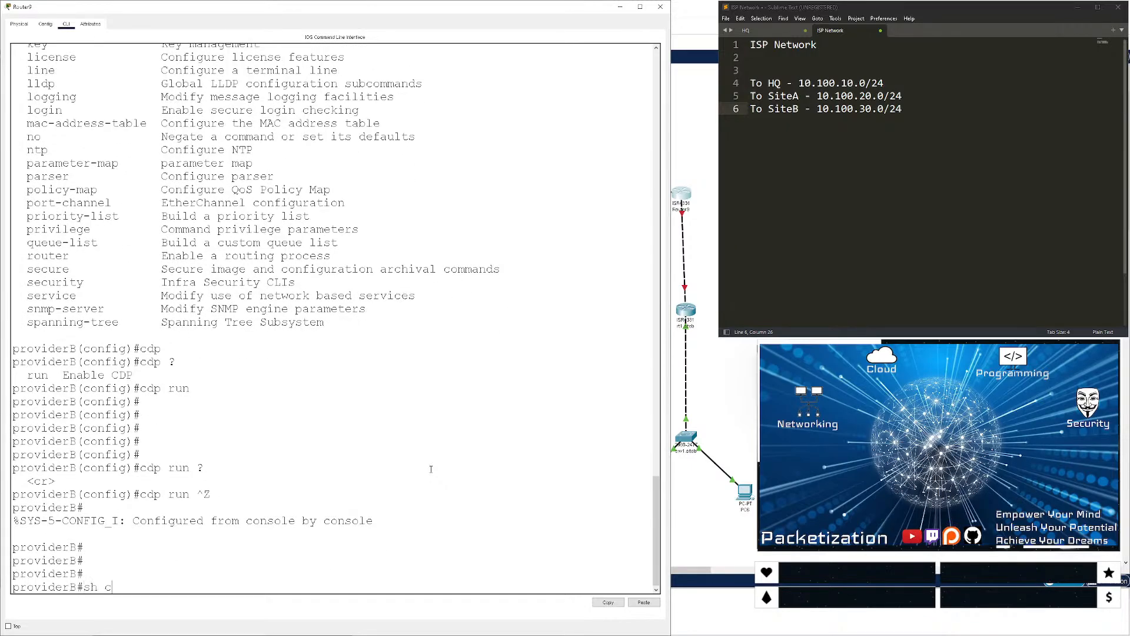
key(Return)
key(Return)
key(Return)
key(Return)
key(Return)
key(Return)
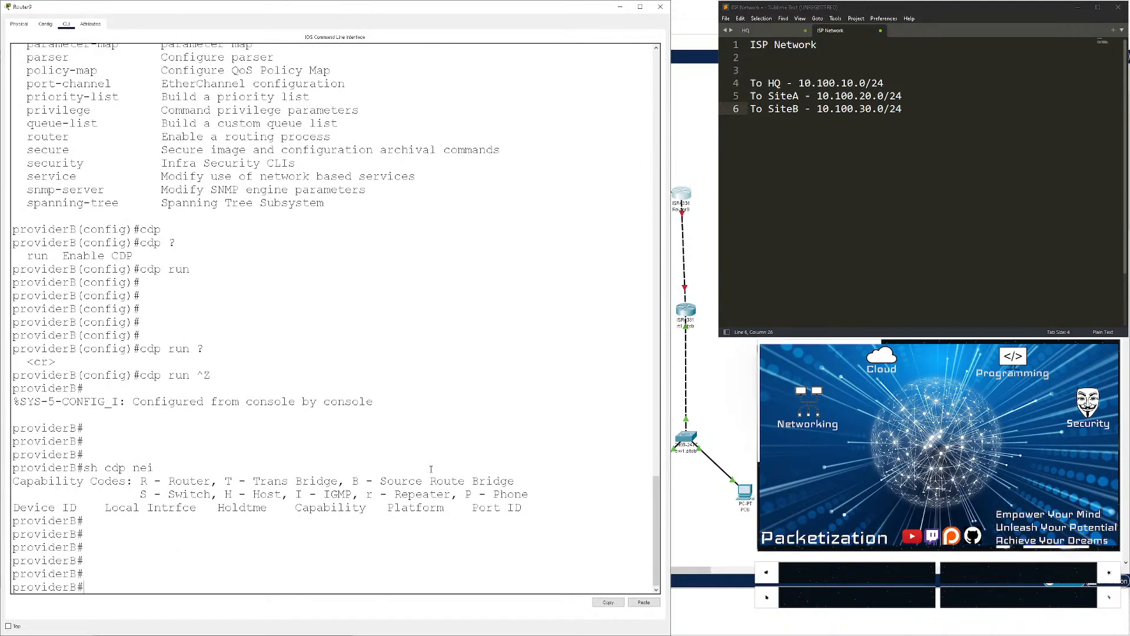
- Open the command line interface of the SiteB router below Router9 and enter privileged mode
click(687, 312)
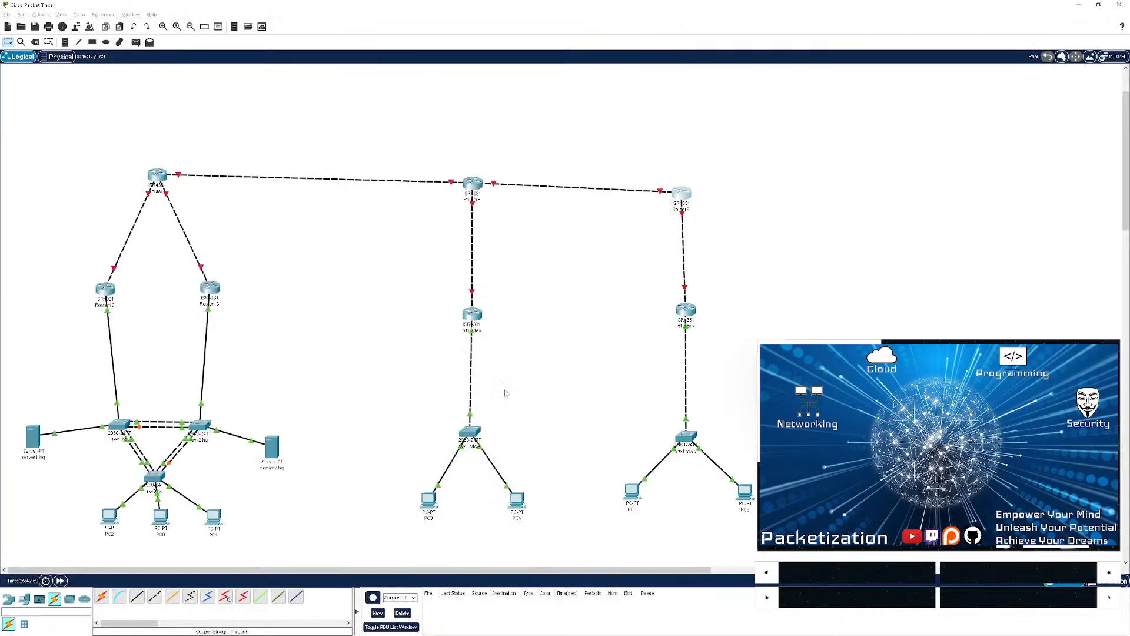
key(Return)
key(Return)
key(Return)
text(conf t)
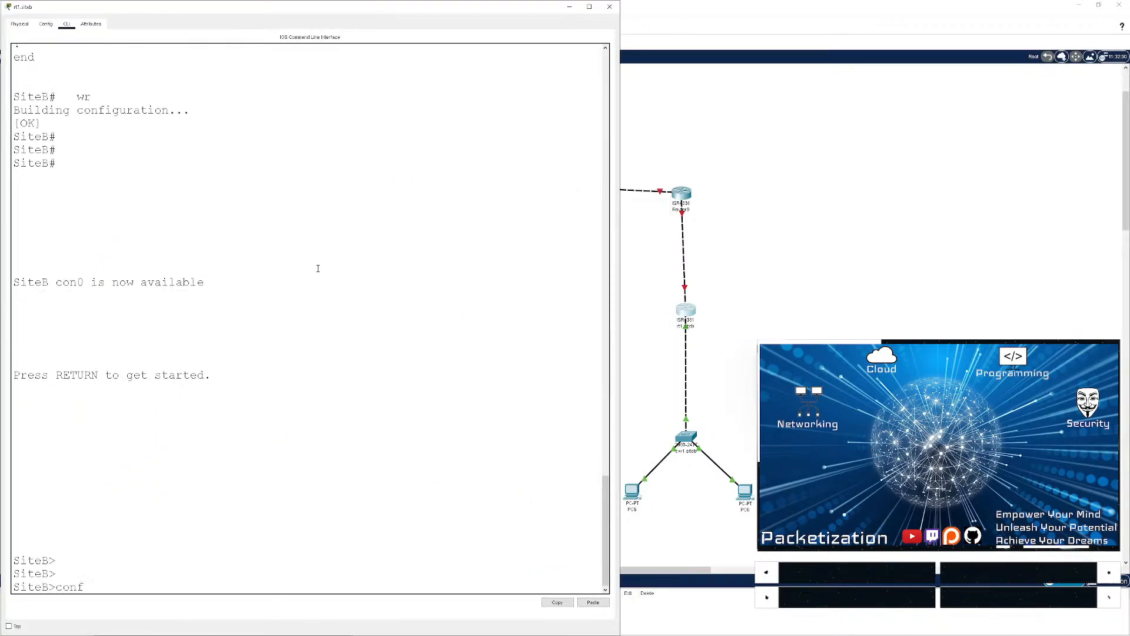
key(Return)
key(Return)
key(Return)
key(Return)
text(en)
key(Return)
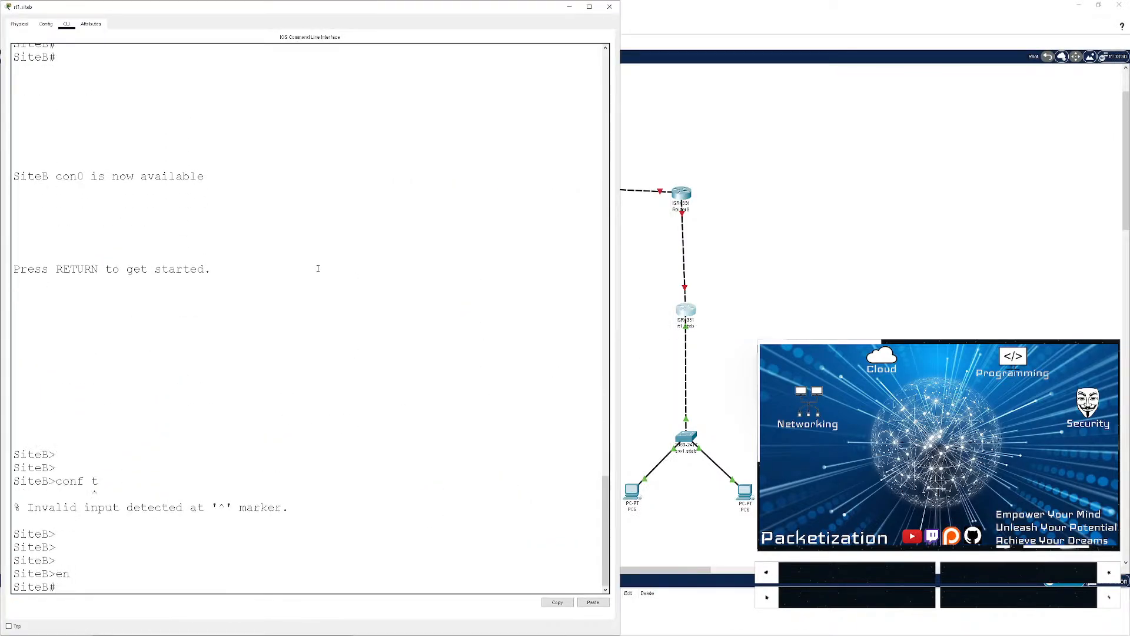
- Enable CDP globally on the SiteB router with "cdp run" in global configuration mode
text(conf t)
key(Return)
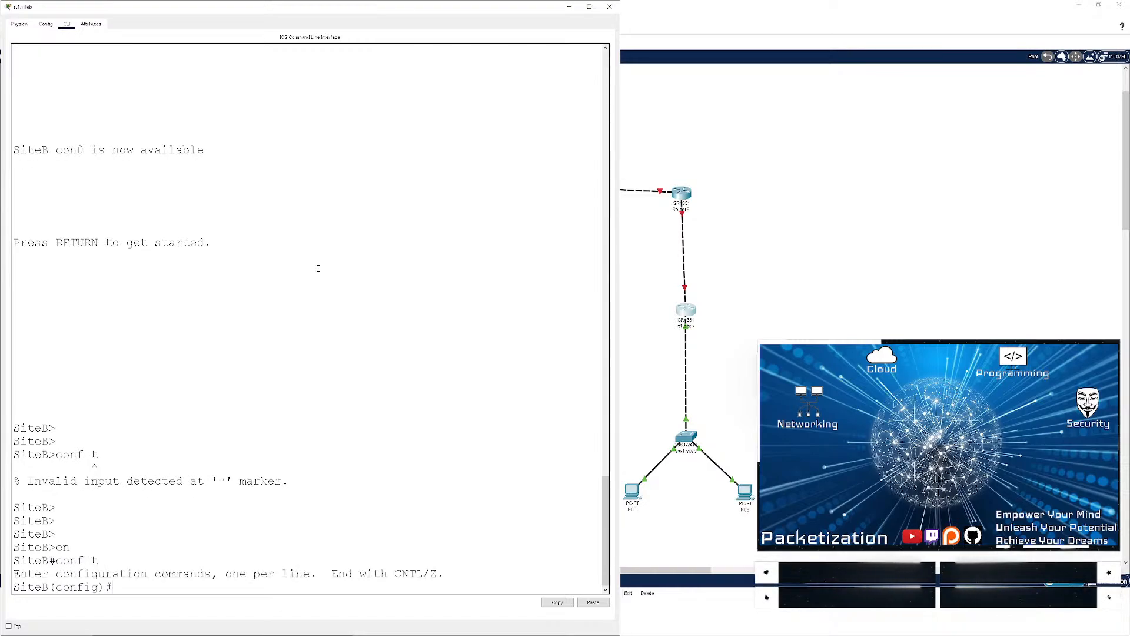
key(Return)
text(cdp run)
key(Return)
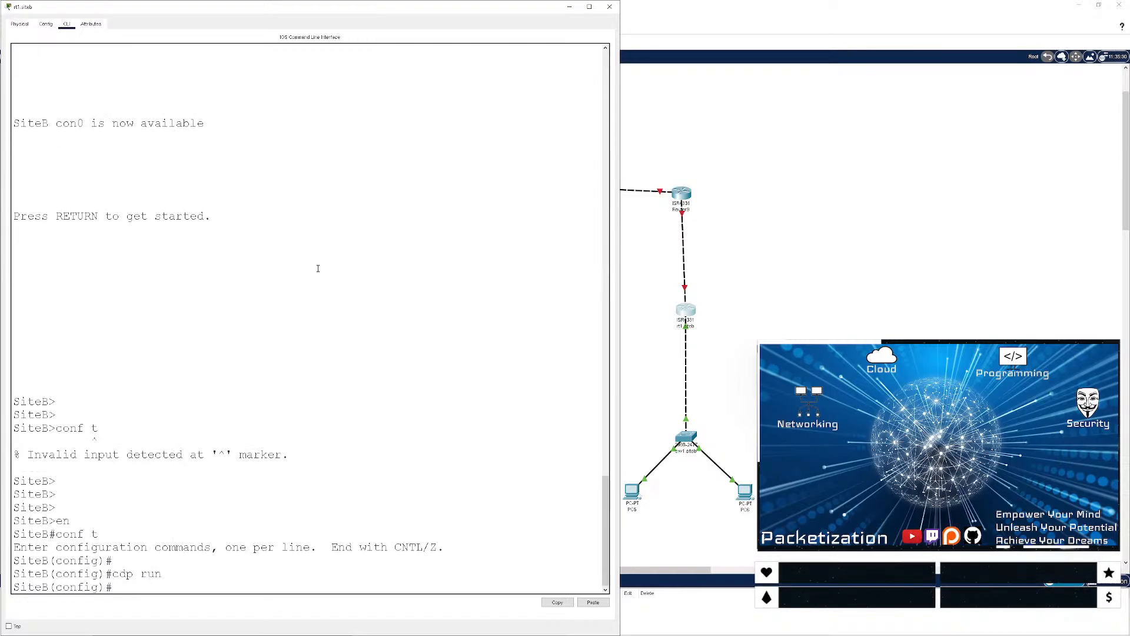
- Exit configuration mode on the SiteB router, save its configuration with "wr" and return to the topology
key(ctrl+z)
key(Return)
key(Return)
key(Return)
key(Return)
key(Return)
text(wr)
key(Return)
key(Return)
key(Return)
key(Return)
key(Return)
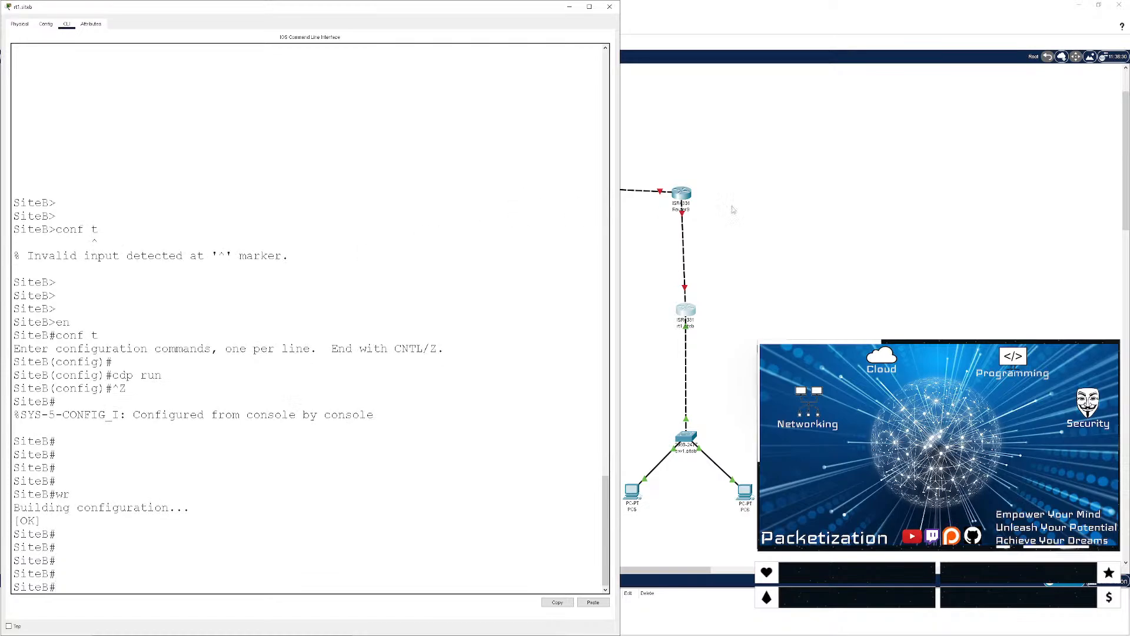
click(890, 325)
- Open the command line of switch sw1.siteb, save its configuration from privileged mode with "wr", and close its window
click(686, 438)
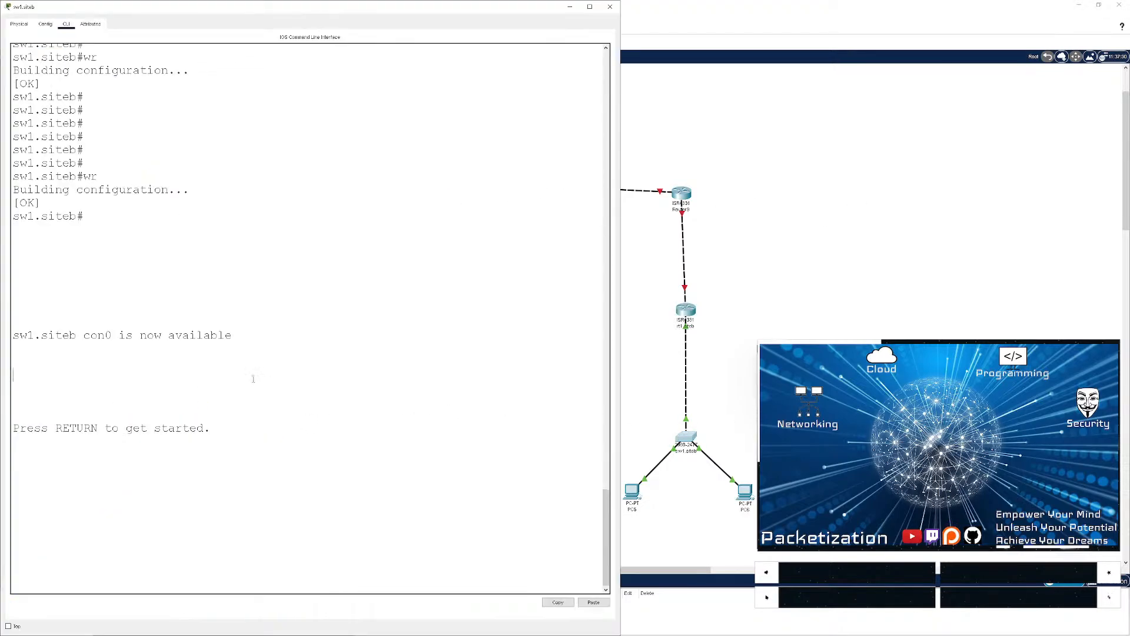
key(Return)
key(Return)
key(Return)
text(en)
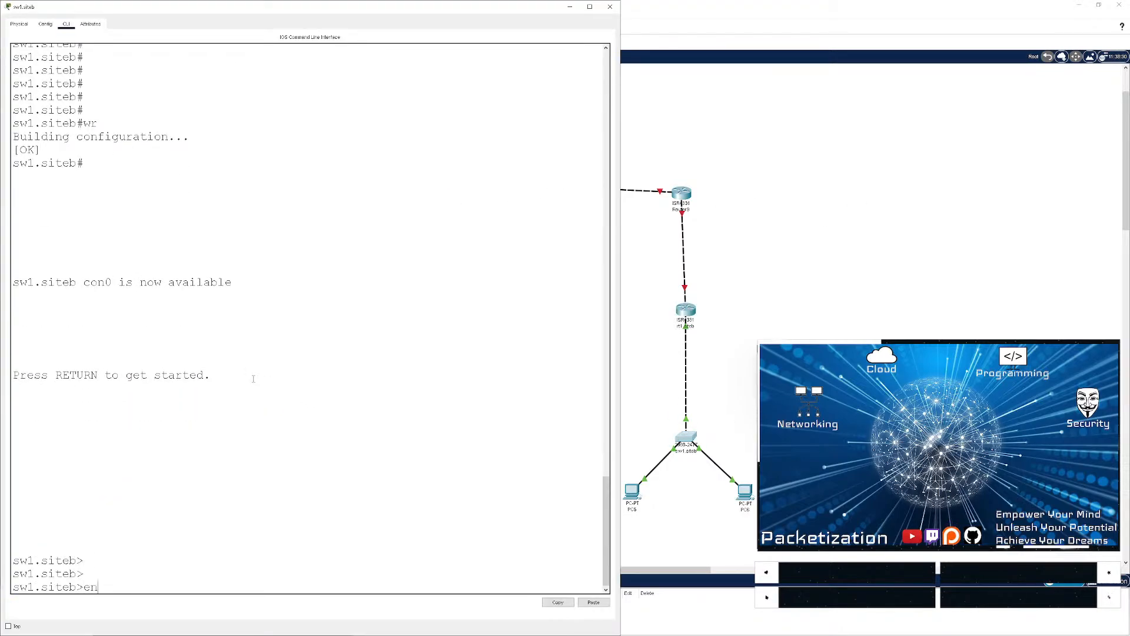
key(Return)
key(Return)
text(wr)
key(Return)
click(610, 7)
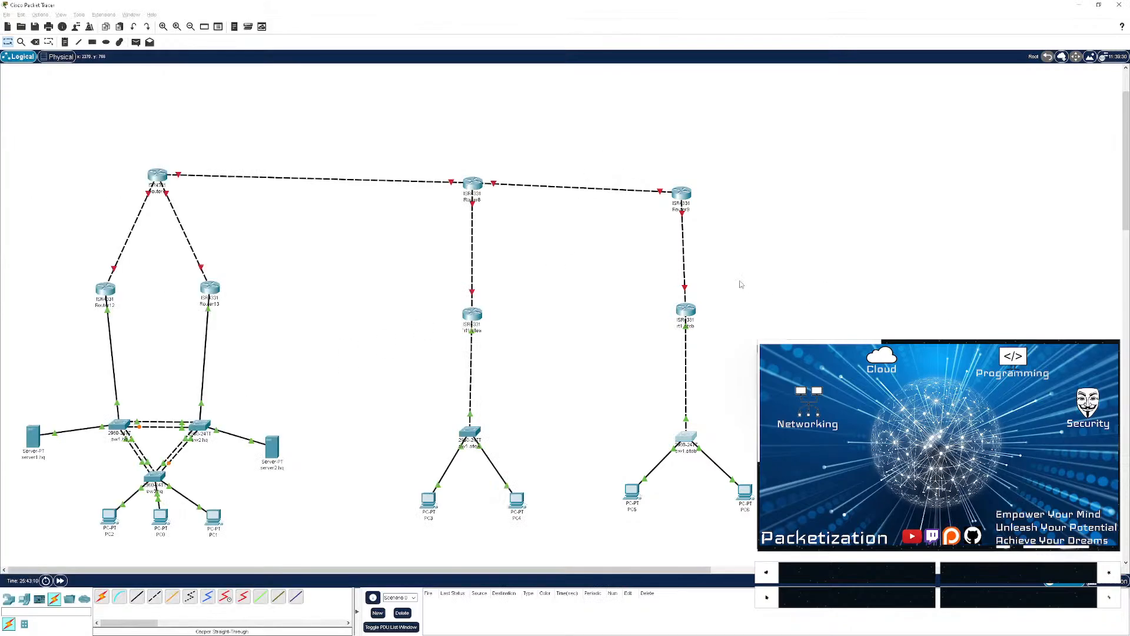
- Open the command line of router rt1.SiteA, enter privileged mode and save its configuration with "wr"
click(474, 316)
key(Return)
key(Return)
key(Return)
key(Return)
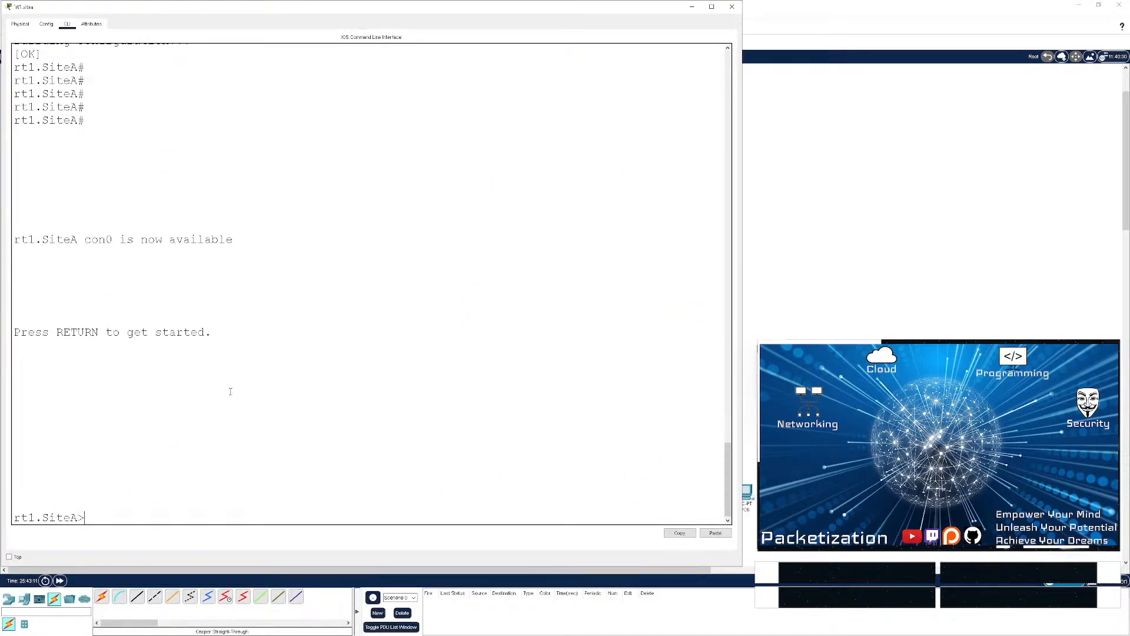
text(co)
key(BackSpace)
key(BackSpace)
text(en)
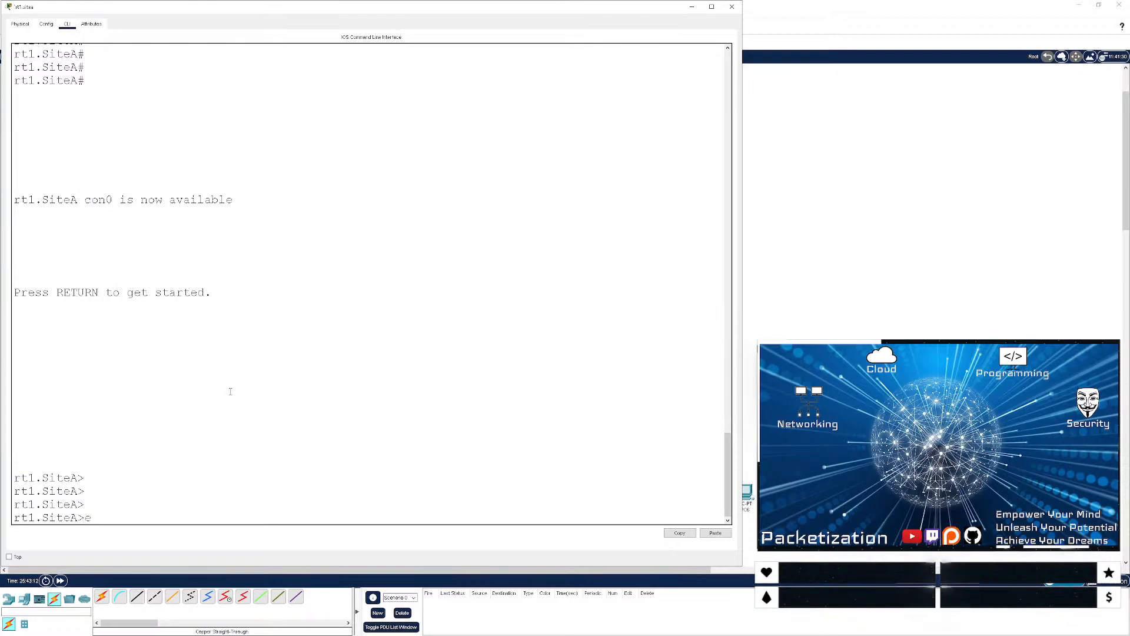
key(Return)
text(conf)
key(BackSpace)
key(BackSpace)
key(BackSpace)
key(BackSpace)
text(wr)
key(Return)
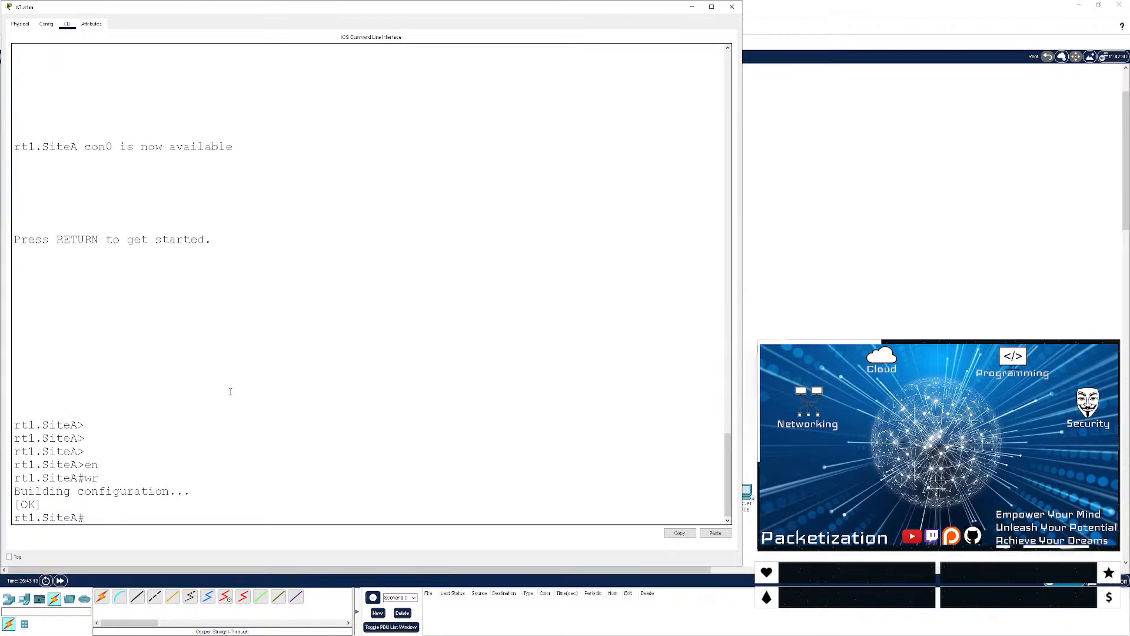
- Enter global configuration mode on rt1.SiteA and enable CDP with "cdp run"
key(Return)
key(Return)
key(Return)
text(conf t)
key(Return)
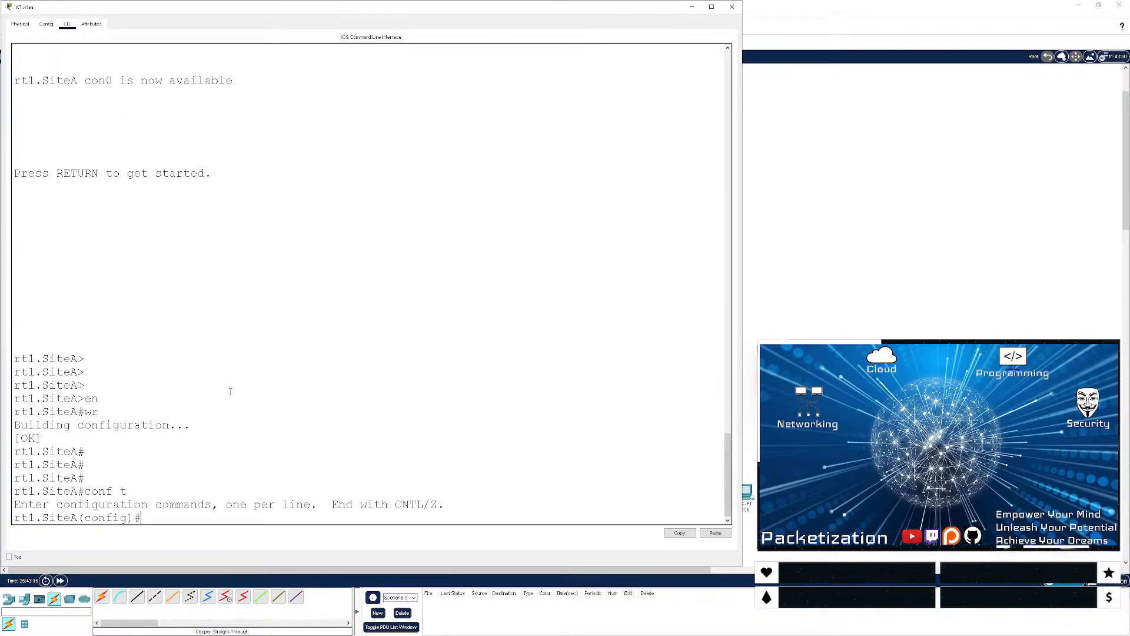
text(cdp run)
key(Return)
- Exit configuration mode on rt1.SiteA, save the configuration with "wr" and return to the topology
key(ctrl+z)
key(Return)
key(Return)
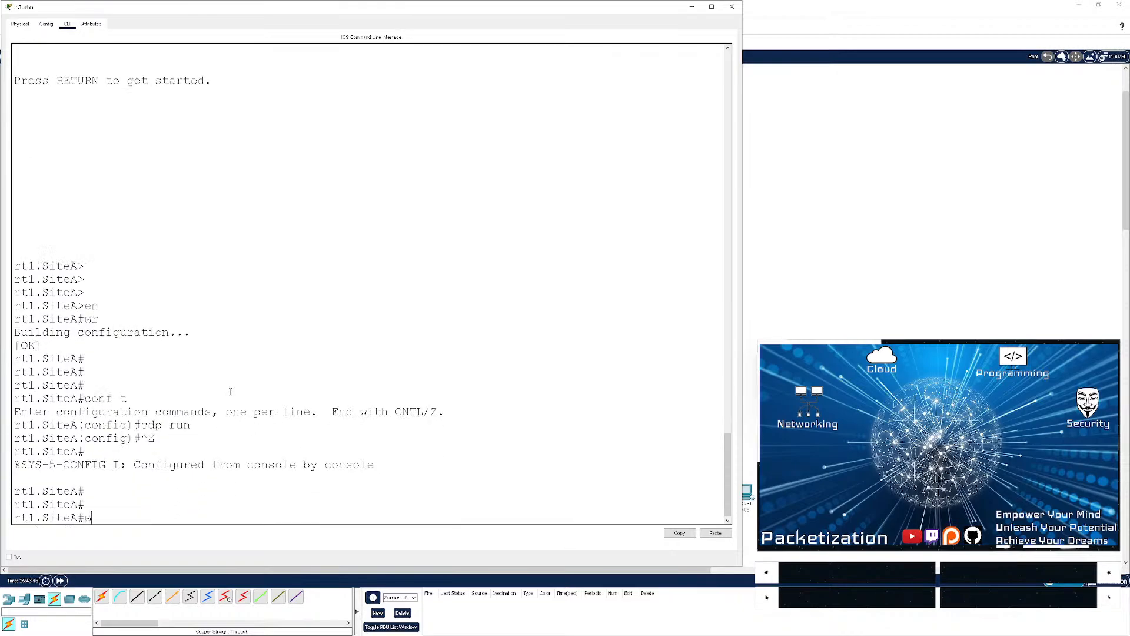
text(wr)
key(Return)
click(751, 430)
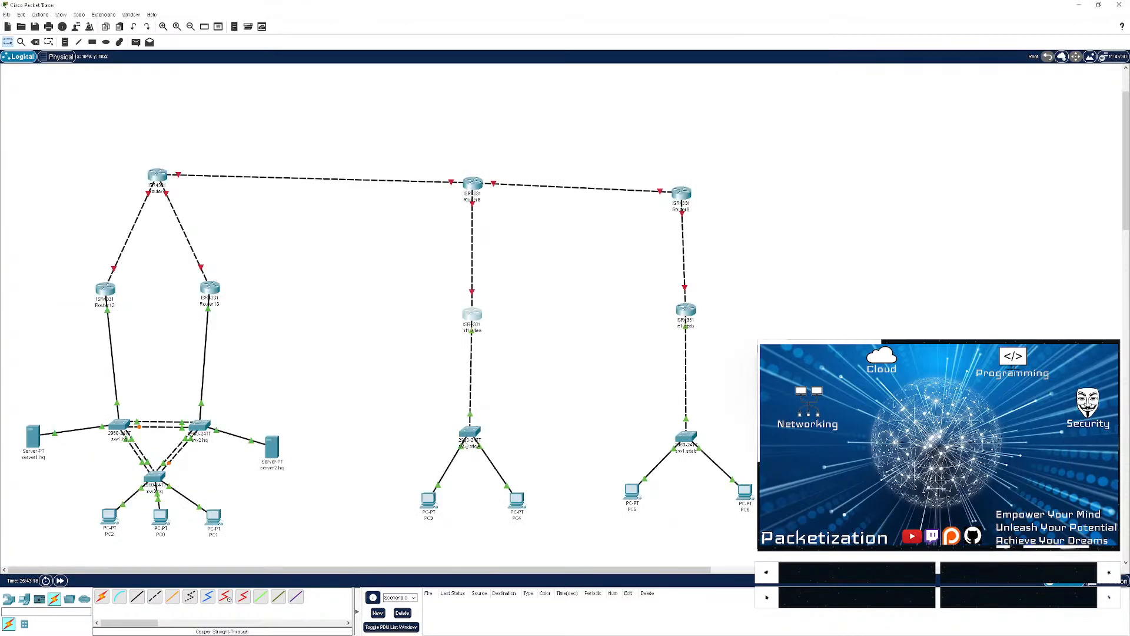
- Open the command line of switch sw1.SiteA and enter privileged mode
click(468, 436)
key(Return)
key(Return)
key(Return)
key(Return)
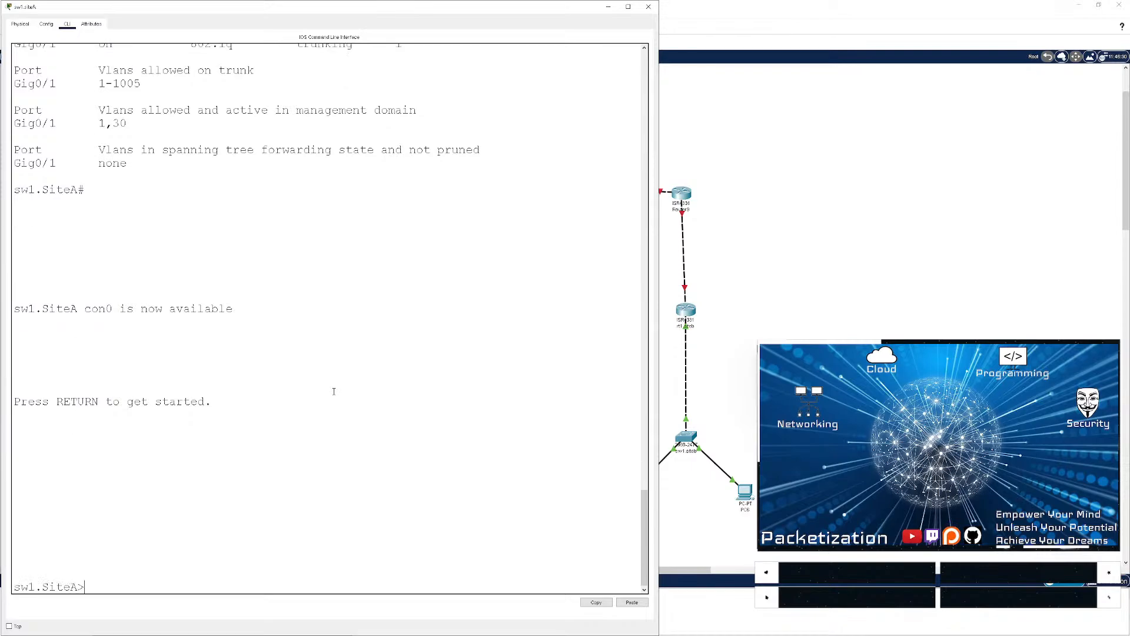
text(con)
key(Return)
key(Return)
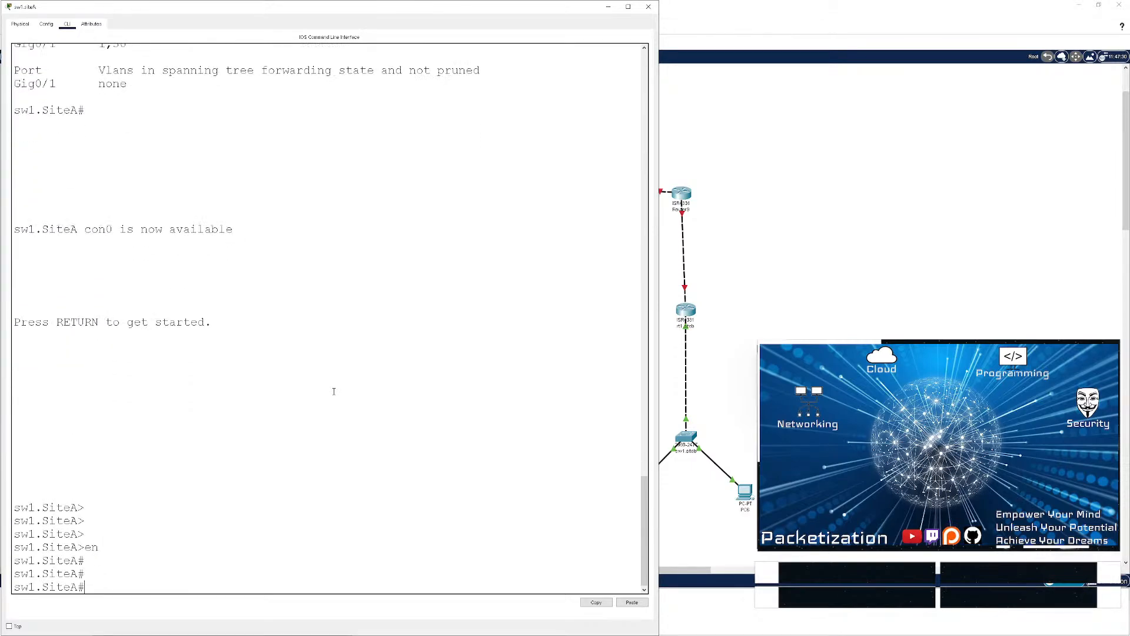
- Enter global configuration mode on sw1.SiteA and enable CDP with "cdp run"
text(conf t)
key(Return)
text(cdp)
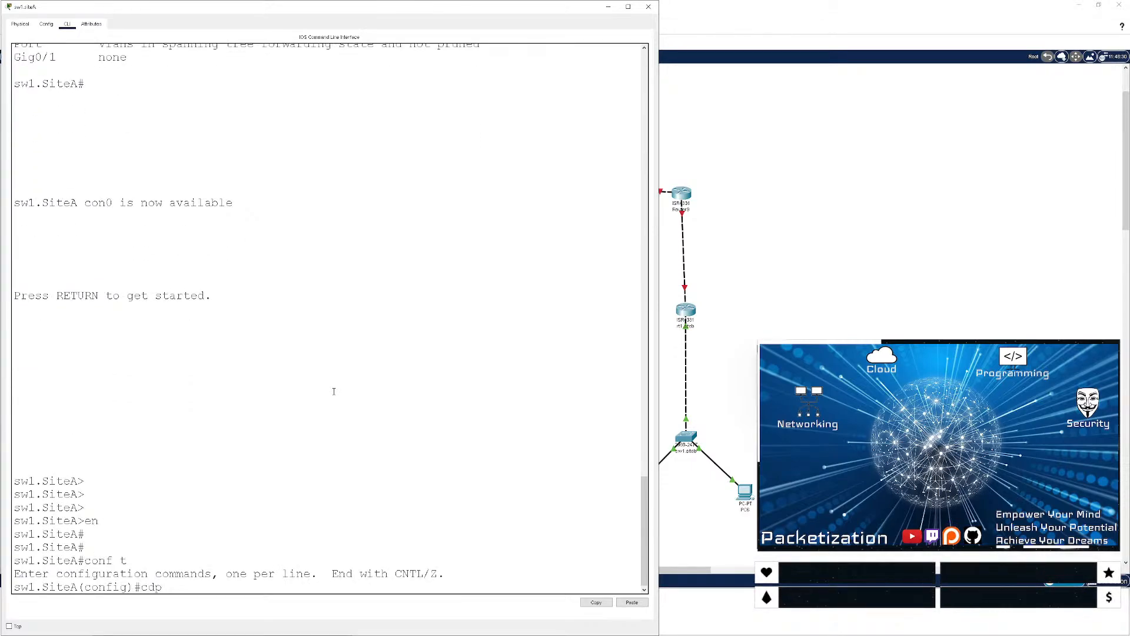
text( r)
key(Return)
text(cdp run)
key(Return)
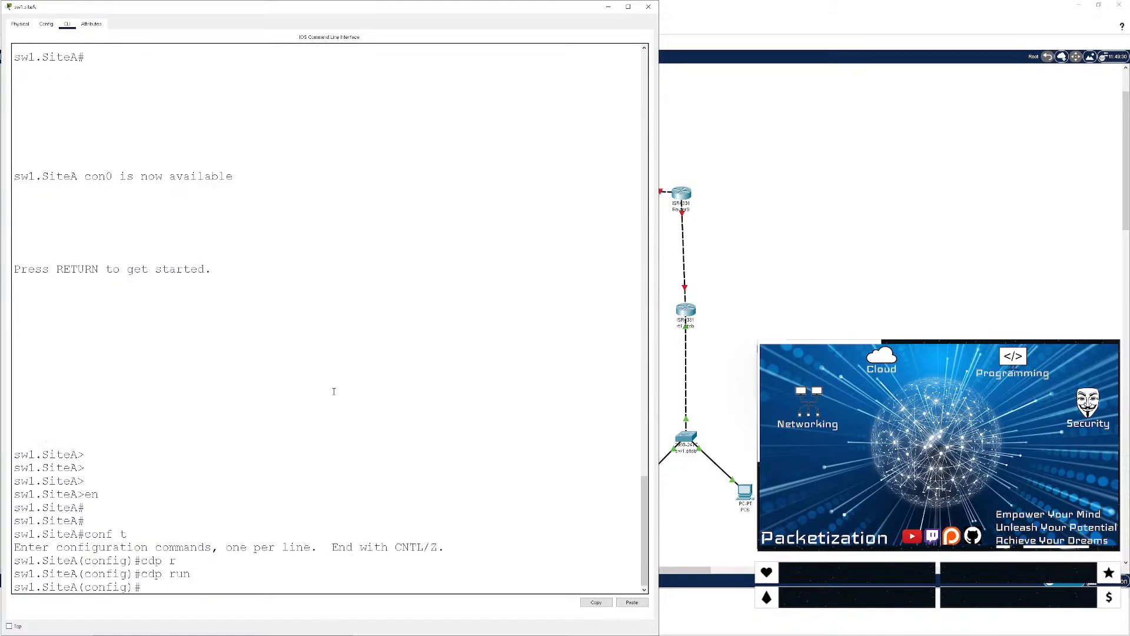
- Exit configuration mode on sw1.SiteA, save the configuration with "wr" and return to the topology
key(ctrl+z)
key(Return)
key(Return)
text(wr)
key(Return)
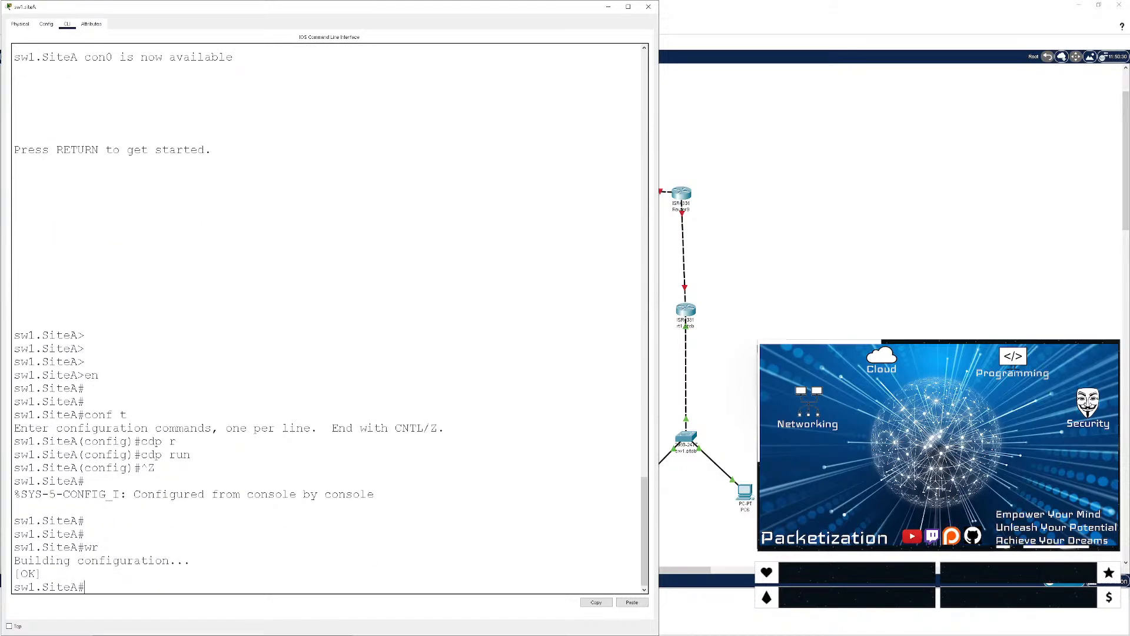
click(648, 6)
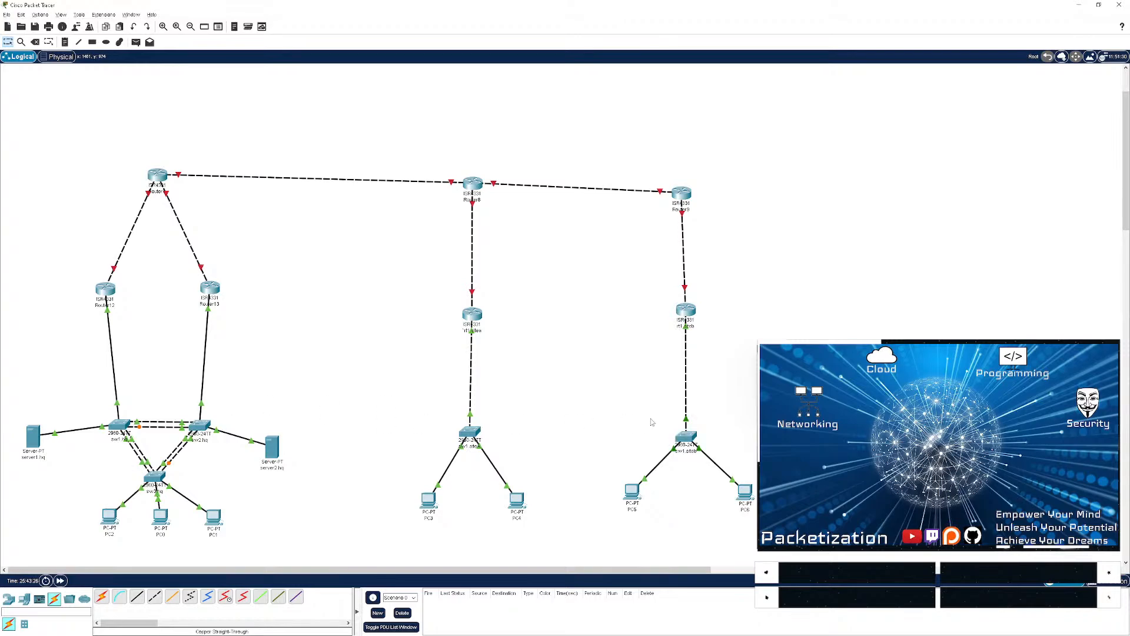
- Open the command line of switch sw1.siteb, enter global configuration mode and enable CDP with "cdp run"
click(686, 439)
key(Return)
key(Return)
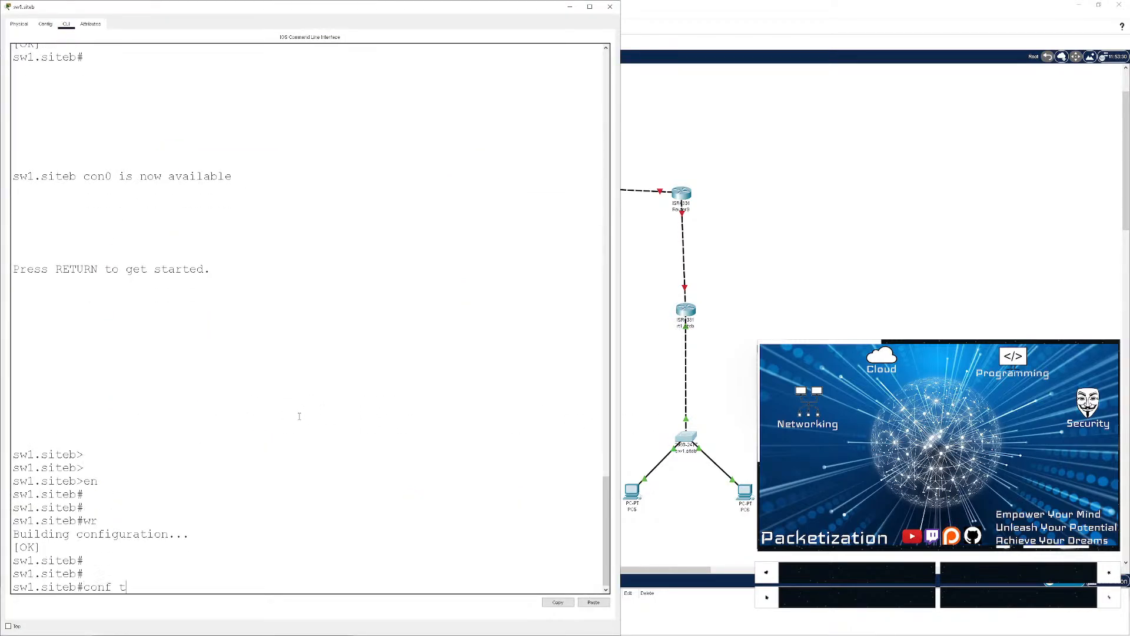
text(conf t)
key(Return)
key(Return)
text(cdp run)
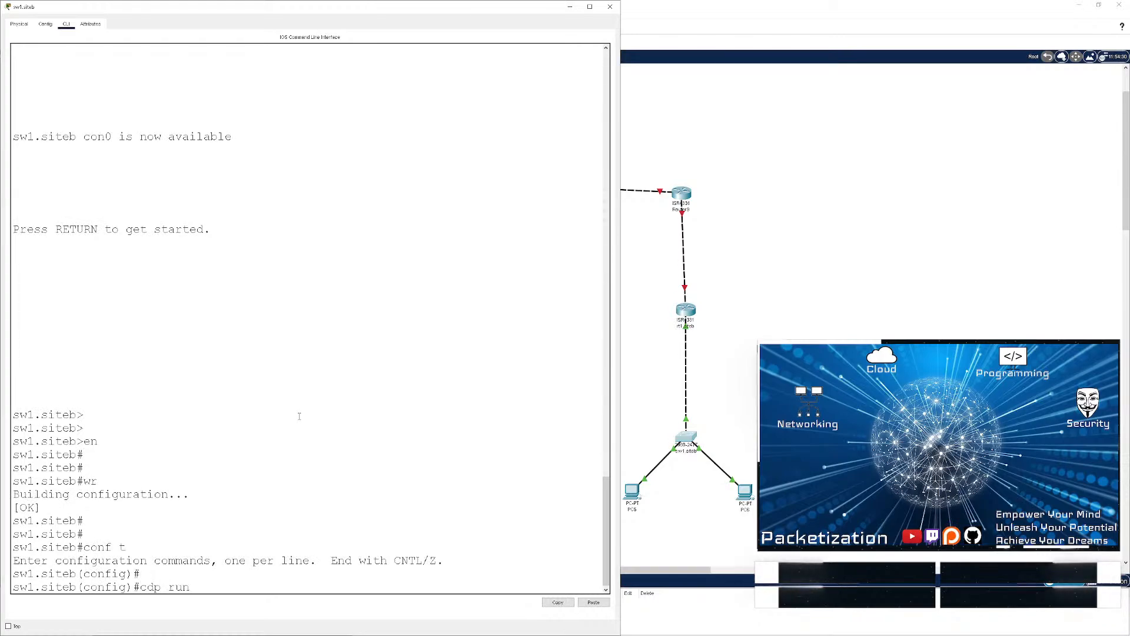
key(Return)
- Exit configuration mode on sw1.siteb, save the configuration with "wr" and return to the topology
key(ctrl+z)
key(Return)
key(Return)
text(wr)
key(Return)
click(610, 6)
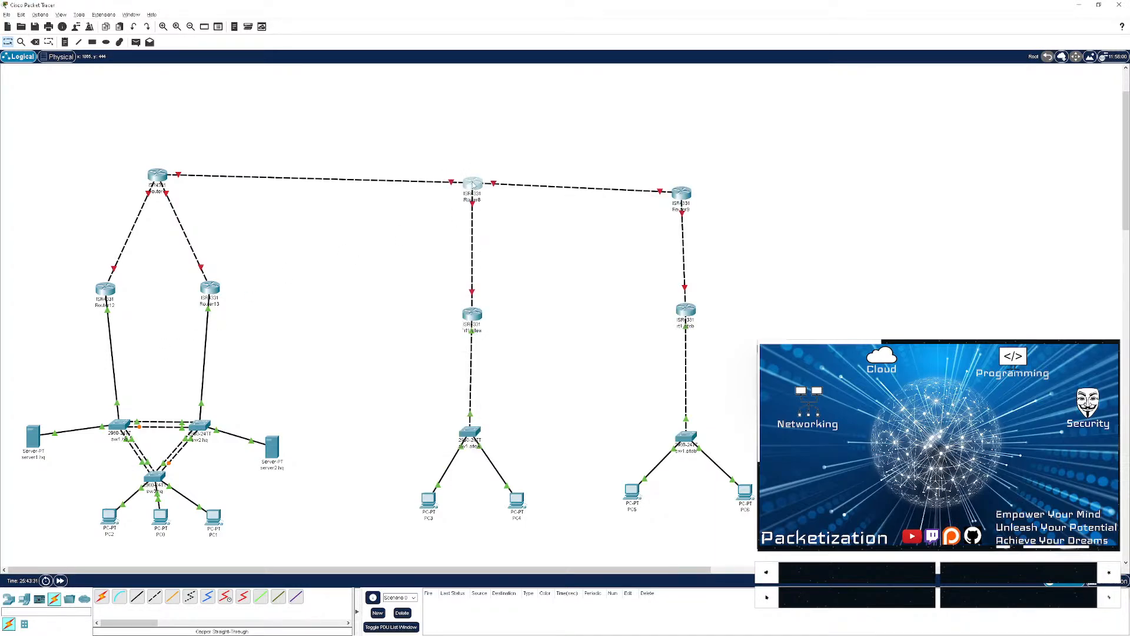
- Open the command line of Router8 and answer "no" to the initial configuration dialog
click(472, 184)
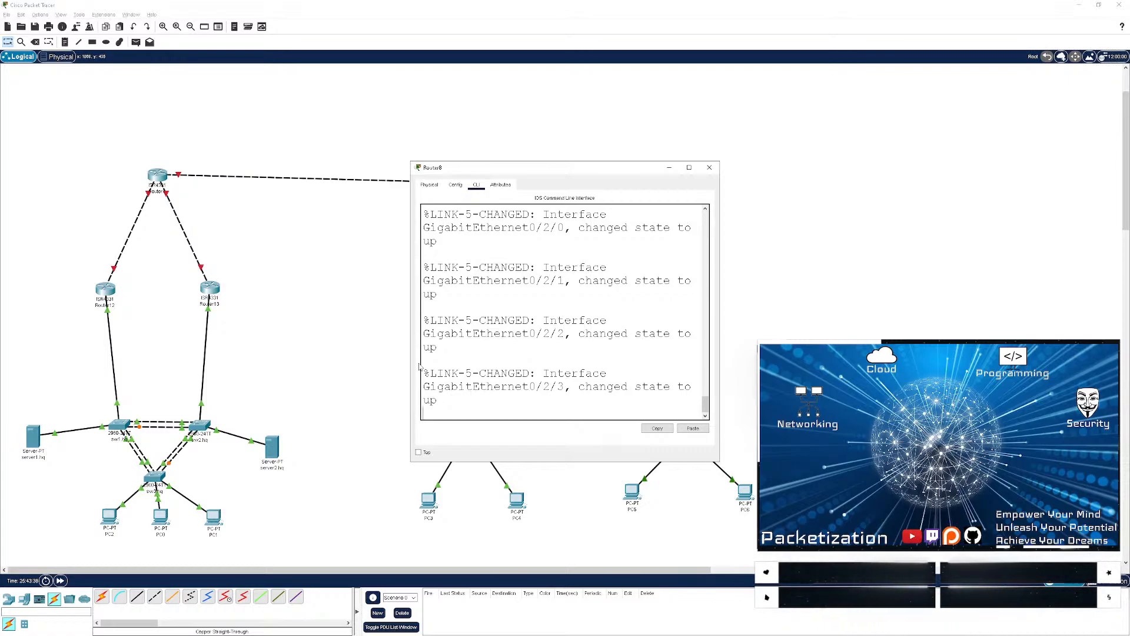
key(Return)
key(Return)
key(Return)
key(Return)
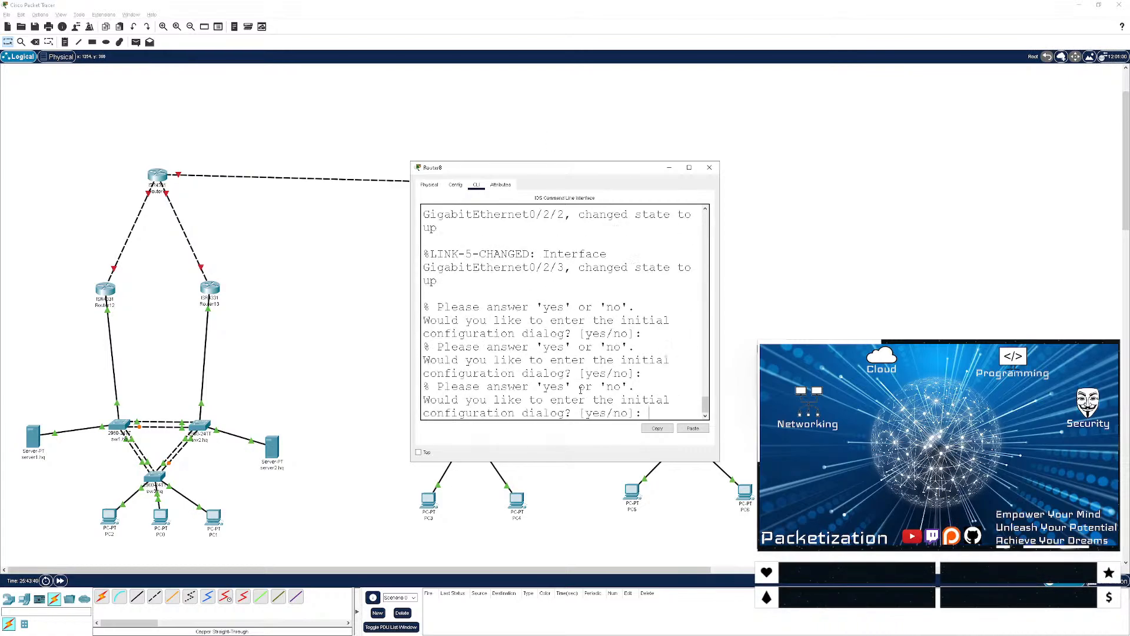
text(no)
key(Return)
key(Return)
key(Return)
key(Return)
- Enter privileged and global configuration mode on Router8 and enable CDP with "cdp run"
text(en)
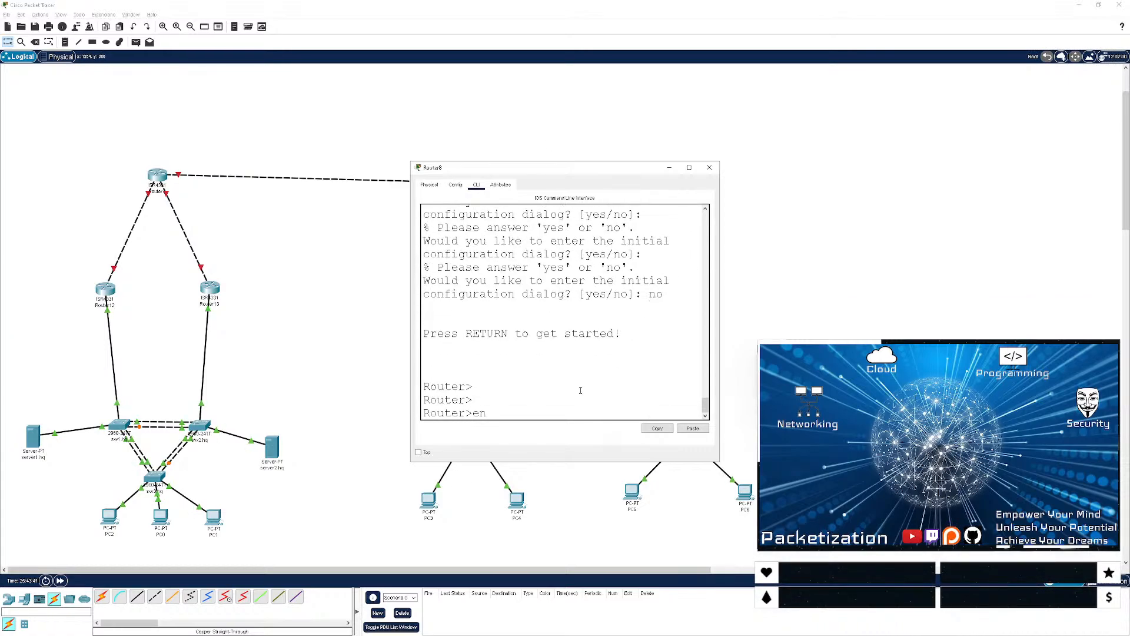
key(Return)
text(conf t)
key(Return)
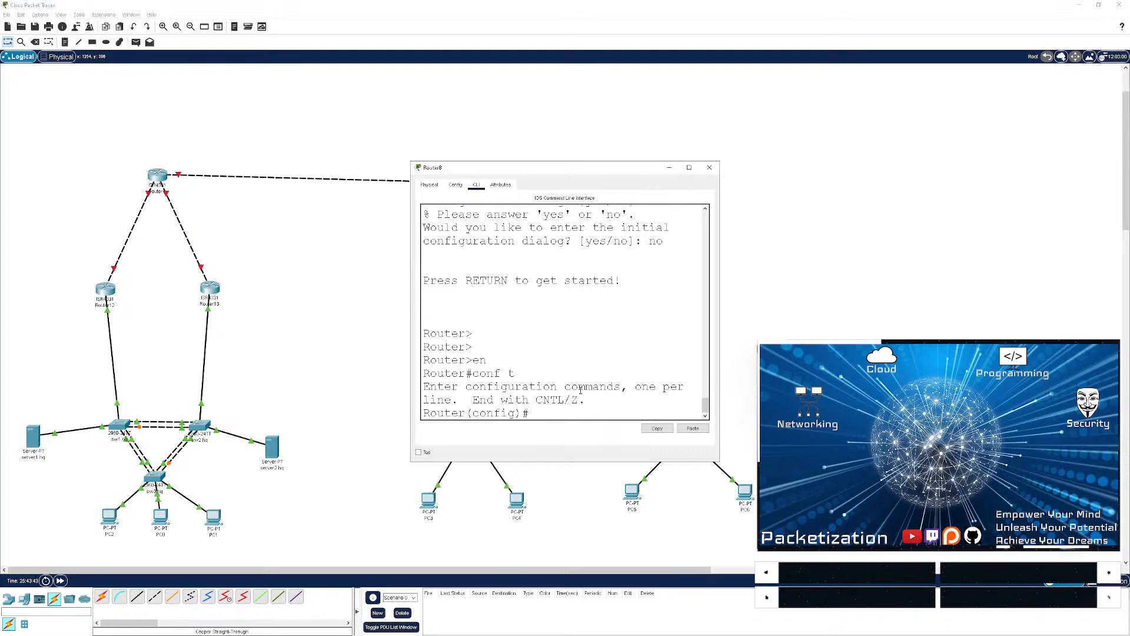
text(cdp run)
key(Return)
- Exit configuration mode on Router8 and save its configuration with "wr"
key(ctrl+z)
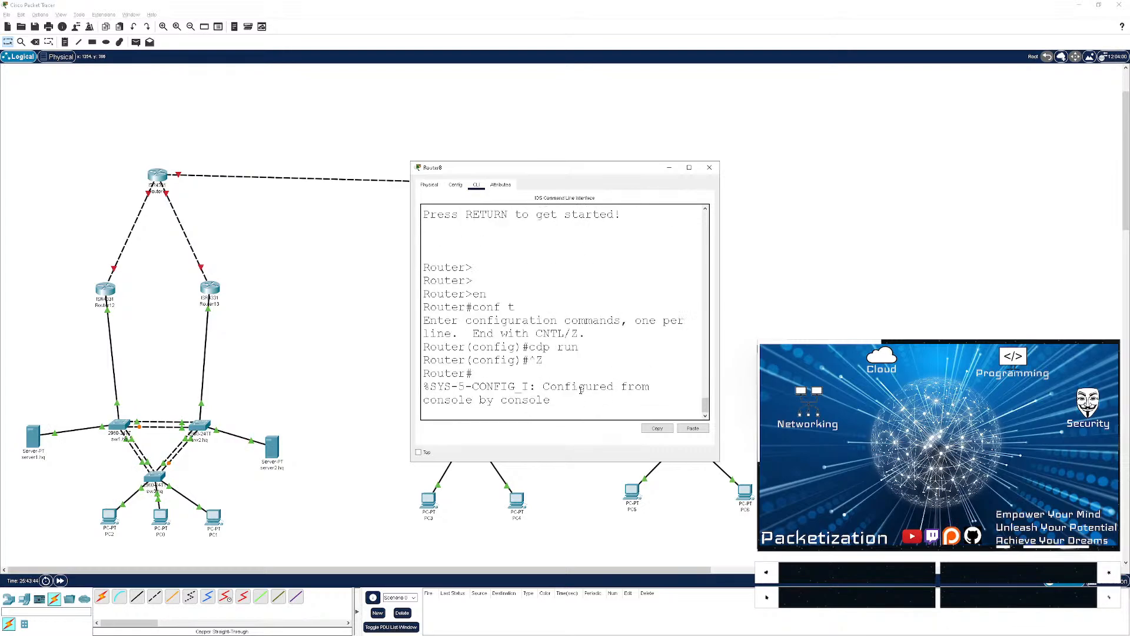
key(Return)
key(Return)
text(wr)
key(Return)
key(Return)
key(Return)
key(Return)
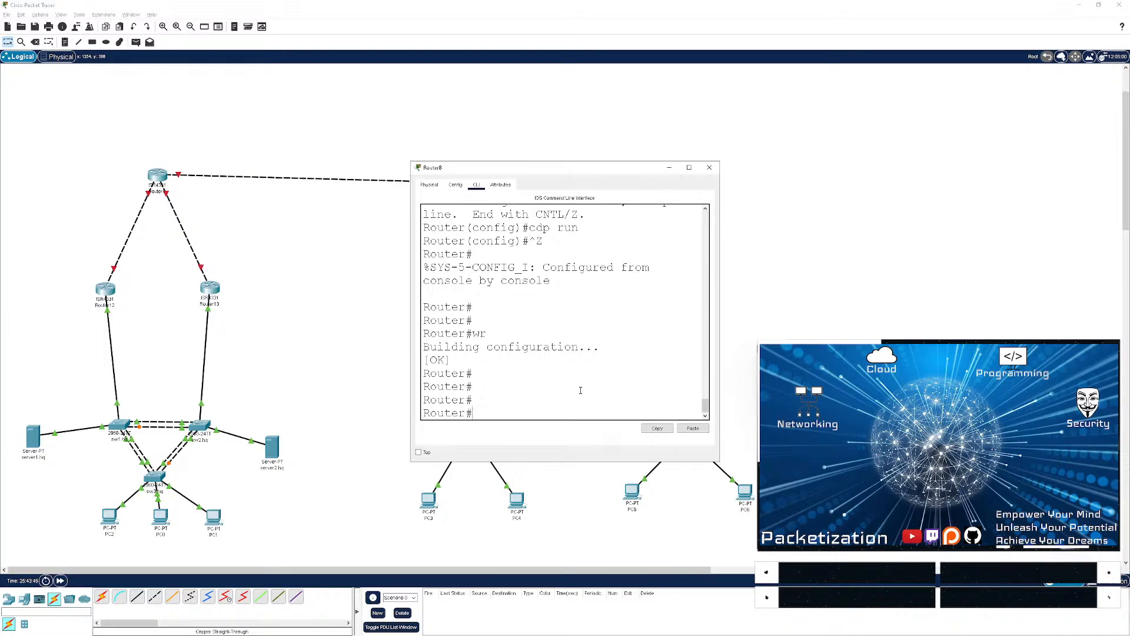
- Check the command history in the command line of router rt1.SiteA and return to the topology
click(296, 366)
click(472, 315)
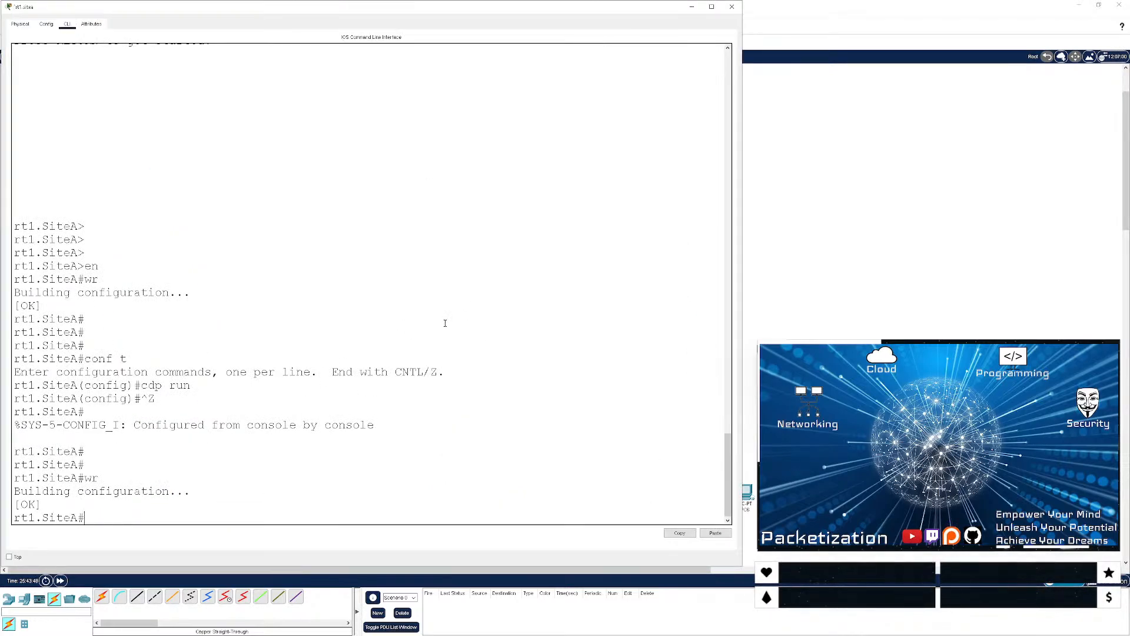
click(825, 318)
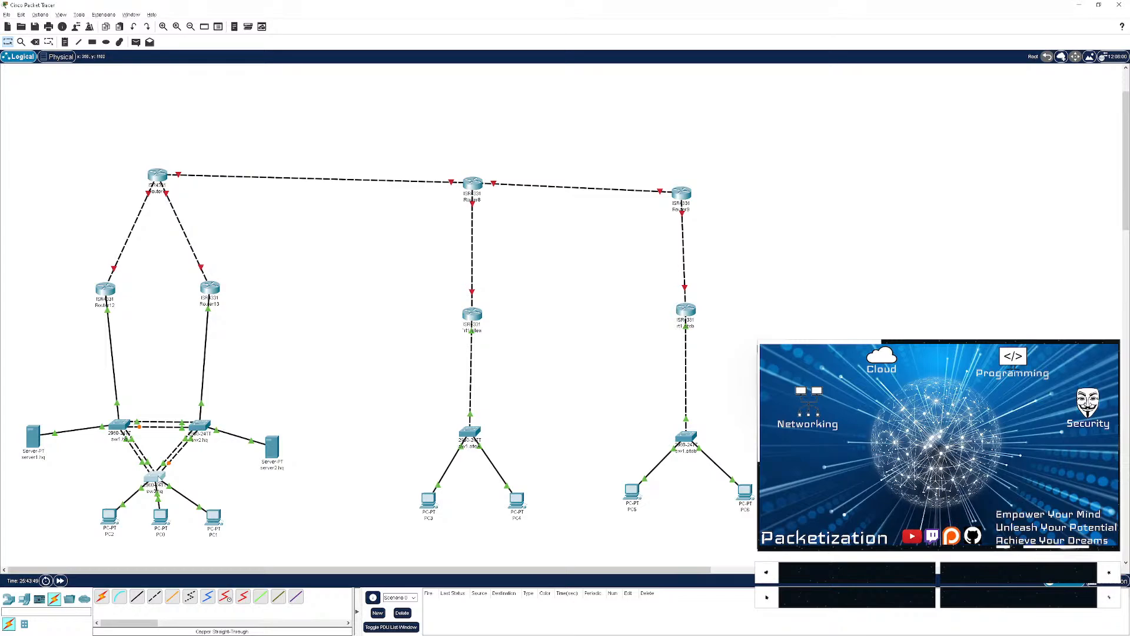
- Open the command line of switch sw3.hq and enter privileged mode
click(158, 476)
key(Return)
key(Return)
key(Return)
key(Return)
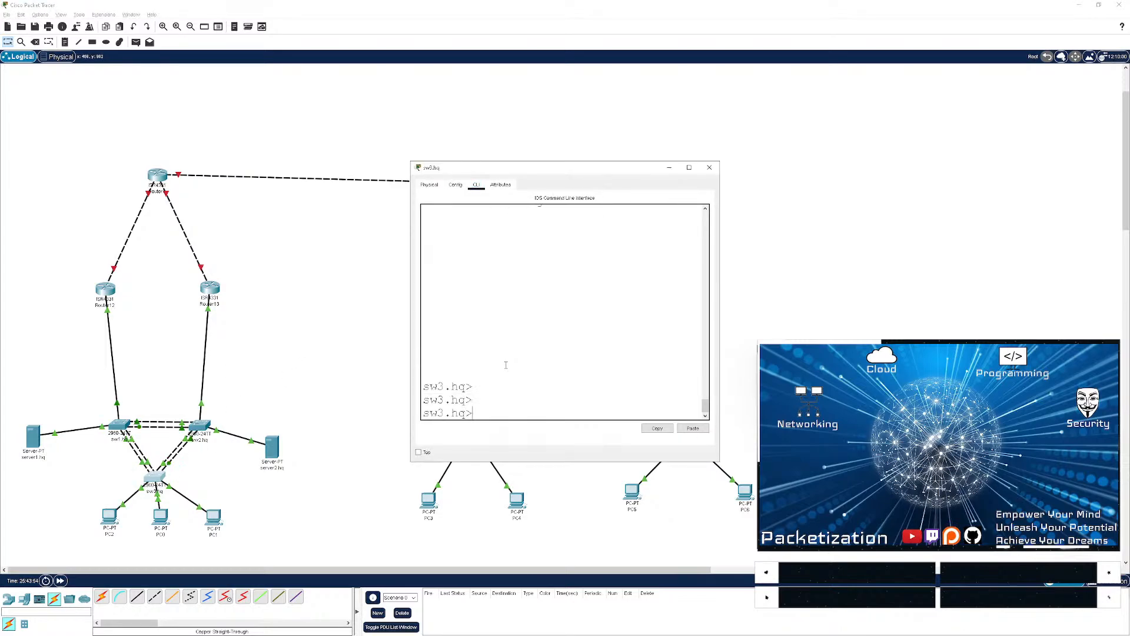
text(conf)
key(BackSpace)
key(BackSpace)
key(BackSpace)
key(BackSpace)
text(en)
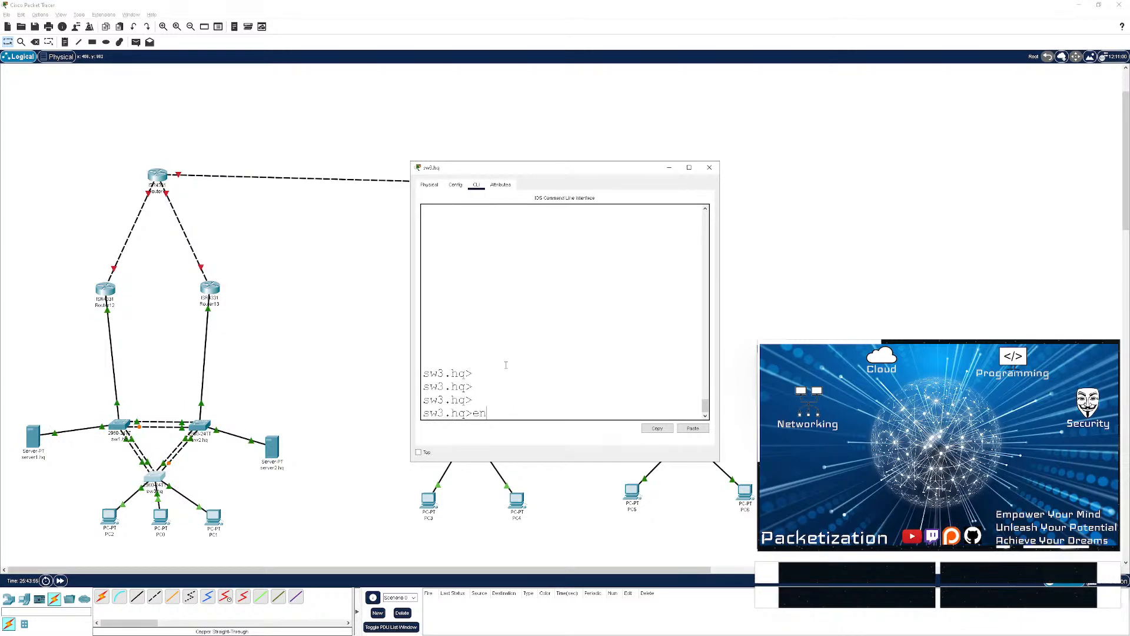
key(Return)
key(Return)
- Enter global configuration mode on sw3.hq and enable CDP with "cdp run"
text(conf t)
key(Return)
text(cdp run)
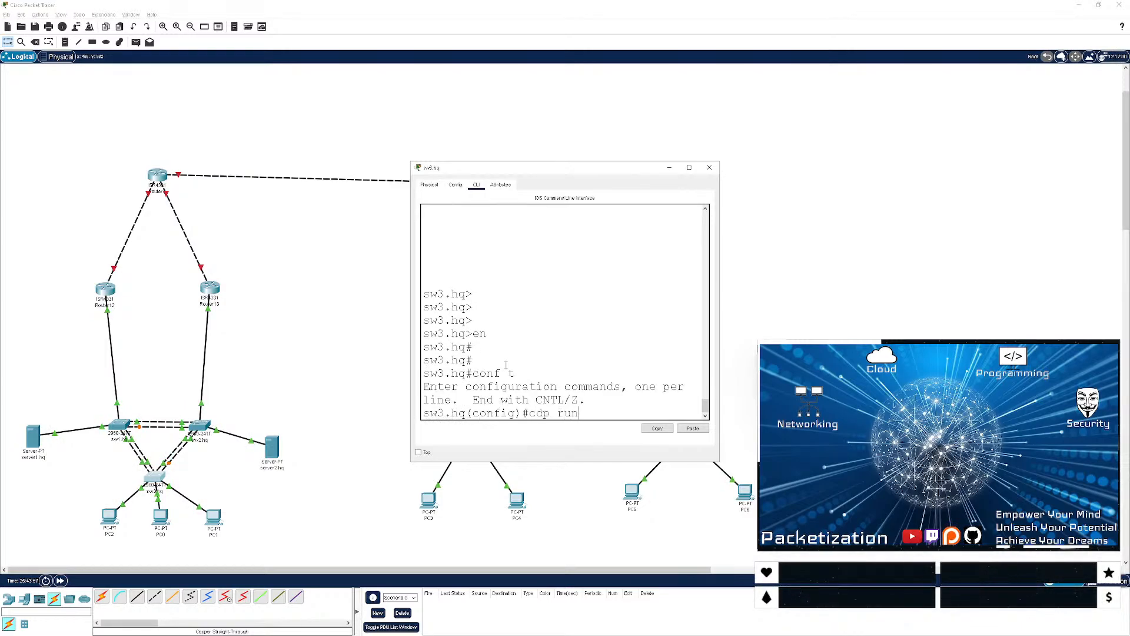
key(Return)
- Exit configuration mode on sw3.hq and save its configuration with "wr"
key(ctrl+z)
key(Return)
key(Return)
key(Return)
text(wr)
key(Return)
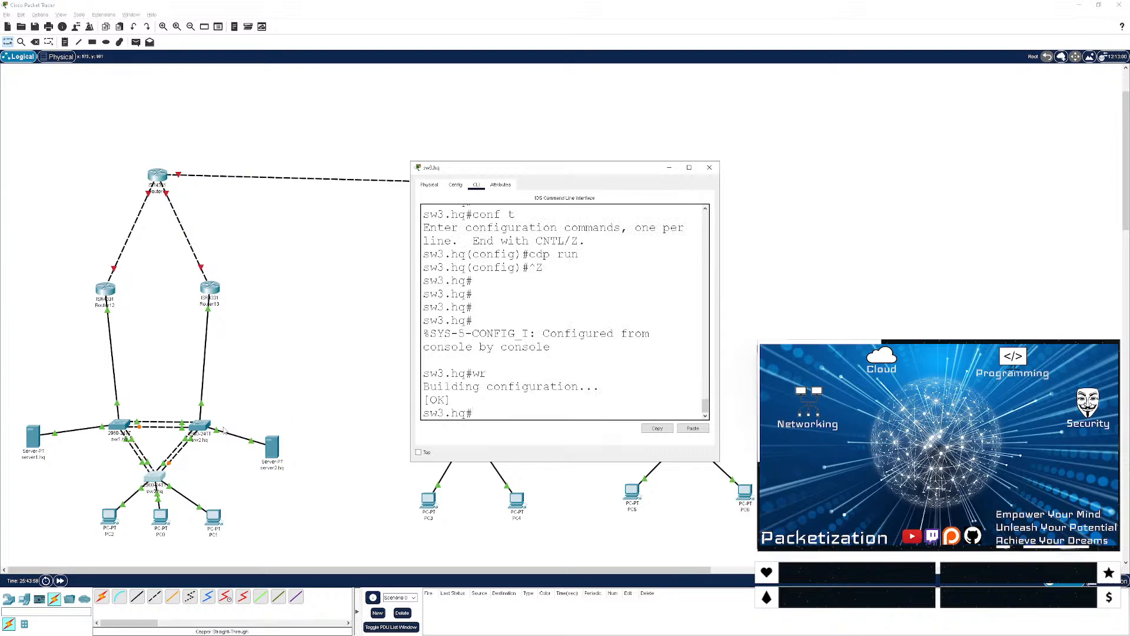
- Open the command line of switch sw2.hq, enter global configuration mode and enable CDP with "cdp run"
click(204, 426)
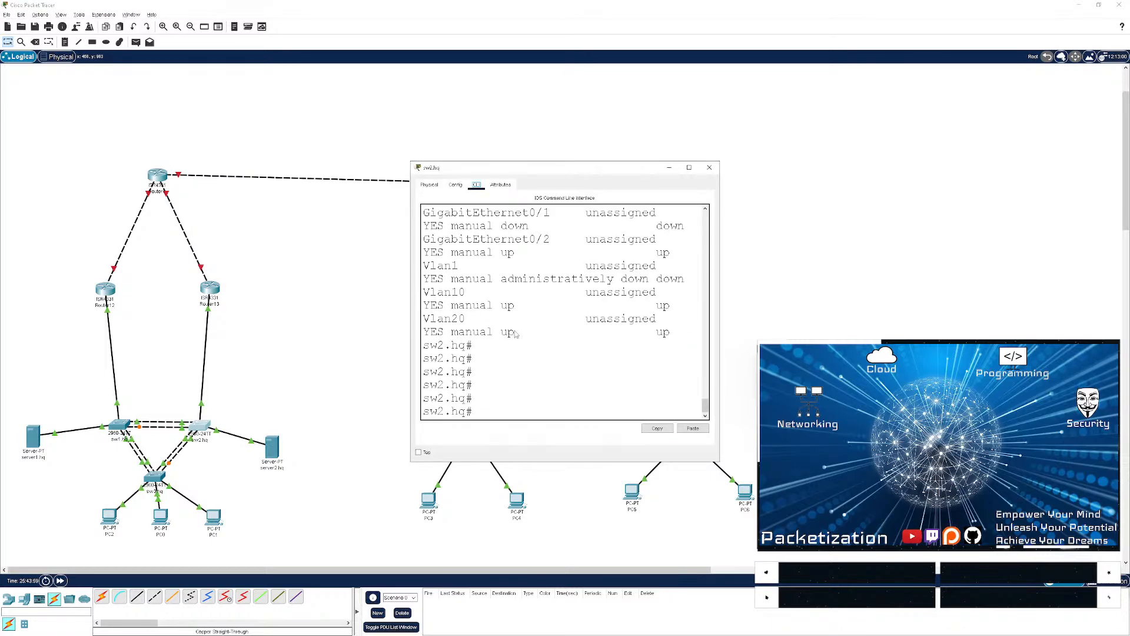
key(Return)
key(Return)
key(Return)
text(conf t)
key(Return)
key(Return)
key(Return)
text(cd)
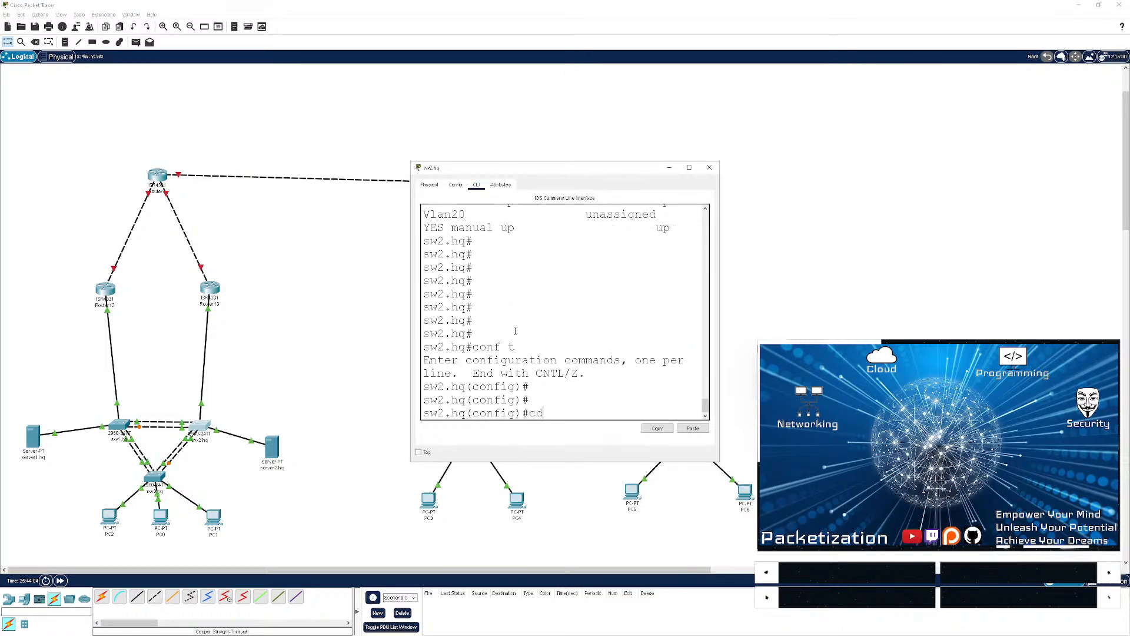
text(p run)
key(Return)
- Exit configuration mode on sw2.hq, save the configuration with "wr" and return to the topology
key(ctrl+z)
key(Return)
key(Return)
text(w2.hq#w)
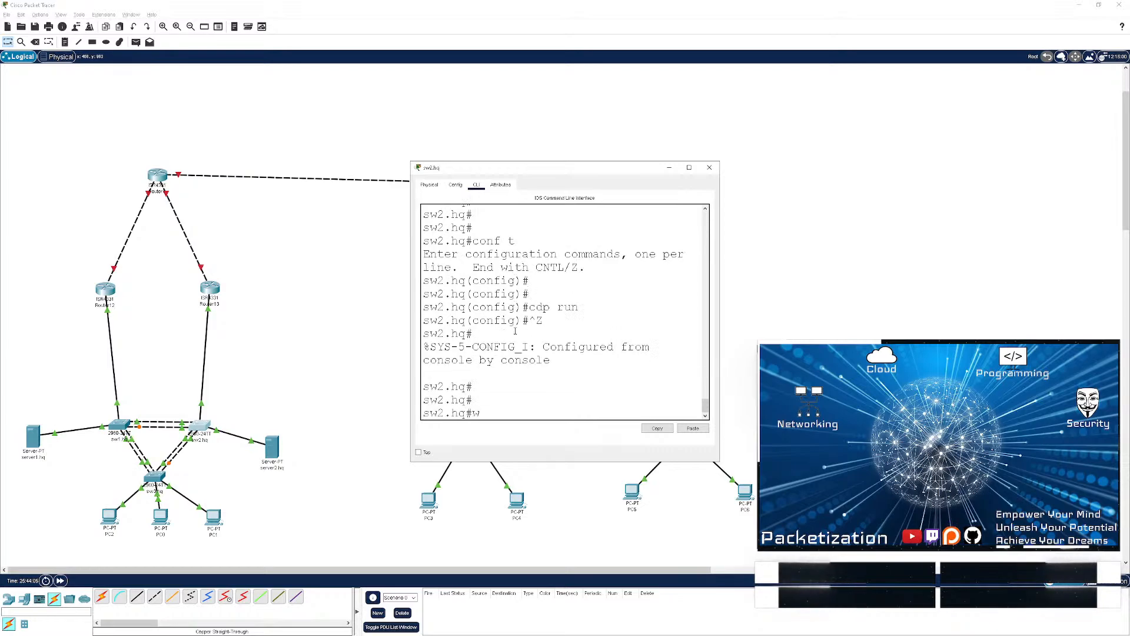
text(r)
key(Return)
click(244, 369)
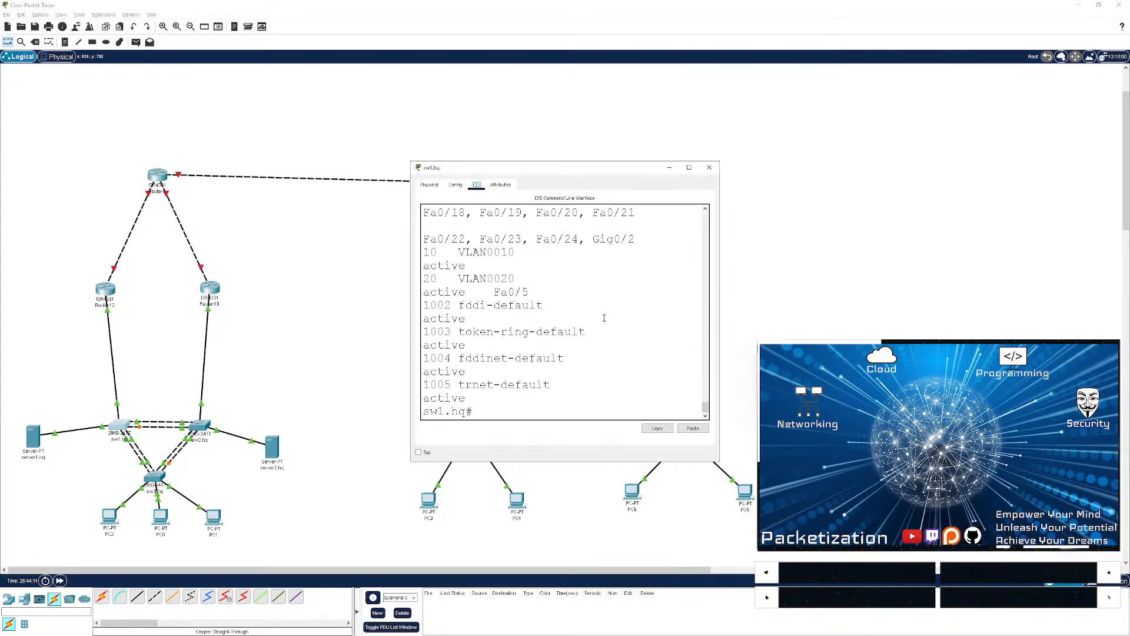
- Enter global configuration mode on switch sw1.hq and enable CDP with "cdp run"
key(Return)
key(Return)
key(Return)
text(conf t)
key(Return)
text(cdp run)
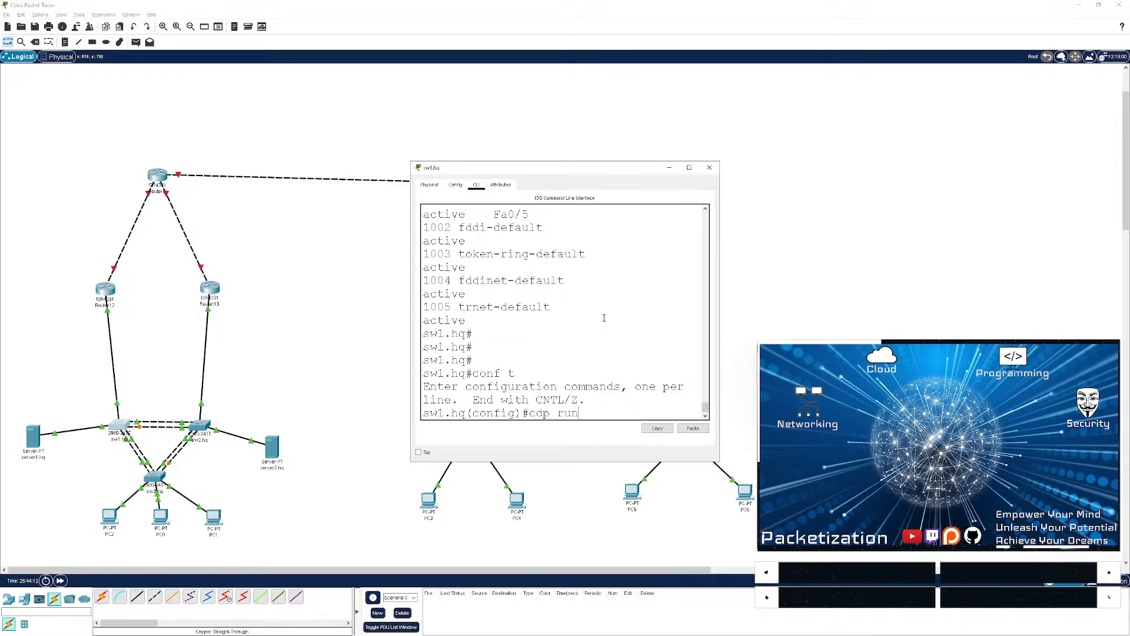
key(Return)
- Exit configuration mode on sw1.hq, save the configuration with "wr" and return to the topology
key(ctrl+z)
key(Return)
key(Return)
key(Return)
text(wr)
key(Return)
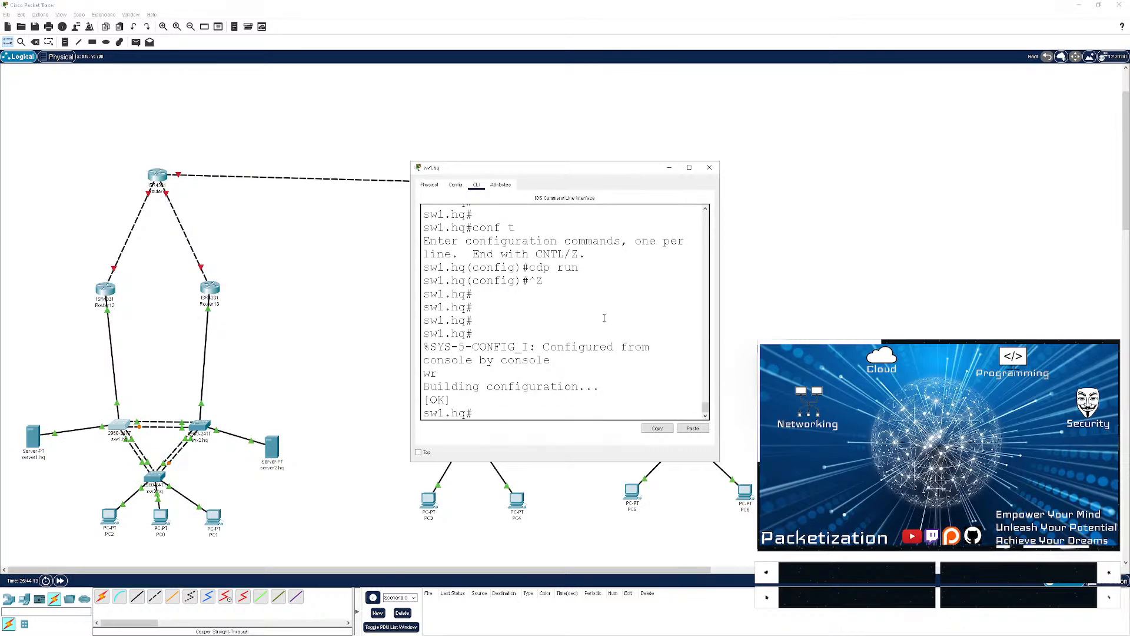
click(287, 315)
- Open the command line of Router13 (rt2.hq) and enter privileged mode
click(205, 289)
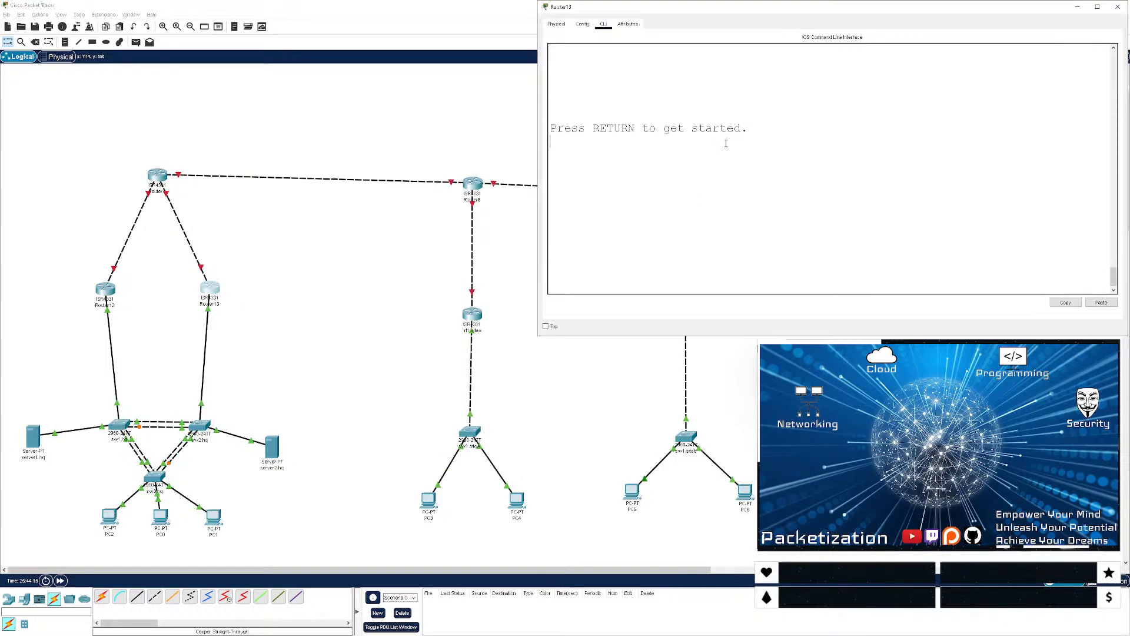
key(Return)
key(Return)
key(Return)
text(conf t)
key(BackSpace)
key(BackSpace)
key(BackSpace)
key(BackSpace)
key(BackSpace)
key(BackSpace)
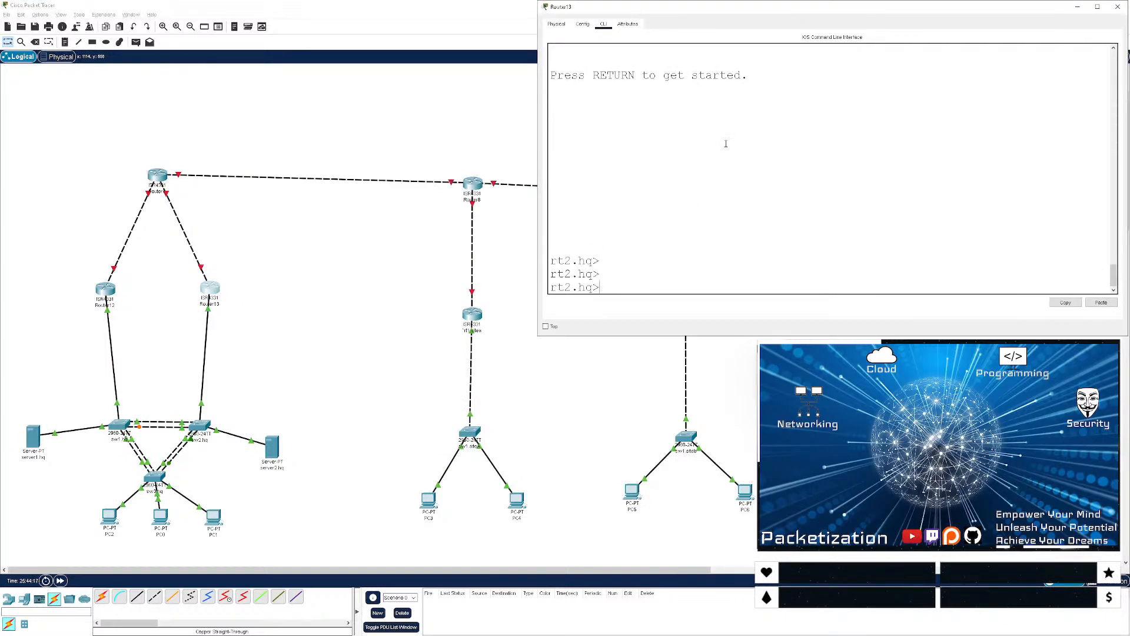
text(en)
key(Return)
- Enter global configuration mode on rt2.hq and enable CDP with "cdp run"
text(conf t)
key(Return)
key(Return)
key(Return)
text(cdp run)
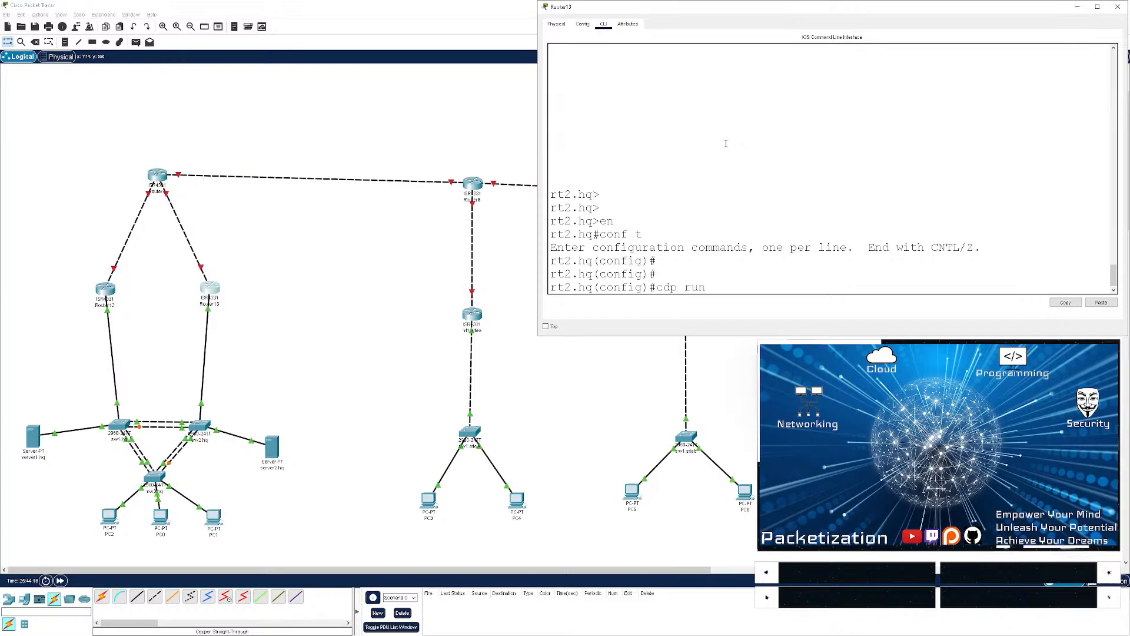
key(Return)
- Exit configuration mode on rt2.hq and save its configuration with "wr"
key(ctrl+z)
key(Return)
key(Return)
text(wr)
key(Return)
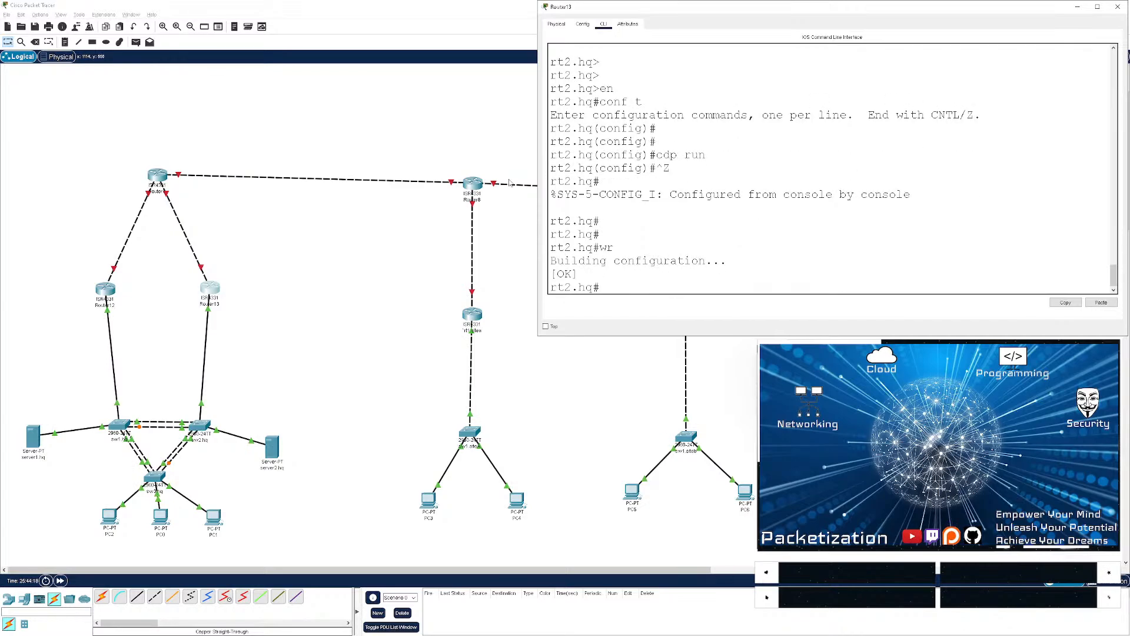
- Open the command line of Router12 (rt1.hq), enter global configuration mode and enable CDP with "cdp run"
click(100, 293)
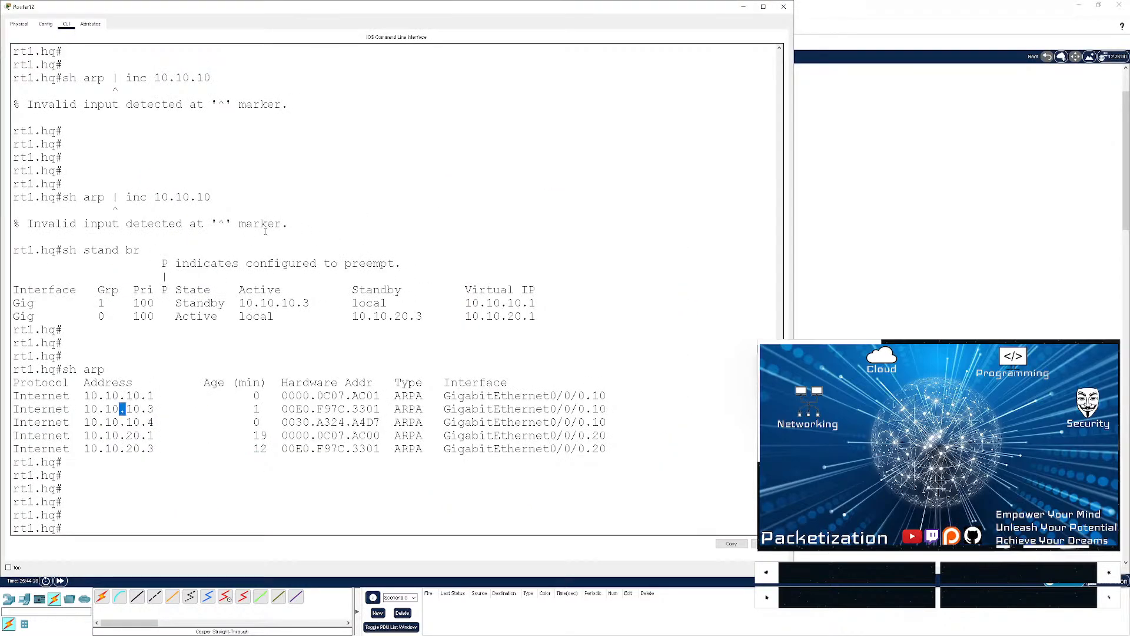
key(Return)
key(Return)
key(Return)
text(conf t)
key(Return)
text(cdp run)
key(Return)
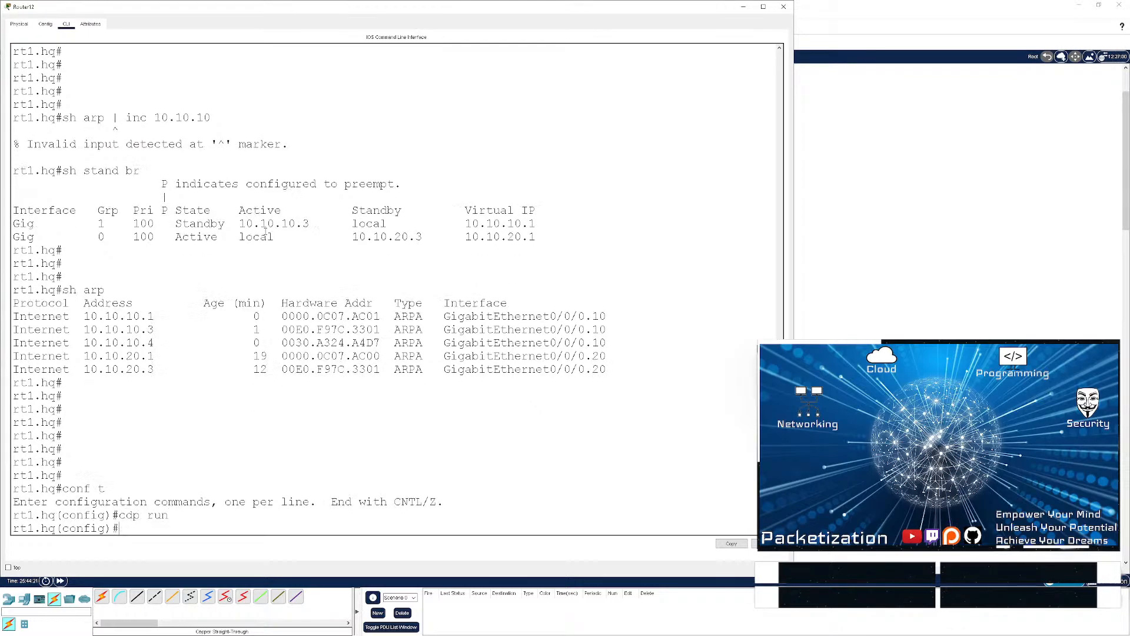
- Exit configuration mode on rt1.hq, save the configuration with "wr" and return to the topology
key(ctrl+z)
key(Return)
text(wr)
key(Return)
key(alt+F4)
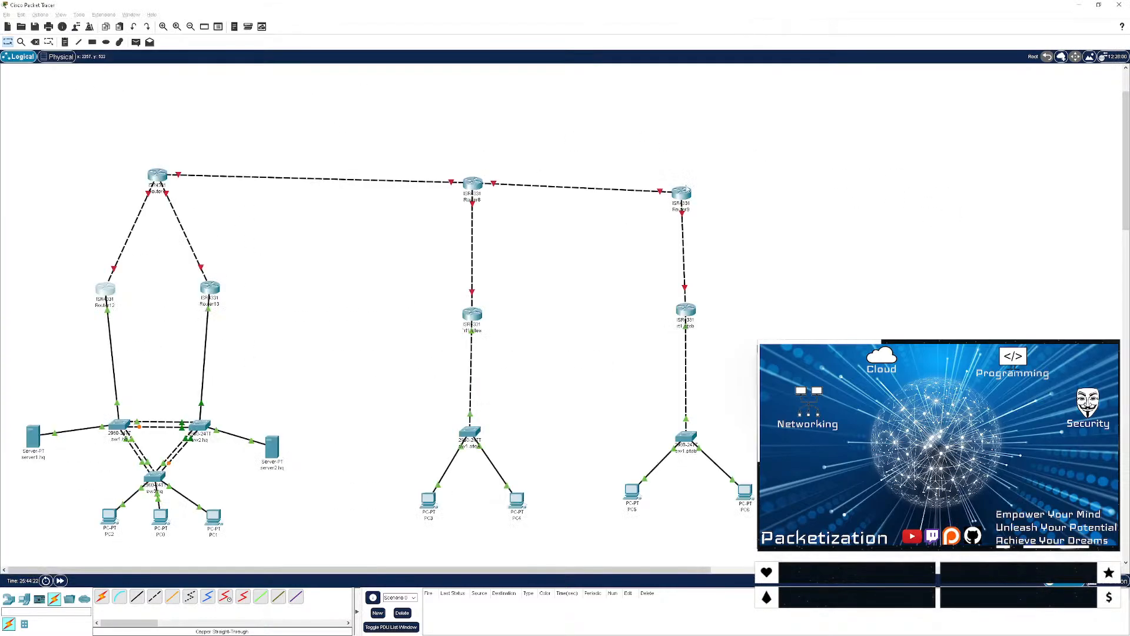
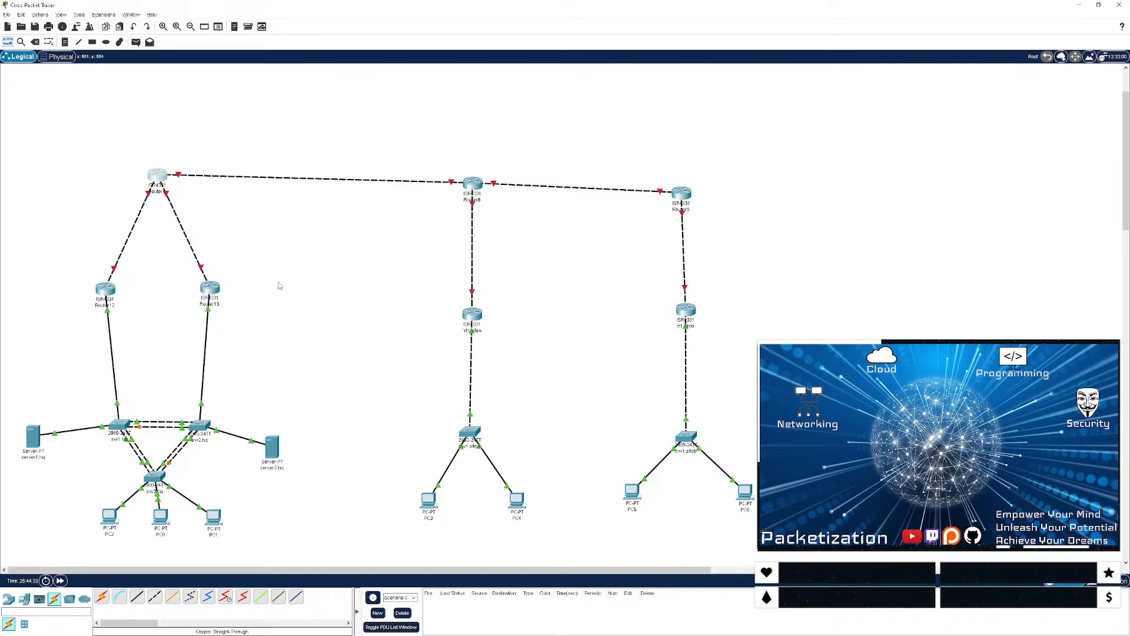
- Open the command line of Router7 and decline the initial configuration dialog with "no"
click(157, 178)
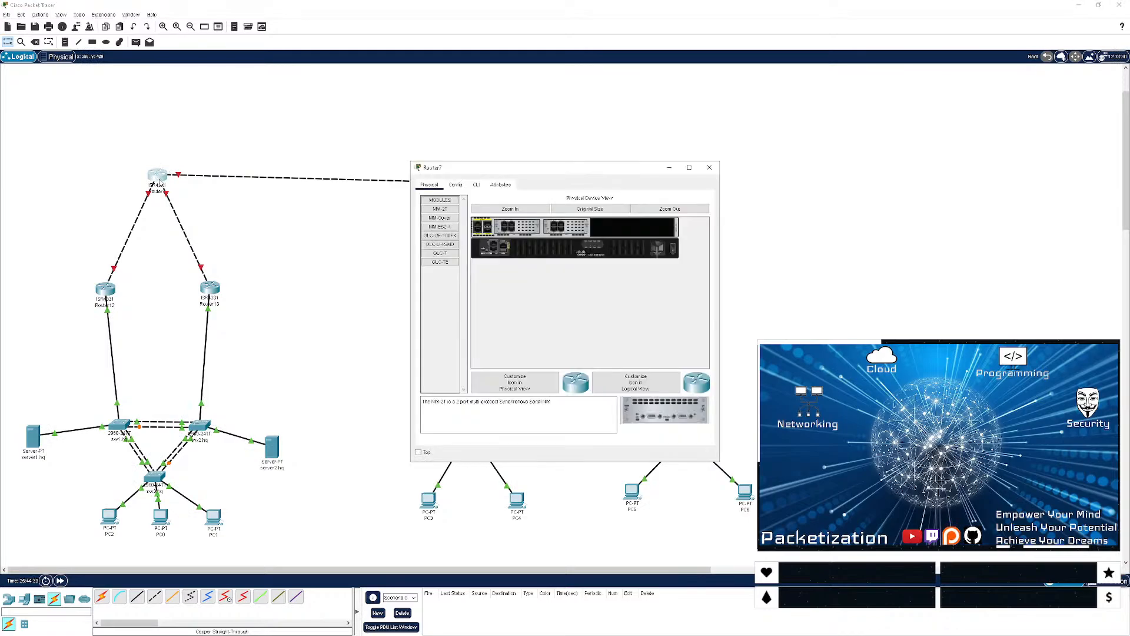
click(474, 185)
text(no)
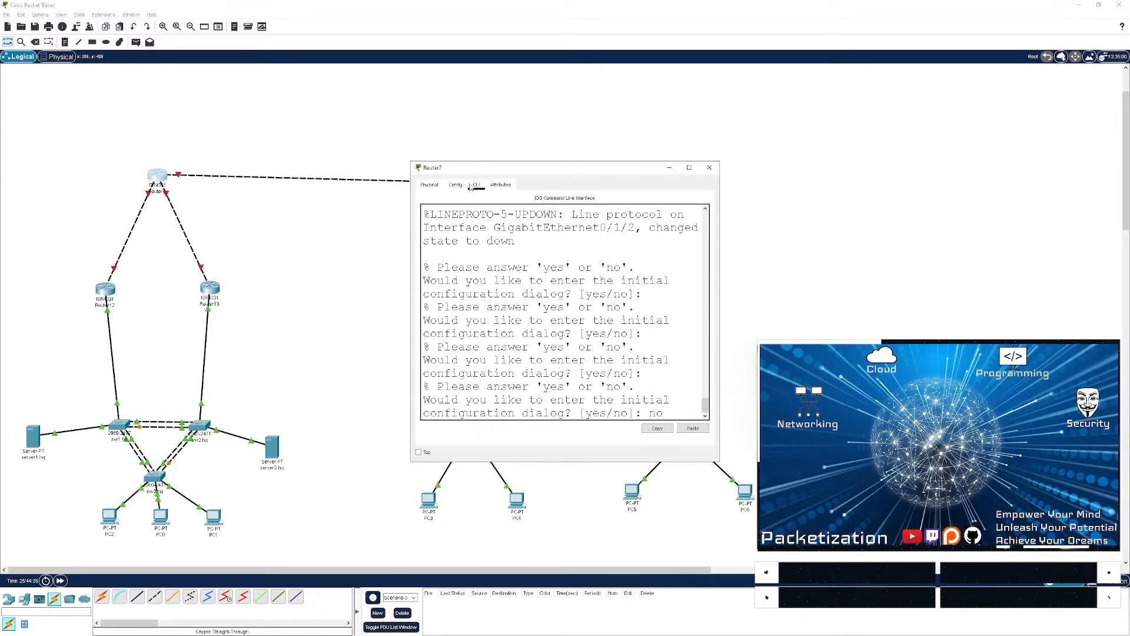
key(Return)
key(Return)
key(Return)
- Enter privileged and global configuration mode on Router7 and enable CDP with "cdp run"
text(en)
key(Return)
text(conf t)
key(Return)
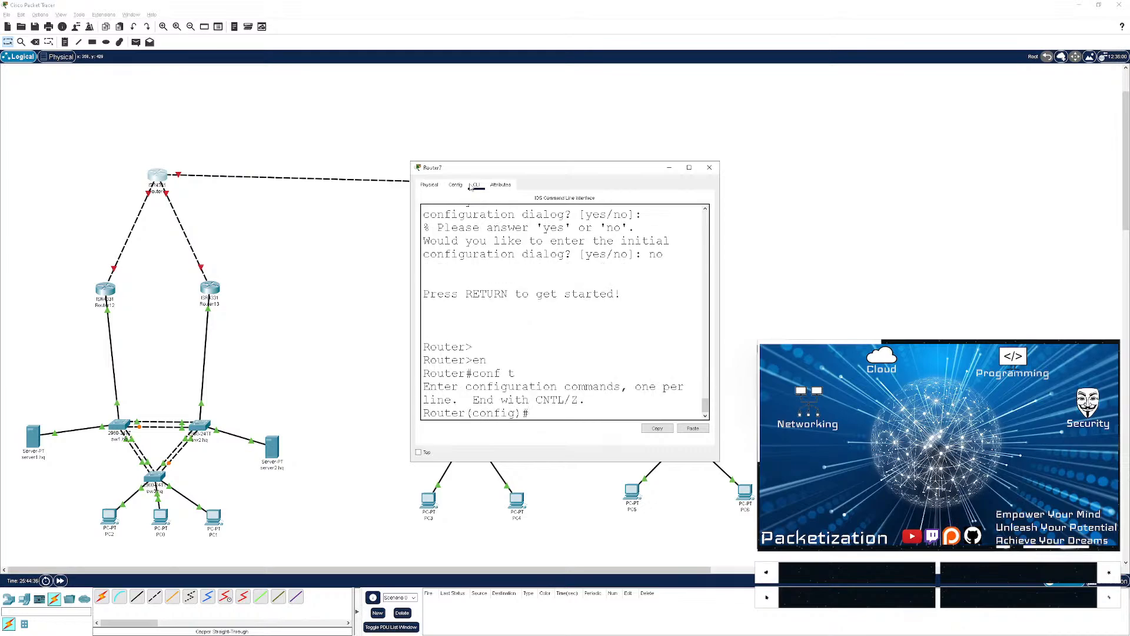
text(cdp run)
key(Return)
- Exit configuration mode on Router7 and save its configuration with "wr"
key(ctrl+z)
key(Return)
key(Return)
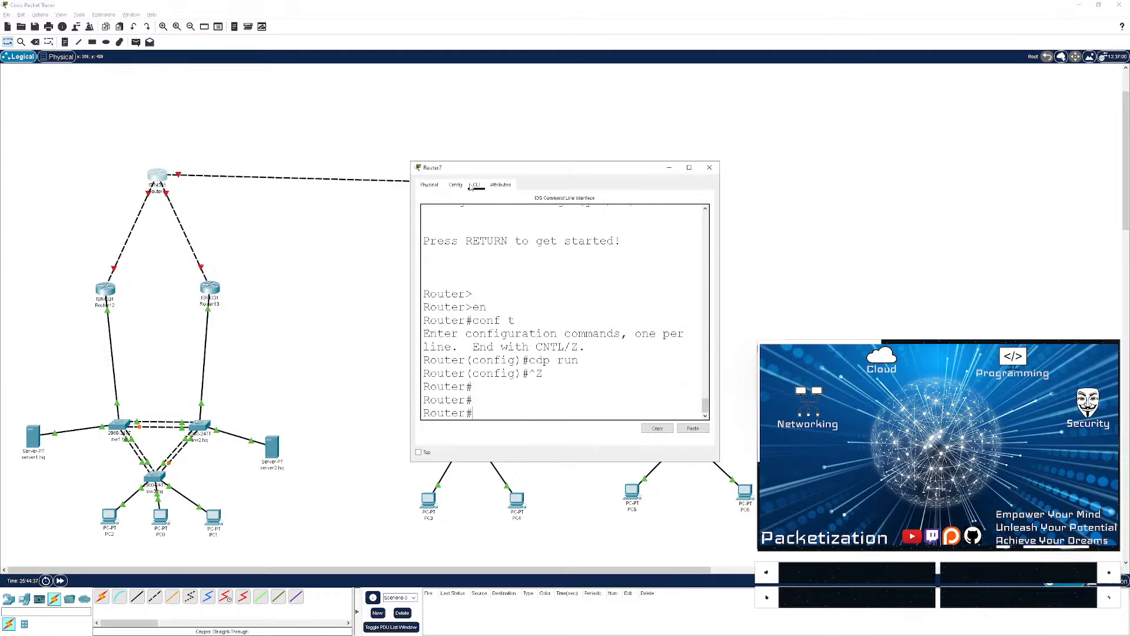
text(wr)
key(Return)
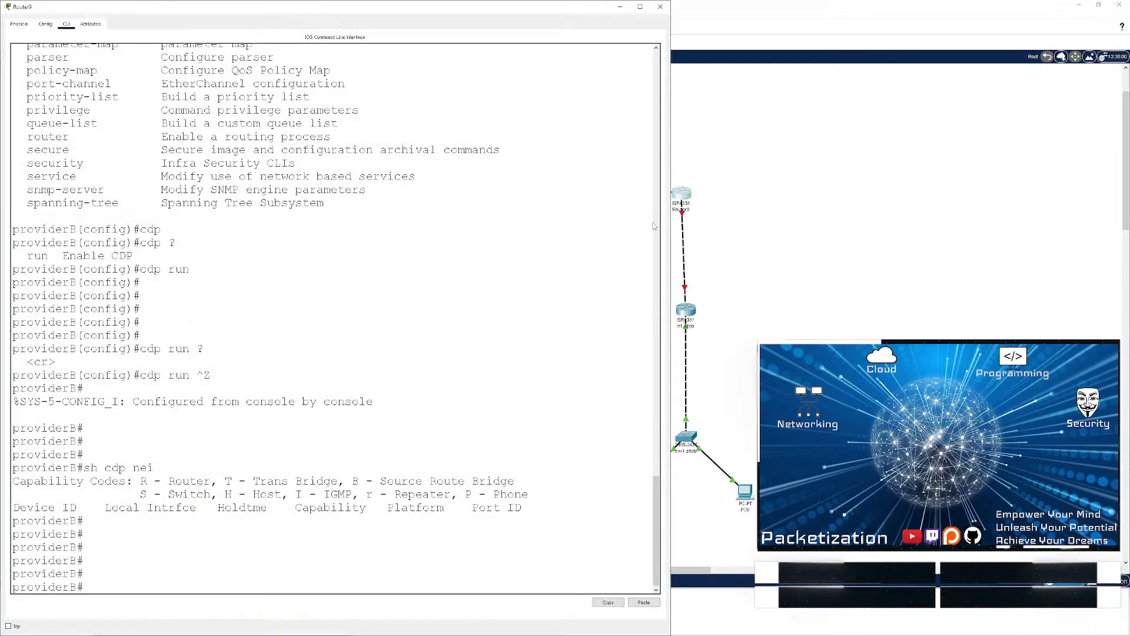
- List the CDP neighbours of providerB (Router9) with "sh cdp nei"
key(Return)
key(Return)
key(Return)
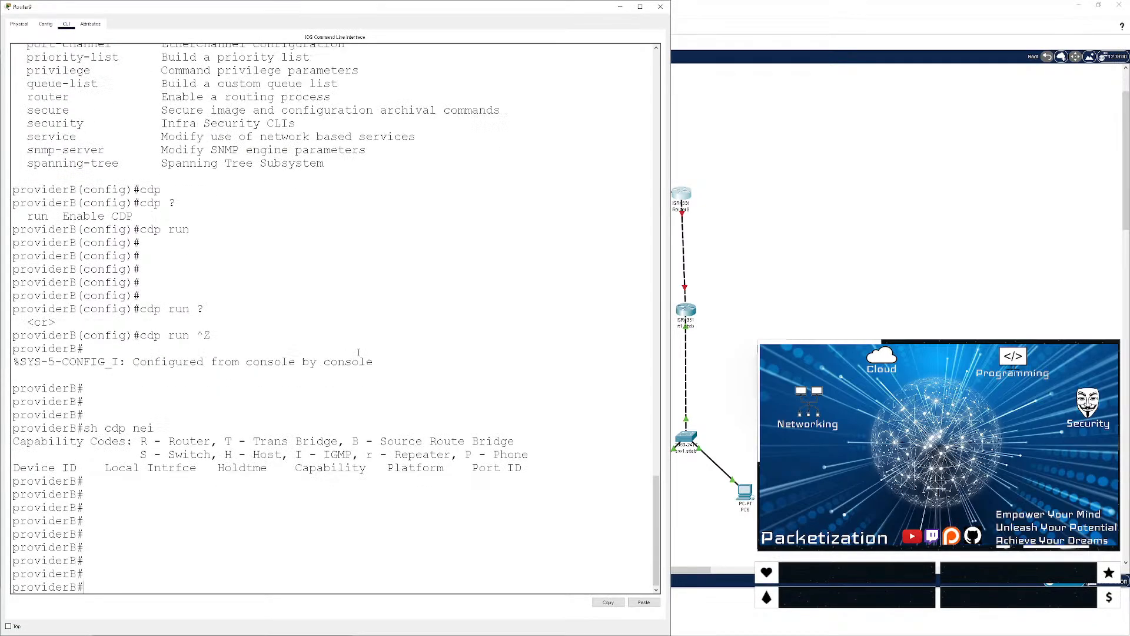
text(sh cdp nri)
key(Return)
text(sh )
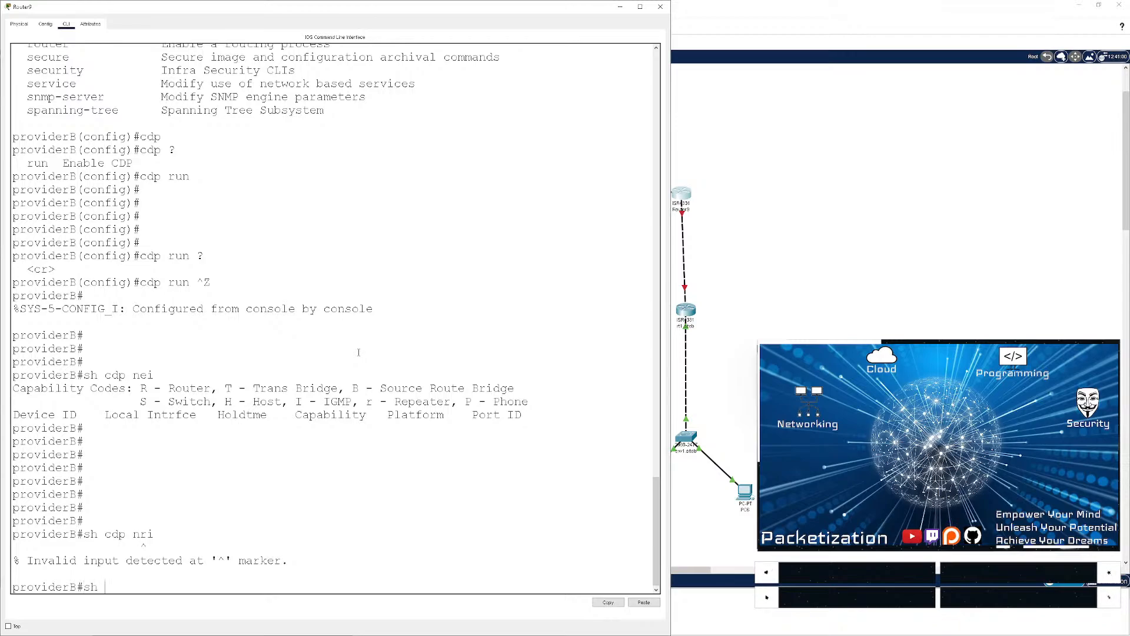
text(cdp nri)
key(Return)
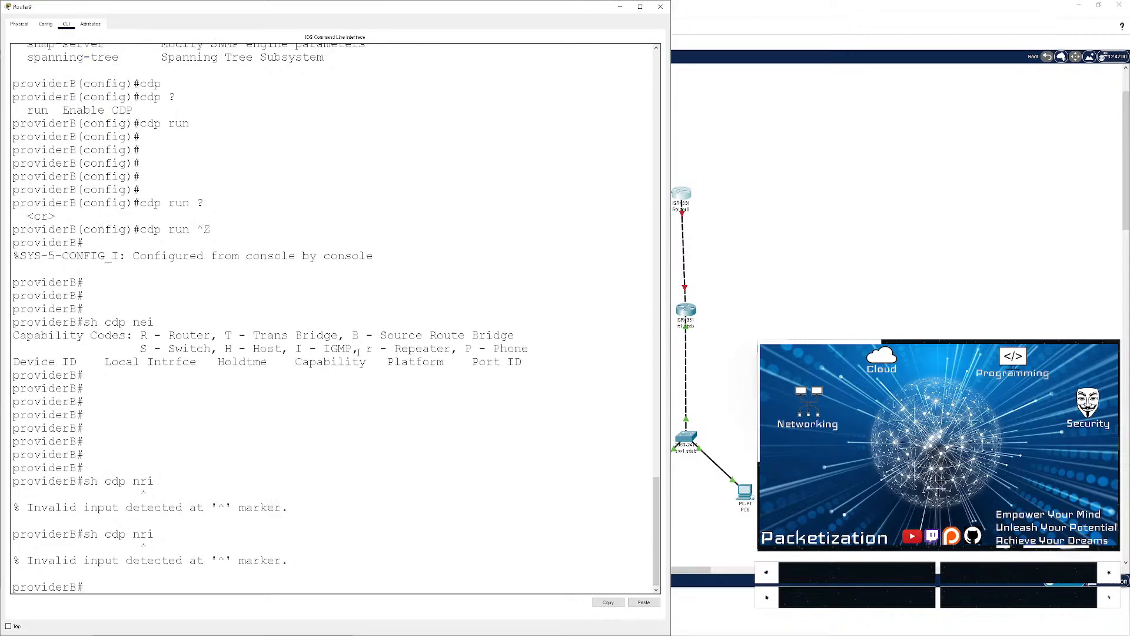
key(Up)
key(BackSpace)
key(BackSpace)
text(ei)
key(Return)
key(Return)
key(Return)
key(Return)
key(Return)
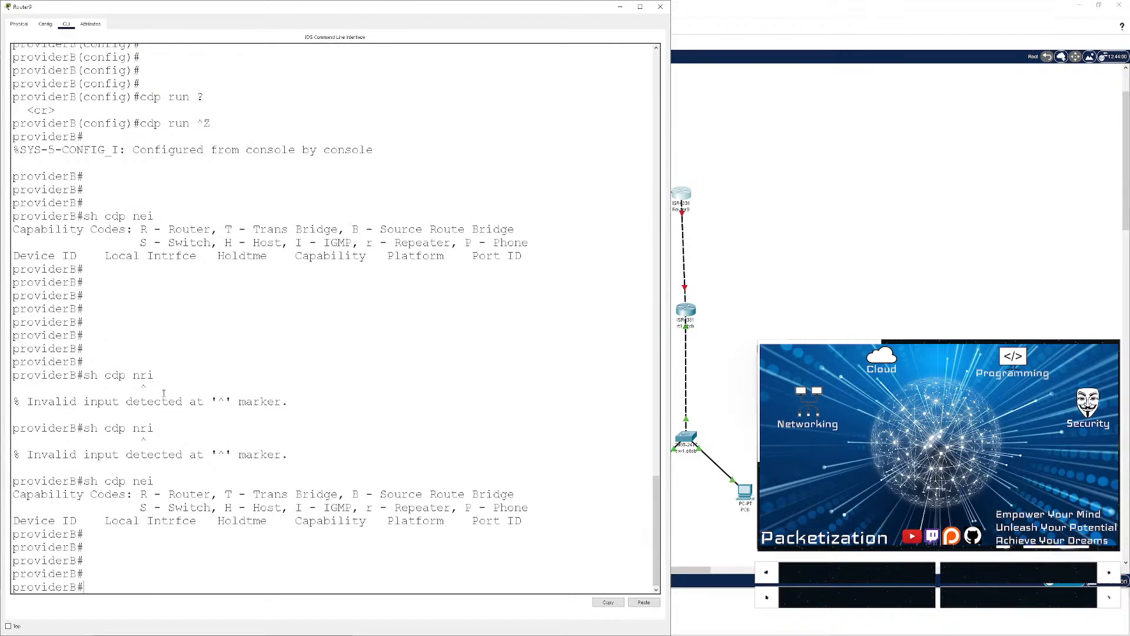
- Return to the topology and move the site B router's end of its Router9 link to GigabitEthernet0/0/0
click(1002, 262)
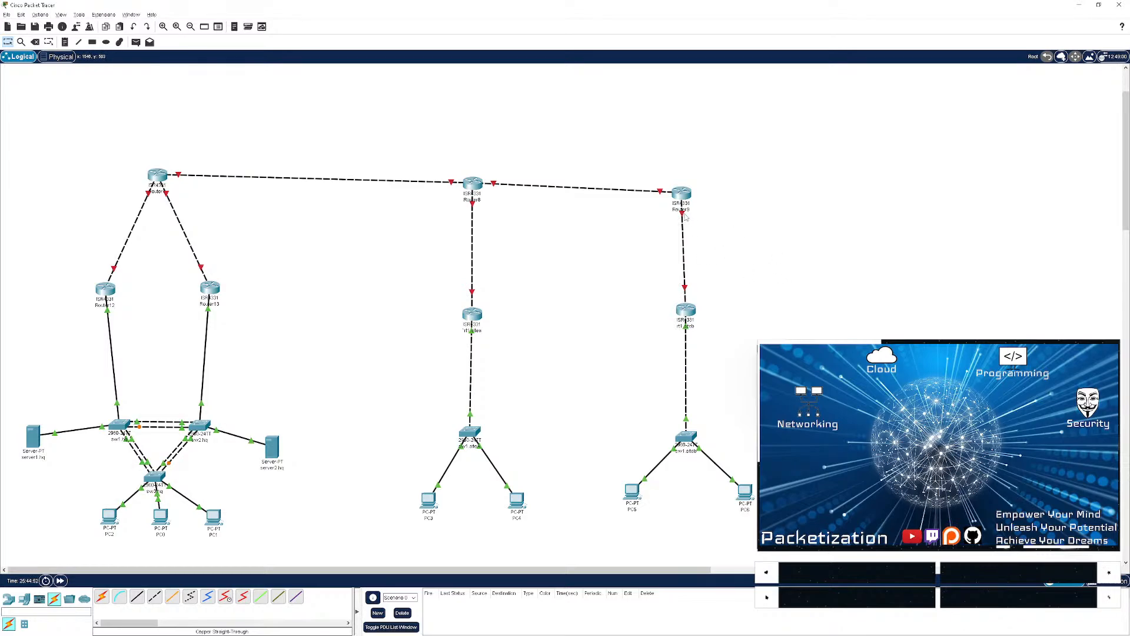
click(685, 288)
click(682, 308)
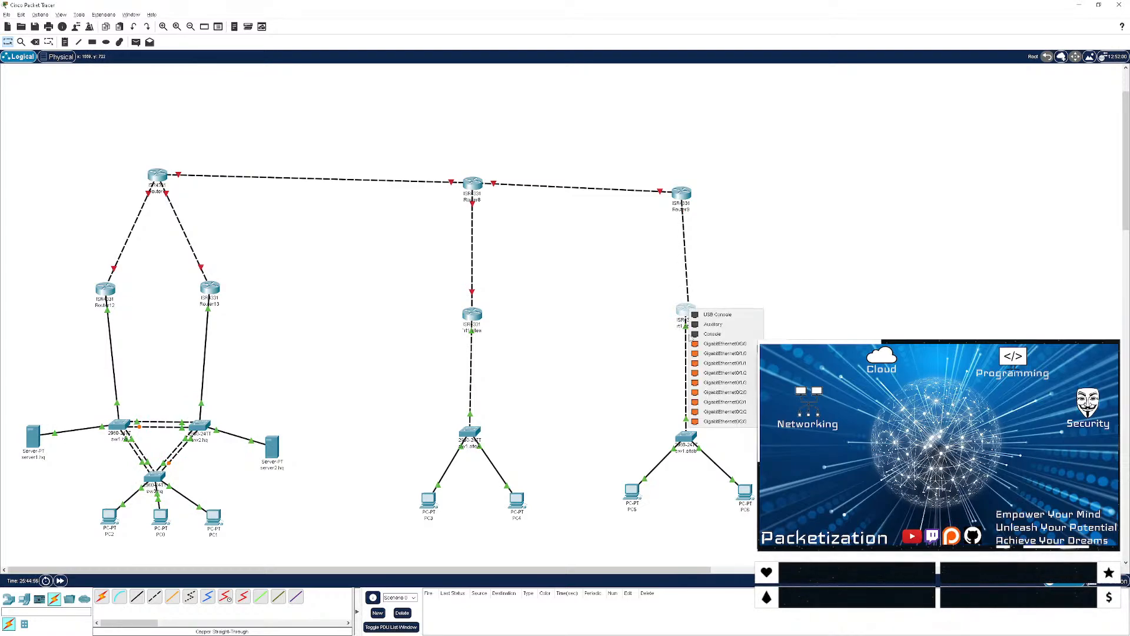
click(711, 343)
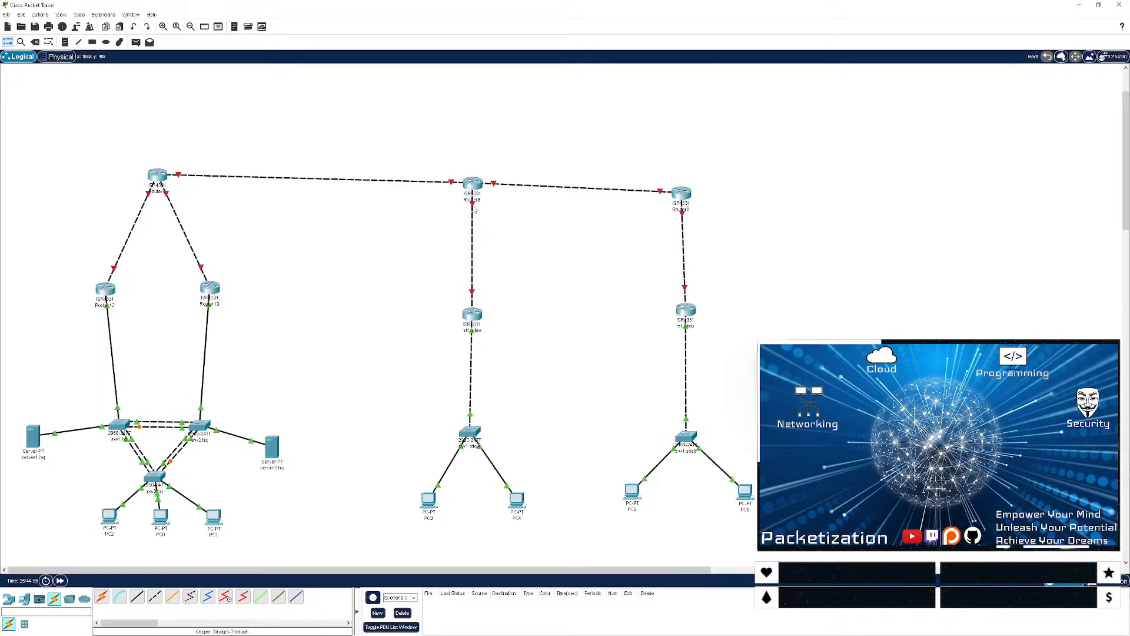
- Move the site A uplink to GigabitEthernet0/0/1 on Router8 and to GigabitEthernet0/0/0 on the site A router
click(472, 184)
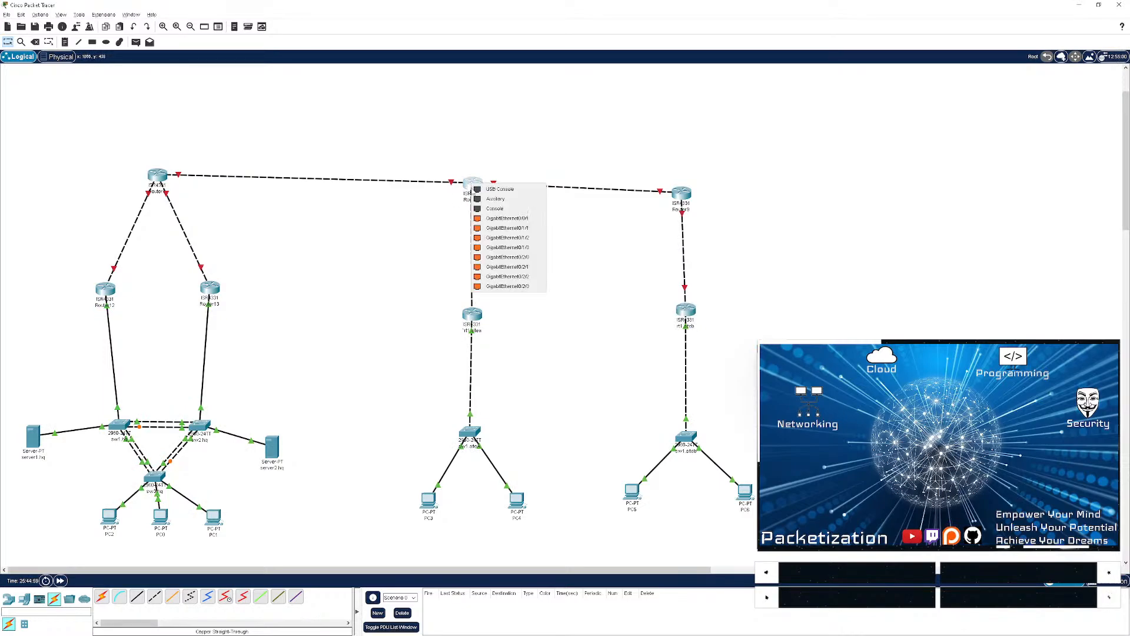
click(490, 219)
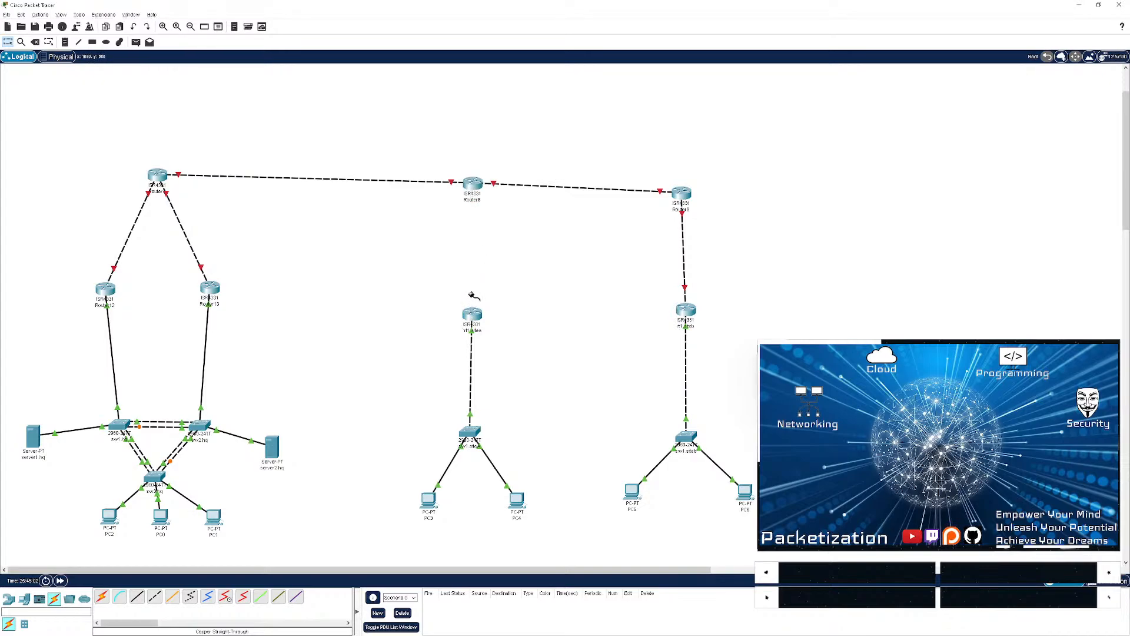
click(471, 312)
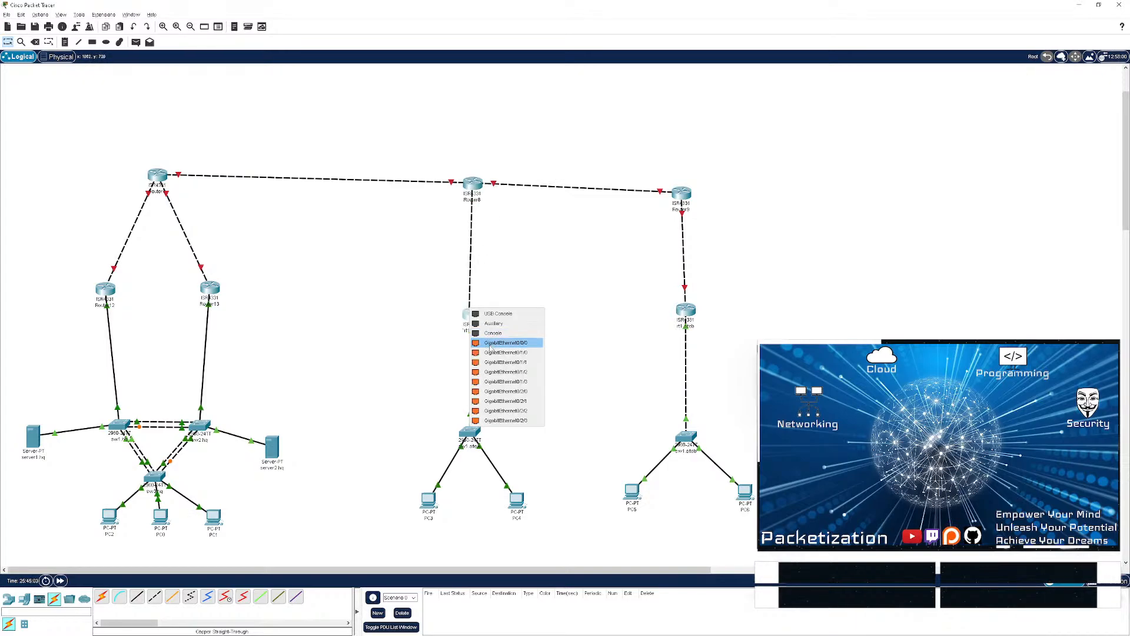
click(494, 343)
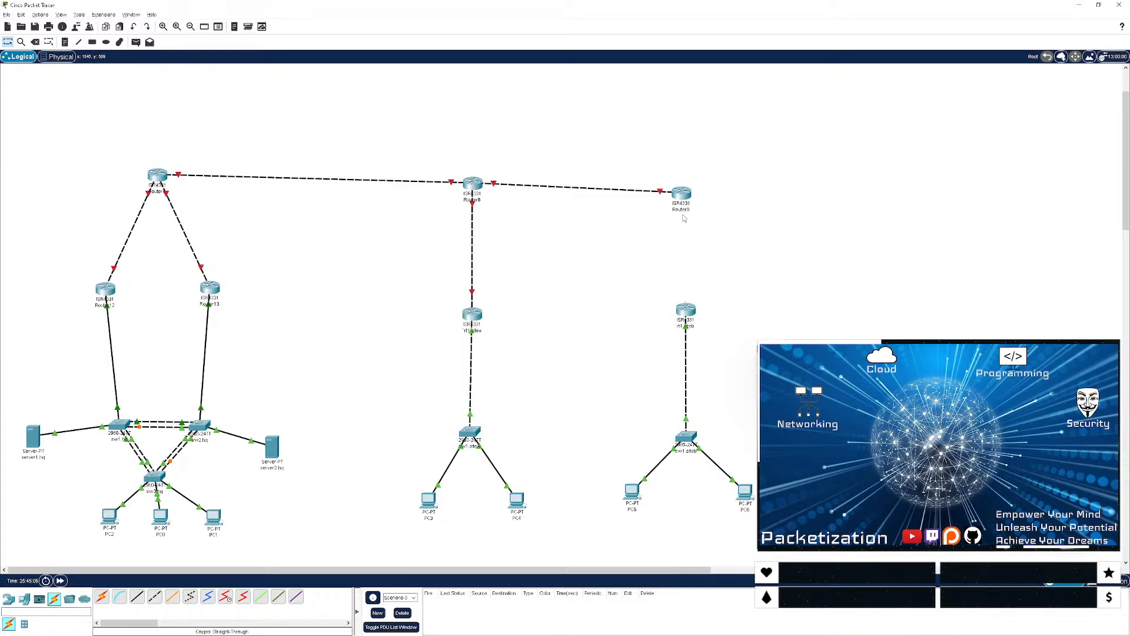
- Reattach the site B link on Router9 and delete the cables joining Router8 to Router9 and Router7
click(682, 197)
click(699, 235)
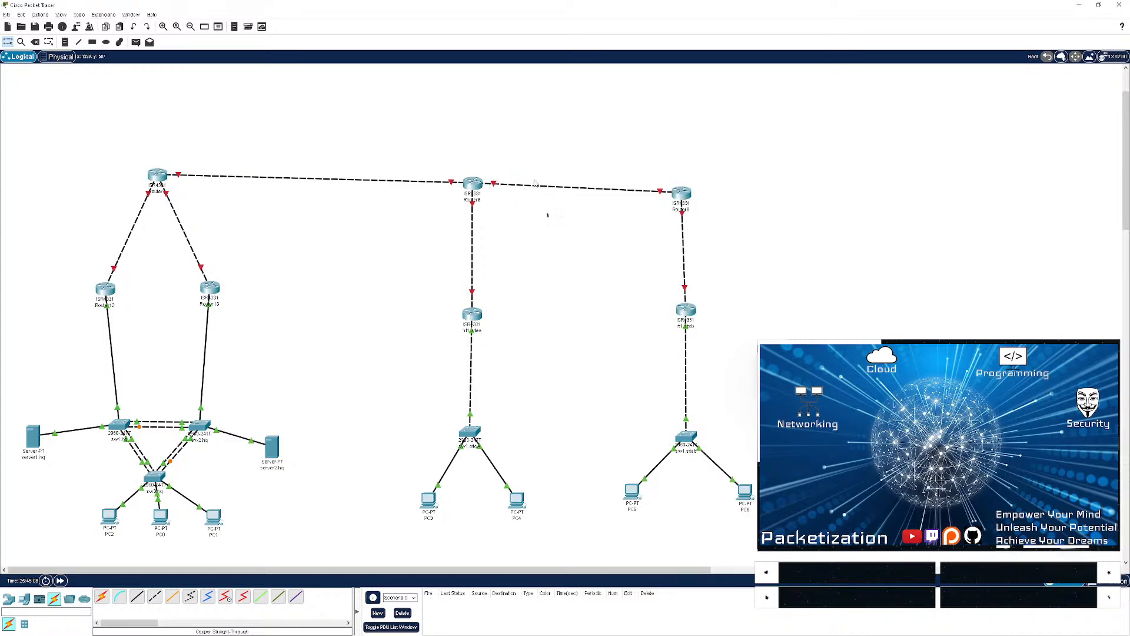
key(Delete)
click(514, 186)
click(430, 182)
key(Escape)
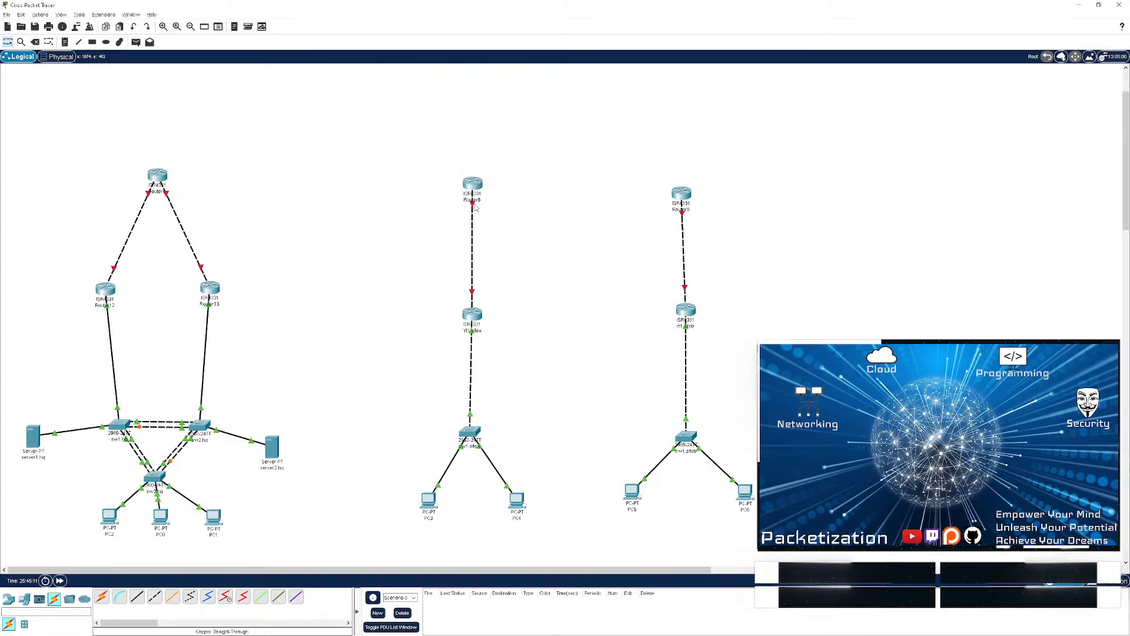
- Move the Router8 end of the site A link to GigabitEthernet0/0/0 and connect Router8 to Router9 with a copper cross-over cable
click(473, 189)
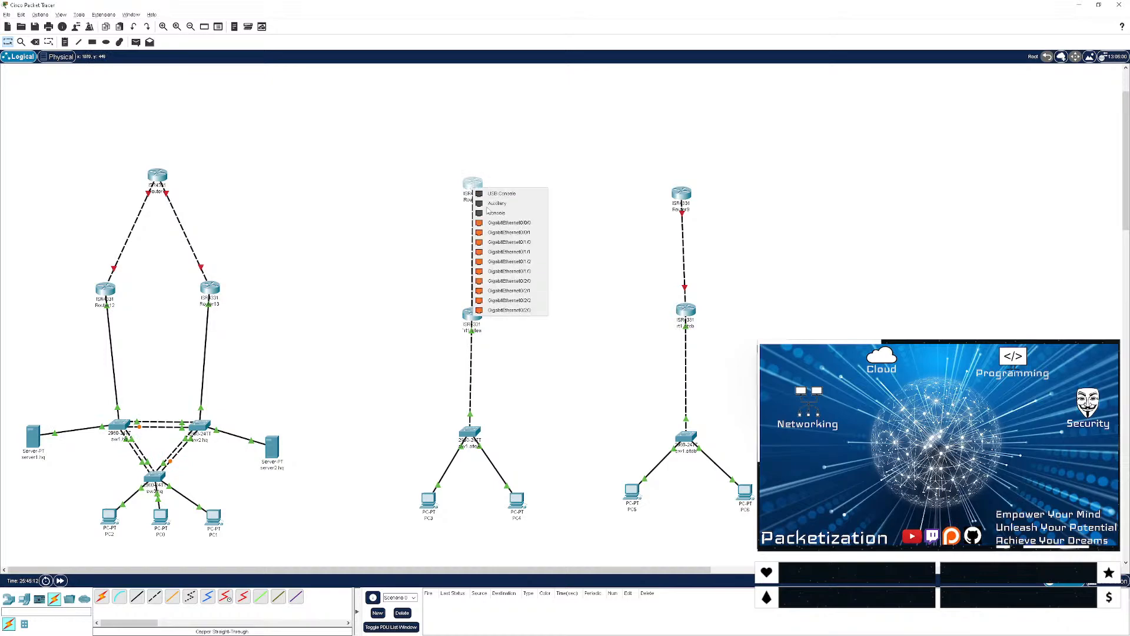
click(497, 223)
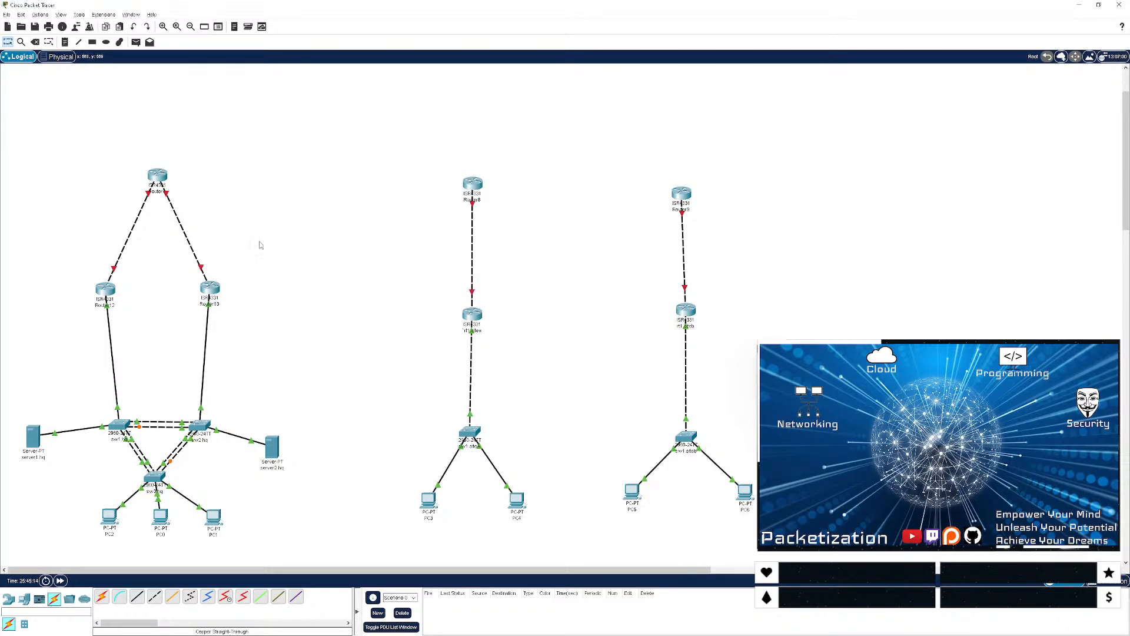
click(155, 597)
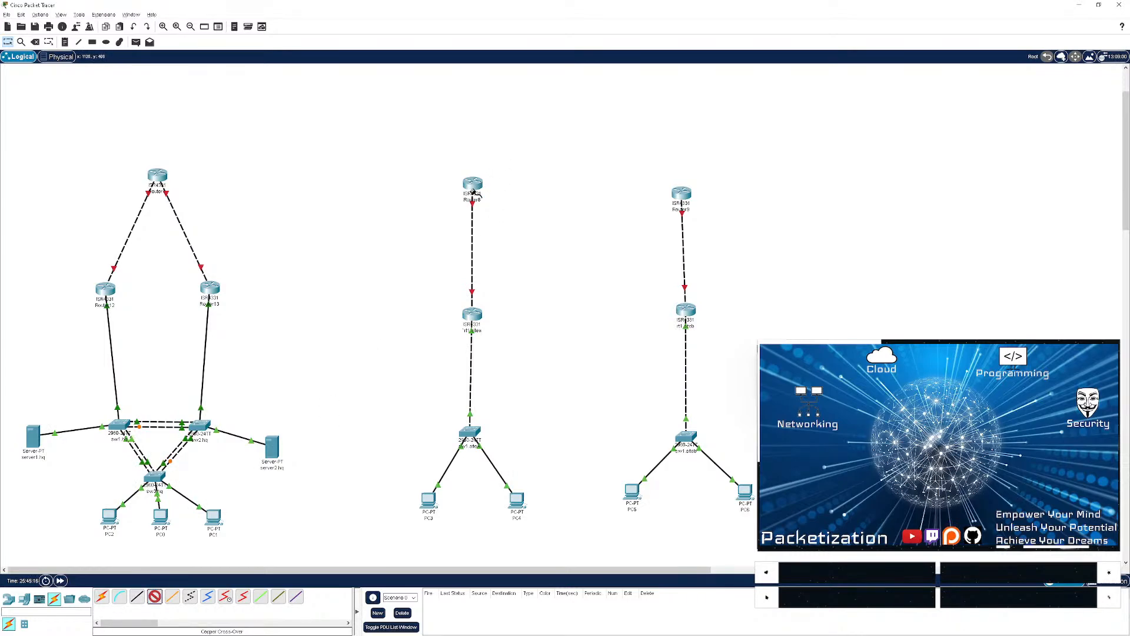
click(474, 193)
click(491, 205)
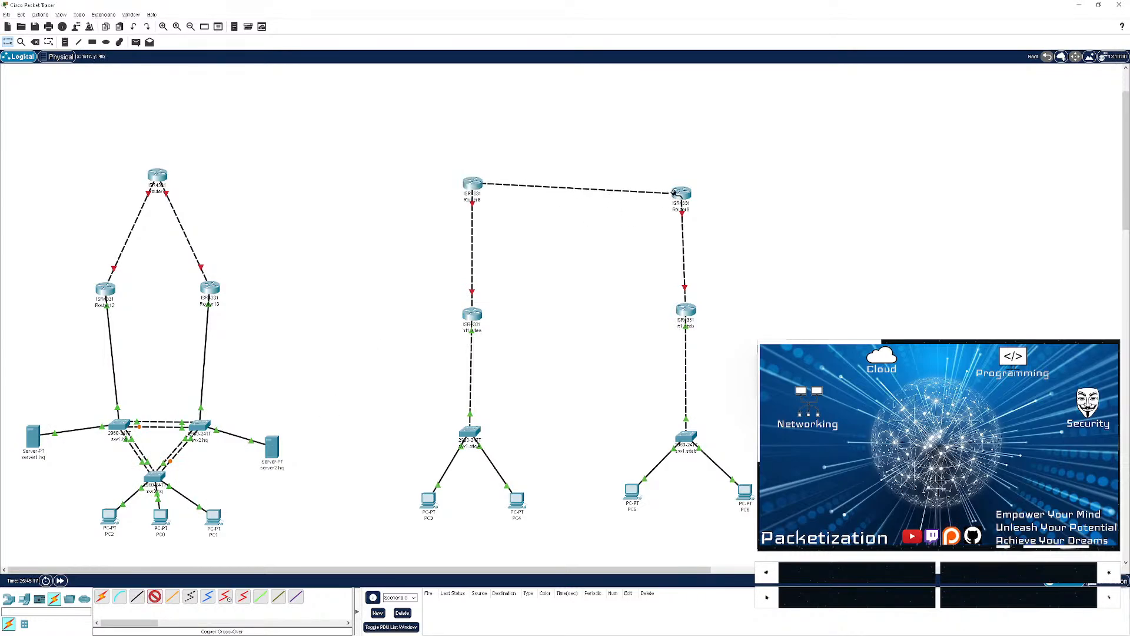
click(674, 192)
click(697, 222)
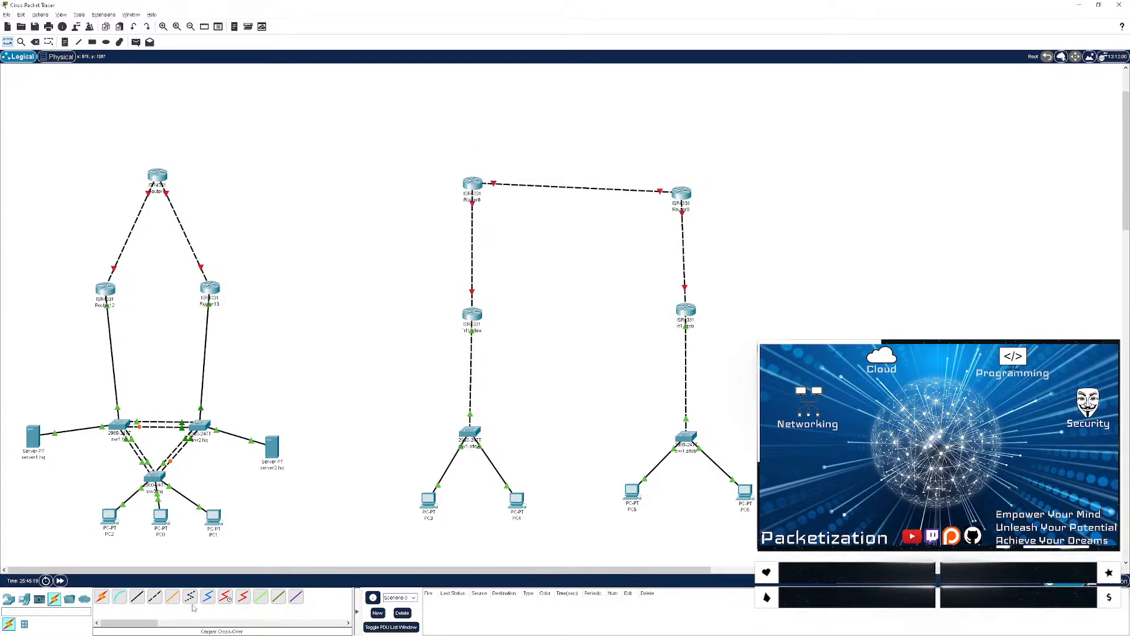
- Try to connect GigabitEthernet0/1/0 on Router7 to Router8 with a phone cable
click(189, 596)
click(160, 176)
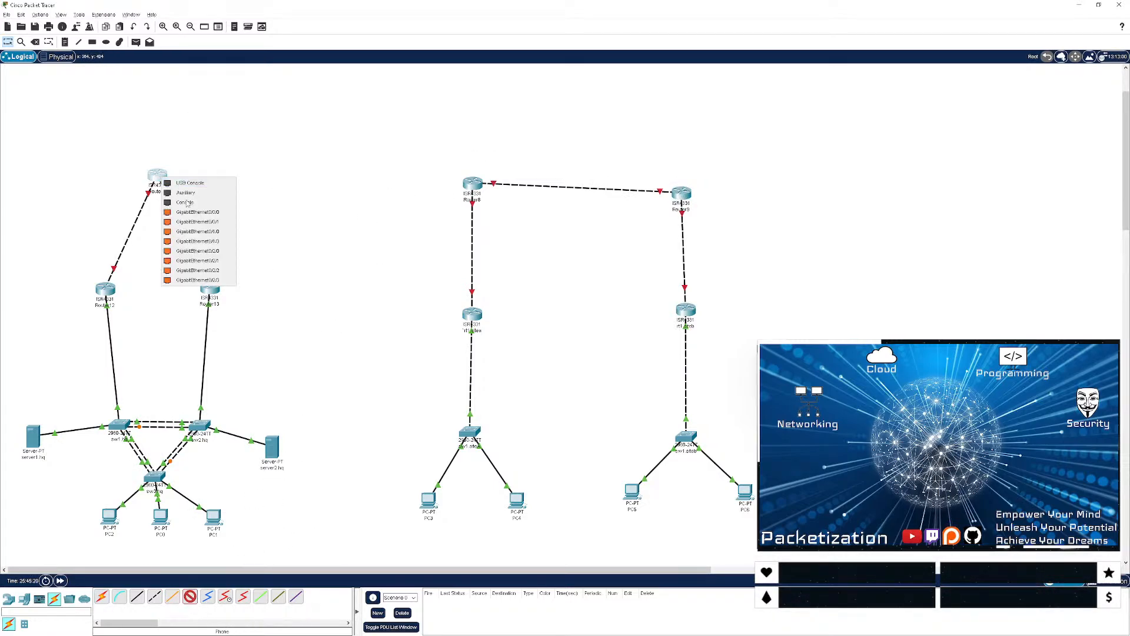
click(213, 231)
click(472, 184)
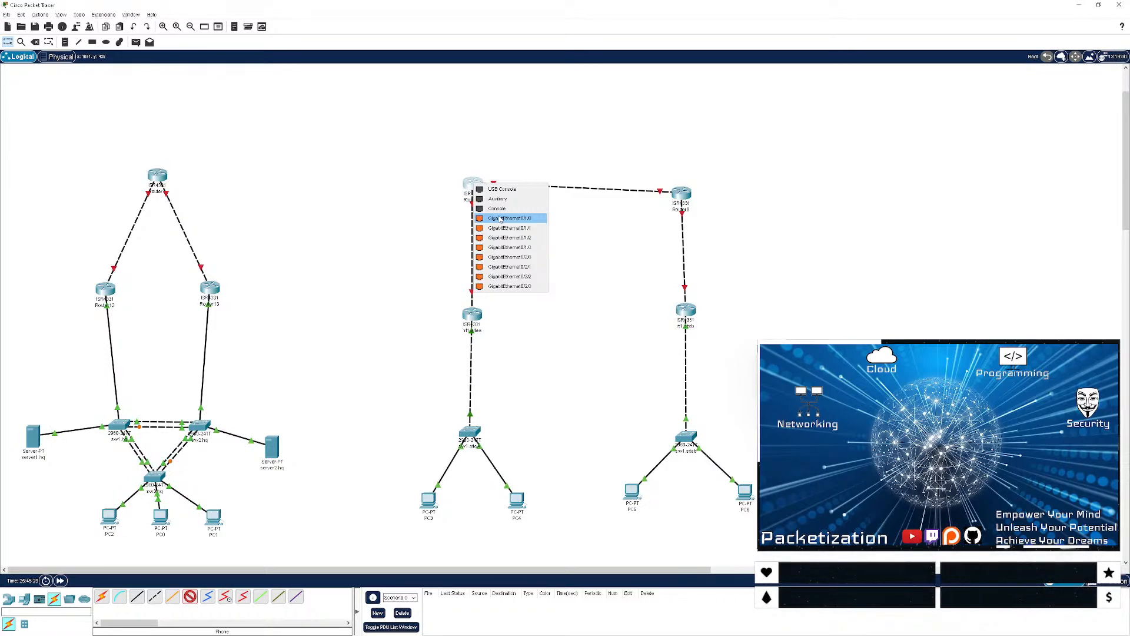
click(318, 201)
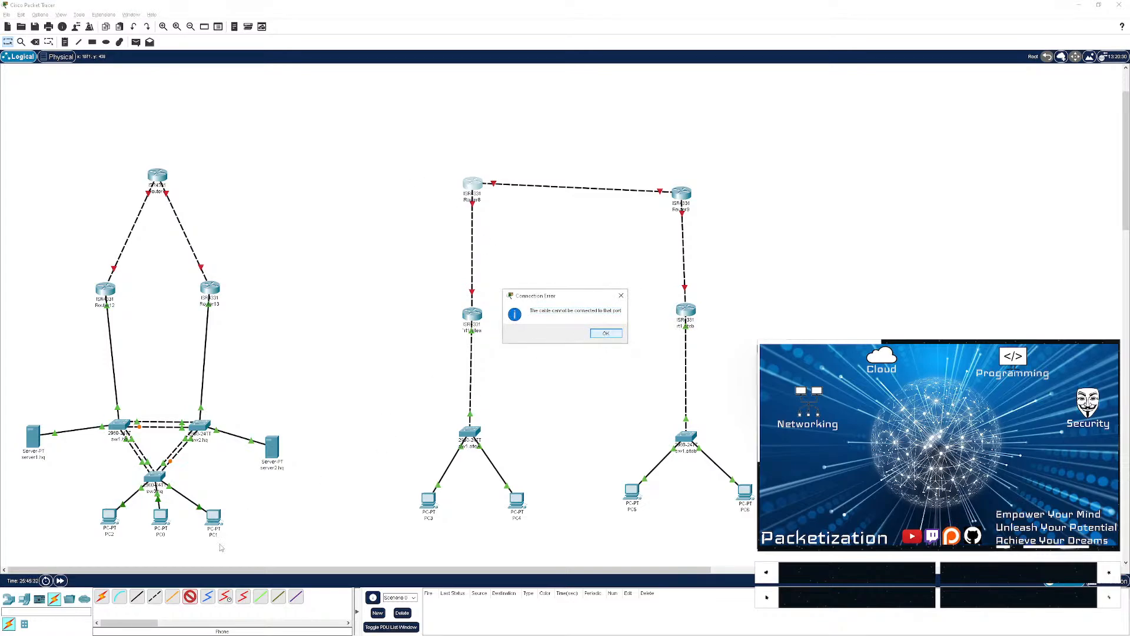
click(599, 337)
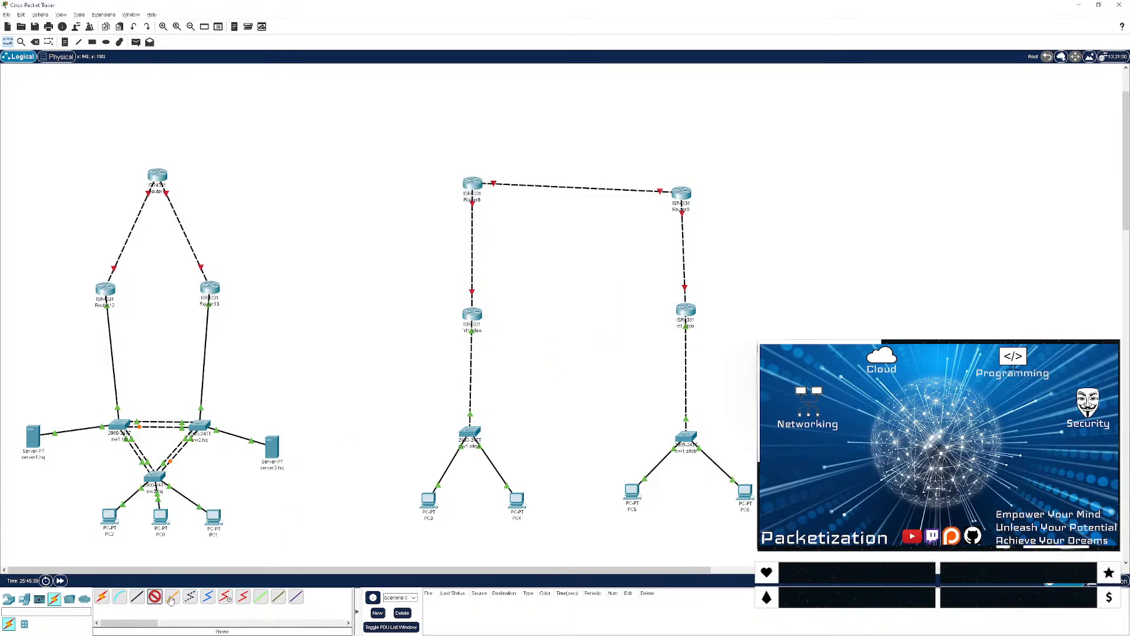
- Connect GigabitEthernet0/1/0 on Router8 to GigabitEthernet0/1/0 on Router7 with a copper cross-over cable
click(172, 596)
click(470, 187)
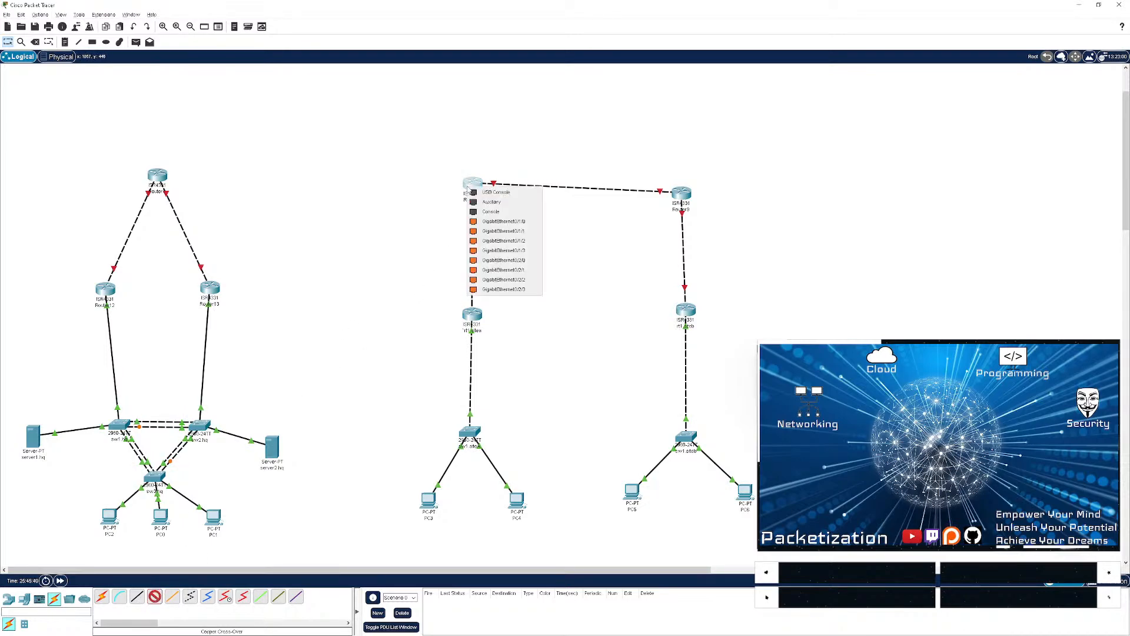
click(487, 222)
click(159, 177)
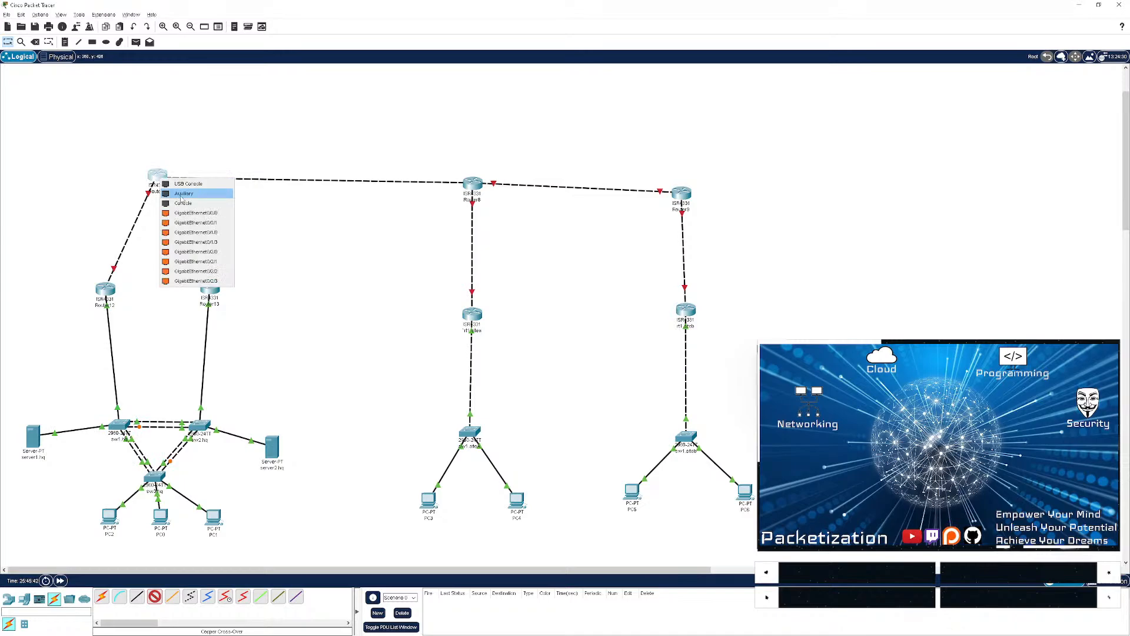
click(201, 232)
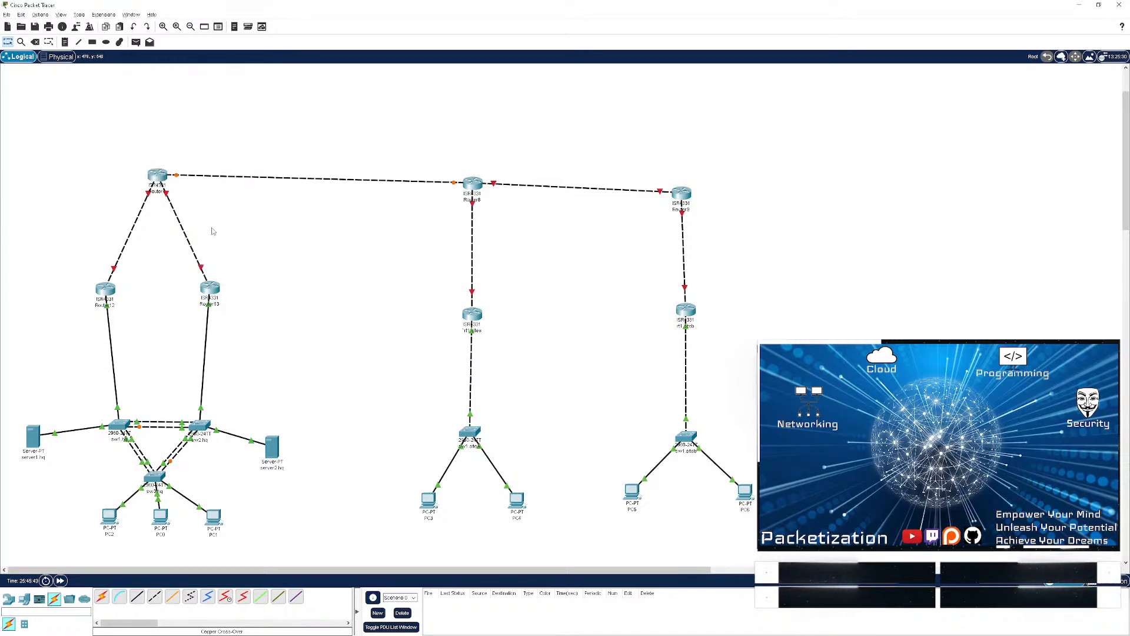
- Enter interface configuration for g0/0/0 on providerB (Router9) and switch to the ISP Network notes in Sublime Text
click(682, 193)
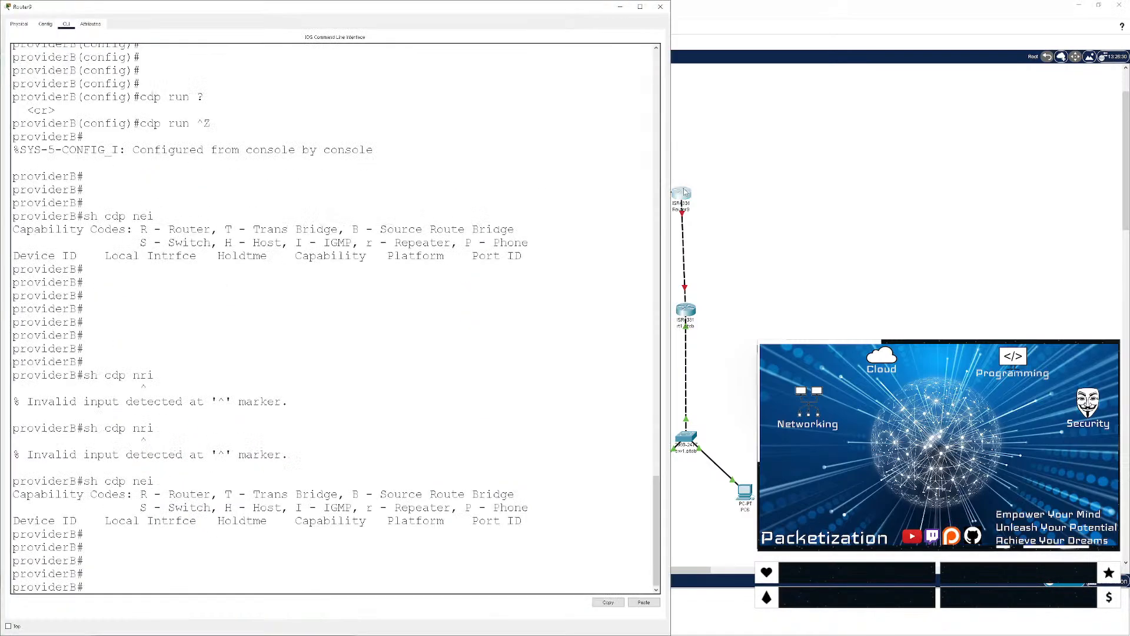
key(Return)
key(Return)
text(conf t)
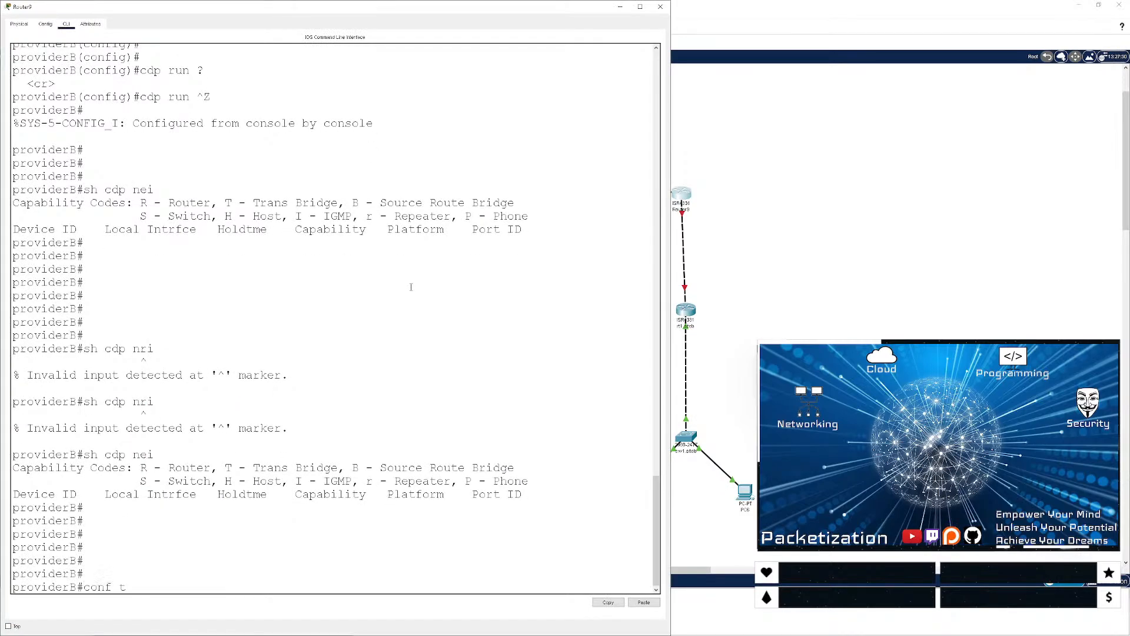
key(Return)
text(int g0/0/0/)
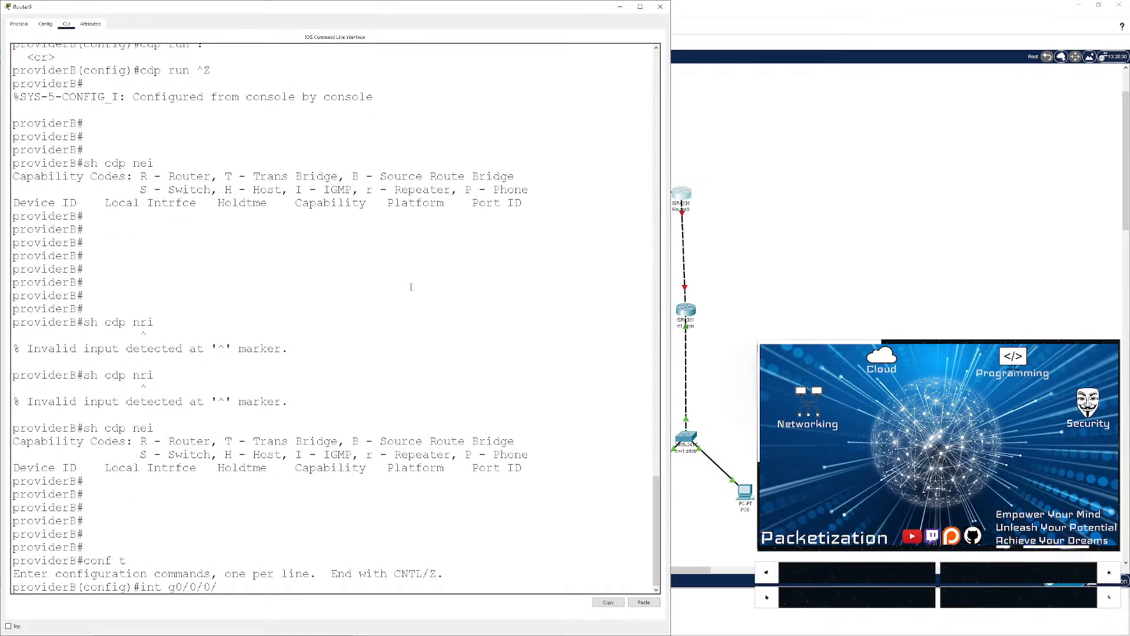
key(Return)
key(Up)
key(BackSpace)
key(Return)
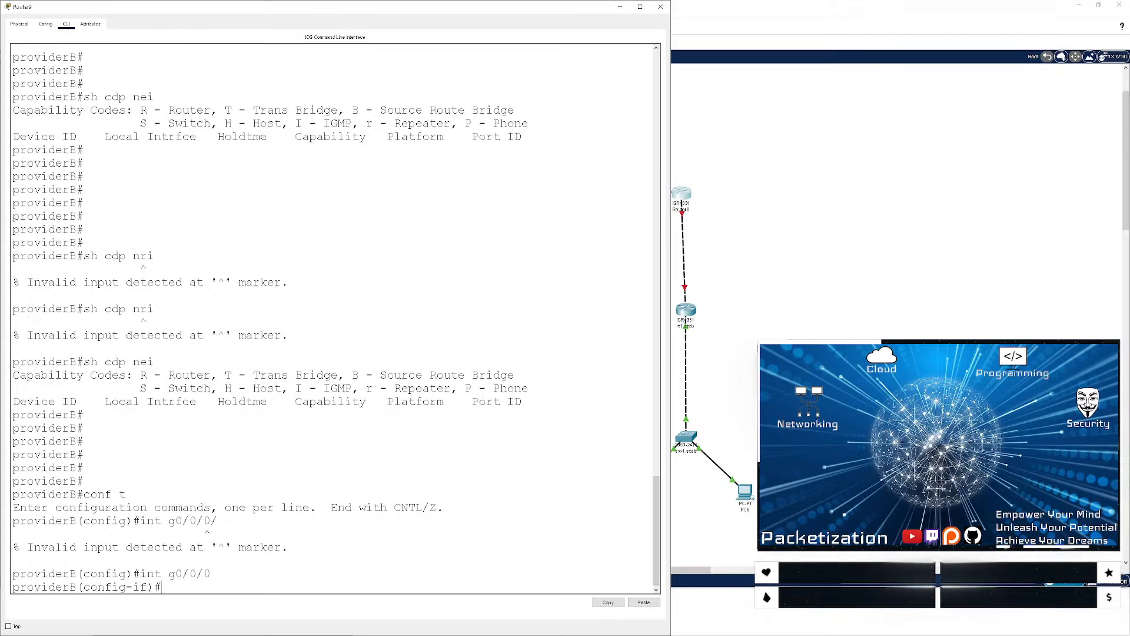
key(alt+Tab)
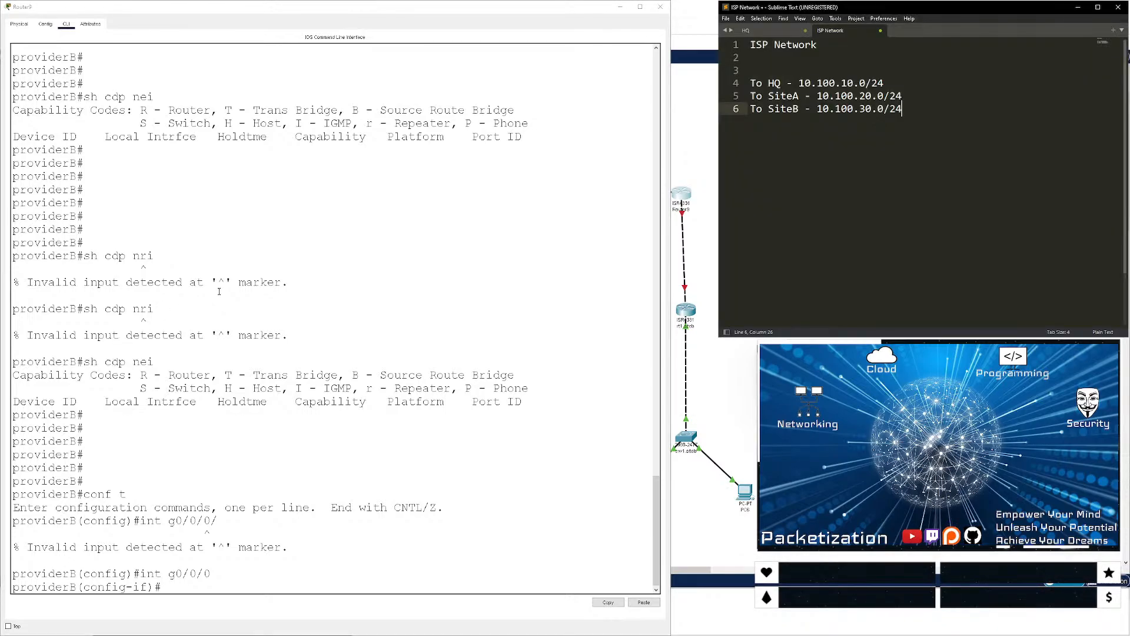
- Assign 10.10.30.1 255.255.255.0 to g0/0/0 on providerB and enable the interface
click(414, 259)
text(1)
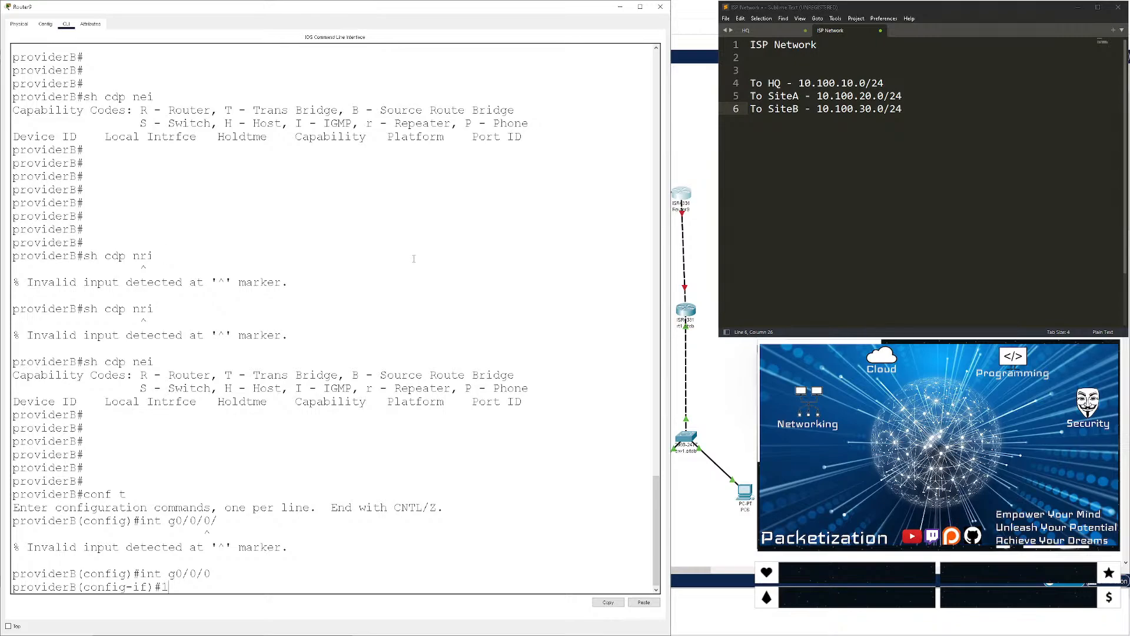
text(0.10.30.1)
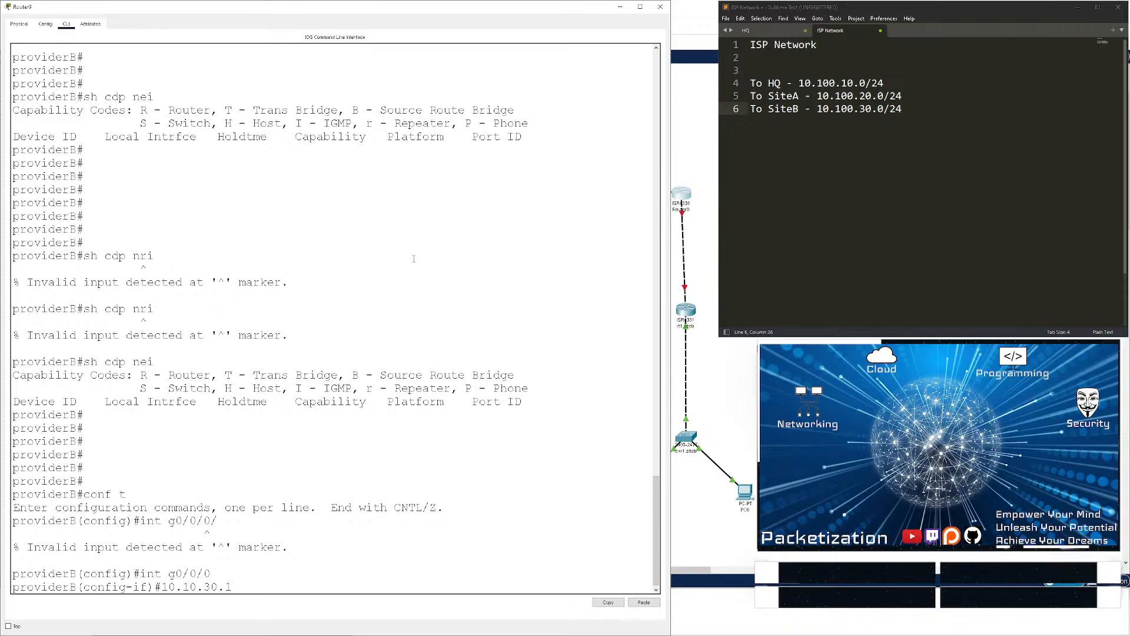
text( 255.255.255.0)
key(Return)
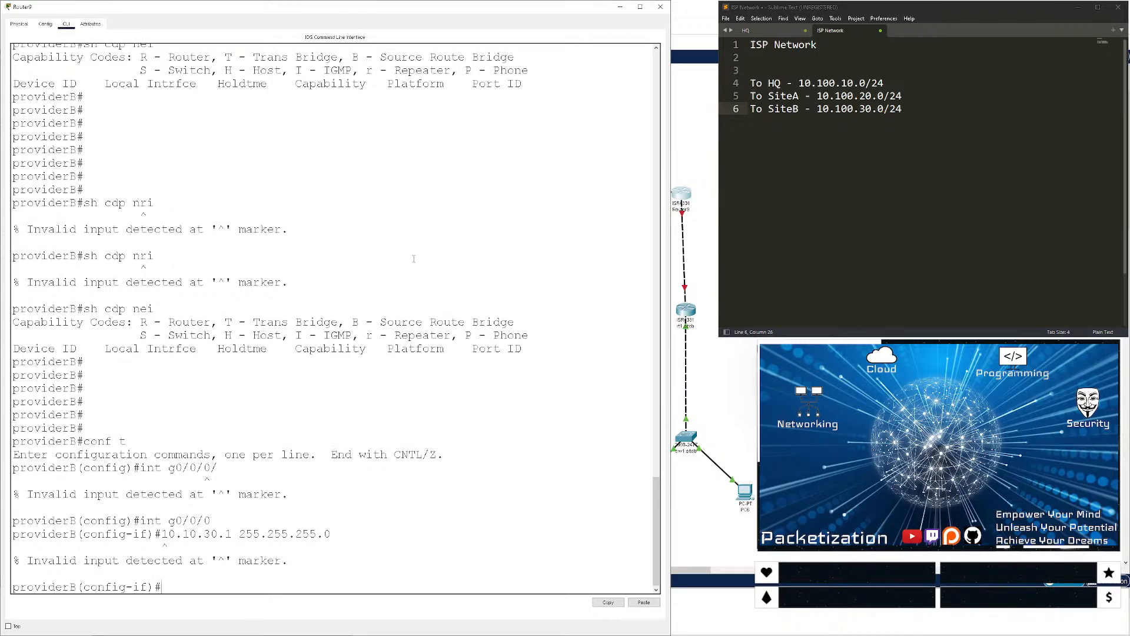
key(Up)
key(ctrl+a)
text(ip add)
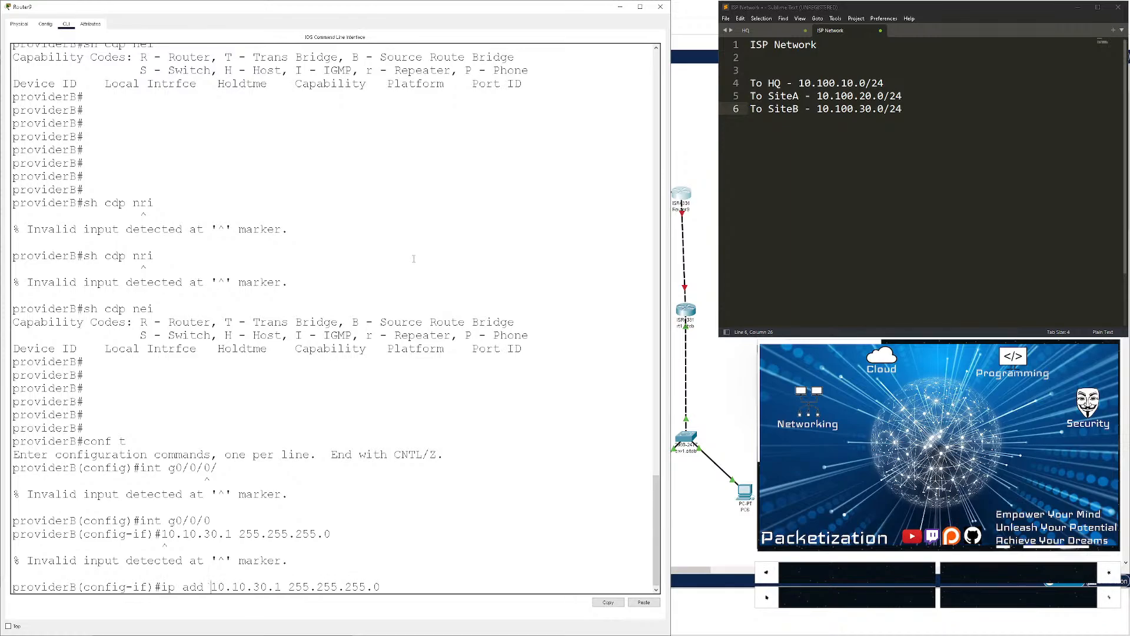
key(Return)
text(no shut)
key(Return)
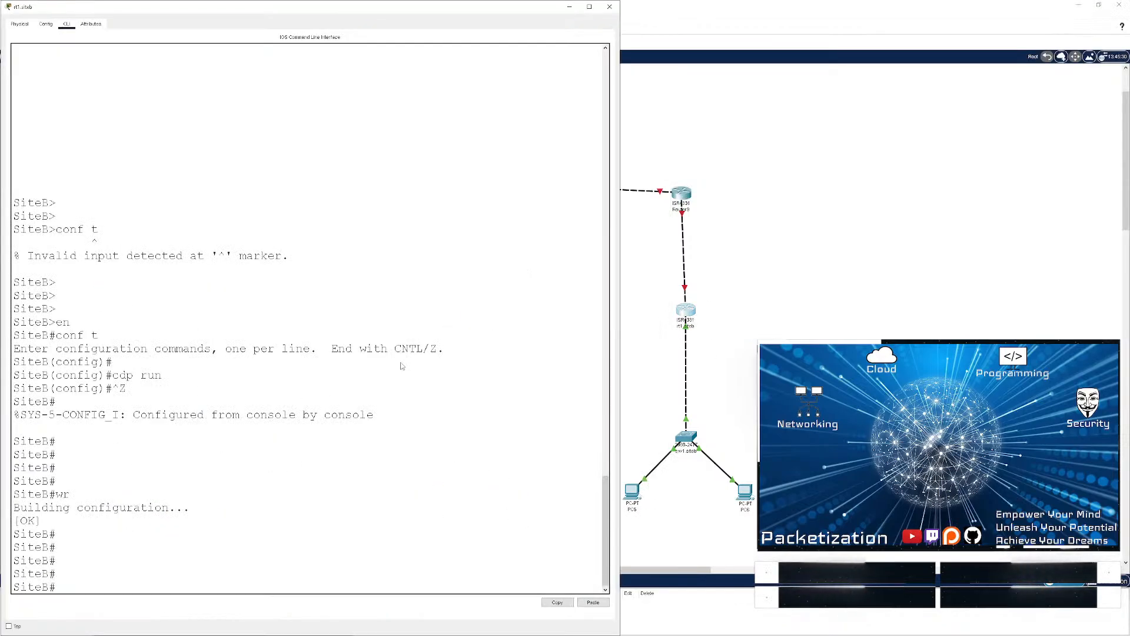
- Display the brief IP interface status on the SiteB router and inspect its available ports in the topology
text(conf t)
key(Return)
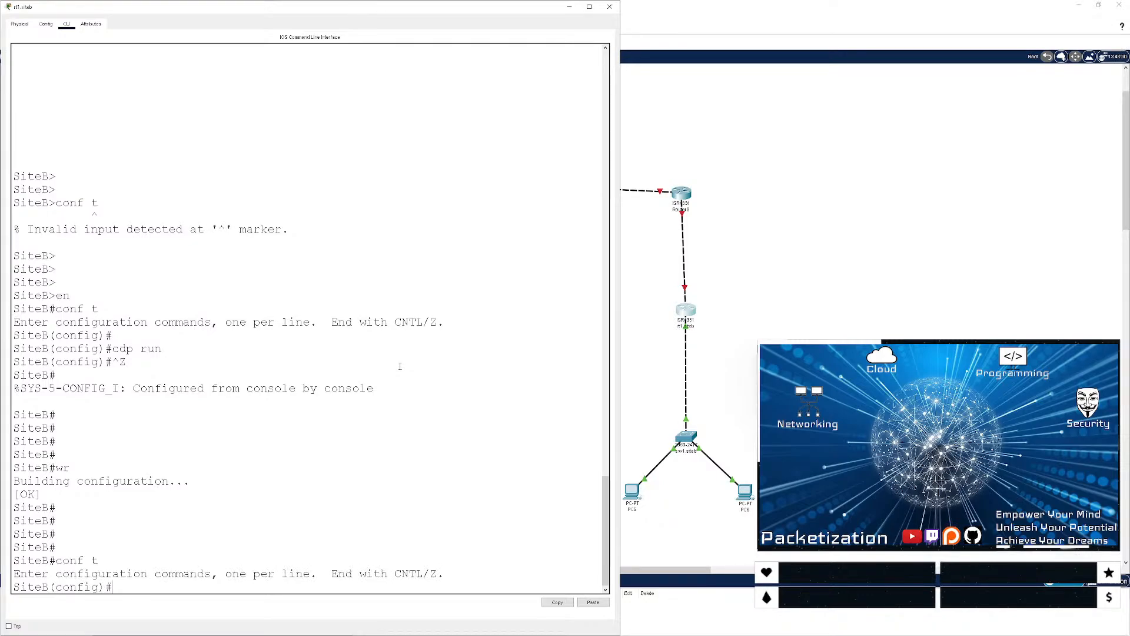
text(s)
key(ctrl+z)
key(Return)
key(Return)
text(sh ip int br)
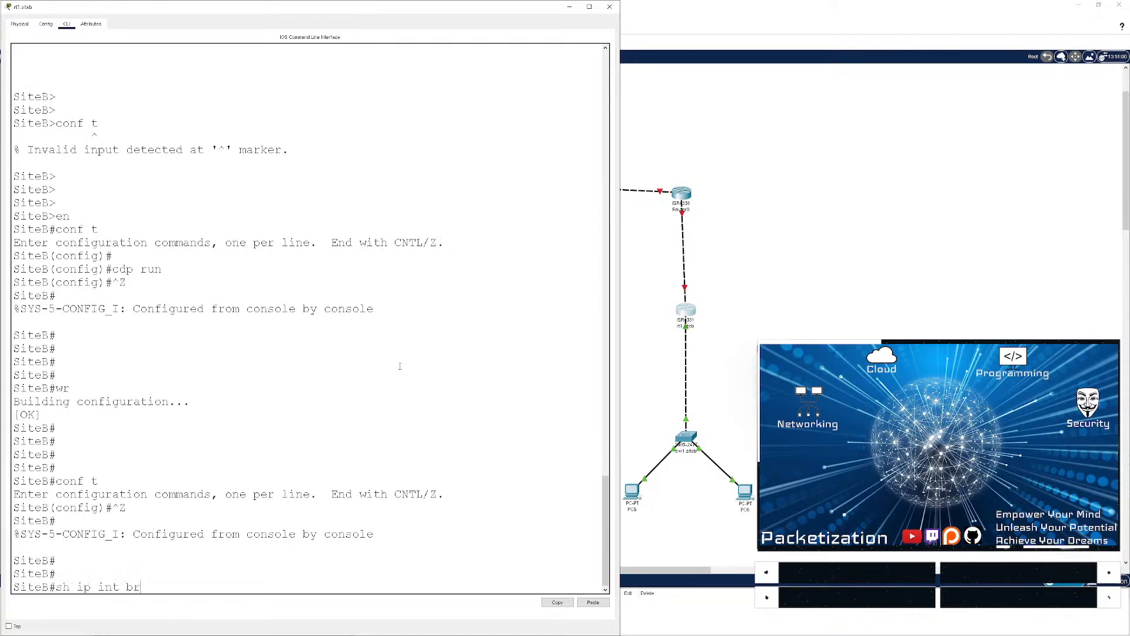
key(Return)
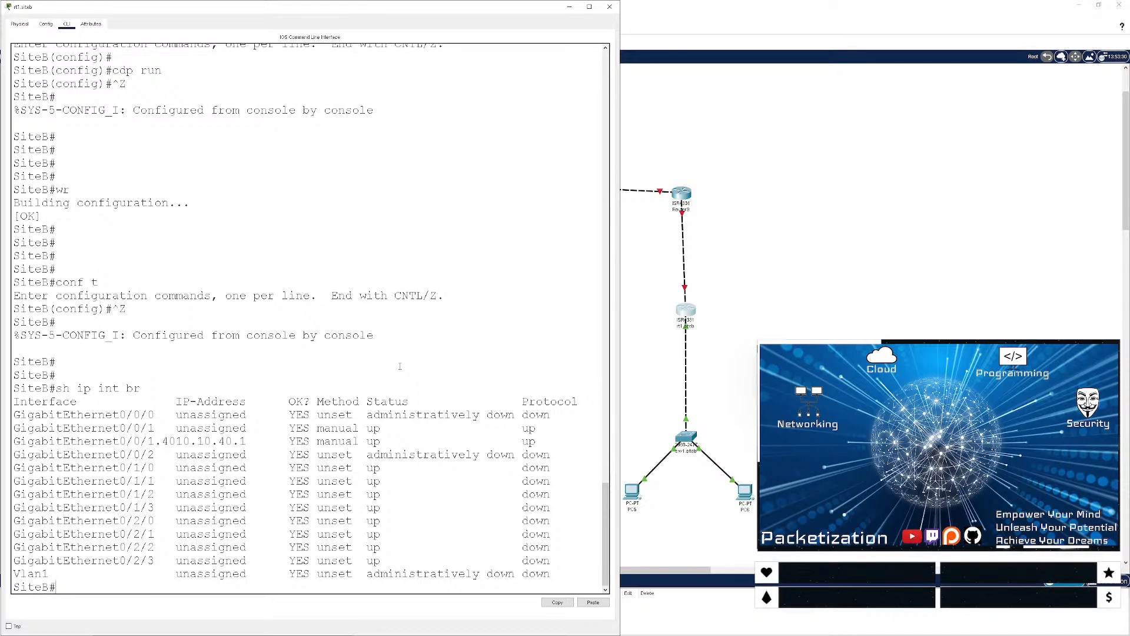
click(765, 275)
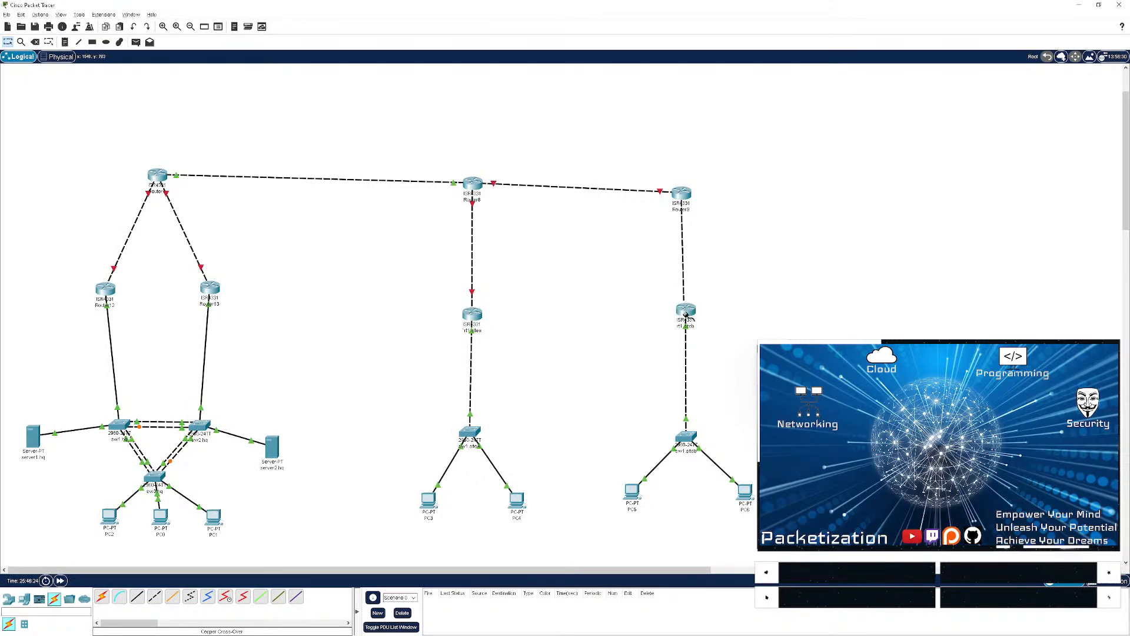
click(686, 307)
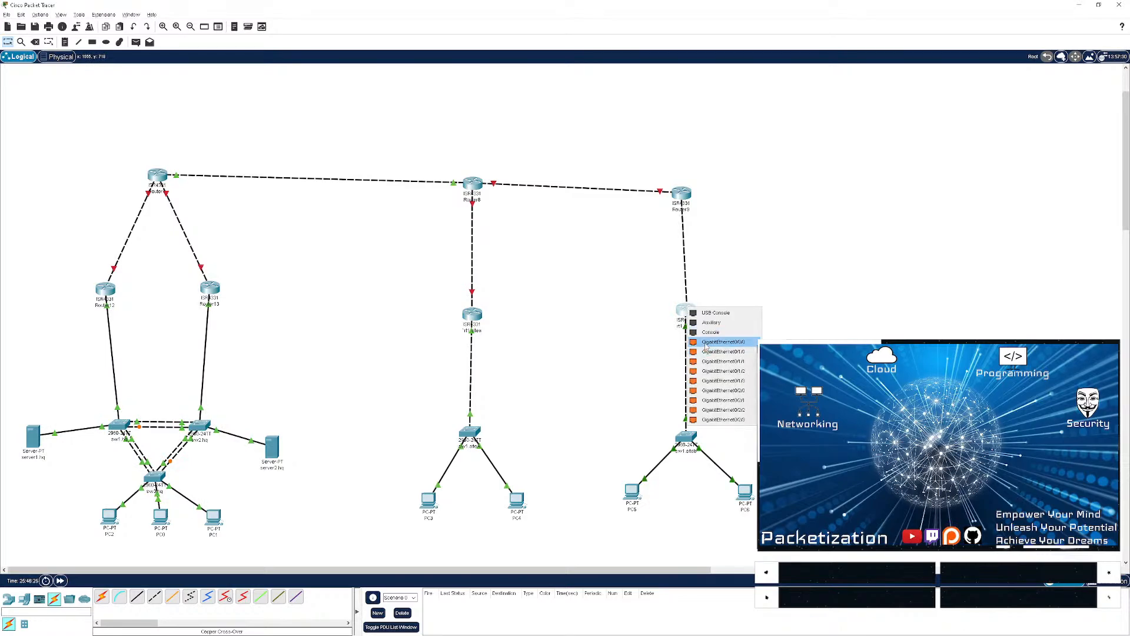
click(610, 333)
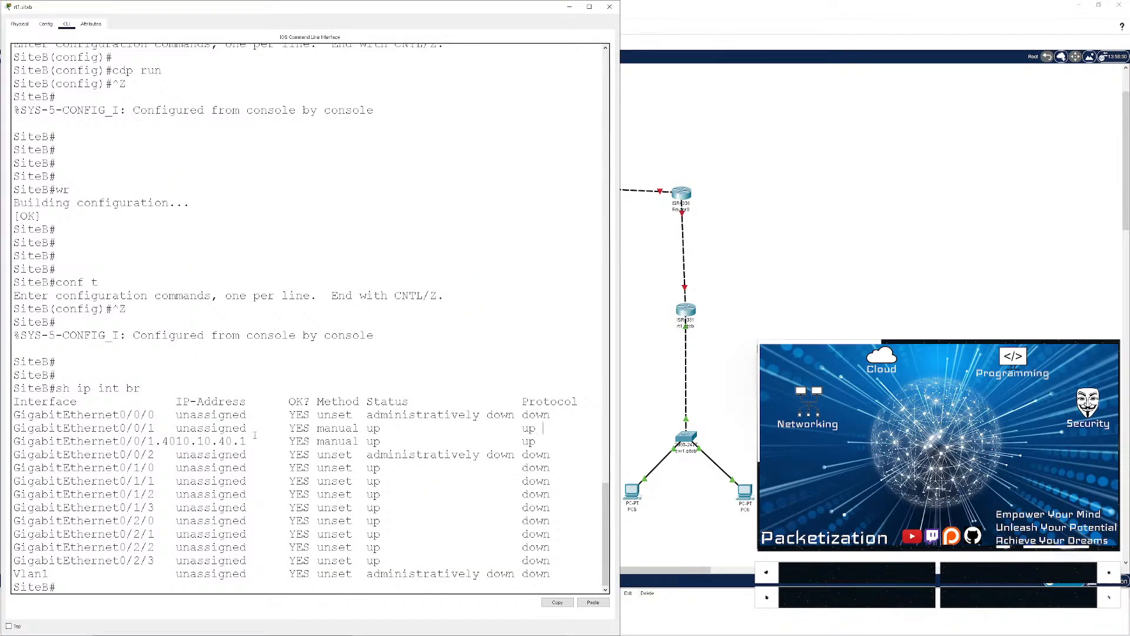
- Assign 10.100.30.2 255.255.255.0 to g0/0/0 on SiteB, following the SiteB subnet in the ISP Network notes
key(Return)
key(Return)
key(Return)
text(conf t)
key(Return)
text(int)
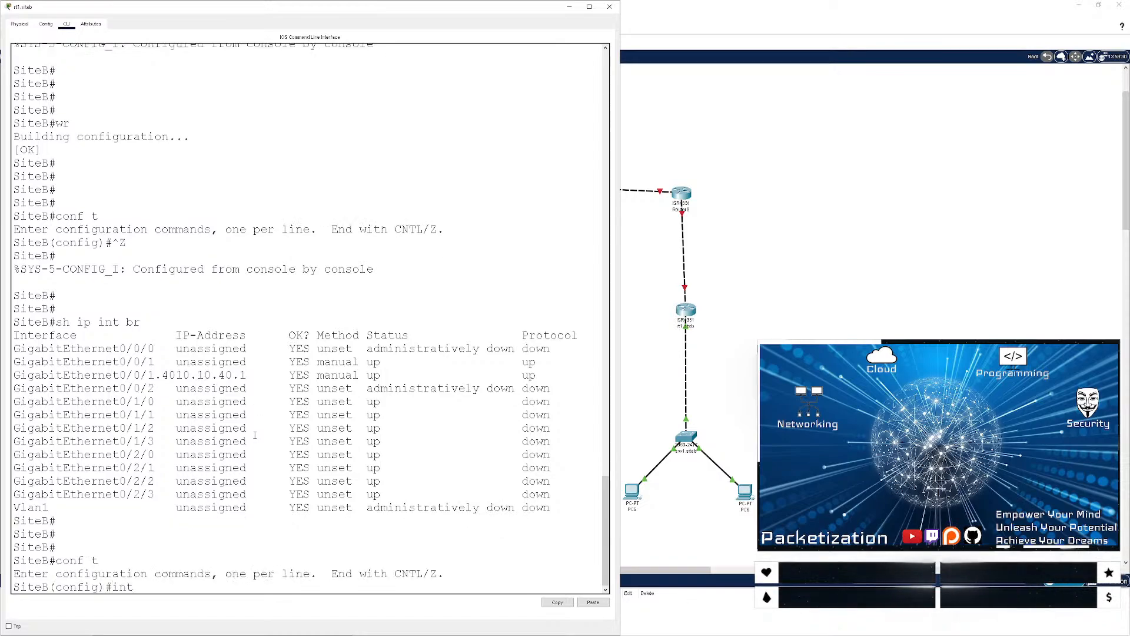
text( g0/0/0)
key(Return)
text(iteB(config-if)#i)
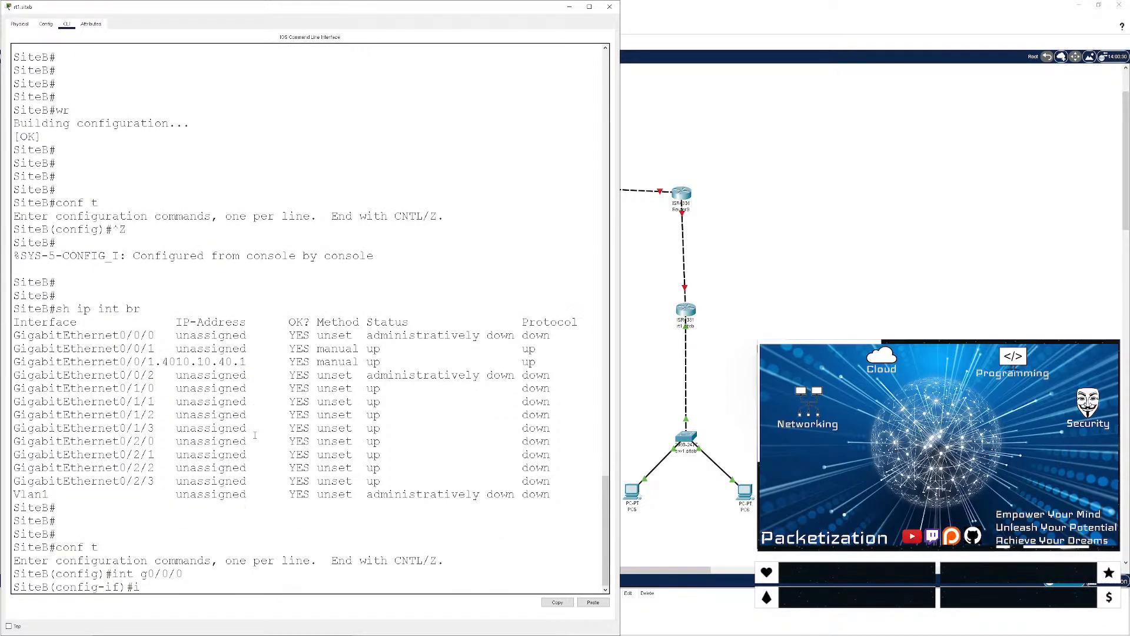
text(p add 10.100.)
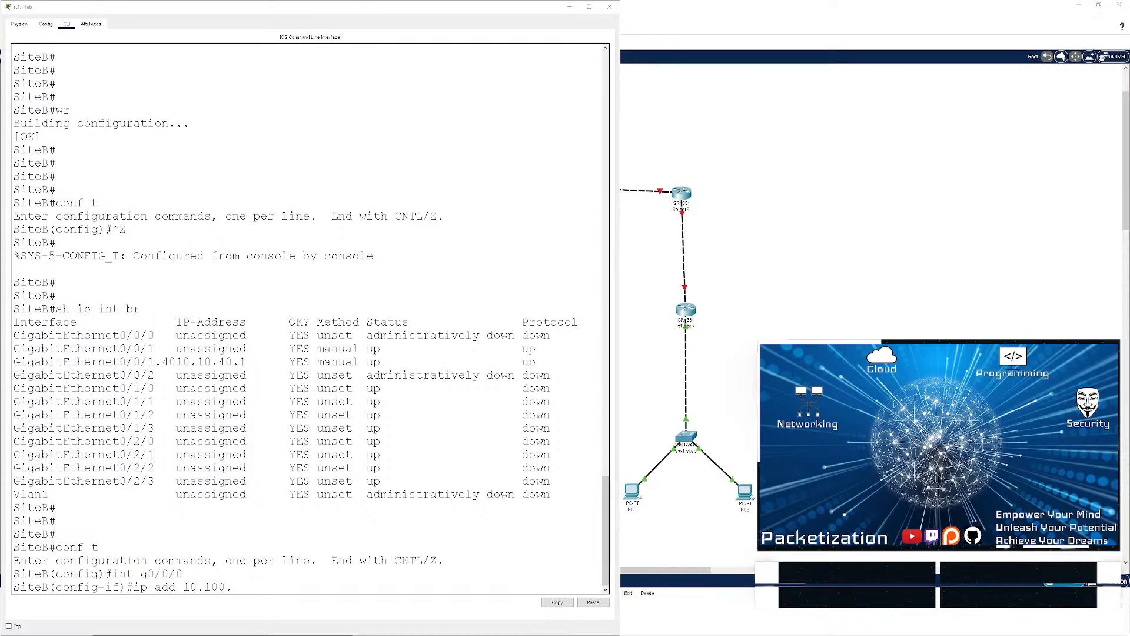
key(alt+Tab)
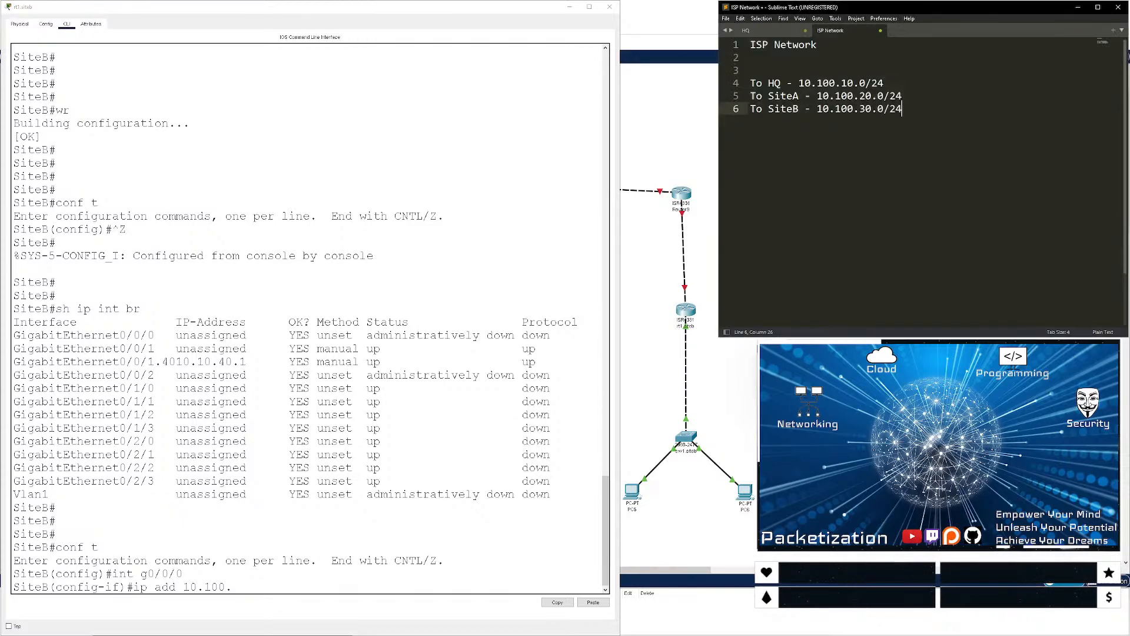
click(544, 371)
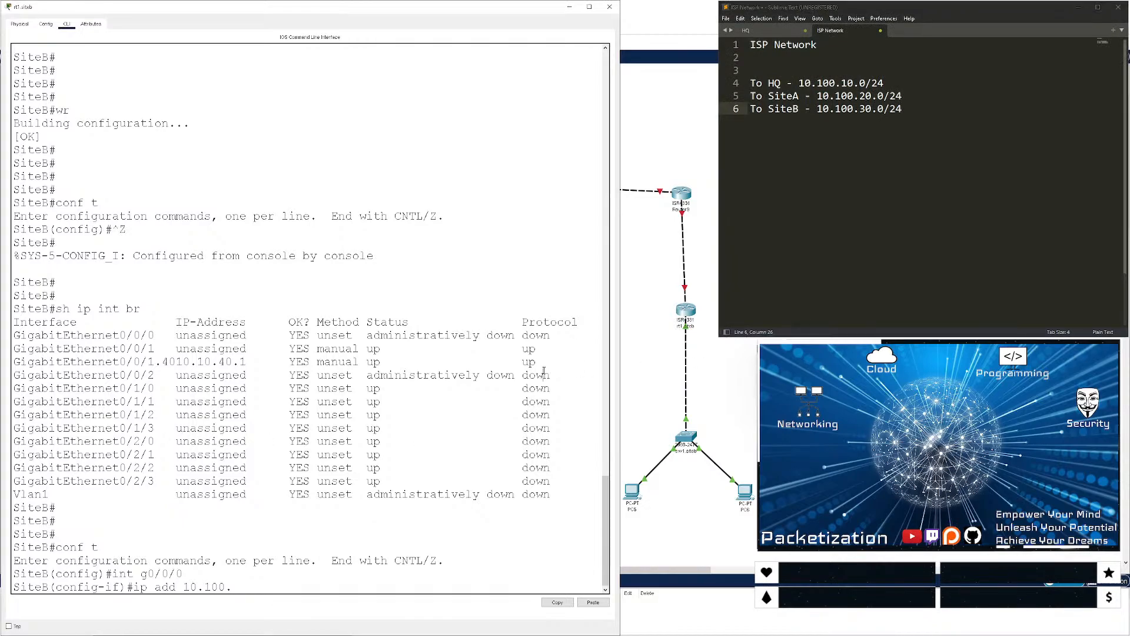
text(30.2 255.255.255.0)
key(Return)
- Enable g0/0/0 on SiteB with no shut and leave configuration mode
text(mp sji)
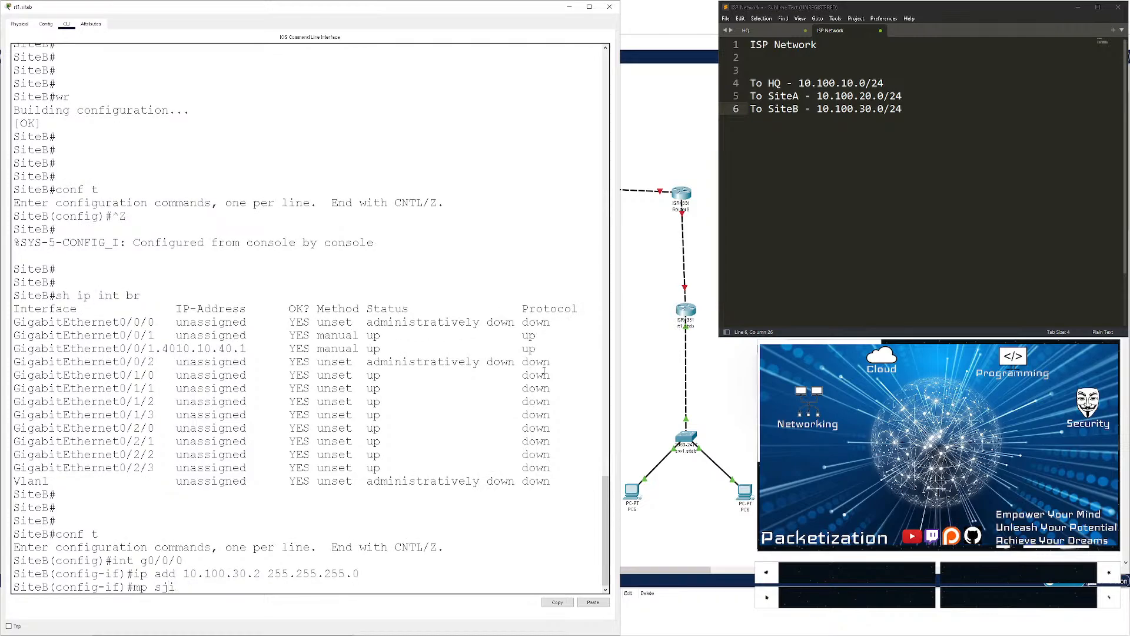
key(BackSpace)
key(BackSpace)
key(BackSpace)
key(BackSpace)
key(BackSpace)
key(BackSpace)
text(no shut)
key(Return)
key(ctrl+z)
- List the CDP neighbors on the SiteB router
key(Return)
key(Return)
key(Return)
key(Return)
text(sh )
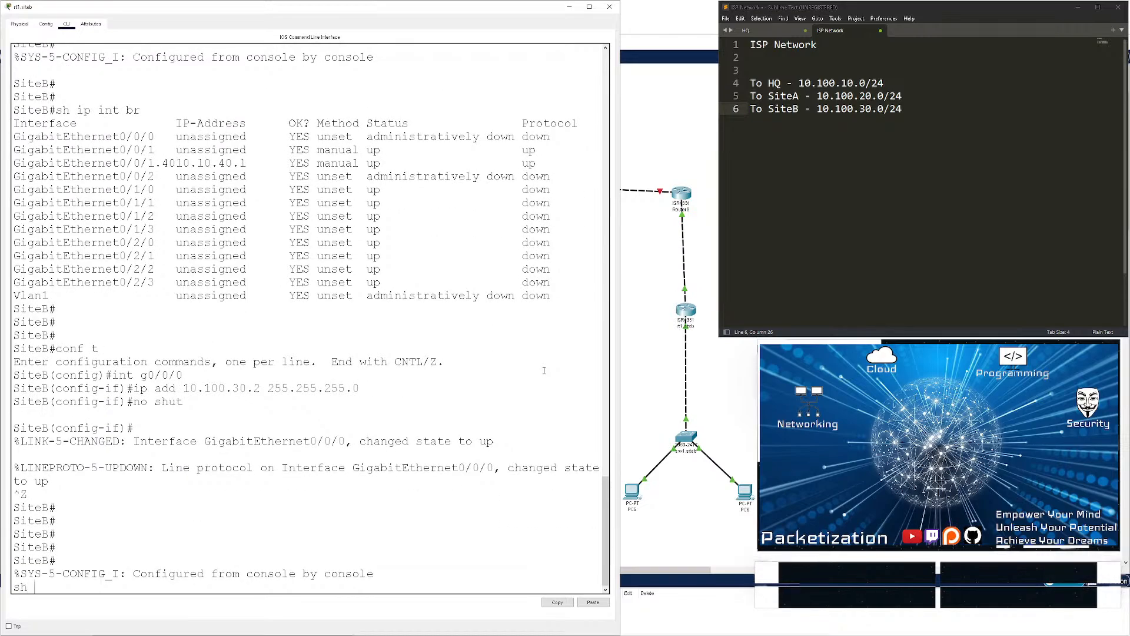
text(cdp nei)
key(Return)
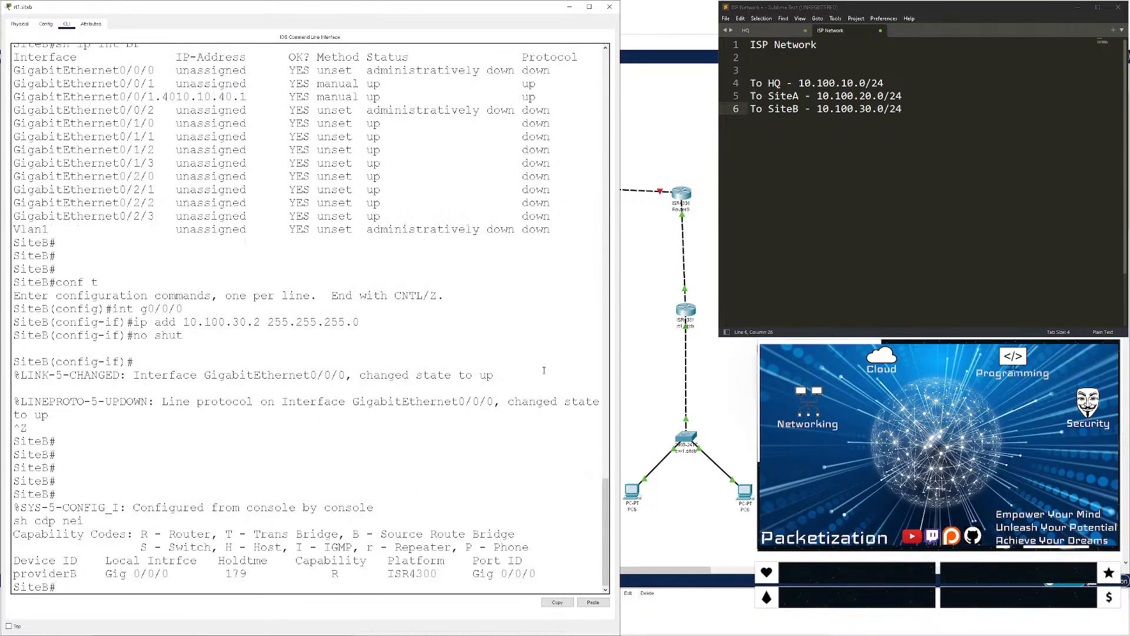
key(Return)
key(Return)
key(Return)
key(Return)
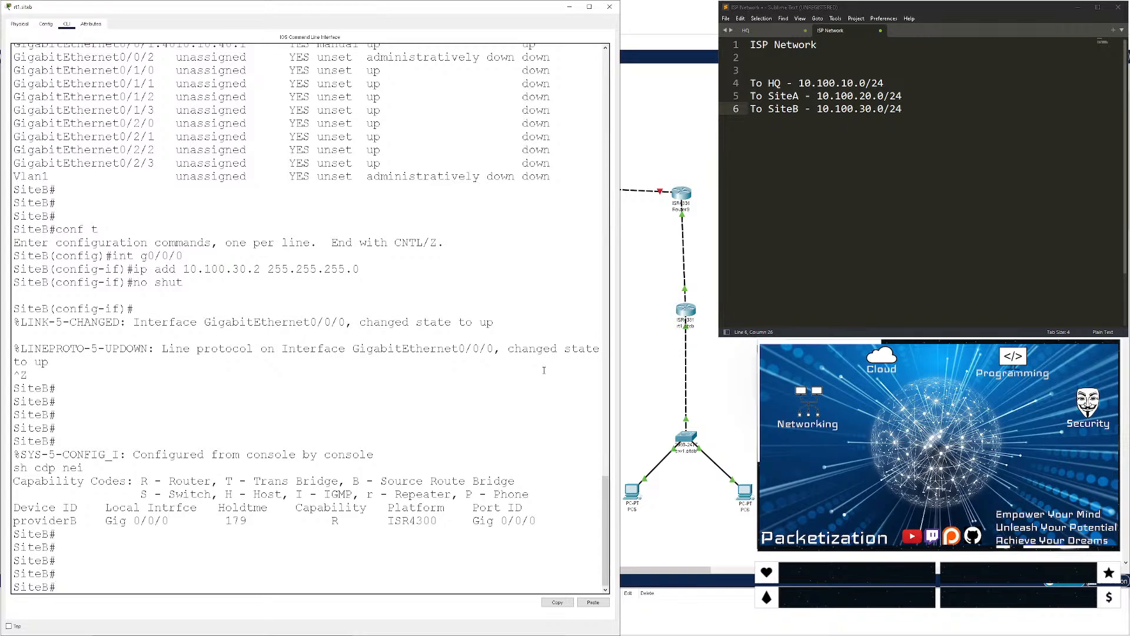
- Ping 10.100.30.1 from SiteB to test the link to providerB
key(Return)
key(Return)
key(Return)
text(ping 10.)
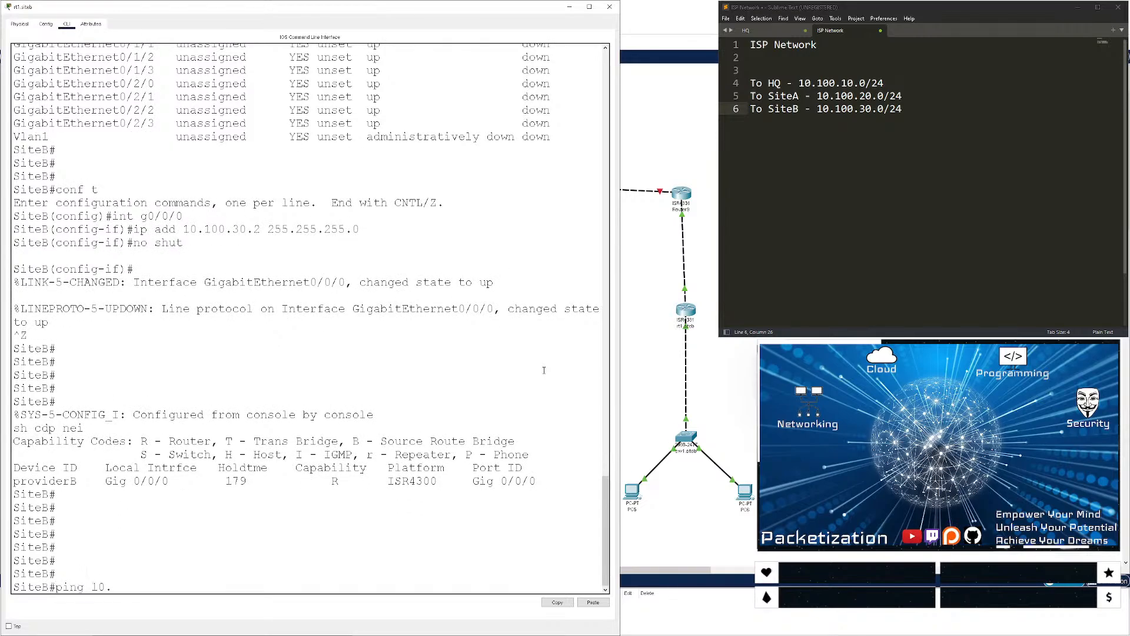
text(3)
key(BackSpace)
text(100.30.1)
key(Return)
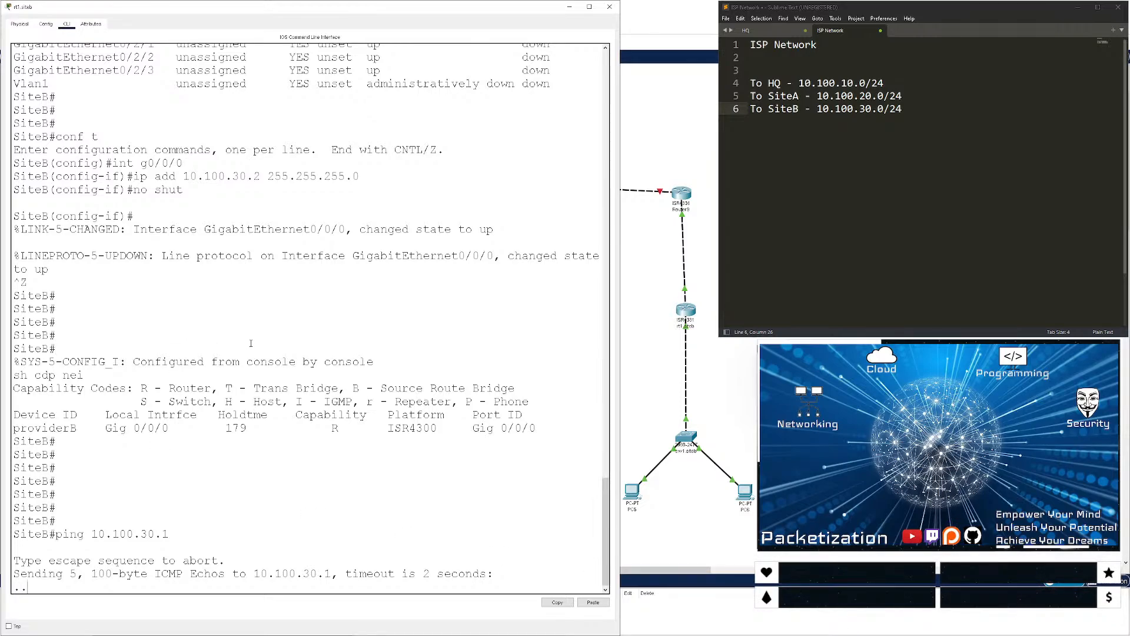
- Return to the providerB router (Router9), leave configuration mode and display its brief IP interface status
click(682, 195)
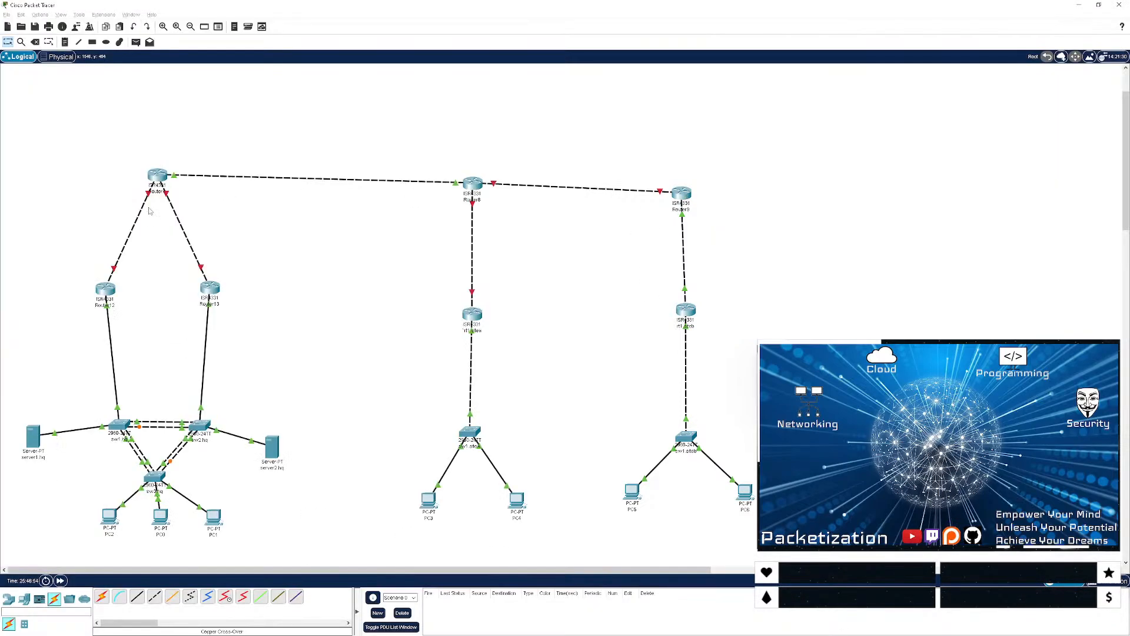
key(Return)
key(Return)
key(Return)
key(Return)
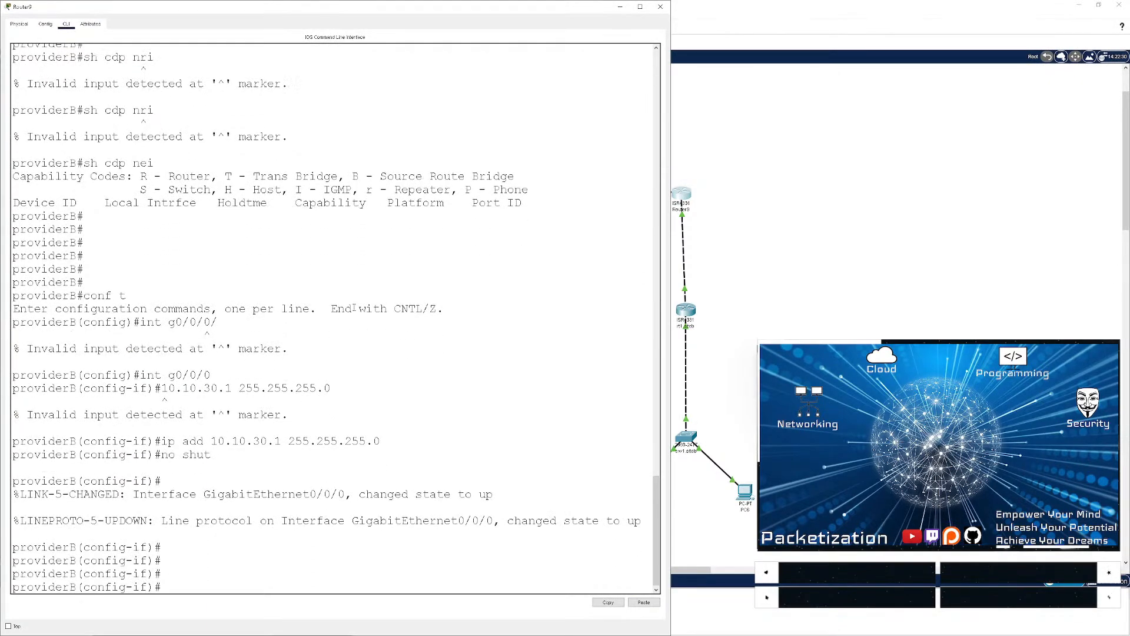
key(ctrl+z)
key(Return)
key(Return)
key(Return)
text(sh ip int br)
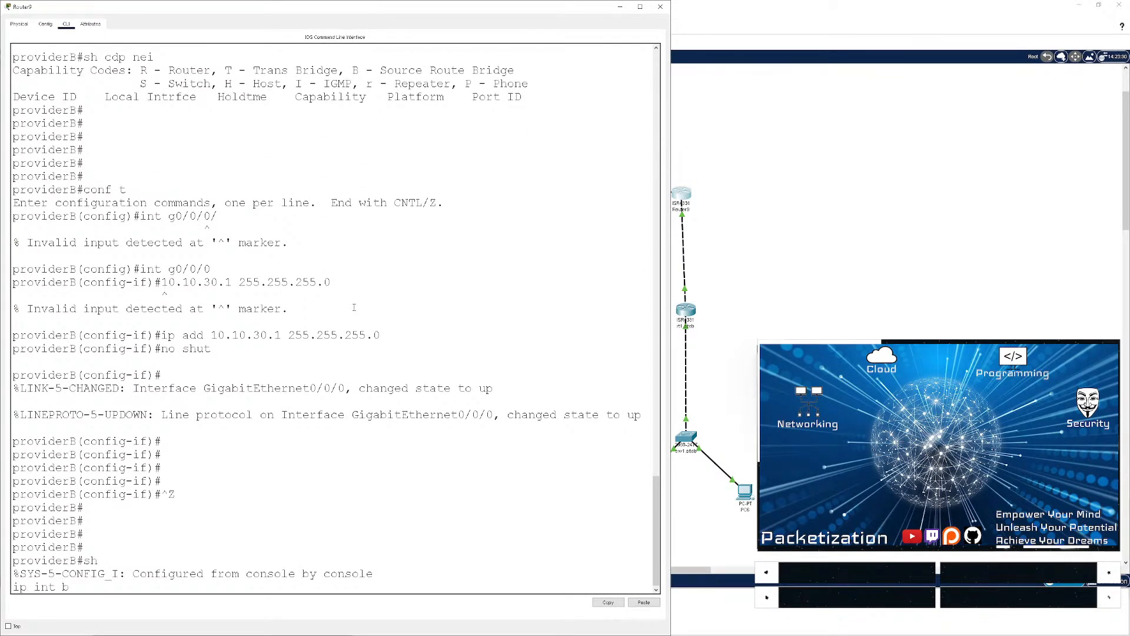
key(Return)
key(Return)
key(Return)
key(Return)
key(Return)
text(providerB#p)
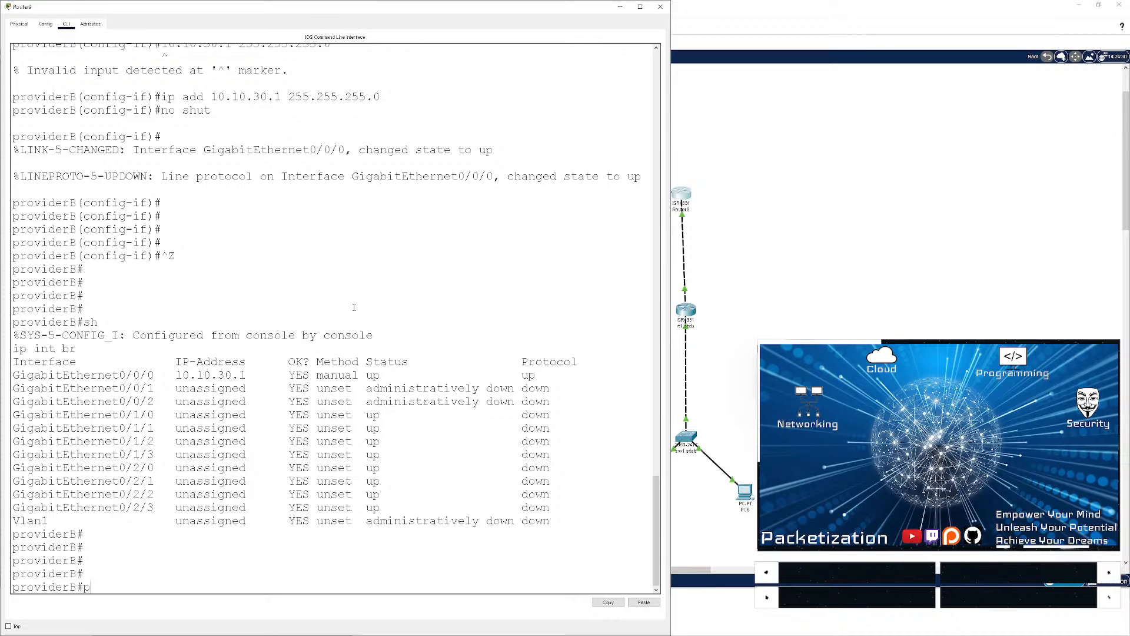
text(ing 10.10.)
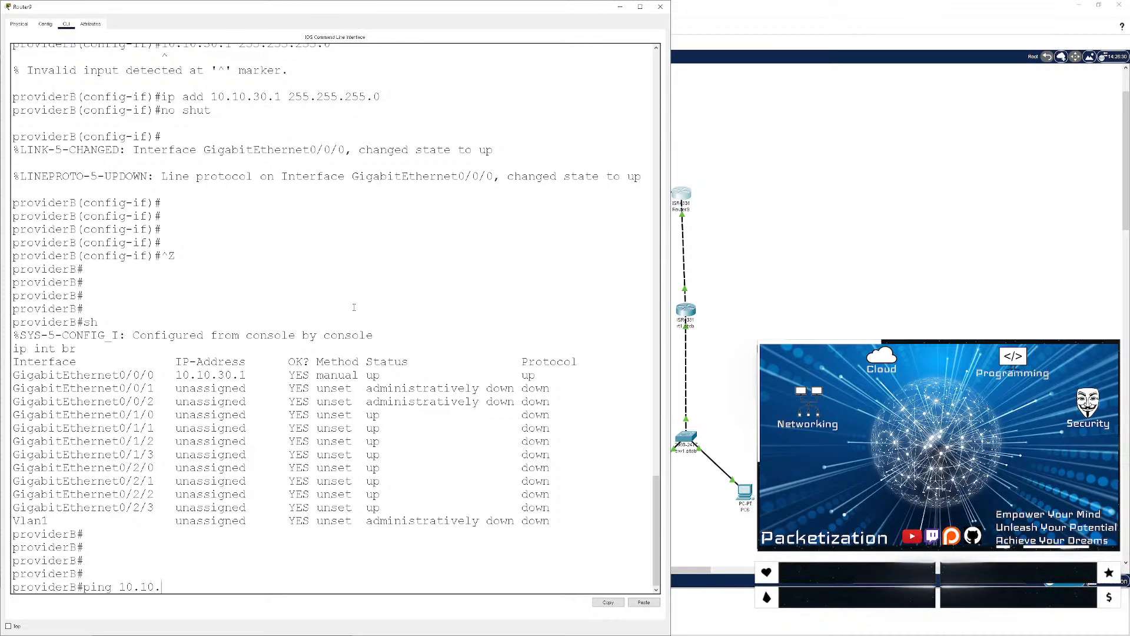
key(BackSpace)
key(BackSpace)
key(BackSpace)
key(BackSpace)
key(BackSpace)
key(BackSpace)
key(BackSpace)
key(BackSpace)
key(BackSpace)
key(BackSpace)
key(BackSpace)
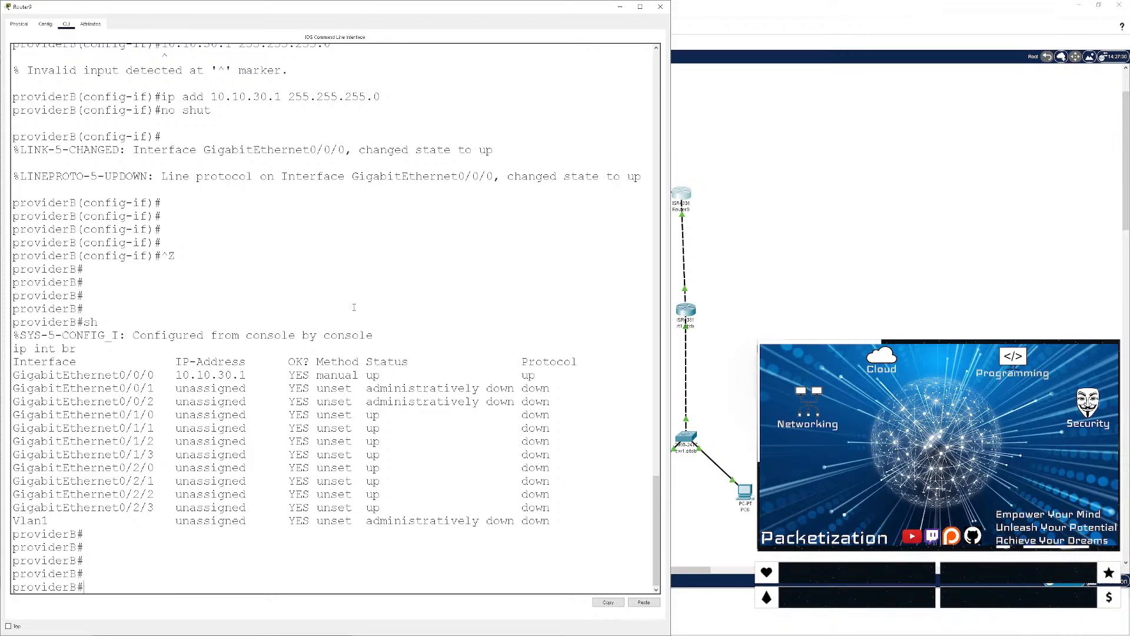
- Set the address of g0/0/0 on providerB to 10.100.30.1 255.255.255.0 and leave configuration mode
text(conf t)
key(Return)
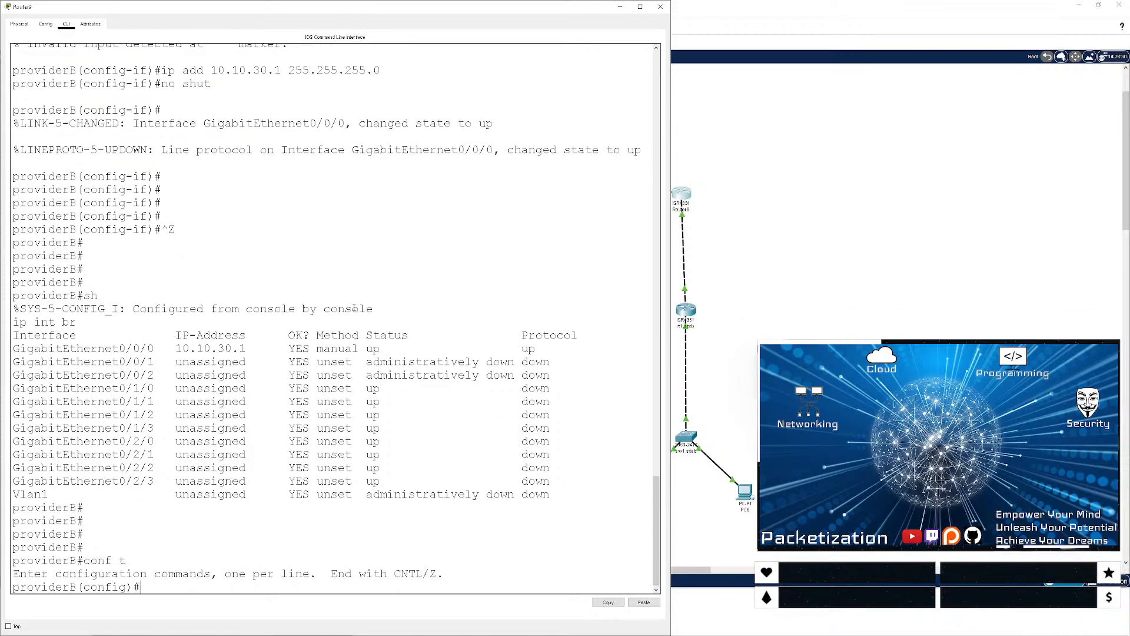
text(int g0/0/0)
key(Return)
text(ip add 1)
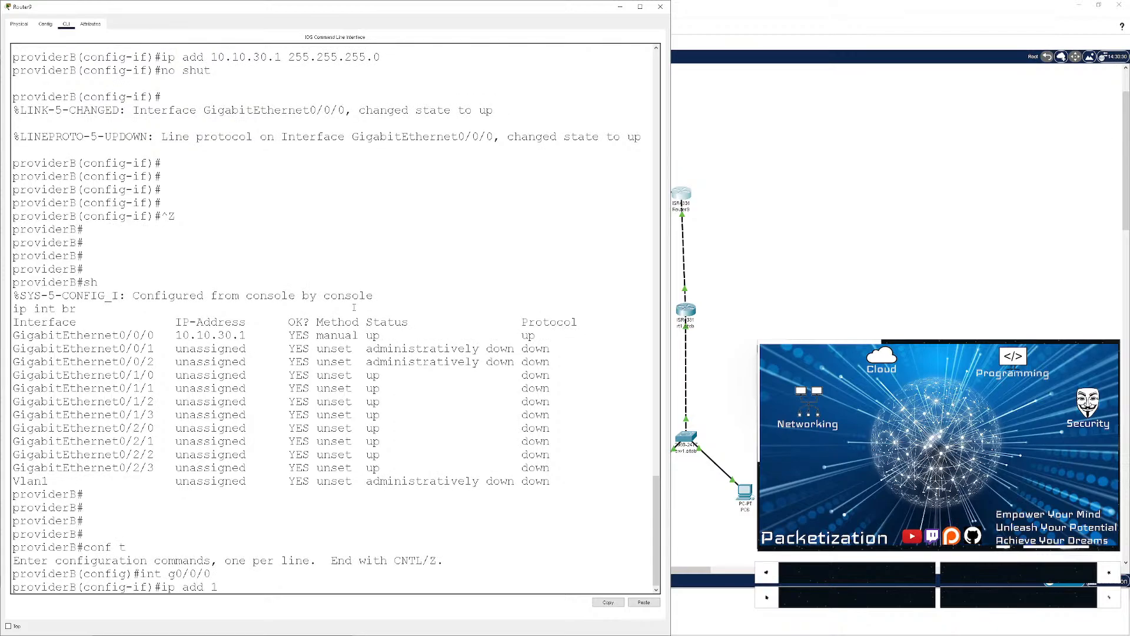
text(0.100.30.1 255.255.255.0)
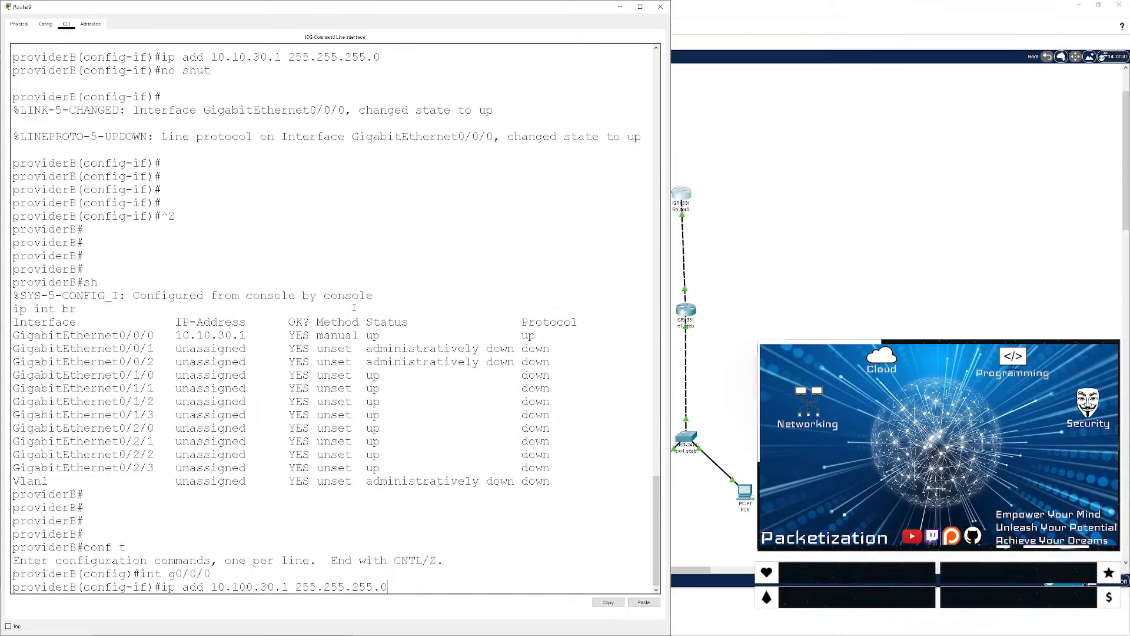
key(Return)
key(ctrl+z)
- Ping 10.100.30.2 from providerB to test the link to SiteB
key(Return)
key(Return)
key(Return)
key(Return)
key(Return)
text(pi)
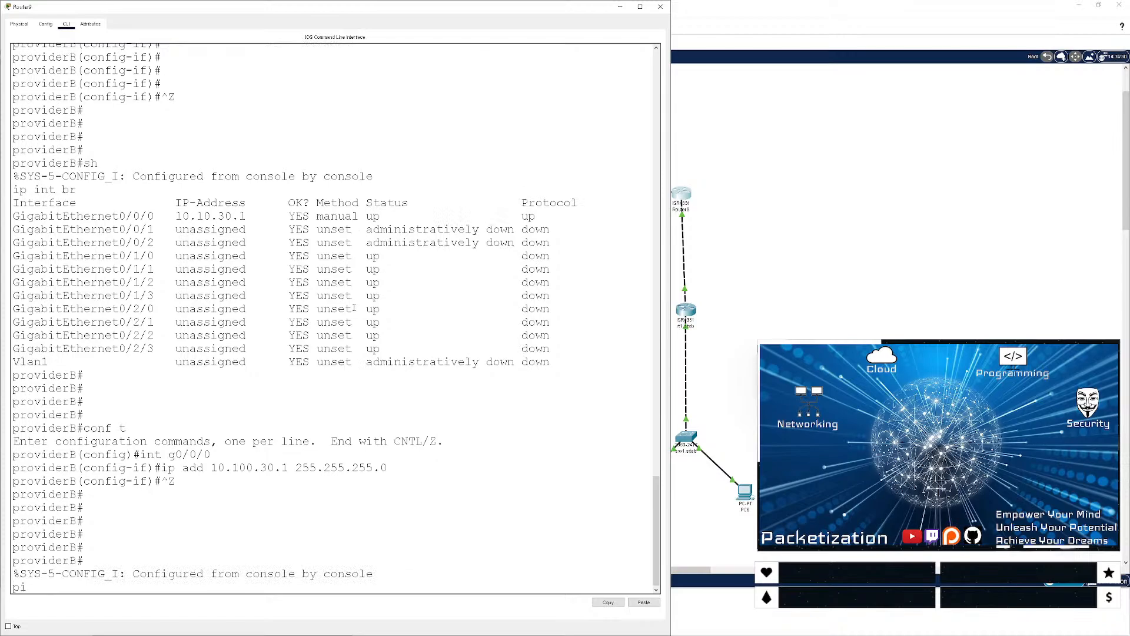
text(ng 10.100.30.2)
key(Return)
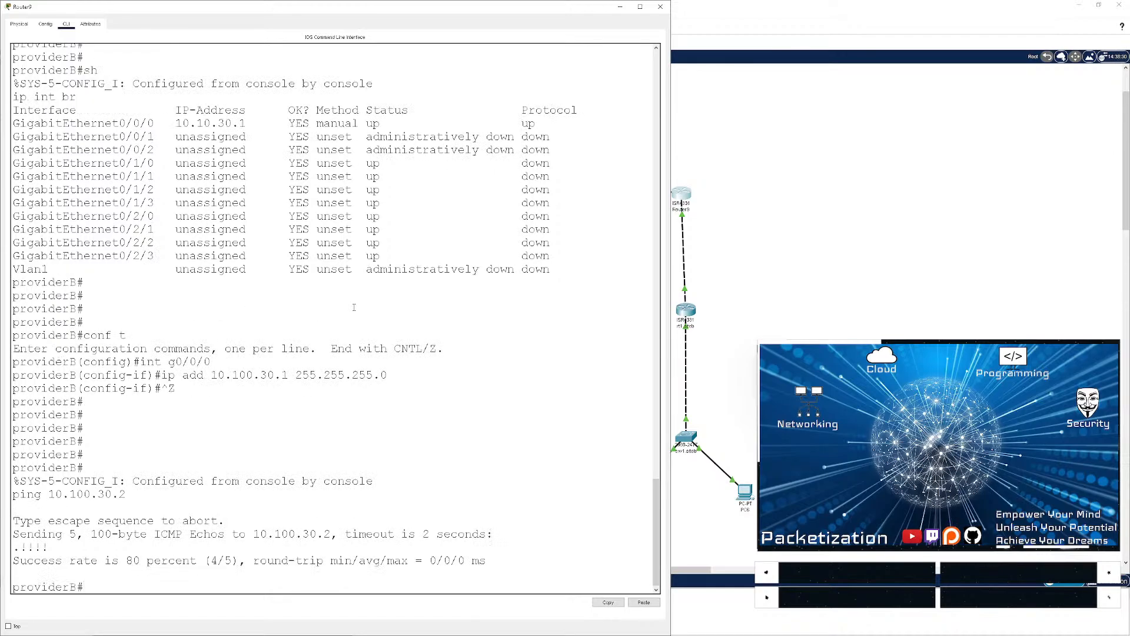
- List the CDP neighbors on the providerB router
key(Return)
key(Return)
key(Return)
key(Return)
key(Return)
text(sh cdp nei)
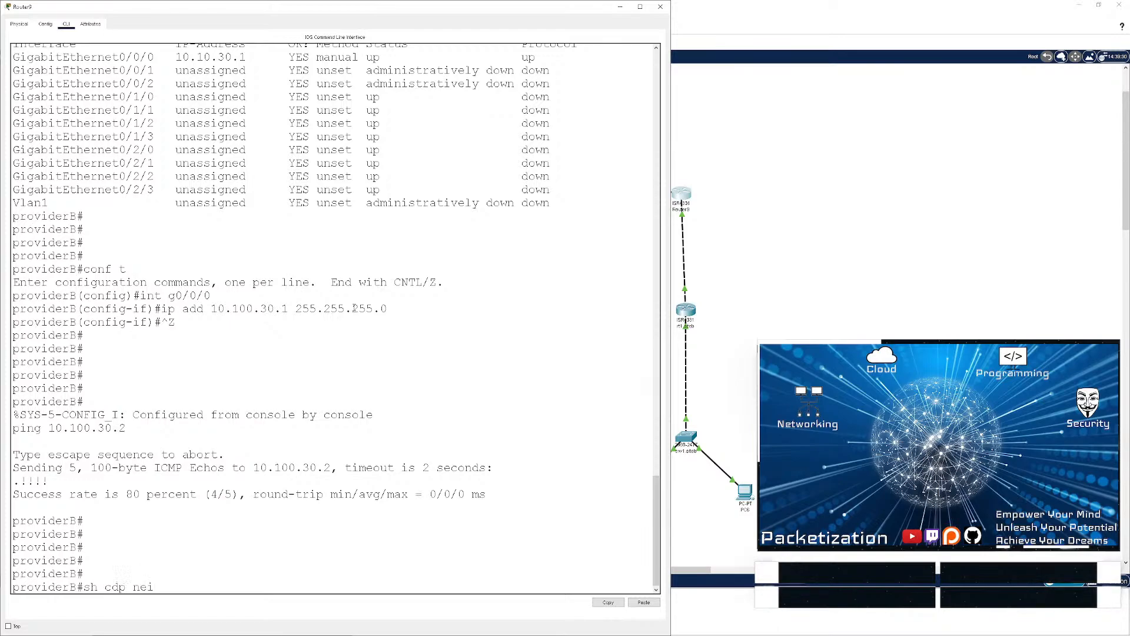
key(Return)
key(Return)
key(Return)
key(Return)
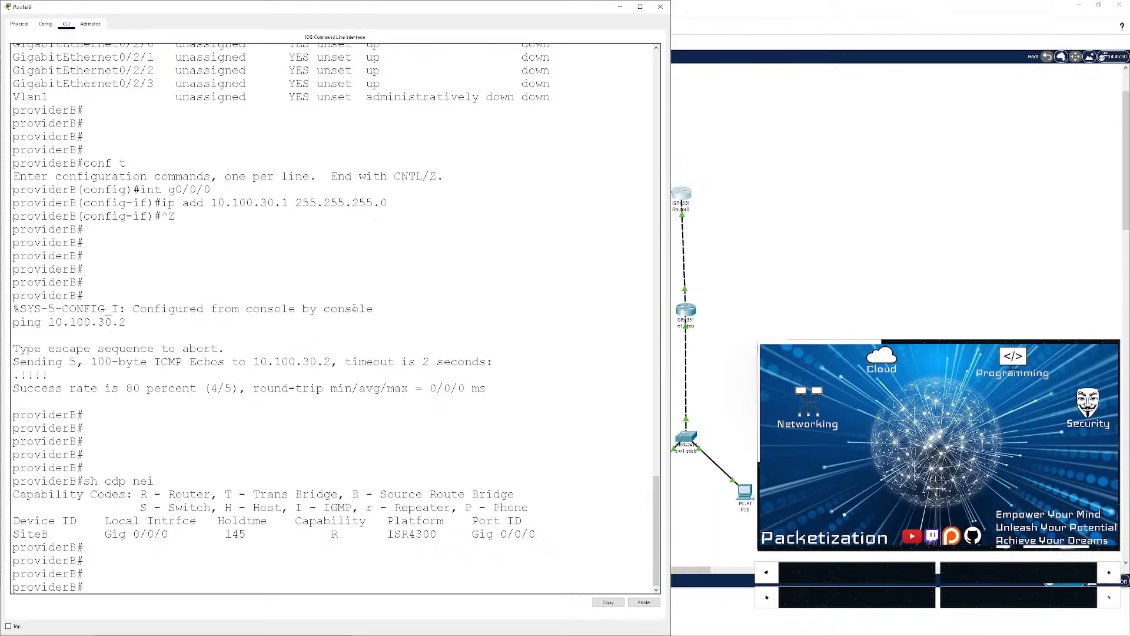
- Close the providerB console and set g0/0/0 on the middle provider router (Router8) to 10.100.20.1 255.255.255.0
click(660, 6)
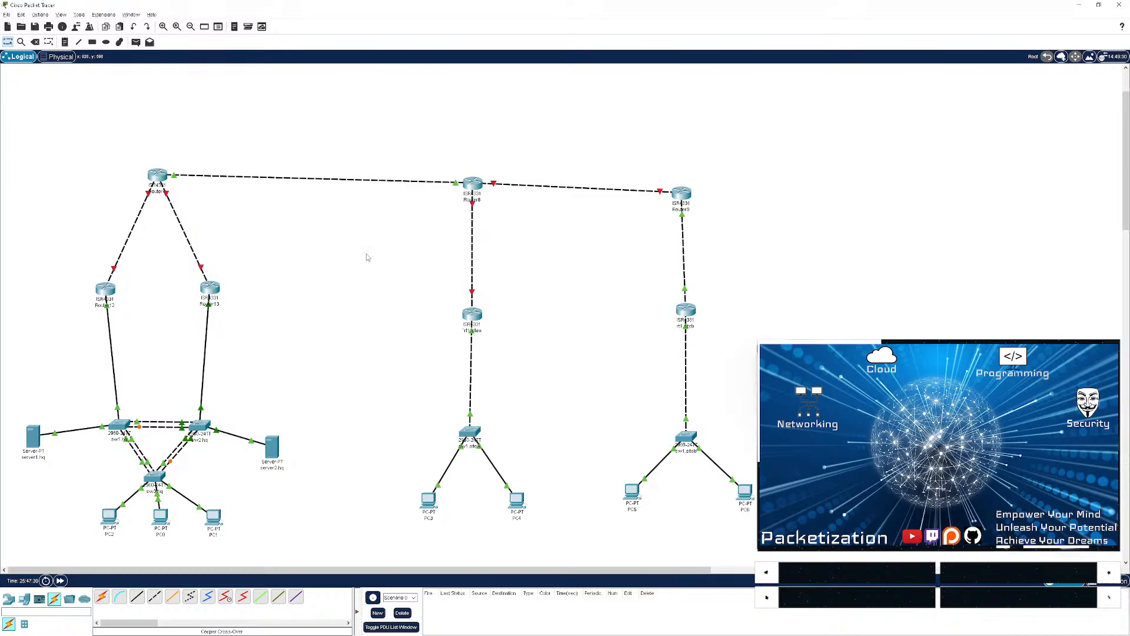
click(477, 186)
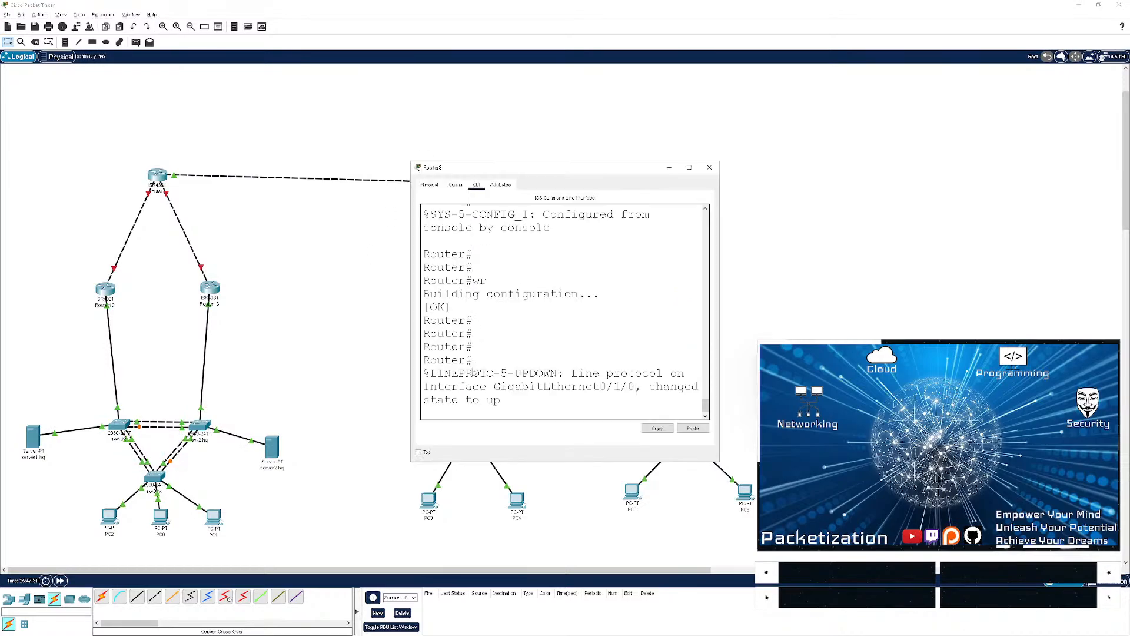
key(Return)
key(Return)
text(c)
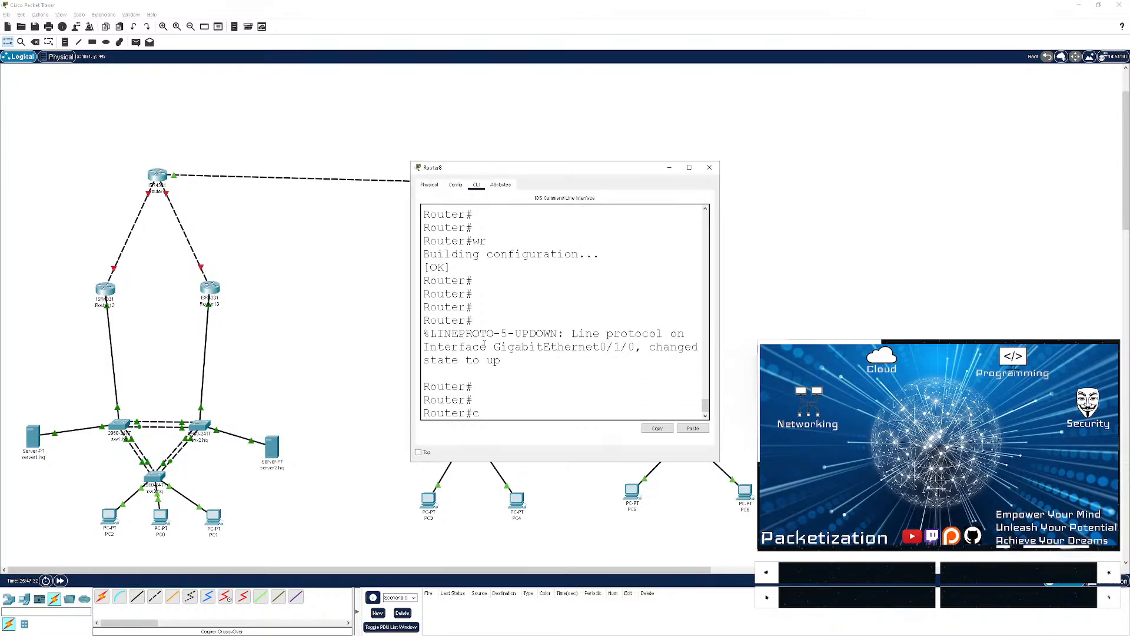
text(onf t)
key(Return)
text(int g0/0/0)
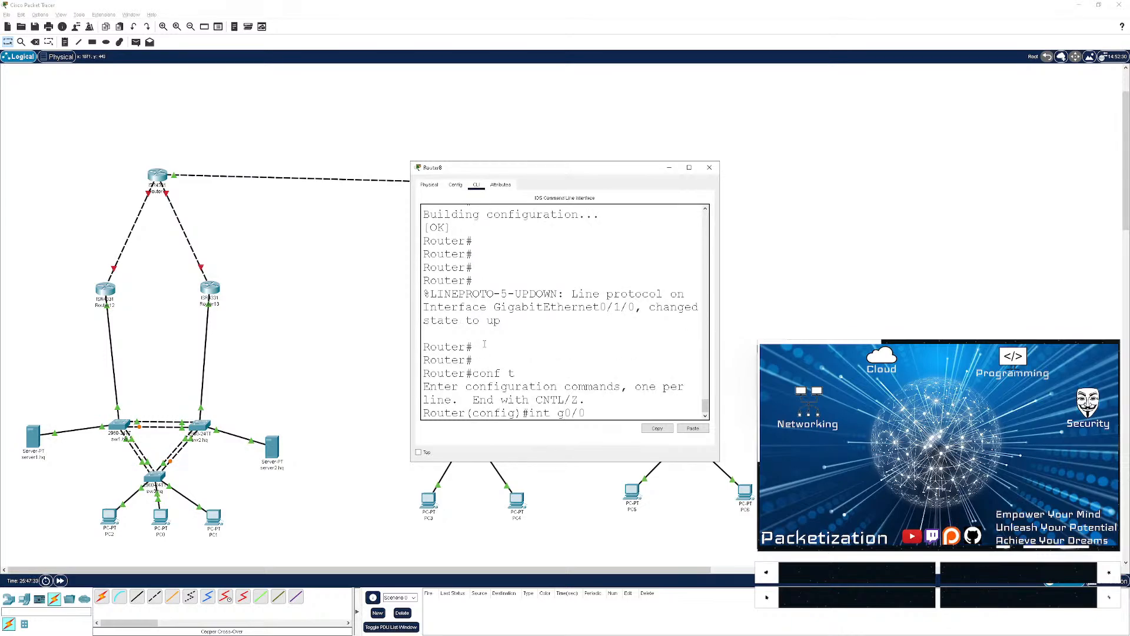
key(Return)
text(ip add 10.)
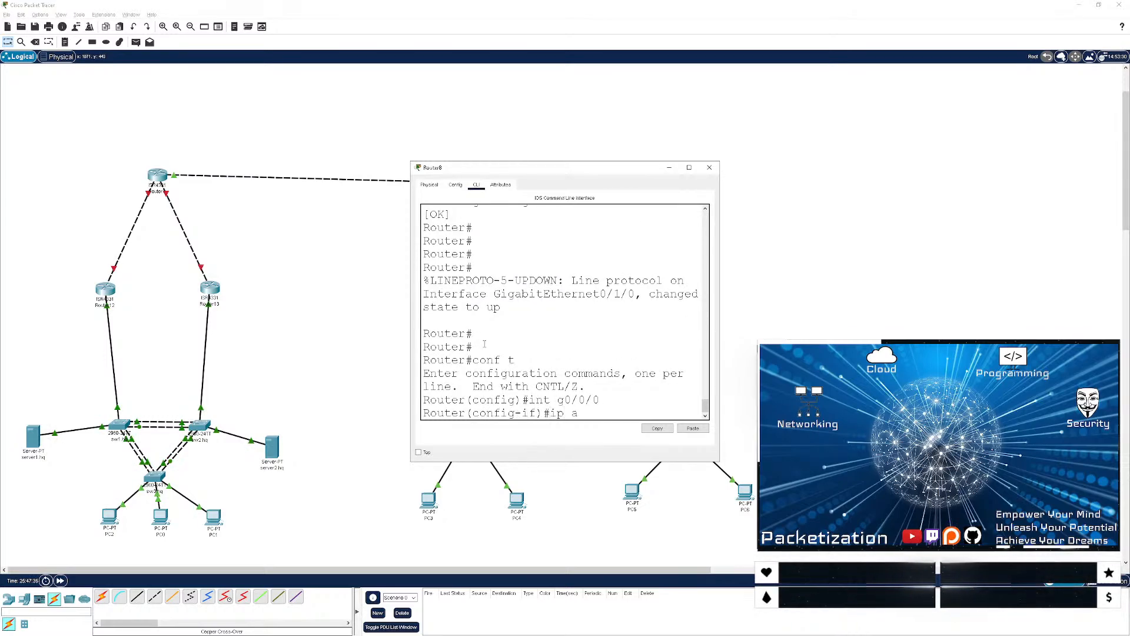
text(100.20.)
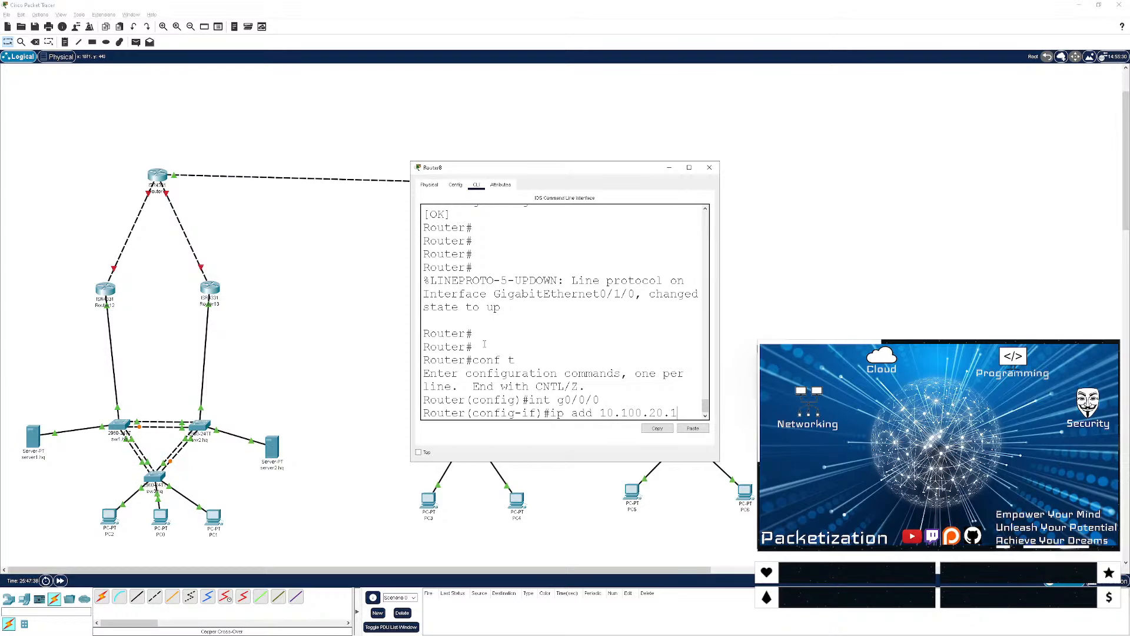
text(1 255.255.255.0)
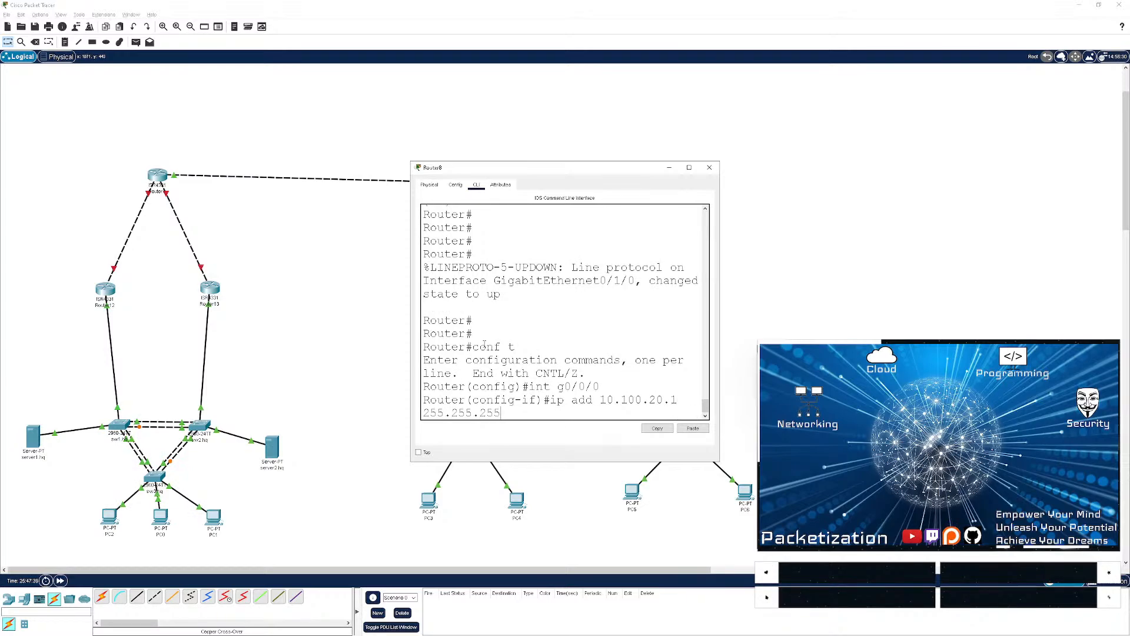
key(Return)
- Enable g0/0/0 on the middle provider router and leave configuration mode
text(no shut)
key(Return)
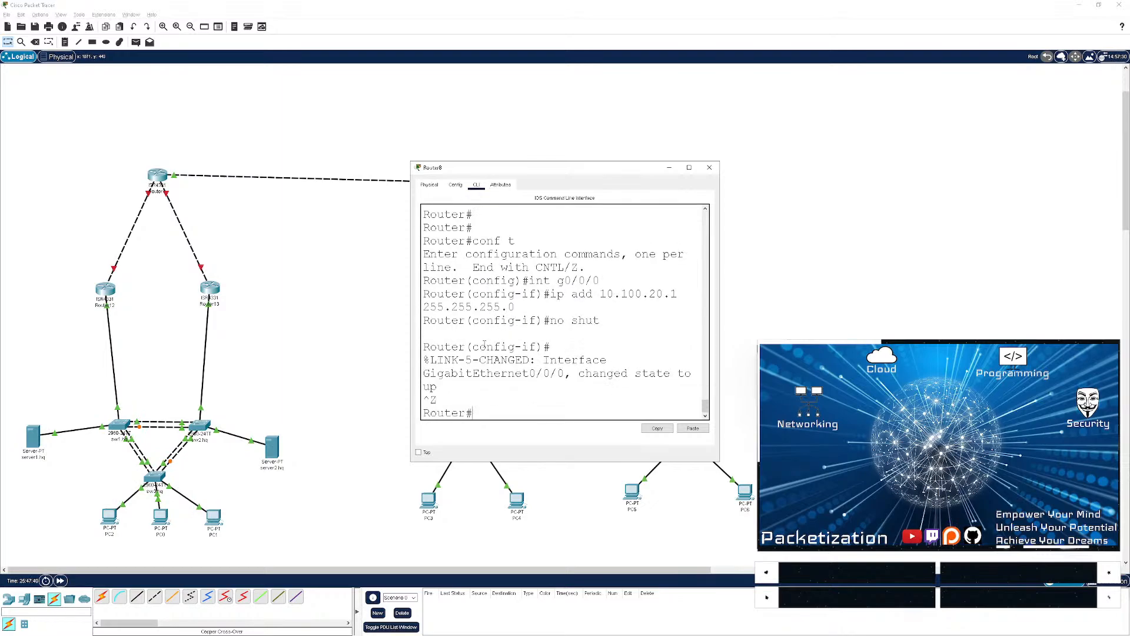
key(ctrl+z)
- Open the SiteA router's command line with the ISP Network notes visible beside it
click(452, 310)
click(473, 314)
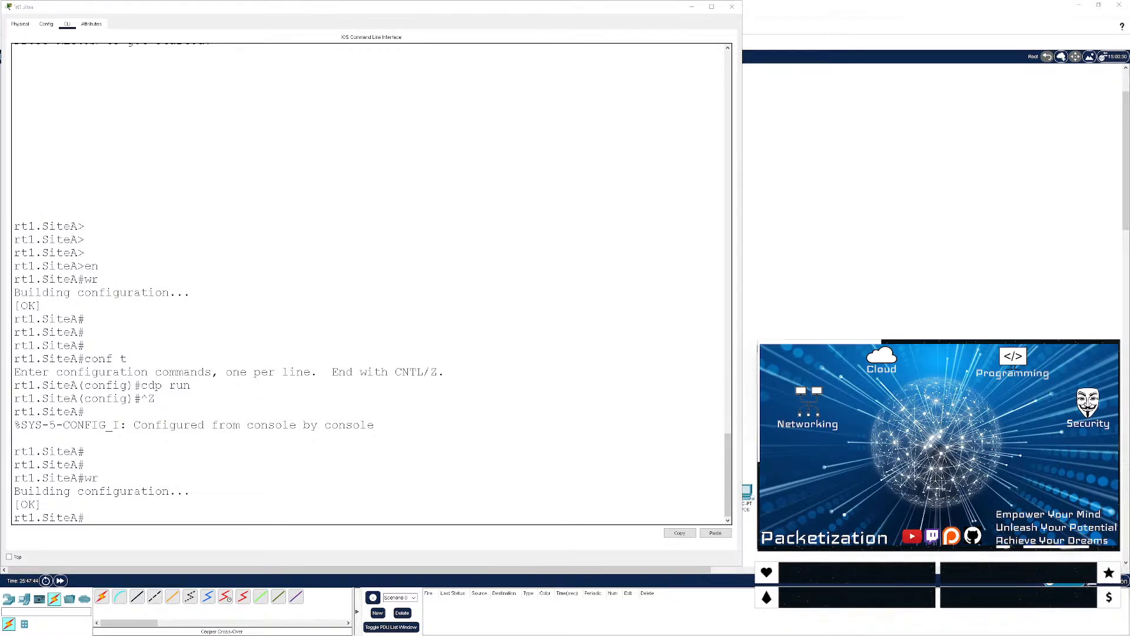
key(alt+Tab)
click(374, 314)
key(Return)
key(Return)
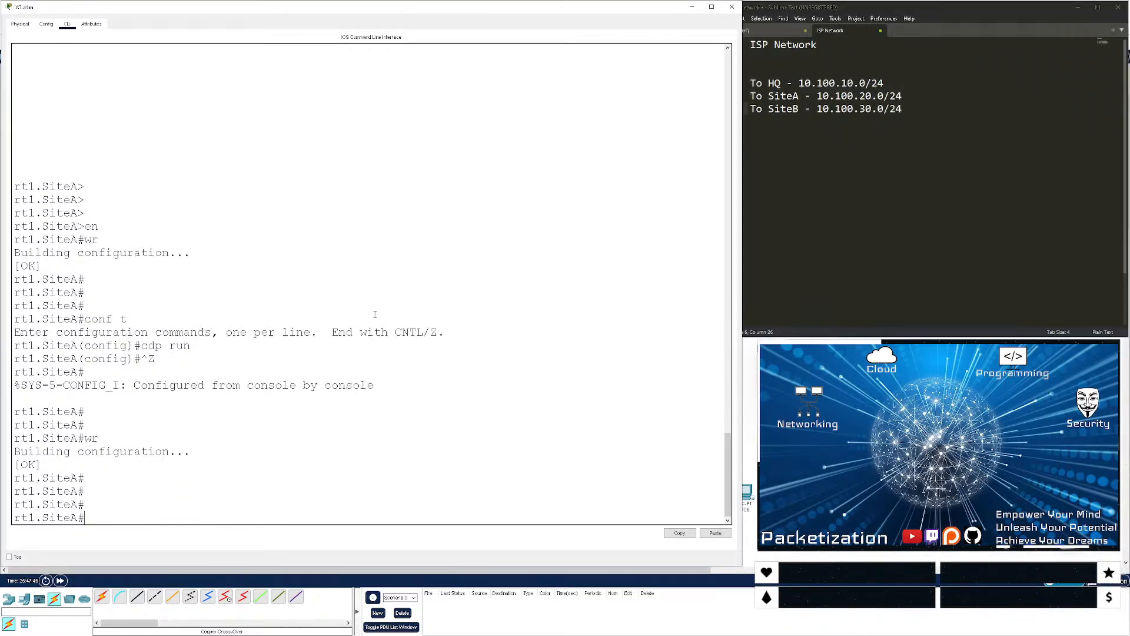
- Set the address of g0/0/0 on rt1.SiteA to 10.100.20.2 255.255.255.0
text(conf t)
key(Return)
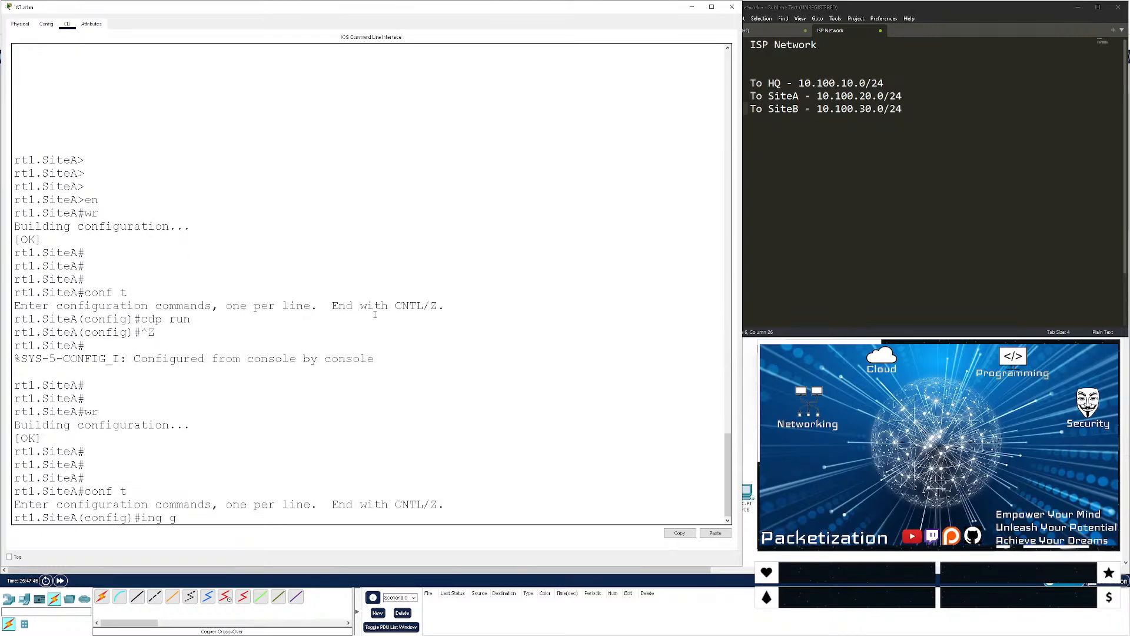
key(BackSpace)
key(BackSpace)
key(BackSpace)
key(BackSpace)
key(BackSpace)
key(Return)
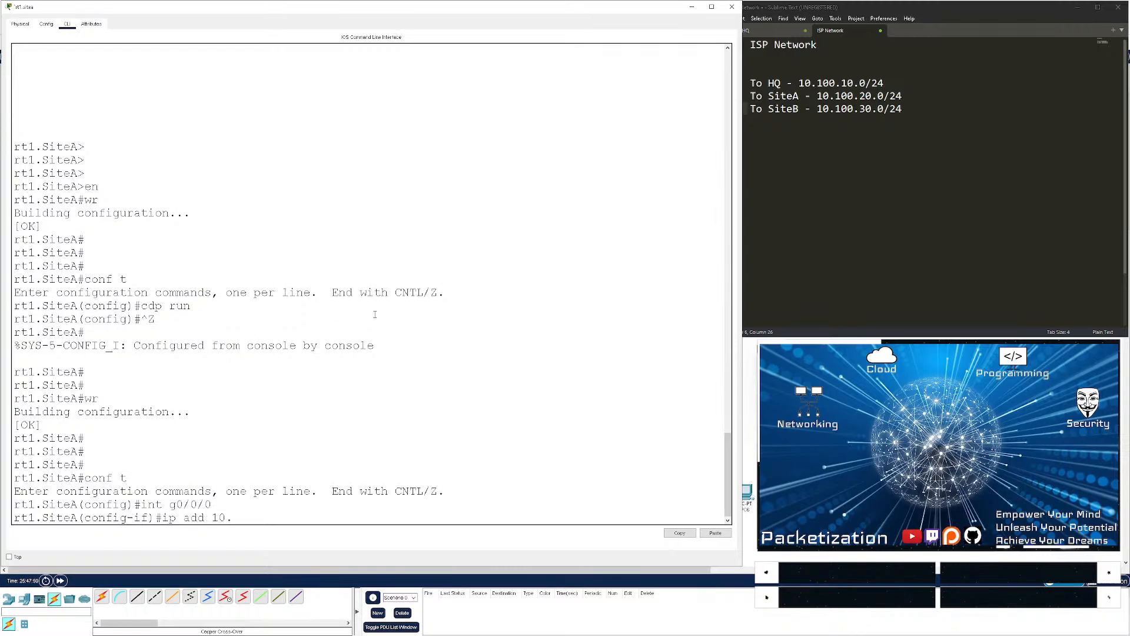
text(ip add 10.100.20.2 255.2555.255.0)
key(Return)
- Enable g0/0/0 on rt1.SiteA and leave configuration mode
text(no s)
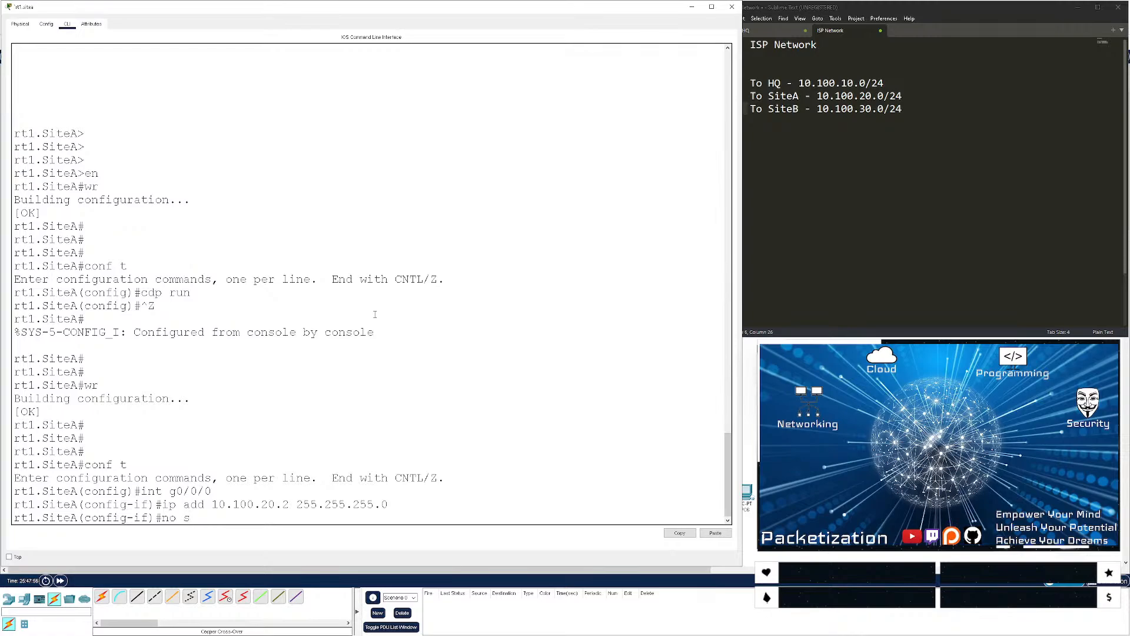
text(uht)
key(Return)
key(Return)
key(Return)
key(ctrl+z)
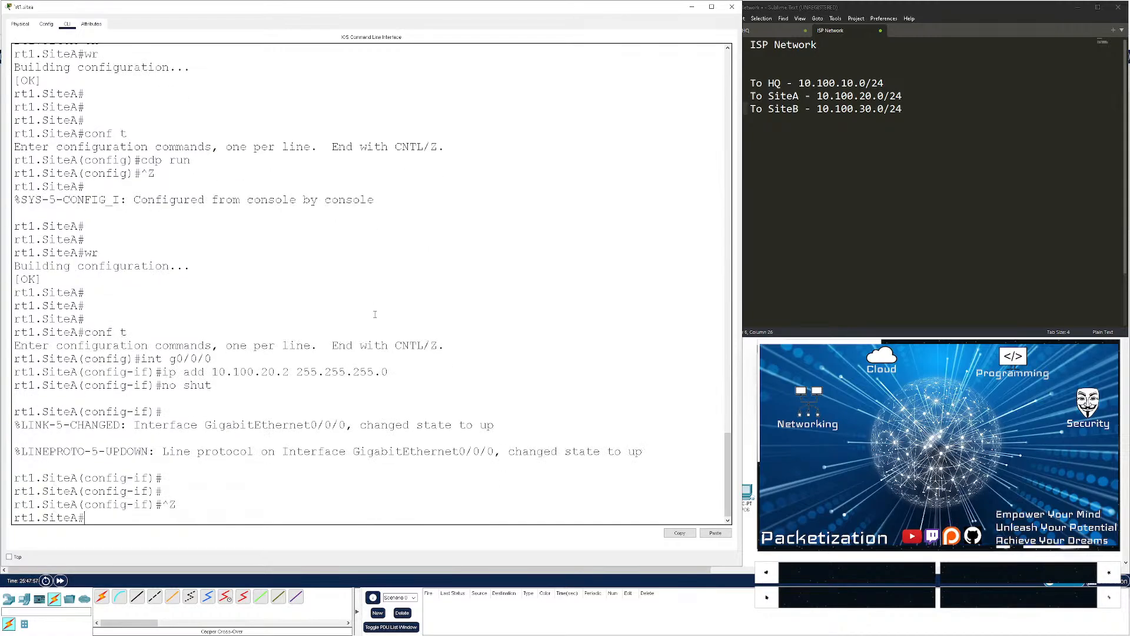
- Ping 10.100.20.1 from rt1.SiteA to test the link to its provider router
key(Return)
key(Return)
key(Return)
key(Return)
key(Return)
key(Return)
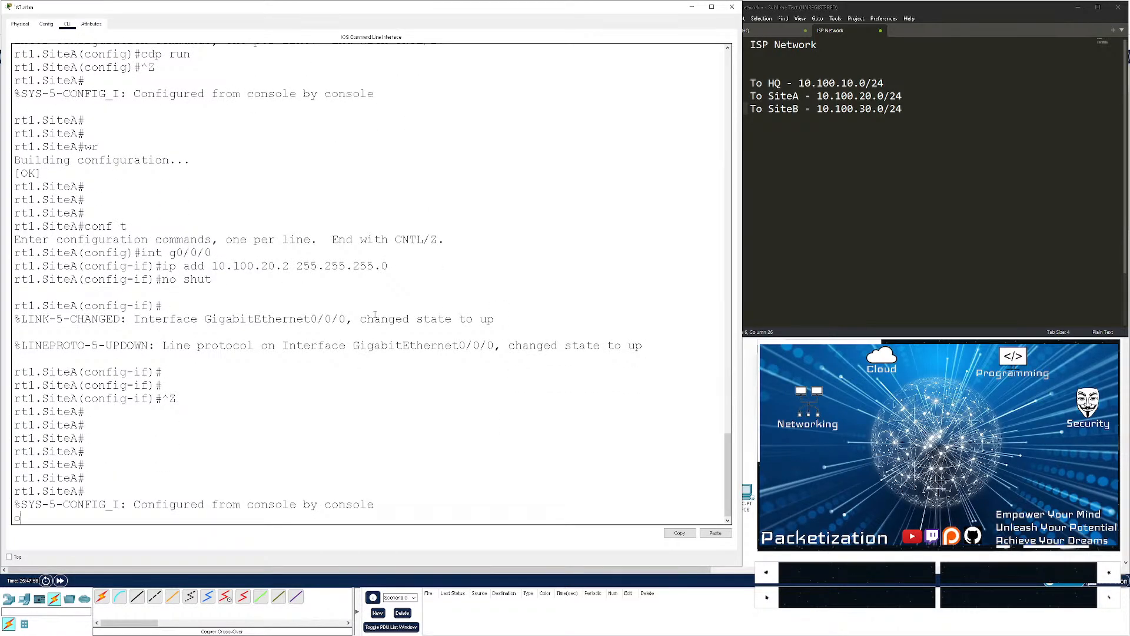
text(ping 10.100.20.1)
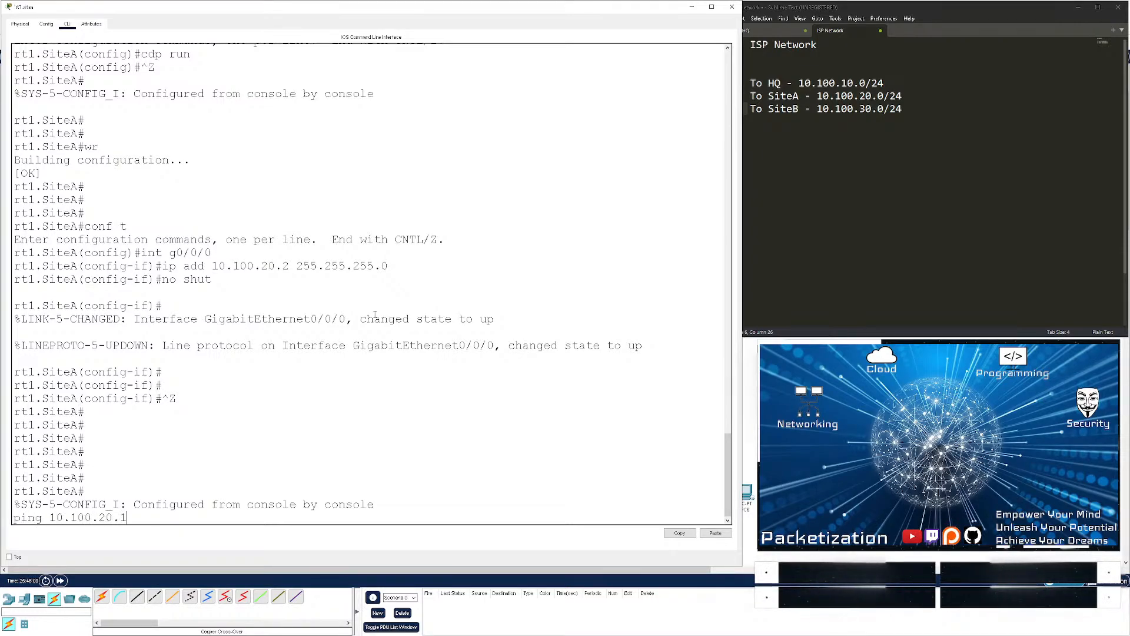
key(Return)
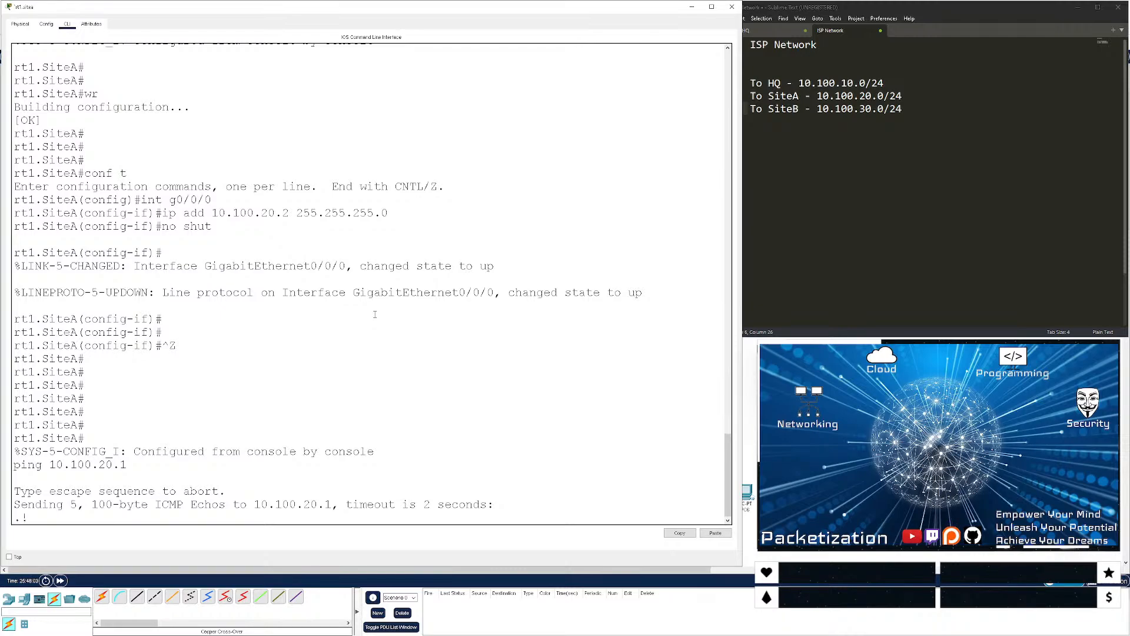
- List the CDP neighbors on rt1.SiteA
key(Return)
key(Return)
text(sh cdp nei)
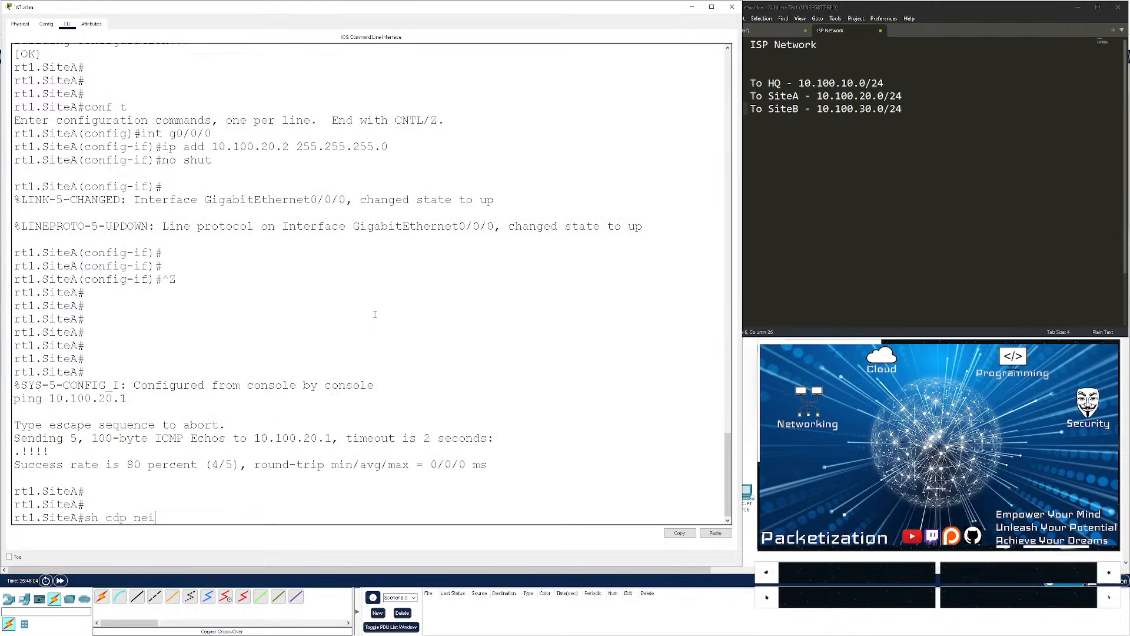
key(Return)
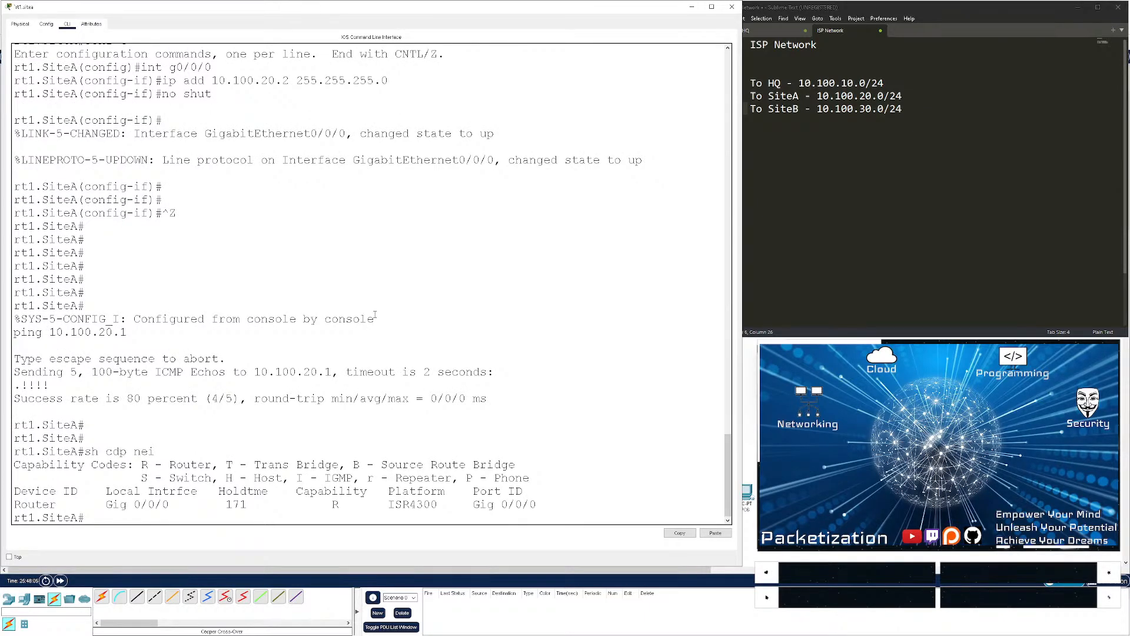
- Close the SiteA router's console and switch to the ISP Network notes in Sublime Text
click(731, 7)
click(498, 200)
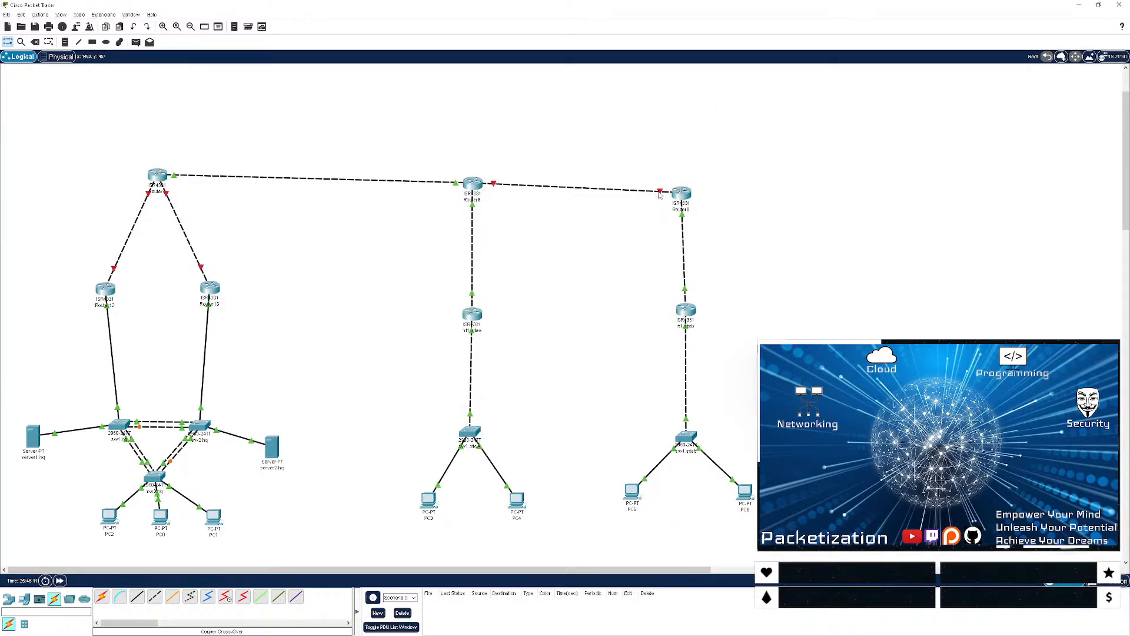
key(alt+Tab)
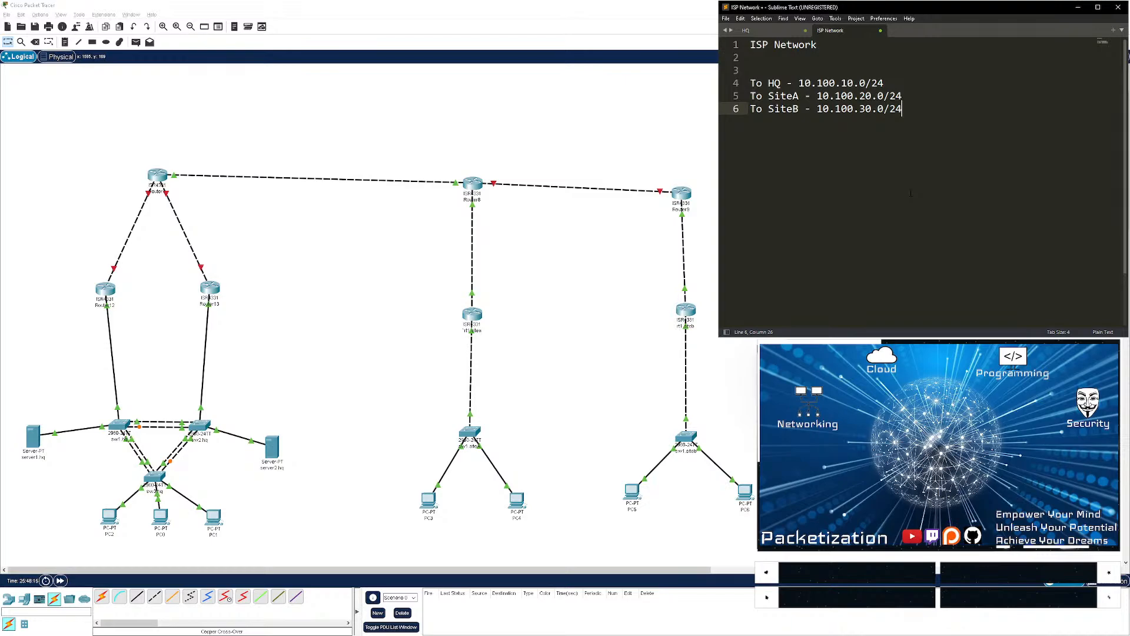
- Add the heading "ISP backbone IP" below the site link list, with blank lines around it
key(Return)
key(Return)
key(Return)
key(Return)
text(ISOP)
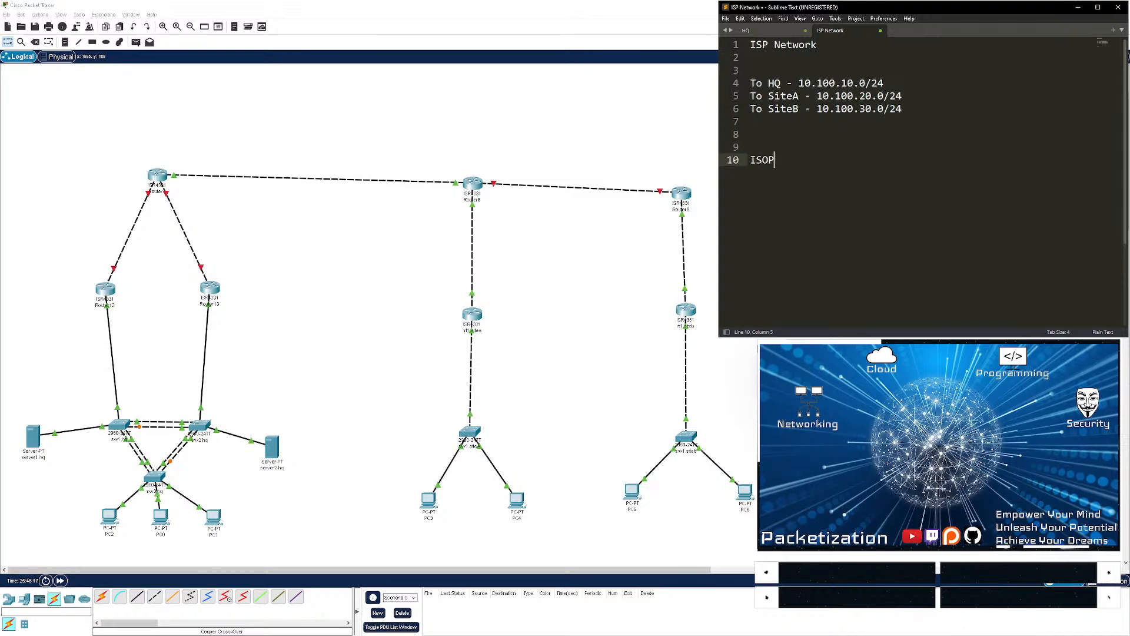
key(BackSpace)
key(BackSpace)
text(P bakc)
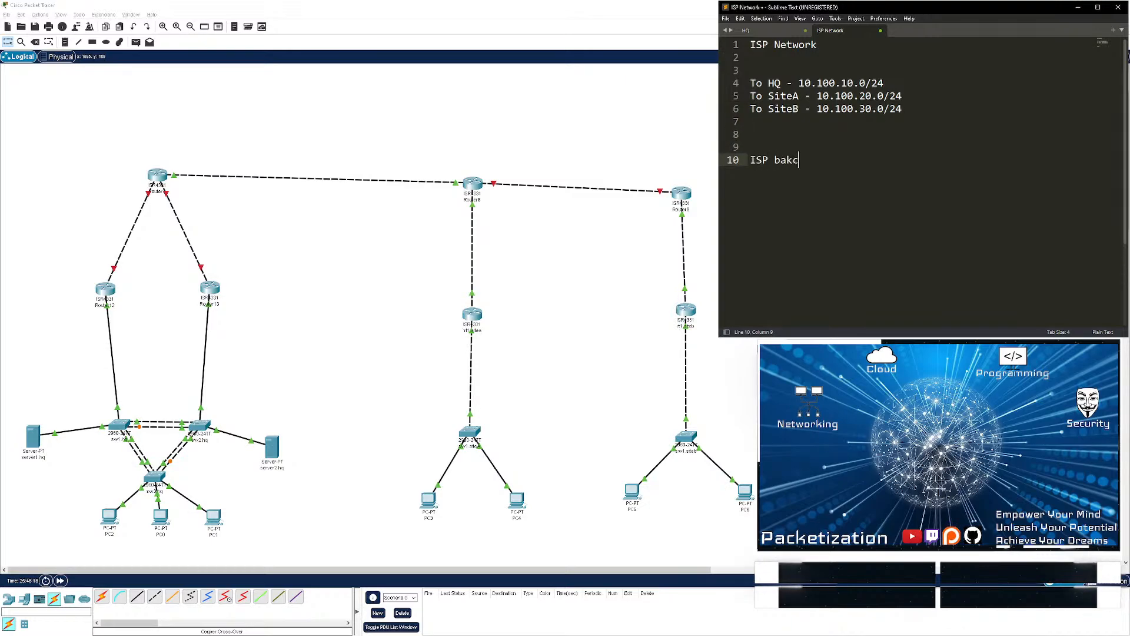
key(BackSpace)
key(BackSpace)
text(ckbone )
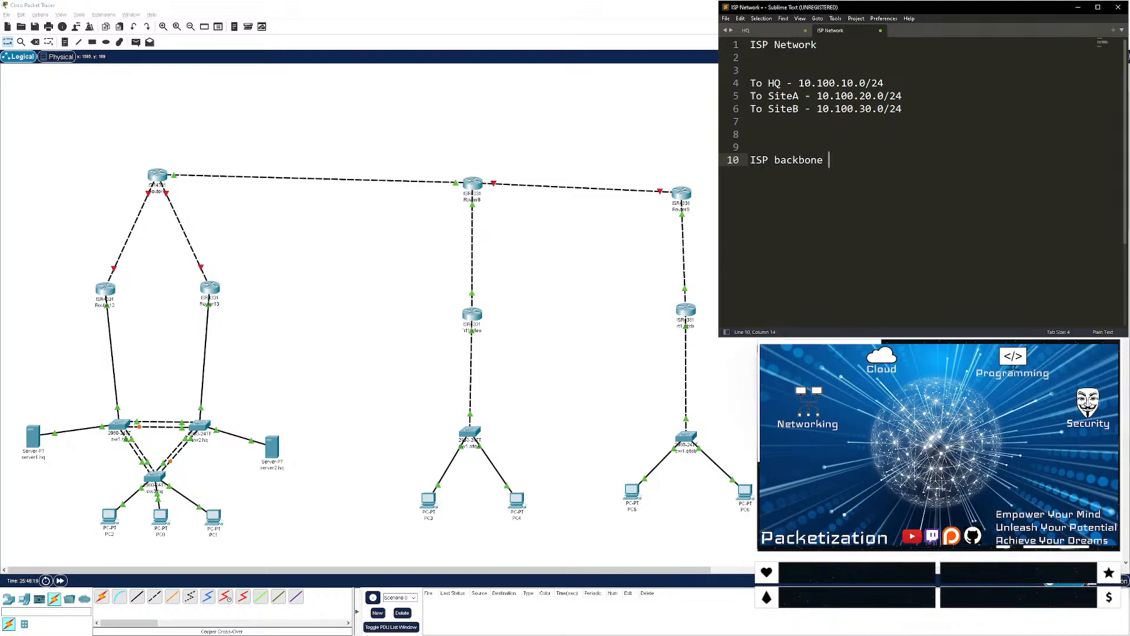
text(IP)
key(Return)
key(Return)
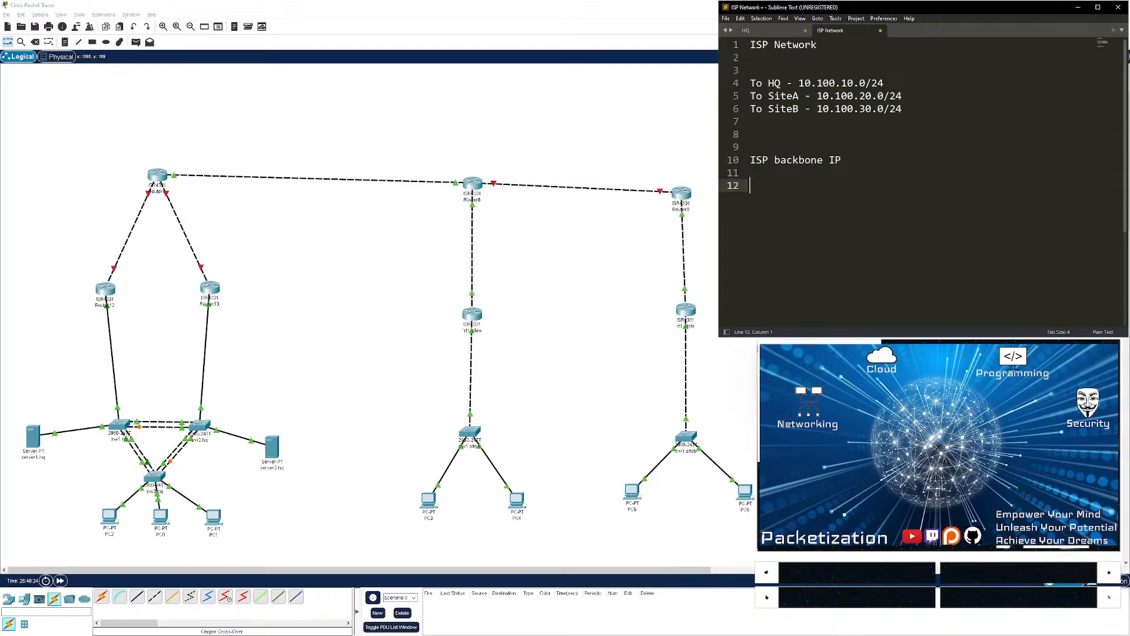
- Under the backbone heading, record the link "HQ <-> Site A" with the network 10.100.100.0/24 beneath it
text(10.100.100.0)
key(Up)
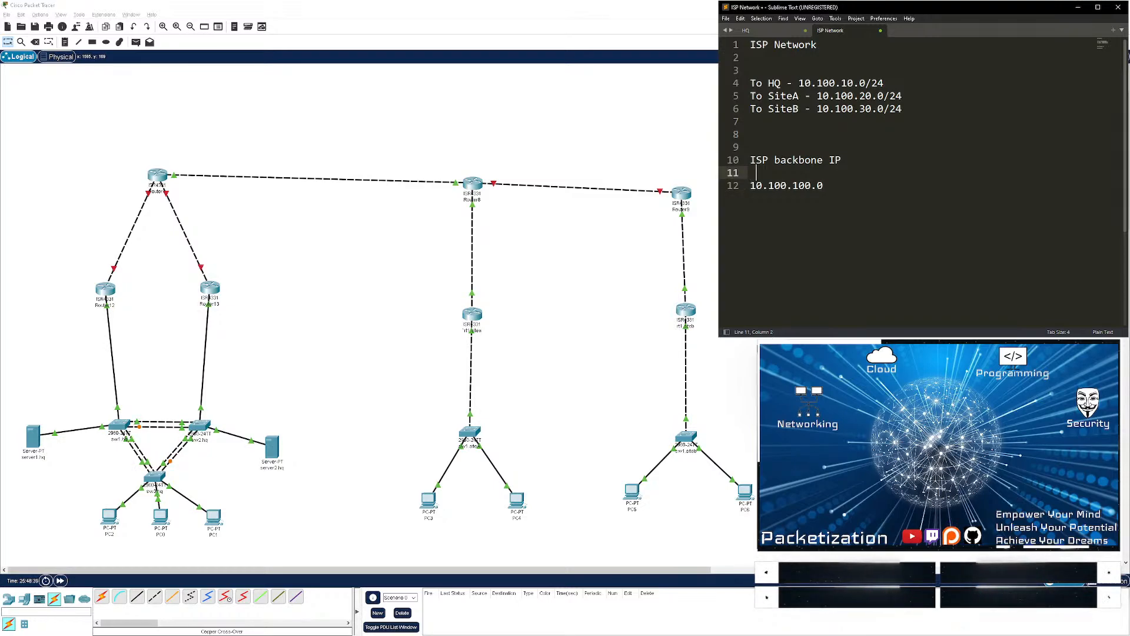
key(Return)
text(H)
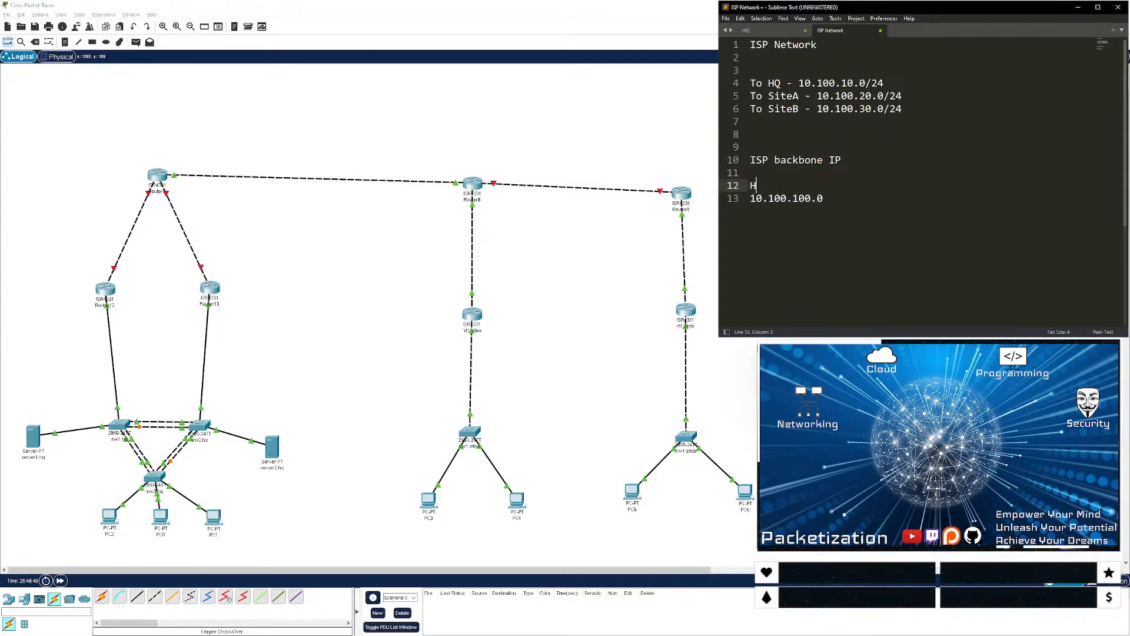
text(Q <-> Site A)
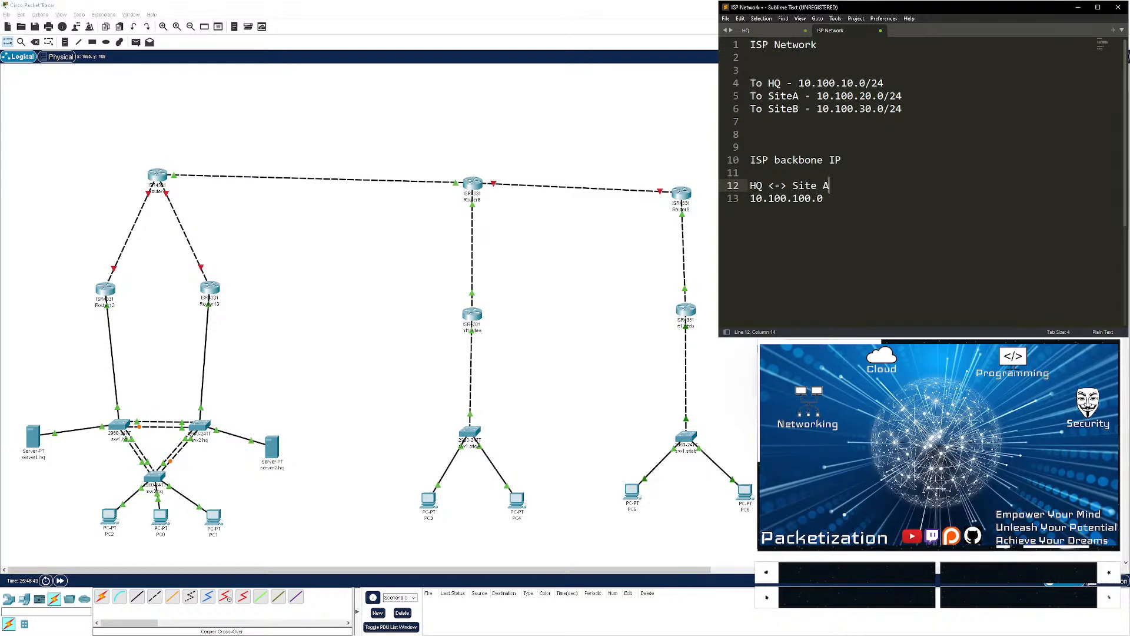
key(Right)
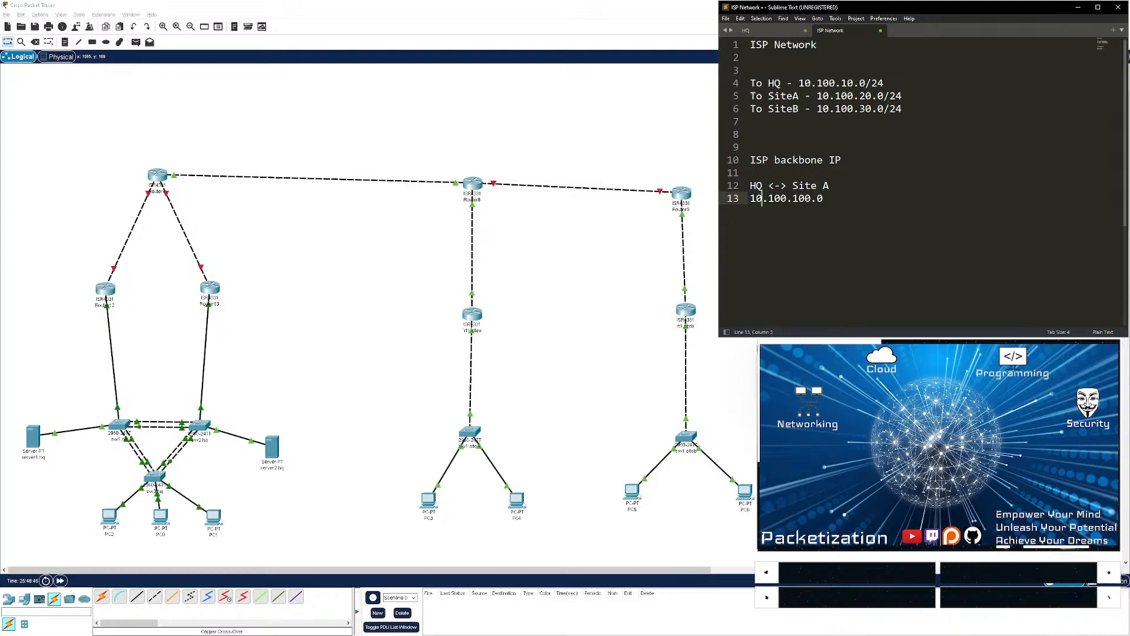
key(End)
text(/24)
key(Return)
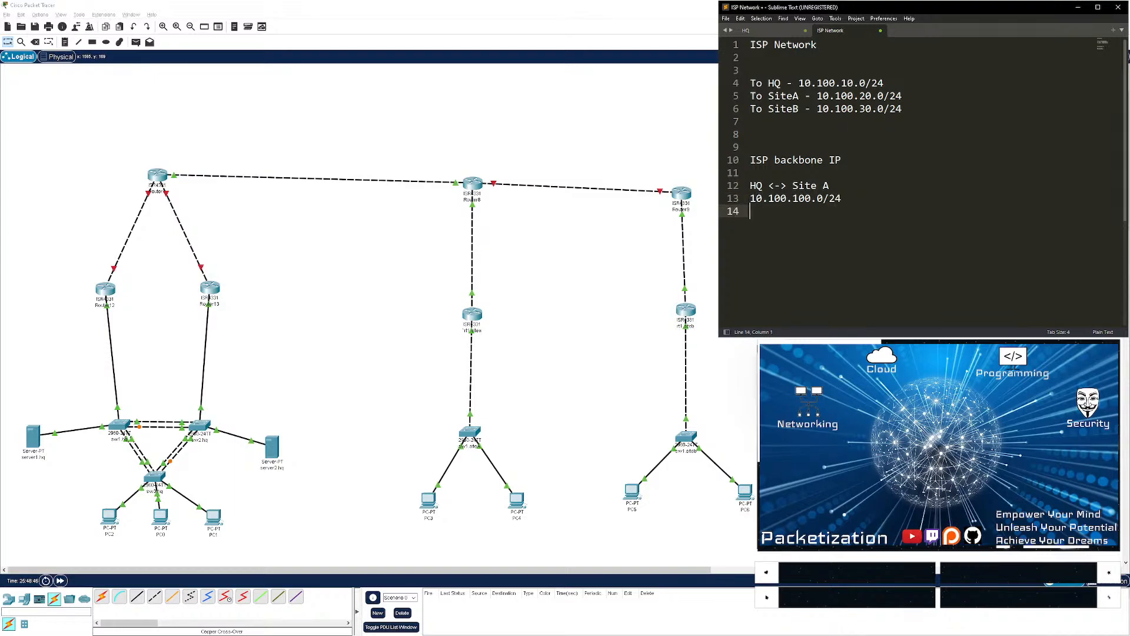
- Add a second backbone link label, "SiteA <-> SiteB", after a blank line
key(Return)
text(S)
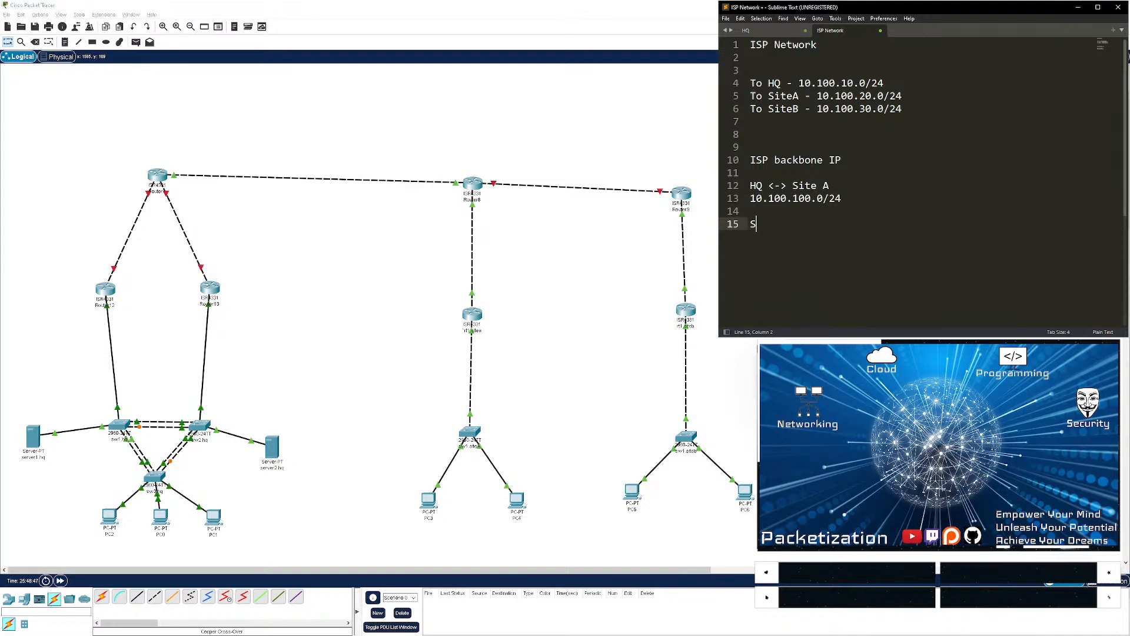
text(ite A)
key(BackSpace)
key(BackSpace)
text(A)
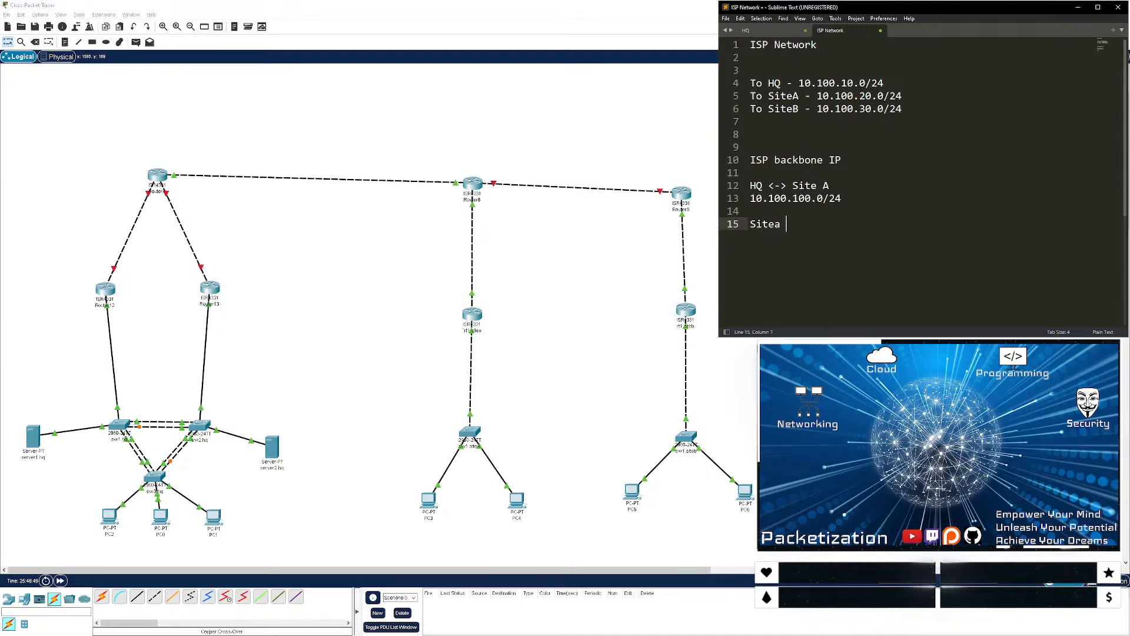
text( <-)
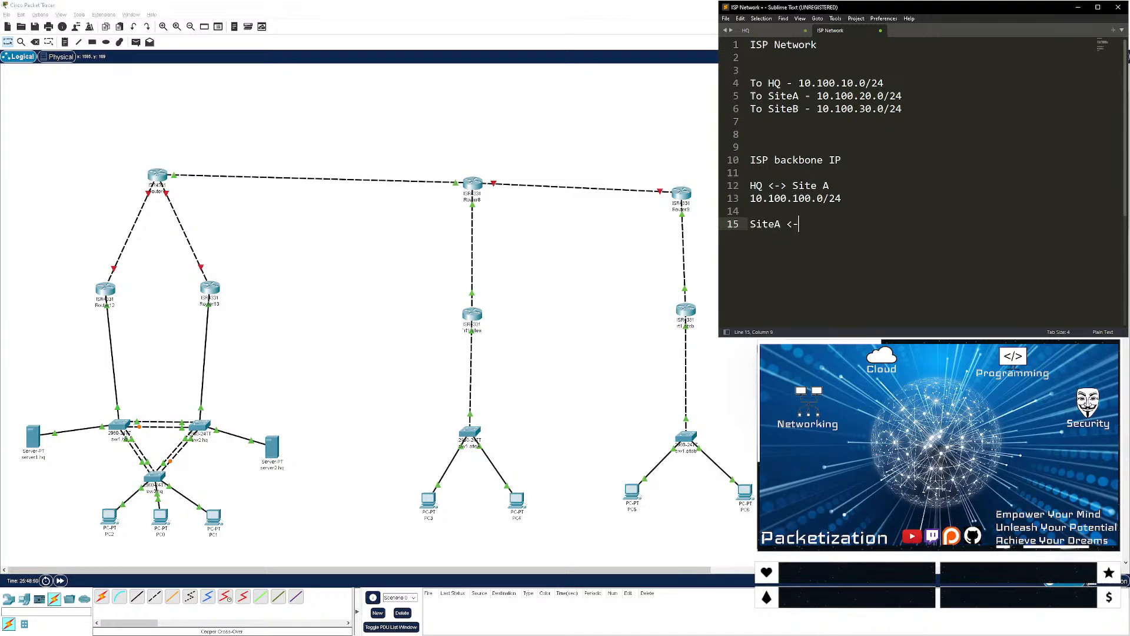
text(> Site)
key(BackSpace)
text(B)
- Enter the network 10.100.110.0/24 beneath the SiteA to SiteB backbone label
key(Return)
text(10)
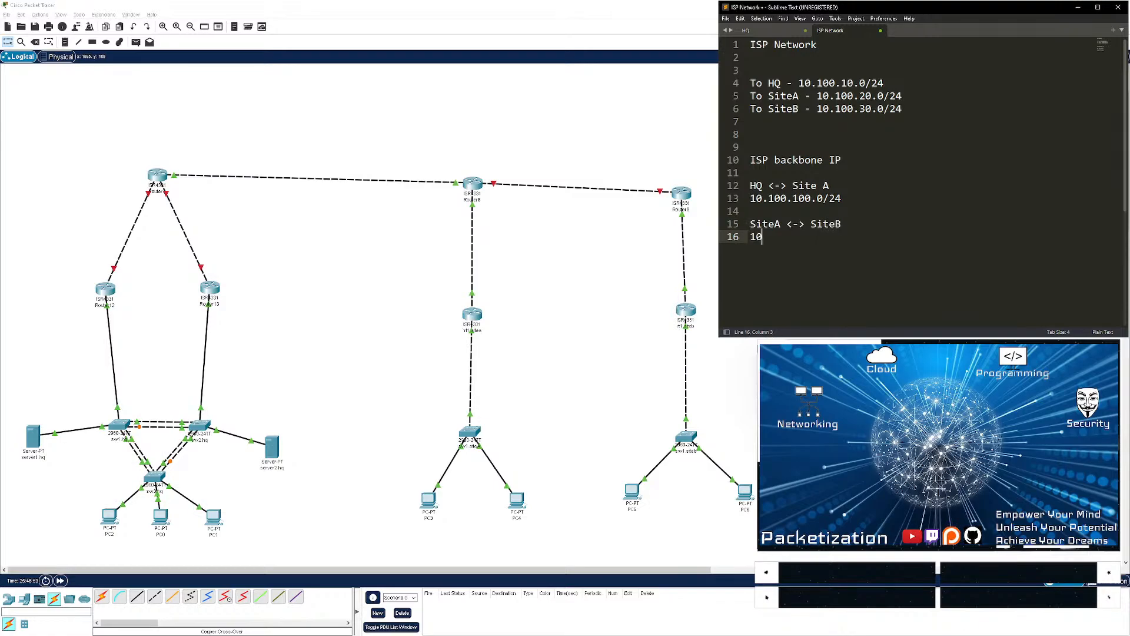
text(.100.110.0/24)
key(Left)
key(Left)
key(Left)
key(Left)
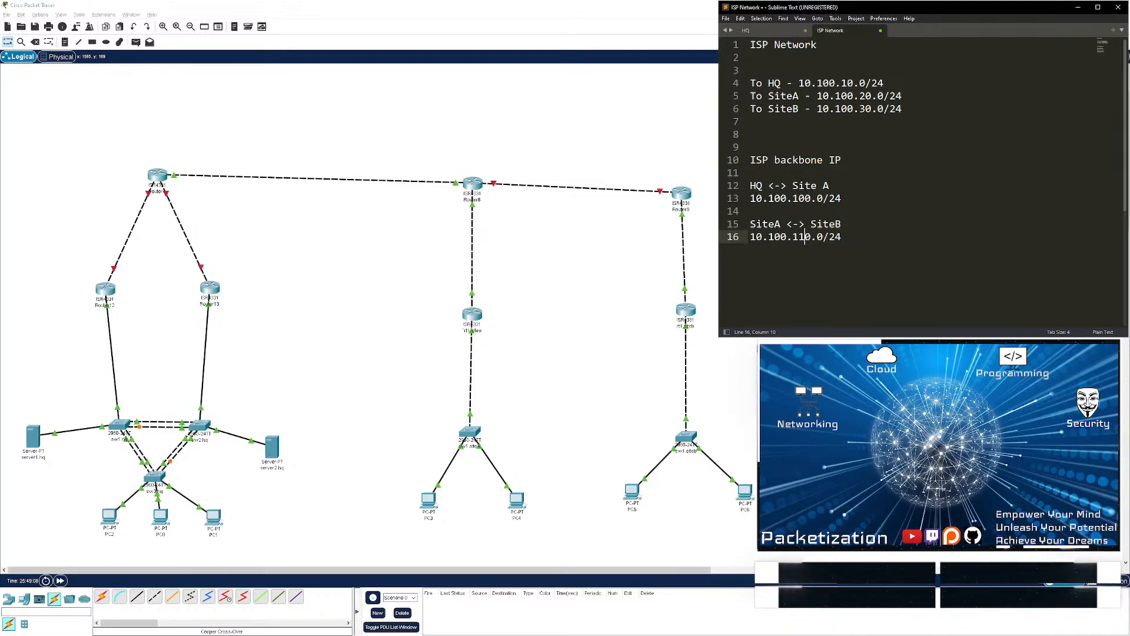
- Change the SiteA to SiteB backbone network in the notes to 10.100.200.0/24
key(BackSpace)
key(BackSpace)
text(20)
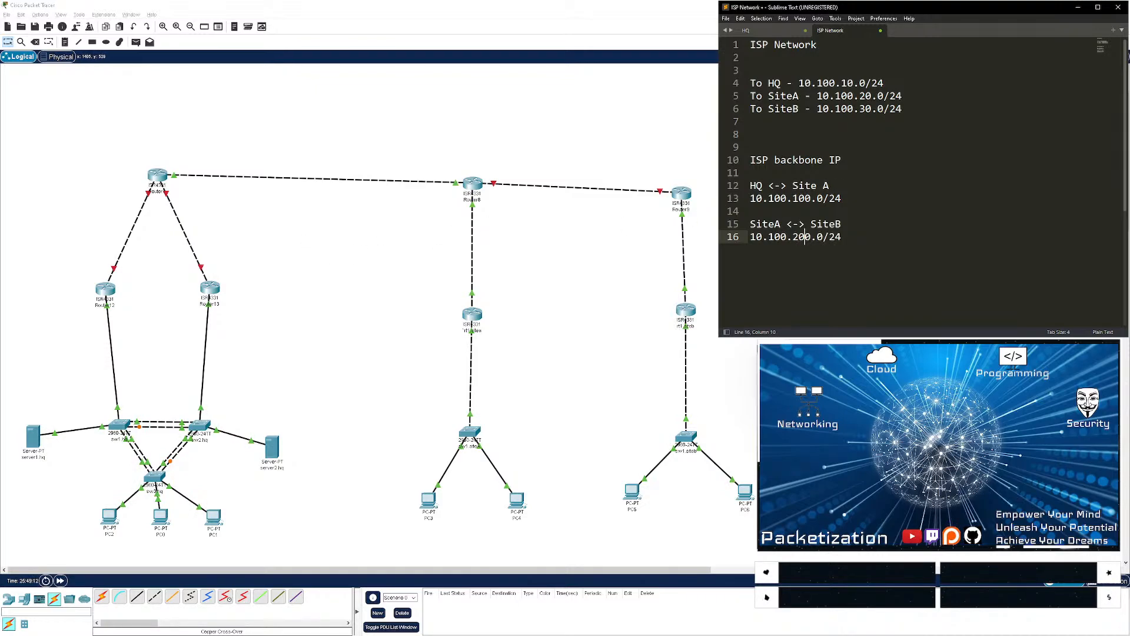
click(129, 245)
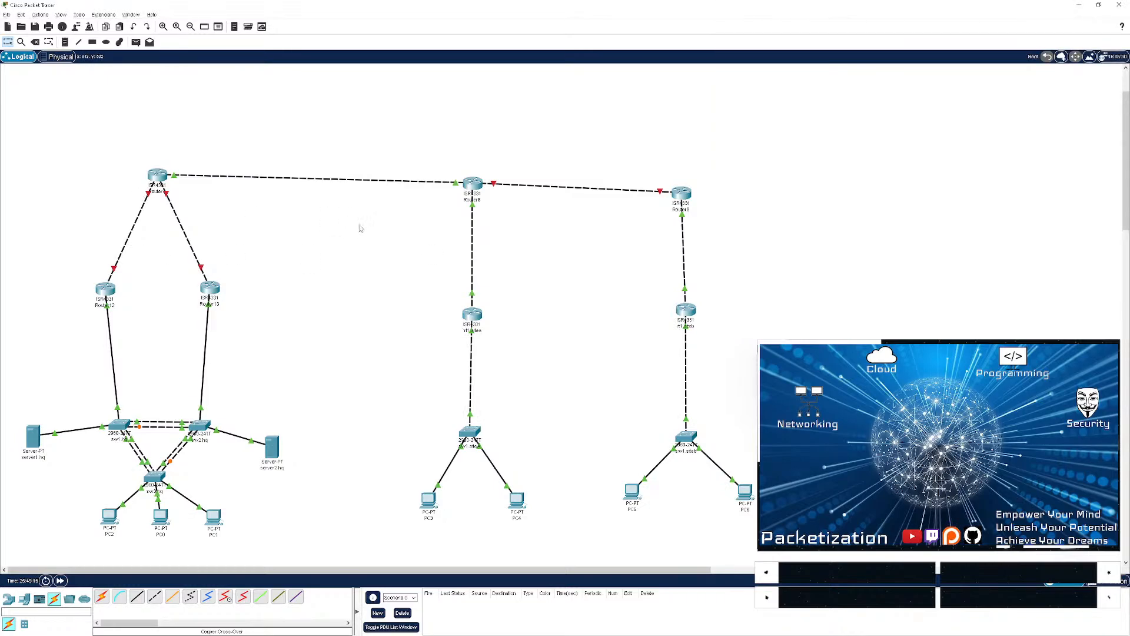
key(alt+Tab)
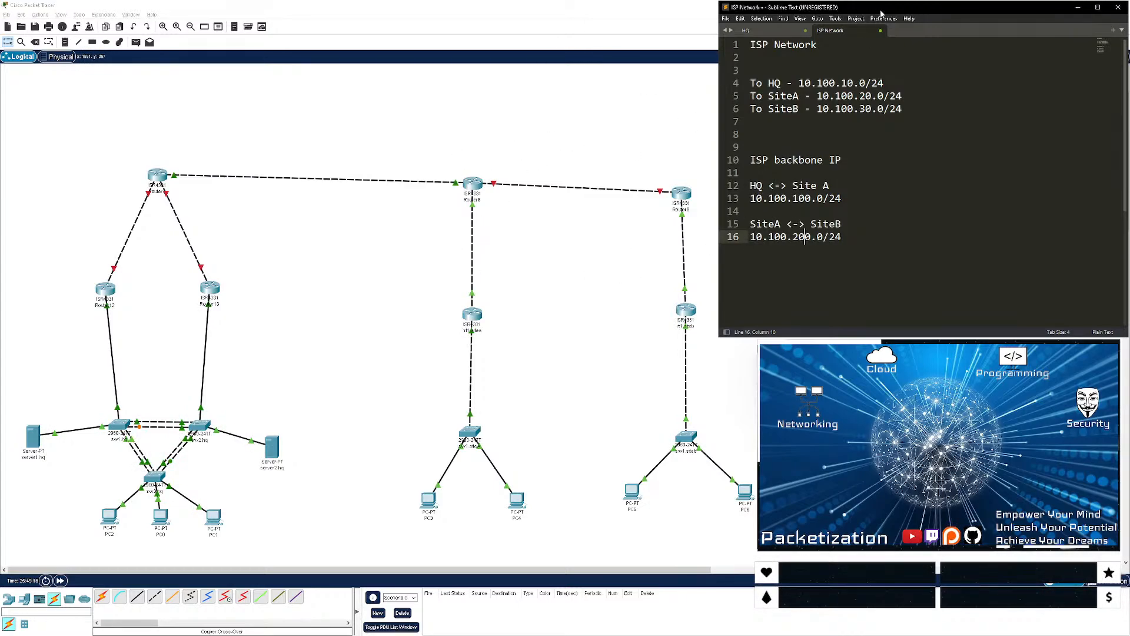
- Switch to Packet Tracer, open Router8's command line, and list its interfaces with sh ip int br
click(55, 228)
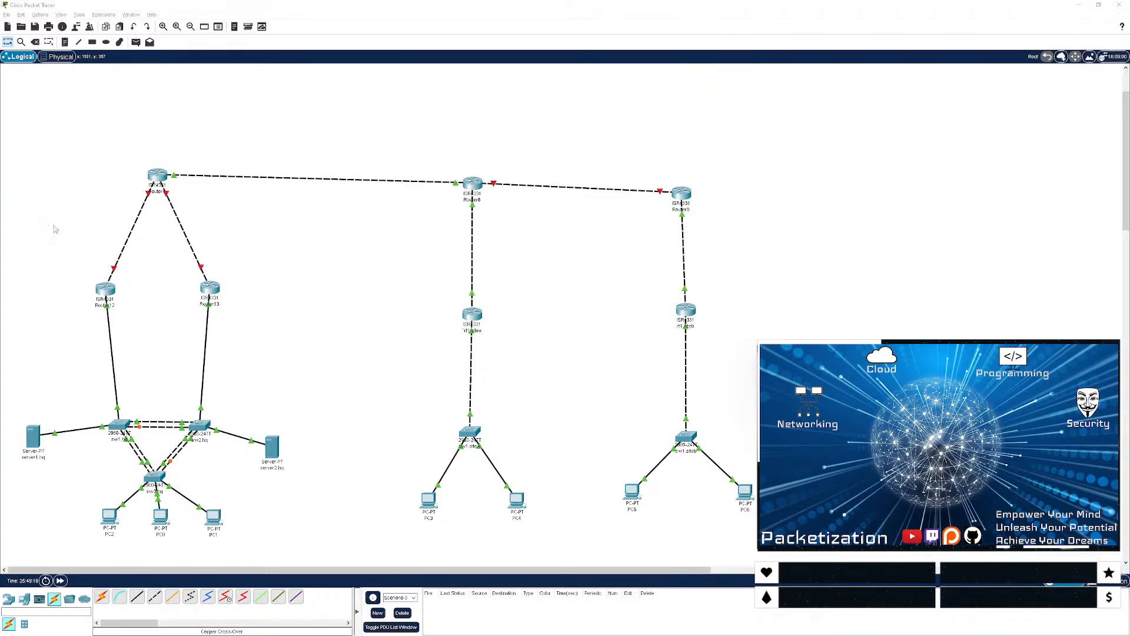
click(469, 185)
double_click(427, 167)
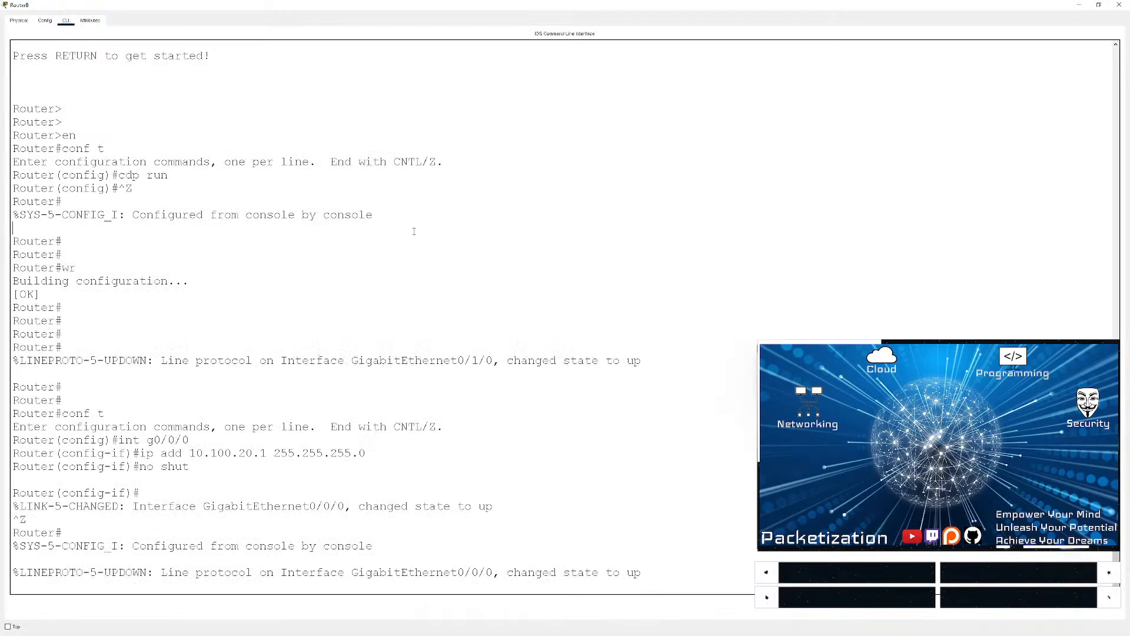
key(Return)
key(Return)
key(Return)
key(Return)
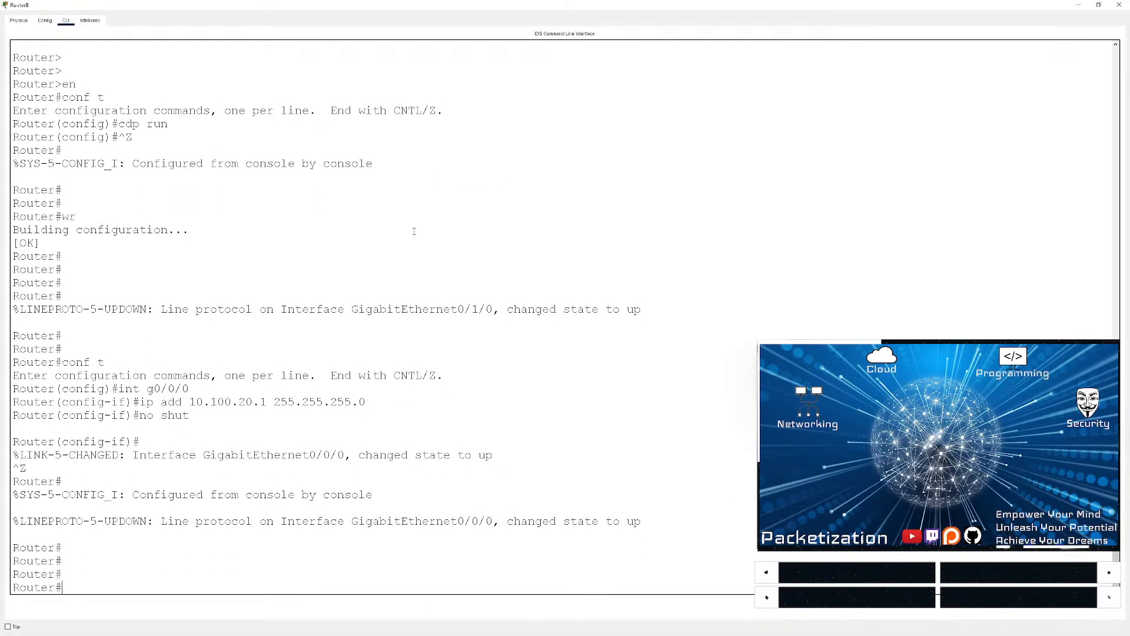
text(sh ip int br)
key(Return)
key(Return)
key(Return)
key(Return)
key(Return)
- Enter global configuration mode on Router8
text(conf)
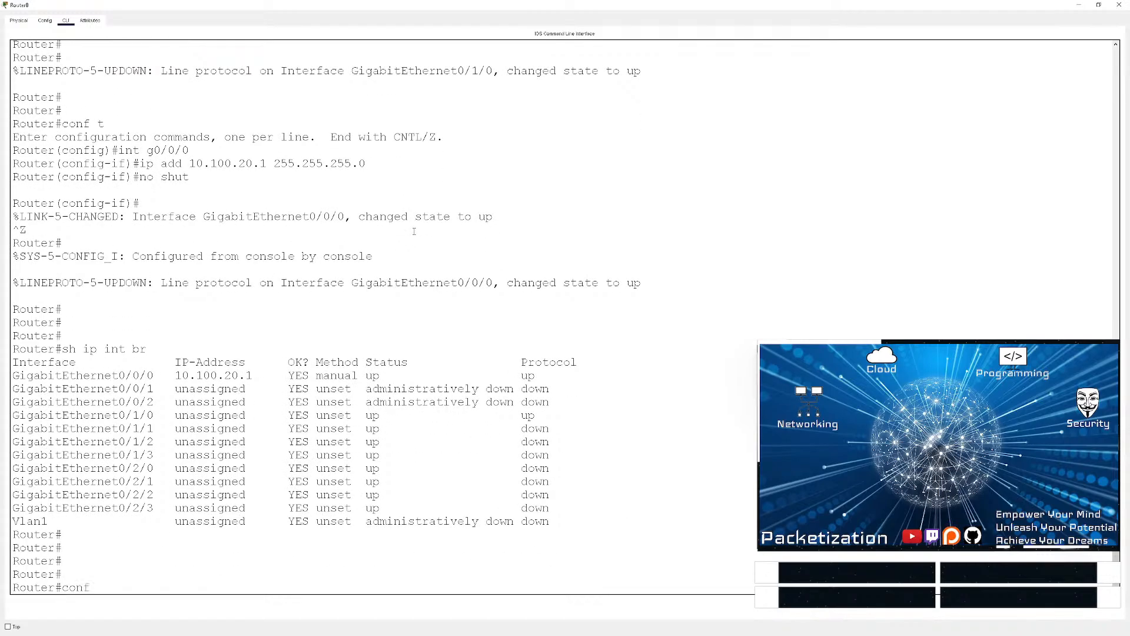
text( t)
key(Return)
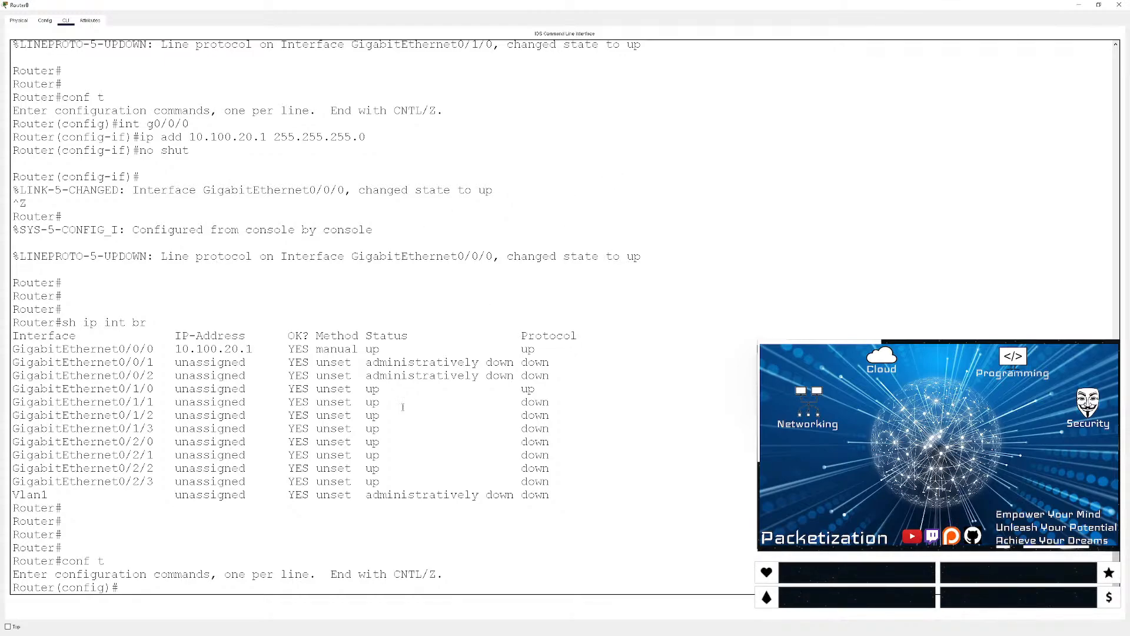
- Reattach the Router8 end of the cable to Router9 on port GigabitEthernet0/0/1
double_click(964, 5)
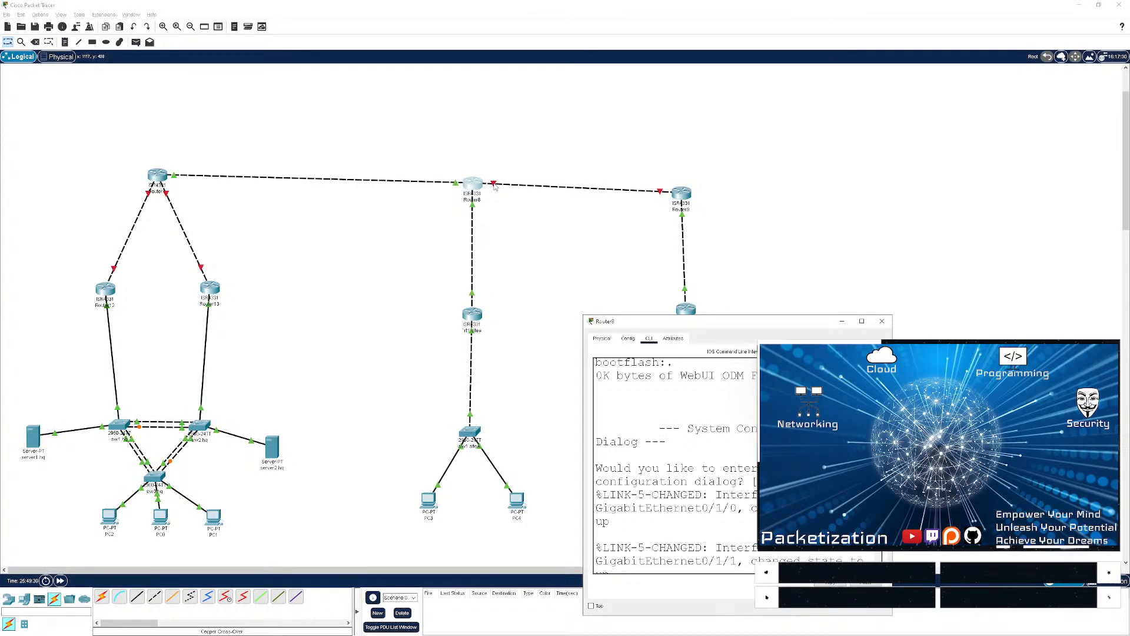
click(494, 186)
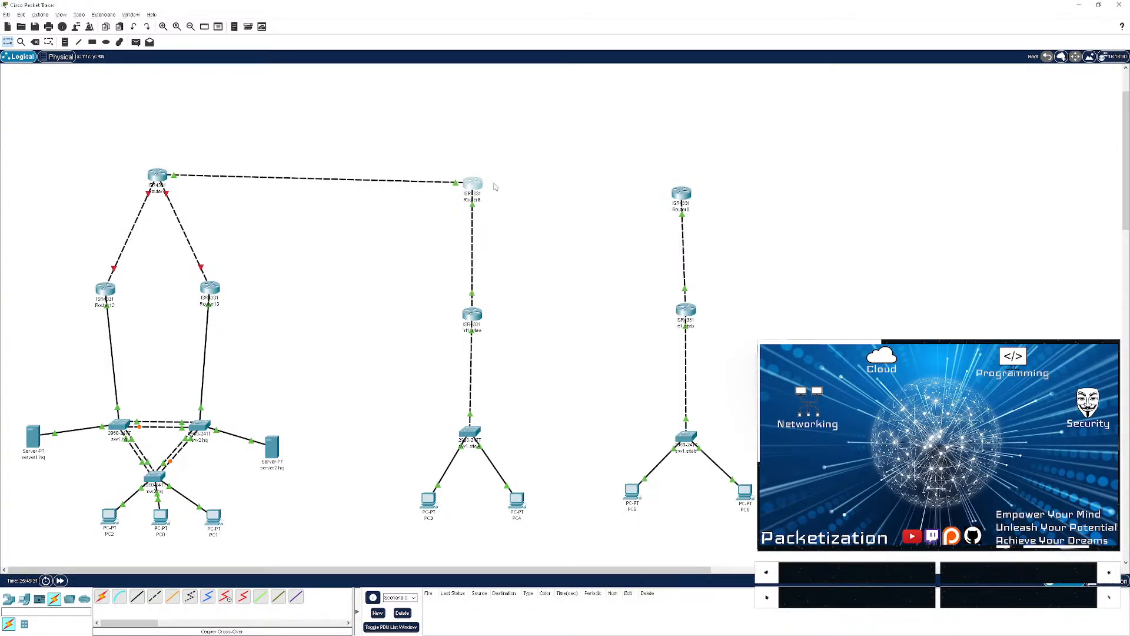
click(480, 184)
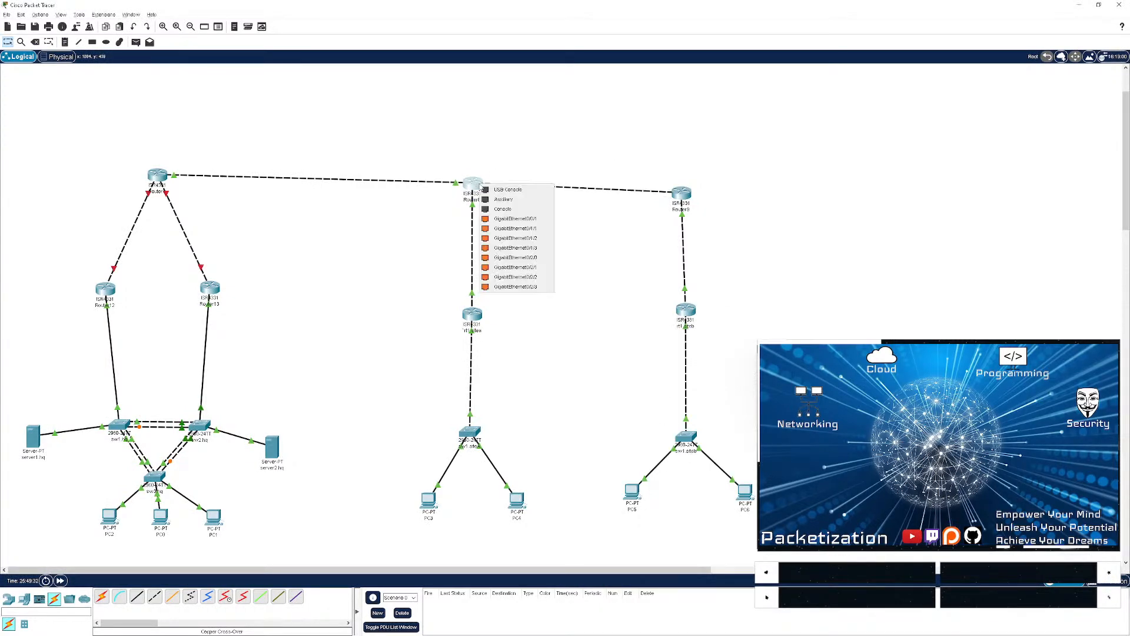
click(510, 219)
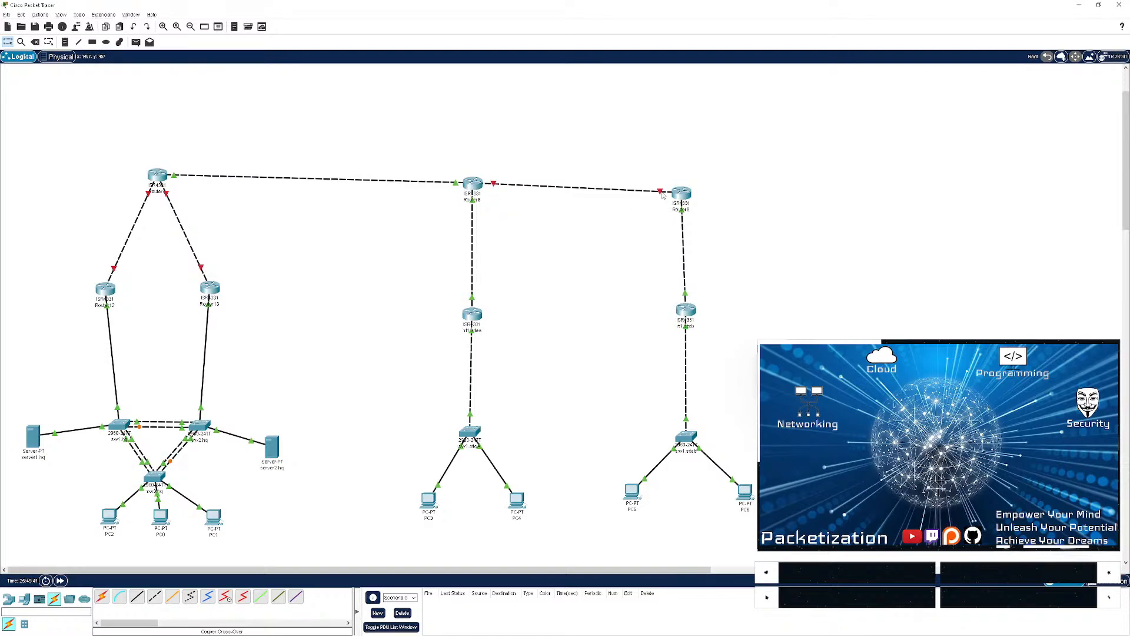
- Assign the address 10.100.100.1 with mask 255.255.255.0 to interface g0/0/1 on Router8
click(473, 183)
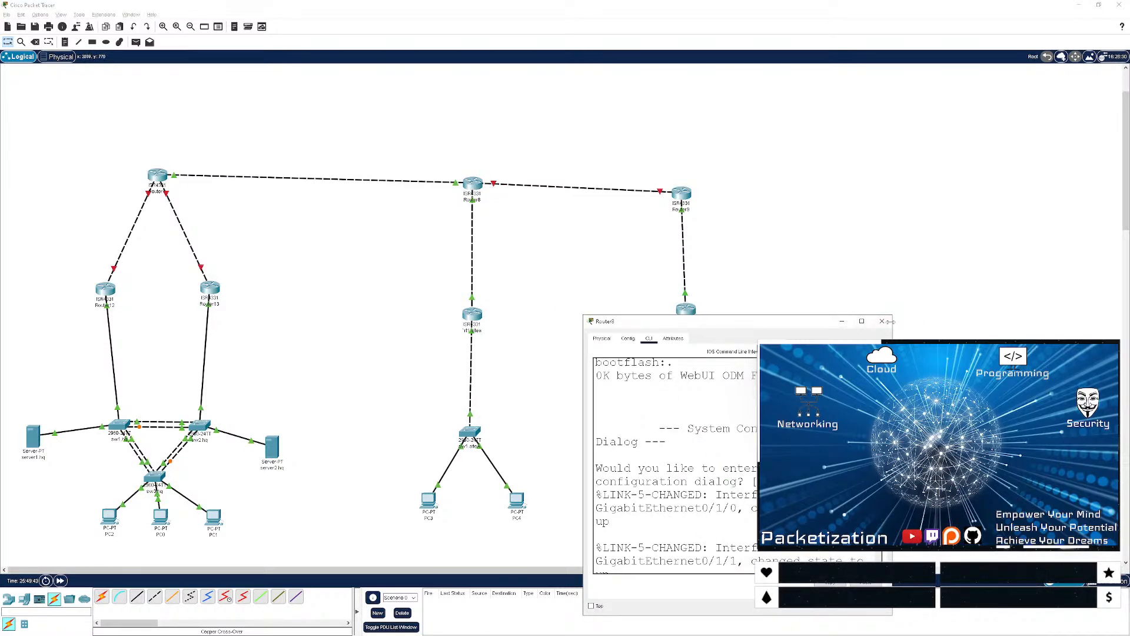
click(883, 321)
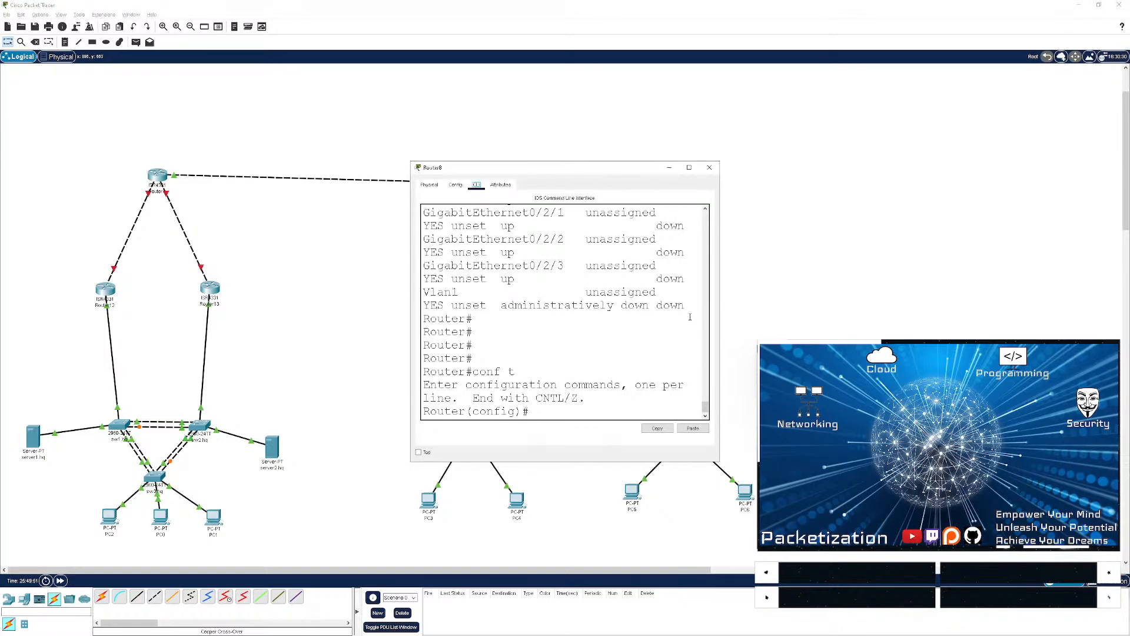
text(int g0/0/1)
key(Return)
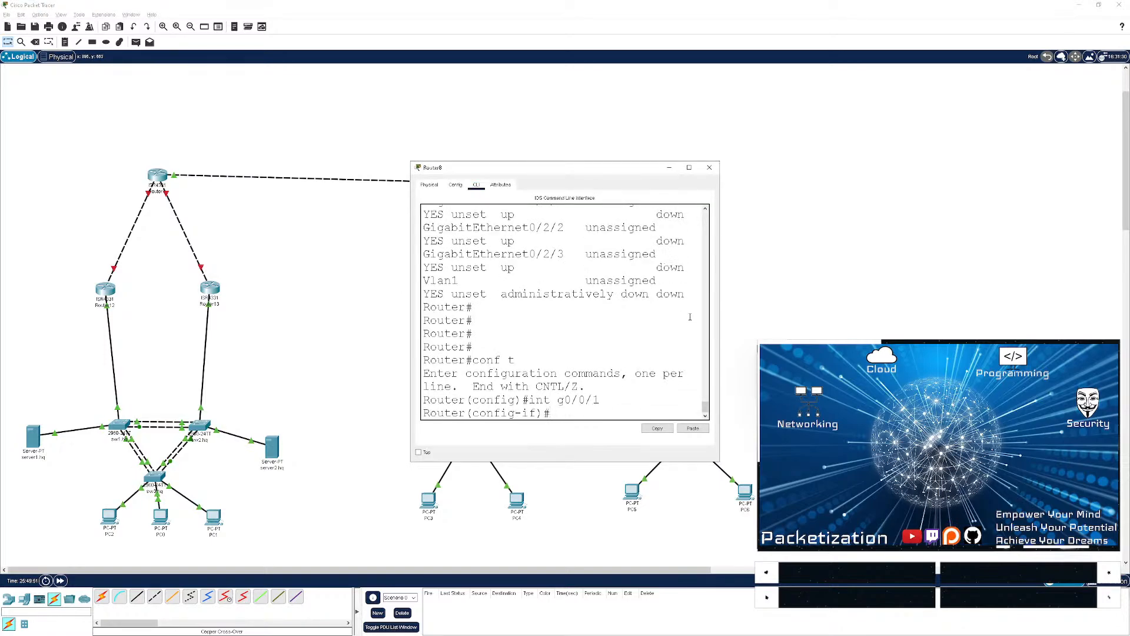
text(ip add)
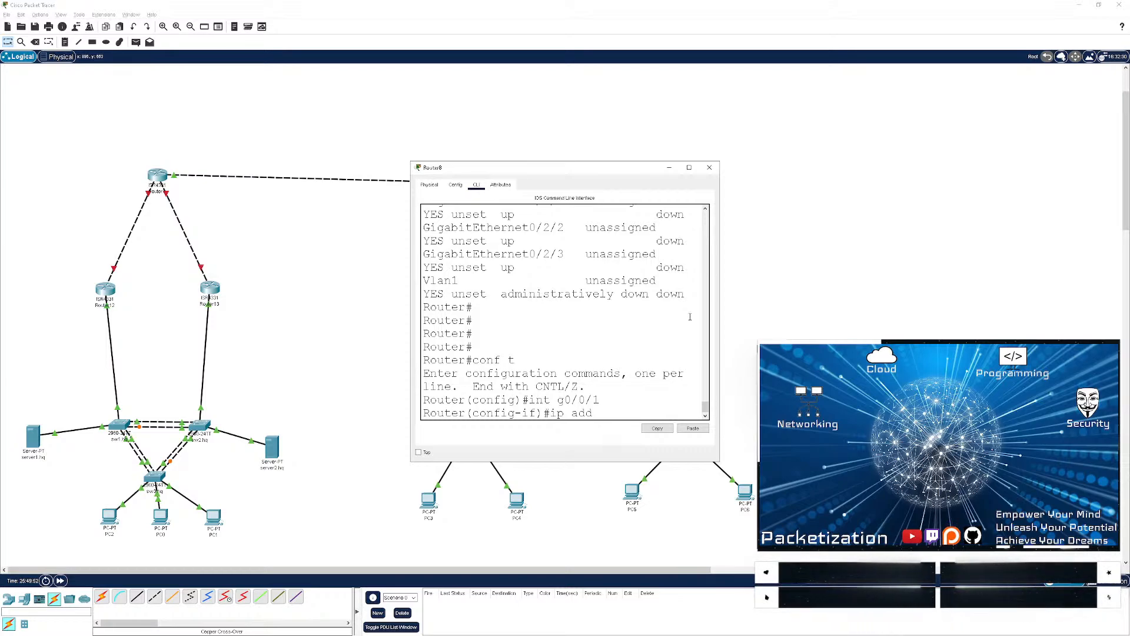
text(10.100)
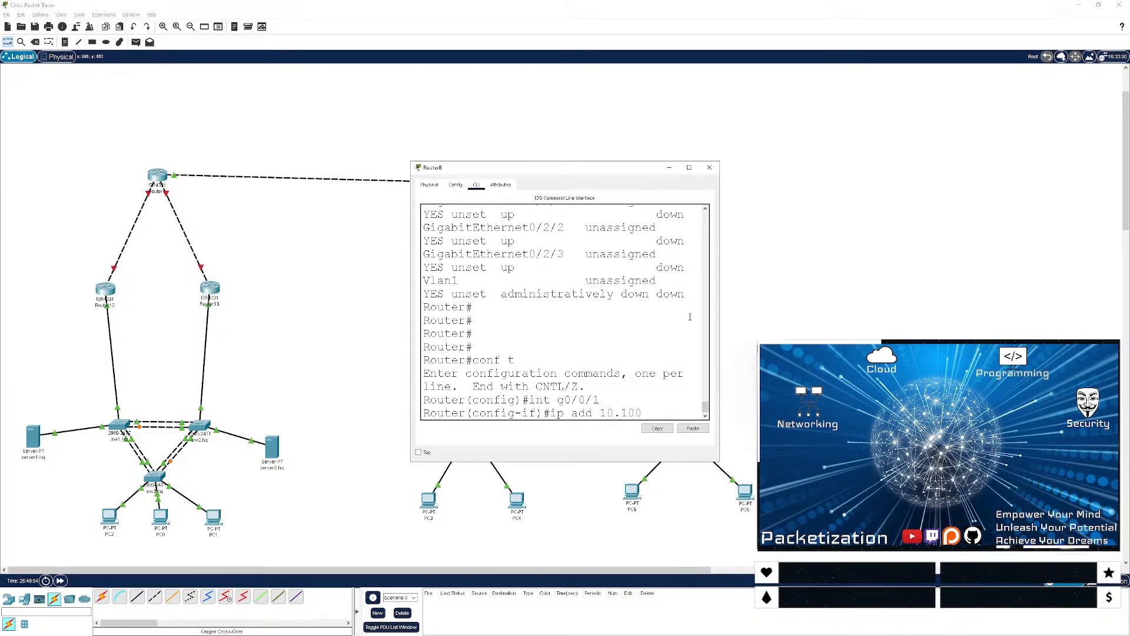
text(.100.1 255.255.255.0)
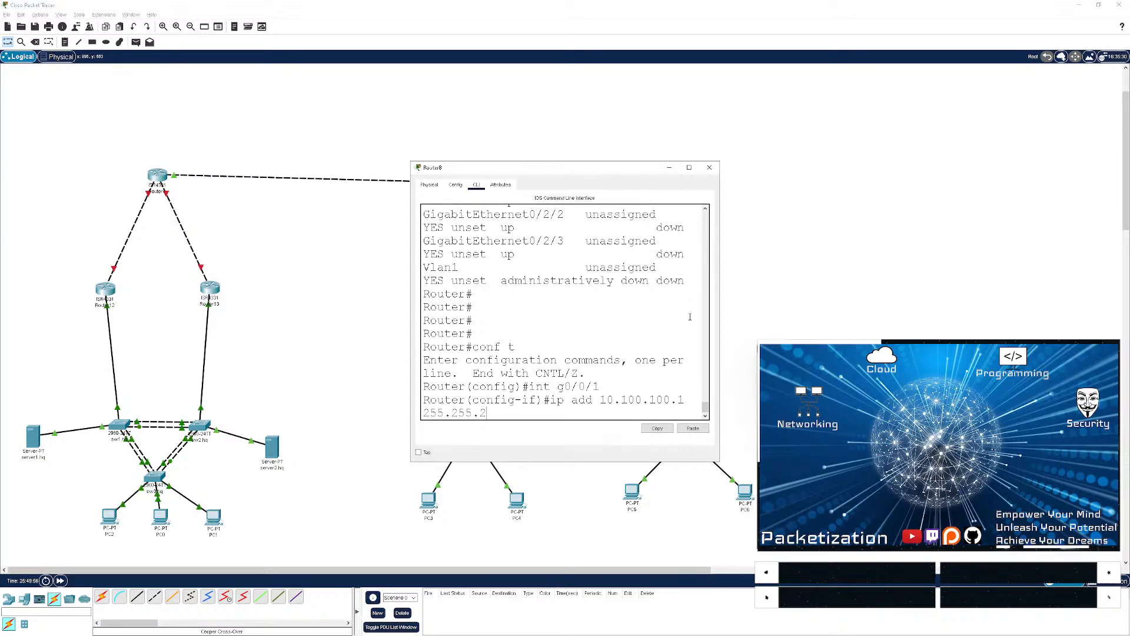
key(Return)
- Enable Router8's g0/0/1 interface with no shut and leave configuration mode
text(no suht)
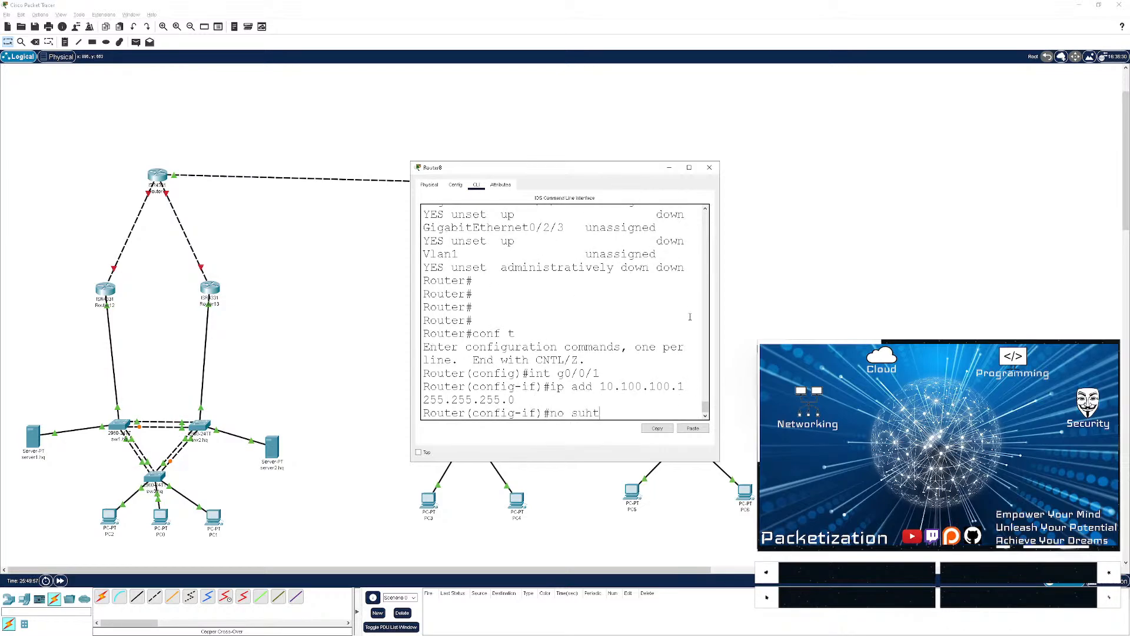
key(Return)
text(no shur)
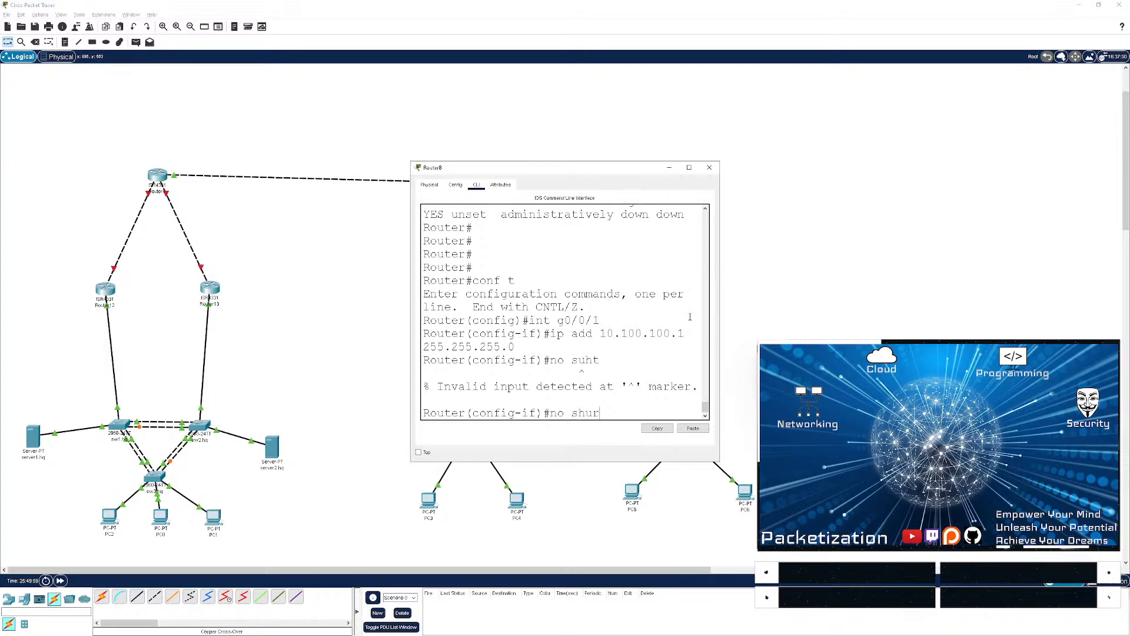
key(Return)
text(no shut)
key(Return)
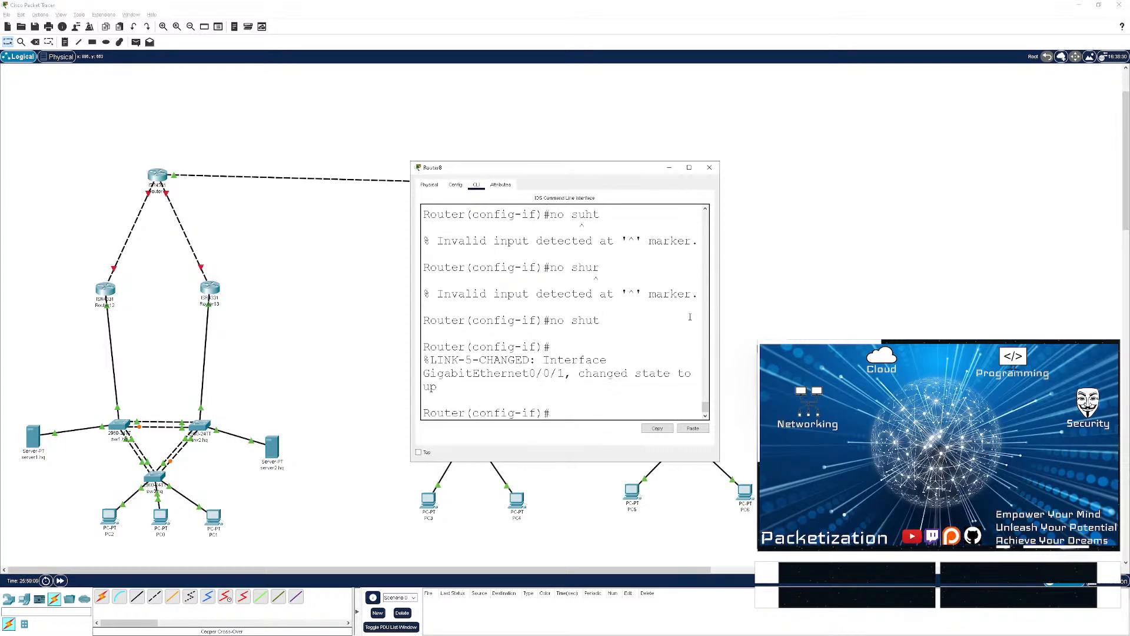
key(Return)
key(Return)
key(Return)
key(ctrl+z)
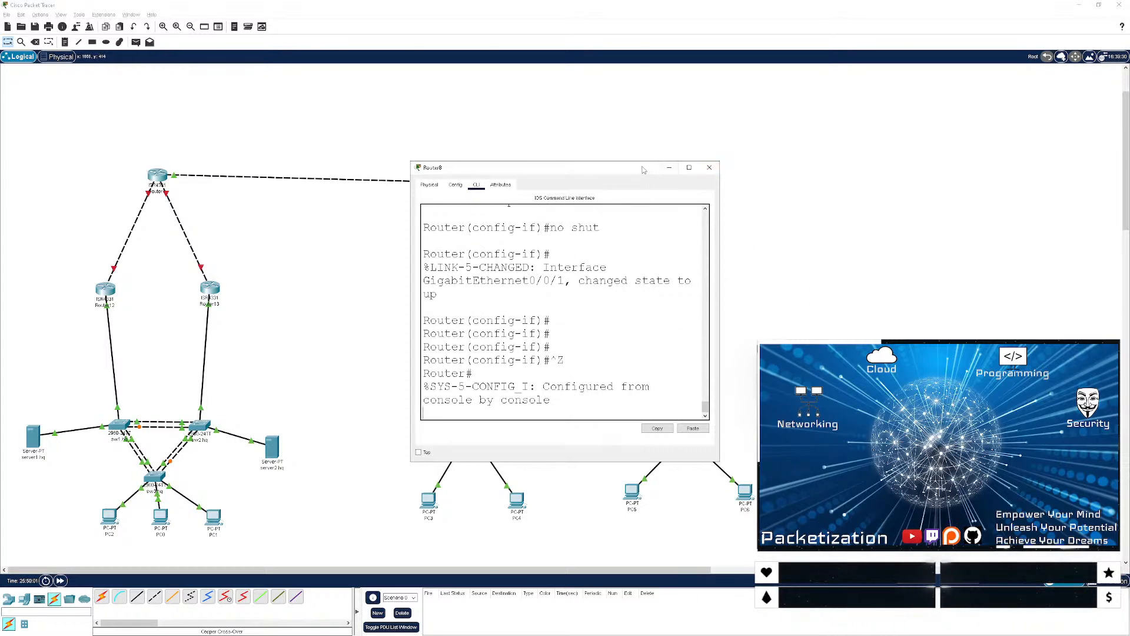
- Close Router8's window and enter interface configuration mode for g0/0/1 on the providerB router
click(709, 168)
click(681, 194)
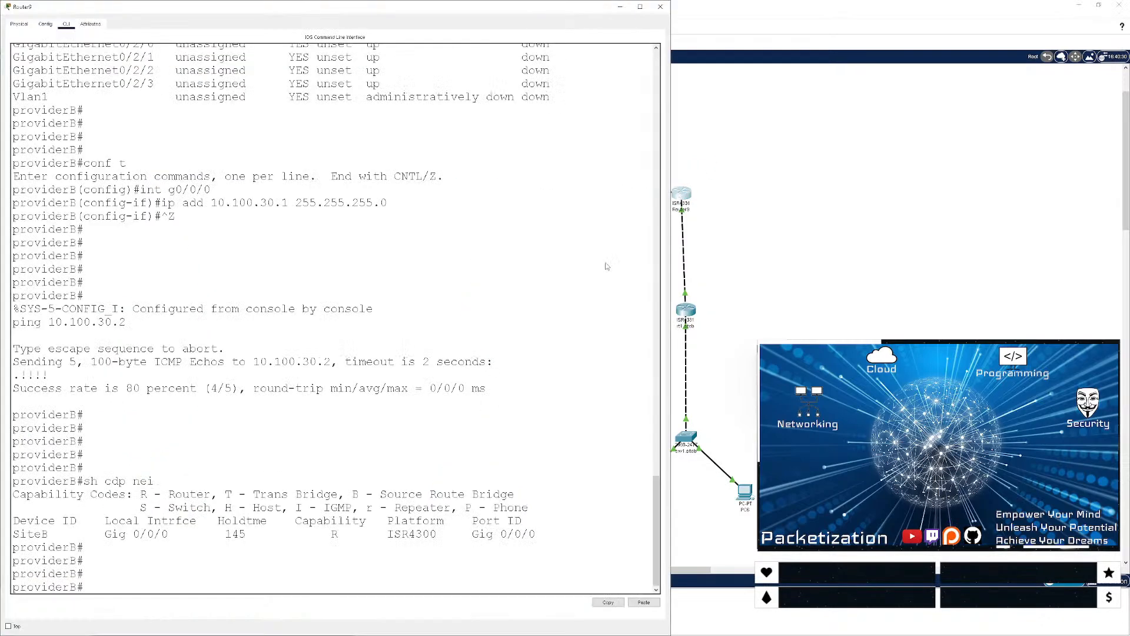
key(Return)
key(Return)
key(Return)
text(cnf)
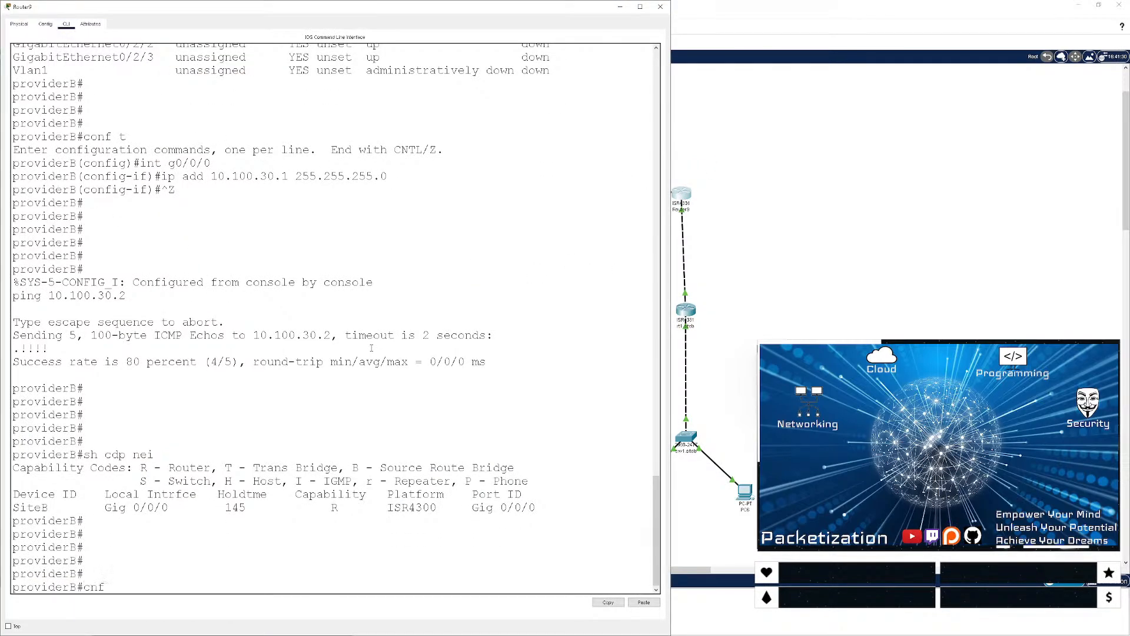
key(BackSpace)
key(BackSpace)
text(onf t)
key(Return)
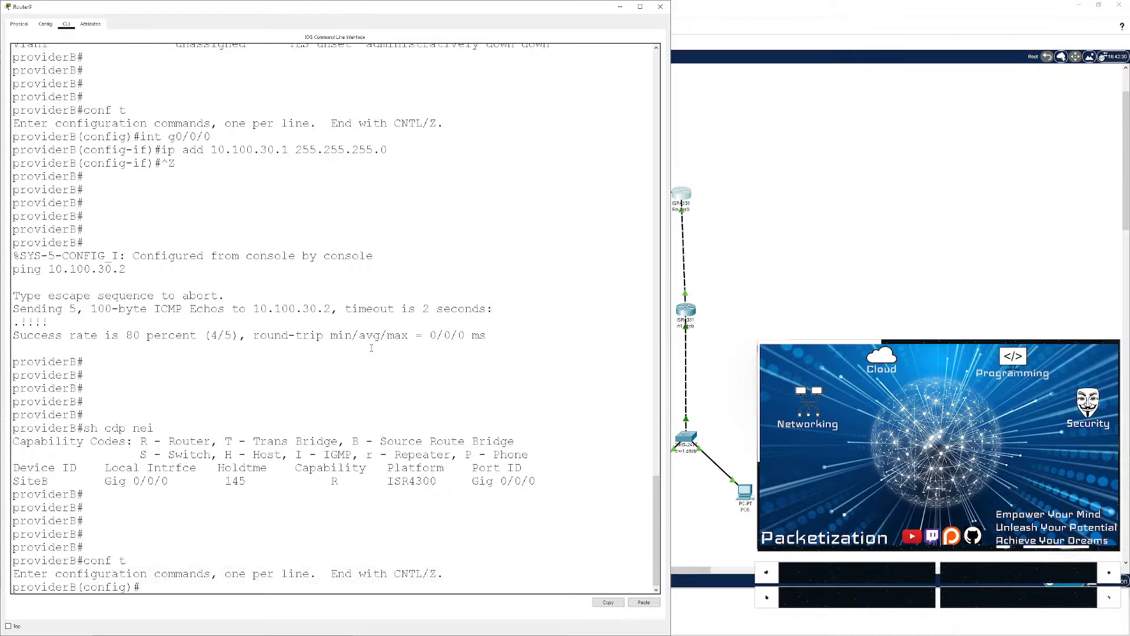
text(int g0/0/1)
key(Return)
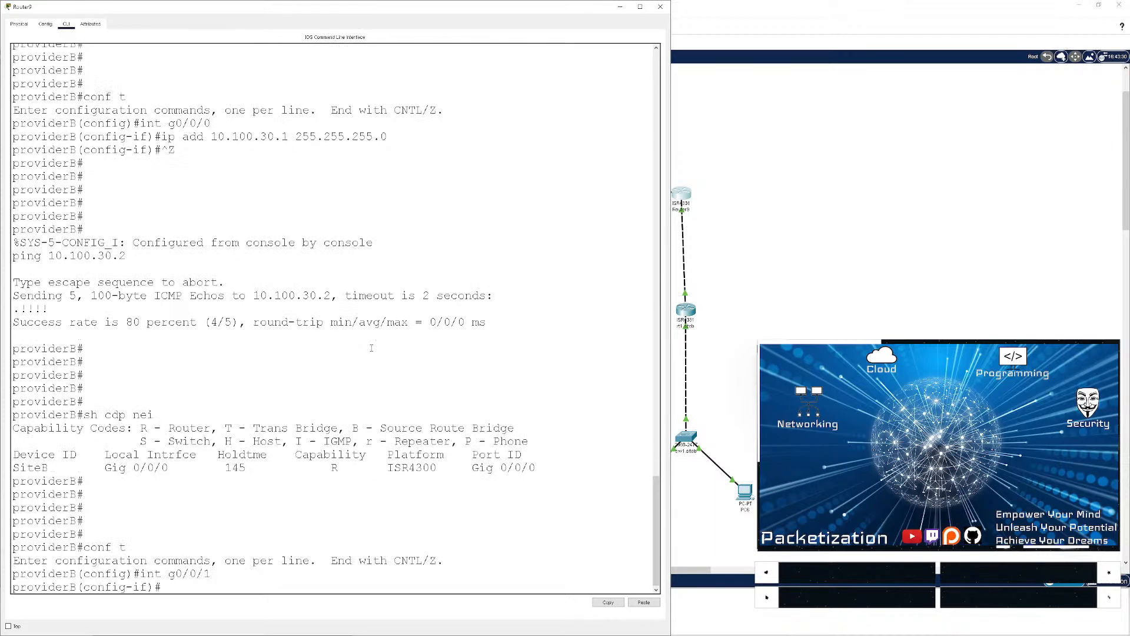
- Assign the IP address 10.100.100.2 with mask 255.255.255.0 to interface g0/0/1 on providerB
text(ip add 10.100.100.2 255.5)
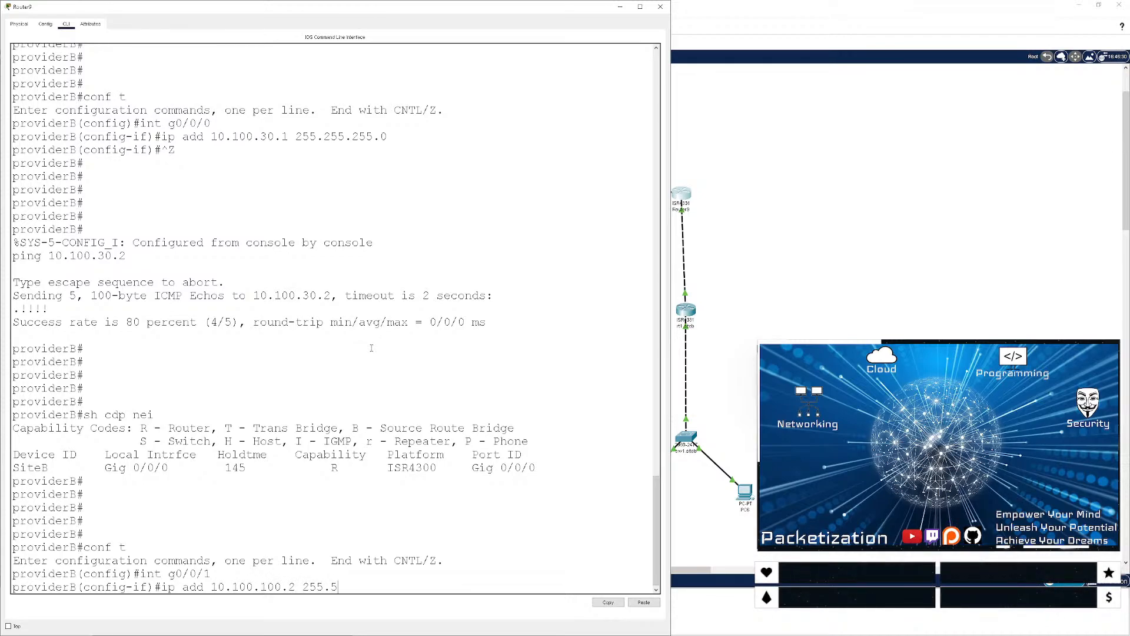
key(BackSpace)
text(255.255.0)
key(Return)
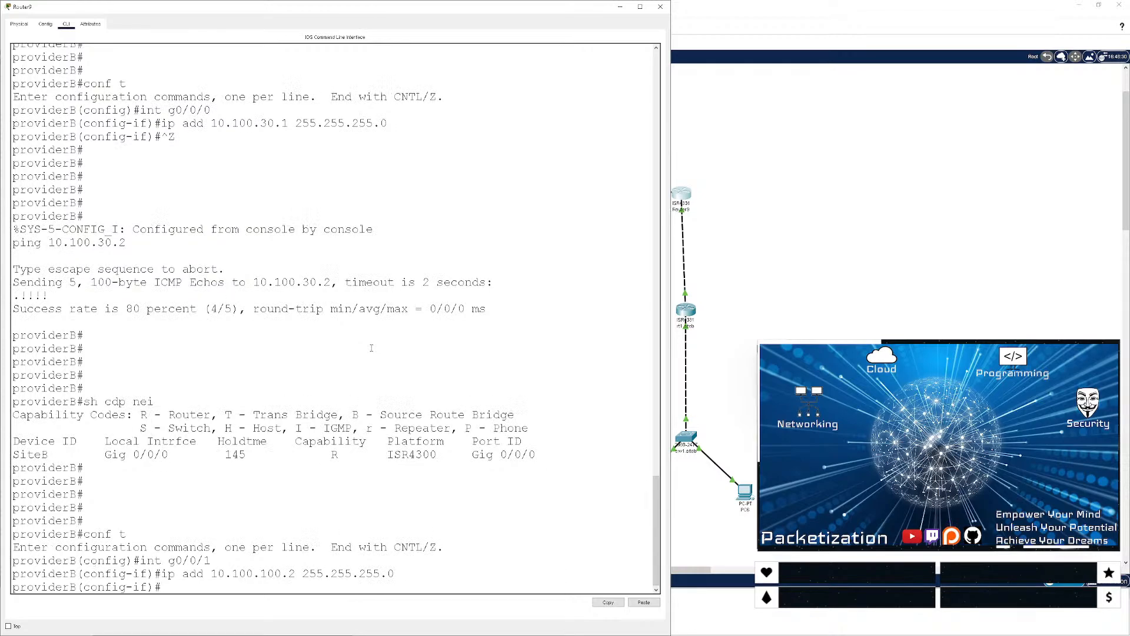
- Try to enable interface g0/0/1 on providerB and return to privileged mode
text(no shur)
key(Return)
key(ctrl+z)
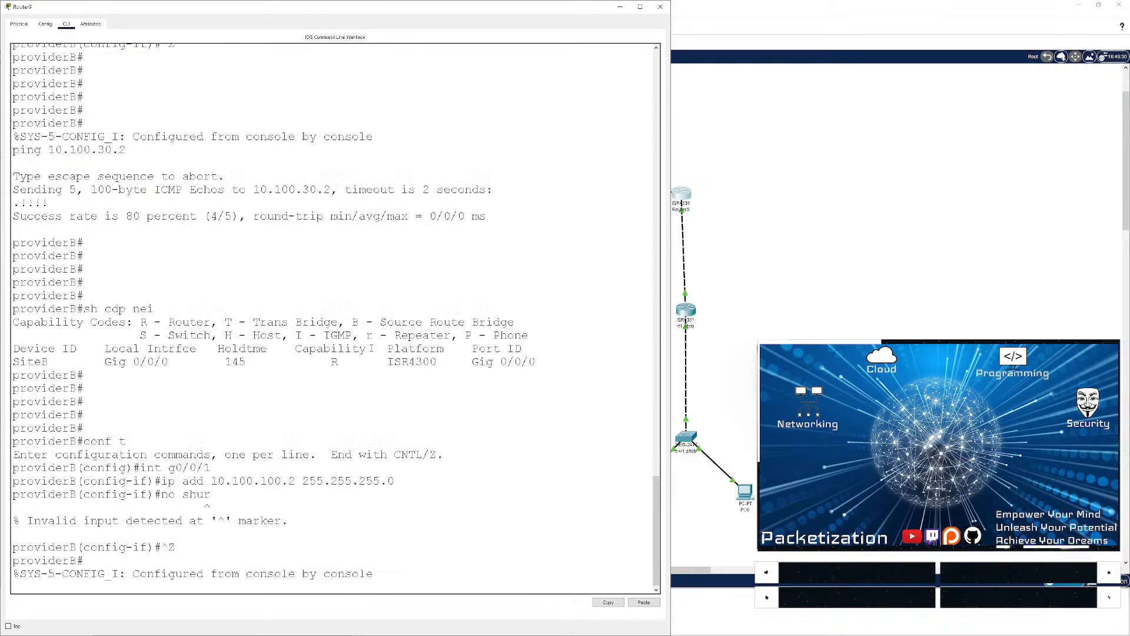
key(Return)
key(Return)
- Enable interface g0/0/1 on providerB with no shut, then return to privileged mode
text(conf t)
key(Return)
text(int)
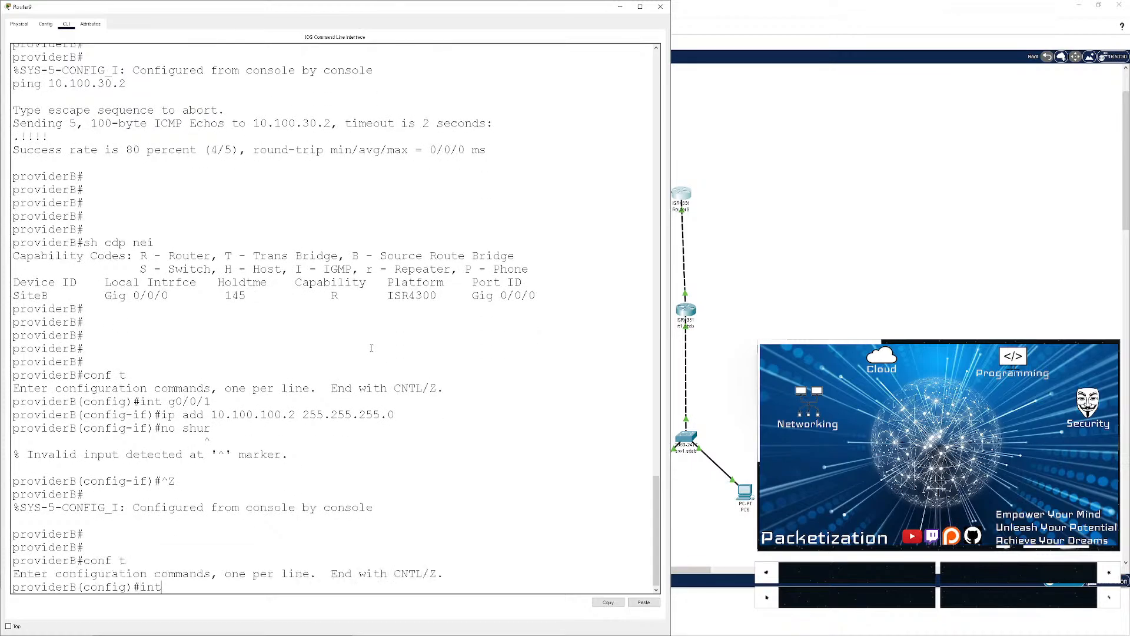
text( g0/0/1)
key(Return)
text(no shut)
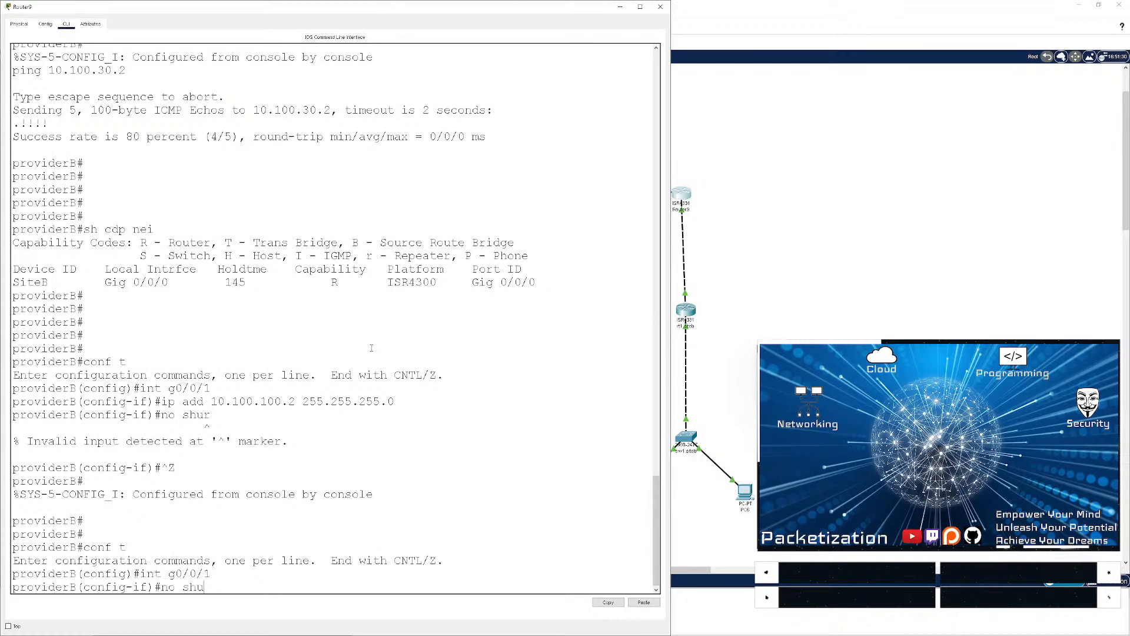
key(Return)
key(ctrl+z)
- Show the CDP neighbors of providerB
key(Return)
key(Return)
key(Return)
key(Return)
key(Return)
key(Return)
text(sh cdp nei)
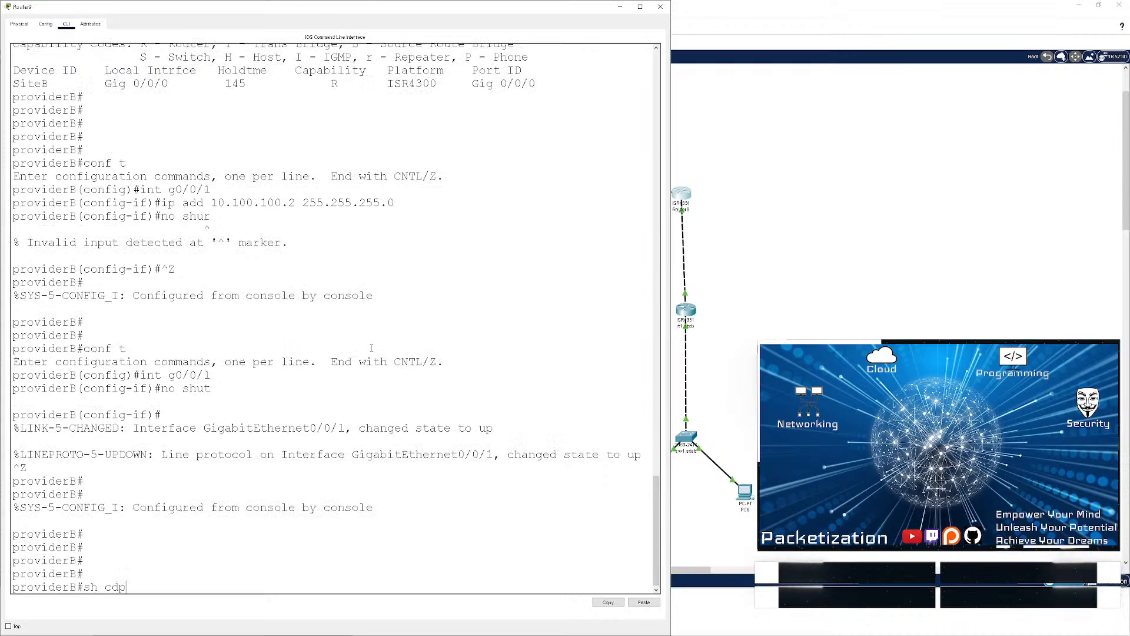
key(Return)
key(Return)
key(Return)
key(Return)
key(Return)
- Ping 10.100.100.1 from providerB to test the new link
text(poi)
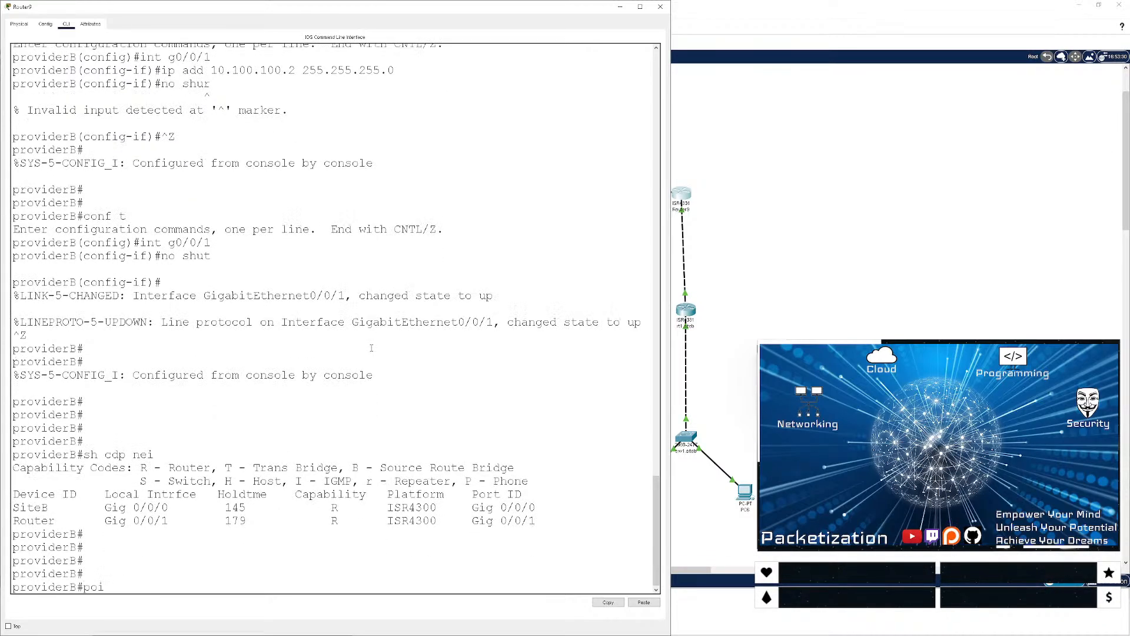
text(ing)
key(BackSpace)
key(Return)
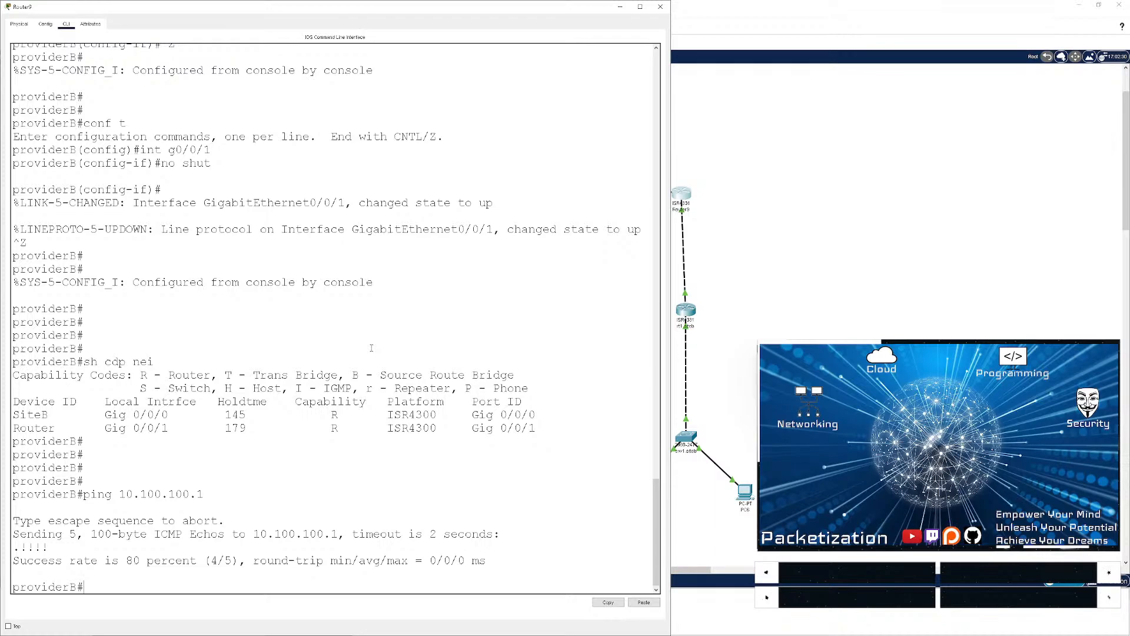
- Show the IP routing table of providerB
text(sh ip route)
key(Return)
key(Return)
key(Return)
key(Return)
key(Return)
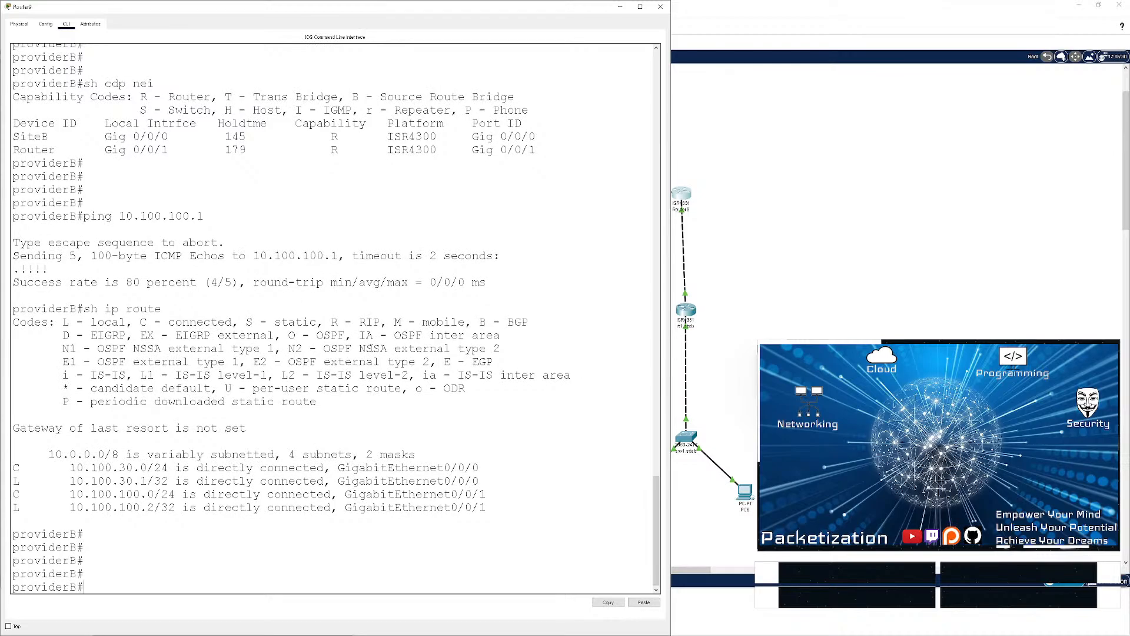
- Close the providerB console and open the command line of Router8
click(660, 7)
click(477, 184)
click(363, 243)
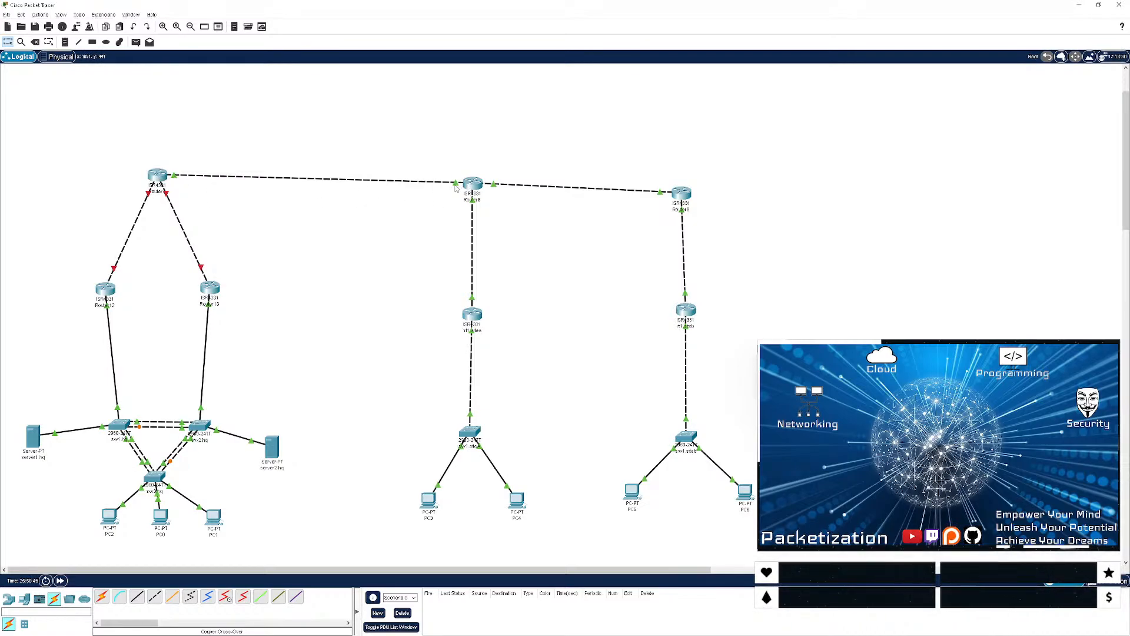
click(472, 184)
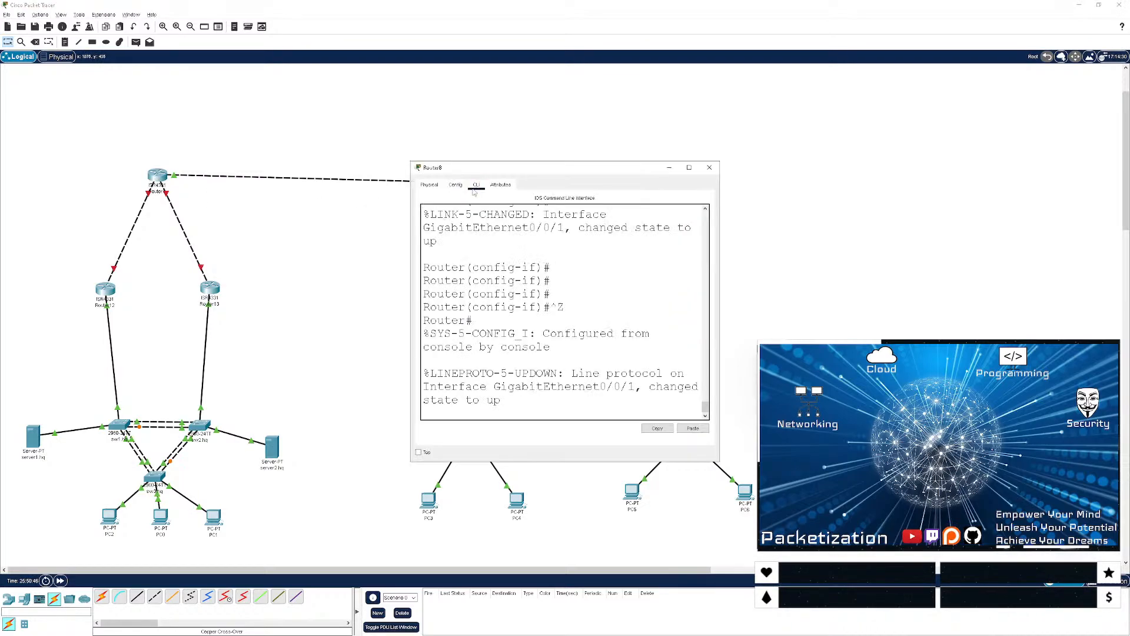
- Try to assign the IP address 10.100.200.2 with mask 255.255.255.0 to interface g0/1/0 on Router8
key(Return)
key(Return)
text(conf t)
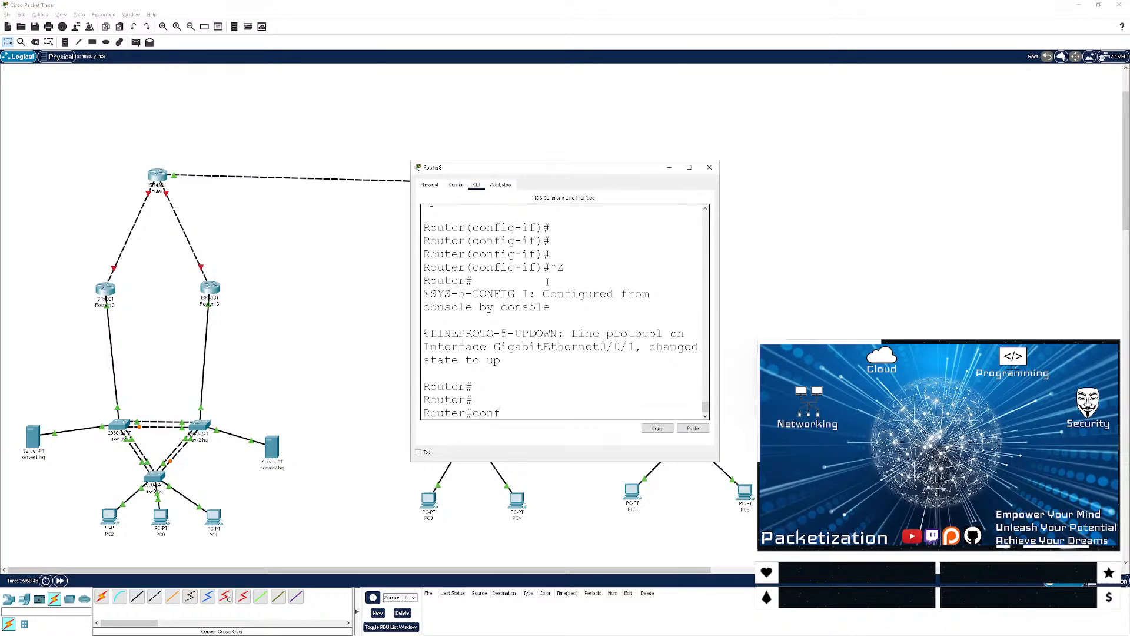
key(Return)
key(Return)
key(Return)
text(int g0/1/0)
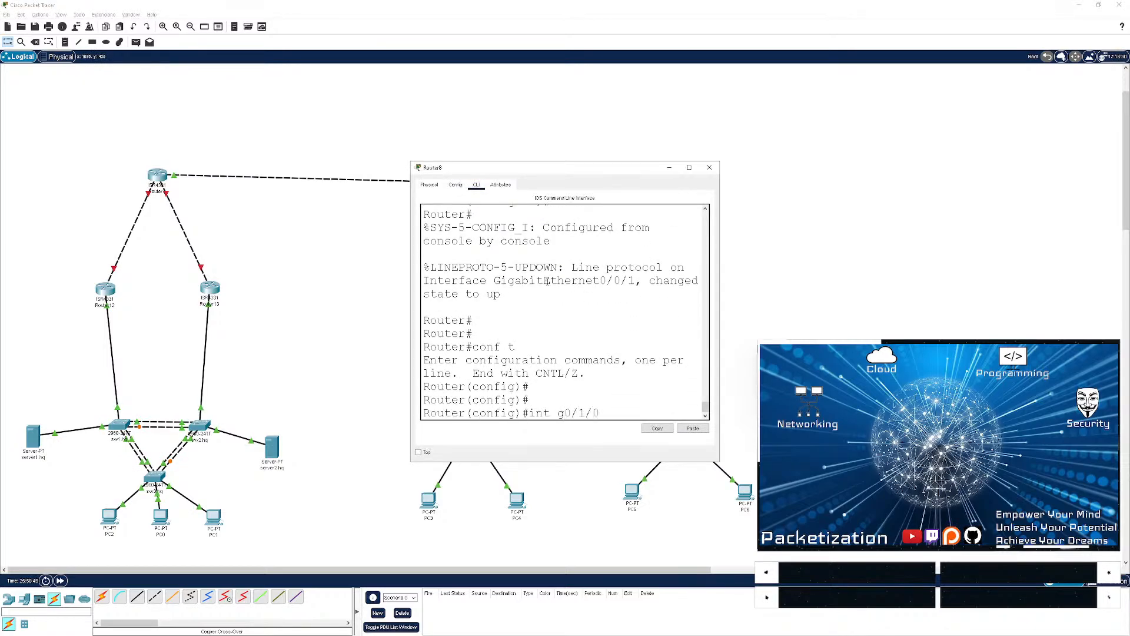
key(Return)
text(ip ad)
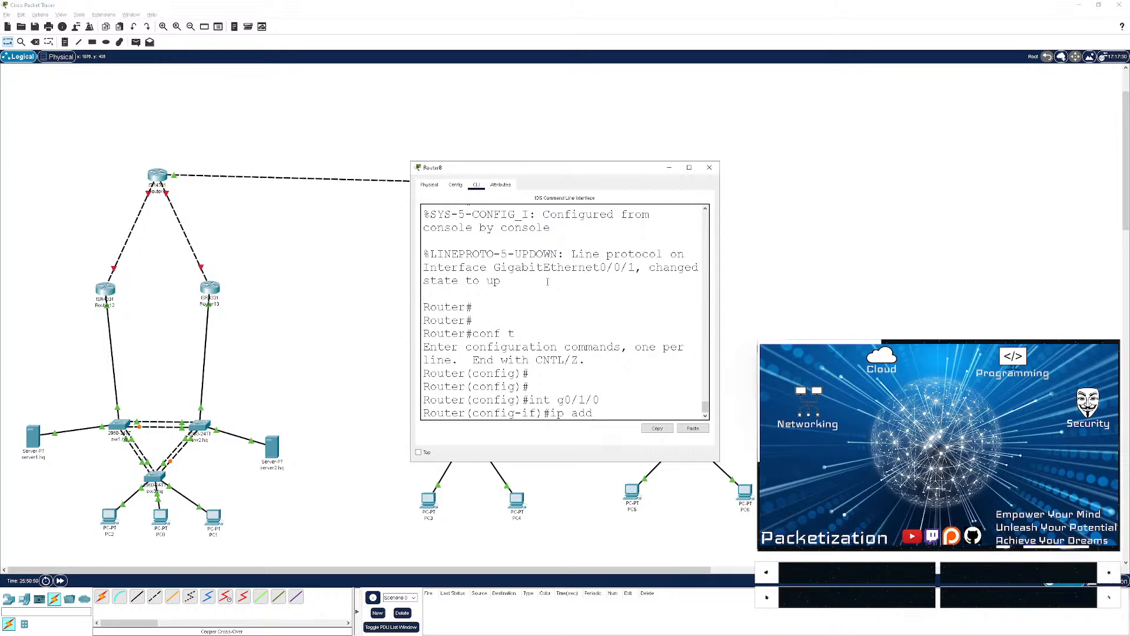
text(d)
text( 10.100.200.)
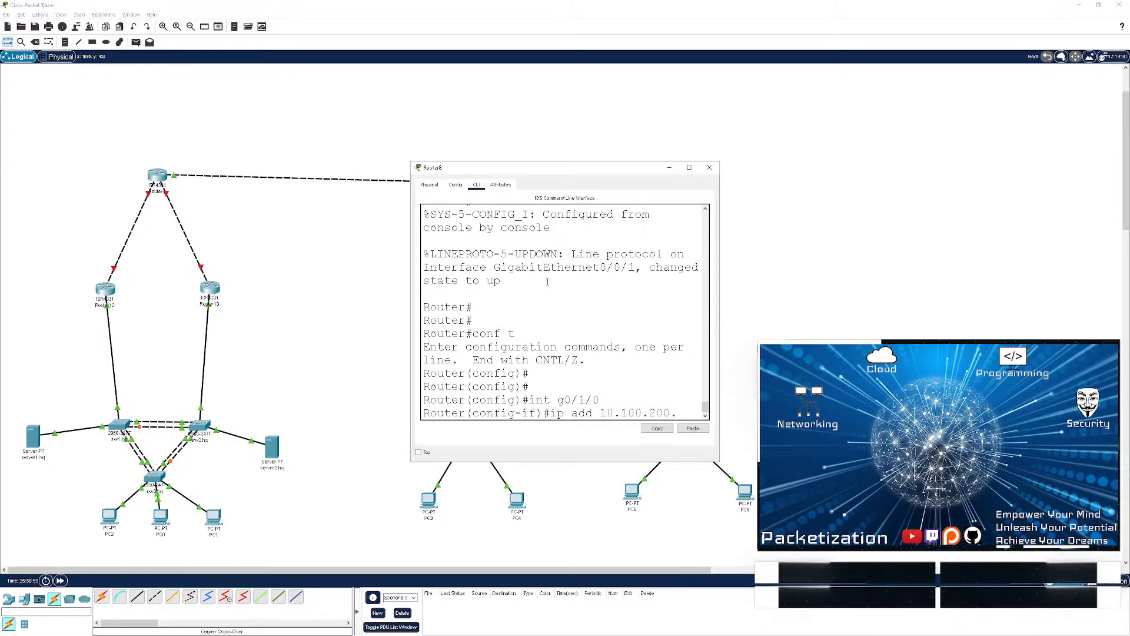
text(2 255.25)
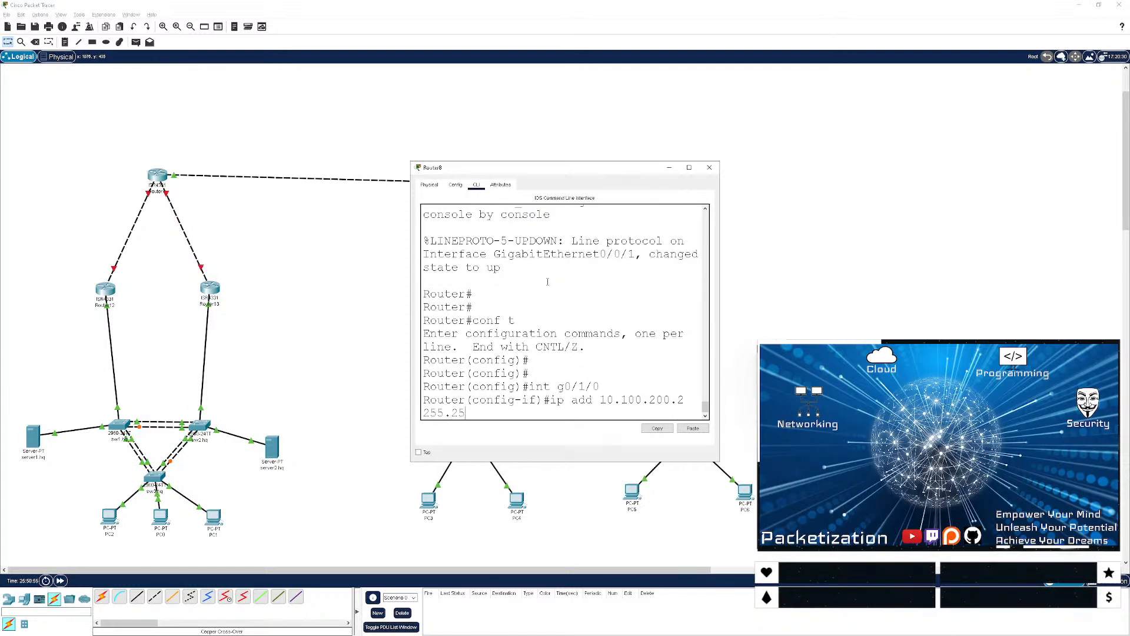
text(5.255.0)
key(Return)
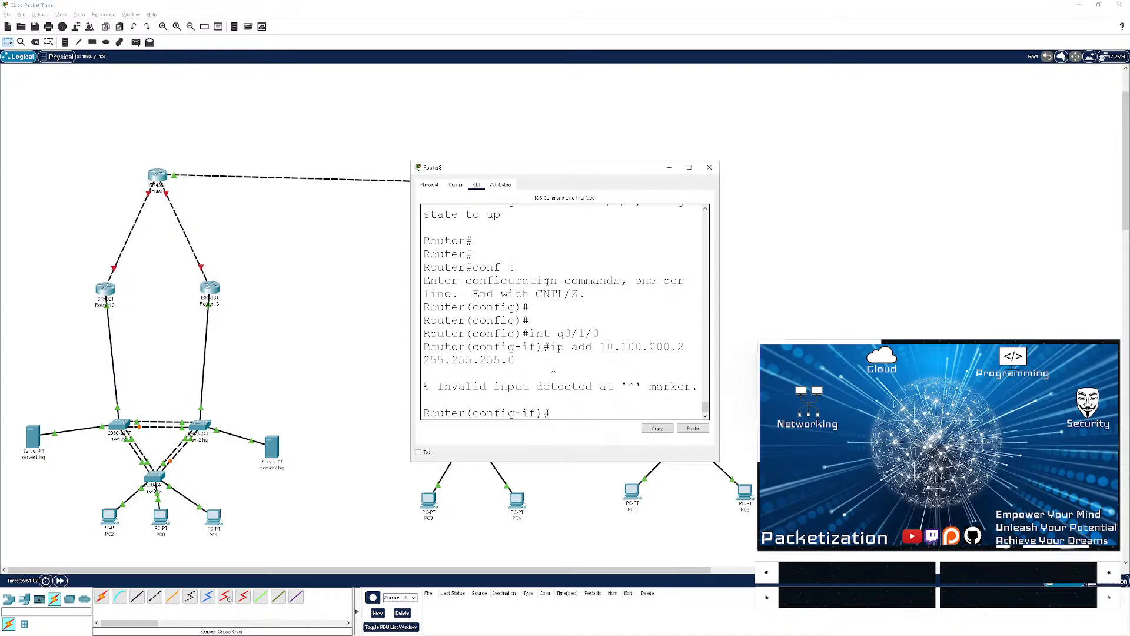
- Retry the 10.100.200.2 address assignment in an enlarged Router8 console and list the commands available for the interface
click(689, 167)
key(Return)
key(Return)
key(Return)
key(Return)
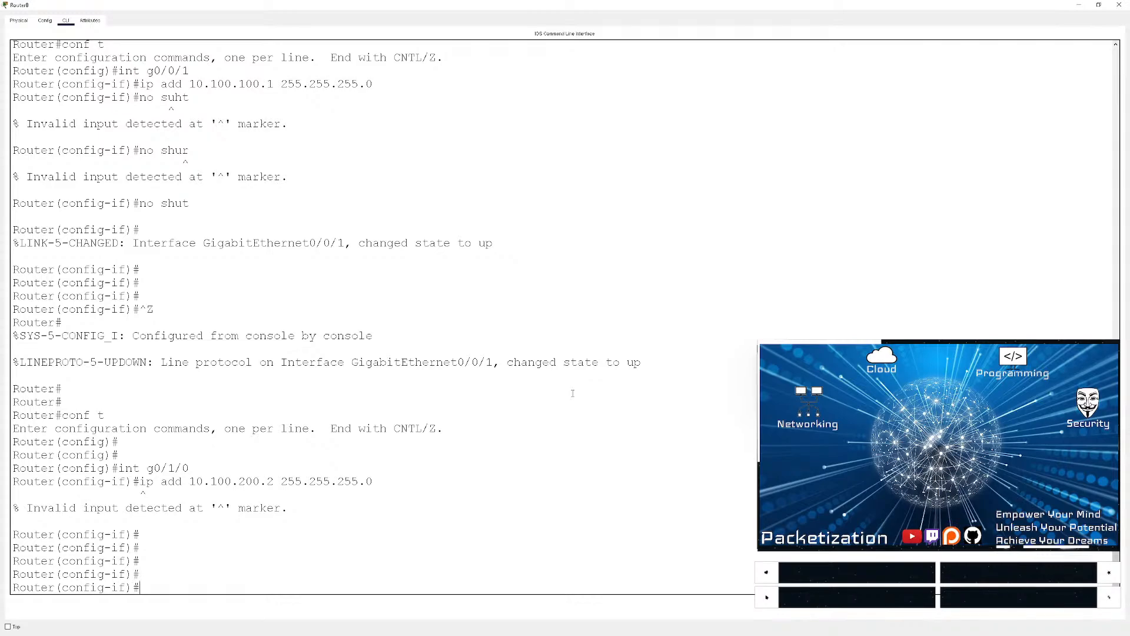
key(Up)
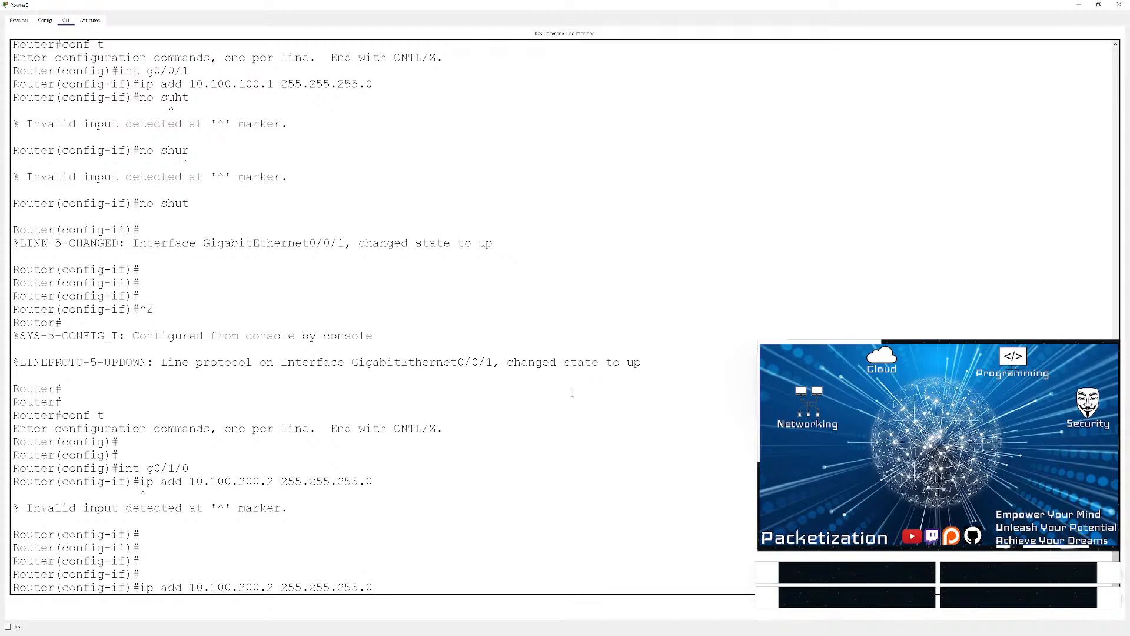
key(Return)
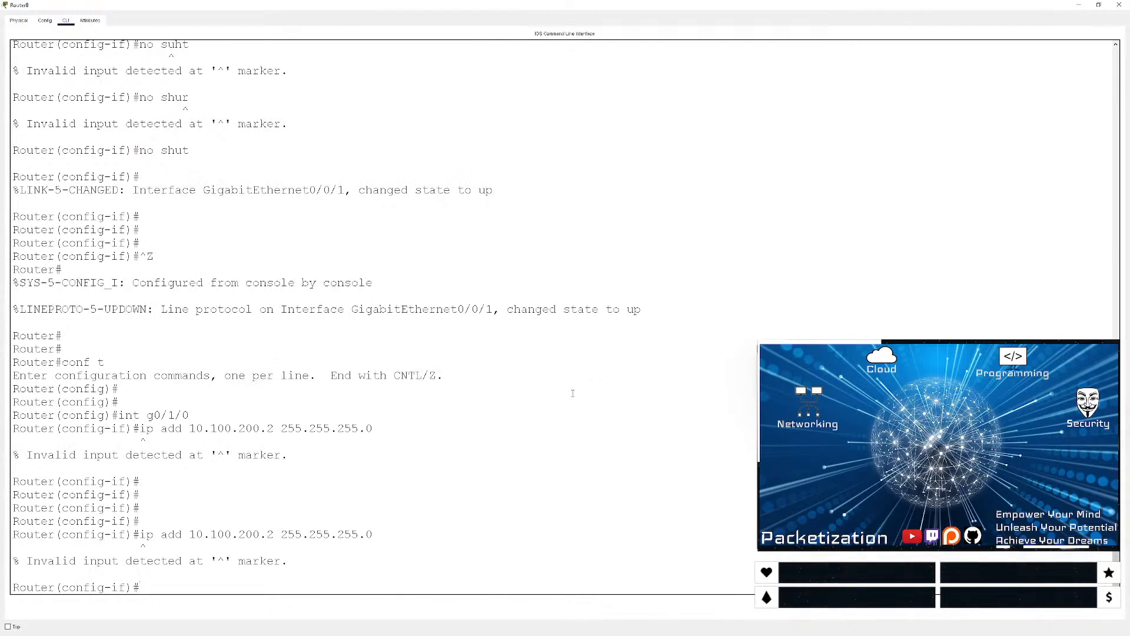
text(?)
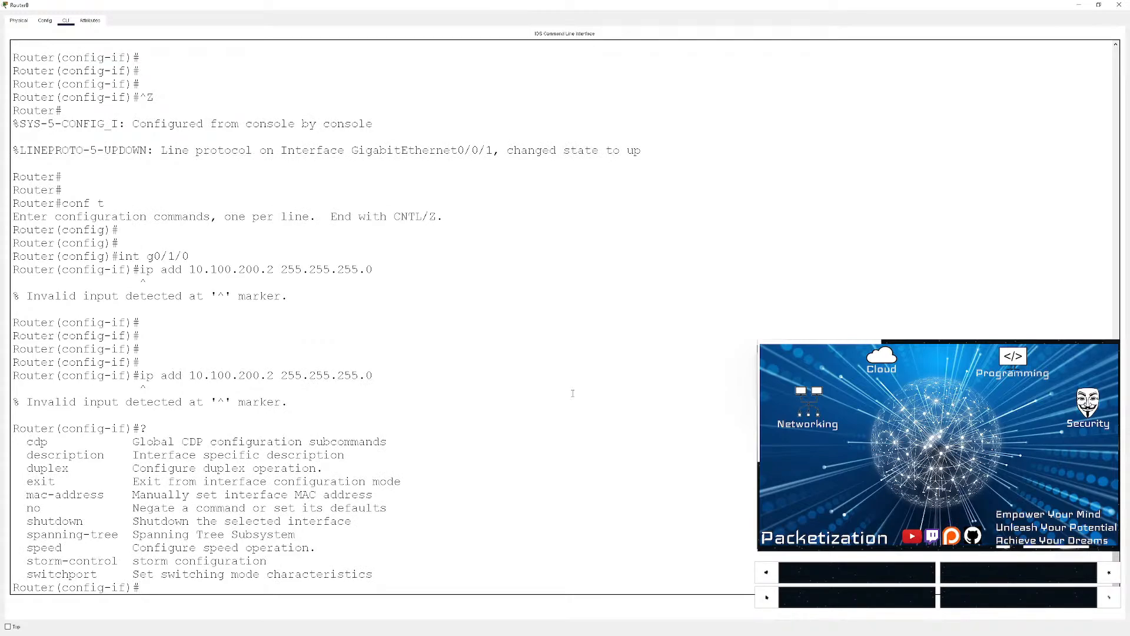
- Leave configuration mode, review the IP interface summary of Router8, including g0/0/1 and g0/0/2, and close the console
key(ctrl+z)
key(Return)
key(Return)
key(Return)
key(Return)
key(Return)
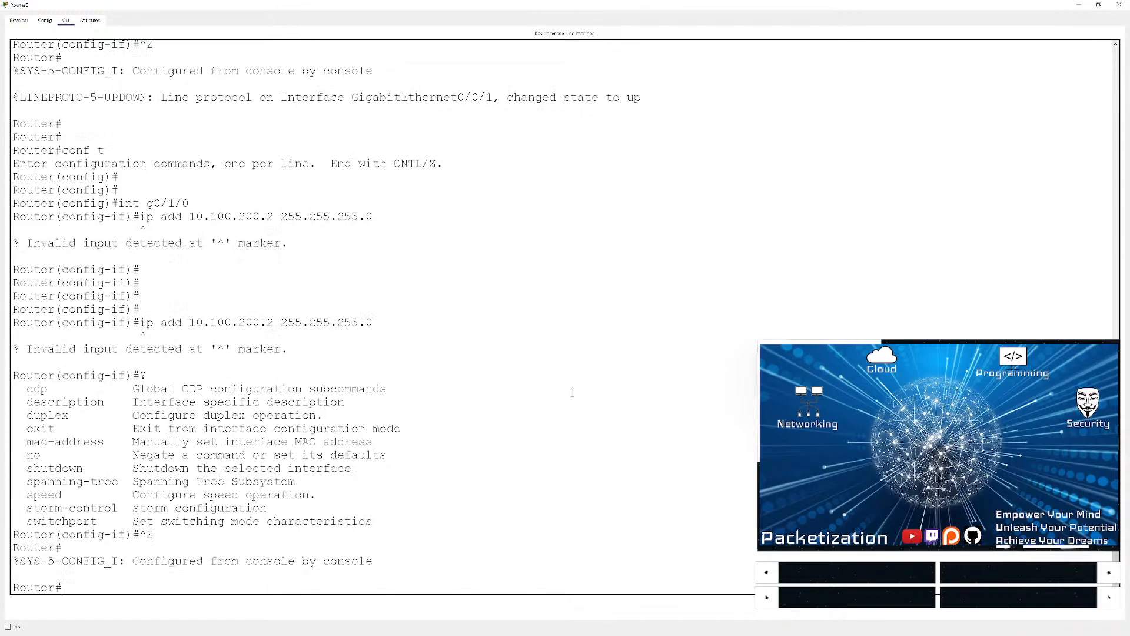
text(sh ip int br)
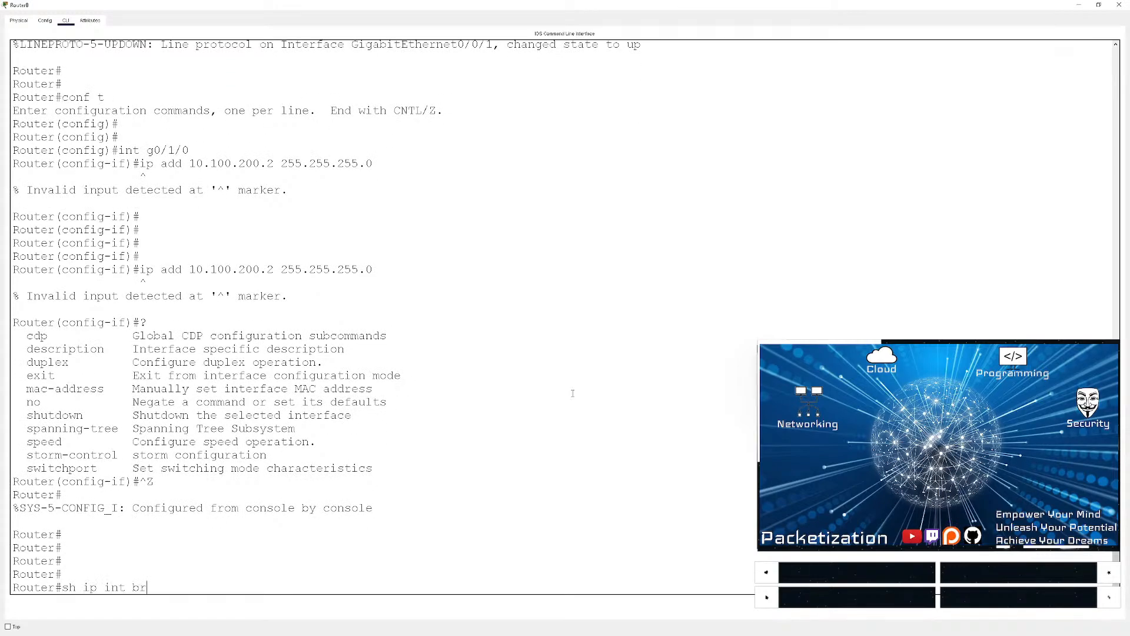
key(Return)
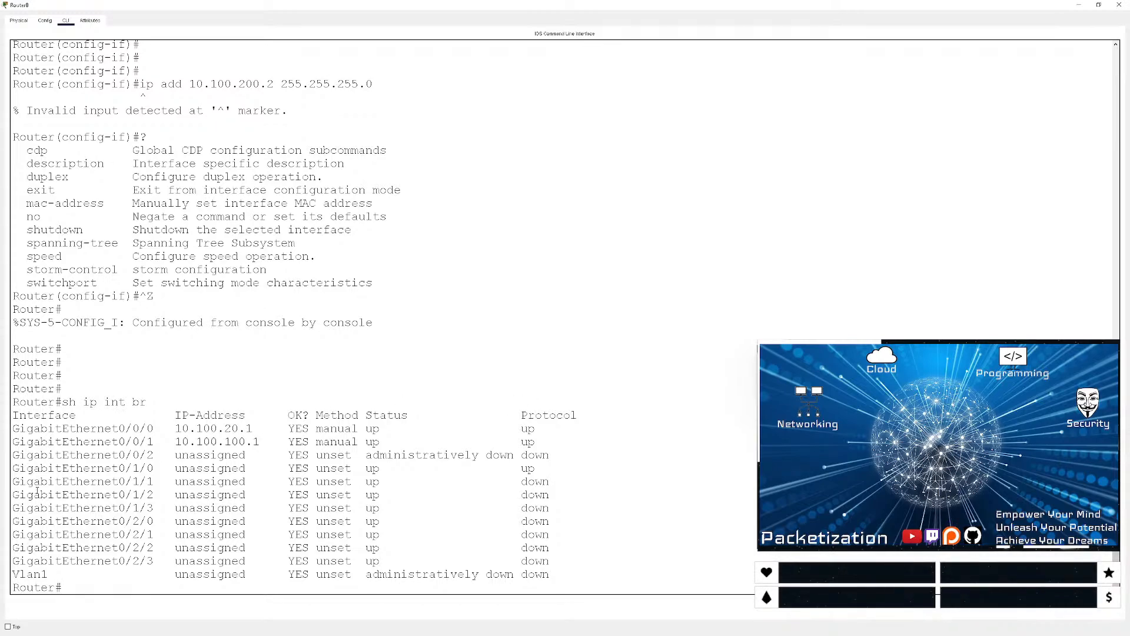
triple_click(202, 442)
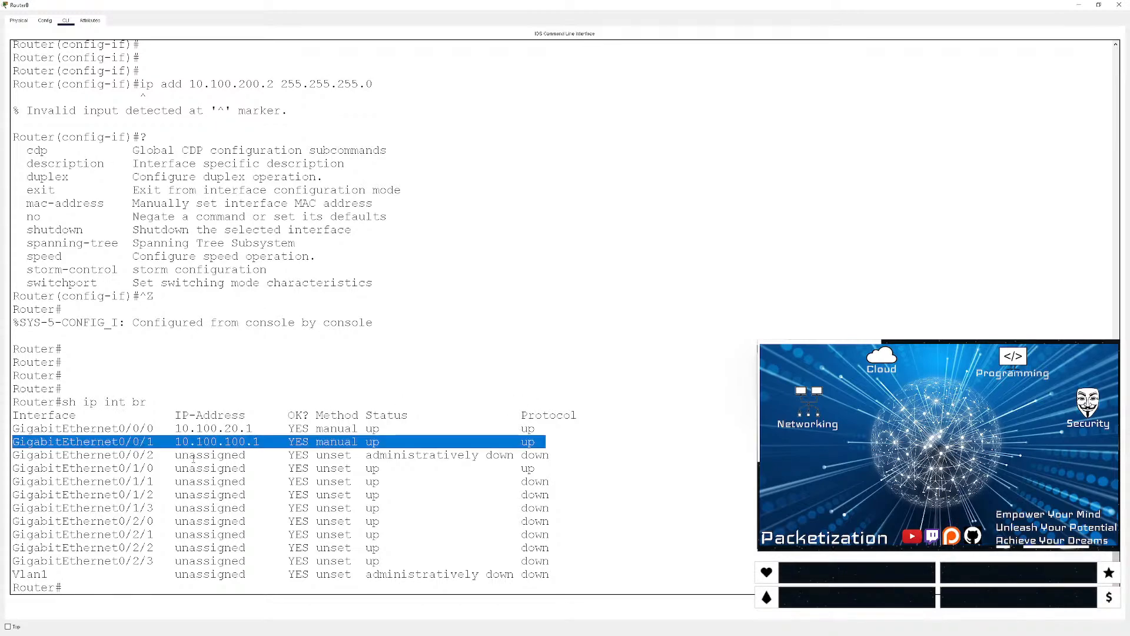
double_click(148, 455)
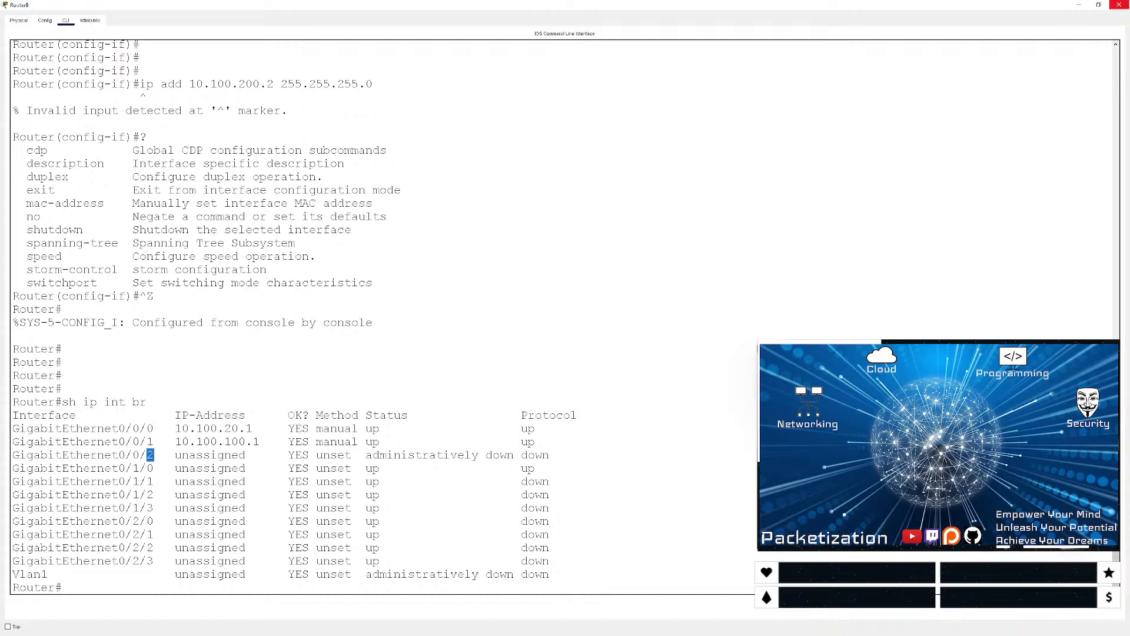
click(1118, 5)
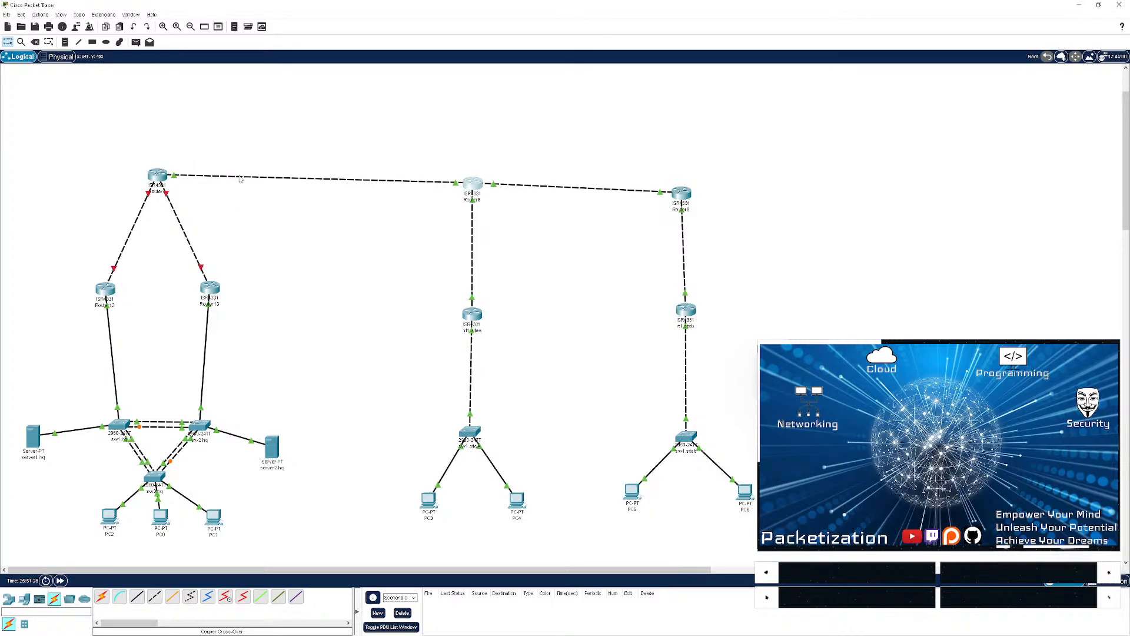
key(Delete)
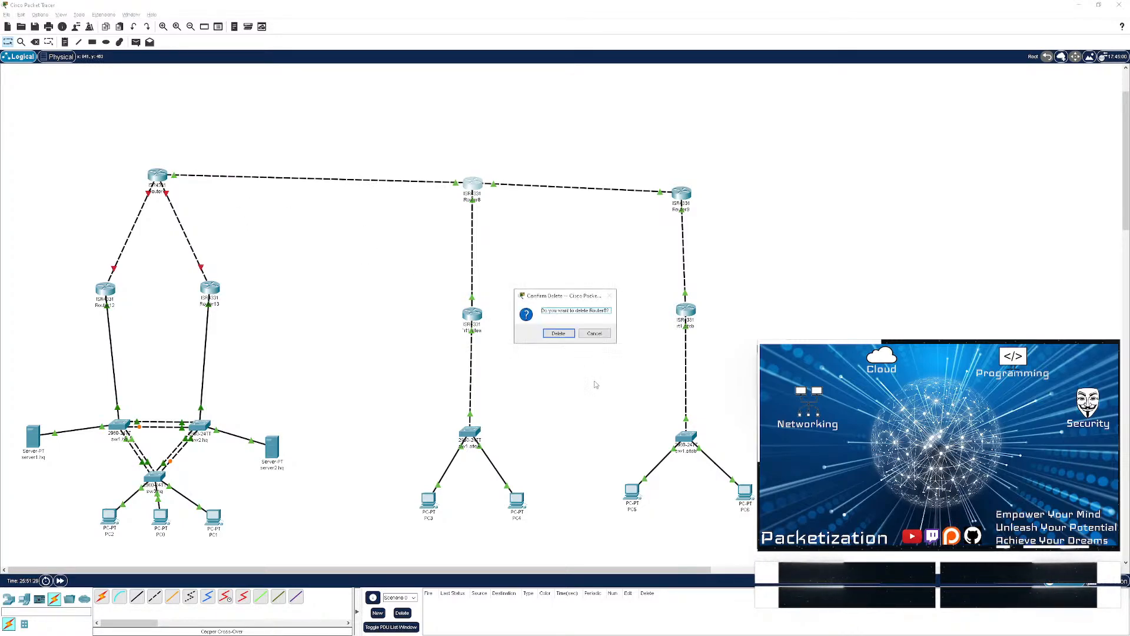
key(Tab)
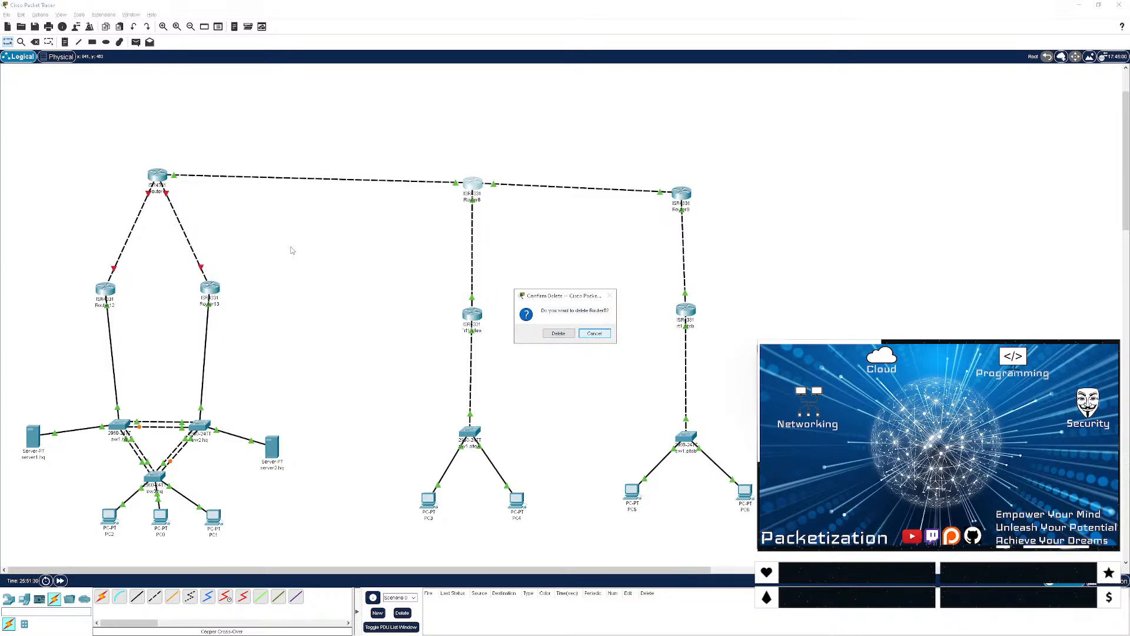
key(Return)
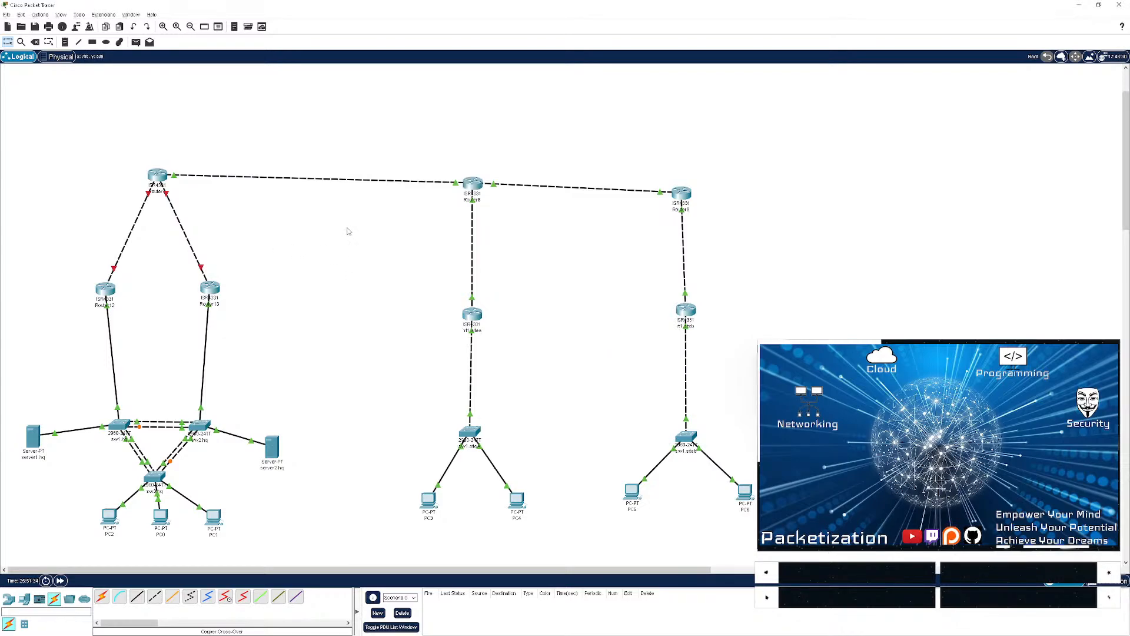
- Delete the cable between Router8 and the router above Router12 and Router13
drag(347, 227, 322, 152)
key(Delete)
click(278, 178)
key(Escape)
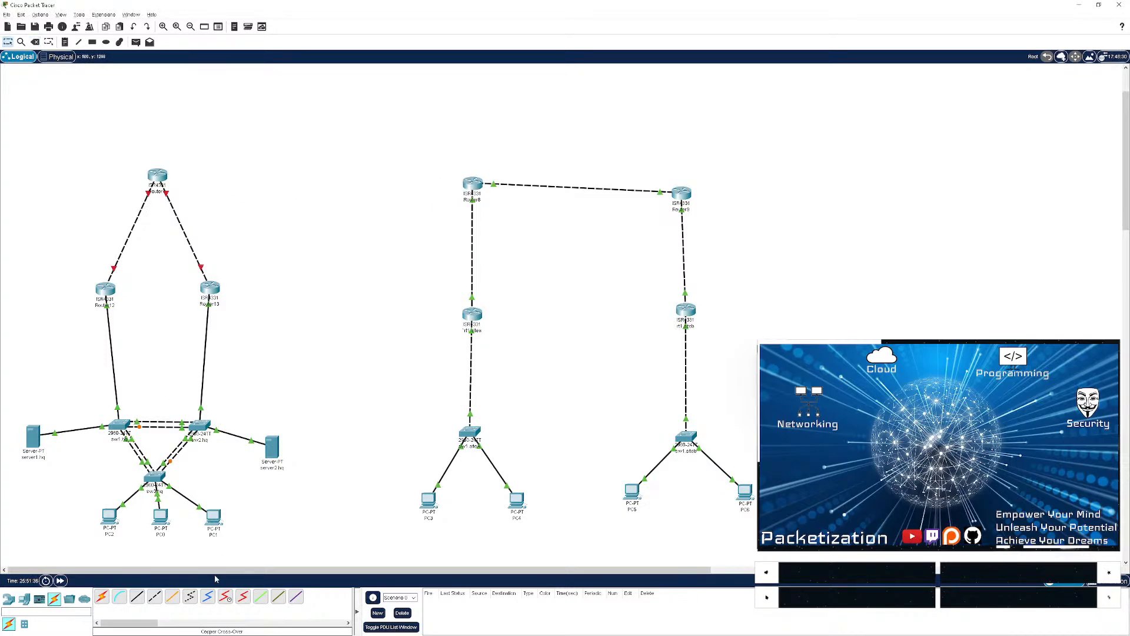
click(189, 602)
click(474, 186)
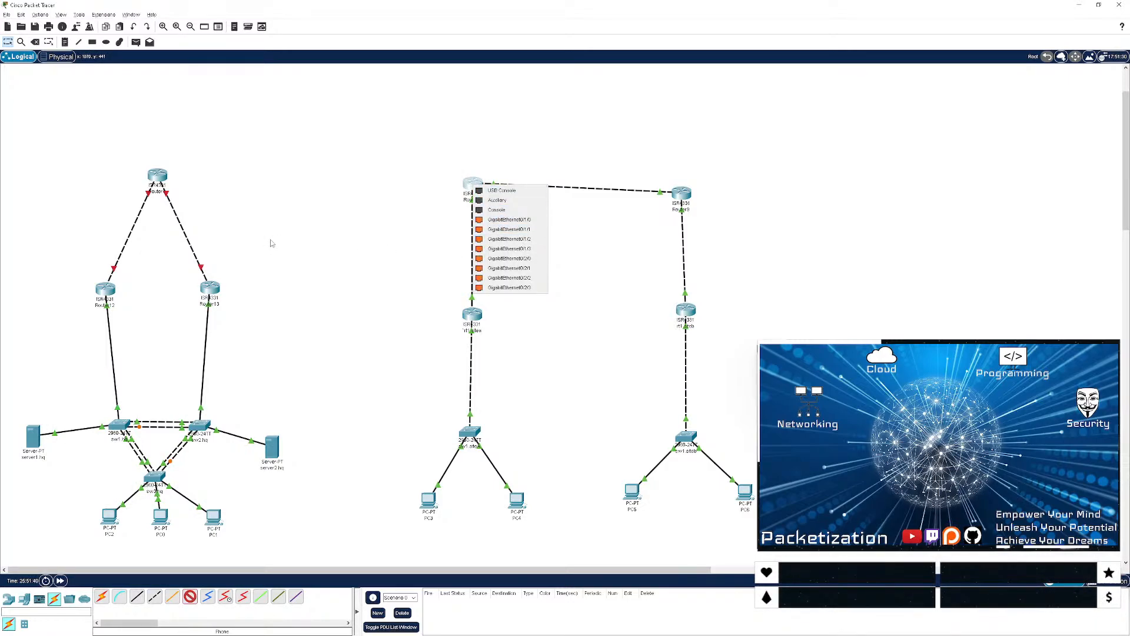
click(316, 230)
key(Escape)
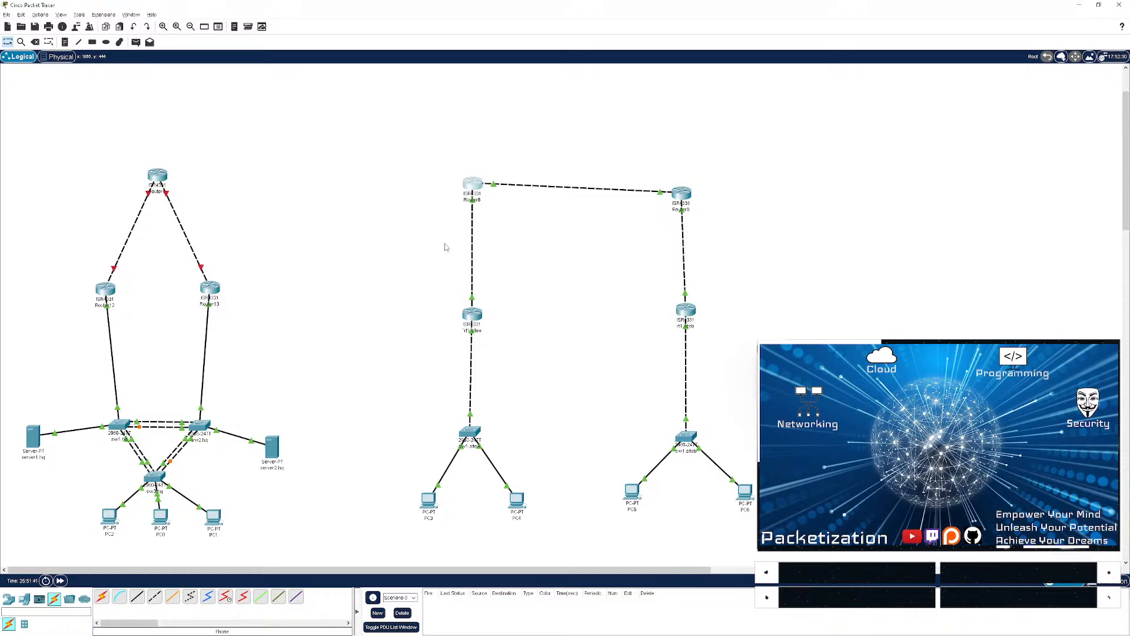
- Display the IP interface summary in the Router8 console once more
click(472, 186)
click(553, 343)
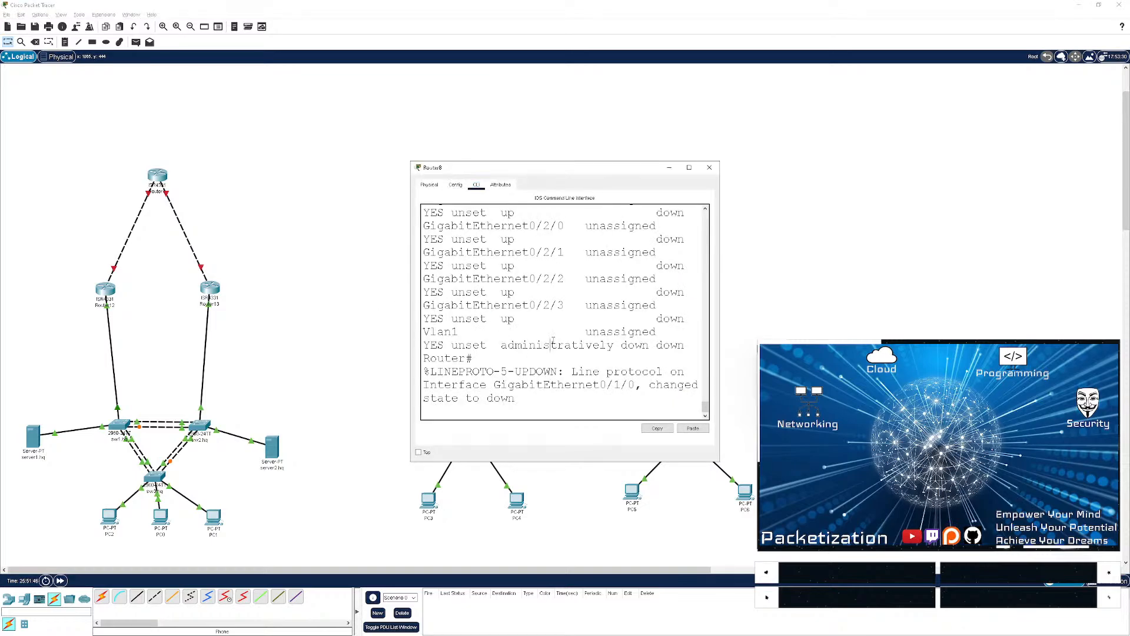
key(Return)
key(Return)
key(Return)
key(Return)
key(Return)
text(sj)
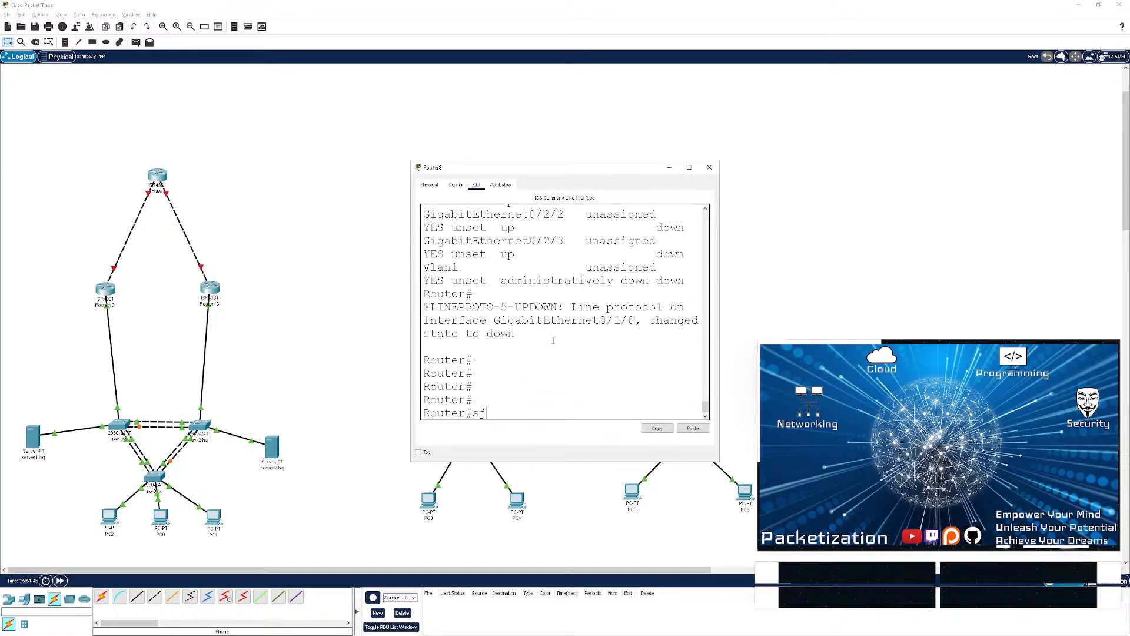
key(BackSpace)
text(h ip int br)
key(Return)
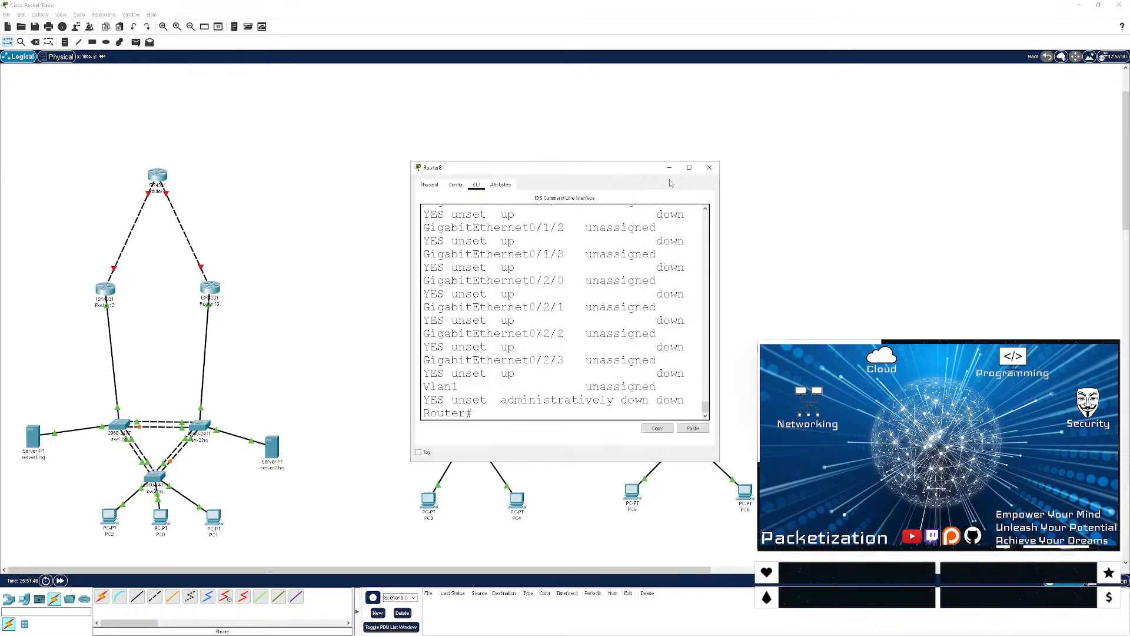
- Examine the GigabitEthernet0/0/2 entry of Router8 in the enlarged console and minimise the window
click(689, 167)
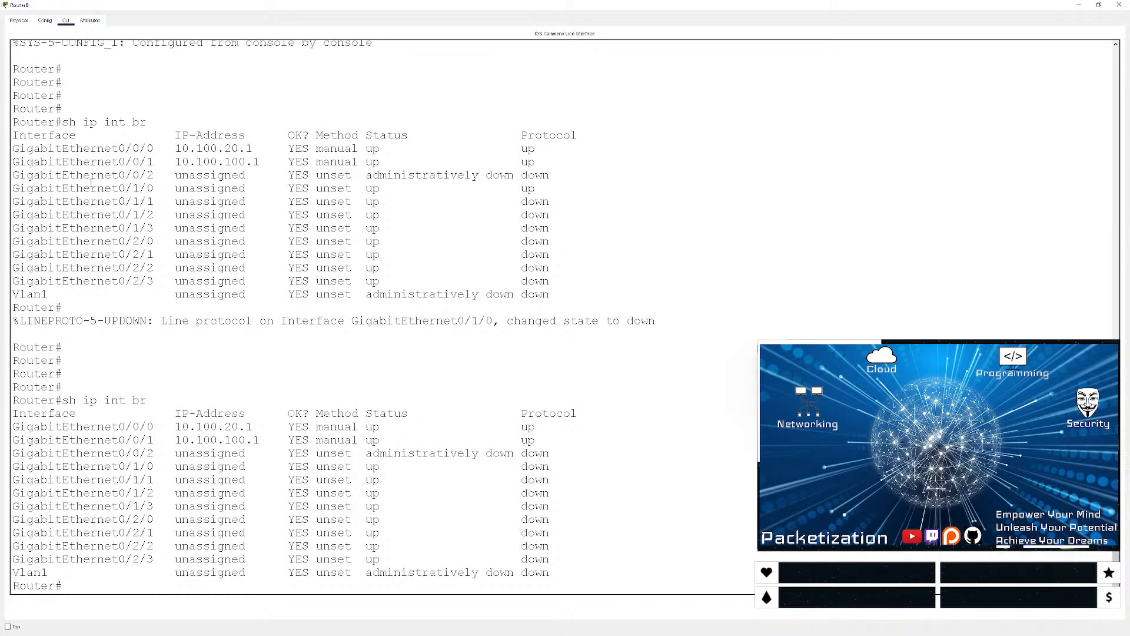
drag(97, 175, 654, 173)
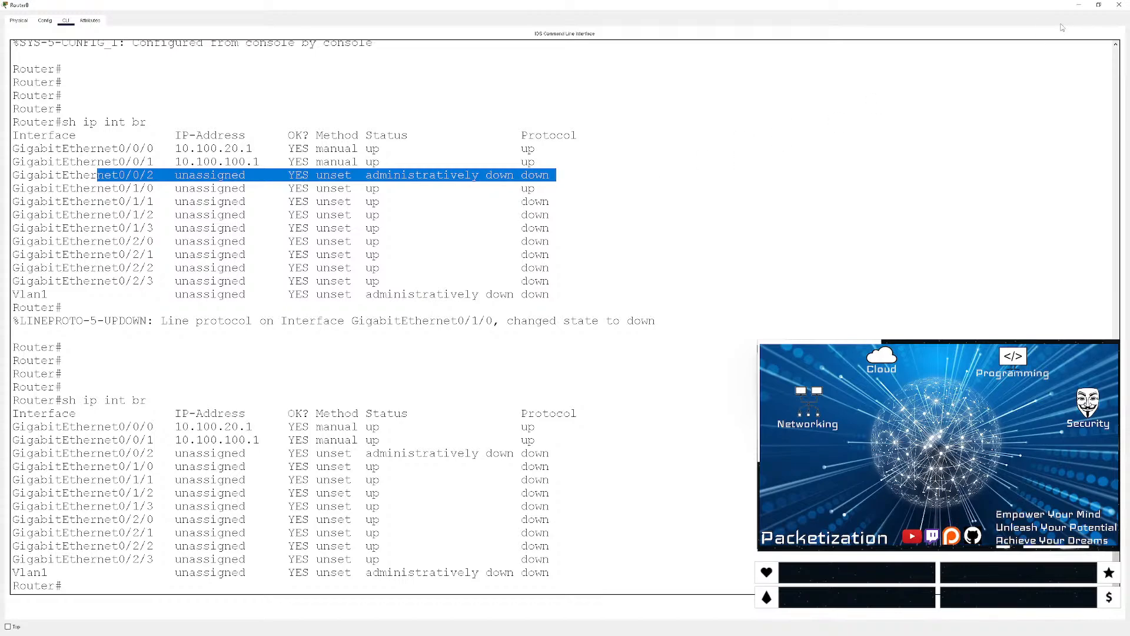
click(1079, 5)
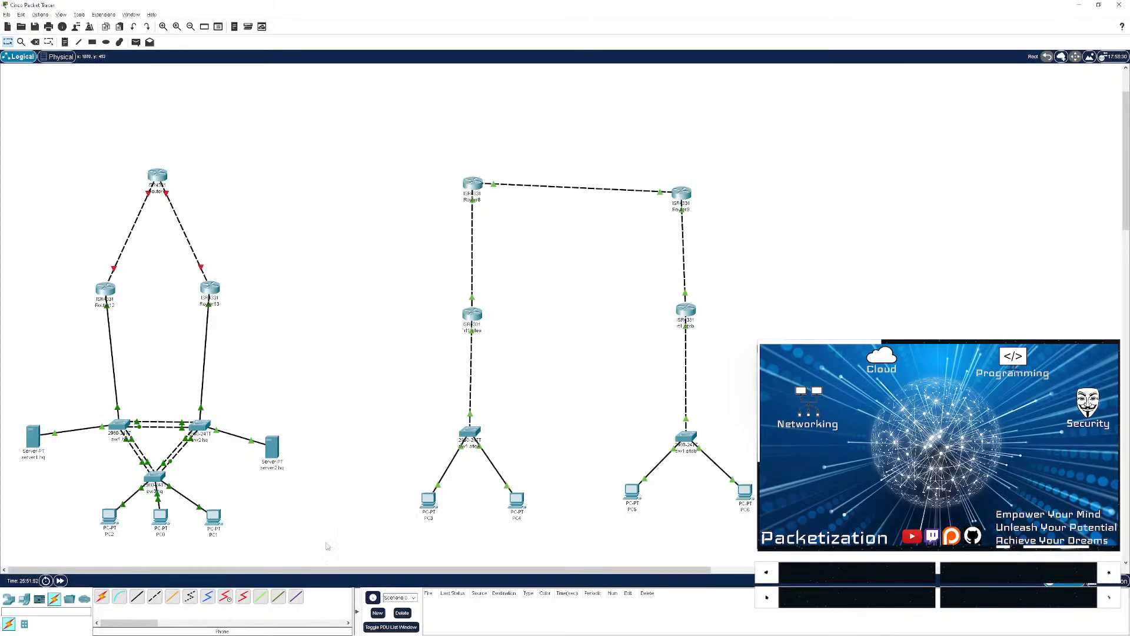
click(155, 596)
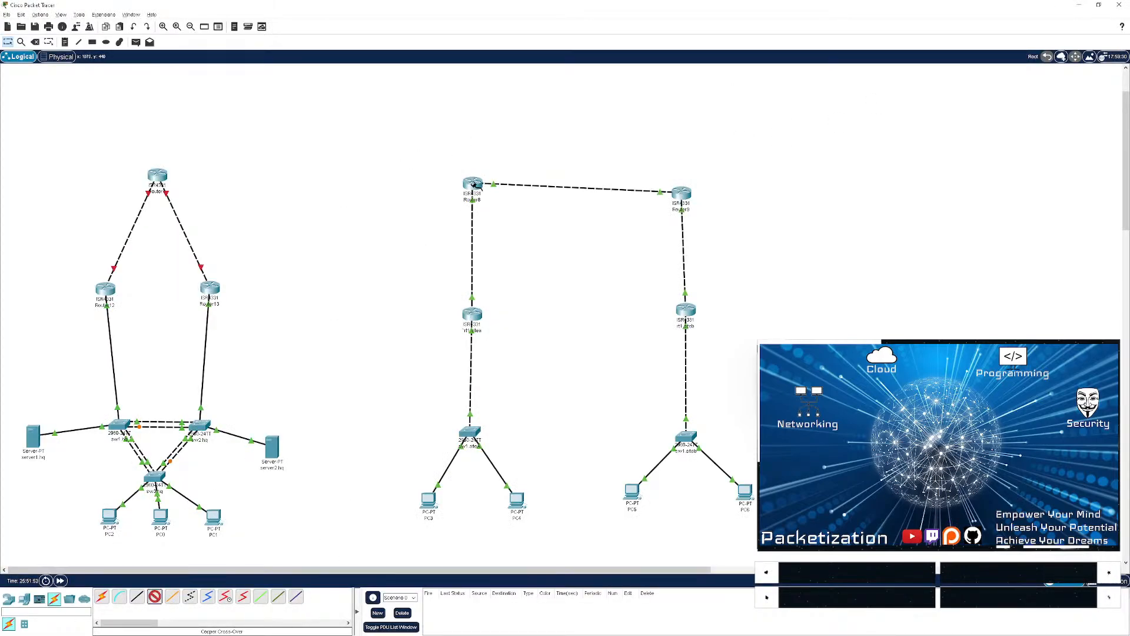
click(477, 185)
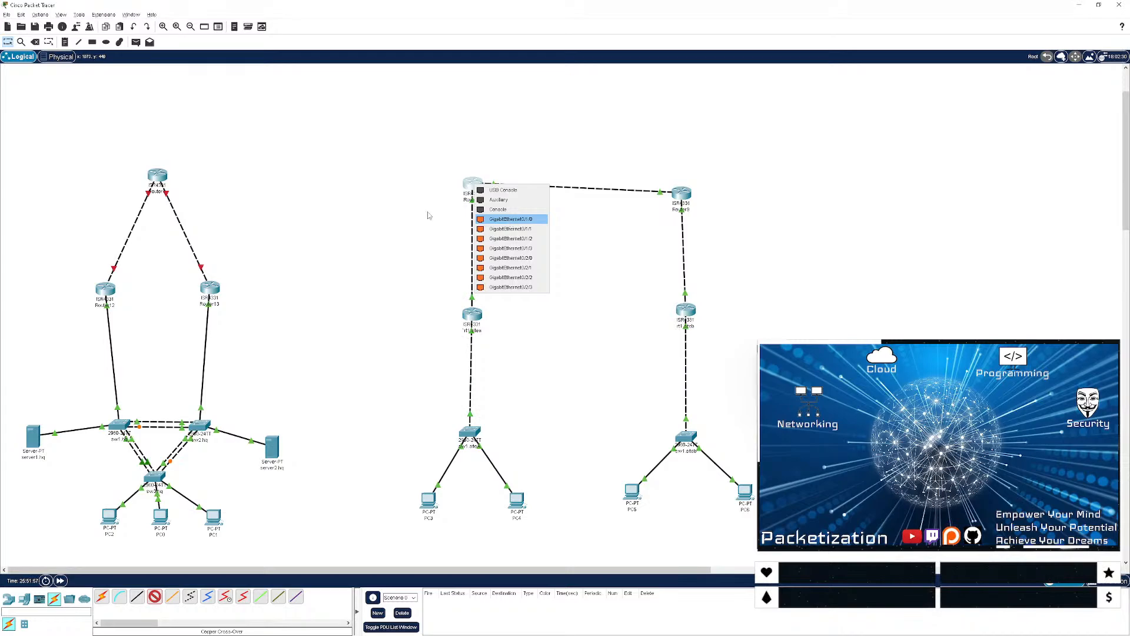
click(390, 208)
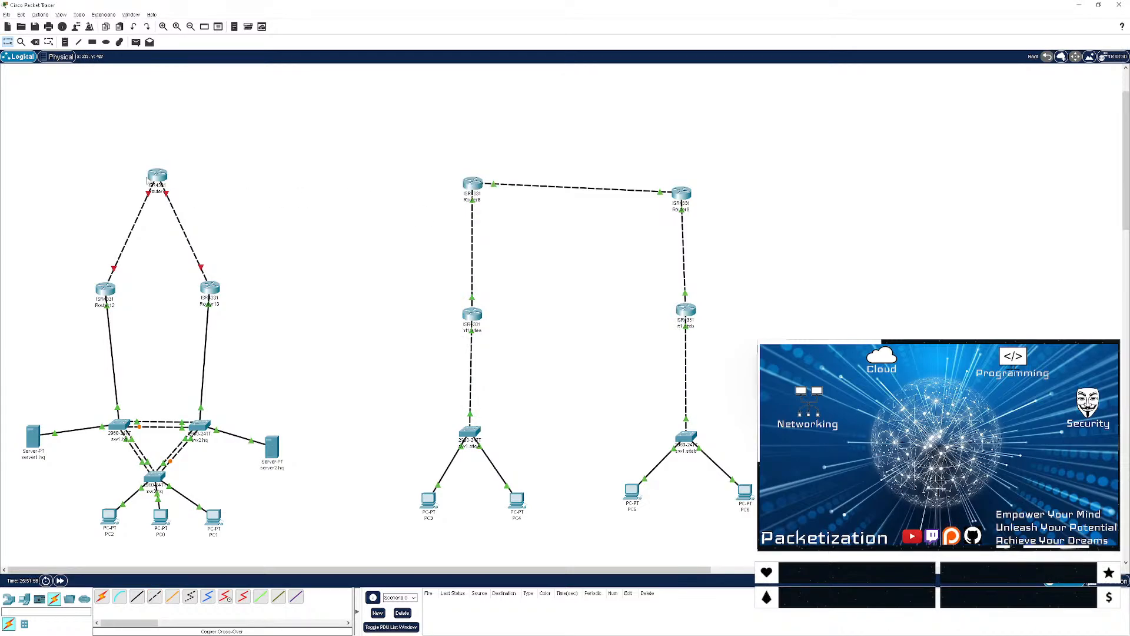
click(155, 180)
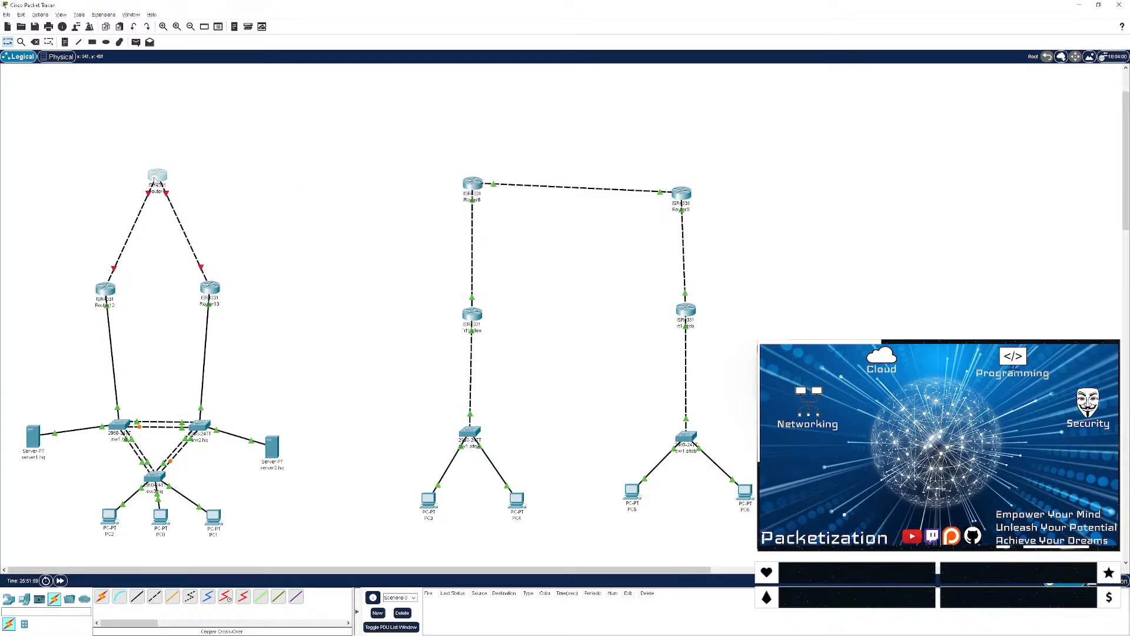
click(728, 329)
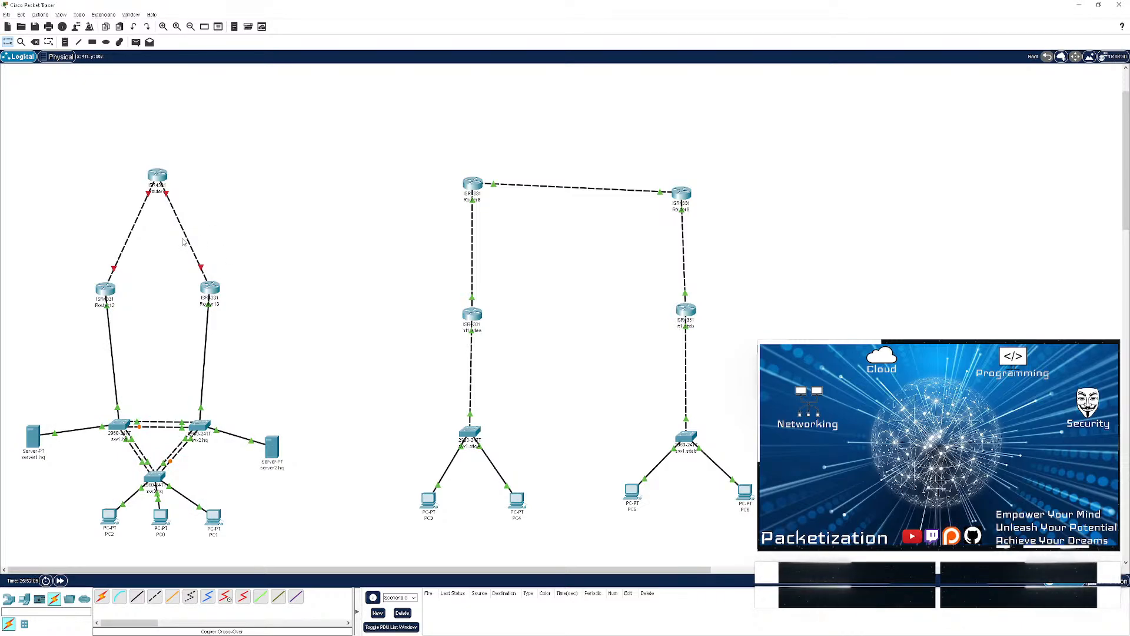
- Display the IP interface summary of Router7 in an enlarged console and close the window after reviewing it
click(164, 184)
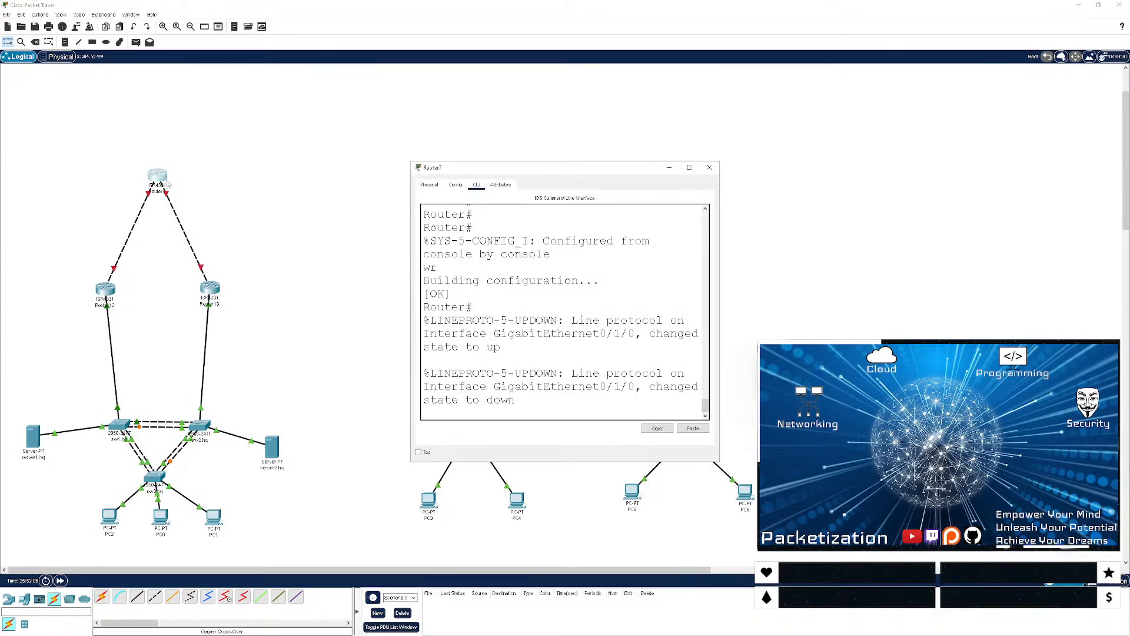
click(688, 167)
key(Return)
key(Return)
key(Return)
key(Return)
text(sh ip)
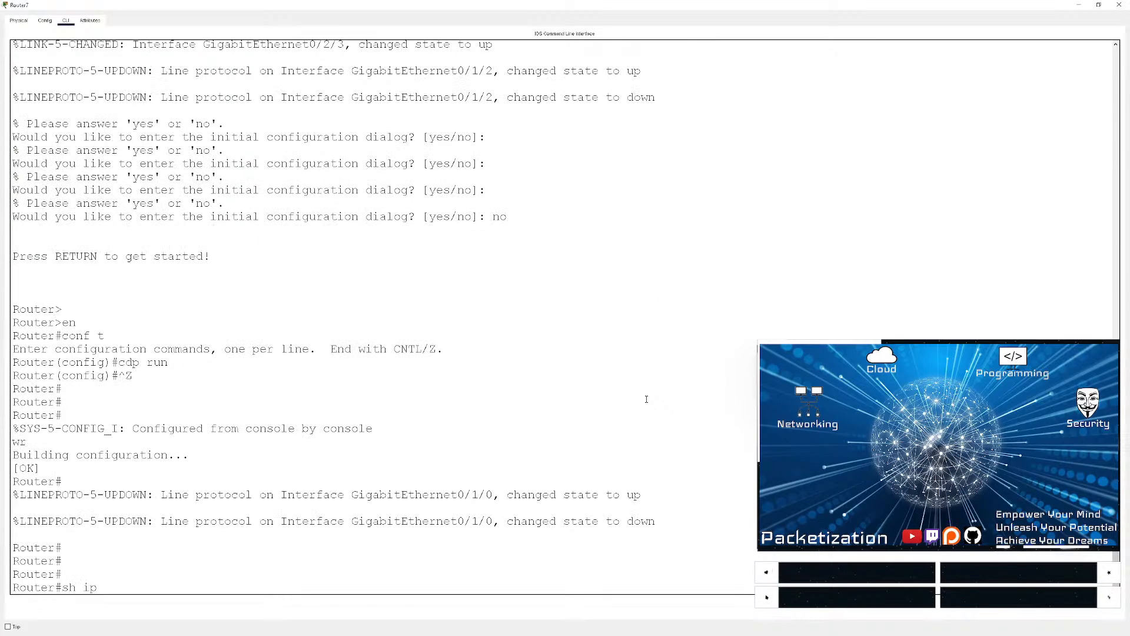
text( int br)
key(Return)
key(Return)
key(Return)
key(Return)
key(Return)
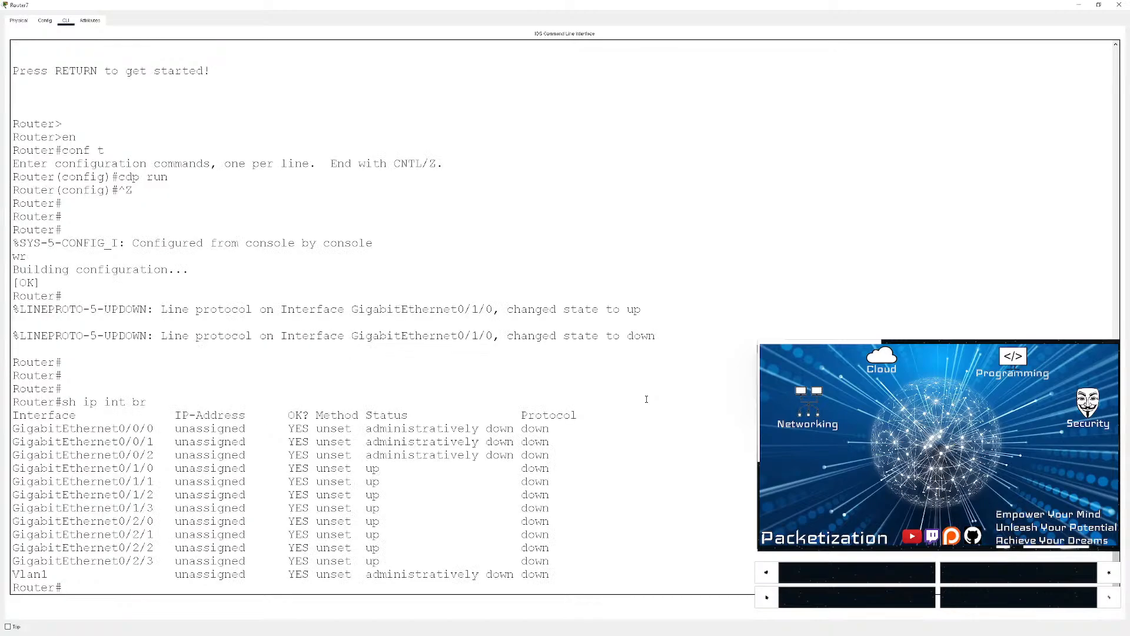
key(Return)
key(Return)
key(Return)
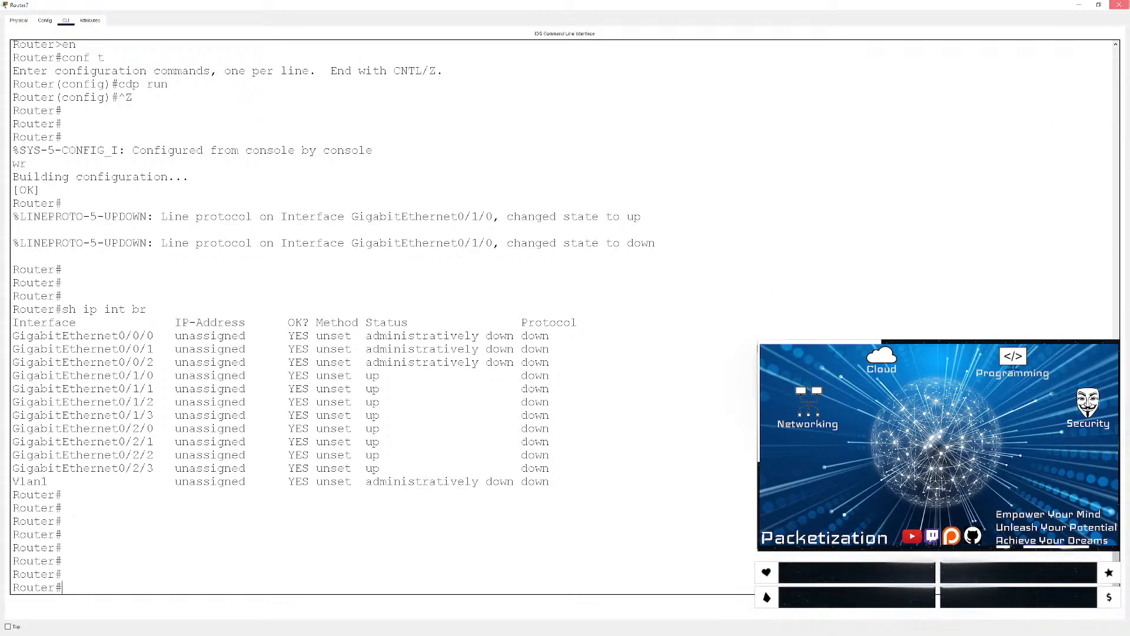
click(1119, 5)
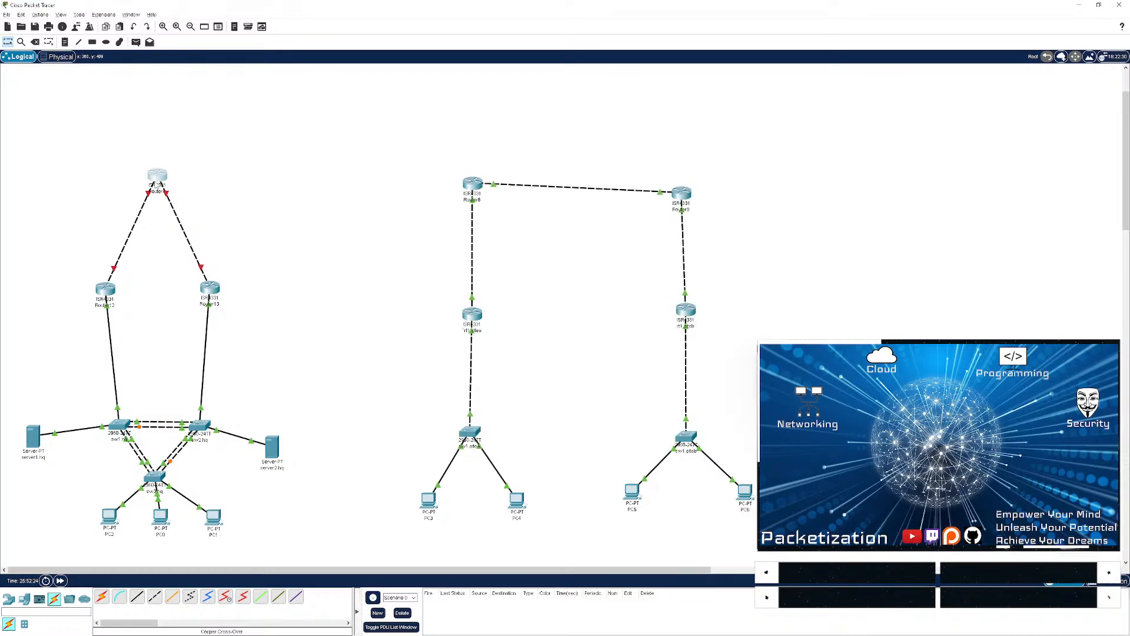
- Inspect the zoomed-in physical device view of Router7 and read the description of the GLC-TE module
click(156, 184)
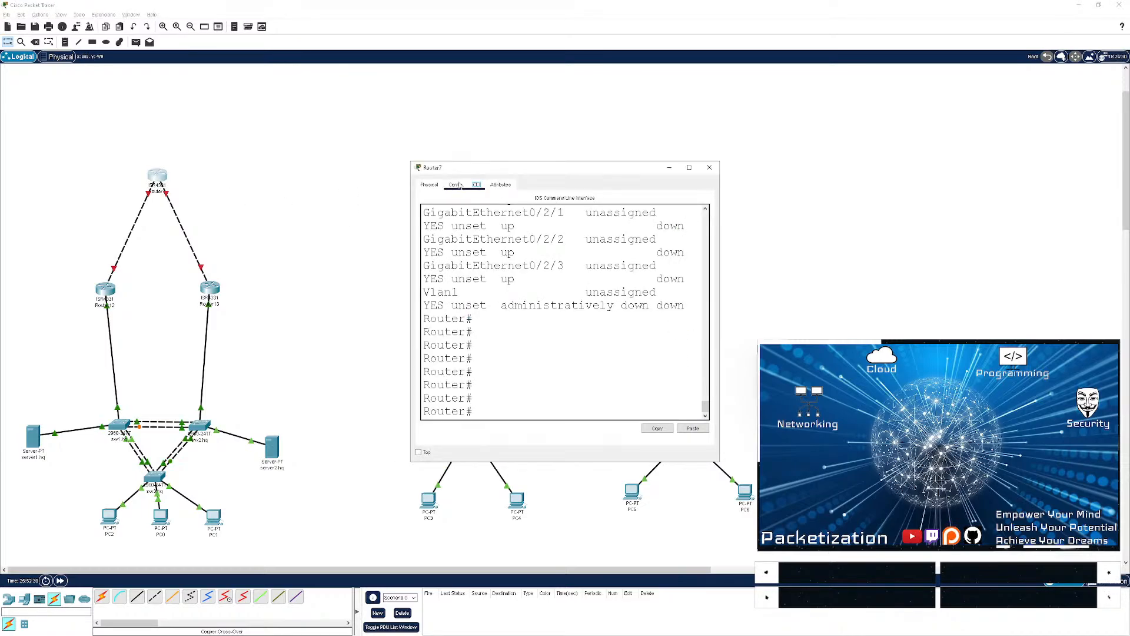
click(459, 186)
click(435, 186)
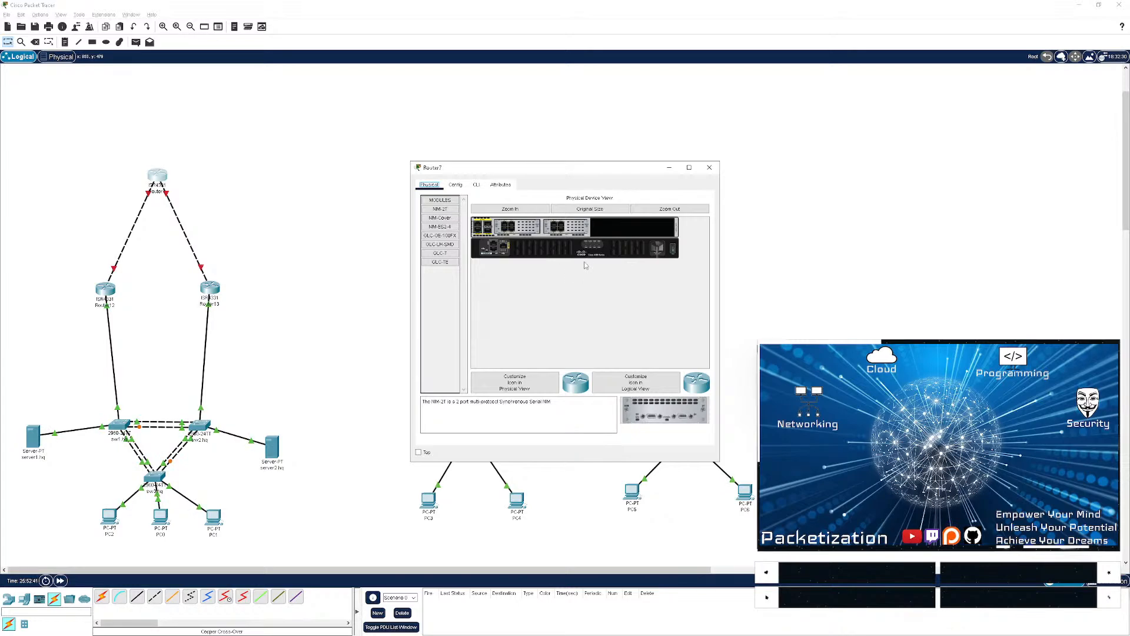
click(509, 209)
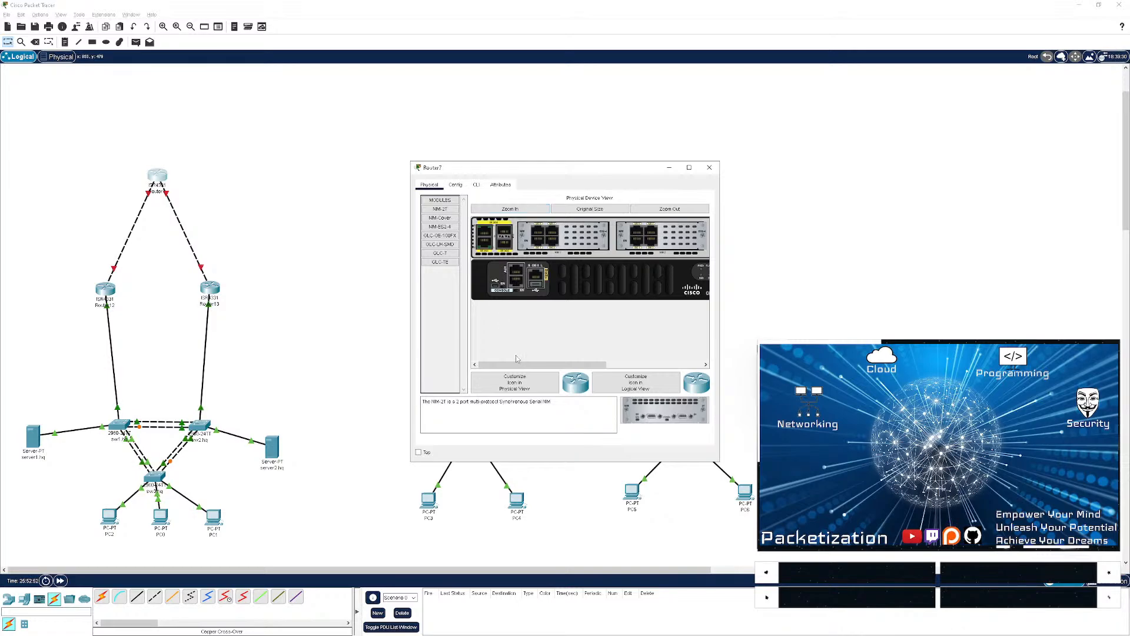
mouse_move(491, 364)
mouse_down()
mouse_move(586, 370)
mouse_move(480, 374)
mouse_up()
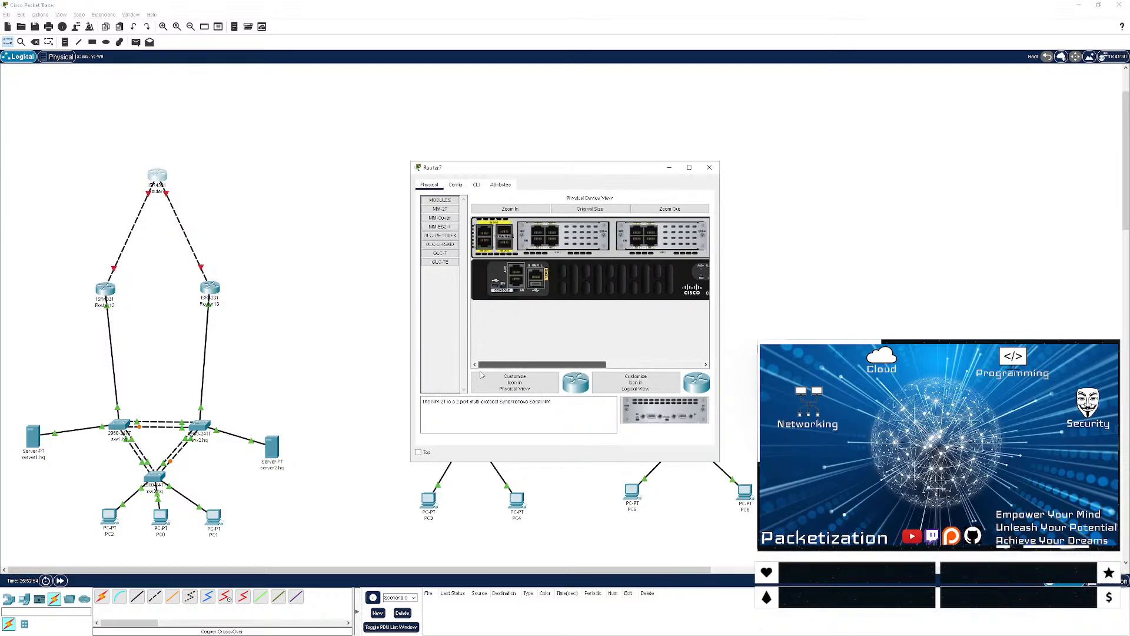
click(440, 253)
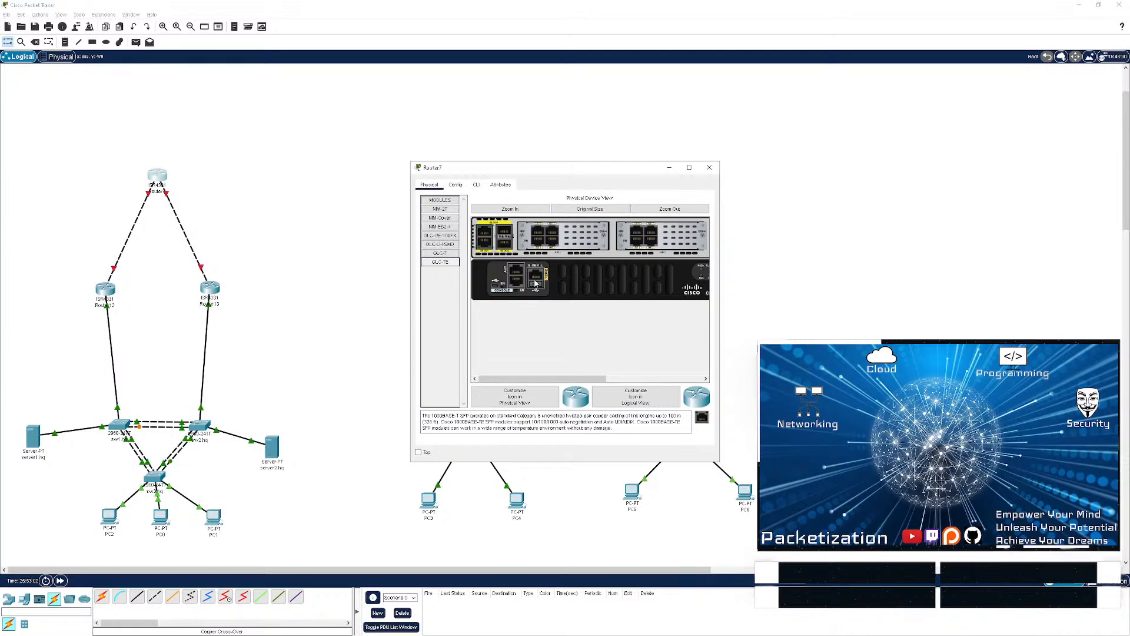
click(245, 221)
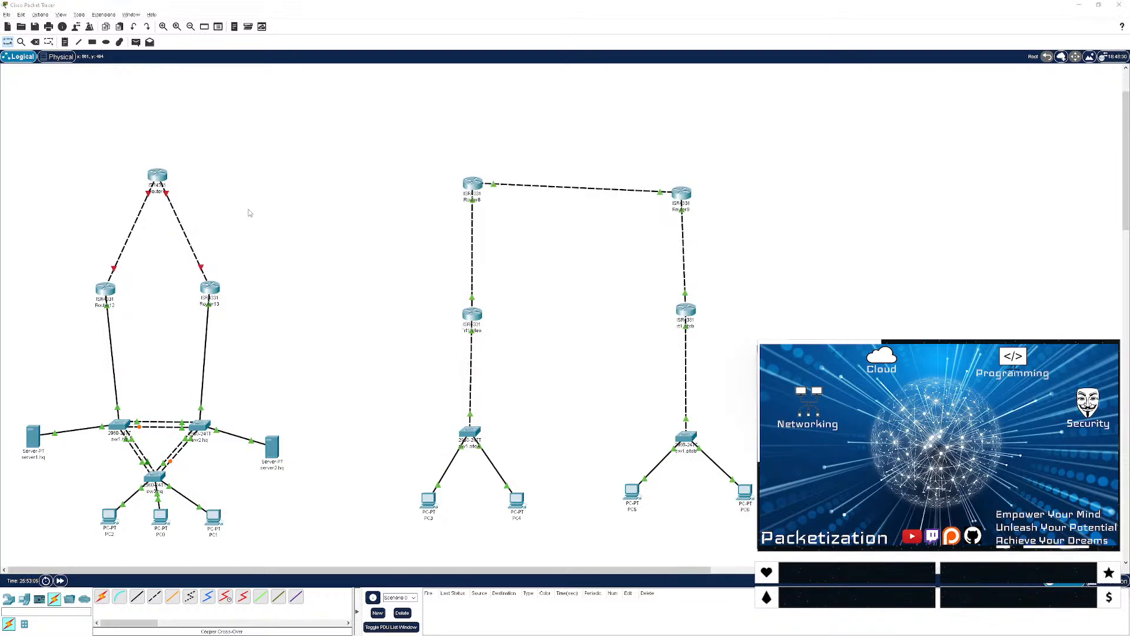
key(alt+Tab)
click(217, 230)
key(alt+Tab)
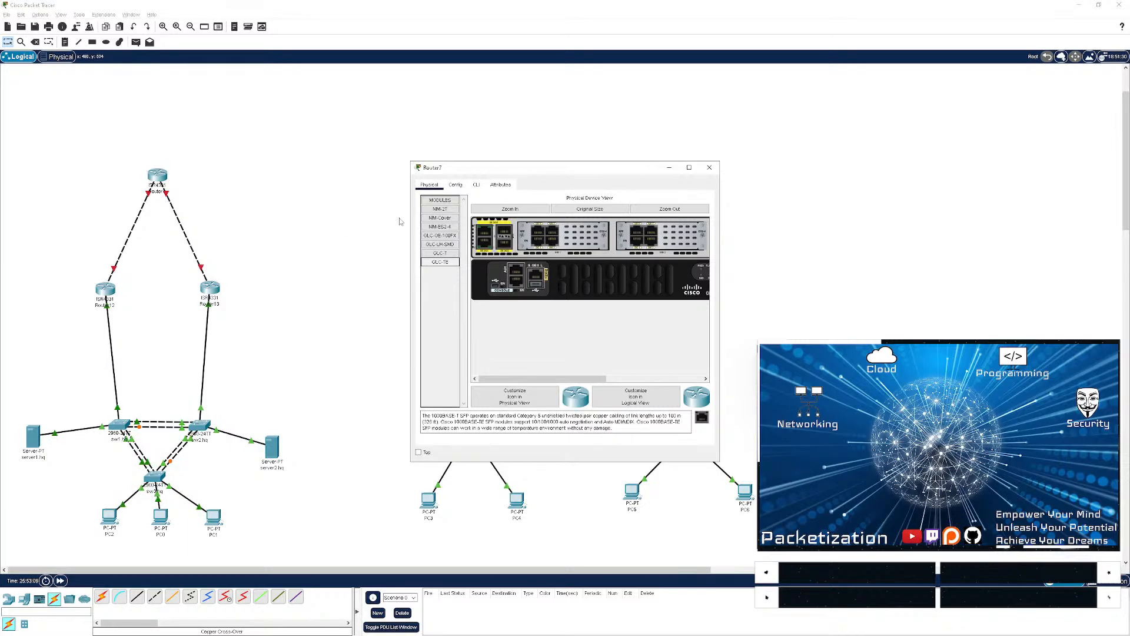
click(462, 185)
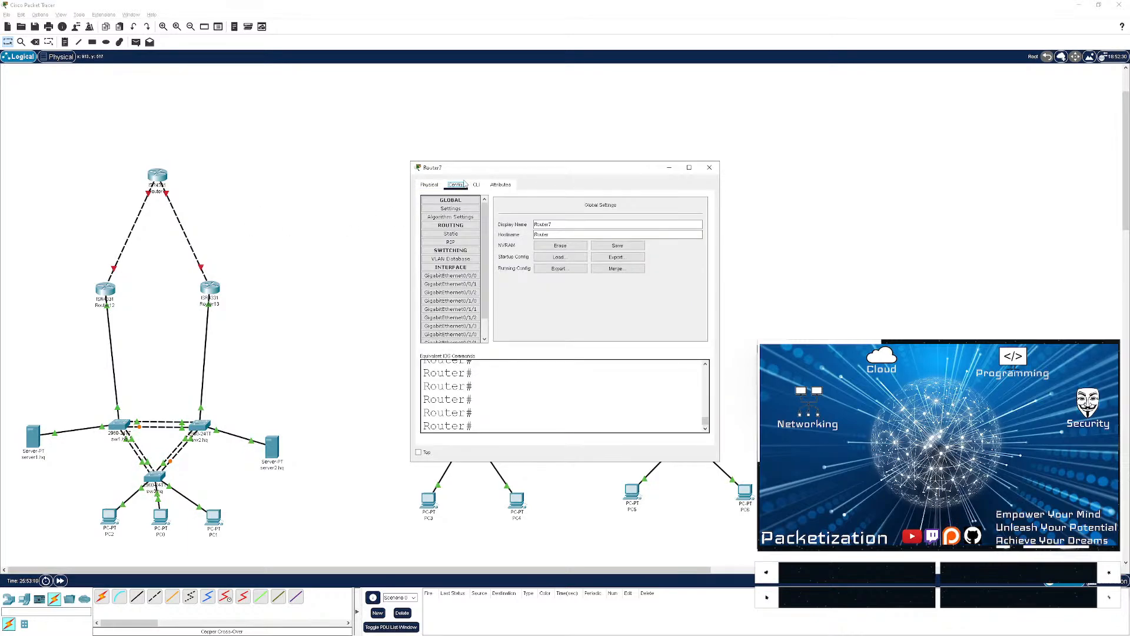
click(420, 184)
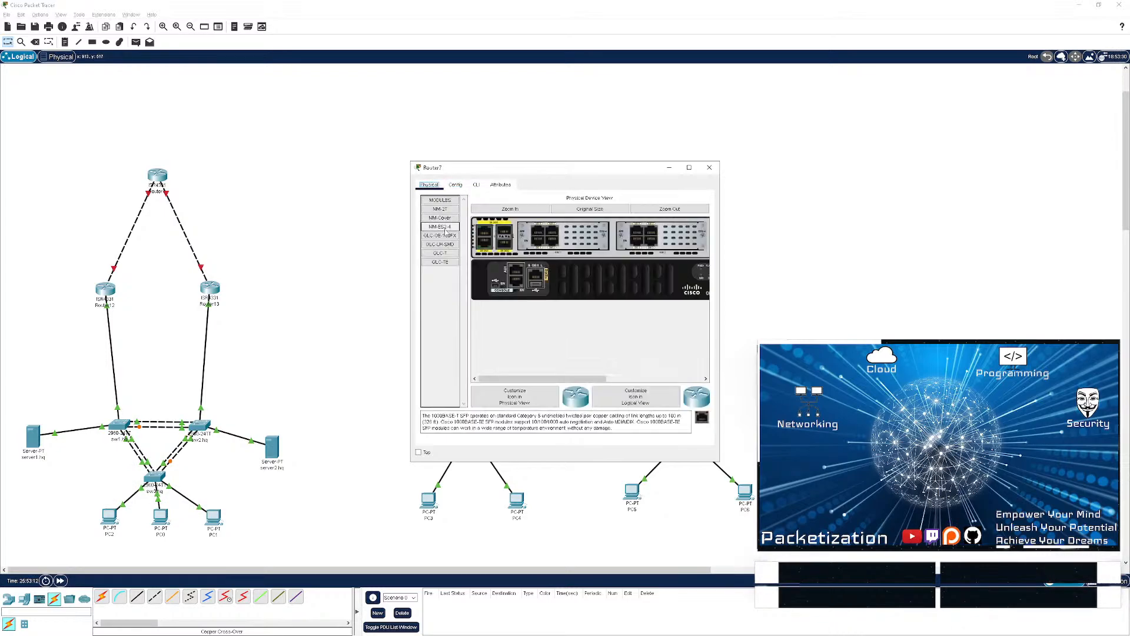
- Save the running configuration of Router7 from its command line with wr
click(476, 184)
key(Return)
key(Return)
key(Return)
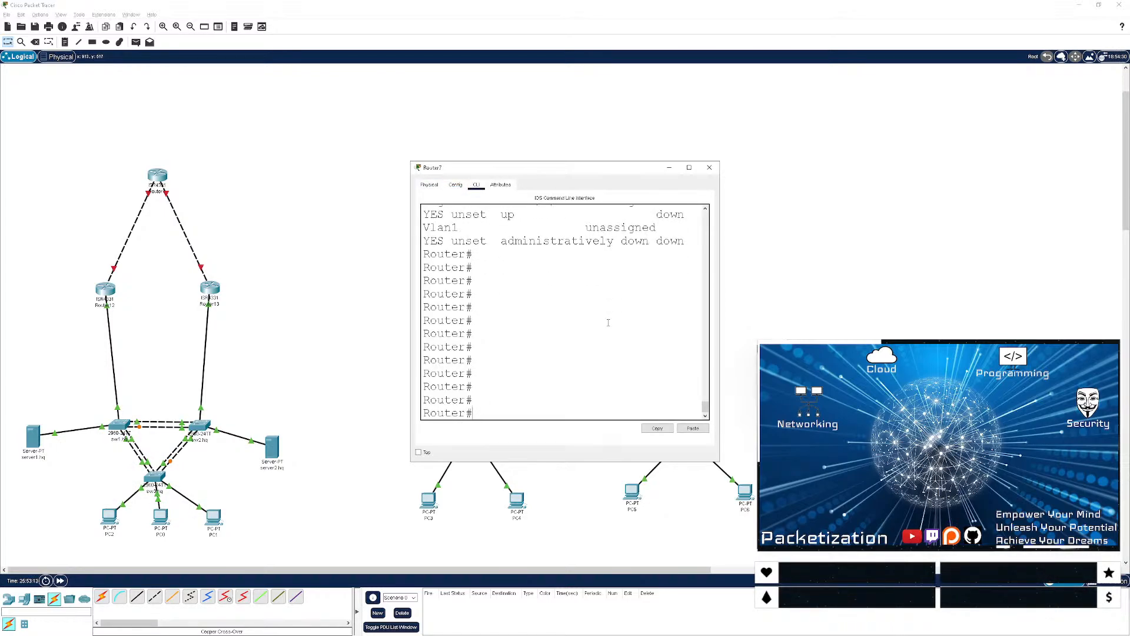
text(wr)
key(Return)
key(Return)
key(Return)
key(Return)
key(Return)
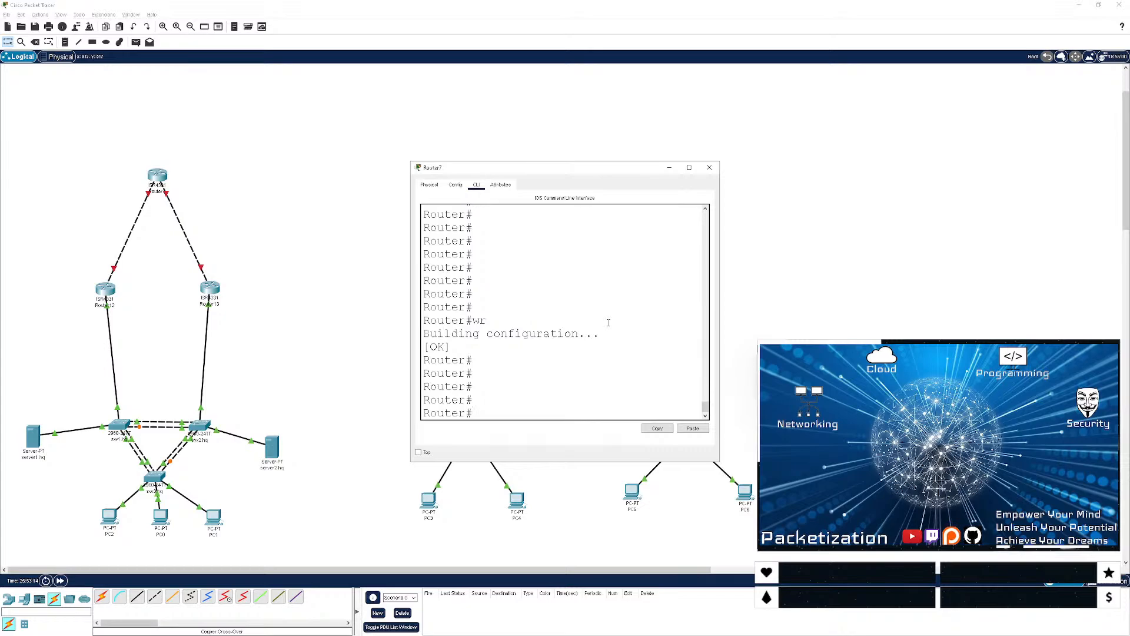
- Delete the two cables connecting Router7 to Router12 and Router13
click(429, 184)
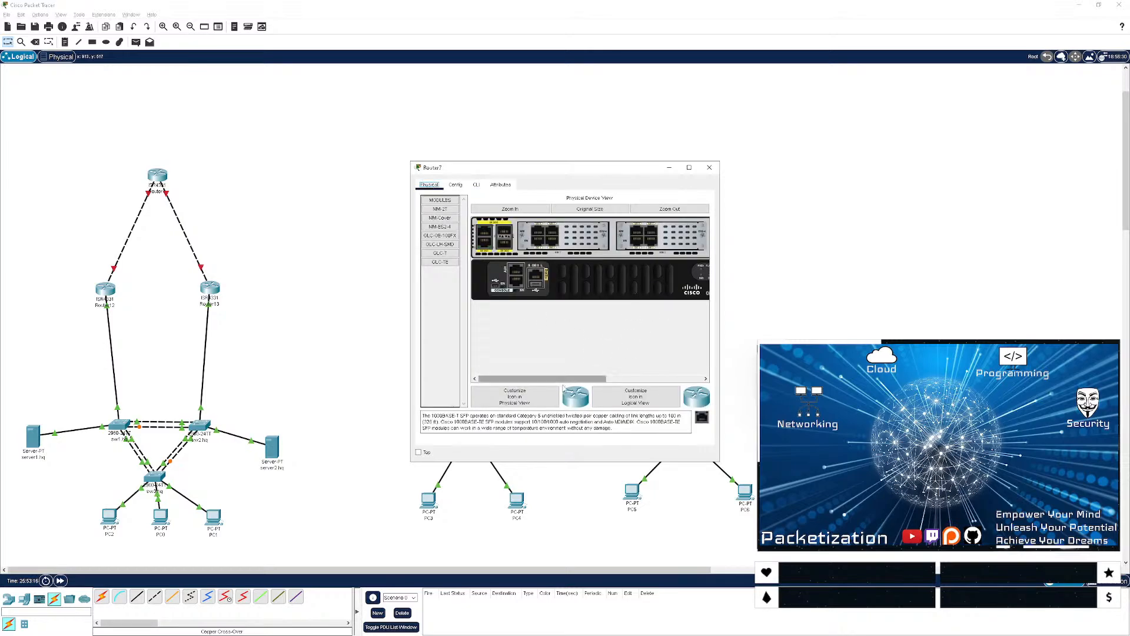
drag(567, 379, 663, 380)
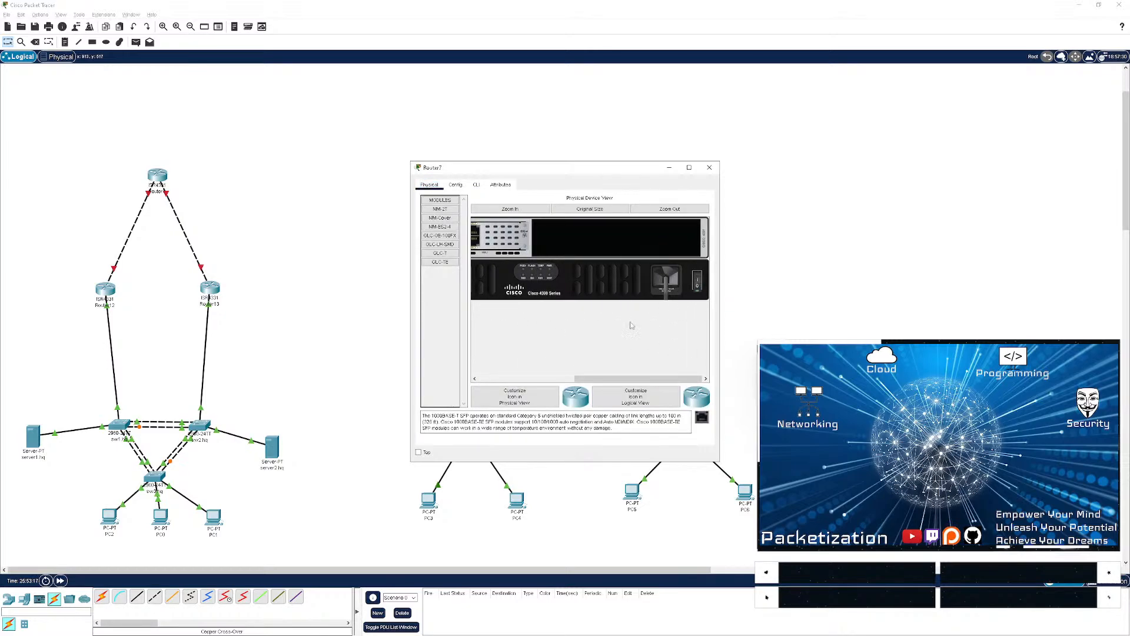
click(265, 227)
drag(201, 228, 101, 214)
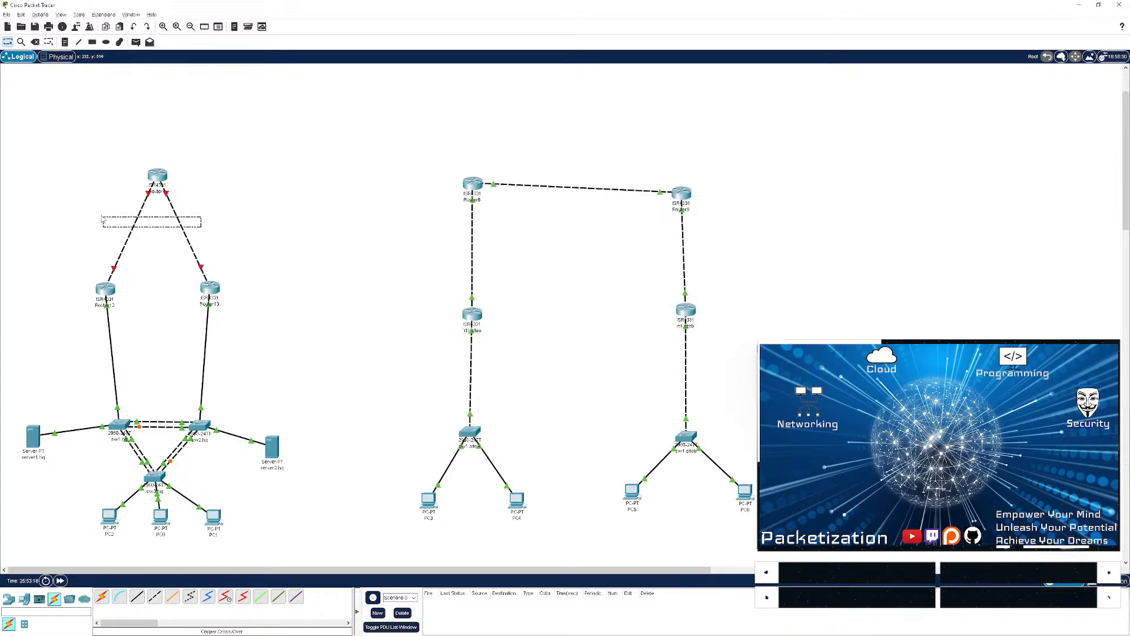
key(Delete)
click(136, 222)
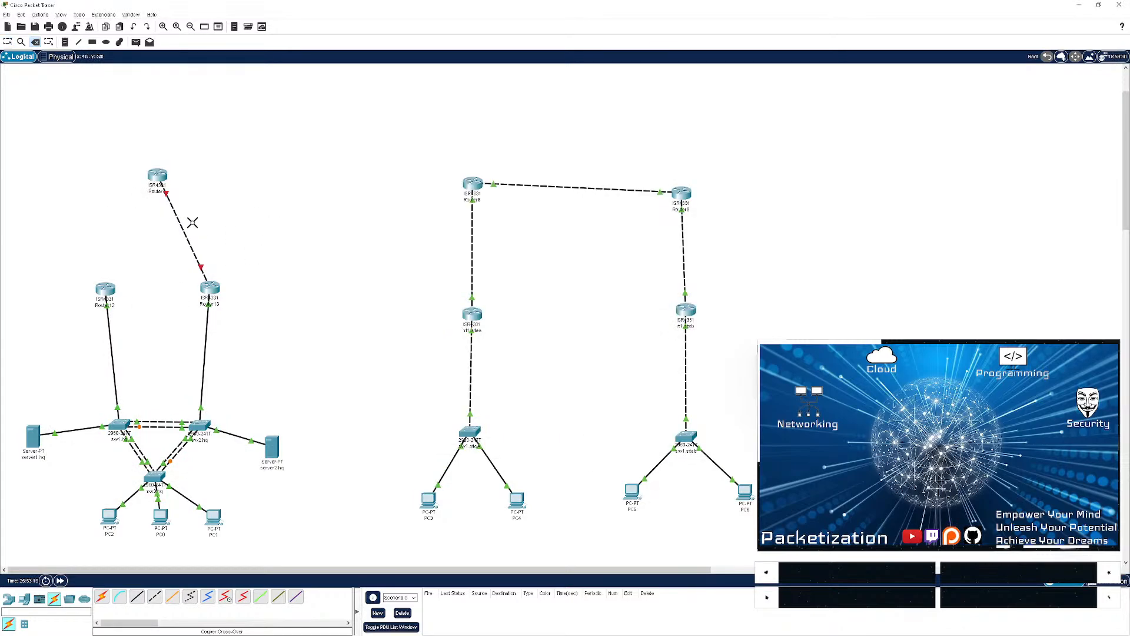
click(183, 227)
key(Escape)
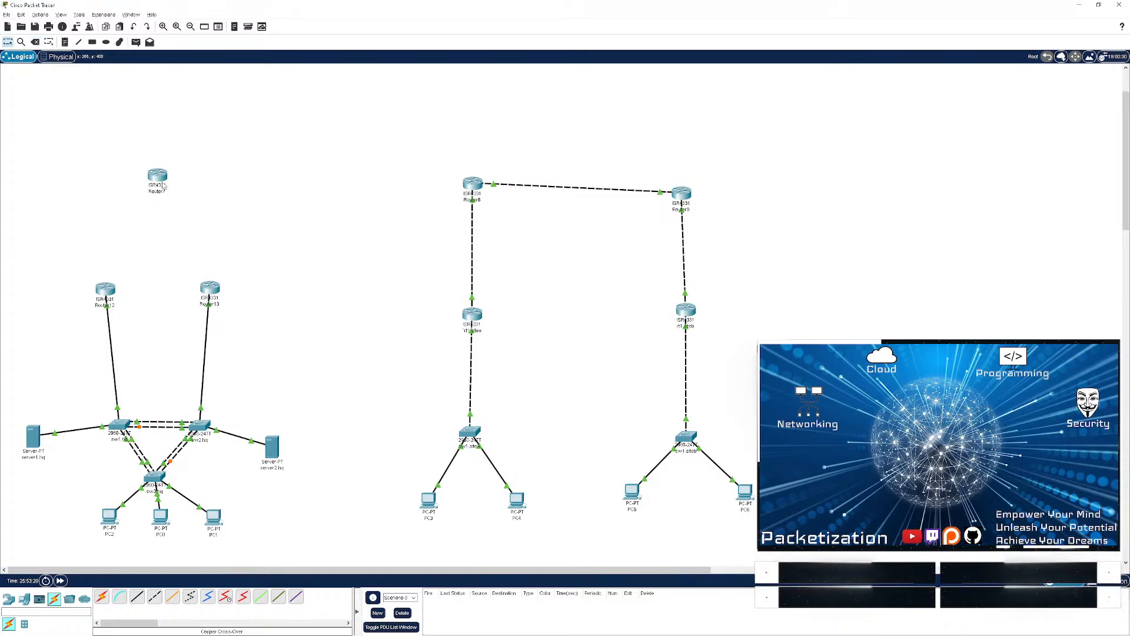
- Power off Router7 and remove both four-port modules from its expansion slots
click(161, 180)
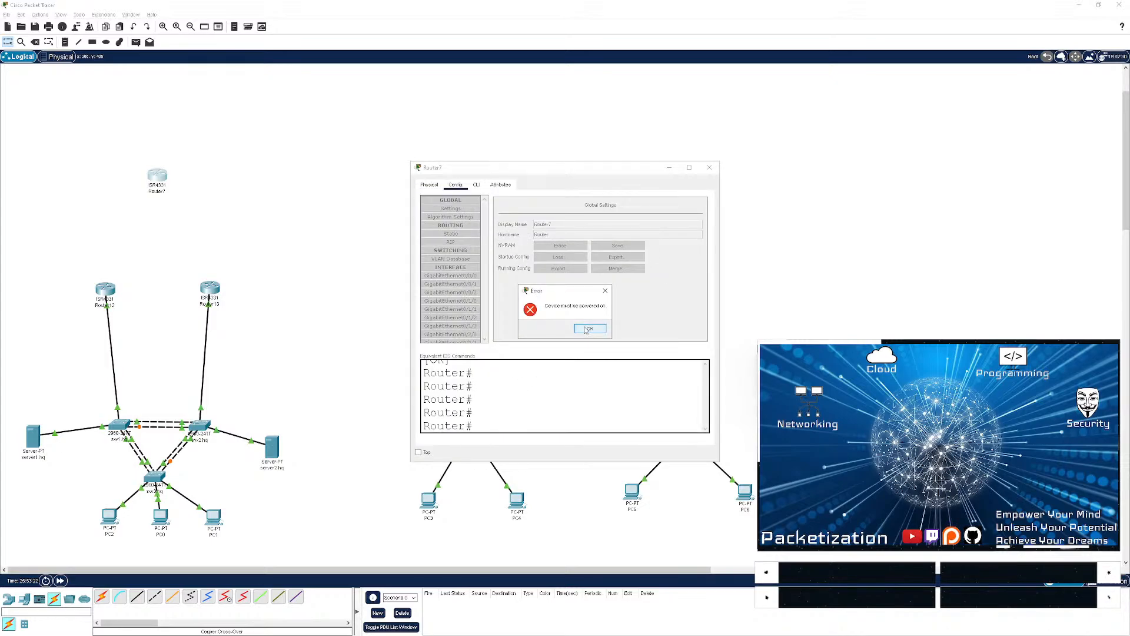
click(430, 185)
drag(440, 226, 477, 235)
drag(588, 375, 492, 377)
- Try to install a GLC-TE module in Router7
drag(440, 226, 453, 287)
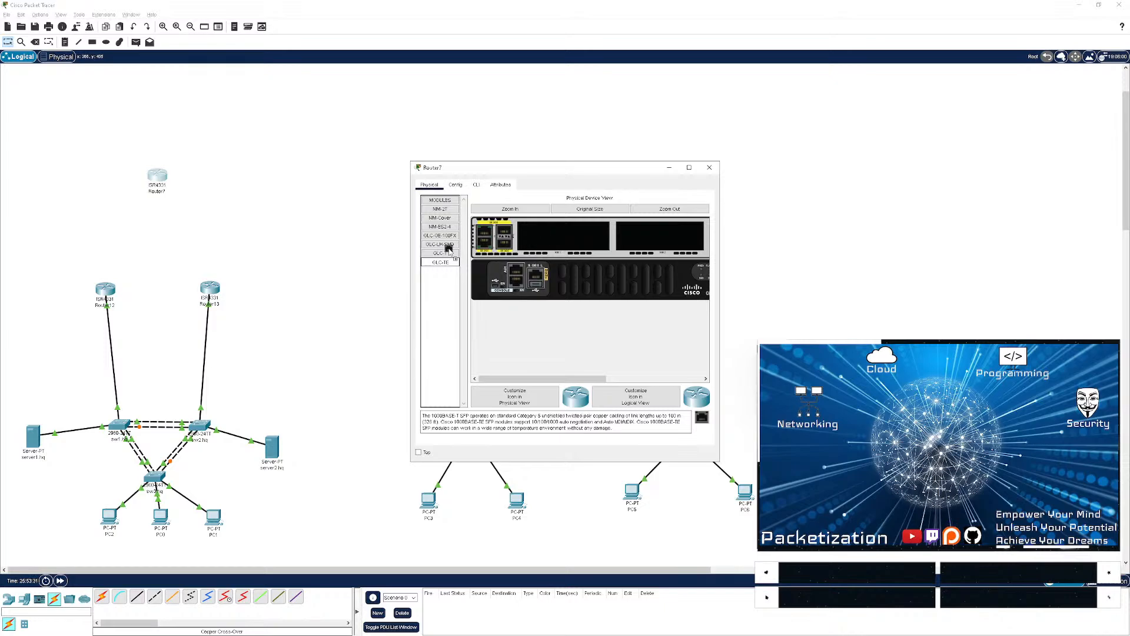
mouse_move(443, 263)
mouse_down()
mouse_move(440, 238)
mouse_move(432, 274)
mouse_move(441, 239)
mouse_move(445, 280)
mouse_up()
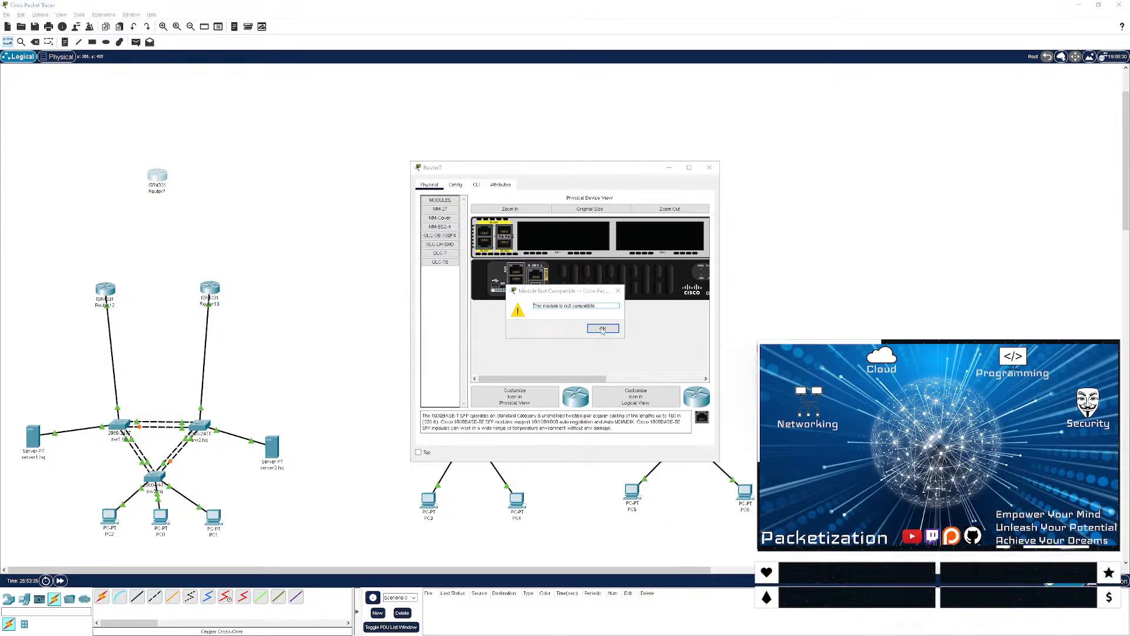
- Review the descriptions of the modules available for Router7, from GLC-LH-SMD through NM-2T
click(600, 327)
click(443, 244)
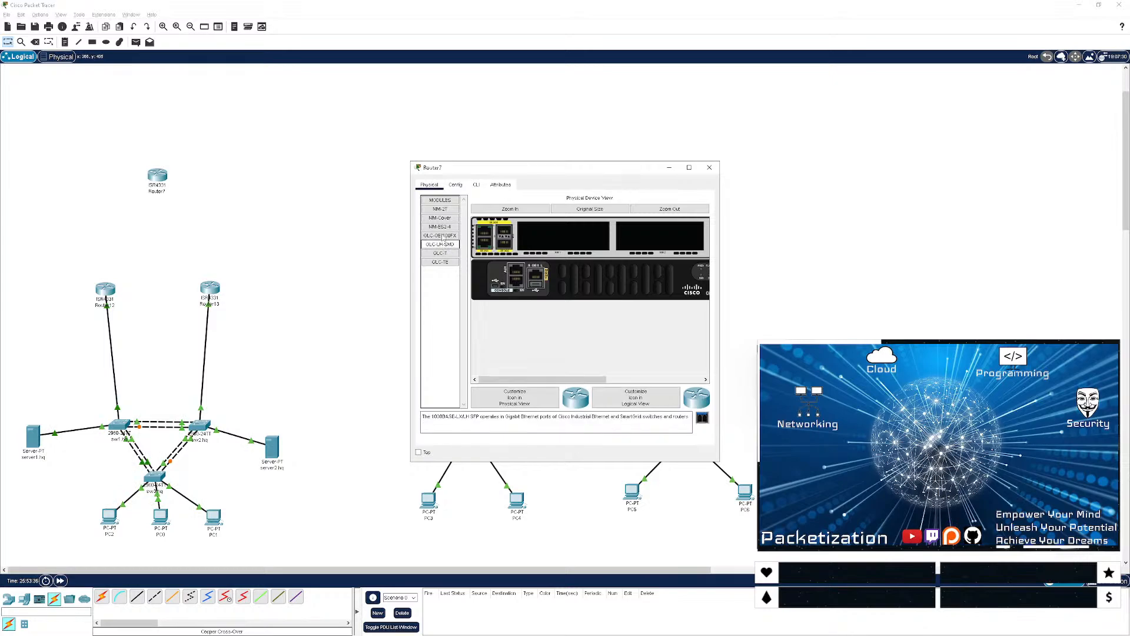
click(443, 236)
click(440, 227)
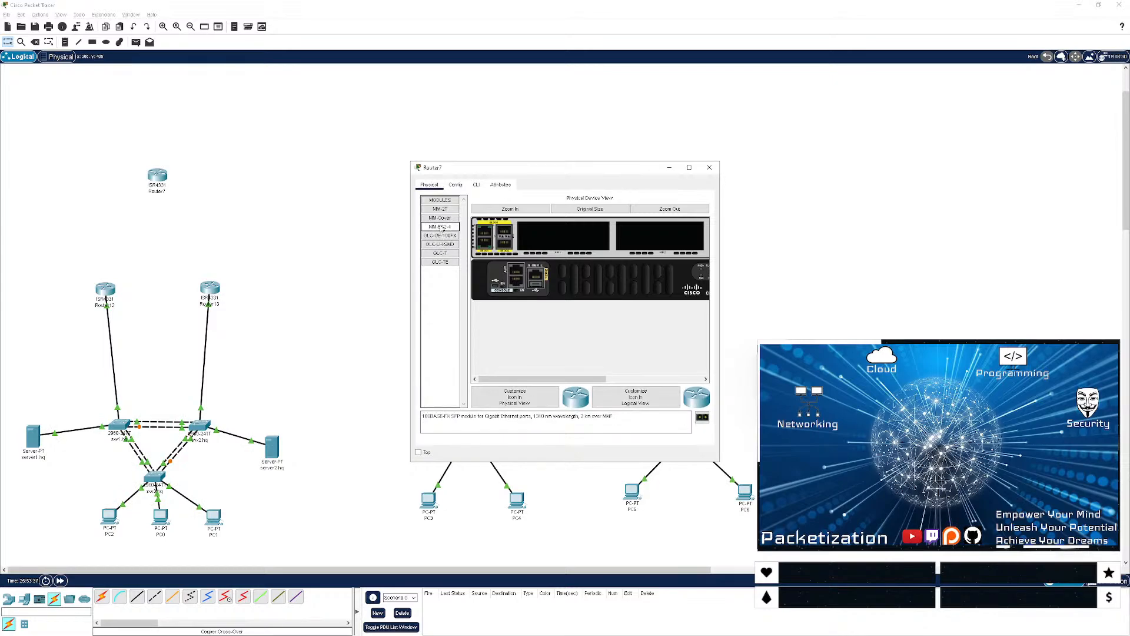
click(440, 218)
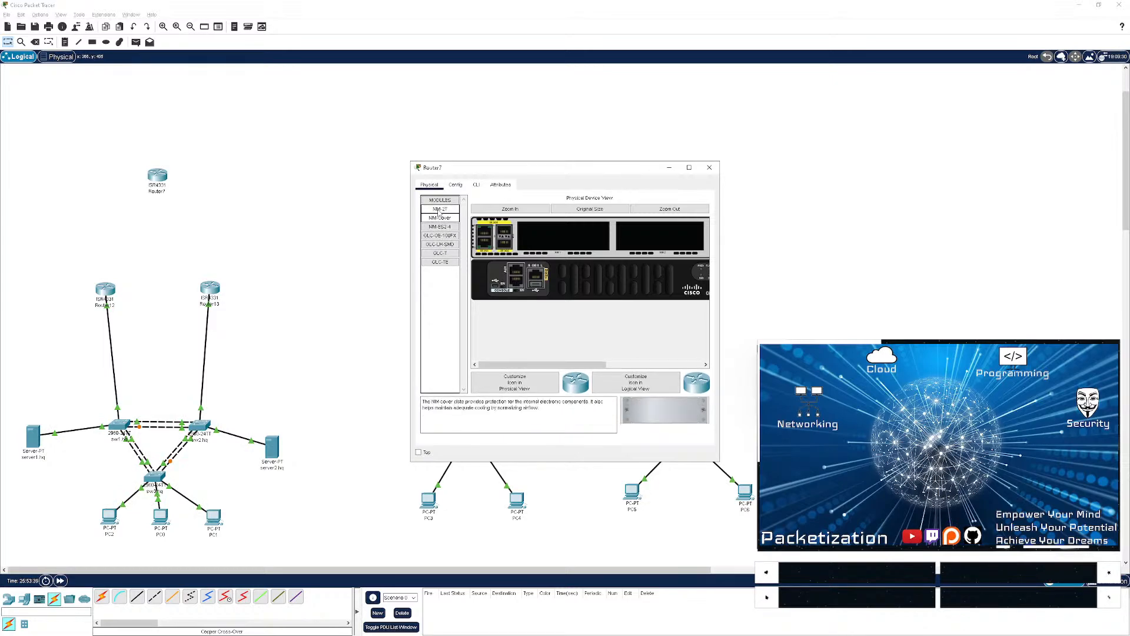
click(441, 209)
double_click(442, 200)
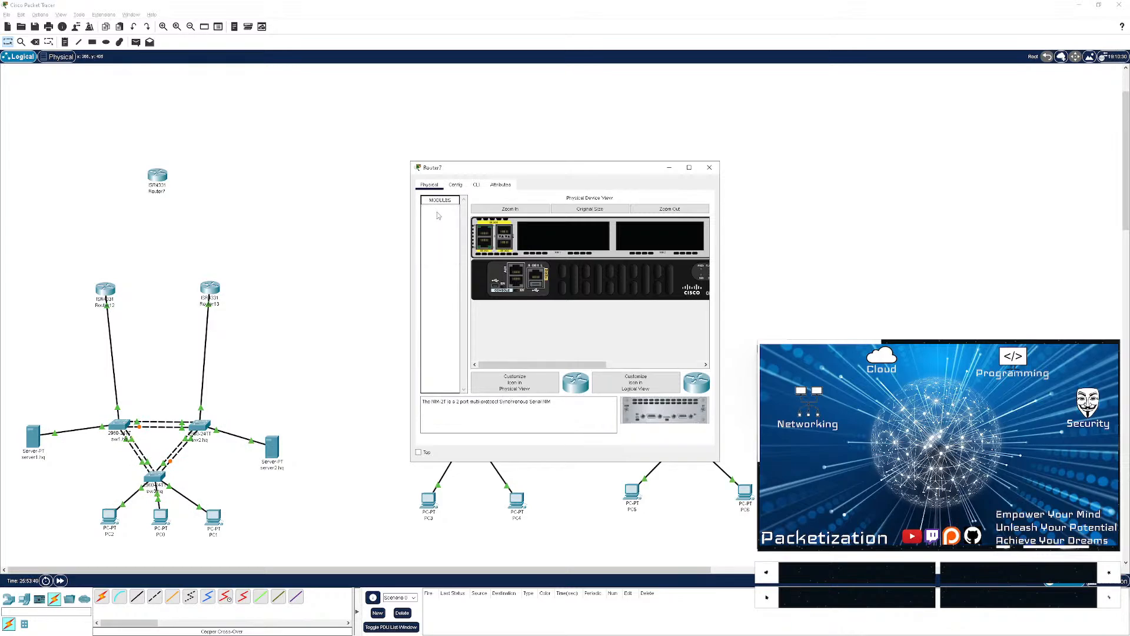
double_click(441, 201)
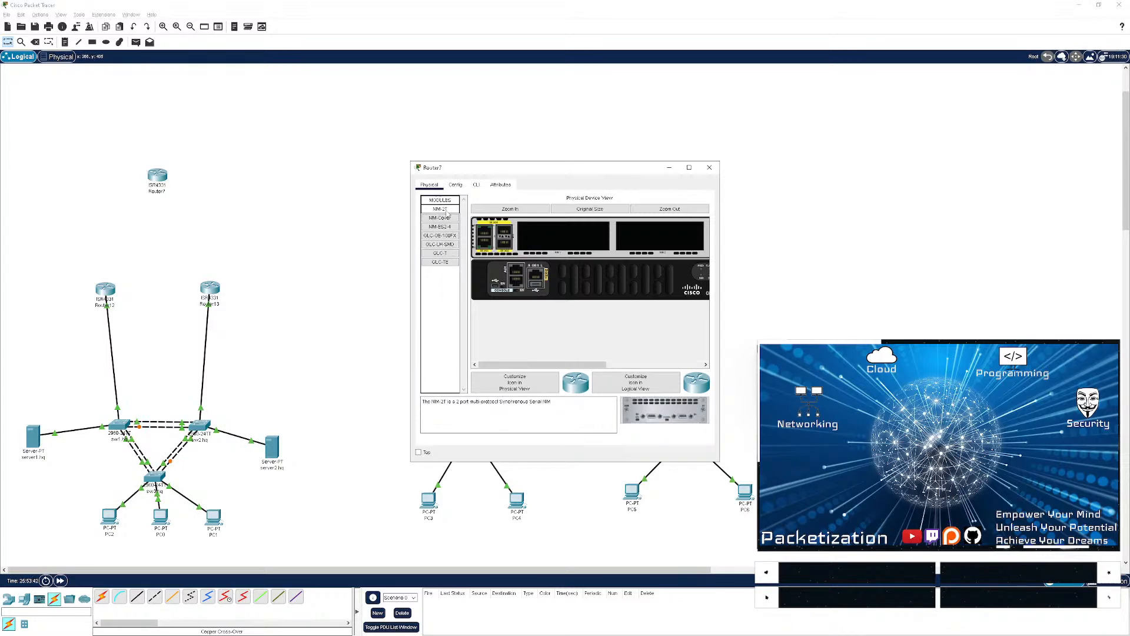
- Install a GLC-TE module in Router7's SFP port and power the router back on
click(436, 263)
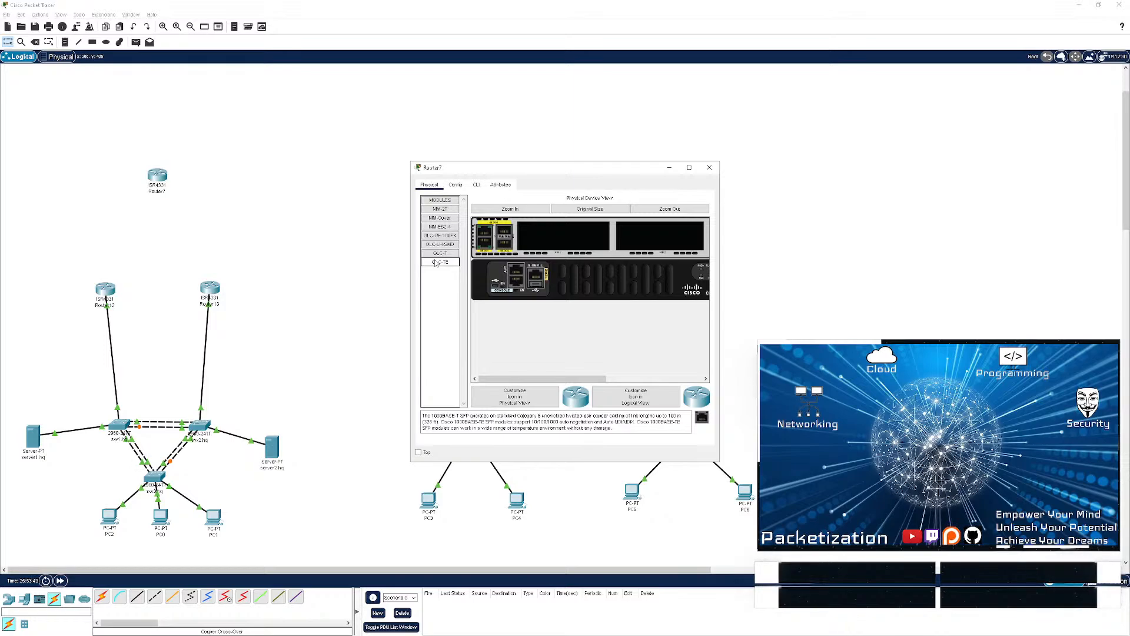
drag(435, 263, 502, 233)
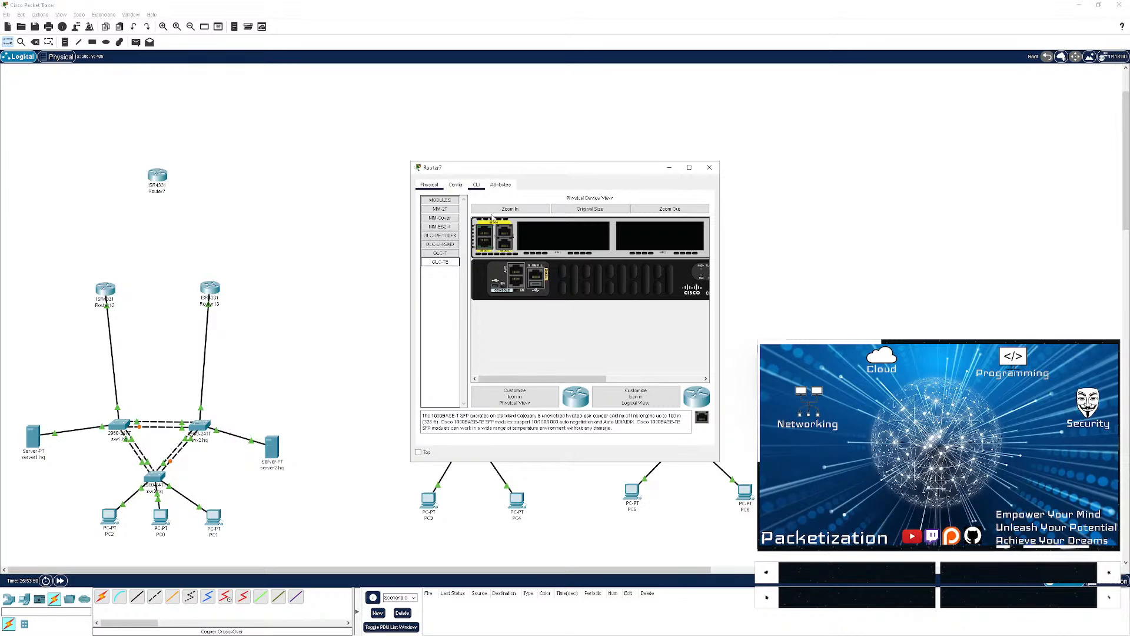
click(456, 186)
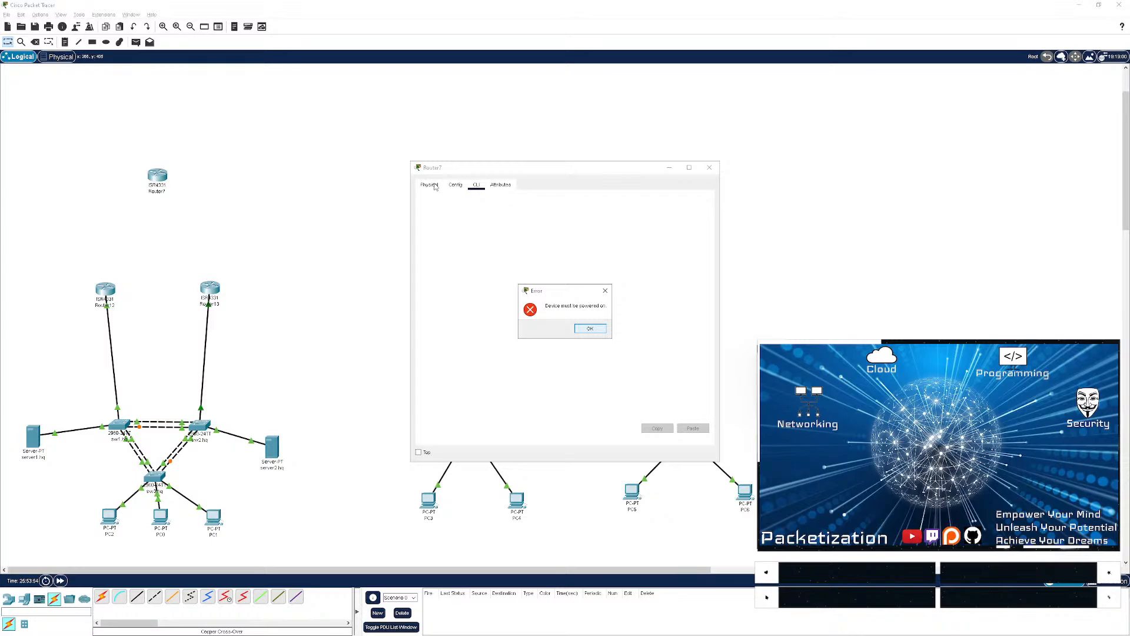
click(434, 187)
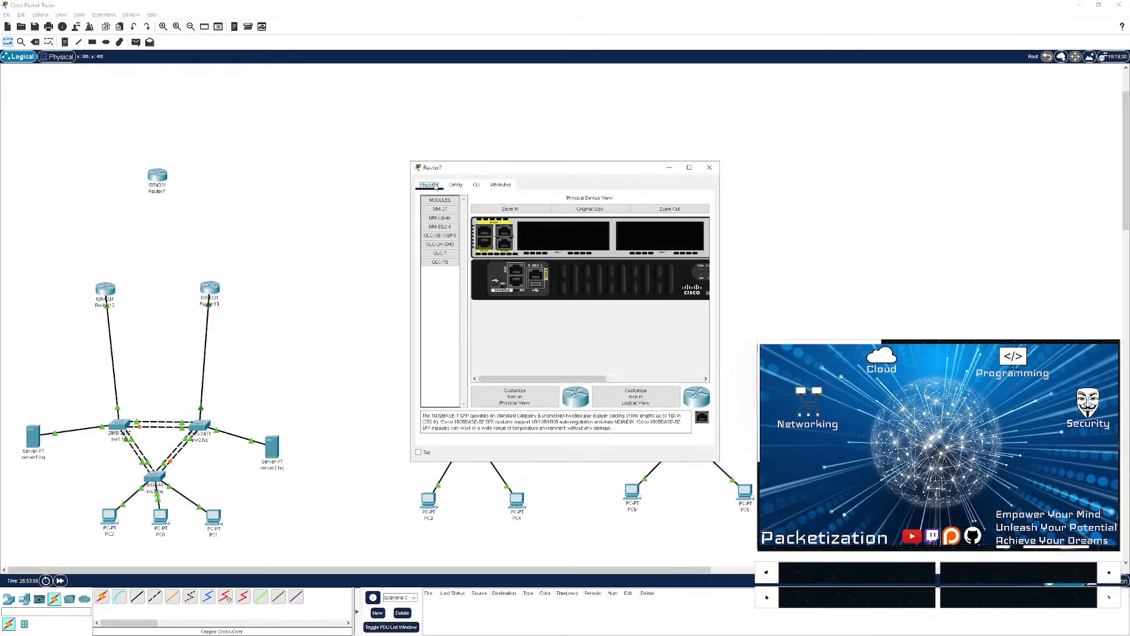
drag(583, 379, 690, 381)
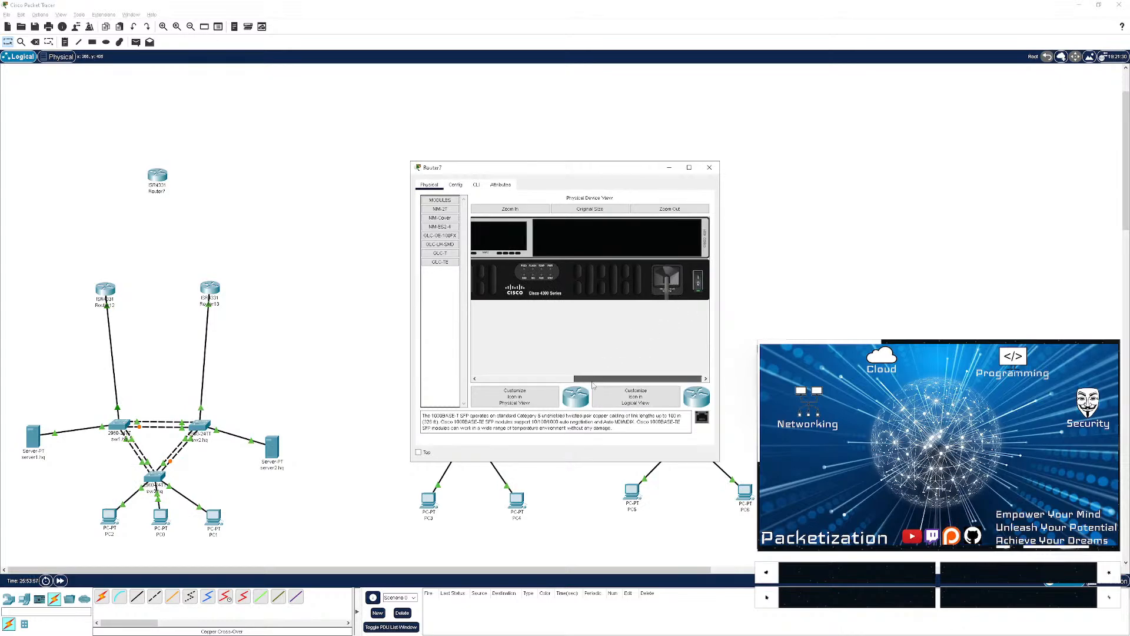
drag(607, 378, 512, 378)
- Open Router7's command line in a maximized window and enter privileged mode with en once it has booted
click(476, 184)
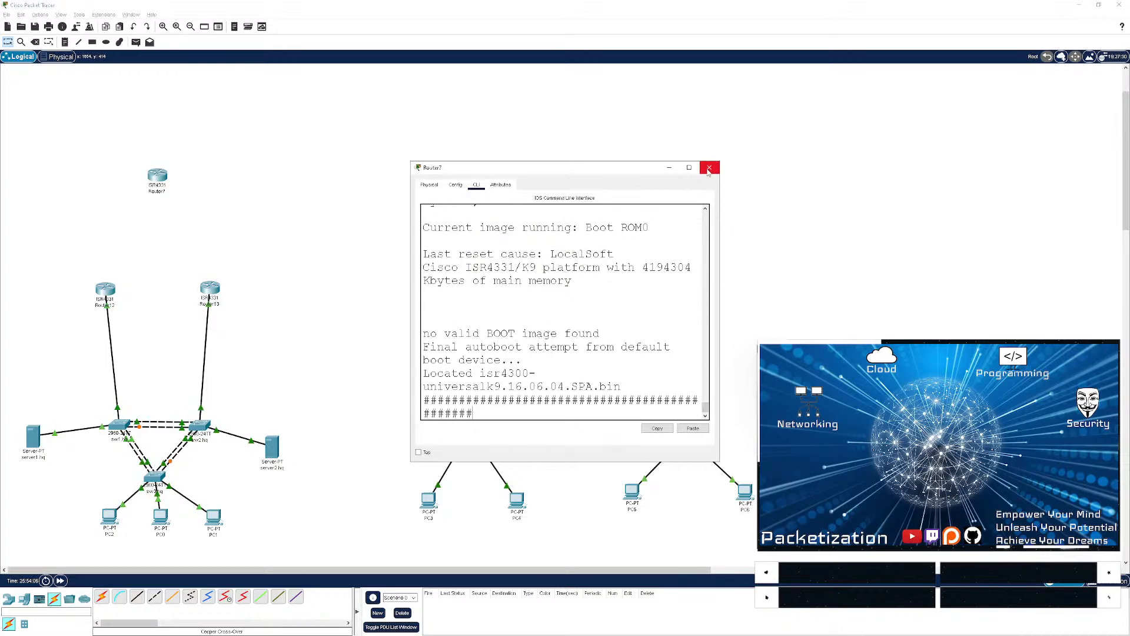
click(688, 167)
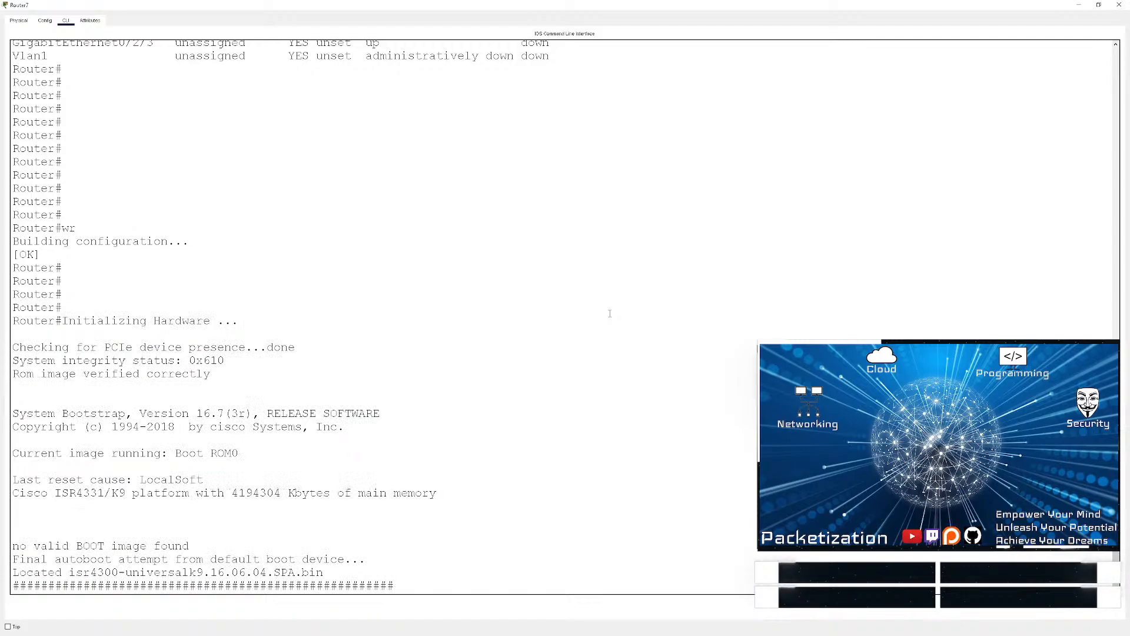
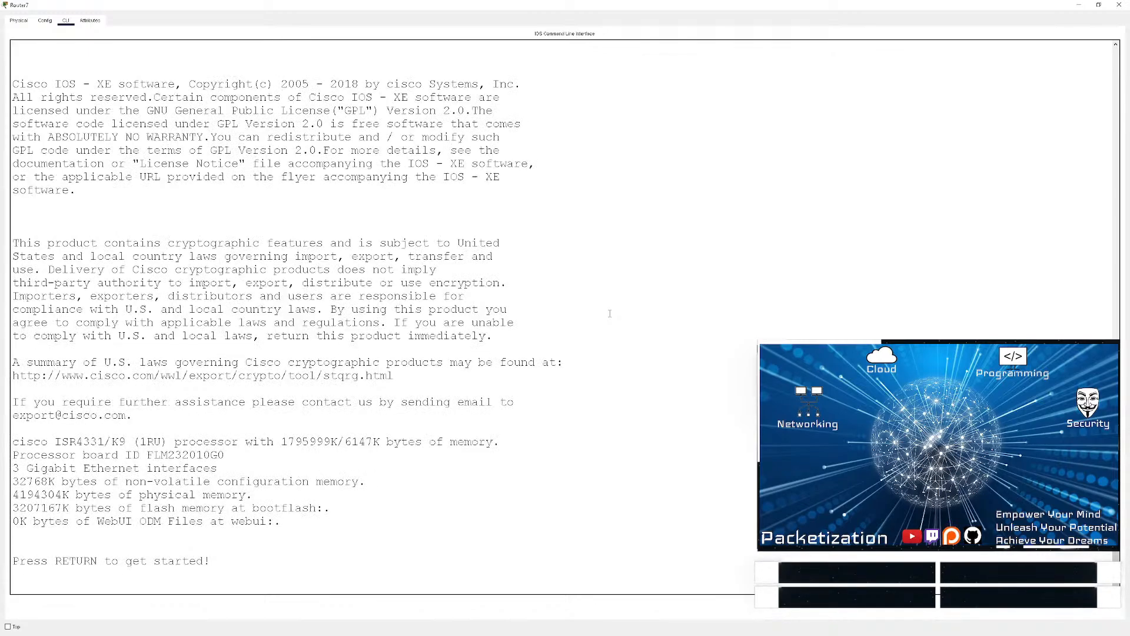
key(Return)
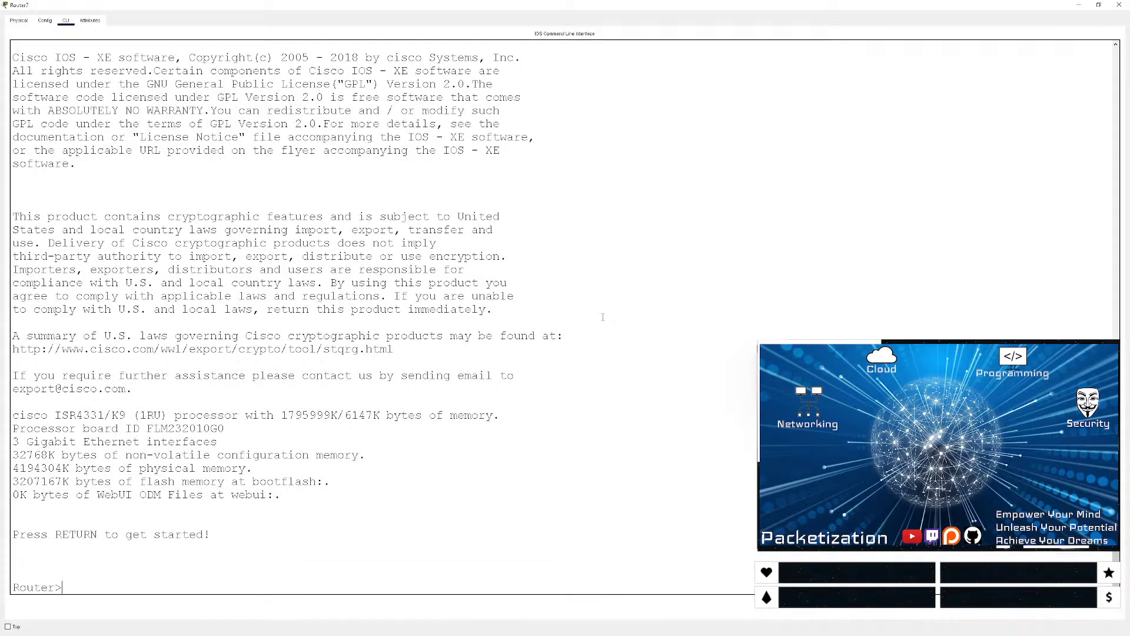
key(Return)
key(Return)
key(Return)
key(Return)
text(en)
key(Return)
key(Return)
key(Return)
key(Return)
key(Return)
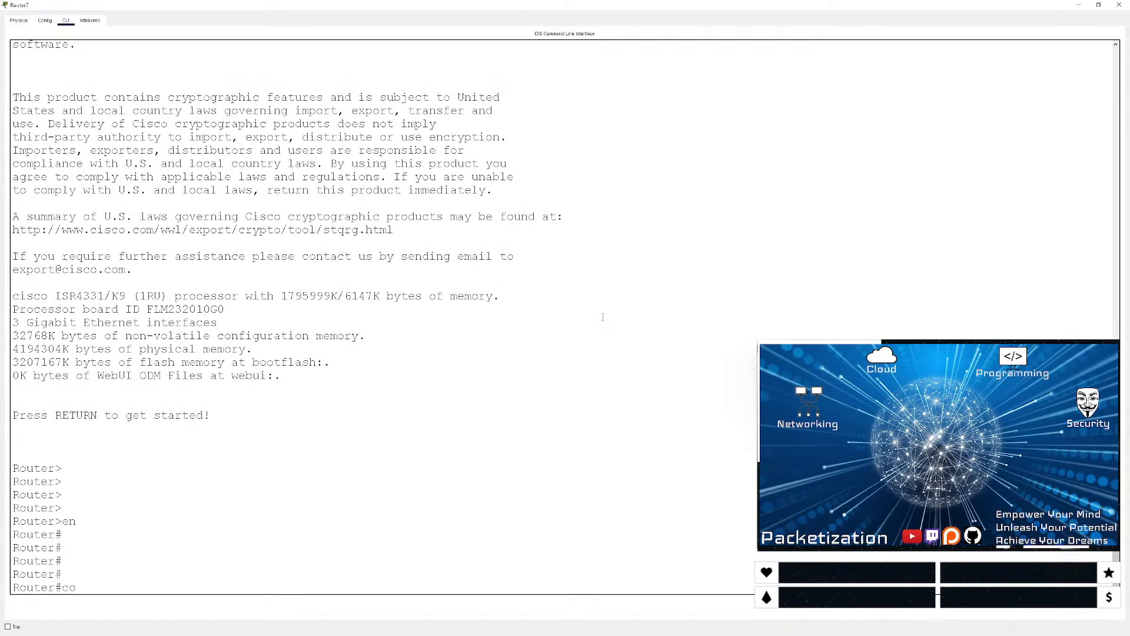
- List Router7's interfaces with sh ip int br
text(conf)
key(BackSpace)
key(BackSpace)
key(BackSpace)
key(BackSpace)
key(BackSpace)
text(sh ip int br)
key(Return)
key(Return)
key(Return)
key(Return)
key(Return)
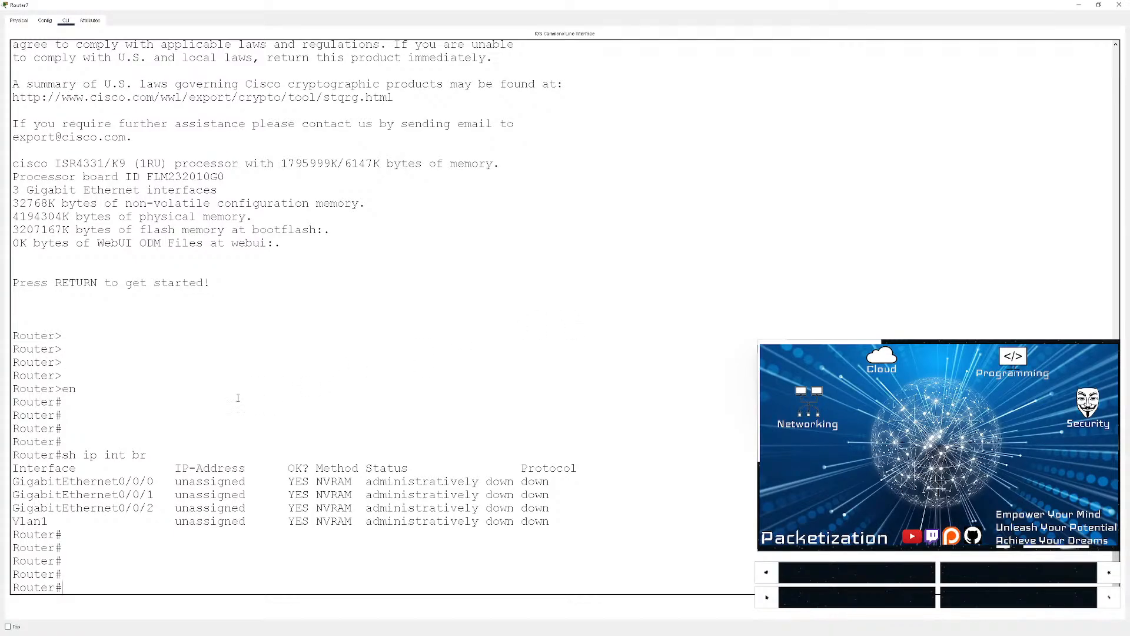
- Set Router7's hostname to providerhq from configuration mode and close its window
text(conf t)
key(Return)
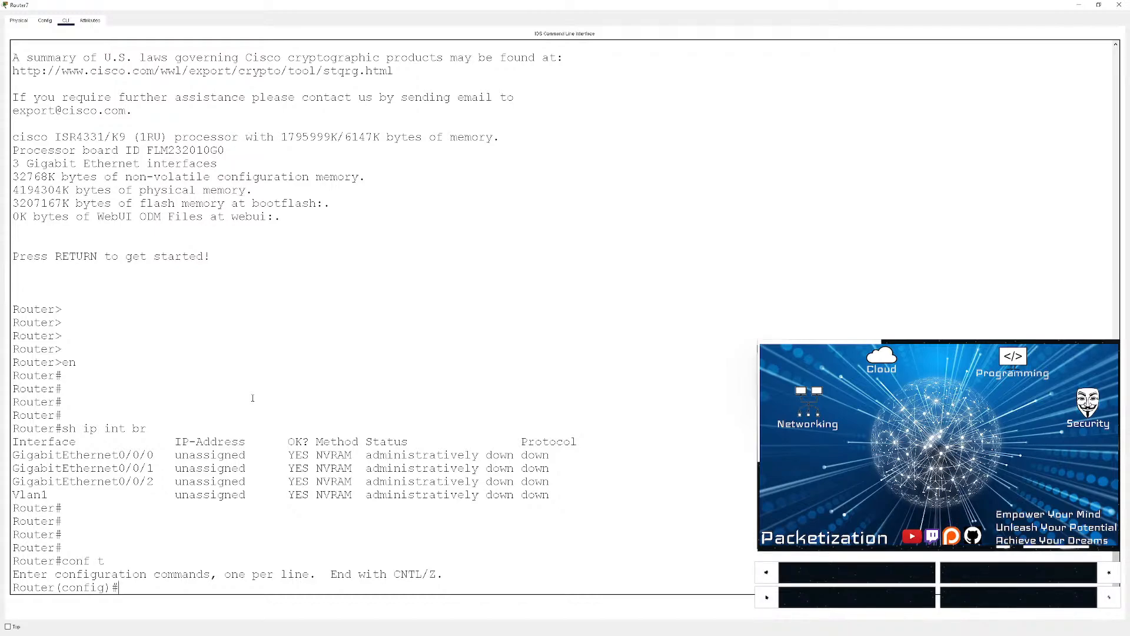
text(hostname providerhq)
key(Return)
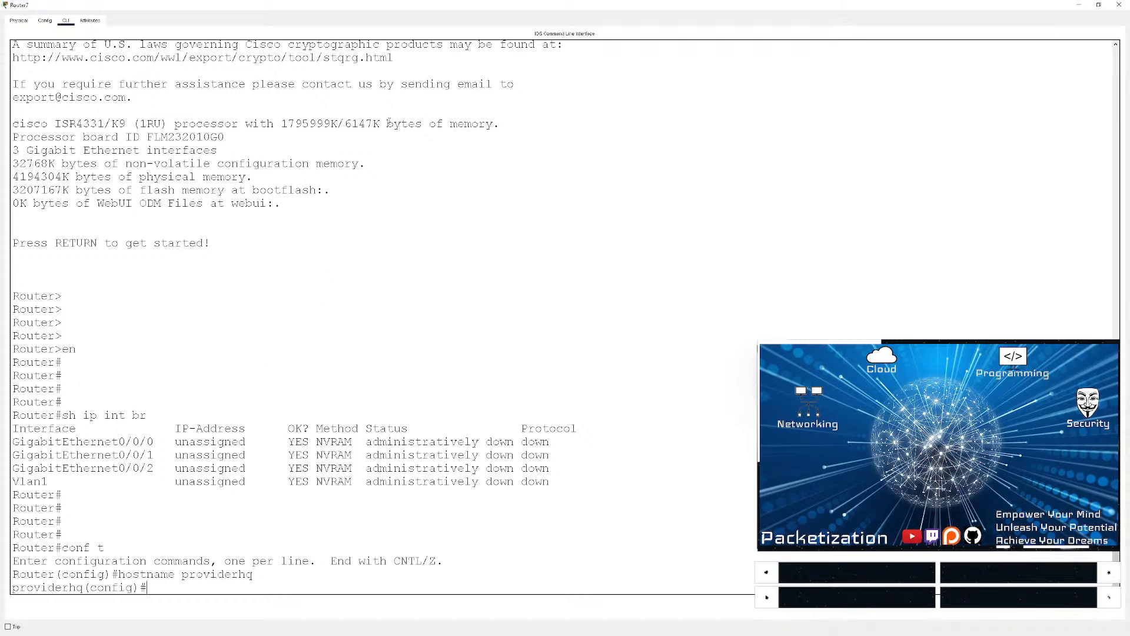
click(1119, 5)
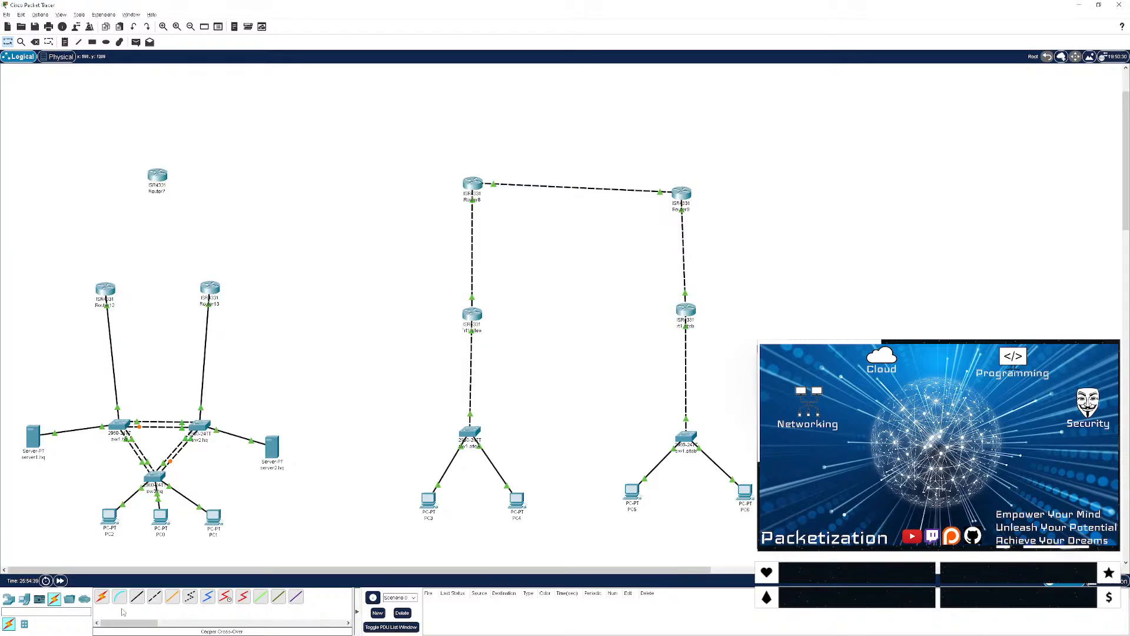
- Connect Router8's GigabitEthernet0/1/0 to a Gigabit Ethernet port on Router7 with a copper cross-over cable
click(155, 596)
click(160, 176)
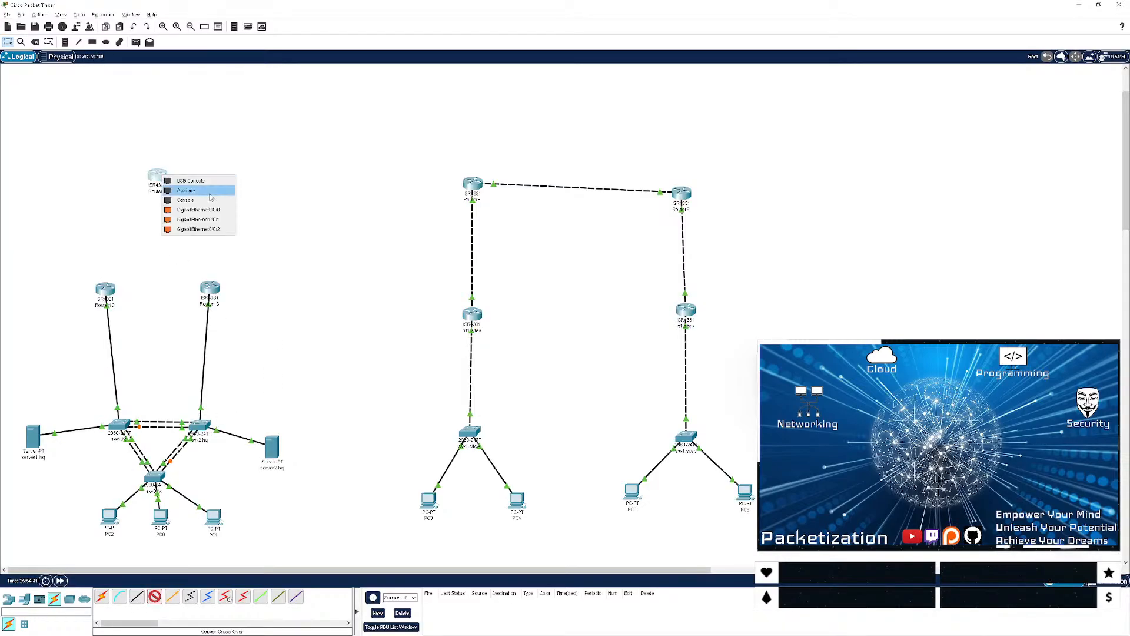
click(473, 183)
click(474, 183)
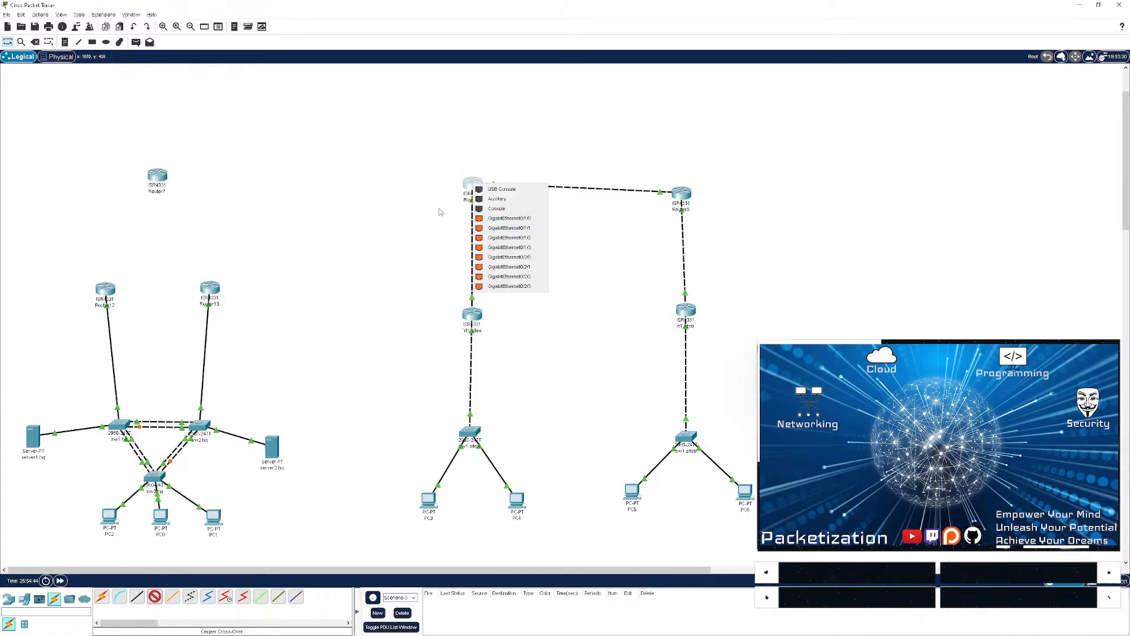
click(503, 218)
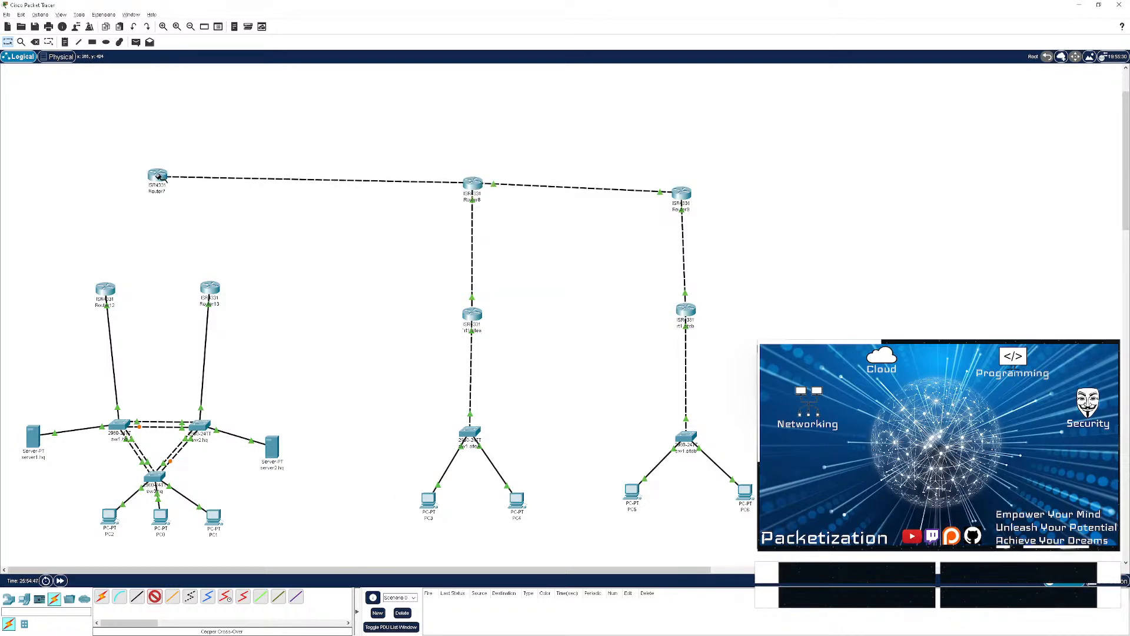
click(158, 176)
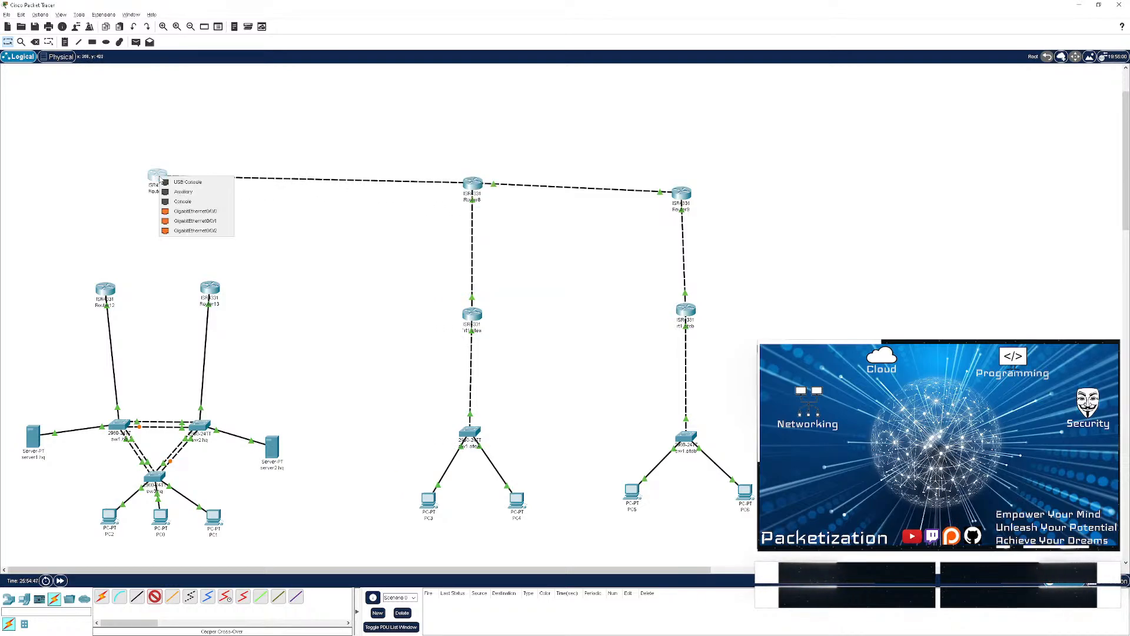
click(226, 216)
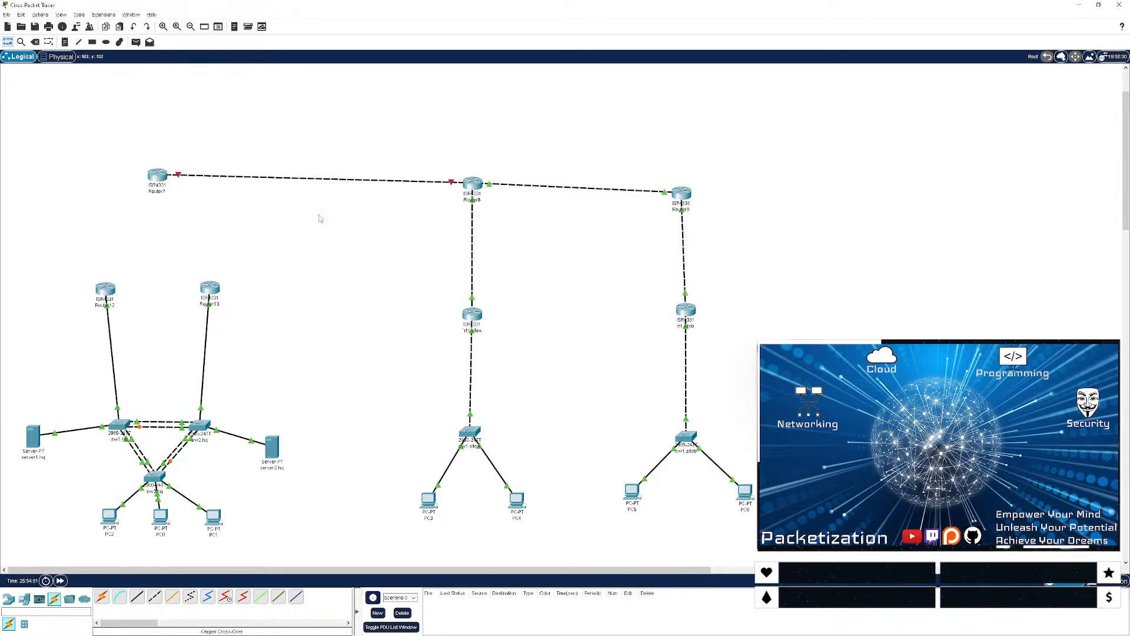
- Detach the Router8 end of the cable from Router7 and reattach it to GigabitEthernet0/1/0
click(472, 184)
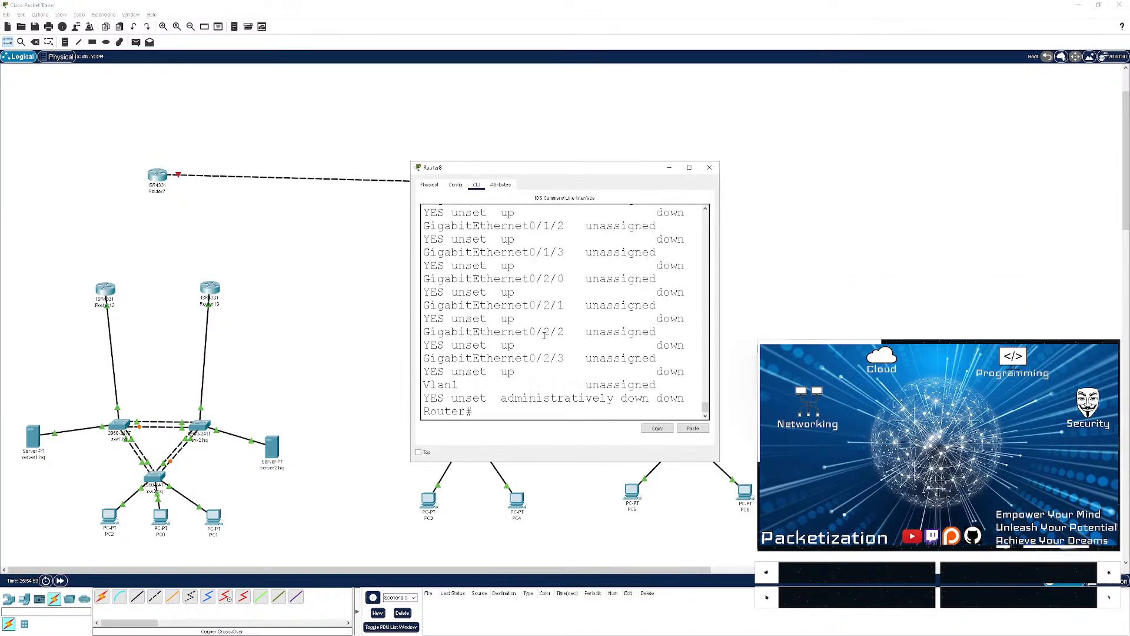
click(343, 285)
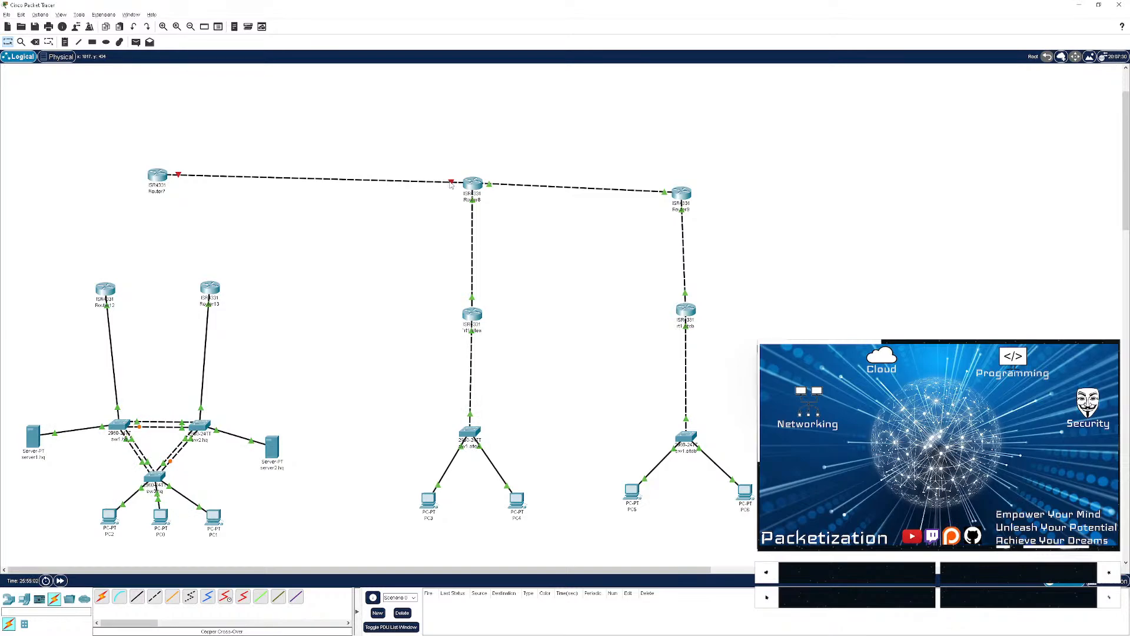
click(452, 182)
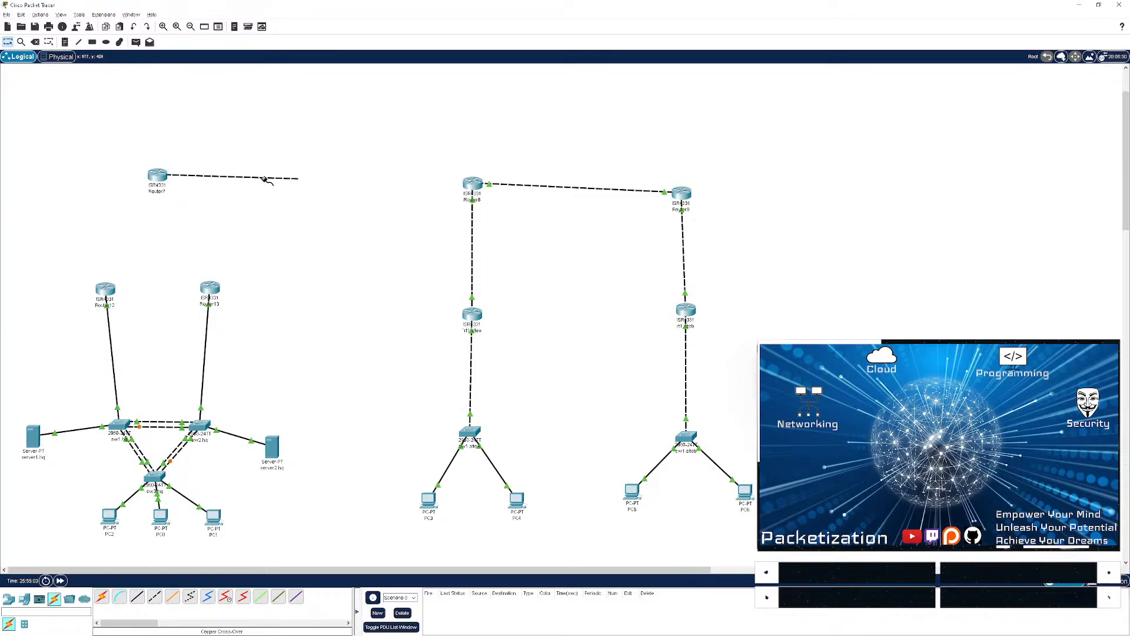
click(469, 186)
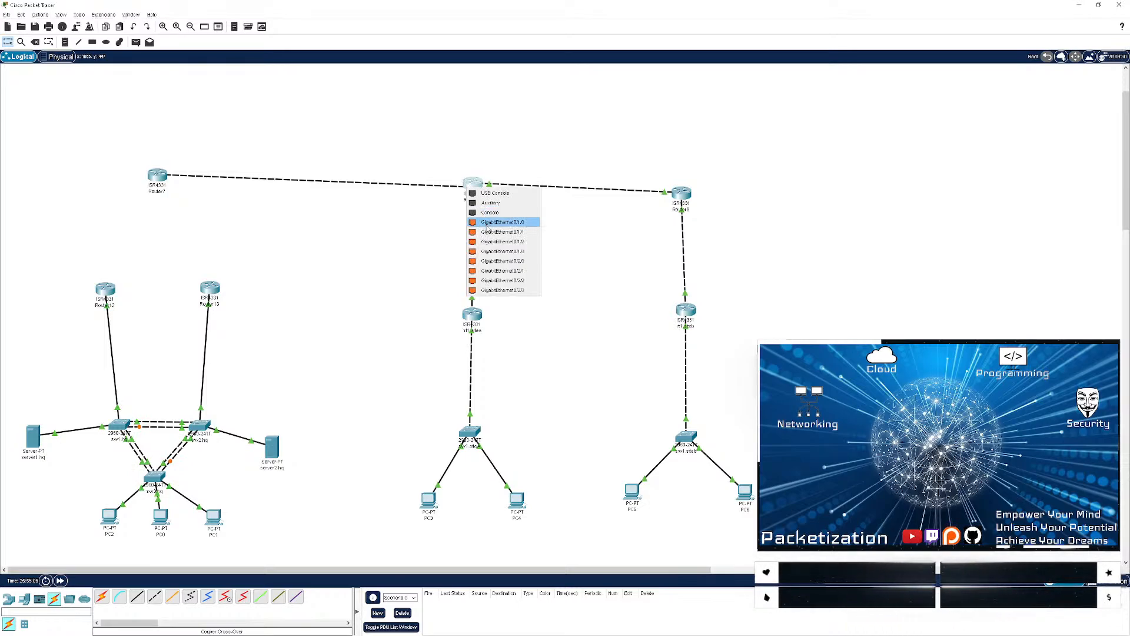
click(496, 222)
- Enter global configuration mode on Router8's command line with conf t
key(alt+Tab)
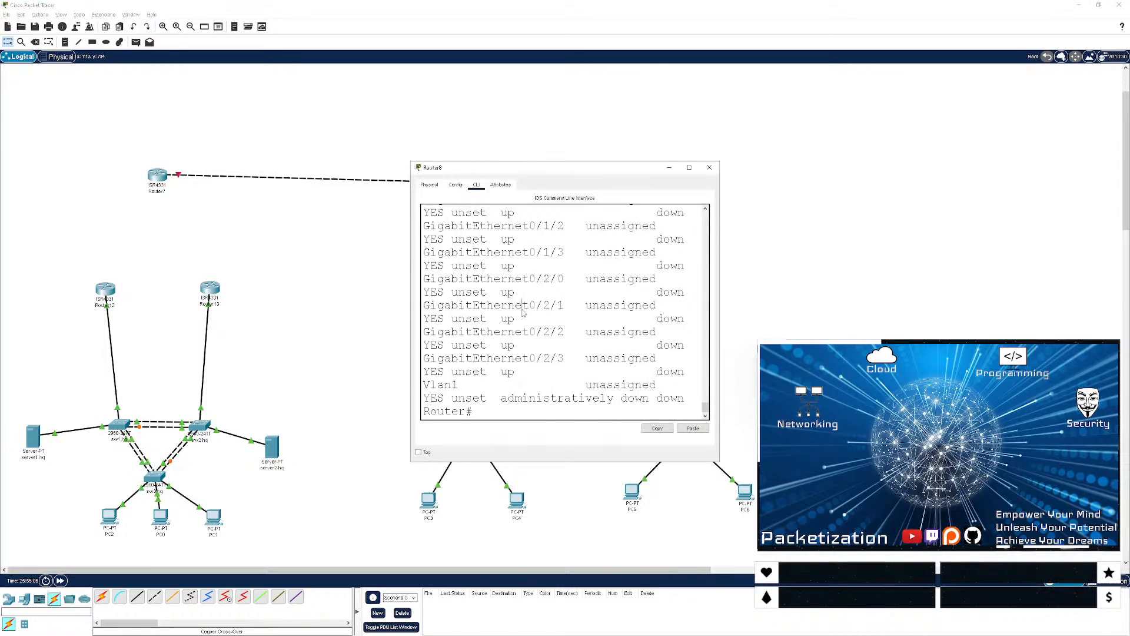
key(Return)
key(Return)
key(Return)
key(Return)
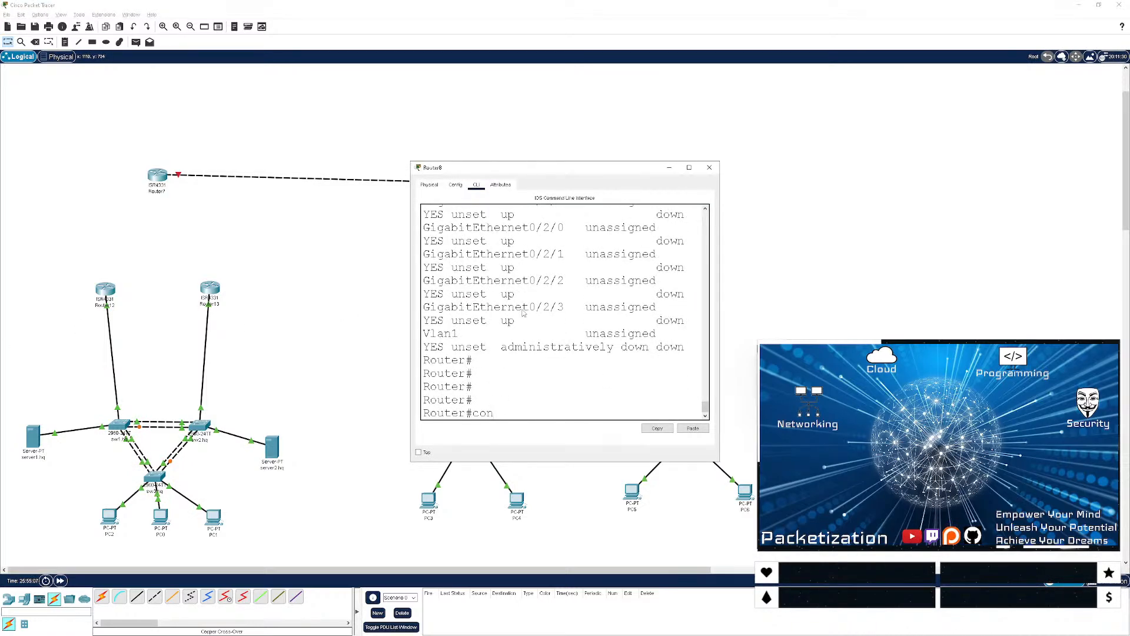
click(709, 168)
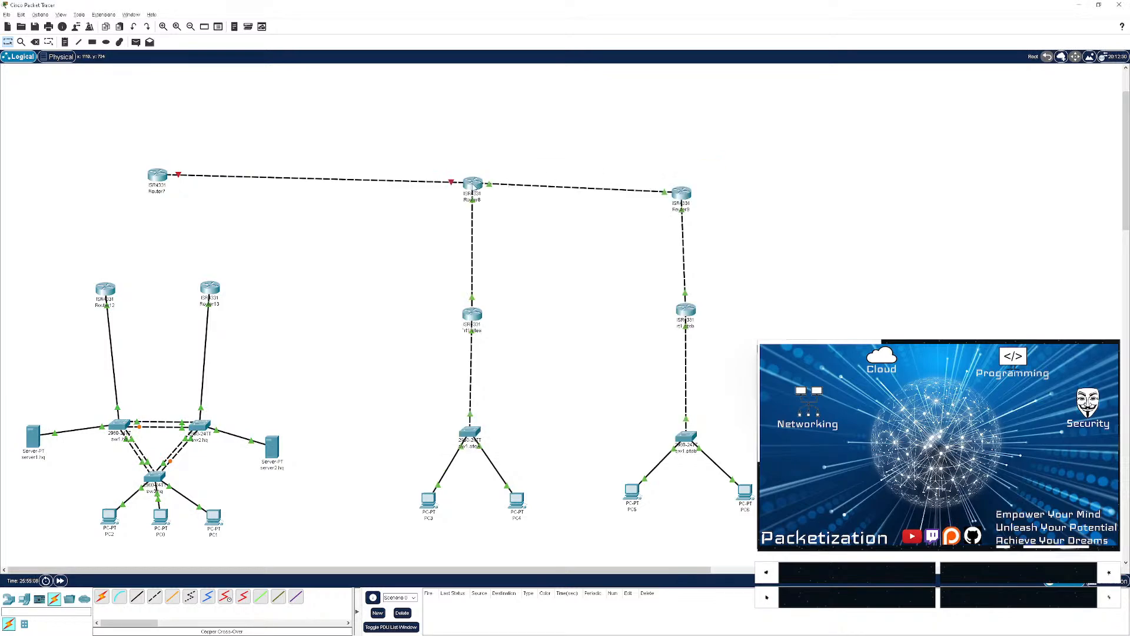
click(473, 187)
text(conf)
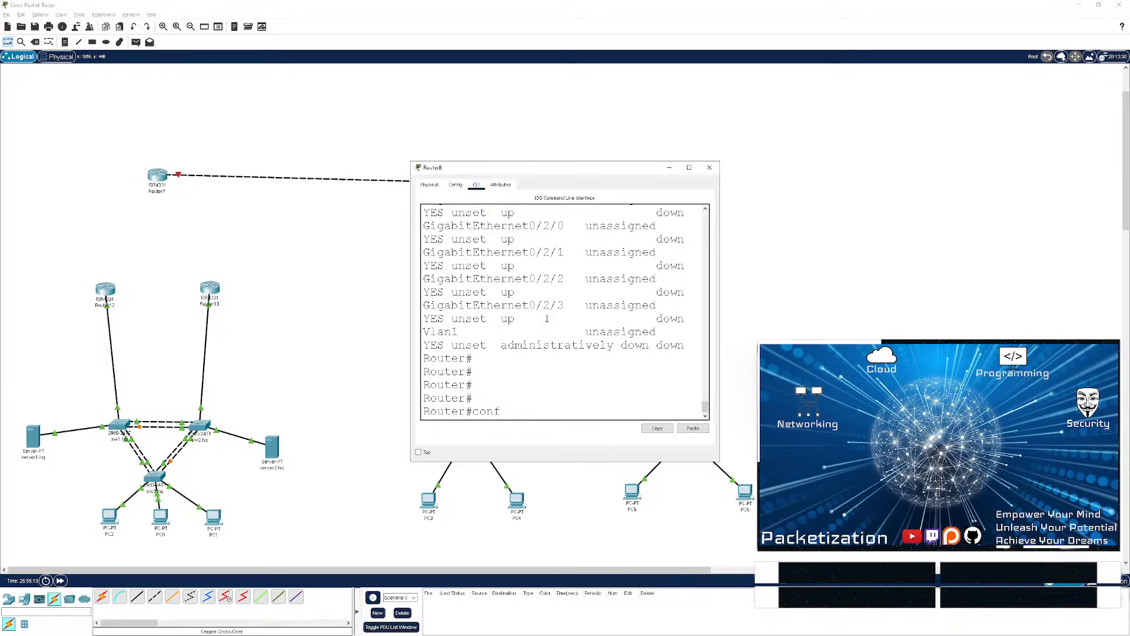
text( t)
key(Return)
- Try to assign 10.100.100.2 with mask 255.255.255.0 to Router8's GigabitEthernet0/1/0 and close its window
text(int g)
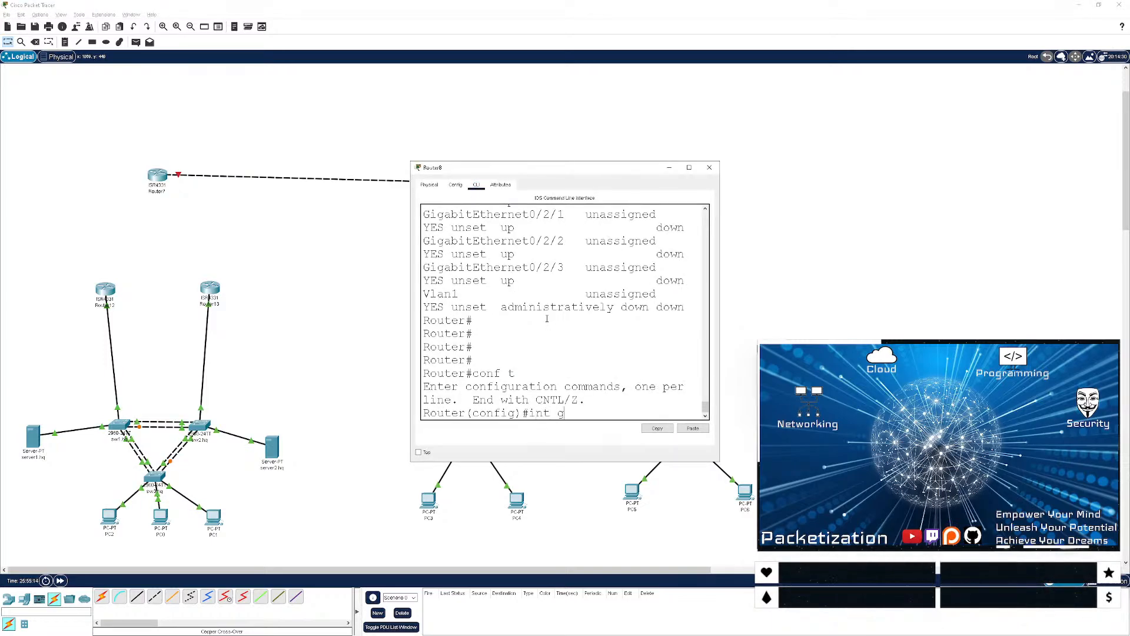
text(0/1/0)
key(Return)
text(ip )
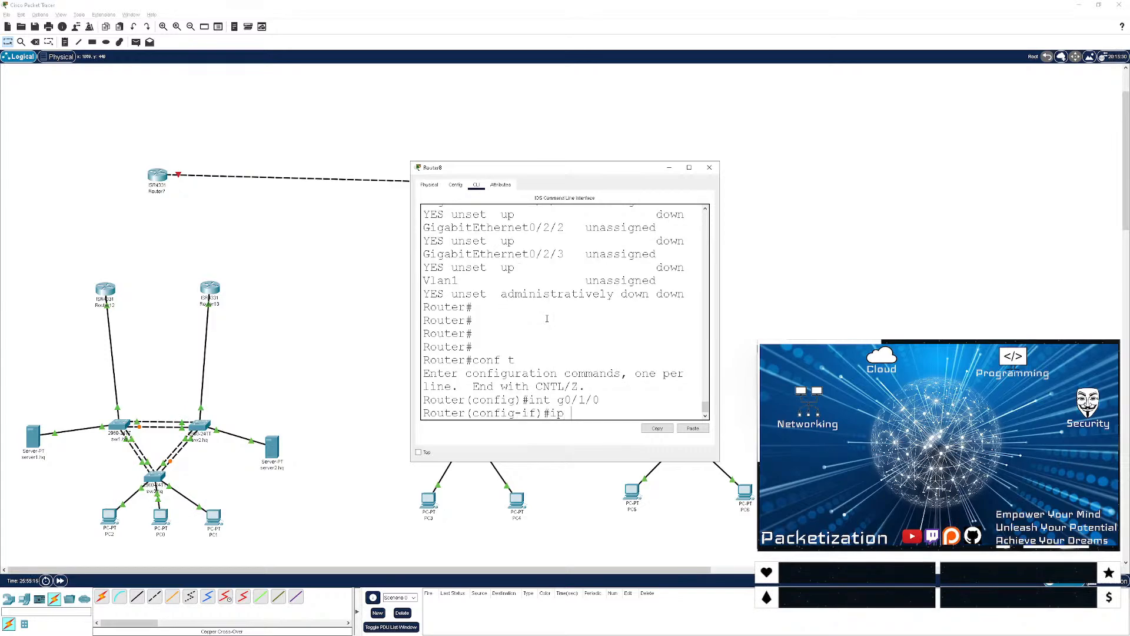
text(add 10.100.100.2 255.)
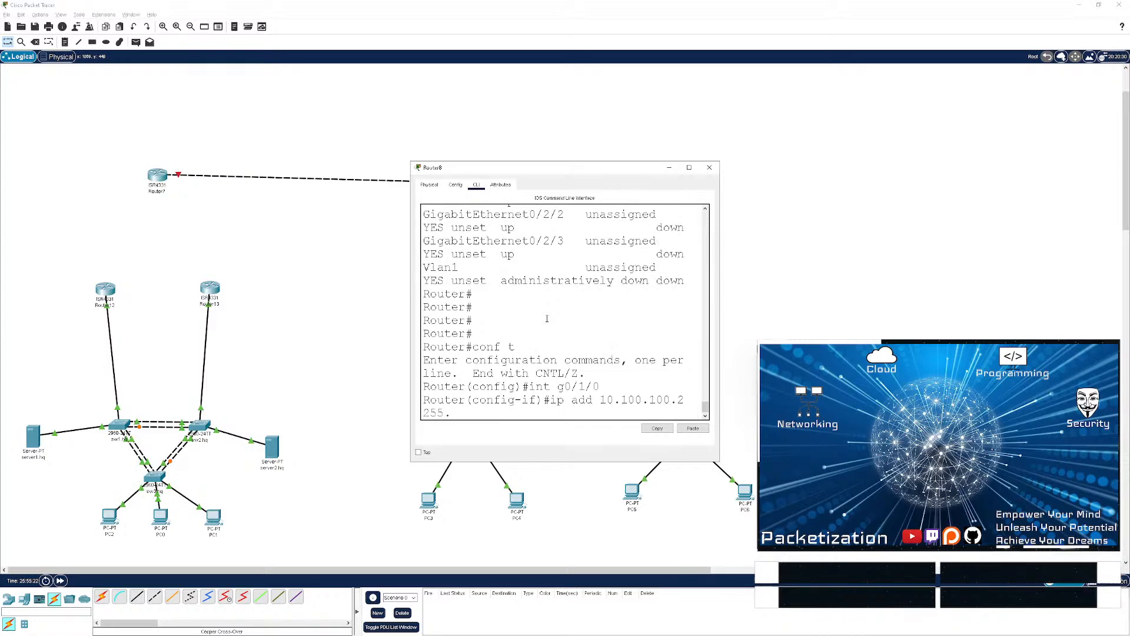
text(255.255.255.0)
key(Return)
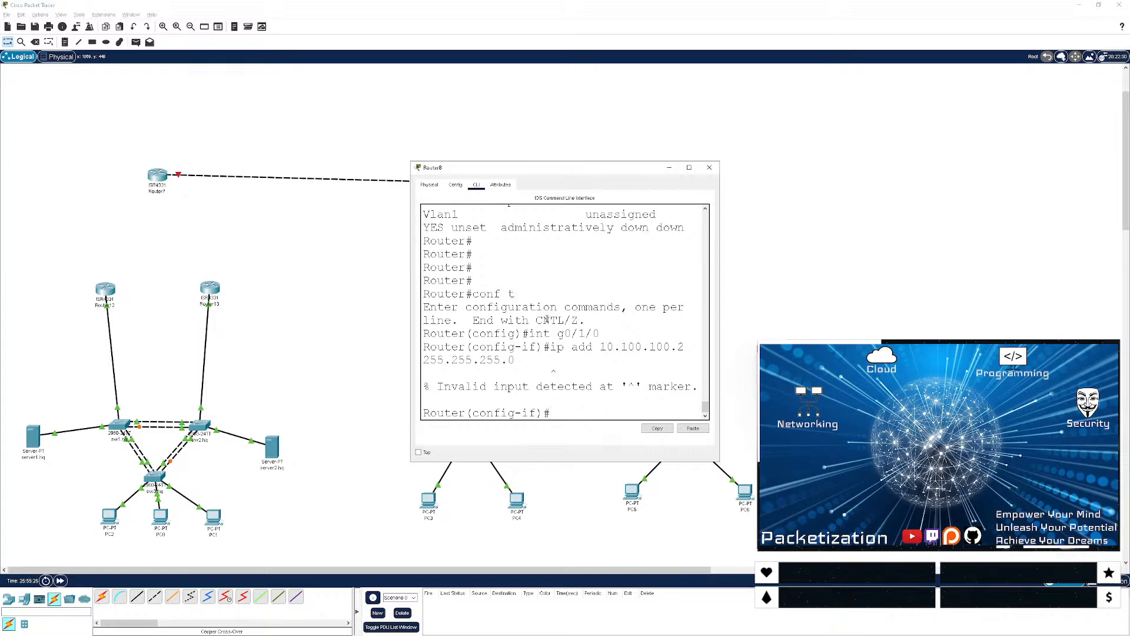
click(710, 167)
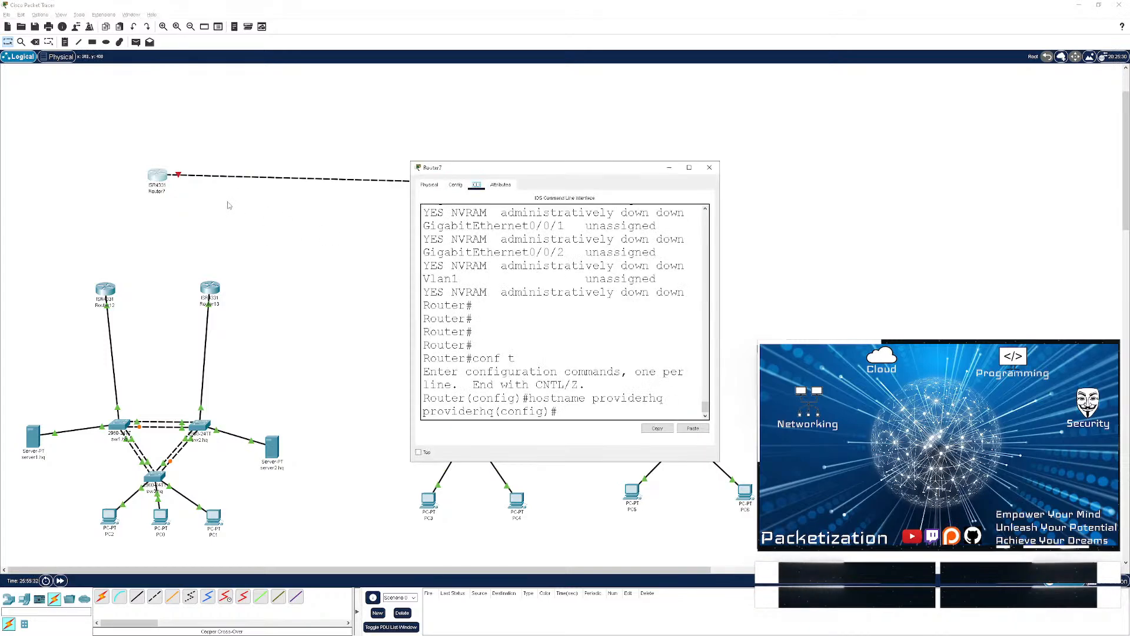
- Leave configuration mode on Router7 and list its interface summary with sh ip int br
key(Return)
key(Return)
key(Return)
key(Return)
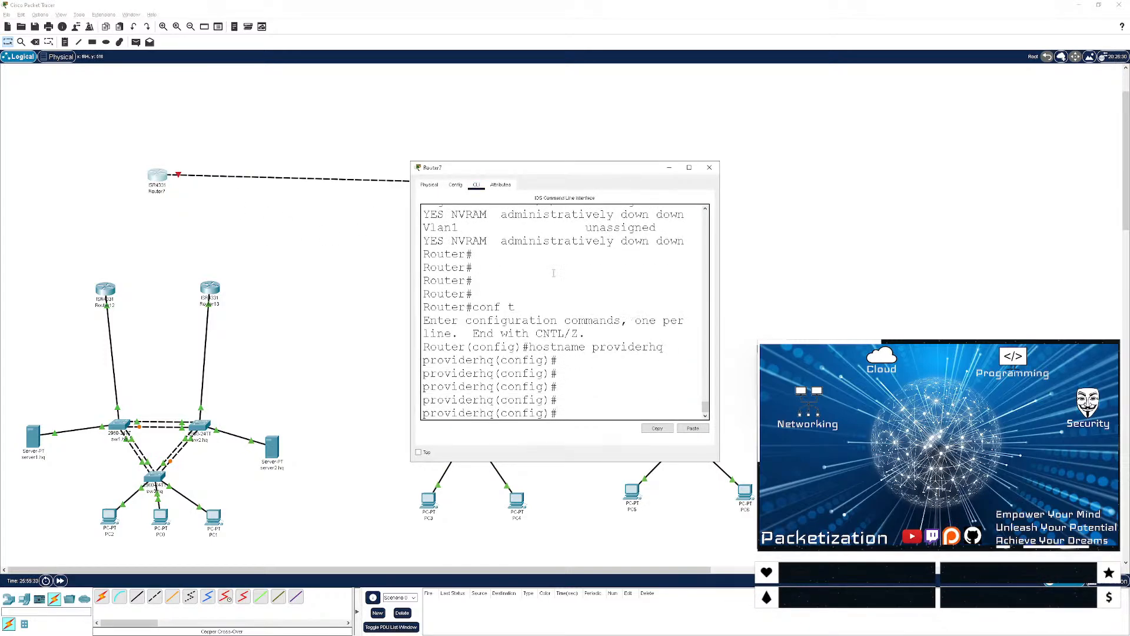
text(sh)
key(BackSpace)
key(ctrl+z)
key(Return)
text(sh ip int br)
key(Return)
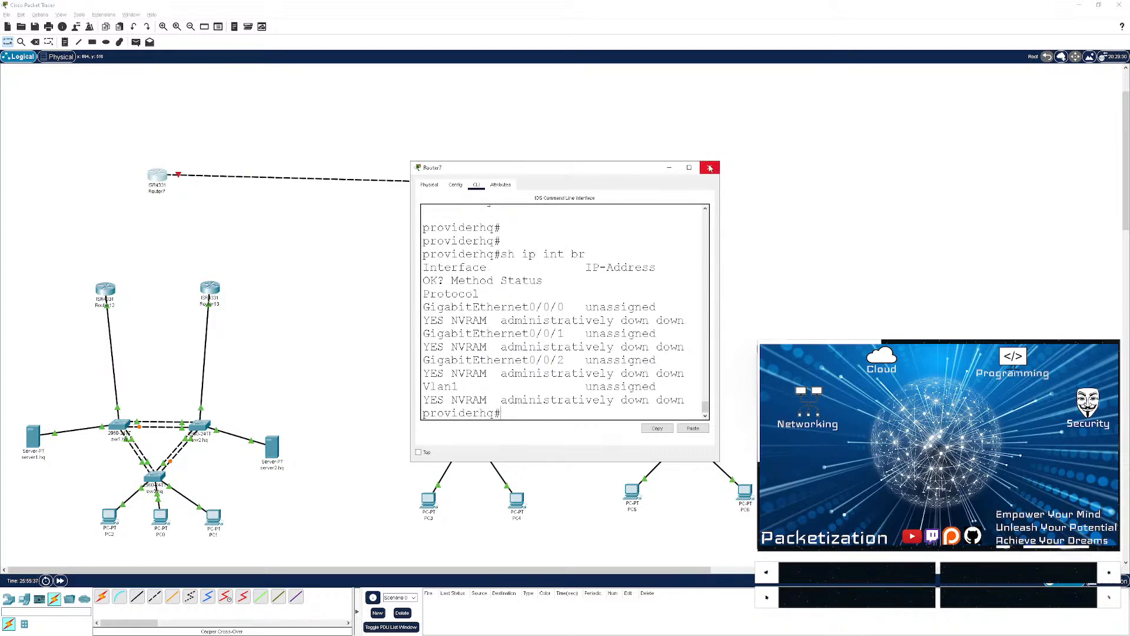
- In Router7's configuration mode, try to assign 1.1.1.1 with mask 255.255.255.255 to GigabitEthernet0/0/0
click(689, 167)
key(Return)
key(Return)
key(Return)
text(co)
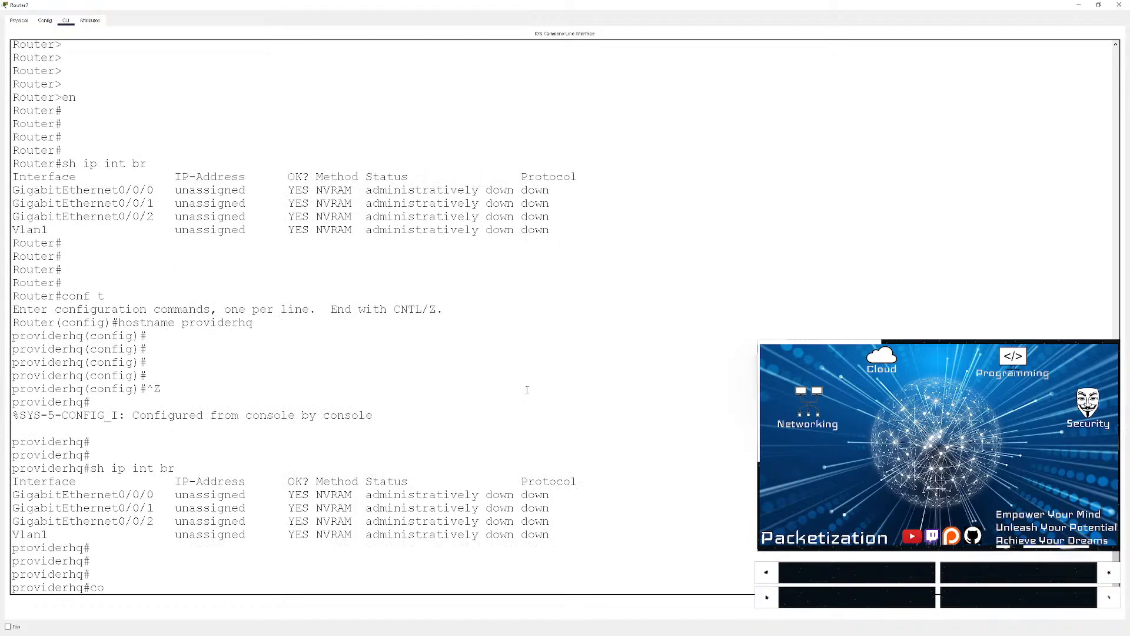
text(nf t in)
key(BackSpace)
key(BackSpace)
key(Return)
text(int g0/)
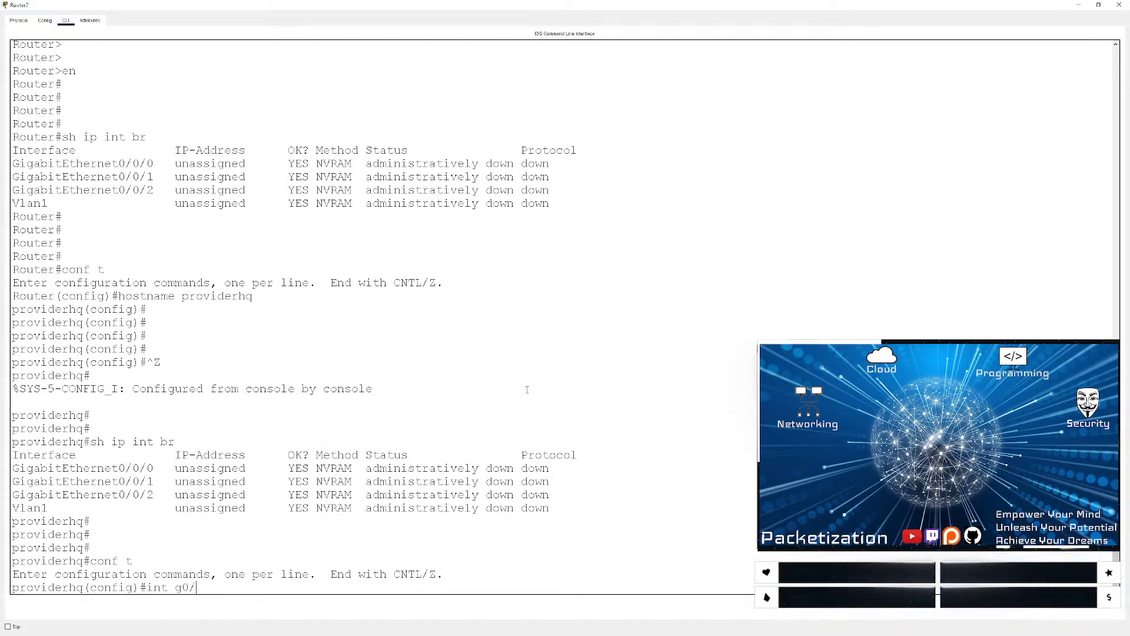
text(0/0)
key(Return)
text(ip add)
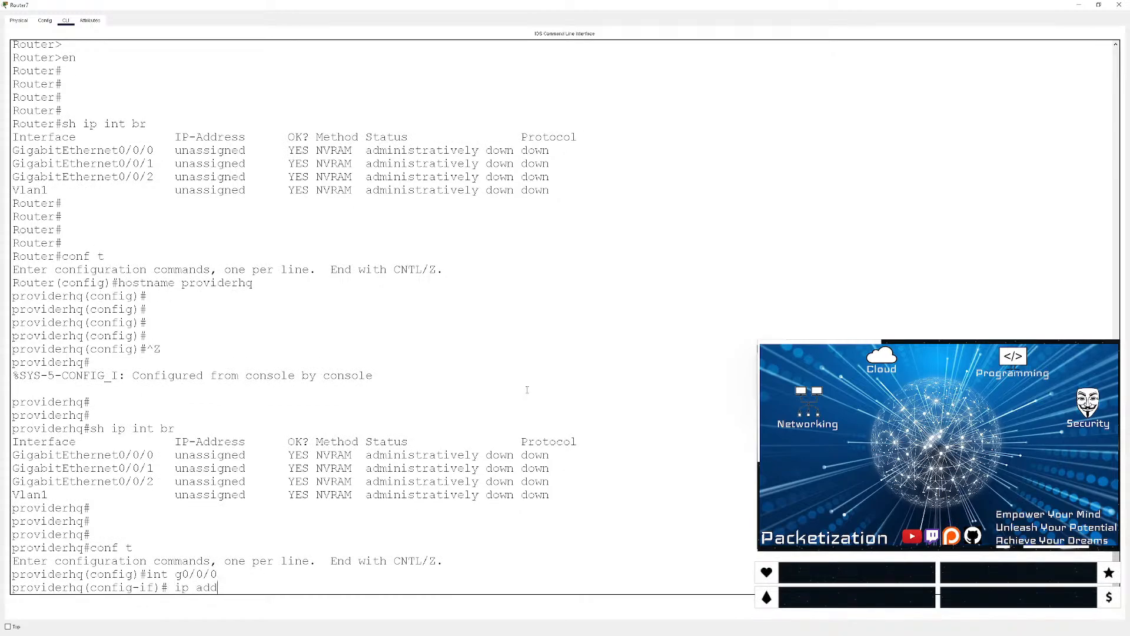
text( 1.1.1.1 255.255.255.255)
key(Return)
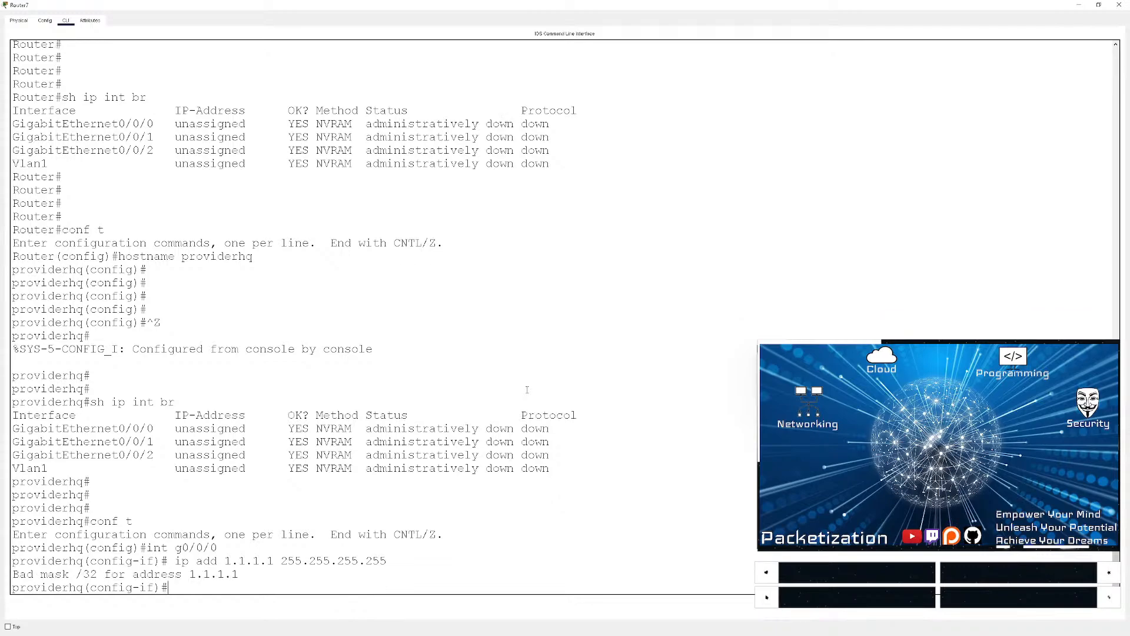
- Assign 1.1.1.1 to GigabitEthernet0/0/0 with the mask corrected to 255.255.255.0
key(Up)
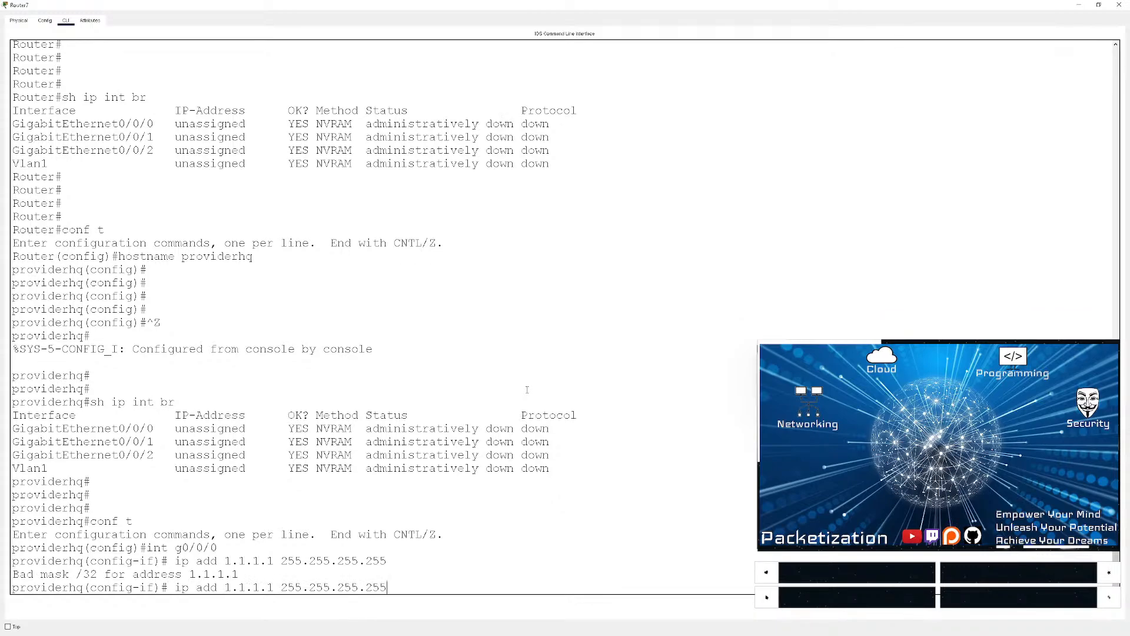
key(BackSpace)
key(BackSpace)
text(0)
key(Return)
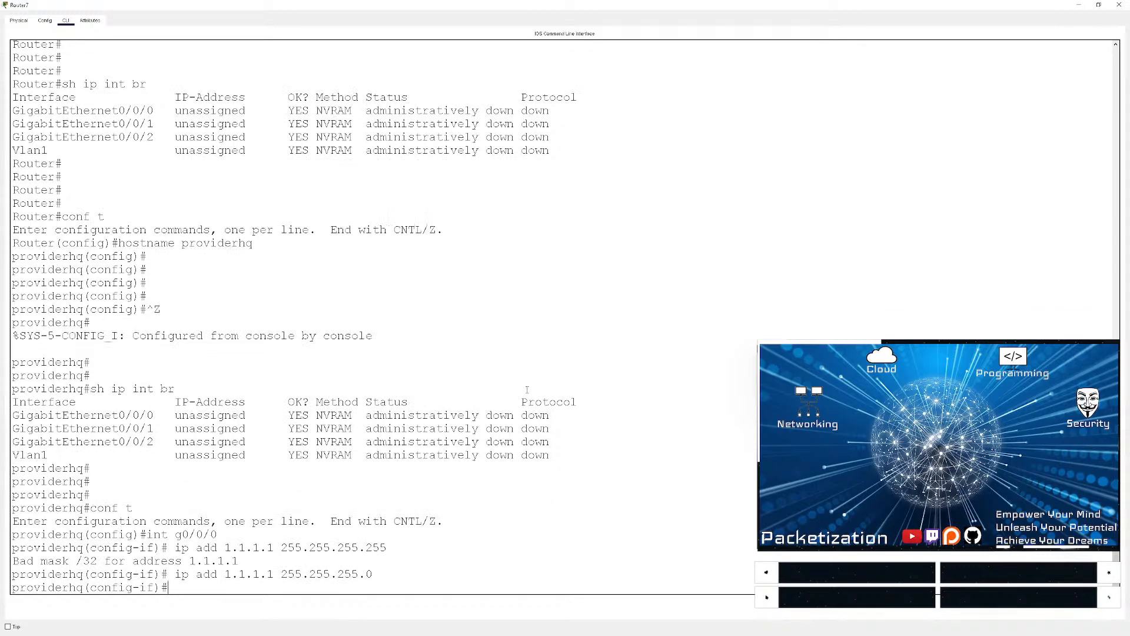
- Assign 1.1.0.1 with mask 255.255.255.0 to Router7's GigabitEthernet0/0/1
text(int g0/0/1)
key(Return)
key(Up)
key(Up)
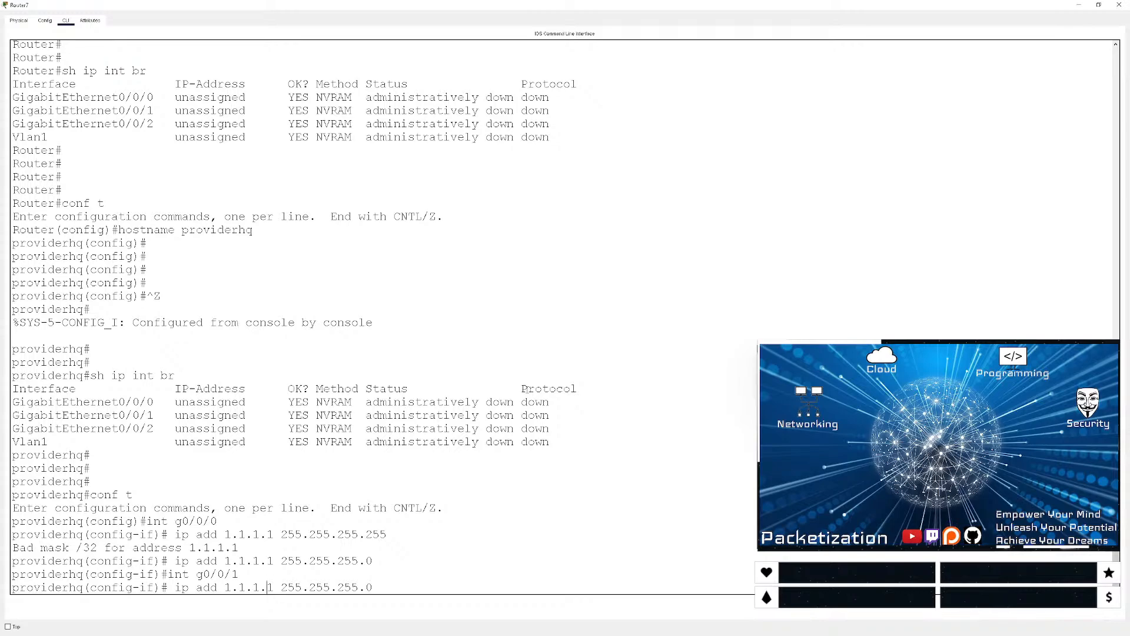
key(BackSpace)
text(0)
key(Return)
- Assign 1.1.3.1 with mask 255.255.255.0 to Router7's GigabitEthernet0/0/2
text(in)
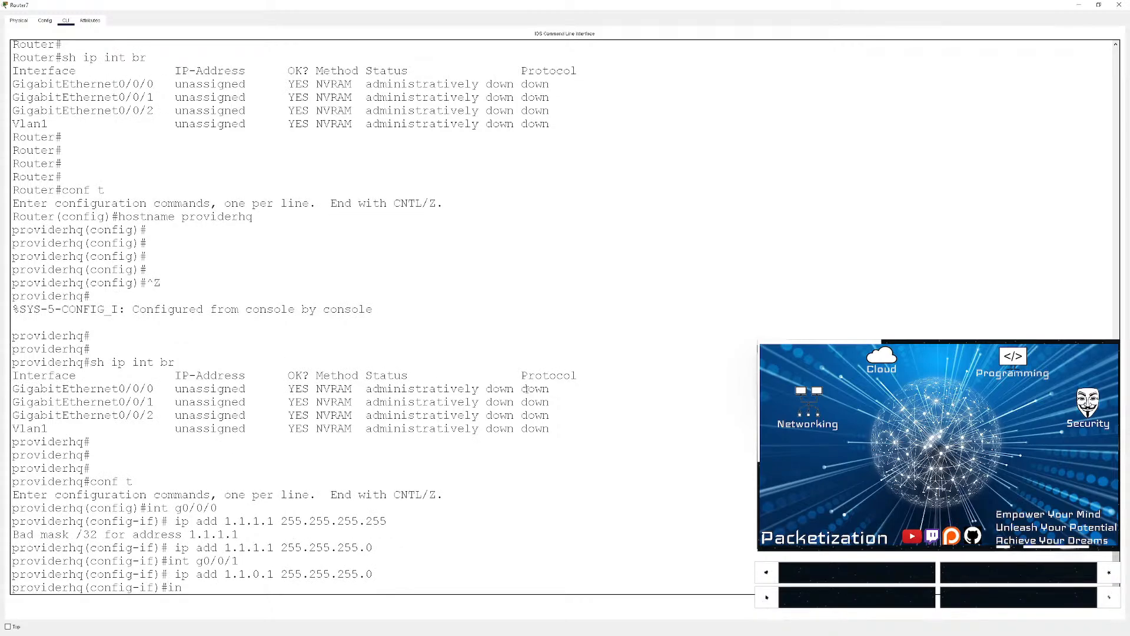
text(t g0/0/0)
key(BackSpace)
text(2)
key(Return)
key(Up)
key(BackSpace)
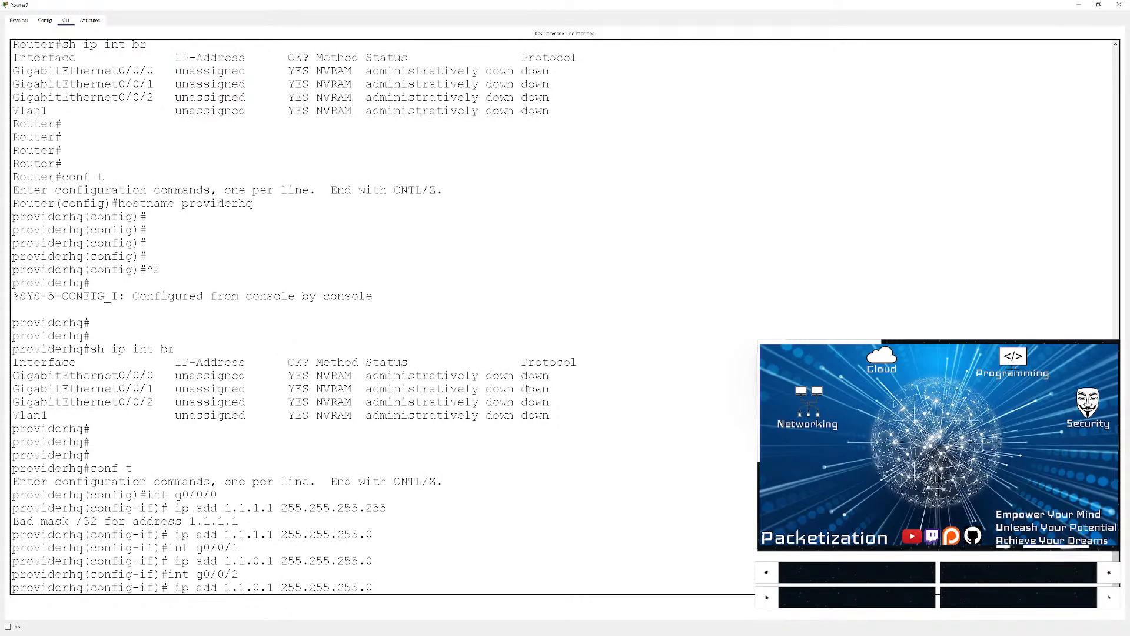
text(1)
key(Up)
key(Left)
key(Left)
key(Left)
key(Left)
key(Left)
key(Left)
key(Left)
key(Left)
key(Left)
key(Left)
key(Left)
key(Left)
key(Left)
key(Left)
key(Left)
key(Left)
key(BackSpace)
text(3)
key(Return)
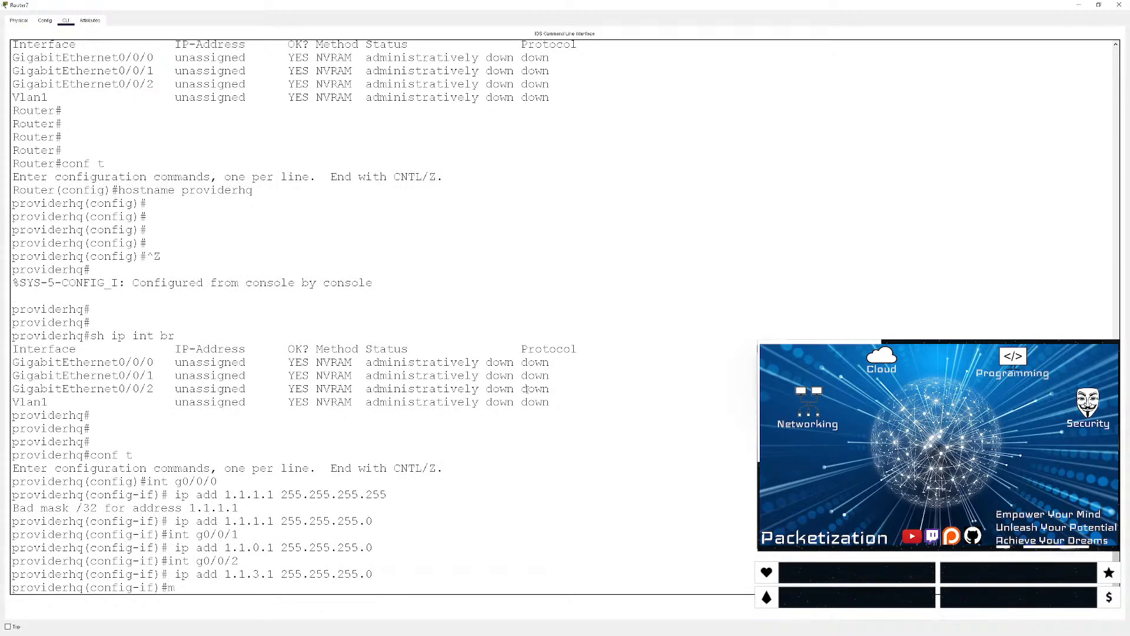
- Remove the IP addresses from Router7's GigabitEthernet0/0/2 and GigabitEthernet0/0/1 with no ip add
text(no ip add)
key(Return)
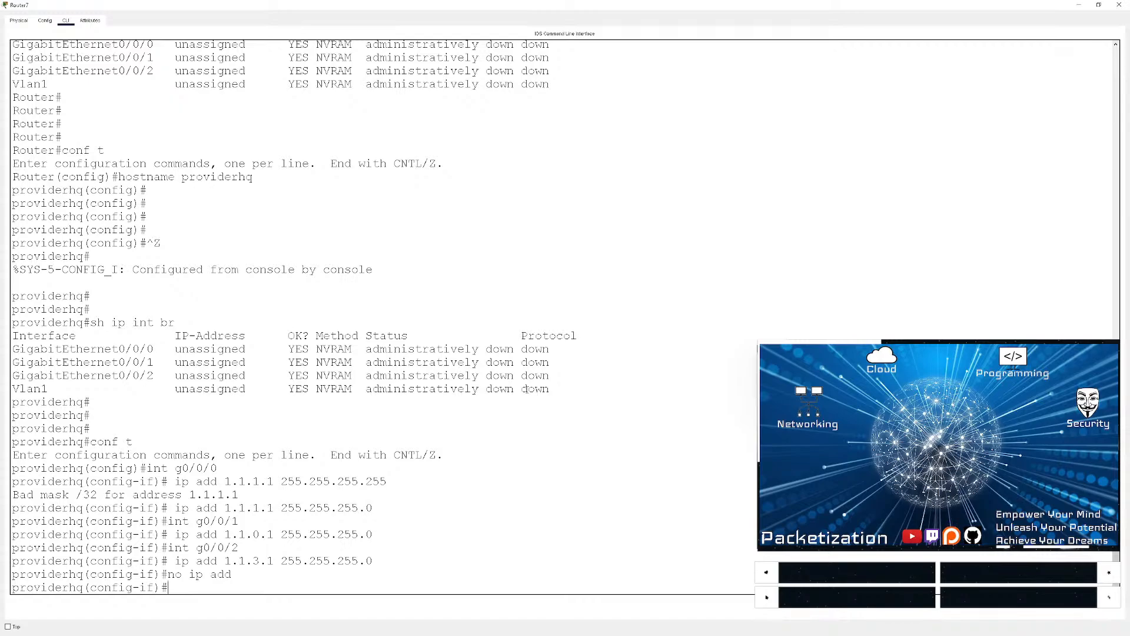
text(int g0/0/1)
key(Return)
text(no )
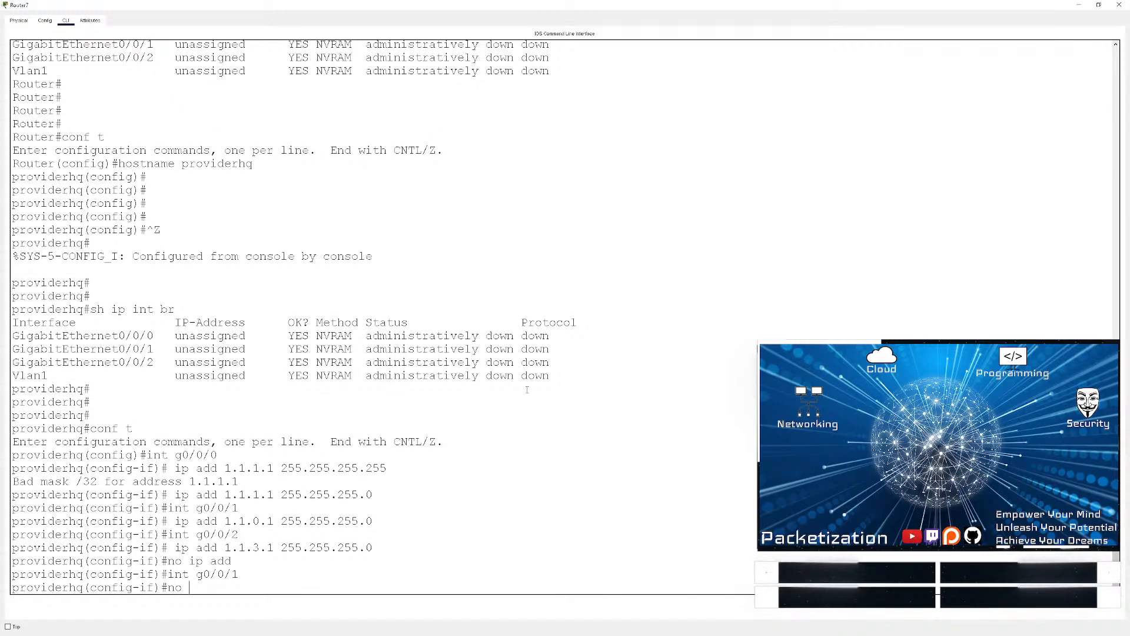
text(ip add)
key(Return)
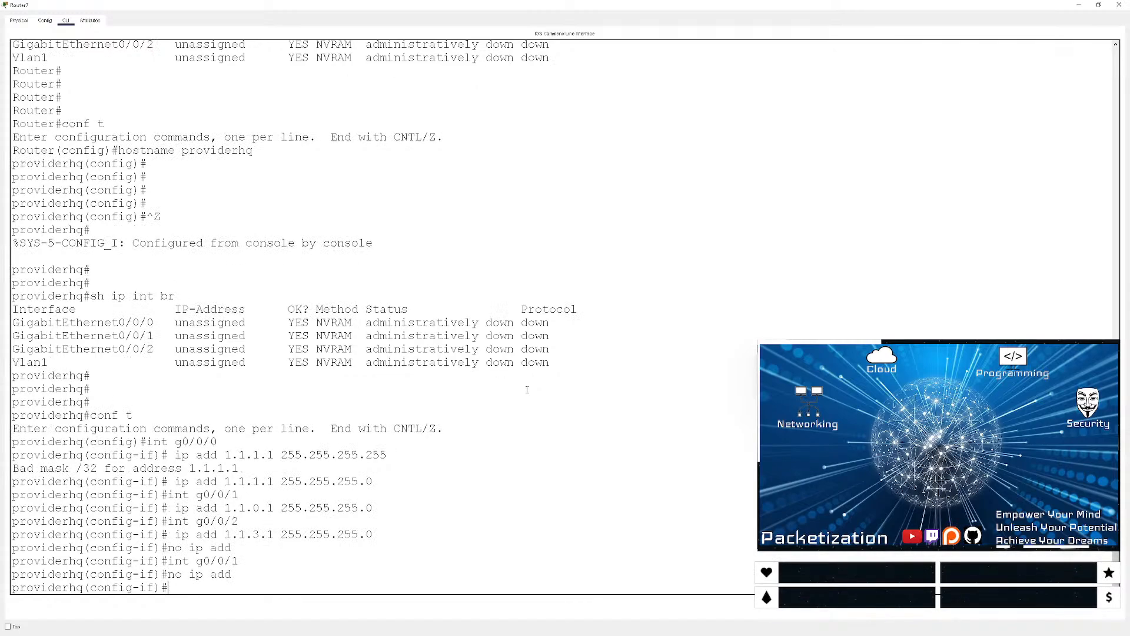
- Remove the IP address from Router7's GigabitEthernet0/0/0 with no ip add
text(int g0/0/0/)
text( n)
key(Return)
text(no ip a)
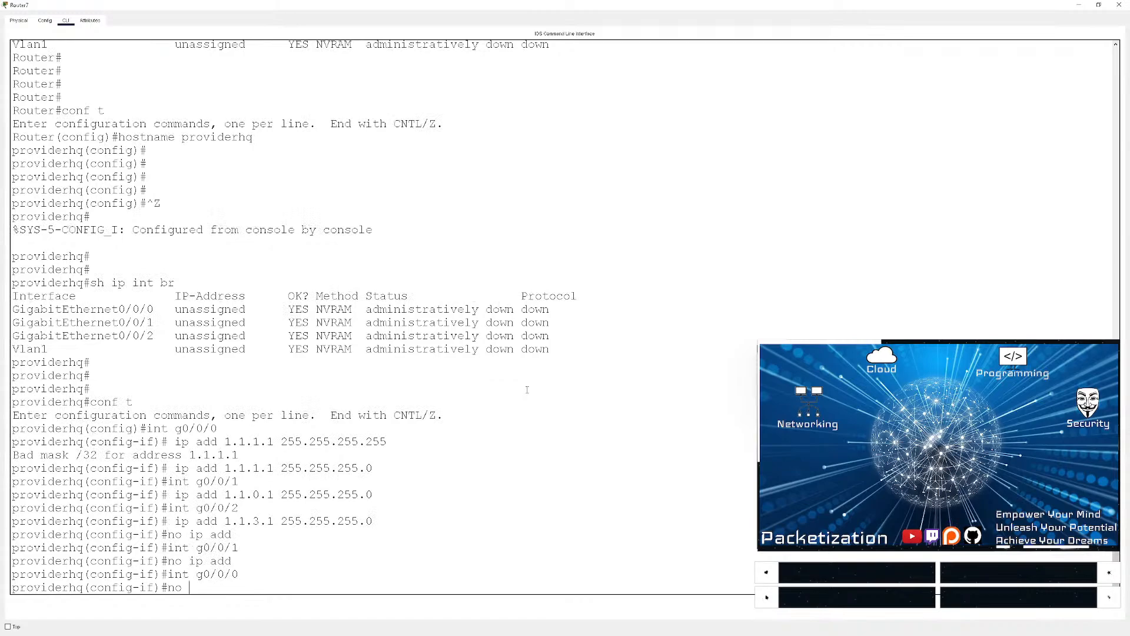
key(BackSpace)
key(BackSpace)
key(BackSpace)
key(BackSpace)
text(ip add)
key(Return)
key(Return)
key(Return)
key(Return)
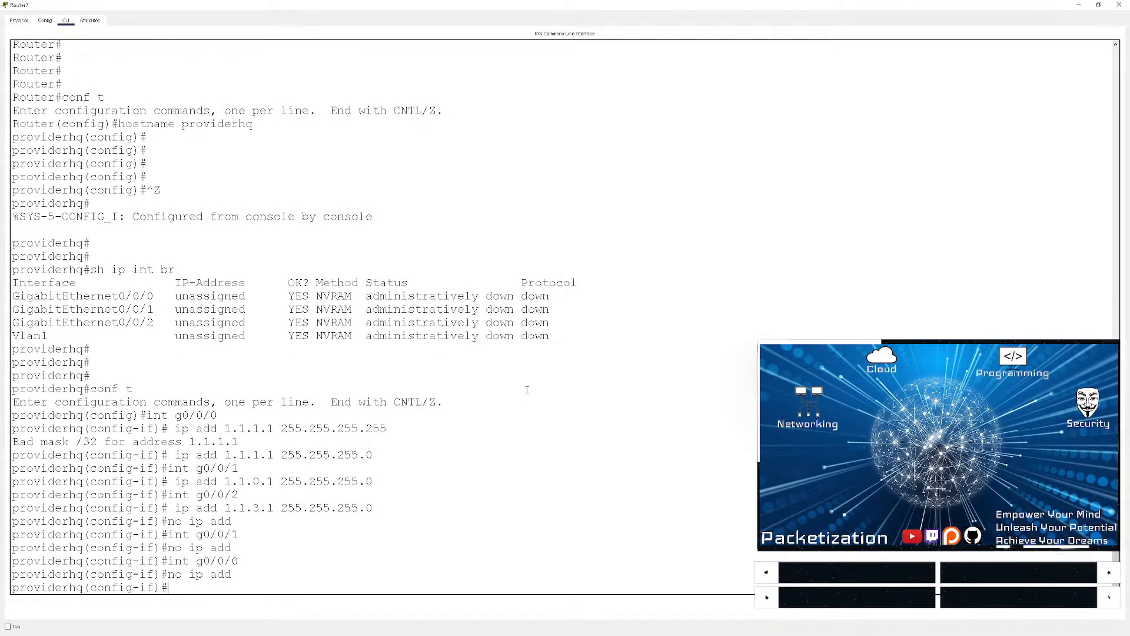
- Exit configuration mode on Router7, check its interfaces with sh ip int br and close its window
key(ctrl+z)
key(Return)
key(Return)
key(Return)
text(sh ip int br)
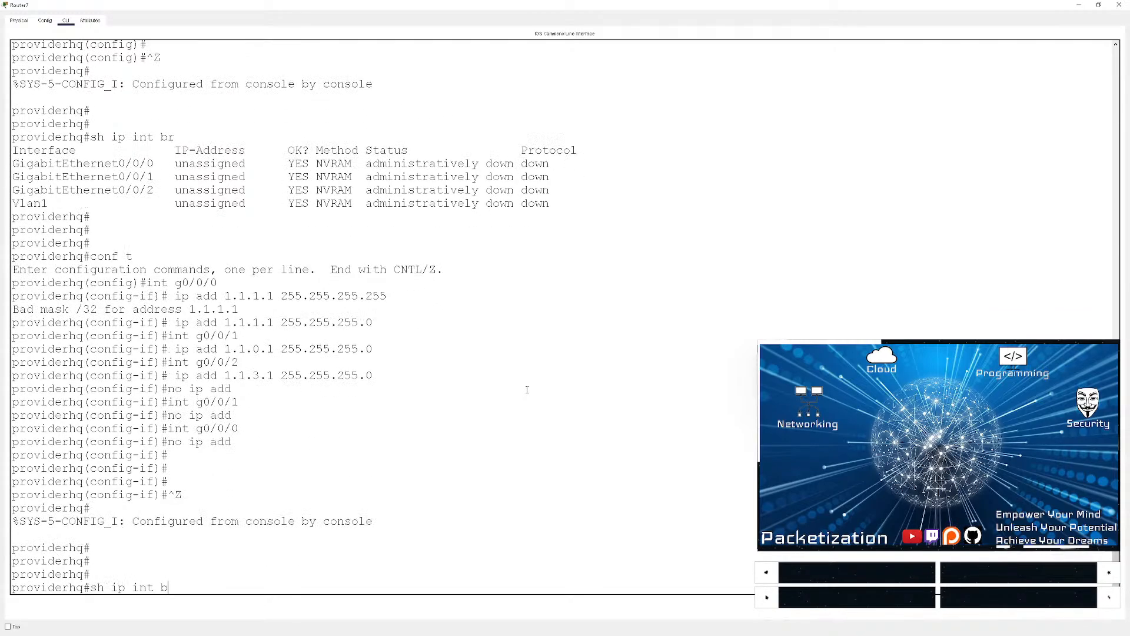
key(Return)
key(Return)
key(Return)
key(Return)
key(Return)
key(Return)
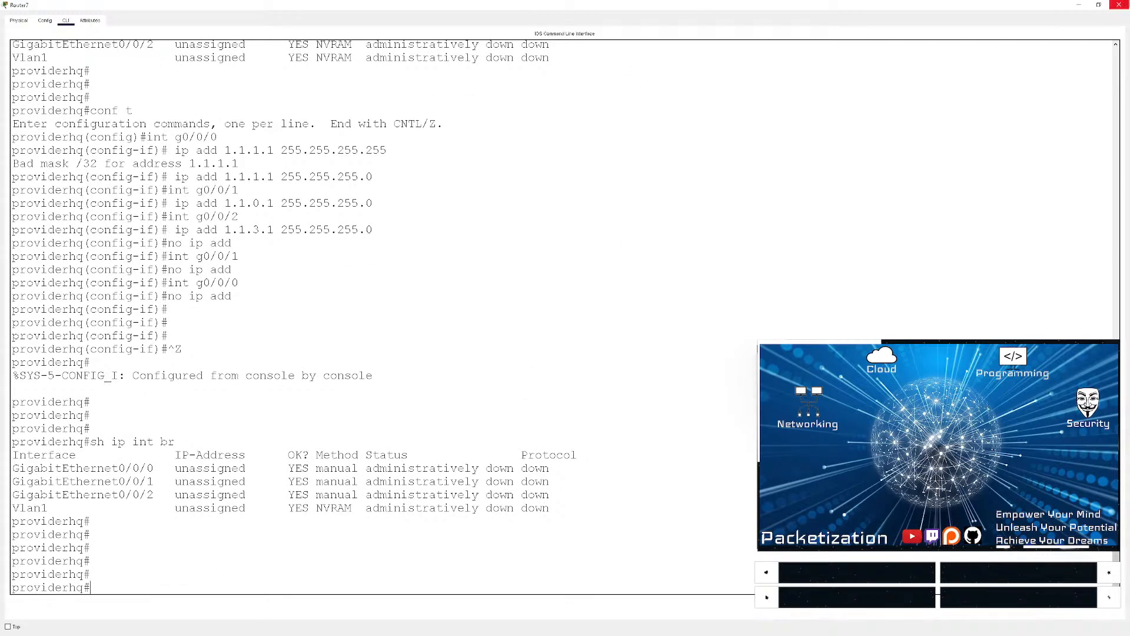
click(1119, 5)
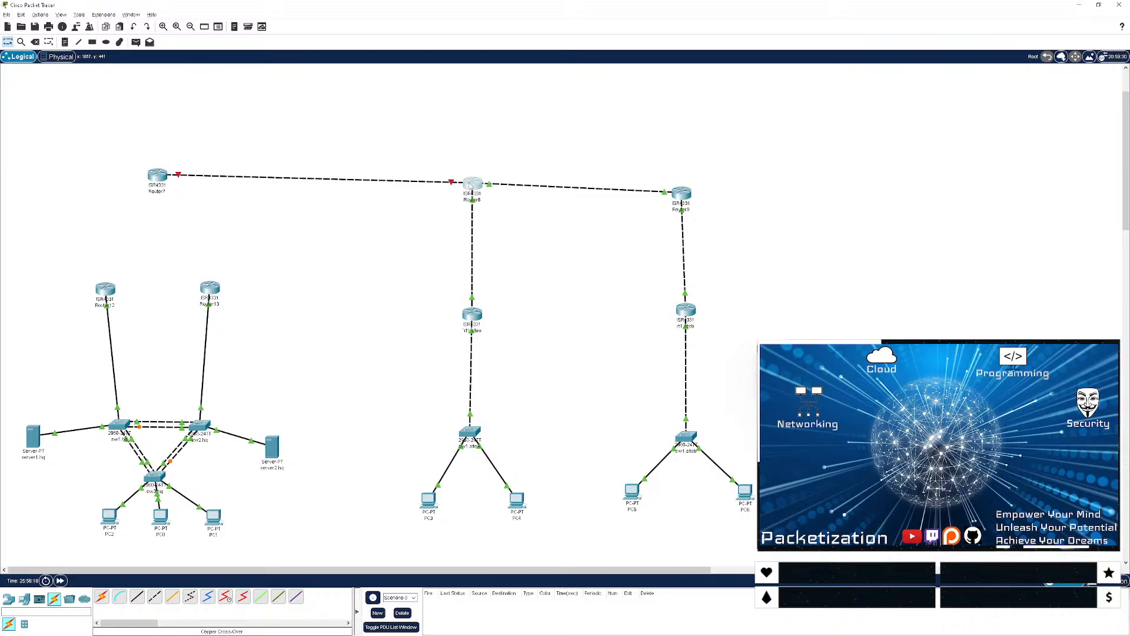
- Exit configuration mode on Router8, save its configuration with wr and close its window
click(470, 186)
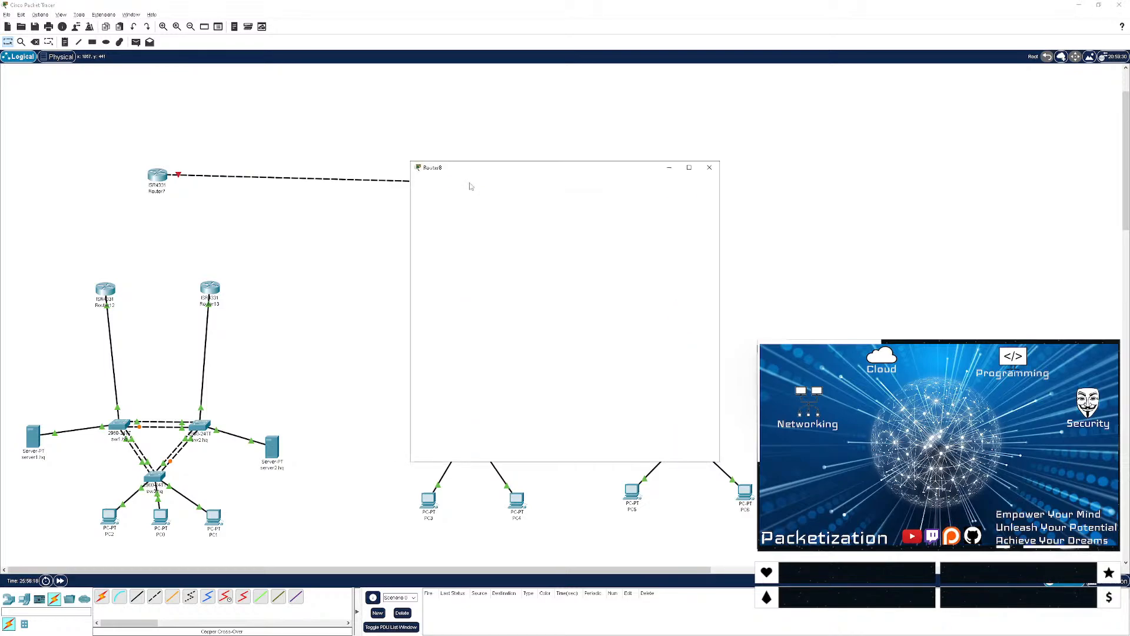
key(ctrl+z)
key(Return)
key(Return)
key(Return)
key(Return)
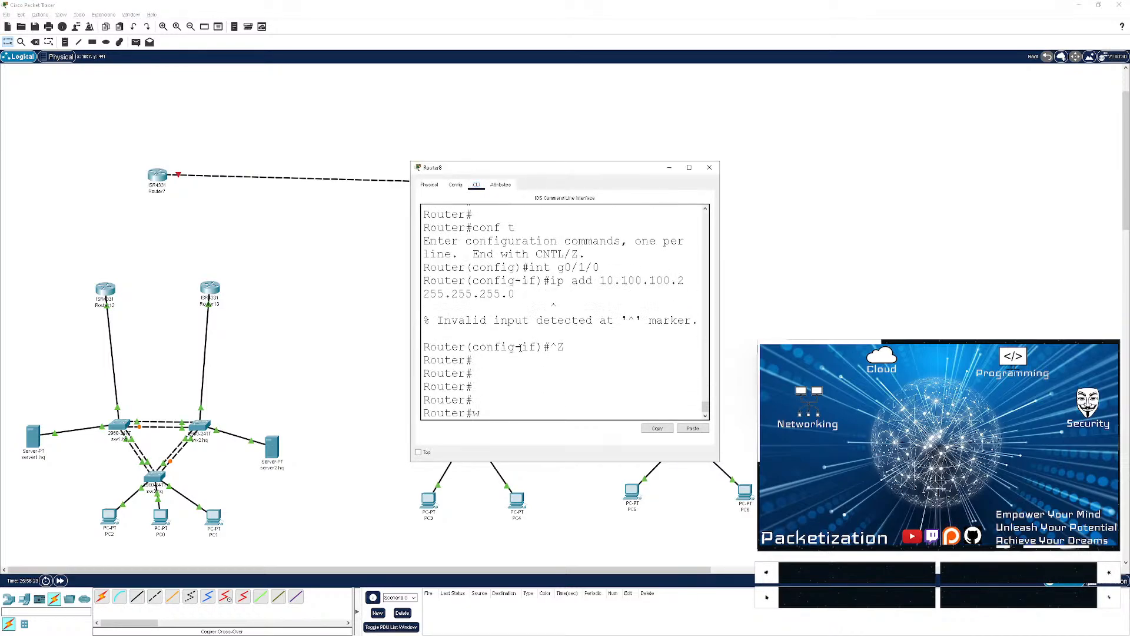
text(wr)
key(Return)
key(Return)
key(Return)
key(Return)
key(Return)
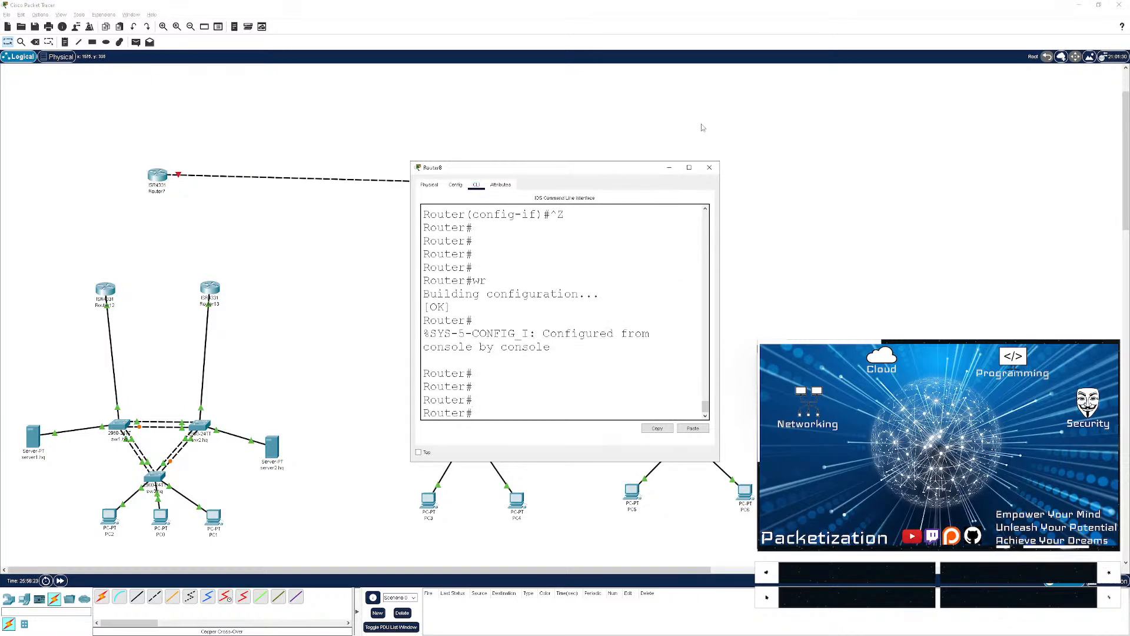
click(709, 167)
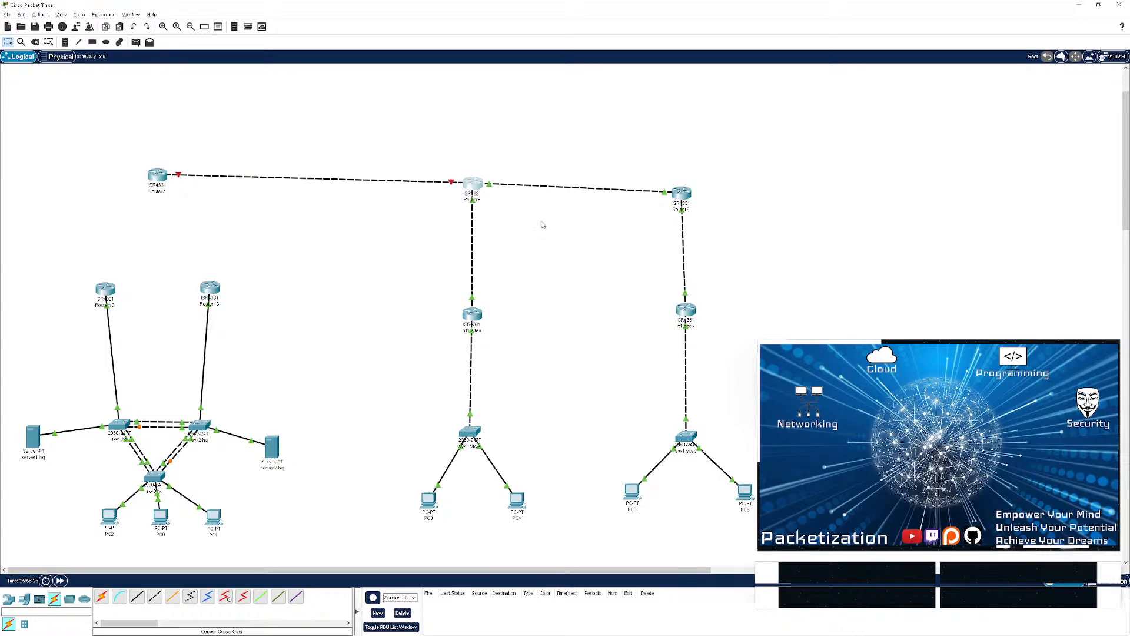
- Save the configuration of Router9 (providerB) with wr and close its window
click(683, 194)
key(Return)
key(Return)
key(Return)
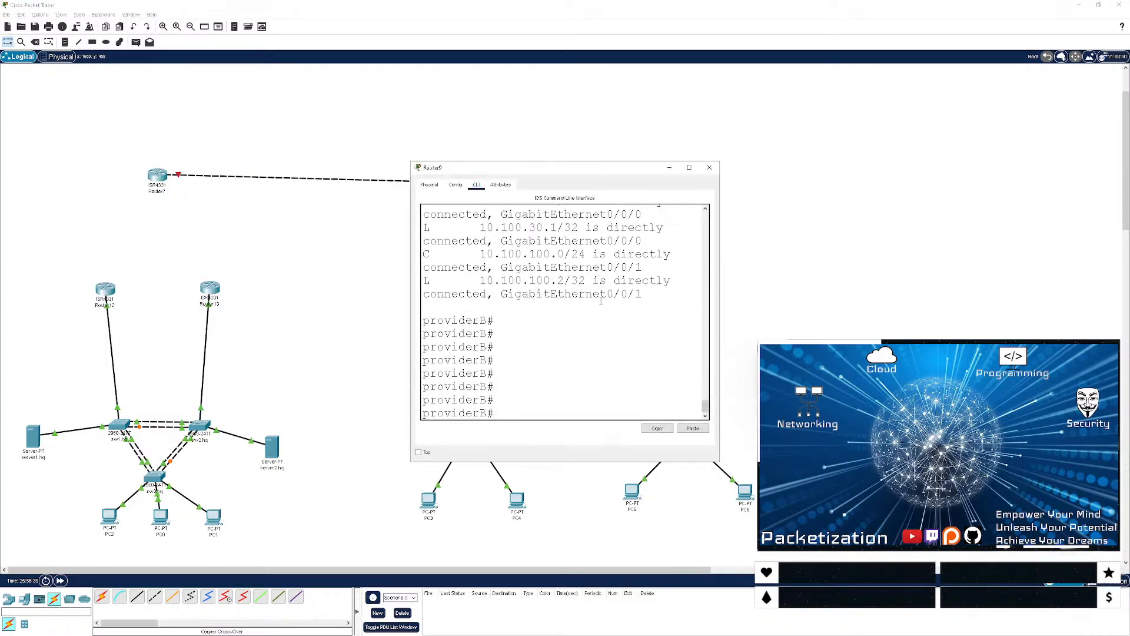
text(wr)
key(Return)
key(Return)
key(Return)
key(Return)
key(Return)
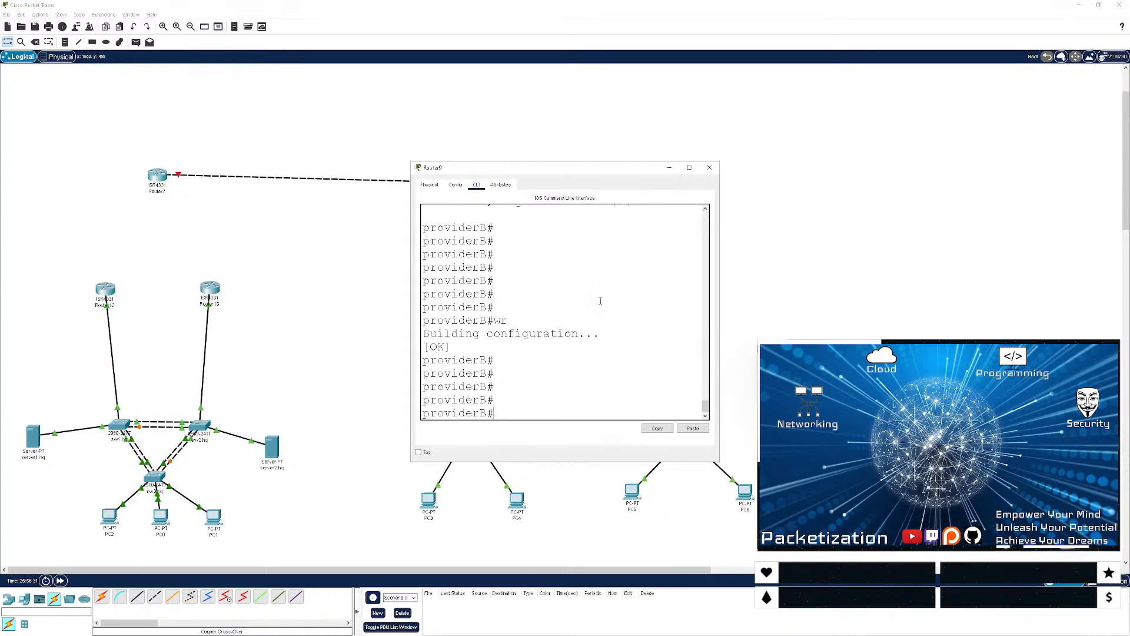
click(709, 167)
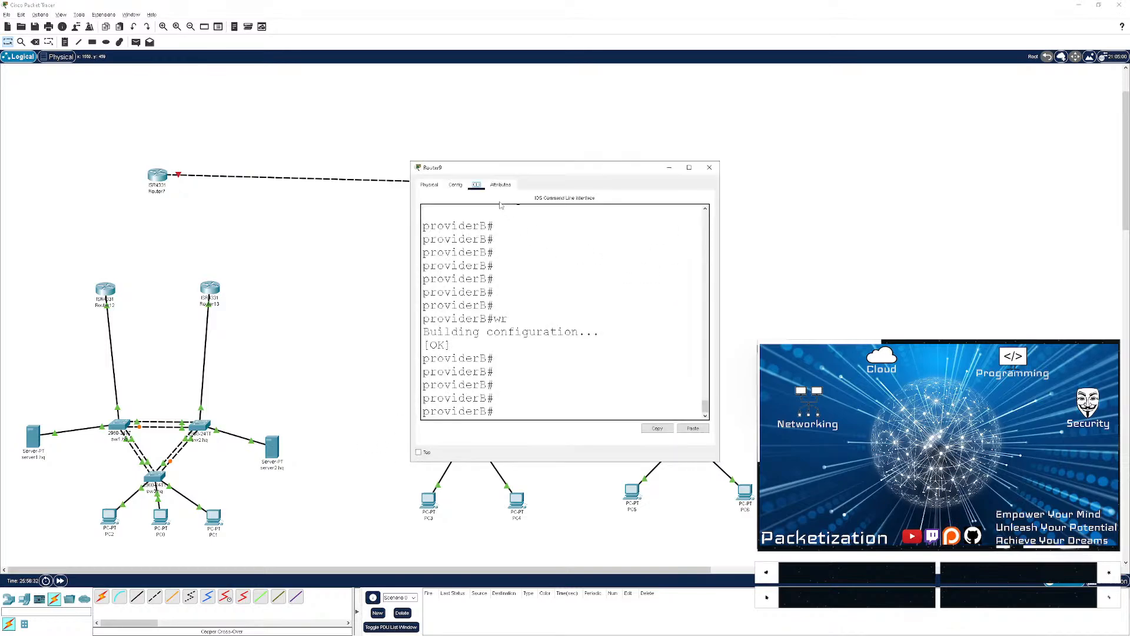
- Remove both expansion modules from Router9, fit a GLC-T module in its SFP slot and close its window
click(429, 185)
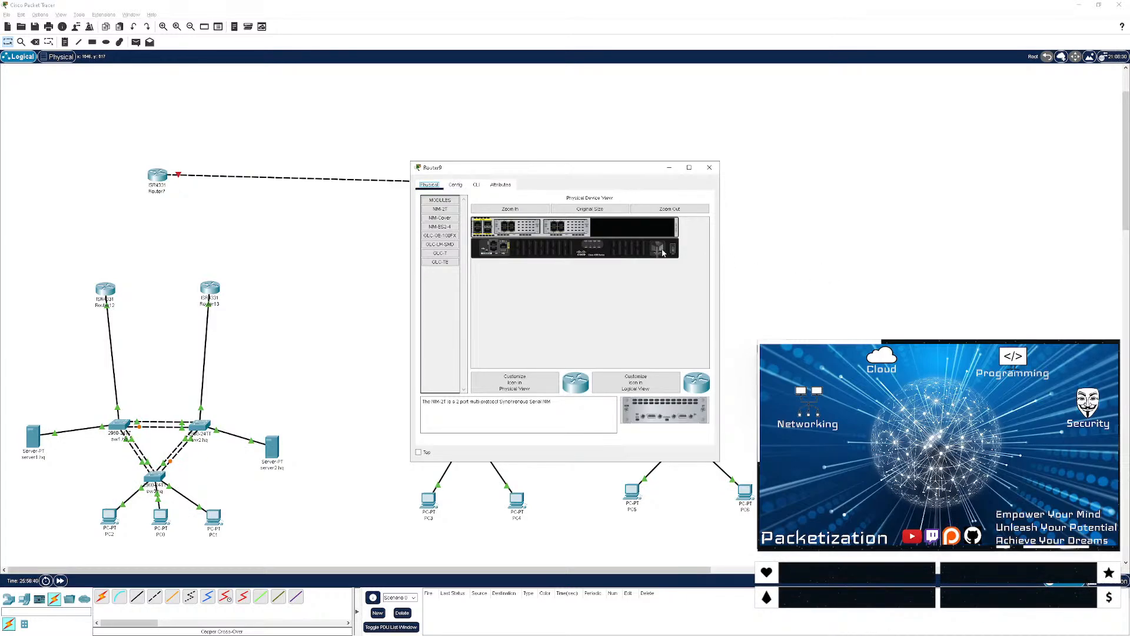
drag(565, 227, 445, 277)
drag(504, 230, 446, 267)
click(440, 255)
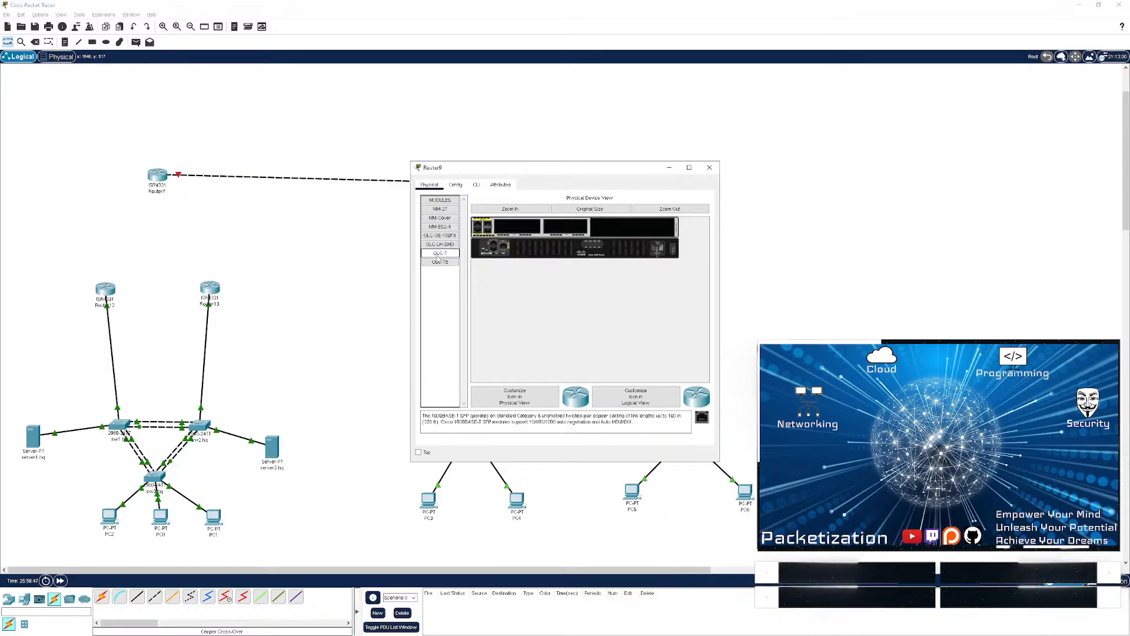
click(440, 262)
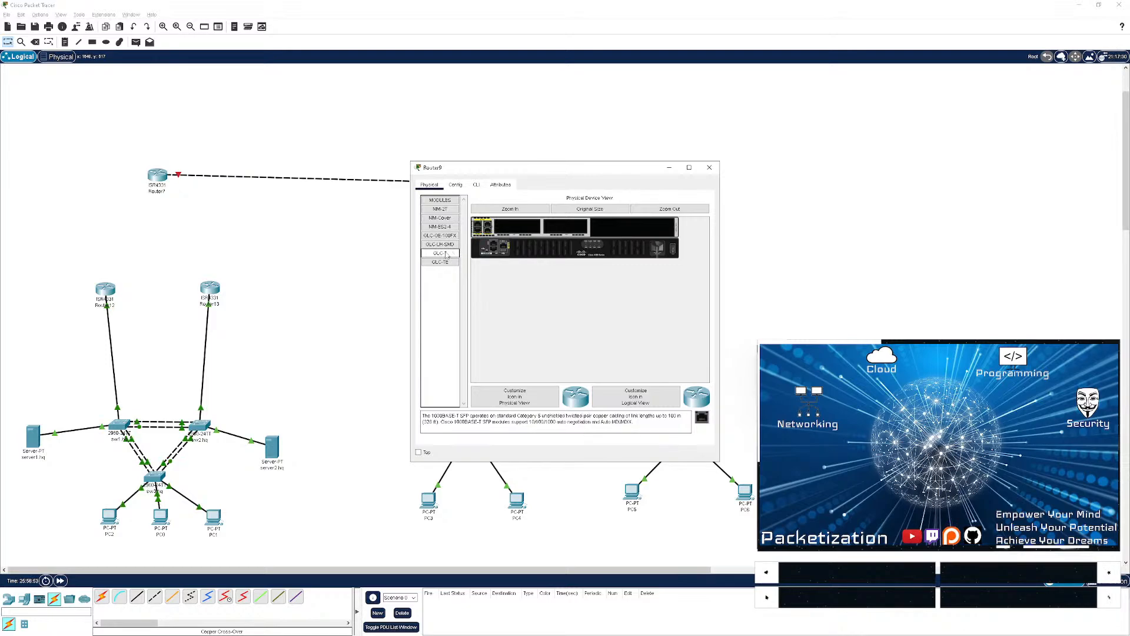
drag(446, 254, 481, 228)
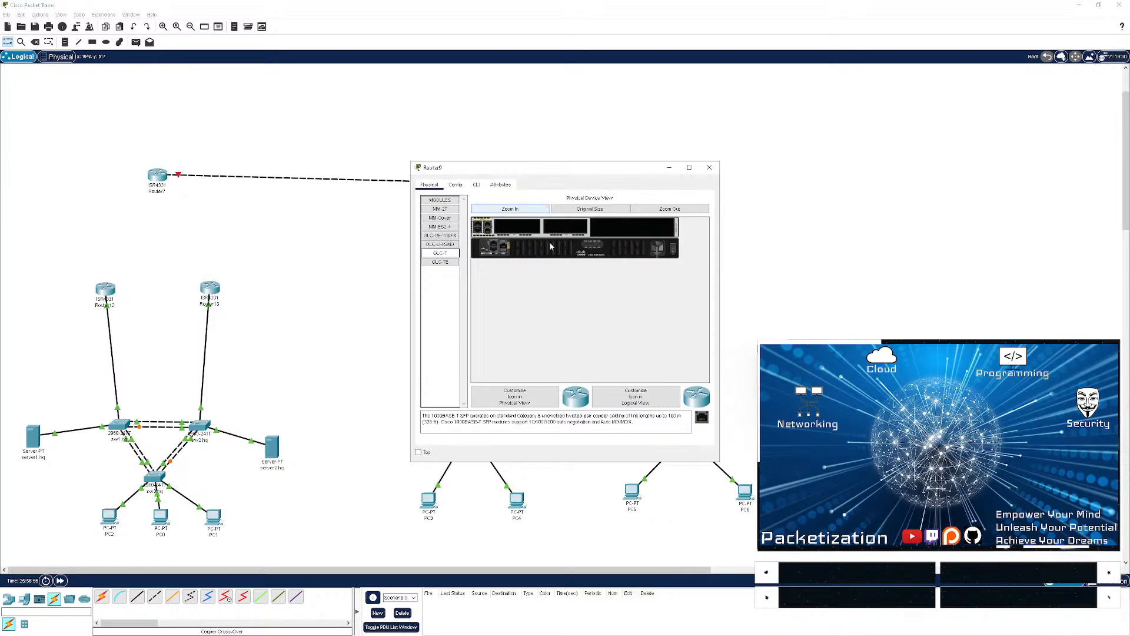
click(709, 167)
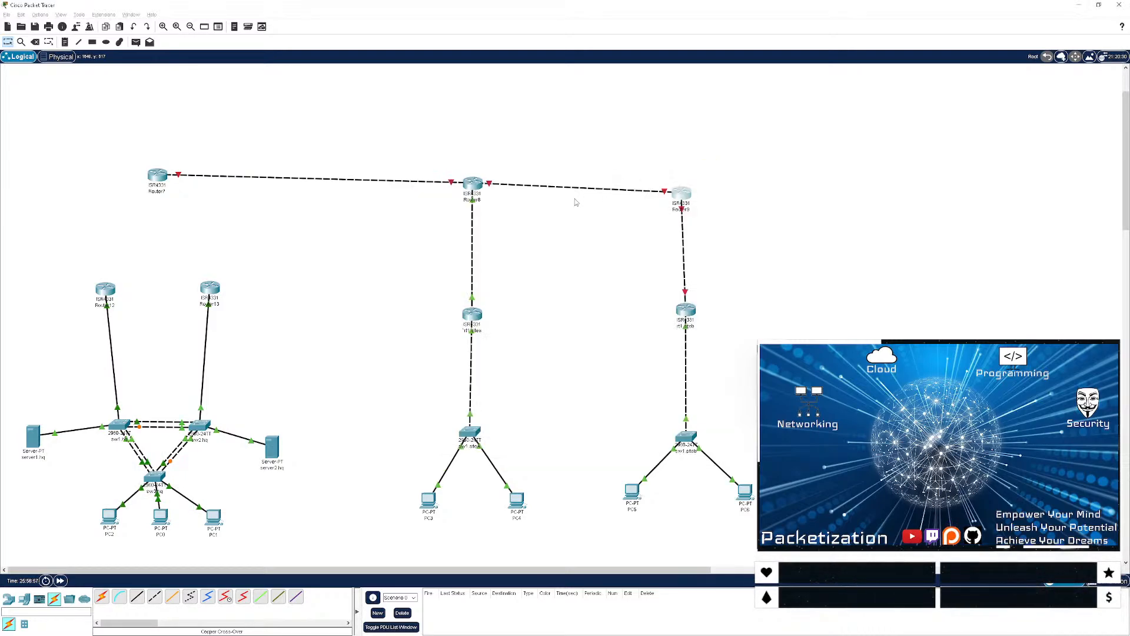
- Open Router8's command line and save its configuration with wr
click(465, 307)
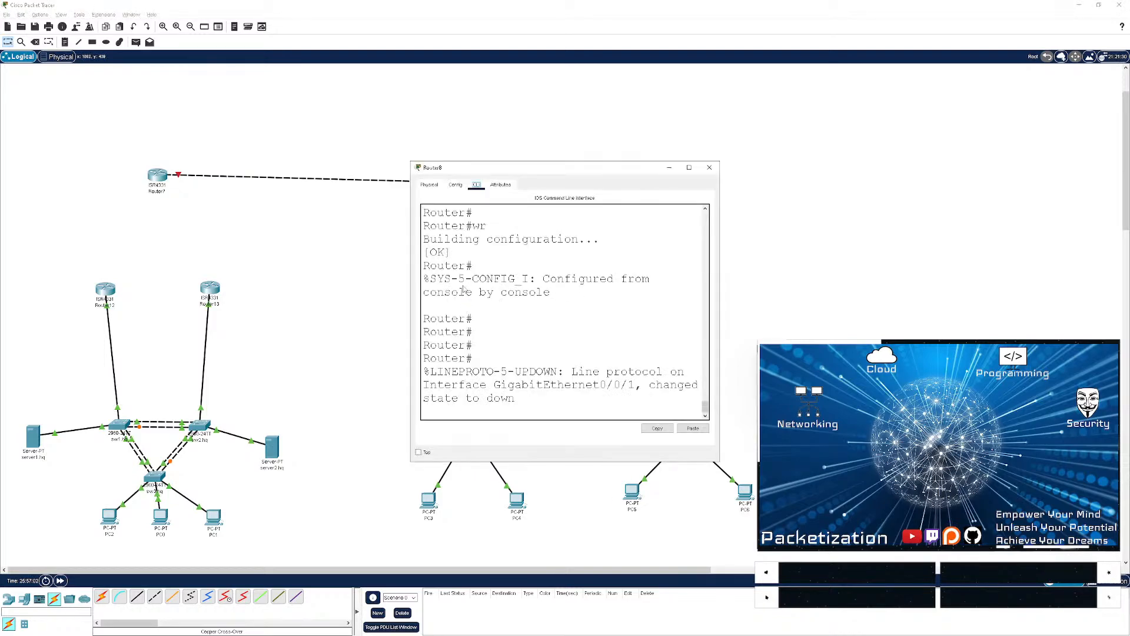
key(Return)
key(Return)
key(Return)
key(Return)
key(Return)
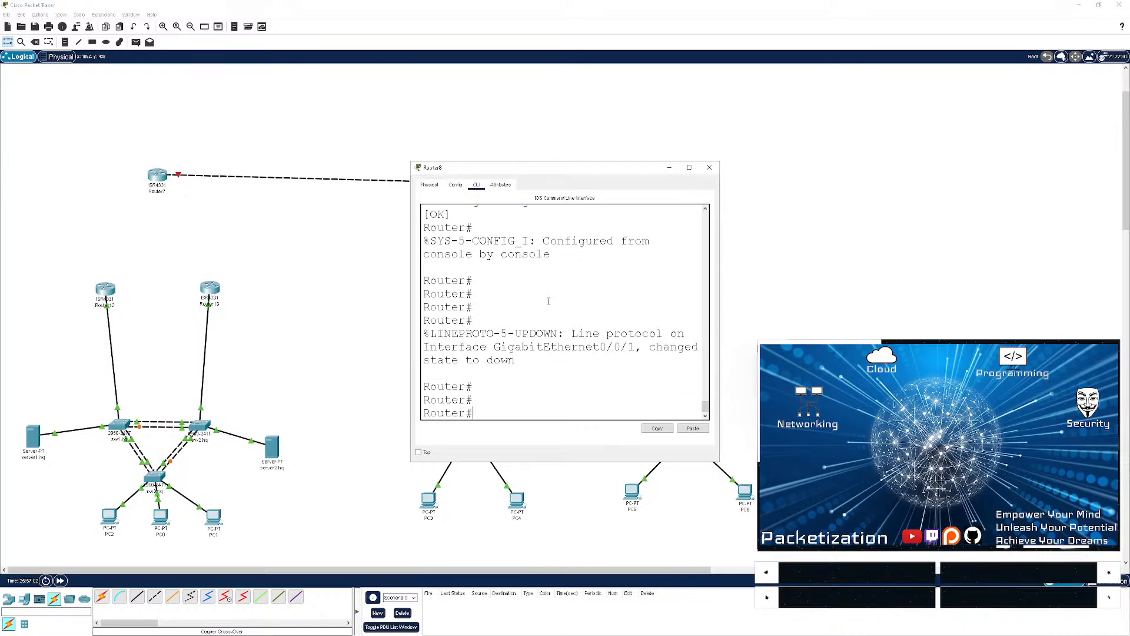
text(wr)
key(Return)
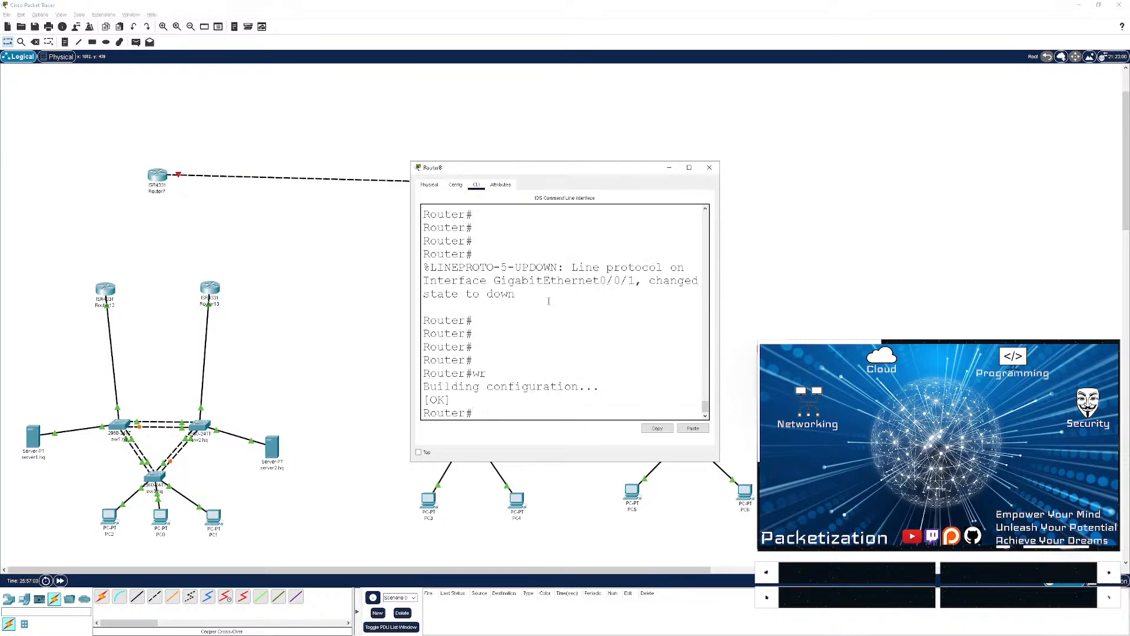
- Replace Router8's first expansion module with a GLC-T module in the SFP slot, power the router back on and close its window
click(430, 185)
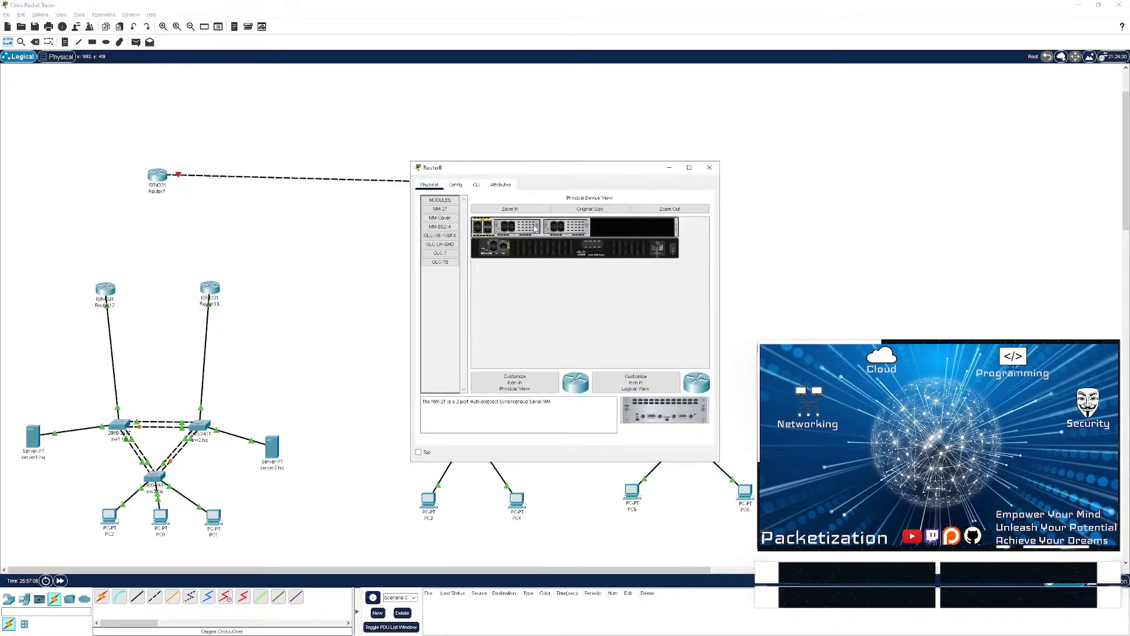
drag(518, 227, 441, 253)
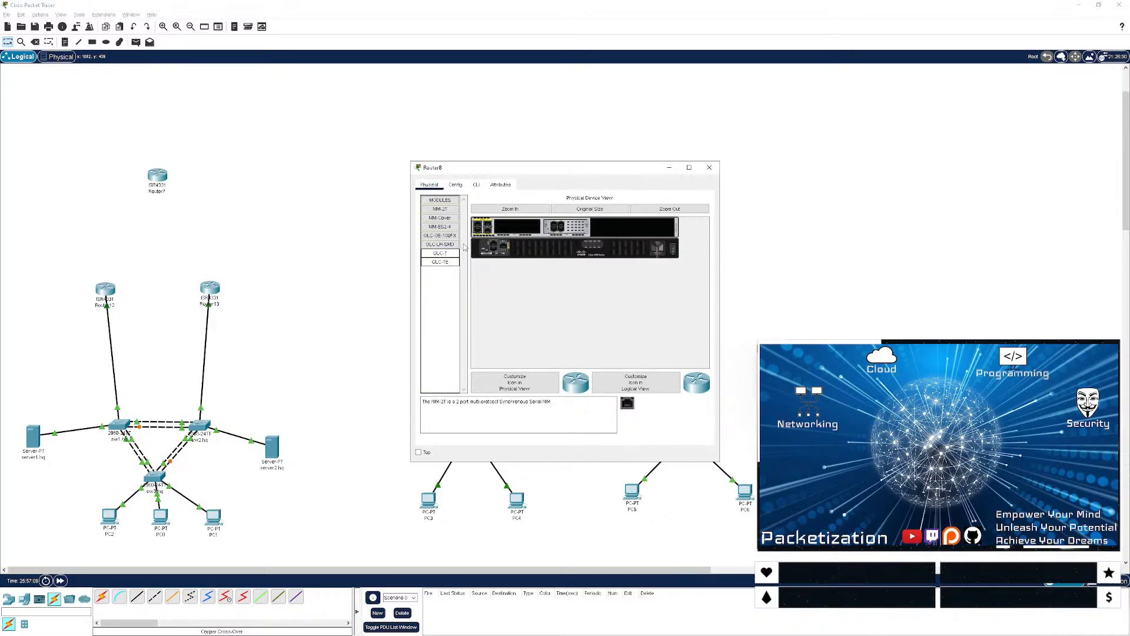
drag(440, 254, 479, 228)
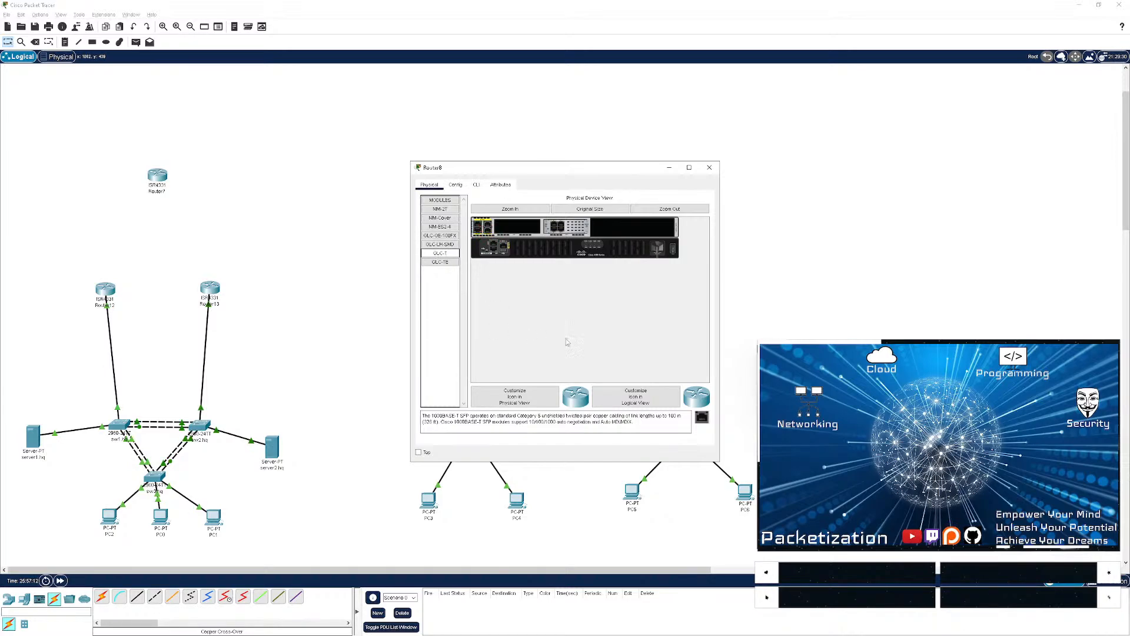
click(673, 252)
click(475, 186)
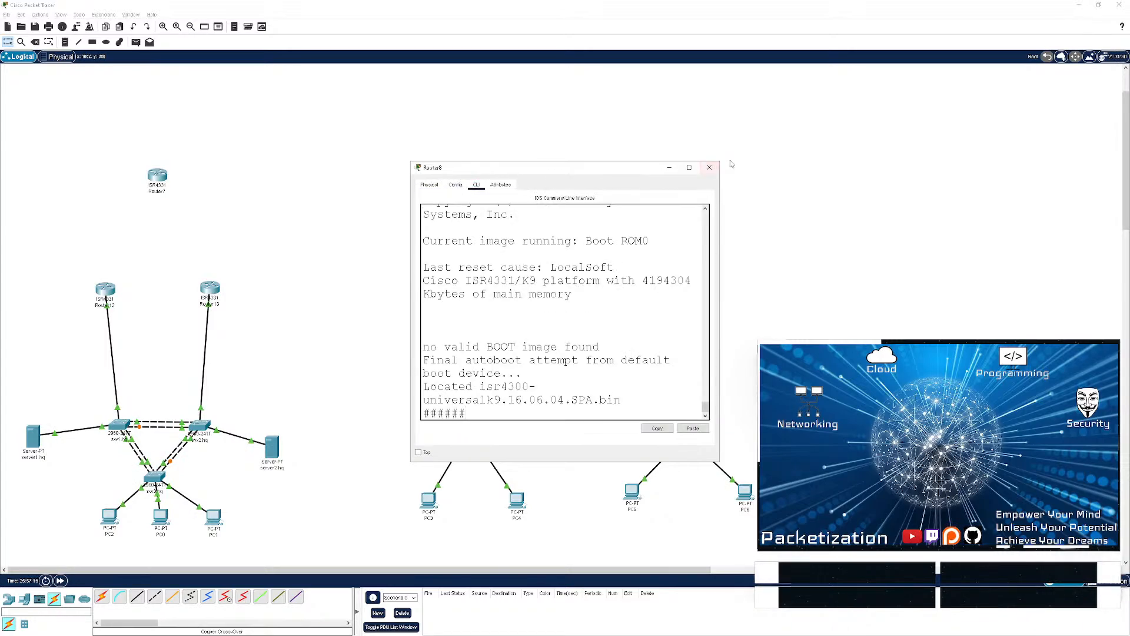
click(706, 169)
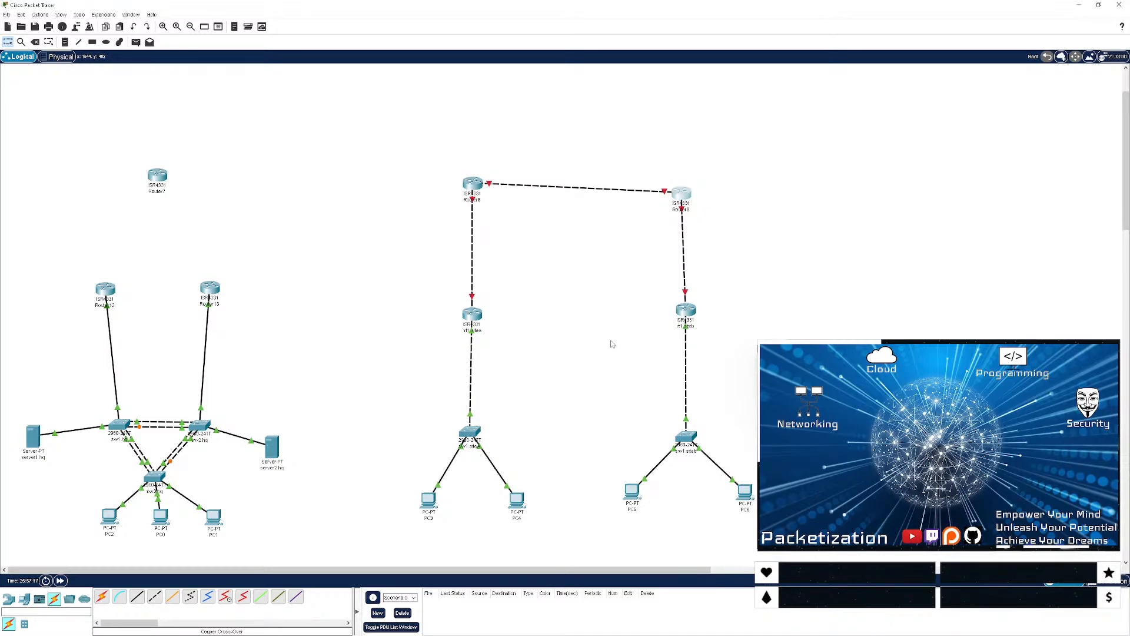
- Check Router9's boot progress in its command line and close its window
click(680, 194)
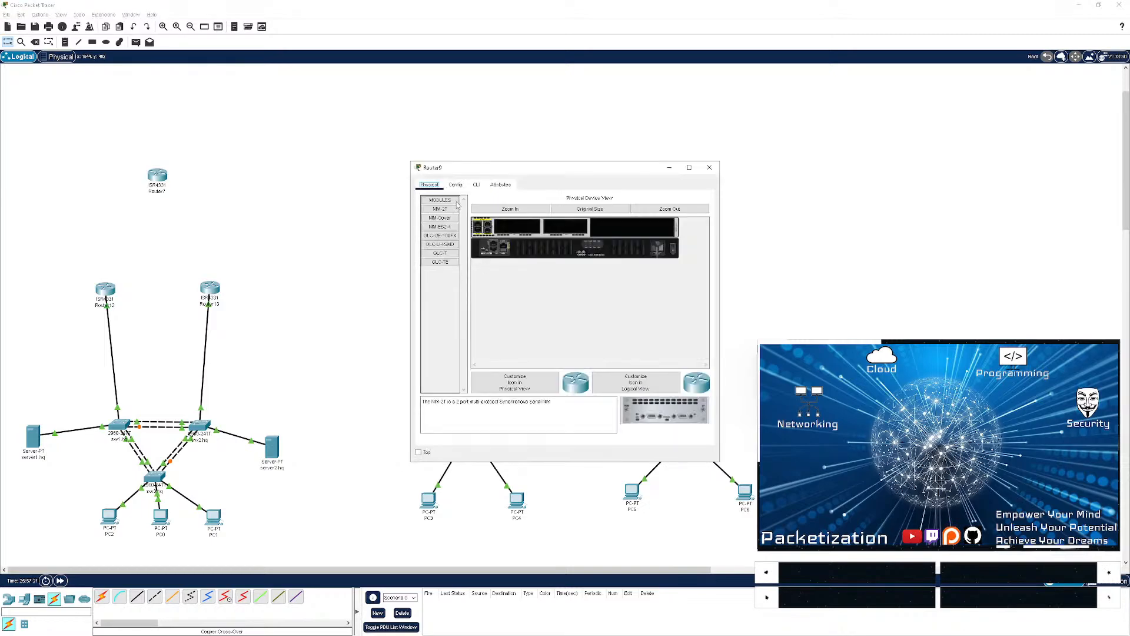
click(477, 185)
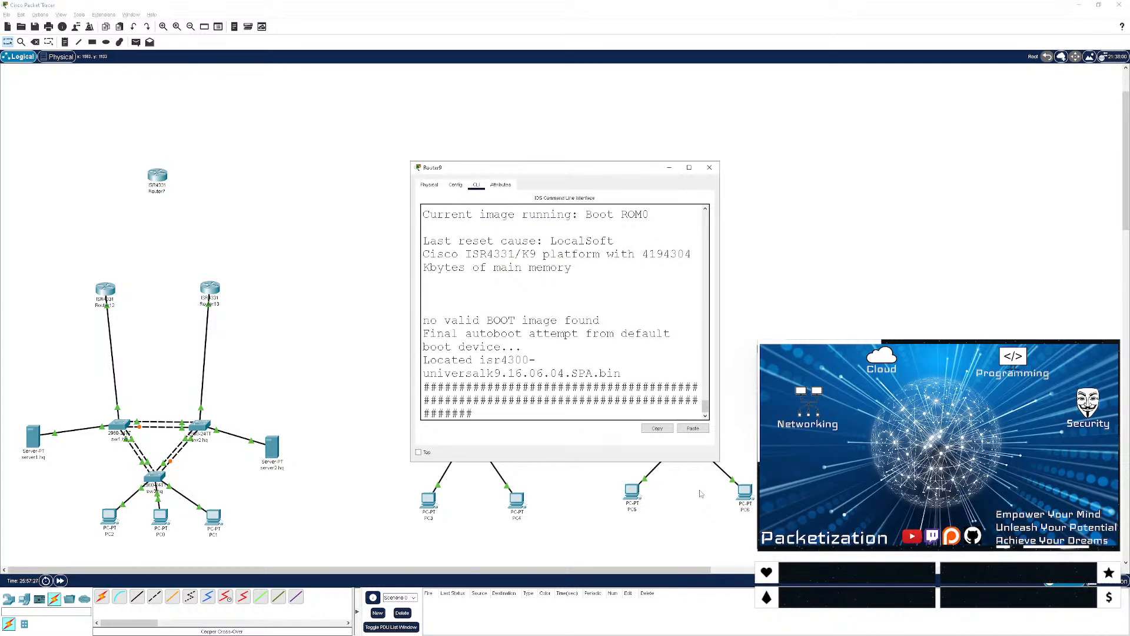
click(708, 169)
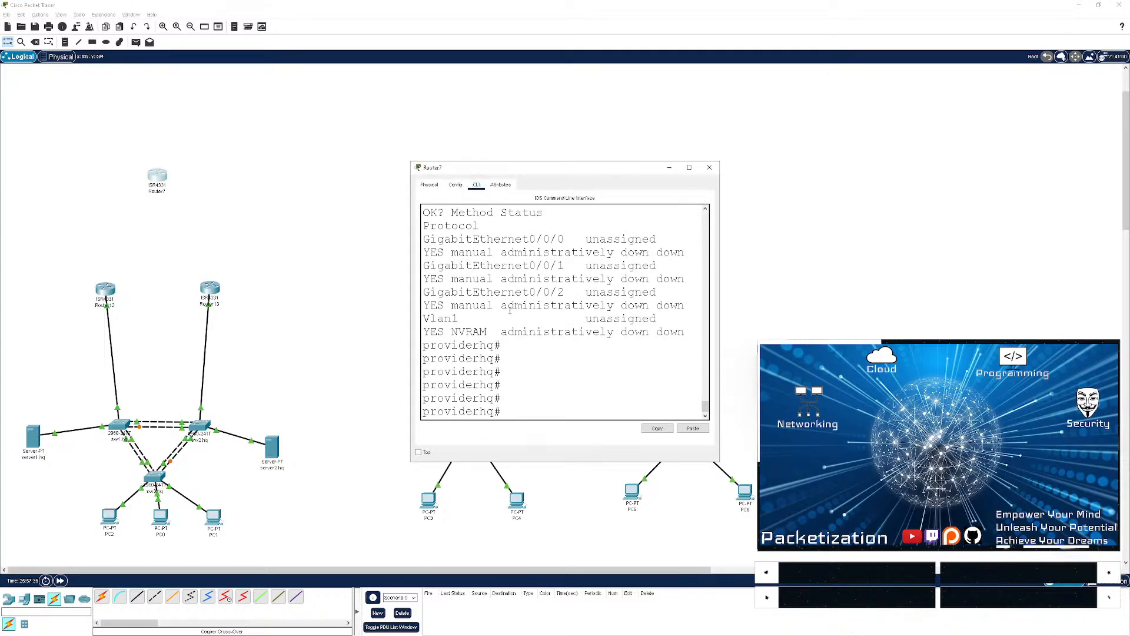
- Review Router7's interface list and recent commands in an enlarged command-line window, and close it
key(Return)
key(Return)
key(Return)
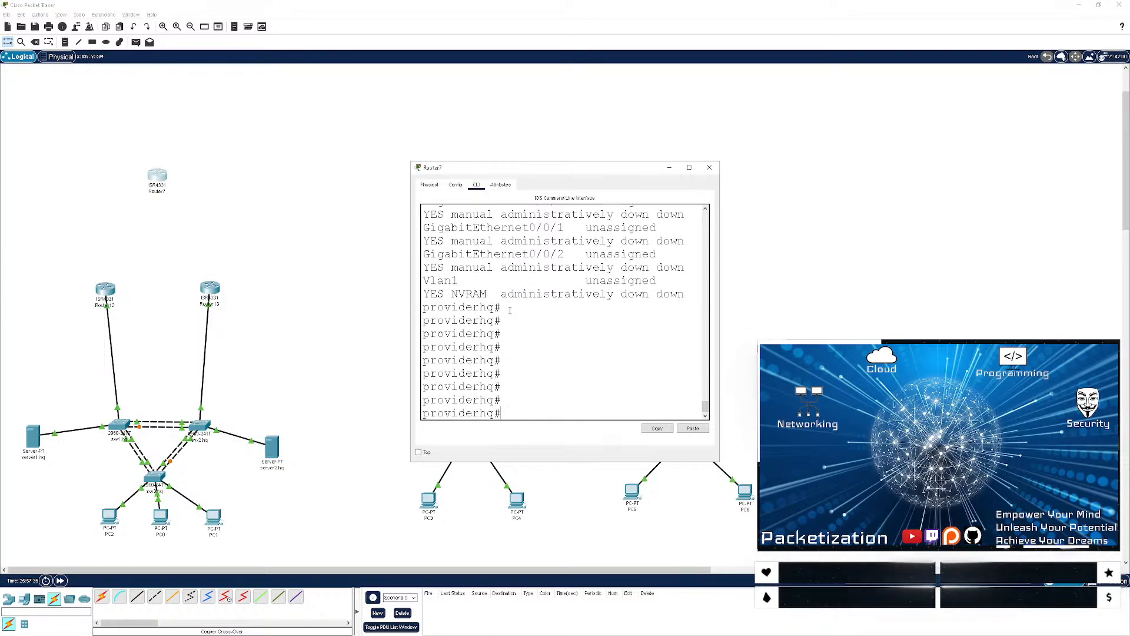
double_click(566, 169)
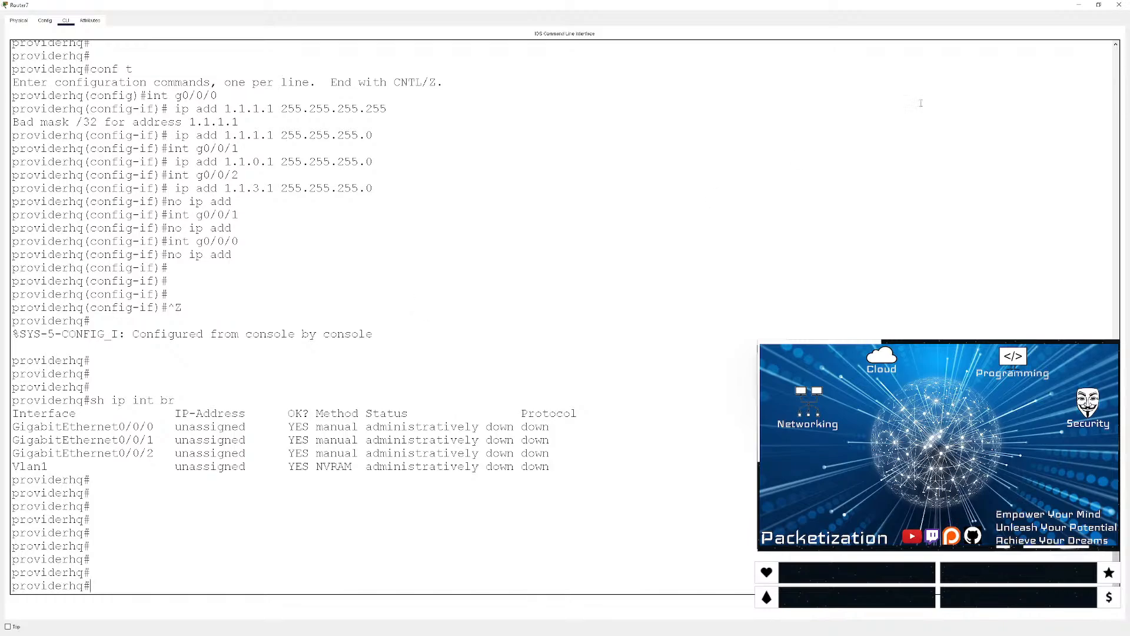
click(1118, 5)
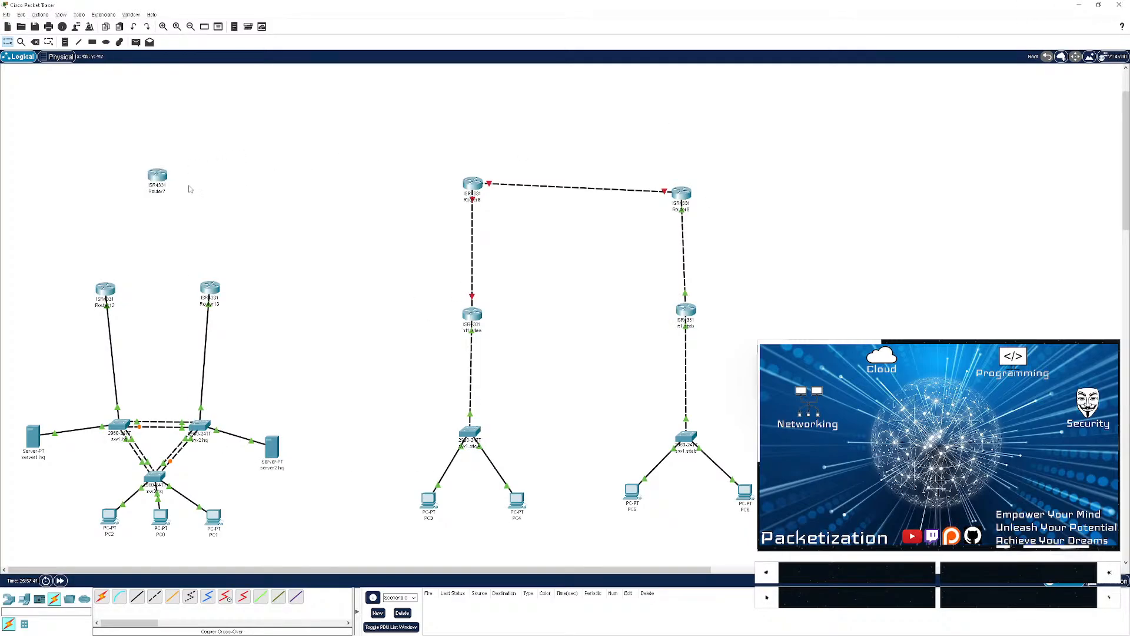
- Try to connect a phone cable to Router7's GigabitEthernet0/0/2 port
click(190, 596)
click(151, 175)
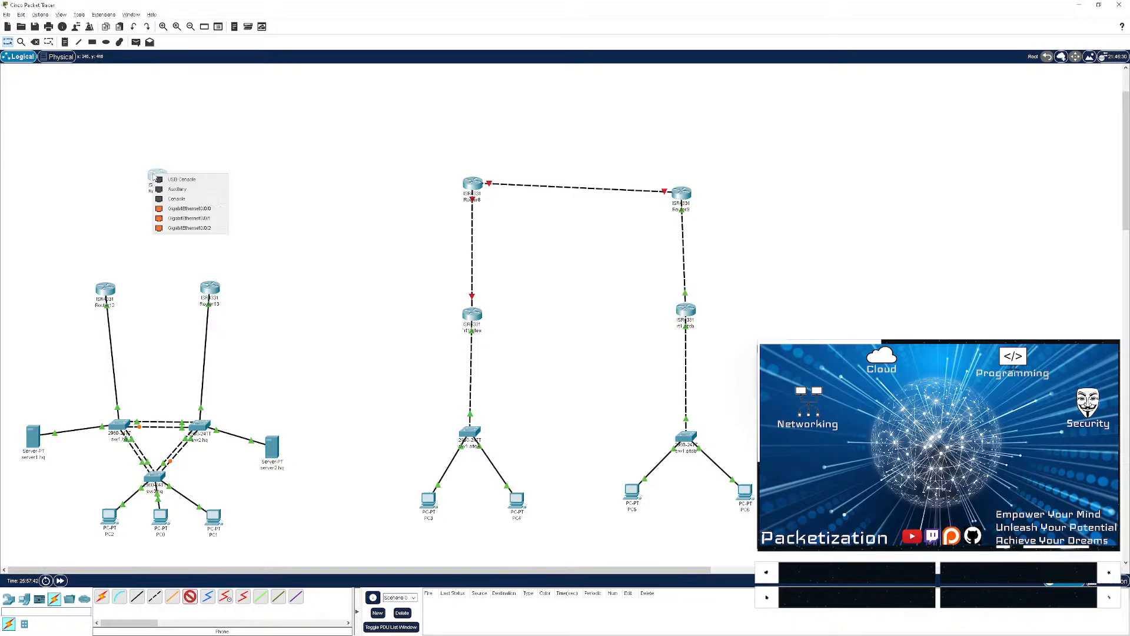
click(167, 229)
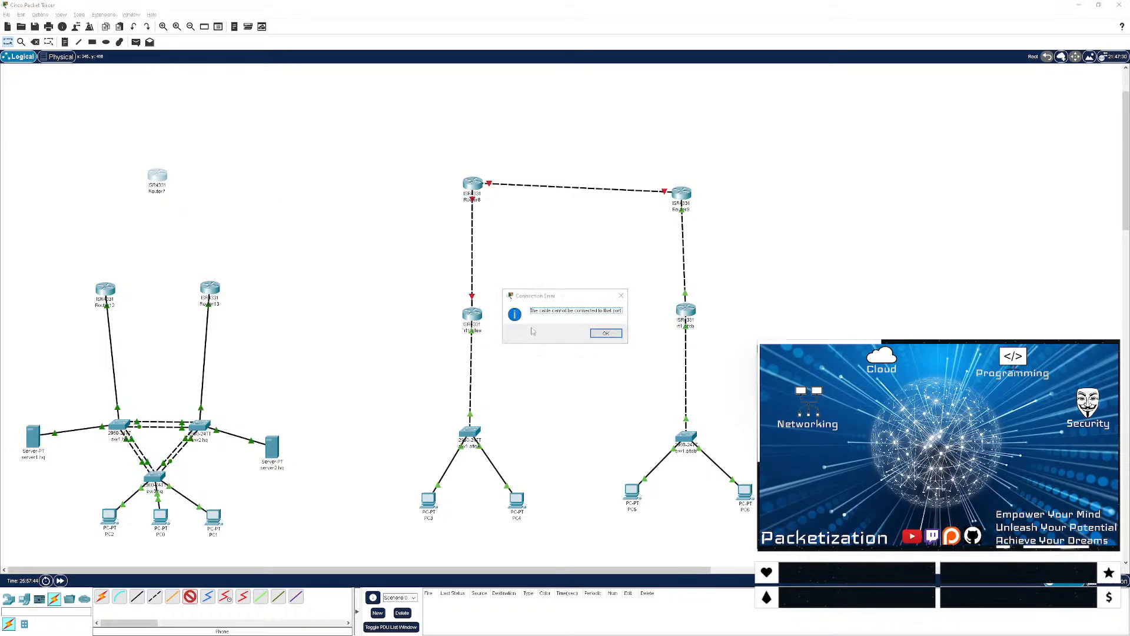
click(604, 335)
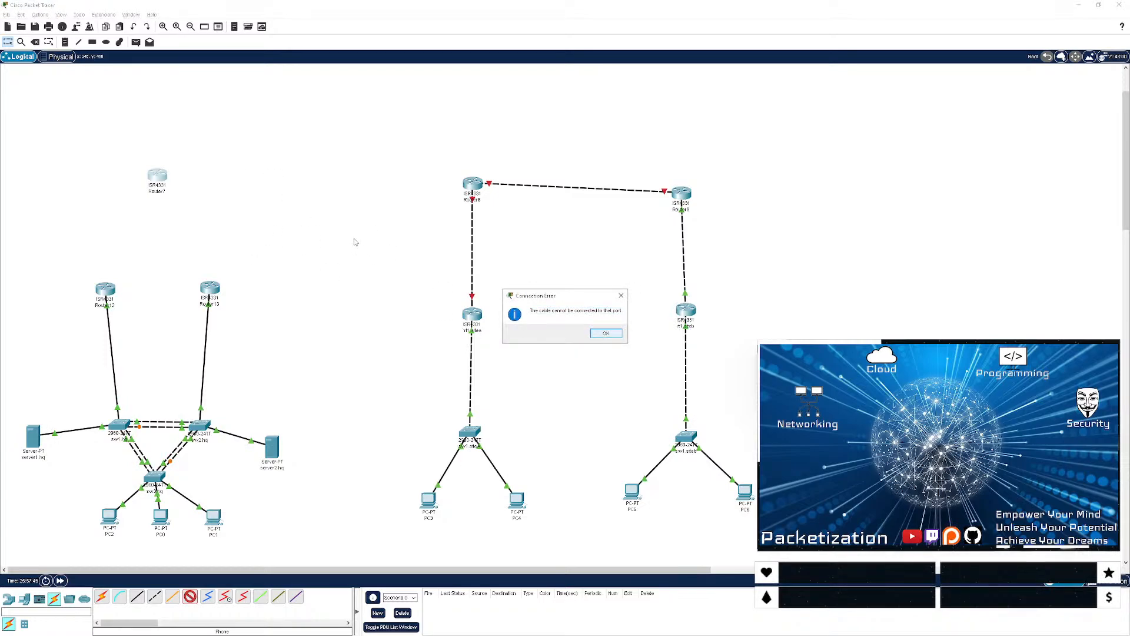
key(Return)
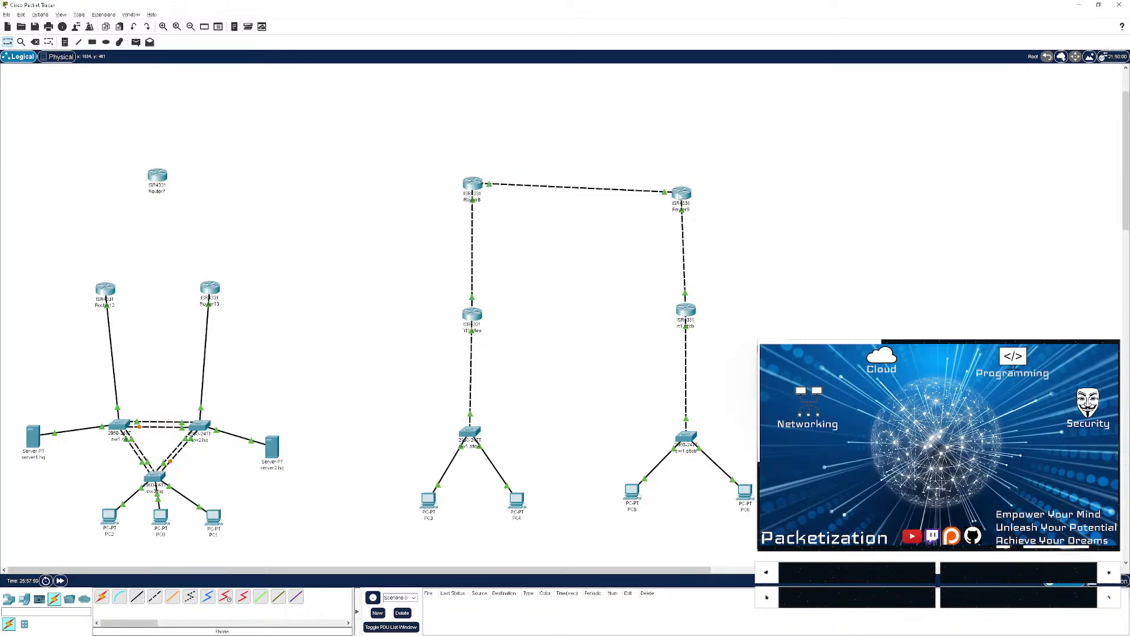
- Enter privileged mode on Router9 with en, list its interfaces with sh ip int br and enlarge the window
click(679, 193)
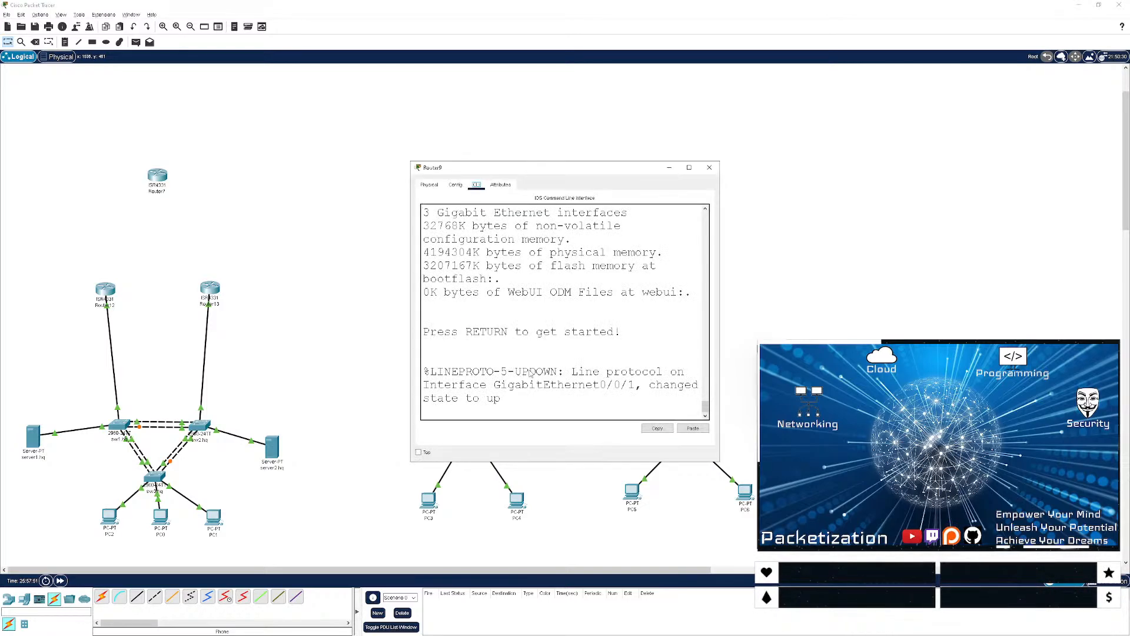
key(Return)
key(Return)
key(Return)
key(Return)
key(Return)
text(en)
key(Return)
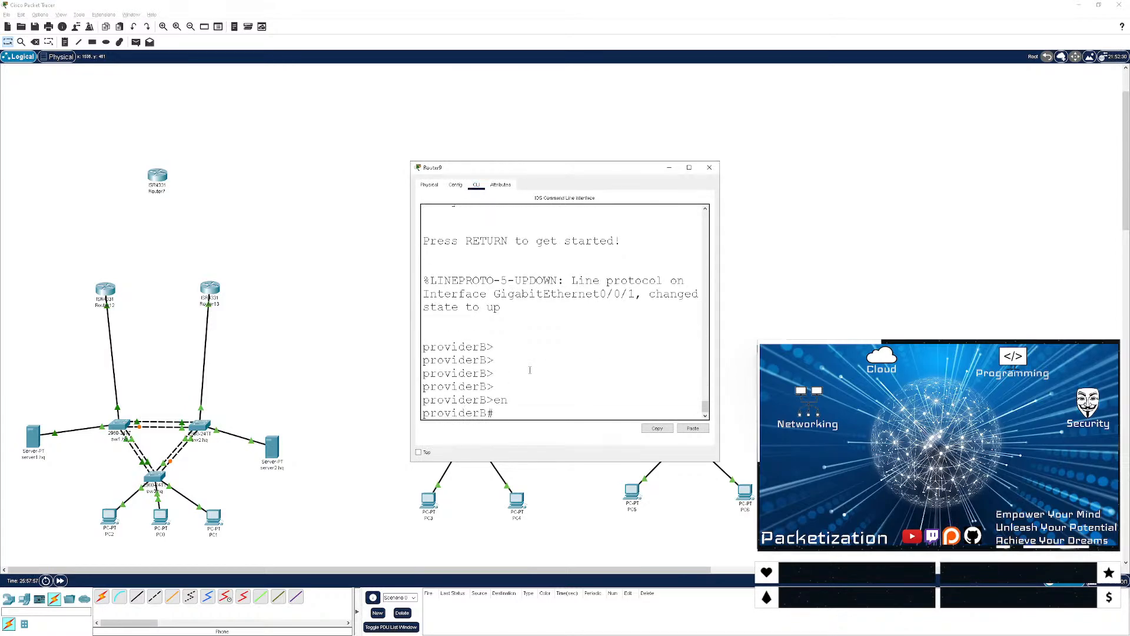
key(Return)
key(Return)
text(sh ip int br)
key(Return)
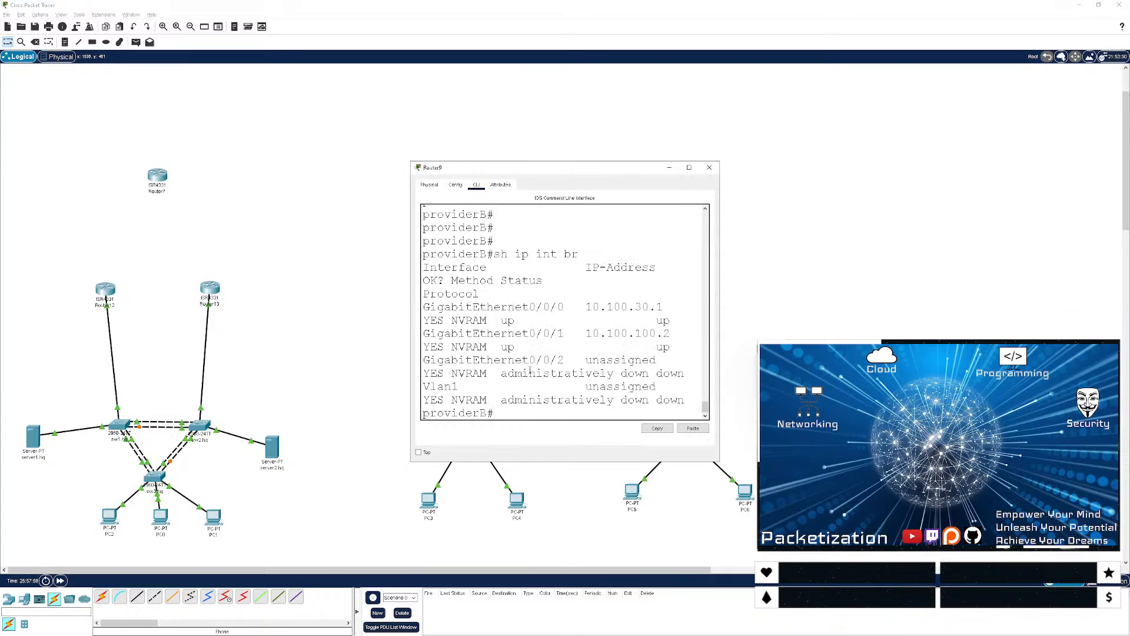
click(688, 167)
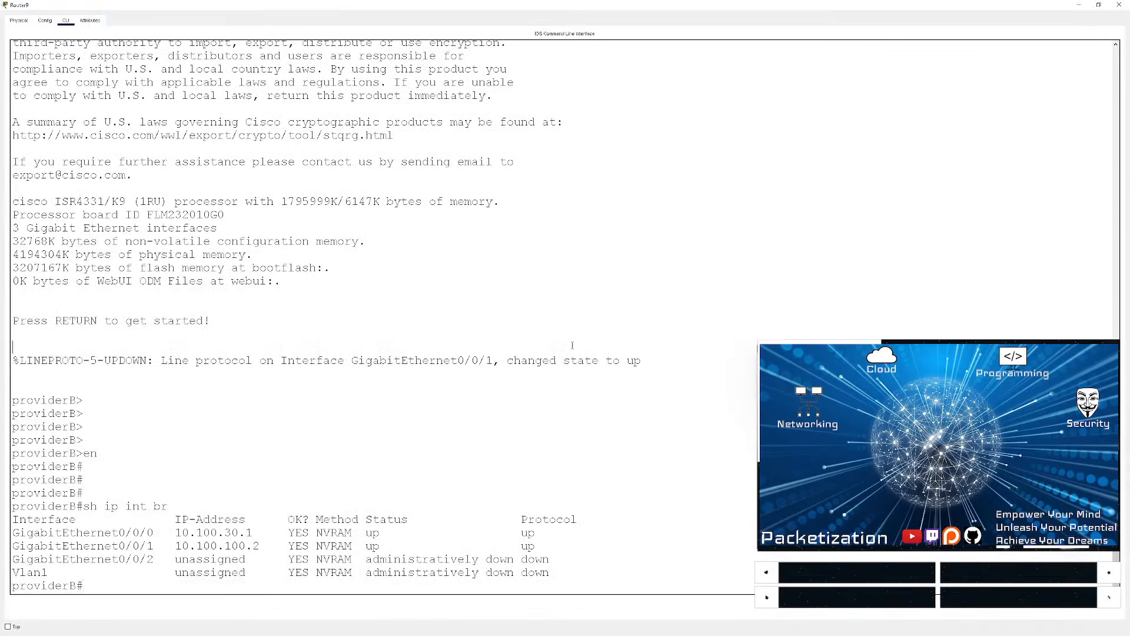
- List Router9's connected neighbours with sh cdp nei and close its window
key(Return)
key(Return)
key(Return)
key(Return)
key(Return)
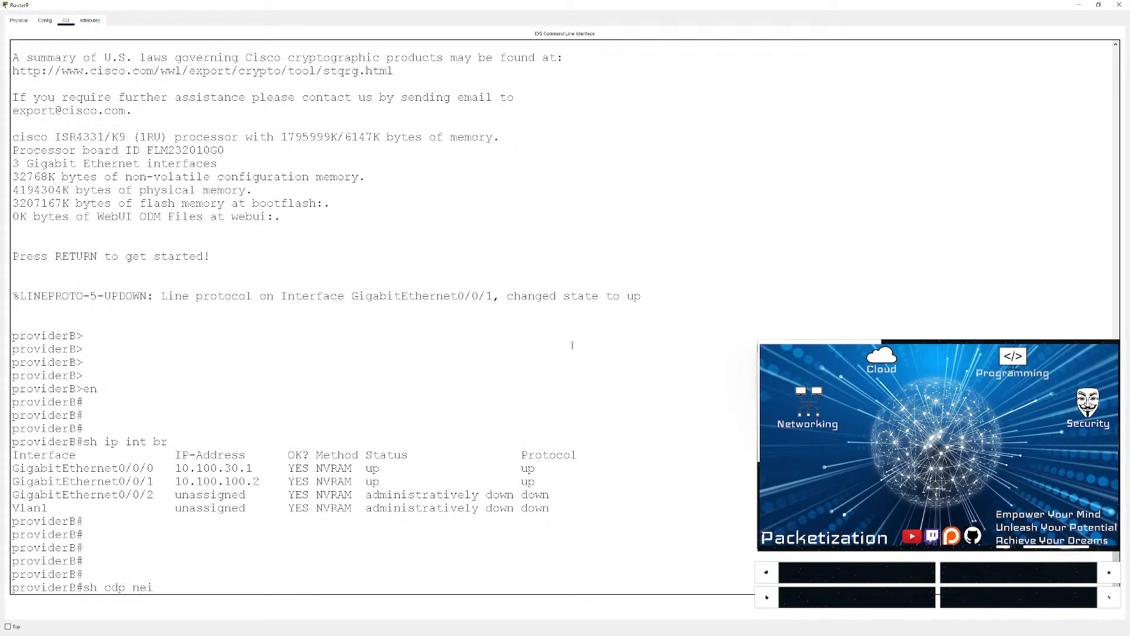
text(sh cdp nei)
key(Return)
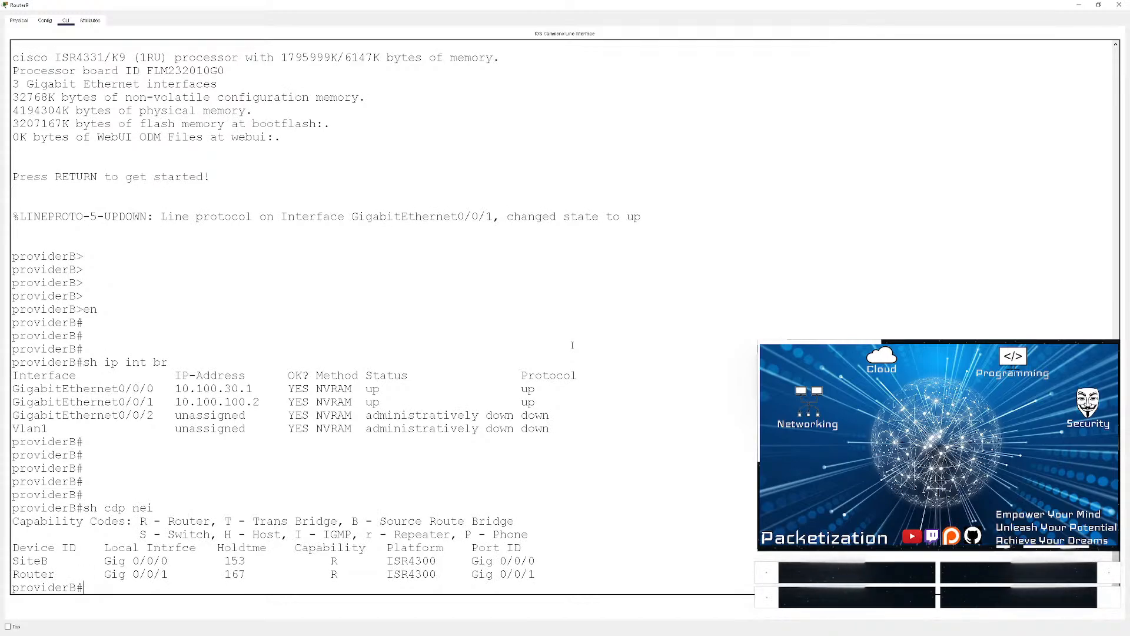
click(1120, 6)
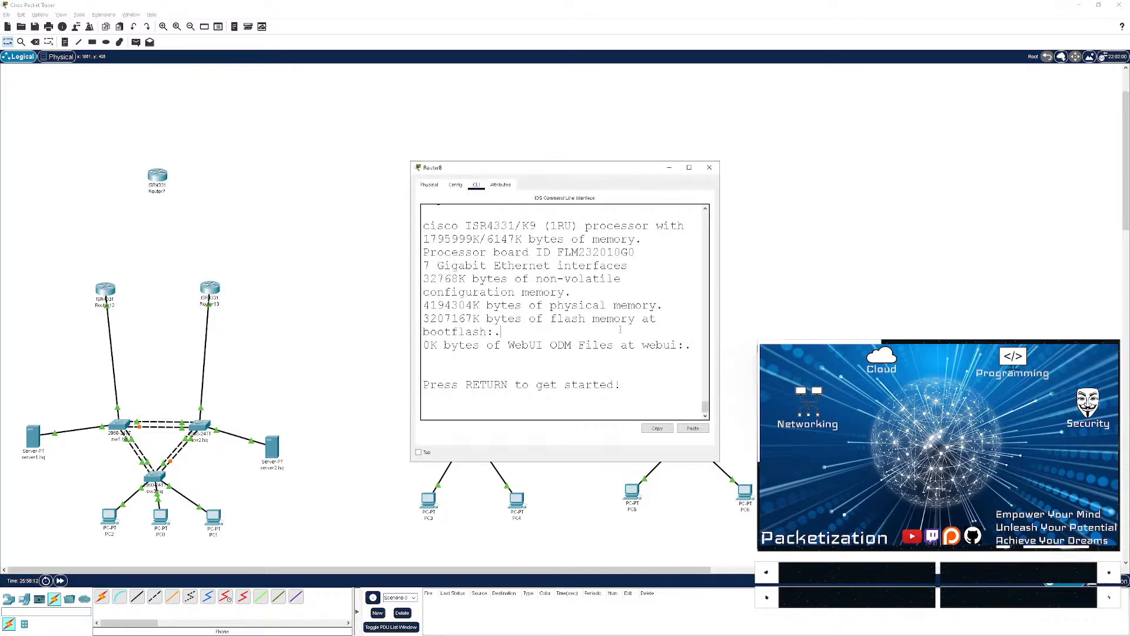
- Enter privileged mode with en and global configuration mode with conf t on Router8
key(Return)
key(Return)
key(Return)
key(Return)
text(conf t)
key(Return)
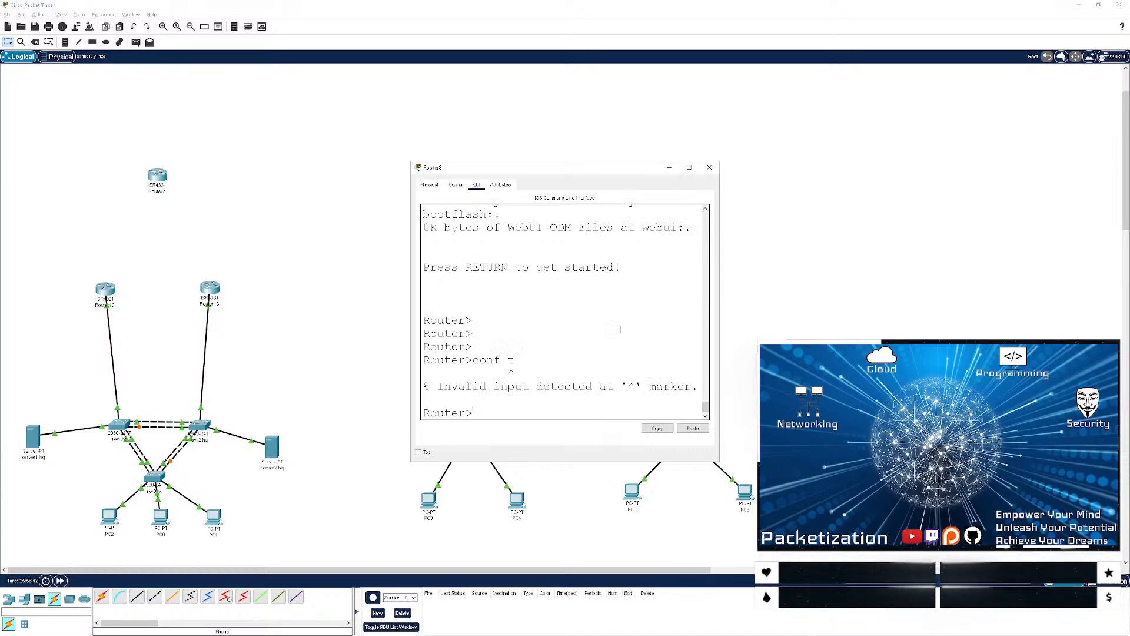
text(en)
key(Return)
text(conf t)
key(Return)
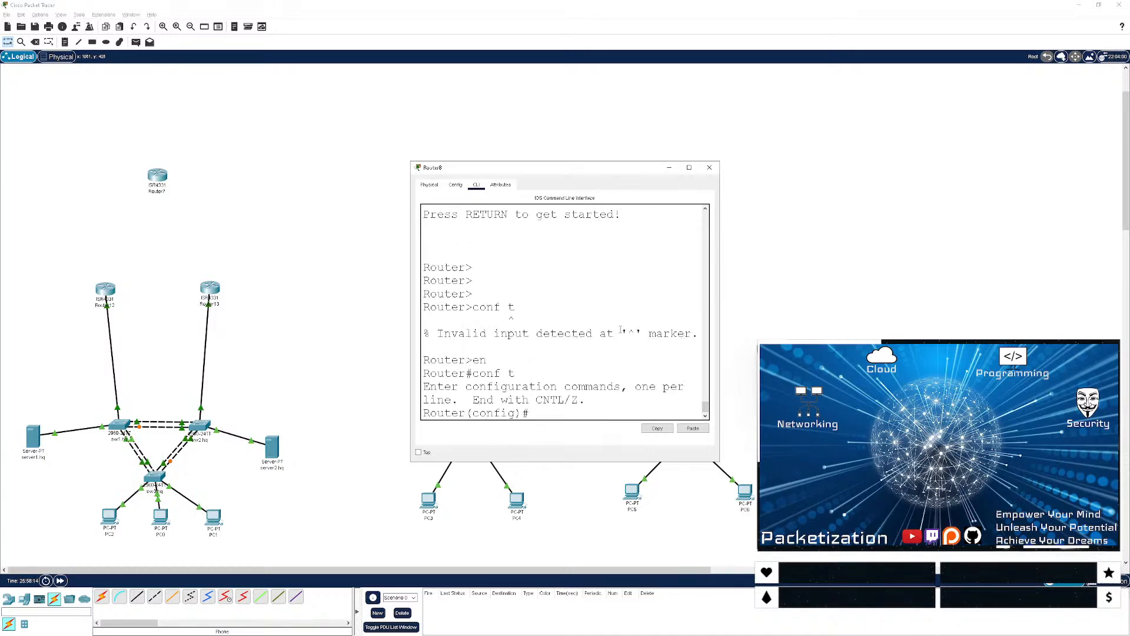
- Set Router8's hostname to ProviderA
text(hostname providerA)
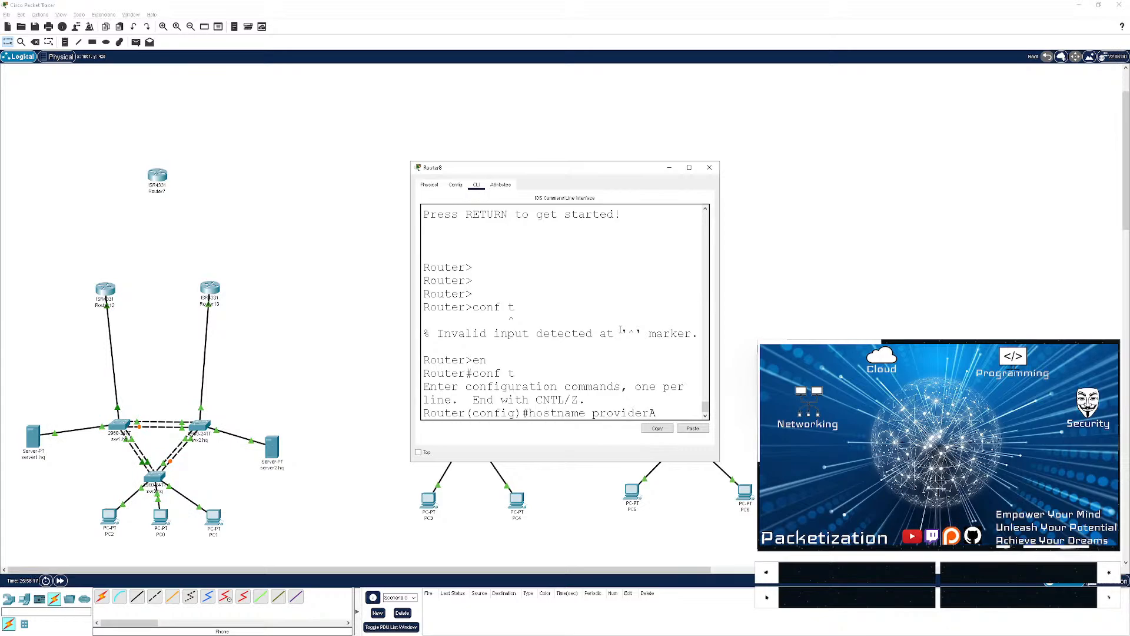
key(Left)
key(Left)
key(Left)
key(Left)
key(Left)
key(Left)
key(Left)
key(Left)
key(BackSpace)
text(P)
key(Return)
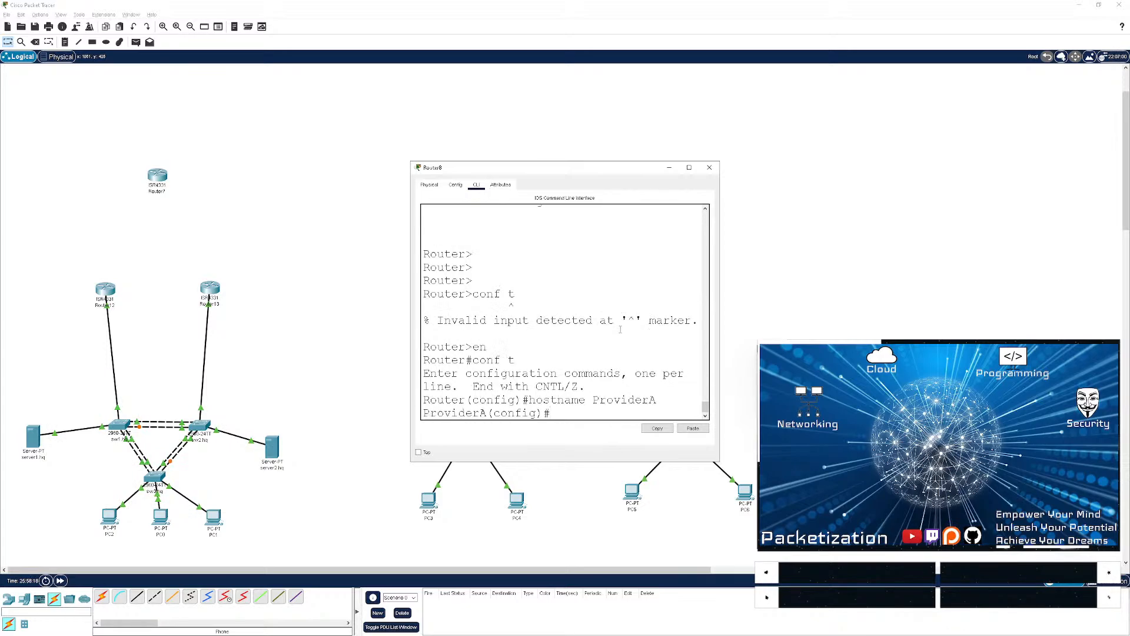
- Leave configuration mode on ProviderA and list its connected neighbours with sh cdp nei
key(ctrl+z)
key(Return)
key(Return)
key(Return)
text(sh)
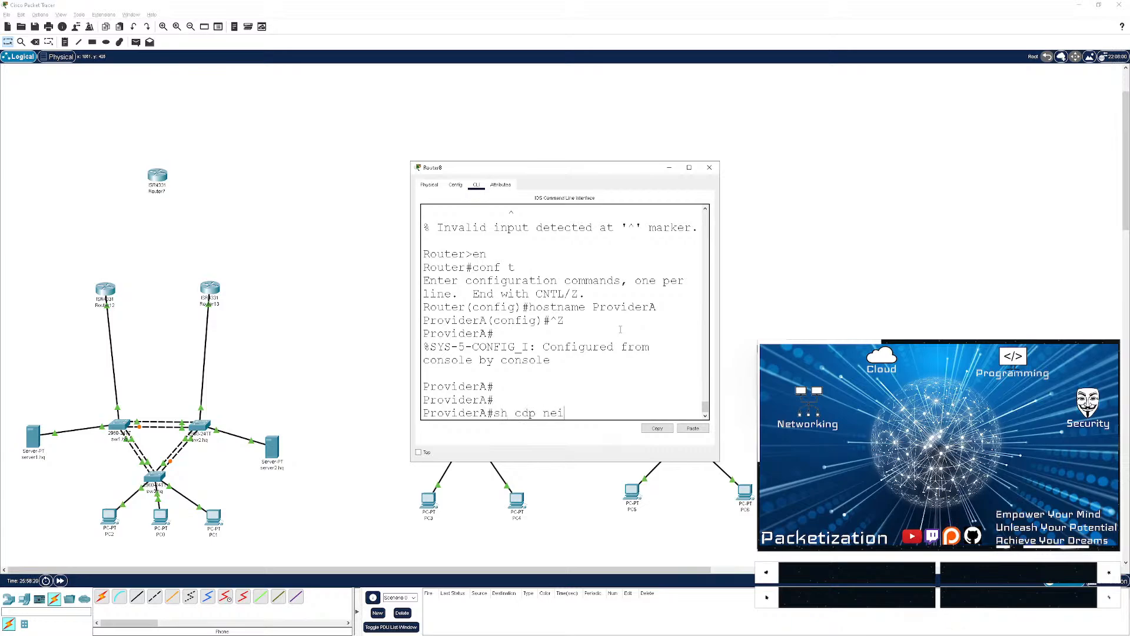
text( cdp nei)
key(Return)
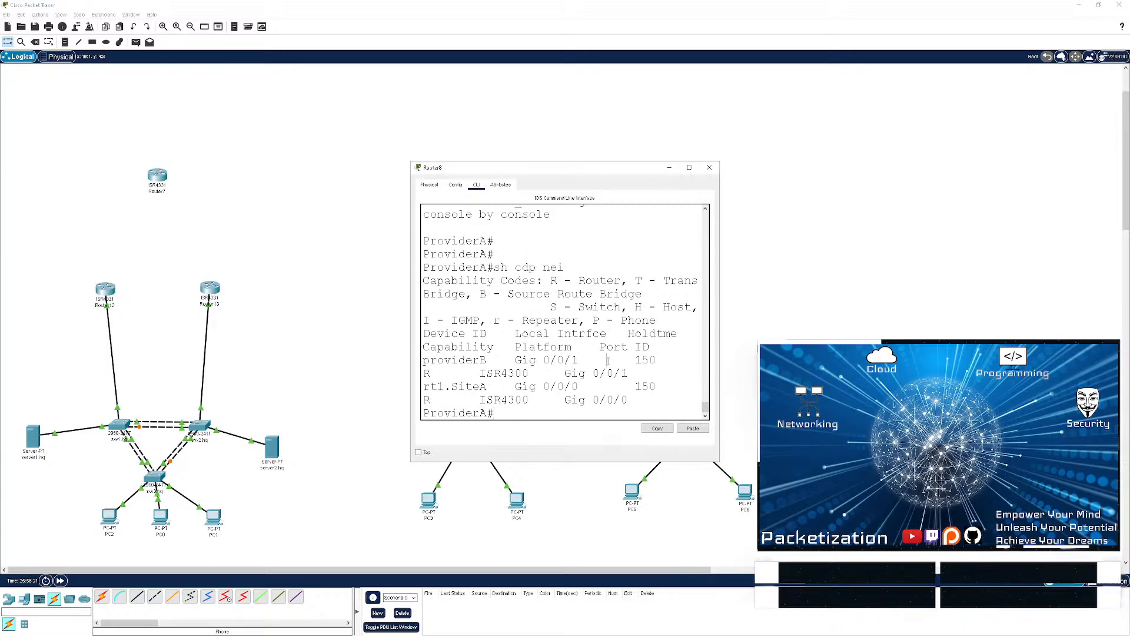
- Save ProviderA's configuration with wr, enlarge the console to review its output and close the window
key(Return)
key(Return)
key(Return)
text(wr)
key(Return)
key(Return)
key(Return)
key(Return)
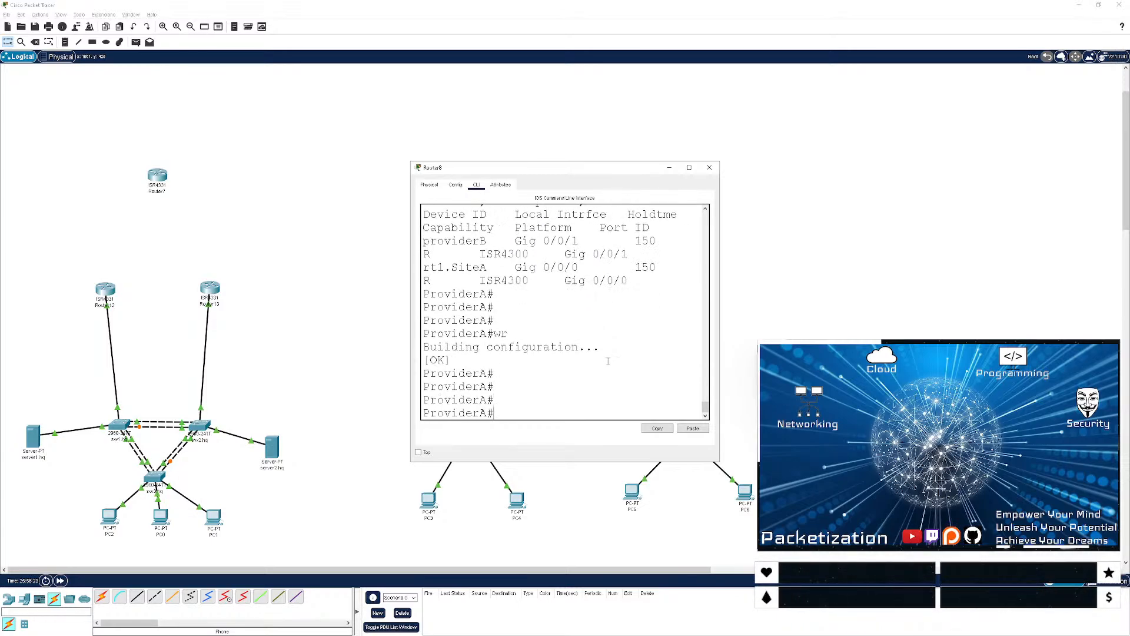
click(687, 169)
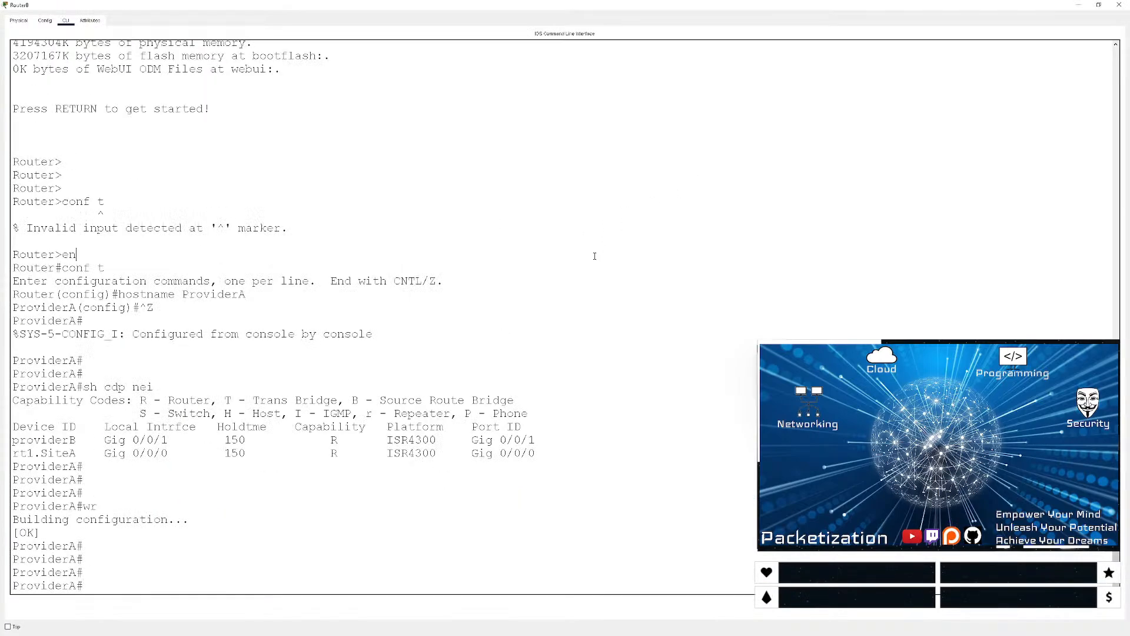
click(1118, 5)
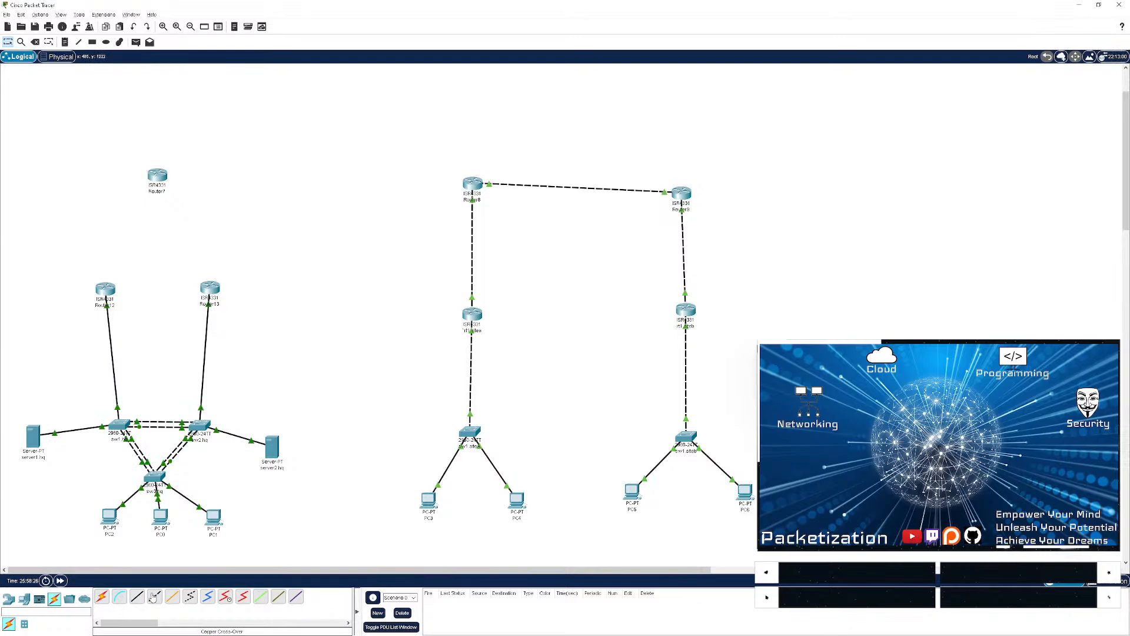
- Connect GigabitEthernet0/0/2 of Router8 to Router7 with a copper cross-over cable
click(153, 597)
click(471, 186)
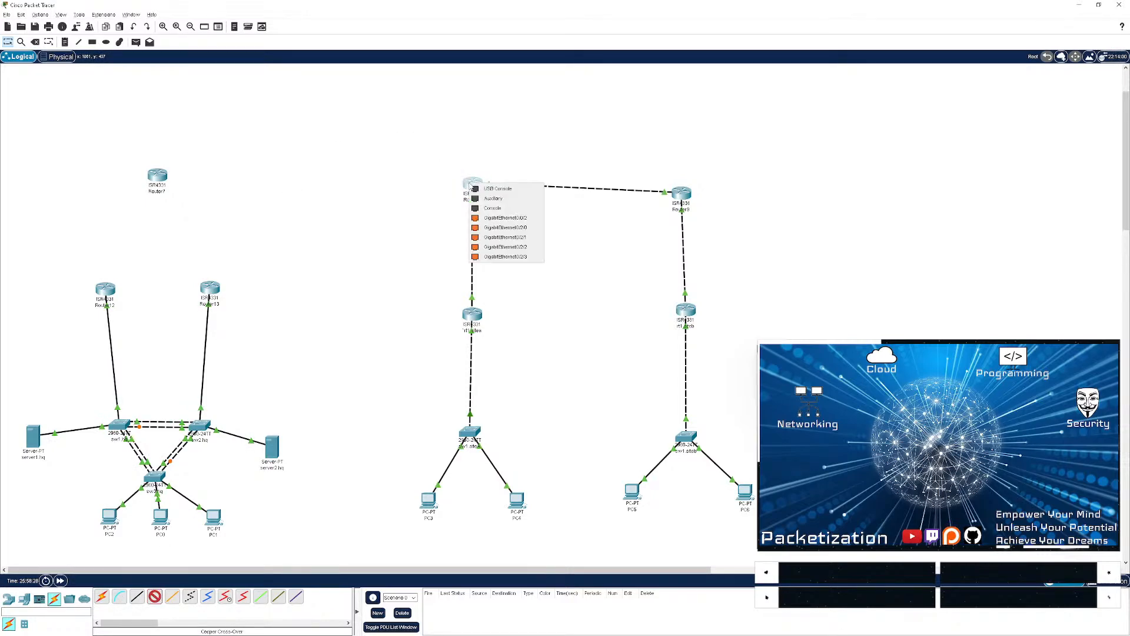
click(505, 218)
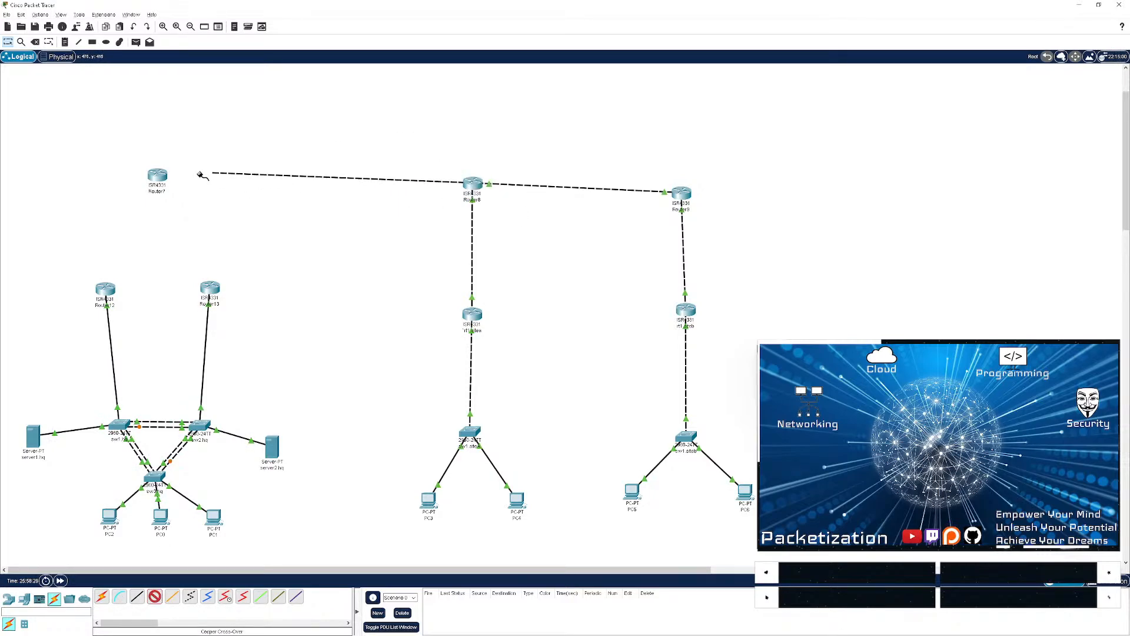
click(157, 176)
click(194, 229)
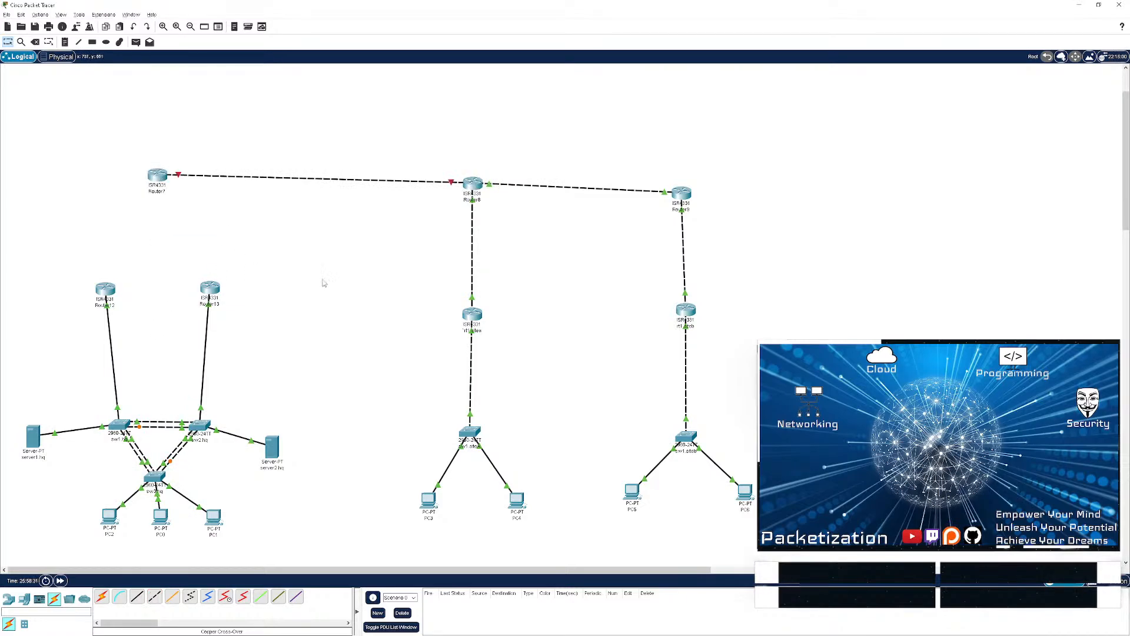
- Connect the HQ router above sw2.hq to Router7 with a copper cross-over cable
click(154, 596)
click(211, 289)
click(238, 325)
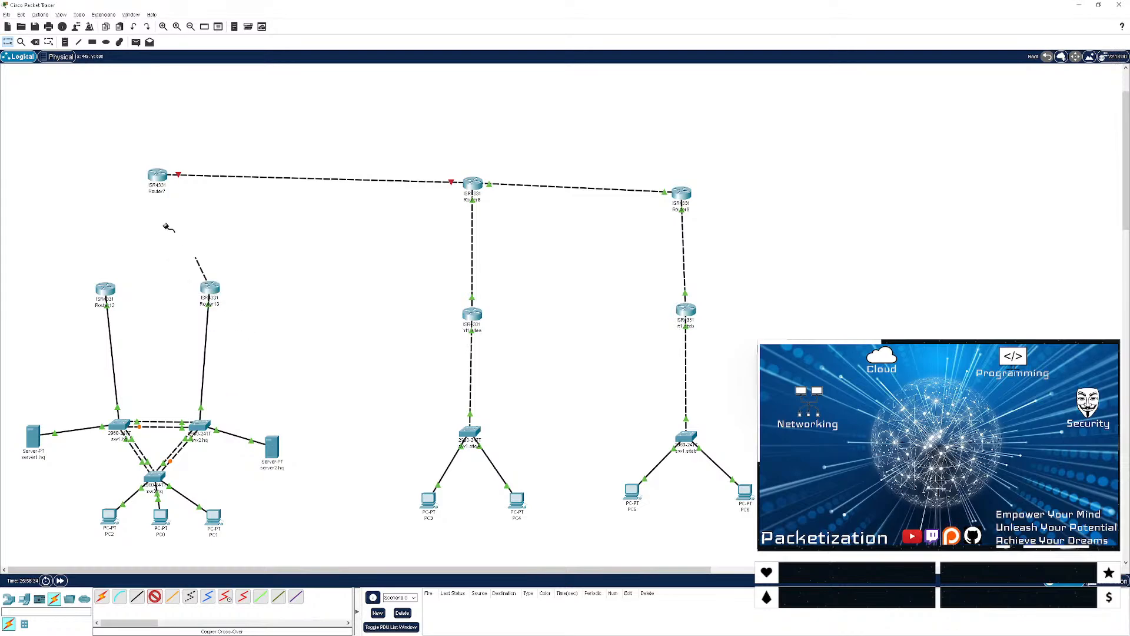
click(158, 174)
click(183, 209)
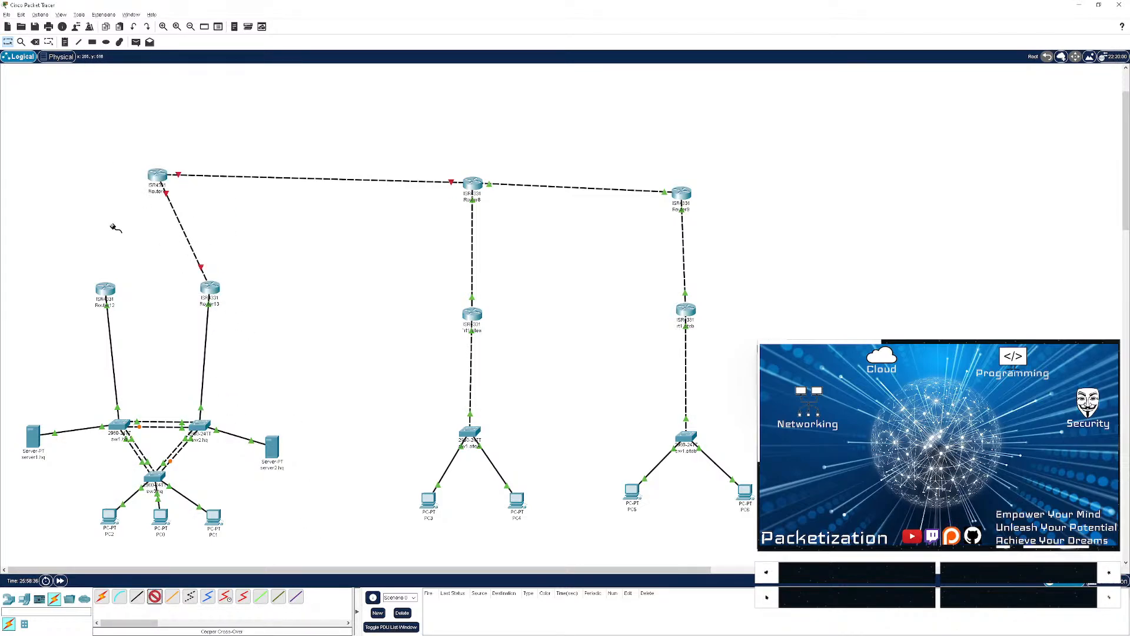
- Connect the HQ router above sw1.hq to Router7 with a copper cross-over cable
click(105, 288)
click(136, 321)
click(157, 175)
click(193, 212)
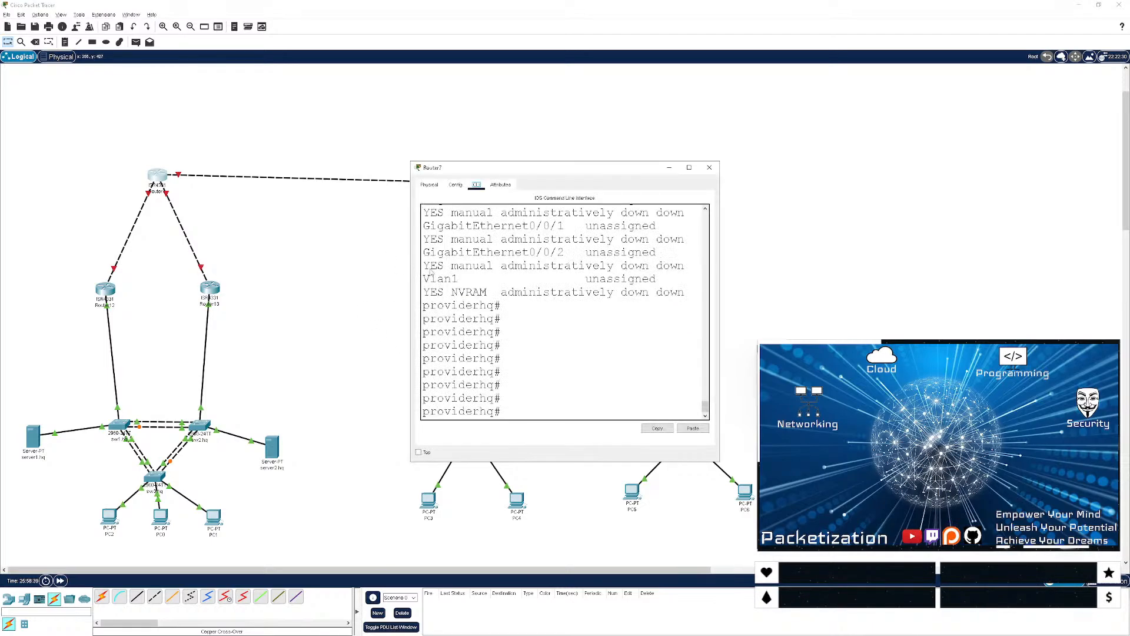
- Enter global configuration mode on Router7 with conf t, check its links in the topology and return to its console
click(607, 325)
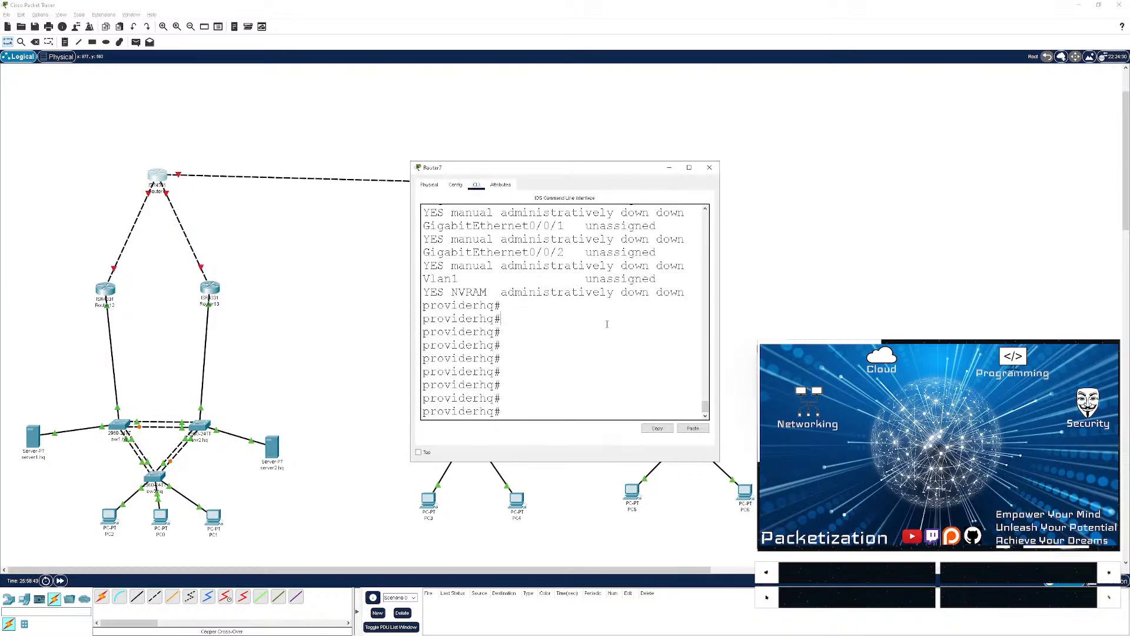
key(Return)
key(Return)
key(Return)
key(Return)
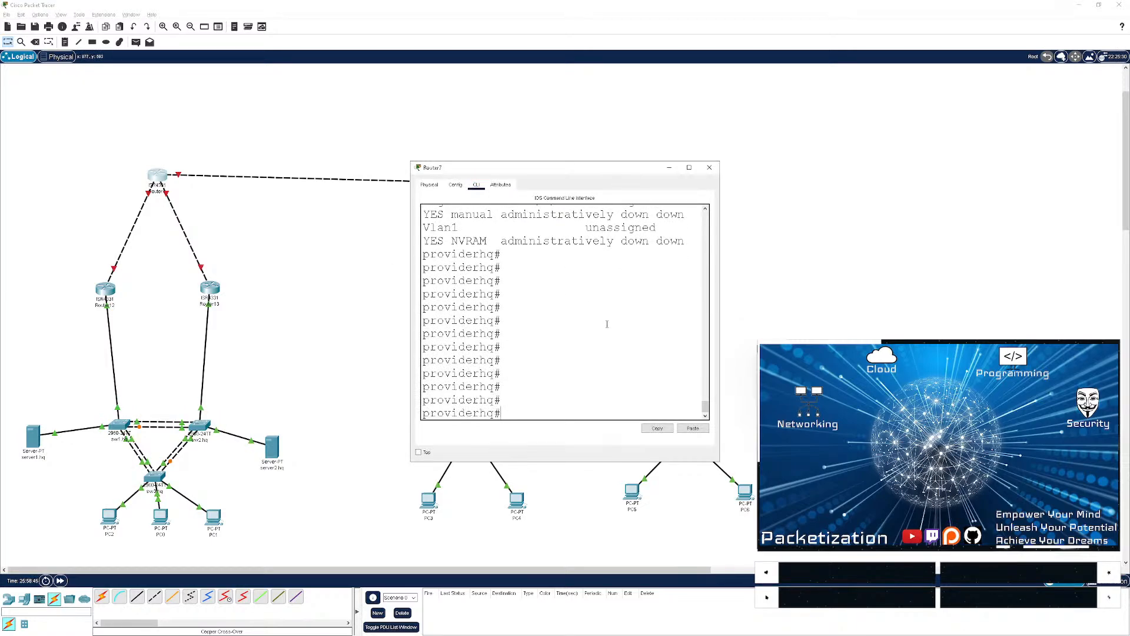
text(conf t)
key(Return)
click(294, 226)
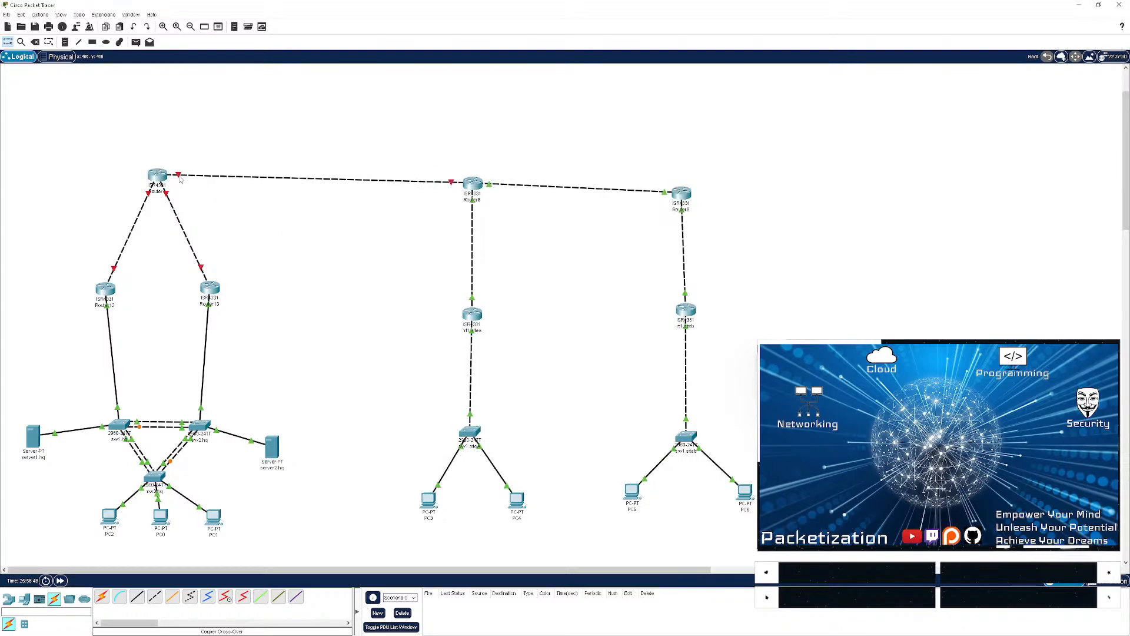
key(alt+Tab)
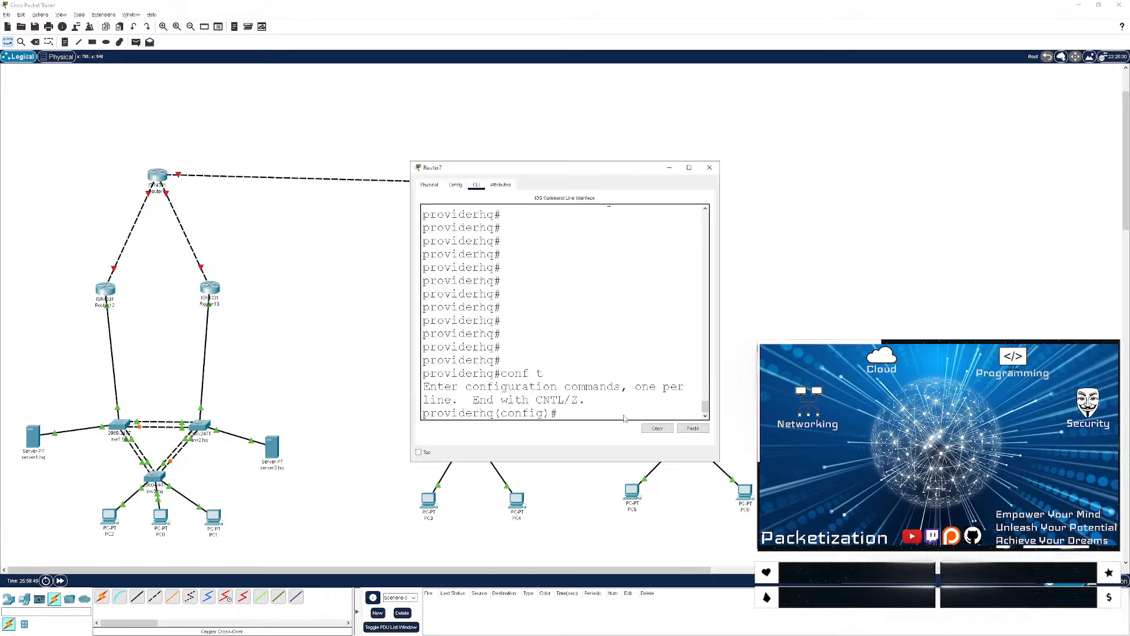
- Assign 10.100.100.1 255.255.255.0 to g0/0/2 on providerhq, enable the interface with no shut and minimize the console
text(int g0/0/)
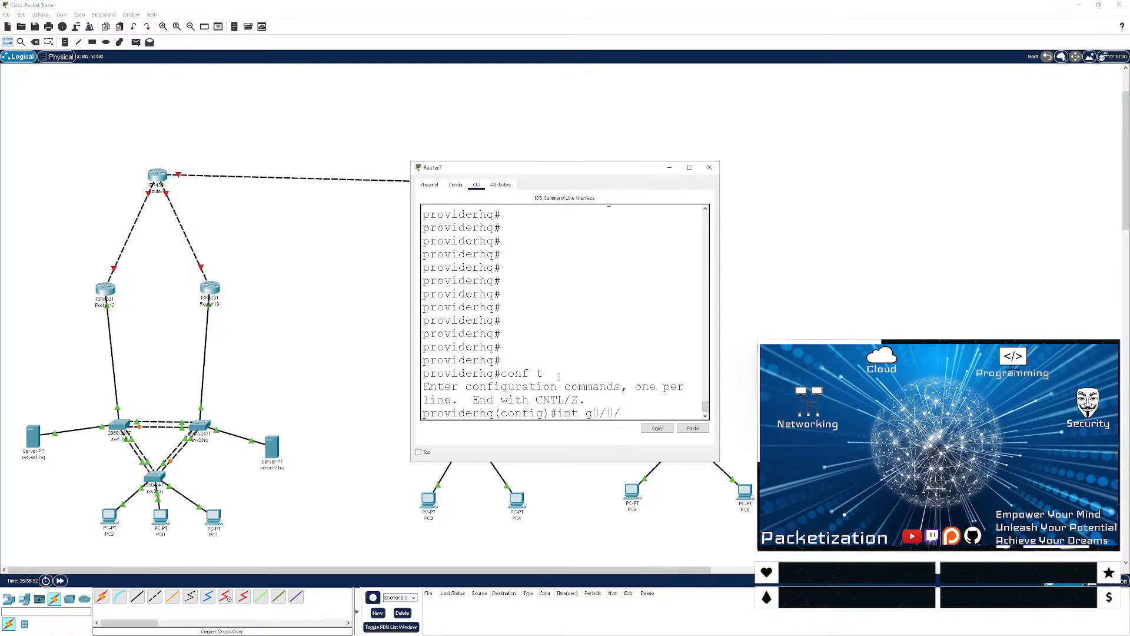
text(2)
key(Return)
text(p add)
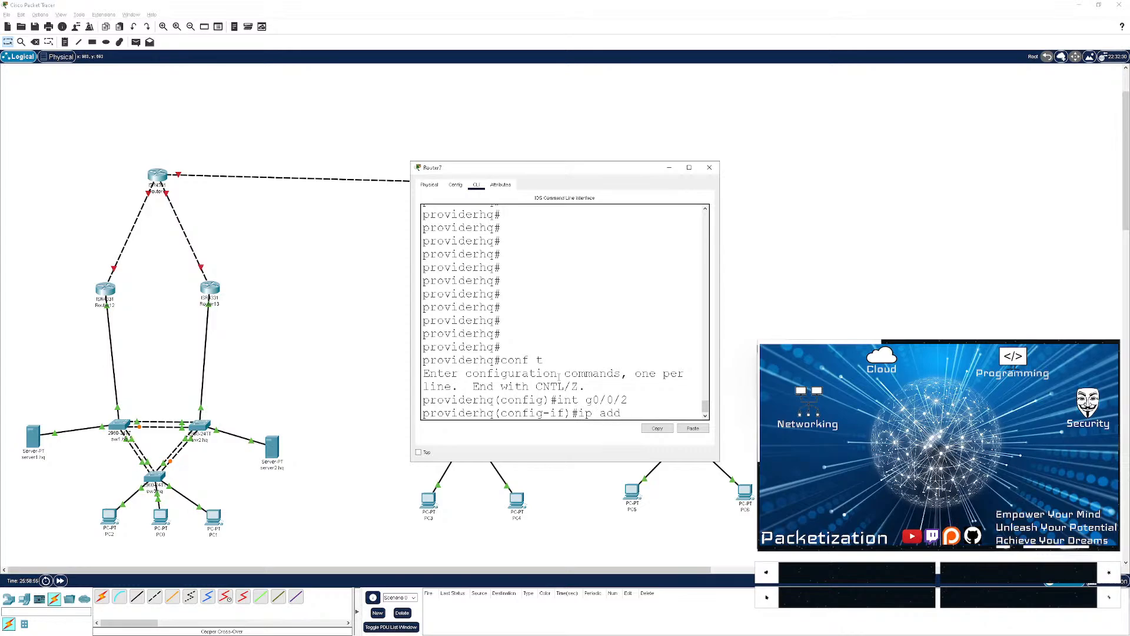
text( 10.100.100.1 25)
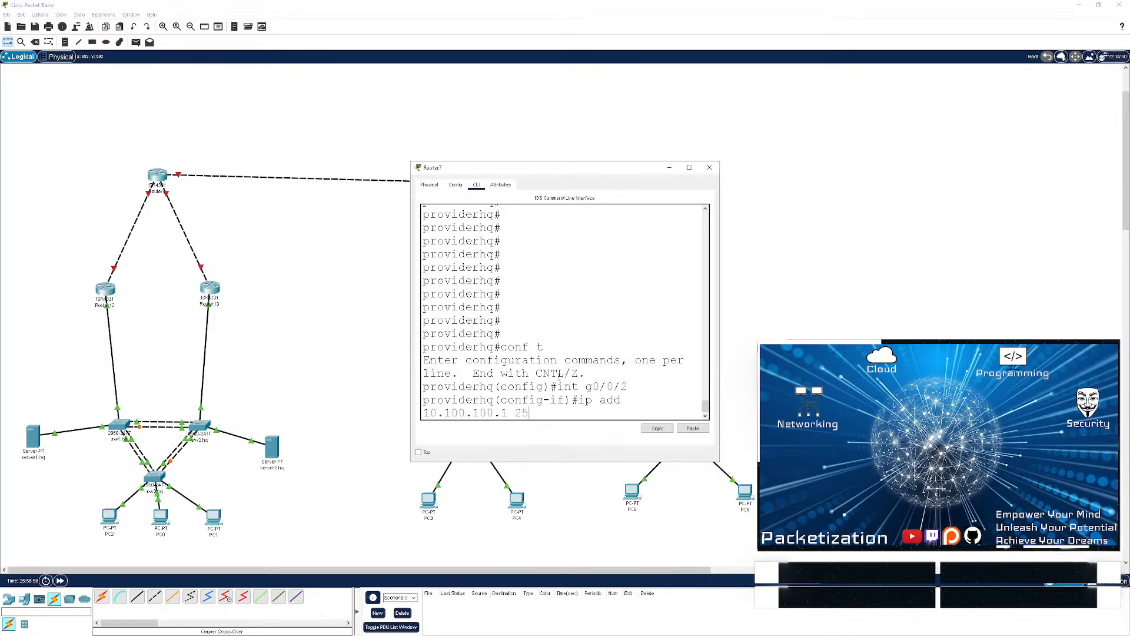
text(5.255.255.0)
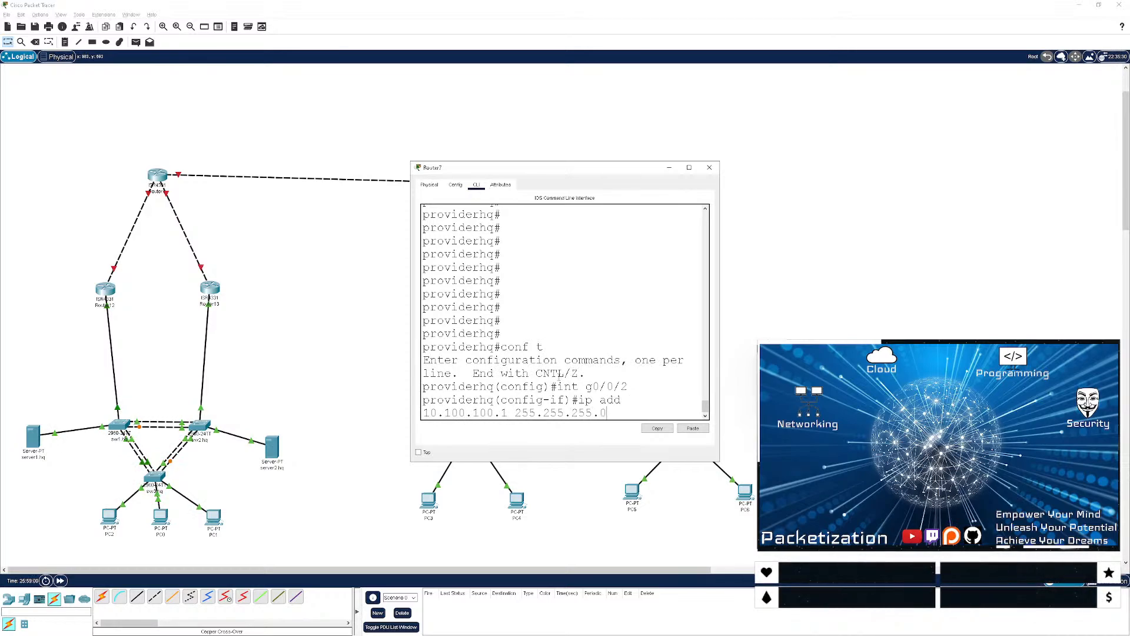
key(Return)
text(no shut)
key(Return)
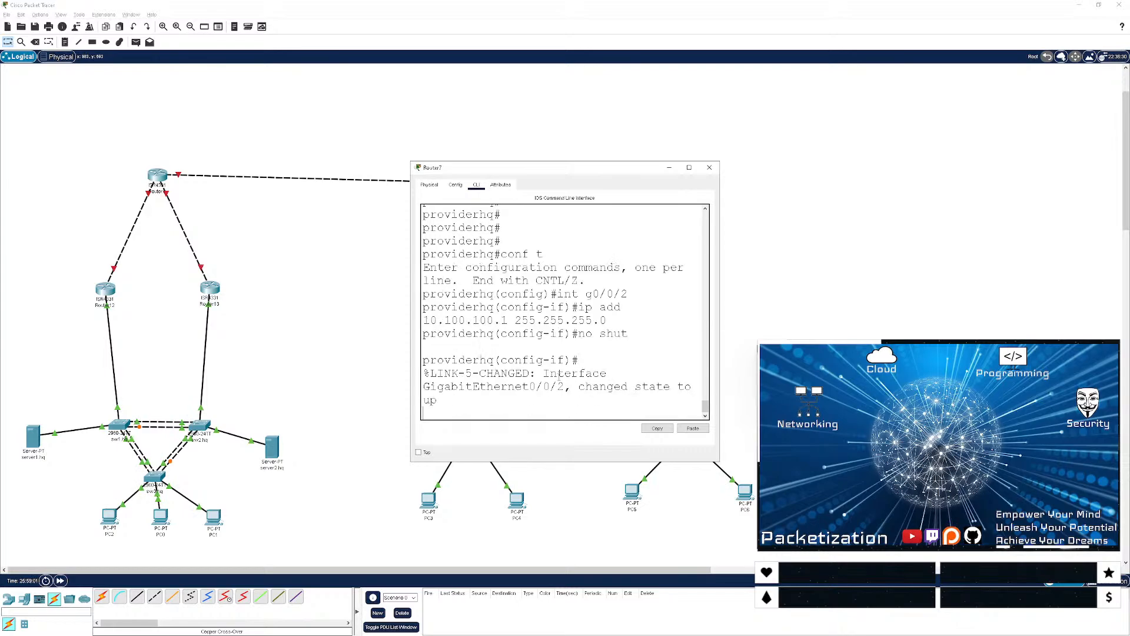
double_click(629, 166)
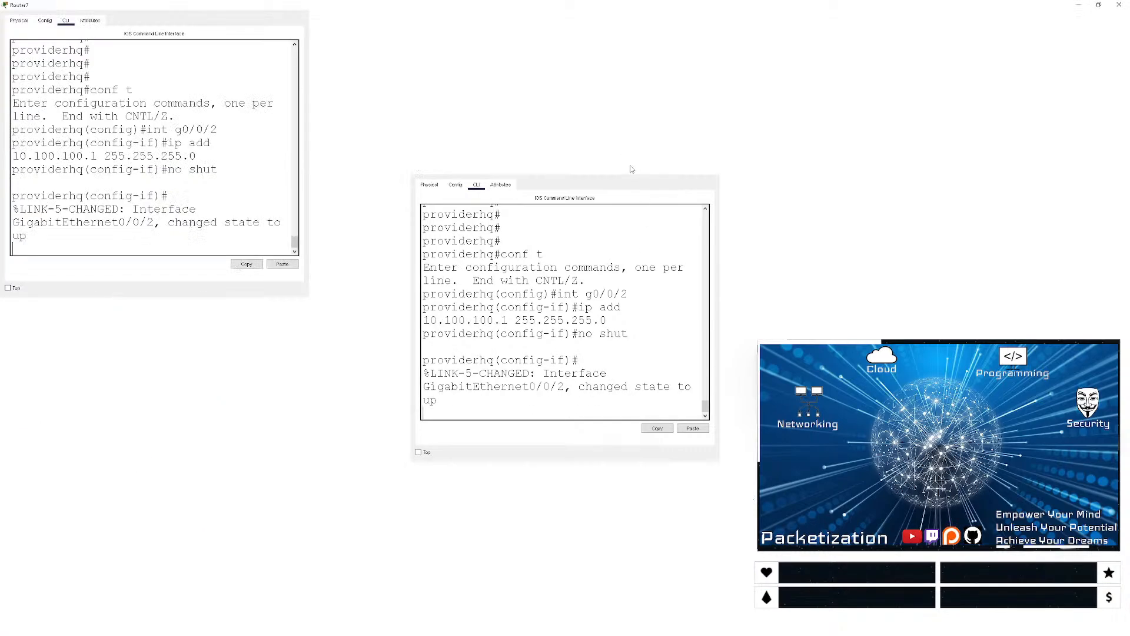
click(1080, 5)
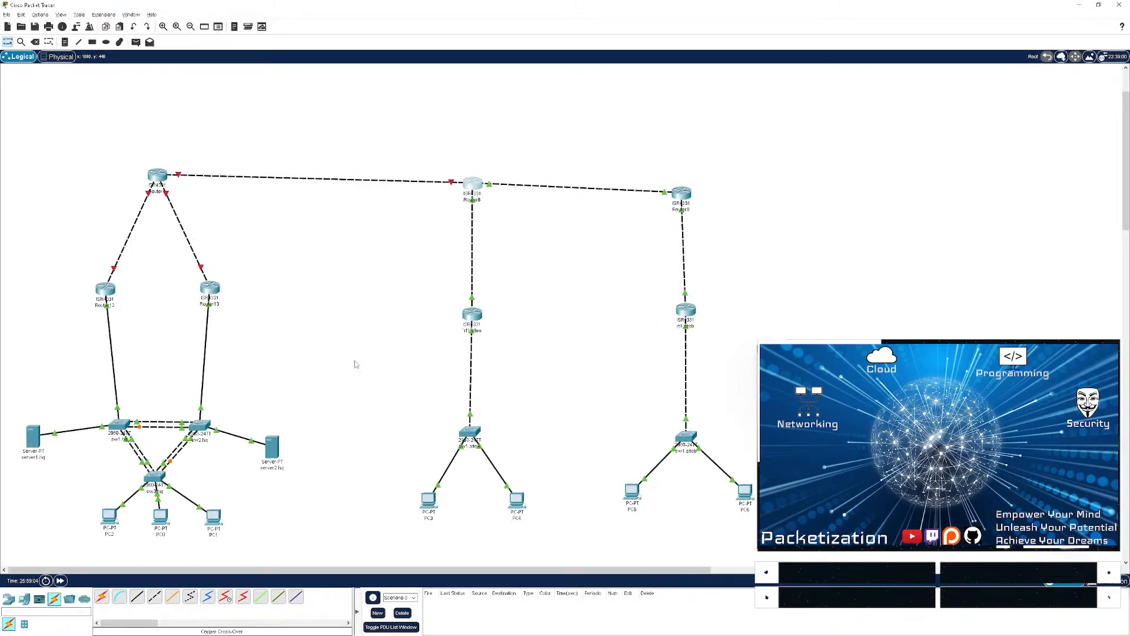
- Enter configuration mode on ProviderA and try to assign 10.100.100.2 255.255.255.0 to g0/0/2
click(472, 184)
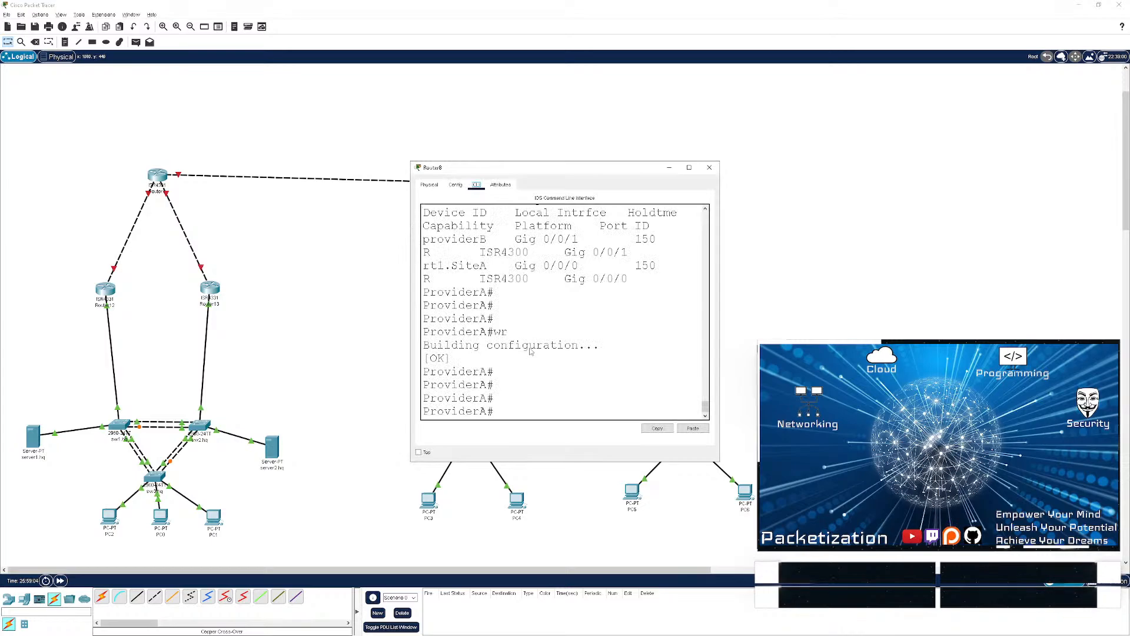
key(Return)
text(int g0/0/2)
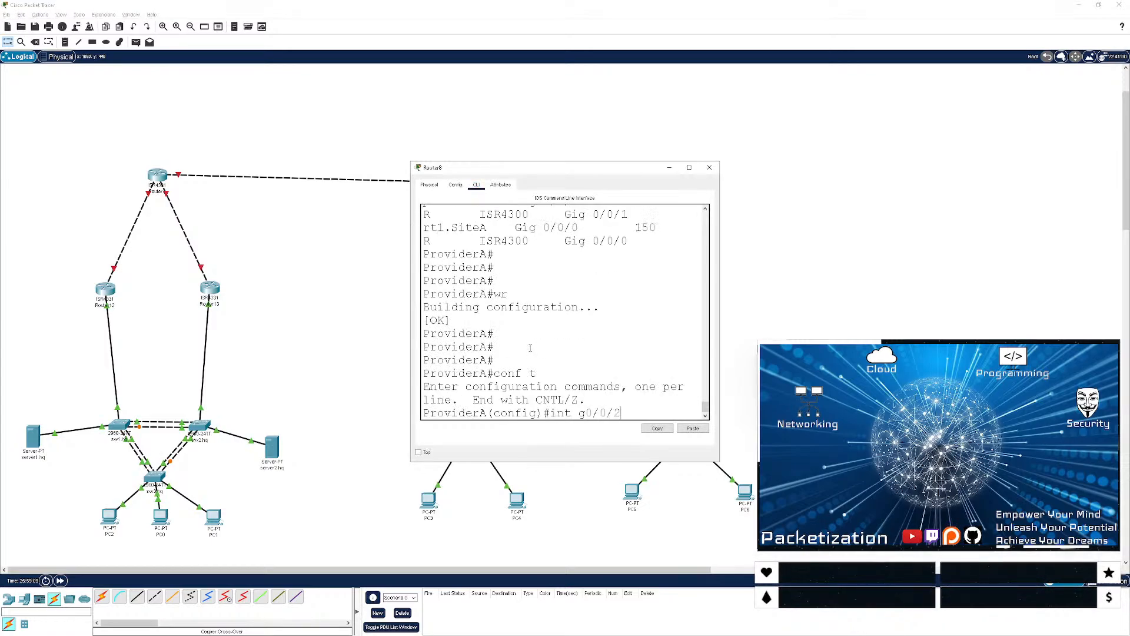
key(Return)
text(ip ad)
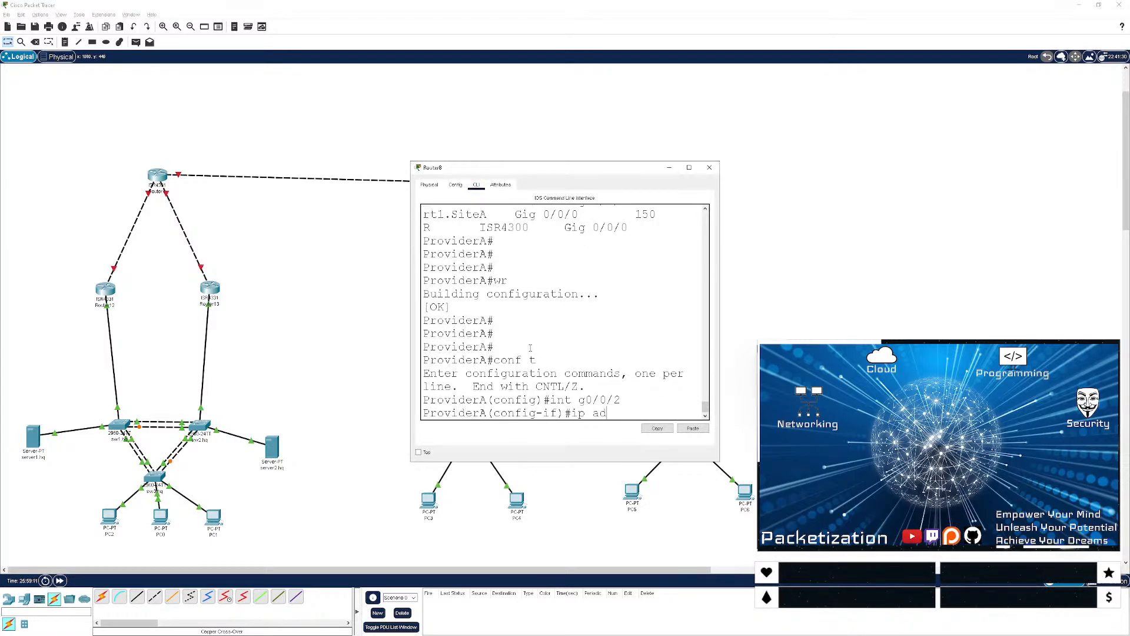
text(d 10.100.100)
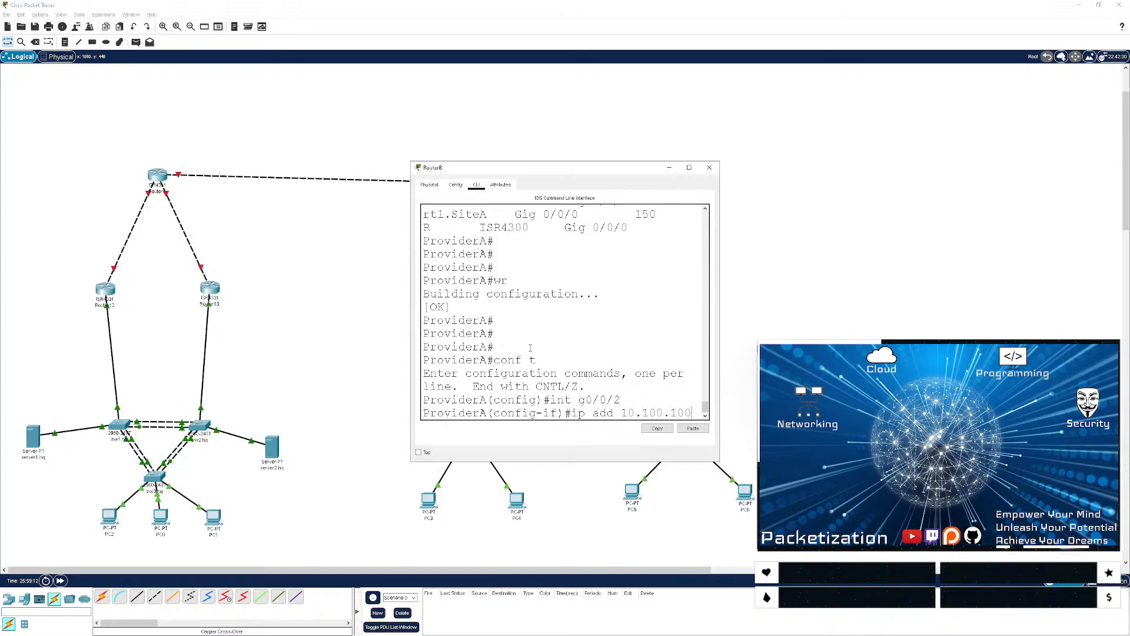
text(.2 255)
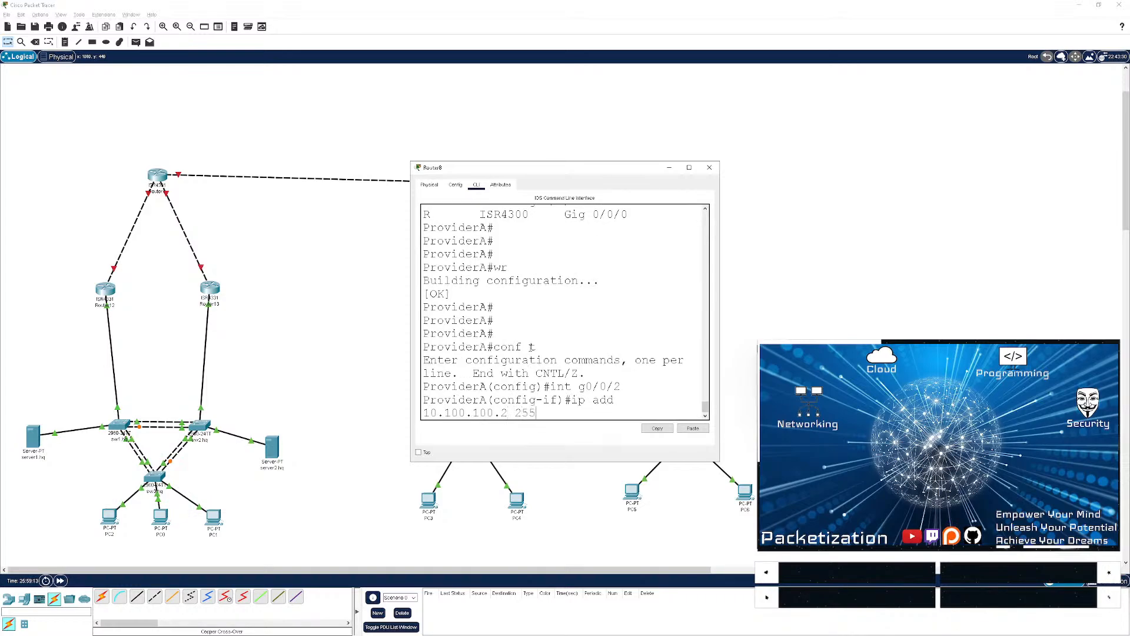
text(.255.255.0)
key(Return)
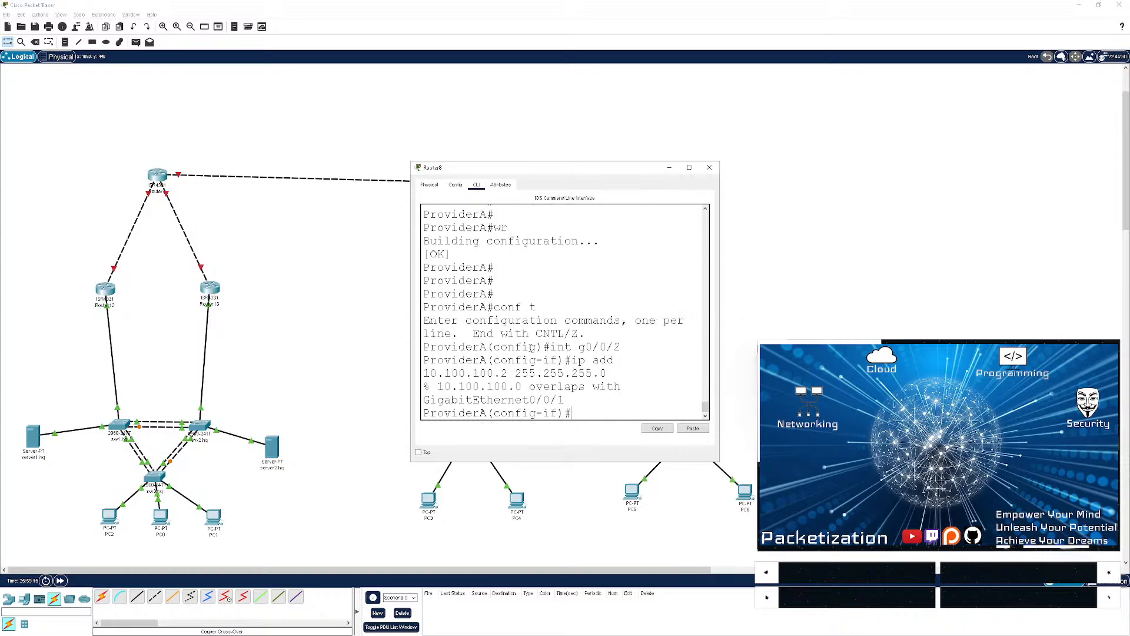
- Leave configuration mode on ProviderA, re-enter it with conf t and reissue the hostname ProviderA command
key(ctrl+z)
key(Return)
key(Return)
key(Return)
key(Return)
text(conf t)
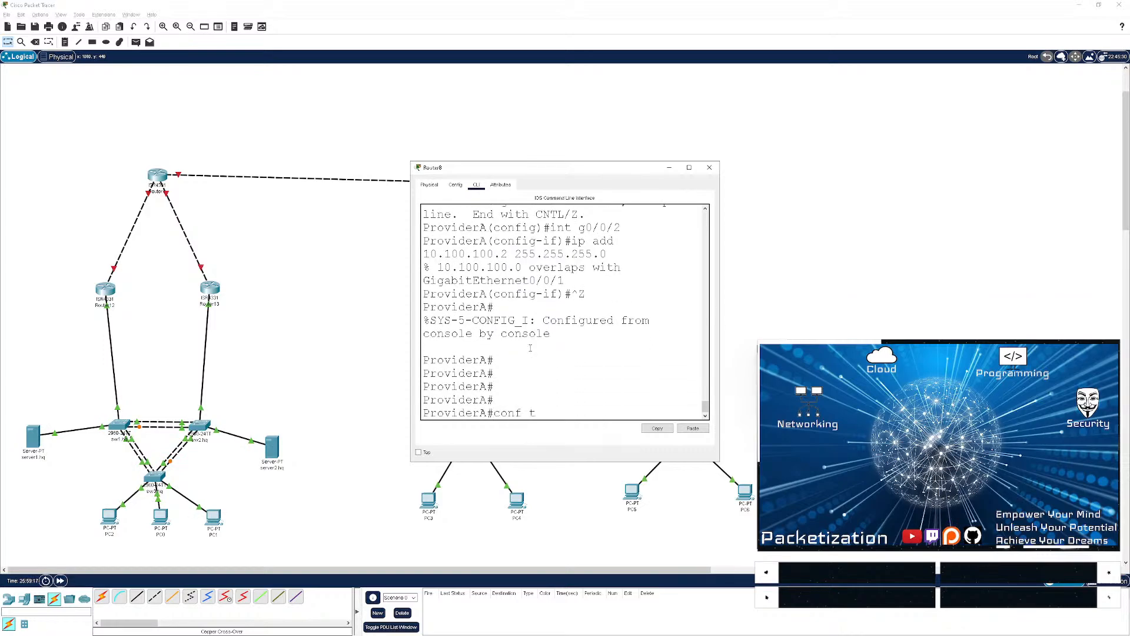
key(Return)
key(Up)
key(Up)
key(Up)
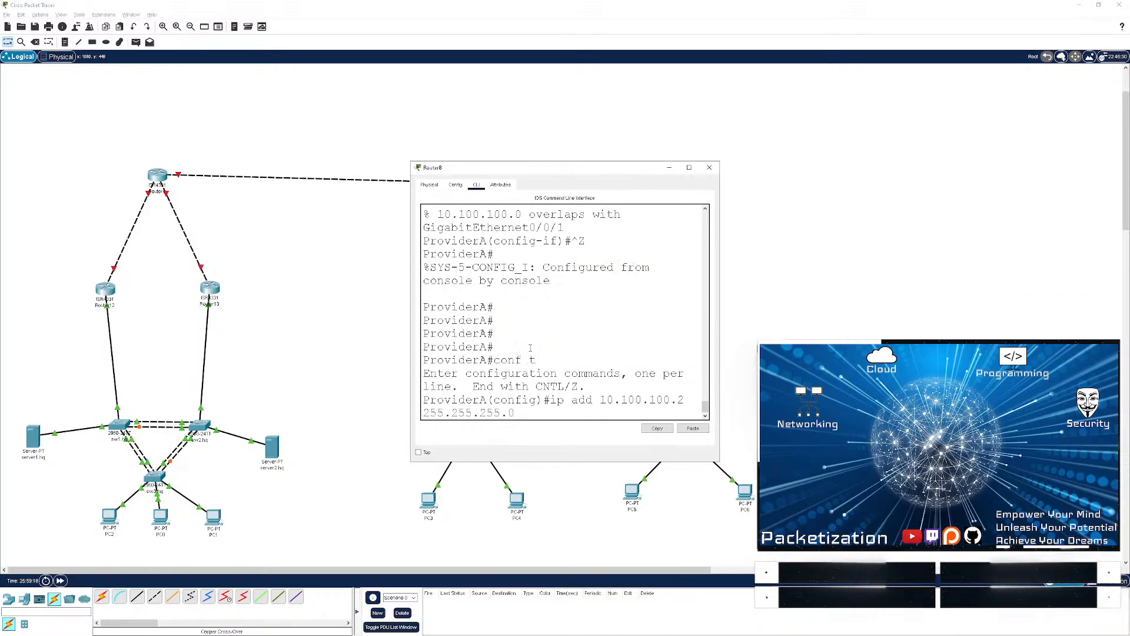
key(Return)
- Select interface g0/0/2 on ProviderA and try to enable it with no shu
text(mp)
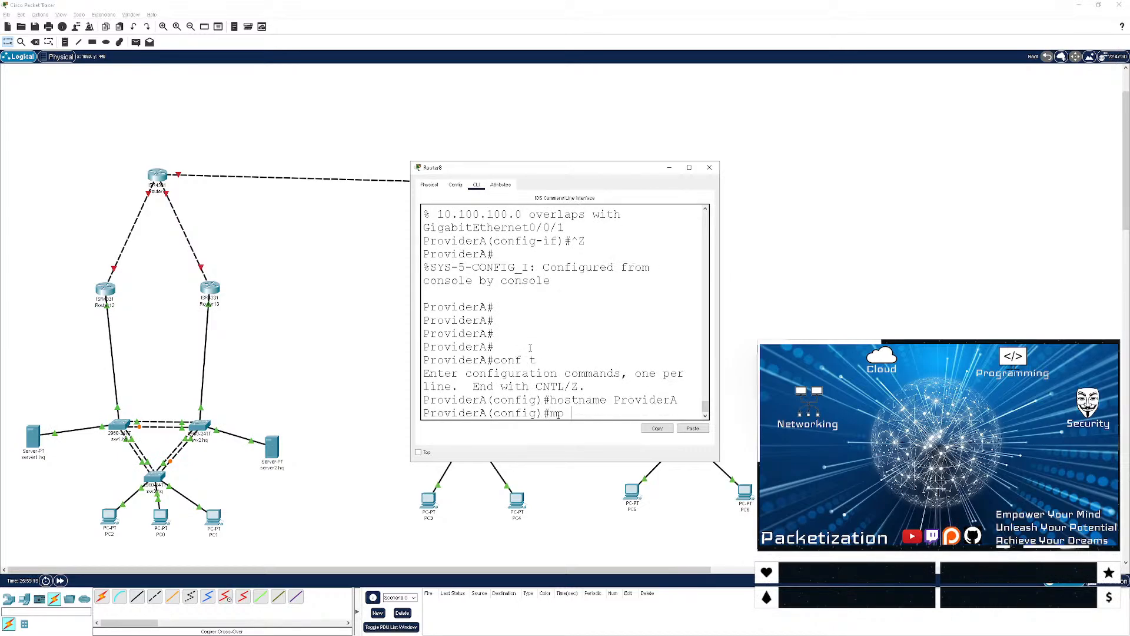
key(BackSpace)
key(BackSpace)
text(int g0/0/2)
key(Return)
text(no shu)
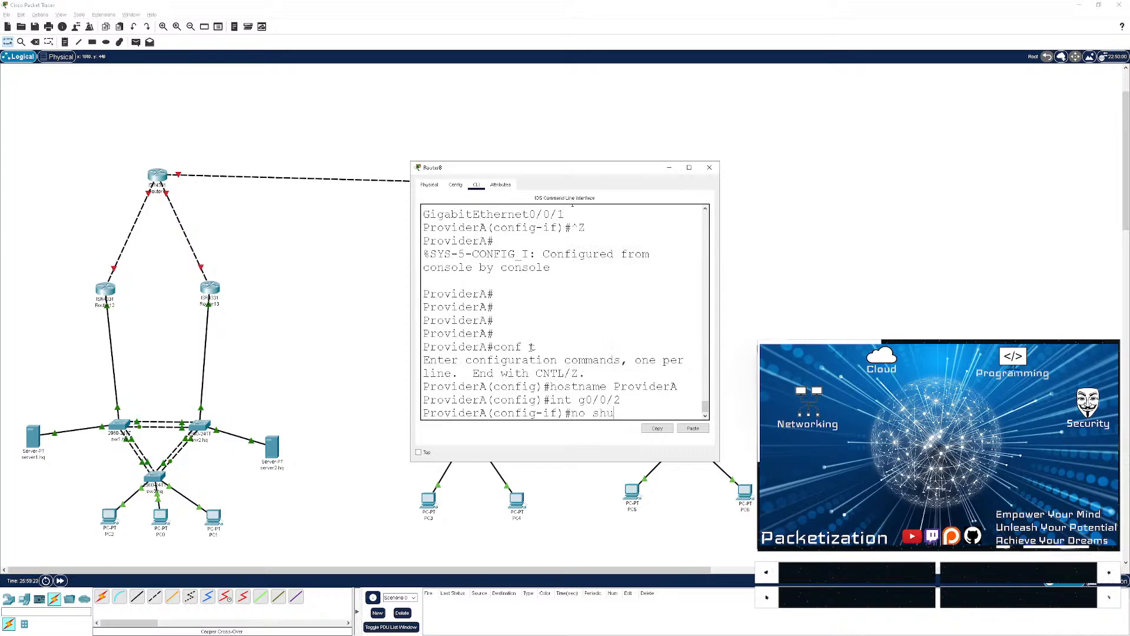
key(Return)
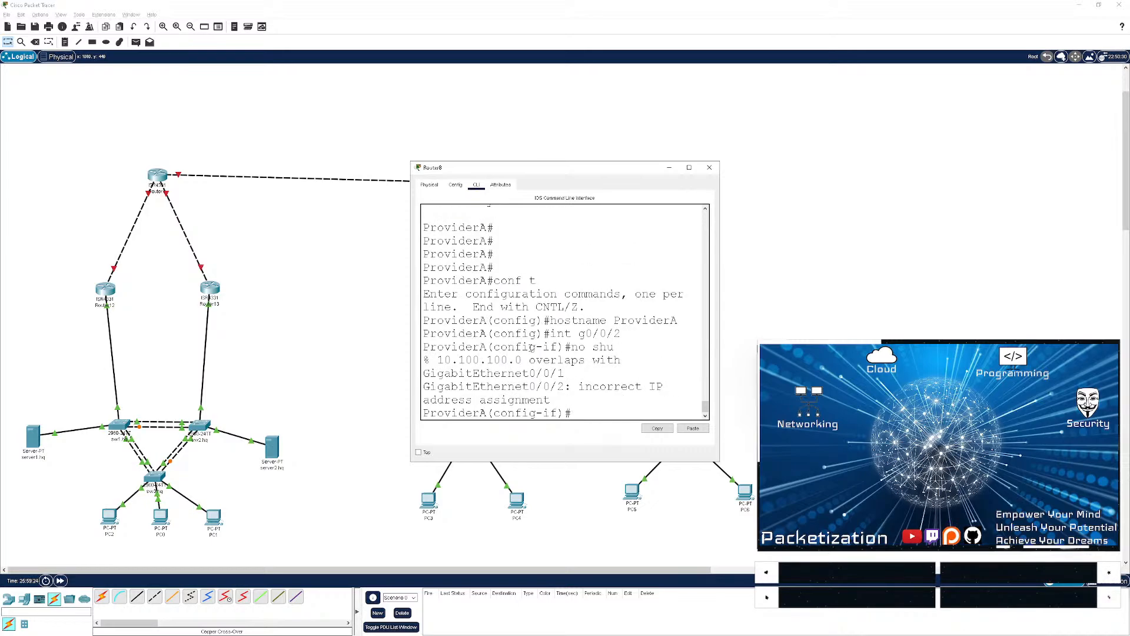
- Enlarge ProviderA's console and review the addressing commands and messages for g0/0/2
click(688, 167)
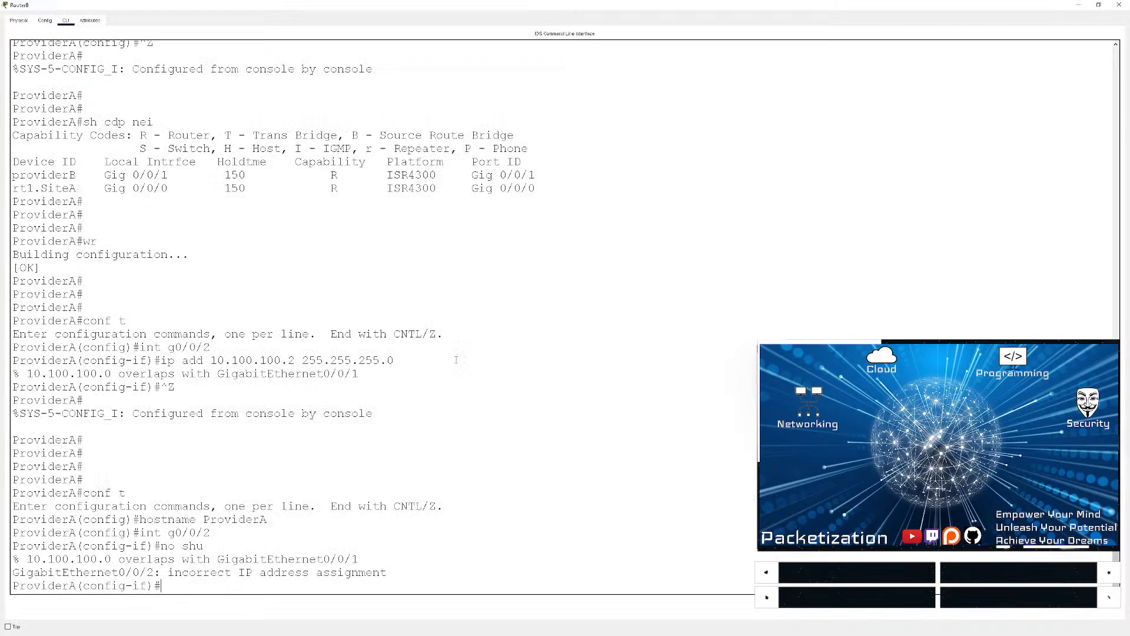
click(447, 400)
key(Return)
key(Return)
key(Return)
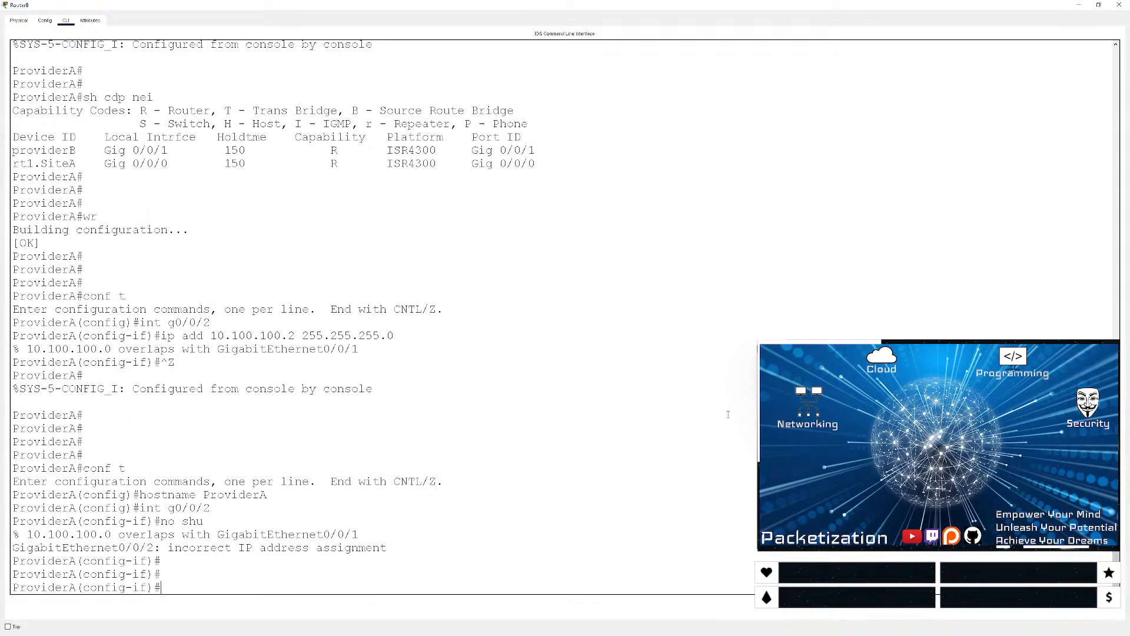
- Leave interface configuration on ProviderA and list its interfaces, addresses and status with sh ip int br
key(ctrl+z)
key(Return)
key(Return)
key(Return)
text(sh)
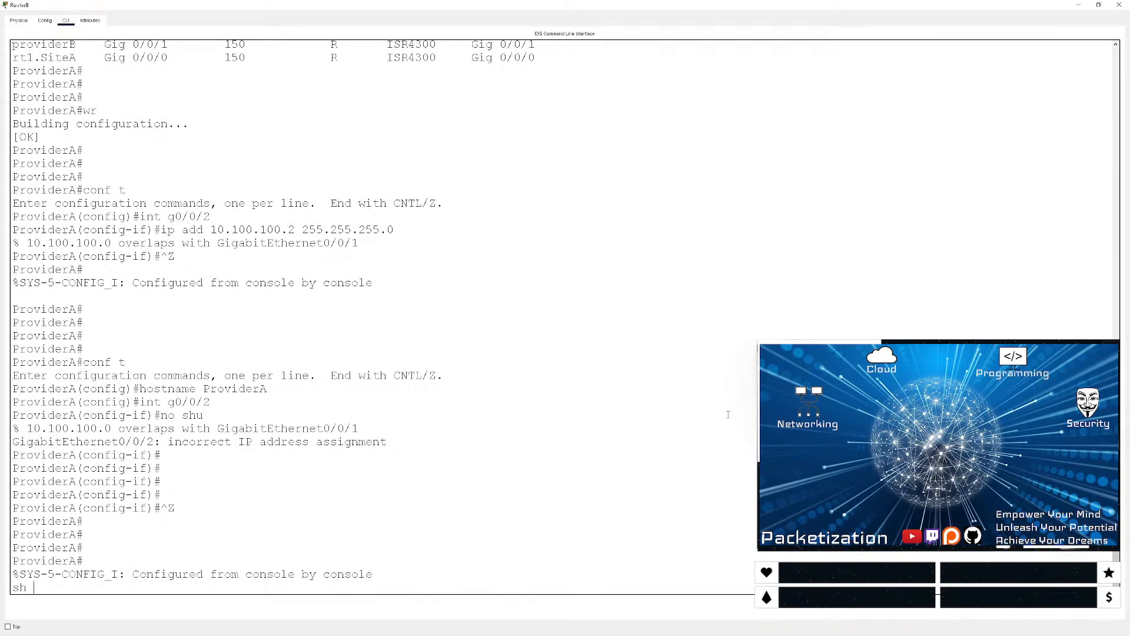
text( ip int br)
key(Return)
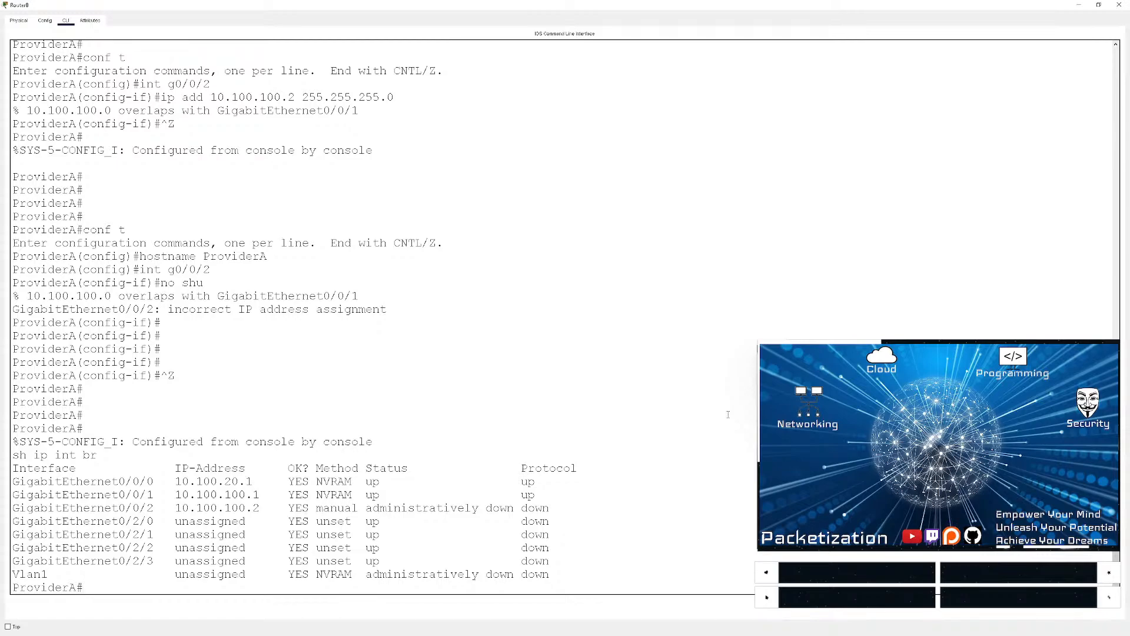
- Show ProviderA's CDP neighbours and check the rt1.SiteA entry, then return to the topology
text(sh cdp nei)
key(Return)
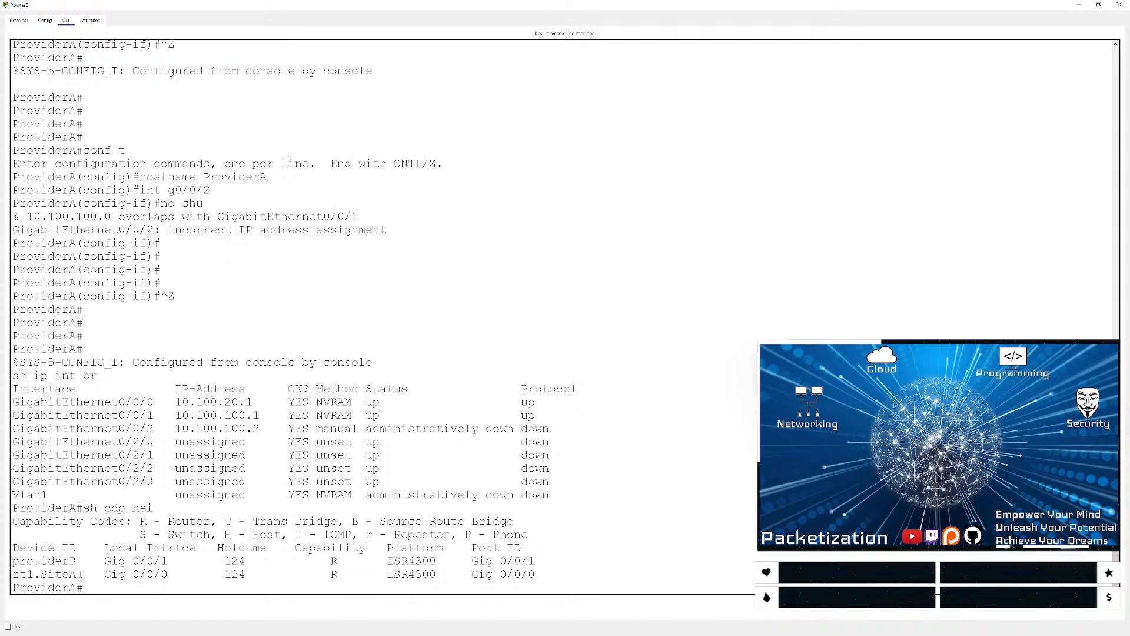
triple_click(37, 573)
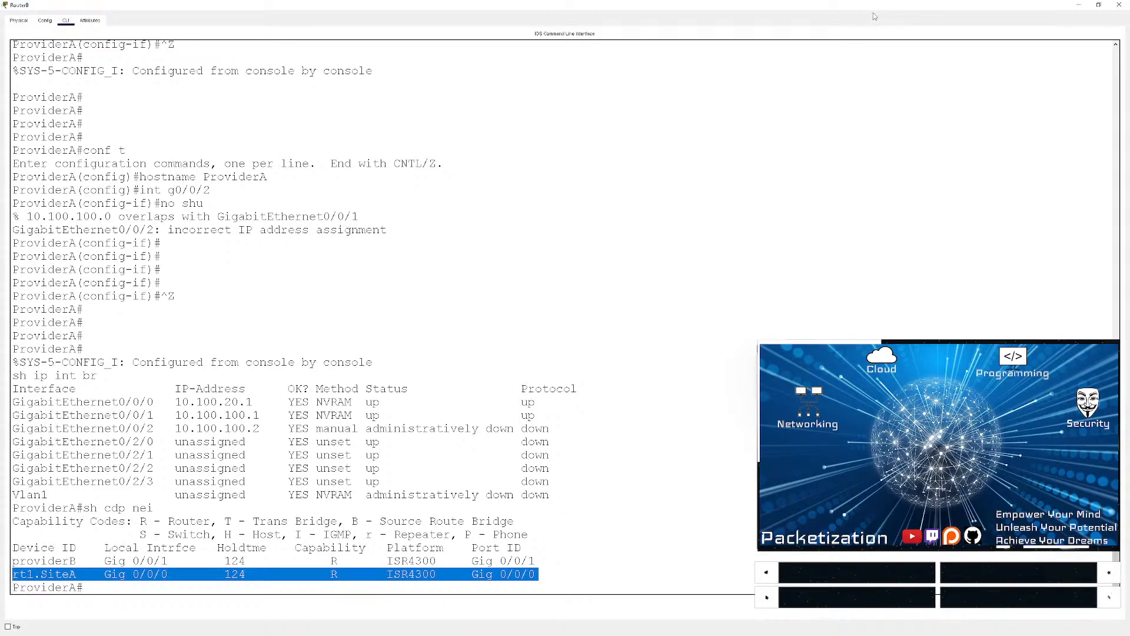
click(1079, 5)
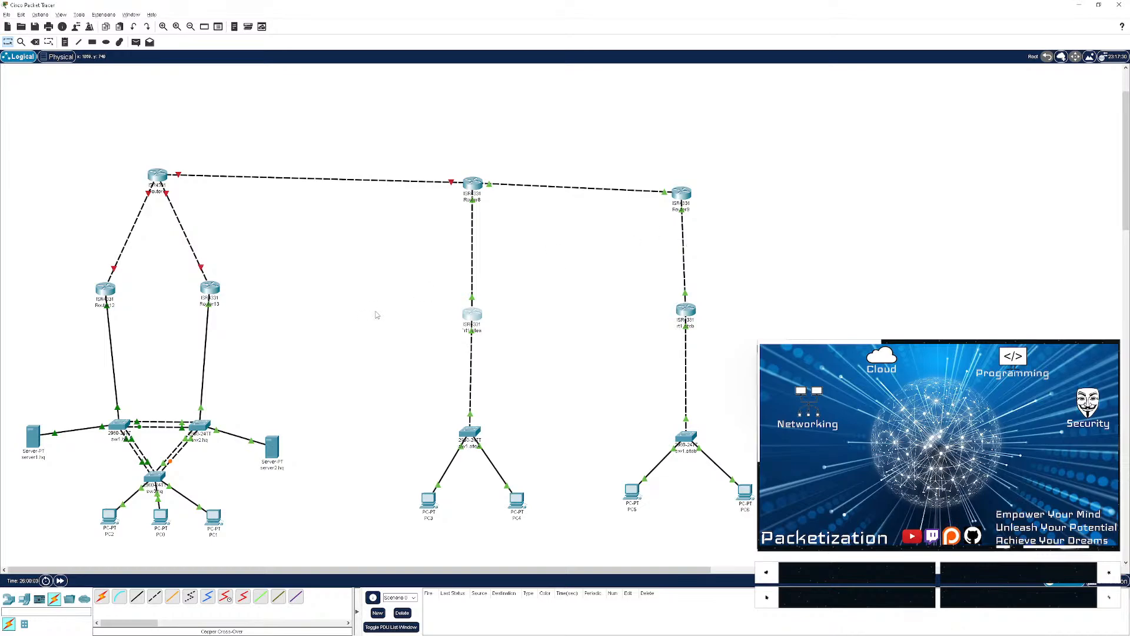
- Enter privileged mode on rt1.SiteA and list its interfaces with sh ip int br, checking GigabitEthernet0/0/0's address
click(595, 383)
key(Return)
key(Return)
key(Return)
key(Return)
text(en)
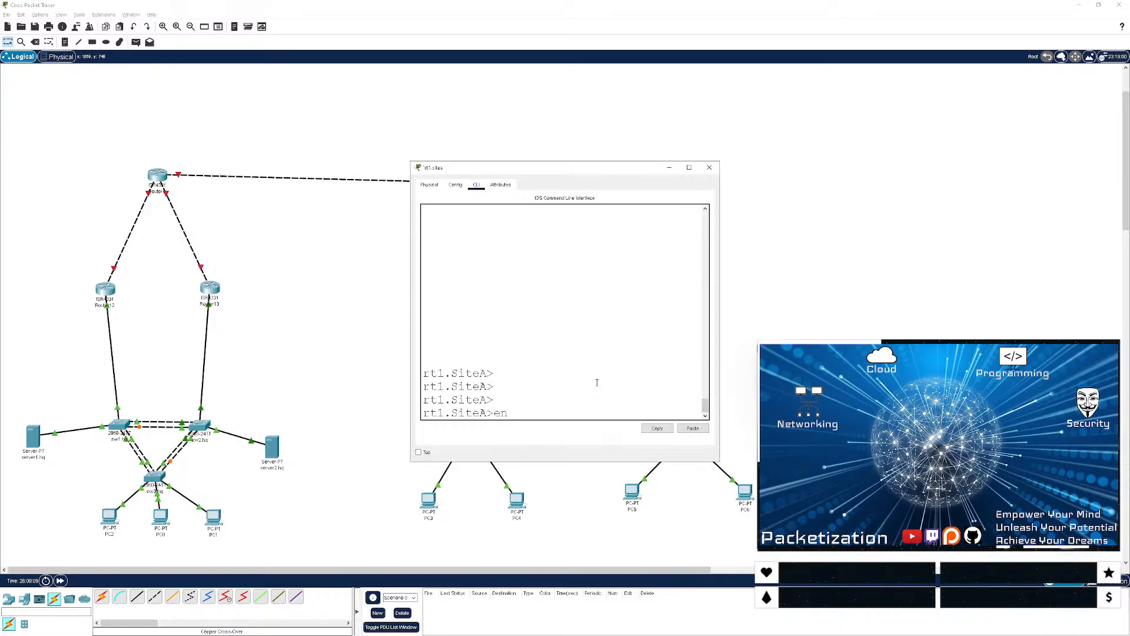
key(Return)
text(sh ip int br)
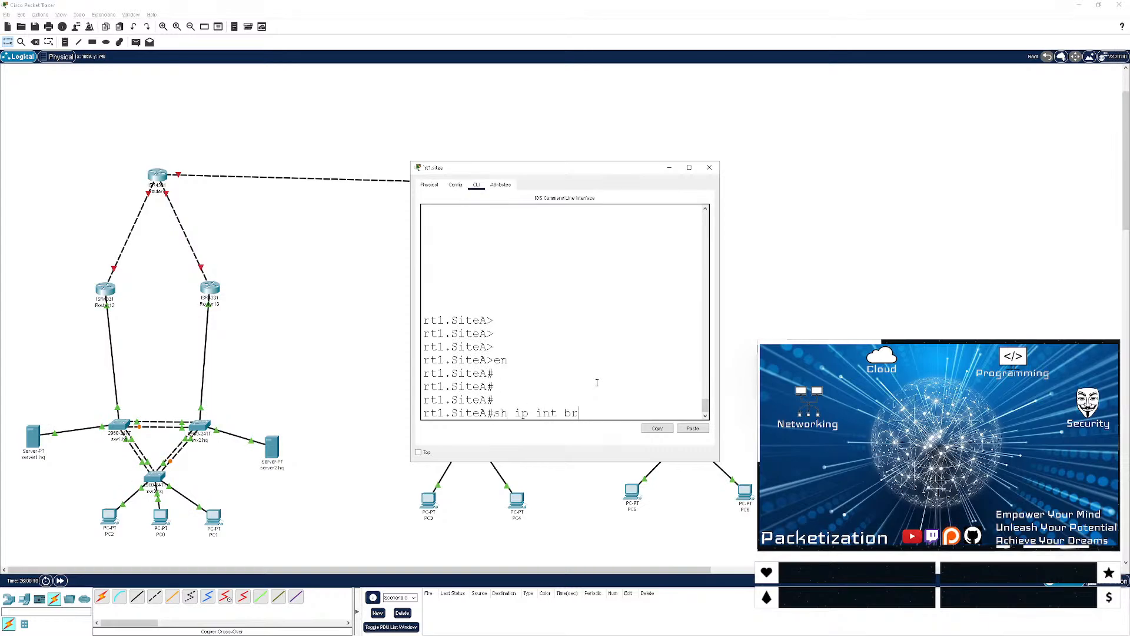
key(Return)
click(689, 167)
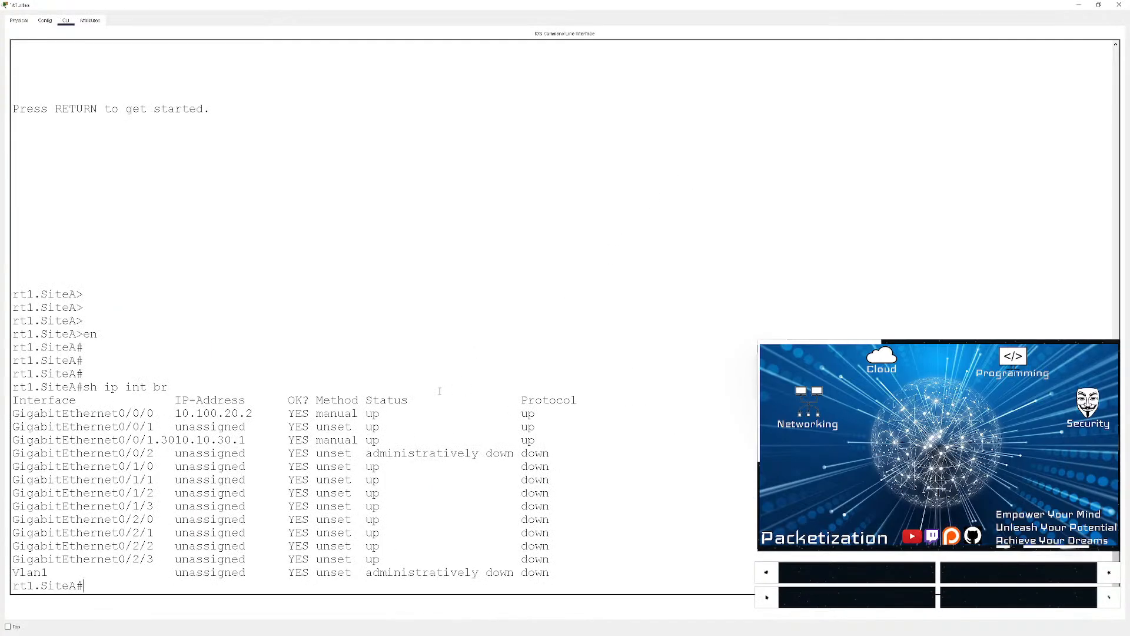
triple_click(207, 413)
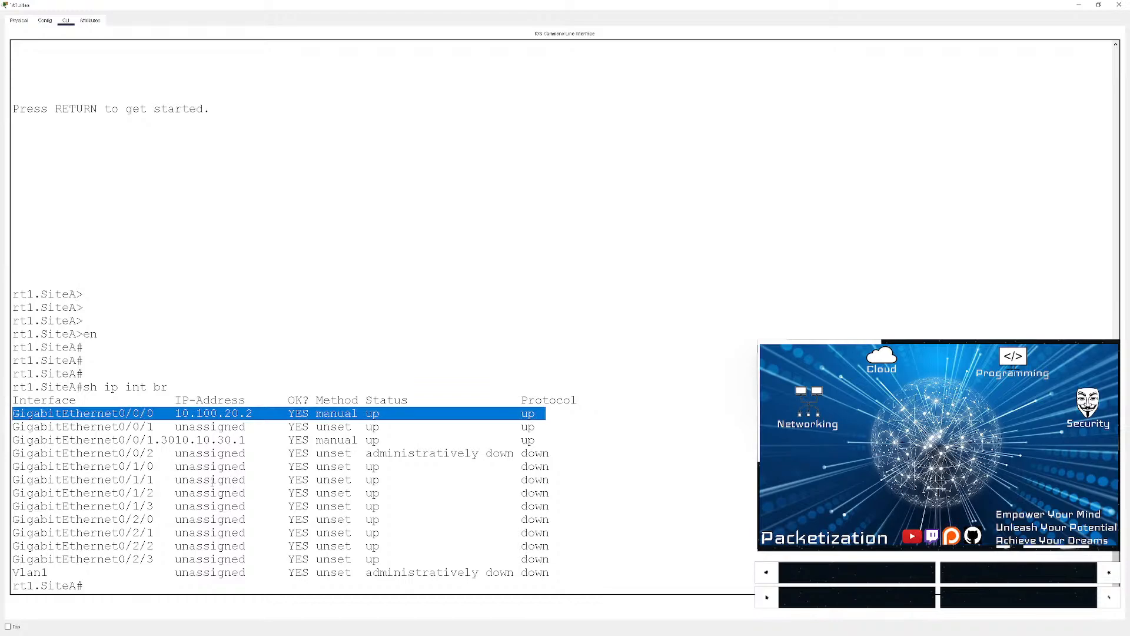
- Show rt1.SiteA's CDP neighbours and compare the ProviderA entry with the interface address list
text(sh cdp nei)
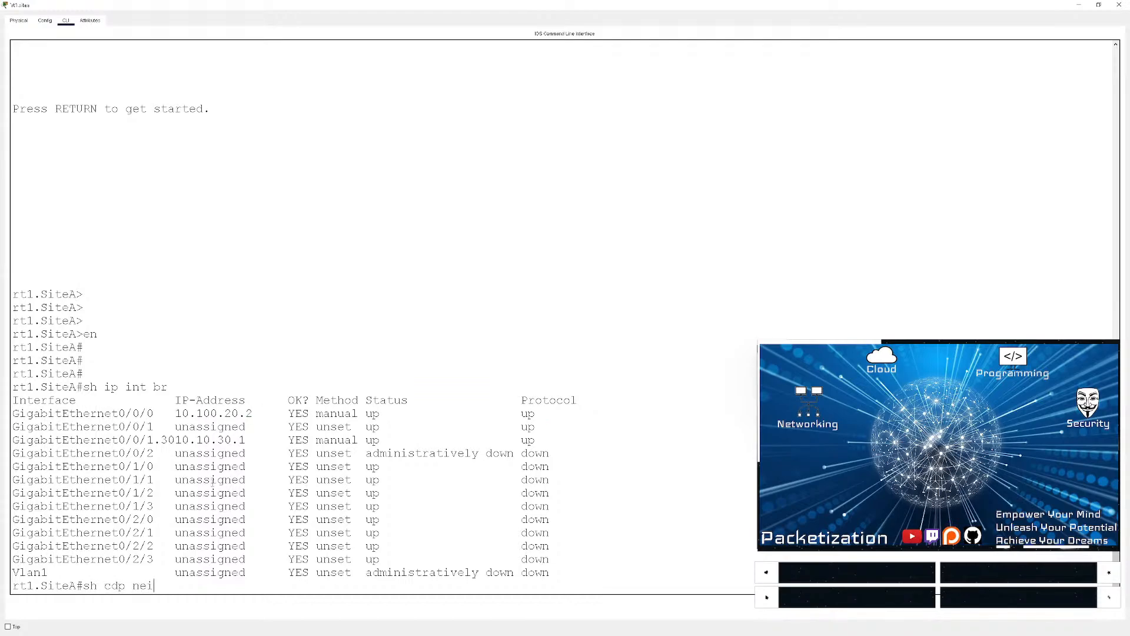
key(Return)
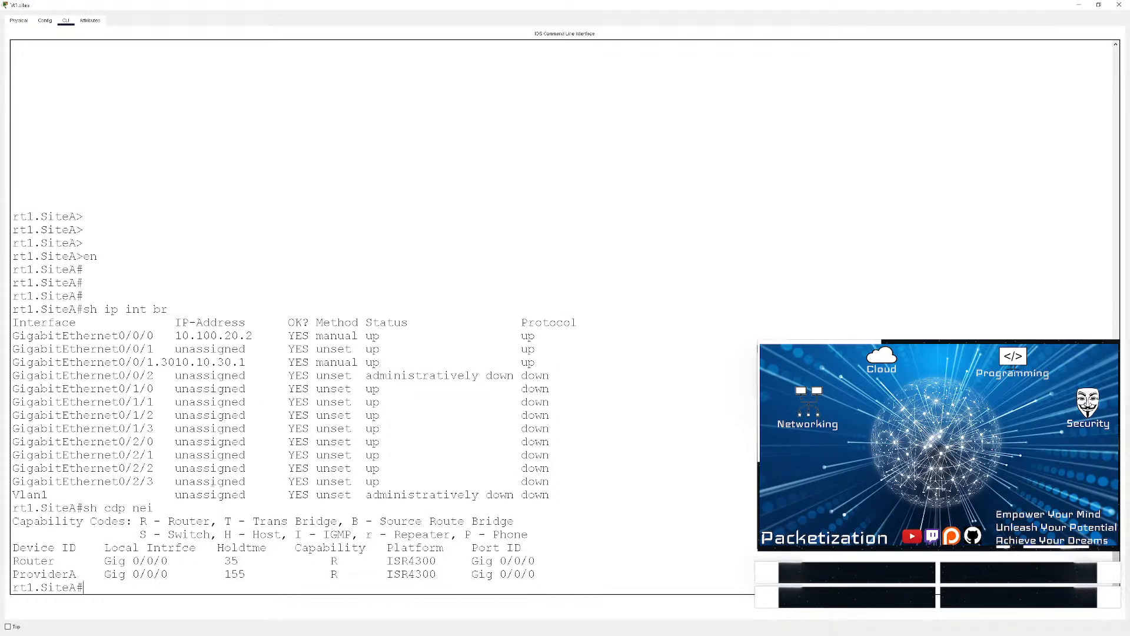
triple_click(129, 559)
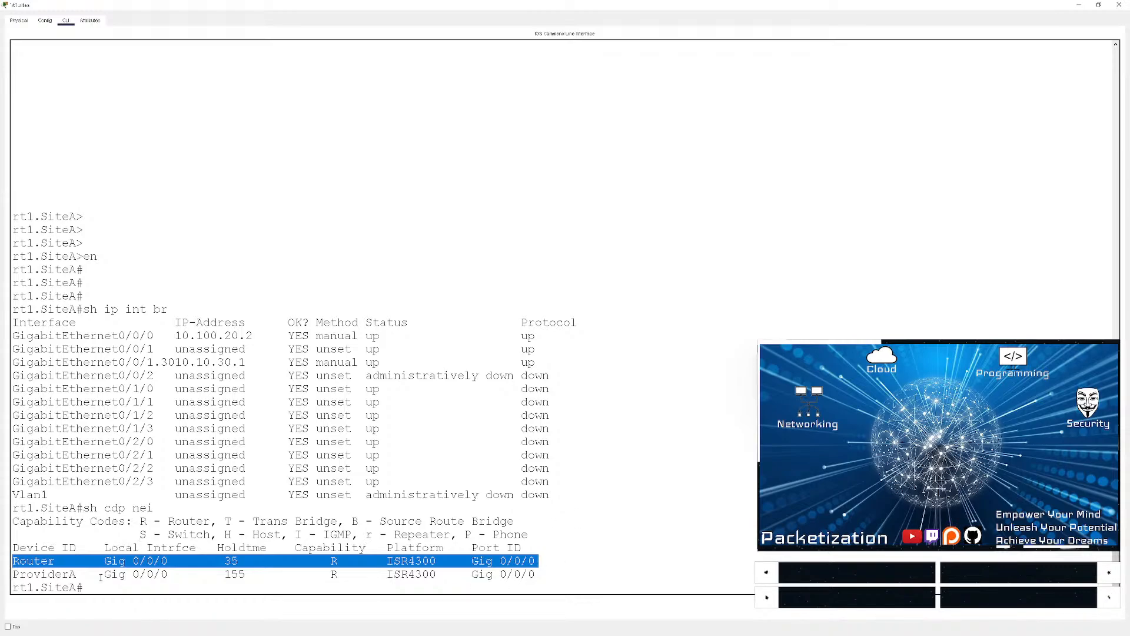
drag(120, 574, 229, 574)
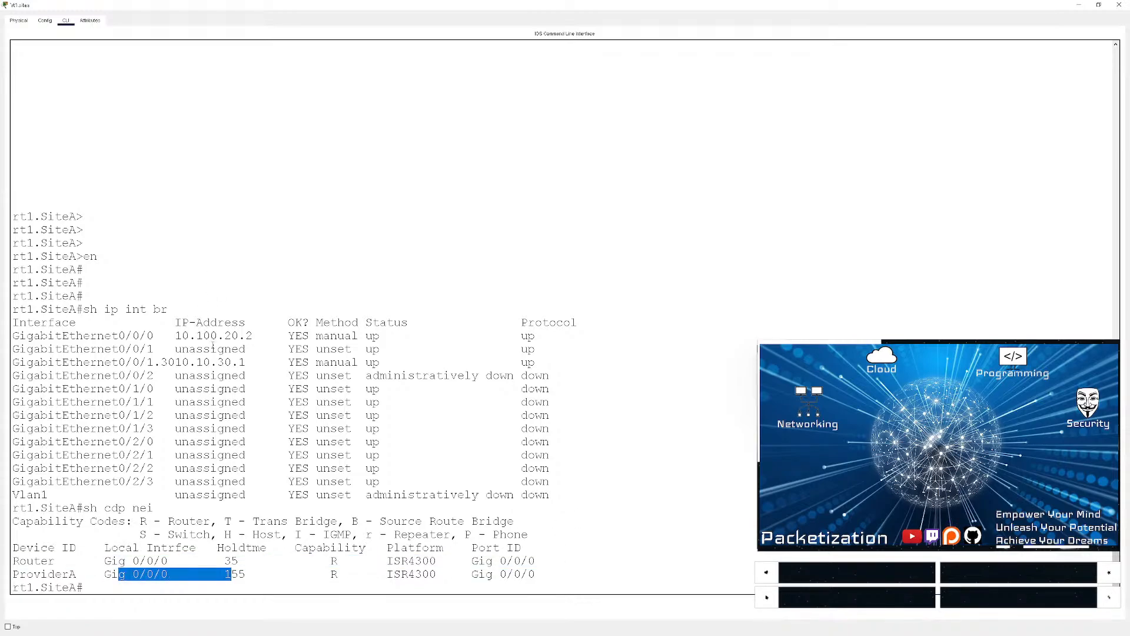
triple_click(211, 342)
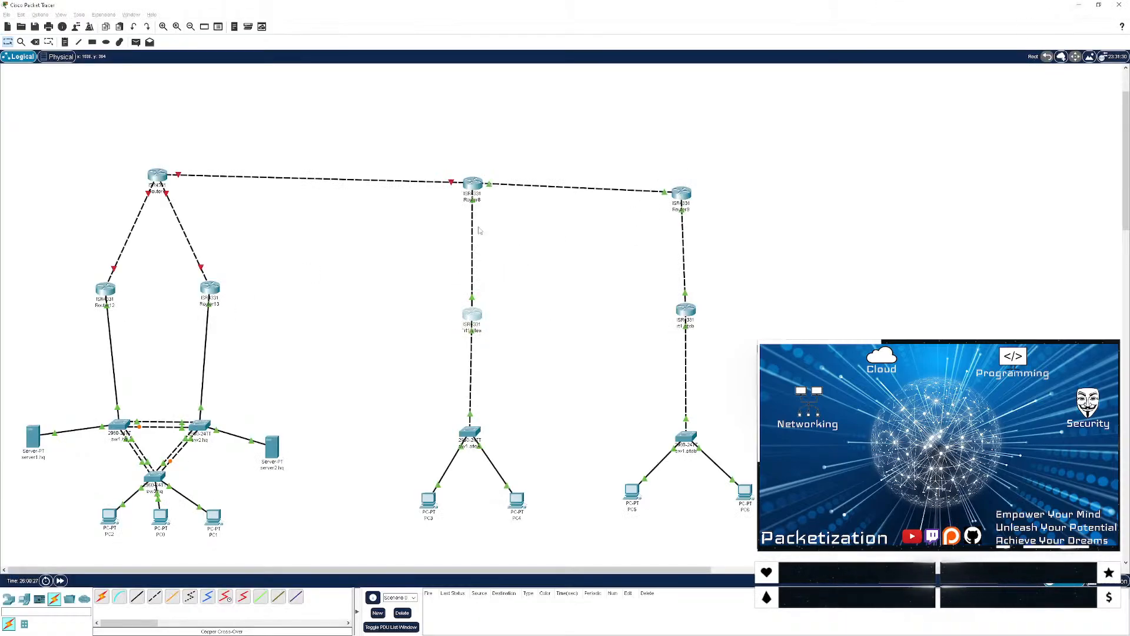
- Reopen ProviderA's console at full size and enter global configuration mode with conf t
click(472, 184)
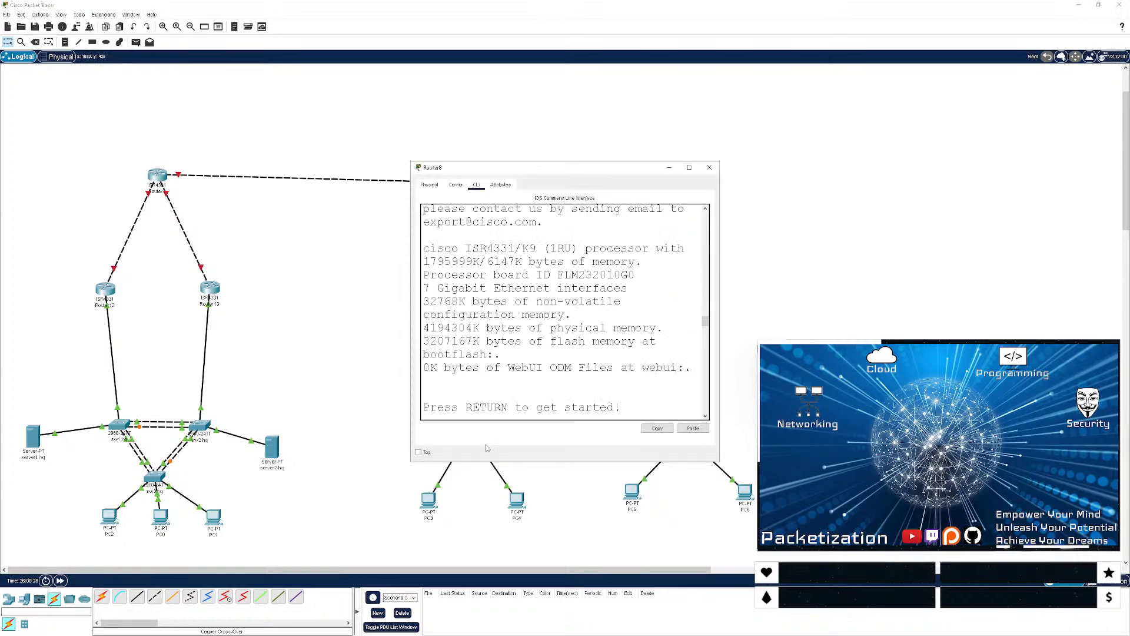
double_click(693, 167)
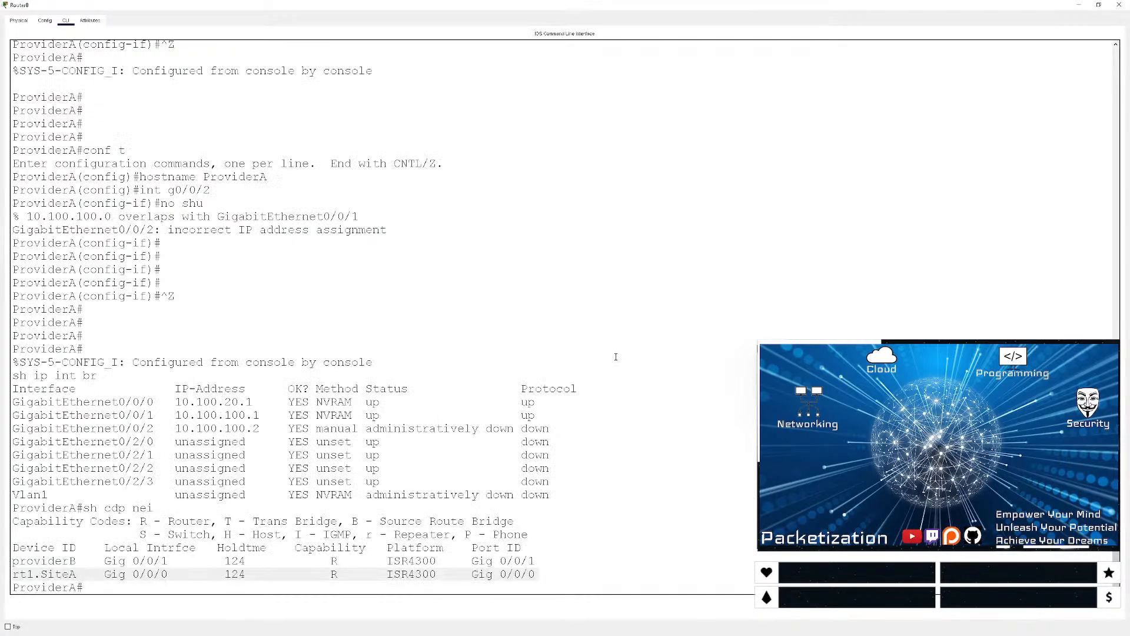
click(562, 305)
key(Return)
key(Return)
key(Return)
key(Return)
key(Return)
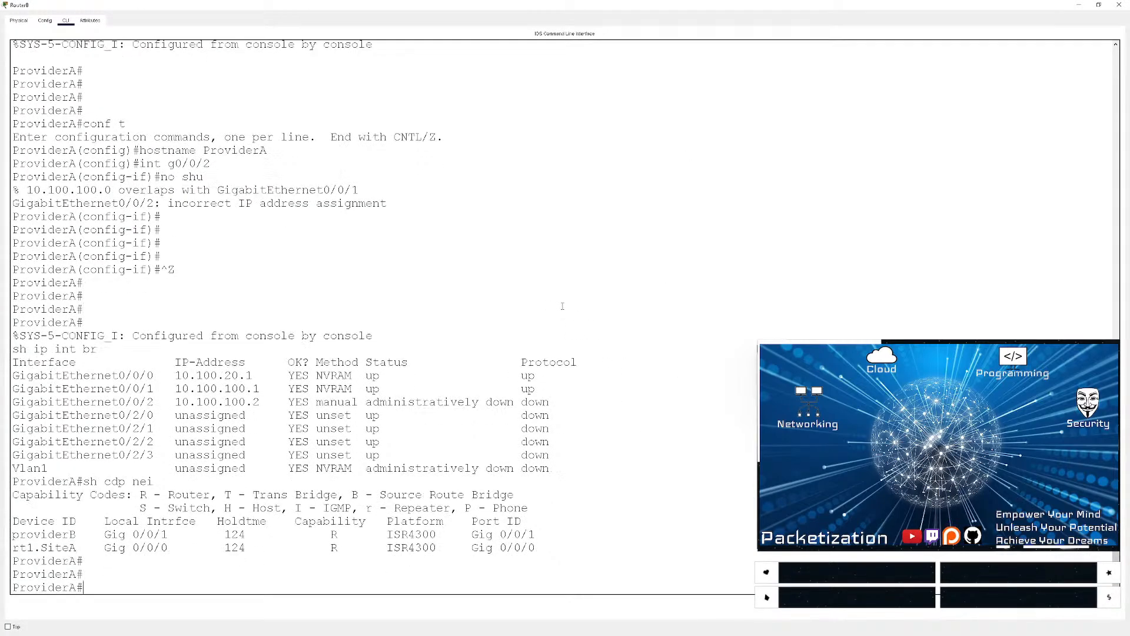
text(conf t)
key(Return)
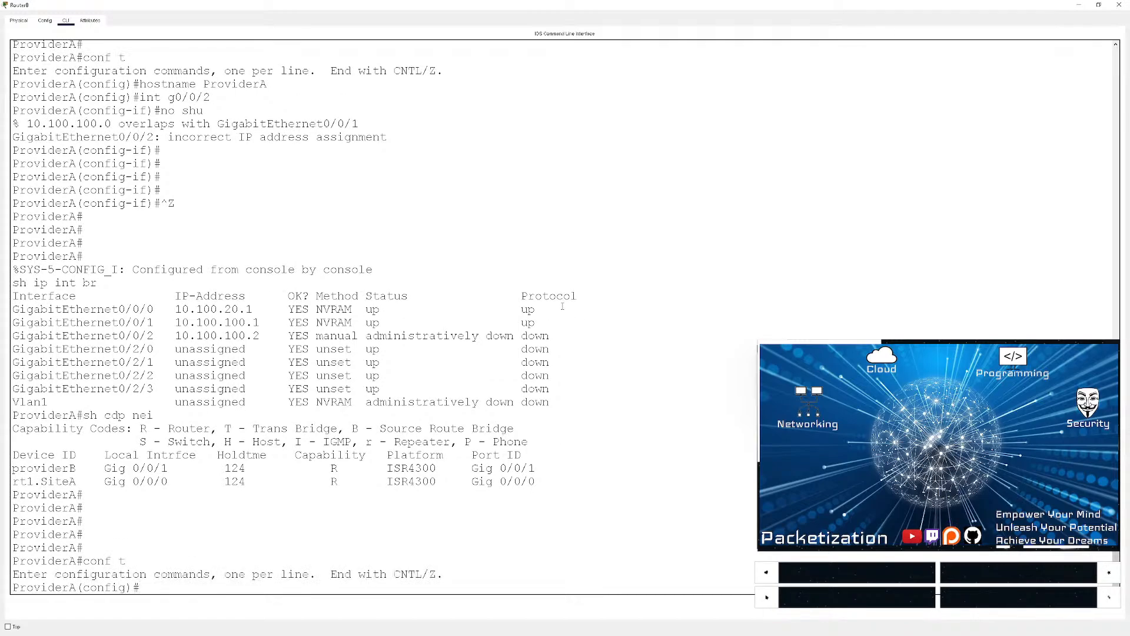
- Assign 10.100.200.1 255.255.255.0 to interface g0/0/1 on ProviderA and leave configuration mode
text(sh c)
key(BackSpace)
key(BackSpace)
text(int g0/0/0/)
key(BackSpace)
text(1)
key(Return)
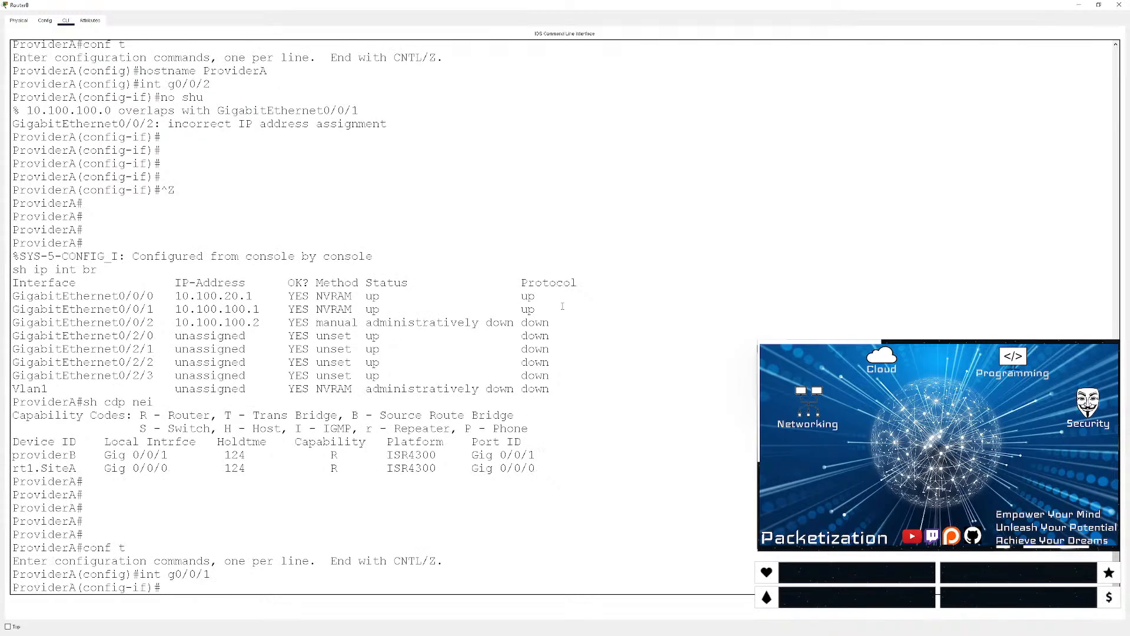
text(ip add 10.100.200.1)
key(Return)
key(Up)
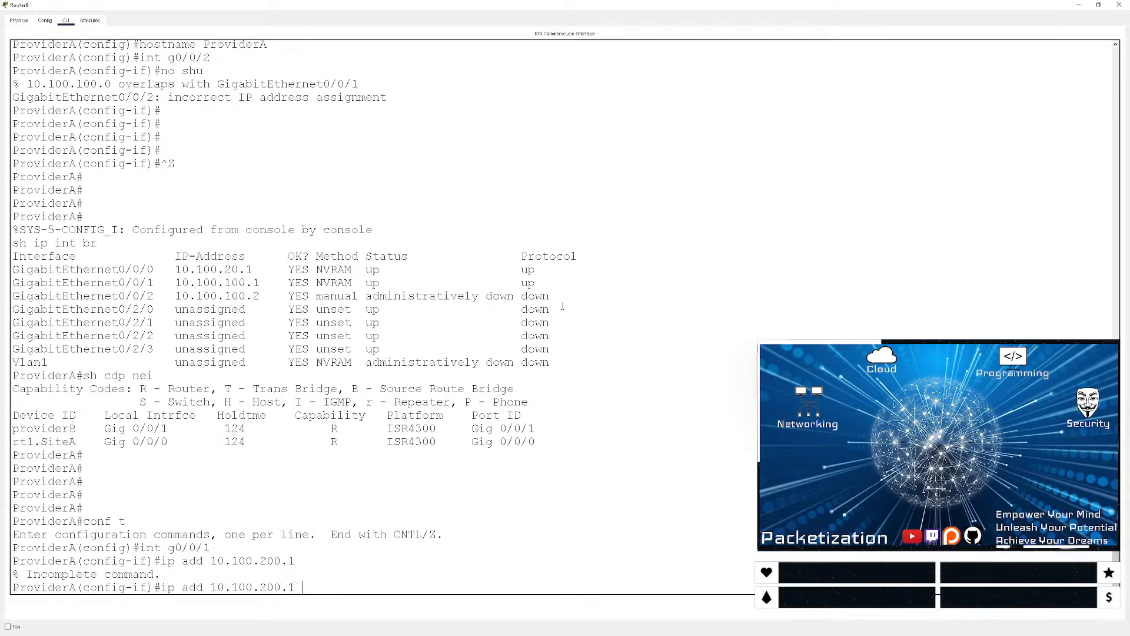
text(255.255.2)
text(55.255.0)
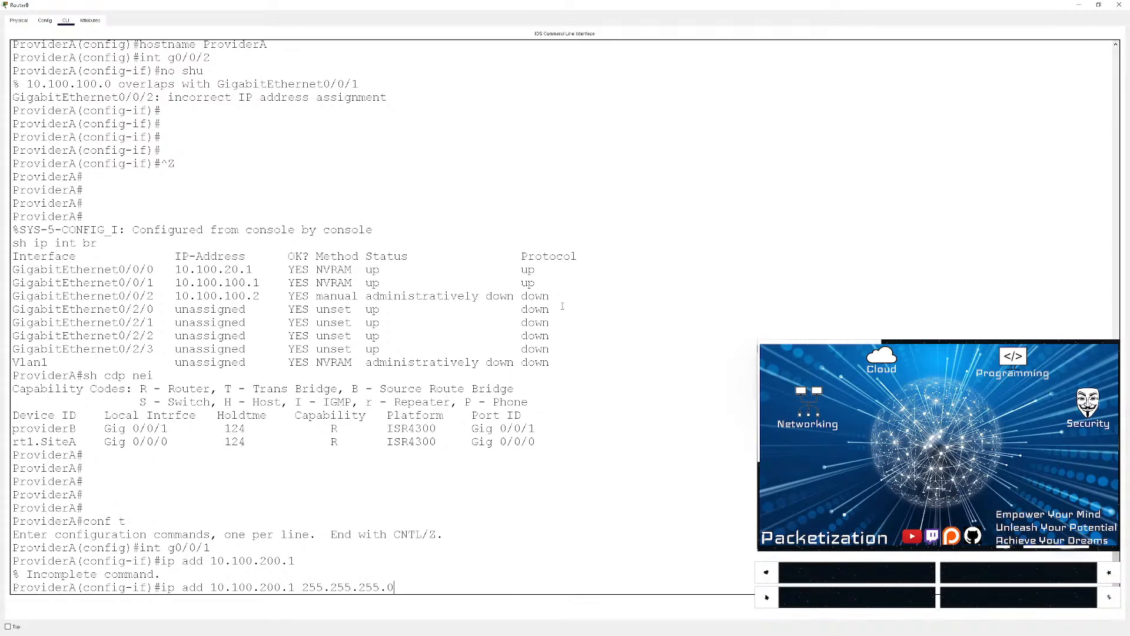
key(Return)
key(ctrl+z)
- Ping 10.100.200.2 from ProviderA, then put its console away to show the topology
key(Return)
key(Return)
key(Return)
key(Return)
key(Return)
text(p)
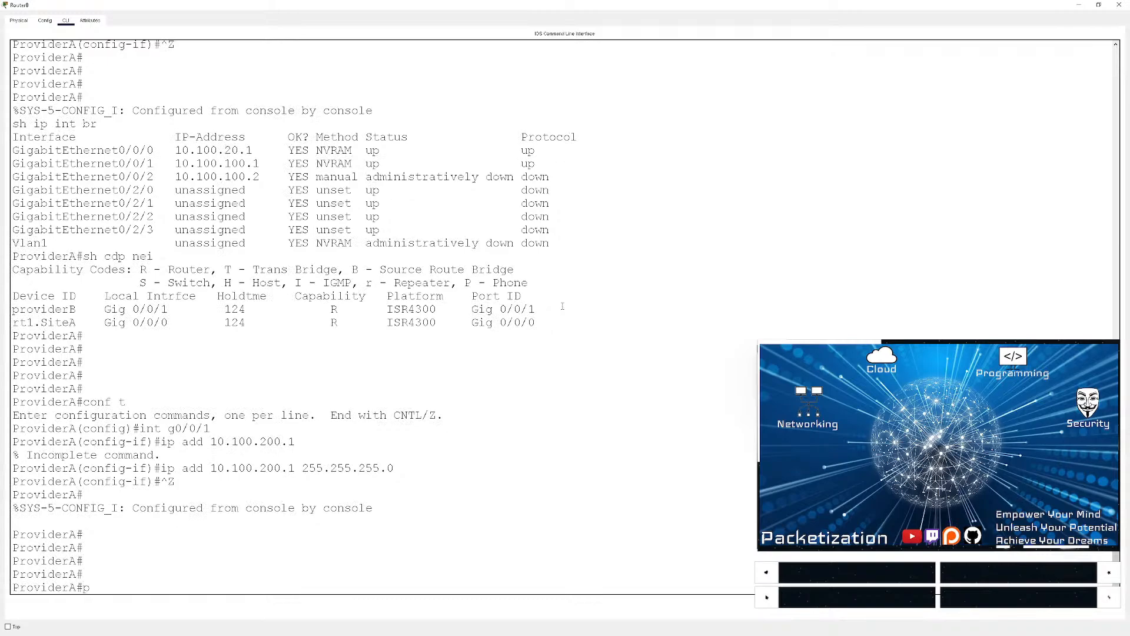
text(ing 10.100.200.2)
key(Return)
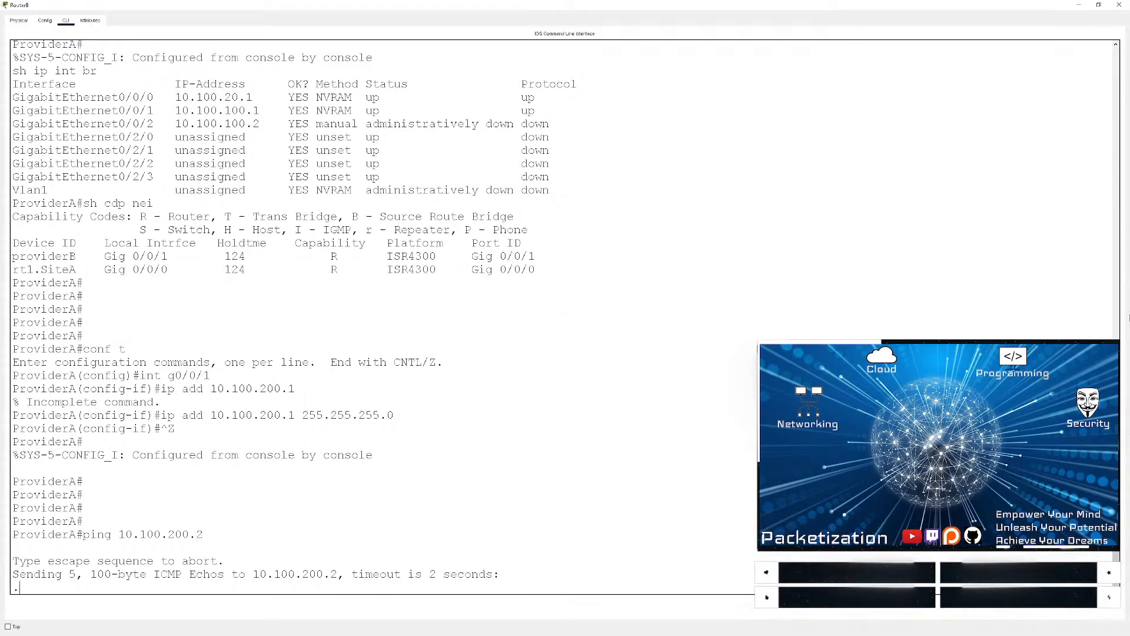
click(426, 199)
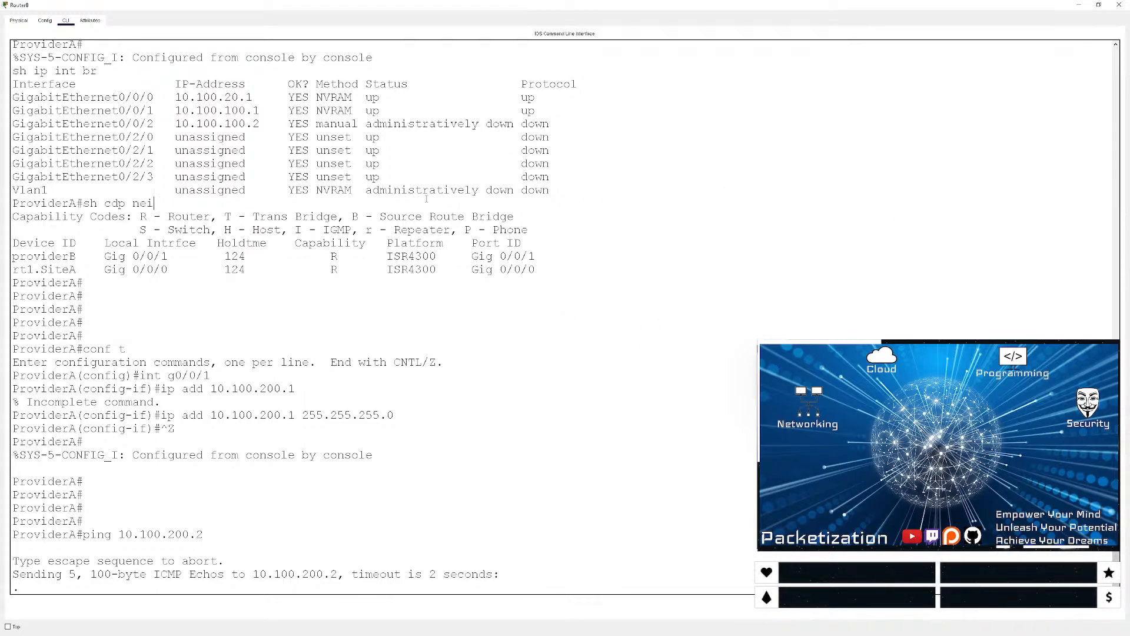
click(1079, 5)
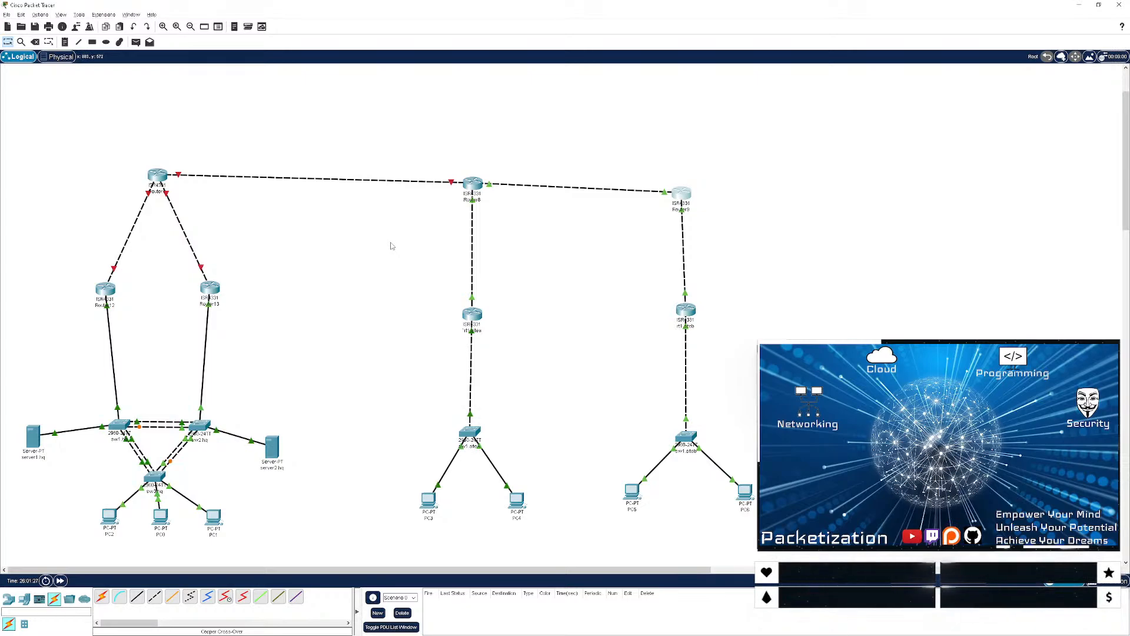
- Open providerB's command-line console and enlarge it to full size
click(684, 194)
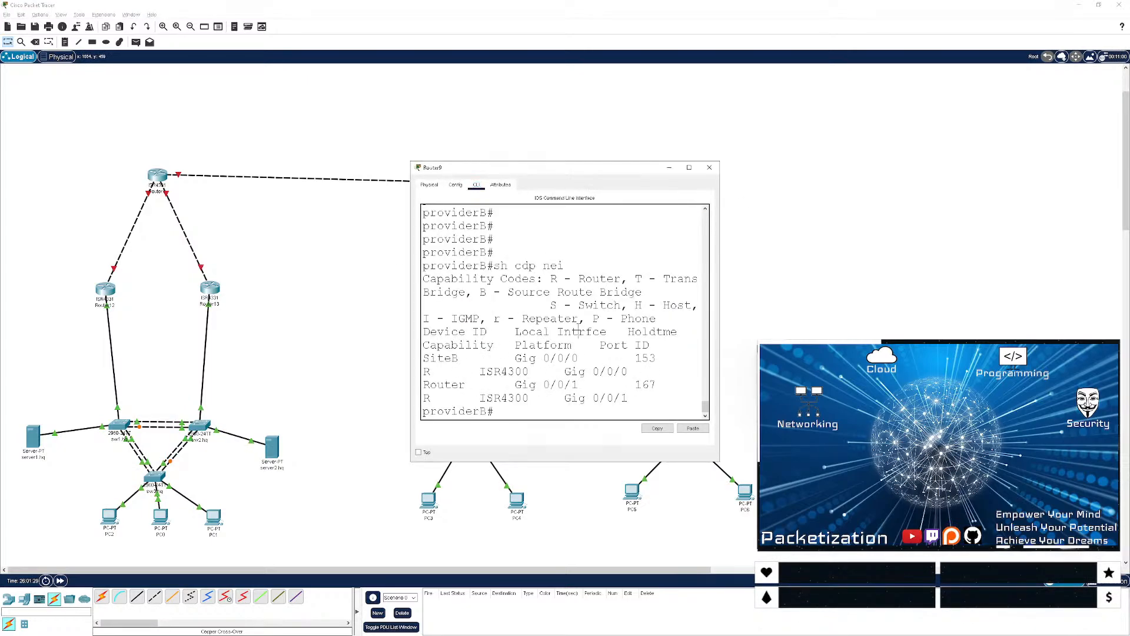
click(689, 168)
key(Return)
key(Return)
key(Return)
key(Return)
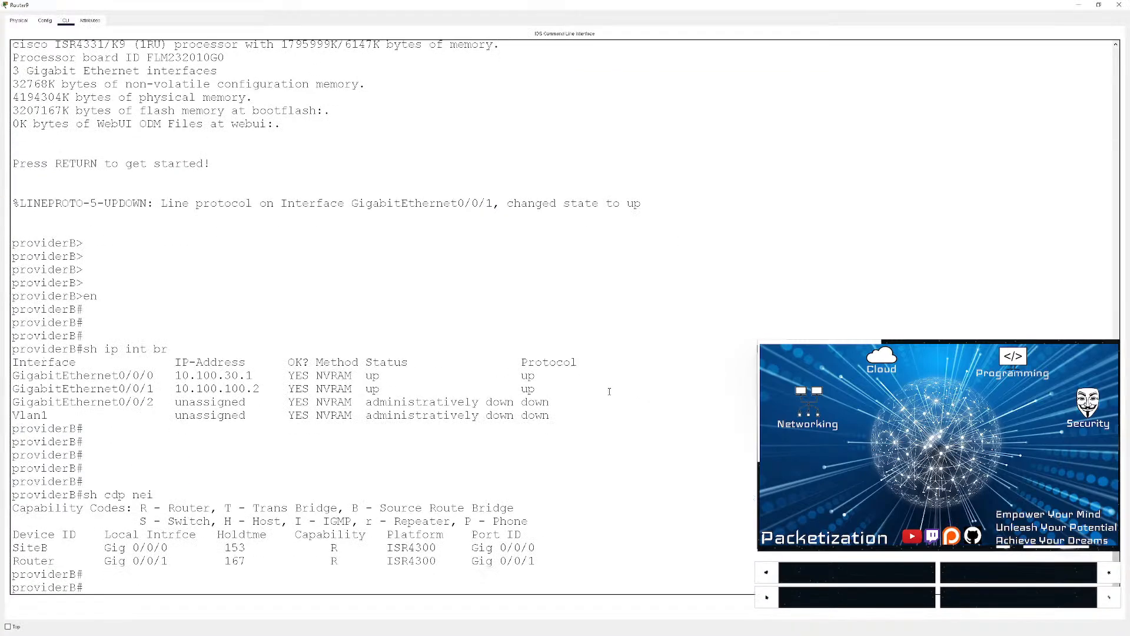
- List providerB's interfaces, addresses and status with sh ip int br
text(sh ip nt br)
key(Return)
key(Return)
key(Return)
key(Return)
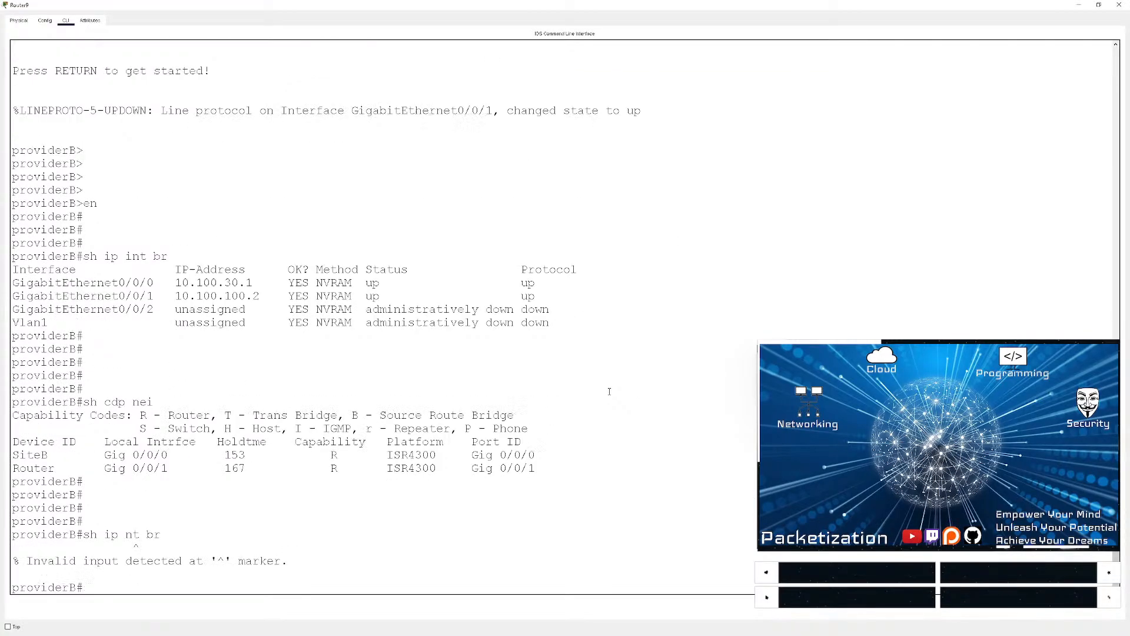
text(sh ip int br)
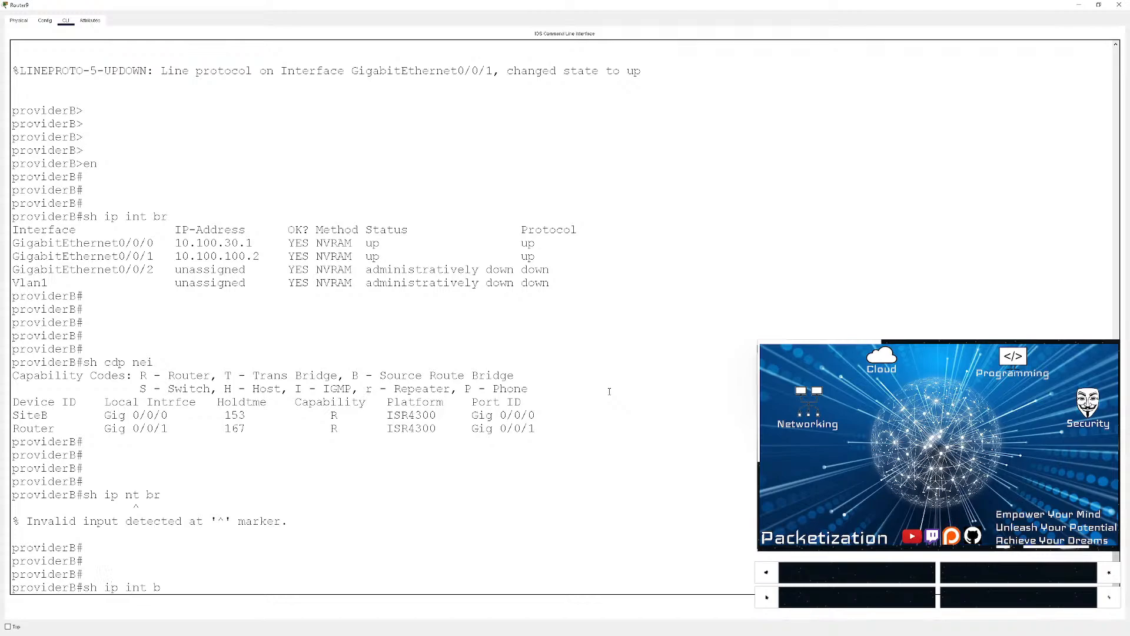
key(Return)
key(Return)
key(Return)
key(Return)
key(Return)
- Show providerB's CDP neighbours and compare the ProviderA entry with the GigabitEthernet0/0/1 address
text(sh cdp n)
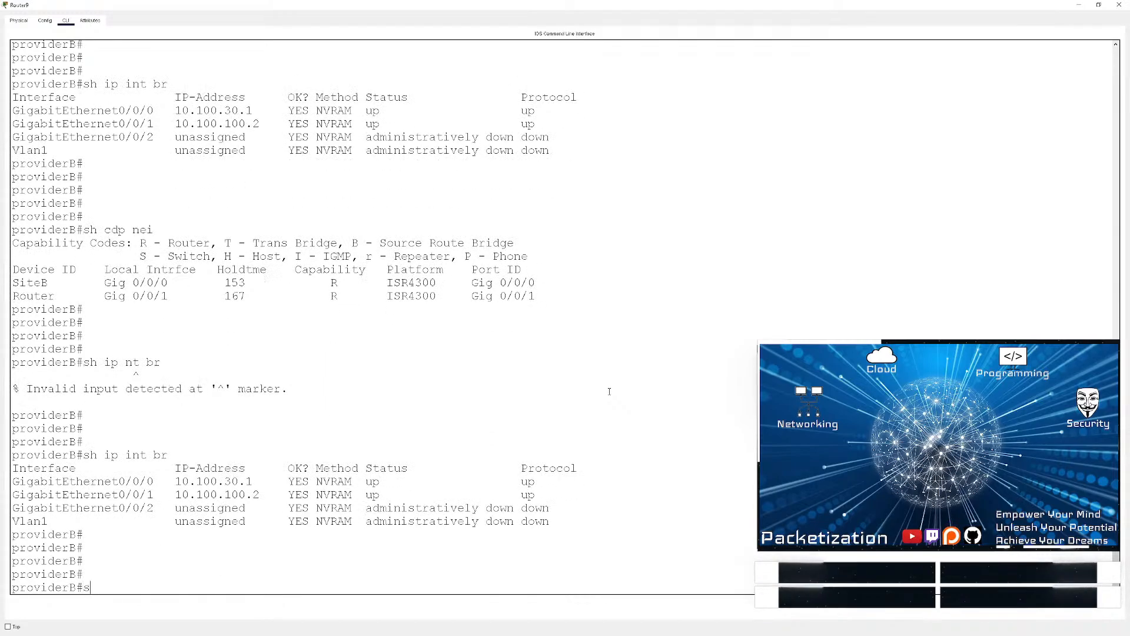
key(BackSpace)
key(BackSpace)
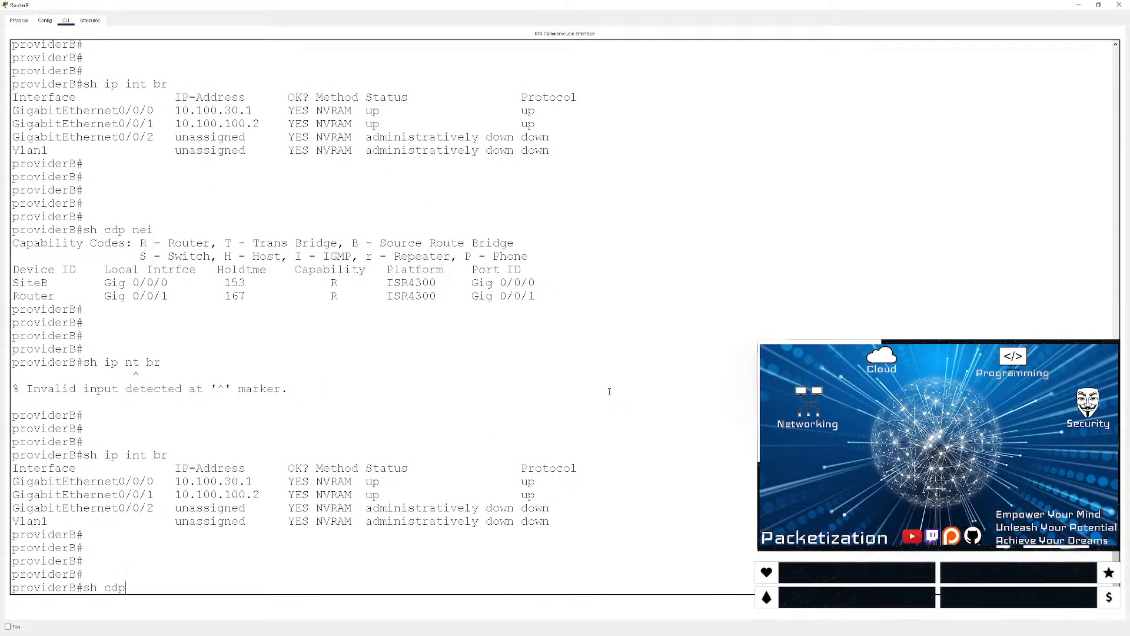
text(ei)
key(Return)
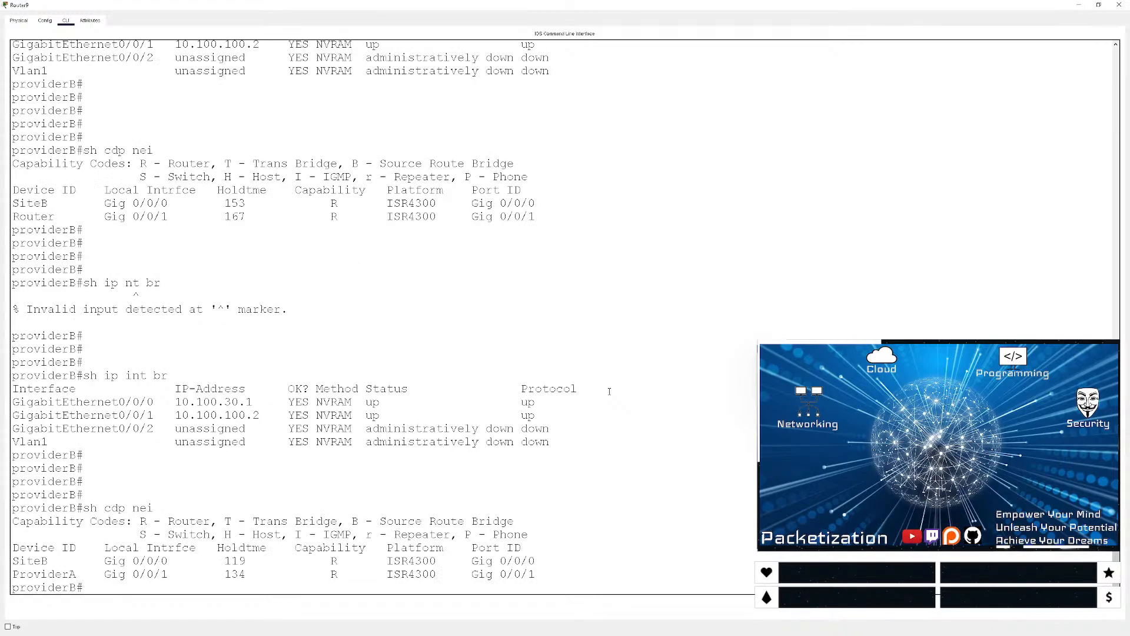
key(Return)
key(Return)
key(Return)
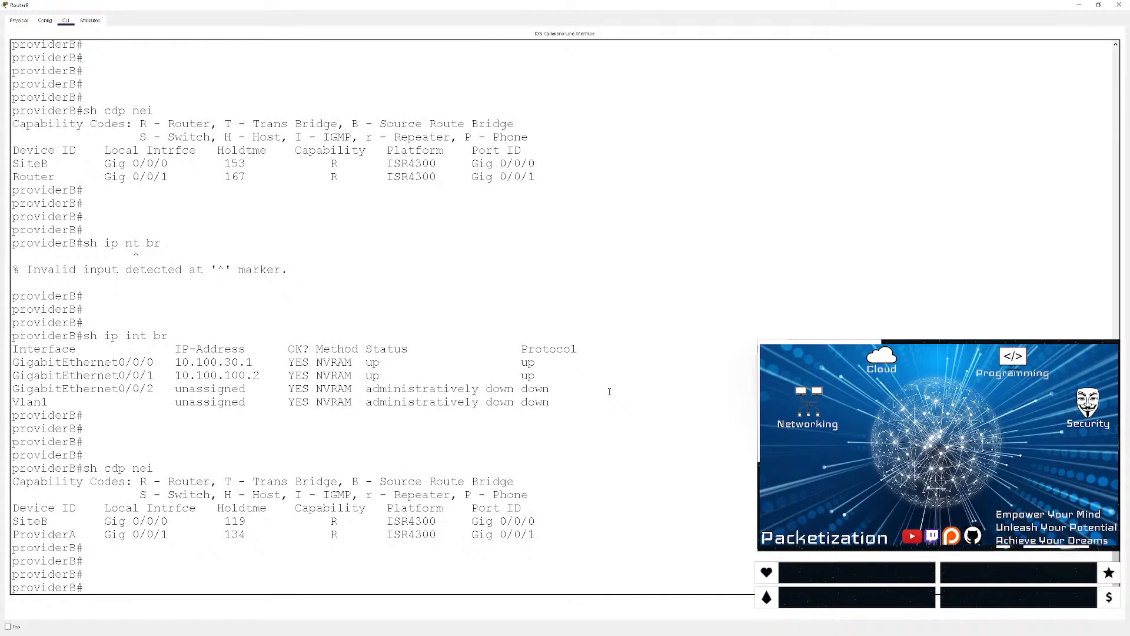
triple_click(135, 380)
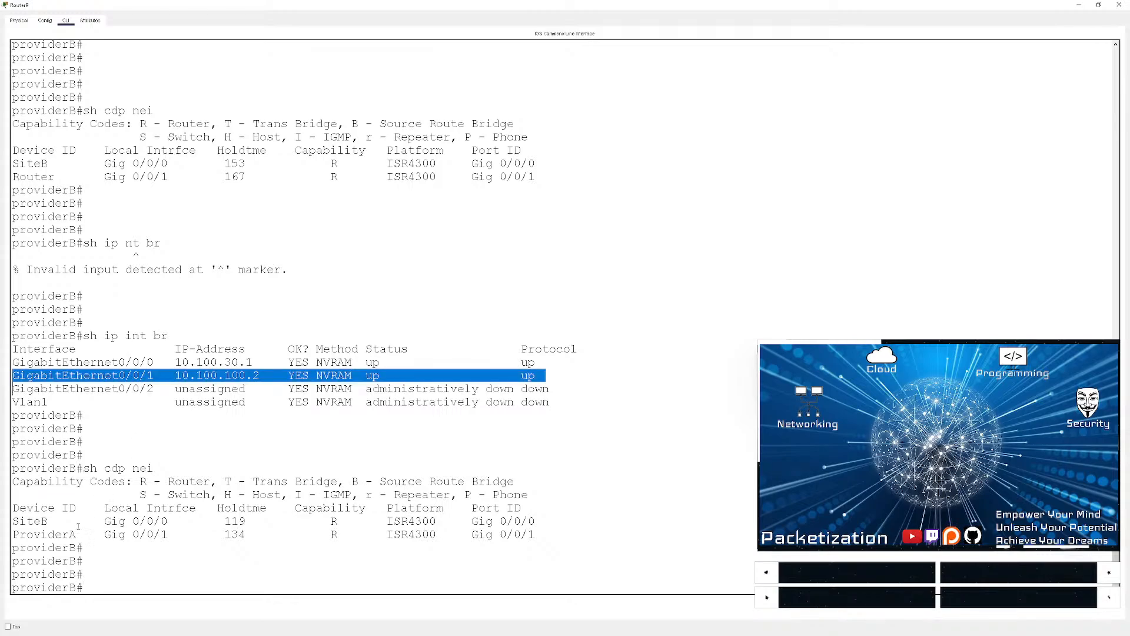
drag(37, 530, 176, 534)
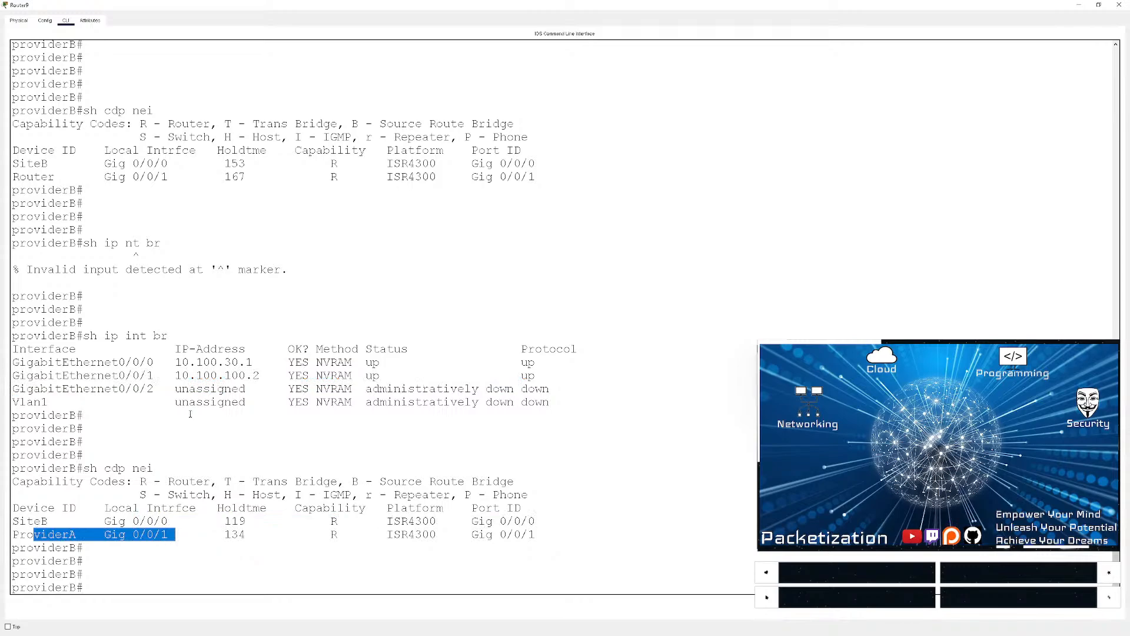
- Check providerB's GigabitEthernet0/0/1 entry and assign that interface the address 10.100.200.2 255.255.255.0
triple_click(257, 375)
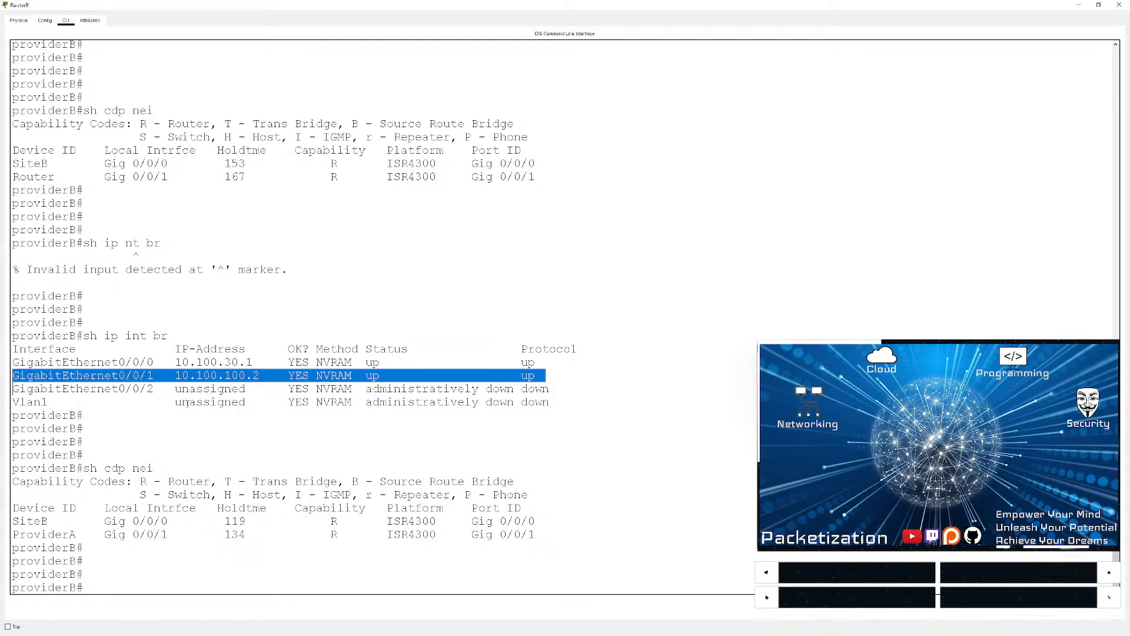
click(335, 285)
key(Return)
key(Return)
key(Return)
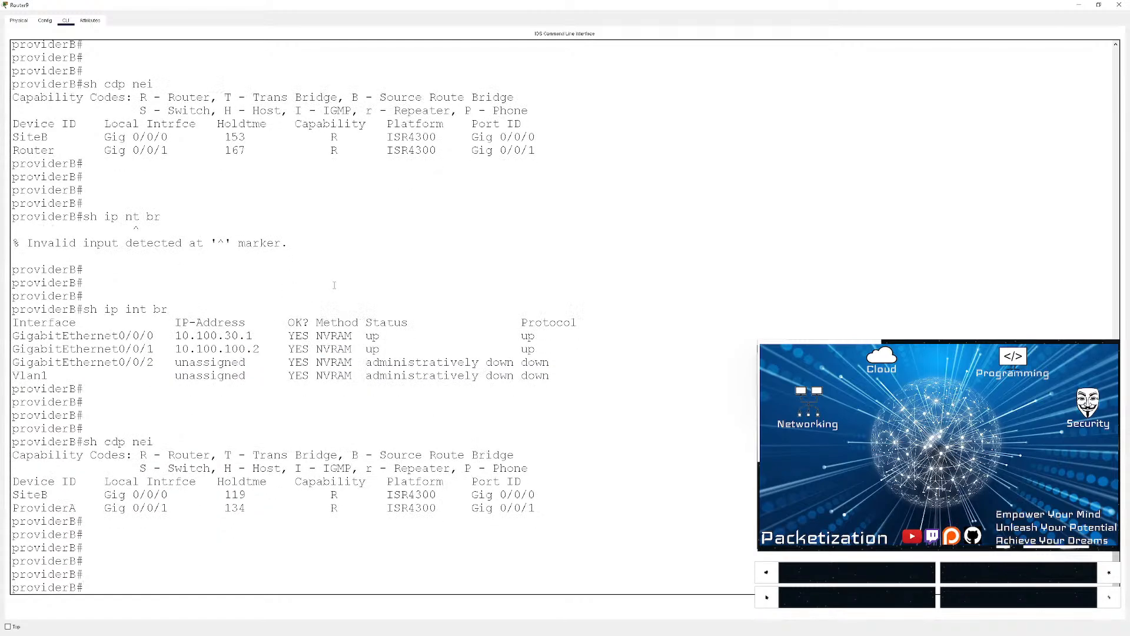
text(conf t)
key(Return)
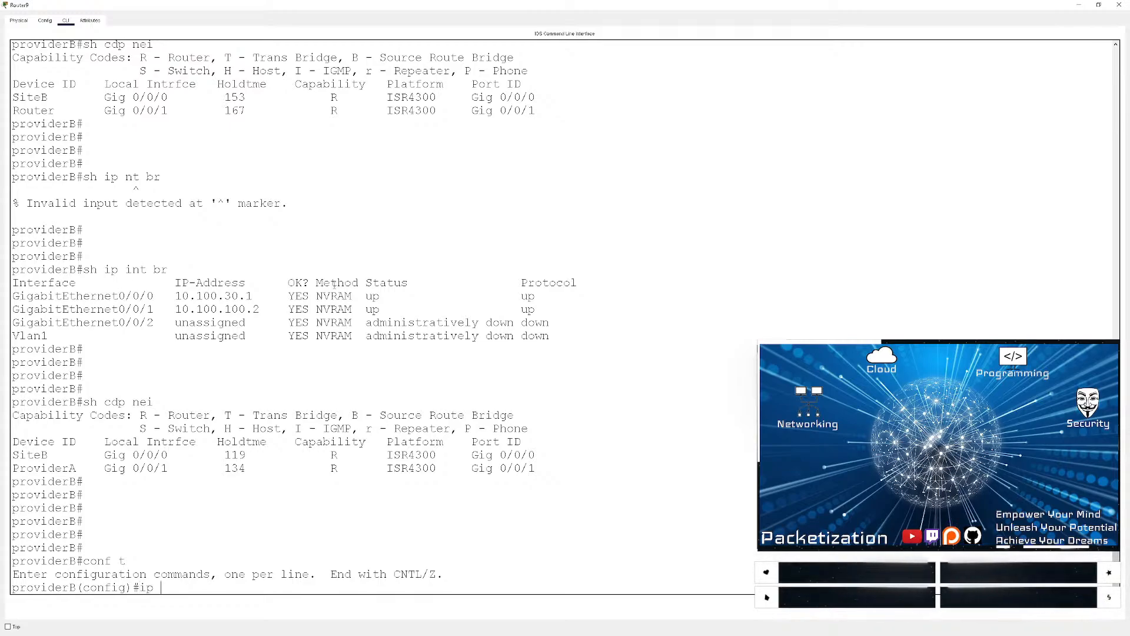
text(ip add)
key(BackSpace)
key(BackSpace)
key(BackSpace)
key(BackSpace)
key(BackSpace)
text(nt )
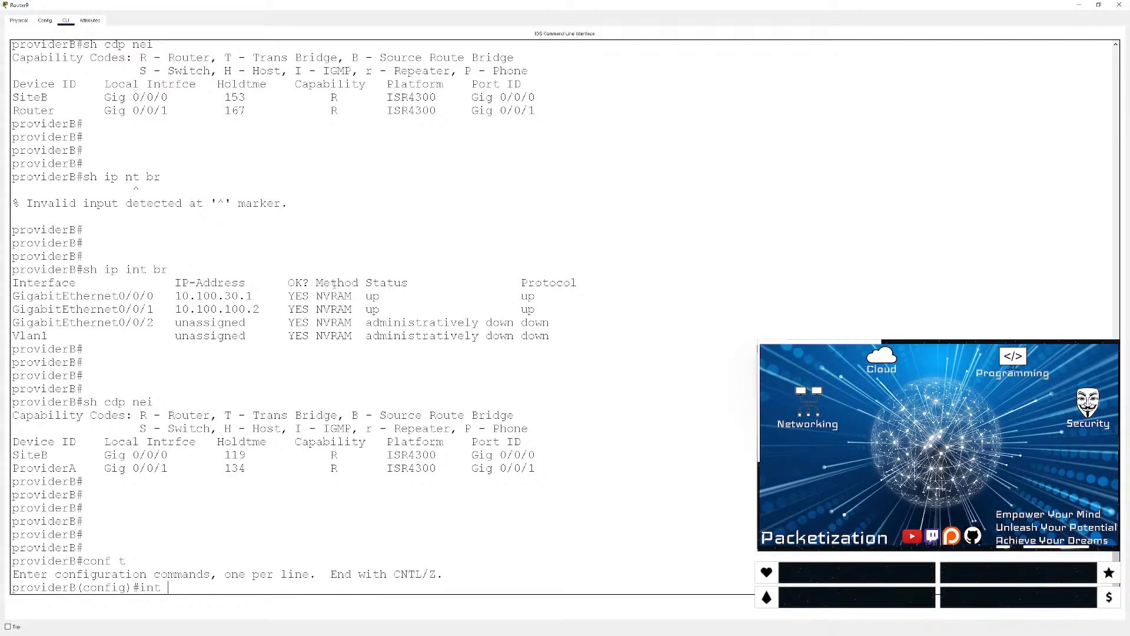
text(g0/0/1)
key(Return)
text(ip add 10)
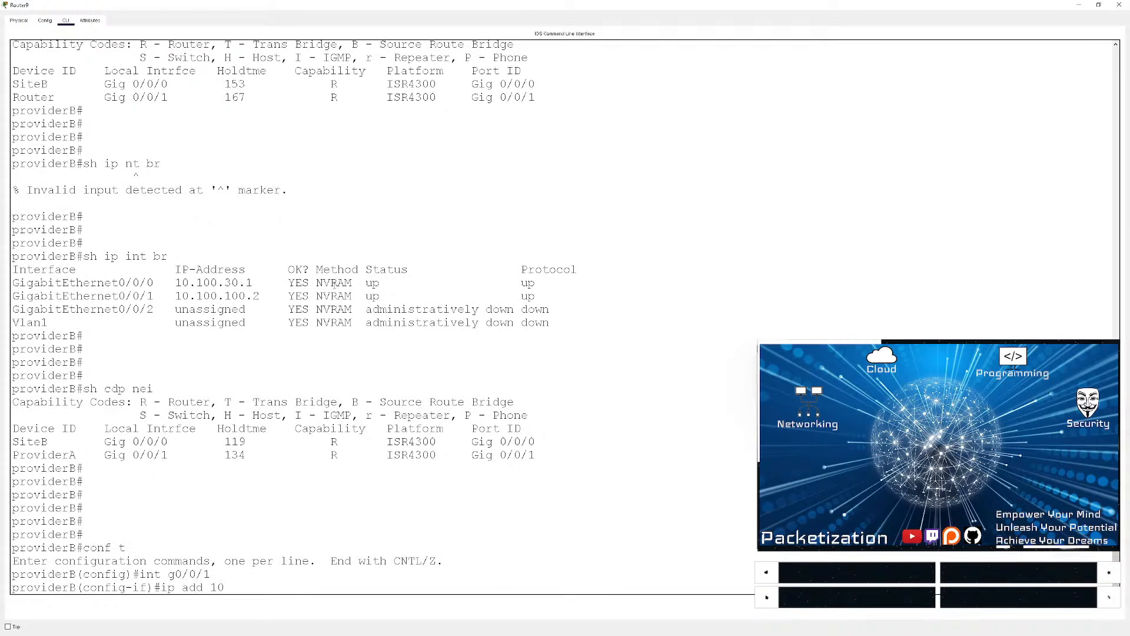
text(.100.200.2 255.255.25)
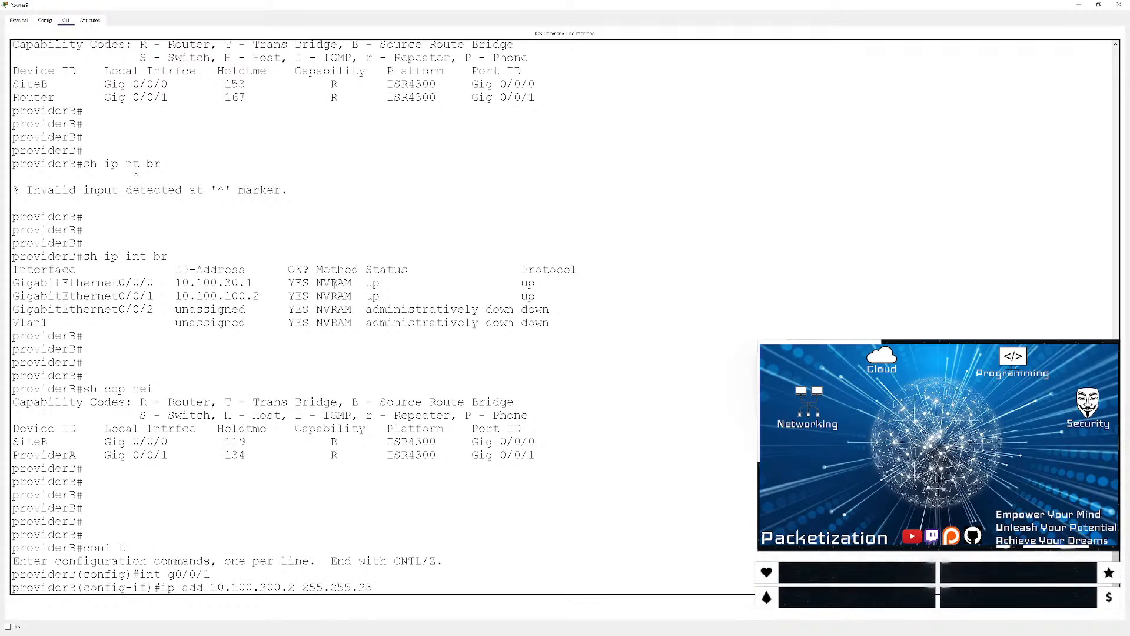
text(5.0)
key(Return)
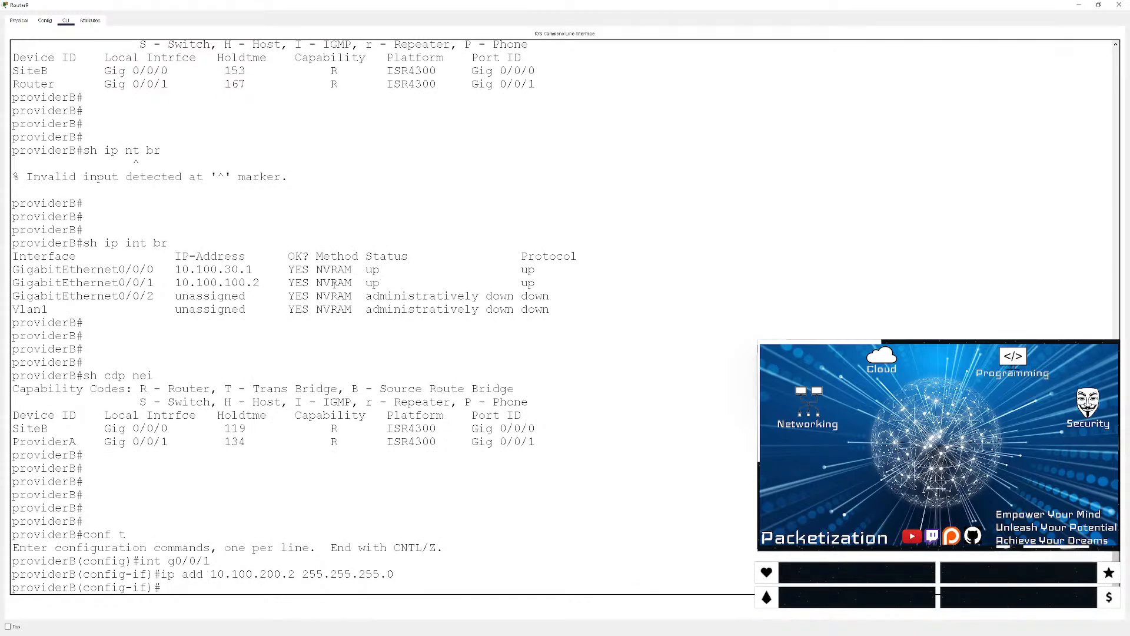
key(ctrl+z)
- Ping 10.100.200.1 from providerB, then close its console
key(Return)
key(Return)
text(ping 10.1)
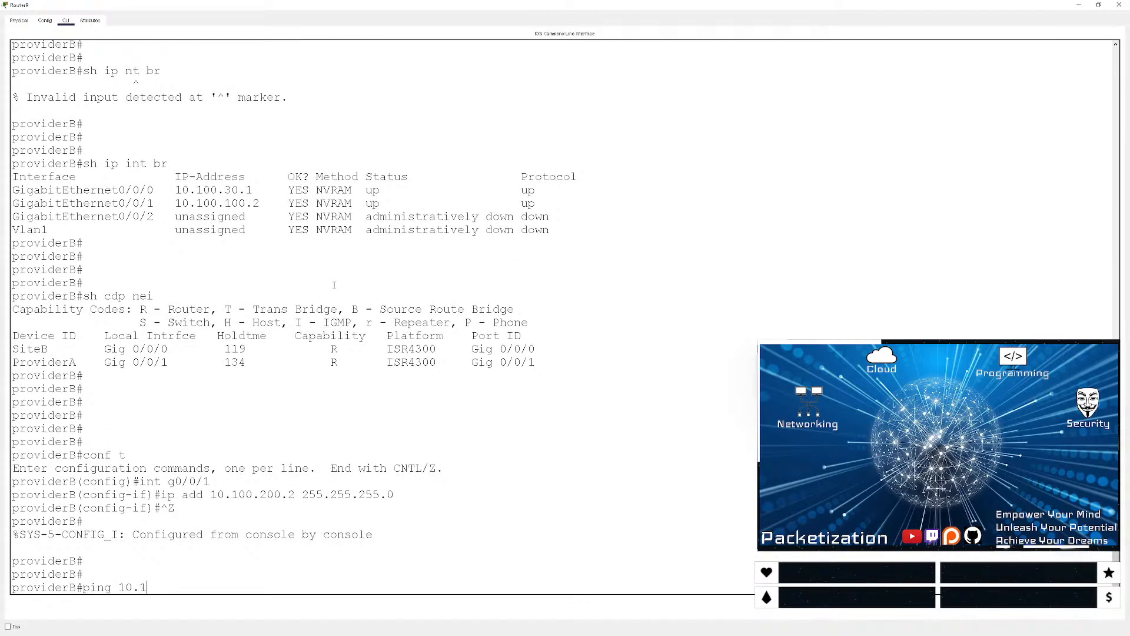
text(00.200.1)
key(Return)
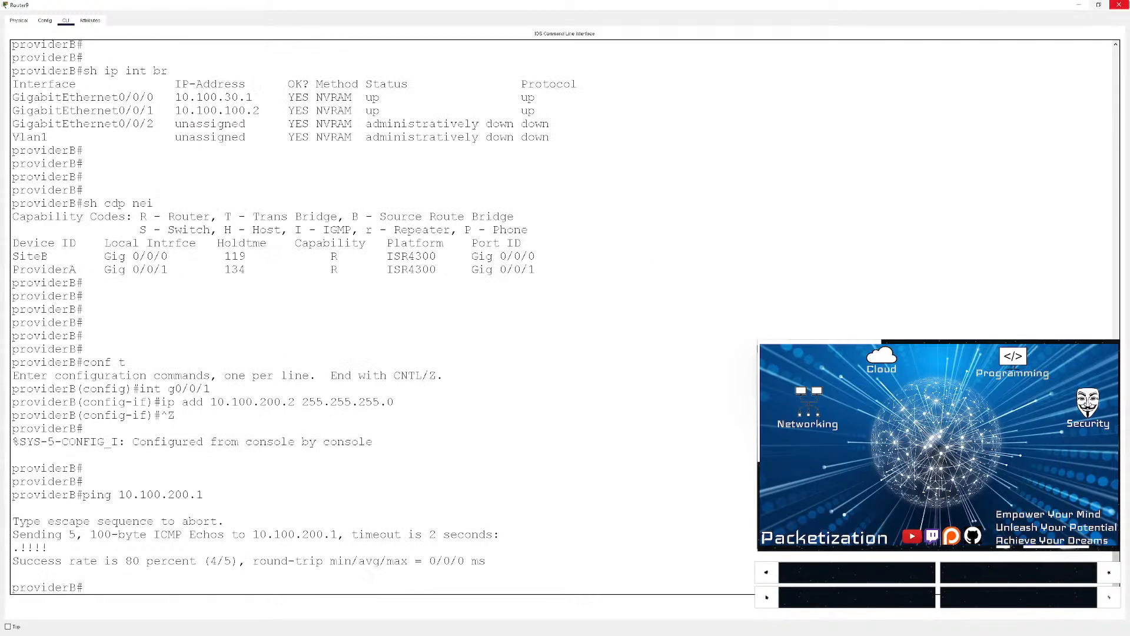
click(1119, 5)
- Open ProviderA's console and list its interfaces, addresses and status with sh ip int br
click(475, 188)
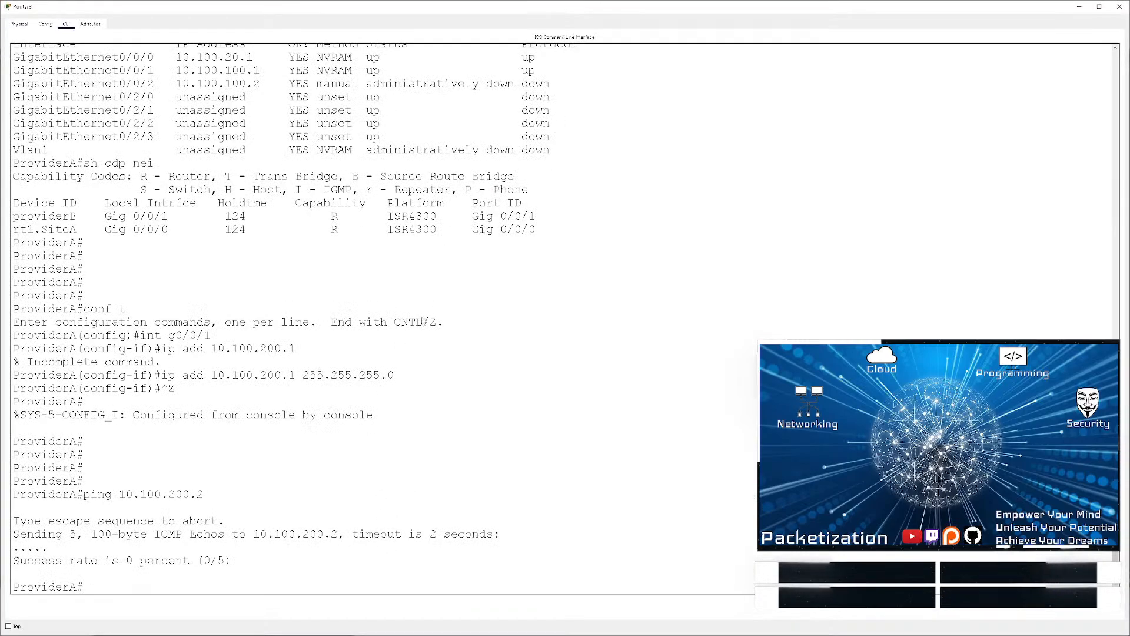
key(Return)
key(Return)
key(Return)
key(Return)
text(sh ip in)
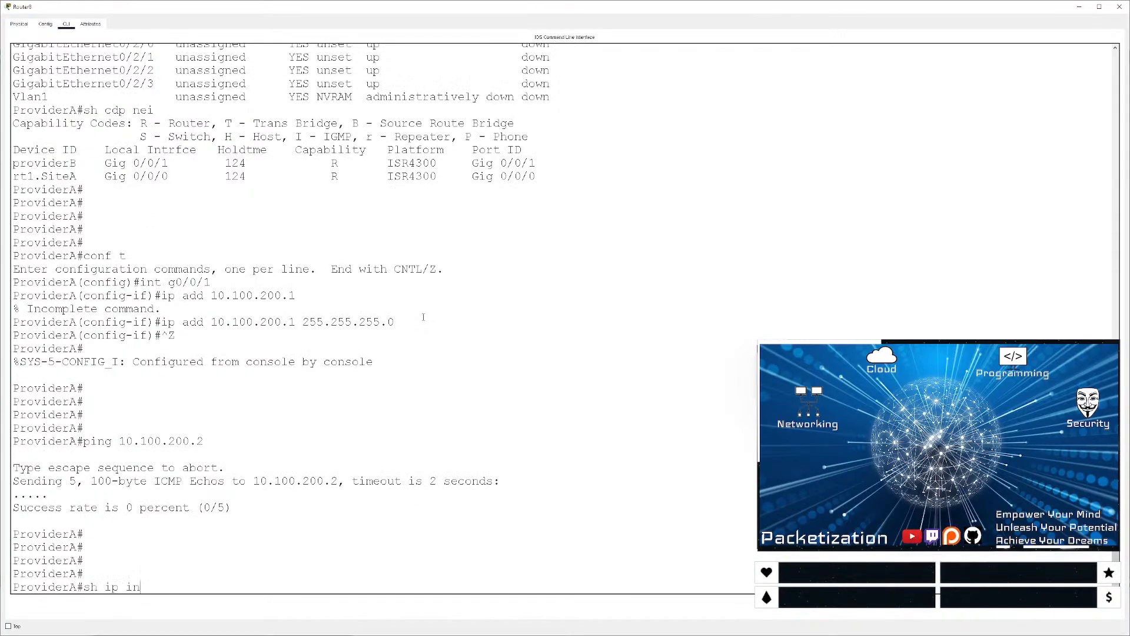
text(t br)
key(Return)
key(Return)
key(Return)
key(Return)
- Repeat the ping from ProviderA to 10.100.200.2
key(Up)
key(Up)
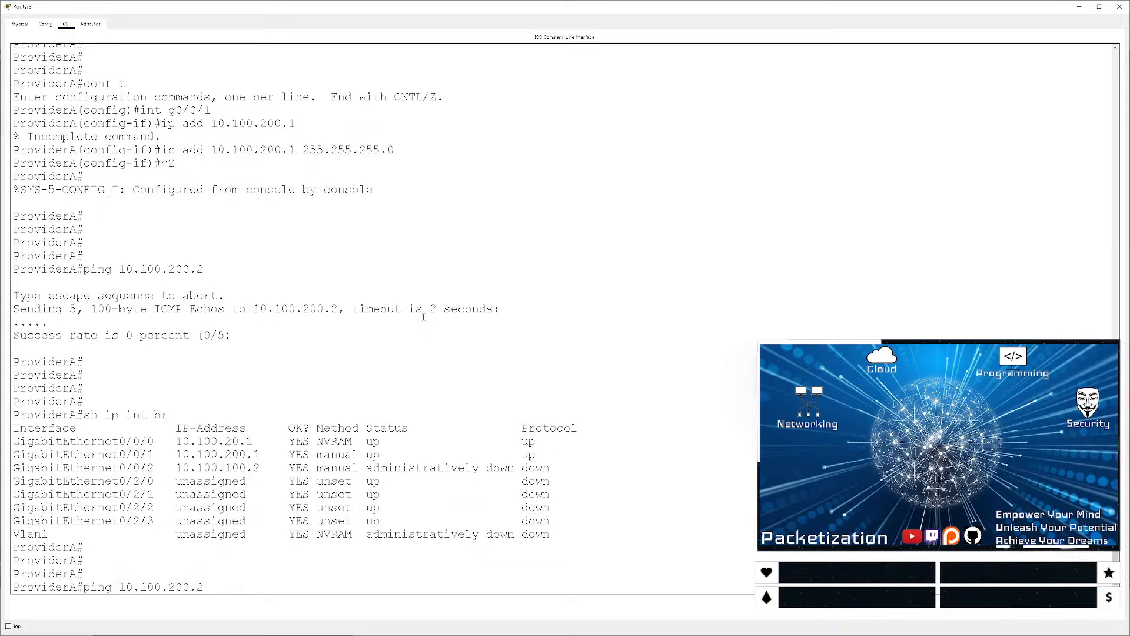
key(Return)
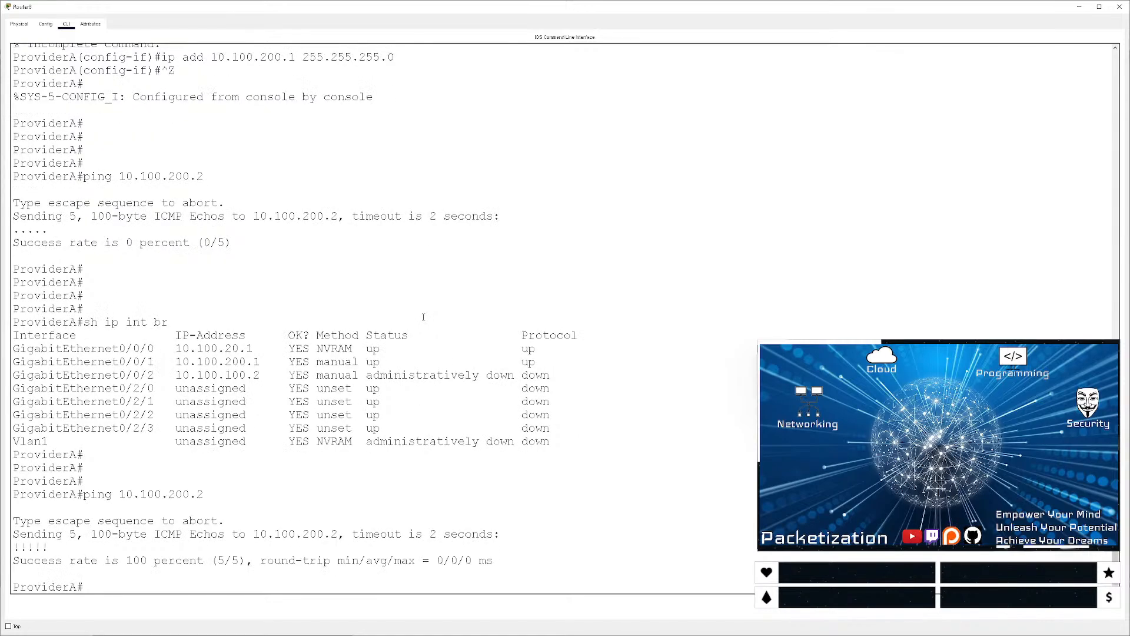
key(Return)
key(Return)
key(Return)
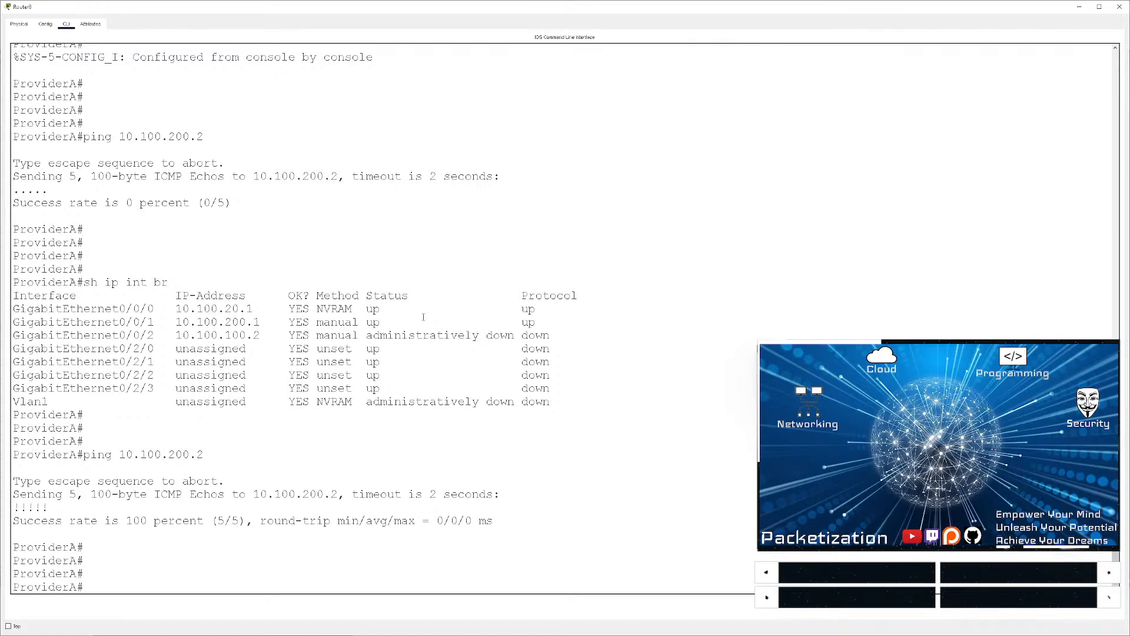
- Show ProviderA's CDP neighbours and review the interface settings in its running configuration
text(sh cdp nei)
key(Return)
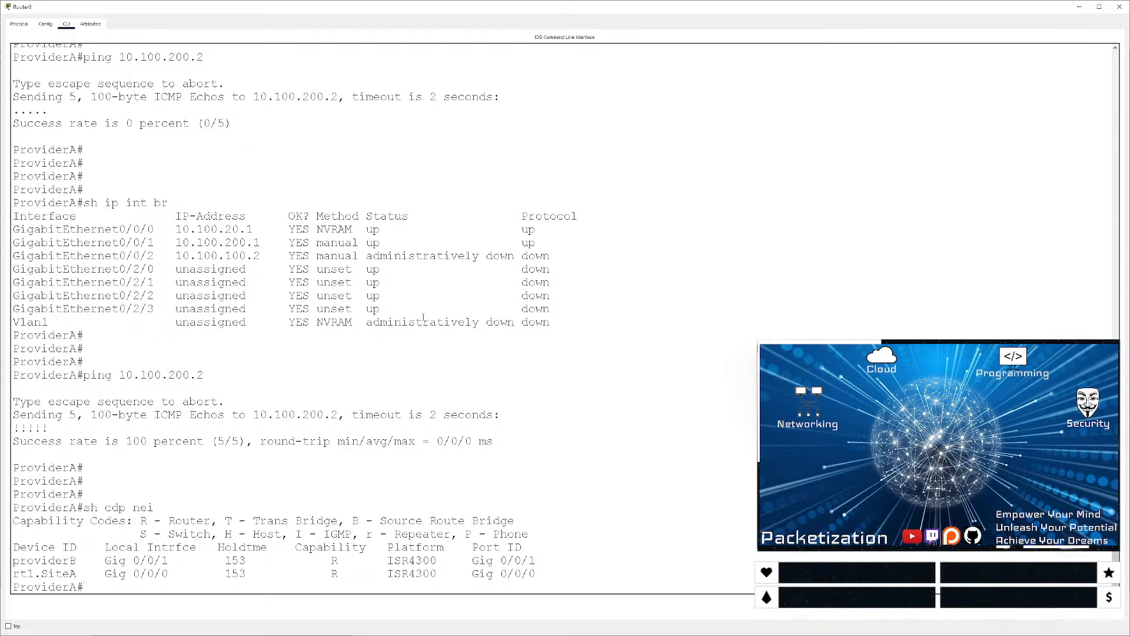
text(sh run)
key(Return)
key(space)
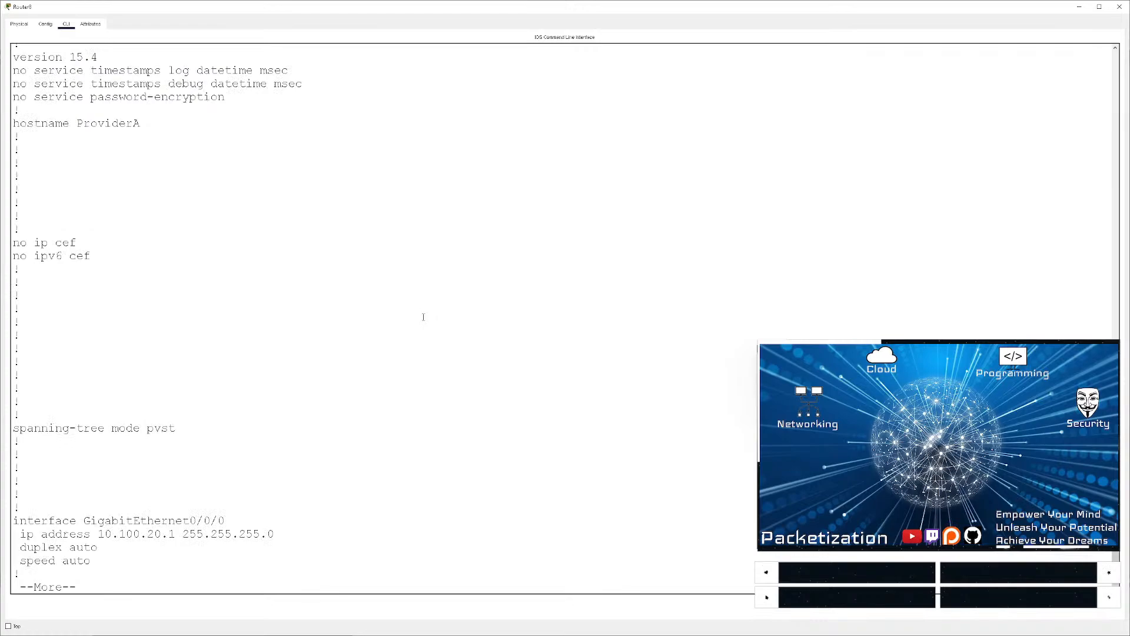
key(space)
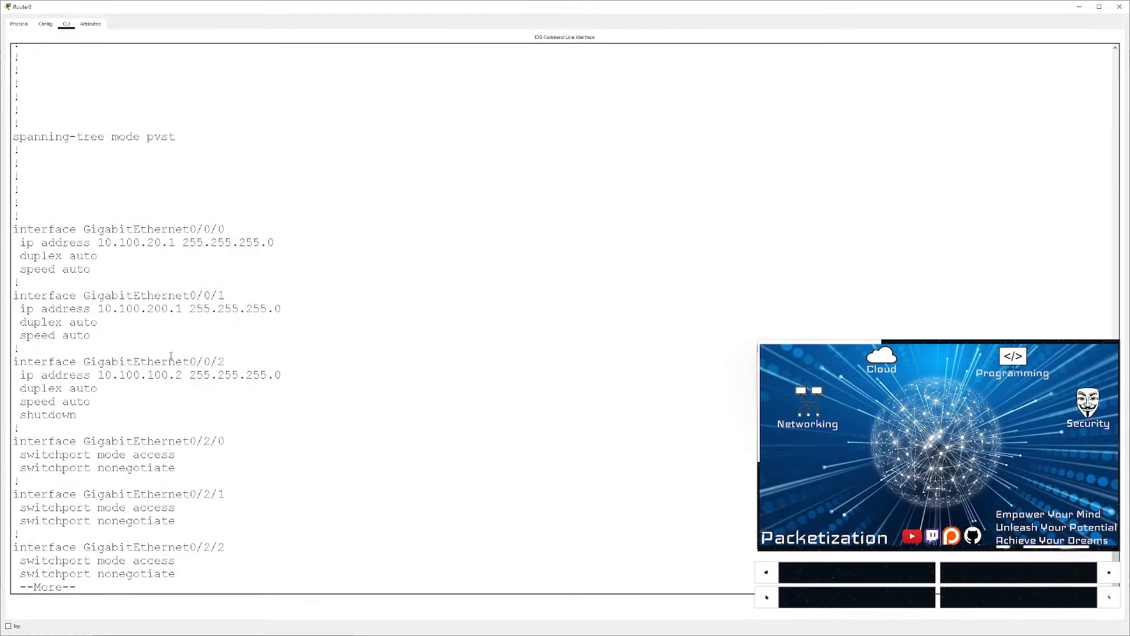
key(q)
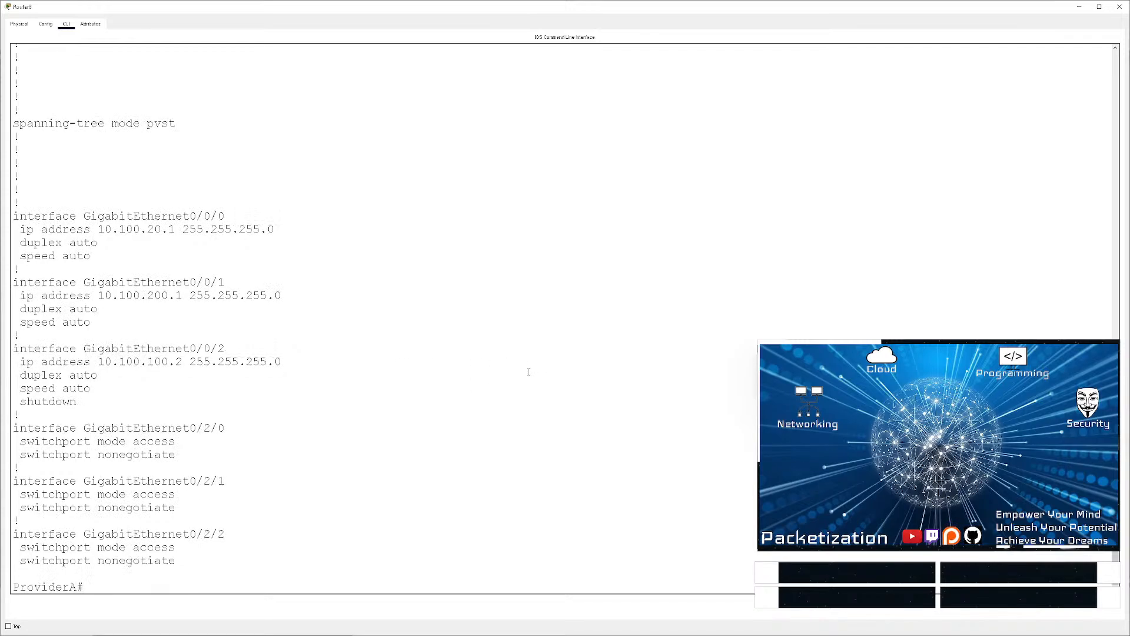
- Enable ProviderA's GigabitEthernet0/0/2 interface with no shut and return to privileged mode
key(Return)
key(Return)
key(Return)
text(conf t)
key(Return)
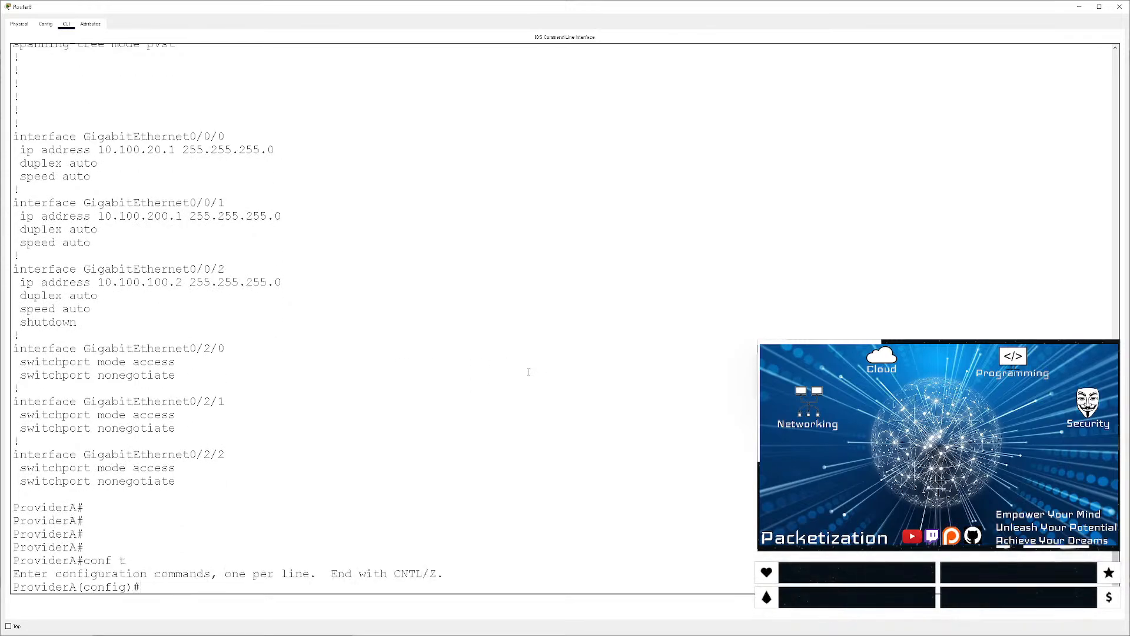
text(int g0/0/2)
key(Return)
text(no shut)
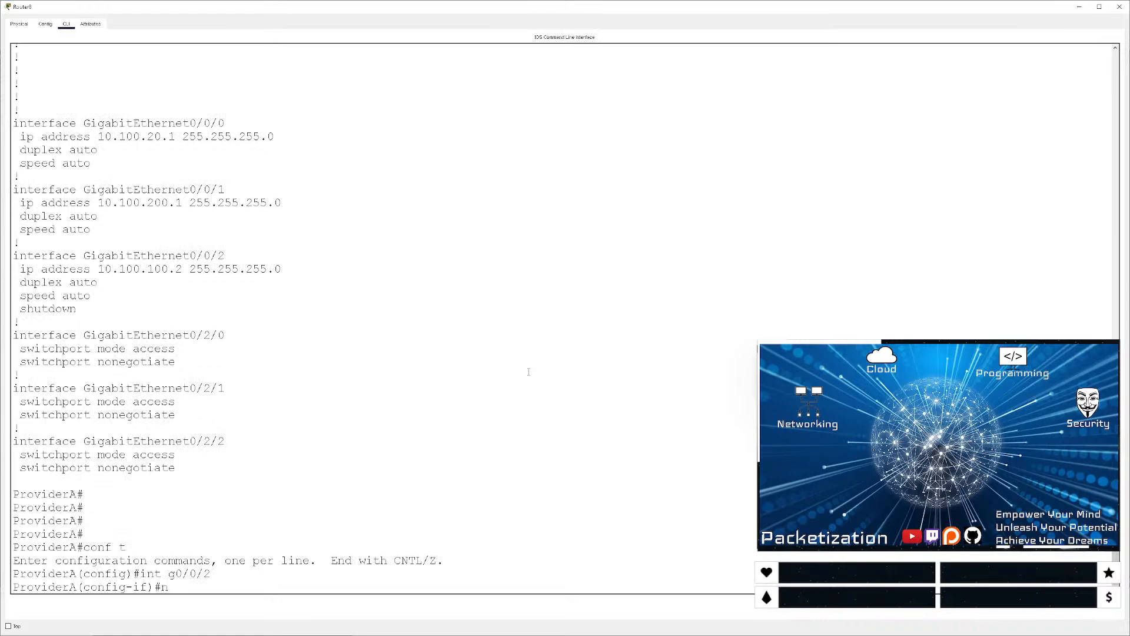
key(Return)
key(ctrl+z)
- Ping 10.100.100.1 from ProviderA, then close its console
key(Return)
key(Return)
key(Return)
key(Return)
key(Return)
key(Return)
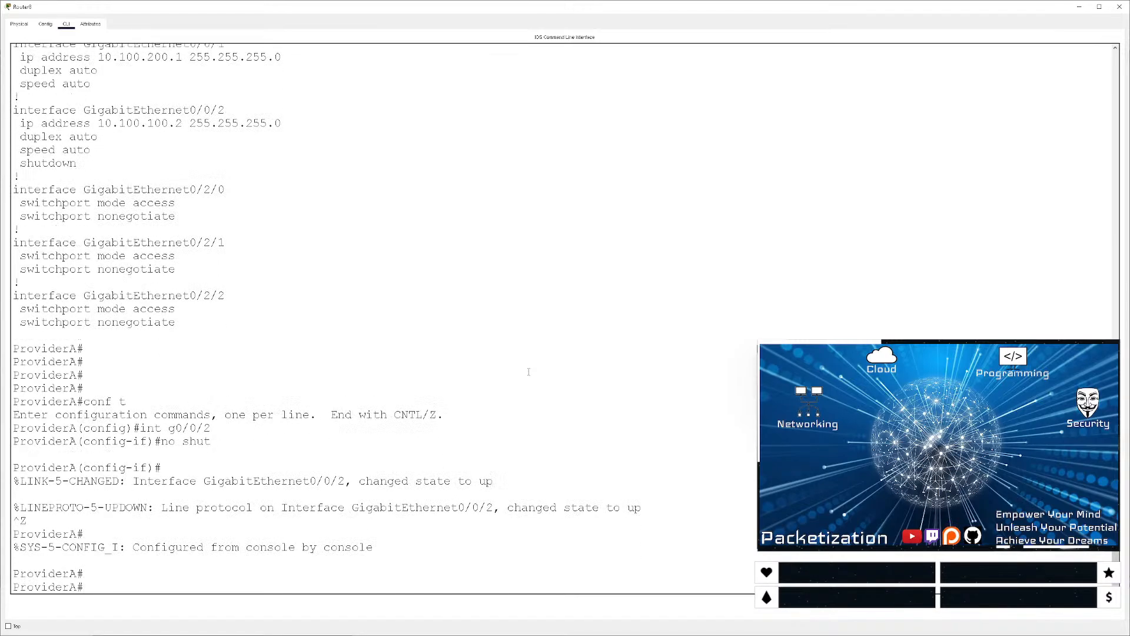
text(ping 10.)
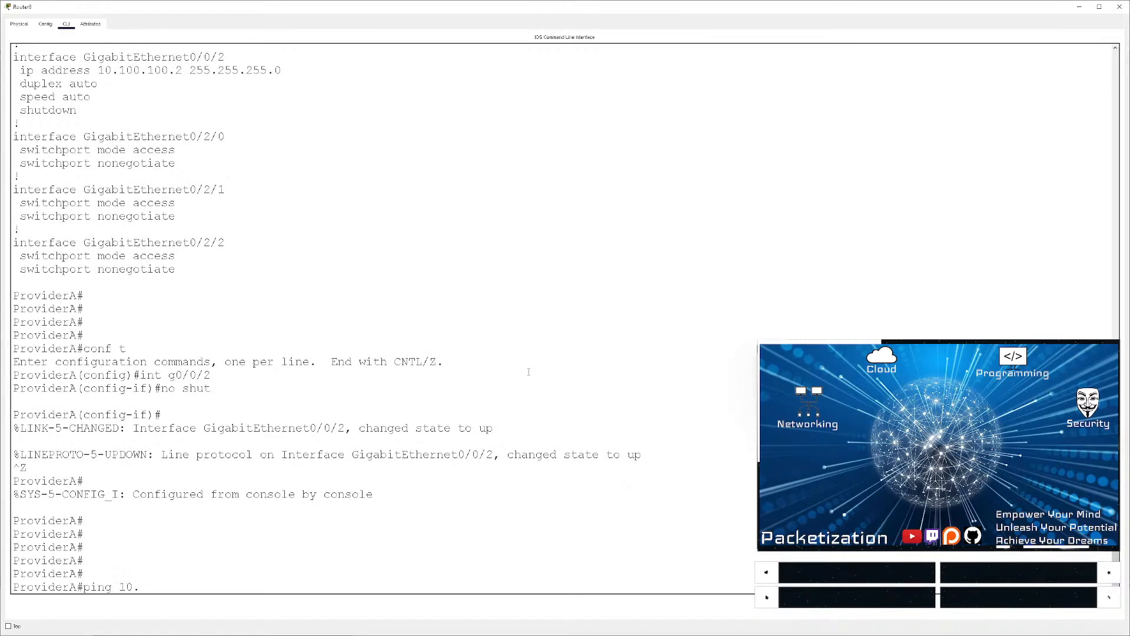
text(100.100.1)
key(Return)
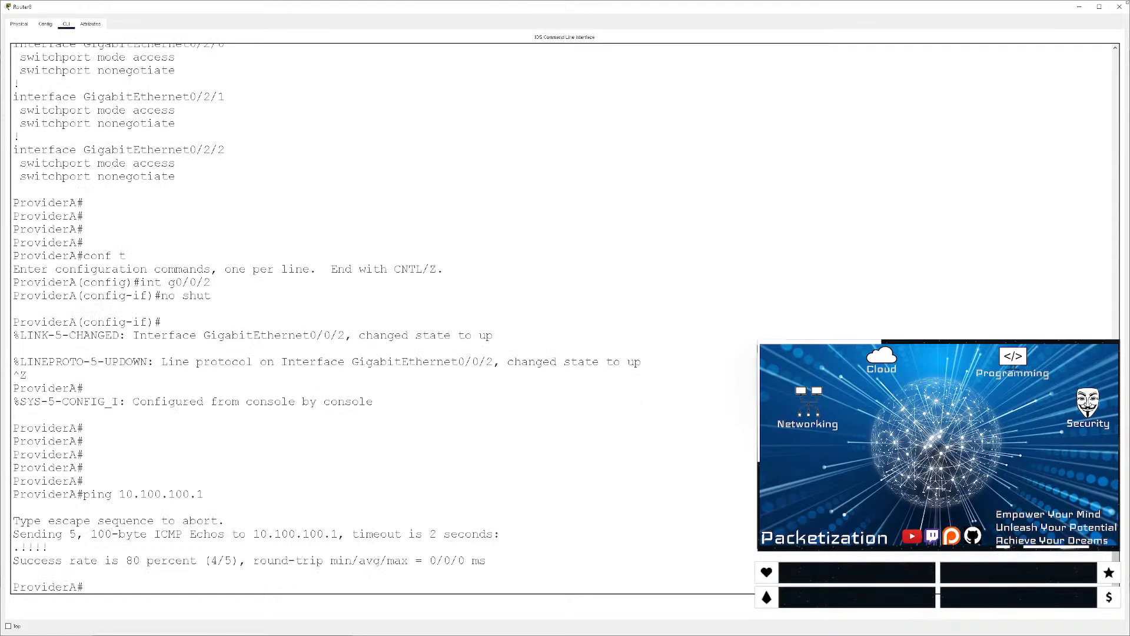
click(1121, 6)
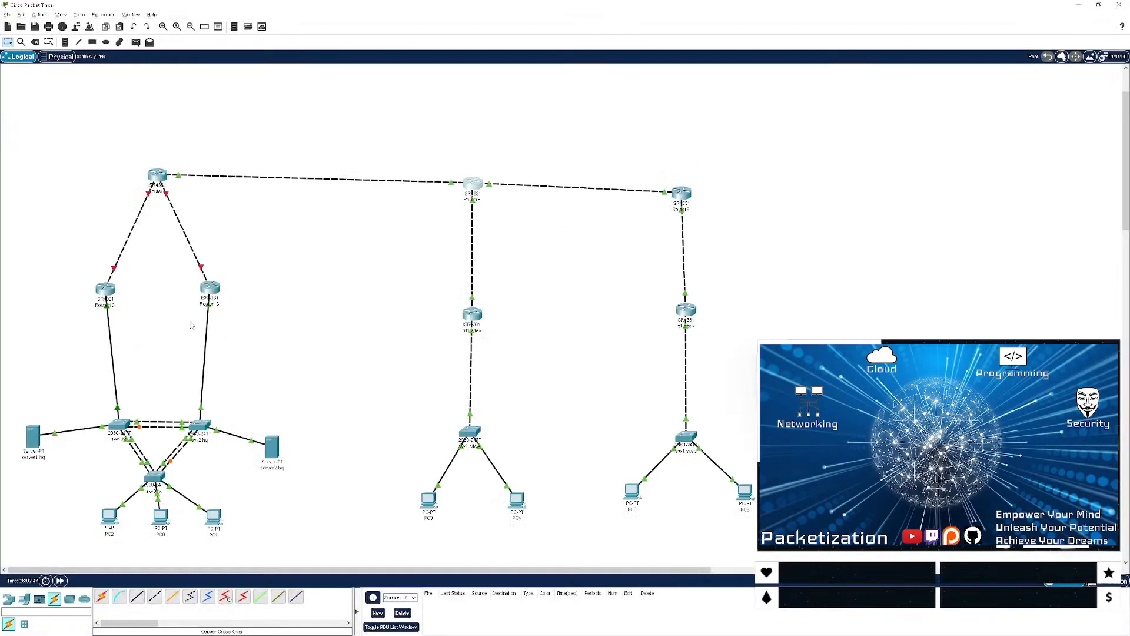
- Open the providerhq console and leave interface configuration mode for privileged mode
click(157, 175)
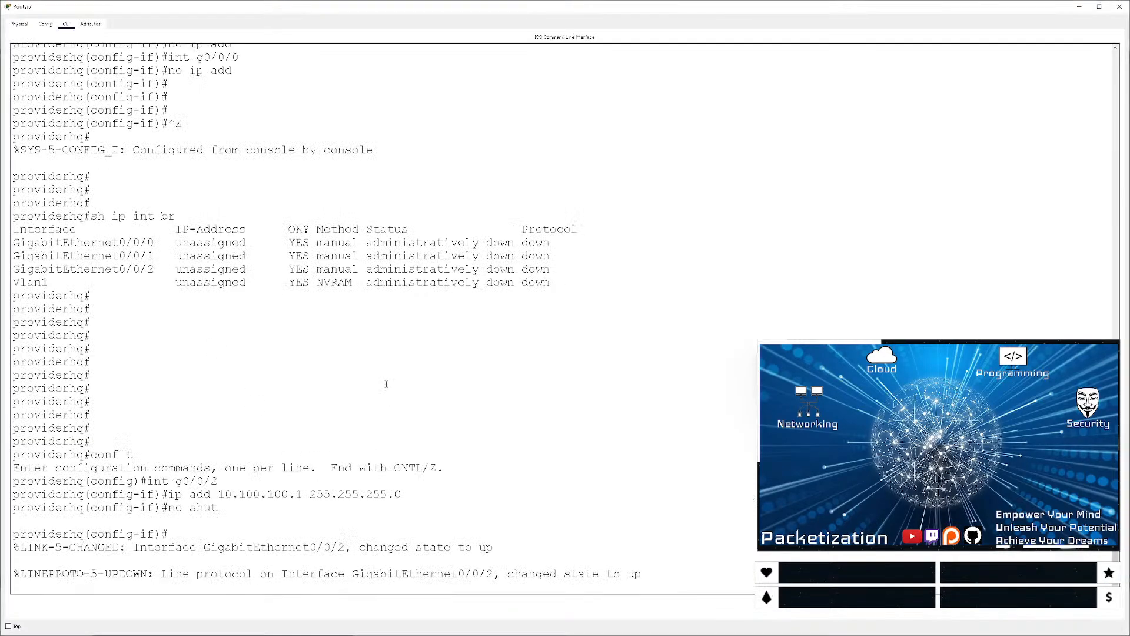
key(Return)
key(Return)
key(Return)
key(Return)
key(ctrl+z)
key(Return)
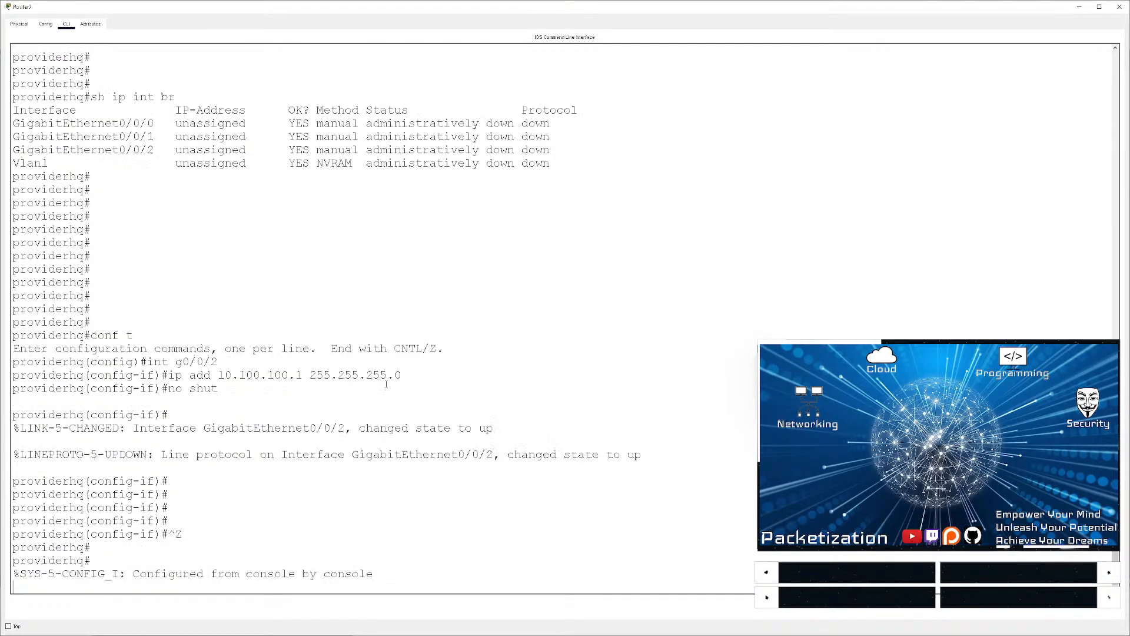
- List providerhq's interfaces with sh ip int br, then put its console away to show the topology
key(Return)
key(Return)
text(sh ip inter)
key(BackSpace)
key(BackSpace)
key(BackSpace)
key(BackSpace)
key(BackSpace)
text(oviderhq#sh ip o)
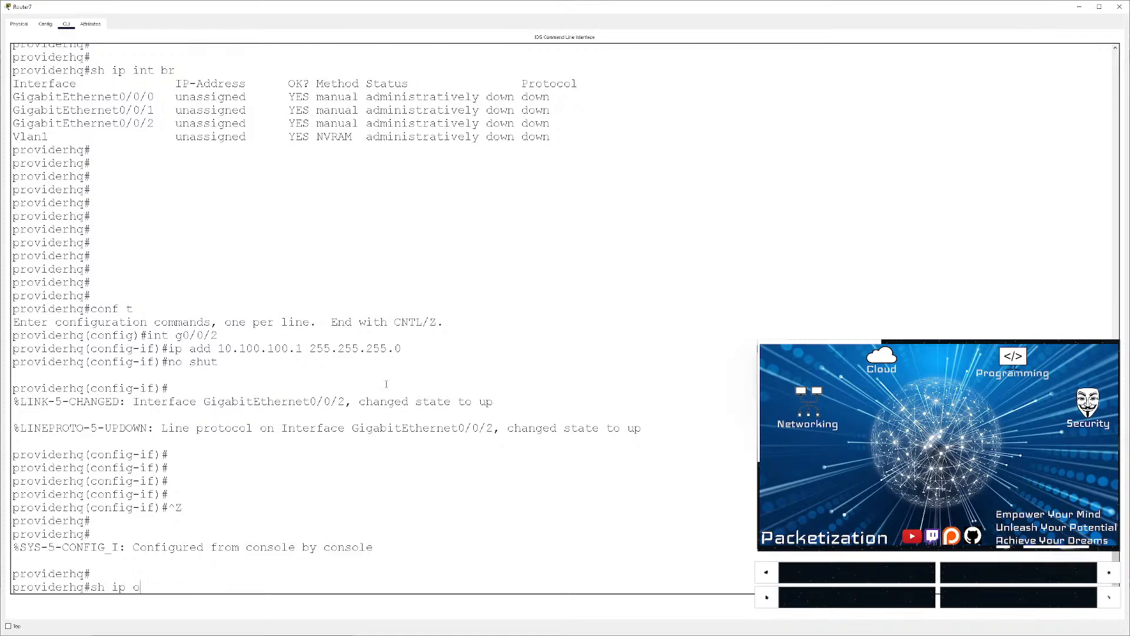
key(BackSpace)
text(int br)
key(Return)
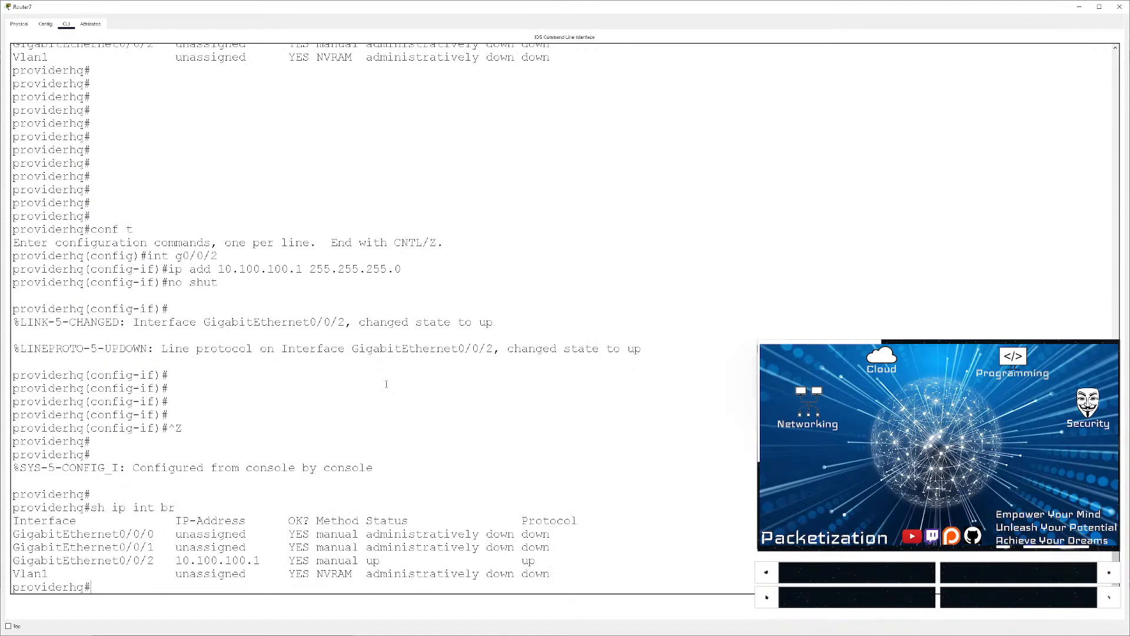
key(Return)
key(Return)
key(Return)
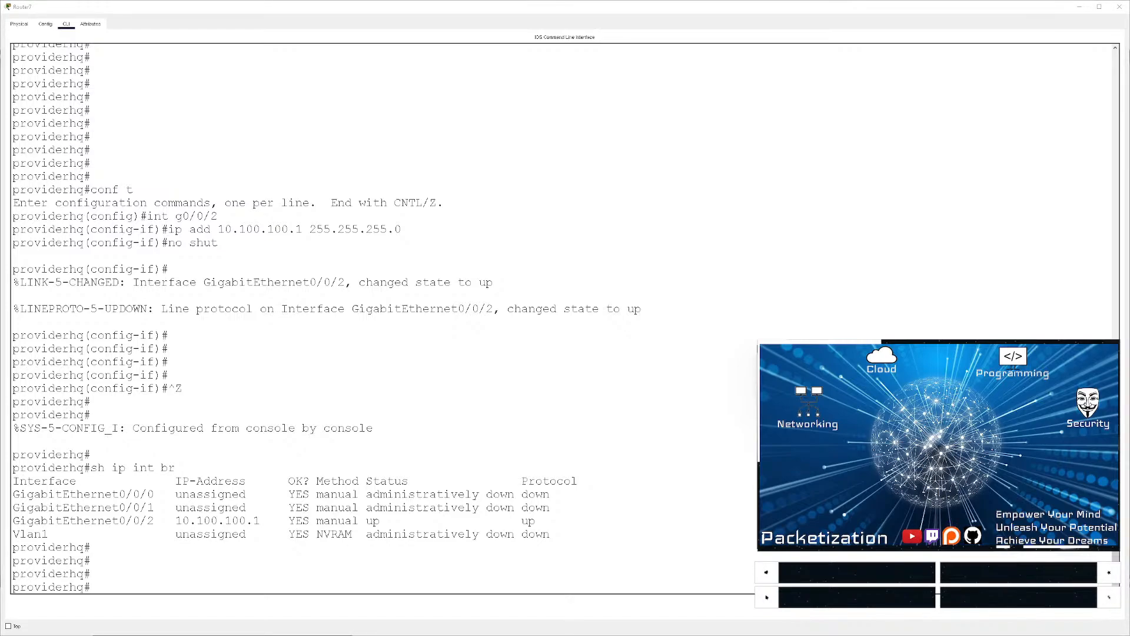
click(1079, 6)
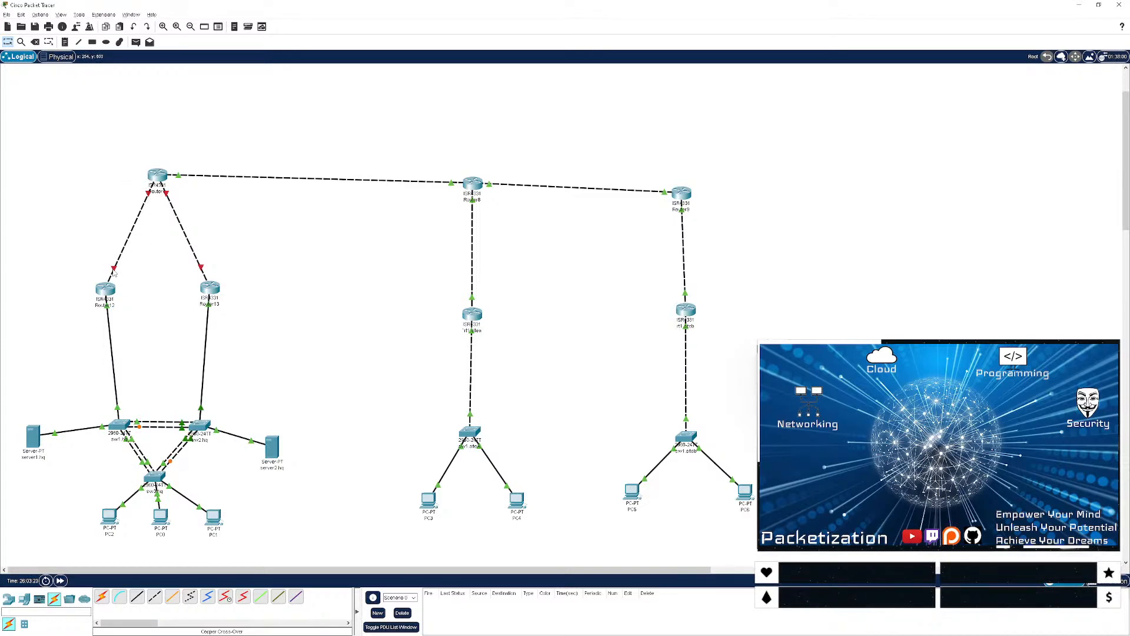
- Open the providerhq console and enter interface configuration mode for GigabitEthernet0/0/1
click(158, 174)
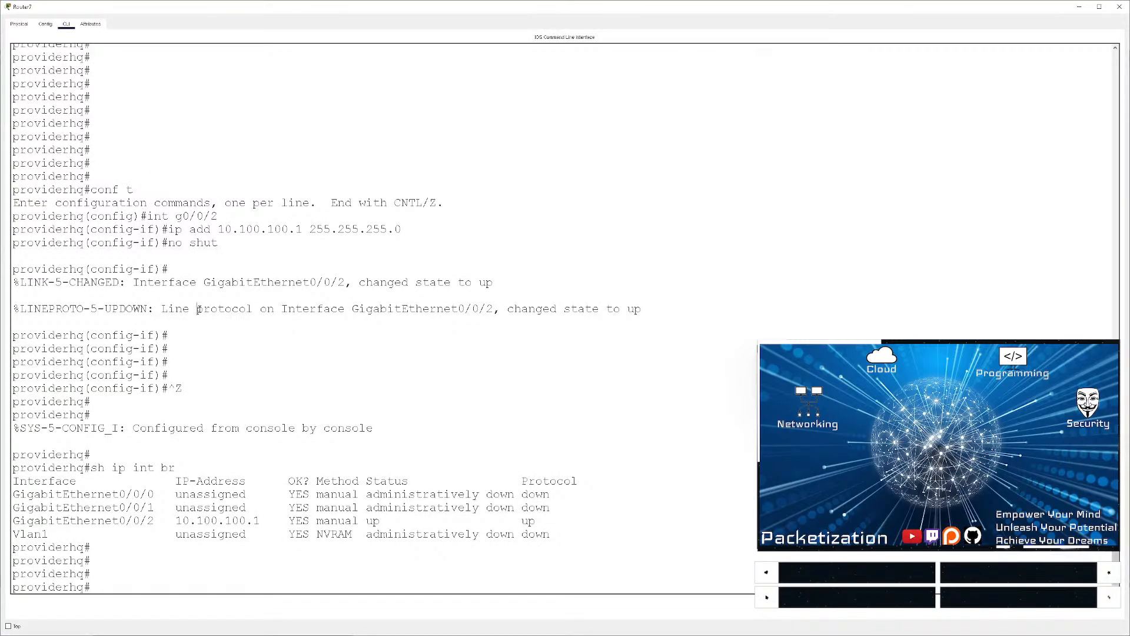
key(Return)
key(Return)
key(Return)
text(conf t)
key(Return)
text(int g)
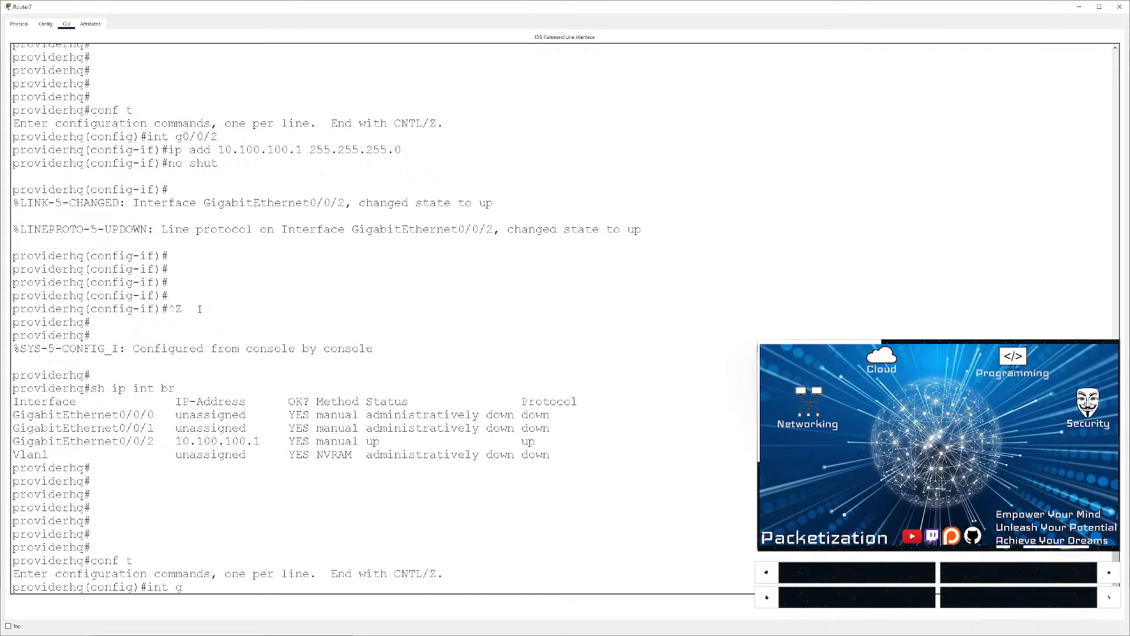
text(0/0/1)
key(Return)
- Try to assign 10.100.0.0 with mask 255.255.255.0 to providerhq's GigabitEthernet0/0/1
text(iderhq(config-if)#i)
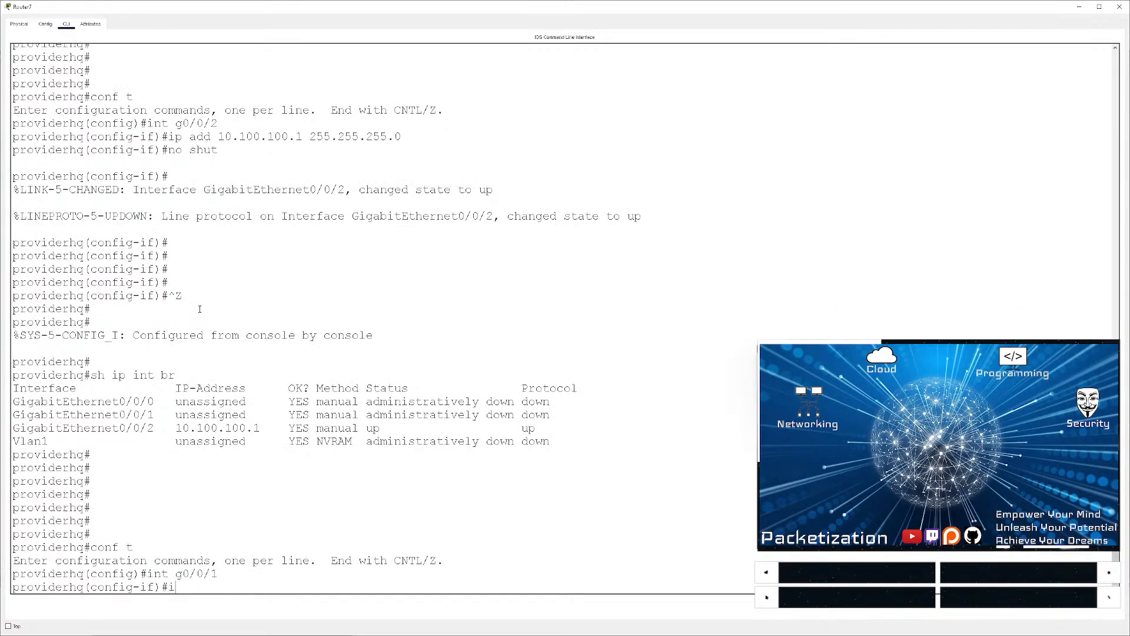
text(p add 10.10)
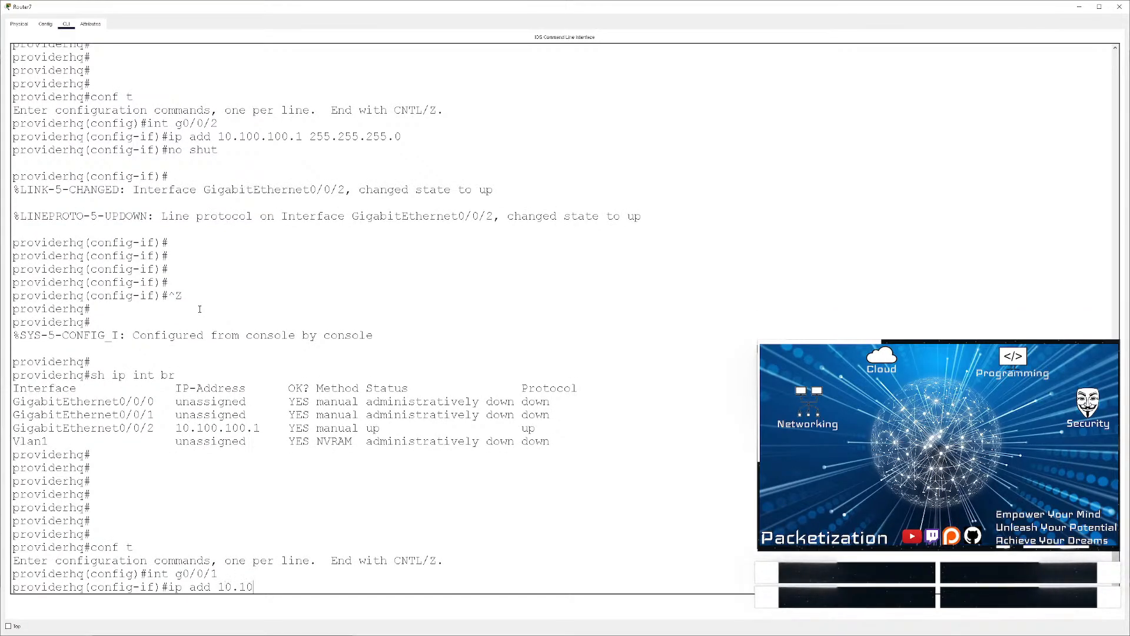
text(0.0.)
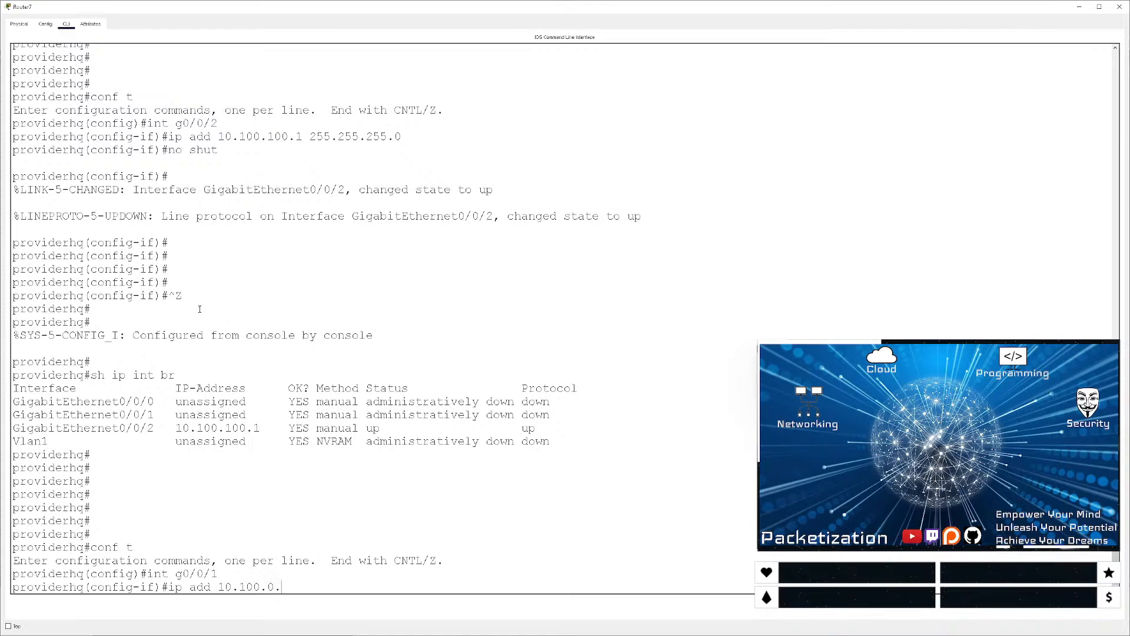
text(0/)
key(BackSpace)
text(255.255.255.0)
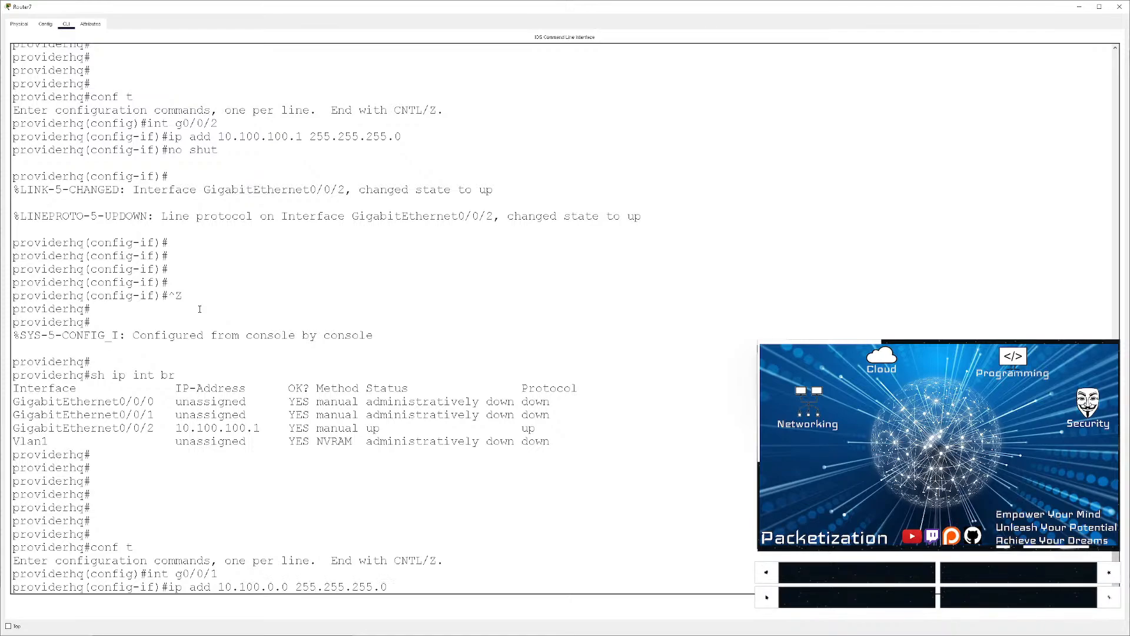
key(Return)
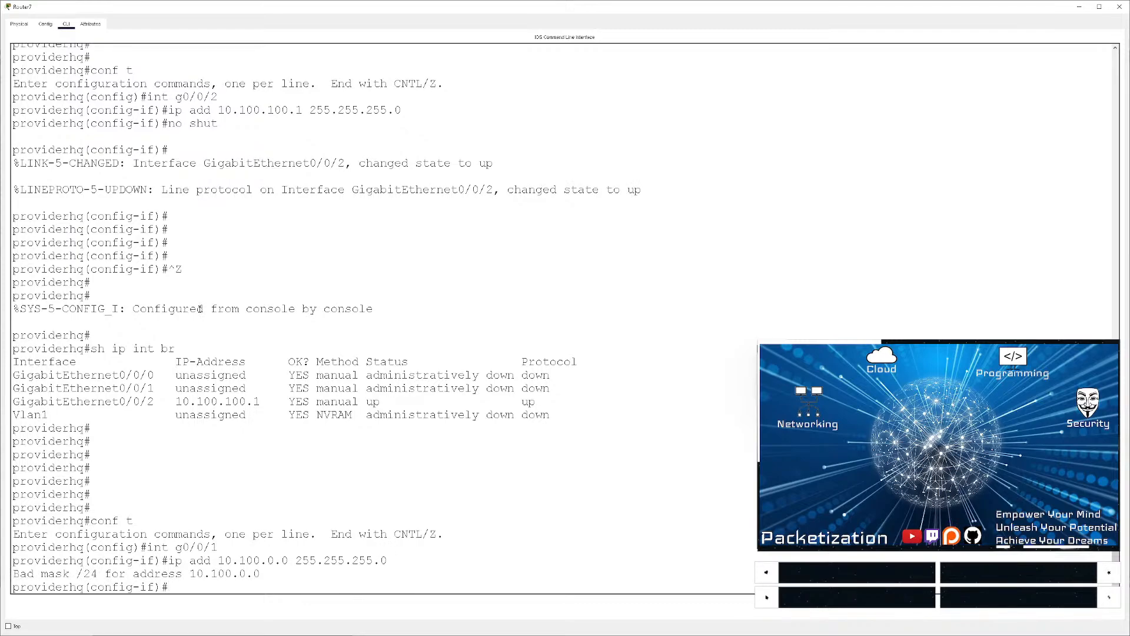
- Assign 10.100.0.1 with mask 255.255.255.0 to providerhq's GigabitEthernet0/0/1 and enable it with no shut
key(Up)
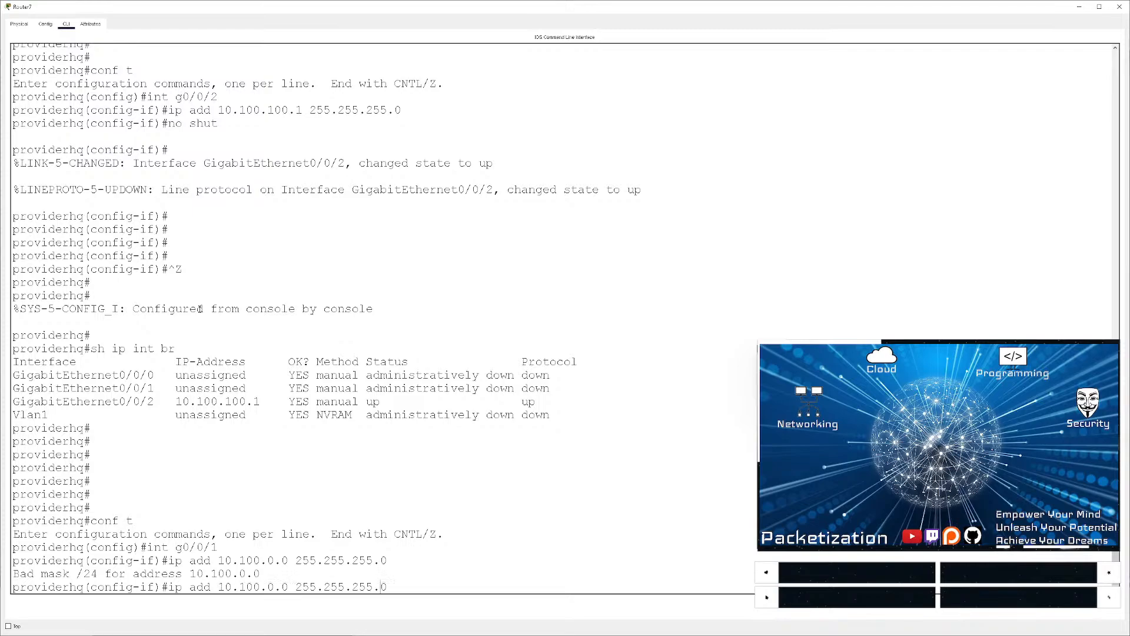
key(Up)
key(Down)
key(BackSpace)
text(1)
key(Return)
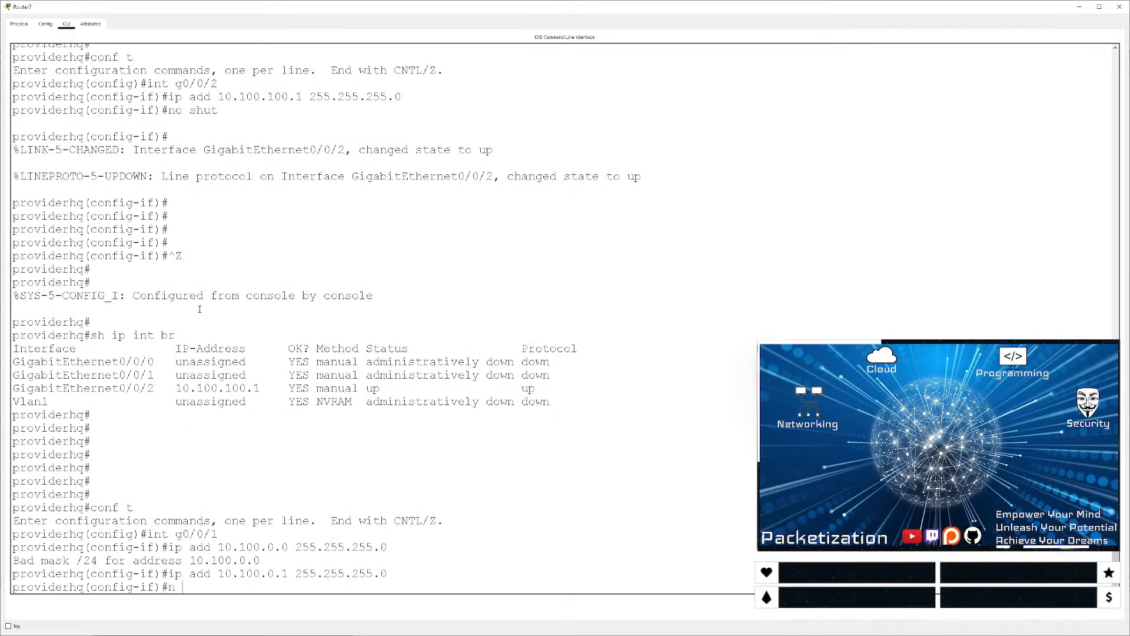
text(no shut)
key(Return)
- Assign 10.100.10.1 with mask 255.255.255.0 to providerhq's GigabitEthernet0/0/0, enable it with no shut, and return to privileged mode
text(i)
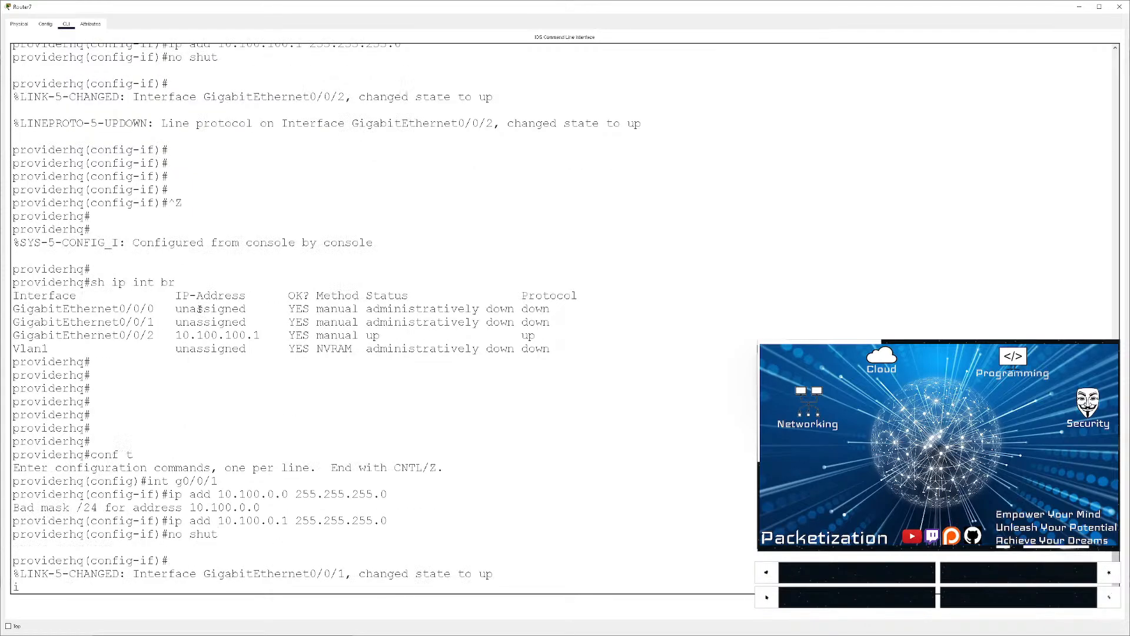
text(nt g0/0/0)
key(Return)
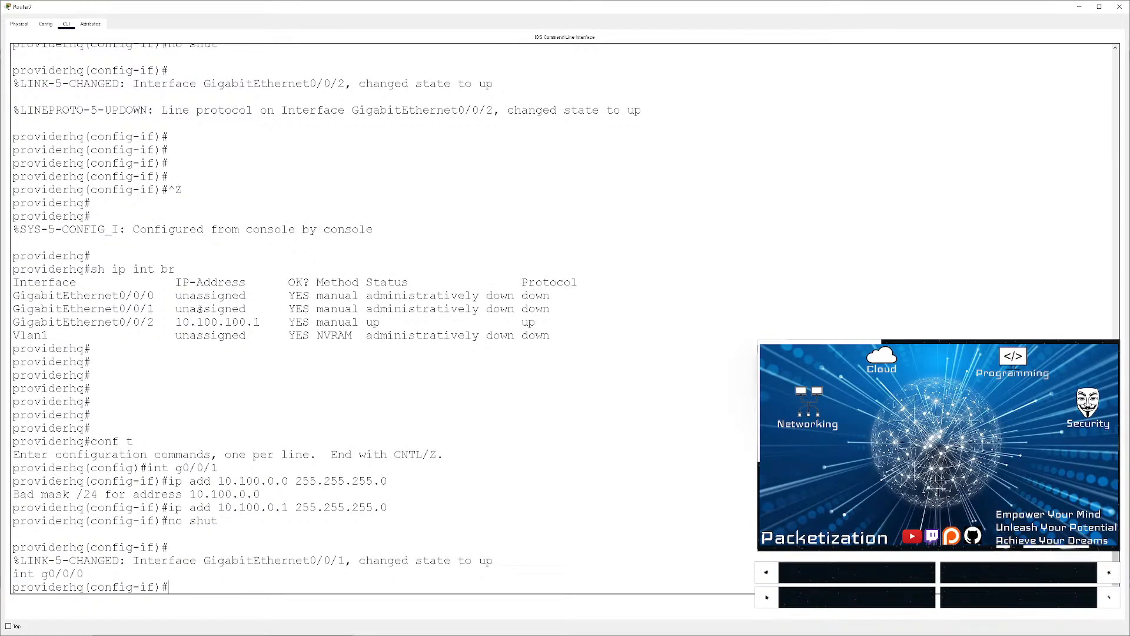
text(ip add 10.100.10.1 255.255.255.0)
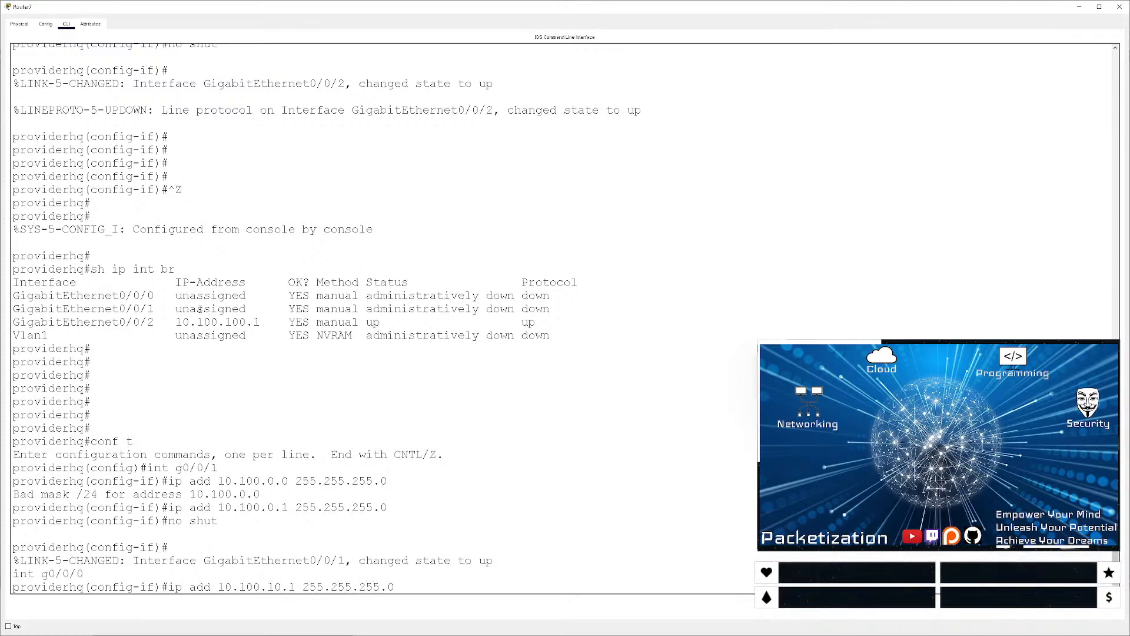
key(Return)
text(no shut)
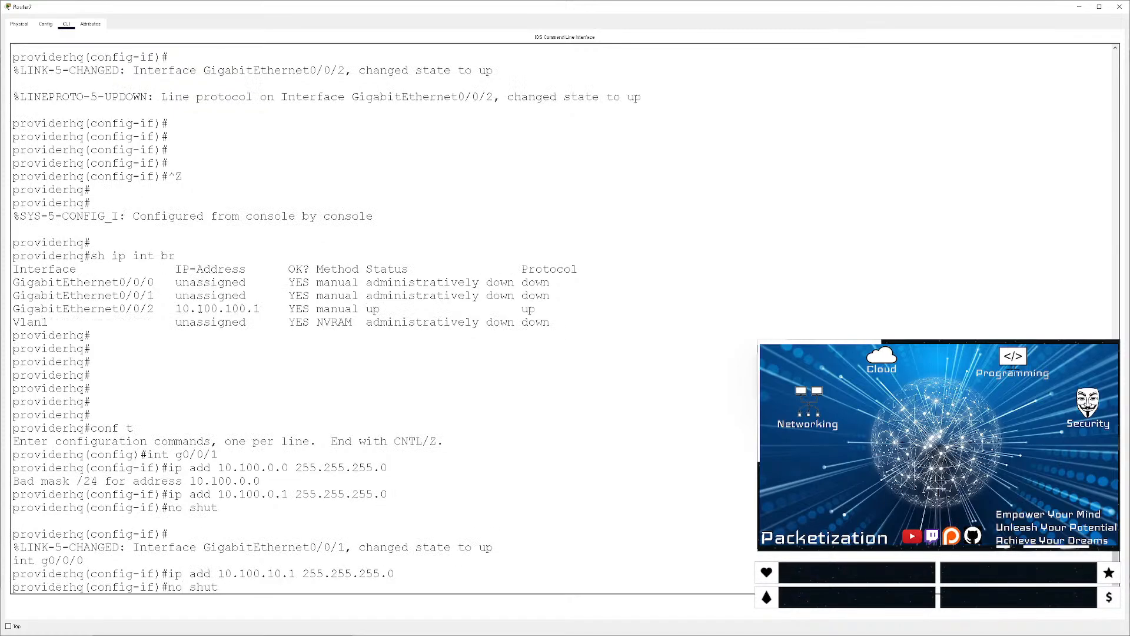
key(Return)
key(ctrl+z)
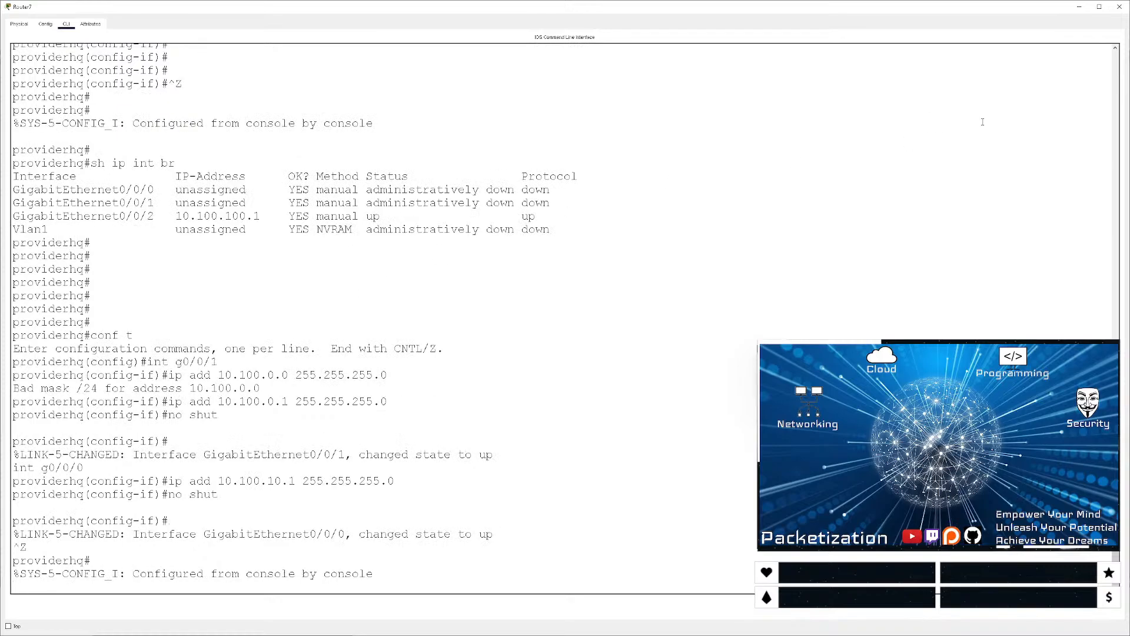
- Save providerhq's configuration with wr and put its console away to show the topology
key(Return)
key(Return)
key(Return)
key(Return)
text(wr)
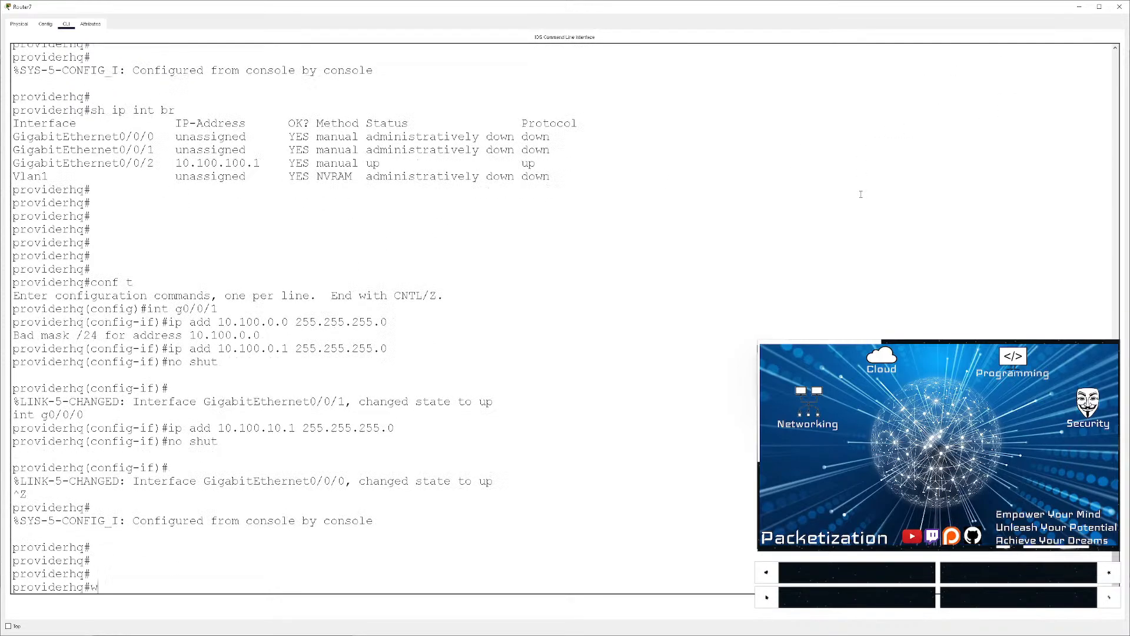
key(Return)
click(1080, 7)
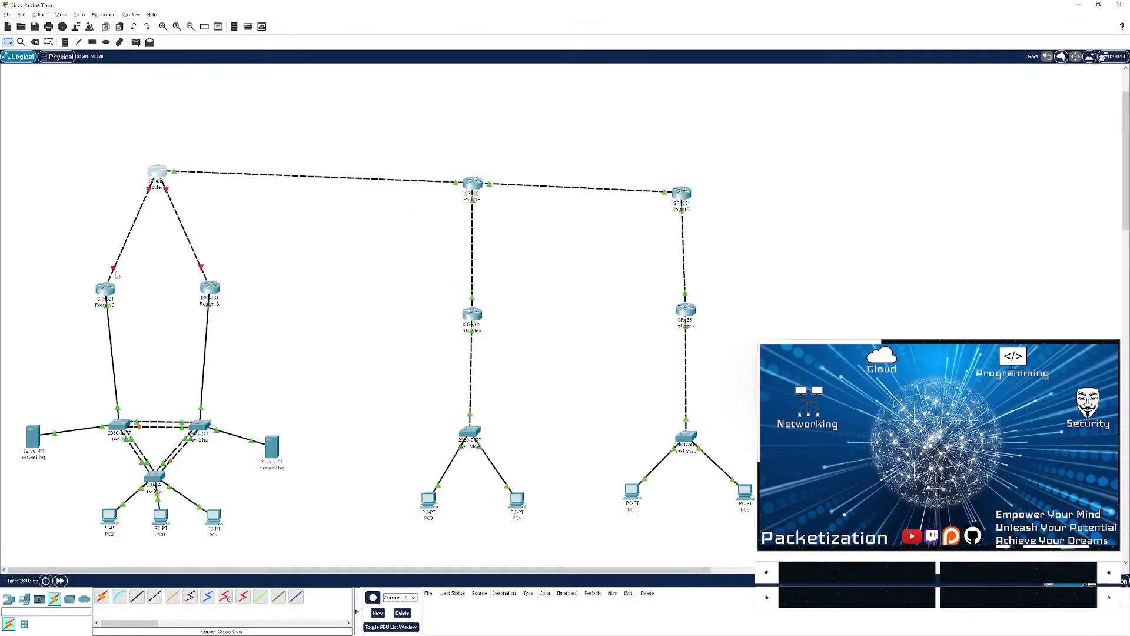
- Open the console of the HQ router rt1.hq and enter privileged mode
click(103, 291)
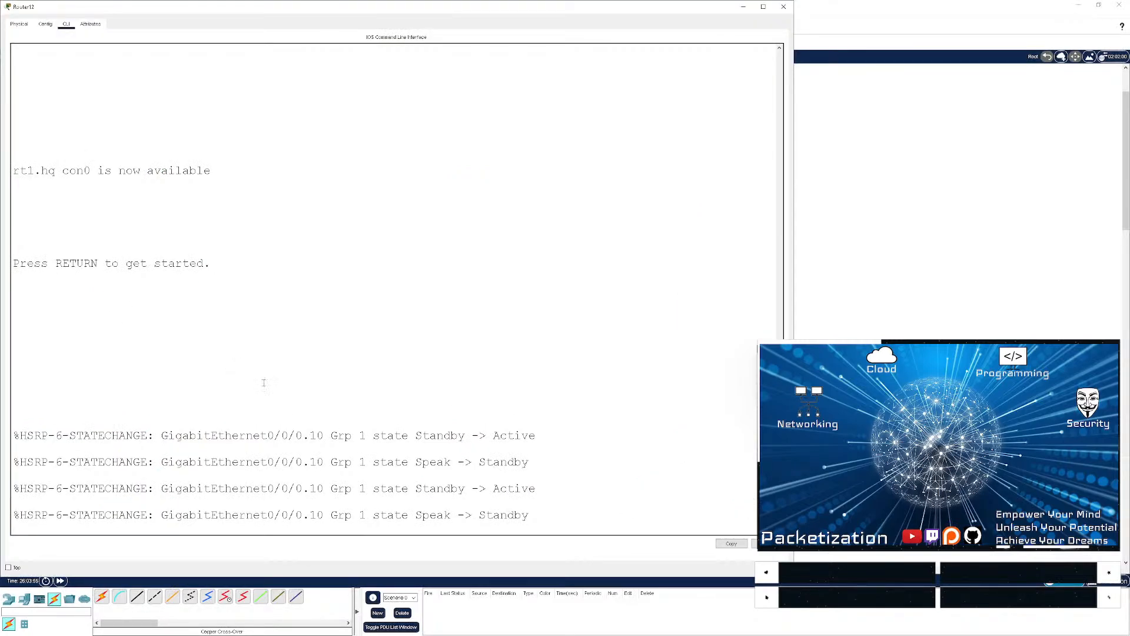
key(Return)
key(Return)
key(Return)
key(Return)
text(en)
key(Return)
key(Return)
key(Return)
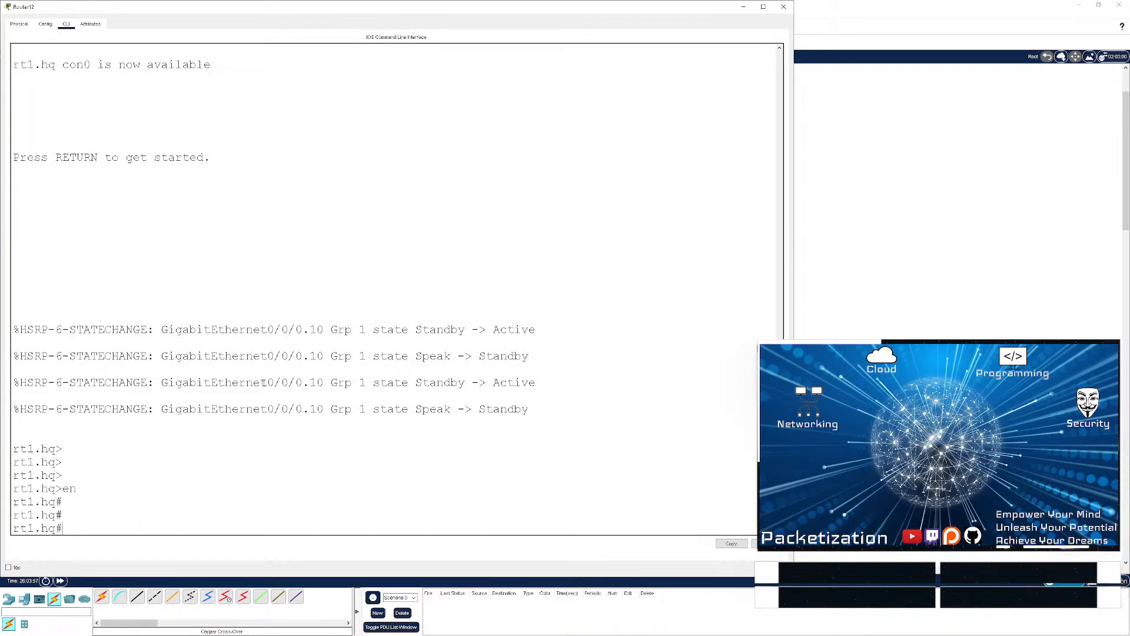
key(Return)
- List rt1.hq's CDP neighbours with sh cdp nei
text(sh pd nei)
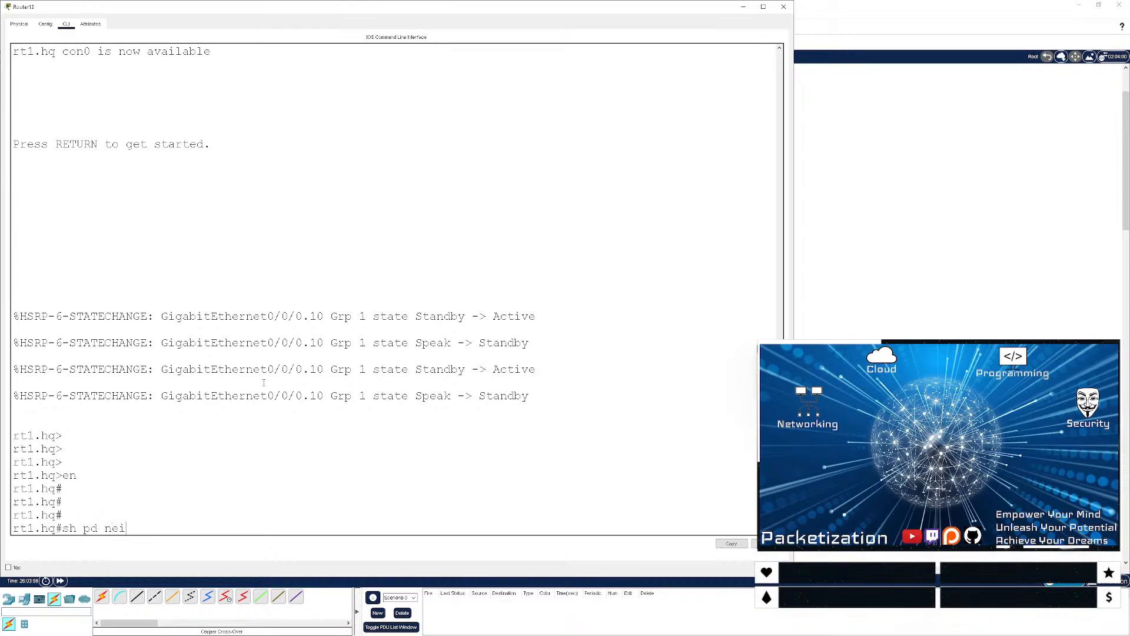
key(BackSpace)
key(BackSpace)
key(BackSpace)
key(BackSpace)
key(BackSpace)
key(BackSpace)
text(cdp nei)
key(Return)
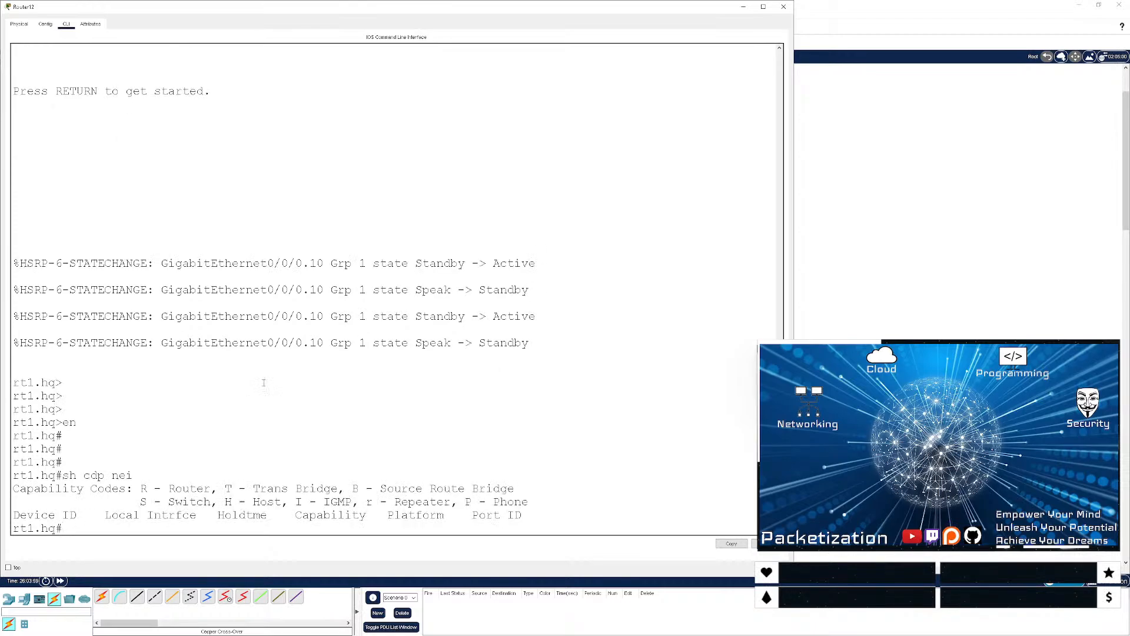
- List rt1.hq's interfaces and IP addresses with sh ip int br
key(Return)
key(Return)
key(Return)
key(Return)
text(sh ip int br)
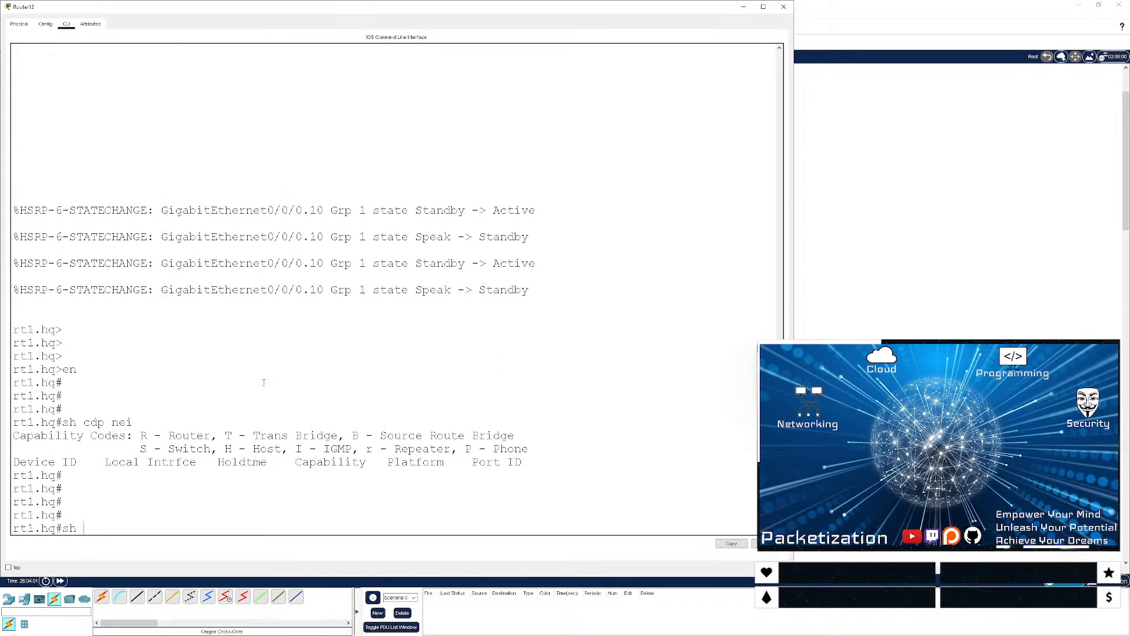
key(Return)
key(Return)
key(Return)
key(Return)
key(Return)
- Enter interface configuration mode for rt1.hq's GigabitEthernet0/0/1, checking its uplink to the provider router in the topology
text(co)
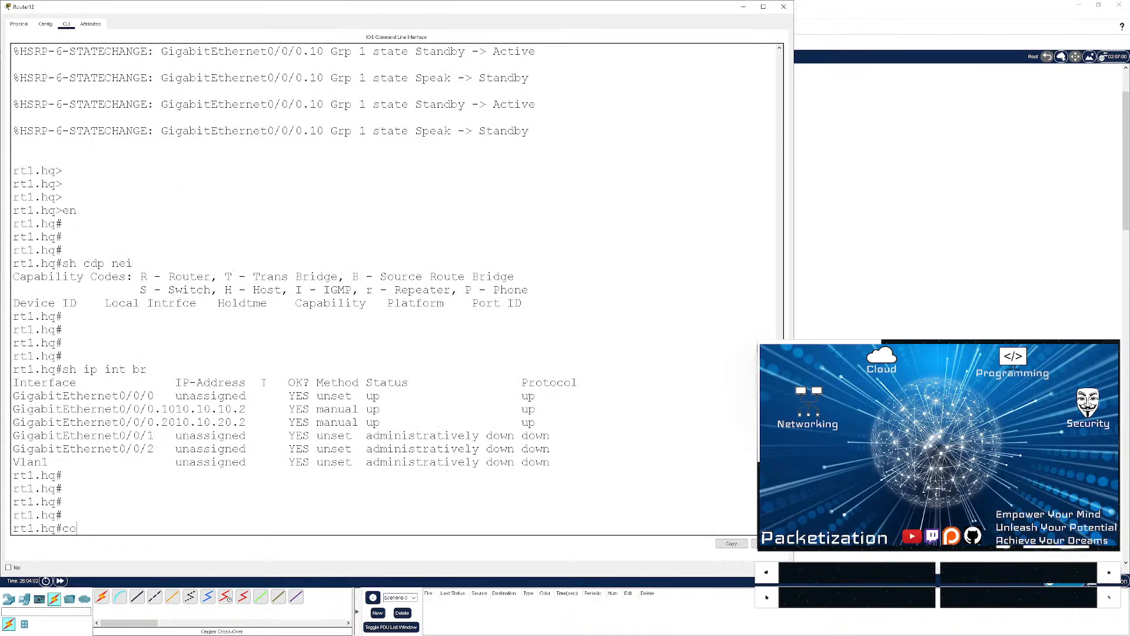
text(nf t)
key(Return)
text(int )
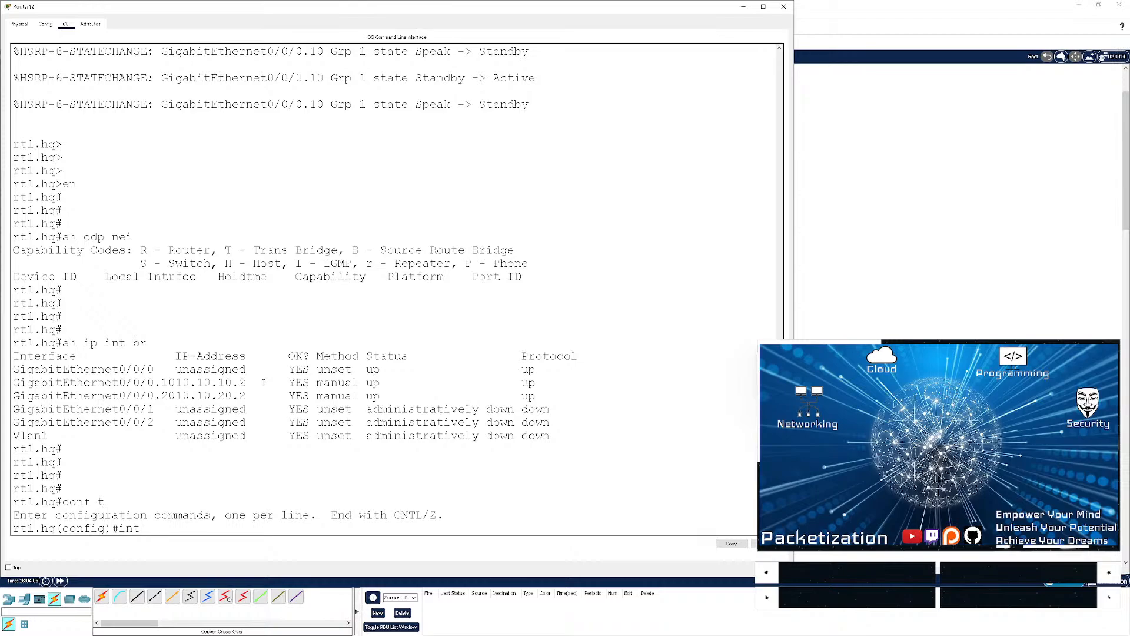
text(g)
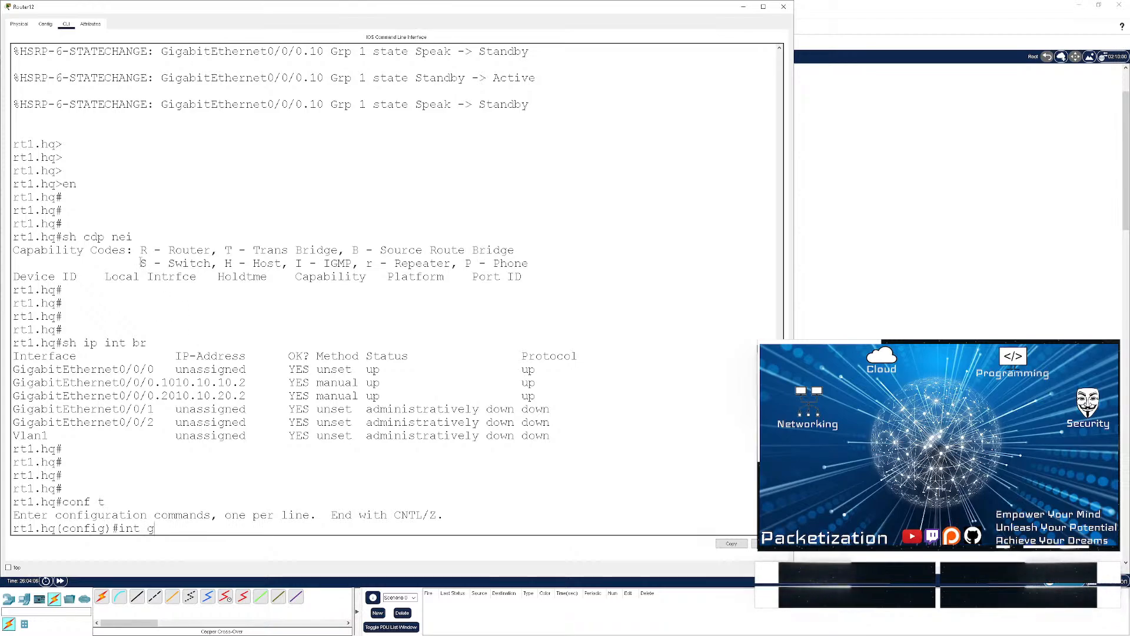
click(890, 304)
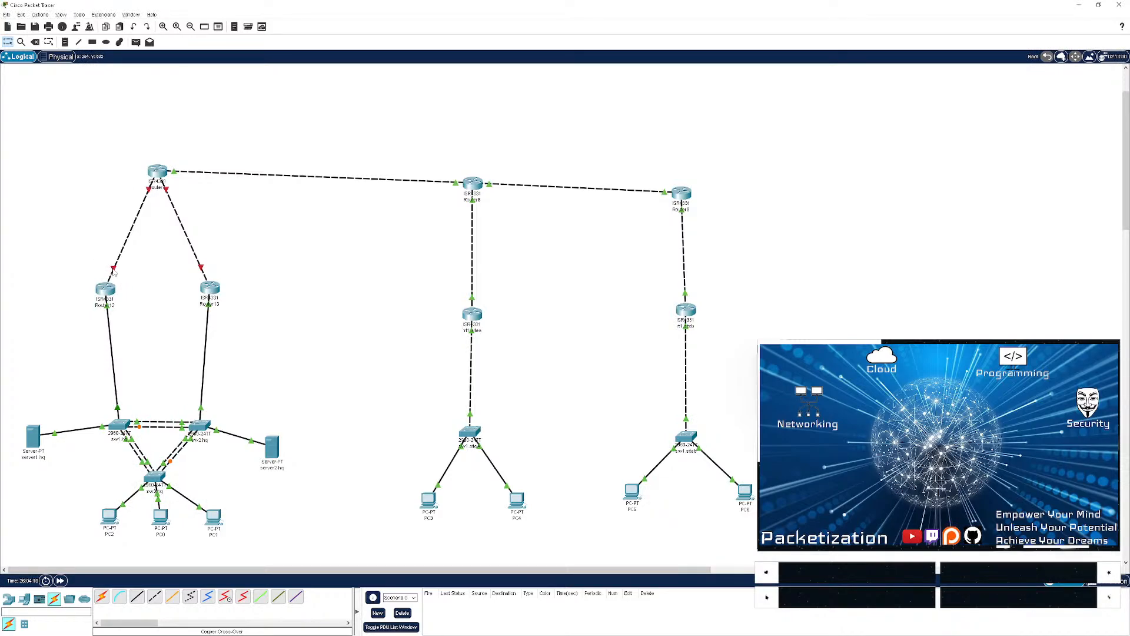
mouse_move(113, 269)
key(alt+Tab)
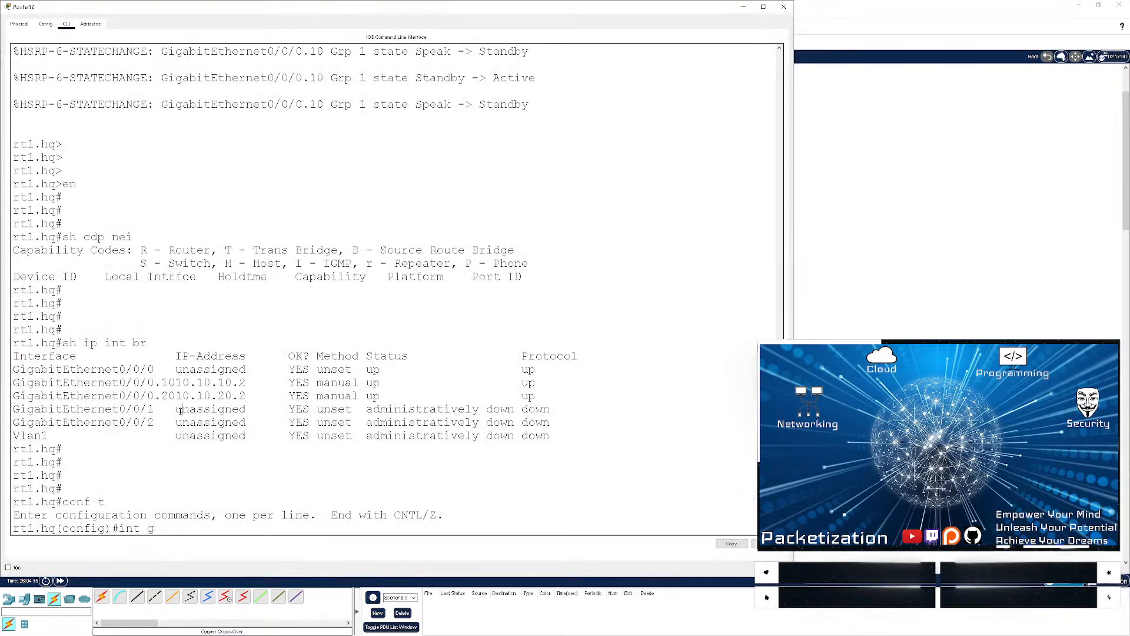
text(0/0/1)
key(Return)
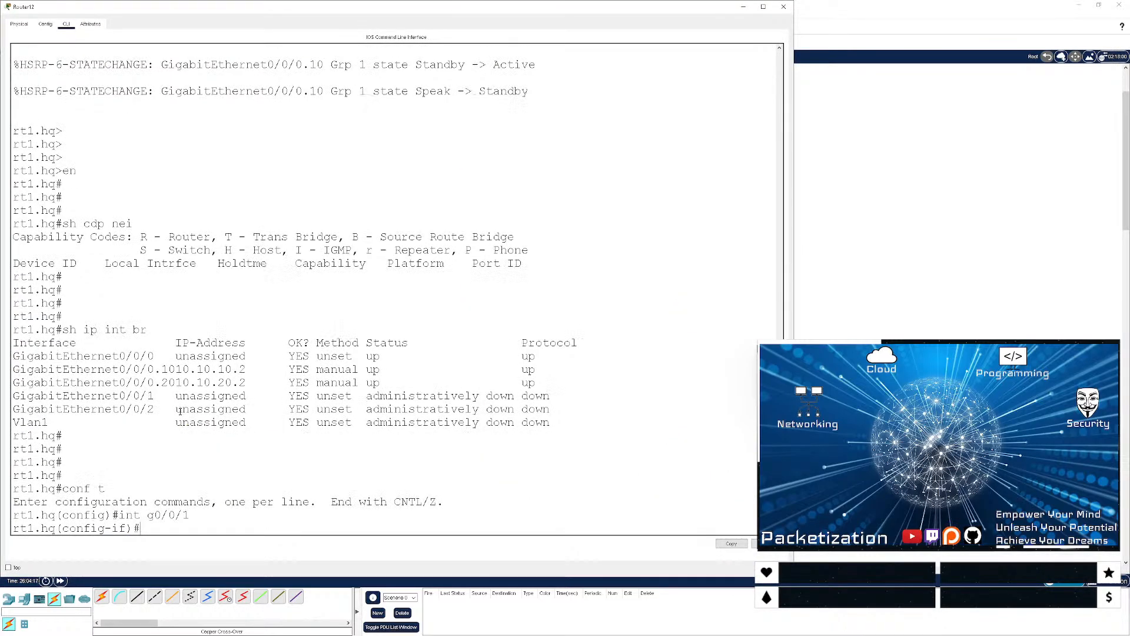
- Assign 10.100.0.2 with mask 255.255.255.0 to rt1.hq's GigabitEthernet0/0/1, enable it with no shut, and return to privileged mode
text(ip add 10.100.0.)
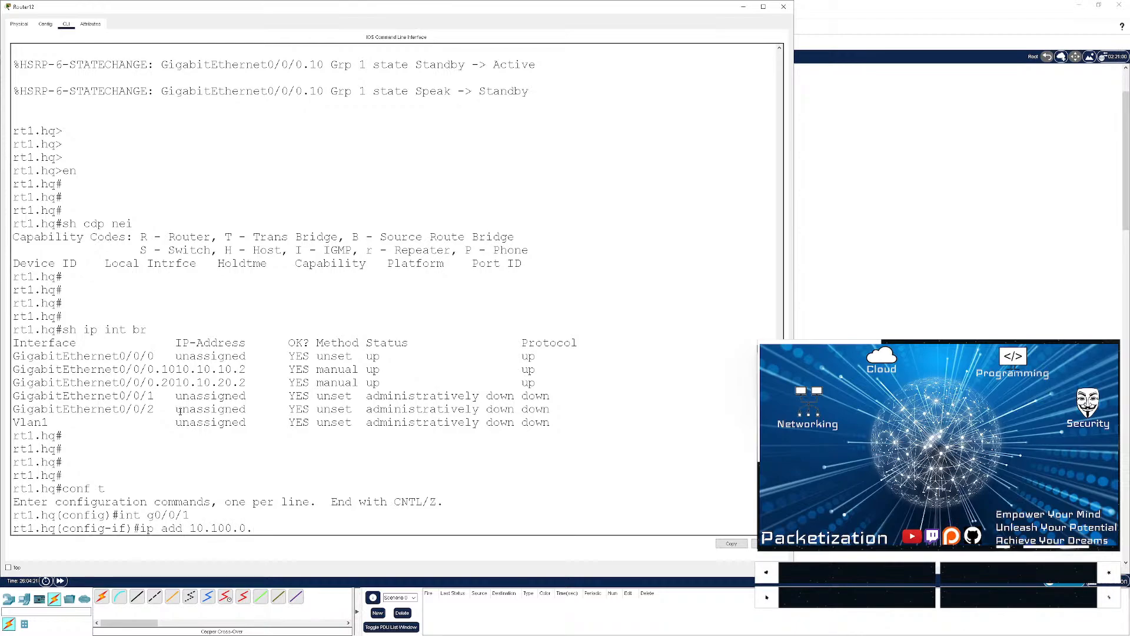
text(2 255.255.255.0)
key(Return)
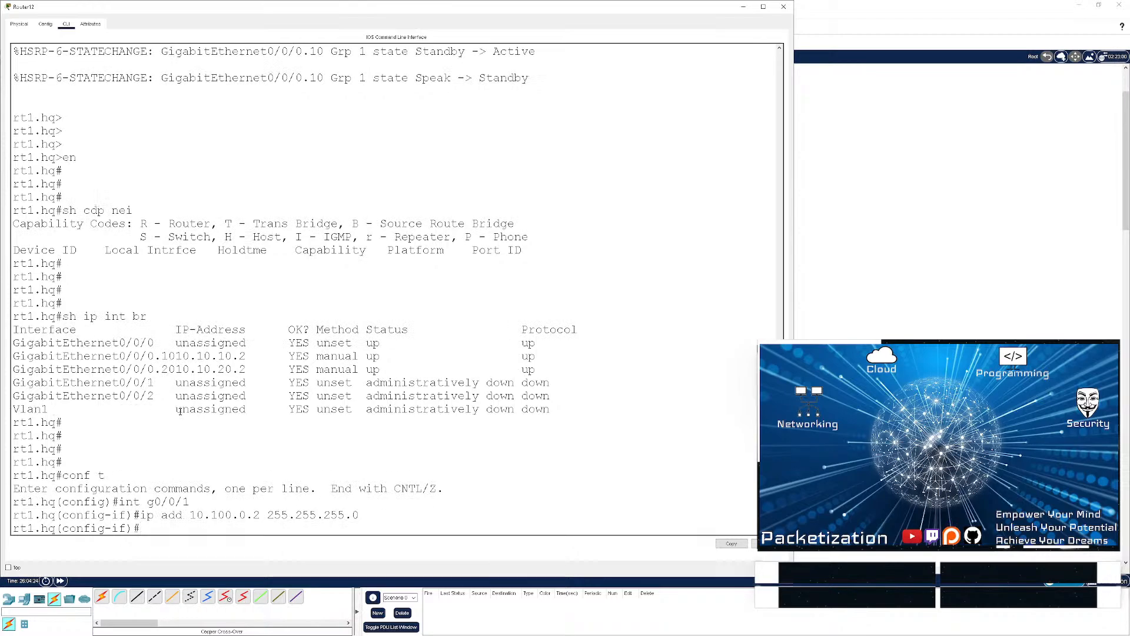
text(no shut)
key(Return)
key(ctrl+z)
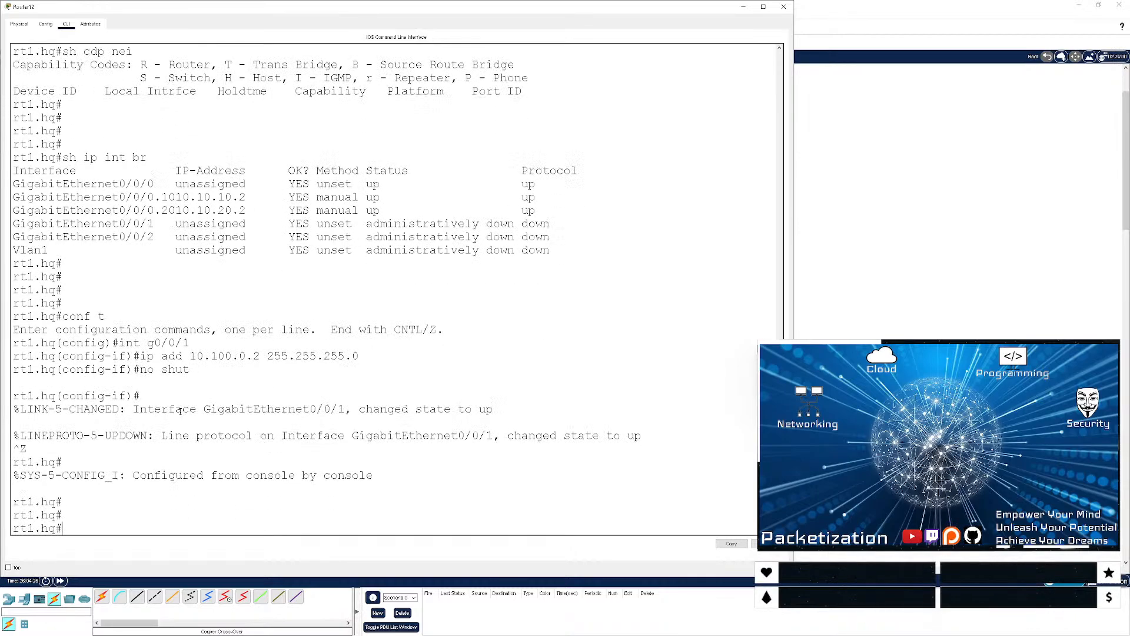
- Ping 10.100.0.1 from rt1.hq to test the link to providerhq
key(Return)
key(Return)
key(Return)
key(Return)
key(Return)
key(Return)
text(ping)
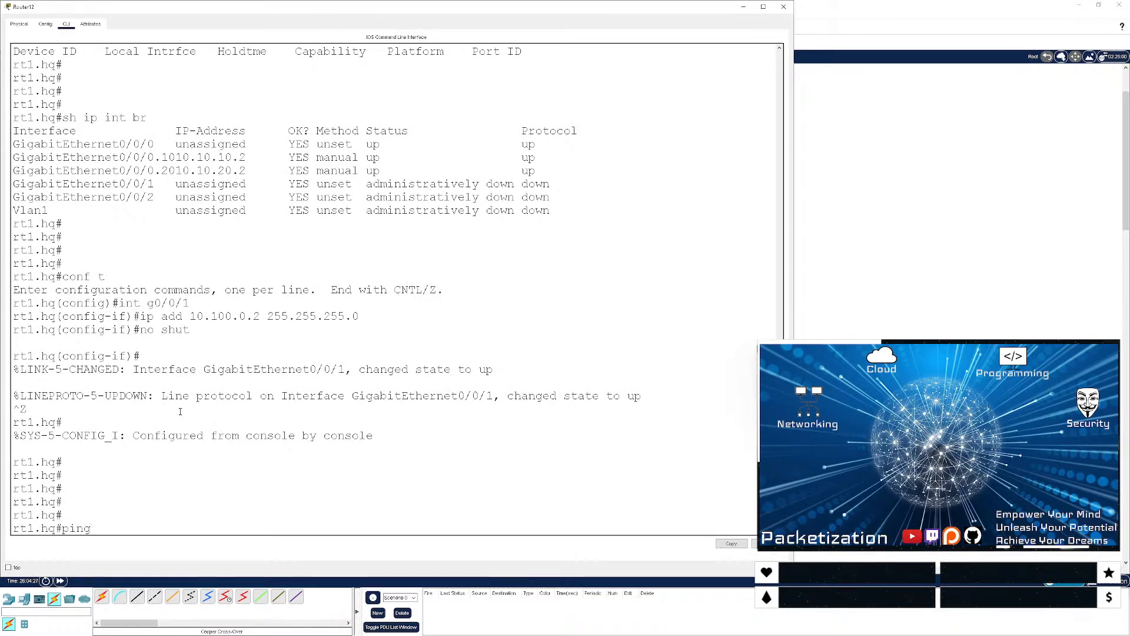
text( 10.100.0.1)
key(Return)
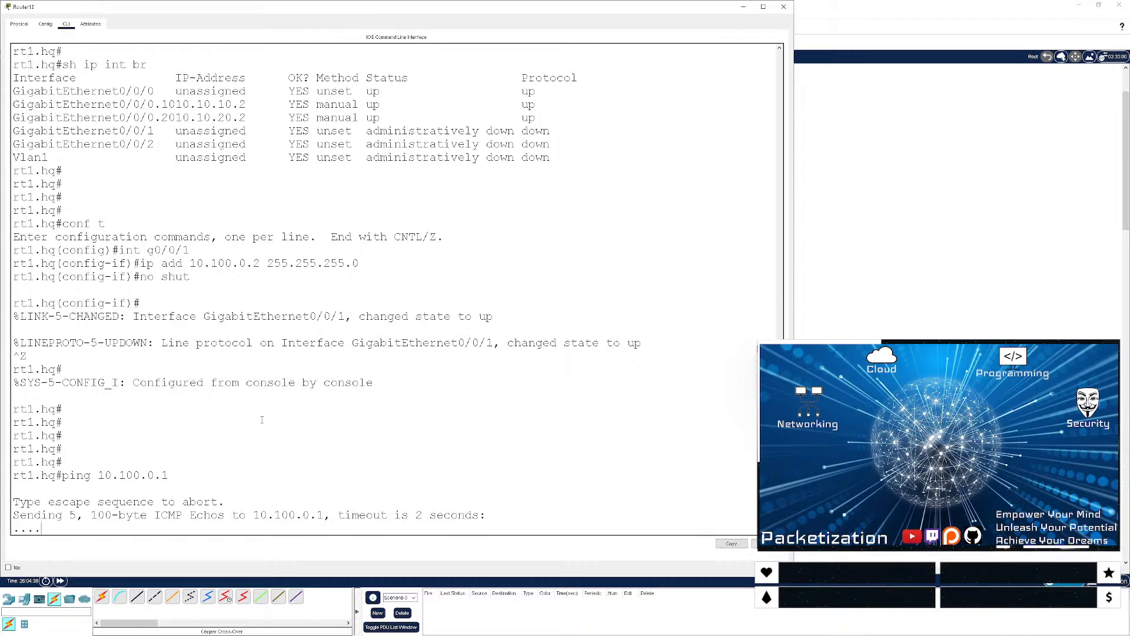
- Check which providerhq port rt1.hq connects to with sh cdp nei
key(Return)
key(Return)
key(Return)
text(sh cdp )
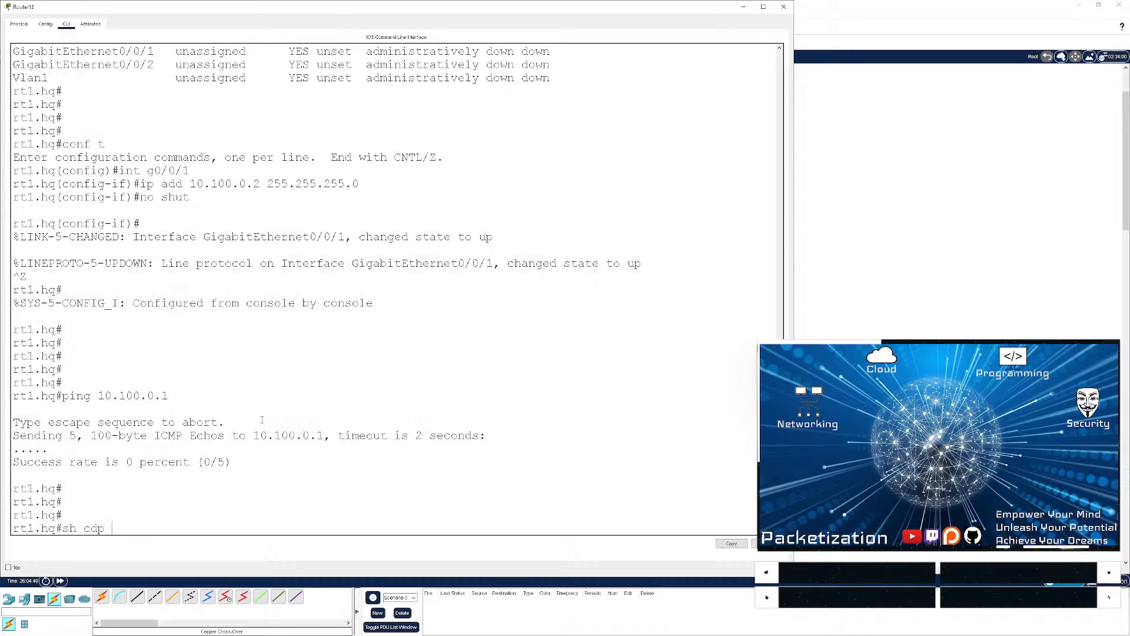
text(nei)
key(Return)
- Recheck rt1.hq's interface addresses and status with sh ip int br
key(Return)
key(Return)
key(Return)
key(Return)
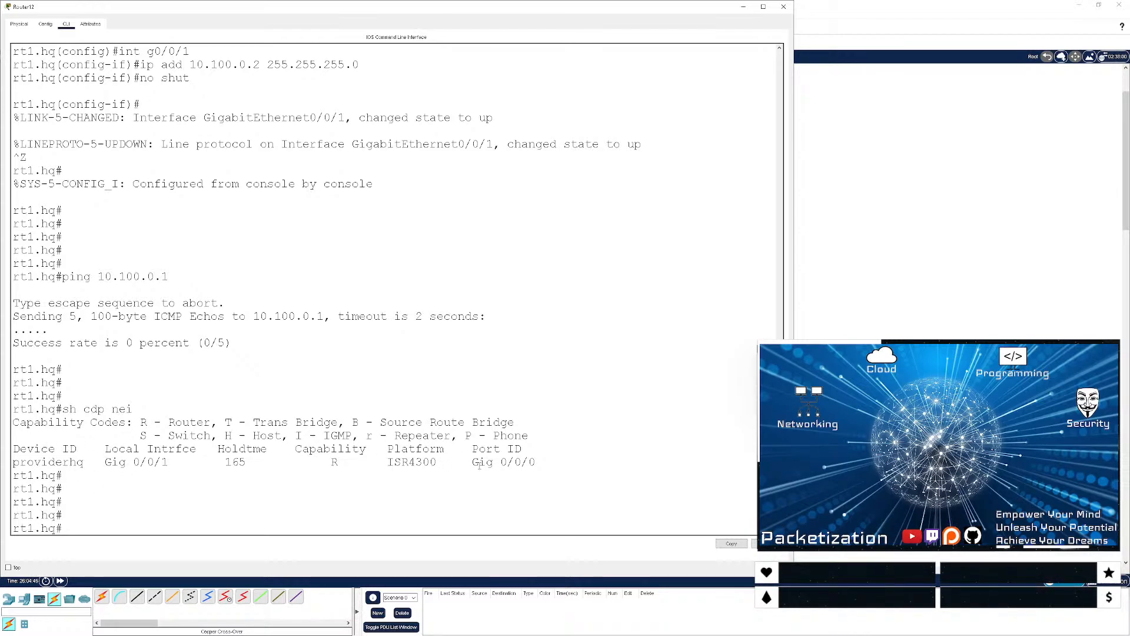
text(sh ip int br)
key(Return)
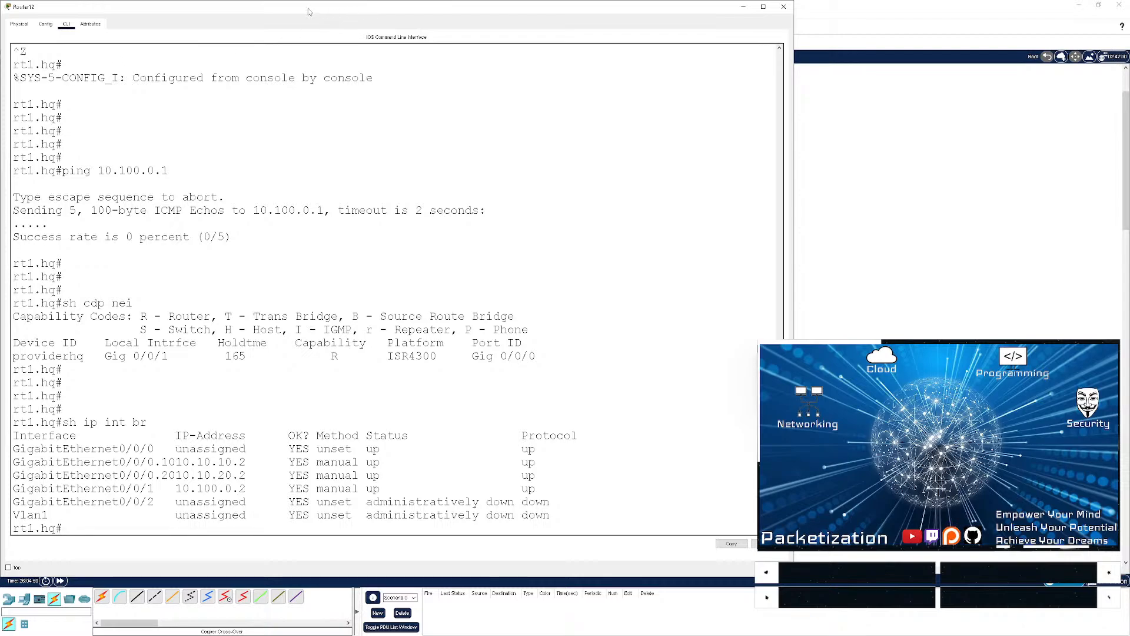
- Open providerhq's console and check its neighbouring devices and ports with sh cdp nei
key(alt+Tab)
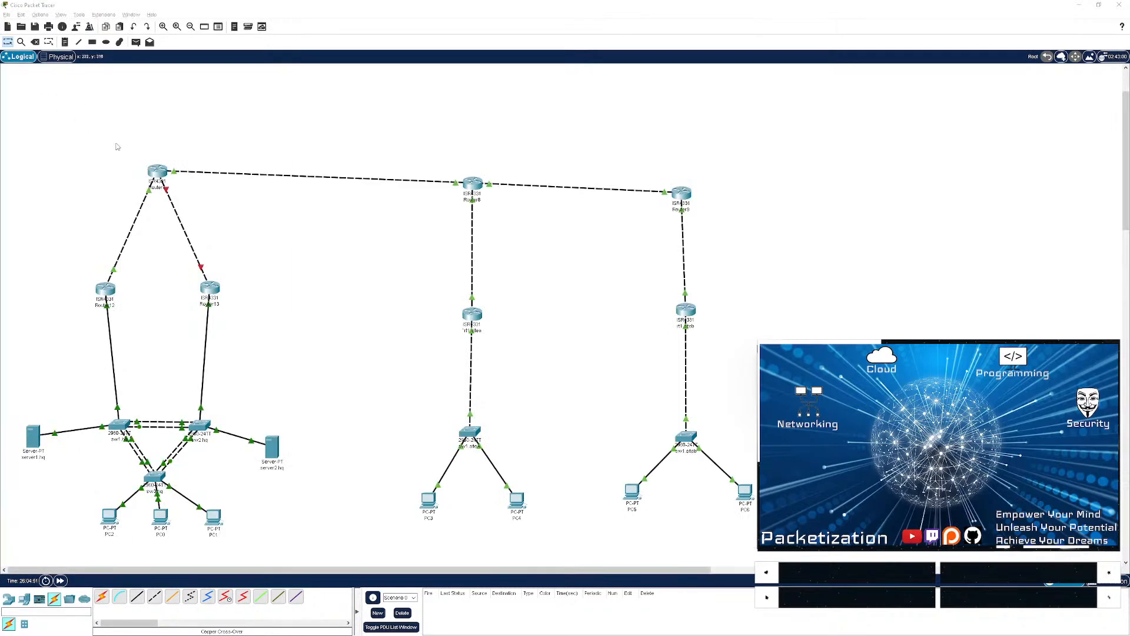
click(156, 175)
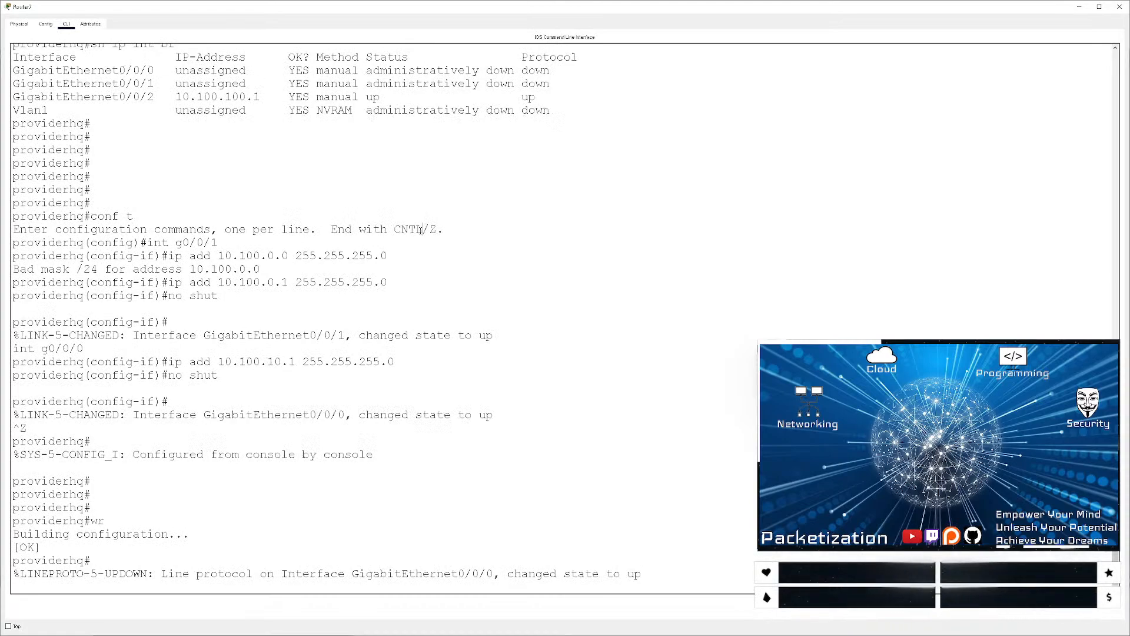
key(Return)
key(Return)
key(Return)
key(Return)
key(Return)
key(Return)
key(Return)
text(sh )
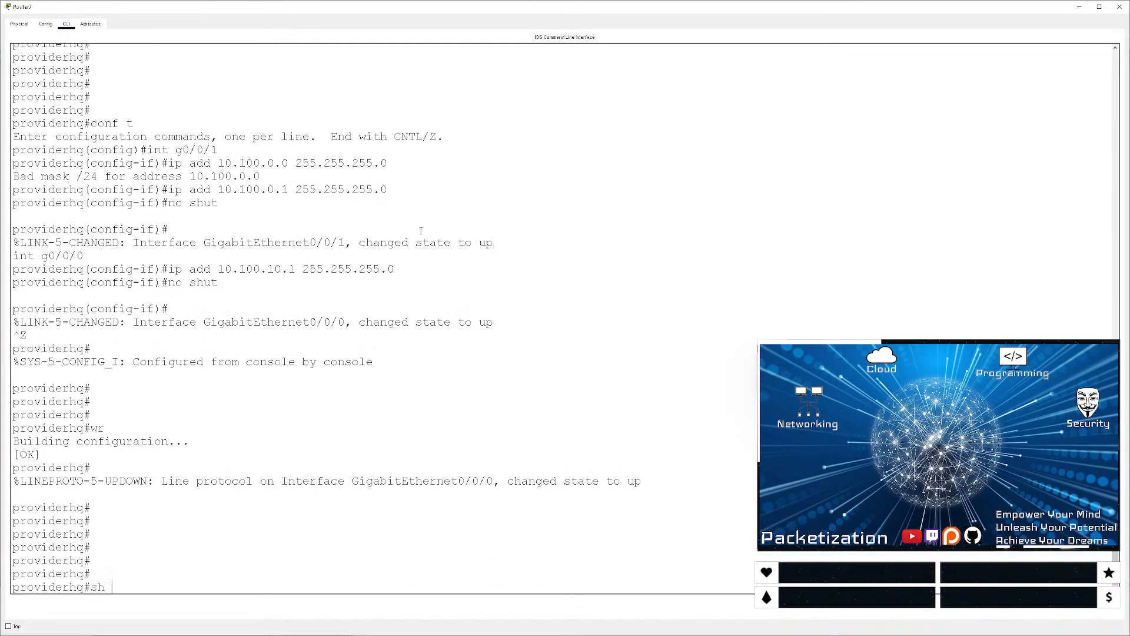
text(cdp n)
key(BackSpace)
key(BackSpace)
key(BackSpace)
key(BackSpace)
text(cdp nei)
key(Return)
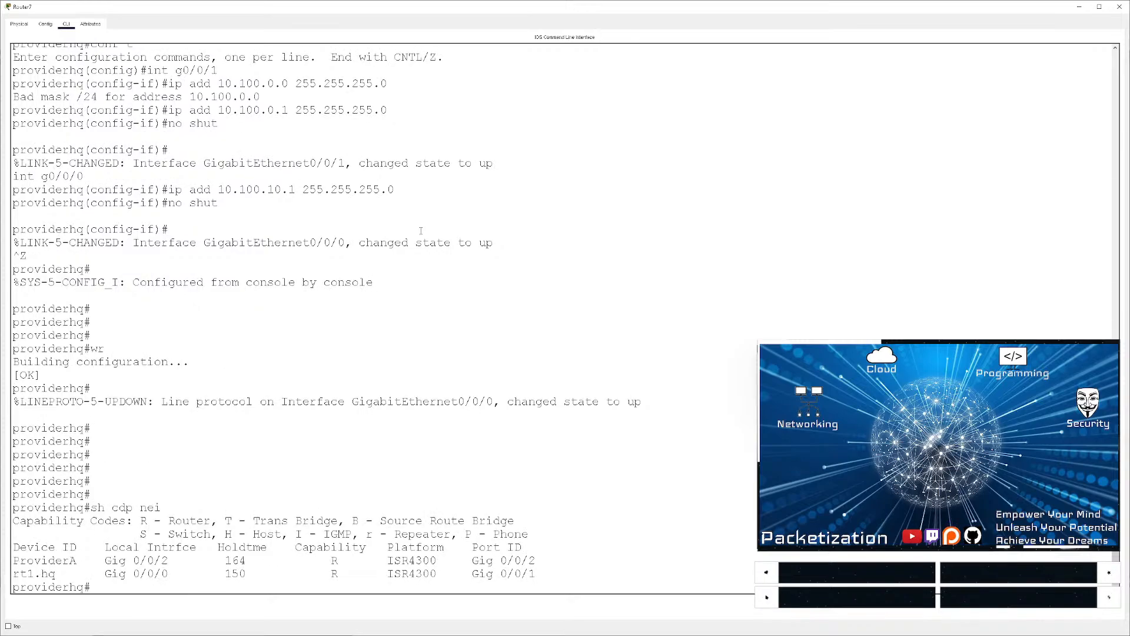
- List providerhq's interface addresses with sh ip int br and place rt1.hq's console over it for comparison
text(sh ip int br)
key(Return)
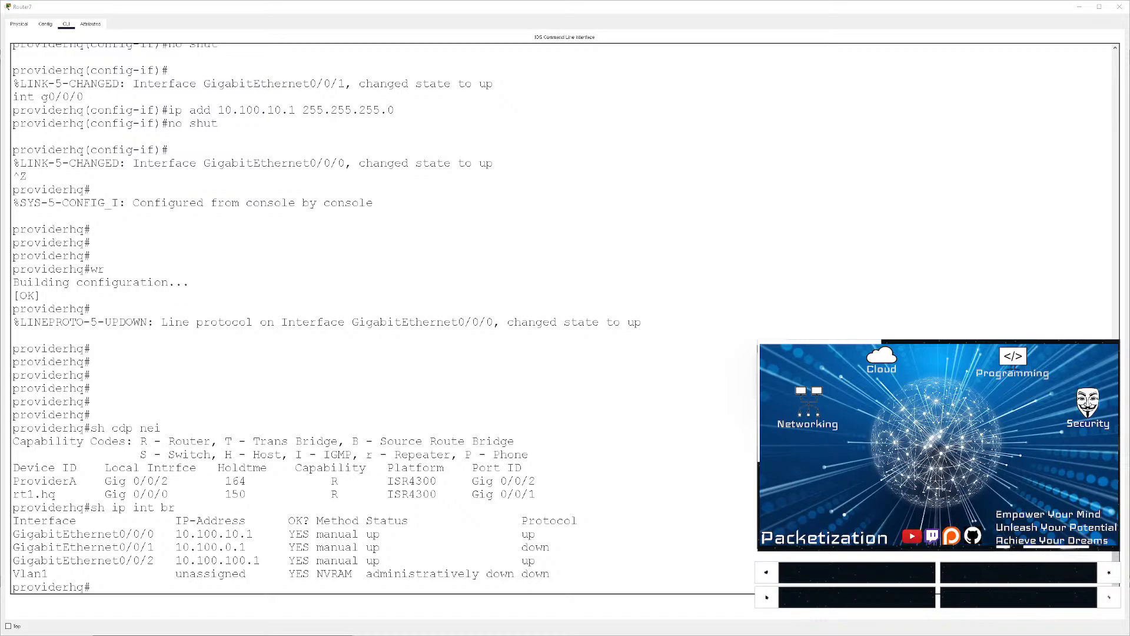
drag(0, 59, 732, 38)
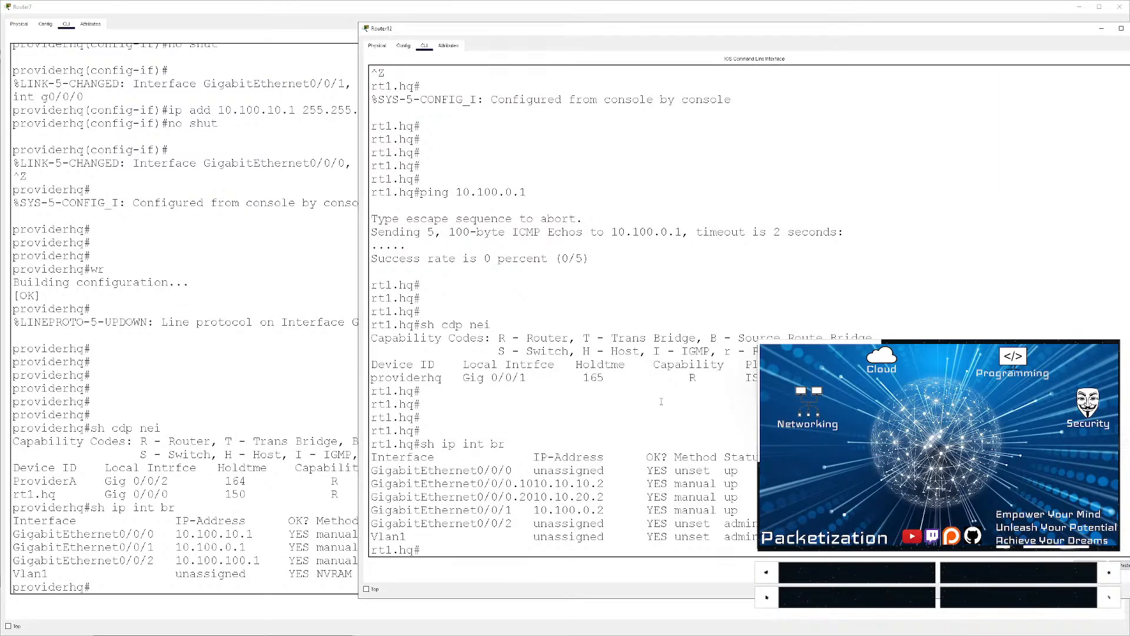
- Readdress rt1.hq's GigabitEthernet0/0/1 to 10.100.10.2 with mask 255.255.255.0 and return to privileged mode
key(Return)
key(Return)
key(Return)
text(conf t)
key(Return)
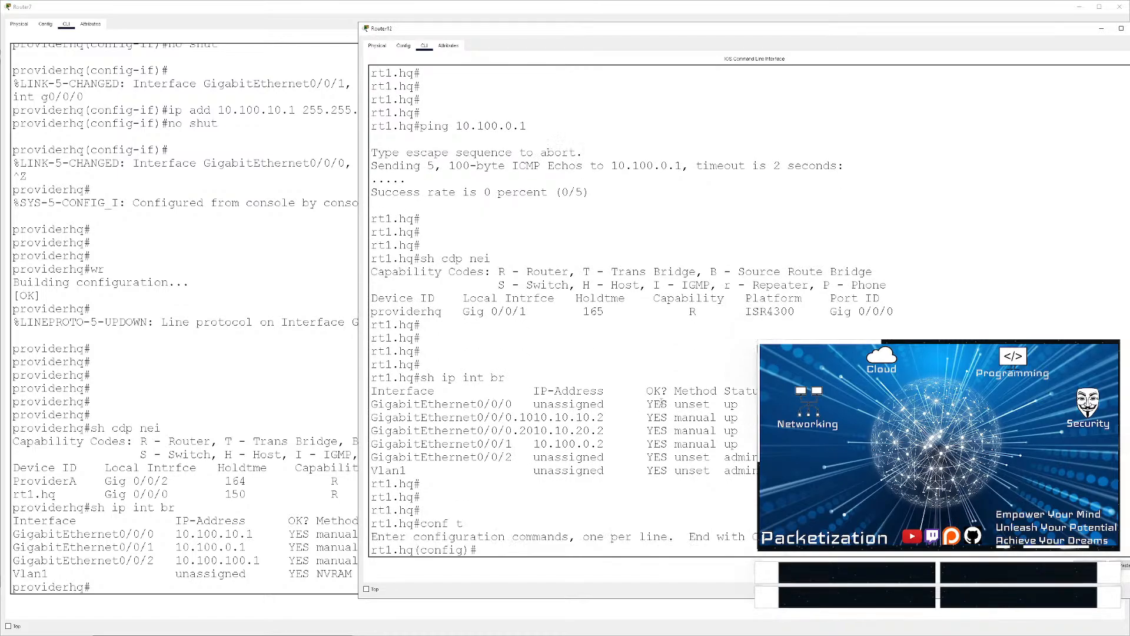
text(ip add 10.100.0.2 255.255.255.0)
key(BackSpace)
key(BackSpace)
key(BackSpace)
key(BackSpace)
key(BackSpace)
key(BackSpace)
key(BackSpace)
key(BackSpace)
key(BackSpace)
key(BackSpace)
key(BackSpace)
key(BackSpace)
key(BackSpace)
key(BackSpace)
key(BackSpace)
key(BackSpace)
key(BackSpace)
key(BackSpace)
key(BackSpace)
key(BackSpace)
text(int g0/0/1)
key(Return)
text(ip add )
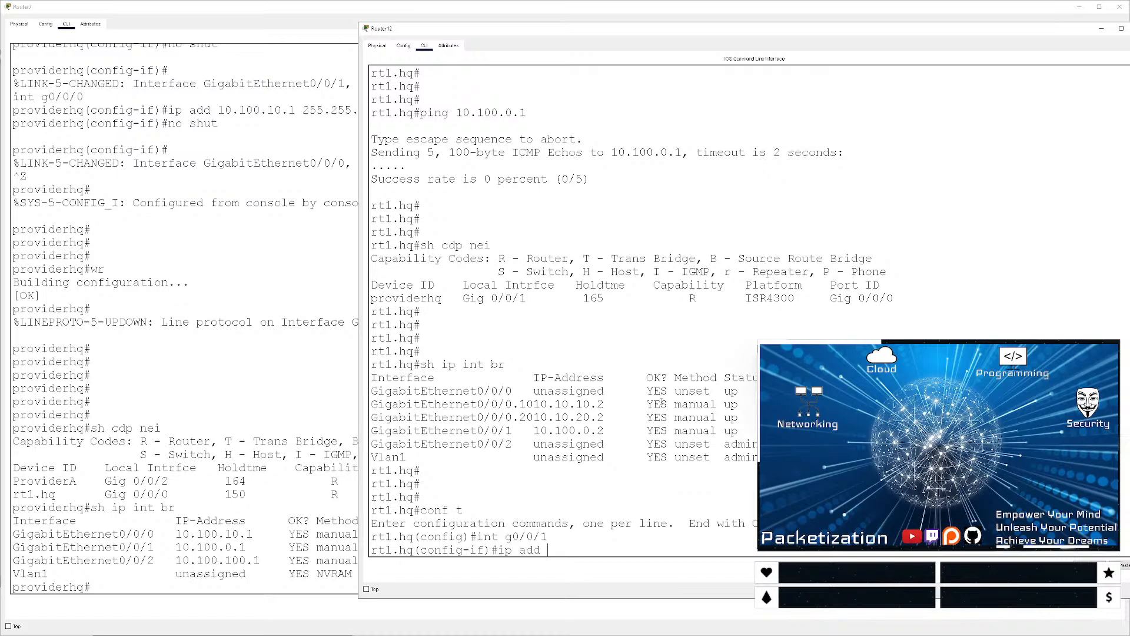
text(10.100.10.2 255.255.255.0)
key(Return)
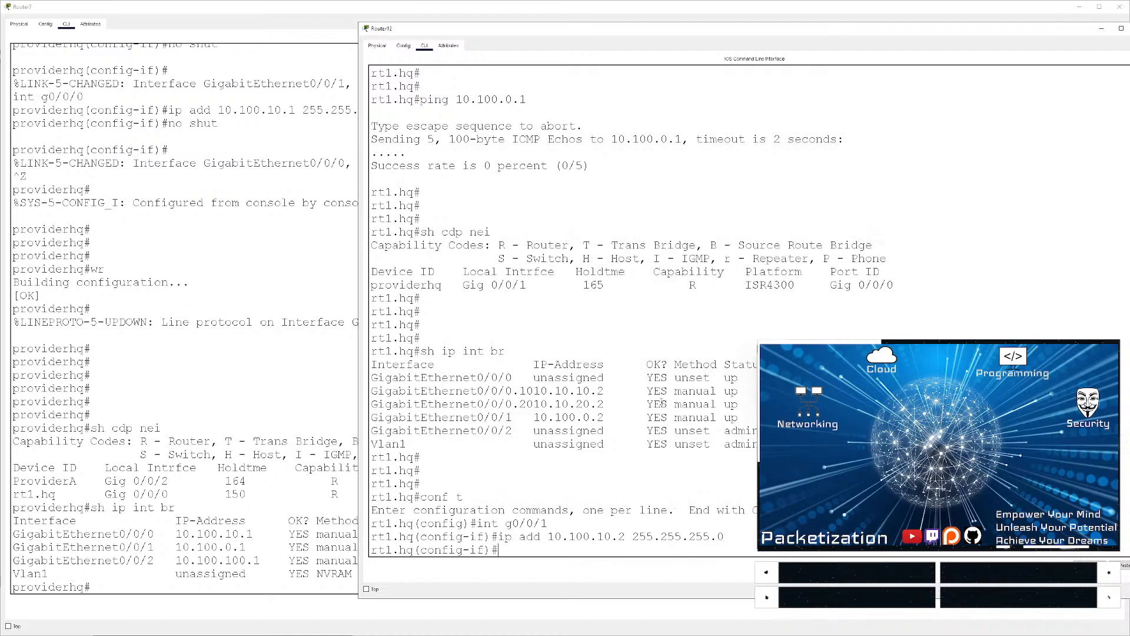
key(ctrl+z)
- Ping 10.100.10.1 from rt1.hq to test the link to providerhq
key(Return)
key(Return)
key(Return)
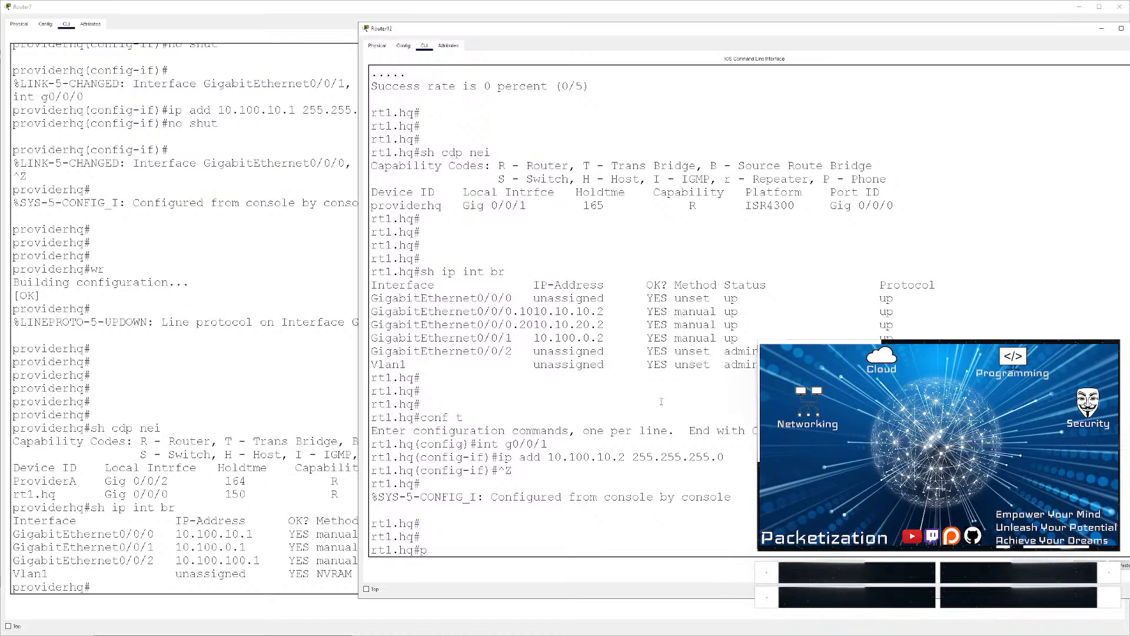
text(pomg)
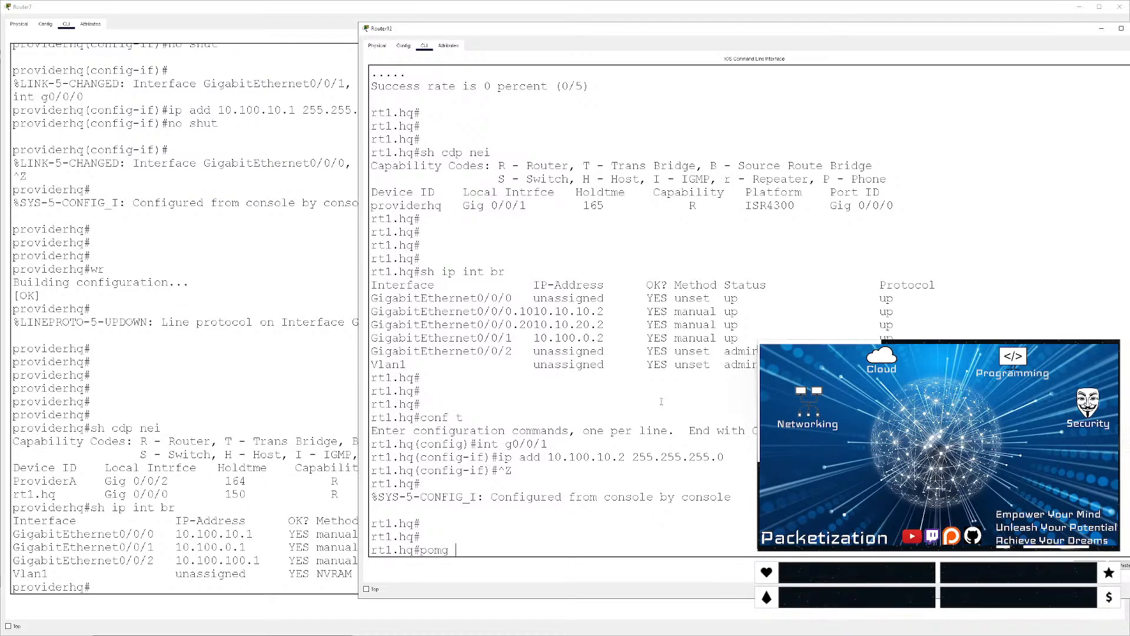
key(BackSpace)
key(BackSpace)
key(BackSpace)
key(BackSpace)
text(n)
key(BackSpace)
text(ing 10.100.10.1)
key(Return)
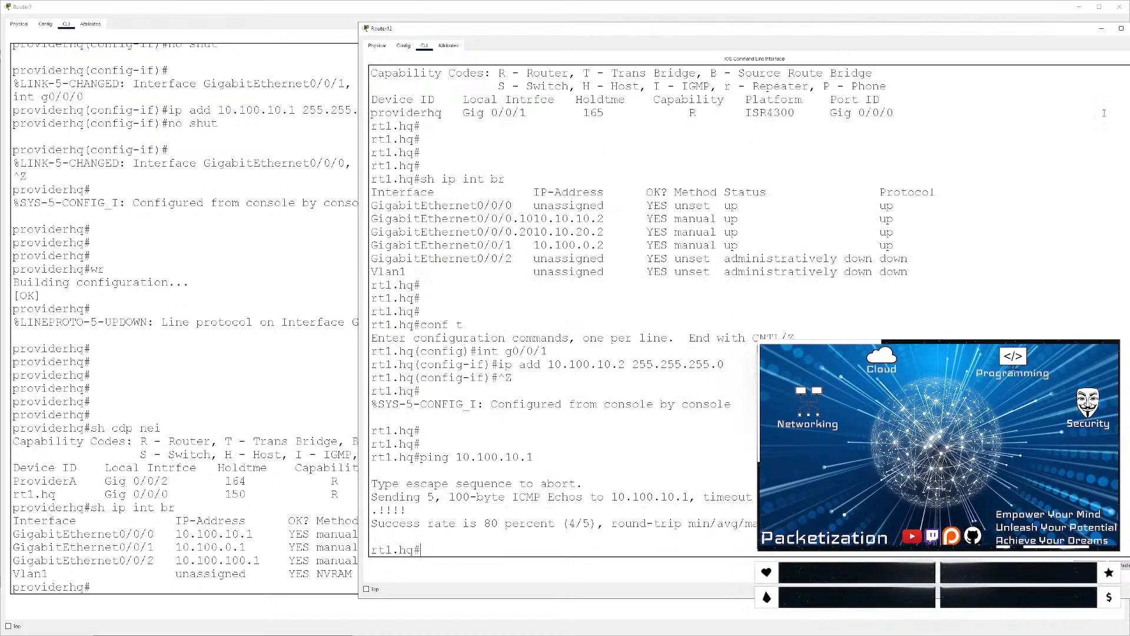
- Close rt1.hq's console, then open rt2.hq's console enlarged in privileged mode
drag(1102, 28, 689, 88)
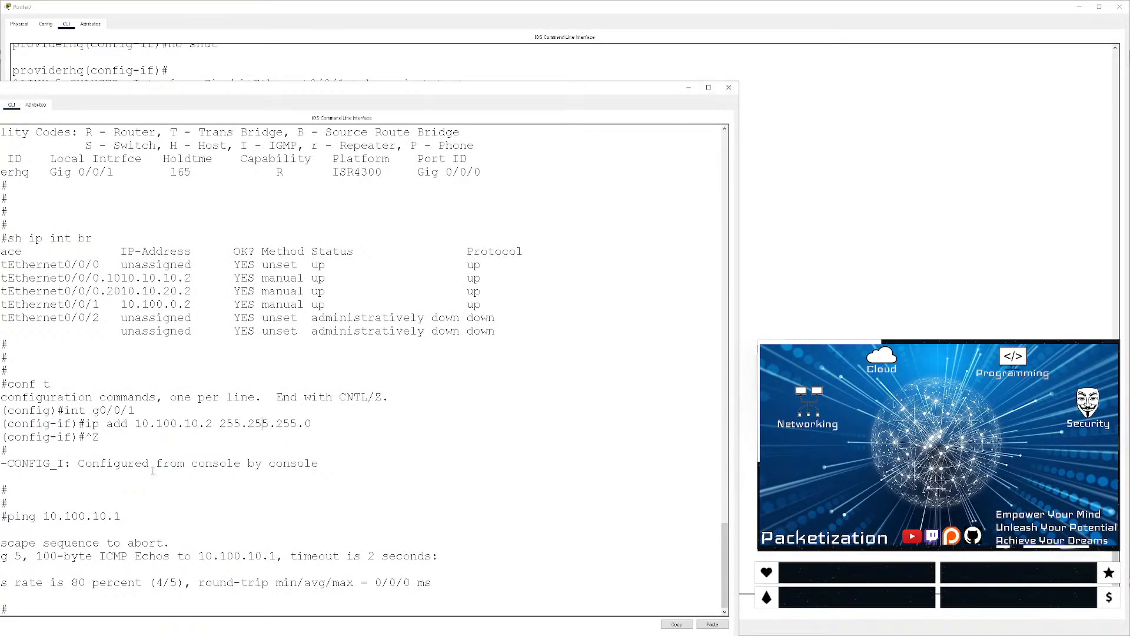
click(729, 87)
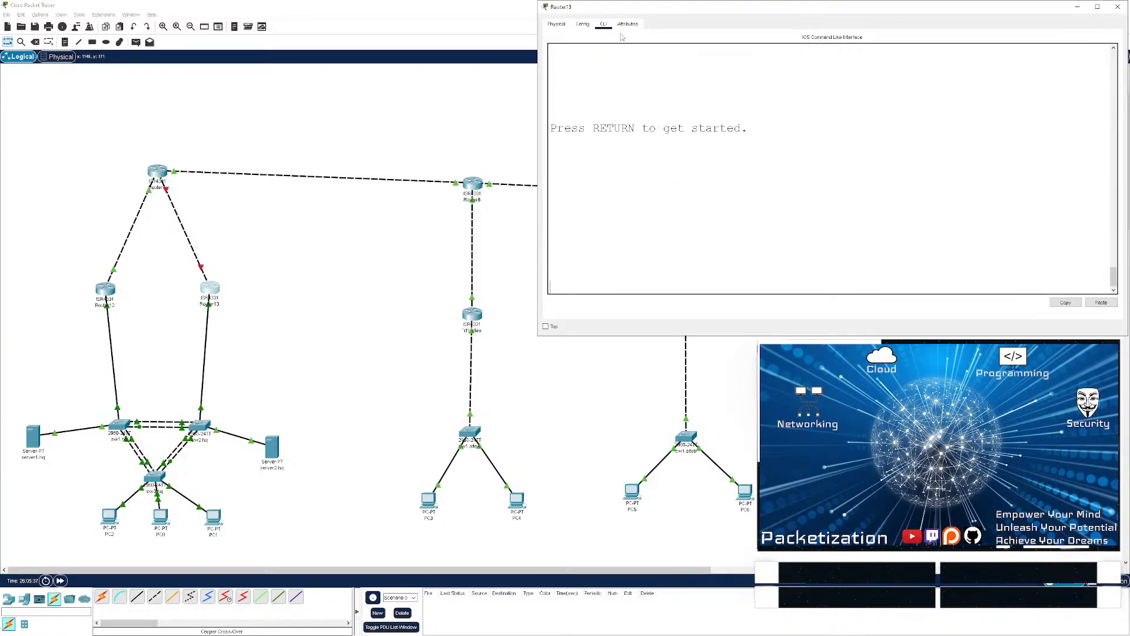
double_click(632, 8)
key(Return)
key(Return)
key(Return)
key(Return)
key(Return)
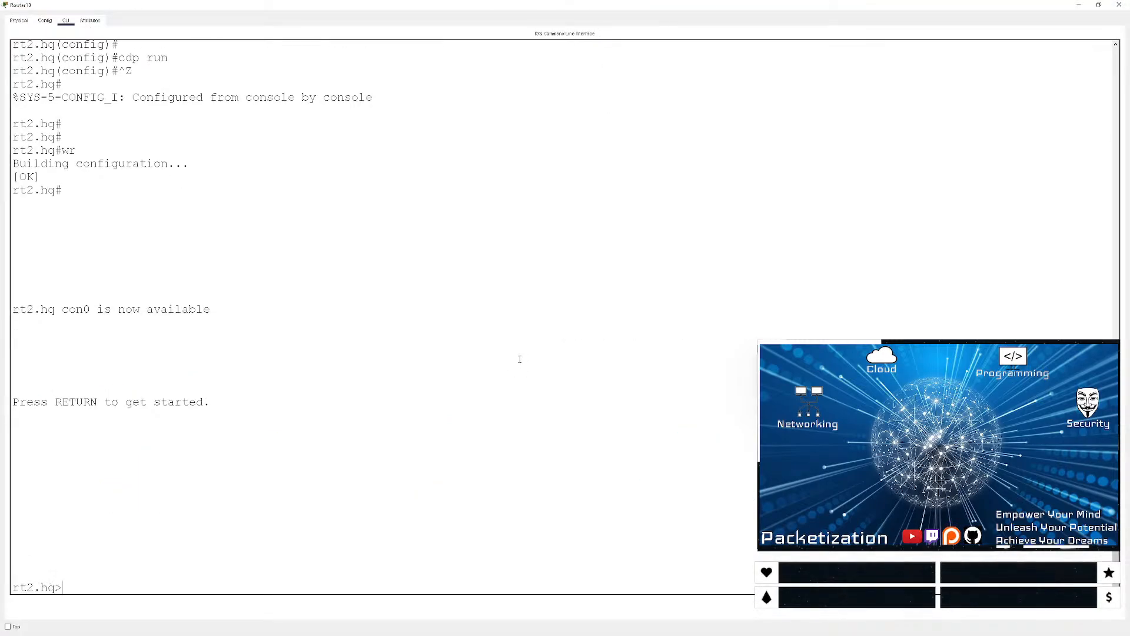
text(con)
key(BackSpace)
key(BackSpace)
key(BackSpace)
text(en)
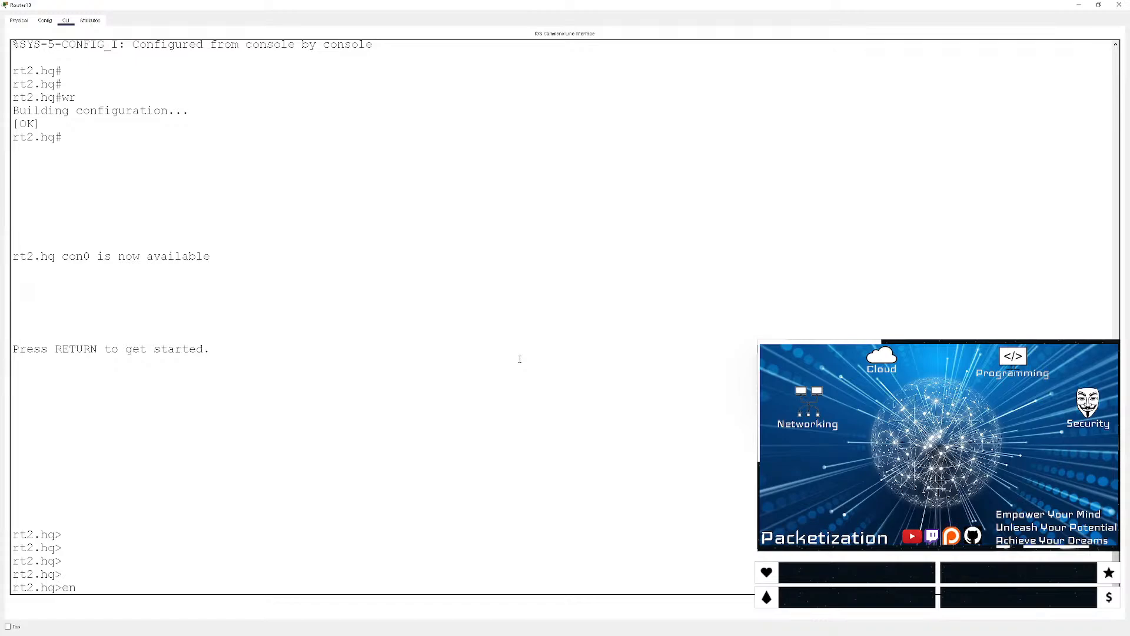
key(Return)
text(conf t)
key(Return)
key(Return)
key(Return)
key(Return)
key(ctrl+z)
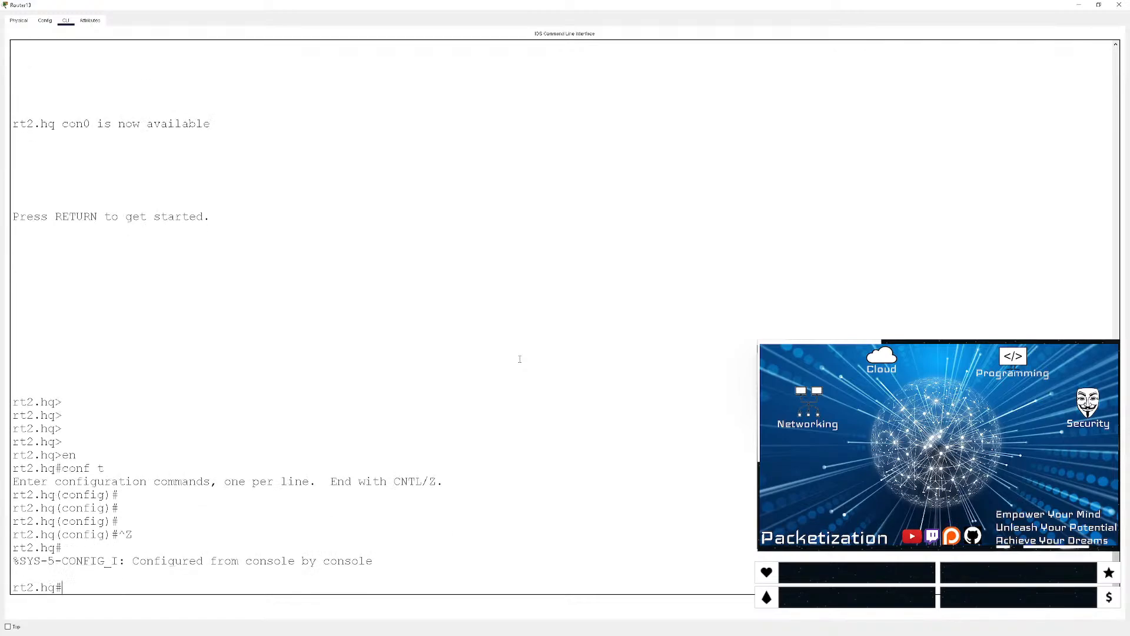
- Check rt2.hq's neighbouring devices with sh cdp nei
key(Return)
key(Return)
text(sh cdp nei)
key(Return)
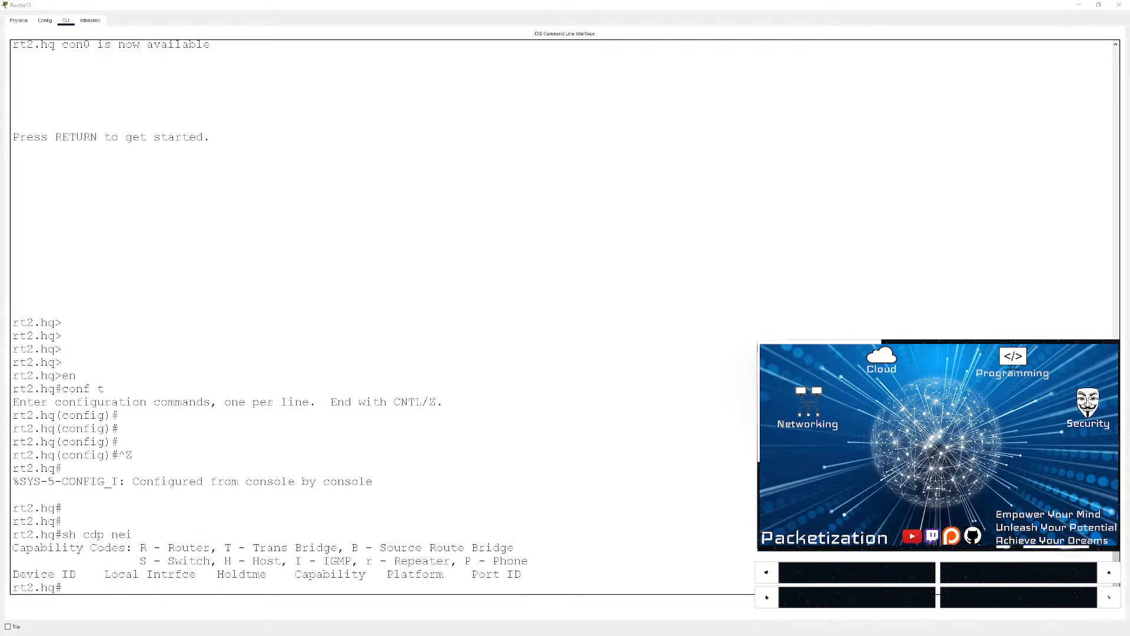
- Assign 10.100.10.2 with mask 255.255.255.0 to rt2.hq's GigabitEthernet0/0/1 and return to privileged mode
text(conf t)
key(Return)
text(int g0/0/)
text(1)
key(Return)
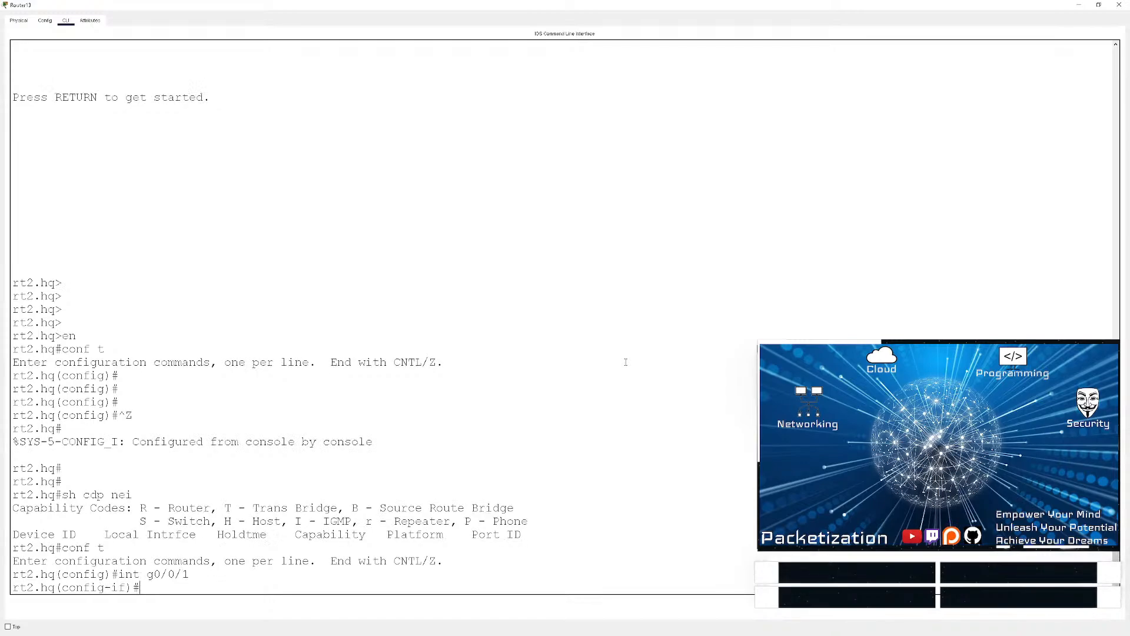
text(ip addd 1)
text(0.100.)
text(10.)
text(12)
key(BackSpace)
key(BackSpace)
key(BackSpace)
text(2 255.255.255)
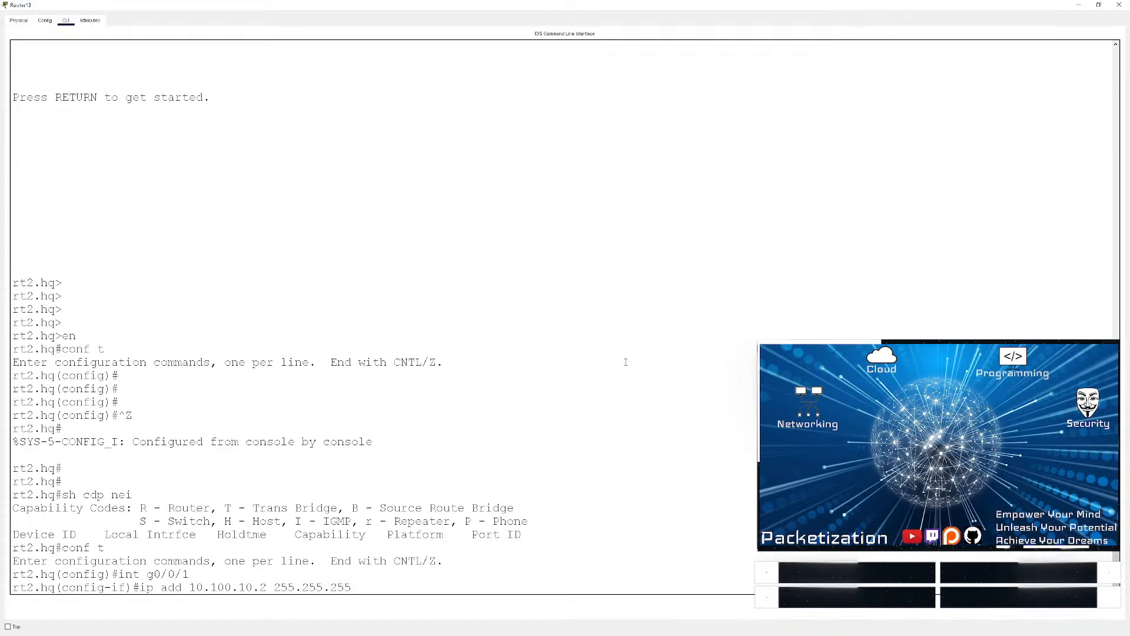
text(.0)
key(Return)
key(ctrl+z)
- Recheck rt2.hq's CDP neighbours with the new interface address in place
key(Return)
key(Return)
key(Return)
text(s)
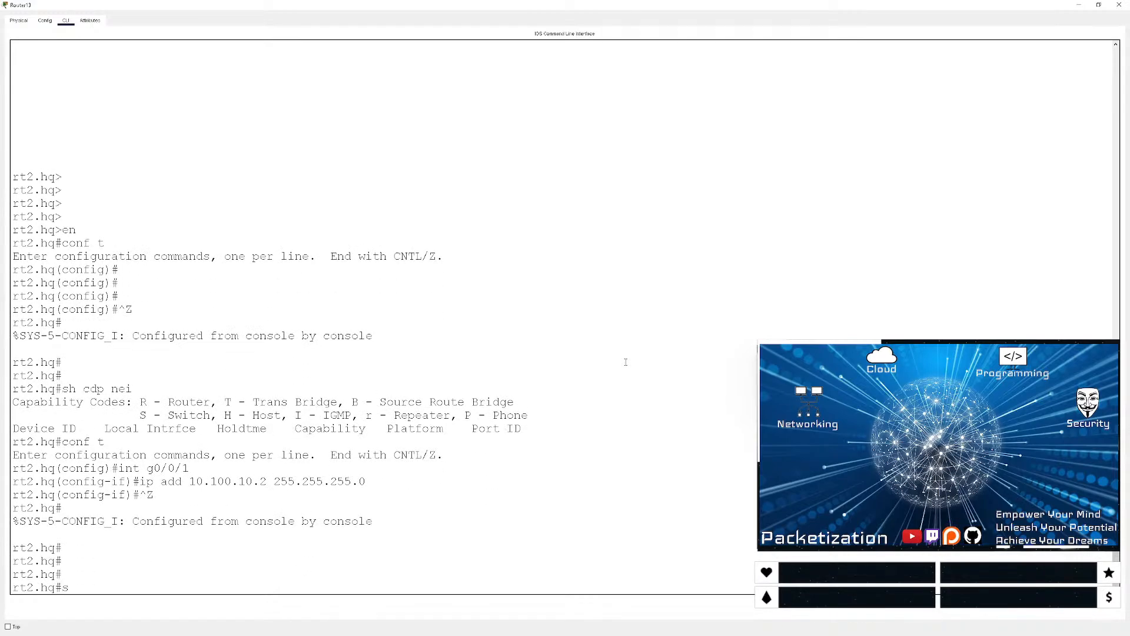
text(h cdp nei)
key(Return)
- Ping 10.100.10.1 from rt2.hq to test its link to providerhq
key(Return)
key(Return)
key(Return)
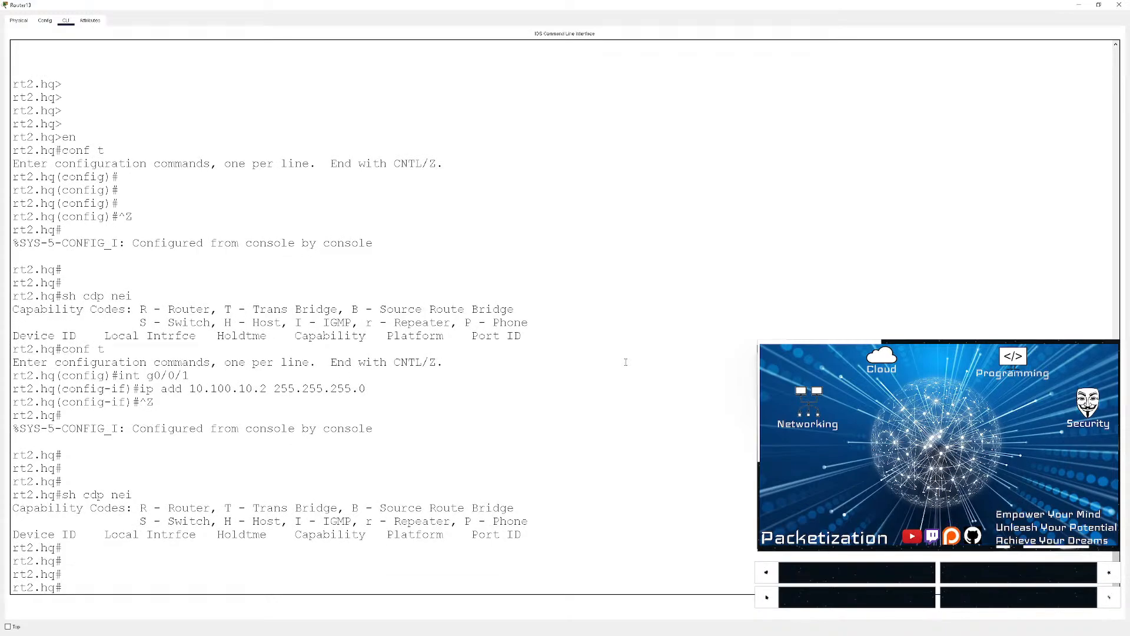
text(ping 10.100.10.1)
key(Return)
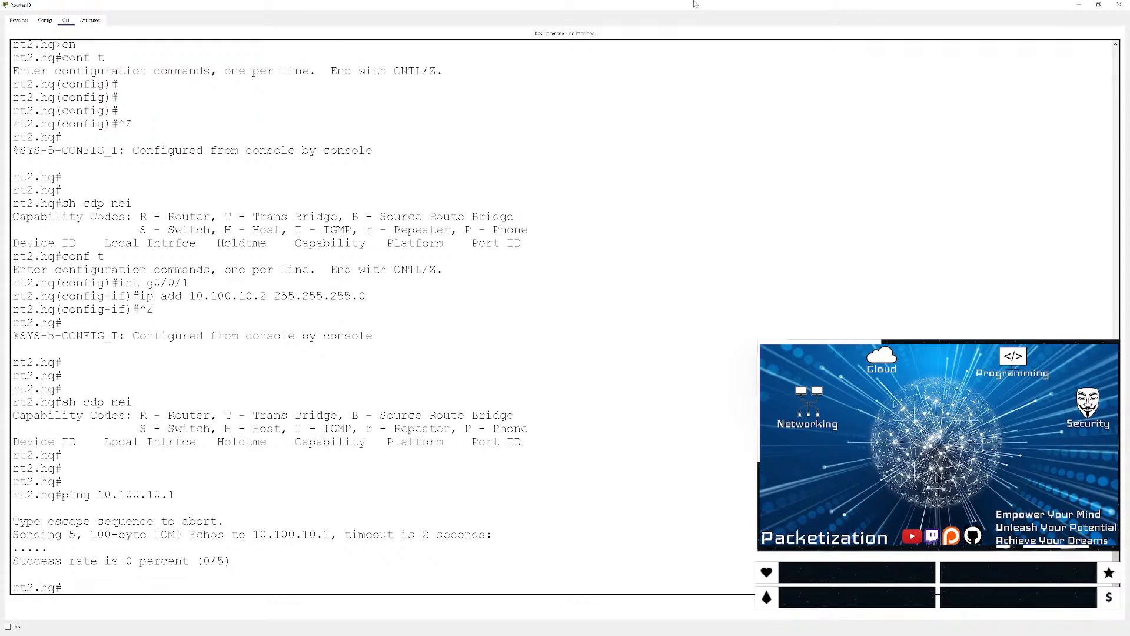
- Shrink rt2.hq's console to uncover the topology and list its interface addresses and status with sh ip int br
double_click(651, 4)
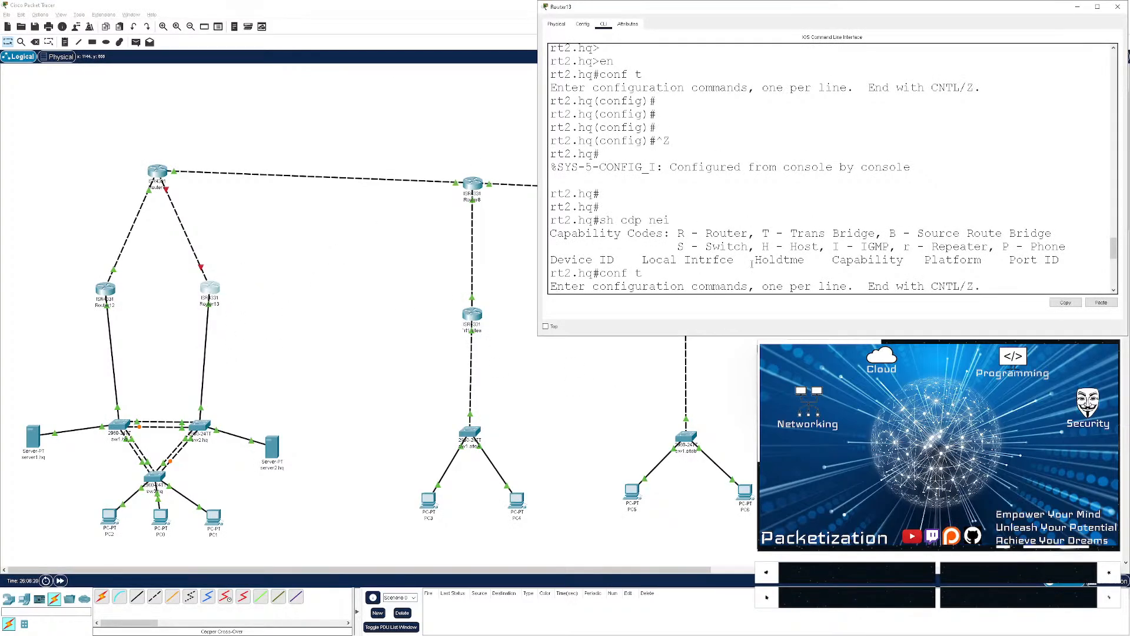
key(Return)
key(Return)
key(Return)
key(Return)
key(Return)
key(Return)
key(Return)
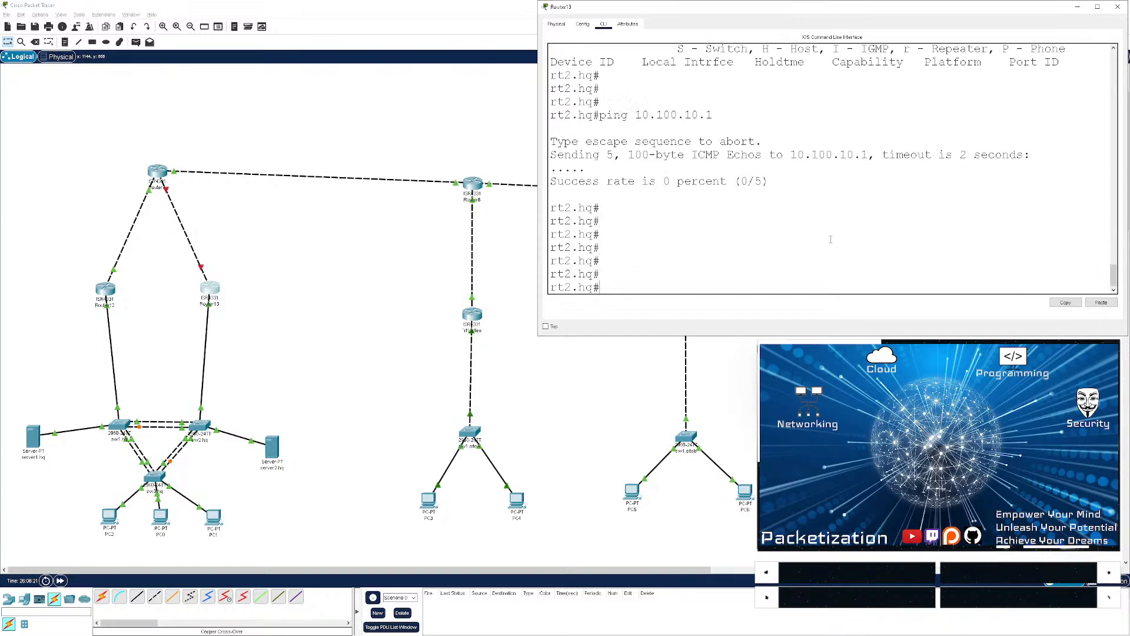
text(sh ip in)
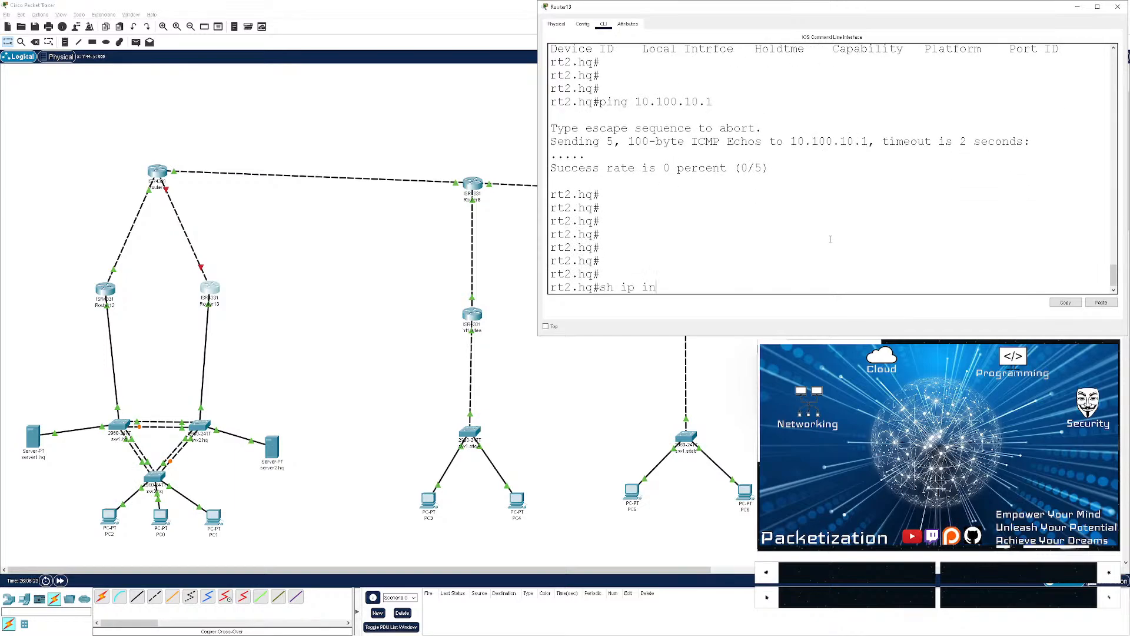
text(t br)
key(Return)
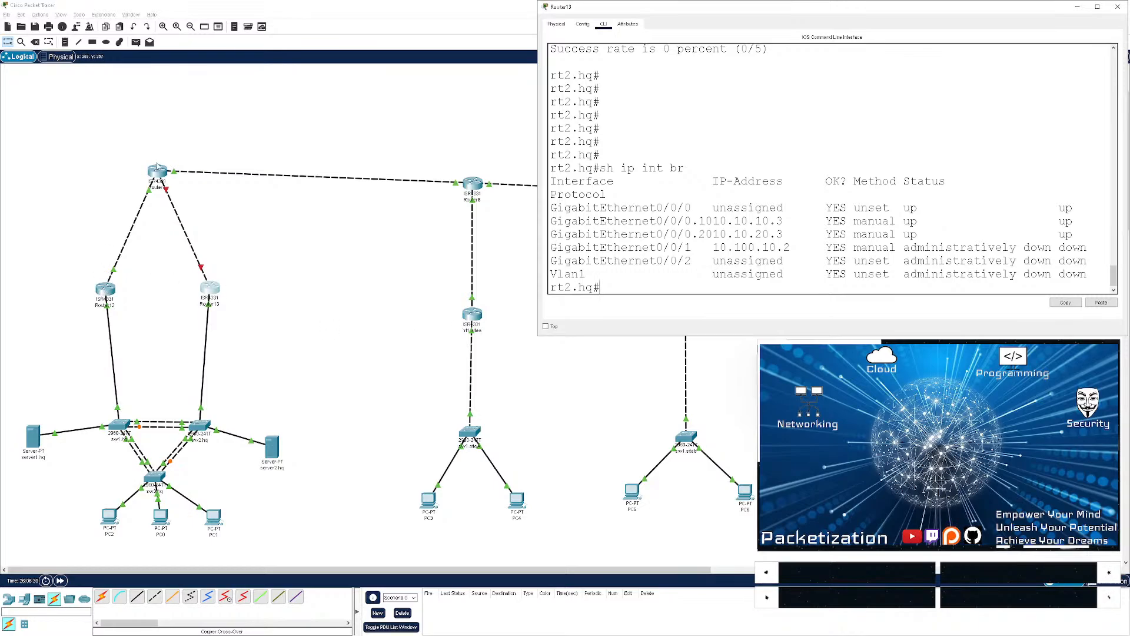
- Close the leftover SiteB console and place providerhq's console beside rt2.hq's to compare their interface tables
click(157, 168)
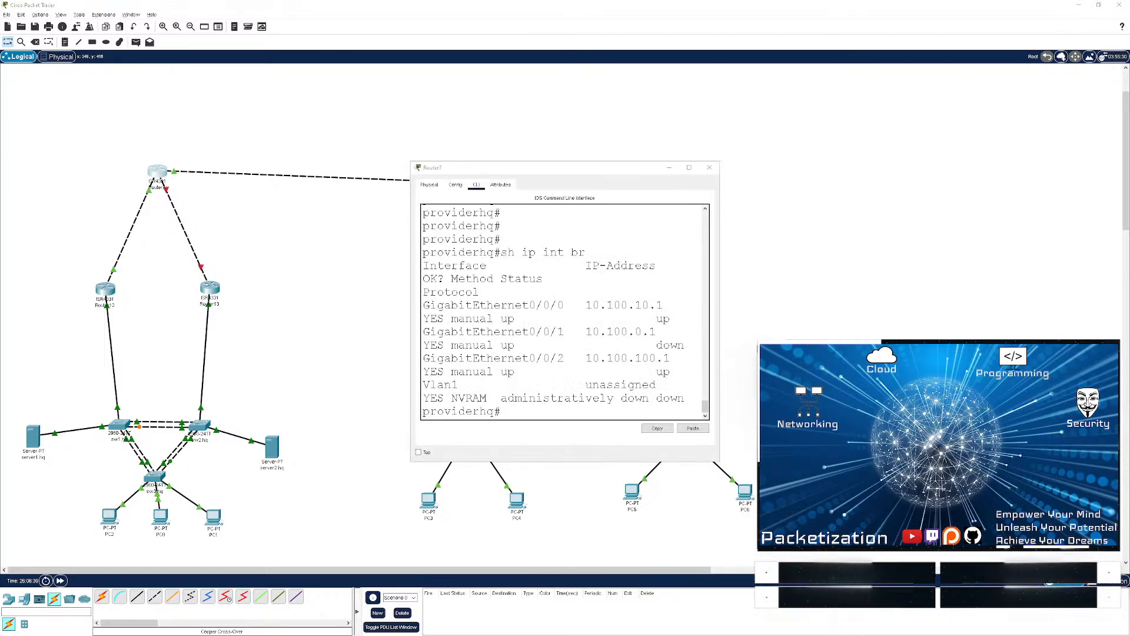
key(alt+Tab)
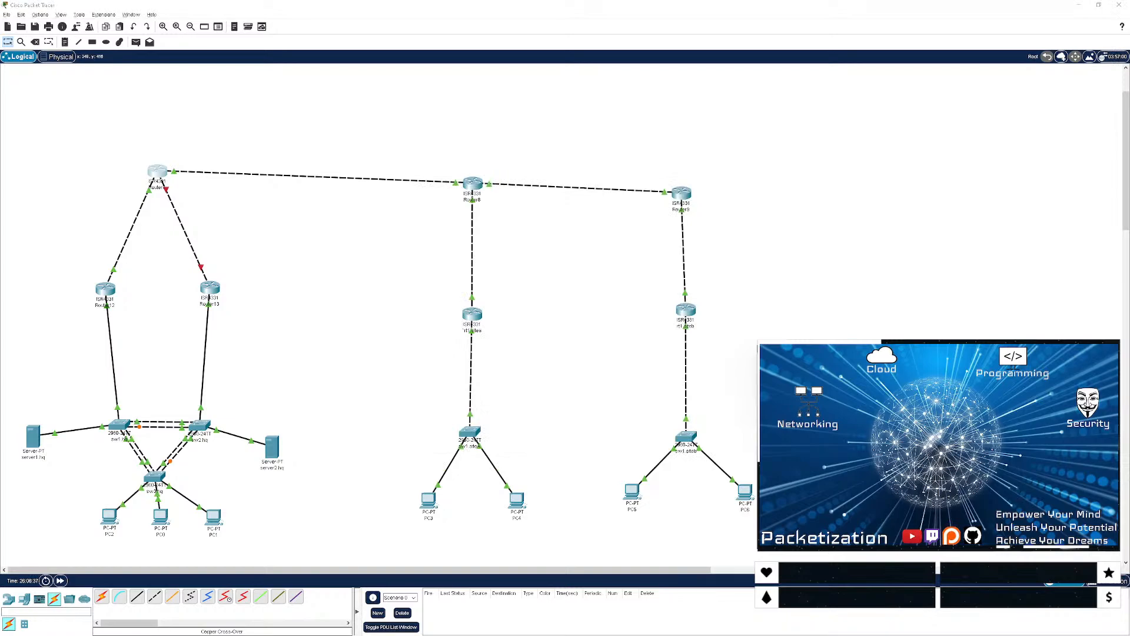
key(alt+Tab)
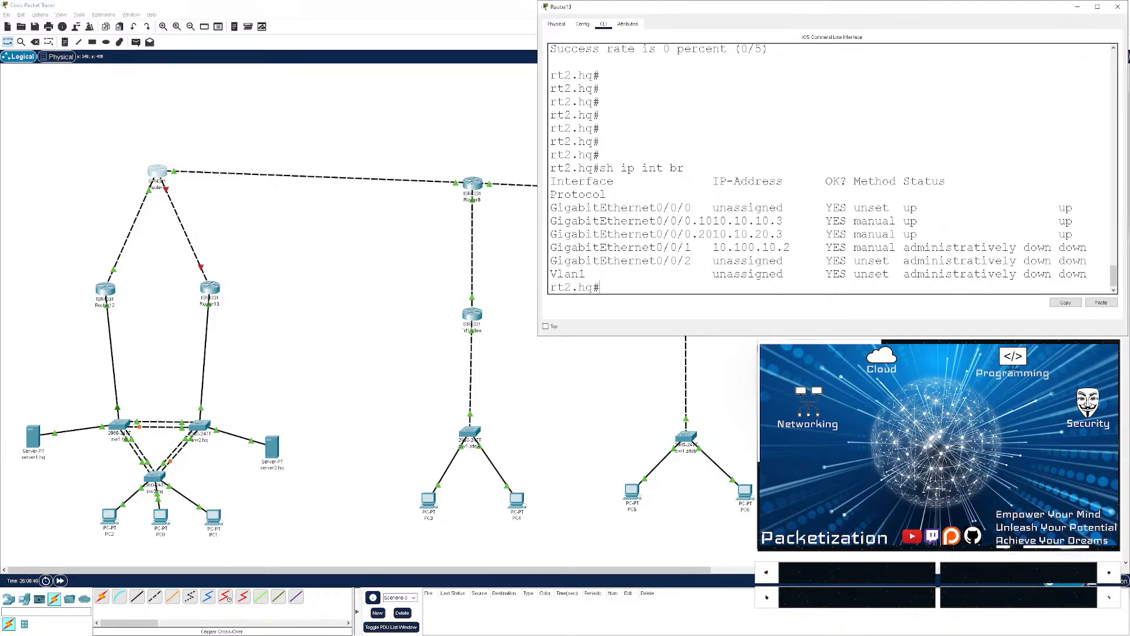
key(alt+Tab)
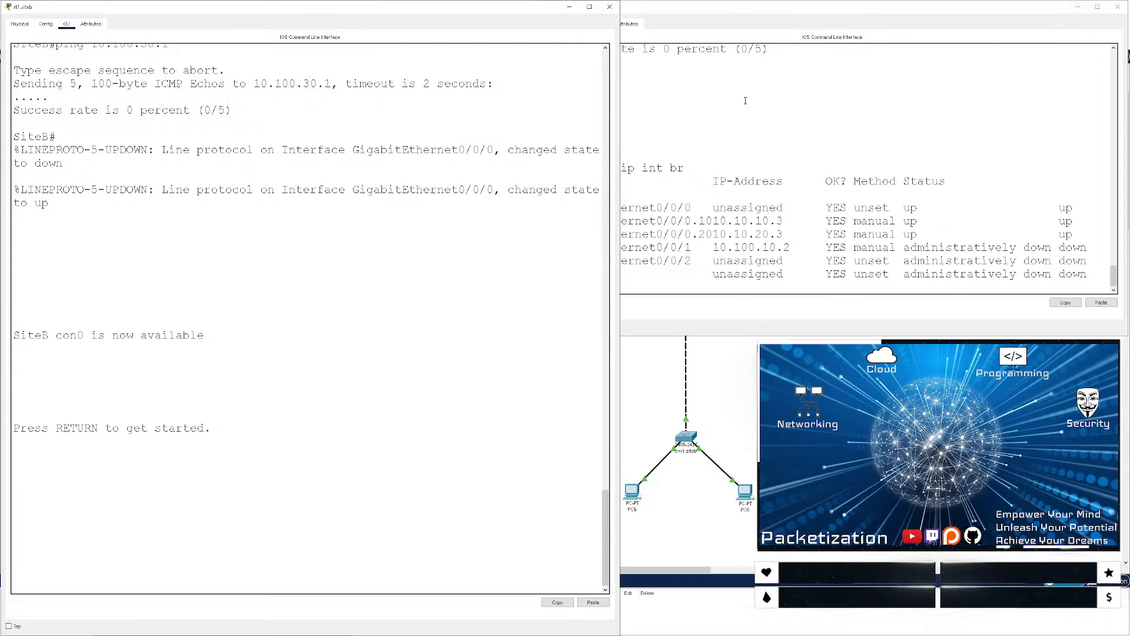
click(609, 7)
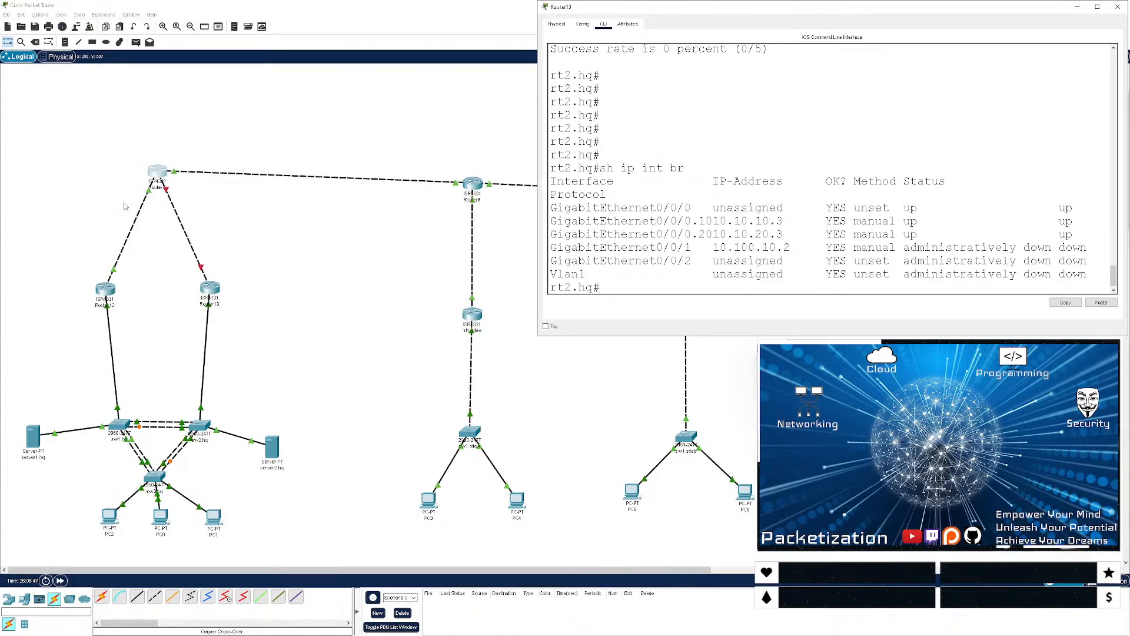
click(156, 172)
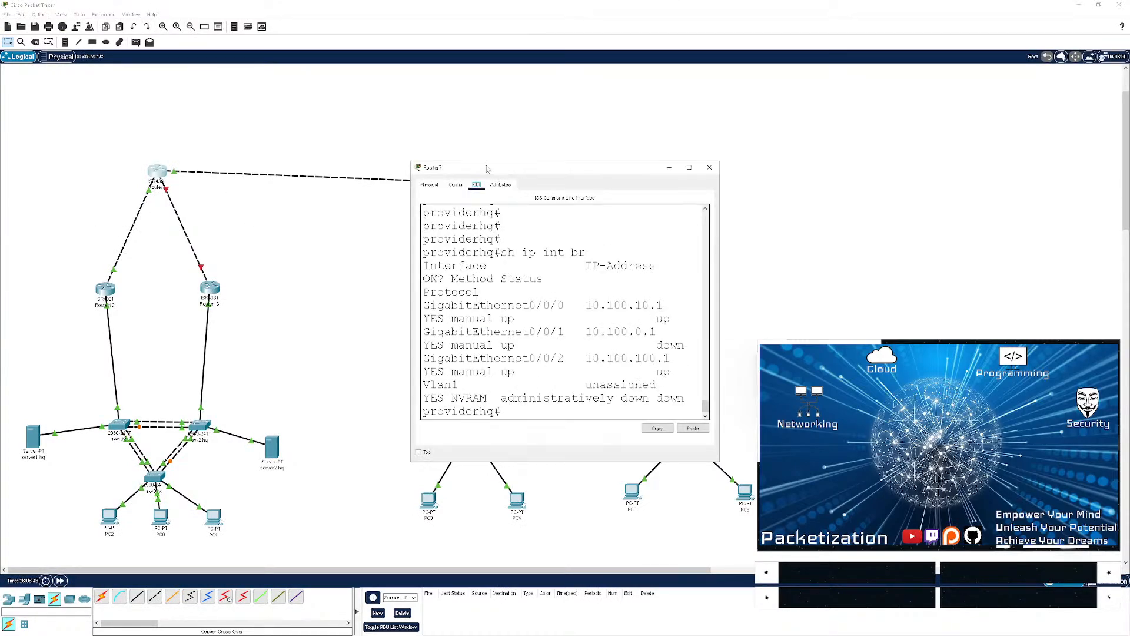
drag(487, 168, 76, 9)
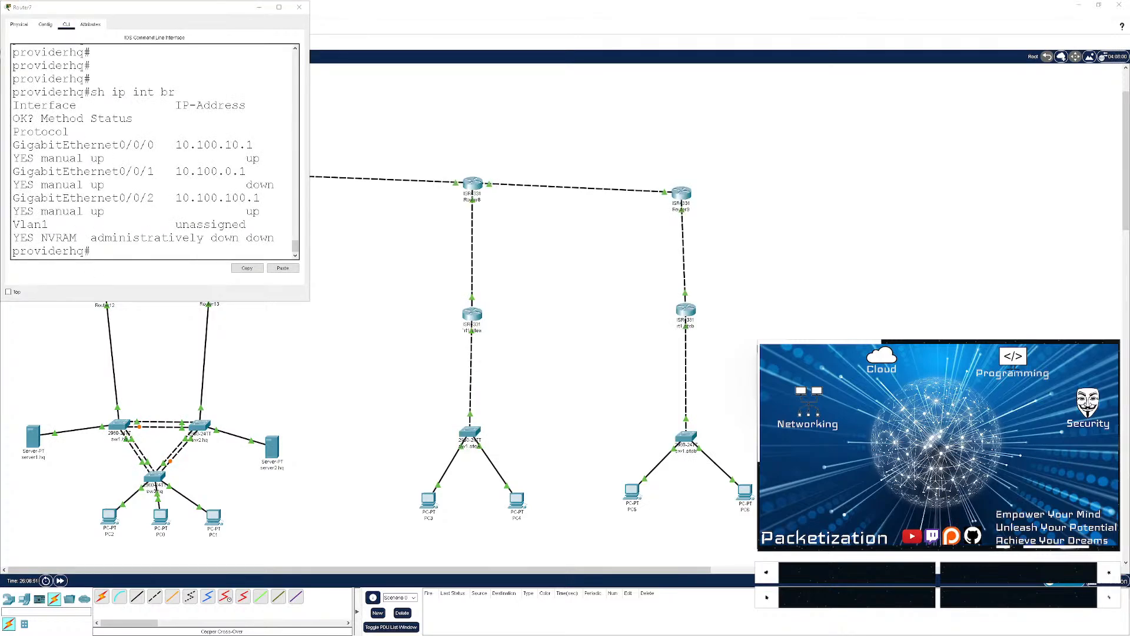
key(alt+Tab)
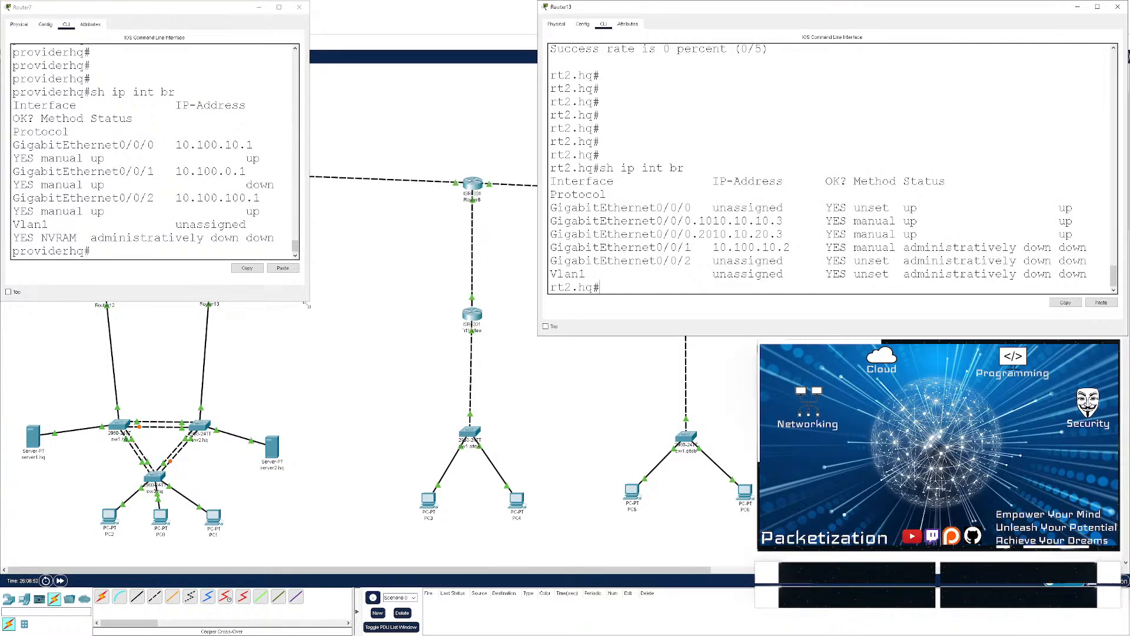
- Enlarge providerhq's console to match rt2.hq's and list its interfaces again with sh ip int br
drag(310, 297, 479, 297)
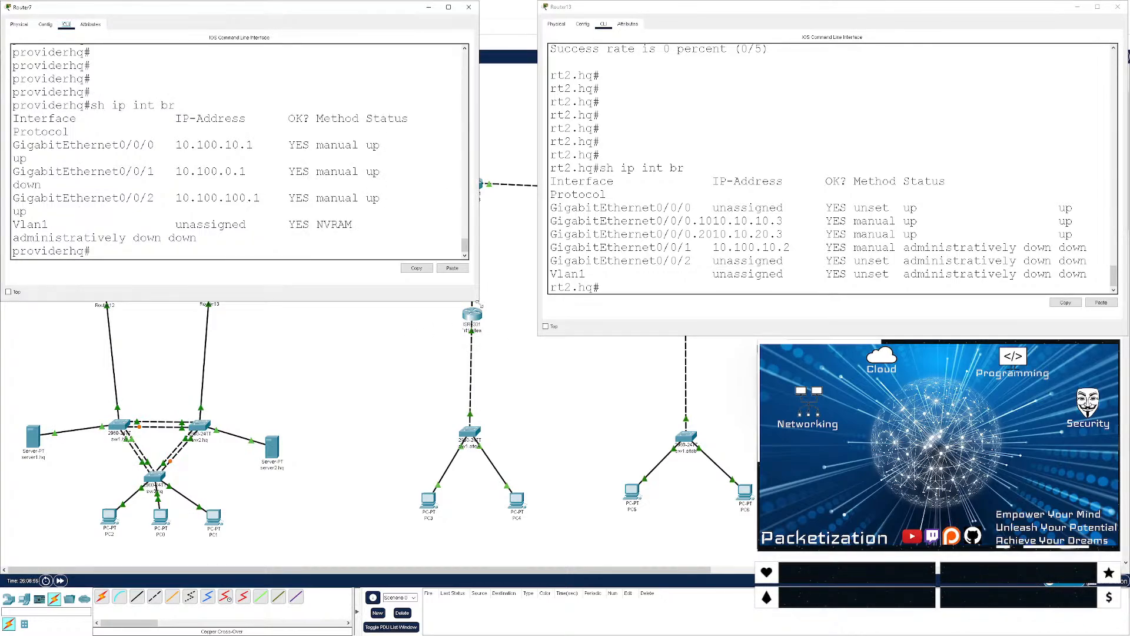
drag(478, 303, 538, 337)
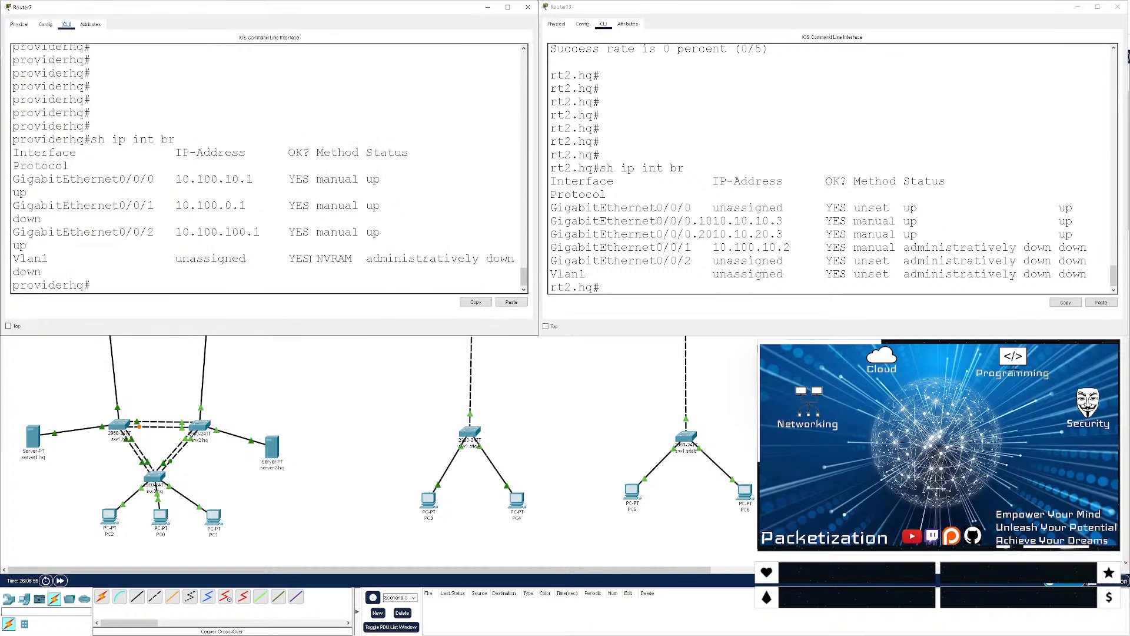
key(Return)
key(Return)
key(Return)
key(Return)
text(sh ip int br)
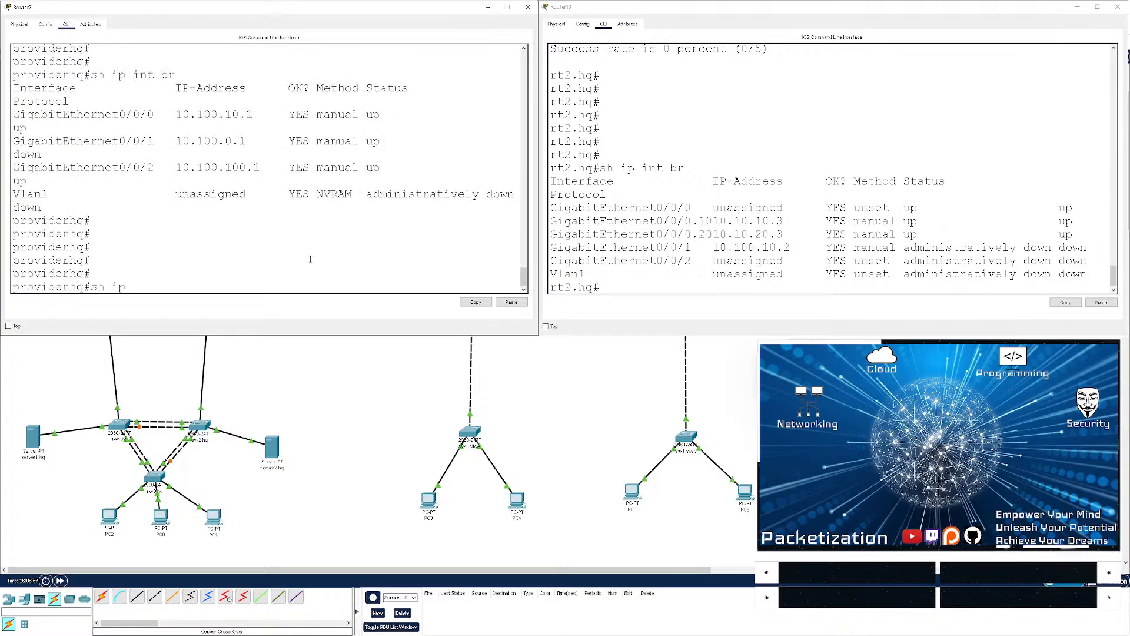
key(Return)
key(Return)
key(Return)
key(Return)
key(Return)
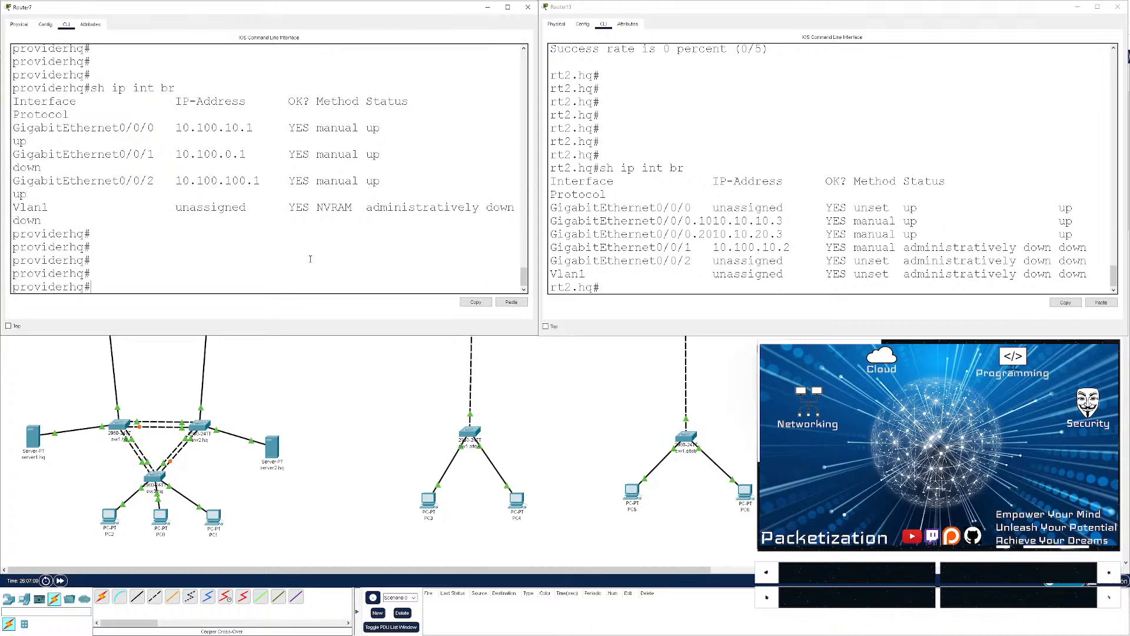
- Show providerhq's CDP neighbours and compare its GigabitEthernet0/0/1 address with that of rt2.hq's GigabitEthernet0/0/1
text(sh cdp nei)
key(Return)
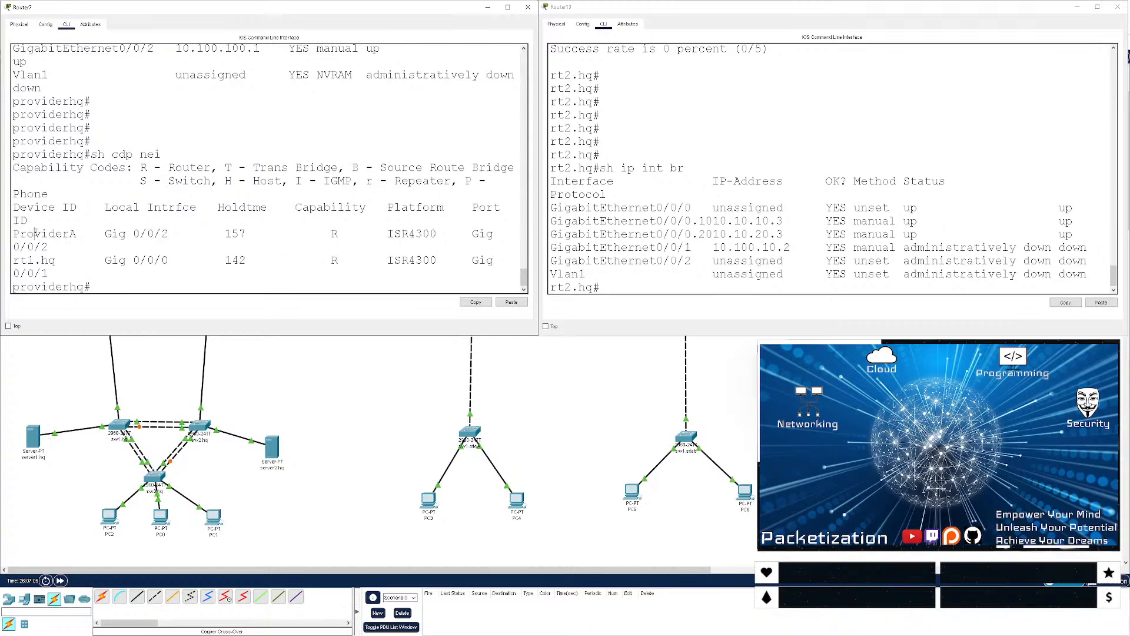
scroll(247, 280, up, 2)
scroll(246, 280, up, 2)
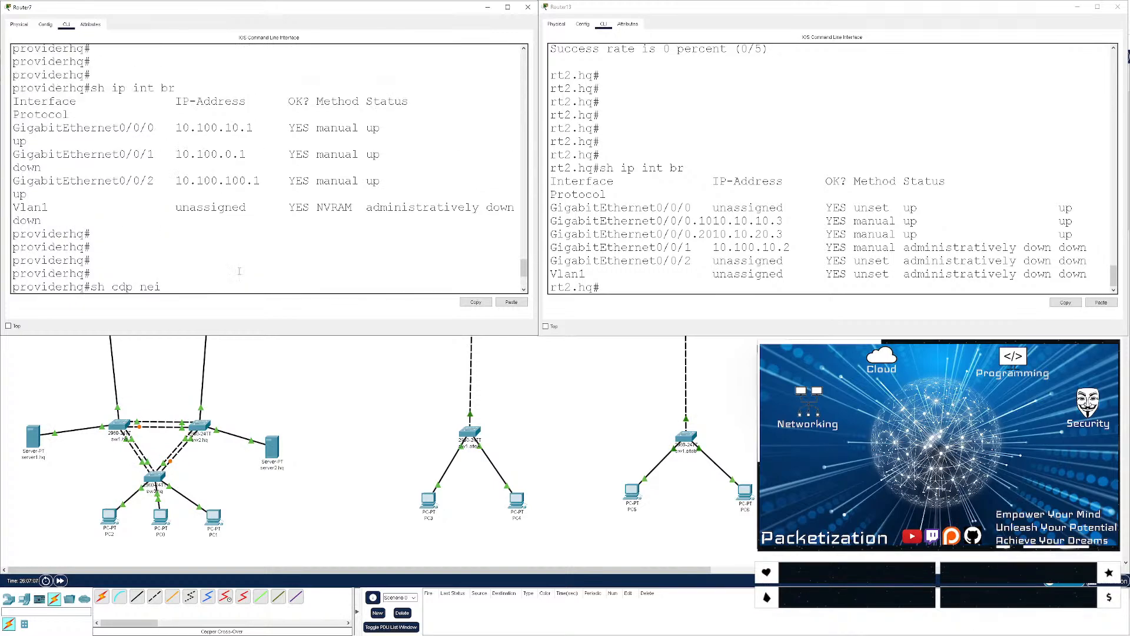
double_click(207, 154)
click(207, 153)
click(850, 266)
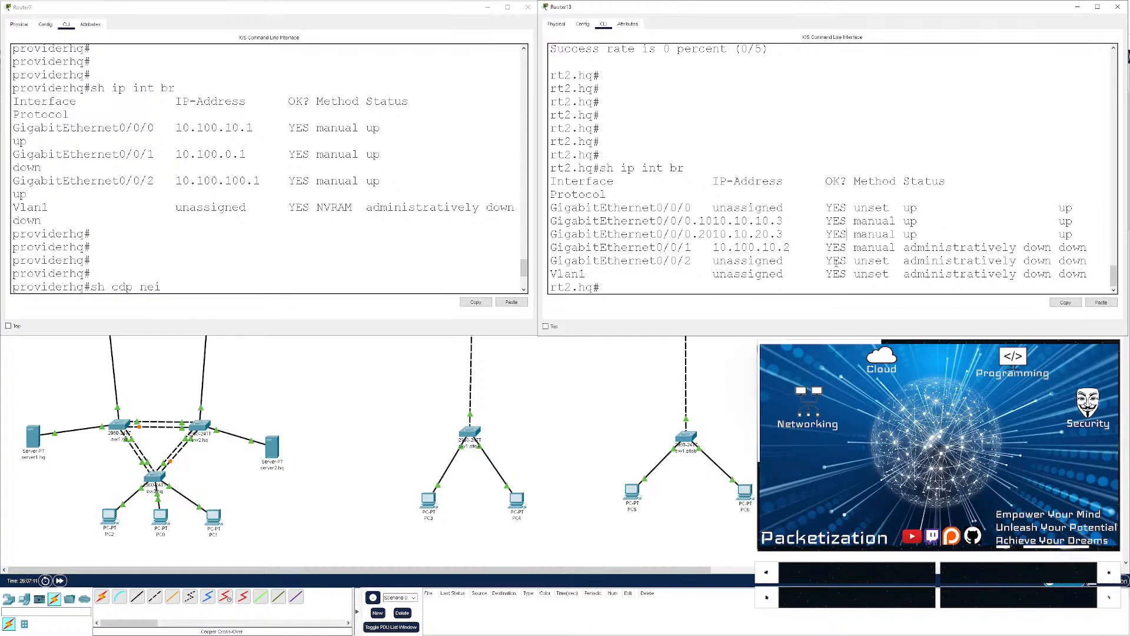
triple_click(753, 248)
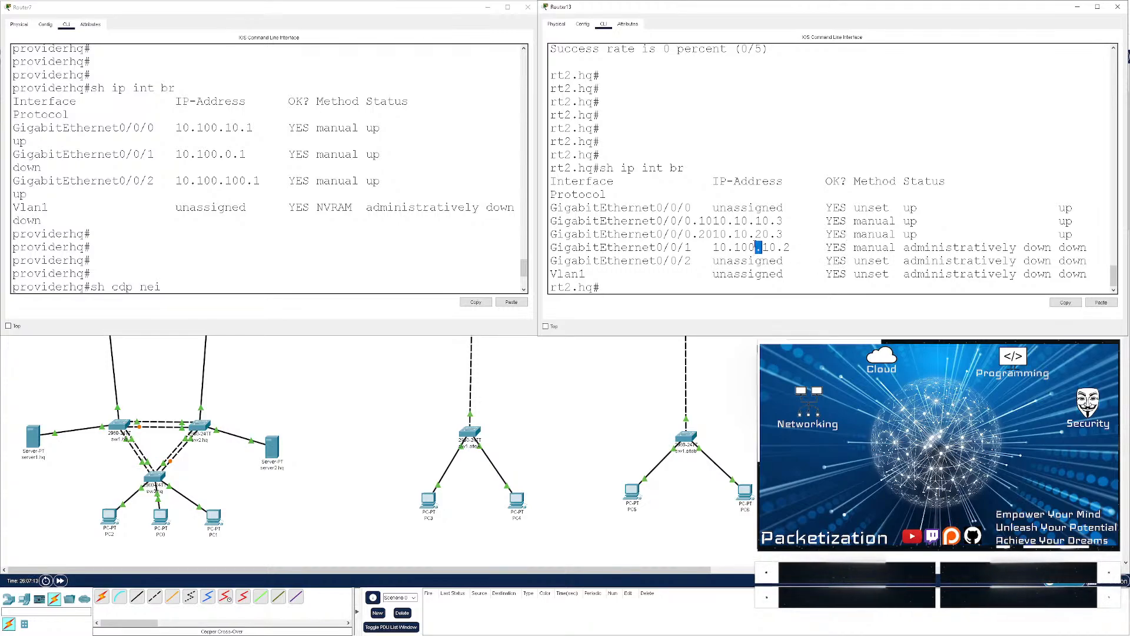
click(748, 248)
- Set the IP address of rt2.hq's interface g0/0/1 to 10.100.0.2 with mask 255.255.255.0 and leave configuration mode
key(Return)
key(Return)
key(Return)
key(Return)
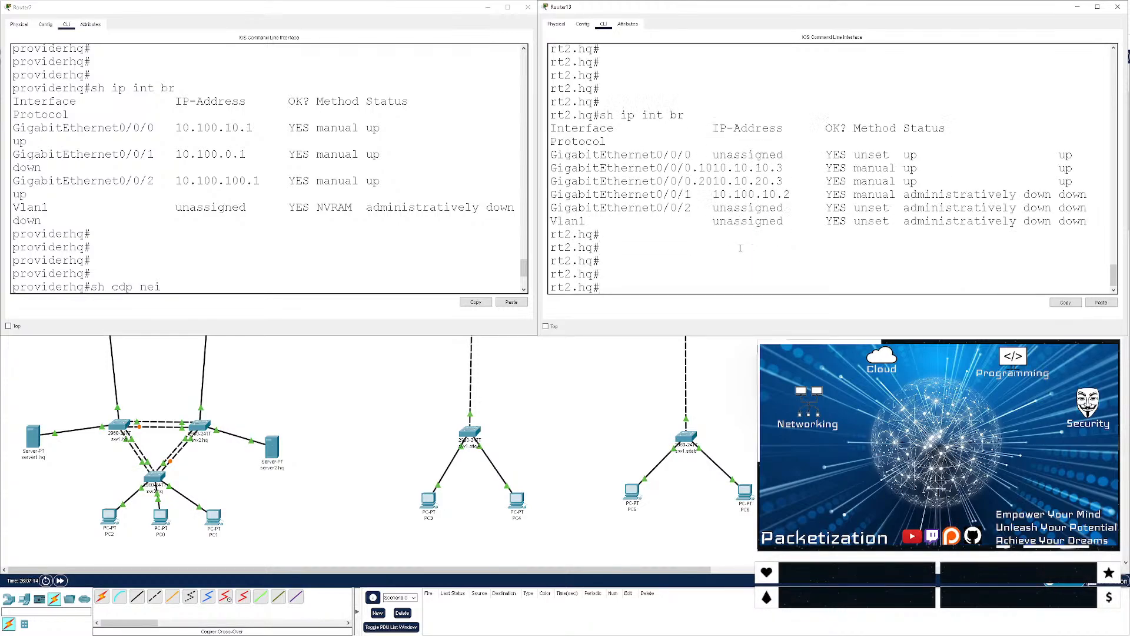
text(conf t)
key(Return)
text(int g0/0/1)
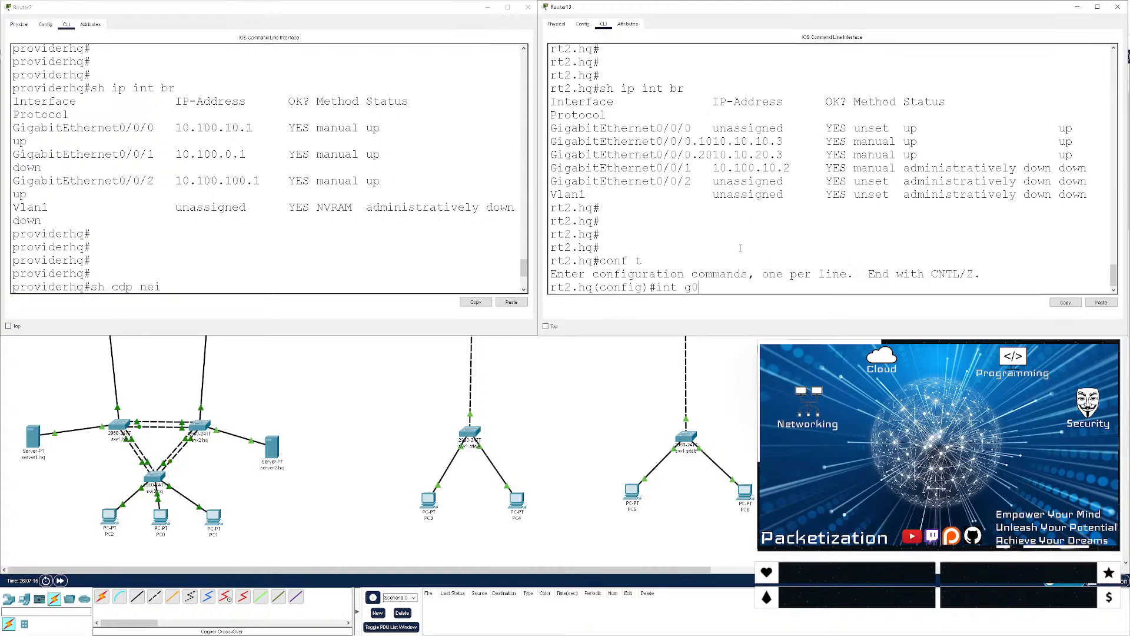
key(Return)
text(ip ad)
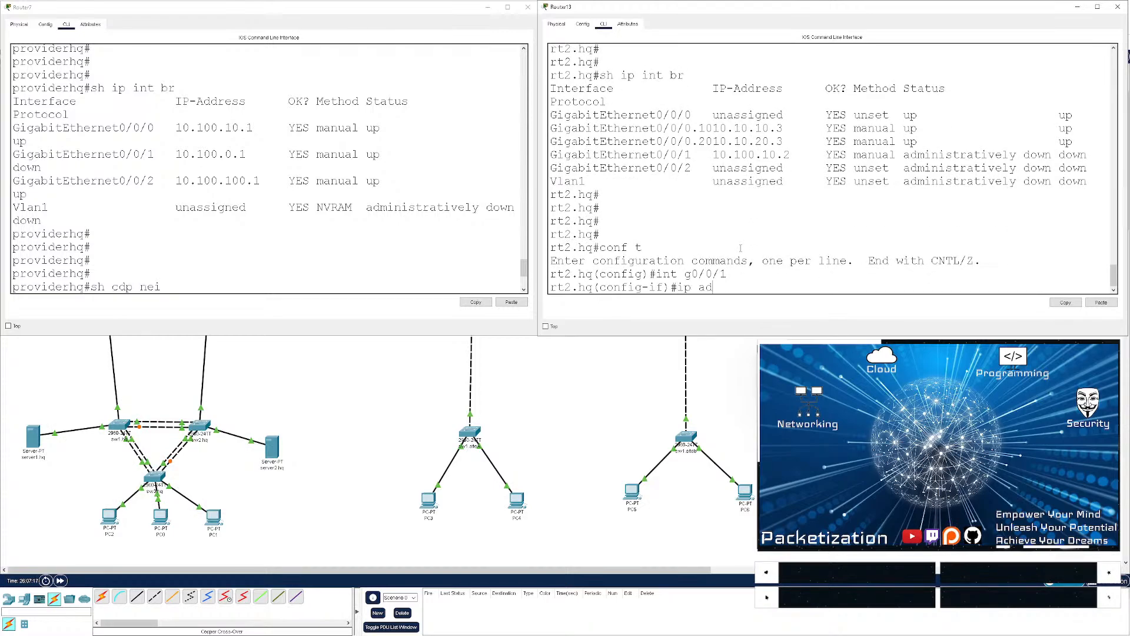
text(d 10.100.0.2 255.255.255.0)
key(Return)
key(ctrl+z)
key(Return)
key(Return)
key(Return)
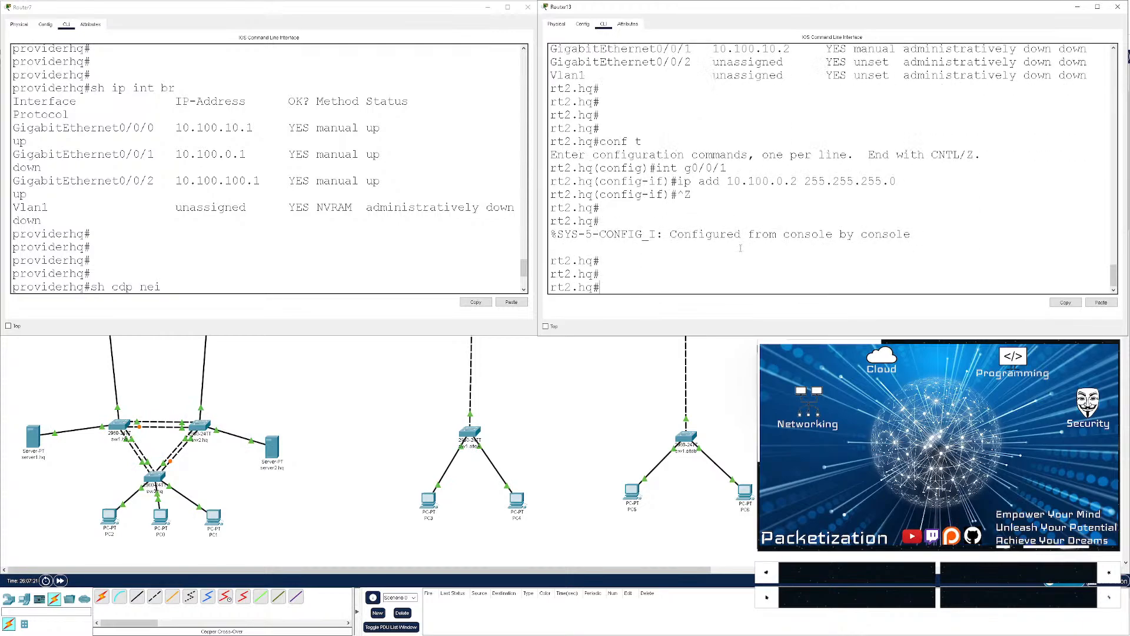
- Show rt2.hq's CDP neighbours with sh cdp nei after the address change
key(Return)
key(Return)
text(sh cdp n)
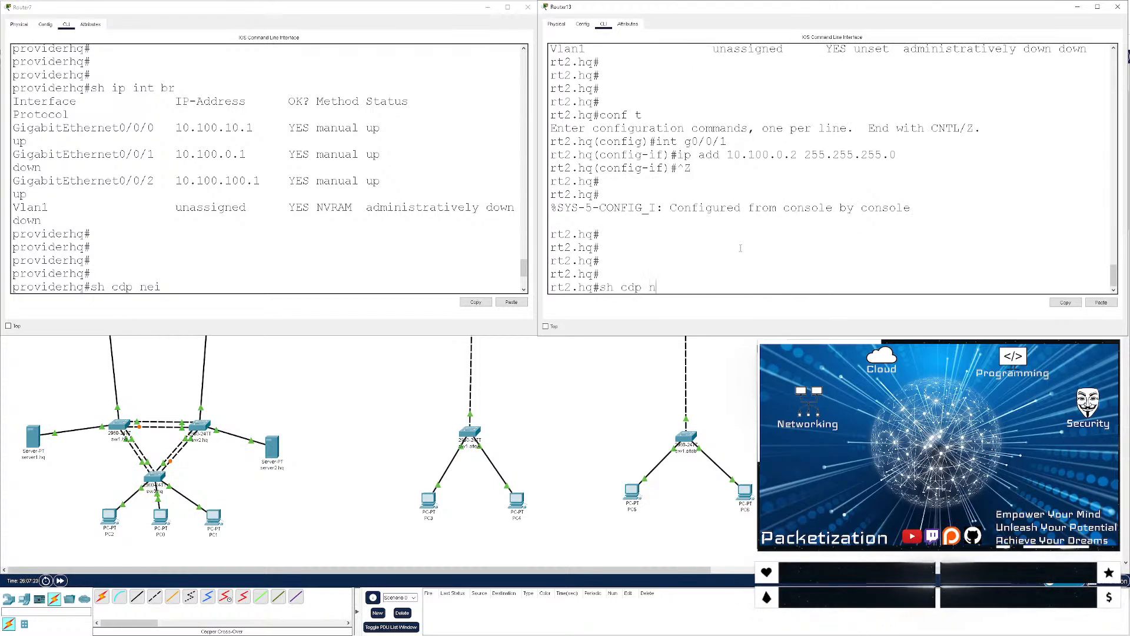
text(ei)
key(Return)
key(Return)
key(Return)
key(Return)
key(Return)
key(Return)
- Ping providerhq at 10.100.0.1 from rt2.hq and review rt2.hq's earlier interface status listing
text(ping )
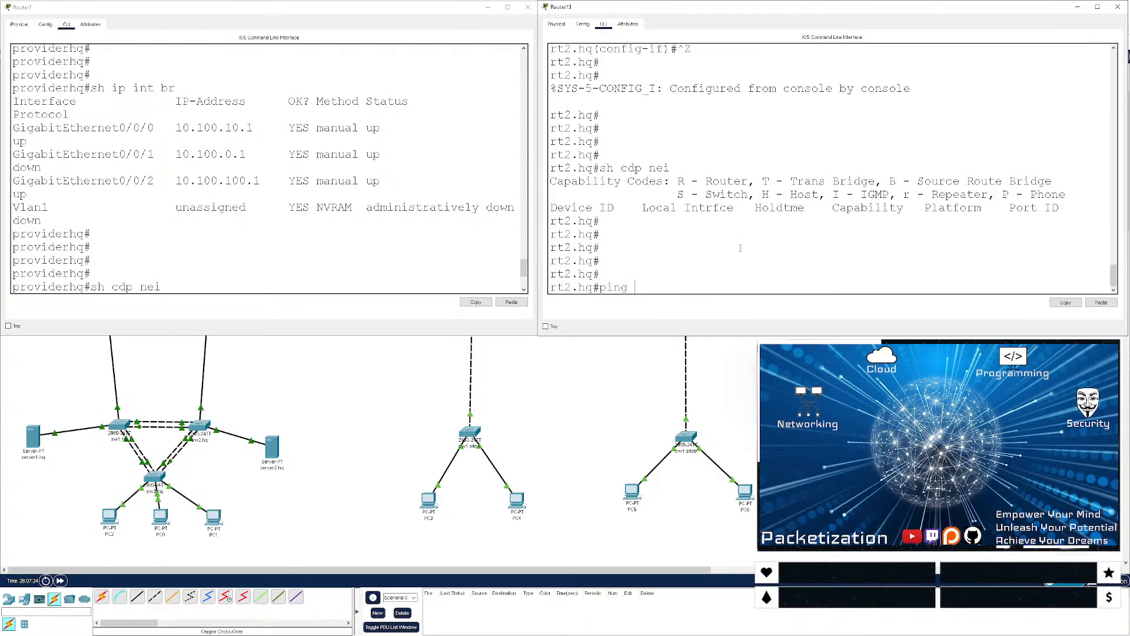
text(10.100.0.1)
key(Return)
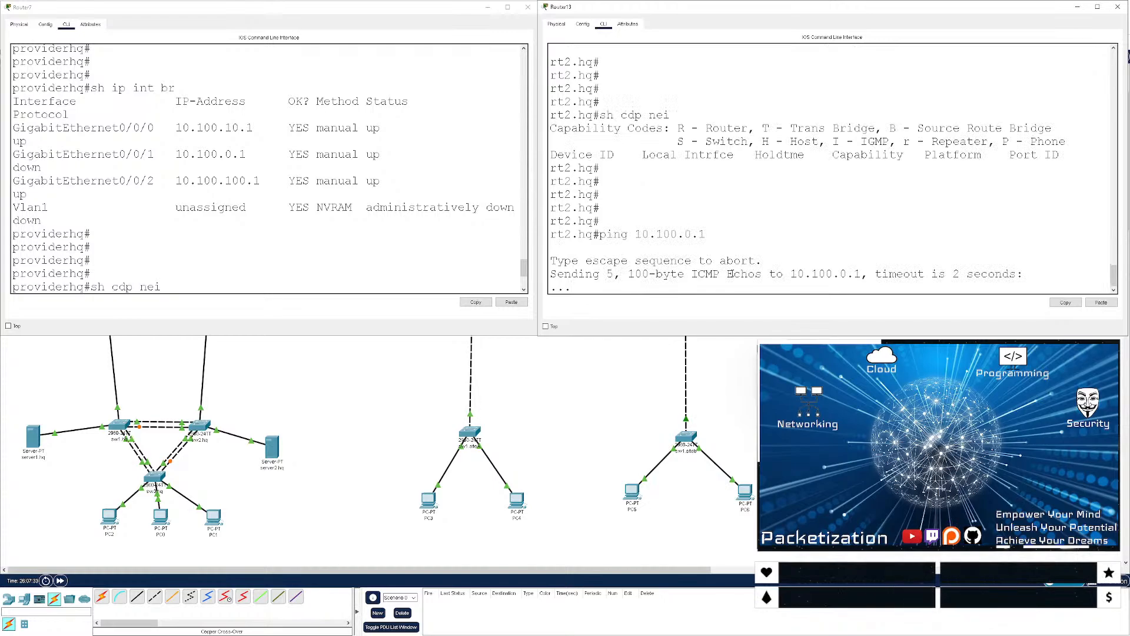
scroll(732, 273, up, 6)
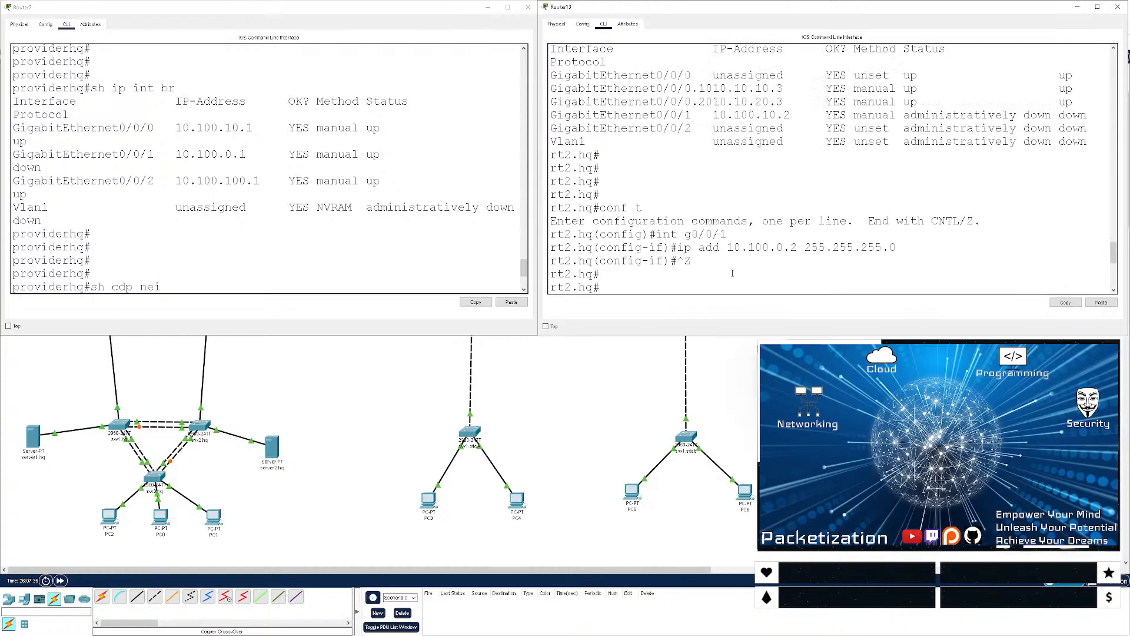
scroll(732, 273, down, 6)
scroll(732, 273, up, 9)
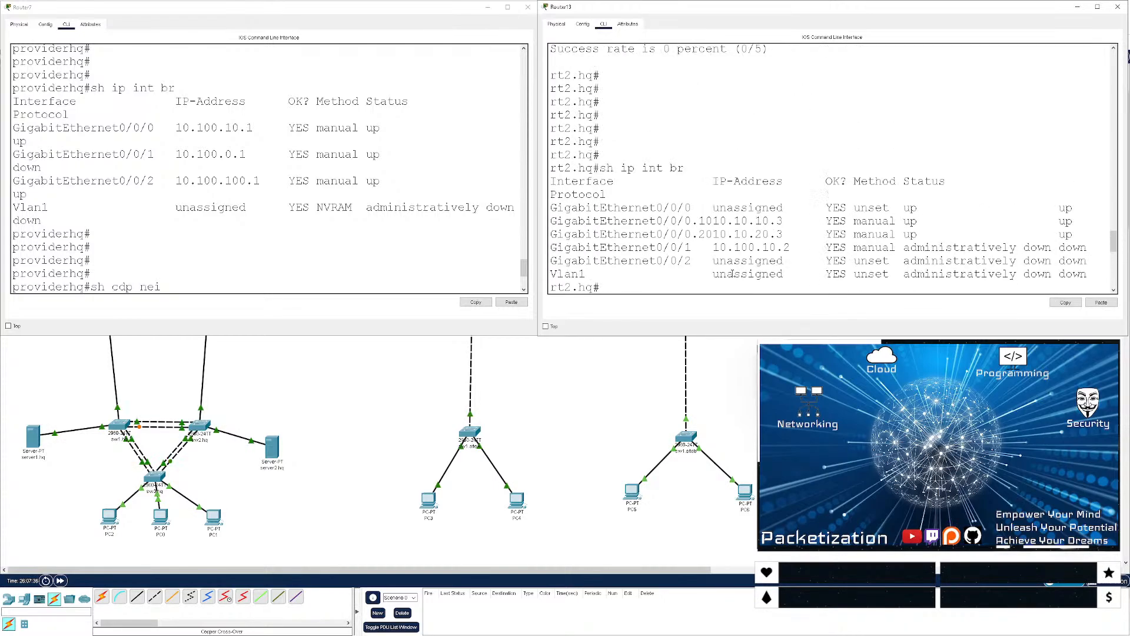
scroll(733, 273, down, 9)
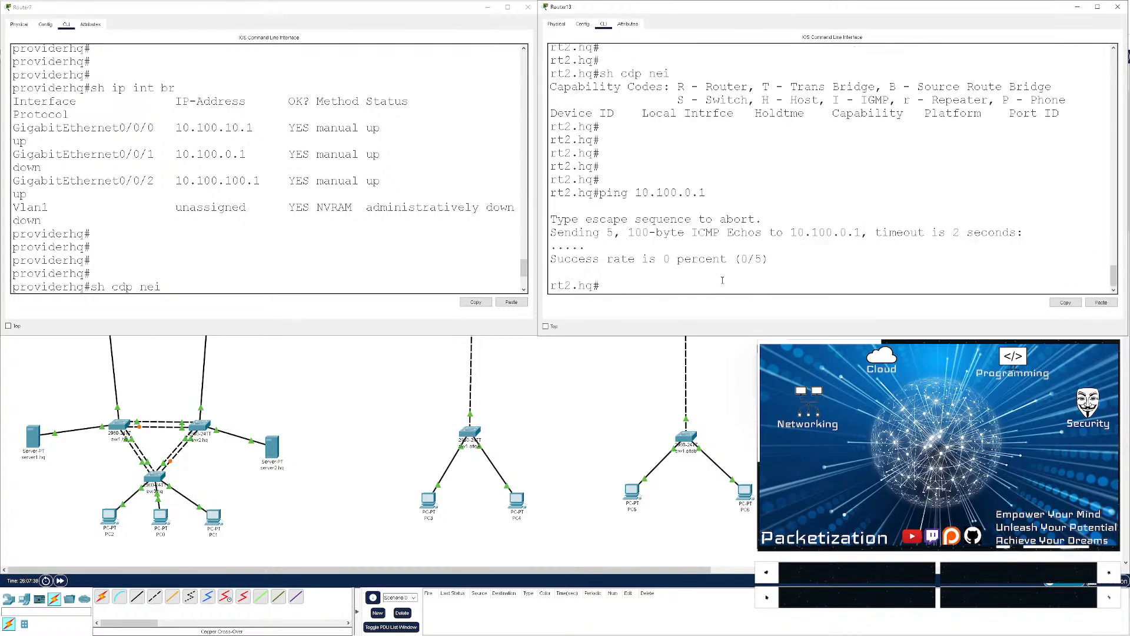
- Enable rt2.hq's interface g0/0/1 with no shut and return to privileged mode
key(Return)
key(Return)
key(Return)
text(cofn)
key(BackSpace)
text(nf t)
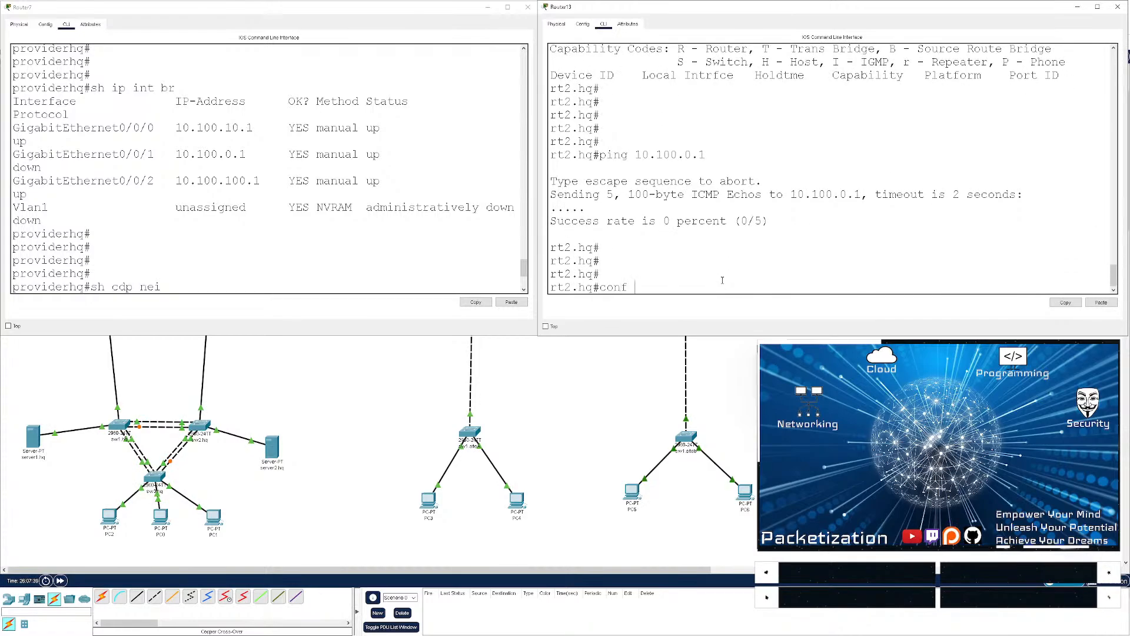
key(Return)
key(Return)
text(int g0/0)
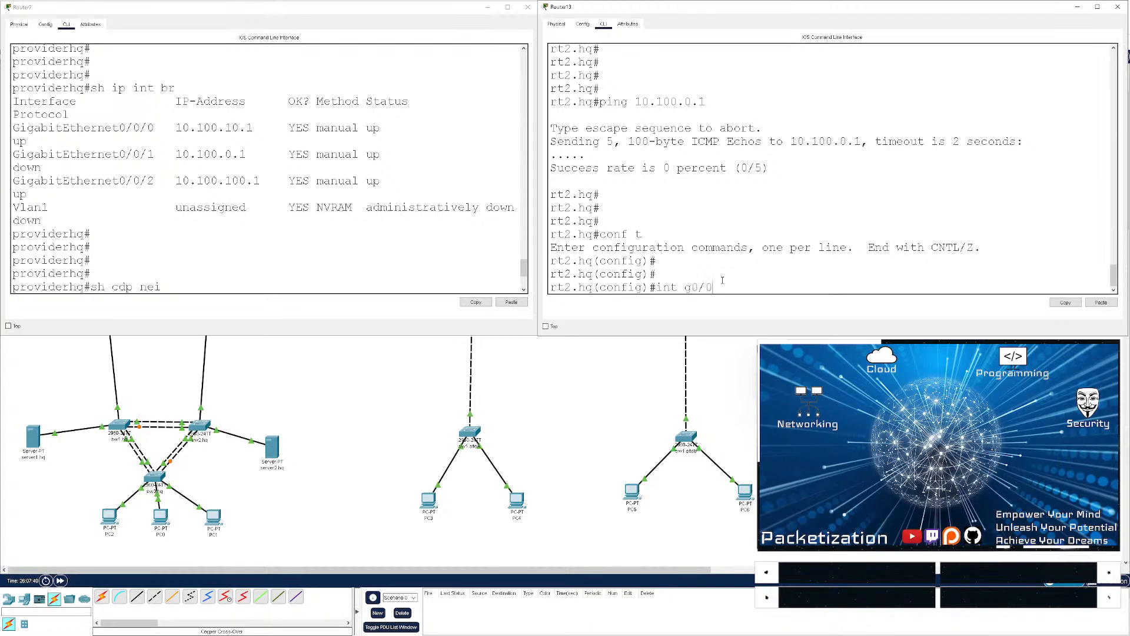
text(/1)
key(Return)
text(no shut)
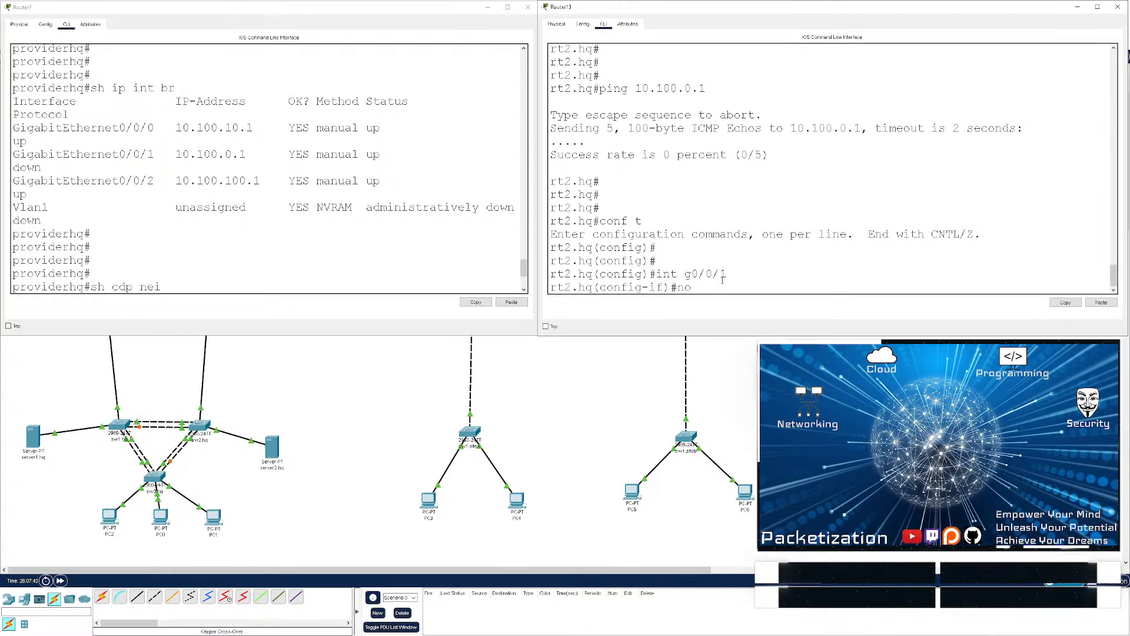
key(Return)
key(ctrl+z)
key(Return)
key(Return)
key(Return)
key(Return)
key(Return)
key(Return)
key(Return)
key(Return)
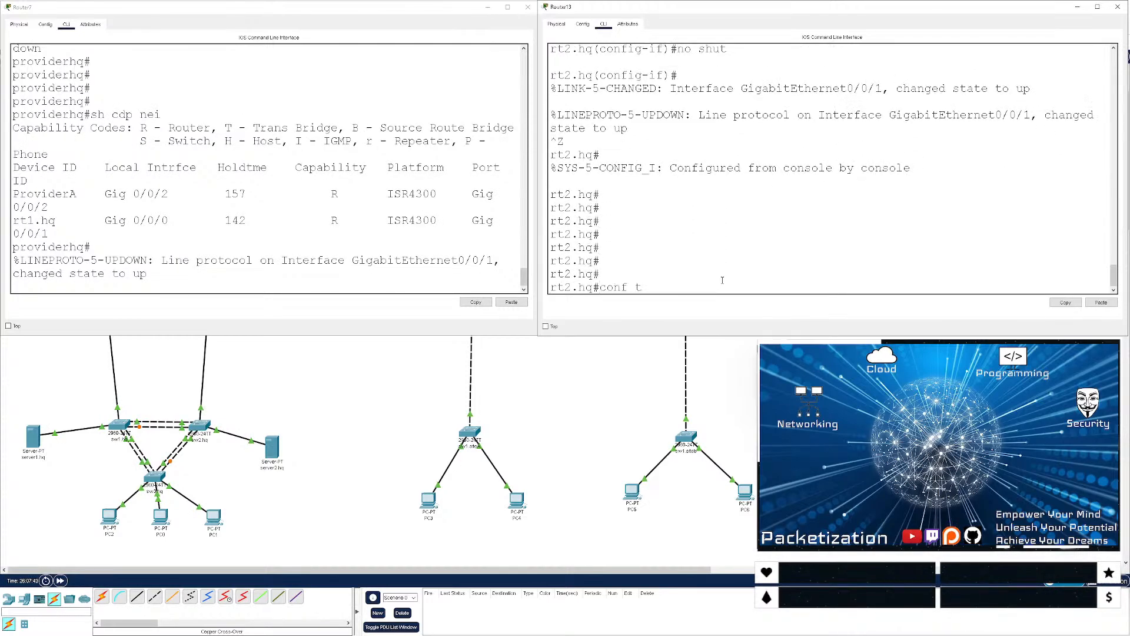
- Repeat the ping to 10.100.0.1 from rt2.hq, and close the providerhq and rt2.hq consoles
key(Up)
key(Up)
key(Return)
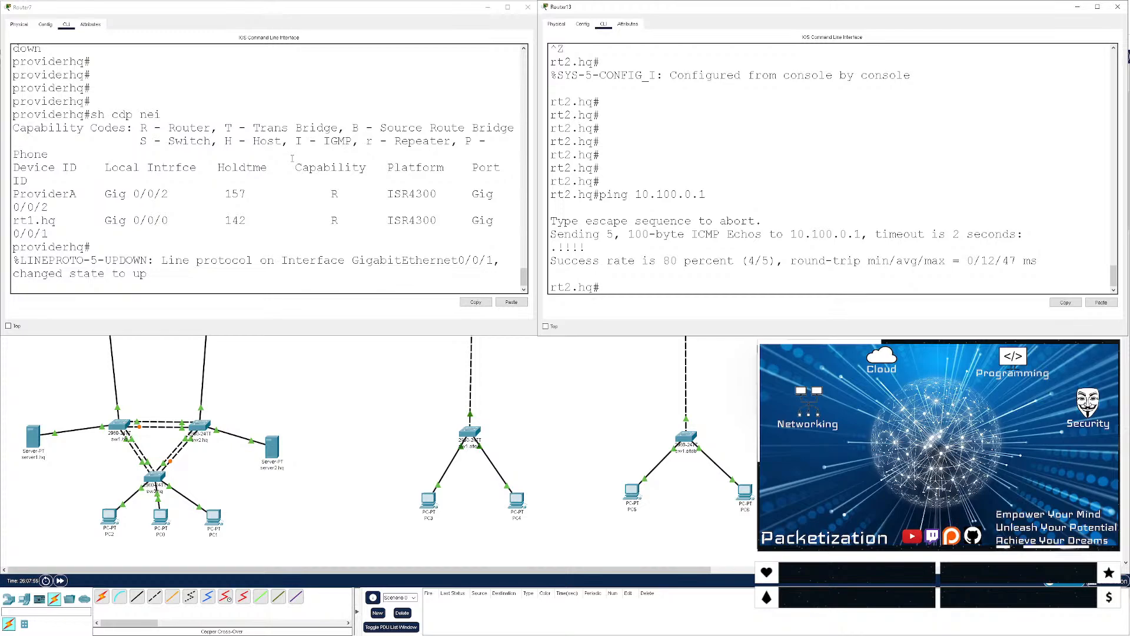
click(527, 7)
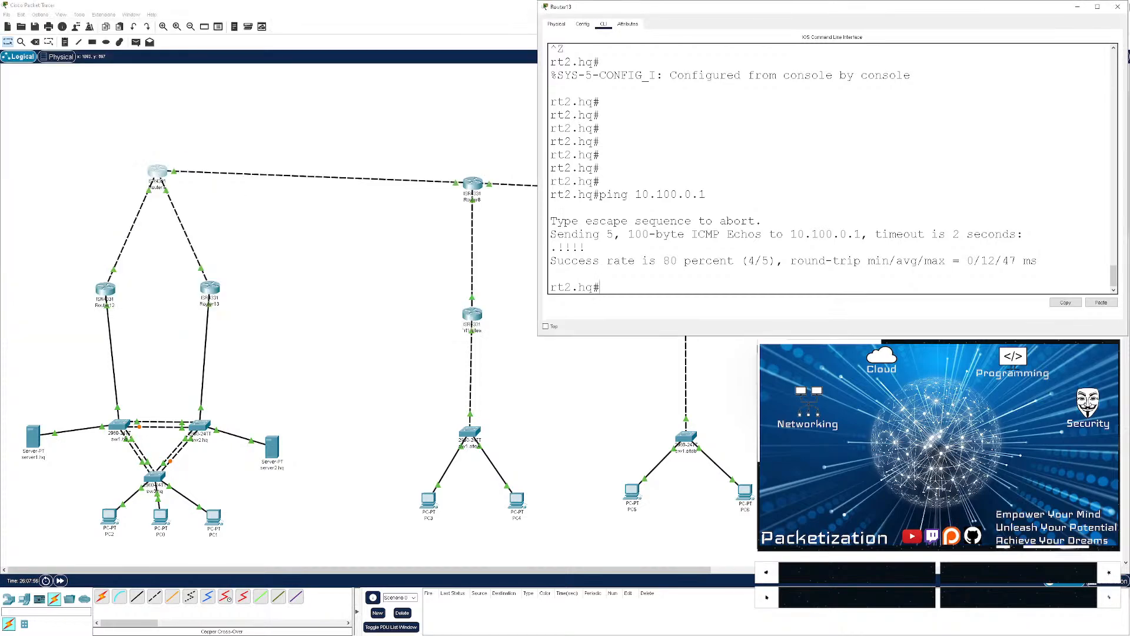
click(1122, 11)
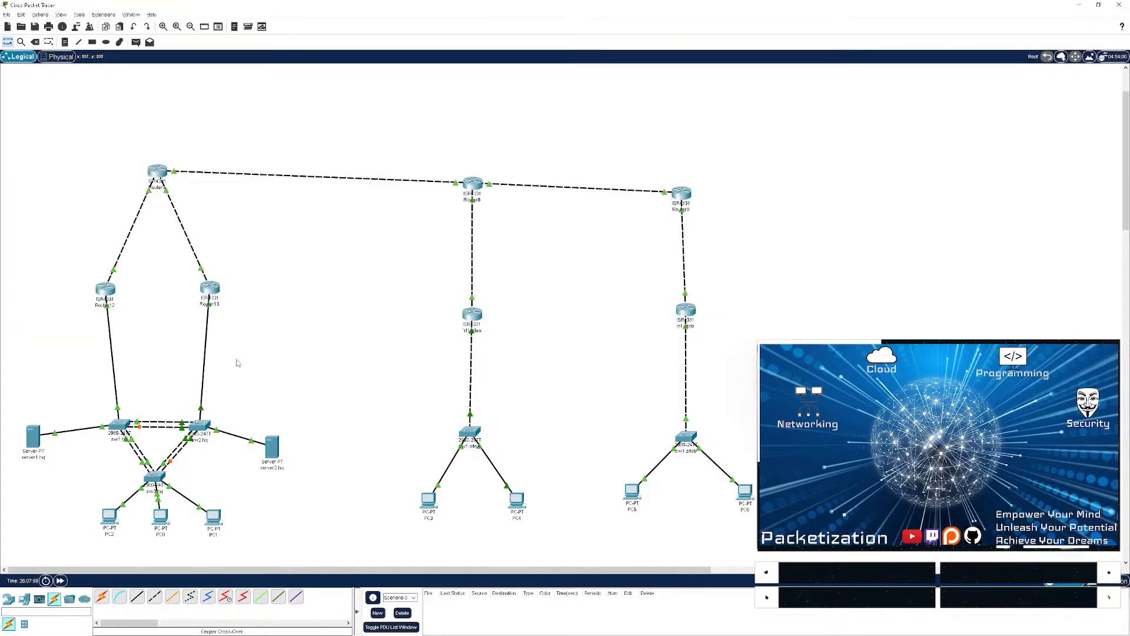